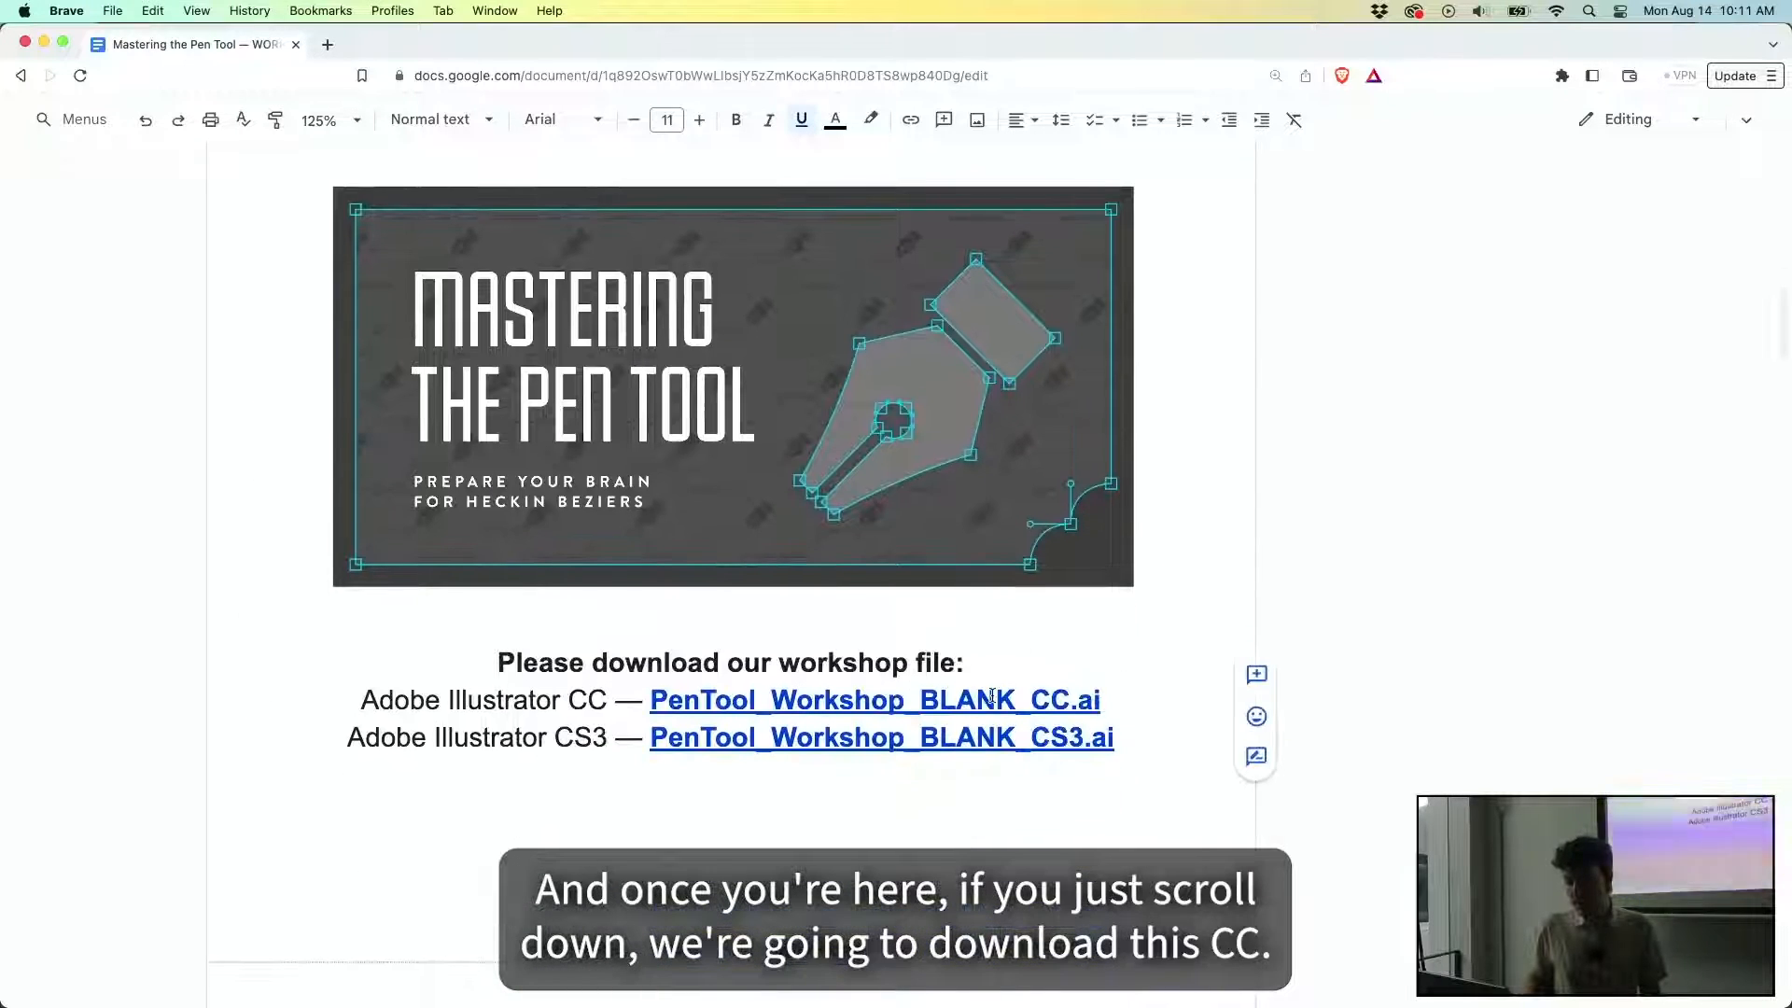
# Leave the slideshow, switch to the workshop document in the browser and open its practice link bezier.method.ac.
pyautogui.scroll(-1, 989, 654)
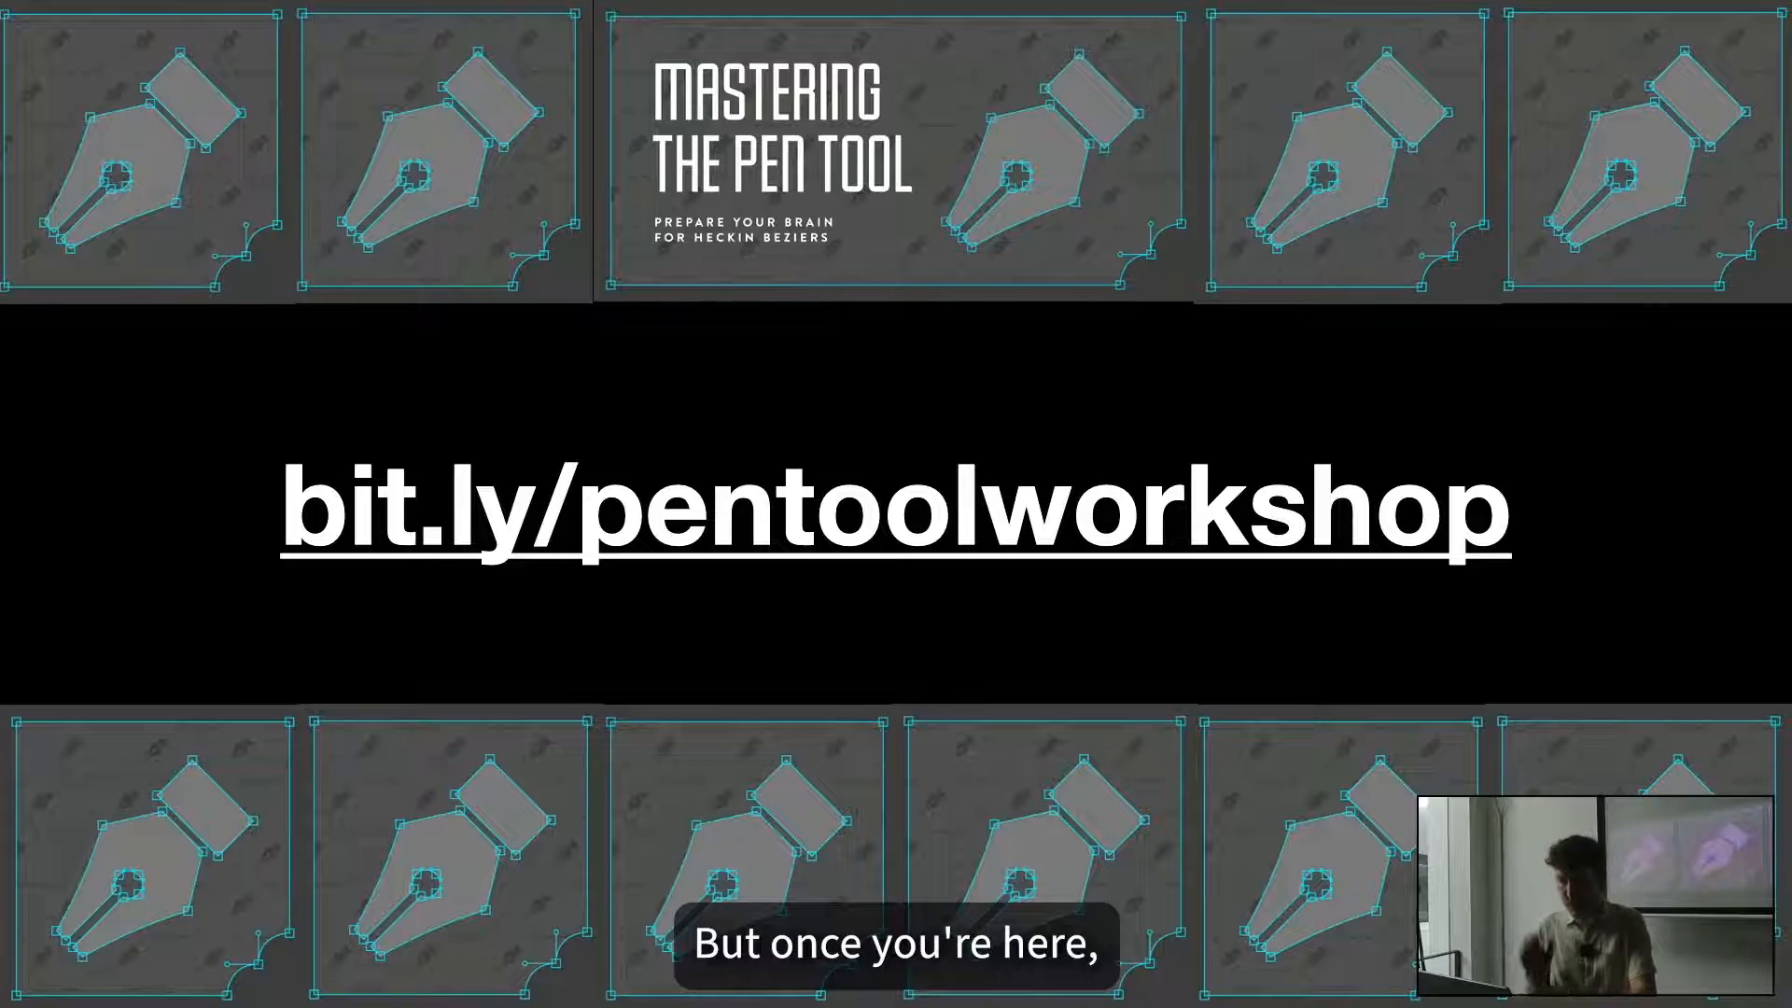
pyautogui.press('Escape')
pyautogui.press('super+Tab')
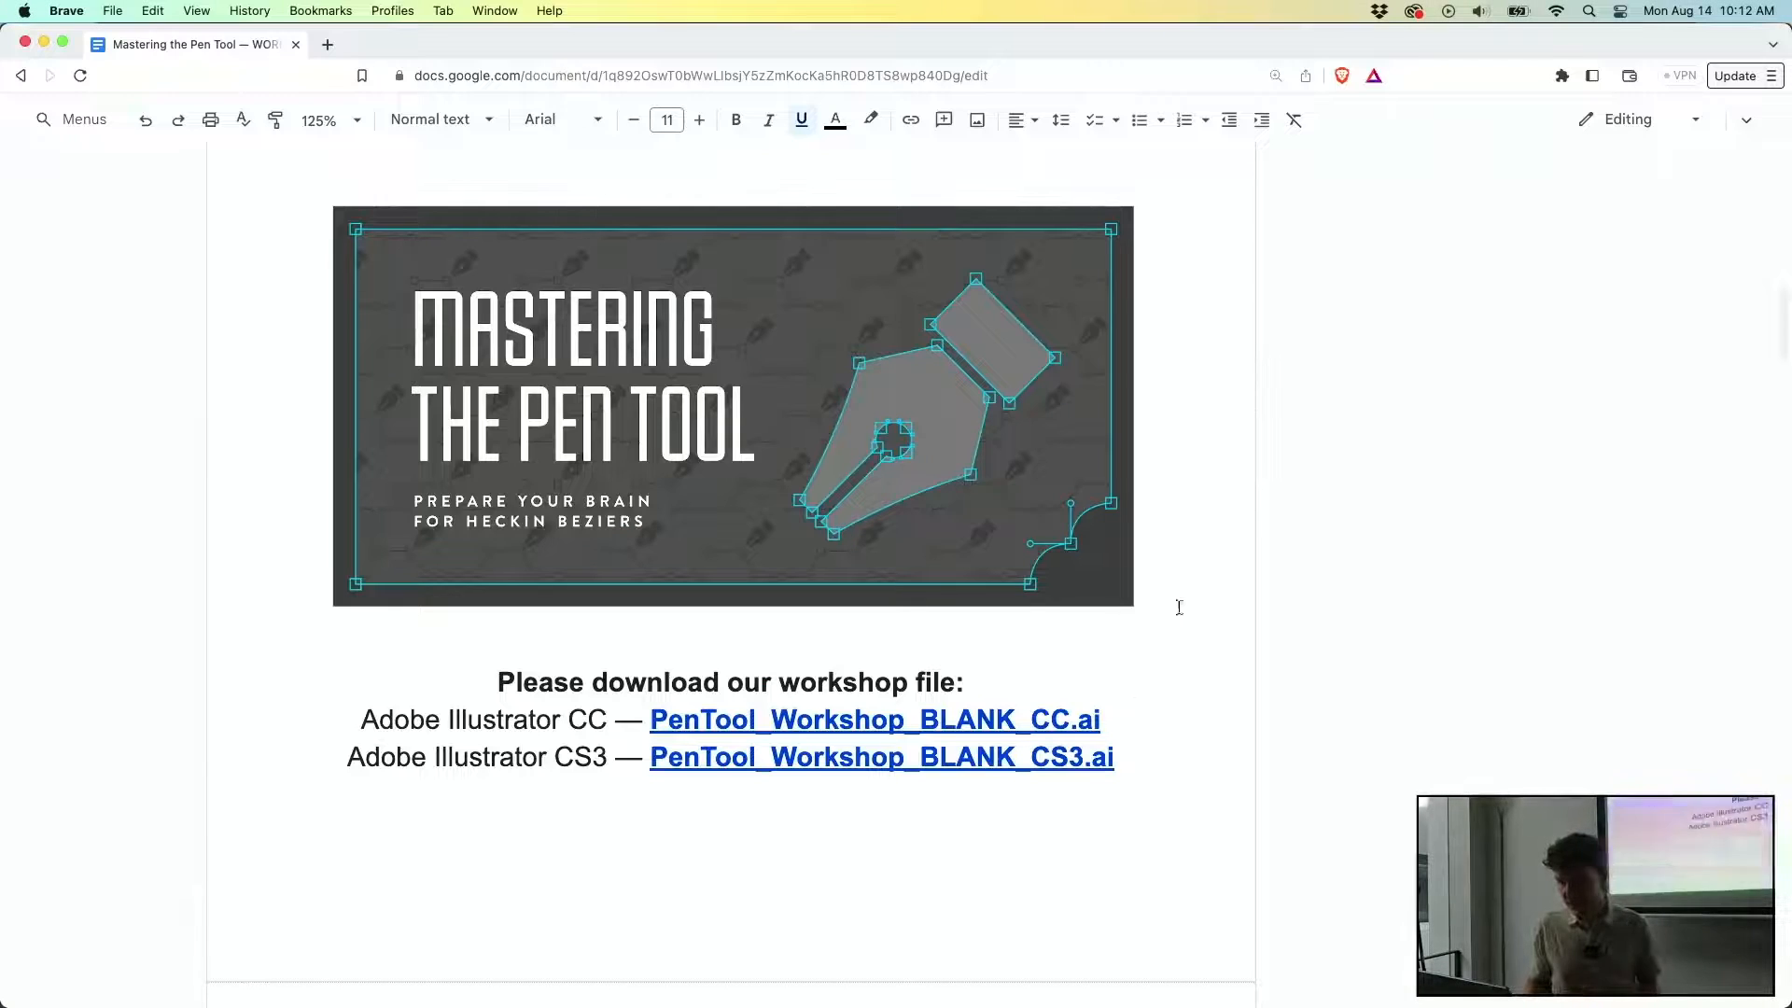
pyautogui.scroll(1, 1073, 752)
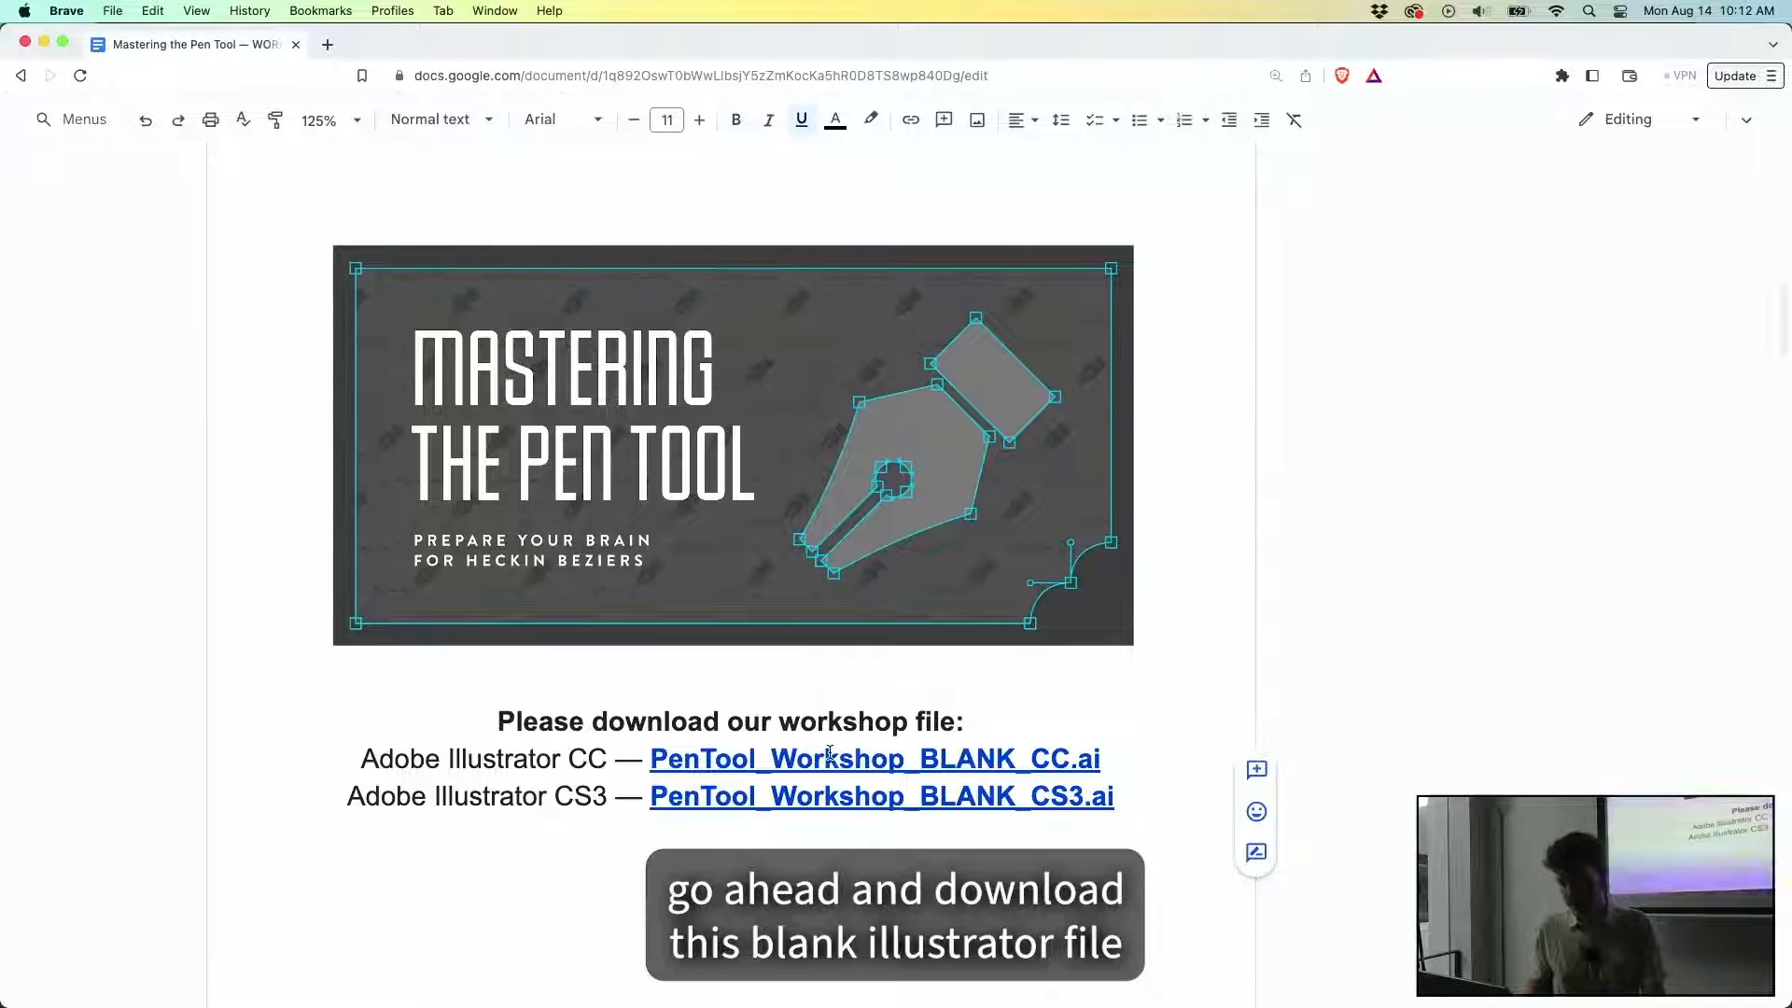
pyautogui.scroll(-5, 828, 752)
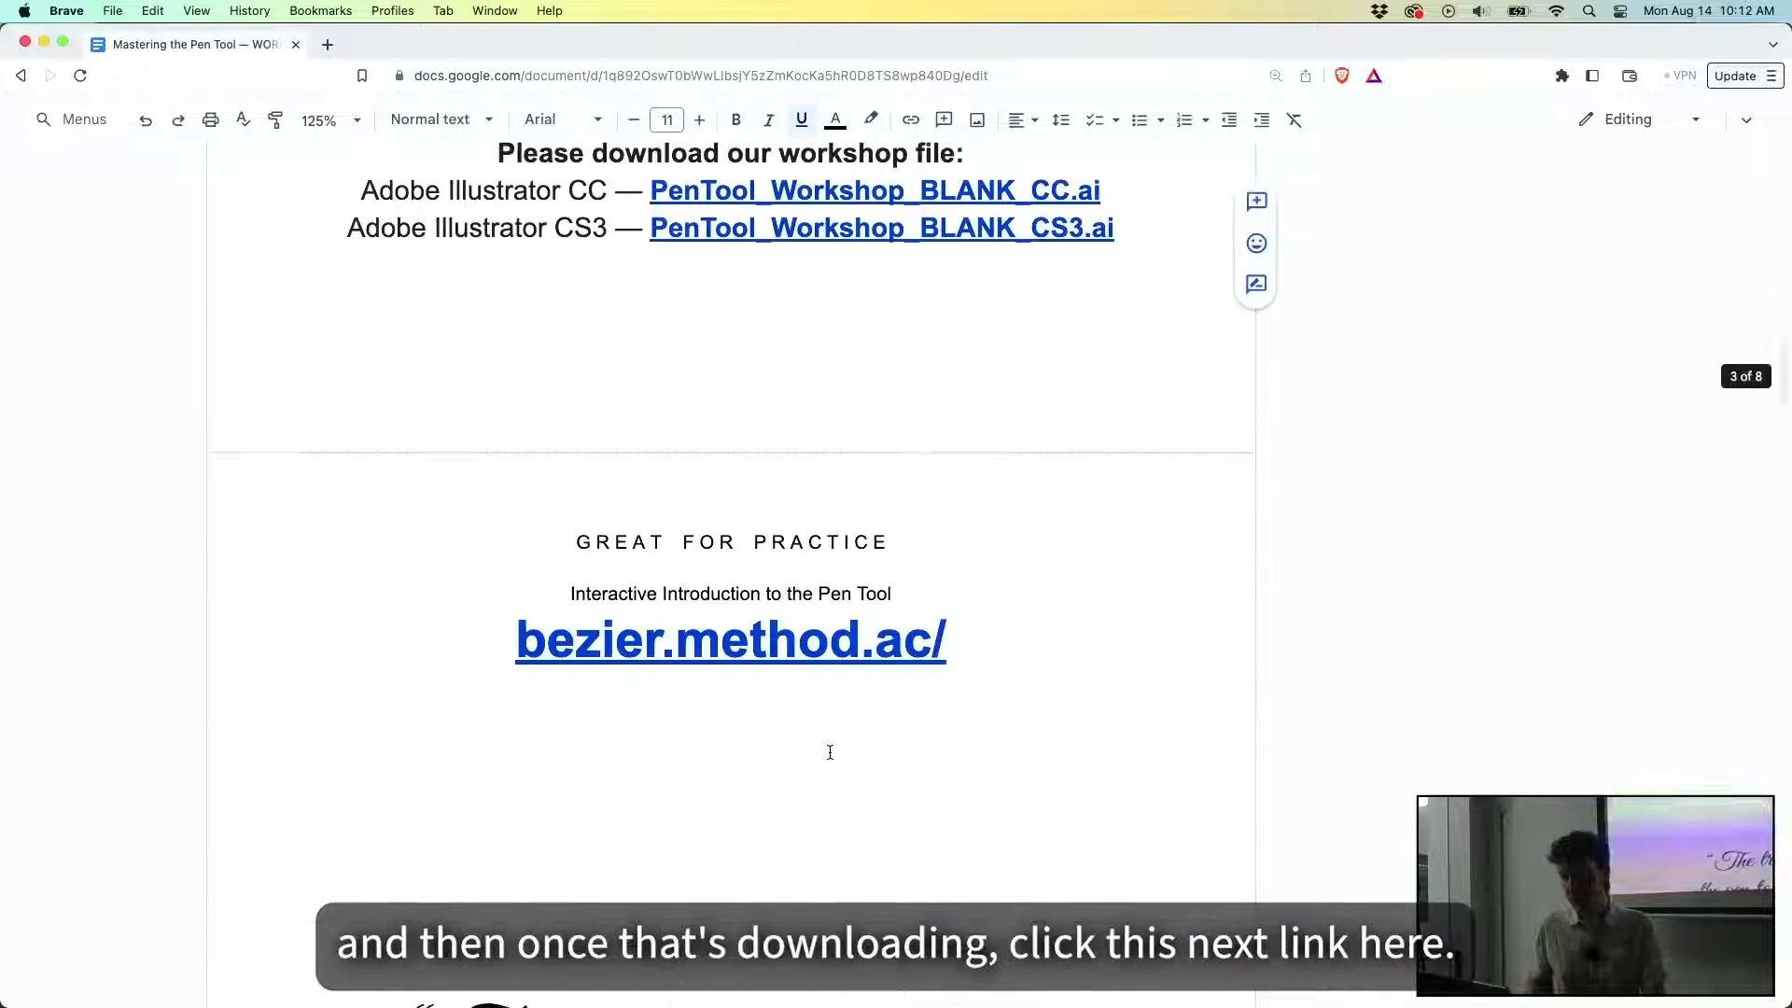
pyautogui.scroll(-1, 765, 714)
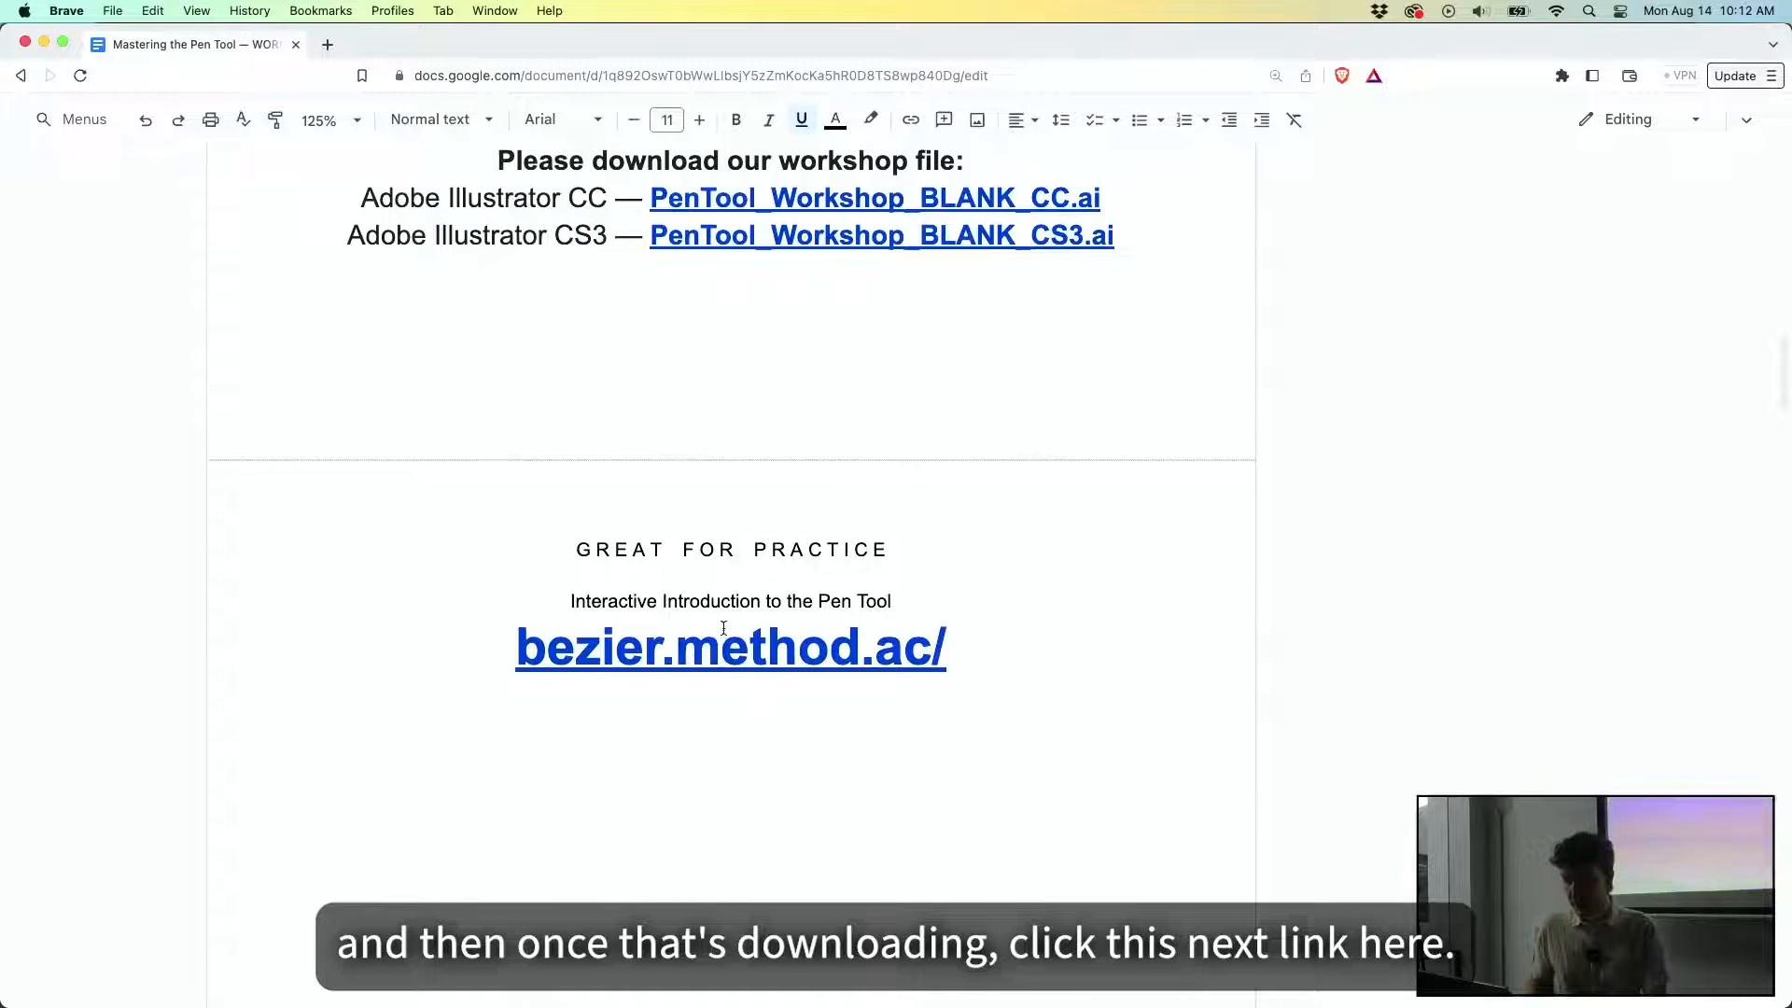
pyautogui.click(773, 658)
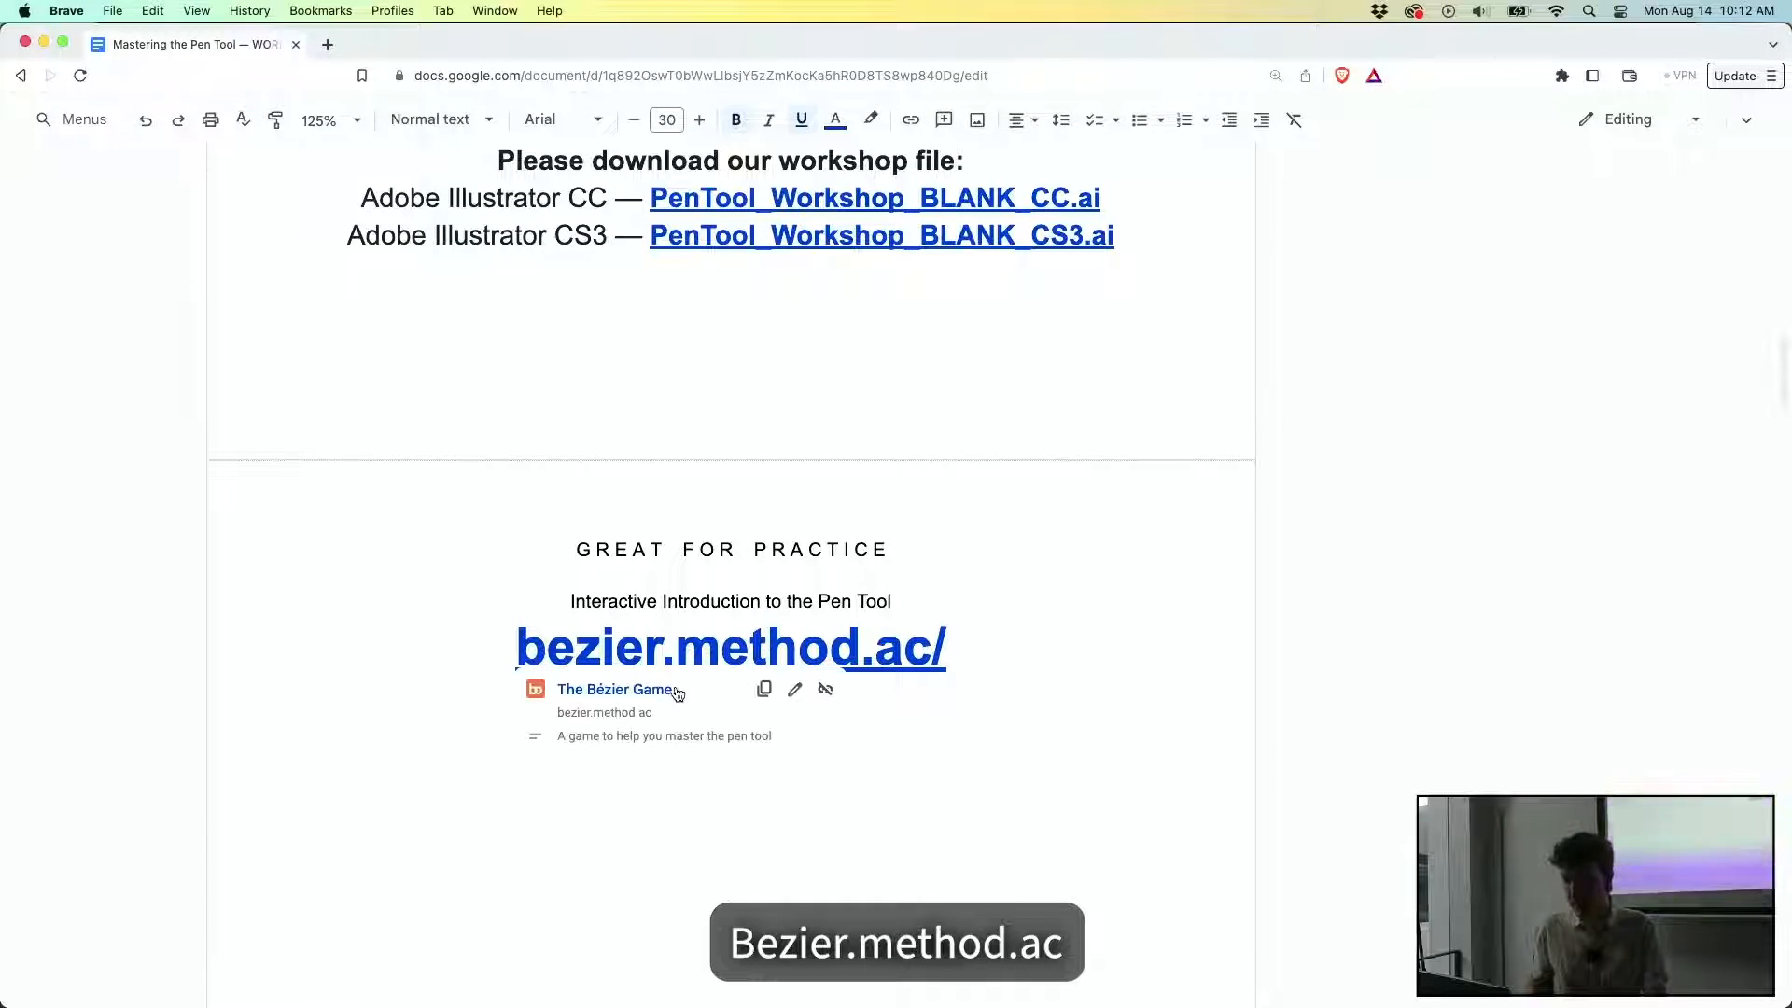
pyautogui.click(649, 692)
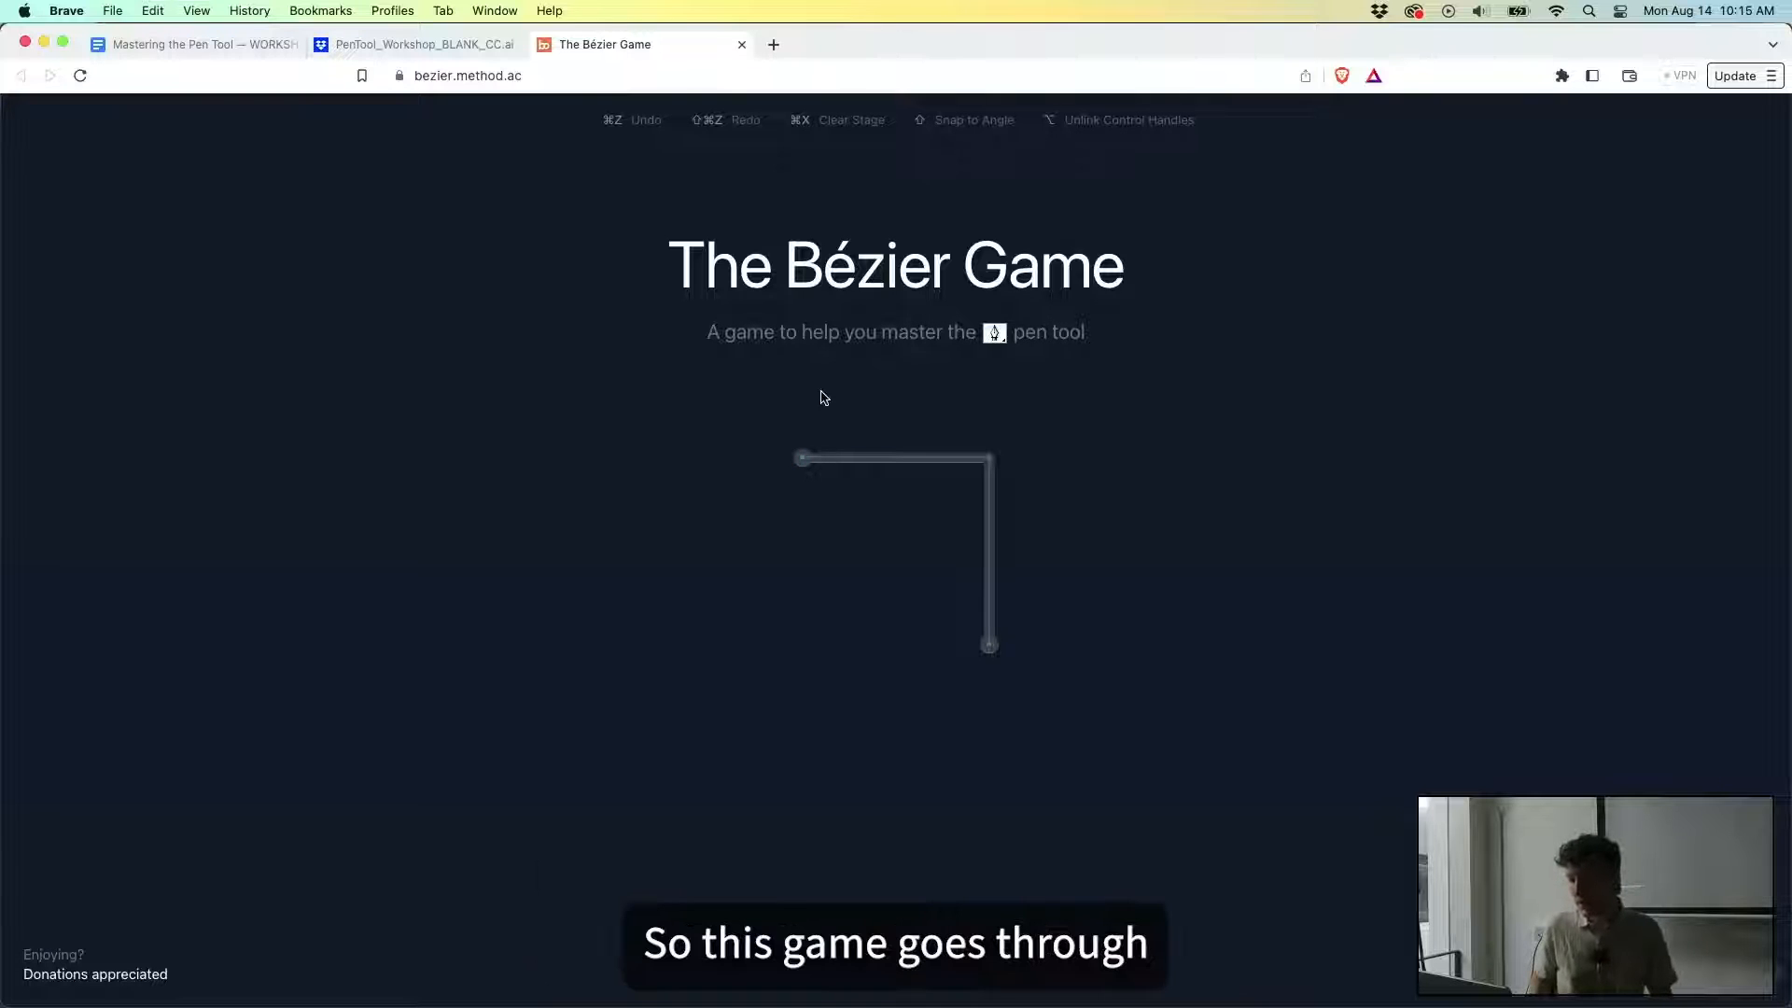
# Trace the right-angle path with three corner nodes joined by straight segments, from the upper left end to the lower right end.
pyautogui.click(802, 460)
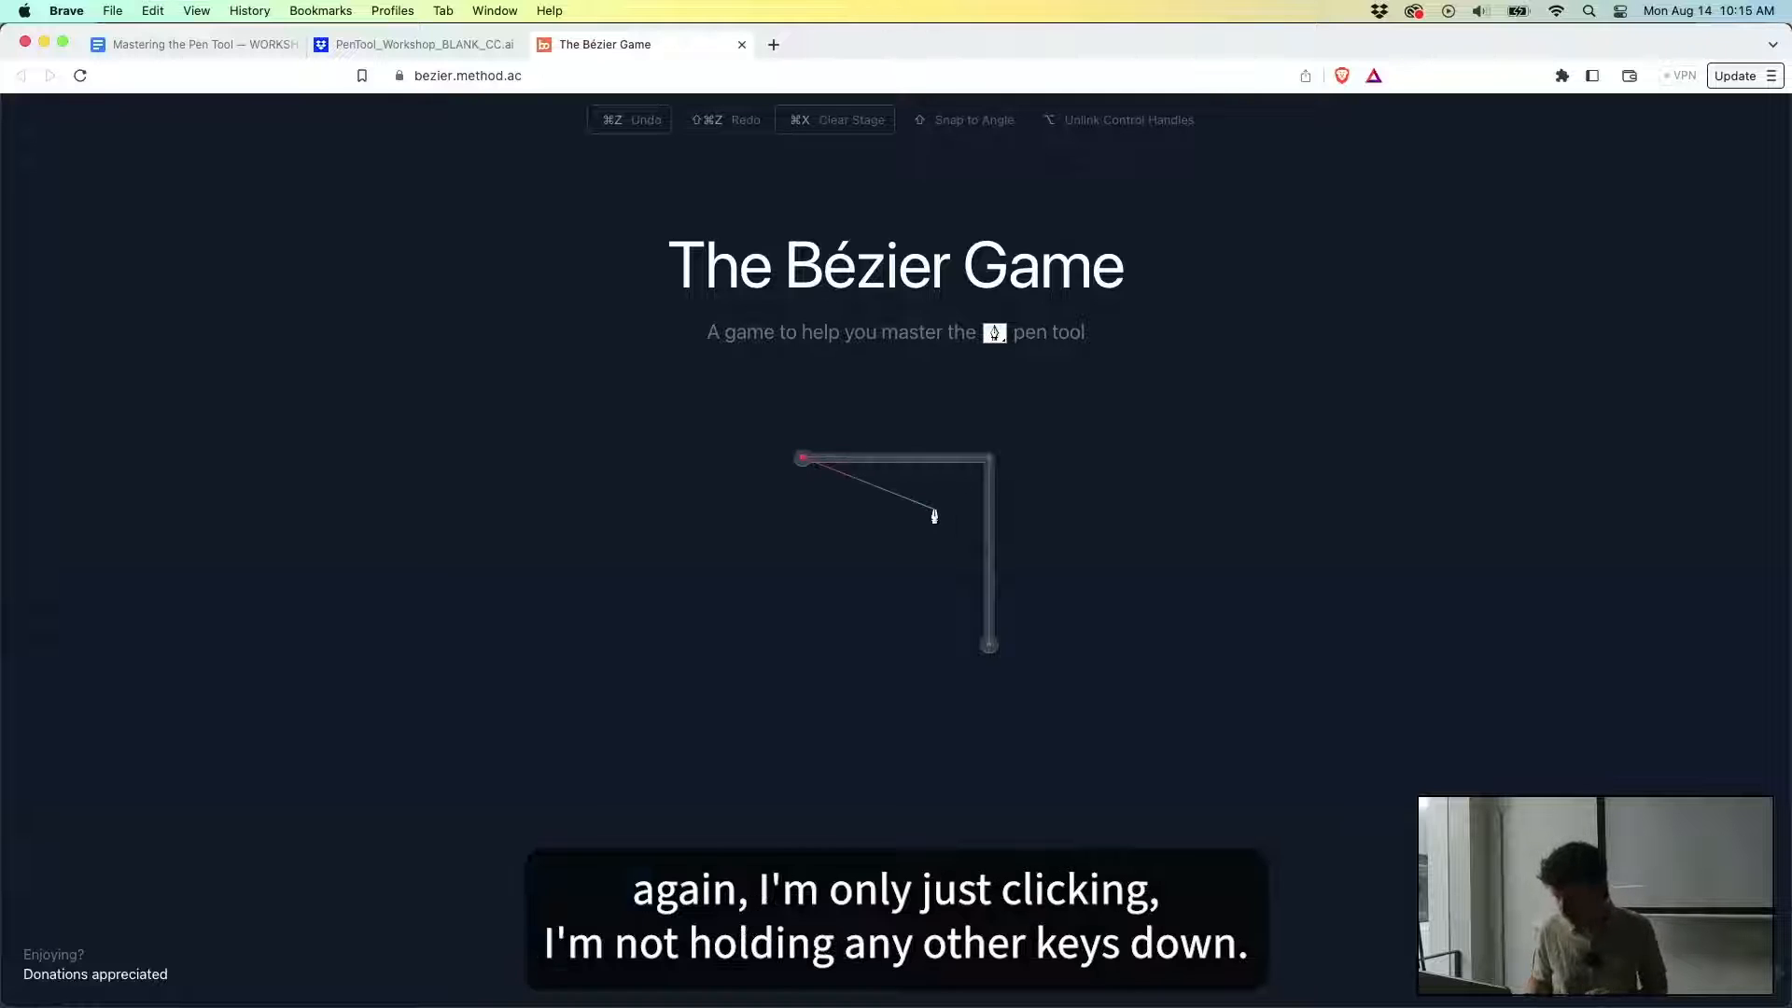
pyautogui.click(989, 461)
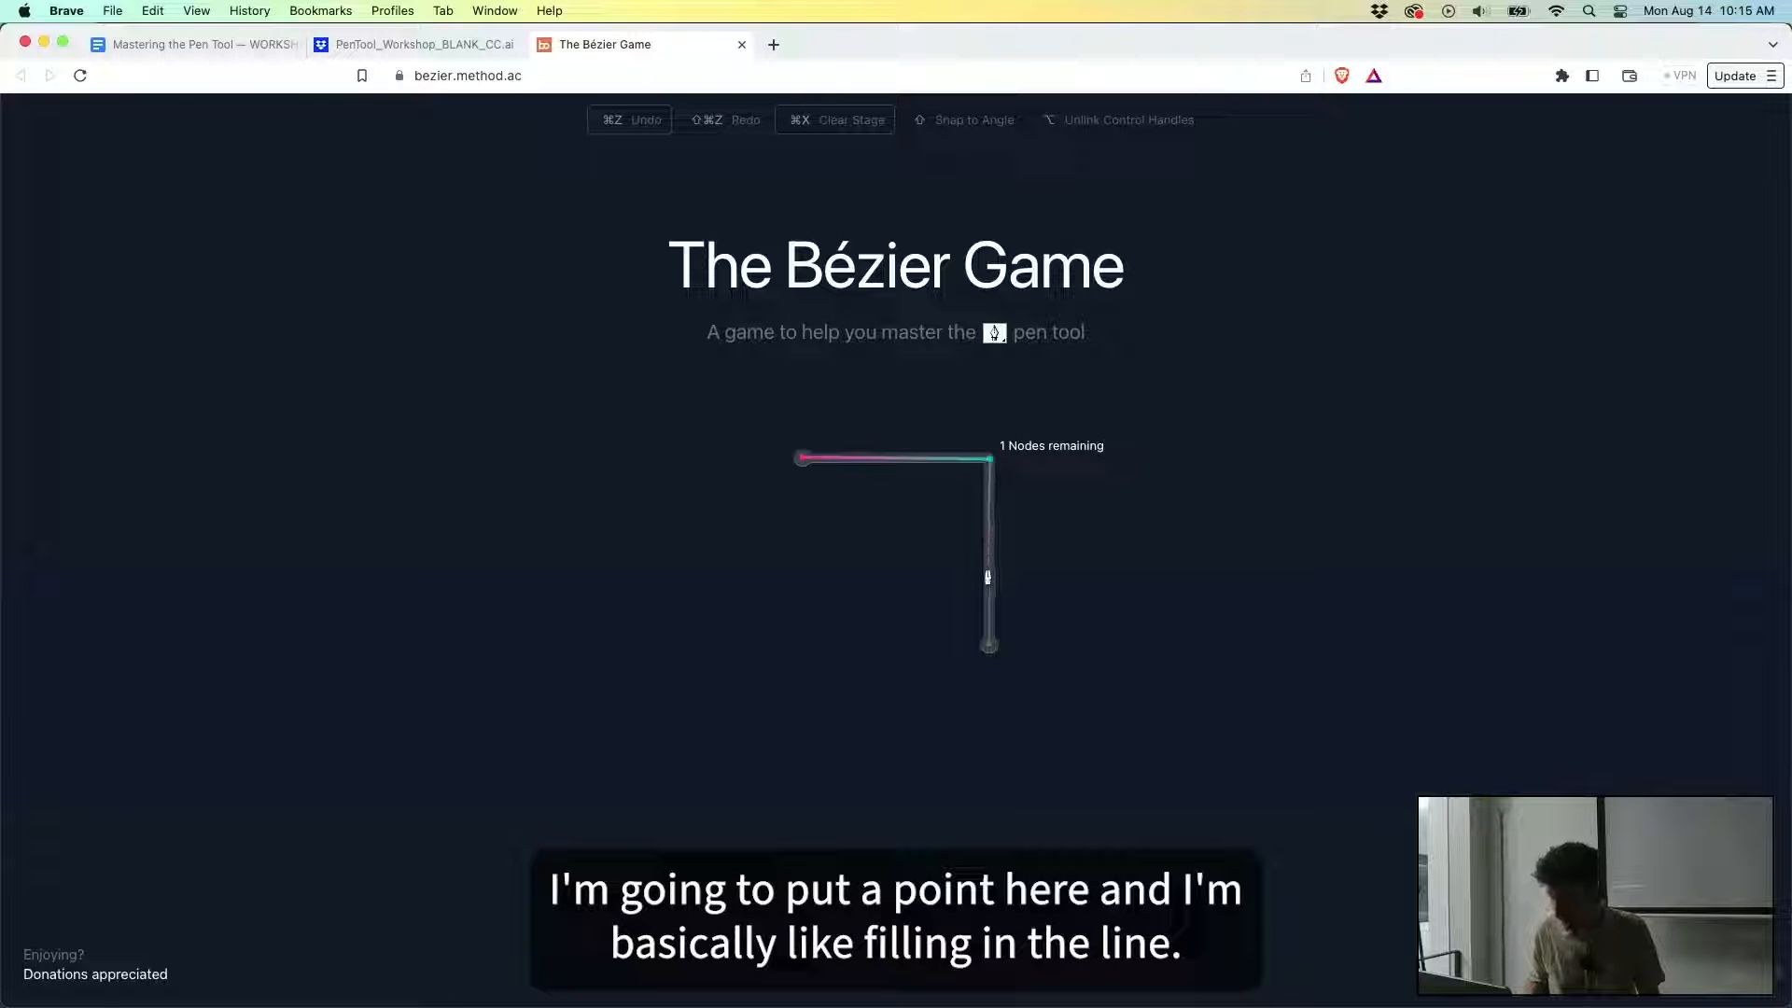
pyautogui.click(989, 651)
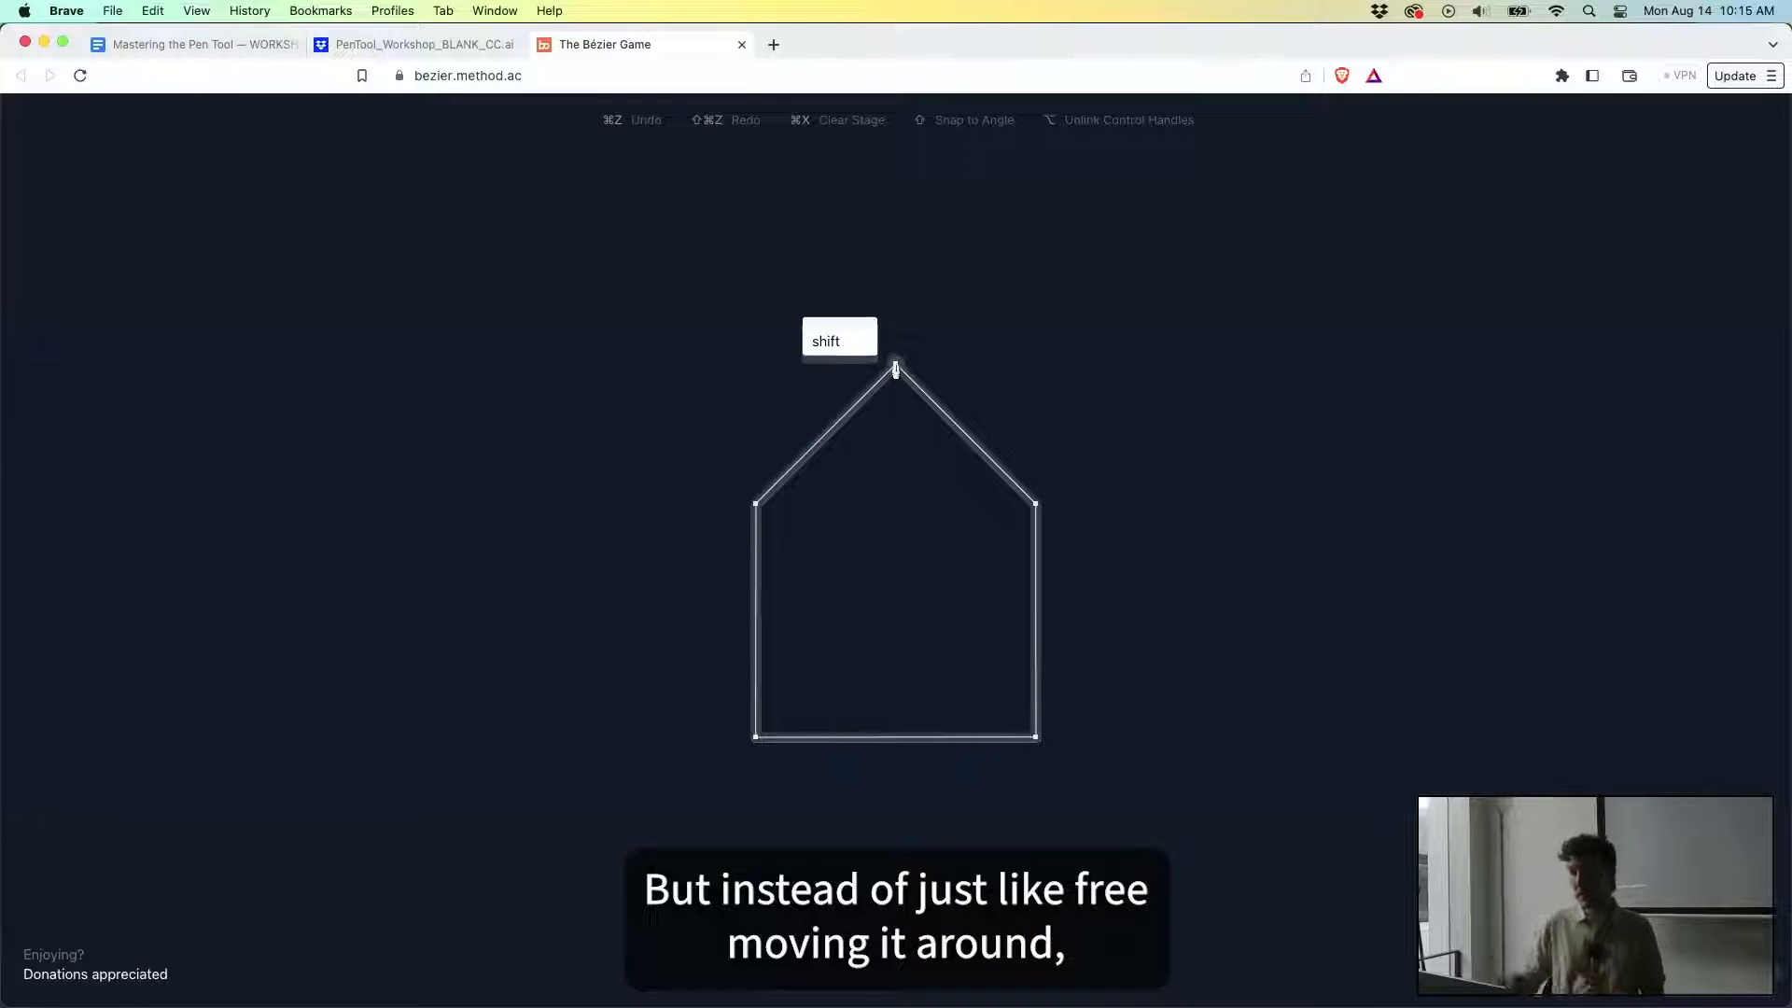
# Trace the house outline clockwise from the roof peak with angle-snapped straight segments and close it at the peak.
pyautogui.click(896, 371)
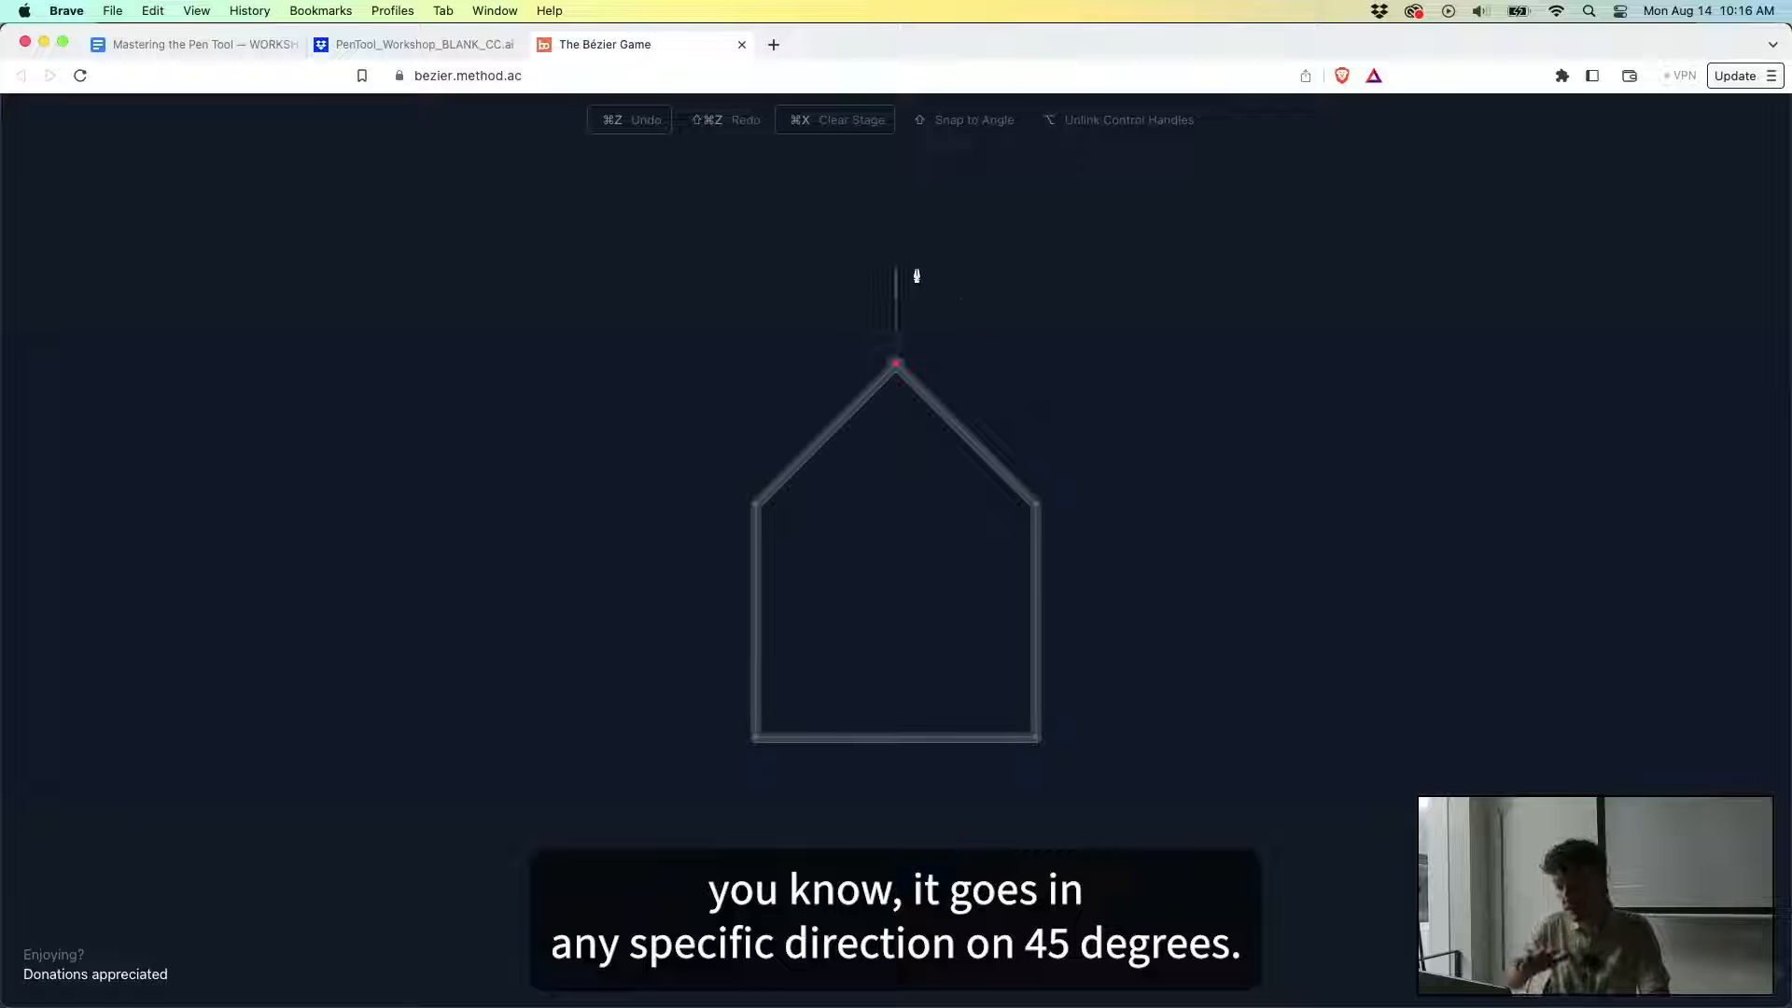
pyautogui.click(1033, 506)
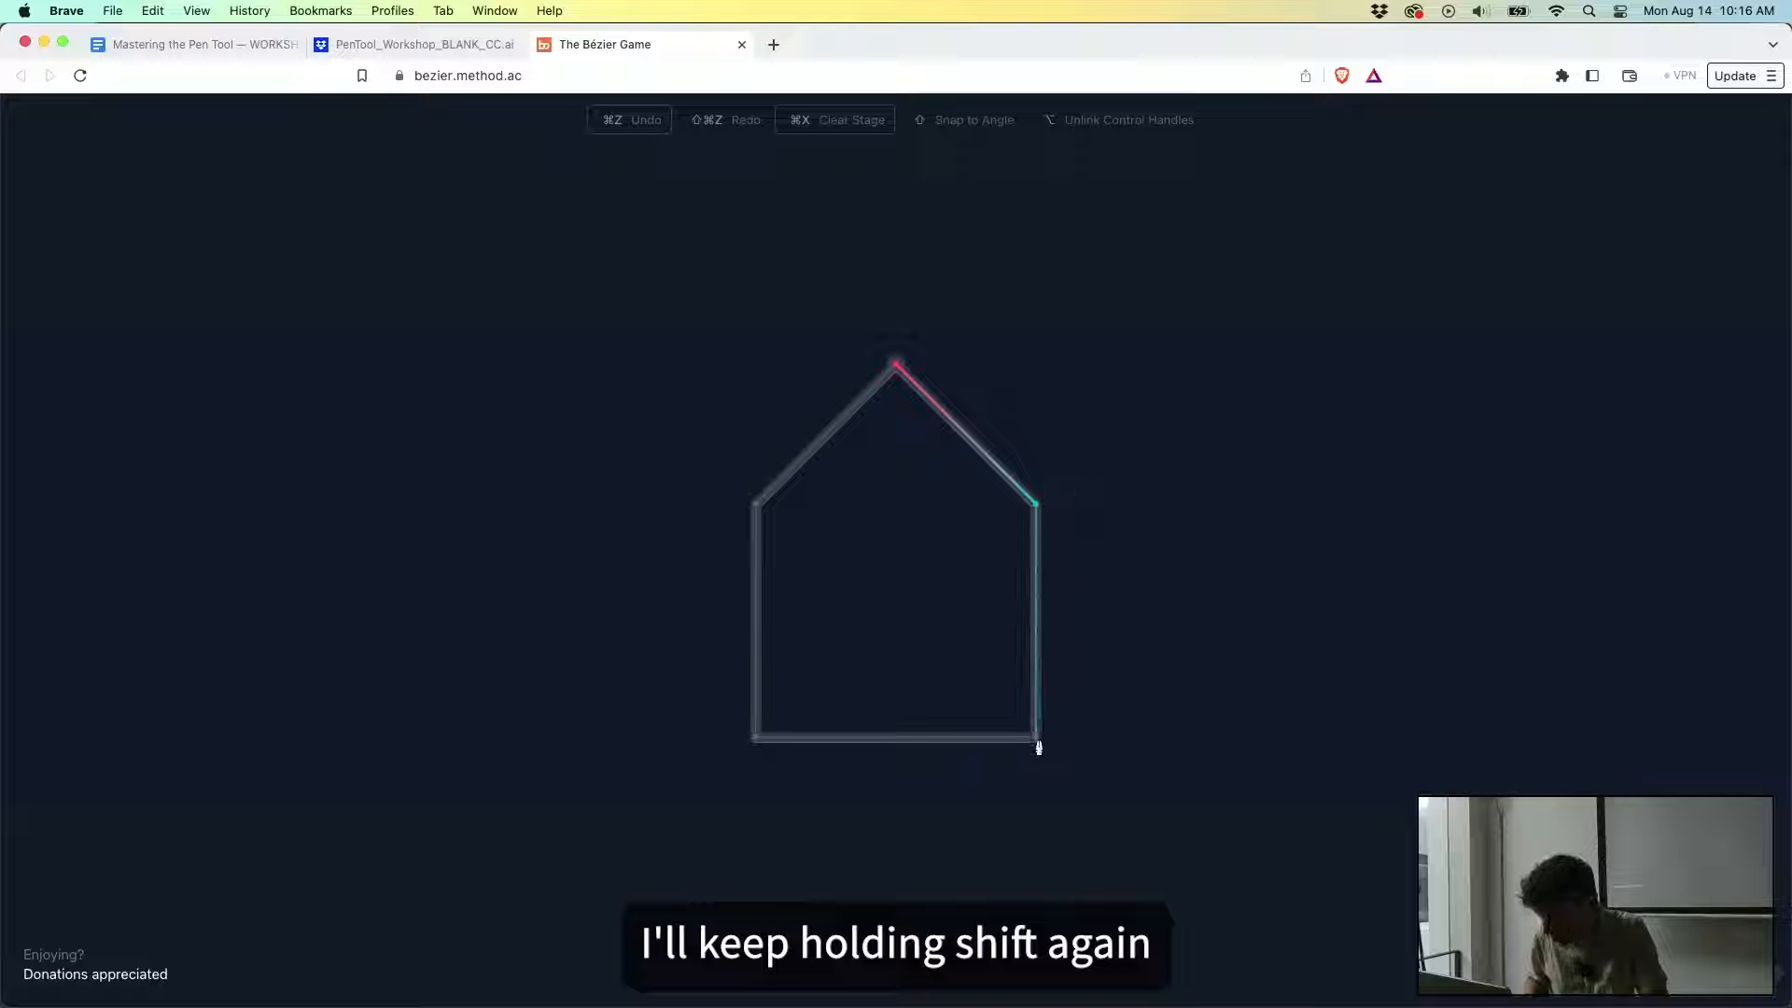
pyautogui.click(1035, 741)
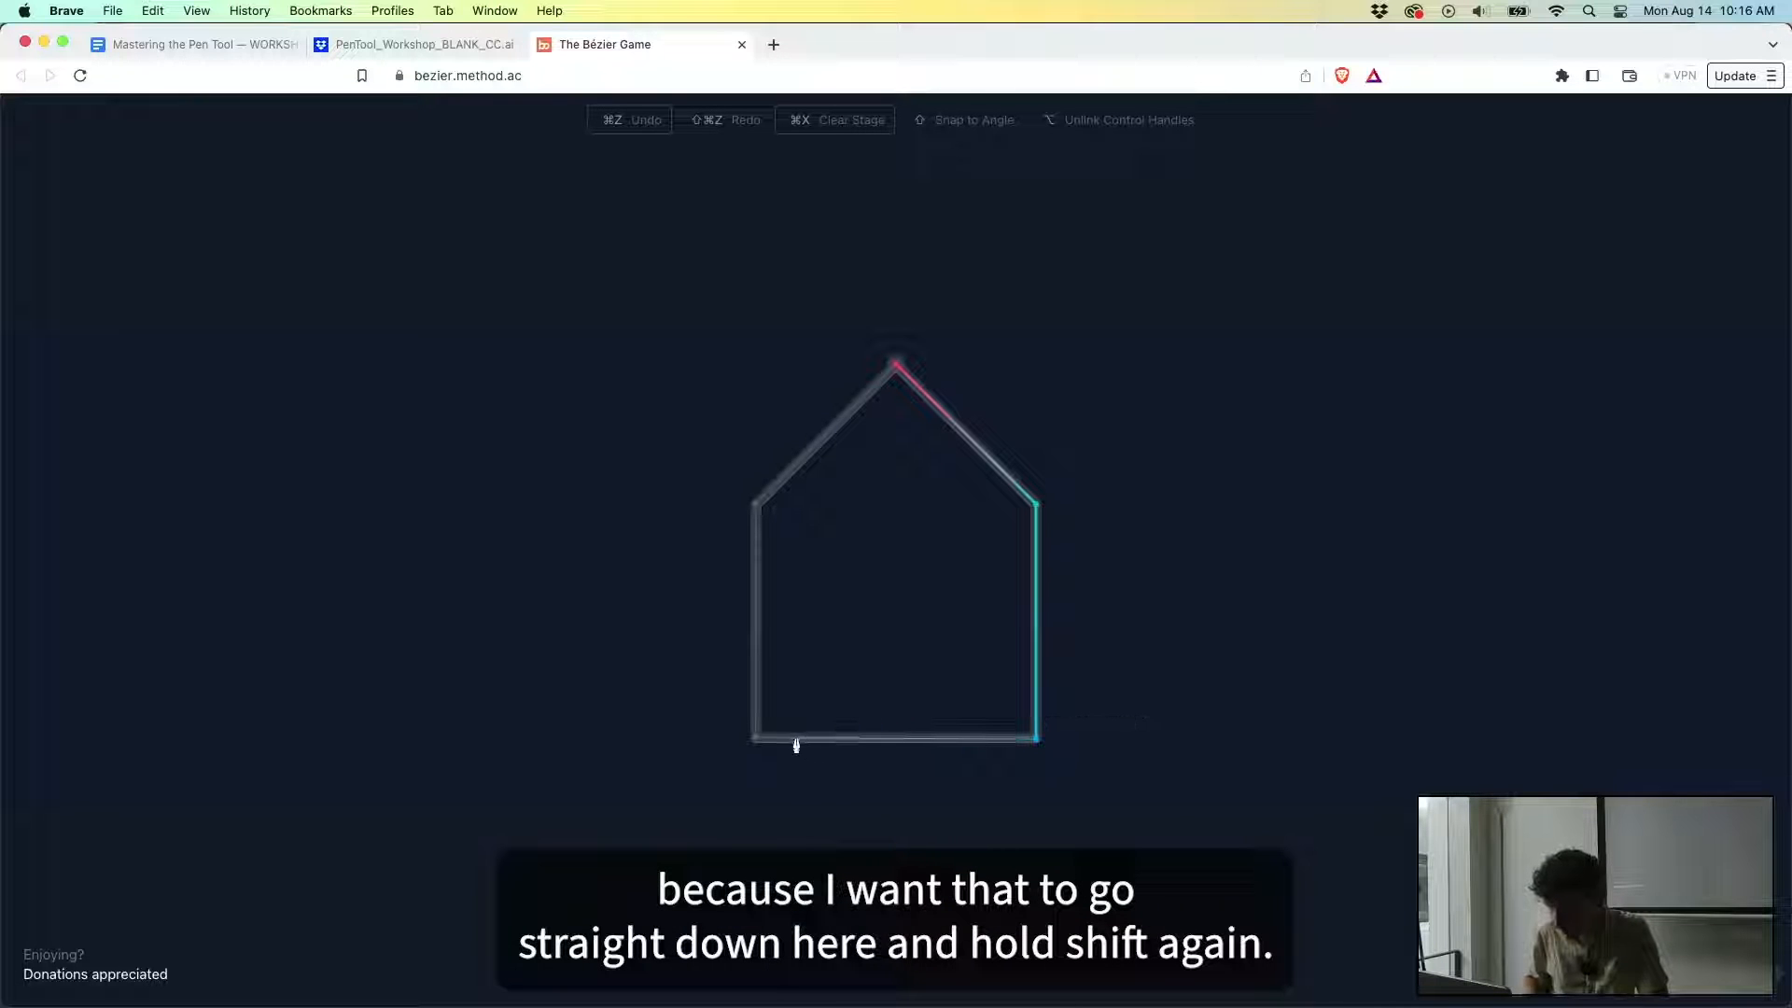
pyautogui.click(756, 741)
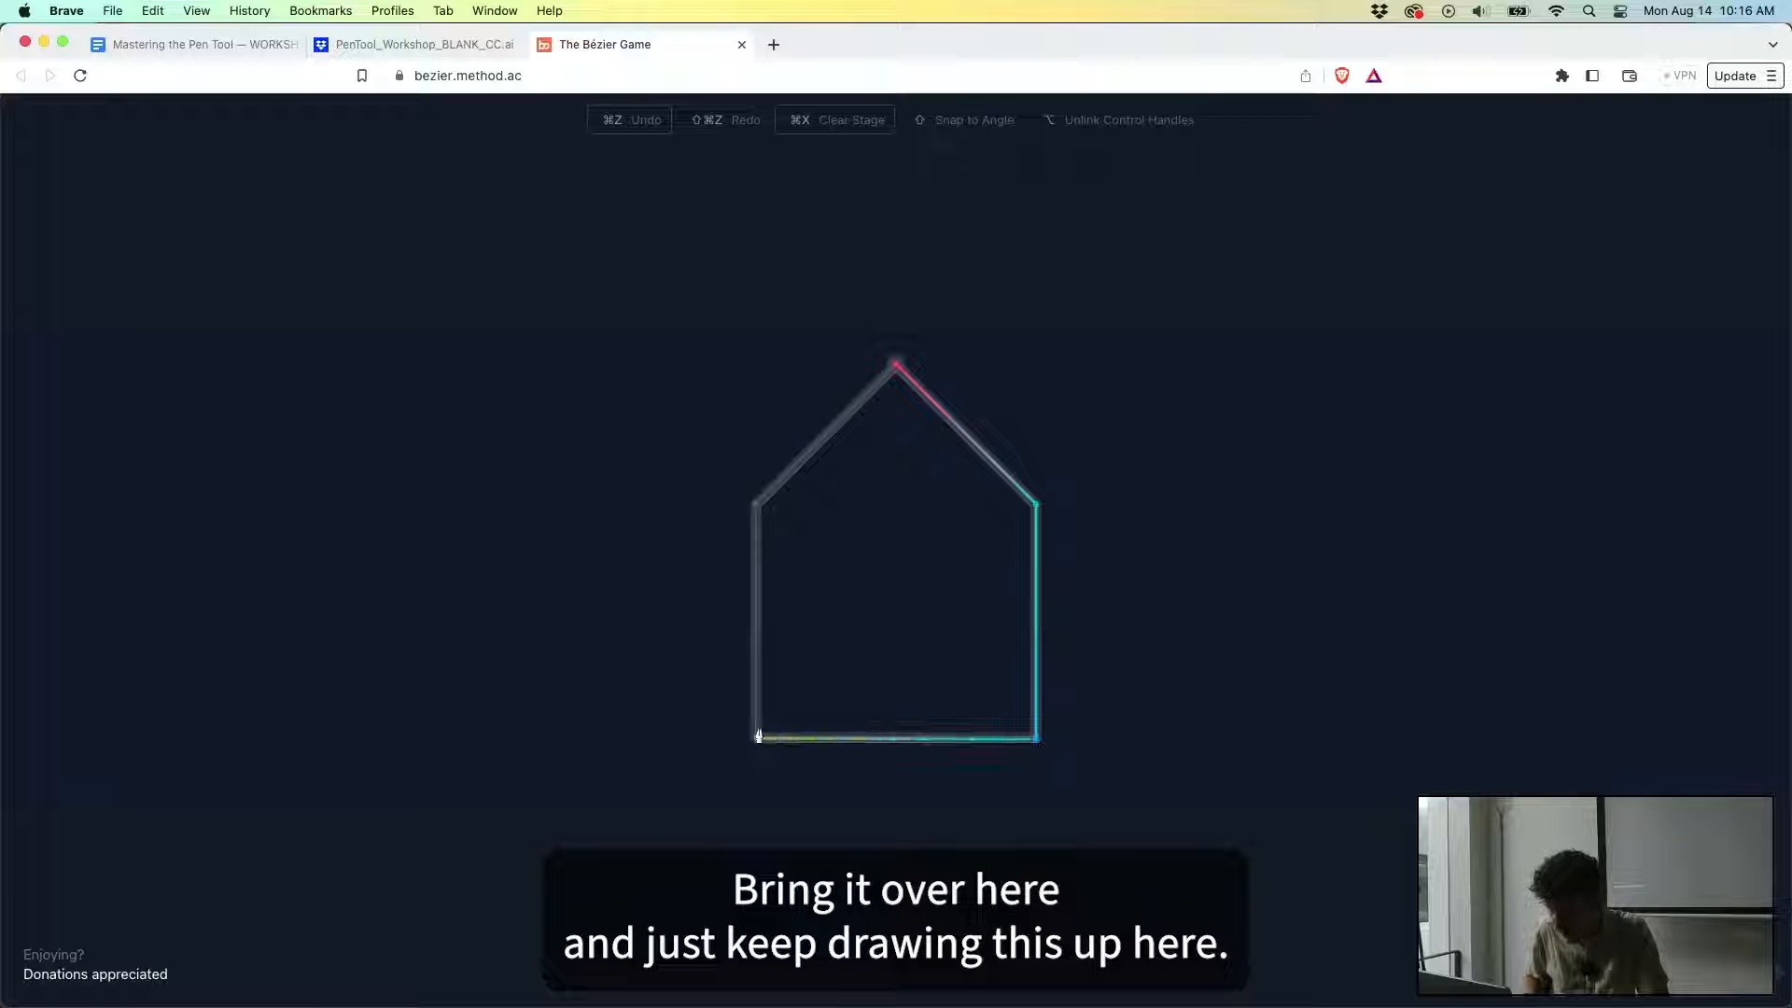
pyautogui.click(756, 506)
pyautogui.click(896, 366)
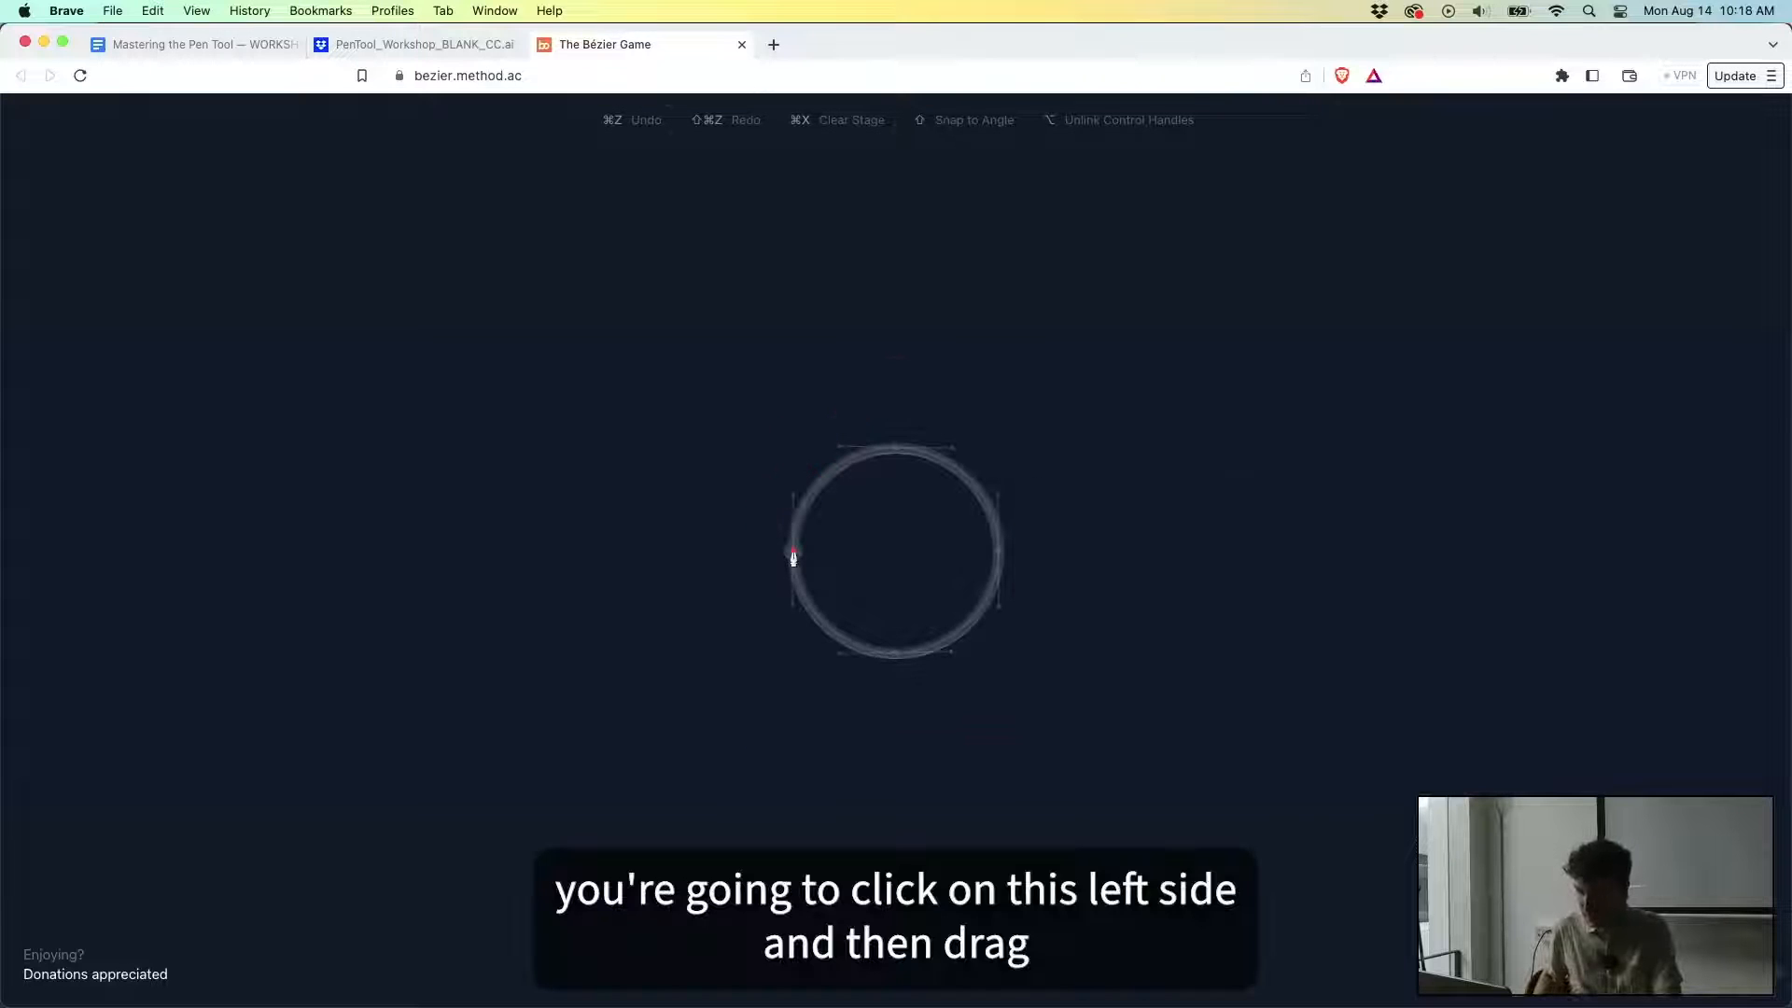
# Trace the circle clockwise with smooth nodes at its left, top, right and bottom, pulling each node's handles to the guide ends.
pyautogui.moveTo(793, 548); pyautogui.dragTo(793, 497)
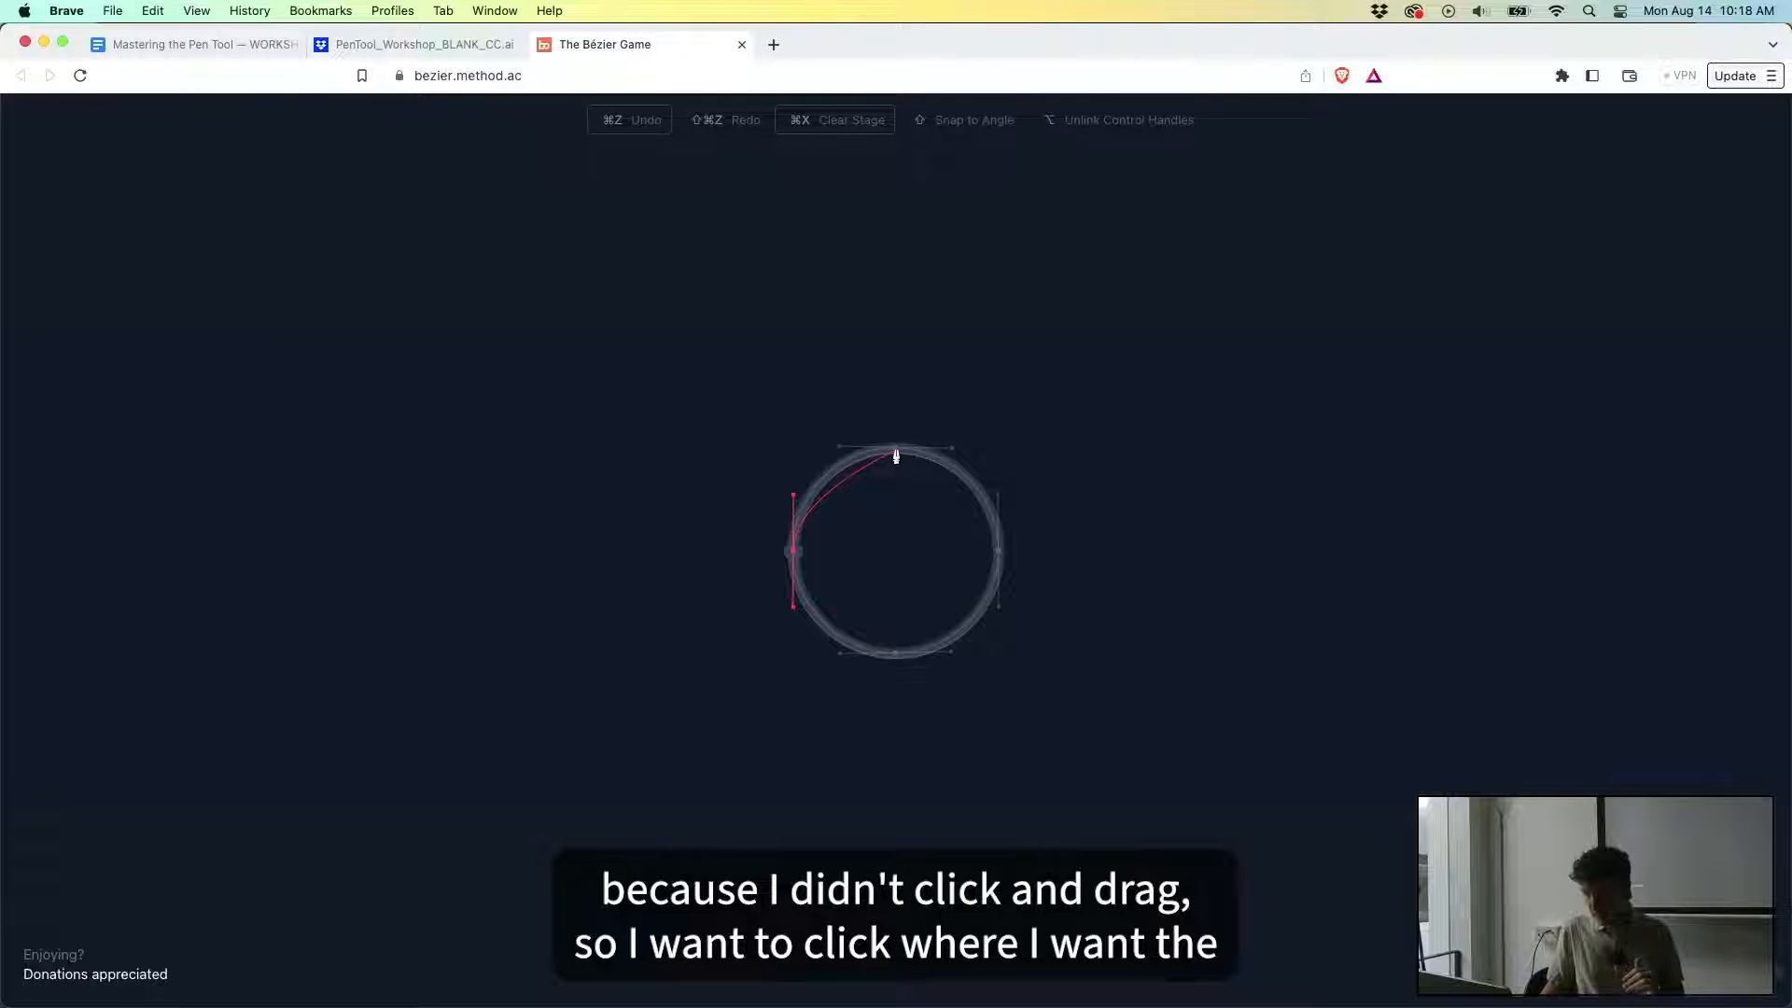
pyautogui.moveTo(899, 452); pyautogui.dragTo(952, 456)
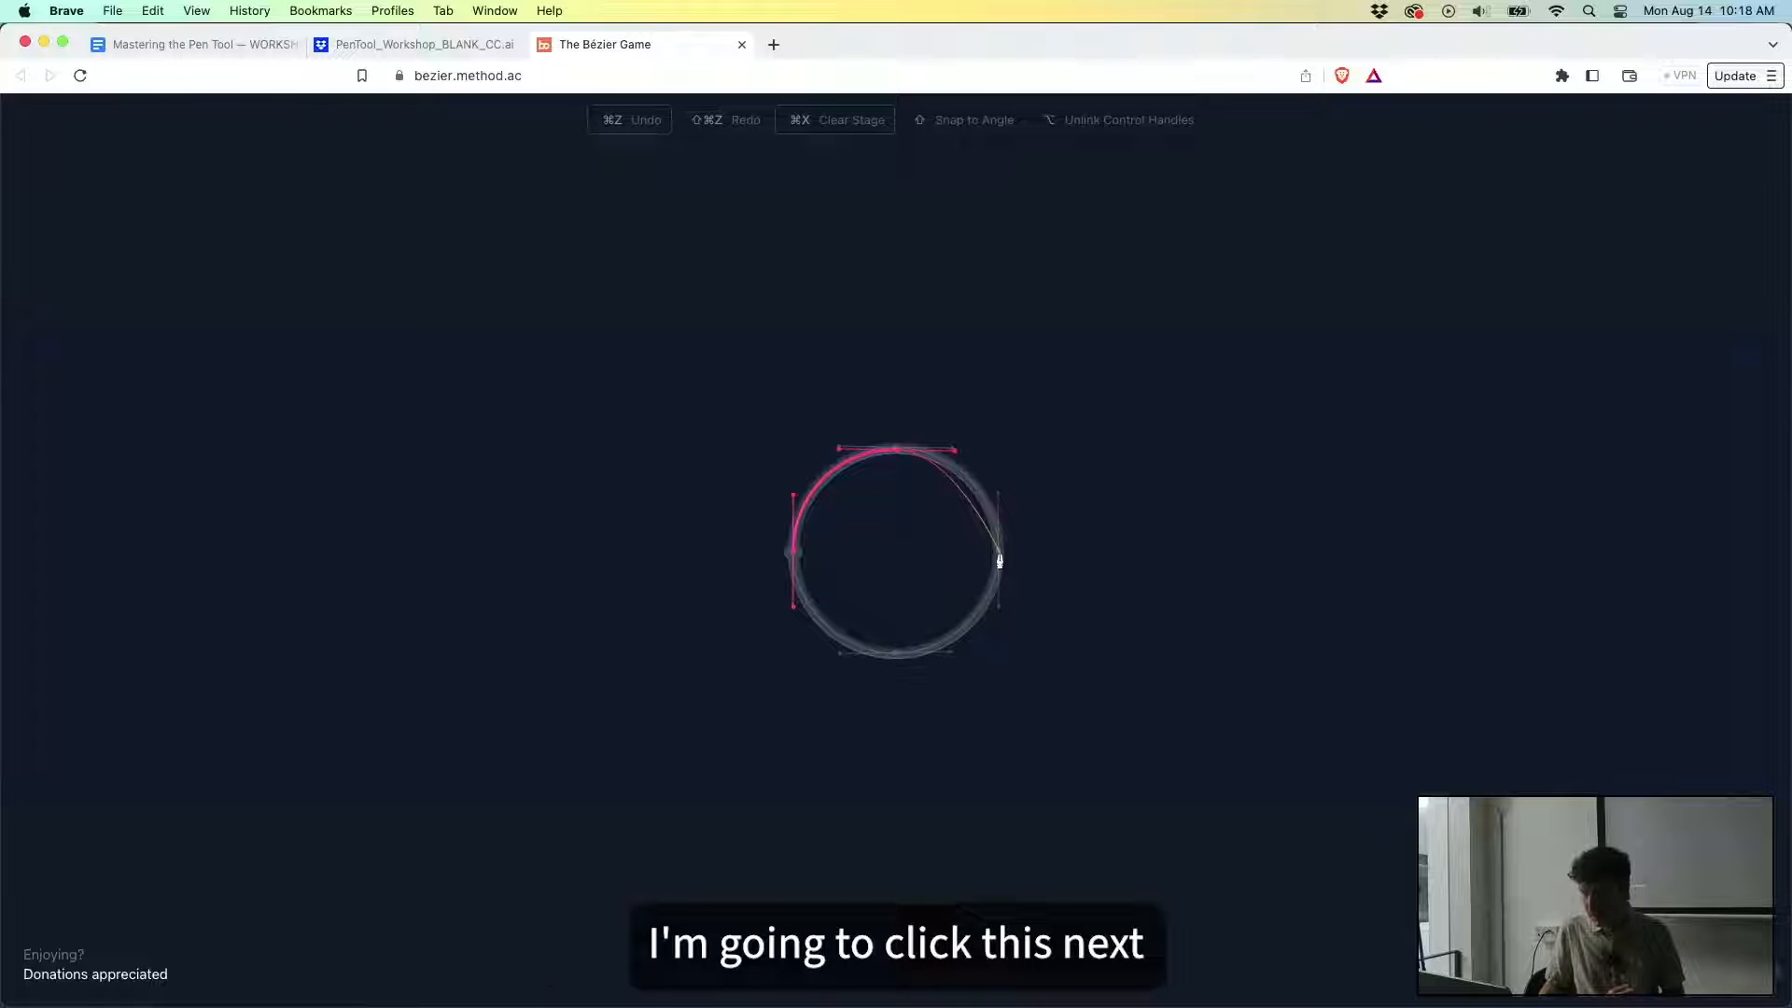
pyautogui.moveTo(999, 560); pyautogui.dragTo(1007, 616)
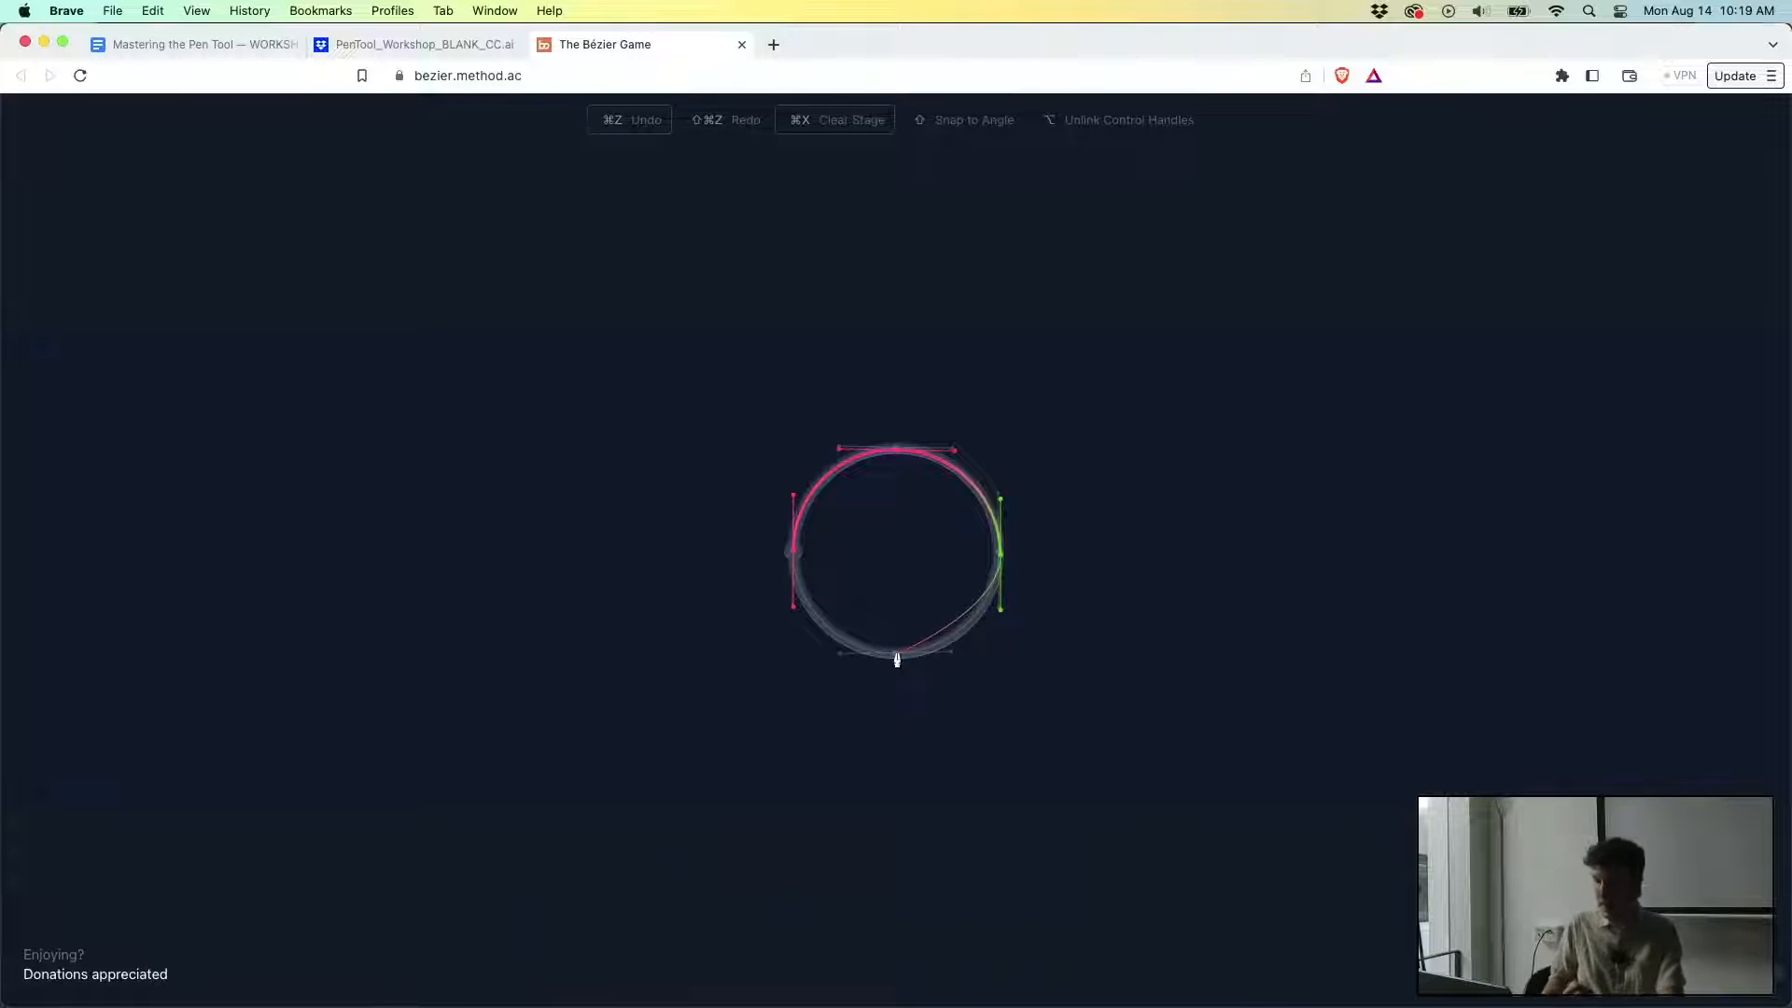
pyautogui.moveTo(896, 660); pyautogui.dragTo(840, 668)
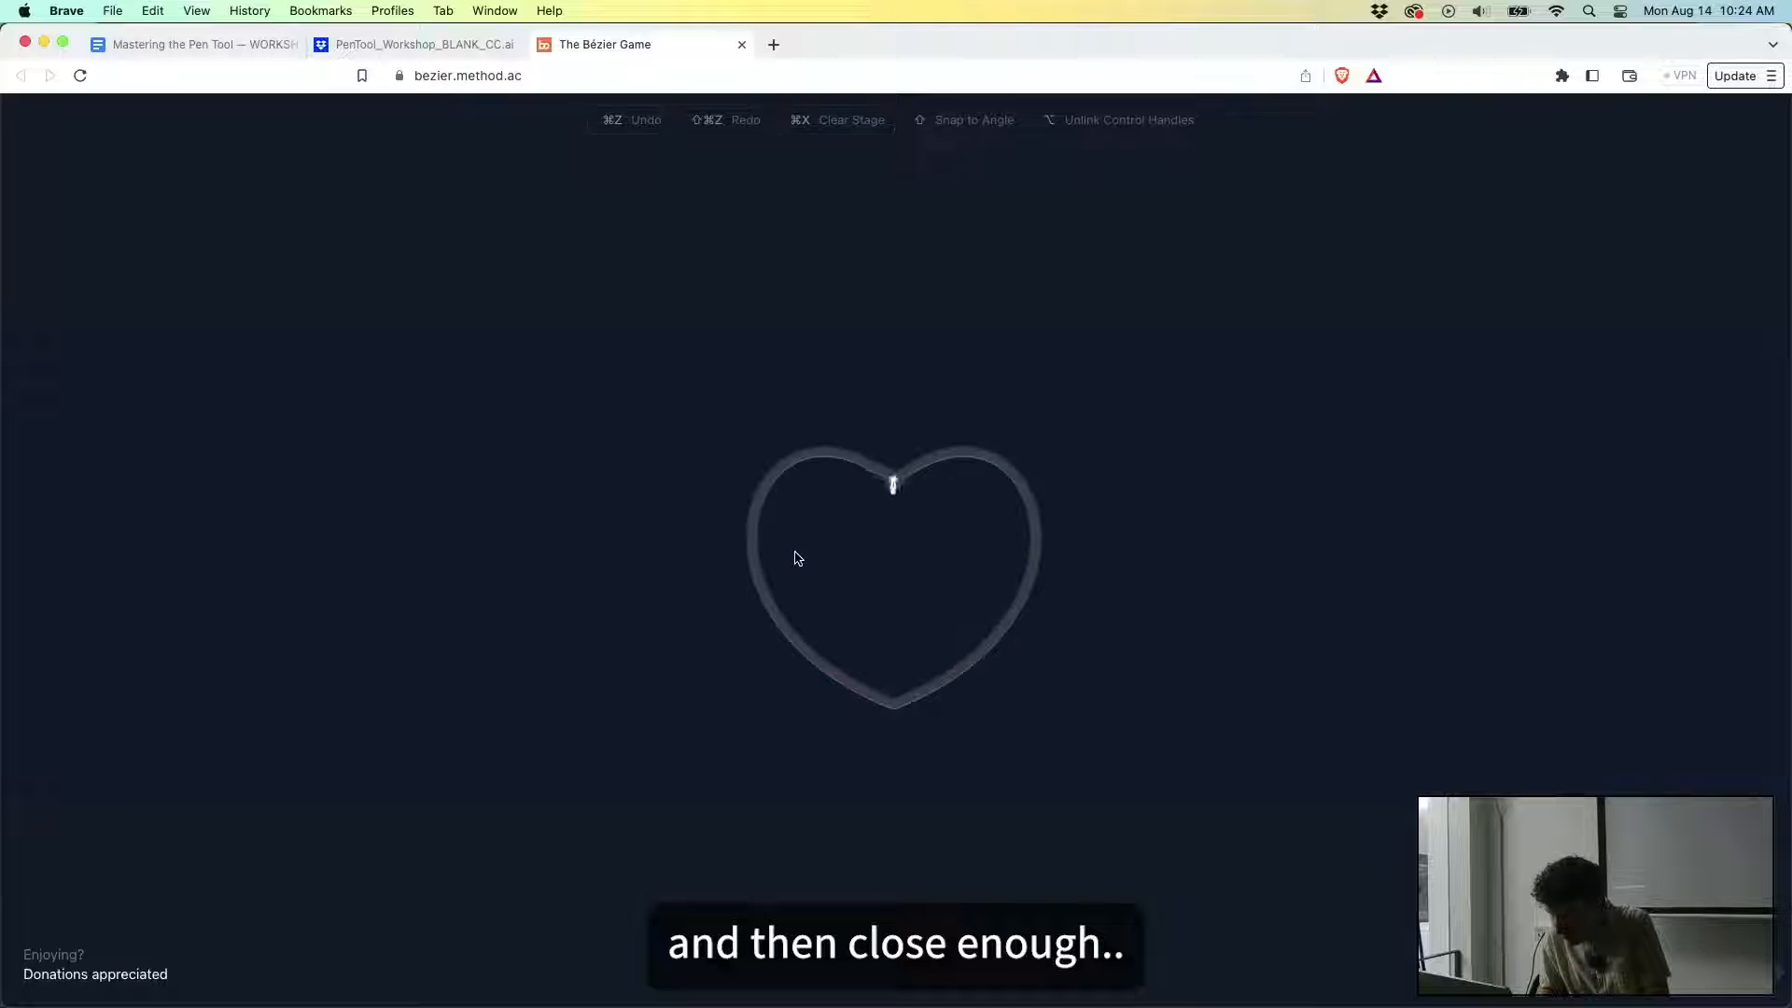
# Enlarge the game page so that the heart outline and its handle guides are easier to trace.
pyautogui.moveTo(893, 480); pyautogui.dragTo(1033, 374)
pyautogui.press('alt')
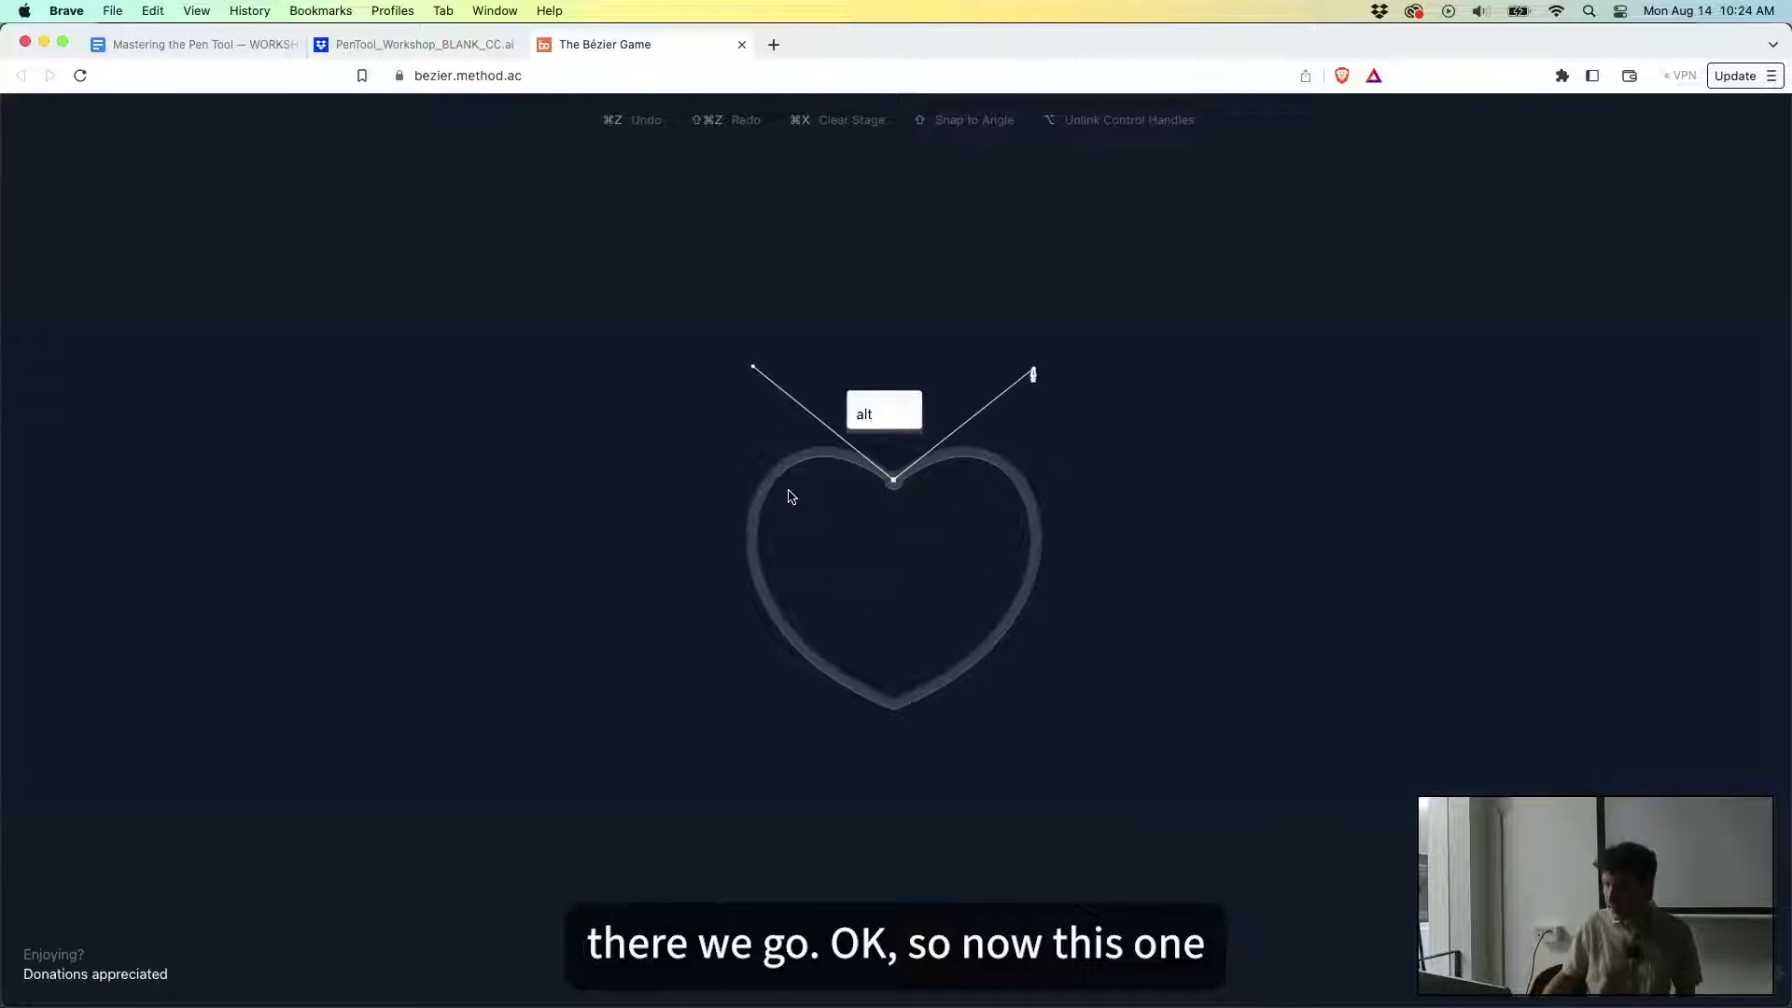
pyautogui.press('super+plus')
pyautogui.press('super+plus')
pyautogui.press('super+plus')
pyautogui.press('super+plus')
pyautogui.press('super+plus')
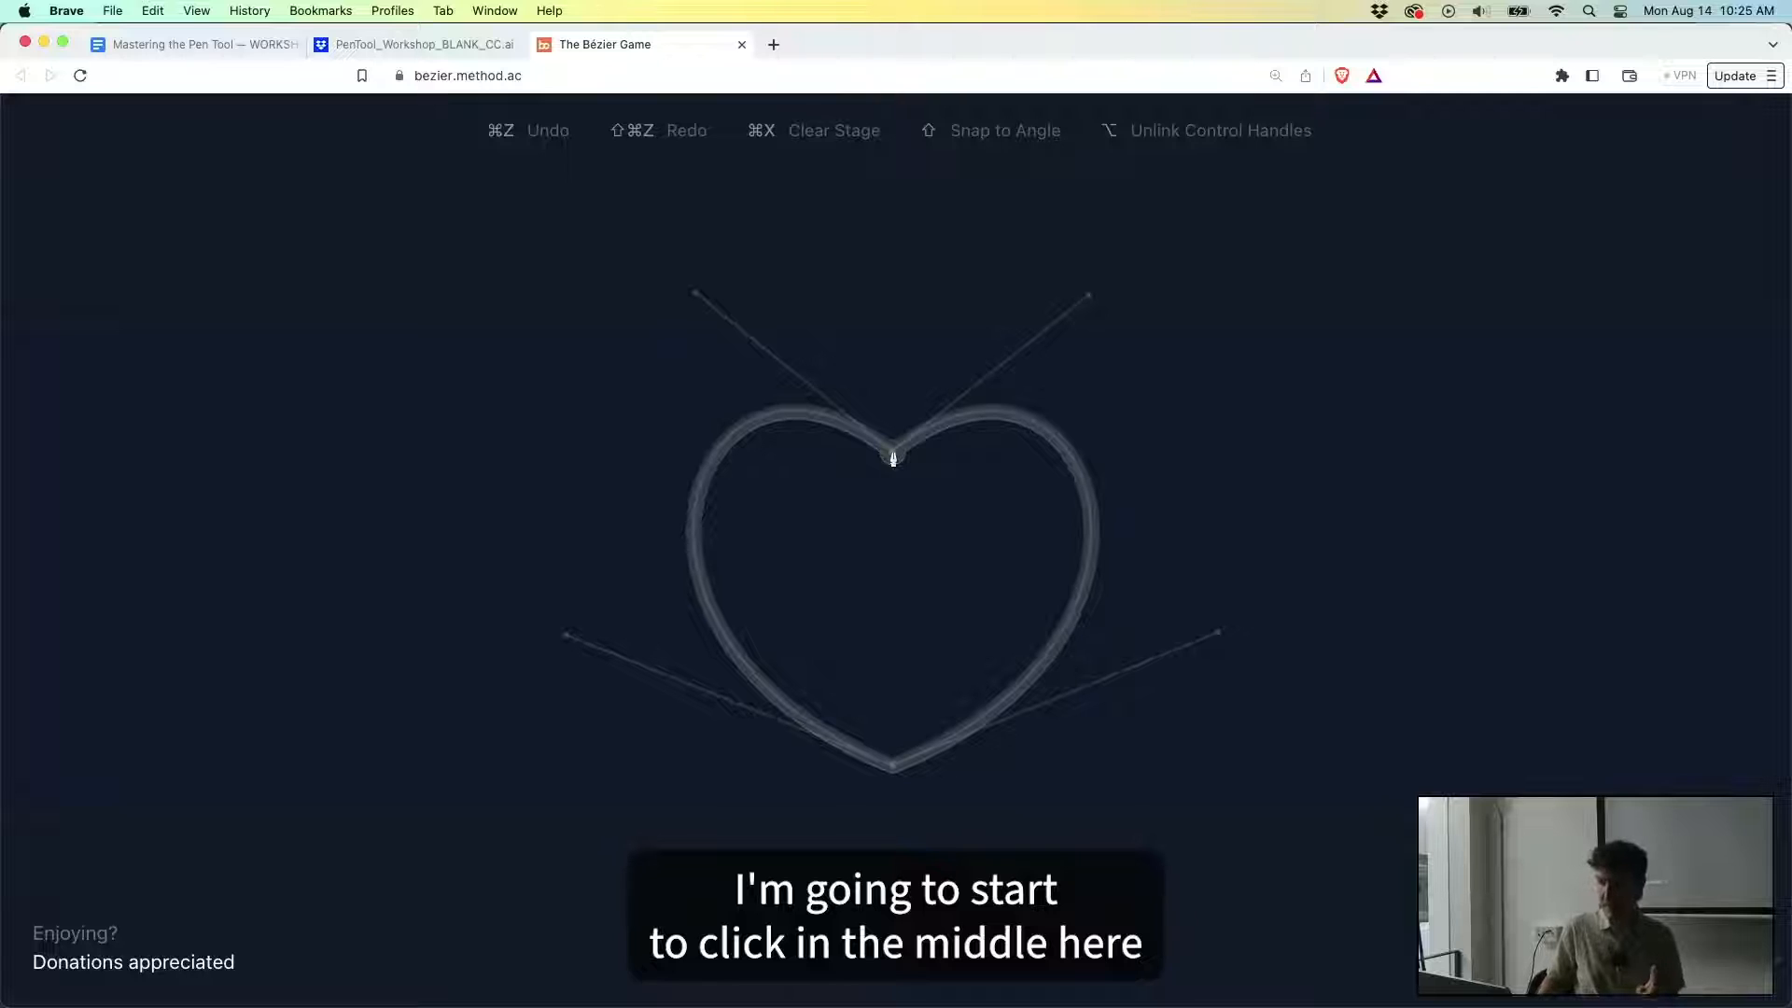
pyautogui.moveTo(893, 458); pyautogui.dragTo(696, 299)
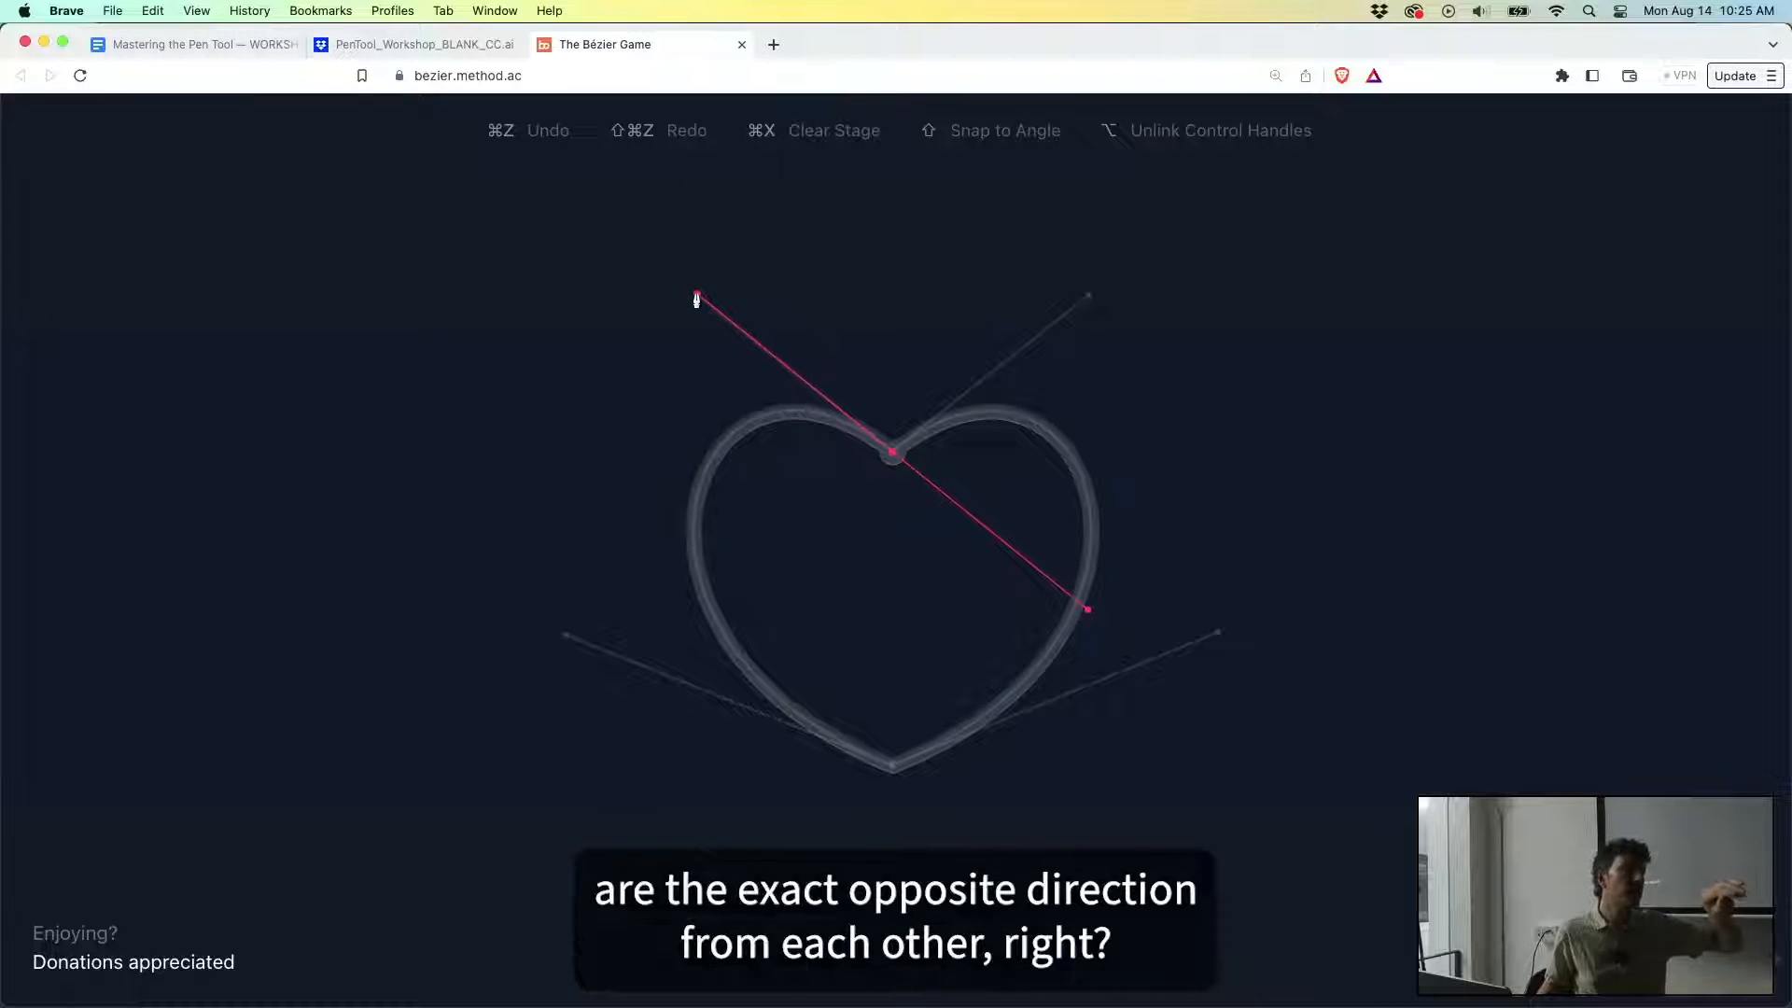
pyautogui.moveTo(696, 299)
pyautogui.mouseDown()
pyautogui.moveTo(775, 360)
pyautogui.moveTo(652, 332)
pyautogui.moveTo(780, 344)
pyautogui.moveTo(663, 288)
pyautogui.moveTo(724, 432)
pyautogui.moveTo(660, 444)
pyautogui.moveTo(749, 386)
pyautogui.moveTo(695, 299)
pyautogui.mouseUp()
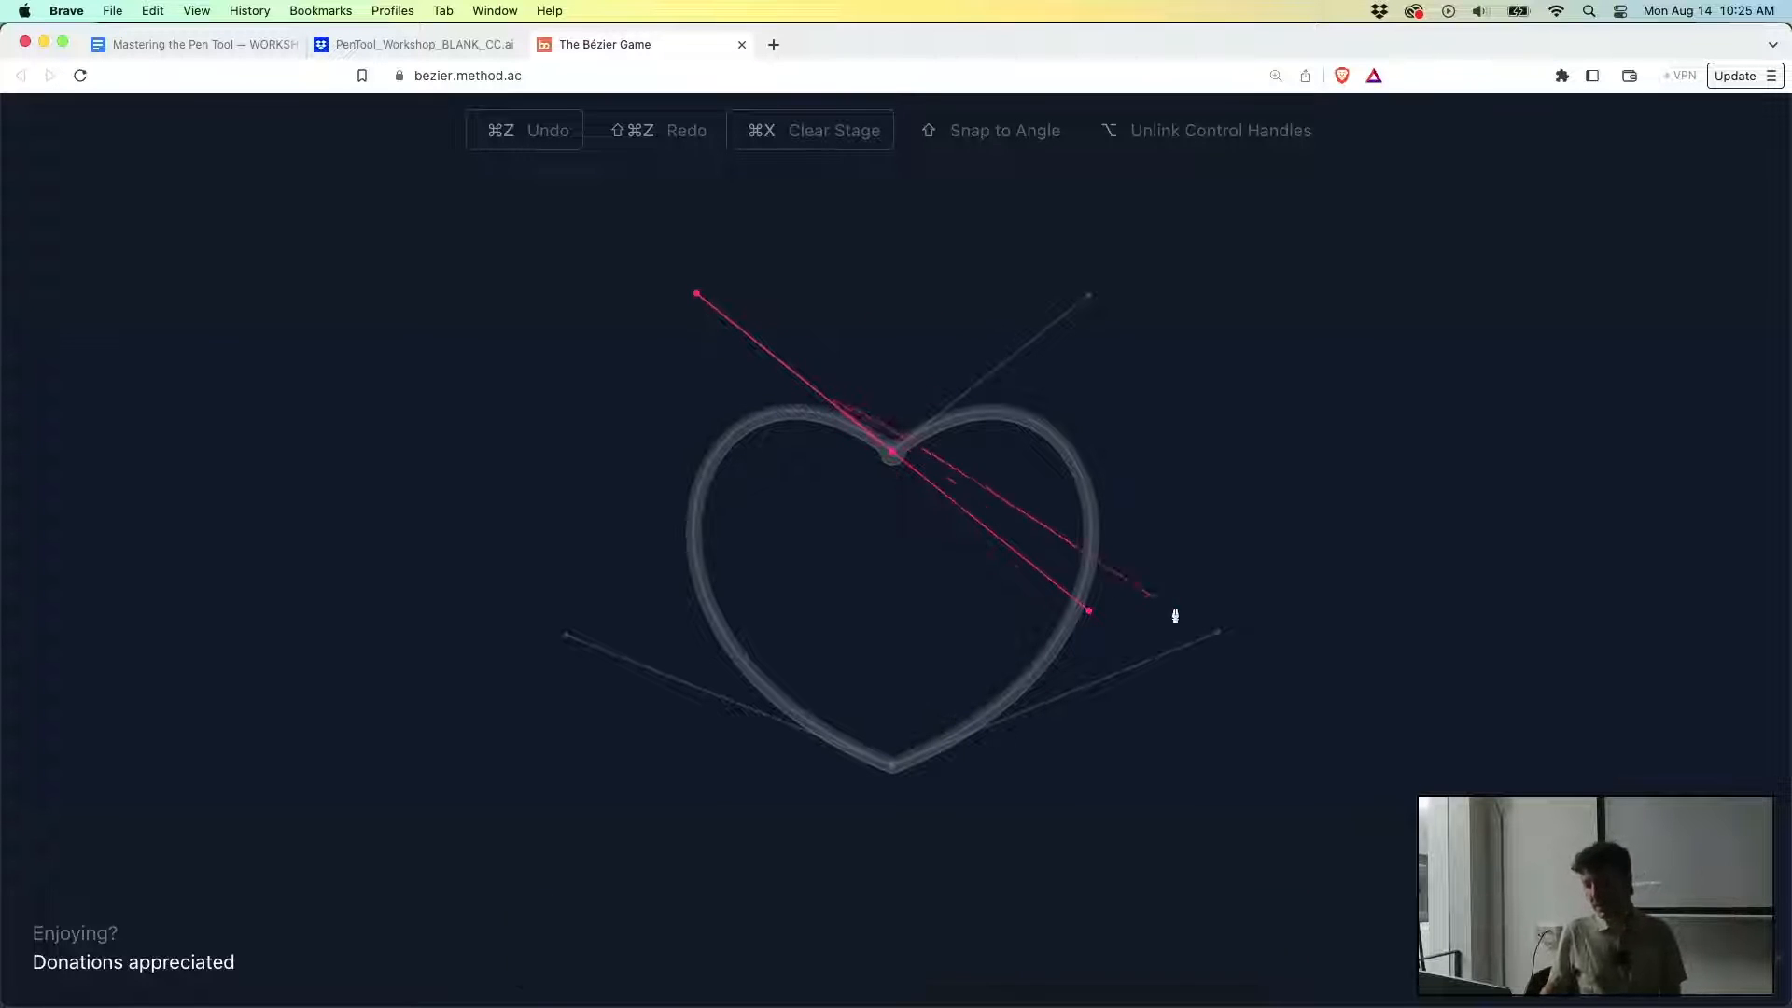
pyautogui.moveTo(888, 451); pyautogui.dragTo(1088, 295)
pyautogui.press('alt')
pyautogui.moveTo(894, 763); pyautogui.dragTo(564, 644)
pyautogui.press('alt')
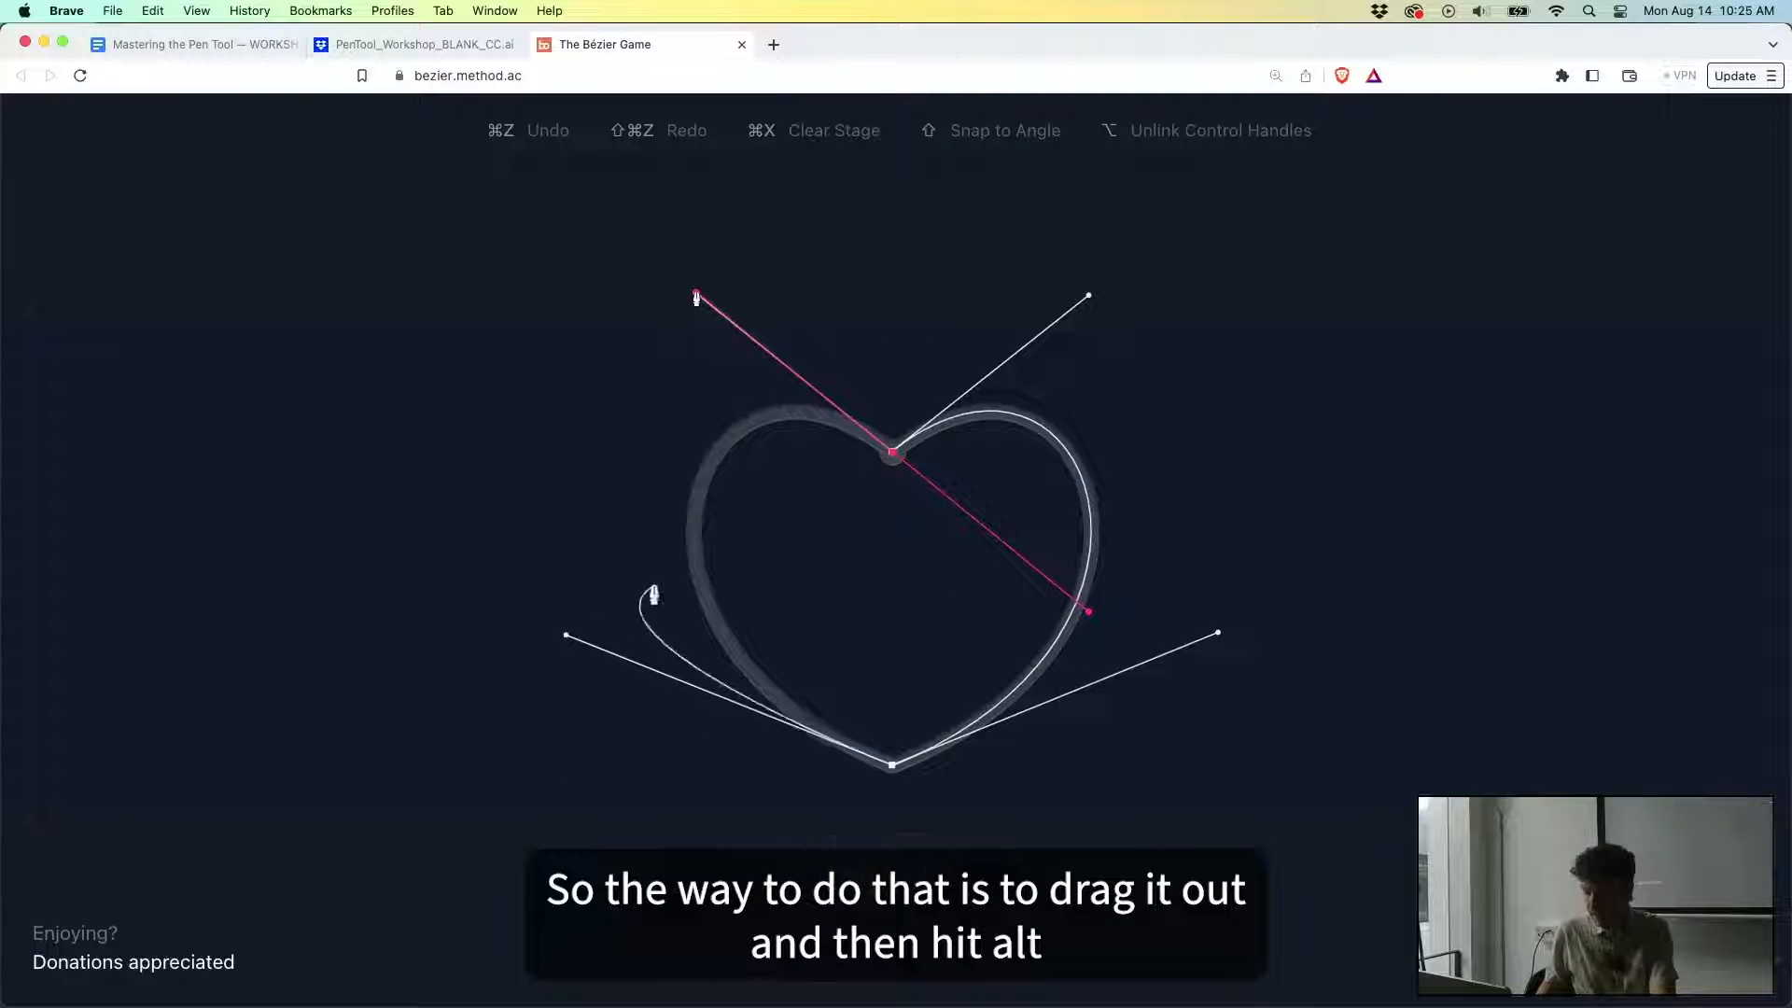
pyautogui.click(892, 455)
pyautogui.moveTo(892, 455); pyautogui.dragTo(1088, 303)
pyautogui.press('alt')
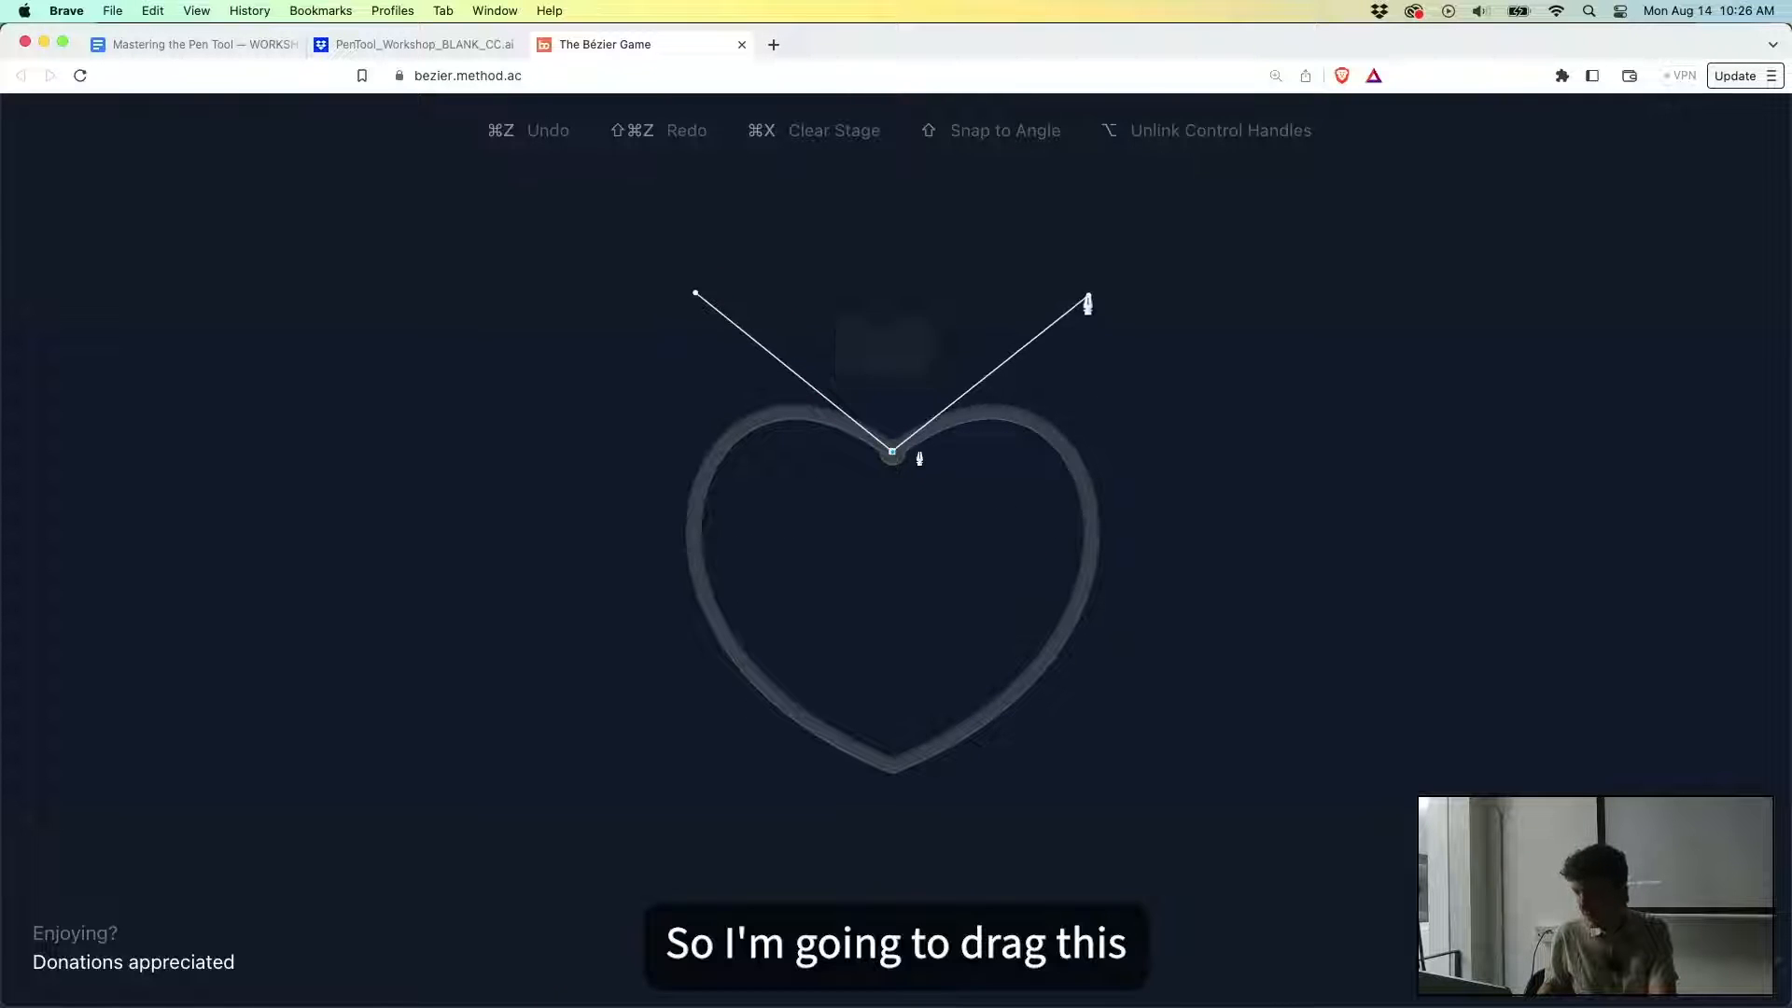
pyautogui.moveTo(892, 769); pyautogui.dragTo(565, 642)
pyautogui.press('alt')
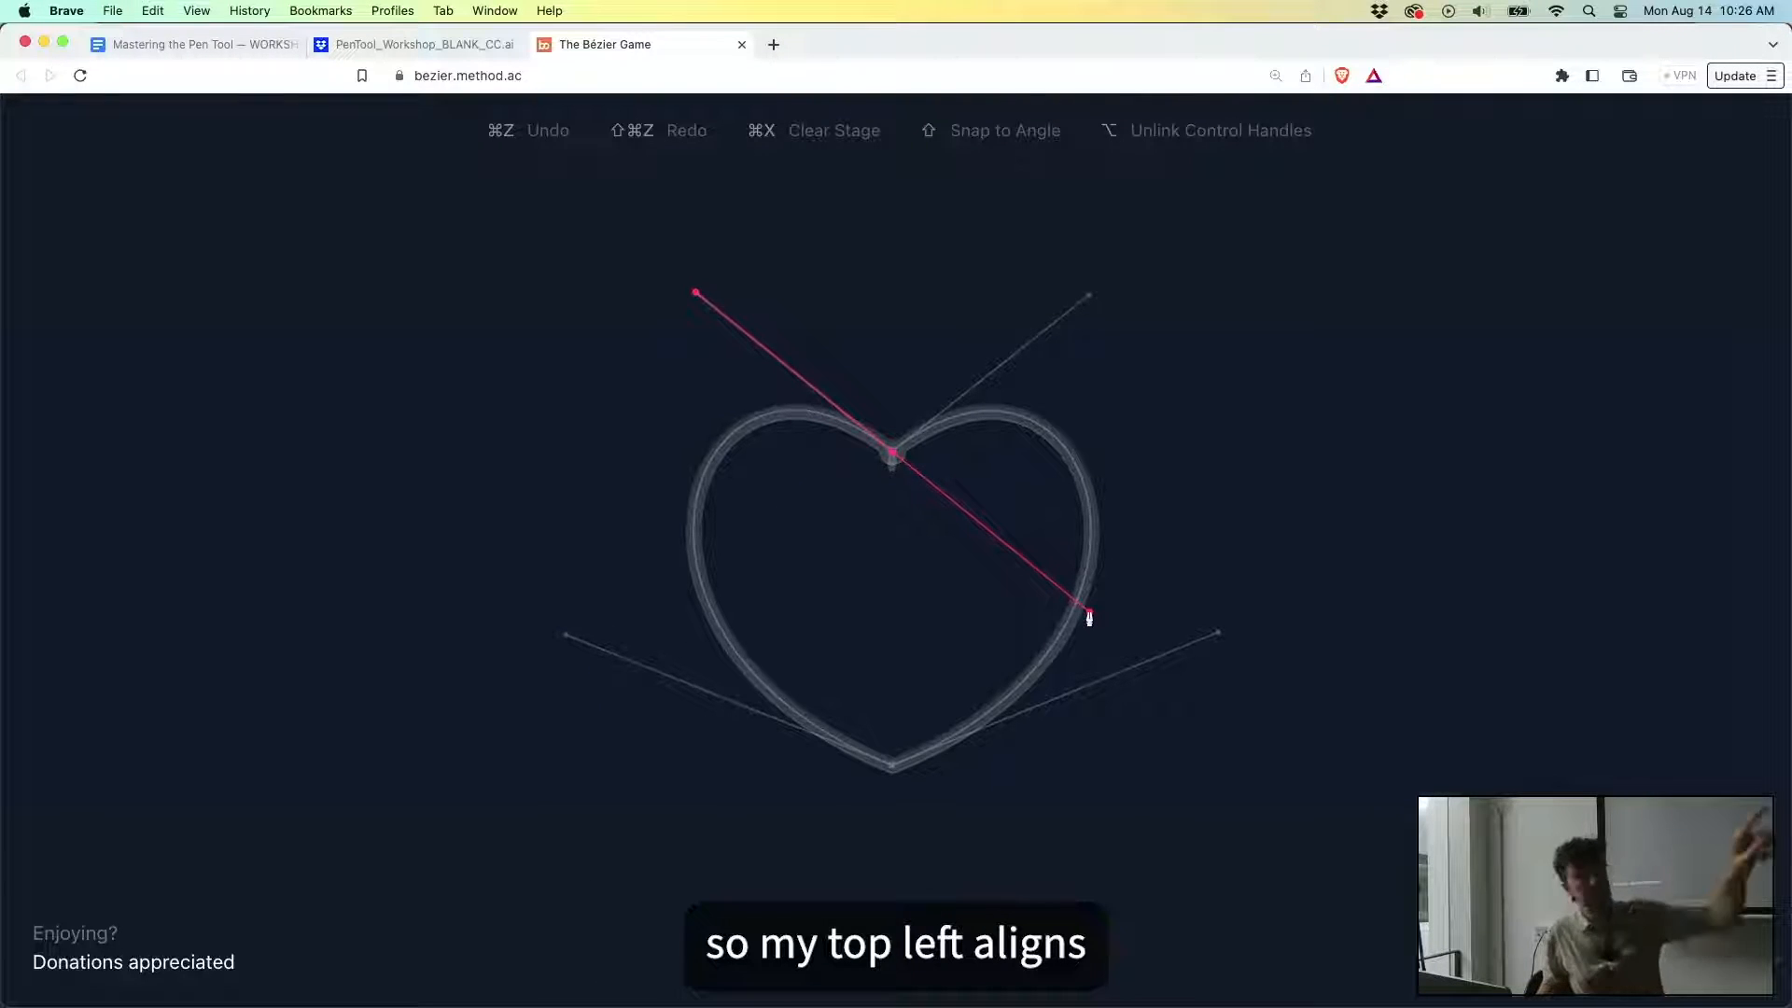
# Trace the heart with nodes at the top notch and bottom tip, unlinking their handles to match the guides, and close it at the notch.
pyautogui.moveTo(1088, 618)
pyautogui.mouseDown()
pyautogui.moveTo(1072, 627)
pyautogui.moveTo(1085, 618)
pyautogui.mouseUp()
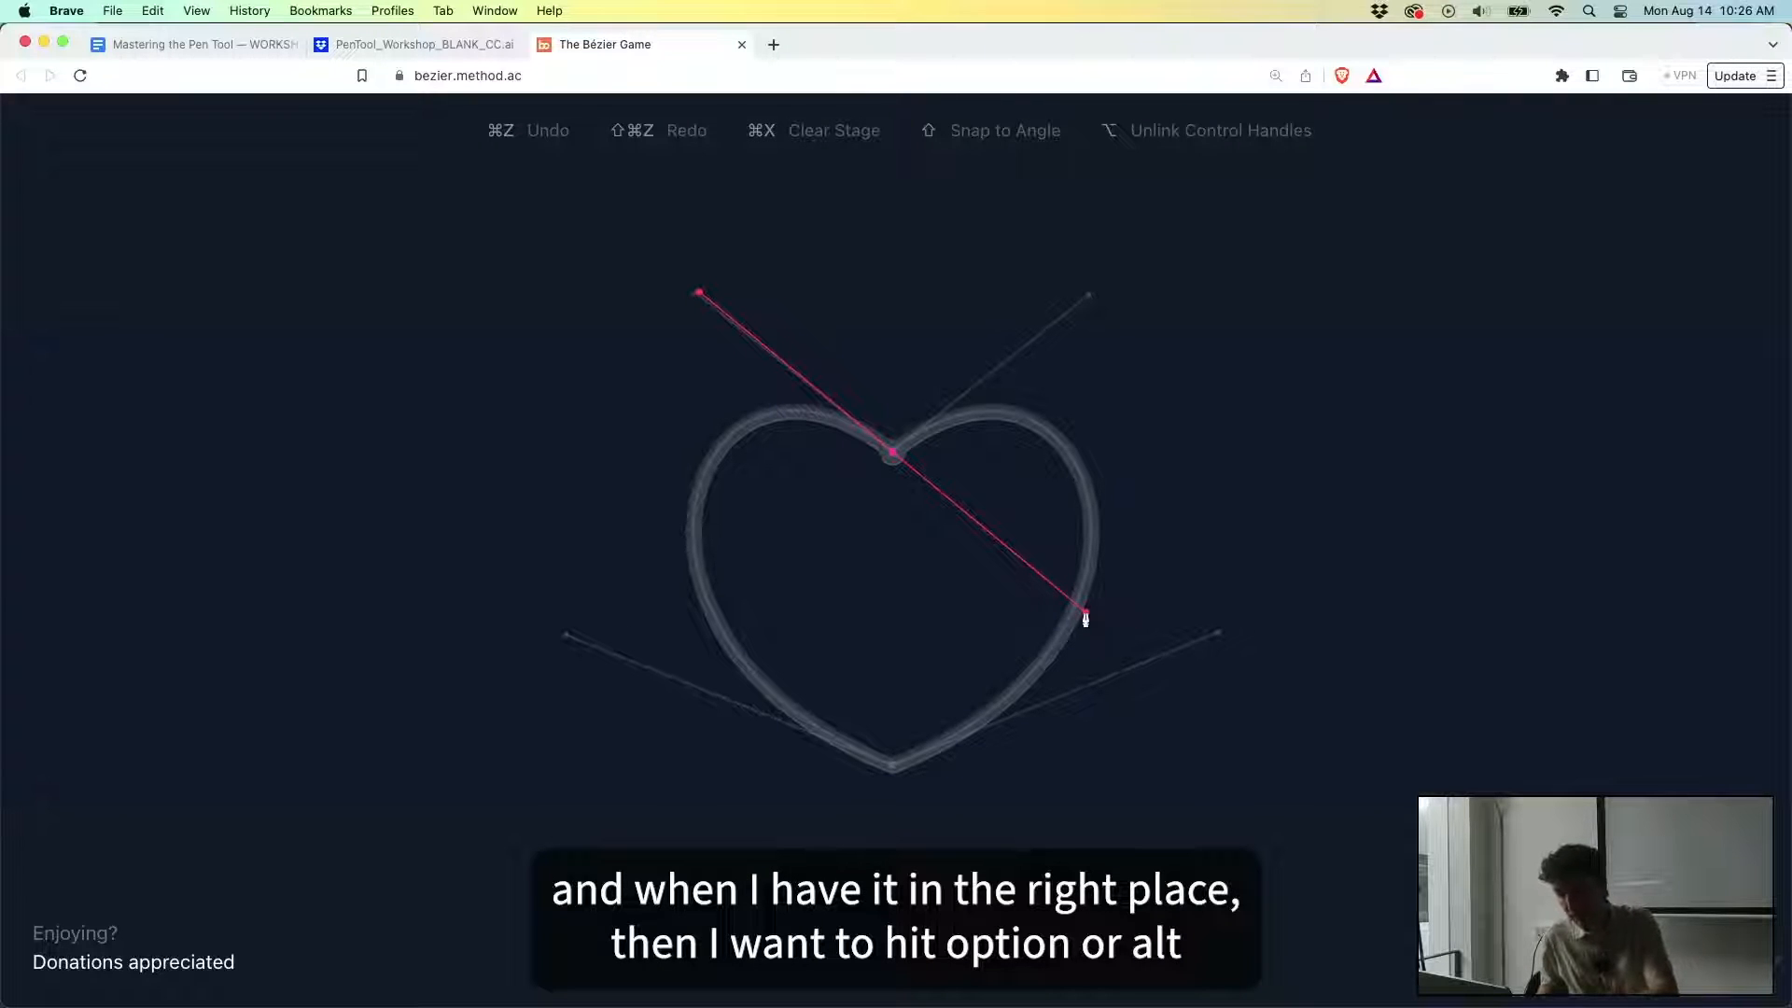
pyautogui.moveTo(1085, 618); pyautogui.dragTo(1089, 301)
pyautogui.press('alt')
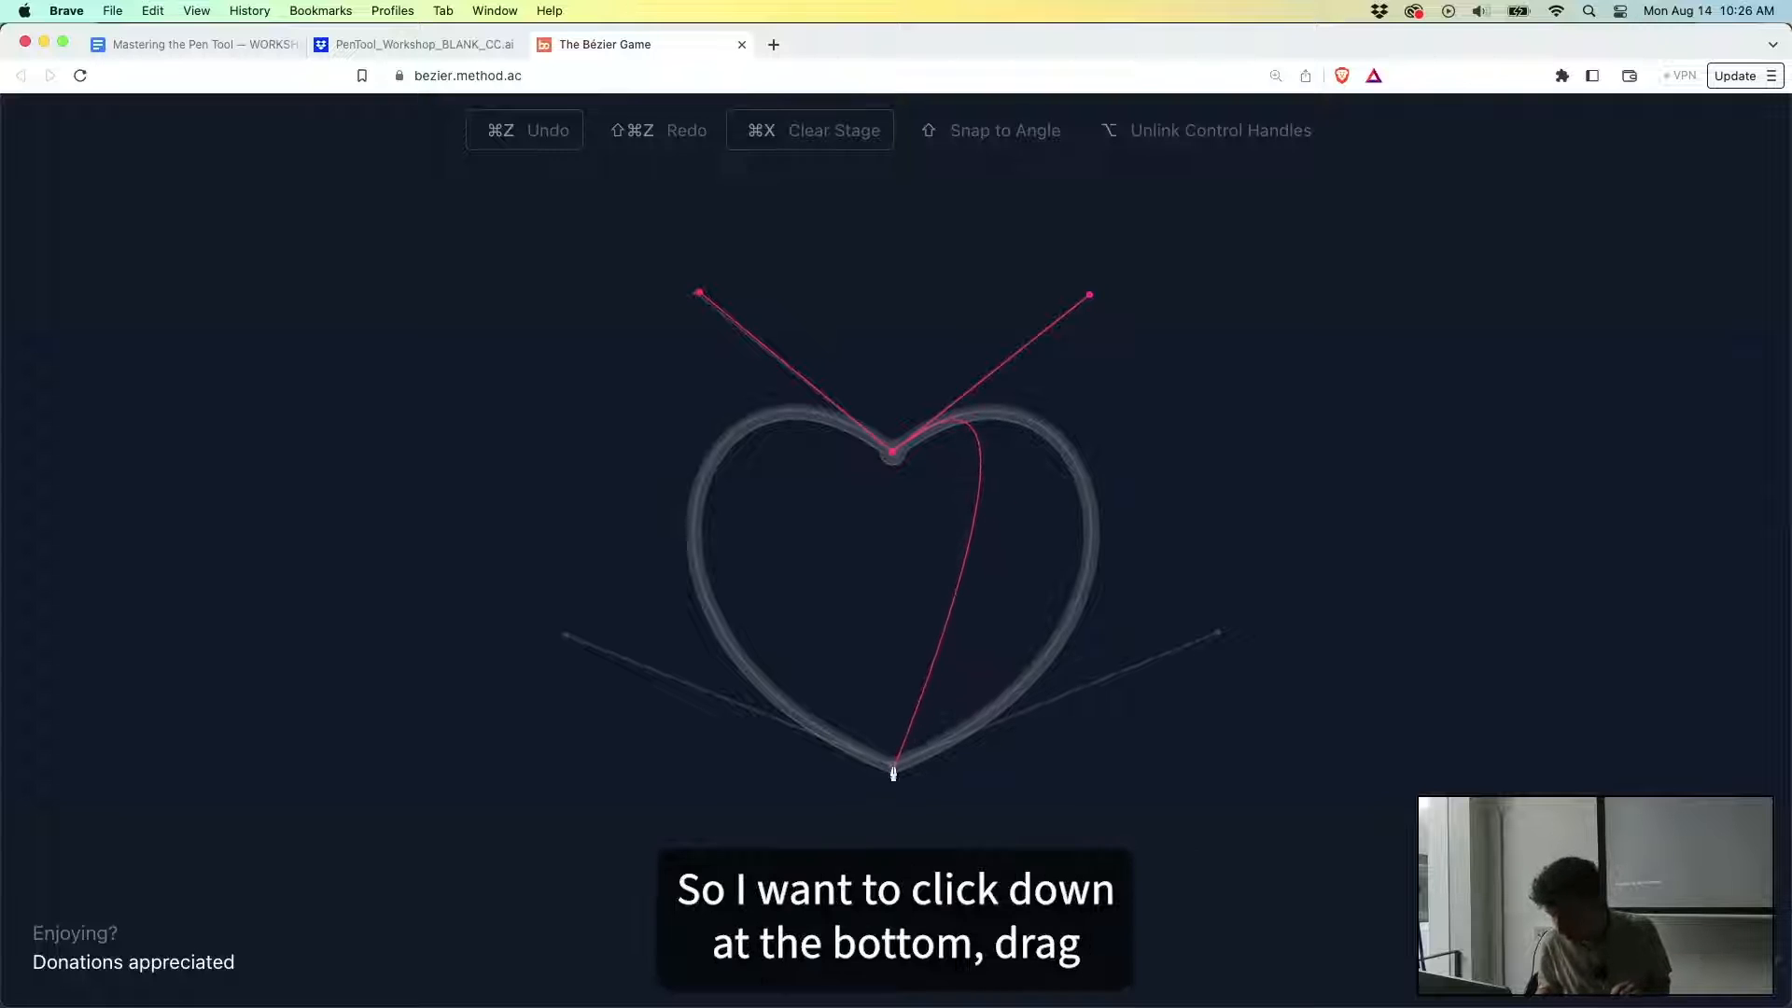
pyautogui.moveTo(893, 770); pyautogui.dragTo(574, 896)
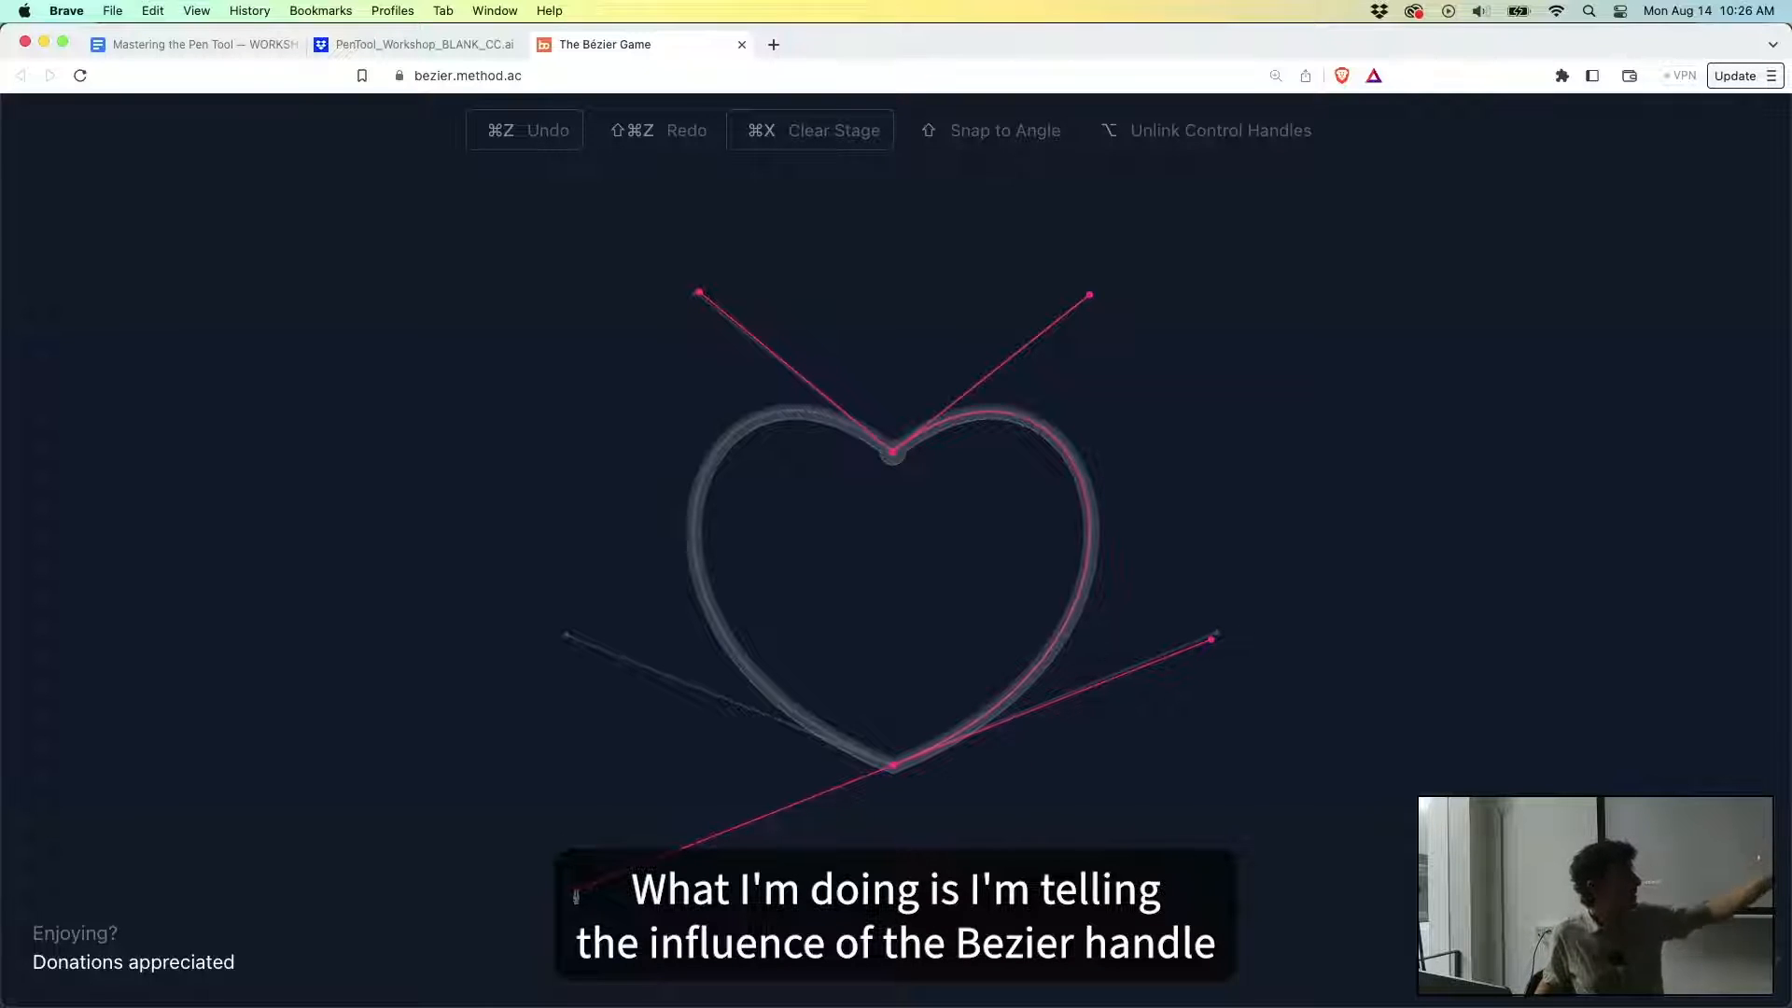
pyautogui.moveTo(576, 896); pyautogui.dragTo(567, 636)
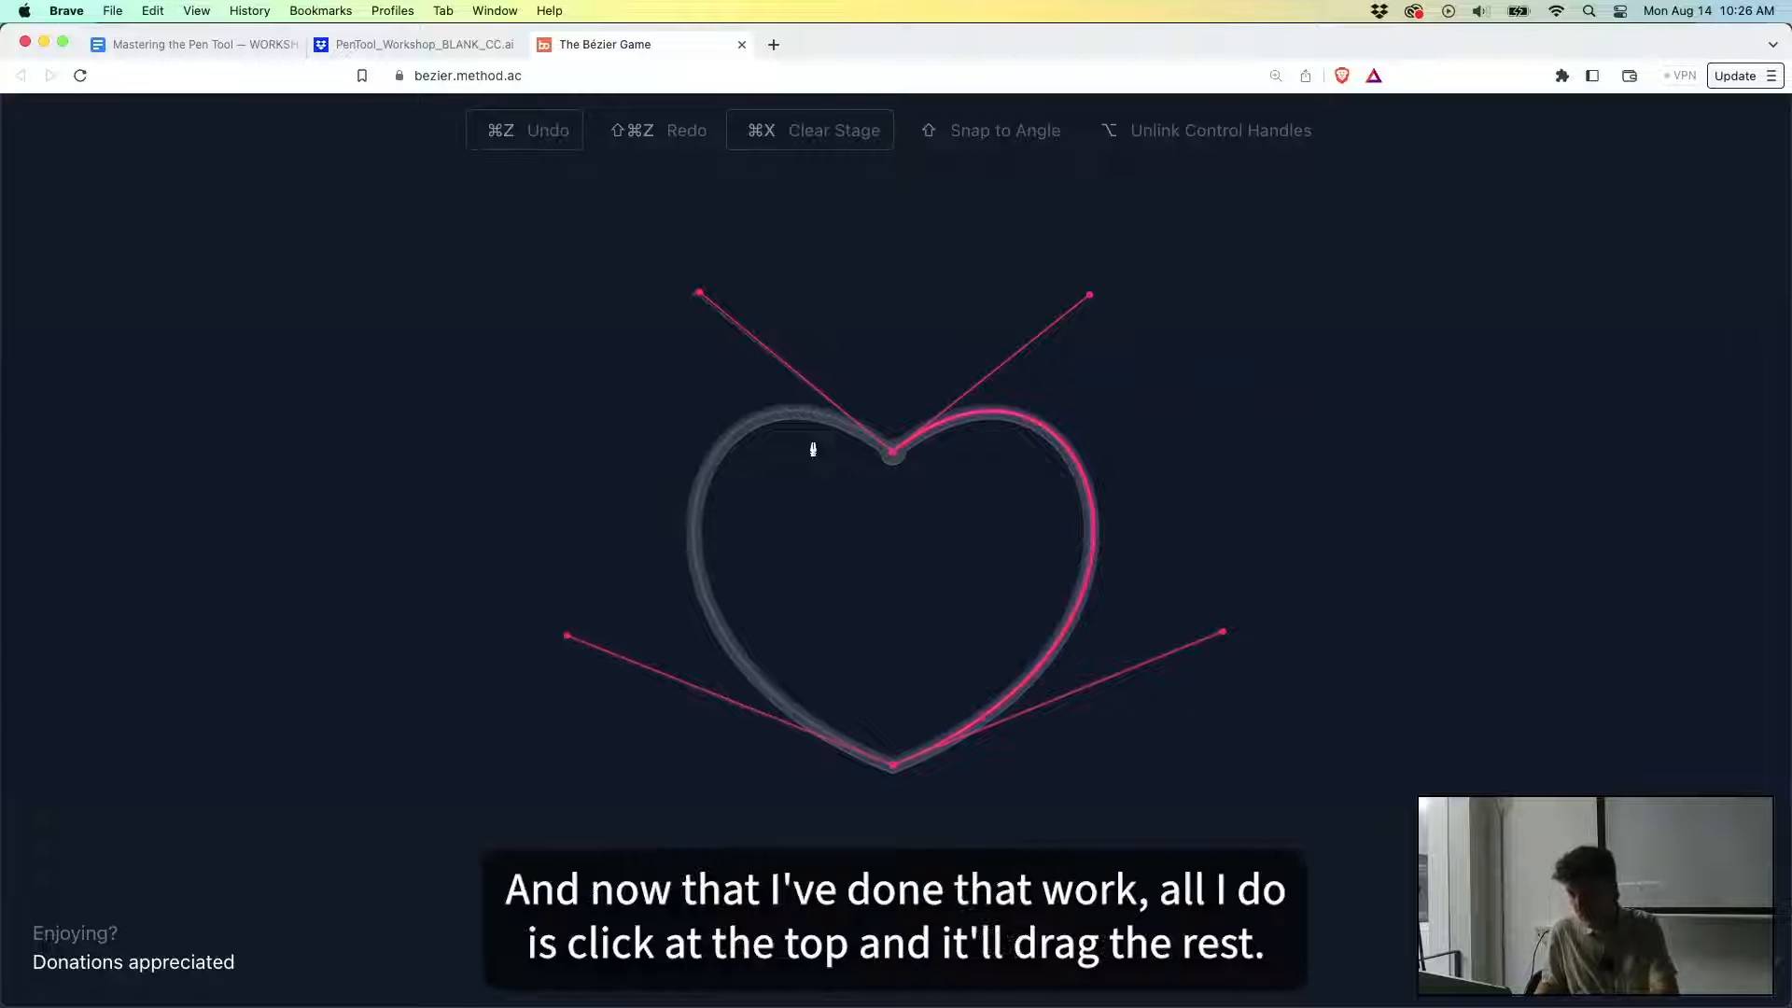
pyautogui.click(894, 459)
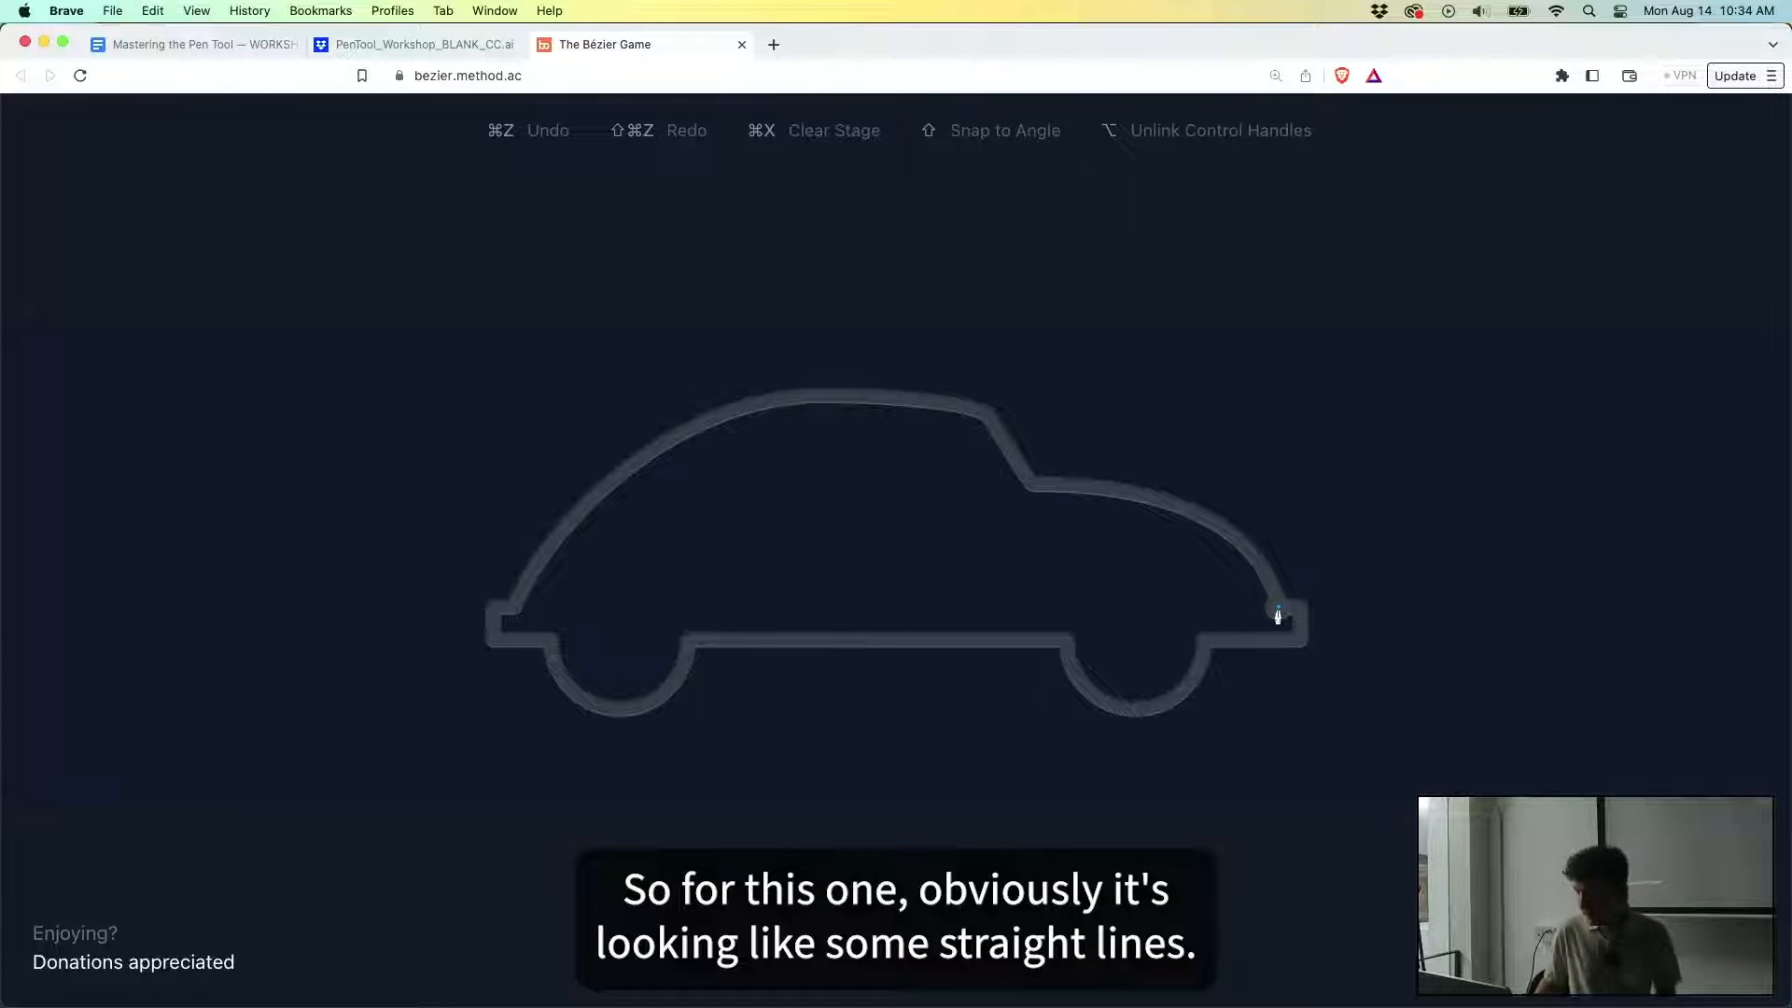
# Trace the car's front bumper with straight segments from the hood's lower end around to the front wheel's edge.
pyautogui.click(1277, 611)
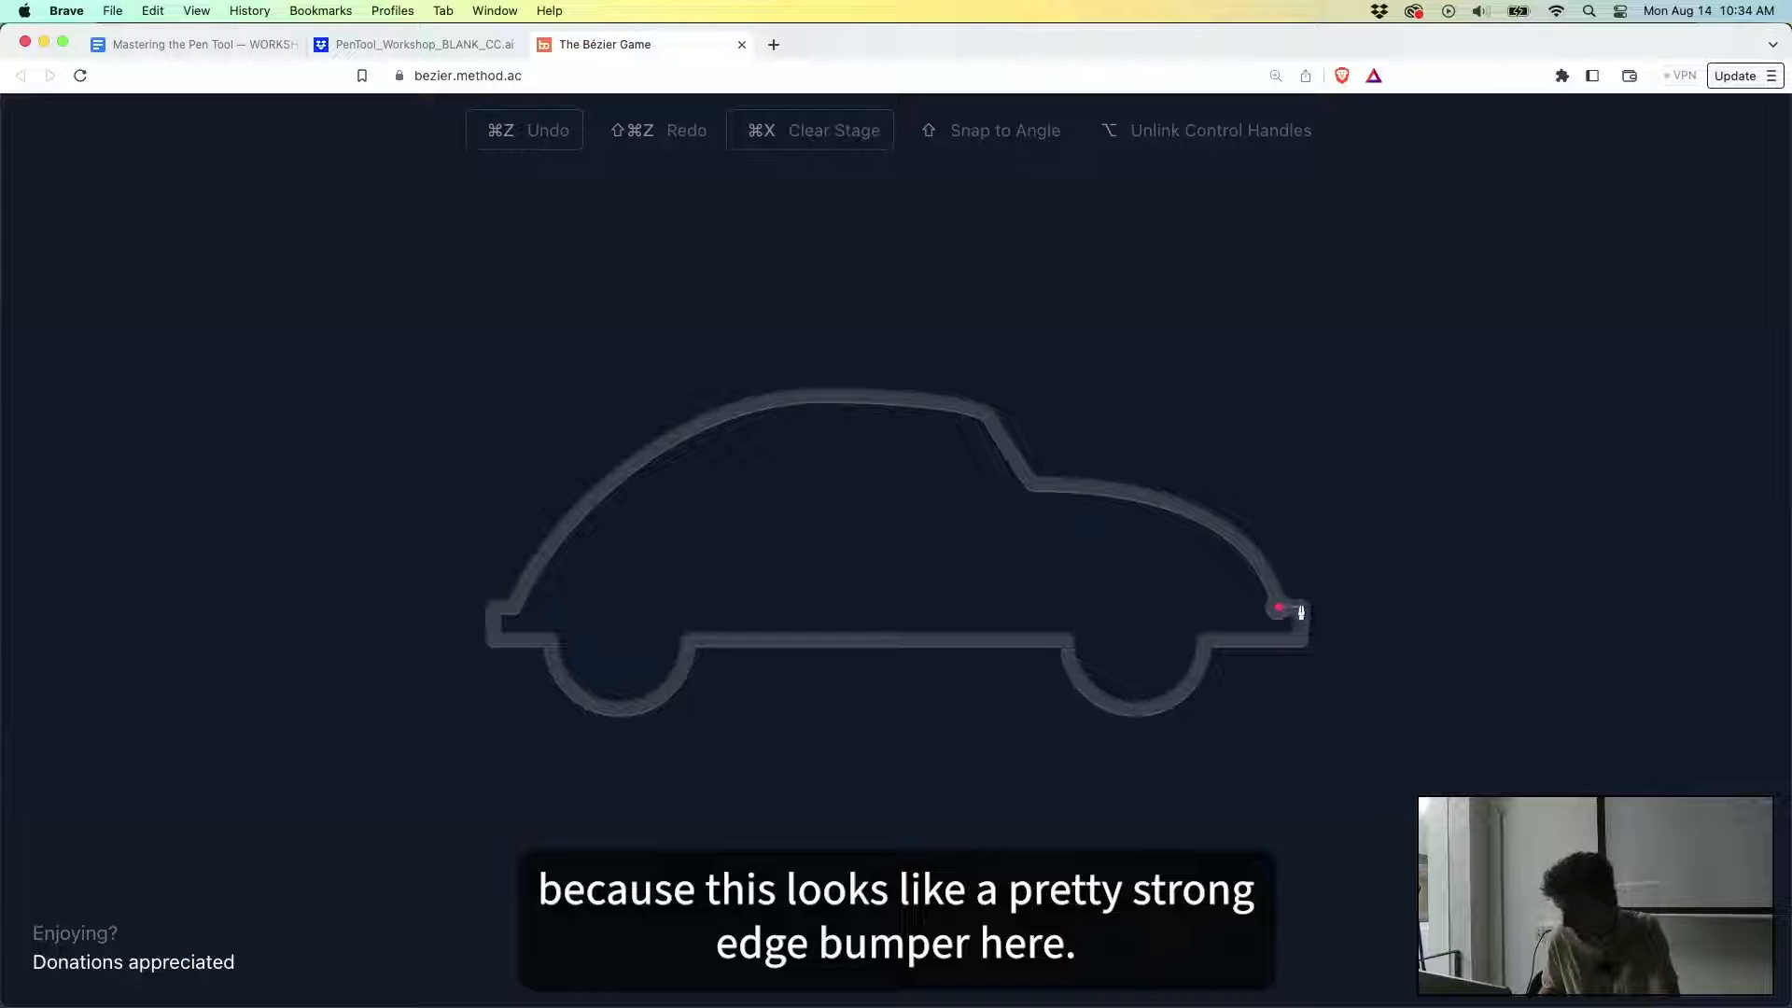
pyautogui.click(1300, 607)
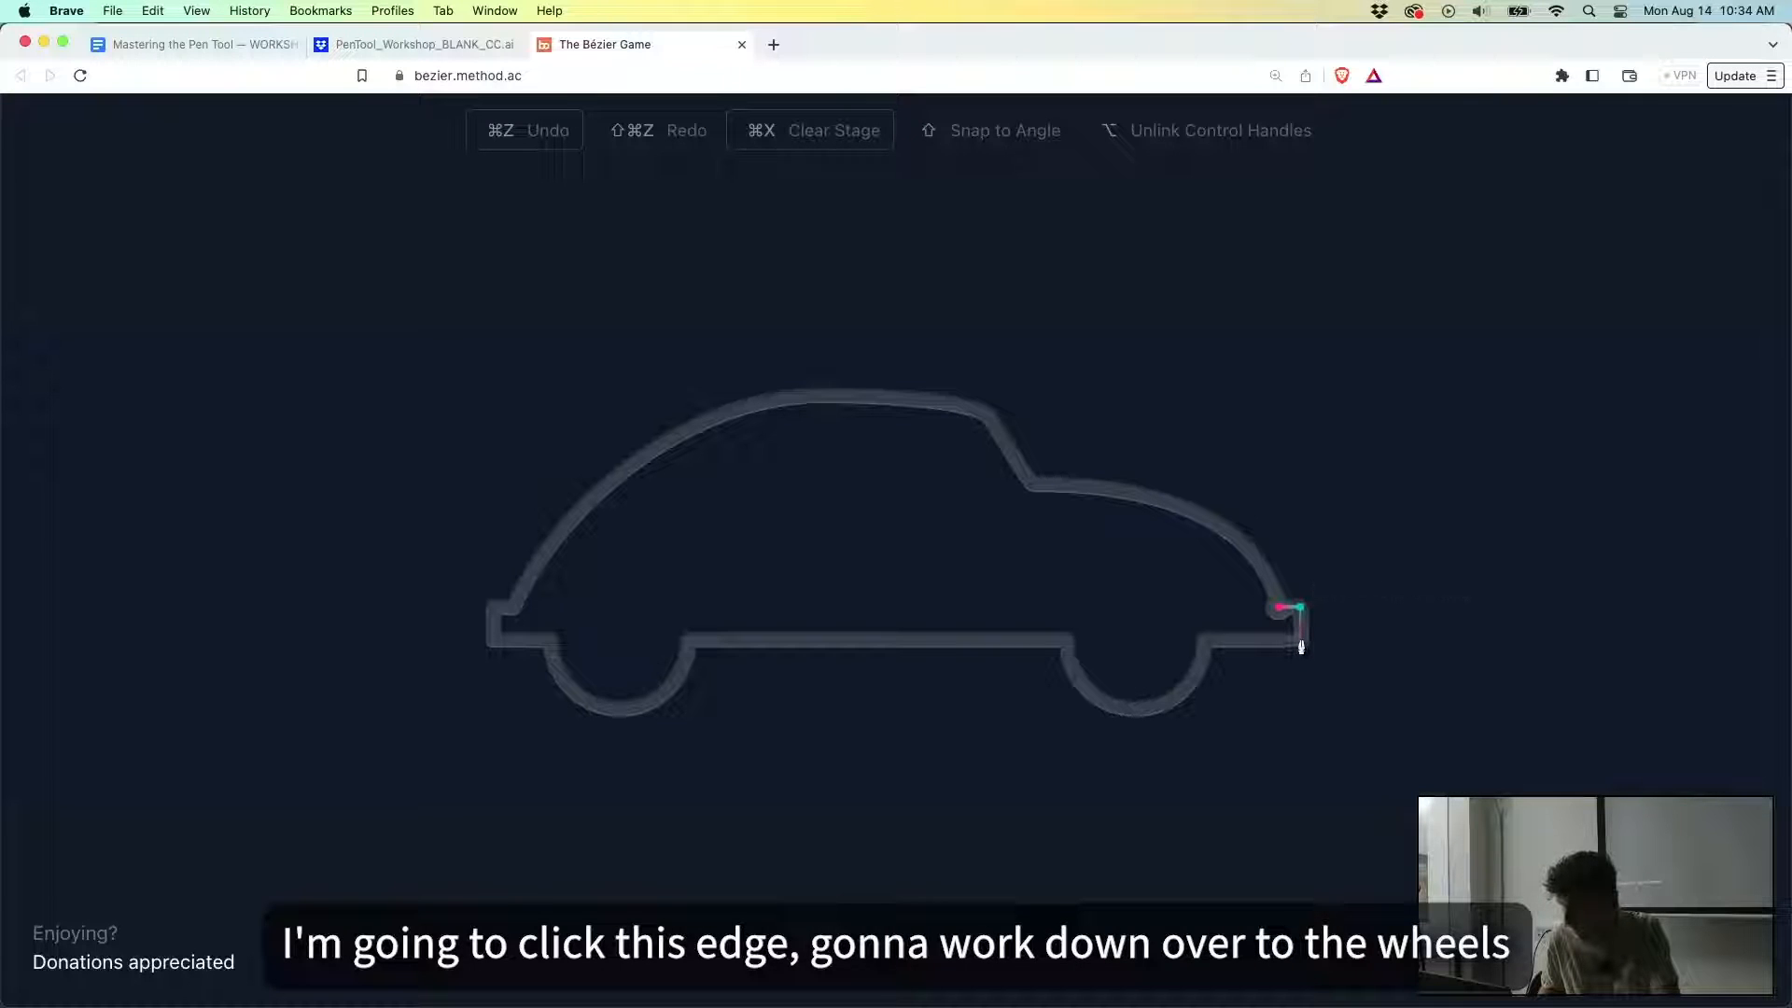
pyautogui.click(1301, 644)
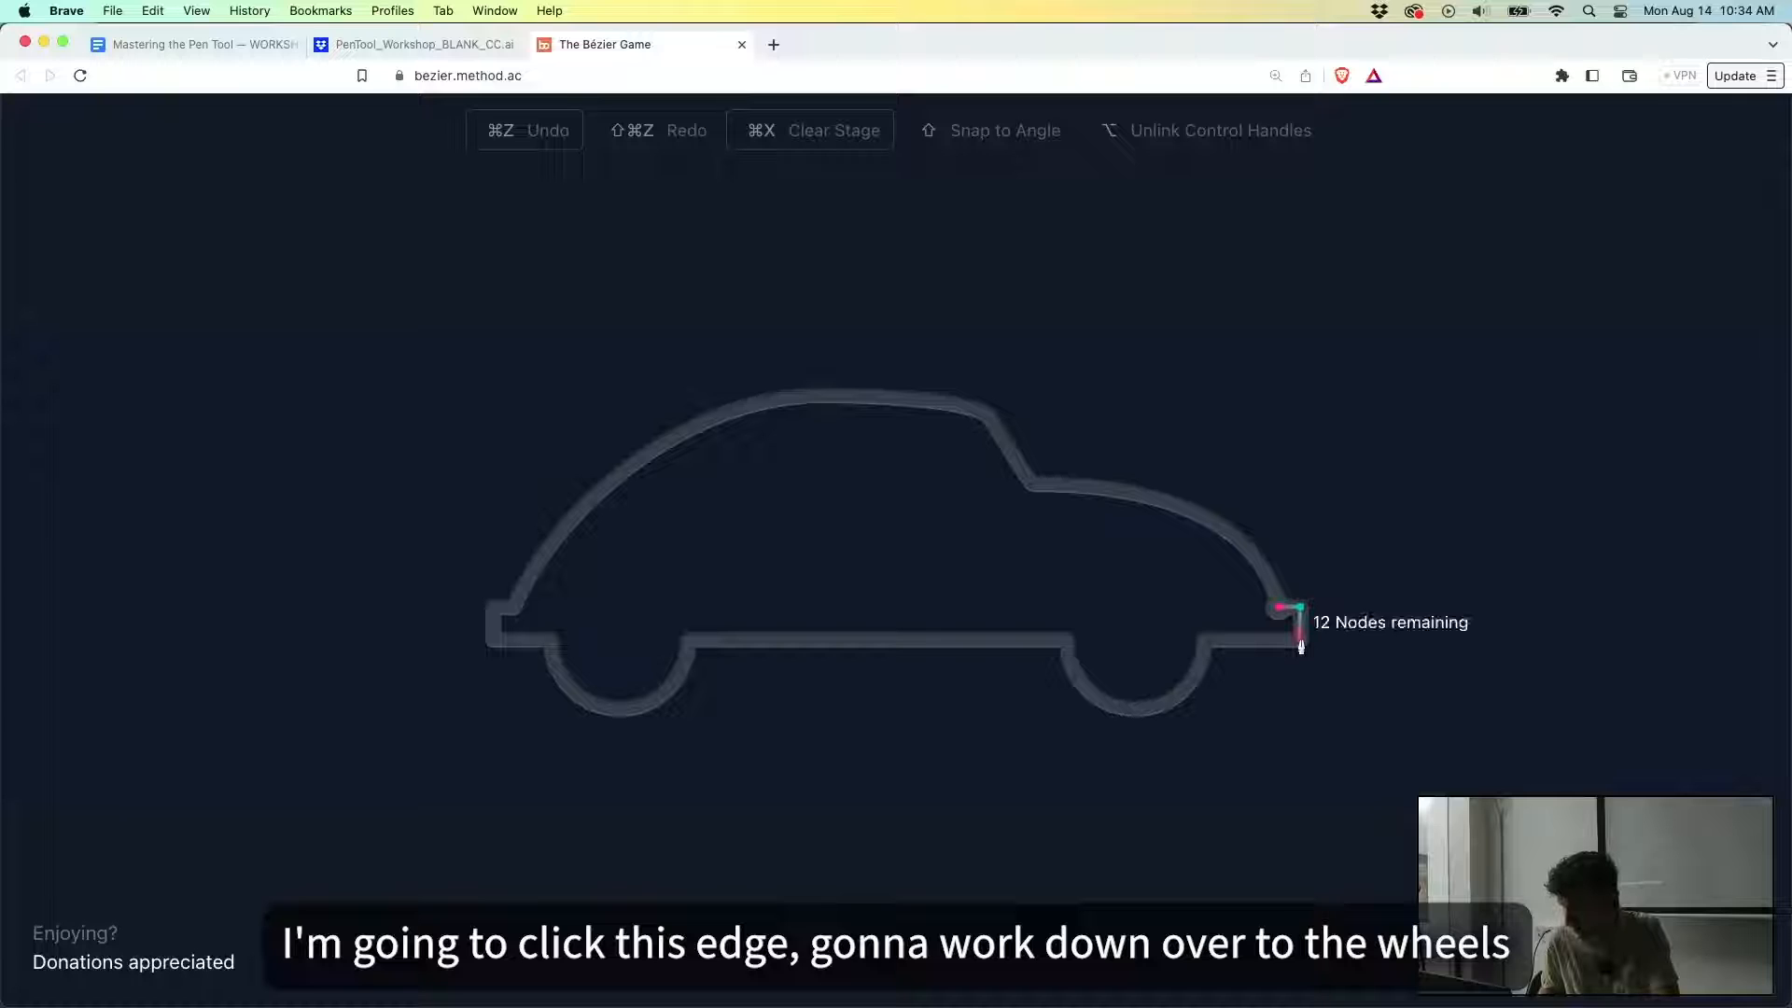
pyautogui.click(1205, 644)
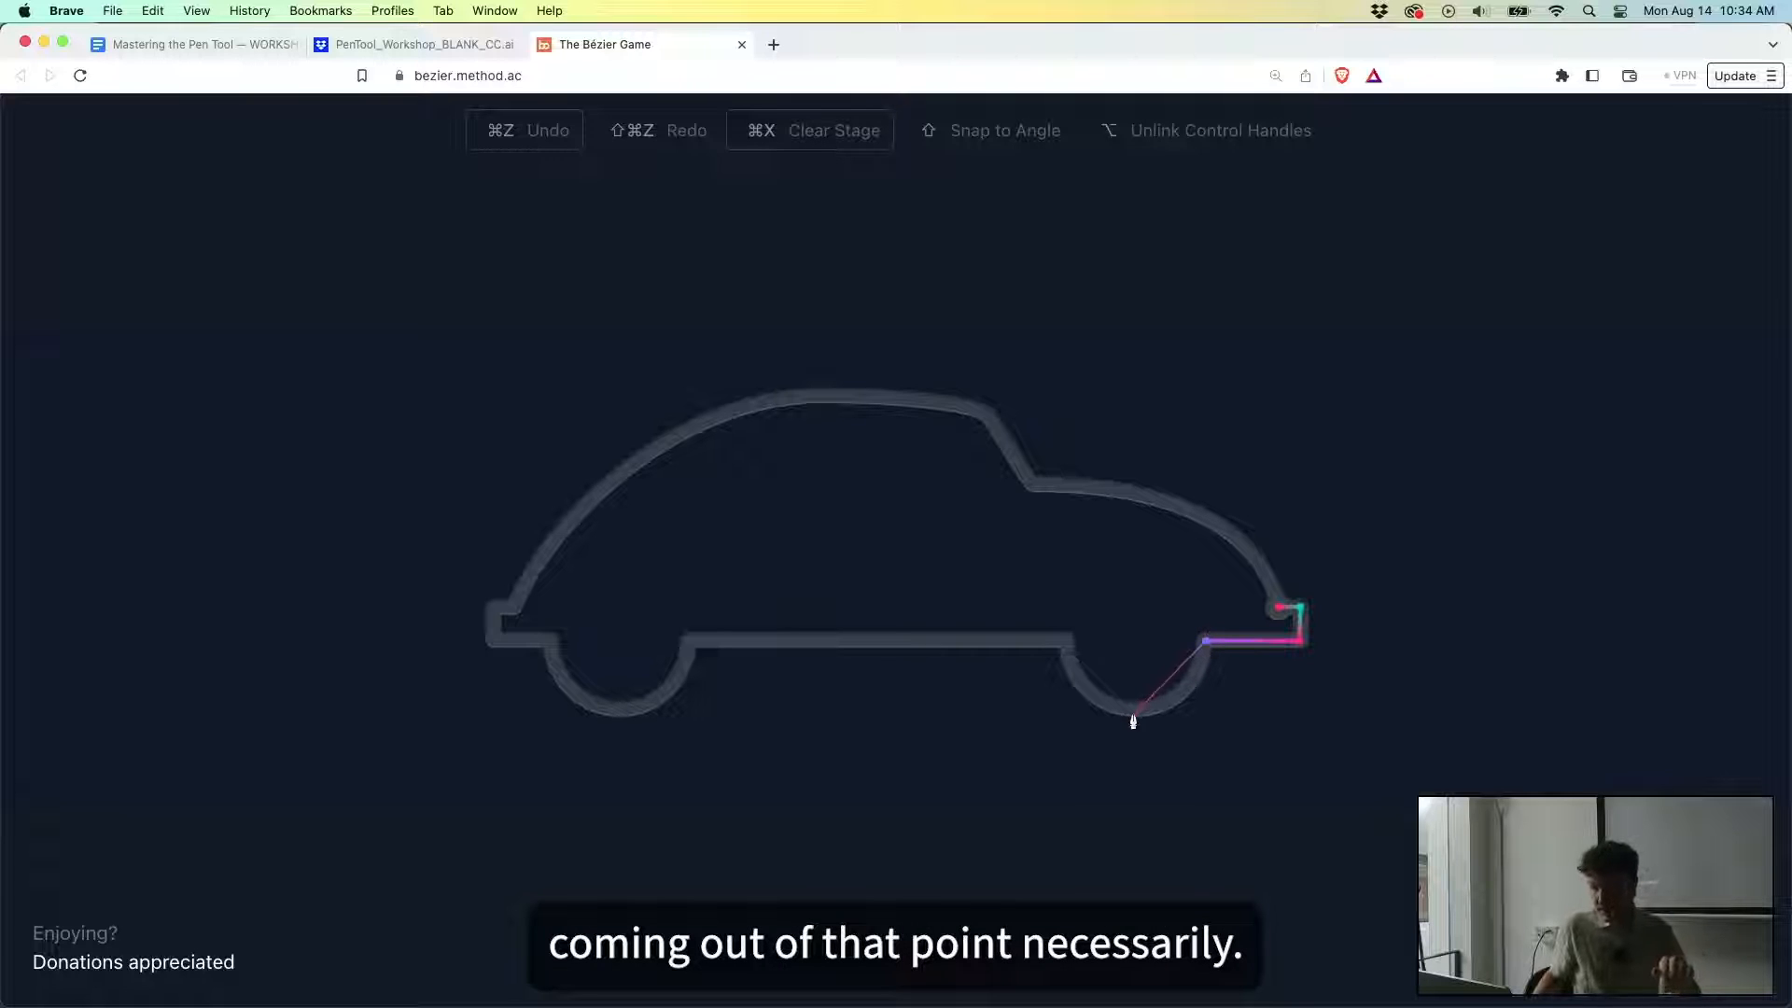
# Trace the front wheel's arc with a smooth node at its lowest point, and continue the underside straight to the rear wheel.
pyautogui.moveTo(1137, 711); pyautogui.dragTo(1076, 719)
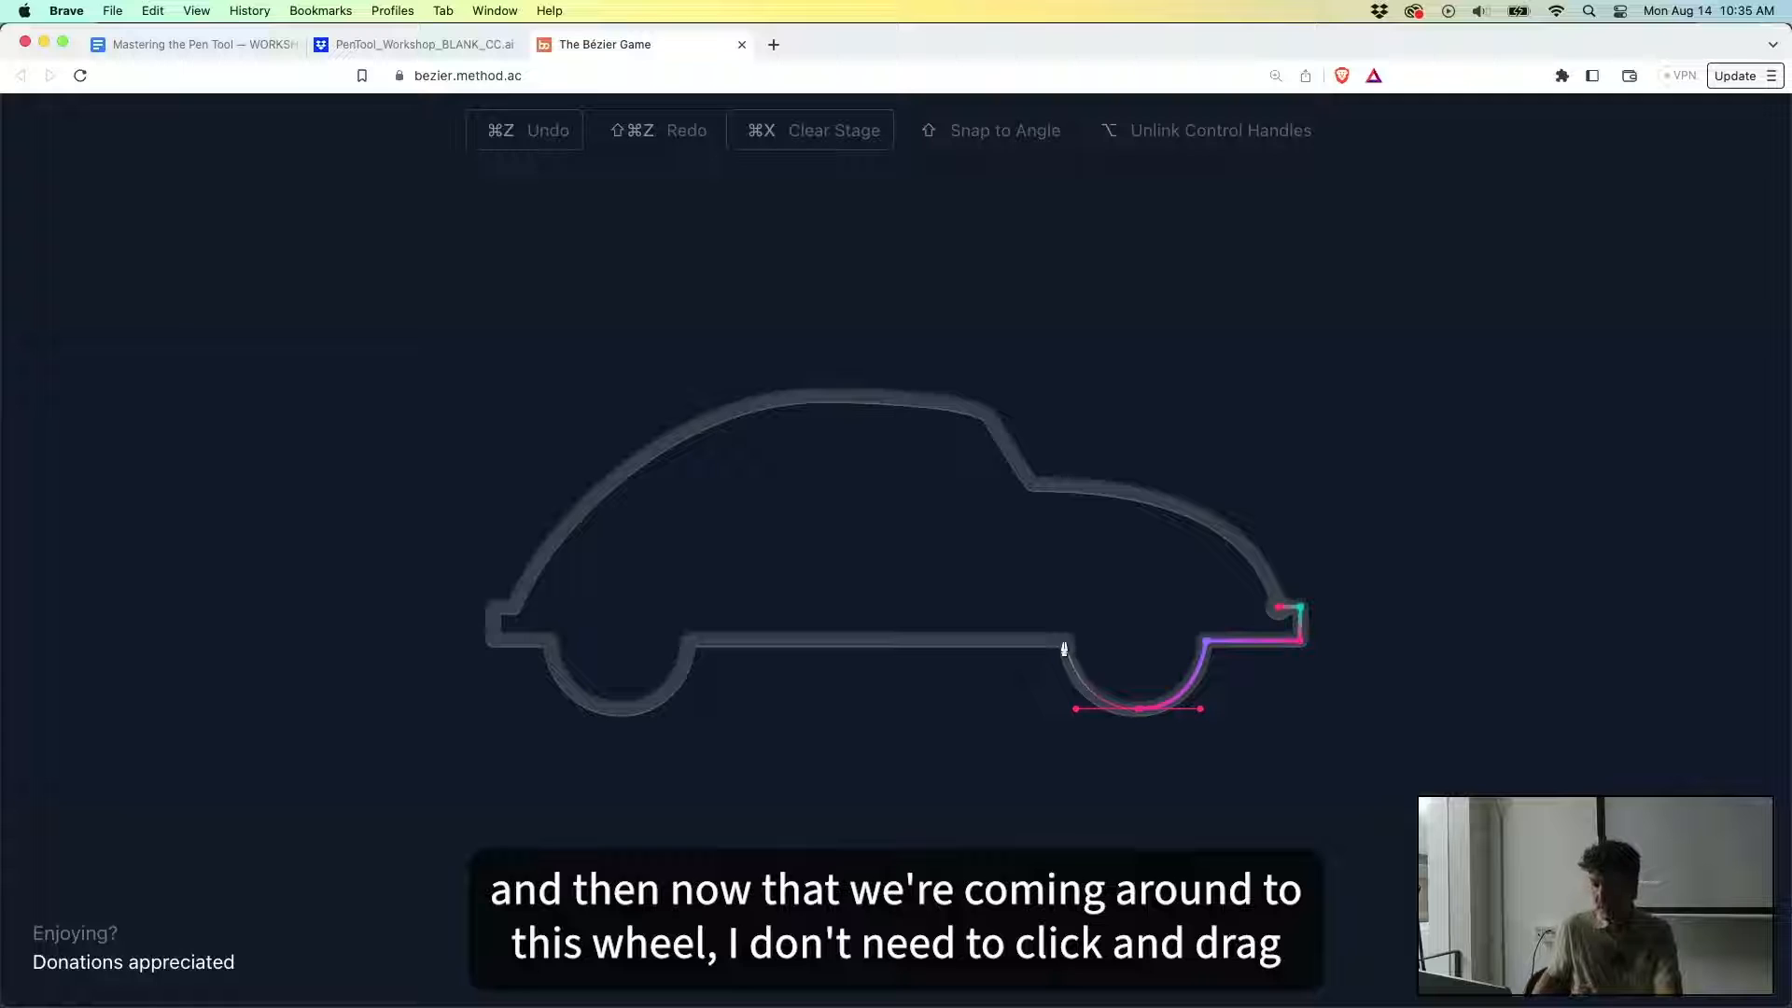
pyautogui.moveTo(1064, 641)
pyautogui.mouseDown()
pyautogui.moveTo(1056, 586)
pyautogui.moveTo(1099, 590)
pyautogui.moveTo(1071, 634)
pyautogui.moveTo(1066, 614)
pyautogui.mouseUp()
pyautogui.press('super+z')
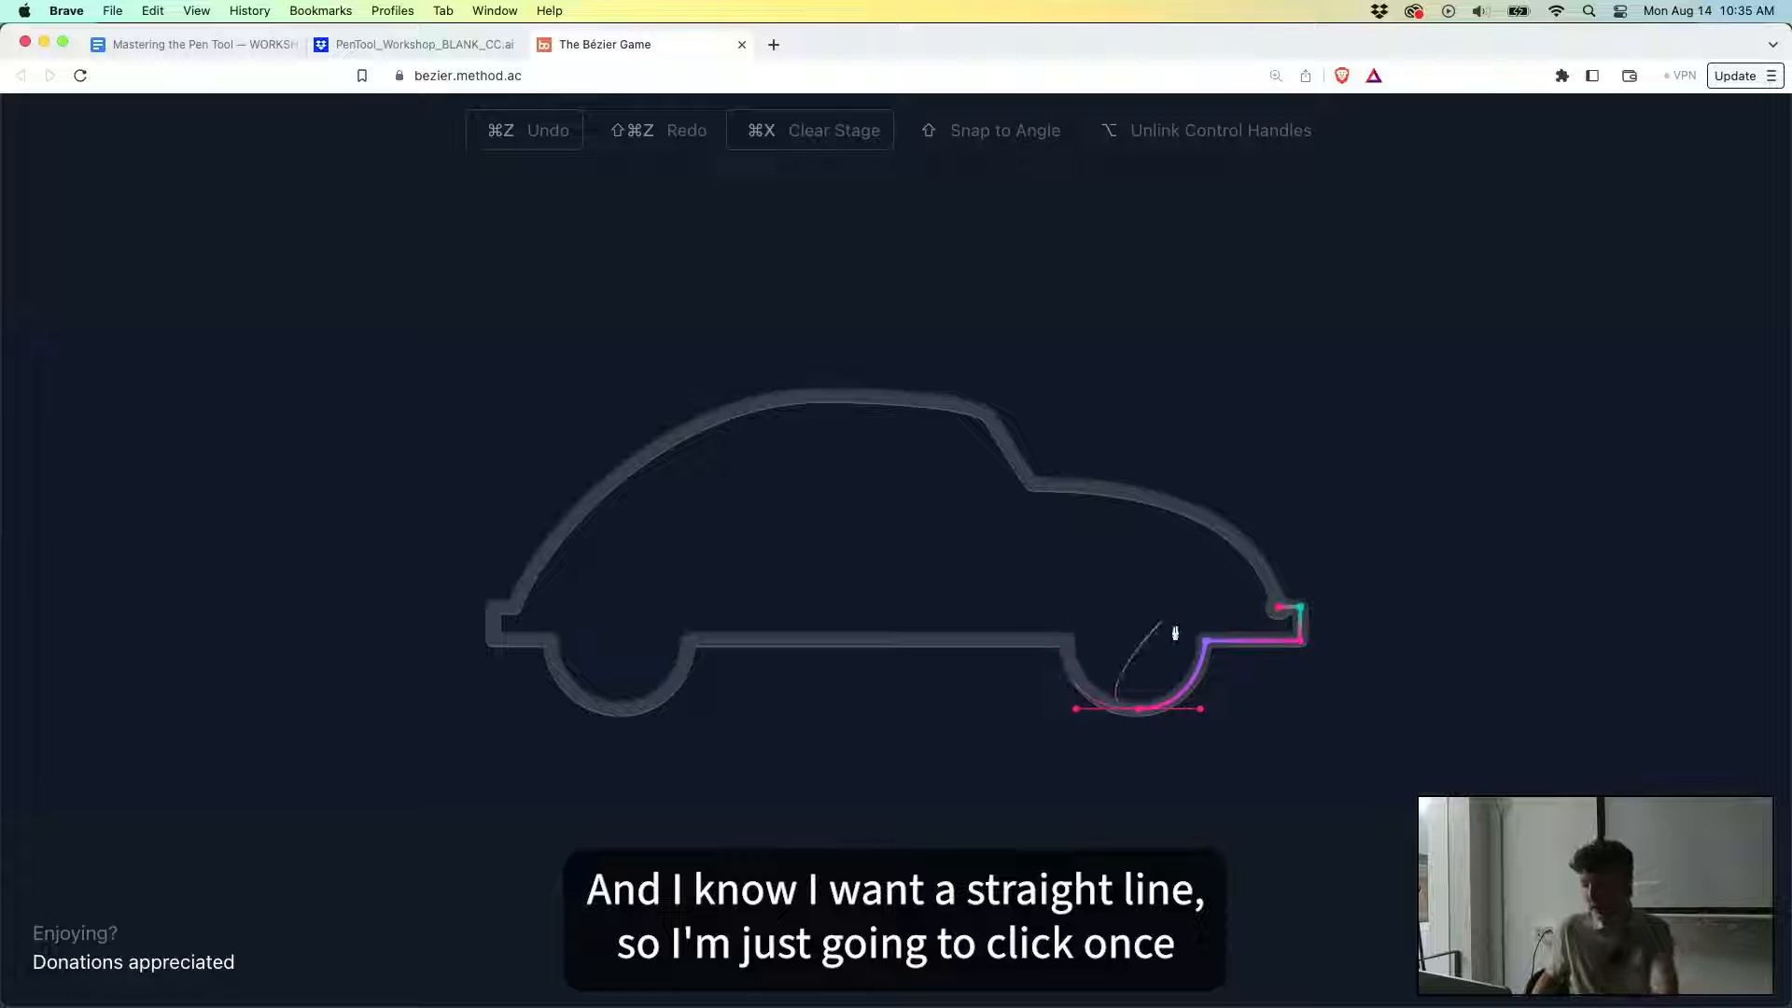
pyautogui.click(1063, 647)
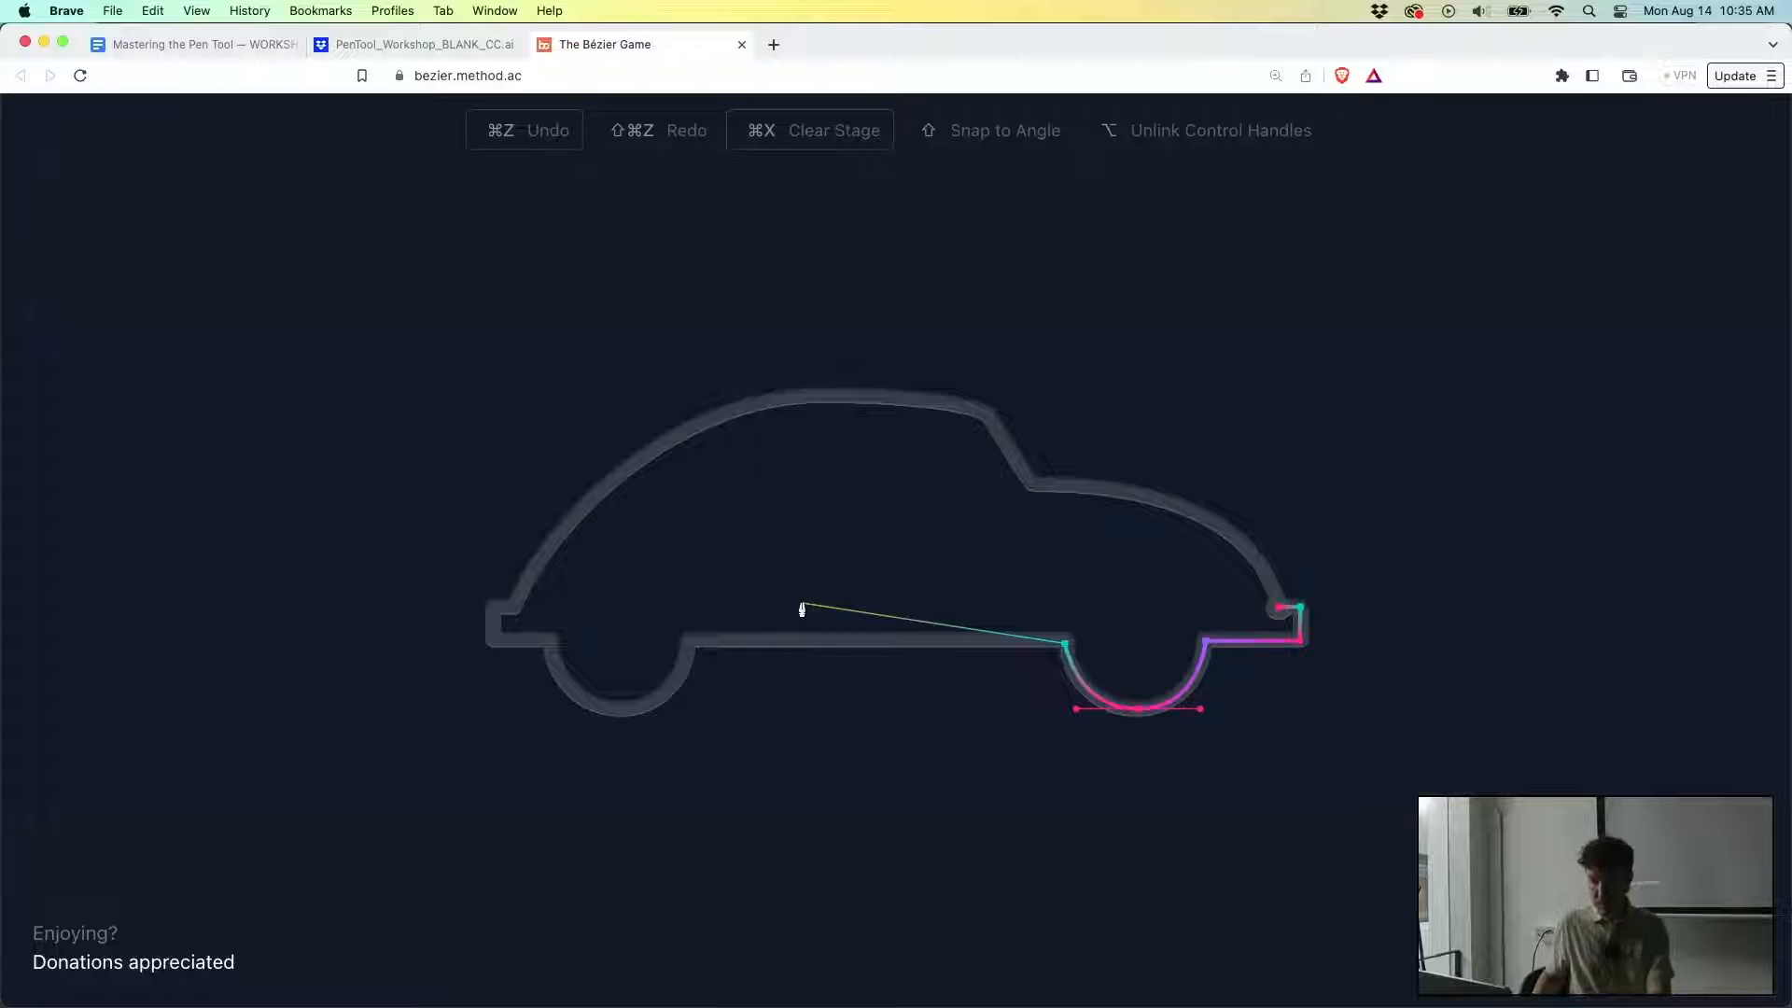
pyautogui.keyDown('shift'); pyautogui.click(687, 644); pyautogui.keyUp('shift')
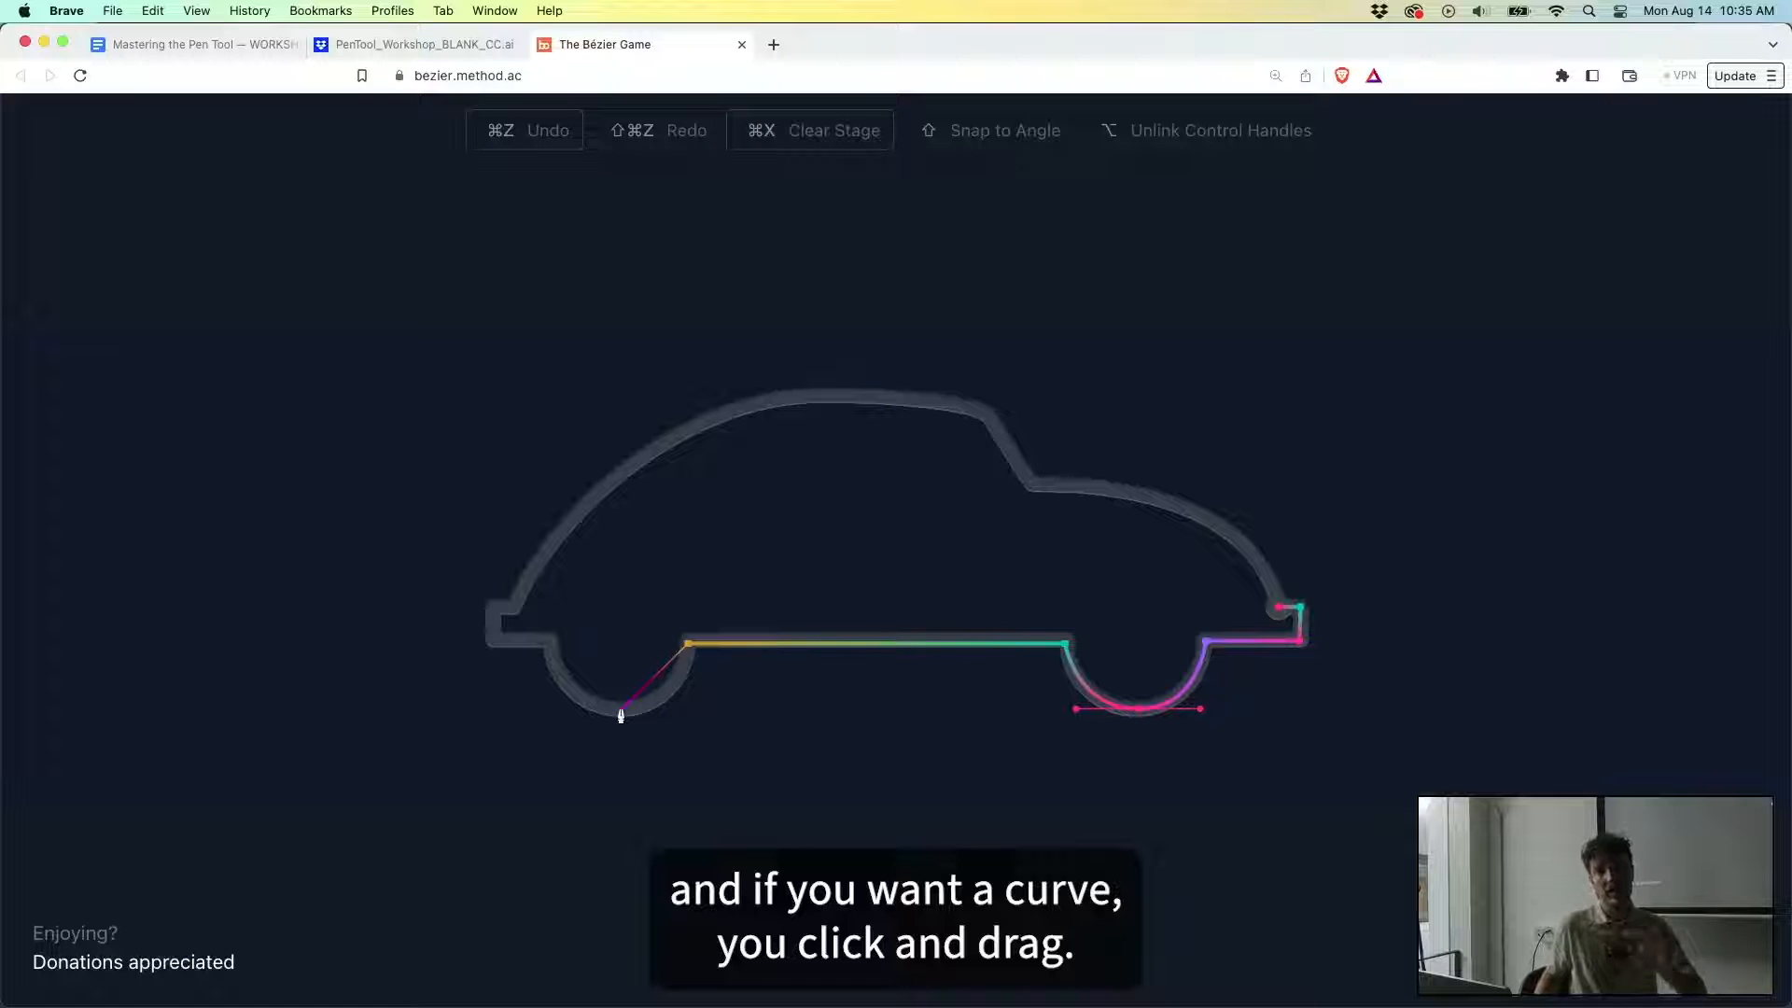
# Trace the rear wheel's arc with a smooth lowest node, and the rear bumper with straight segments up to the body curve.
pyautogui.moveTo(618, 712); pyautogui.dragTo(556, 721)
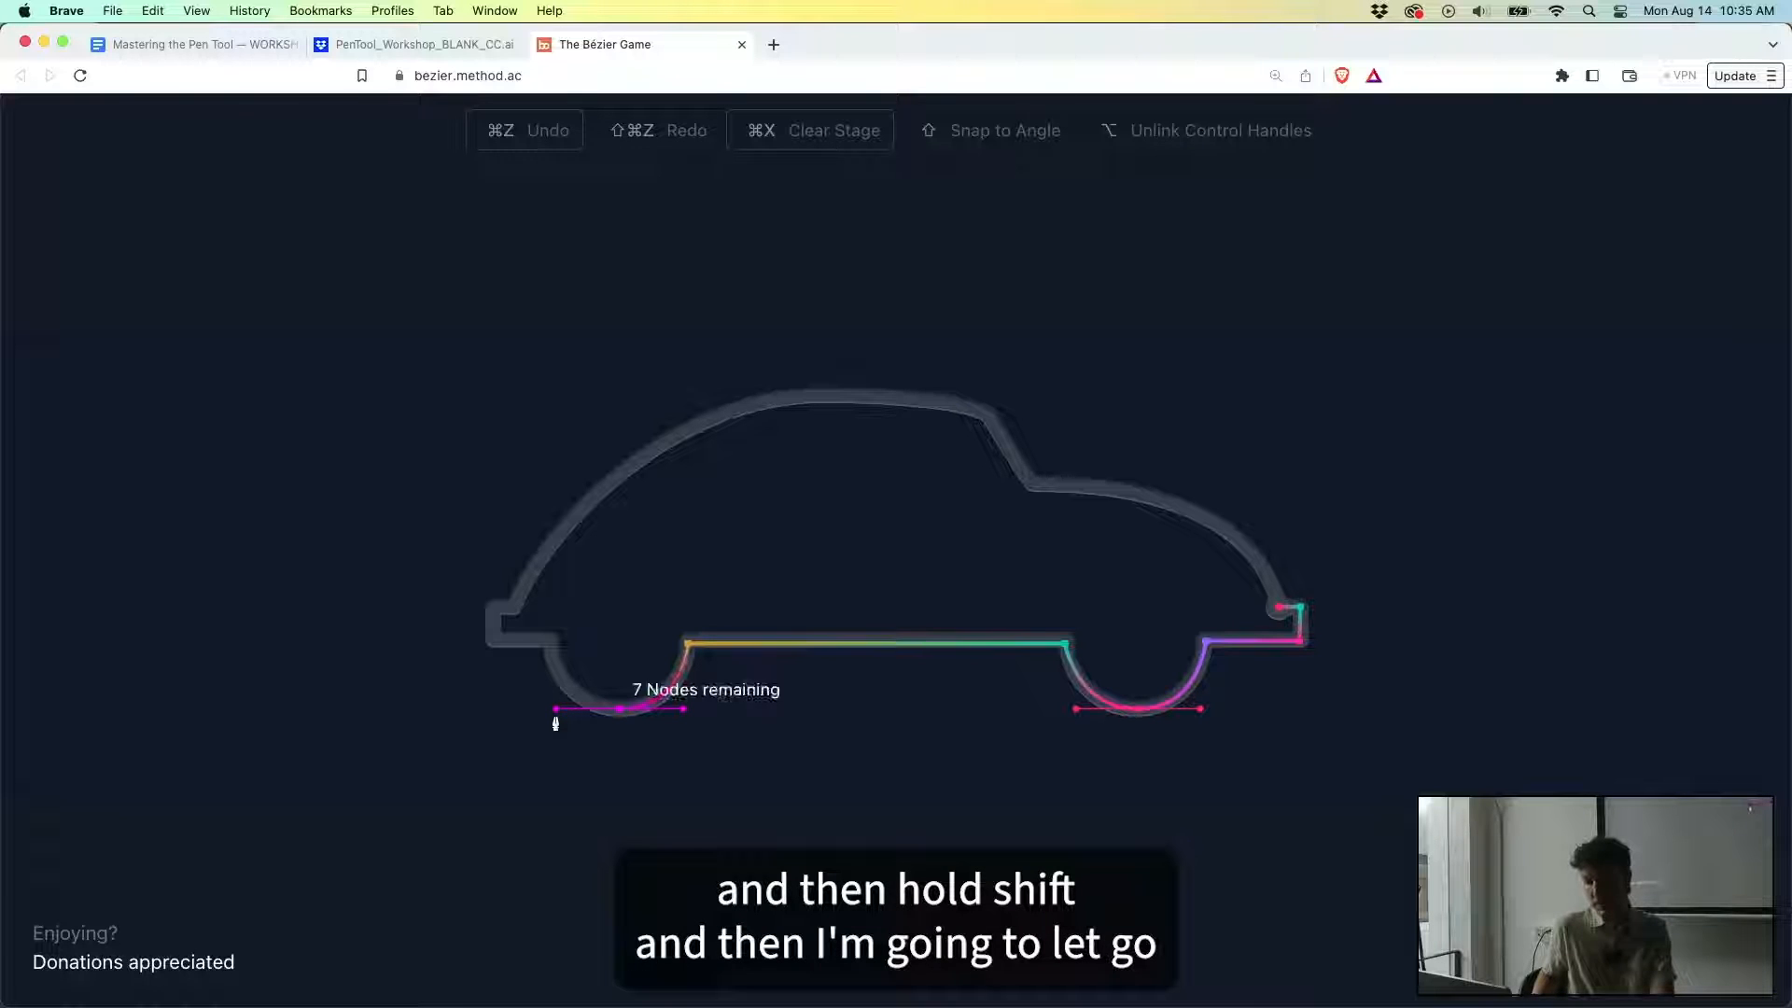
pyautogui.click(549, 647)
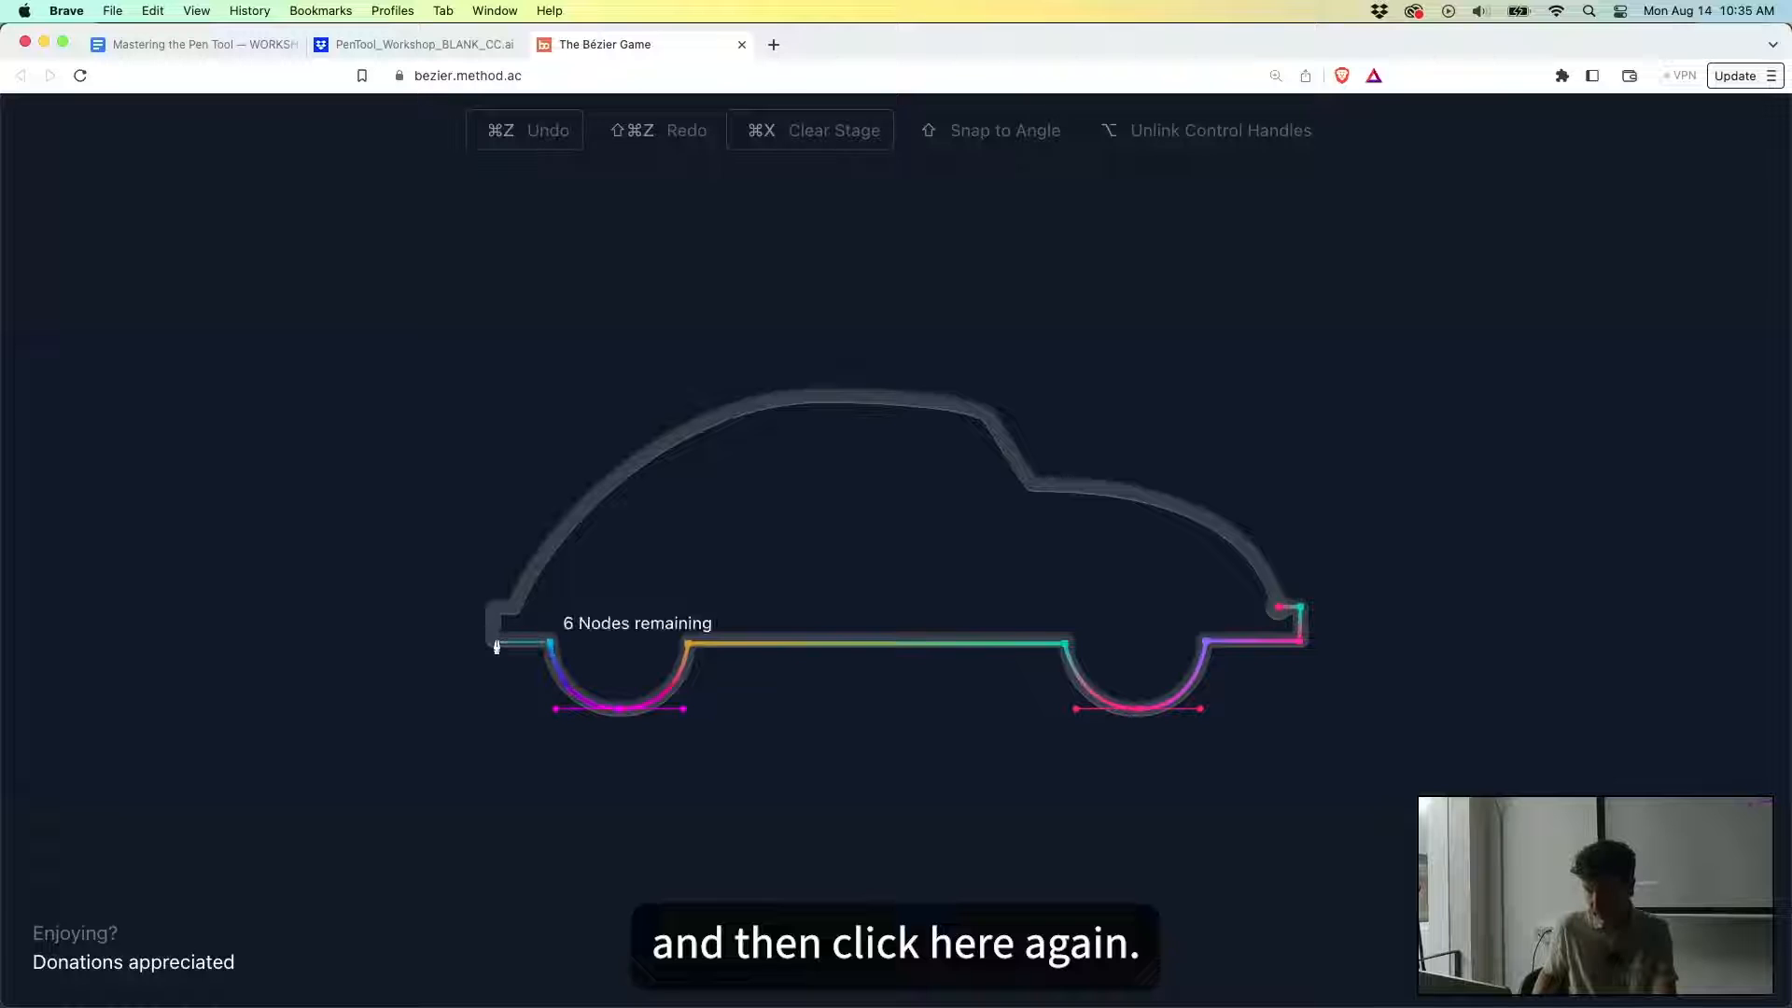
pyautogui.click(495, 644)
pyautogui.click(492, 609)
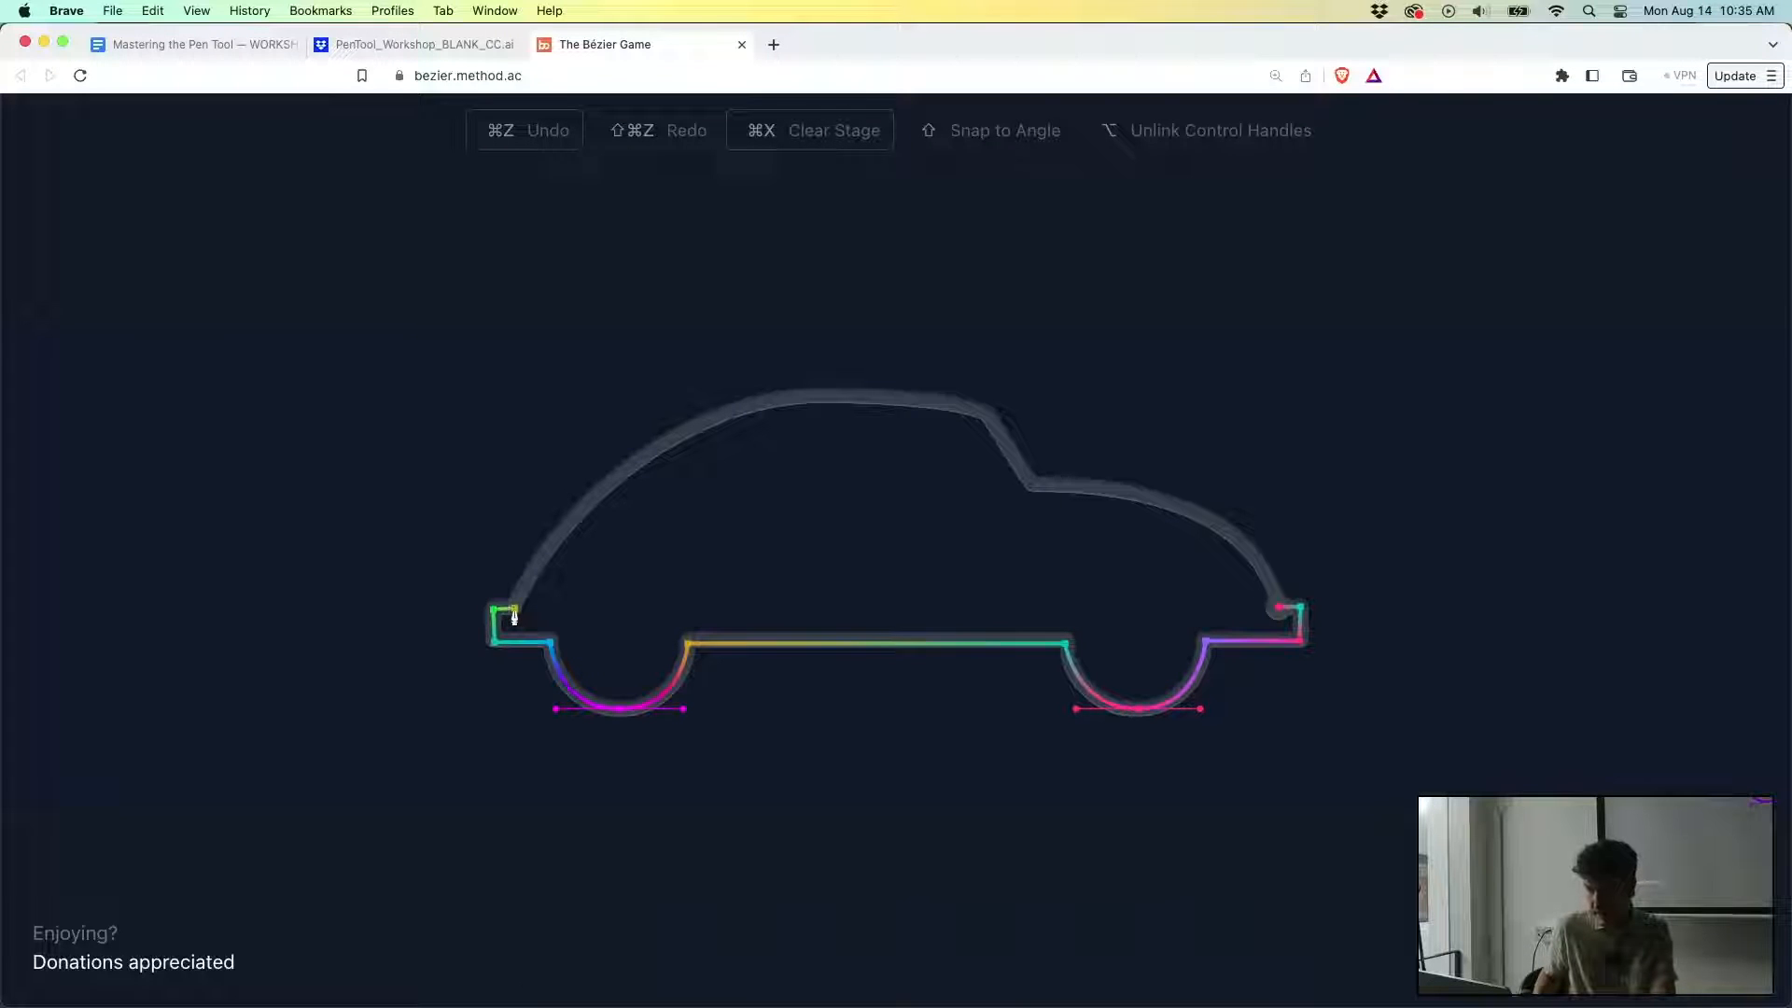
pyautogui.click(514, 611)
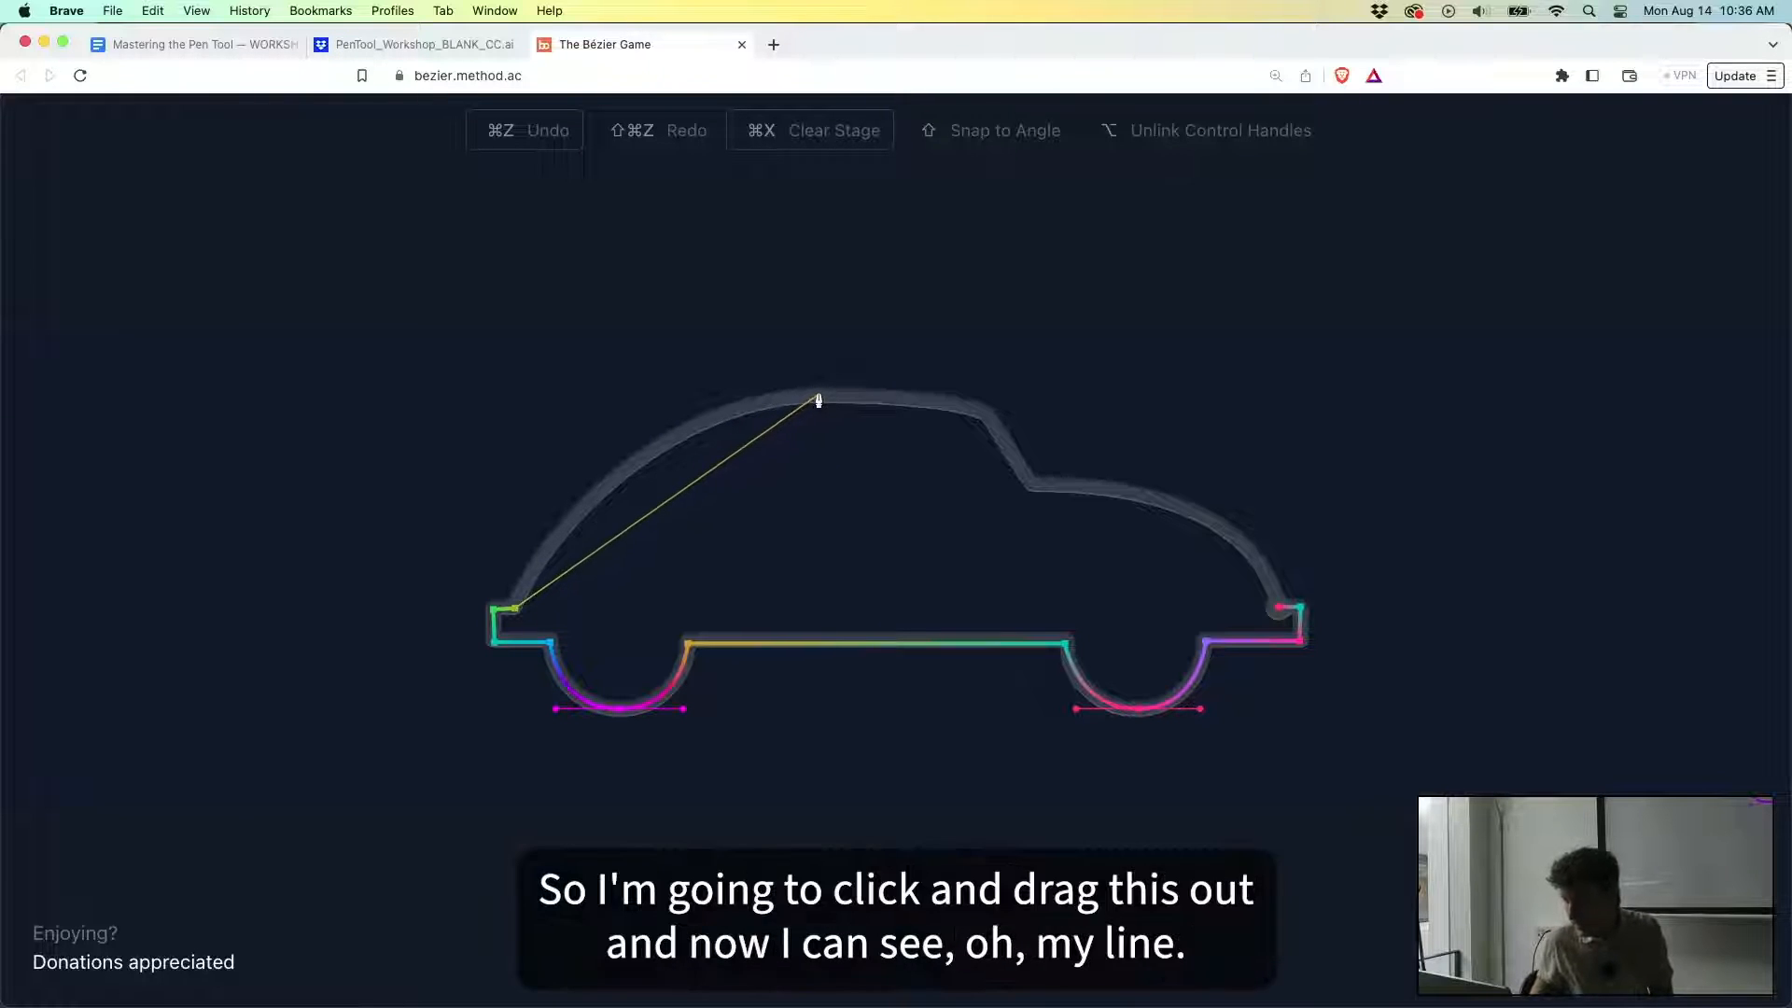
# Trace the roof through a smooth node near its peak, add the straight windshield, and close the path with a curved hood.
pyautogui.moveTo(819, 399); pyautogui.dragTo(1031, 399)
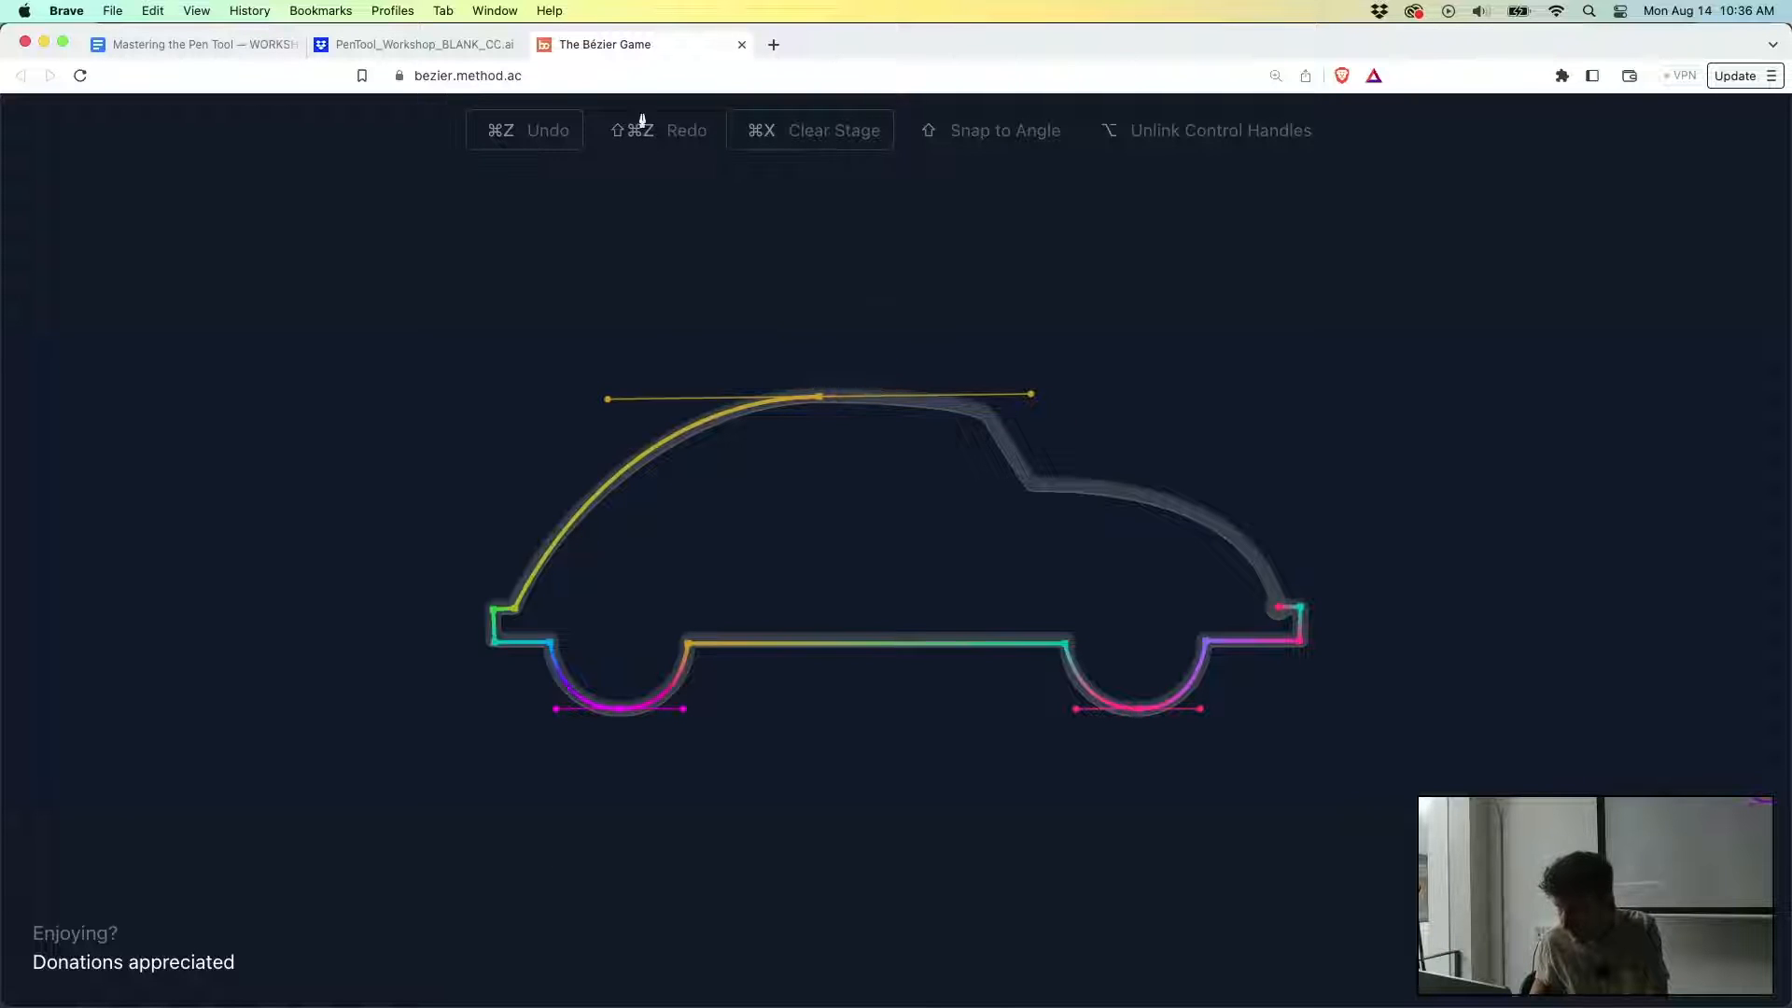
pyautogui.click(534, 131)
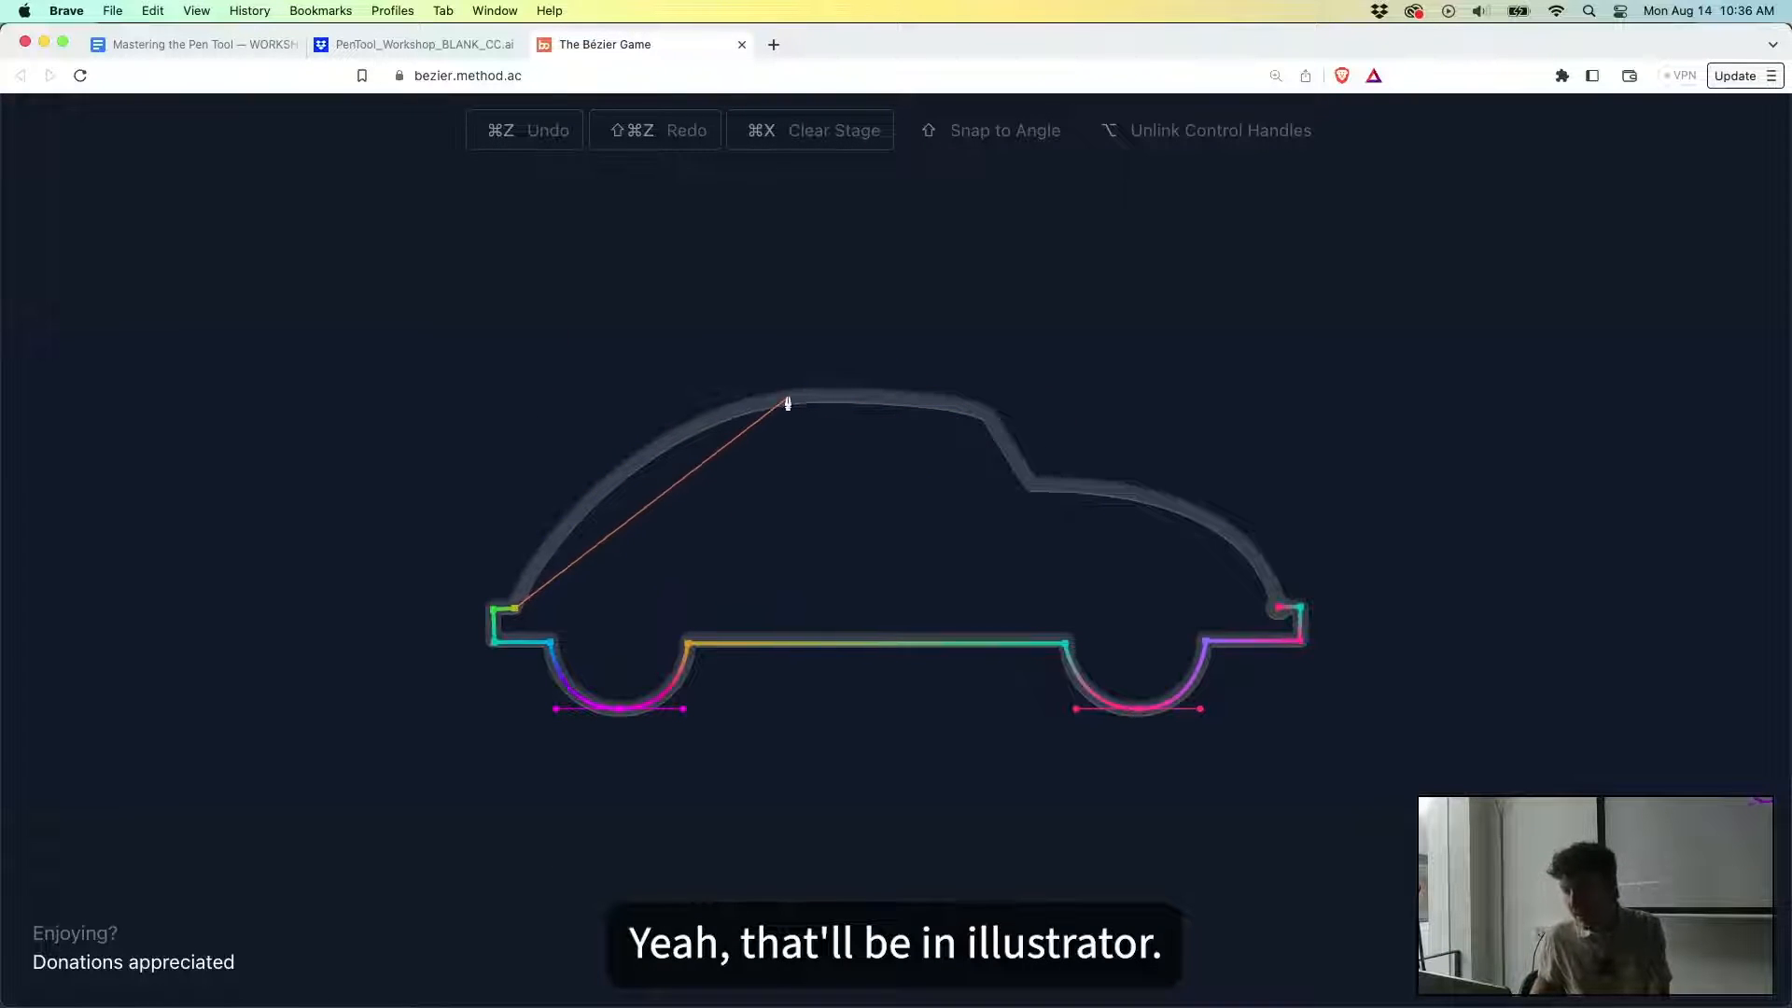
pyautogui.moveTo(793, 399); pyautogui.dragTo(874, 397)
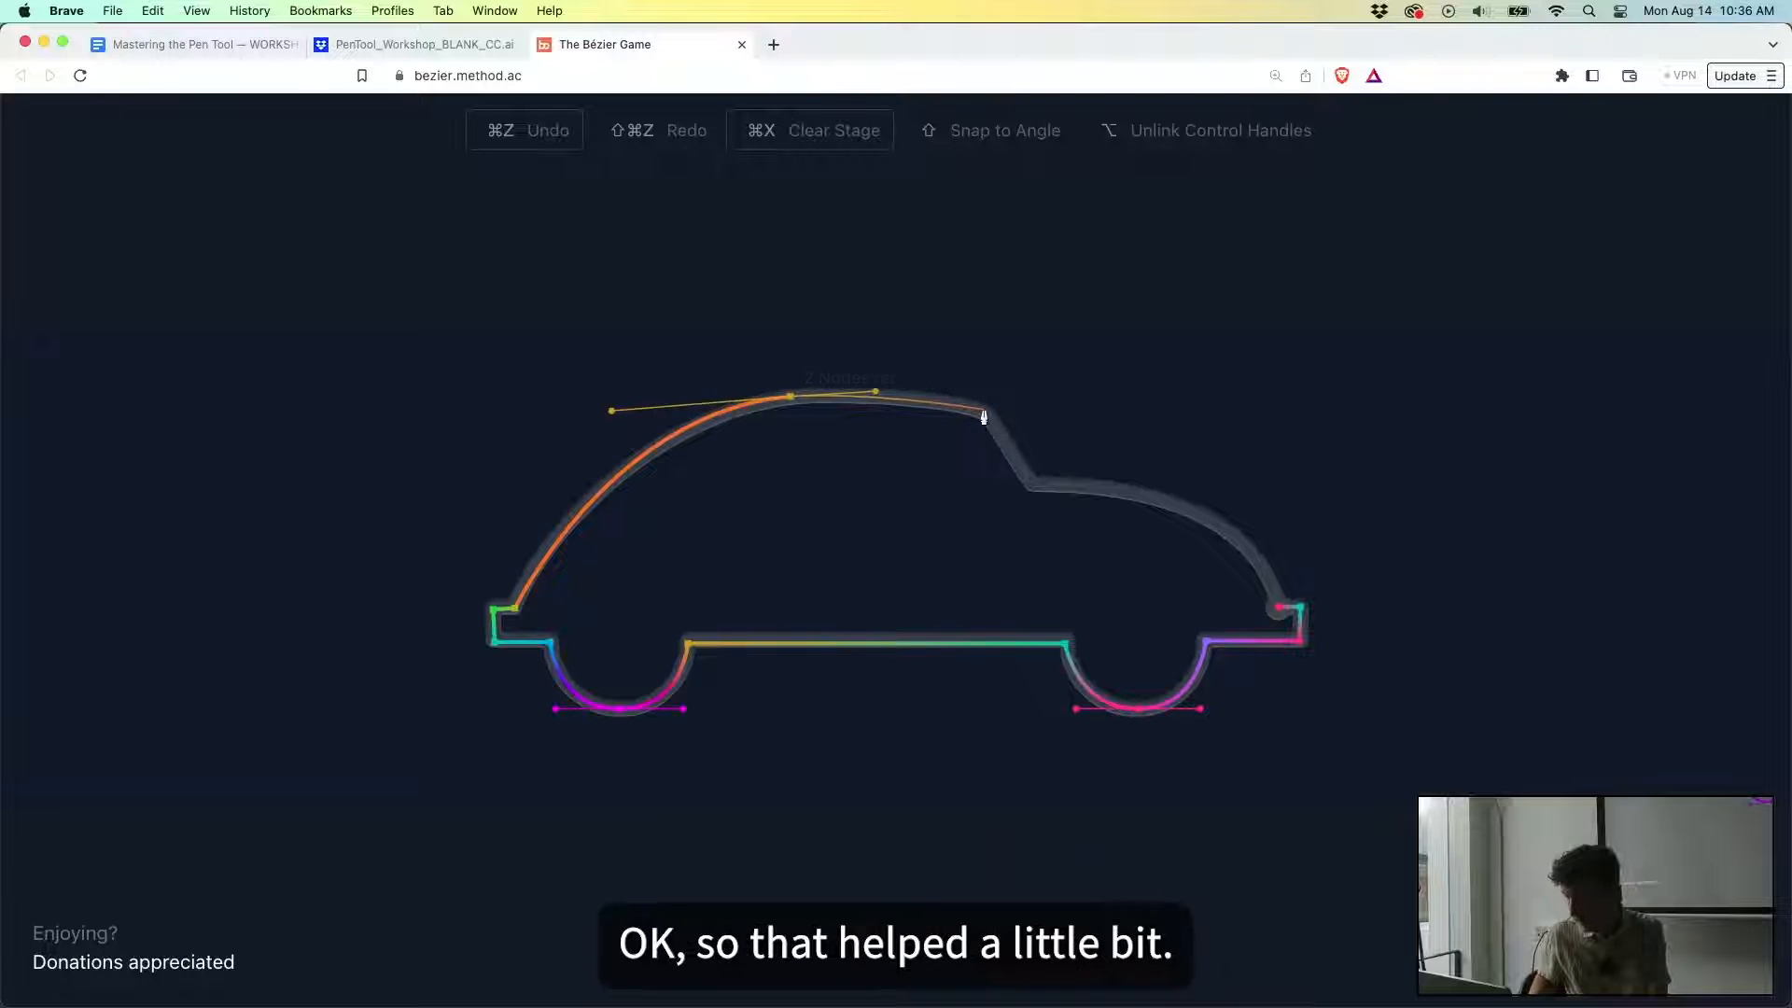
pyautogui.click(985, 410)
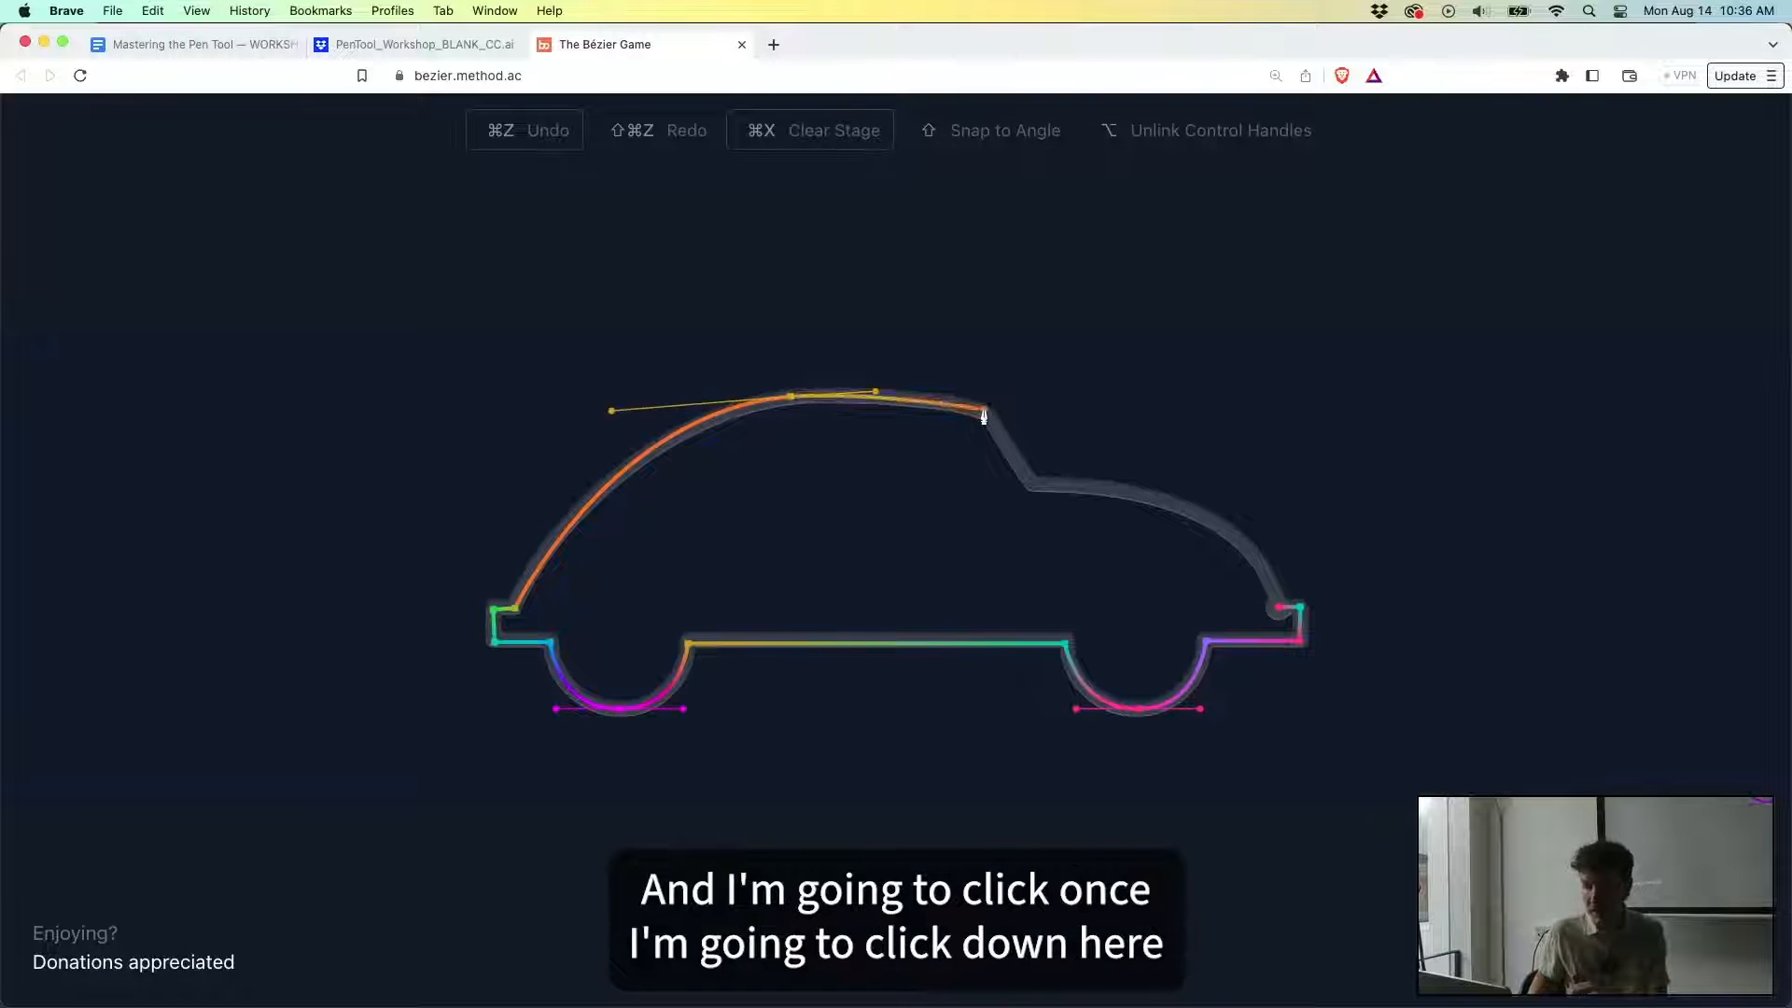
pyautogui.click(1030, 485)
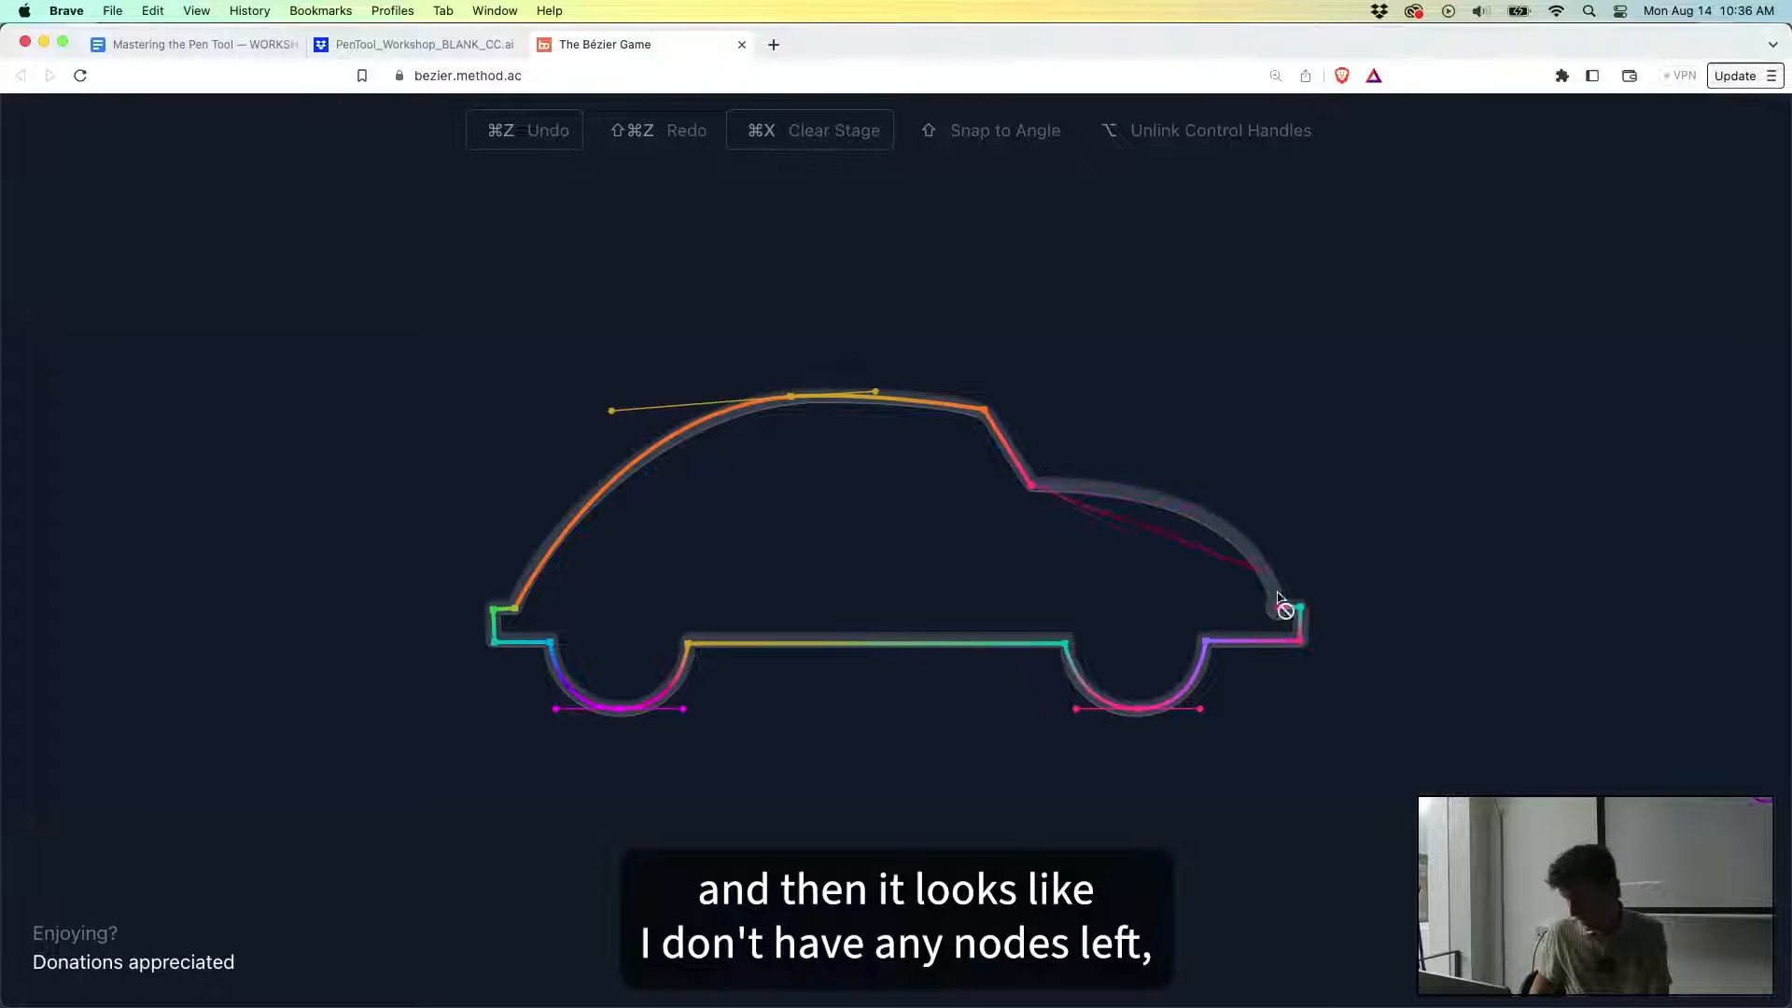
pyautogui.moveTo(1276, 614); pyautogui.dragTo(1310, 750)
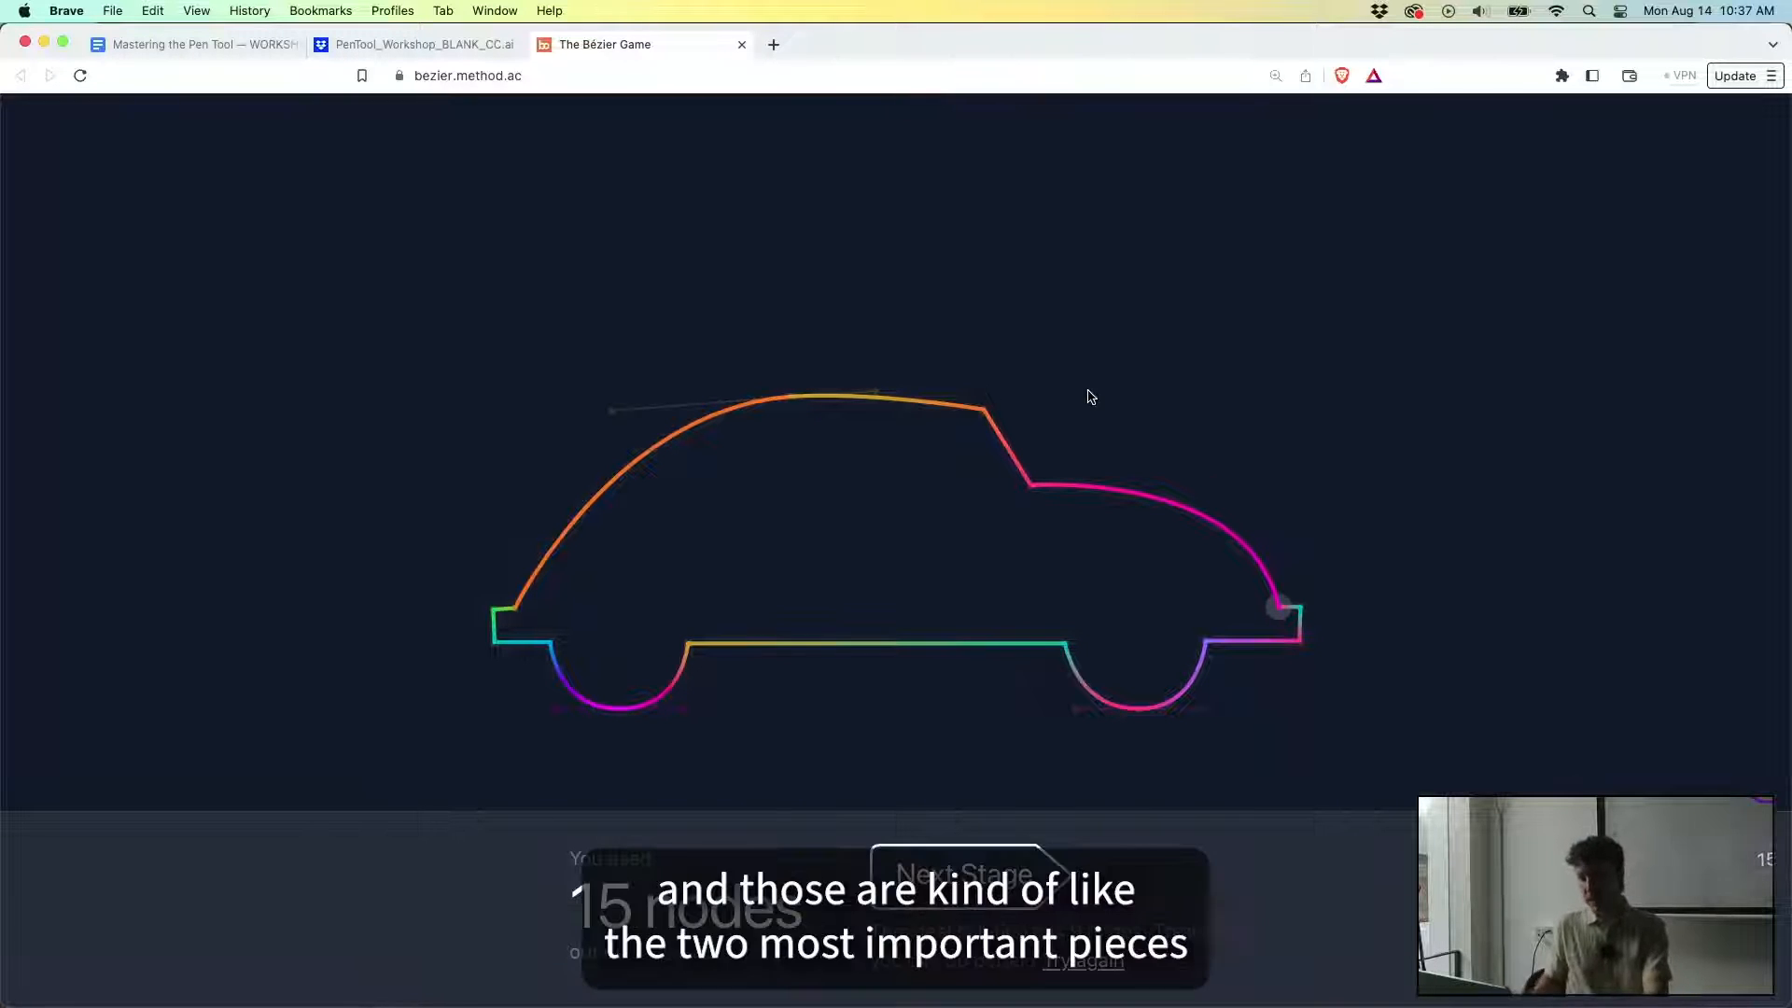
# Switch to the Mastering the Pen Tool document and look at its workshop file downloads and practice link.
pyautogui.click(206, 43)
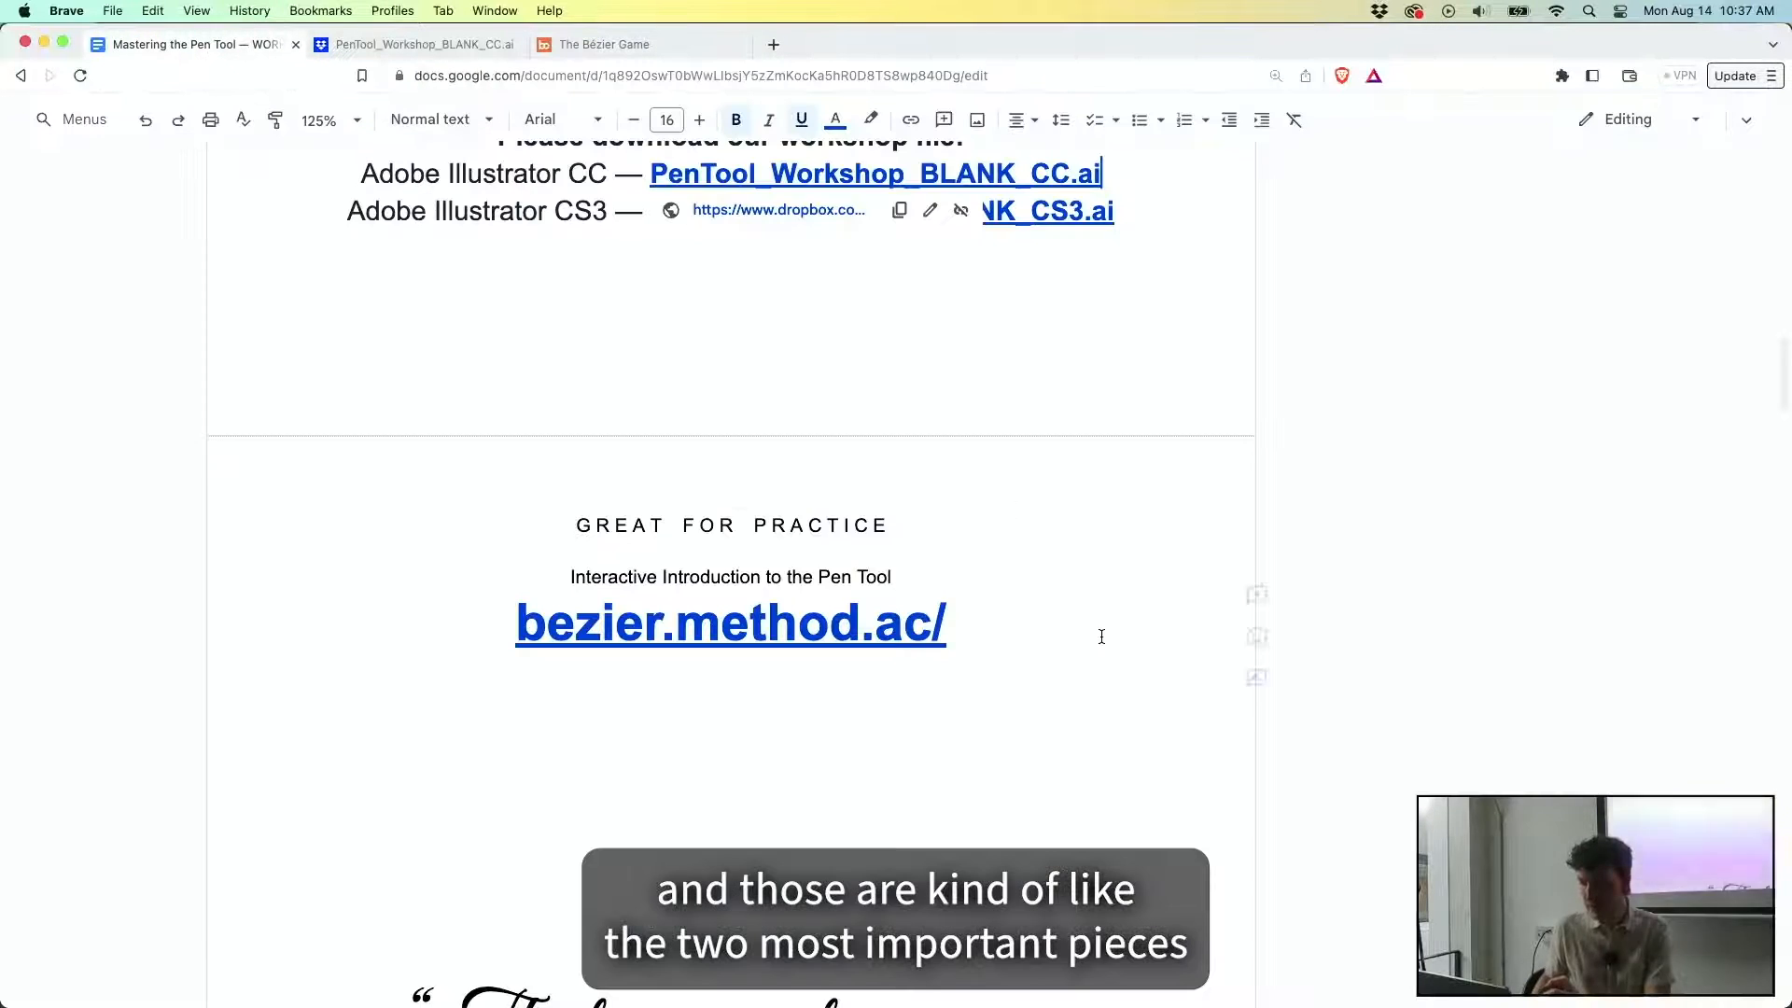
pyautogui.scroll(-5, 1100, 632)
pyautogui.scroll(2, 1101, 636)
pyautogui.scroll(4, 1101, 636)
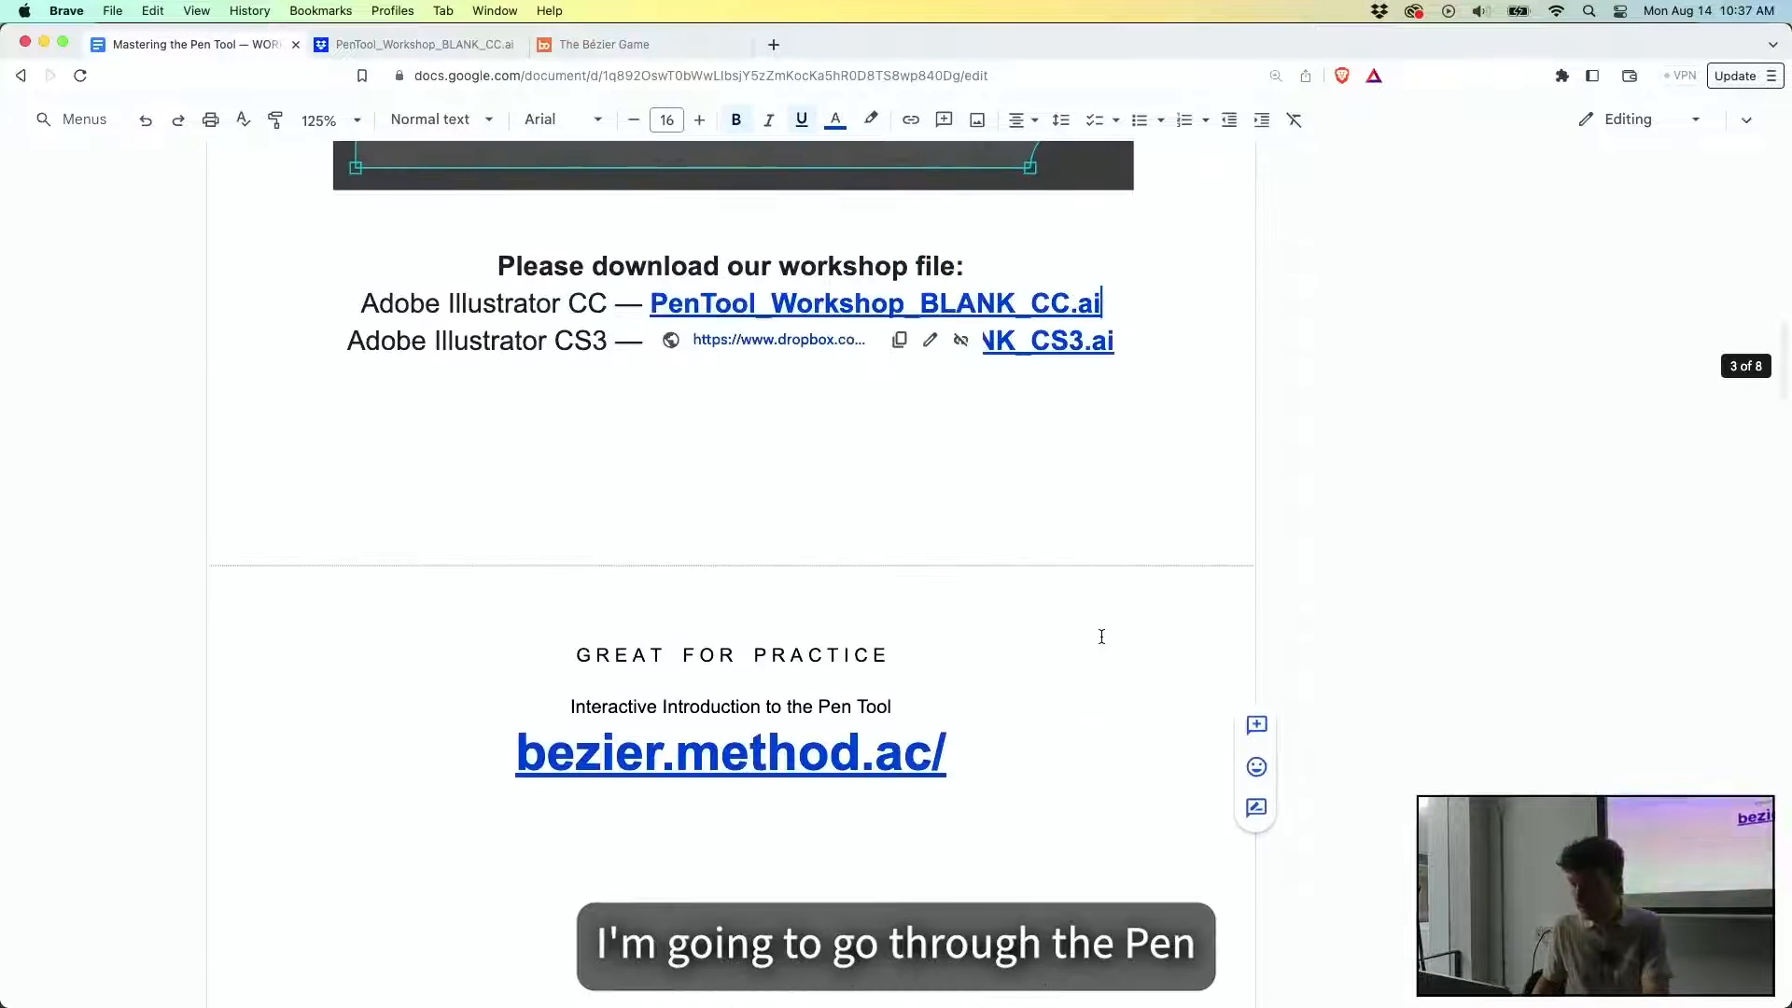
pyautogui.click(1083, 483)
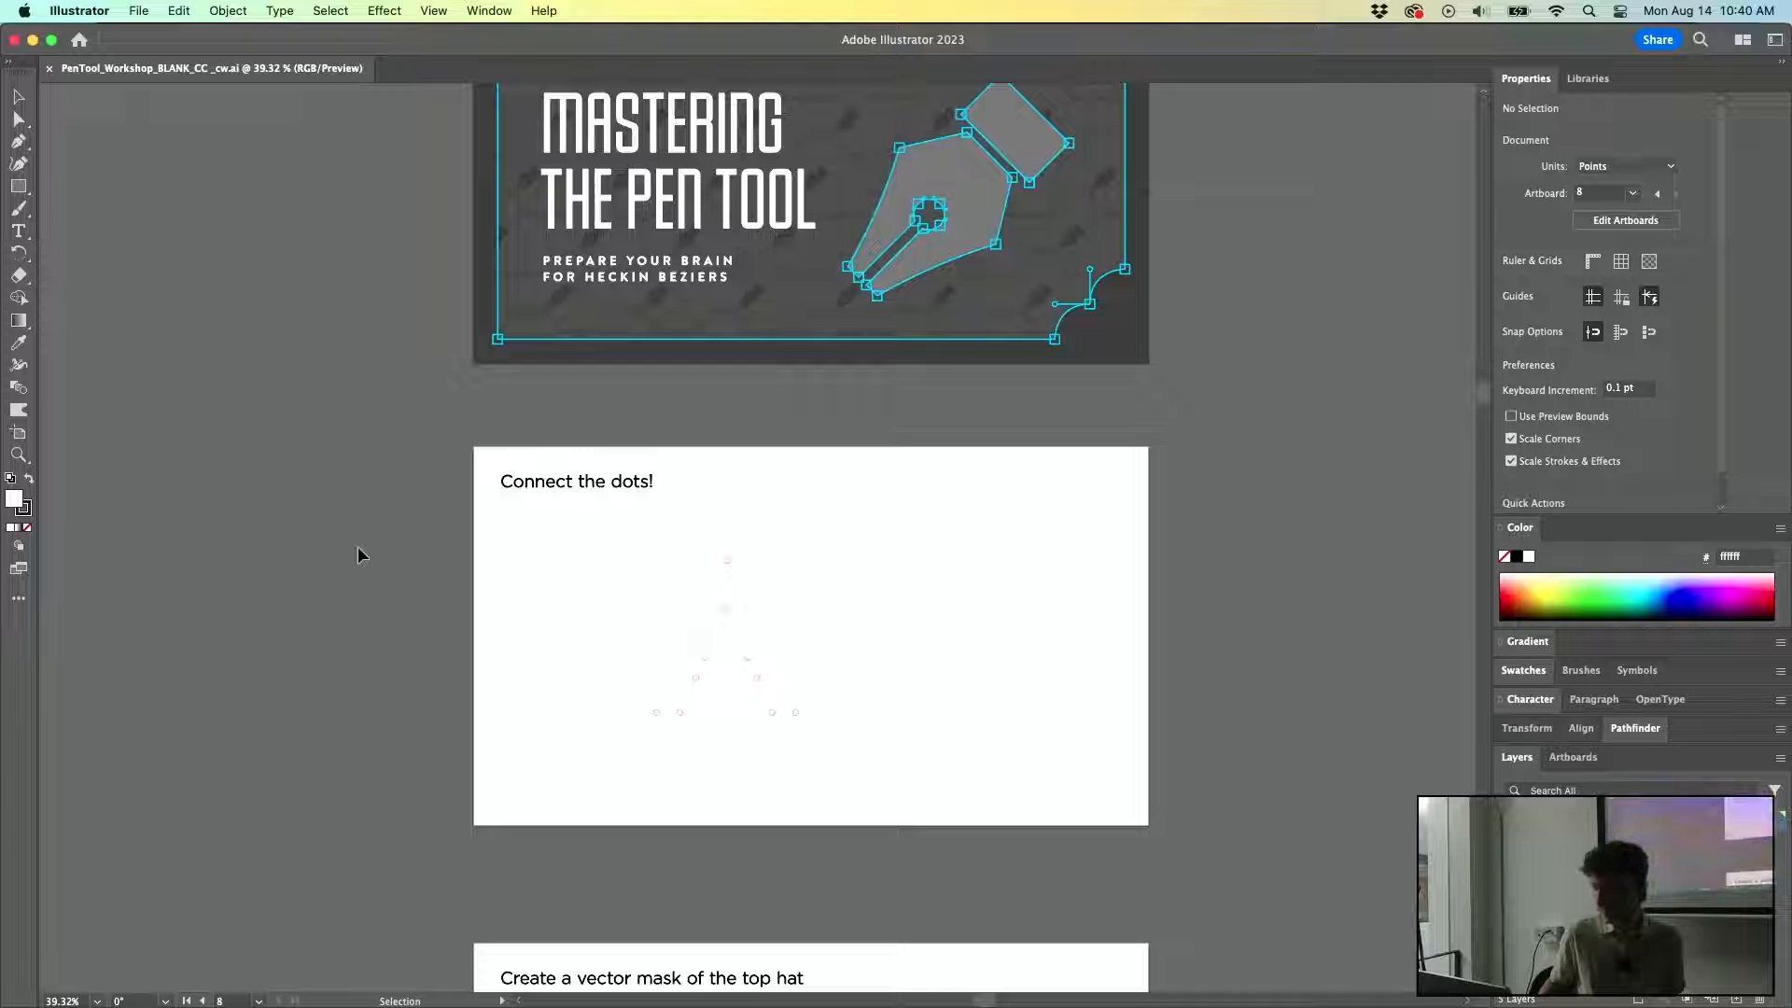
# Look through the workshop file's exercise artboards in Illustrator, ending with the "Connect the dots!" artboard fitted to the window.
pyautogui.scroll(3, 356, 545)
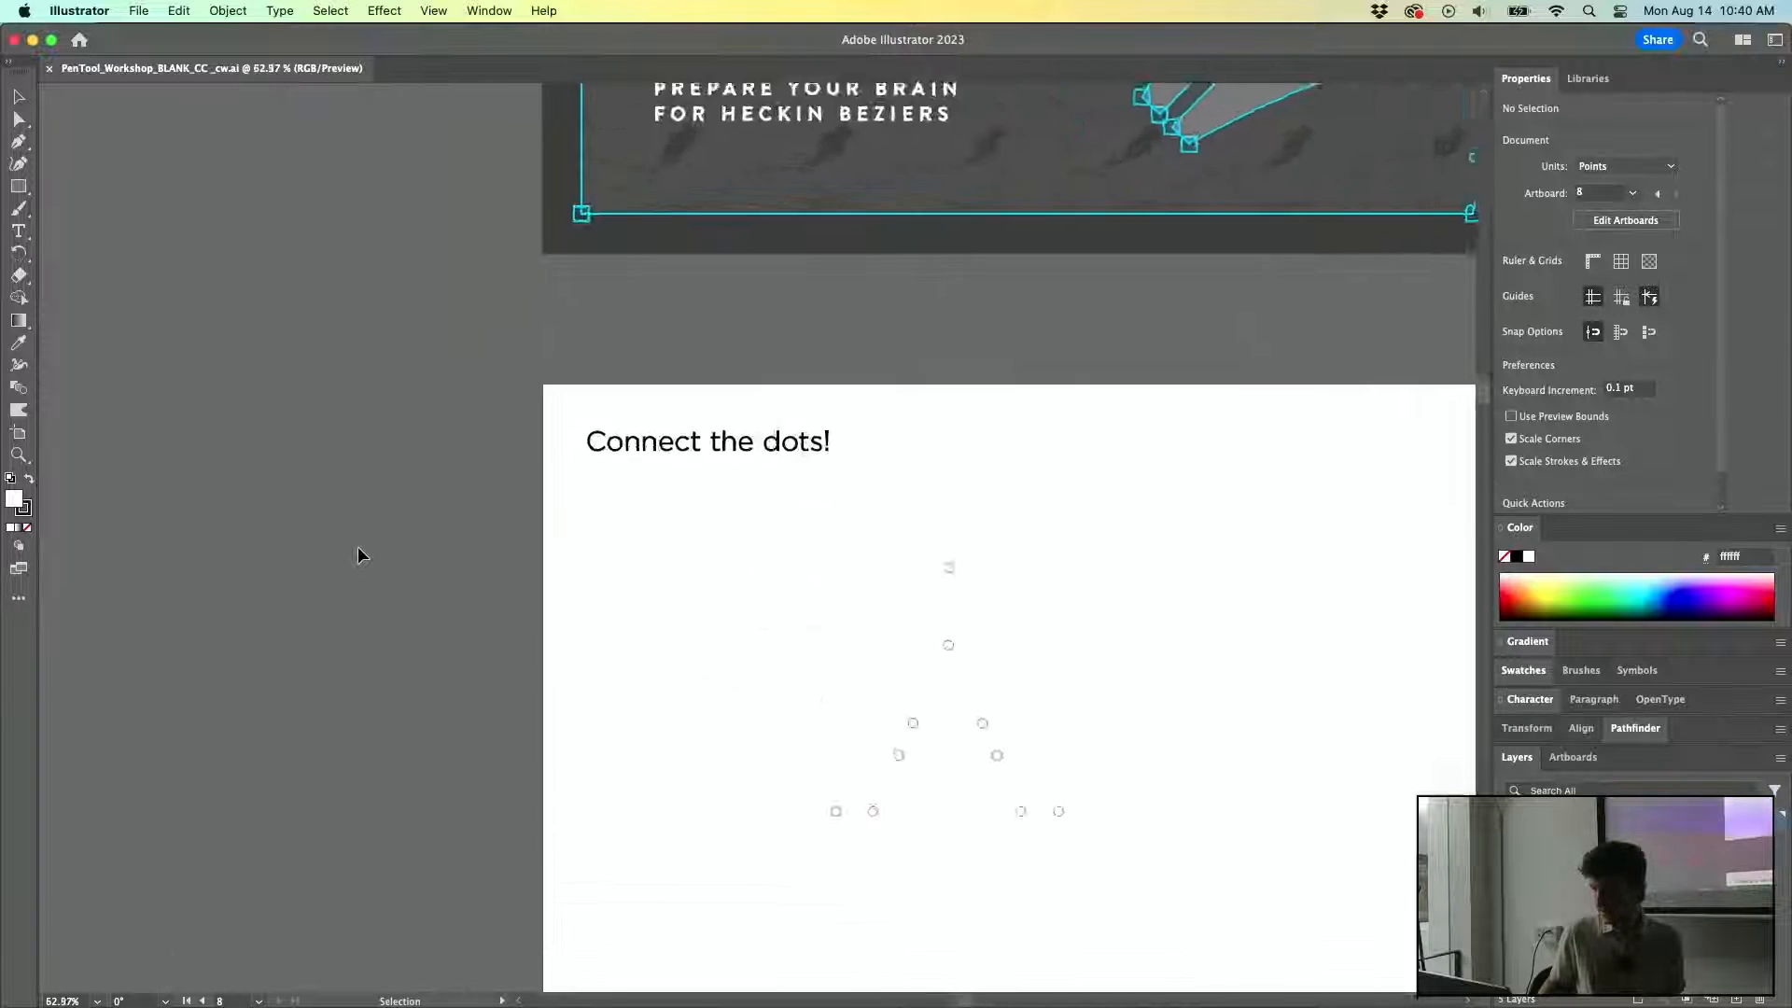
pyautogui.scroll(-2, 356, 545)
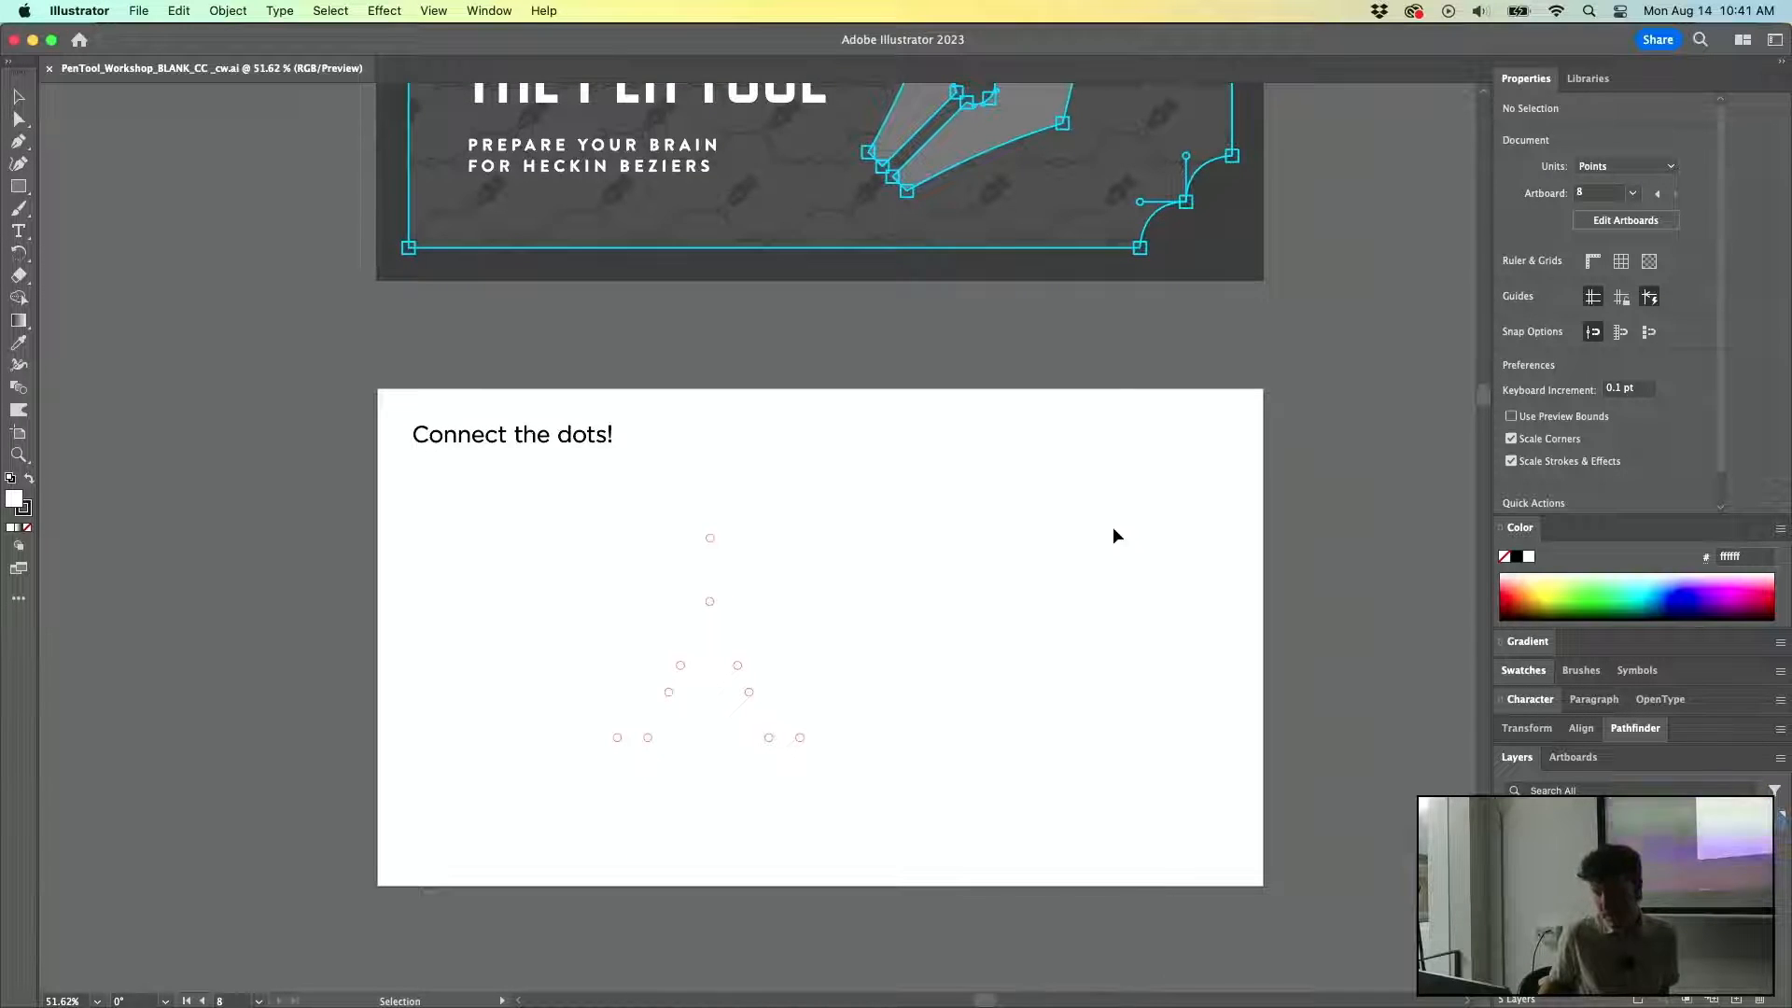
pyautogui.scroll(2, 1112, 541)
pyautogui.scroll(-2, 1112, 526)
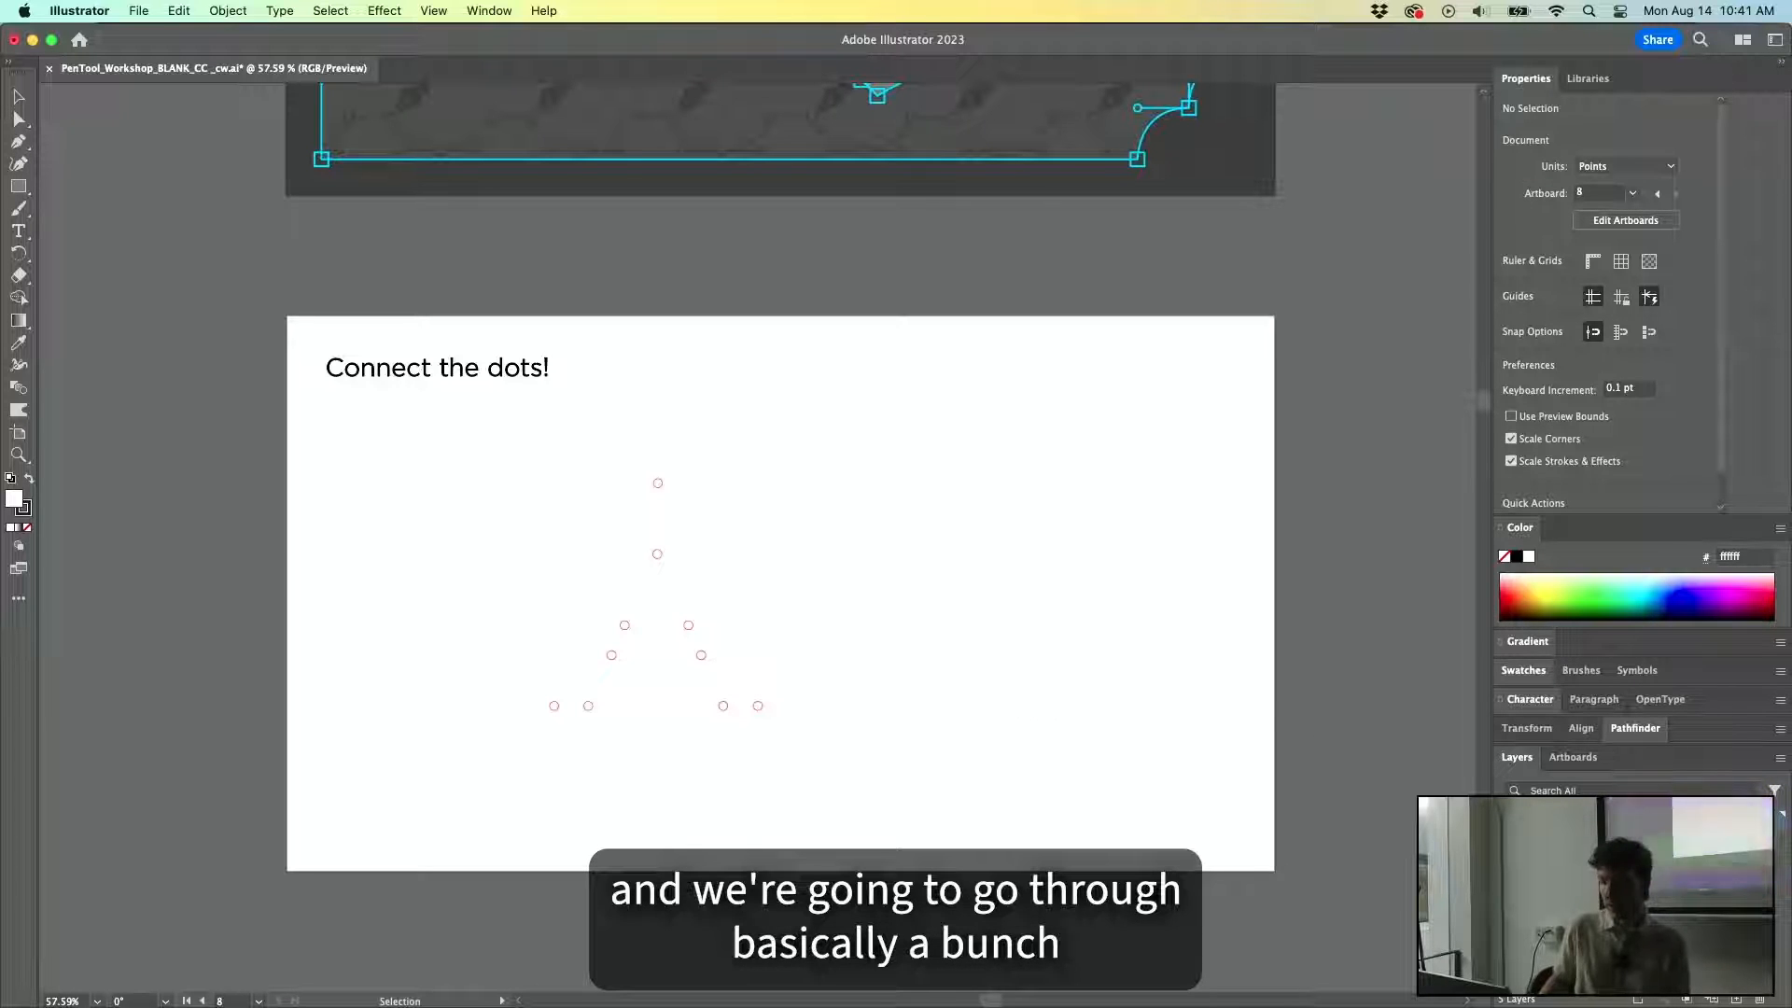
pyautogui.scroll(-3, 1144, 661)
pyautogui.scroll(-8, 1144, 657)
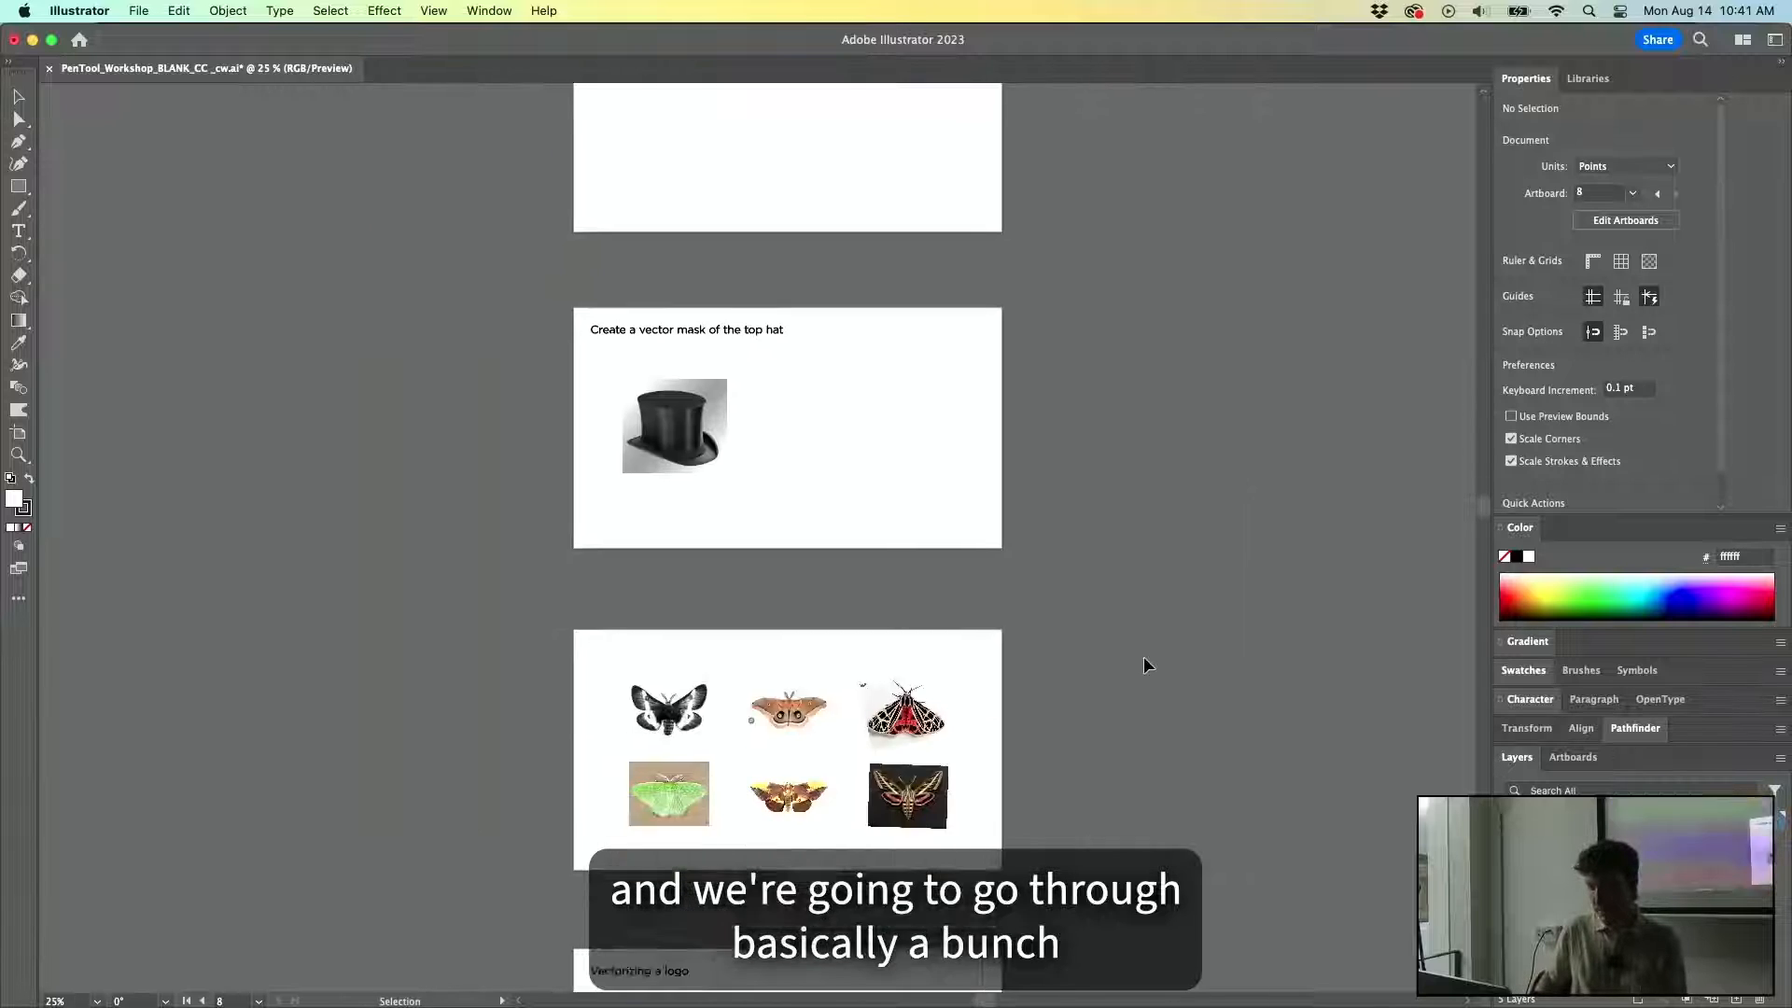
pyautogui.scroll(8, 1144, 657)
pyautogui.press('super+plus')
pyautogui.press('super+plus')
pyautogui.press('super+plus')
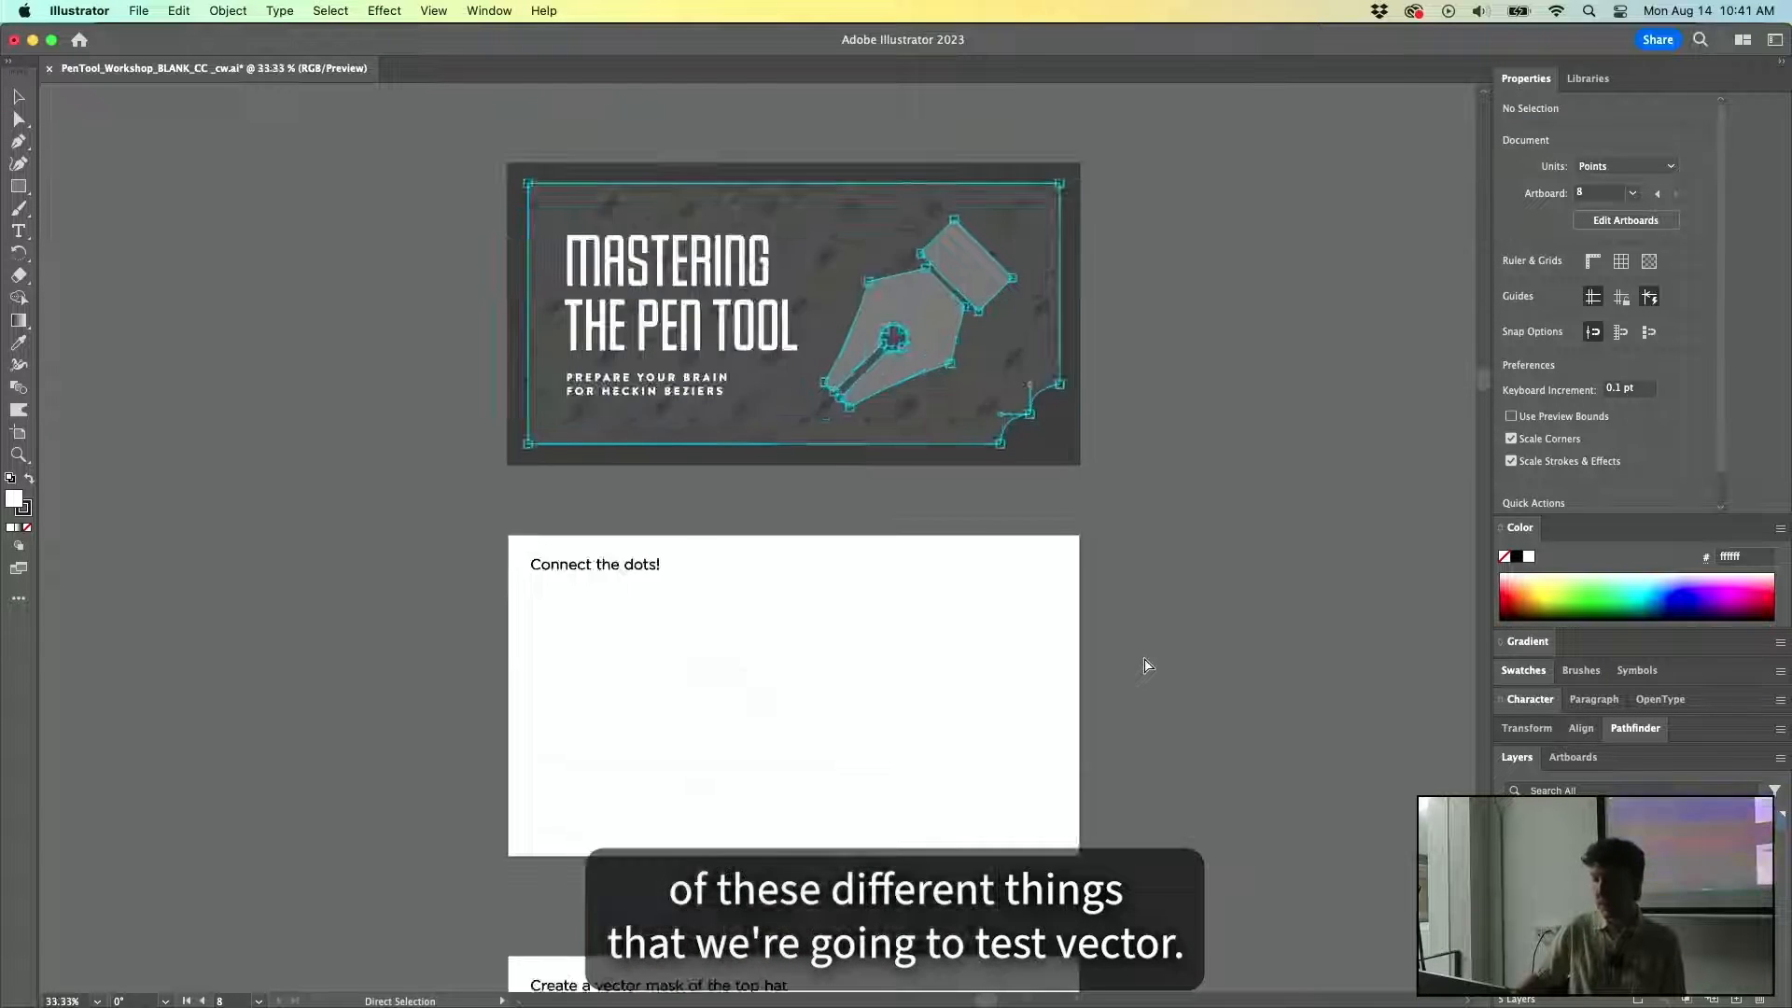
pyautogui.scroll(-4, 1144, 665)
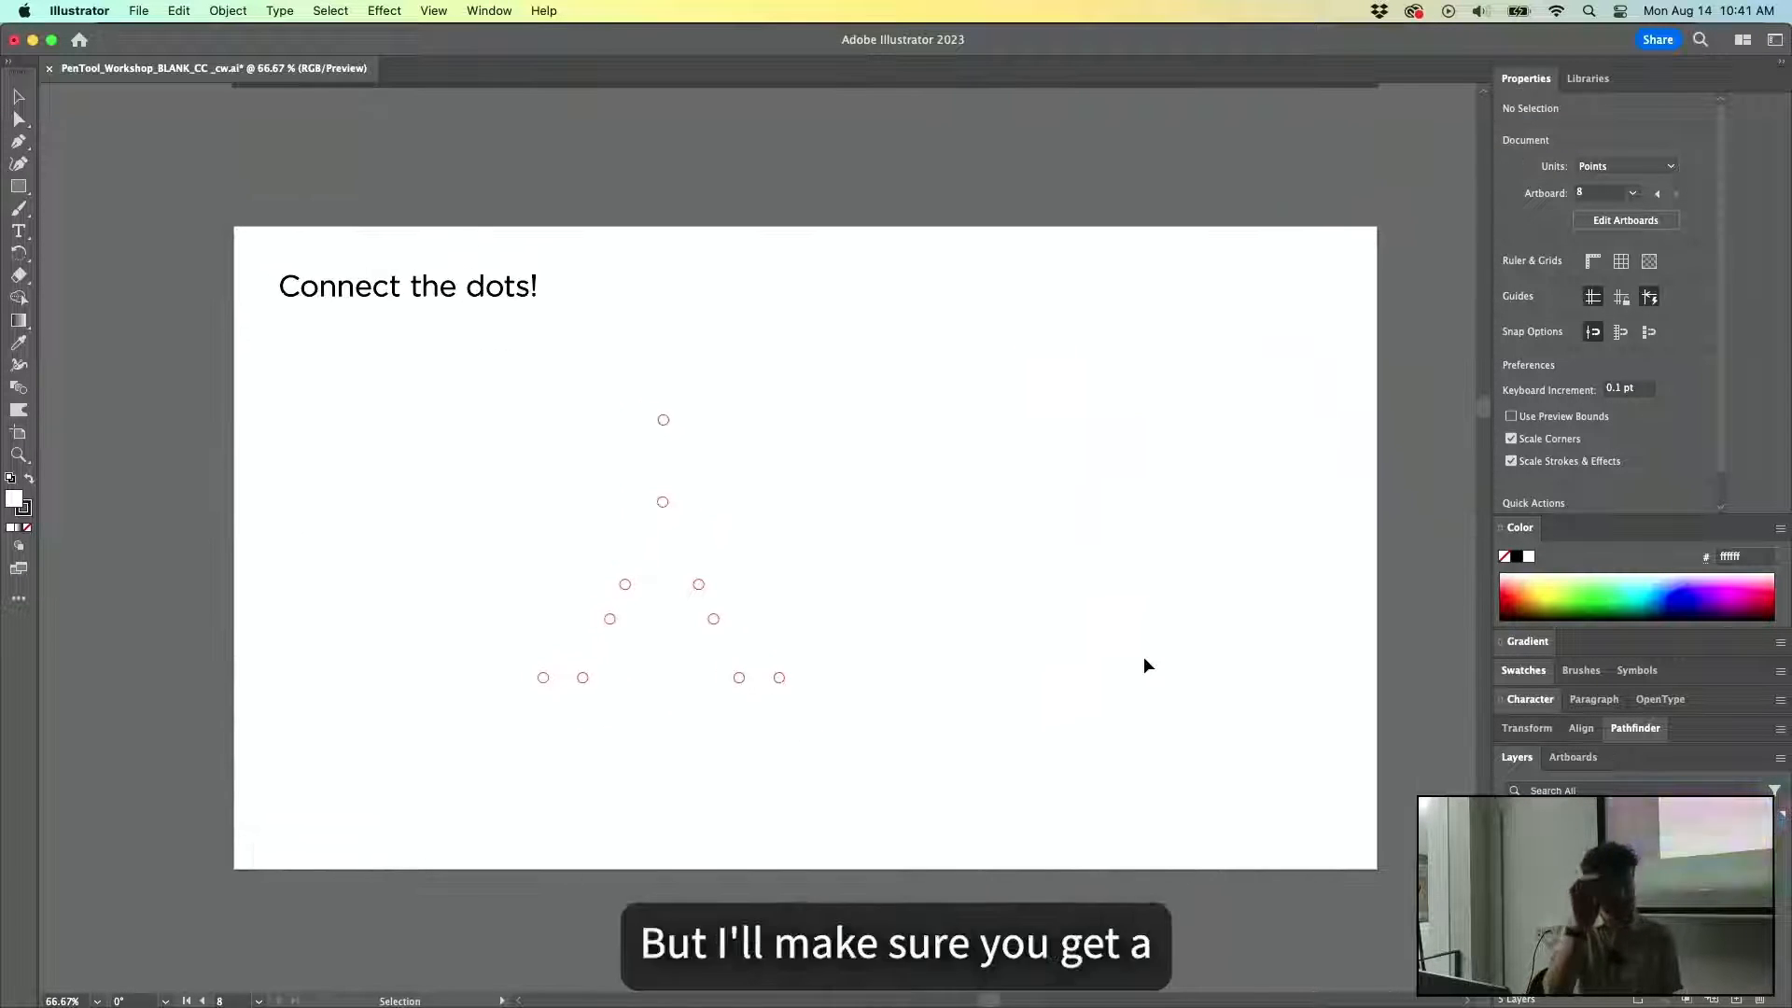
pyautogui.hscroll(2, 1144, 663)
pyautogui.scroll(-1, 1144, 663)
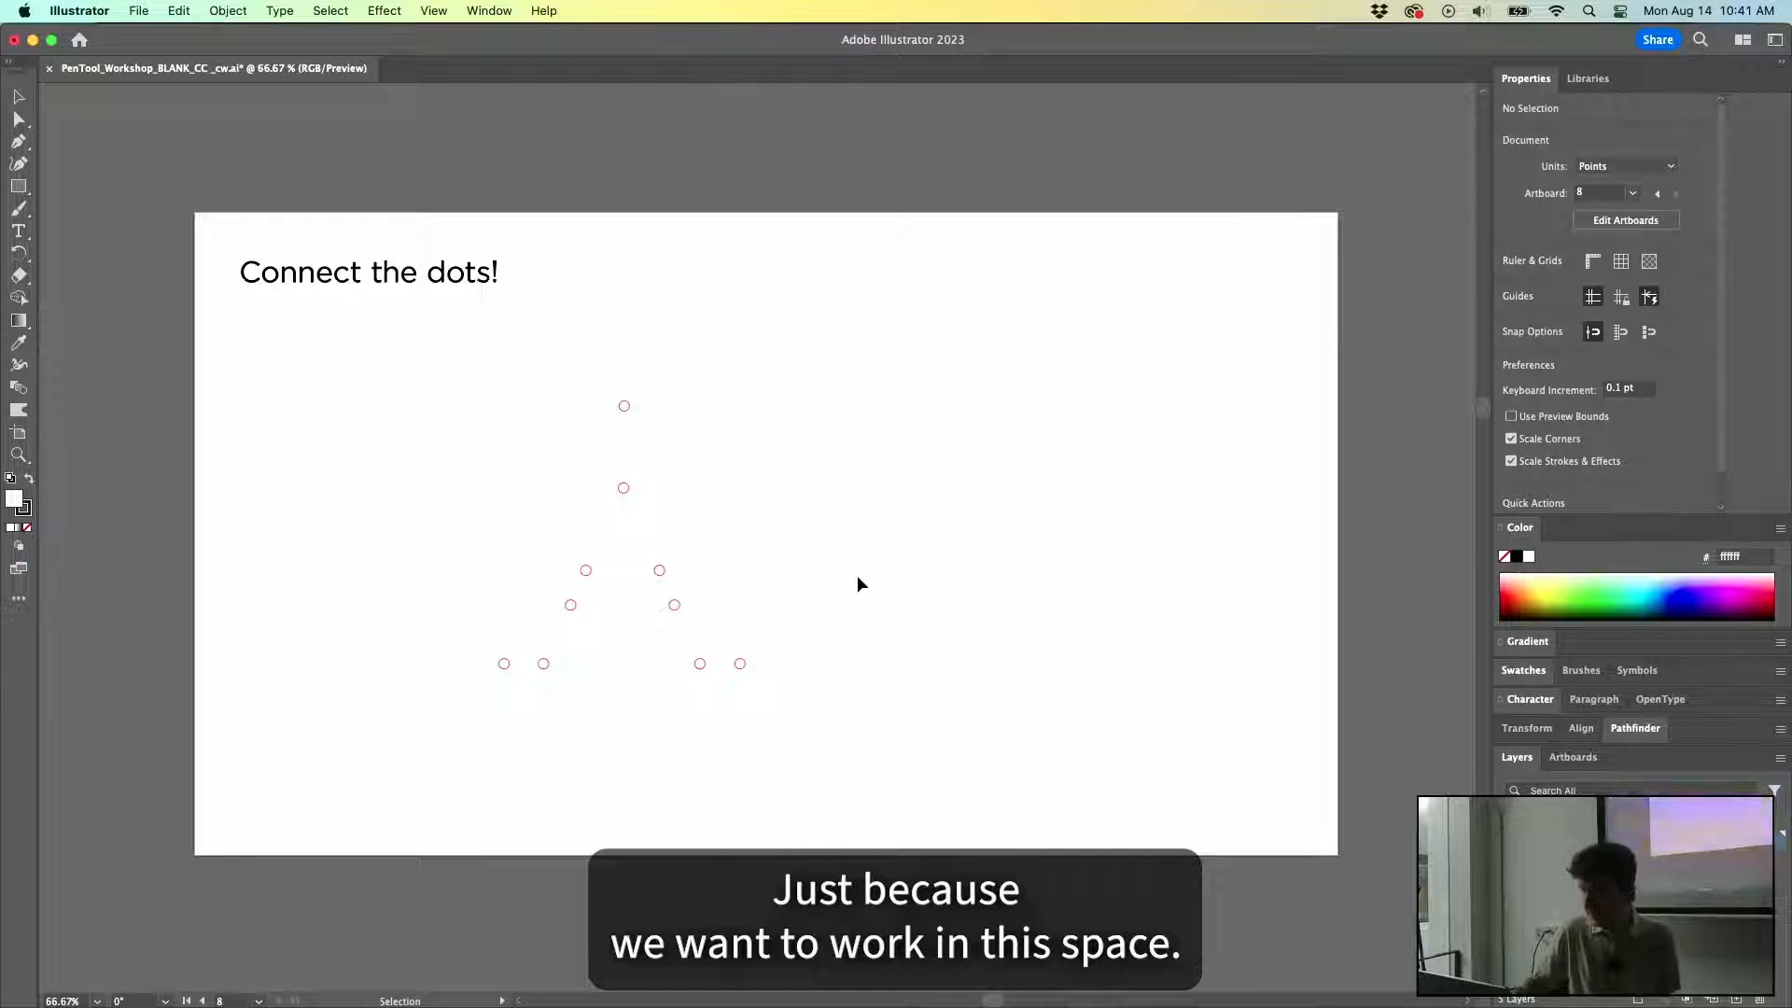
pyautogui.press('a')
pyautogui.press('super+0')
# Switch to Keynote and view the slide with the bit.ly/pentoolworkshop link.
pyautogui.press('super+Tab')
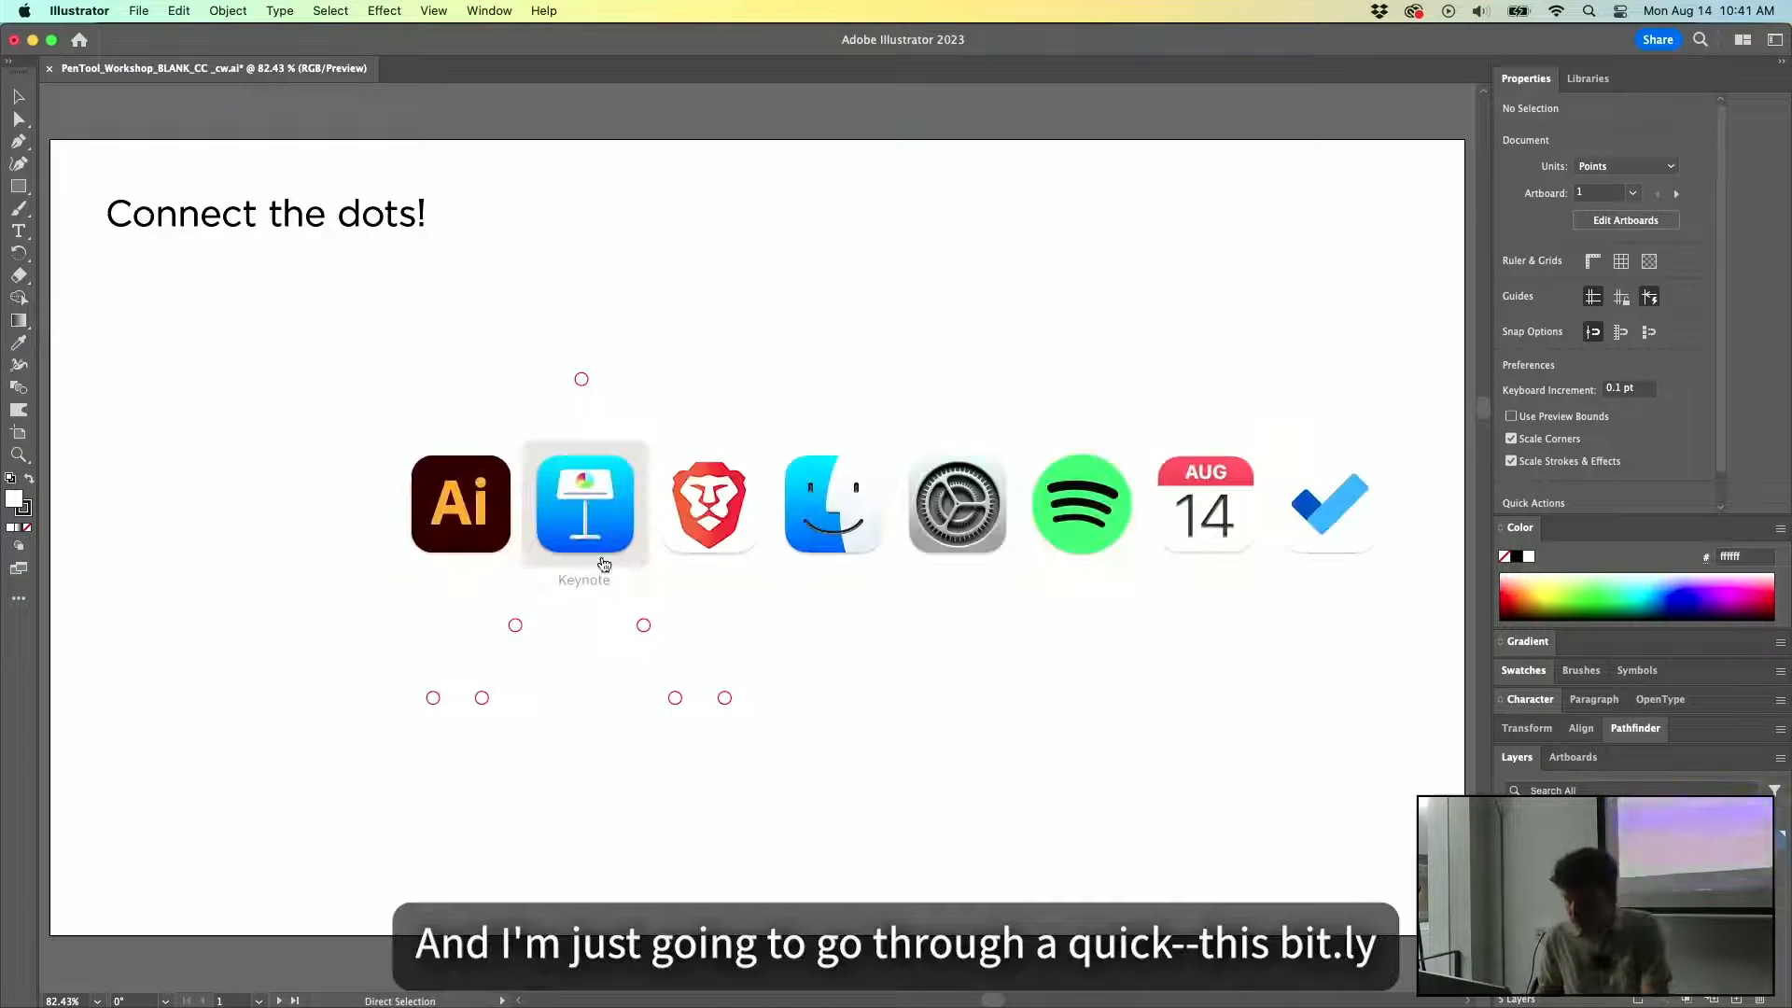
pyautogui.click(711, 533)
pyautogui.press('super+Tab')
pyautogui.press('super+Tab')
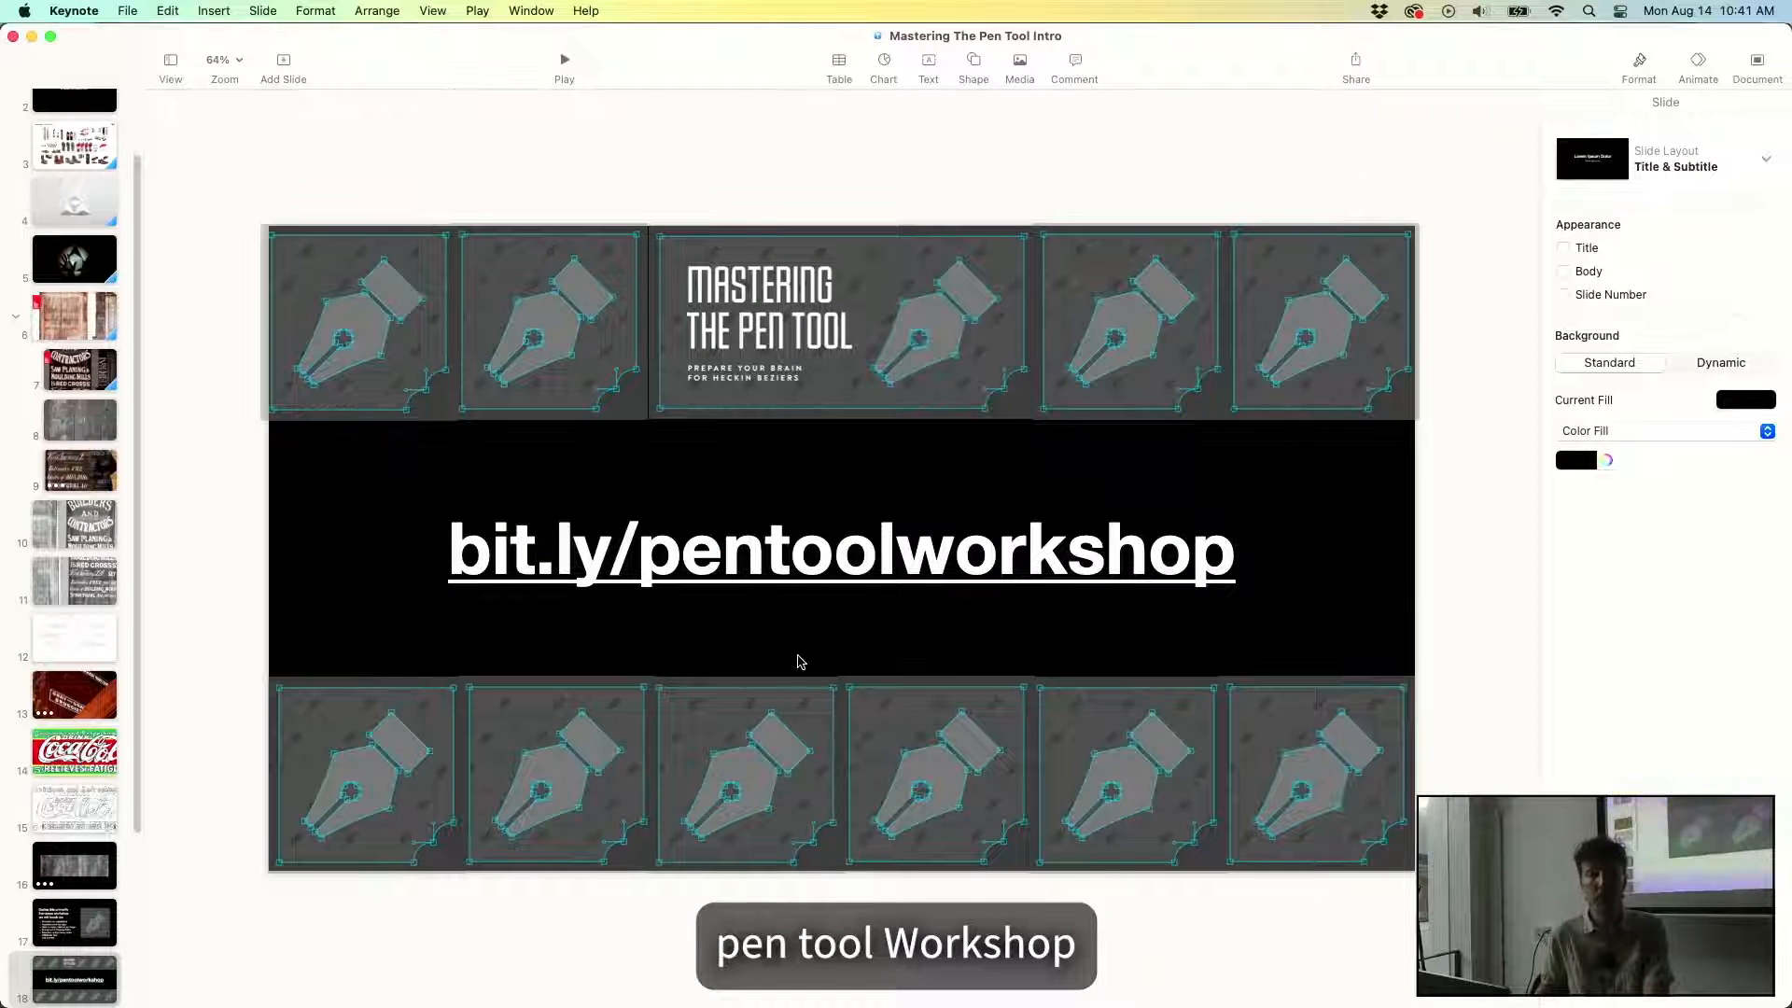
# Switch to the workshop document in Brave and skim its reference from the Hotkeys heading through the Vector Mask and Pathfinder sections.
pyautogui.press('super+Tab')
pyautogui.scroll(-10, 369, 613)
pyautogui.scroll(-15, 371, 614)
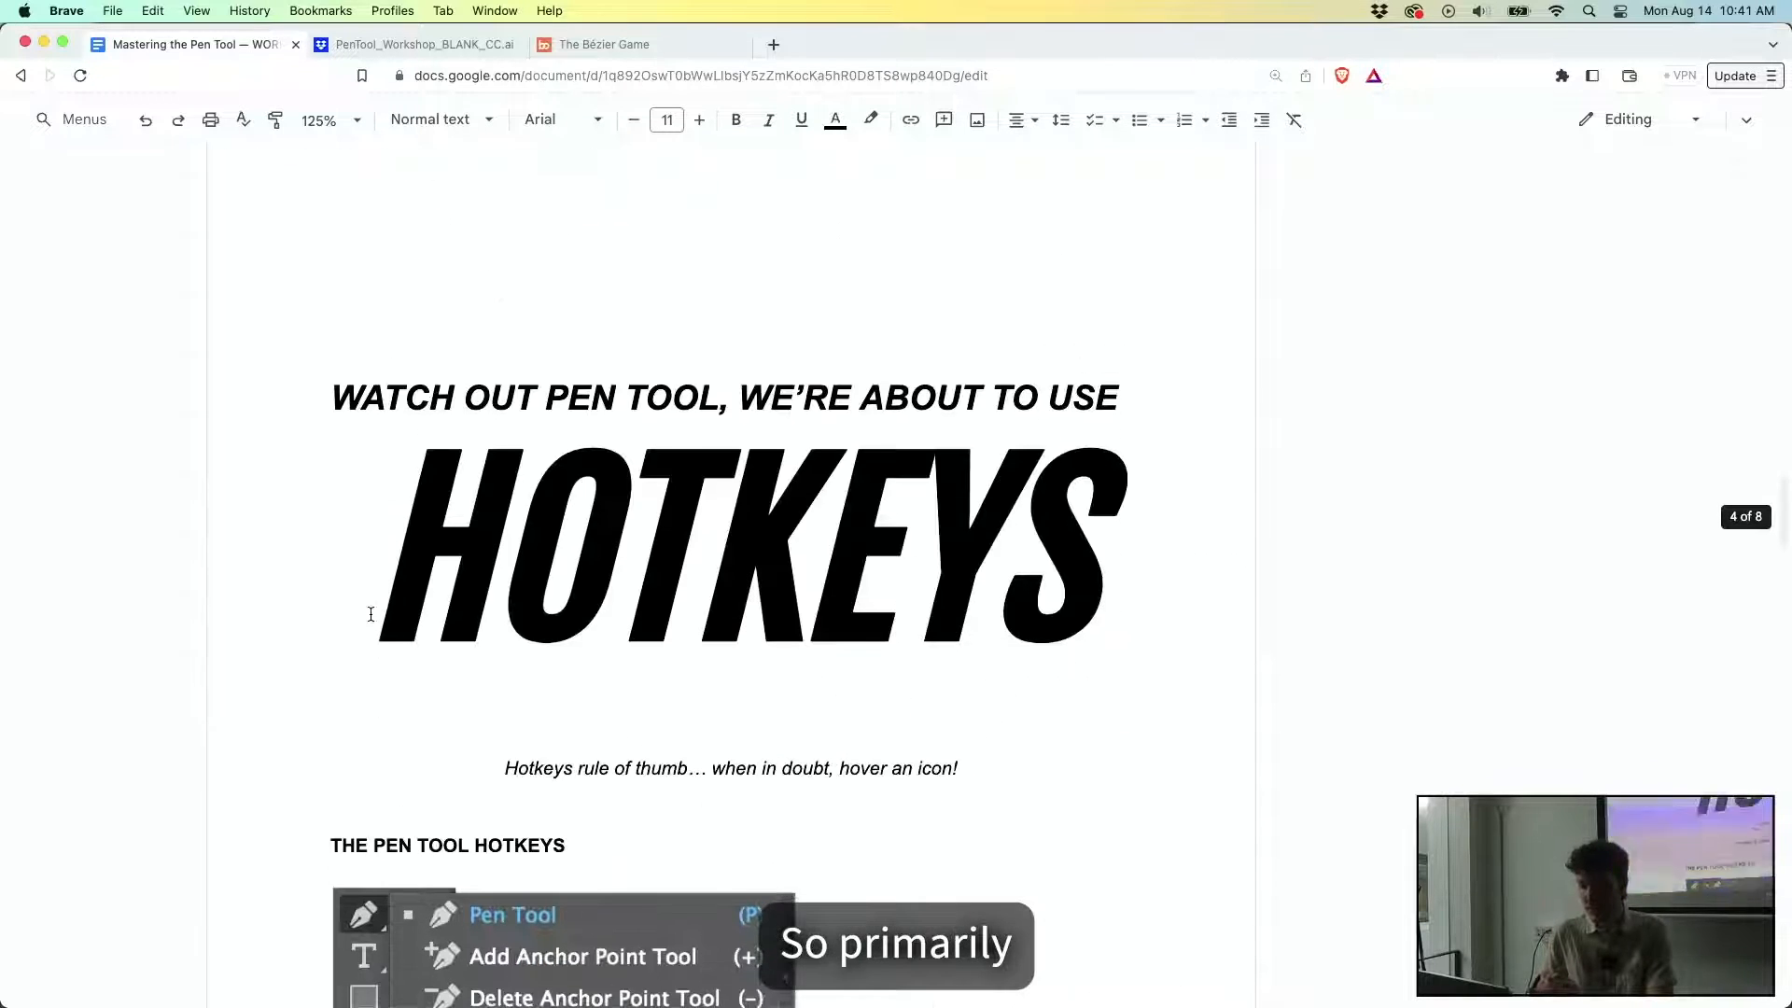
pyautogui.scroll(-3, 370, 613)
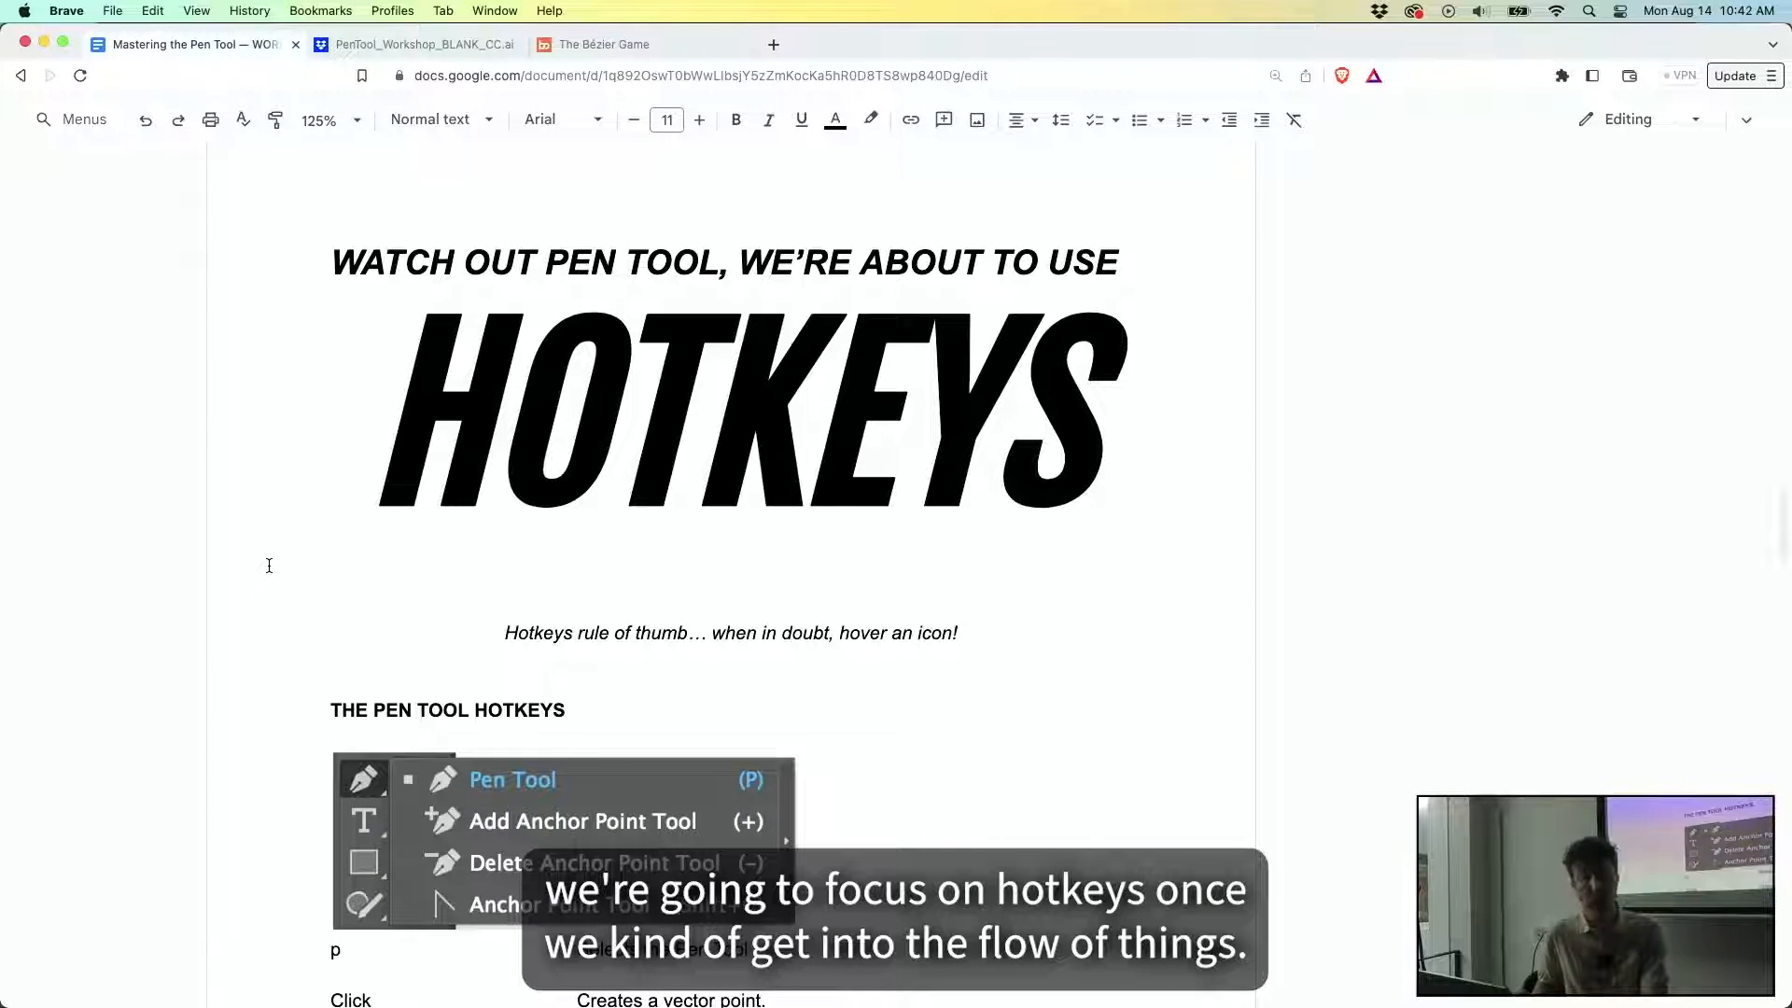
pyautogui.scroll(-20, 268, 565)
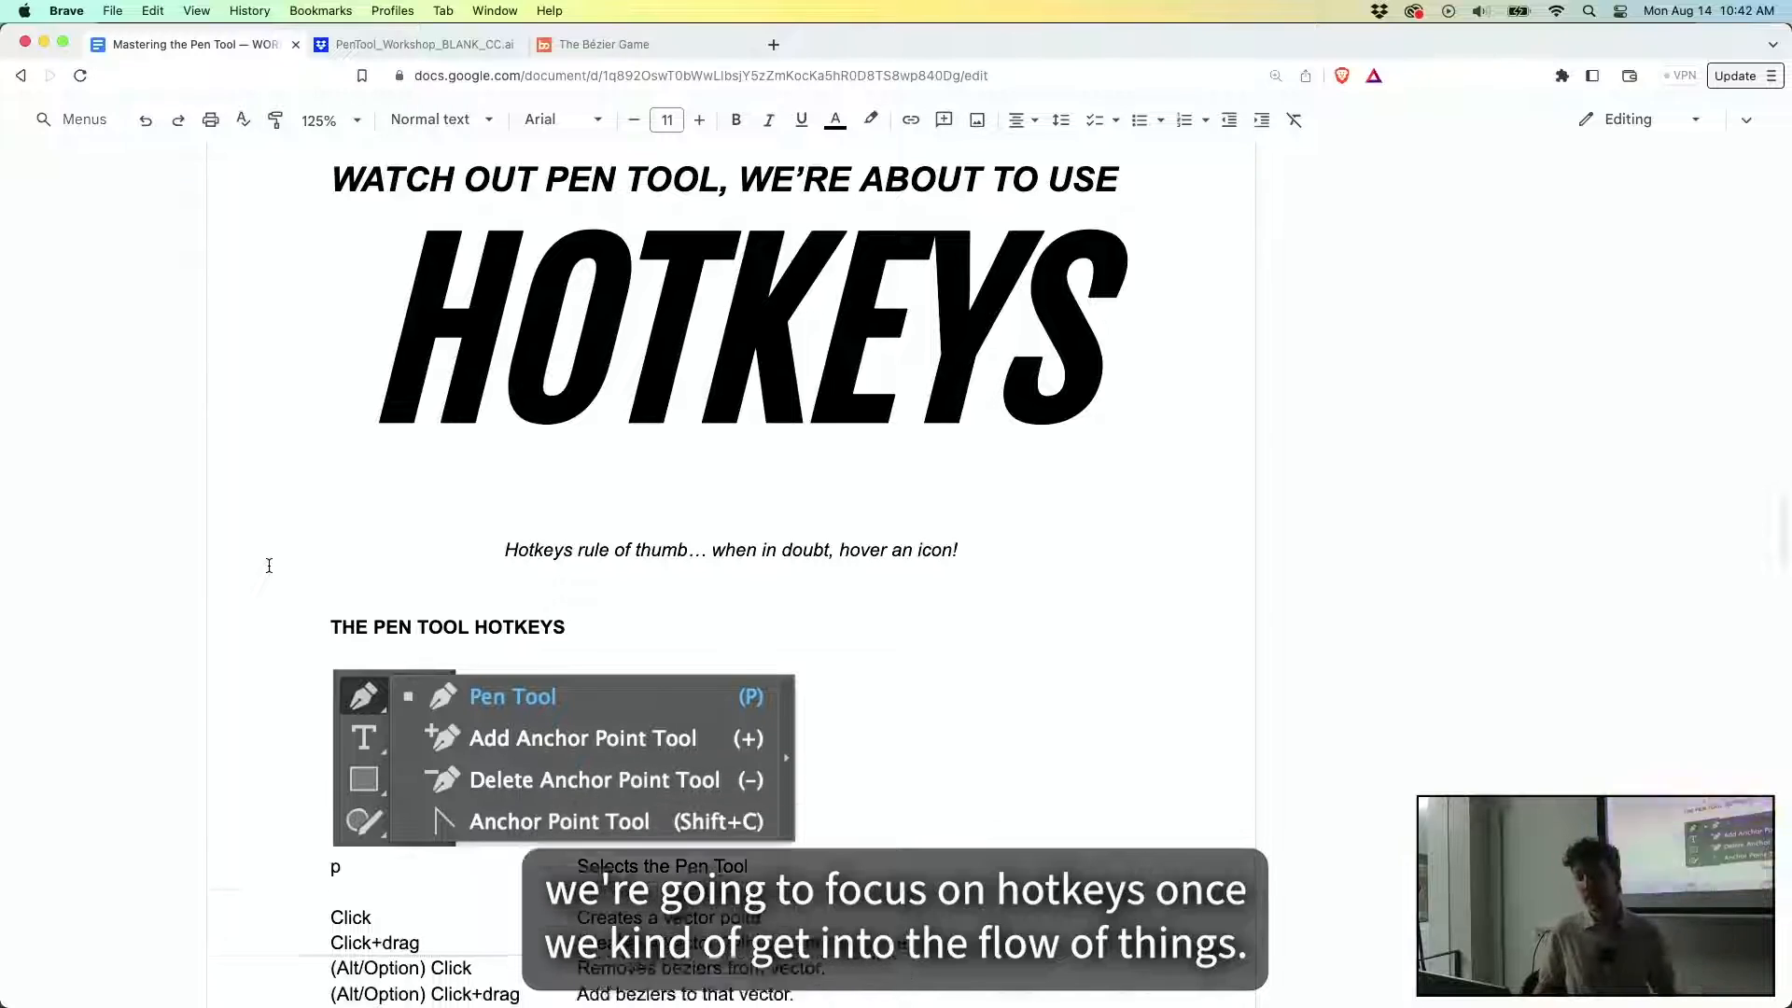
pyautogui.scroll(-20, 269, 565)
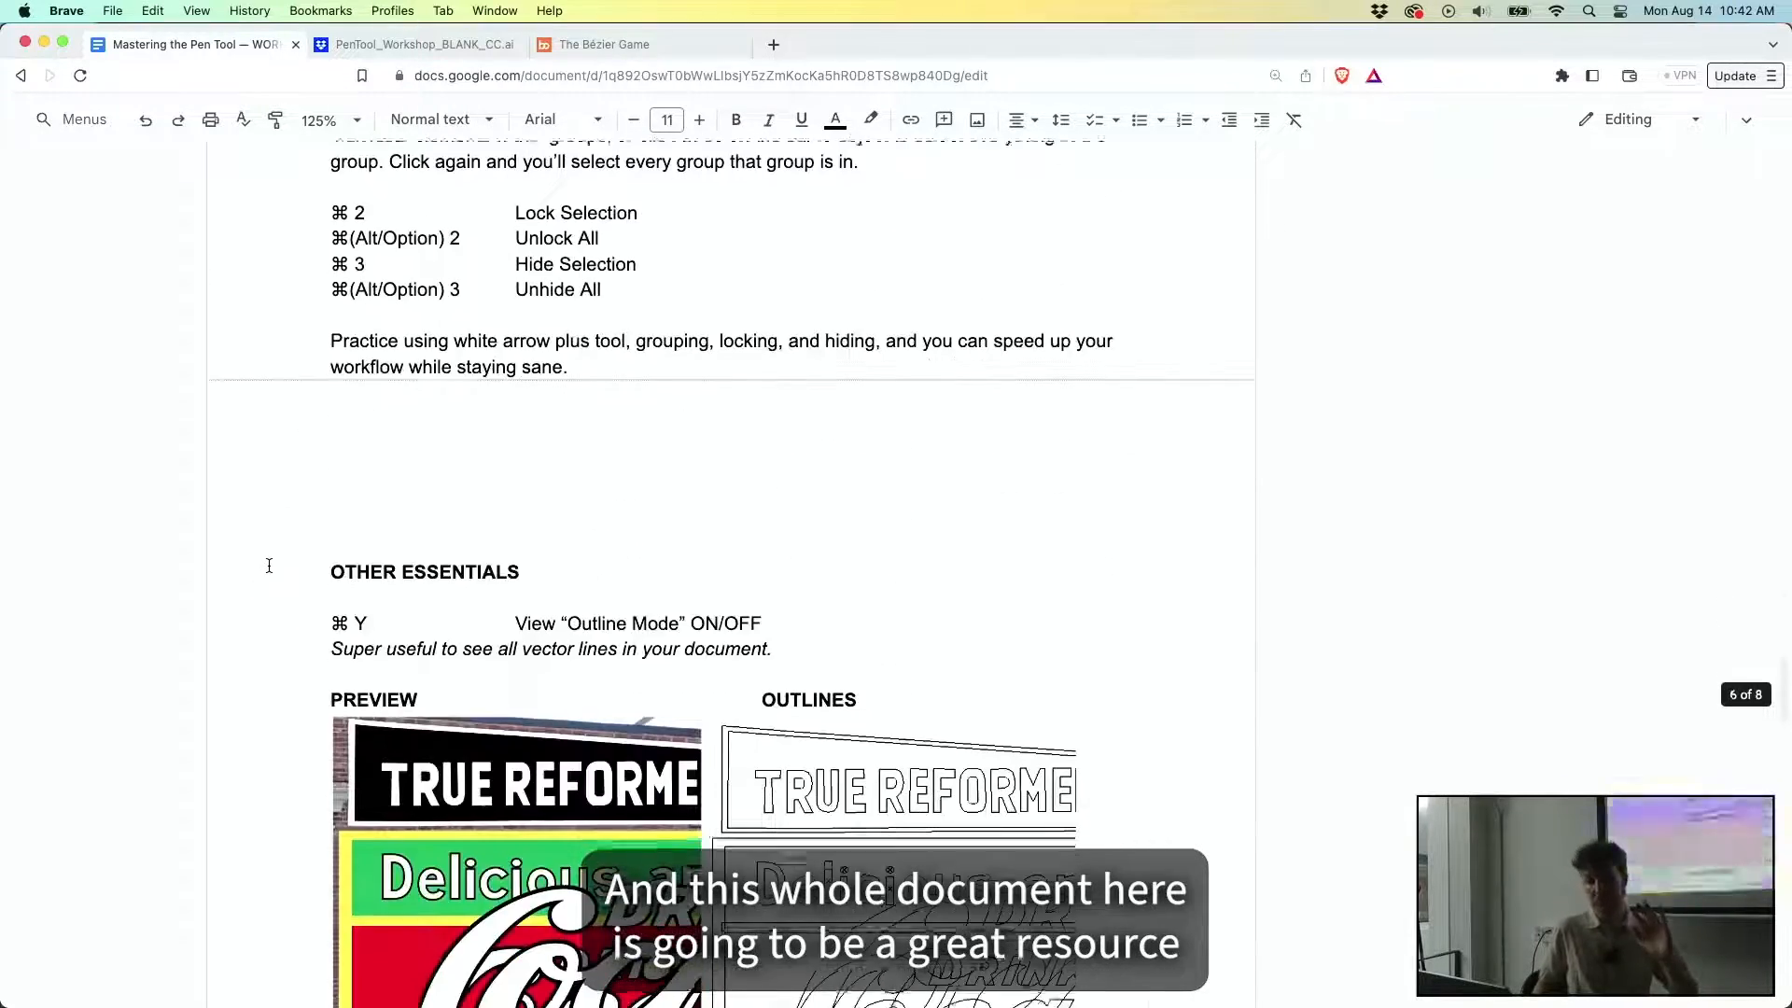
pyautogui.scroll(-20, 269, 565)
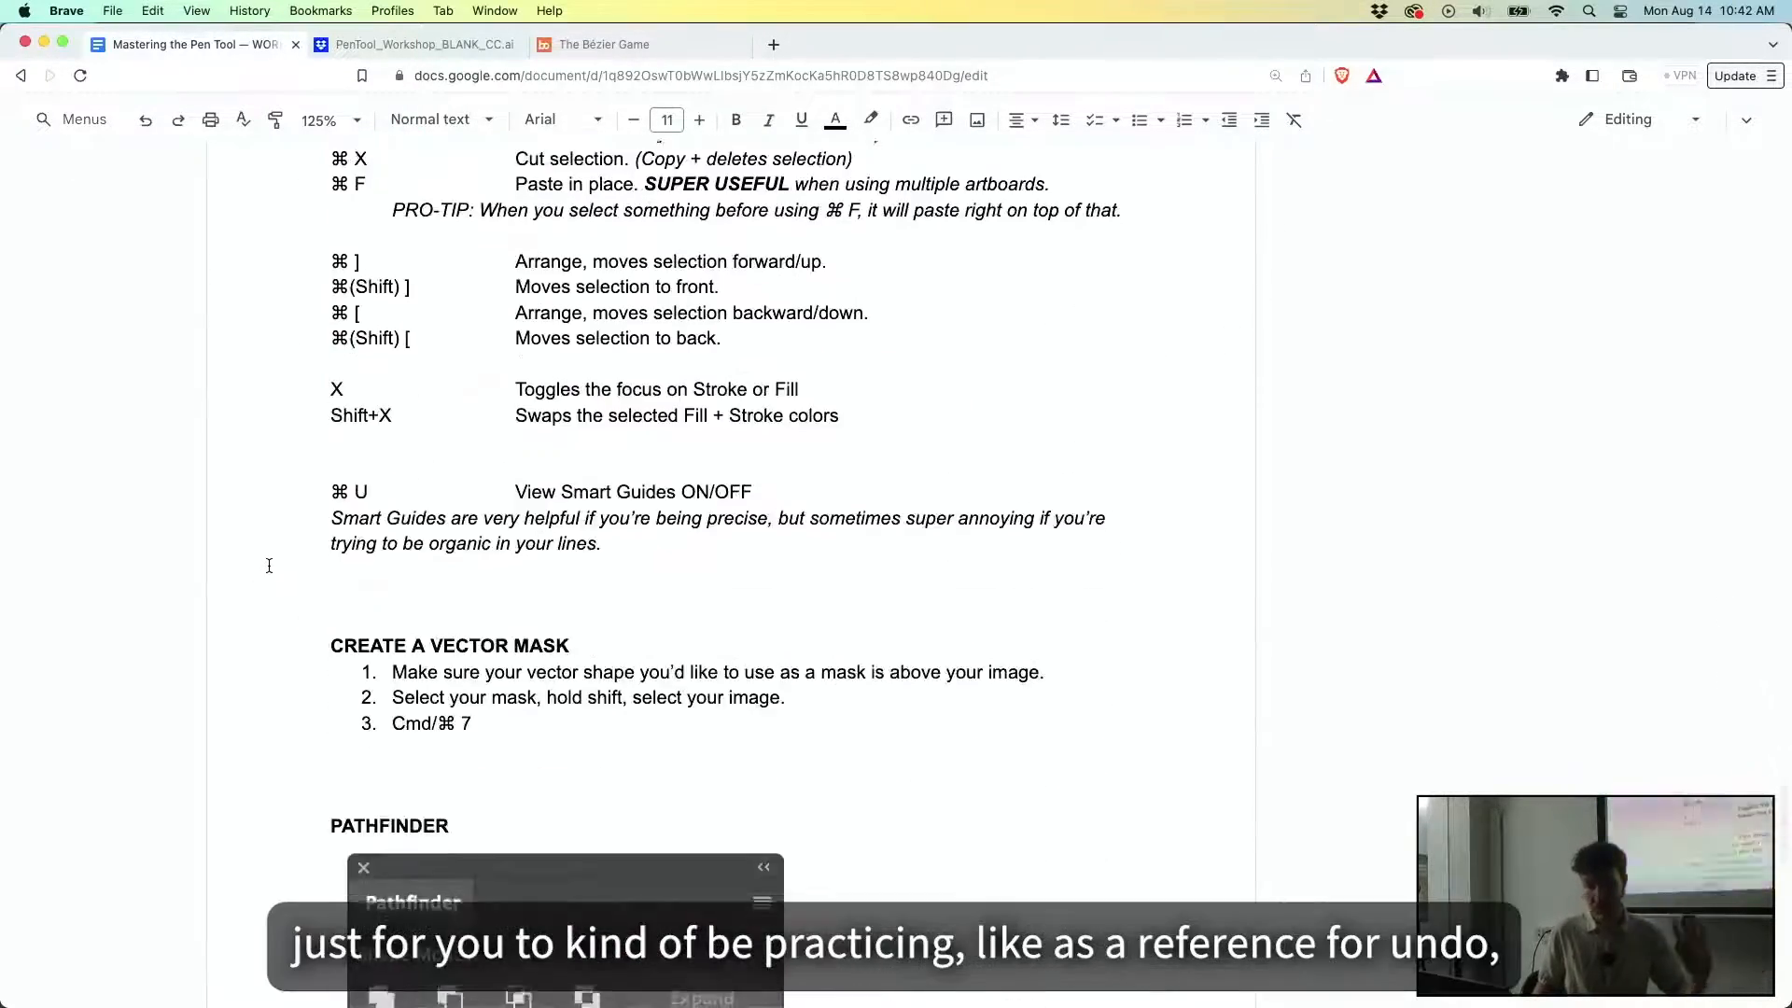
pyautogui.scroll(20, 268, 566)
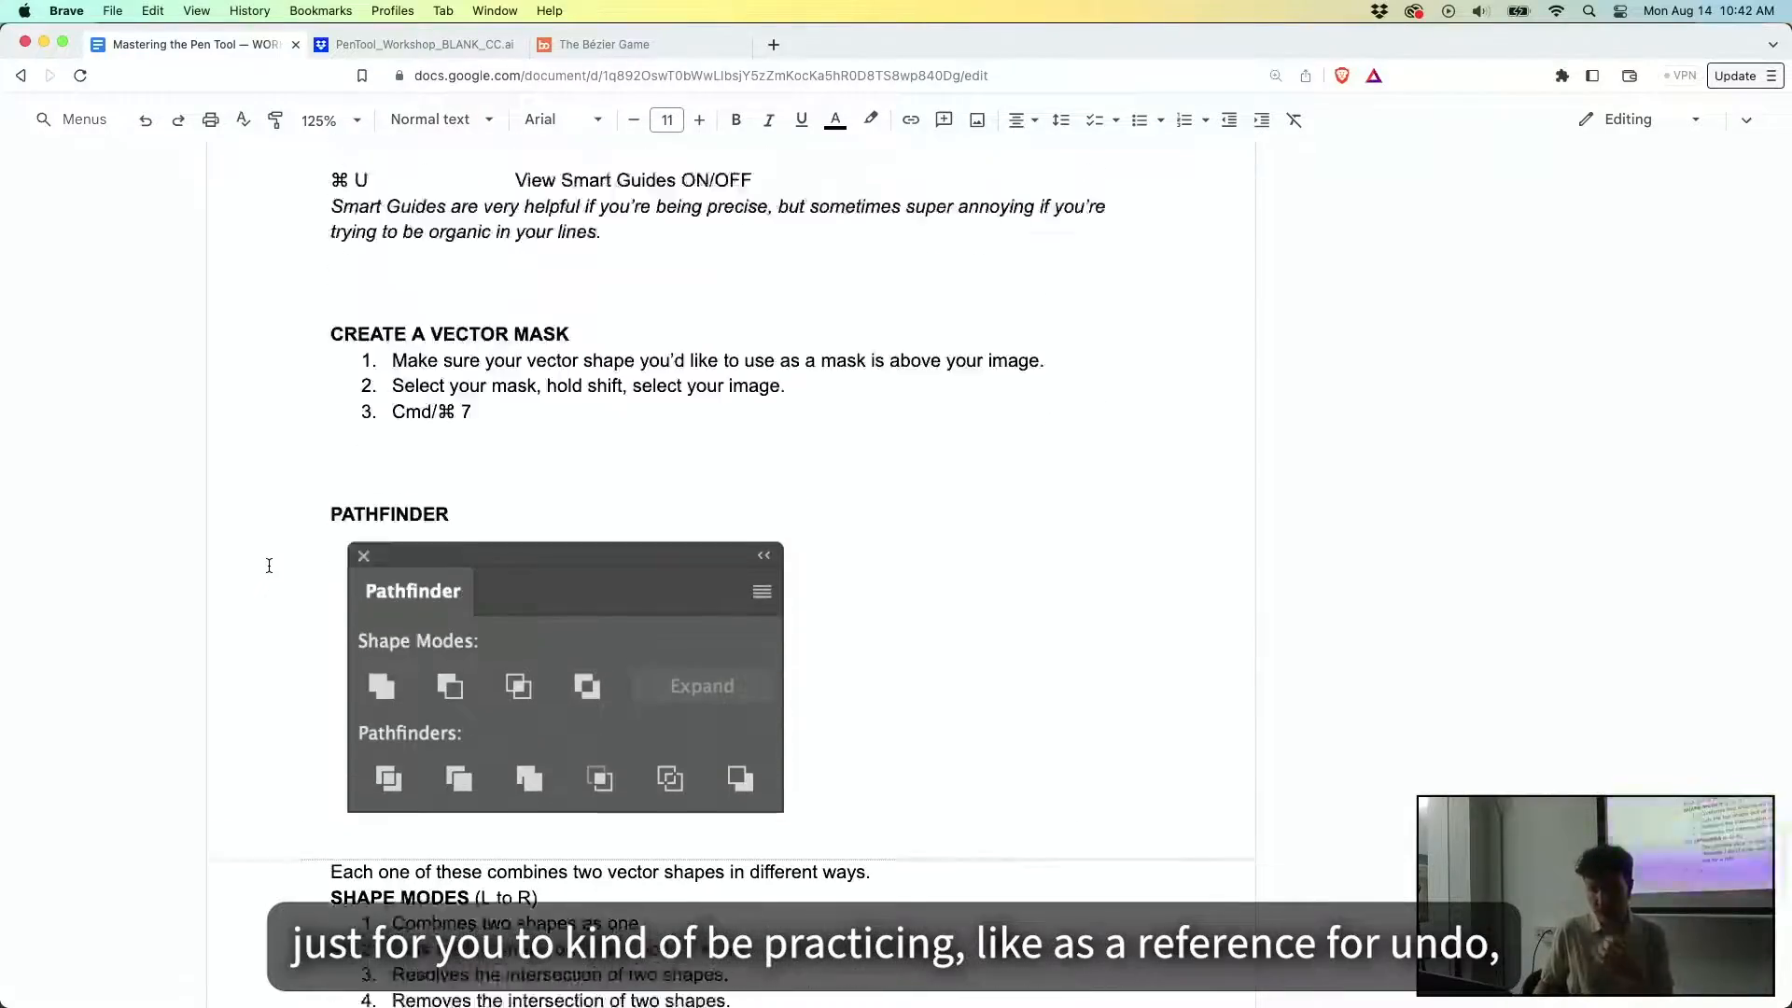
pyautogui.scroll(-3, 269, 566)
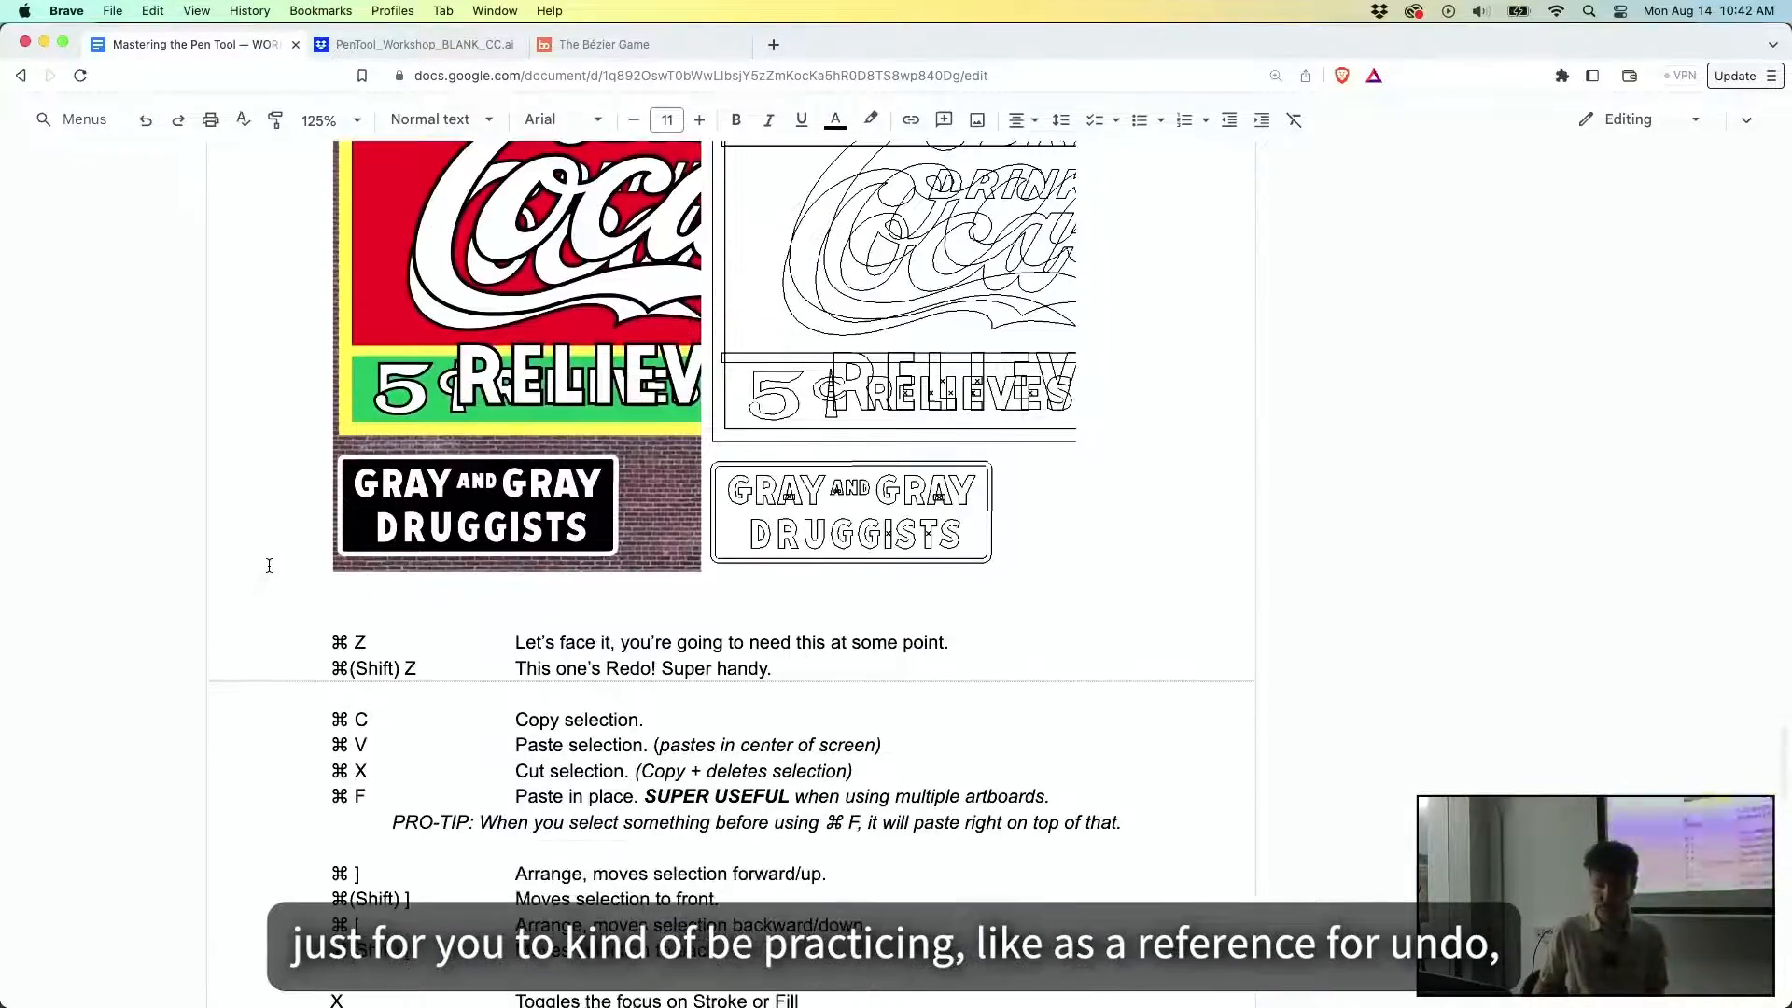
# Return to The Pen Tool Hotkeys section and examine its shortcut list and cursor change chart.
pyautogui.scroll(15, 268, 565)
pyautogui.scroll(10, 418, 707)
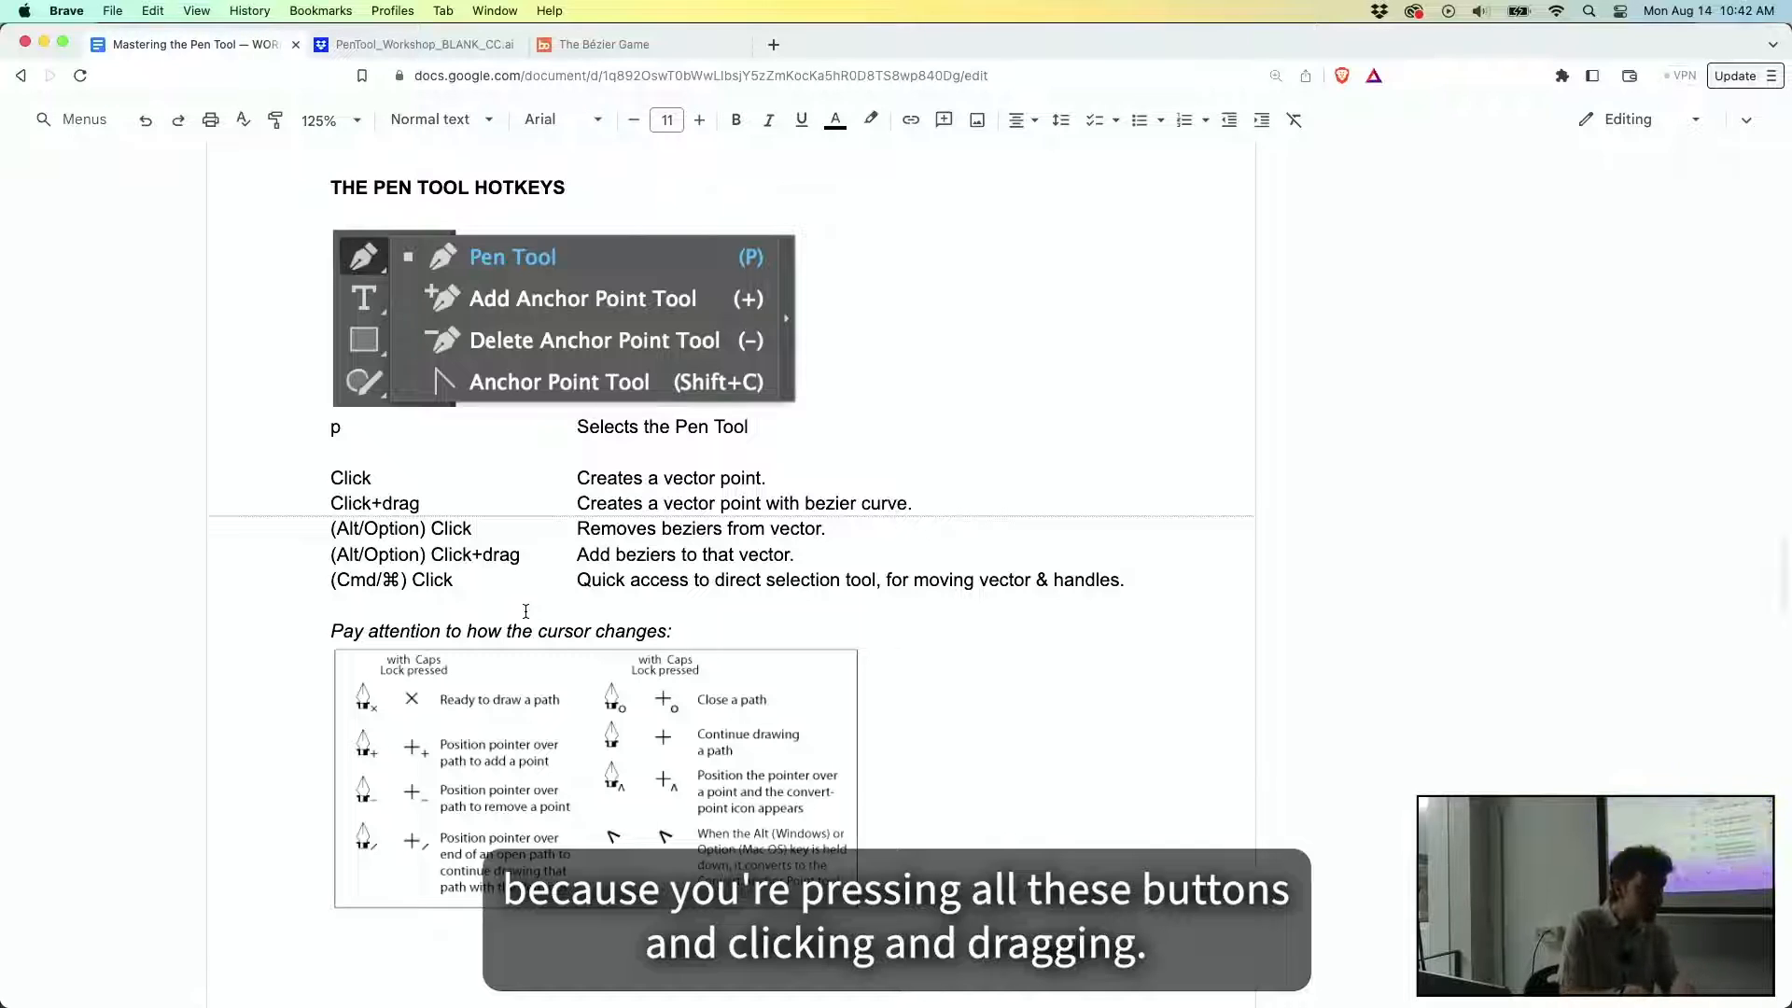
pyautogui.scroll(5, 966, 683)
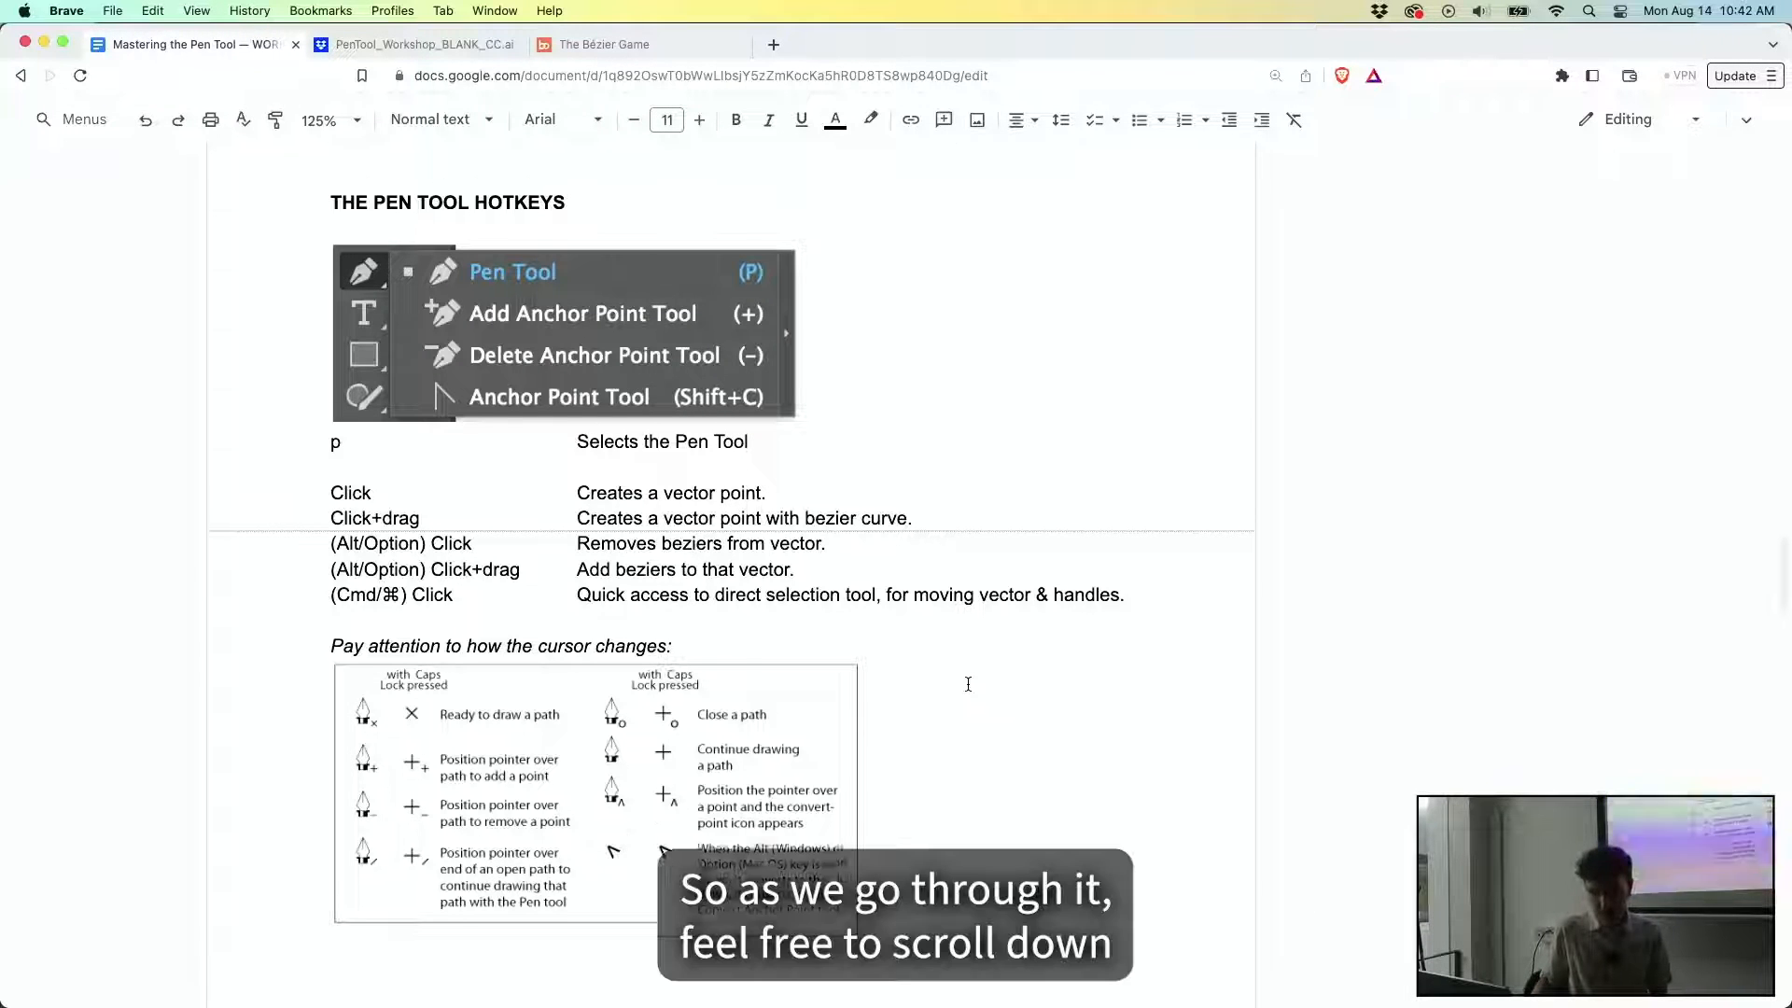
# Look through the workshop document from the Hotkeys heading to the Selection Hotkeys section and back.
pyautogui.scroll(-3, 968, 684)
pyautogui.scroll(6, 967, 684)
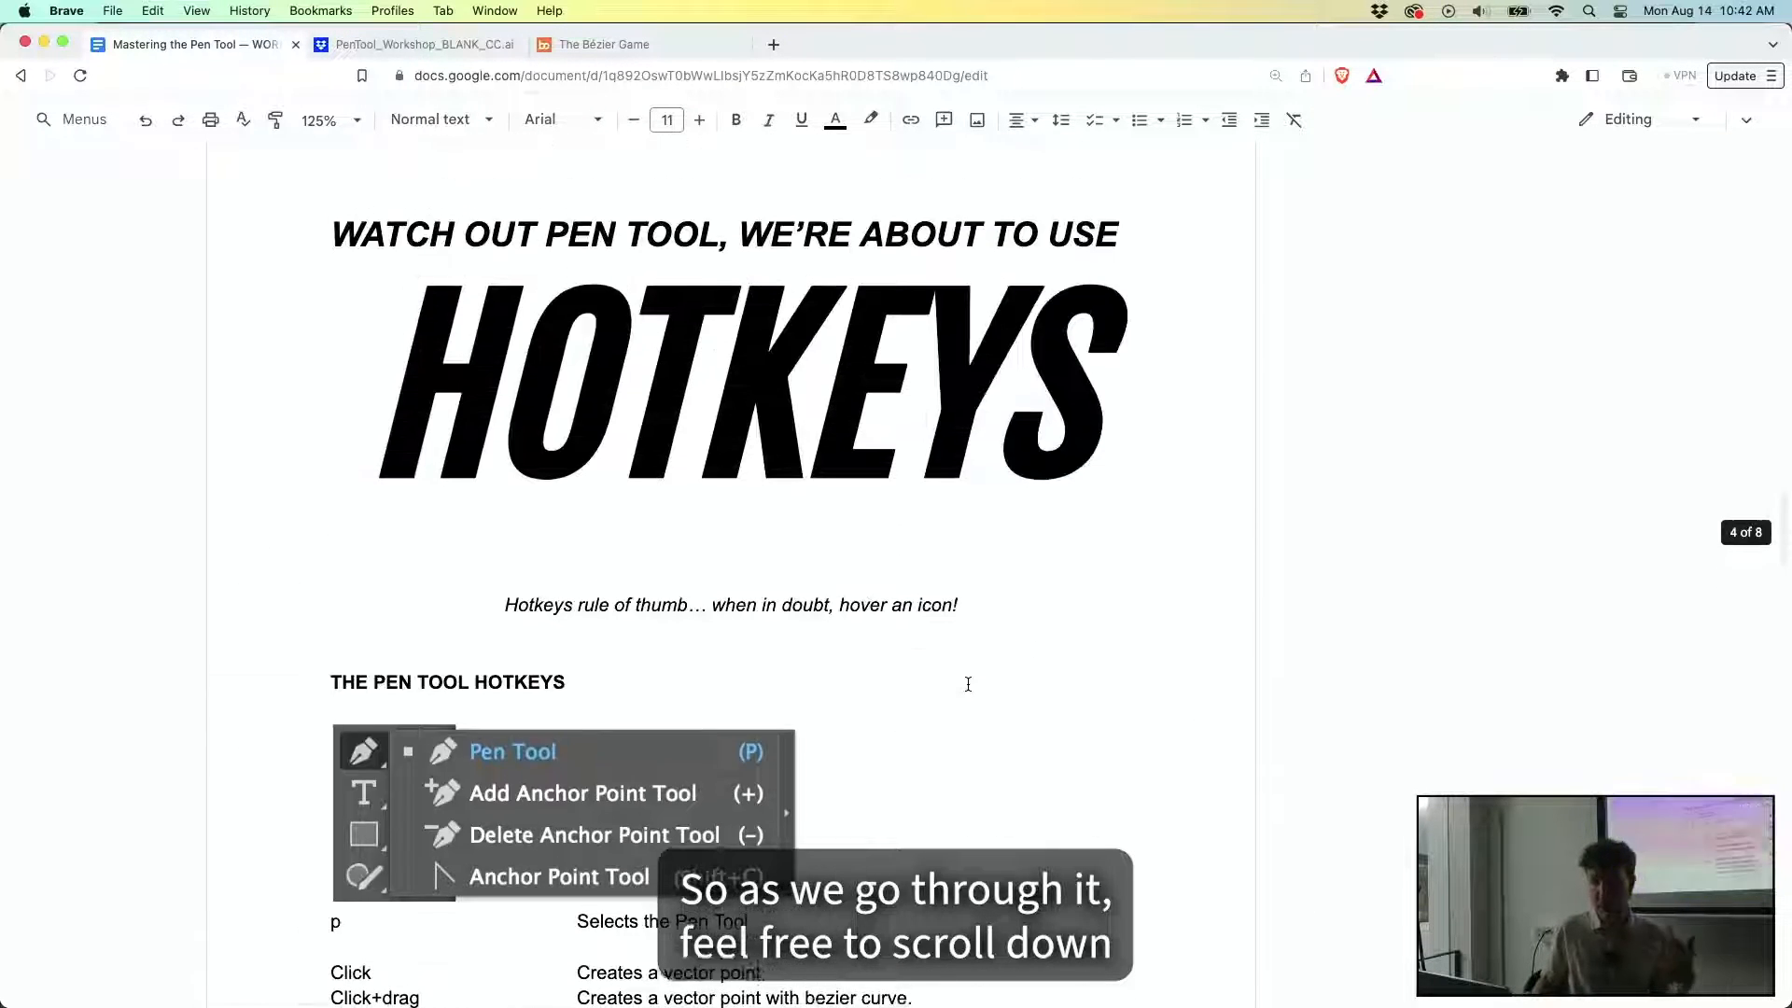
pyautogui.scroll(-2, 968, 684)
pyautogui.scroll(-10, 967, 683)
pyautogui.scroll(6, 968, 684)
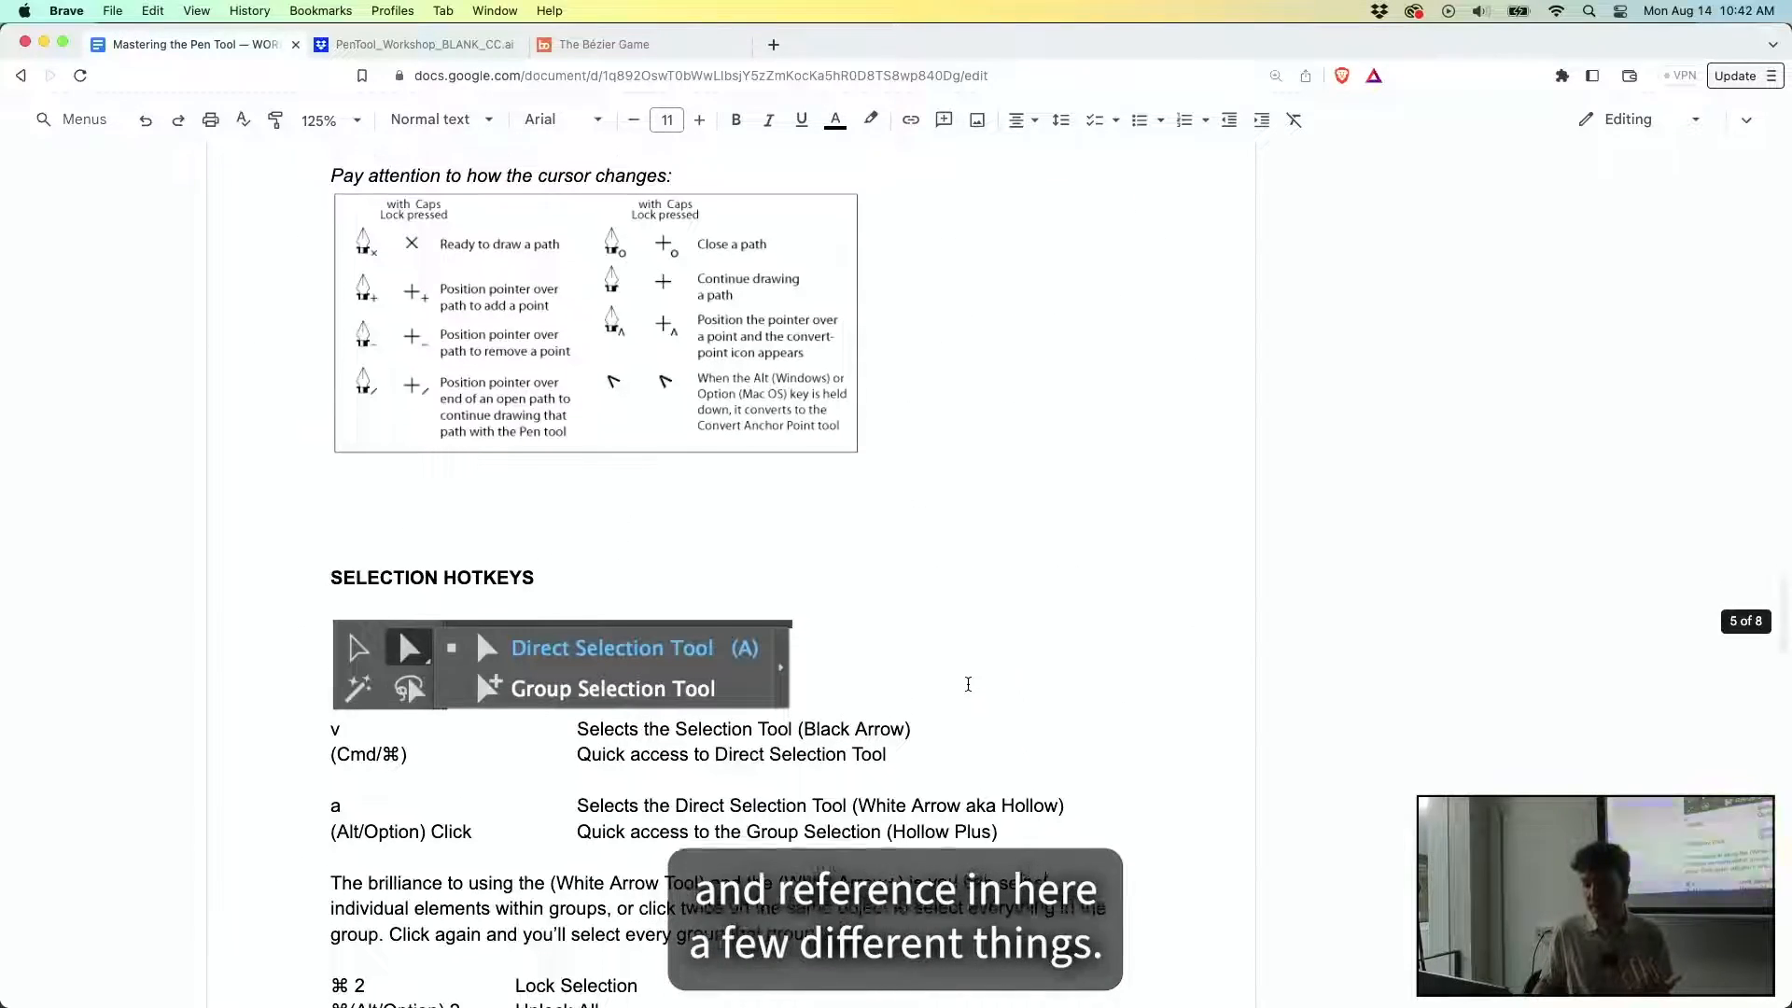
# Switch to Illustrator, activate the Pen tool and show the related tools grouped with it.
pyautogui.press('super+Tab')
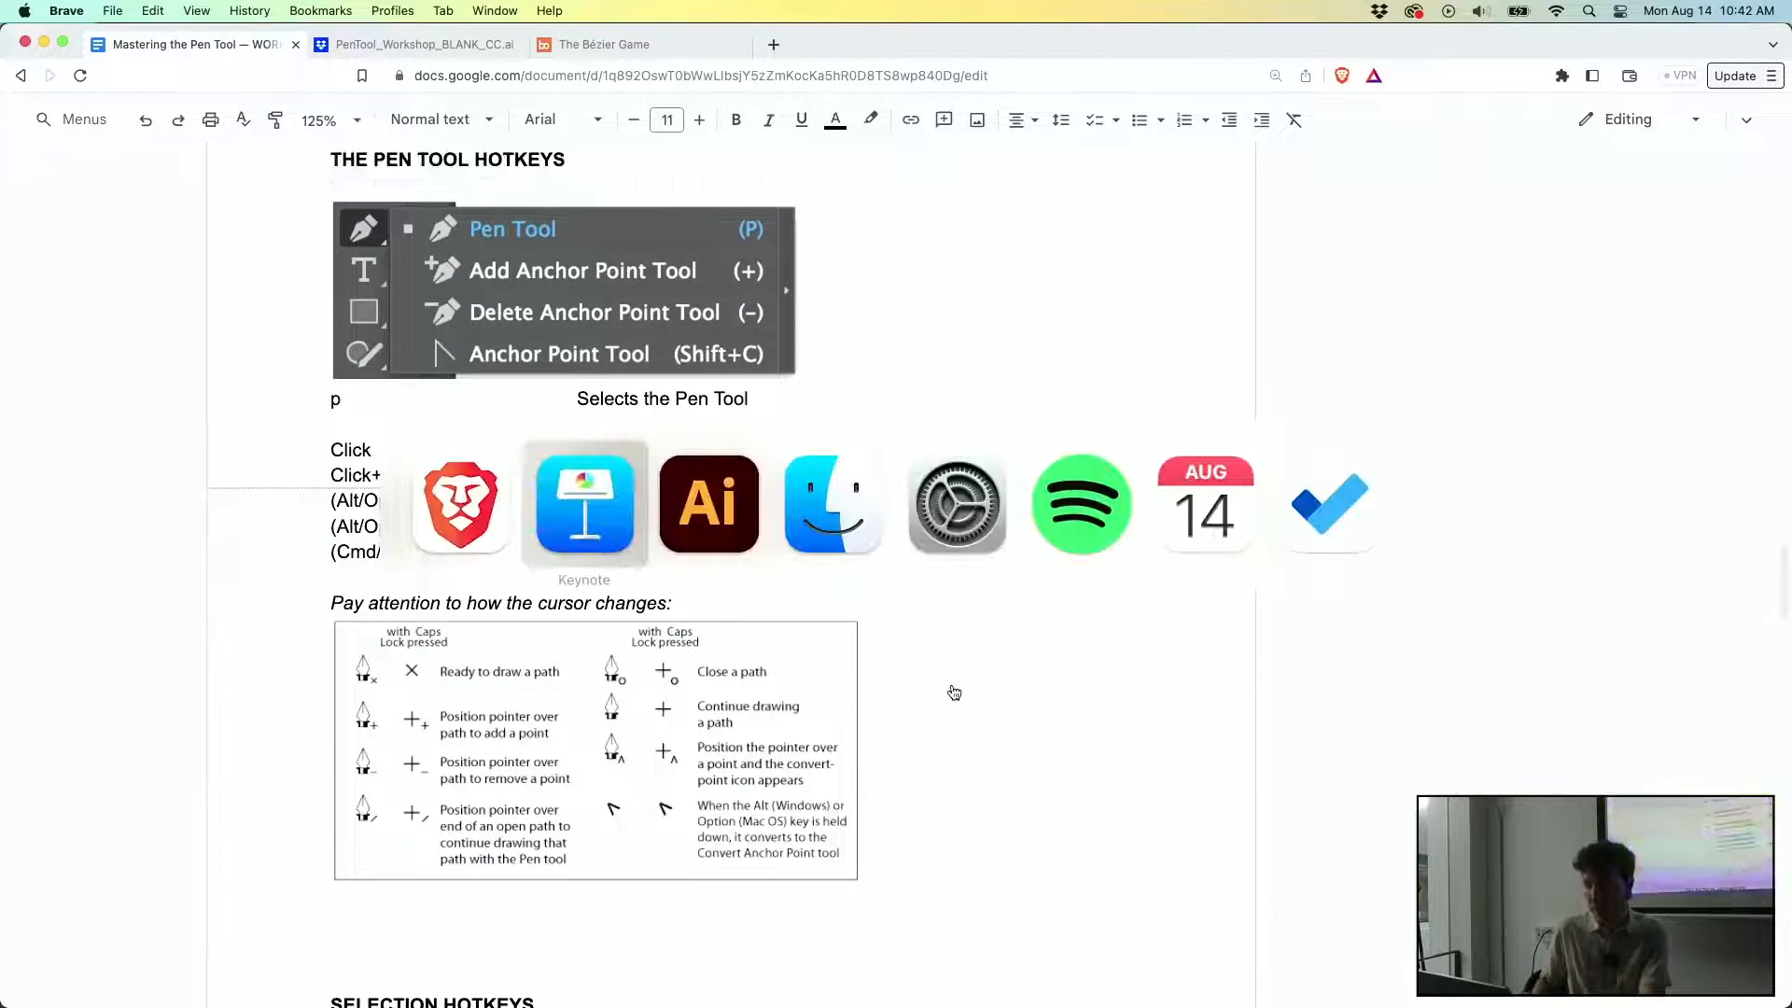
pyautogui.press('super+Tab')
pyautogui.press('super+Tab')
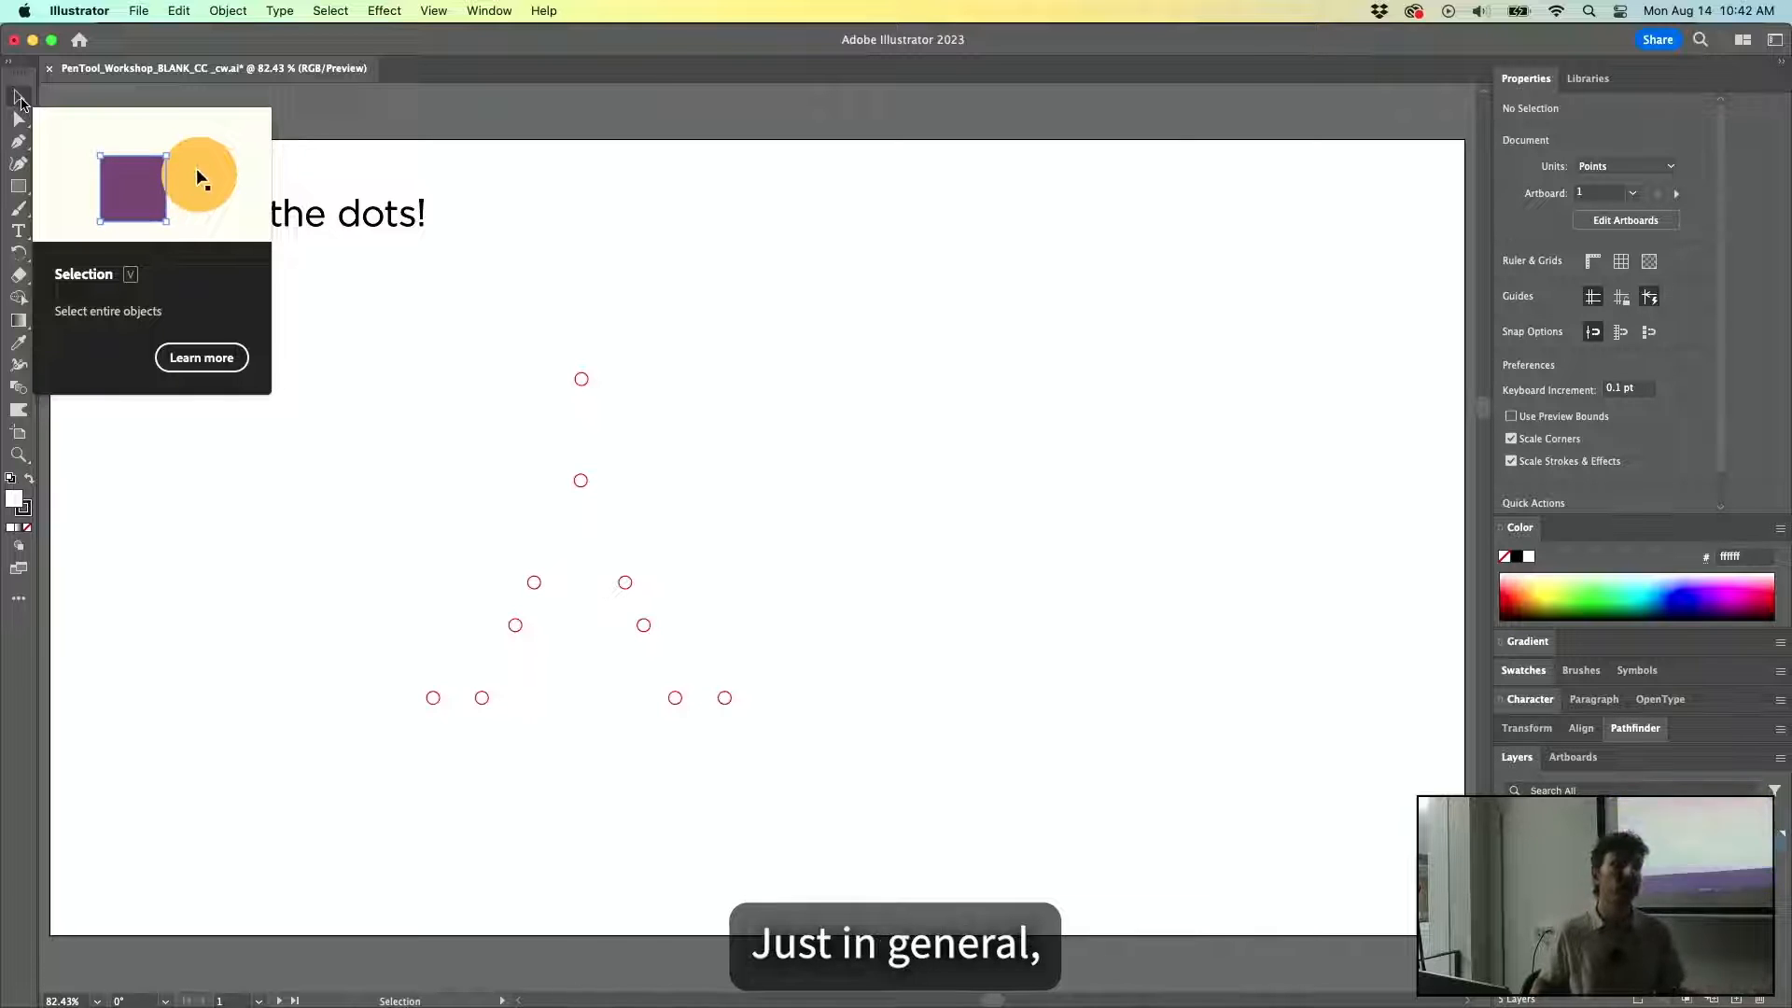
pyautogui.click(18, 143)
pyautogui.click(18, 145)
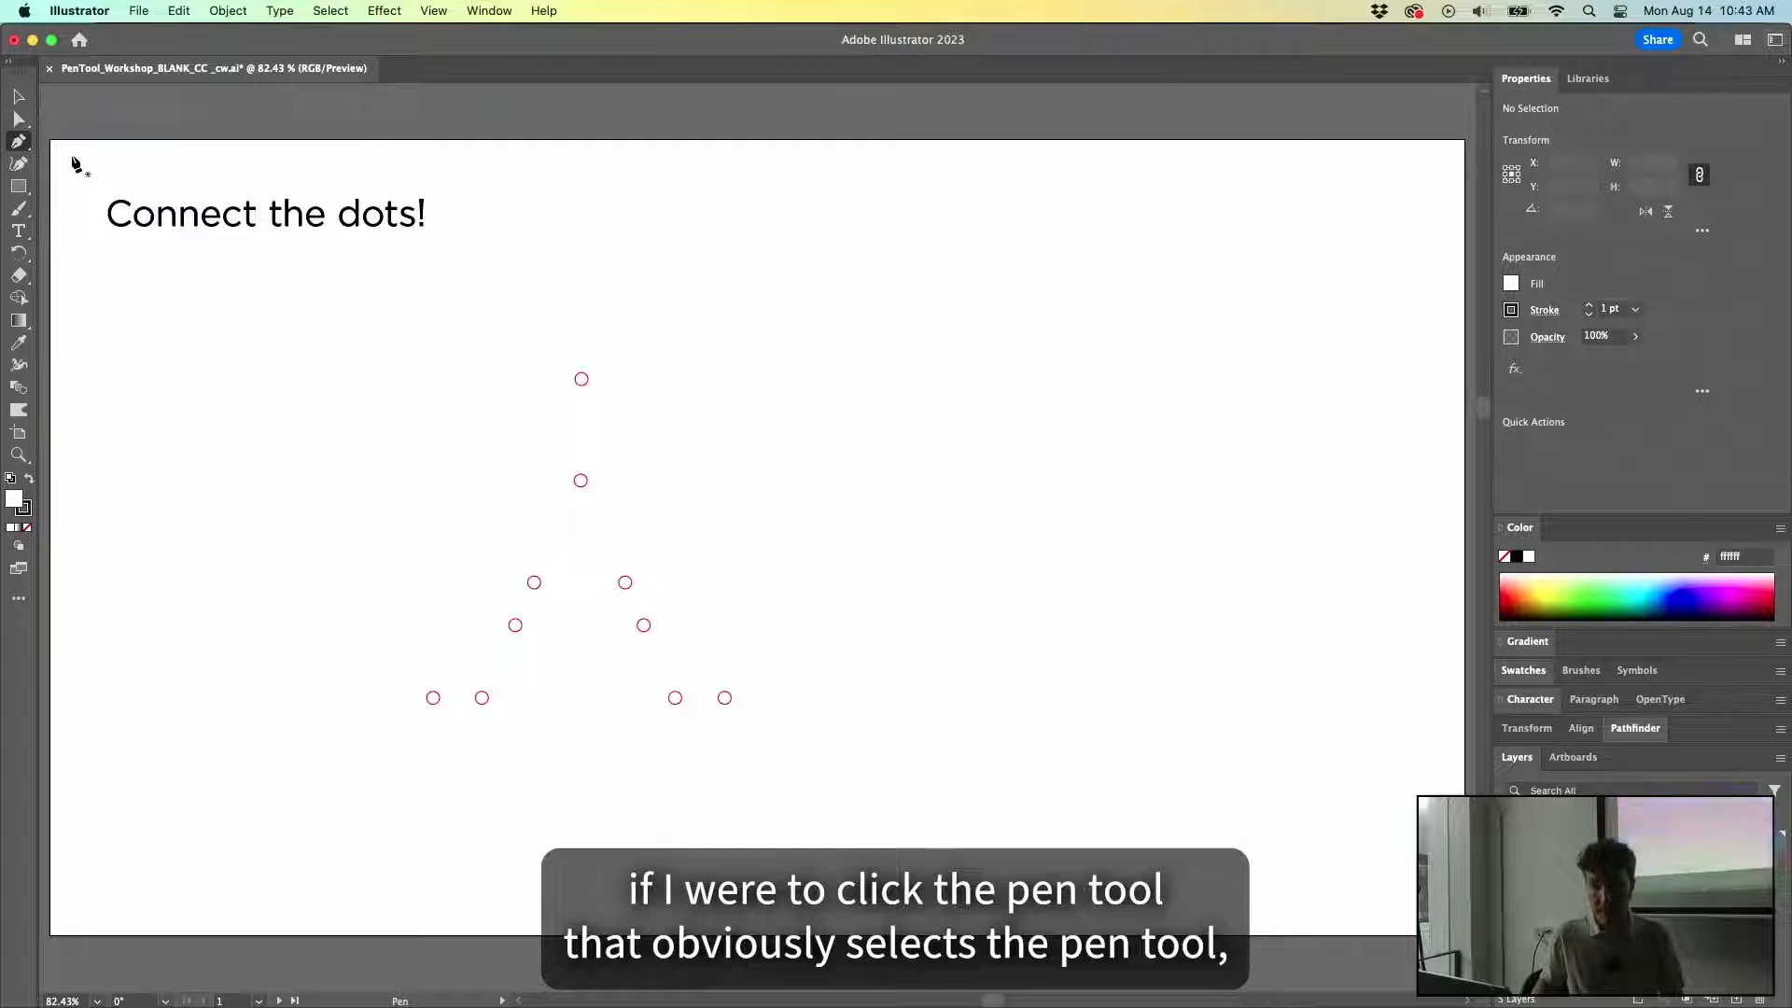
pyautogui.click(22, 146)
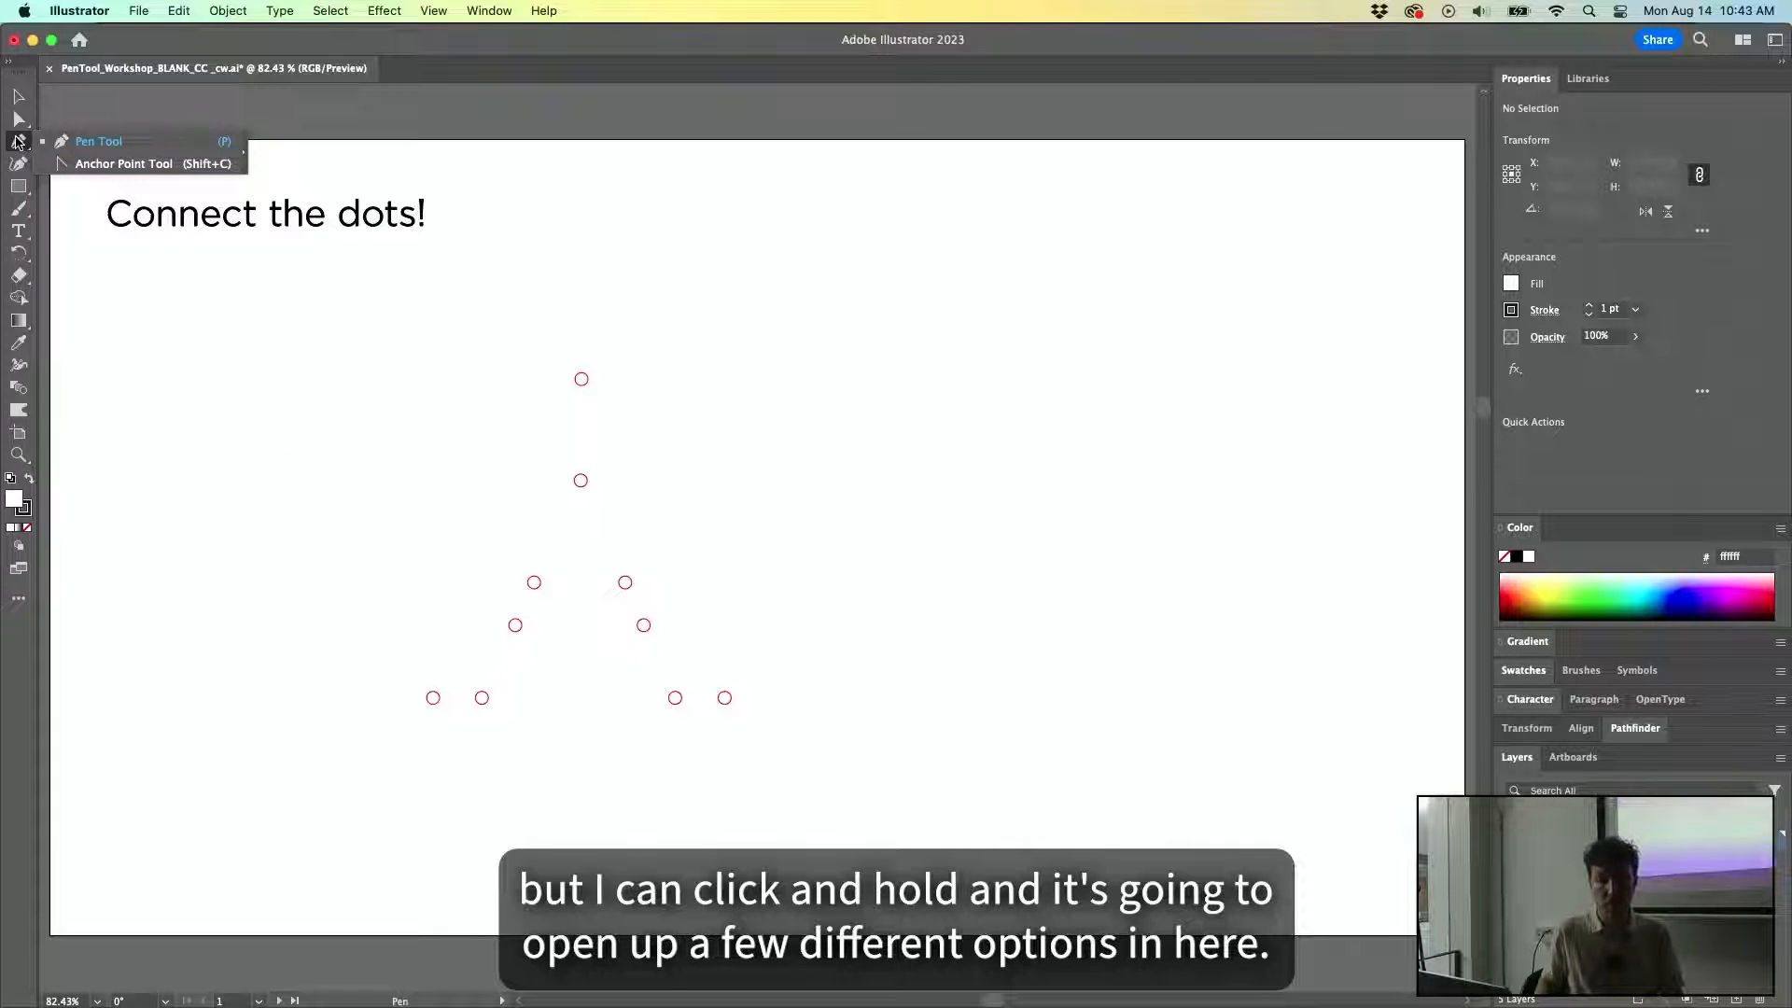
# Compare the Direct Selection and Selection tools, then choose the Group Selection Tool.
pyautogui.click(19, 119)
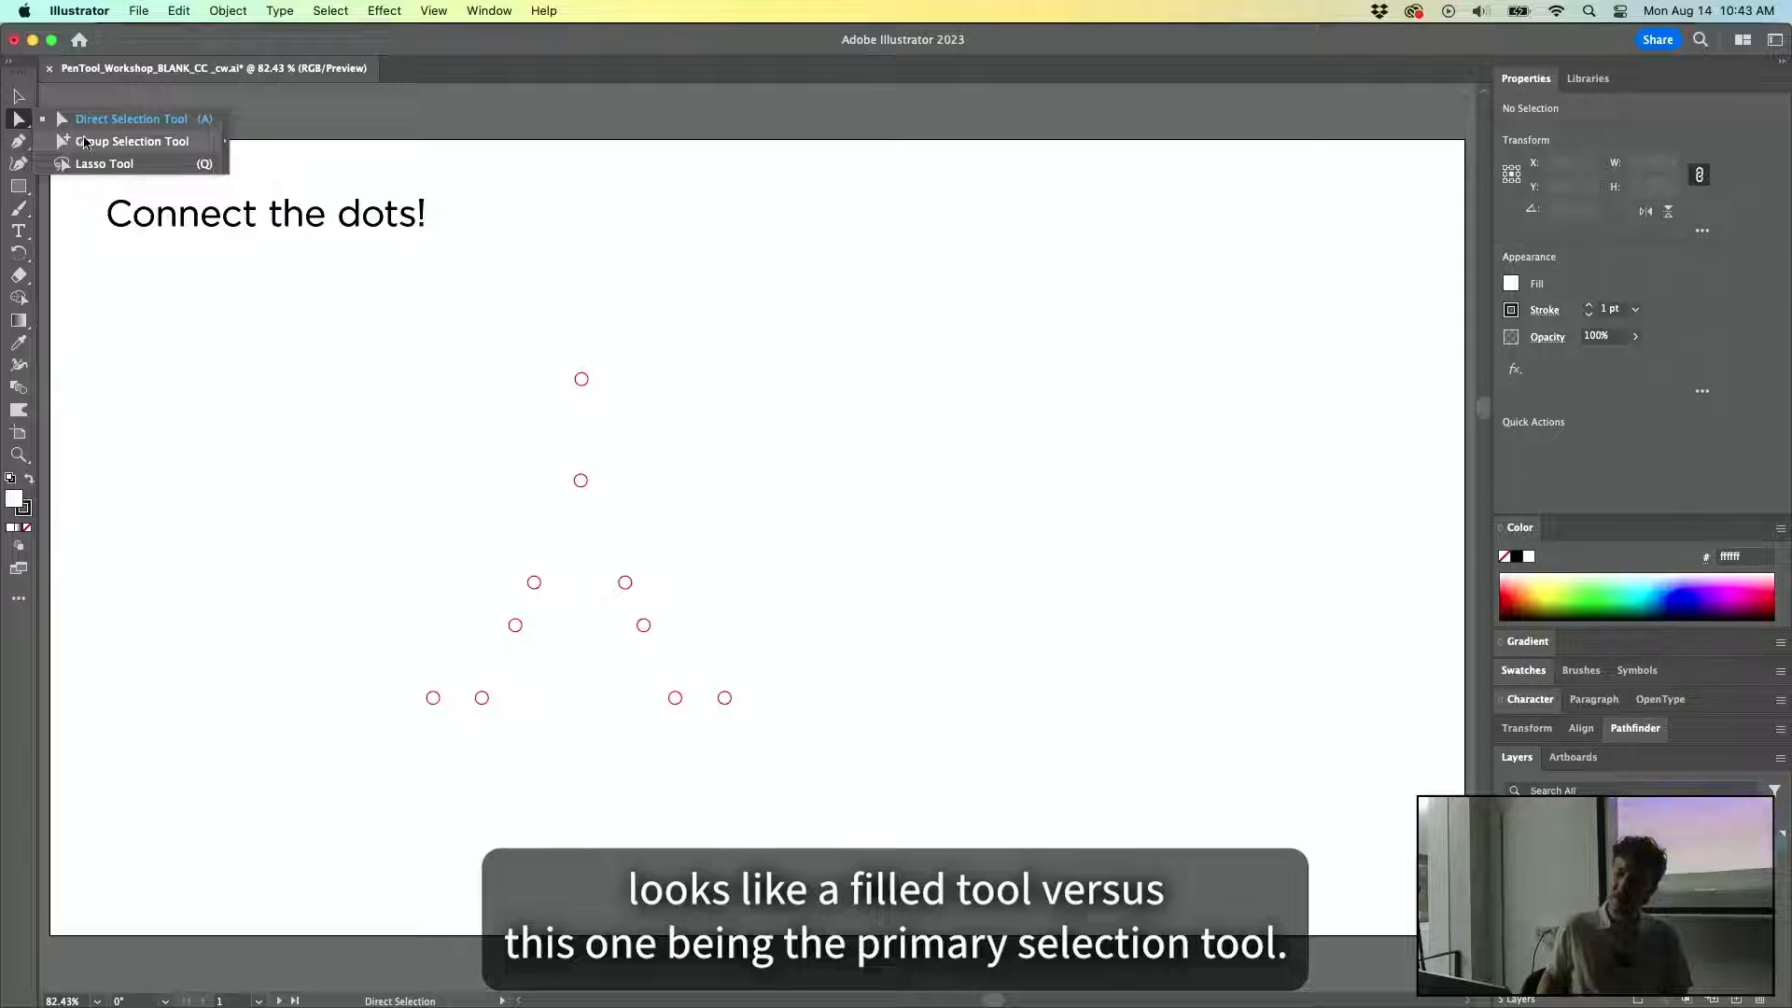
pyautogui.click(20, 101)
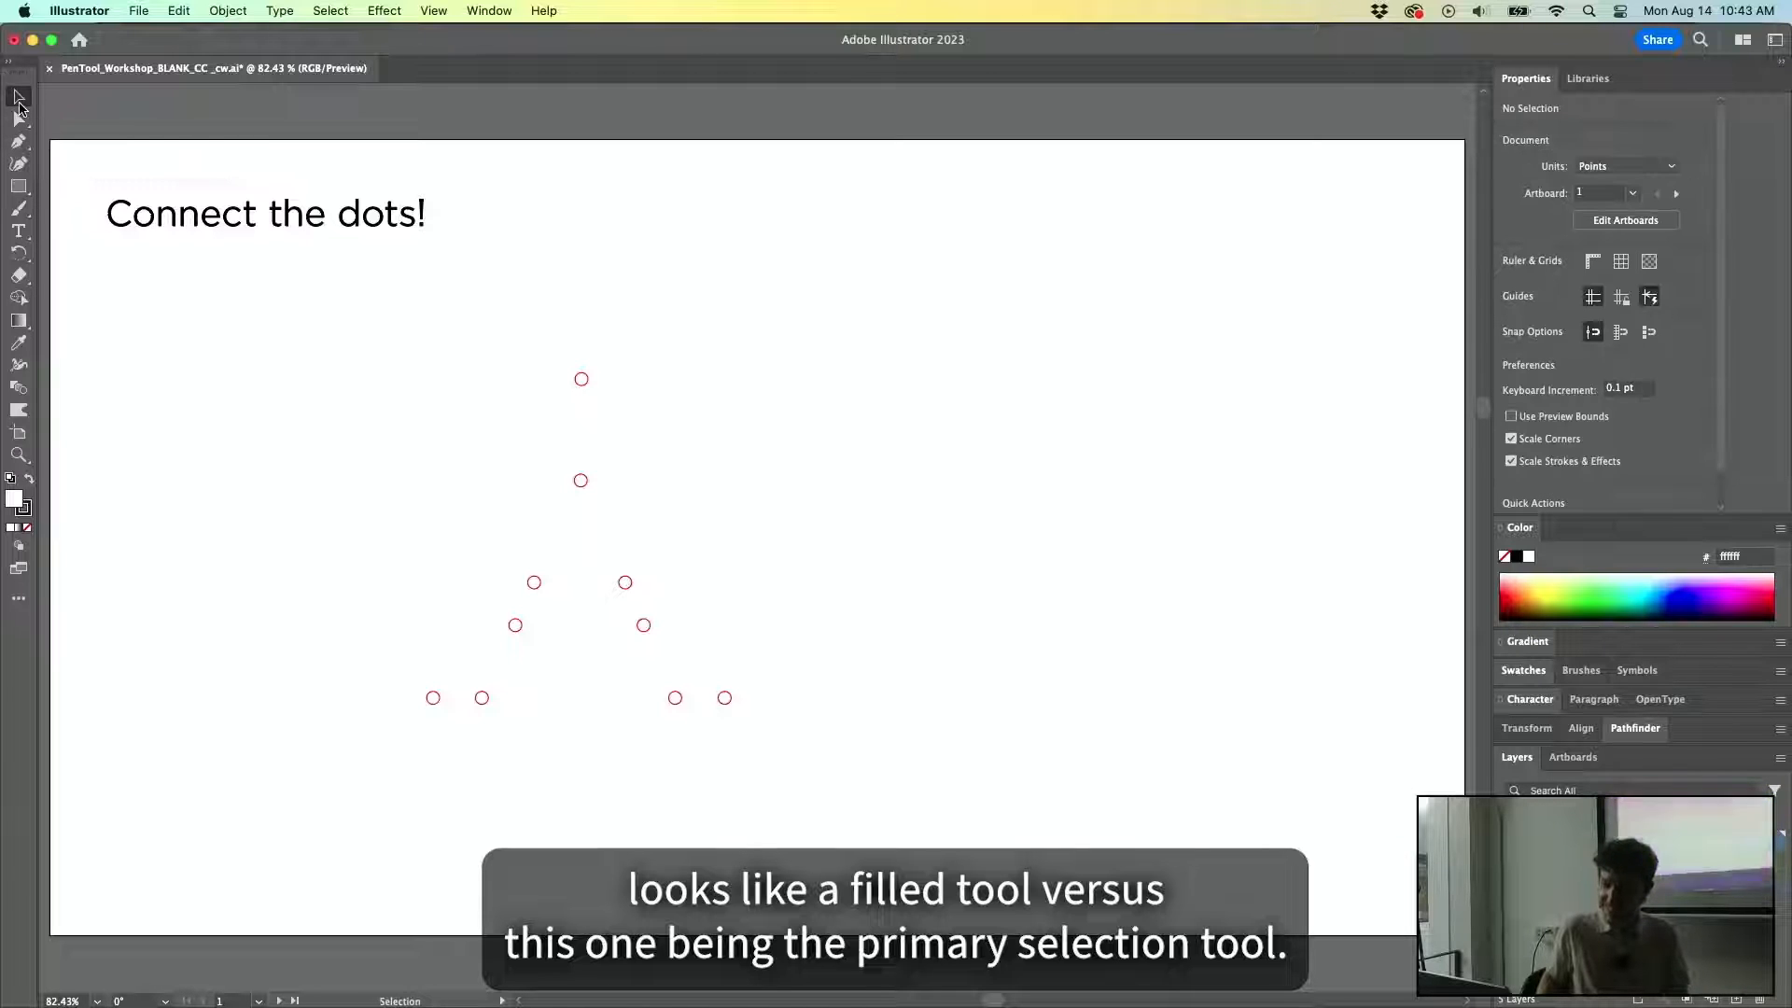
pyautogui.click(19, 118)
pyautogui.click(19, 97)
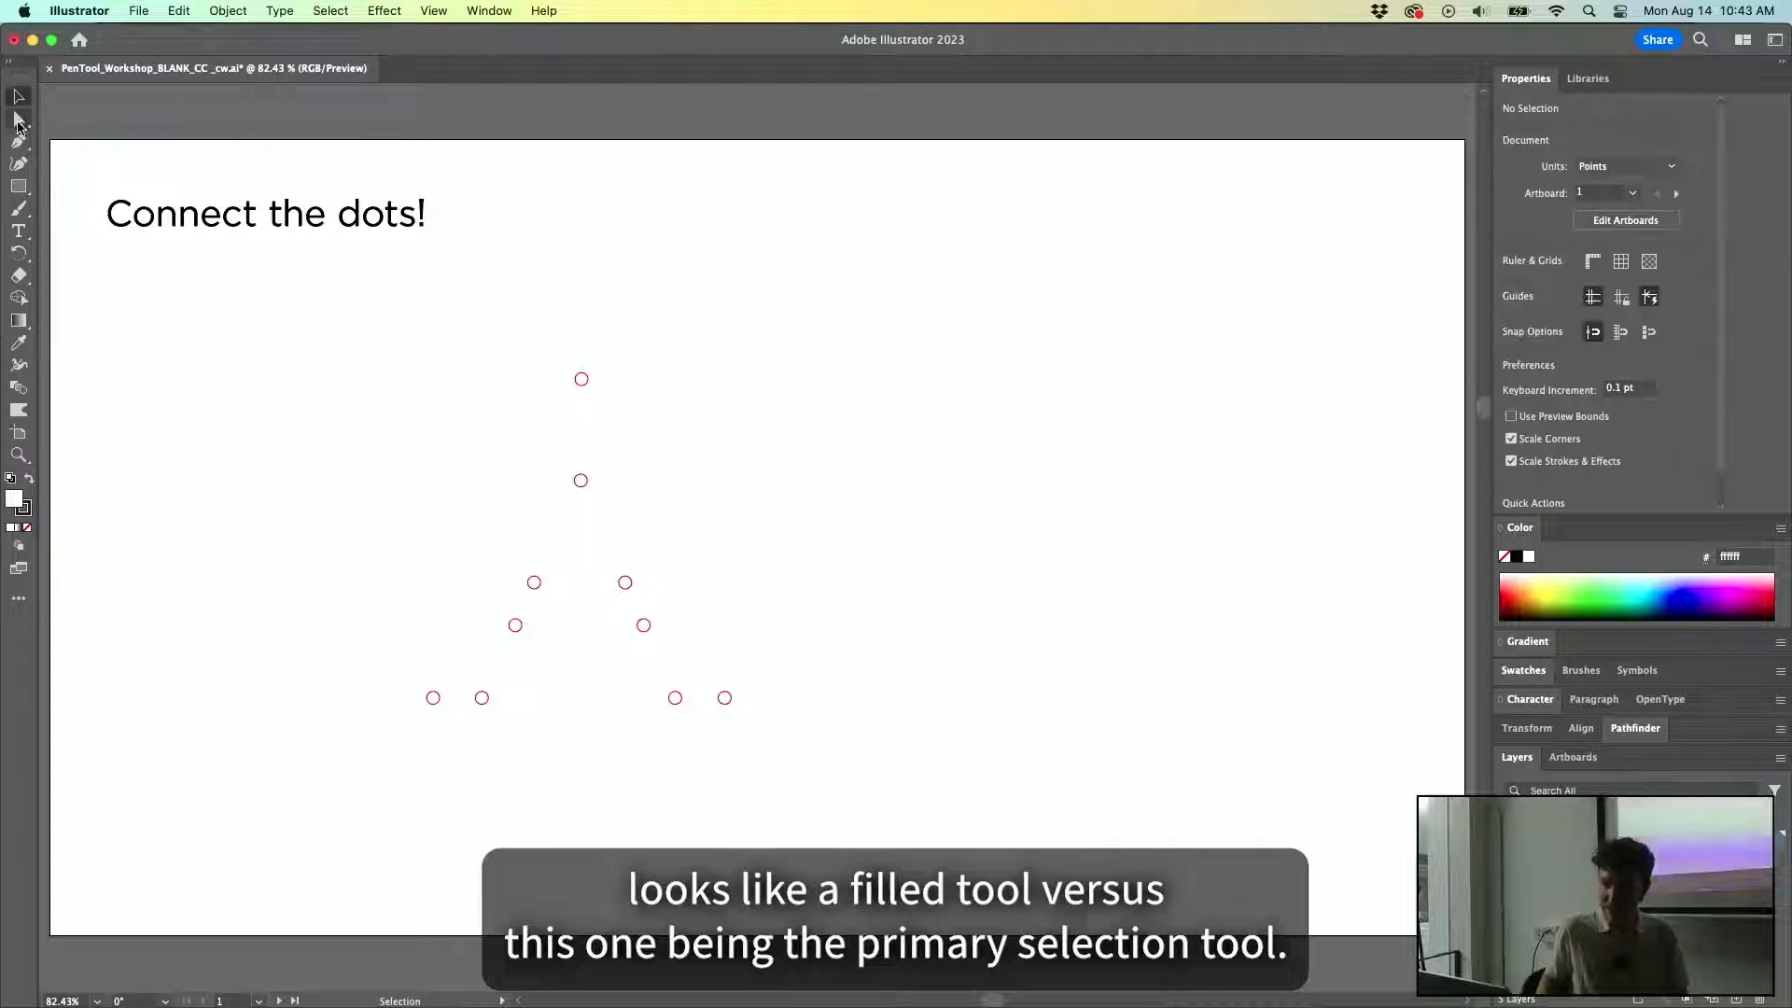
pyautogui.click(18, 119)
pyautogui.click(88, 141)
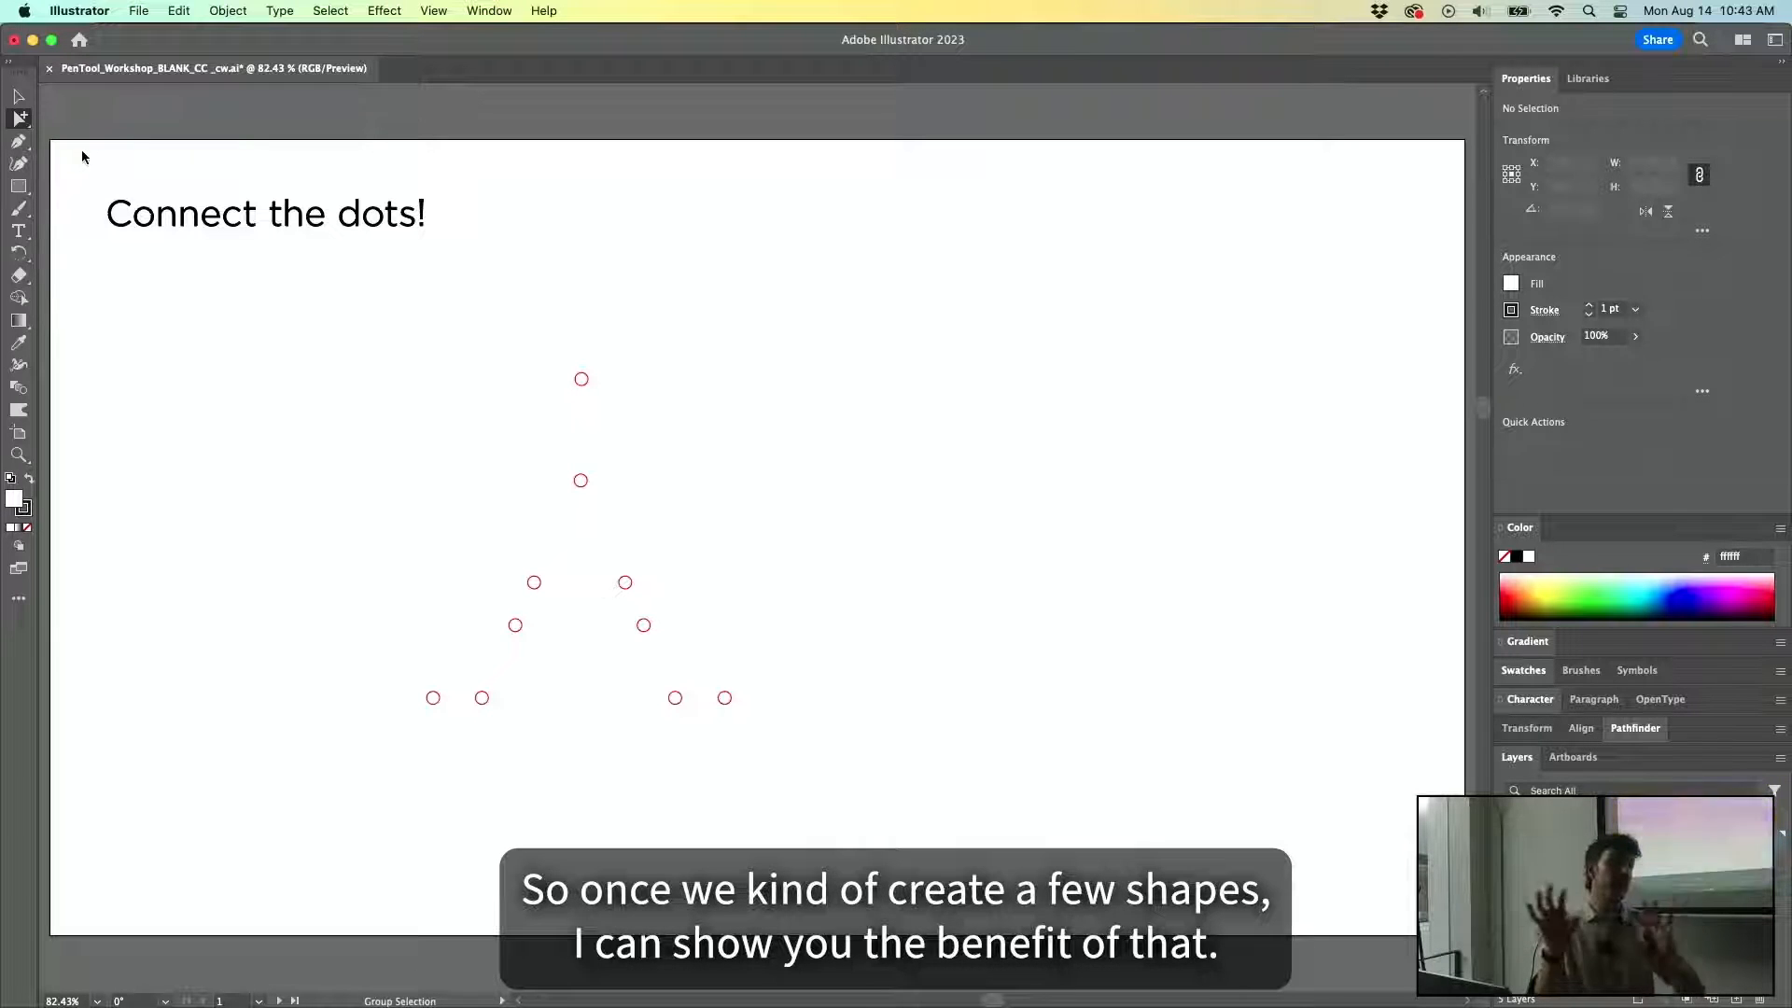
# Draw an open zigzag path of five straight segments with the Pen tool in the empty area beside the dots.
pyautogui.click(19, 143)
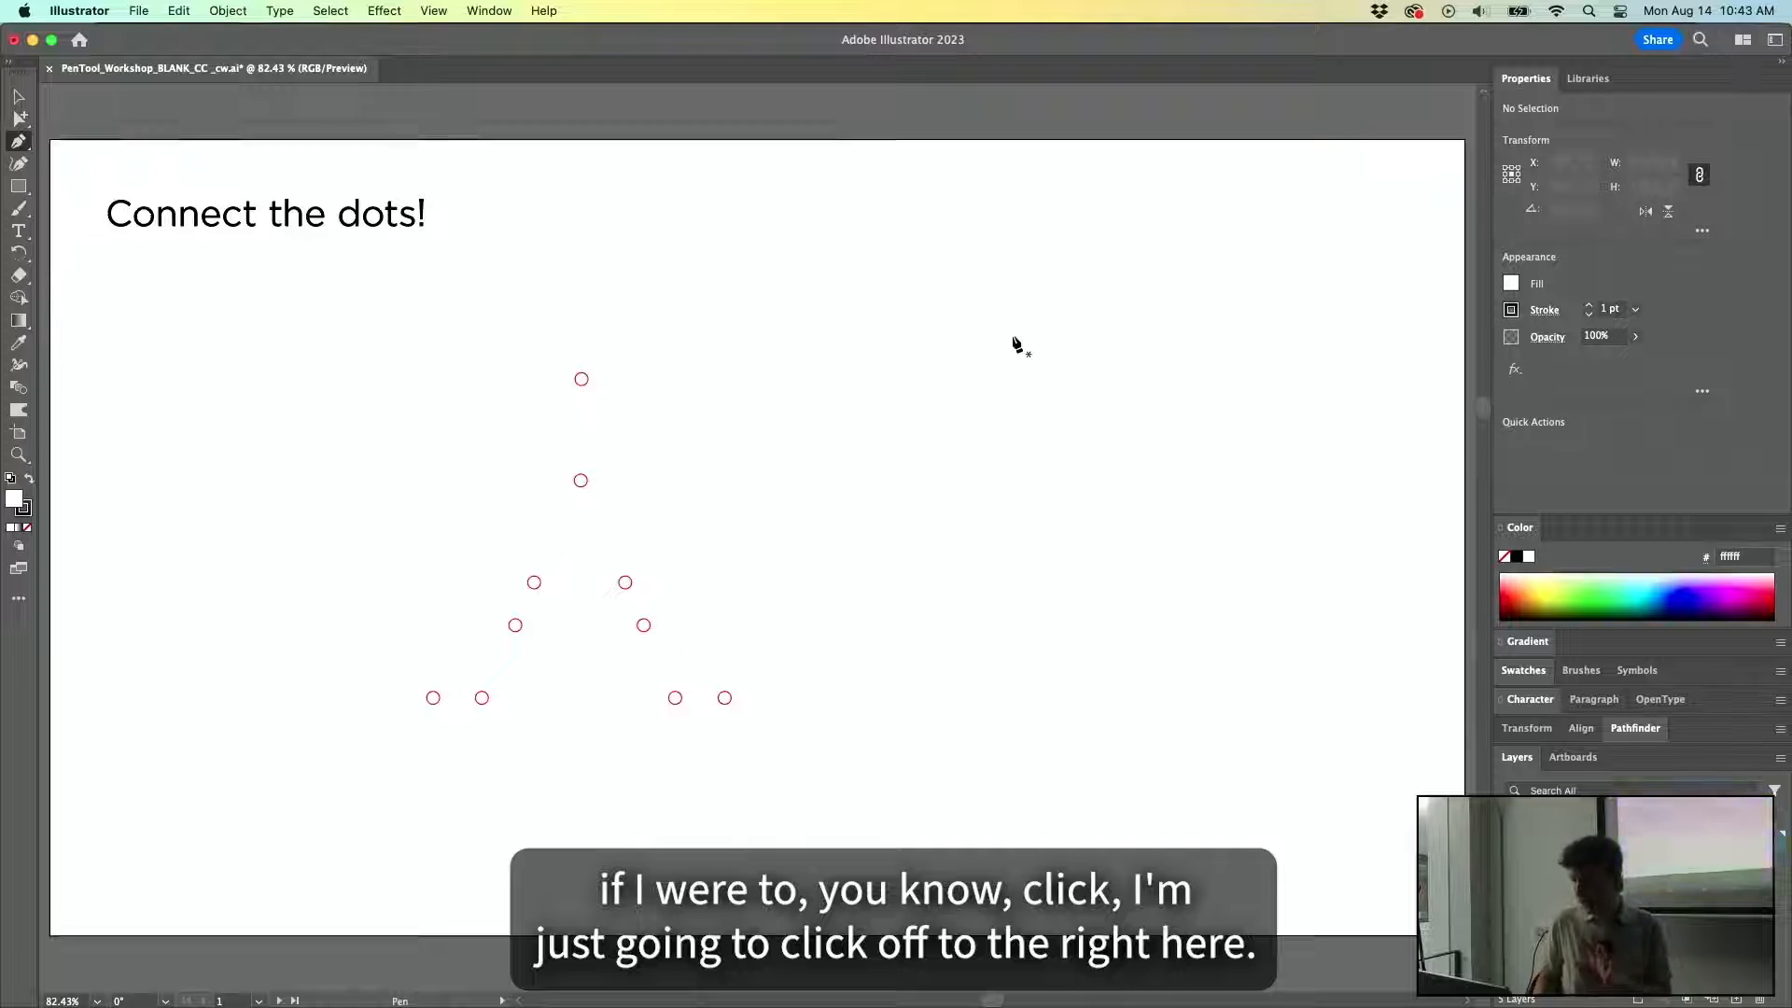
pyautogui.click(924, 162)
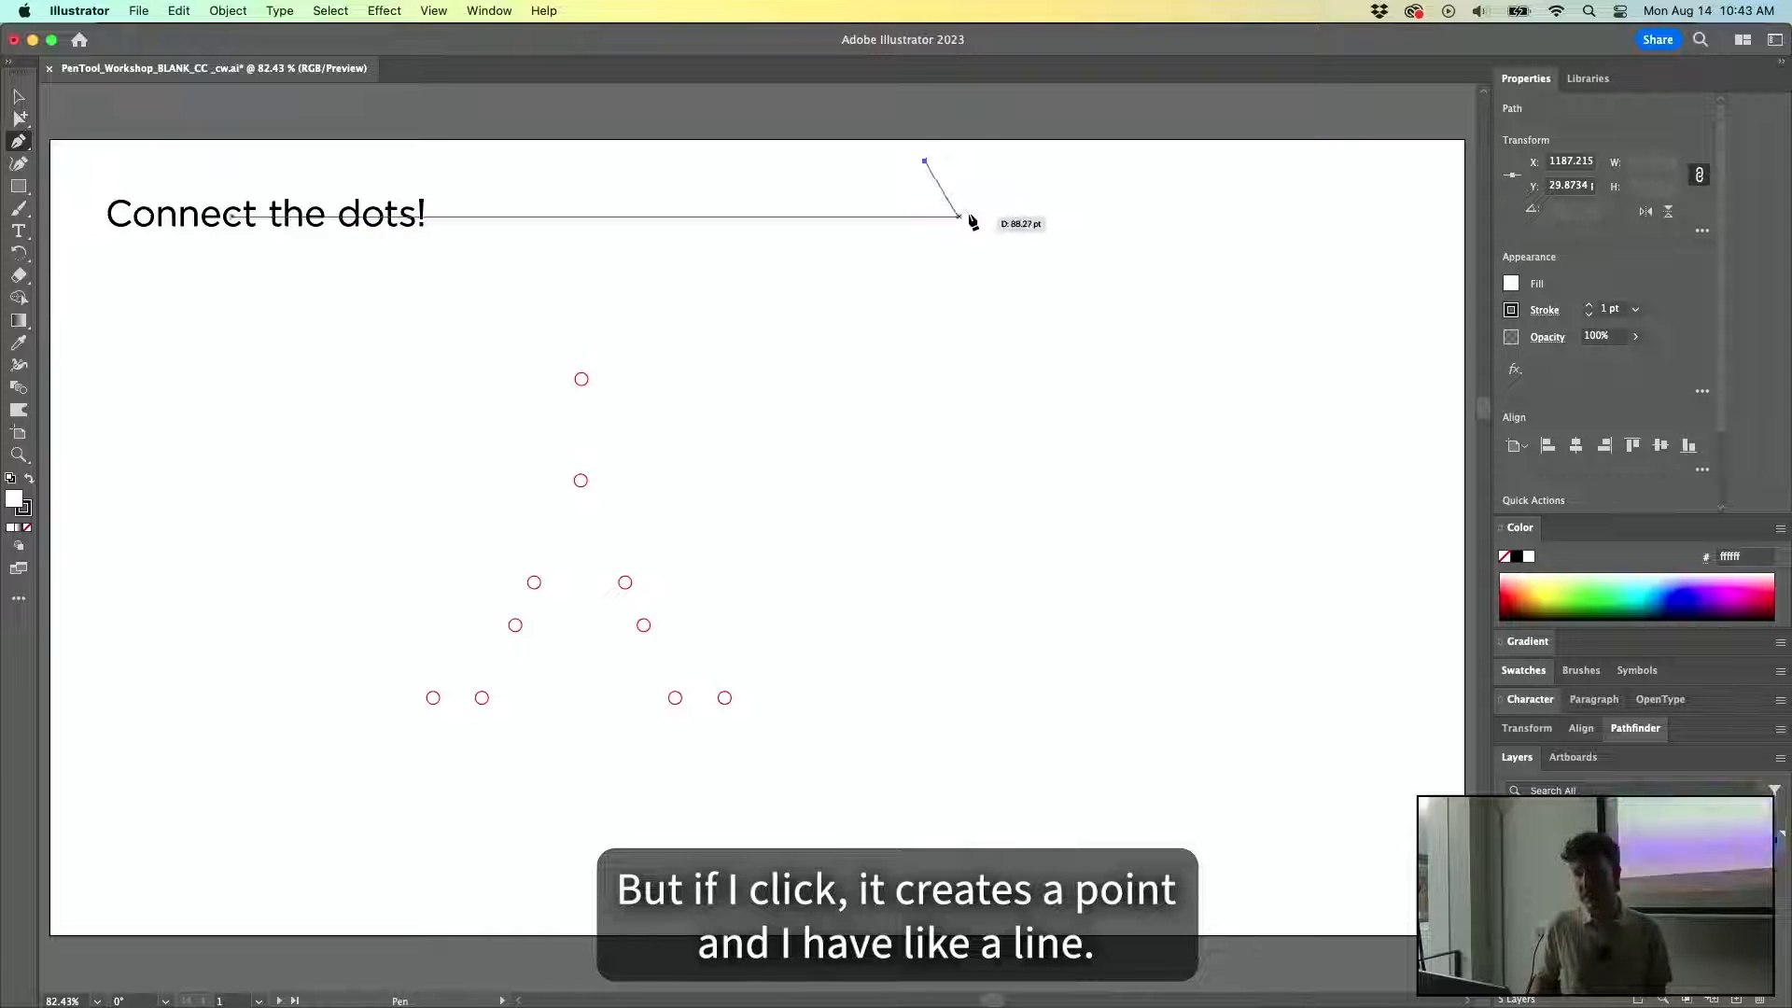
pyautogui.click(1153, 404)
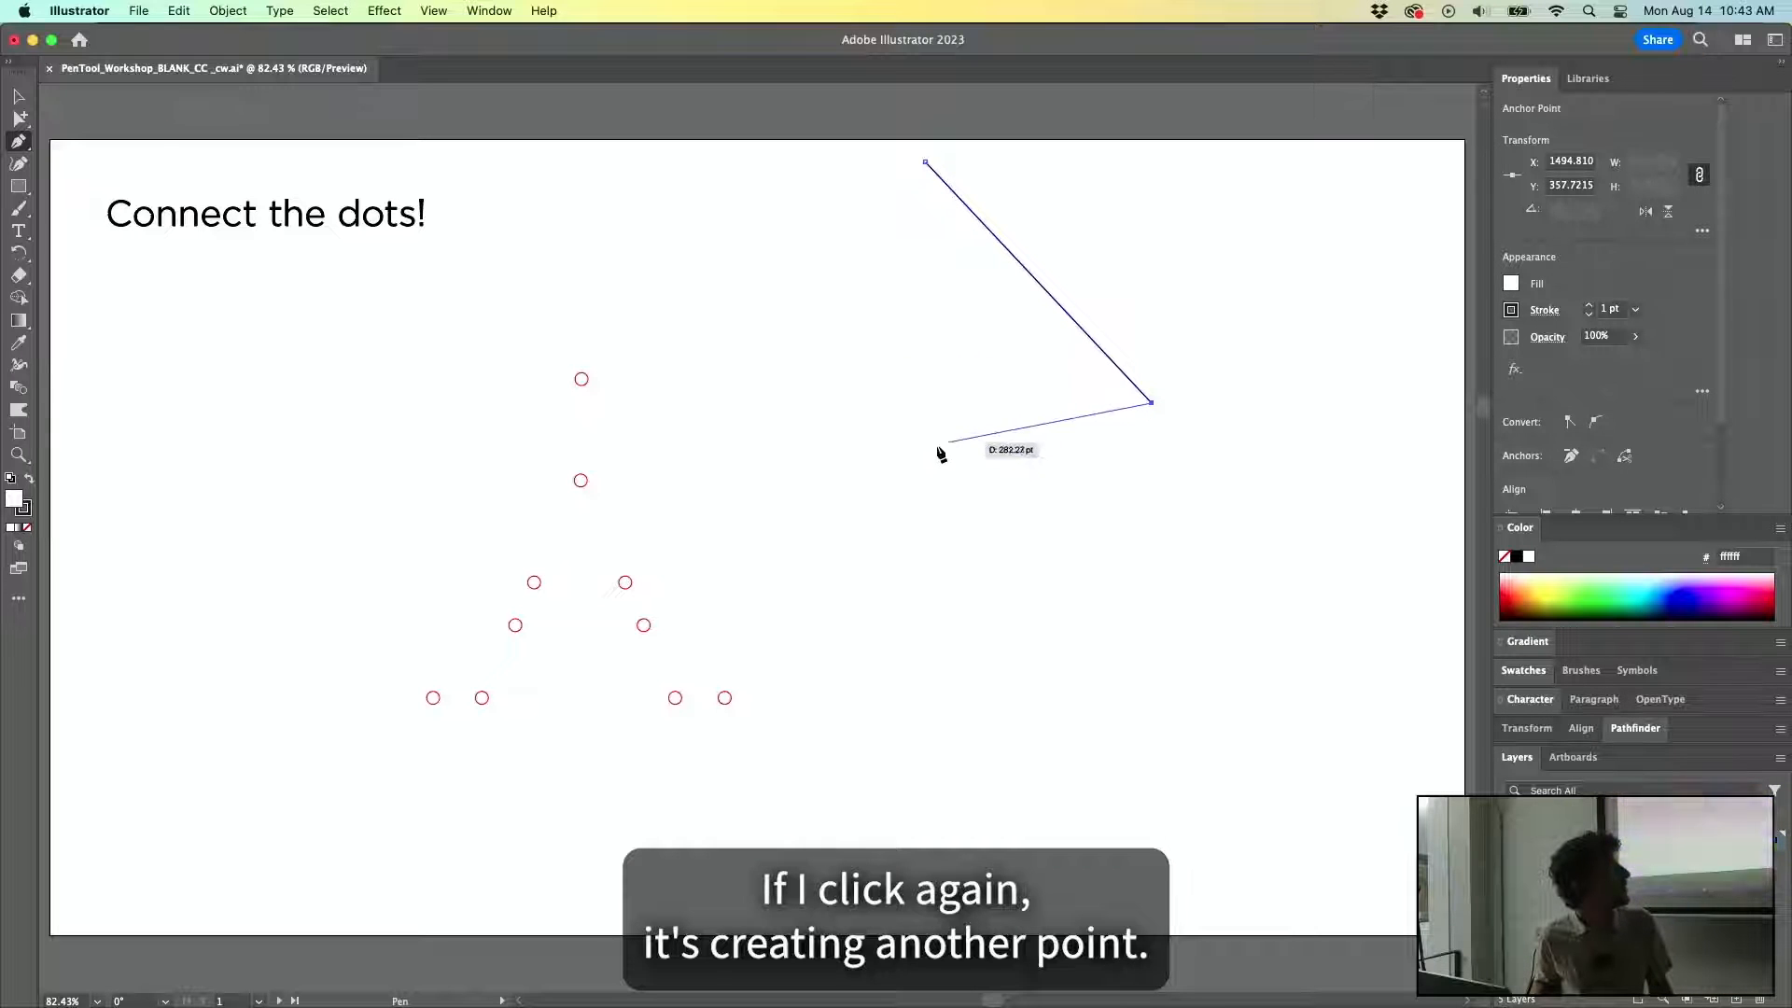
pyautogui.click(874, 481)
pyautogui.click(987, 522)
pyautogui.click(942, 603)
pyautogui.click(1099, 618)
# Continue the zigzag with two curved anchors, two hard corner points and a tall curved peak.
pyautogui.moveTo(1014, 688); pyautogui.dragTo(925, 693)
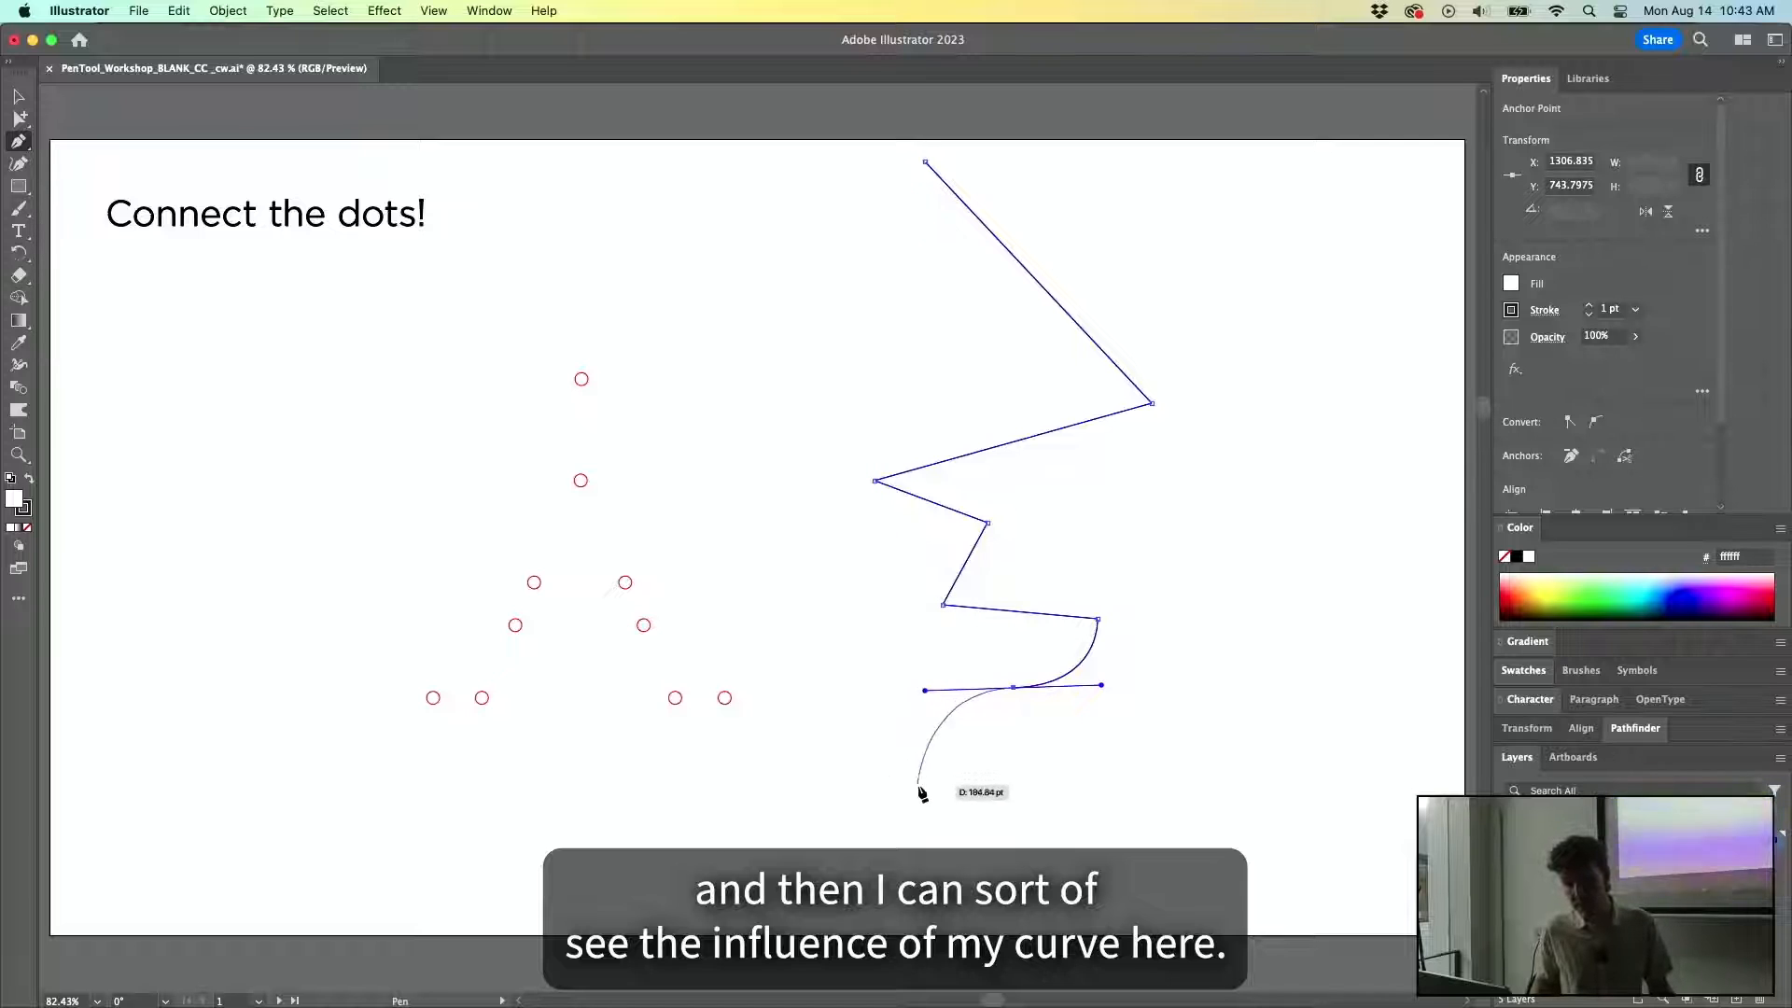
pyautogui.moveTo(918, 775); pyautogui.dragTo(977, 809)
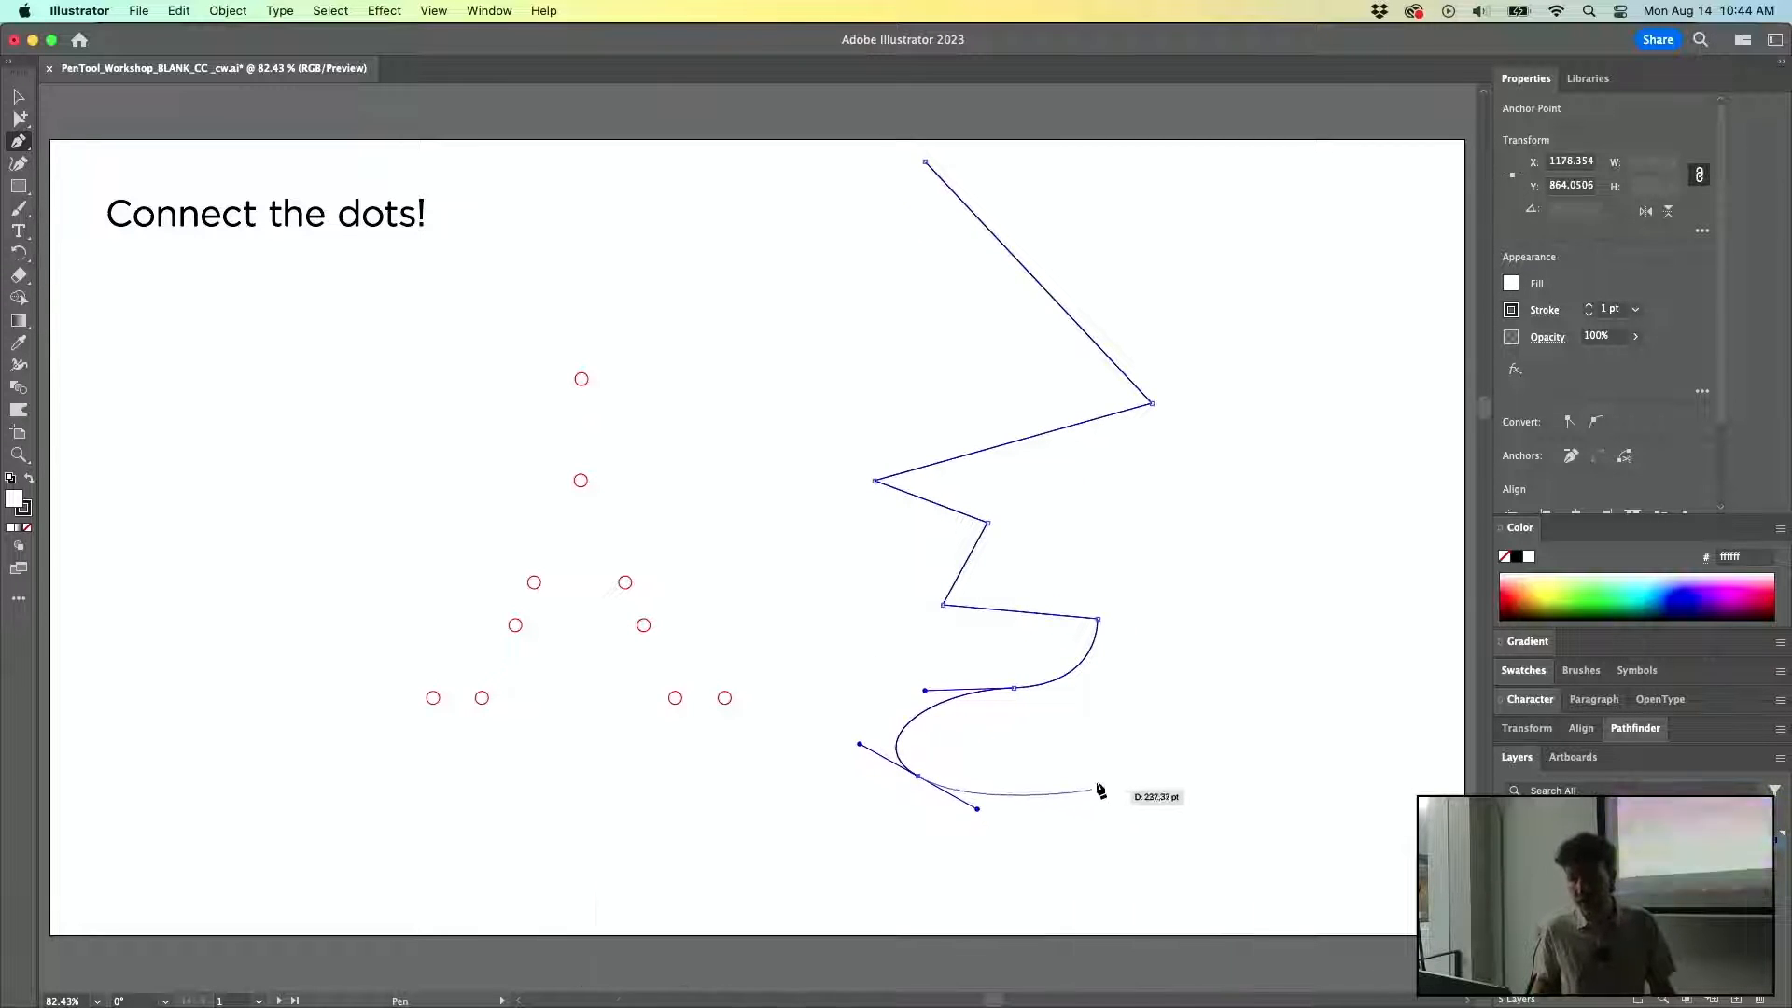
pyautogui.click(1114, 761)
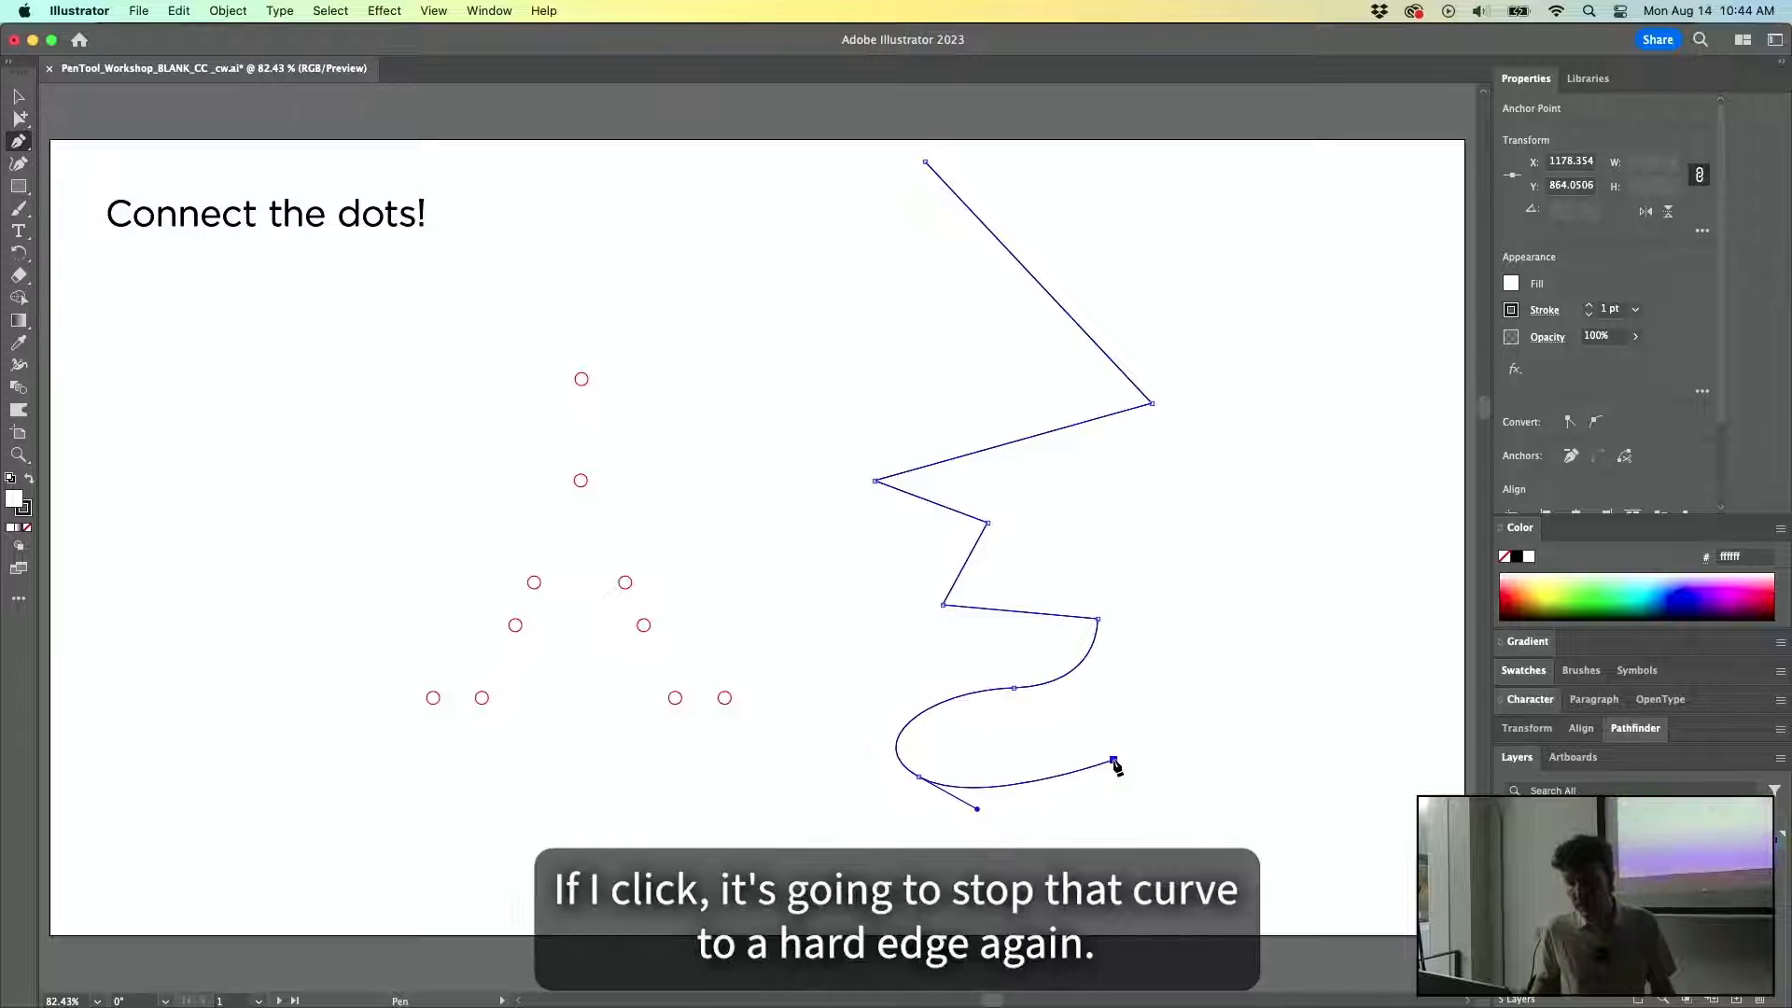
pyautogui.click(1153, 811)
pyautogui.moveTo(1235, 489); pyautogui.dragTo(1276, 654)
# Add a curved dip and a straight edge up to a new corner, closing the shape at its first anchor.
pyautogui.moveTo(1316, 515); pyautogui.dragTo(1205, 280)
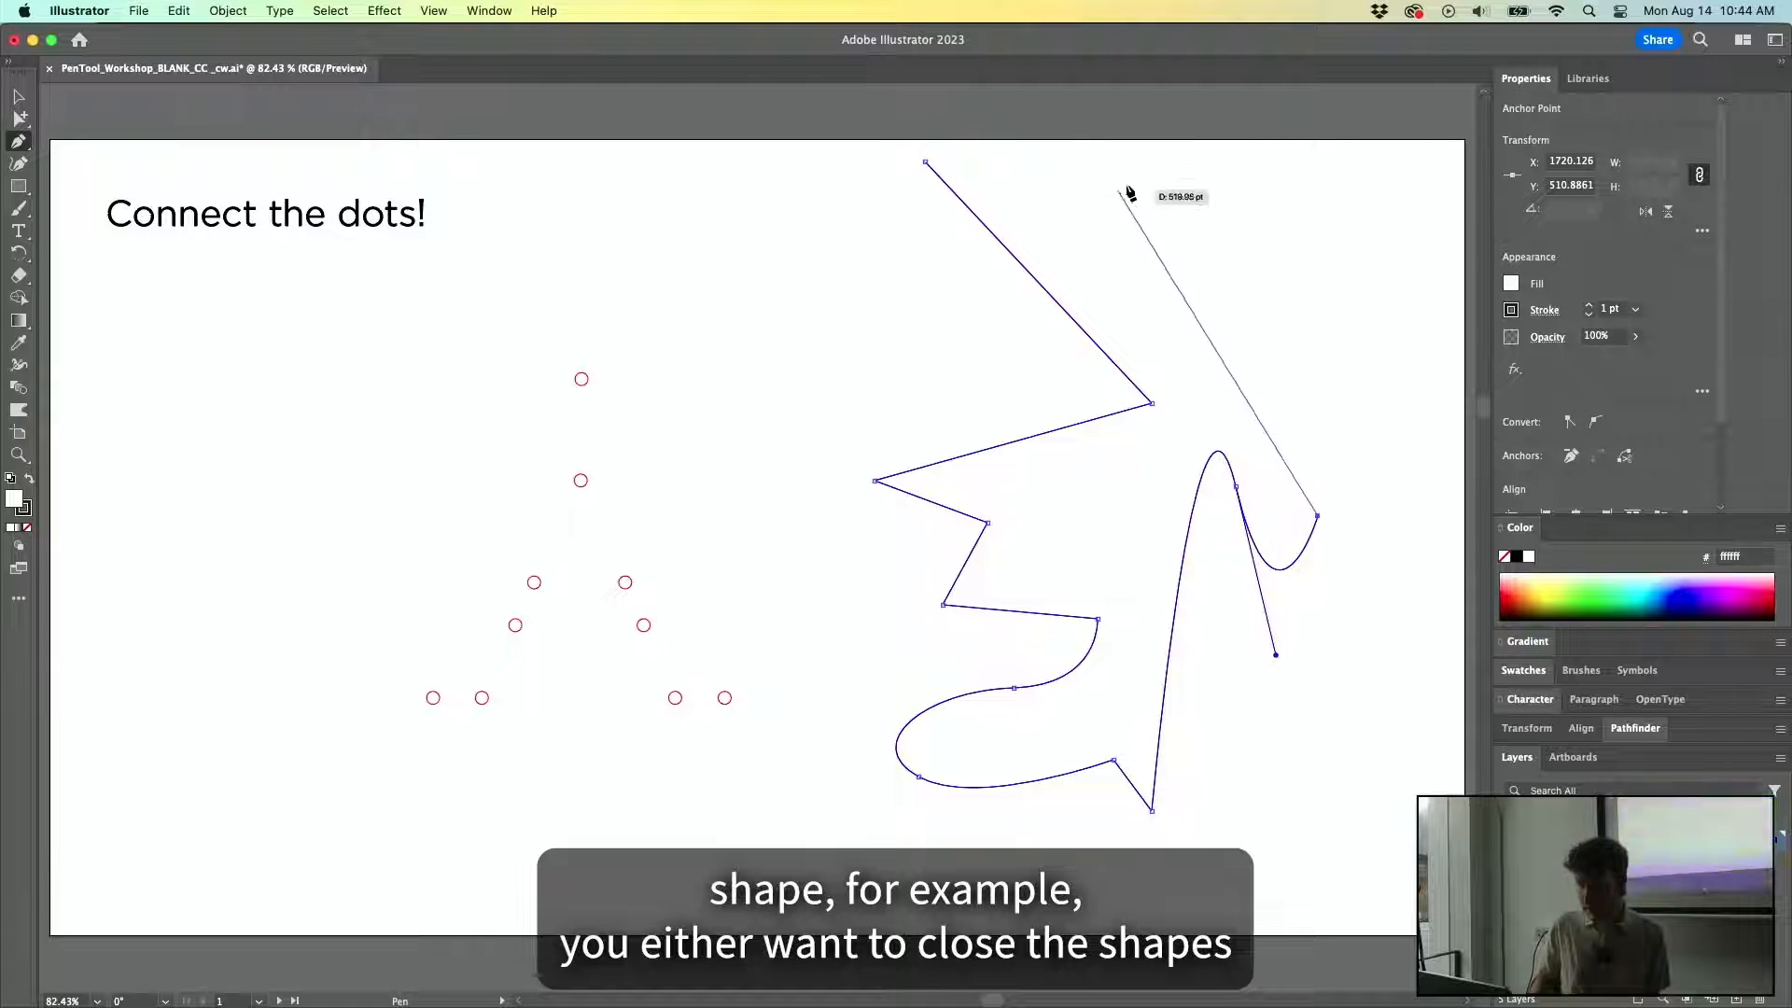
pyautogui.click(1141, 165)
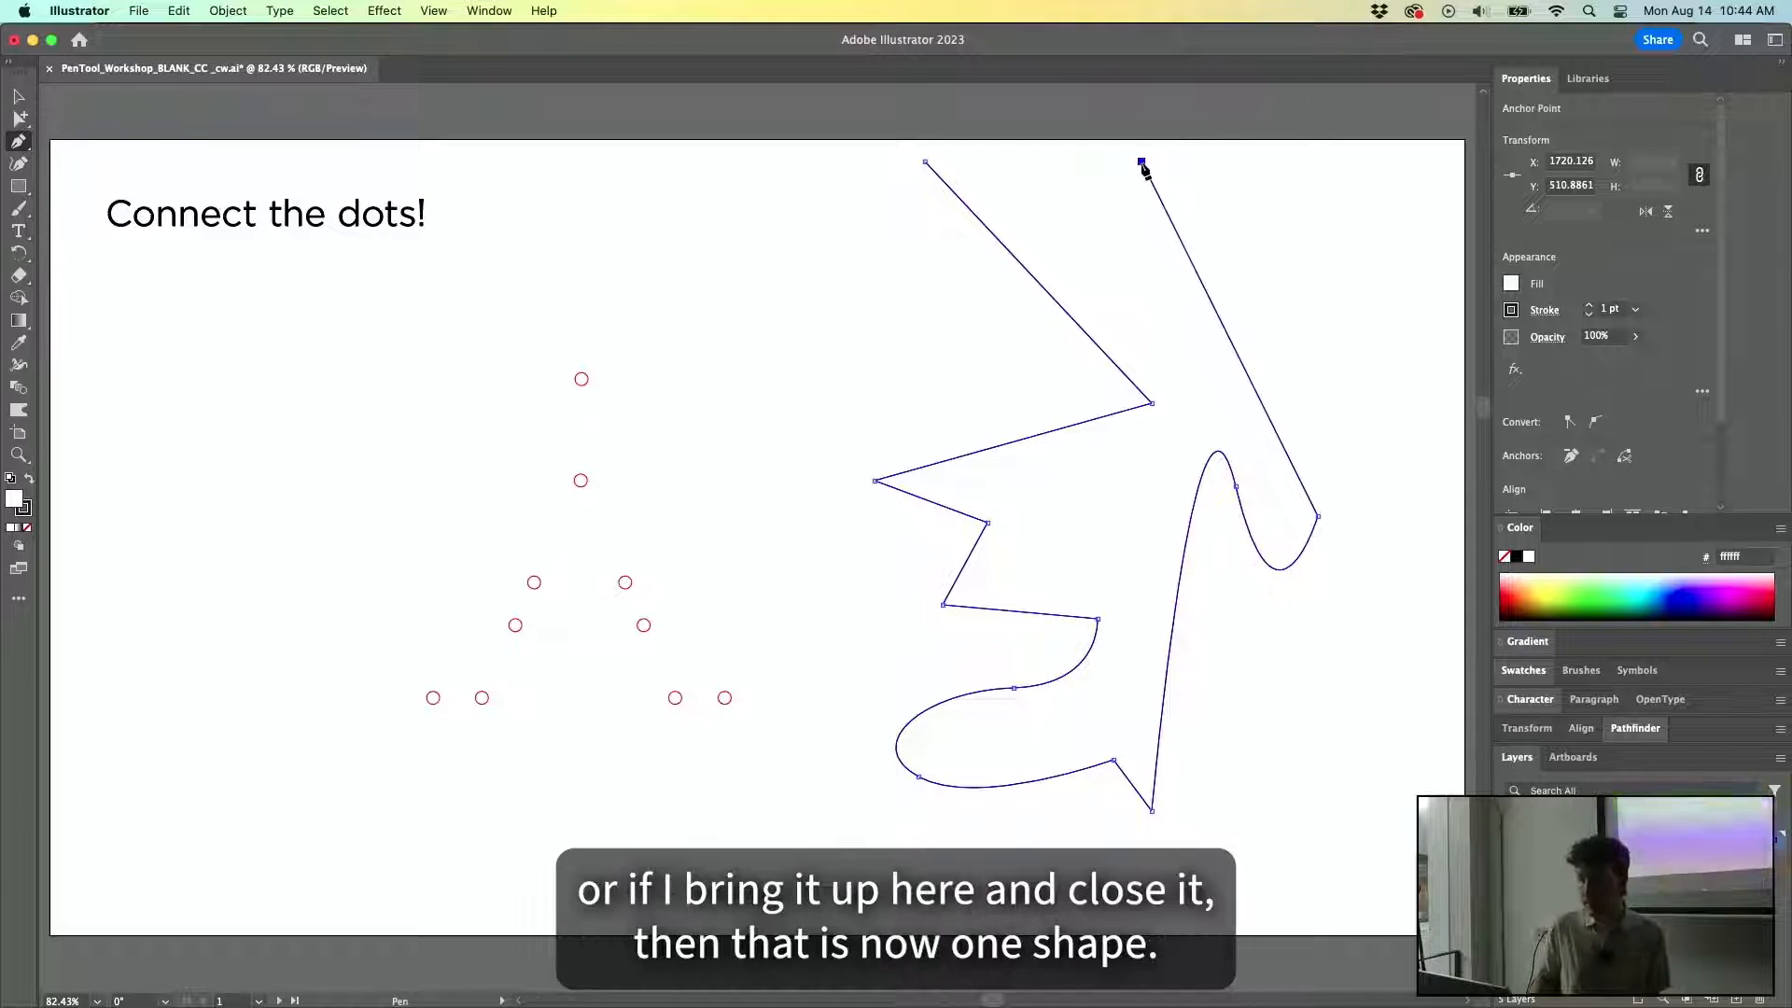
pyautogui.click(924, 163)
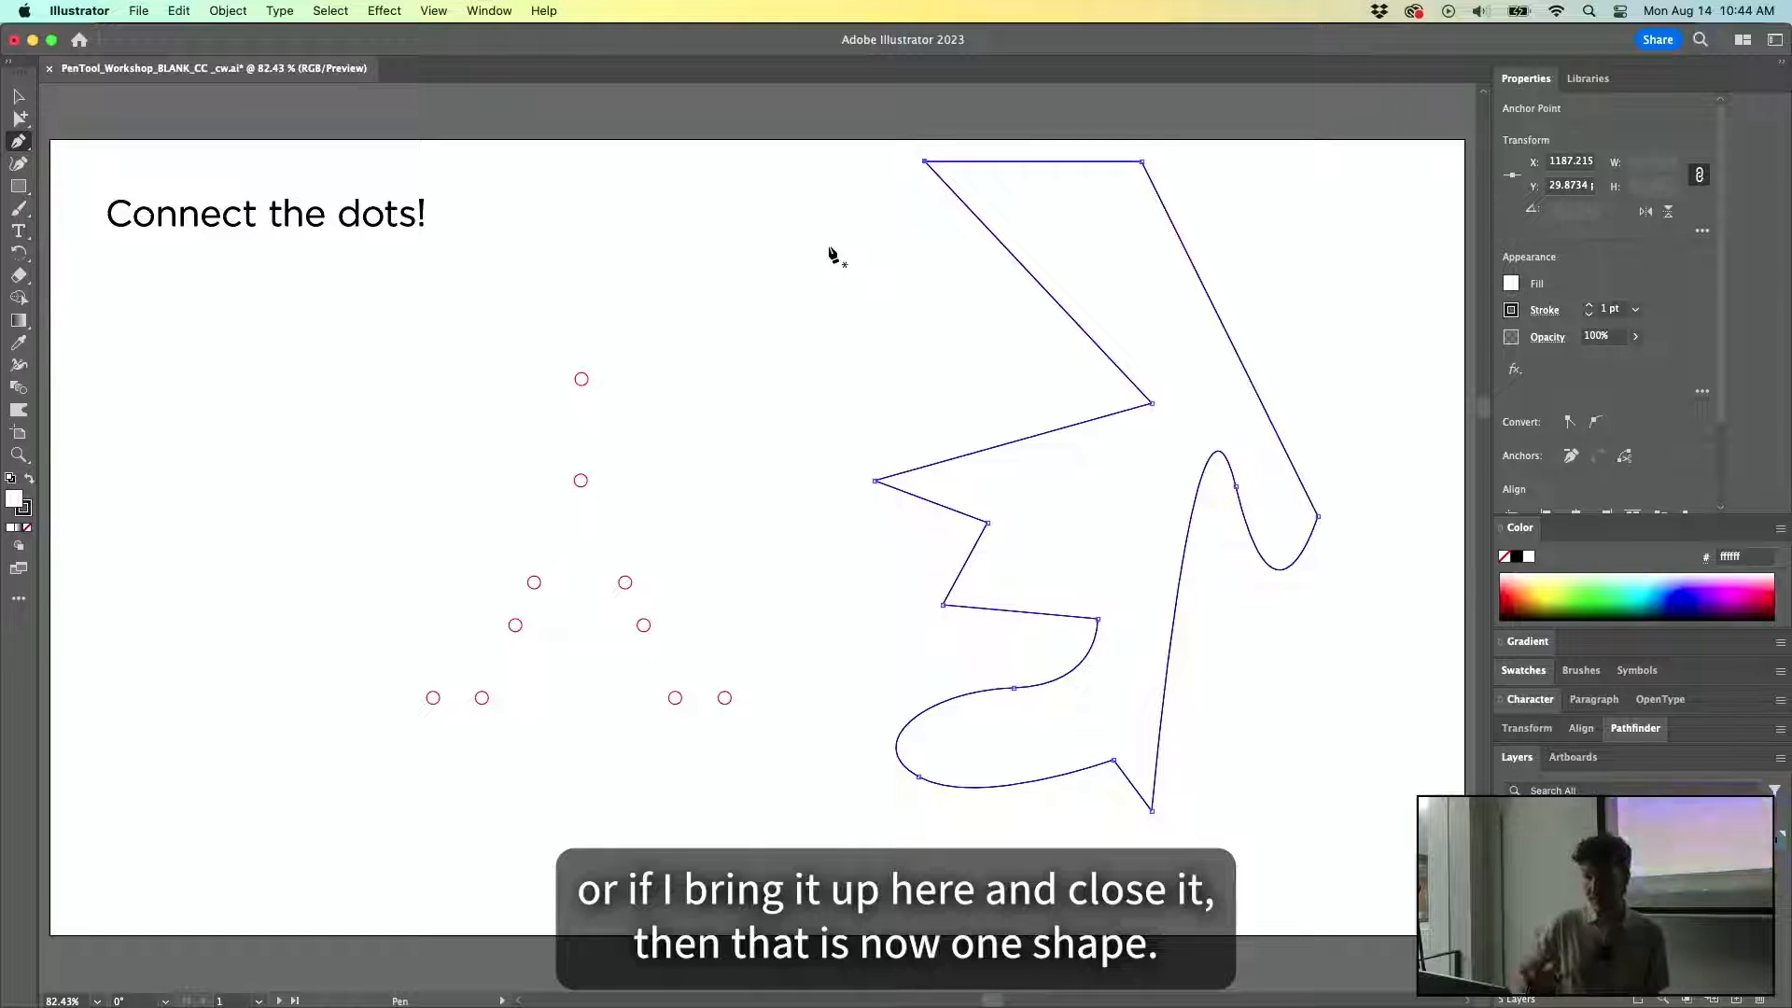
# Undo the closing segment, the corner point and the curved dip, leaving the path open and deselected.
pyautogui.press('super+z')
pyautogui.press('super+z')
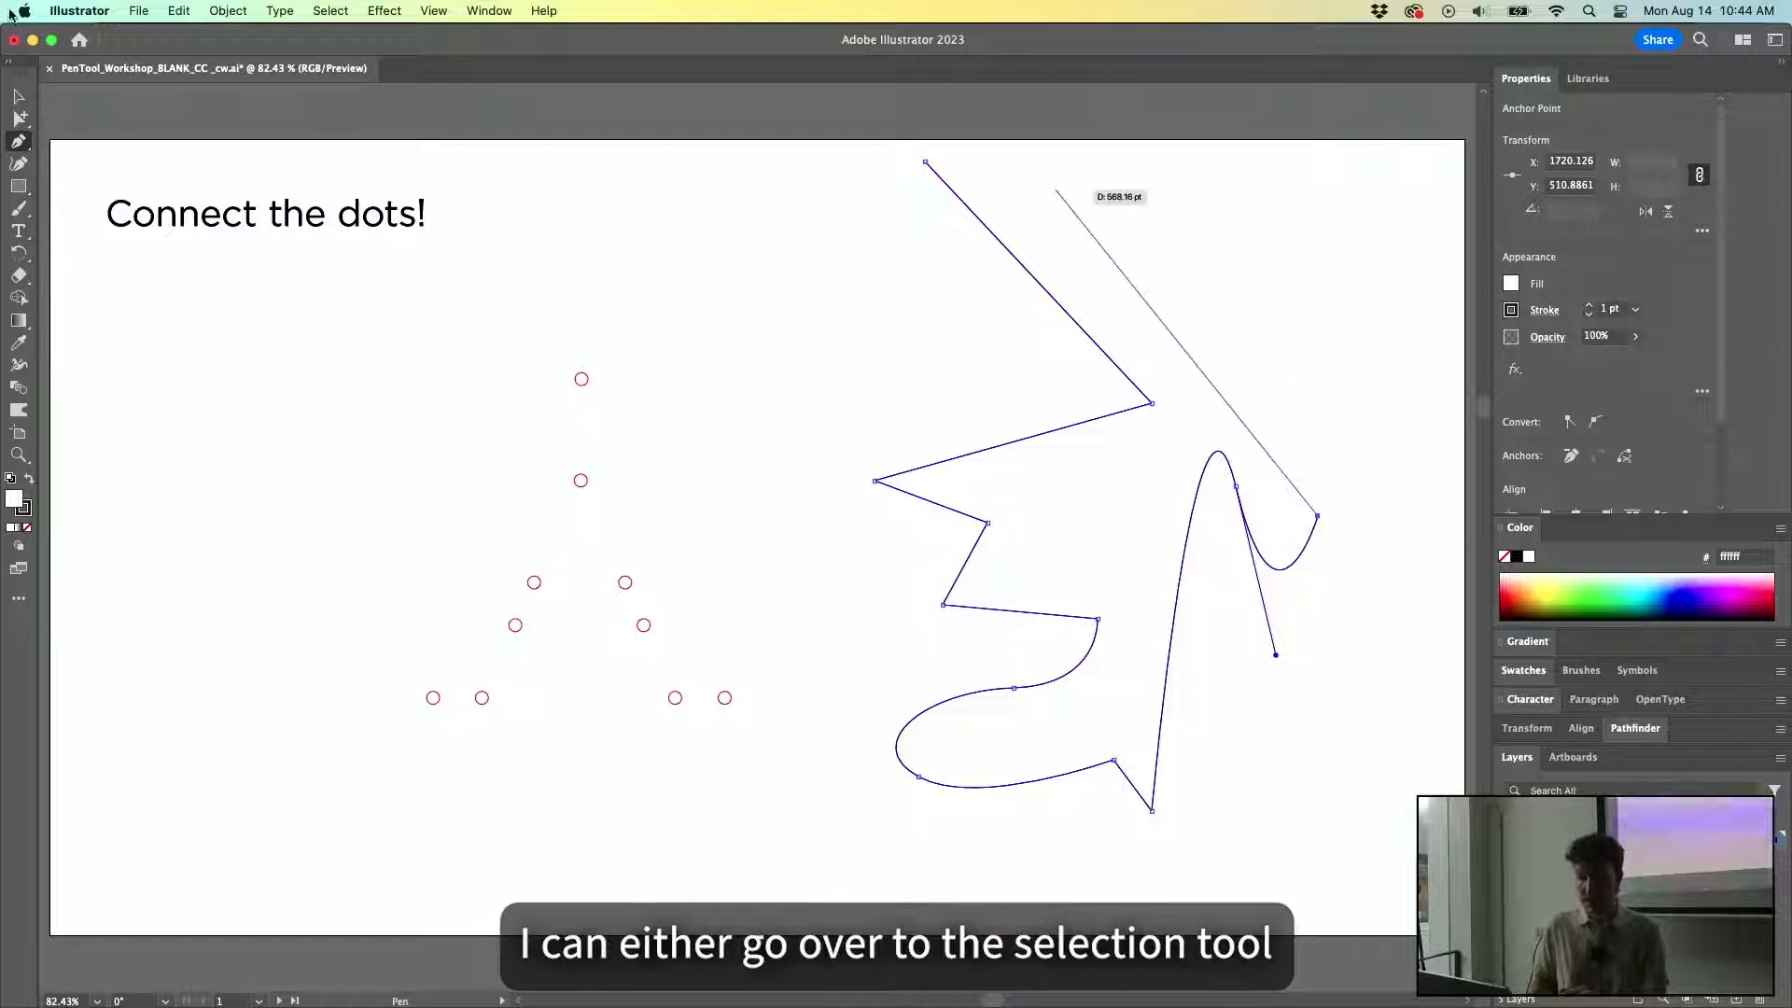
pyautogui.click(16, 97)
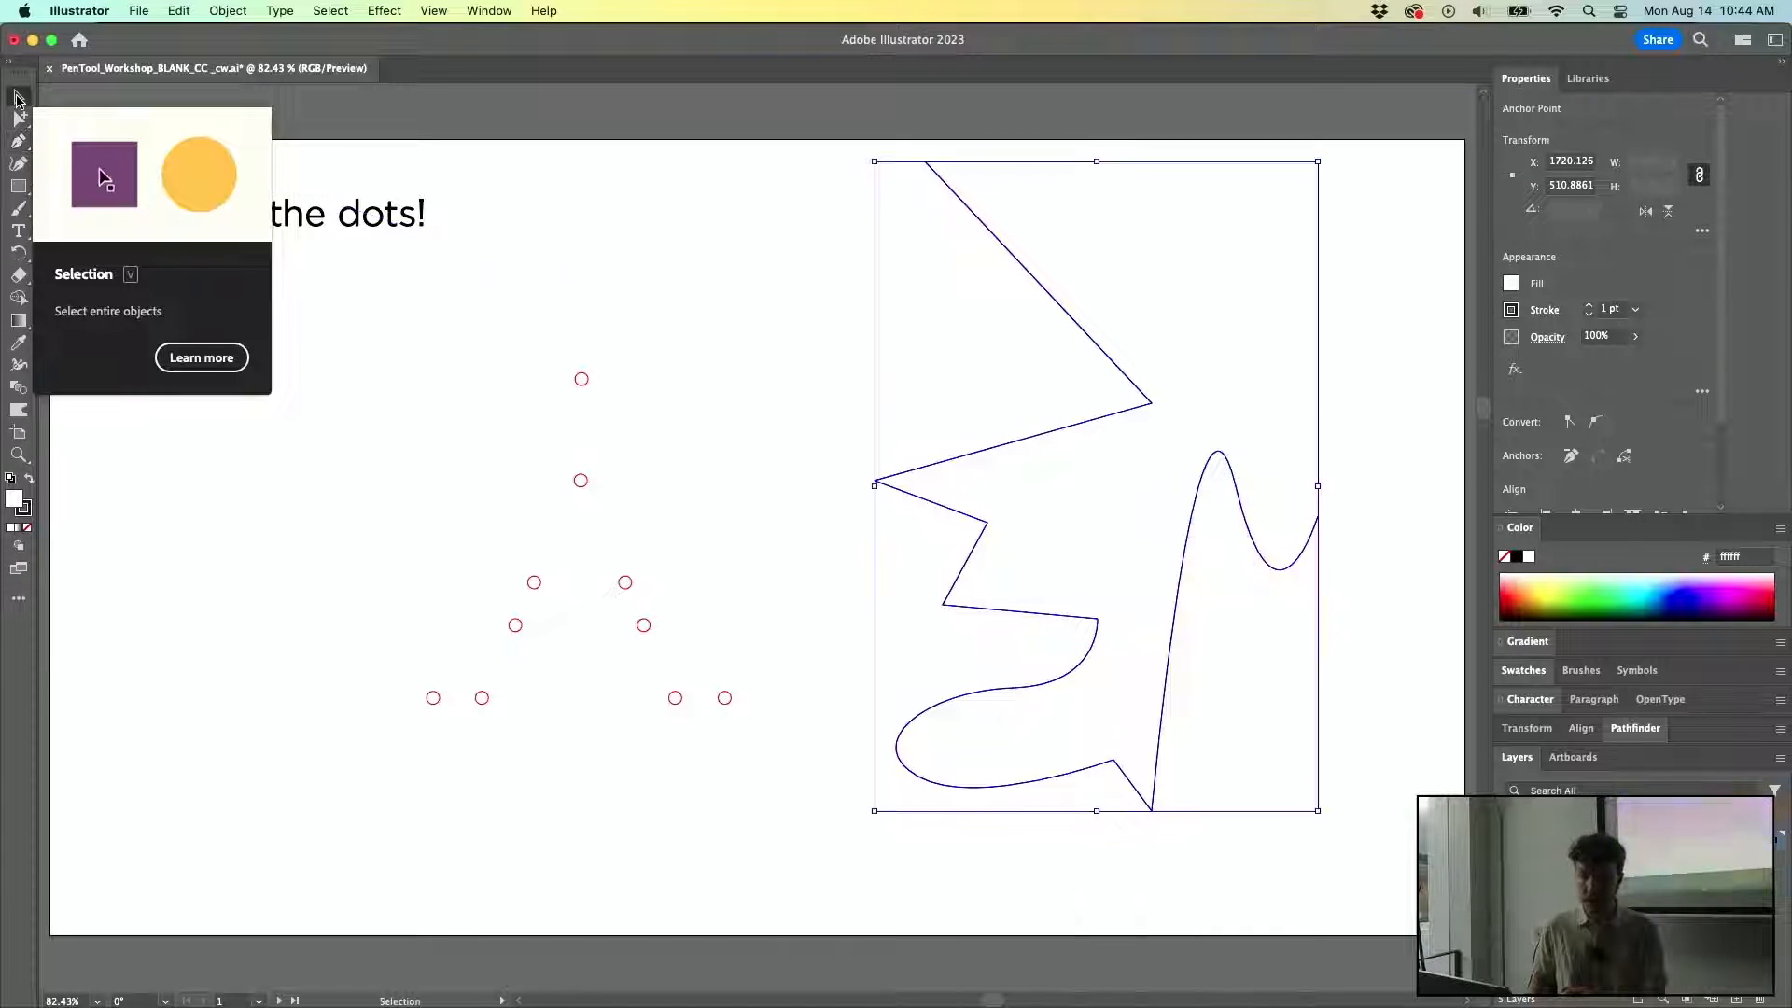
pyautogui.press('super+z')
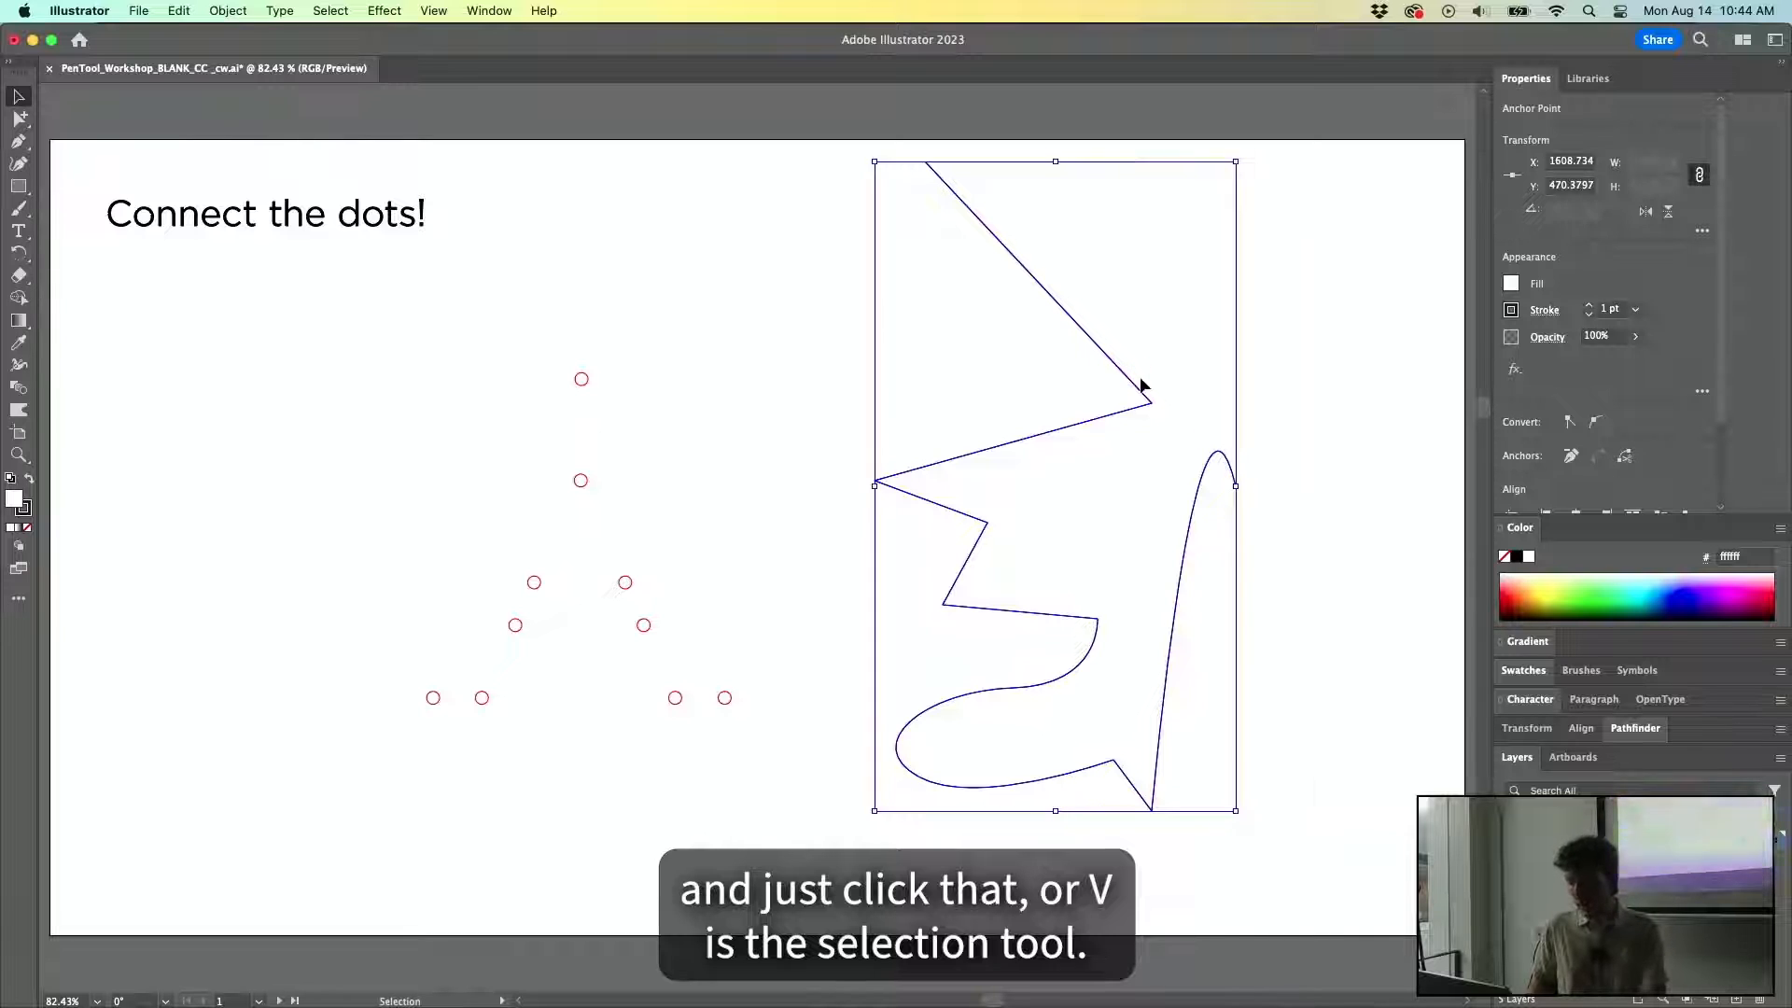
pyautogui.click(1300, 353)
# Pick up the path's open end with the Pen tool, stop drawing with the Selection tool and select the whole path.
pyautogui.press('p')
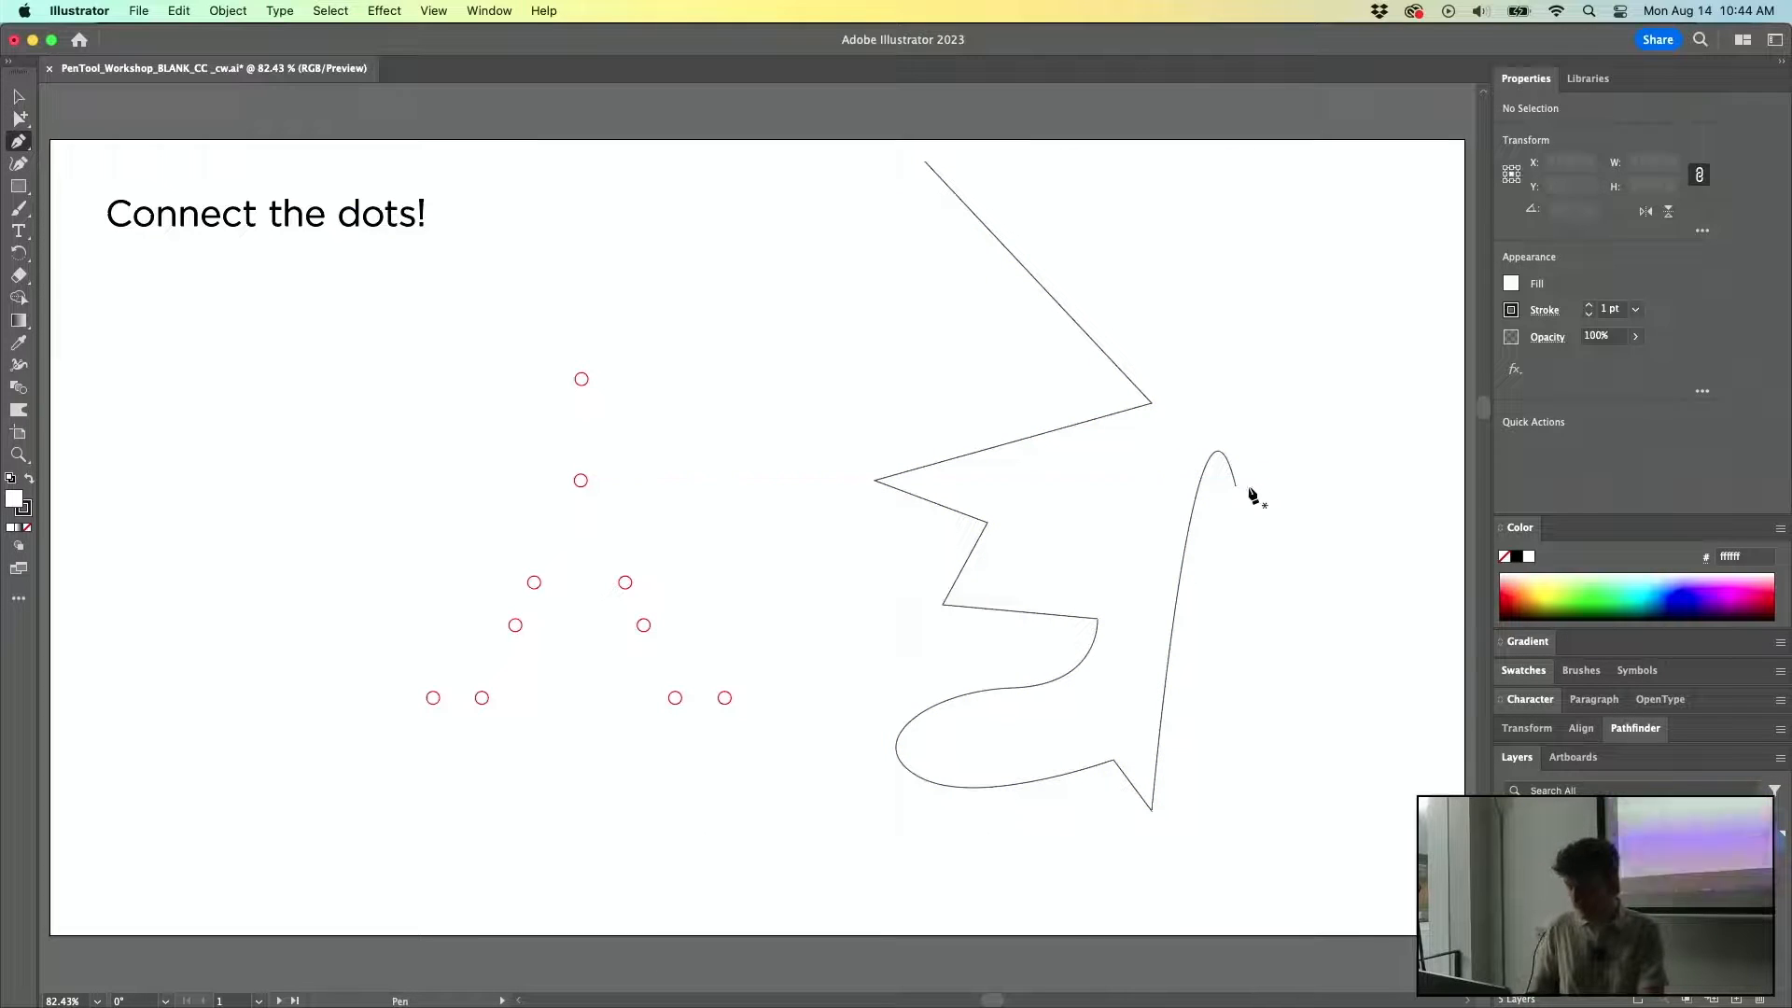
pyautogui.click(1236, 486)
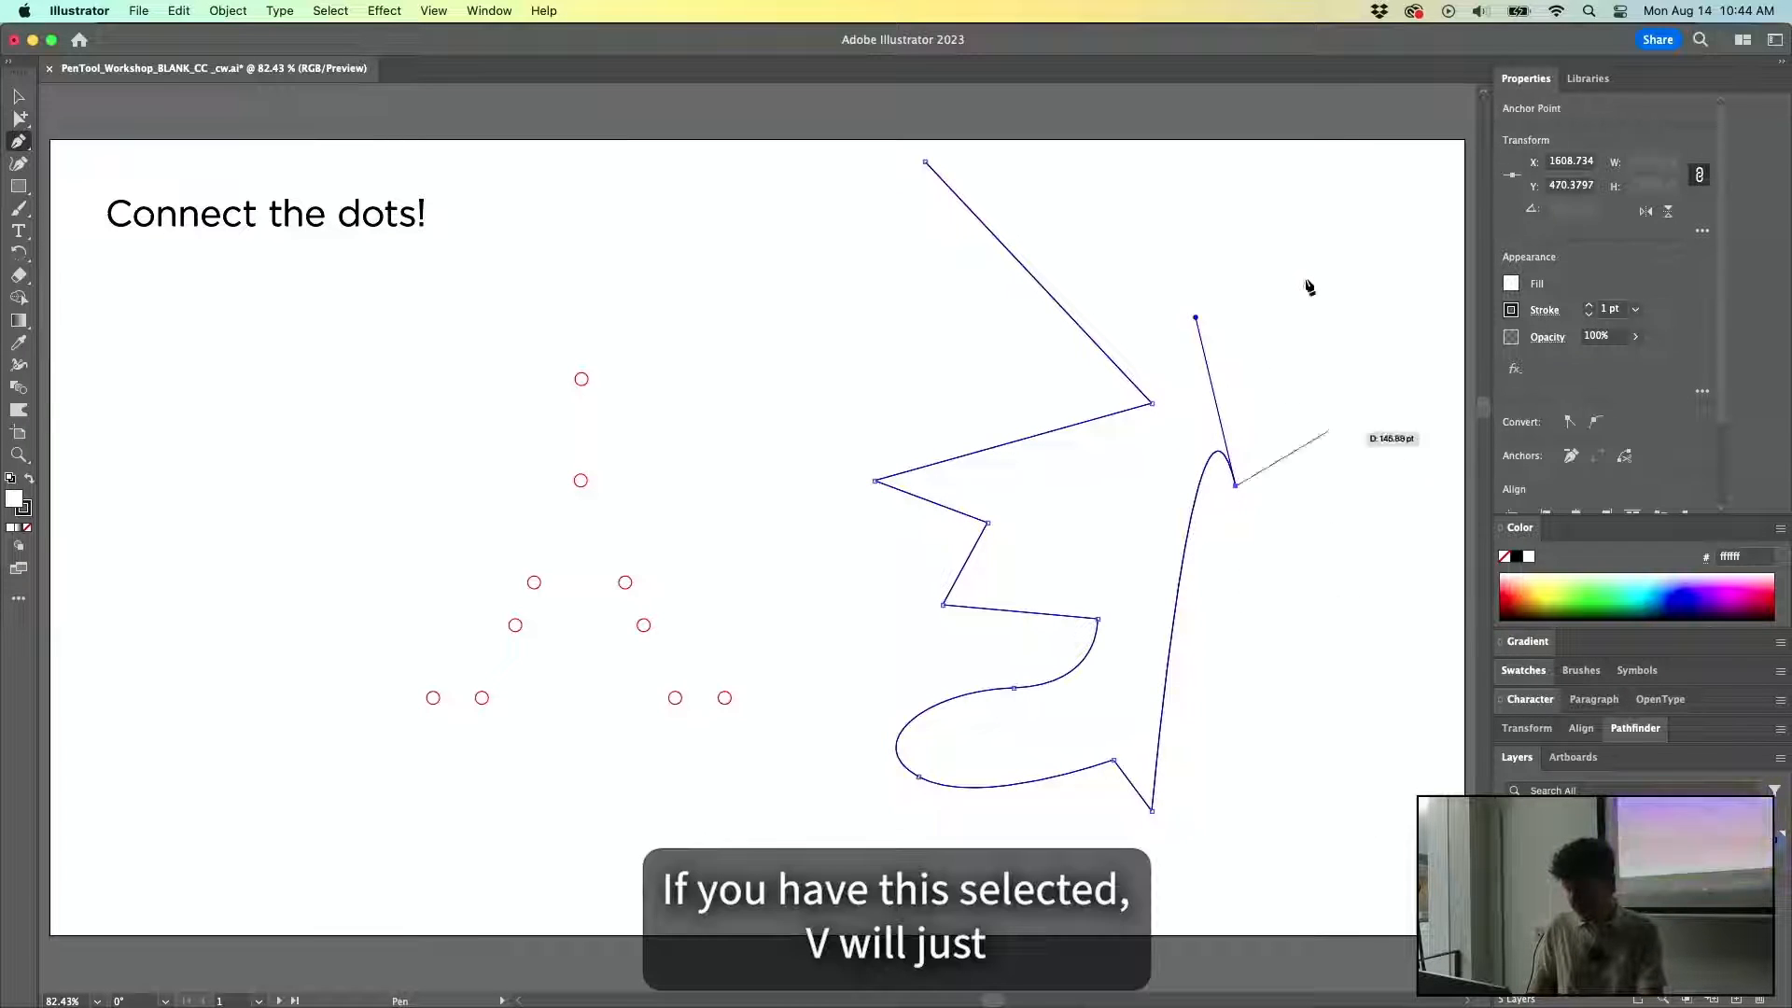
pyautogui.press('v')
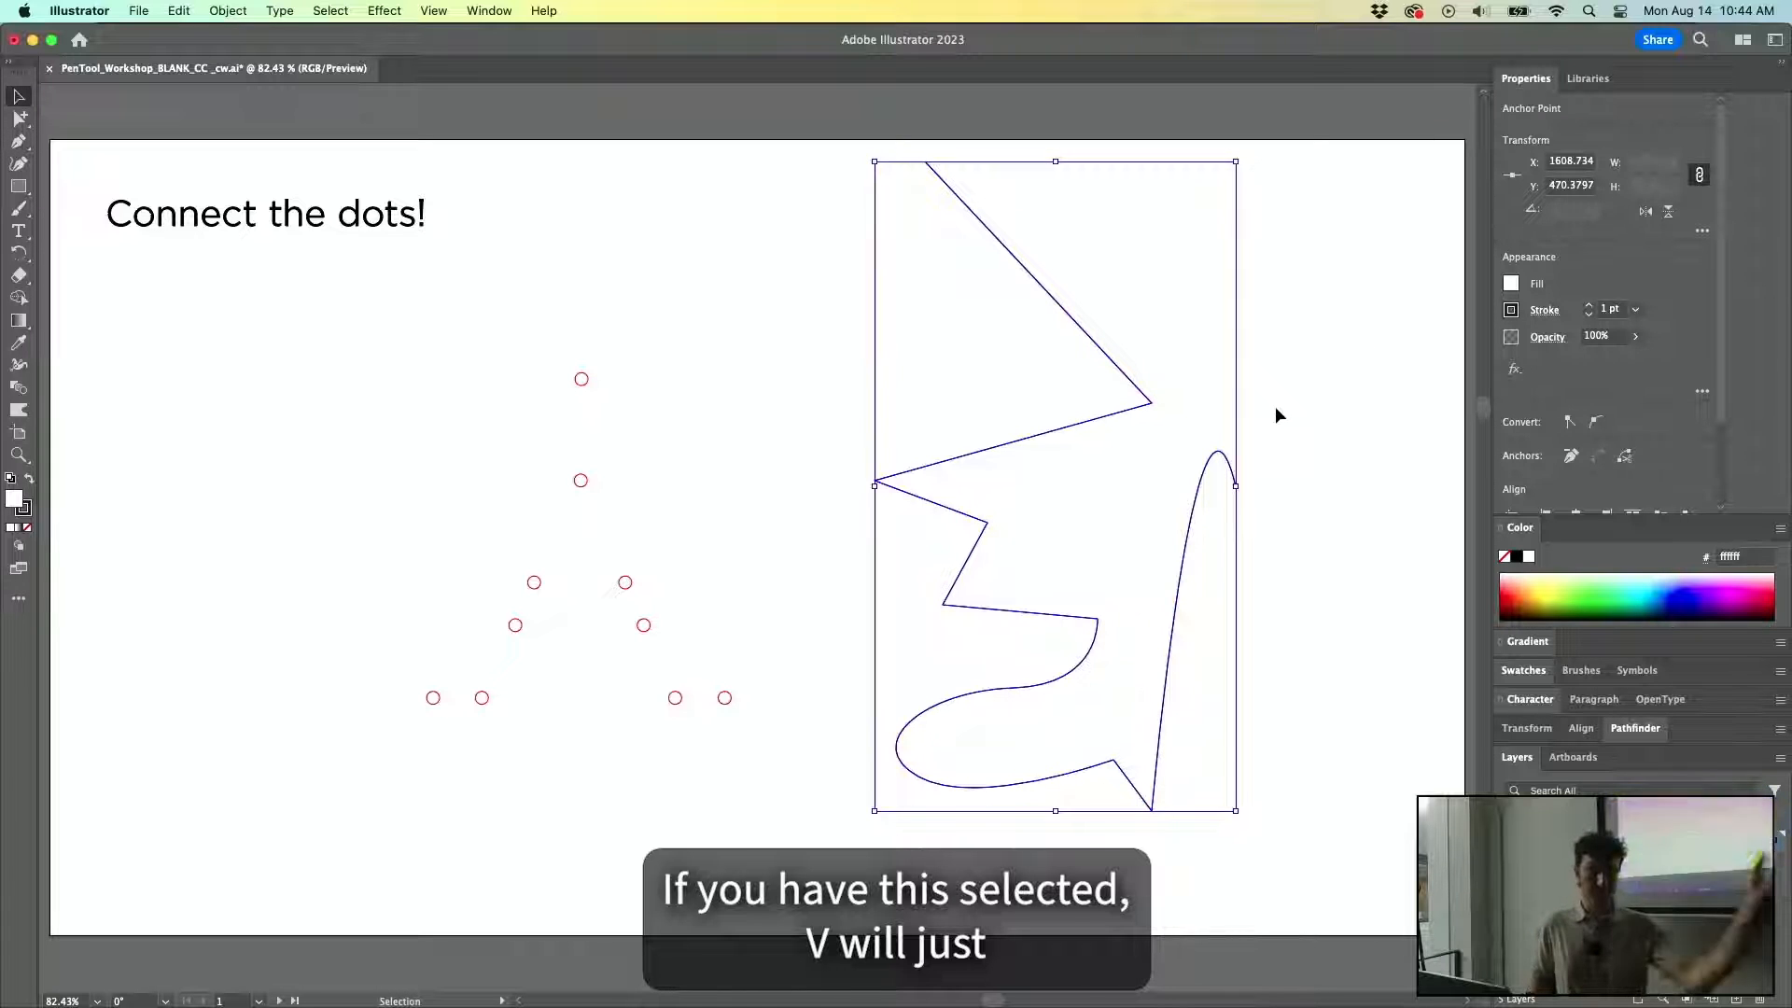
pyautogui.click(1266, 399)
pyautogui.moveTo(1235, 323); pyautogui.dragTo(1032, 527)
pyautogui.click(1308, 356)
pyautogui.click(1228, 436)
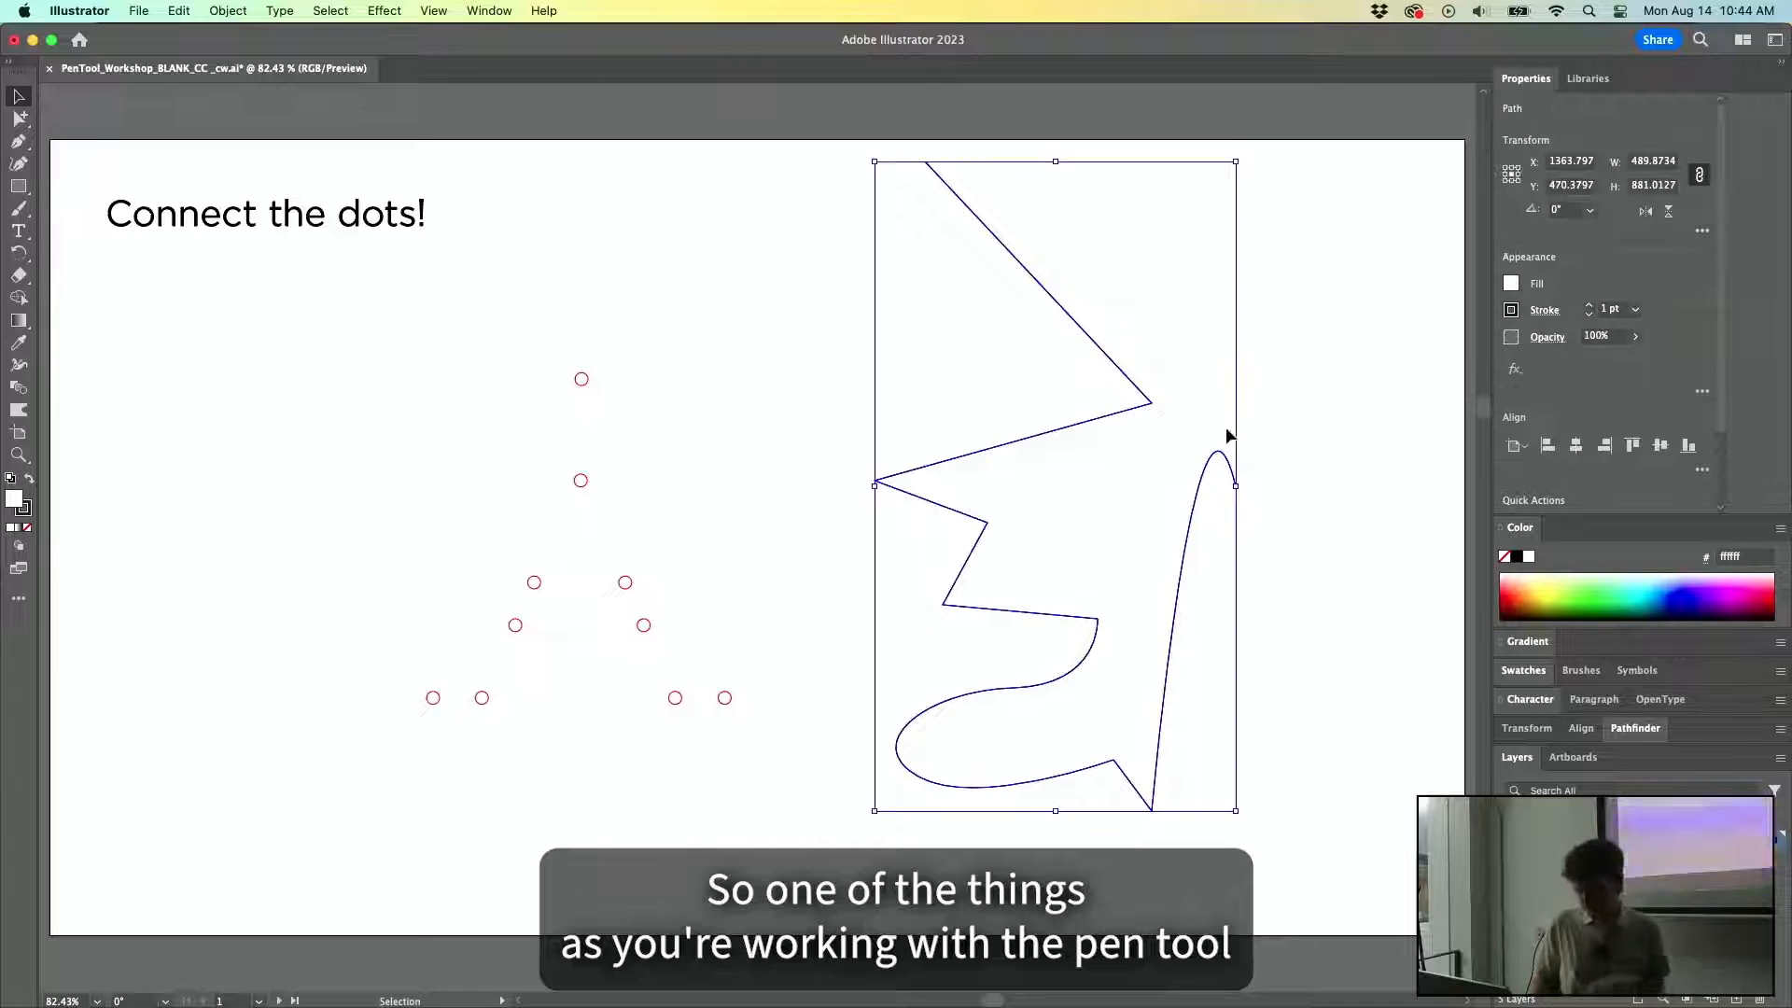
# Activate the Pen tool and temporarily switch it to Direct Selection to show the path's anchors and corner widgets.
pyautogui.press('p')
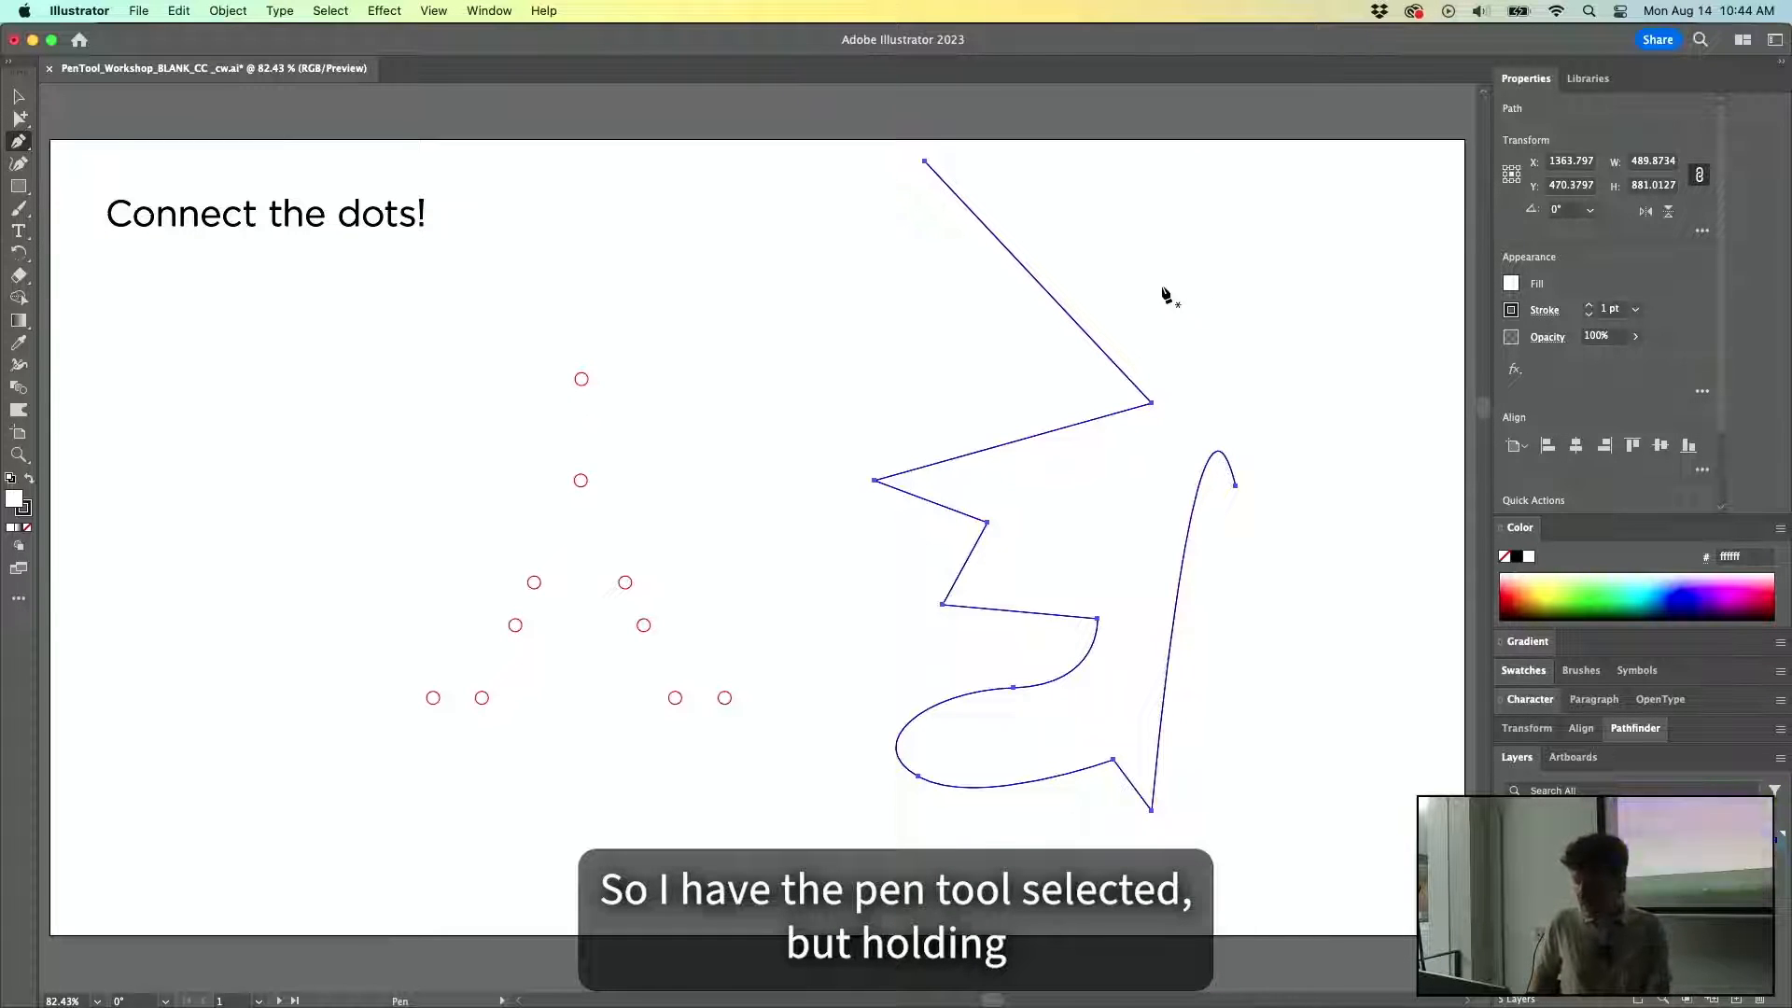
pyautogui.press('super')
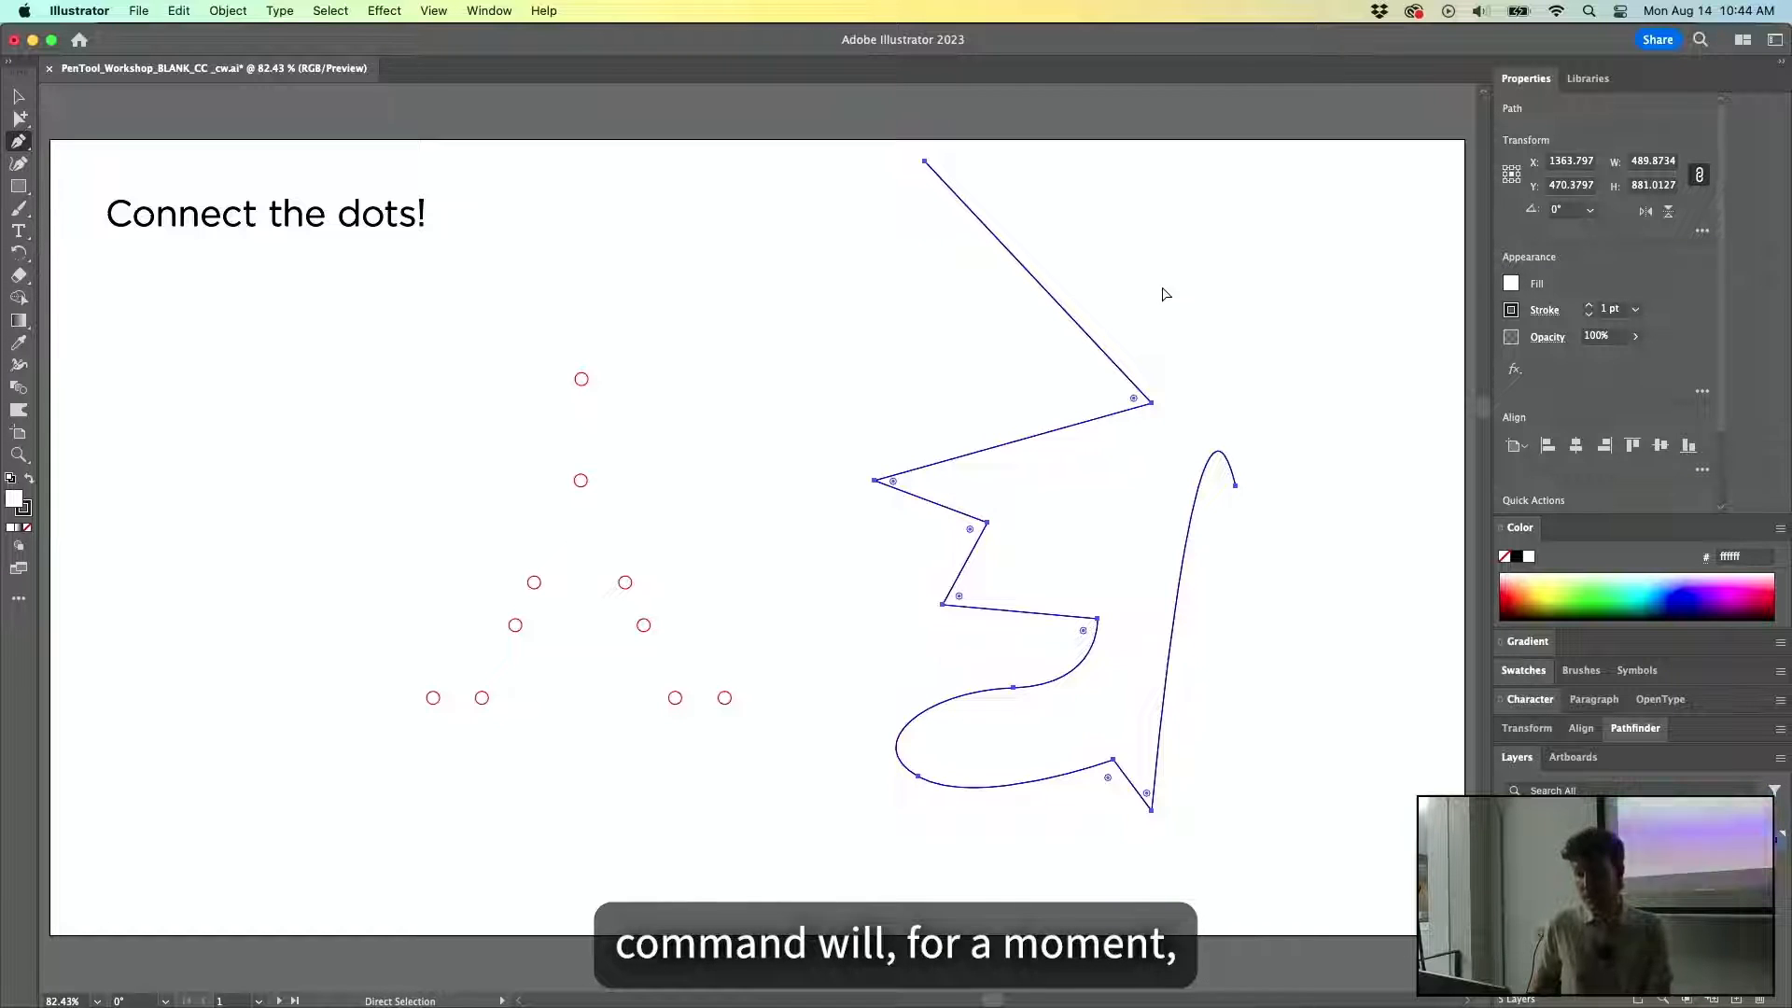
pyautogui.press('super')
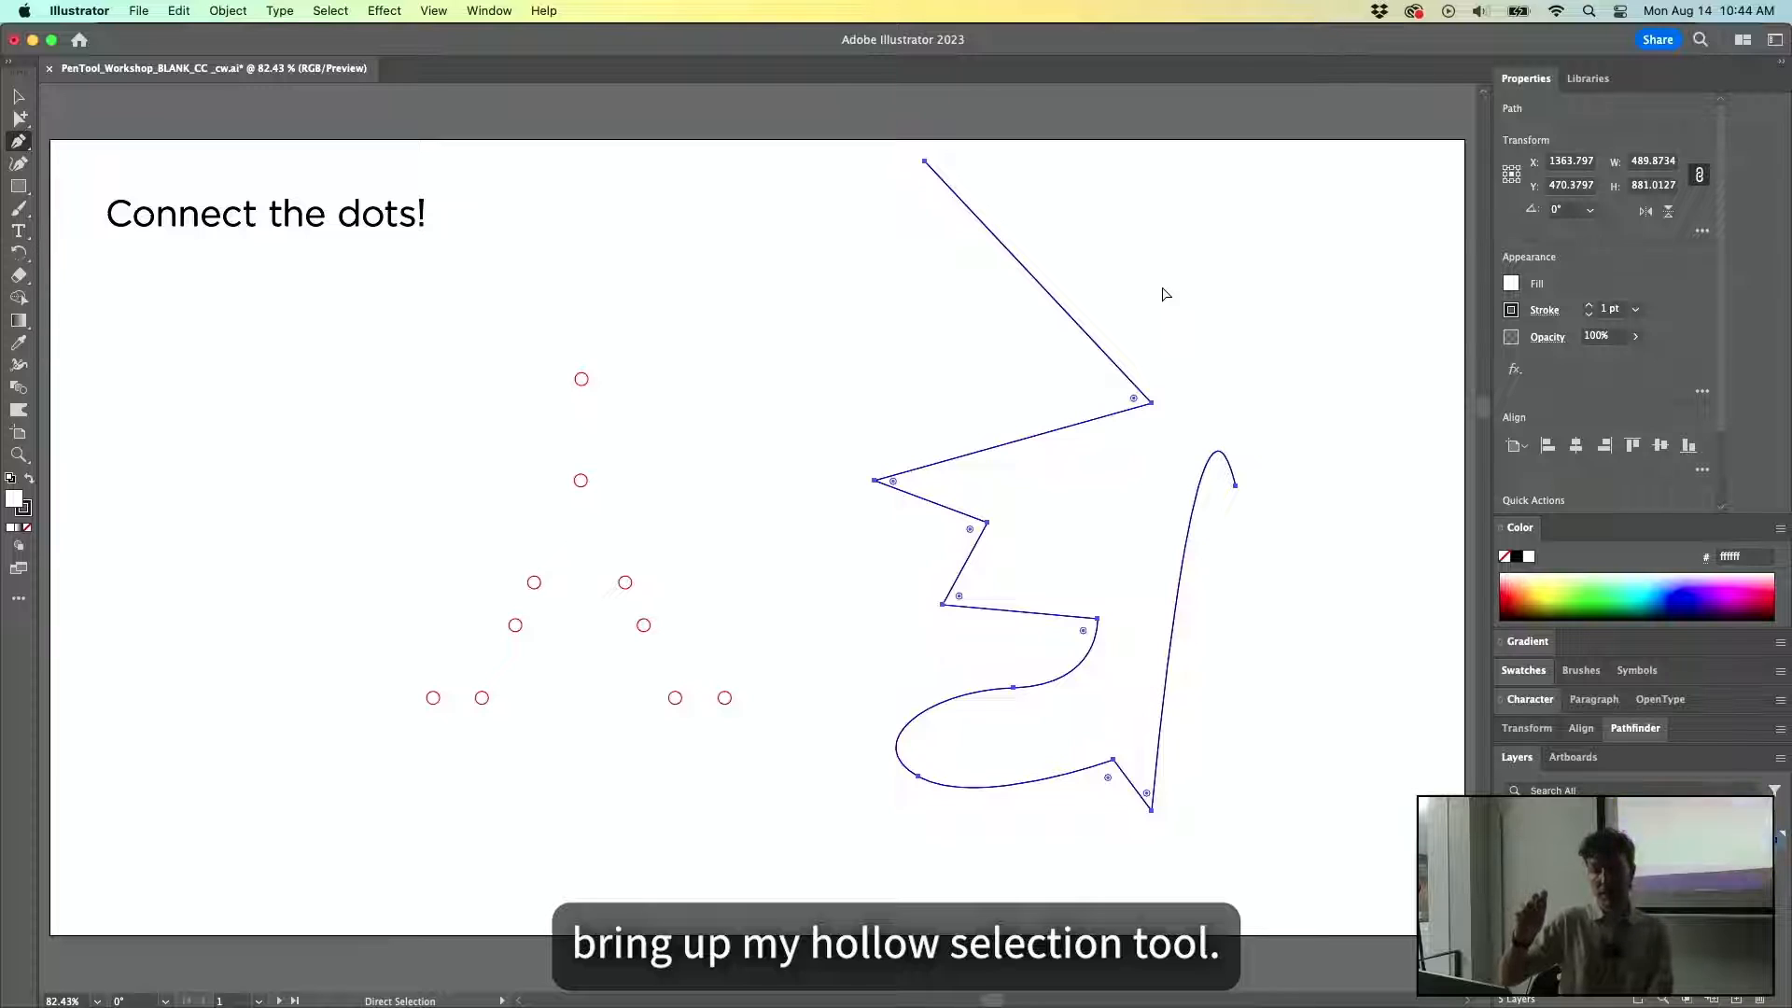
# Show the tools grouped with Direct Selection and compare how Direct Selection and Selection display the path.
pyautogui.moveTo(19, 119); pyautogui.dragTo(65, 122)
pyautogui.click(20, 124)
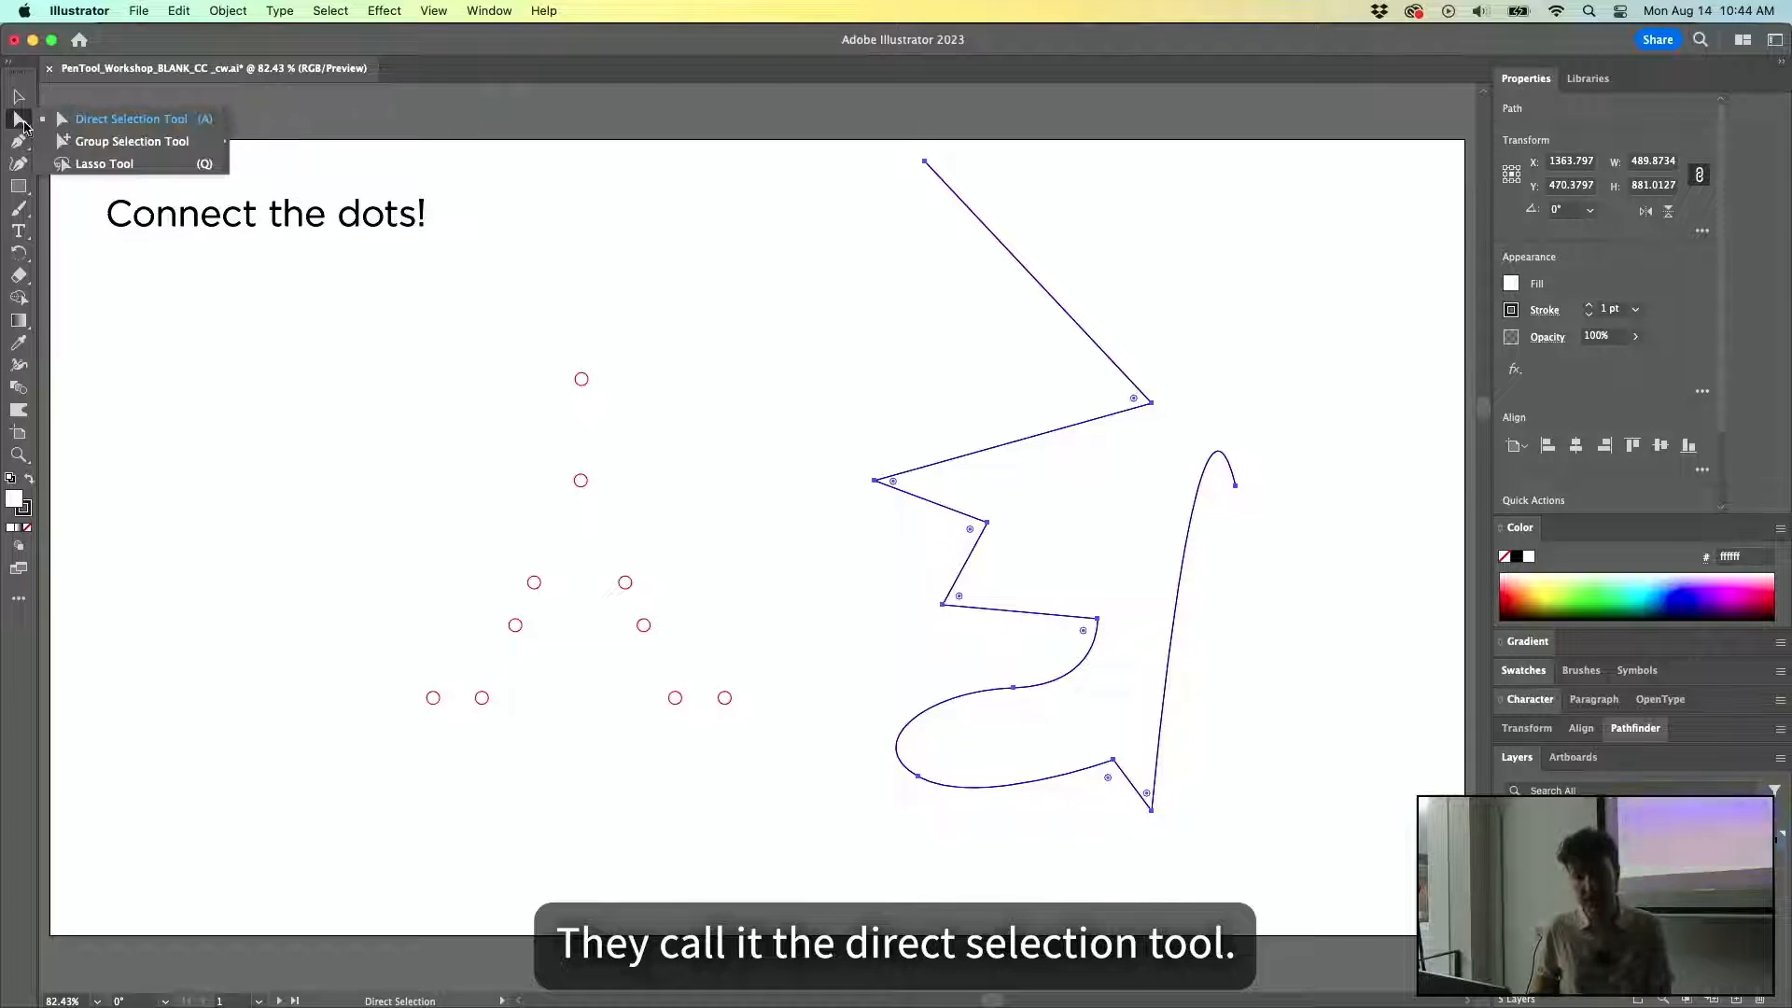
pyautogui.click(18, 99)
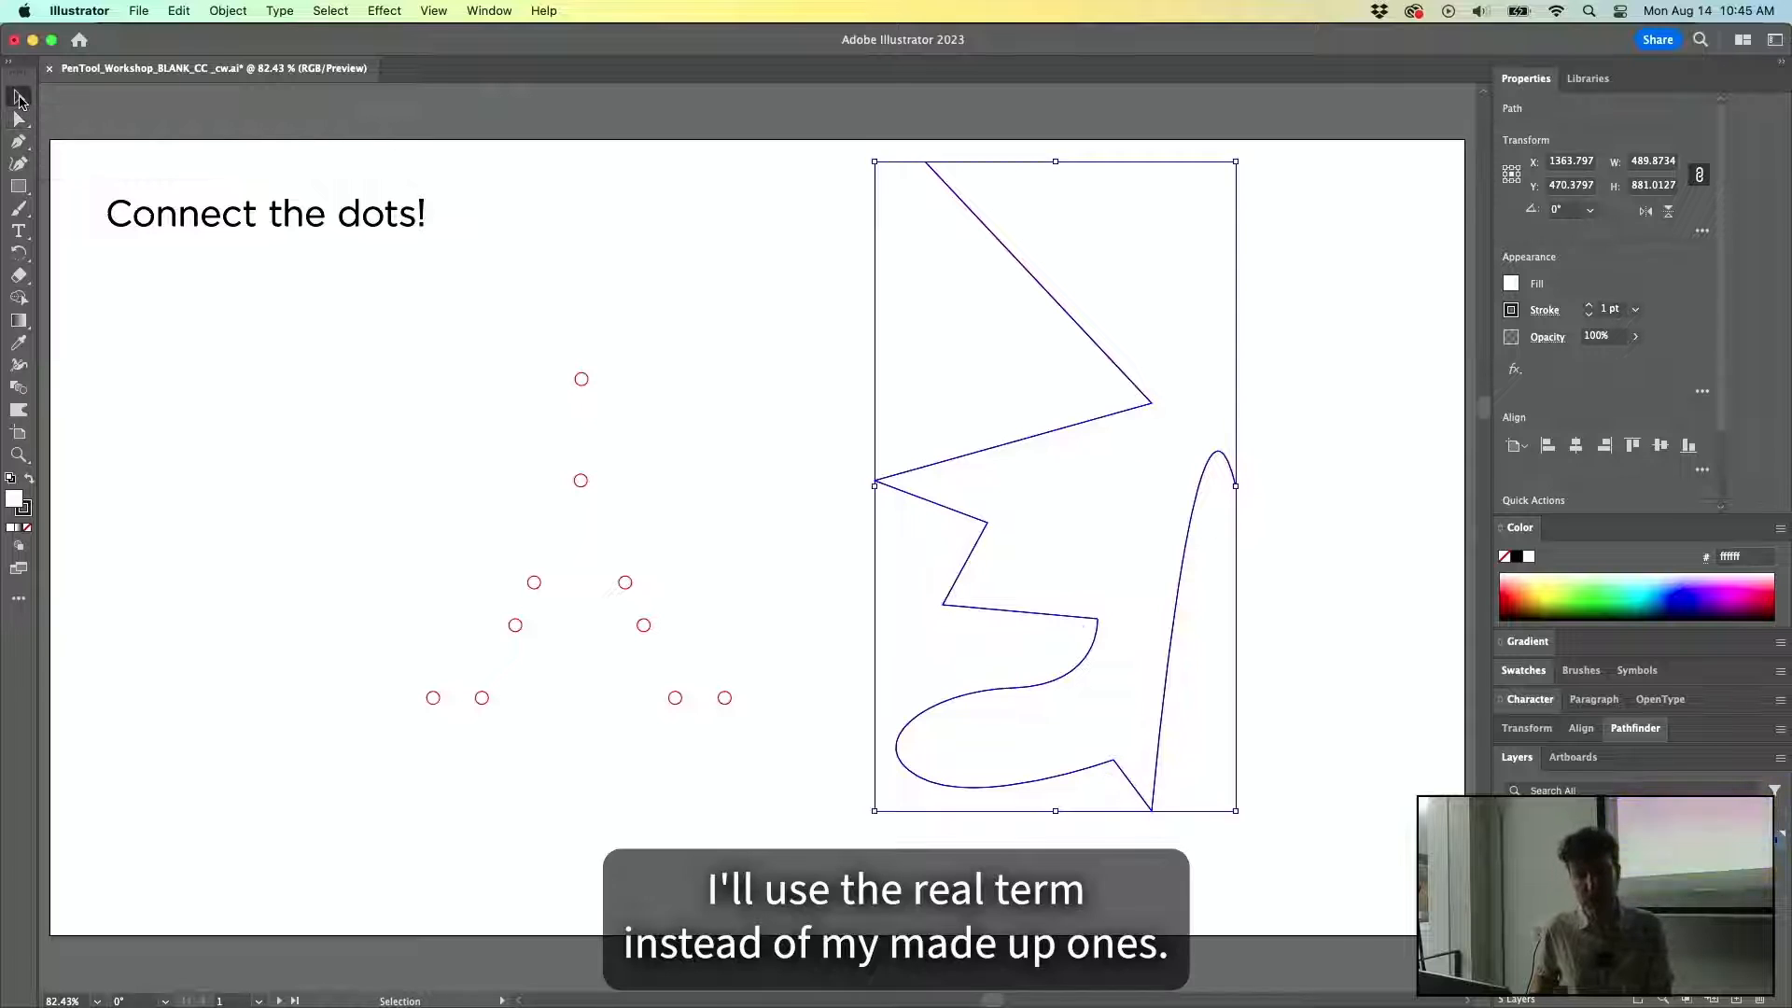
pyautogui.click(20, 118)
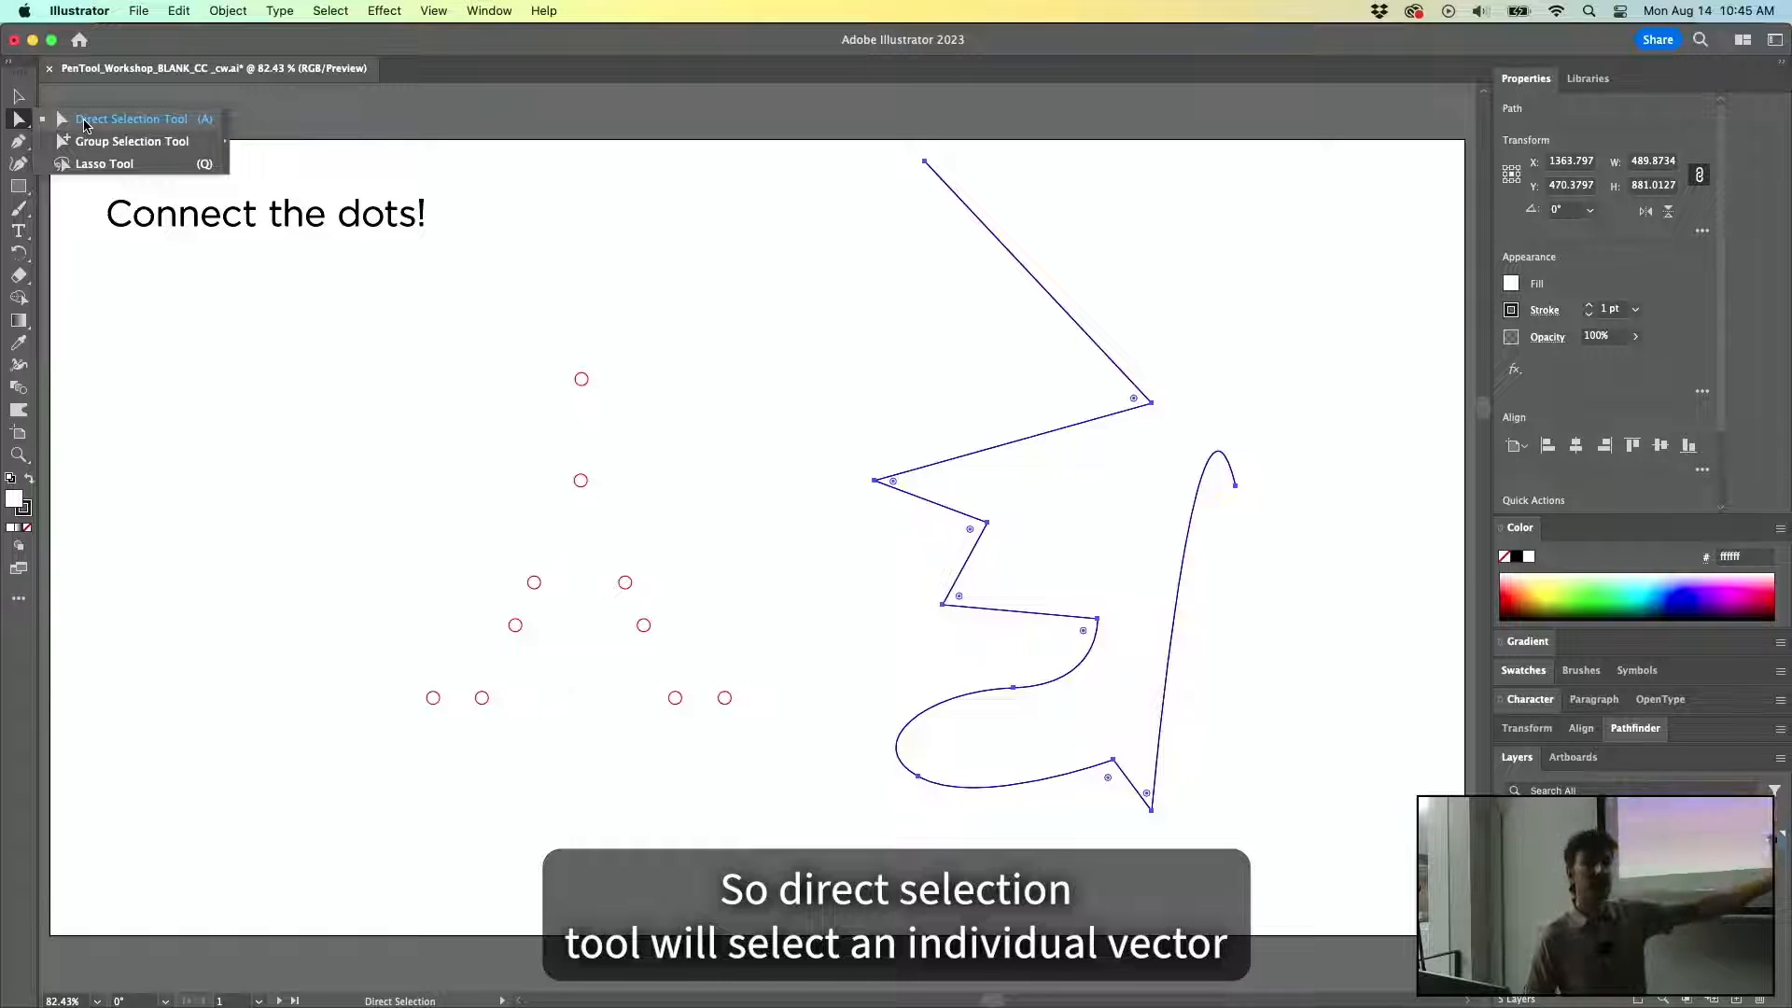
# Select the whole zigzag path with the Selection tool and move it about 26 pt right and 70 pt down.
pyautogui.click(19, 98)
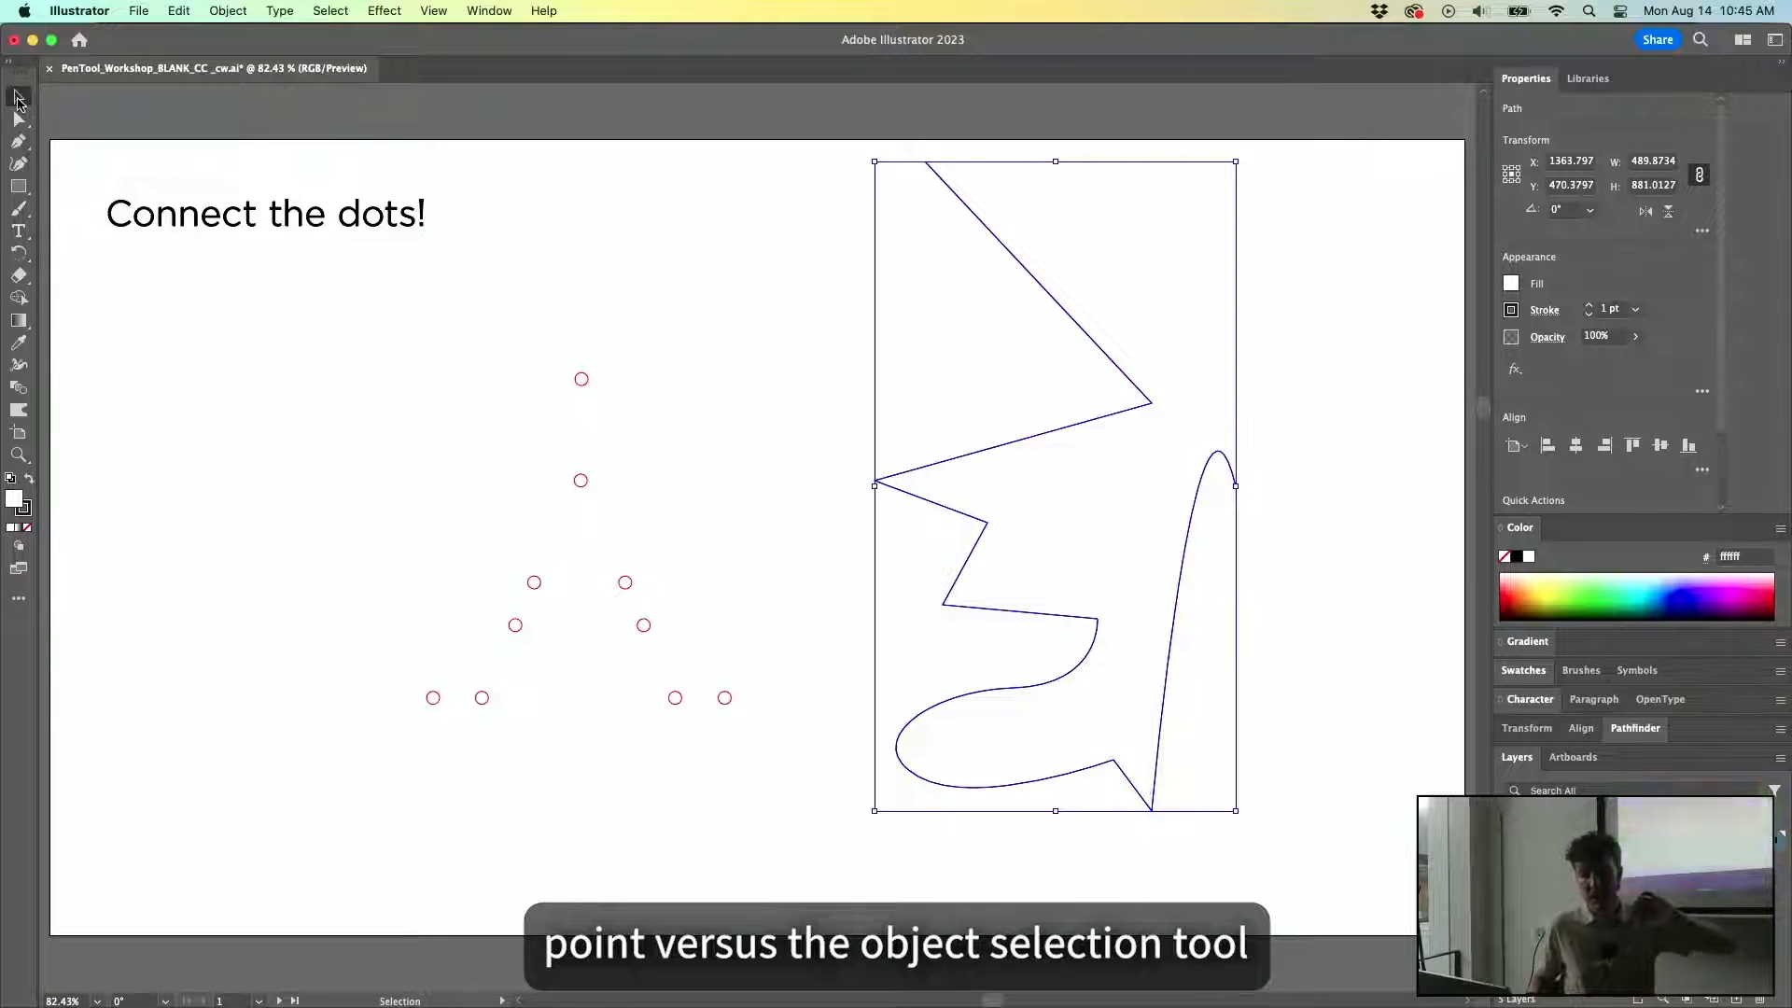
pyautogui.click(774, 356)
pyautogui.click(1010, 250)
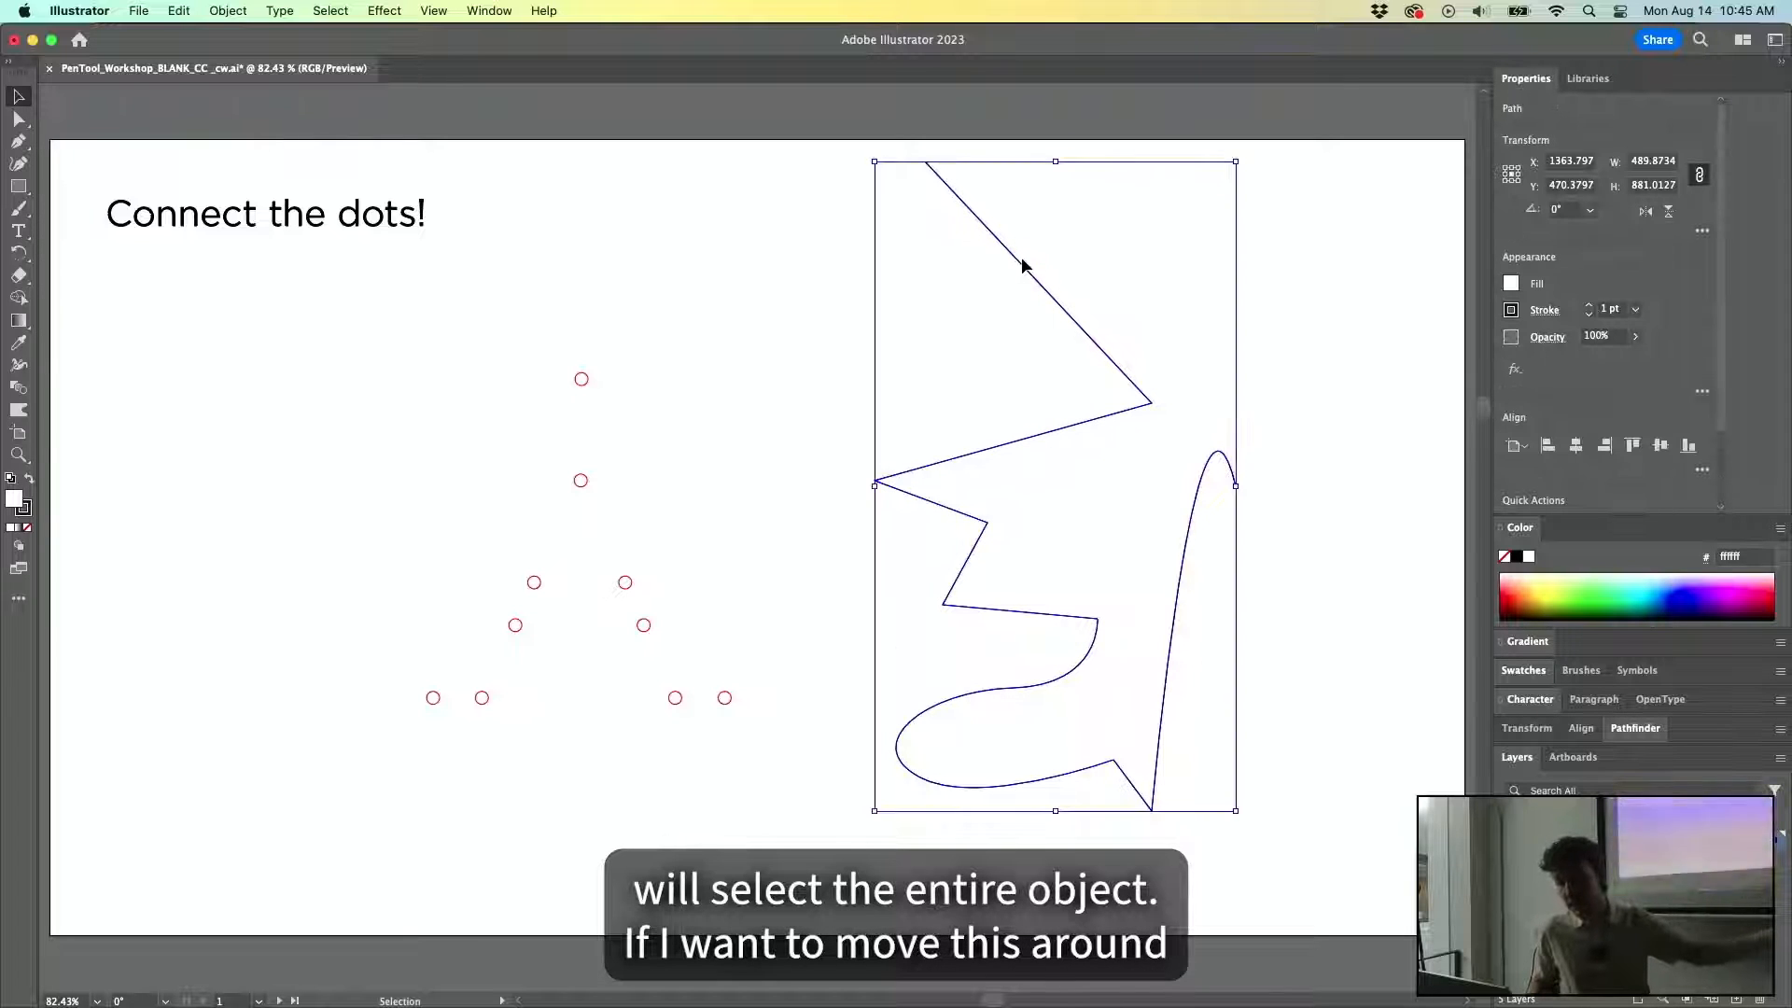
pyautogui.moveTo(1045, 283); pyautogui.dragTo(1065, 336)
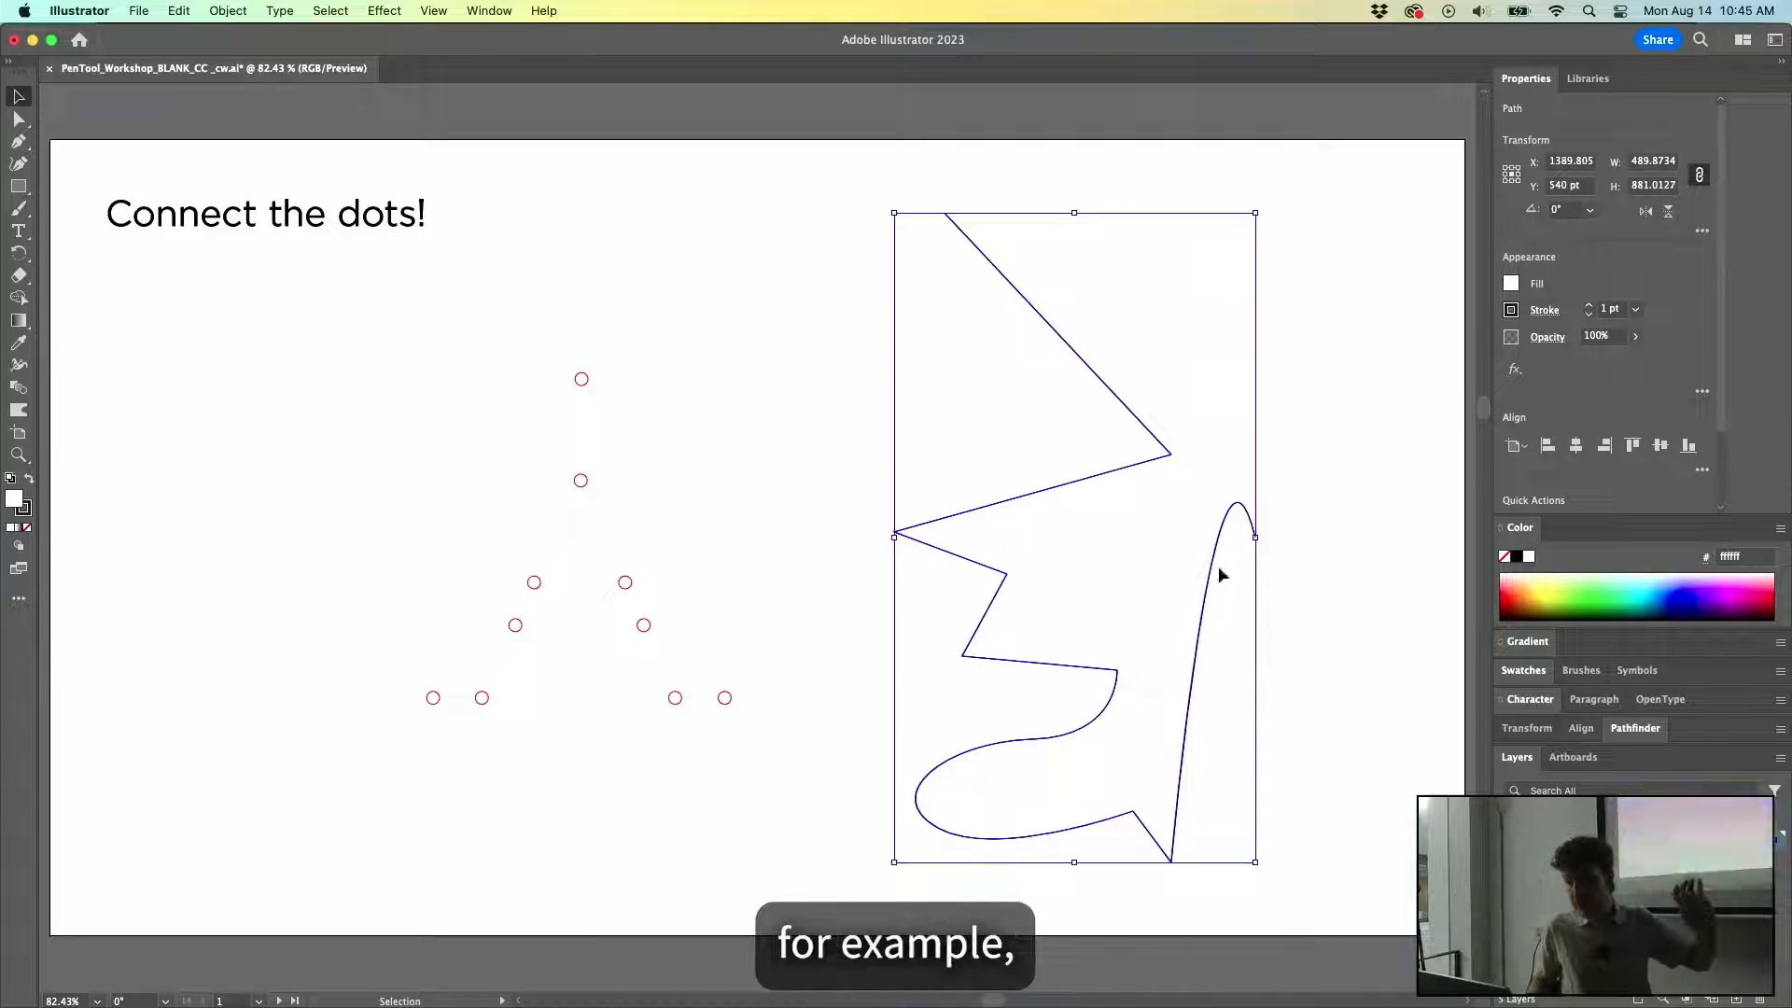
# Continue the zigzag path from its open end with straight Pen tool segments, close it at the starting anchor and deselect it.
pyautogui.press('p')
pyautogui.click(1254, 536)
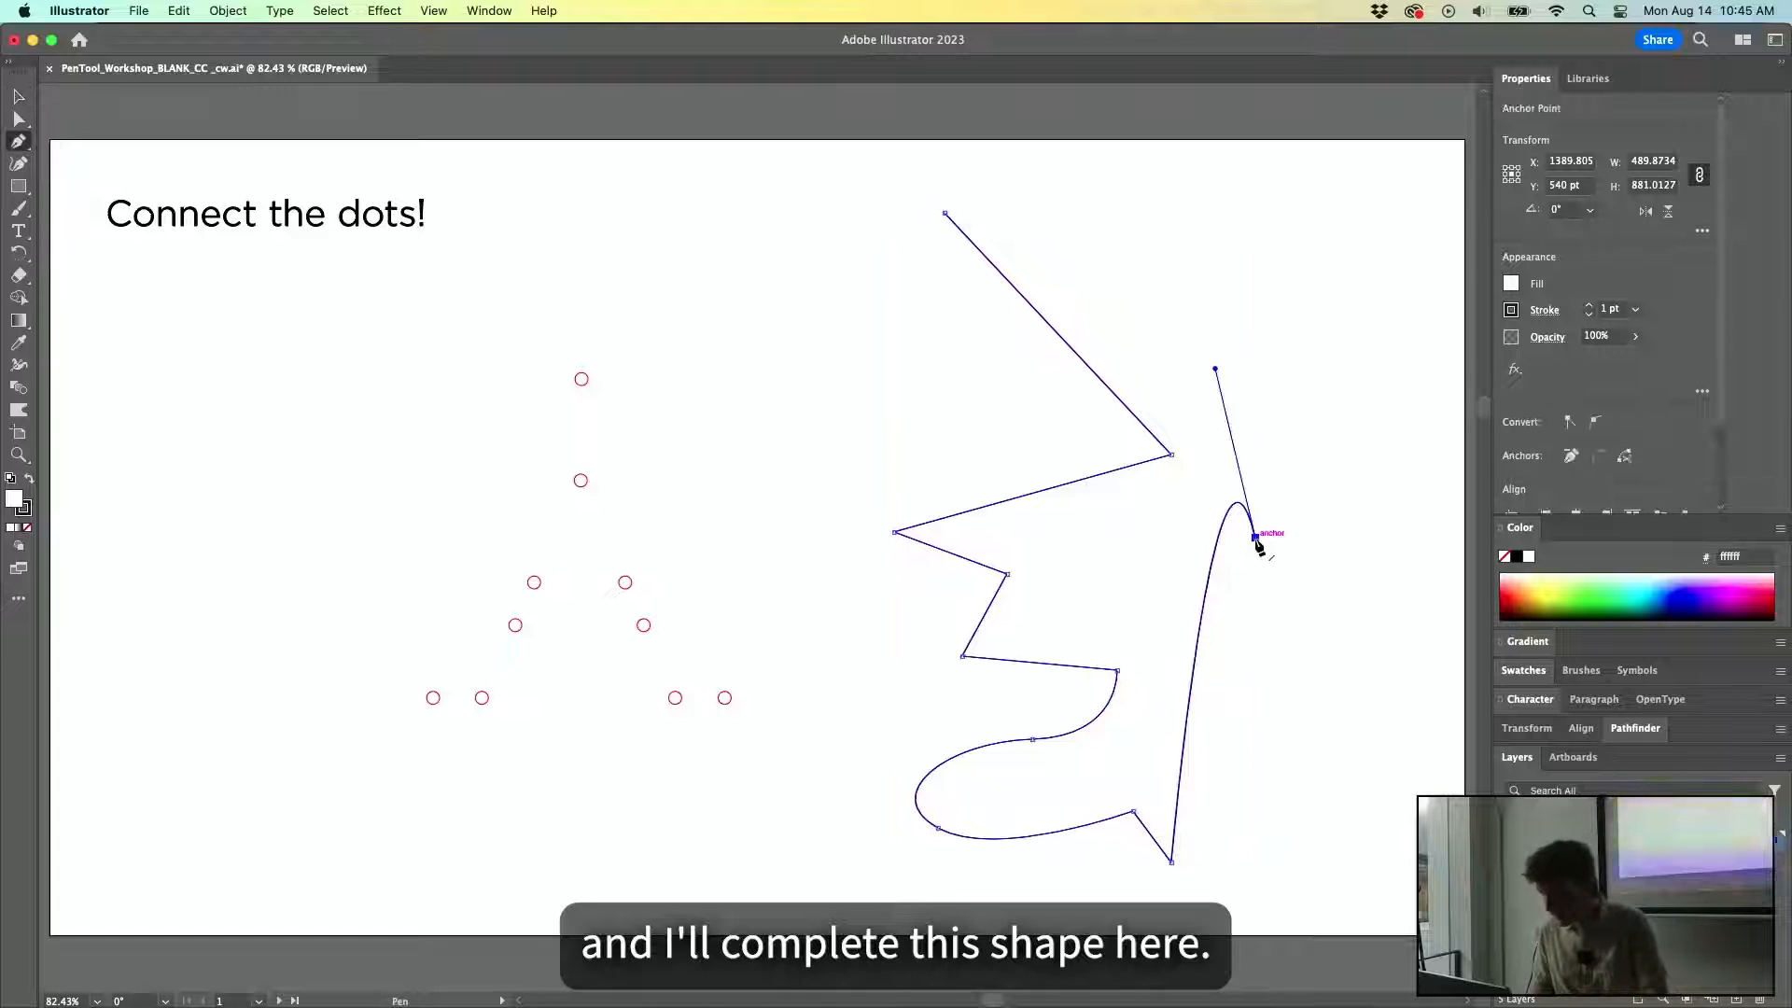
pyautogui.click(1361, 531)
pyautogui.click(1173, 201)
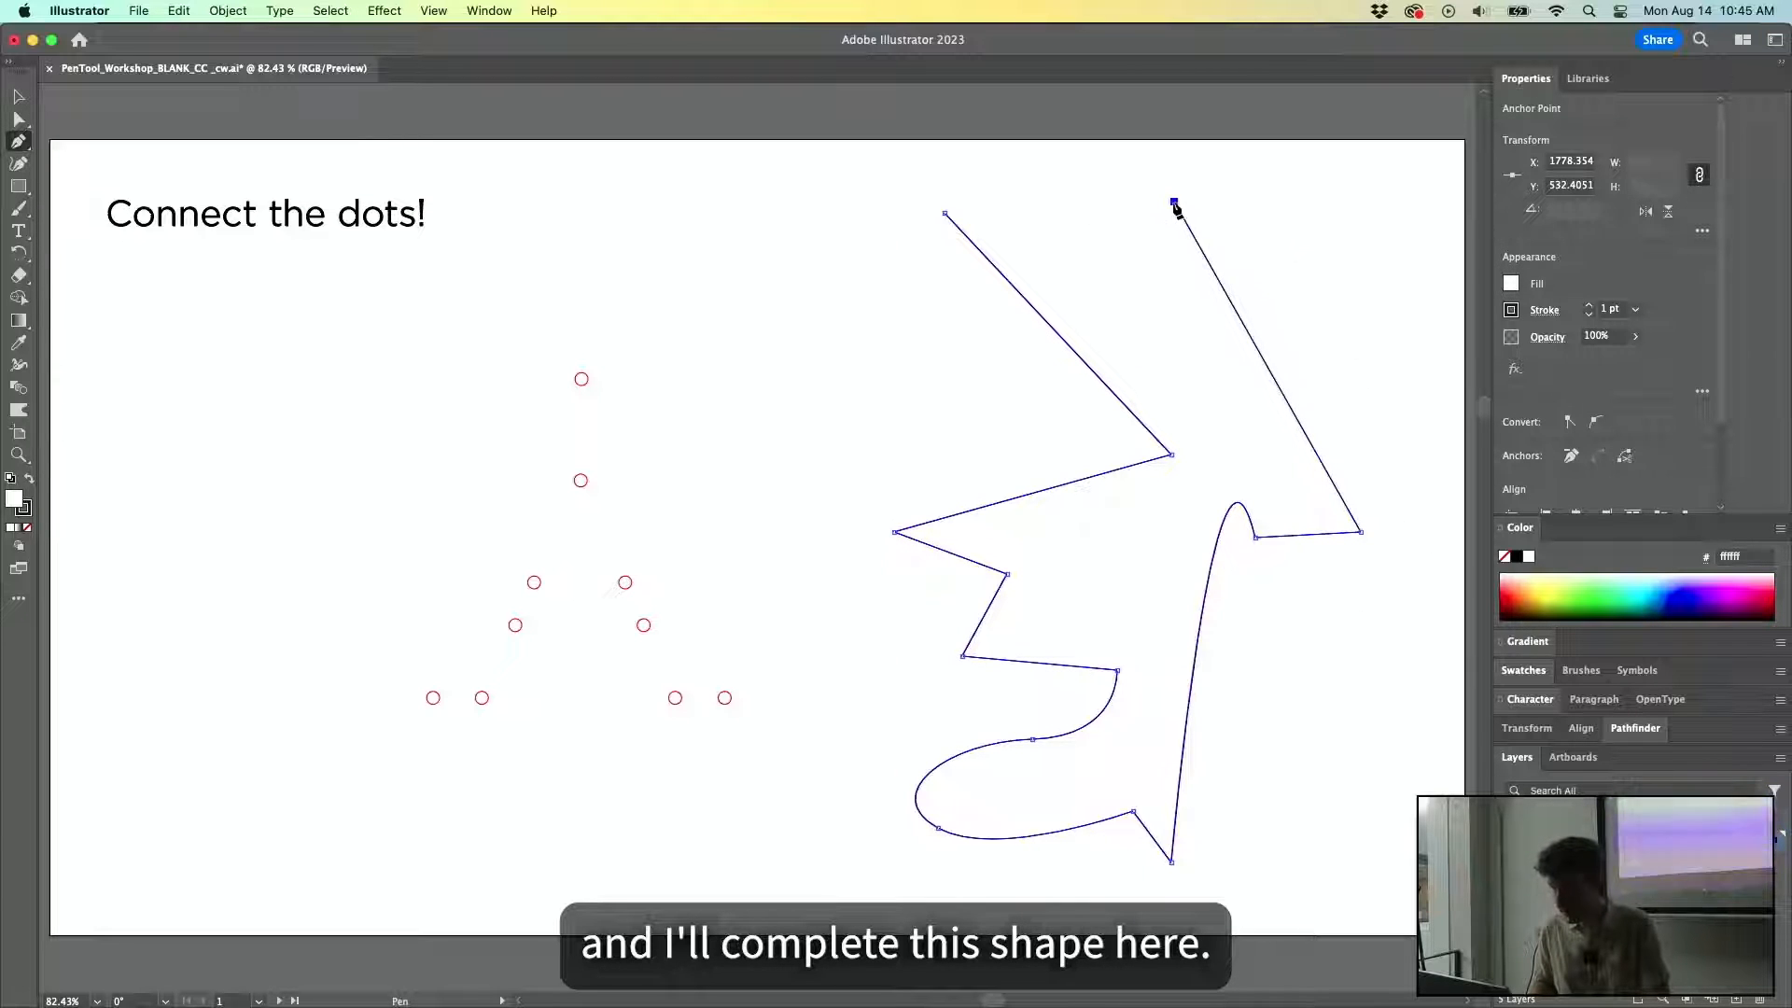
pyautogui.click(945, 216)
pyautogui.press('v')
pyautogui.click(929, 264)
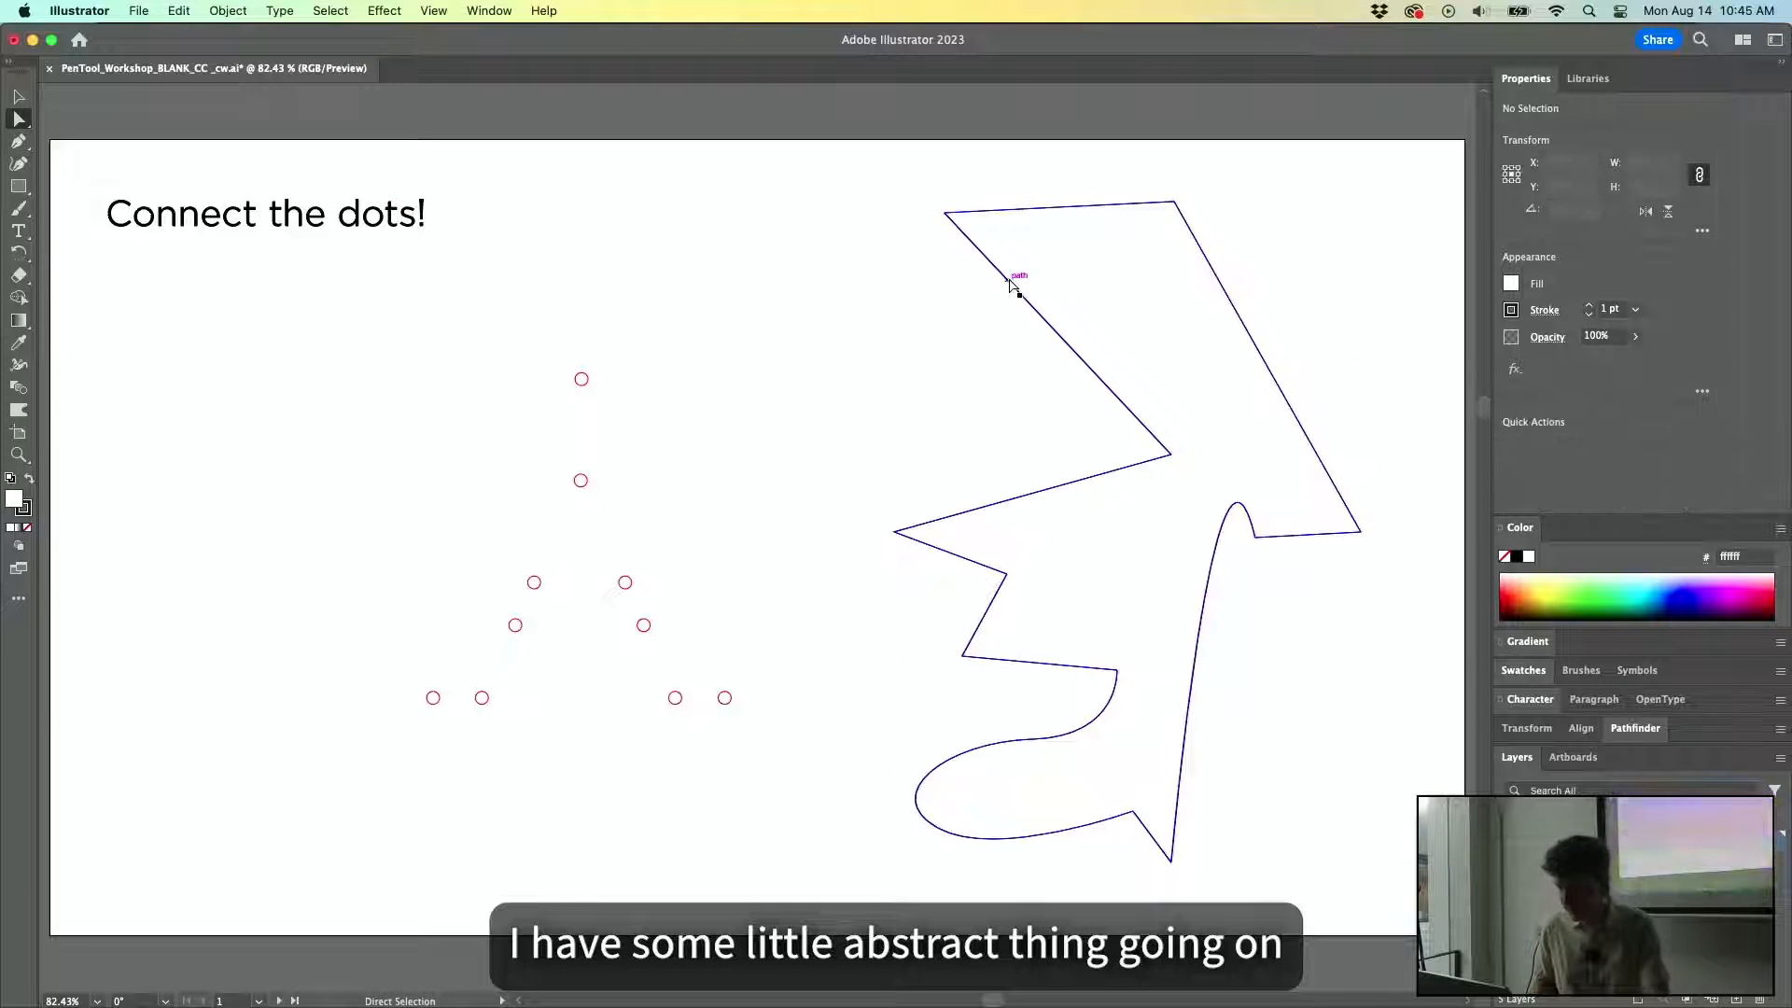
# Select the closed shape and set its fill to light blue (9cf8ff).
pyautogui.click(1010, 283)
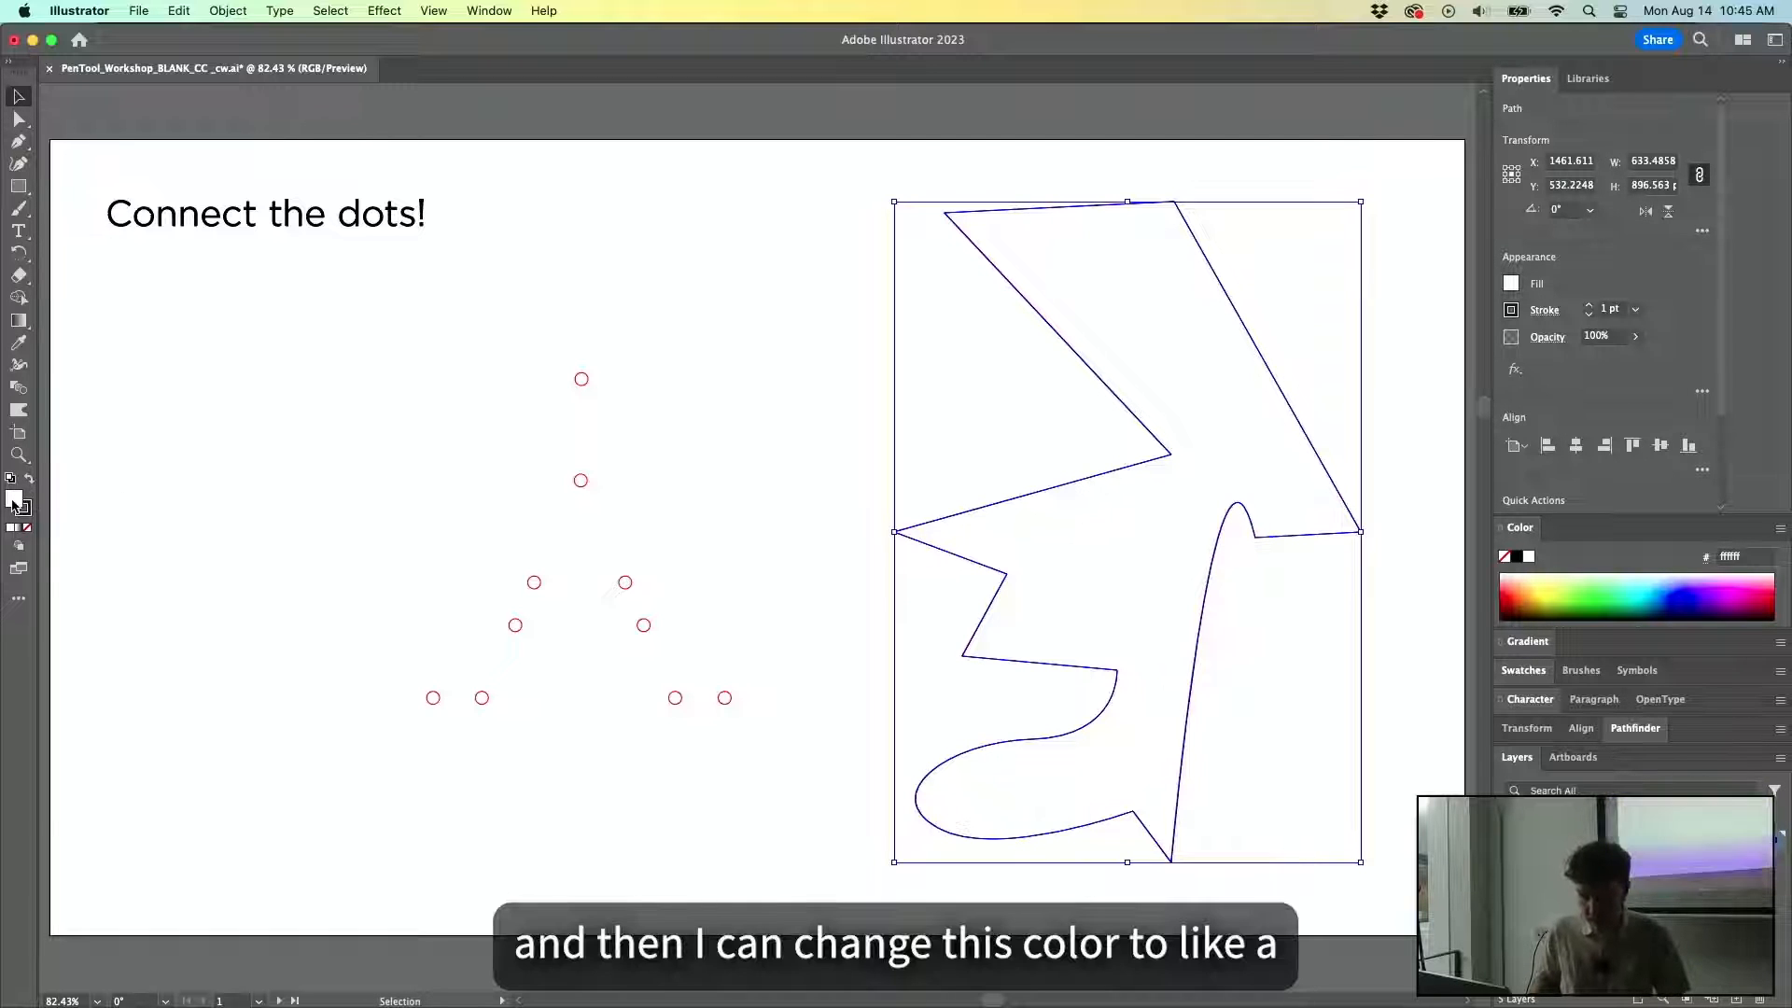
pyautogui.doubleClick(14, 502)
pyautogui.write('ff9c9c')
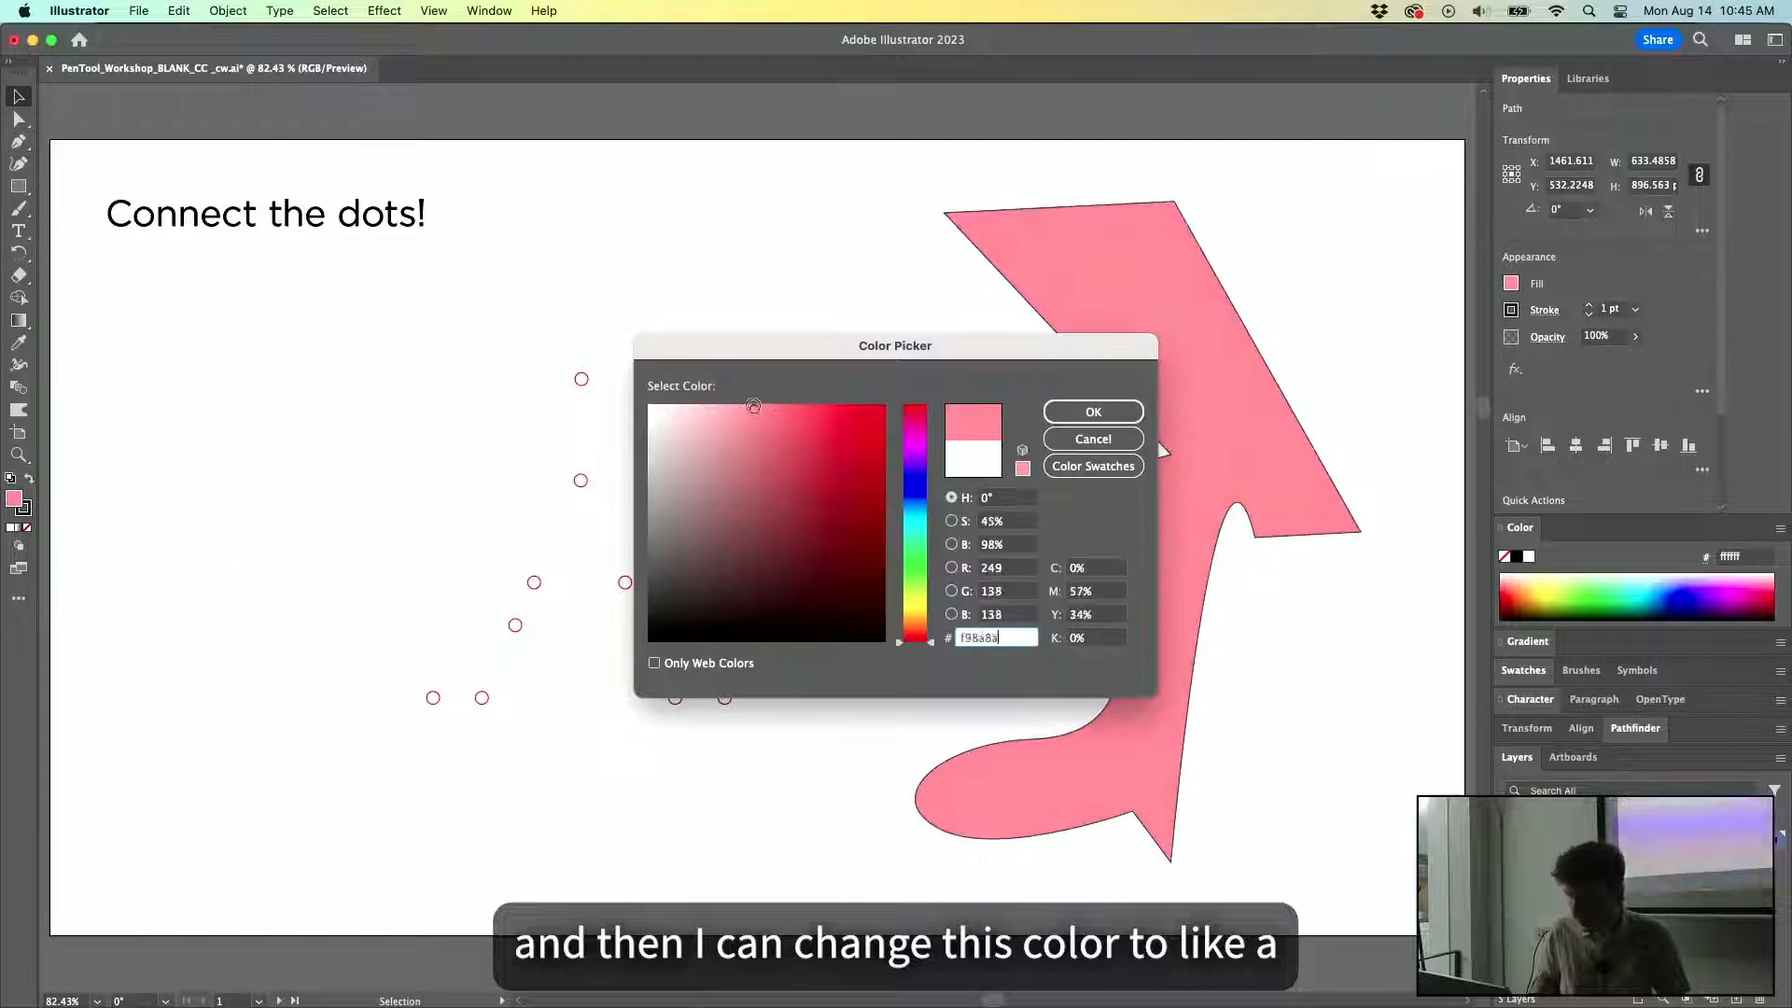
pyautogui.click(914, 520)
pyautogui.click(1093, 411)
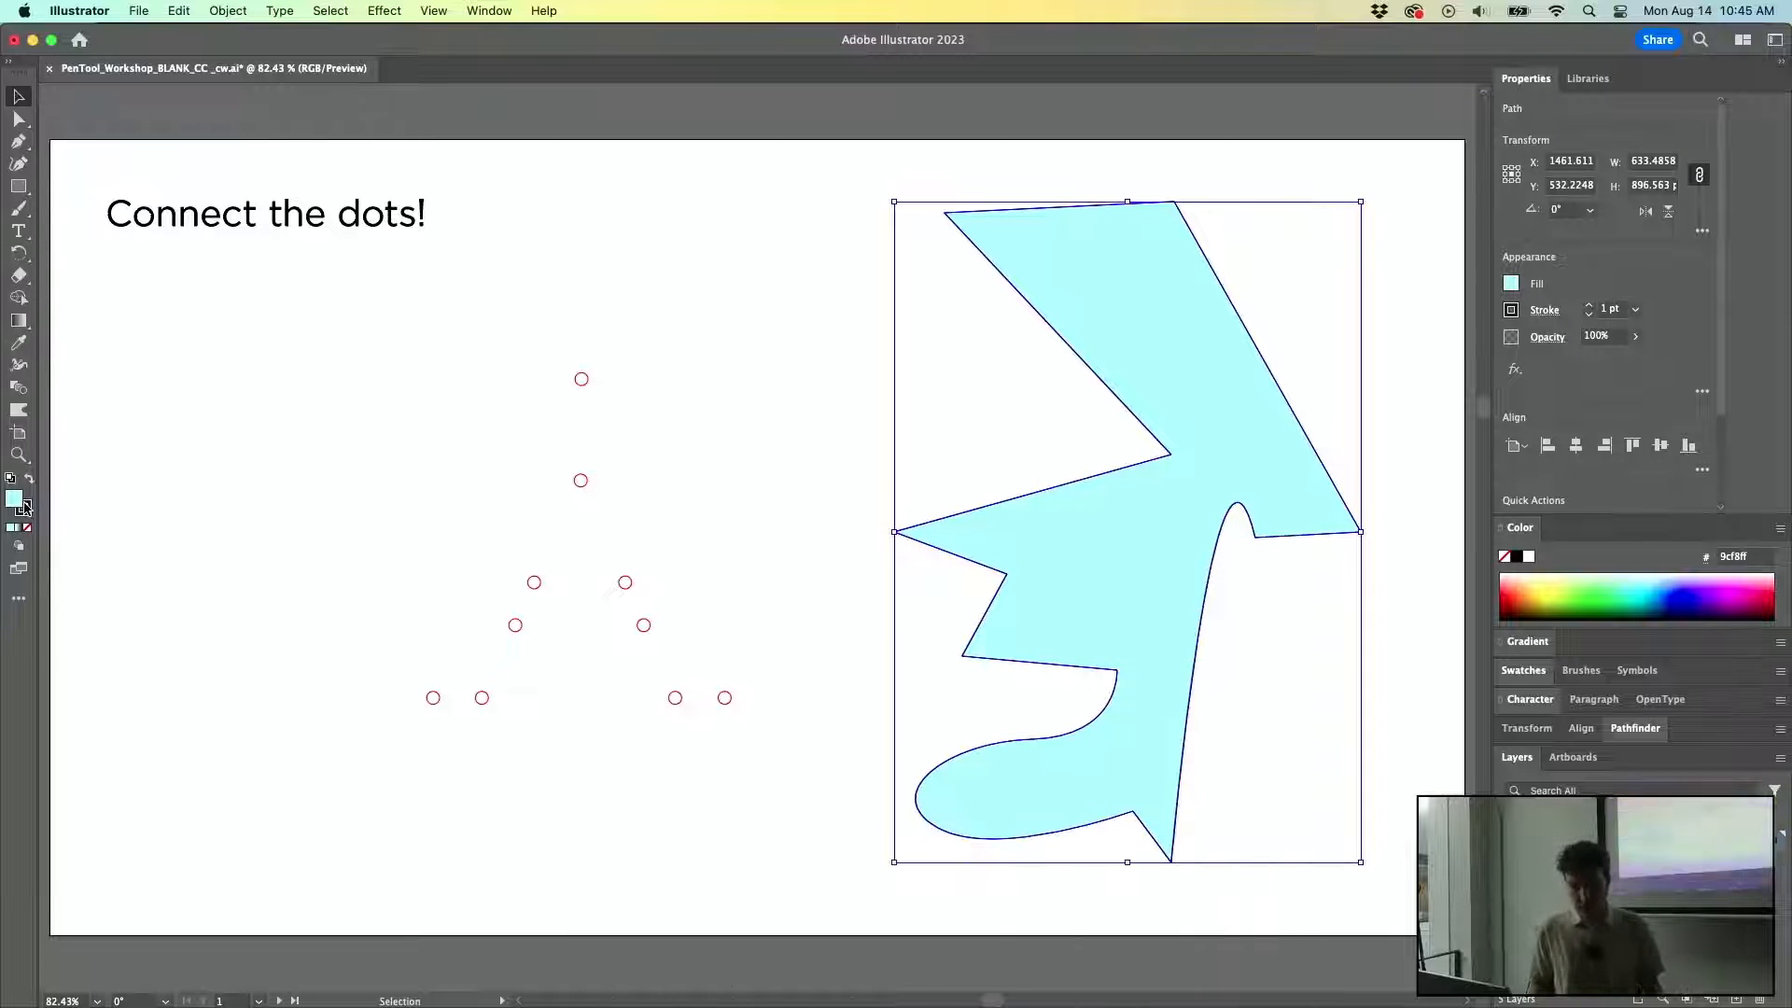
# Set the shape's stroke colour to dark red (ad0032).
pyautogui.click(956, 316)
pyautogui.click(1155, 267)
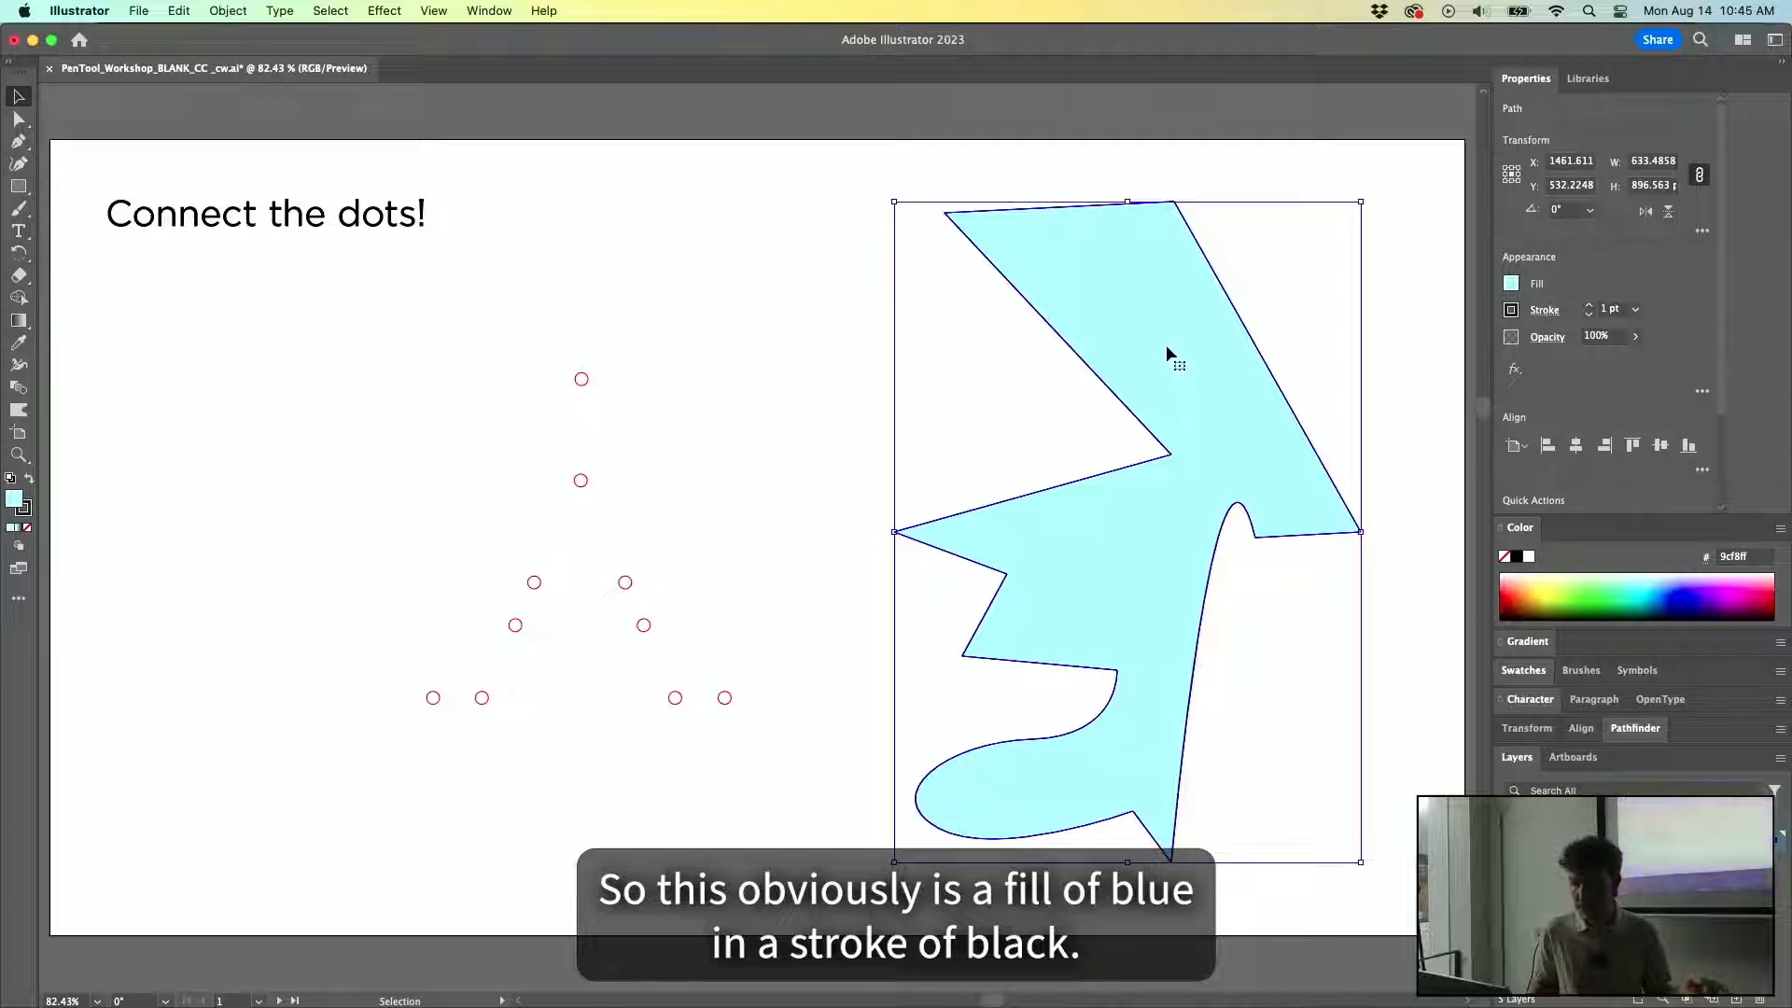
pyautogui.doubleClick(25, 510)
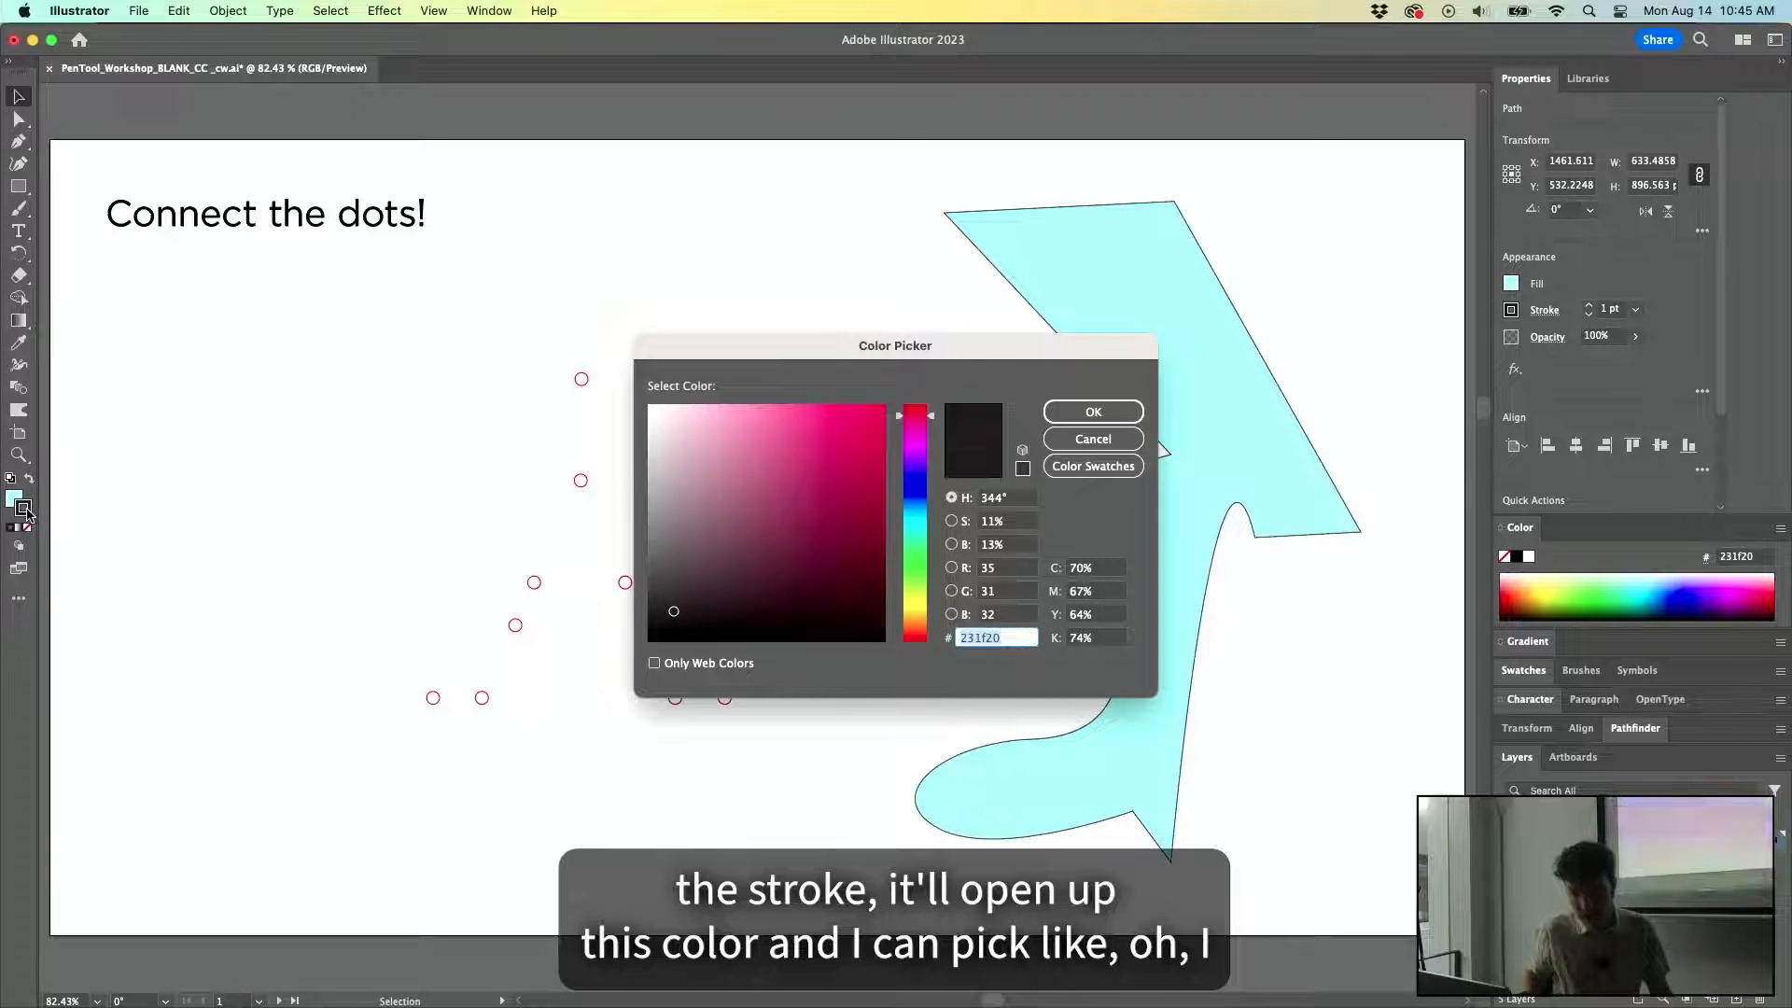
pyautogui.moveTo(791, 473); pyautogui.dragTo(896, 474)
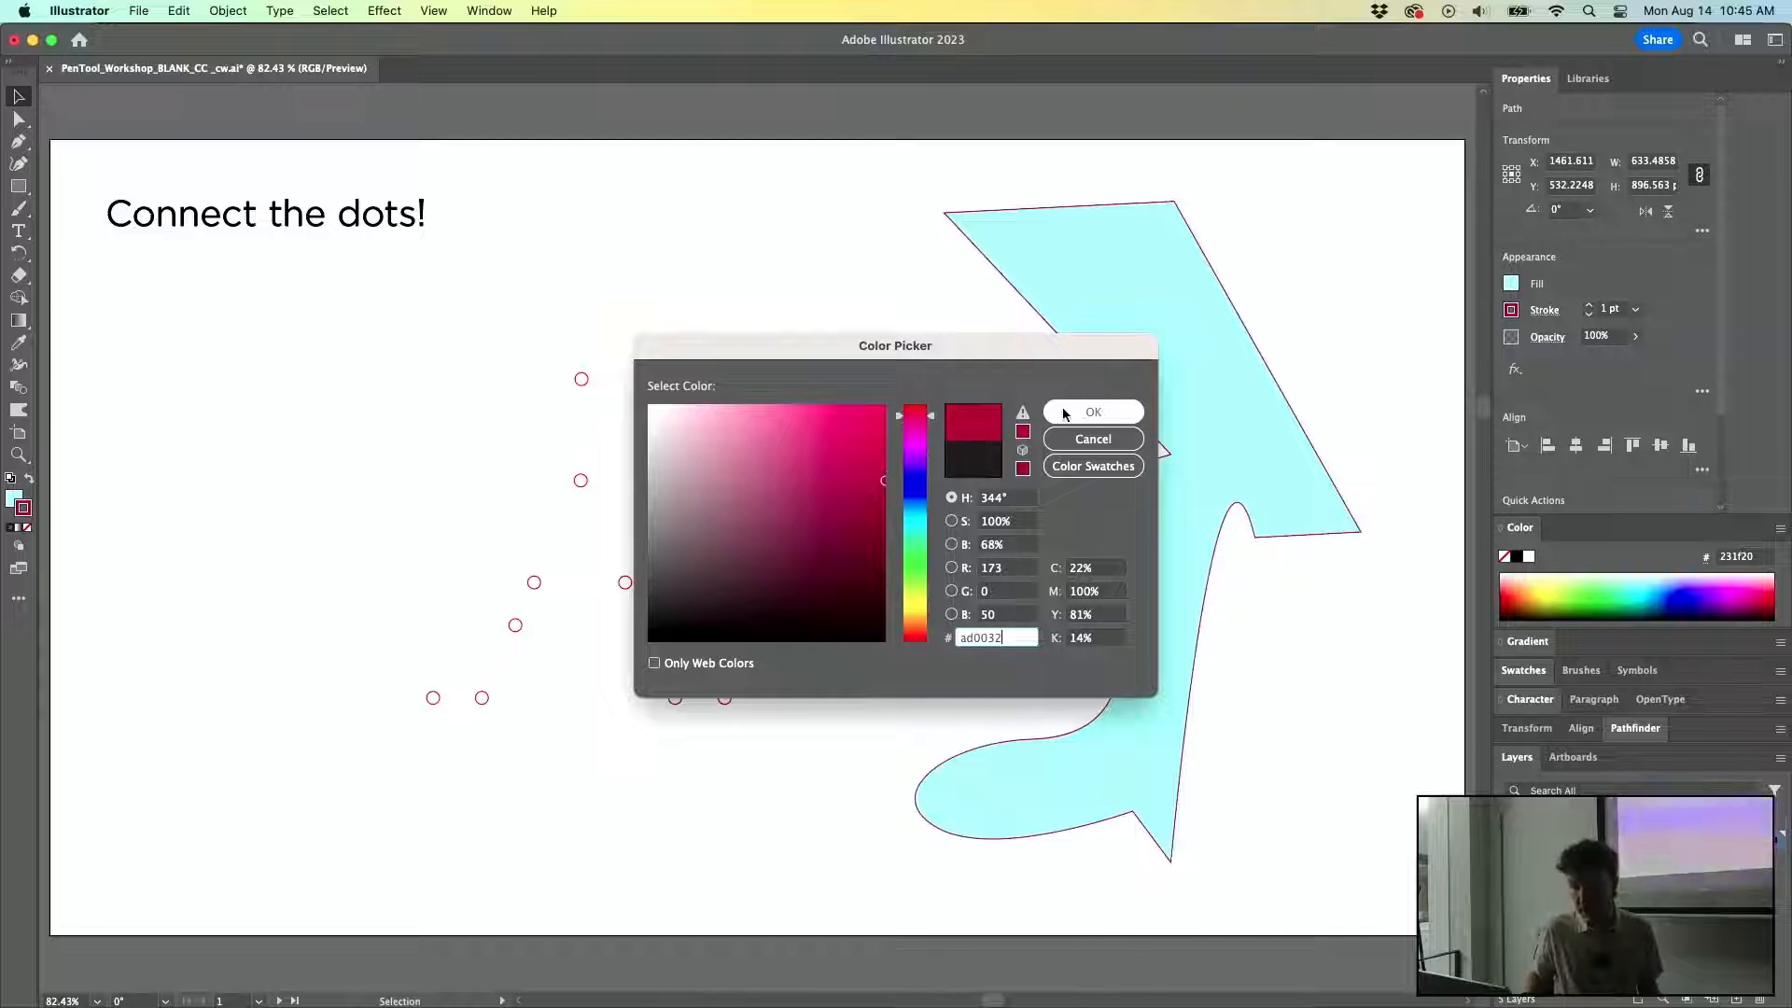
pyautogui.click(1061, 413)
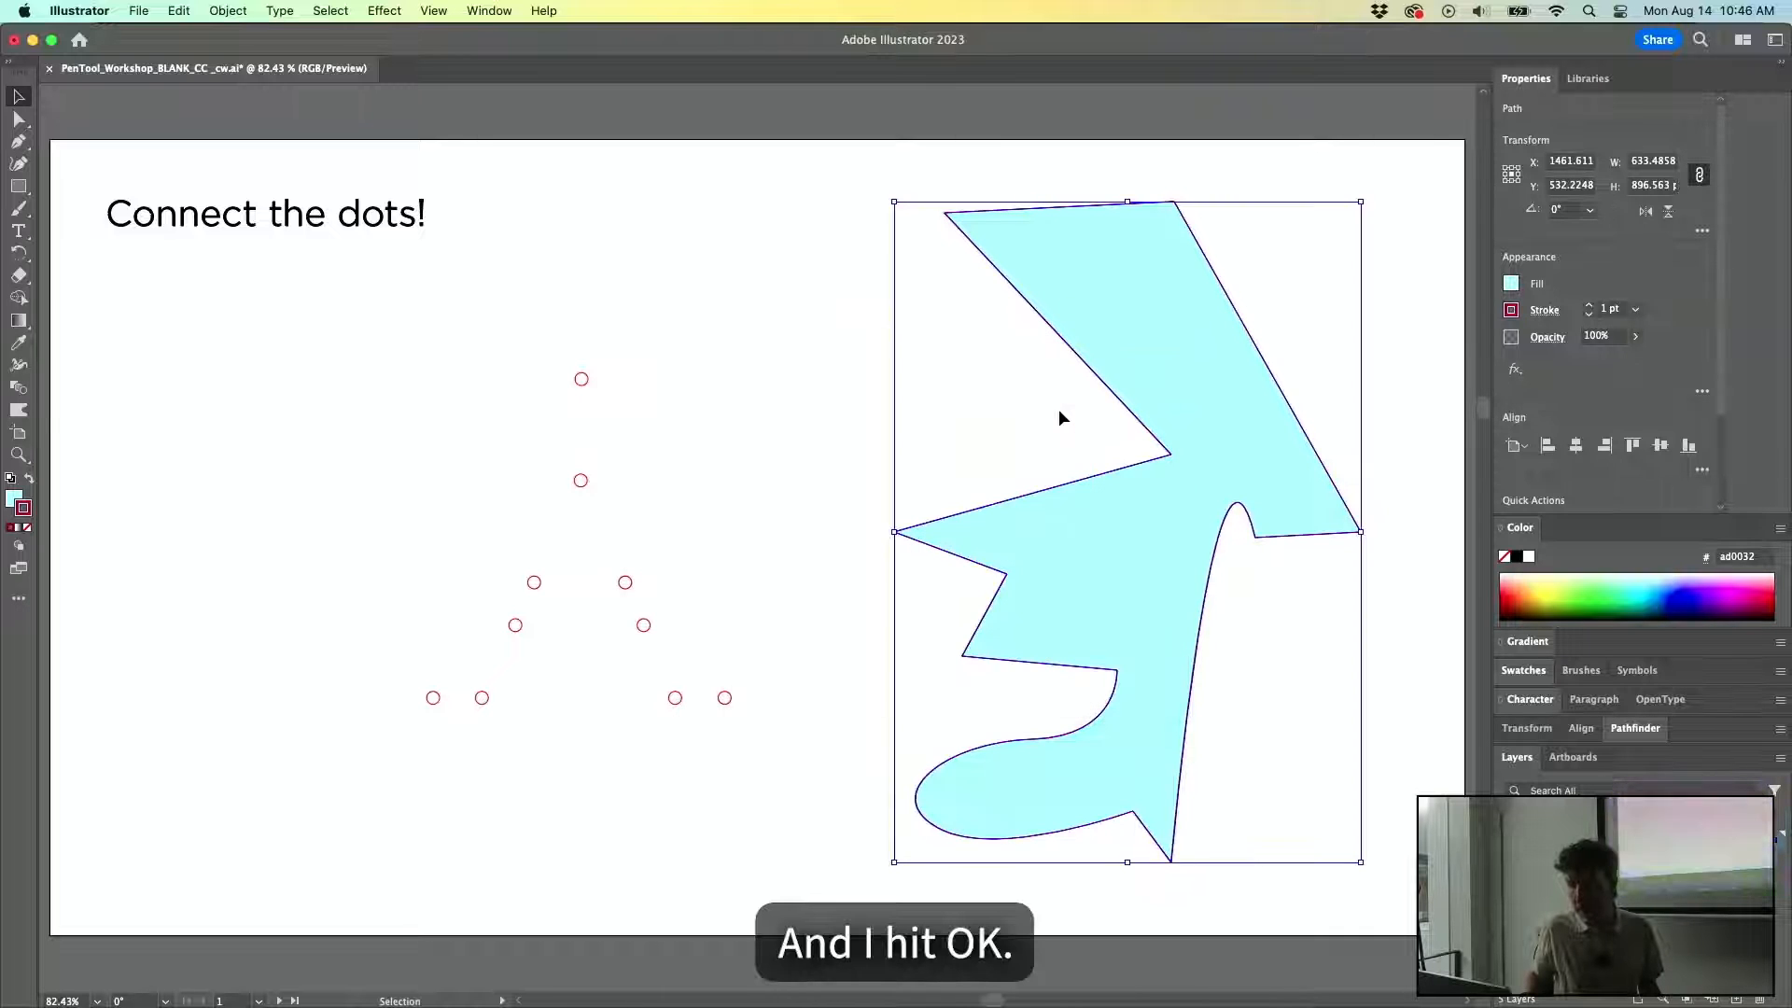
# Inspect the shape's thin outline up close and increase its stroke weight to 6 pt.
pyautogui.scroll(5, 1172, 472)
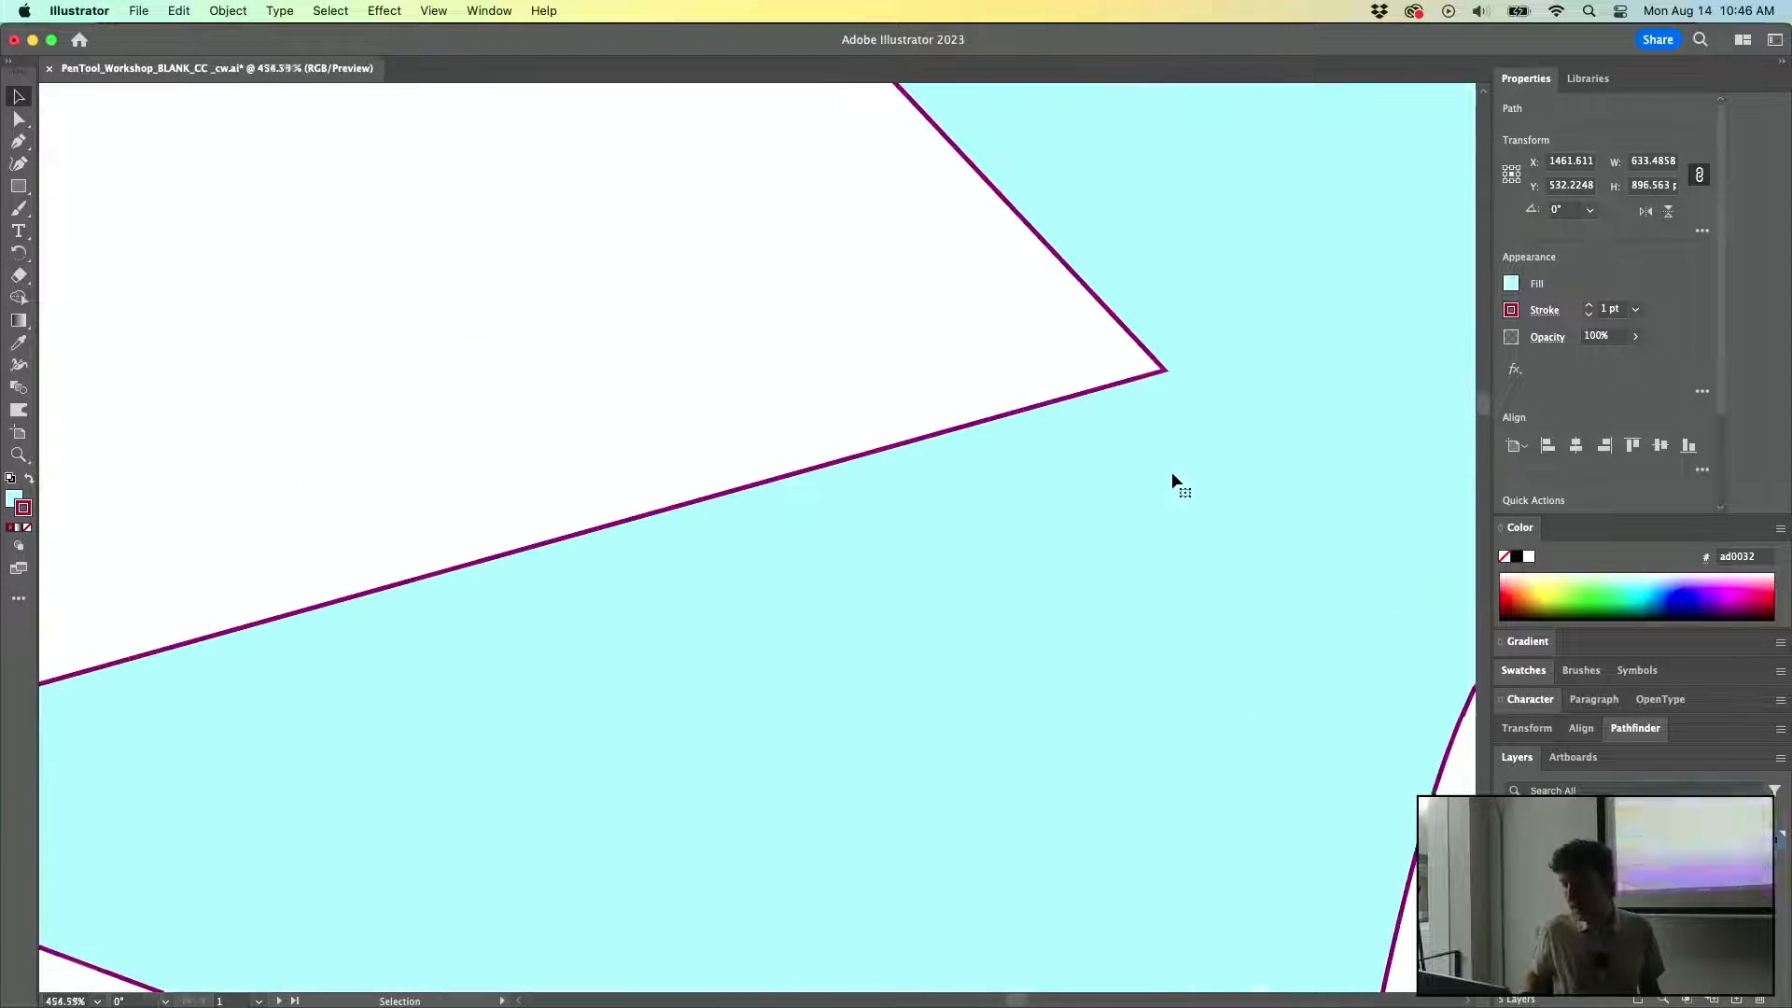
pyautogui.scroll(-6, 1157, 422)
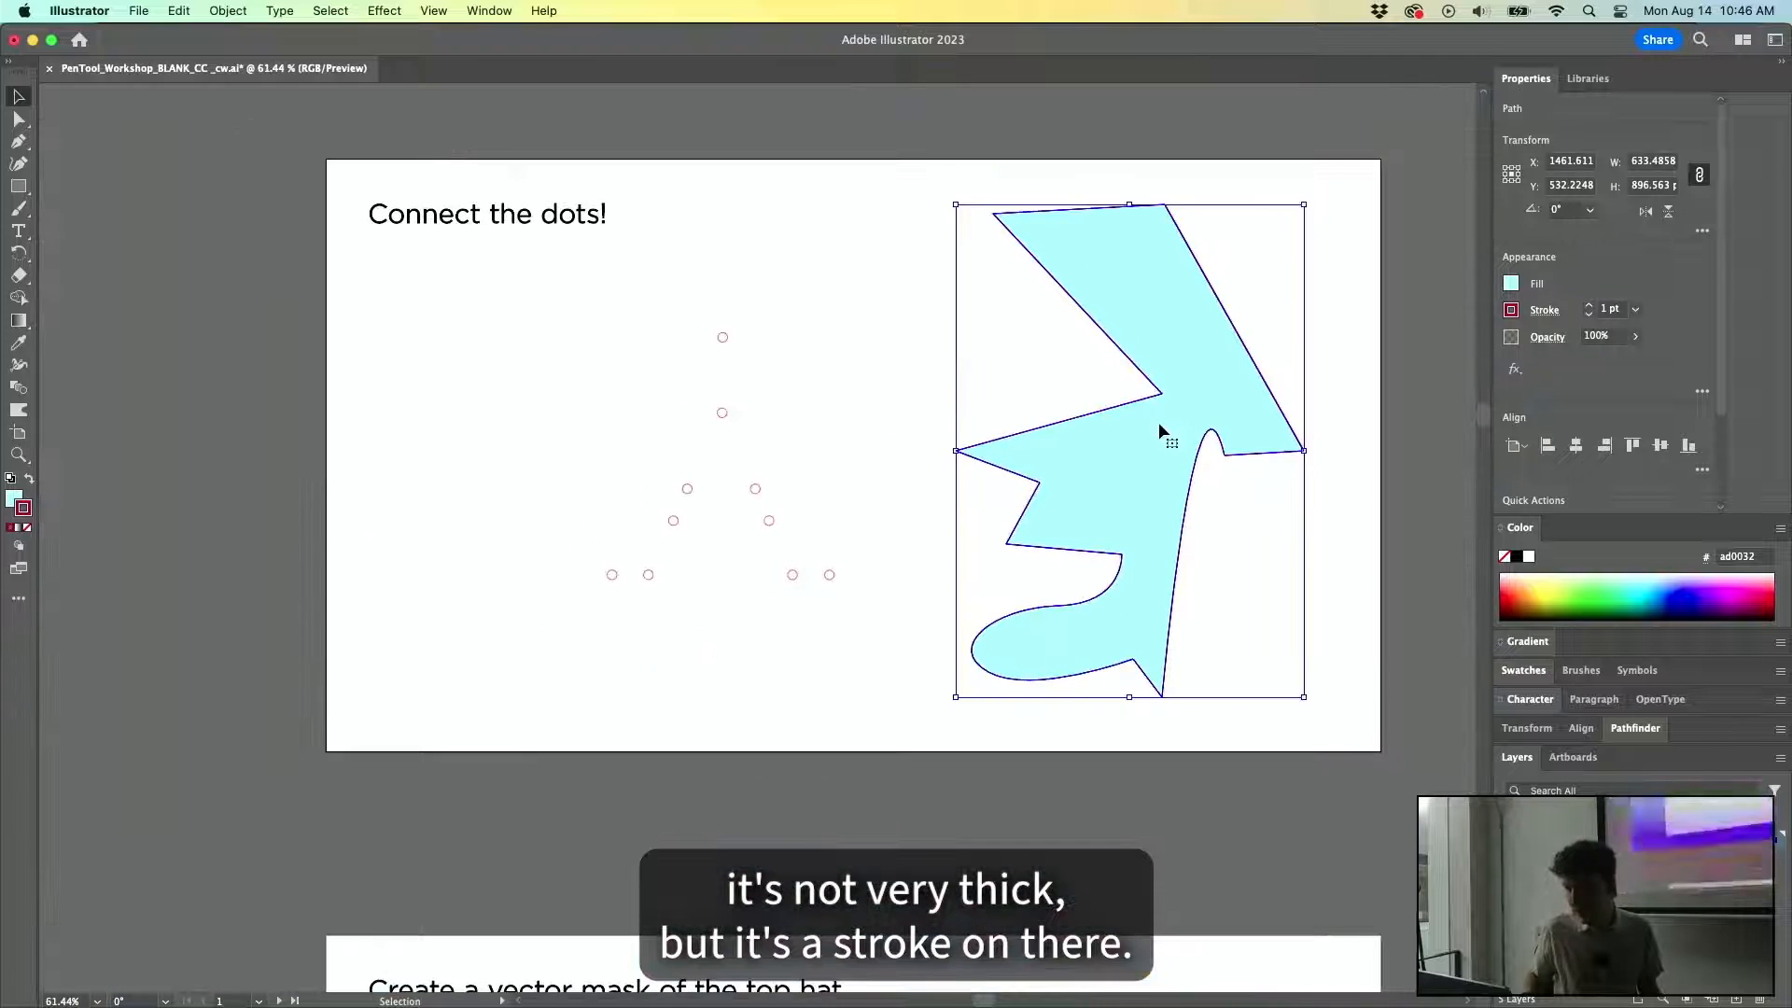
pyautogui.press('super+0')
pyautogui.press('v')
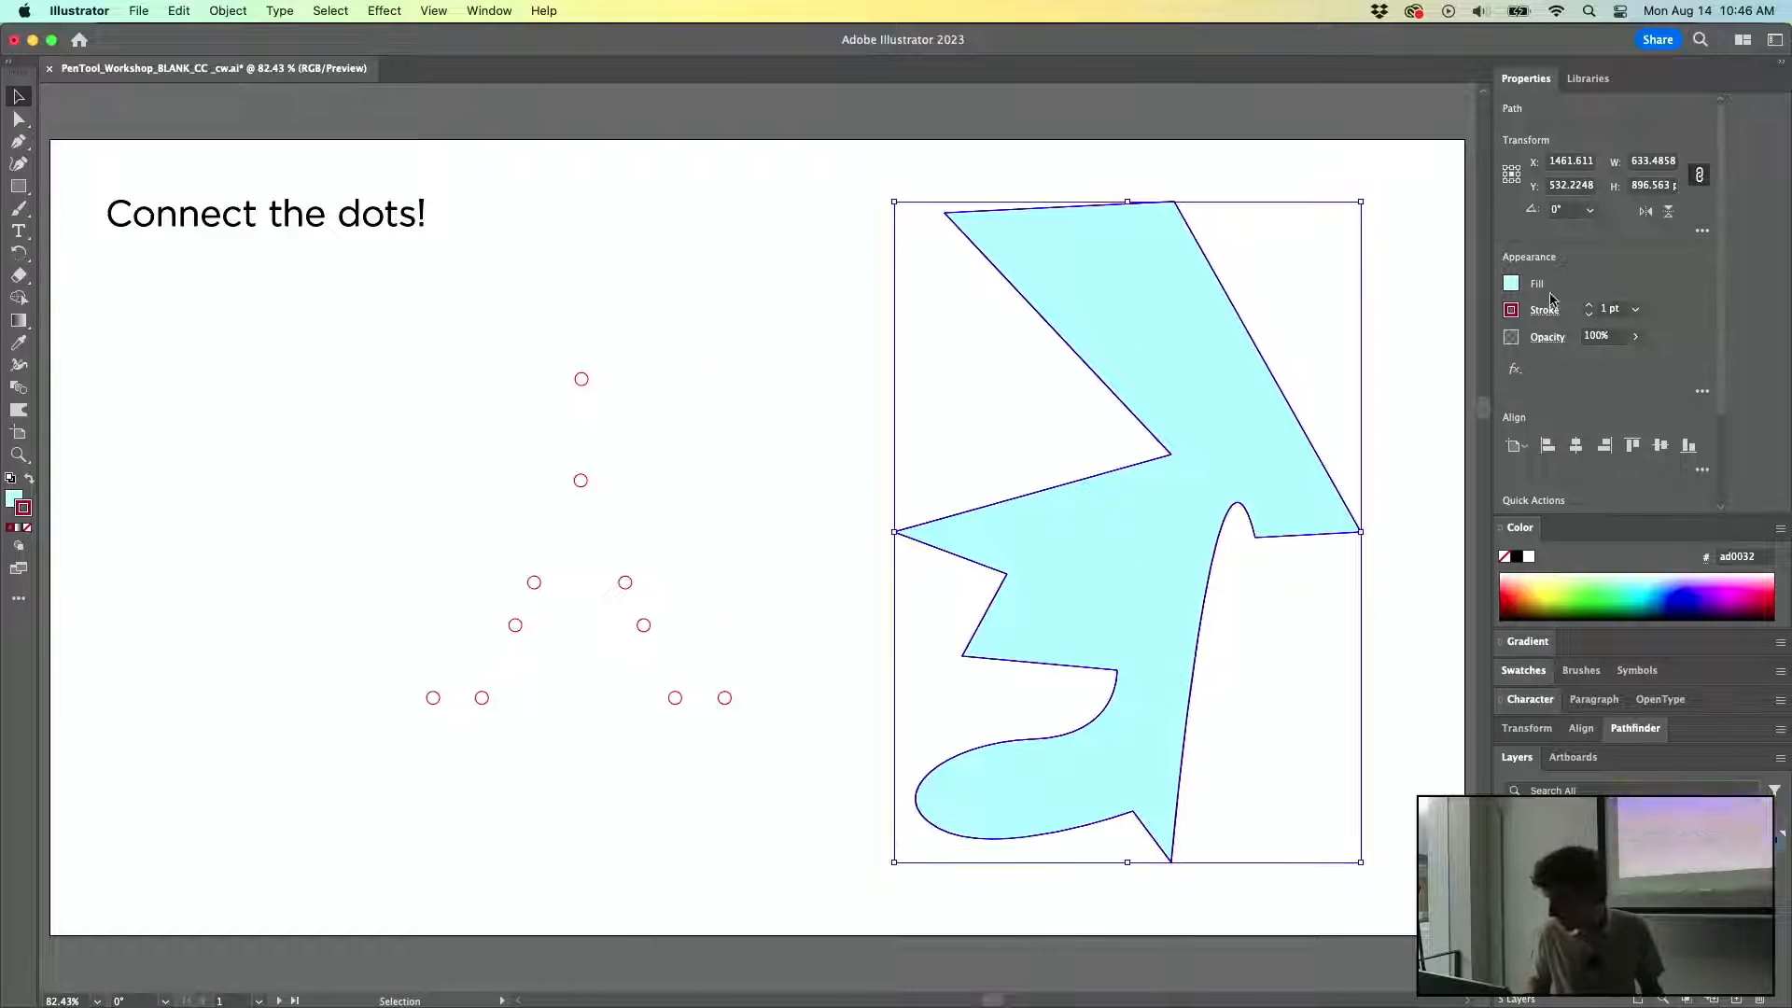
pyautogui.click(1588, 305)
pyautogui.click(1588, 305)
pyautogui.click(1590, 309)
pyautogui.click(1590, 308)
pyautogui.click(1590, 309)
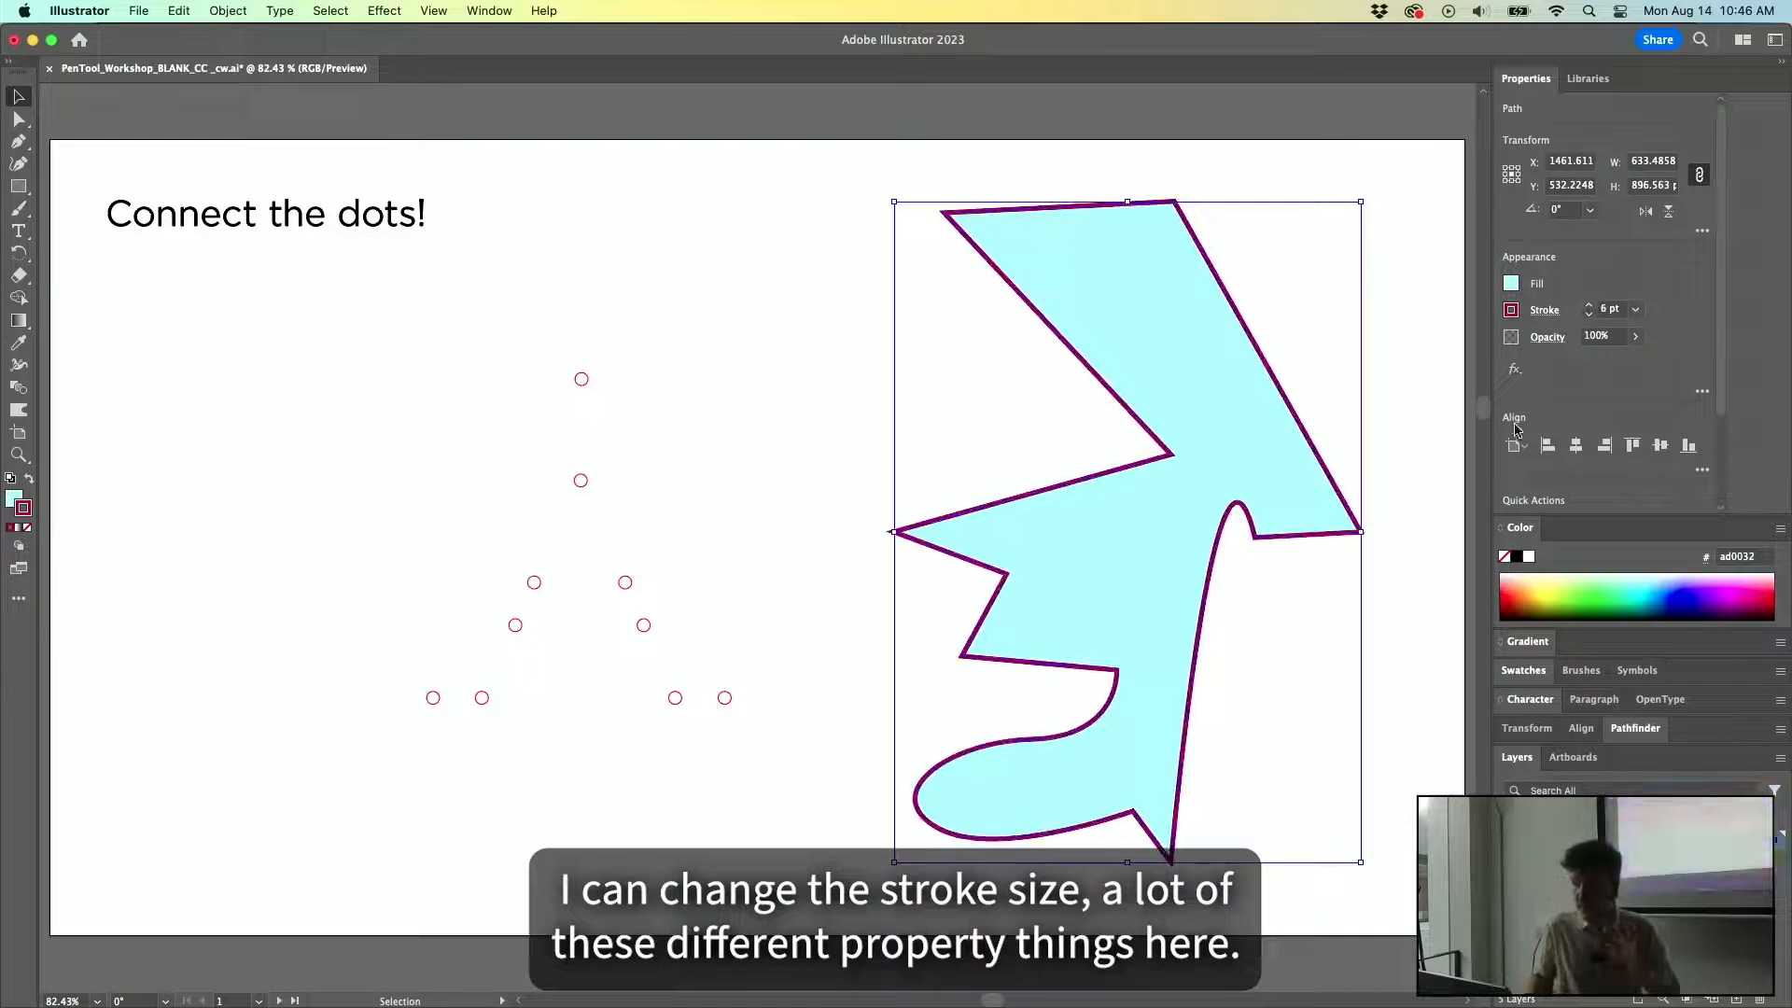
# Reset the shape to the default white fill and 1 pt black stroke, and undo the reset.
pyautogui.click(1398, 344)
pyautogui.click(1145, 362)
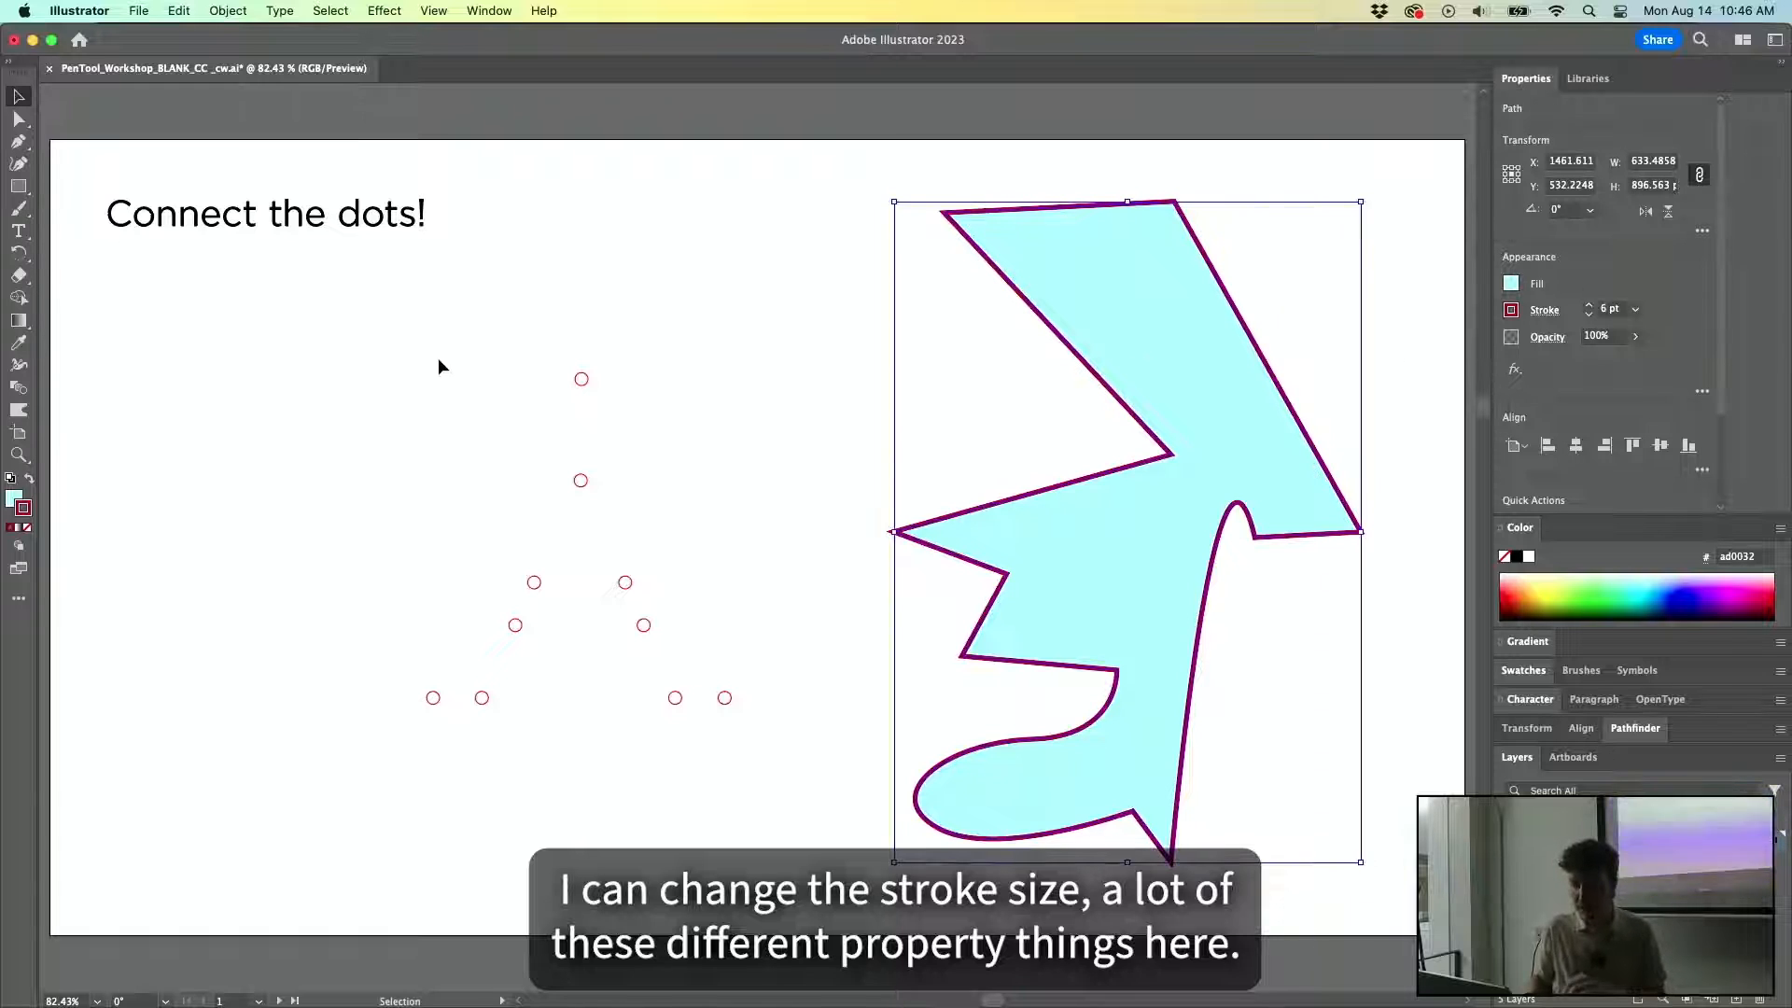
pyautogui.click(10, 480)
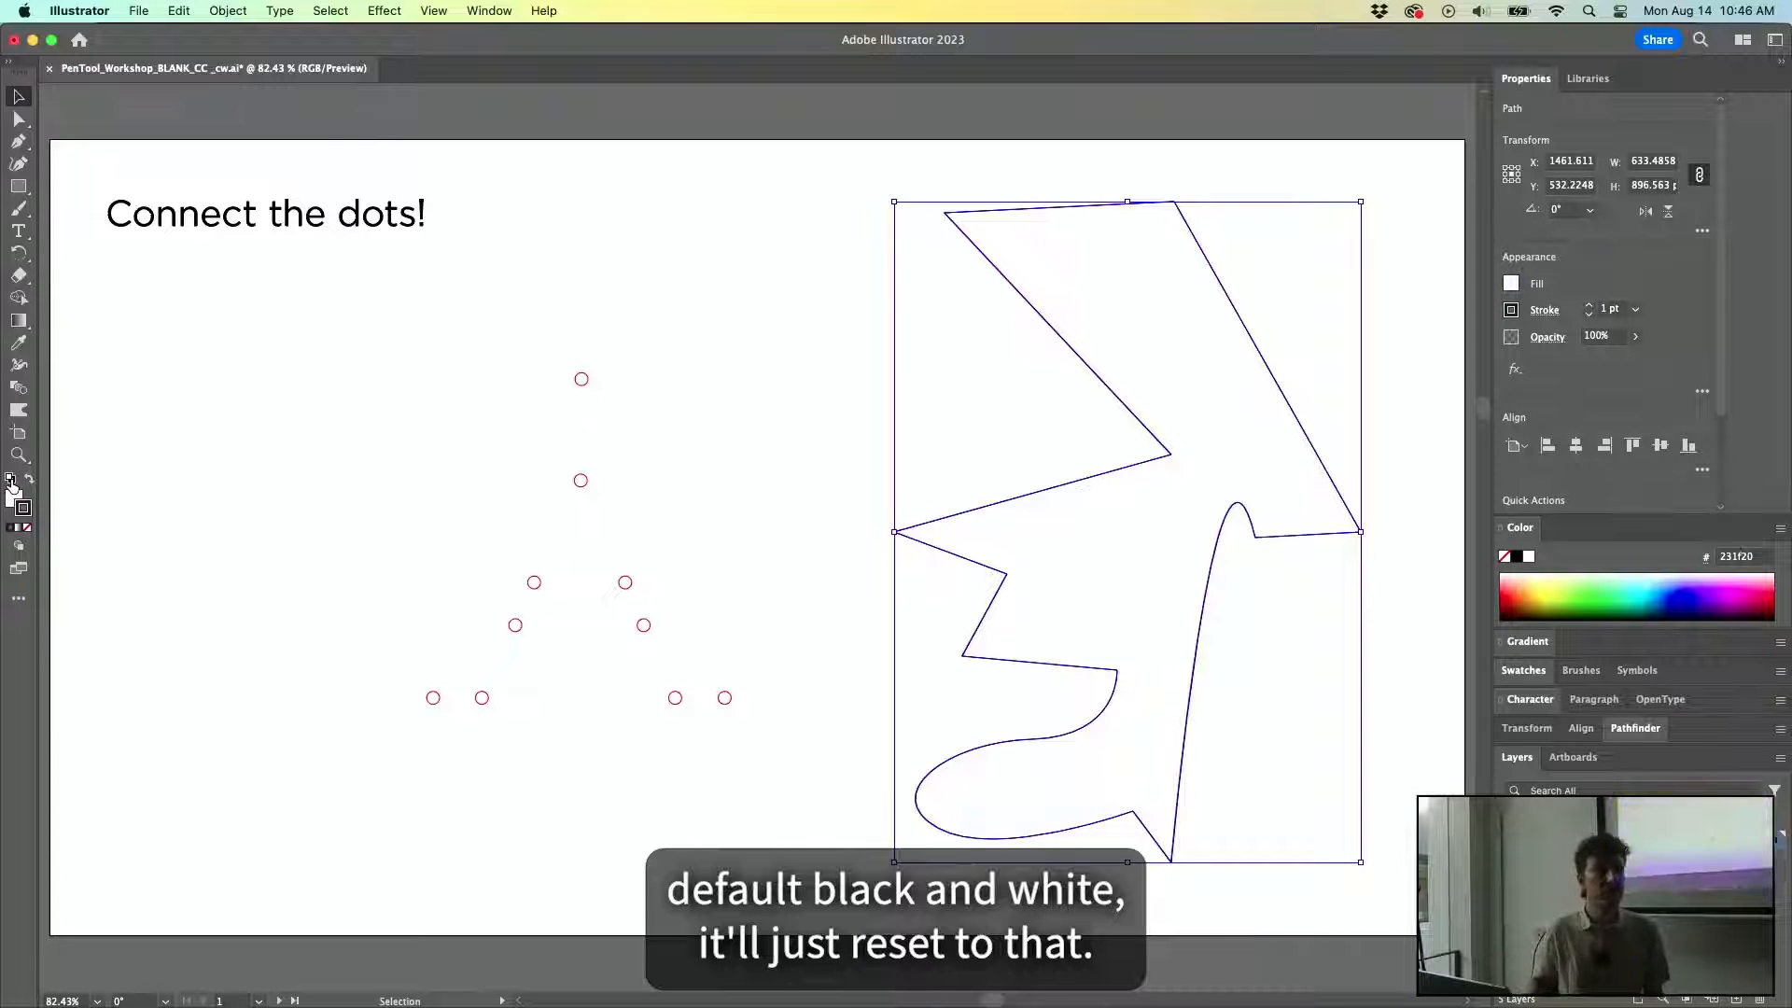
pyautogui.hotkey('ctrl', 'z')
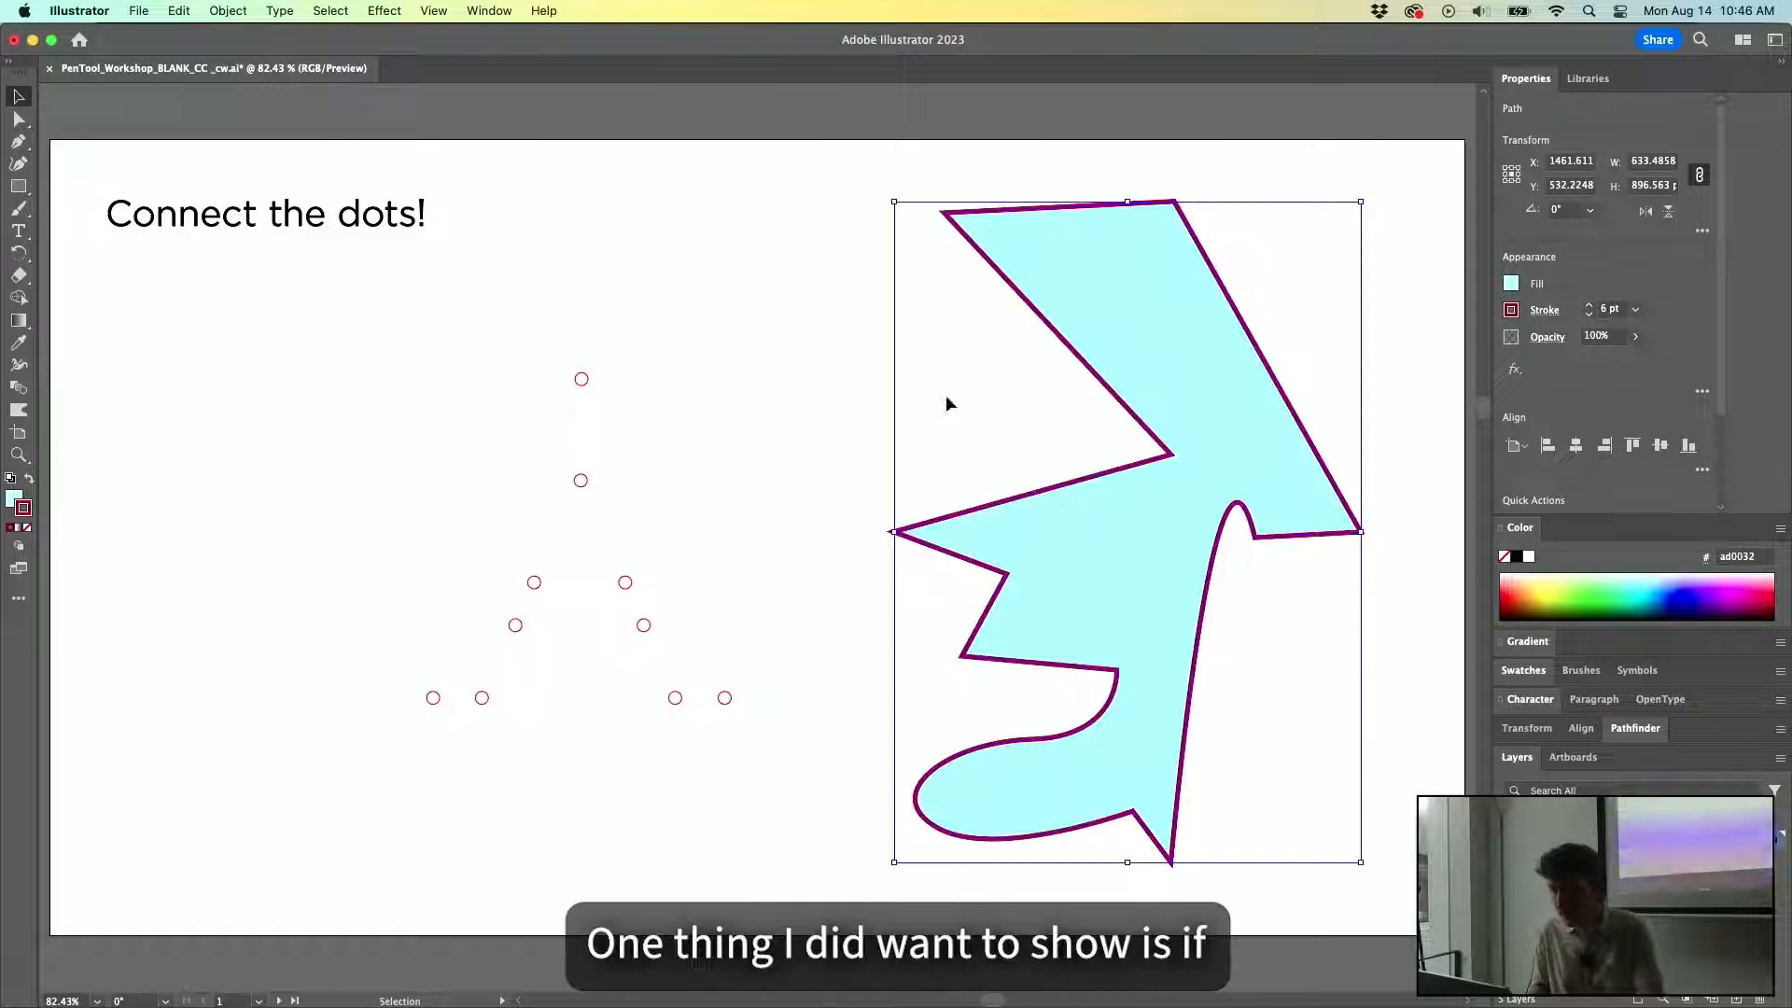
# Remove the shape's upper-right anchor with the Pen tool and delete the resulting long diagonal edge to reopen the path.
pyautogui.click(676, 252)
pyautogui.press('p')
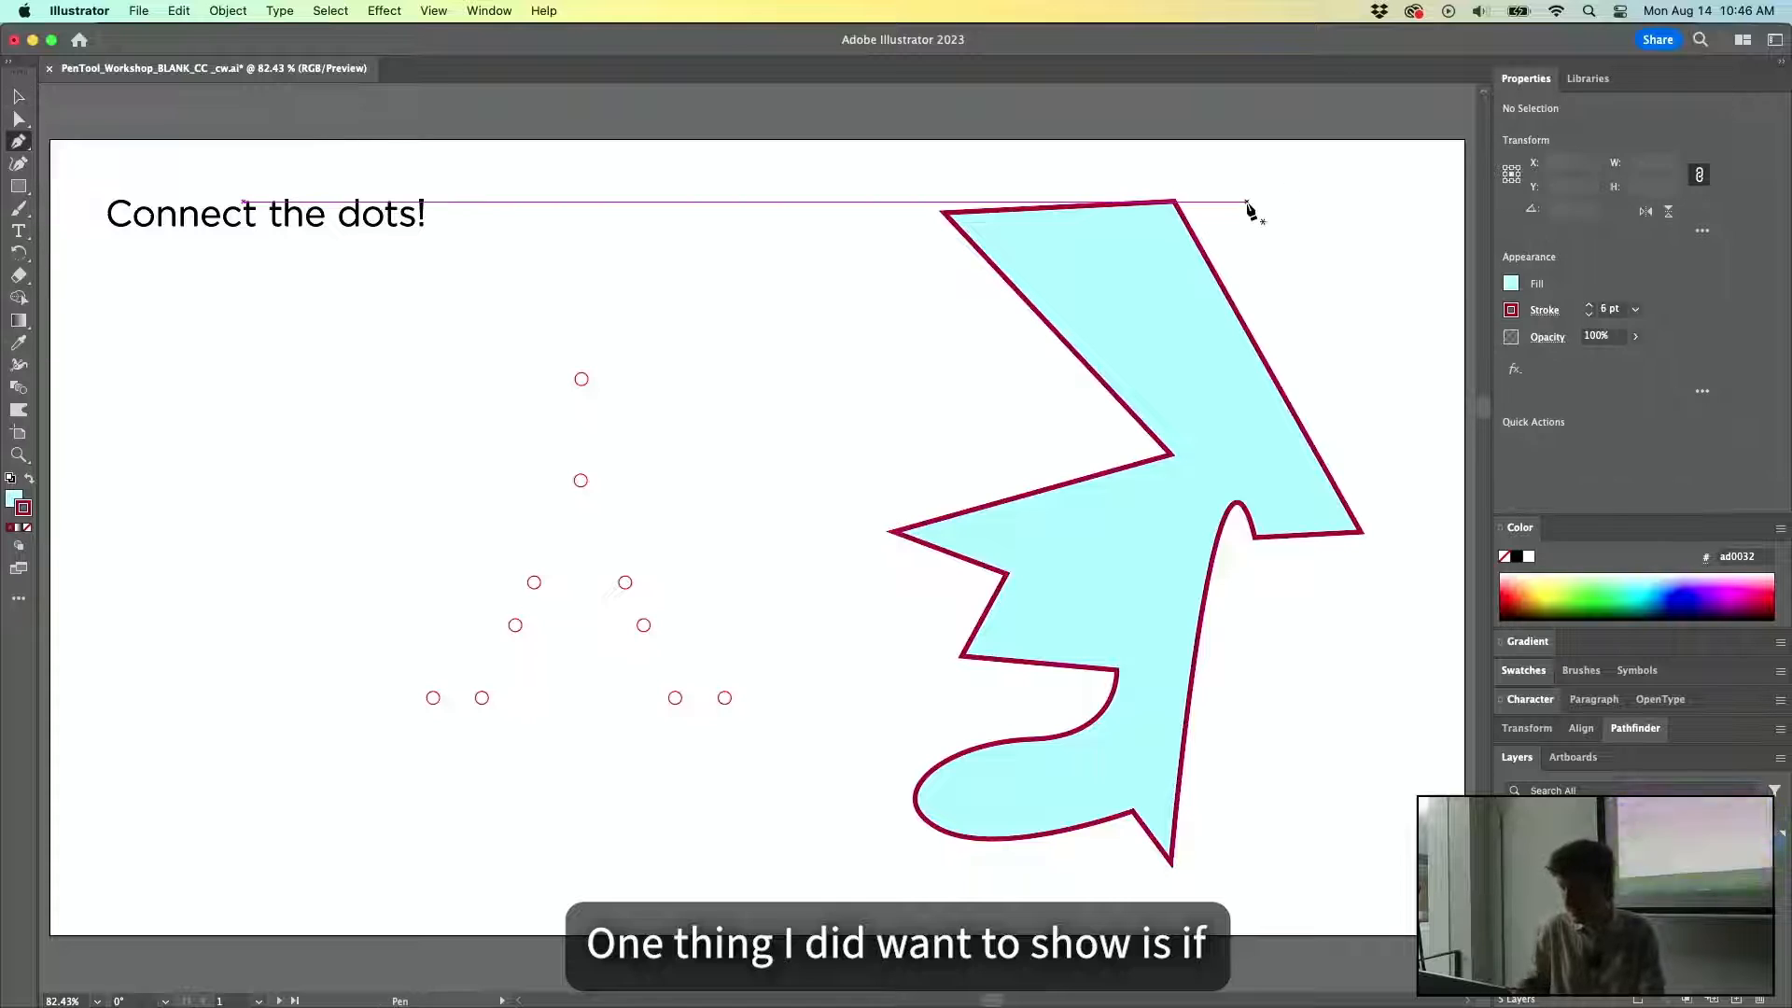
pyautogui.click(1175, 203)
pyautogui.press('a')
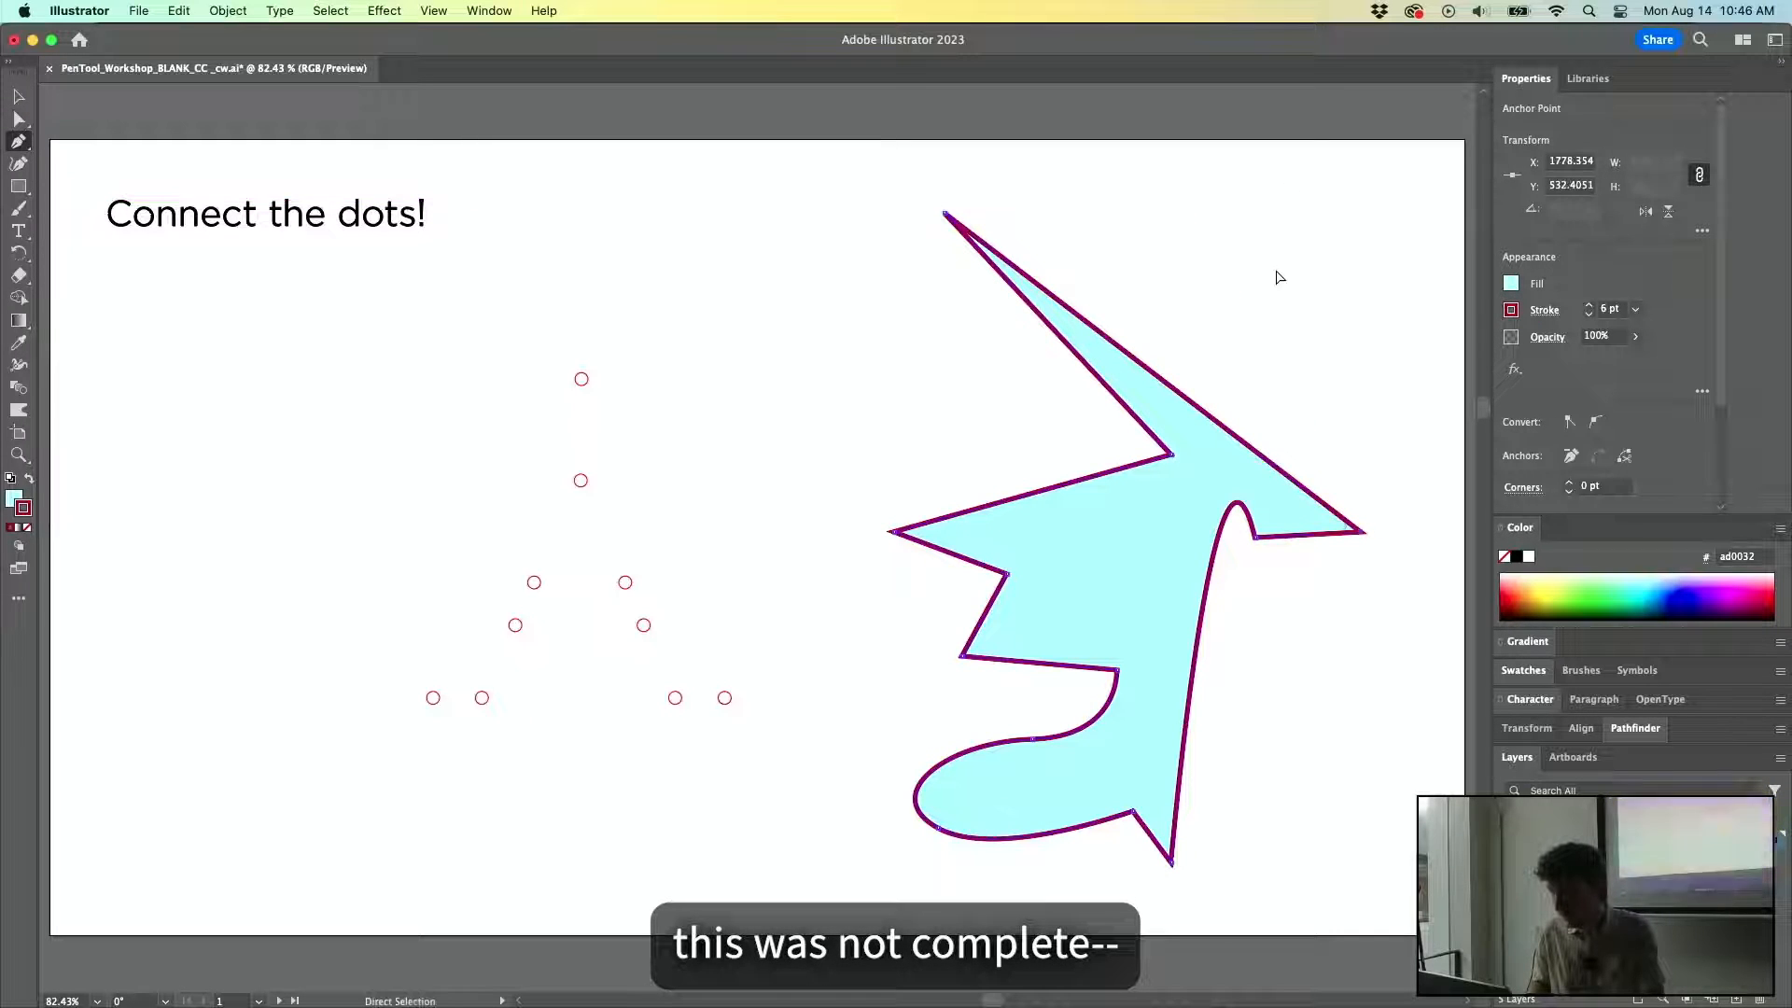
pyautogui.click(1276, 276)
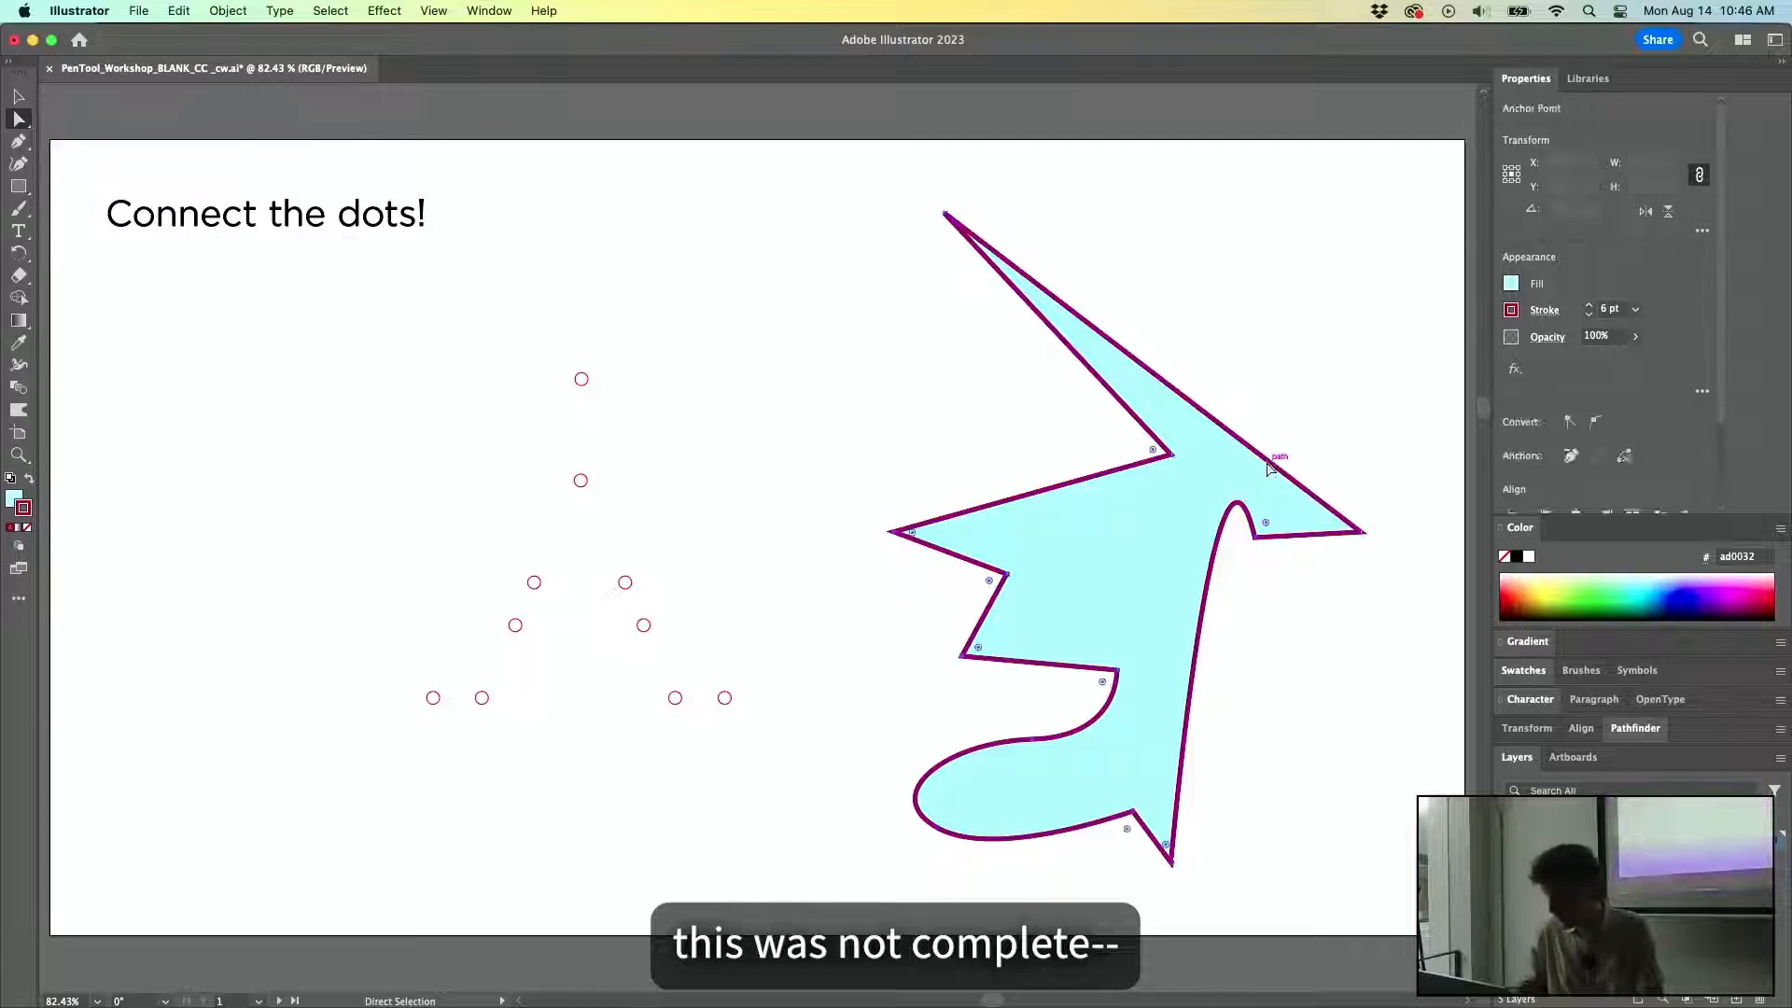
pyautogui.click(1271, 463)
pyautogui.press('Delete')
# Draw a closed straight-sided pentagon with the Pen tool above the open diagonal side, its upper edge about 151 pt long, and deselect it.
pyautogui.press('p')
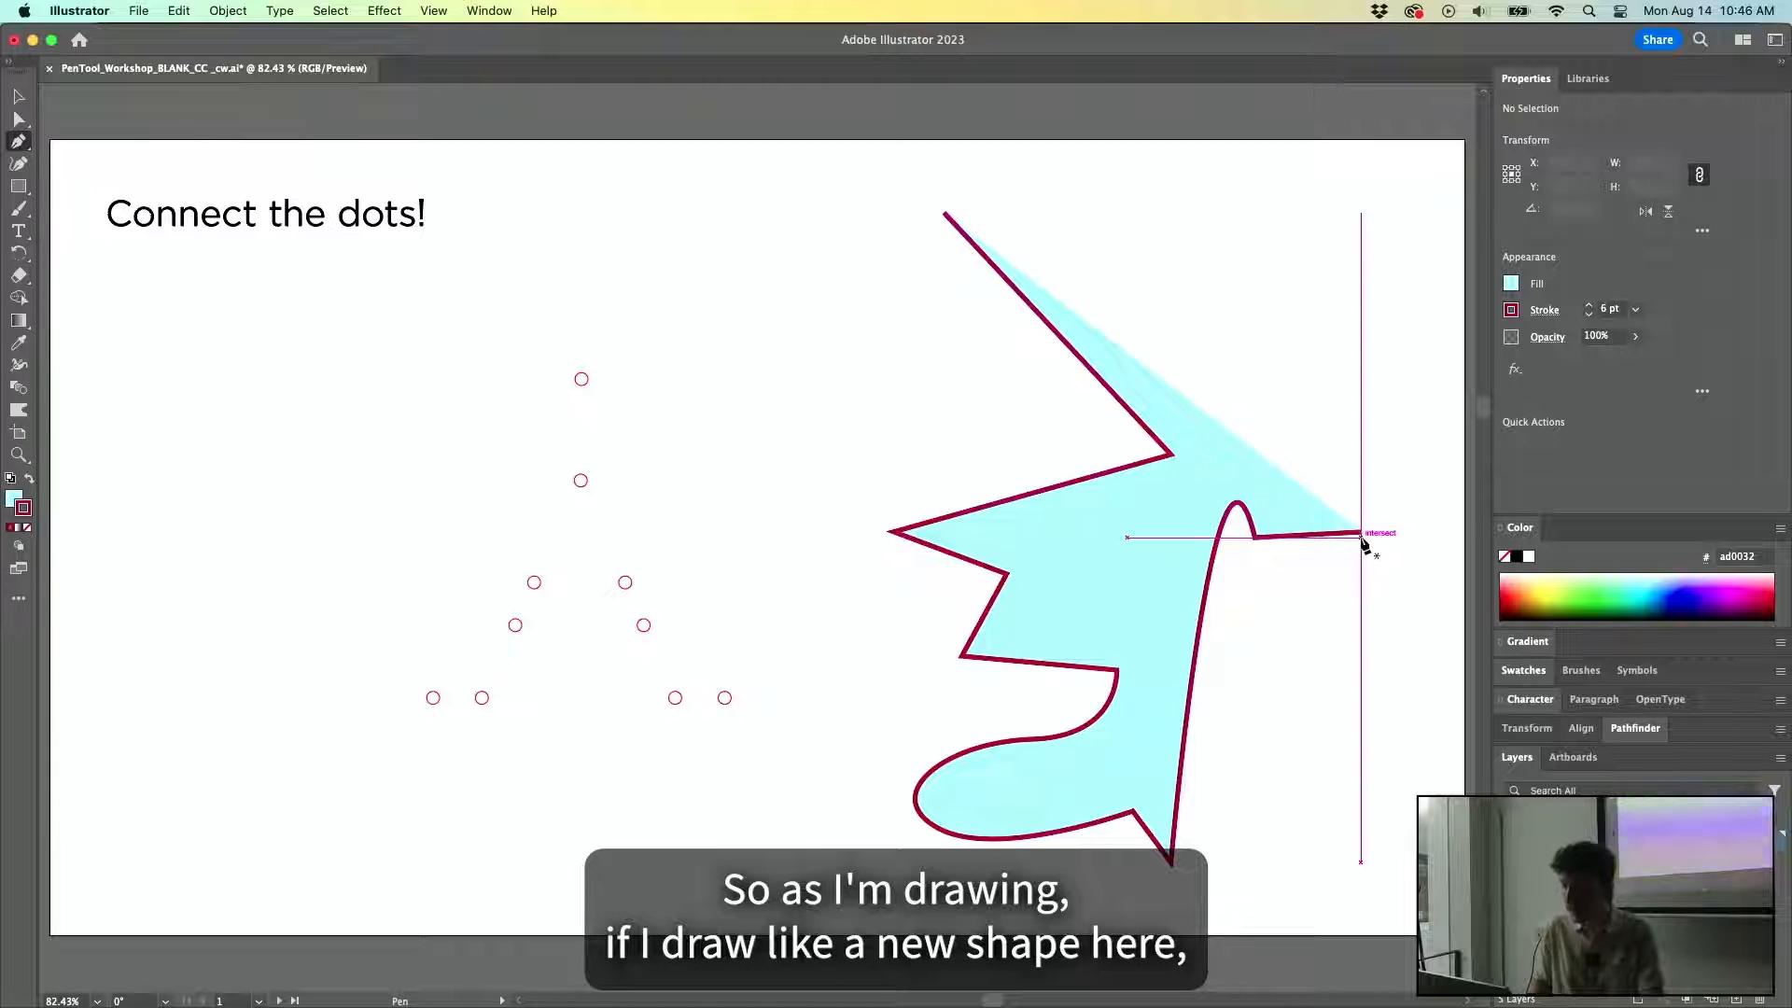
pyautogui.click(1255, 217)
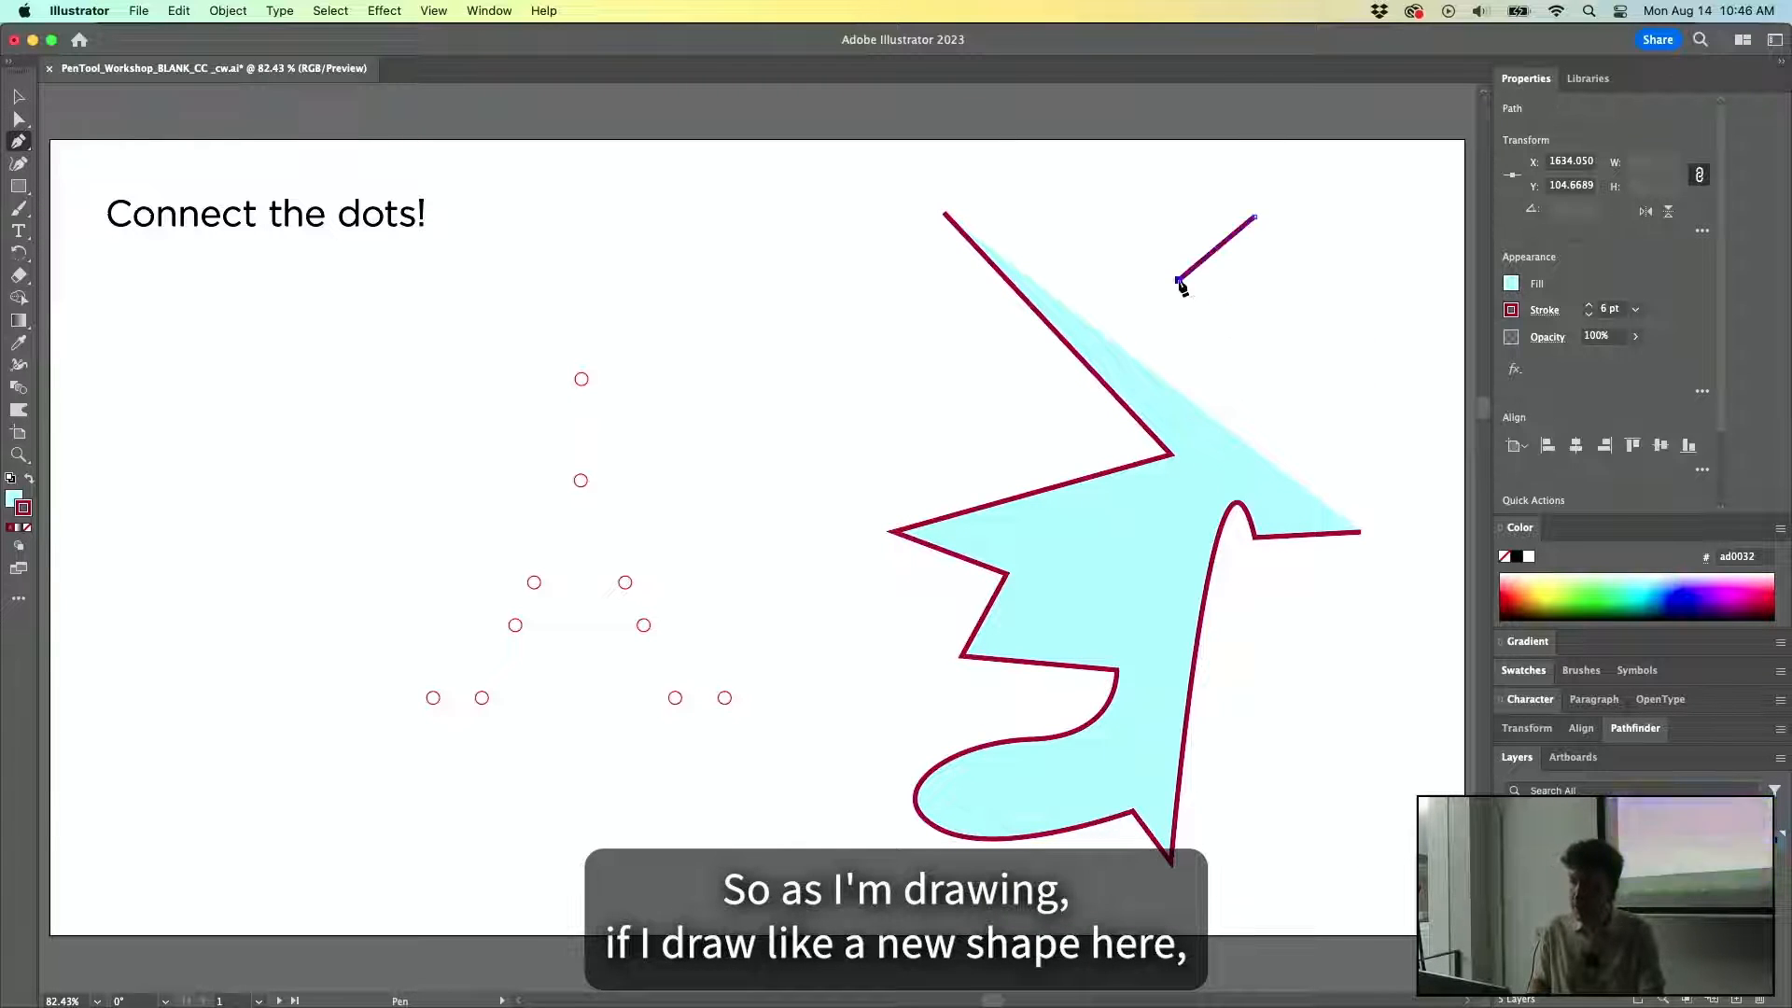
pyautogui.click(1178, 280)
pyautogui.click(1256, 342)
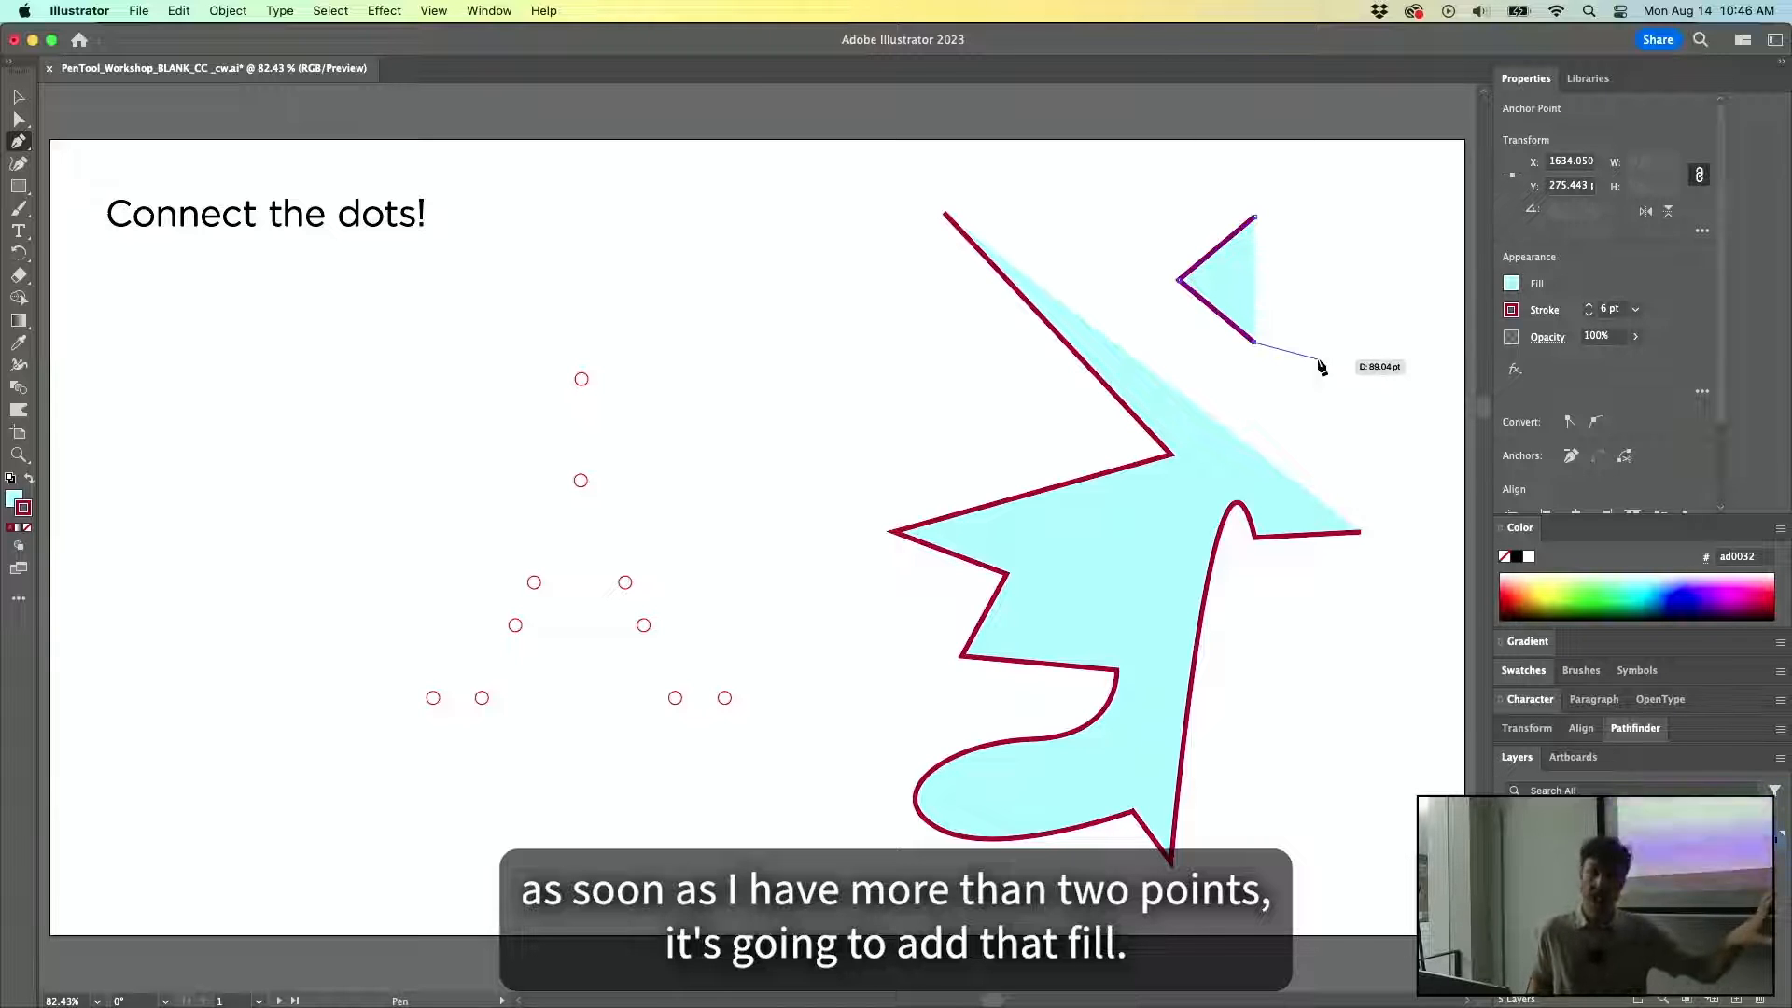
pyautogui.click(1365, 306)
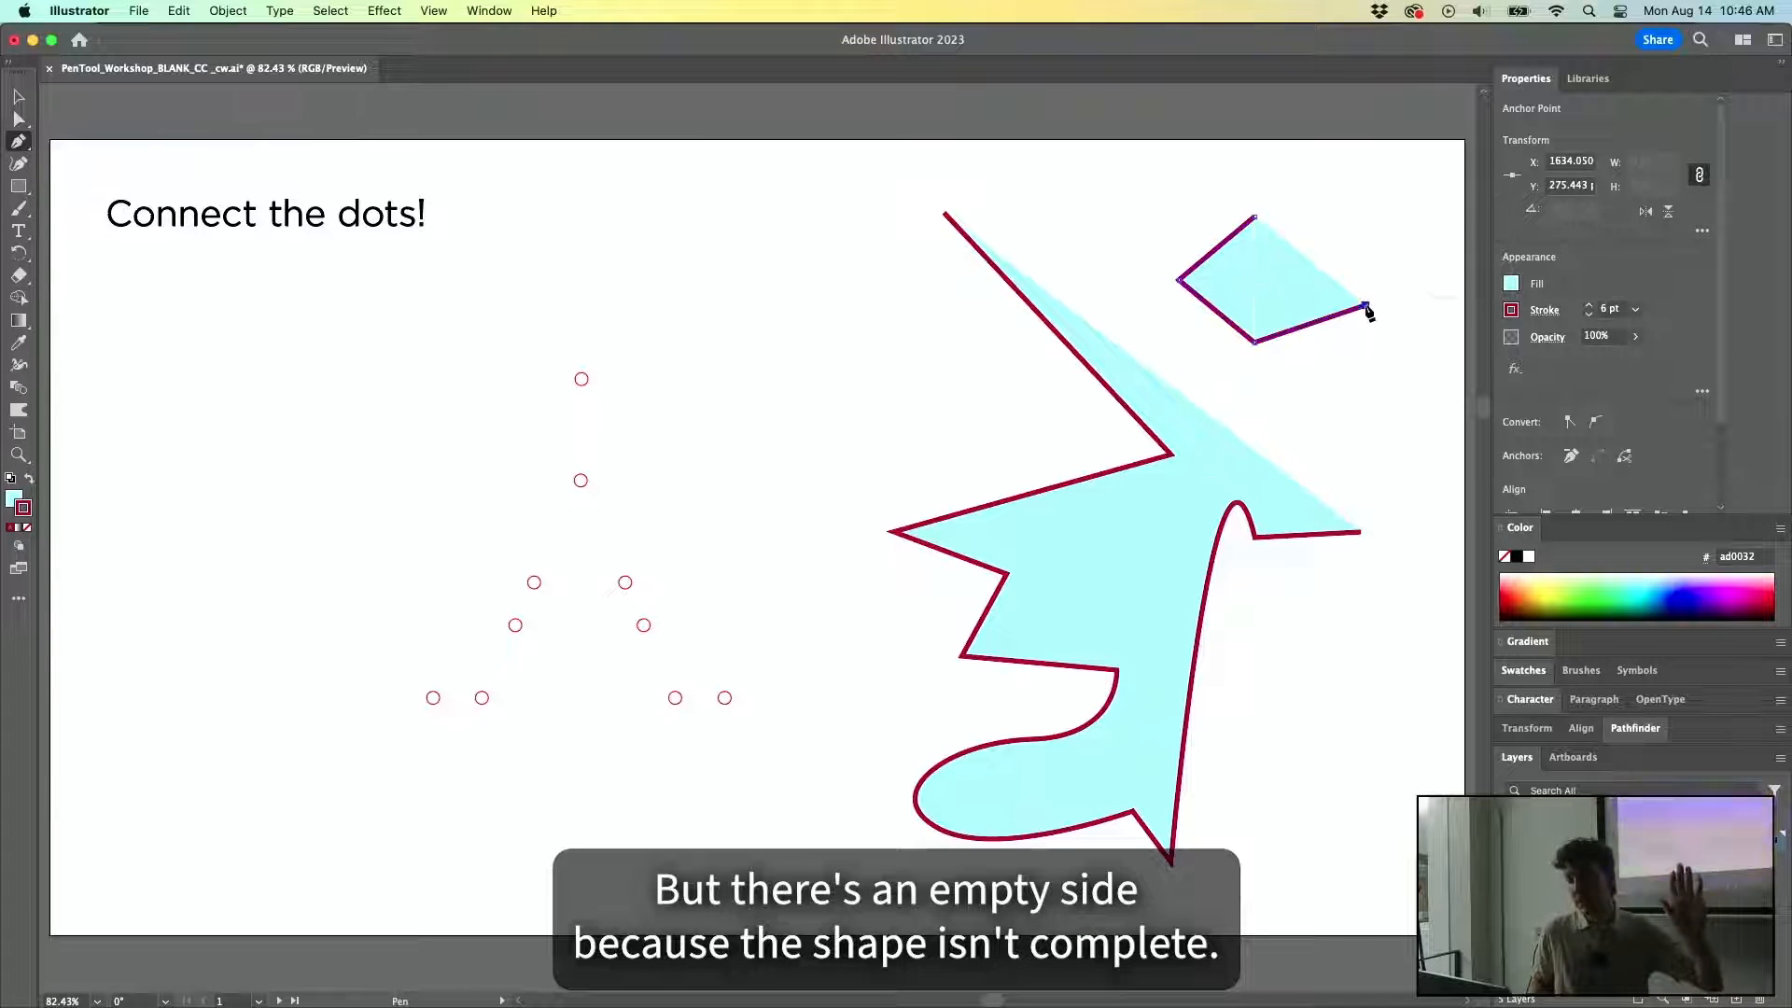
pyautogui.moveTo(1386, 219); pyautogui.dragTo(1415, 271)
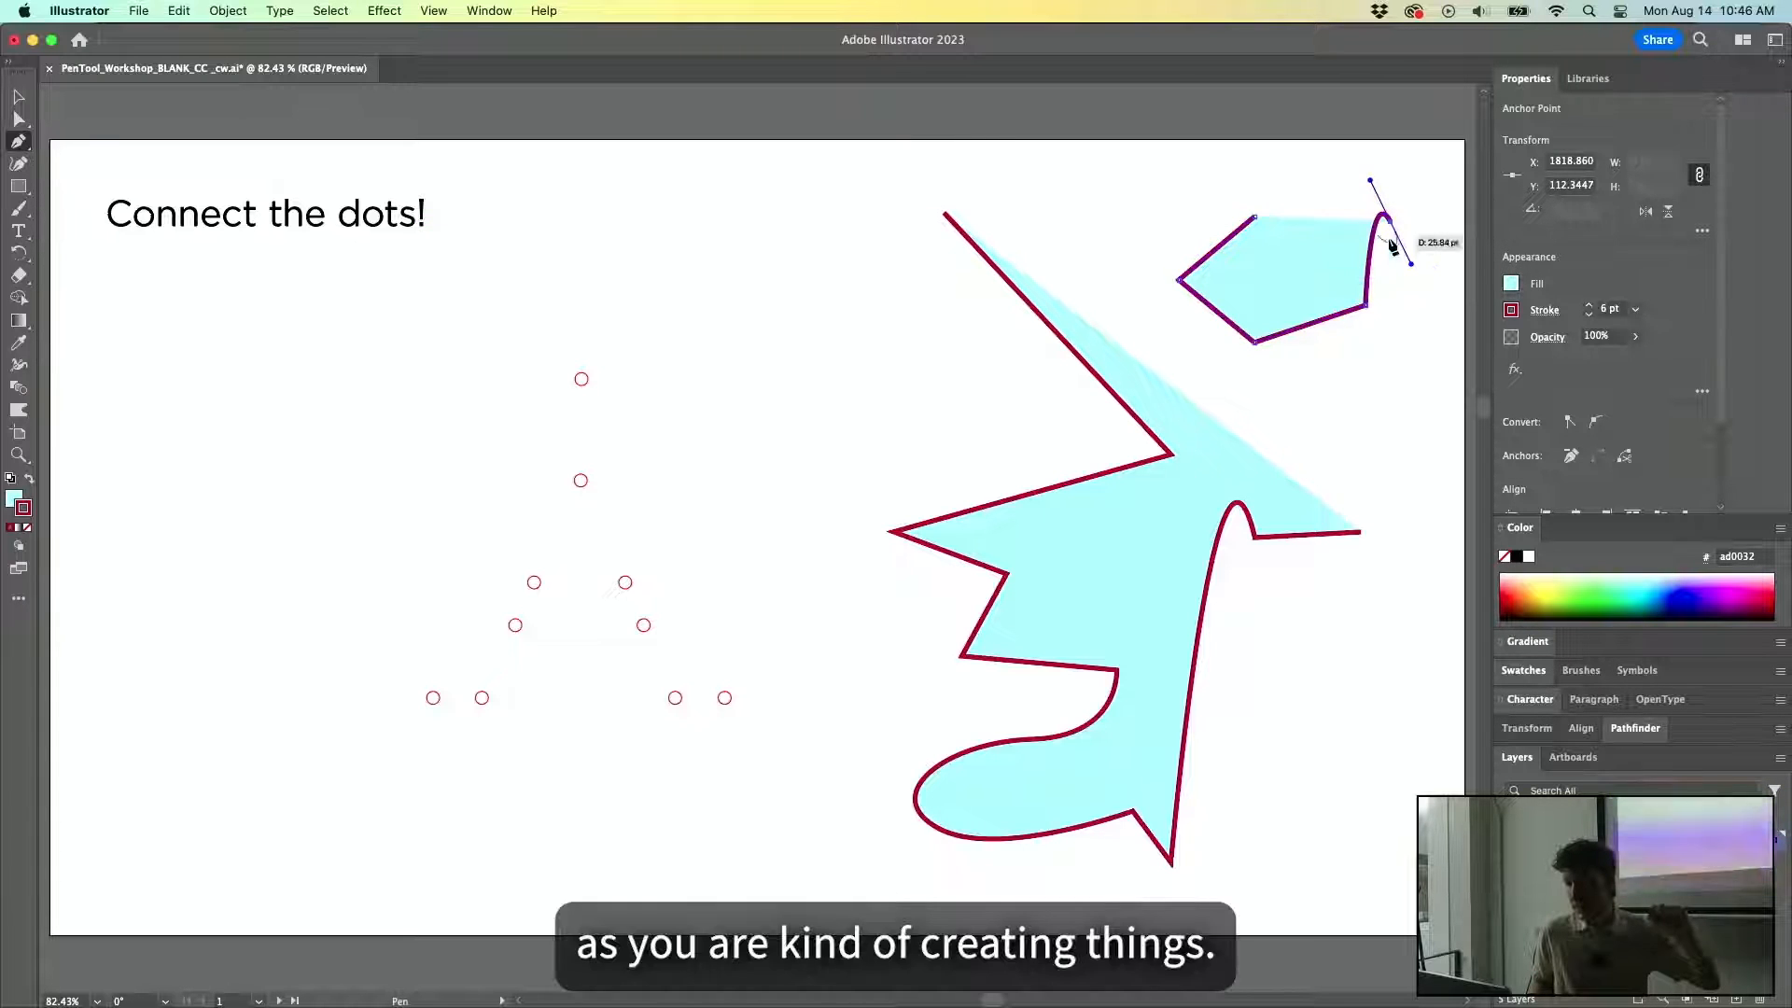
pyautogui.press('super+z')
pyautogui.click(1365, 219)
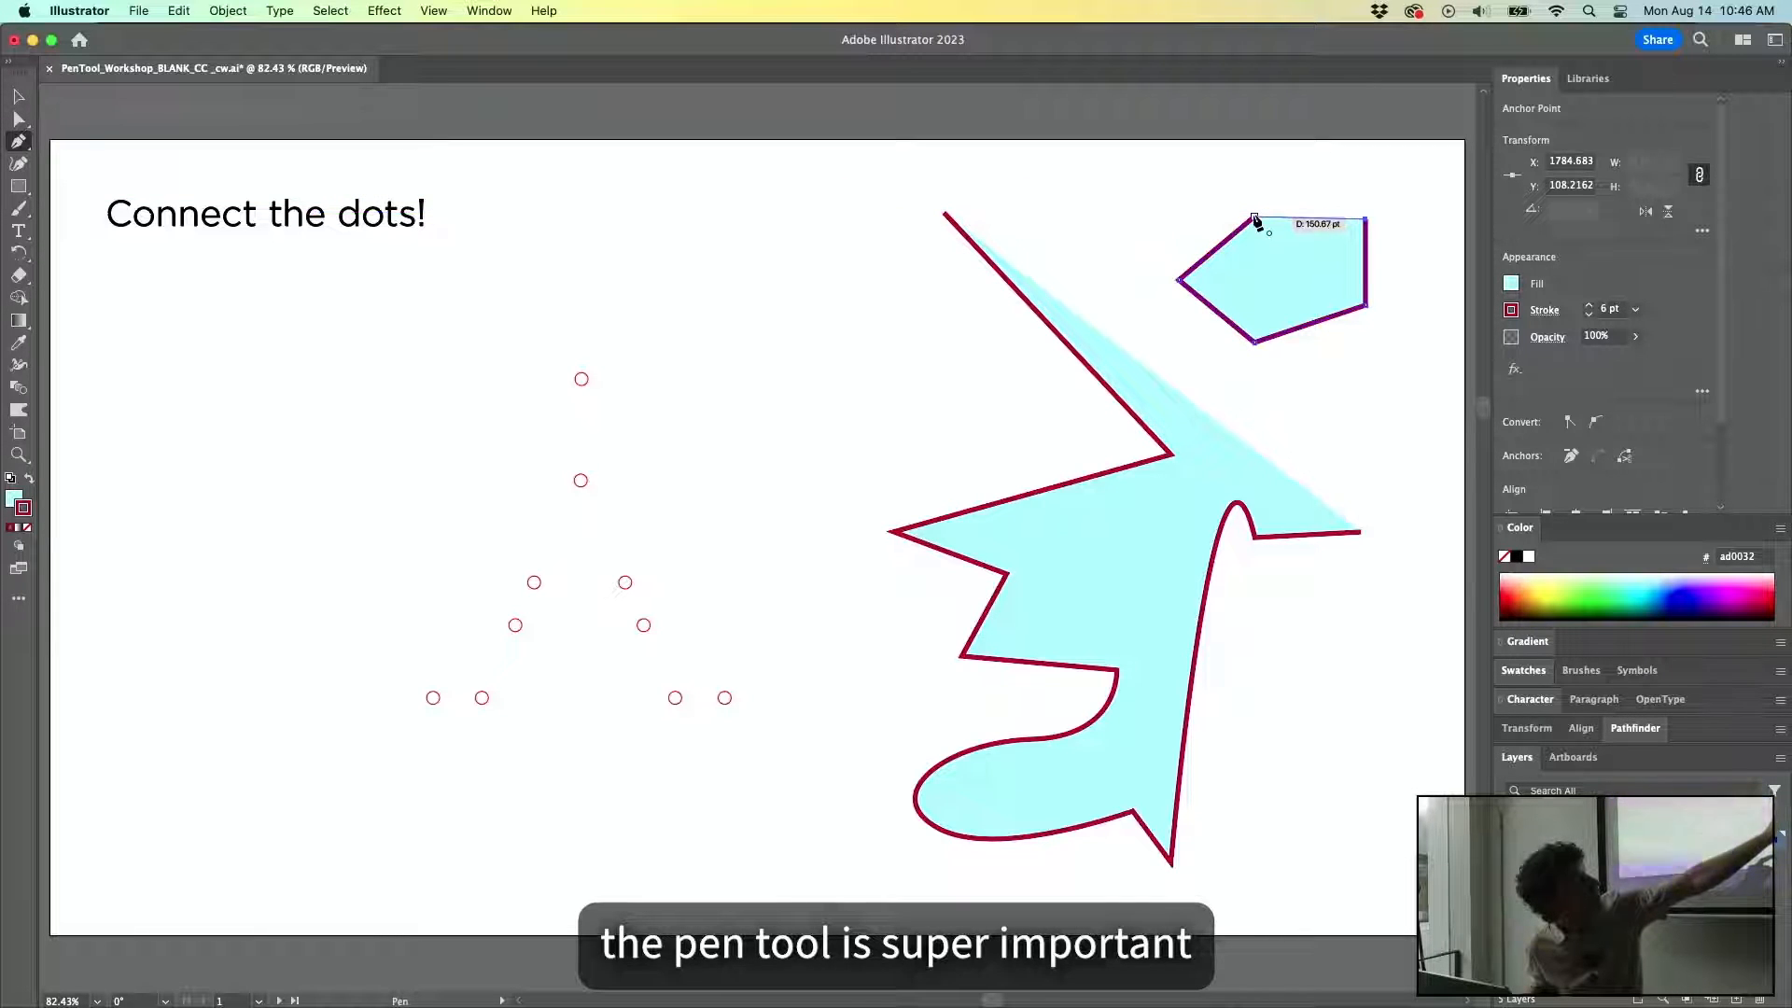
pyautogui.click(1255, 217)
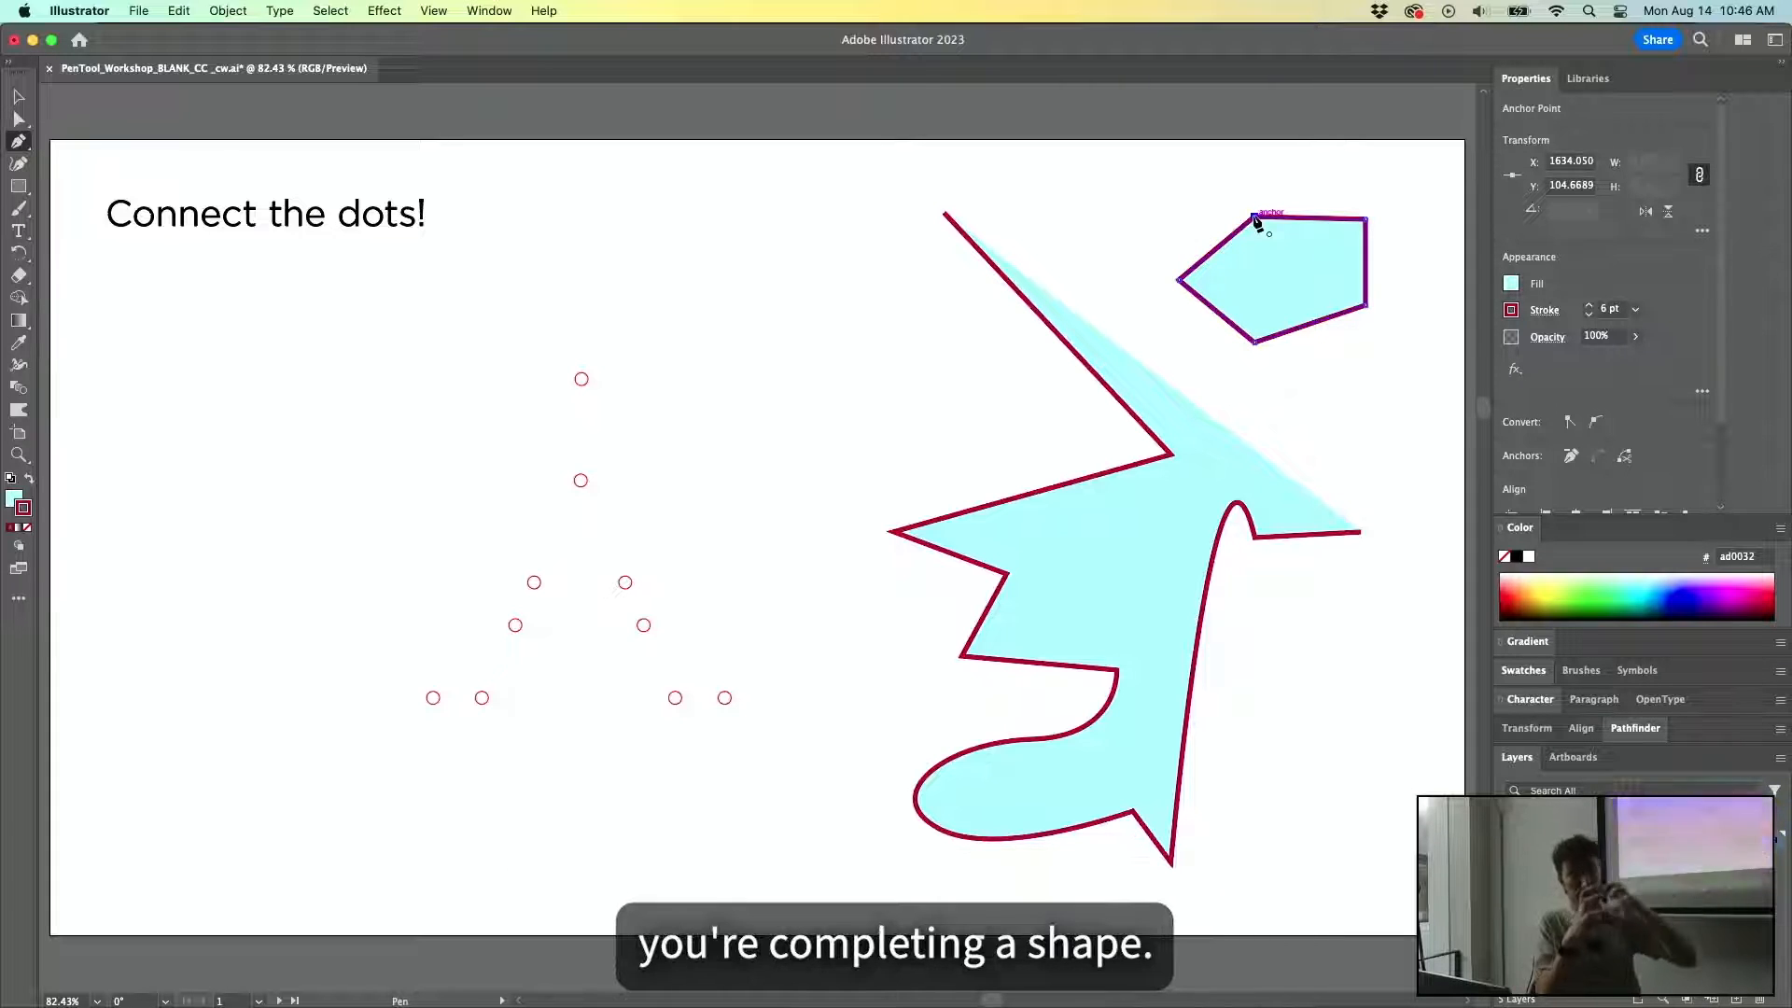
pyautogui.keyDown('super'); pyautogui.click(1112, 231); pyautogui.keyUp('super')
pyautogui.press('v')
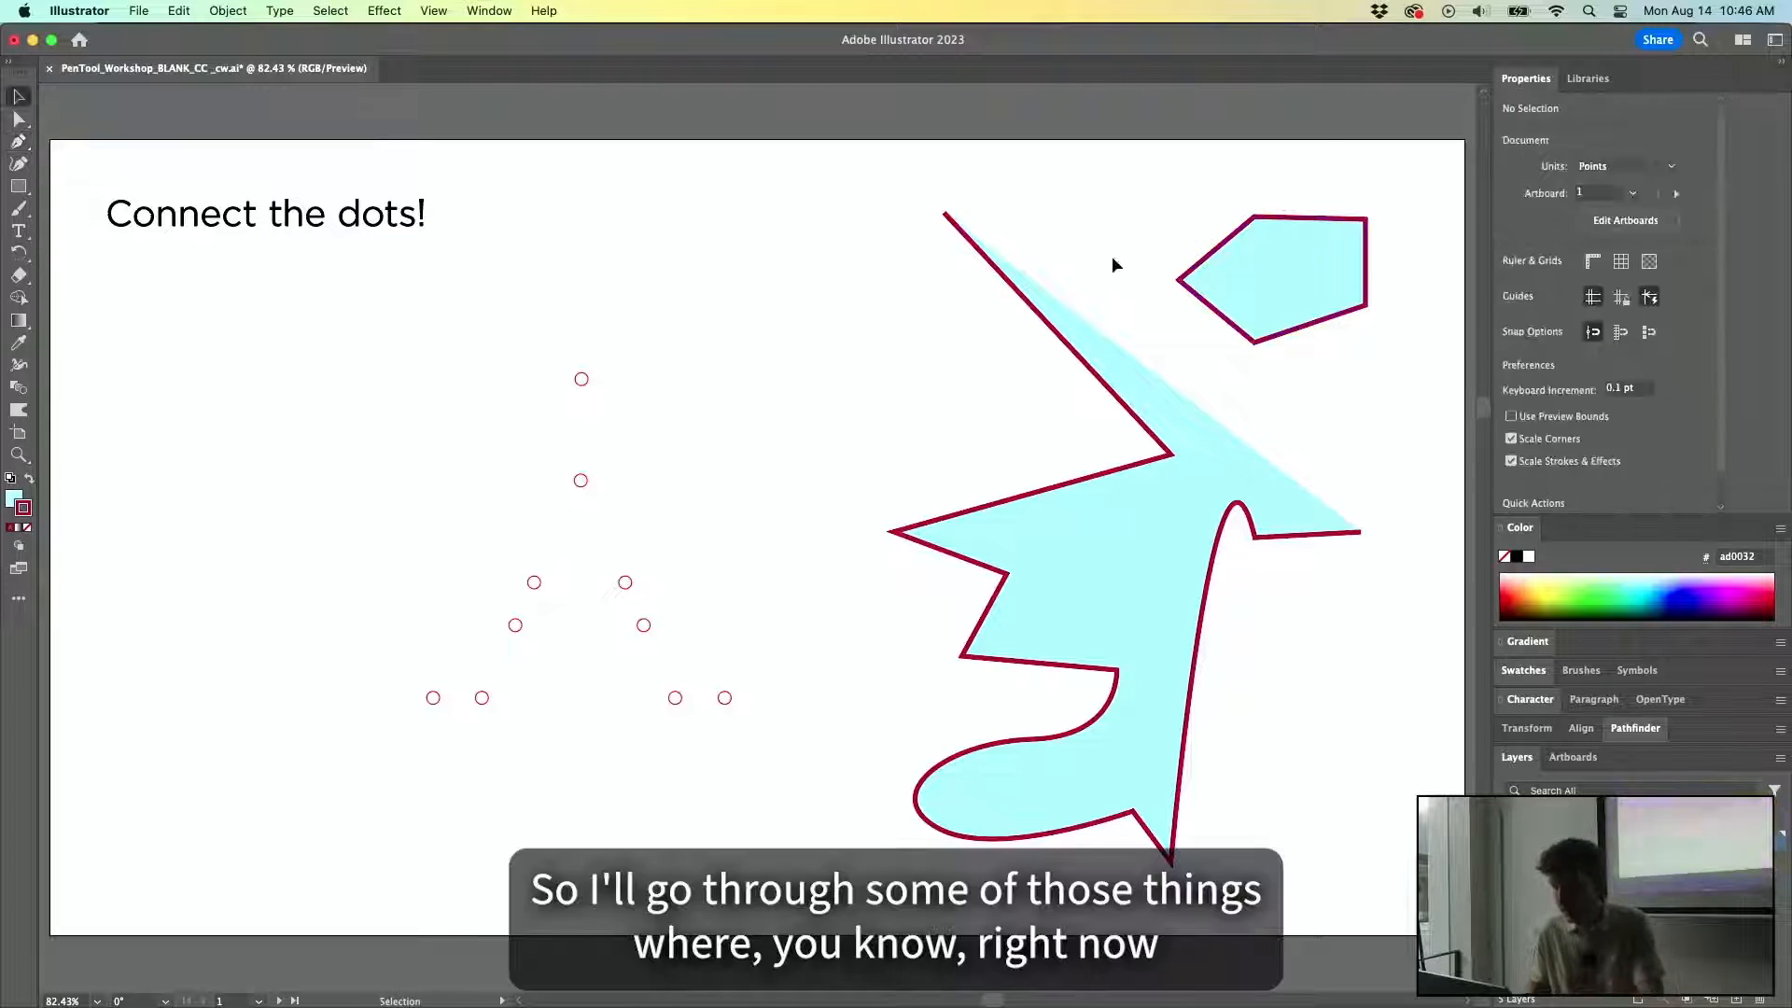
# Activate the Pen tool and switch to the Google Docs hotkey reference in Brave to examine the chart of pen cursor changes.
pyautogui.press('p')
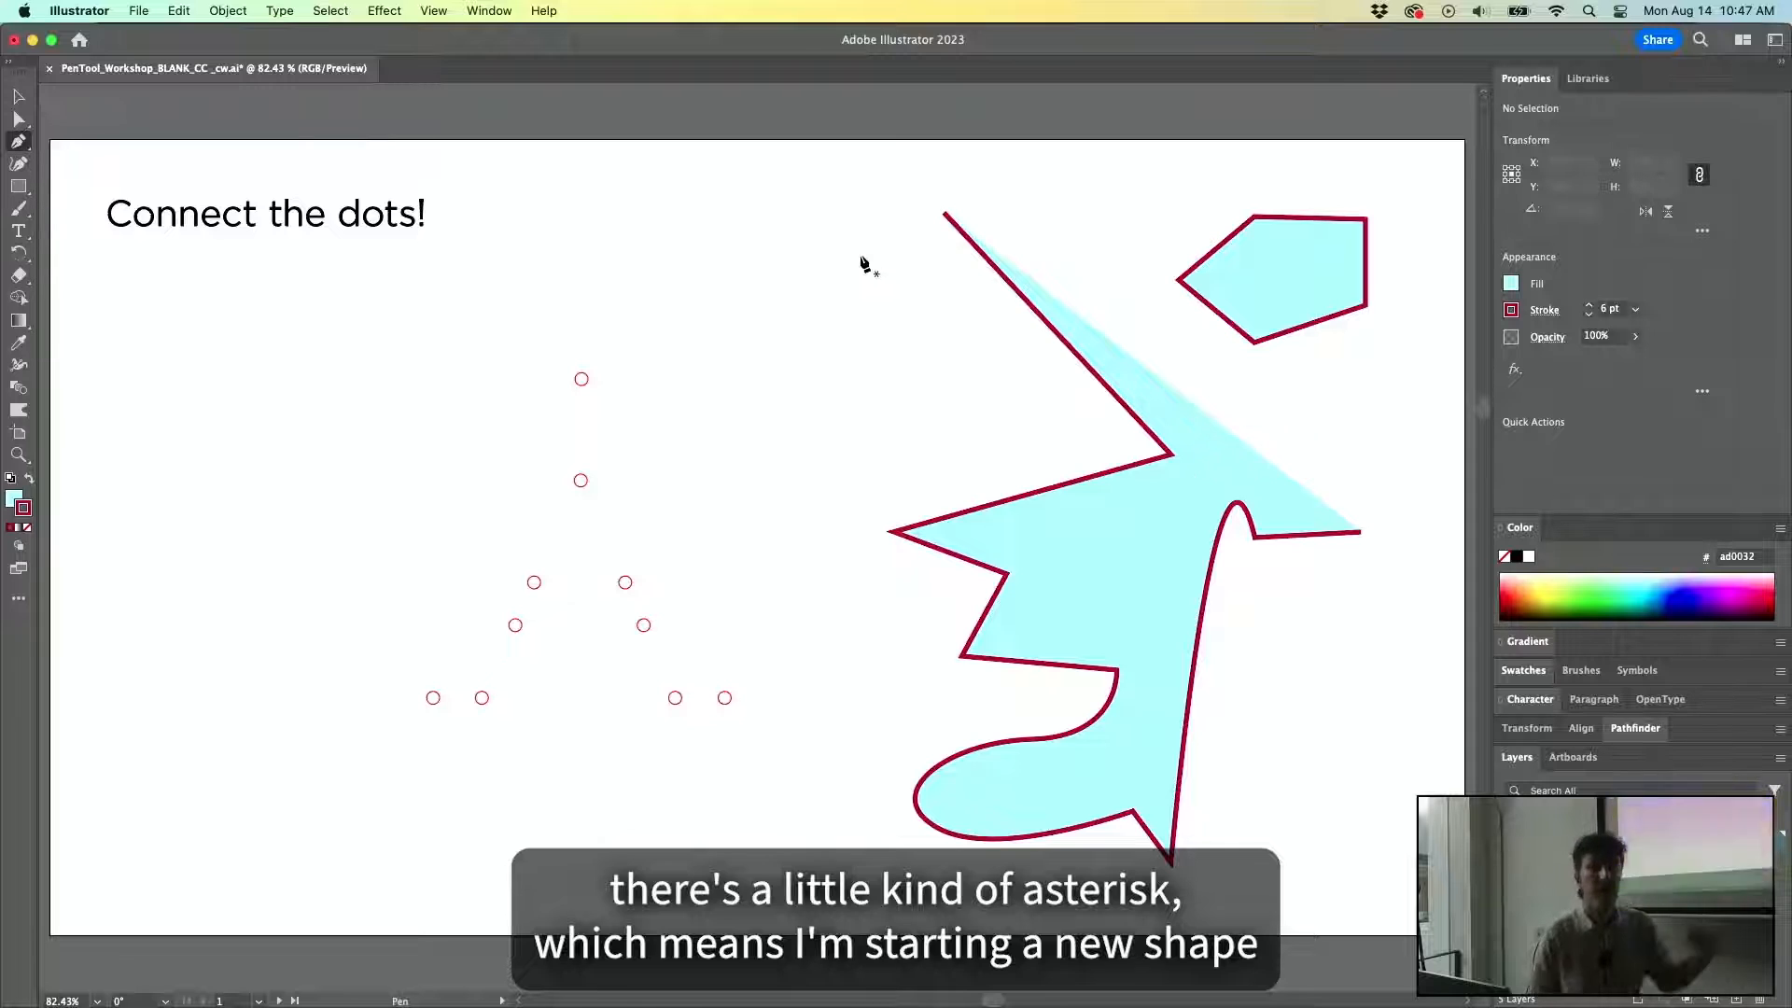
pyautogui.press('super')
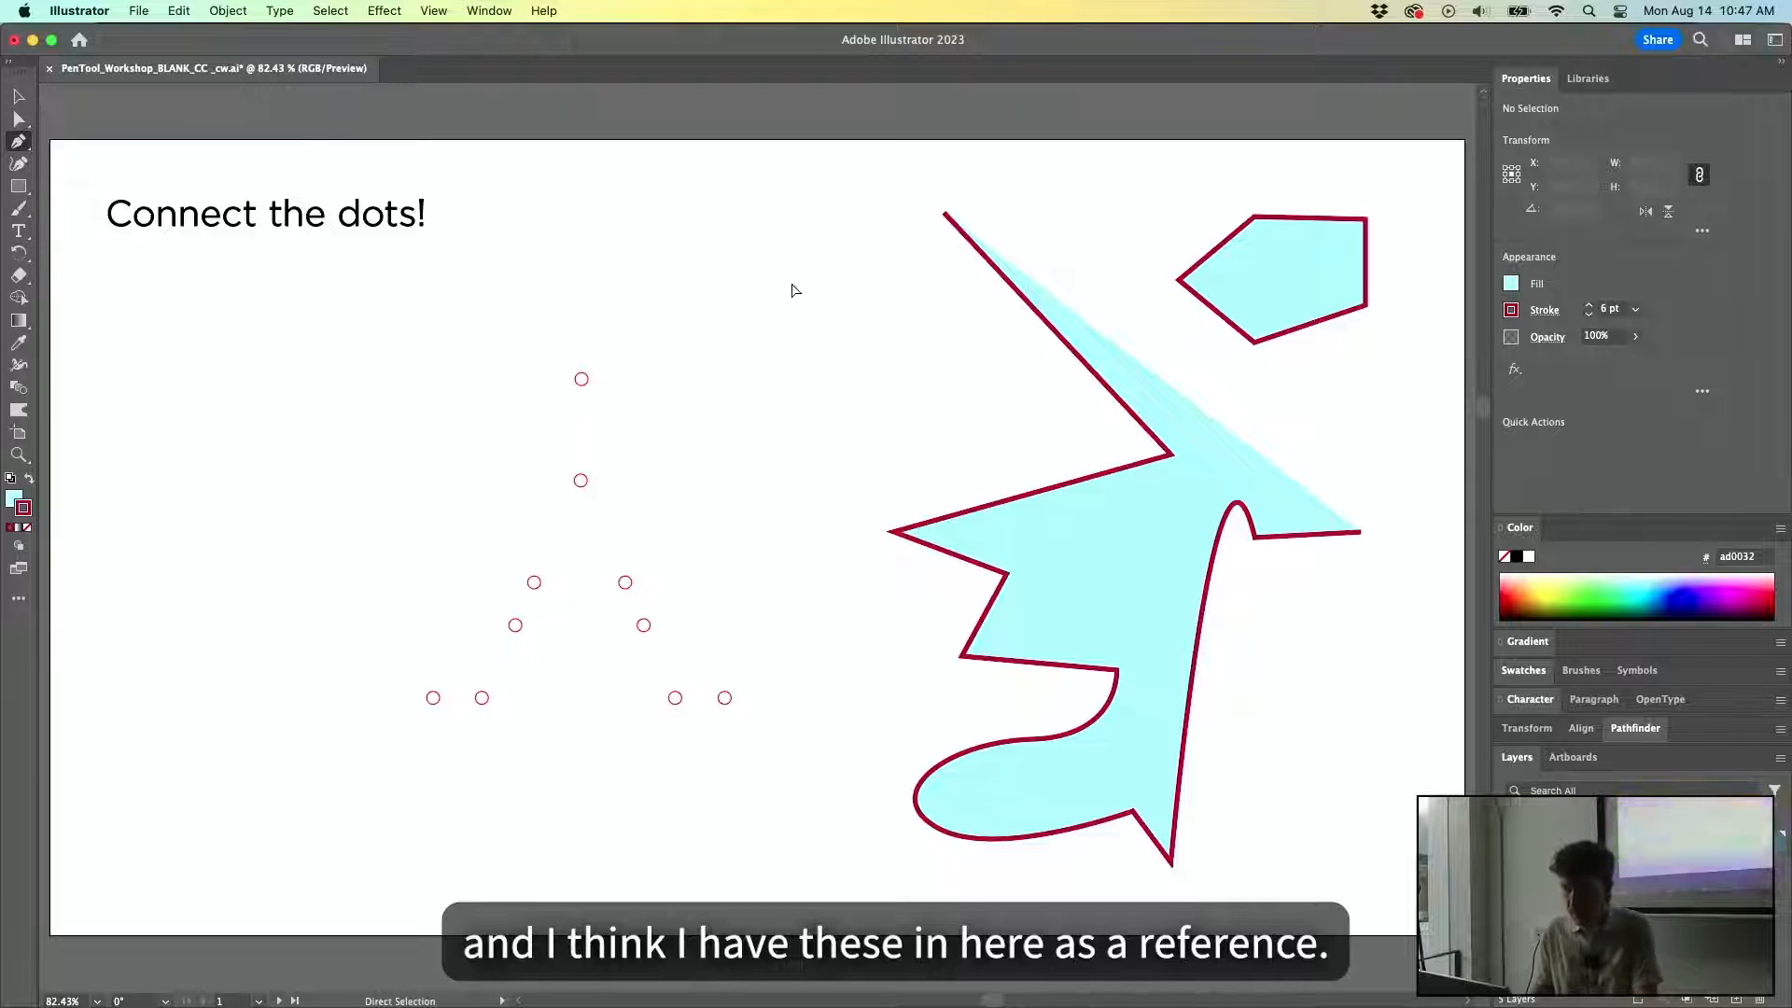
pyautogui.press('super+Tab')
pyautogui.press('super+Tab')
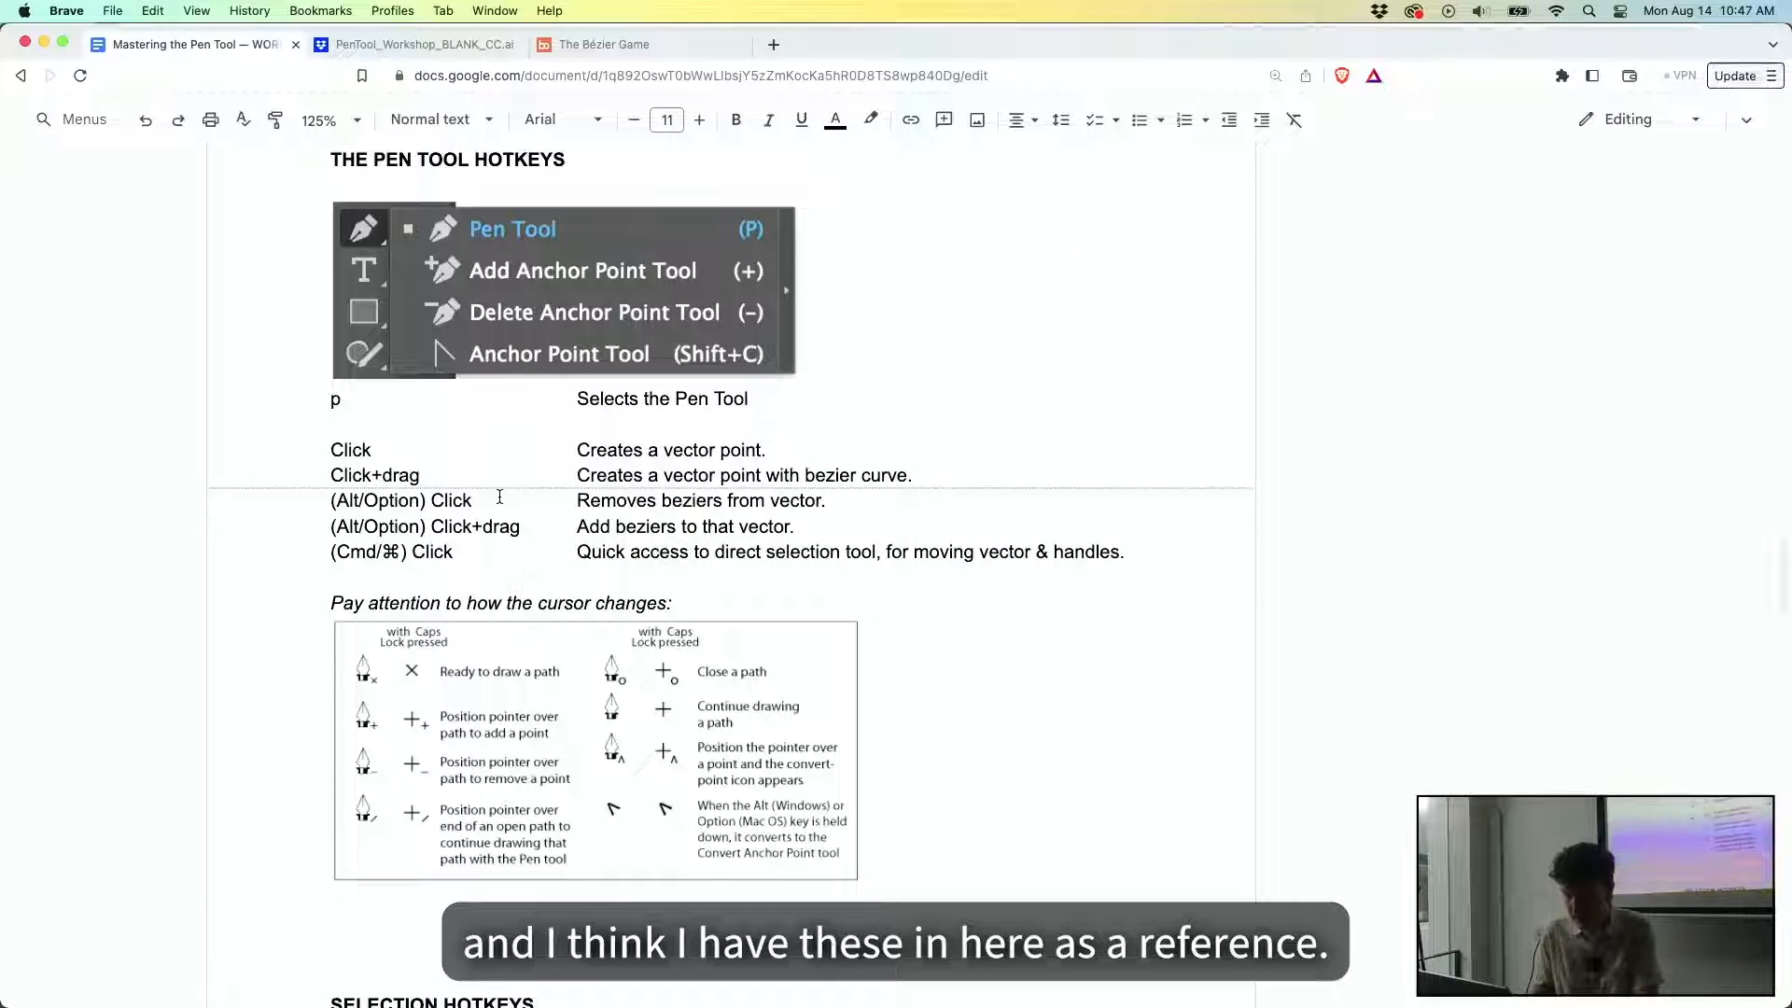
pyautogui.scroll(-2, 639, 757)
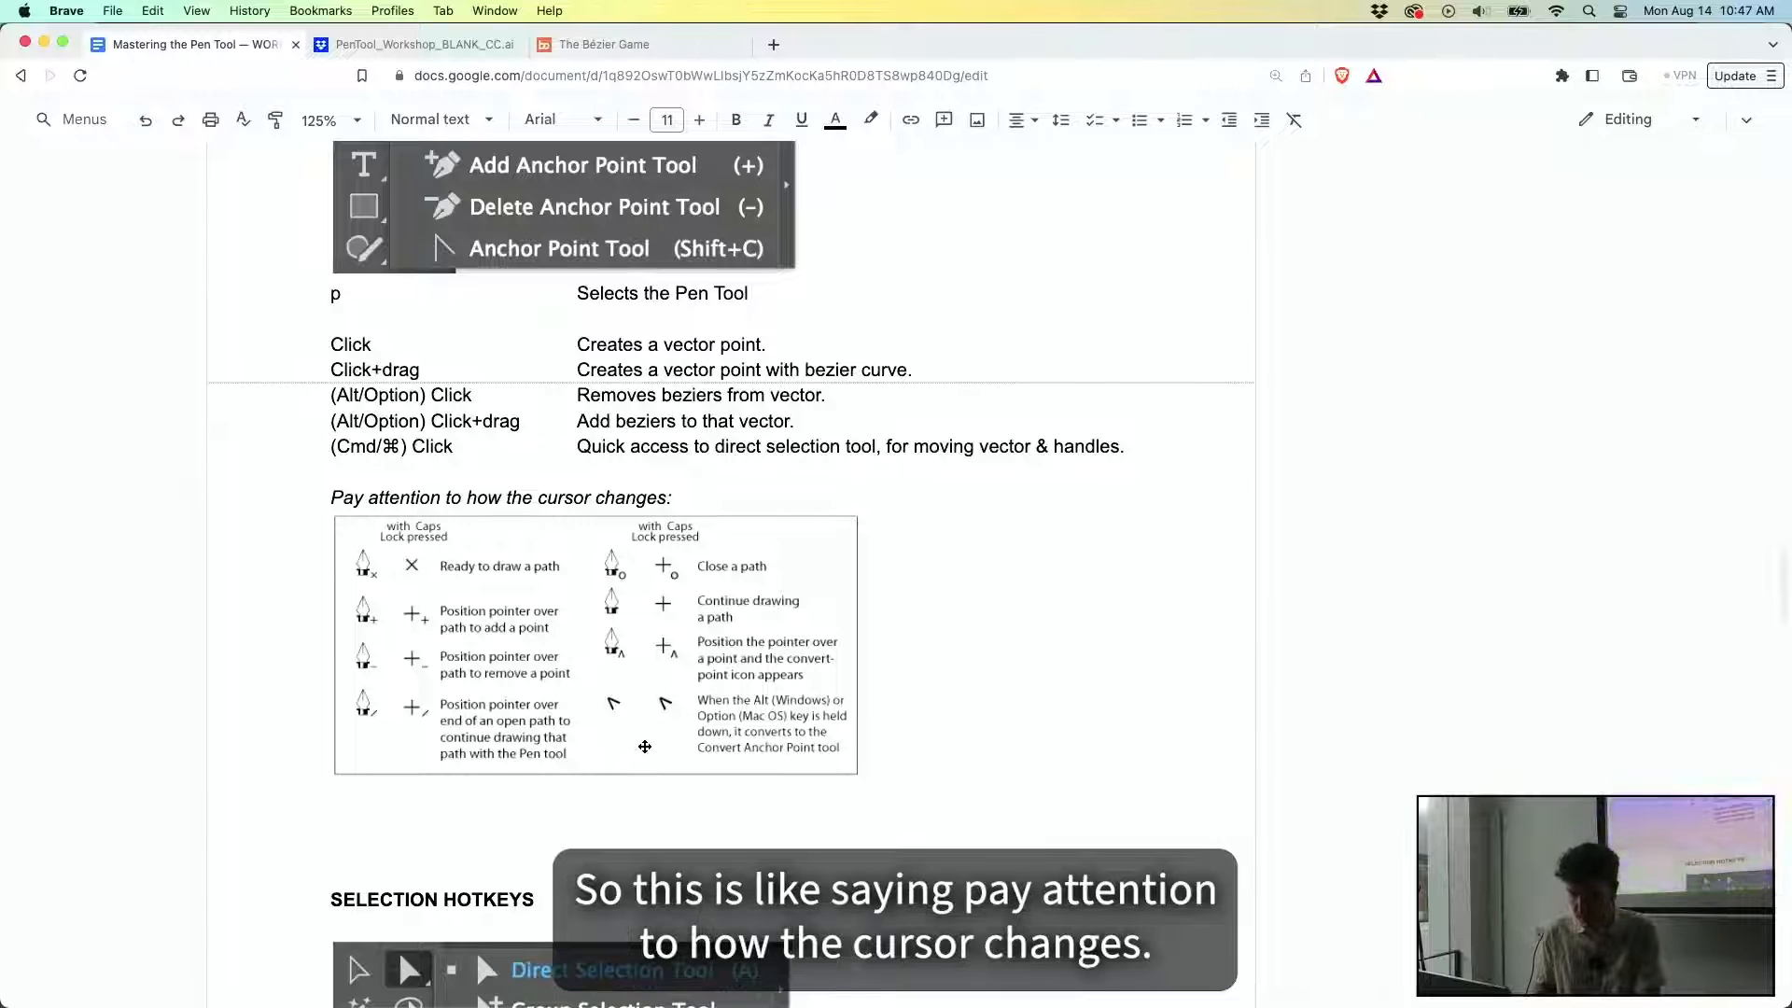
pyautogui.press('super+plus')
pyautogui.press('super+plus')
pyautogui.scroll(-2, 812, 535)
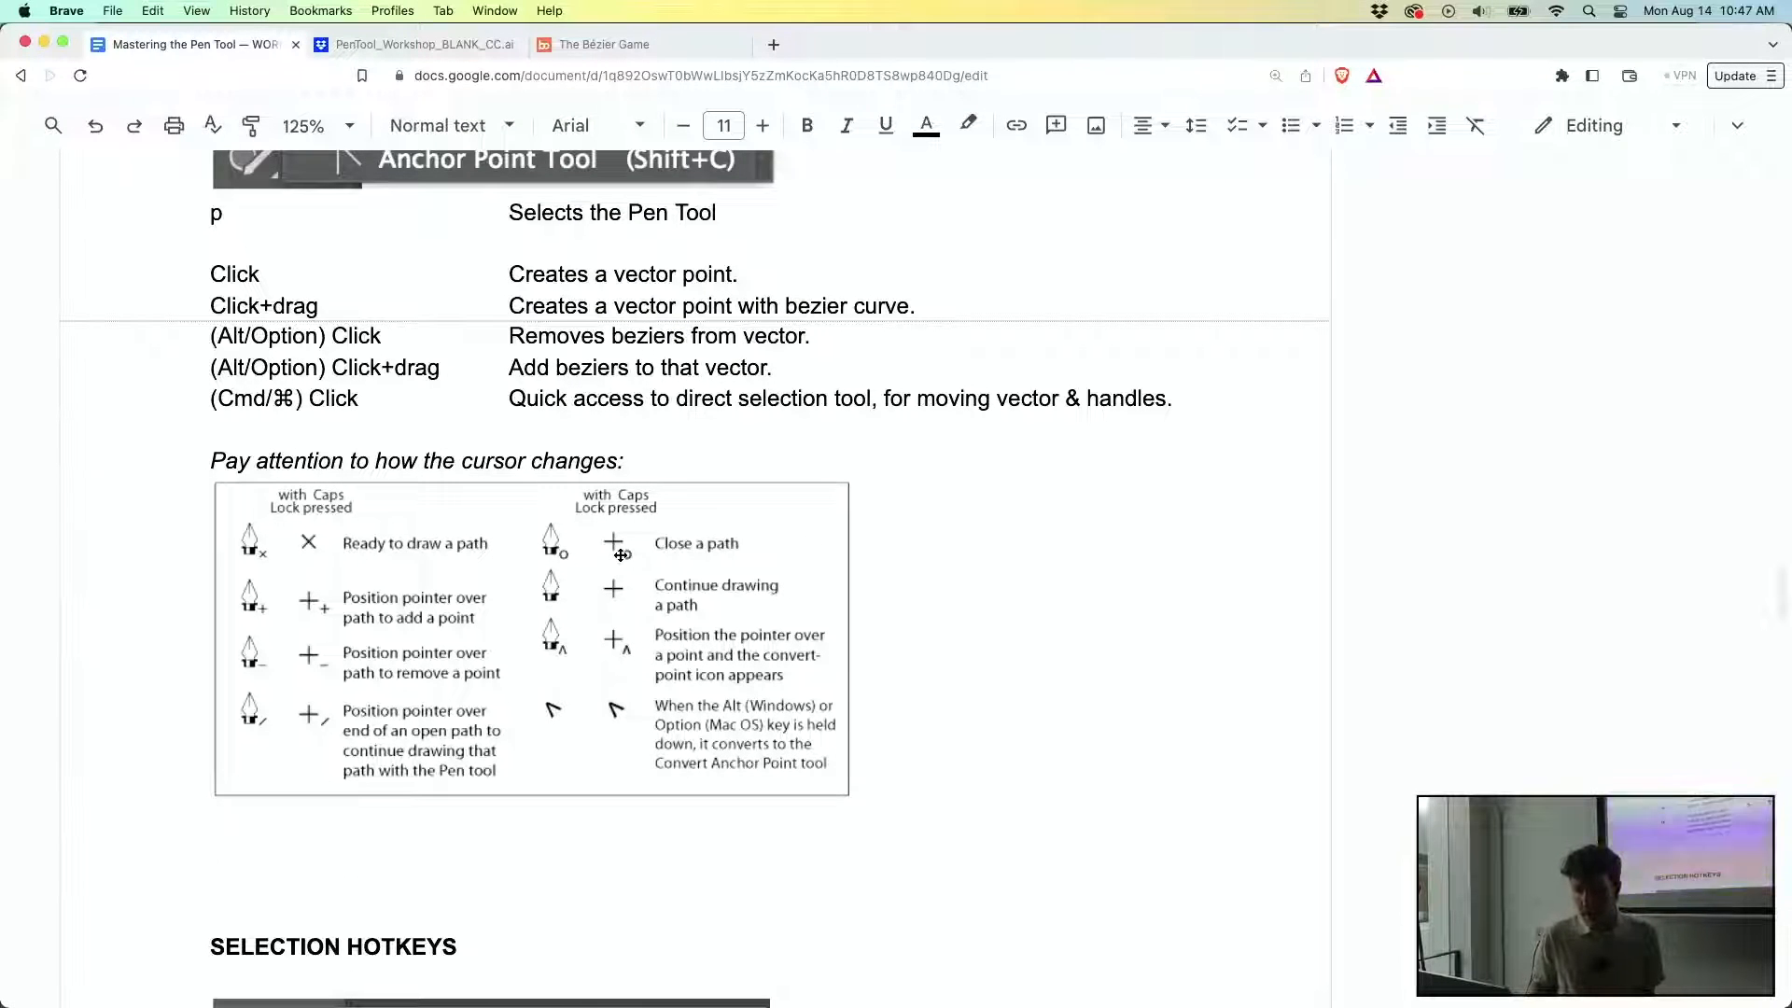
pyautogui.press('super+Tab')
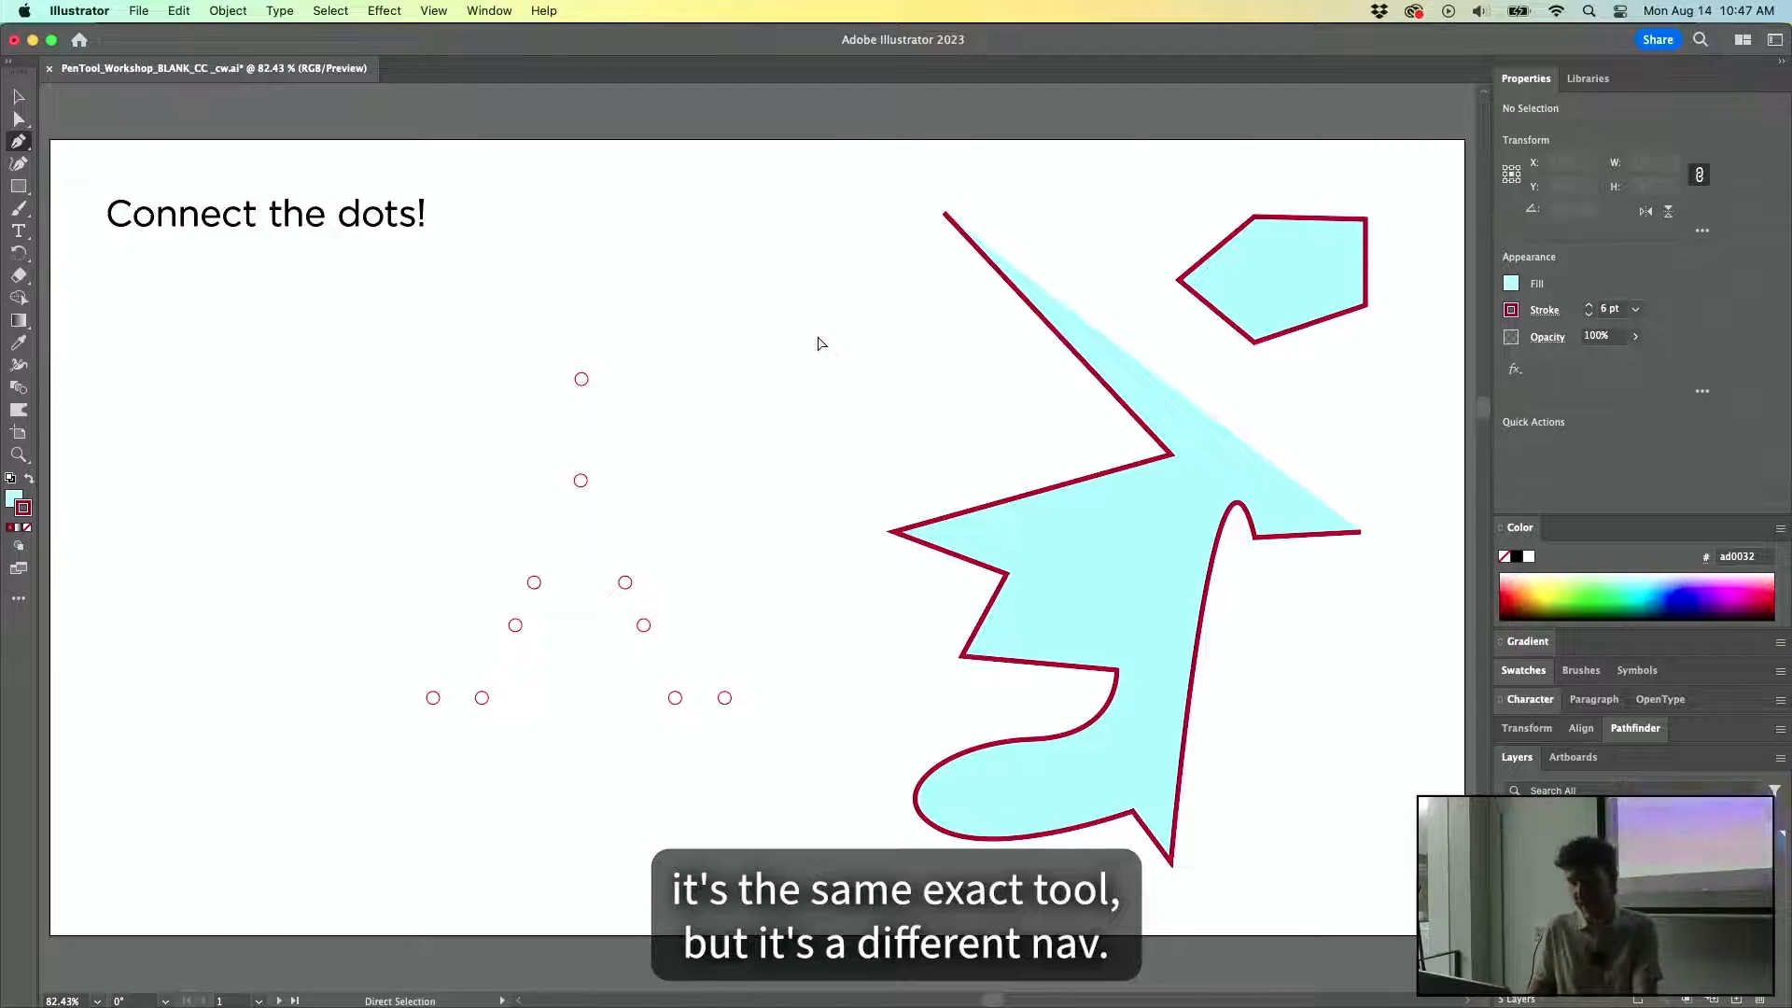
pyautogui.press('super+Tab')
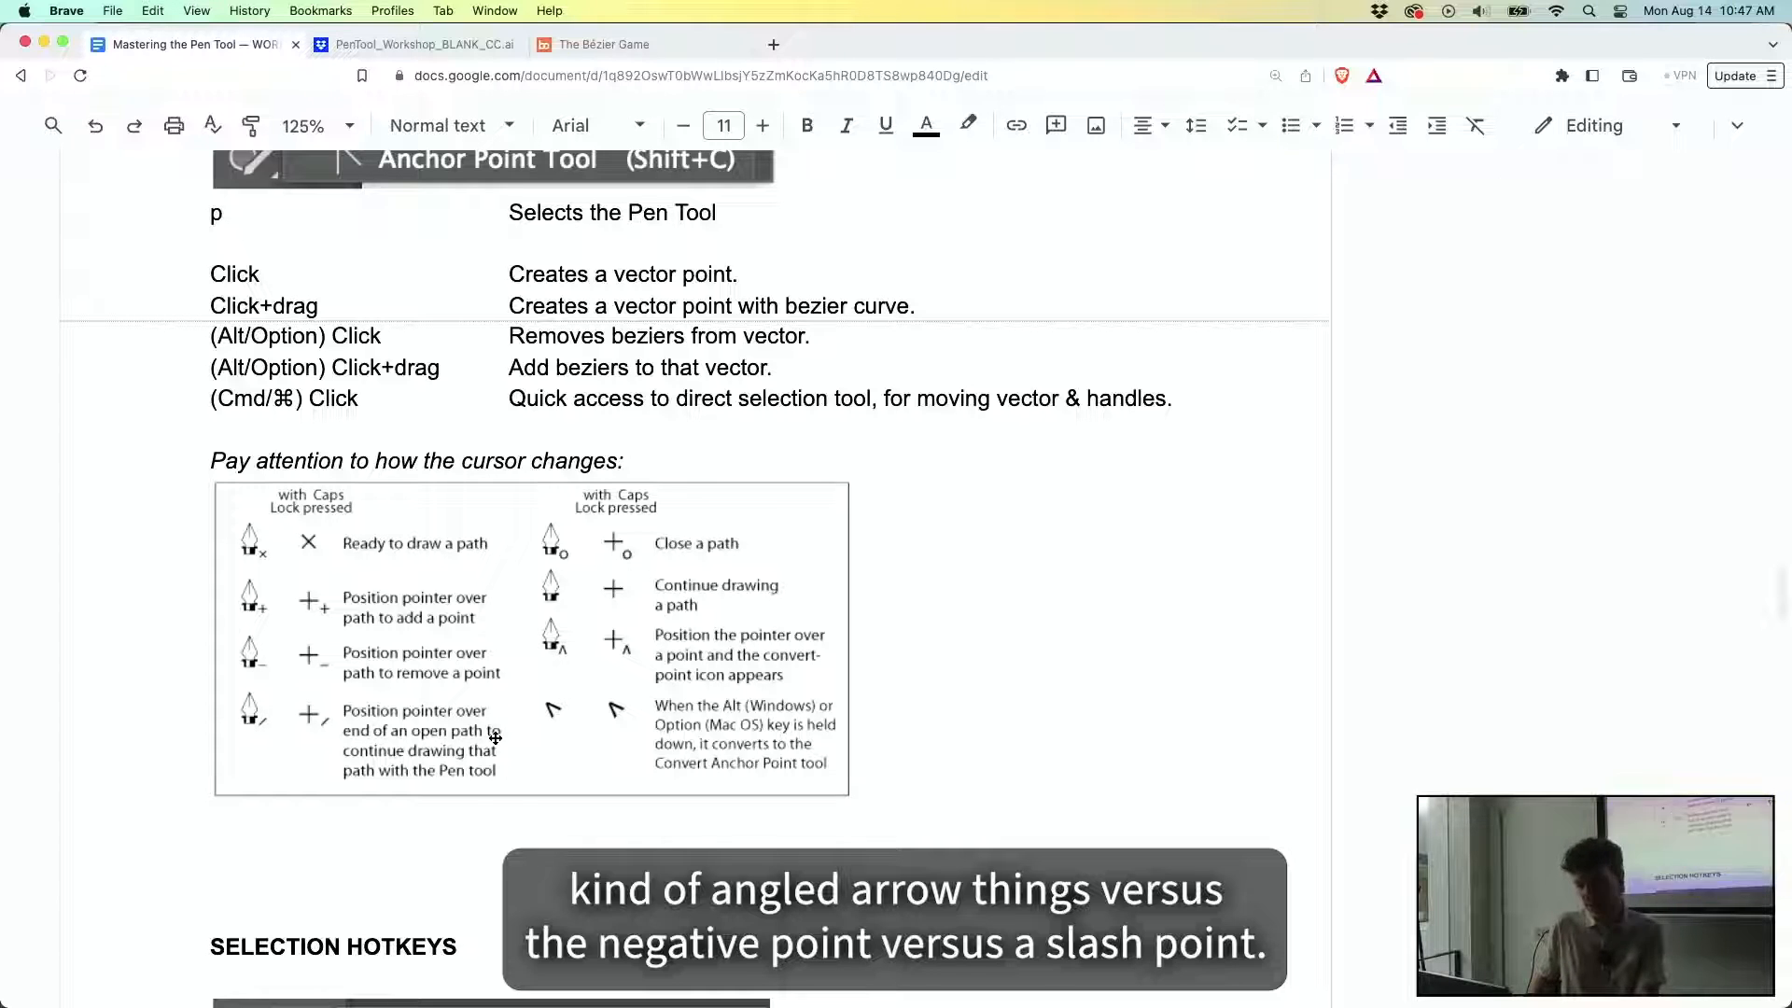
# Switch to Illustrator, draw a four-anchor open straight path between the dots and the large shape with the Pen tool, and remove its lowest anchor.
pyautogui.press('super+Tab')
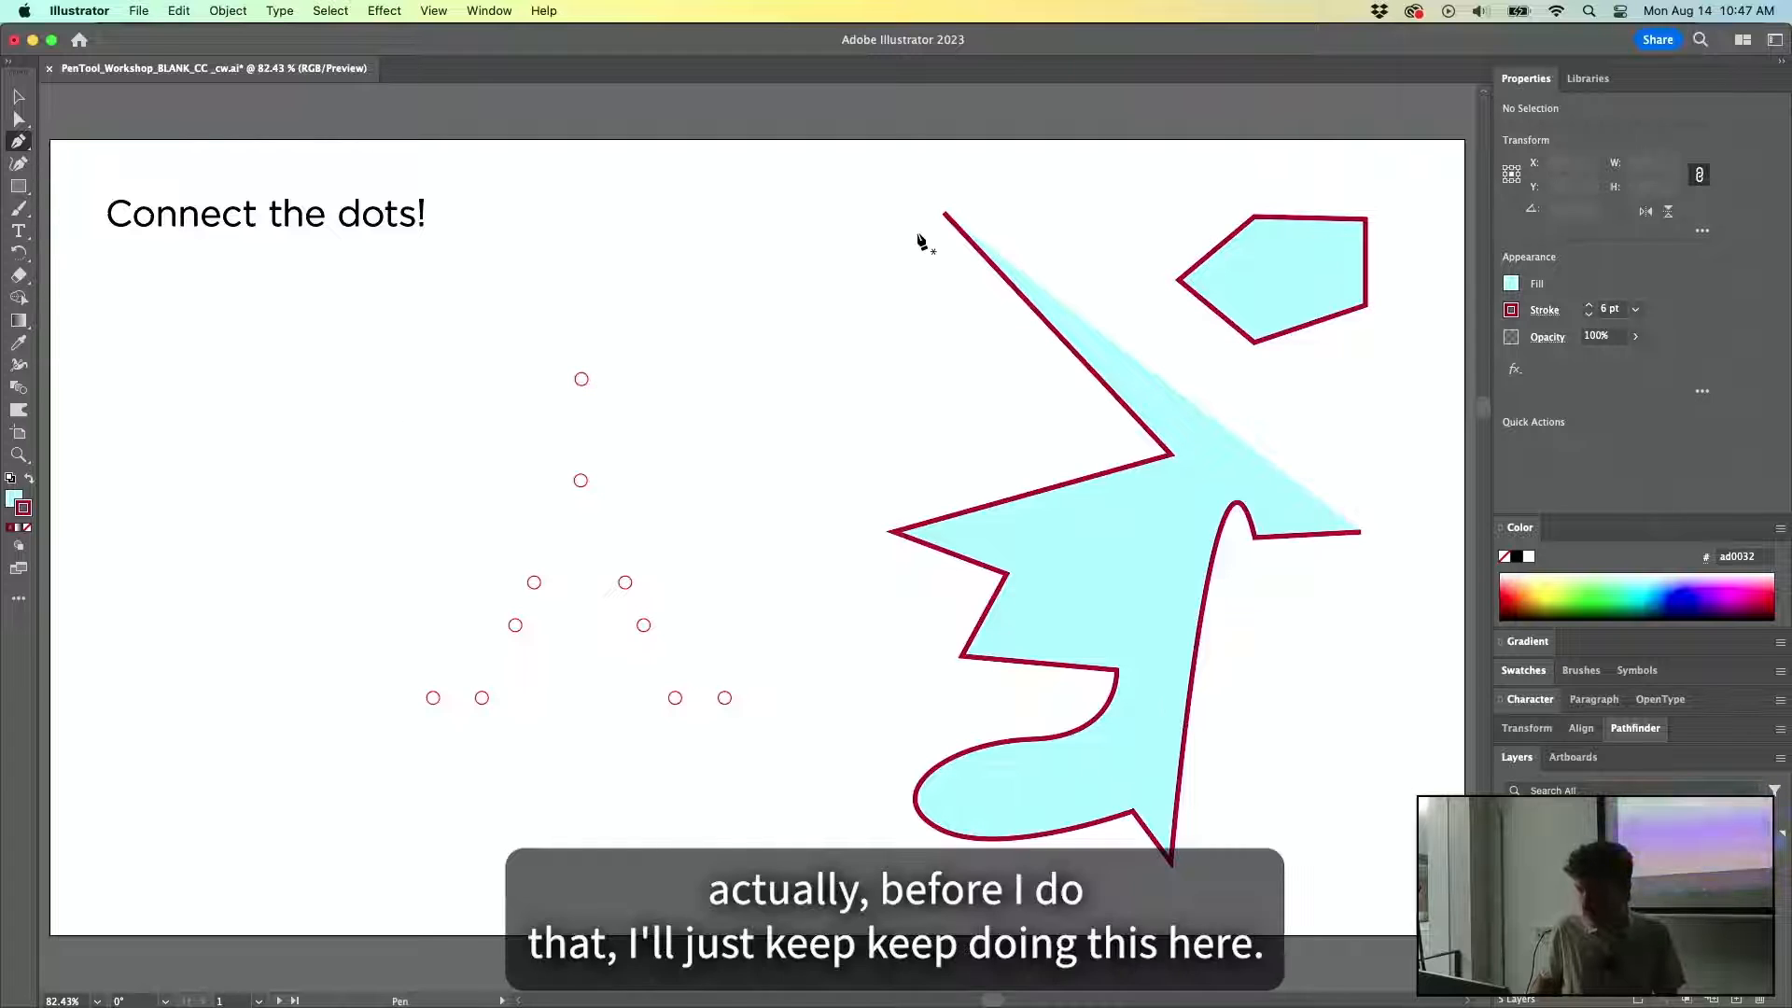
pyautogui.click(831, 298)
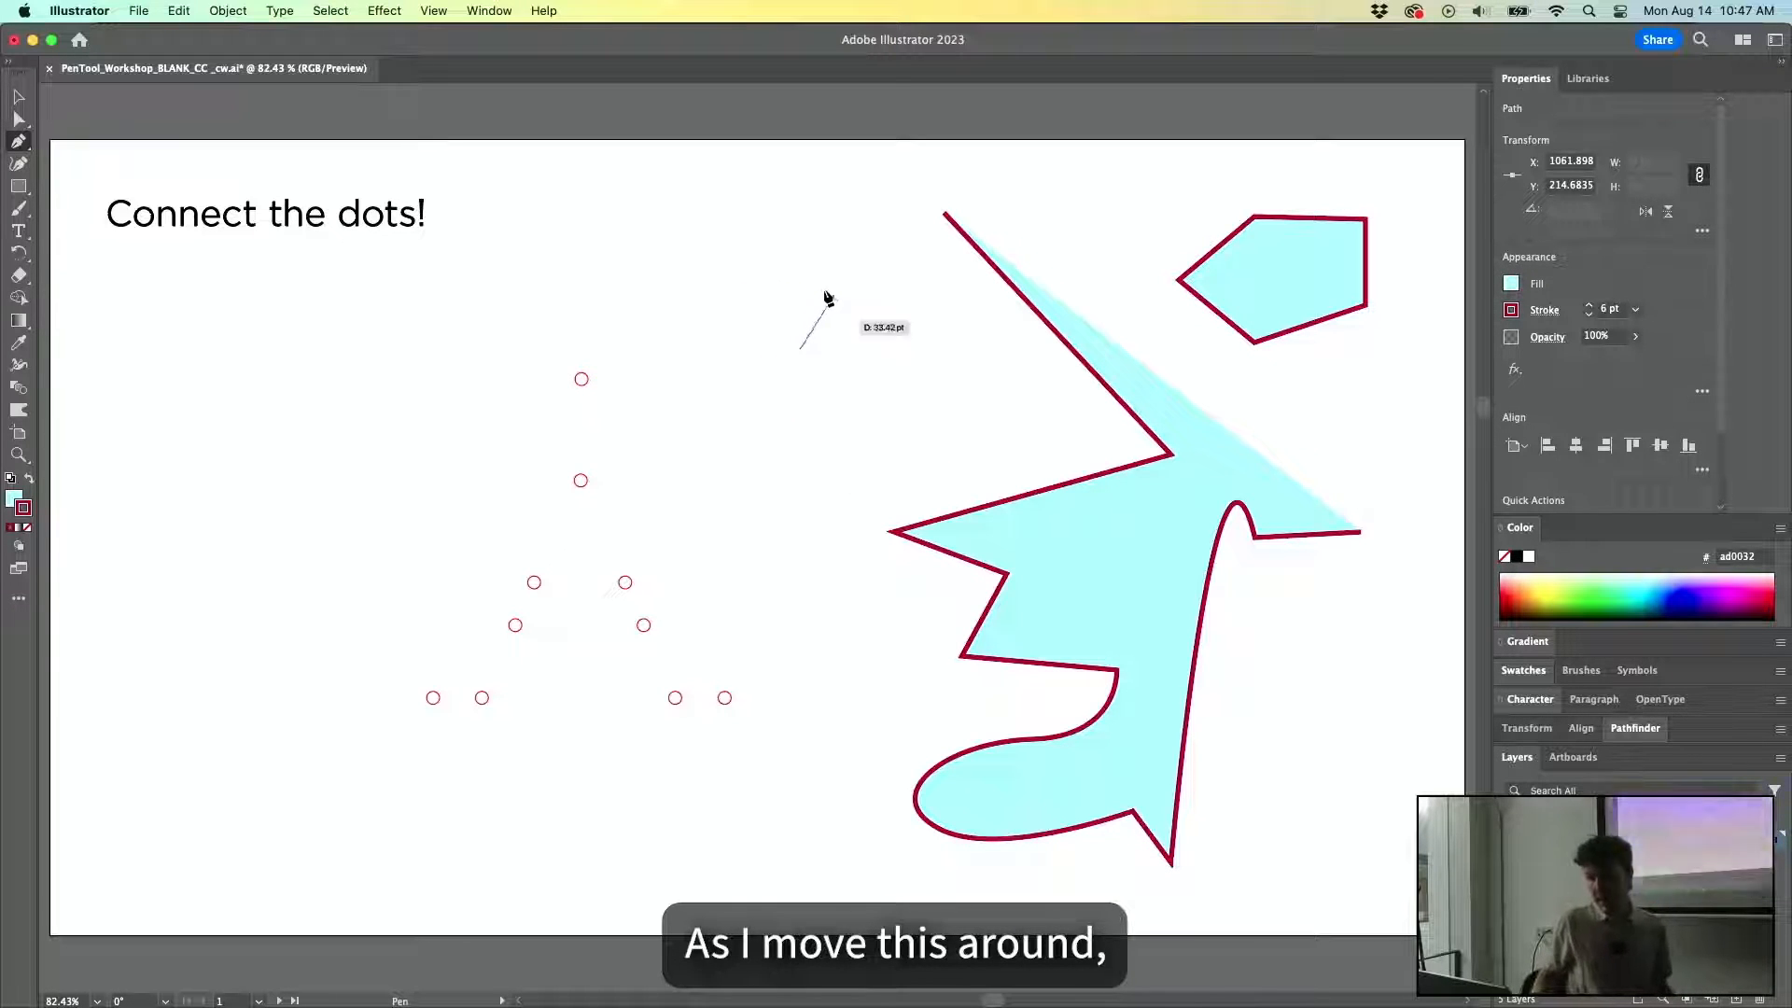
pyautogui.click(764, 372)
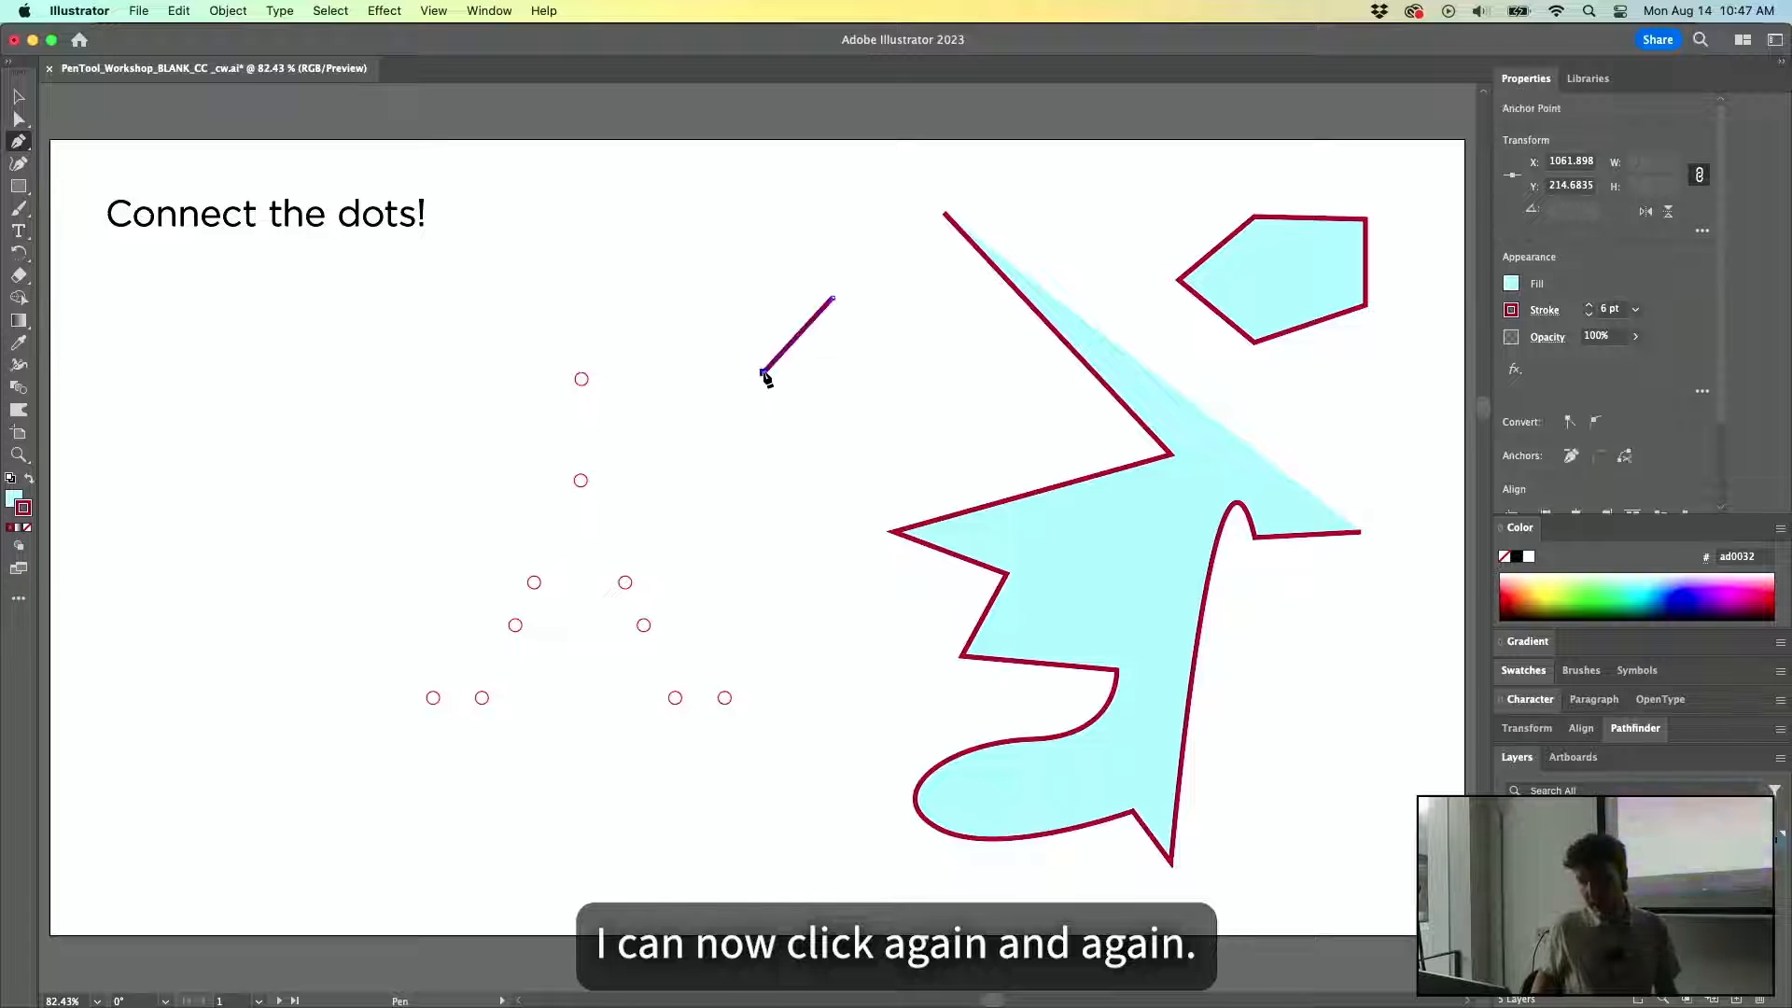
pyautogui.click(861, 427)
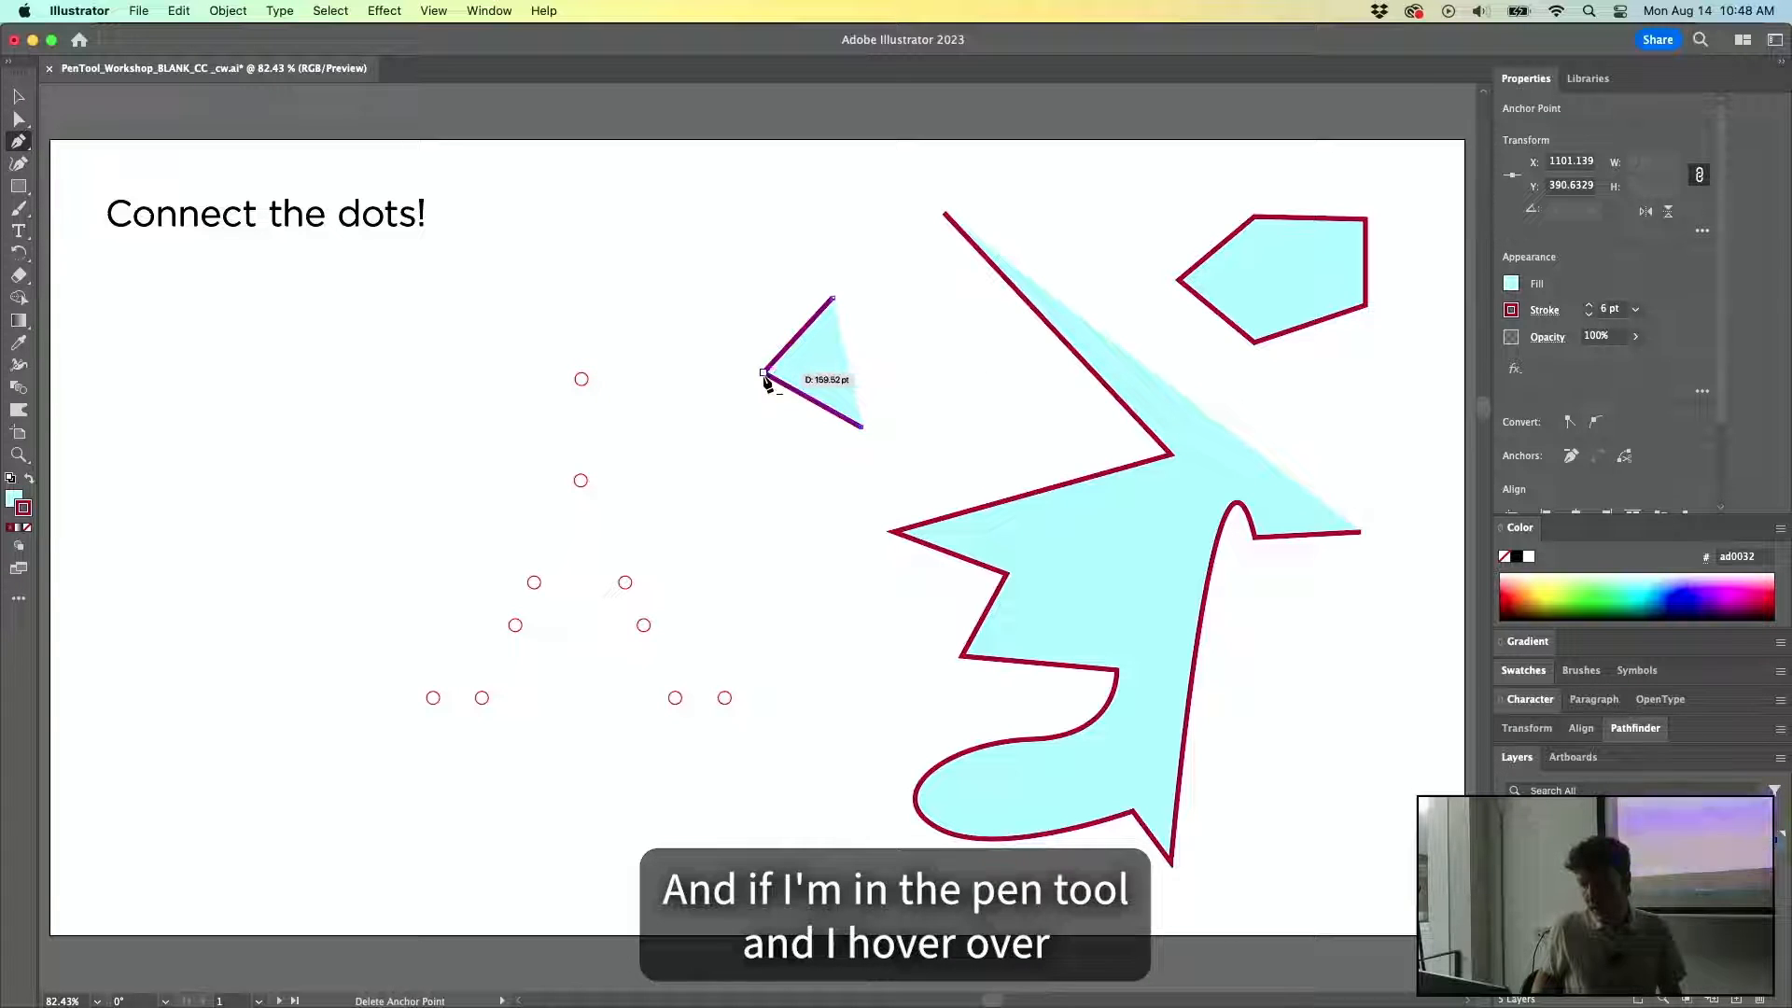
pyautogui.click(914, 350)
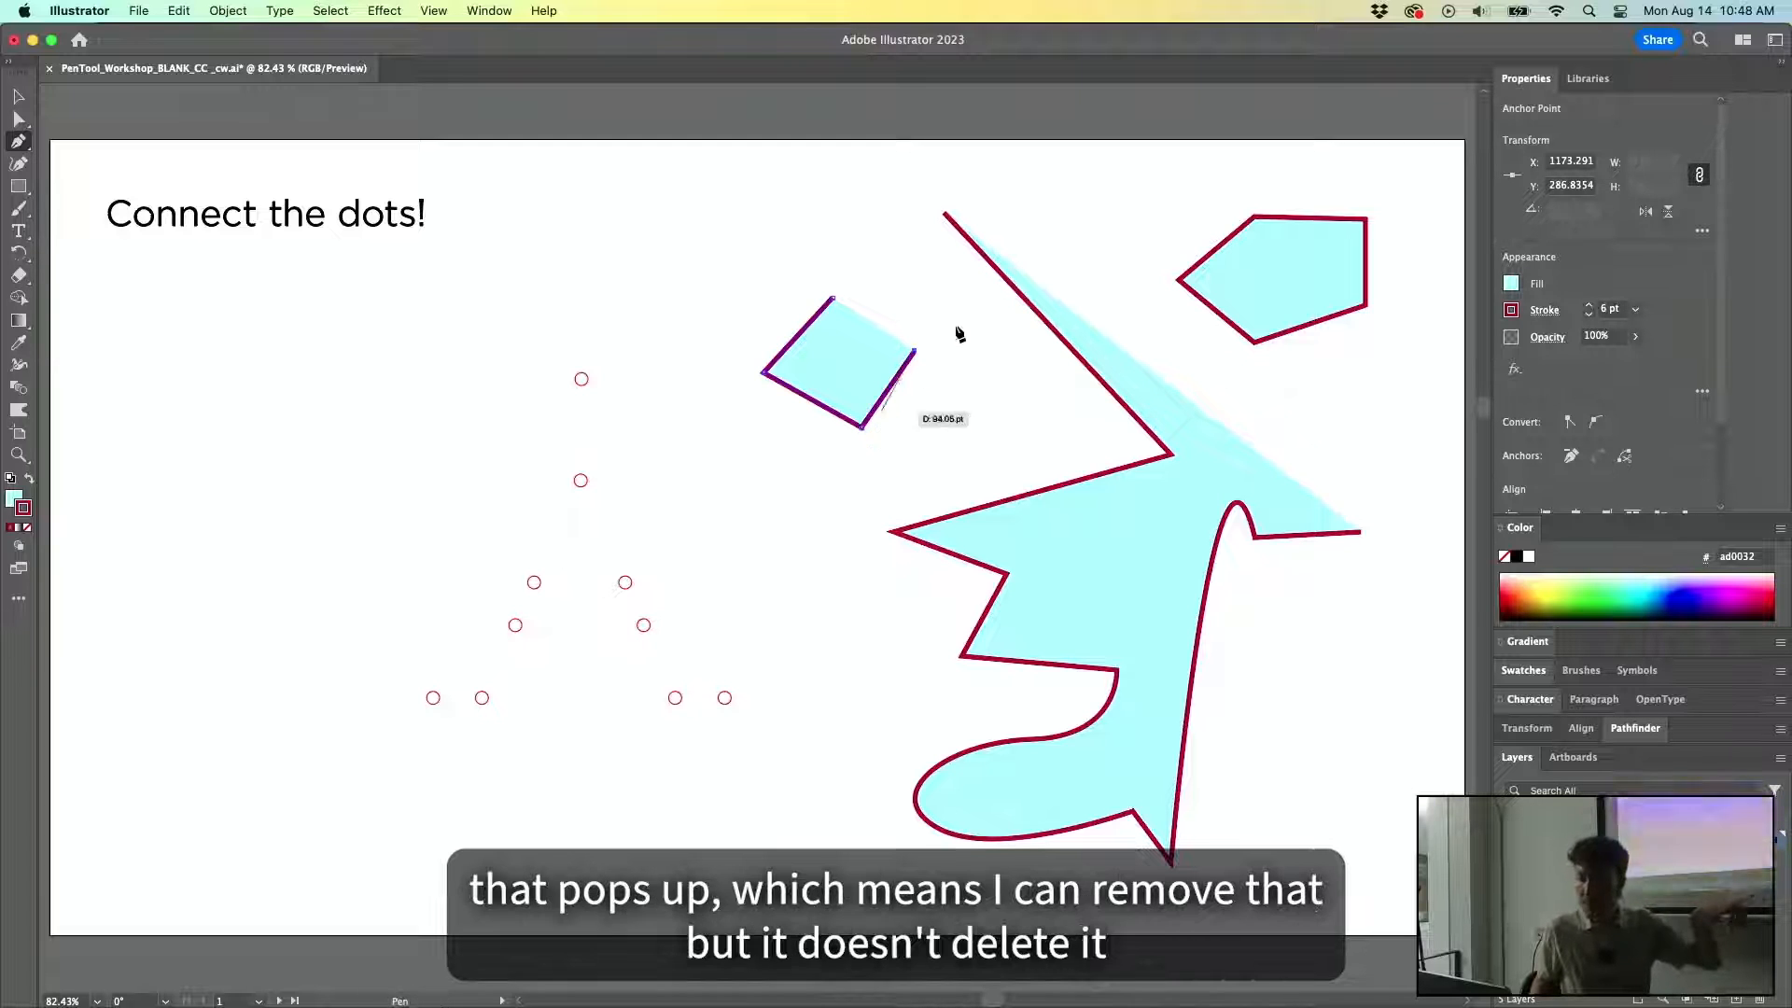
pyautogui.click(861, 428)
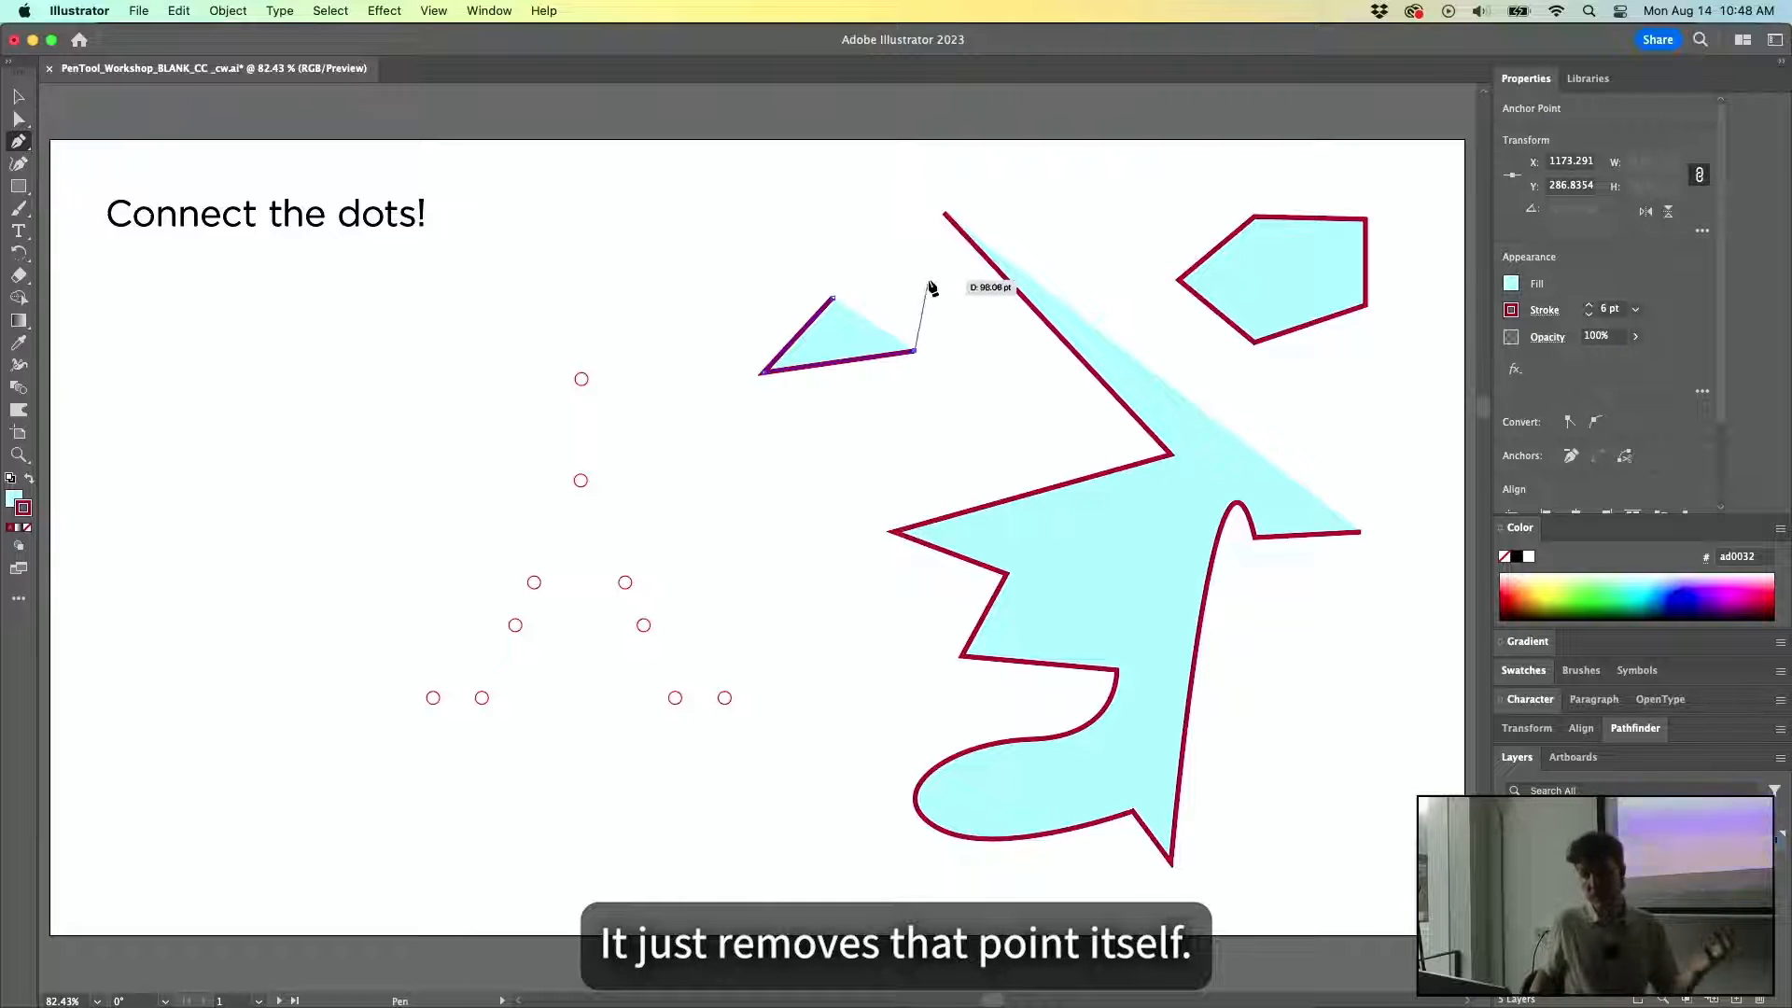
# Extend the open path upward with three more straight-segment anchors, close it at its starting anchor, and deselect it.
pyautogui.click(894, 232)
pyautogui.click(823, 213)
pyautogui.click(746, 275)
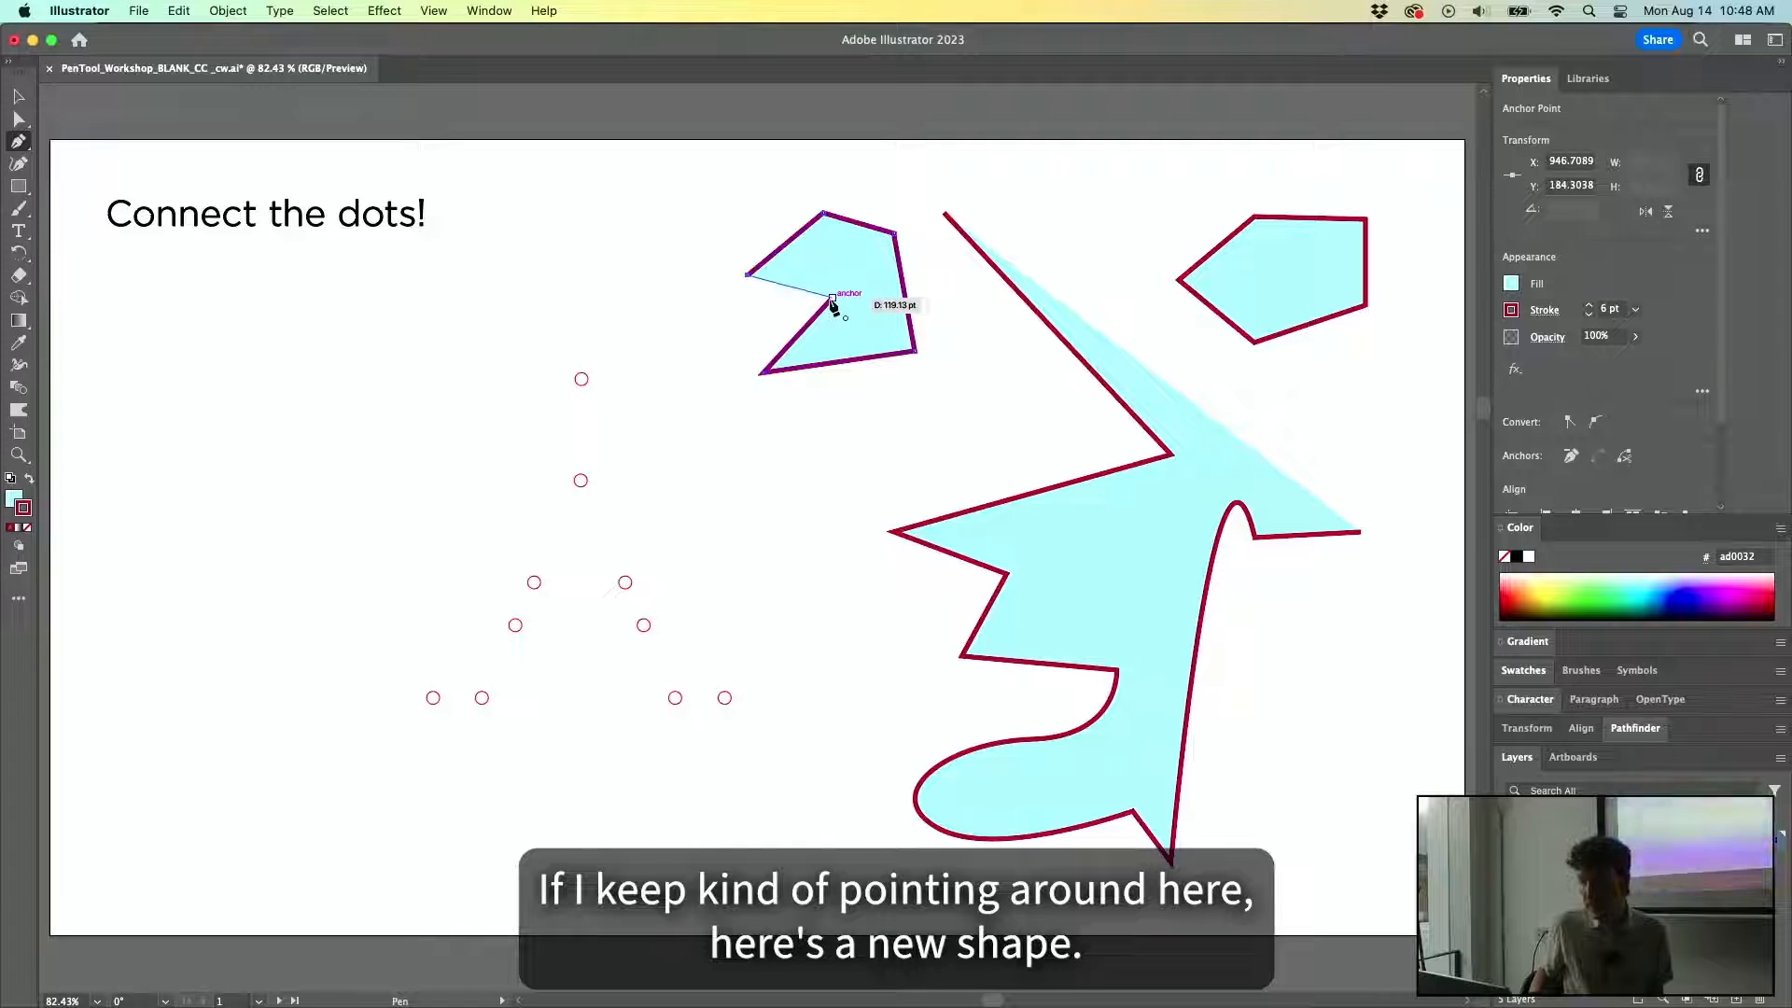
pyautogui.click(833, 297)
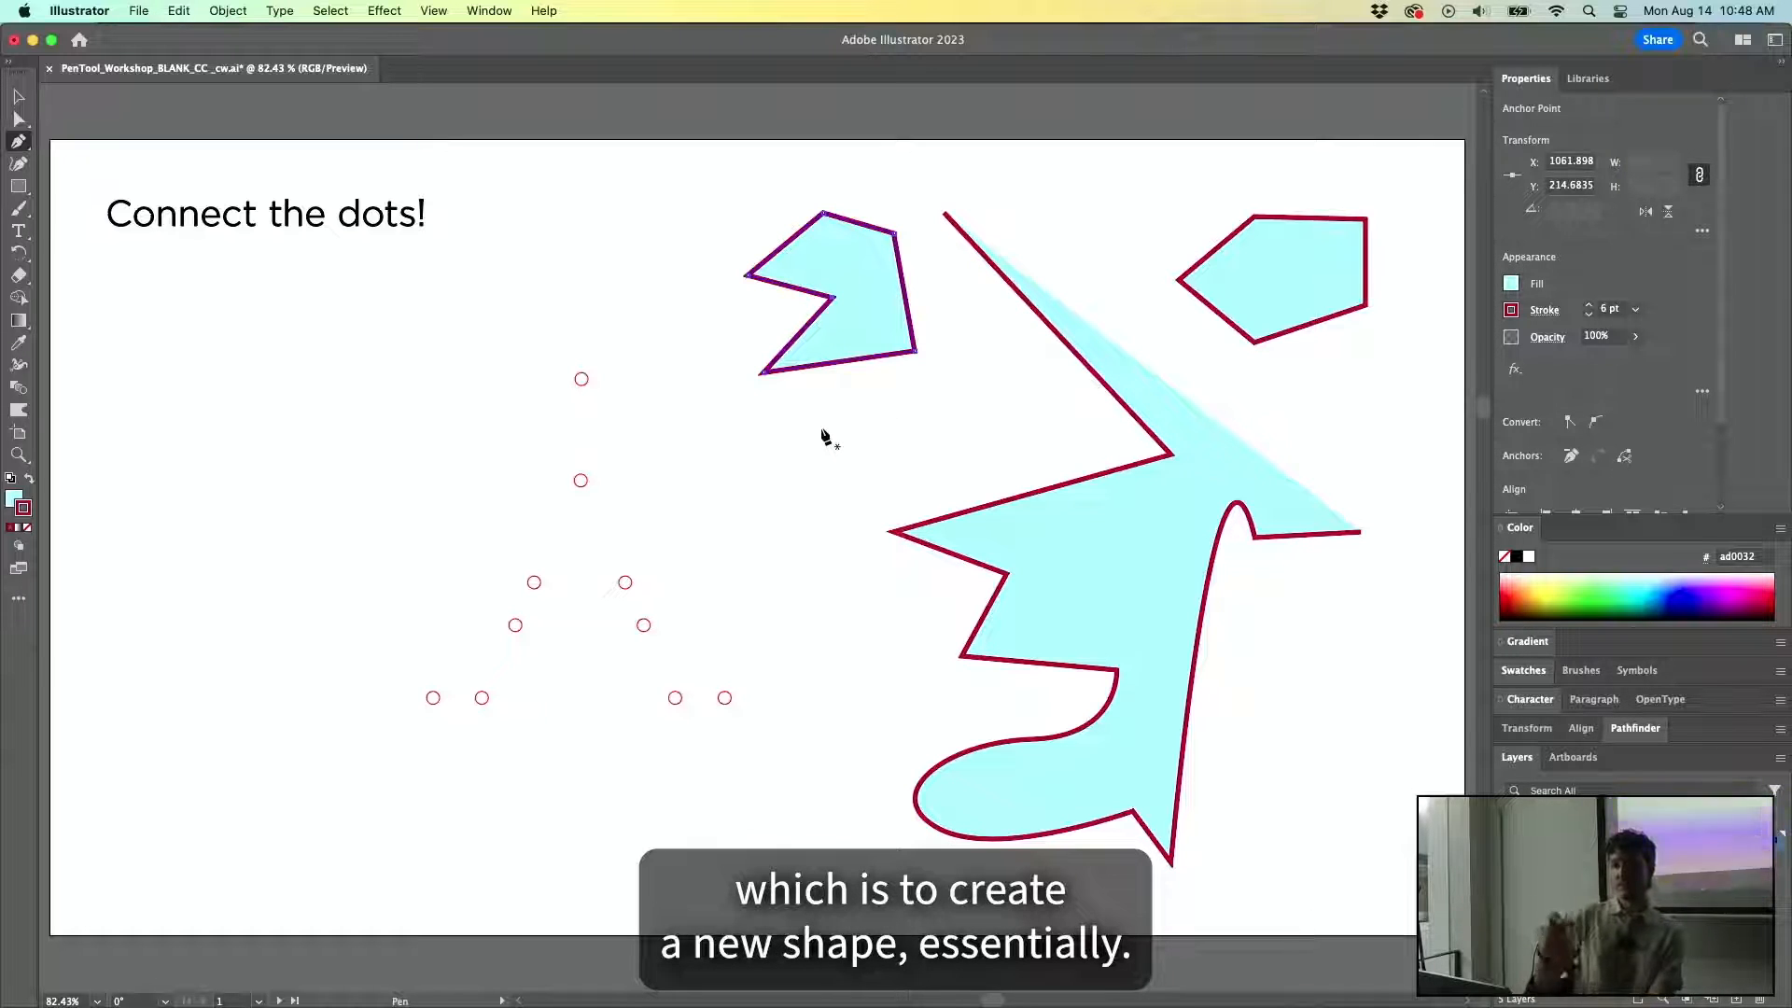
pyautogui.keyDown('super'); pyautogui.click(850, 465); pyautogui.keyUp('super')
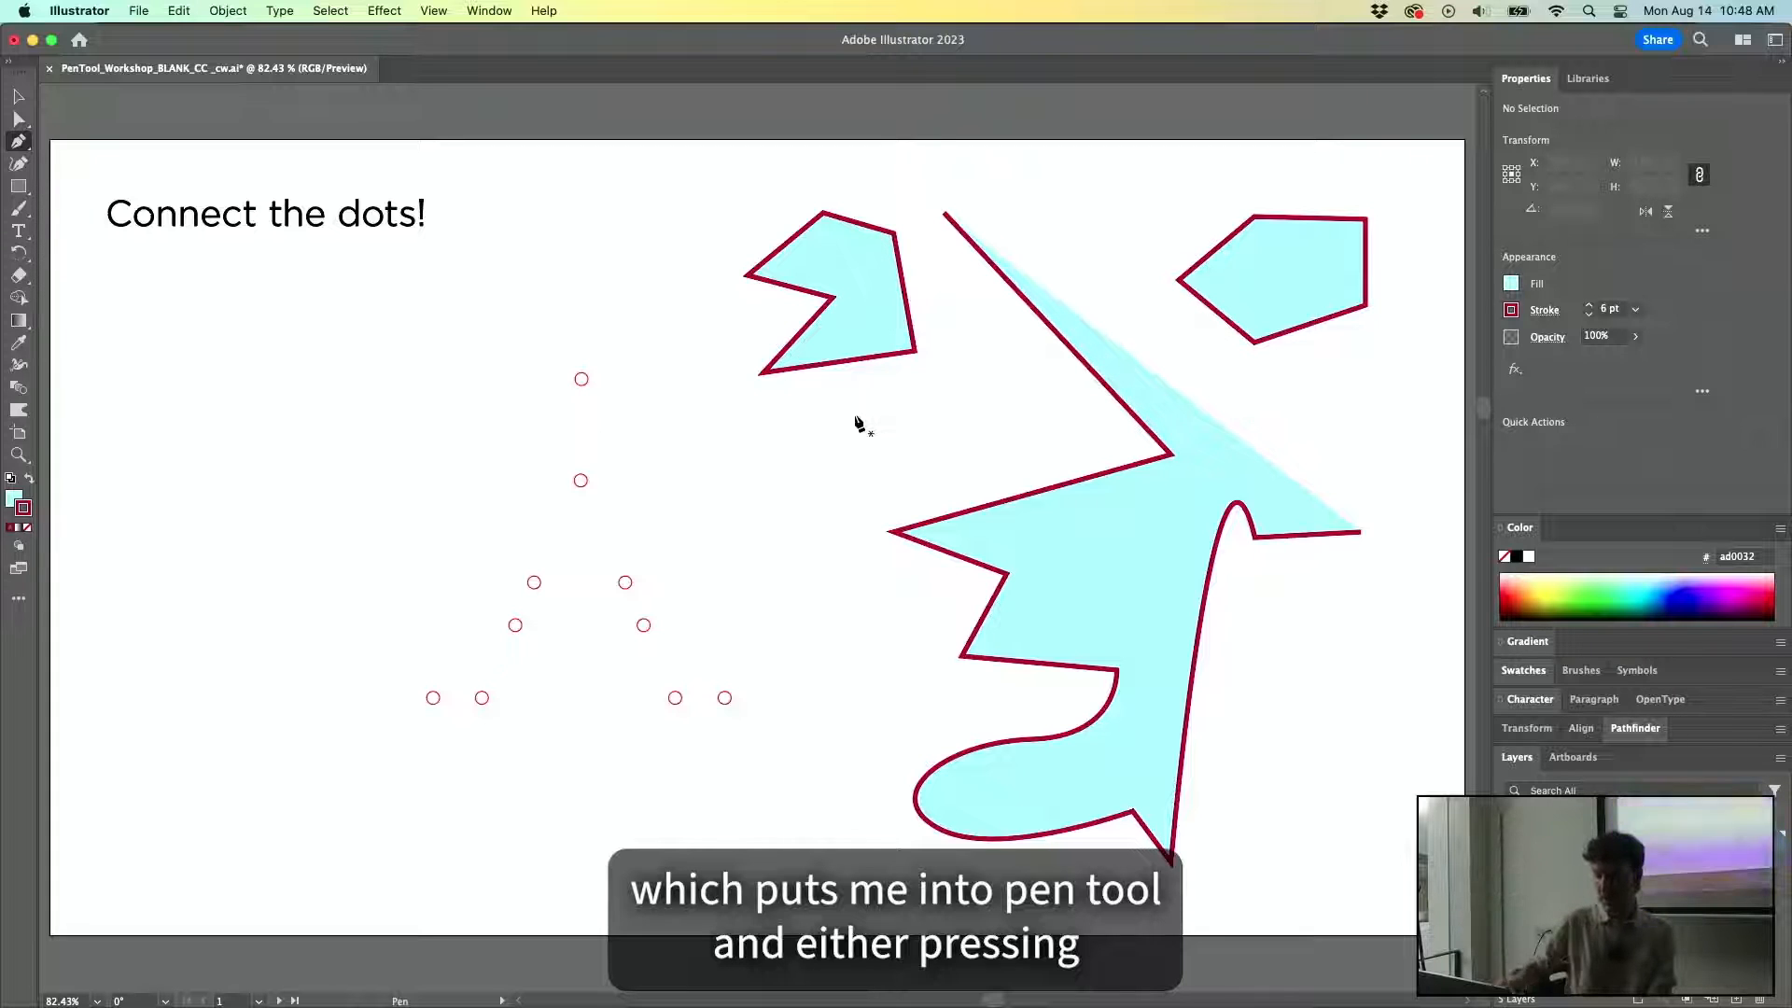
pyautogui.press('a')
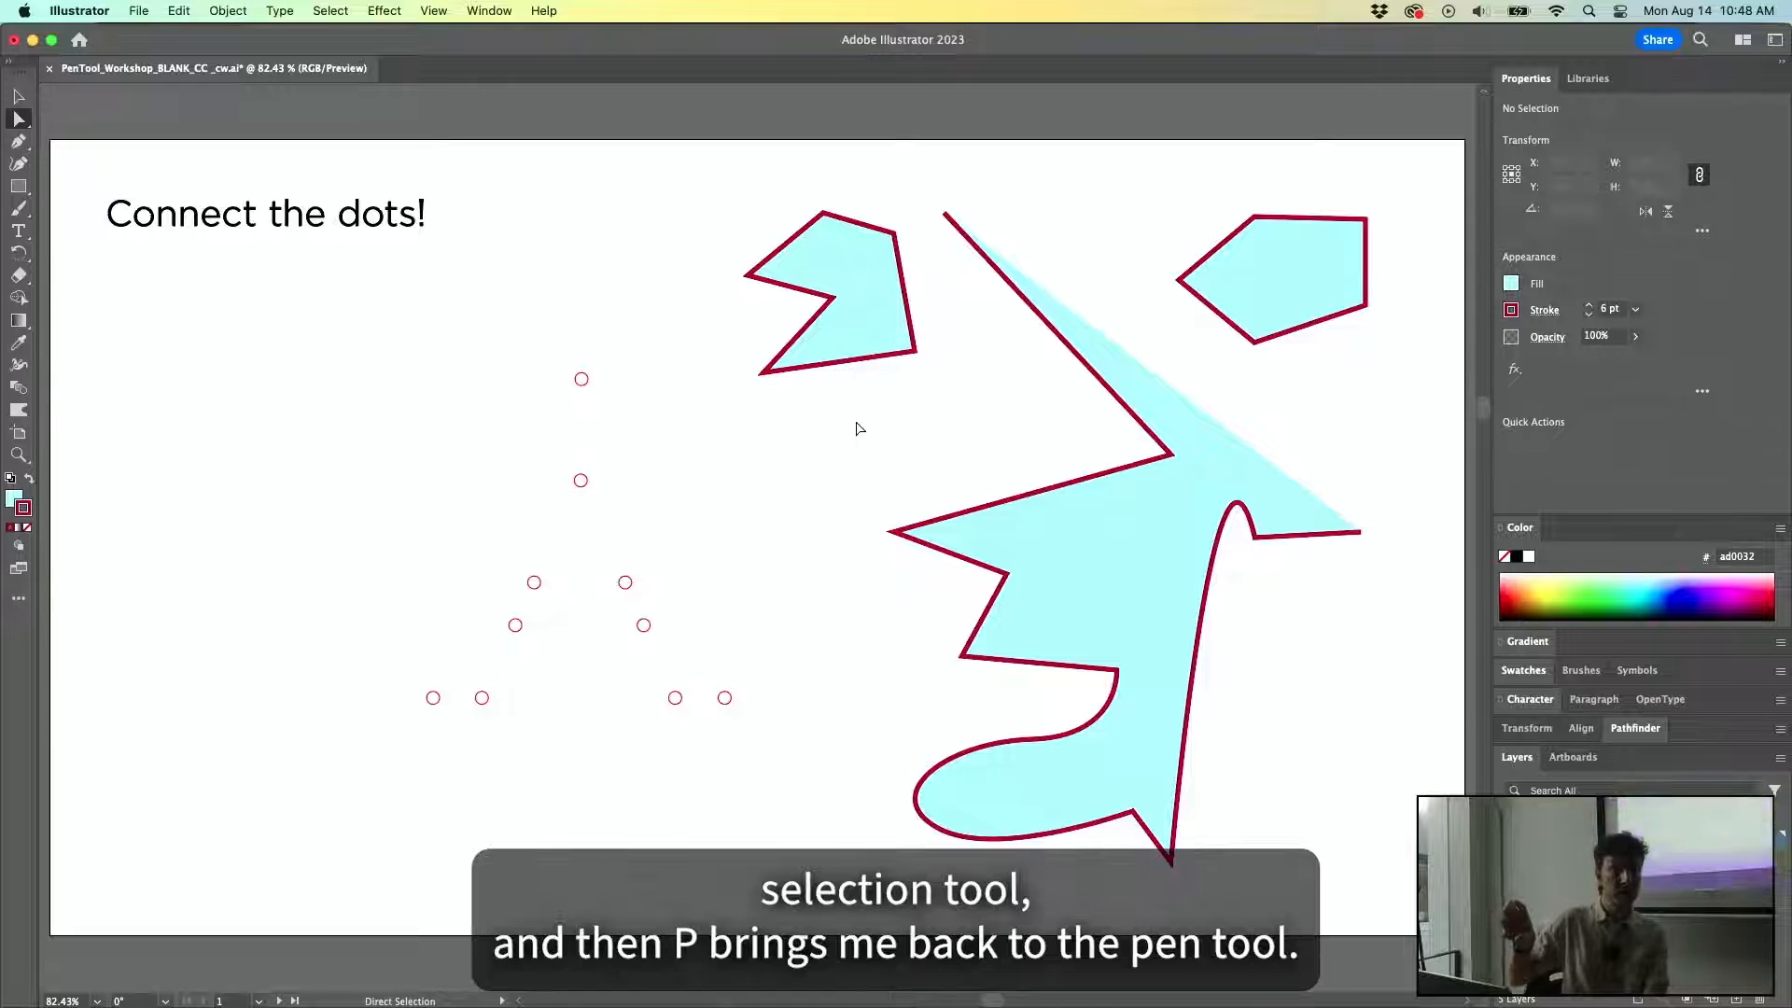
pyautogui.press('p')
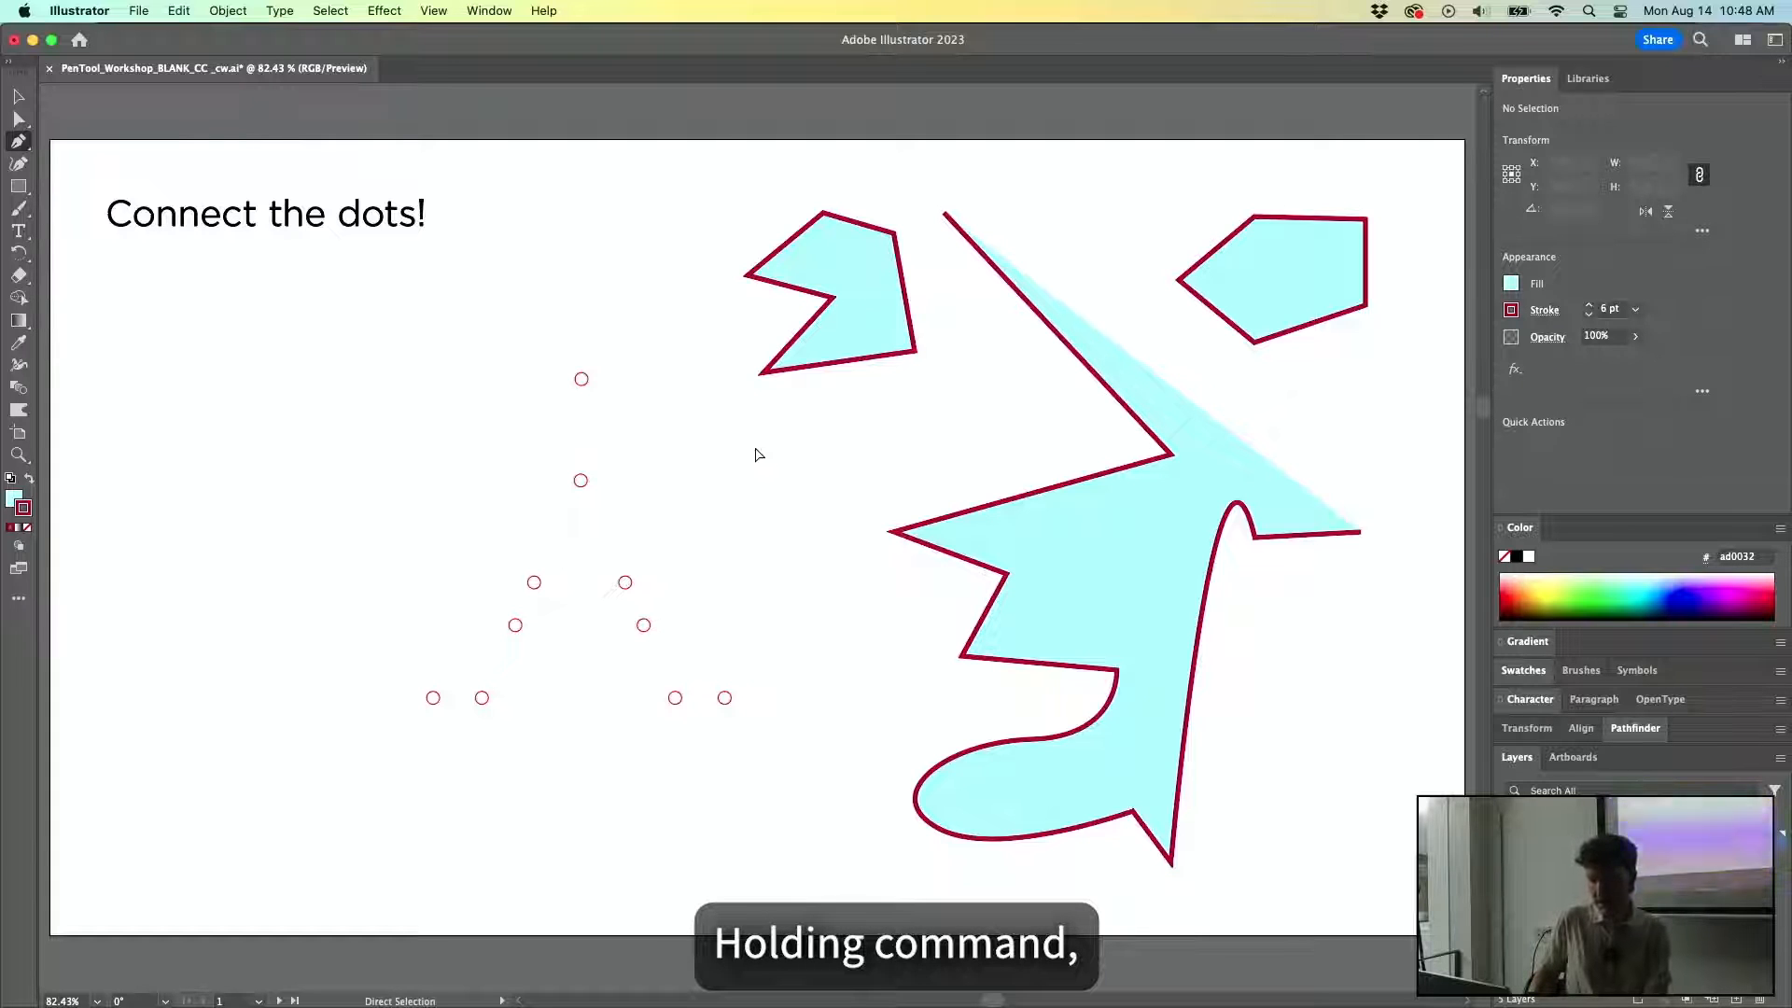
pyautogui.press('super')
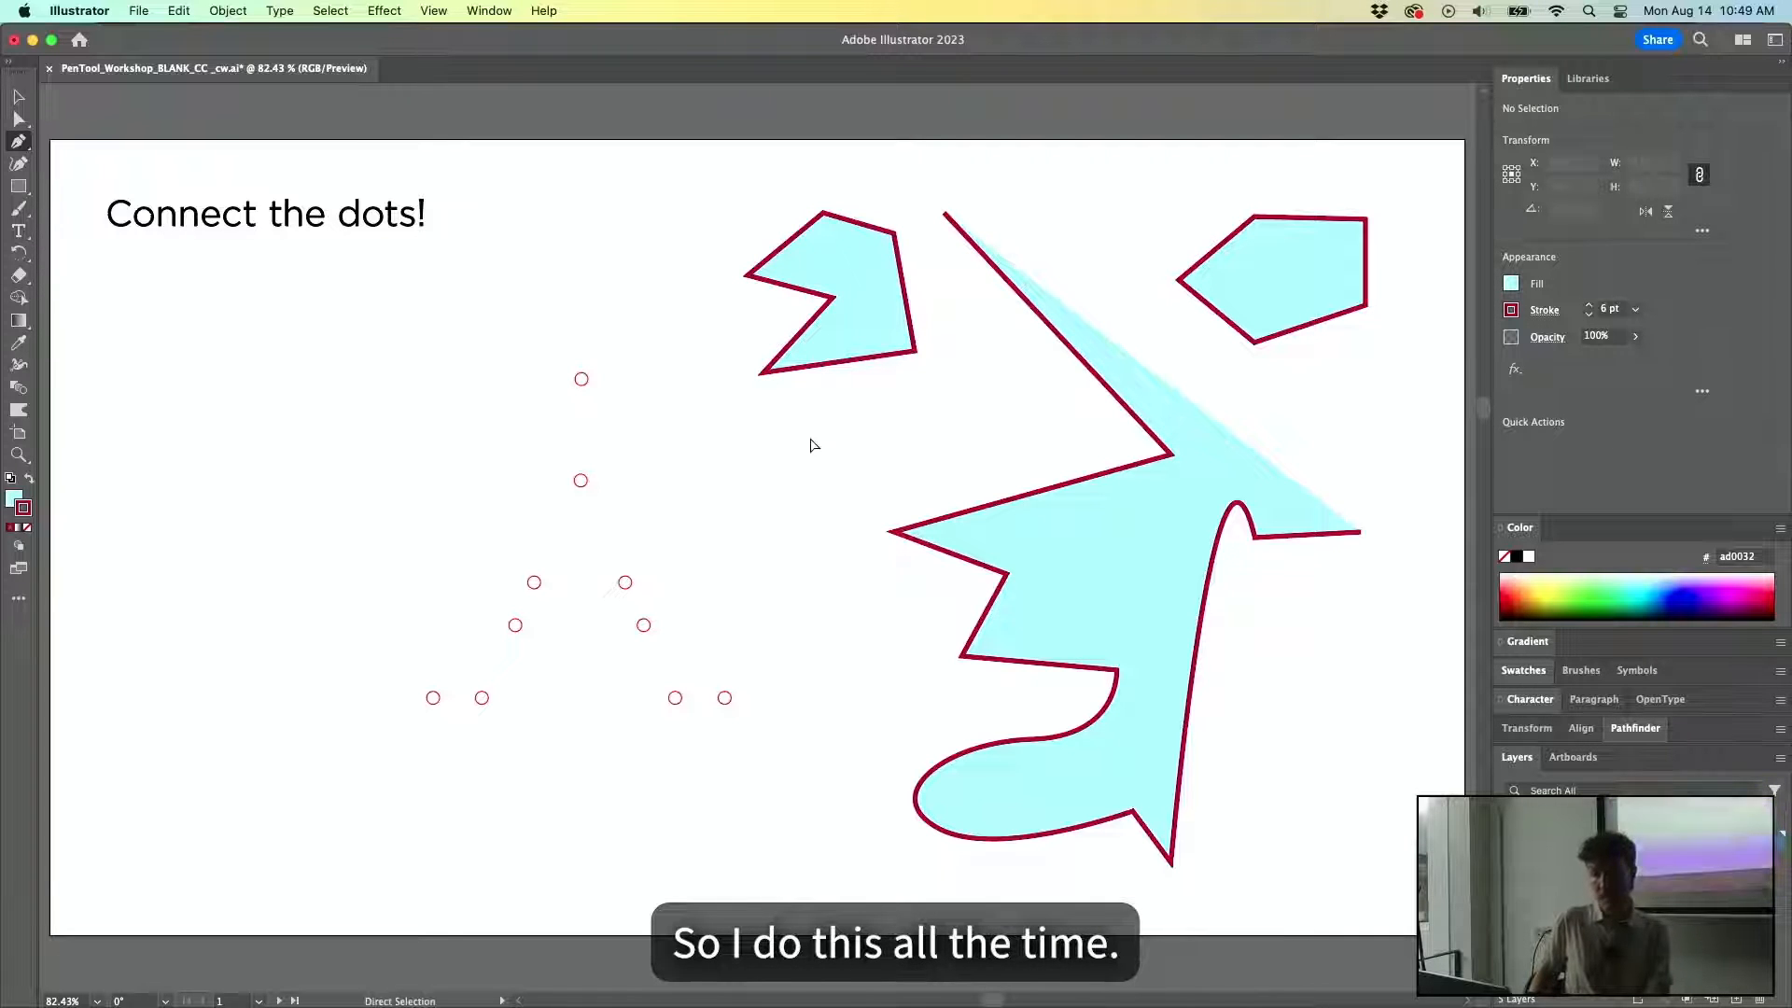
# Reshape the new closed shape by moving its lower-left, upper-left, lower-right and inner notch anchors with temporary Direct Selection.
pyautogui.press('super')
pyautogui.keyDown('super'); pyautogui.click(765, 375); pyautogui.keyUp('super')
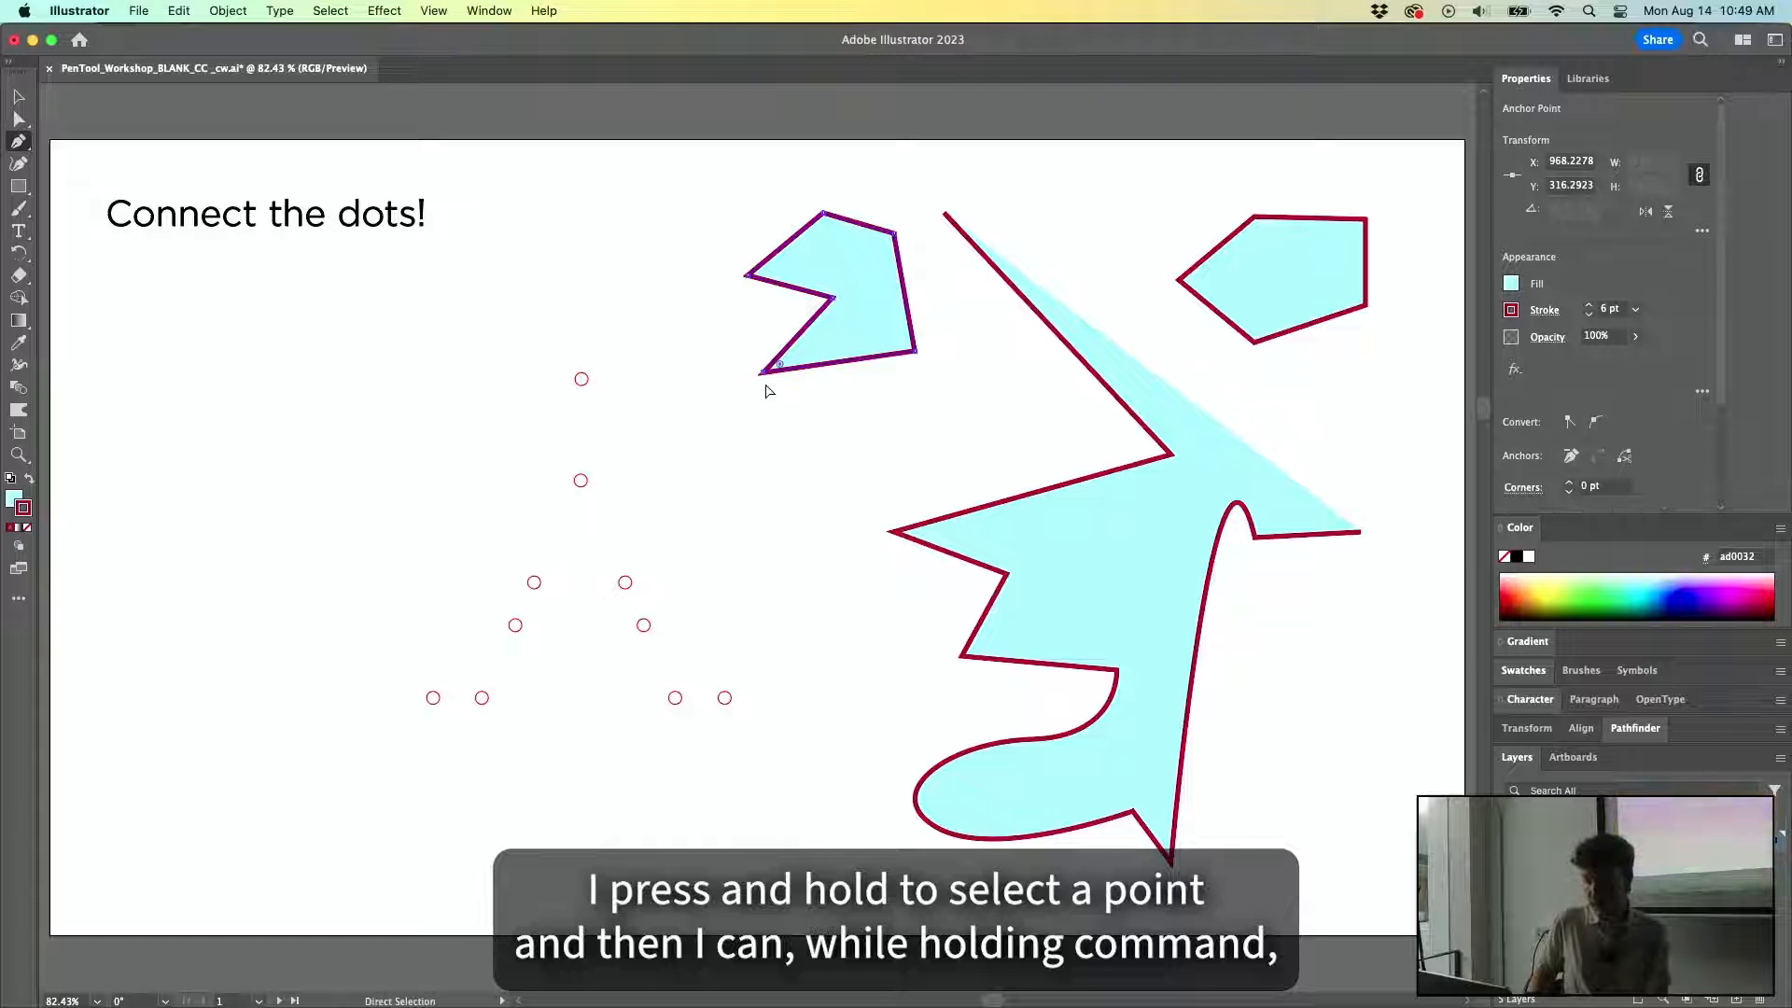
pyautogui.moveTo(763, 375)
pyautogui.mouseDown()
pyautogui.moveTo(821, 400)
pyautogui.moveTo(732, 378)
pyautogui.mouseUp()
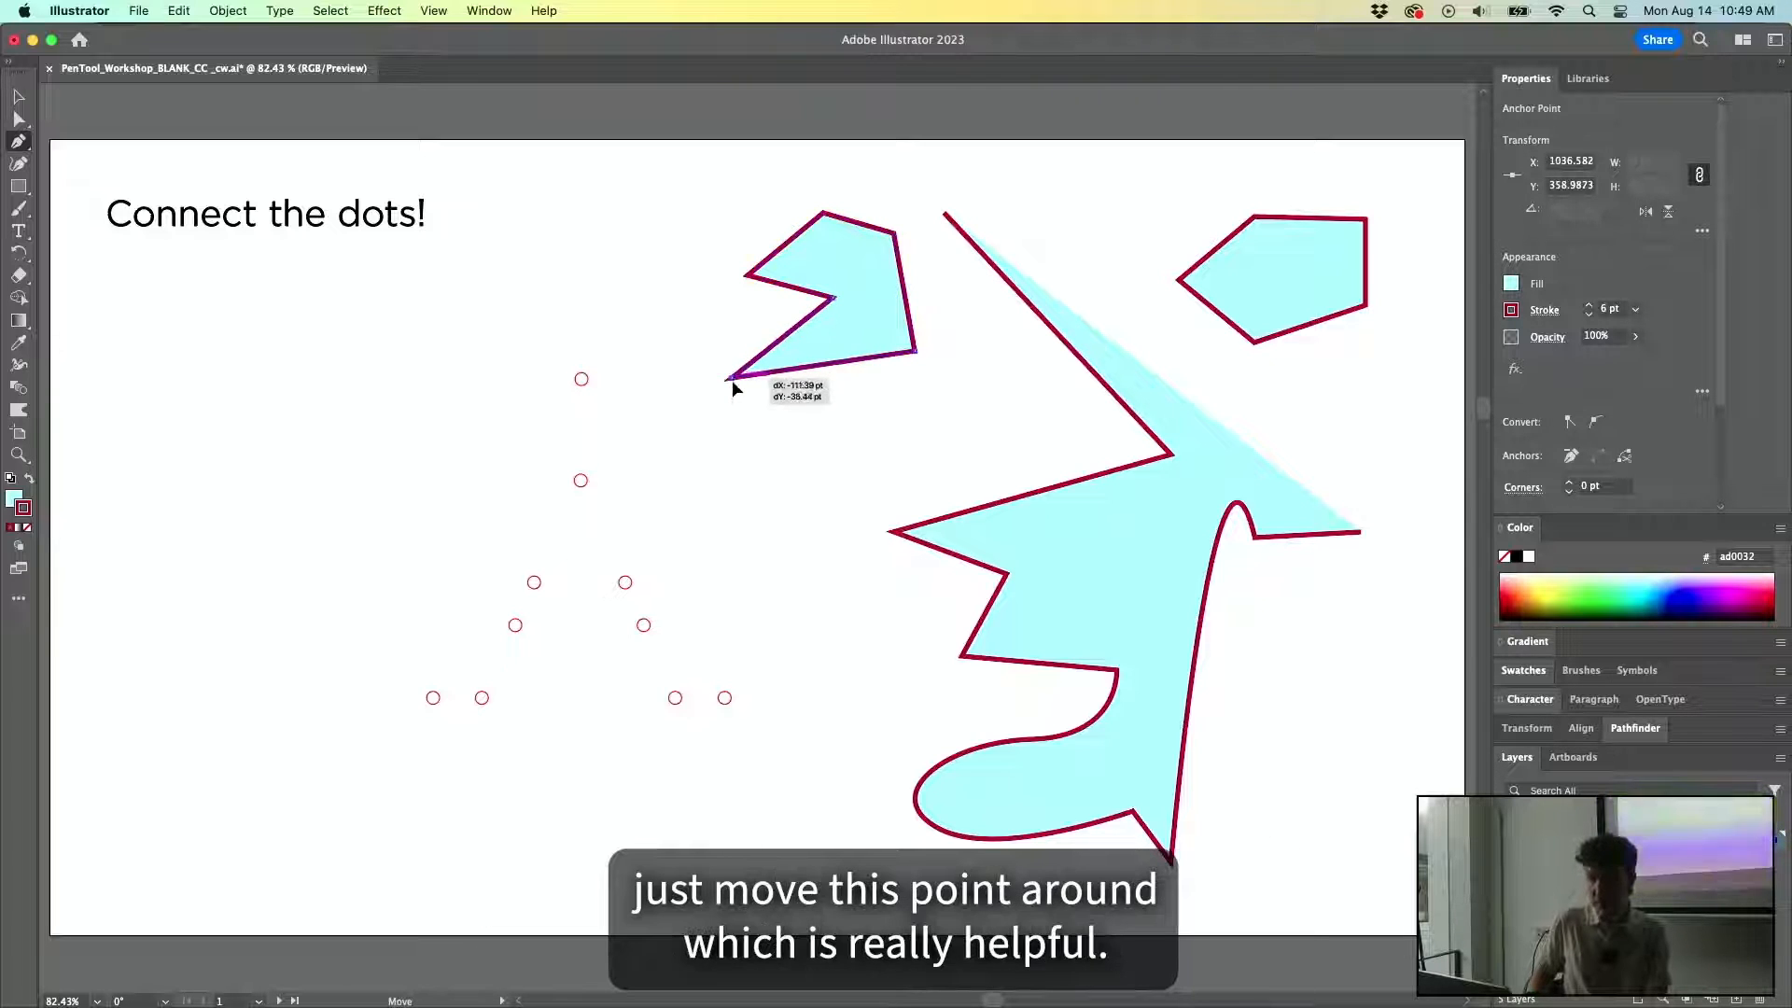
pyautogui.moveTo(832, 298); pyautogui.dragTo(706, 250)
pyautogui.moveTo(826, 272); pyautogui.dragTo(772, 290)
pyautogui.moveTo(914, 352); pyautogui.dragTo(901, 385)
pyautogui.moveTo(731, 377); pyautogui.dragTo(770, 425)
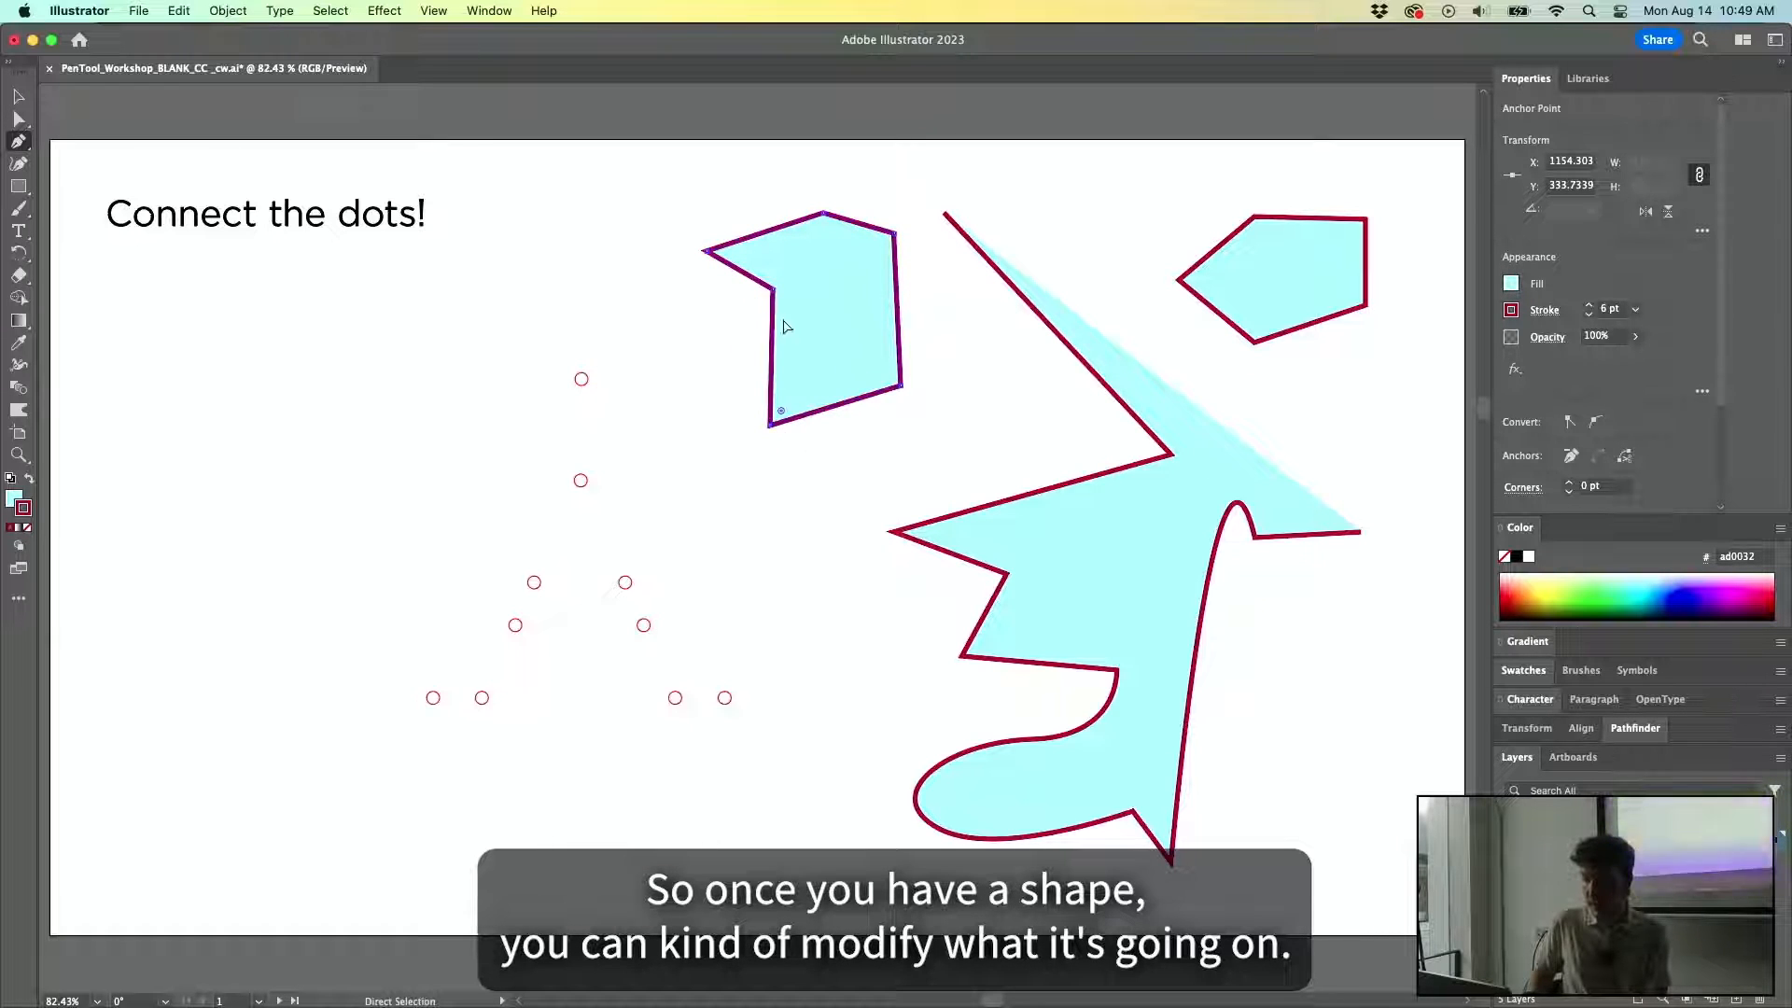
pyautogui.moveTo(774, 289); pyautogui.dragTo(810, 325)
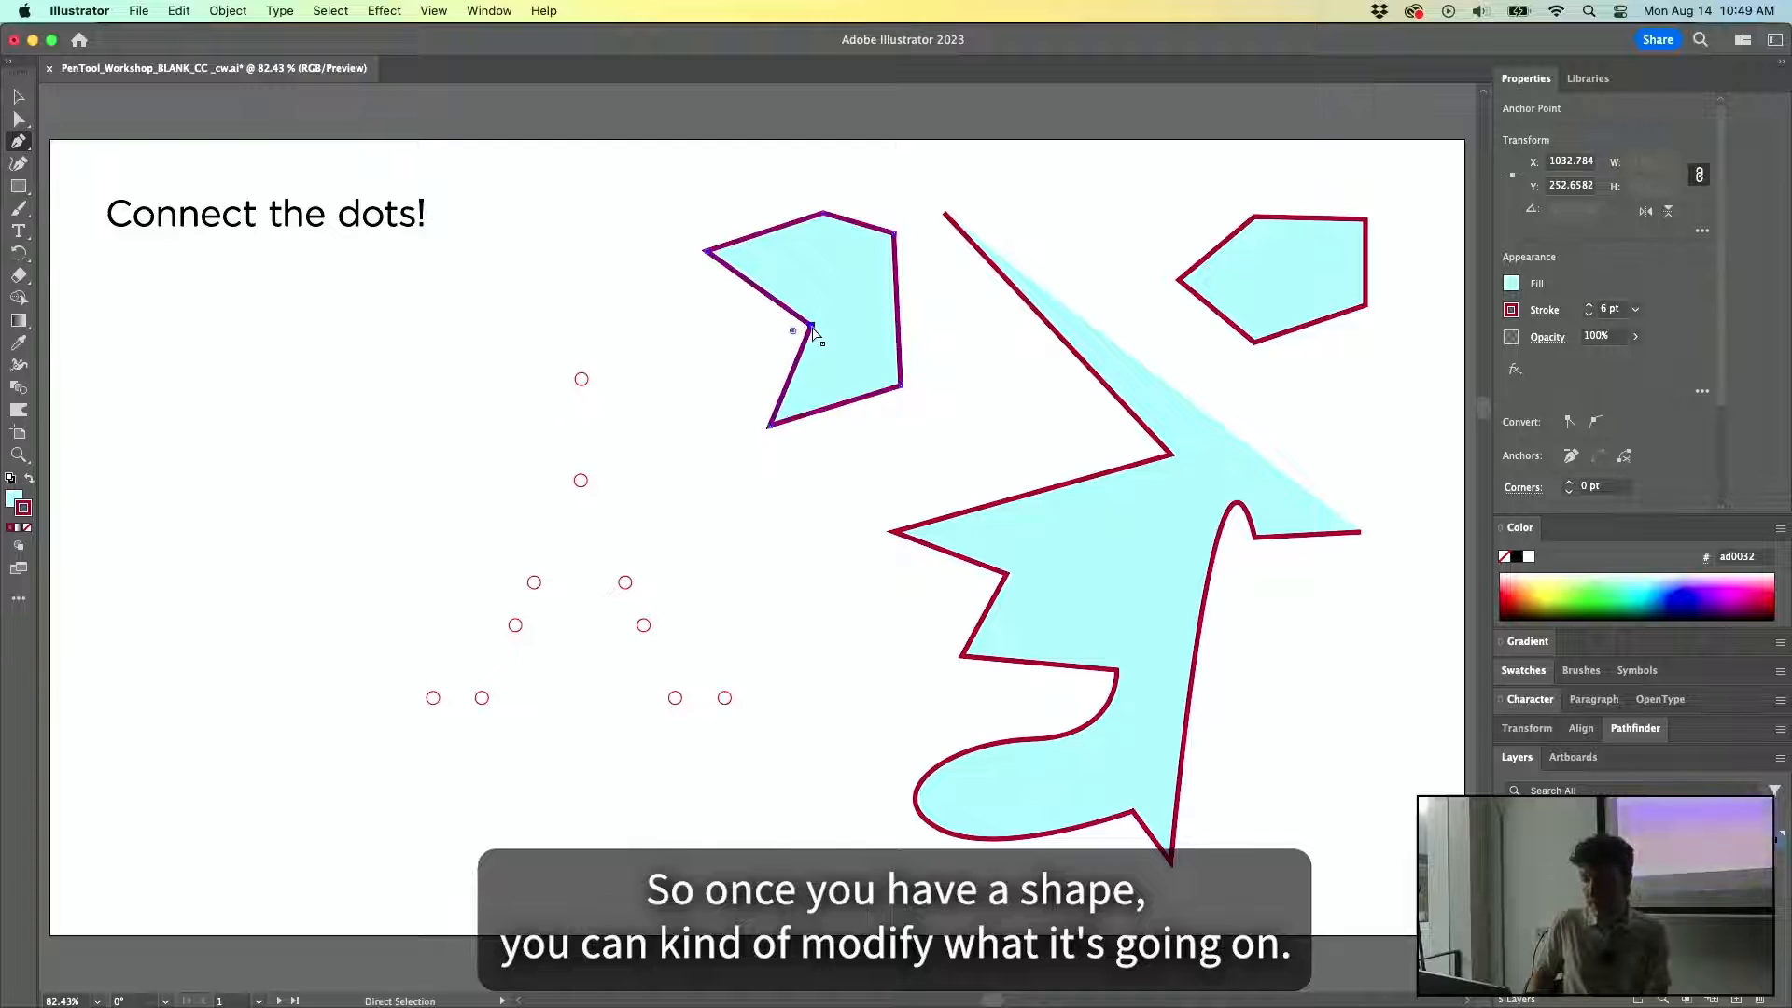
# Nudge the shape's lower-left anchor to the left and up in fine and coarse increments, and move it slightly down and right.
pyautogui.click(770, 426)
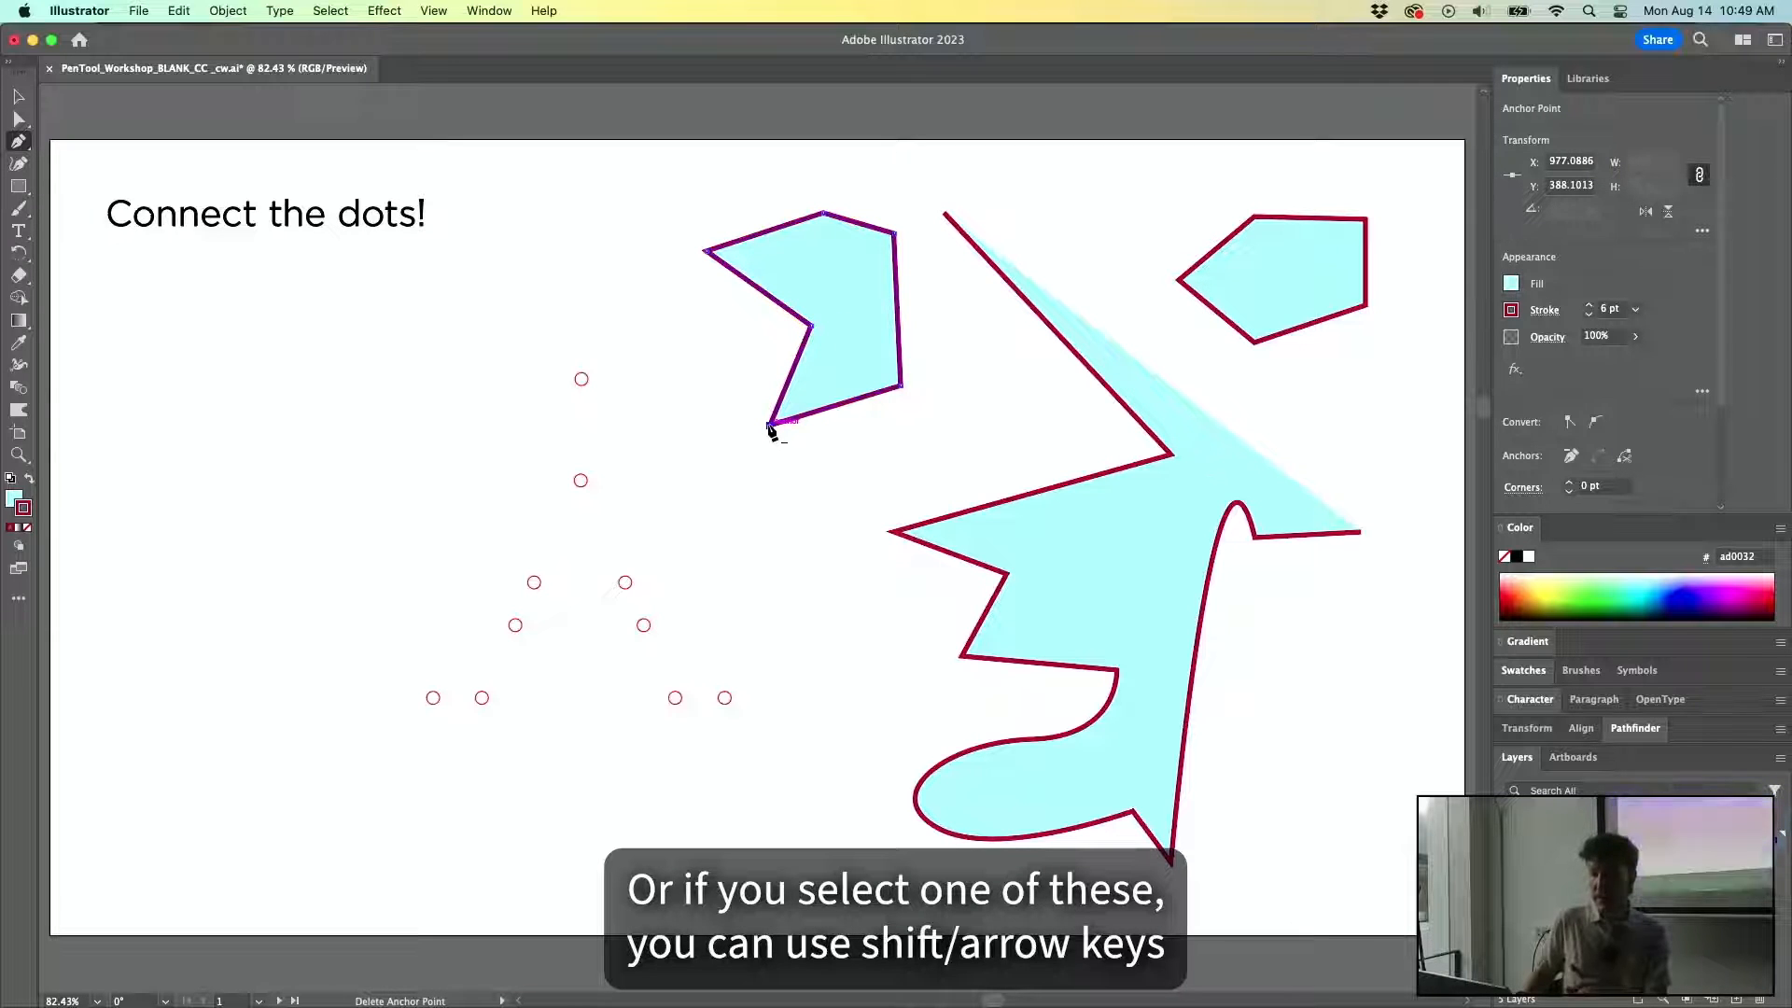
pyautogui.press('Left')
pyautogui.press('Left')
pyautogui.press('Left')
pyautogui.press('Left')
pyautogui.press('Left')
pyautogui.press('Left')
pyautogui.press('Up')
pyautogui.press('Up')
pyautogui.press('Up')
pyautogui.press('Up')
pyautogui.press('Up')
pyautogui.press('Up')
pyautogui.press('Up')
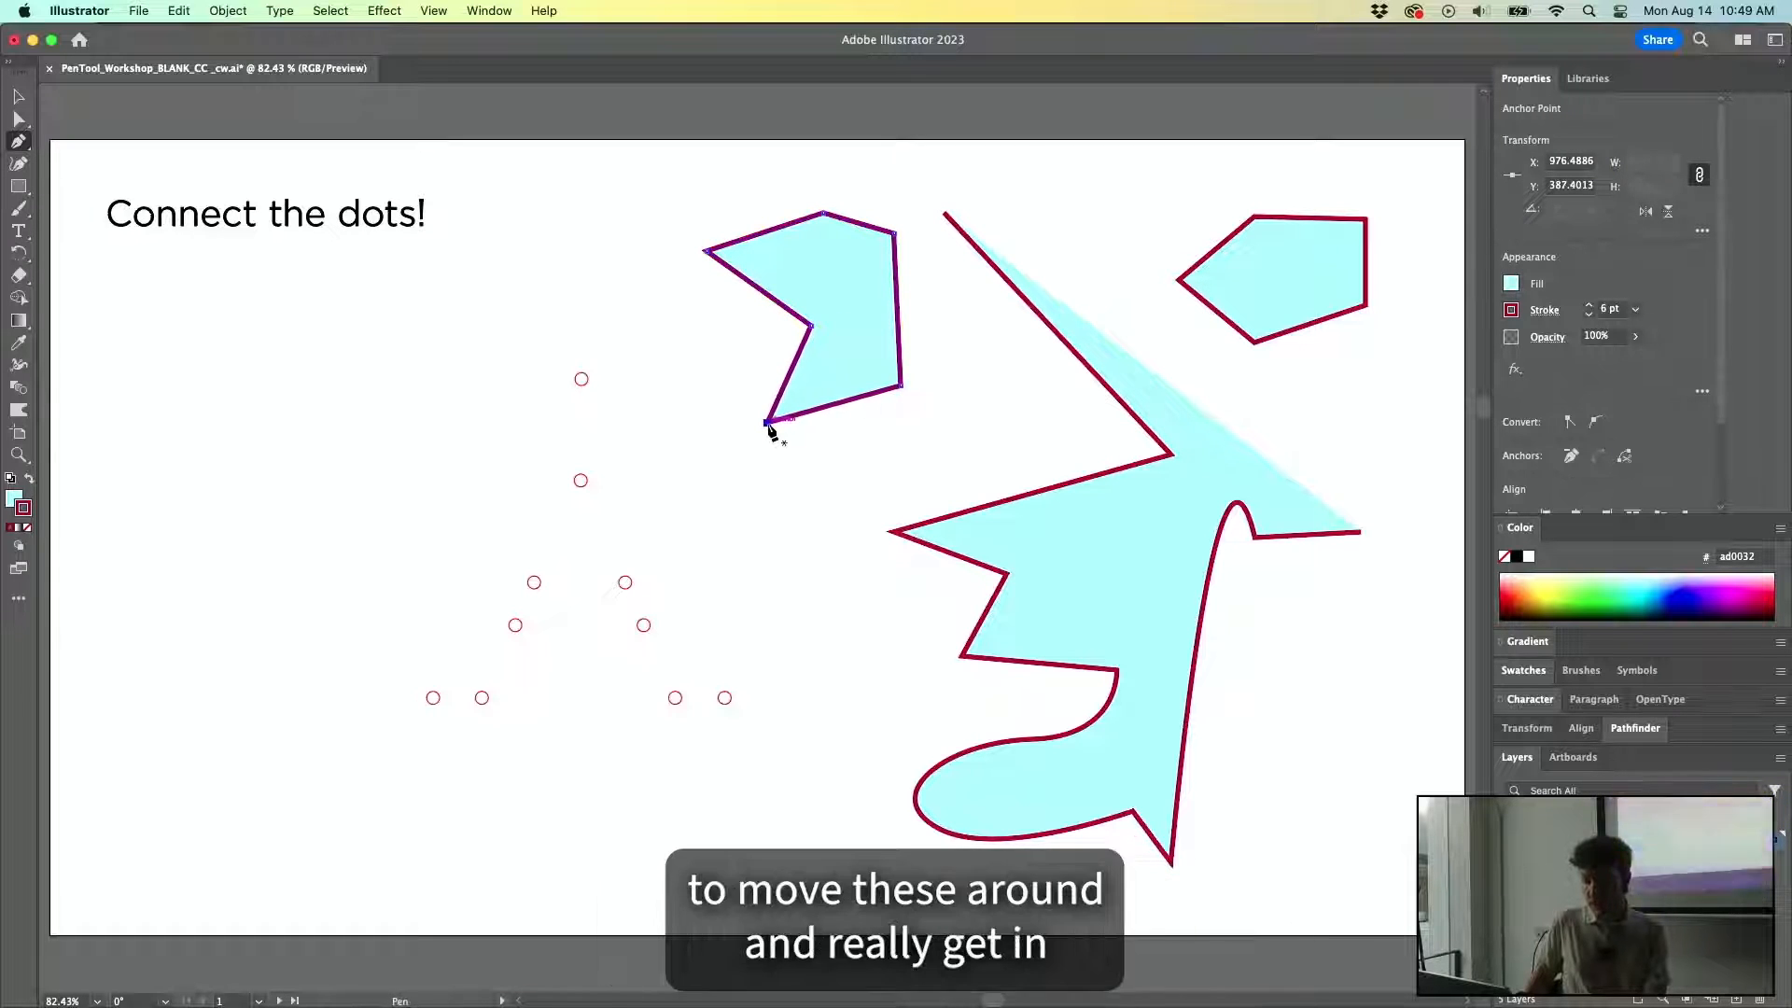
pyautogui.hotkey('shift', 'Left')
pyautogui.hotkey('shift', 'Left')
pyautogui.hotkey('shift', 'Left')
pyautogui.hotkey('shift', 'Up')
pyautogui.hotkey('shift', 'Up')
pyautogui.hotkey('shift', 'Up')
pyautogui.moveTo(766, 423); pyautogui.dragTo(781, 445)
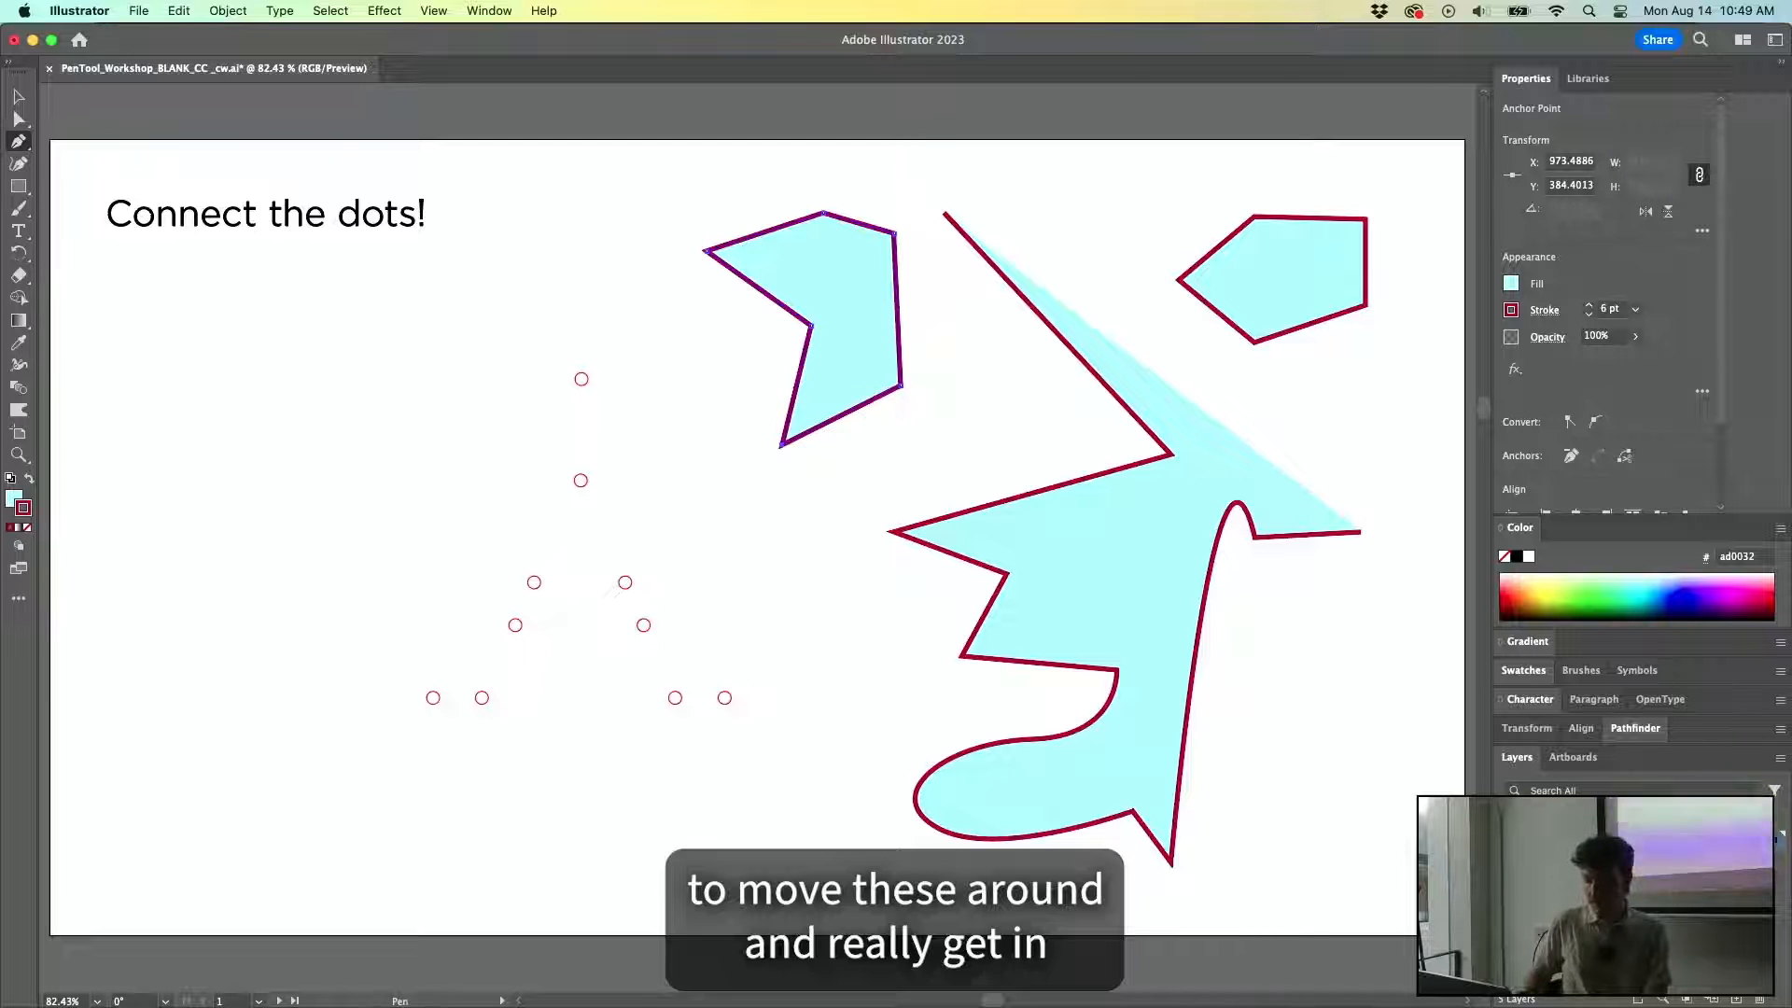
# Select the shape's lower-right anchor and nudge it a net 50 pt to the right and 20 pt up.
pyautogui.keyDown('super'); pyautogui.click(900, 384); pyautogui.keyUp('super')
pyautogui.hotkey('shift', 'Right')
pyautogui.hotkey('shift', 'Right')
pyautogui.hotkey('shift', 'Right')
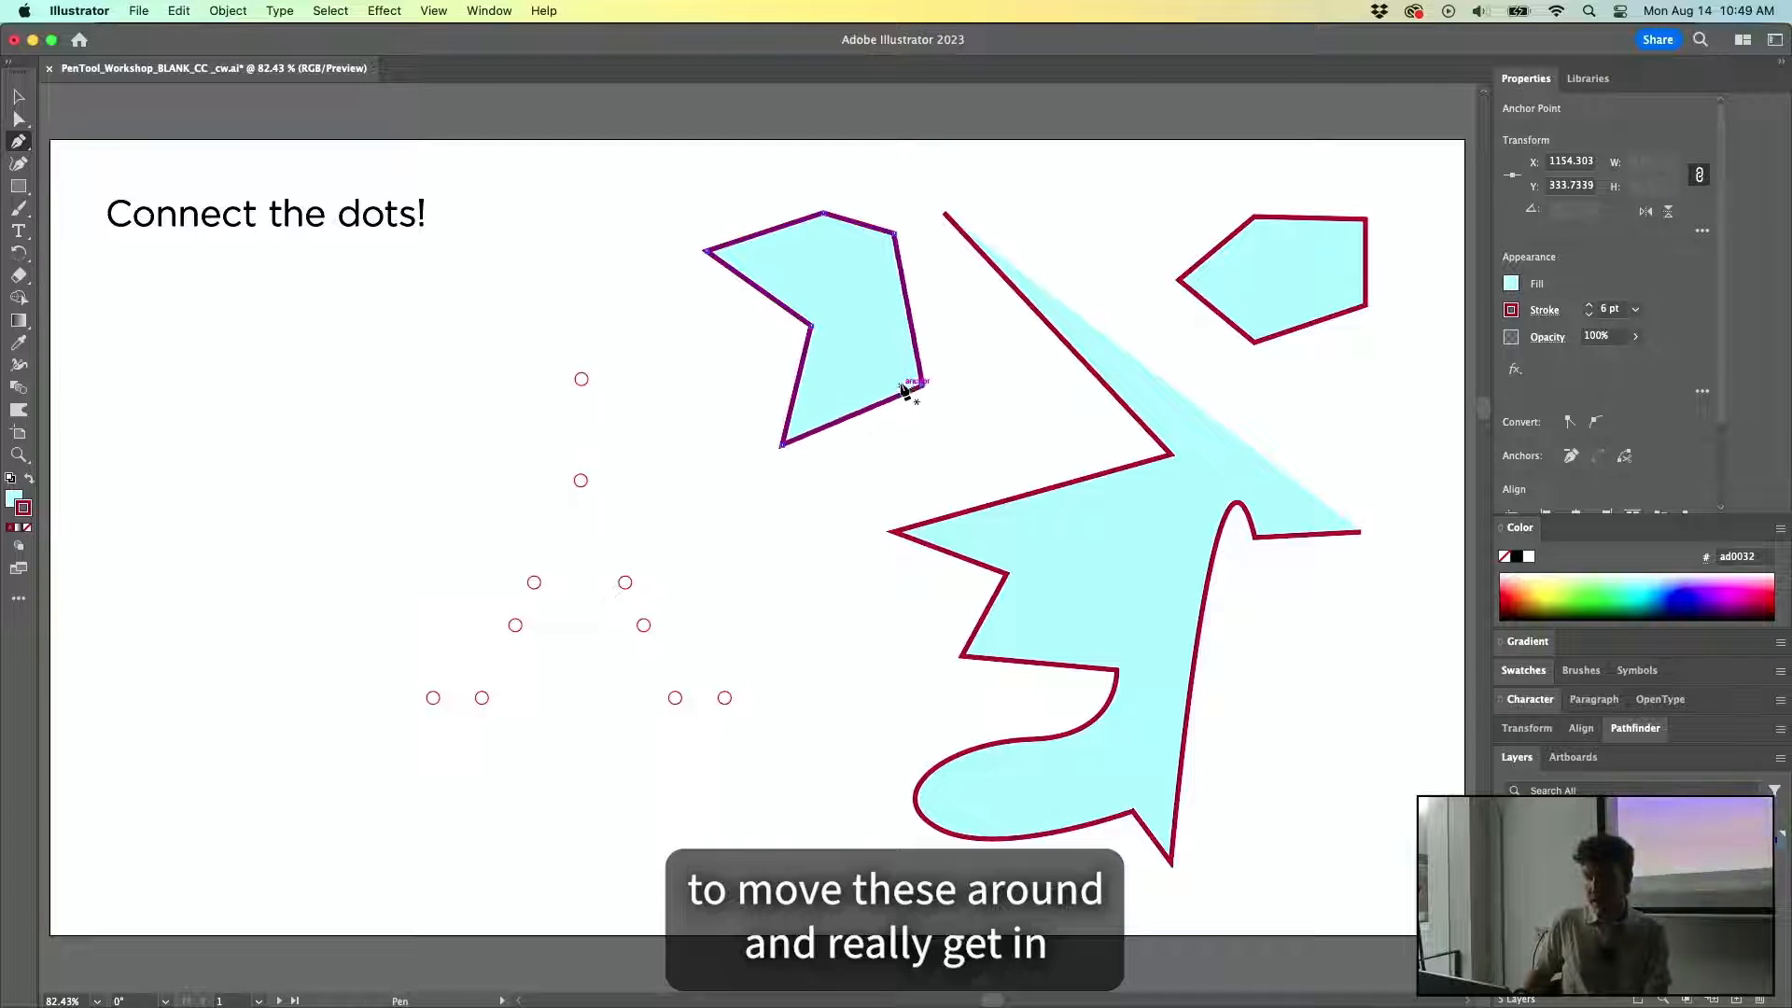
pyautogui.hotkey('shift', 'Down')
pyautogui.hotkey('shift', 'Down')
pyautogui.hotkey('shift', 'Right')
pyautogui.hotkey('shift', 'Right')
pyautogui.hotkey('shift', 'Up')
pyautogui.hotkey('shift', 'Up')
pyautogui.hotkey('shift', 'Up')
pyautogui.hotkey('shift', 'Up')
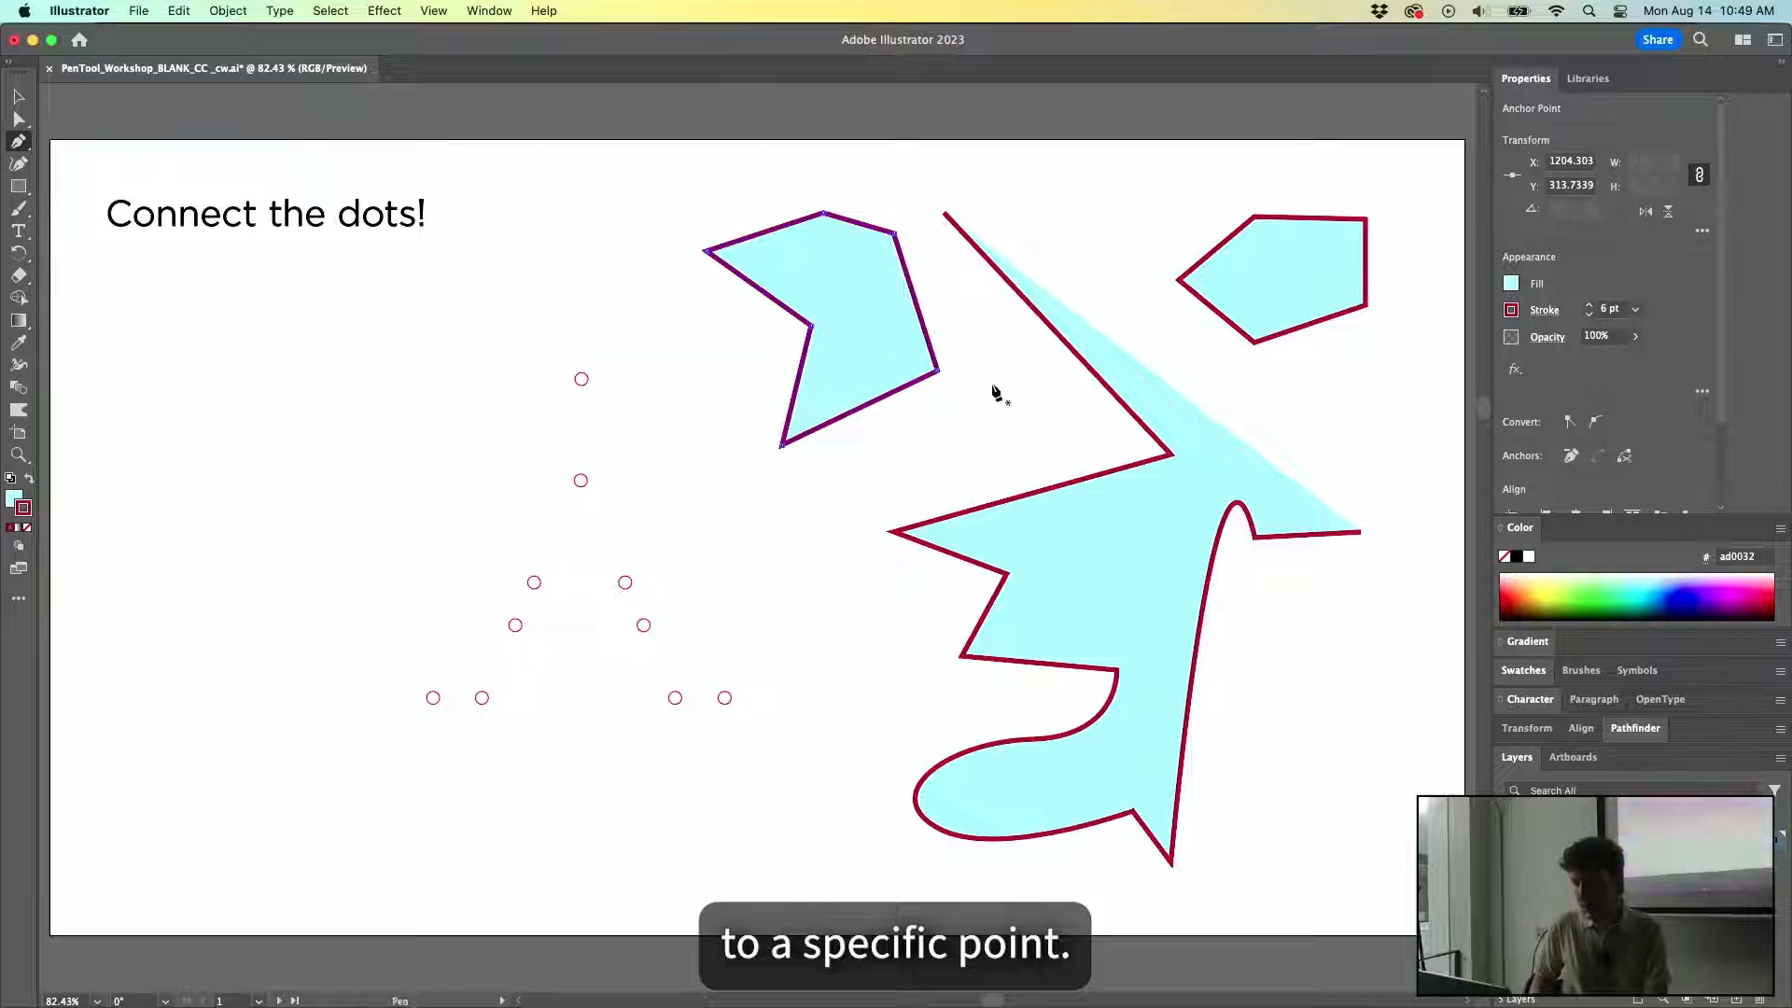
# Move the small shape's lower-right, lower-left and upper-right anchors so its edges run alongside the large open shape, and deselect it.
pyautogui.moveTo(937, 370); pyautogui.dragTo(1129, 445)
pyautogui.hotkey('shift', 'Down')
pyautogui.hotkey('shift', 'Right')
pyautogui.press('Right')
pyautogui.press('Right')
pyautogui.press('Right')
pyautogui.press('Right')
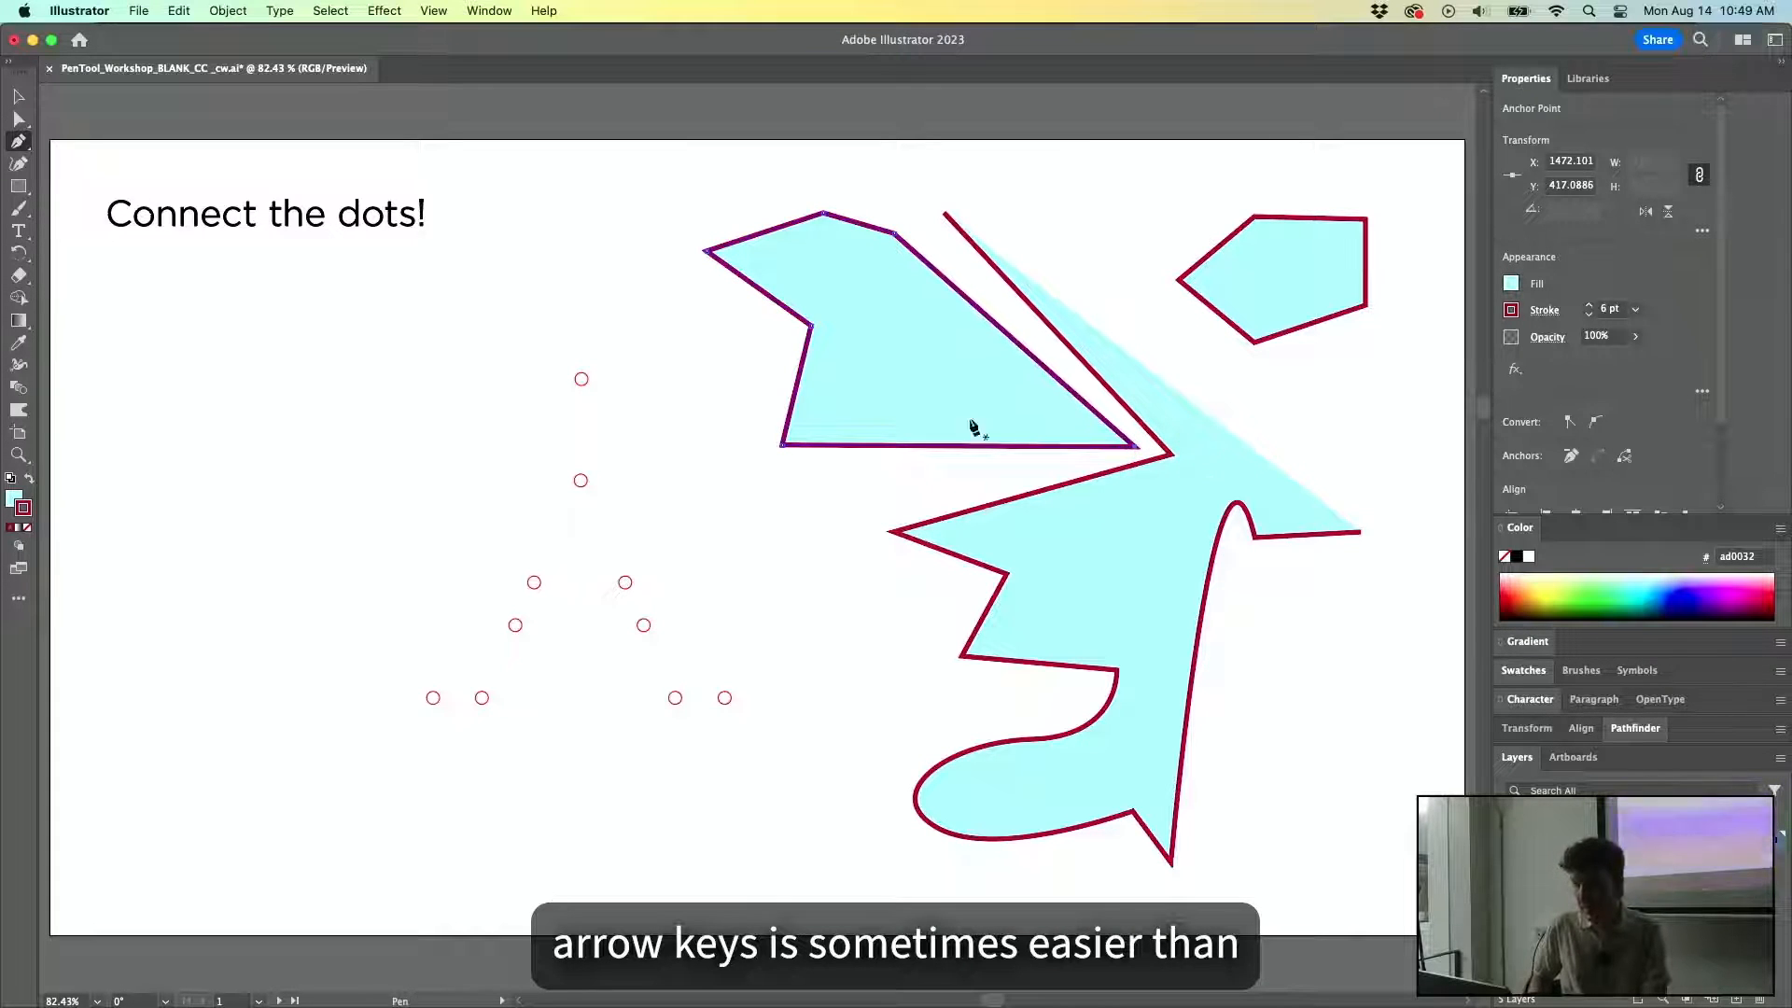
pyautogui.moveTo(784, 444); pyautogui.dragTo(832, 530)
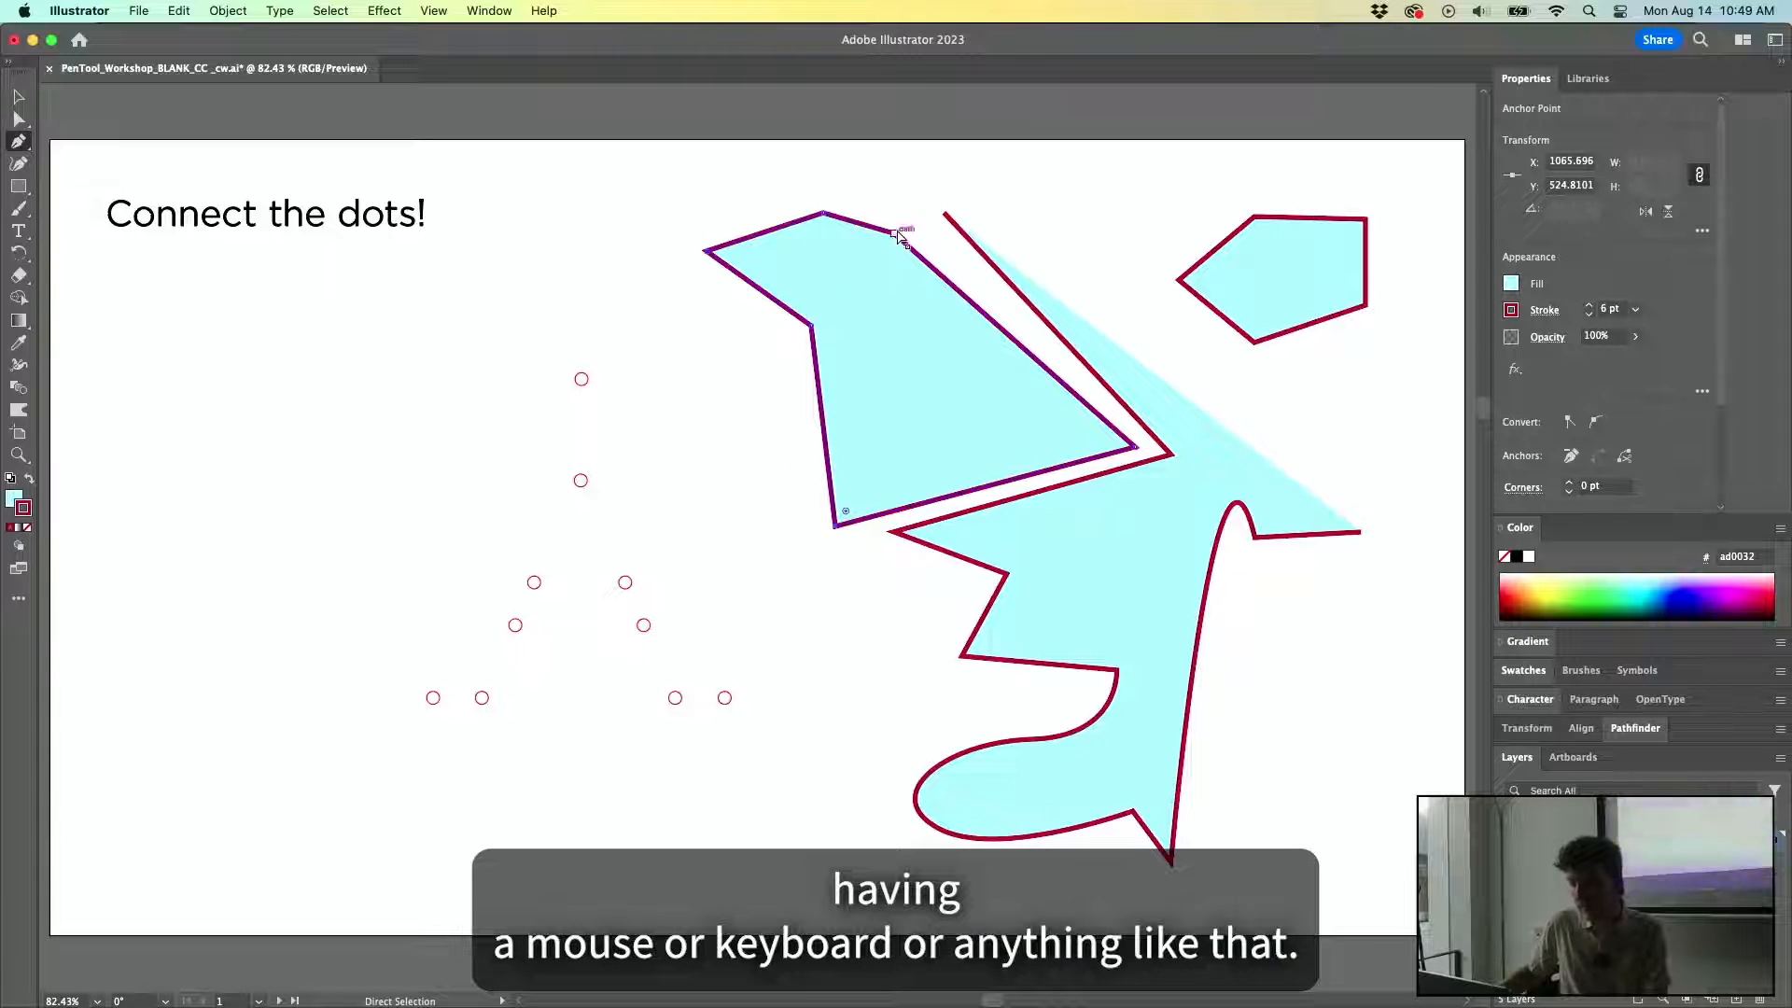
pyautogui.moveTo(894, 233); pyautogui.dragTo(921, 215)
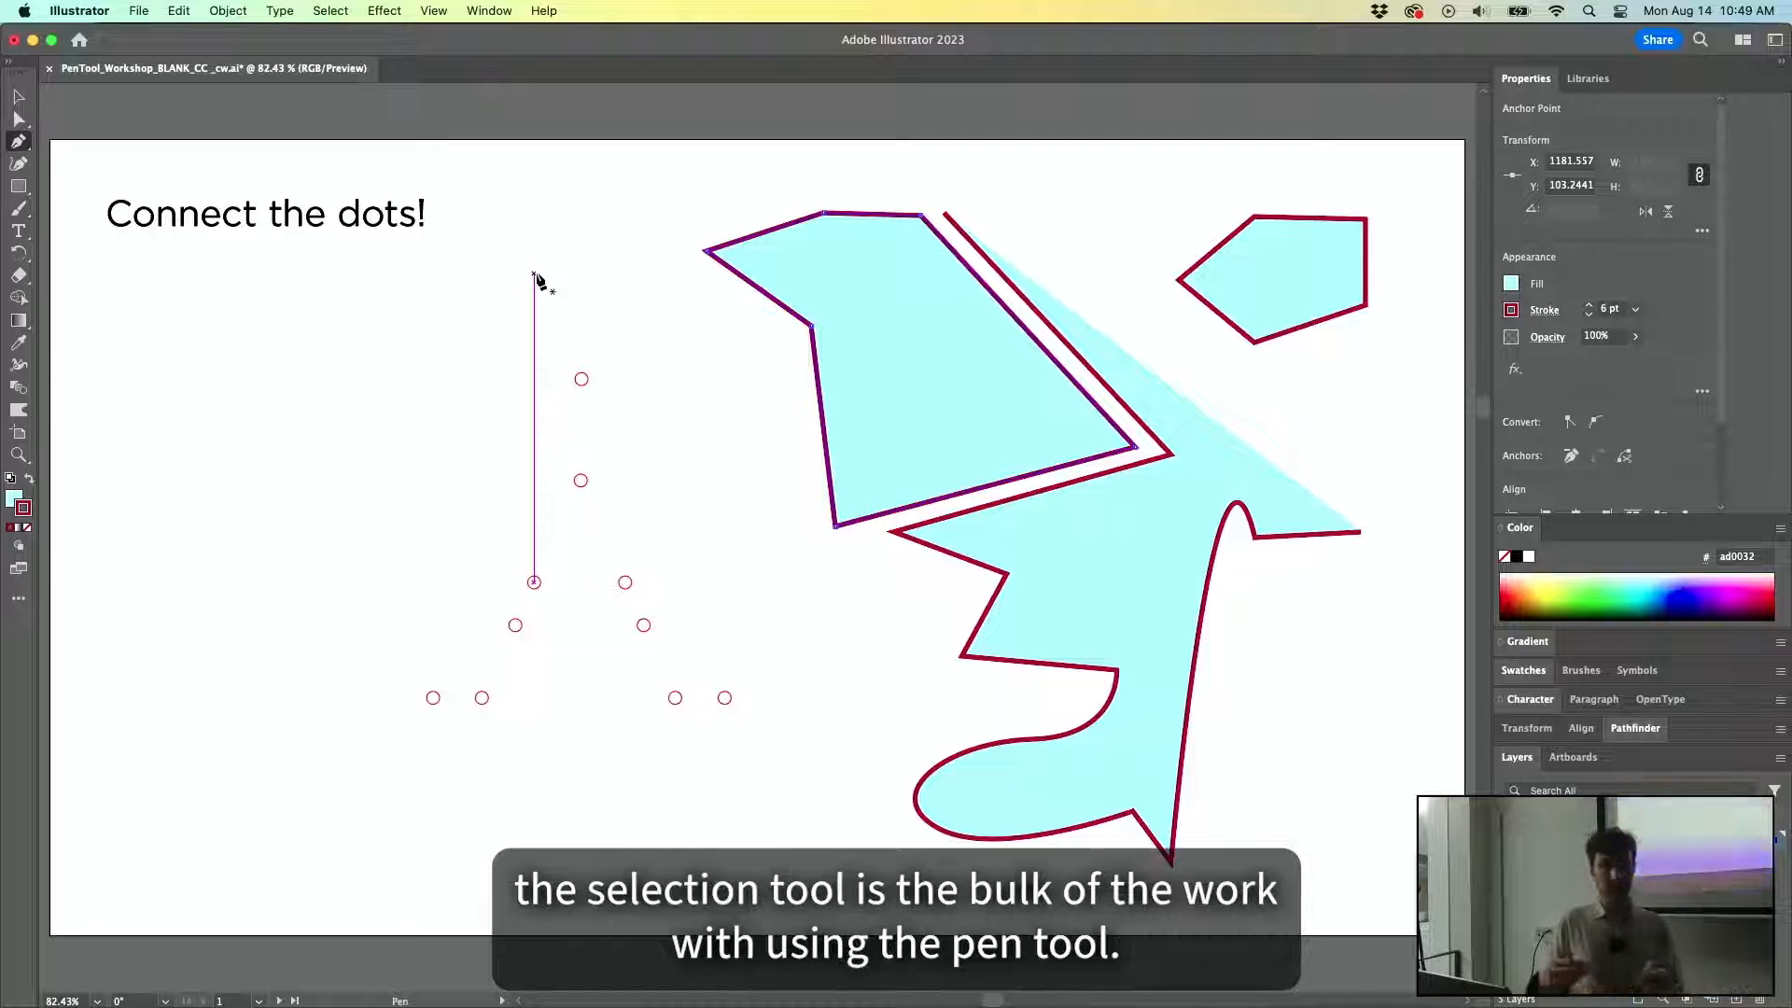
pyautogui.press('v')
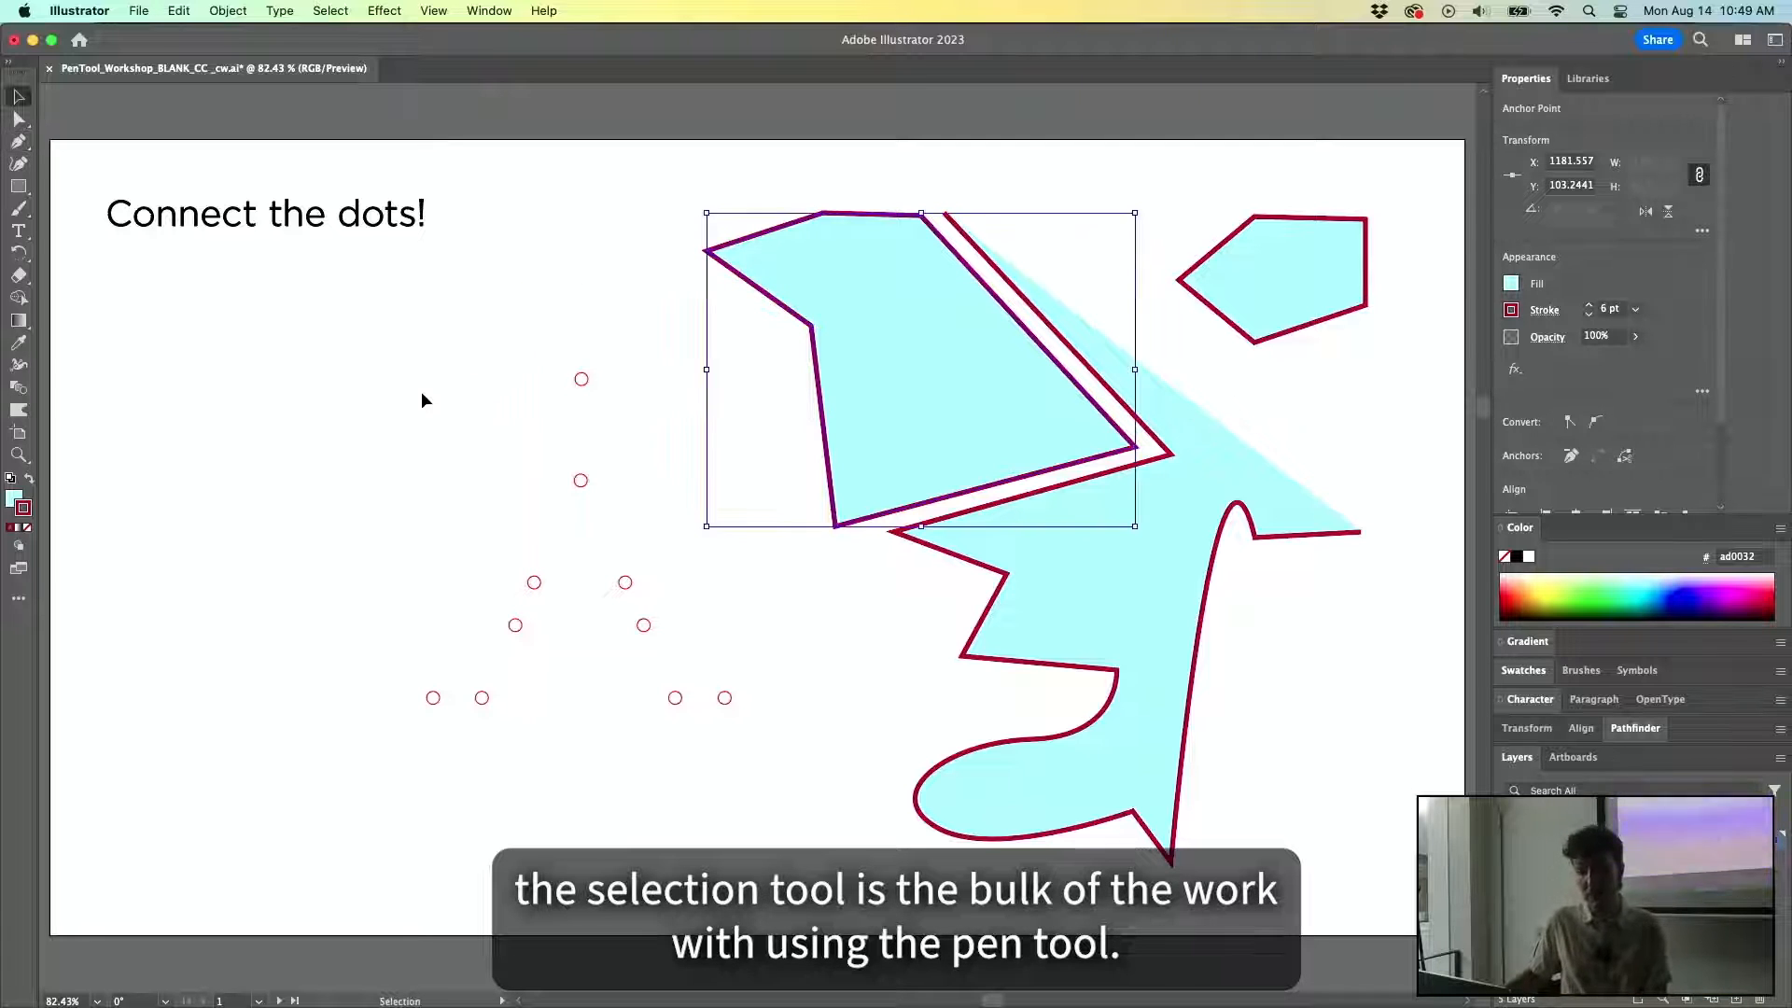
pyautogui.click(422, 392)
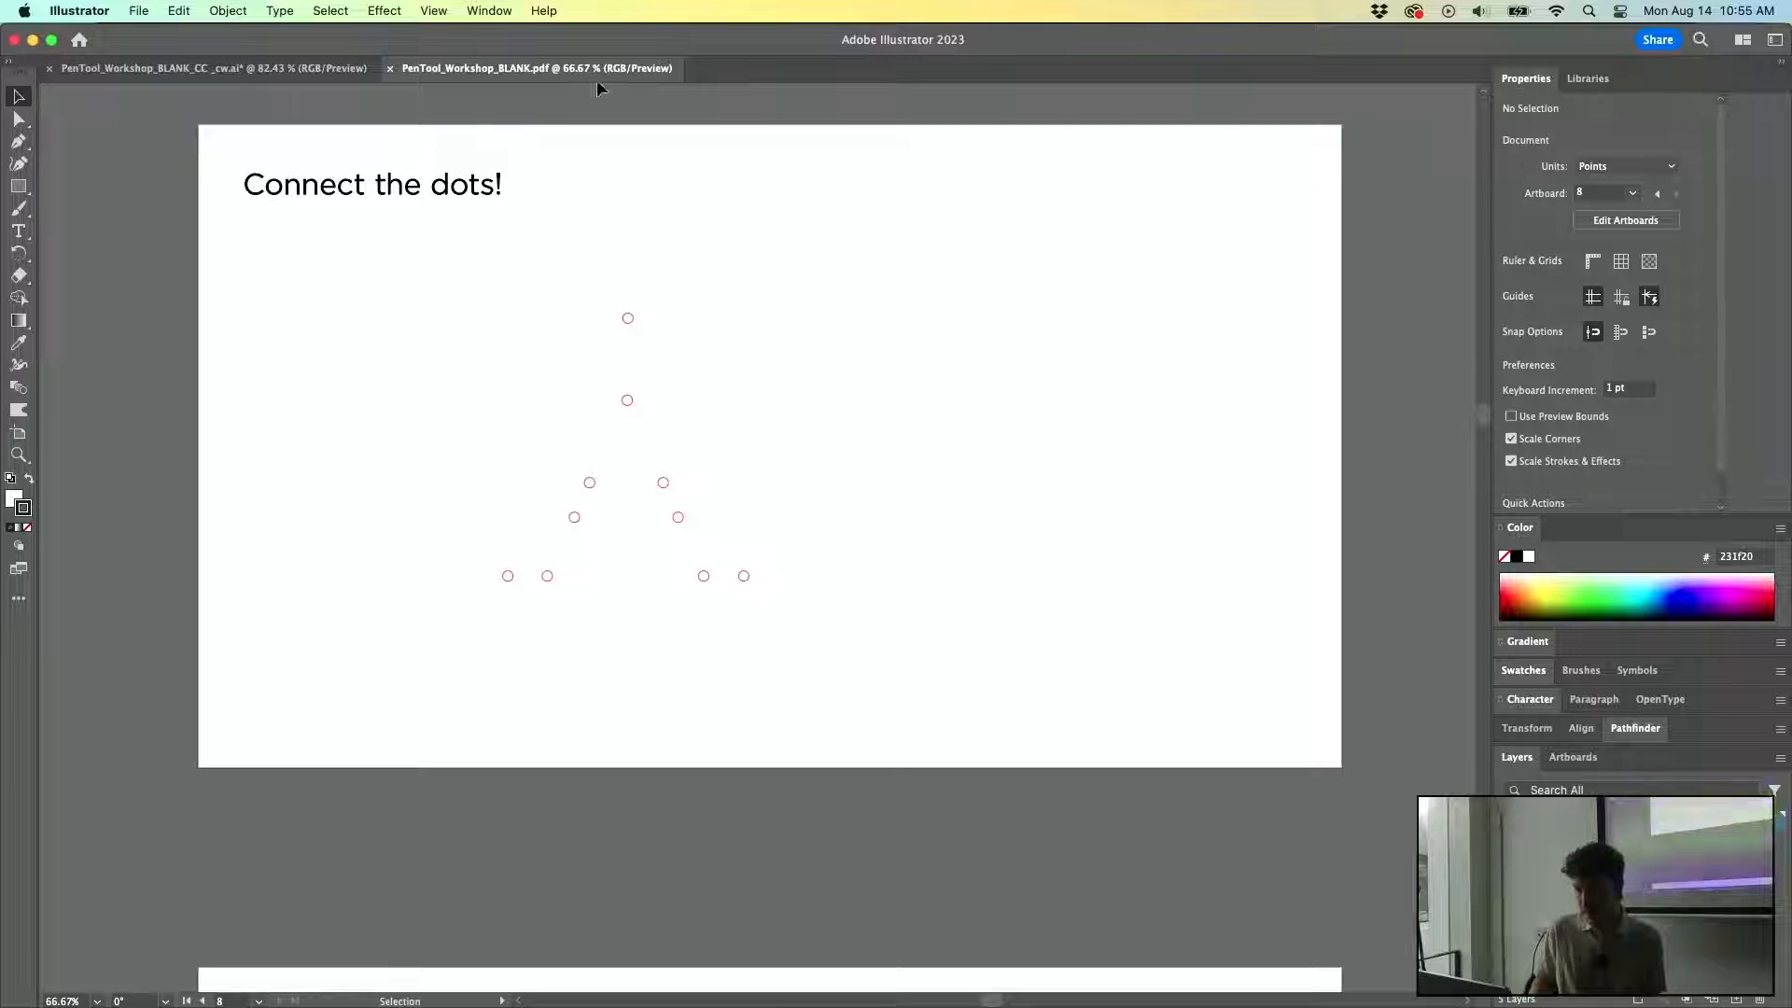
# Close PenTool_Workshop_BLANK.pdf and make the layer with the practice shapes visible again, with the Pen tool active.
pyautogui.click(389, 68)
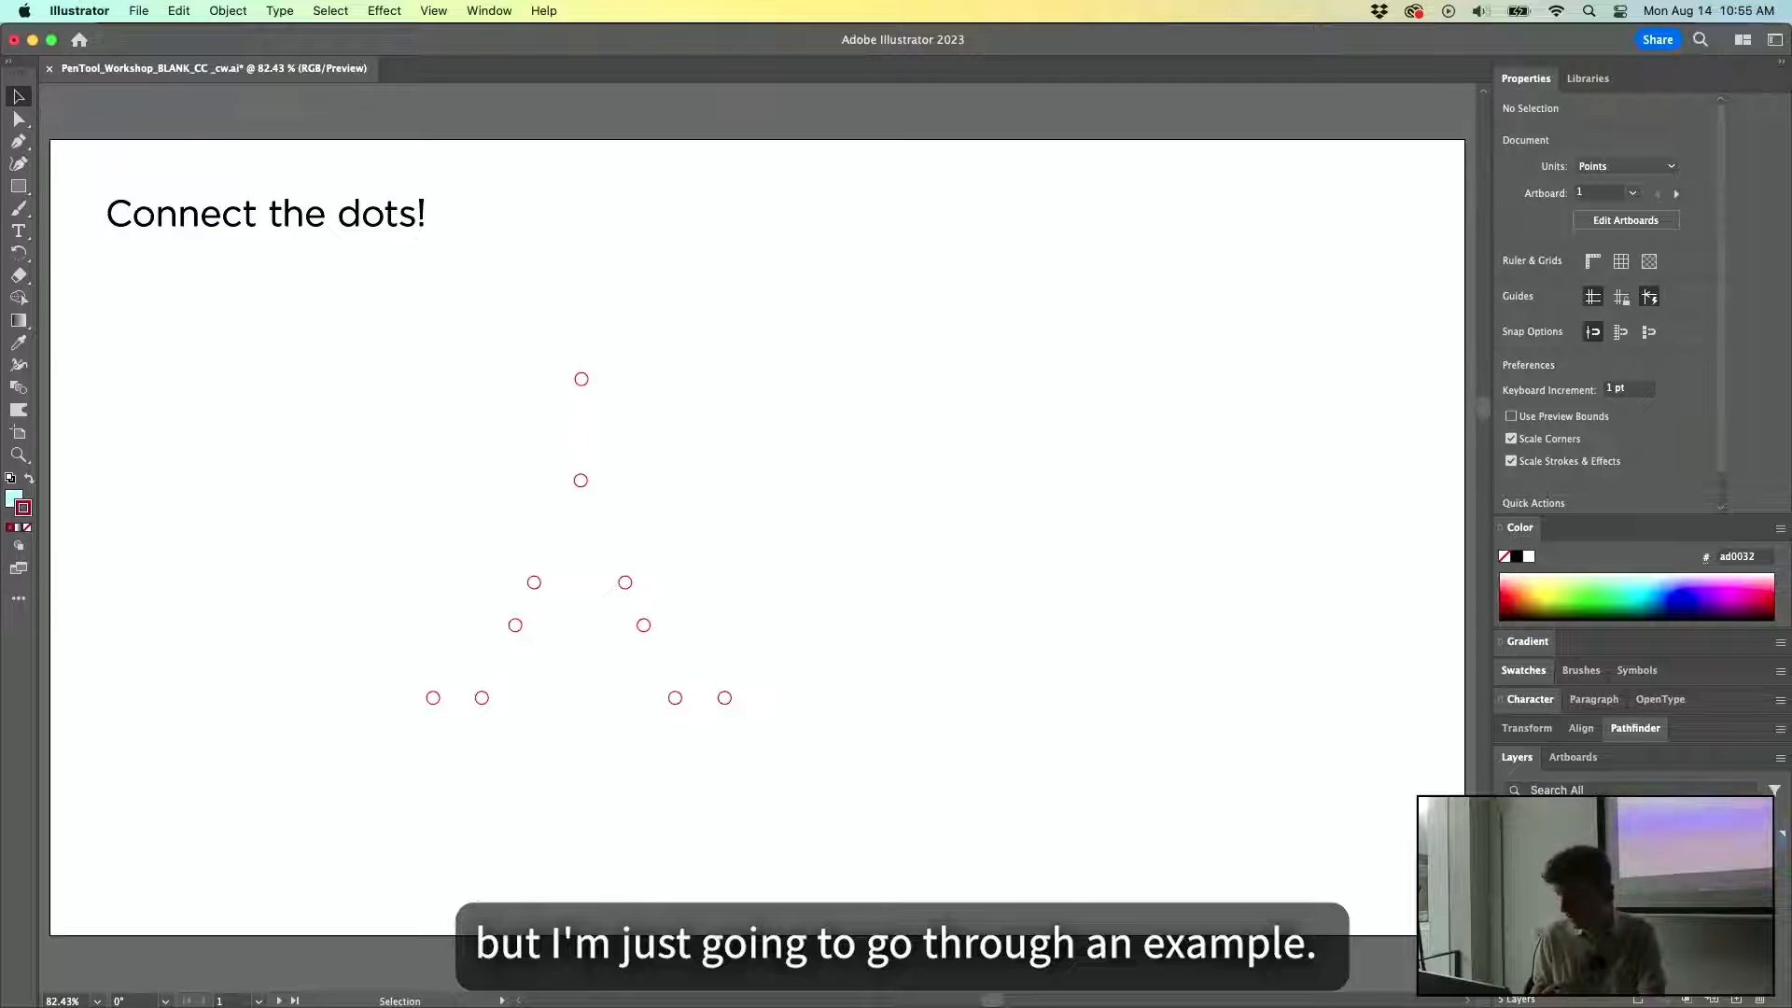
pyautogui.press('p')
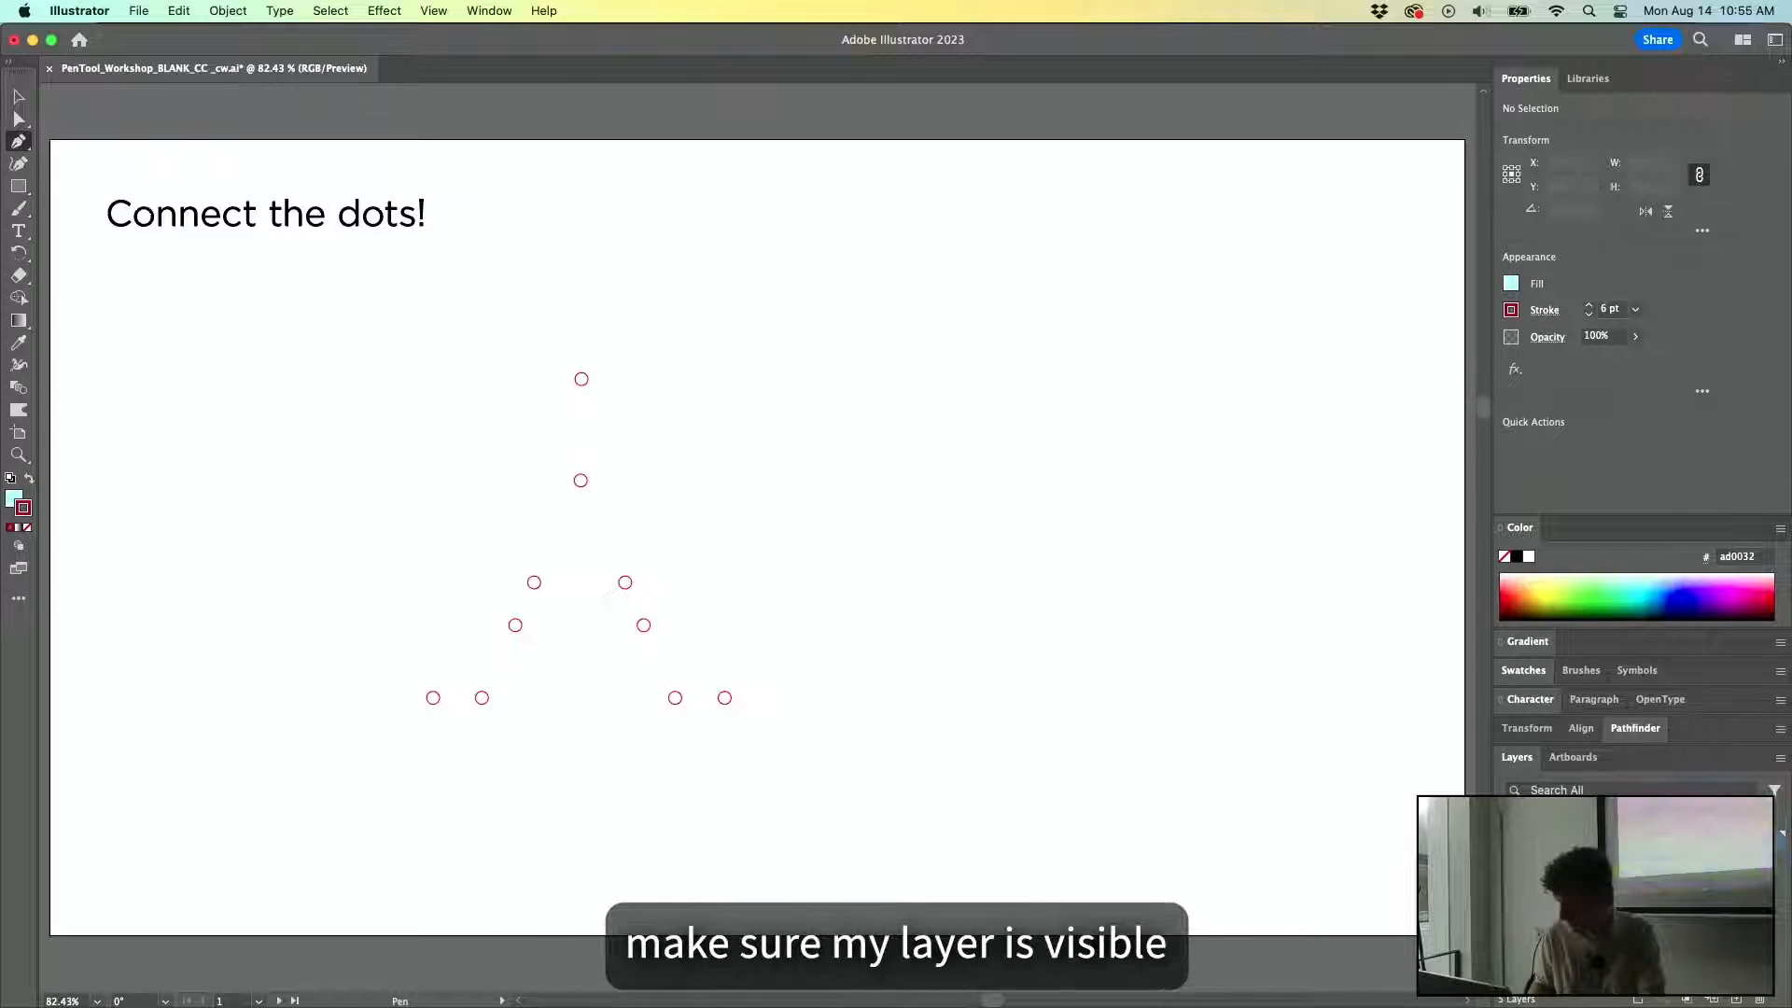
pyautogui.click(1509, 833)
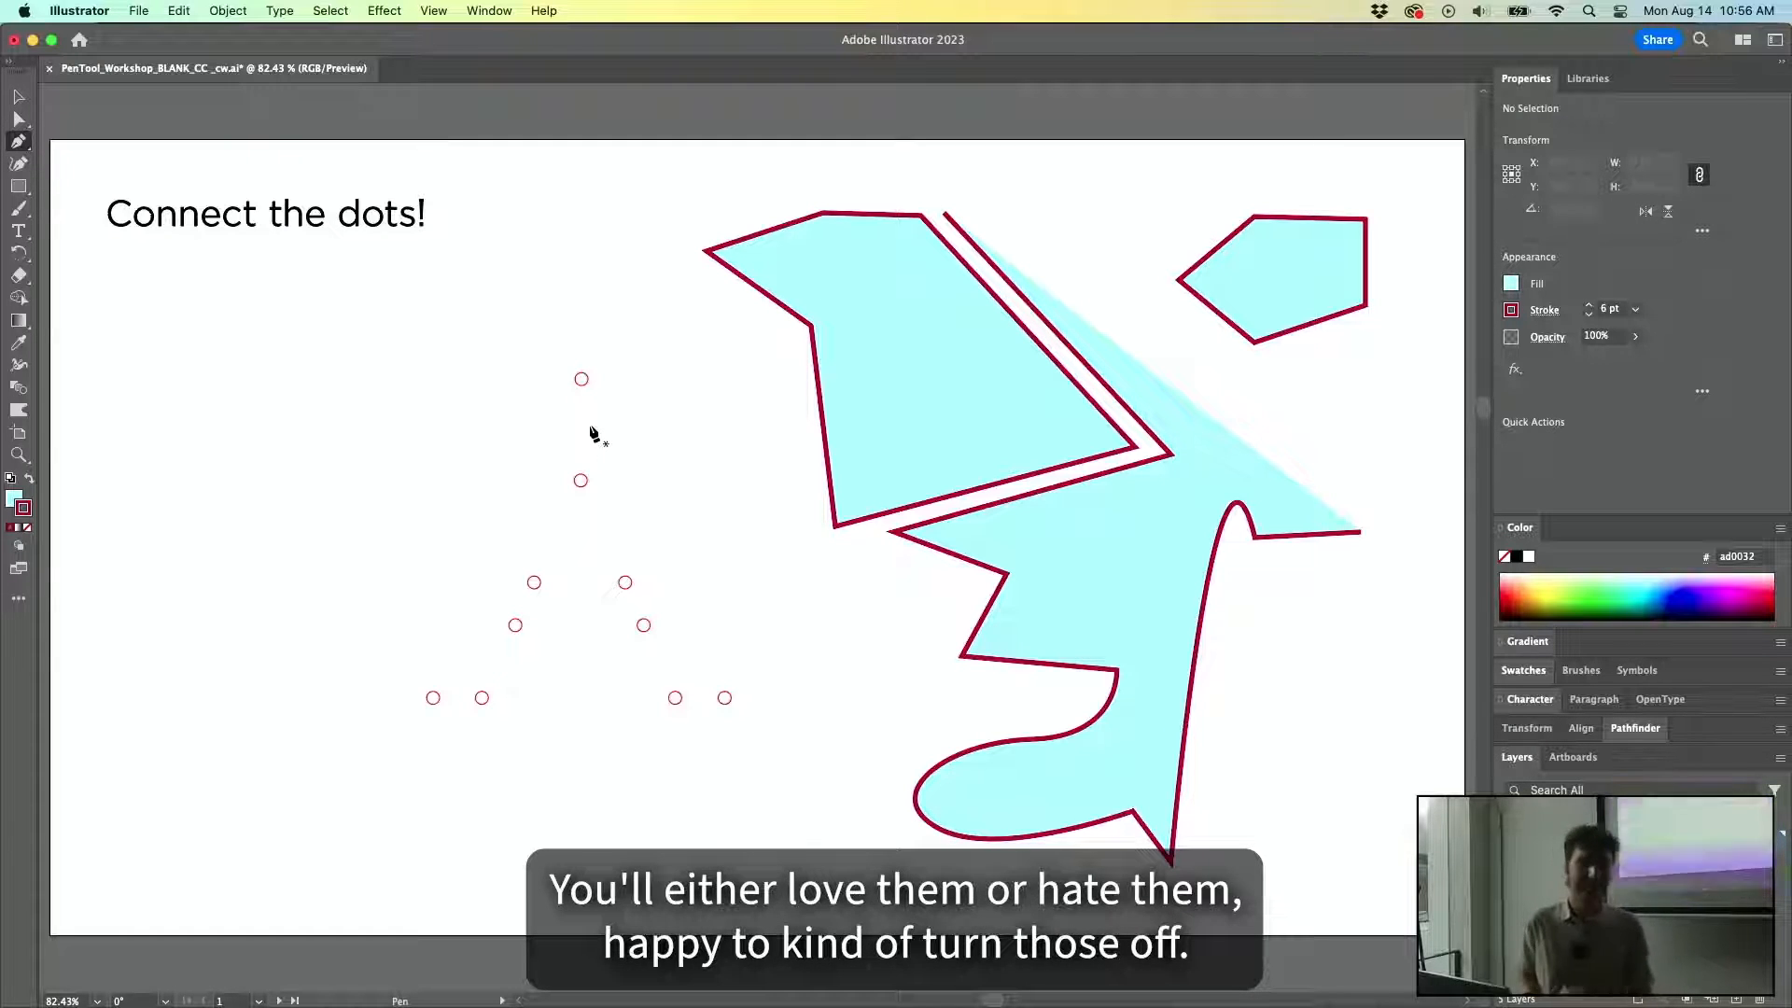
# Turn off Smart Guides.
pyautogui.click(433, 11)
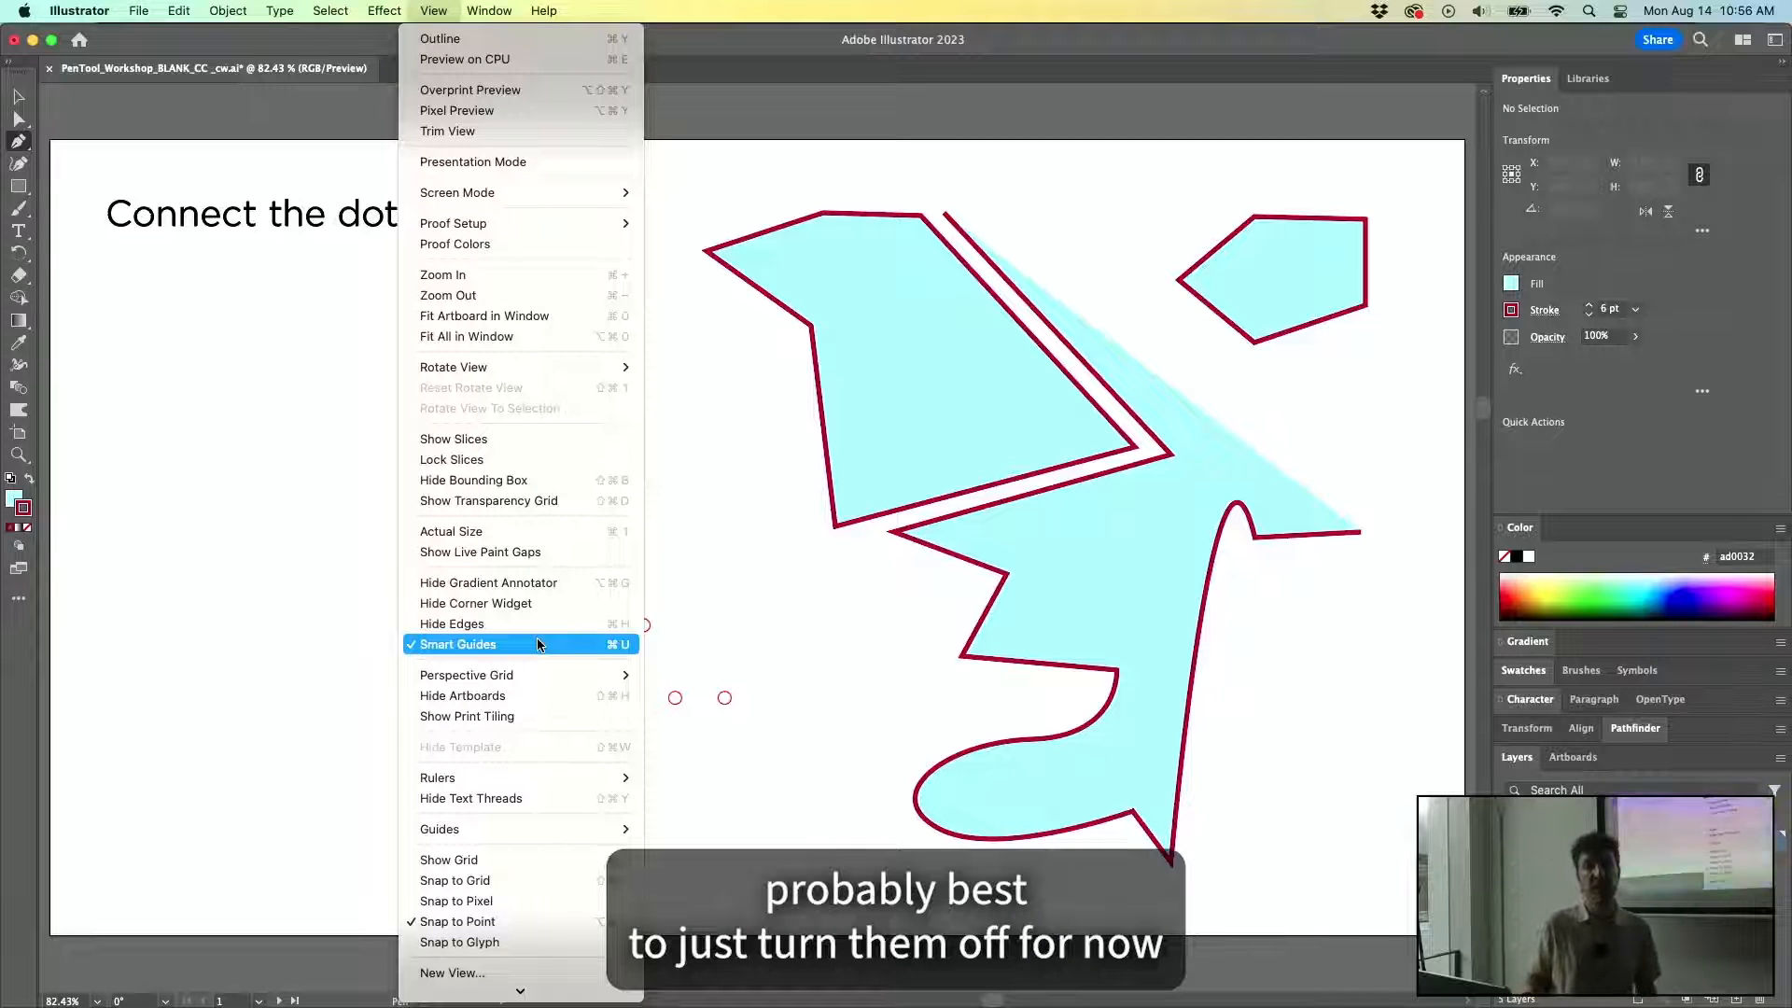
pyautogui.click(480, 644)
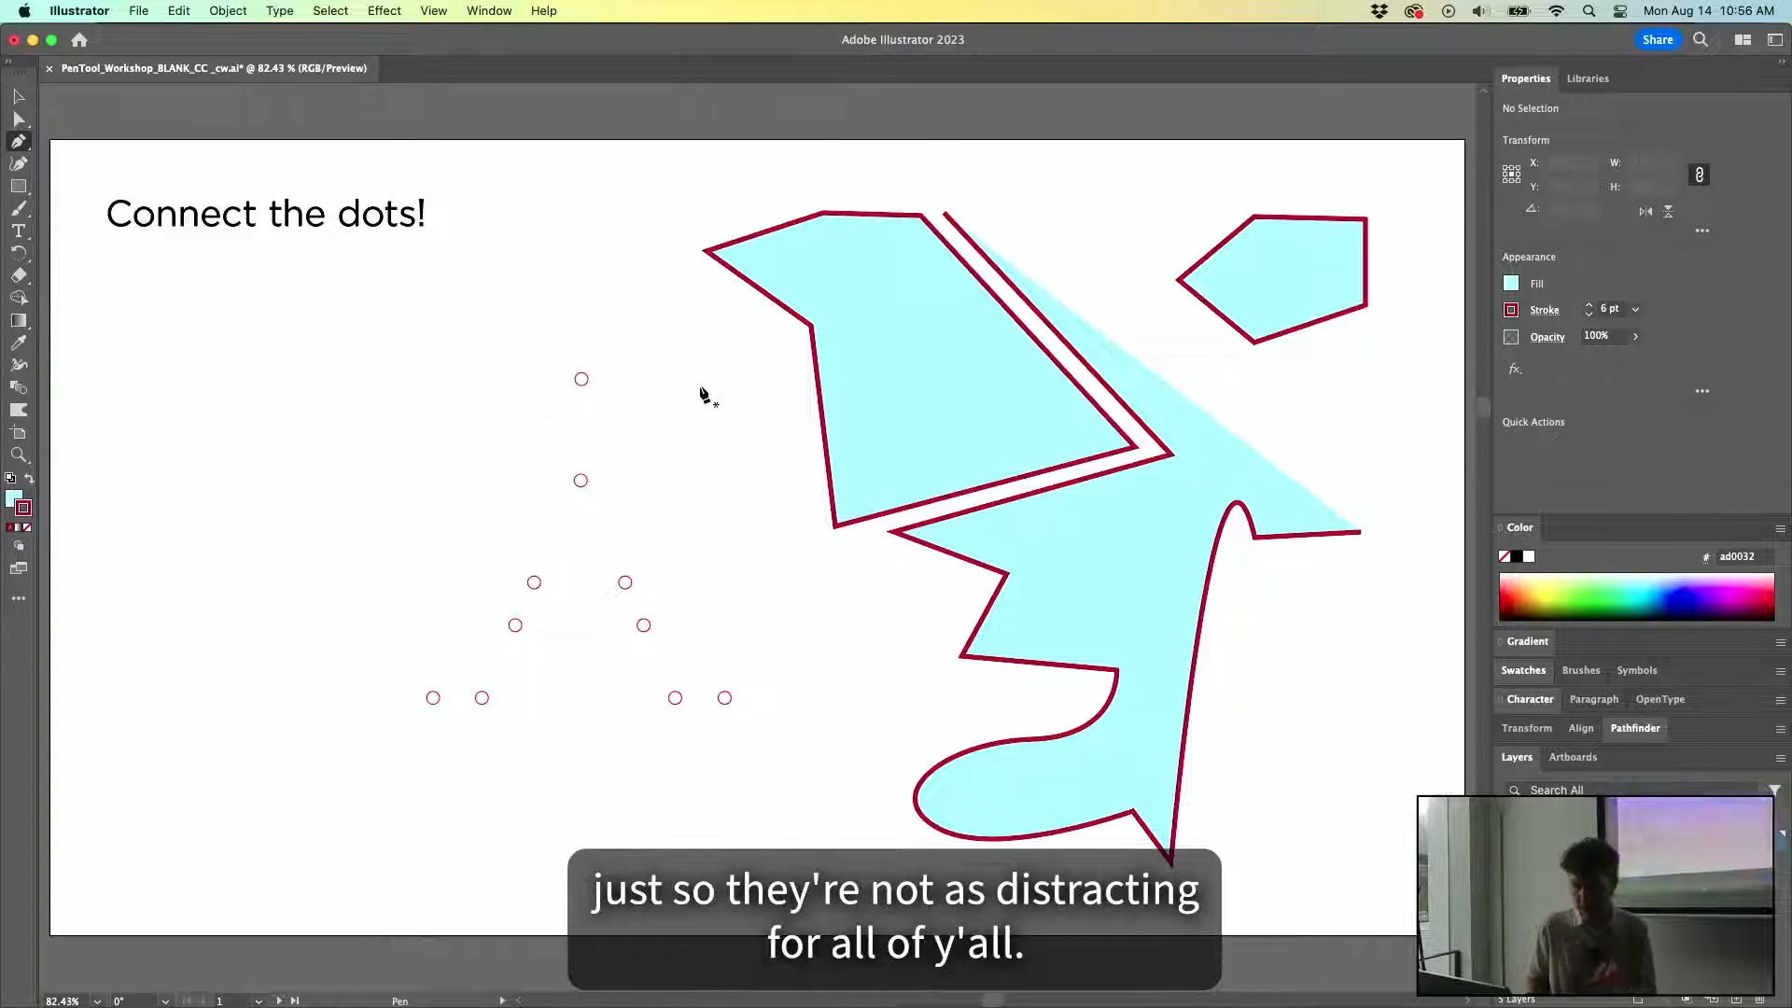
# Start the letter's outline with the Pen tool at the top dot and run it through the two lower-left dots, keeping the base straight.
pyautogui.press('super+equal')
pyautogui.moveTo(852, 492); pyautogui.dragTo(1036, 480)
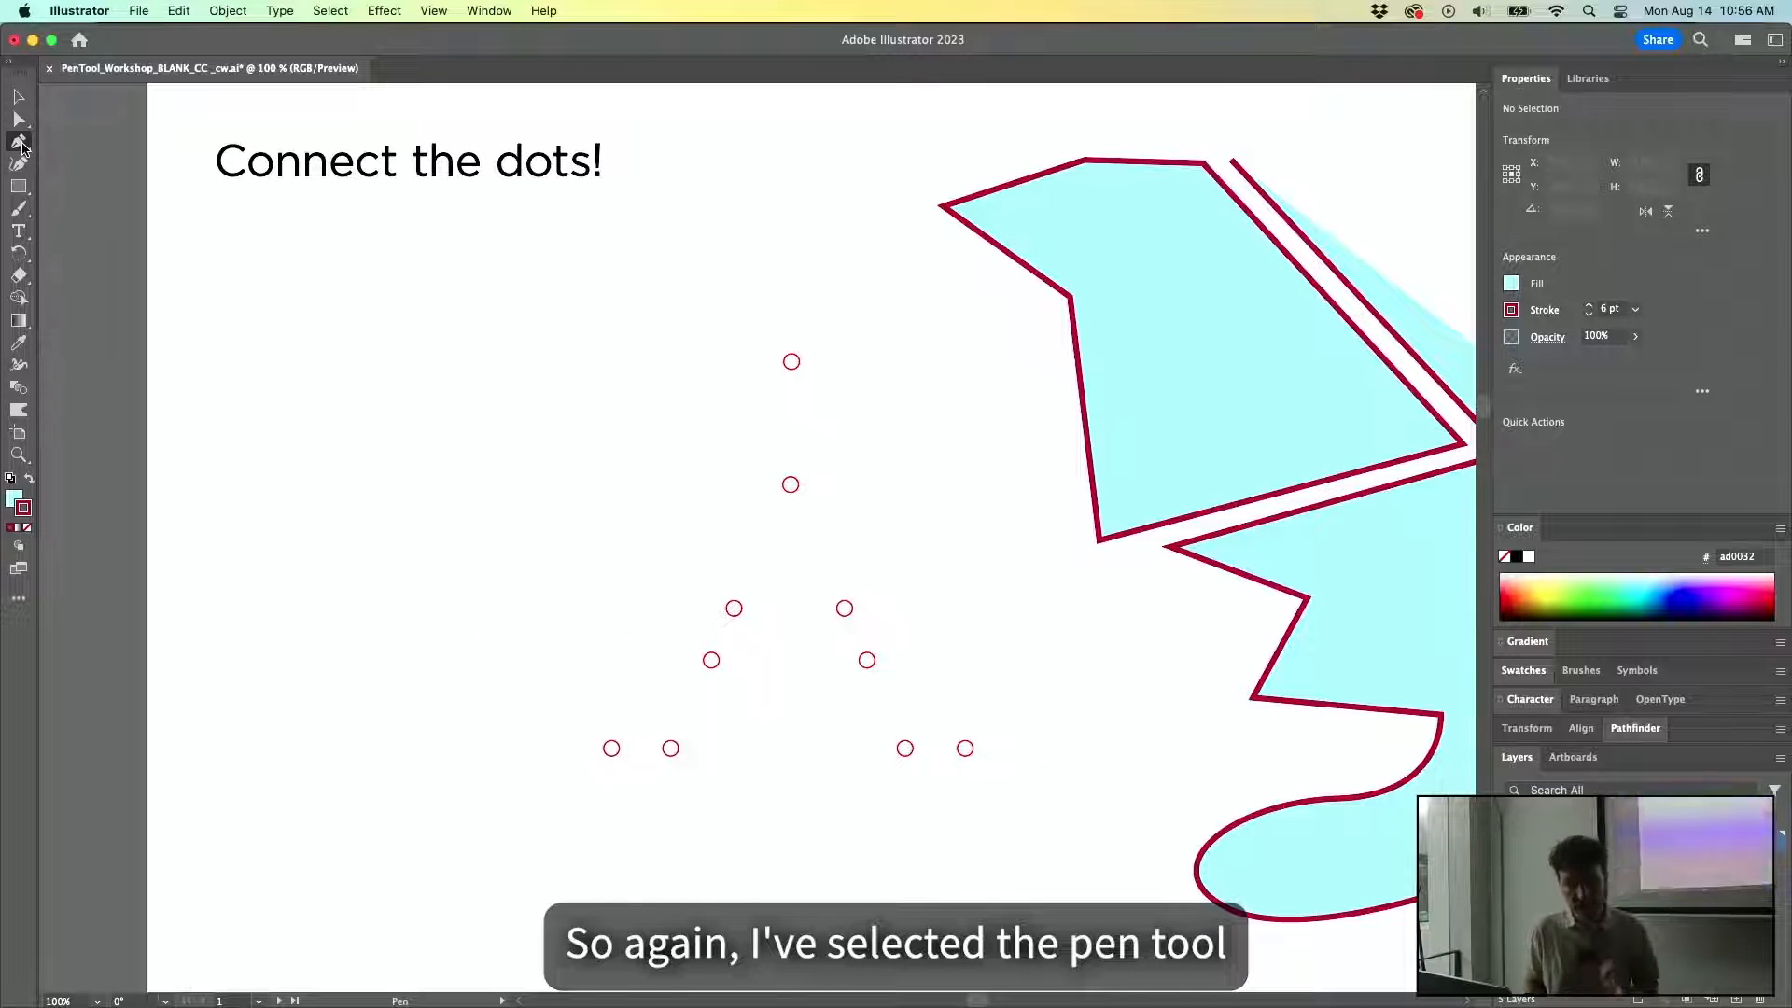
pyautogui.click(791, 362)
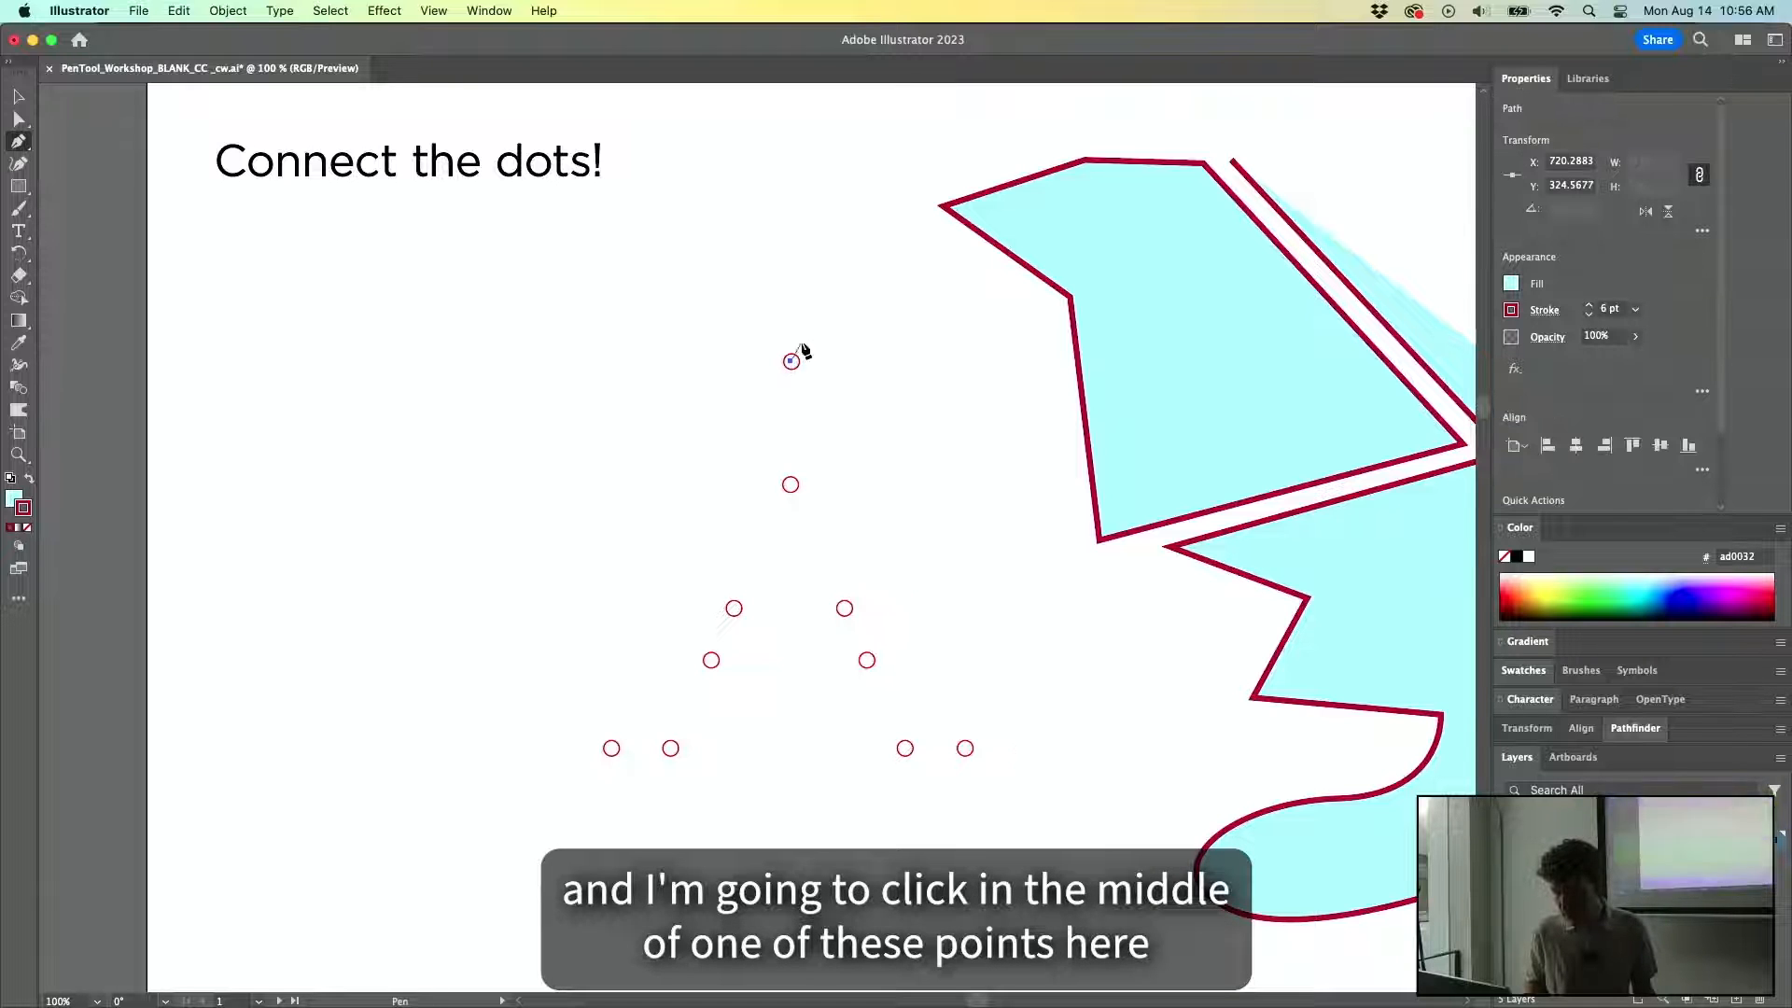
pyautogui.click(611, 749)
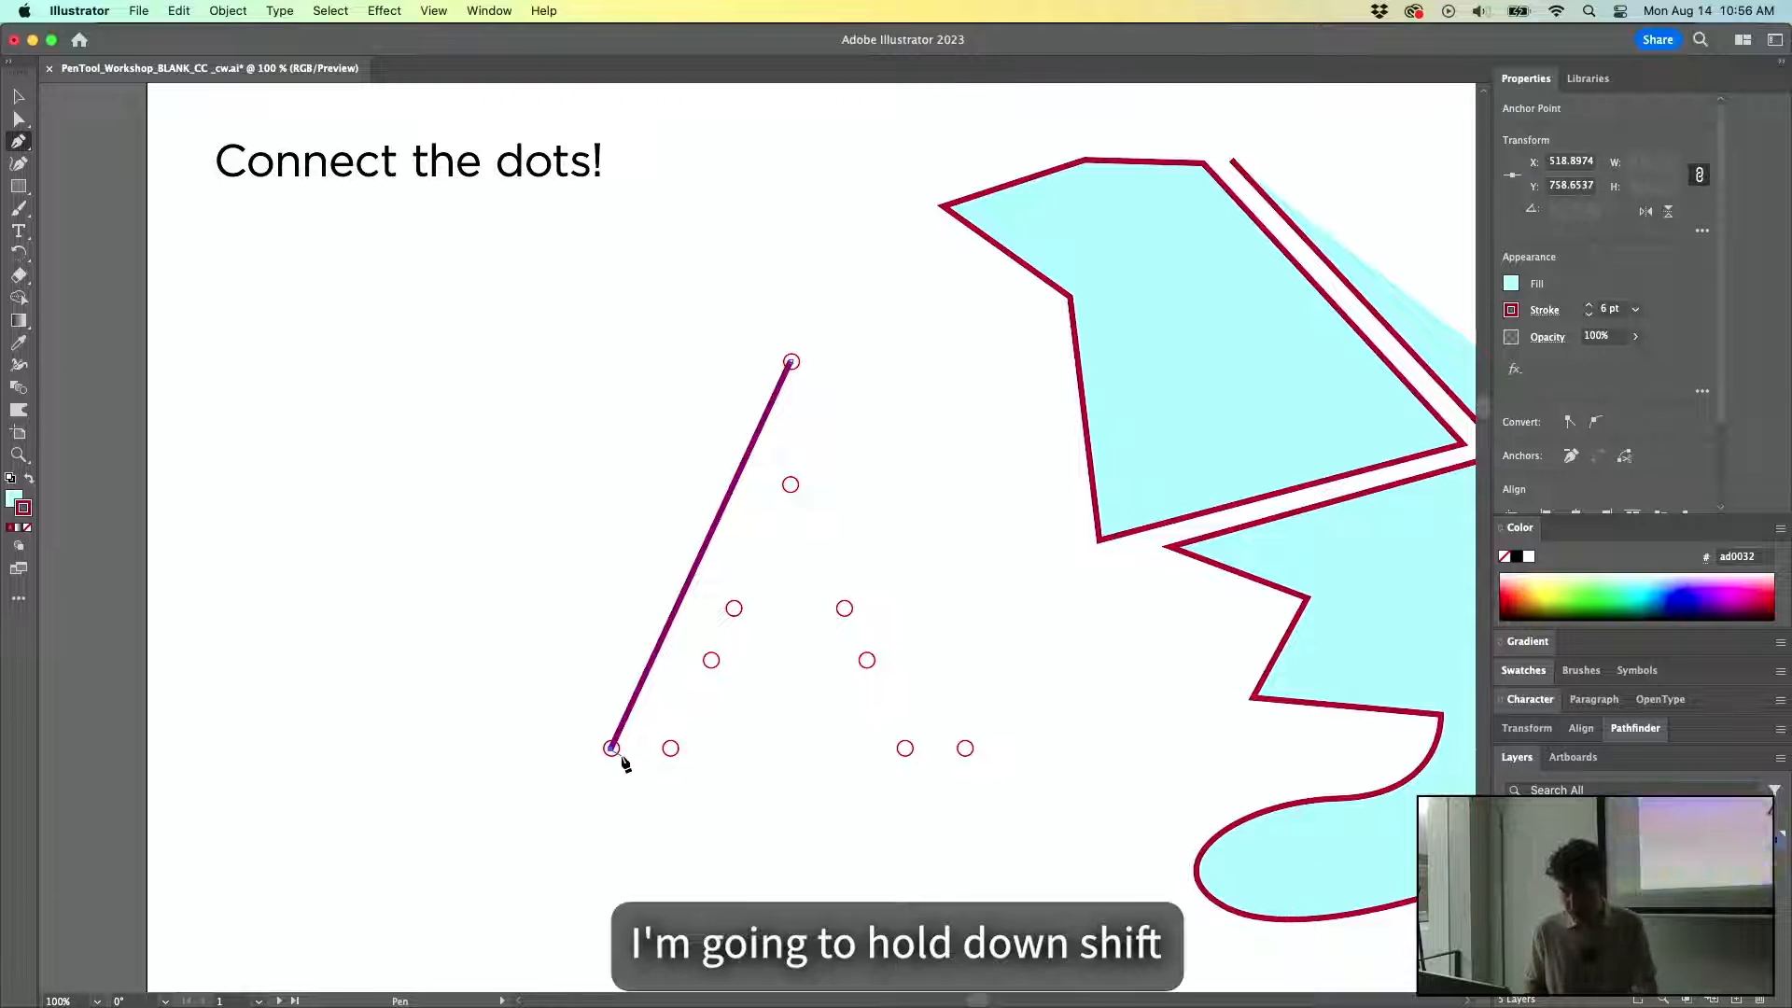
pyautogui.click(670, 749)
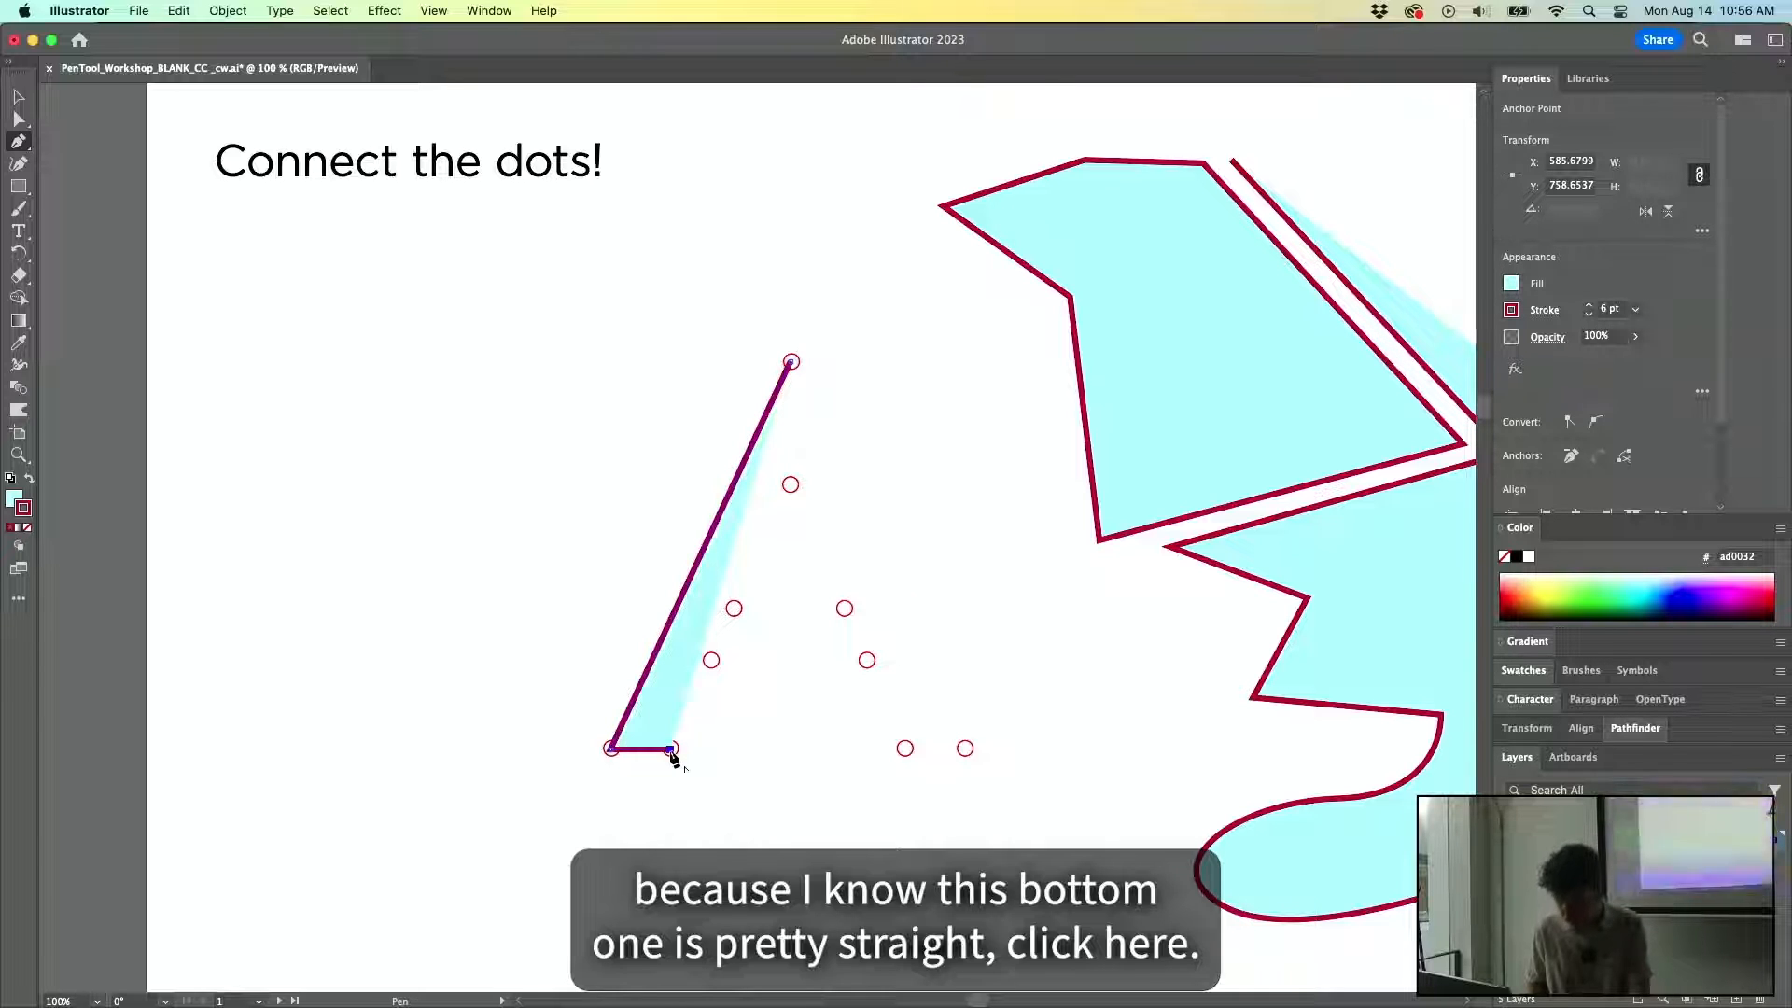
# Reset the path to the default white fill and 1 pt black stroke, and continue it through the two dots under the crossbar.
pyautogui.click(10, 478)
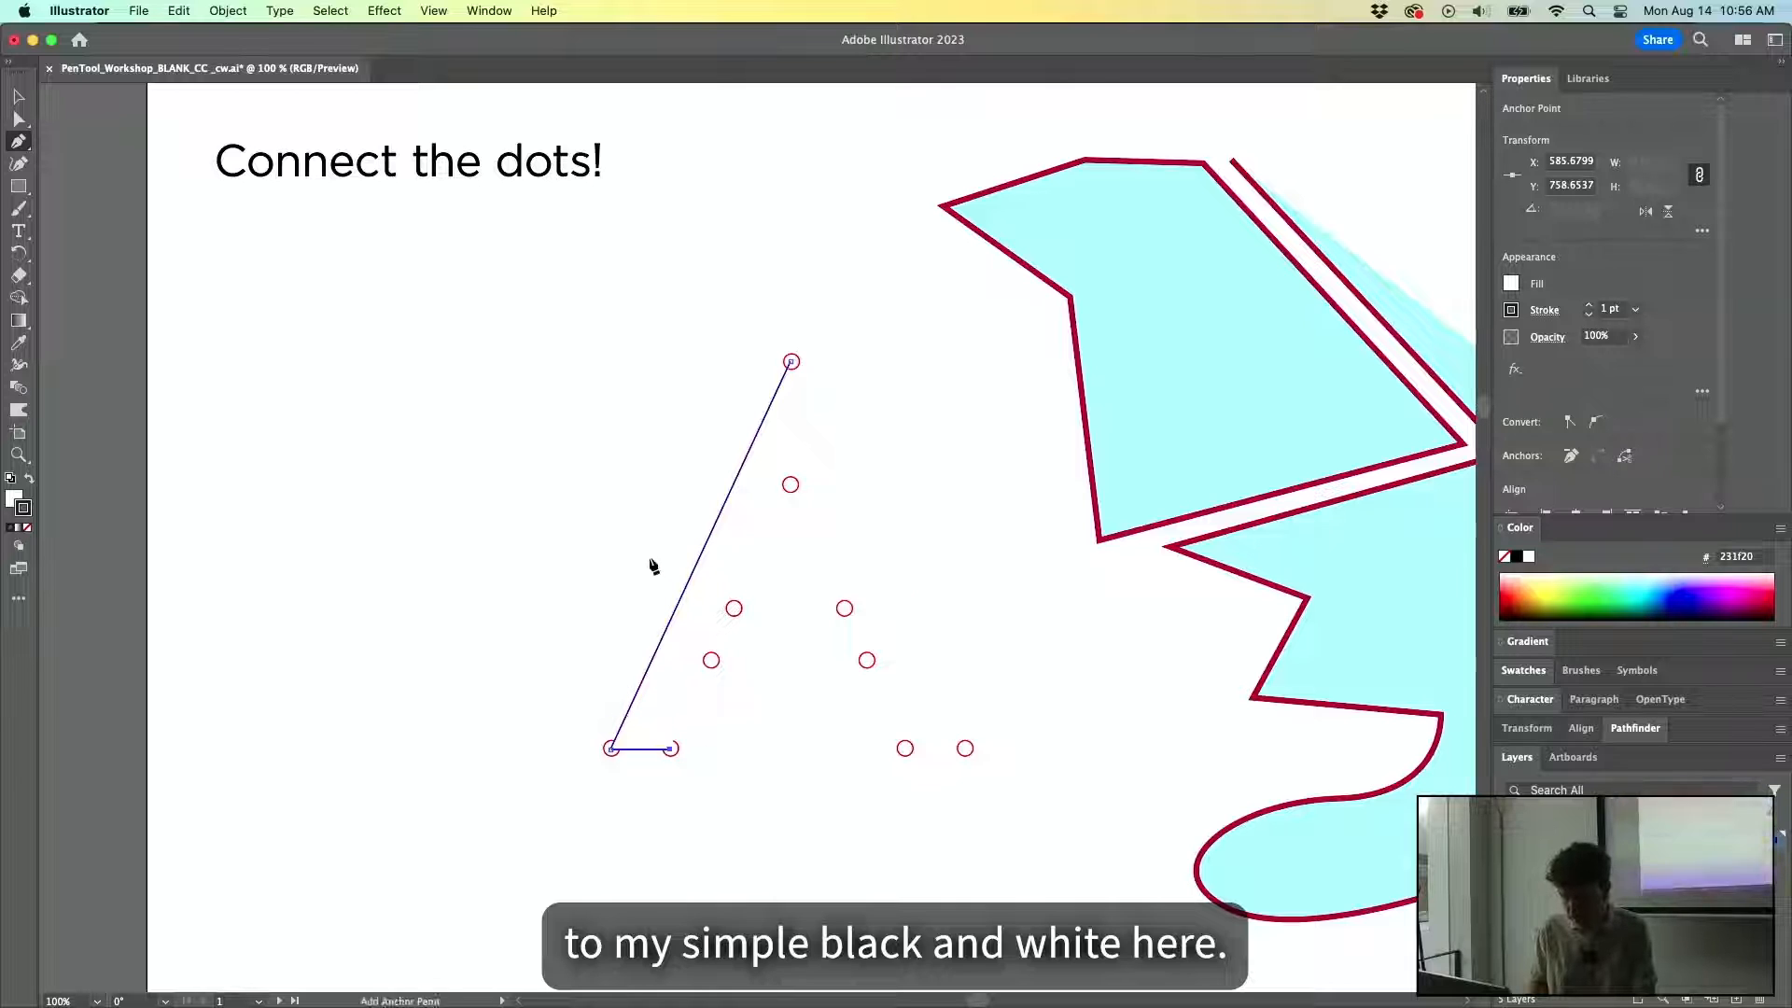
pyautogui.click(711, 659)
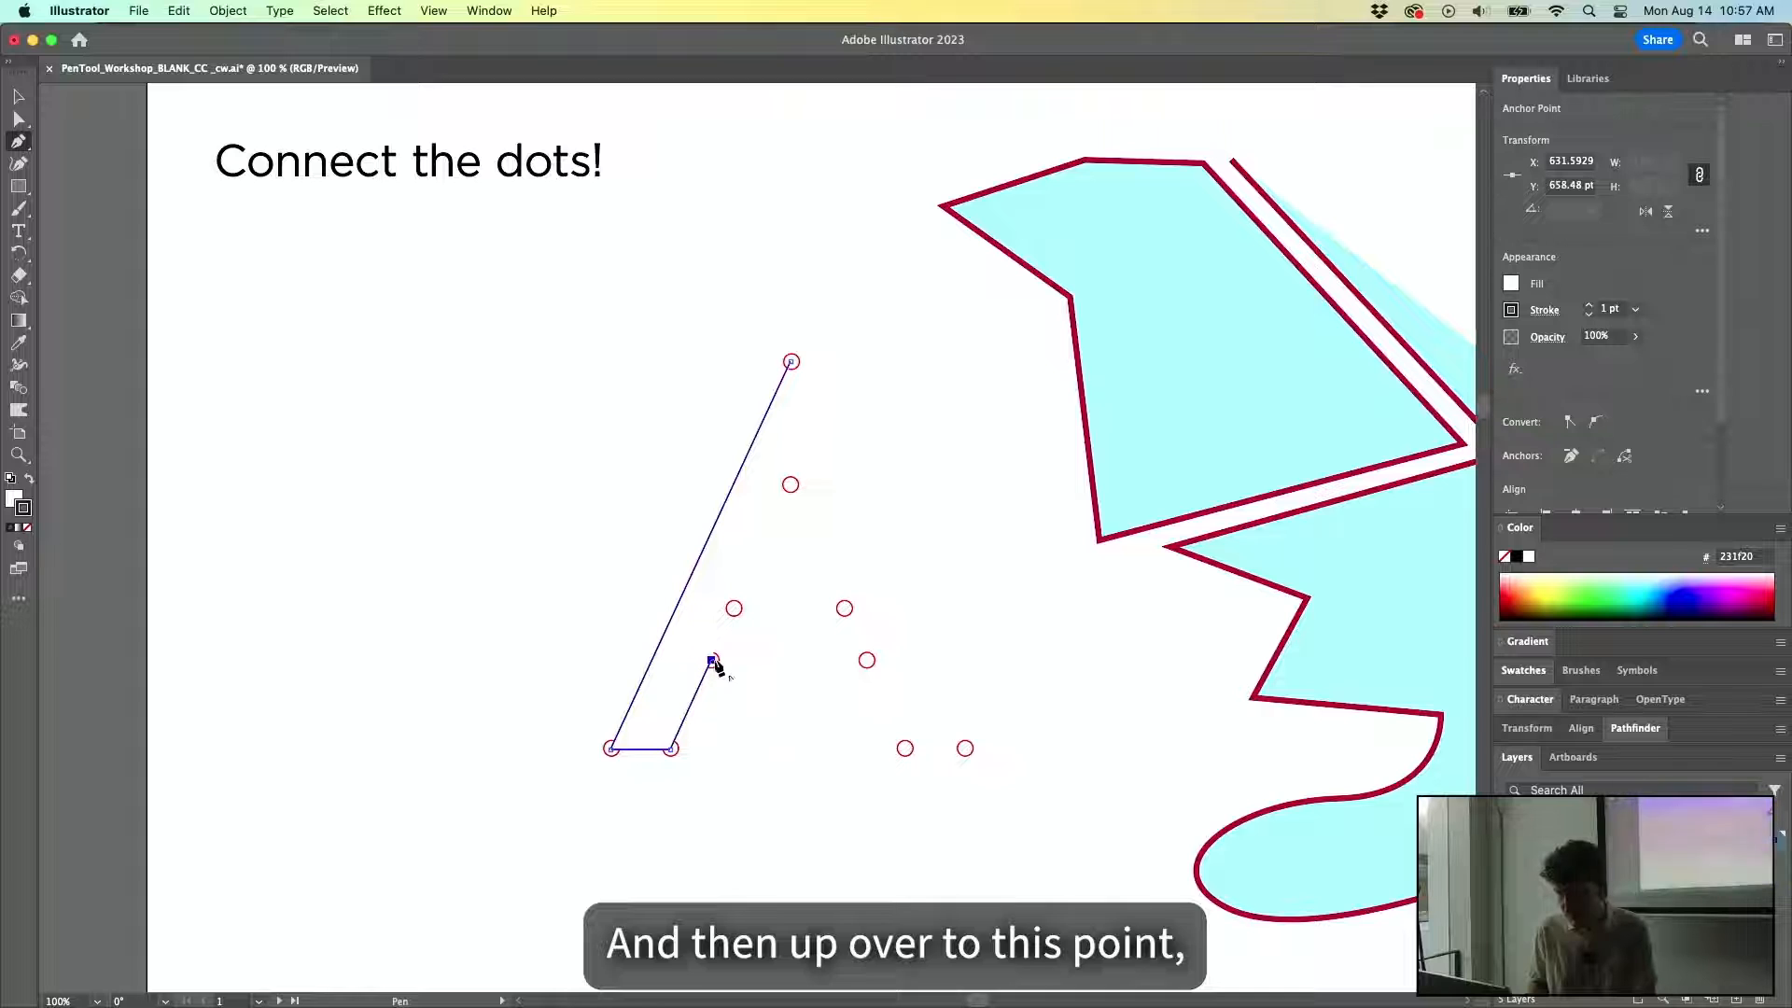
pyautogui.click(867, 659)
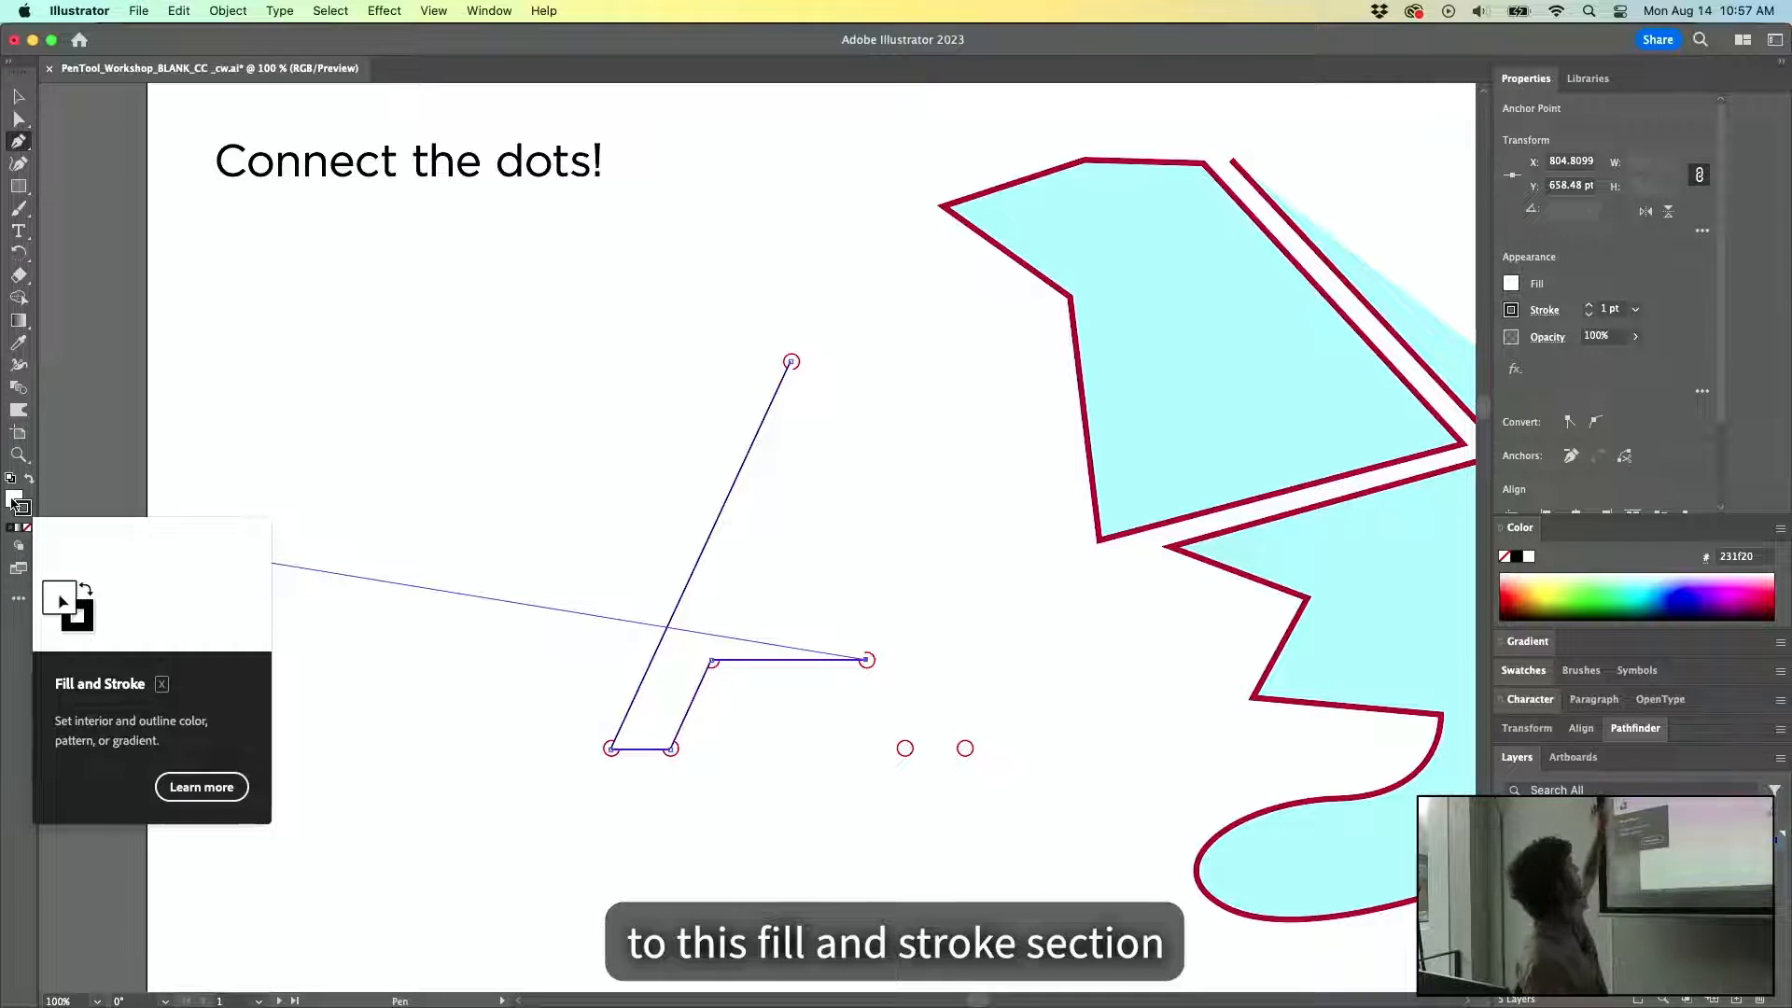
# Set the fill to None, continue the outline through the two lower-right dots, and close it at the top dot.
pyautogui.click(13, 499)
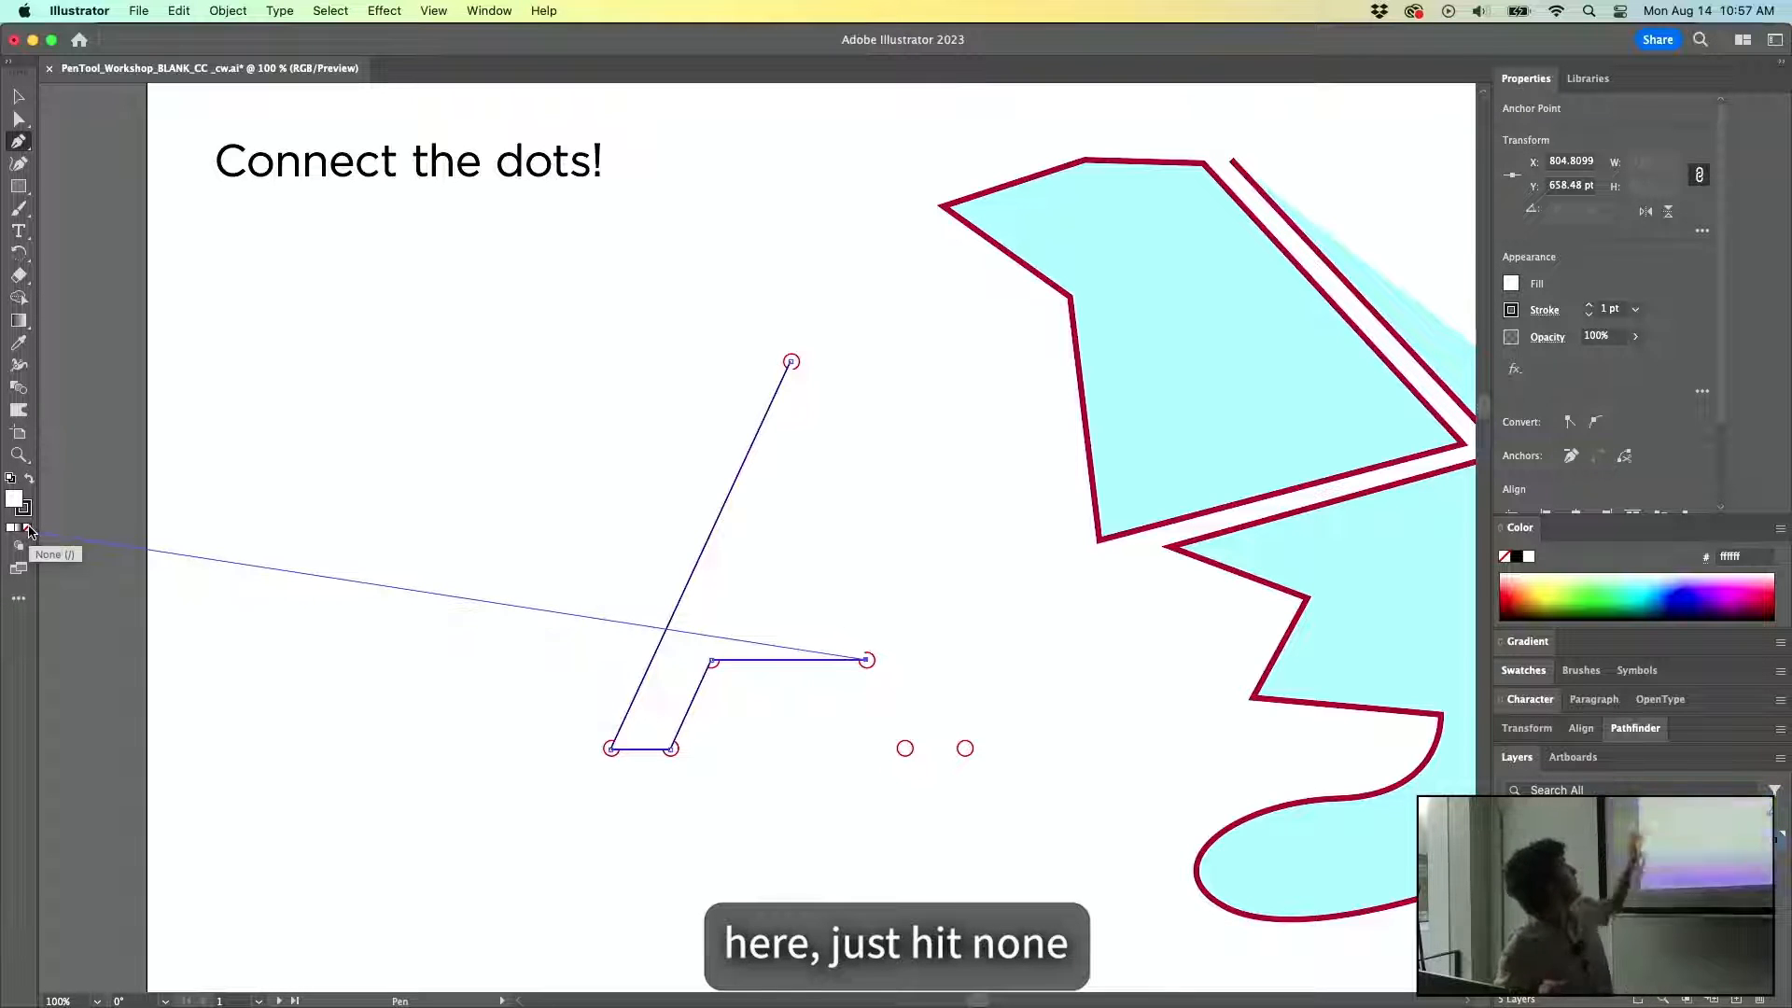
pyautogui.click(28, 528)
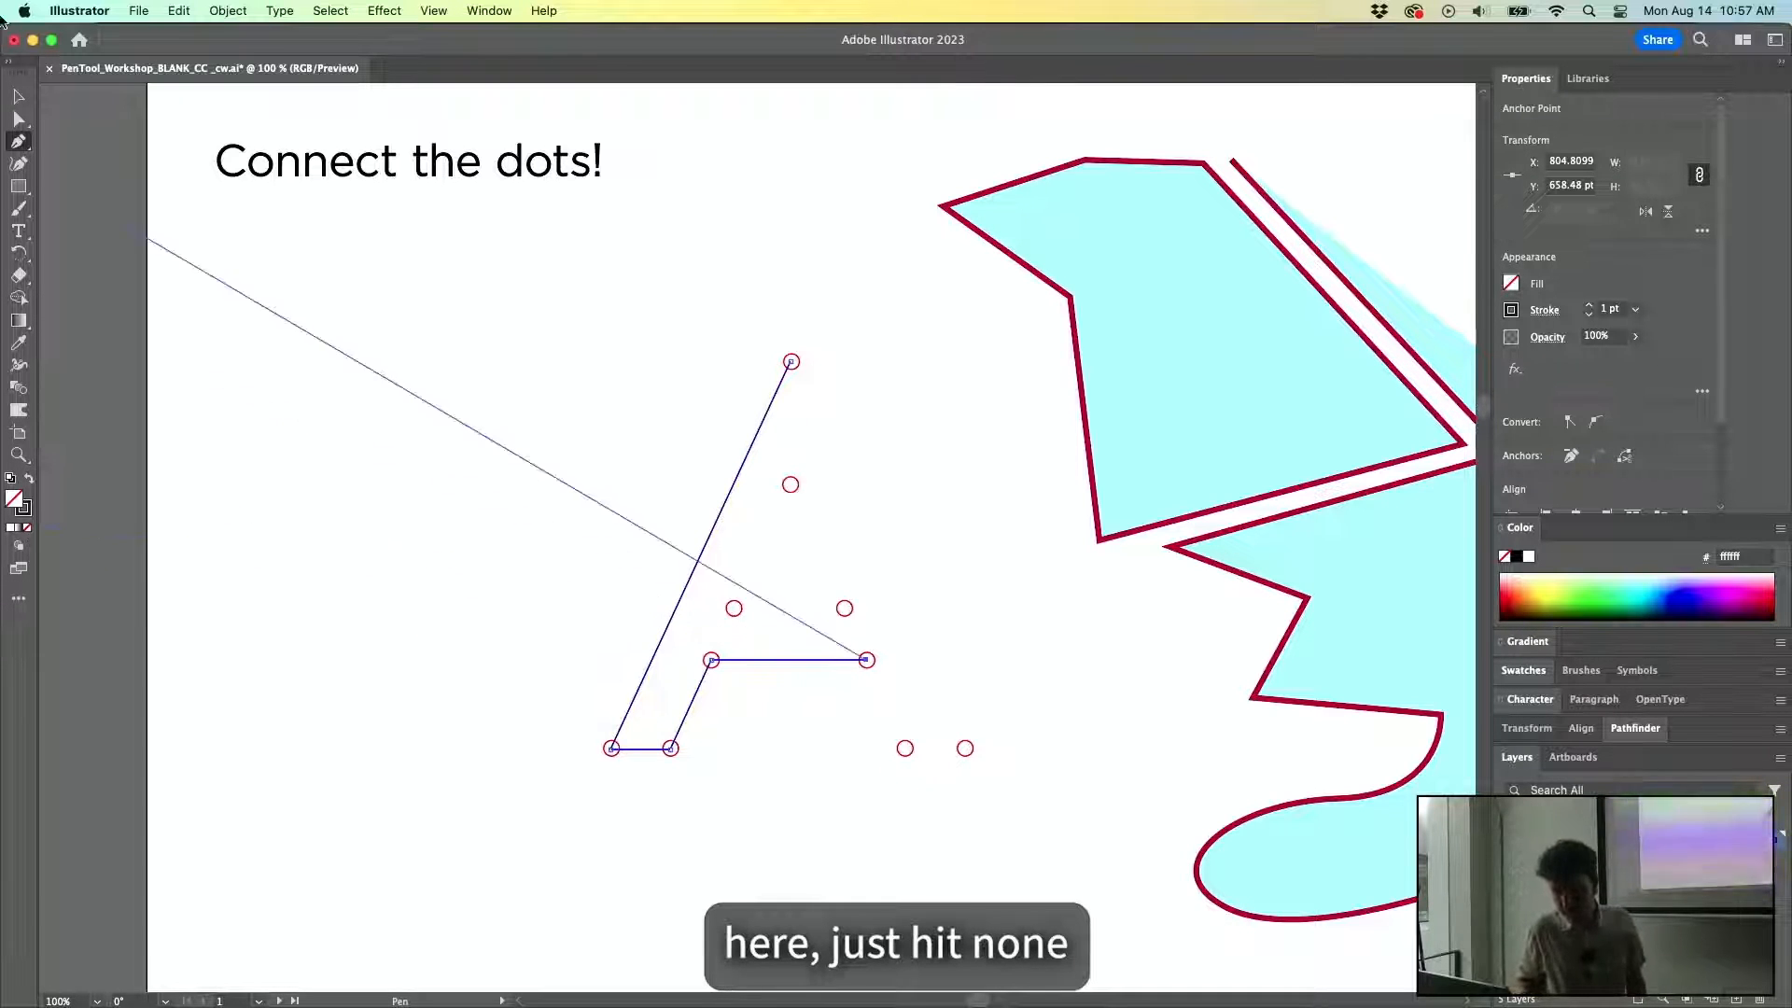
pyautogui.click(906, 747)
pyautogui.click(965, 748)
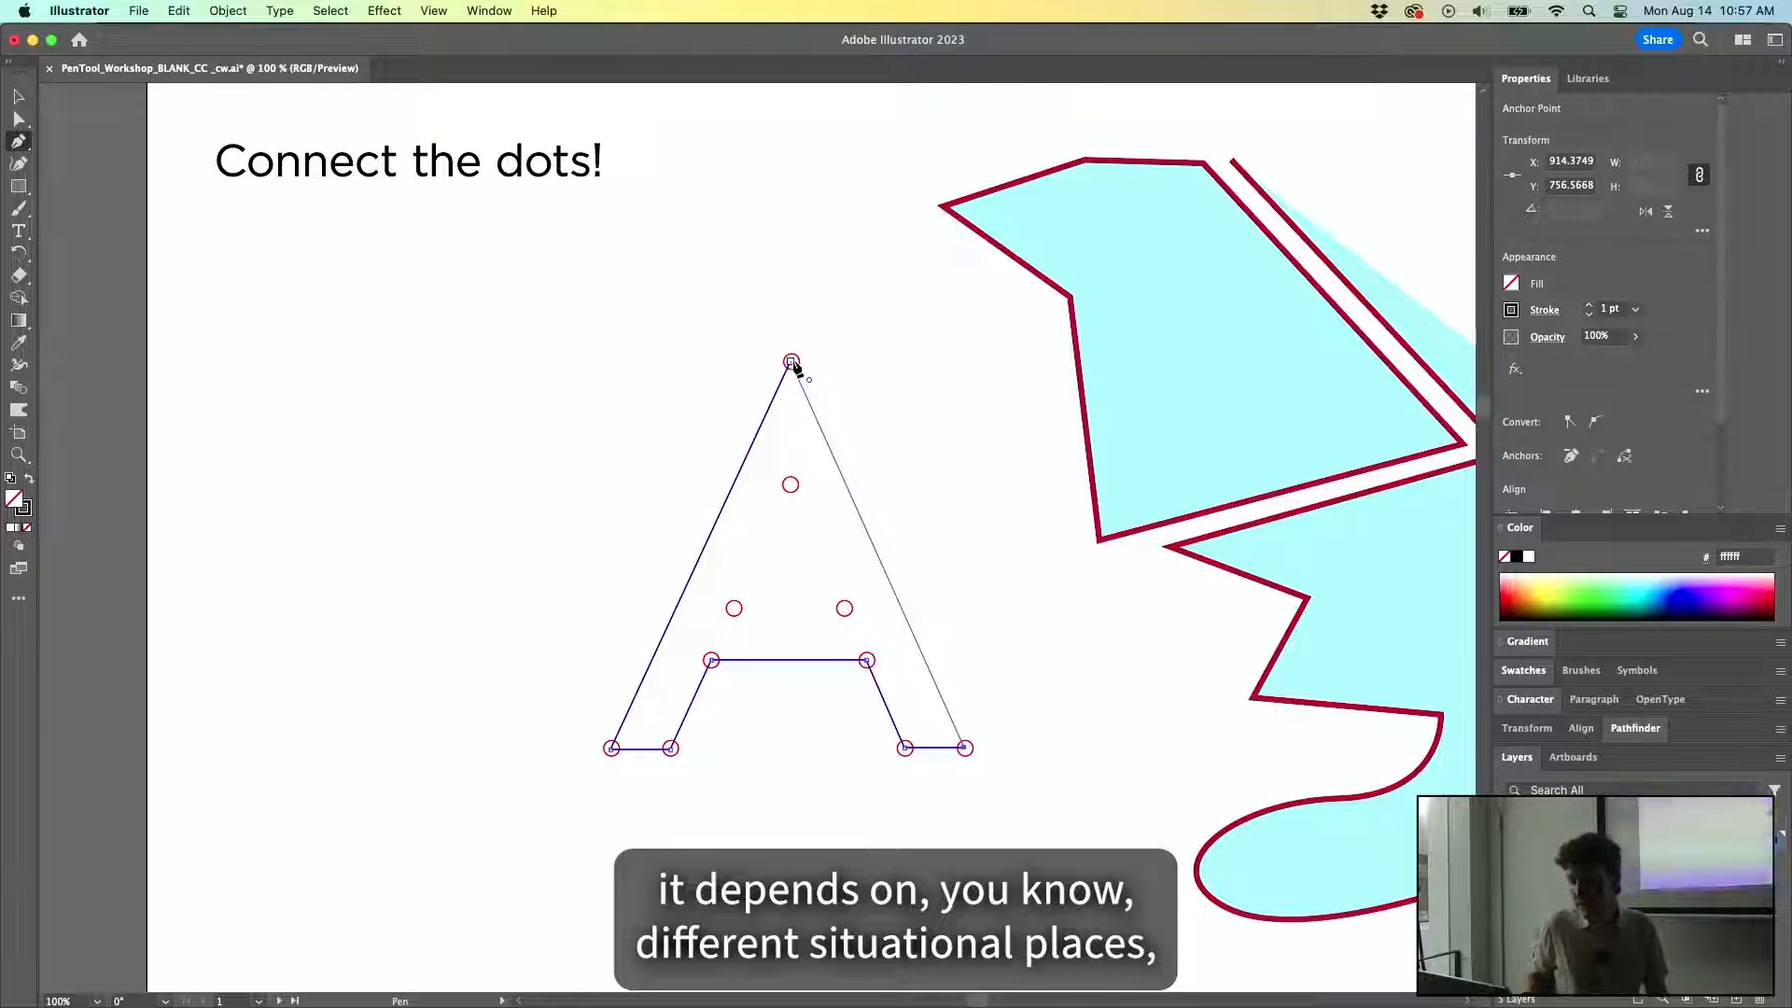
pyautogui.click(792, 362)
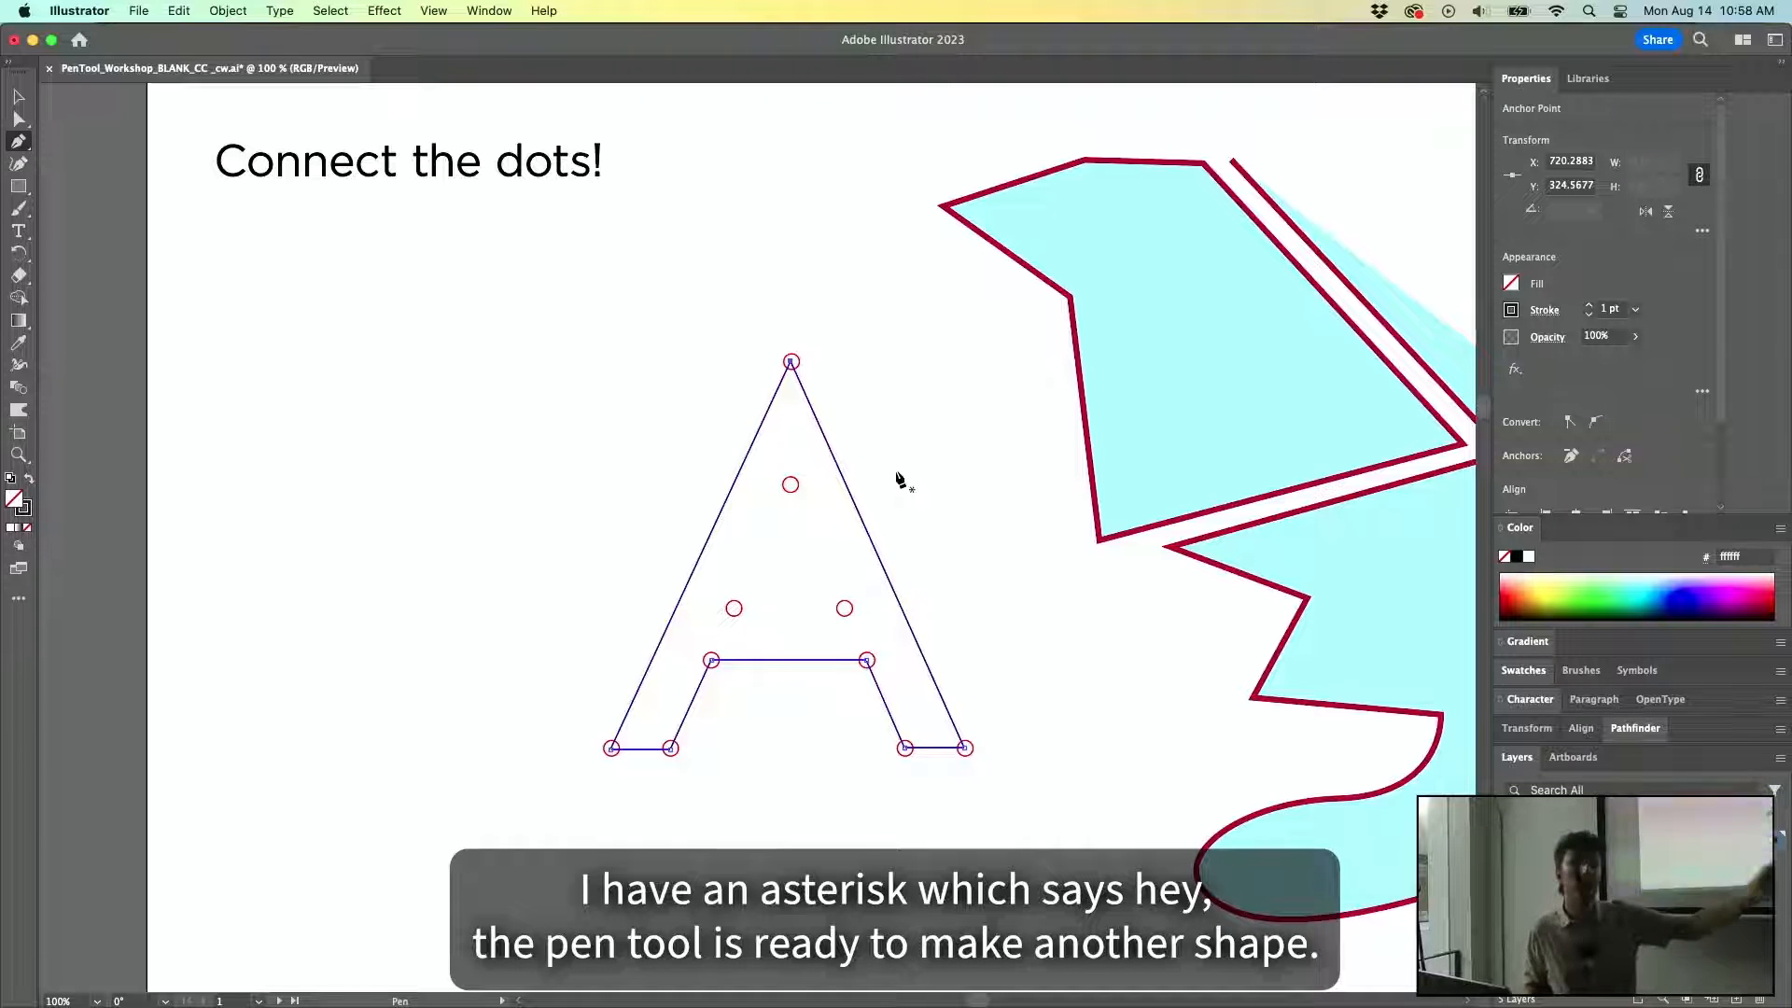
# Draw a closed triangle through the letter's three inner dots, with a straight horizontal base.
pyautogui.click(790, 484)
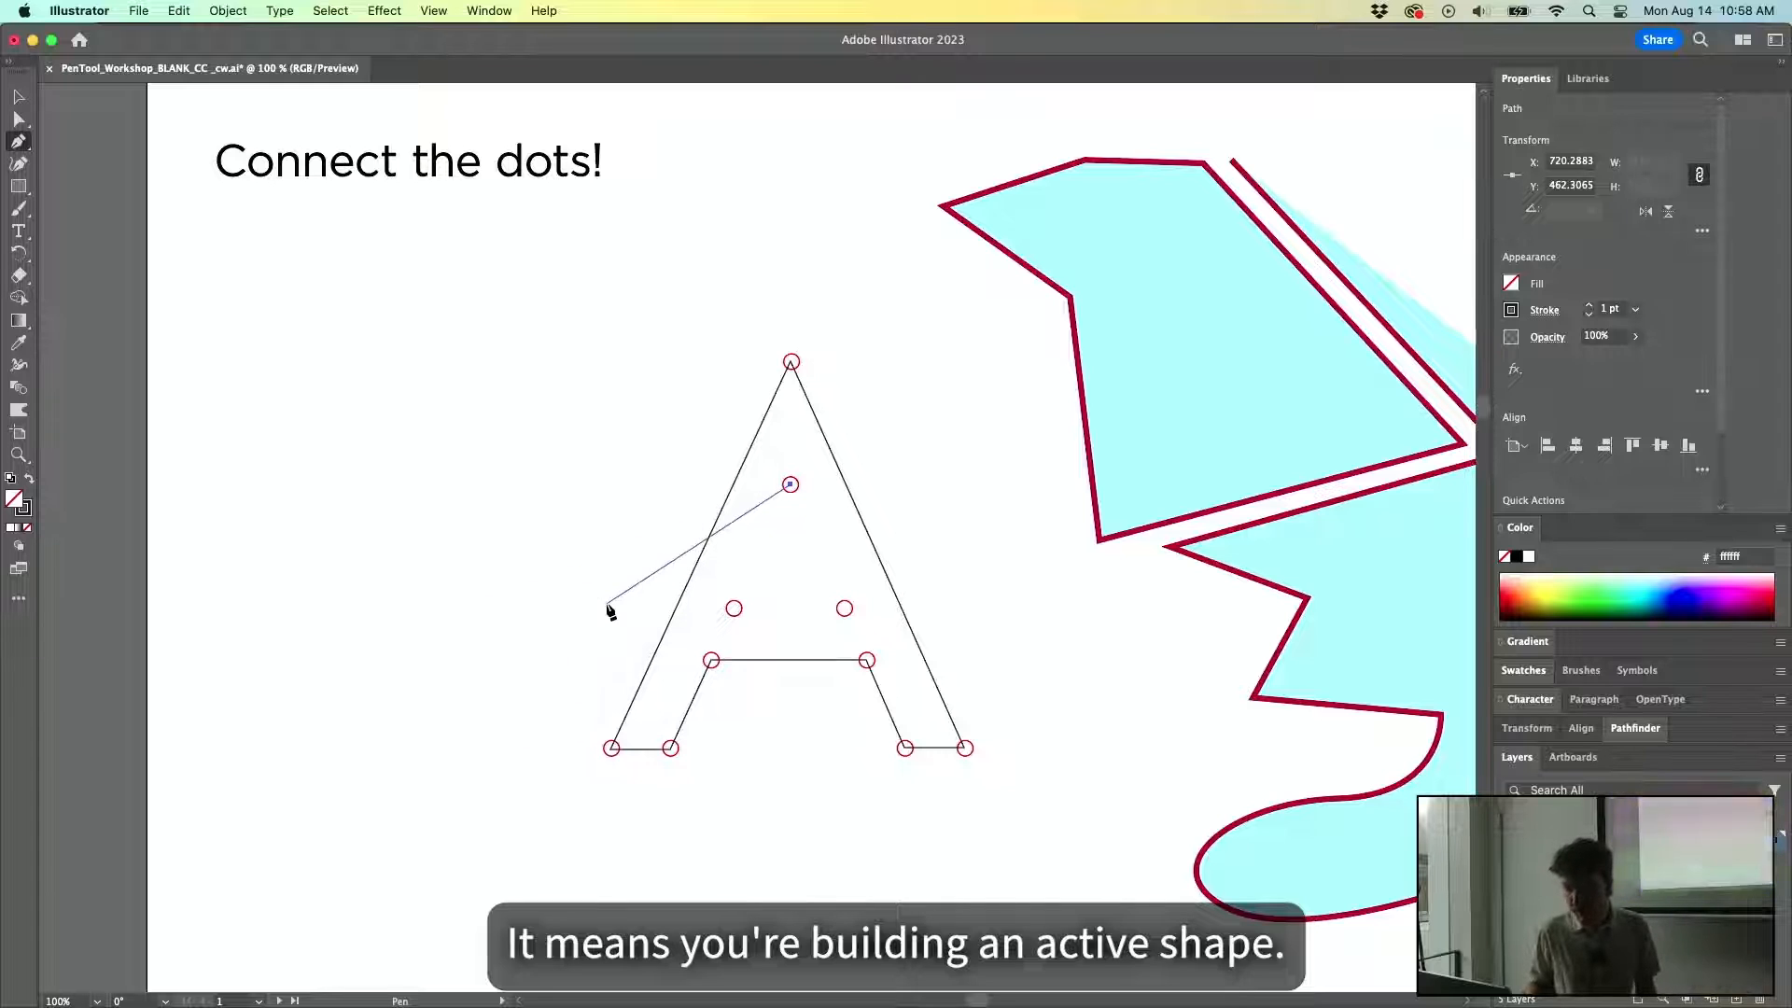
pyautogui.click(734, 608)
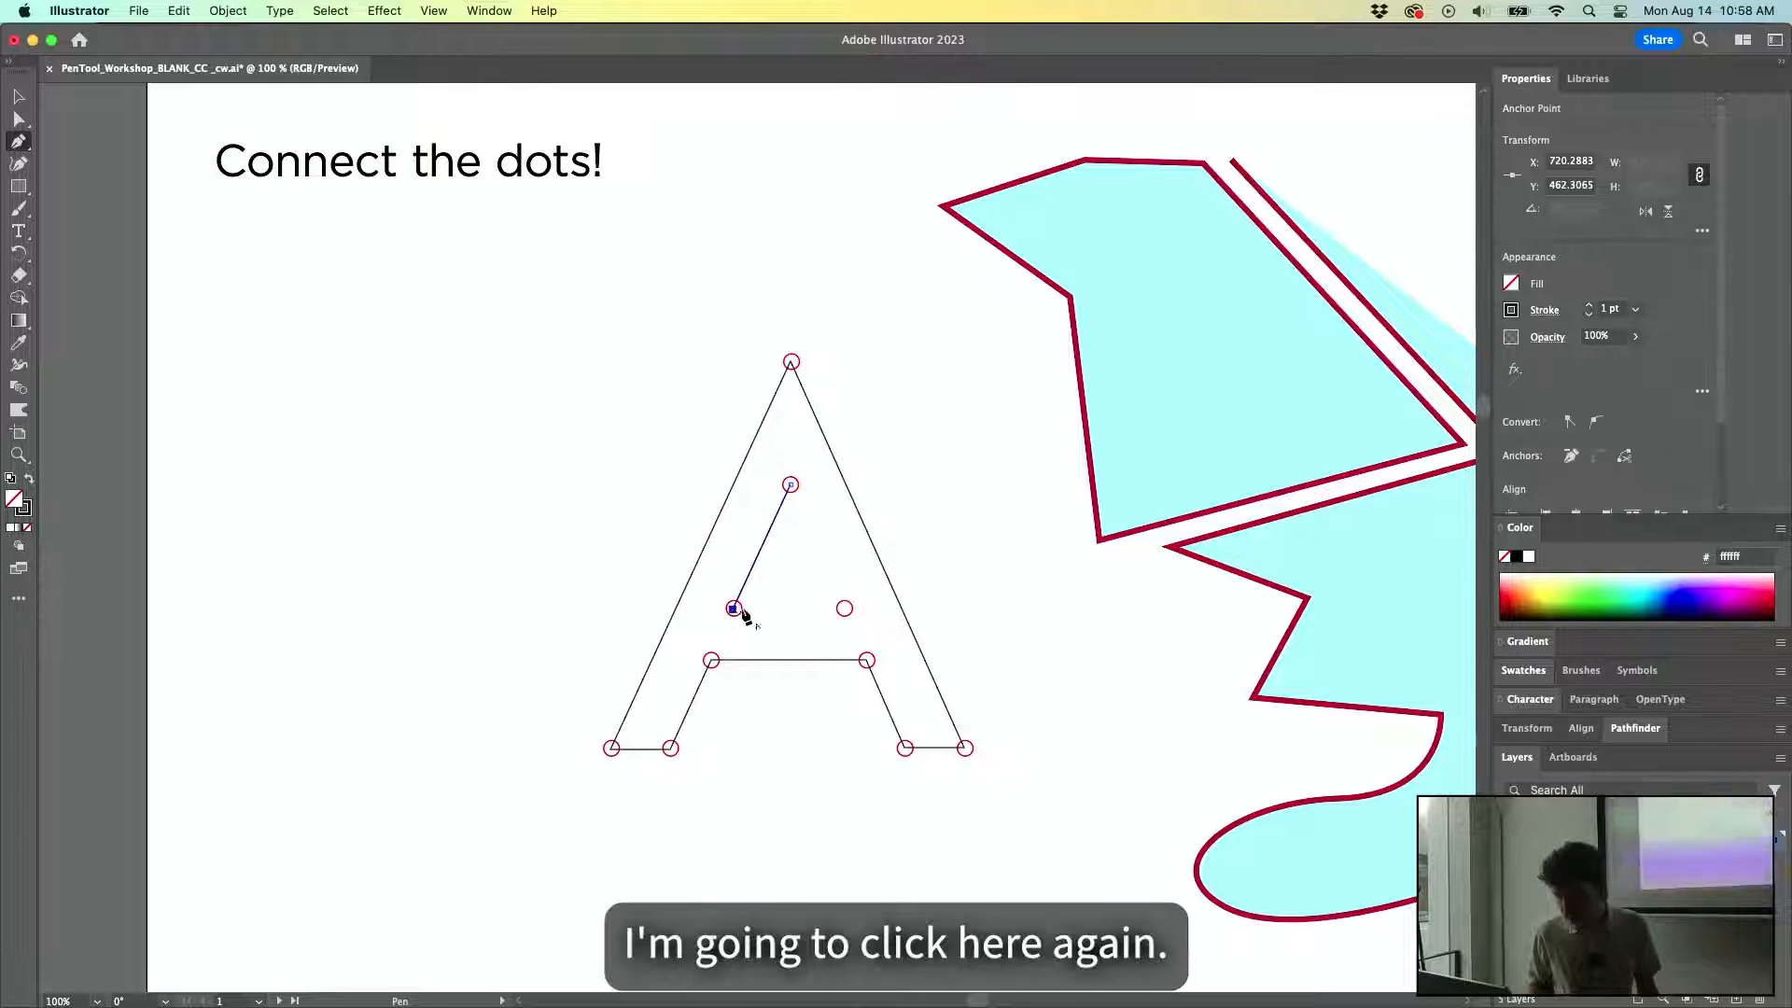
pyautogui.click(844, 608)
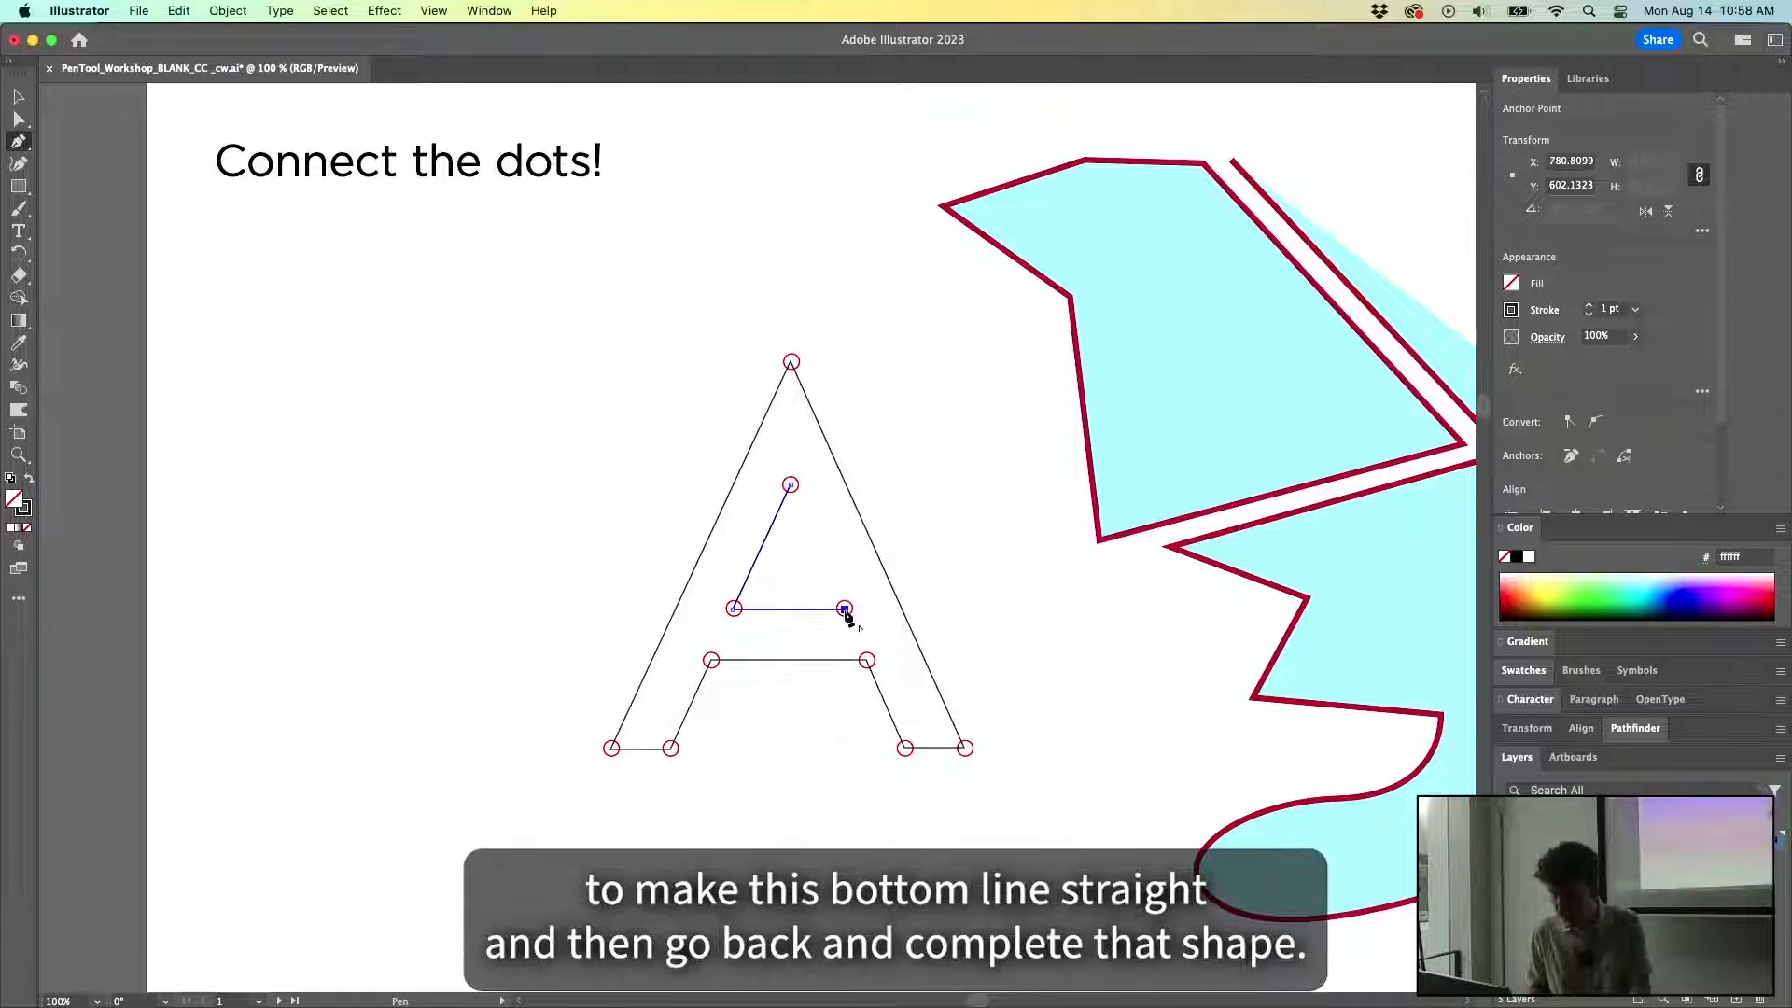
pyautogui.click(790, 484)
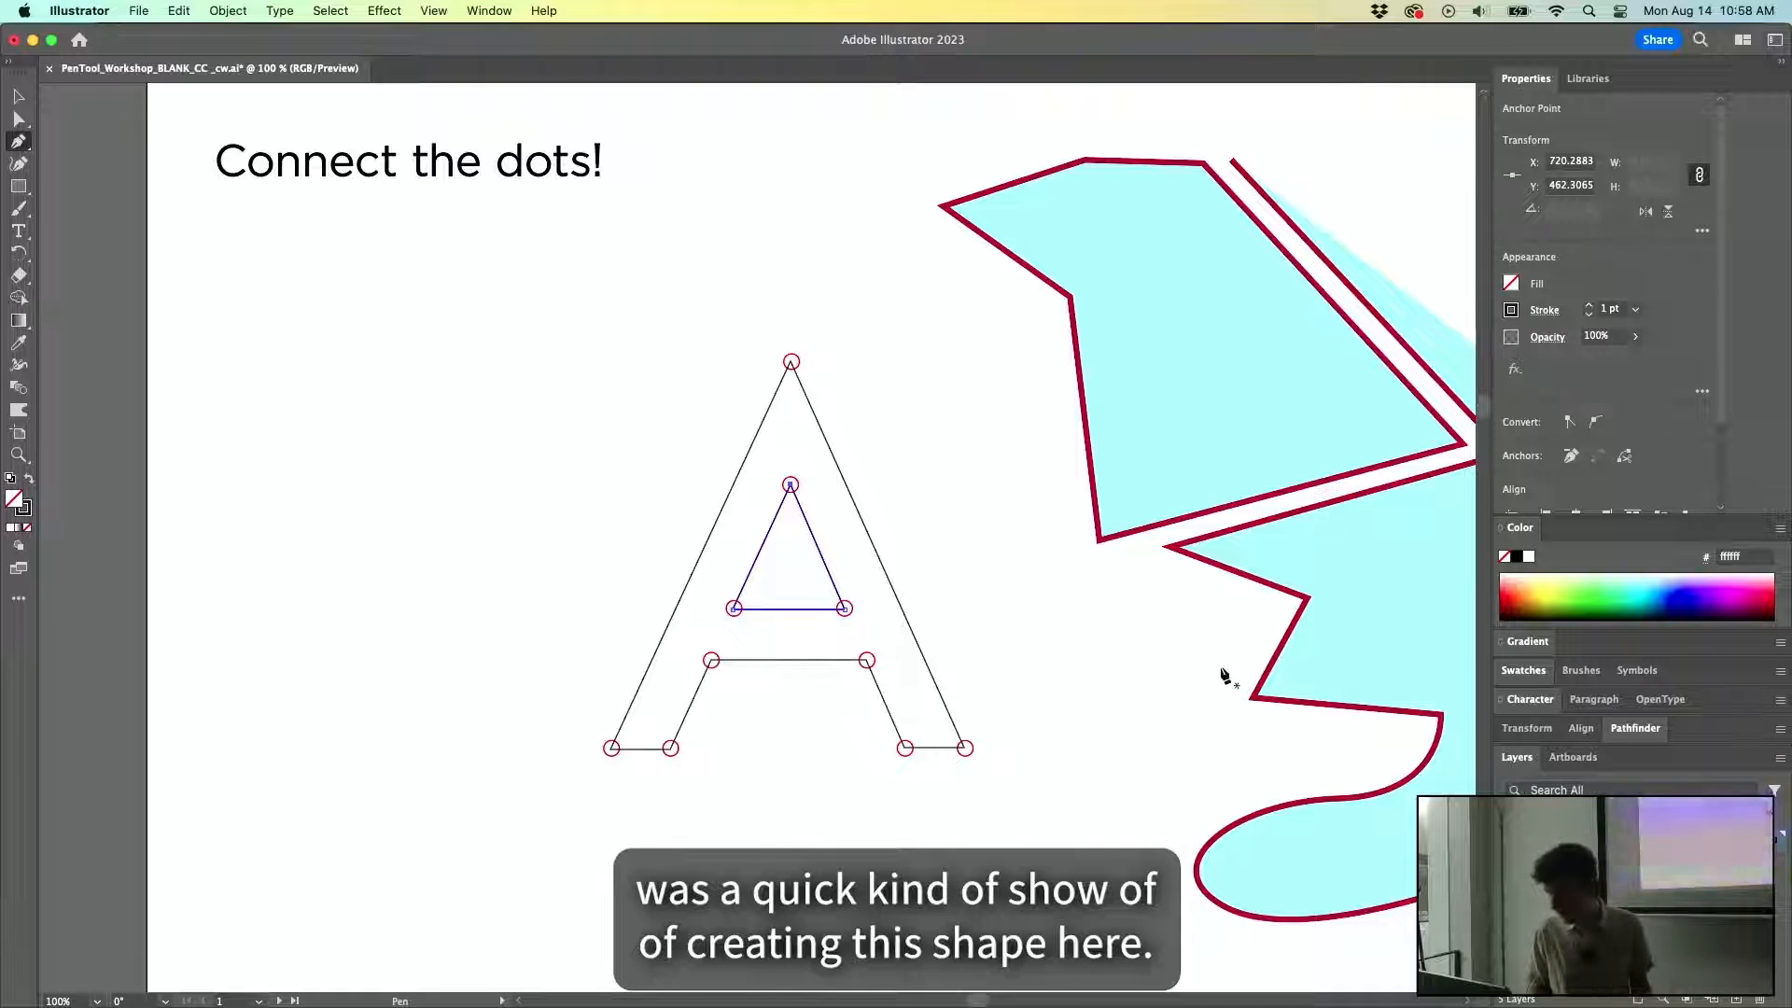
# Select the inner triangle as a whole object with the Selection tool, and deselect it.
pyautogui.hscroll(5, 1007, 624)
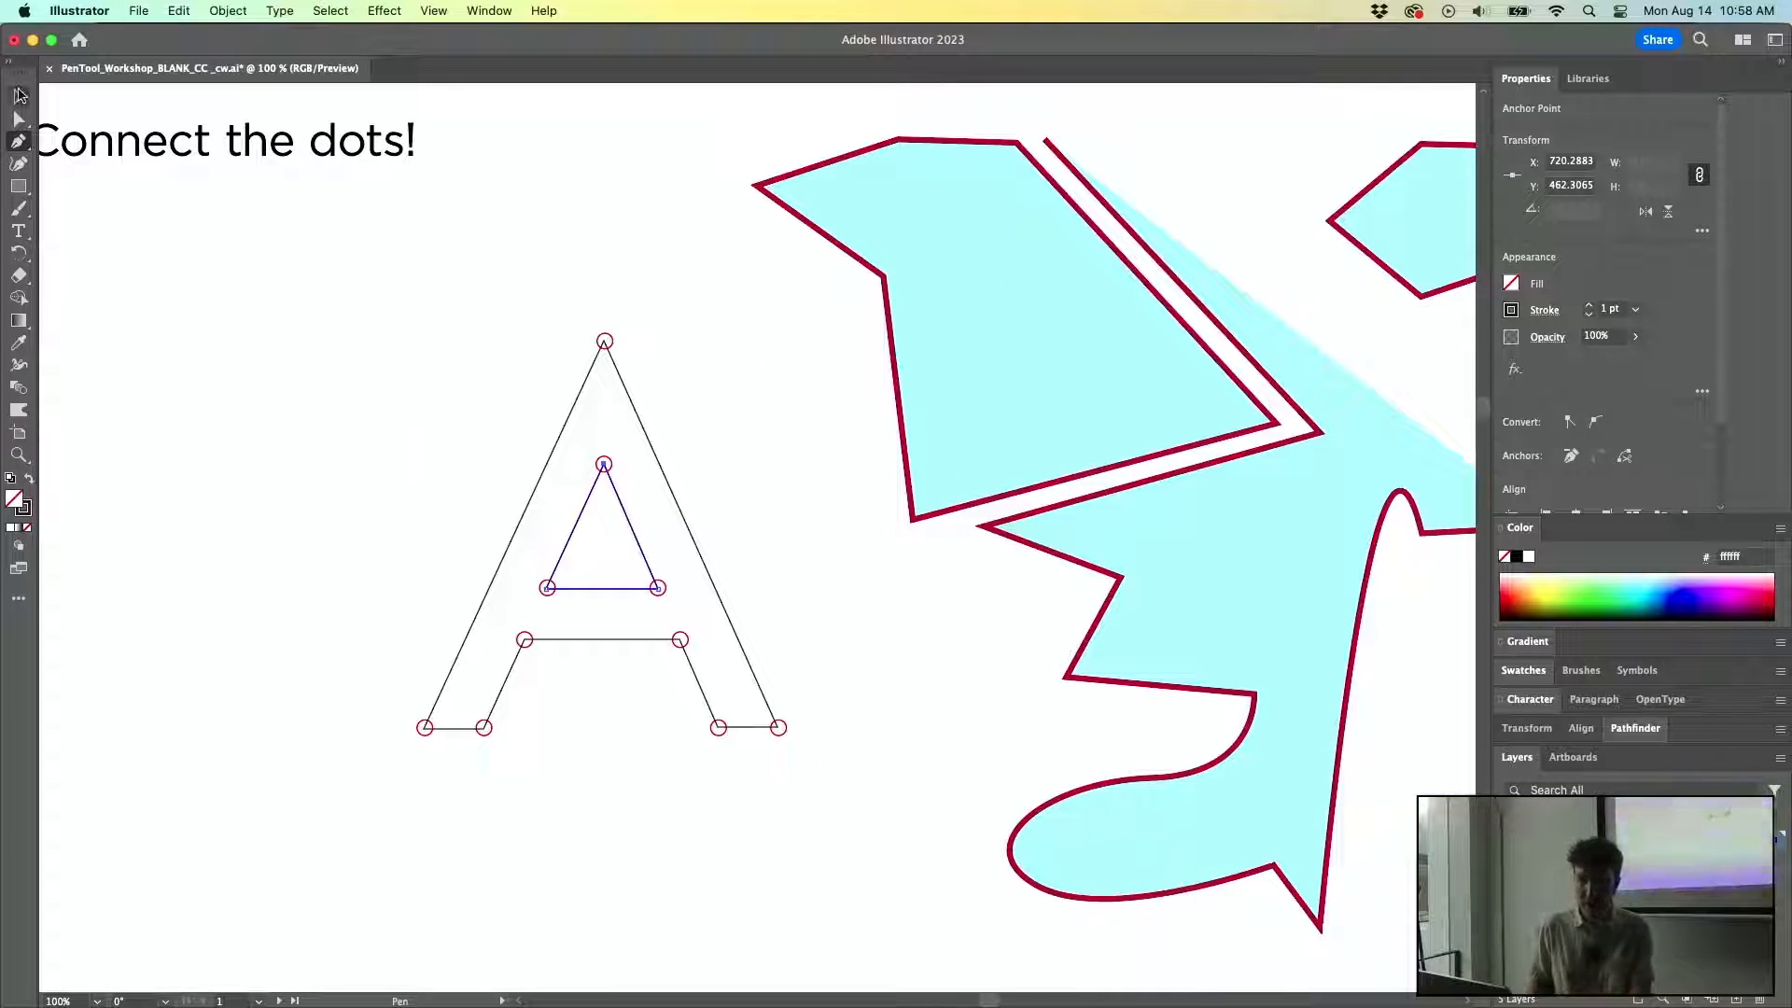
pyautogui.click(18, 94)
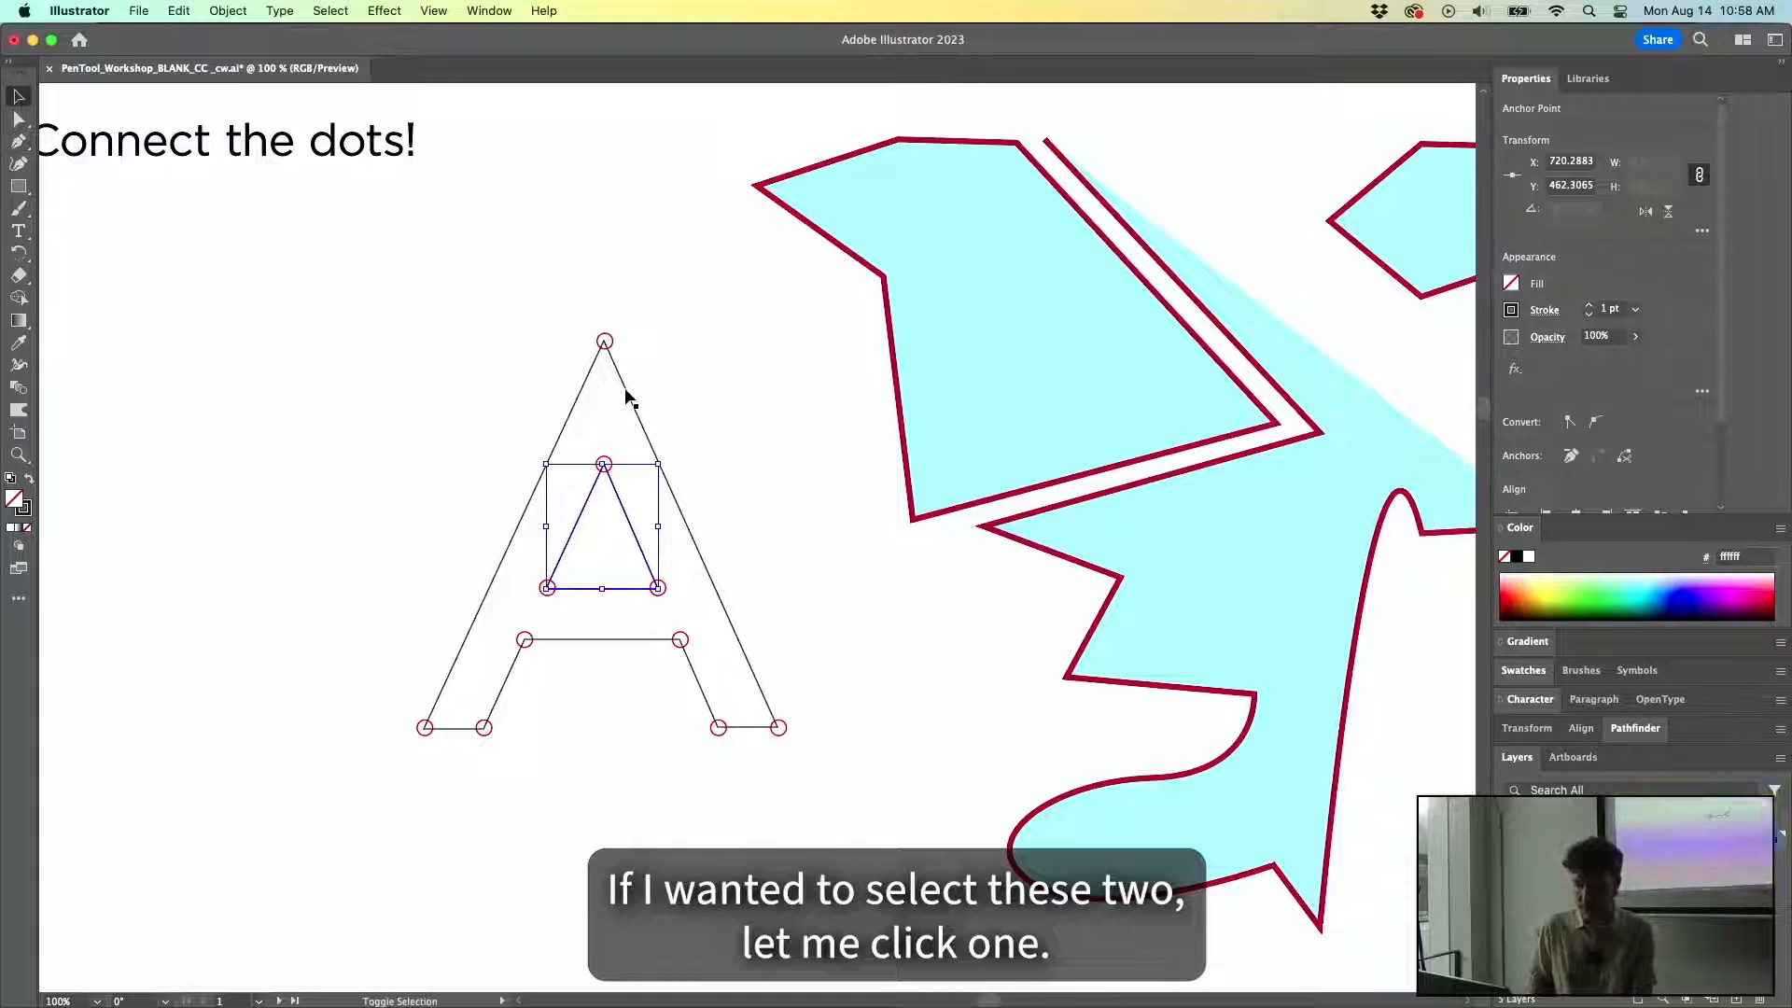
pyautogui.click(704, 411)
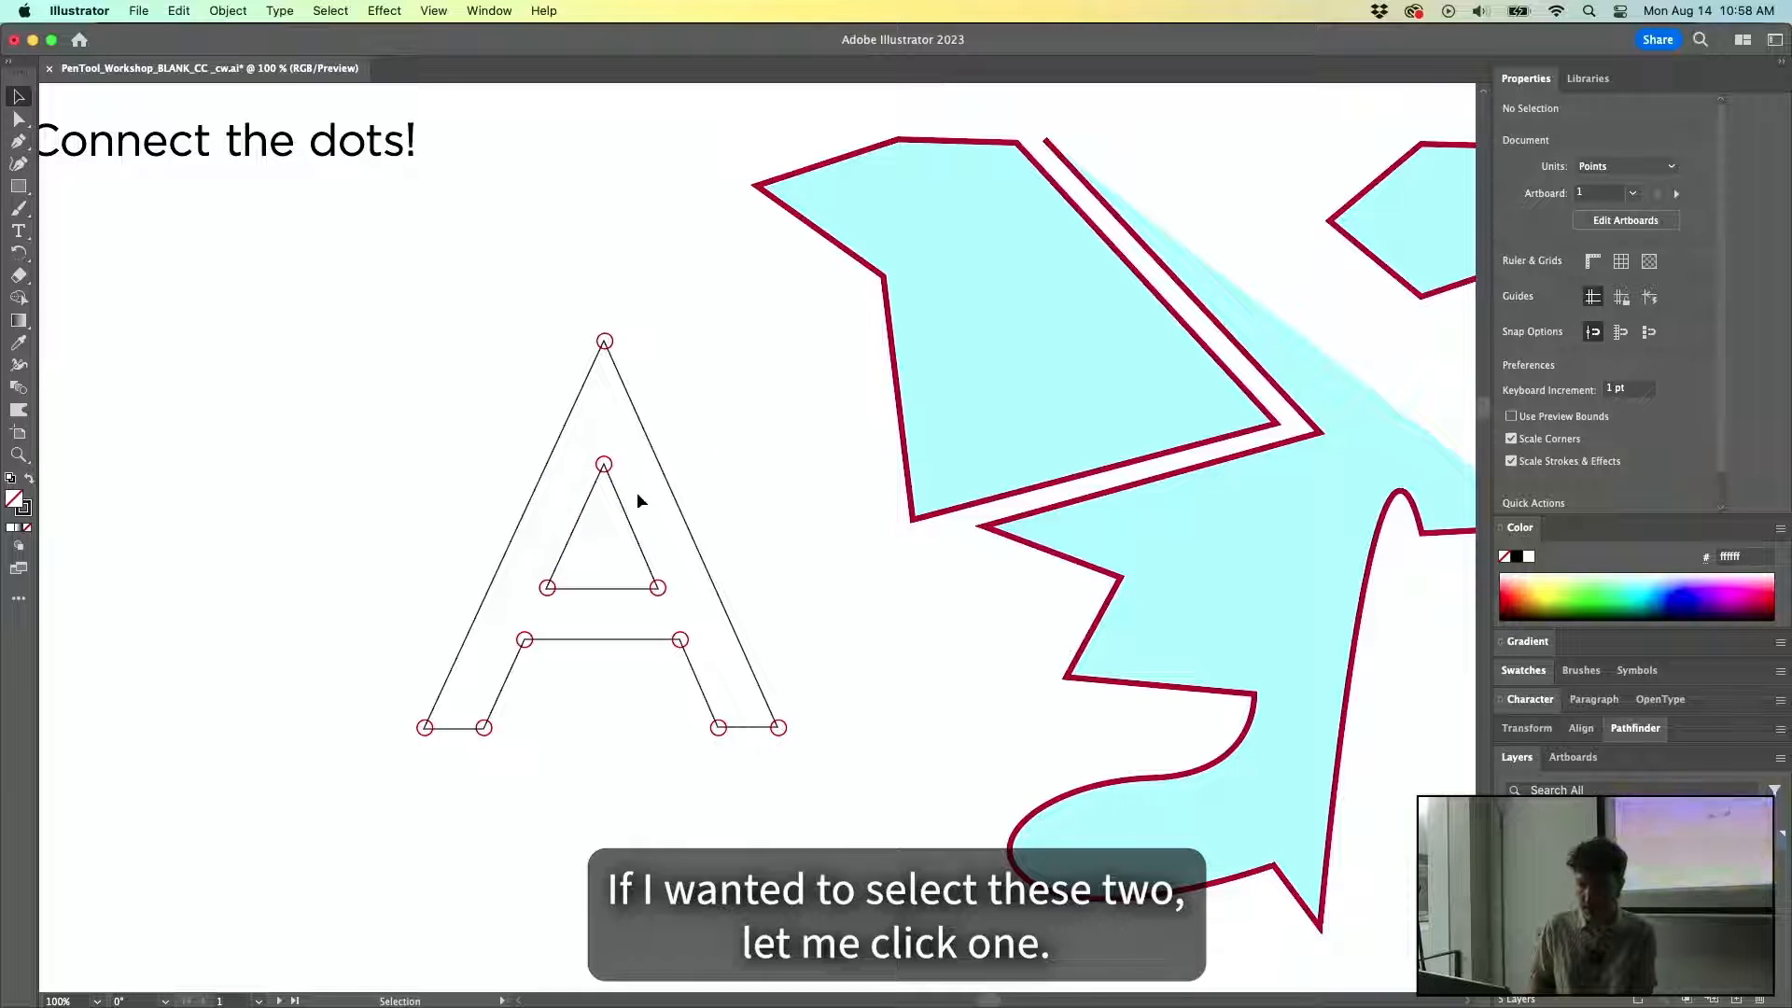
pyautogui.click(628, 522)
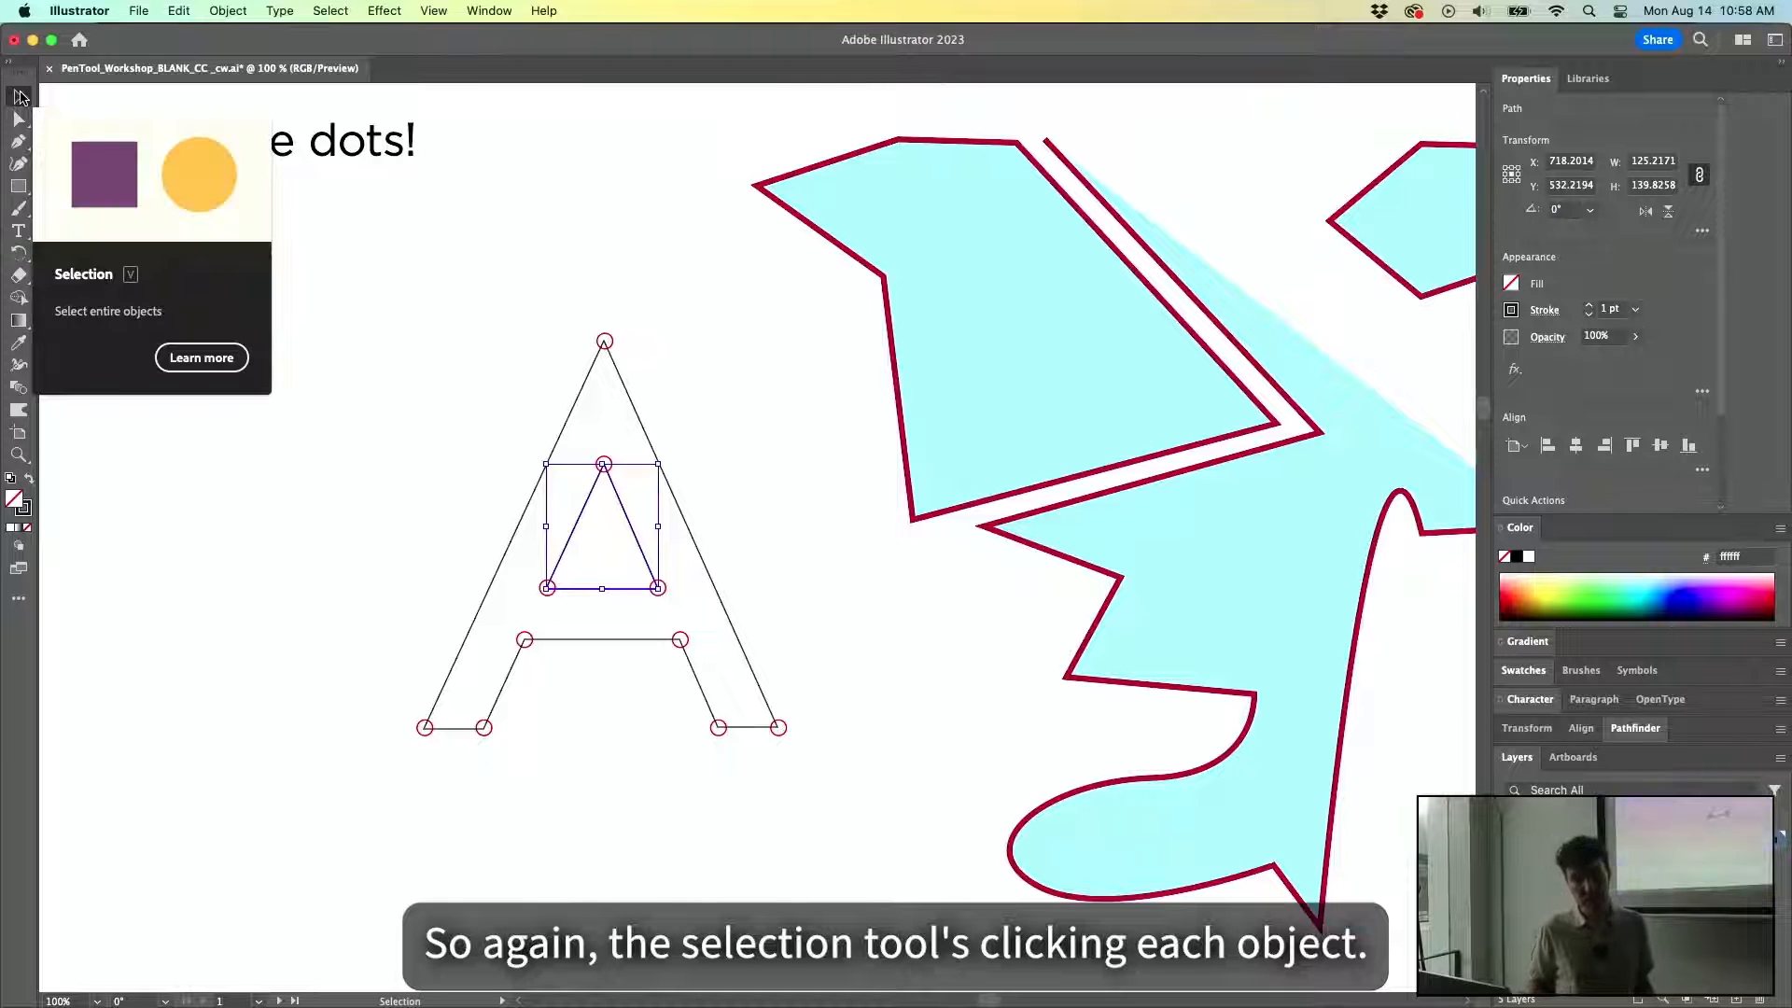
pyautogui.click(620, 366)
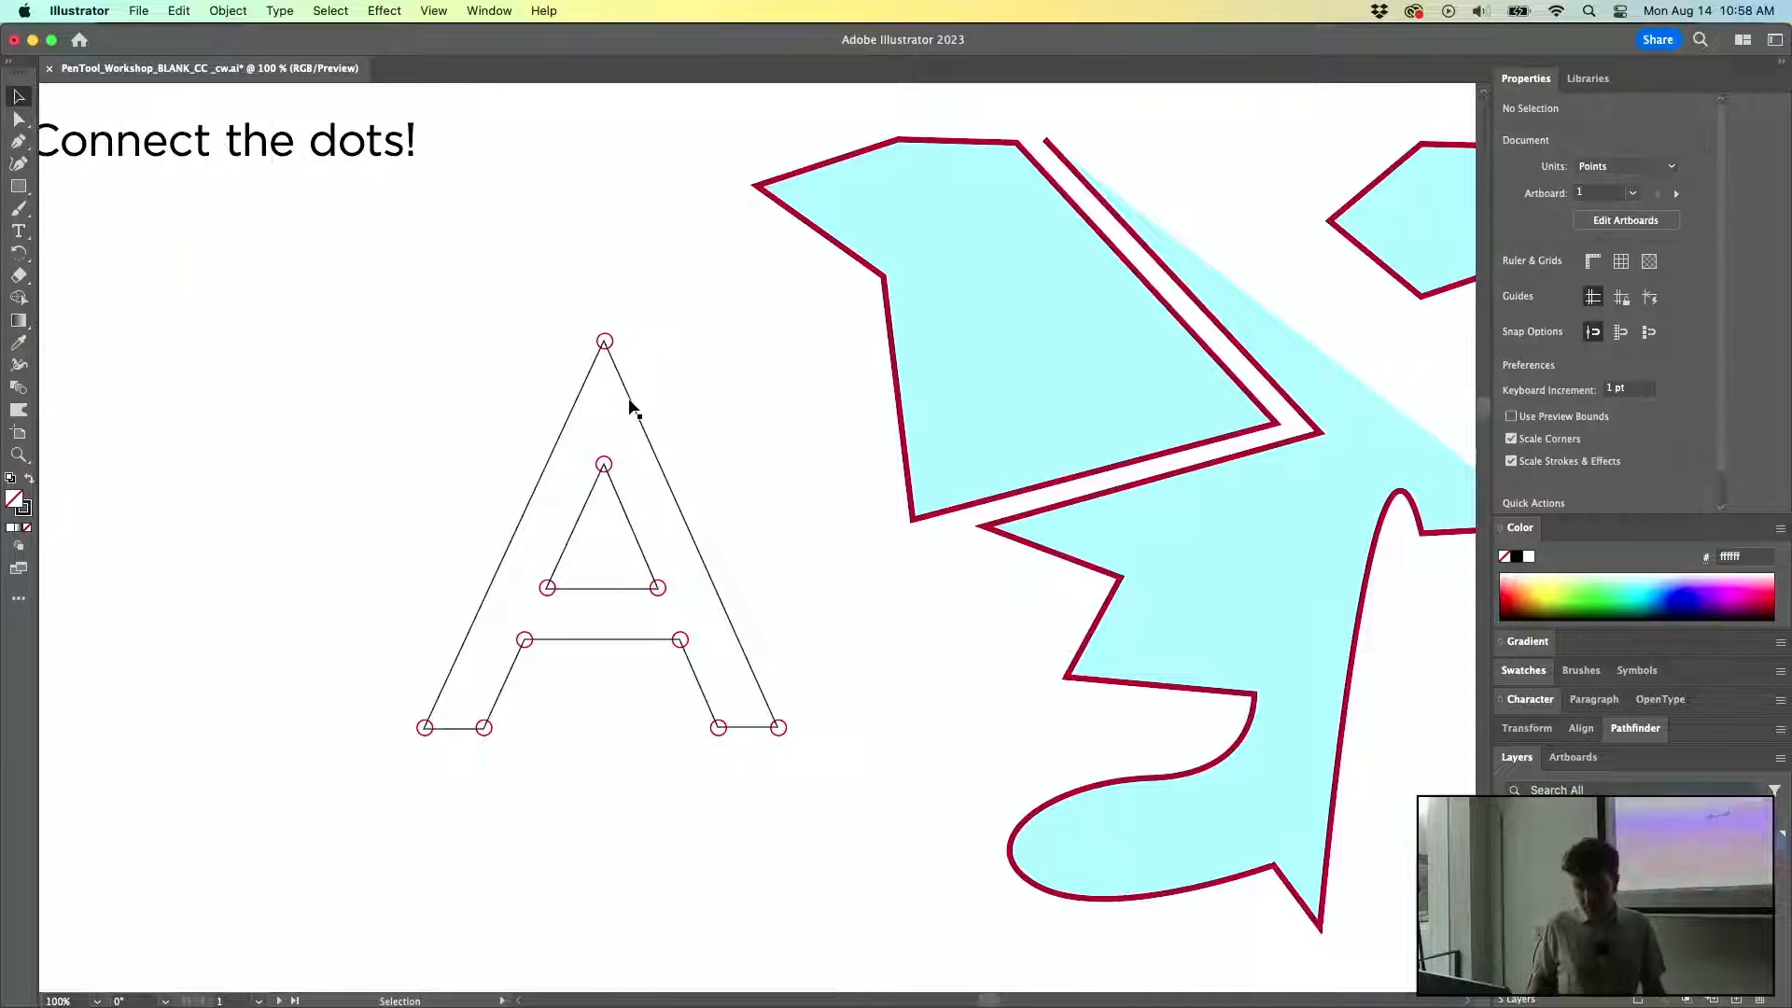
# Fill the outer letter shape with bright green 00ff06.
pyautogui.click(630, 406)
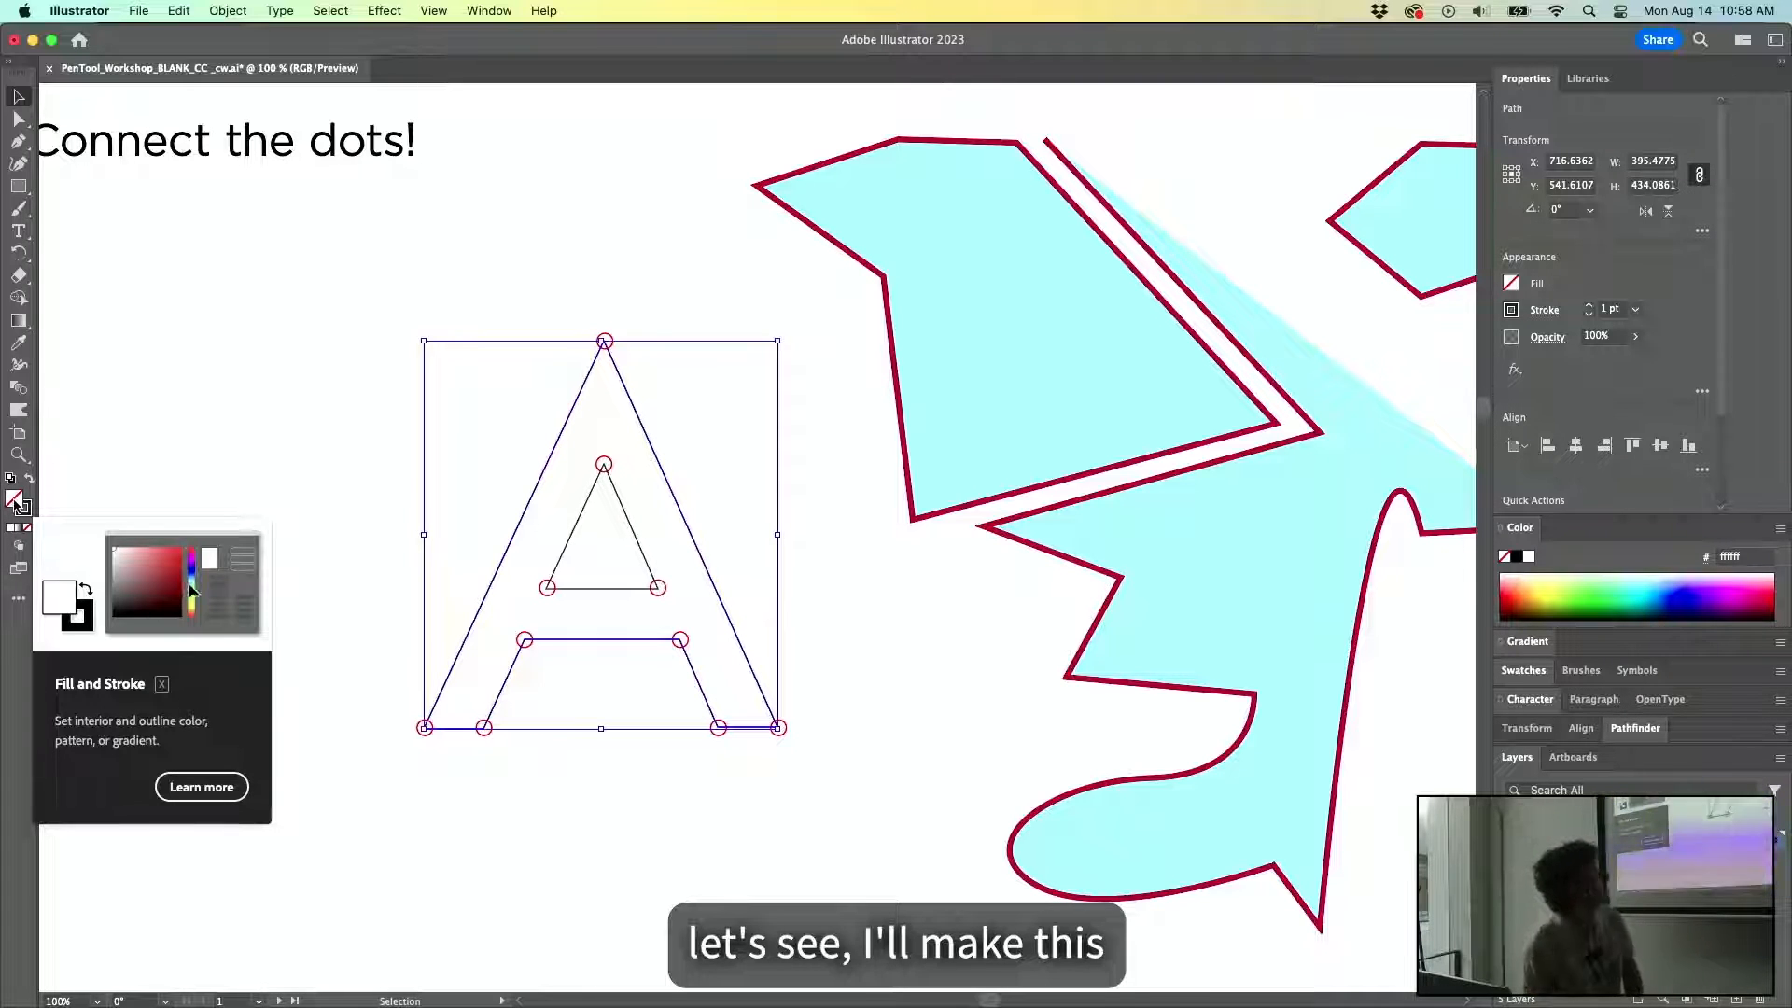
pyautogui.doubleClick(15, 501)
pyautogui.moveTo(929, 566); pyautogui.dragTo(904, 559)
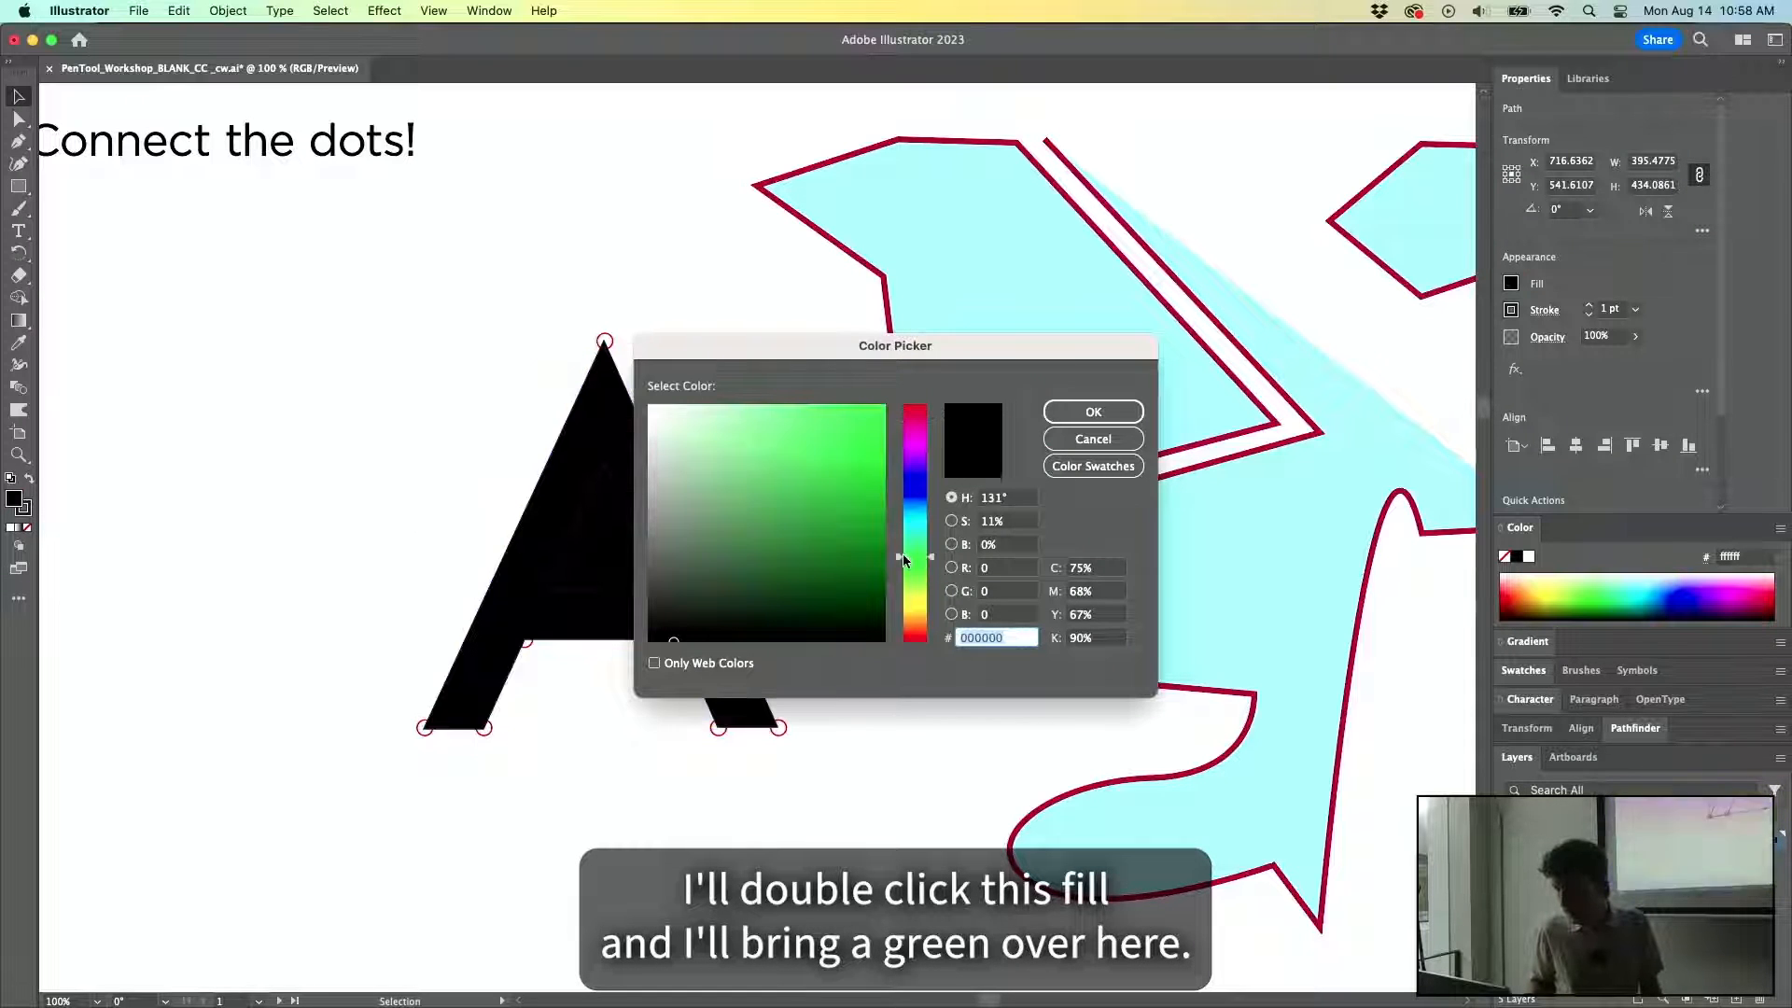
pyautogui.click(882, 407)
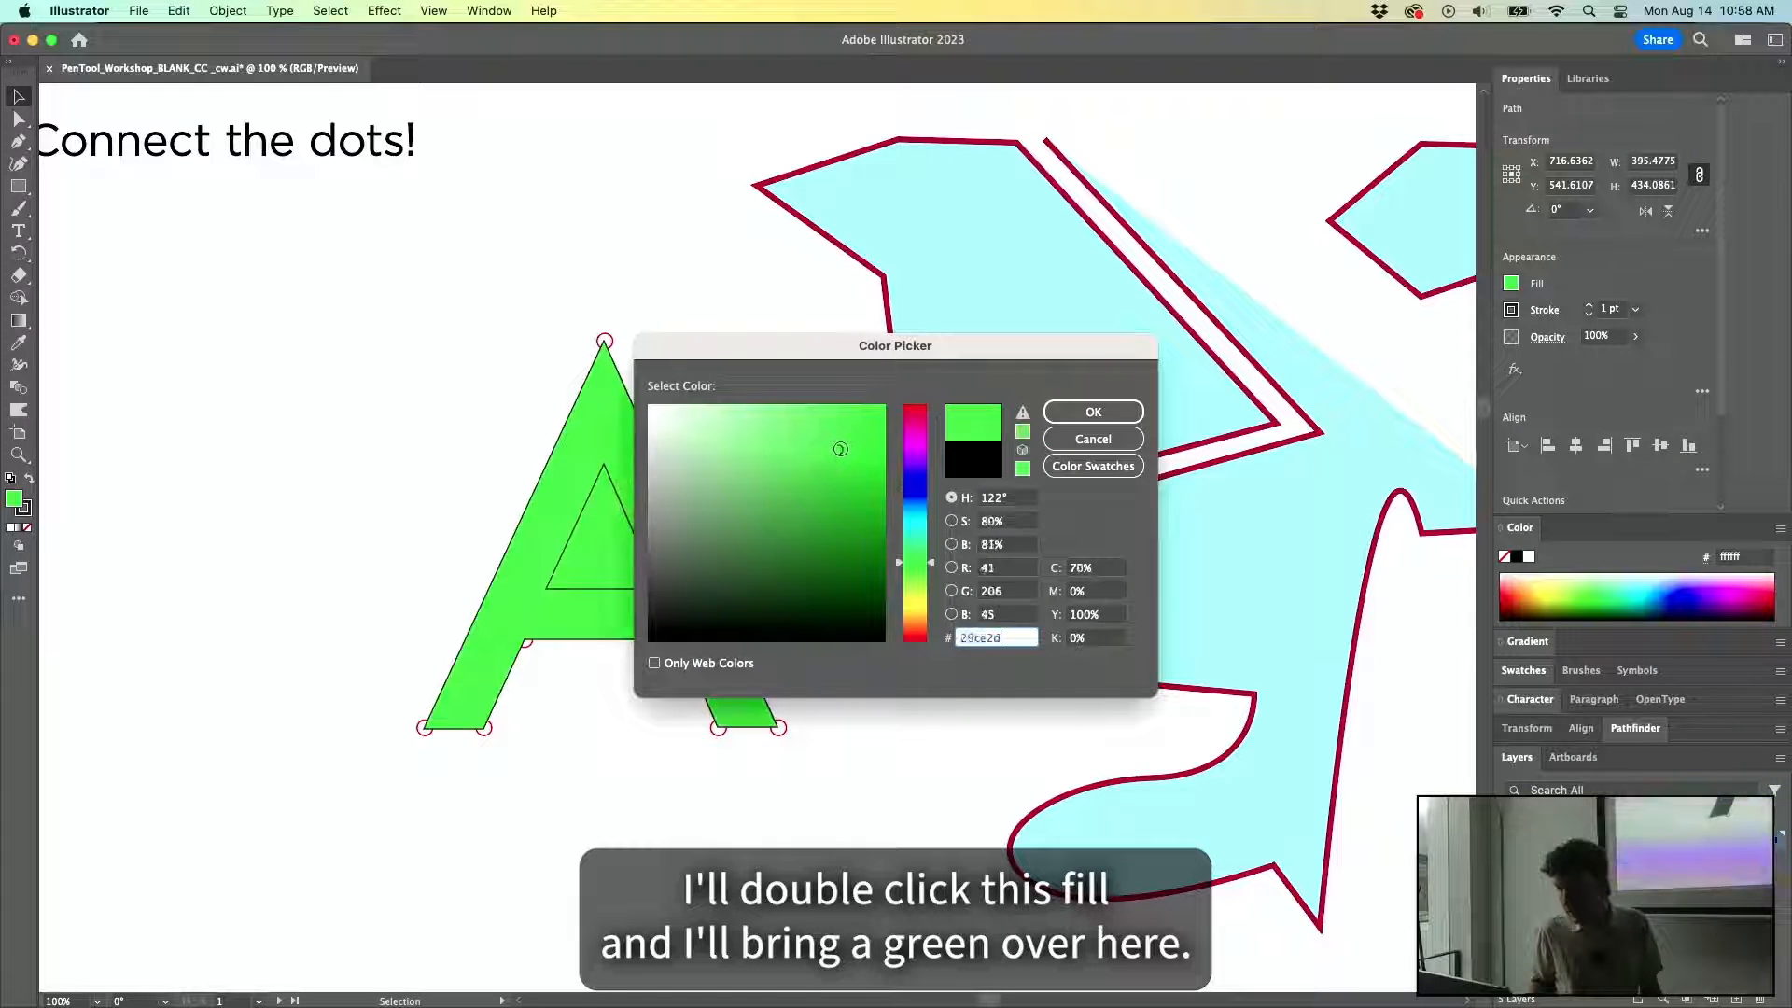
pyautogui.click(1099, 412)
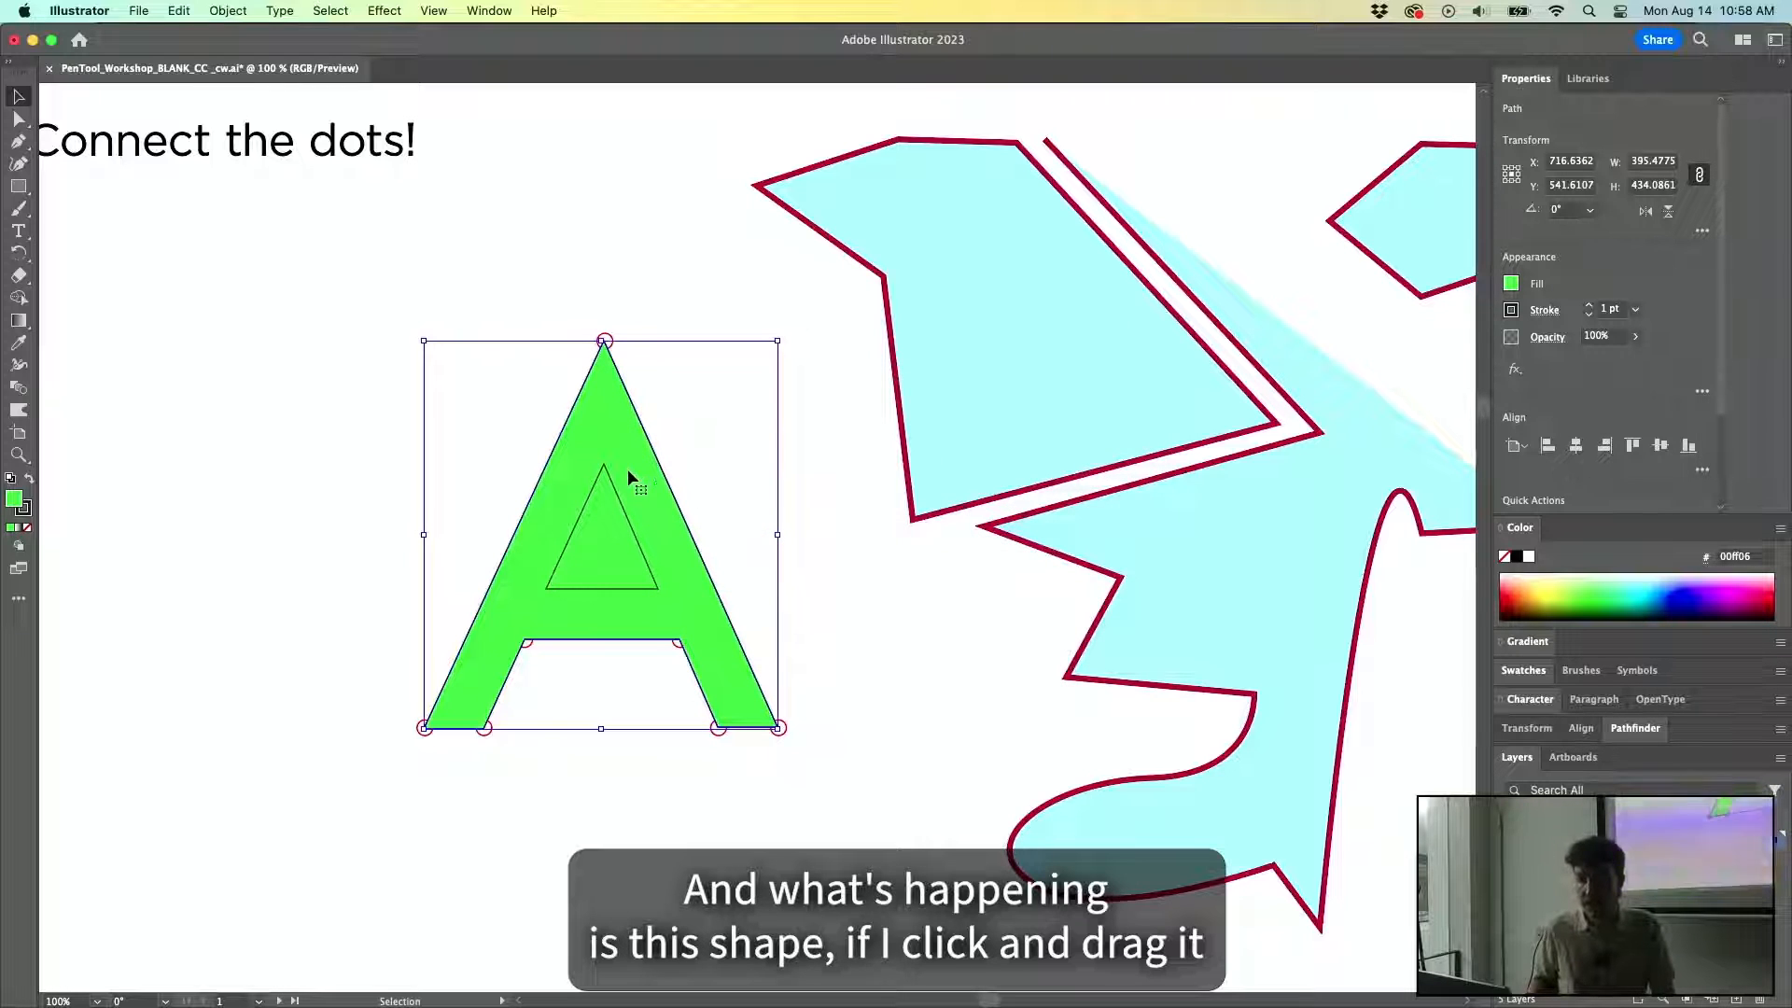
# Move the green outer shape to the left of the dots and copy its green fill to the inner triangle with the Eyedropper.
pyautogui.moveTo(640, 474); pyautogui.dragTo(261, 413)
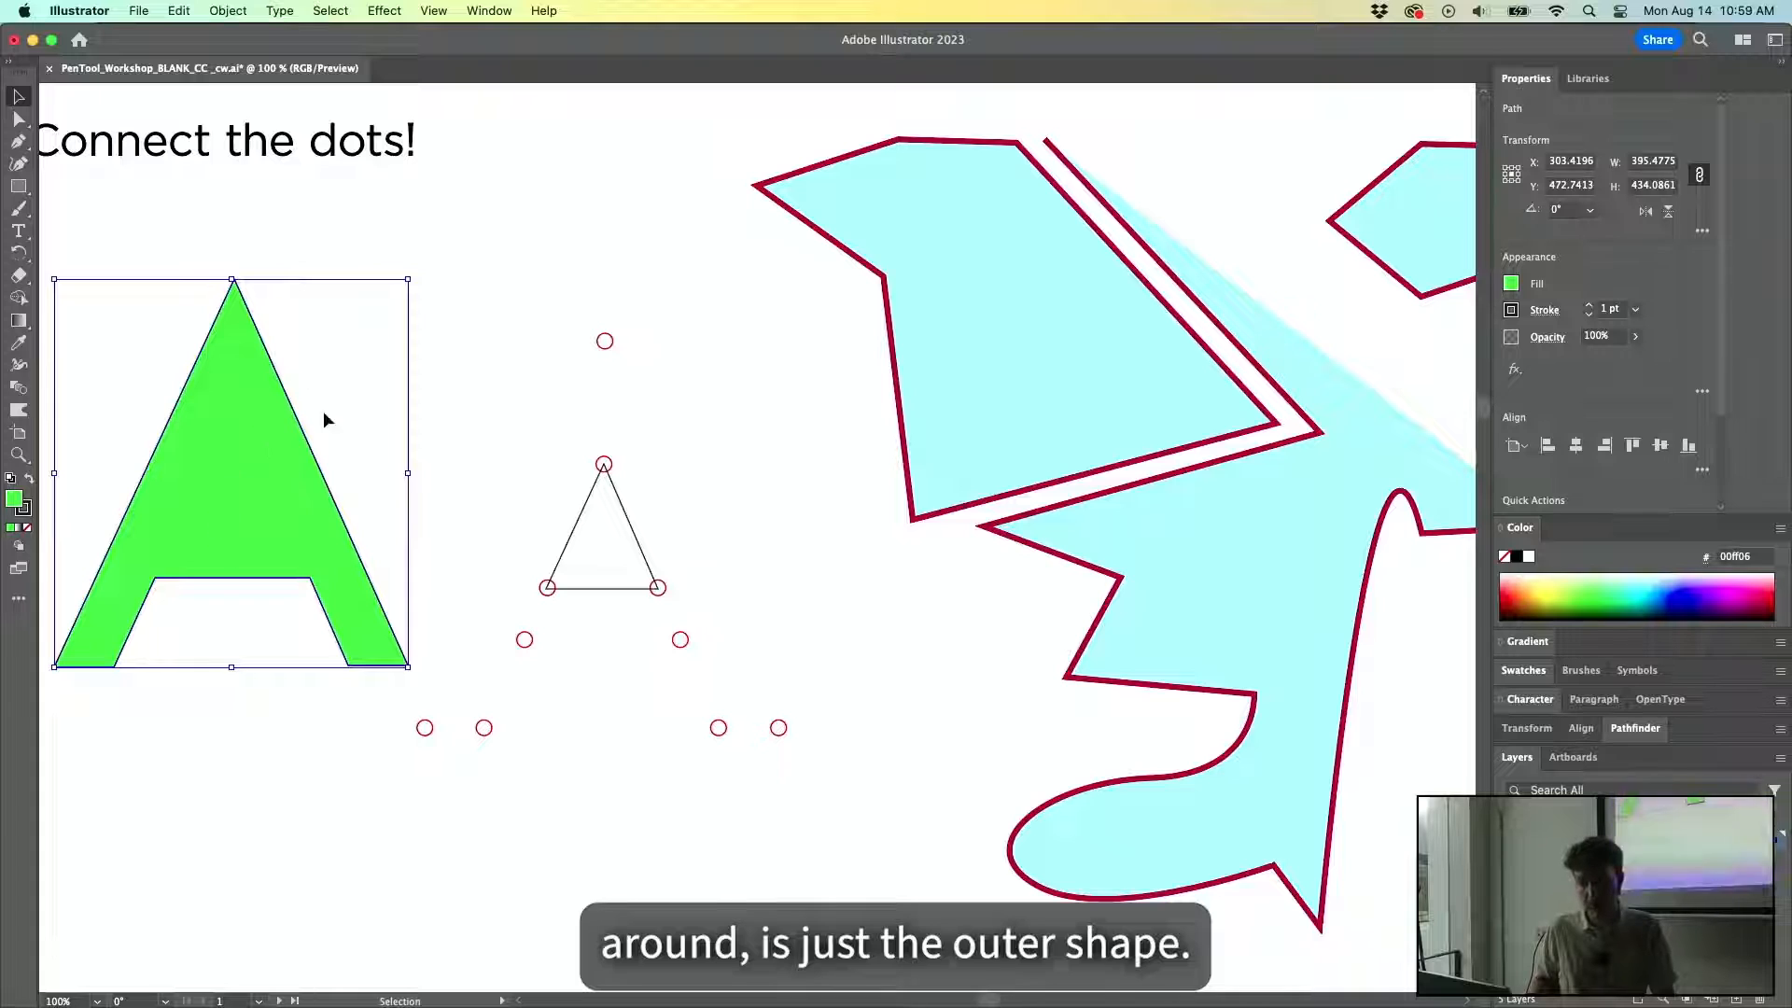
pyautogui.click(632, 534)
pyautogui.press('i')
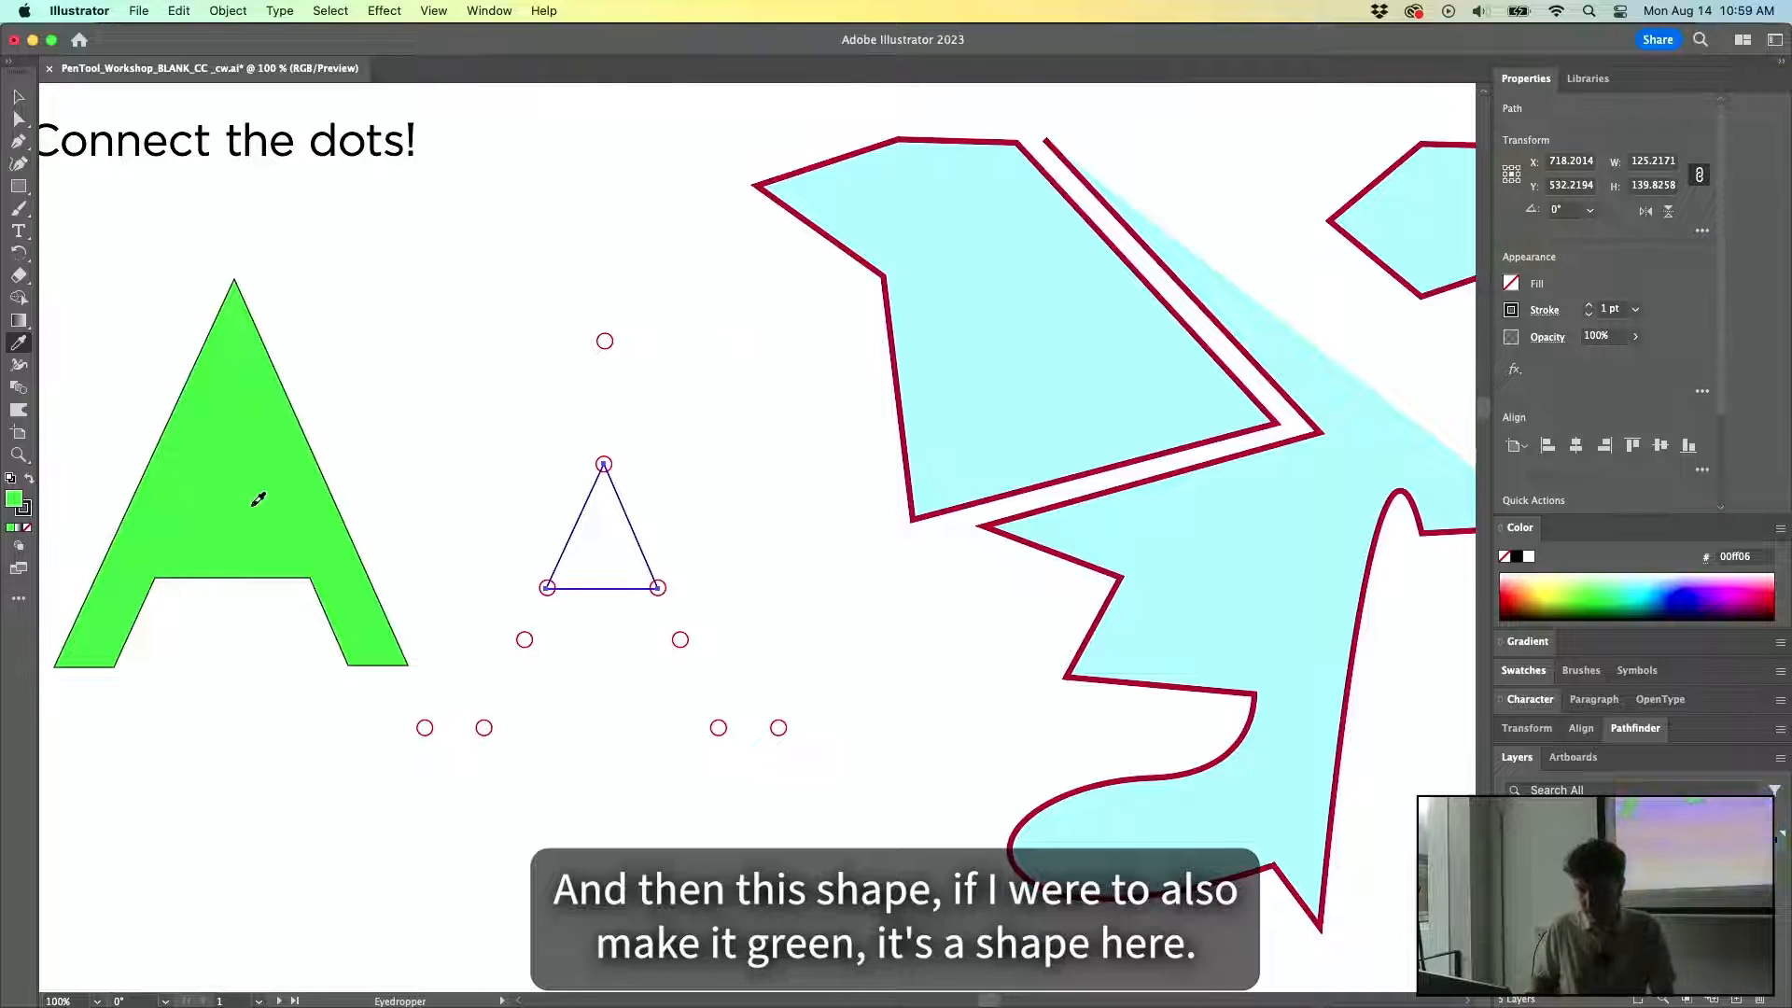
pyautogui.click(259, 499)
pyautogui.click(19, 99)
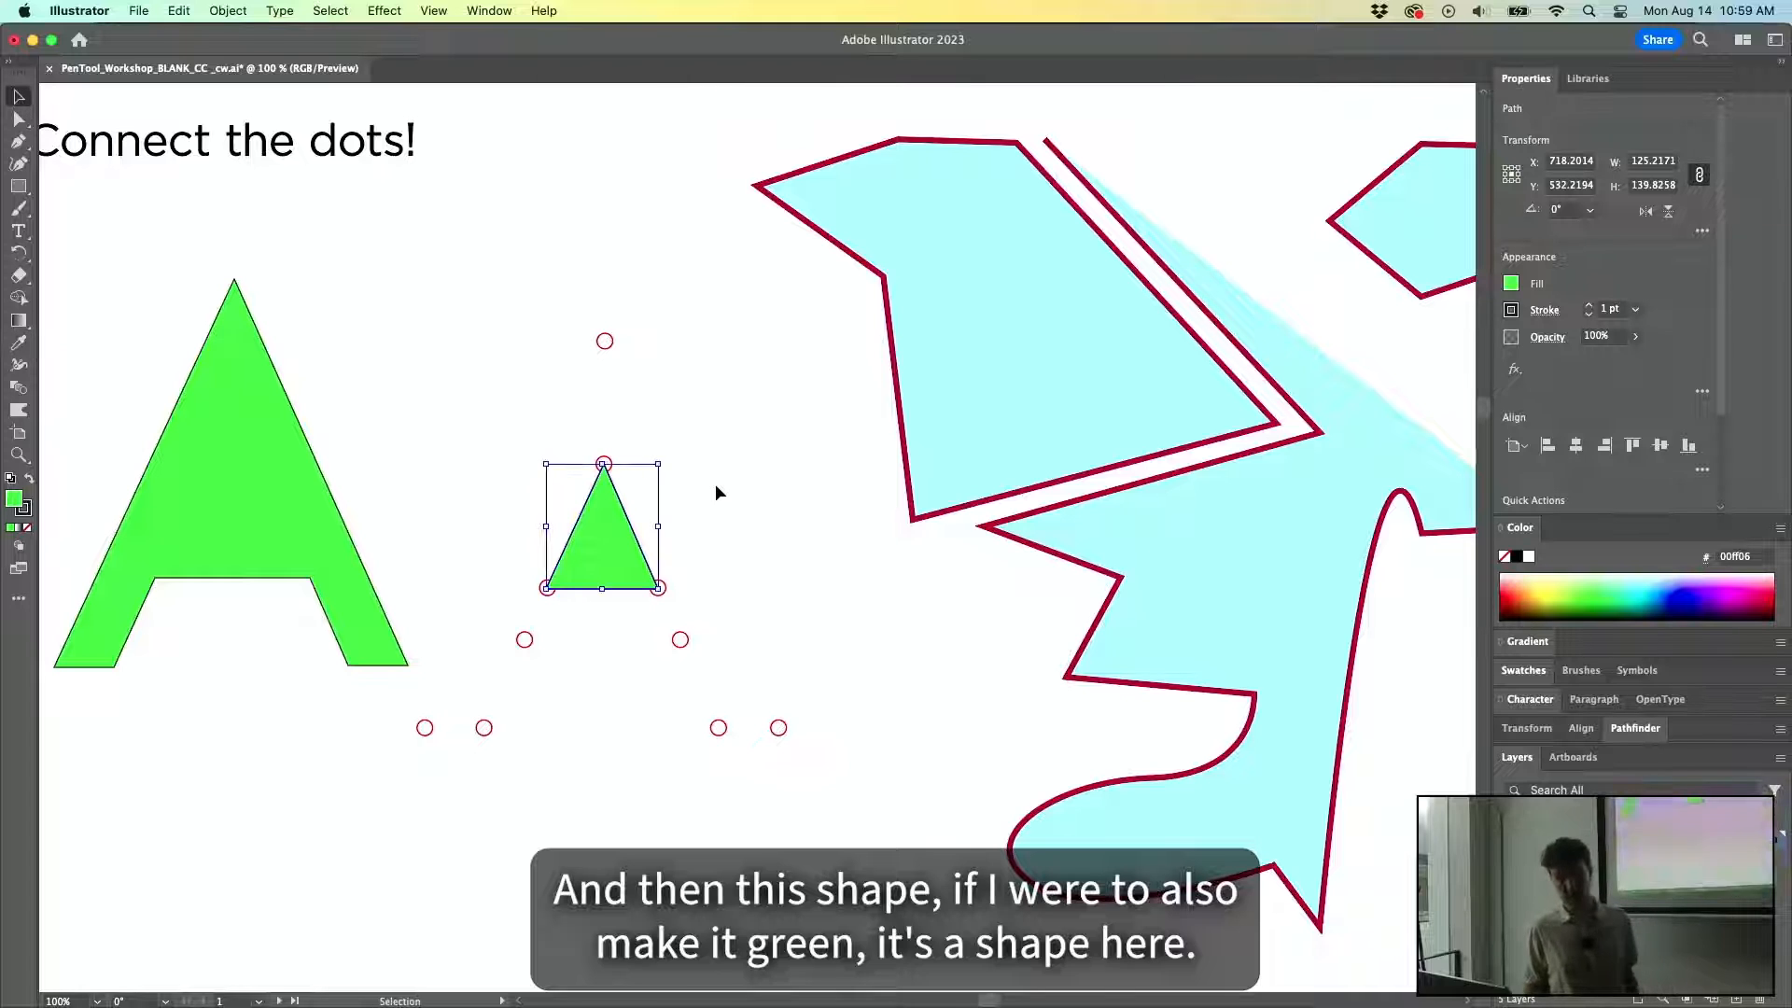
# Try to move the outer shape back over the triangle, and undo back to before the shape was moved away.
pyautogui.moveTo(259, 482); pyautogui.dragTo(618, 536)
pyautogui.press('super+z')
pyautogui.press('super+z')
pyautogui.press('super+z')
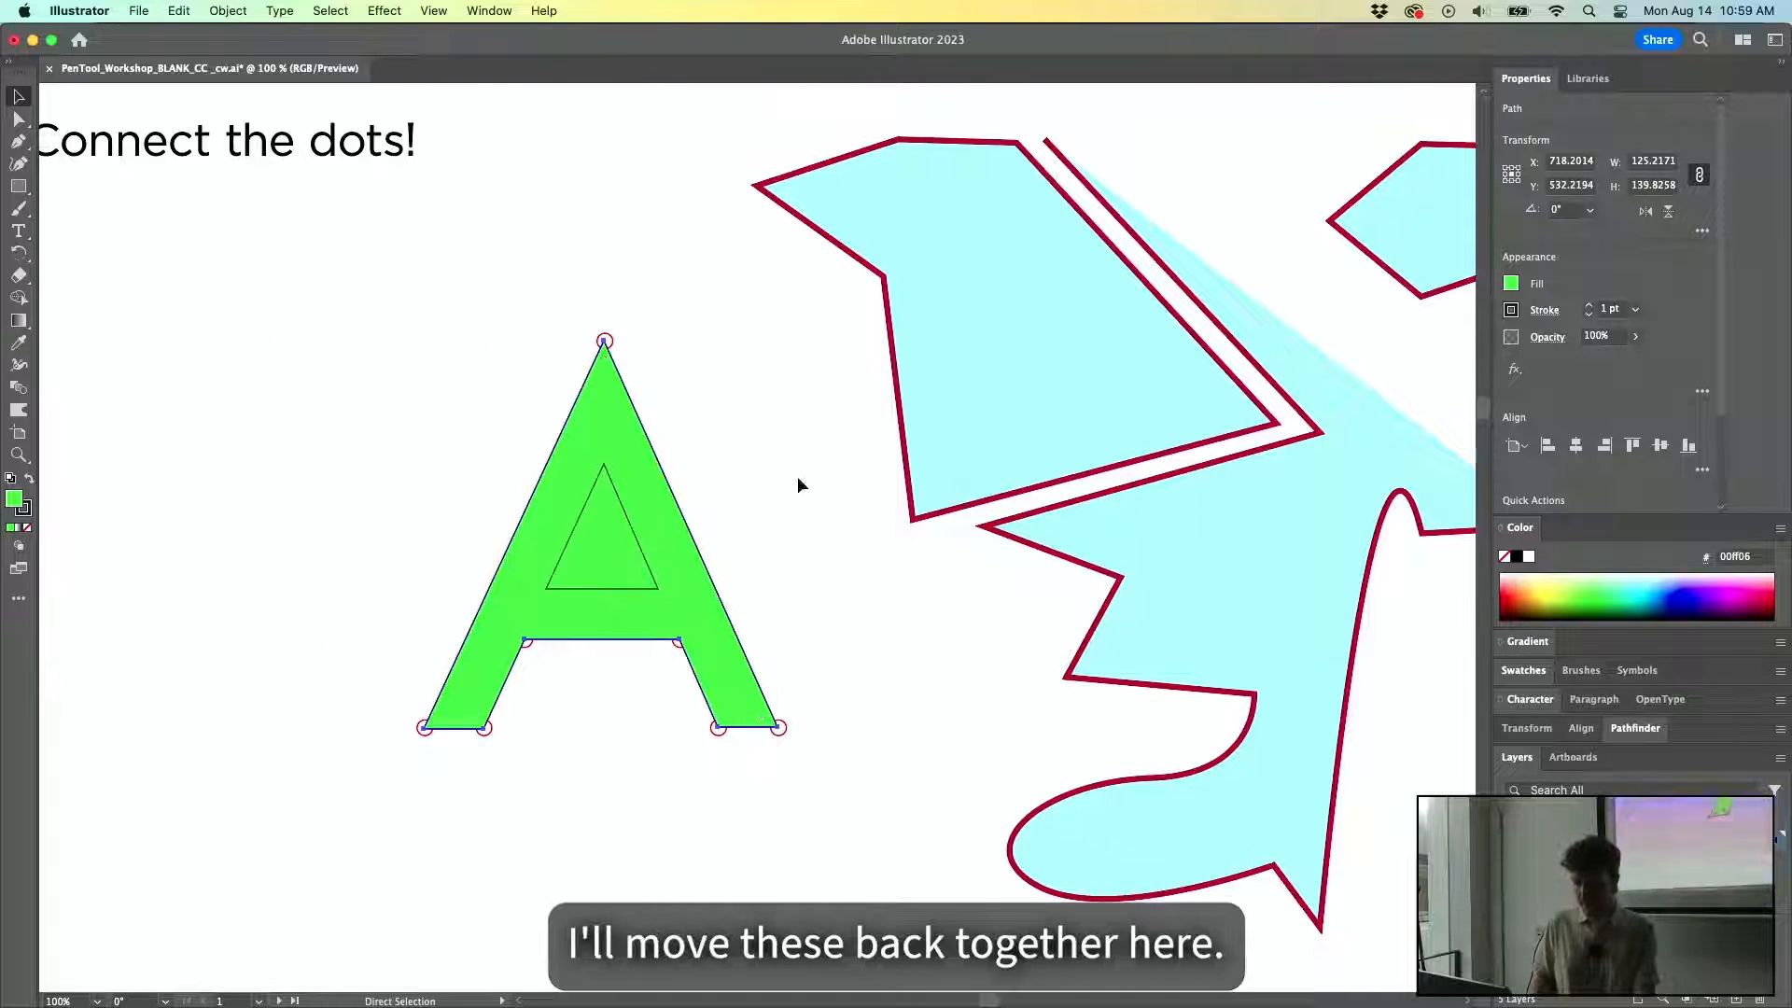
# Give the inner triangle the outer shape's green fill with the Eyedropper, and deselect everything.
pyautogui.click(613, 521)
pyautogui.click(623, 512)
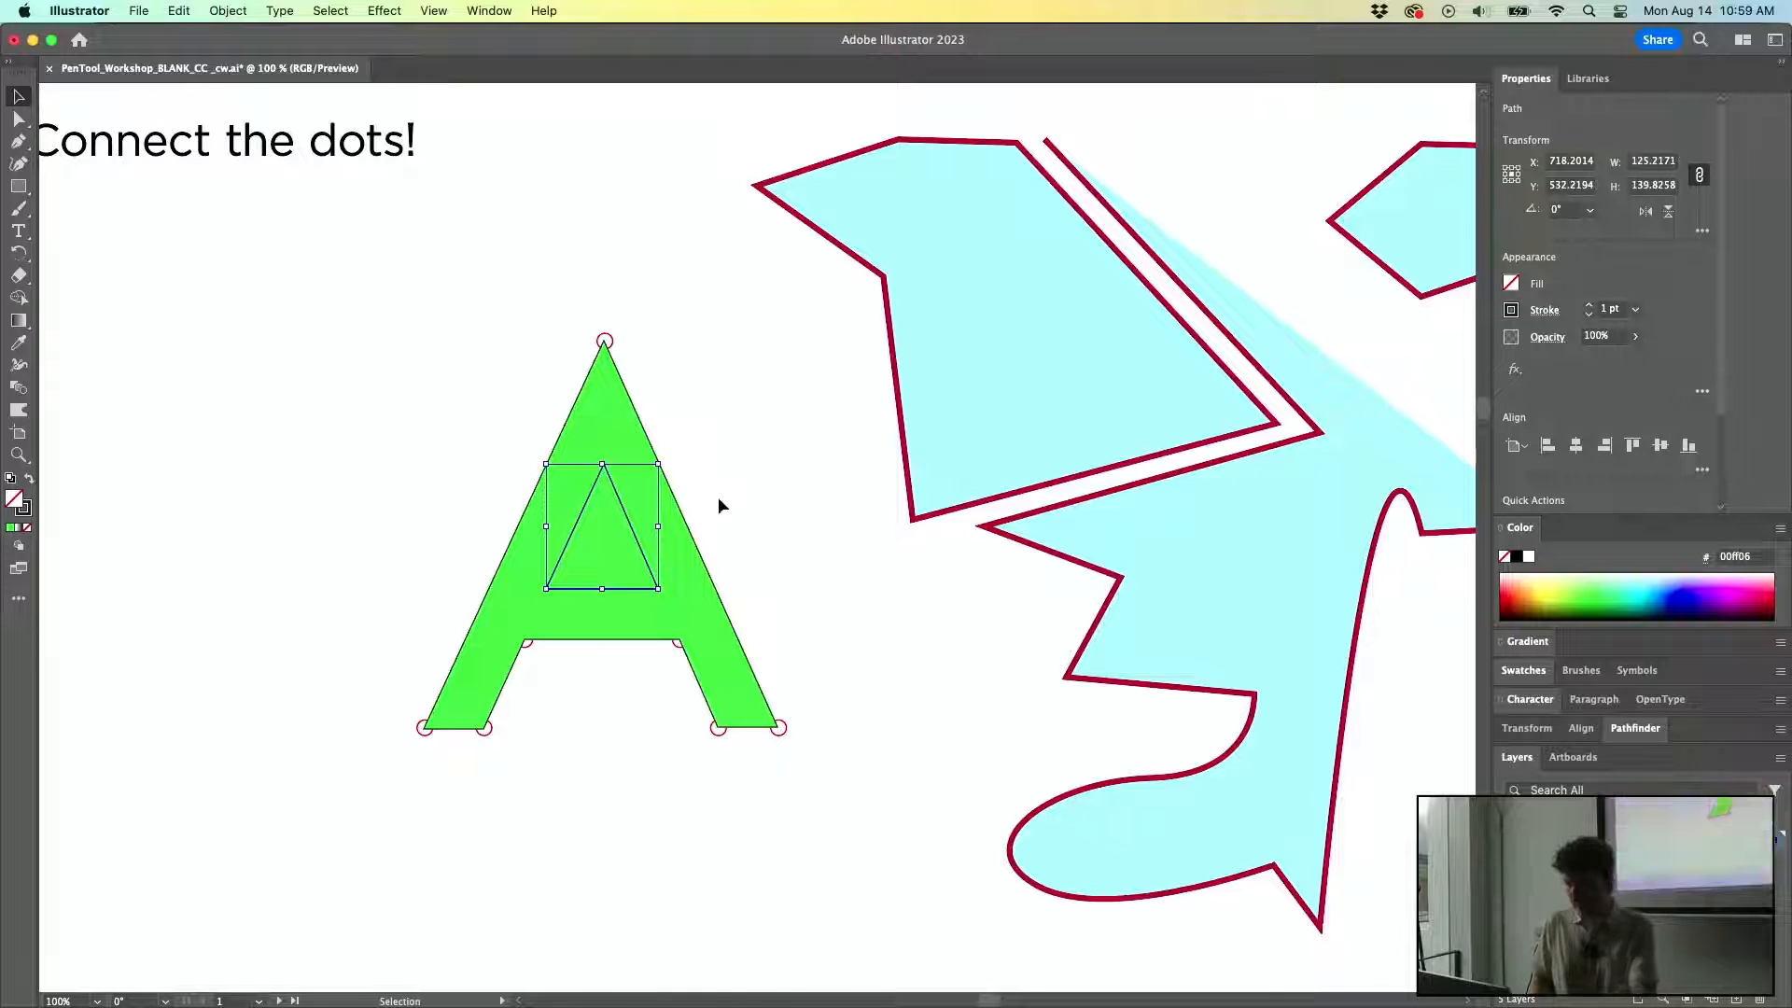
pyautogui.press('i')
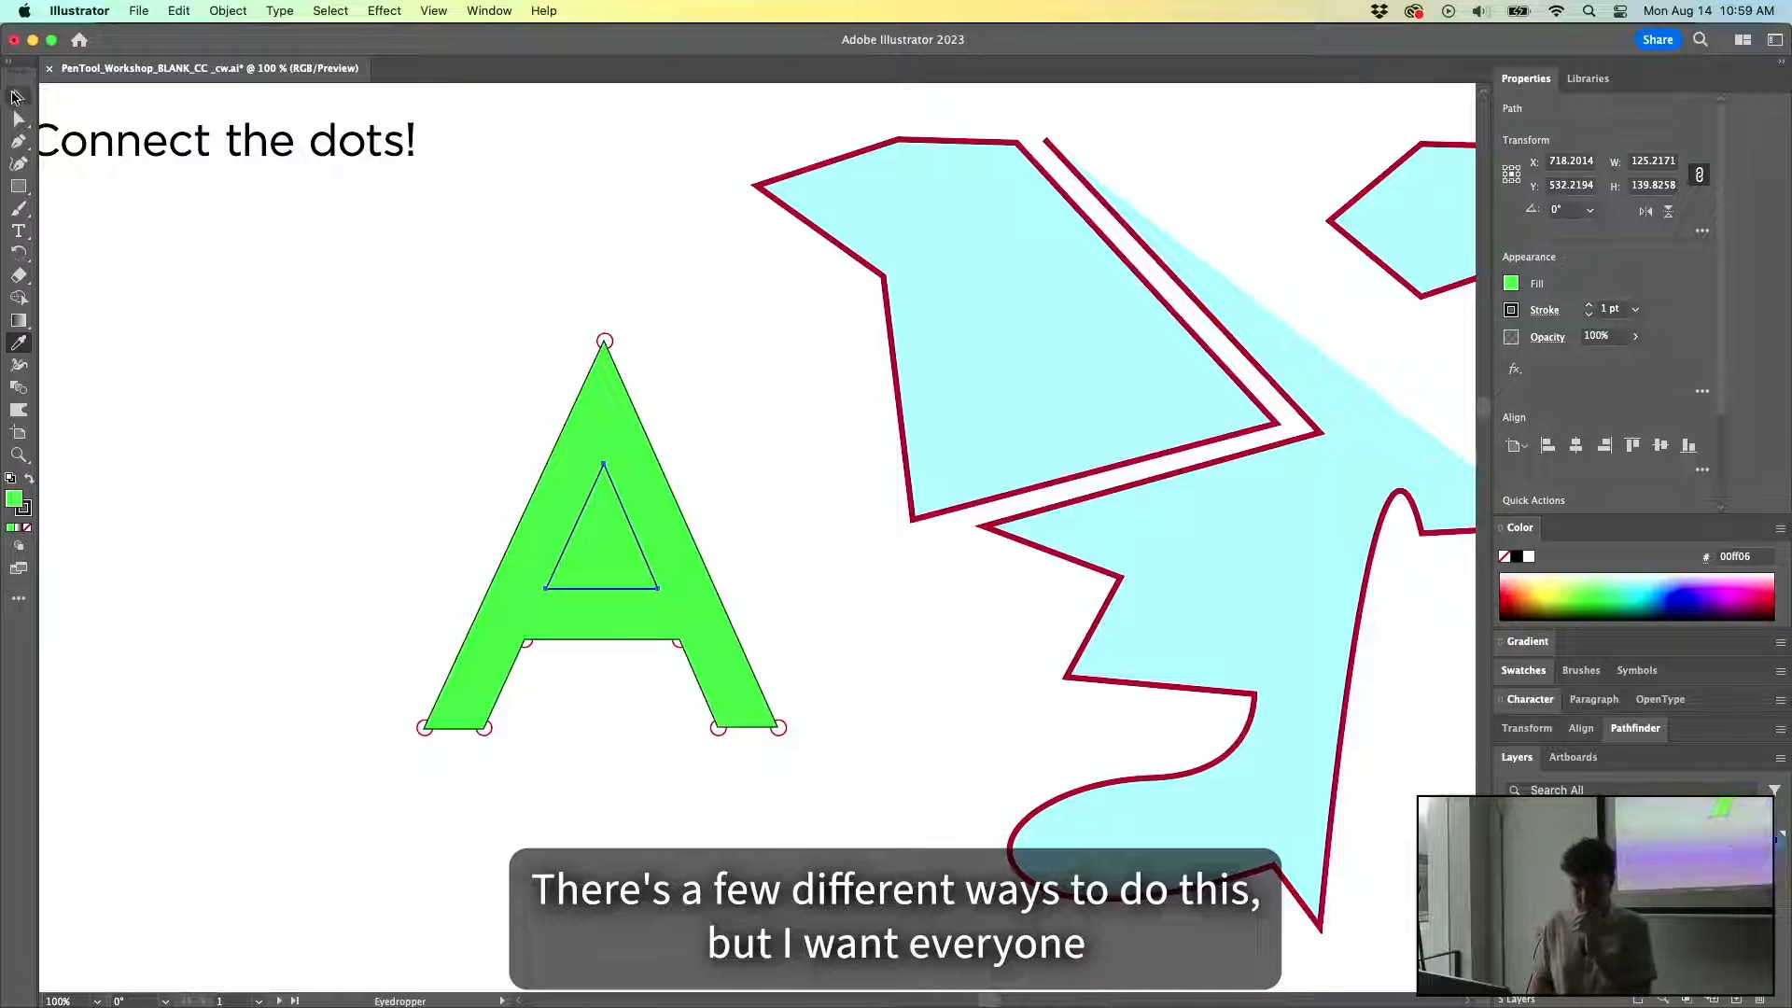
pyautogui.click(16, 97)
pyautogui.click(810, 471)
pyautogui.click(640, 506)
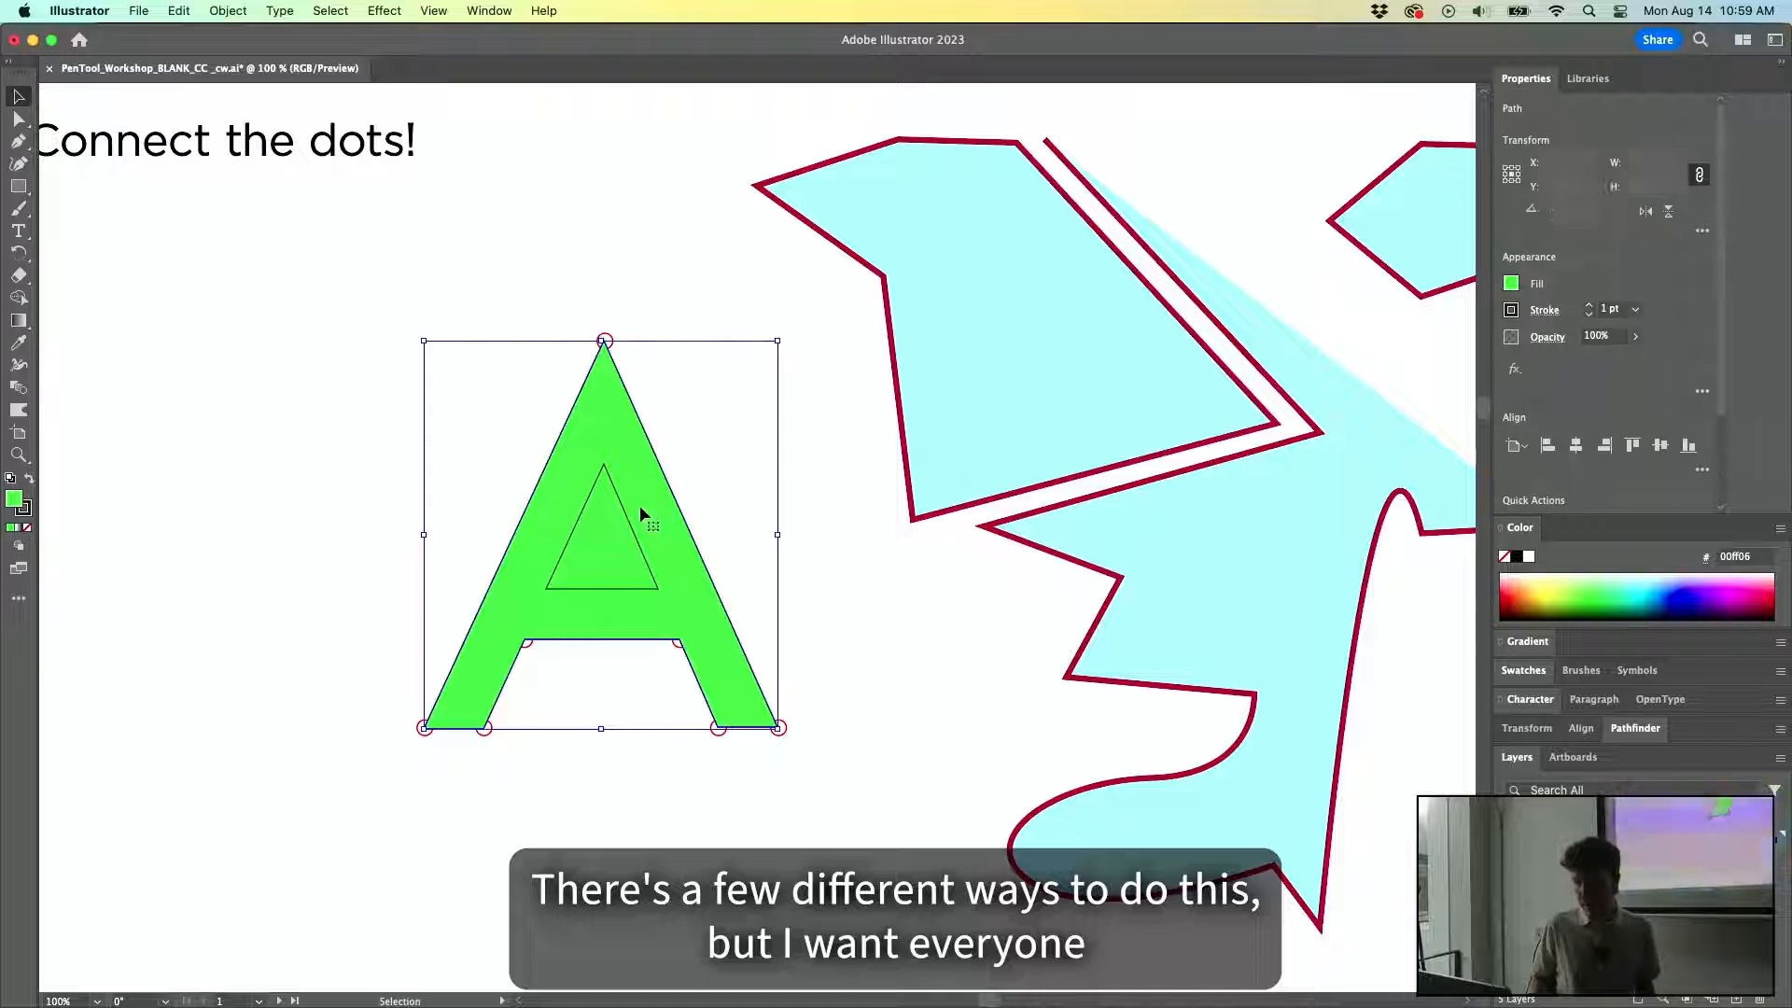
pyautogui.click(613, 528)
pyautogui.click(705, 446)
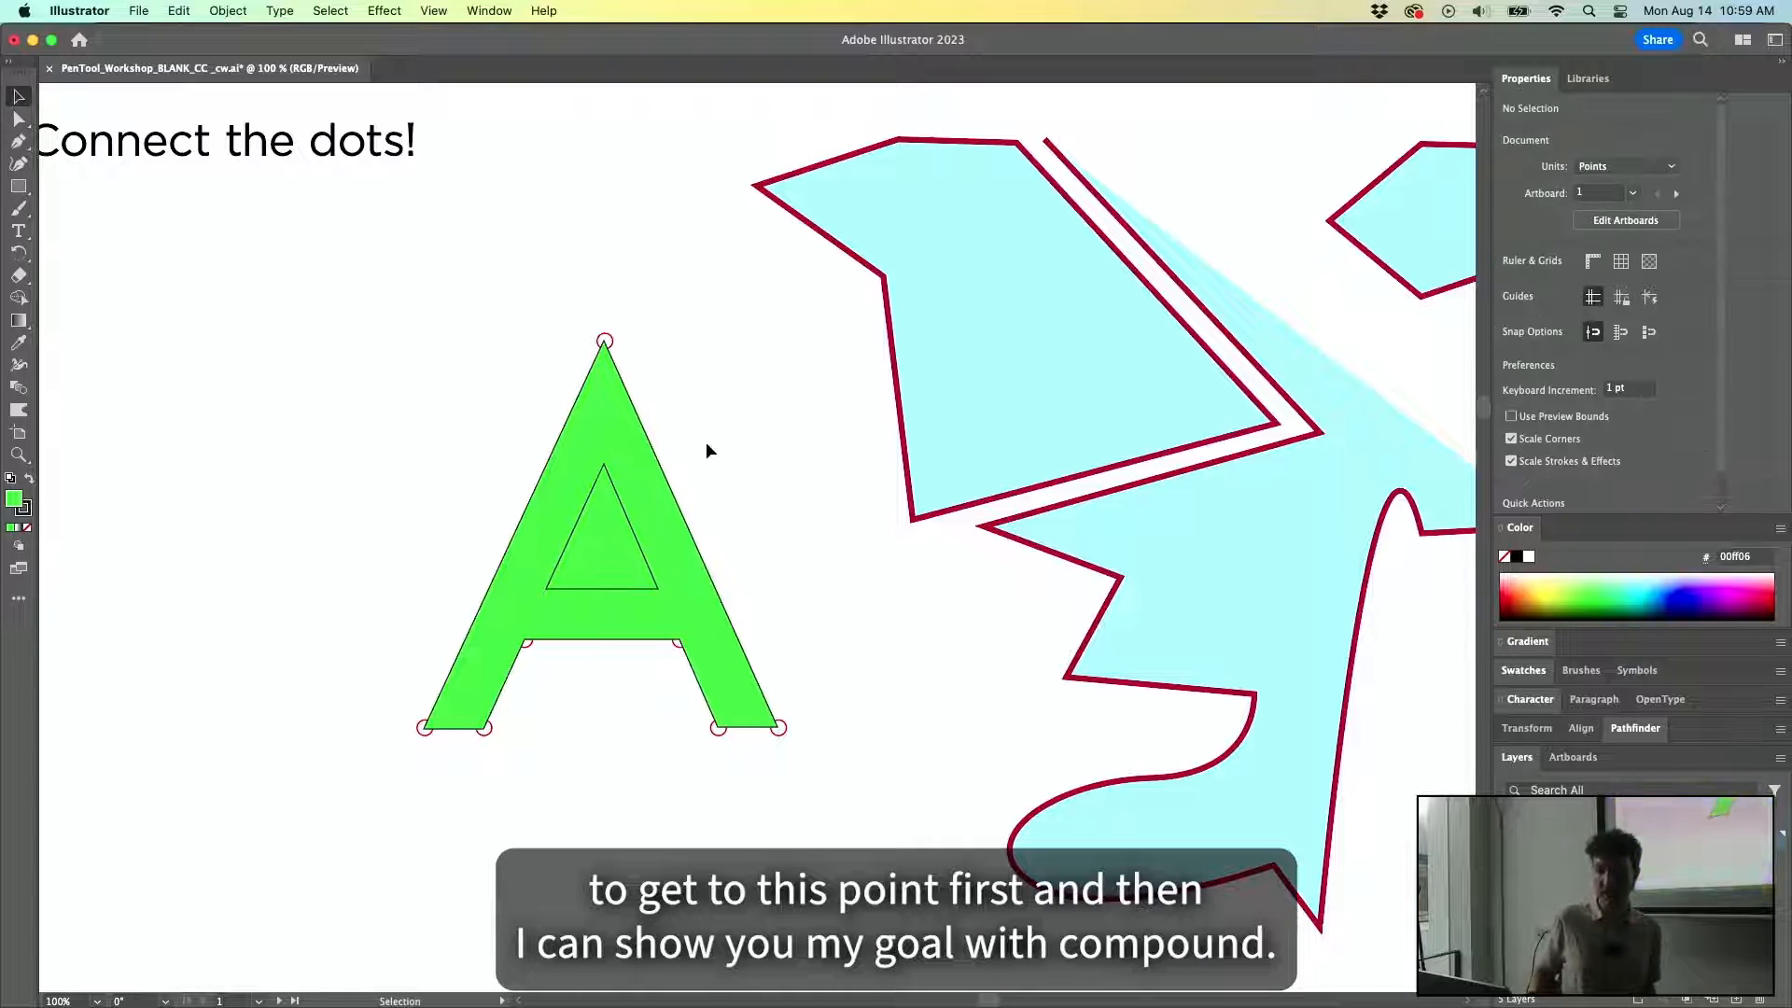
# Move the inner triangle out of the letter to the left, and undo the move.
pyautogui.click(613, 525)
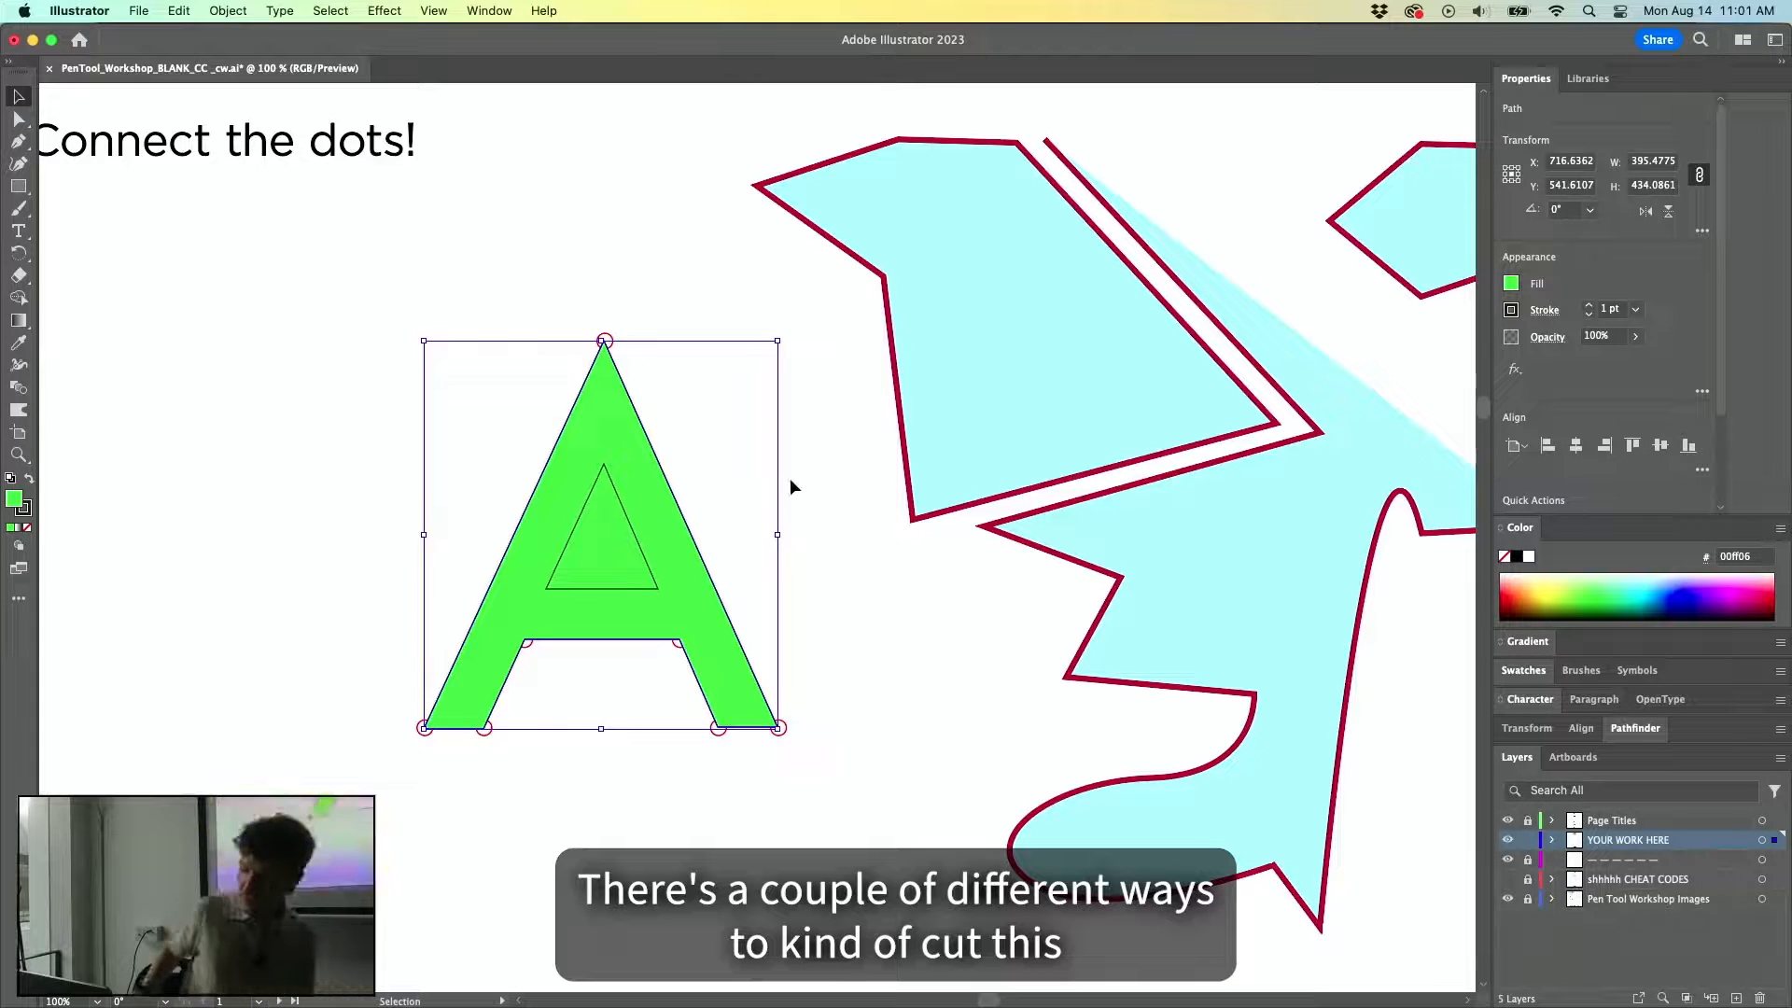
pyautogui.click(724, 538)
pyautogui.click(608, 508)
pyautogui.moveTo(607, 509); pyautogui.dragTo(347, 448)
pyautogui.hotkey('ctrl', 'z')
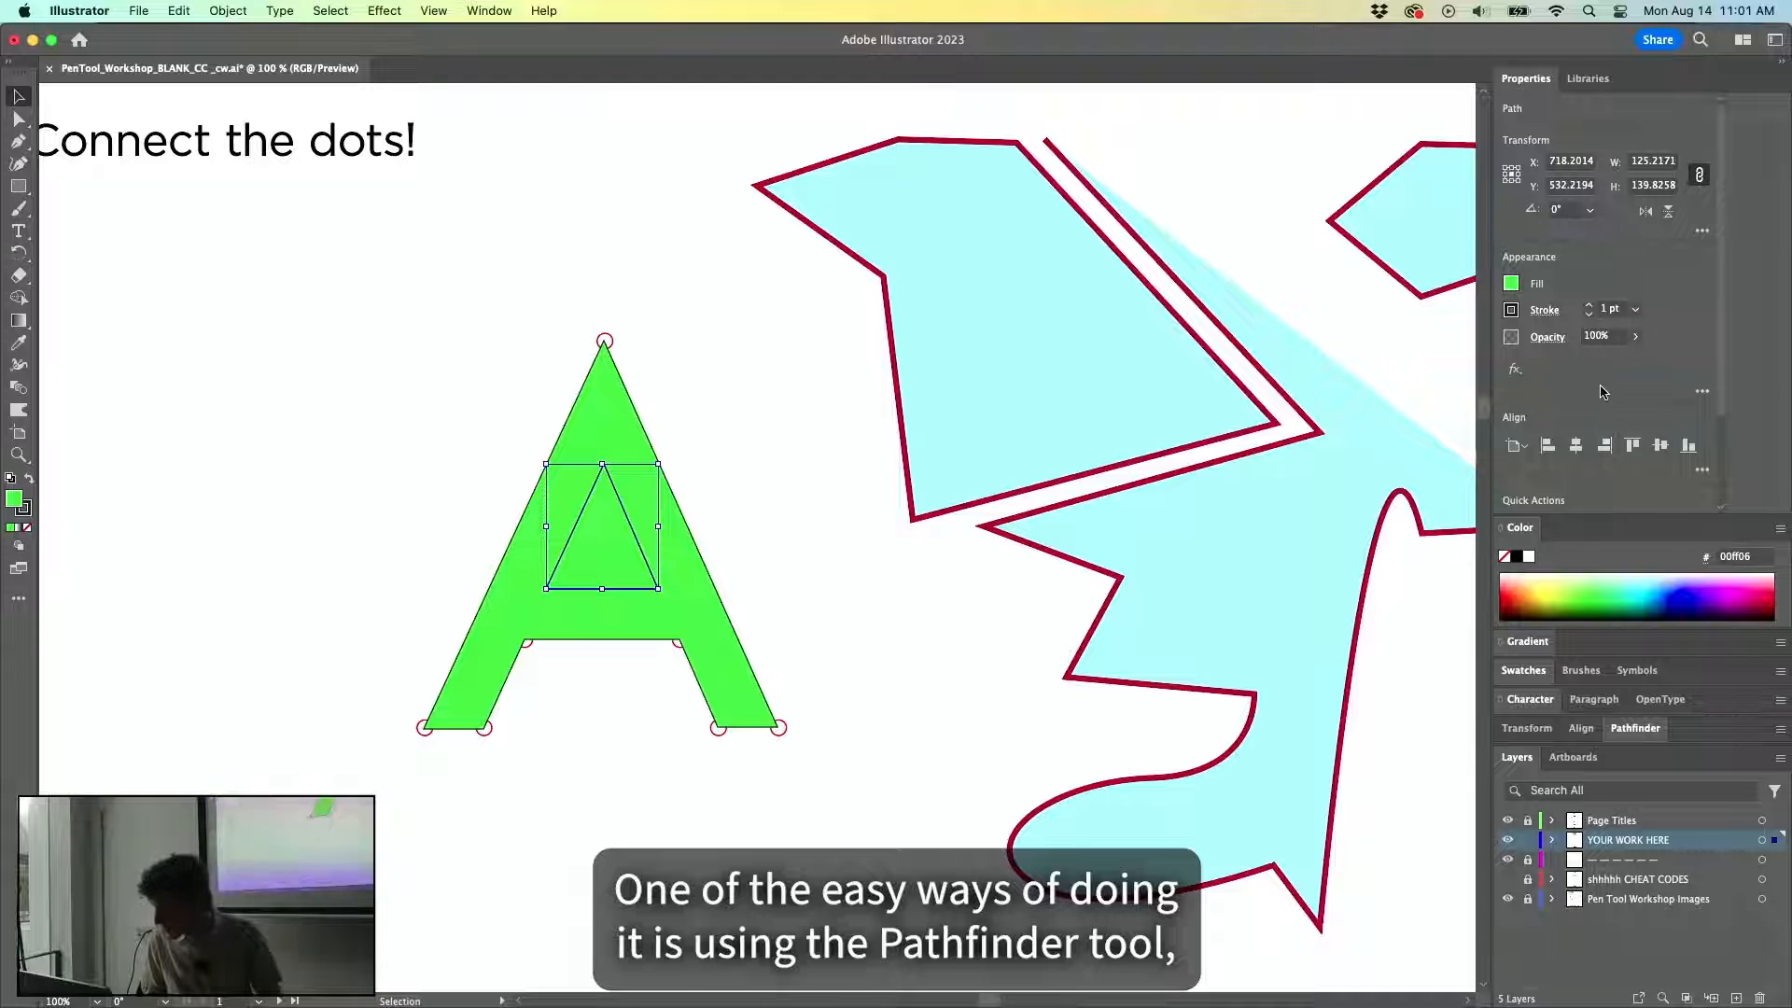
pyautogui.scroll(-3, 1602, 392)
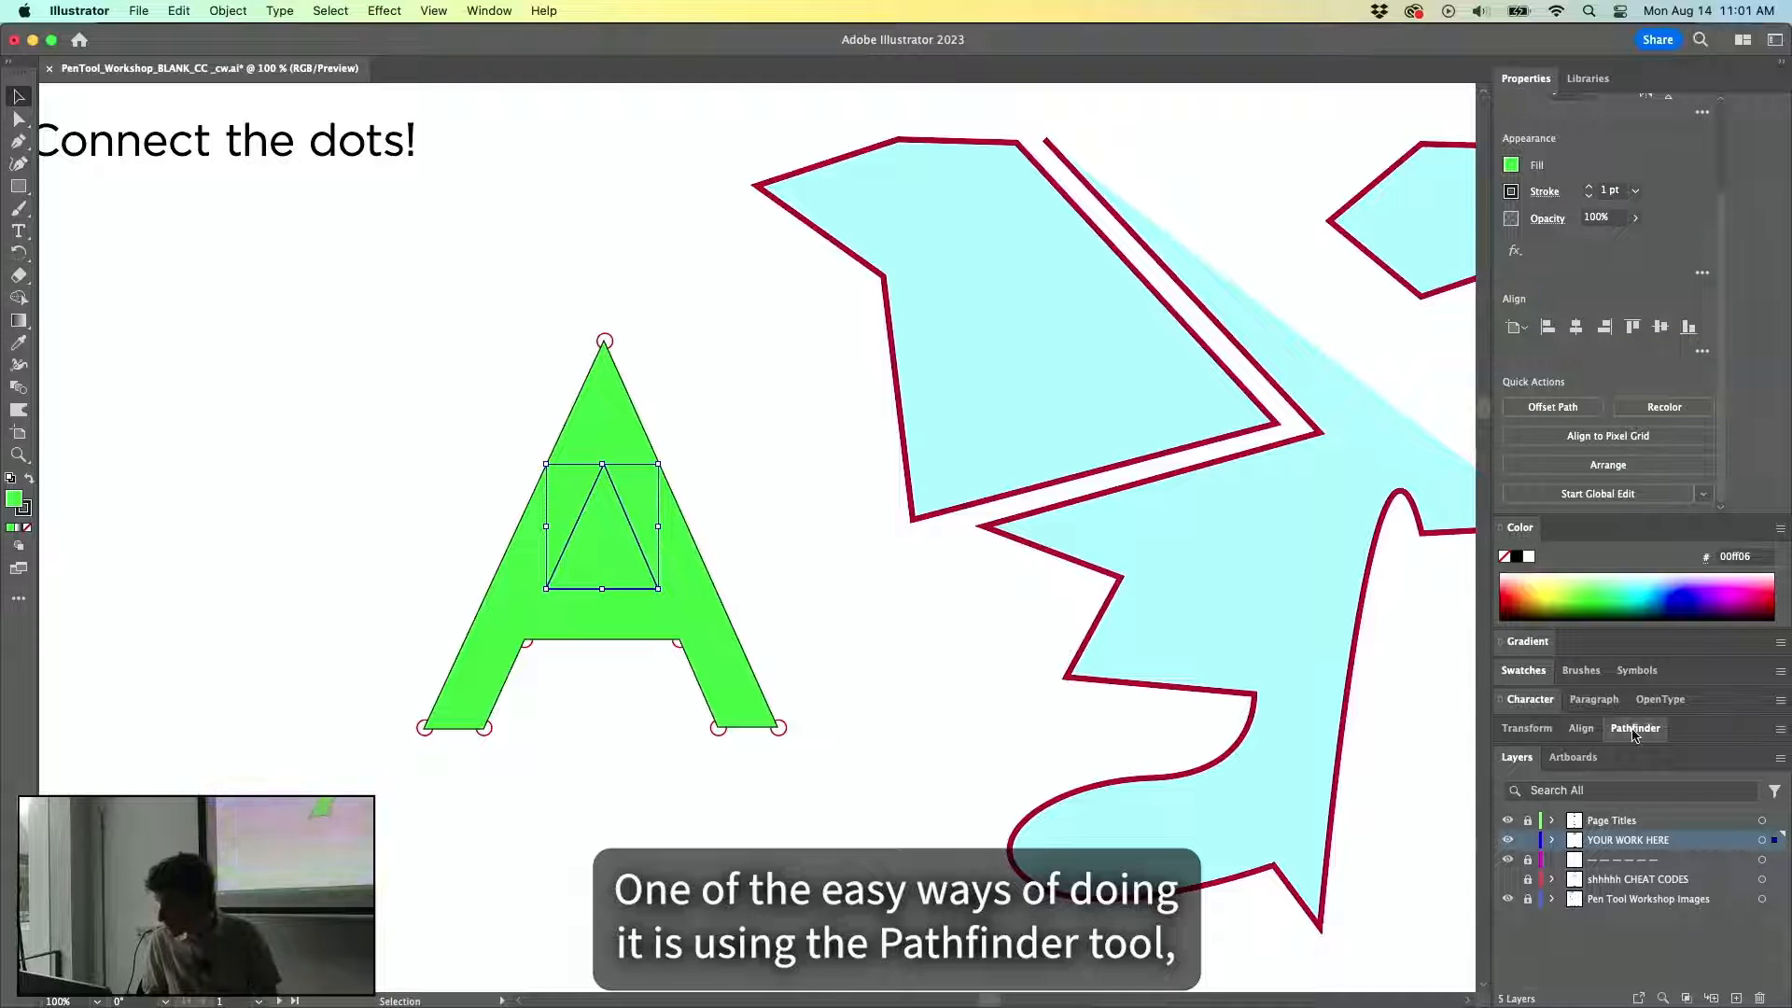
# Show the Pathfinder options, float them to the left of the letter A, and check their description in the browser's workshop document.
pyautogui.click(489, 11)
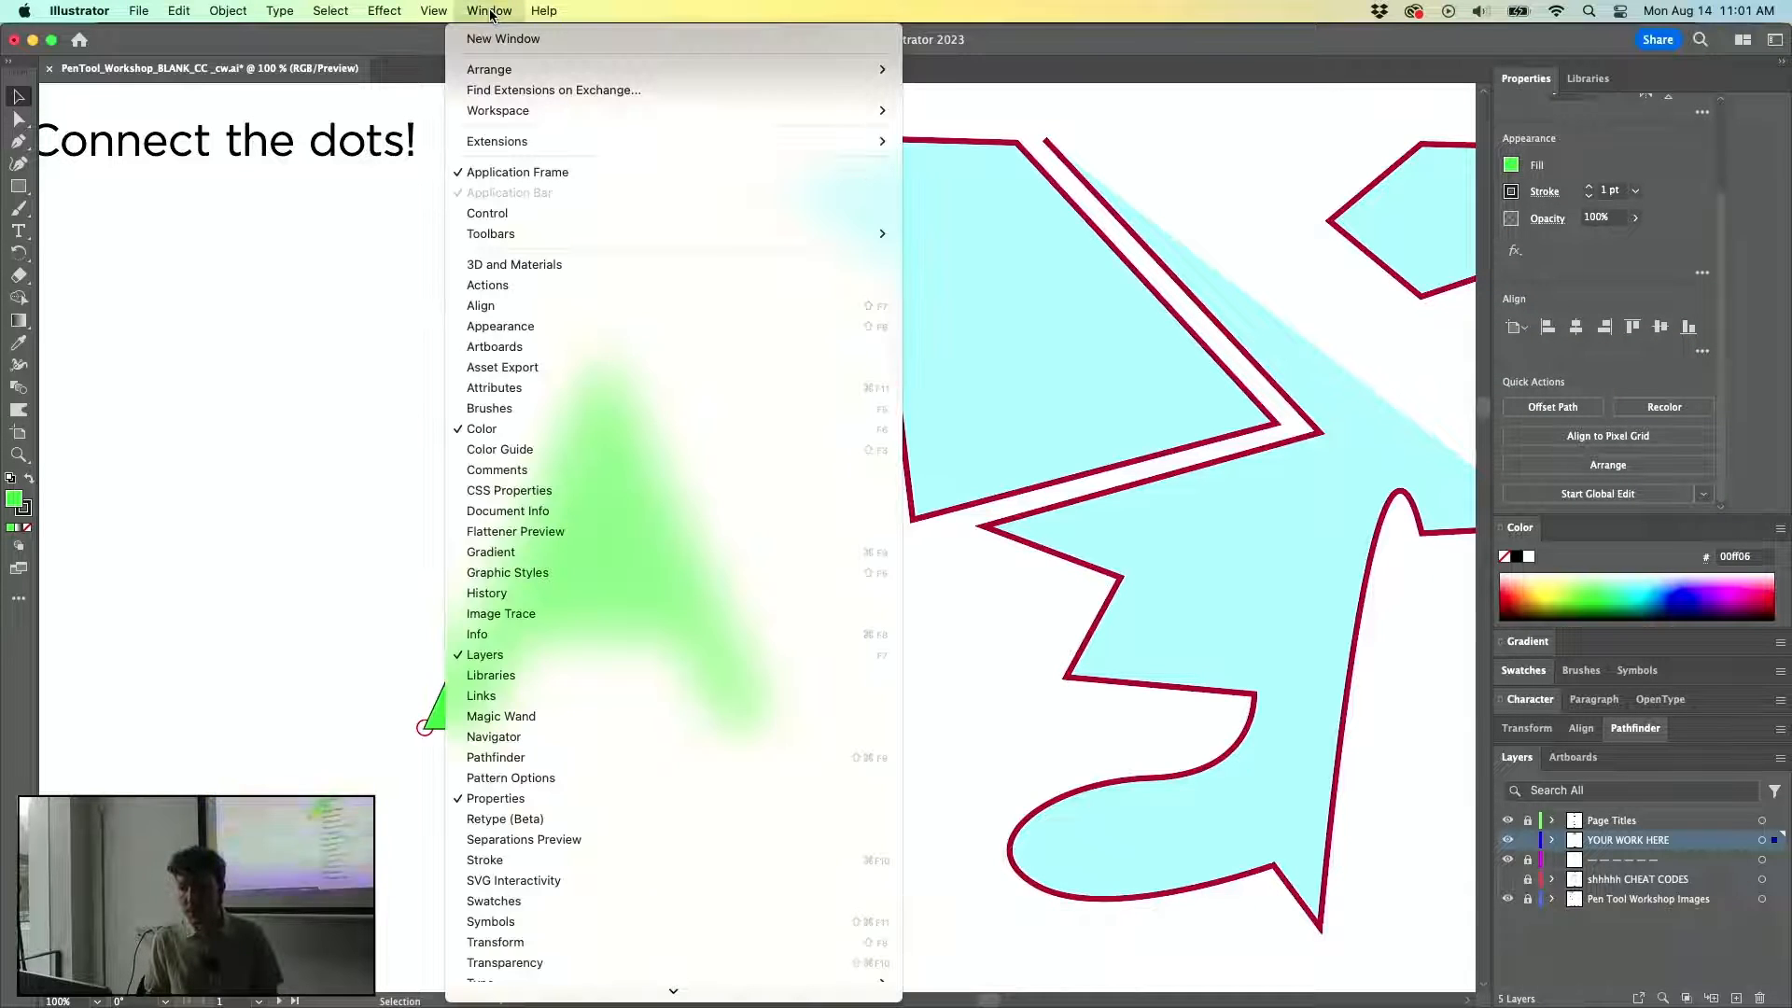
pyautogui.click(568, 758)
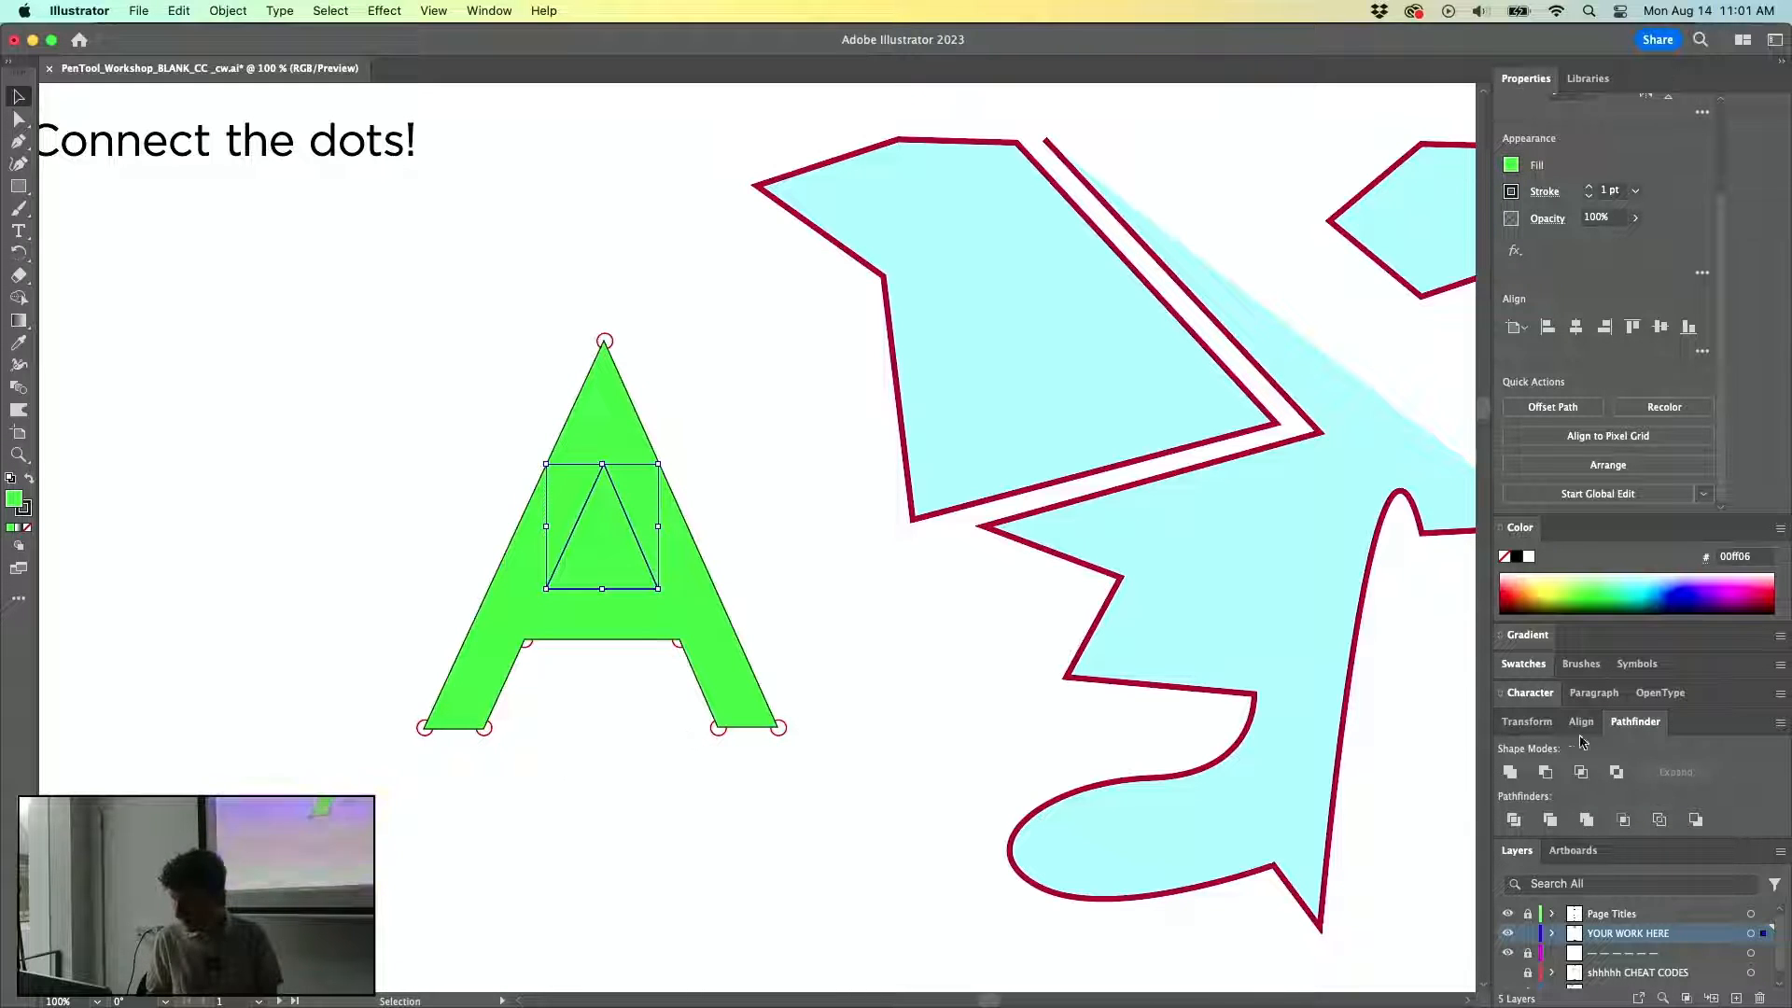
pyautogui.moveTo(1636, 727); pyautogui.dragTo(384, 367)
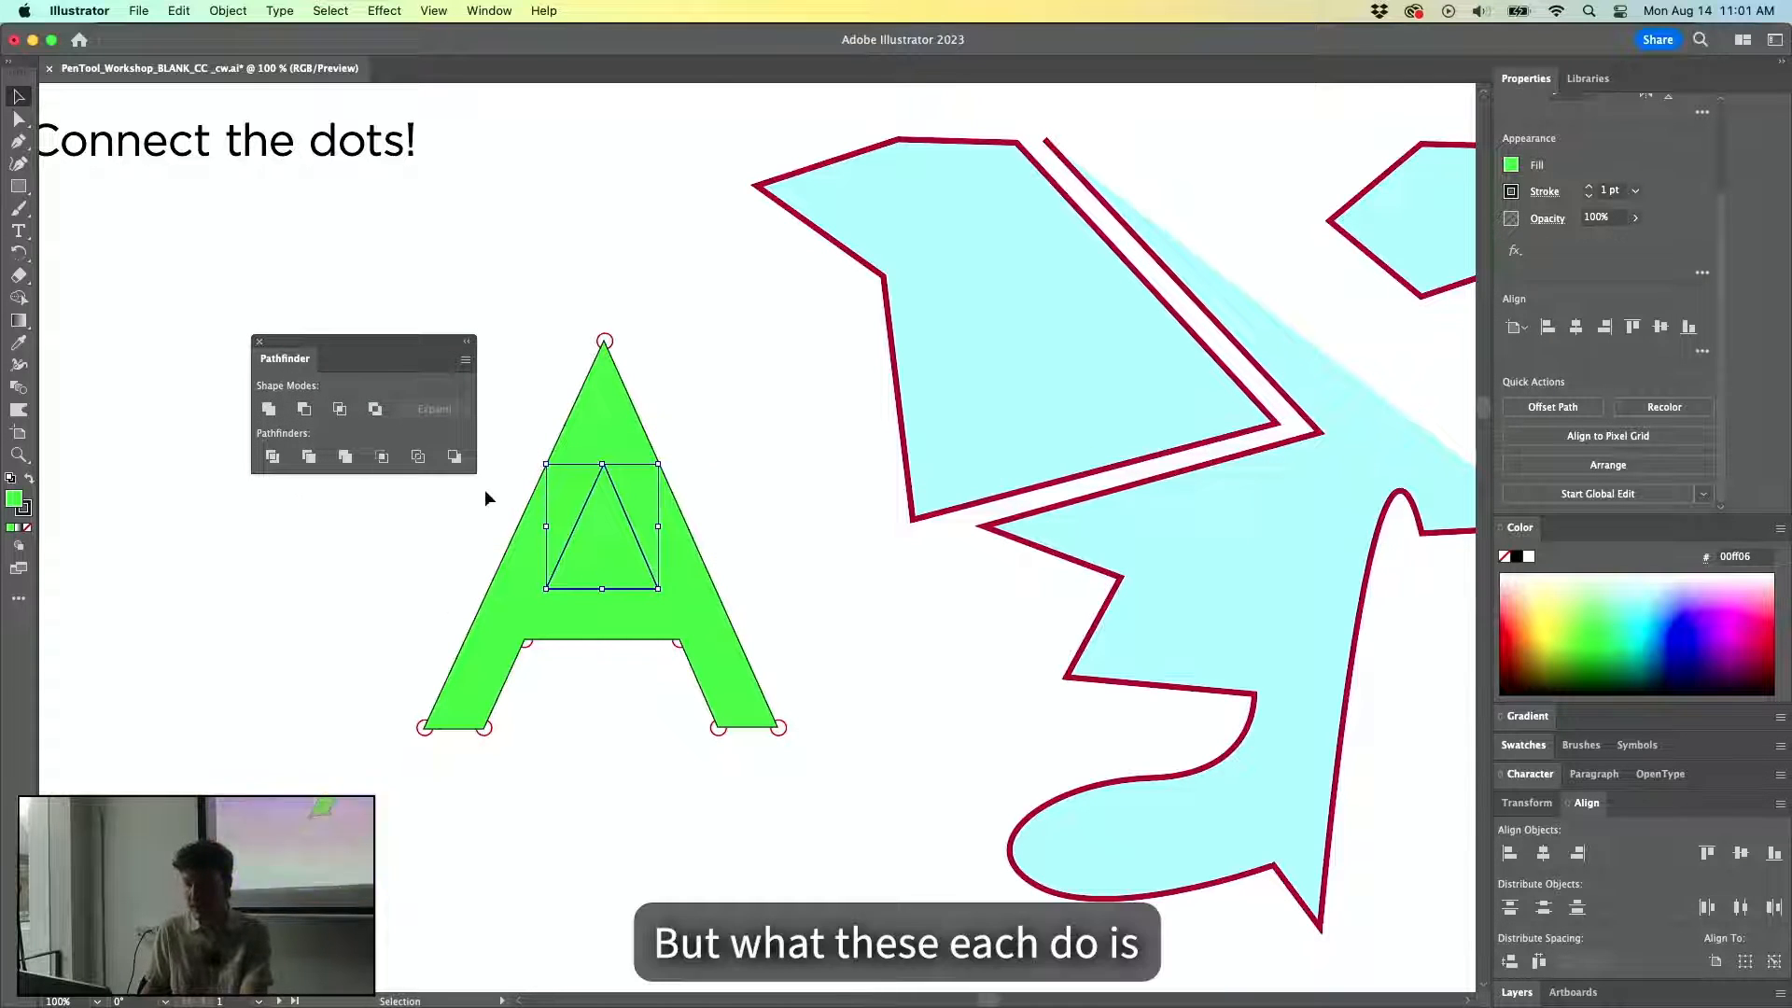
pyautogui.press('super+Tab')
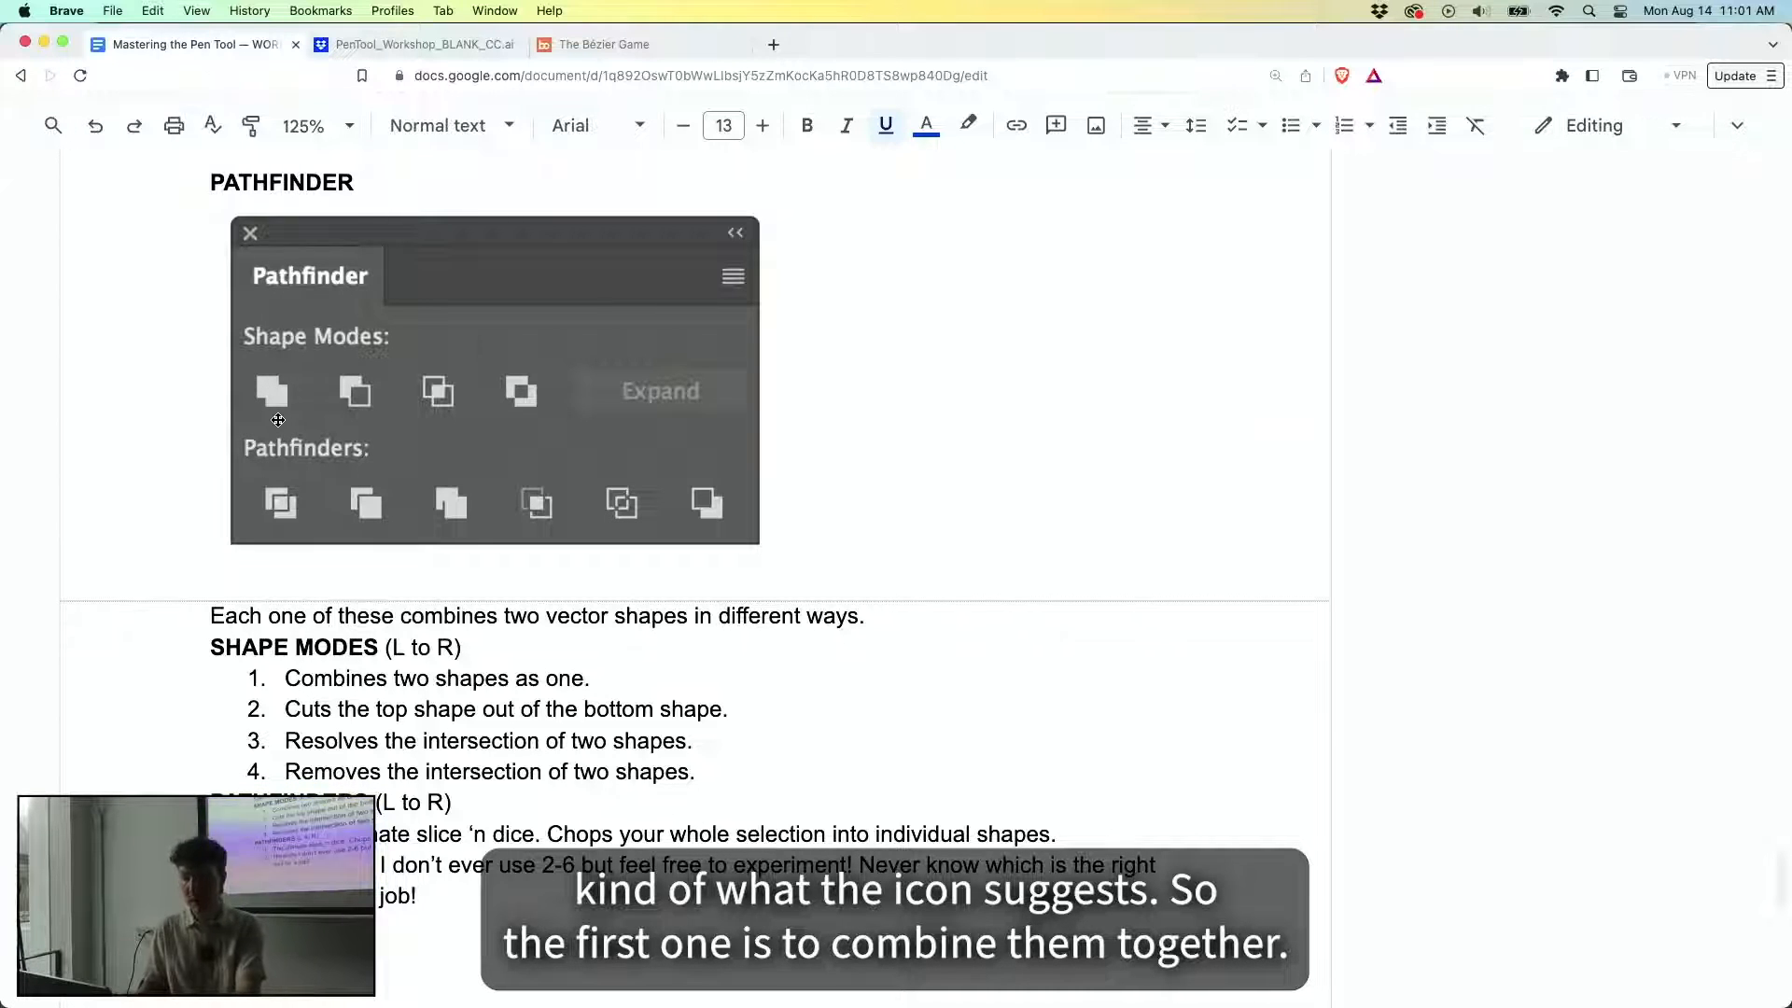
pyautogui.press('super+Tab')
pyautogui.moveTo(364, 361); pyautogui.dragTo(263, 359)
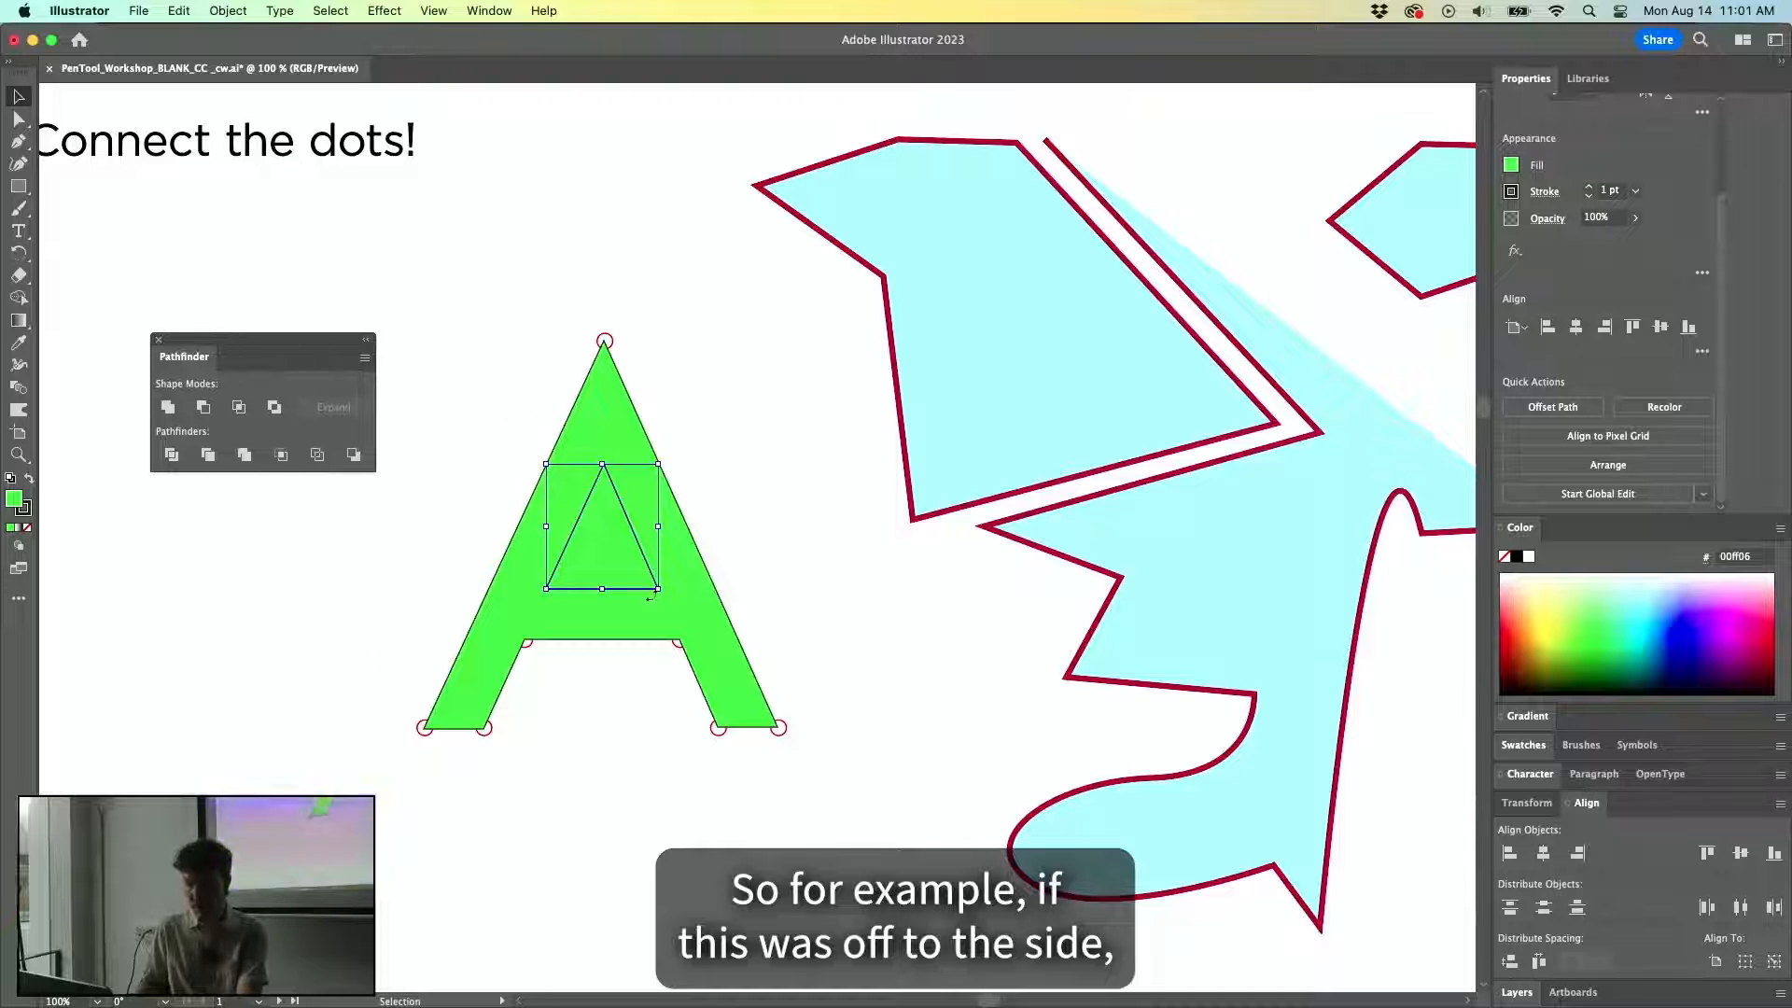
# Move the inner triangle over the letter's right edge, unite it with the outer shape, and undo the union.
pyautogui.moveTo(730, 493); pyautogui.dragTo(694, 489)
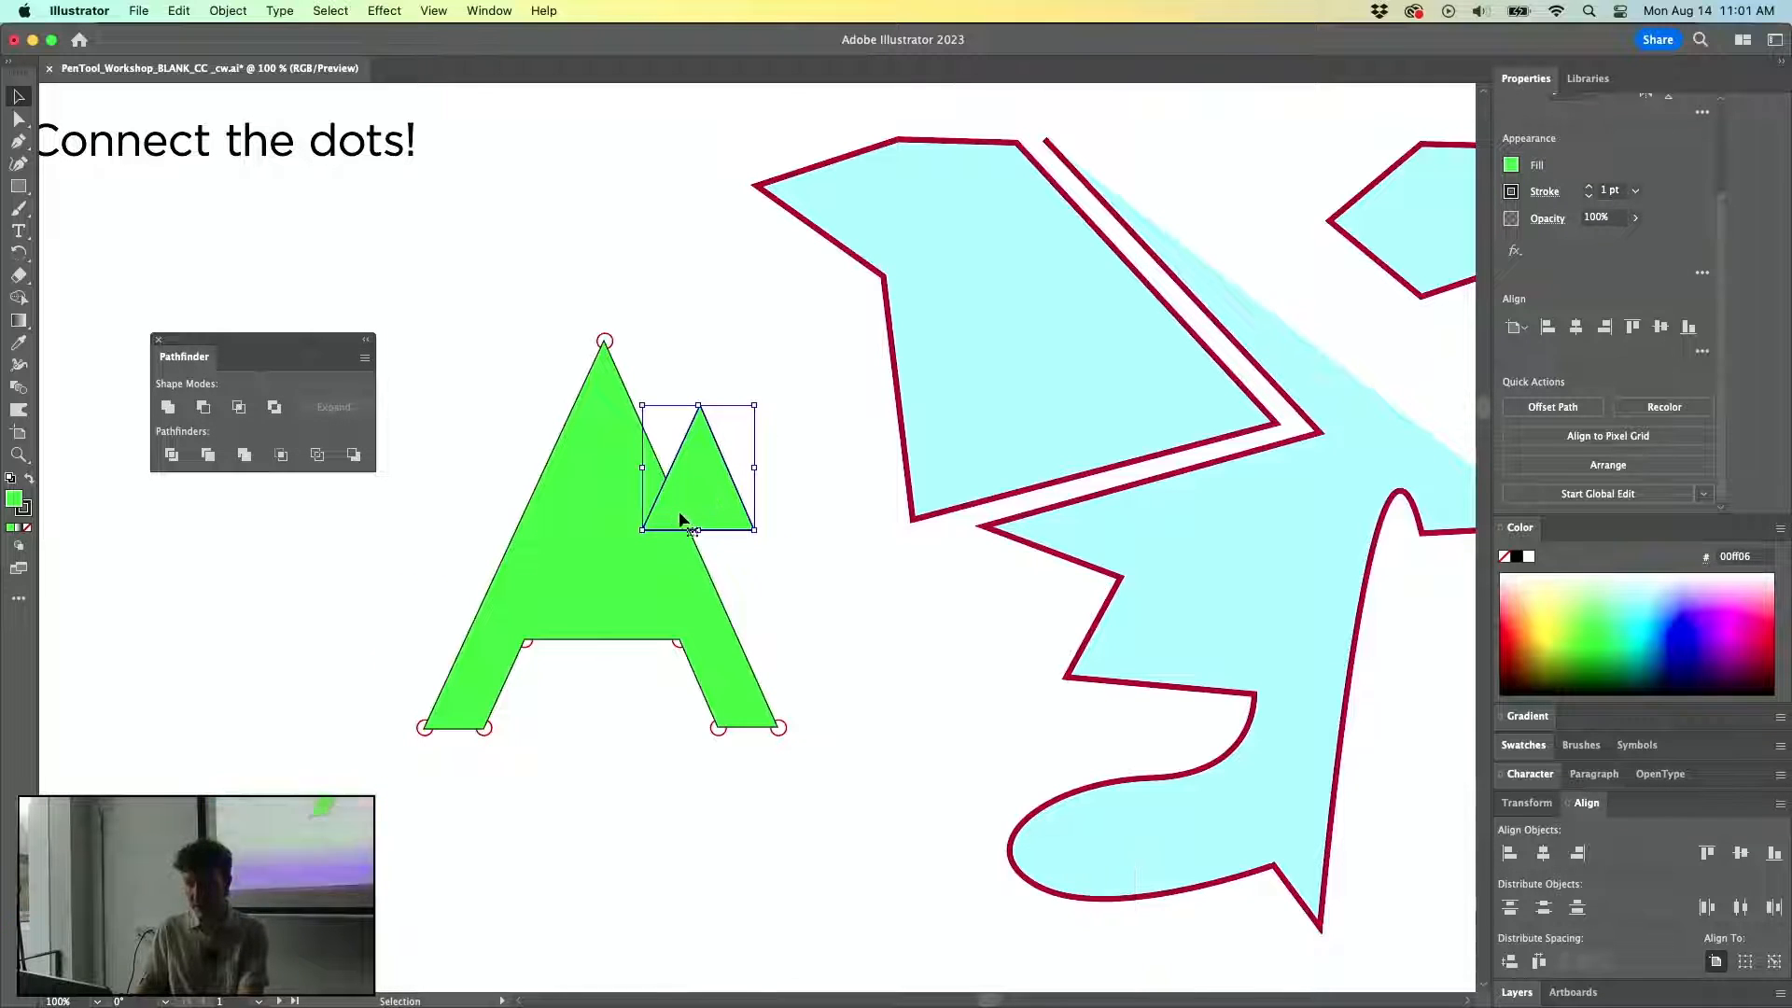
pyautogui.keyDown('shift'); pyautogui.click(593, 521); pyautogui.keyUp('shift')
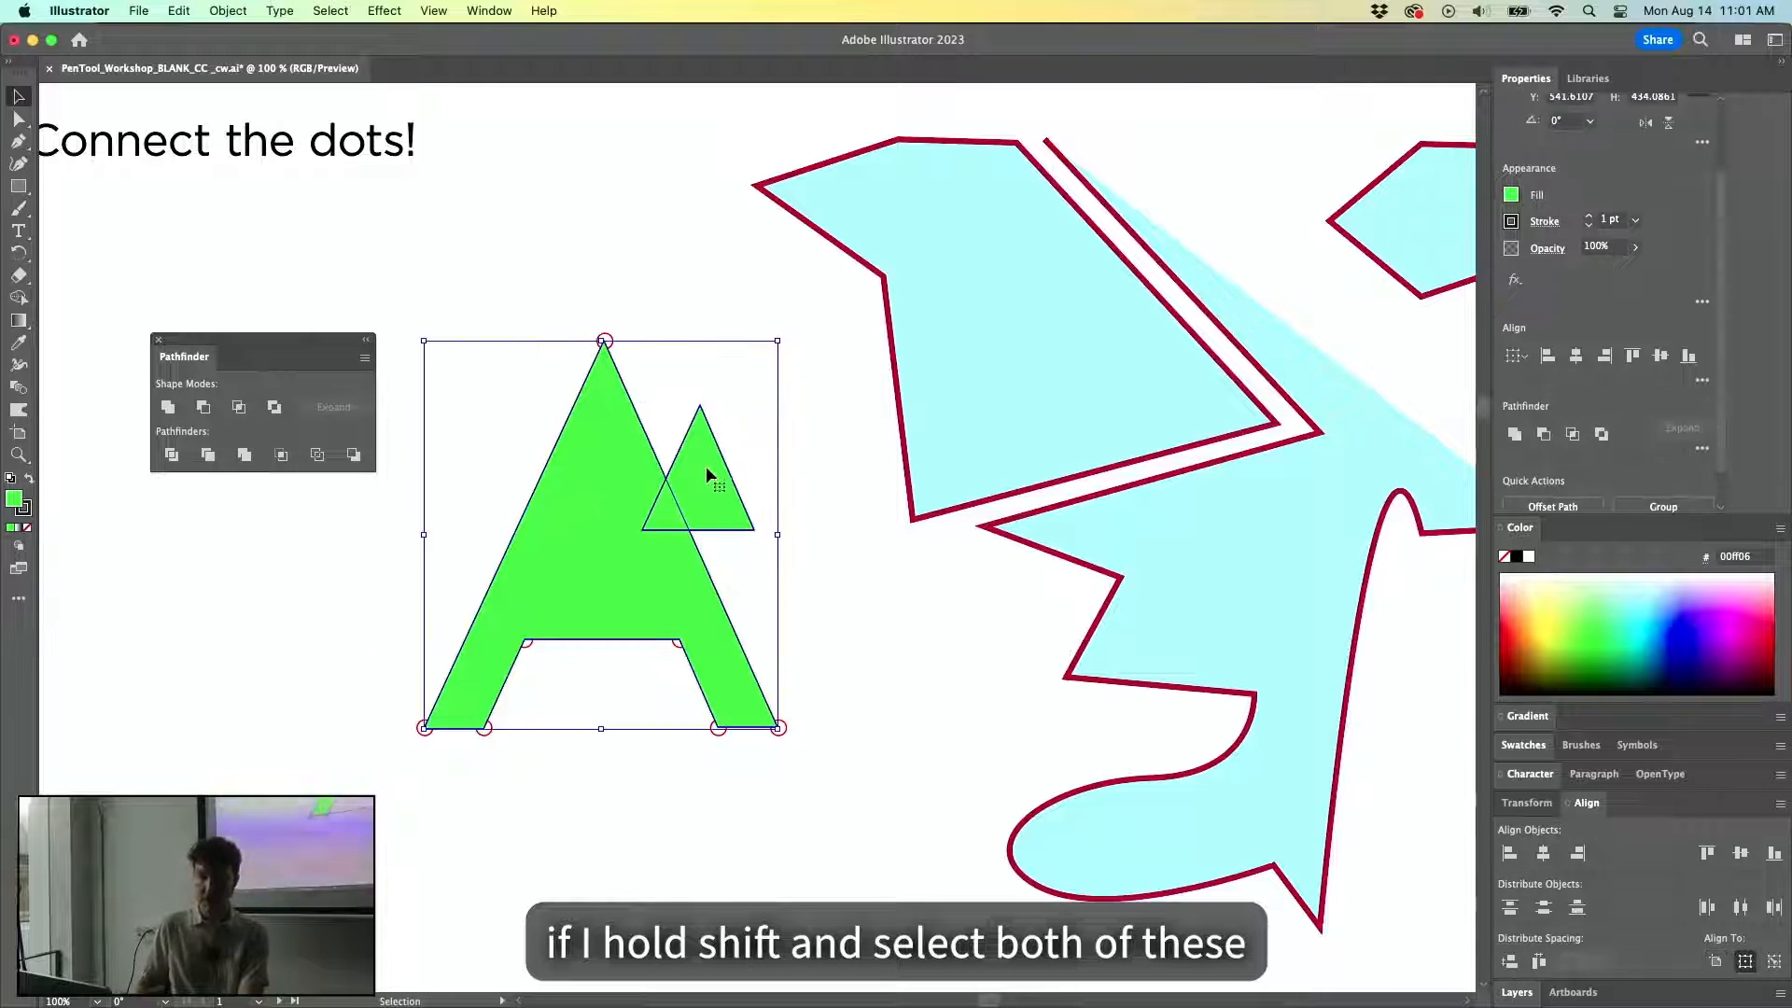
pyautogui.click(172, 408)
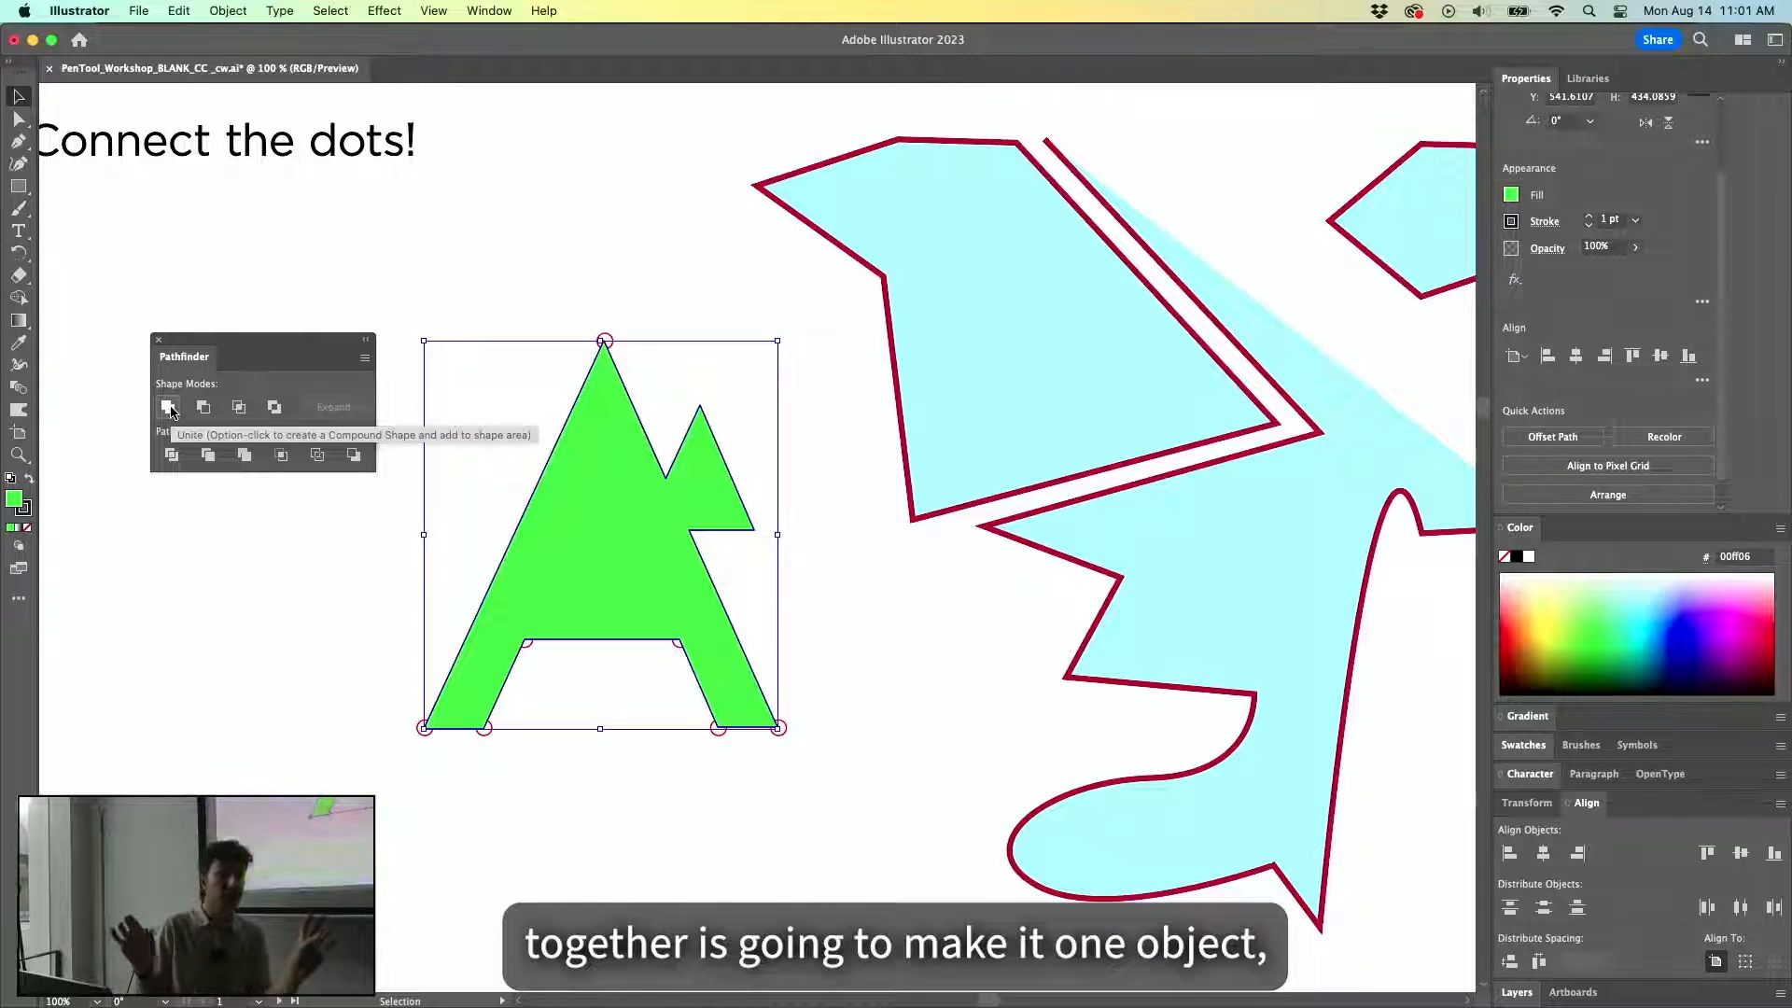
pyautogui.press('super+z')
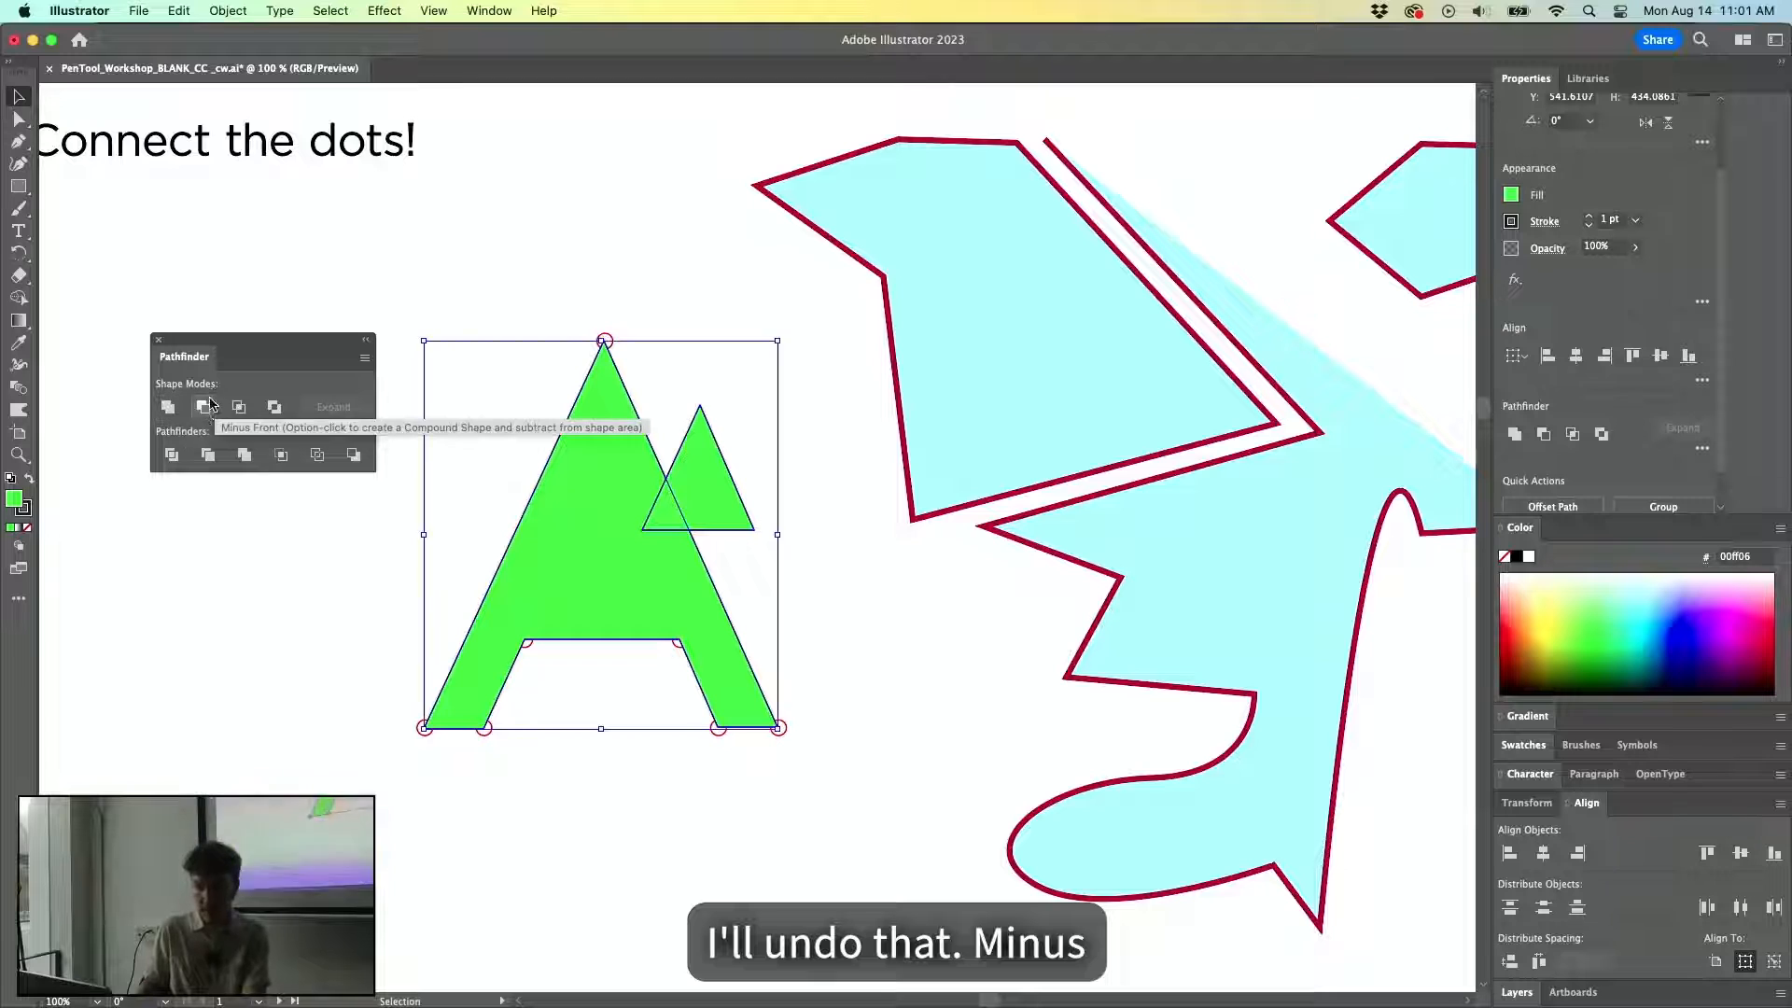
# Try Minus Front and Intersect on the letter and triangle, undoing each result, and deselect everything.
pyautogui.click(203, 408)
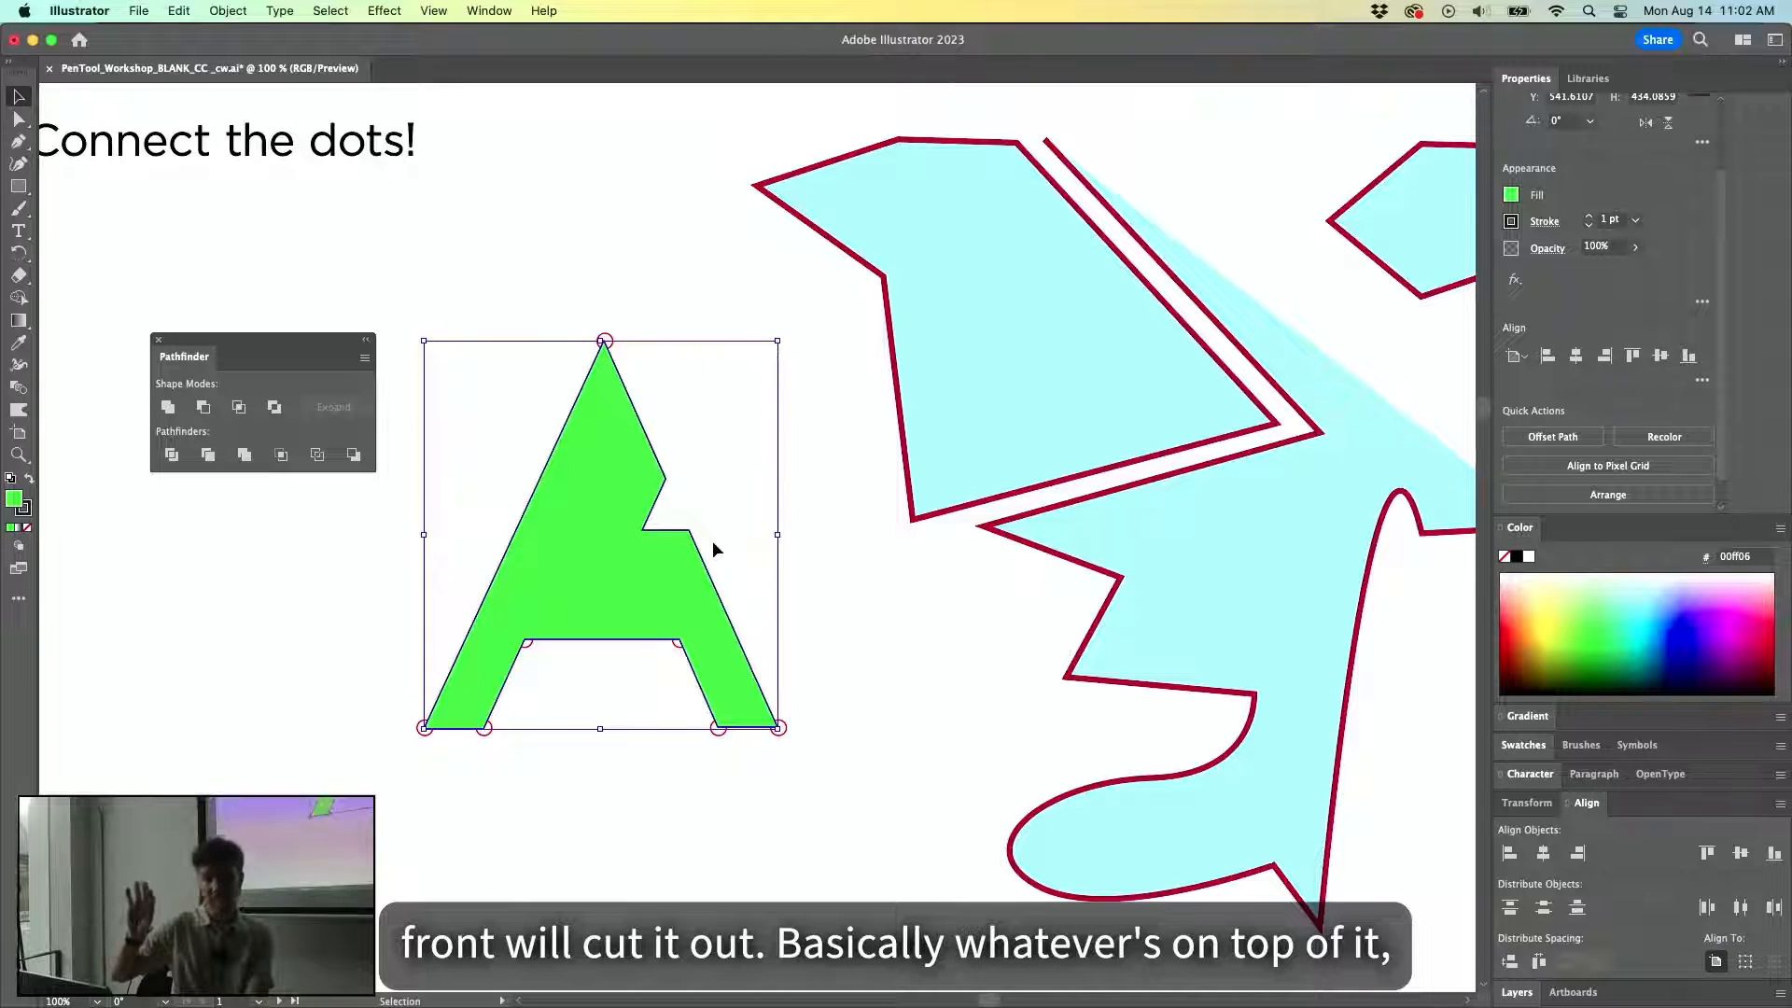
pyautogui.press('super+z')
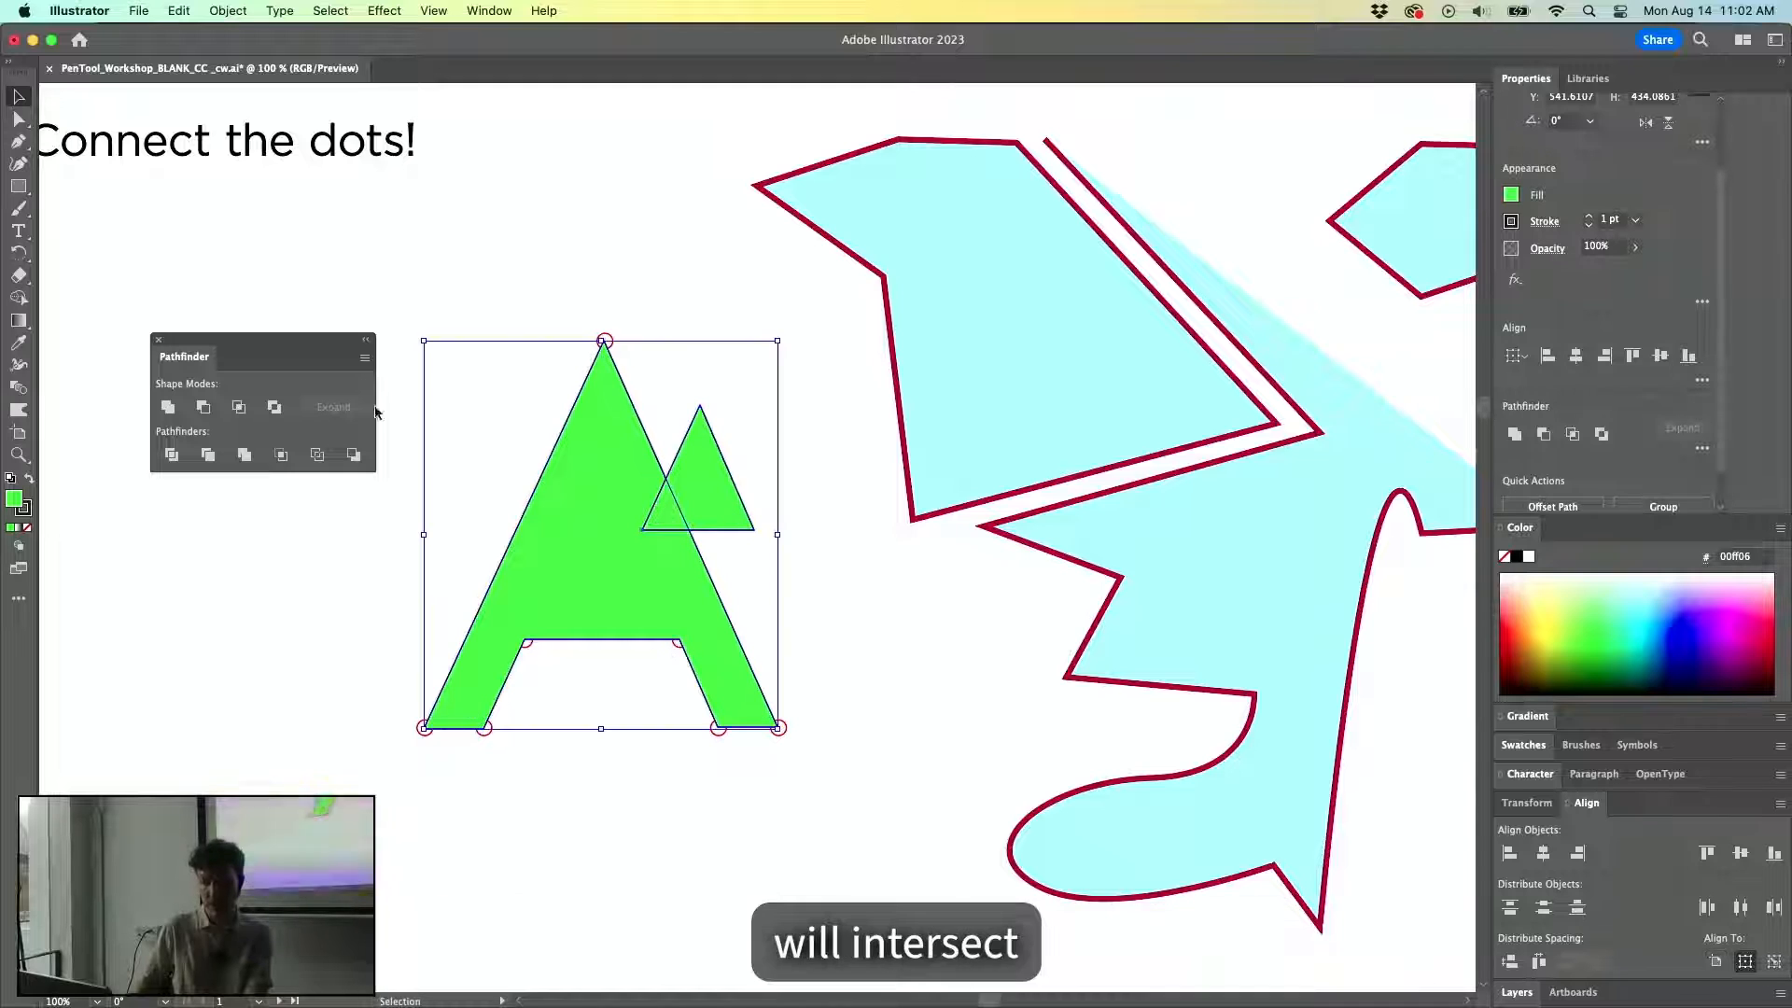
pyautogui.click(239, 408)
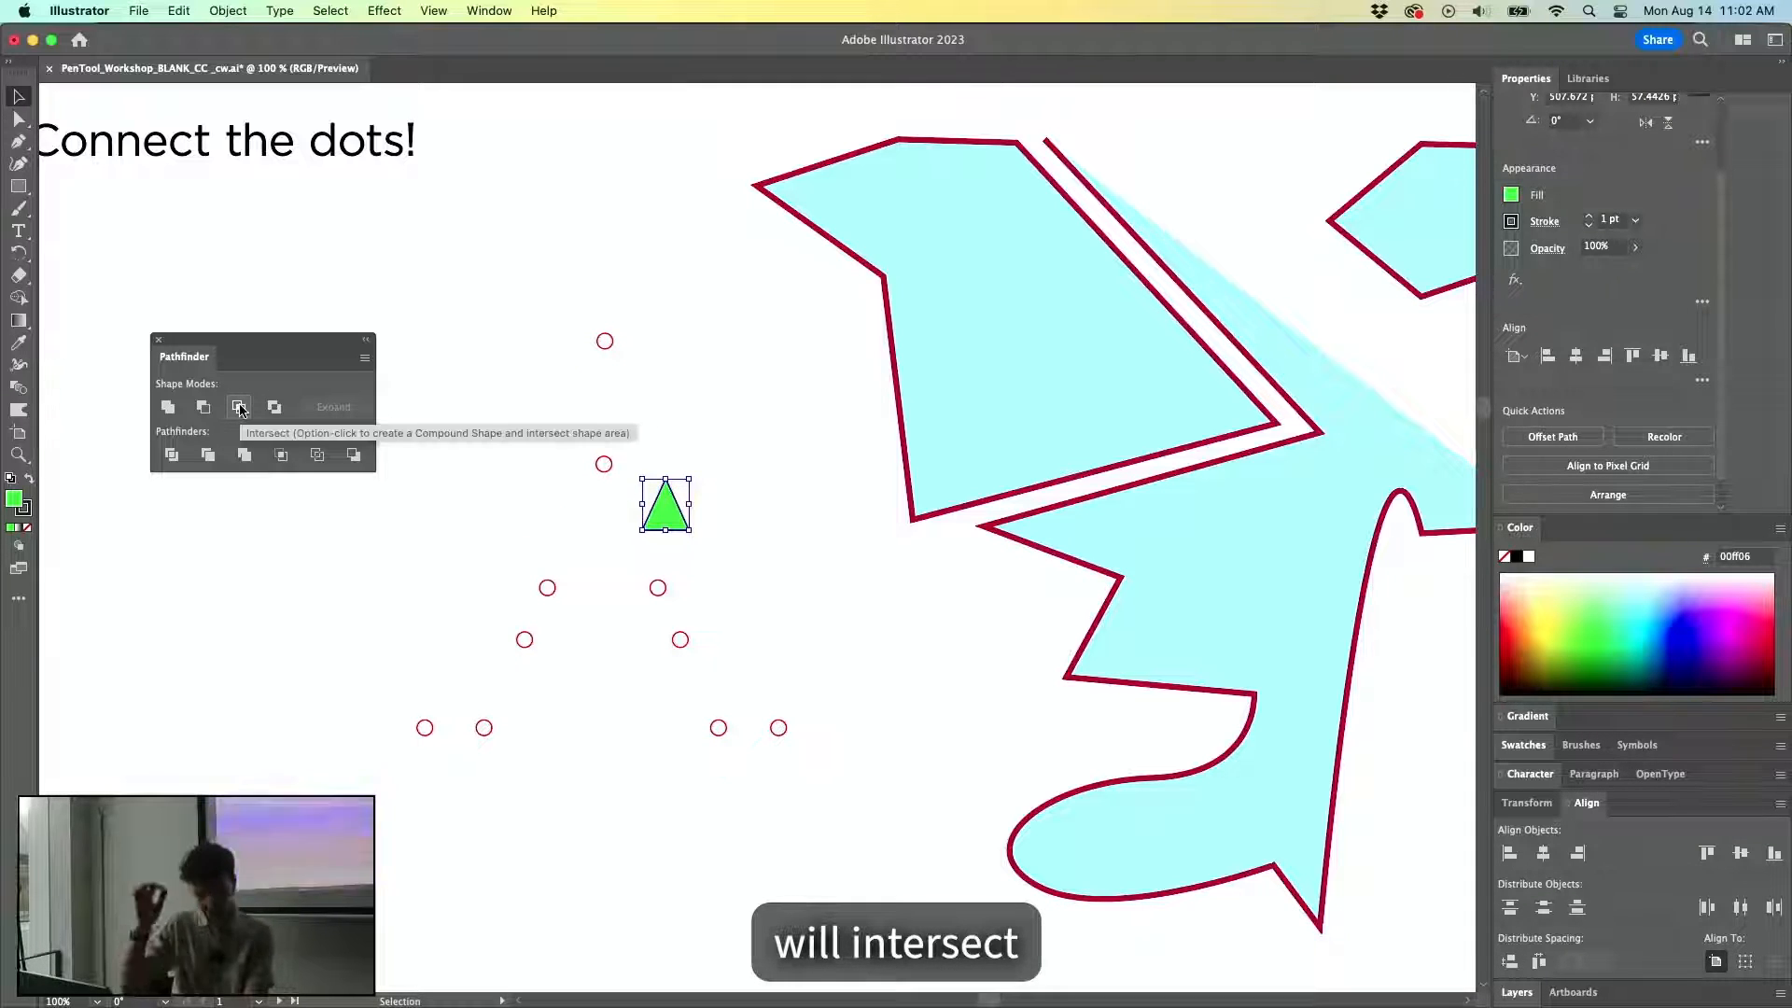
pyautogui.press('super+z')
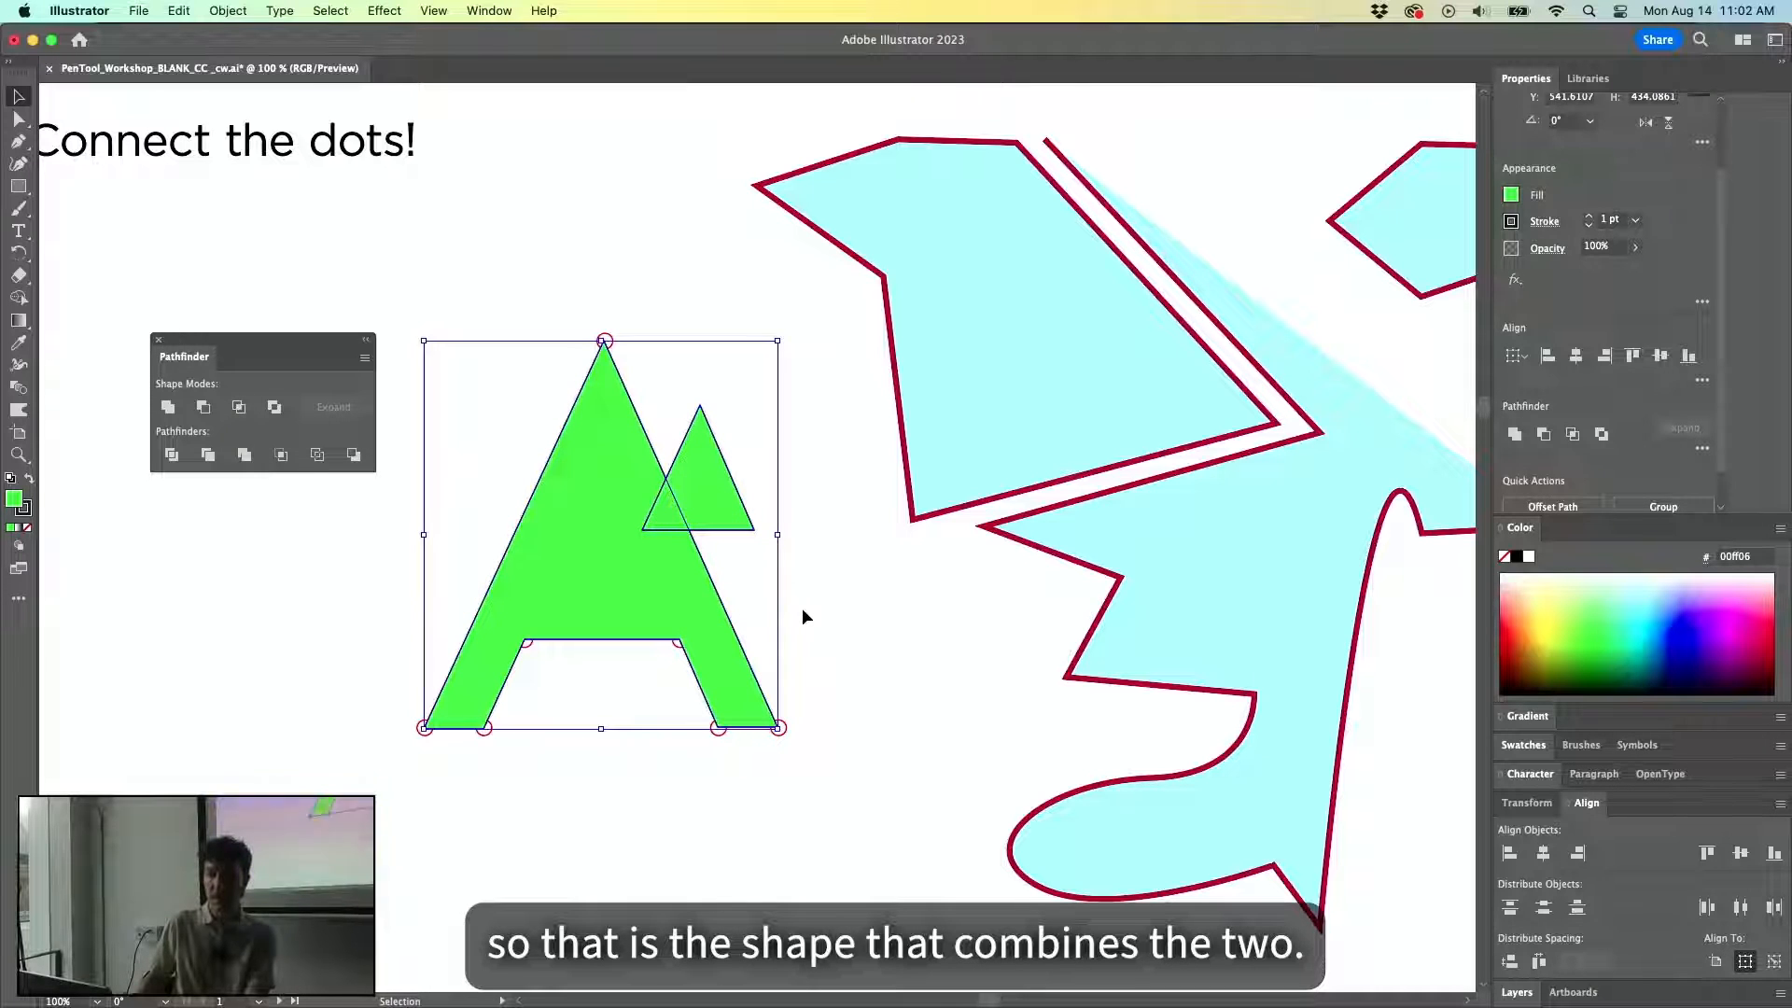
pyautogui.click(803, 612)
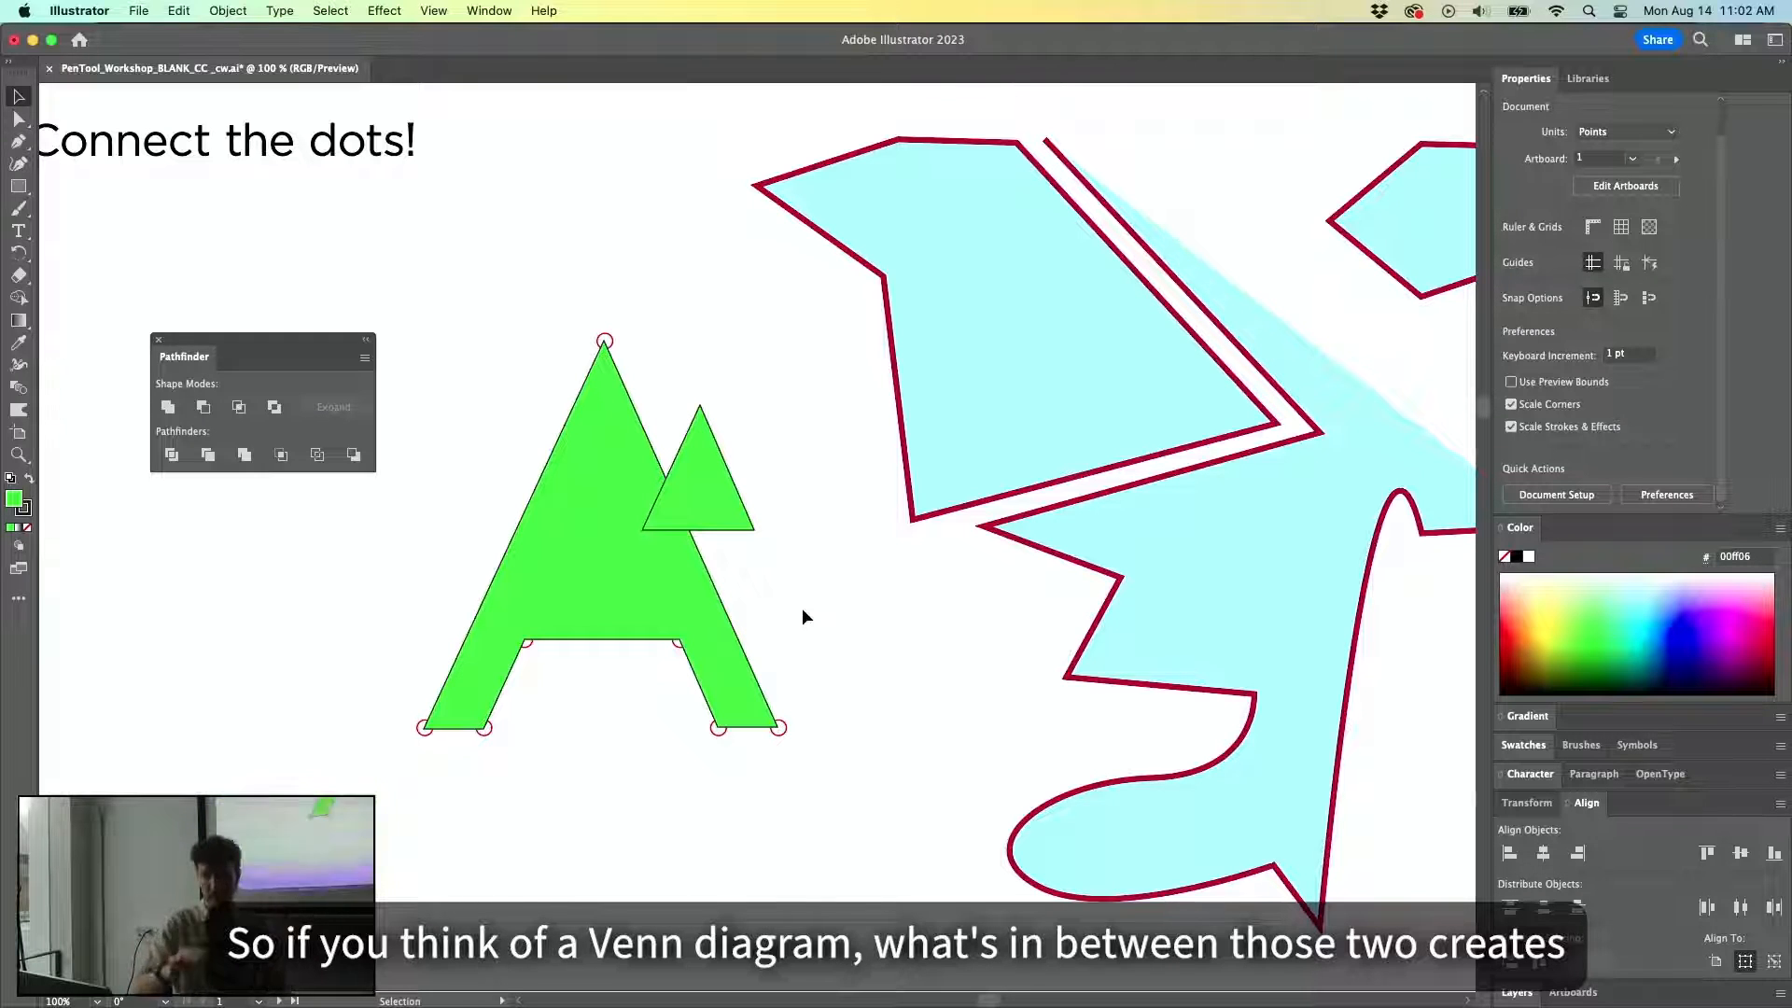
# Draw a circle about 162 pt wide left of the letter, overlap a copy beside it, exclude their intersection, and undo the exclusion.
pyautogui.press('l')
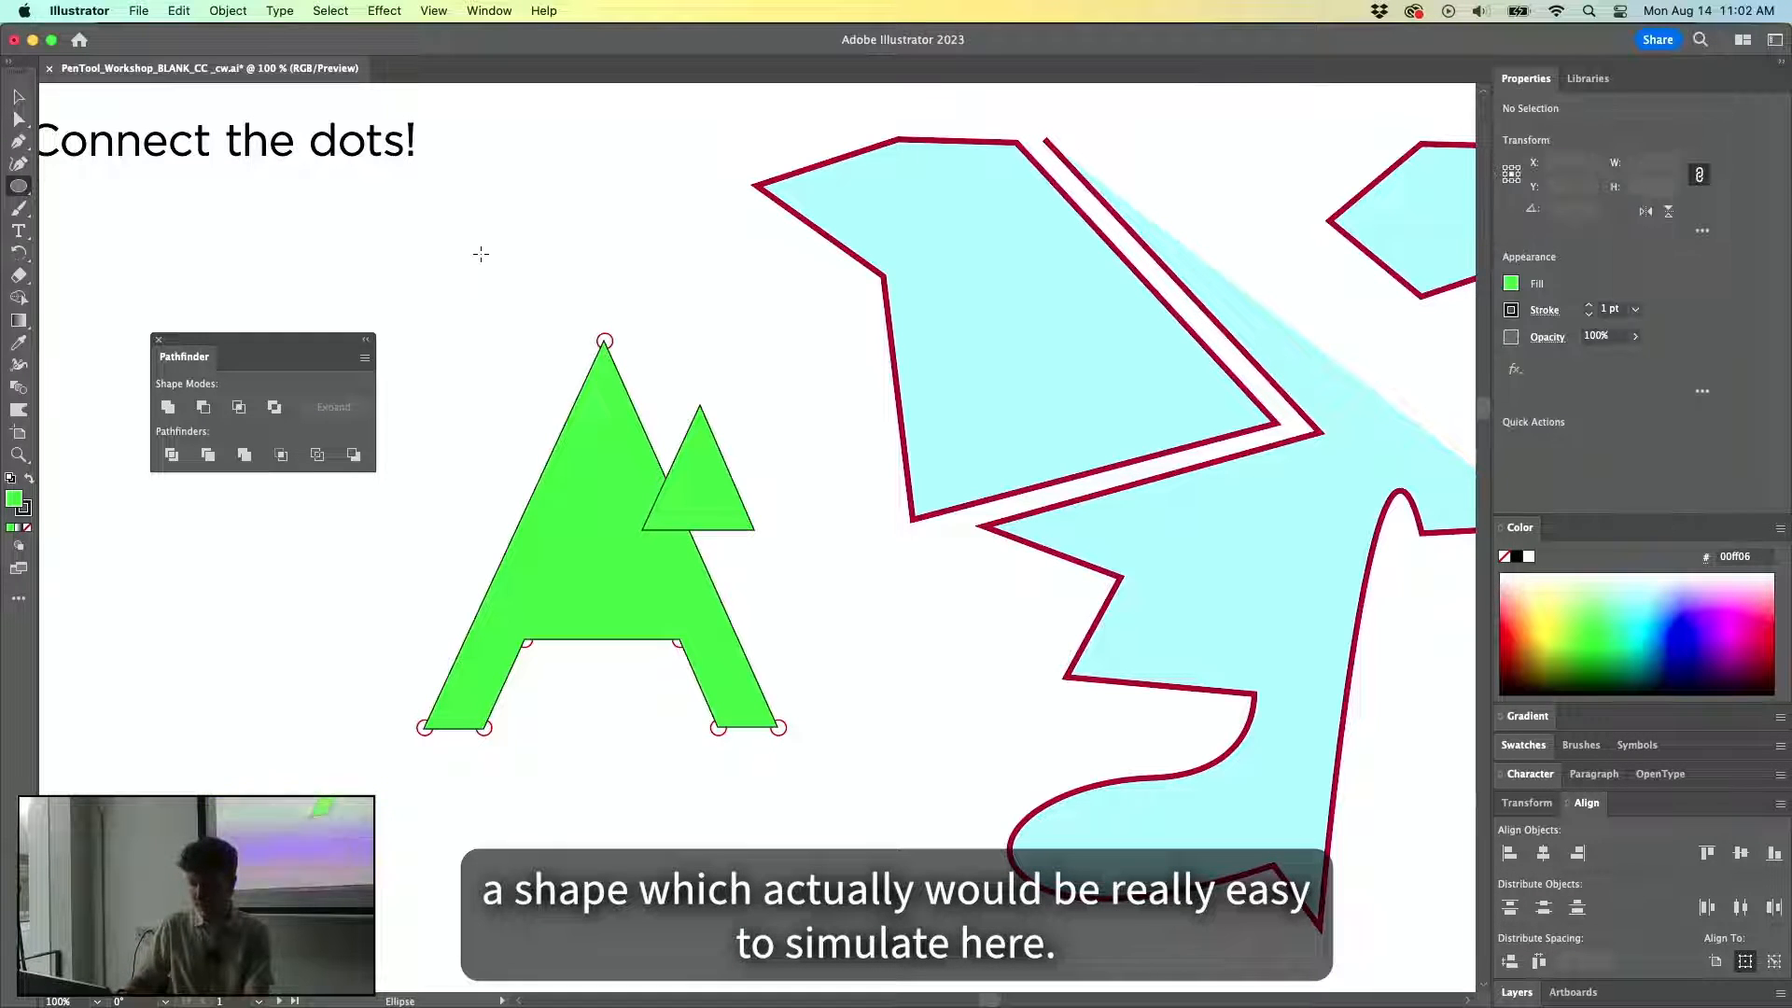
pyautogui.moveTo(89, 576)
pyautogui.mouseDown()
pyautogui.moveTo(235, 722)
pyautogui.moveTo(300, 688)
pyautogui.moveTo(260, 688)
pyautogui.moveTo(329, 681)
pyautogui.moveTo(312, 681)
pyautogui.mouseUp()
pyautogui.press('v')
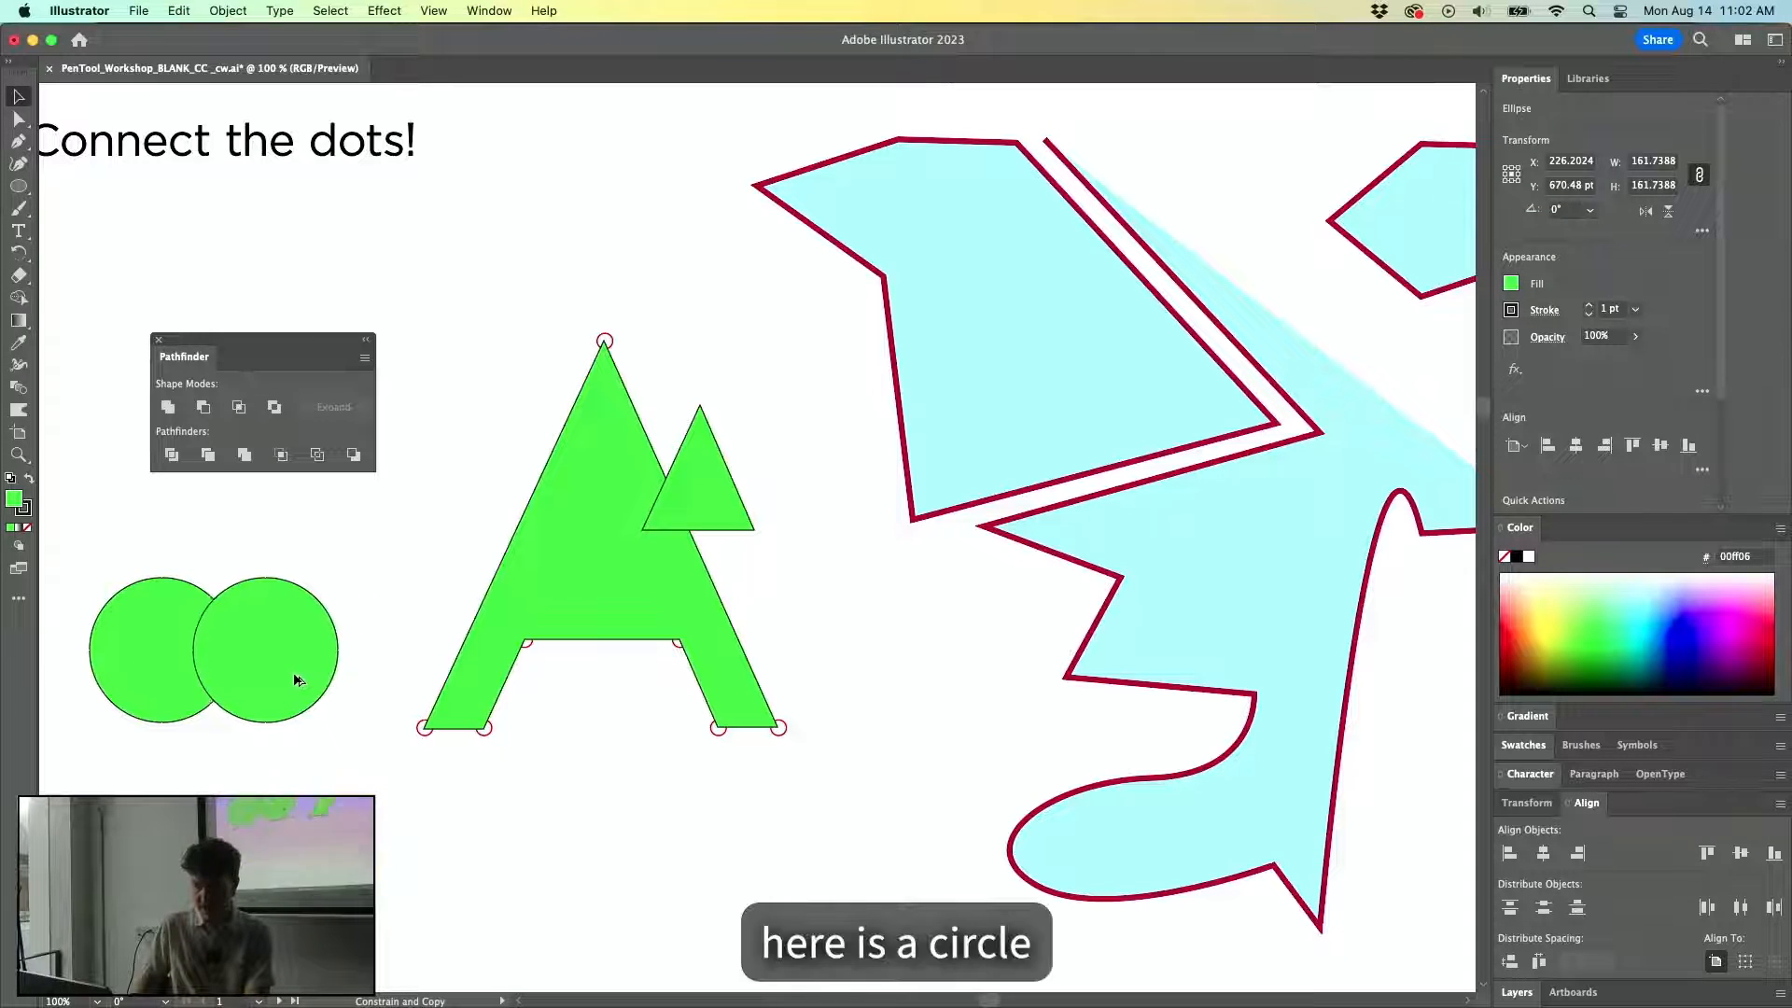
pyautogui.keyDown('shift'); pyautogui.click(149, 663); pyautogui.keyUp('shift')
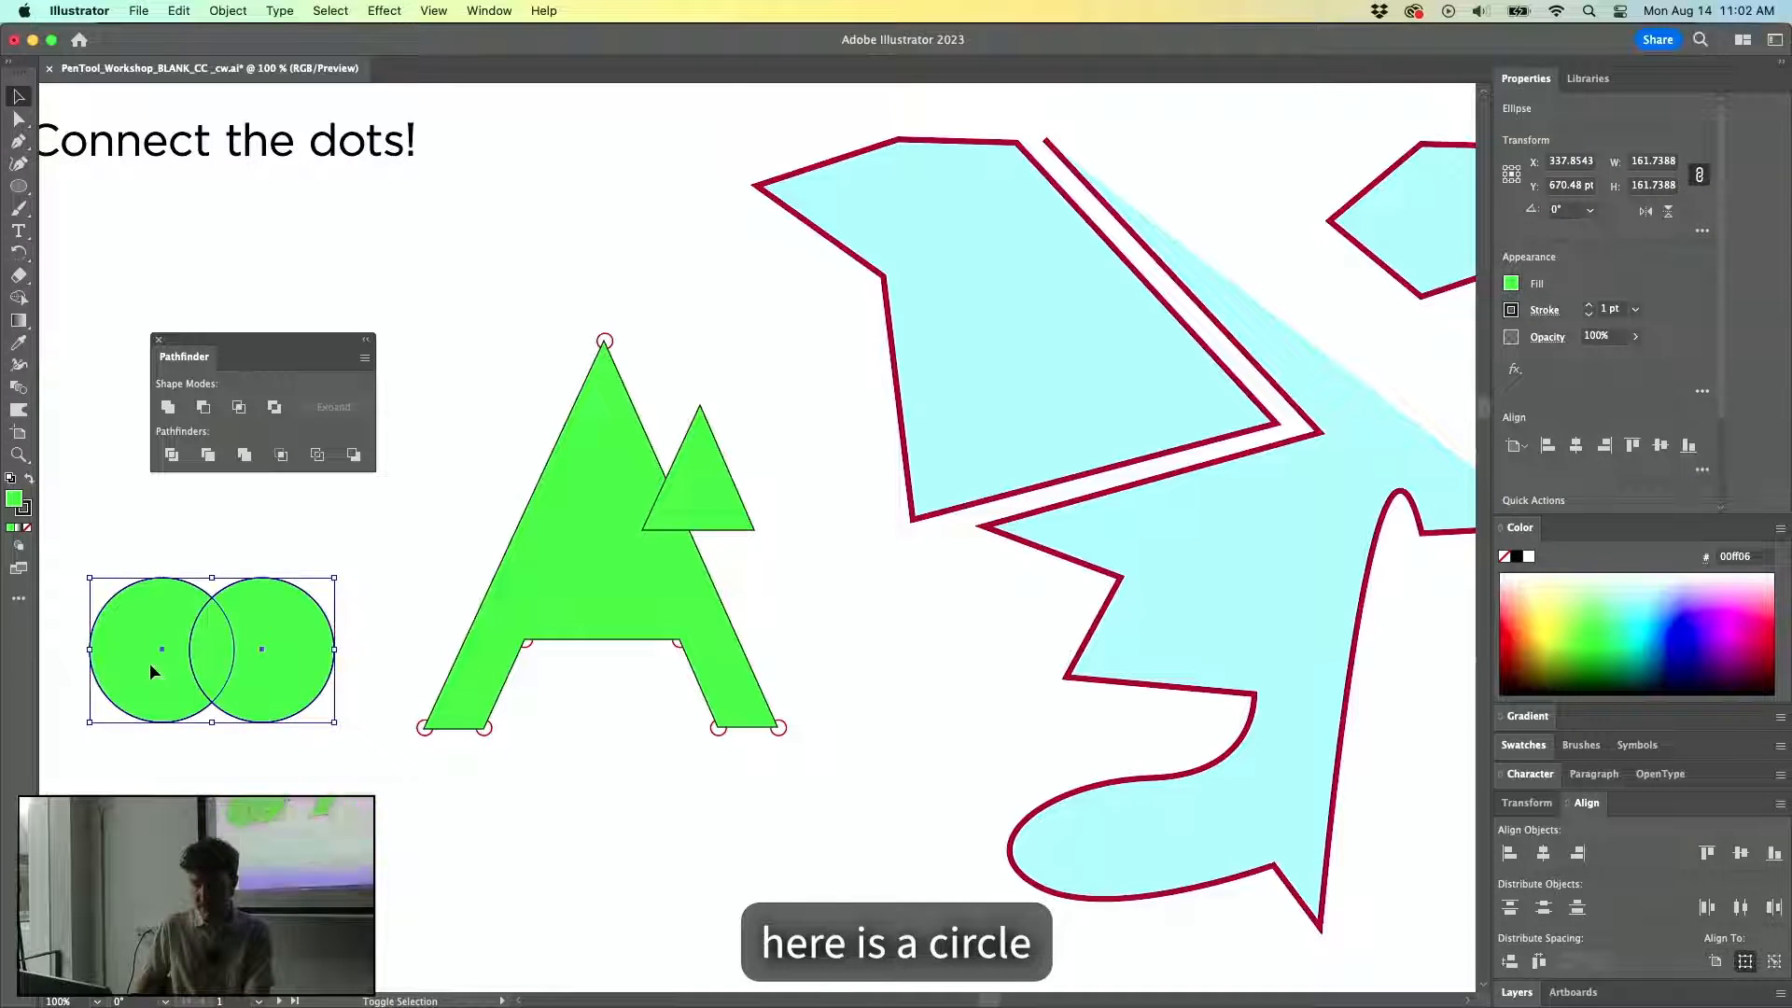
pyautogui.click(273, 407)
pyautogui.click(384, 558)
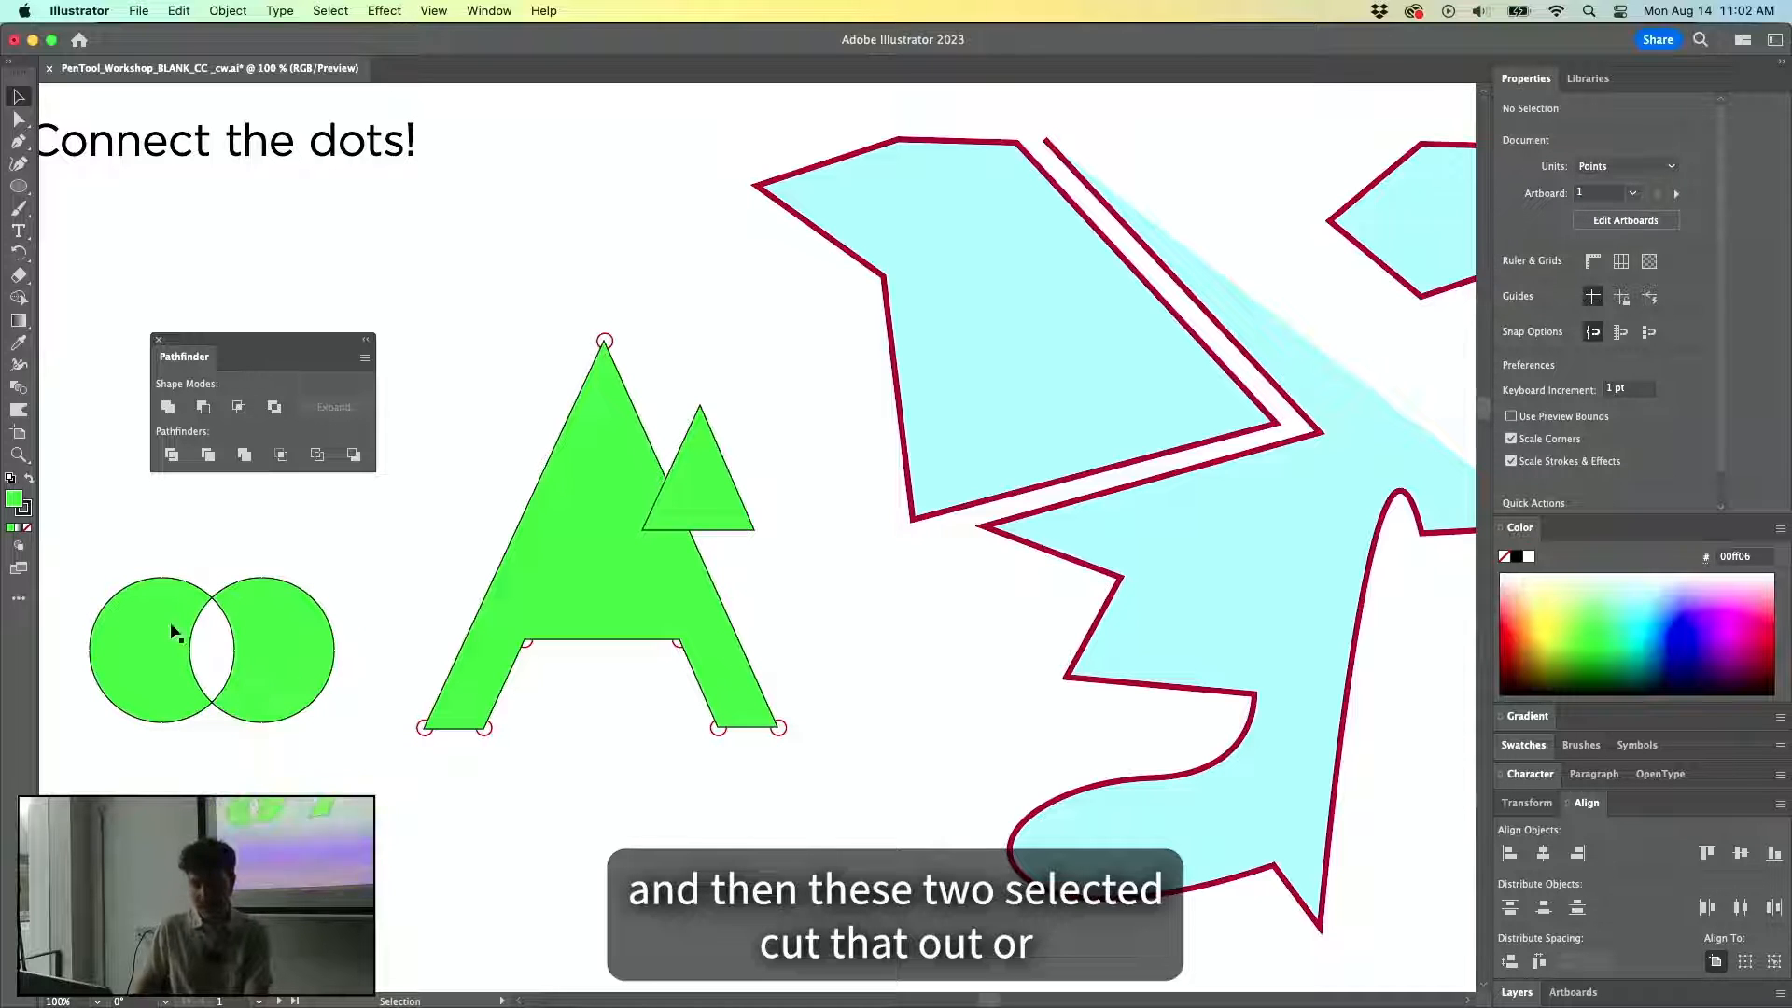
pyautogui.press('super+z')
# Intersect the two overlapping circles and delete the resulting leaf shape.
pyautogui.click(239, 407)
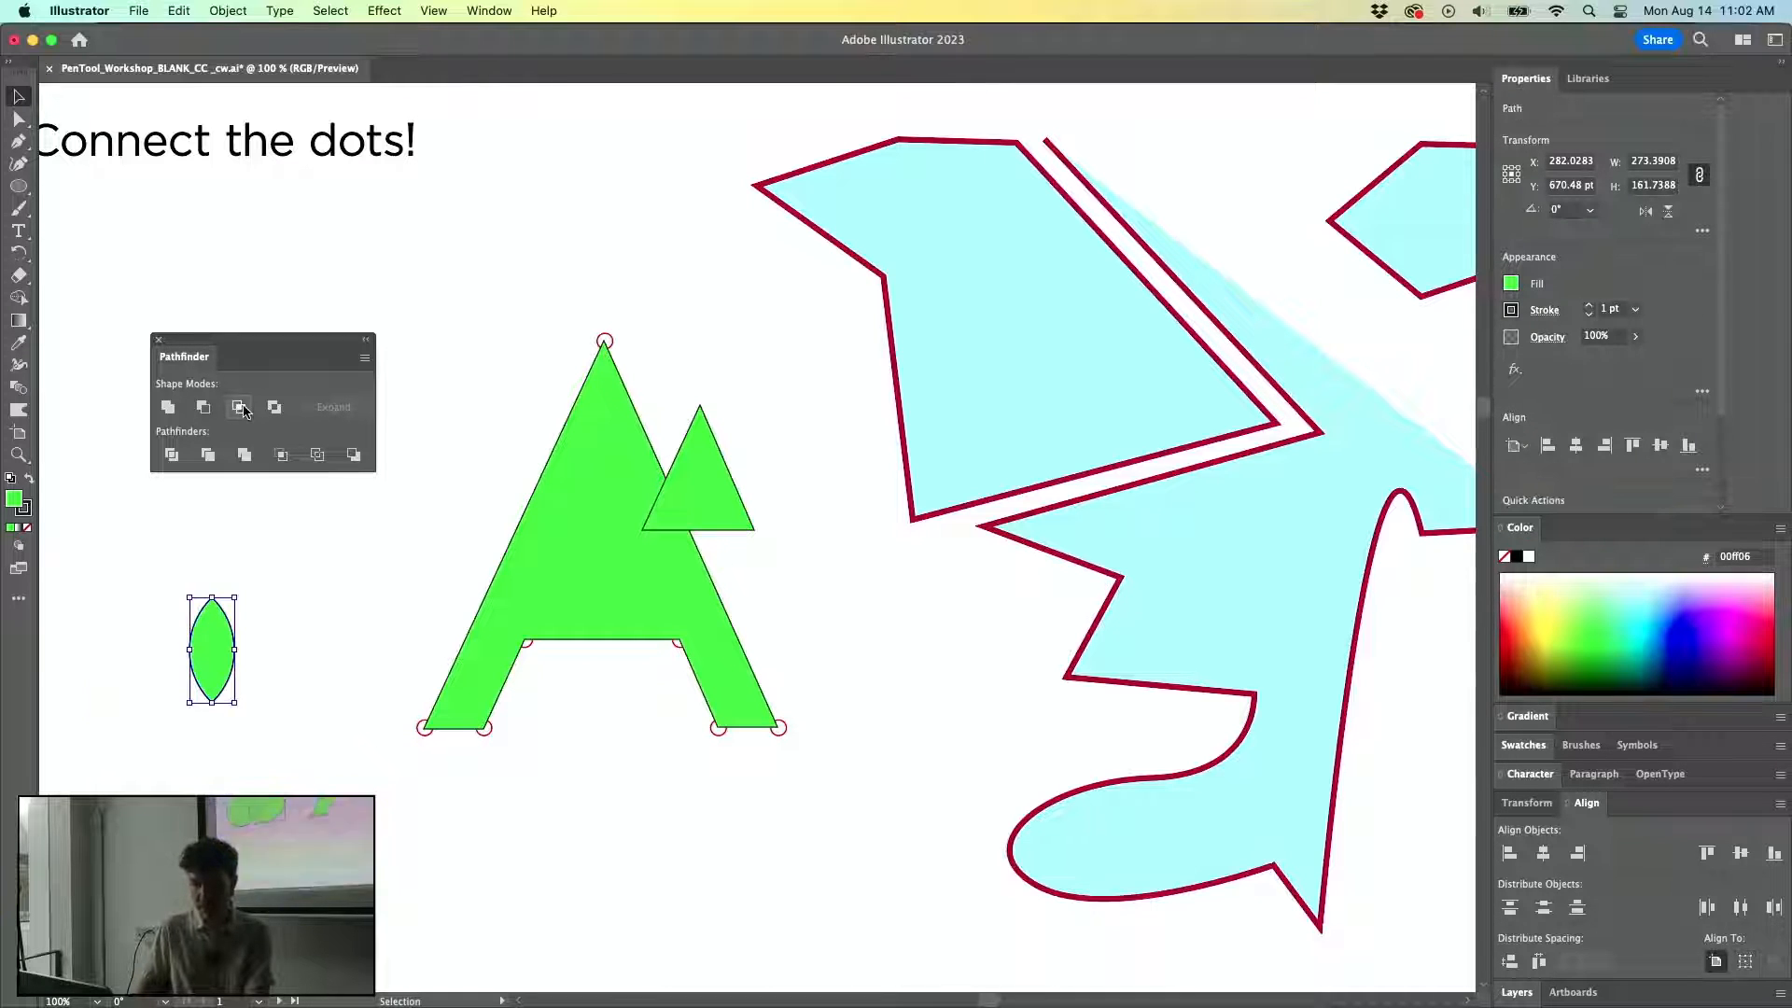
pyautogui.click(295, 630)
pyautogui.click(207, 653)
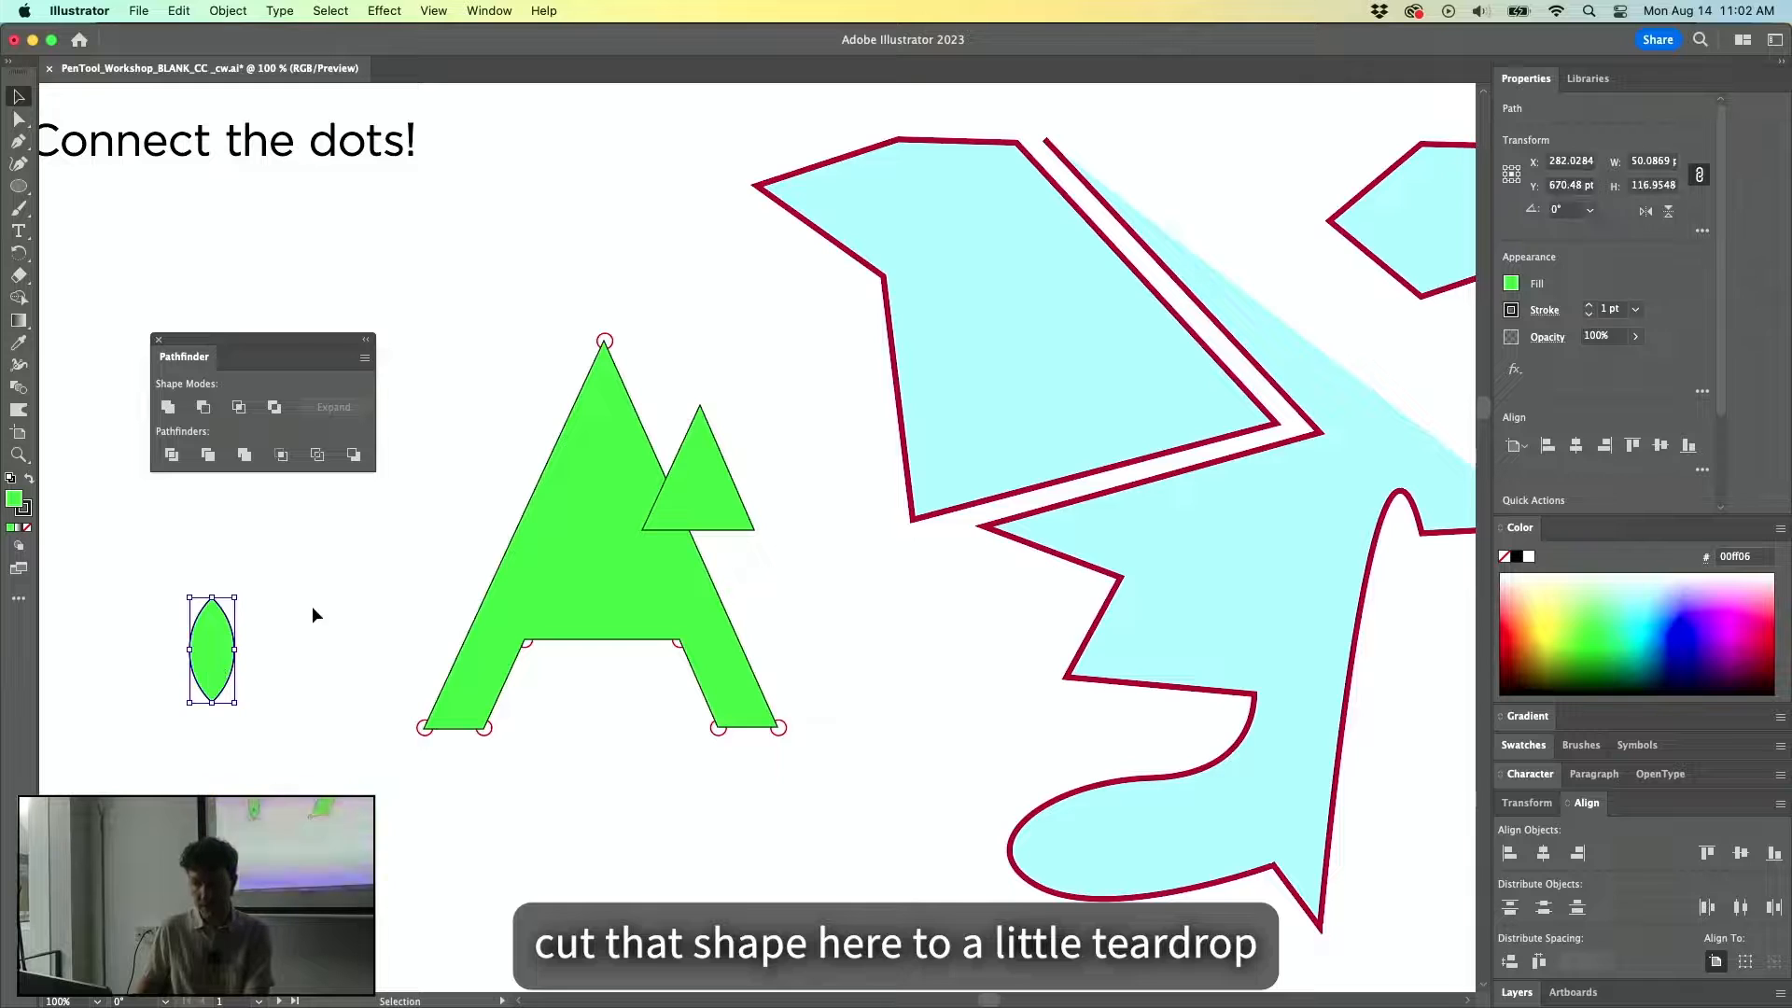
pyautogui.press('Delete')
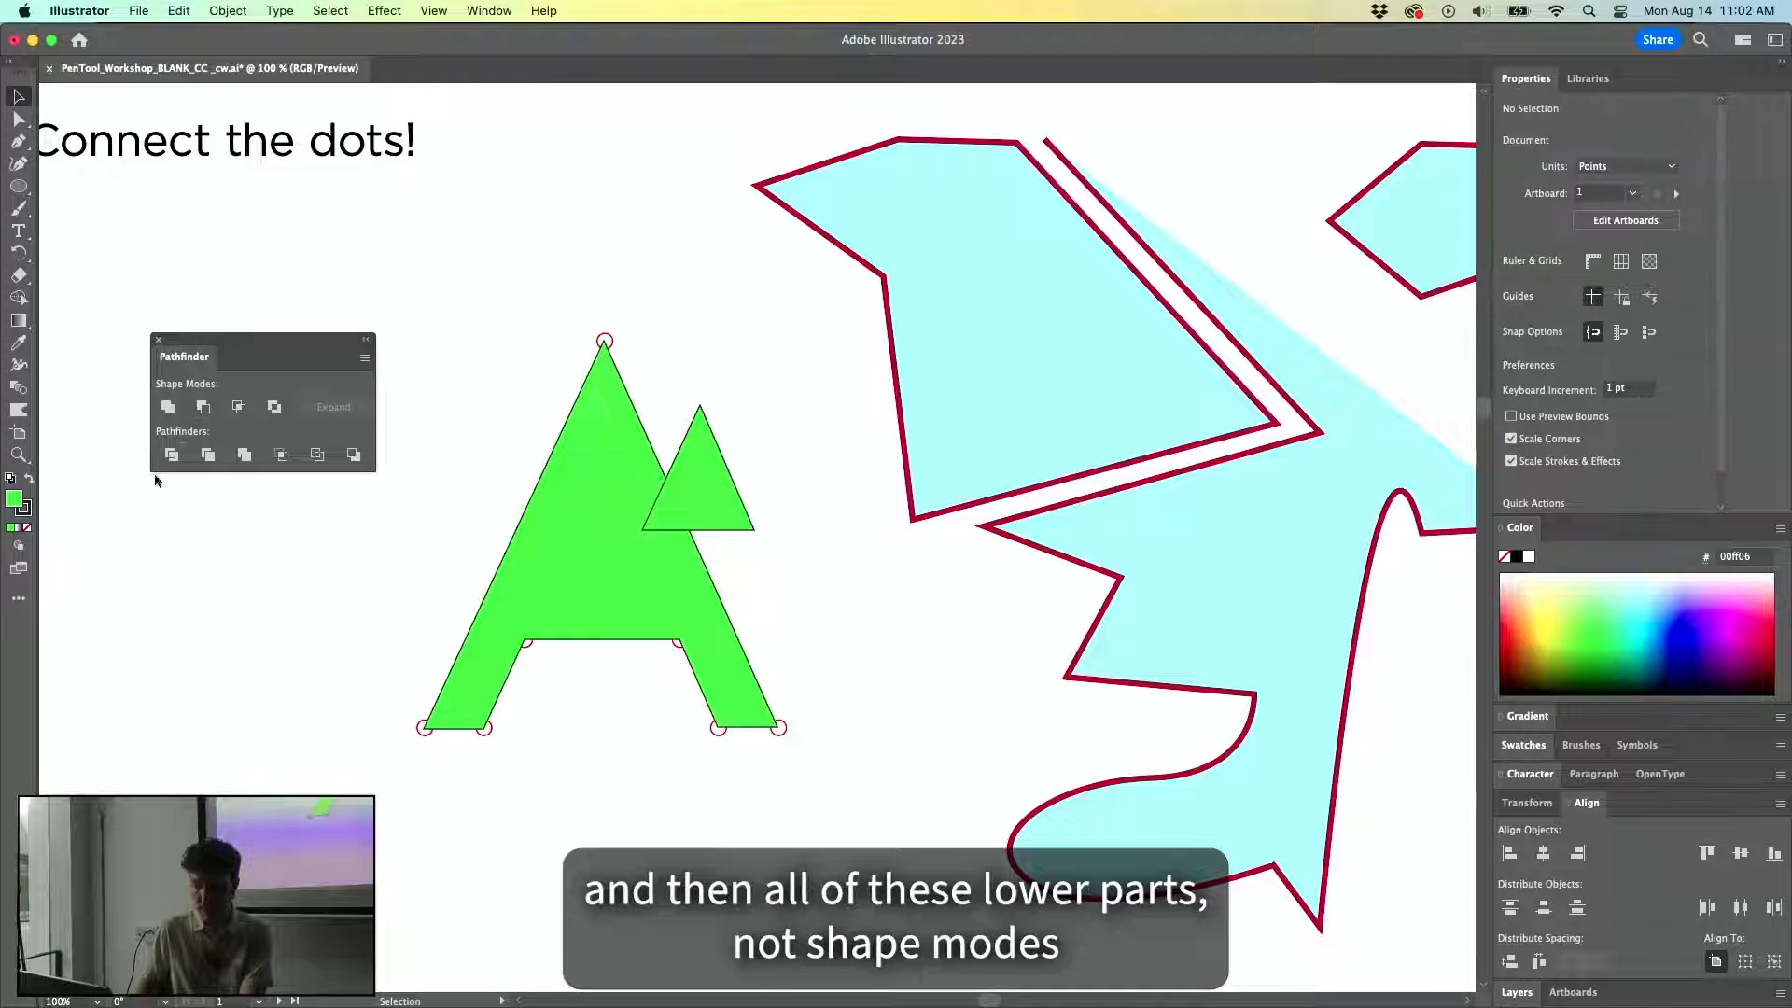
# Undo back to the triangle's original place in the middle of the letter, and deselect everything.
pyautogui.click(698, 495)
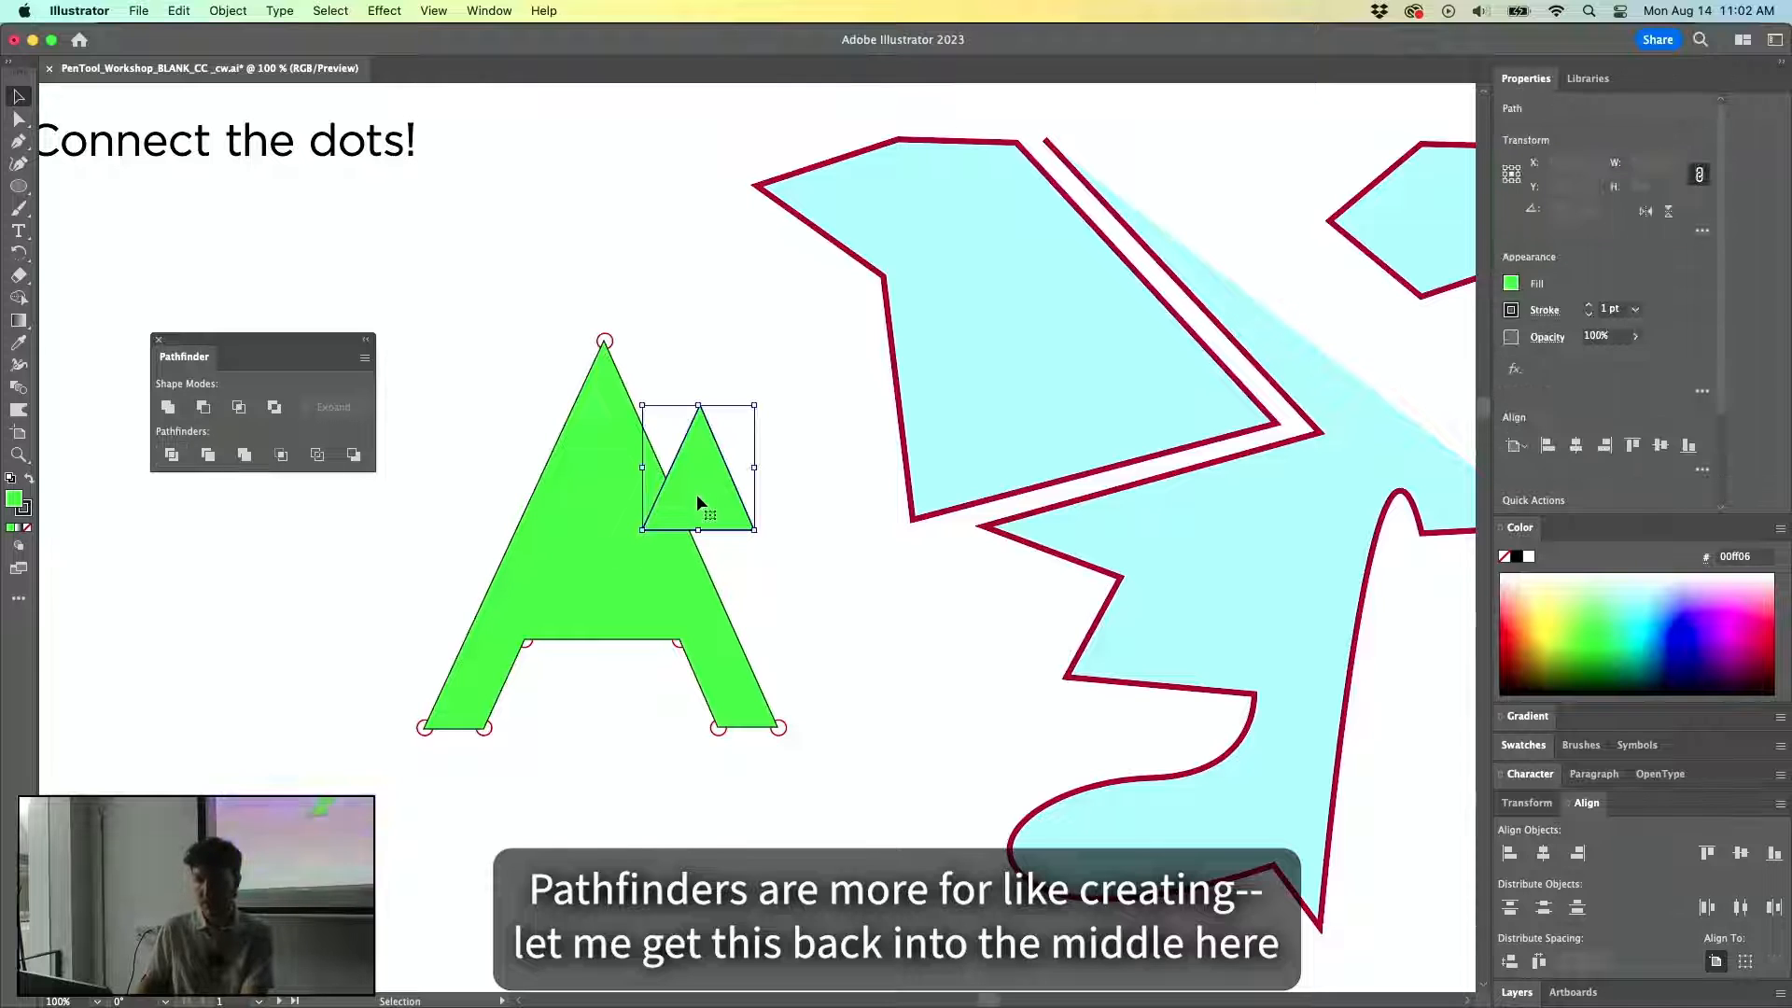
pyautogui.press('super+z')
pyautogui.press('super+z')
pyautogui.press('super+z')
pyautogui.press('super+z')
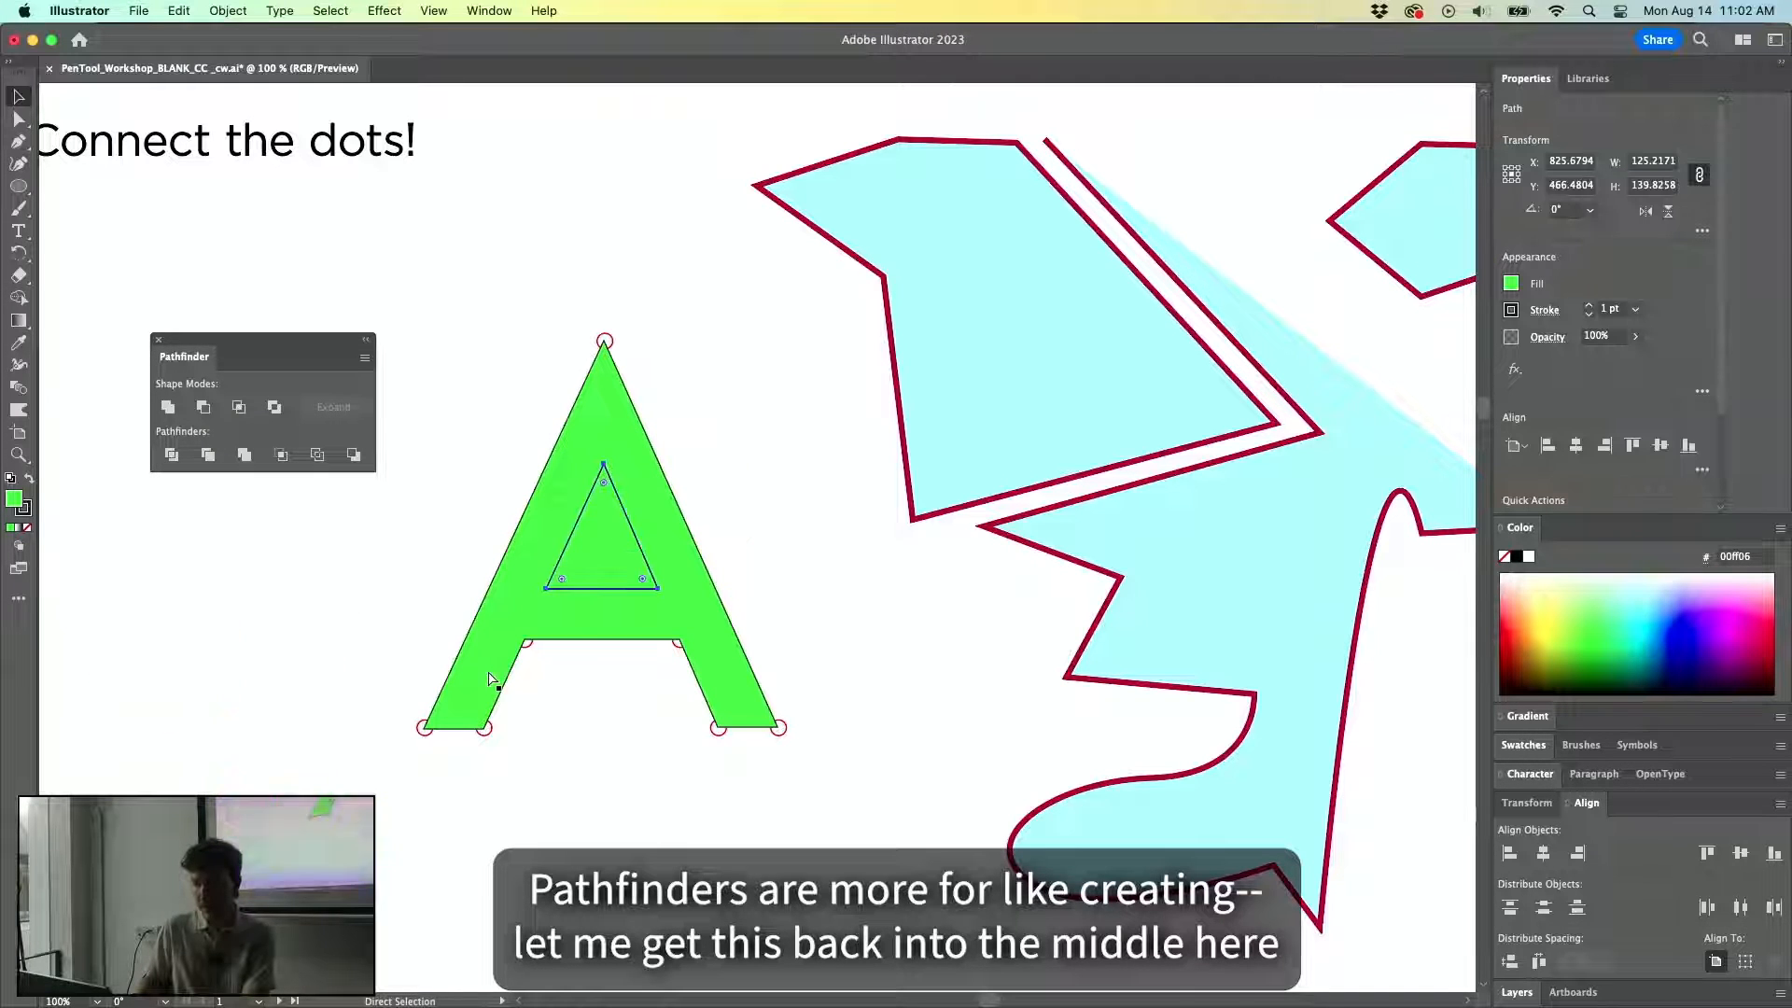
pyautogui.click(762, 469)
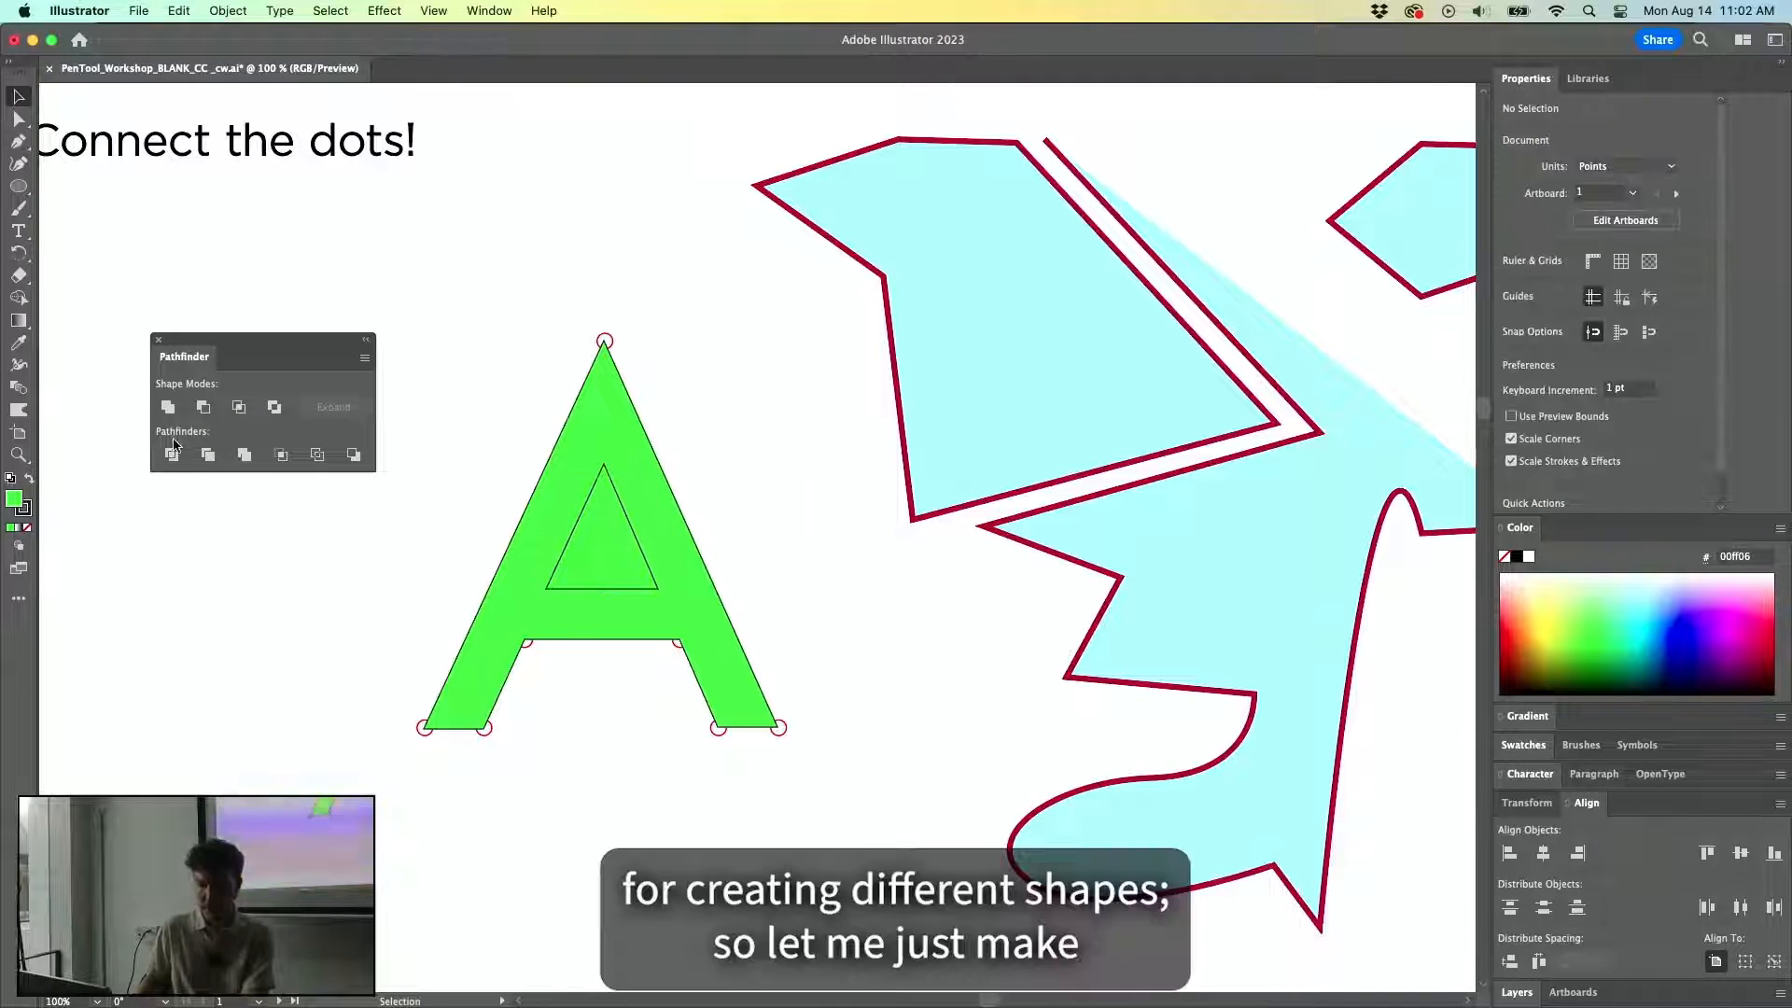
# Draw a circle about 170 pt wide left of the letter, overlap a copy diagonally below it, and divide both with Pathfinder.
pyautogui.press('m')
pyautogui.press('l')
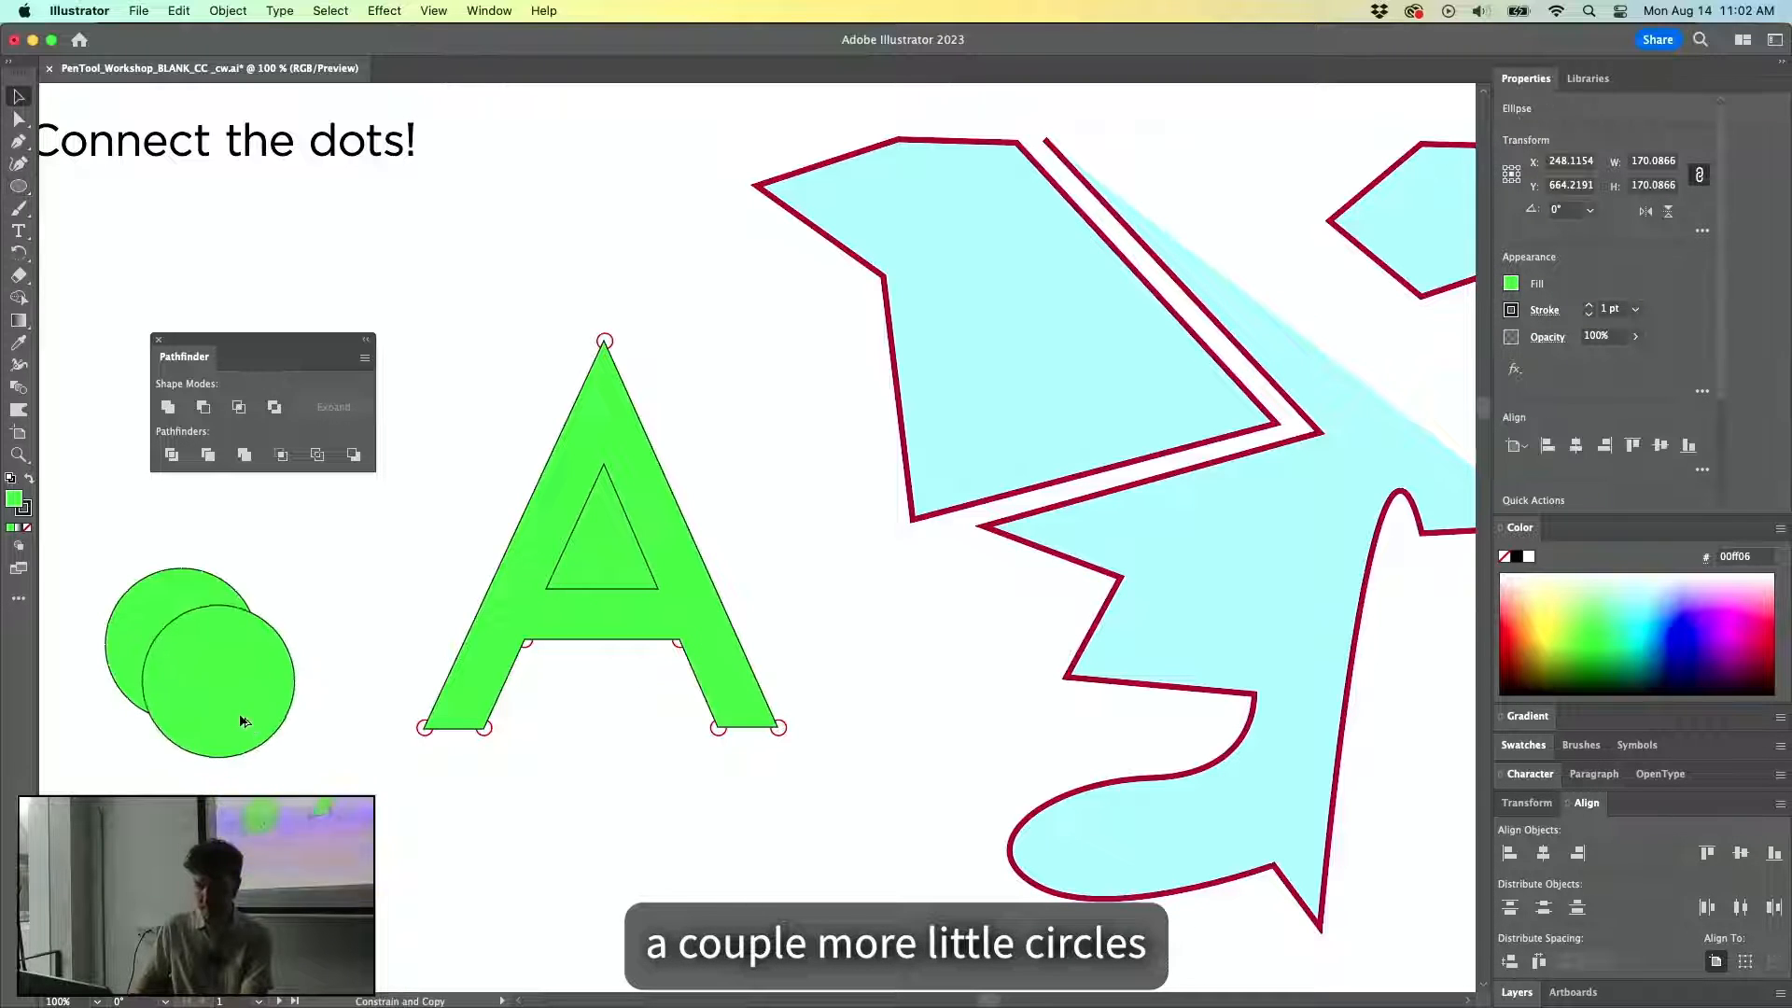
pyautogui.moveTo(239, 715); pyautogui.dragTo(267, 742)
pyautogui.keyDown('shift'); pyautogui.click(219, 602); pyautogui.keyUp('shift')
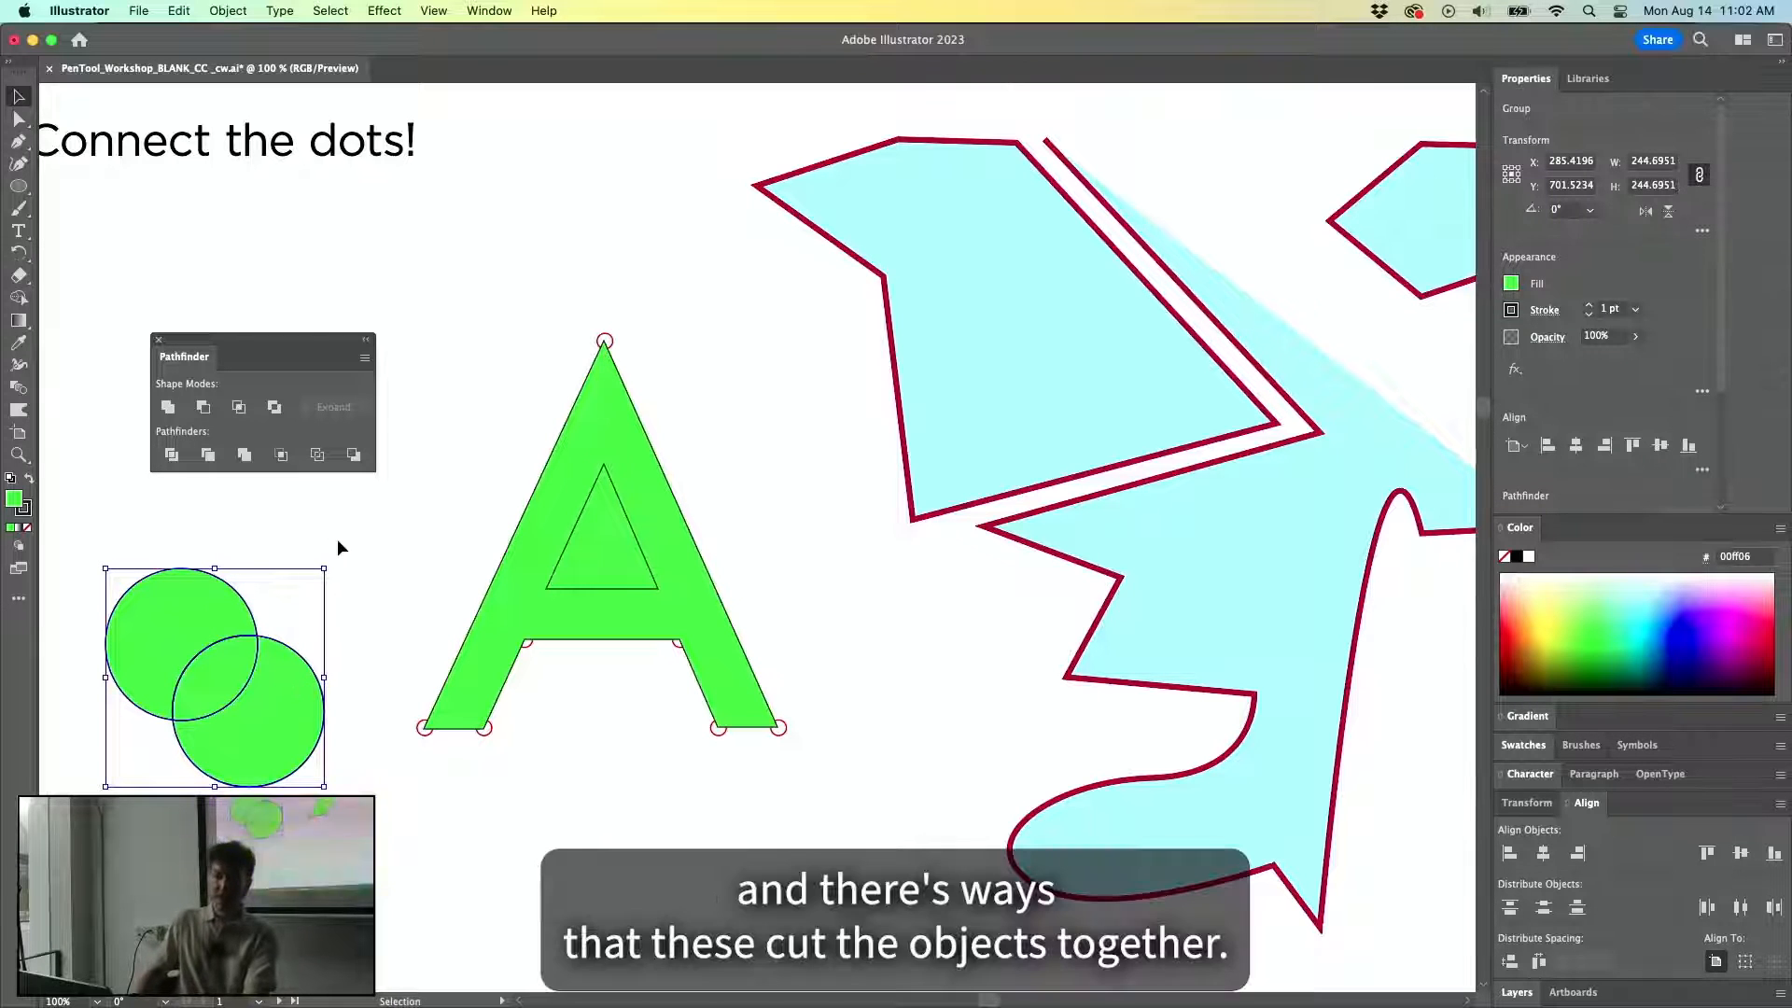
# Check the Pathfinders description in the browser's workshop document, shift the divided circles slightly back in Illustrator, and ungroup them.
pyautogui.press('super+Tab')
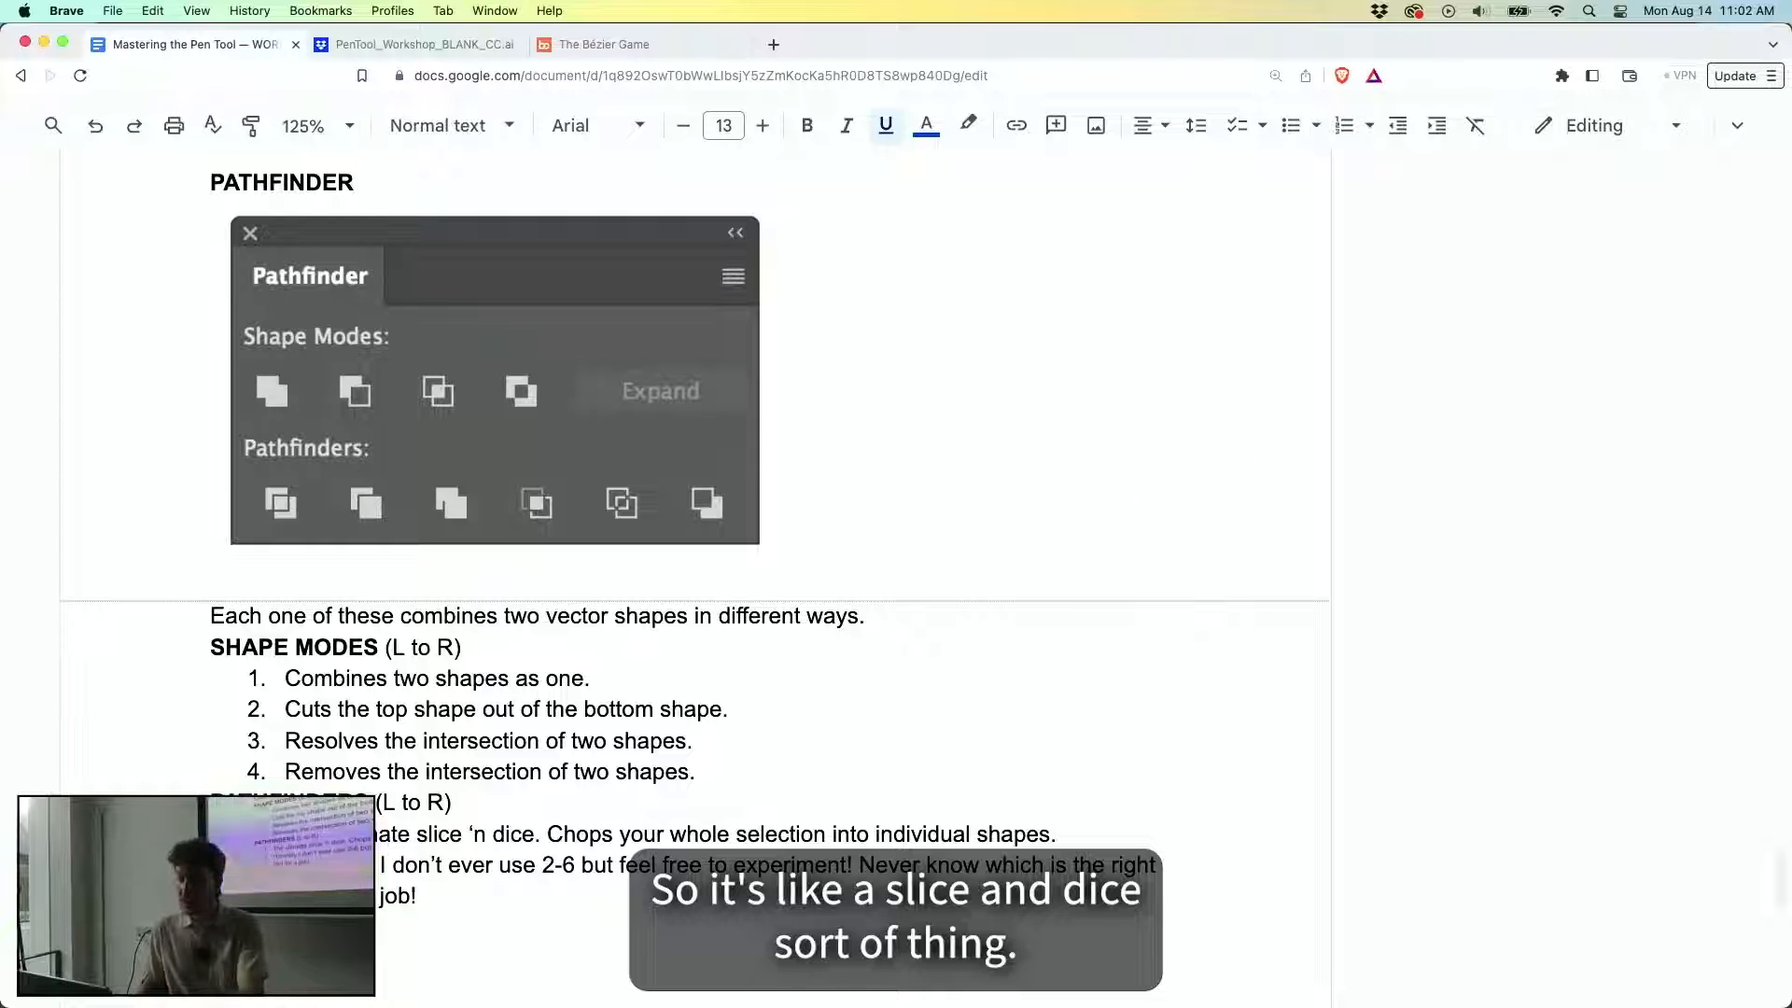
pyautogui.press('super+Tab')
pyautogui.moveTo(280, 676)
pyautogui.mouseDown()
pyautogui.moveTo(312, 641)
pyautogui.moveTo(263, 664)
pyautogui.moveTo(280, 661)
pyautogui.moveTo(271, 698)
pyautogui.mouseUp()
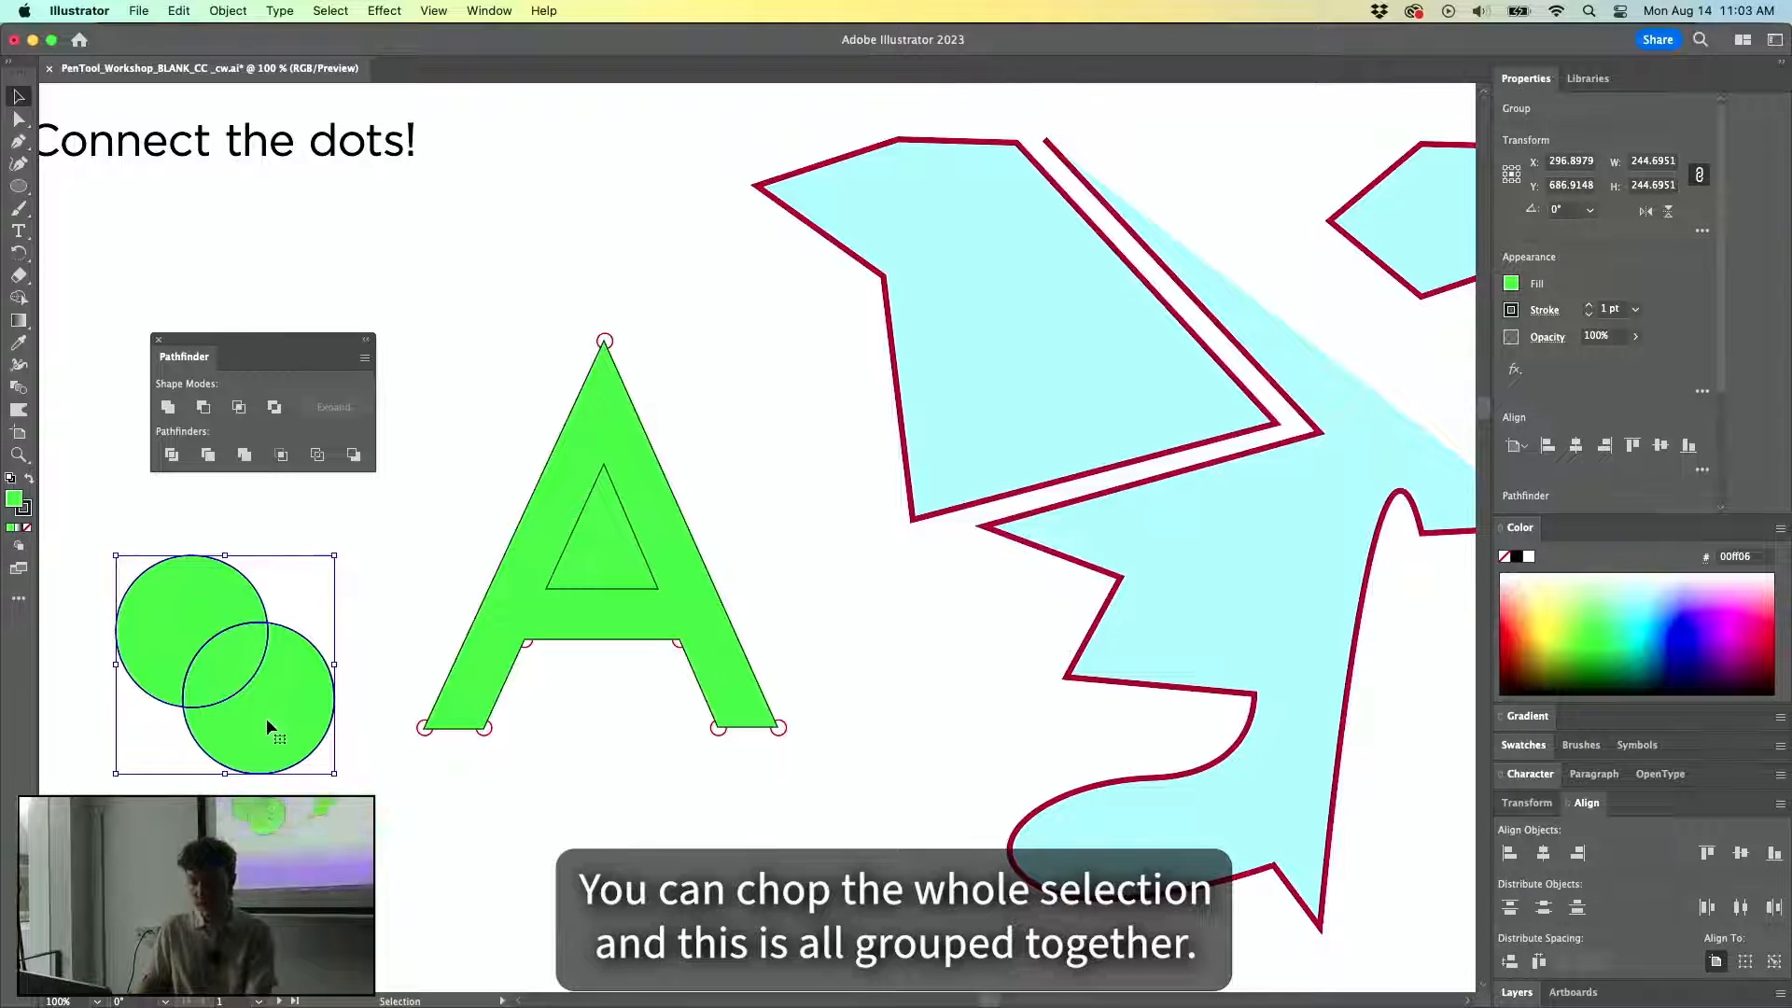
pyautogui.click(224, 10)
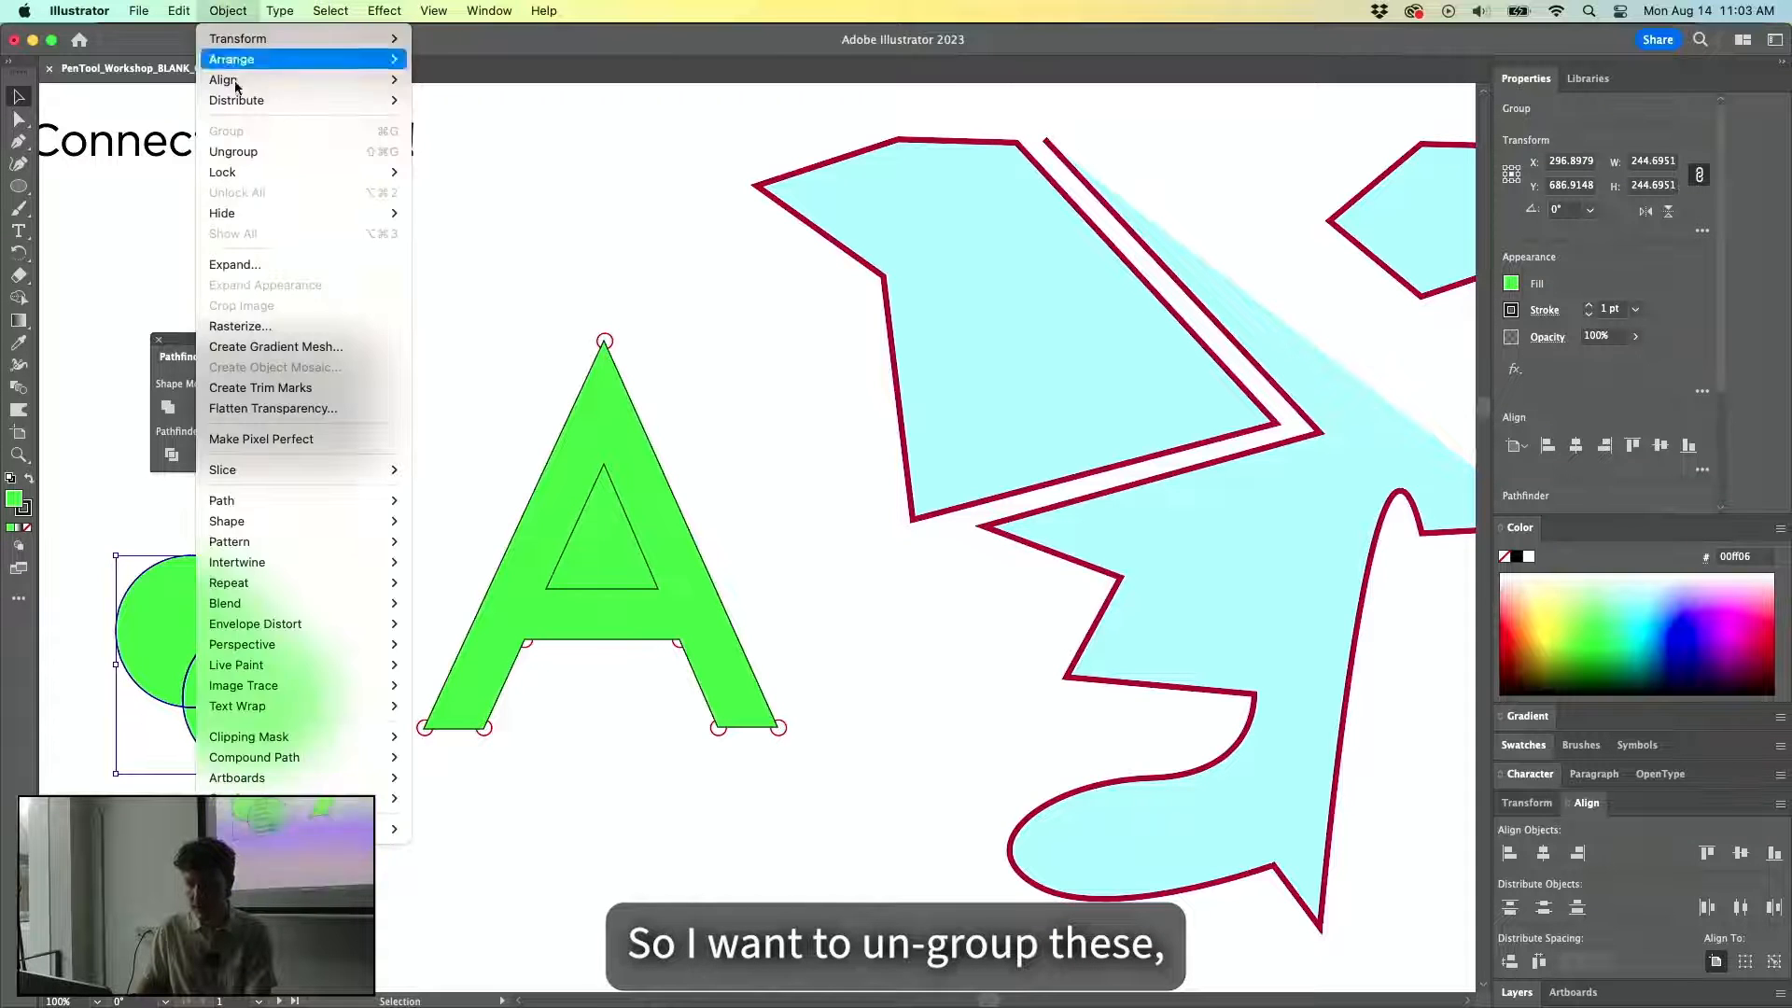
pyautogui.click(280, 144)
# Pull the two crescents and the leaf-shaped overlap of the divided circles apart, and delete all three pieces.
pyautogui.click(249, 575)
pyautogui.moveTo(257, 597); pyautogui.dragTo(208, 573)
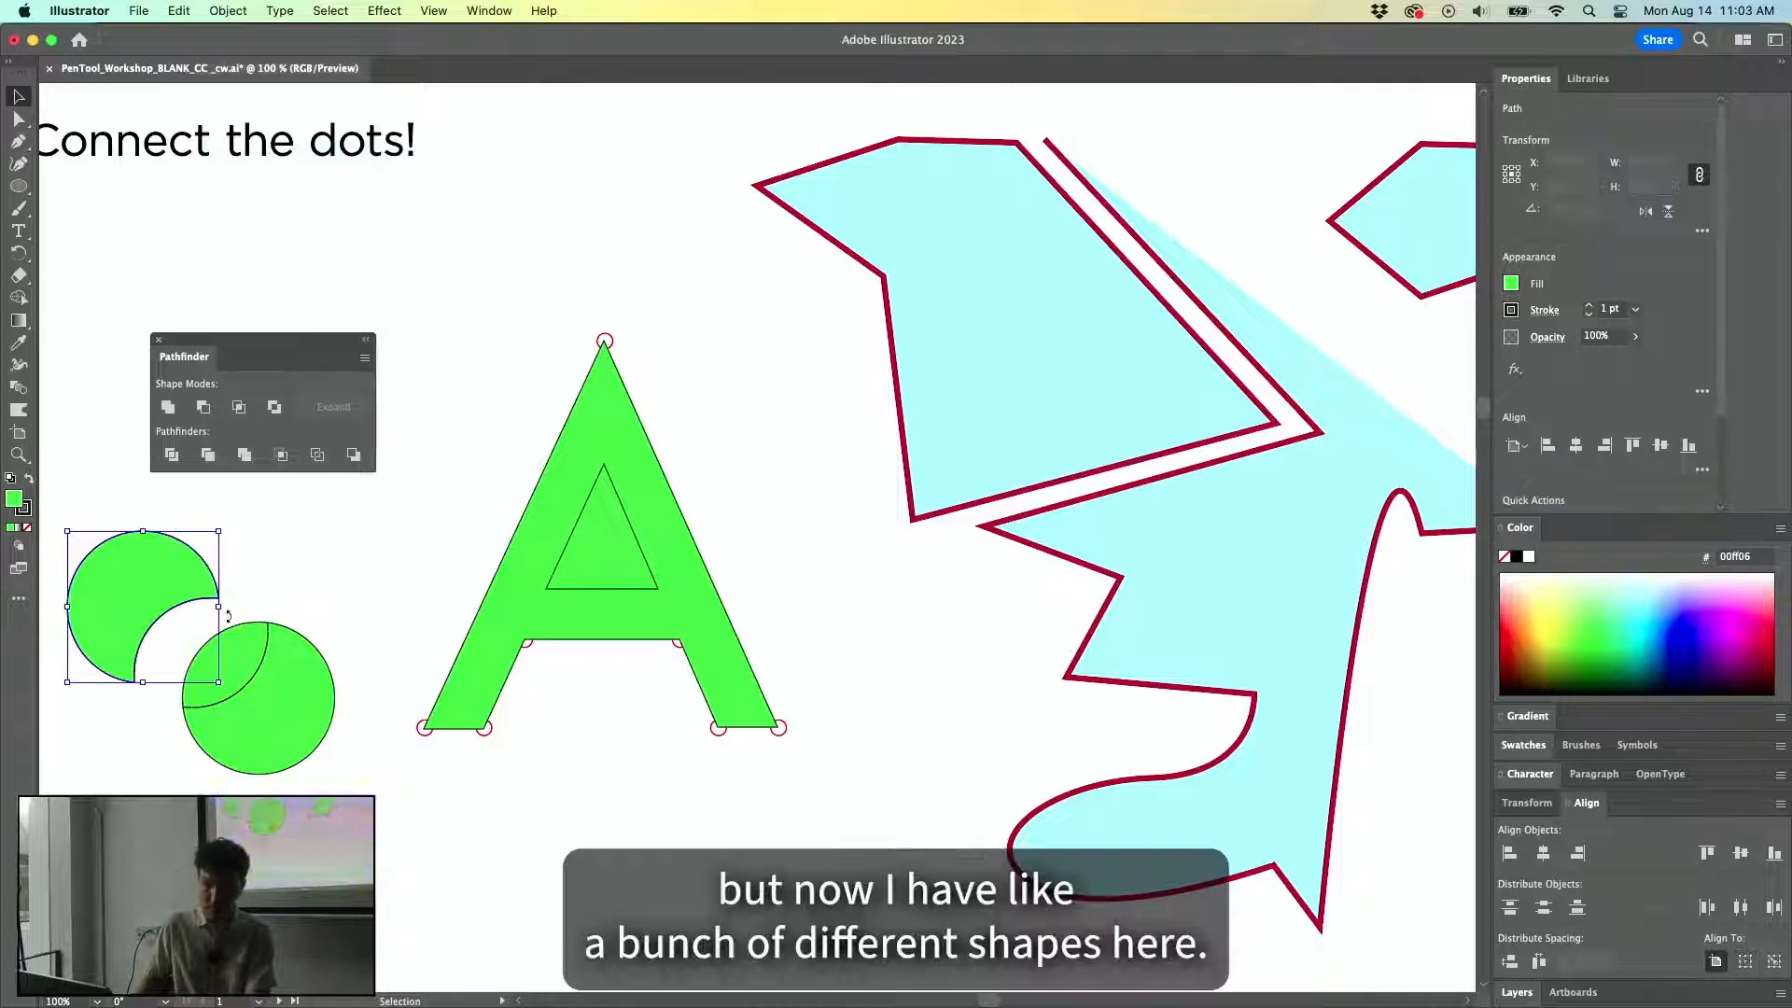
pyautogui.moveTo(280, 677); pyautogui.dragTo(306, 741)
pyautogui.moveTo(240, 661); pyautogui.dragTo(264, 650)
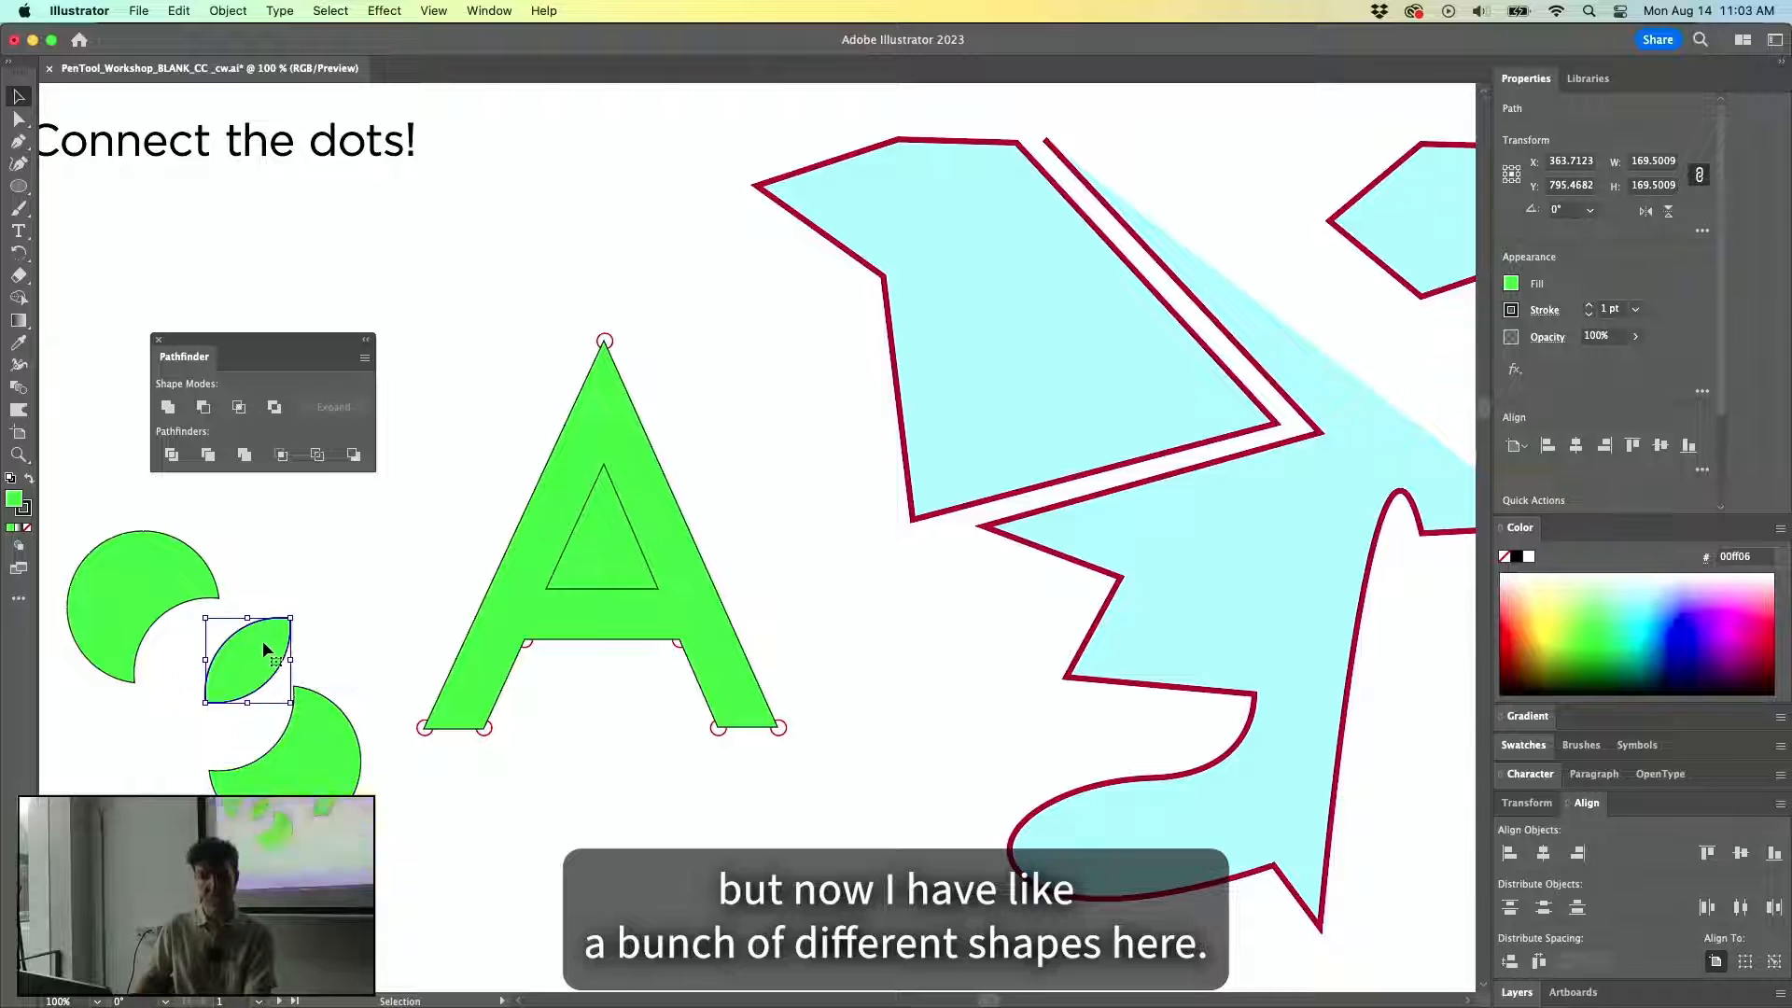
pyautogui.moveTo(334, 545); pyautogui.dragTo(149, 769)
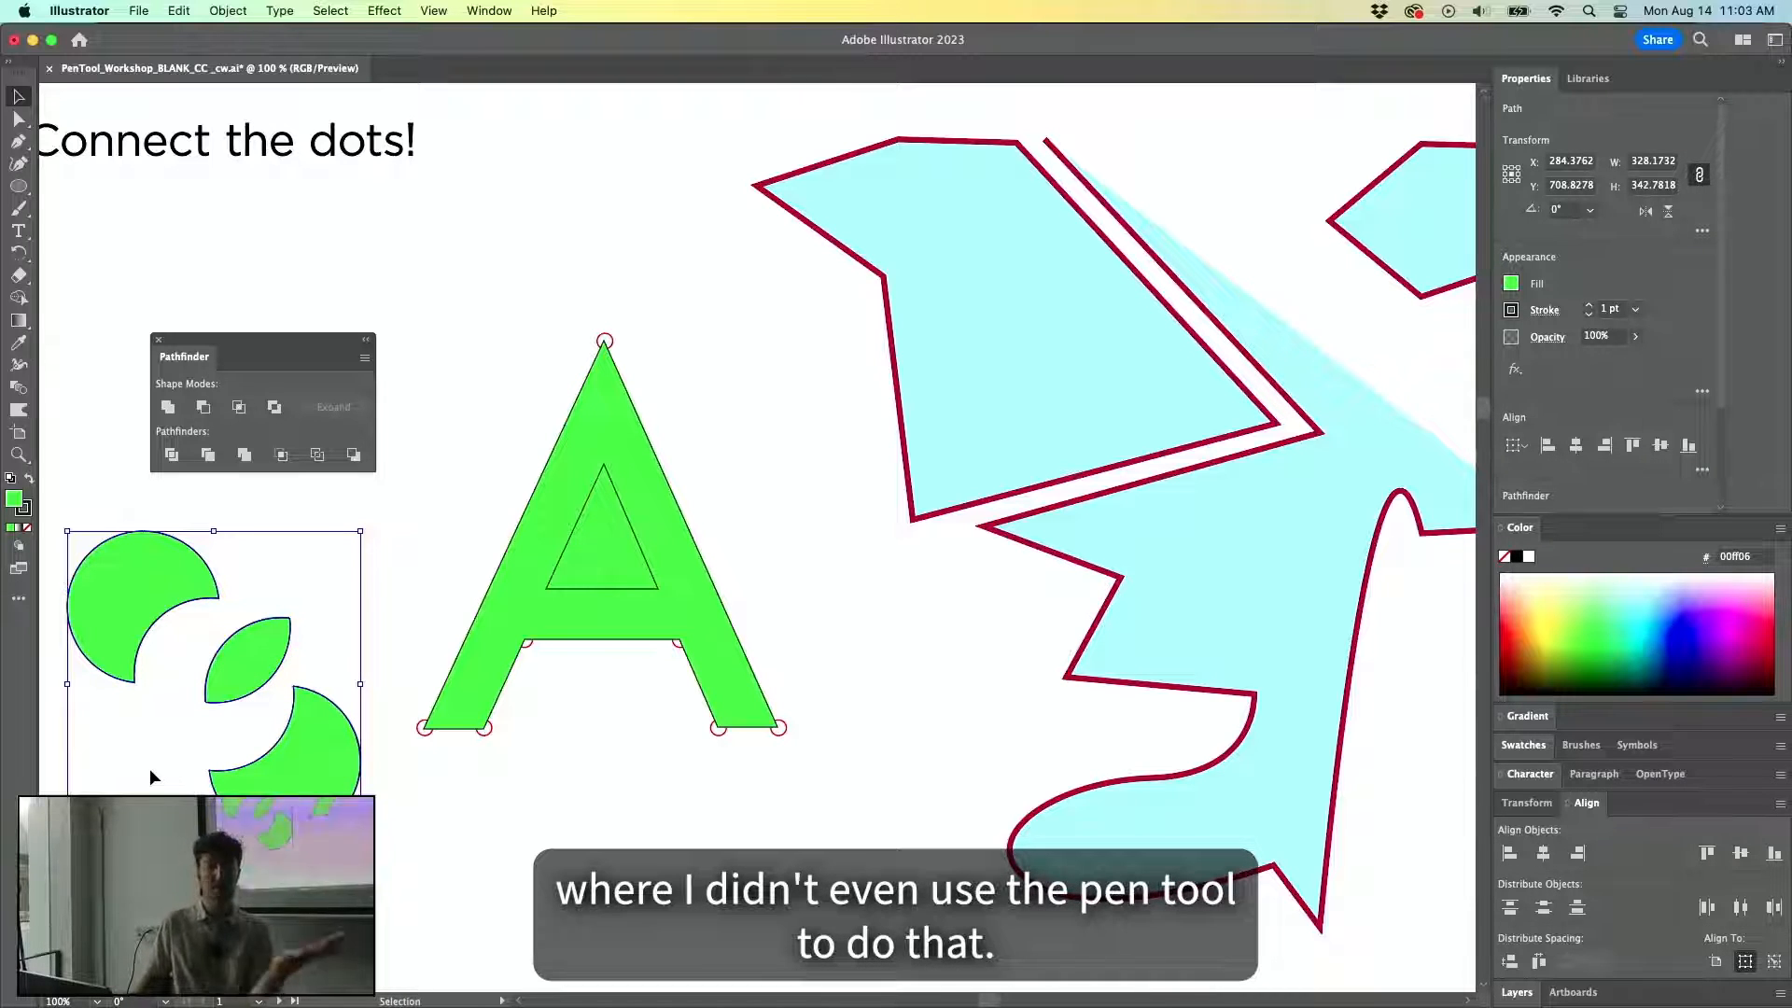
pyautogui.press('Delete')
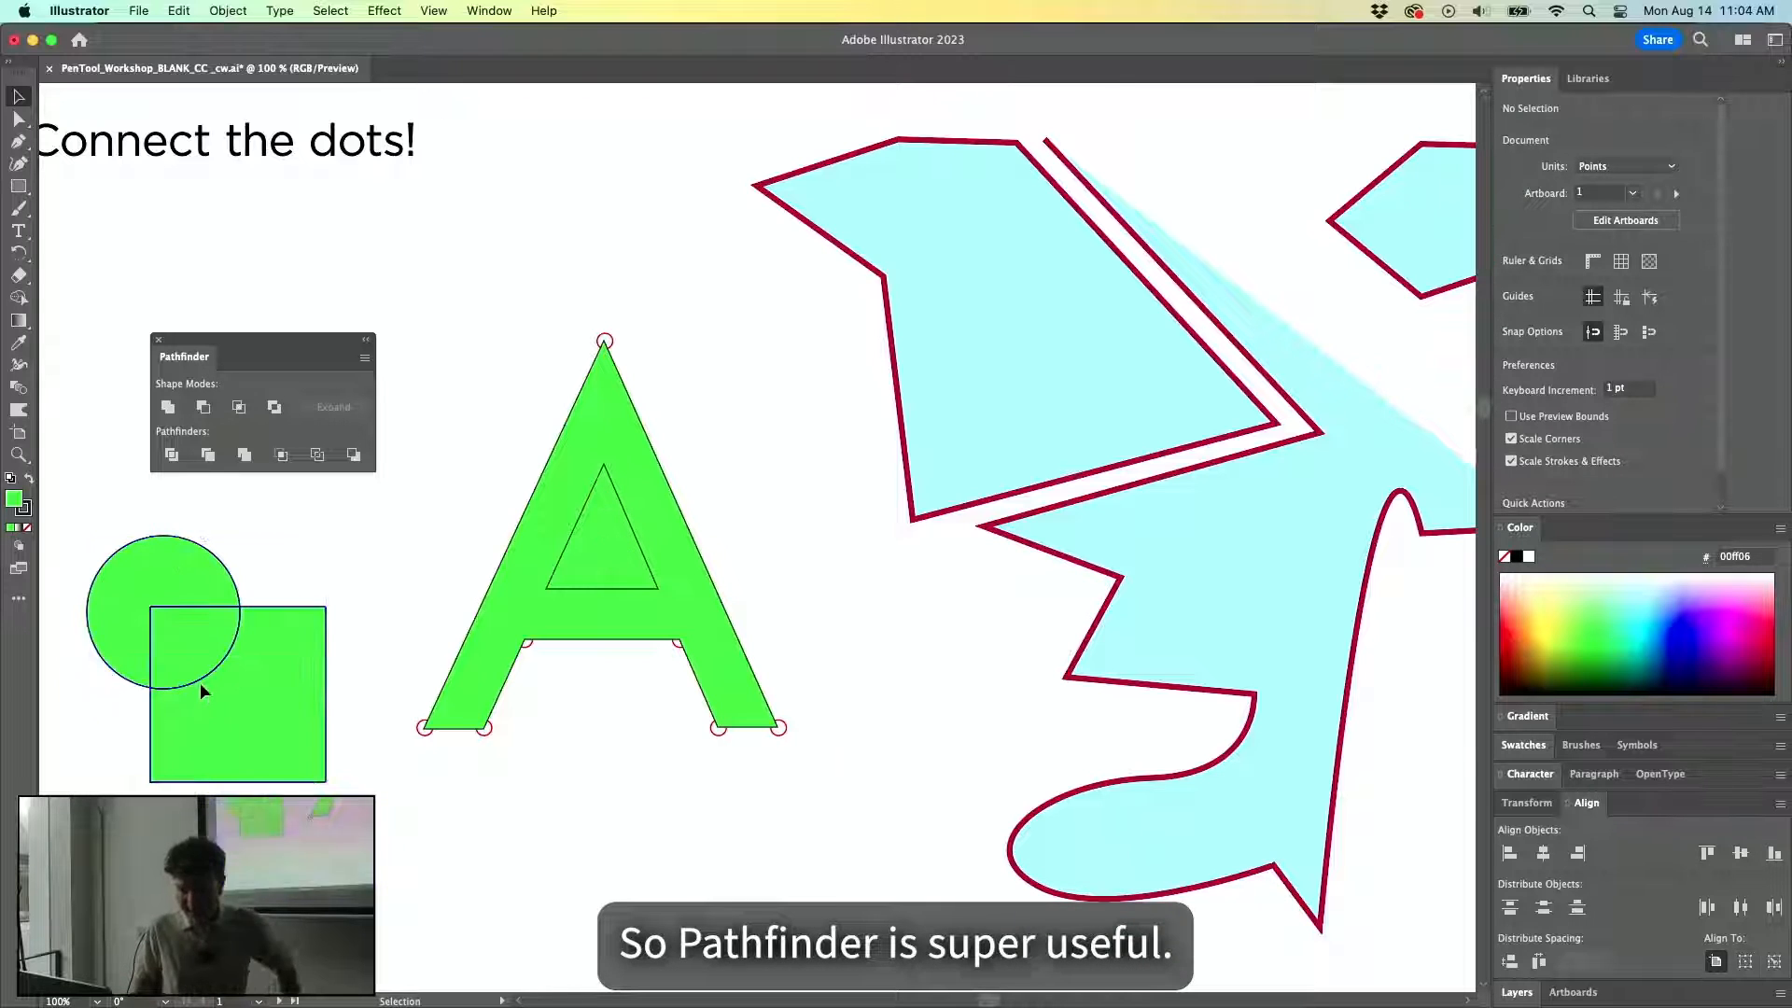
# Shift the grouped overlapping circle and square slightly to the right.
pyautogui.click(178, 669)
pyautogui.moveTo(178, 669); pyautogui.dragTo(187, 671)
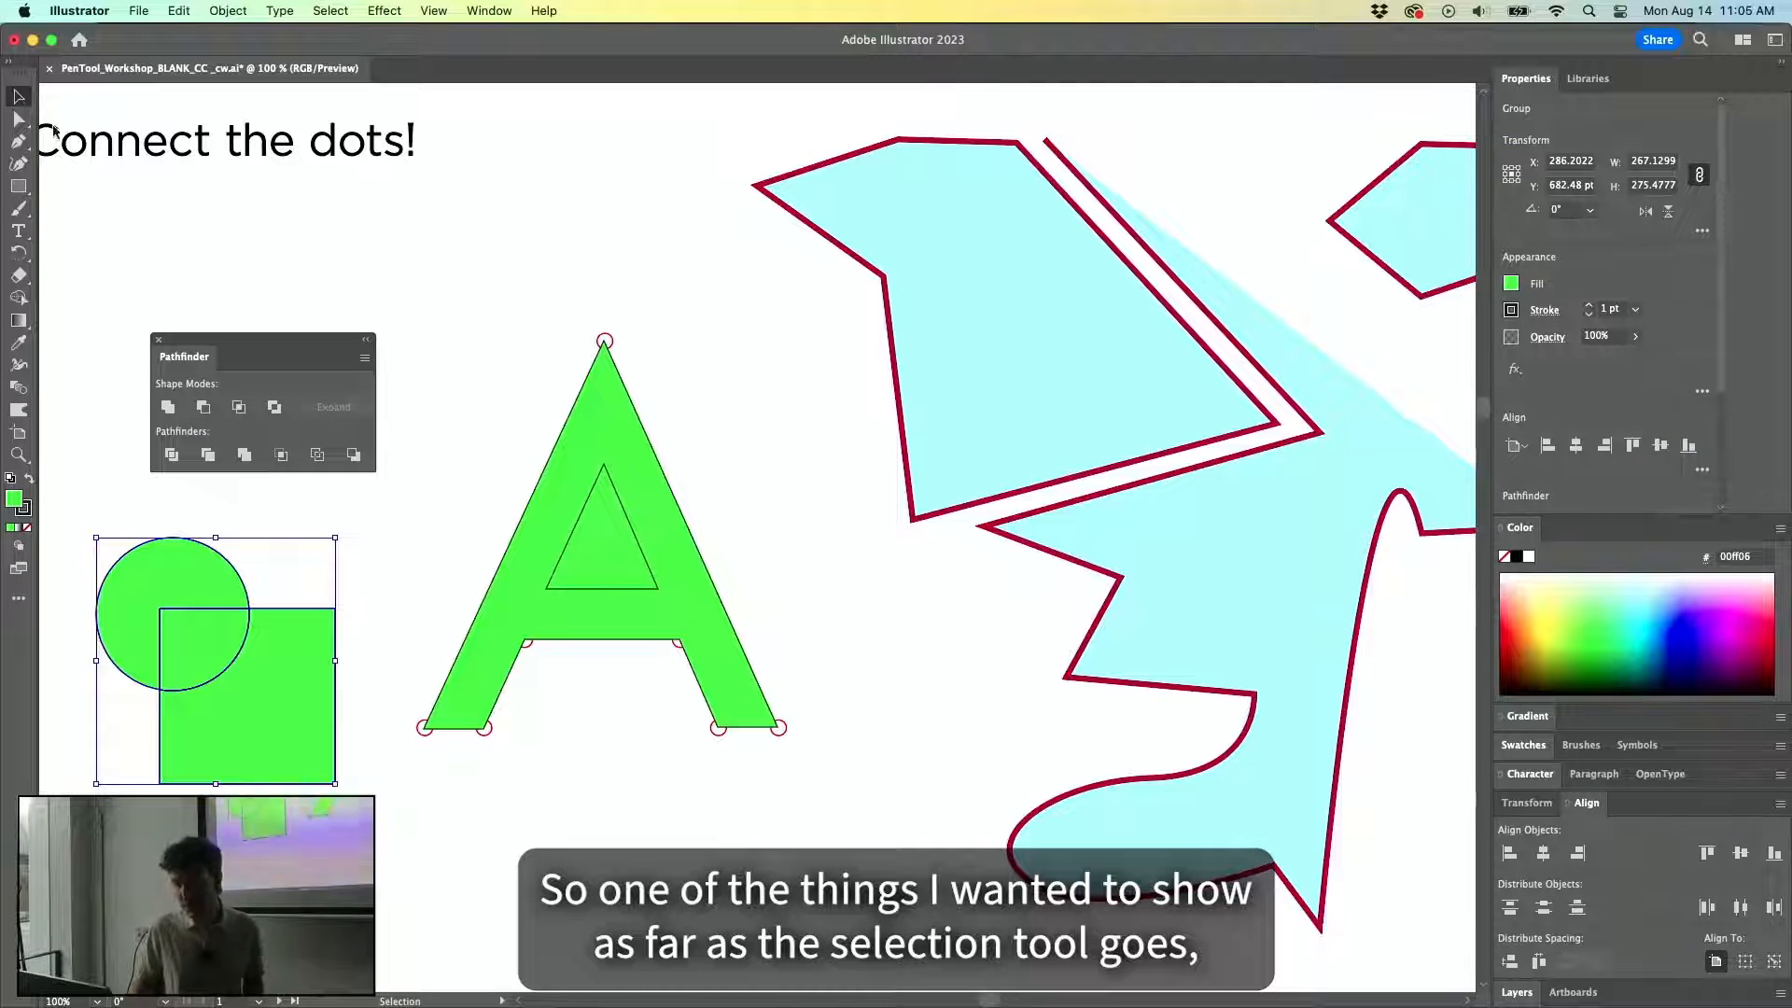
# Select the inner triangle together with the letter A and cut it out with Pathfinder Minus Front.
pyautogui.click(715, 465)
pyautogui.click(620, 523)
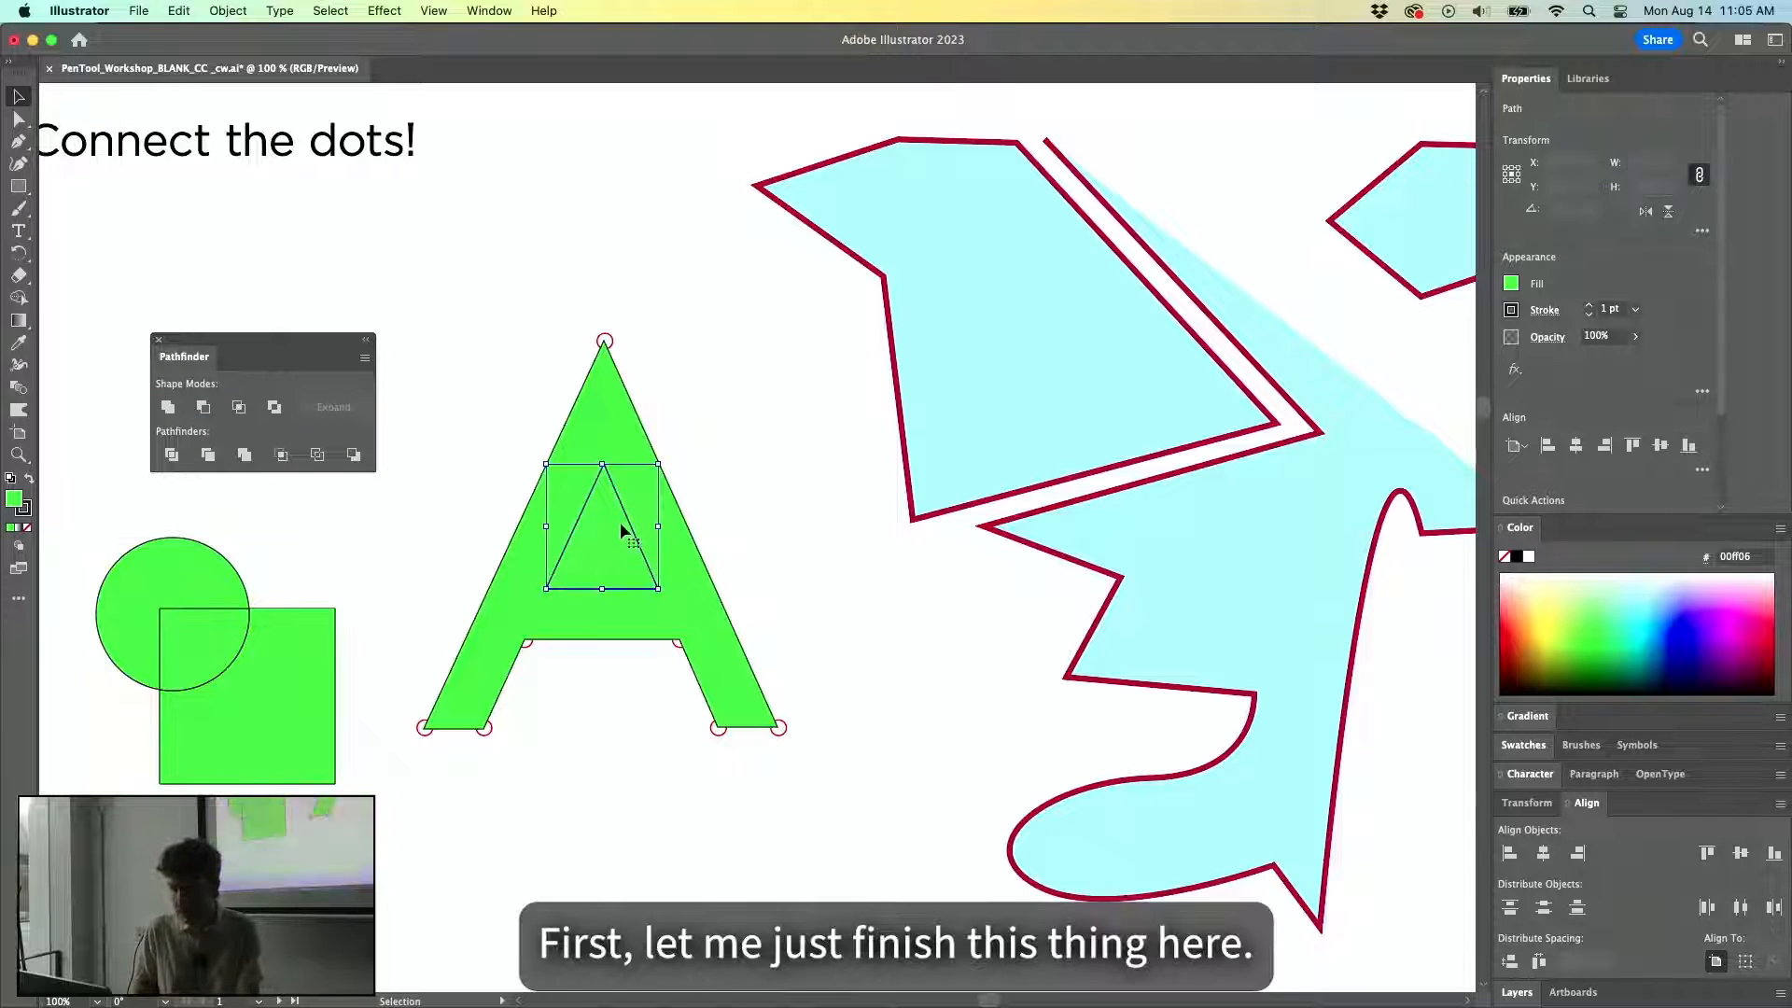
pyautogui.keyDown('shift'); pyautogui.click(617, 437); pyautogui.keyUp('shift')
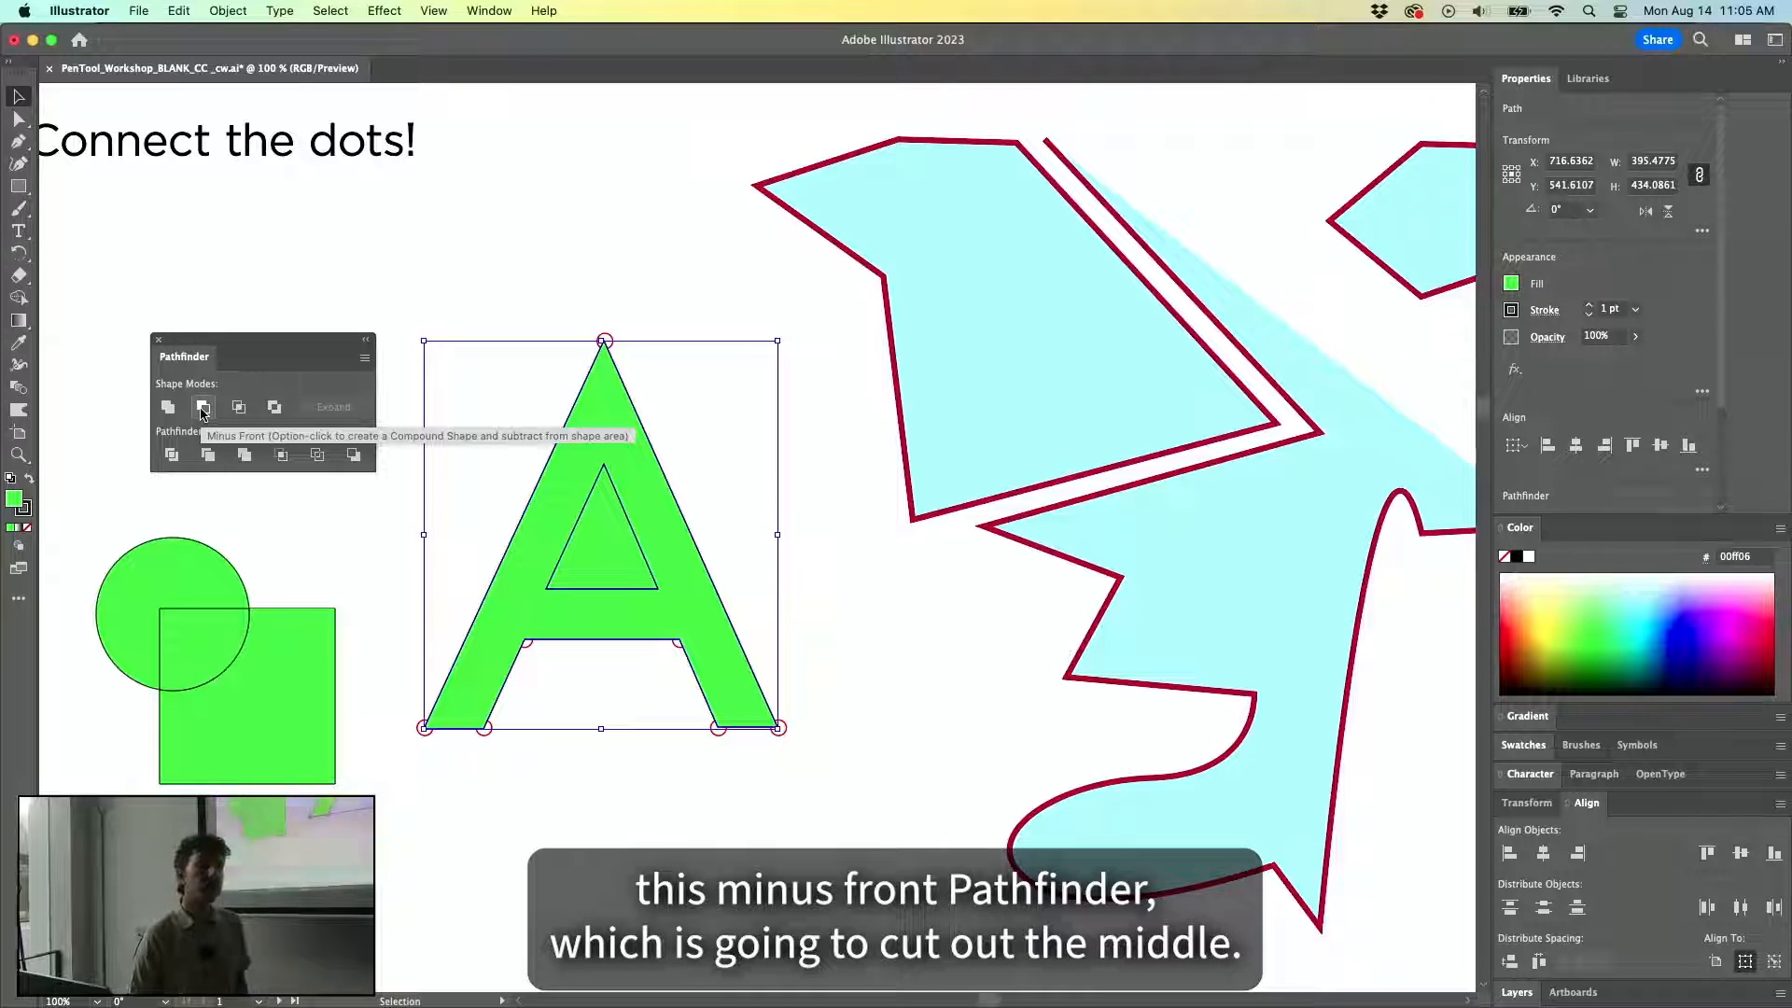
pyautogui.click(203, 408)
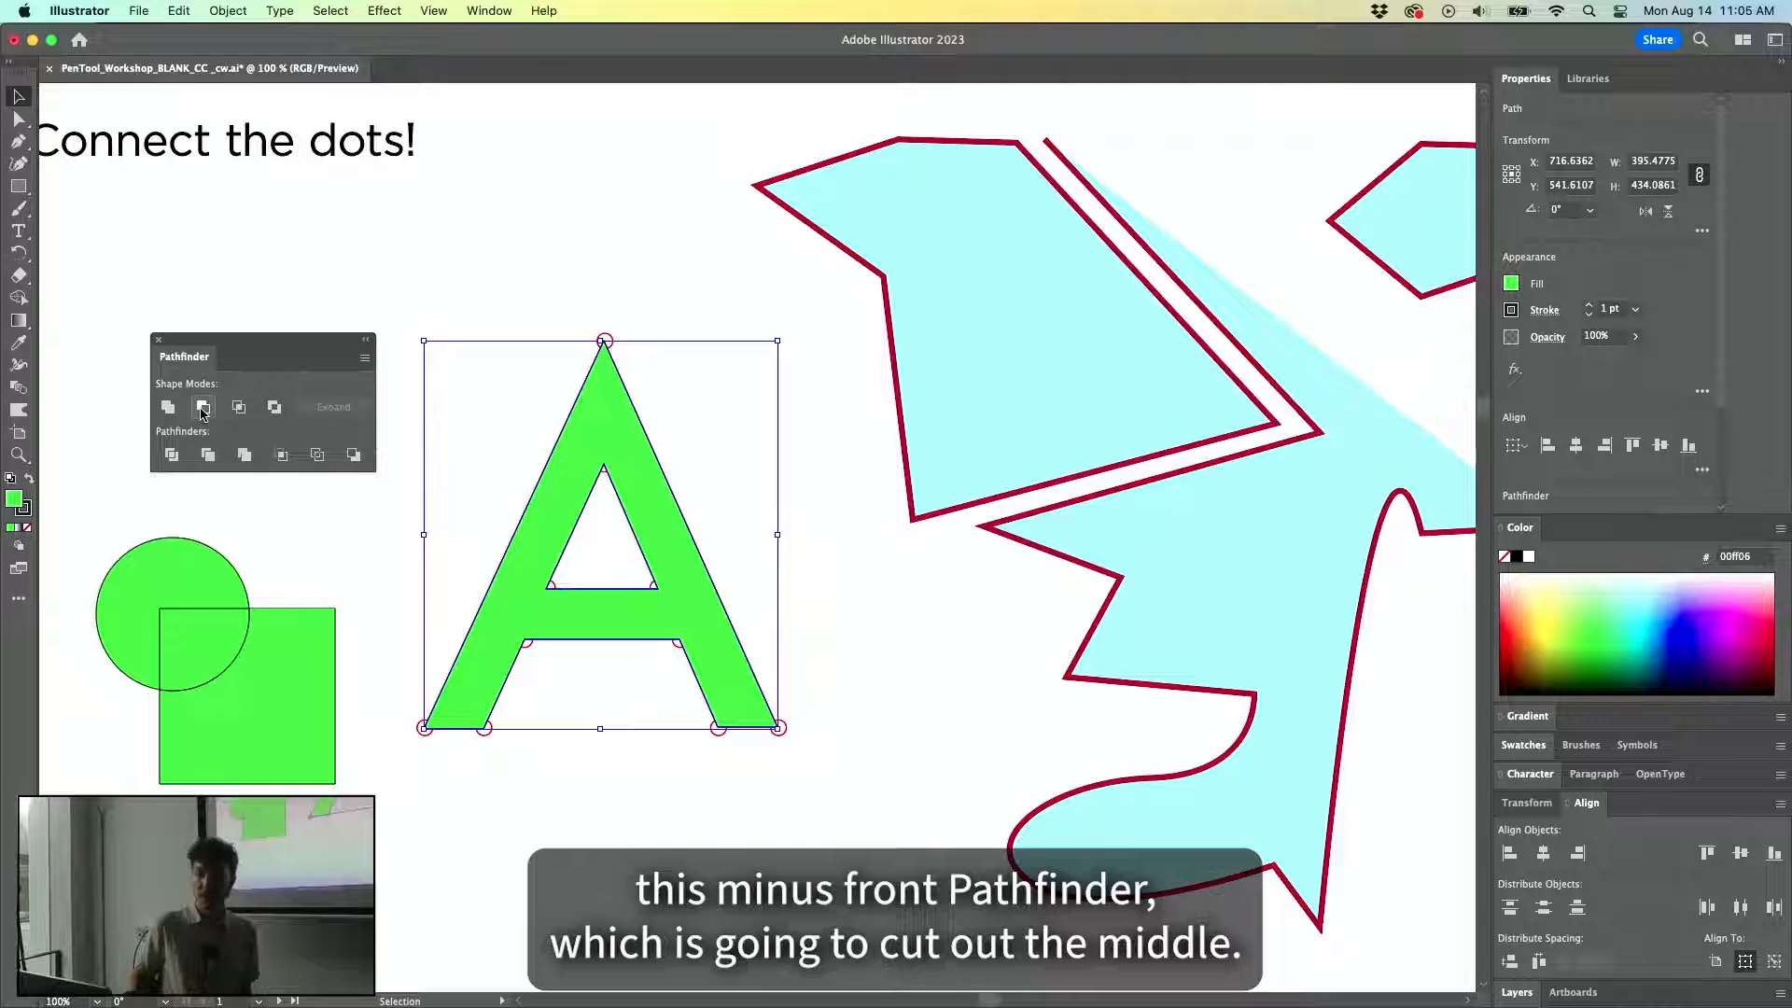
# Try moving the cut-out letter A diagonally down off its guide dots as one object, and undo the move.
pyautogui.click(739, 480)
pyautogui.moveTo(642, 541); pyautogui.dragTo(735, 696)
pyautogui.click(911, 431)
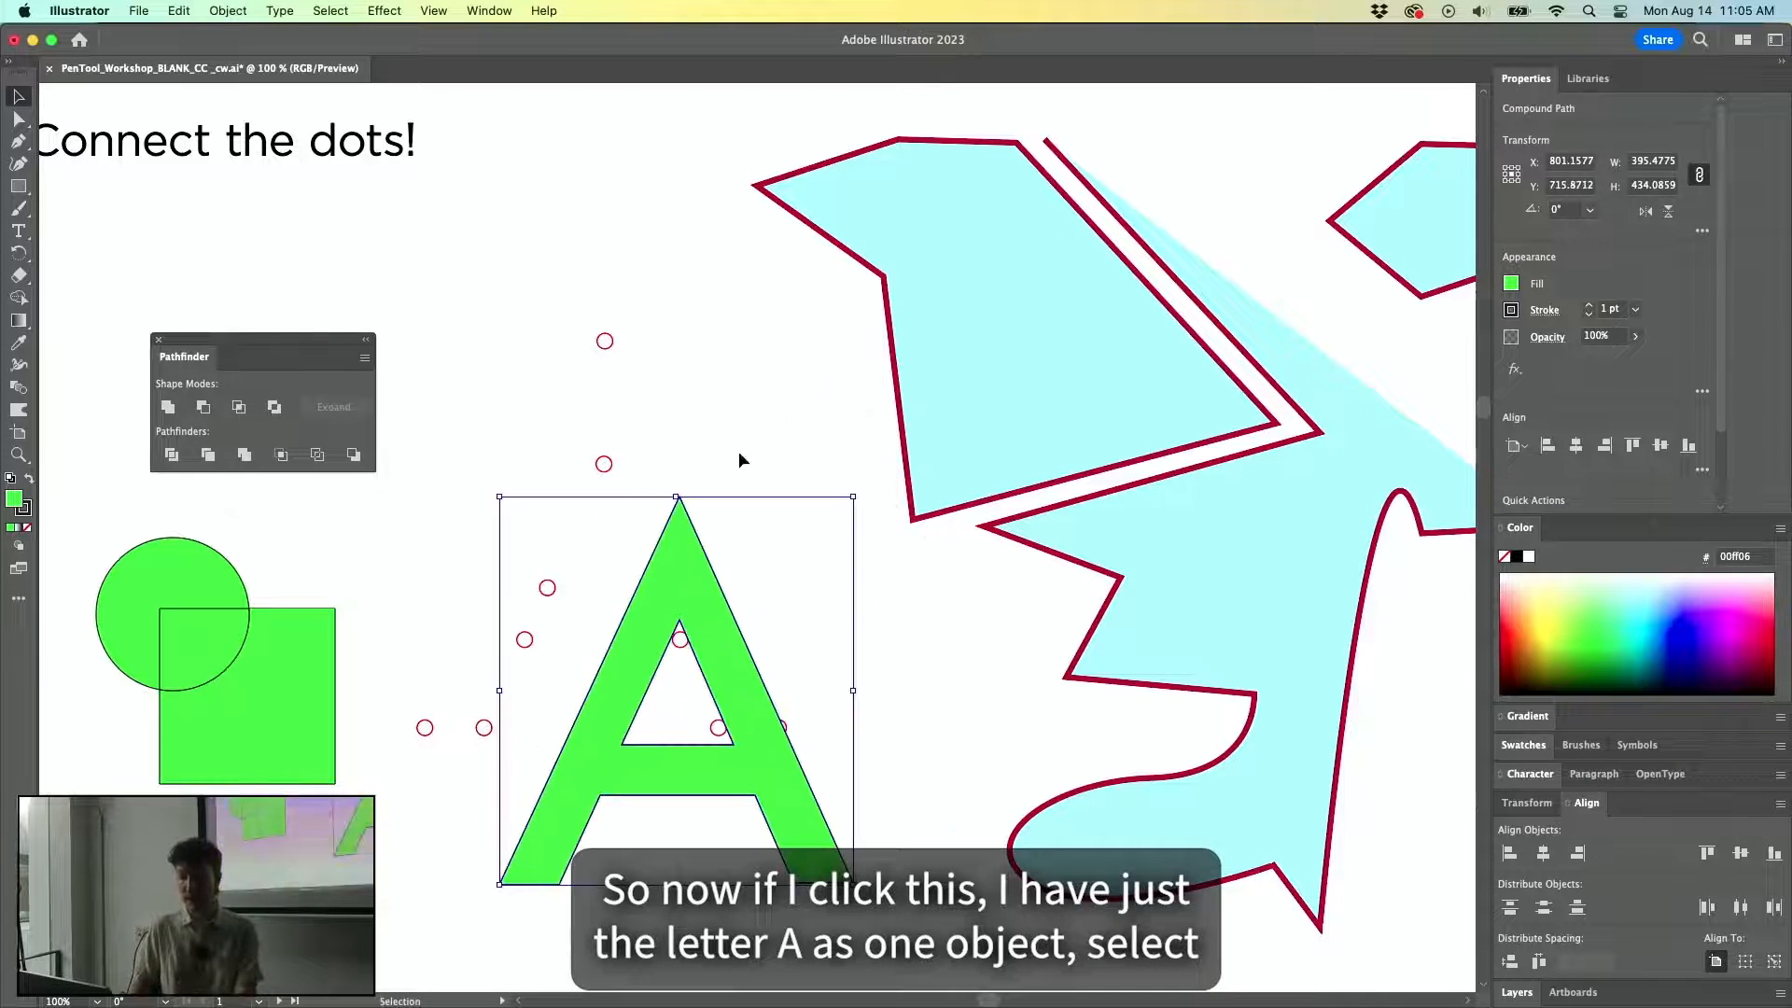
pyautogui.click(735, 384)
pyautogui.press('super+z')
pyautogui.press('super+z')
# Move the cyan polygon diagonally up toward the letter, and select the inner triangle's top anchor point with the Direct Selection tool.
pyautogui.moveTo(927, 320); pyautogui.dragTo(815, 254)
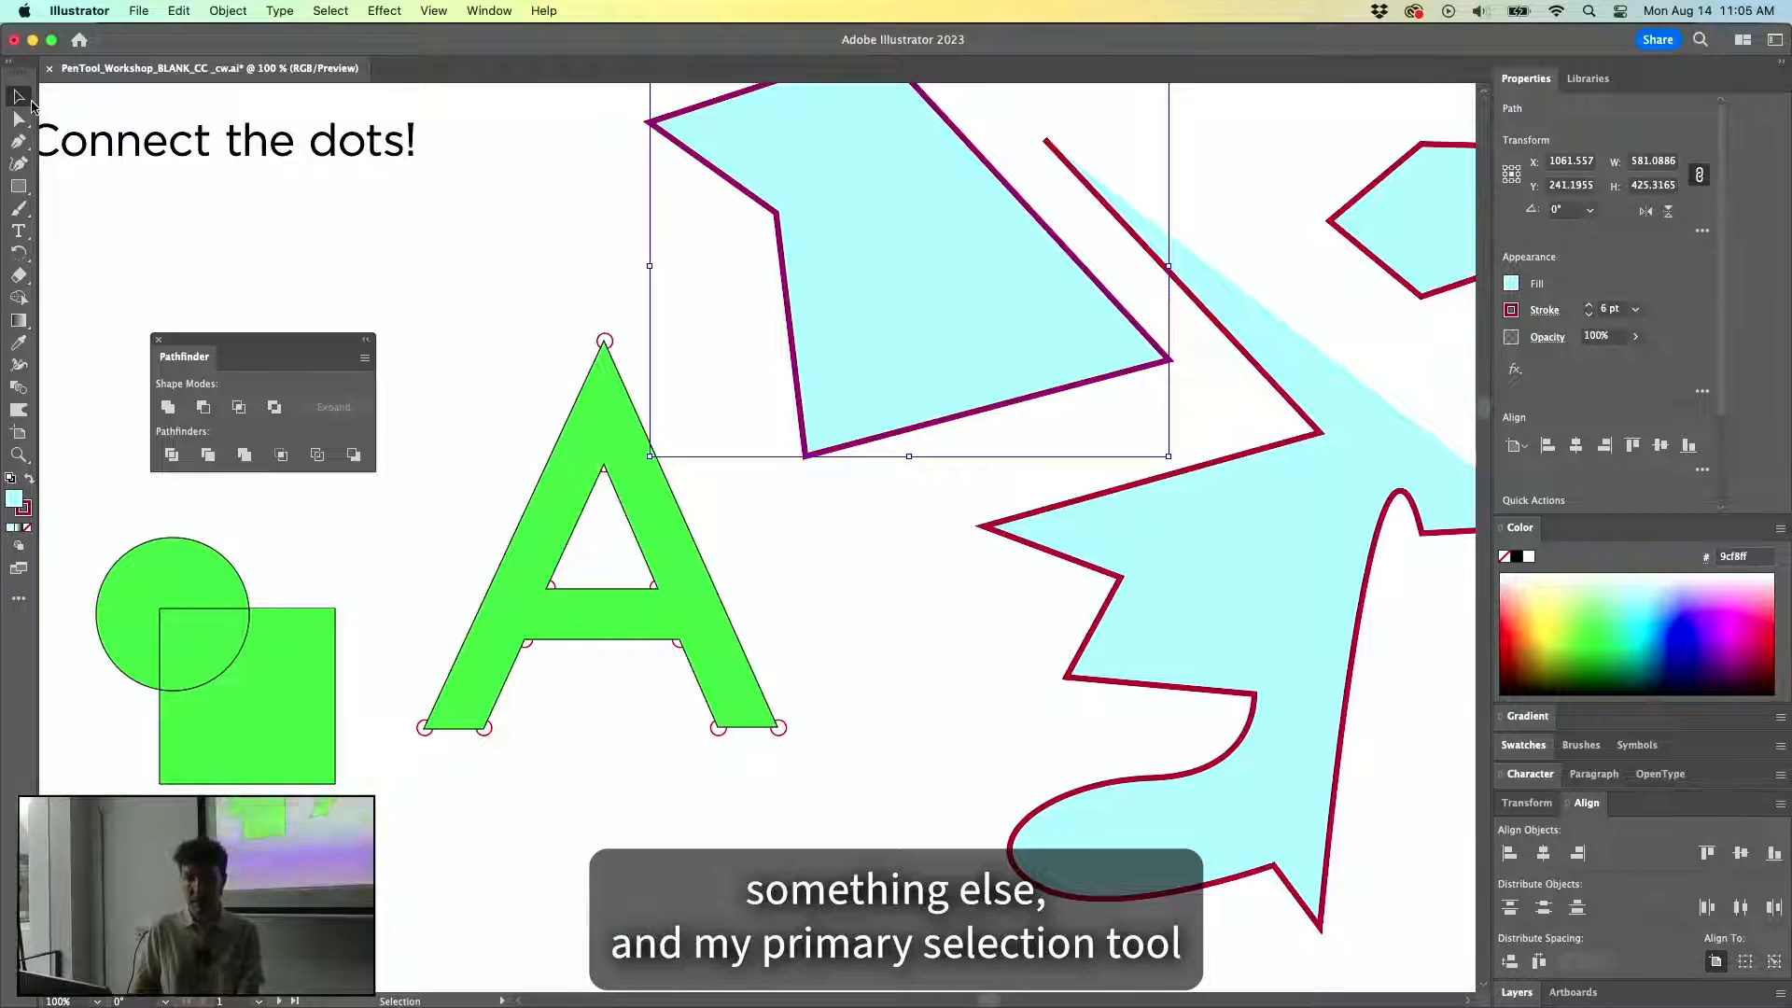
pyautogui.click(604, 438)
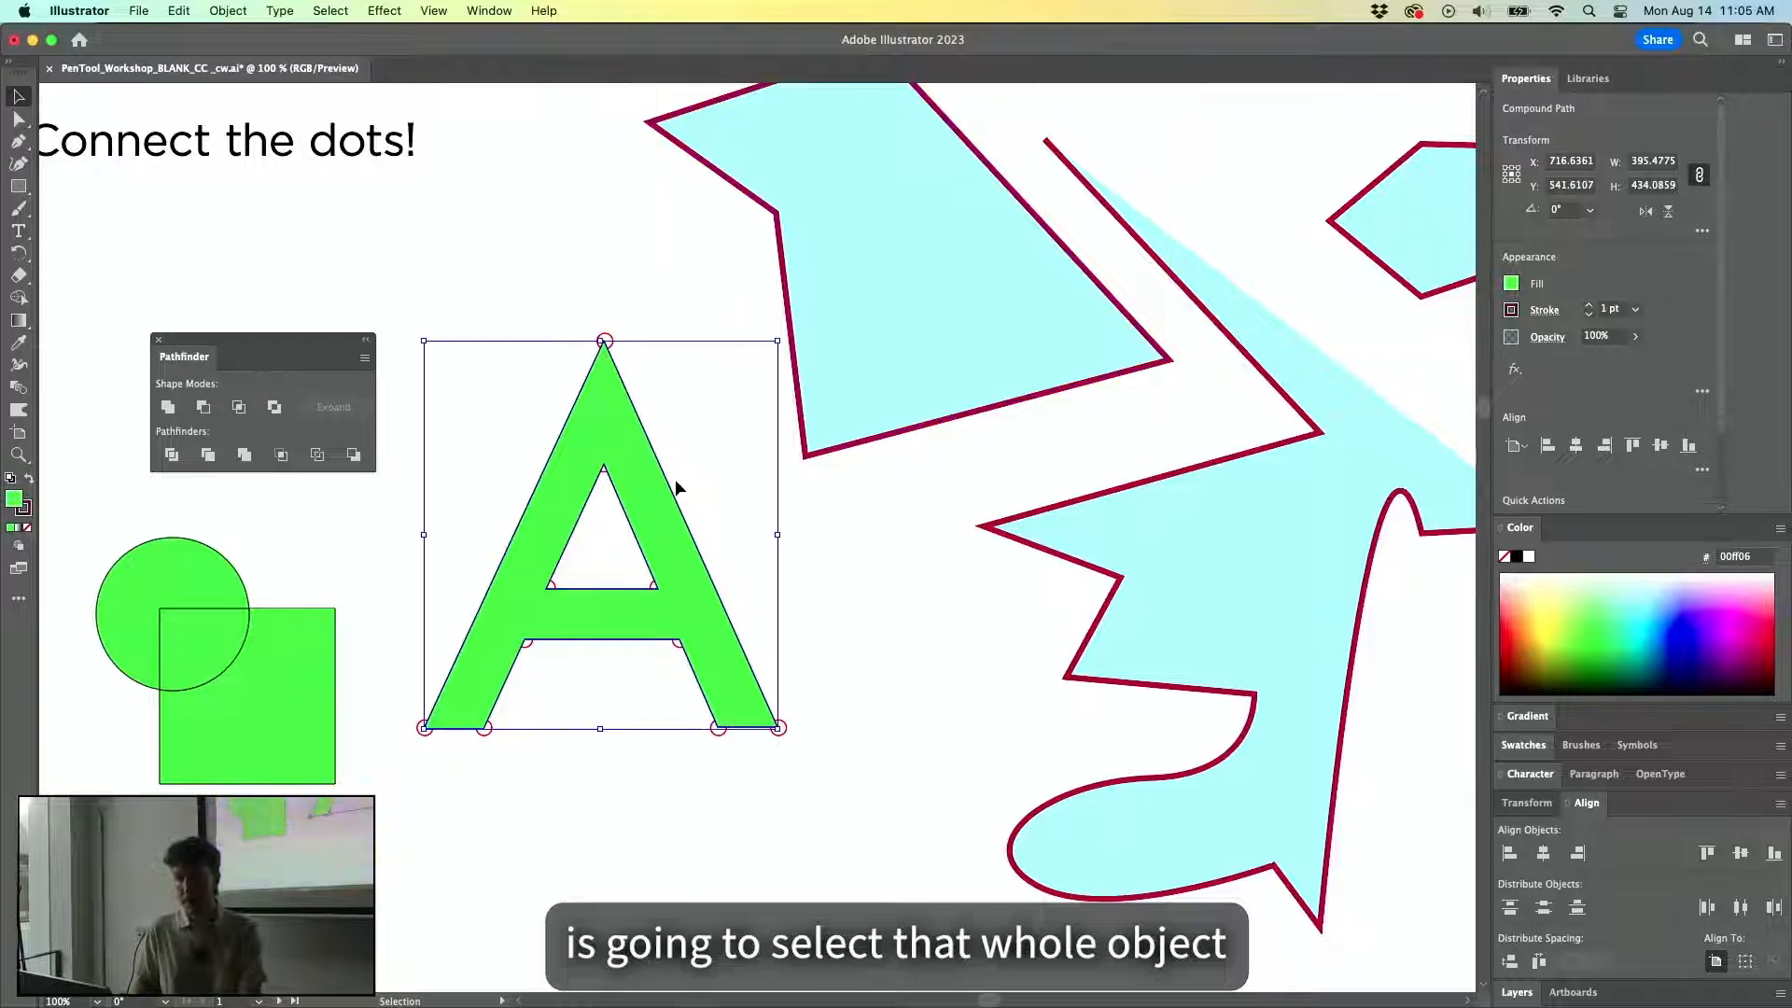
pyautogui.click(18, 120)
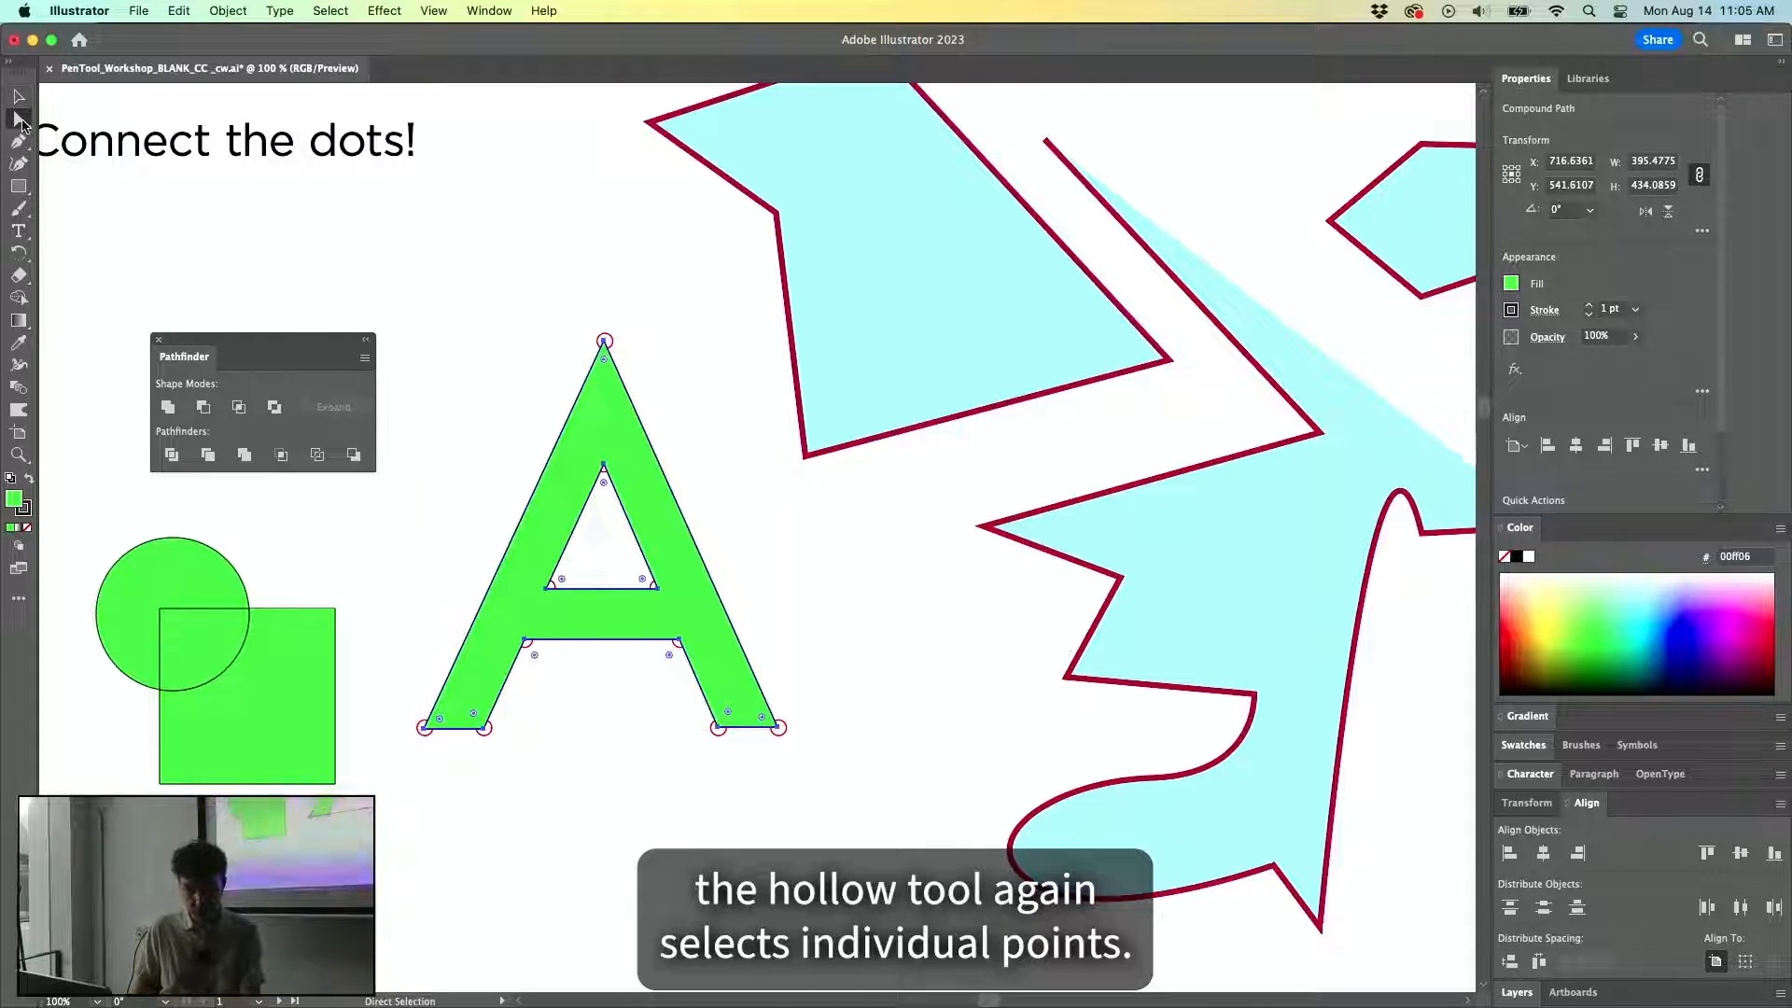
pyautogui.click(603, 464)
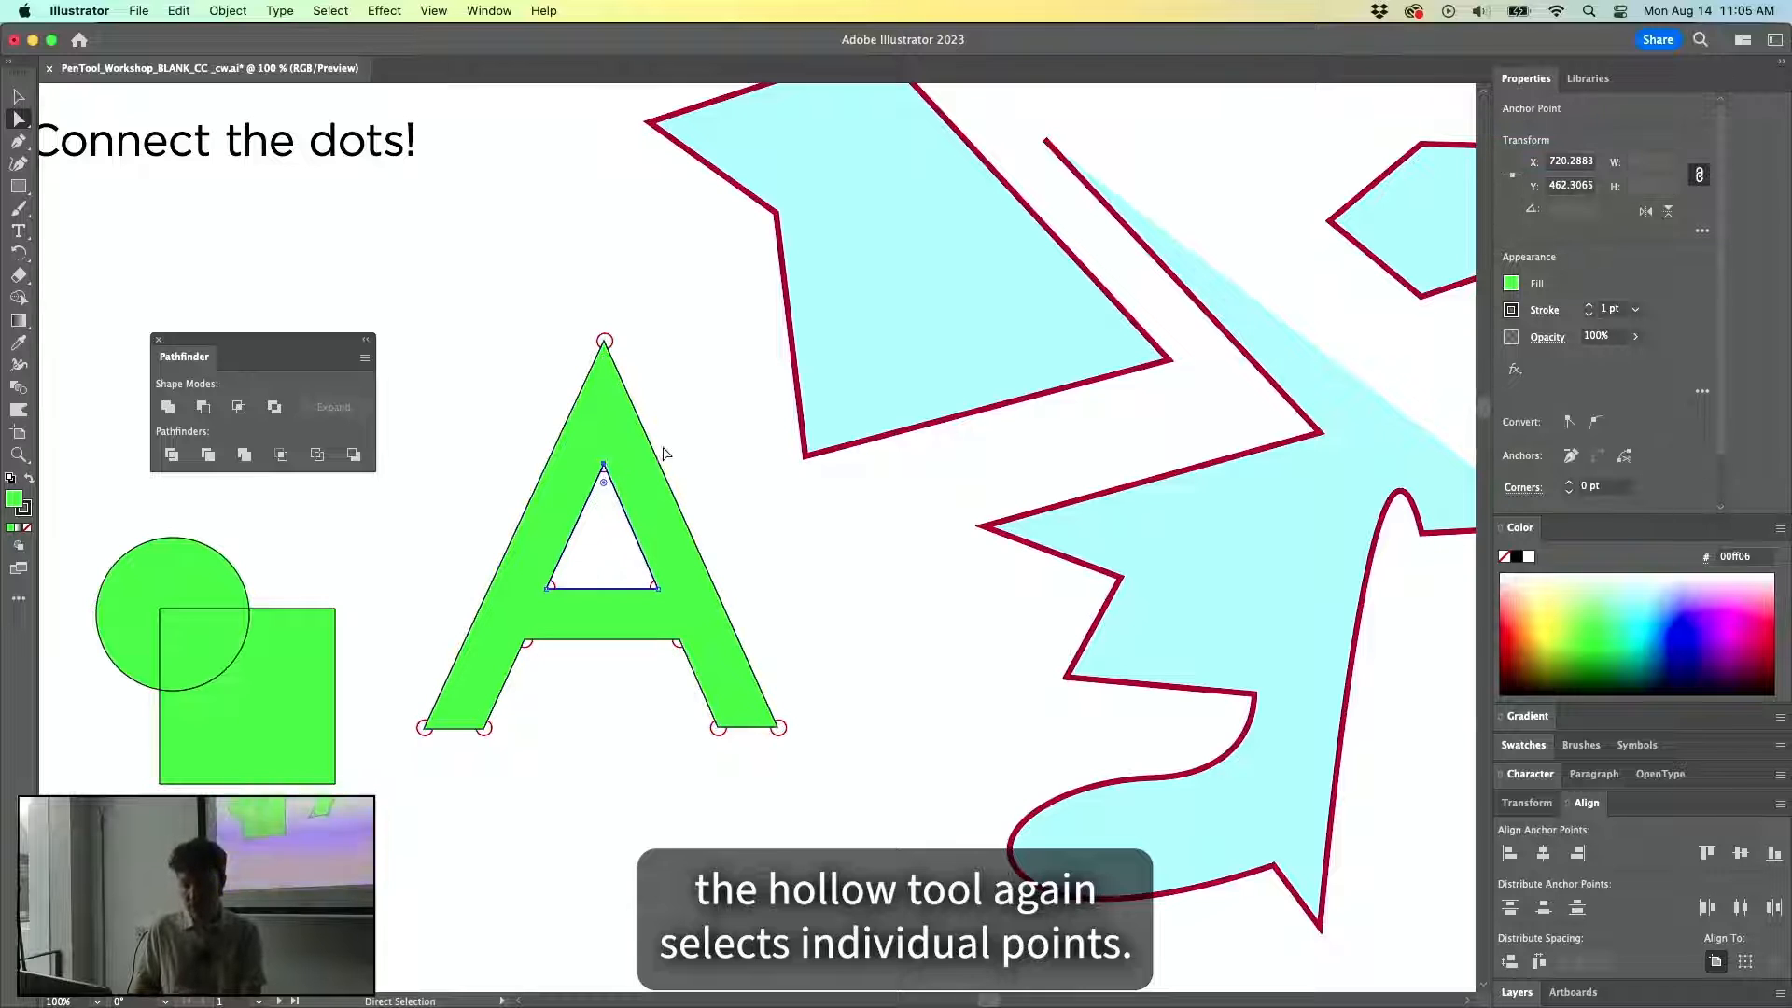
pyautogui.click(681, 428)
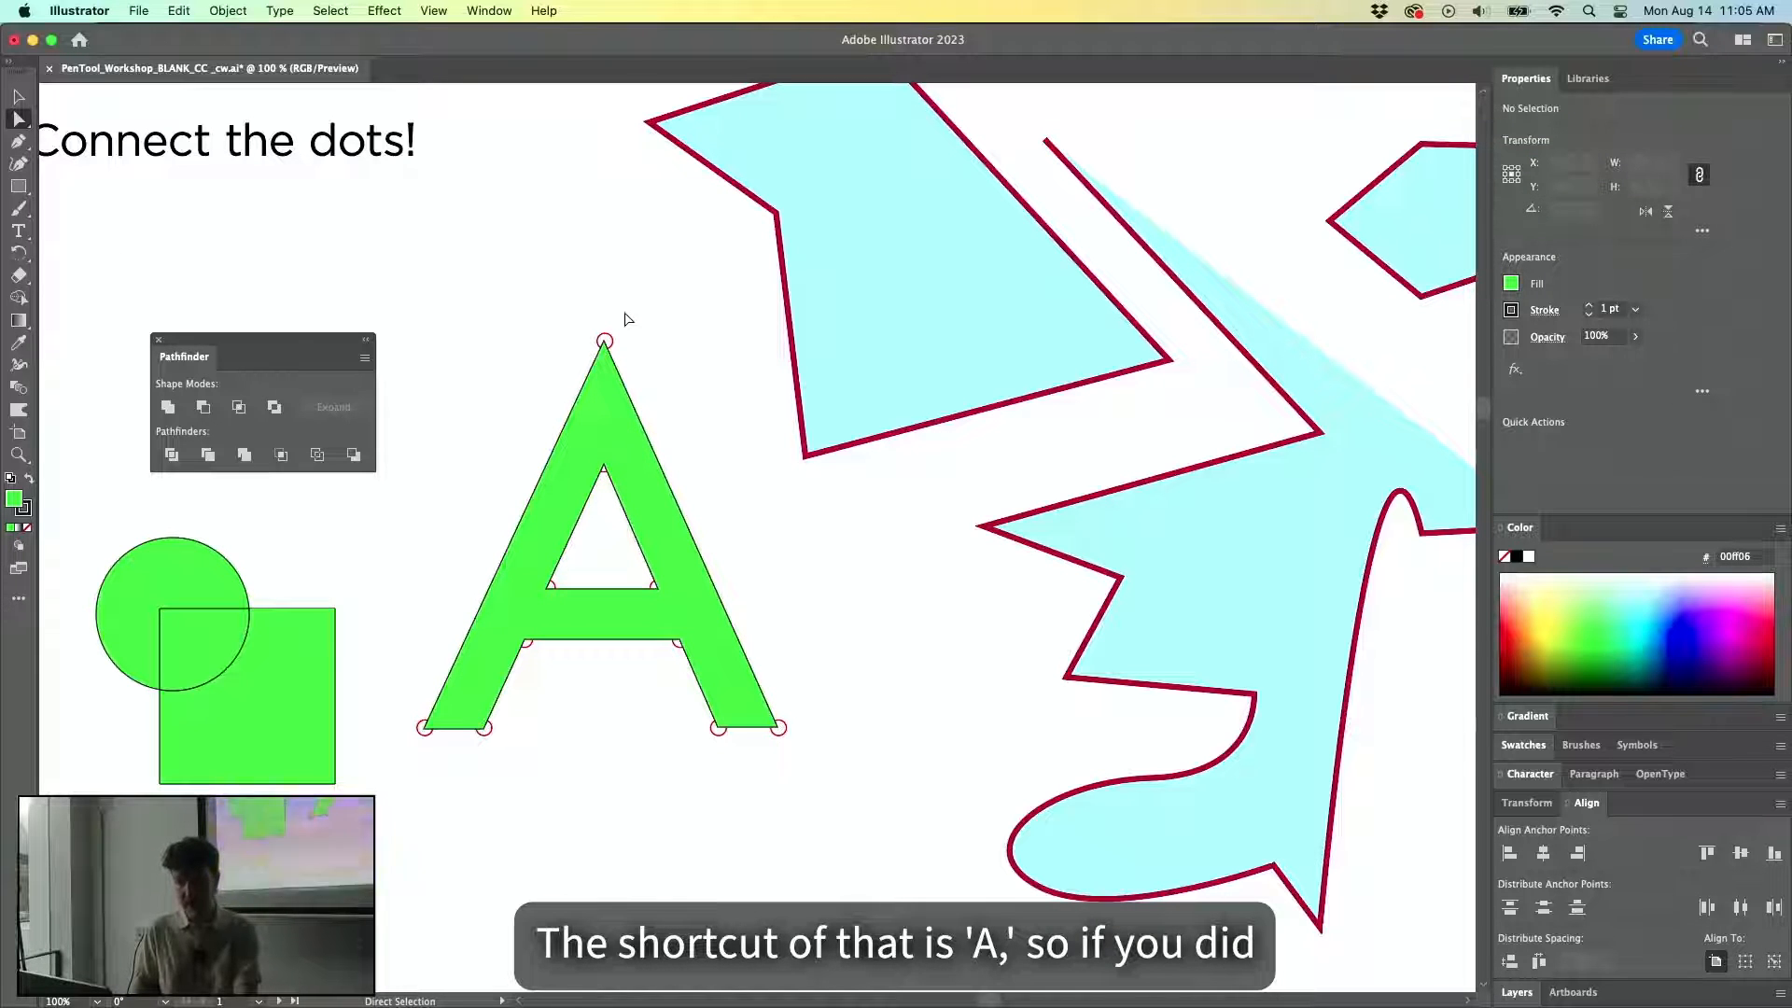
pyautogui.click(602, 467)
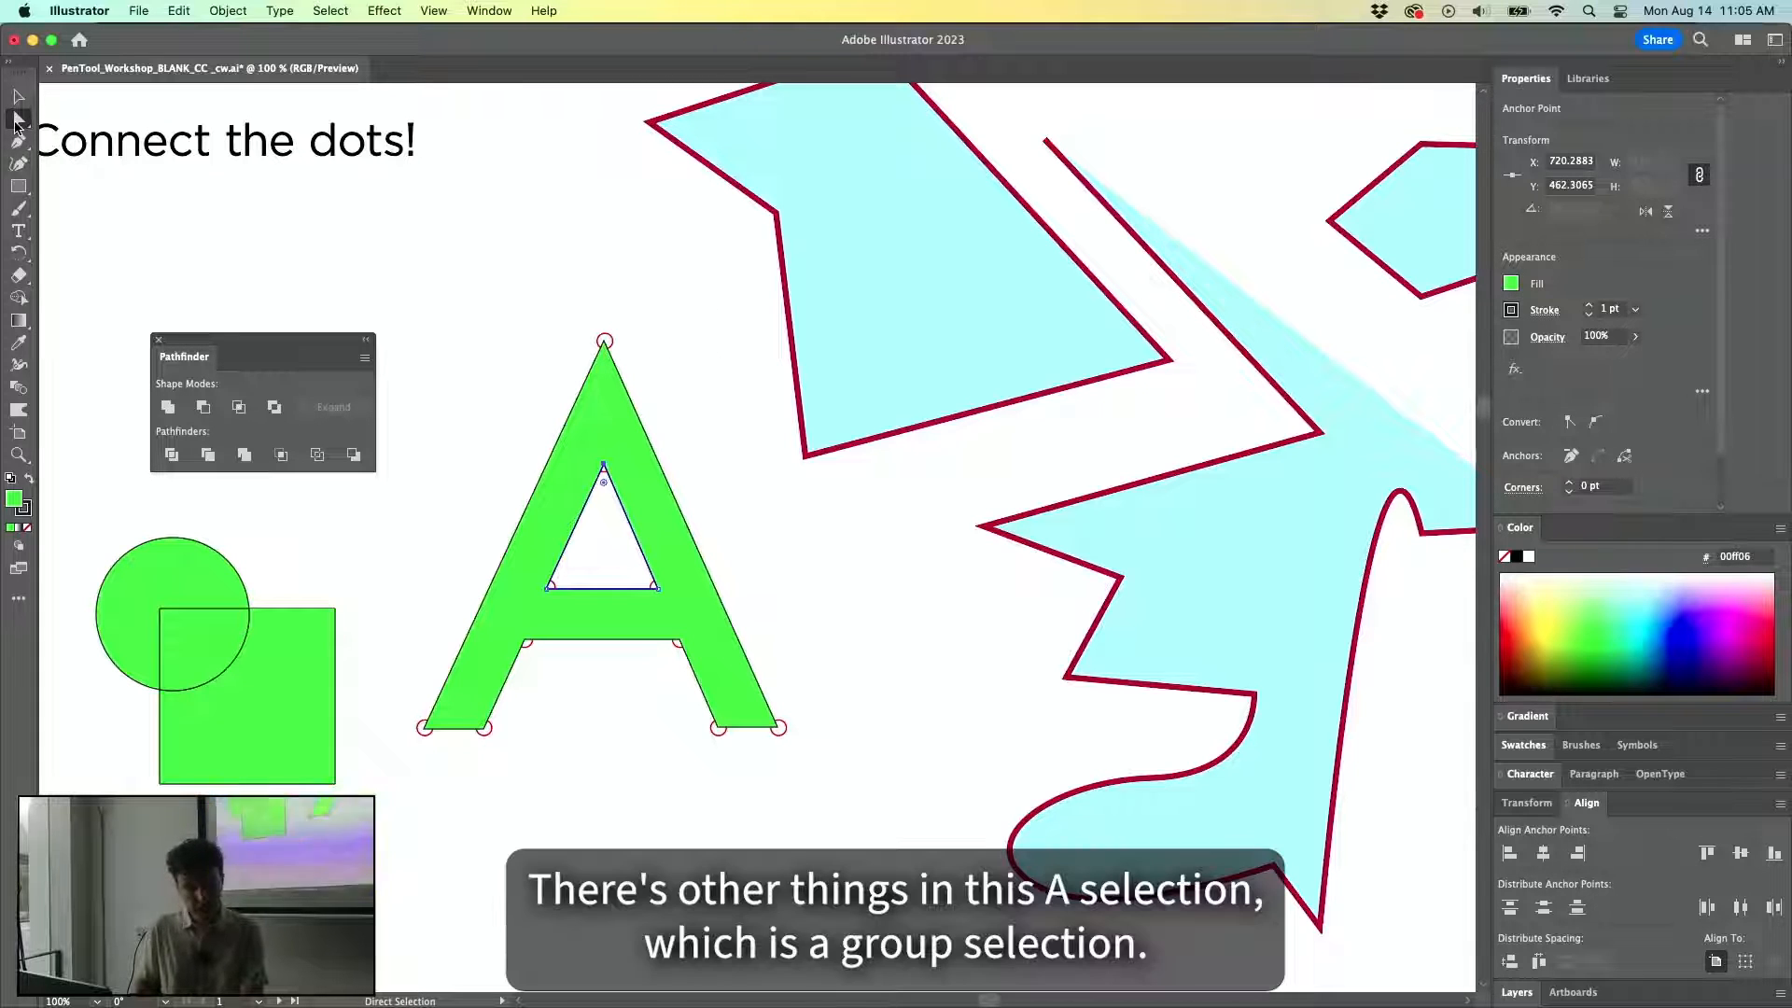
# Try moving the whole letter A slightly off its dots with the Selection tool, and undo the move.
pyautogui.click(16, 121)
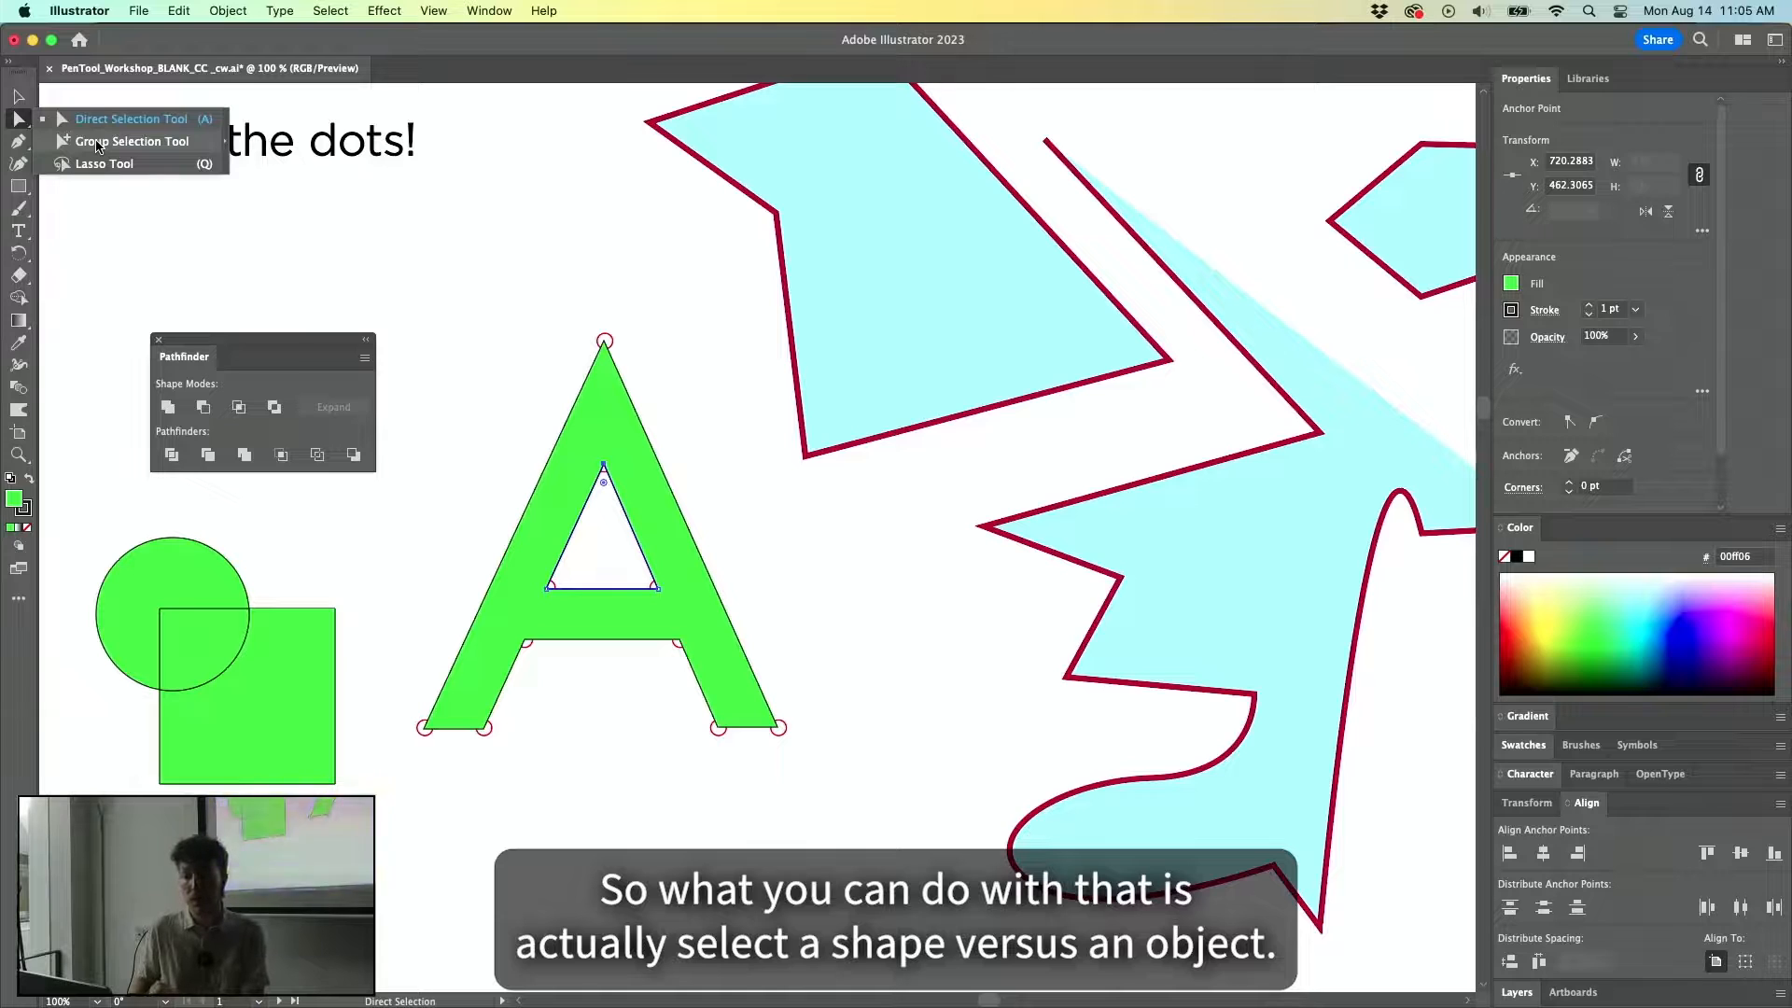
pyautogui.click(97, 142)
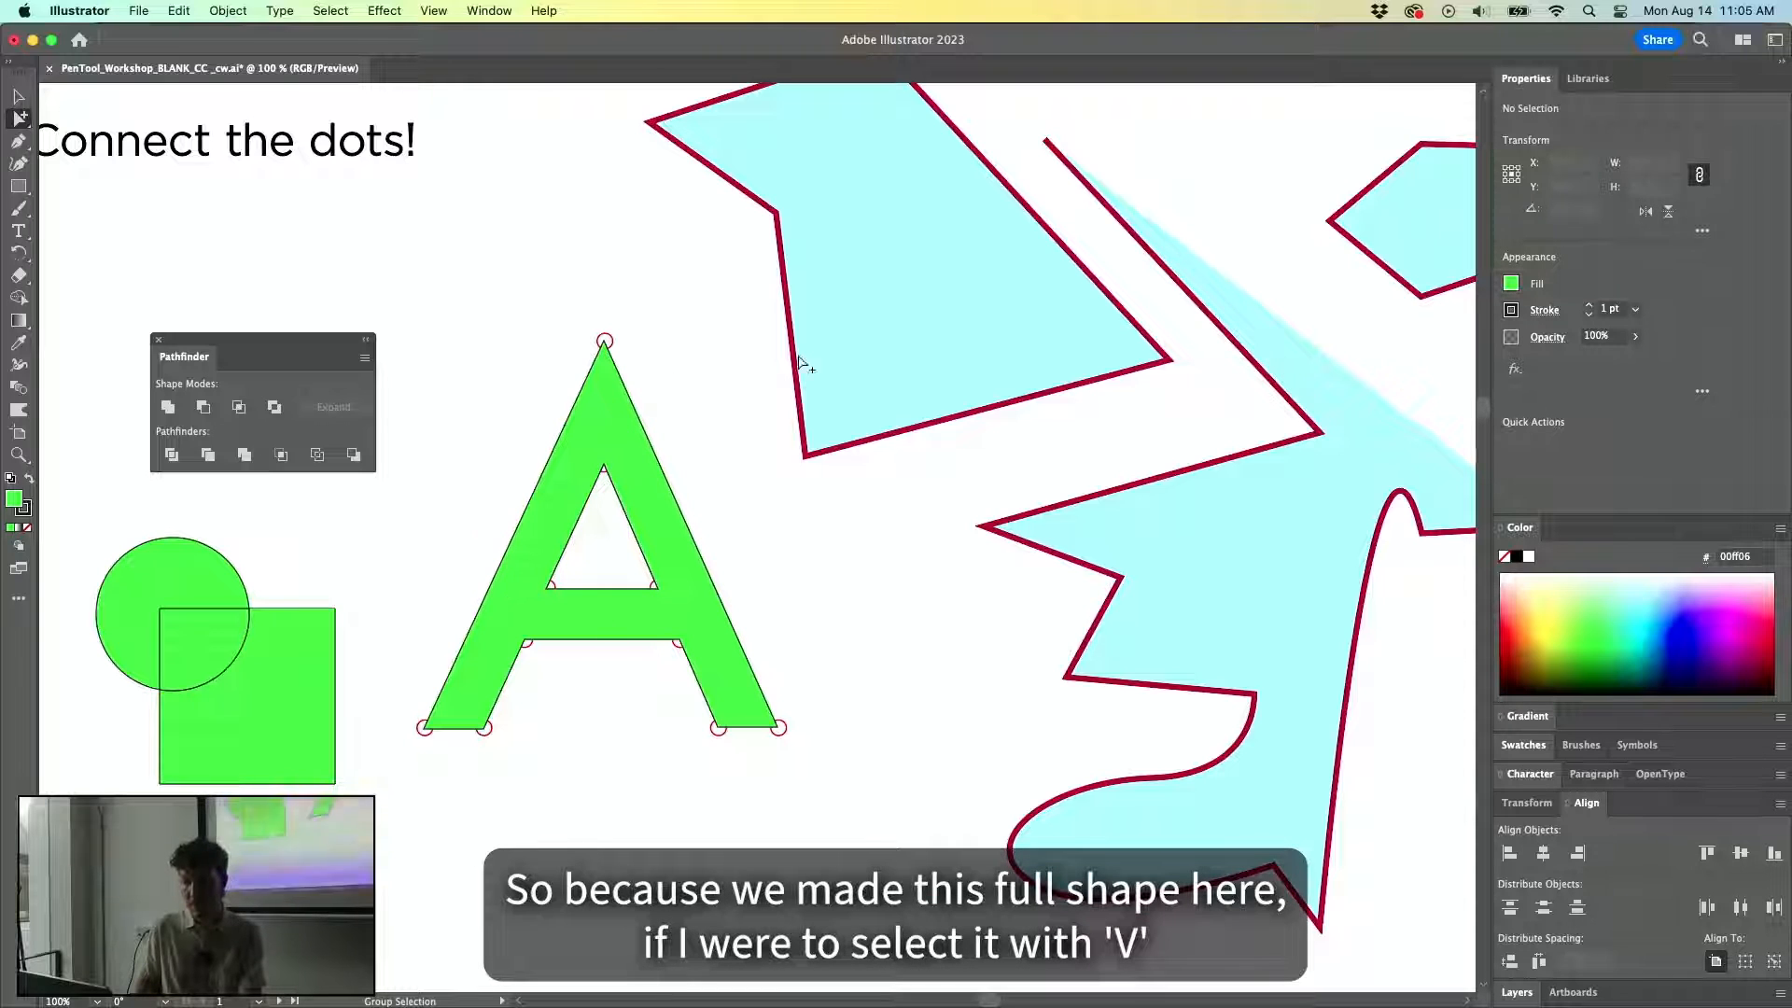
pyautogui.press('v')
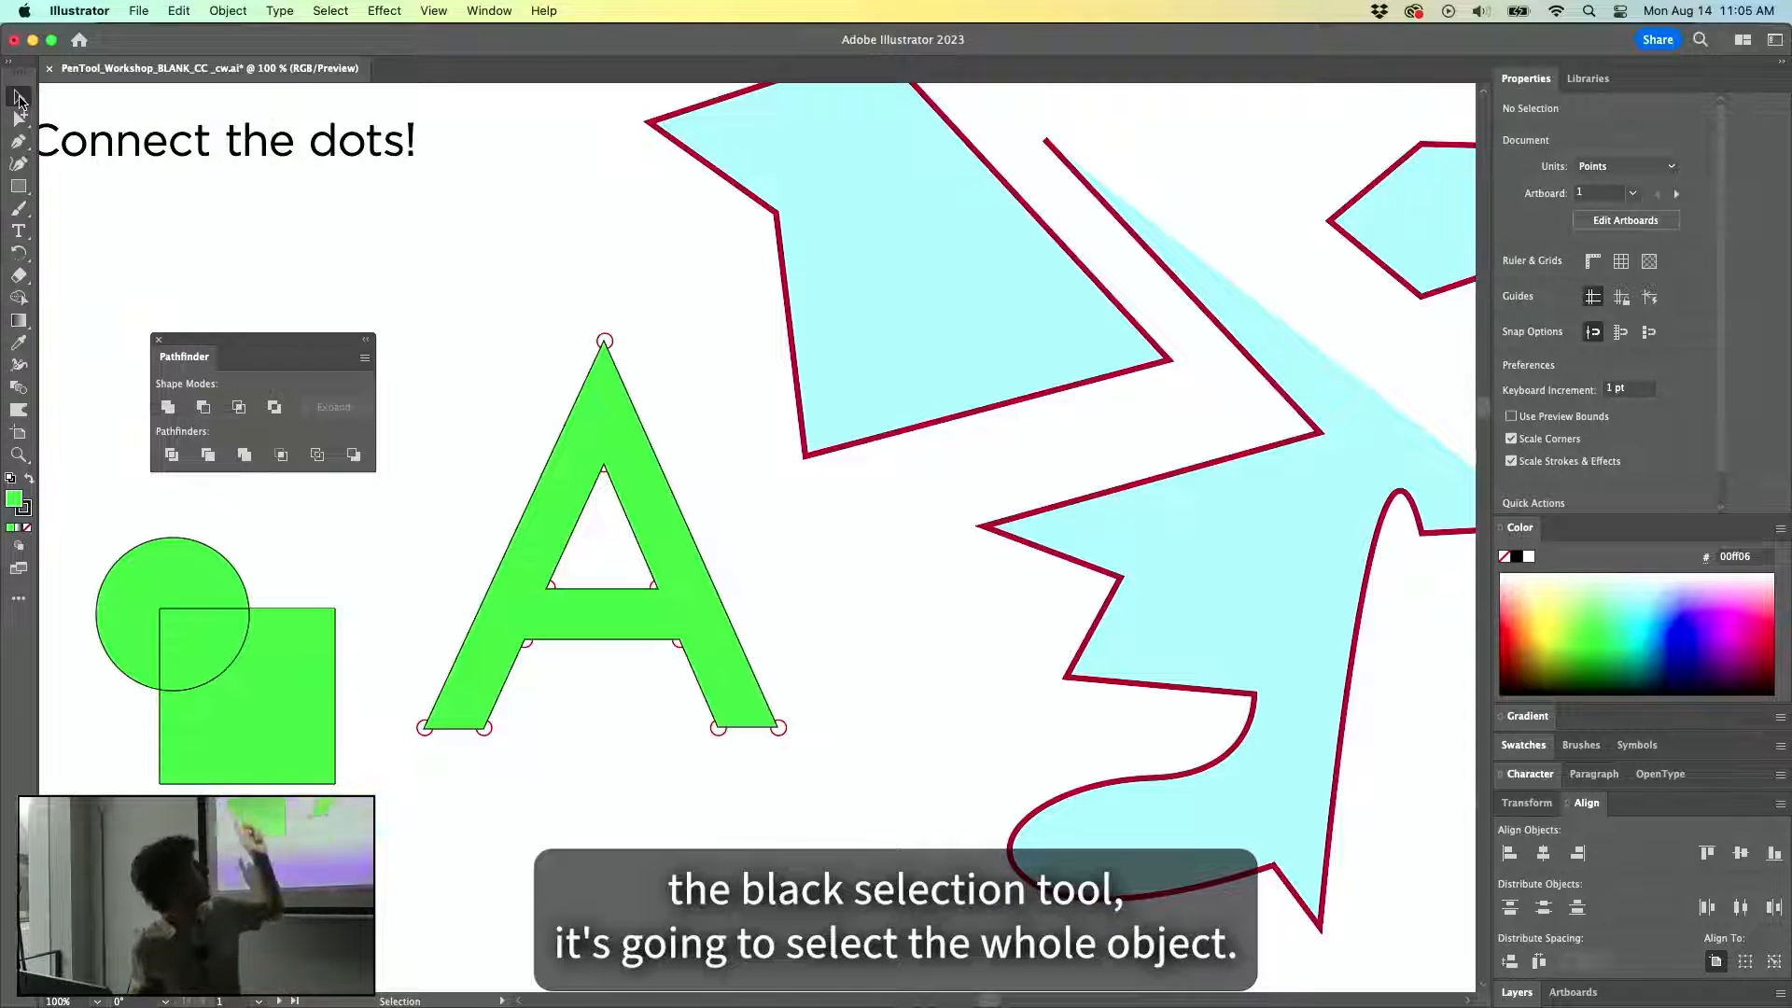
pyautogui.click(634, 448)
pyautogui.moveTo(657, 492); pyautogui.dragTo(696, 478)
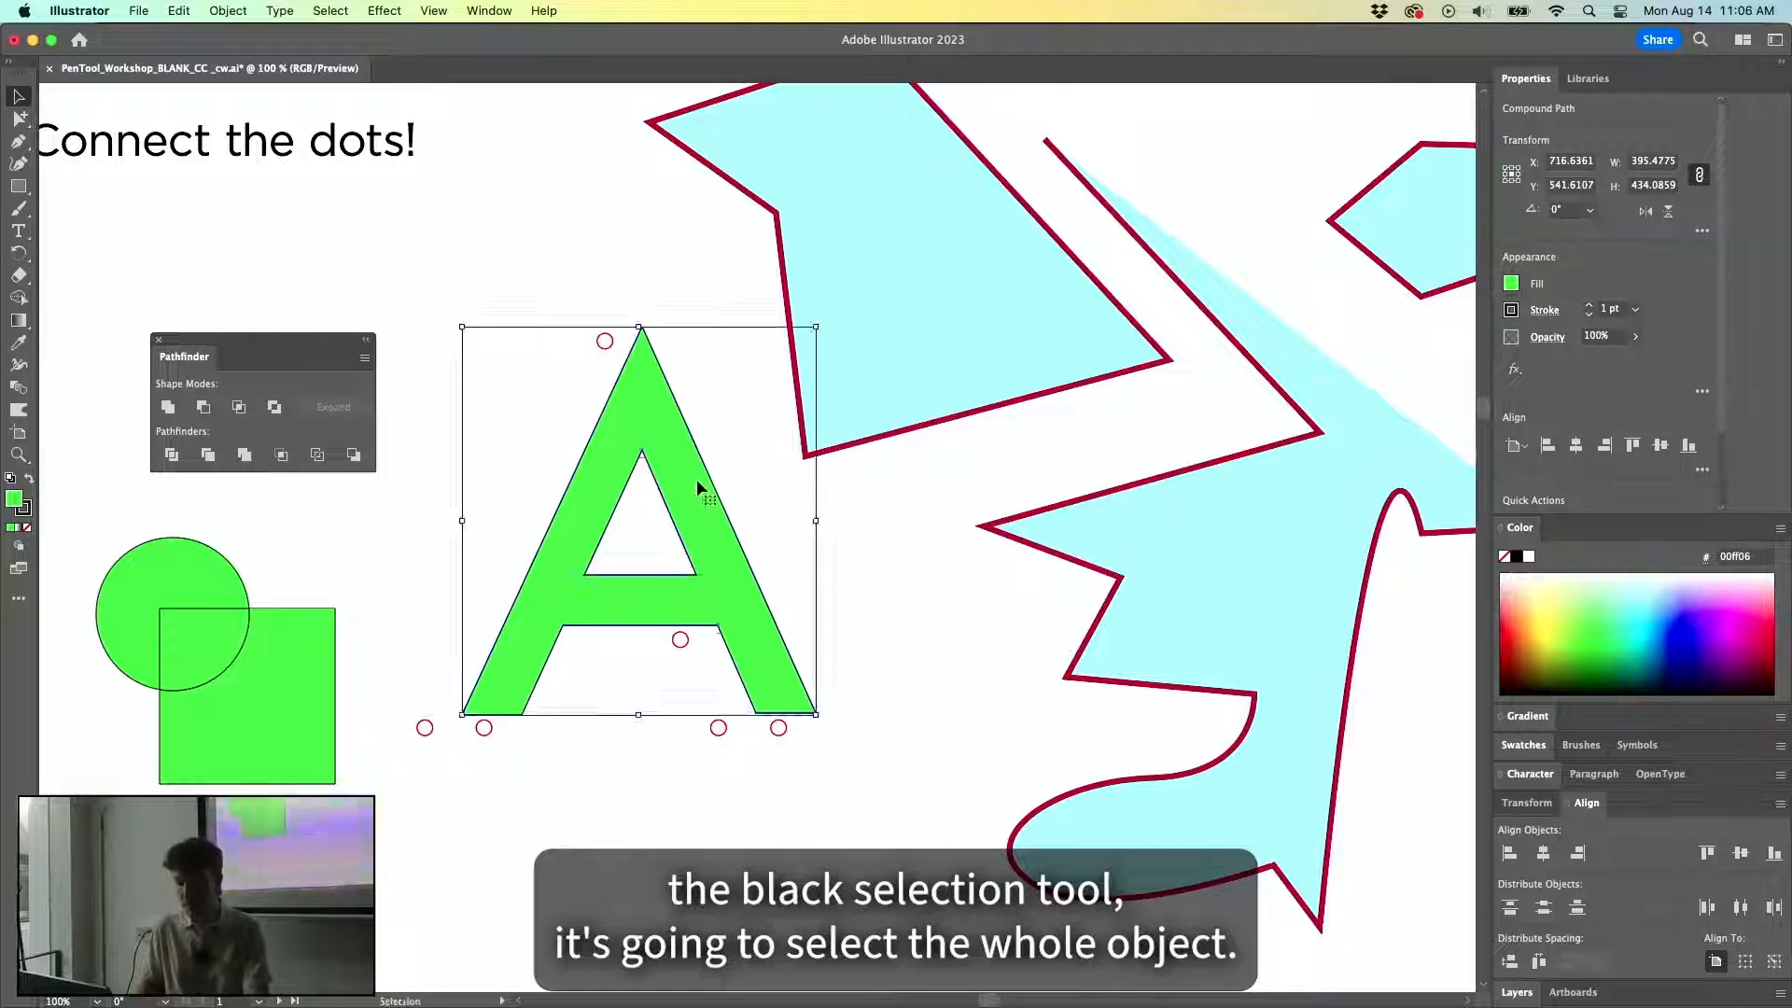
pyautogui.press('super+z')
# Try shifting the letter's inner triangle on its own with the Group Selection tool.
pyautogui.click(19, 119)
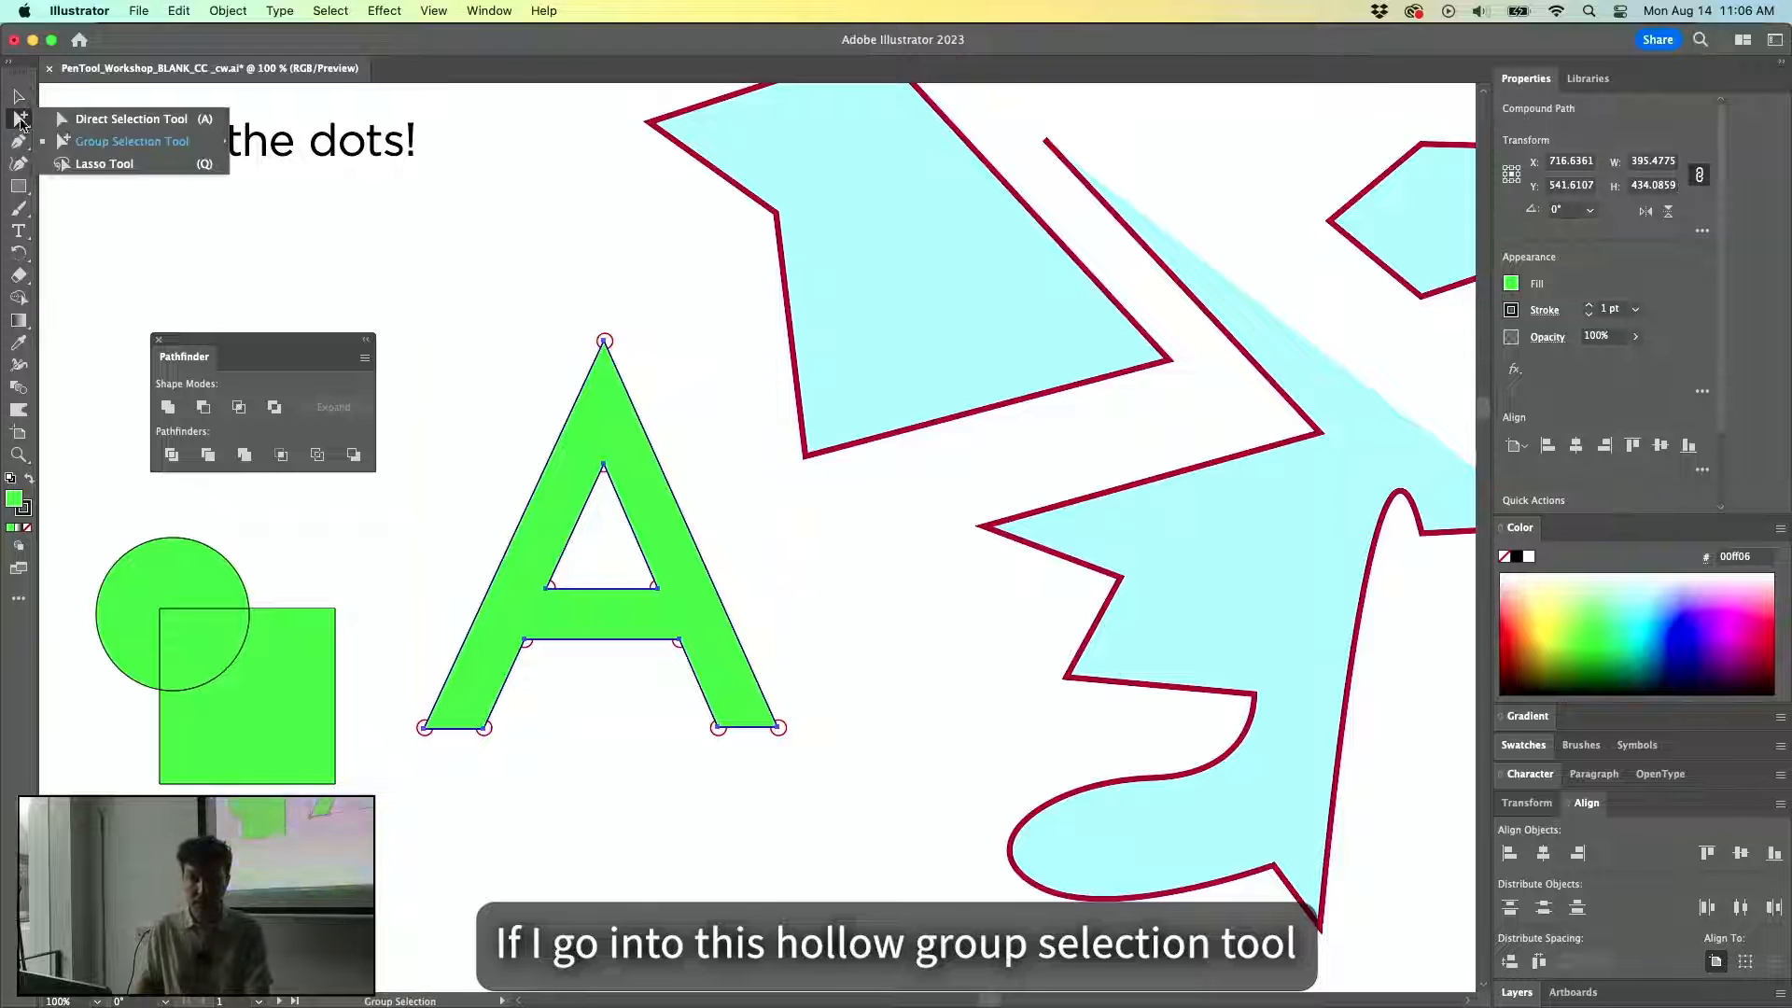
pyautogui.click(112, 142)
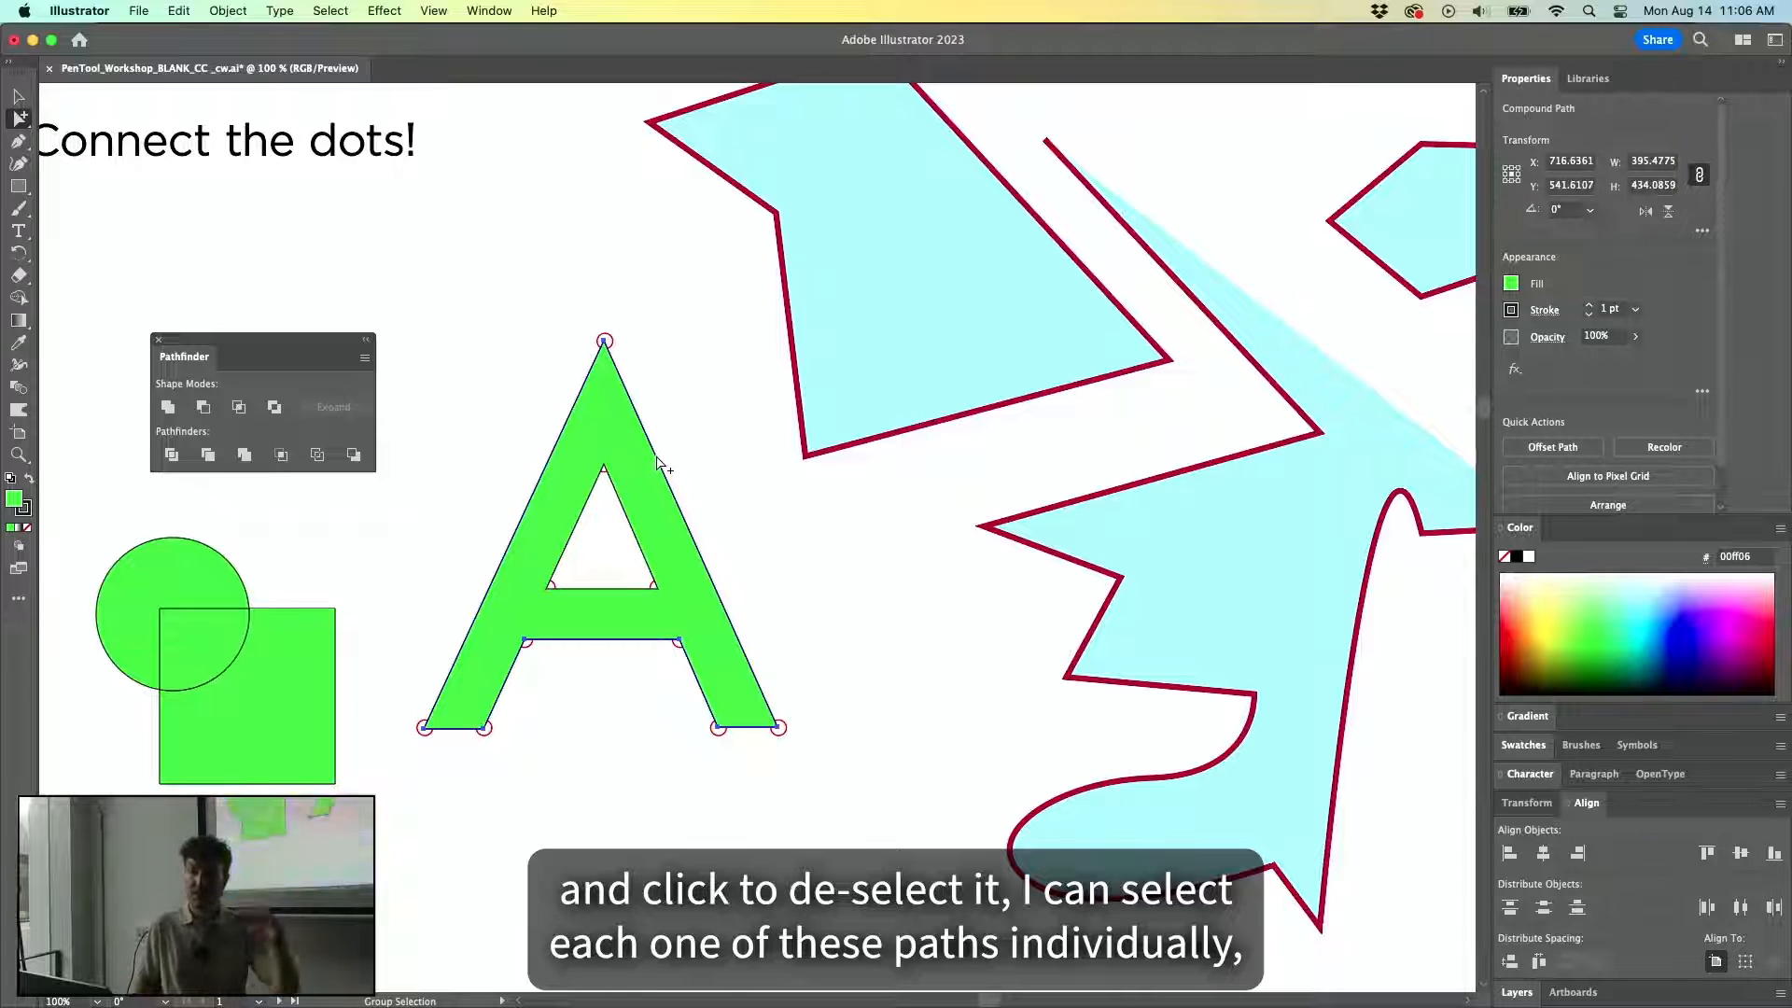
pyautogui.click(729, 439)
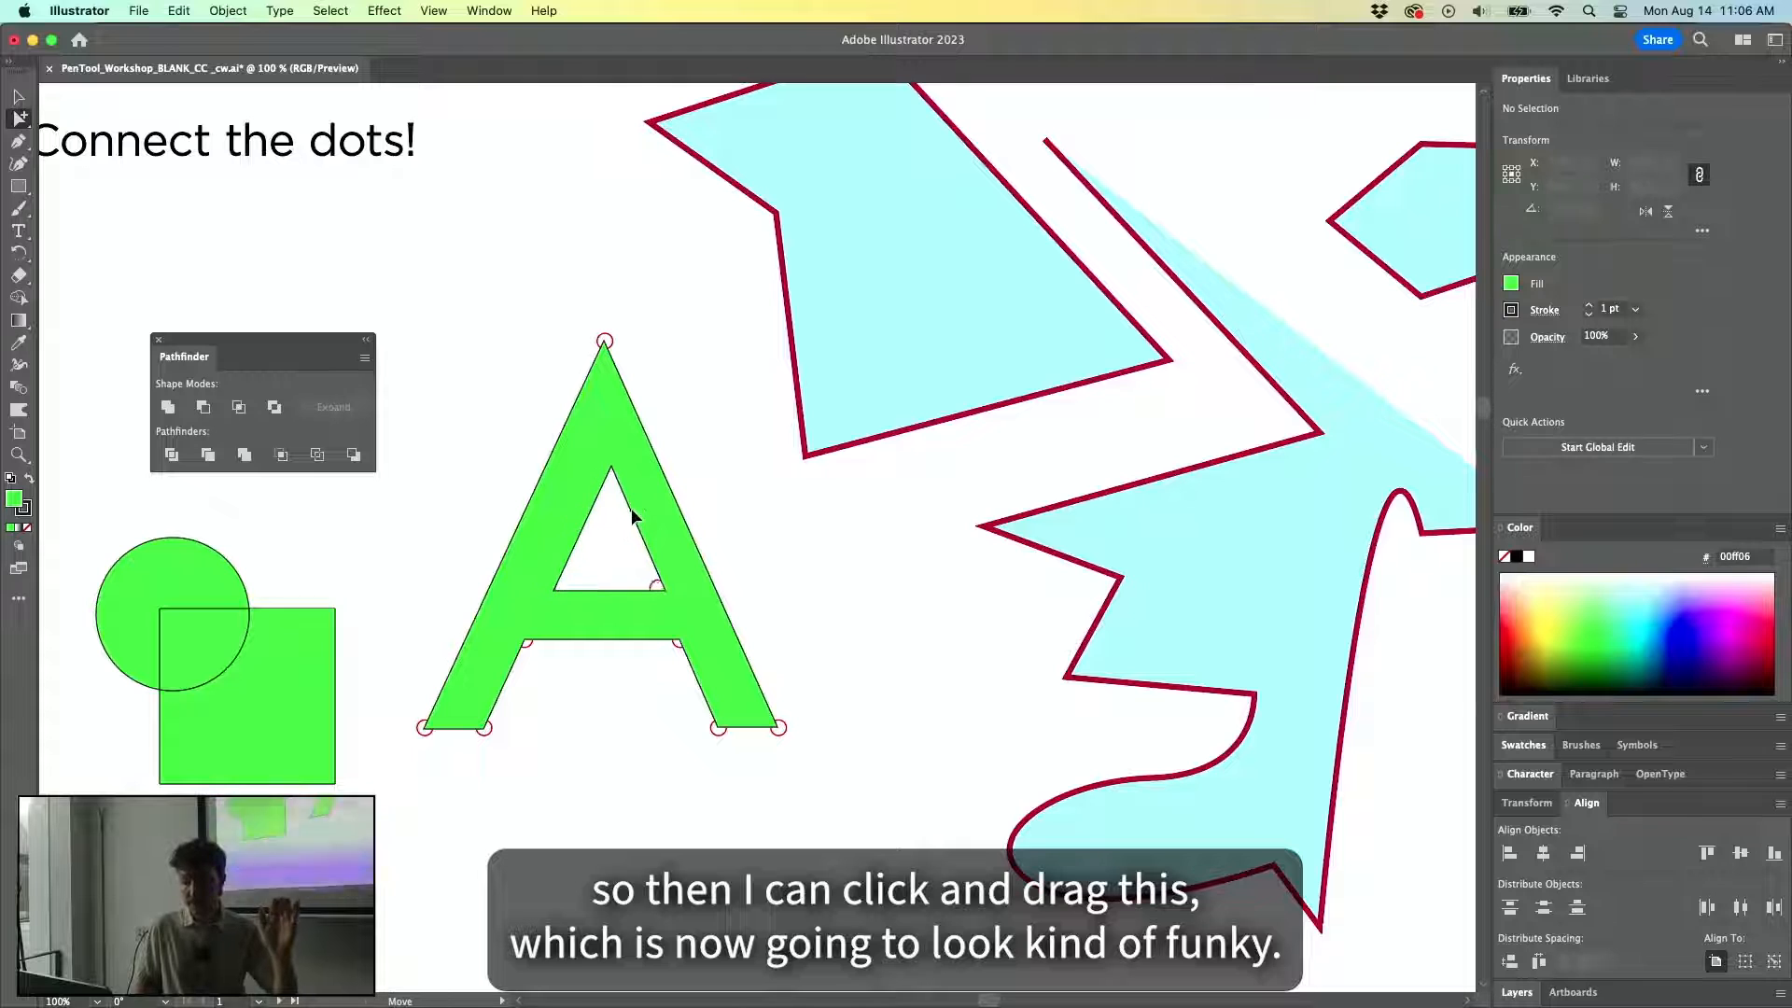
pyautogui.moveTo(527, 464); pyautogui.dragTo(630, 512)
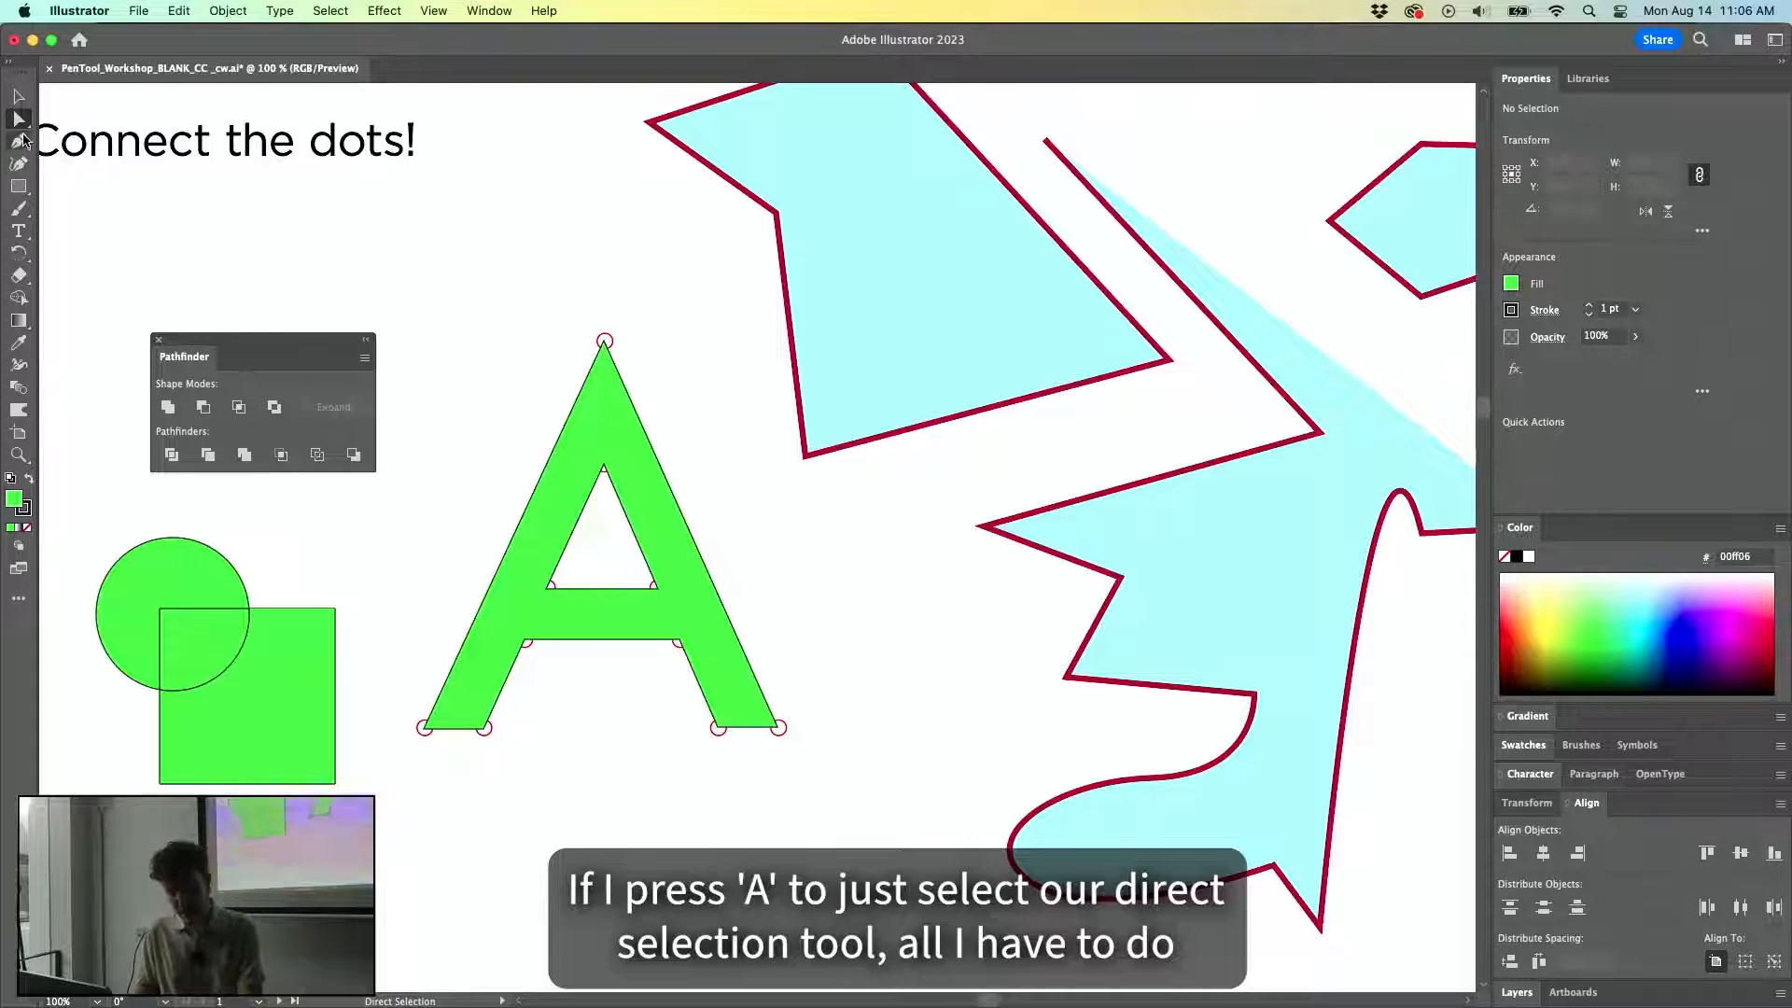
# Try nudging the letter's inner triangle by switching temporarily from Direct Selection to Group Selection, and undo the move.
pyautogui.click(19, 120)
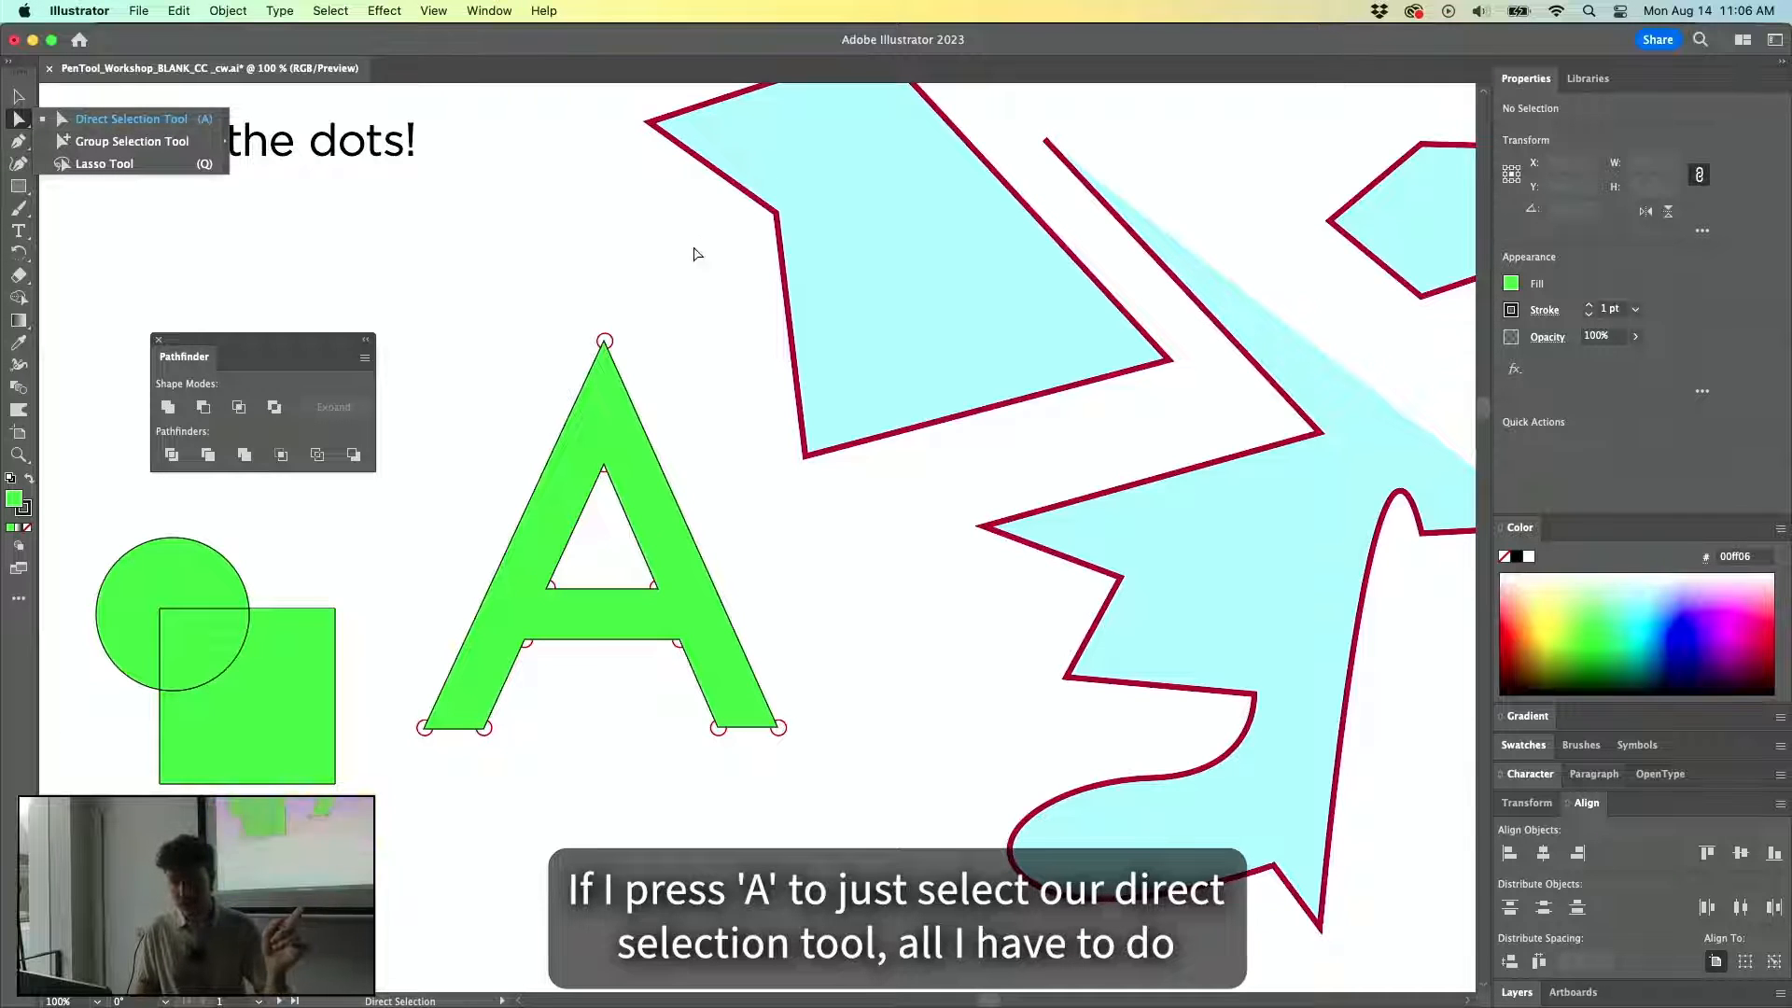
pyautogui.press('a')
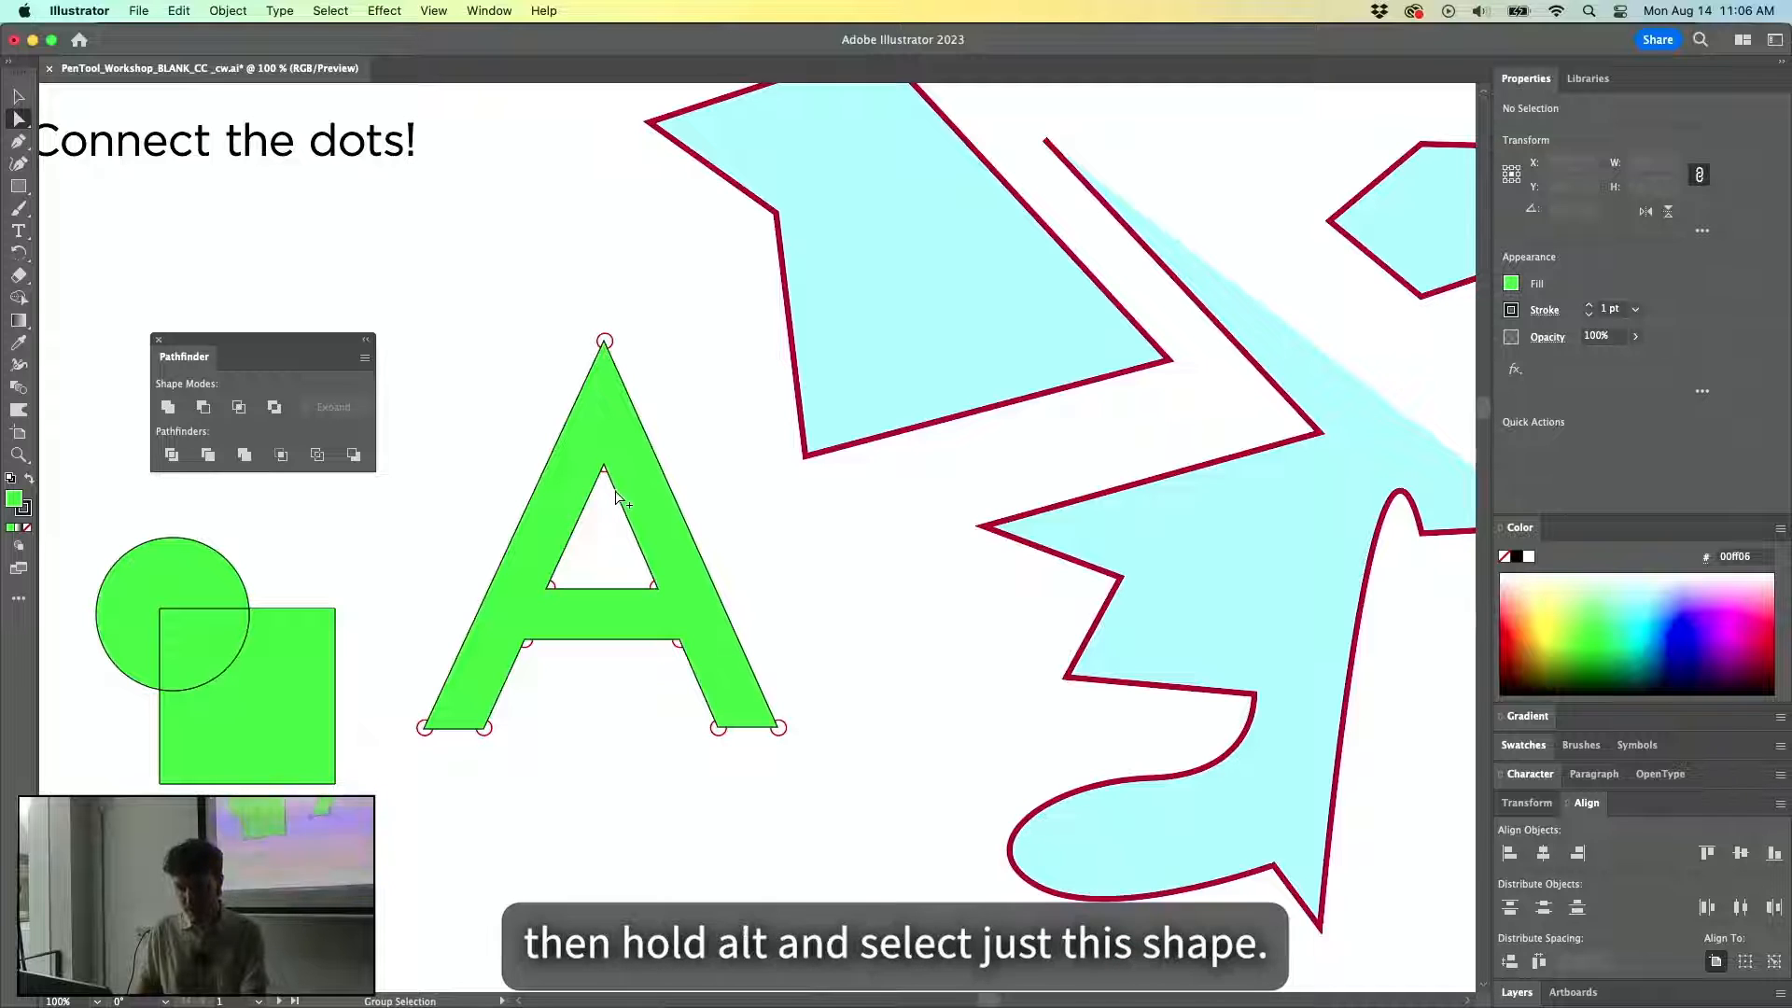
pyautogui.moveTo(598, 502); pyautogui.dragTo(602, 494)
pyautogui.press('super+z')
pyautogui.press('super+shift+a')
# Move the grouped circle and square slightly up with the Selection tool, and deselect their anchor points with Direct Selection.
pyautogui.press('v')
pyautogui.moveTo(229, 644); pyautogui.dragTo(212, 598)
pyautogui.press('a')
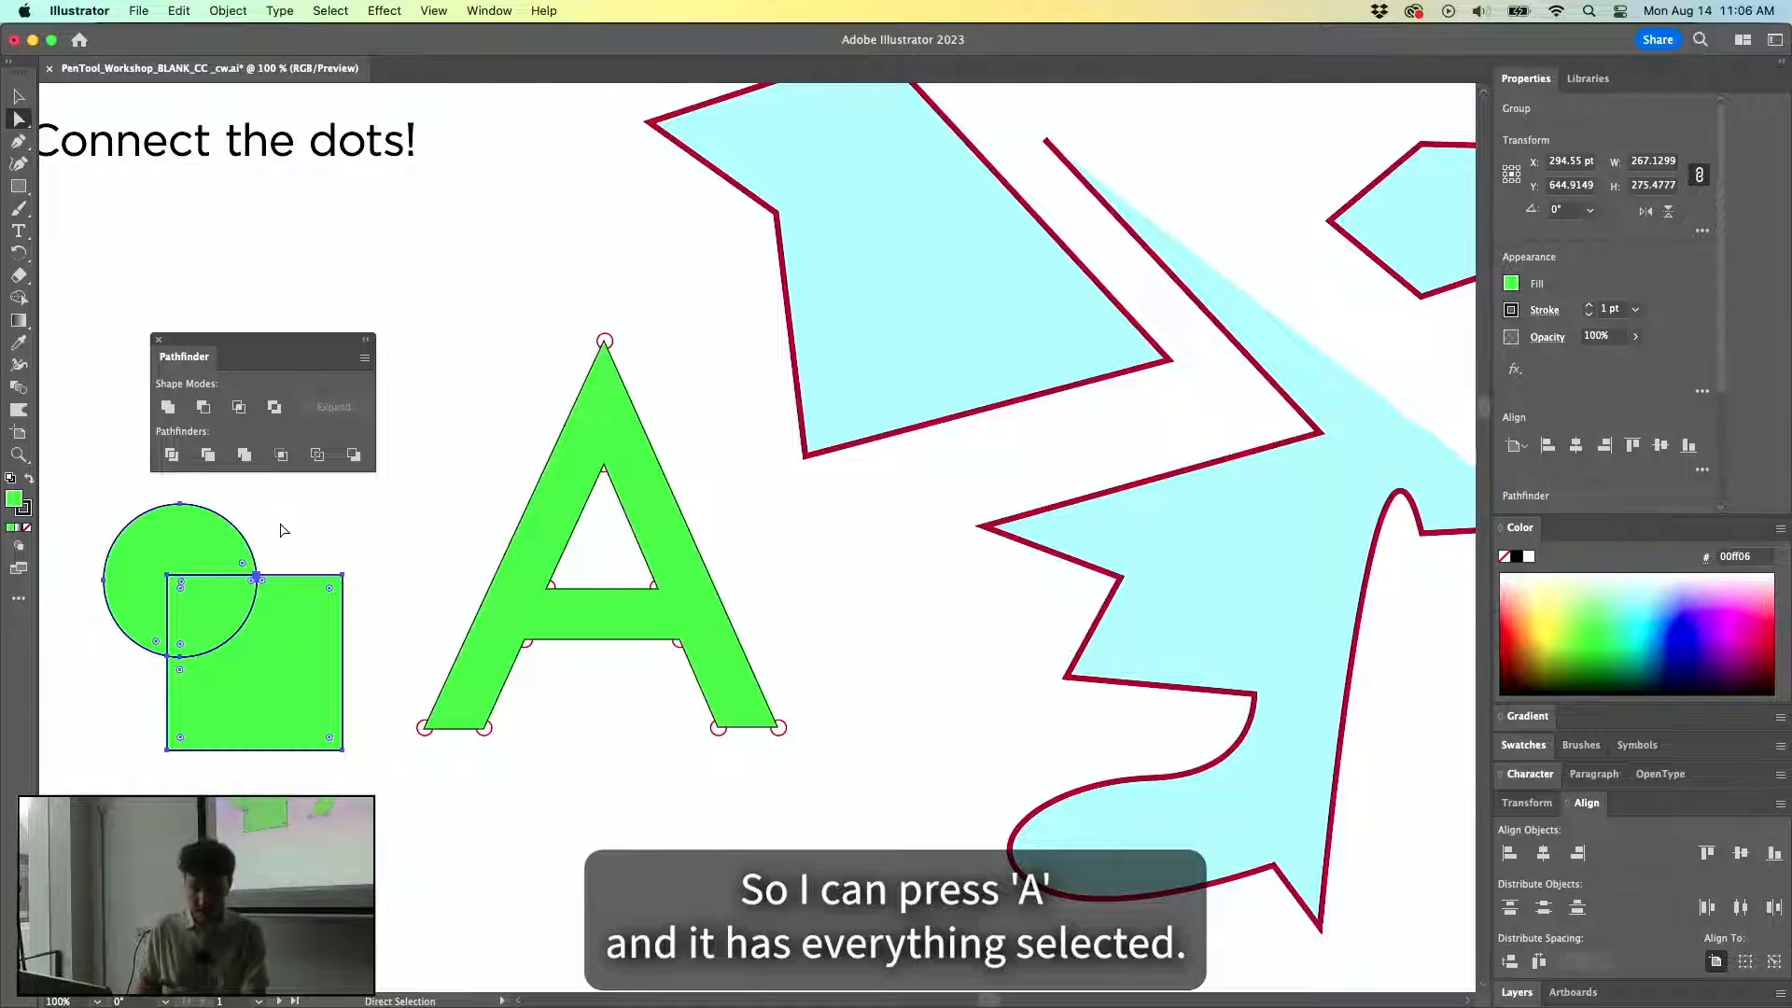
pyautogui.click(301, 537)
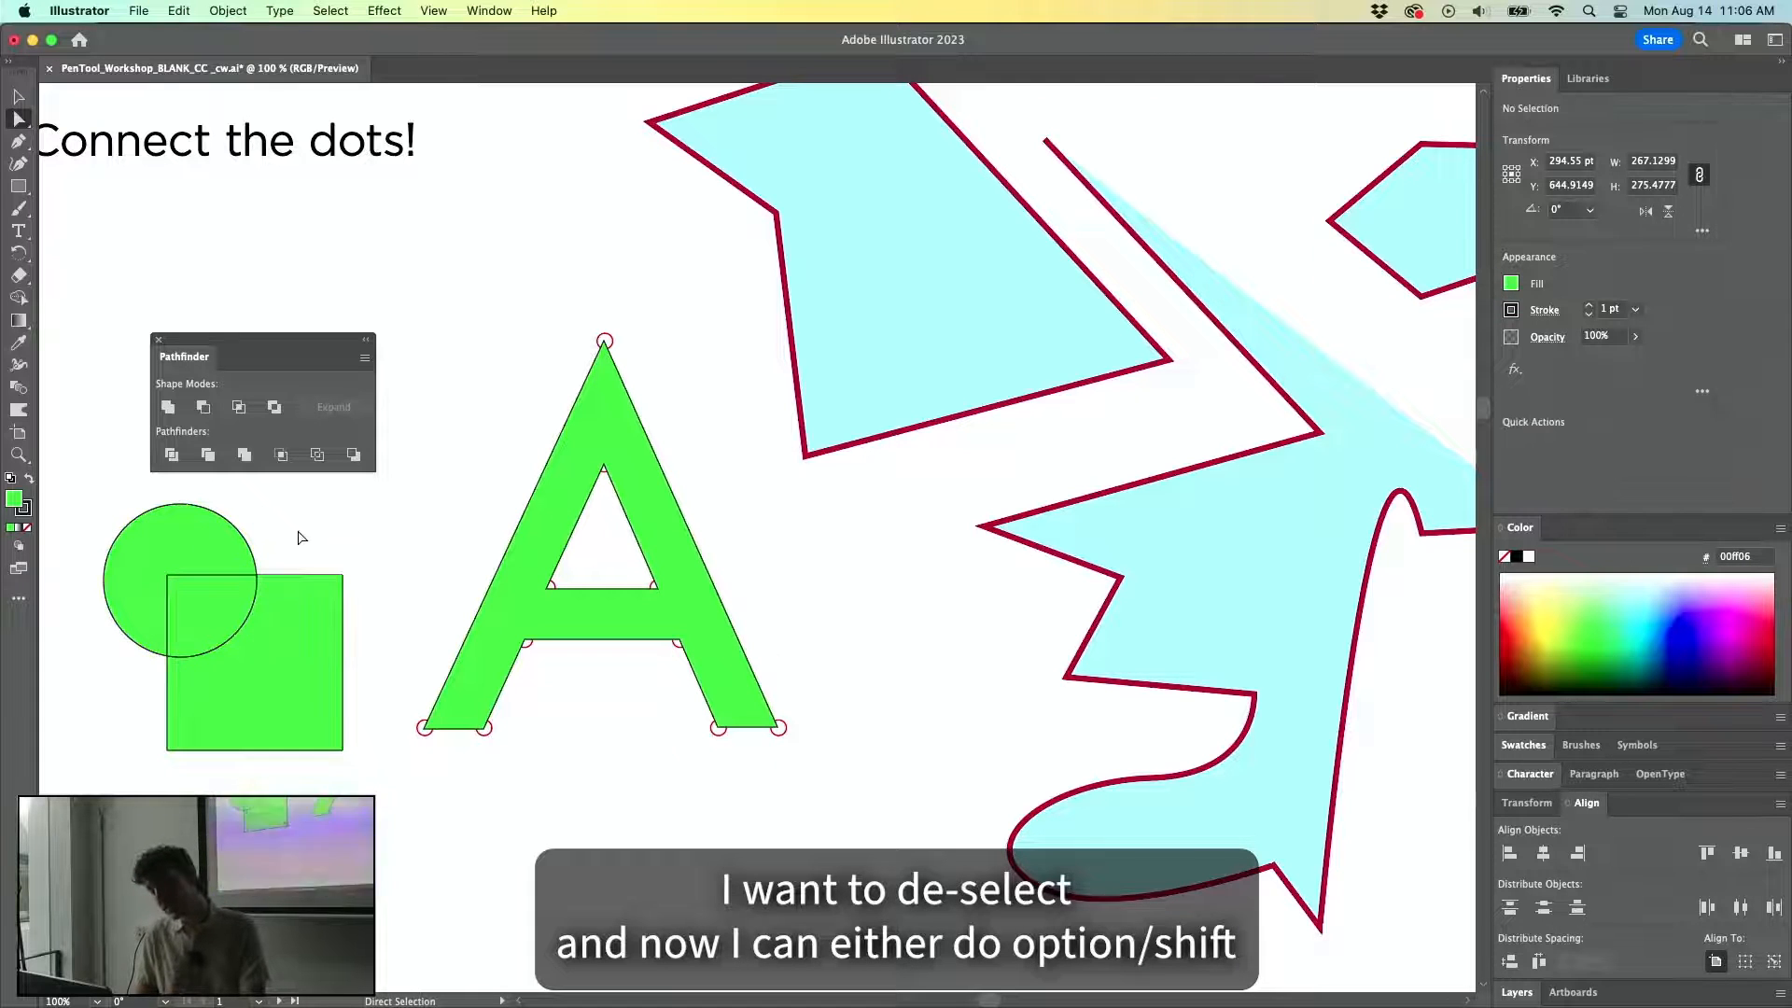
# Try pulling the overlap piece out of the grouped circle and square with Group Selection, and undo the move.
pyautogui.press('alt')
pyautogui.keyDown('alt'); pyautogui.click(204, 612); pyautogui.keyUp('alt')
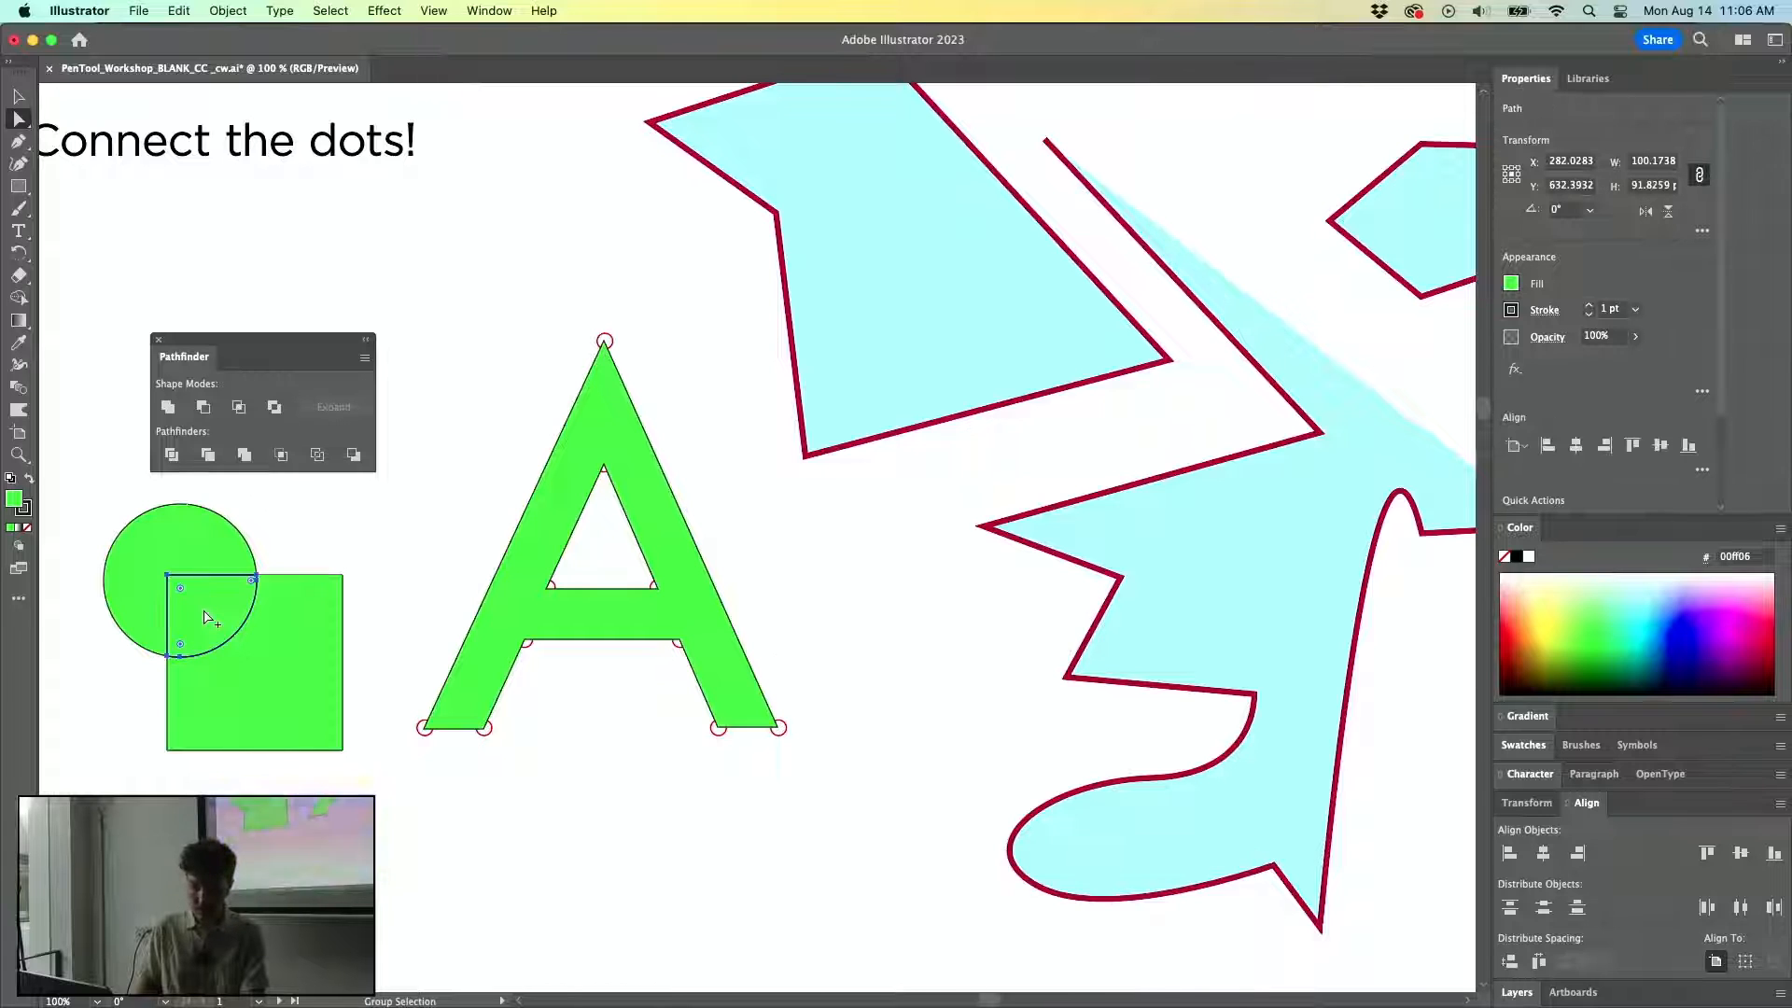
pyautogui.moveTo(206, 616); pyautogui.dragTo(276, 556)
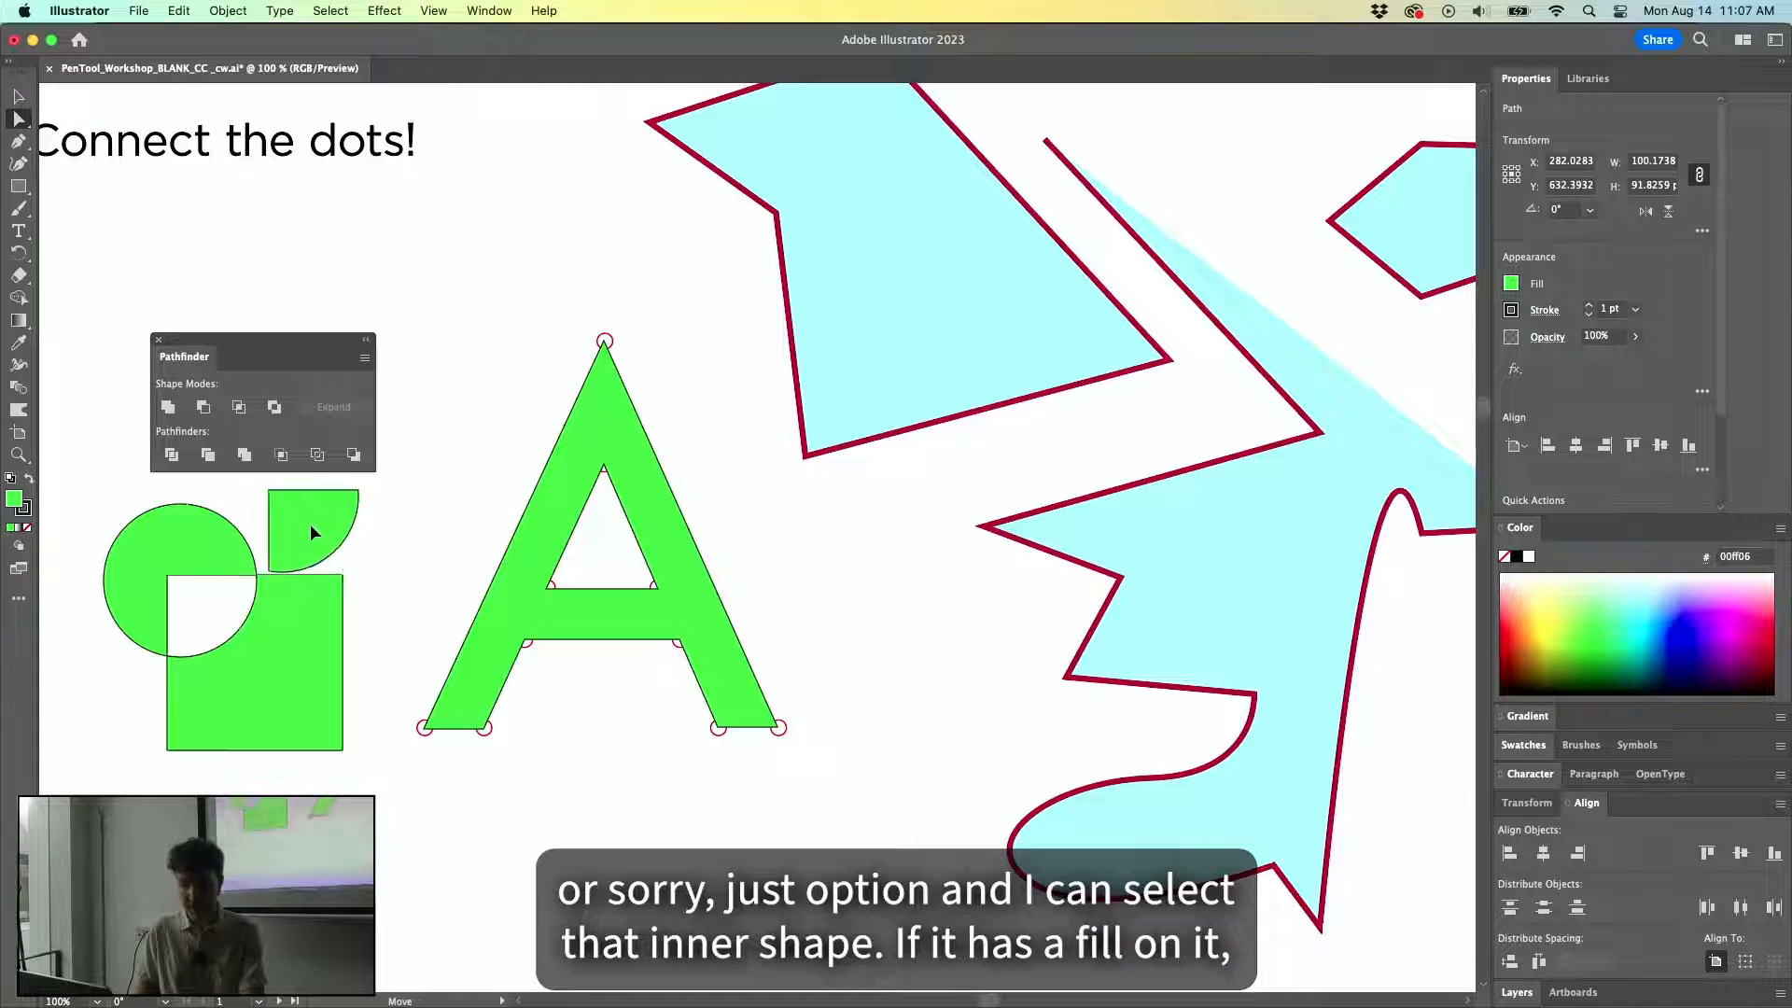
pyautogui.press('super+z')
pyautogui.click(372, 556)
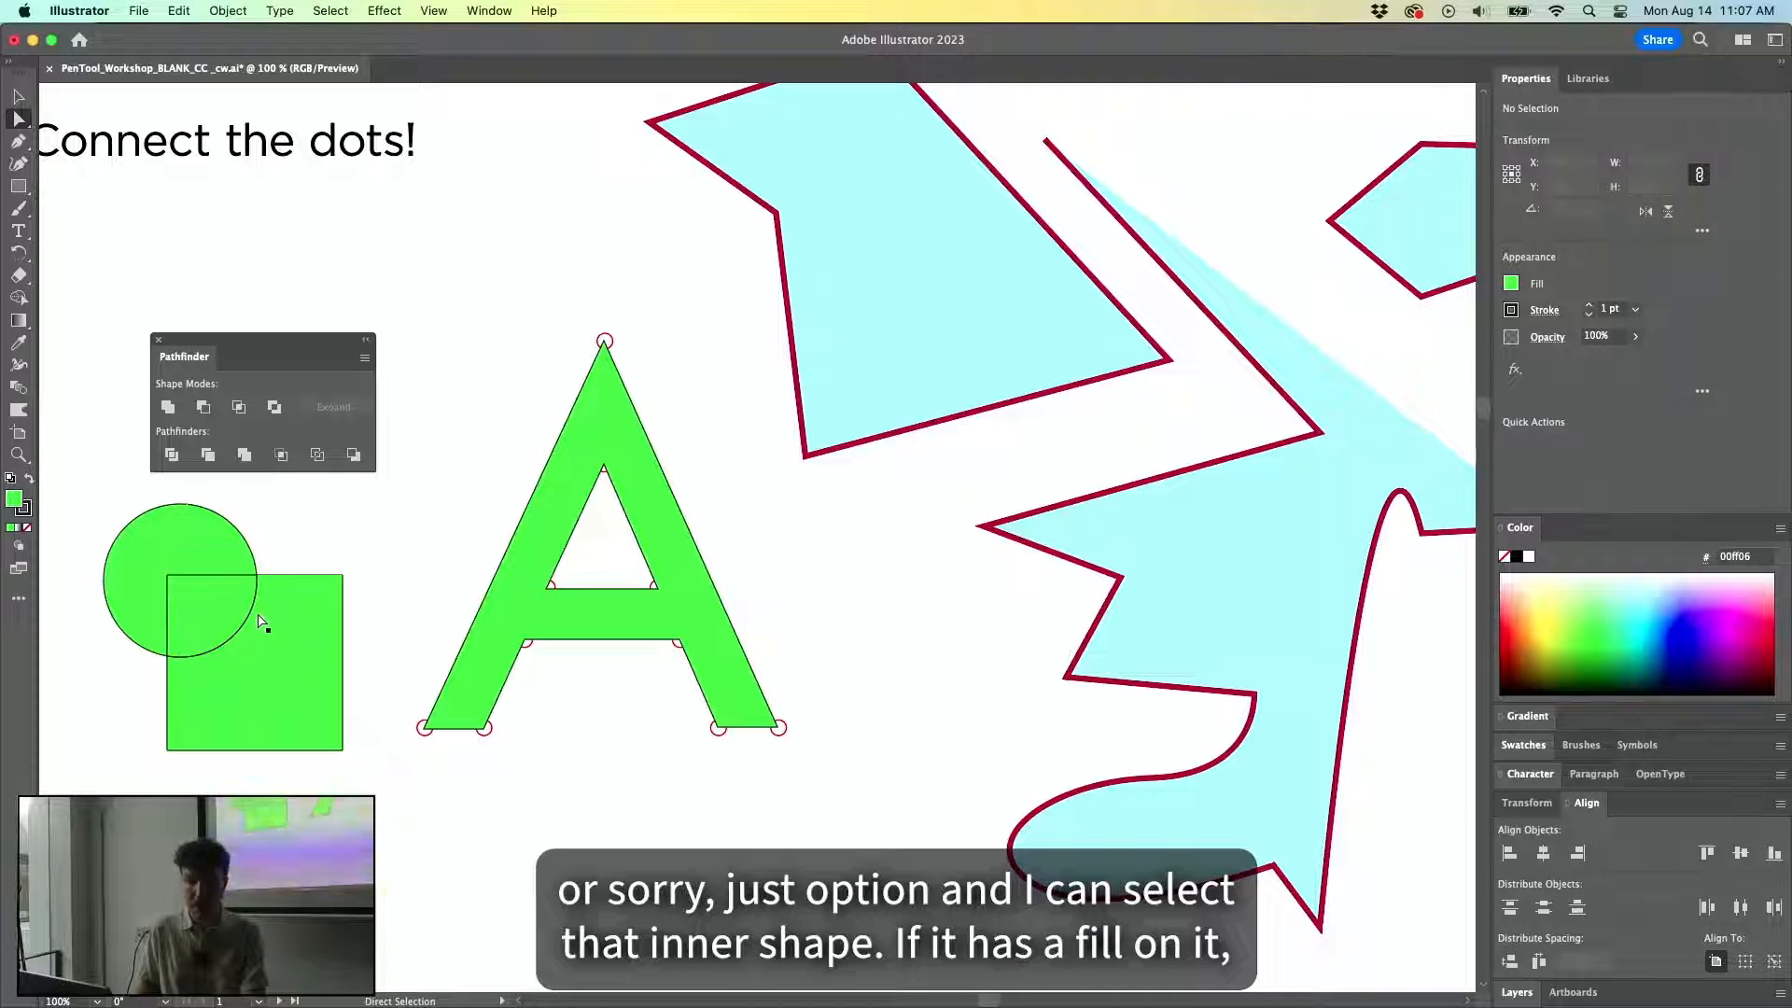
# Pull the square piece and the overlap piece diagonally down from the circle with the Direct Selection tool, leaving gaps between them.
pyautogui.click(345, 578)
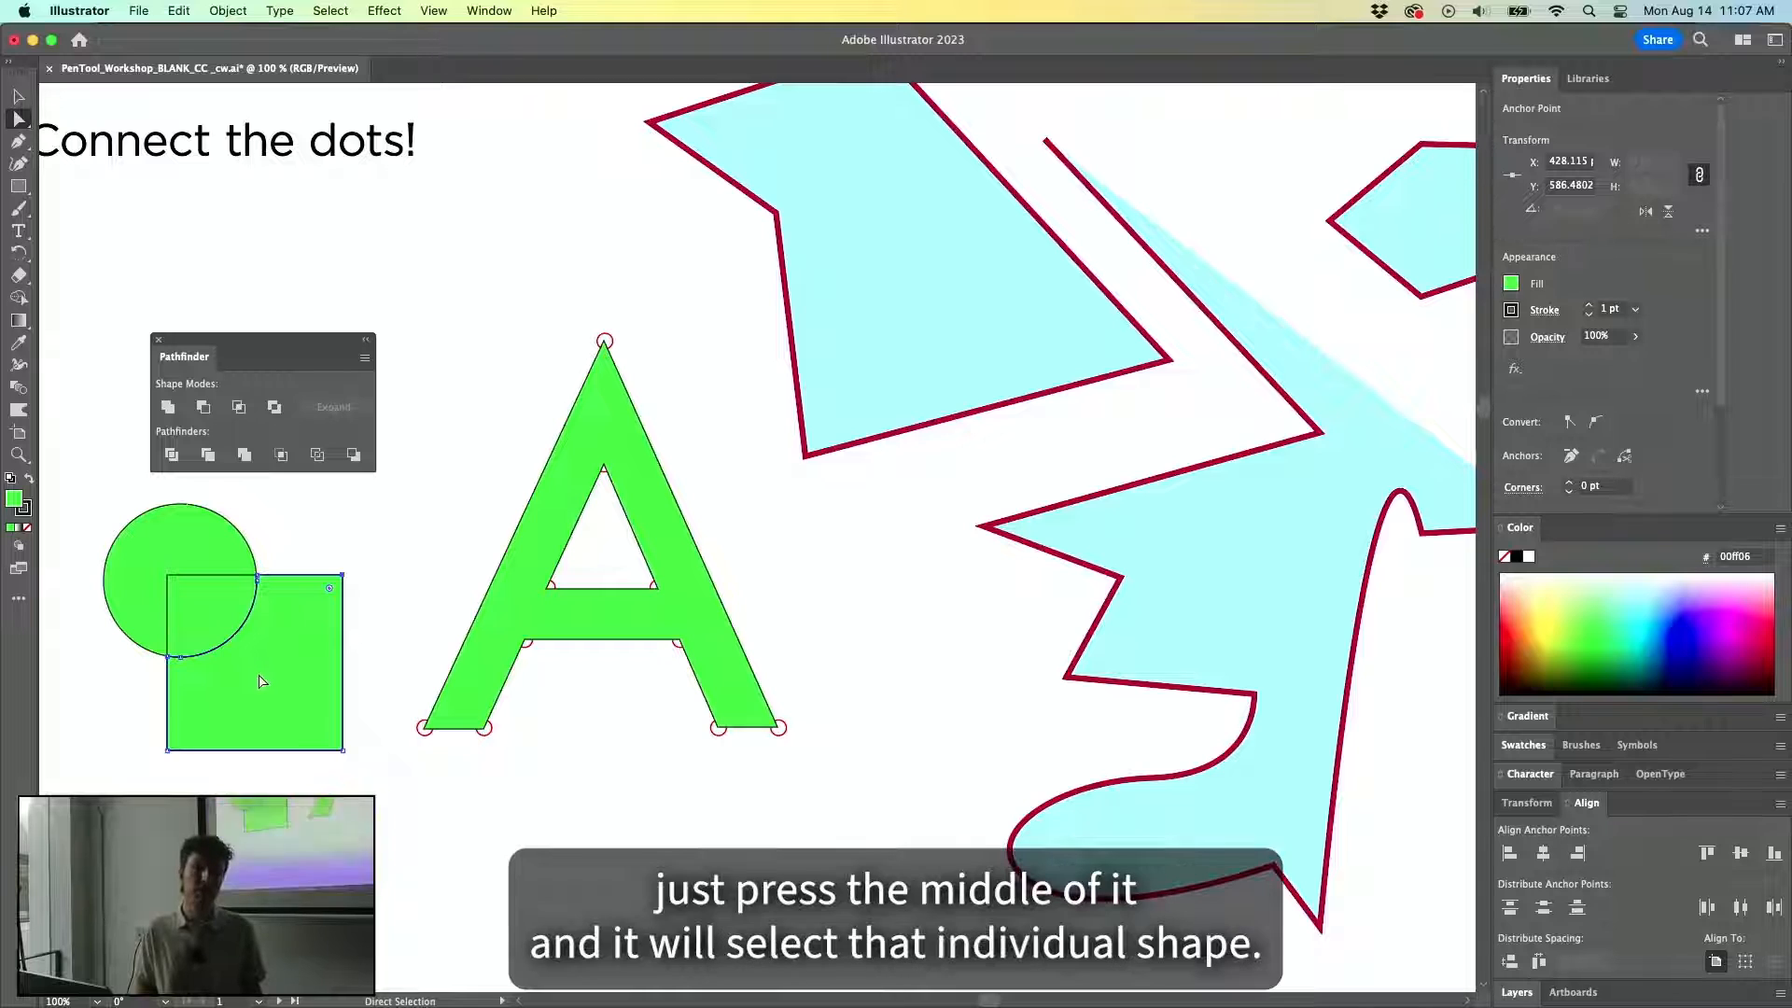
pyautogui.moveTo(260, 681); pyautogui.dragTo(284, 713)
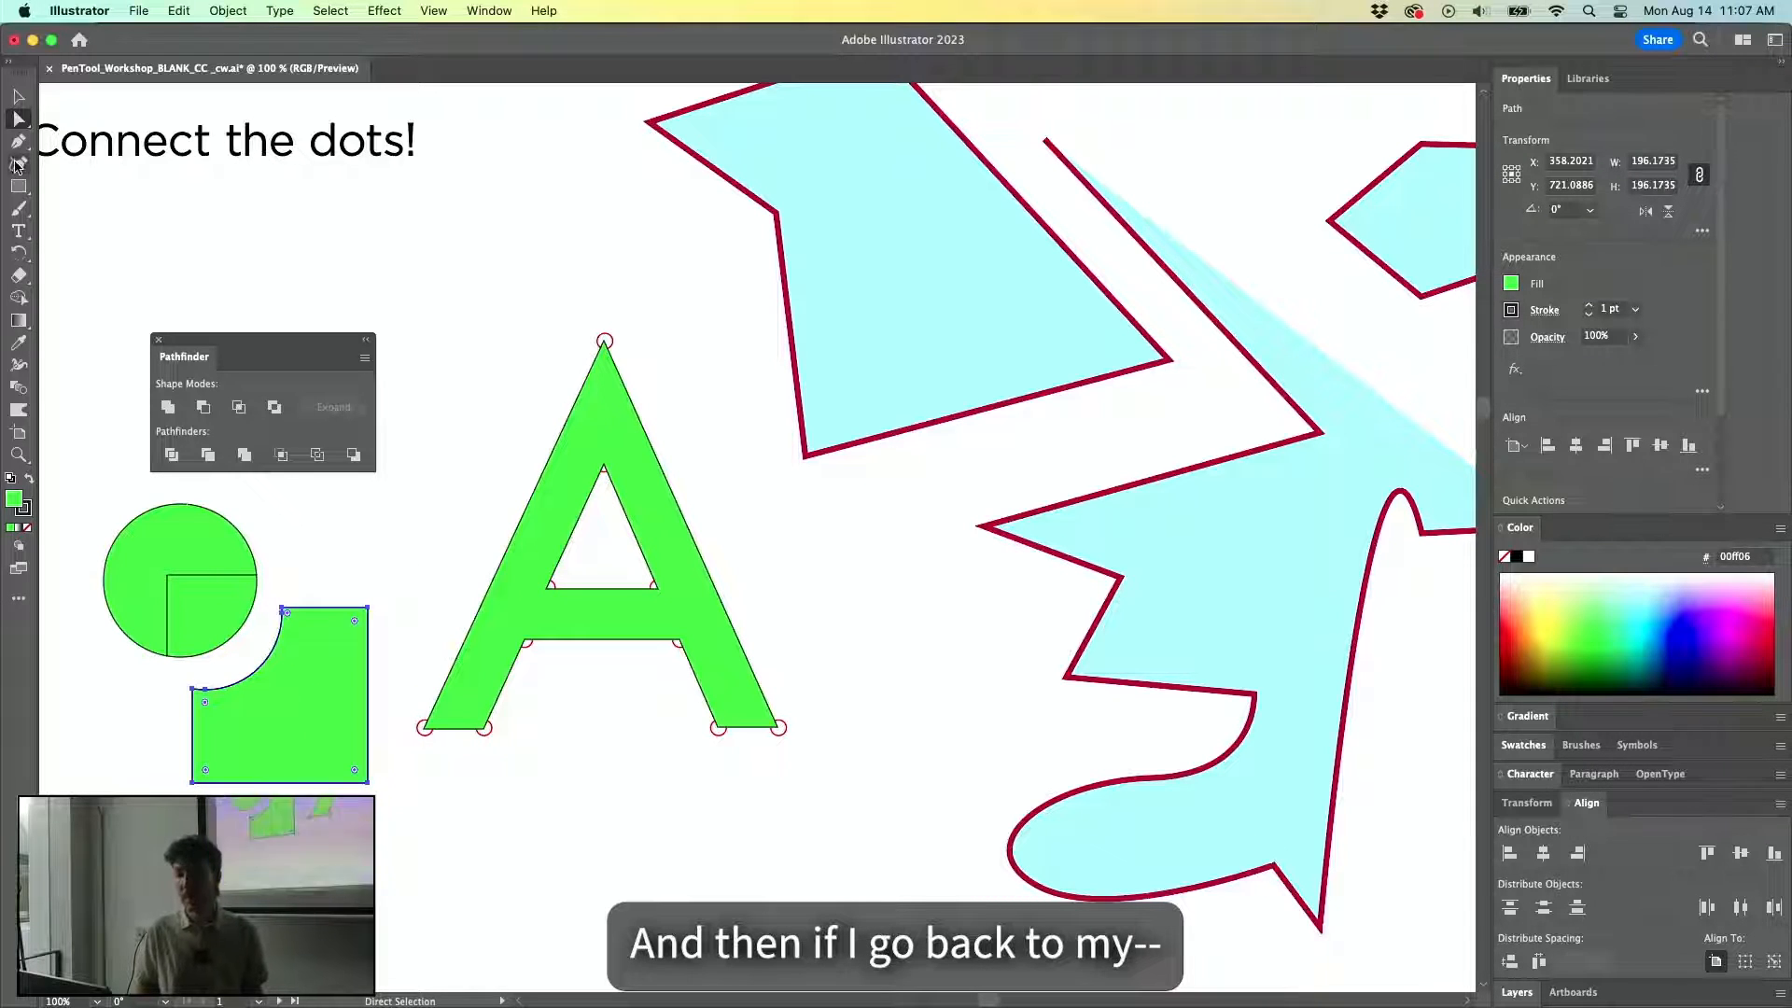
pyautogui.moveTo(213, 603); pyautogui.dragTo(224, 617)
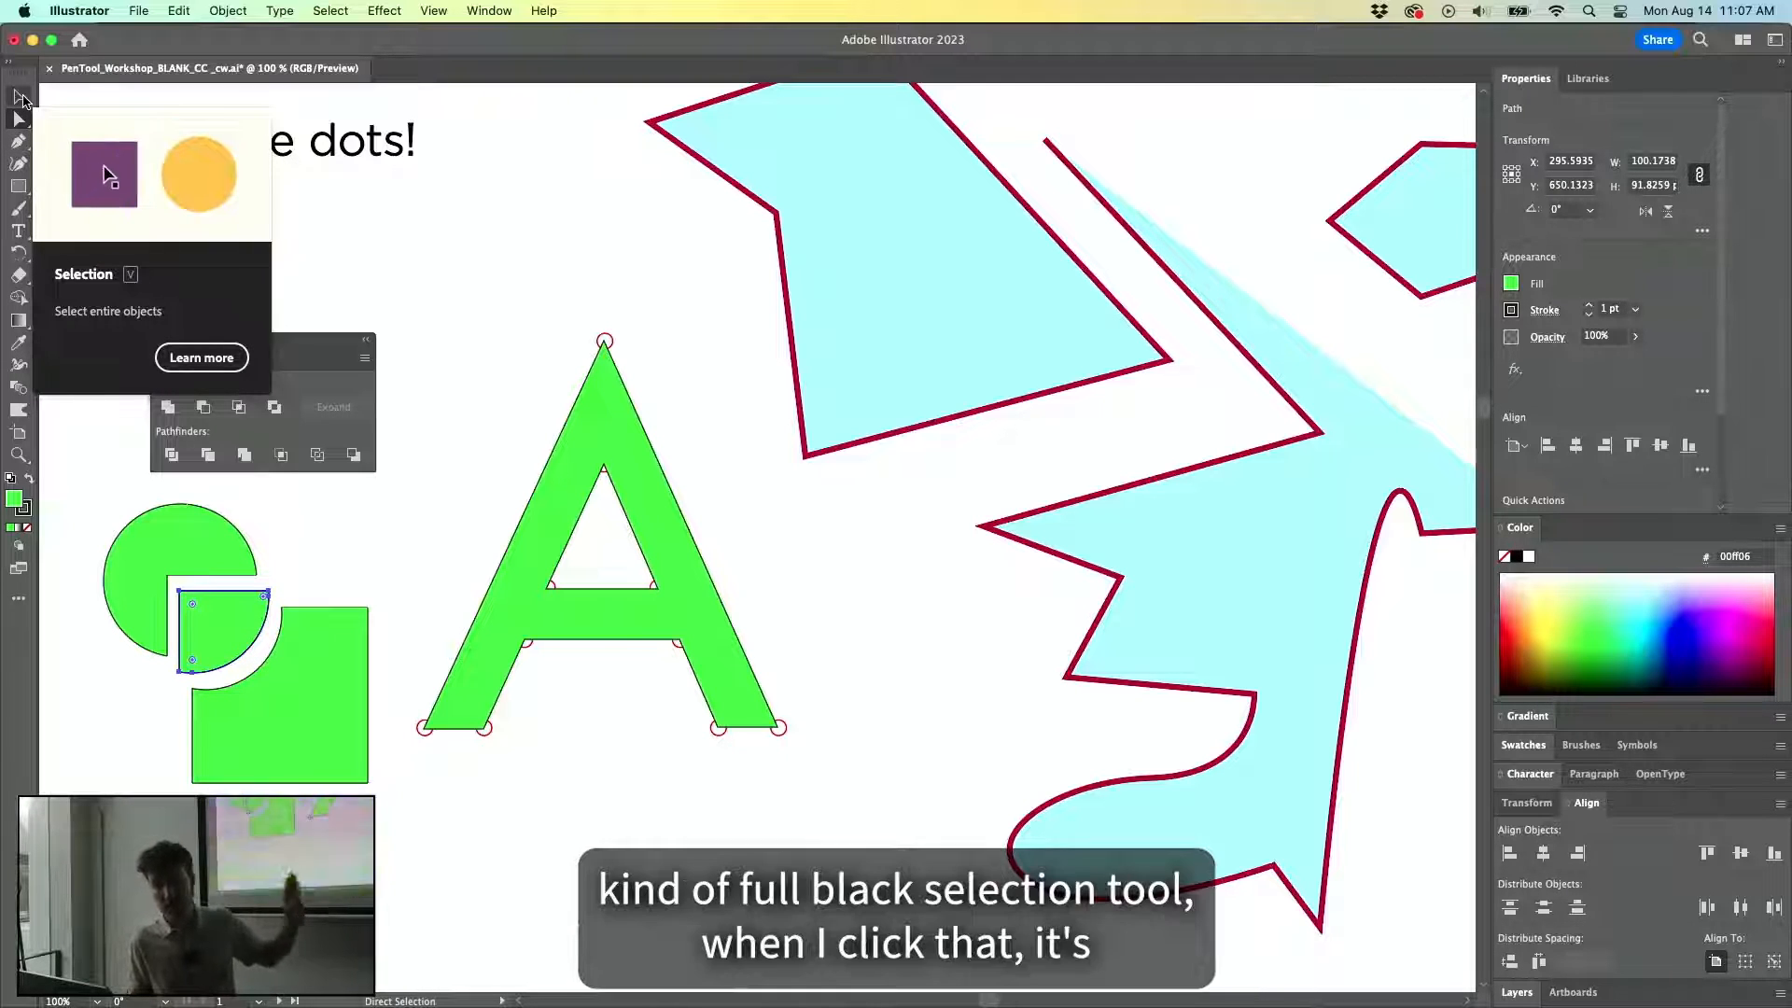
# Shift the whole group of separated pieces slightly with the Selection tool, and close the floating Pathfinder panel.
pyautogui.click(20, 97)
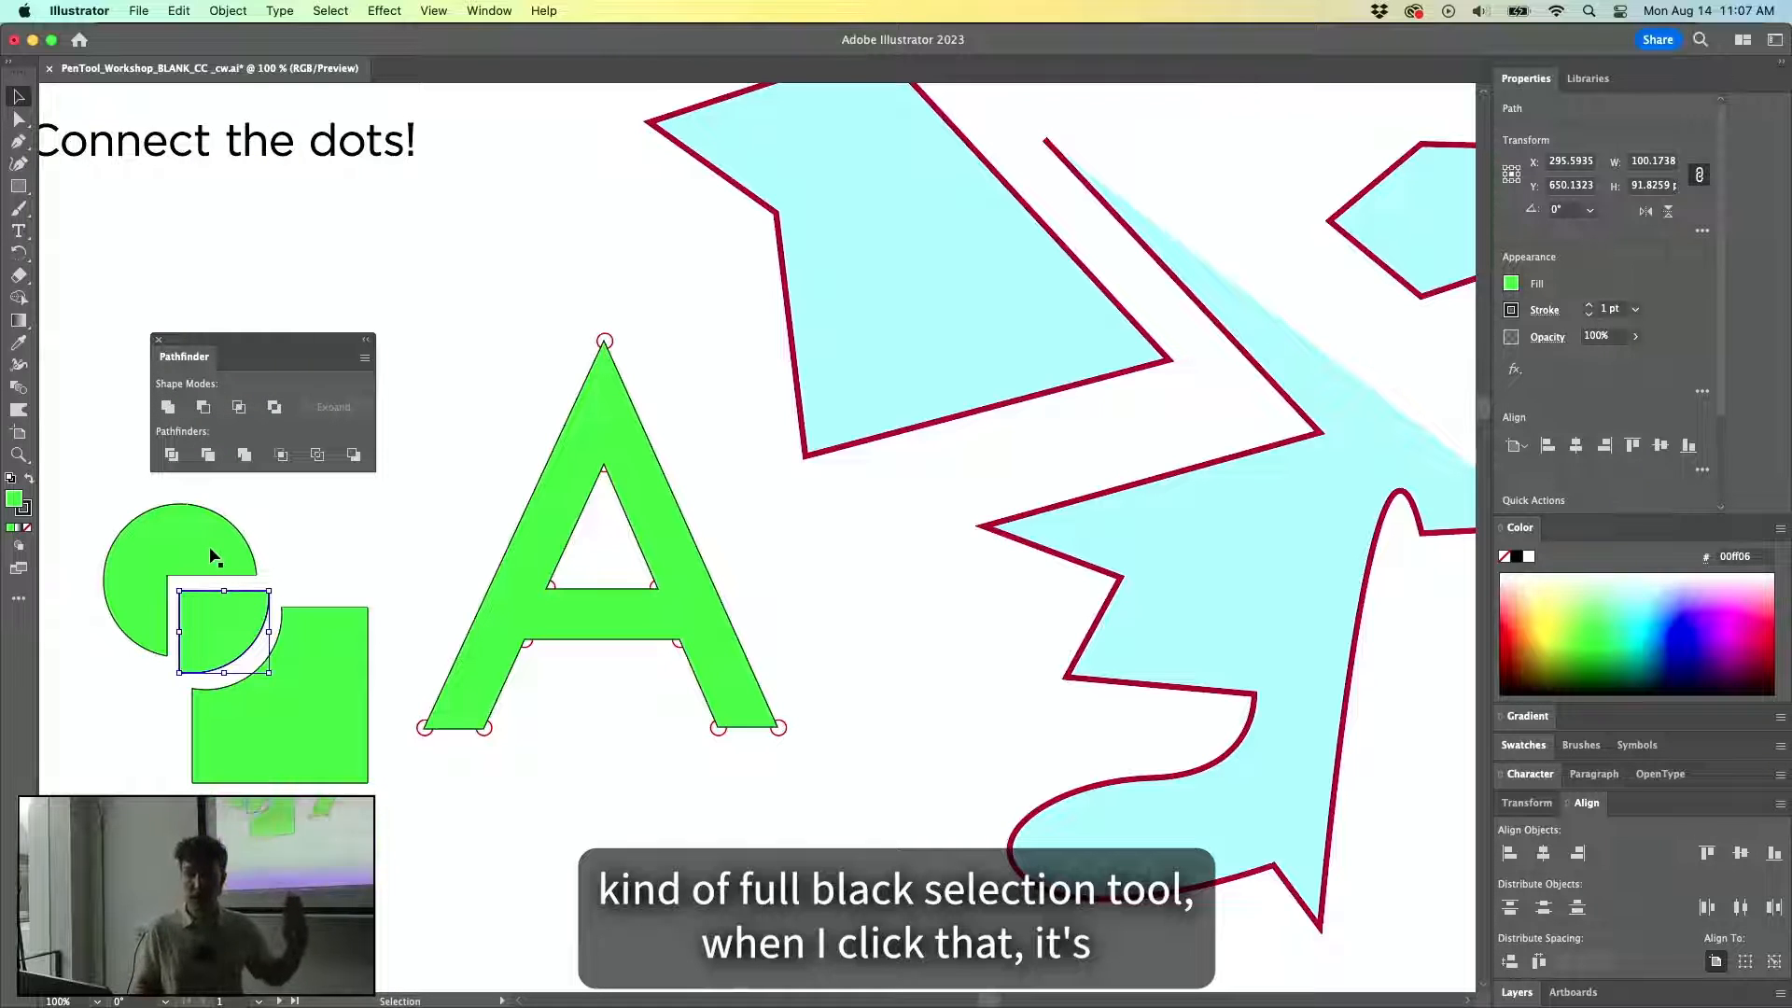
pyautogui.moveTo(179, 547)
pyautogui.mouseDown()
pyautogui.moveTo(207, 527)
pyautogui.moveTo(167, 567)
pyautogui.mouseUp()
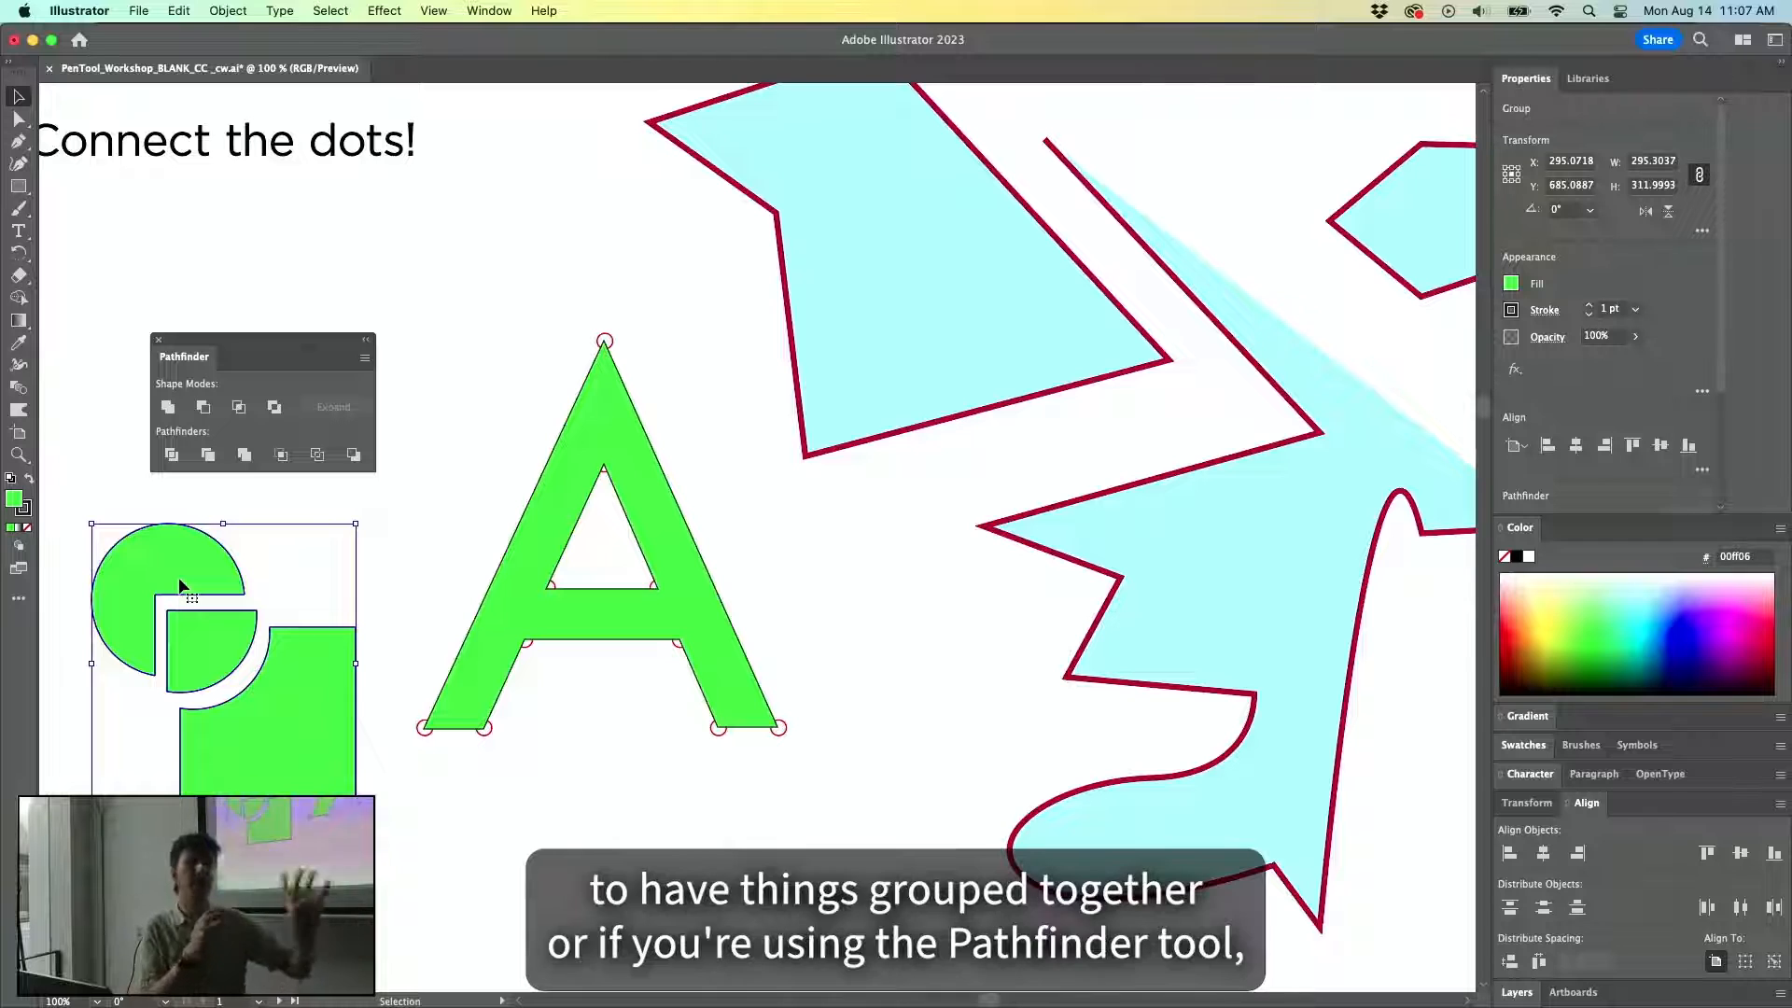
pyautogui.moveTo(180, 585); pyautogui.dragTo(160, 579)
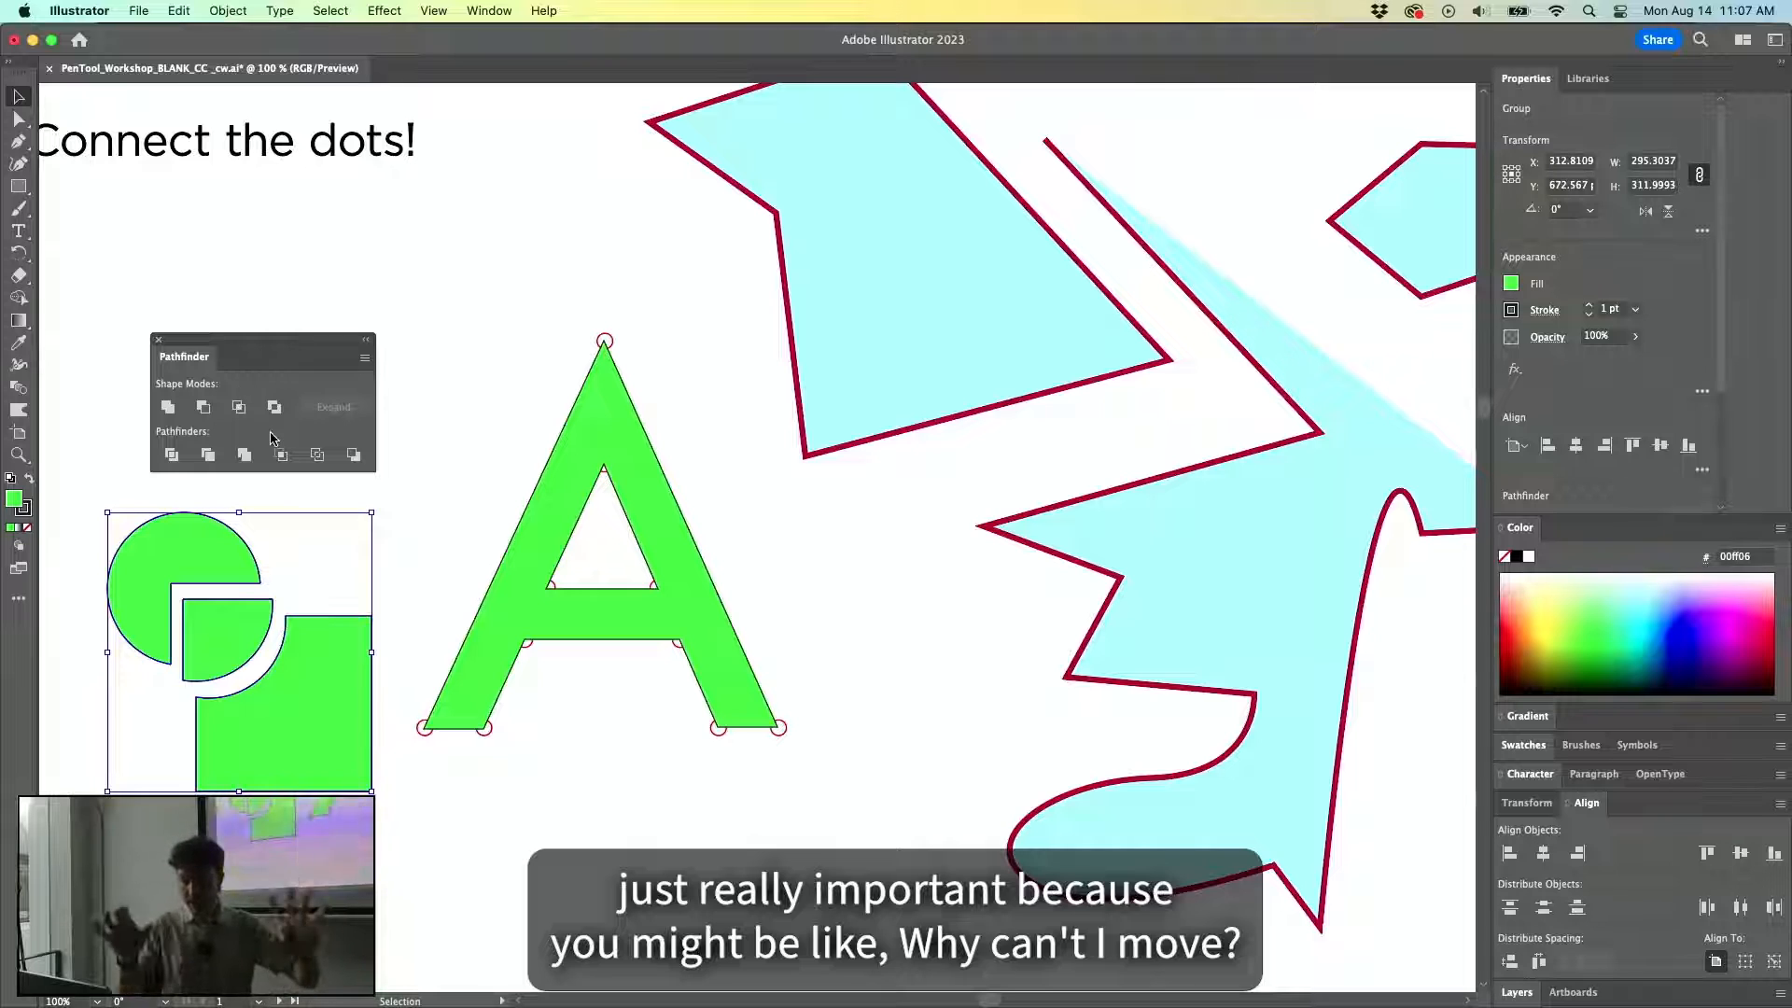
pyautogui.moveTo(180, 564)
pyautogui.mouseDown()
pyautogui.moveTo(237, 552)
pyautogui.moveTo(141, 558)
pyautogui.moveTo(161, 568)
pyautogui.mouseUp()
pyautogui.click(305, 564)
pyautogui.click(203, 560)
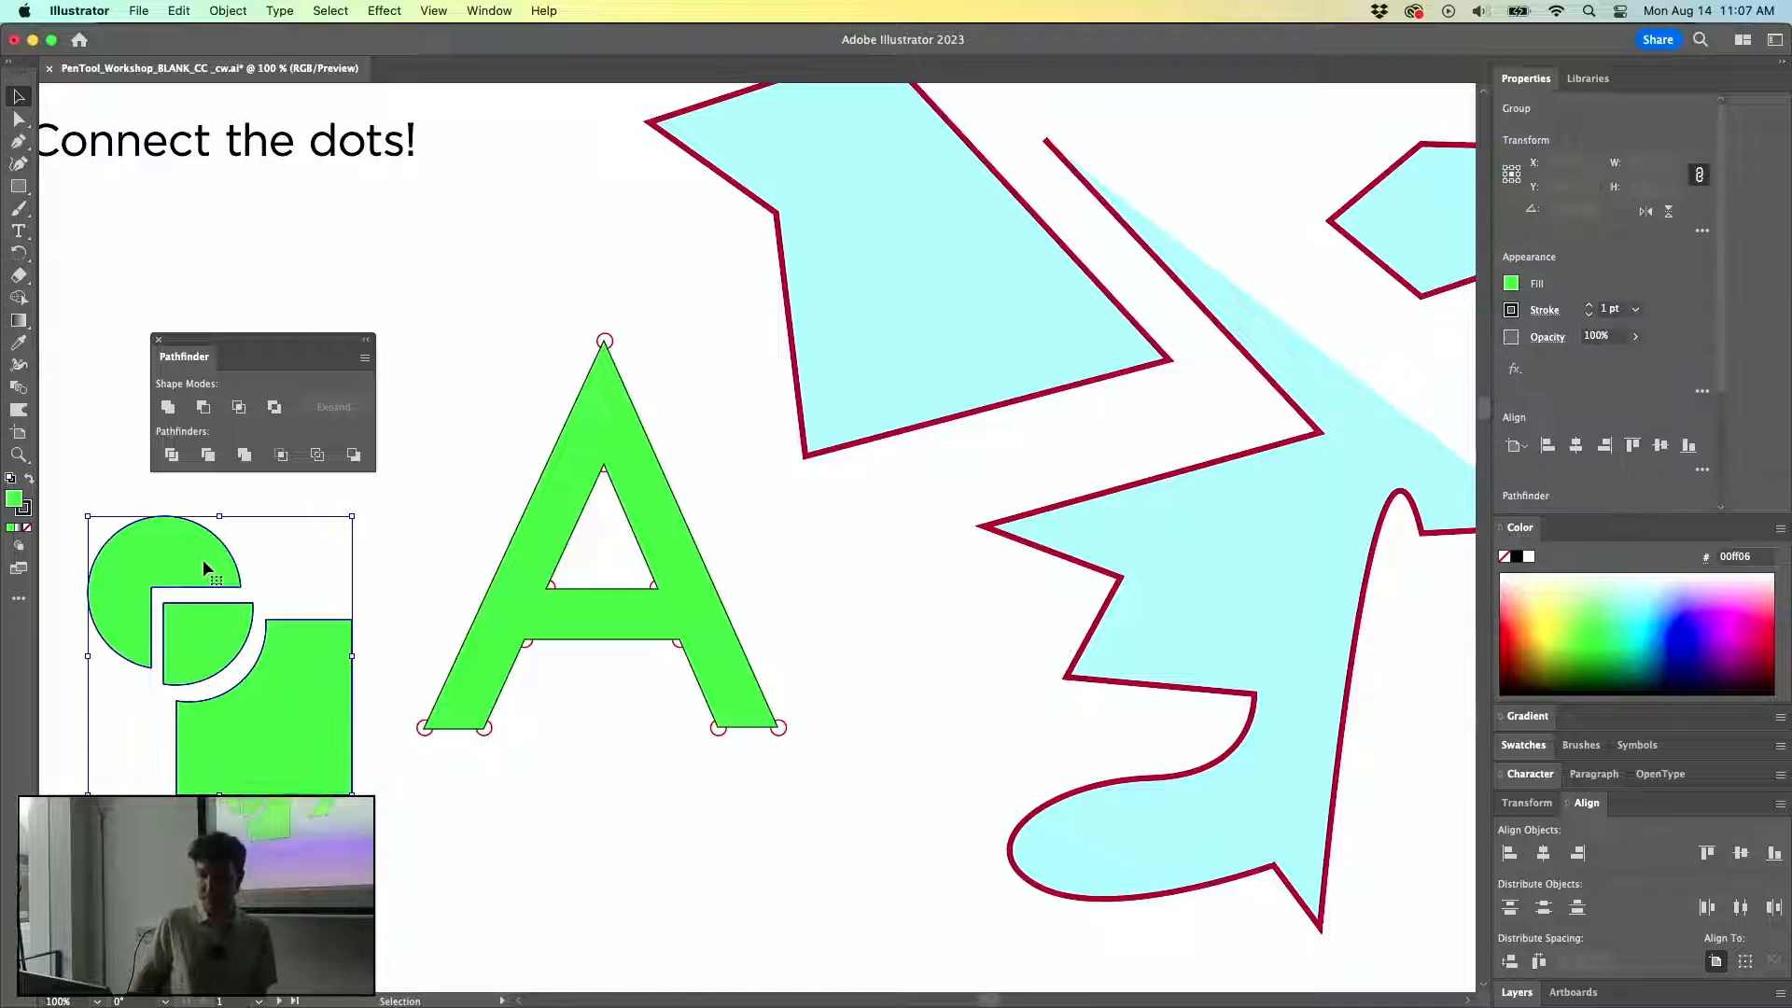
pyautogui.click(159, 341)
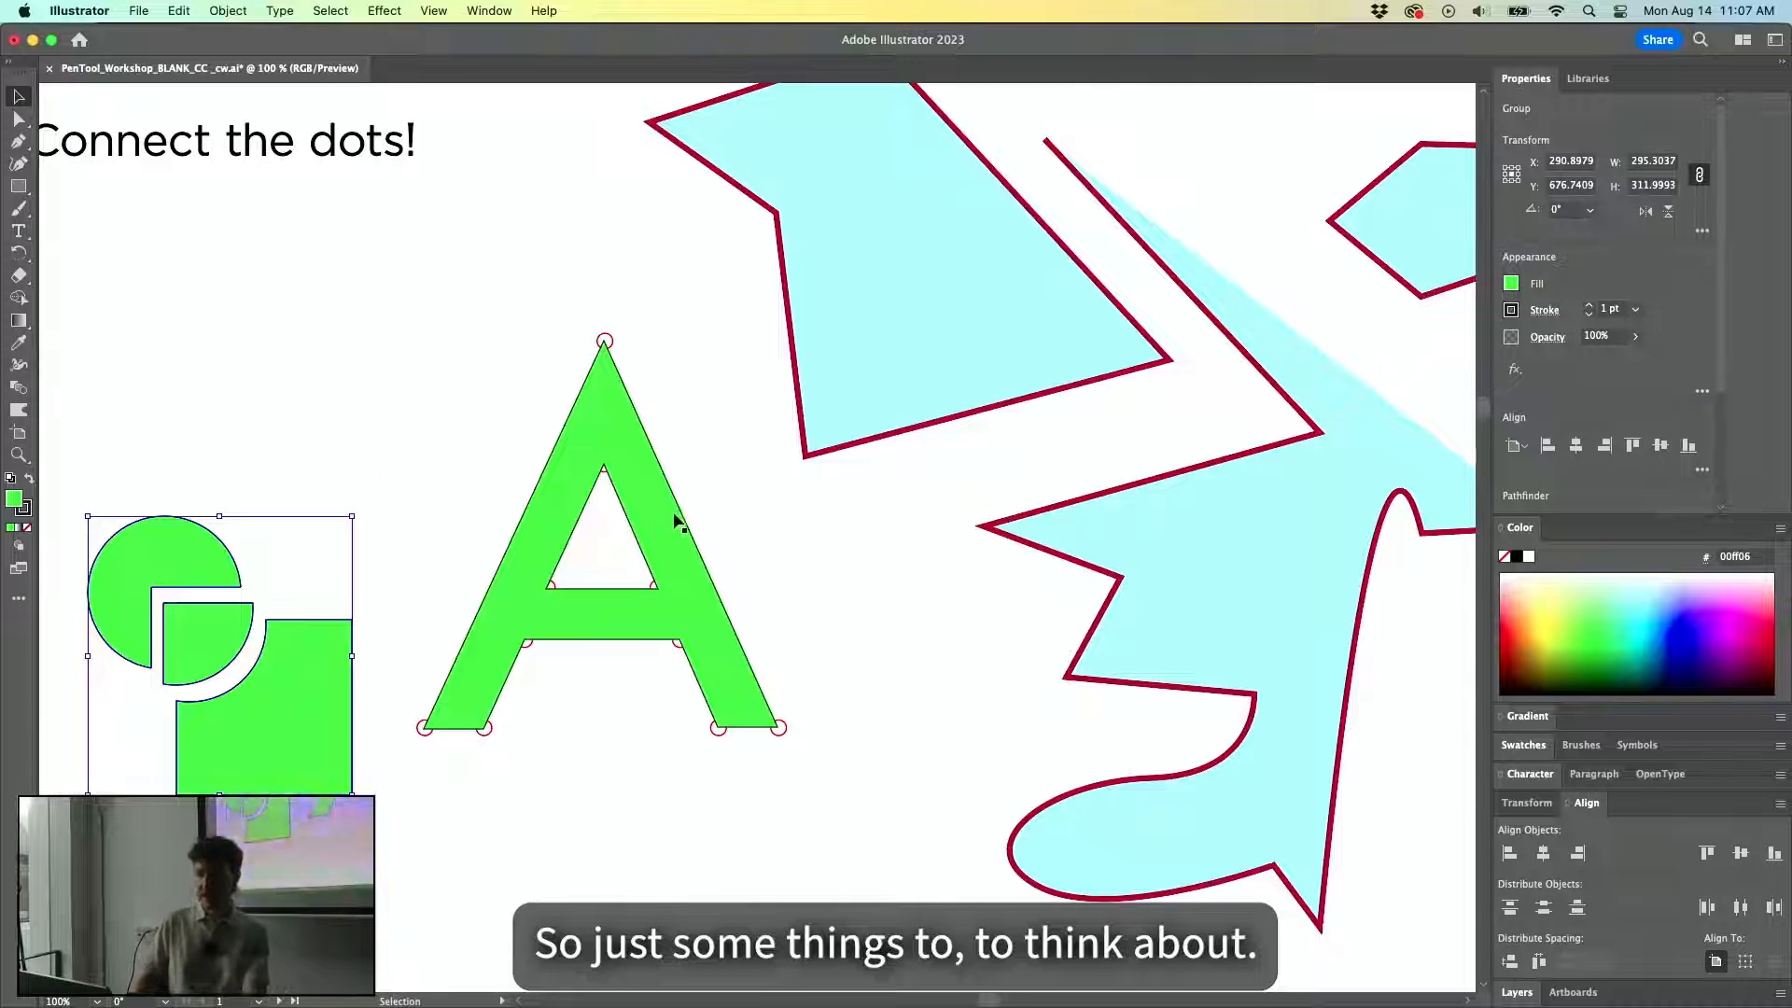
# Deselect the group and select only the inner triangle path of the letter A with the Direct Selection tool.
pyautogui.click(723, 513)
pyautogui.press('a')
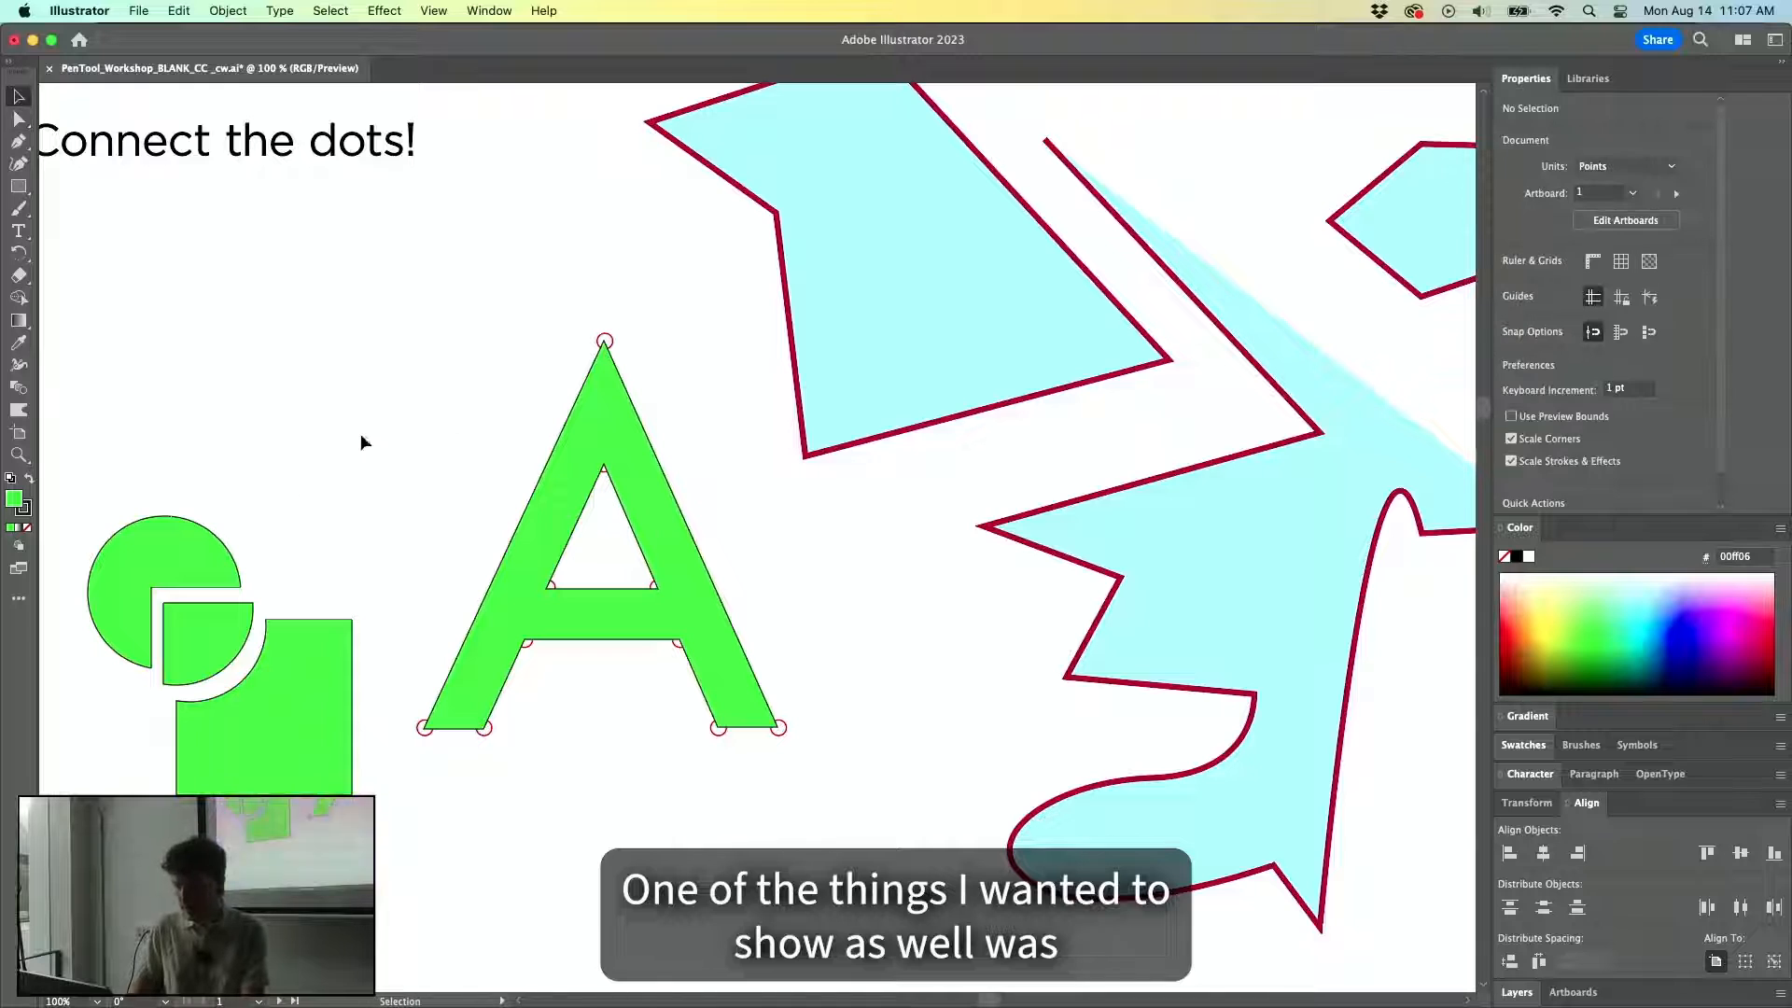
pyautogui.click(626, 518)
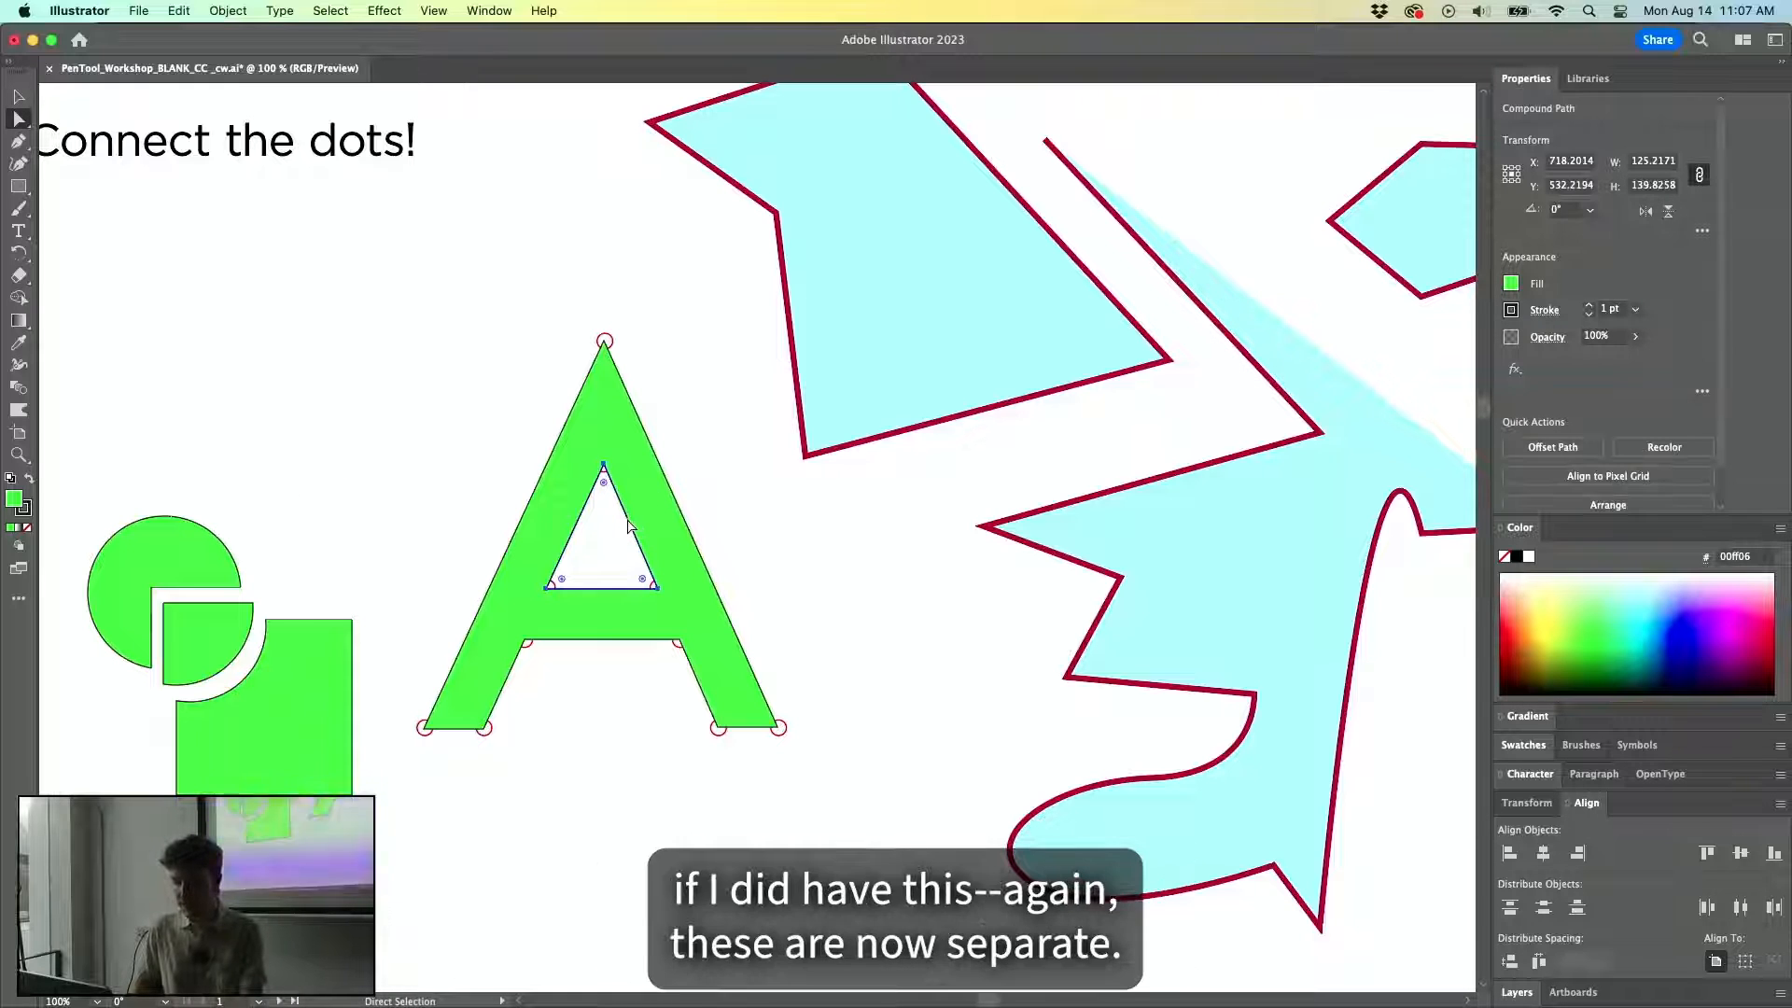
# Release the letter A's compound path, try moving its inner triangle out beside the letter, and undo the move.
pyautogui.press('alt+shift+super+8')
pyautogui.press('v')
pyautogui.moveTo(591, 548); pyautogui.dragTo(985, 561)
pyautogui.press('super+z')
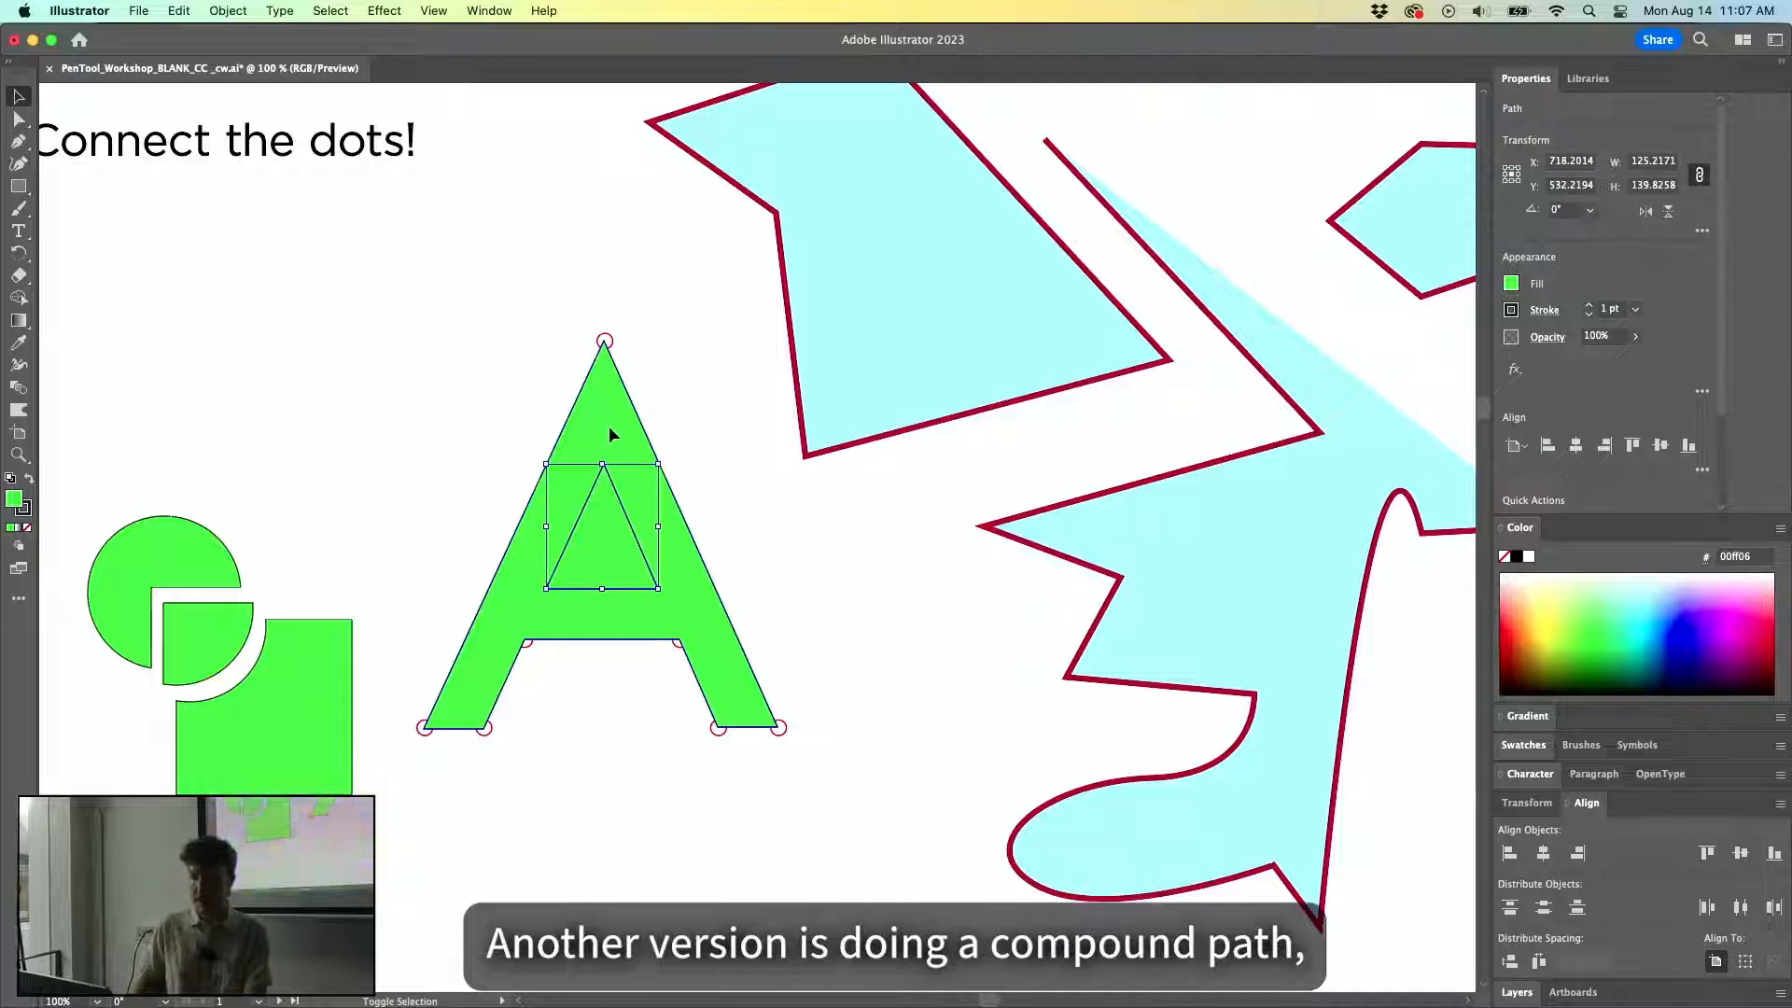
# Combine the inner triangle and the outer A shape into a compound path, and select the result to check it.
pyautogui.keyDown('shift'); pyautogui.click(609, 428); pyautogui.keyUp('shift')
pyautogui.click(229, 11)
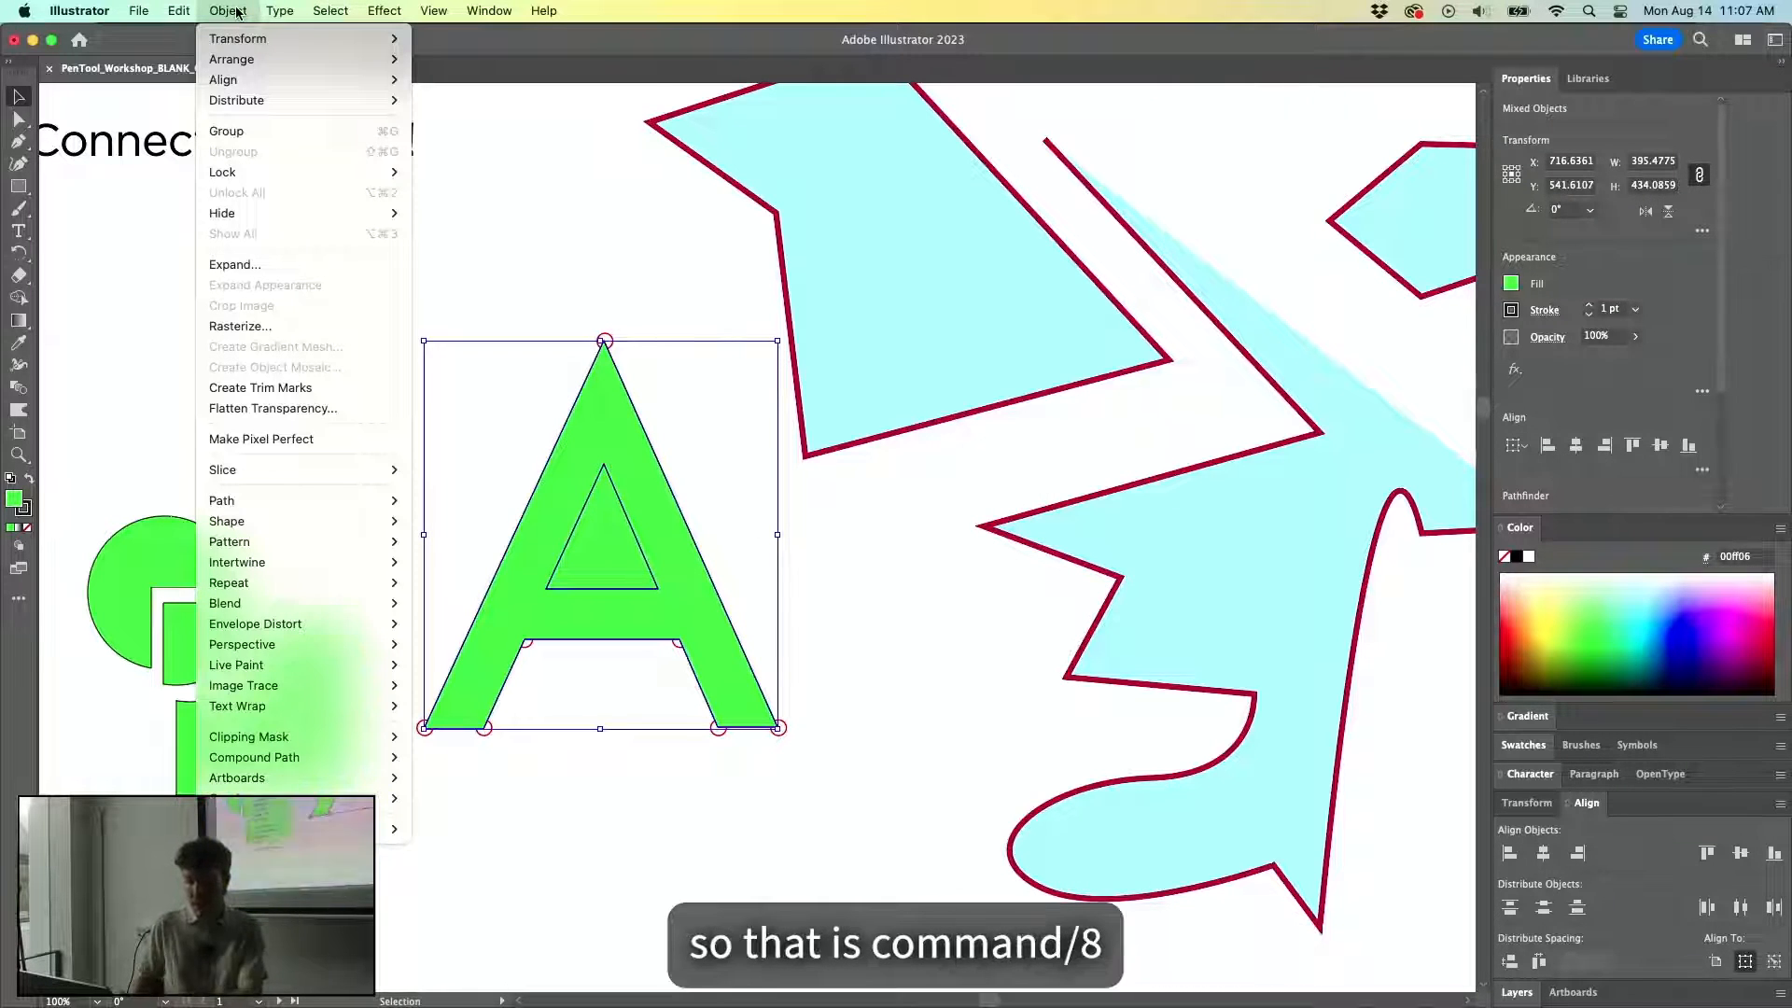
pyautogui.moveTo(301, 756)
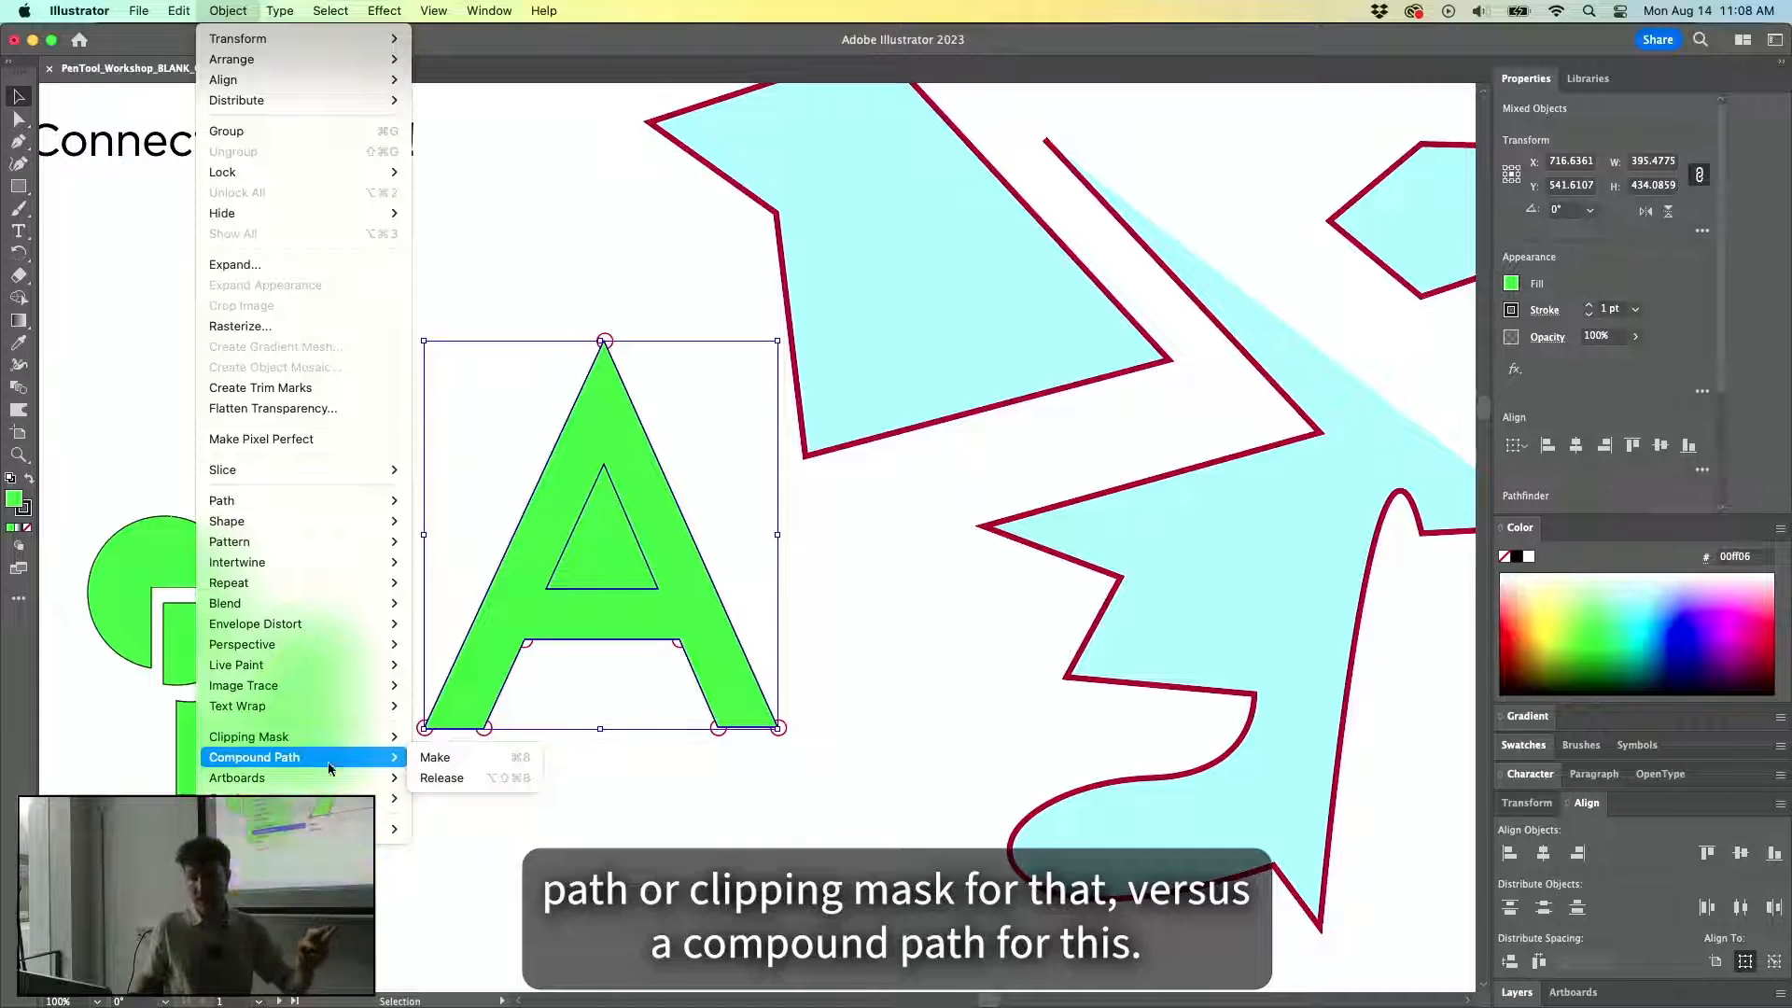
pyautogui.click(435, 757)
pyautogui.click(809, 546)
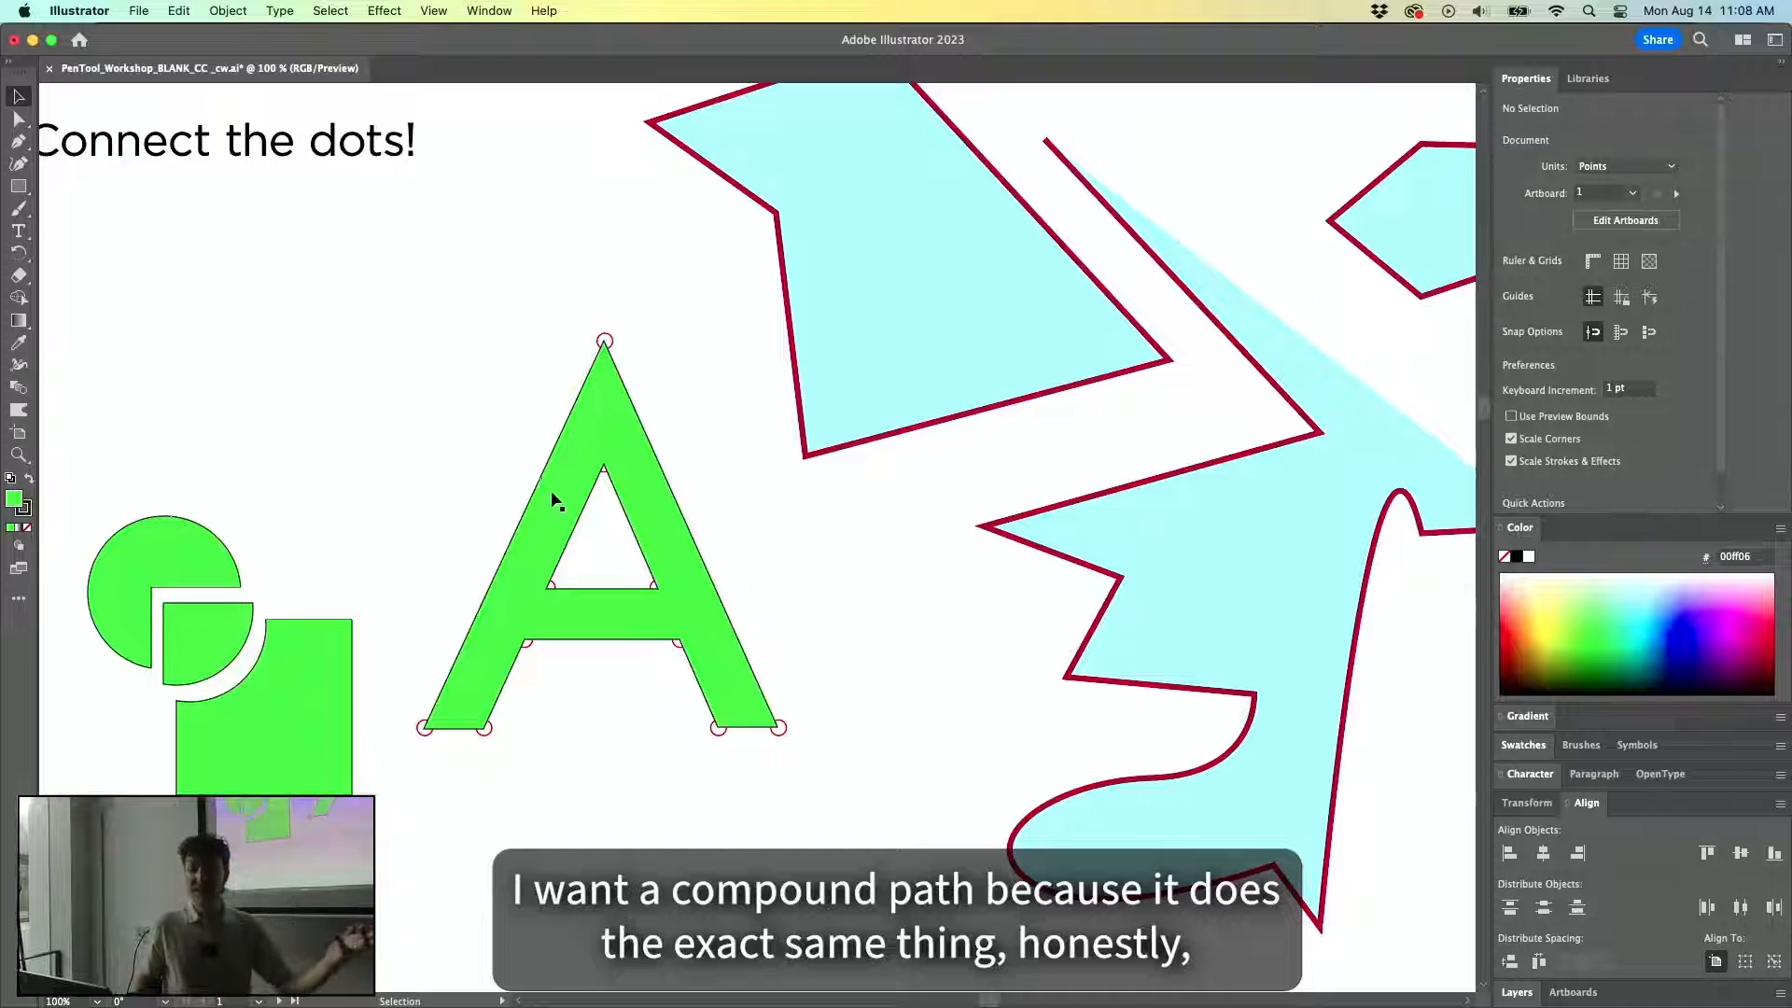
pyautogui.click(571, 508)
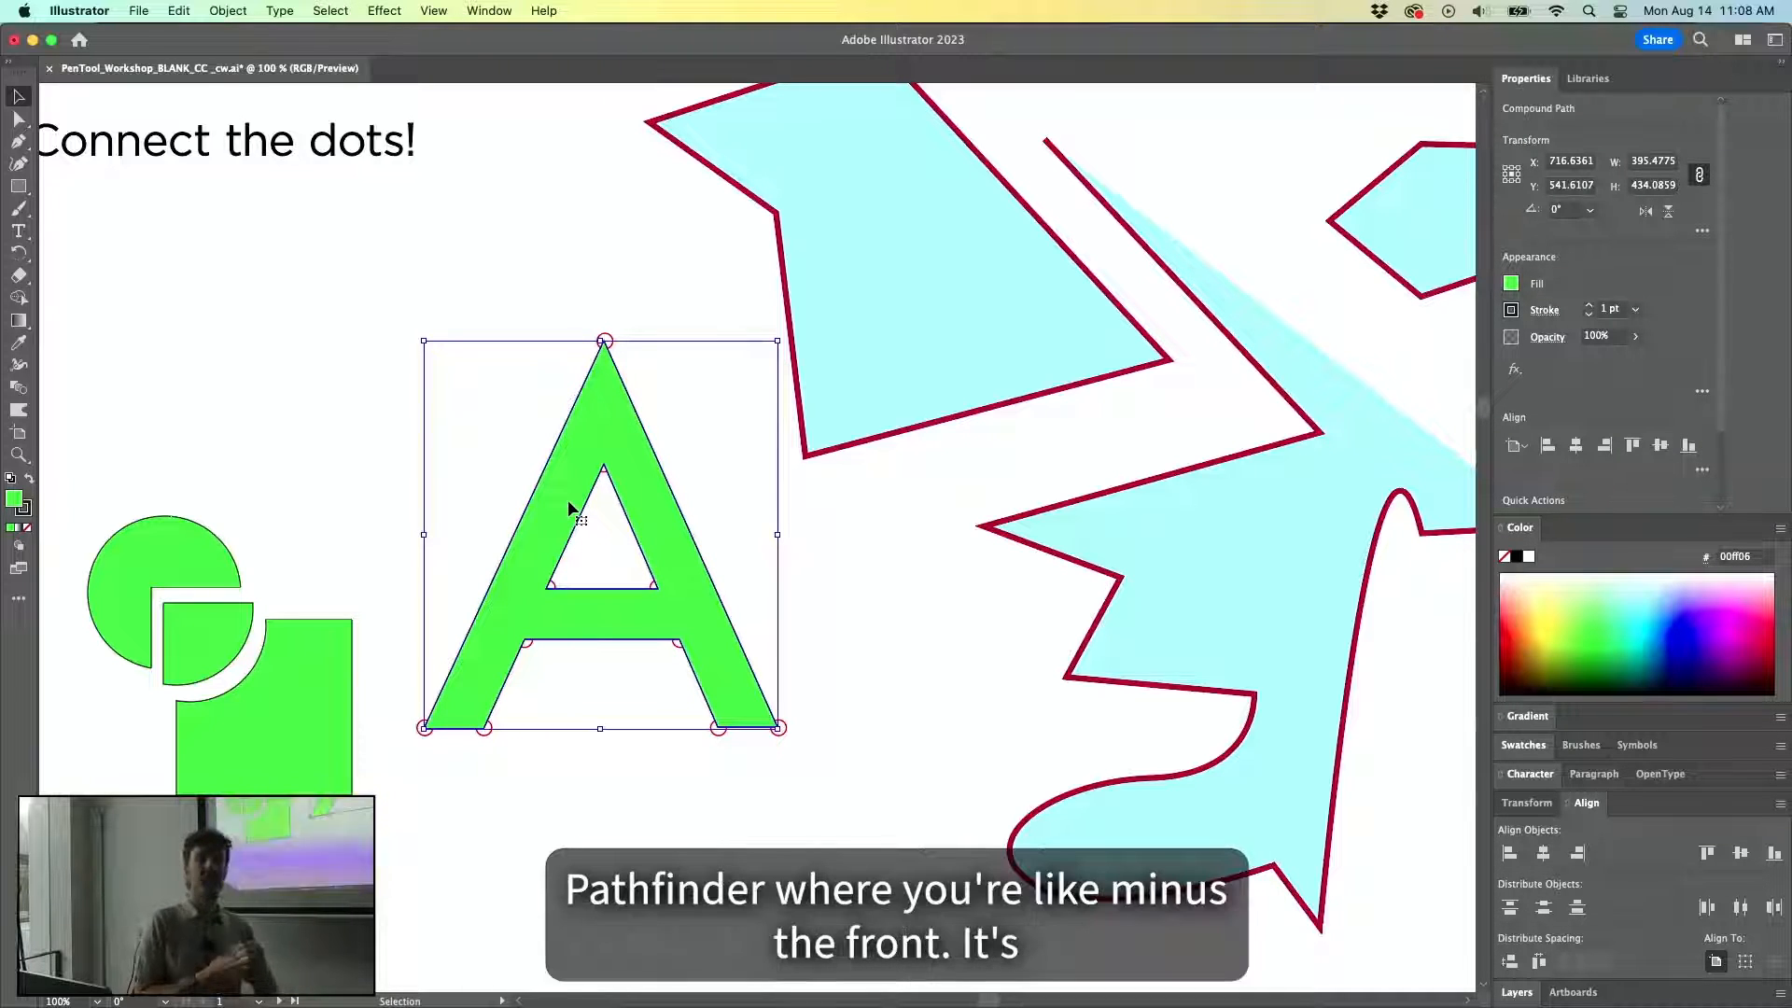
# Pull the inner triangle up and to the left with the Direct Selection tool until it sits clear of the letter A.
pyautogui.click(702, 461)
pyautogui.press('a')
pyautogui.moveTo(621, 504); pyautogui.dragTo(528, 440)
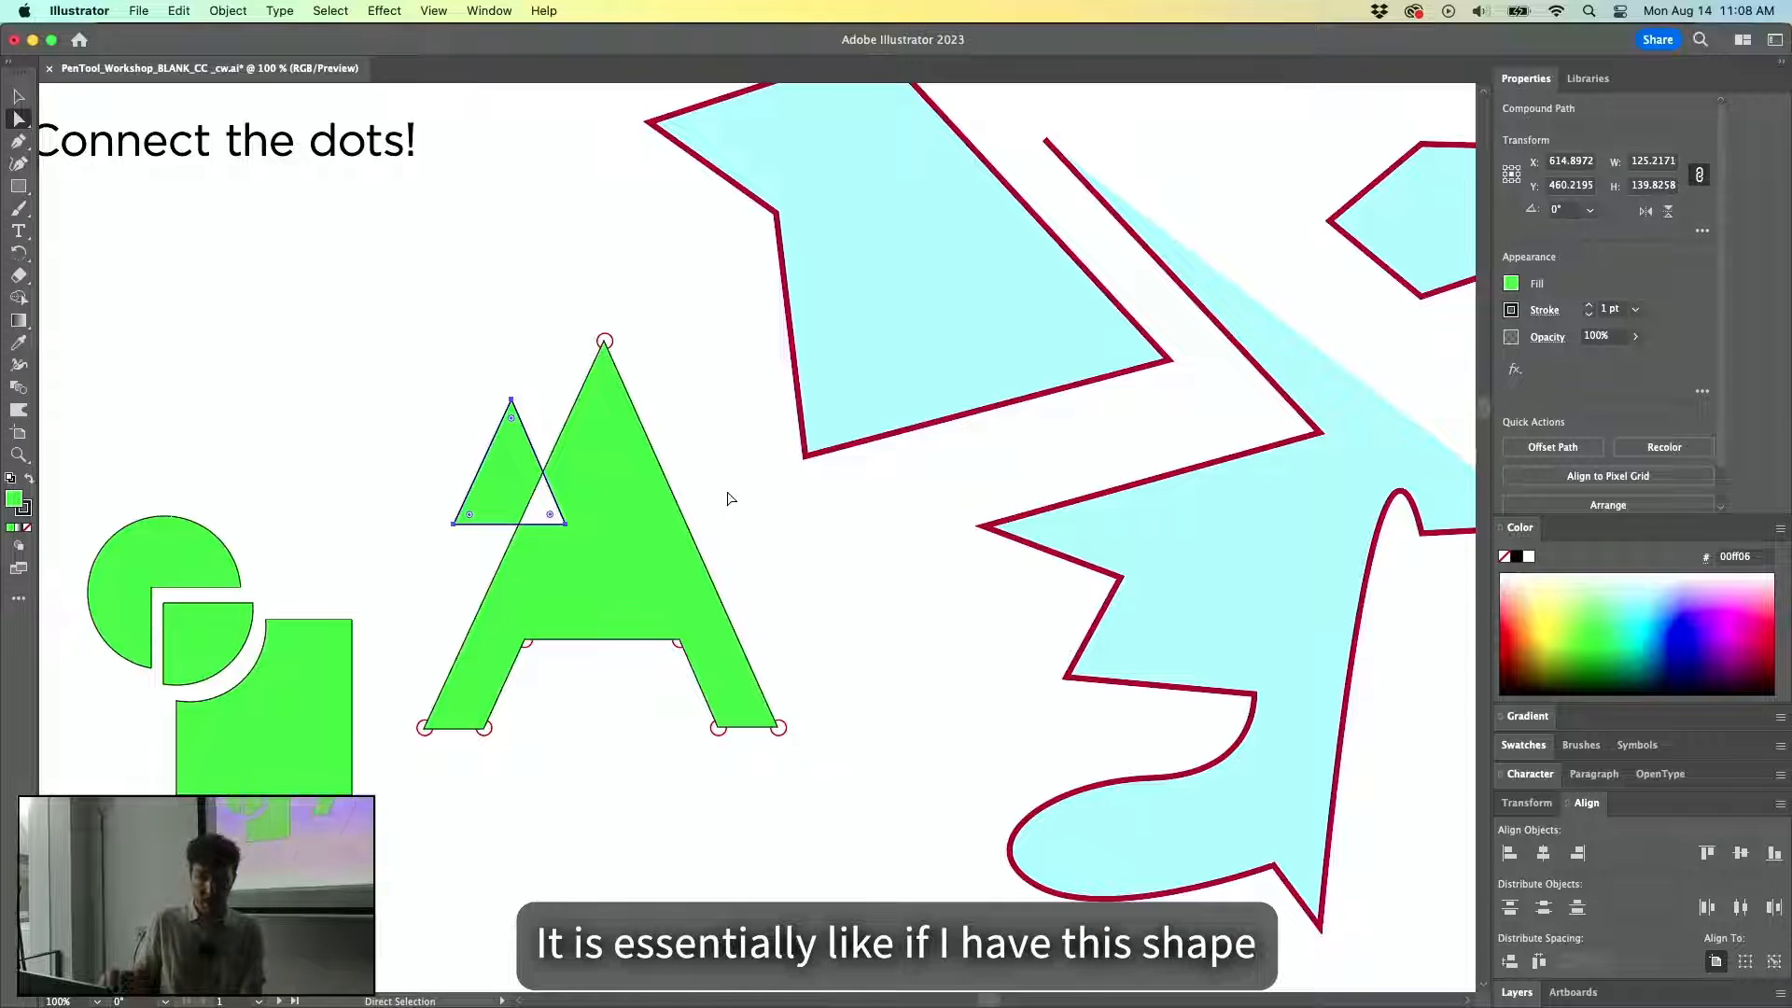
pyautogui.moveTo(432, 428); pyautogui.dragTo(423, 412)
pyautogui.press('v')
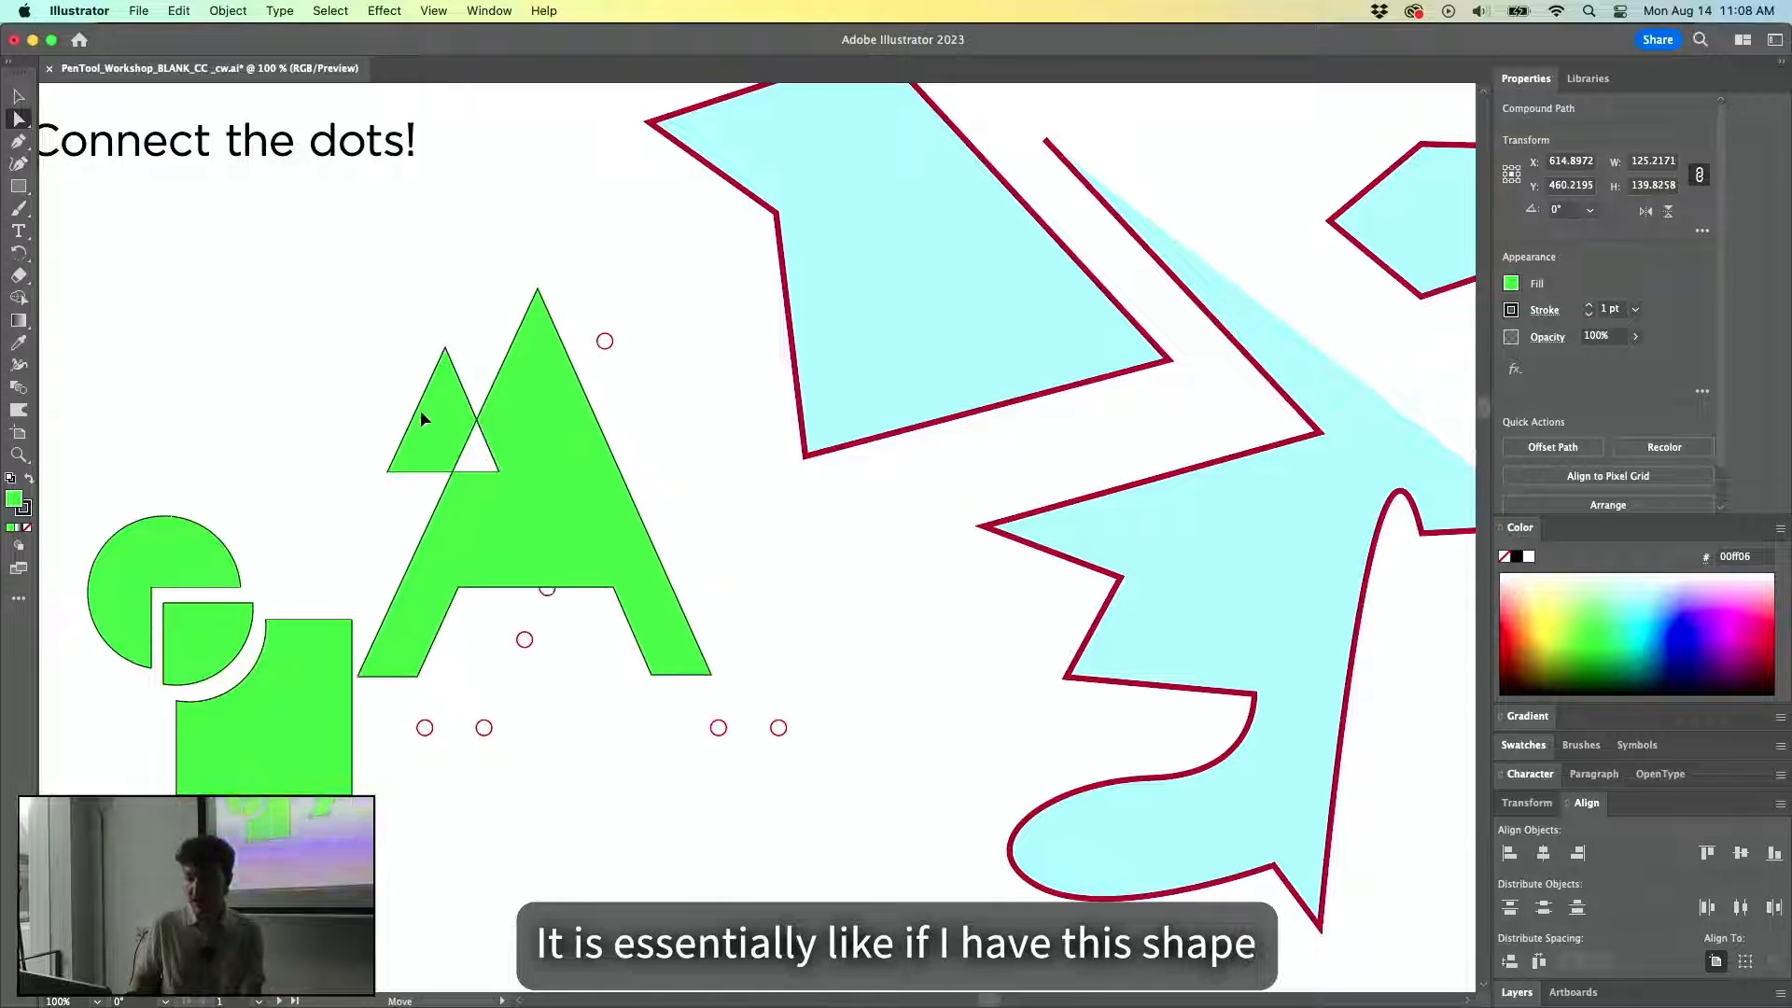
pyautogui.keyDown('alt'); pyautogui.click(484, 478); pyautogui.keyUp('alt')
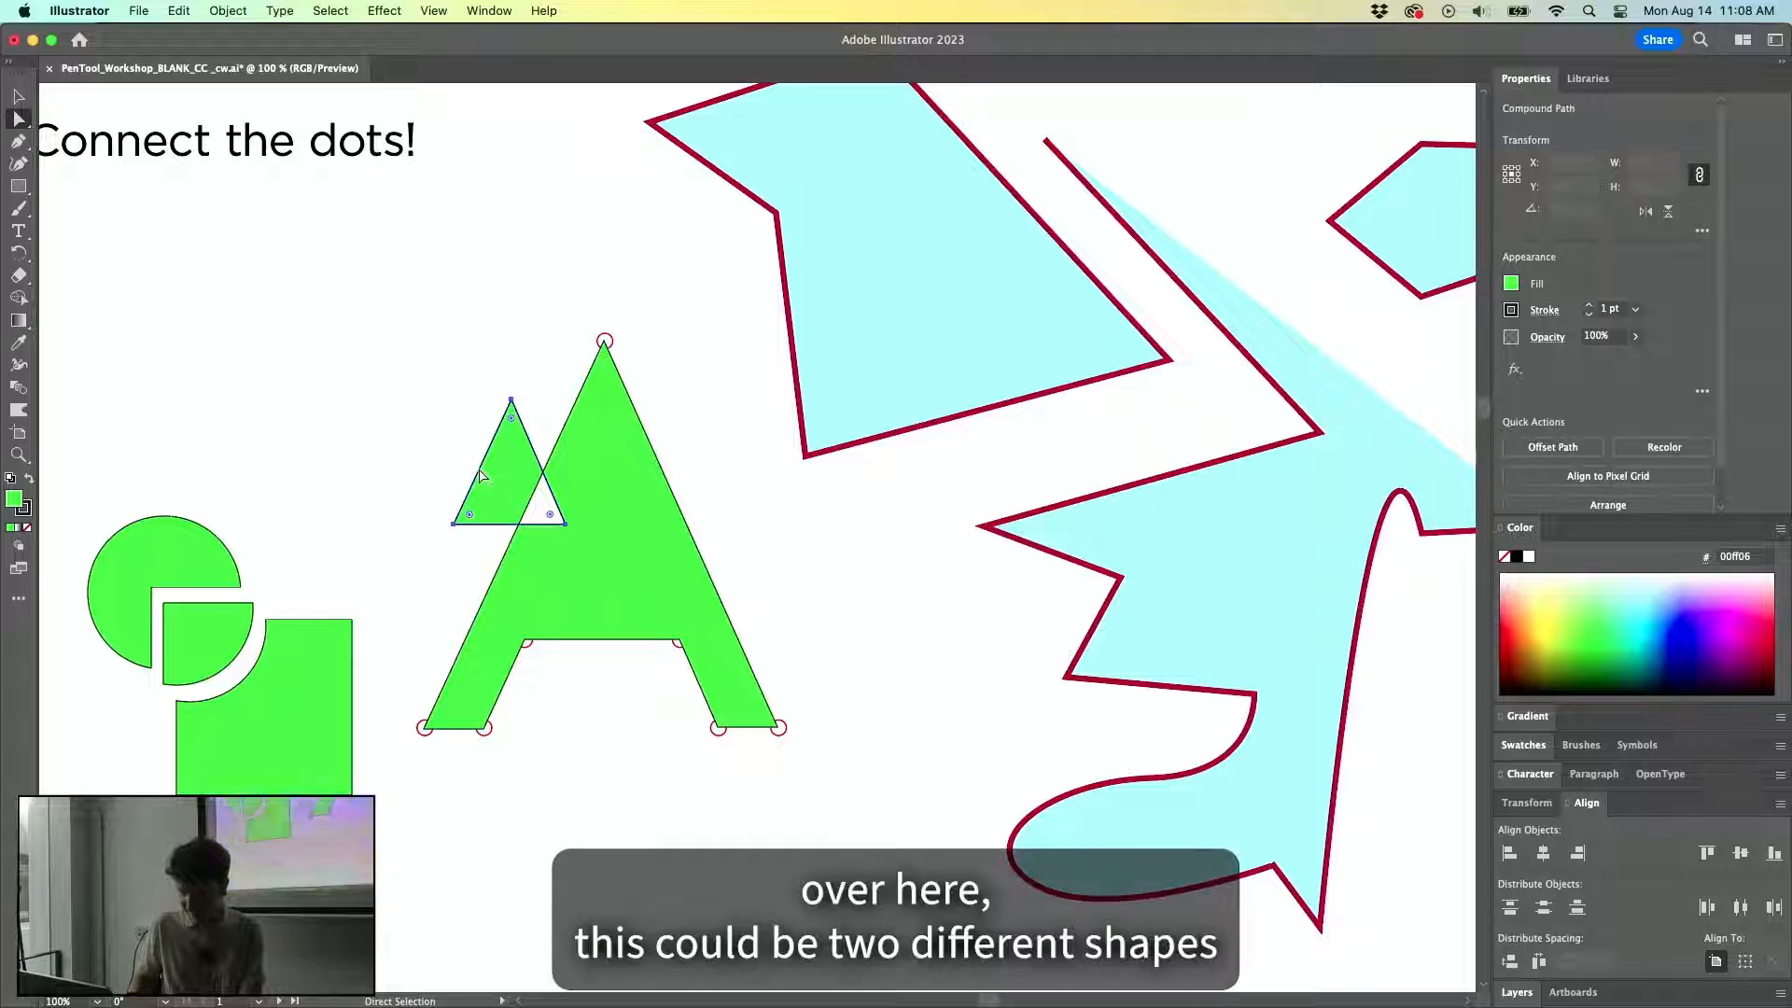
pyautogui.moveTo(439, 436); pyautogui.dragTo(407, 416)
# Try moving the whole compound path of triangle and letter with the Selection tool, undo the move, and deselect.
pyautogui.press('v')
pyautogui.click(517, 329)
pyautogui.moveTo(612, 499); pyautogui.dragTo(516, 369)
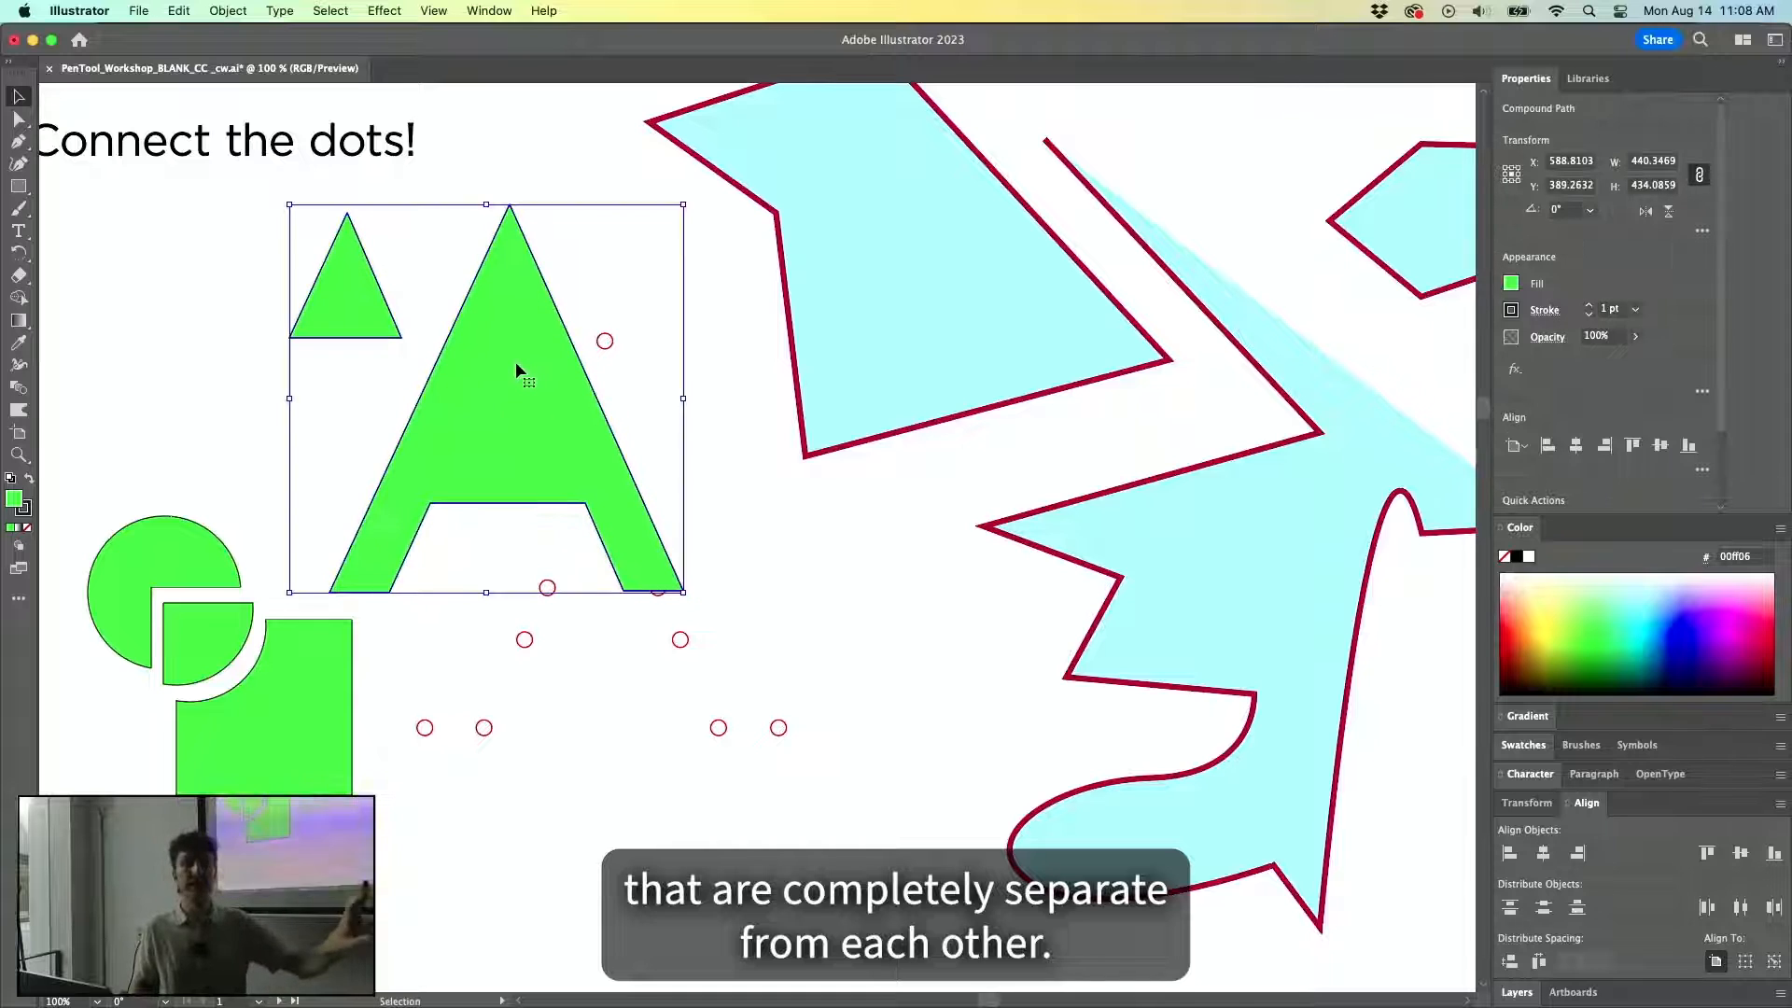
pyautogui.hotkey('ctrl', 'z')
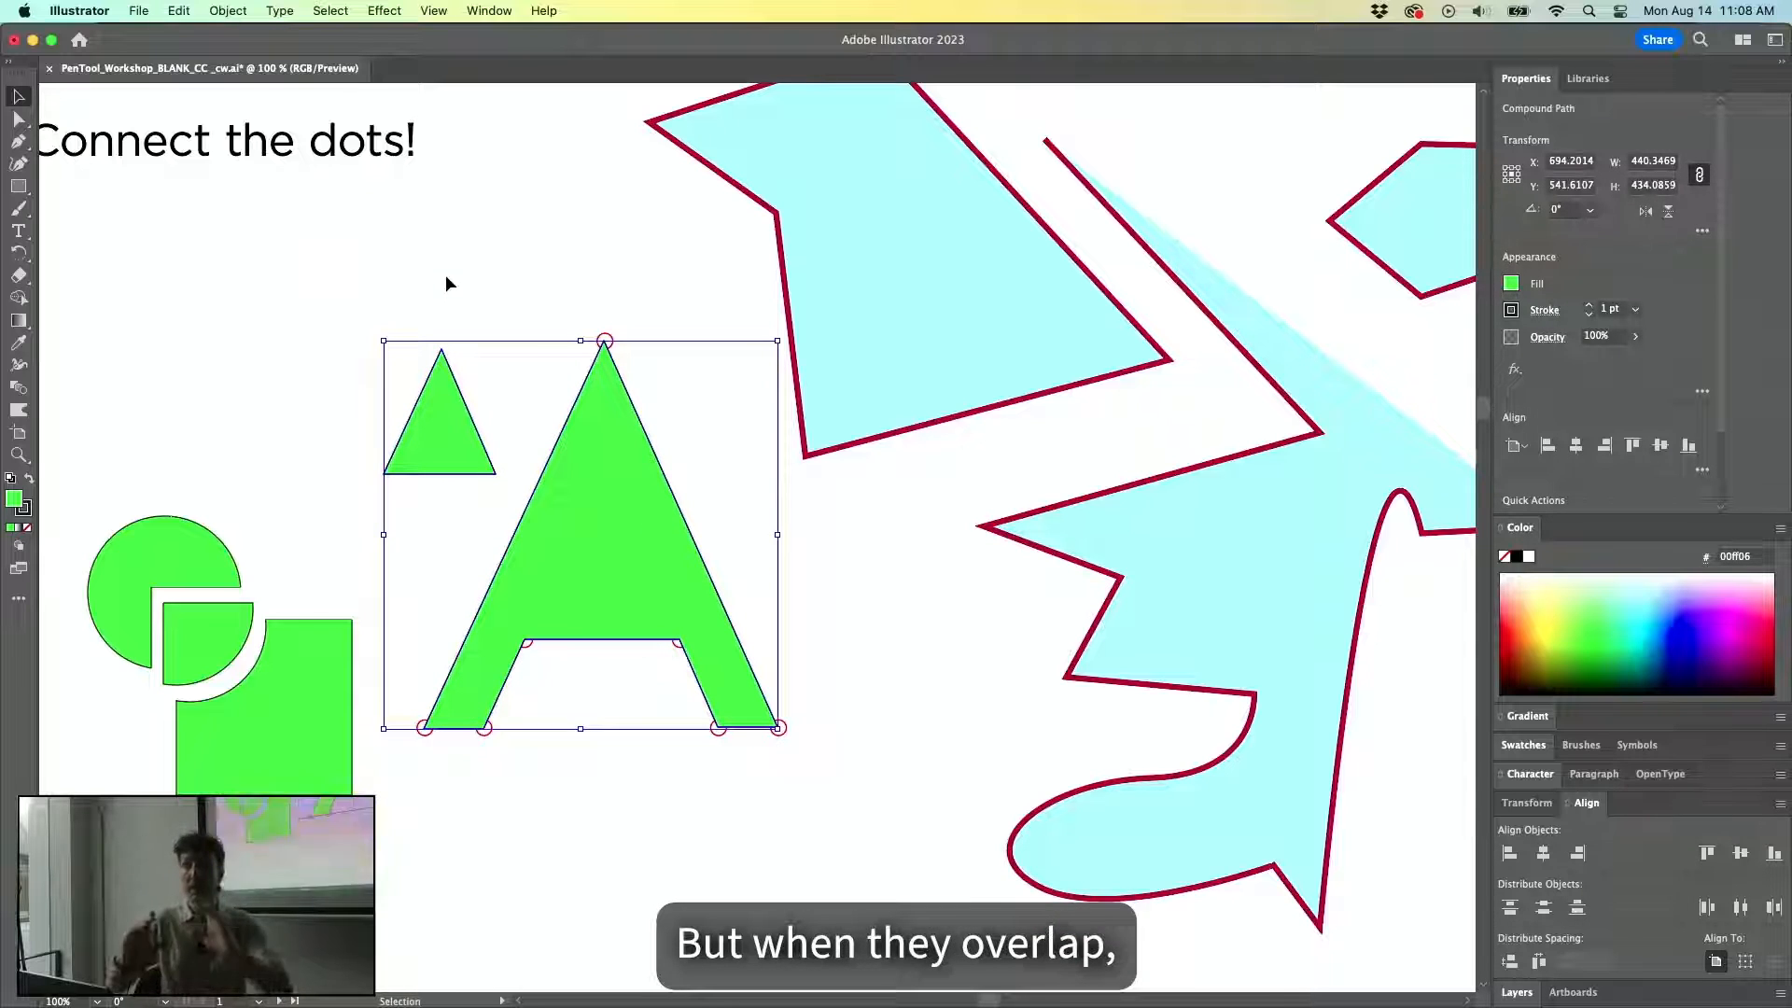
pyautogui.click(420, 238)
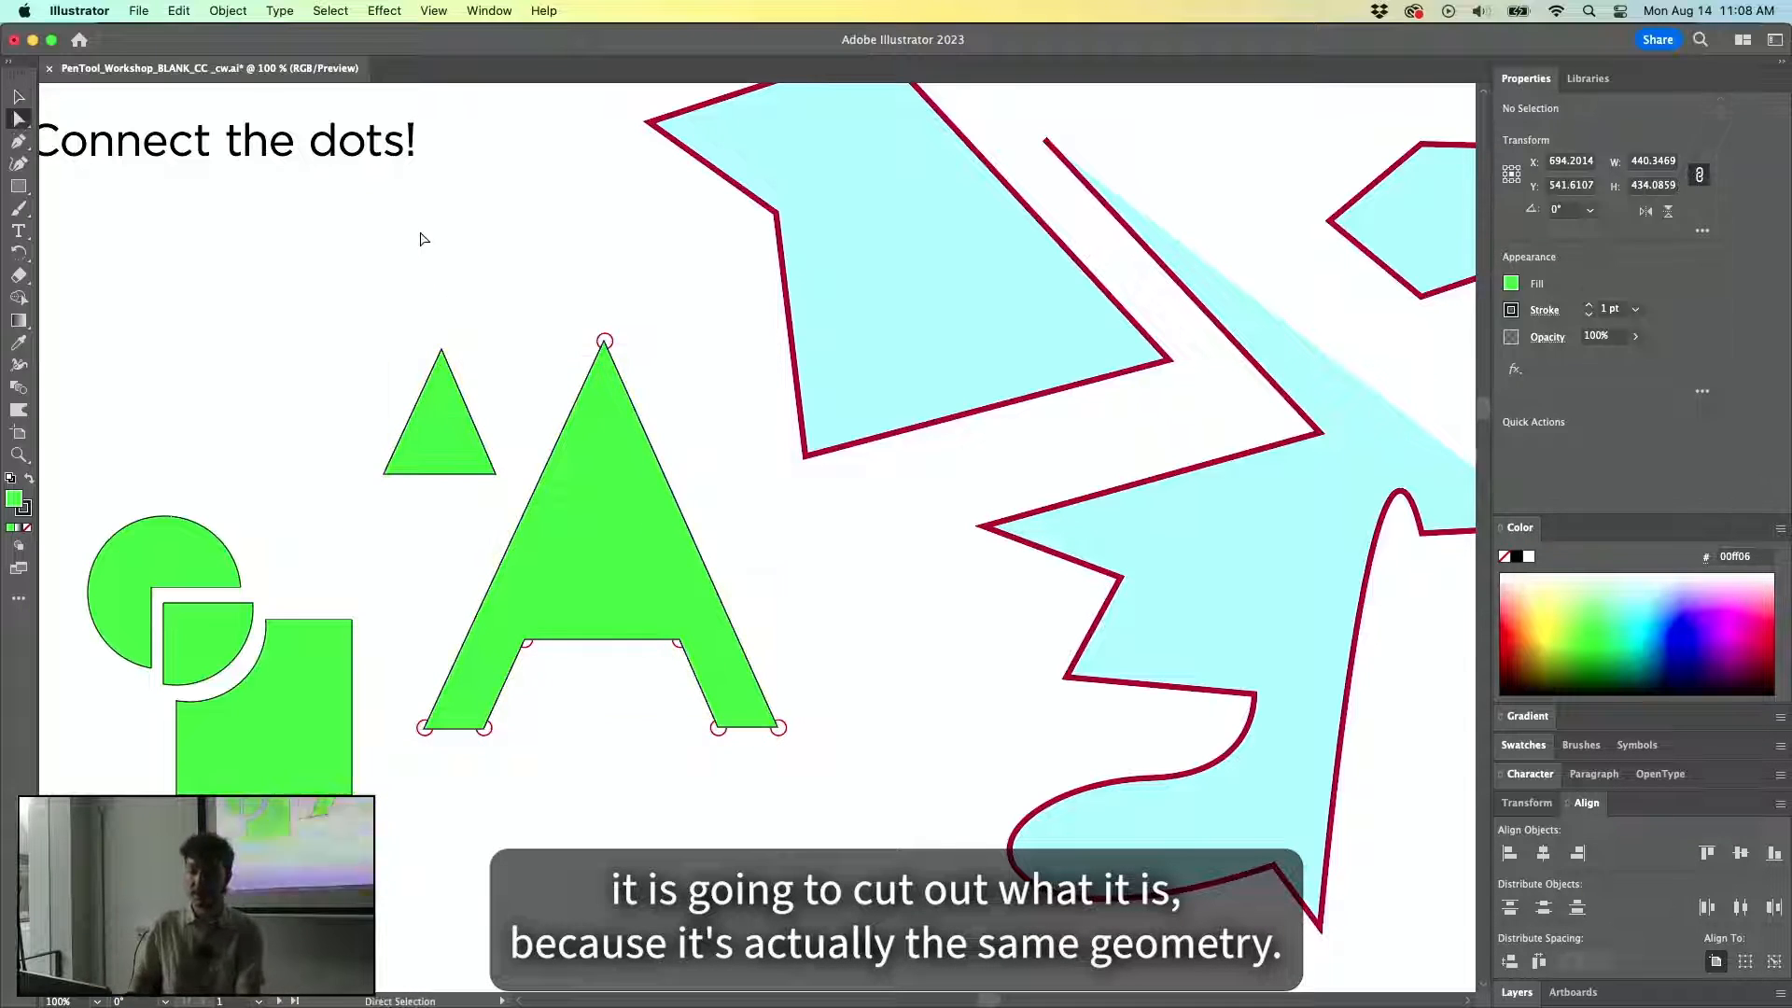
# Move the overlap piece onto the cut square with Direct Selection and make the two pieces a compound path.
pyautogui.press('a')
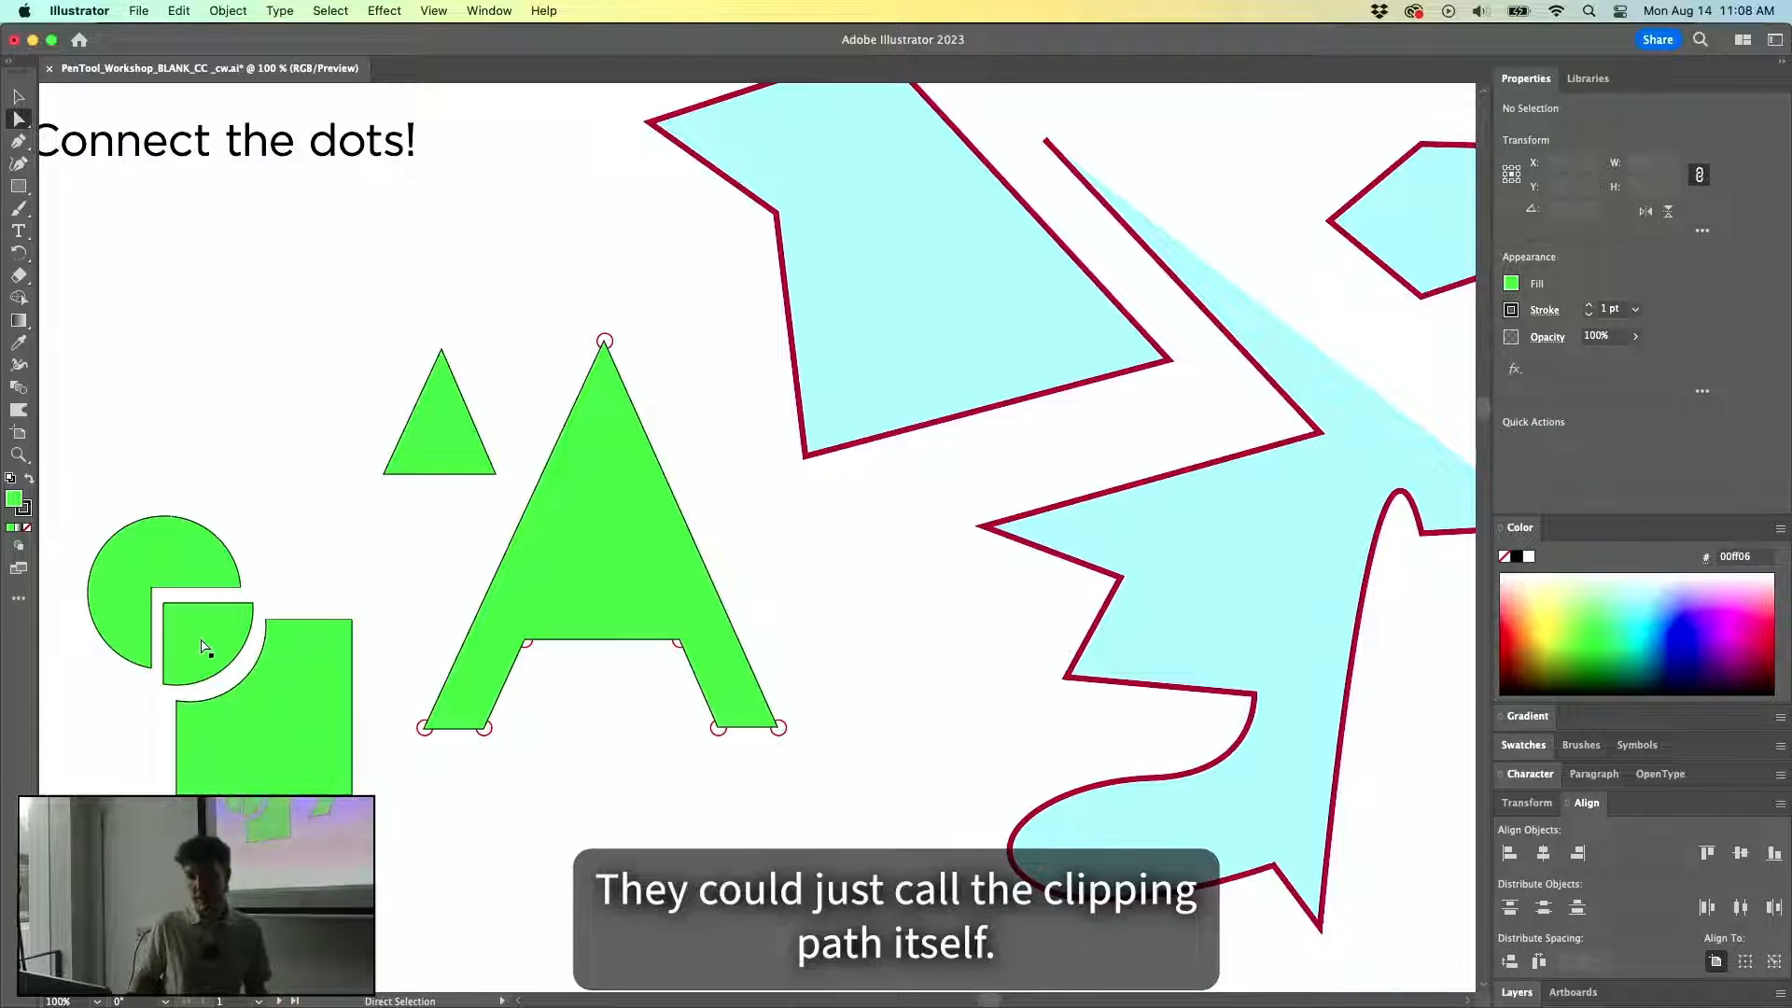
pyautogui.moveTo(199, 642); pyautogui.dragTo(249, 690)
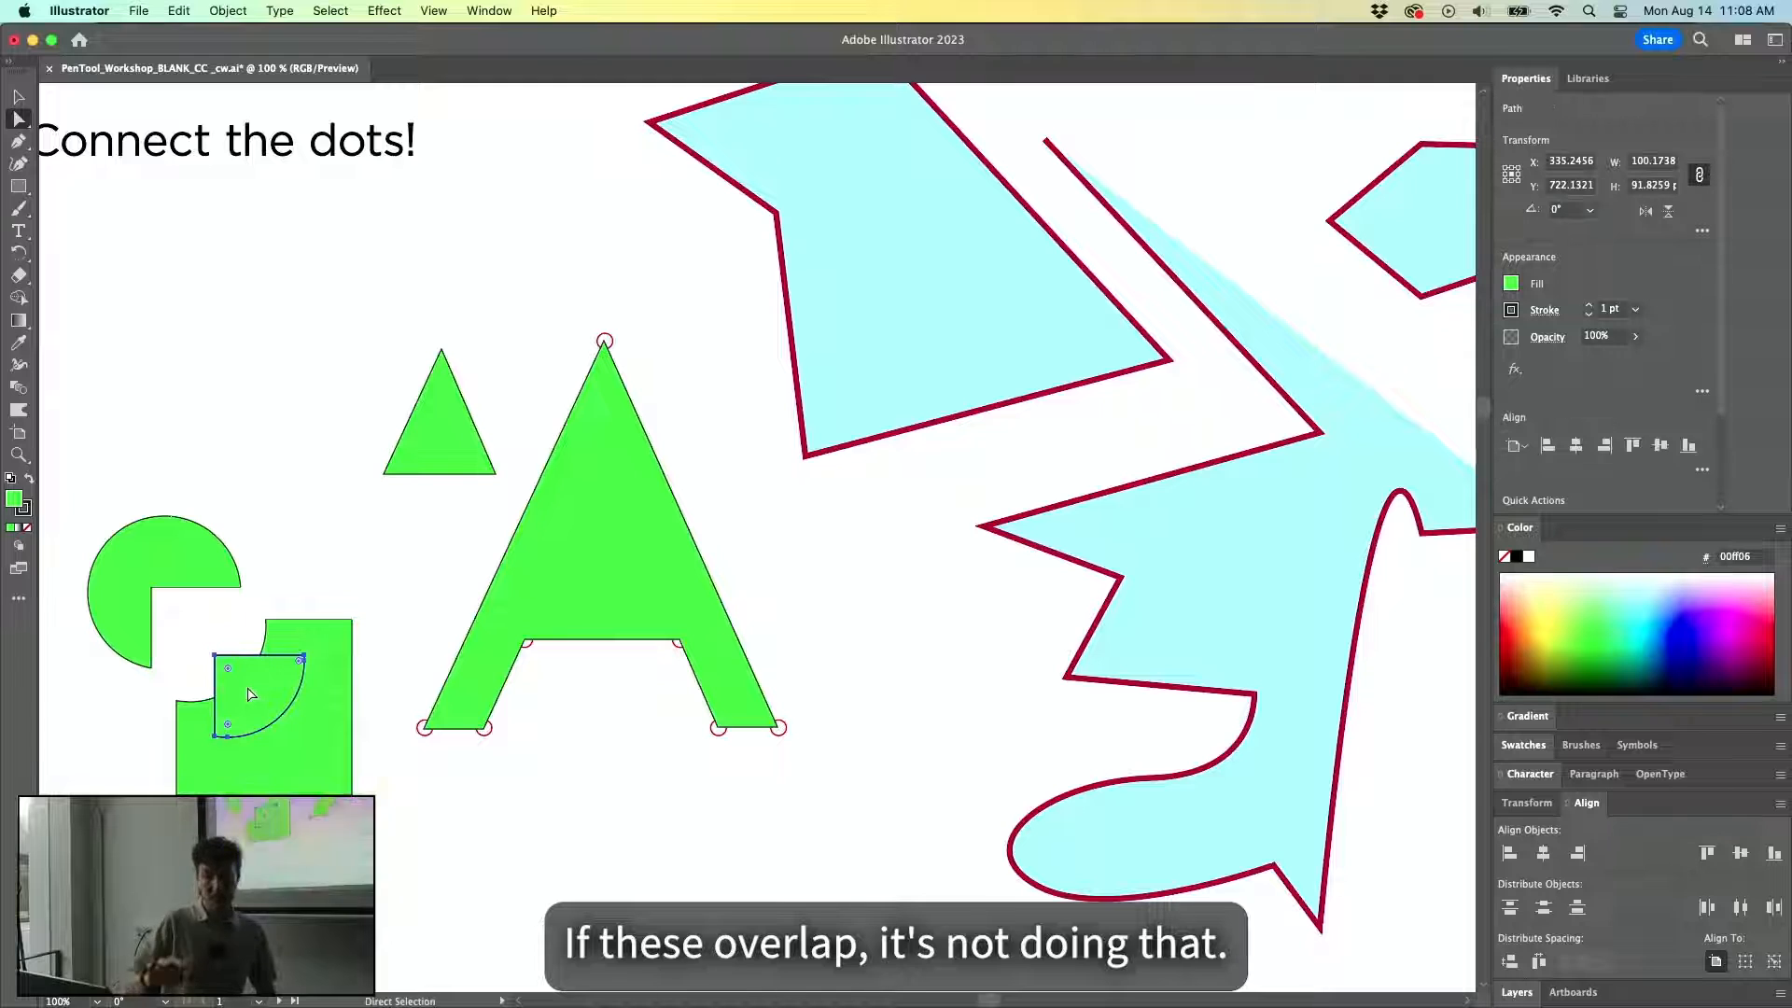
pyautogui.keyDown('shift'); pyautogui.click(312, 765); pyautogui.keyUp('shift')
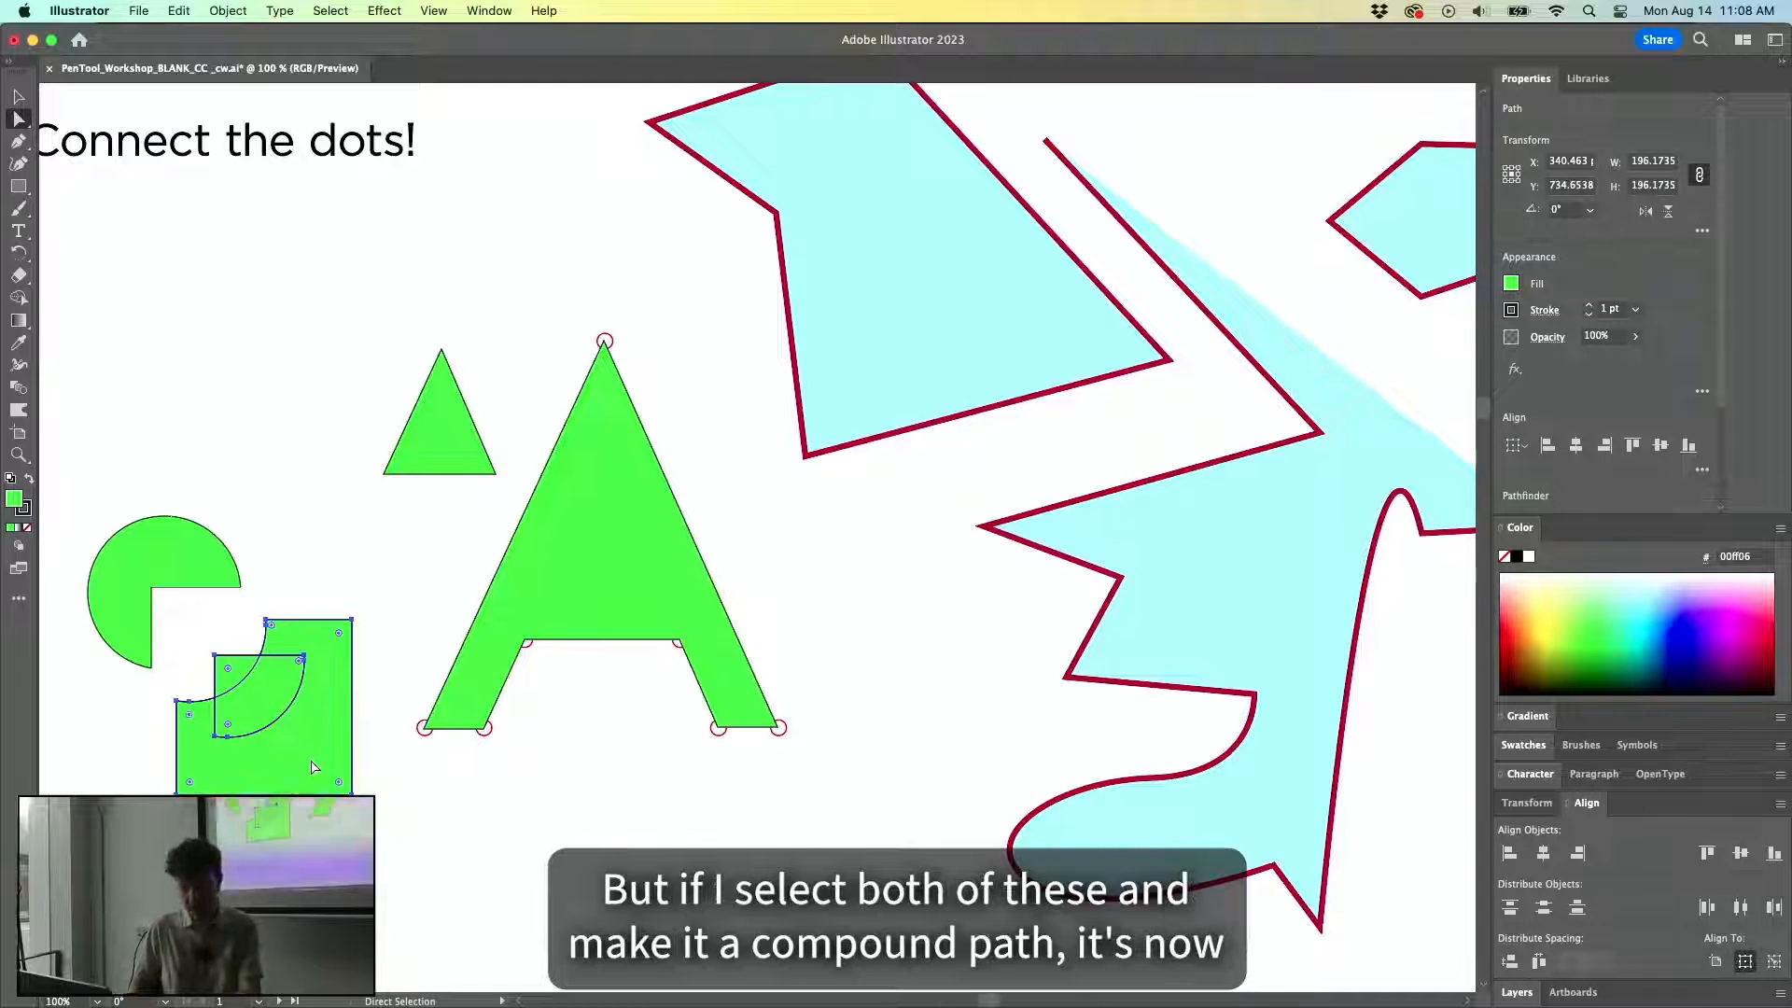
pyautogui.press('super+8')
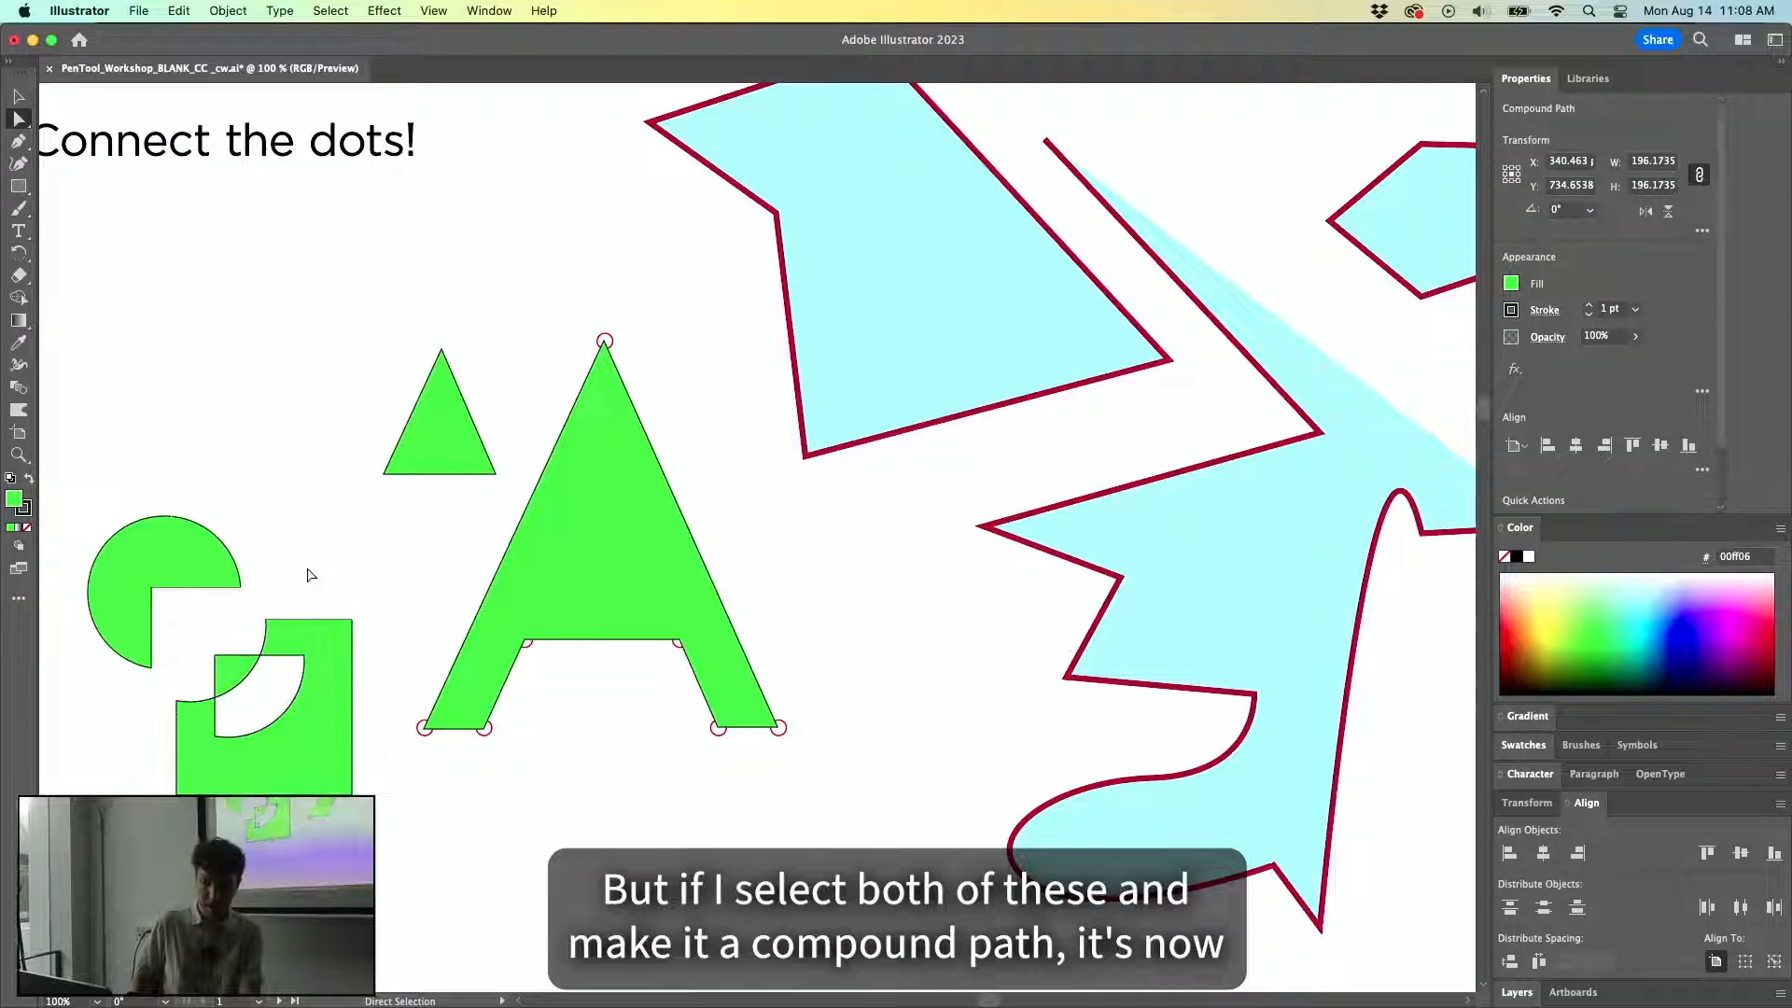
pyautogui.click(299, 698)
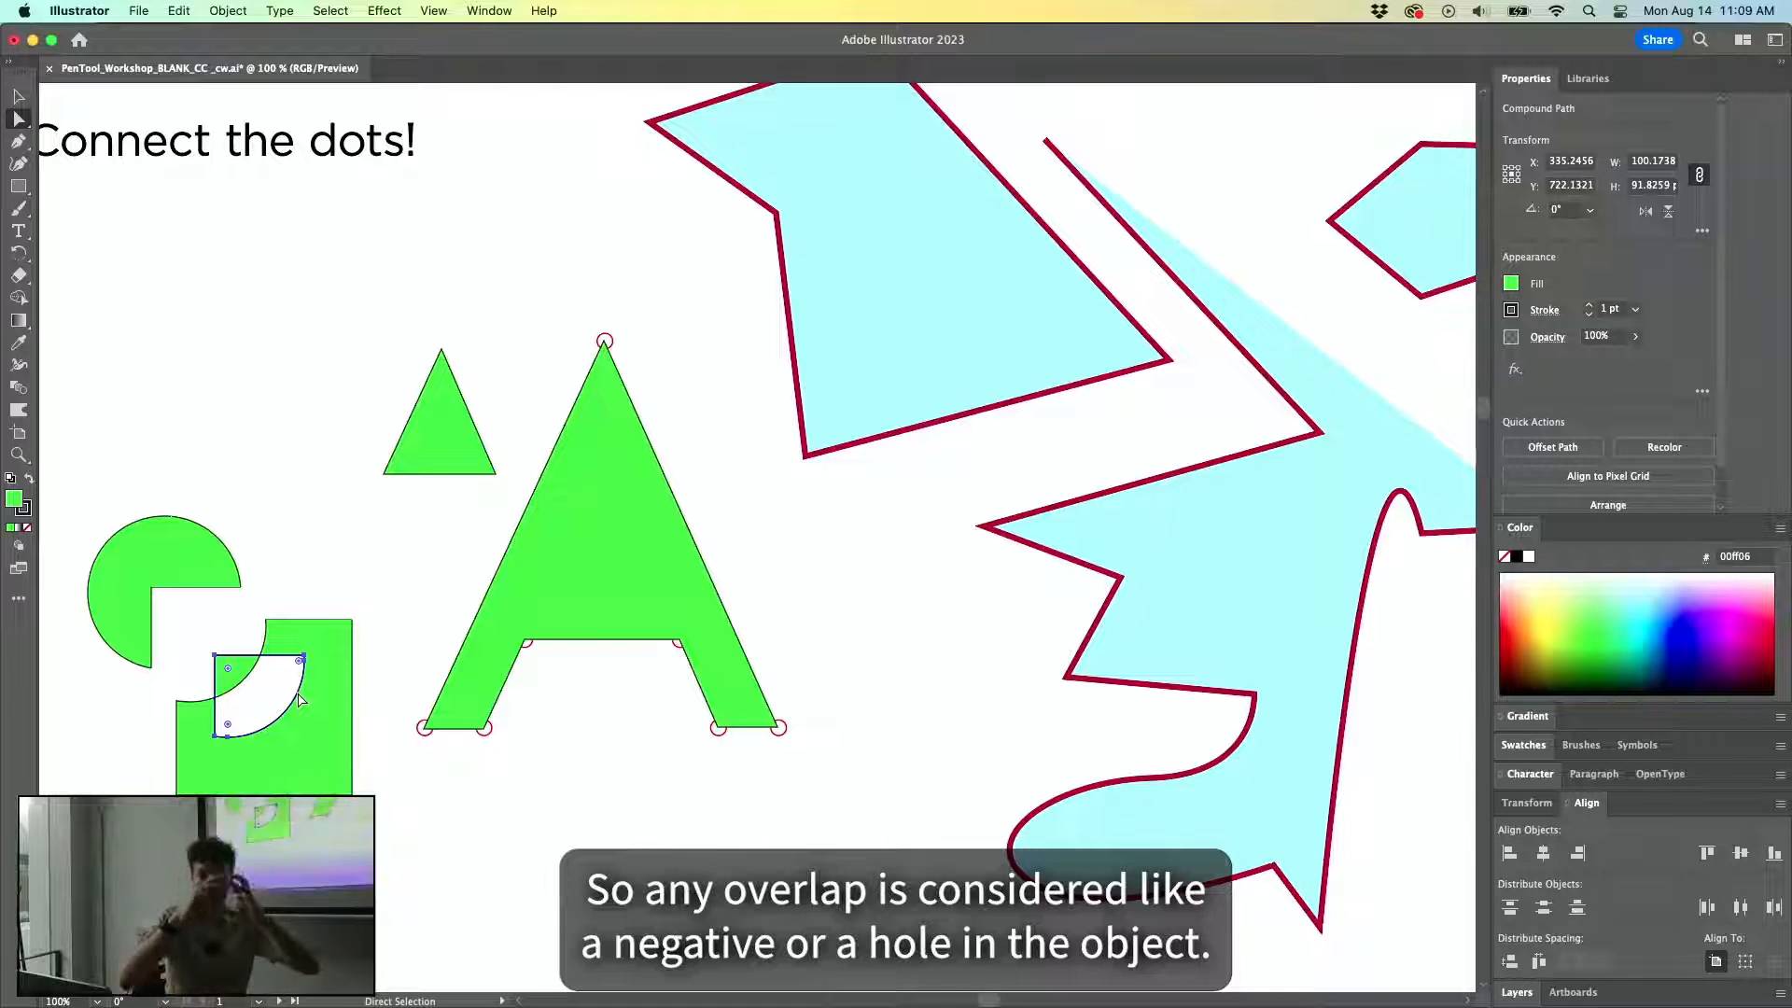
pyautogui.click(269, 577)
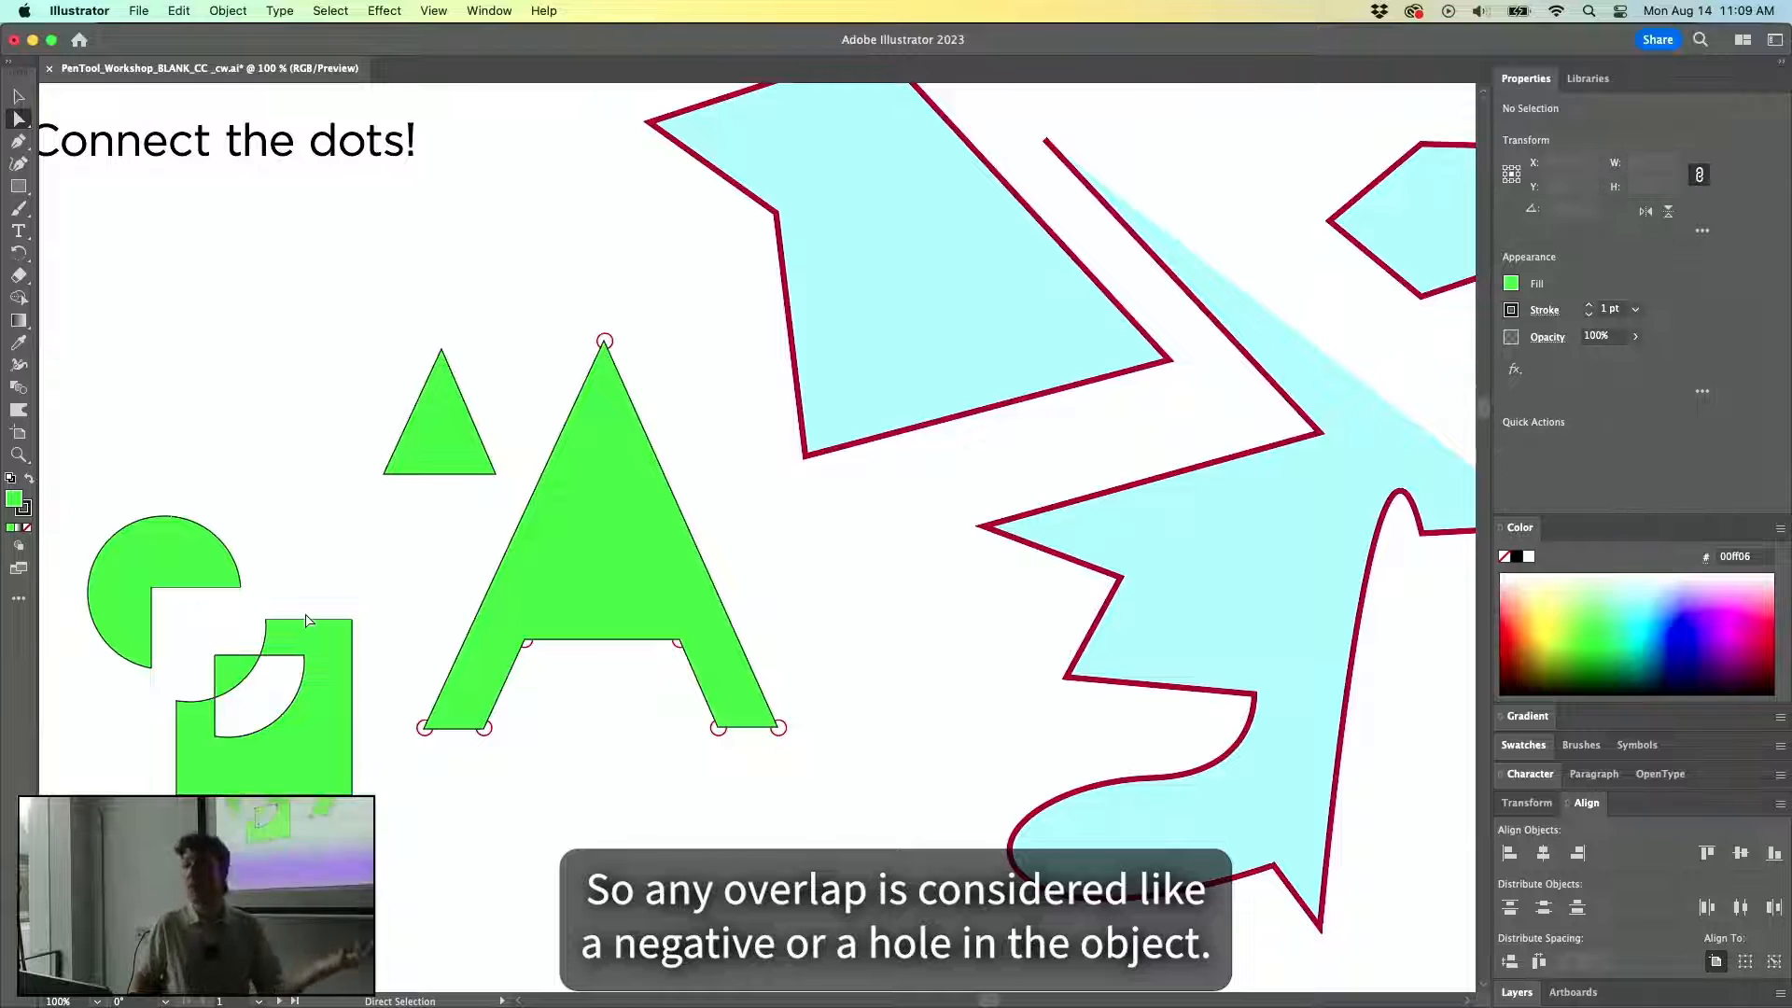
# Try moving the detached triangle back inside the letter A with the Direct Selection tool.
pyautogui.moveTo(439, 419); pyautogui.dragTo(575, 462)
pyautogui.press('super+z')
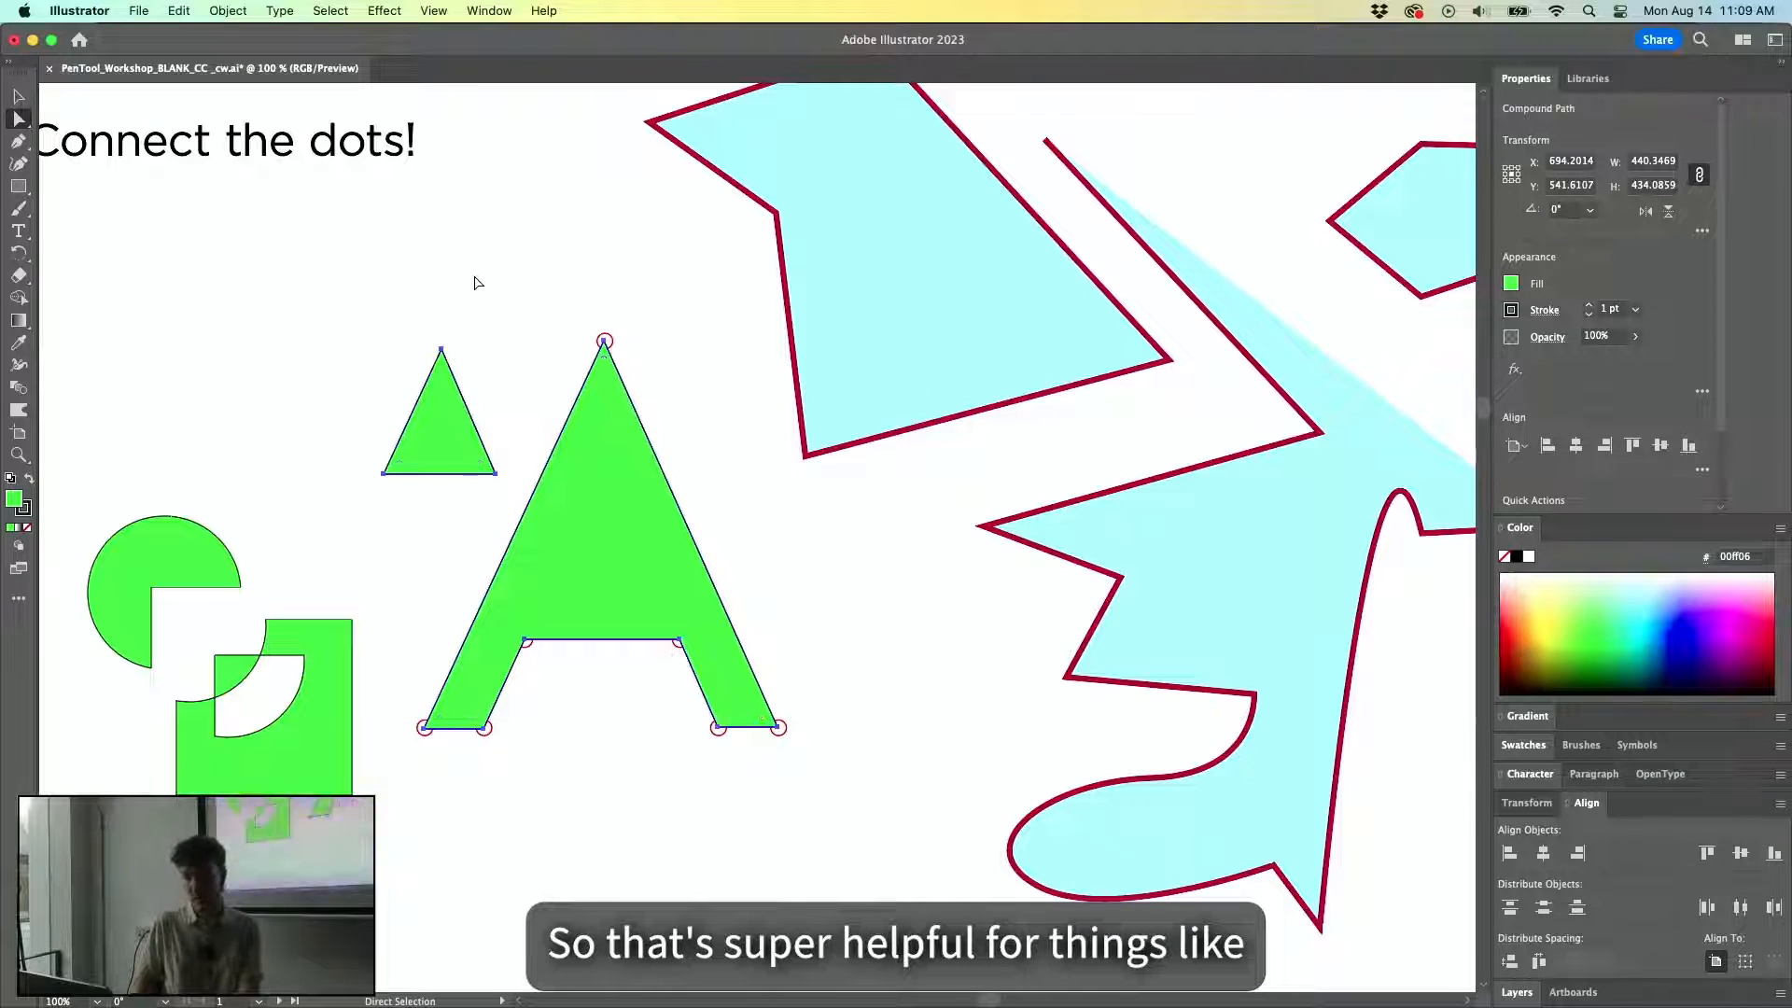
pyautogui.click(446, 422)
pyautogui.click(412, 376)
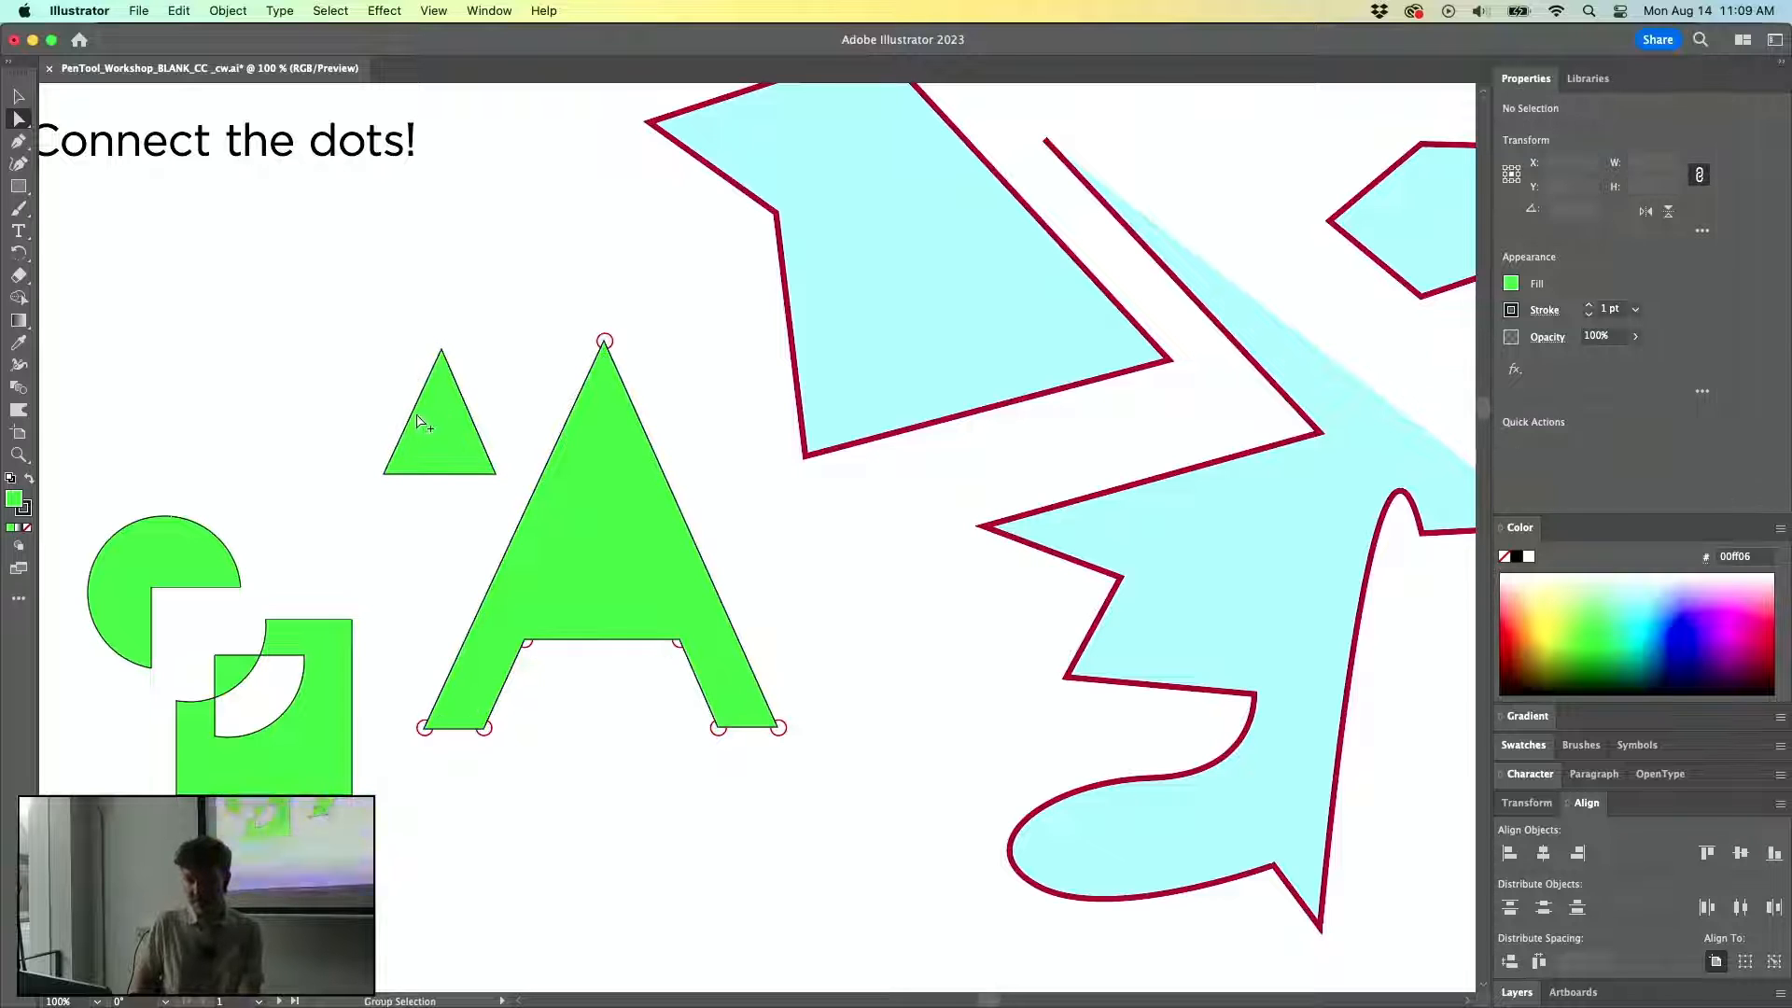
pyautogui.moveTo(632, 535); pyautogui.dragTo(565, 504)
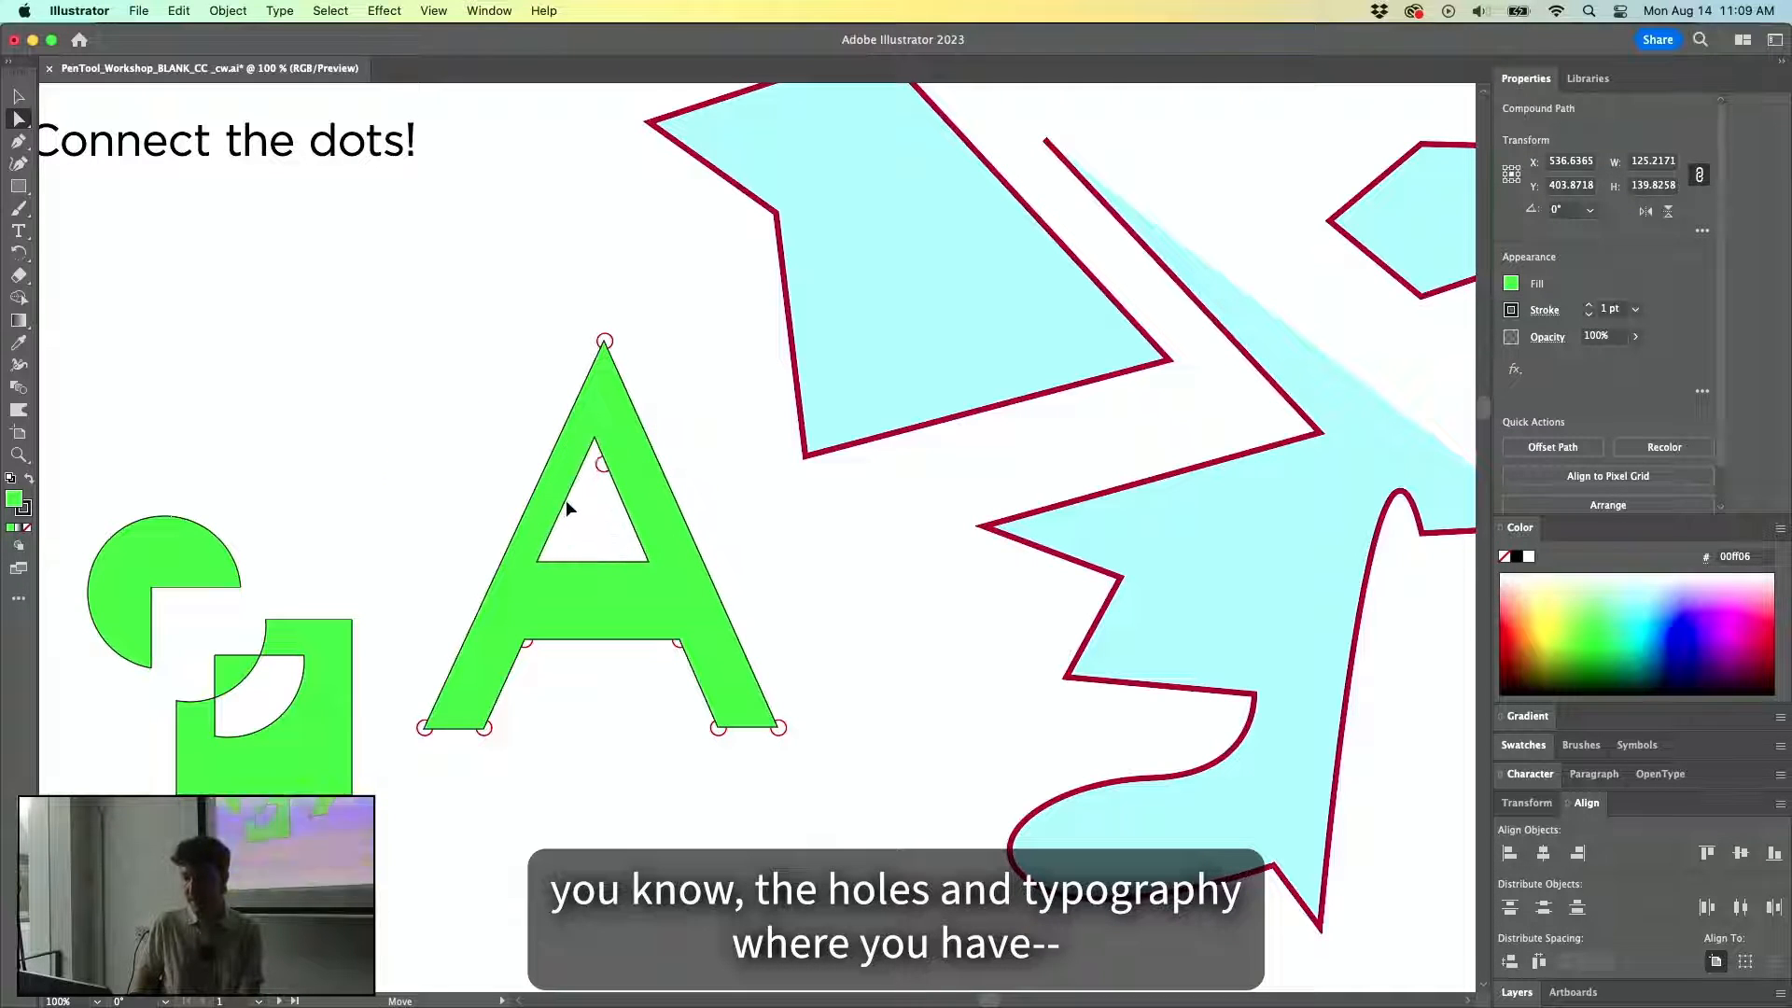
# Undo the triangle moves and the square's compound path, back to the intact letter A, and deselect.
pyautogui.press('super+z')
pyautogui.press('super+z')
pyautogui.press('super+z')
pyautogui.press('super+z')
pyautogui.click(860, 548)
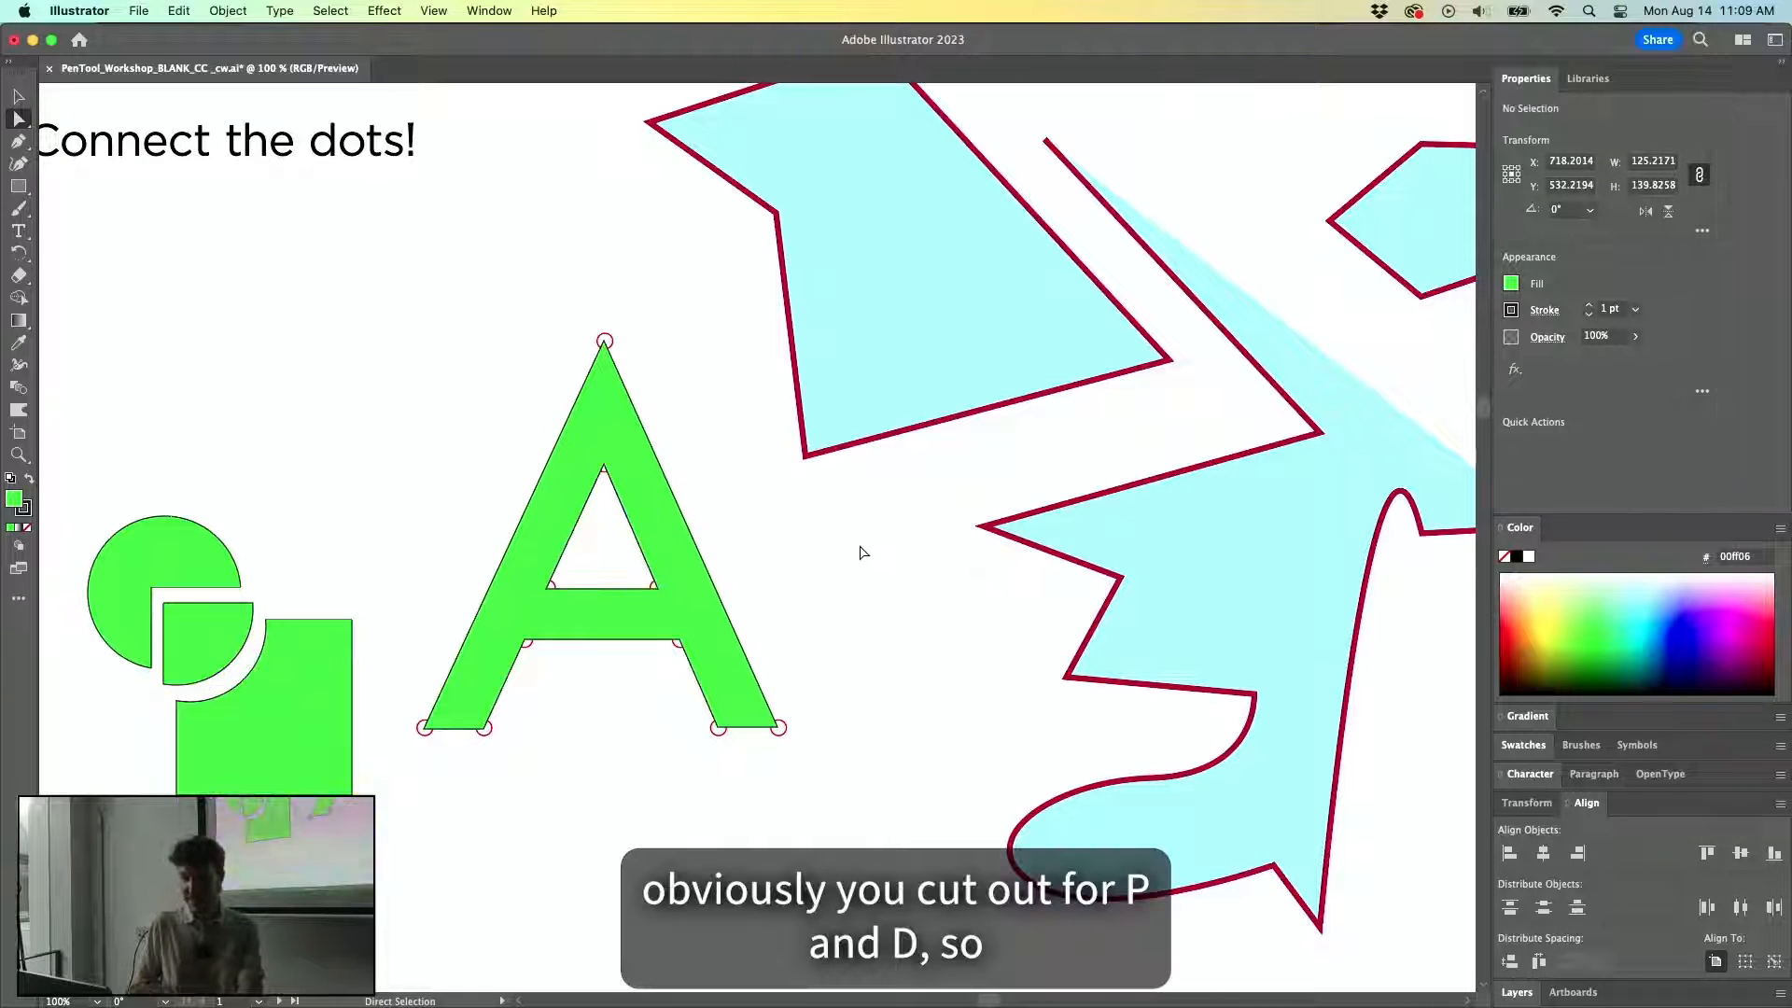
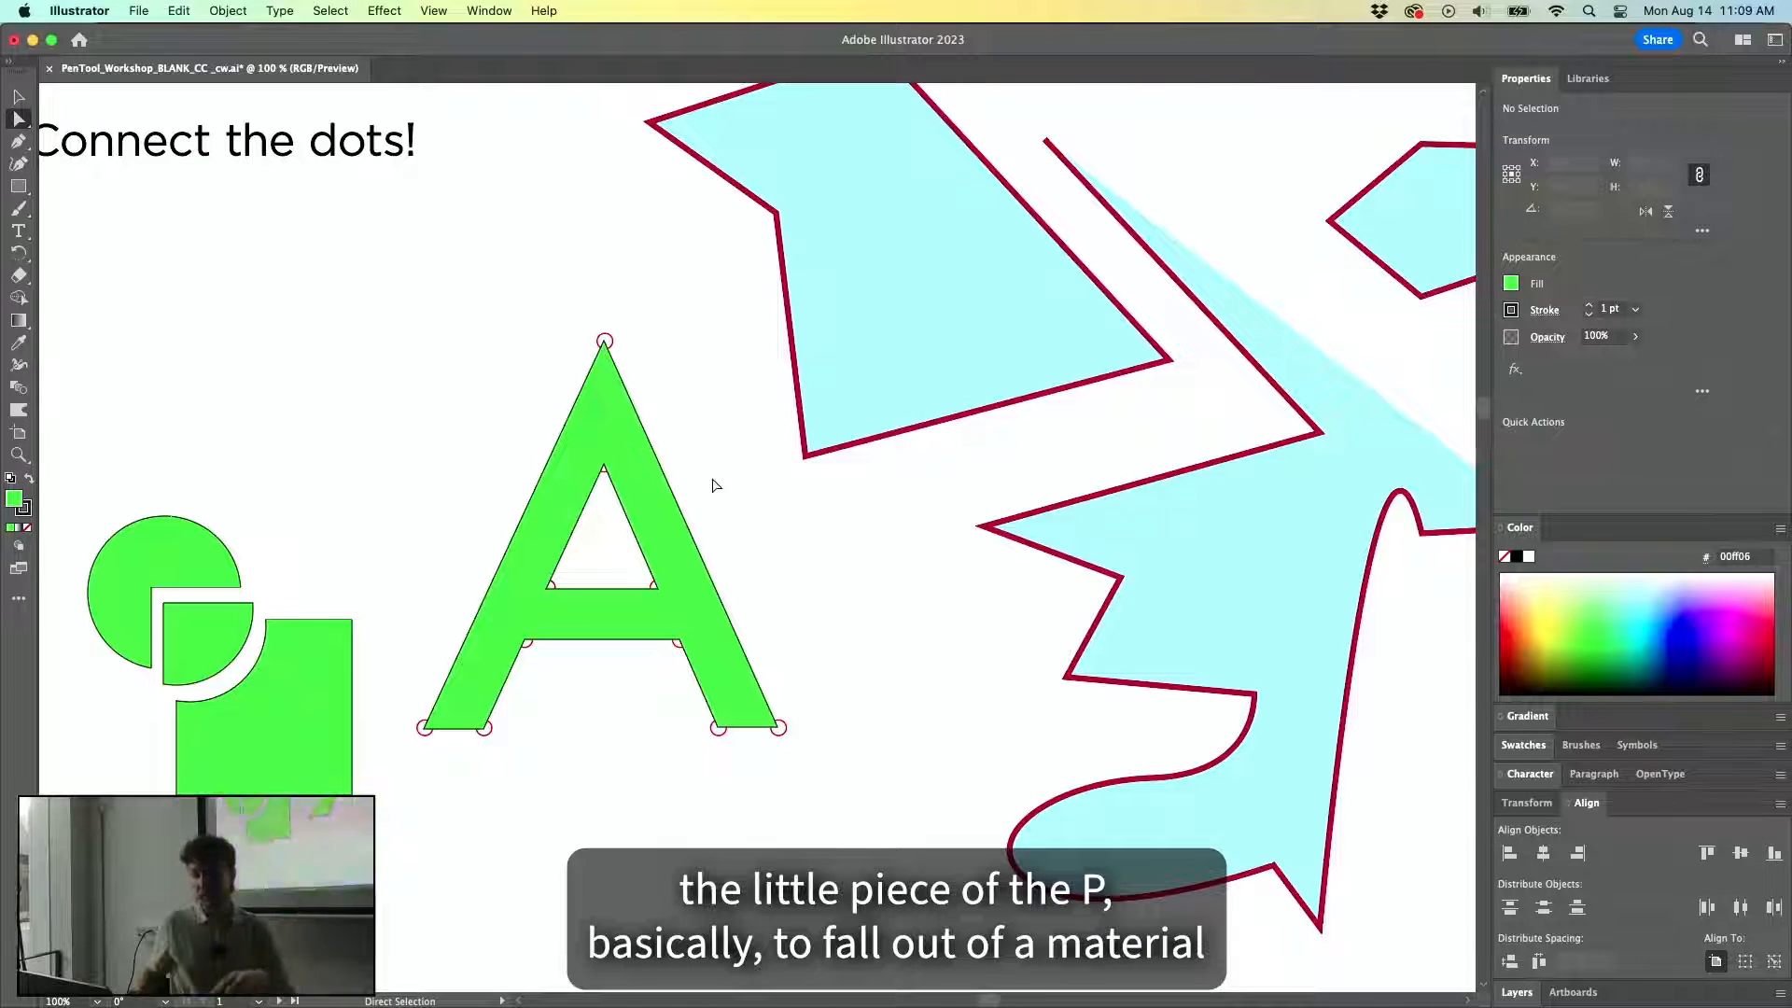
pyautogui.press('v')
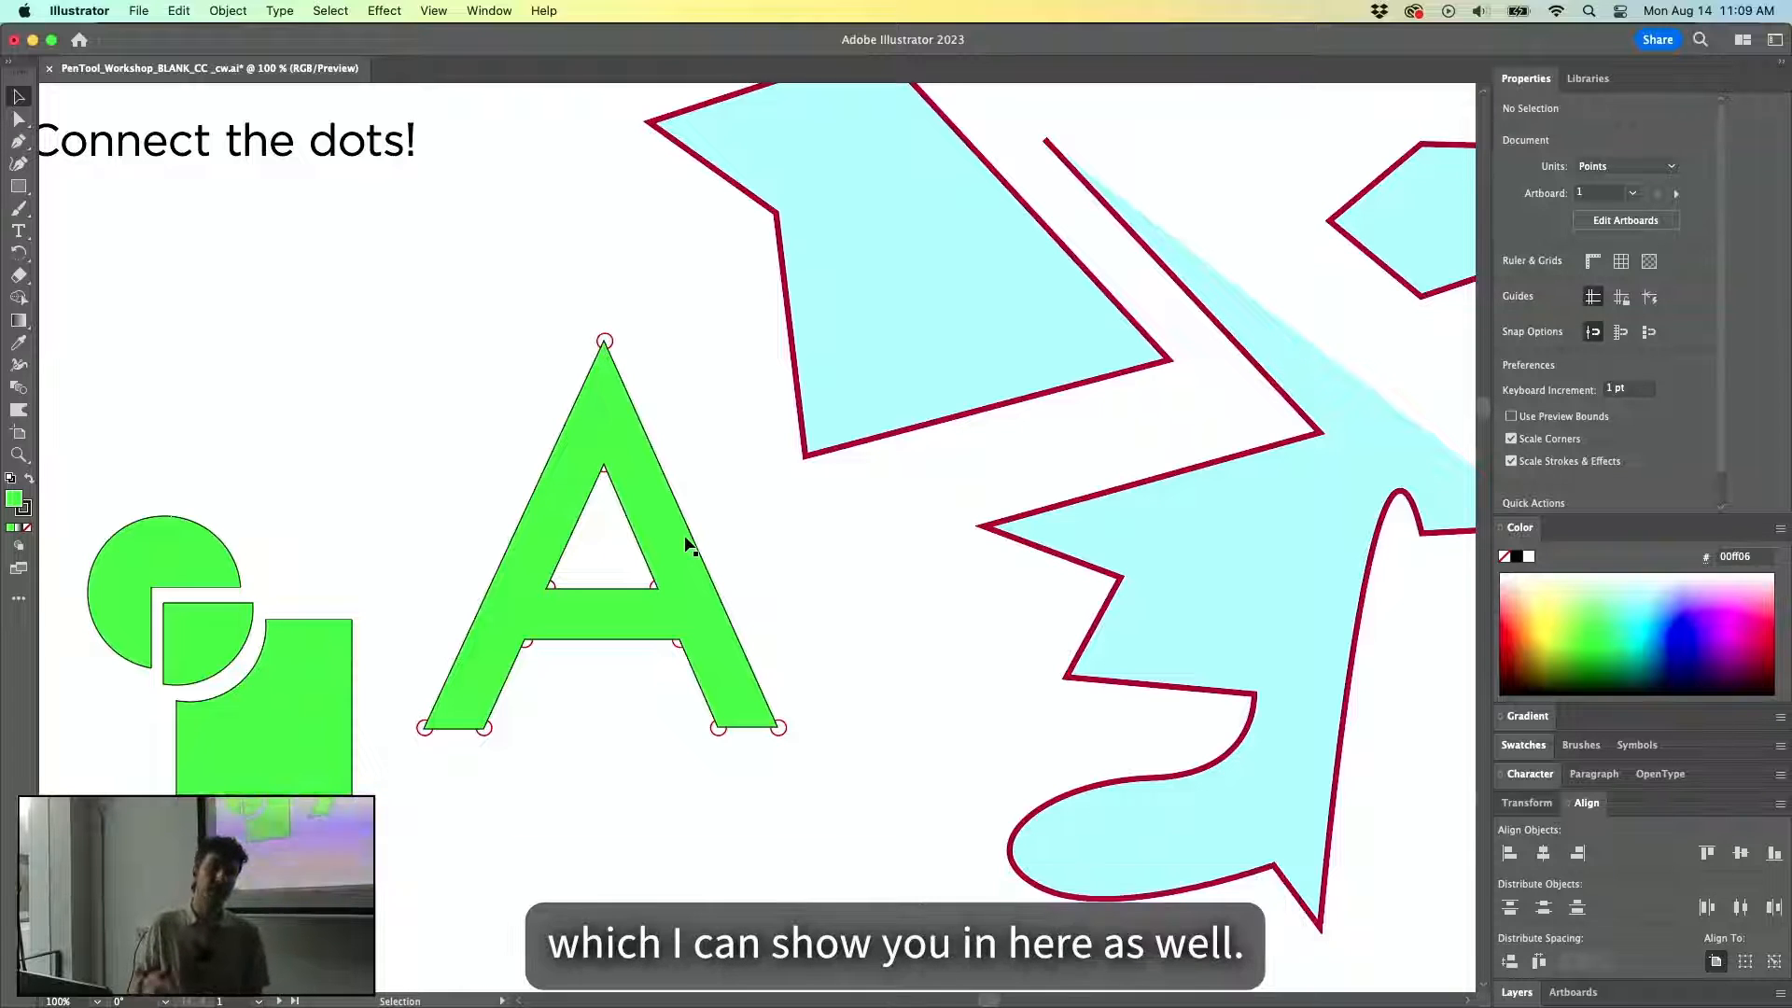
pyautogui.press('super+0')
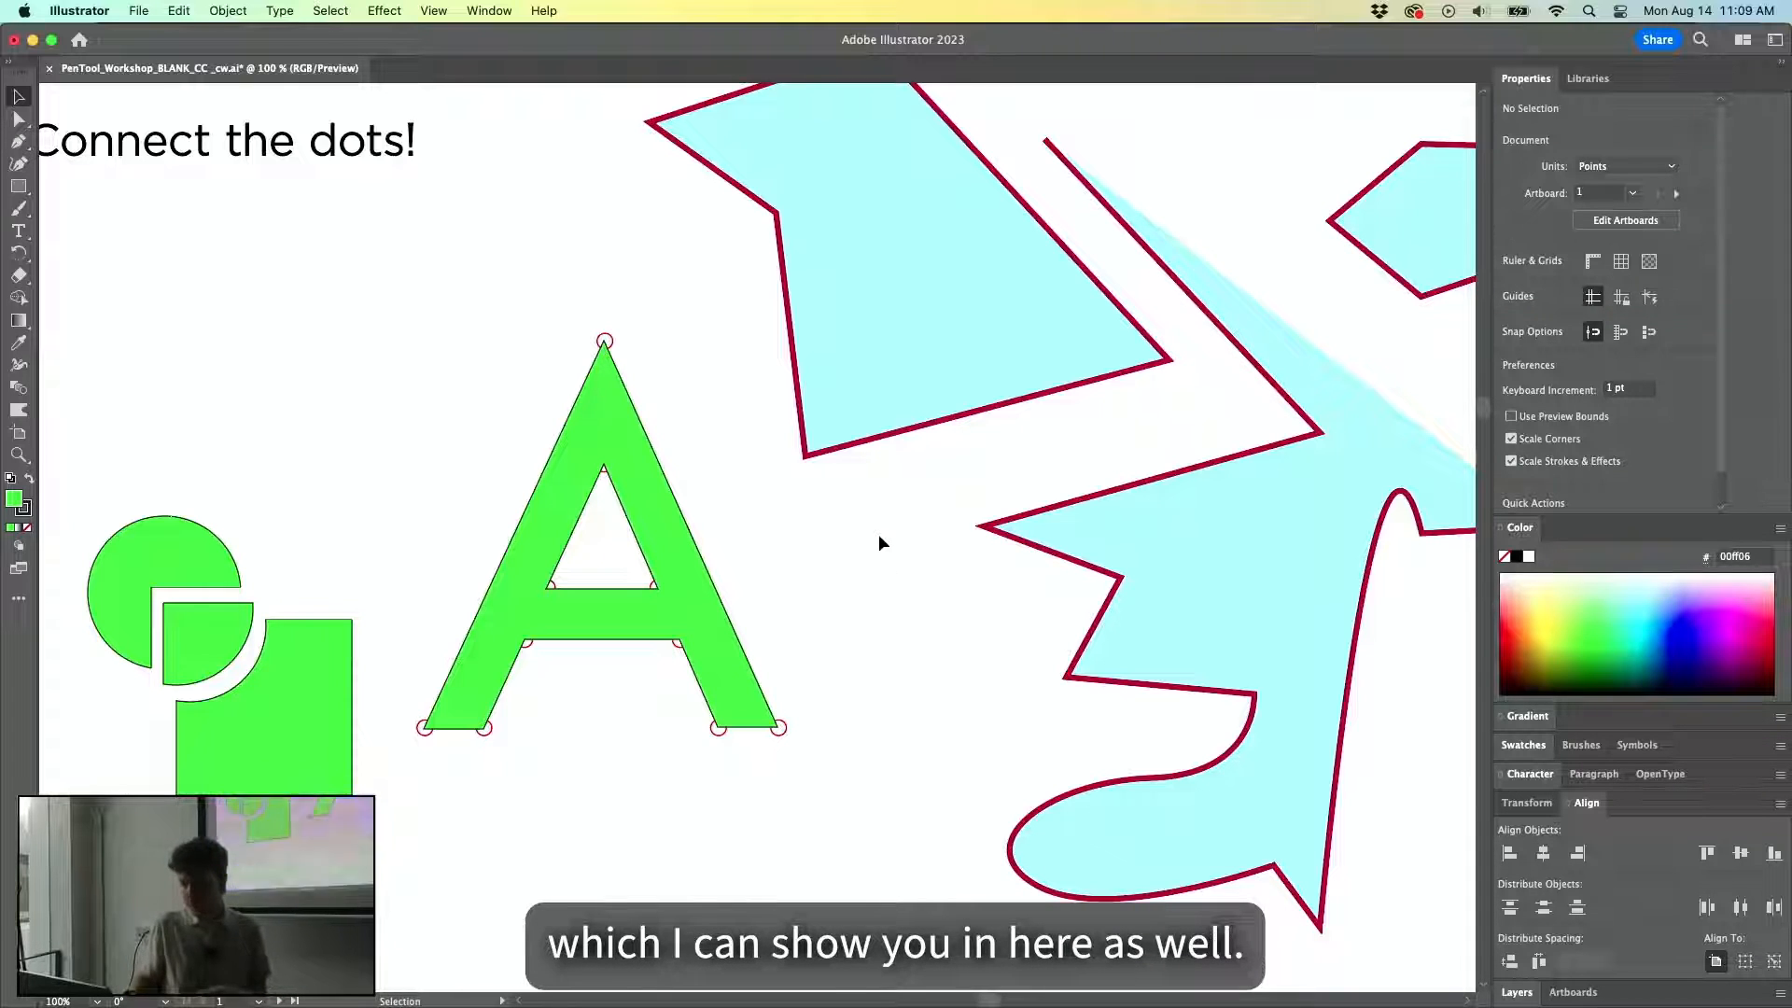
pyautogui.press('super+1')
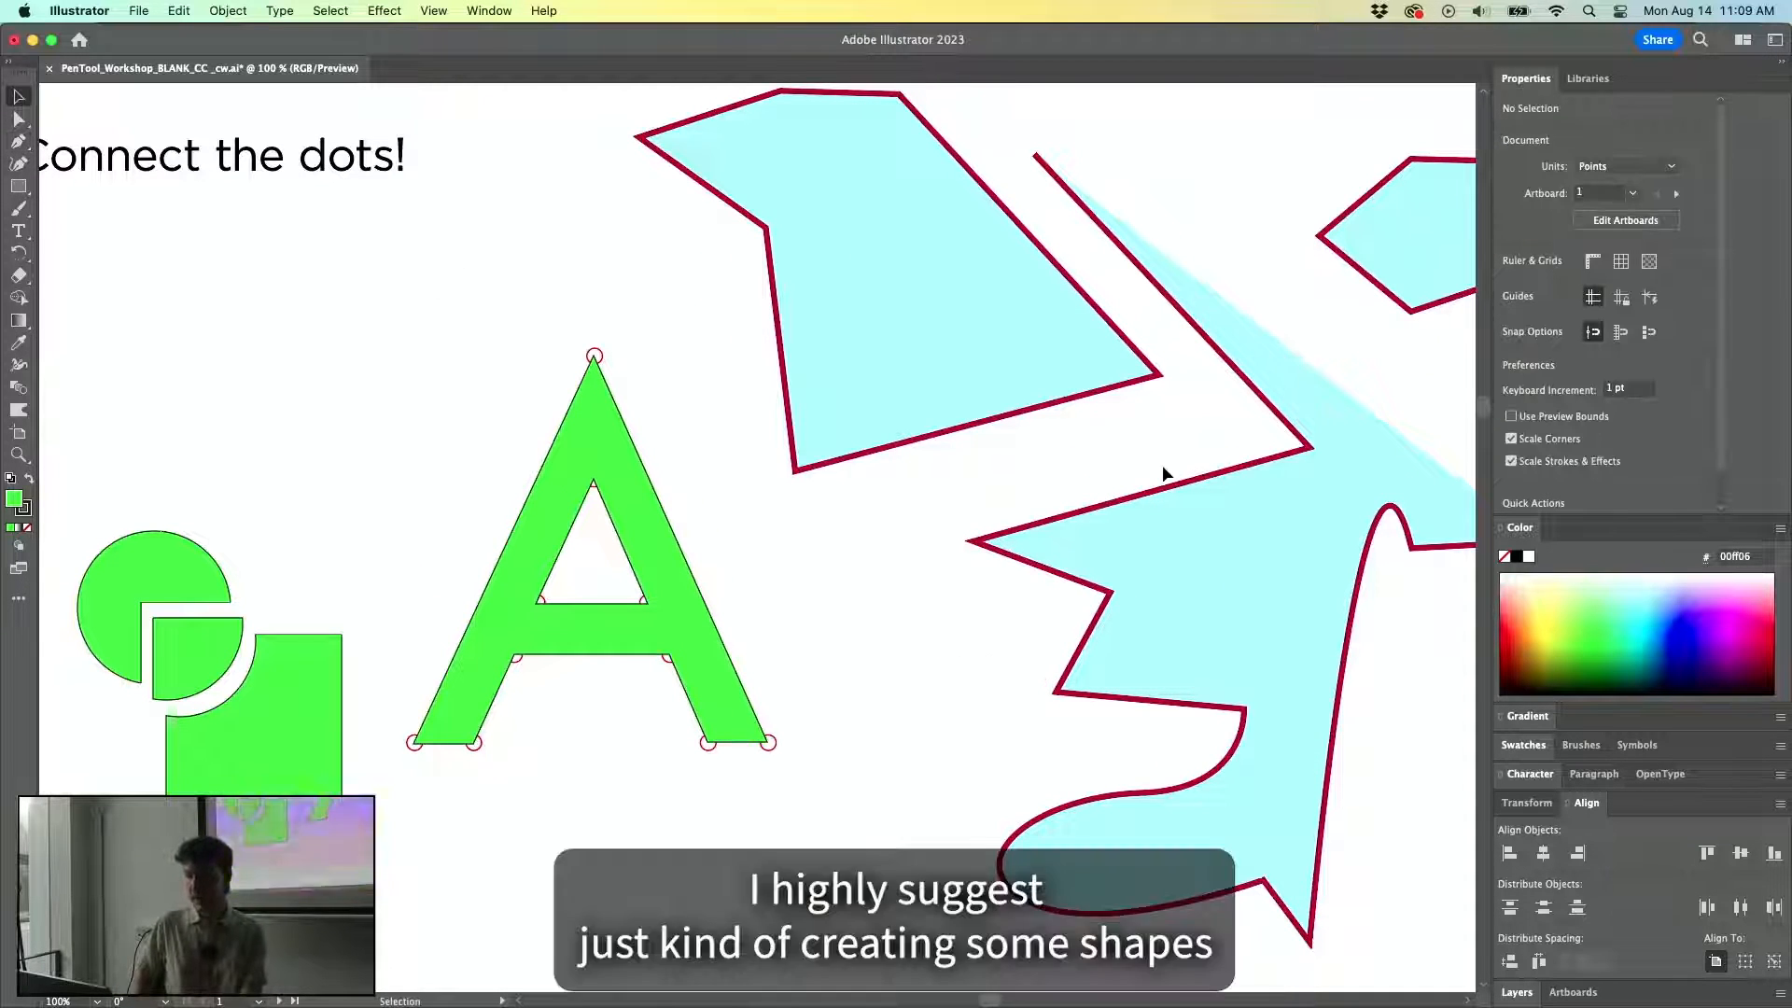
pyautogui.scroll(-5, 608, 620)
pyautogui.click(670, 518)
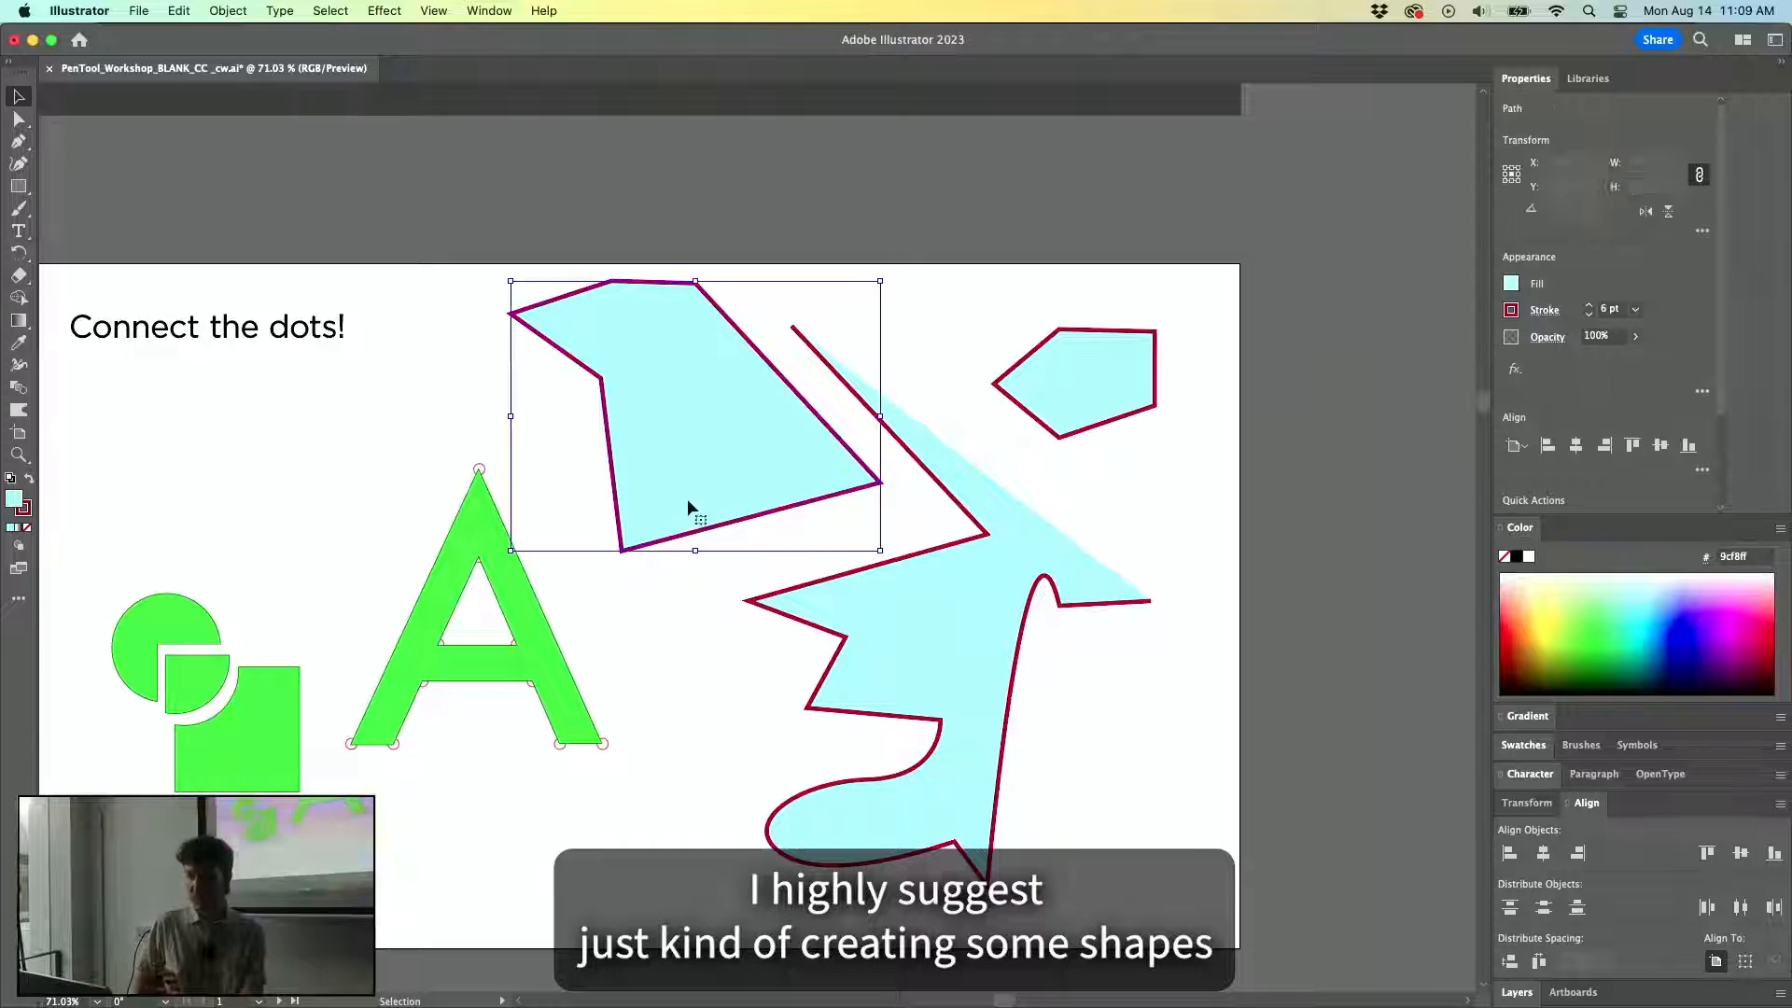
pyautogui.click(926, 351)
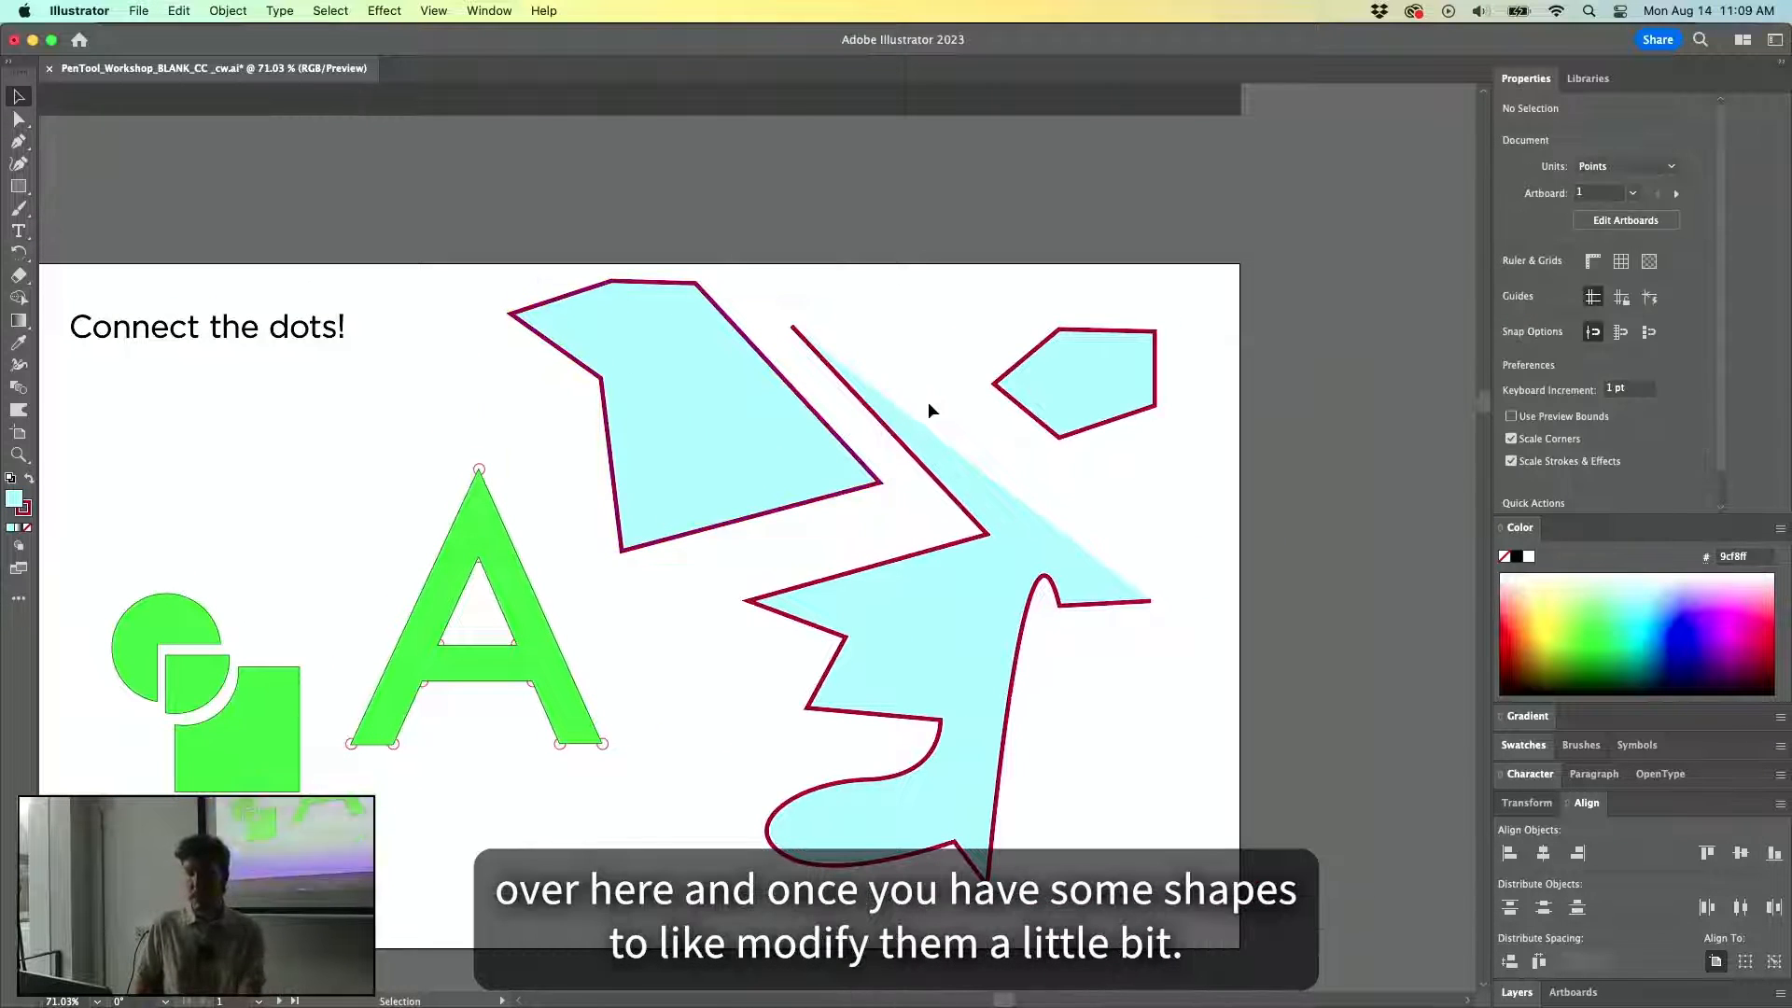
# Reshape the light blue pentagon by moving its left and upper anchor points with the Direct Selection tool.
pyautogui.press('a')
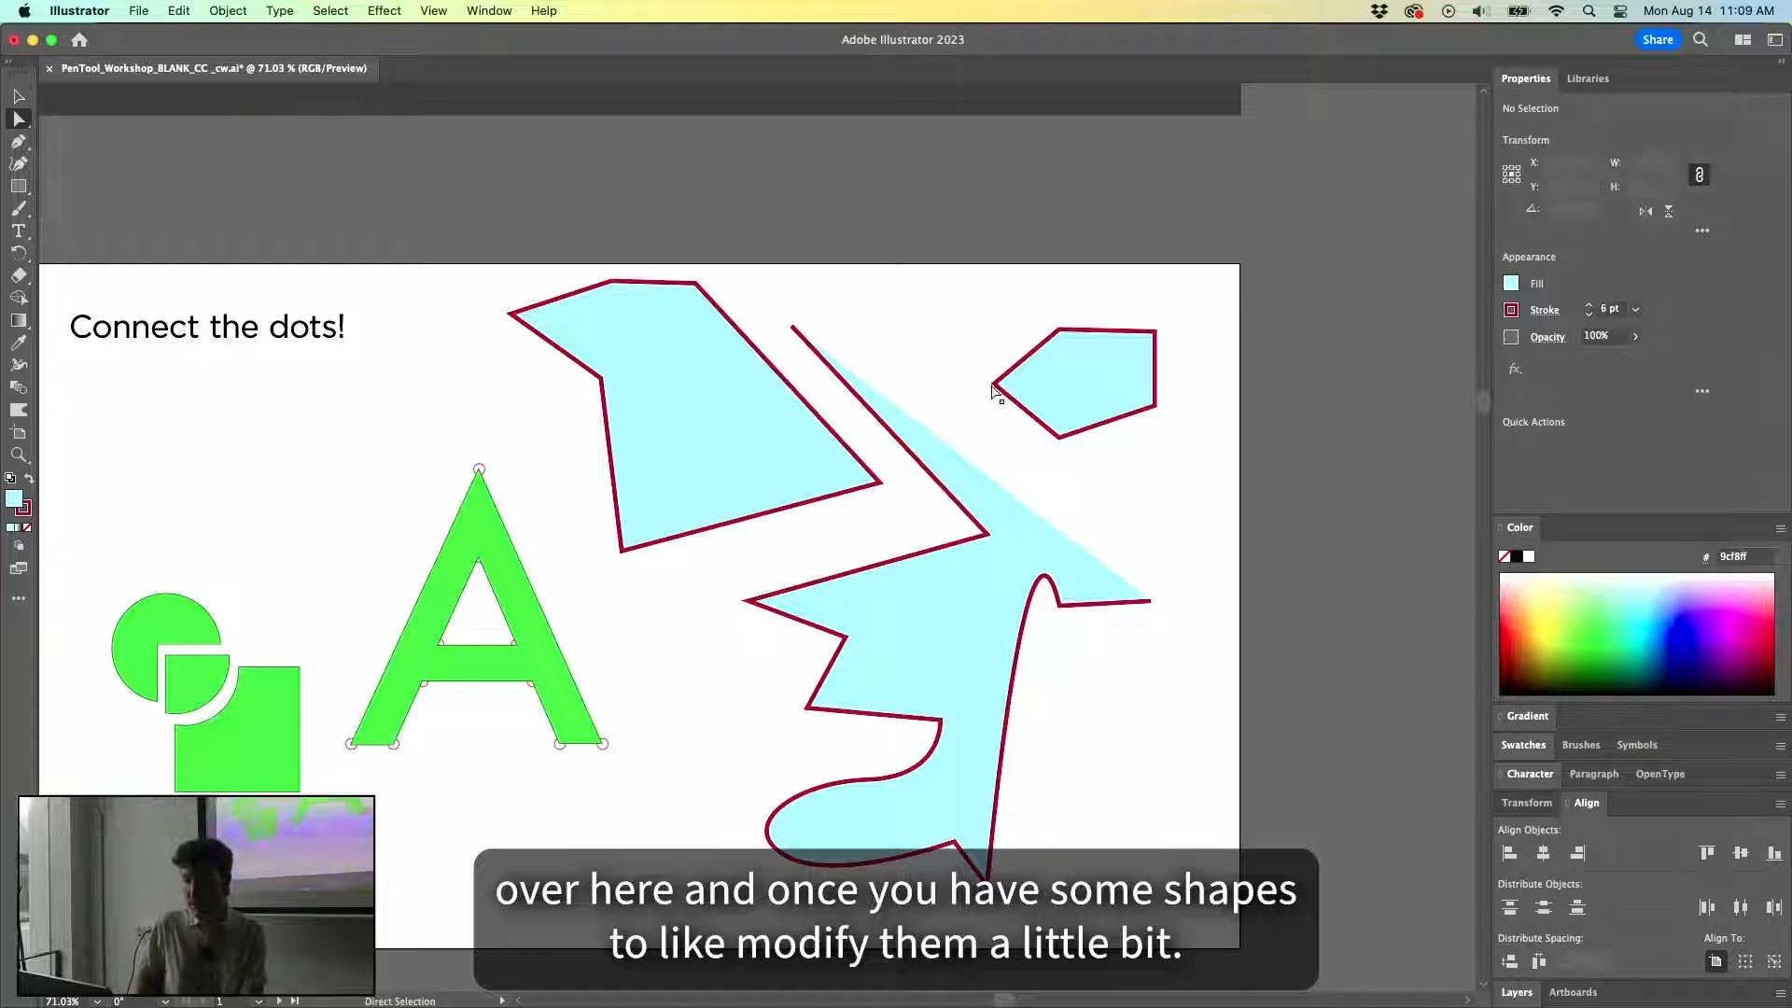
pyautogui.moveTo(994, 390); pyautogui.dragTo(1052, 366)
pyautogui.click(1113, 339)
pyautogui.click(1100, 366)
pyautogui.press('p')
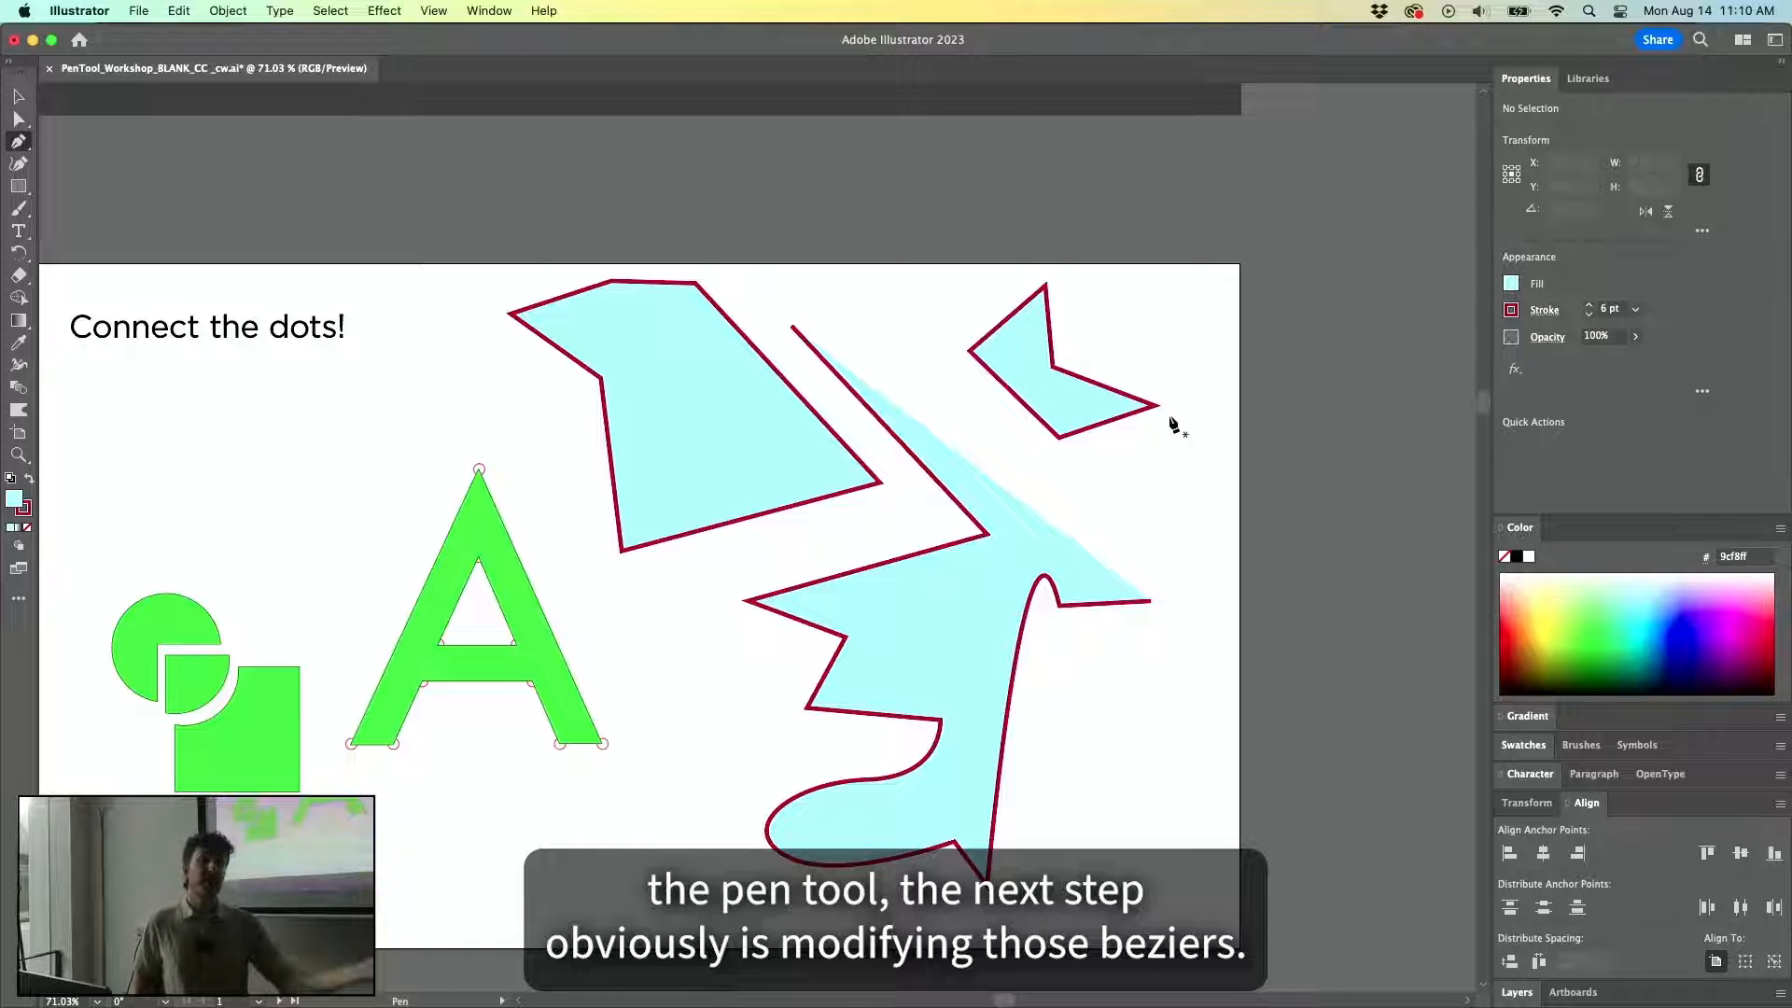
pyautogui.scroll(-5, 1174, 424)
pyautogui.hscroll(-2, 1174, 425)
pyautogui.scroll(-12, 1174, 424)
pyautogui.hscroll(-1, 1174, 424)
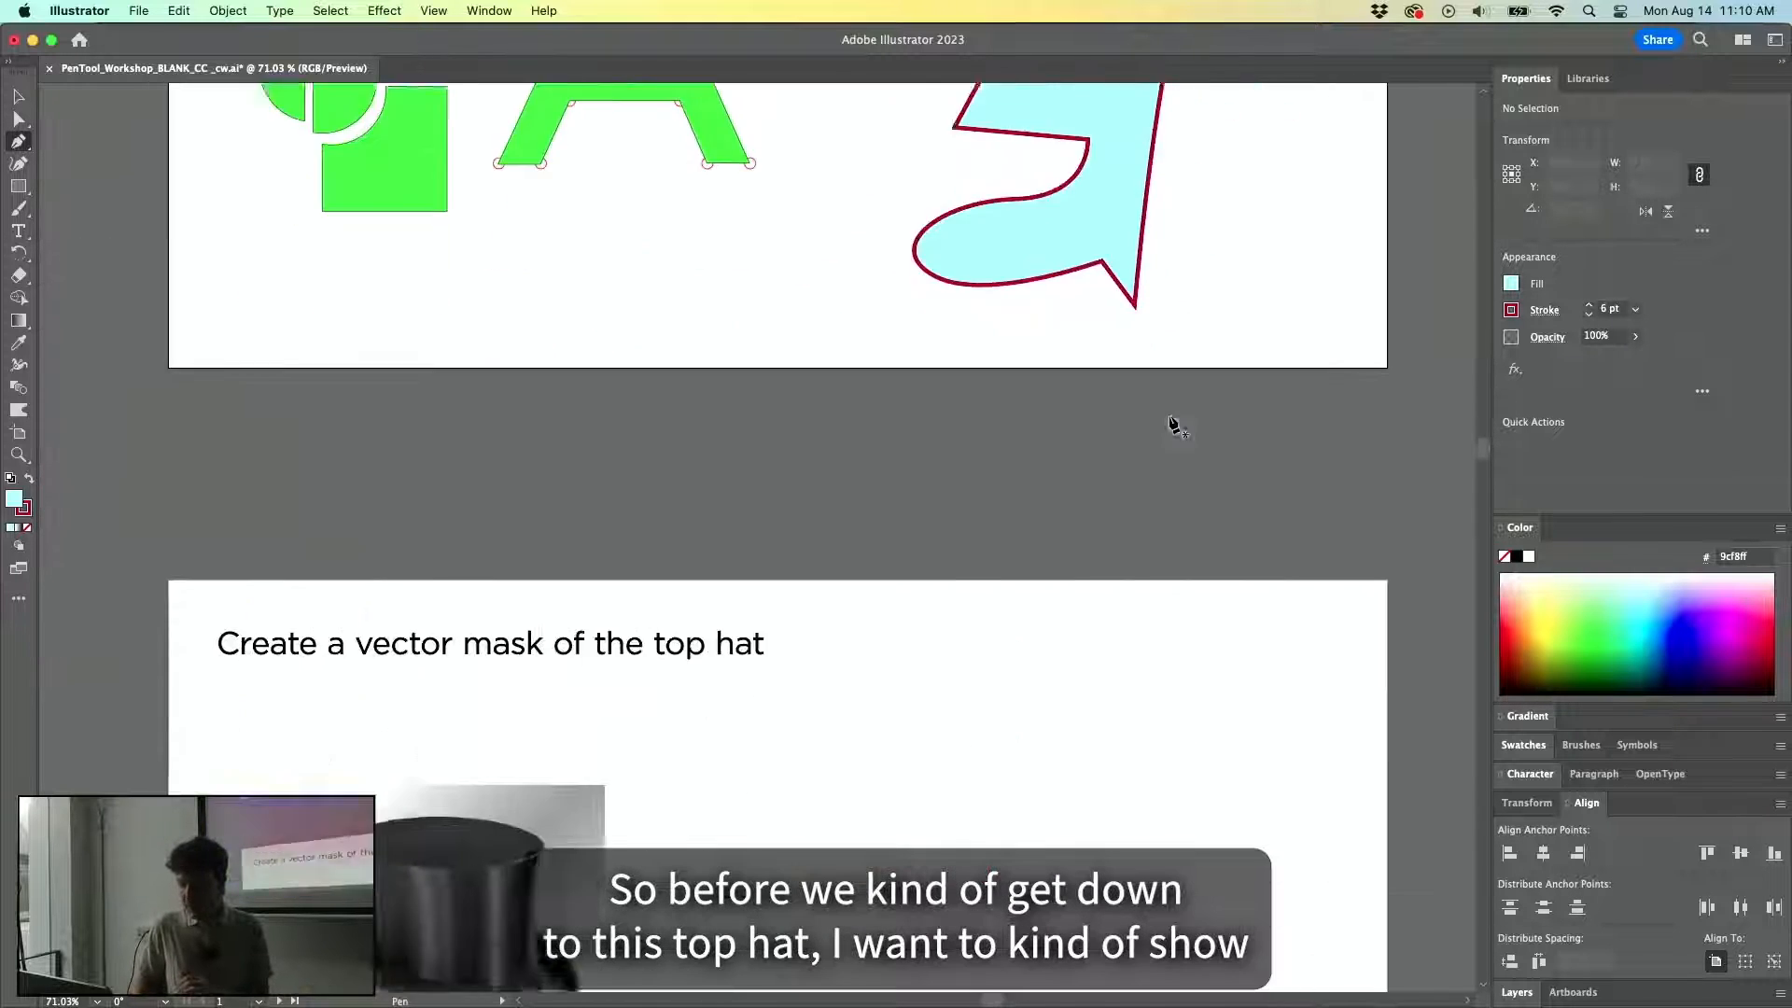
pyautogui.hscroll(1, 1172, 425)
pyautogui.scroll(14, 1172, 424)
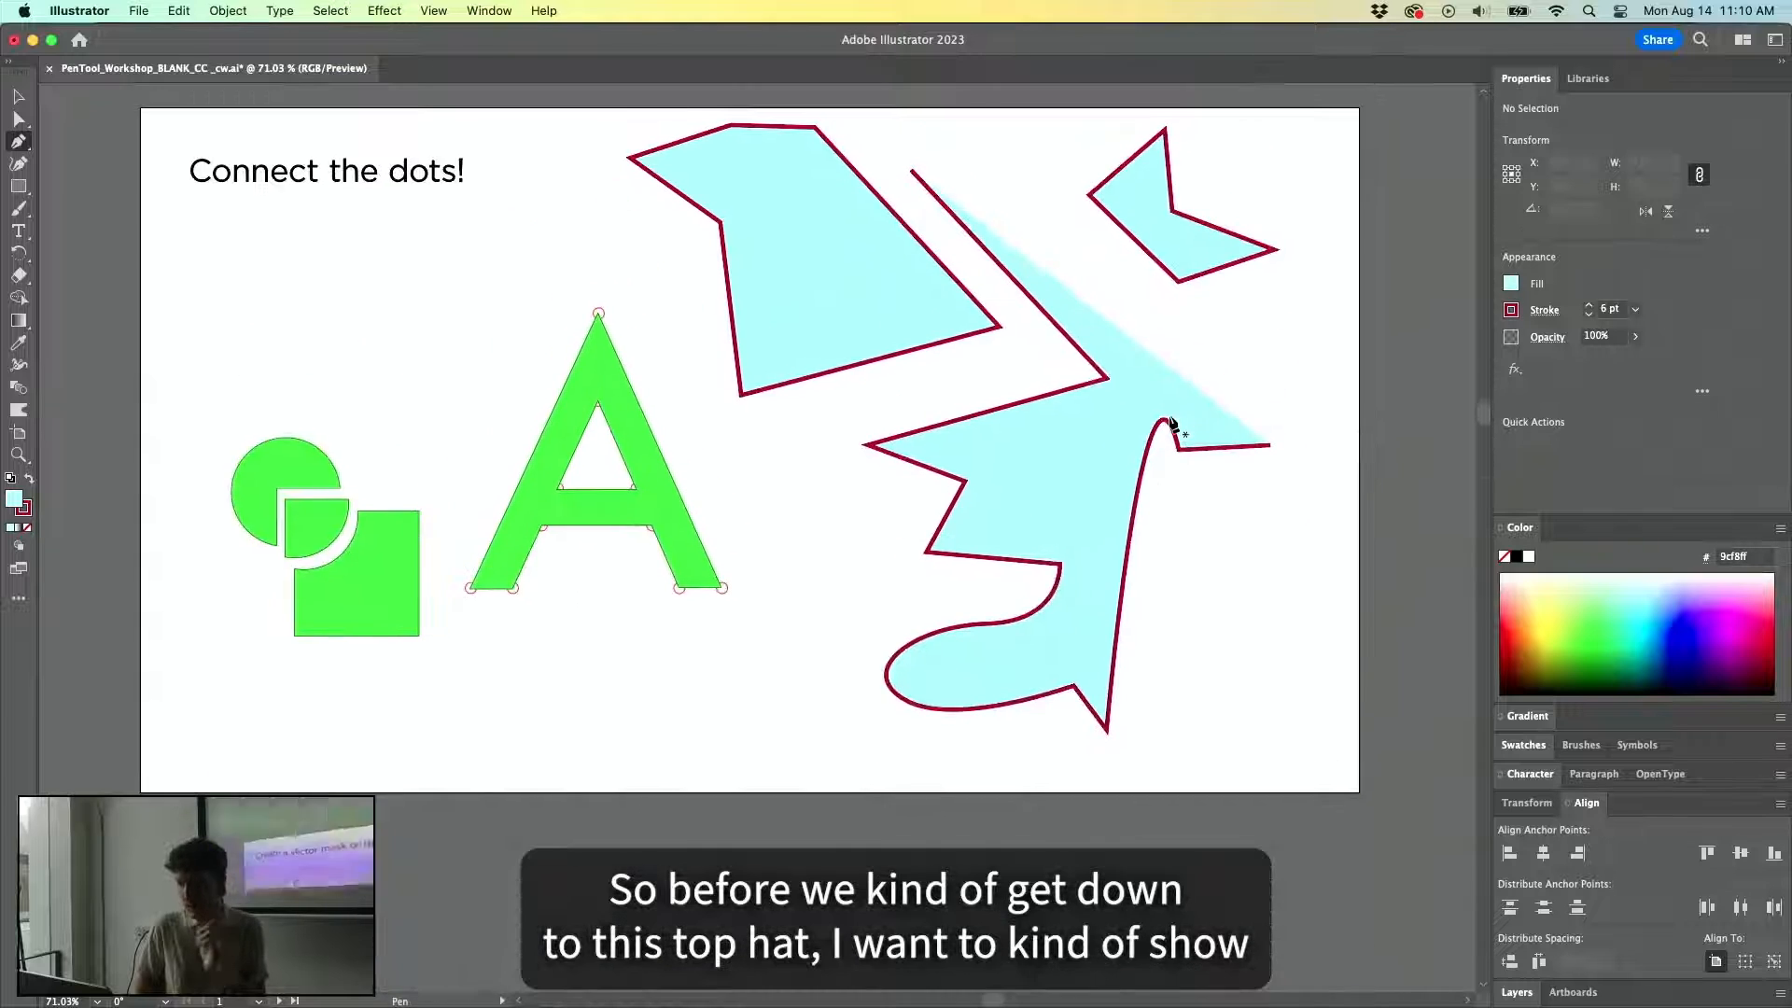
# Delete the three light blue practice shapes beside the letter A.
pyautogui.press('v')
pyautogui.click(1052, 553)
pyautogui.press('Delete')
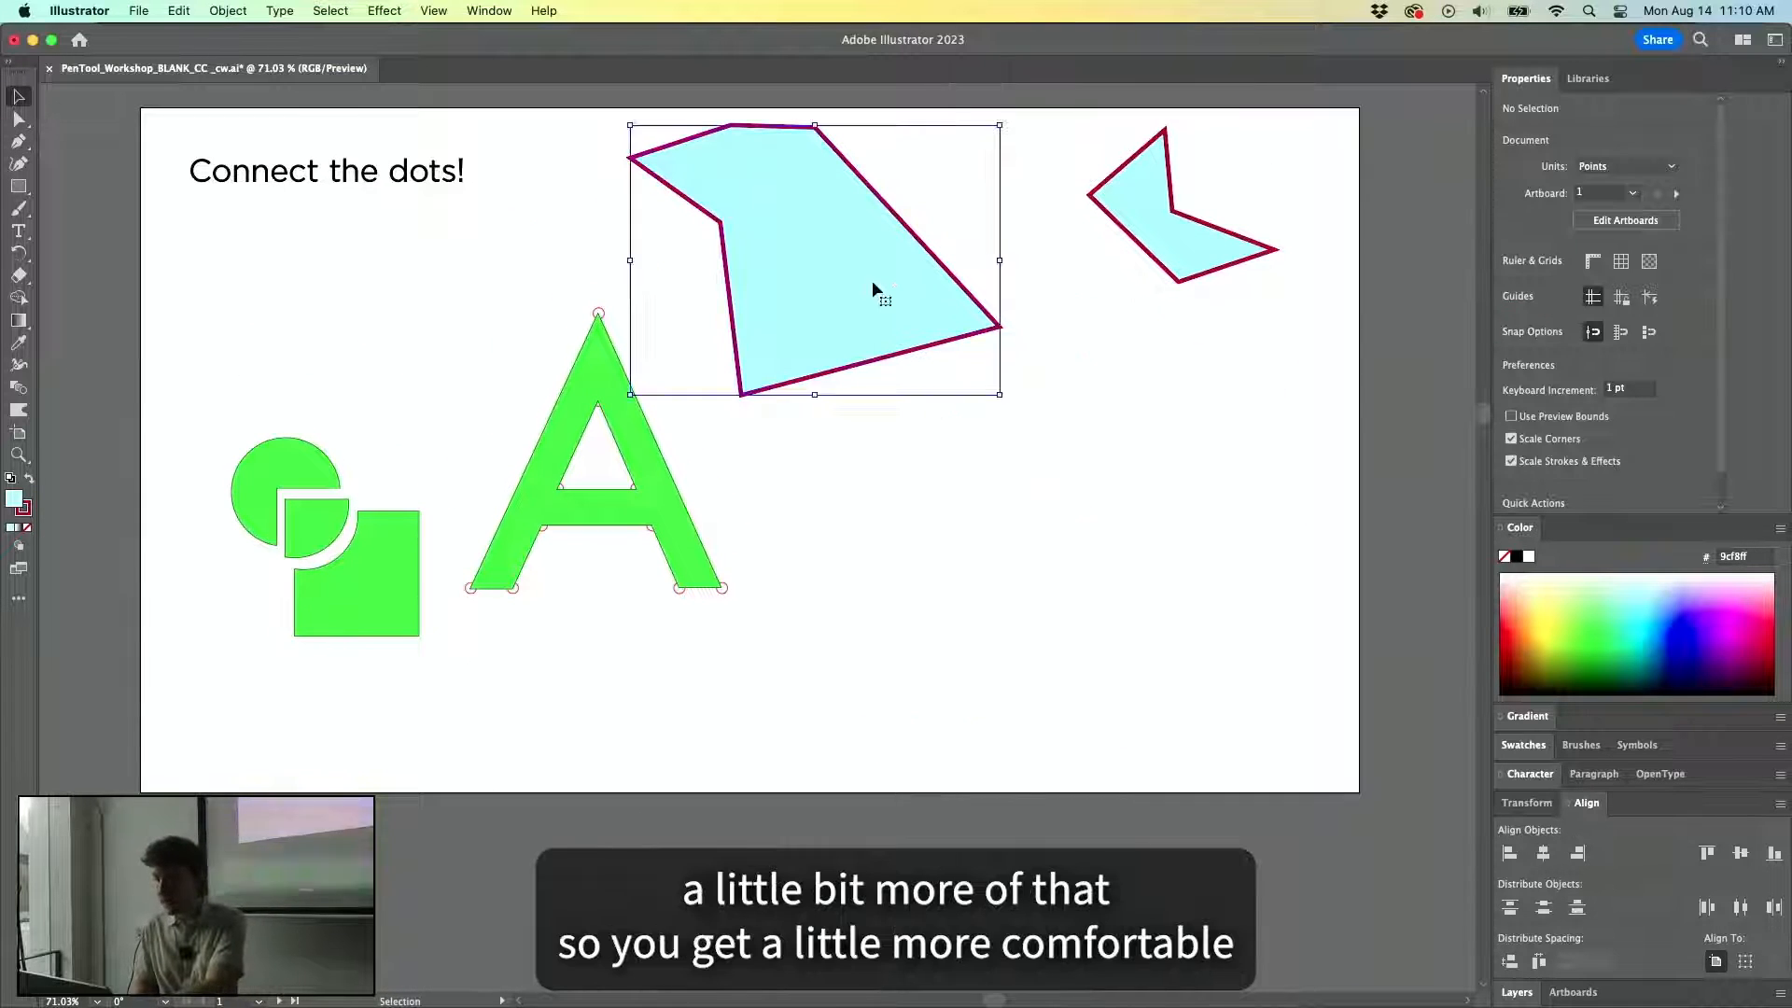
pyautogui.click(869, 284)
pyautogui.press('Delete')
pyautogui.click(1204, 238)
pyautogui.press('Delete')
# Activate the Pen tool with the empty artboard area beside the letter A in view.
pyautogui.scroll(5, 1101, 504)
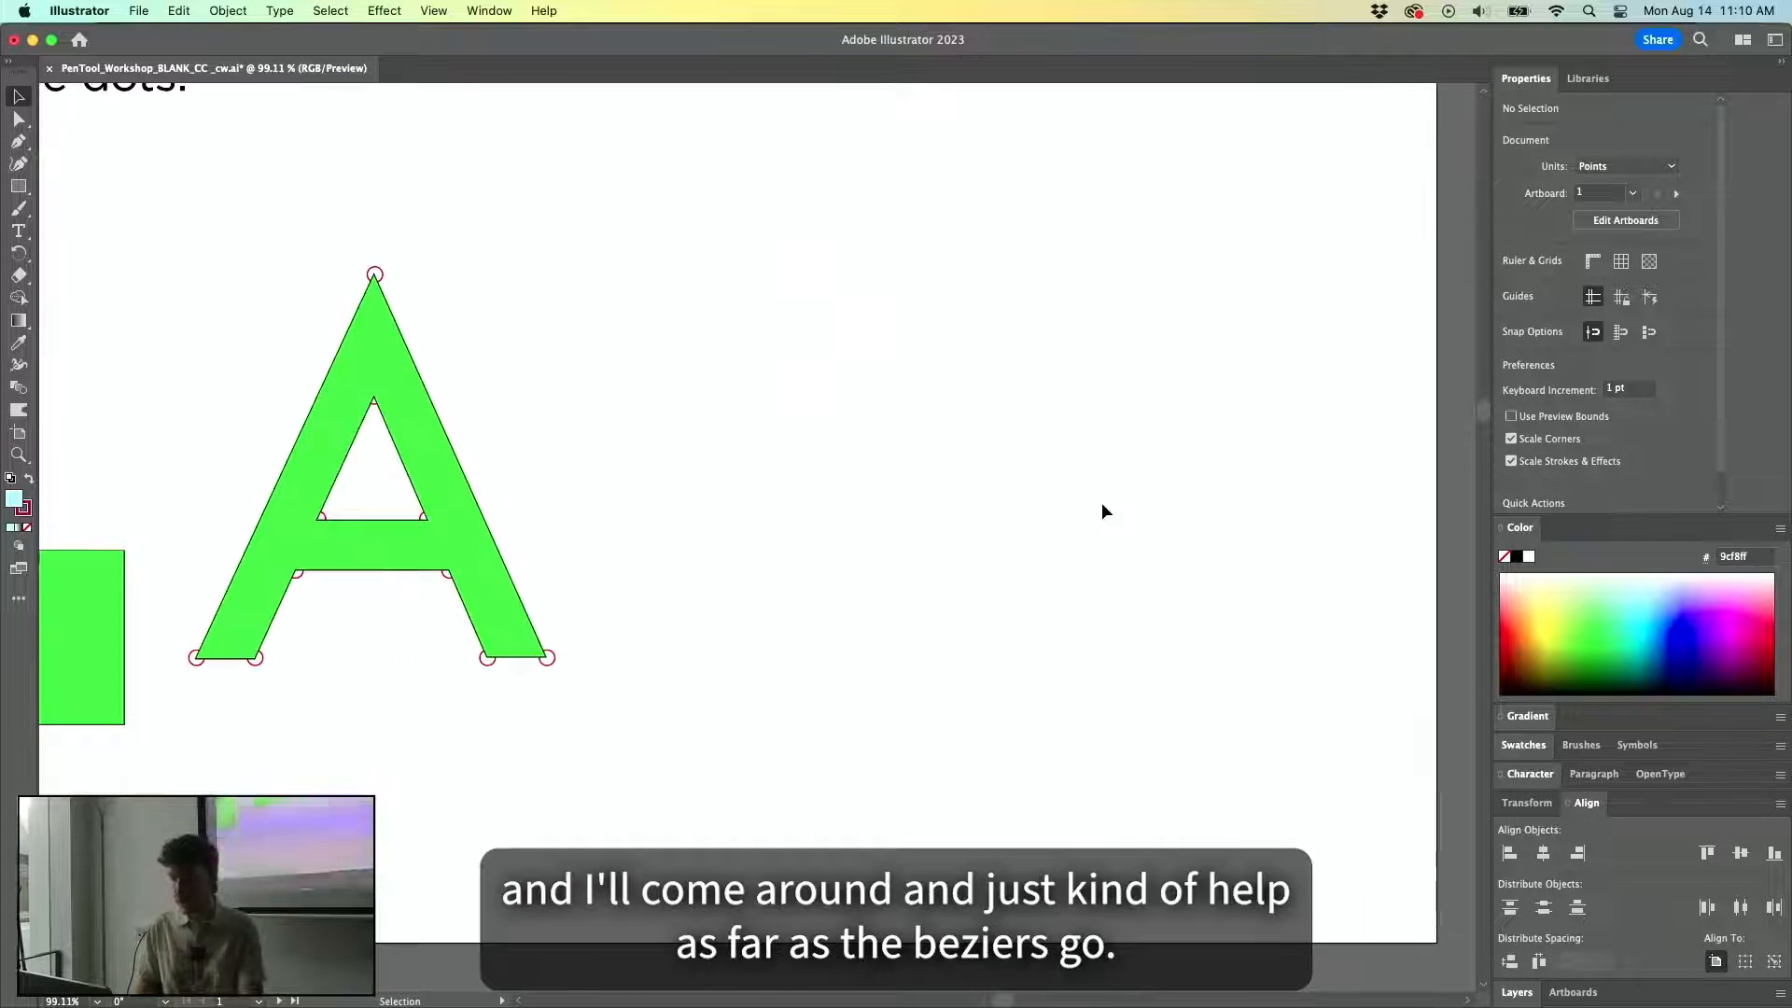
pyautogui.scroll(-4, 1101, 502)
pyautogui.press('p')
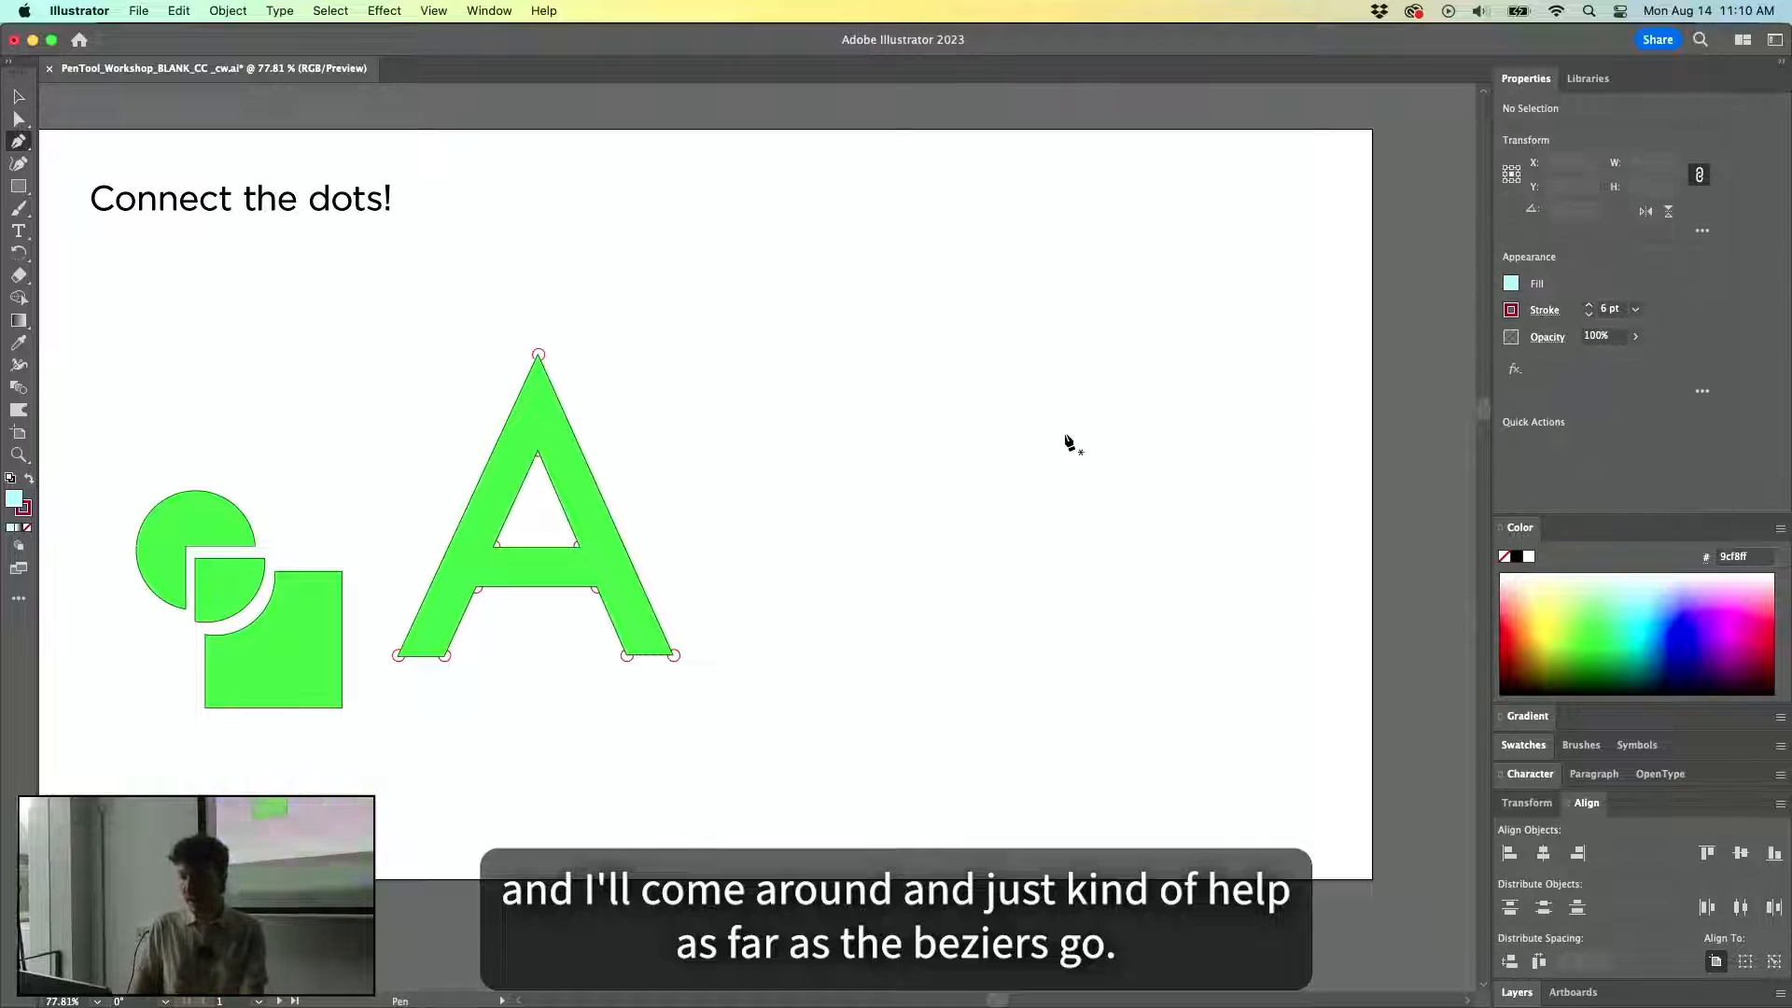
pyautogui.scroll(2, 1052, 440)
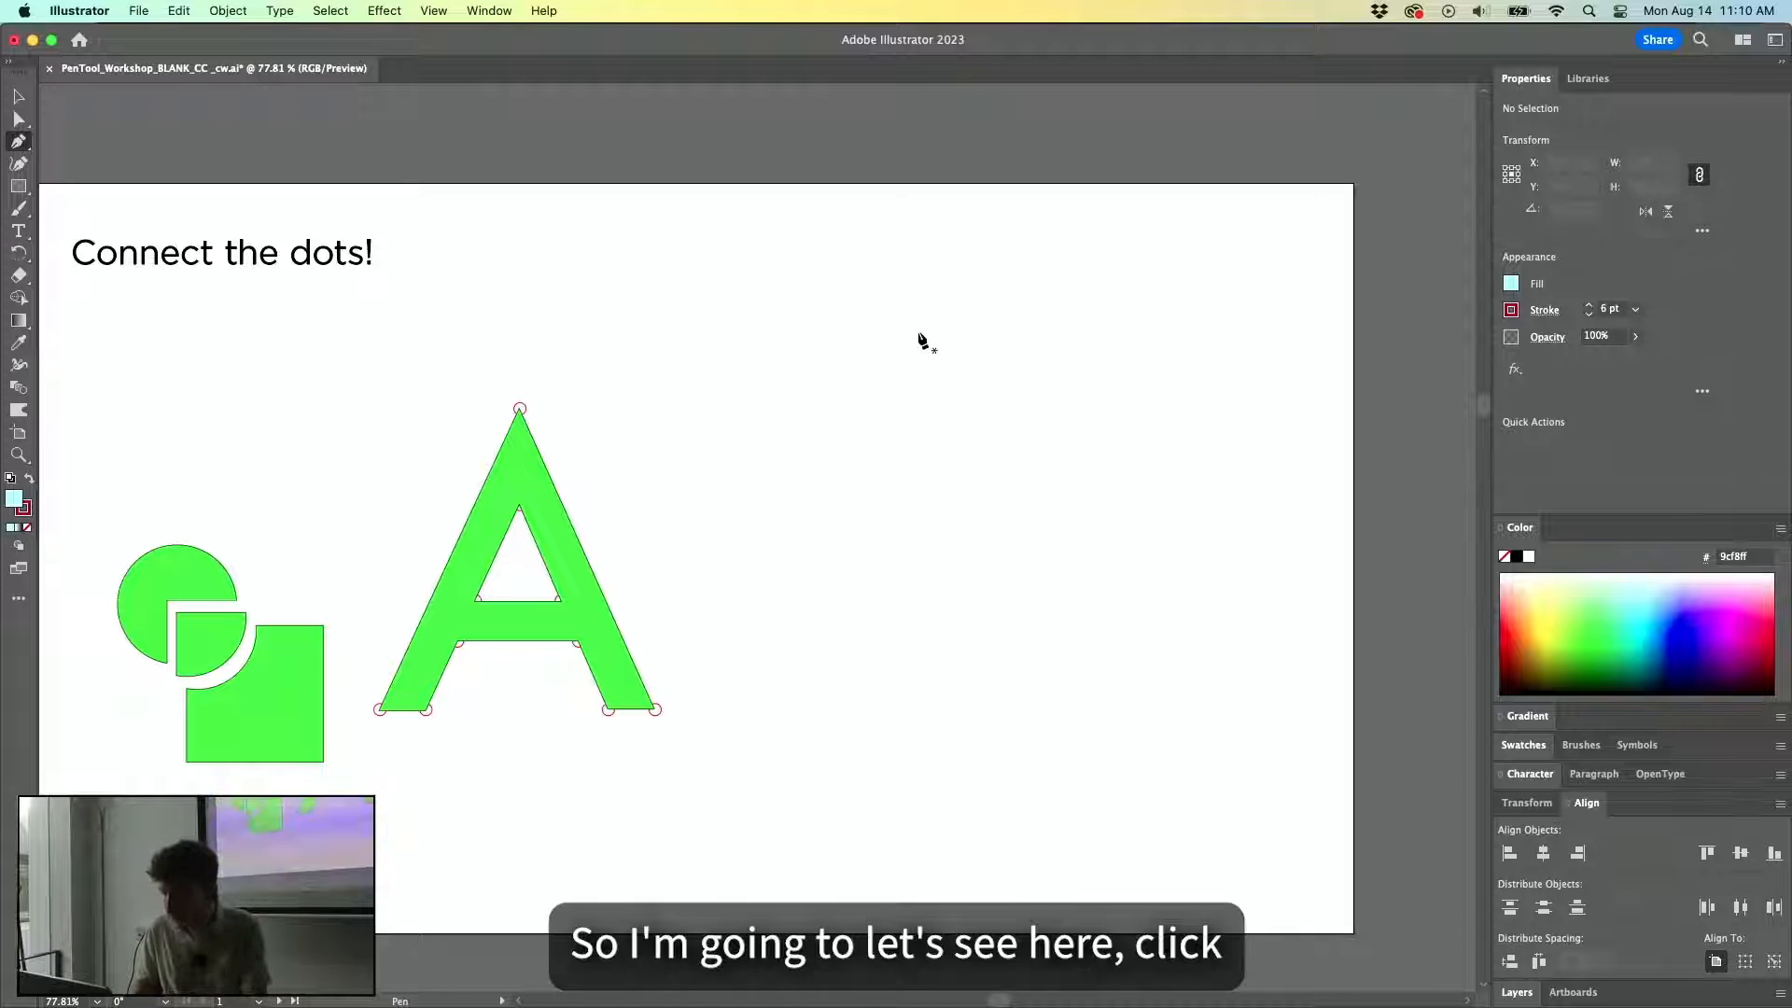
pyautogui.moveTo(878, 301); pyautogui.dragTo(778, 323)
pyautogui.press('super+z')
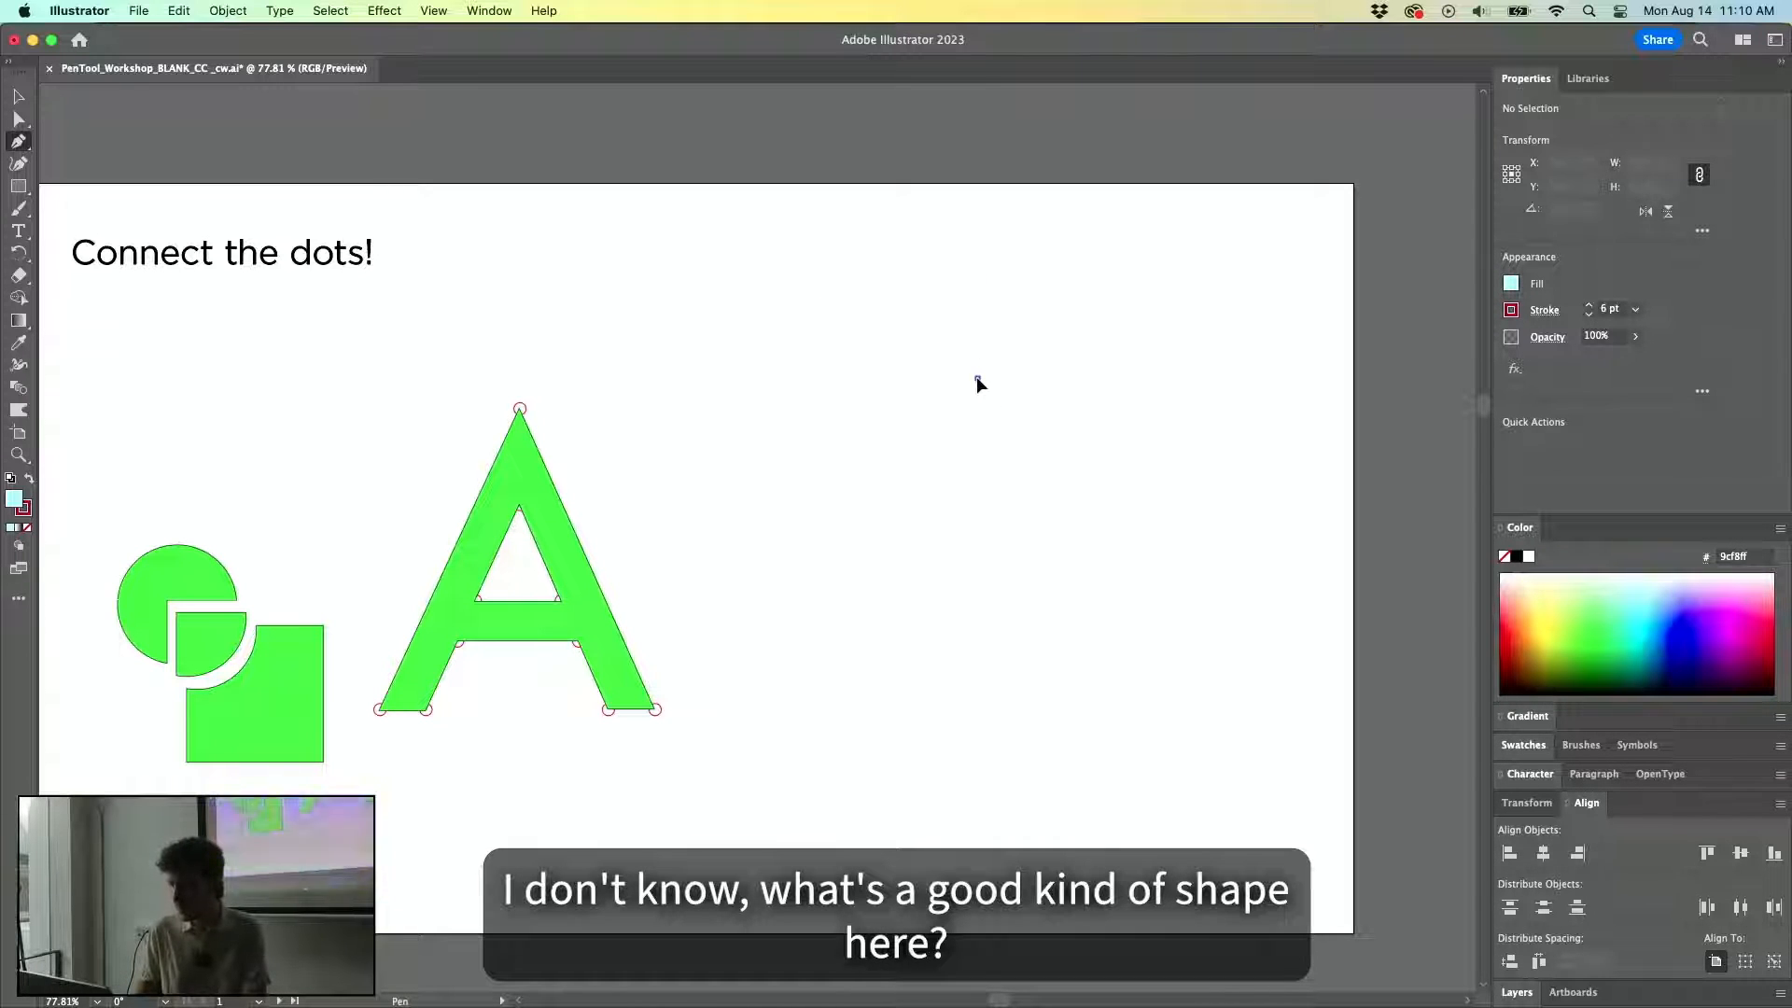
pyautogui.click(977, 378)
pyautogui.click(850, 328)
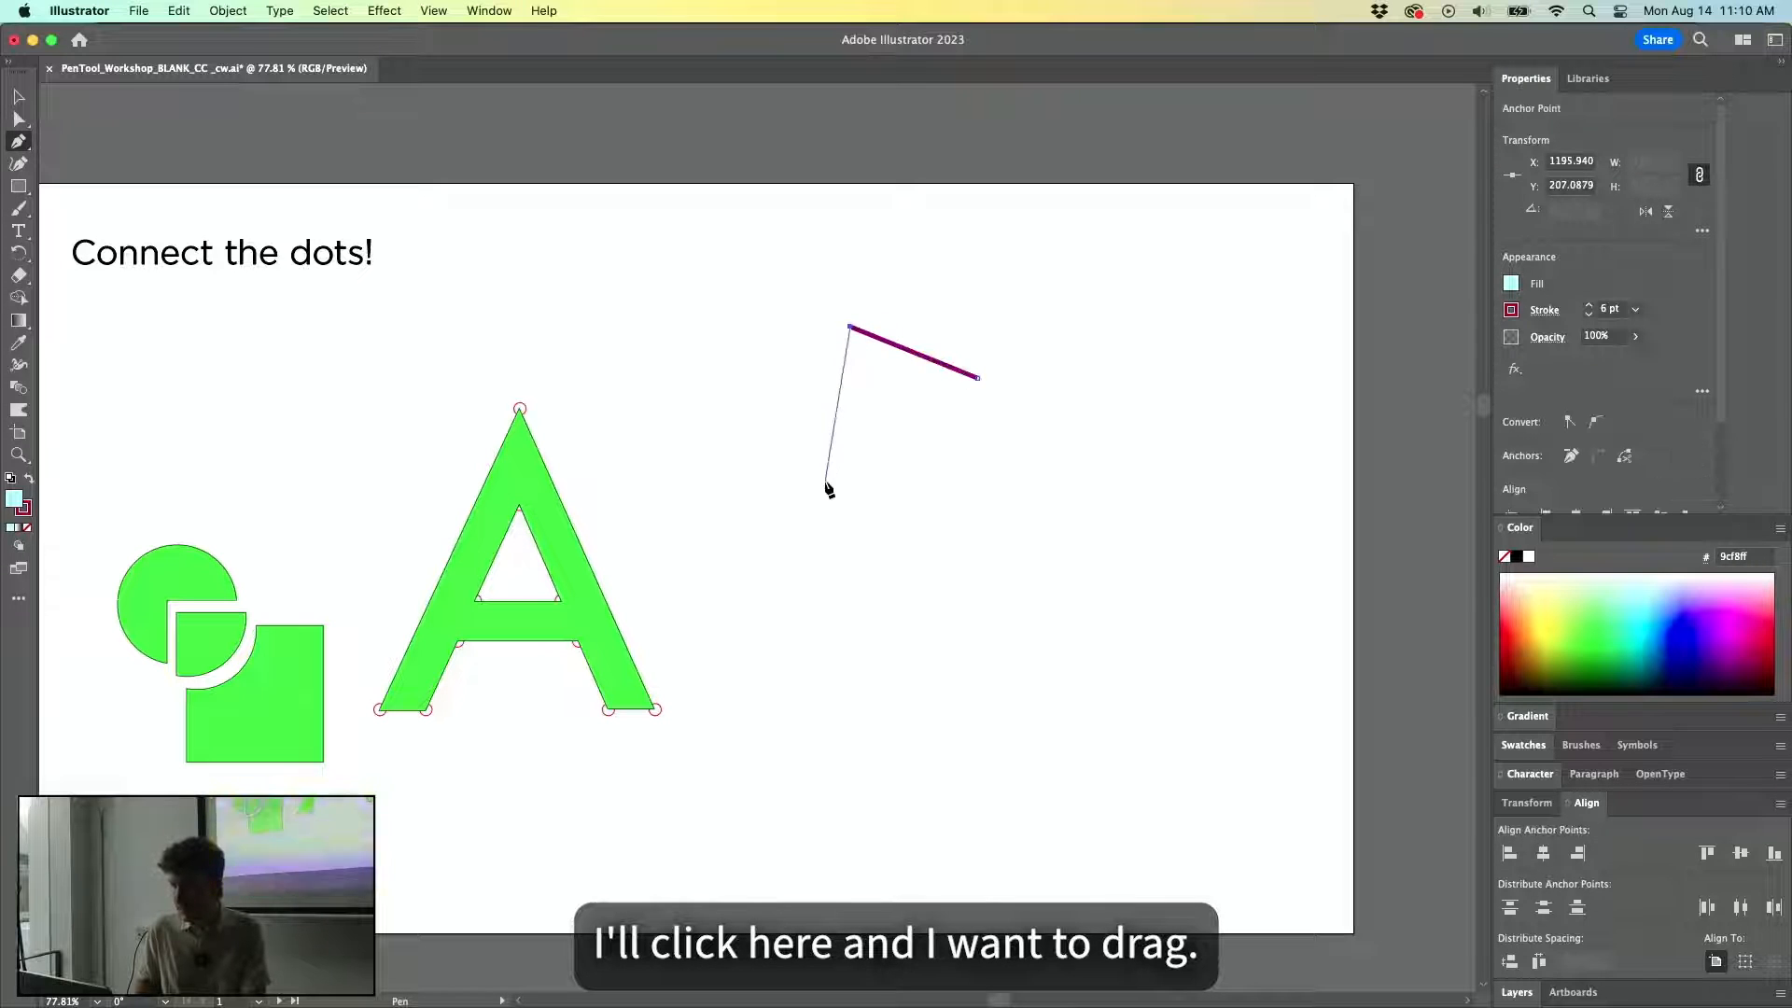
pyautogui.moveTo(815, 542); pyautogui.dragTo(865, 680)
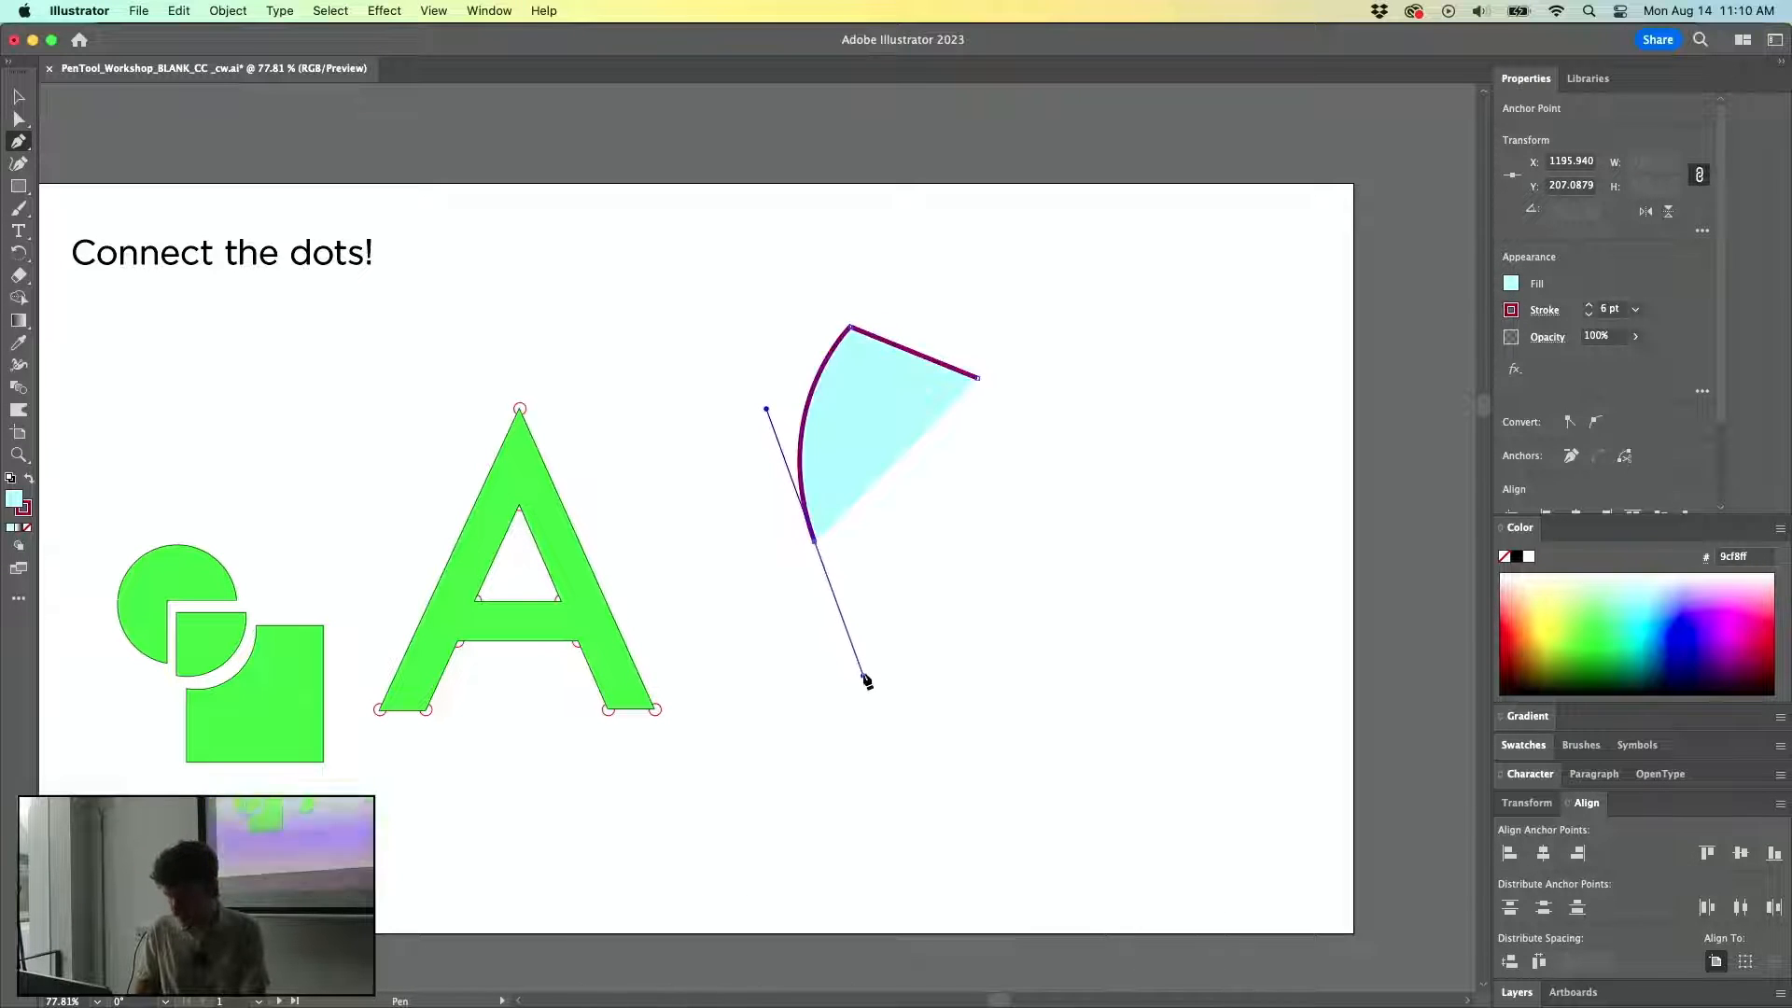
pyautogui.press('super+z')
pyautogui.press('super+z')
pyautogui.press('super+z')
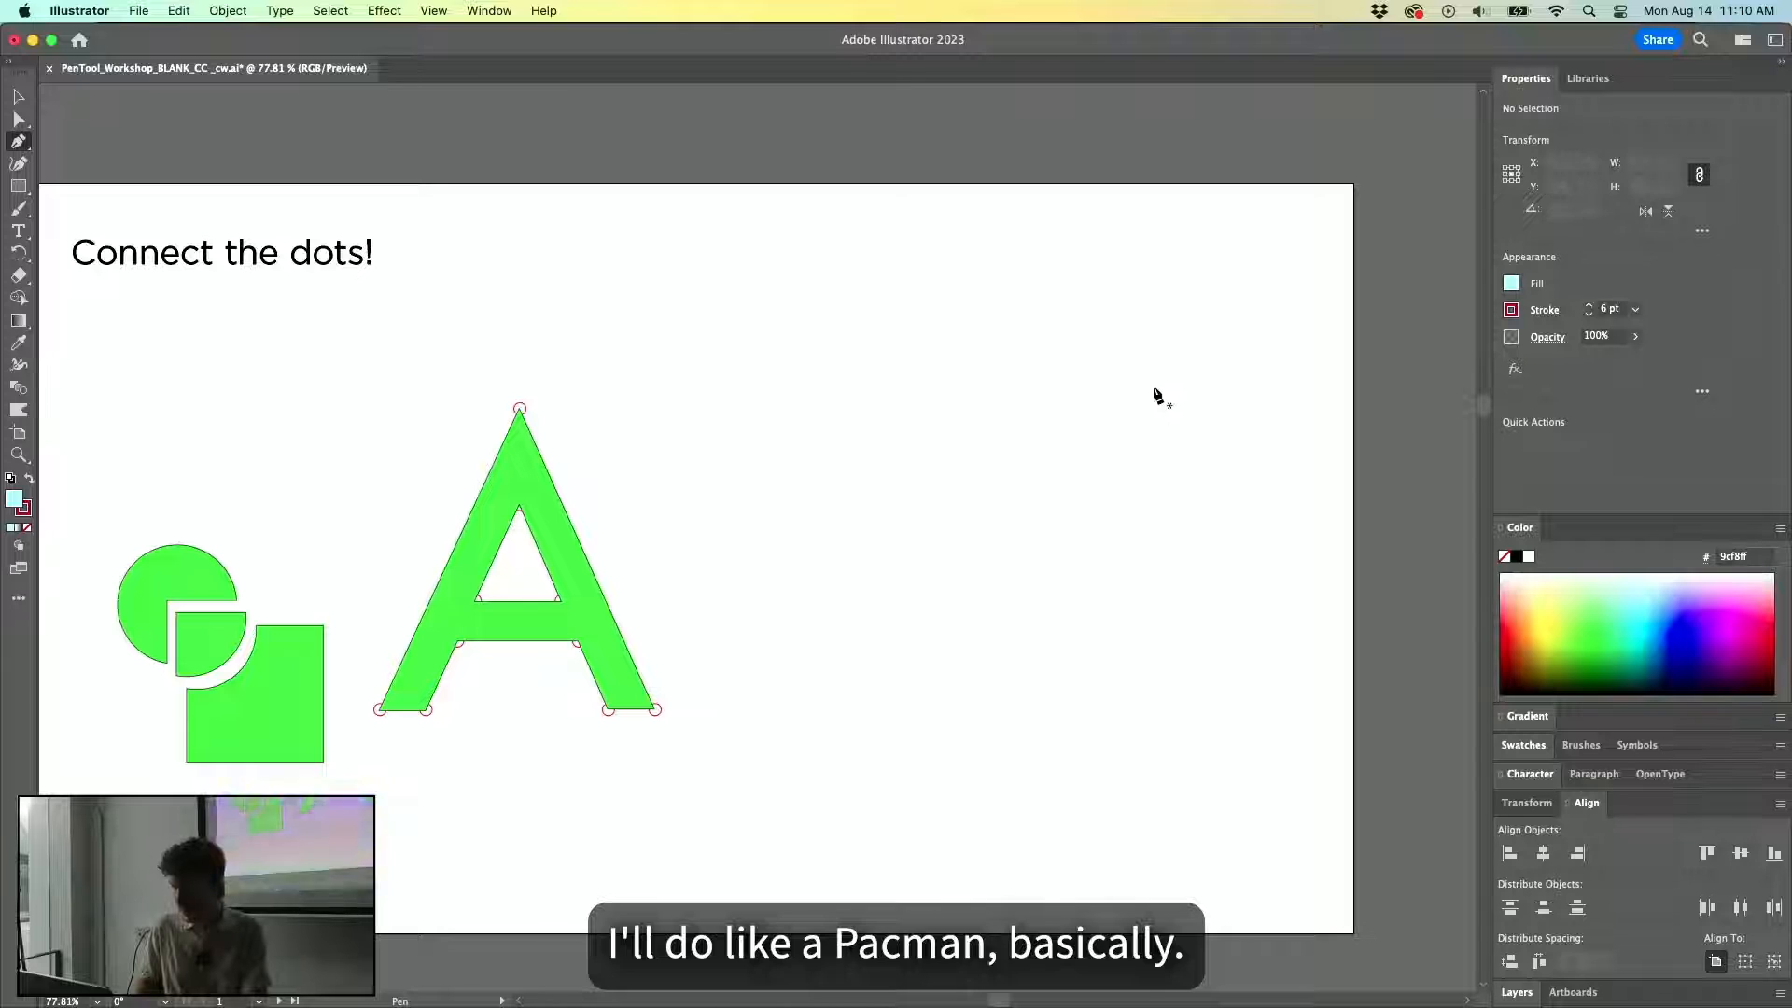
# Draw a closed Pac-Man shape about 533 by 537 pt beside the letter A, with curved outer segments and a straight-edged mouth opening.
pyautogui.click(1157, 418)
pyautogui.moveTo(958, 281); pyautogui.dragTo(816, 287)
pyautogui.moveTo(785, 491)
pyautogui.mouseDown()
pyautogui.moveTo(787, 597)
pyautogui.moveTo(793, 562)
pyautogui.mouseUp()
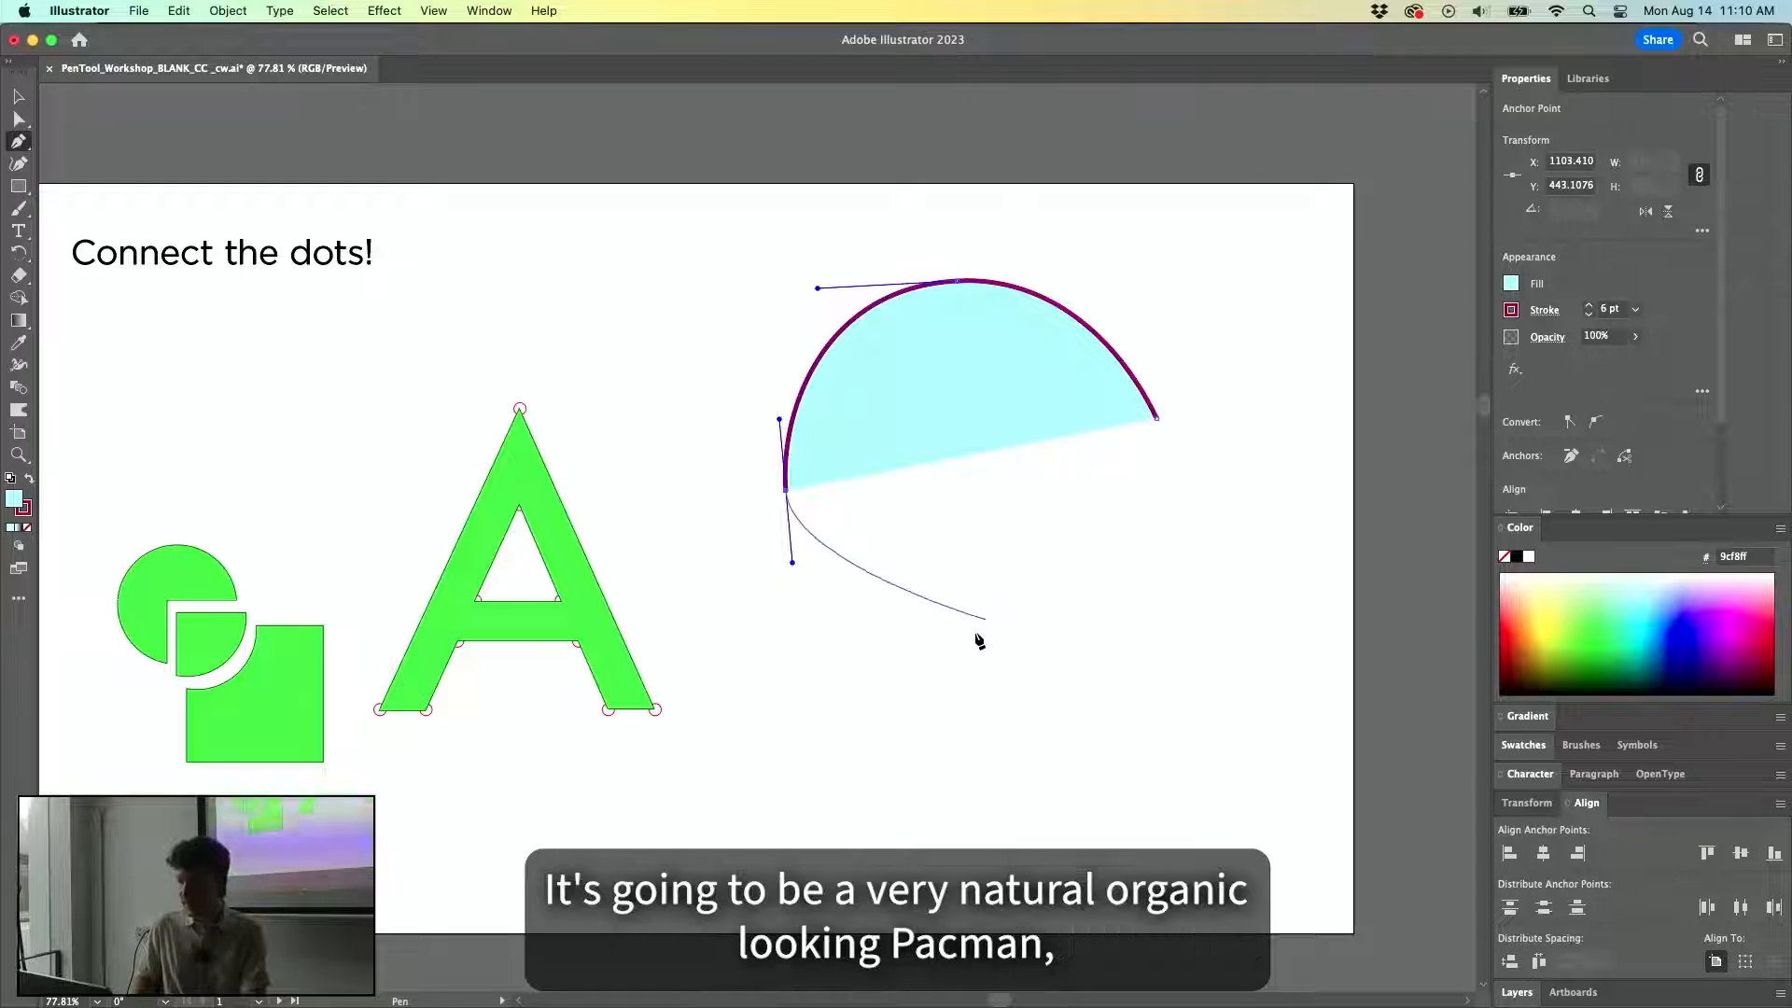
pyautogui.moveTo(978, 655); pyautogui.dragTo(1097, 653)
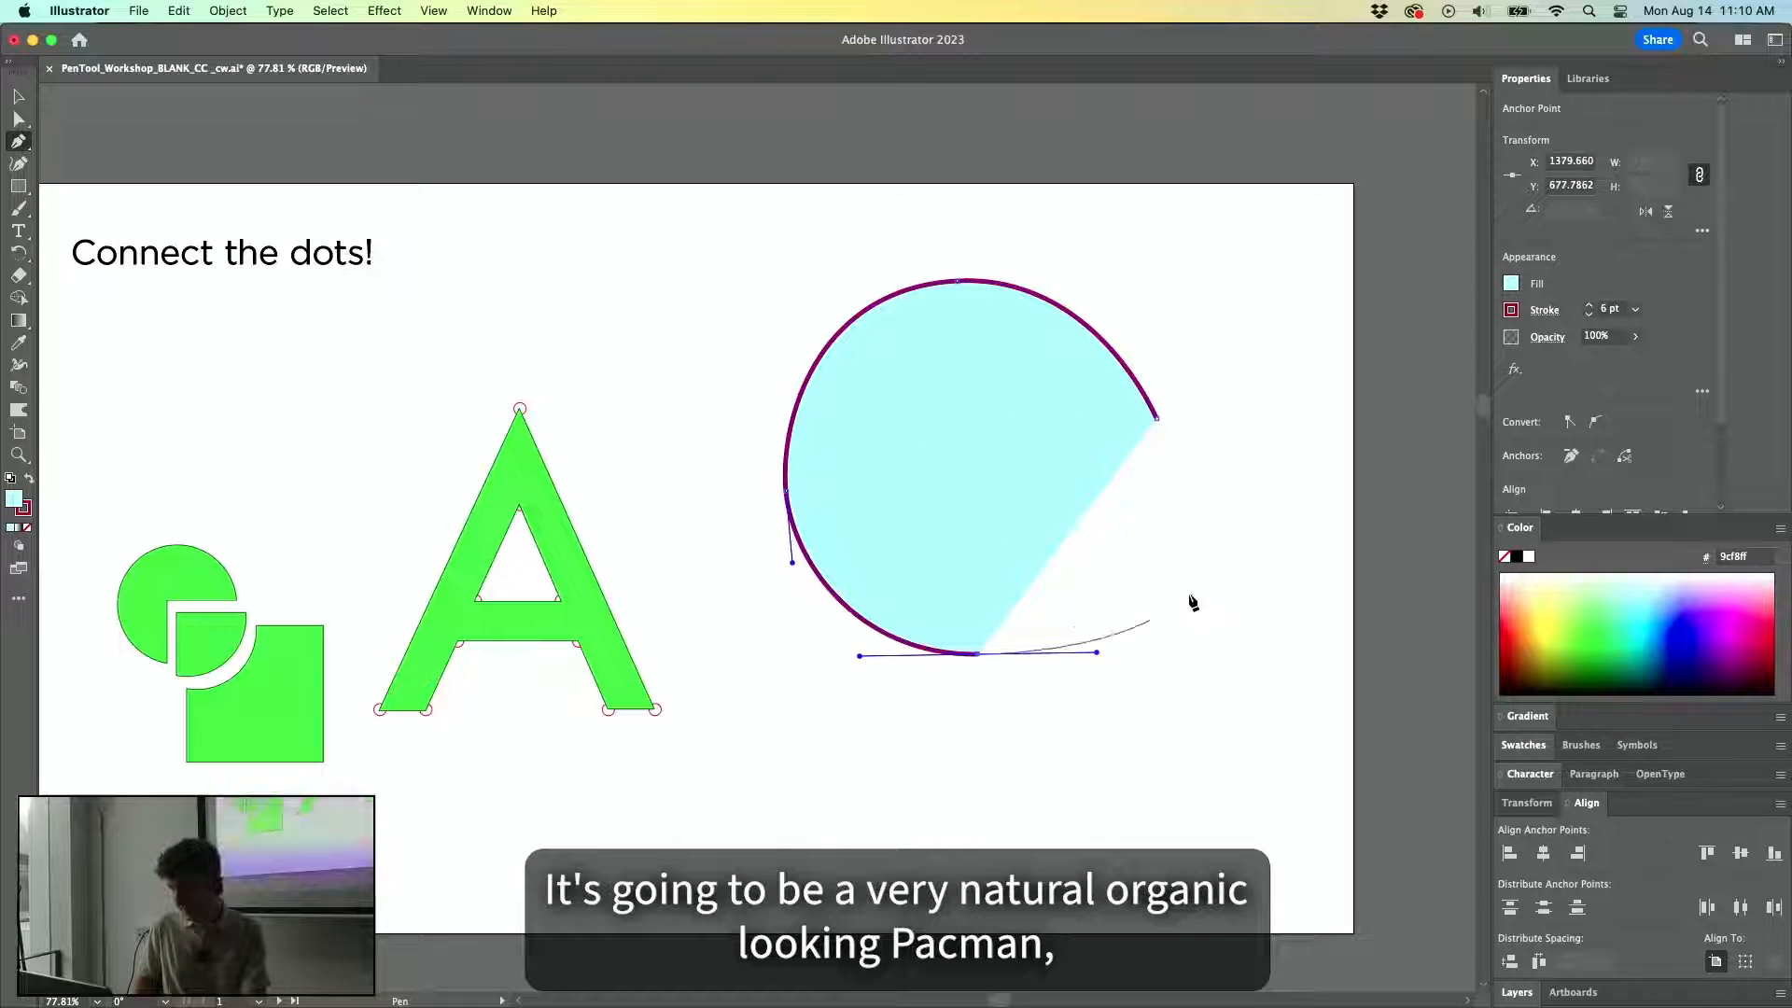
pyautogui.click(1153, 551)
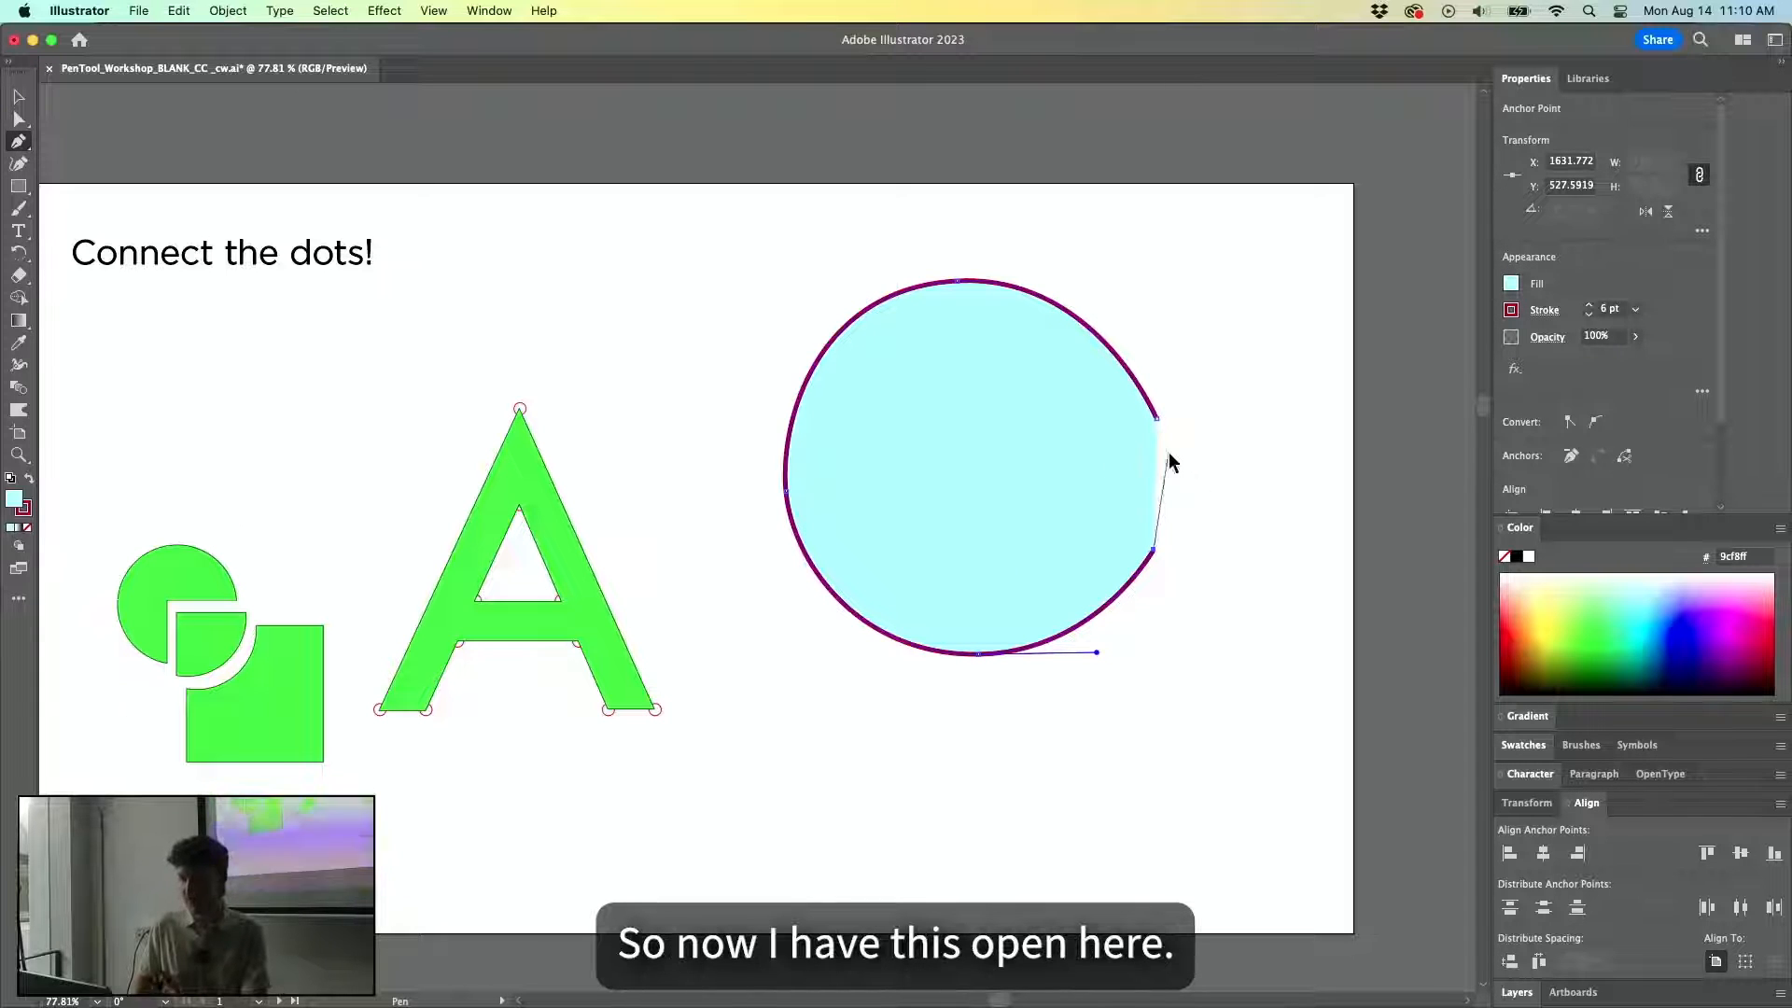
pyautogui.click(971, 477)
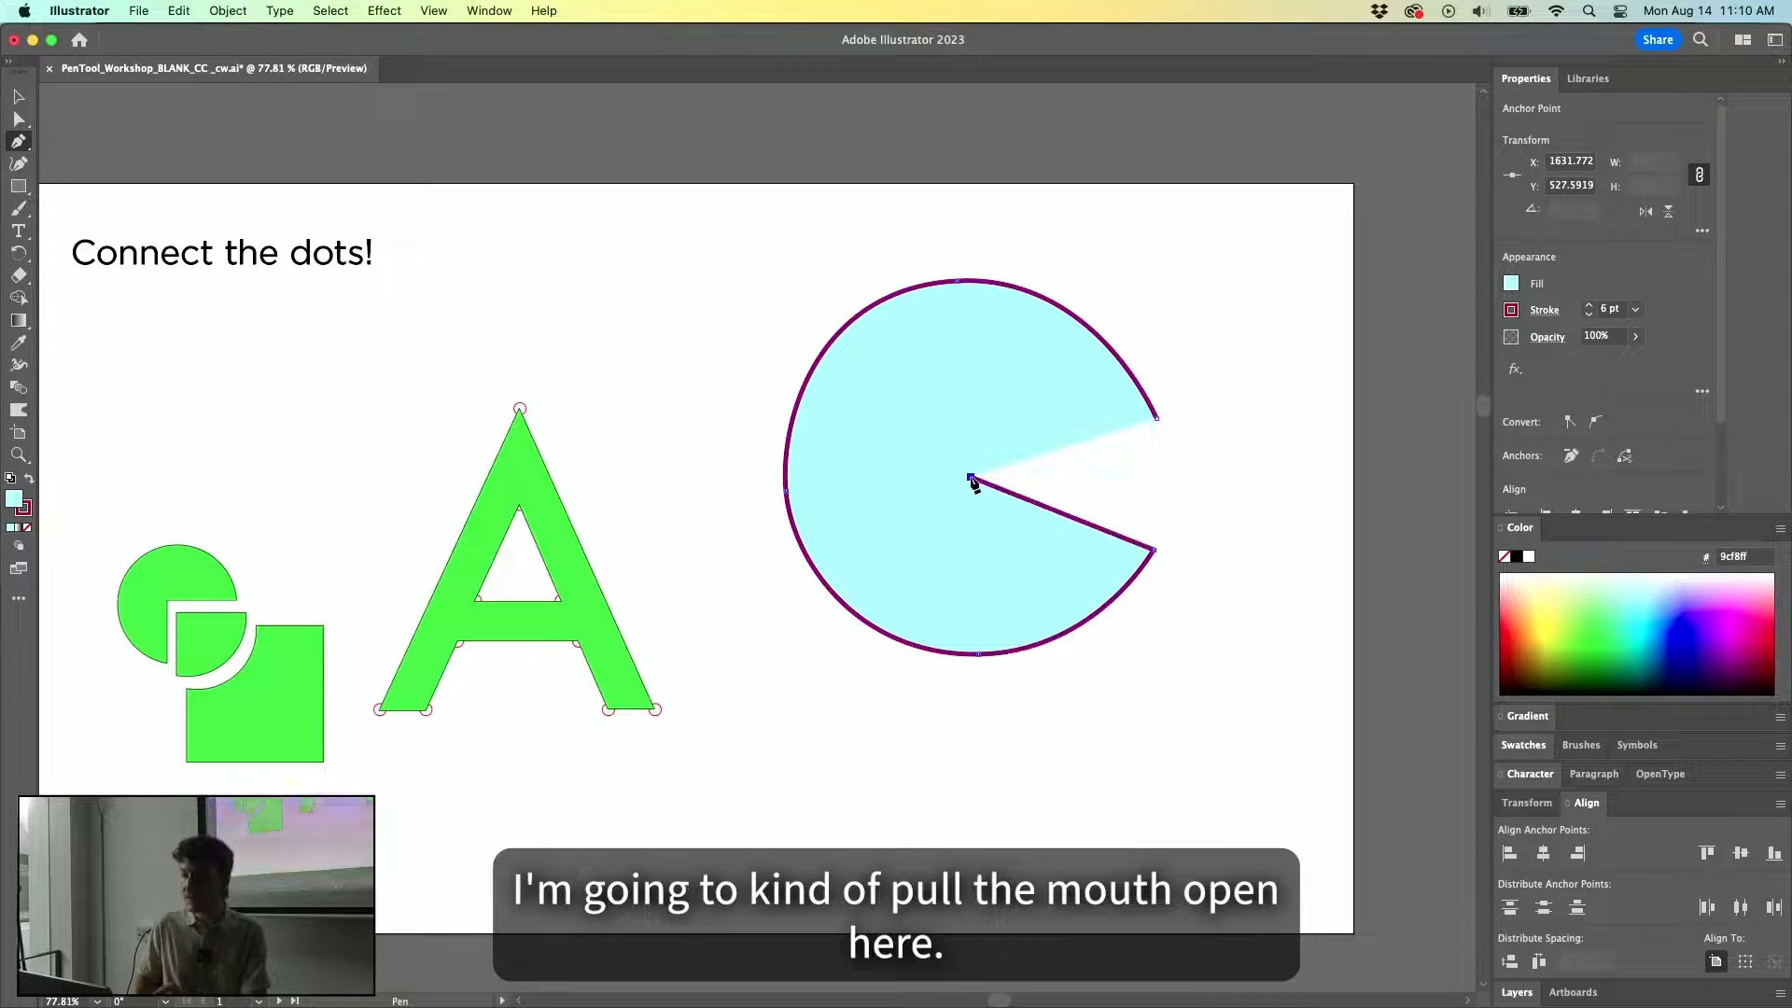
pyautogui.click(1157, 422)
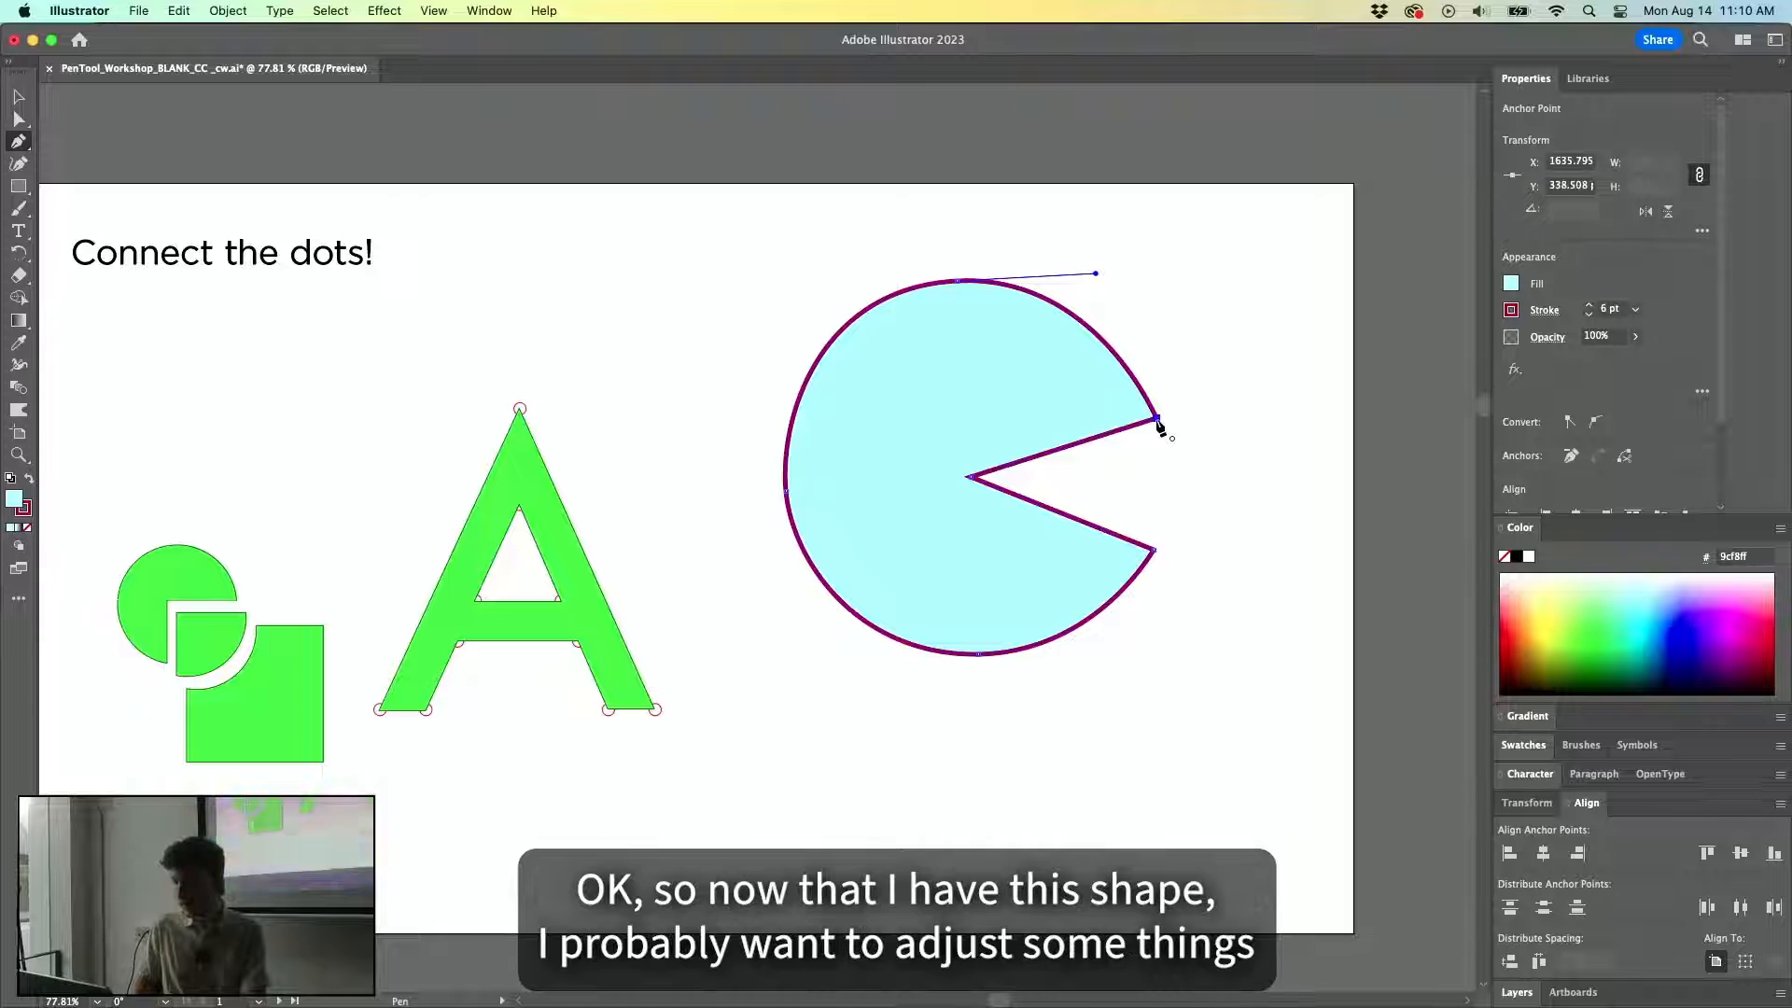
# Select the Pac-Man's topmost anchor point with the Direct Selection tool to access its Bezier handles.
pyautogui.press('a')
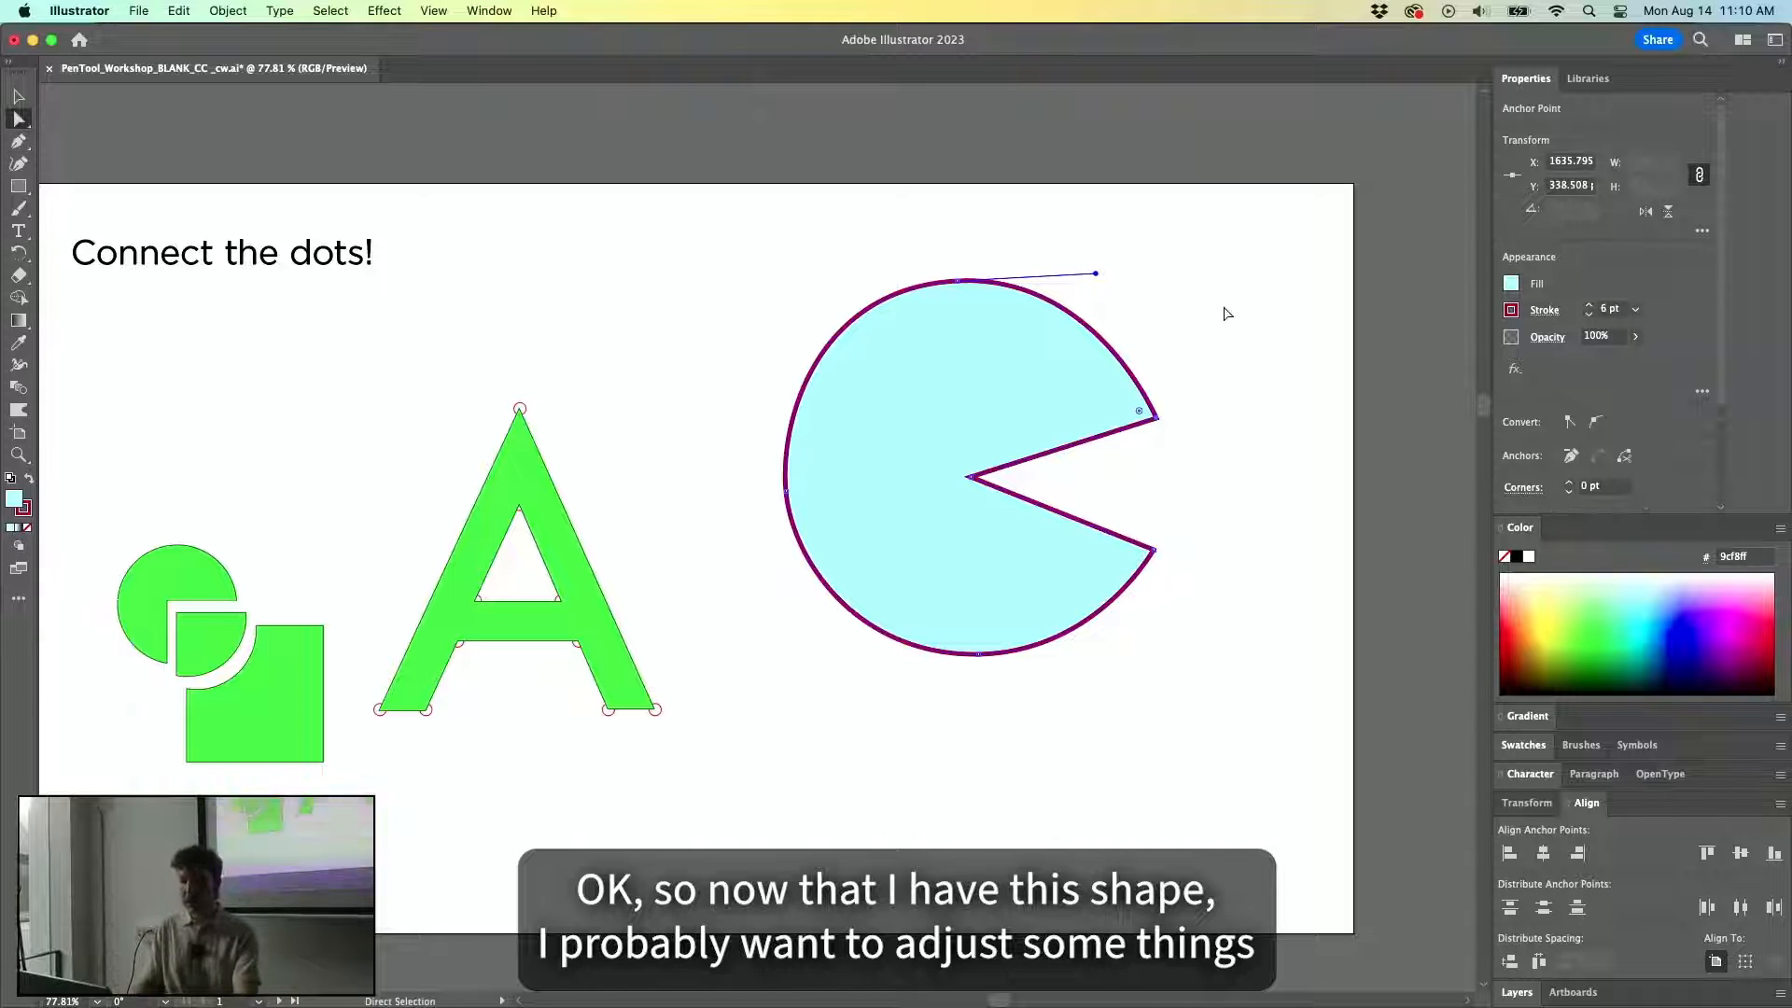
pyautogui.click(1007, 400)
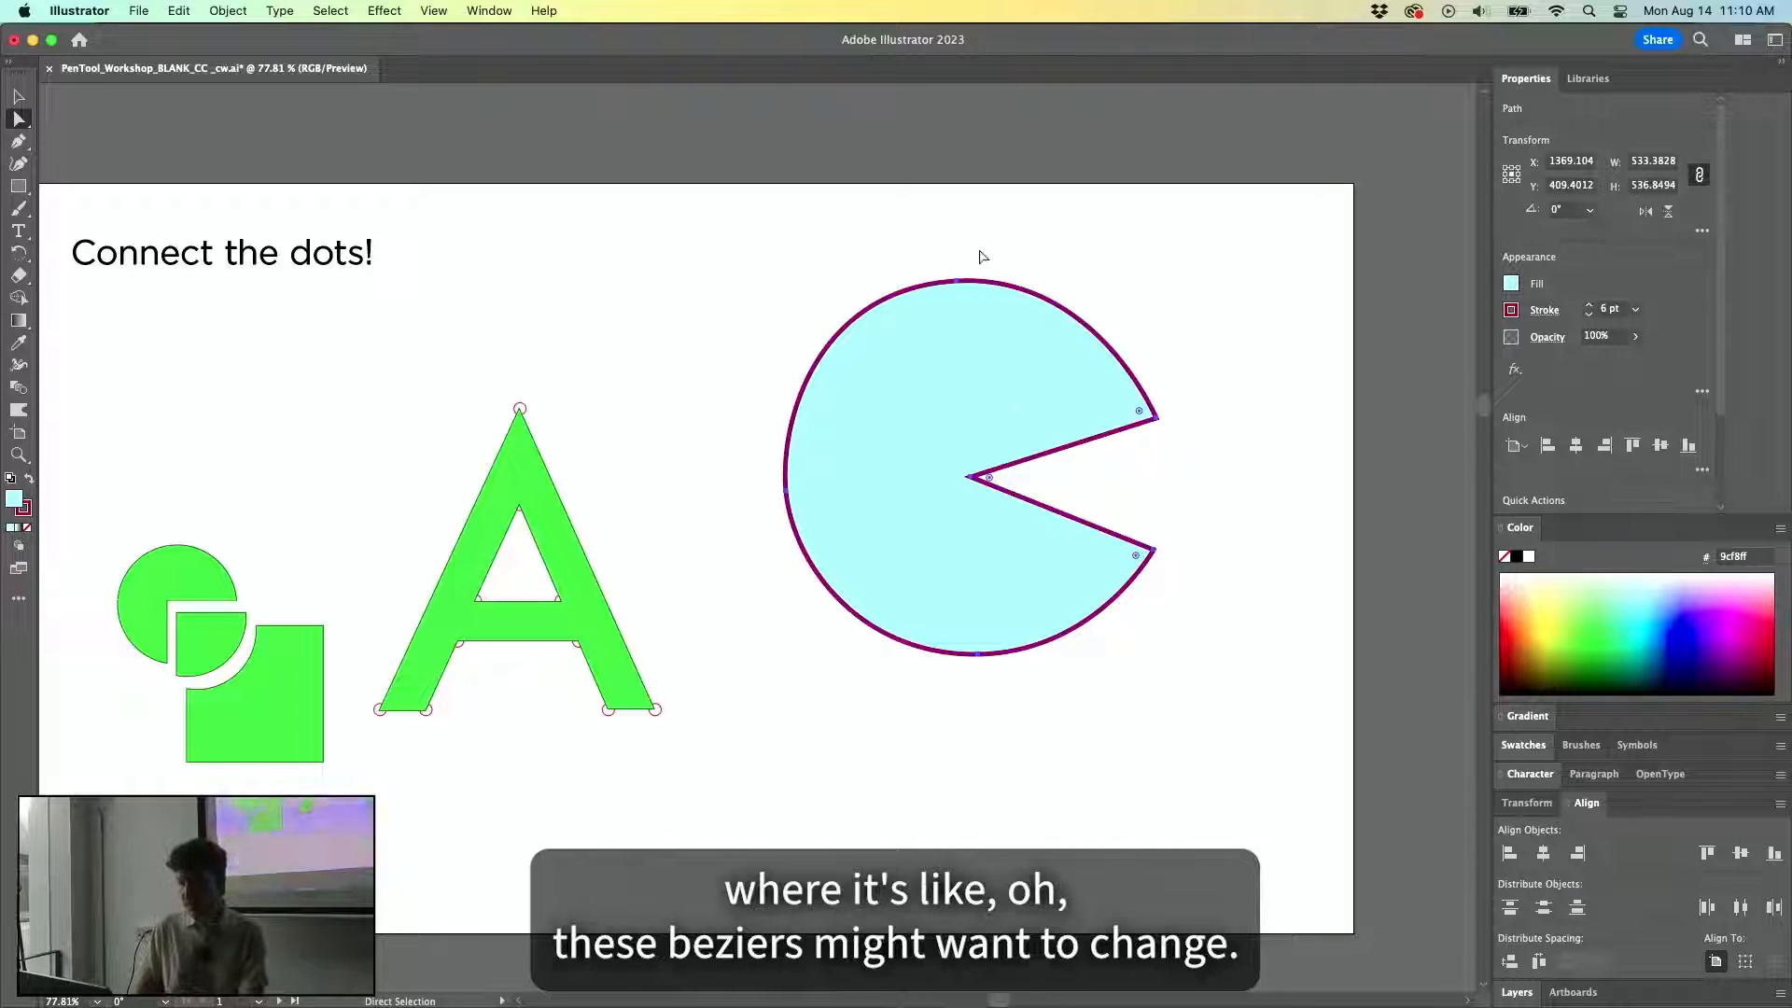
pyautogui.click(951, 285)
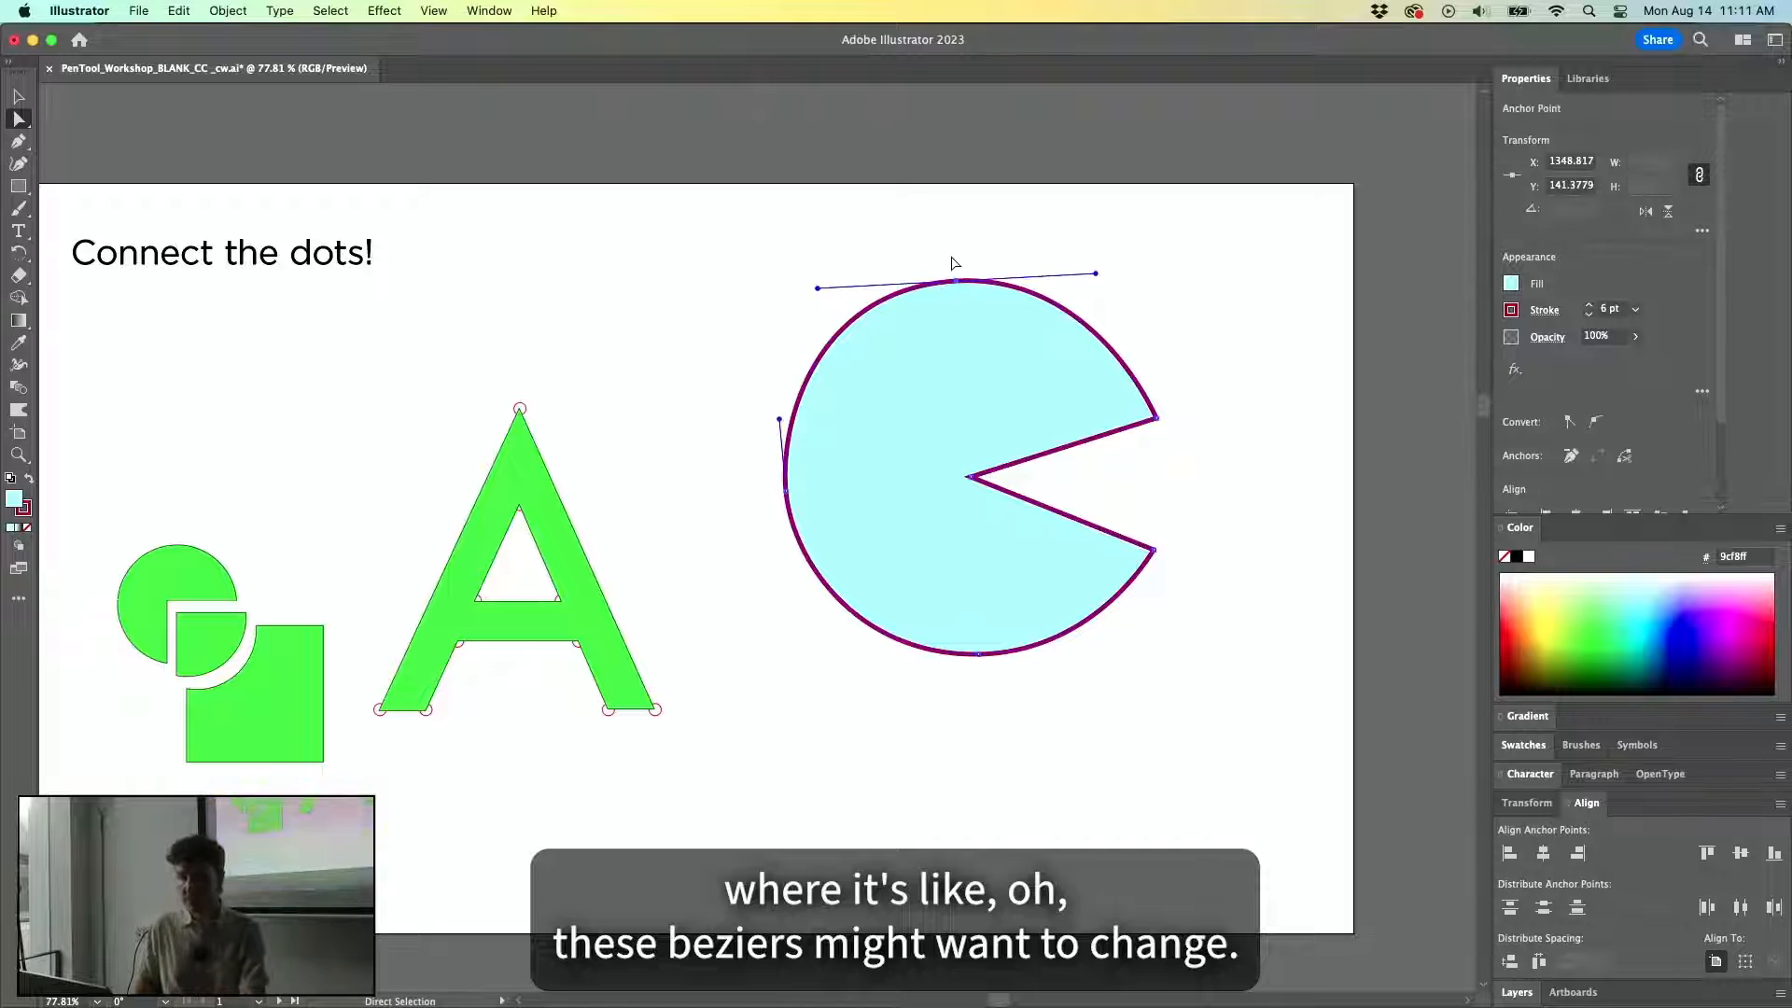
# Change the YOUR WORK HERE layer's colour to green so the blue shape's anchors and handles are easier to see.
pyautogui.click(954, 263)
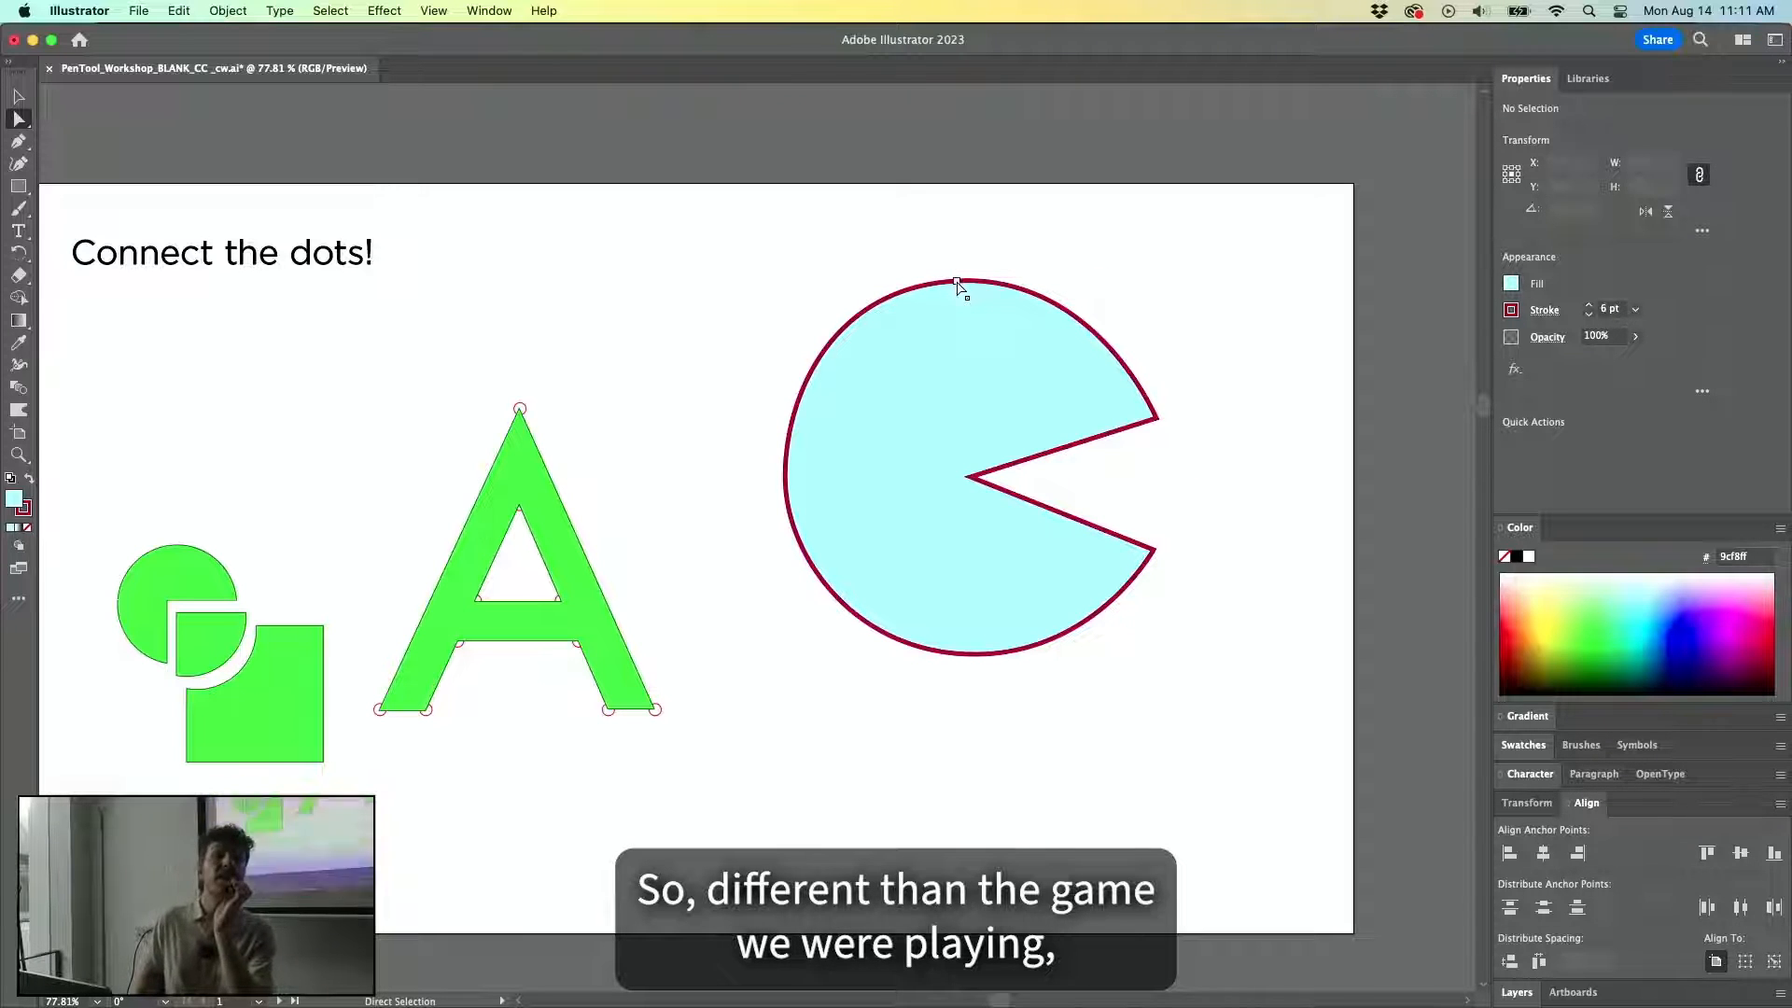
pyautogui.click(957, 283)
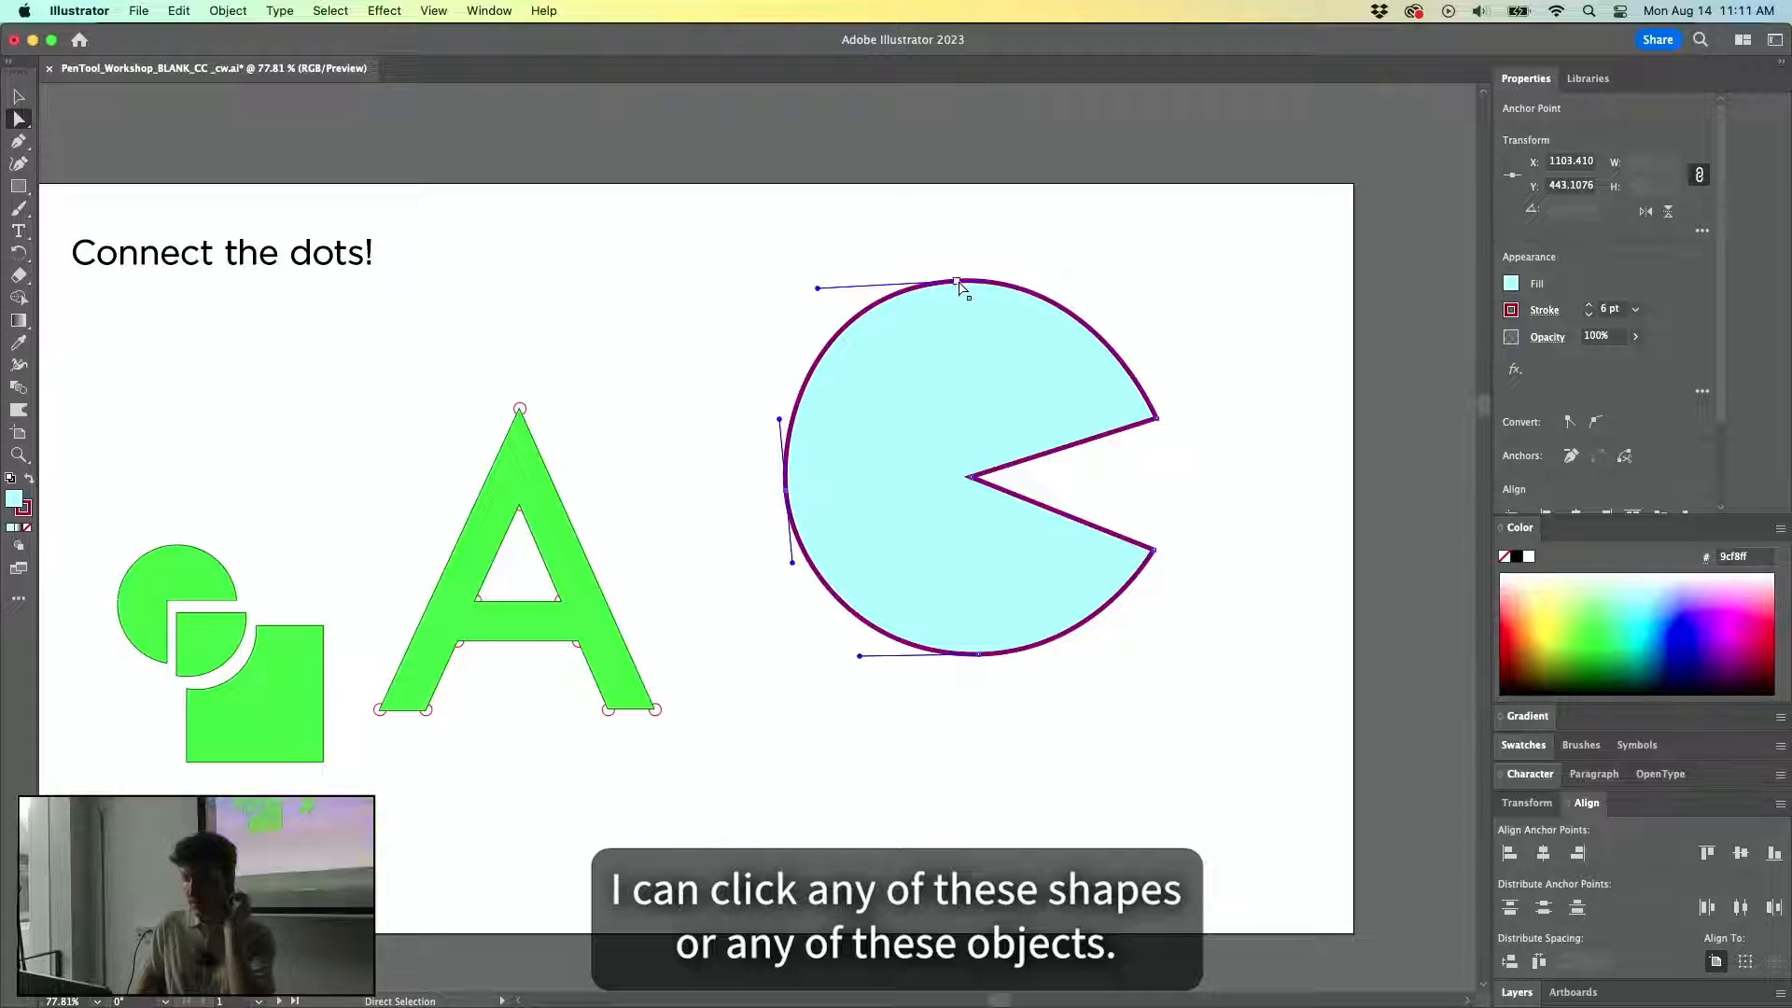
pyautogui.click(1517, 992)
pyautogui.doubleClick(1679, 929)
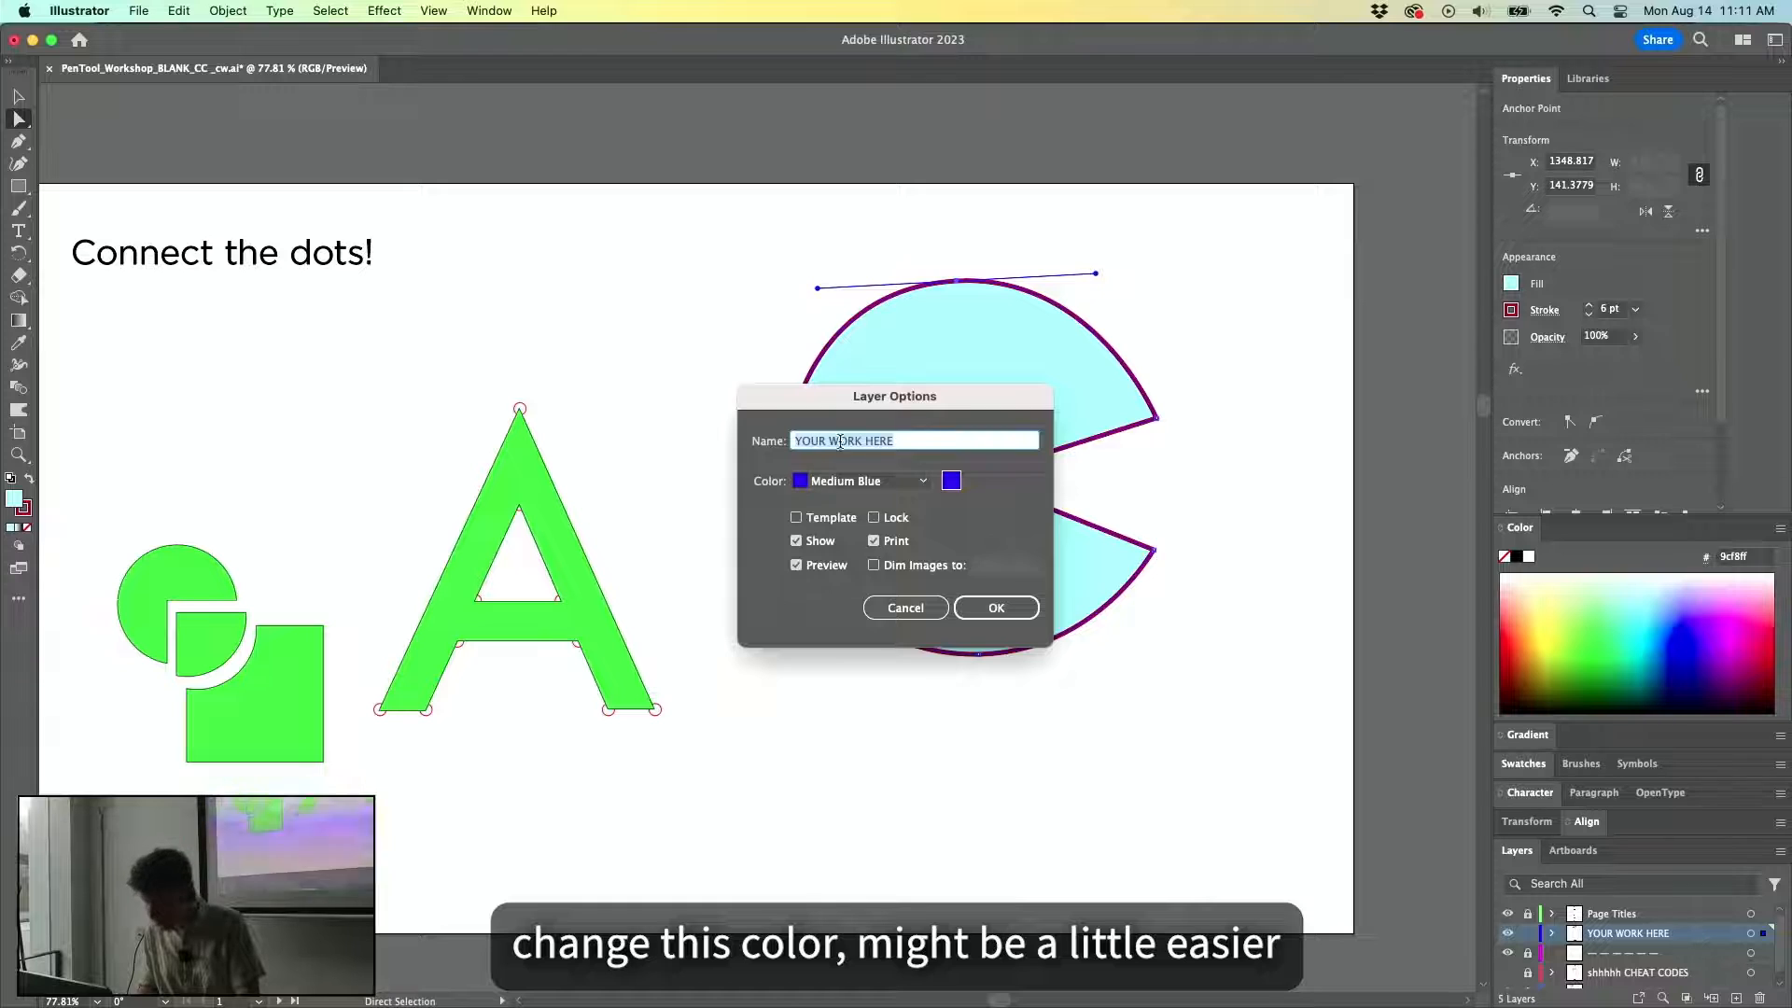
pyautogui.click(859, 480)
pyautogui.click(869, 502)
pyautogui.click(1010, 605)
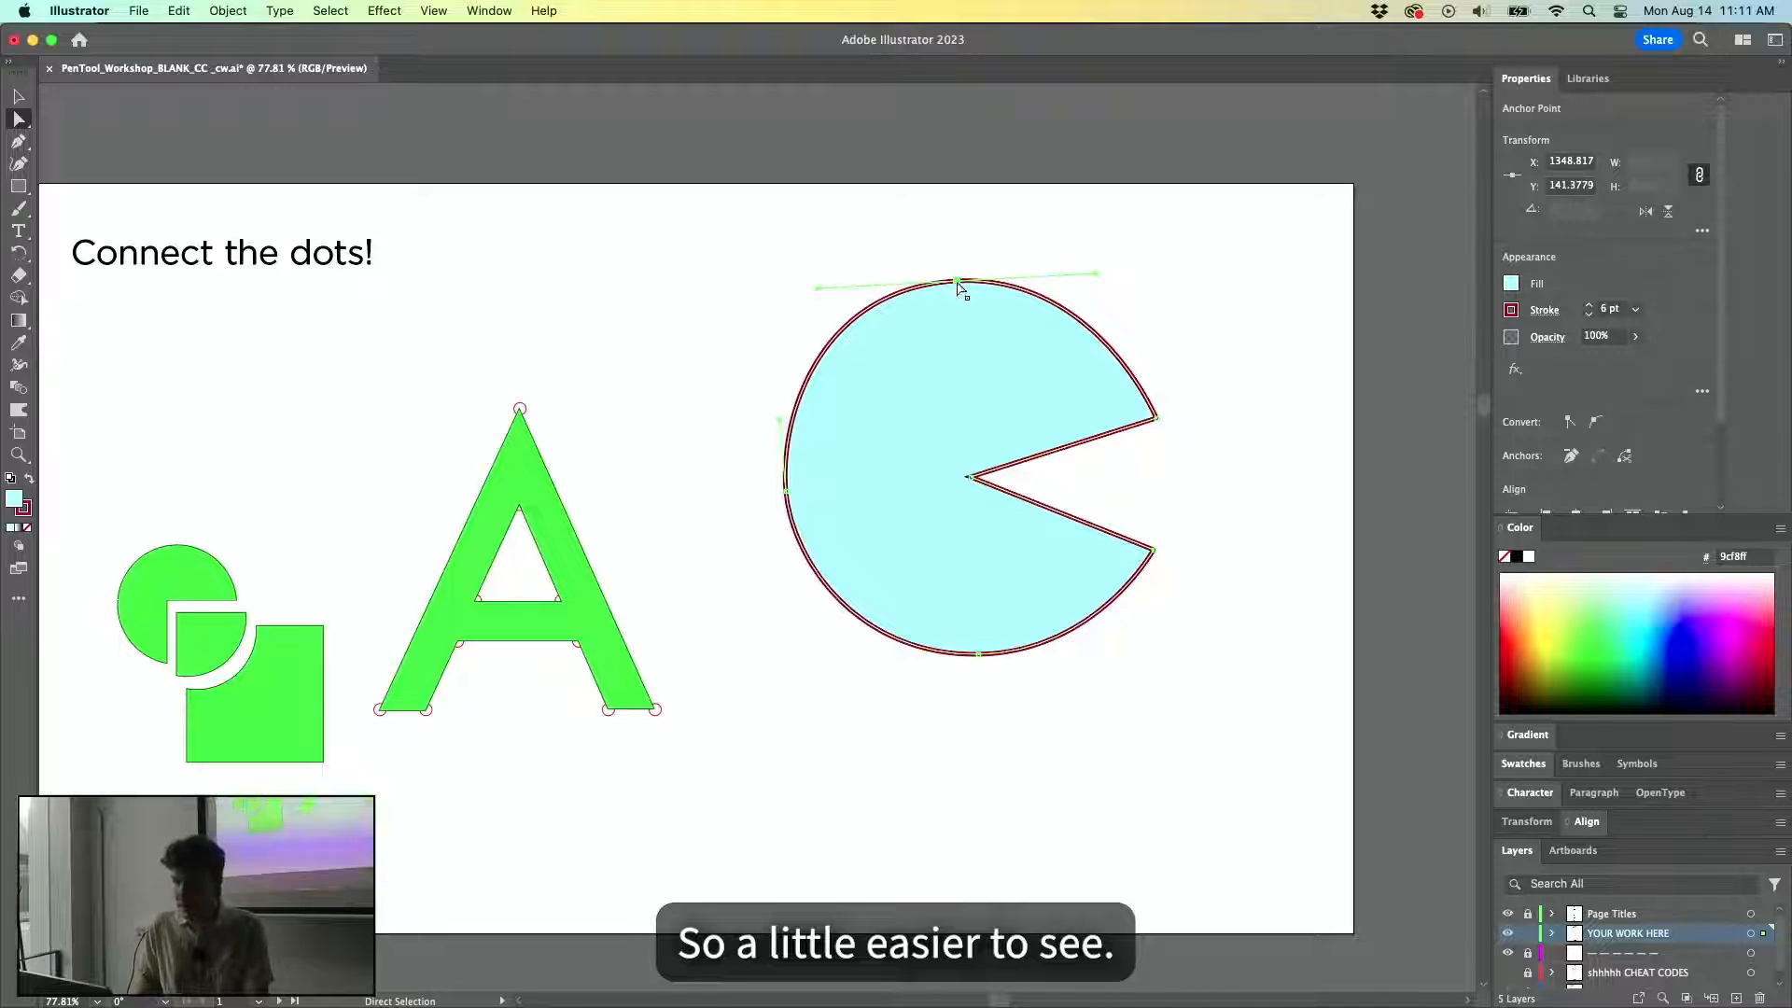
# Shift the blue circular shape's top and left anchors slightly outward and adjust their handles to reshape the curves.
pyautogui.moveTo(958, 283)
pyautogui.mouseDown()
pyautogui.moveTo(992, 252)
pyautogui.moveTo(921, 300)
pyautogui.moveTo(954, 238)
pyautogui.moveTo(979, 266)
pyautogui.moveTo(940, 282)
pyautogui.moveTo(956, 277)
pyautogui.mouseUp()
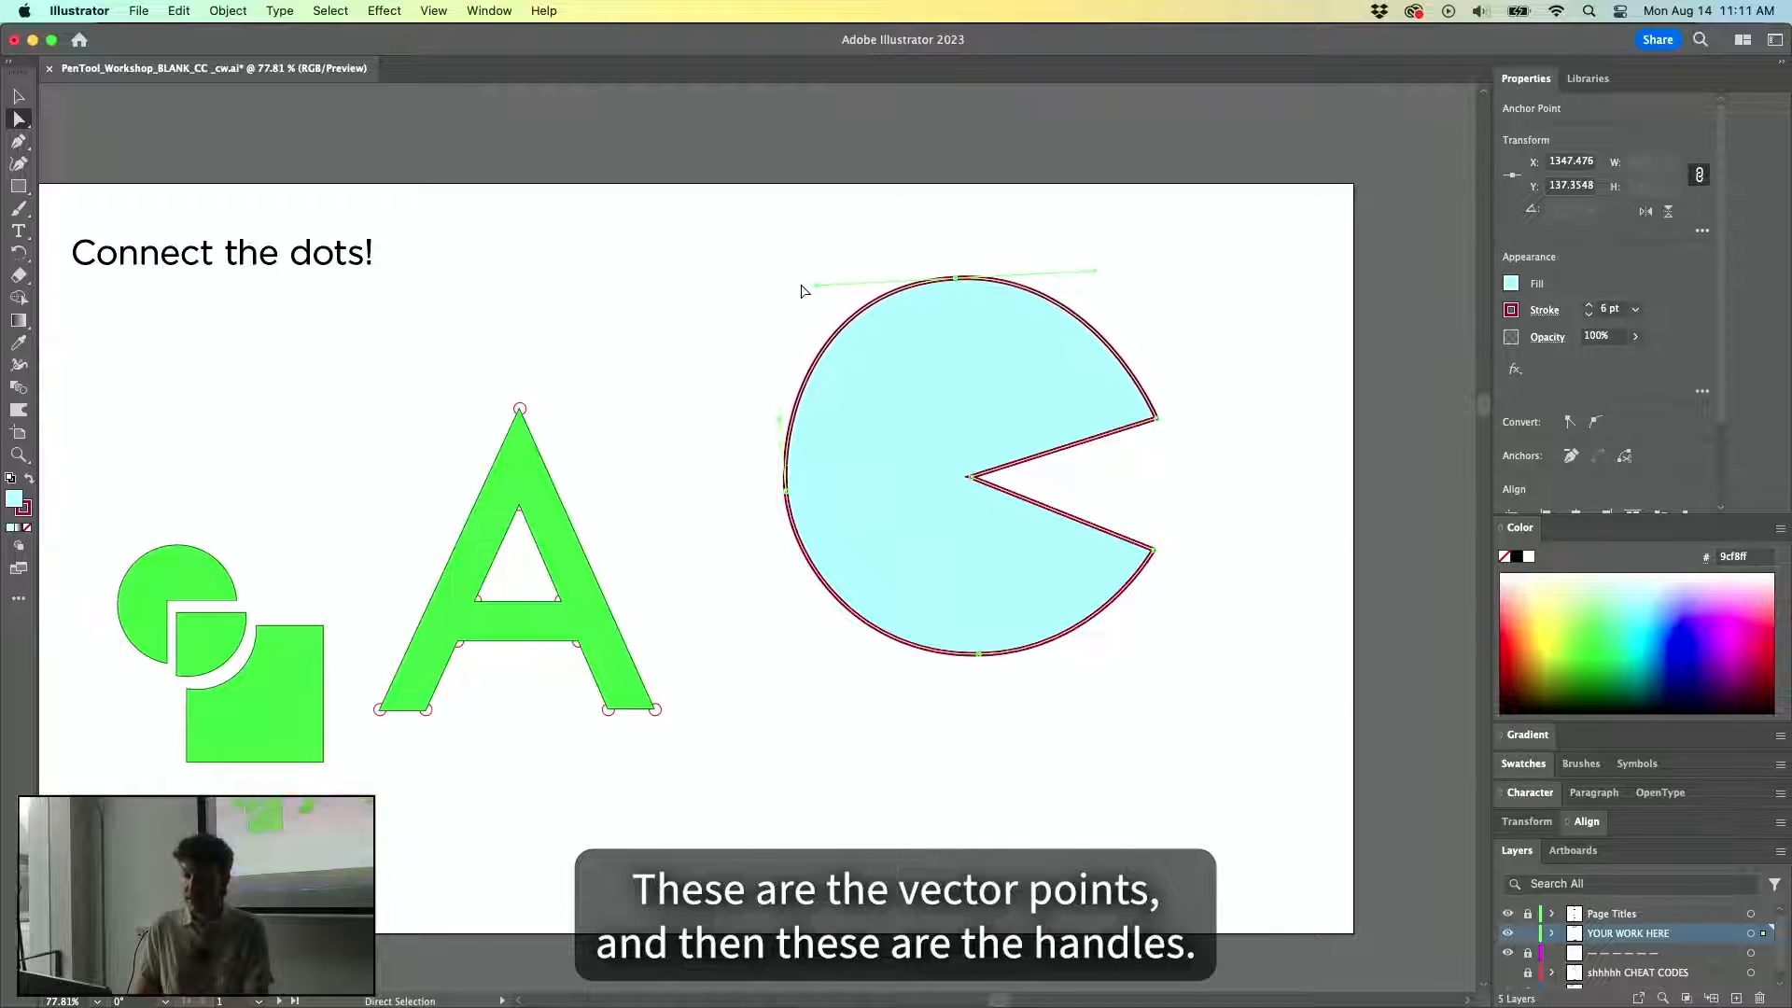
pyautogui.moveTo(817, 285)
pyautogui.mouseDown()
pyautogui.moveTo(856, 348)
pyautogui.moveTo(804, 252)
pyautogui.moveTo(815, 306)
pyautogui.moveTo(803, 277)
pyautogui.mouseUp()
pyautogui.moveTo(786, 490); pyautogui.dragTo(764, 452)
pyautogui.moveTo(758, 386); pyautogui.dragTo(764, 326)
pyautogui.moveTo(765, 531)
pyautogui.mouseDown()
pyautogui.moveTo(756, 620)
pyautogui.moveTo(772, 588)
pyautogui.moveTo(800, 588)
pyautogui.moveTo(739, 583)
pyautogui.moveTo(663, 505)
pyautogui.moveTo(685, 551)
pyautogui.moveTo(791, 558)
pyautogui.moveTo(771, 535)
pyautogui.moveTo(800, 565)
pyautogui.moveTo(768, 460)
pyautogui.moveTo(777, 550)
pyautogui.mouseUp()
pyautogui.scroll(2, 780, 476)
pyautogui.moveTo(751, 431); pyautogui.dragTo(760, 484)
pyautogui.moveTo(771, 650); pyautogui.dragTo(751, 744)
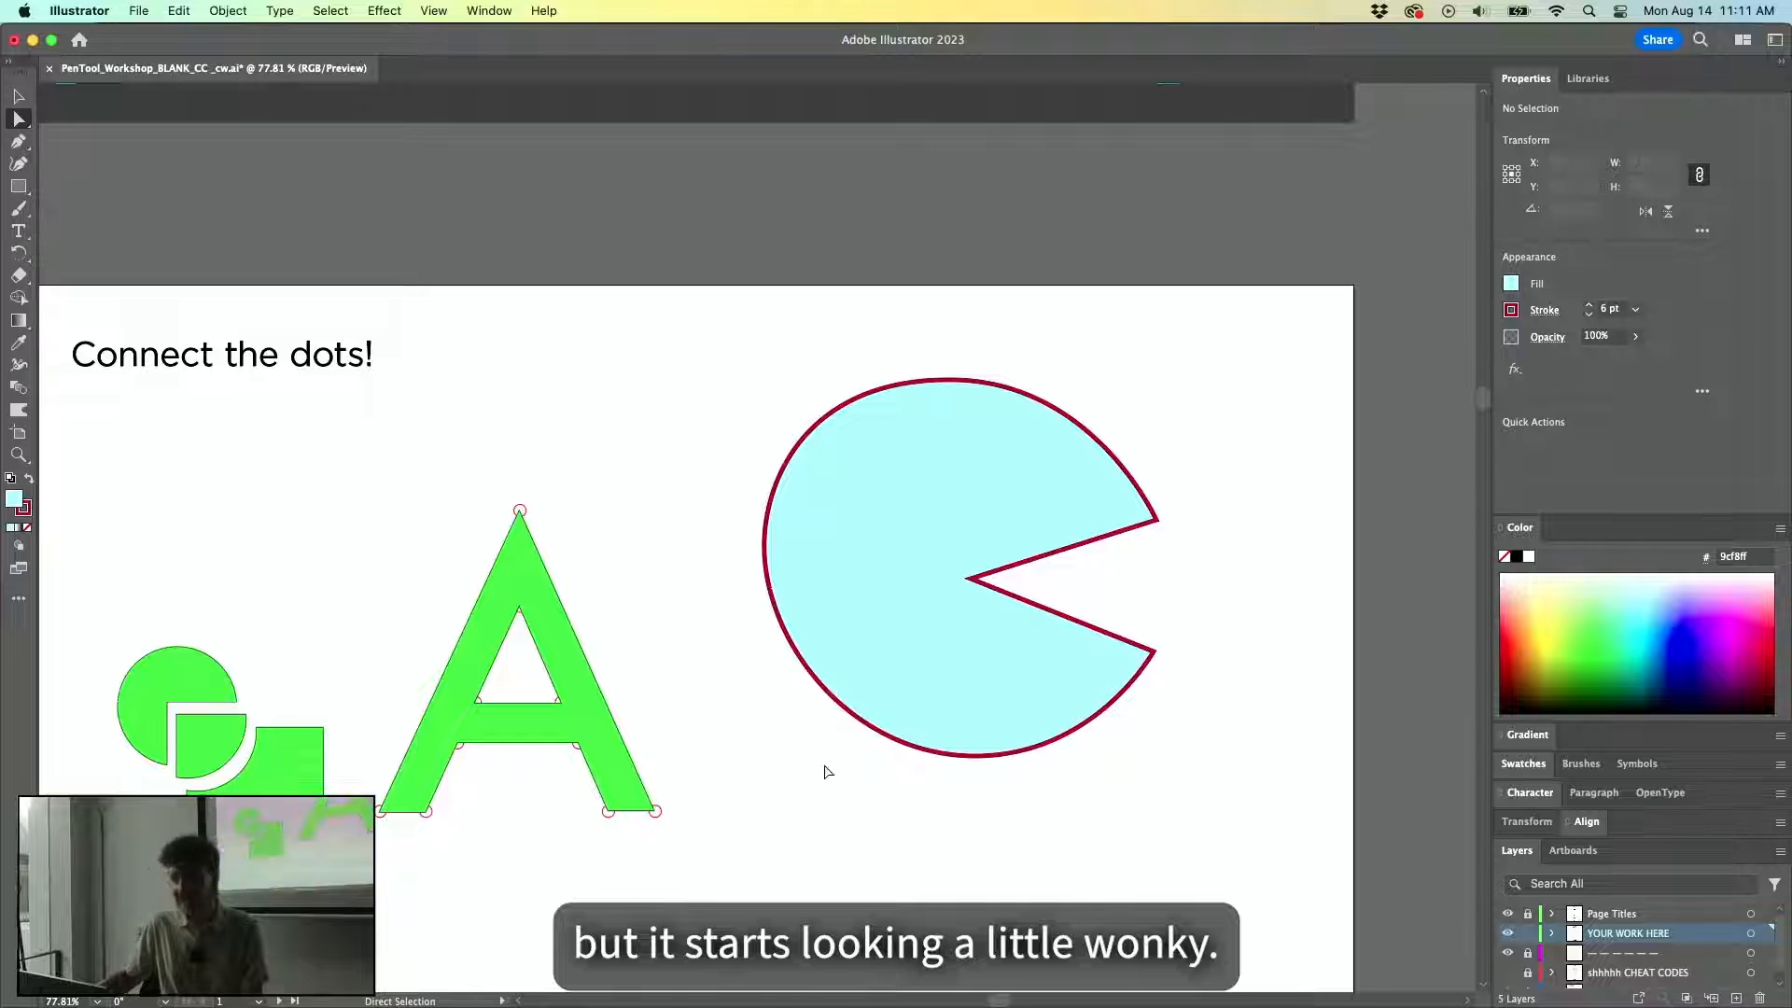
# Break the bottom anchor's paired handles and swing its left handle down on its own.
pyautogui.click(861, 722)
pyautogui.moveTo(863, 759)
pyautogui.mouseDown()
pyautogui.moveTo(784, 702)
pyautogui.moveTo(827, 784)
pyautogui.moveTo(833, 759)
pyautogui.mouseUp()
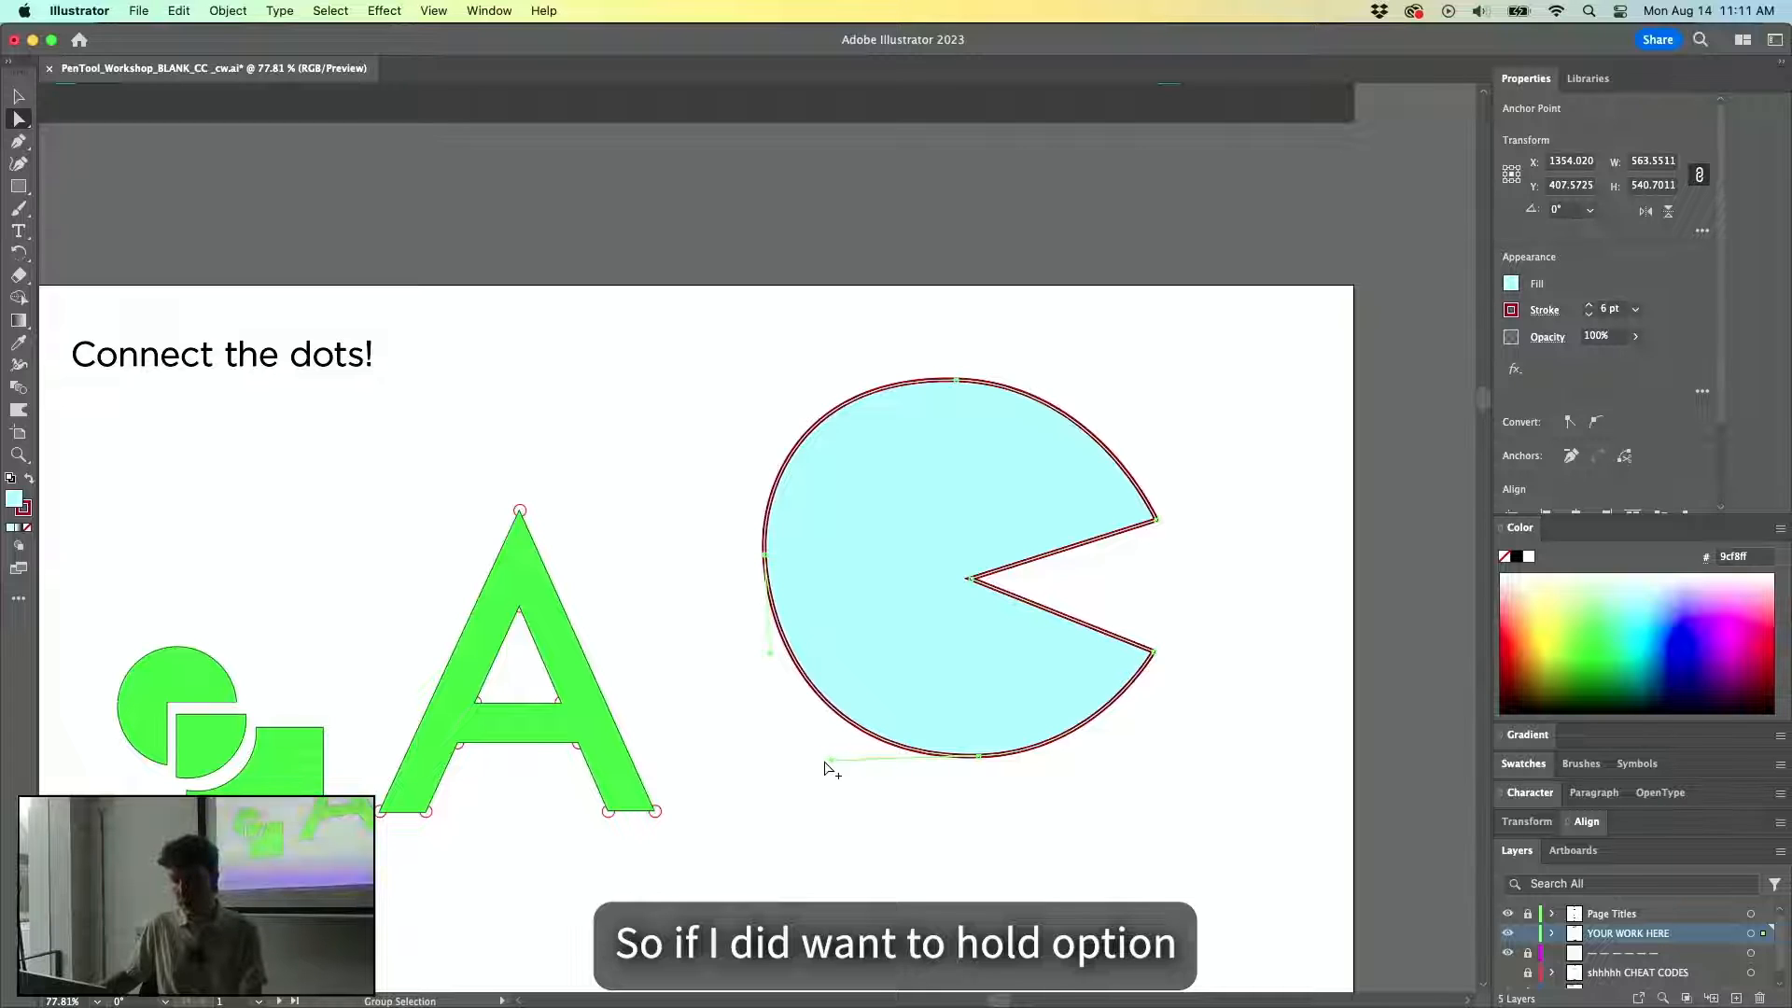
pyautogui.press('p')
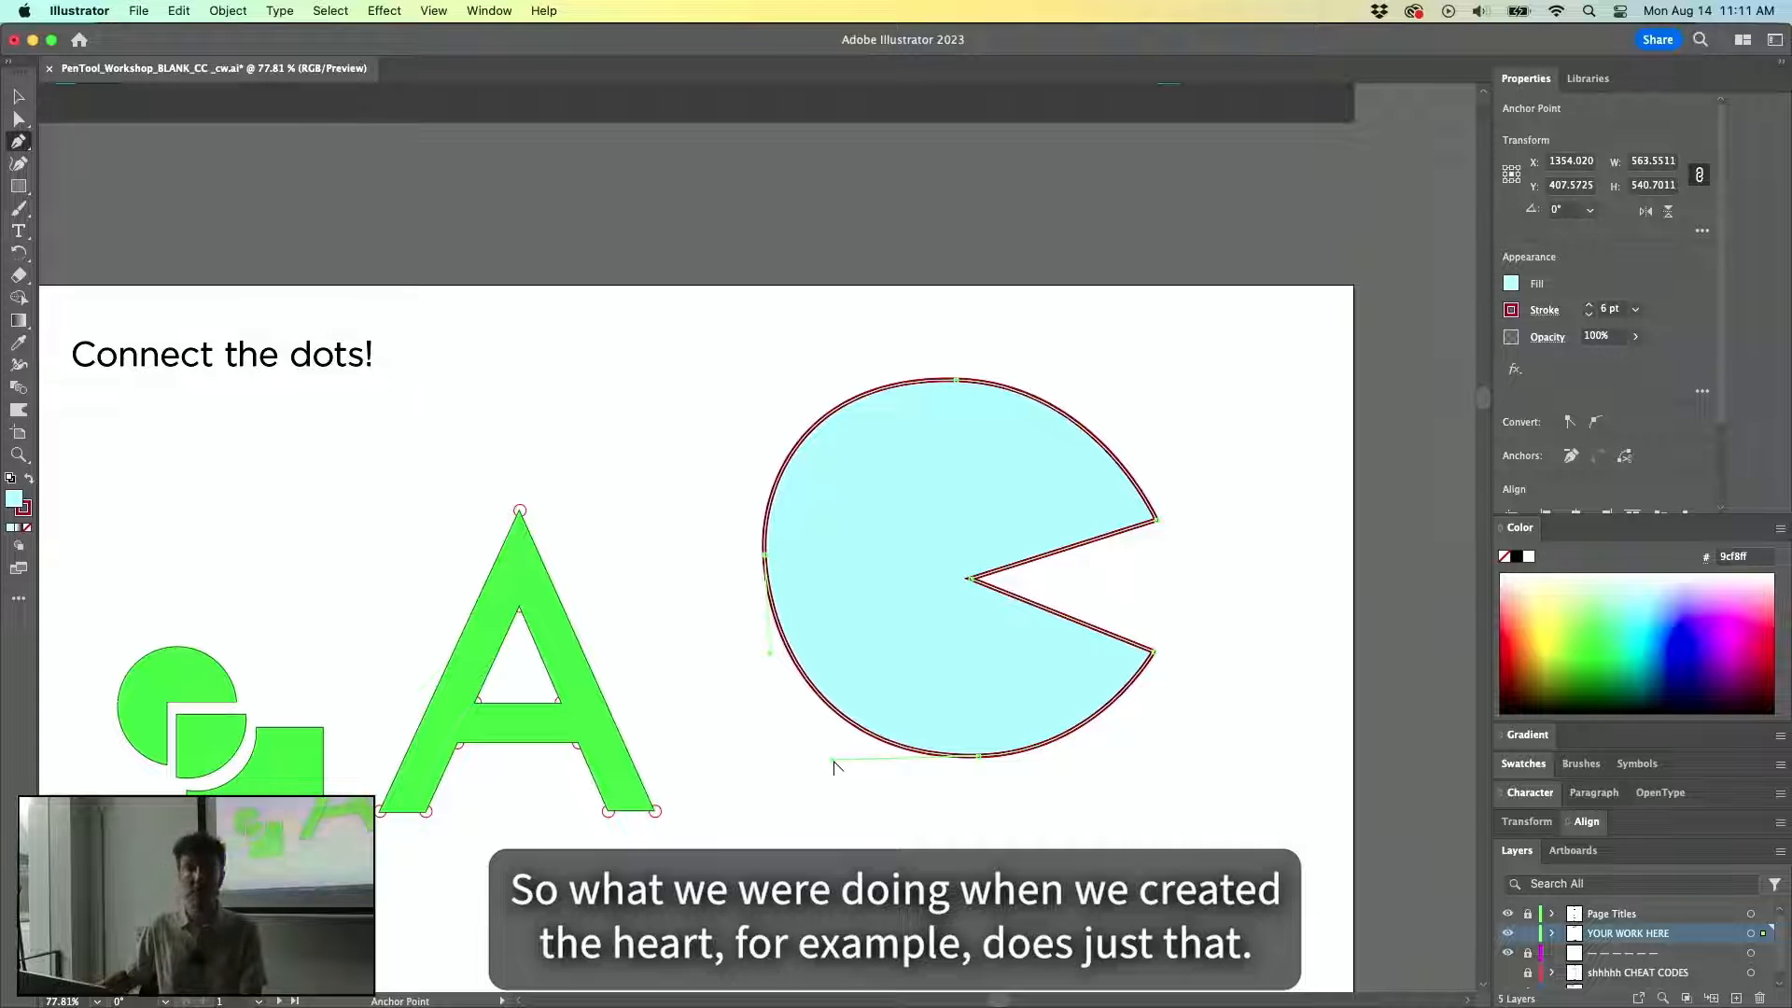
pyautogui.moveTo(833, 764); pyautogui.dragTo(1026, 650)
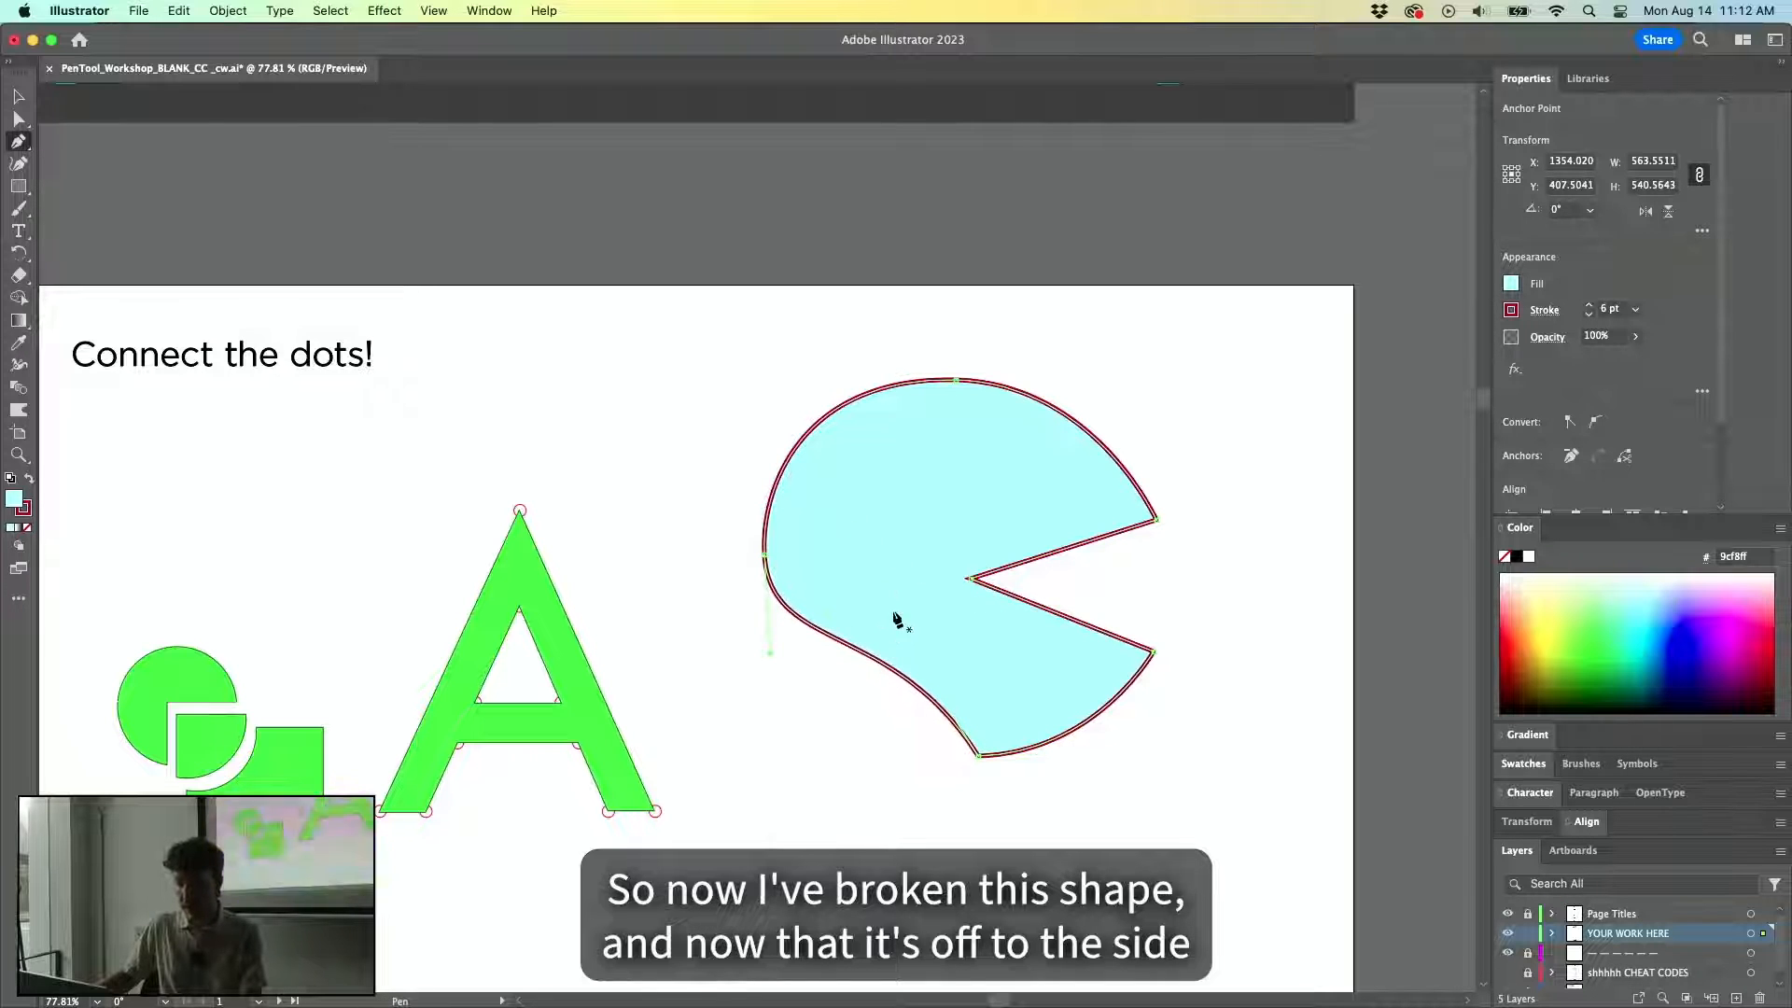
pyautogui.press('a')
pyautogui.moveTo(892, 618); pyautogui.dragTo(835, 745)
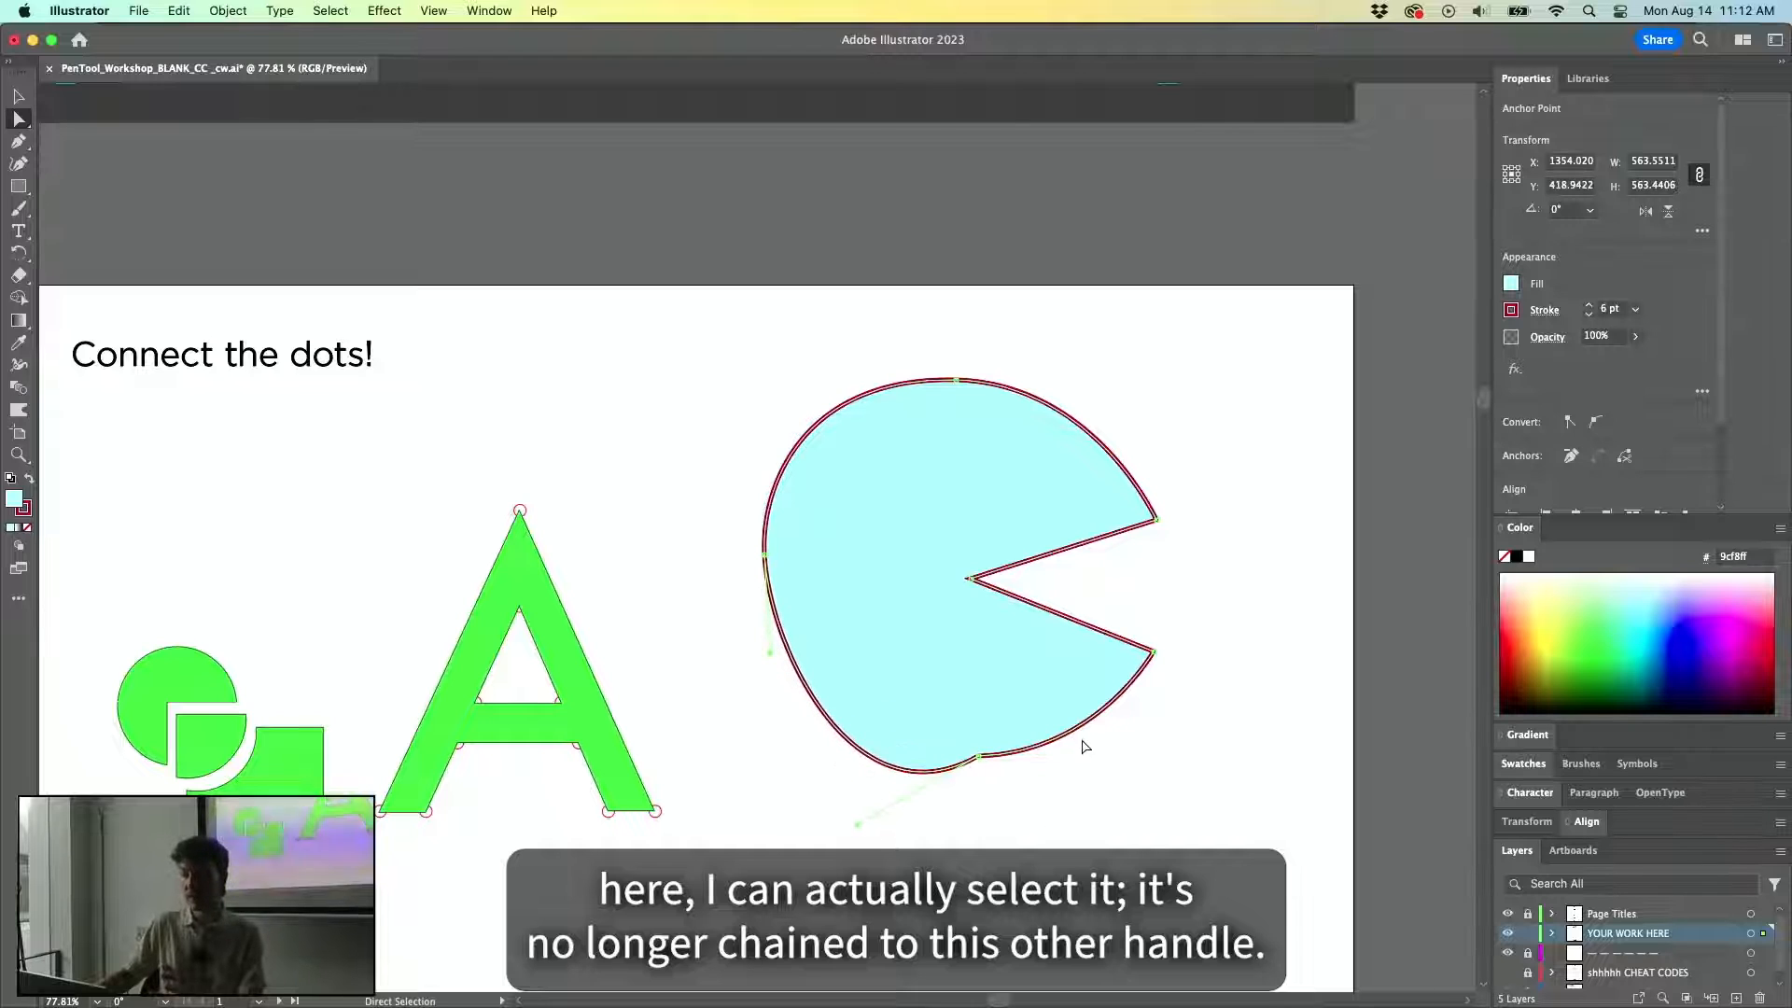
# Pull the bottom anchor's right handle down and nudge the anchor slightly up and left, forming a notch.
pyautogui.click(980, 757)
pyautogui.moveTo(1100, 759); pyautogui.dragTo(1104, 816)
pyautogui.moveTo(977, 757); pyautogui.dragTo(962, 756)
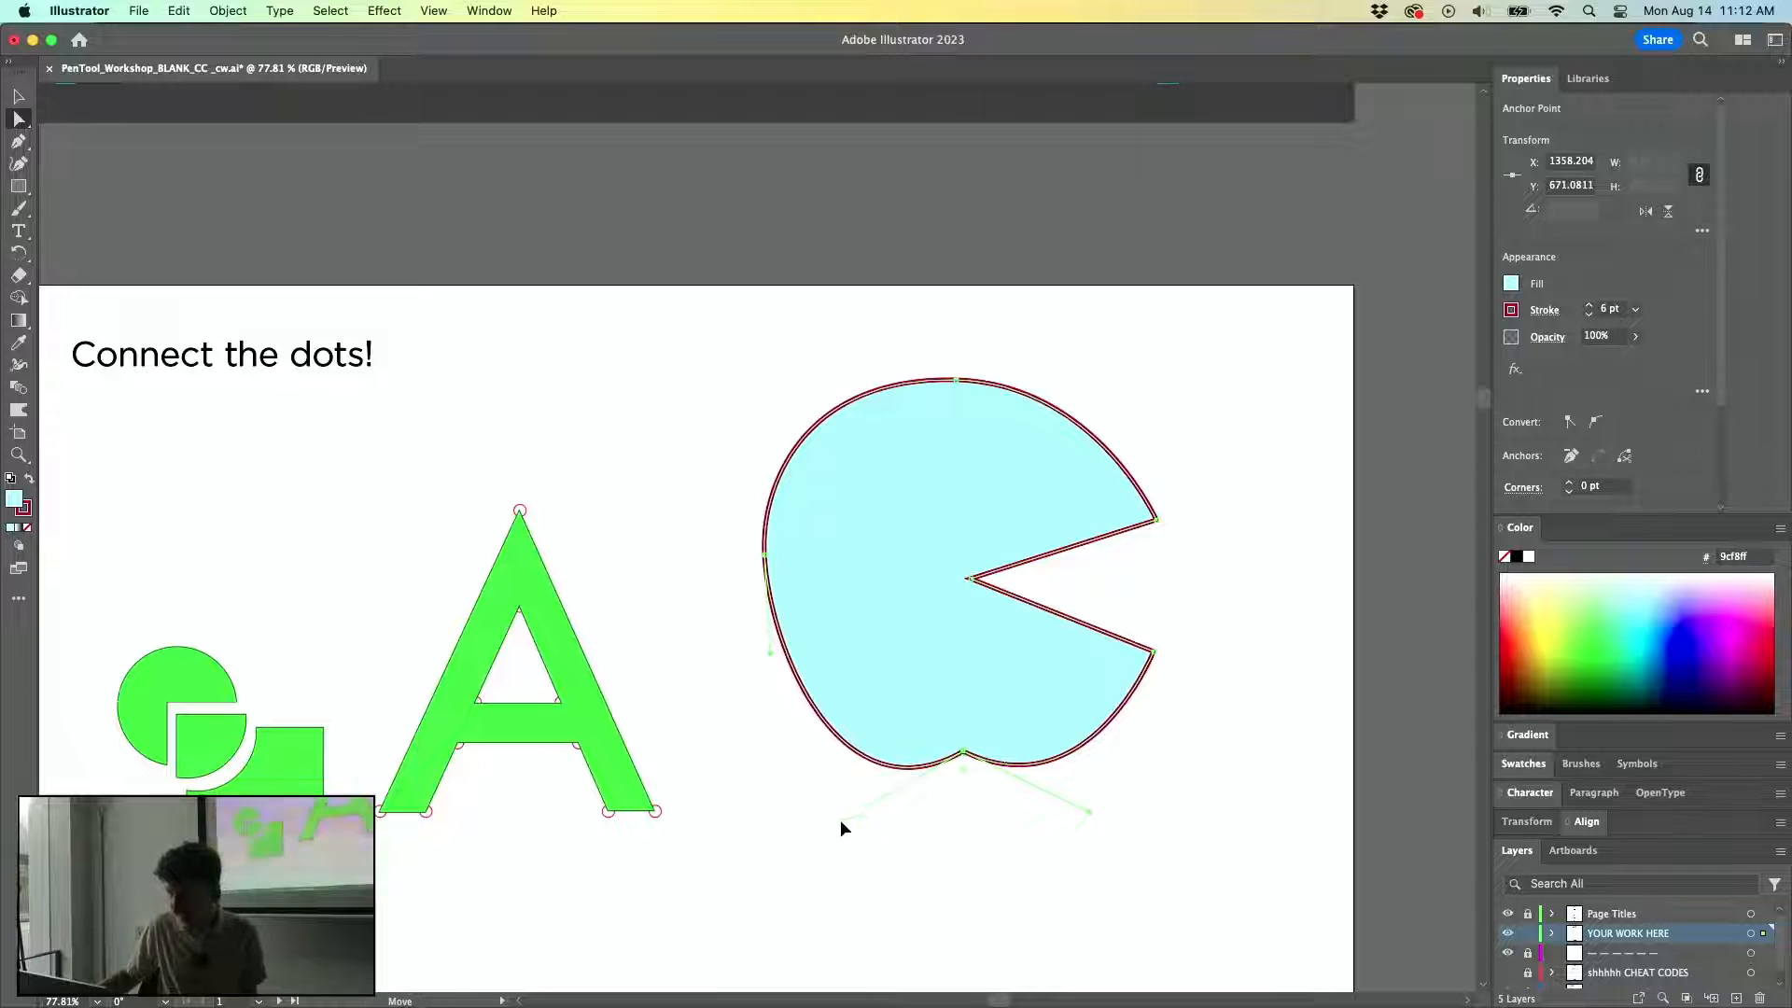
pyautogui.click(1011, 849)
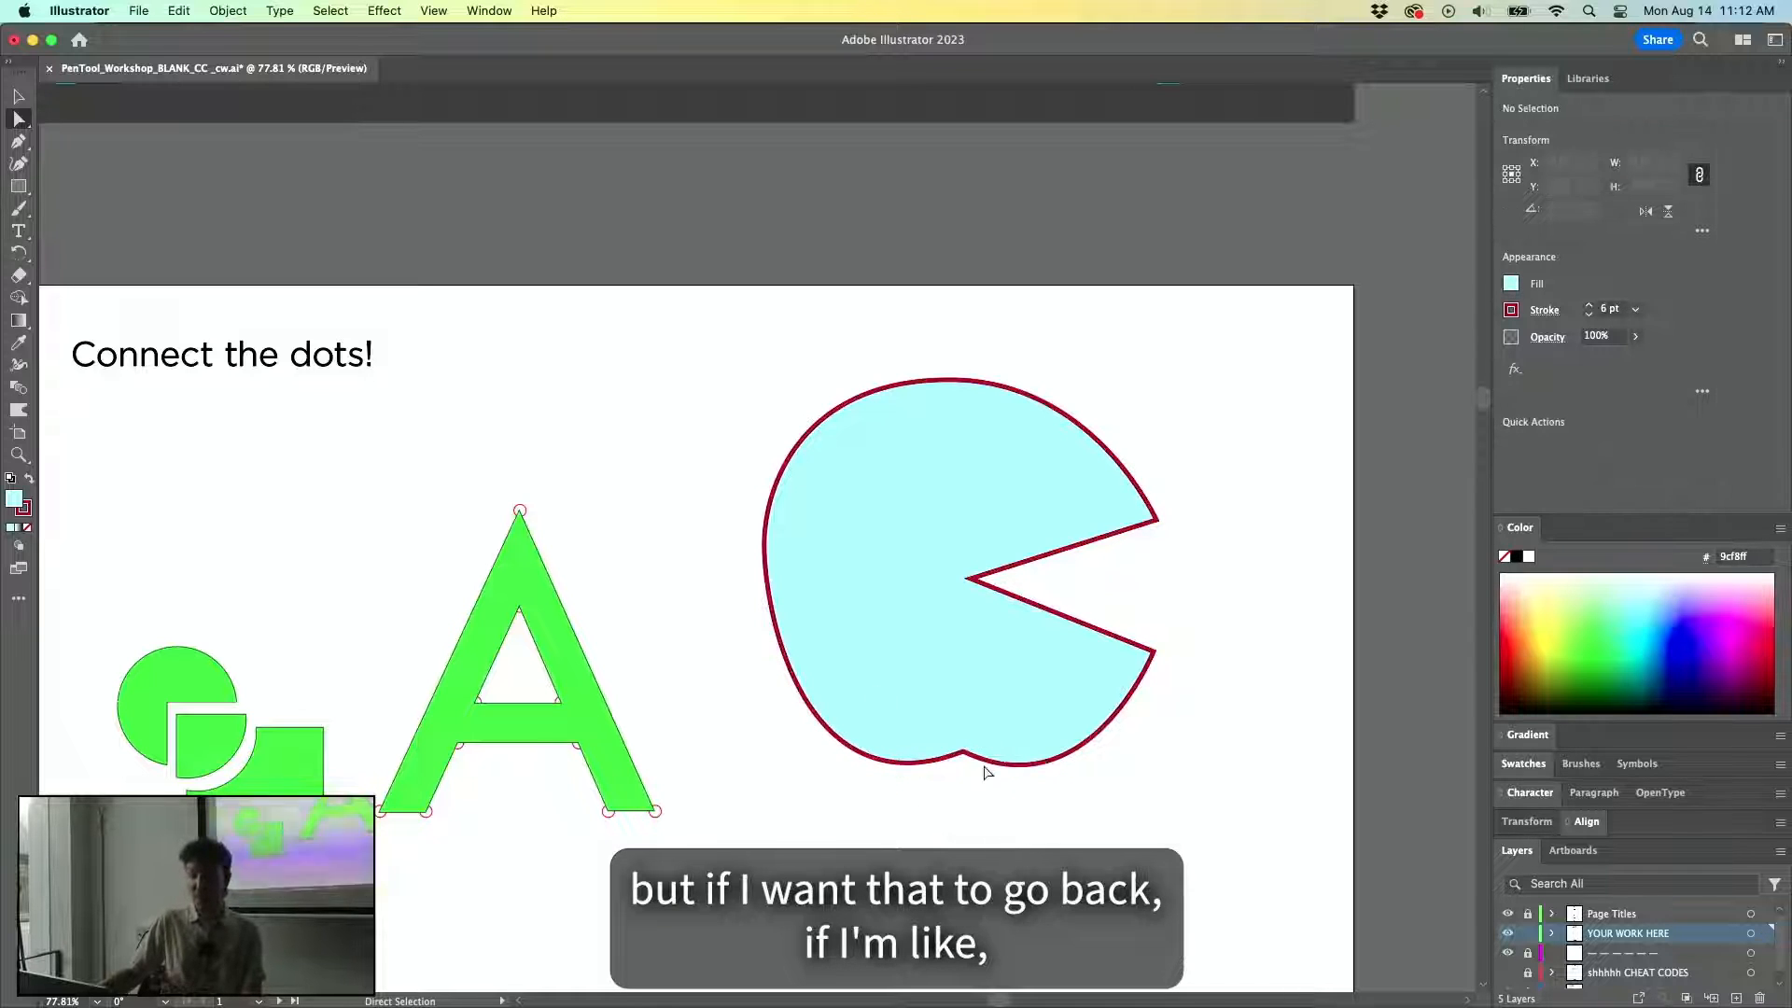
pyautogui.click(962, 747)
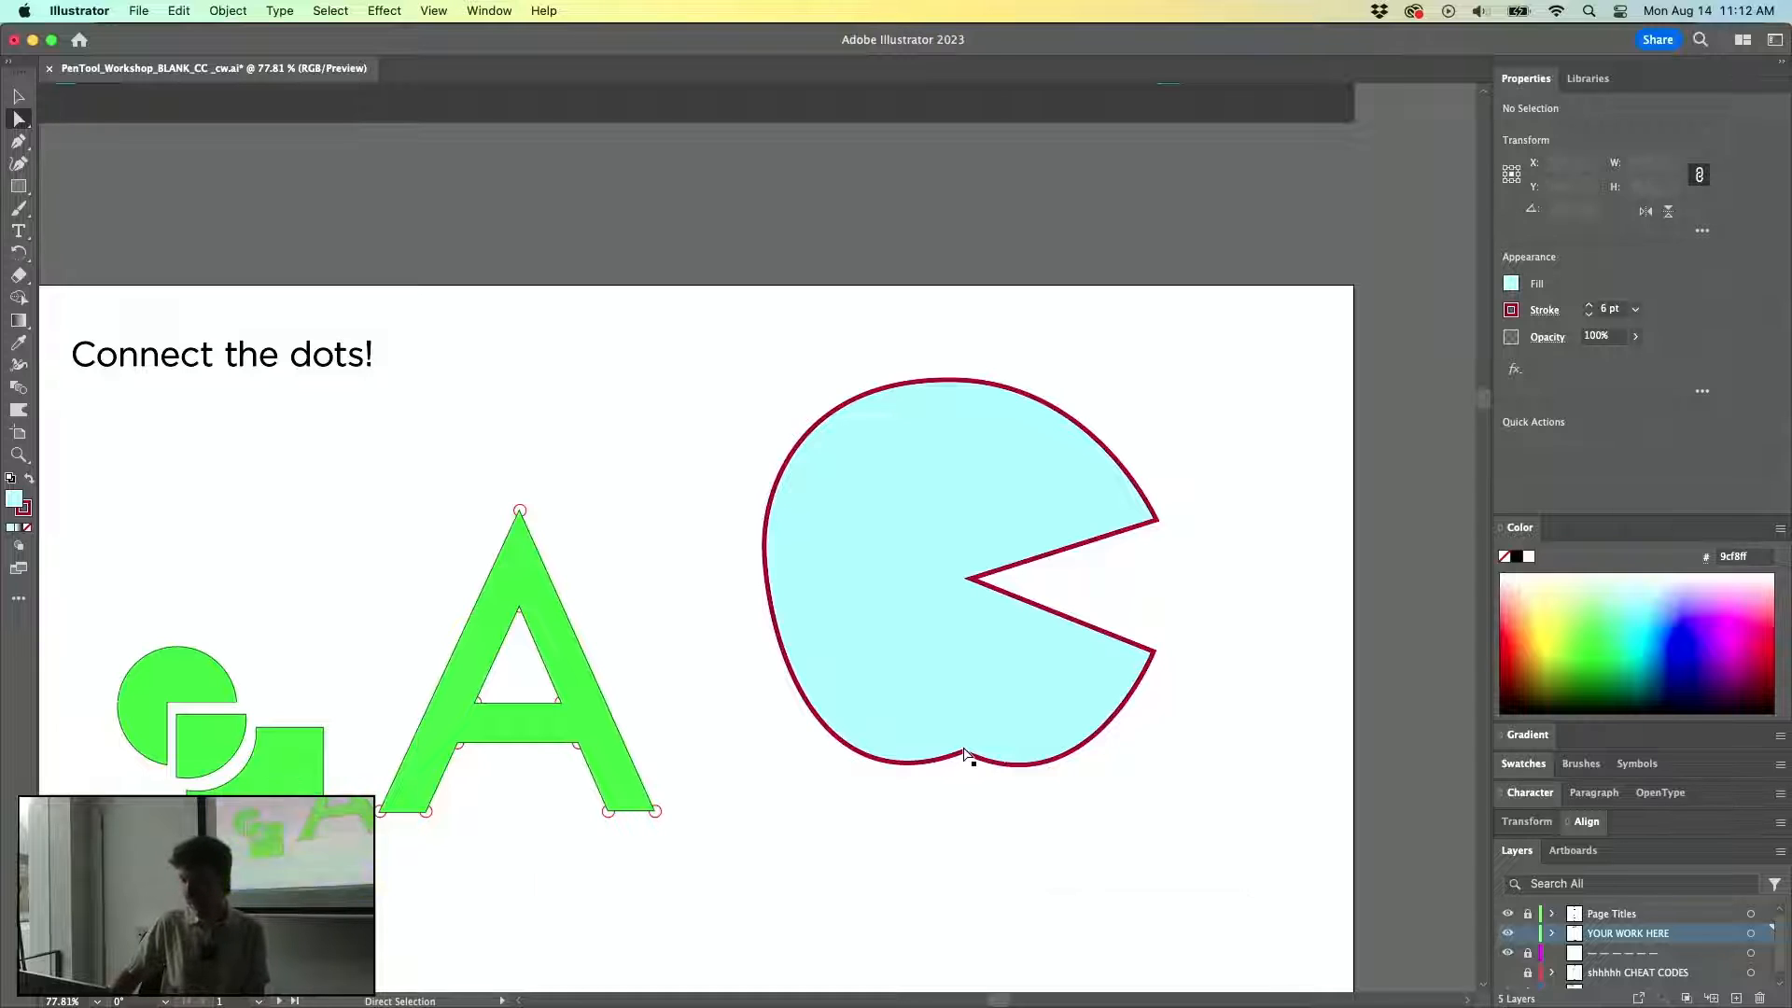
pyautogui.press('p')
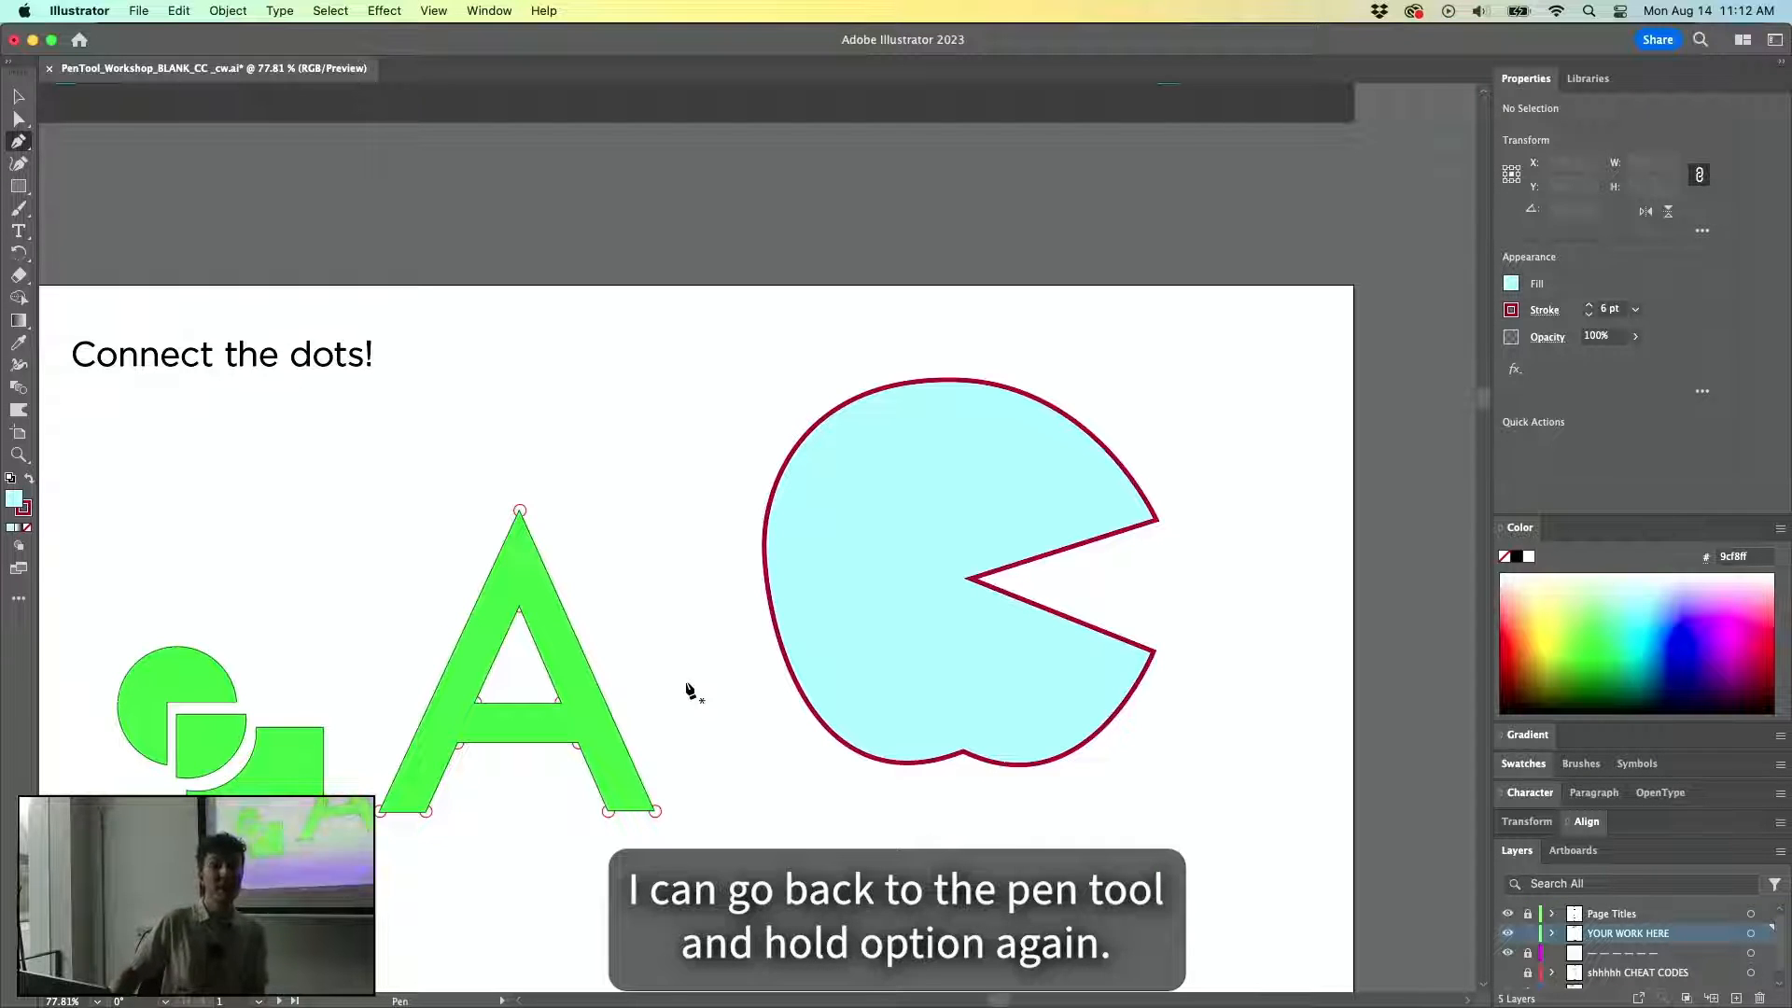
pyautogui.press('alt')
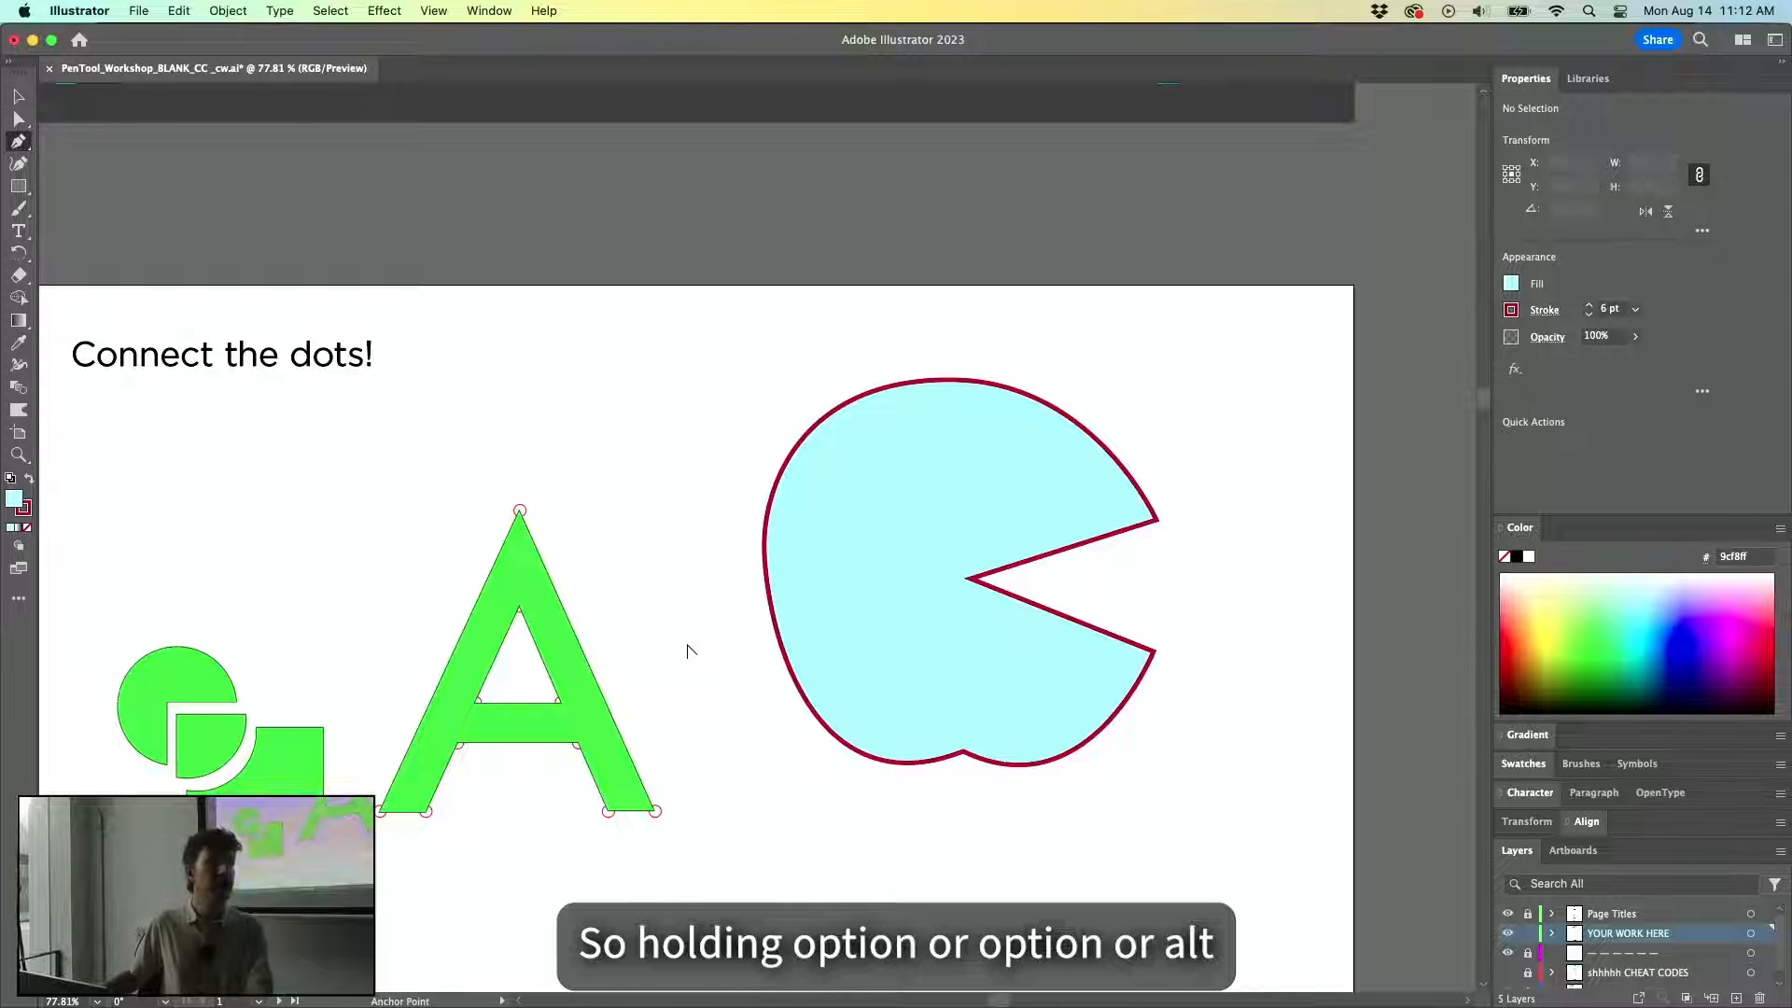
pyautogui.press('alt')
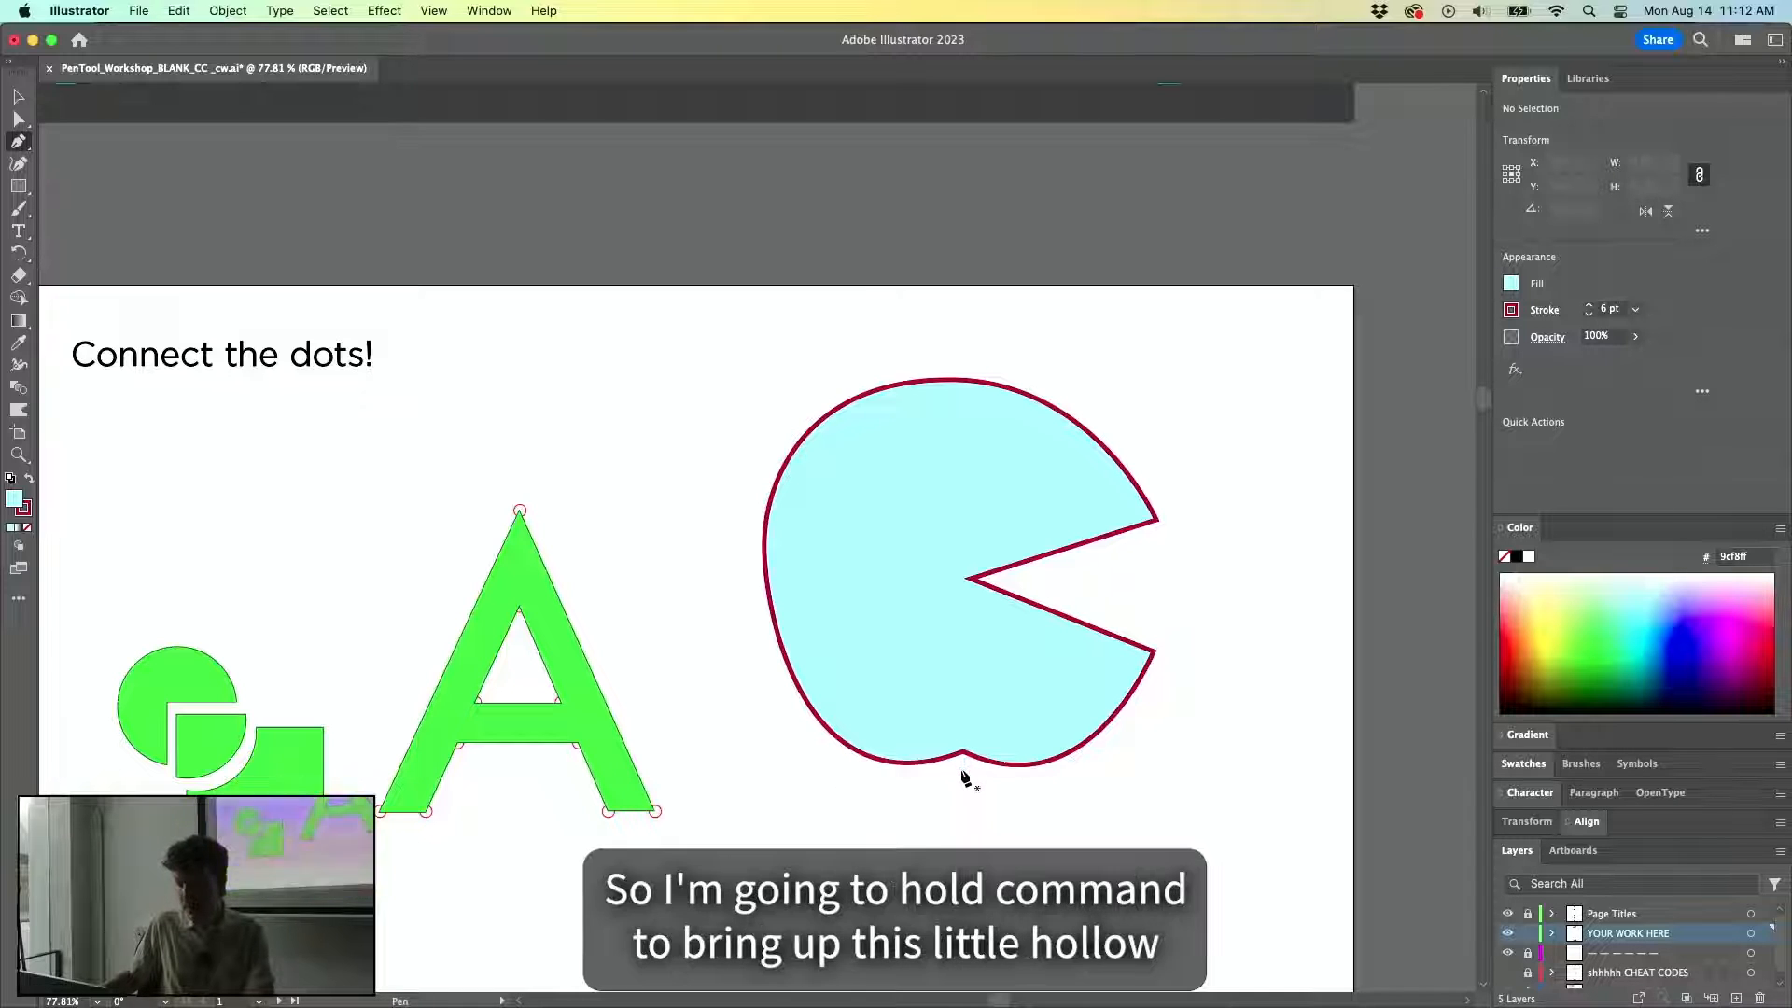
pyautogui.press('super')
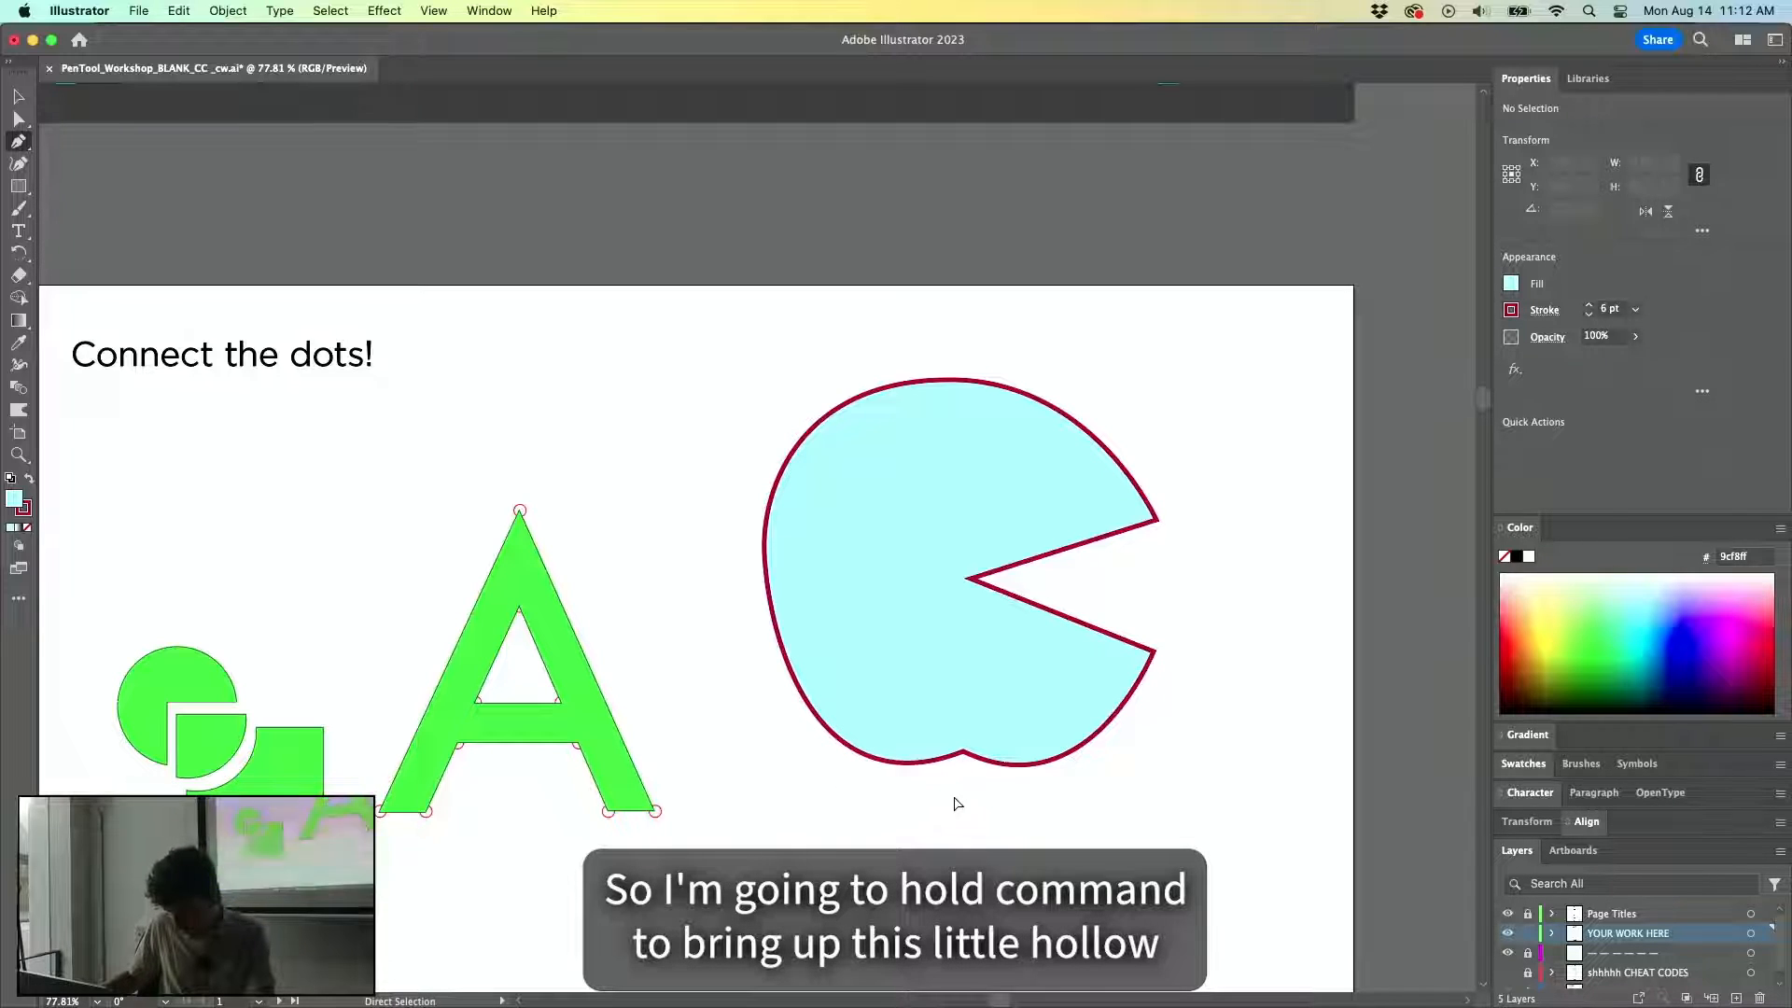
# Convert the blue shape's bottom anchor into a sharp corner using the Anchor Point tool.
pyautogui.keyDown('super'); pyautogui.click(963, 754); pyautogui.keyUp('super')
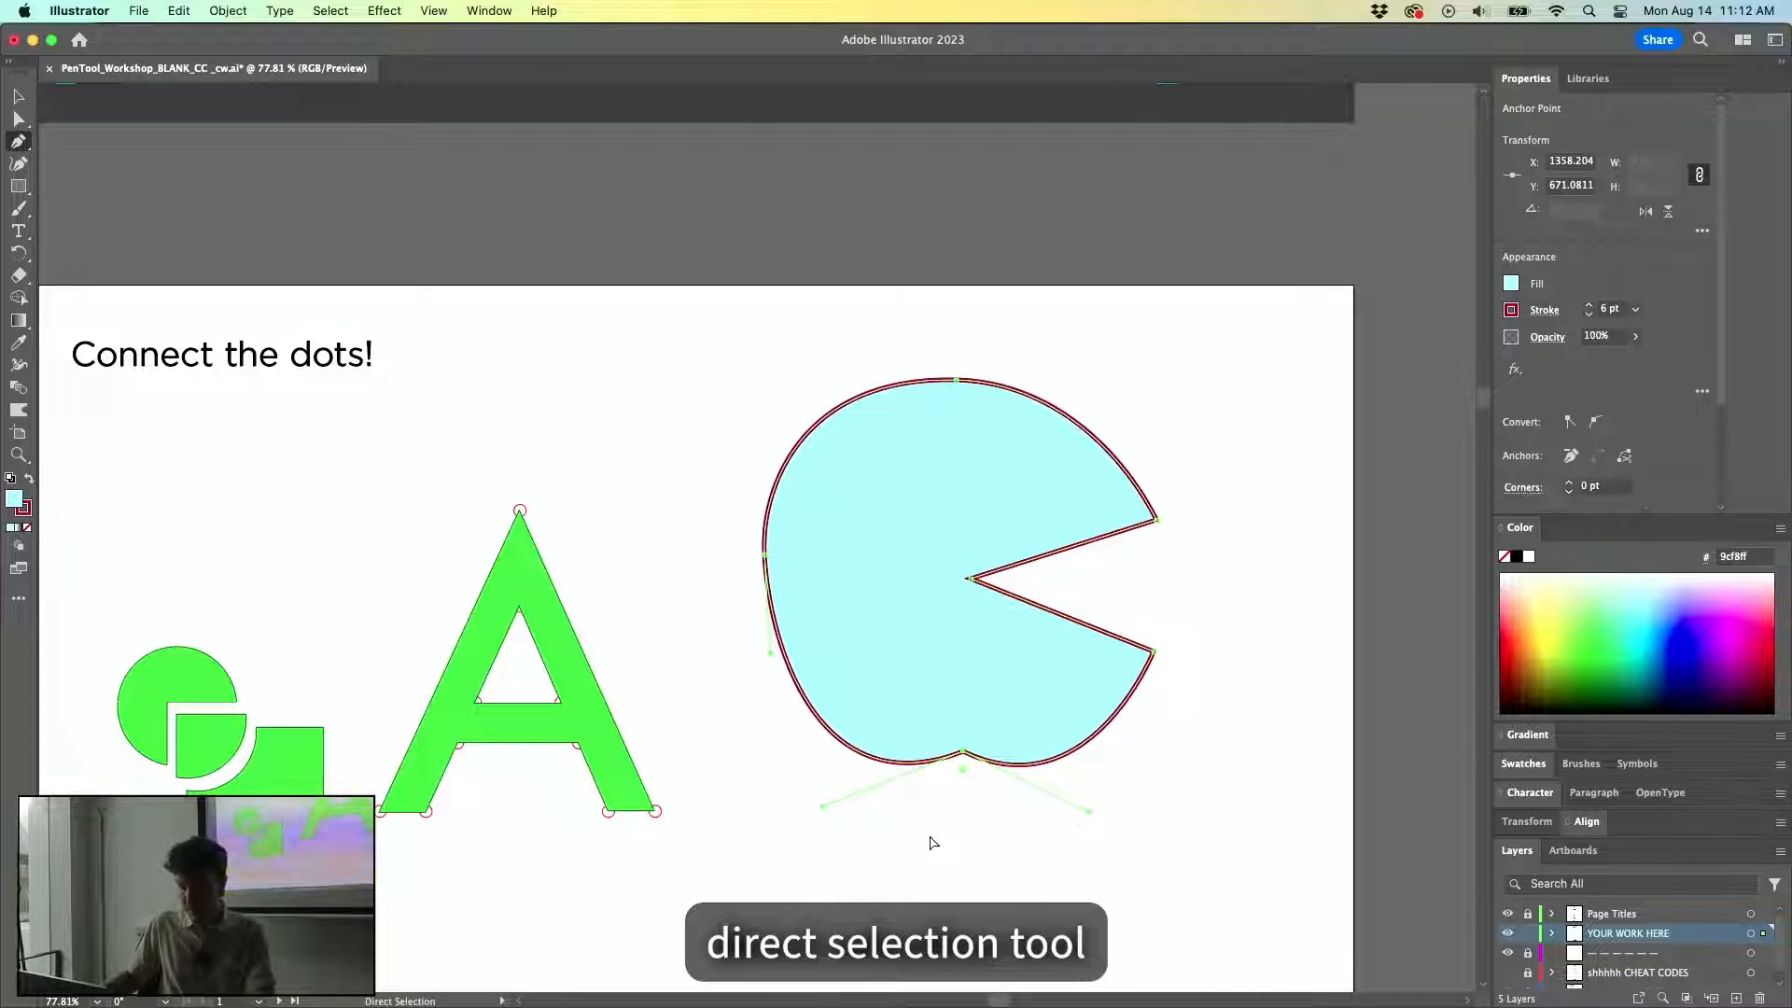
pyautogui.press('alt')
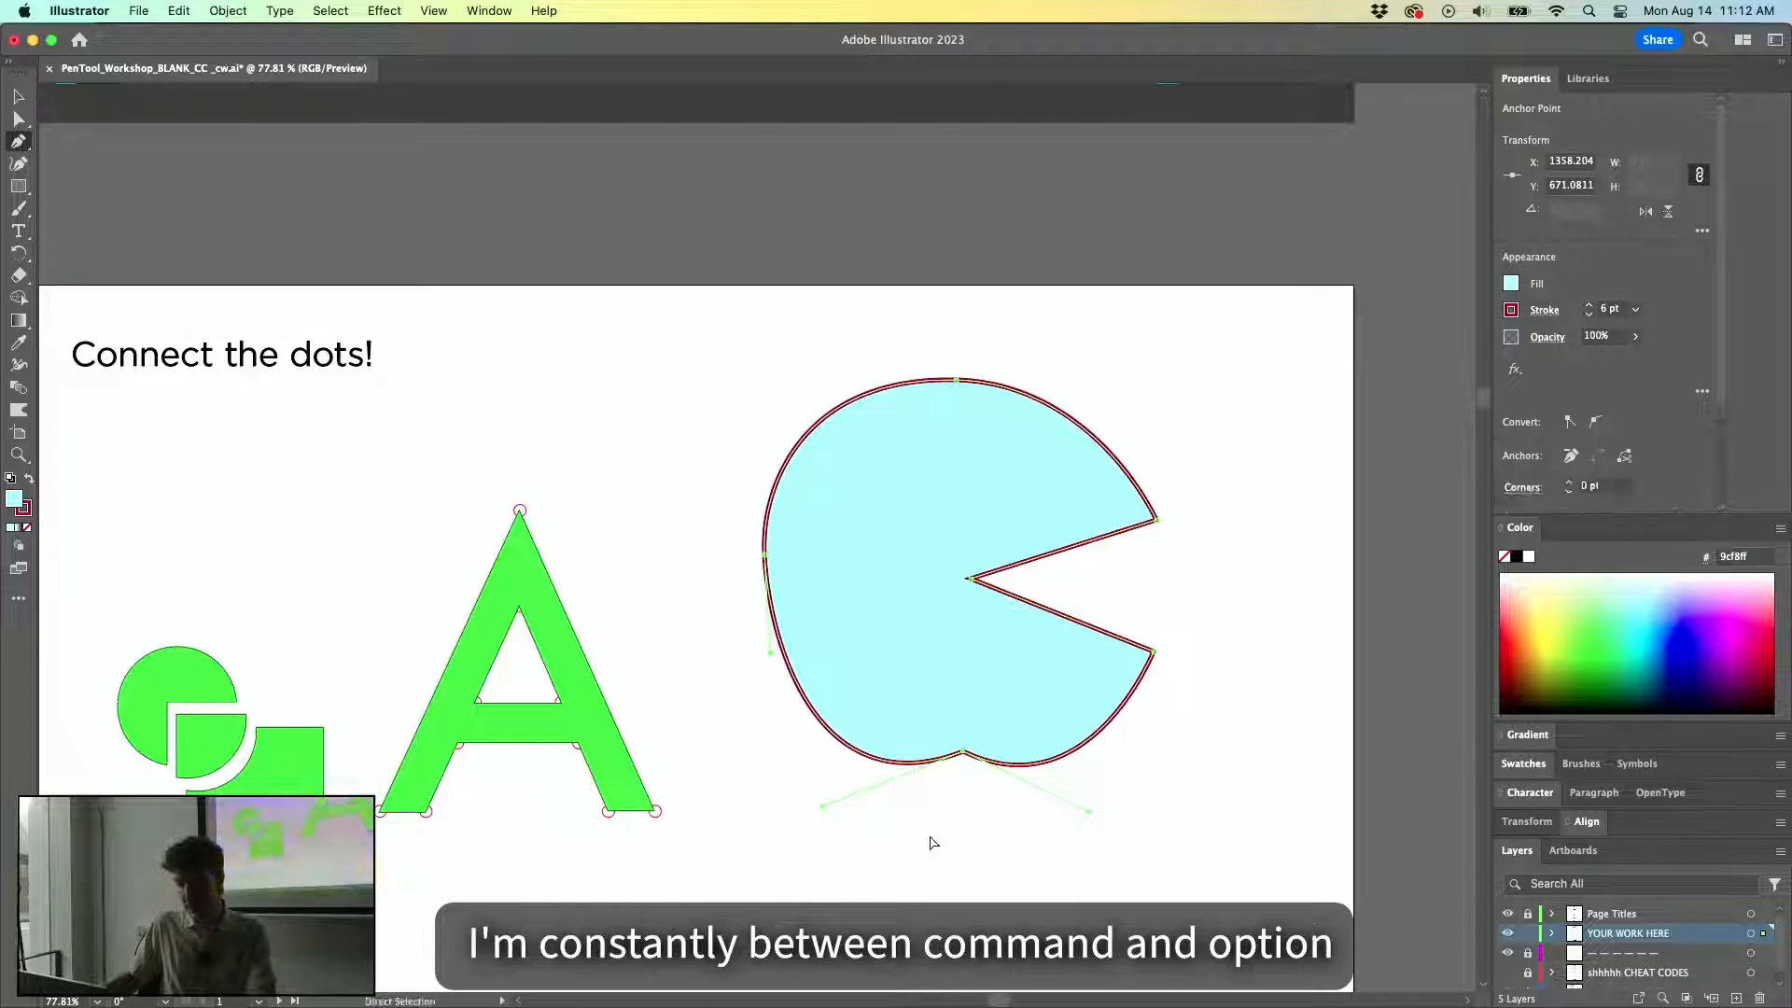
pyautogui.press('super')
pyautogui.press('super')
pyautogui.press('alt')
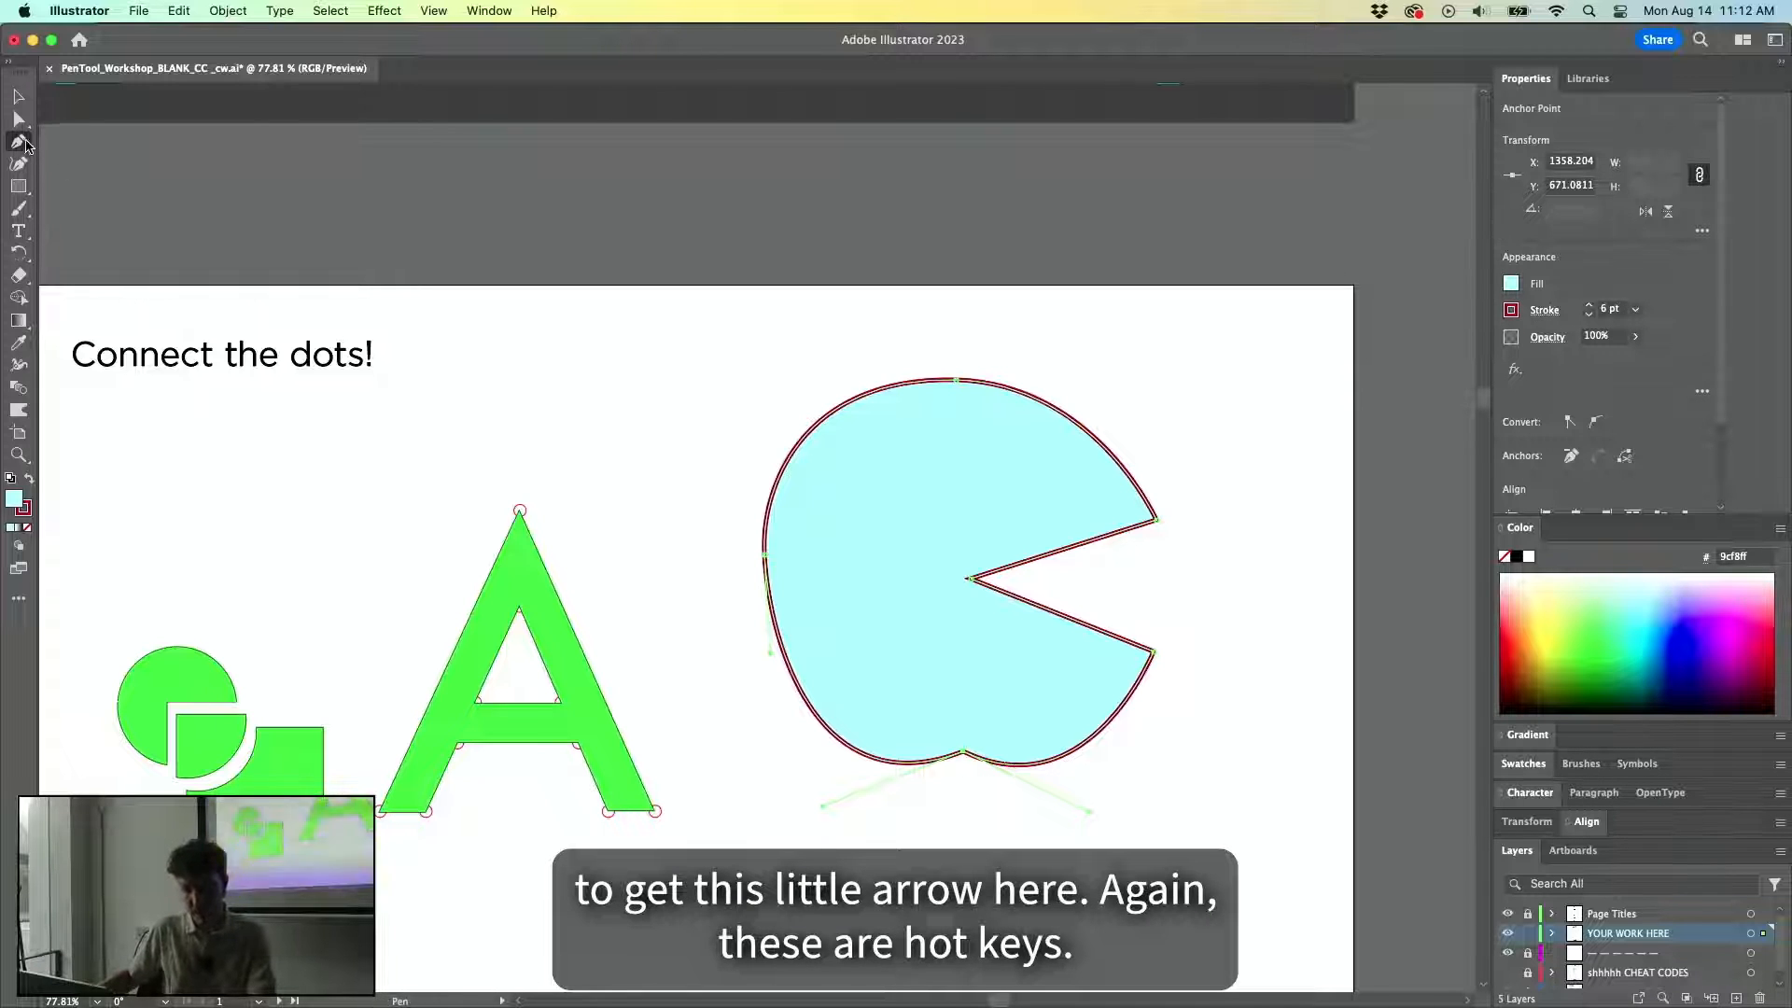
pyautogui.click(25, 144)
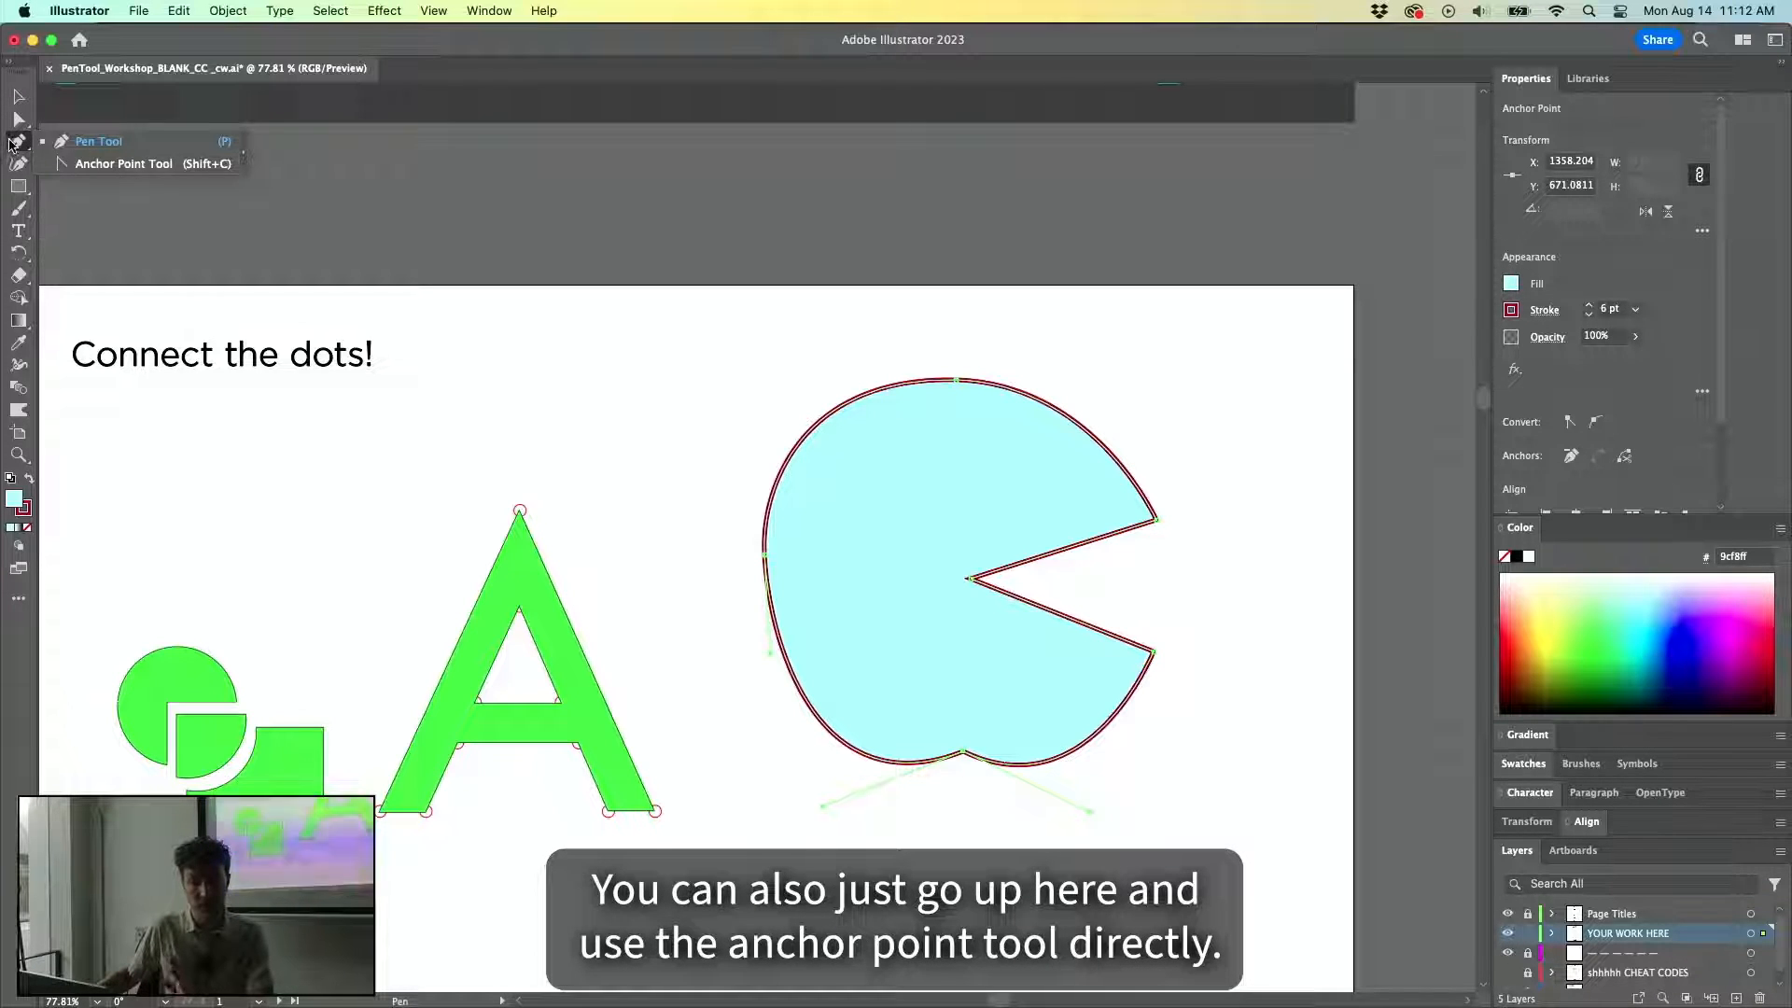
pyautogui.click(97, 165)
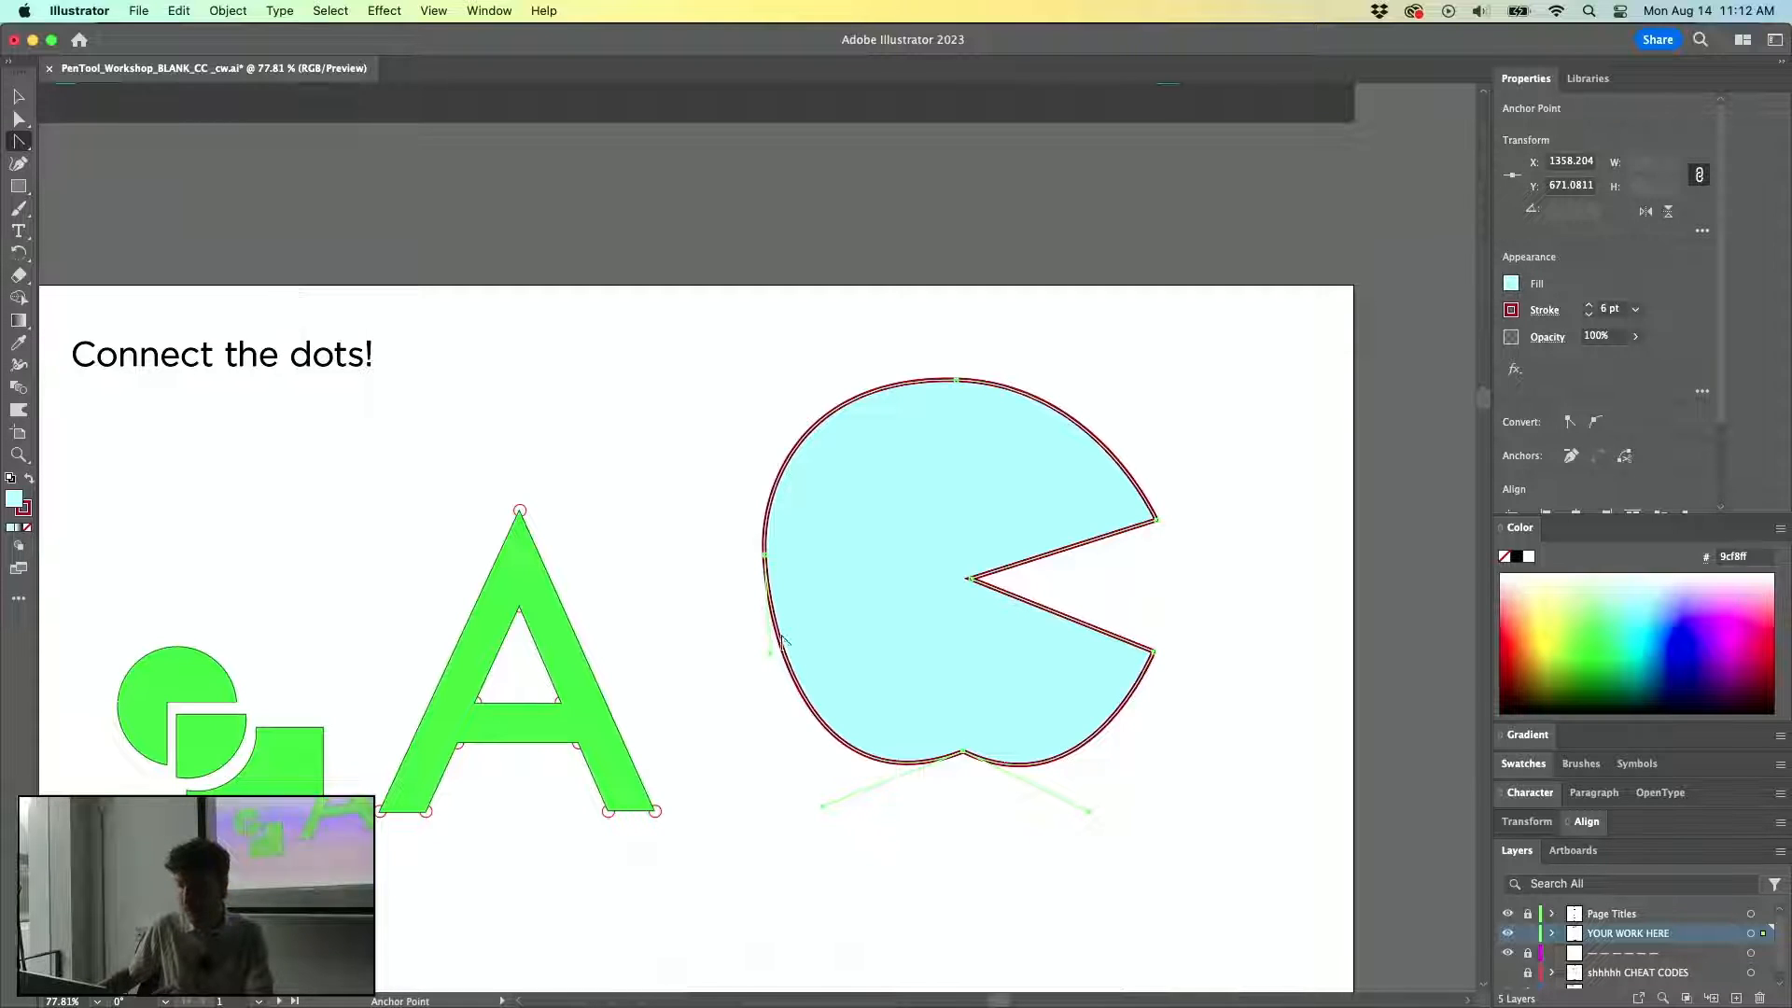
pyautogui.click(964, 753)
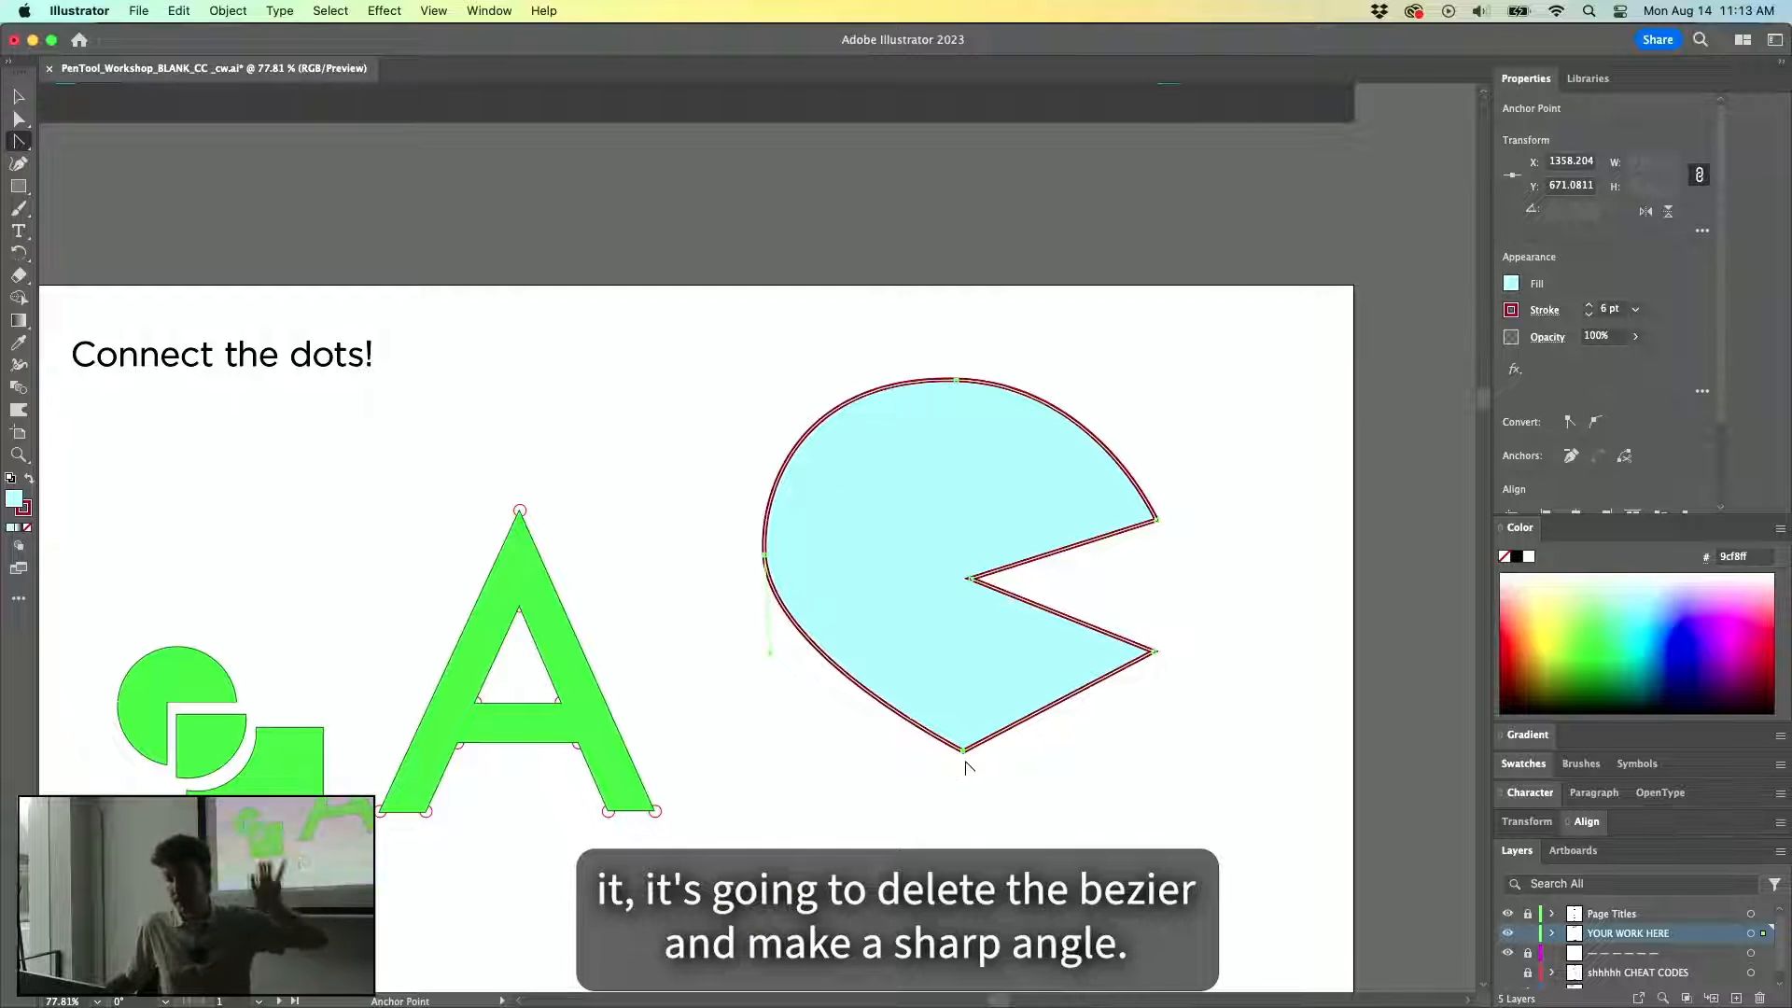
# Pull smooth horizontal handles from the bottom anchor and vertical handles from the left anchor.
pyautogui.moveTo(964, 753); pyautogui.dragTo(1107, 752)
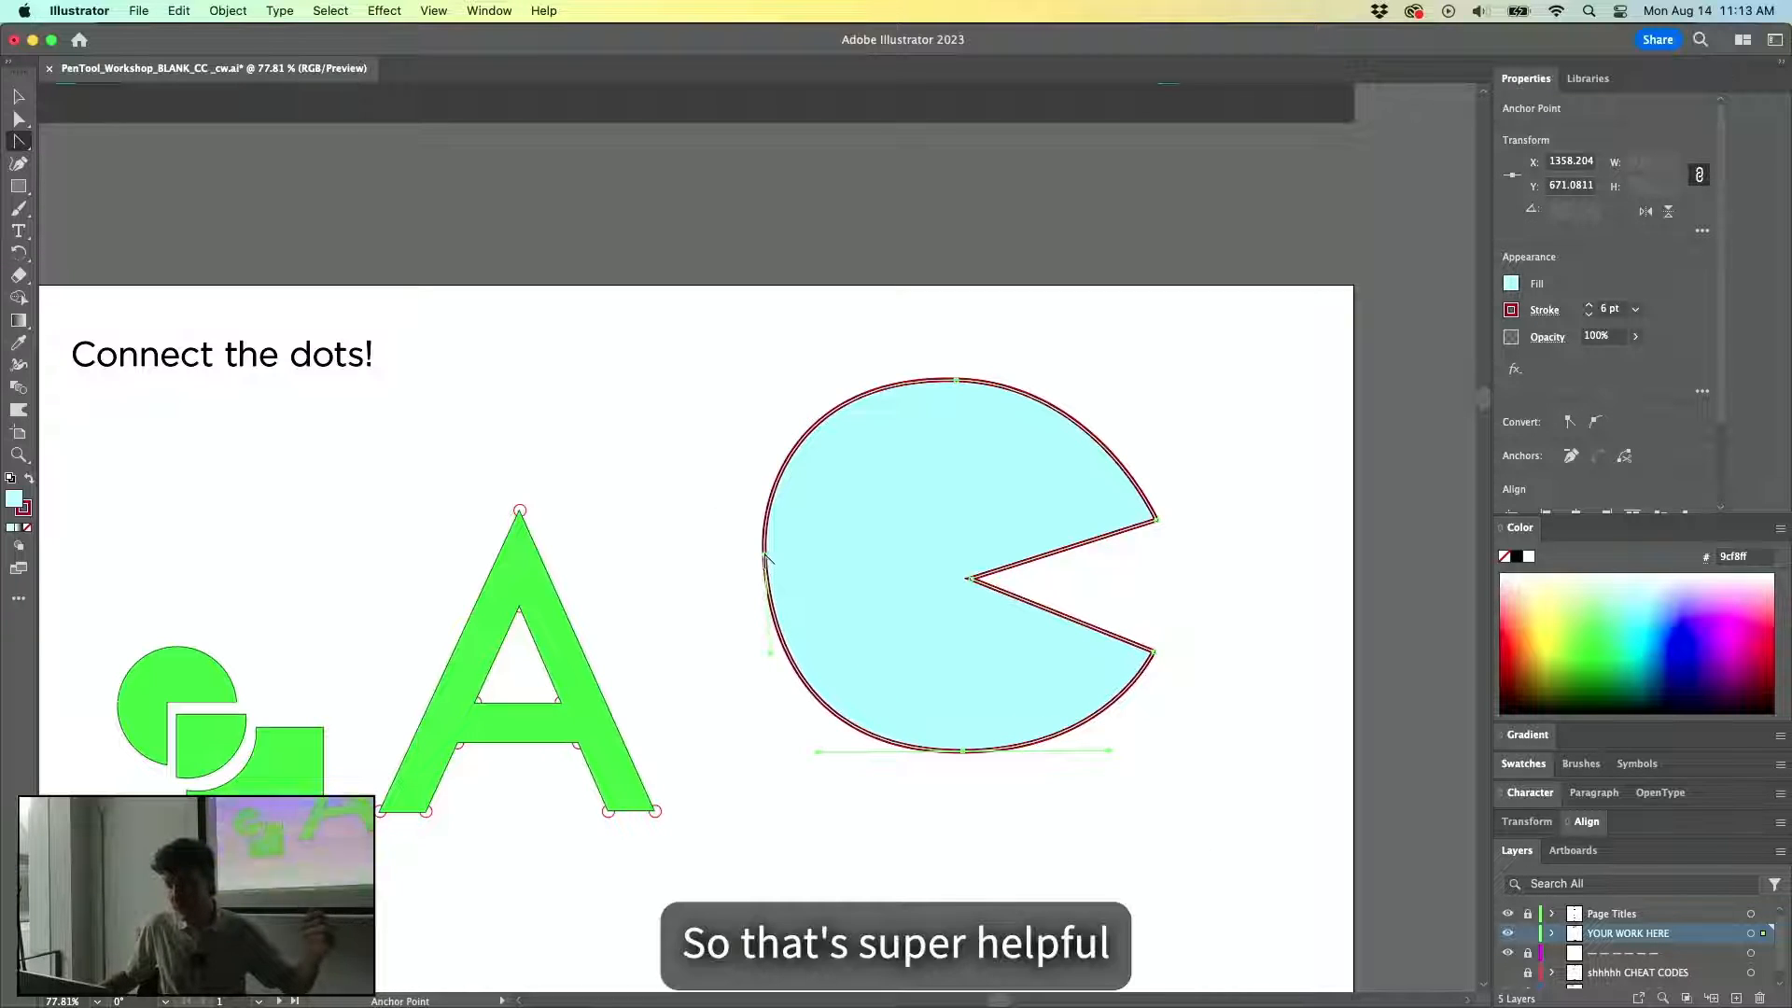
pyautogui.moveTo(765, 557); pyautogui.dragTo(763, 635)
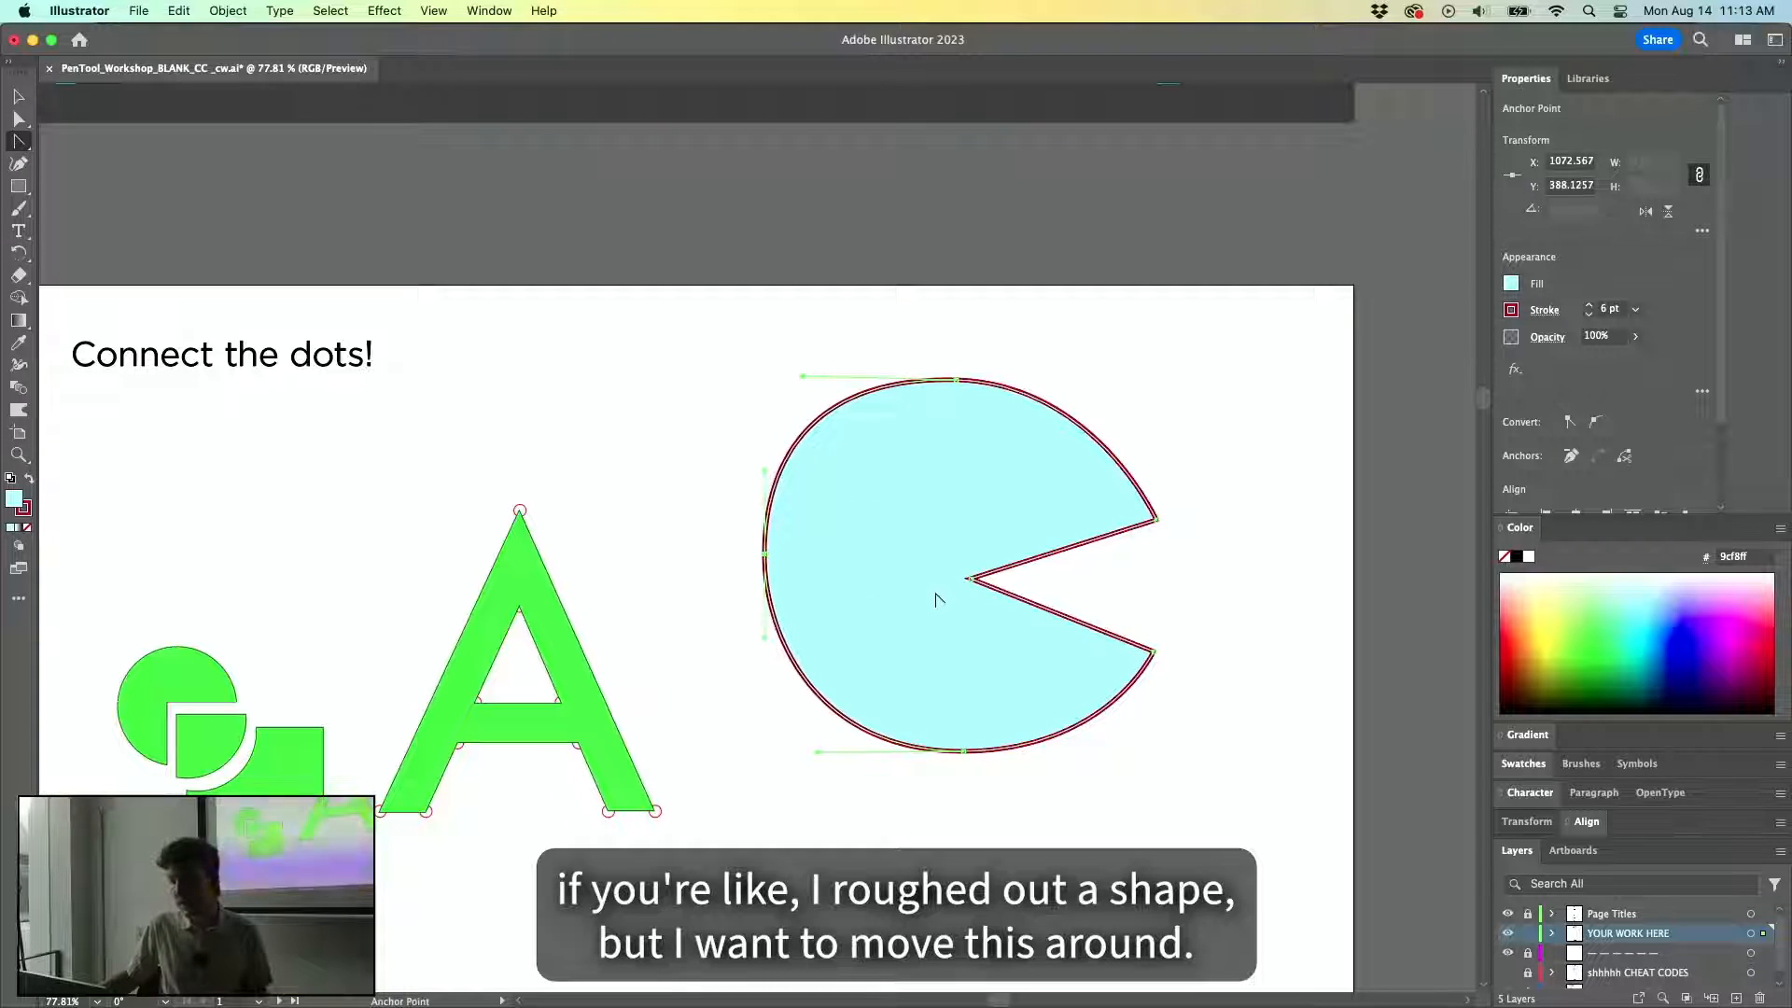
# Curve the mouth's edges from its inner anchor, breaking the handles so the mouth still meets in a sharp point.
pyautogui.moveTo(971, 581); pyautogui.dragTo(972, 434)
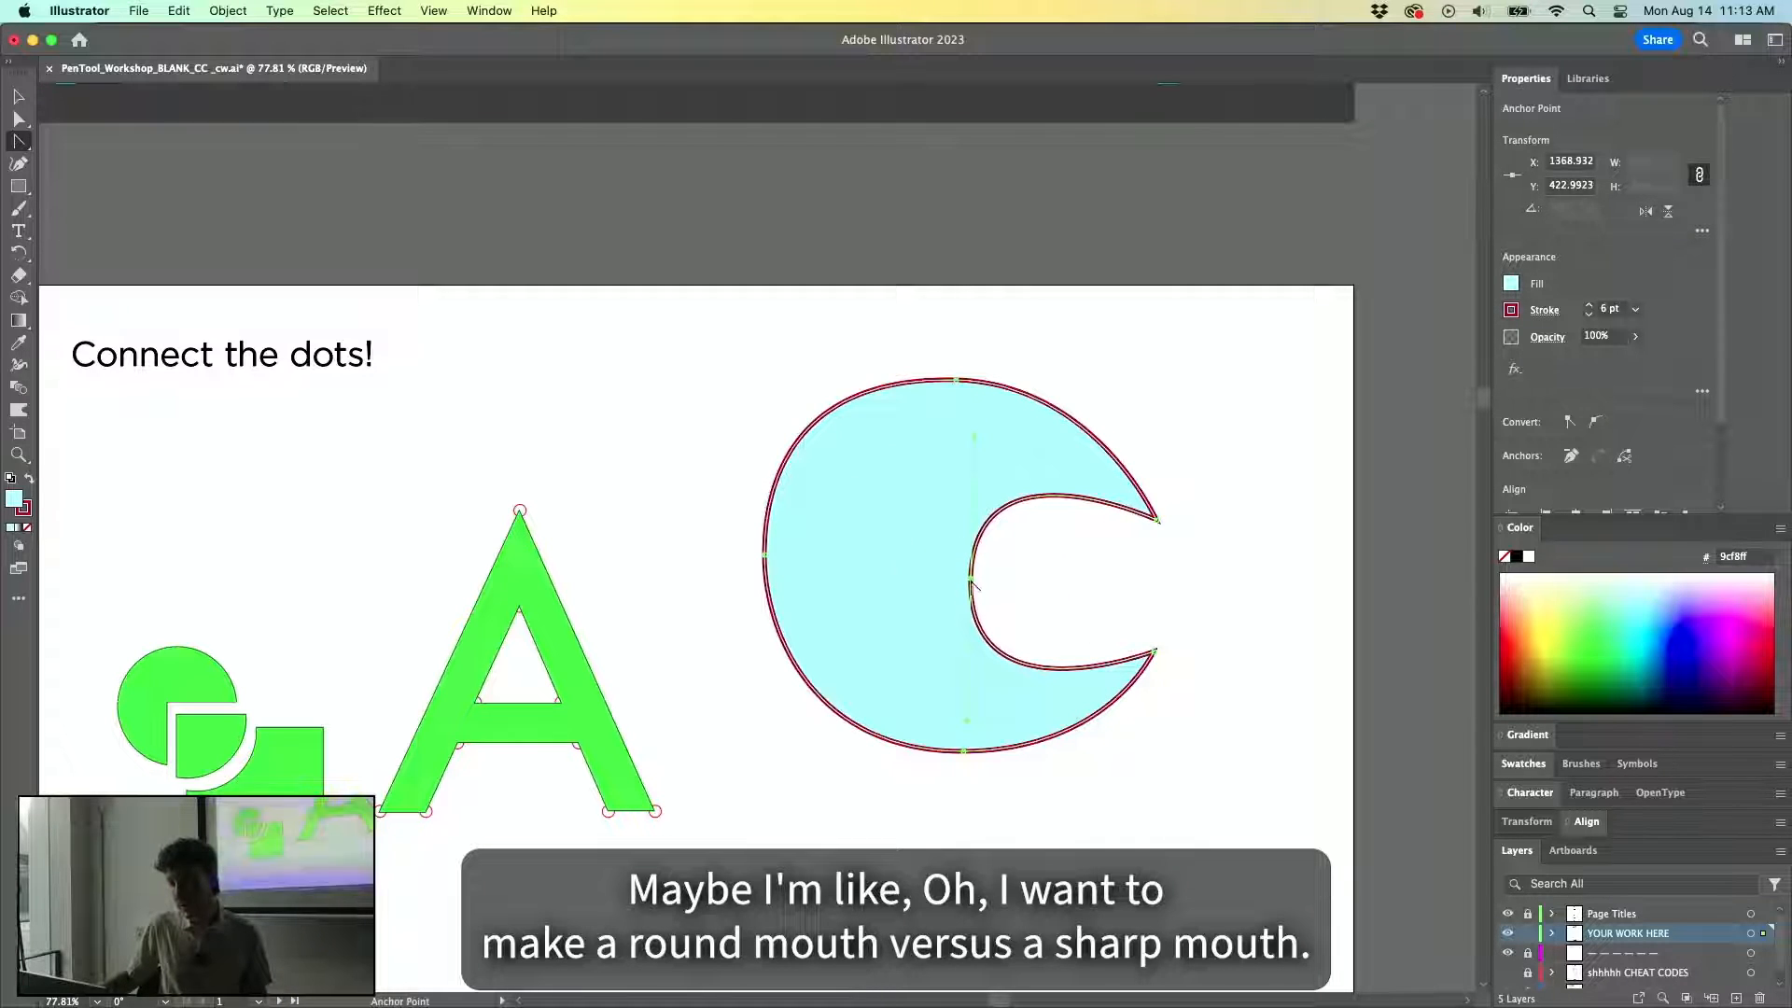
pyautogui.moveTo(974, 584); pyautogui.dragTo(902, 486)
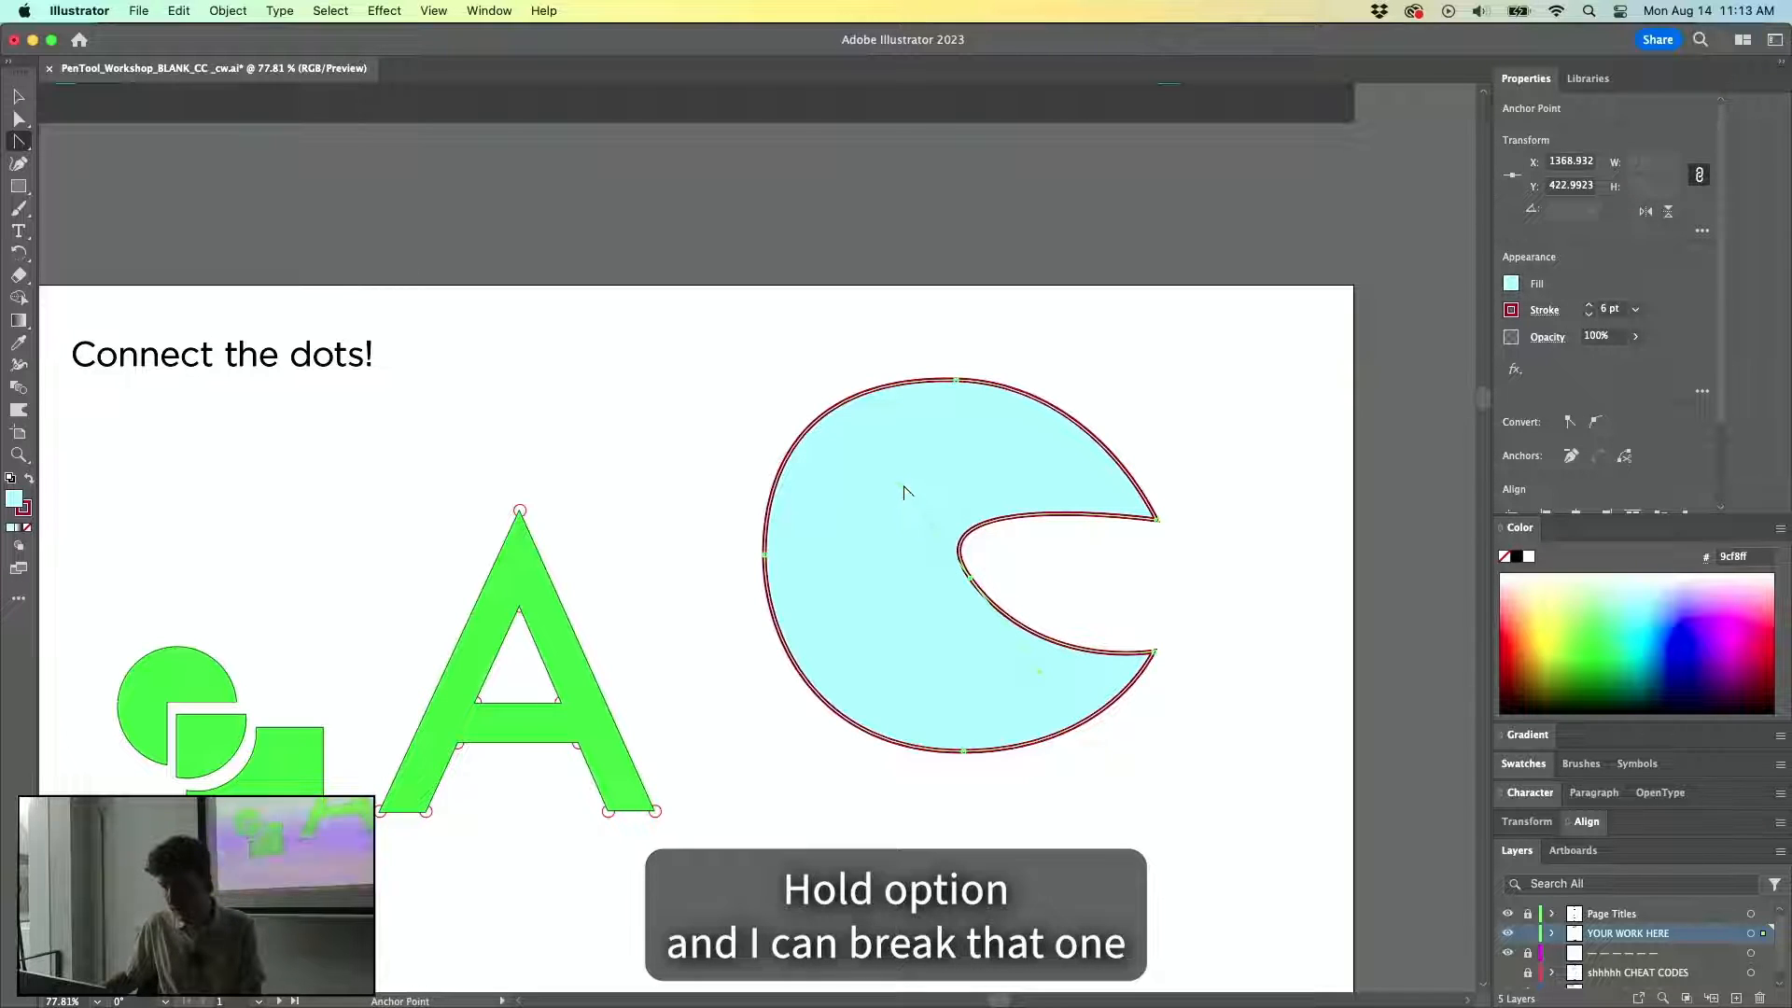
pyautogui.moveTo(902, 481); pyautogui.dragTo(1062, 484)
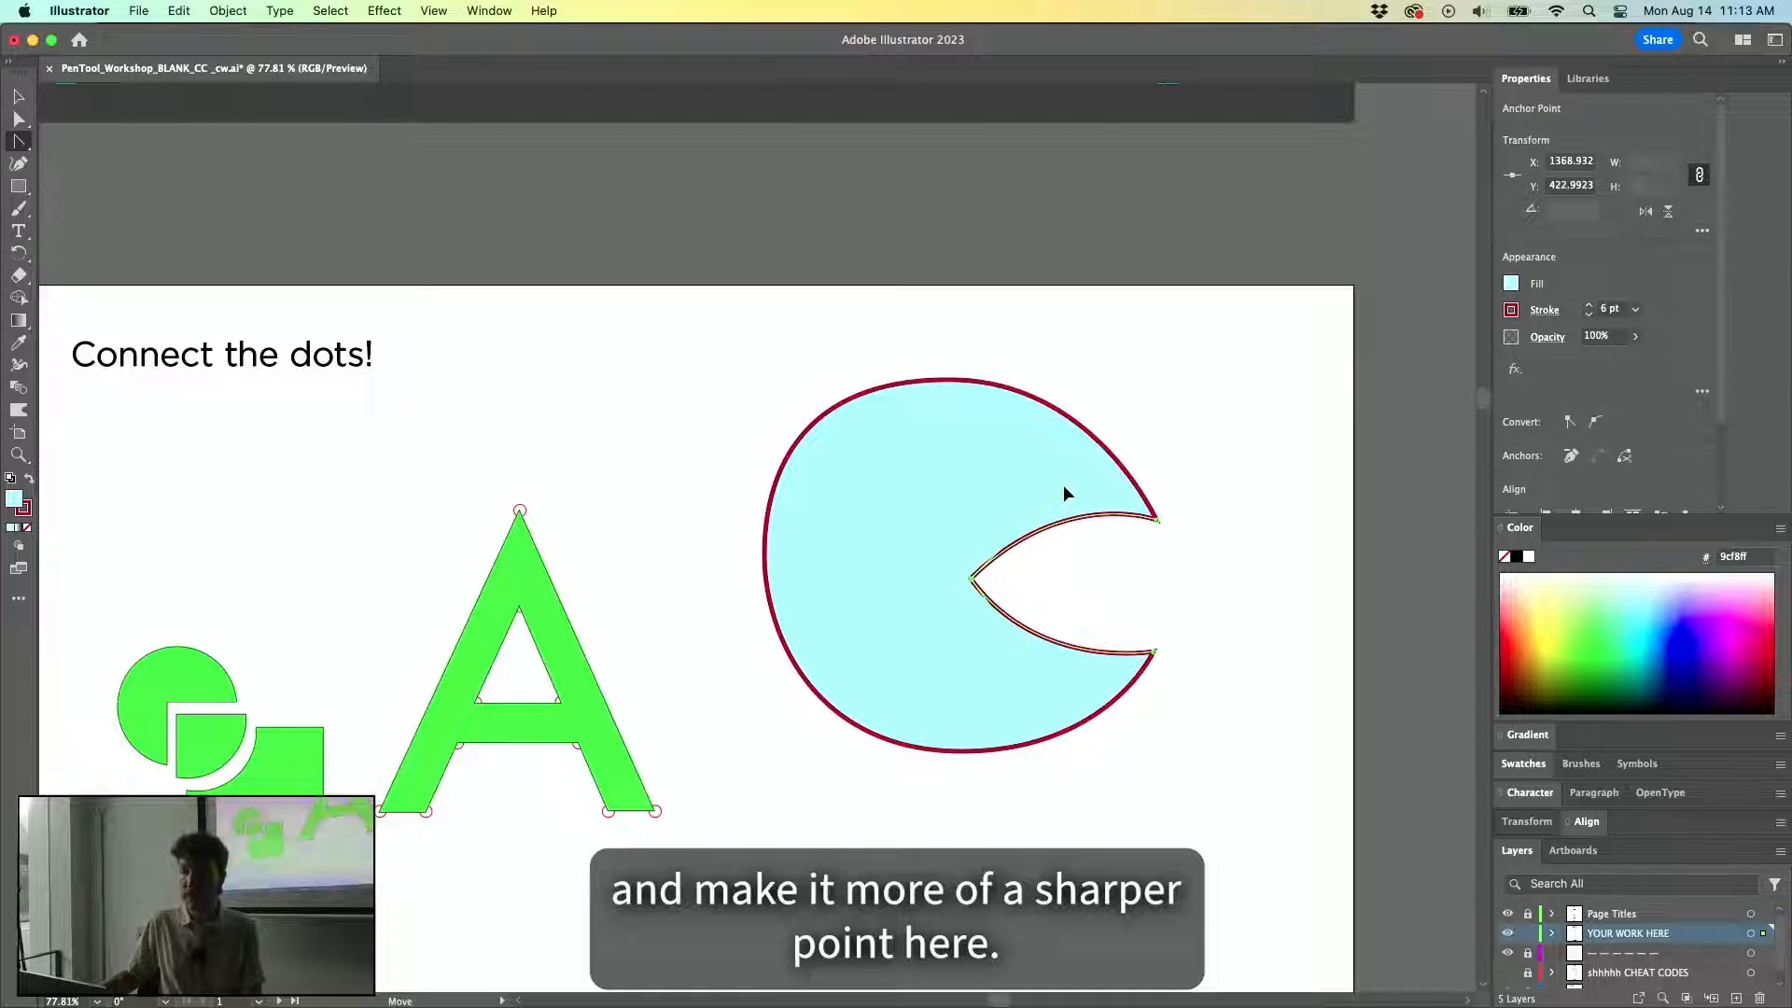
# Deepen and reshape the mouth from its inner anchor, and shift the whole shape slightly down and right.
pyautogui.moveTo(971, 578); pyautogui.dragTo(916, 569)
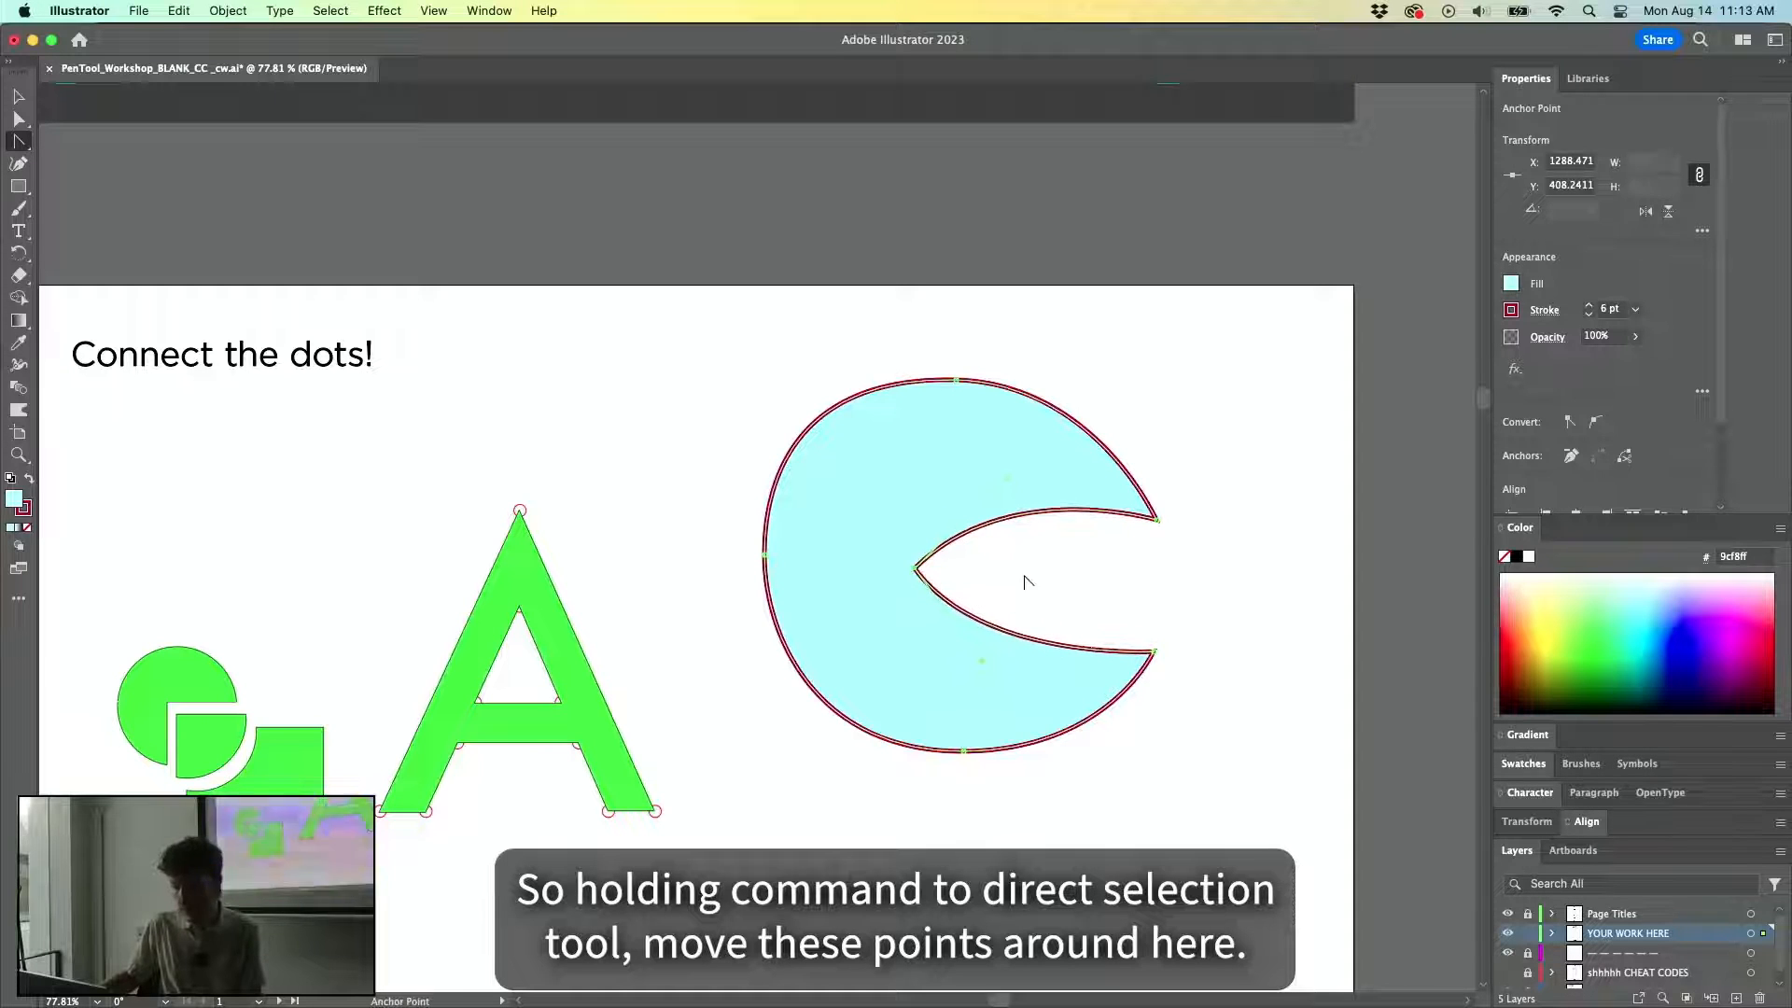
pyautogui.moveTo(1013, 485); pyautogui.dragTo(799, 370)
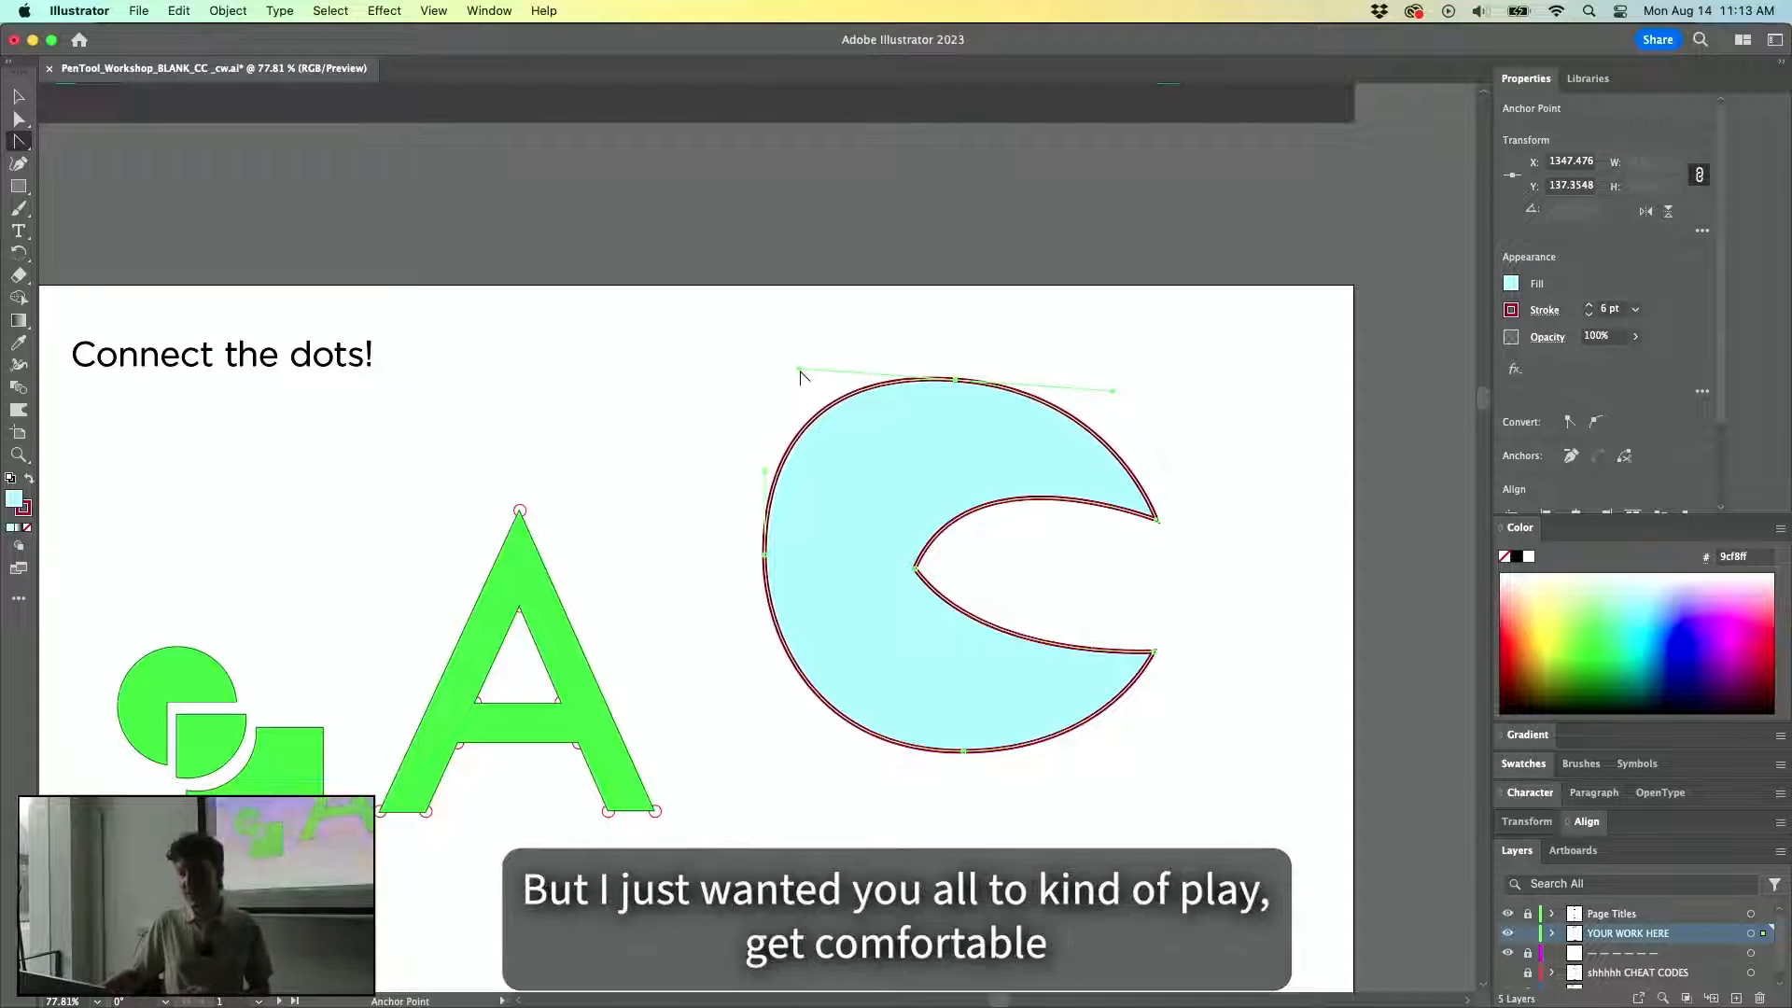
pyautogui.moveTo(954, 381); pyautogui.dragTo(981, 417)
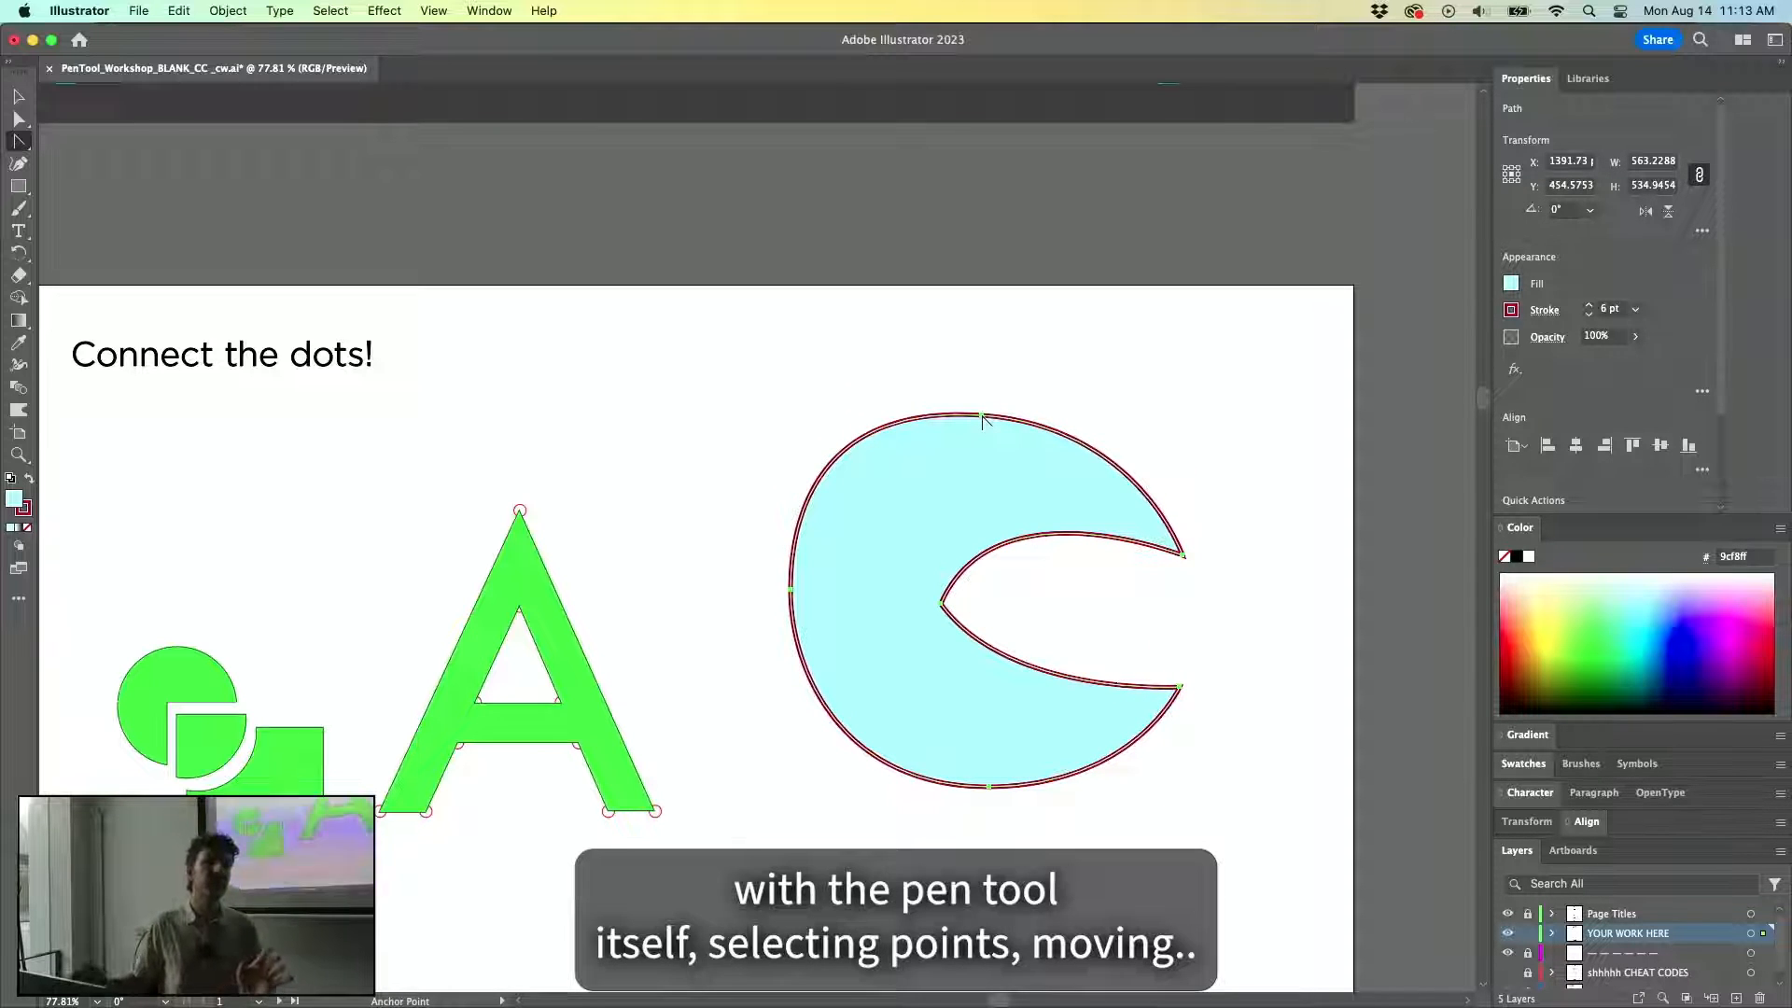
# Examine the top hat photo on the "Create a vector mask of the top hat" artboard at 150% zoom.
pyautogui.scroll(-4, 942, 497)
pyautogui.press('v')
pyautogui.press('super+minus')
pyautogui.press('super+minus')
pyautogui.scroll(-5, 895, 523)
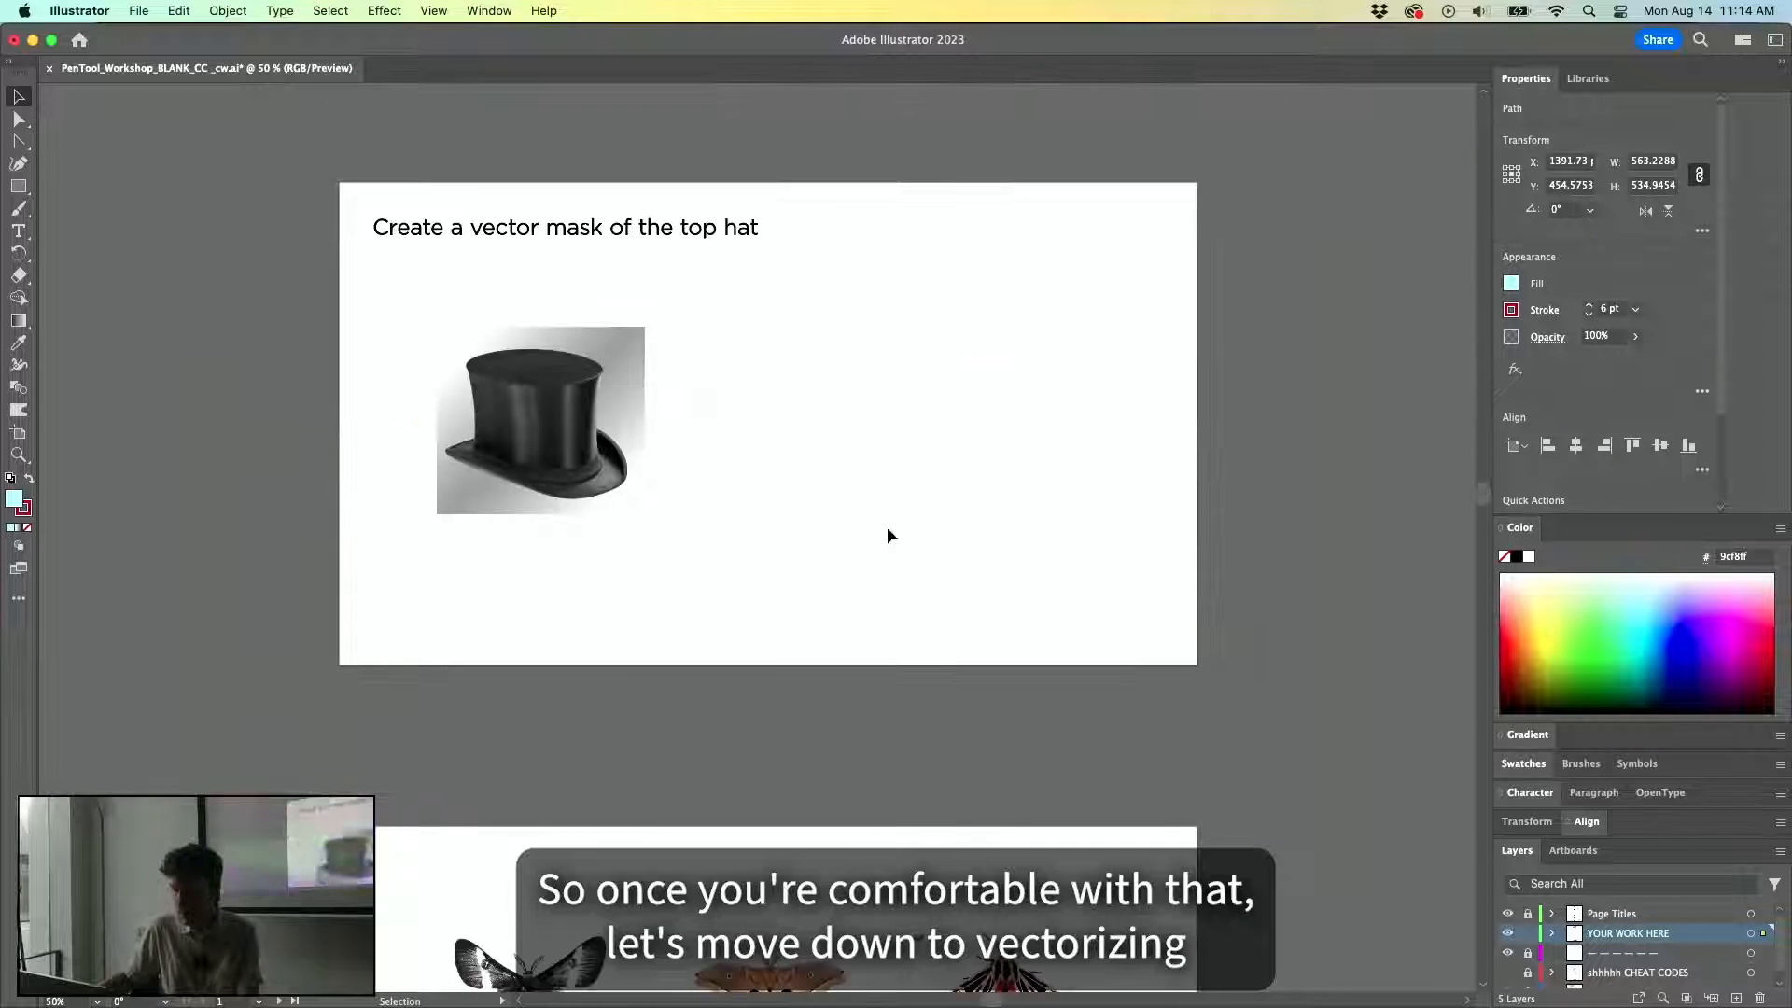
pyautogui.press('super+plus')
pyautogui.press('super+plus')
pyautogui.moveTo(768, 340); pyautogui.dragTo(1135, 529)
pyautogui.press('super+plus')
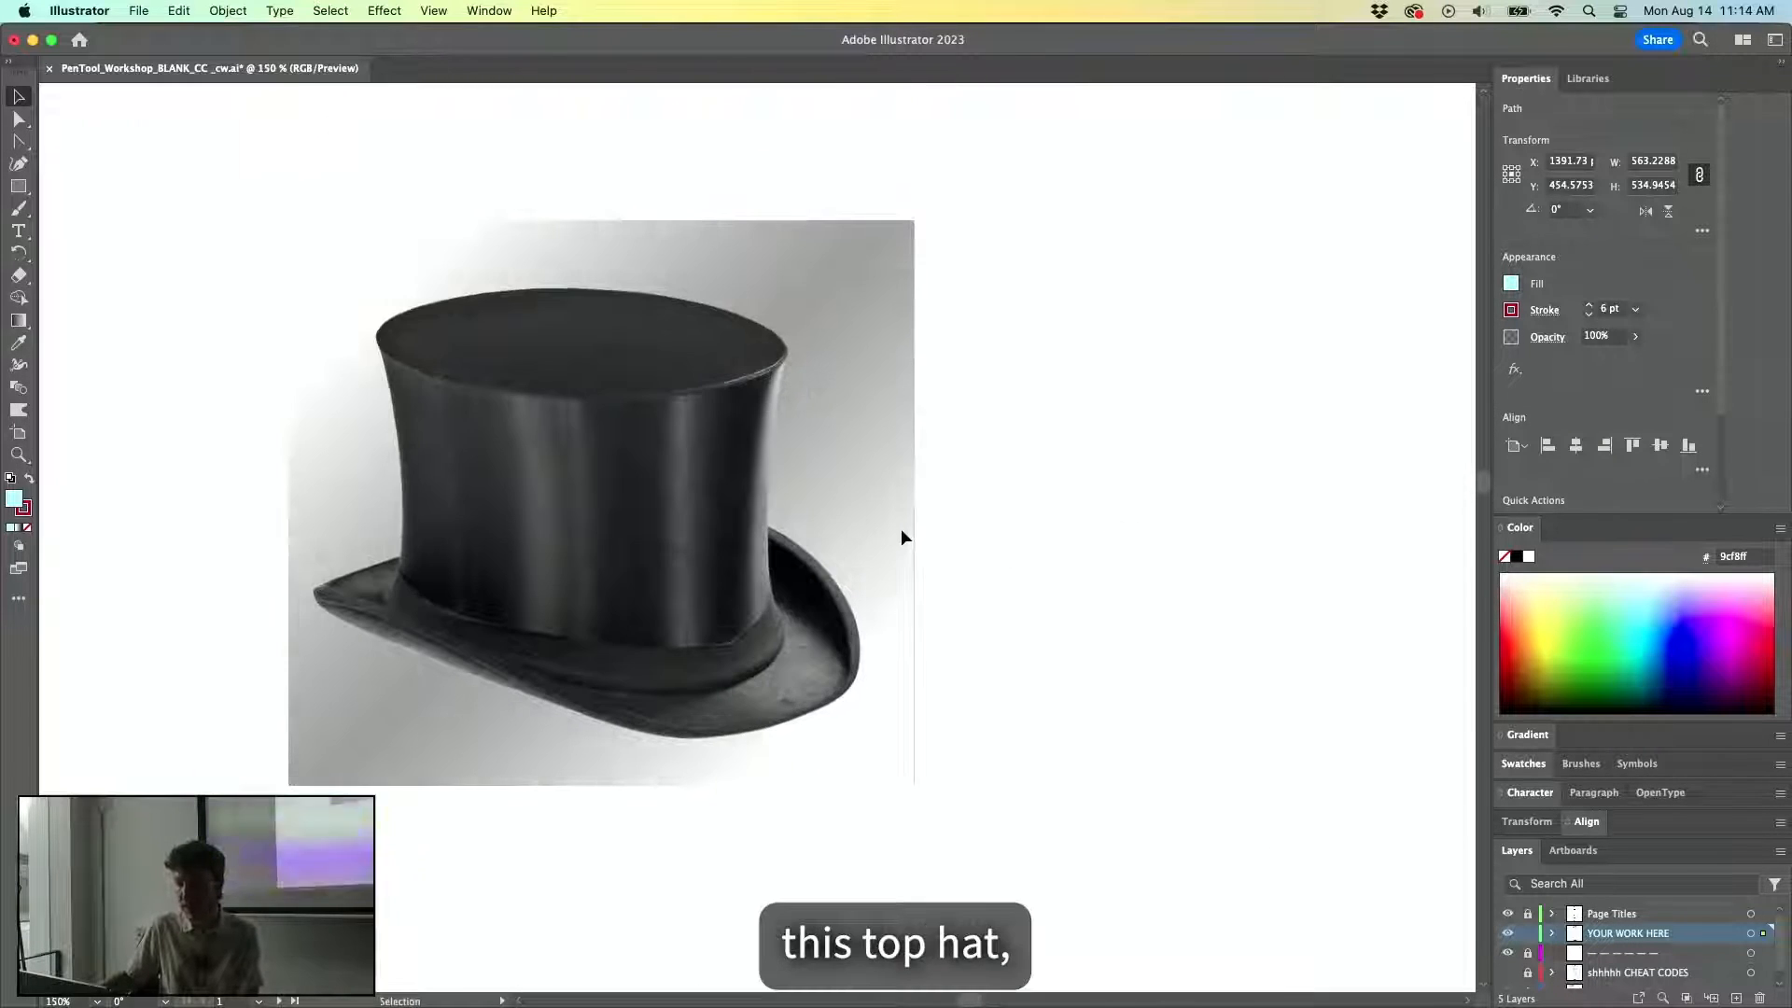
pyautogui.moveTo(900, 529); pyautogui.dragTo(1021, 480)
pyautogui.press('p')
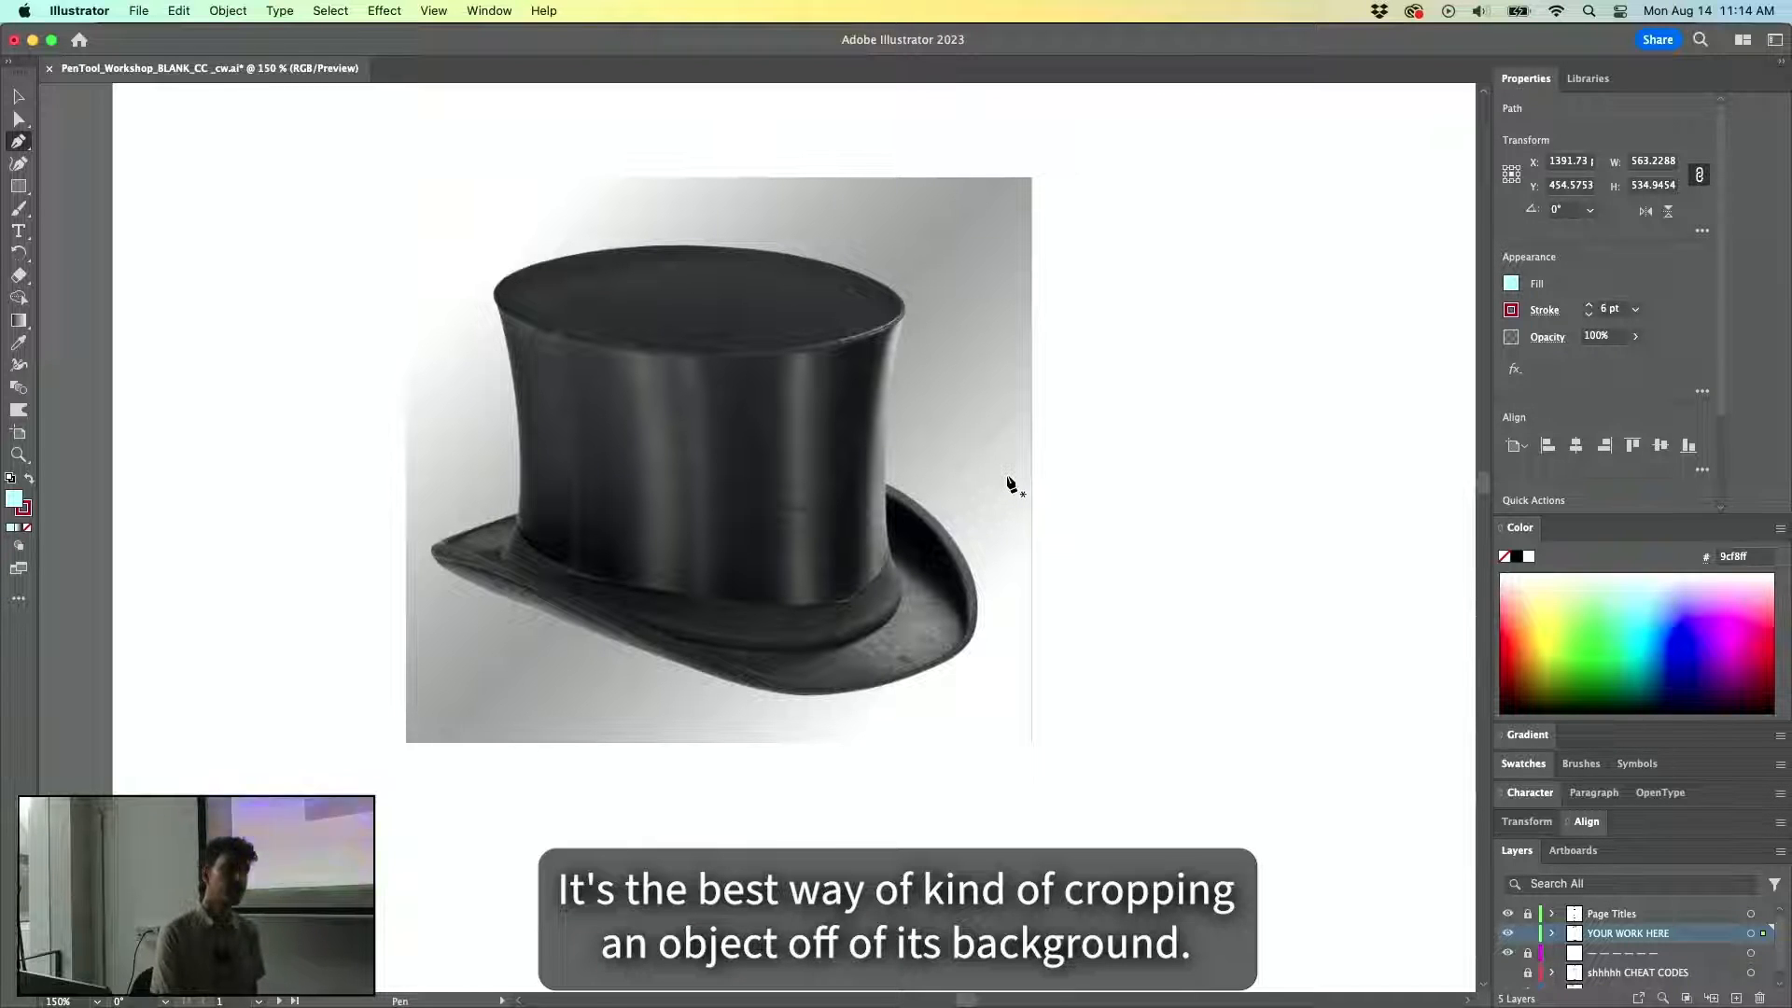
pyautogui.press('v')
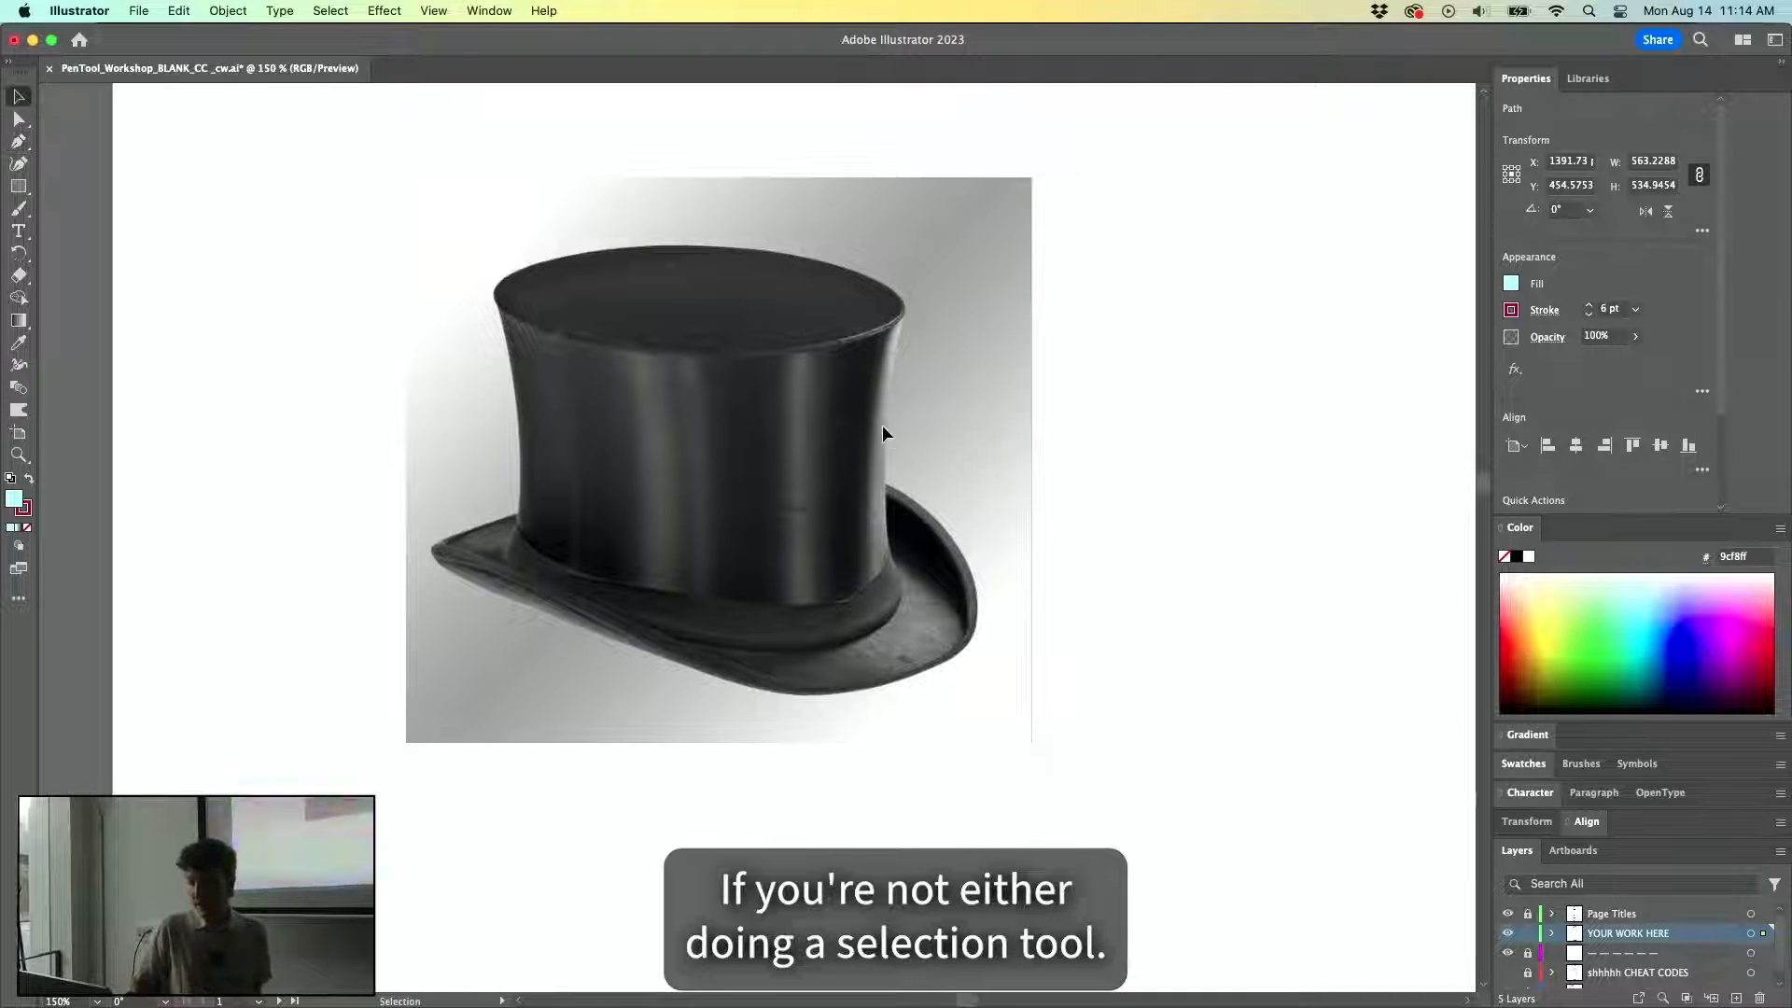
# Deselect the current path and activate the Pen tool for the top hat artboard.
pyautogui.click(765, 426)
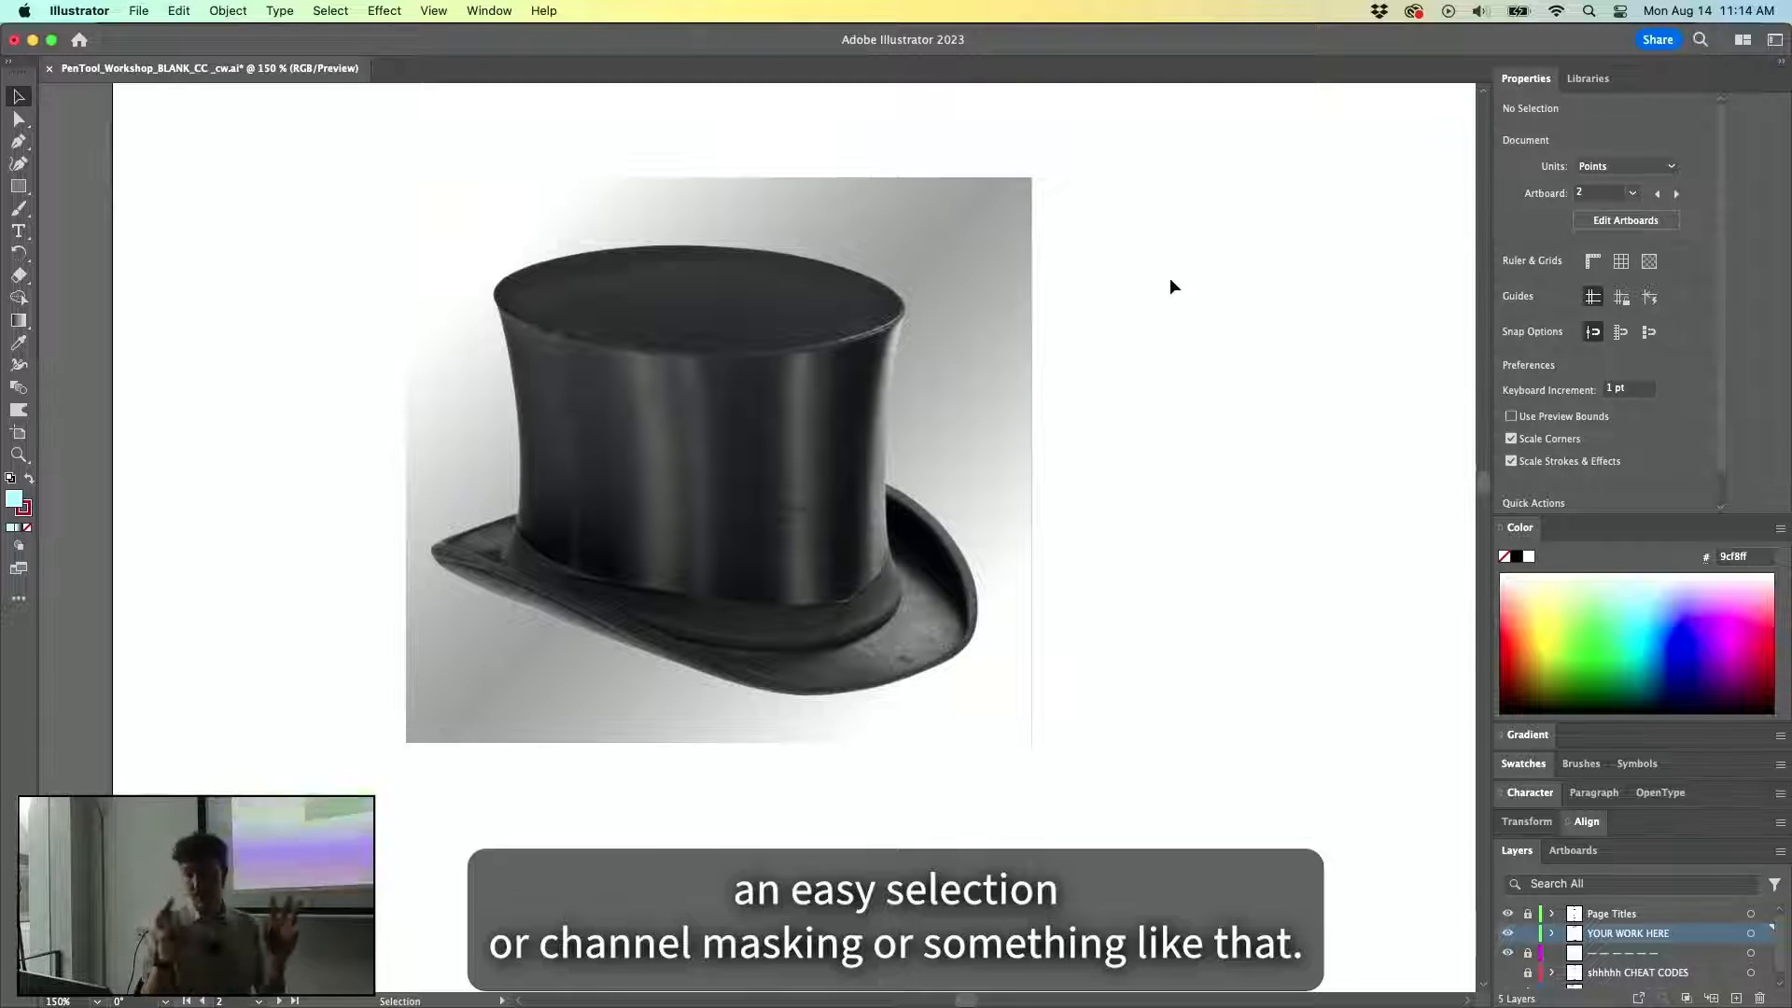
pyautogui.click(18, 141)
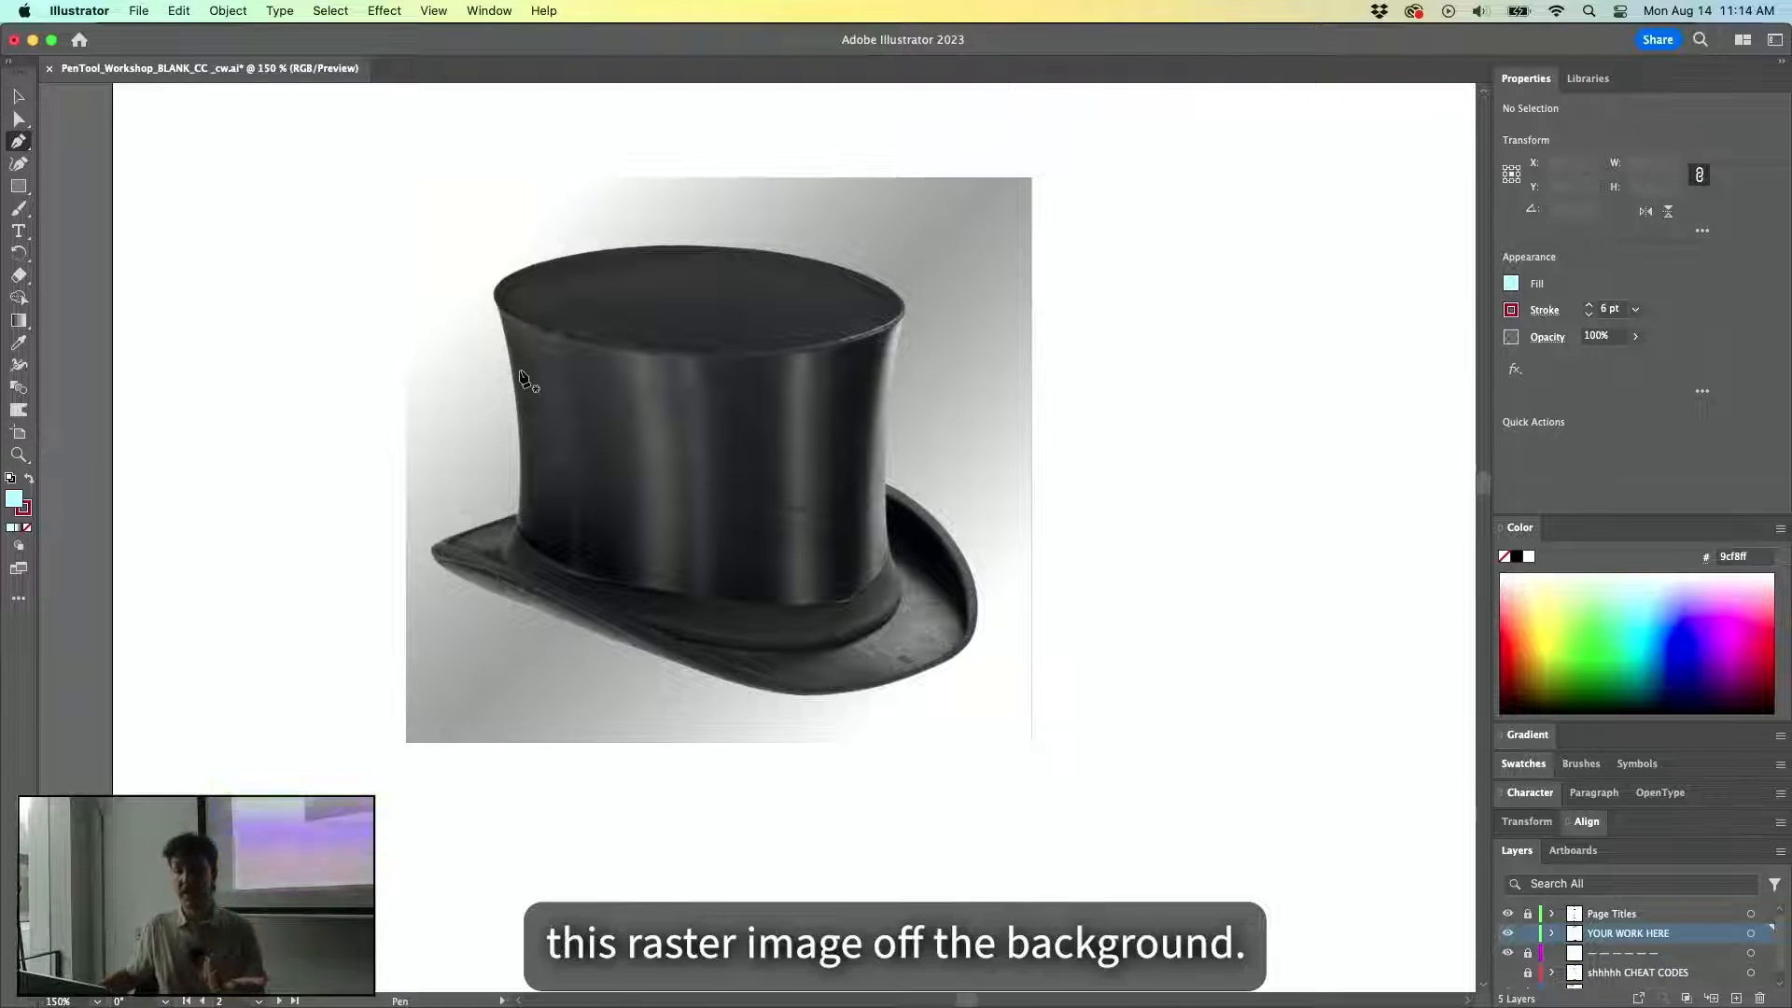
pyautogui.press('super+minus')
pyautogui.press('super+minus')
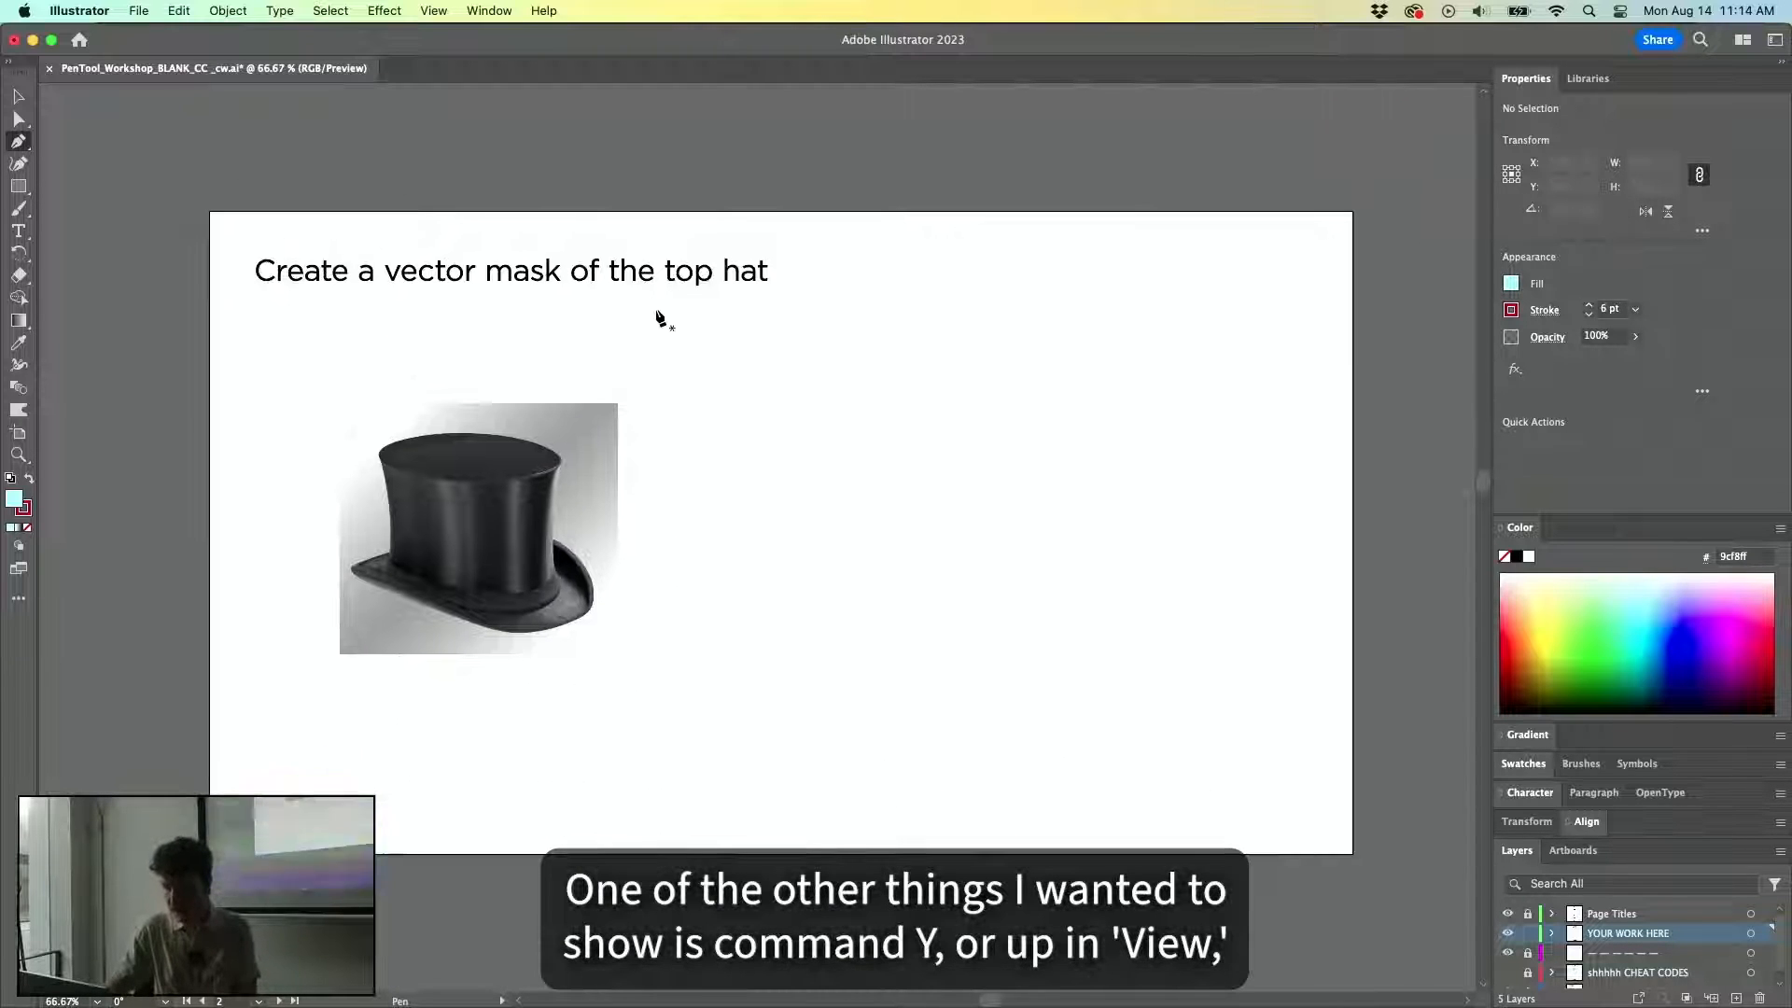
# Compare the top hat artboard in Outline and Preview display modes, finishing in Preview.
pyautogui.click(433, 11)
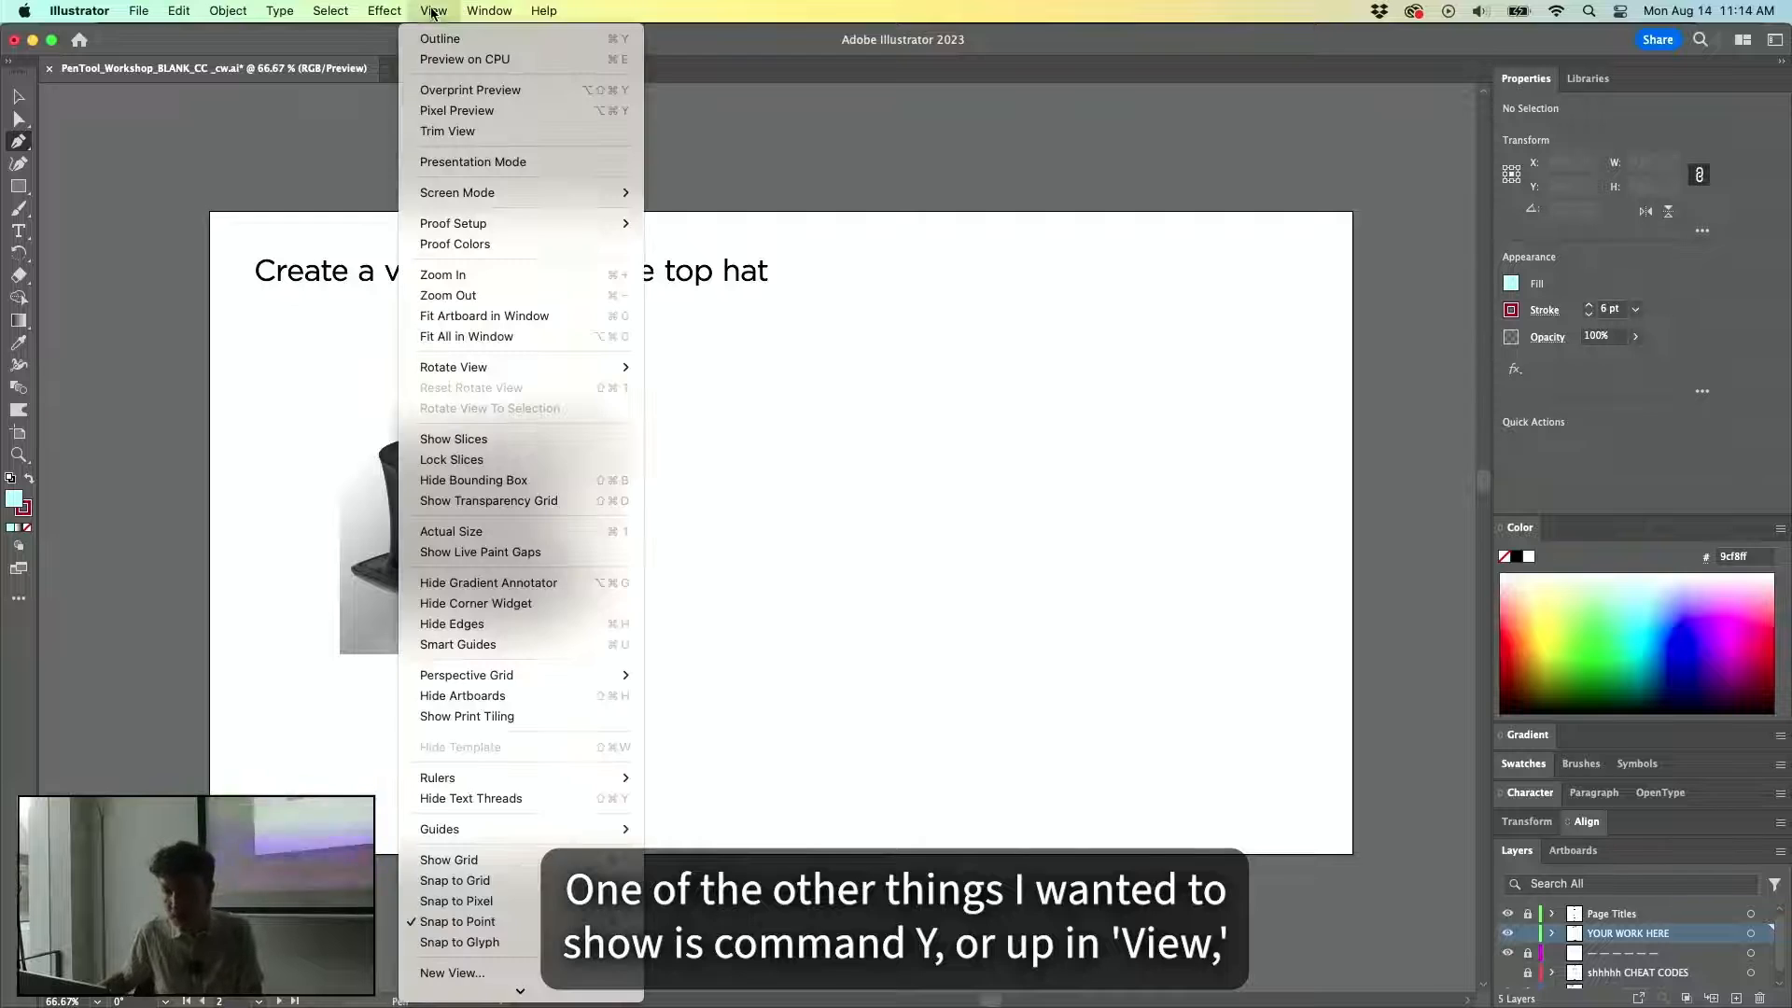
pyautogui.click(433, 11)
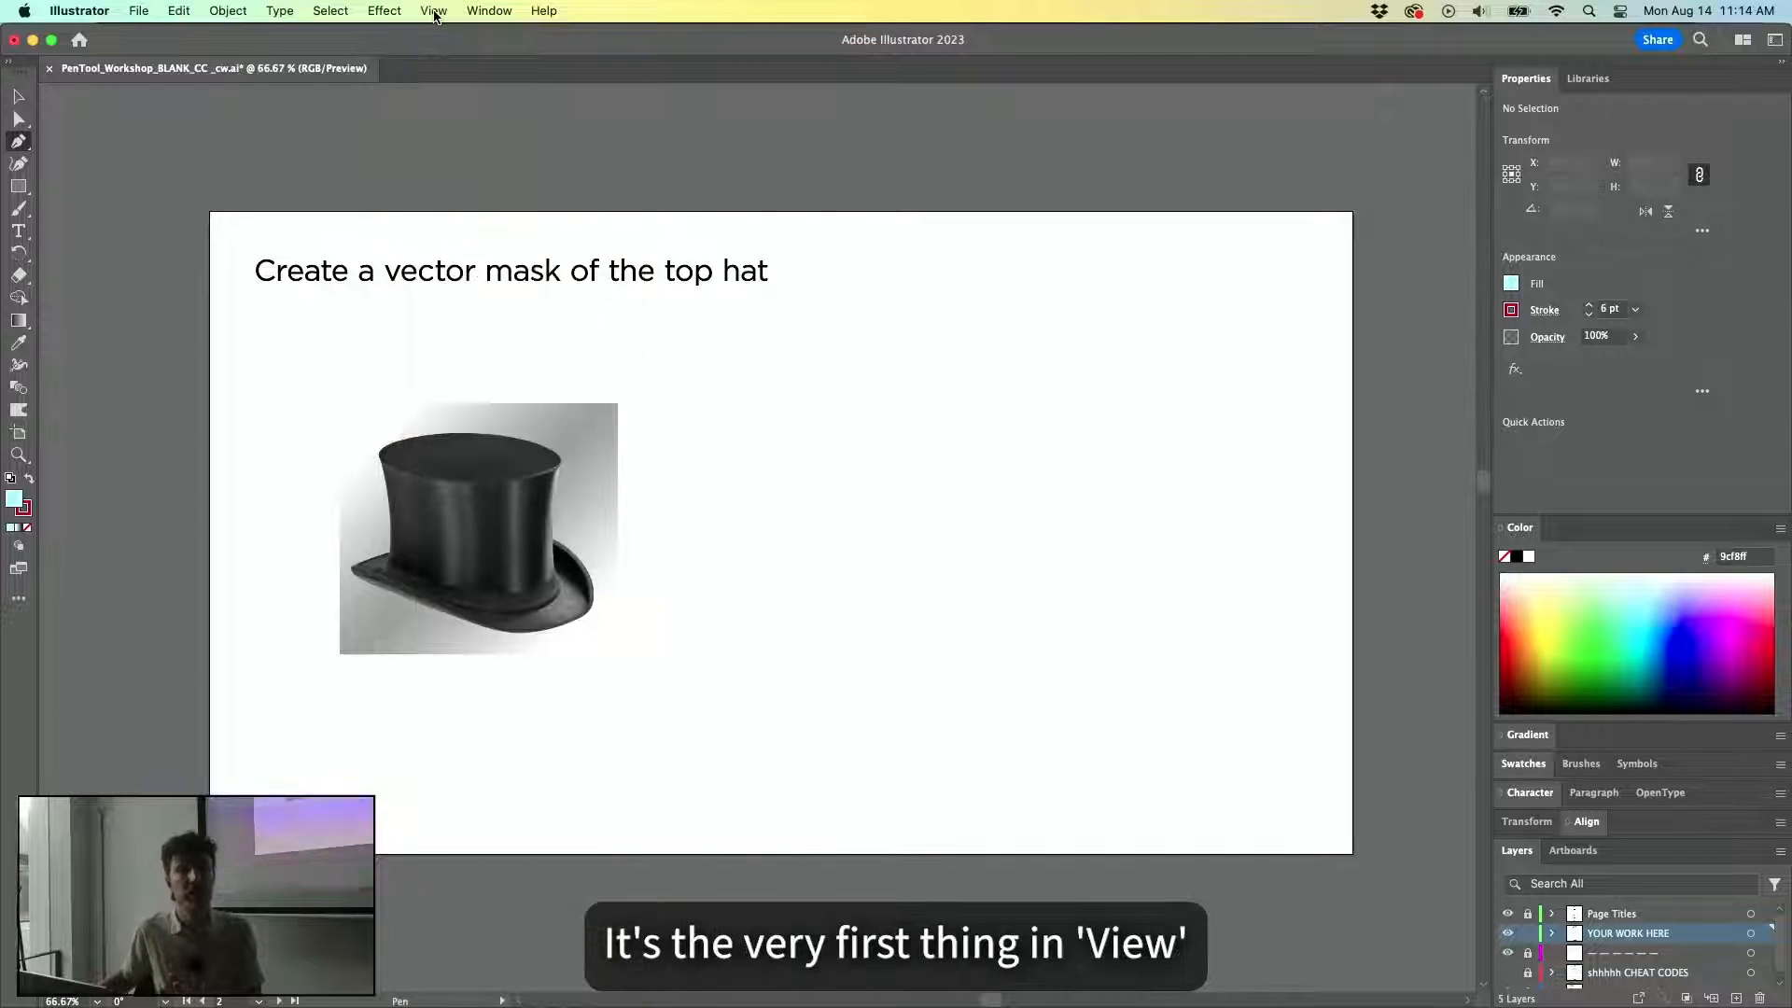
pyautogui.click(433, 12)
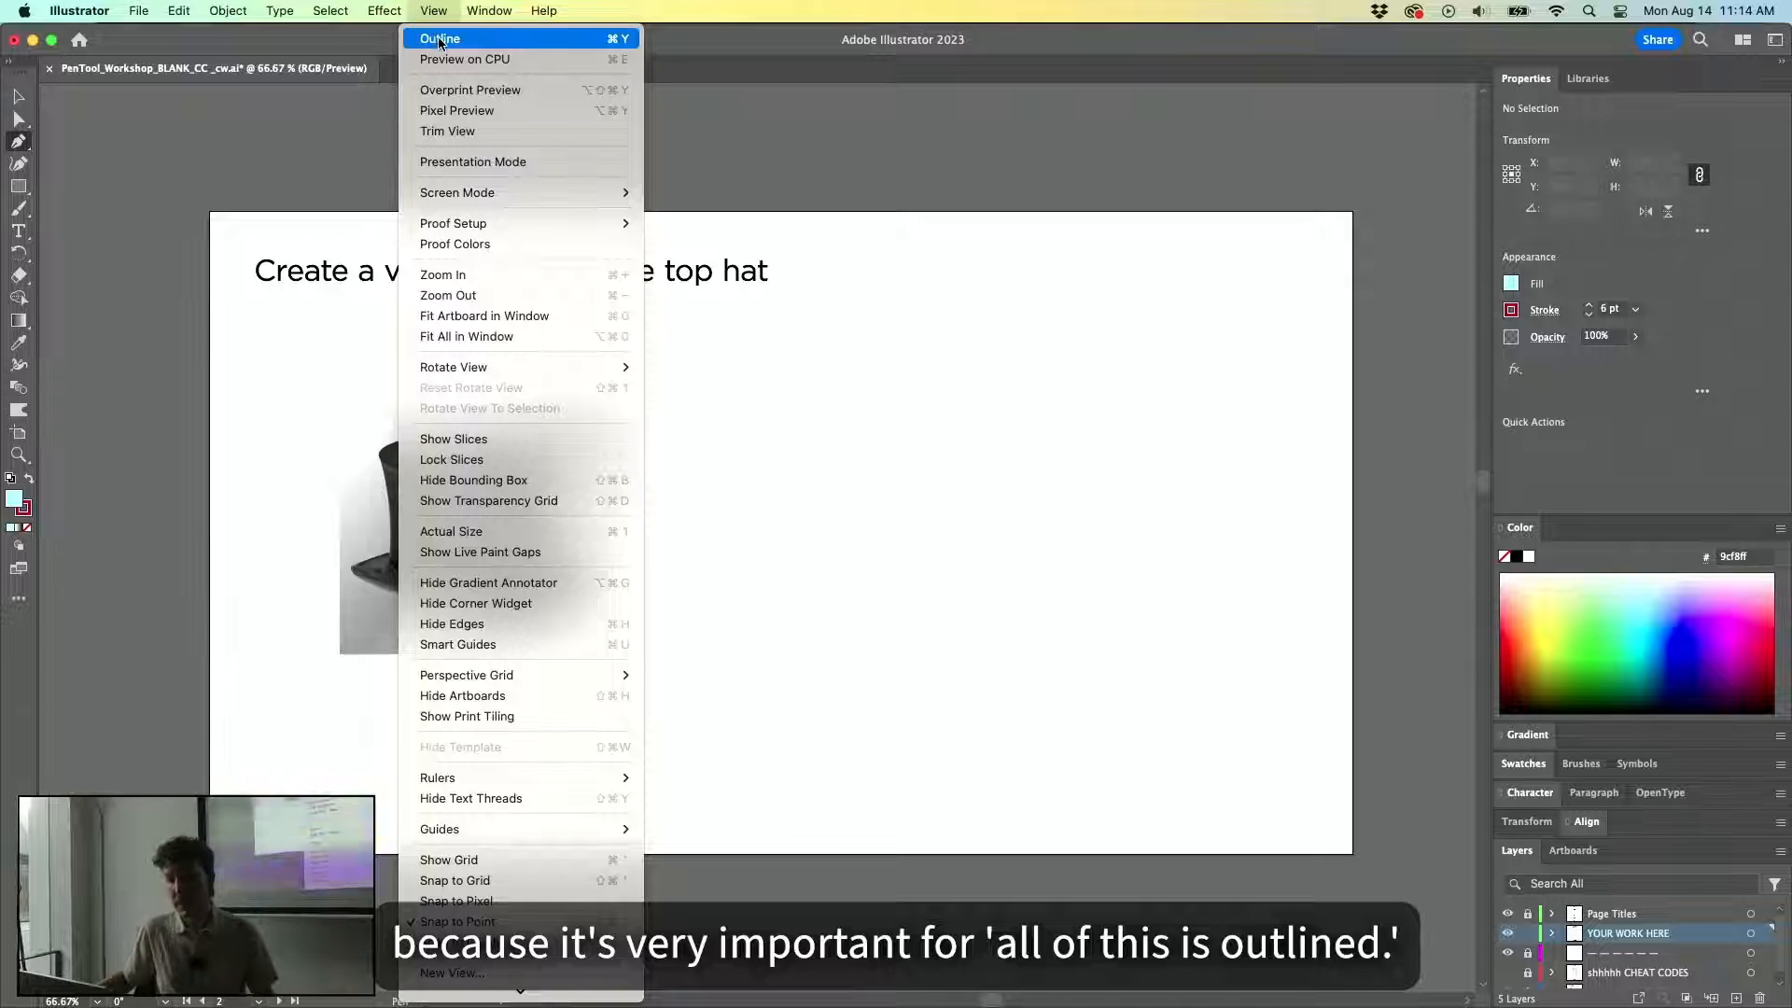
pyautogui.click(439, 41)
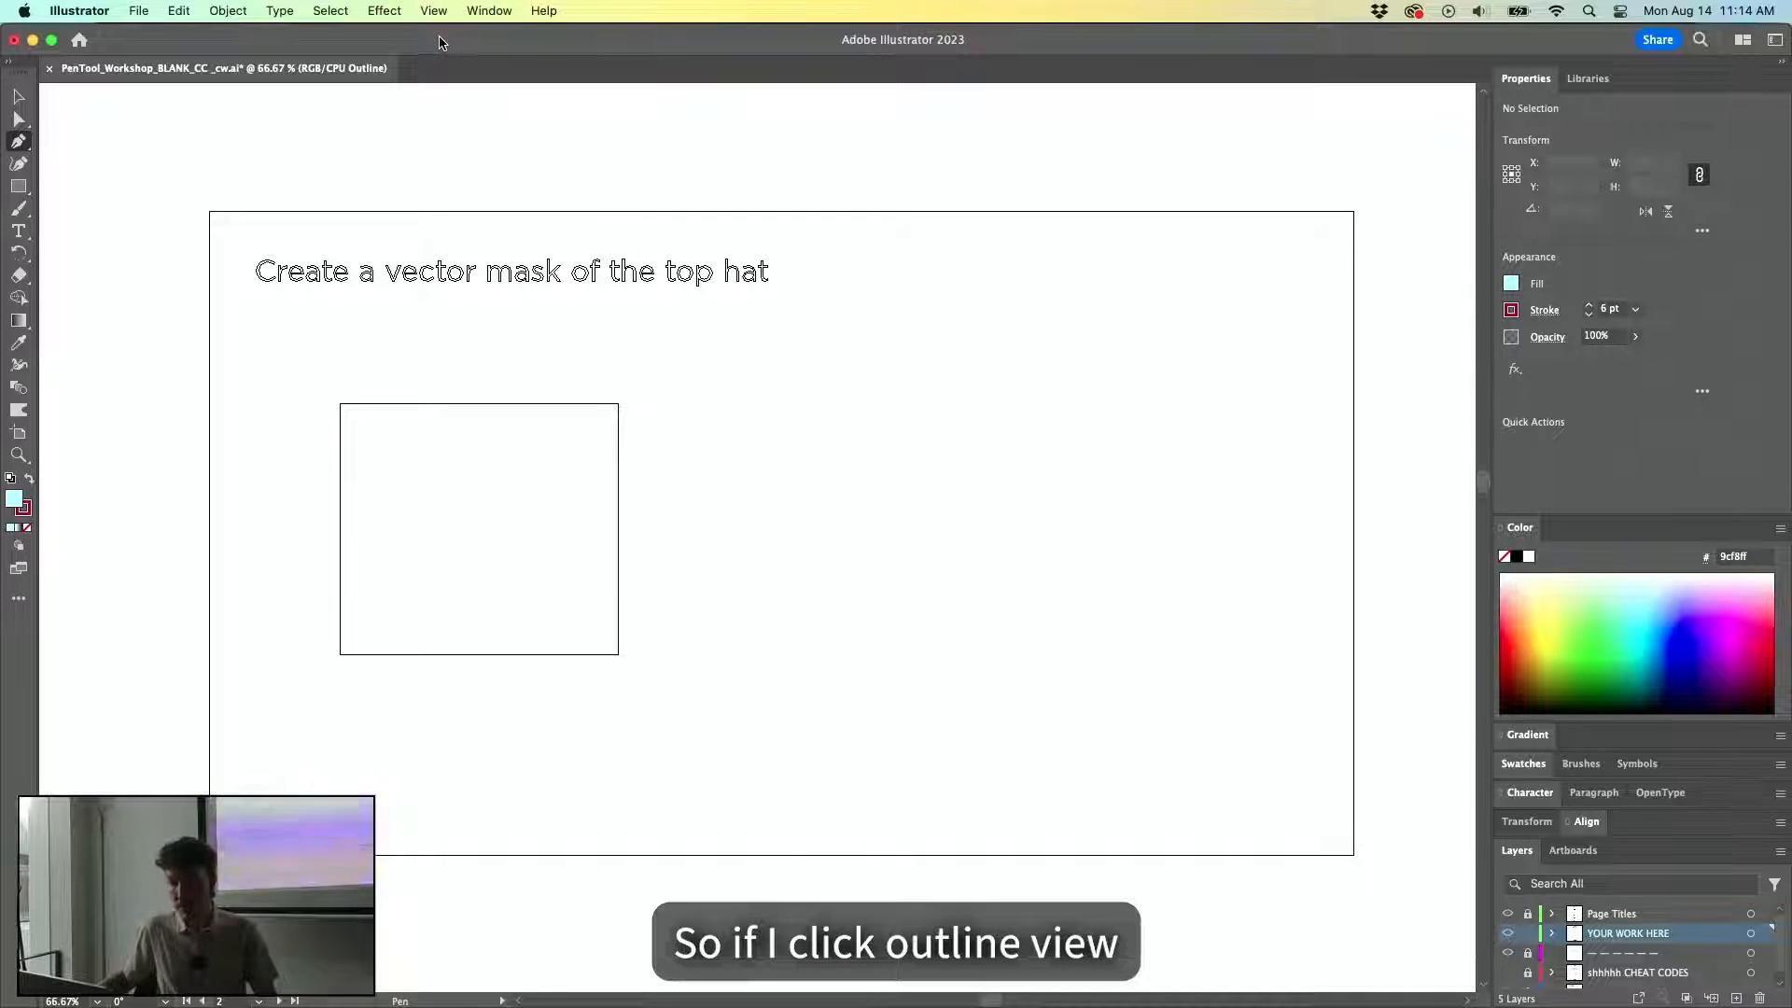
pyautogui.click(431, 10)
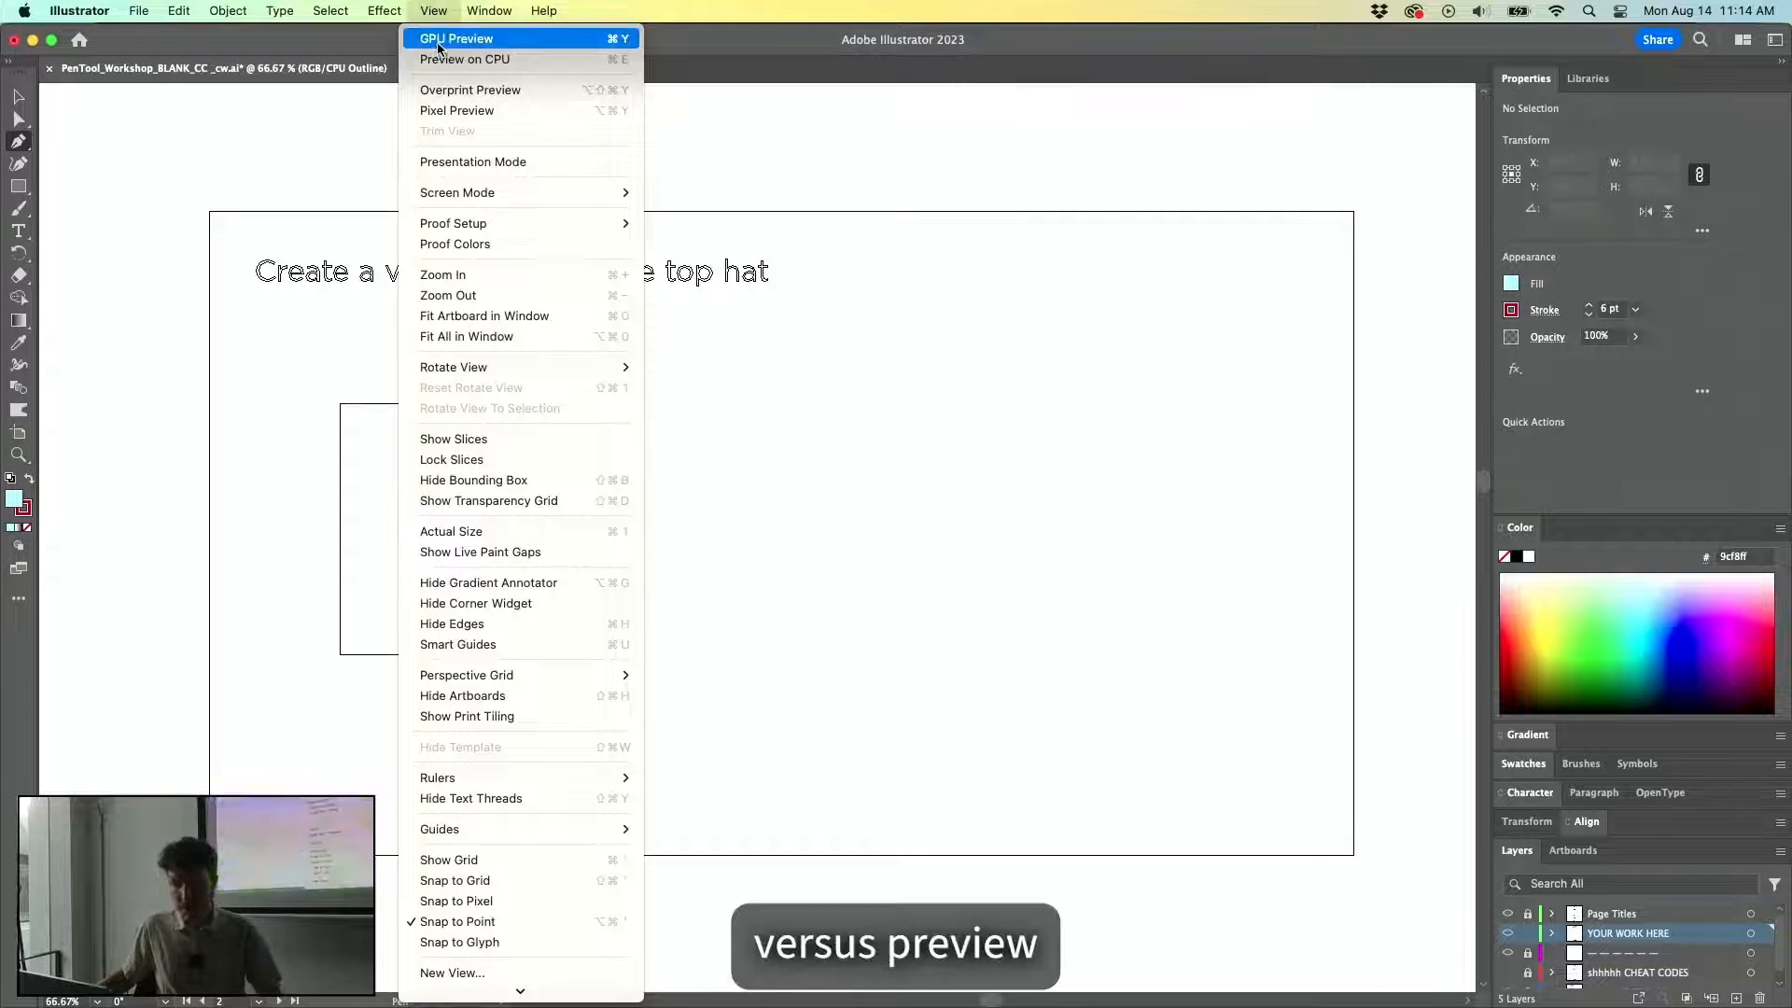
pyautogui.click(437, 41)
pyautogui.click(437, 10)
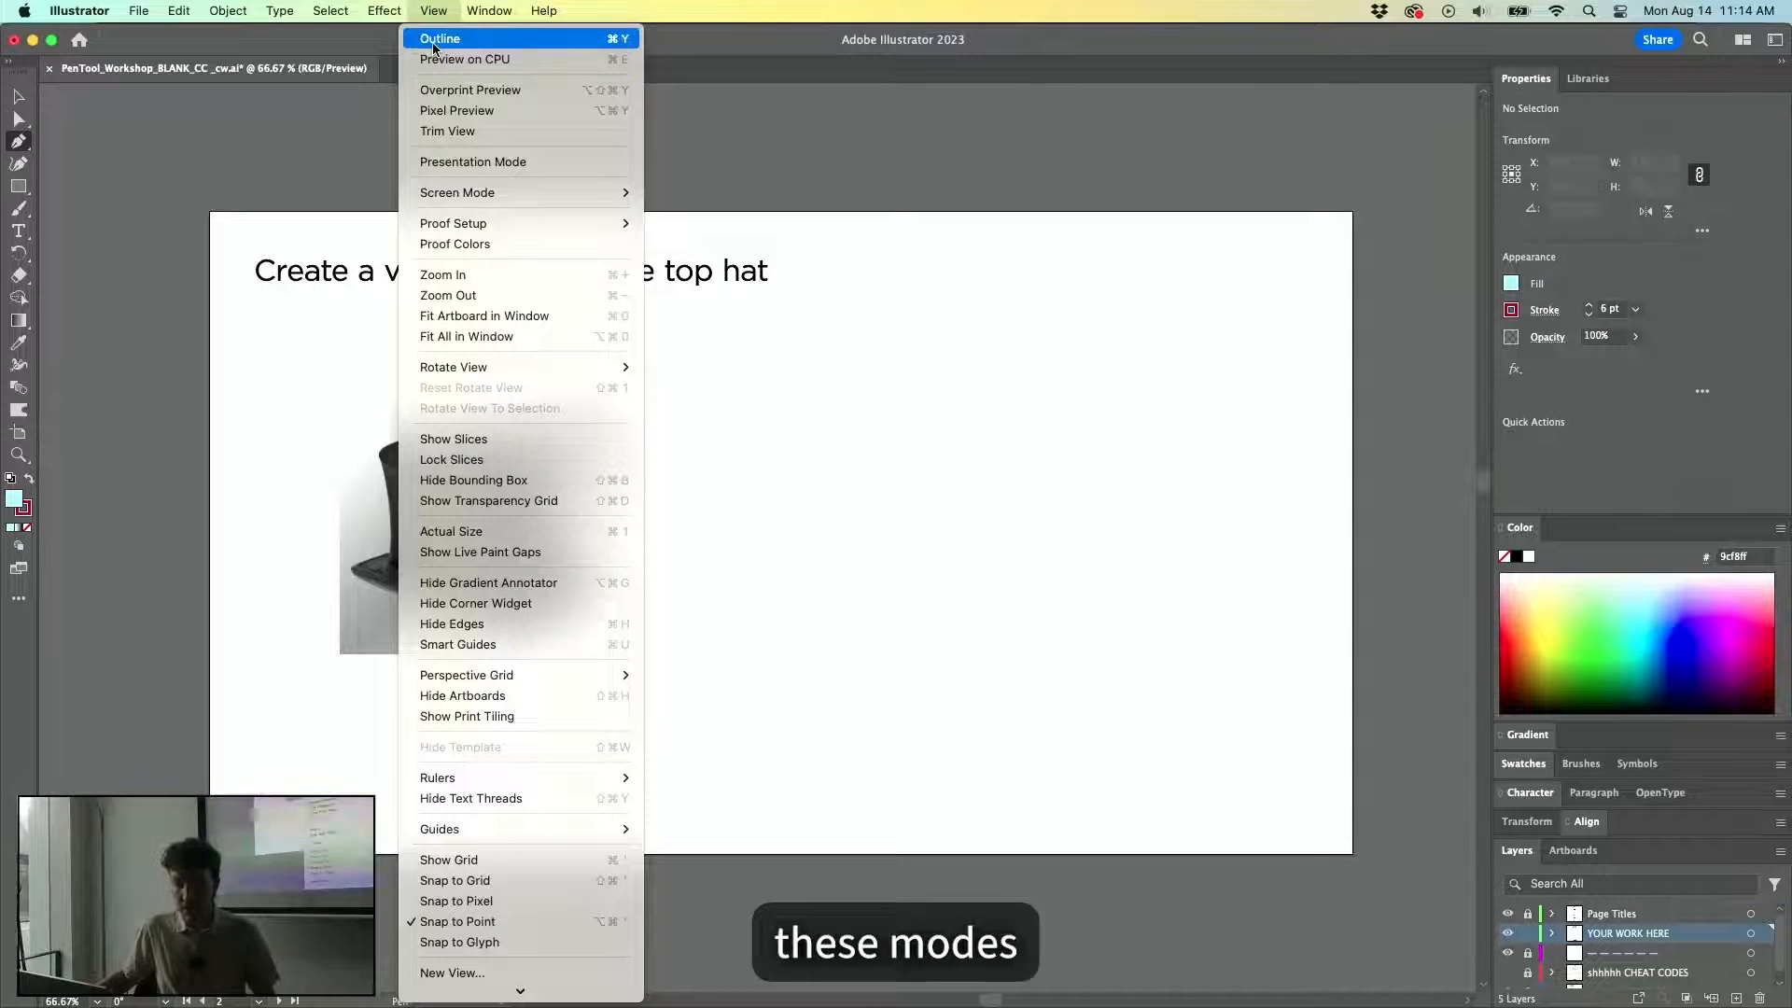
pyautogui.click(432, 39)
pyautogui.press('super+y')
pyautogui.press('super+y')
pyautogui.press('super+y')
pyautogui.press('super+y')
pyautogui.press('super+y')
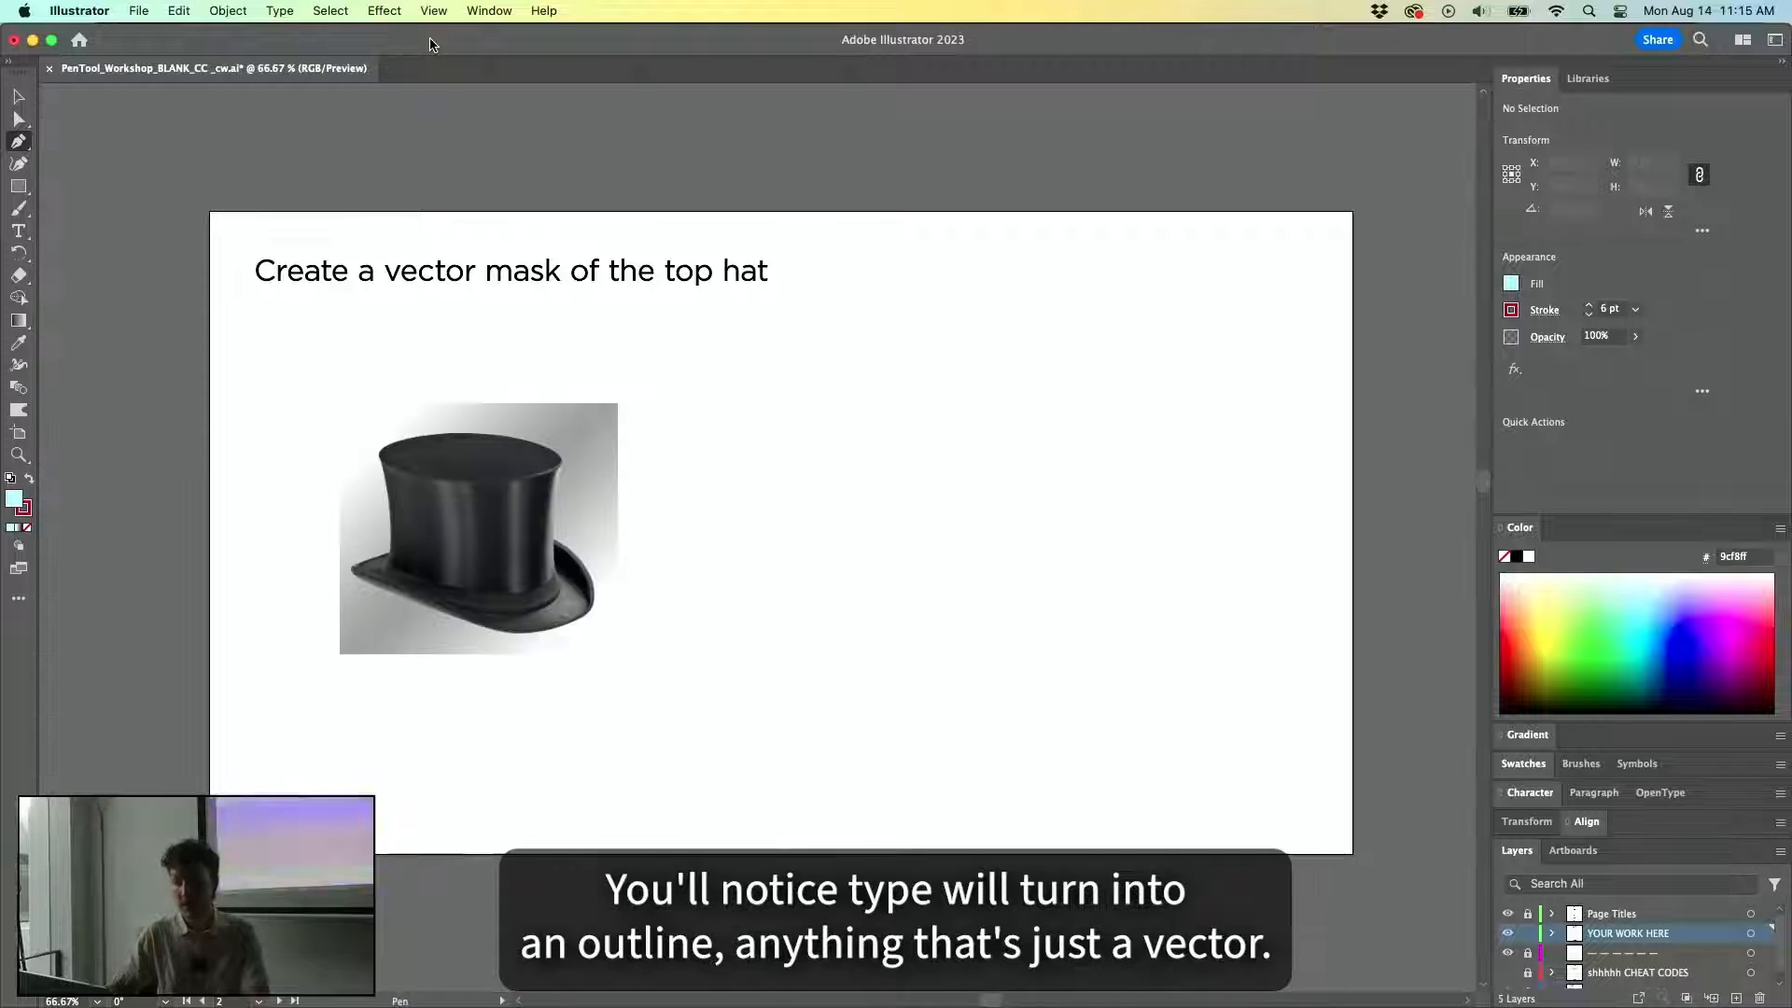
# Inspect the artboard title, the hat image and the "Connect the dots!" shapes in Outline mode, and return to Preview.
pyautogui.scroll(5, 560, 275)
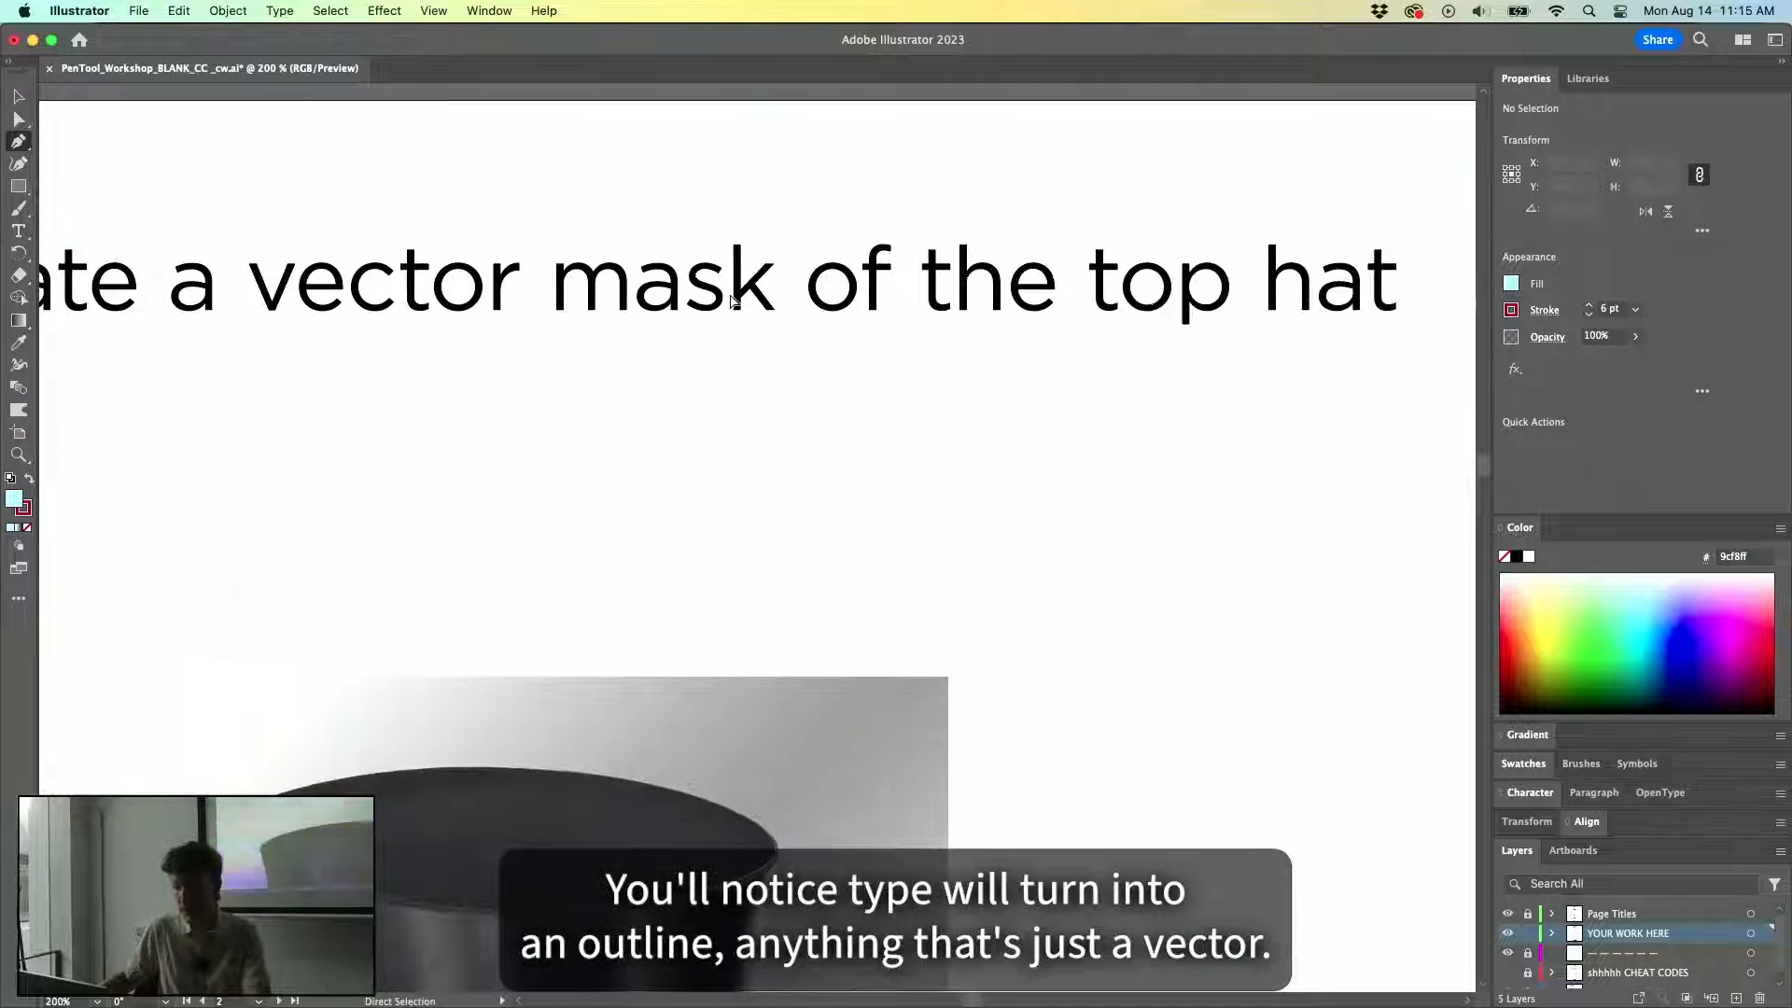
pyautogui.press('super+y')
pyautogui.press('super+y')
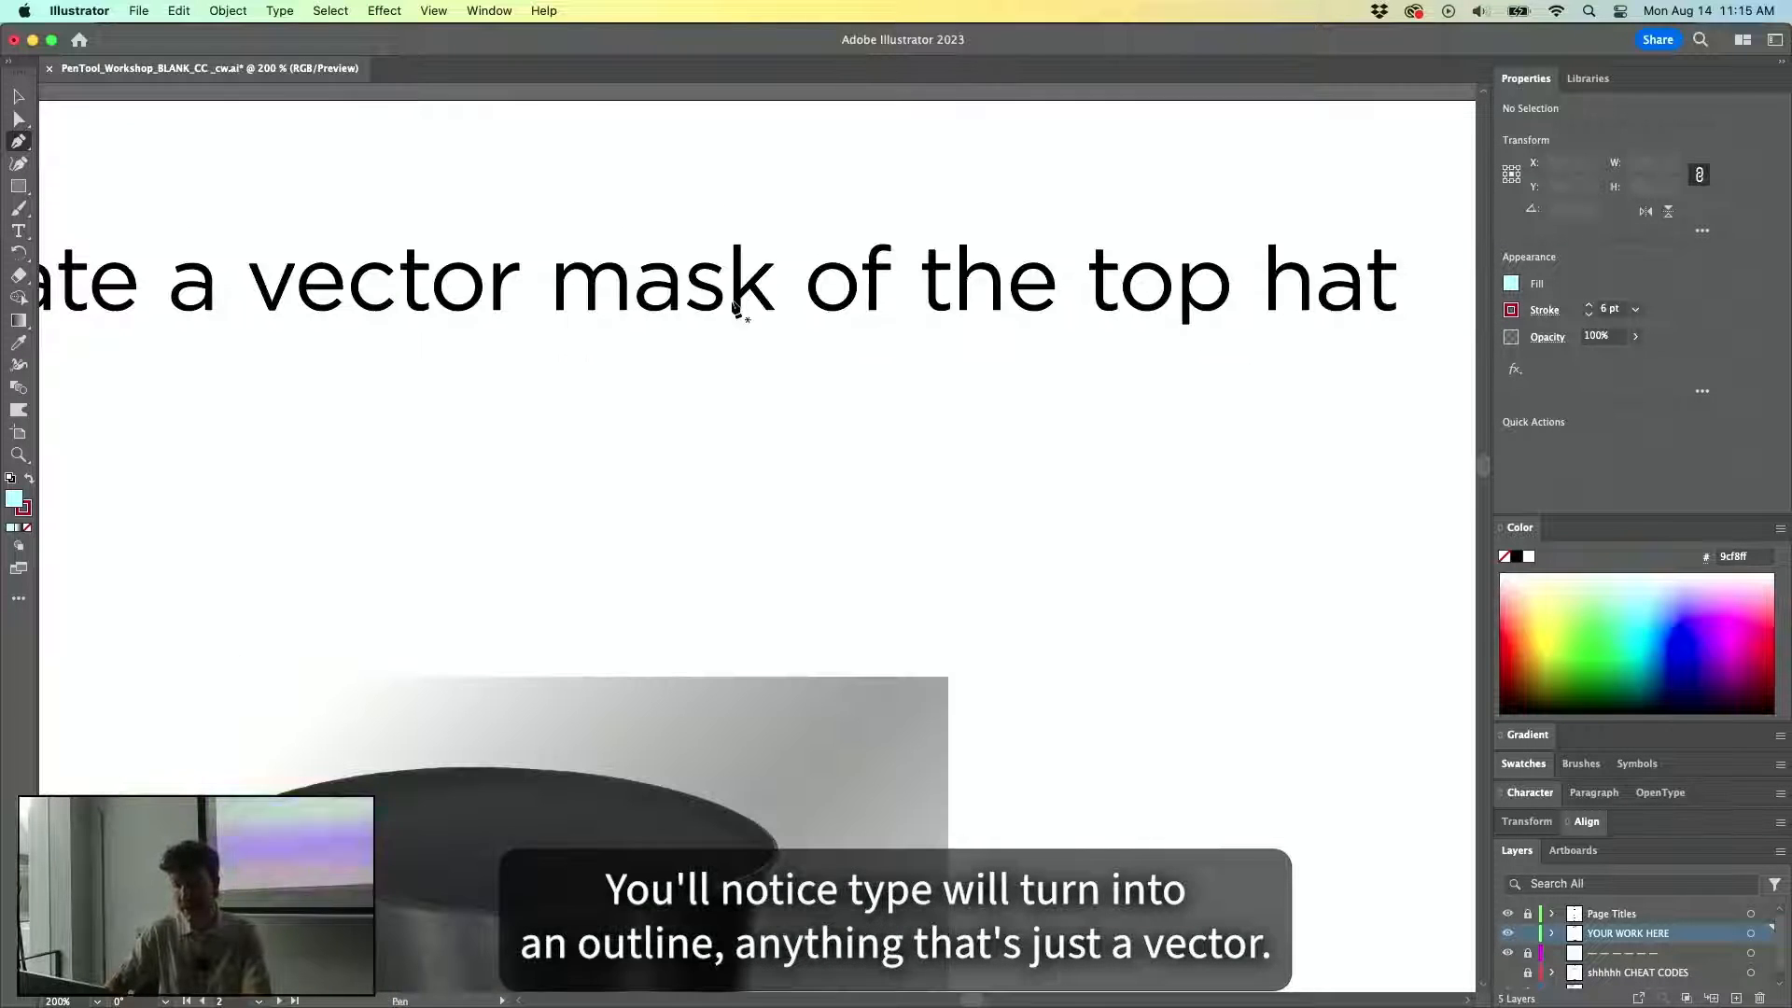
pyautogui.scroll(-5, 748, 352)
pyautogui.press('super+y')
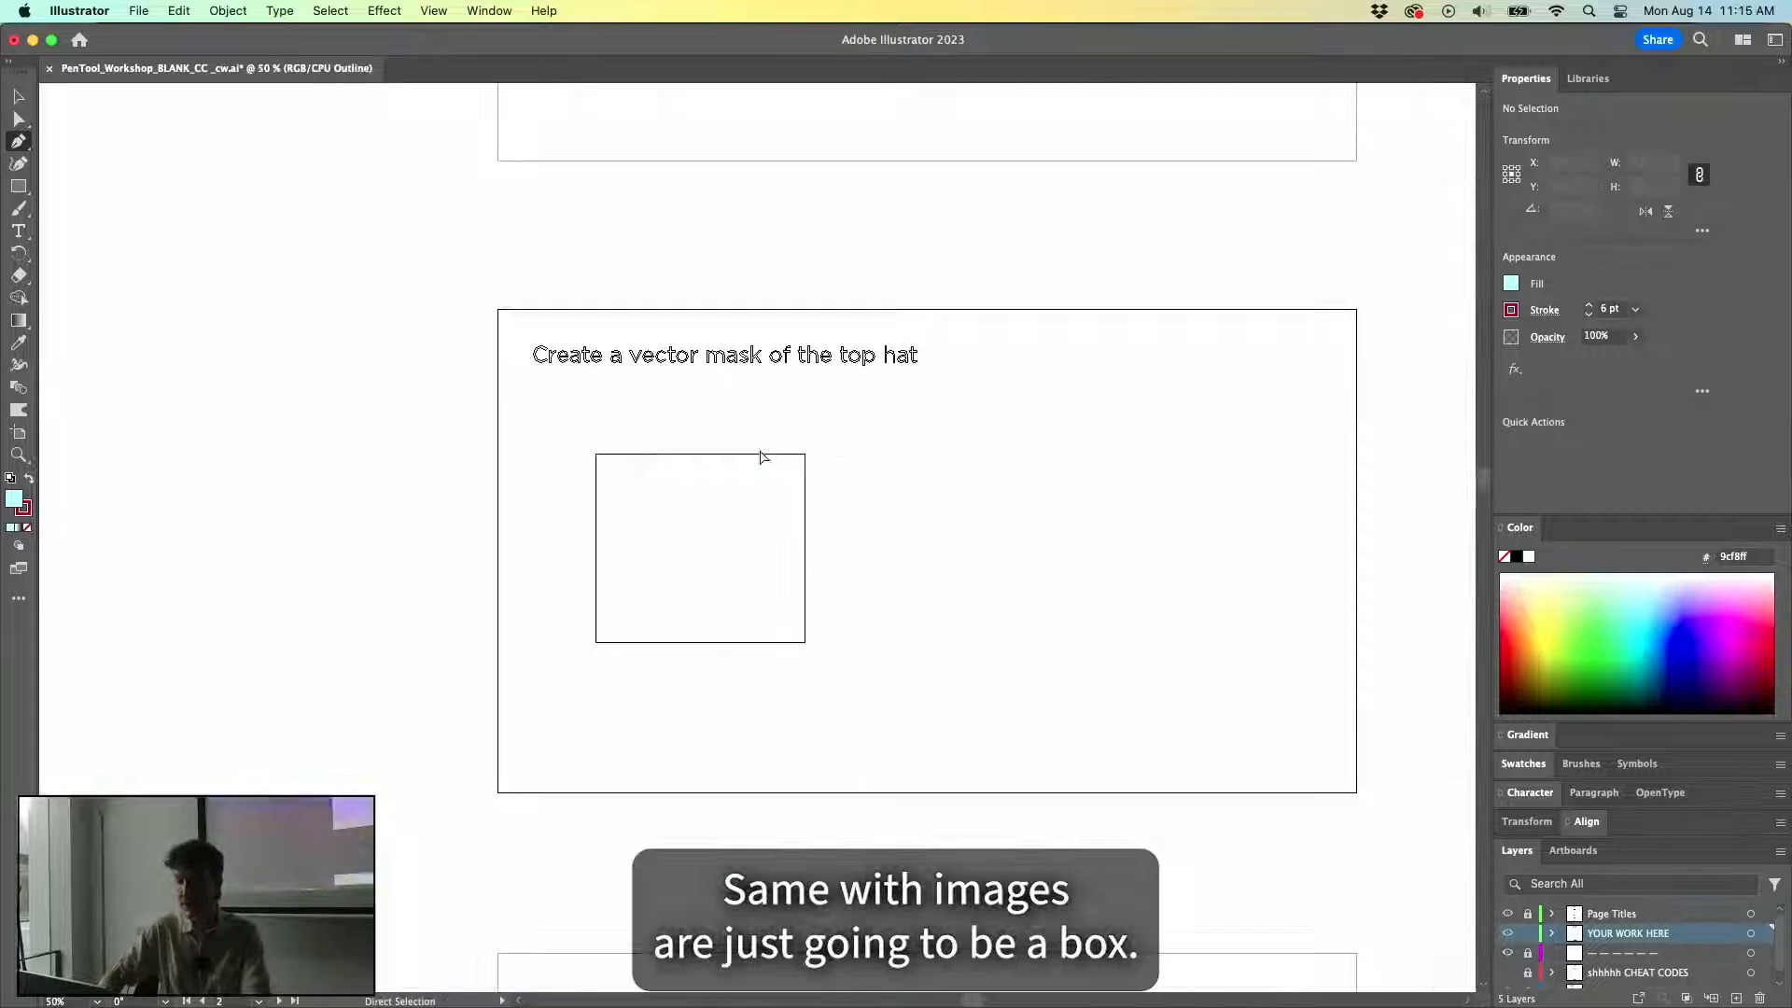
pyautogui.scroll(10, 752, 476)
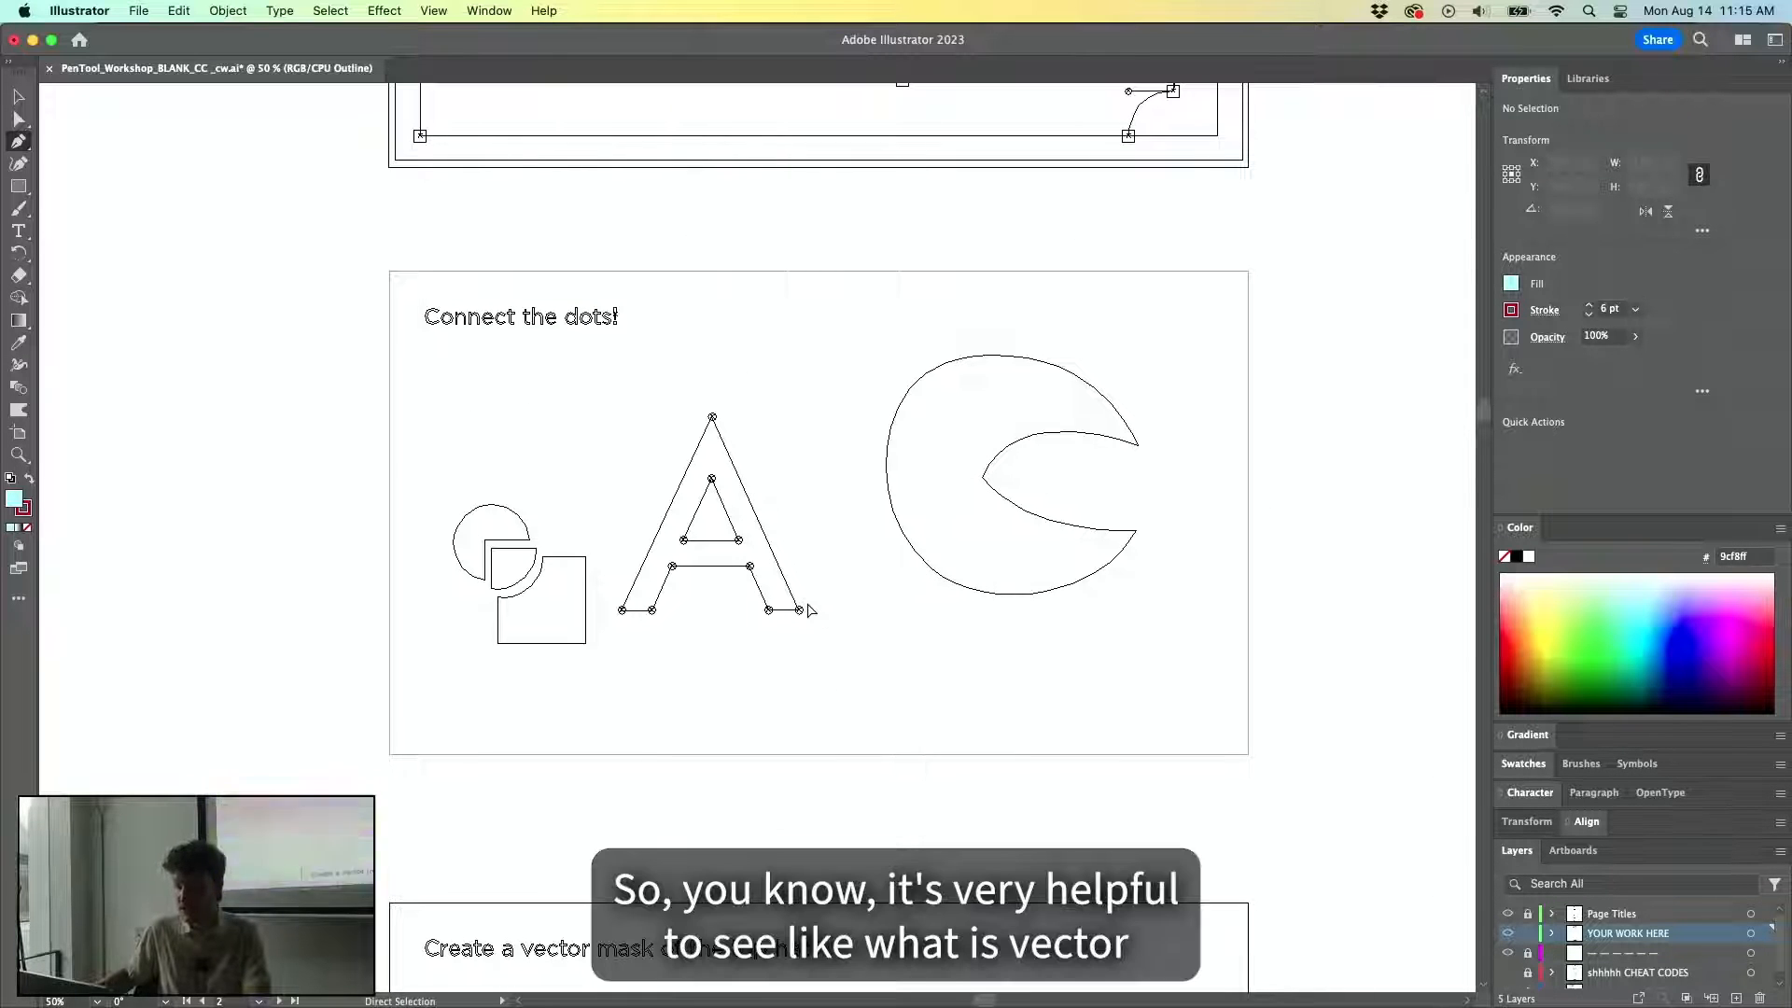
pyautogui.press('super+y')
# Examine the six moth photos in Outline mode, and return to the top hat artboard in Preview.
pyautogui.scroll(-5, 808, 640)
pyautogui.scroll(-10, 750, 581)
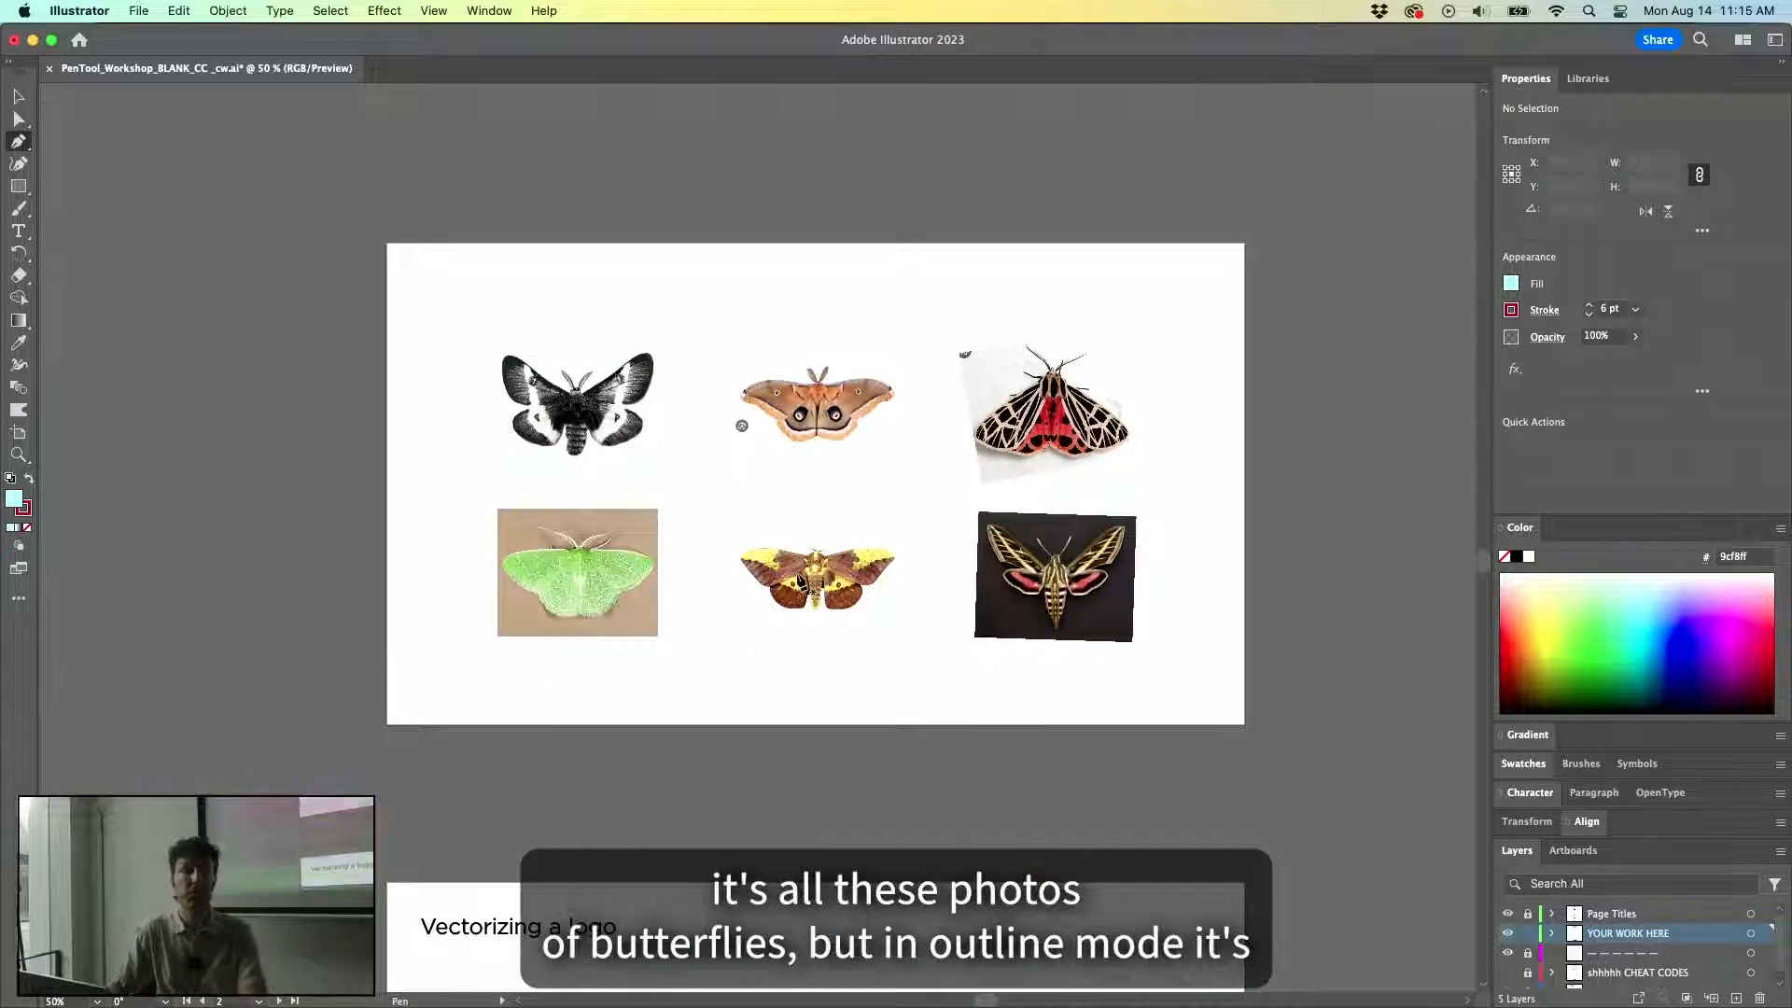
pyautogui.press('super+y')
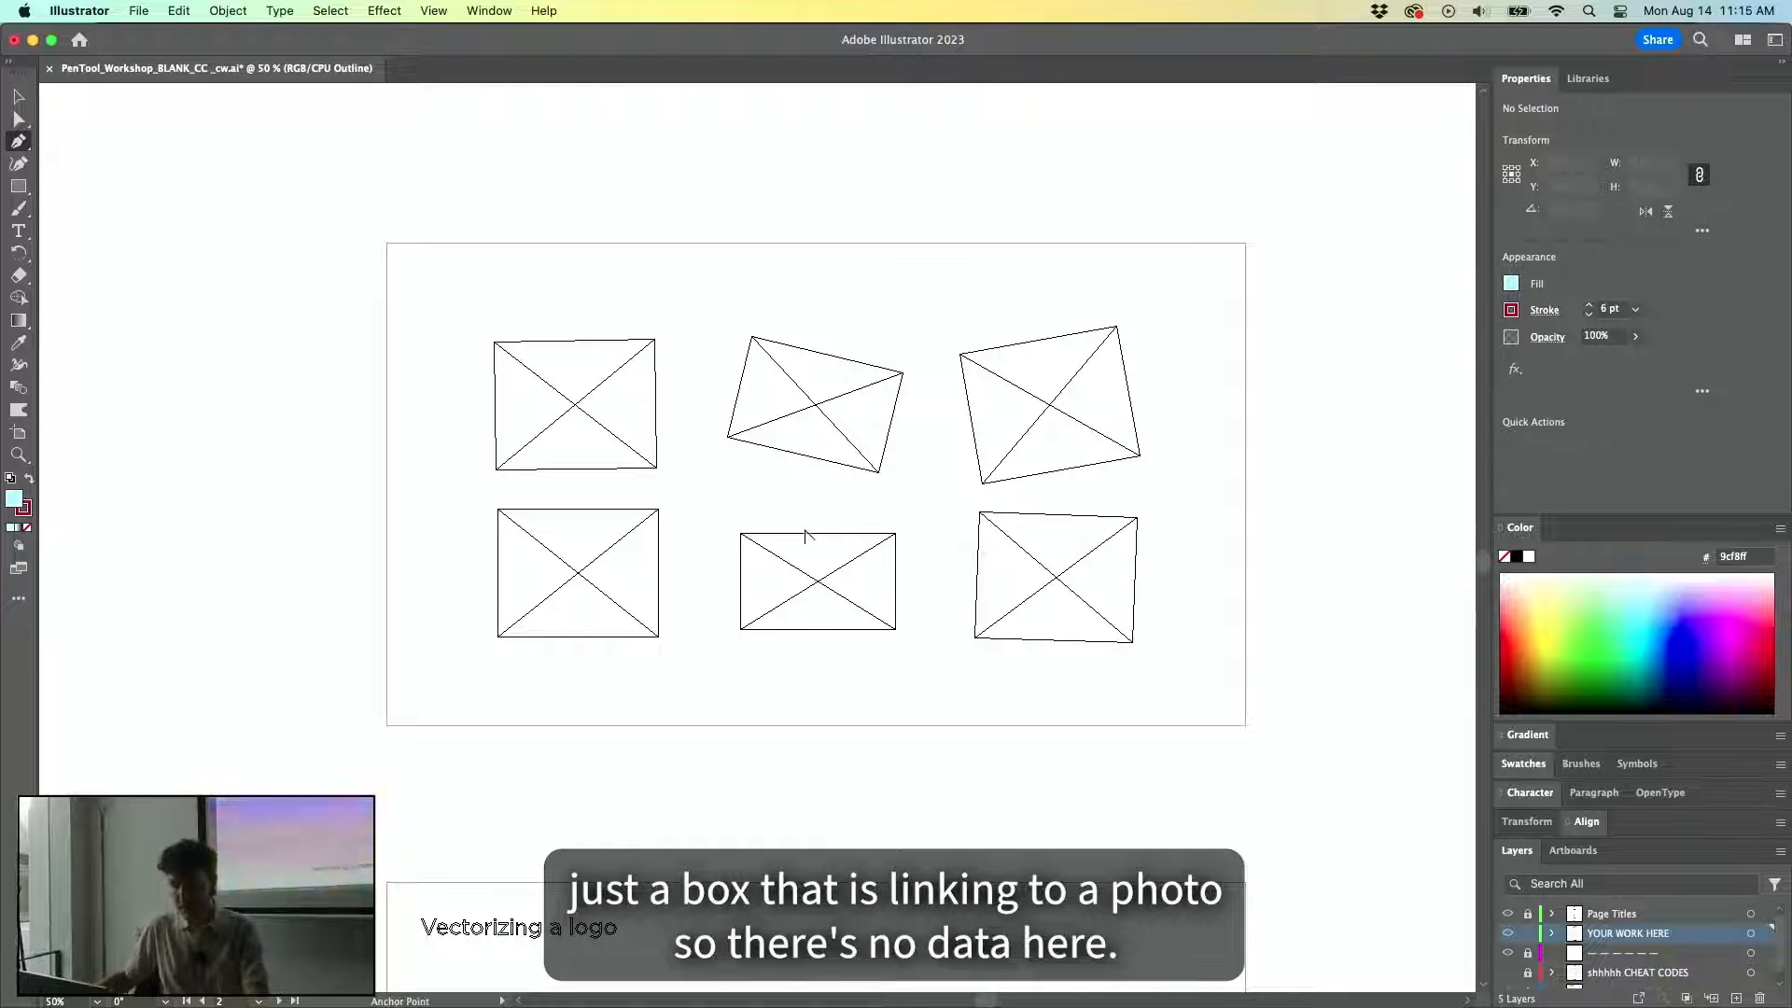
pyautogui.press('super+plus')
pyautogui.moveTo(851, 443); pyautogui.dragTo(828, 546)
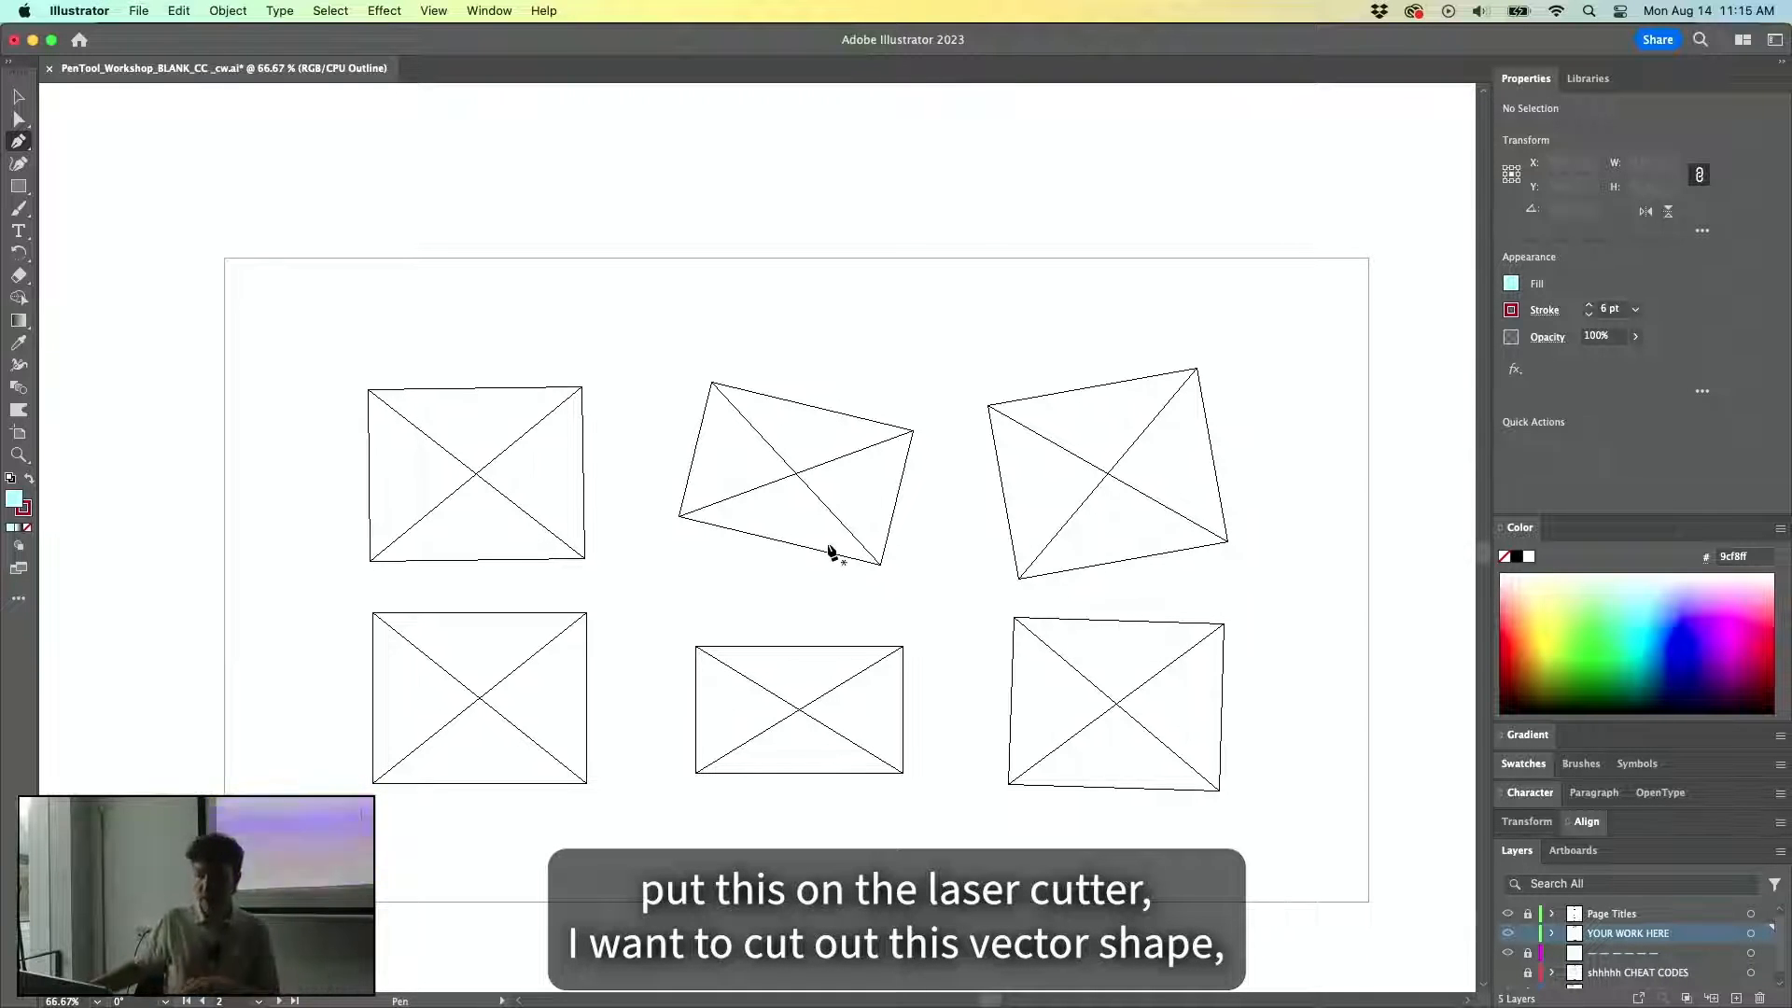
pyautogui.scroll(-15, 712, 348)
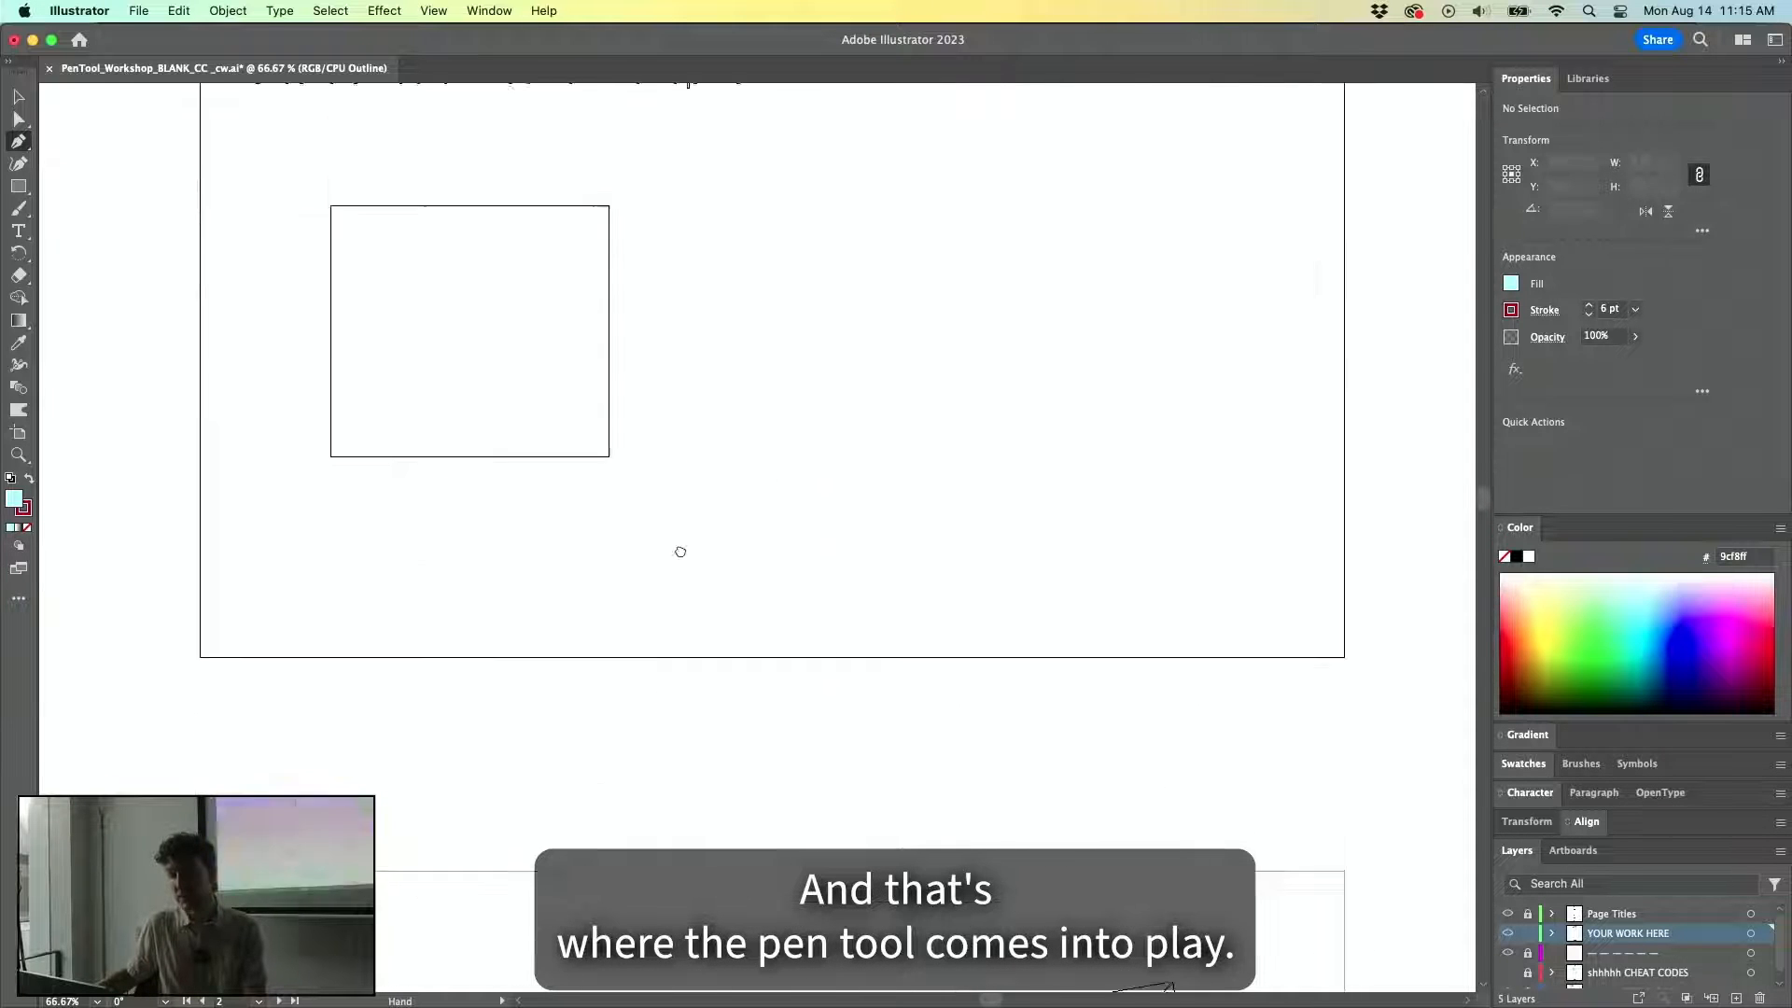
pyautogui.scroll(-4, 640, 374)
pyautogui.press('super+y')
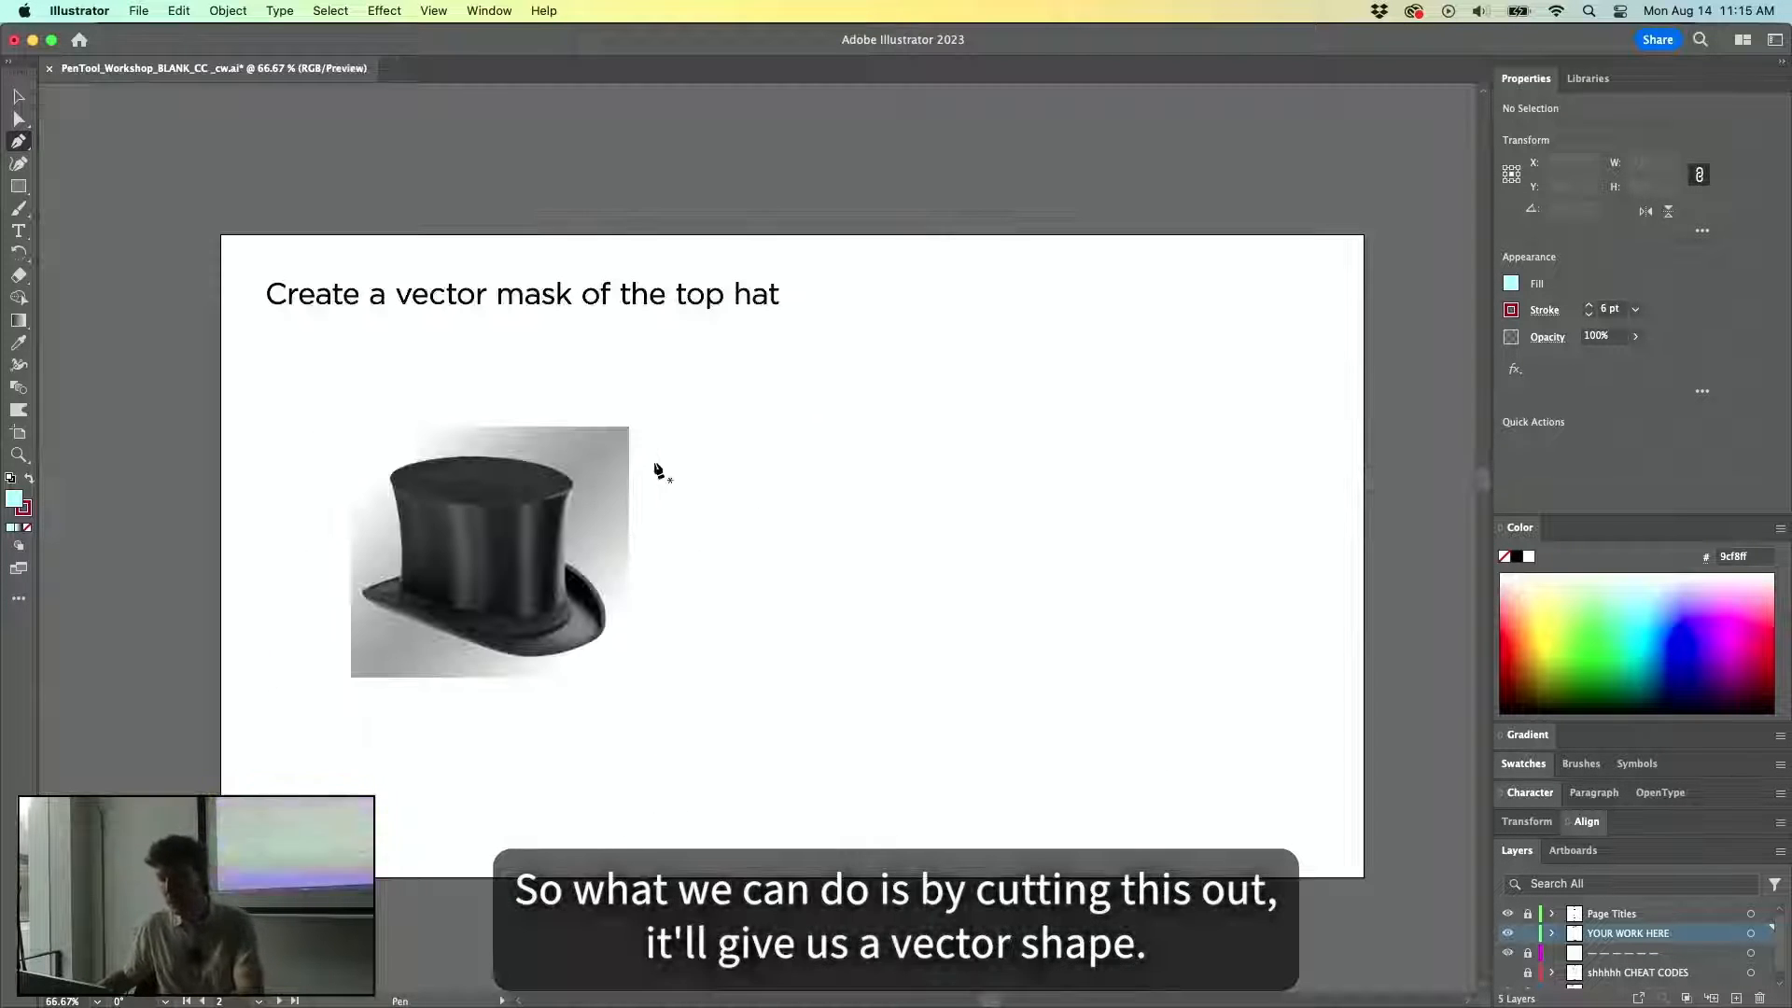
pyautogui.scroll(3, 417, 590)
pyautogui.moveTo(522, 500); pyautogui.dragTo(626, 507)
pyautogui.moveTo(559, 566); pyautogui.dragTo(614, 481)
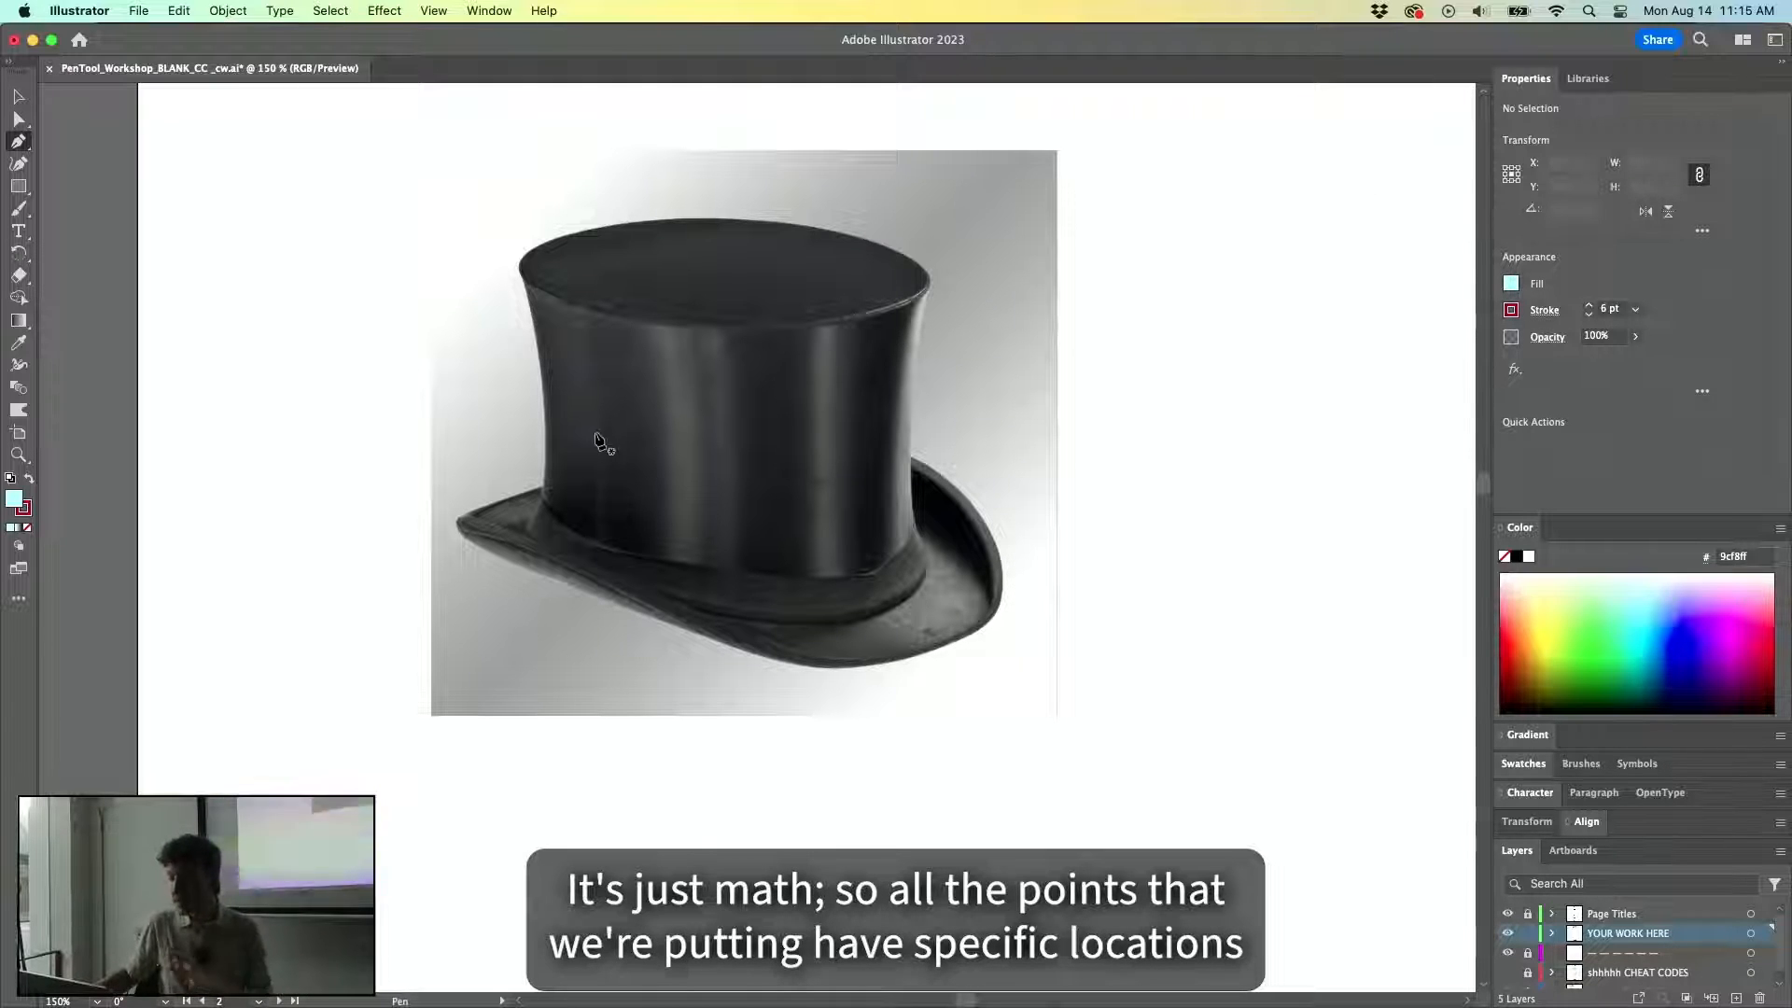
pyautogui.click(542, 487)
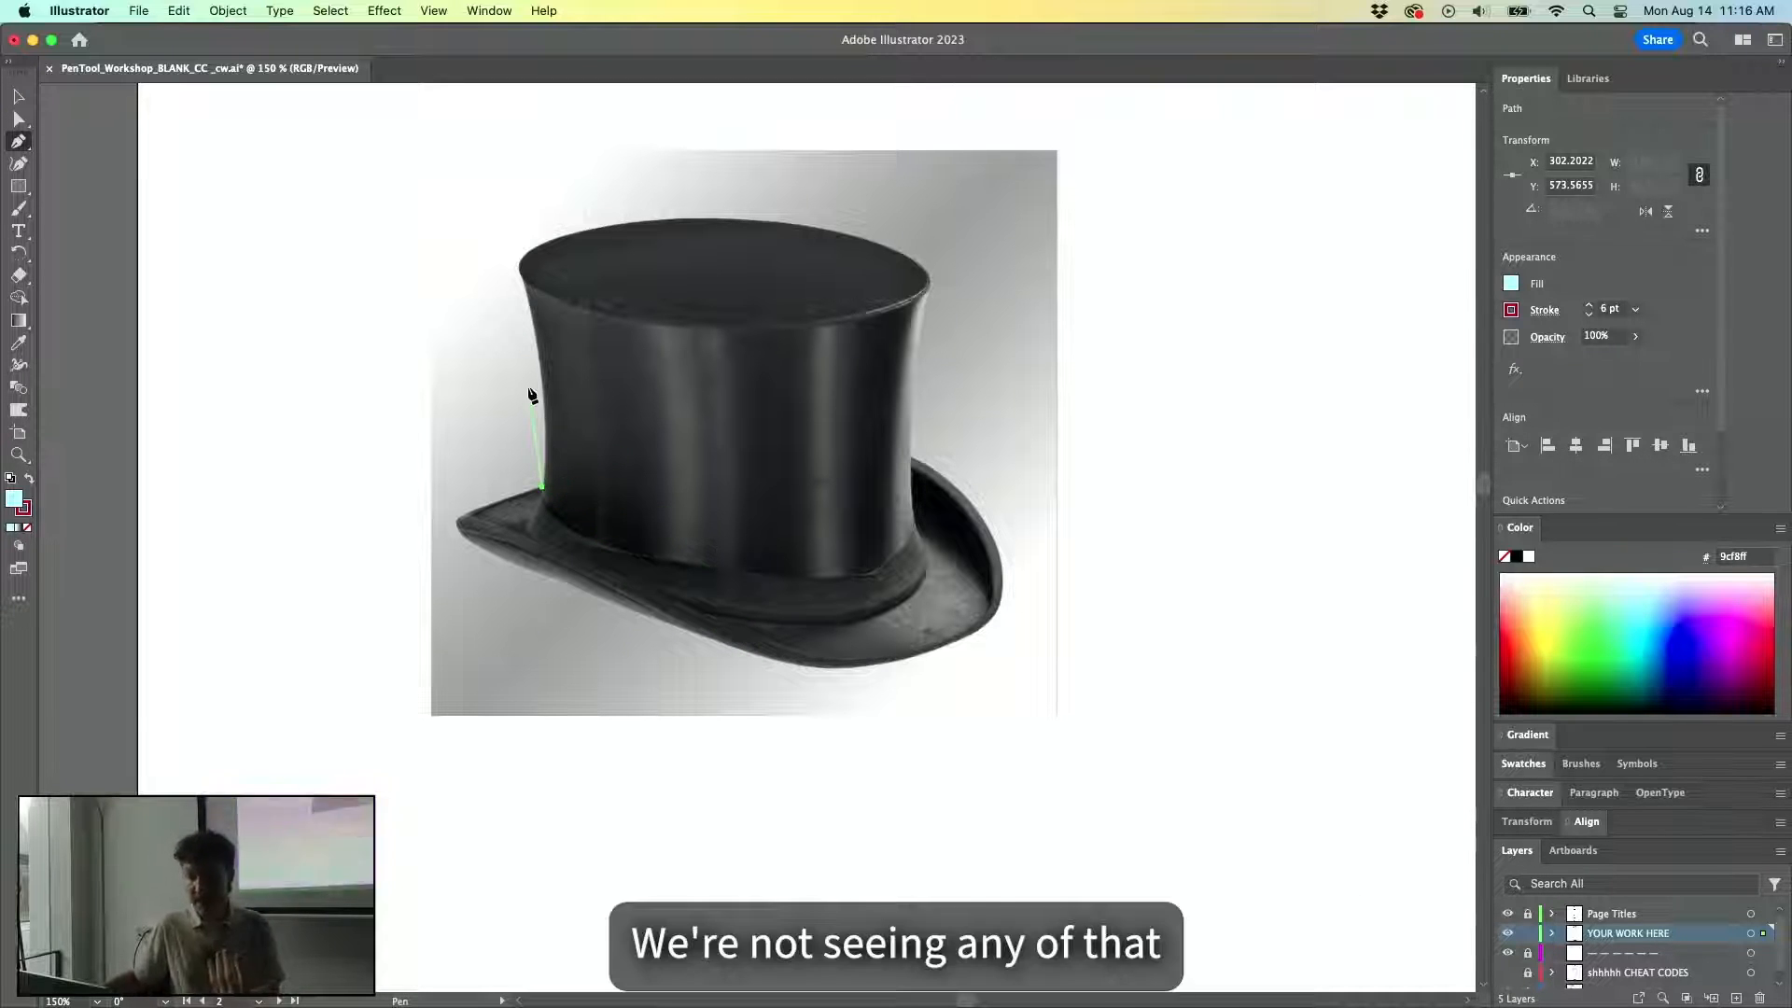
pyautogui.press('Delete')
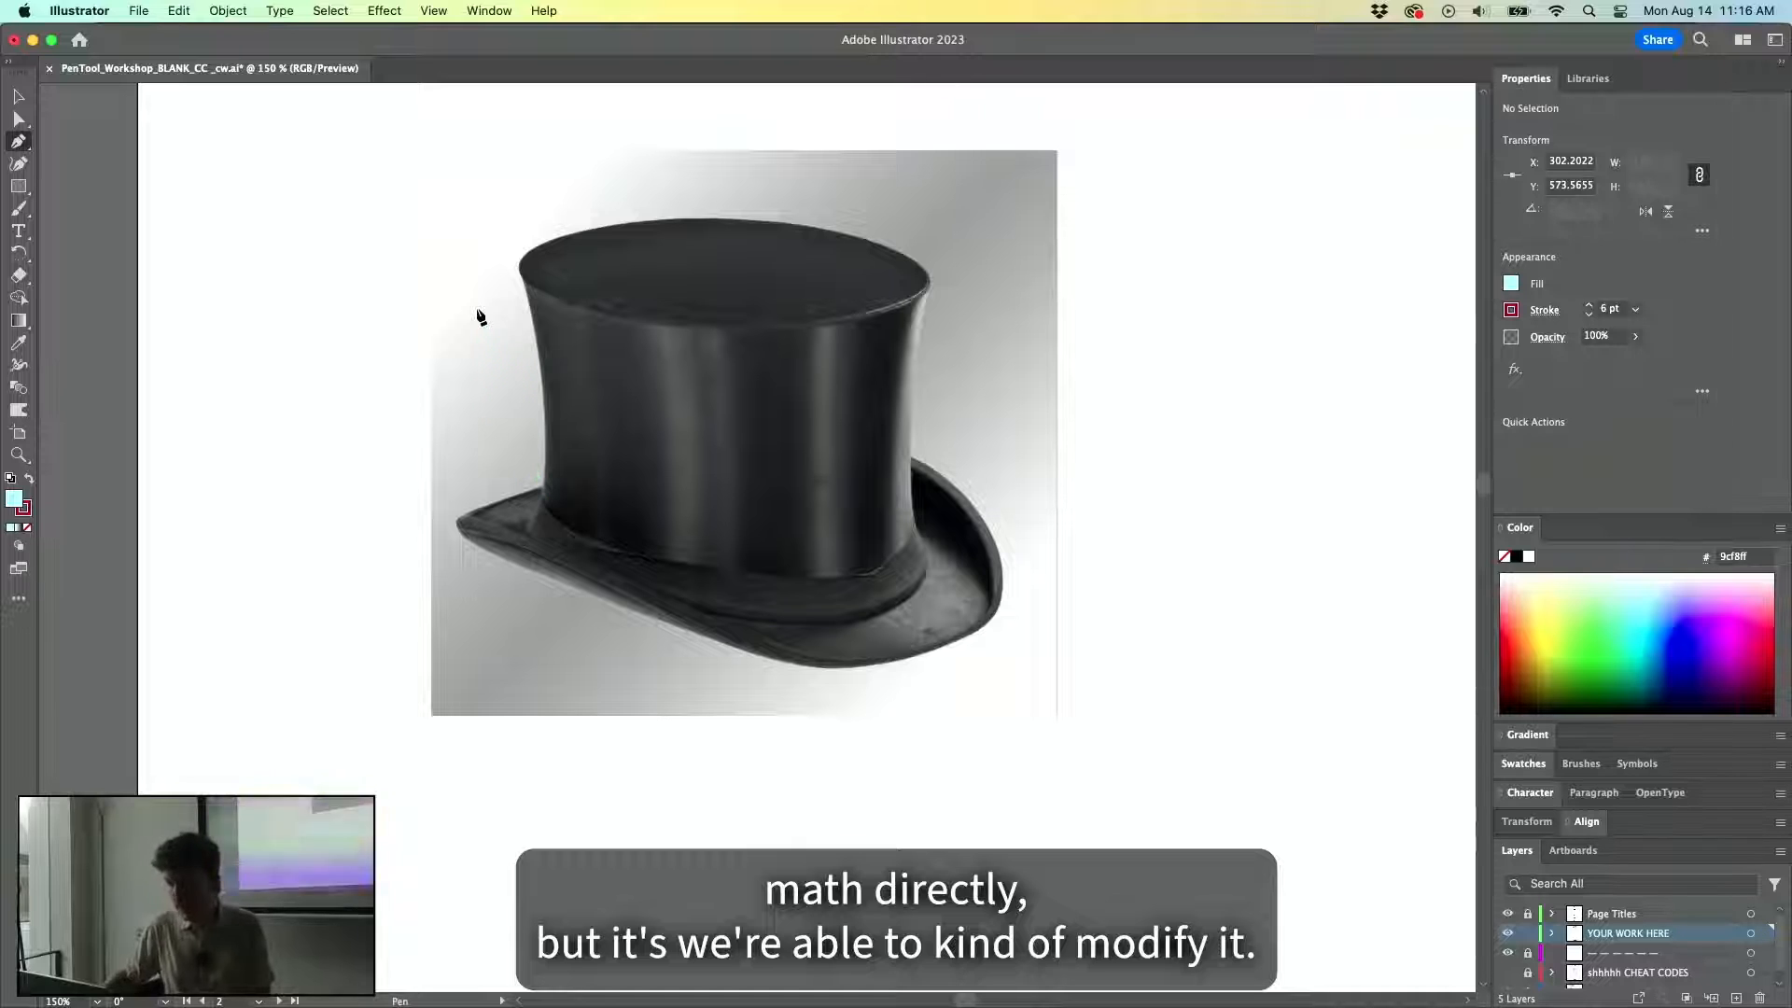
# Start a path where the hat's left side meets the brim, adding a curved anchor halfway up the side.
pyautogui.scroll(1, 676, 354)
pyautogui.scroll(-3, 560, 410)
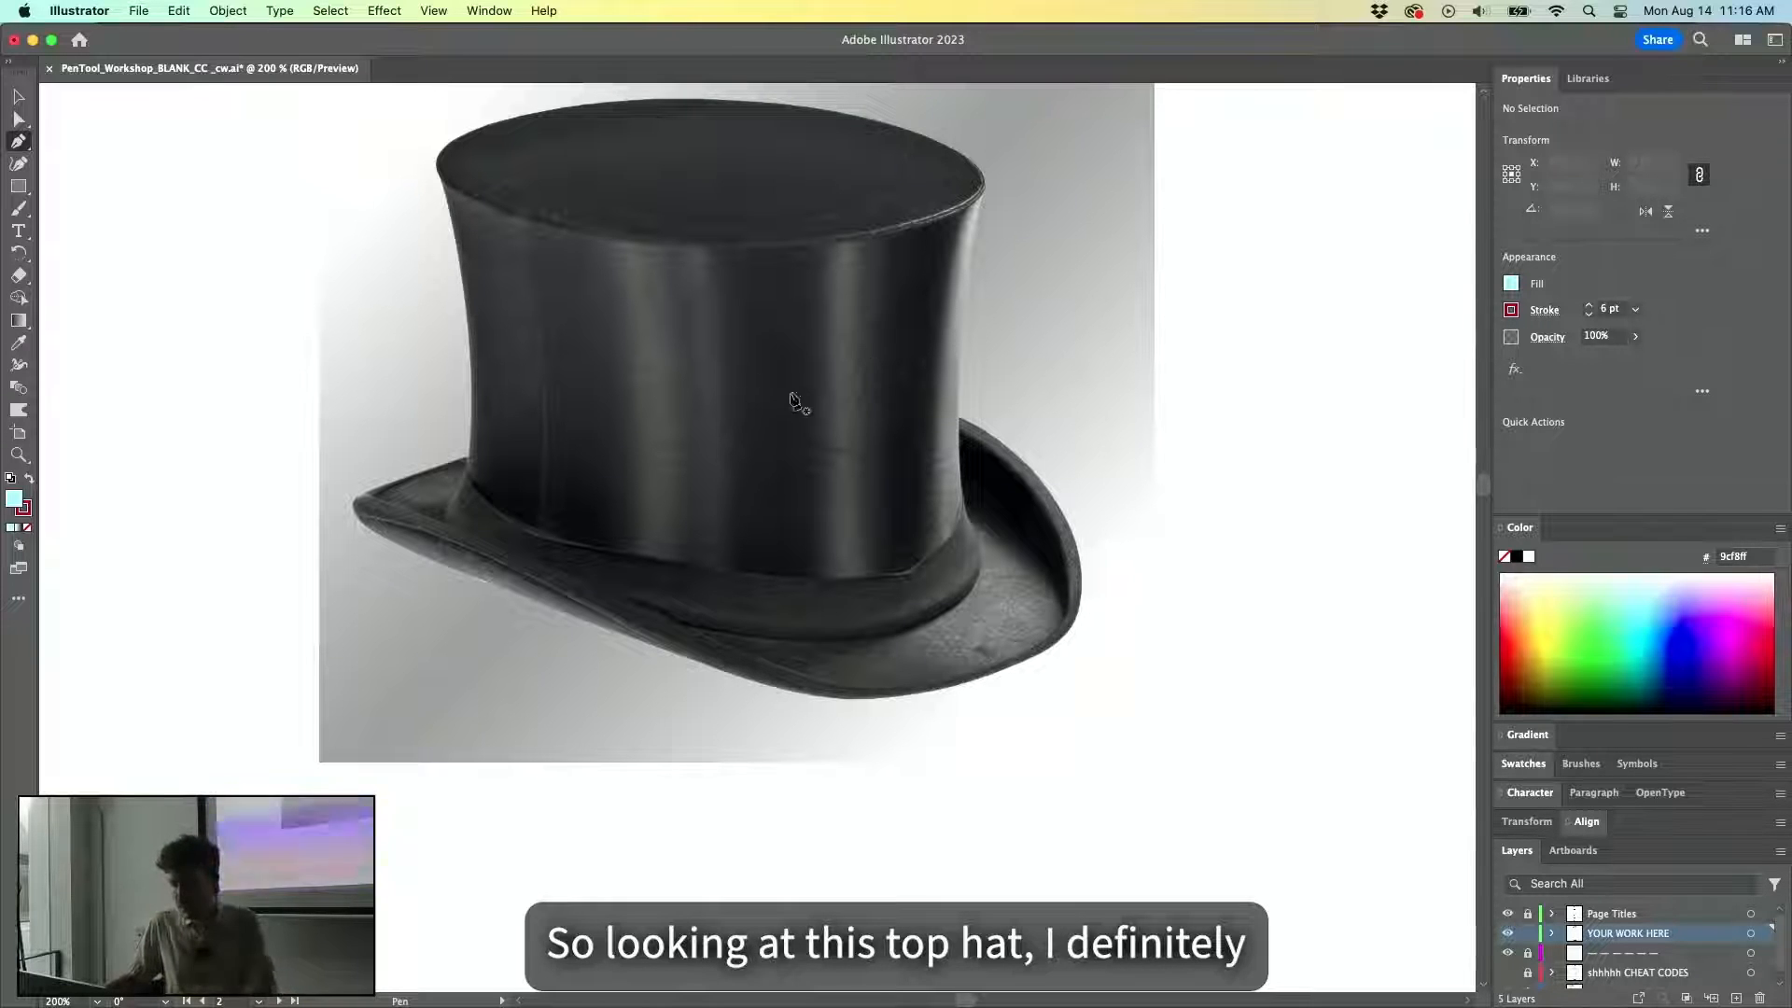
pyautogui.scroll(3, 792, 401)
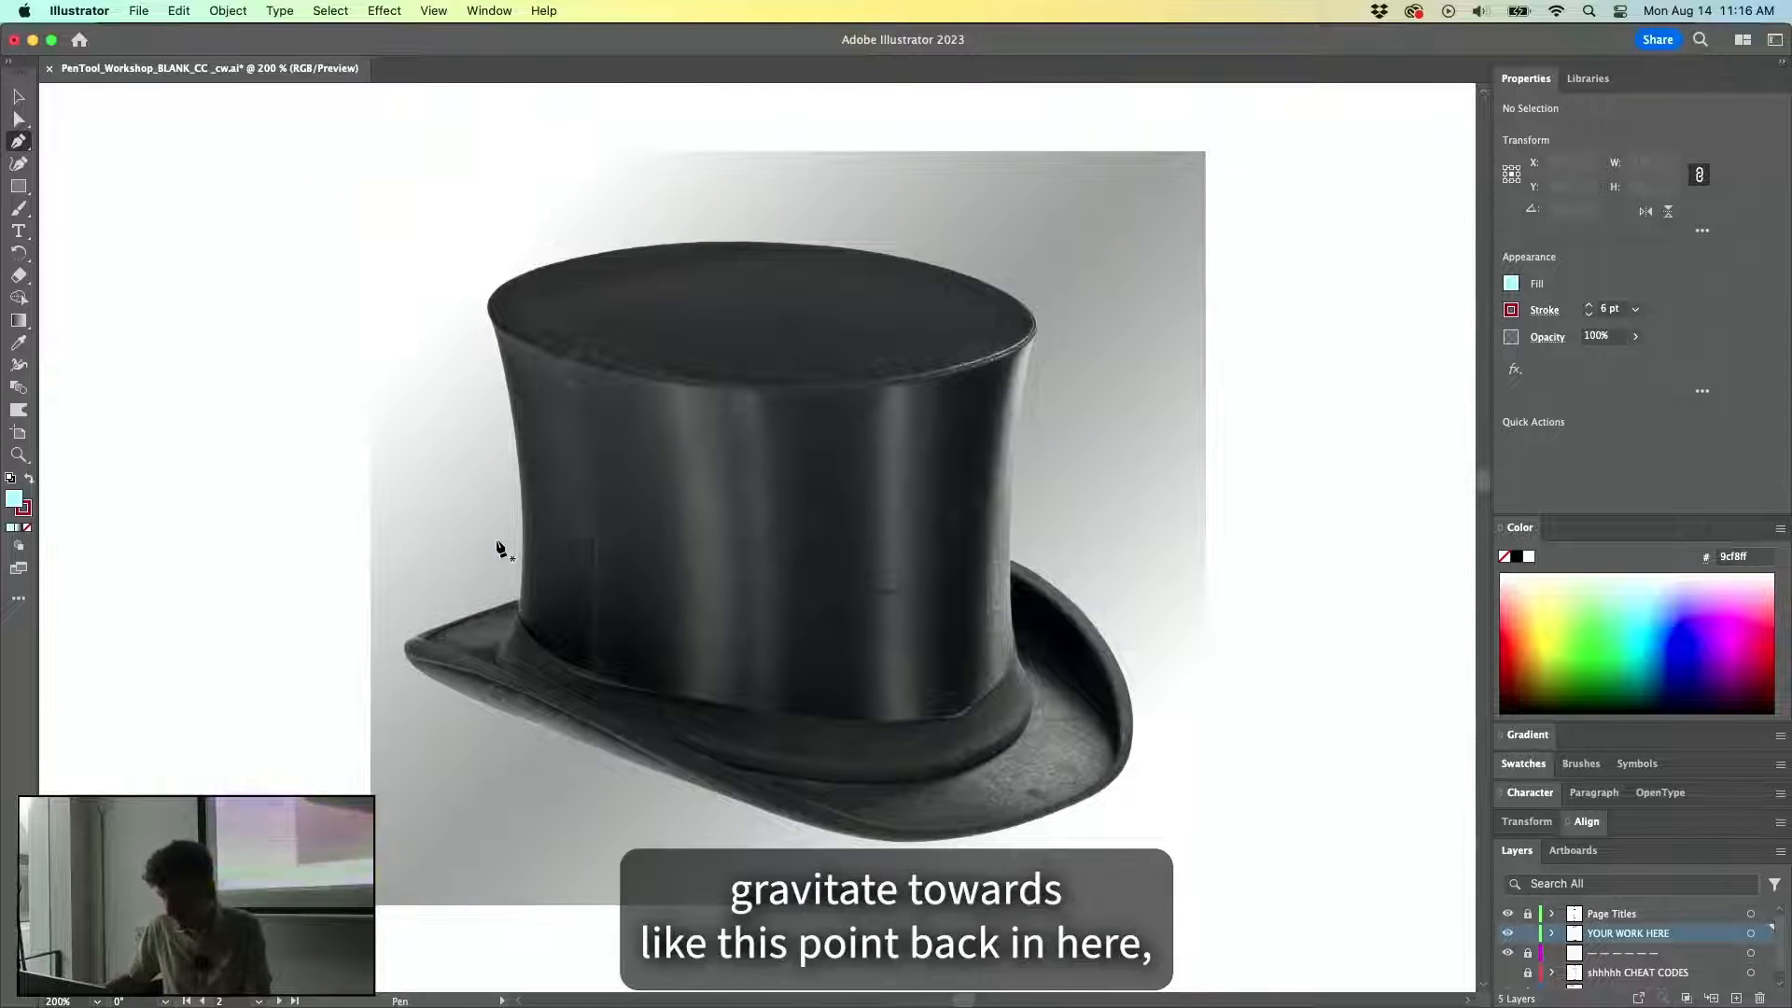
pyautogui.click(518, 601)
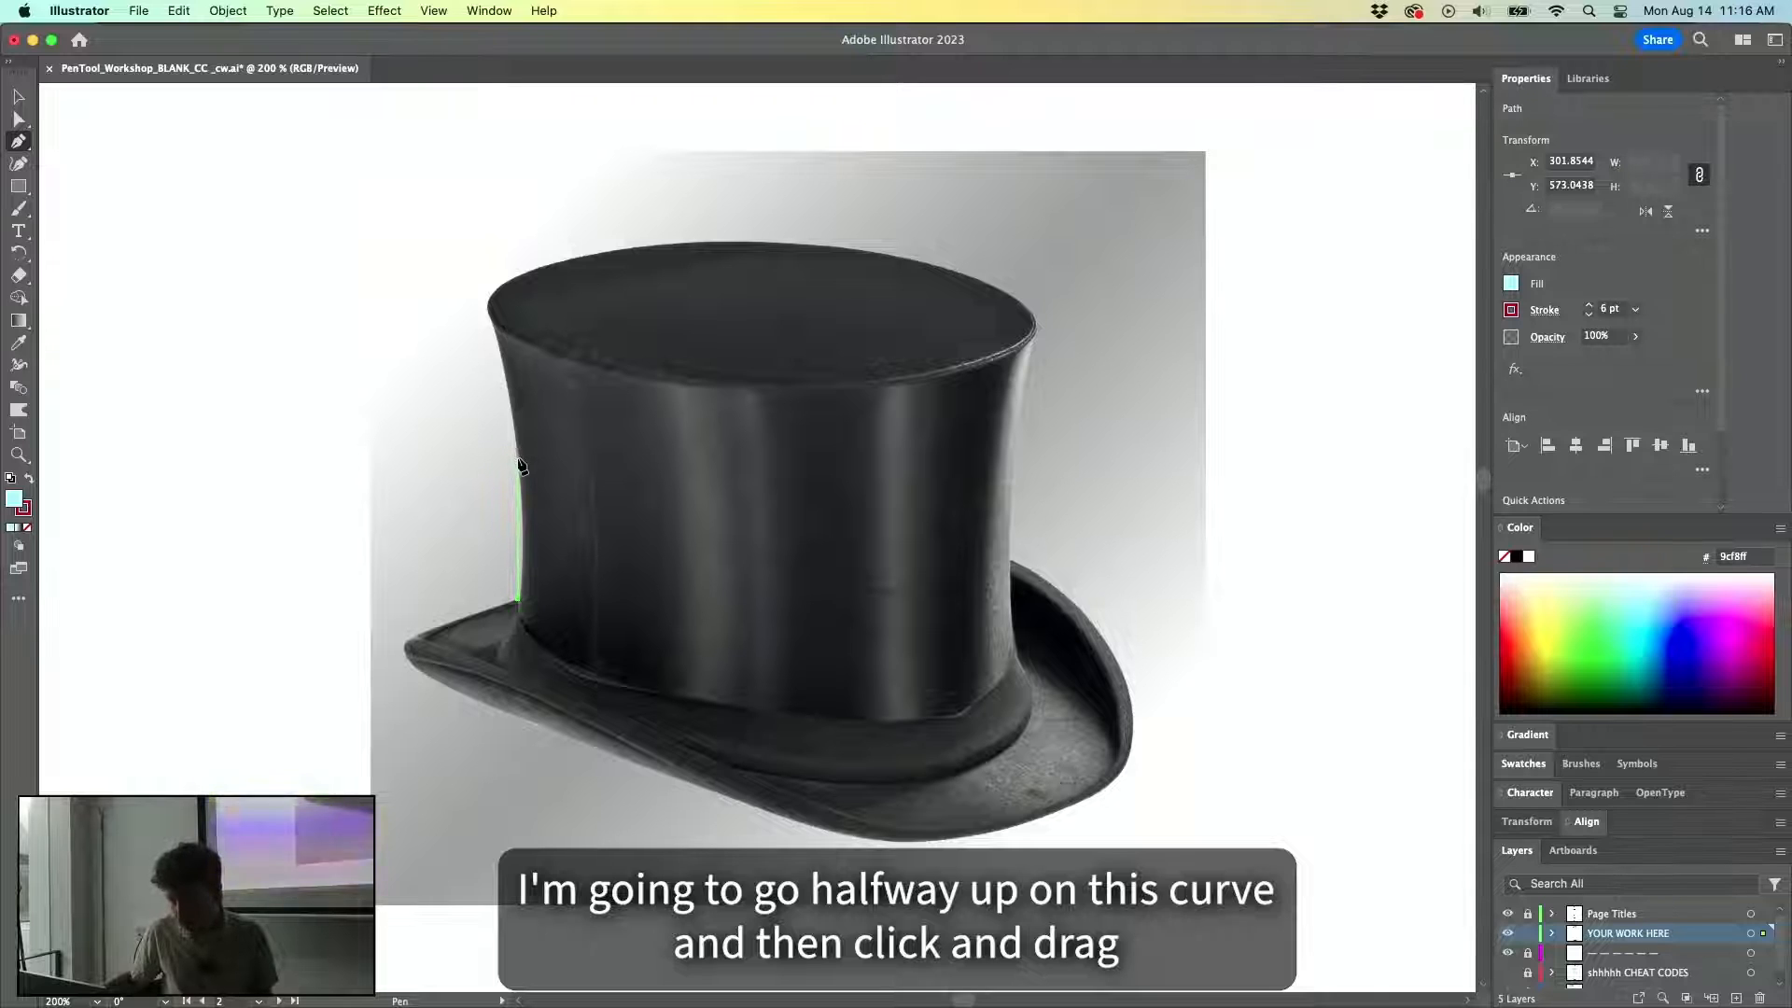
pyautogui.moveTo(520, 464); pyautogui.dragTo(508, 370)
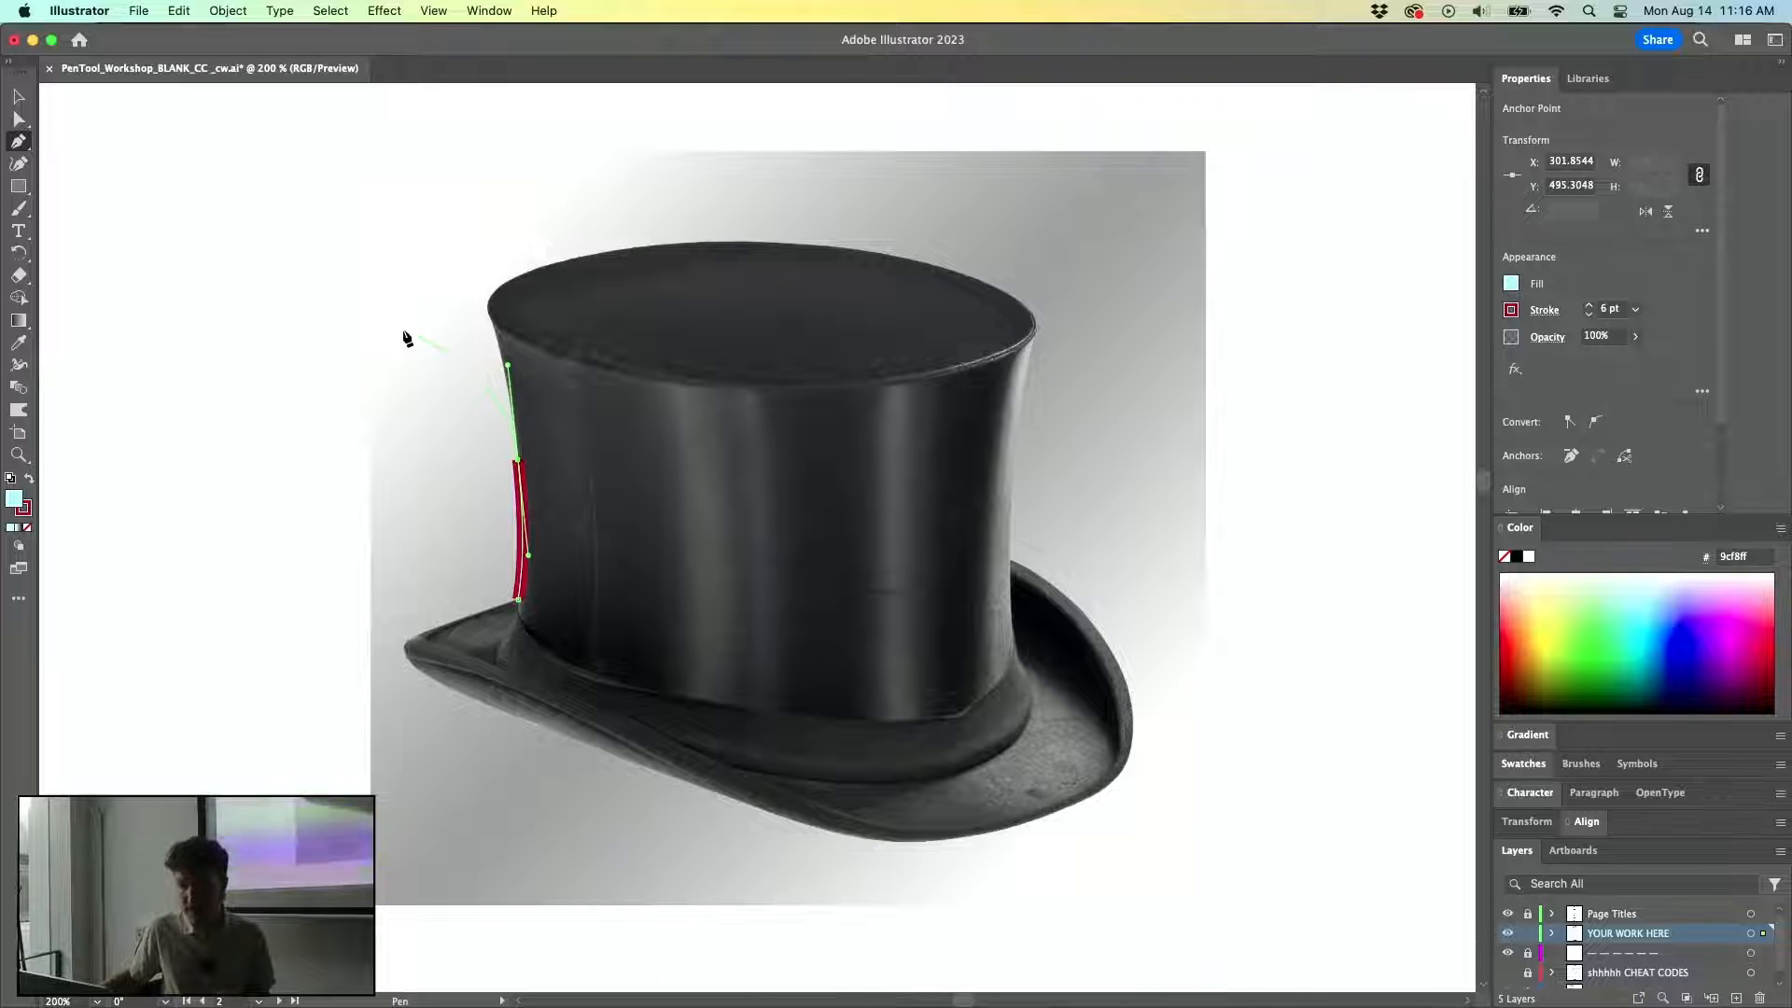
# Give the path no fill and a vibrant green 32ff00 stroke with a 2 pt weight.
pyautogui.click(28, 528)
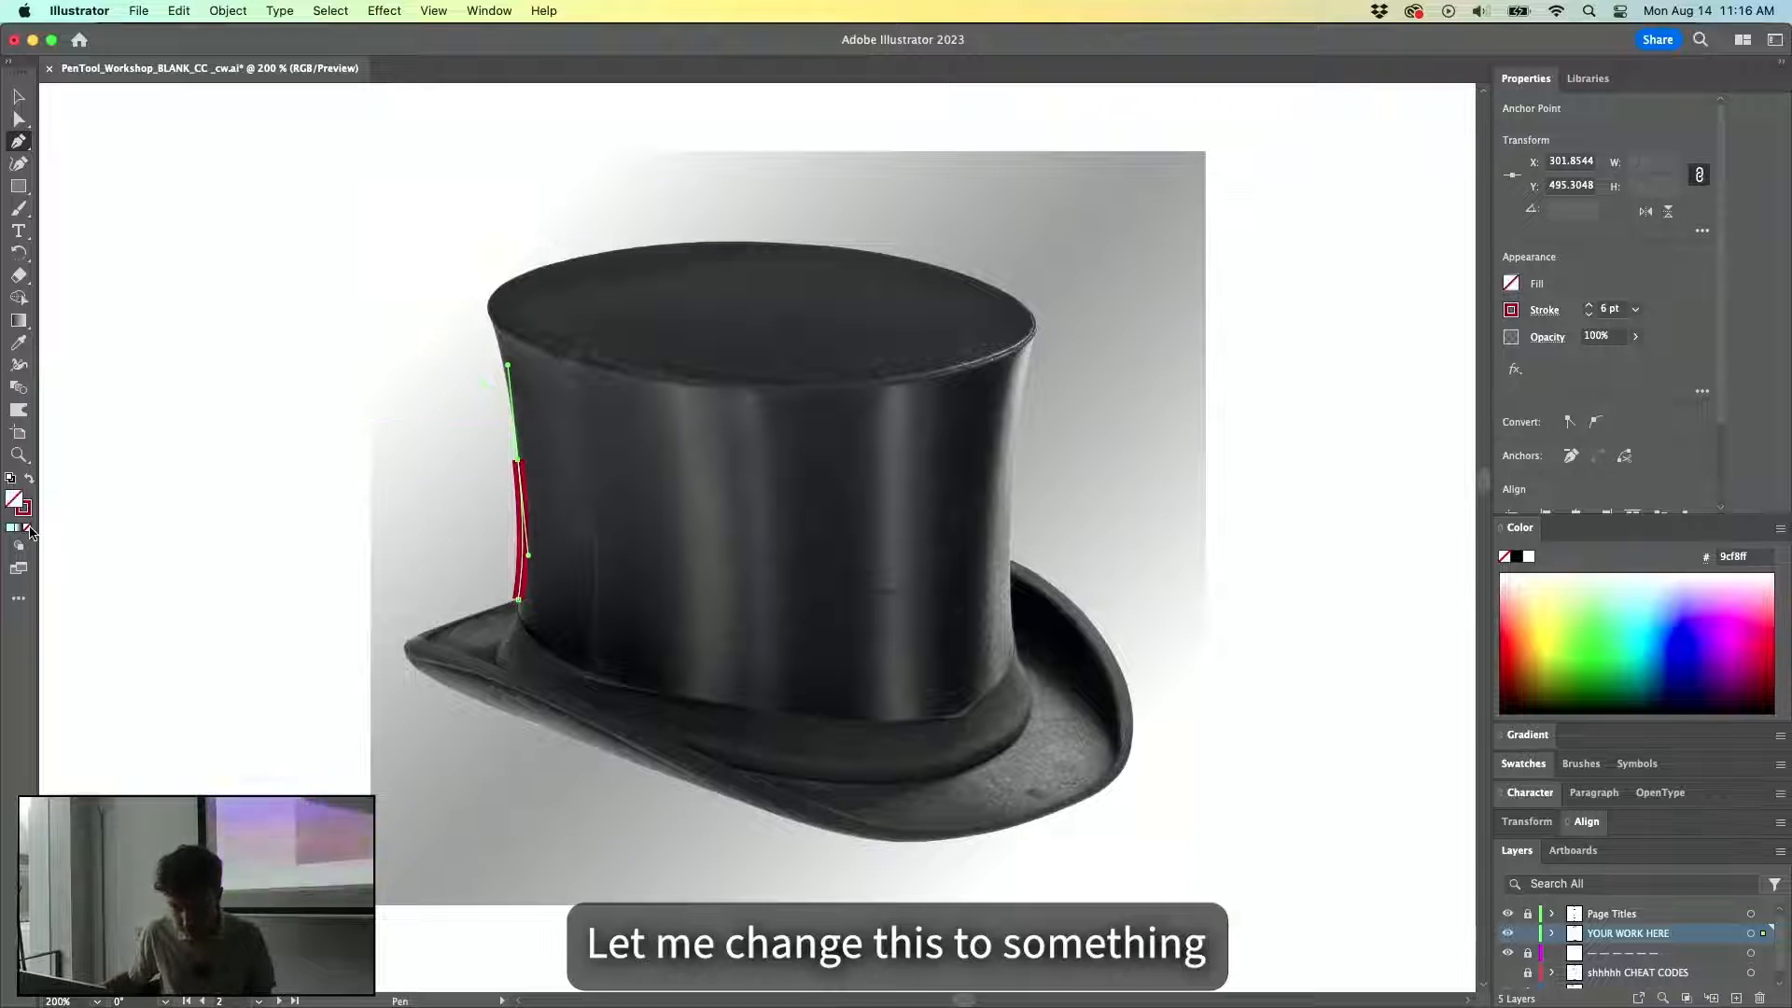
pyautogui.doubleClick(26, 514)
pyautogui.moveTo(928, 466); pyautogui.dragTo(935, 571)
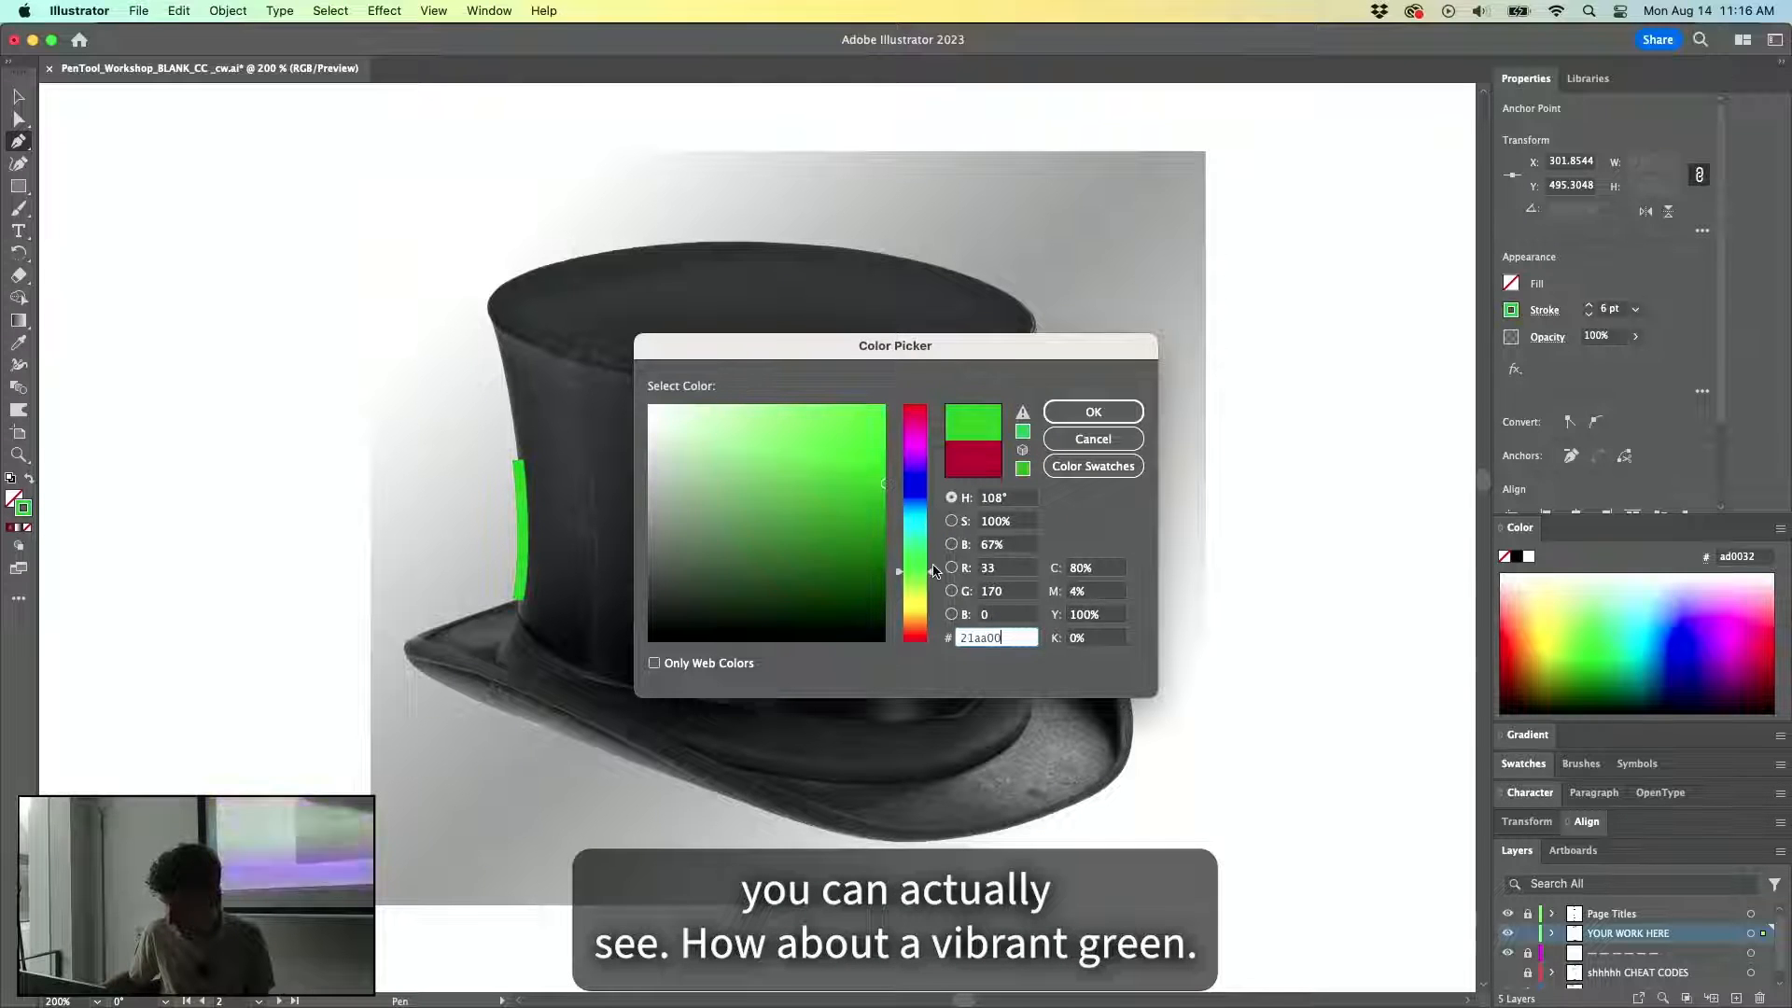
pyautogui.moveTo(883, 466); pyautogui.dragTo(884, 395)
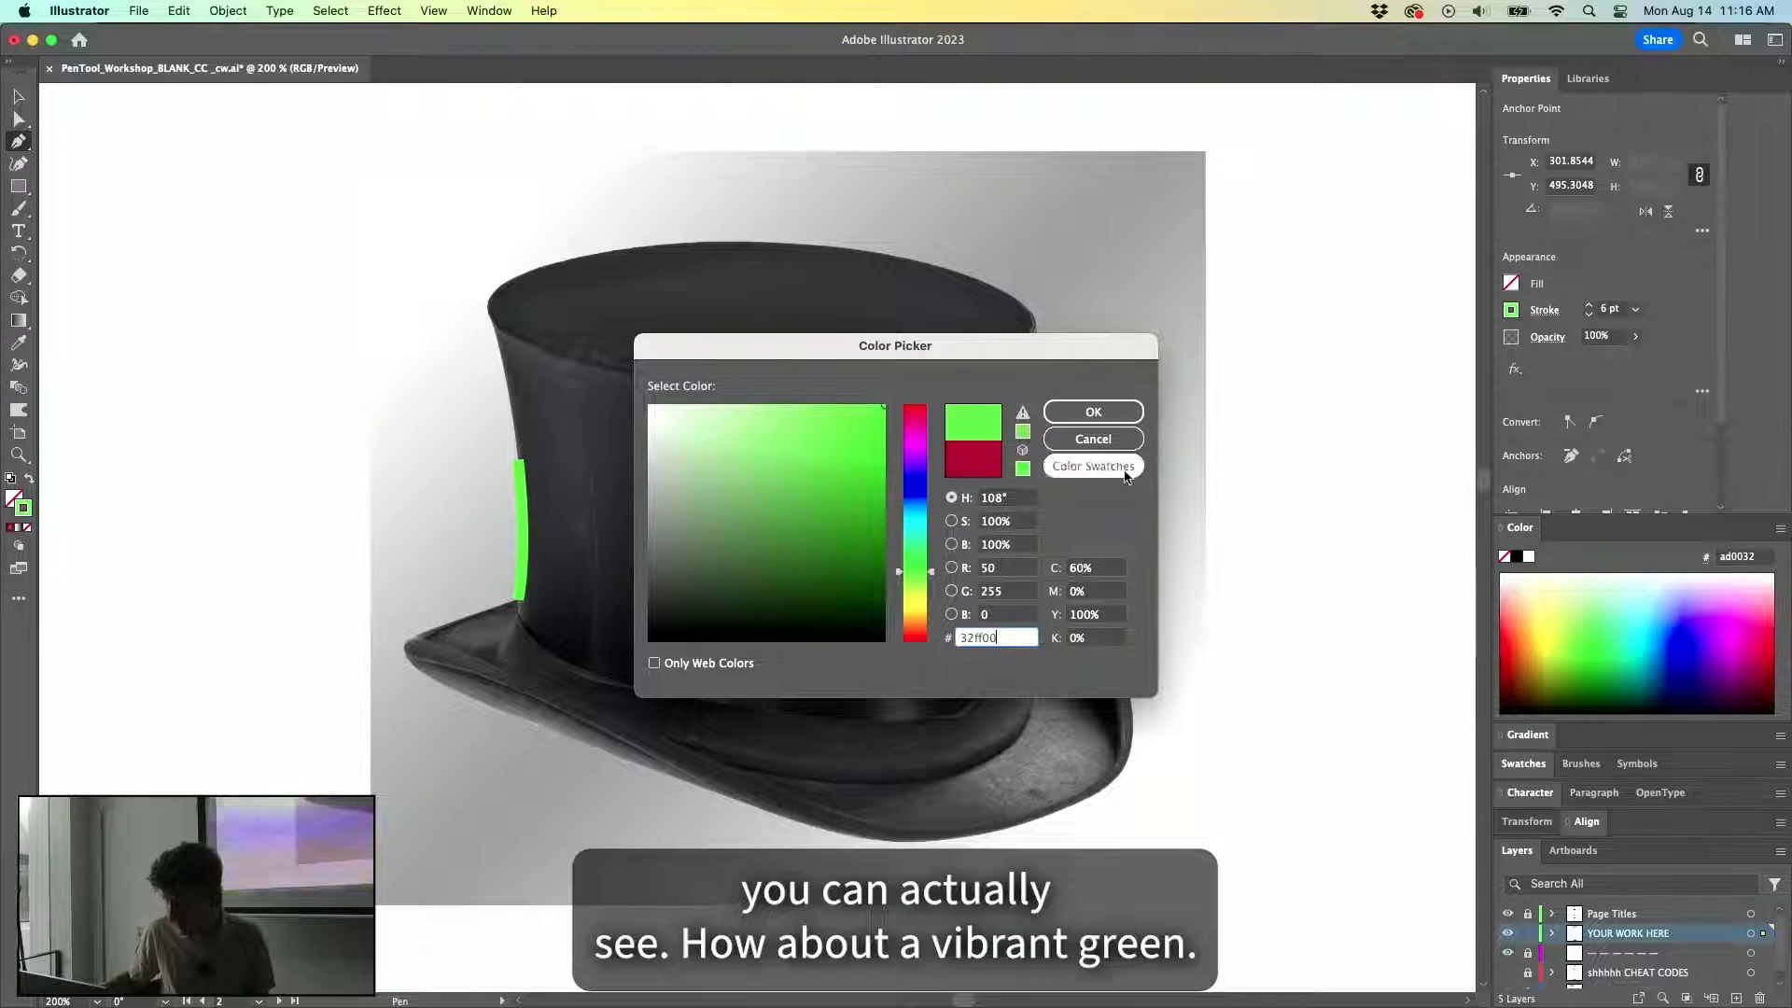
pyautogui.click(1085, 411)
pyautogui.click(1591, 316)
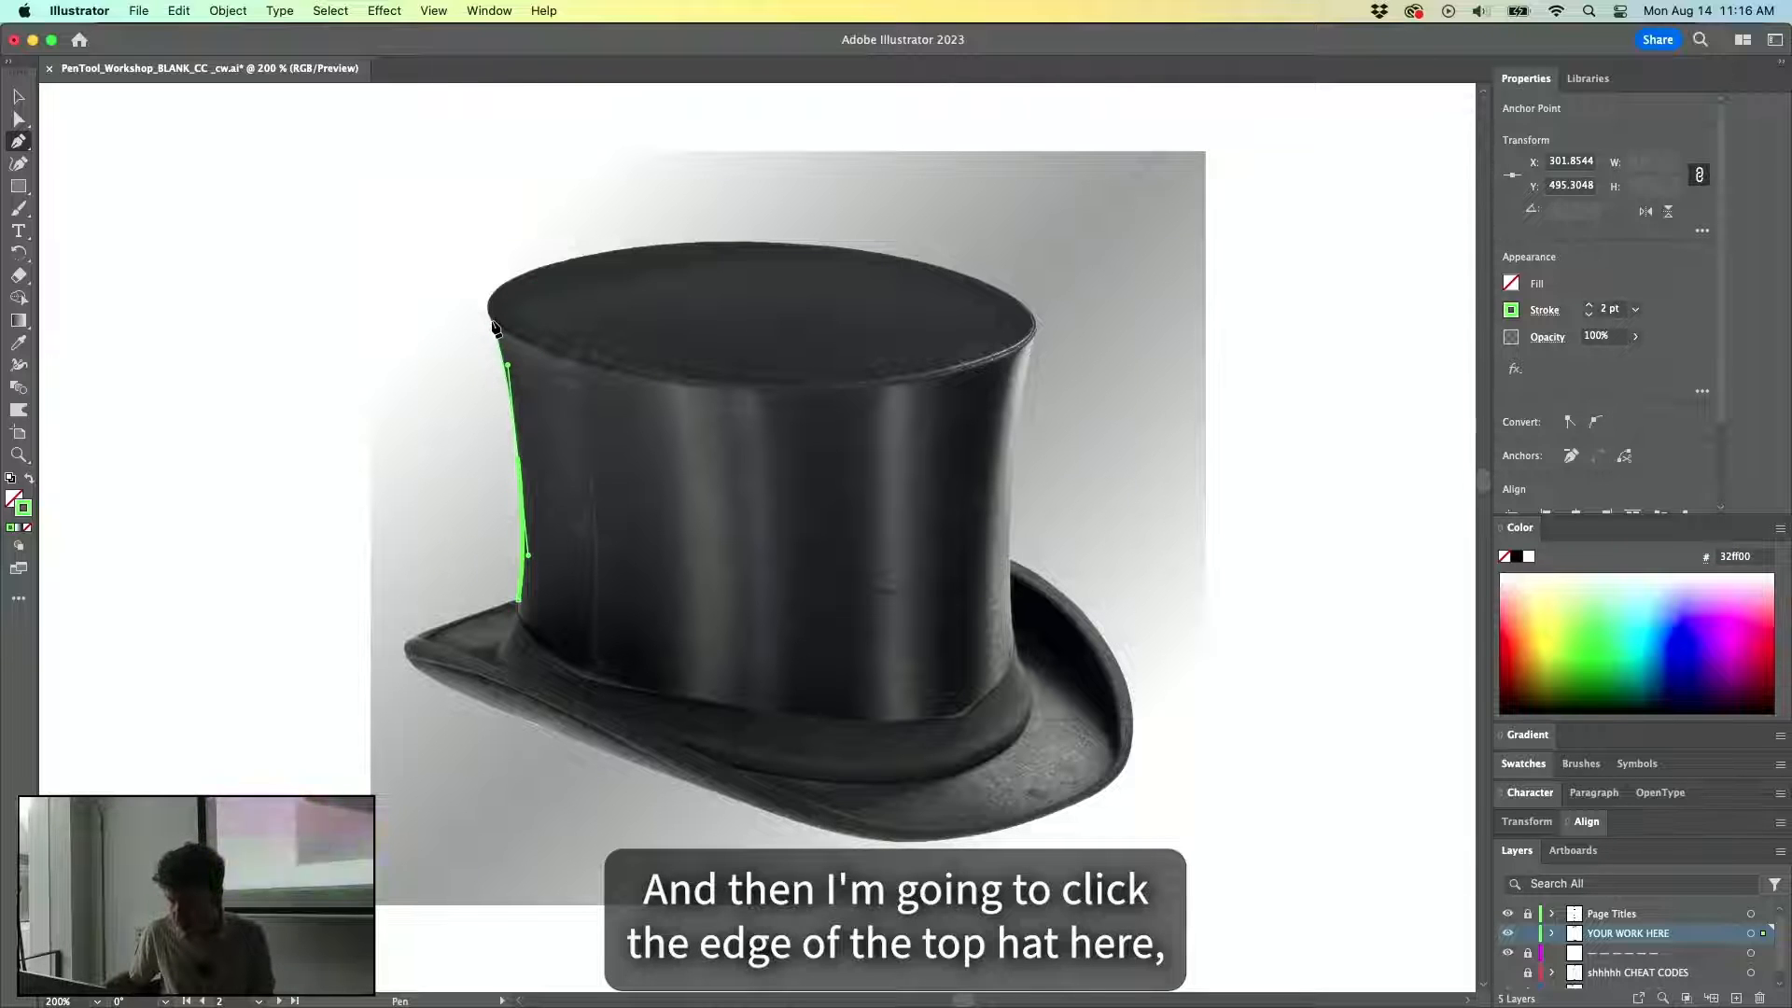
# Continue the path with curved anchors at the crown's top-left edge and just around the rim's rounded corner.
pyautogui.moveTo(492, 321); pyautogui.dragTo(482, 301)
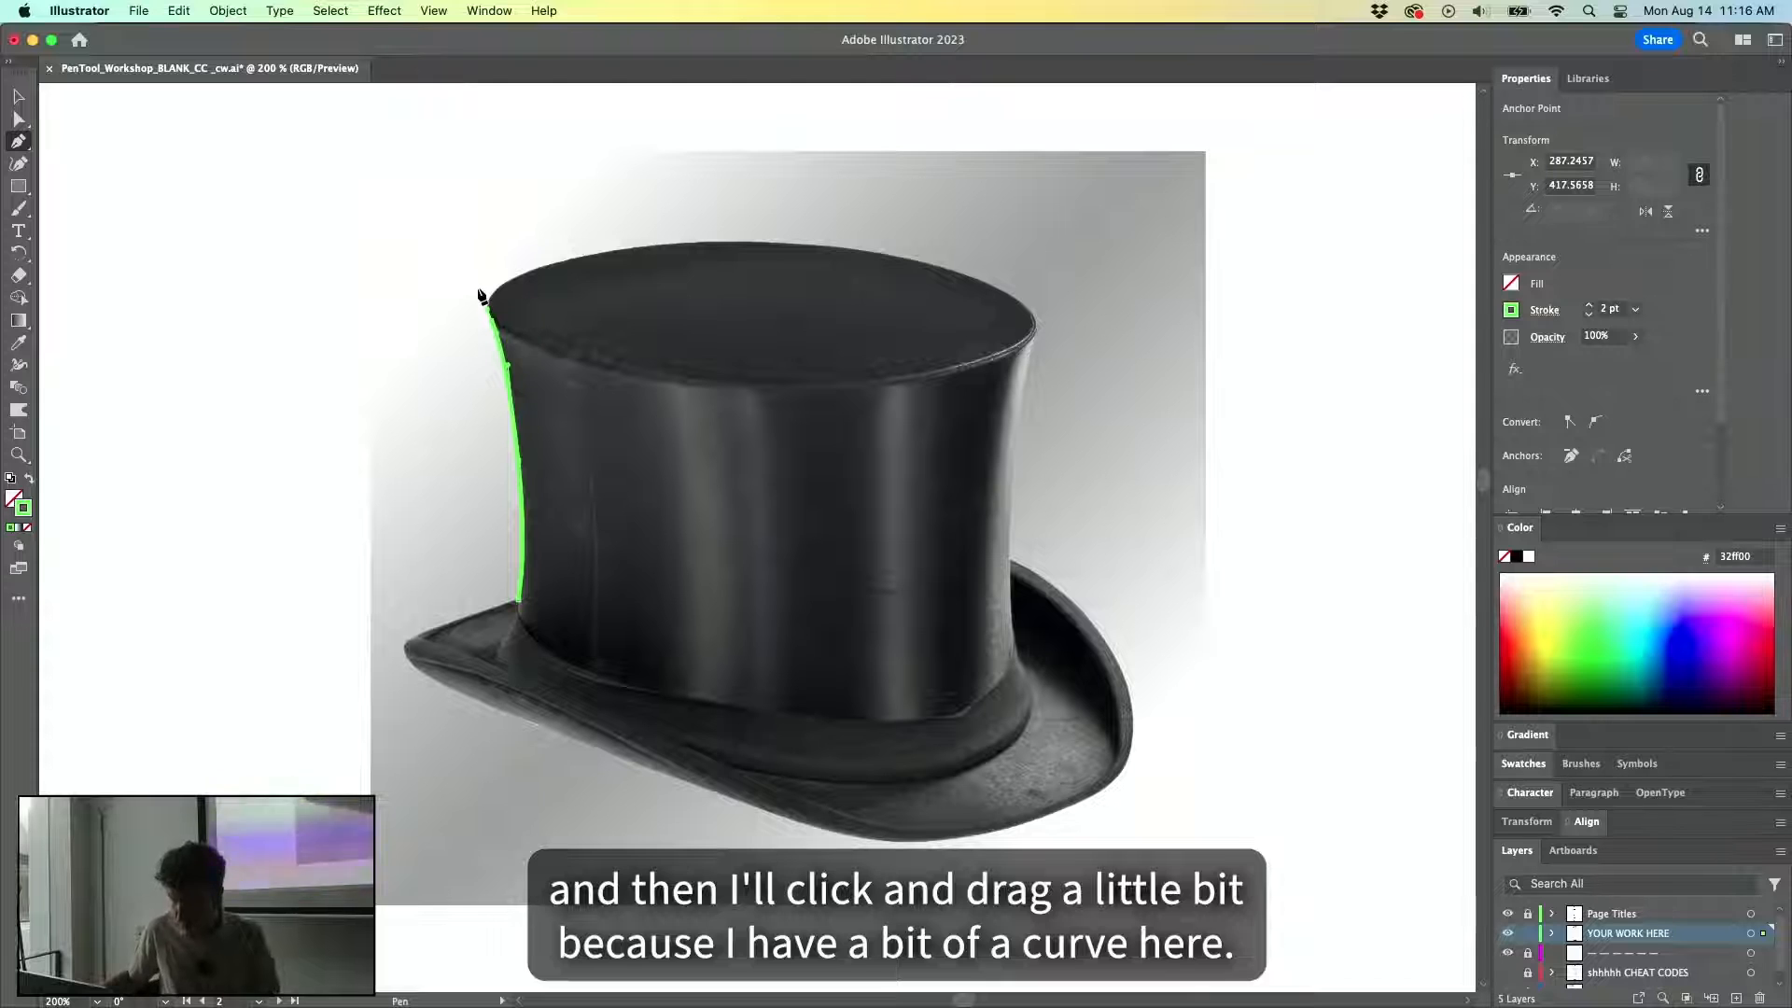
pyautogui.press('super+equal')
pyautogui.press('super+equal')
pyautogui.press('super+equal')
pyautogui.press('super+equal')
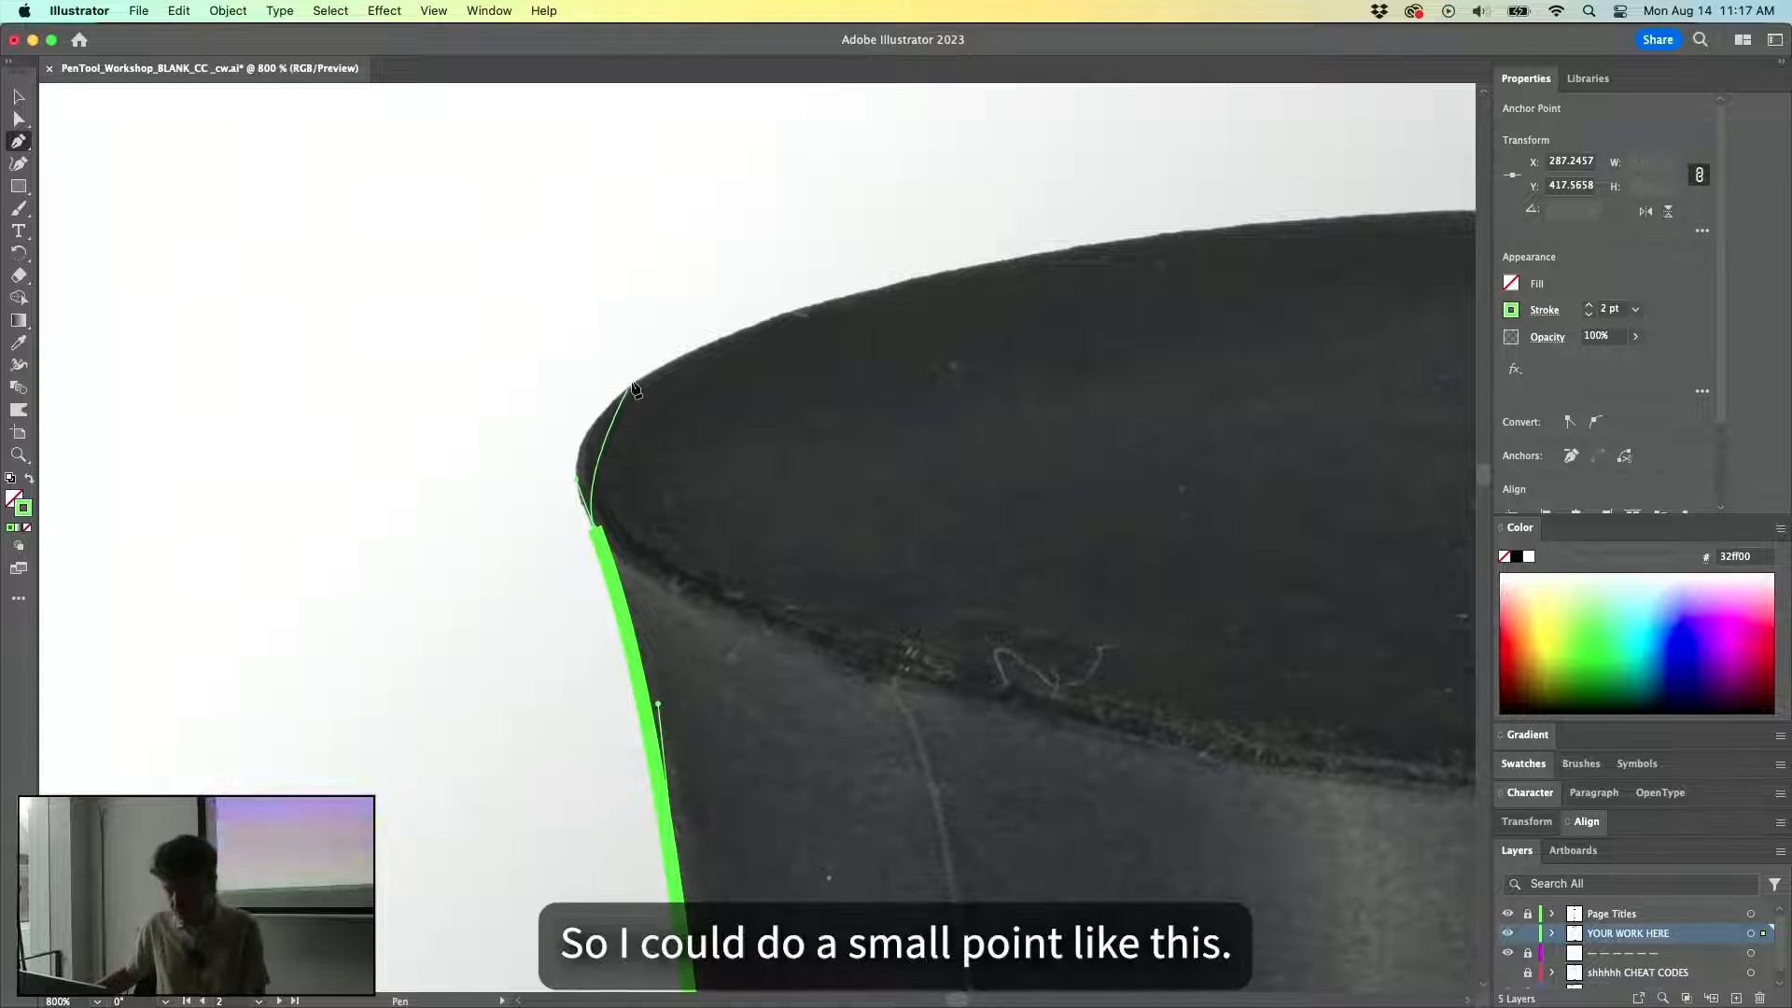
pyautogui.click(630, 385)
pyautogui.moveTo(660, 358); pyautogui.dragTo(705, 333)
# Try continuing the path along the crown's top rim with two more curved anchors.
pyautogui.moveTo(987, 265); pyautogui.dragTo(1103, 247)
pyautogui.scroll(-2, 1119, 317)
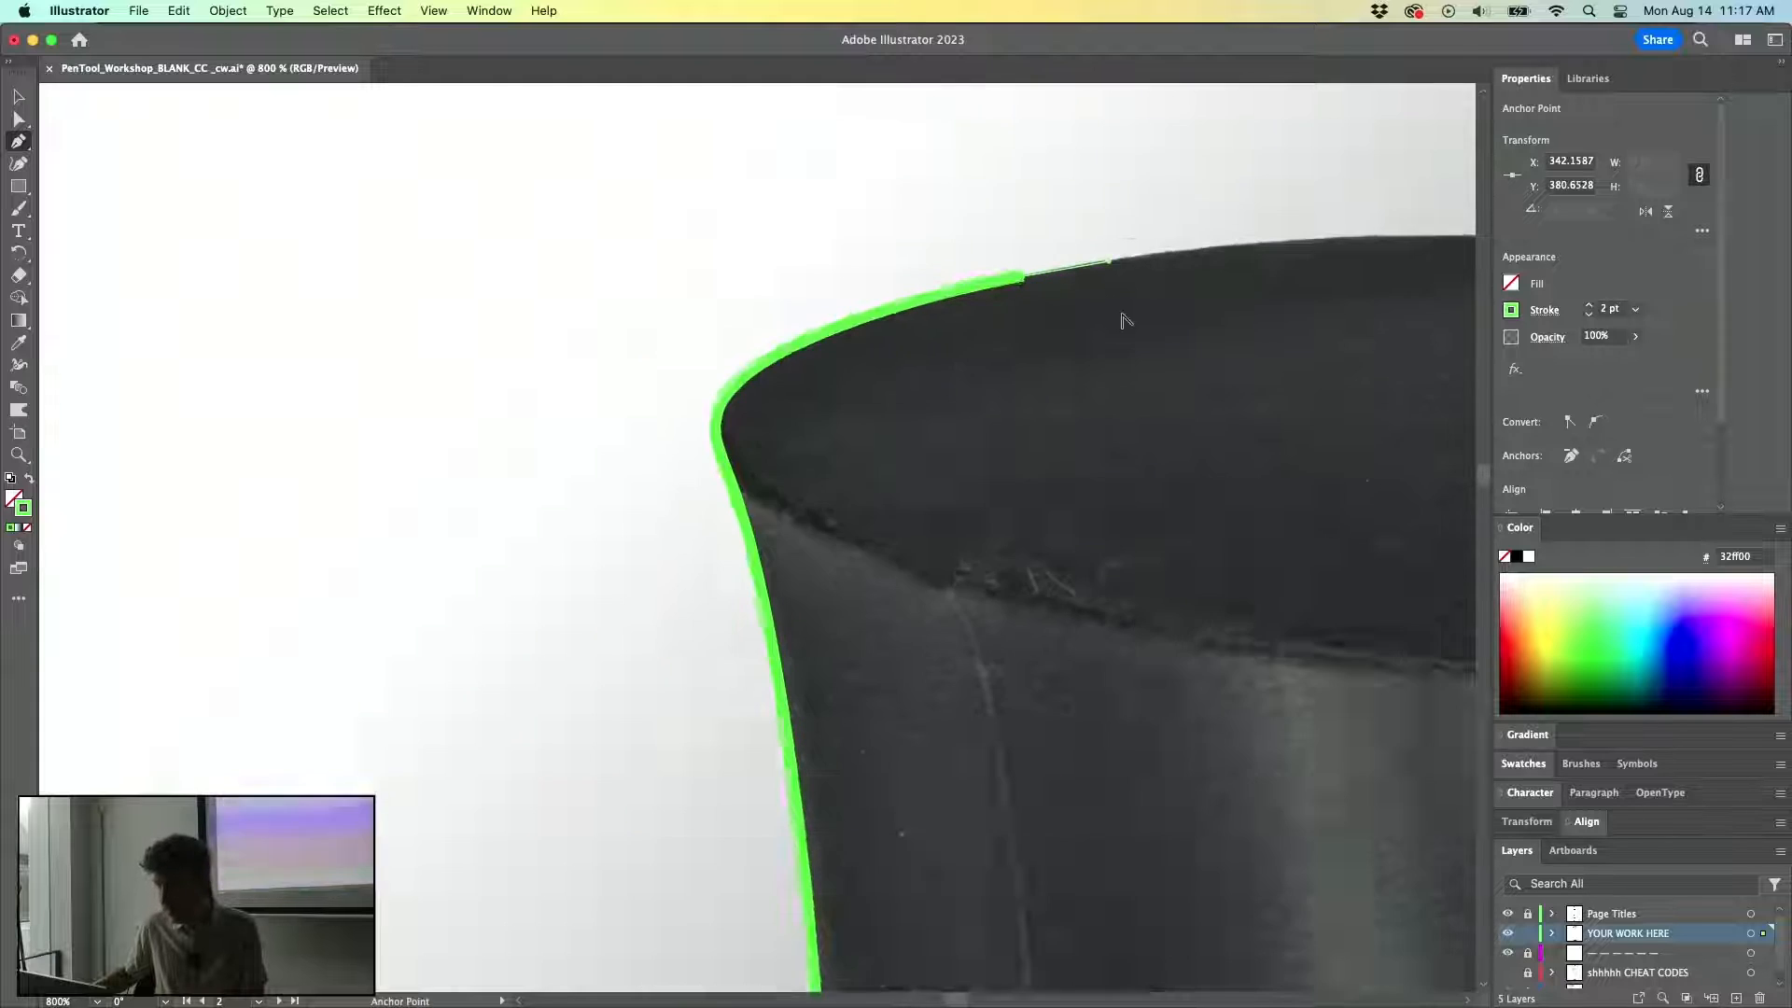
pyautogui.moveTo(1195, 308); pyautogui.dragTo(700, 376)
pyautogui.scroll(1, 700, 376)
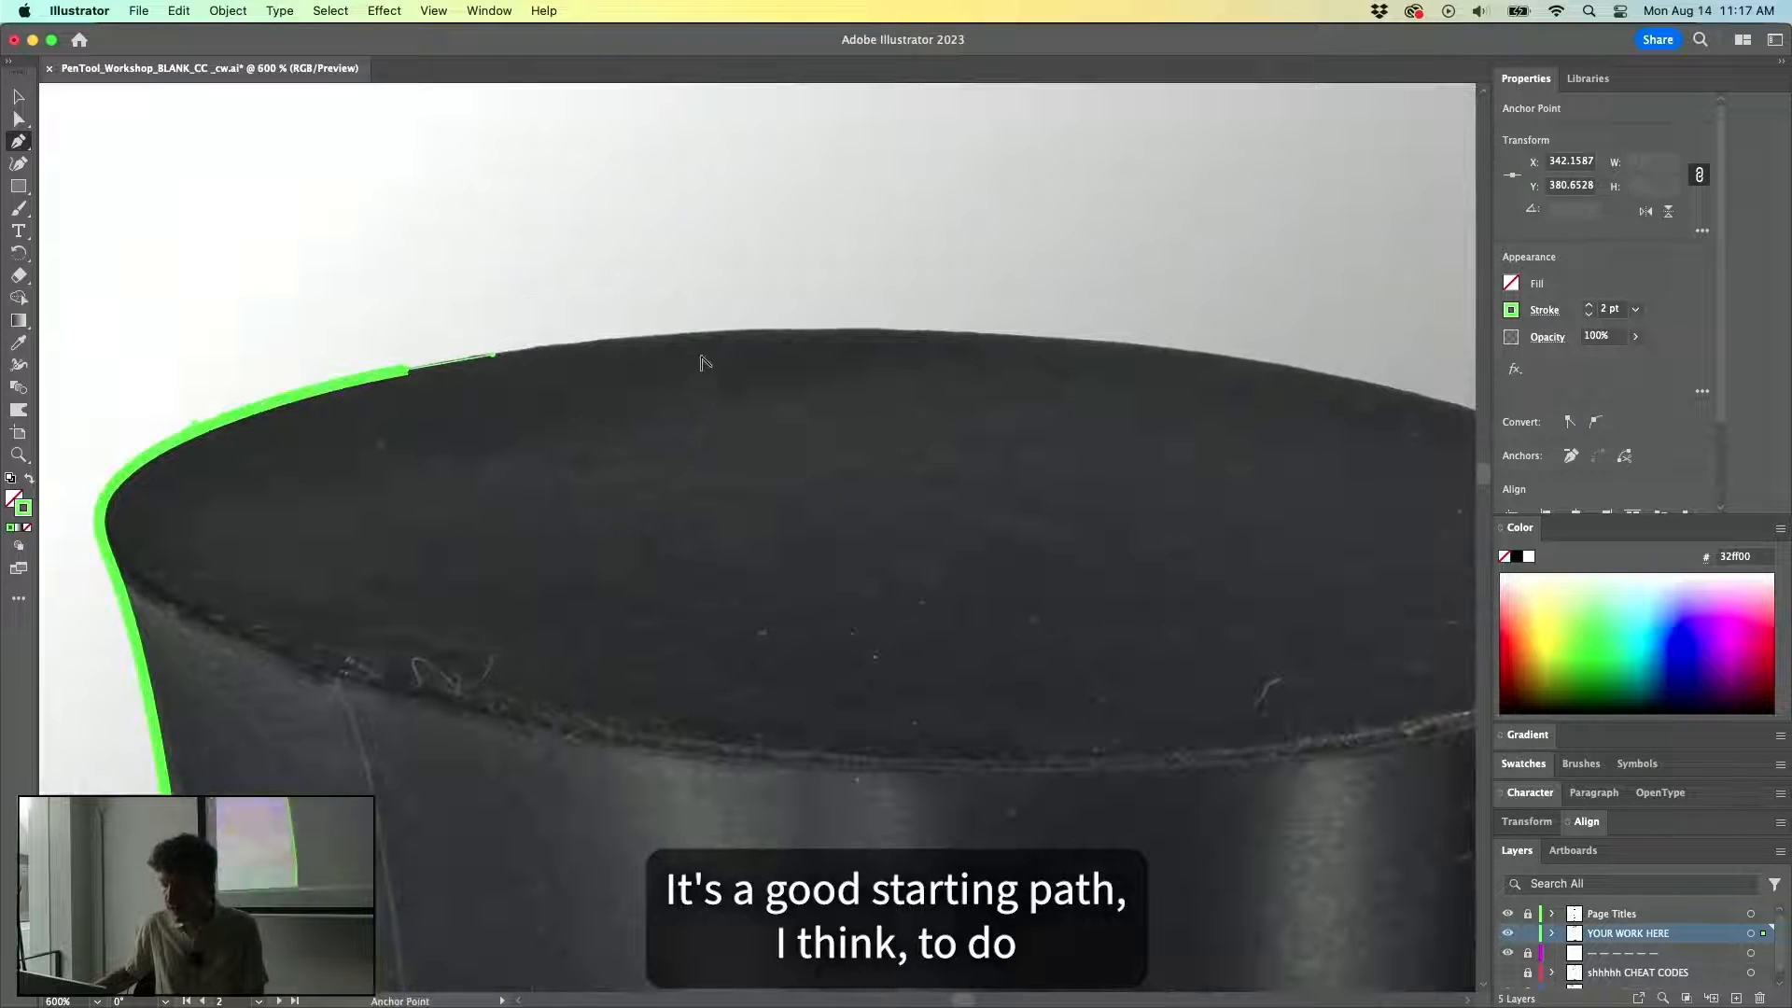
pyautogui.moveTo(695, 341); pyautogui.dragTo(784, 334)
# Undo the anchors along the top rim, back to the one at the crown's left corner.
pyautogui.press('cmd+z')
pyautogui.press('cmd+z')
pyautogui.press('super+z')
pyautogui.press('super+shift+z')
pyautogui.press('super+shift+z')
pyautogui.moveTo(751, 401); pyautogui.dragTo(492, 388)
pyautogui.keyDown('alt'); pyautogui.keyDown('super'); pyautogui.click(698, 362); pyautogui.keyUp('super'); pyautogui.keyUp('alt')
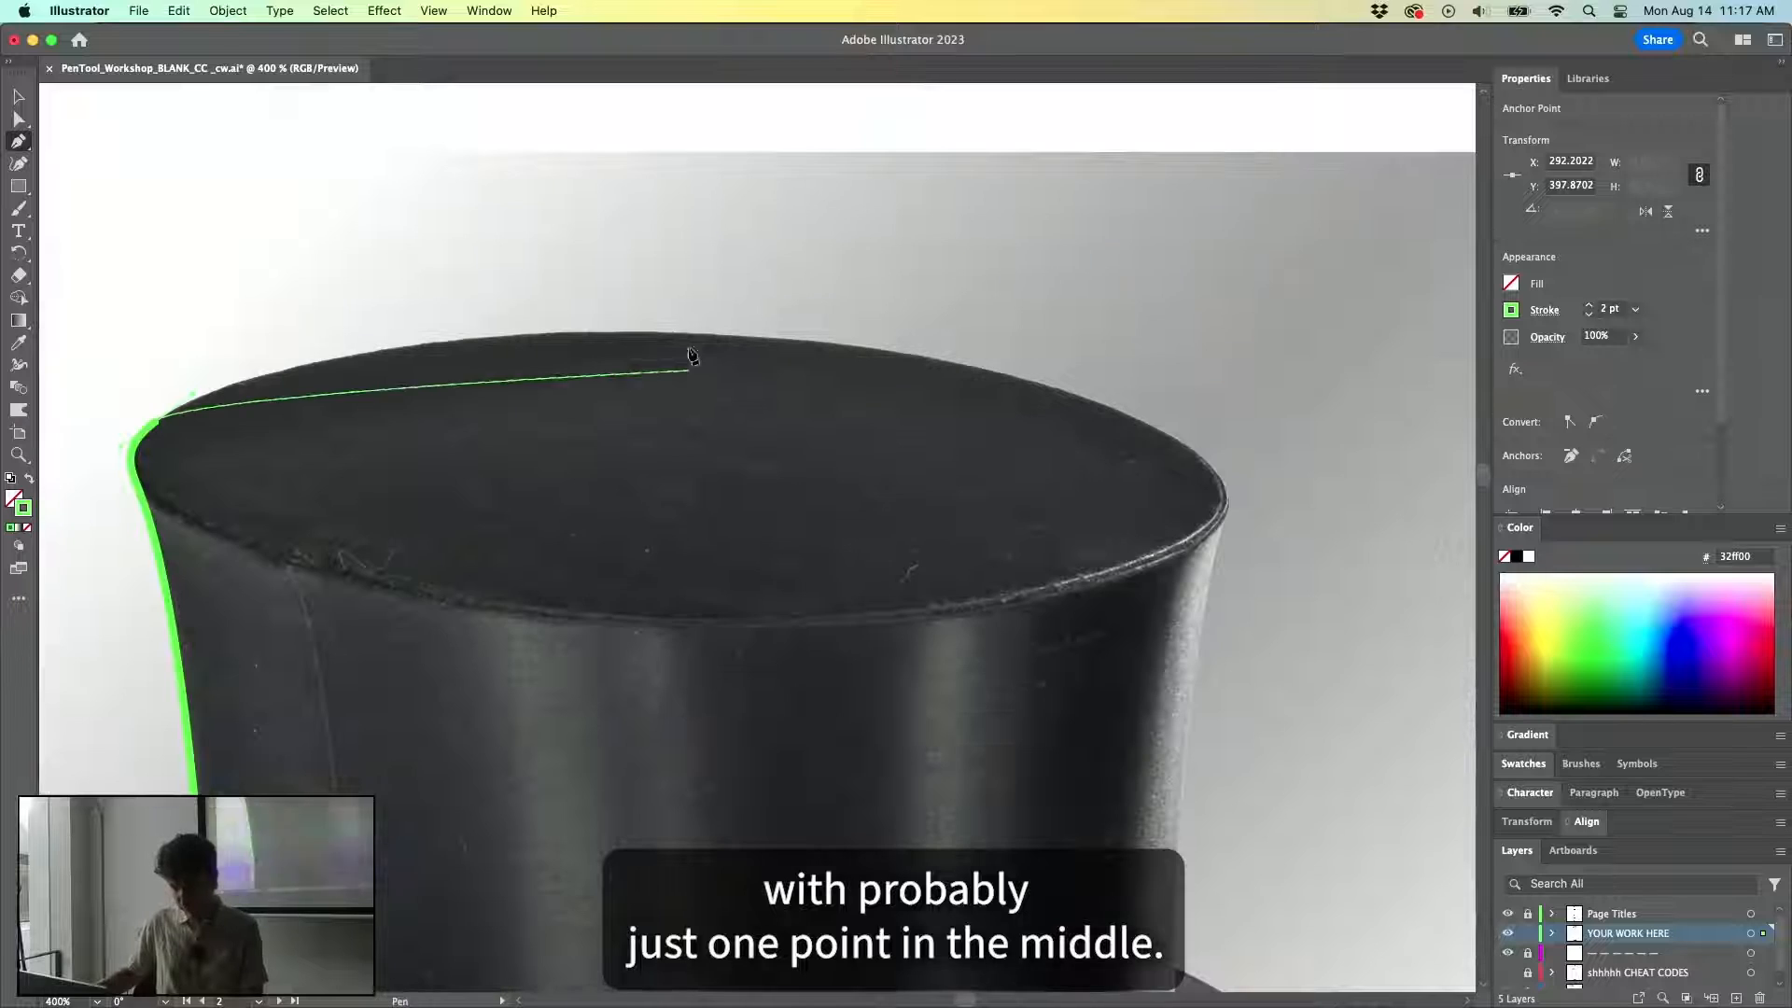
# Trace the crown's top rim with curved anchors at its middle and right corner, and shorten the corner anchor's outgoing handle.
pyautogui.moveTo(687, 333); pyautogui.dragTo(976, 352)
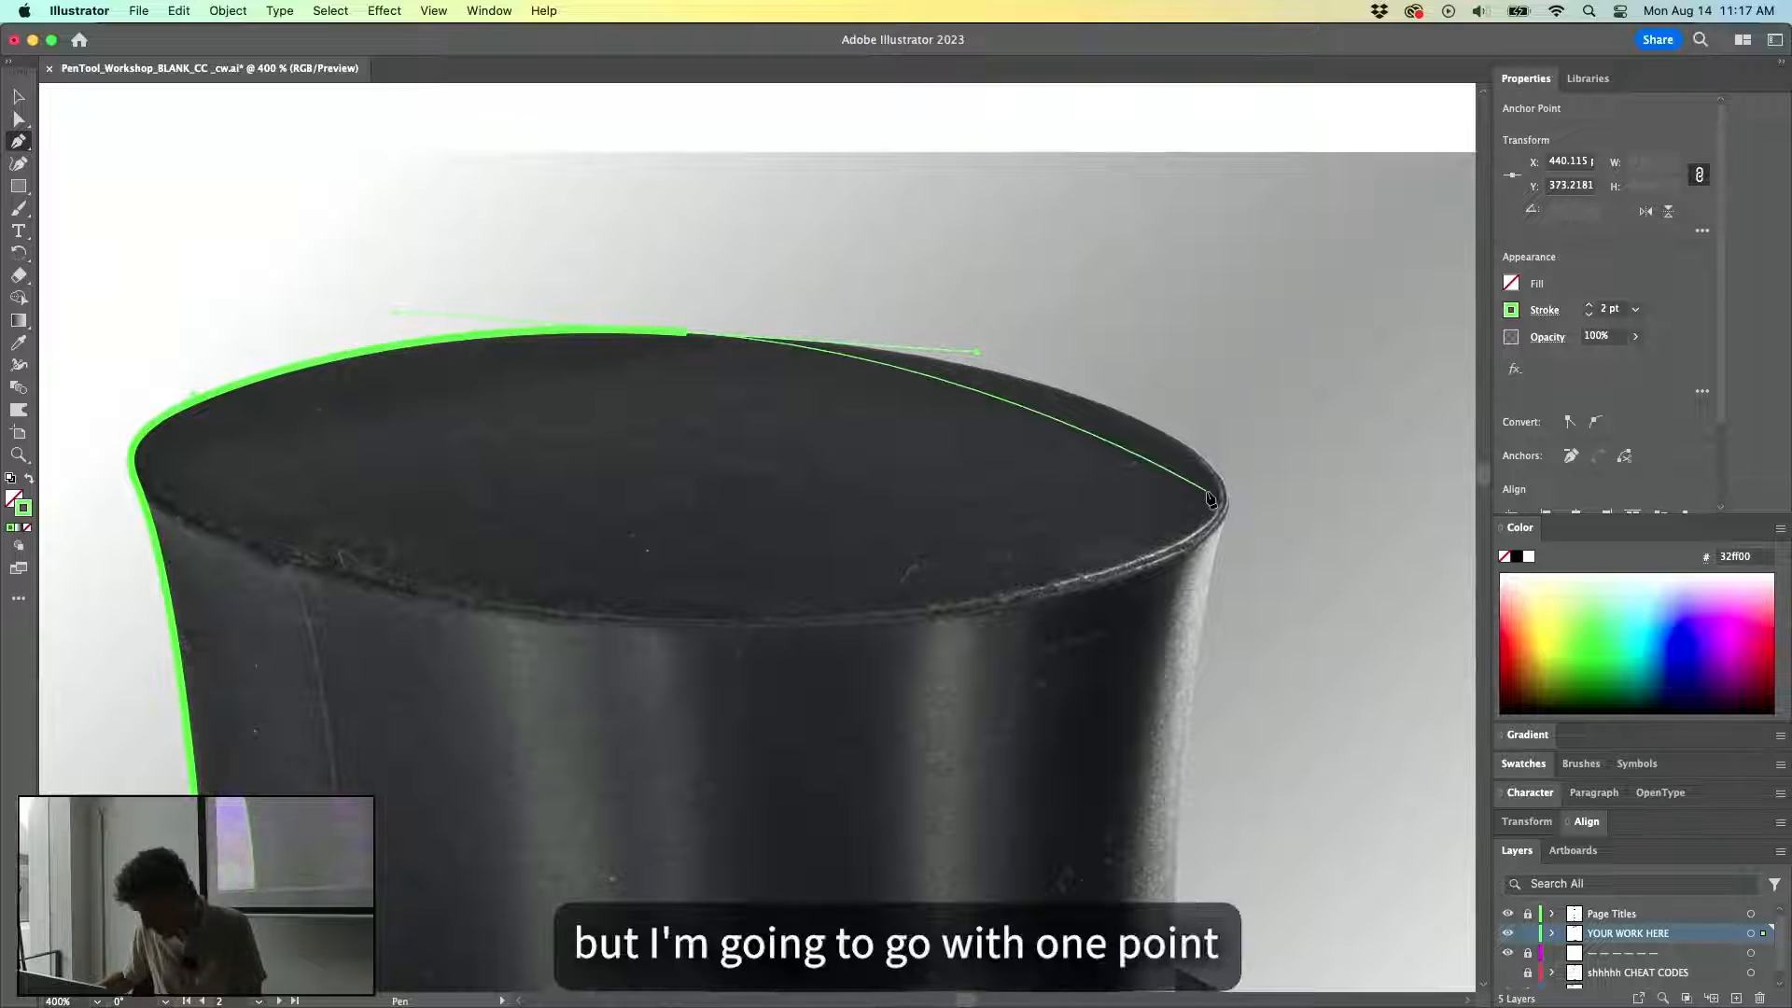
pyautogui.moveTo(1222, 483); pyautogui.dragTo(1275, 557)
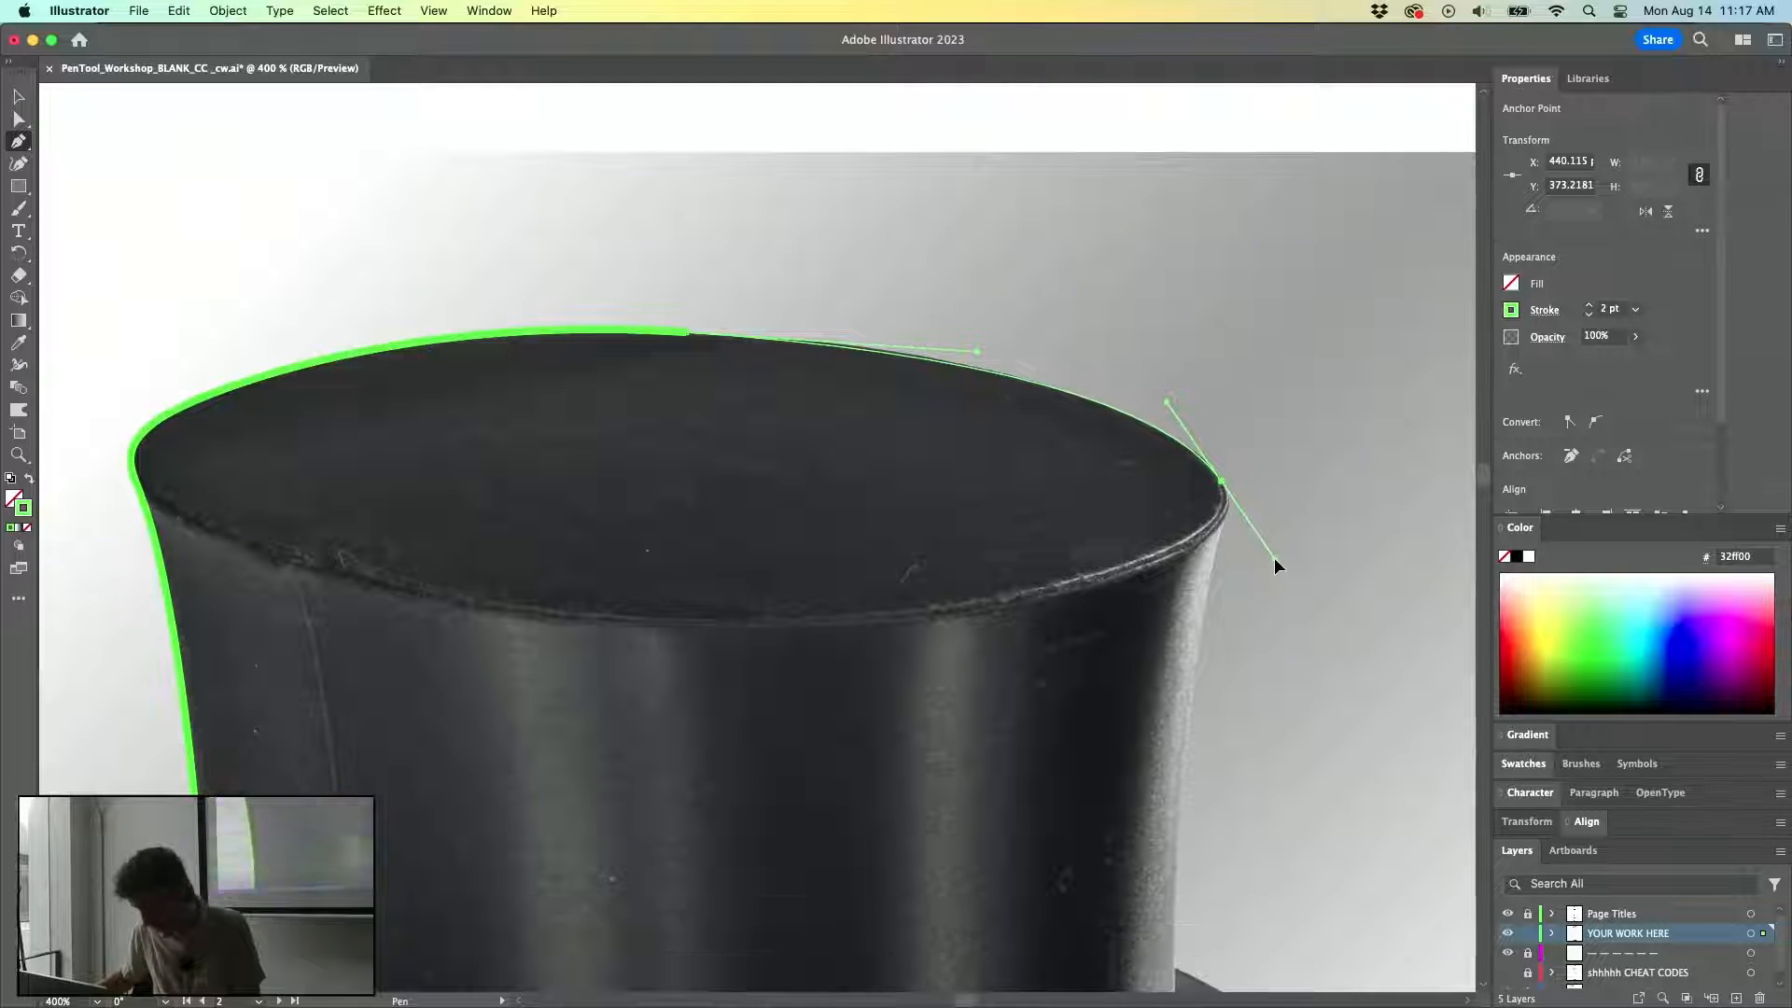
pyautogui.scroll(2, 1239, 530)
pyautogui.moveTo(1293, 495); pyautogui.dragTo(1183, 336)
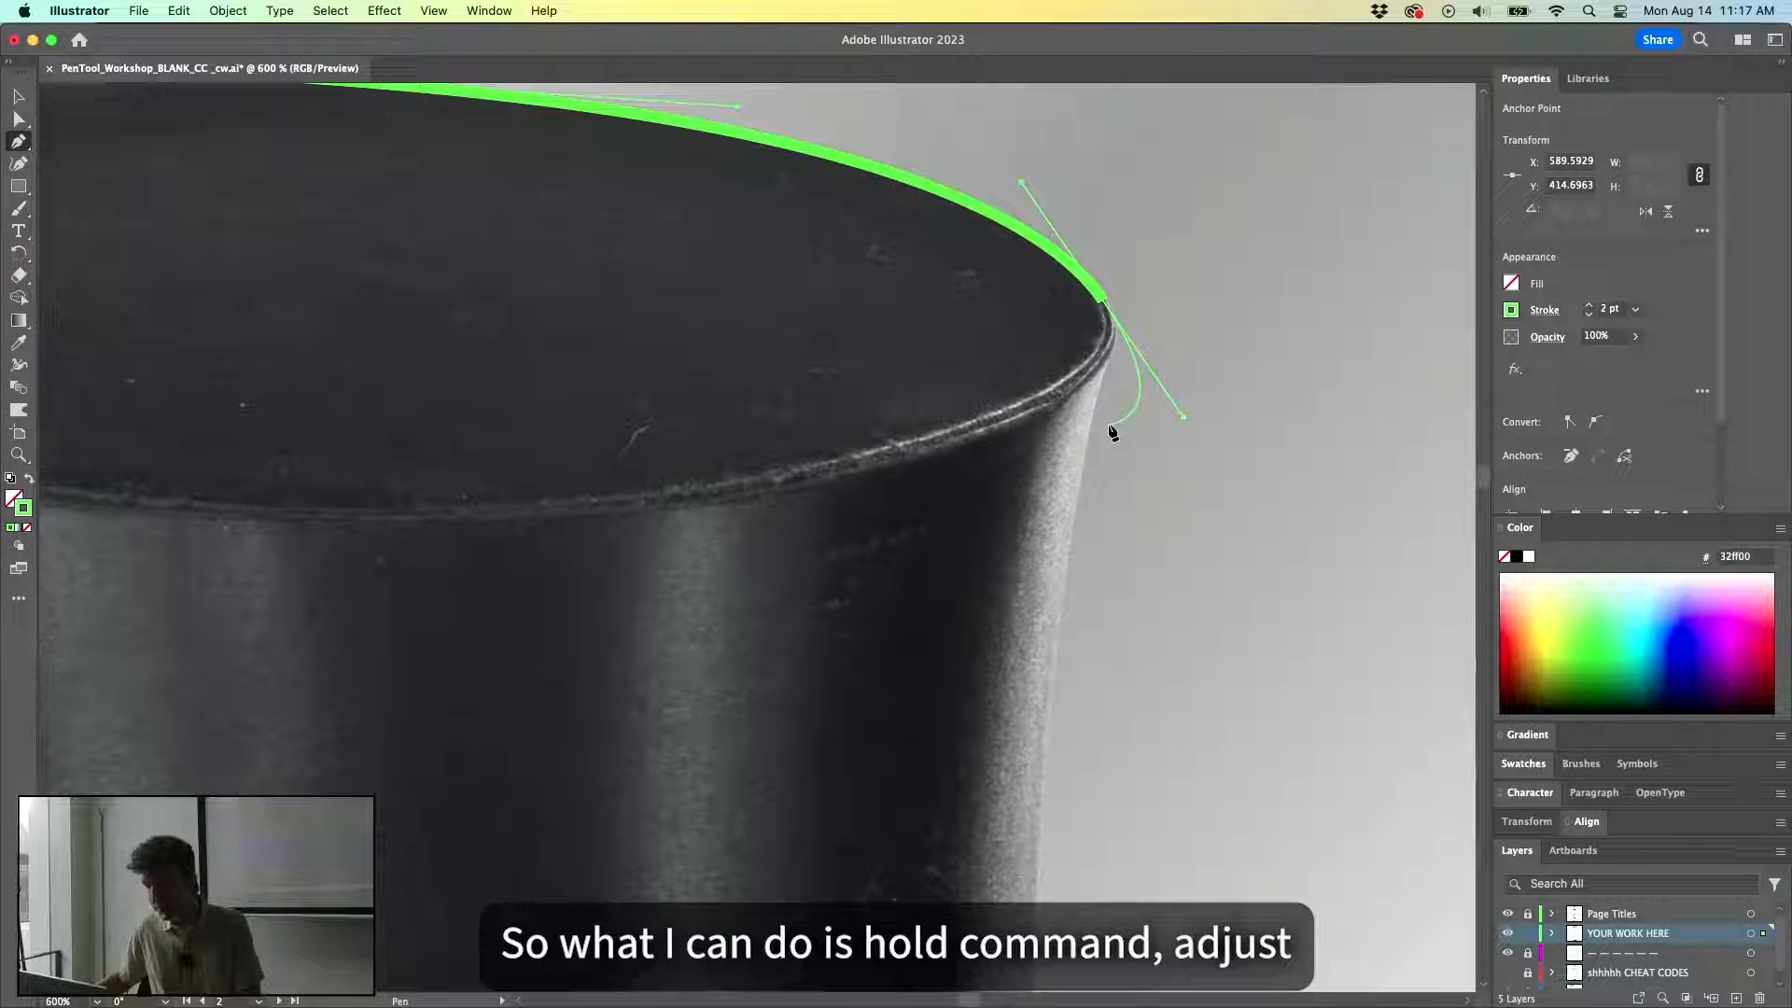
pyautogui.moveTo(1182, 417); pyautogui.dragTo(1131, 340)
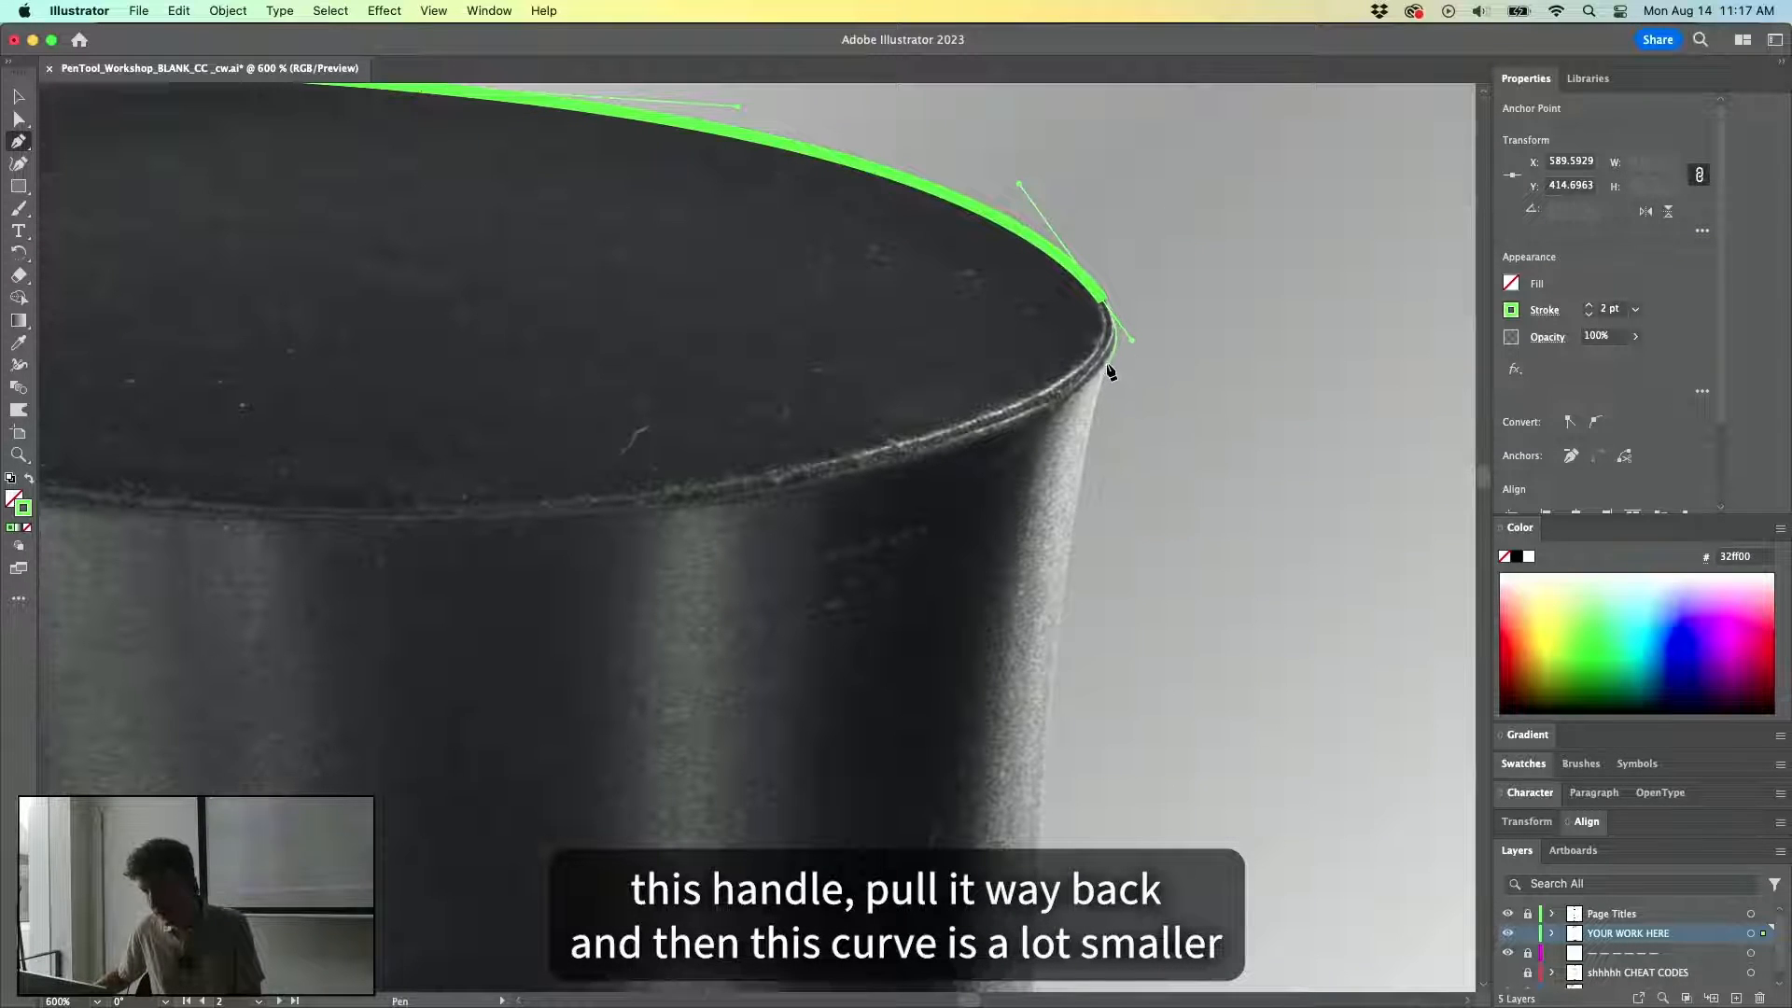
pyautogui.moveTo(1131, 339); pyautogui.dragTo(1126, 328)
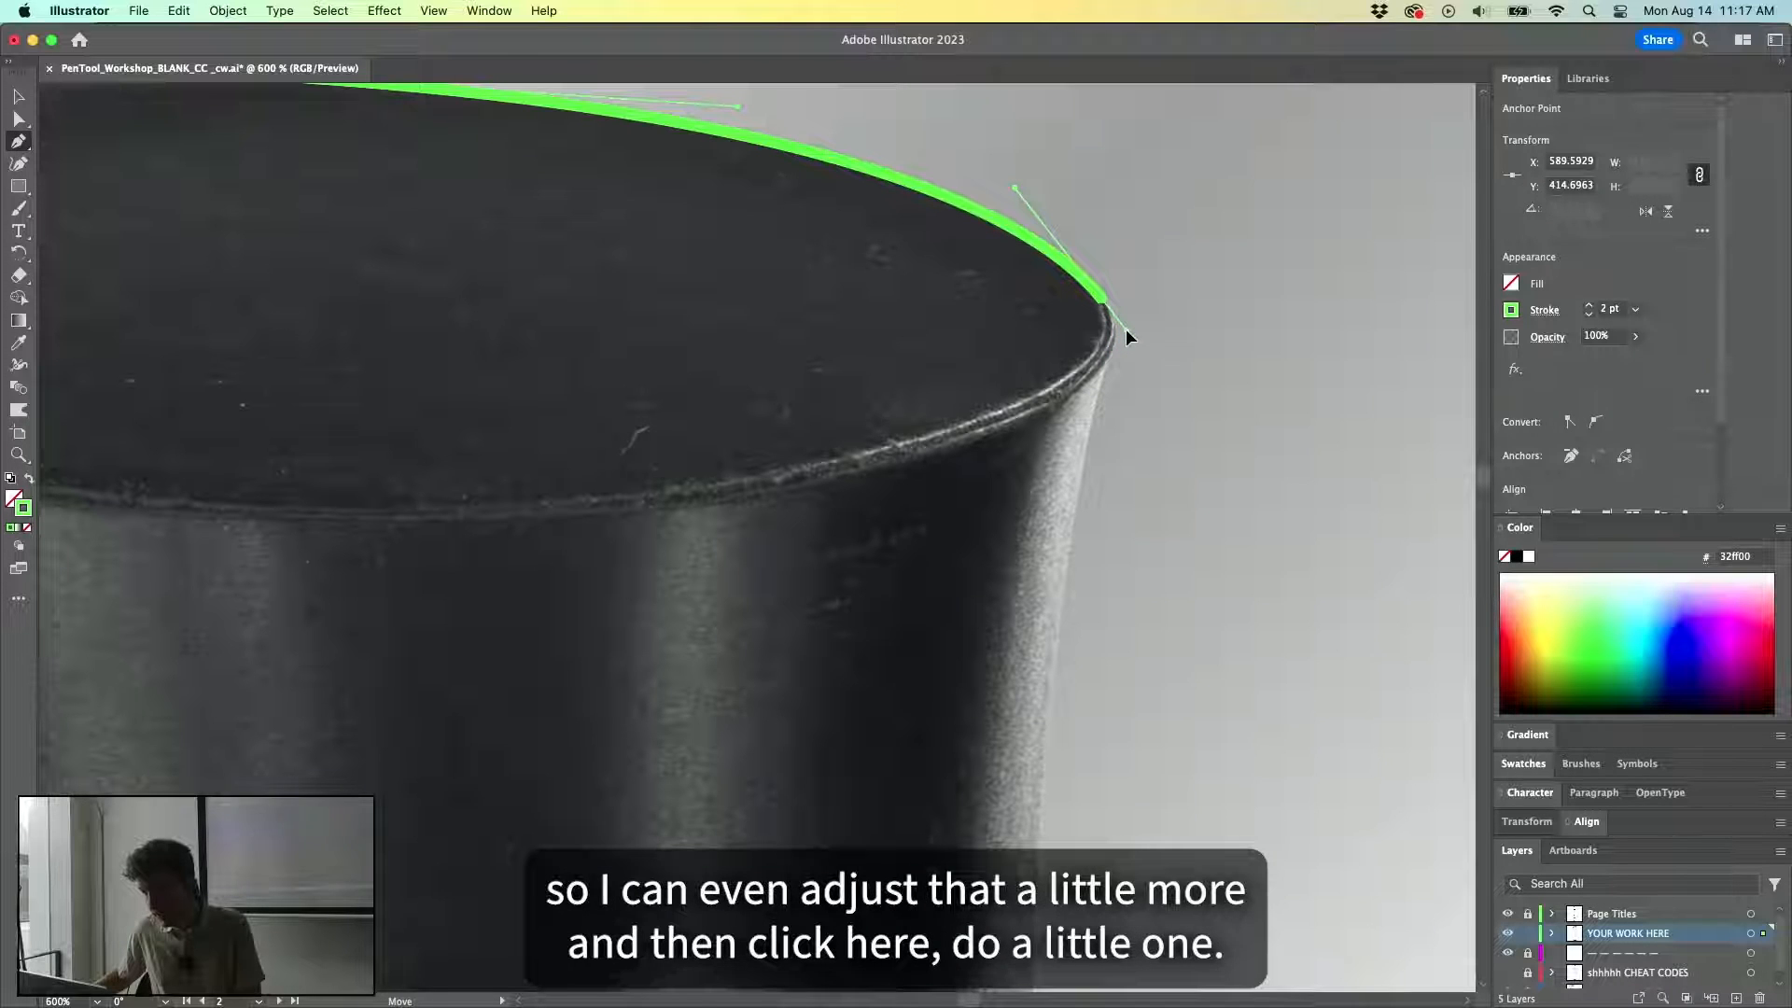
# Continue the path around the crown's right corner and down its side to the brim, removing the last anchor's outgoing handle.
pyautogui.click(1103, 382)
pyautogui.moveTo(1093, 402); pyautogui.dragTo(1095, 404)
pyautogui.scroll(-2, 1159, 546)
pyautogui.moveTo(1157, 578); pyautogui.dragTo(1068, 325)
pyautogui.scroll(2, 988, 540)
pyautogui.hscroll(1, 987, 539)
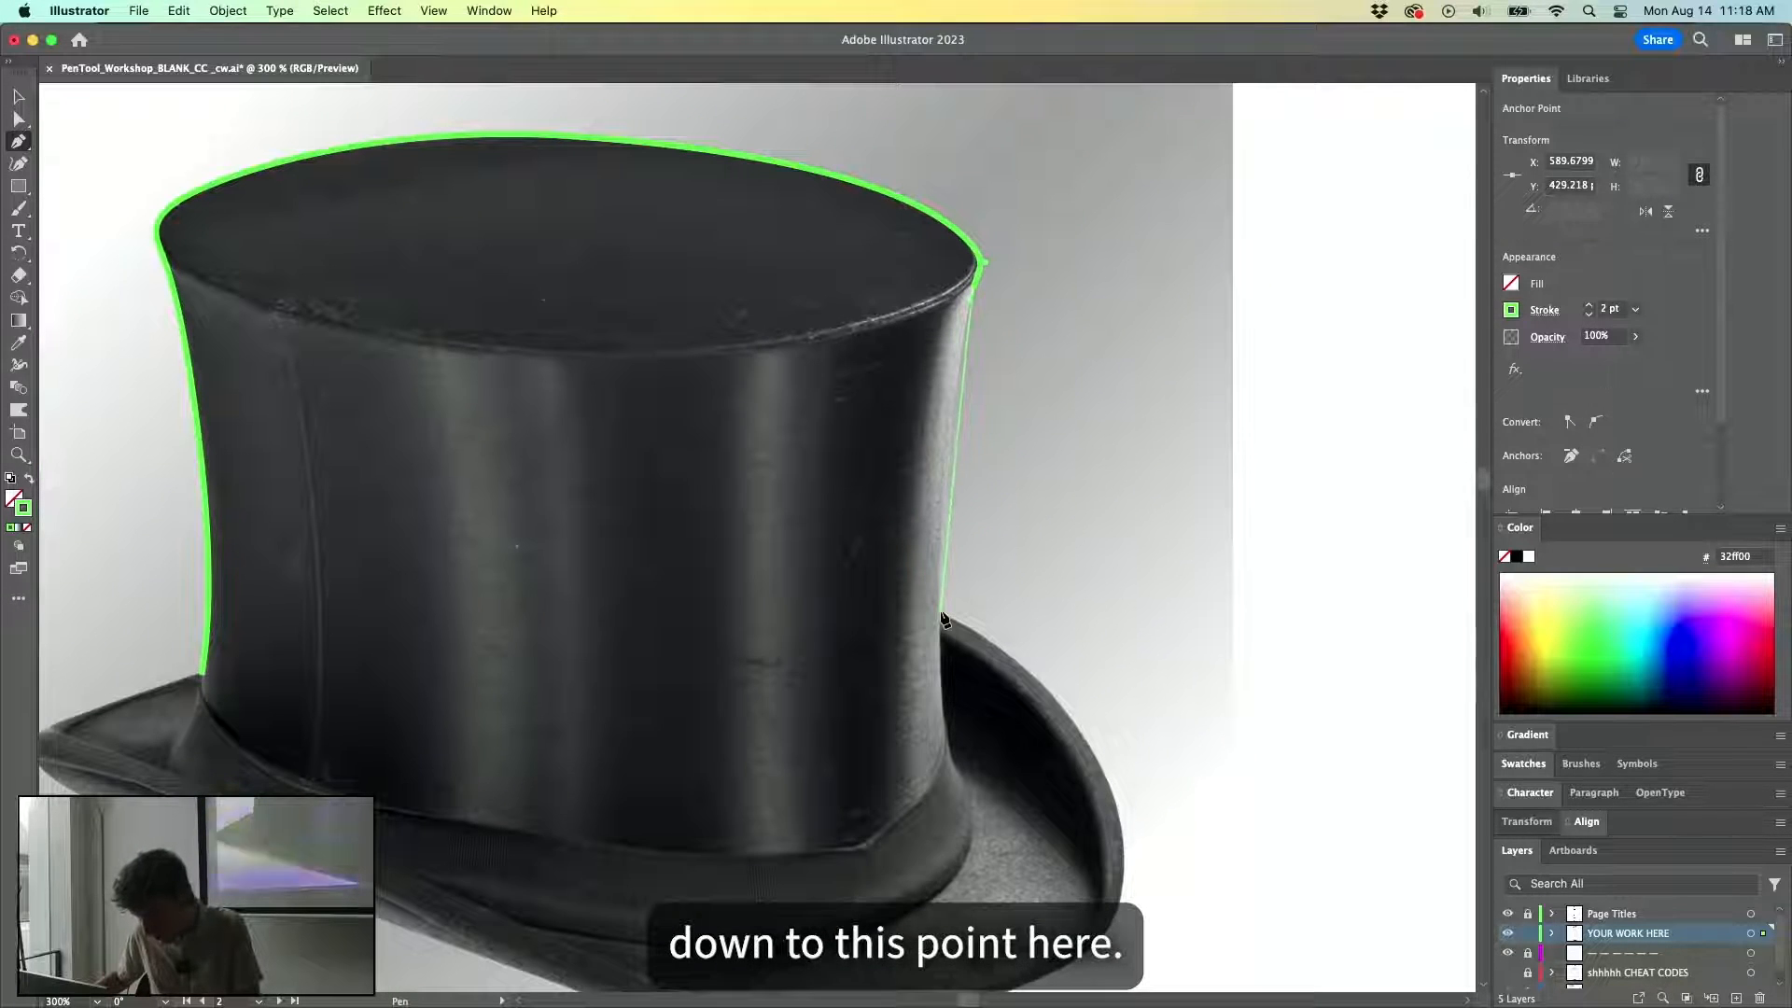
pyautogui.moveTo(939, 616); pyautogui.dragTo(931, 816)
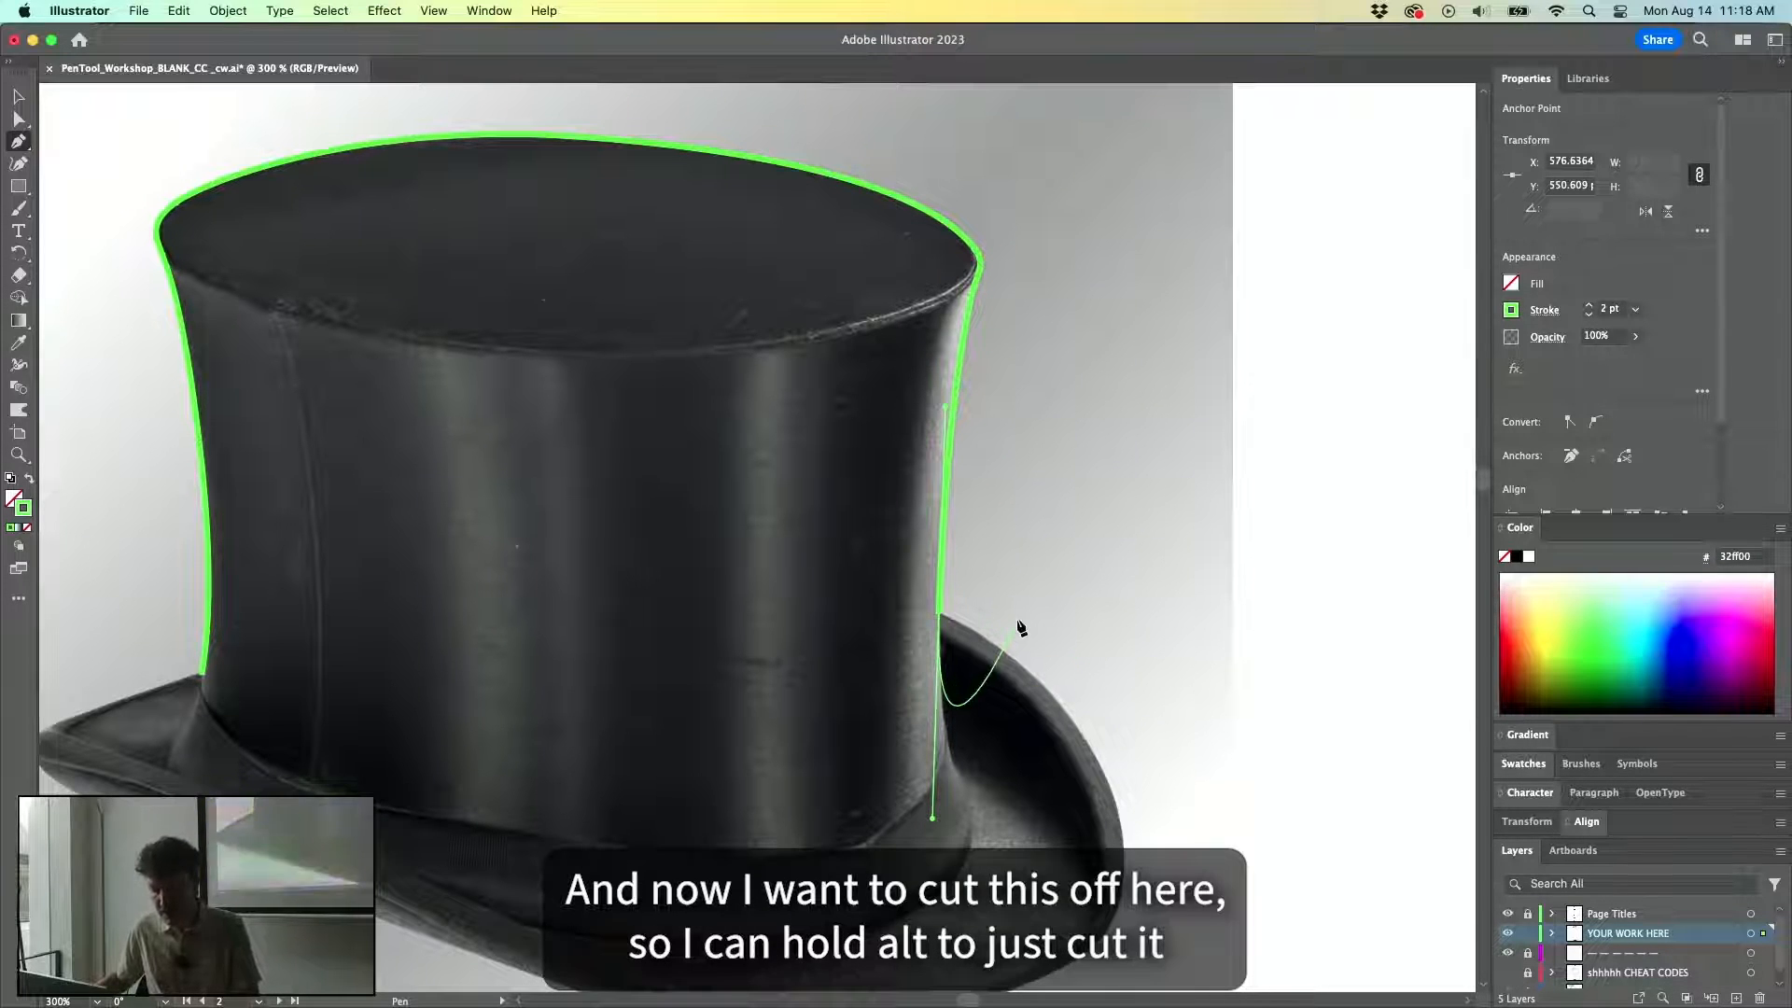
pyautogui.click(941, 617)
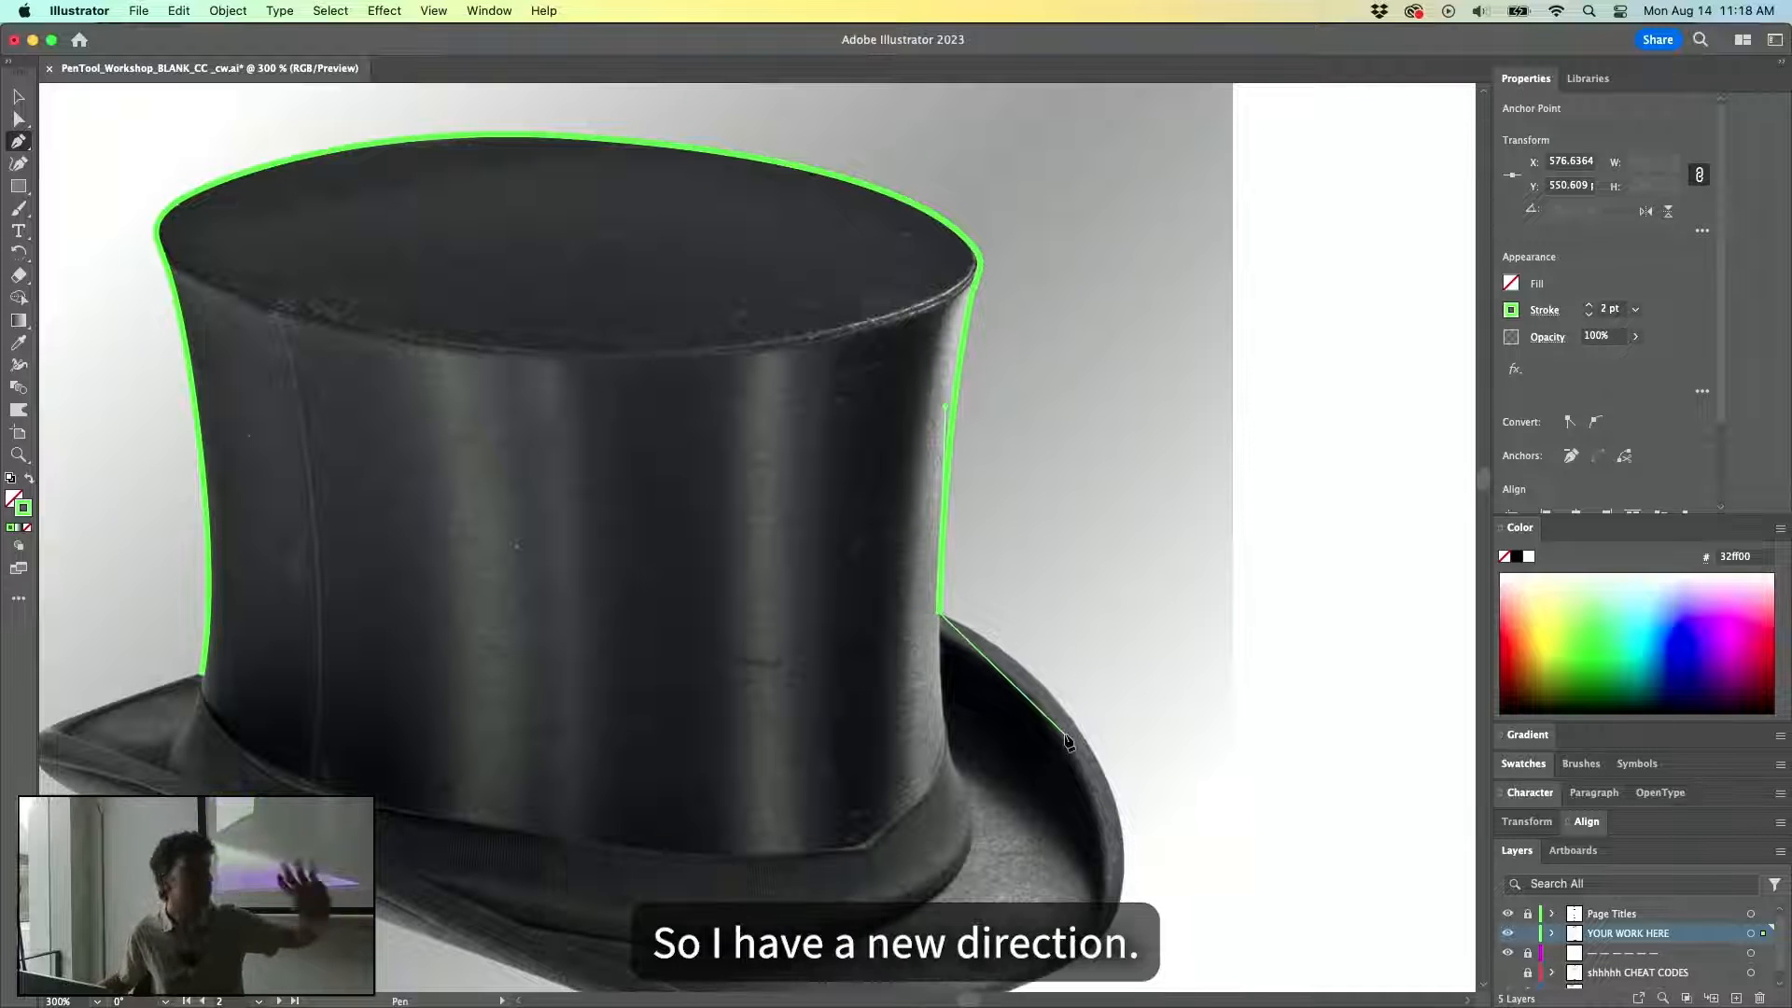
# Start tracing the brim's outer edge from the crown's right side with a couple of short, closely fitted curved anchors.
pyautogui.scroll(-4, 1067, 740)
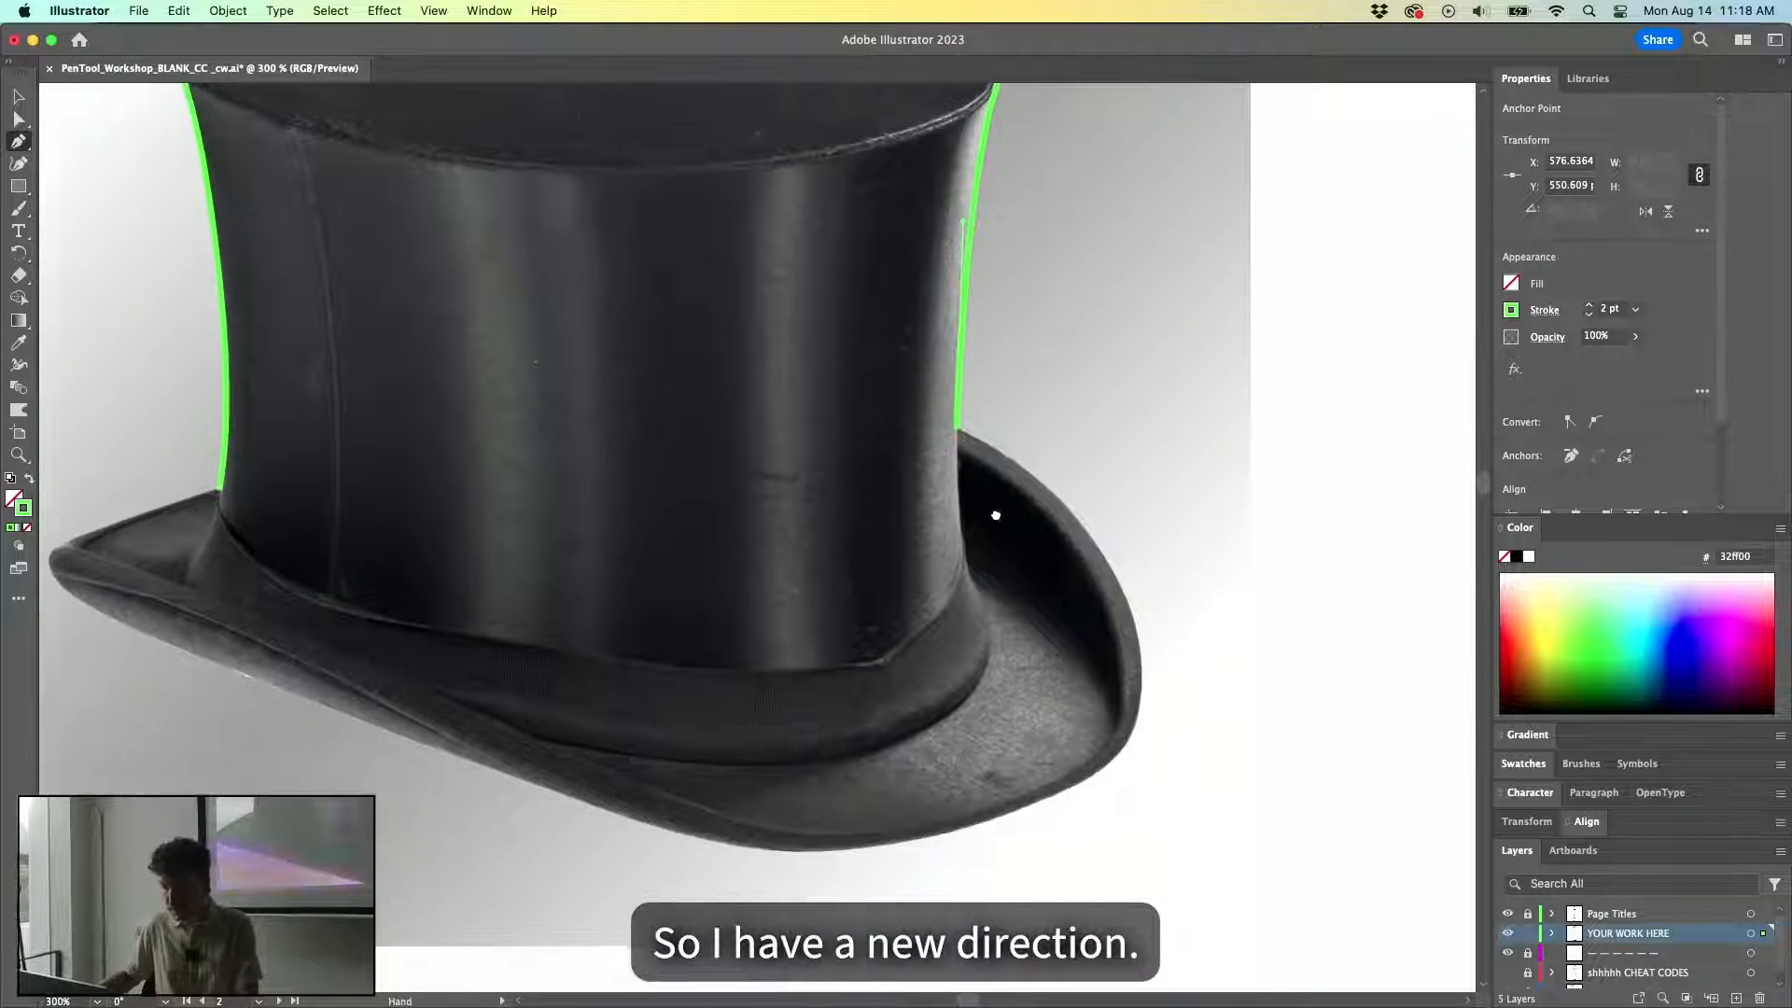
pyautogui.scroll(3, 1111, 512)
pyautogui.moveTo(992, 373); pyautogui.dragTo(988, 281)
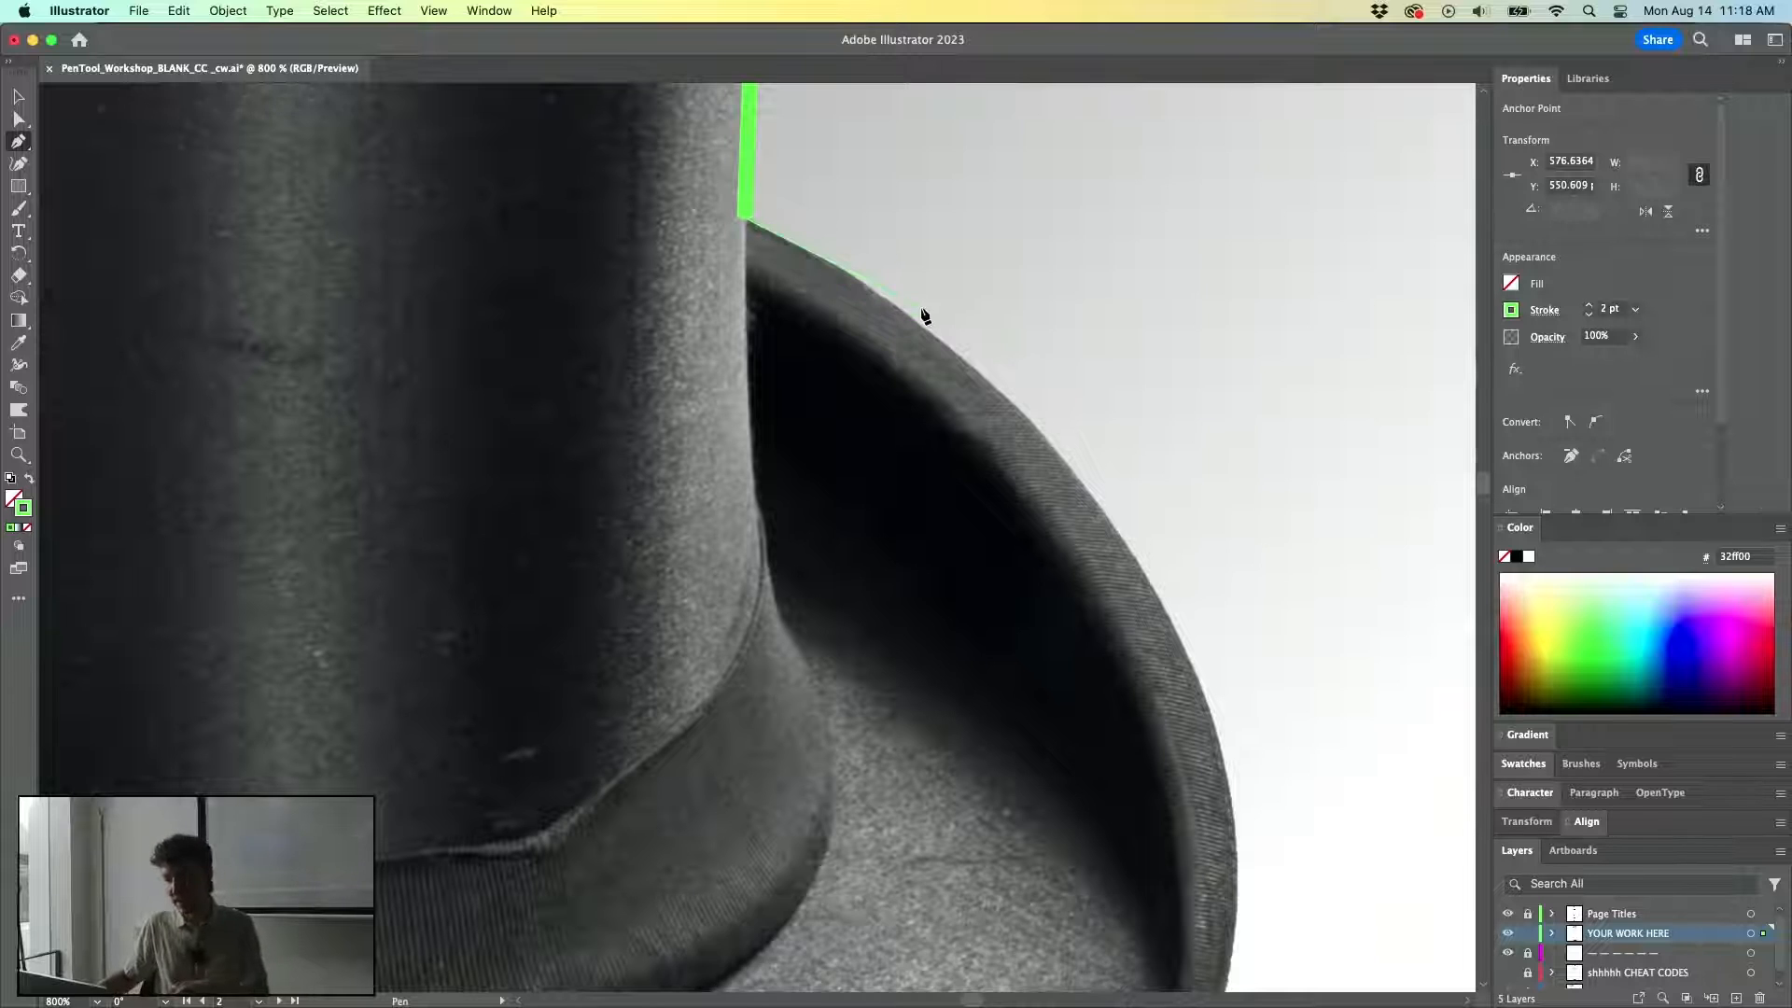
pyautogui.scroll(-1, 913, 325)
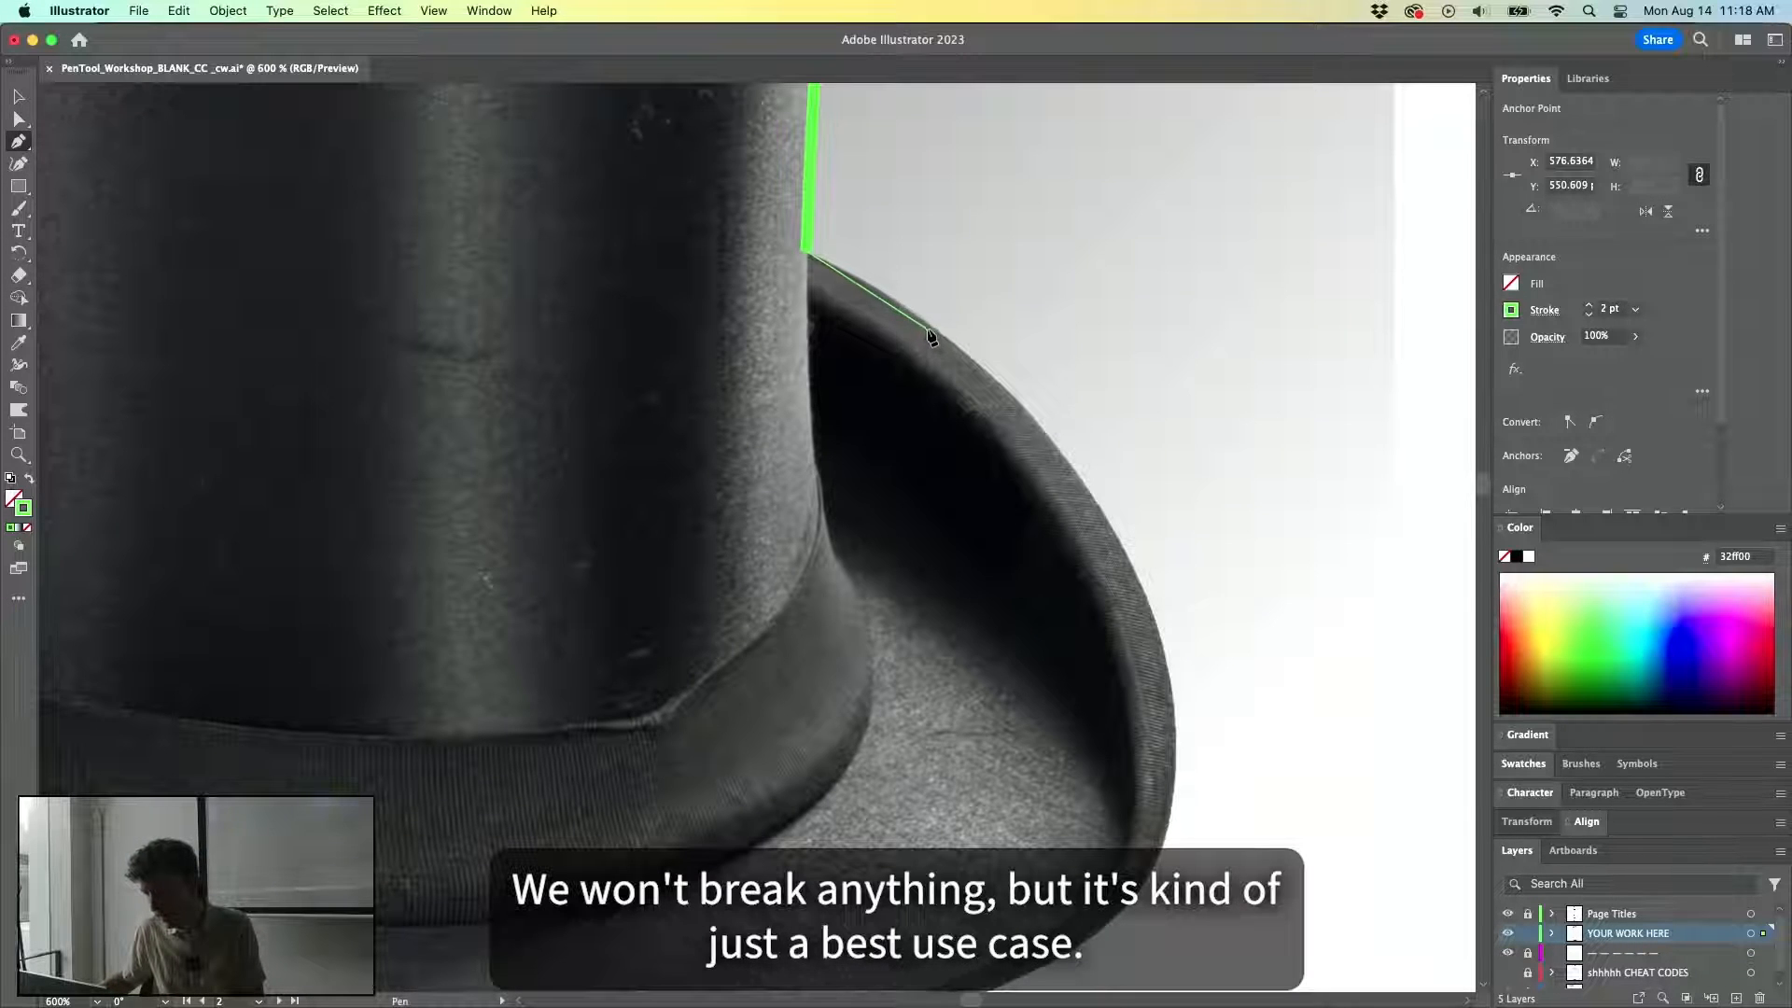
pyautogui.scroll(3, 882, 328)
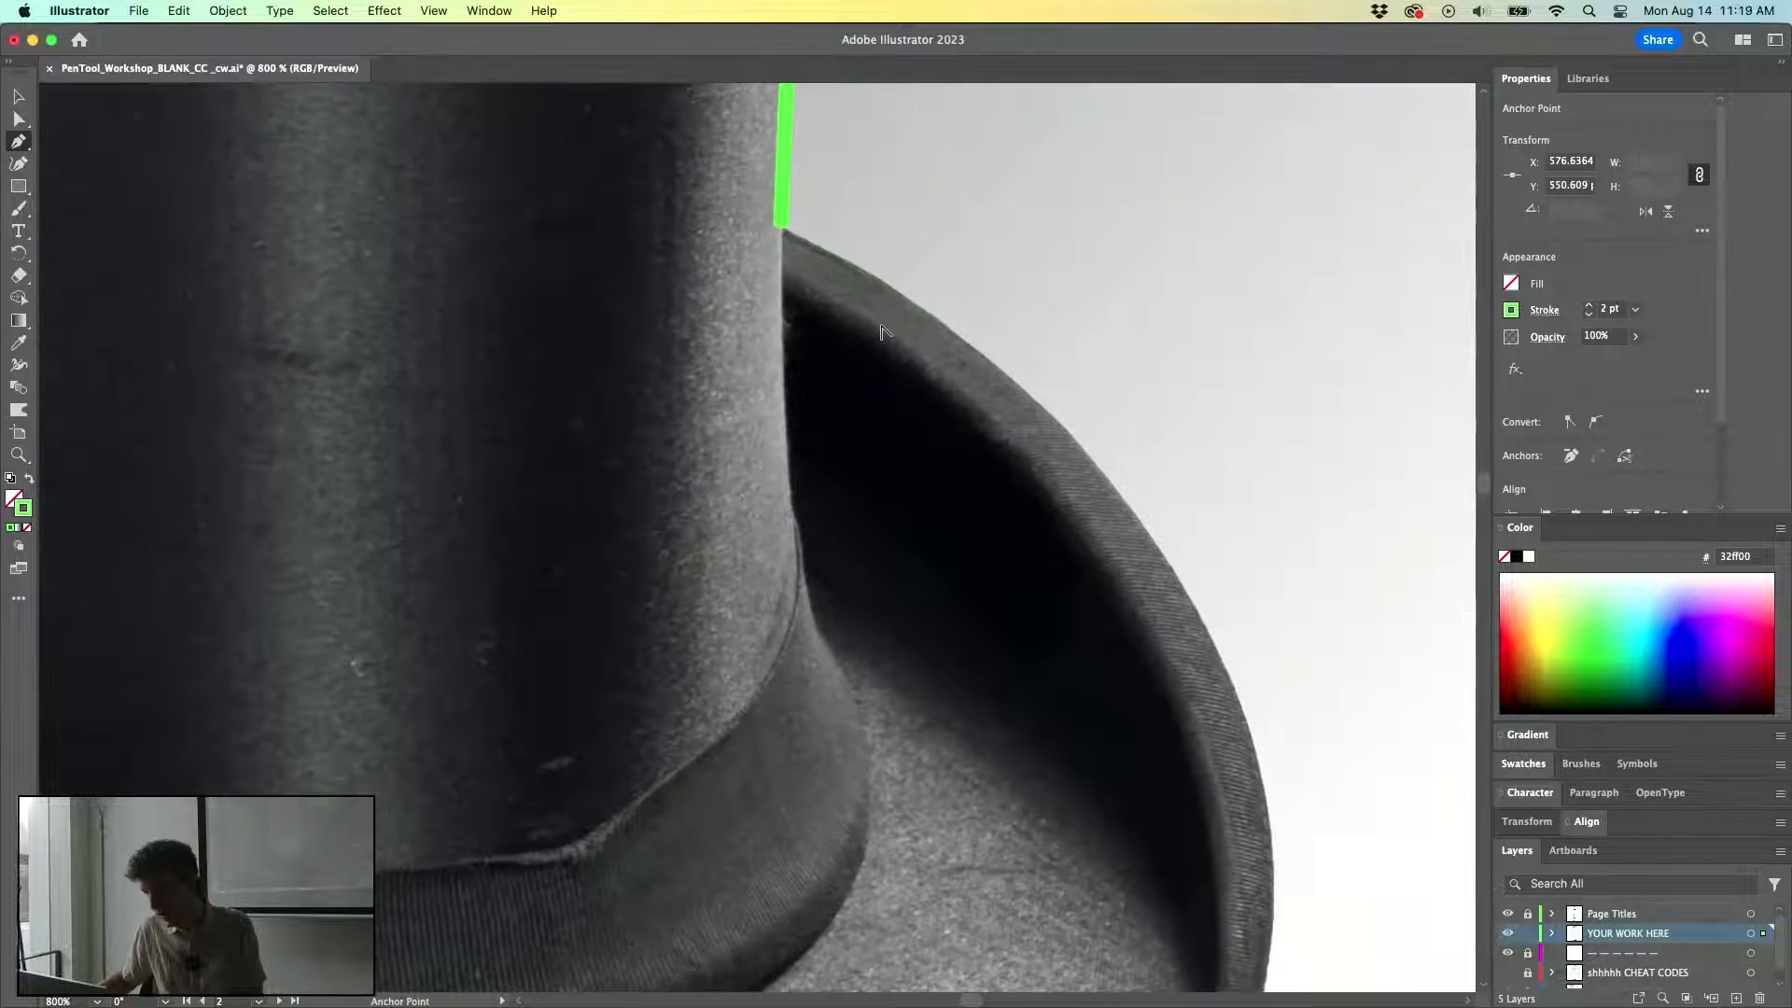
pyautogui.scroll(1, 882, 329)
pyautogui.moveTo(1016, 264); pyautogui.dragTo(1023, 412)
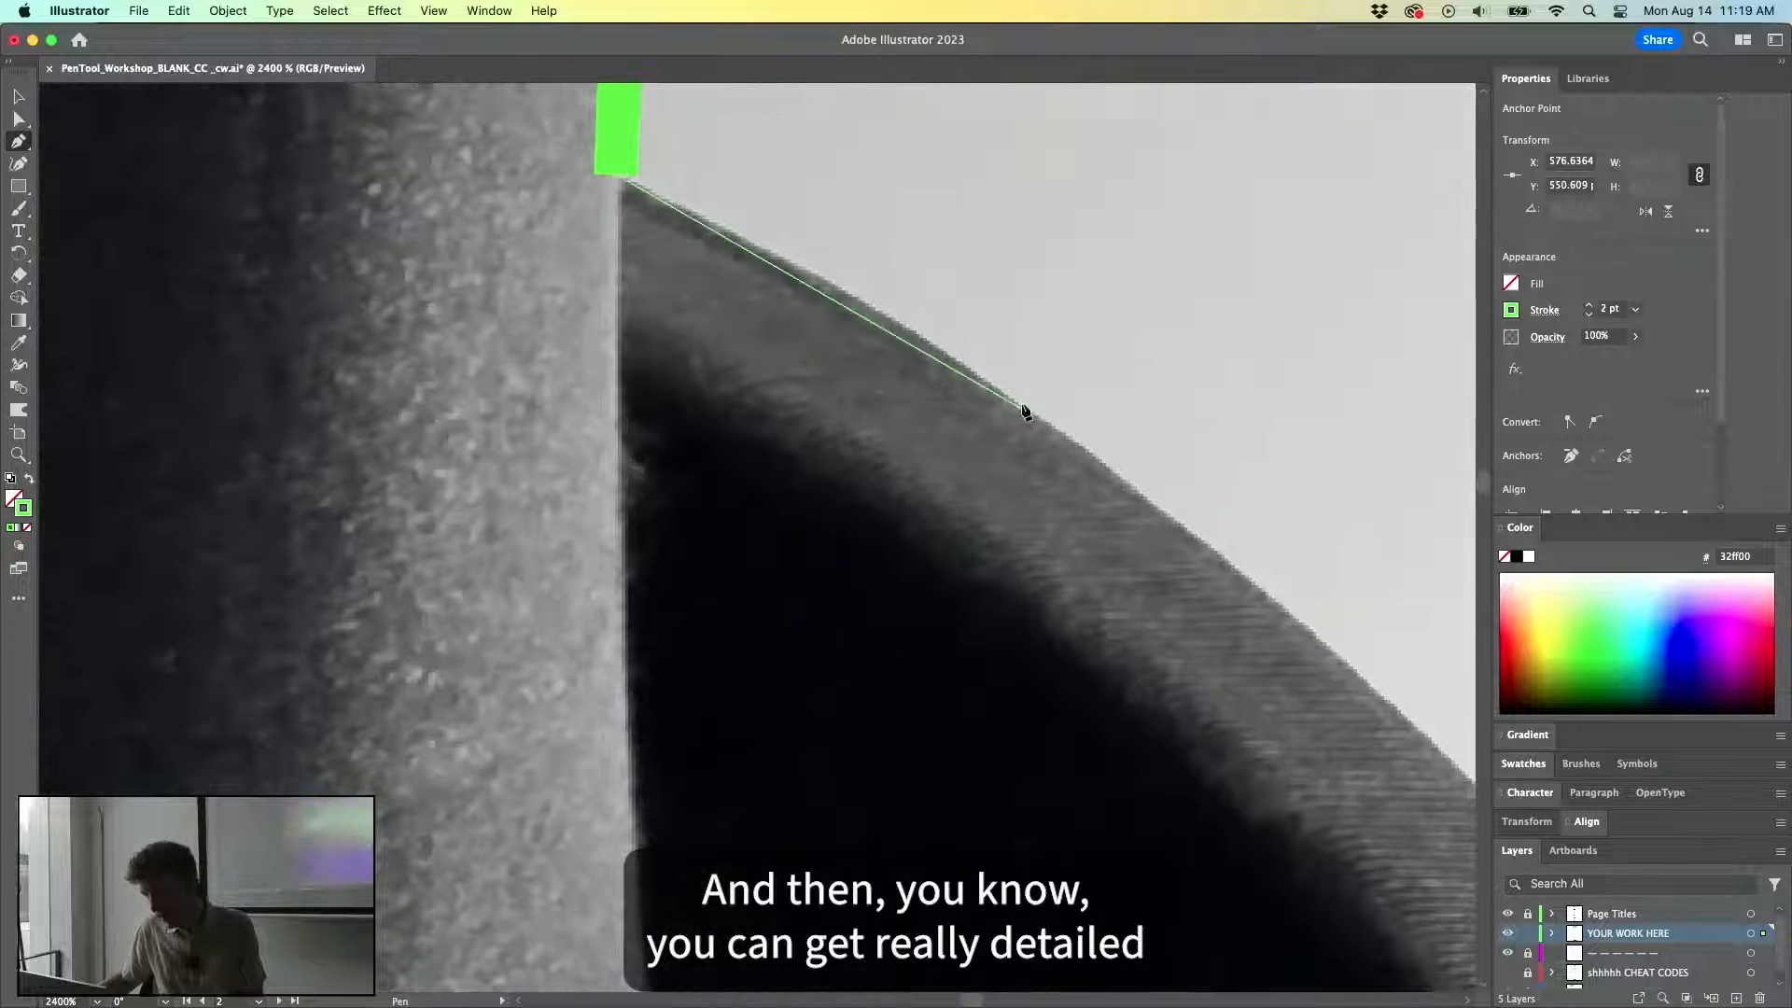
pyautogui.click(770, 256)
pyautogui.click(815, 280)
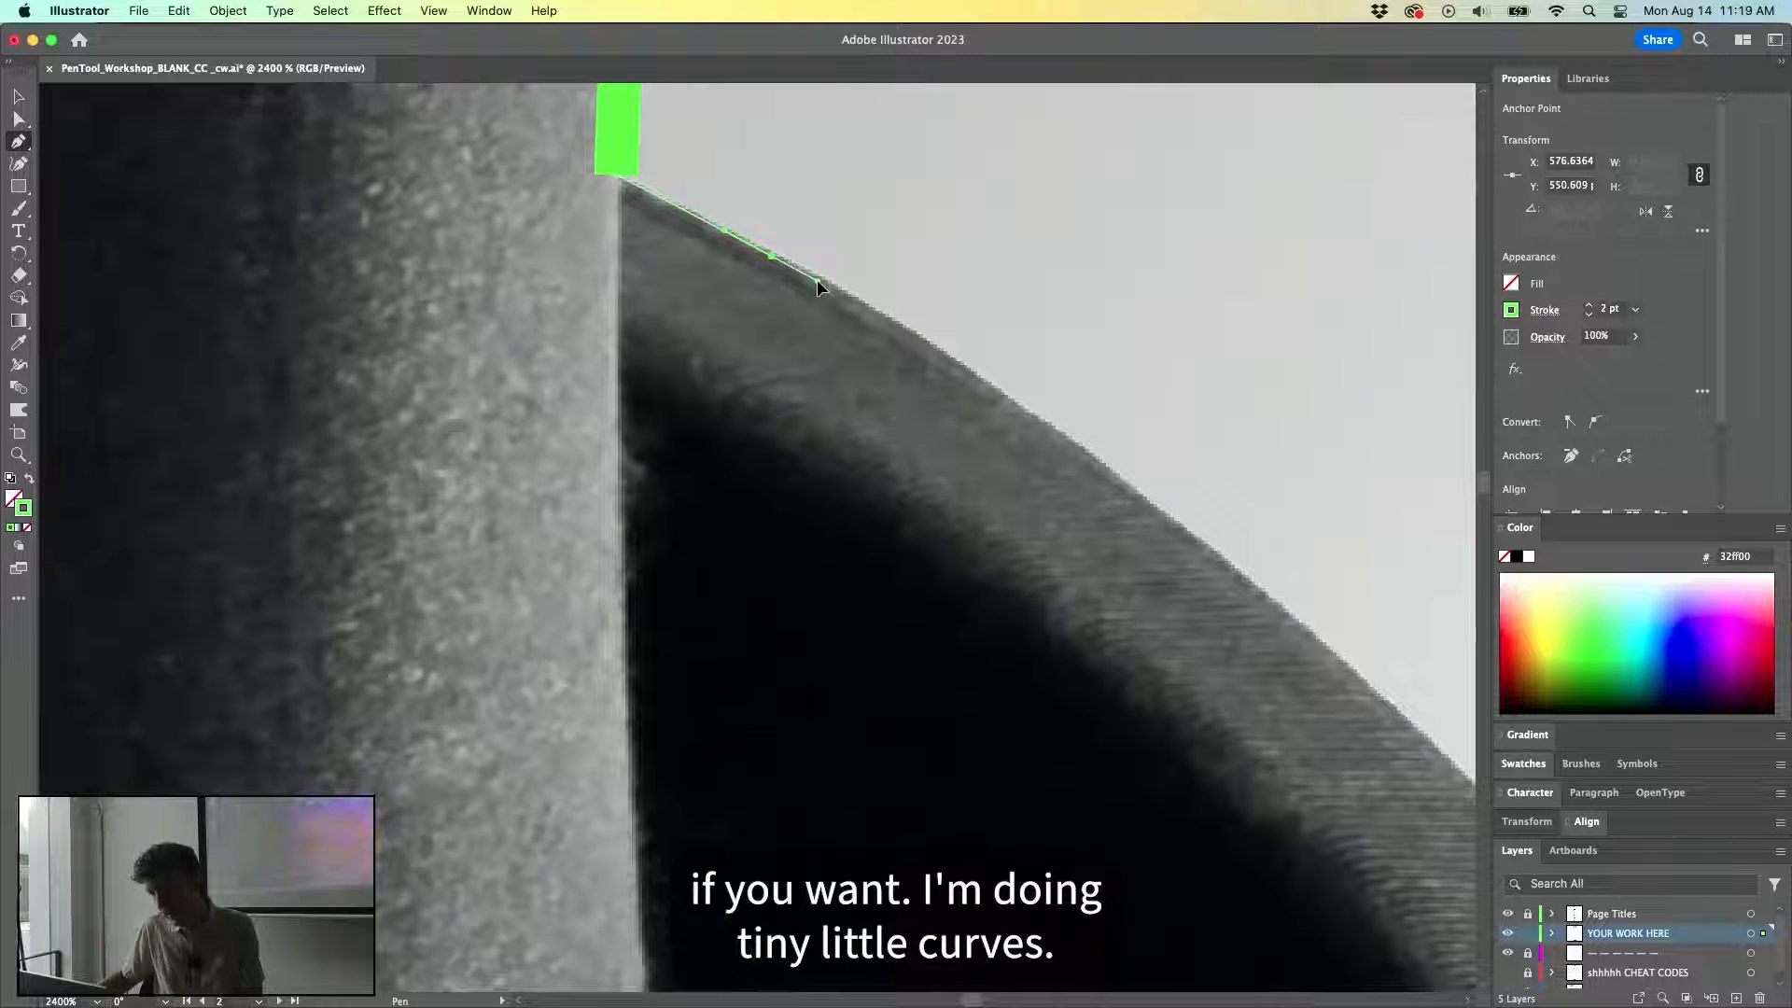
pyautogui.click(916, 336)
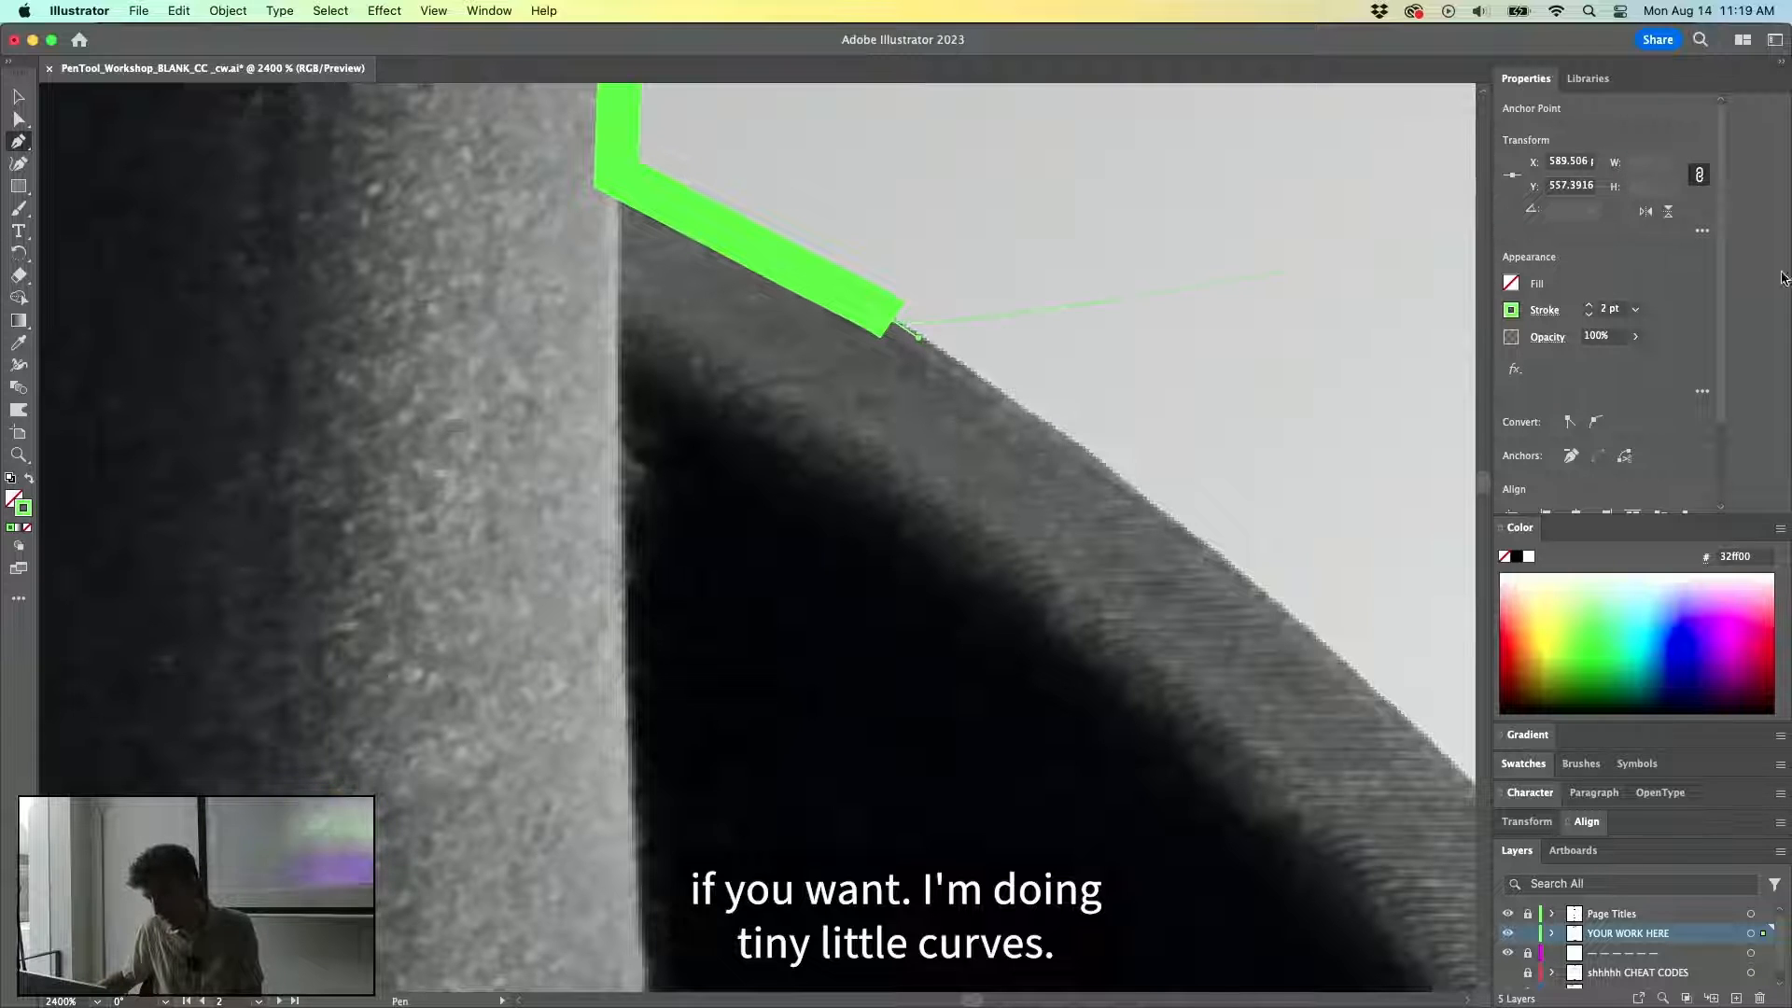
# Reduce the path's stroke weight to 0.25 pt.
pyautogui.click(1587, 314)
pyautogui.click(1588, 314)
pyautogui.click(1587, 313)
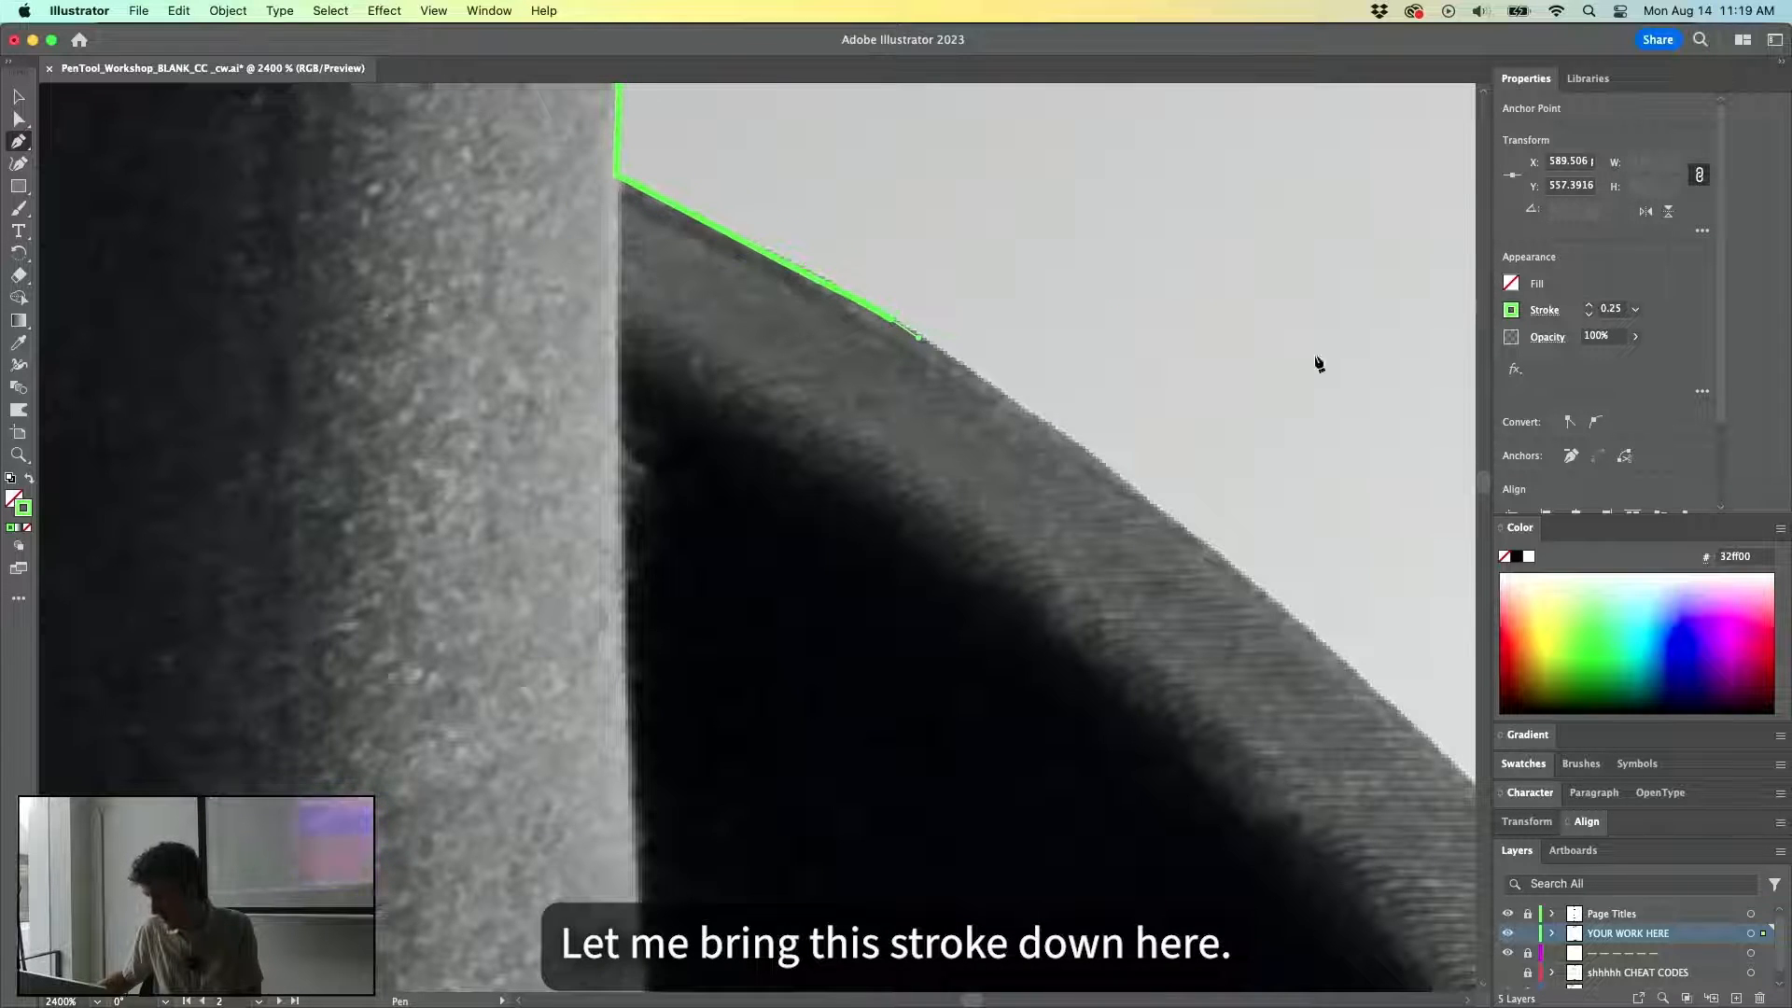
# Continue along the brim's upper-right edge with a series of short curves that closely follow its outline.
pyautogui.click(1031, 416)
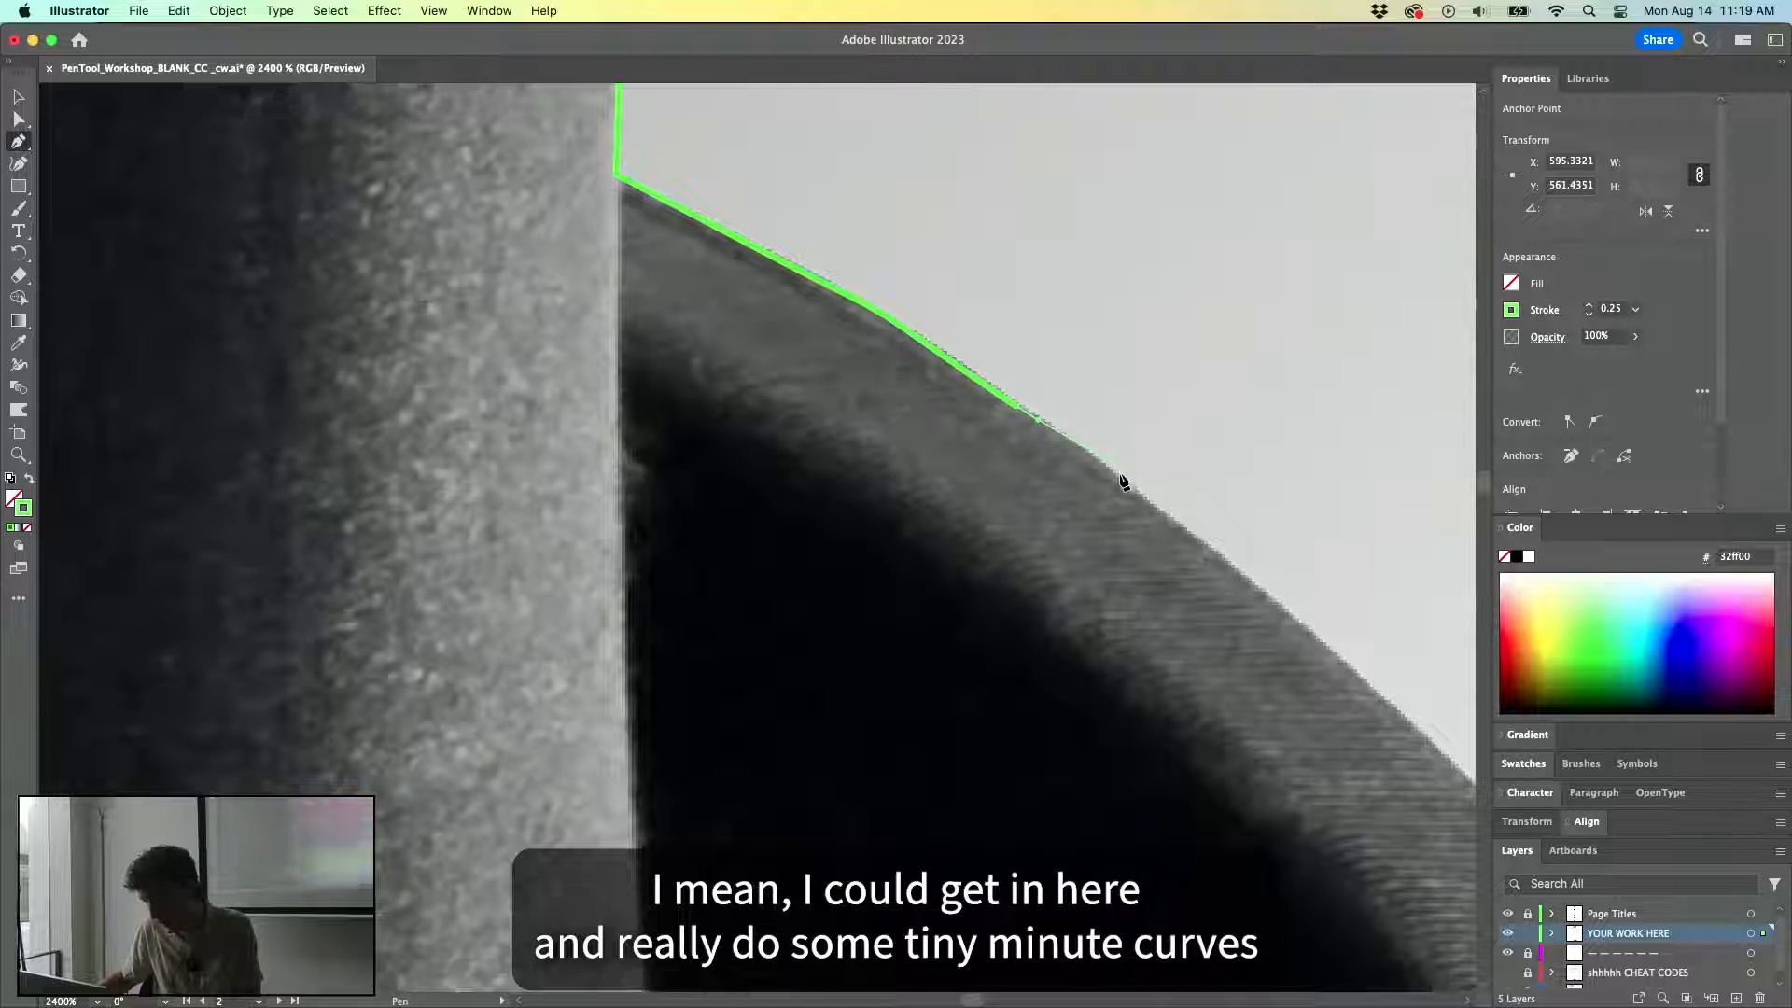
pyautogui.click(1149, 509)
pyautogui.hscroll(5, 1153, 508)
pyautogui.scroll(-3, 1153, 508)
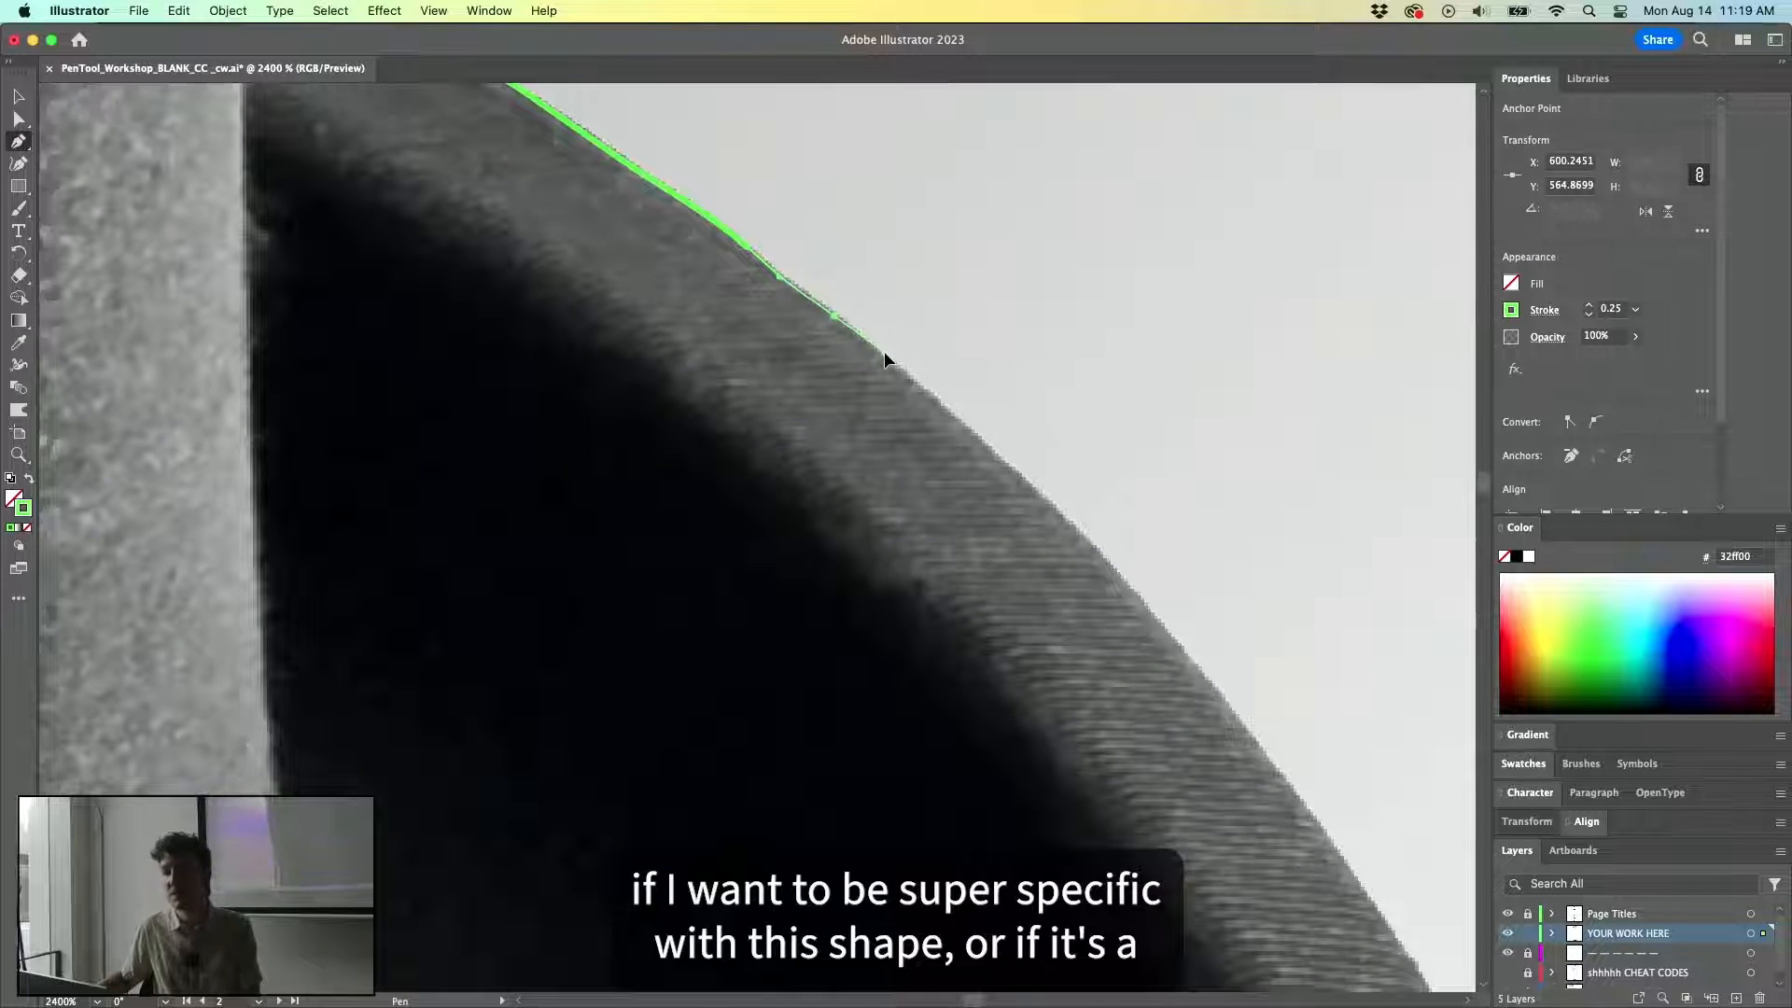
pyautogui.click(979, 440)
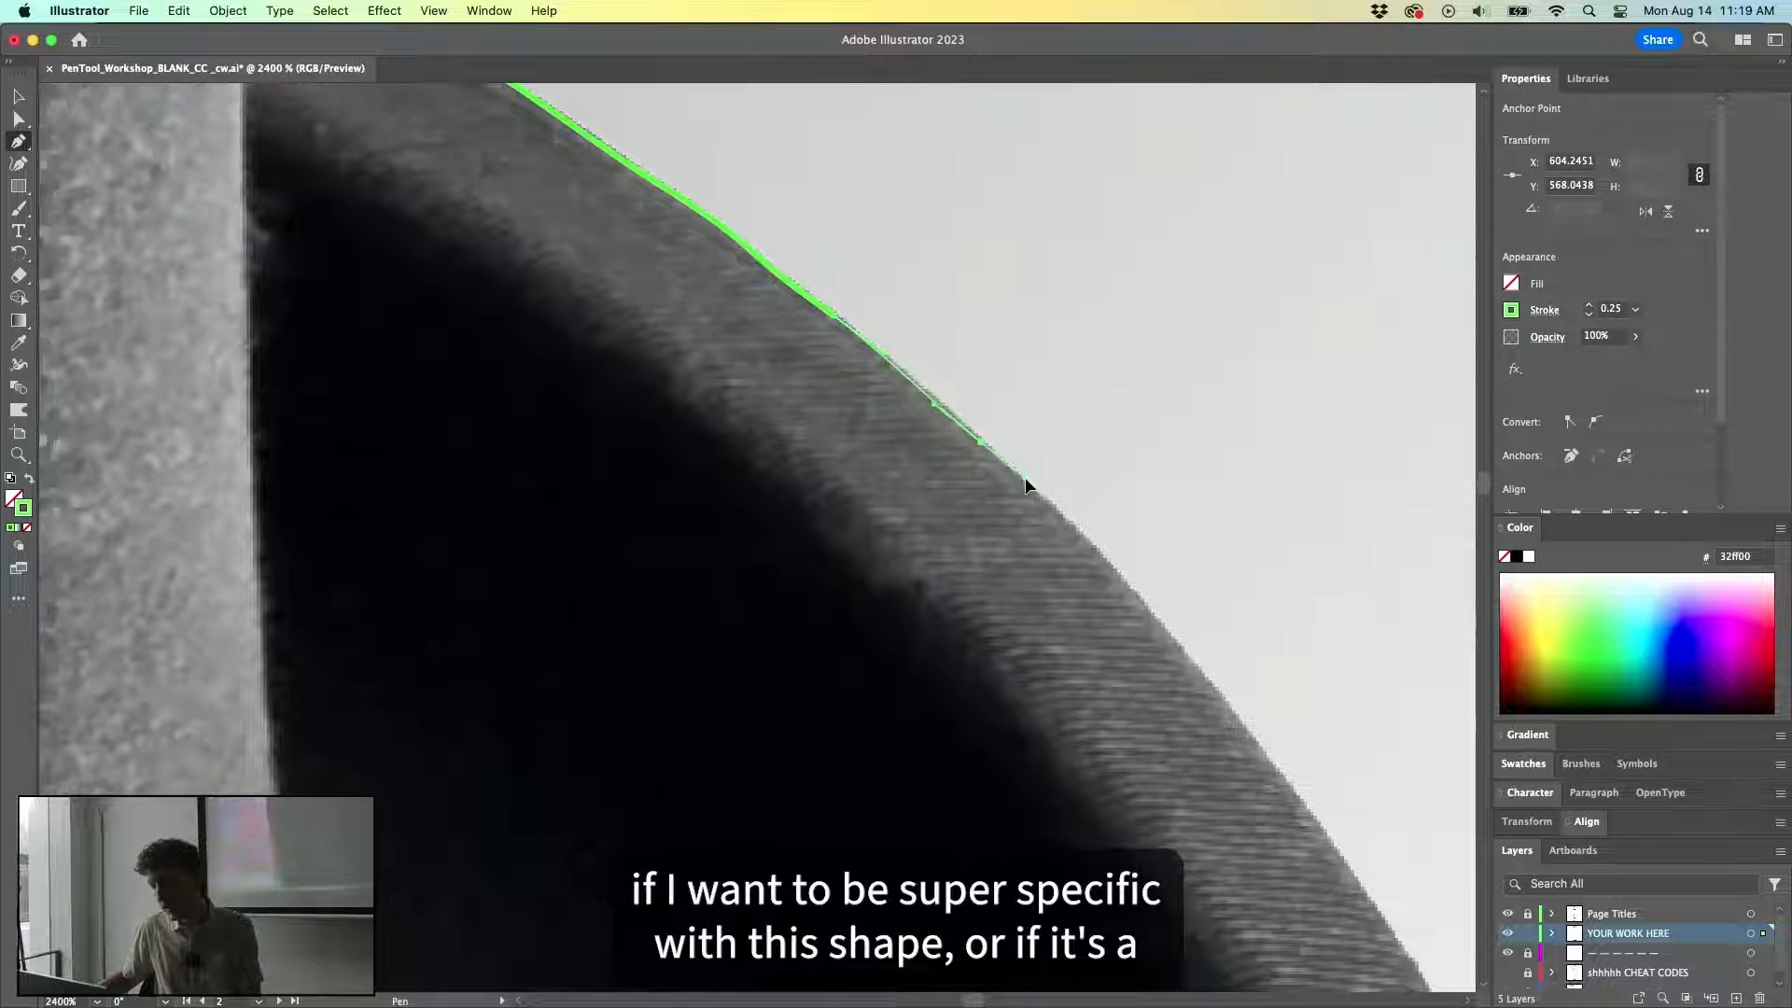
pyautogui.hscroll(5, 799, 320)
pyautogui.scroll(-2, 800, 320)
pyautogui.click(733, 370)
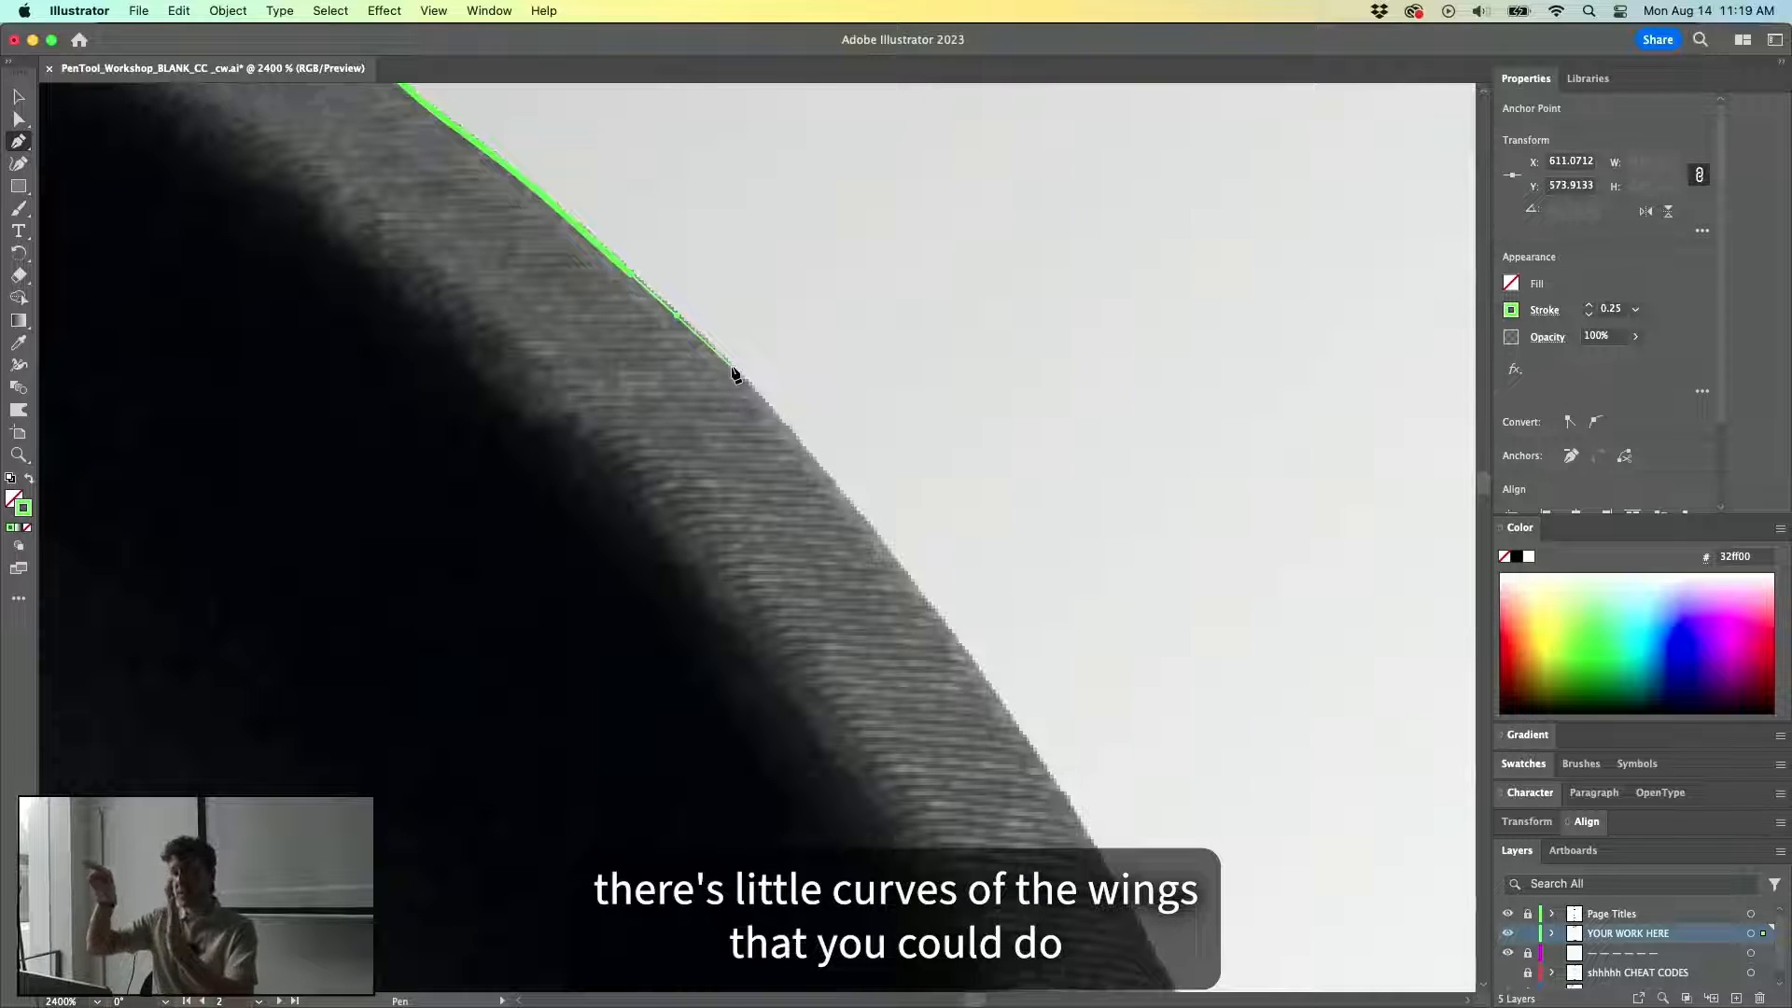
# Trace around the brim's right end and along the front of its lower edge with longer curved segments.
pyautogui.press('super+minus')
pyautogui.press('super+minus')
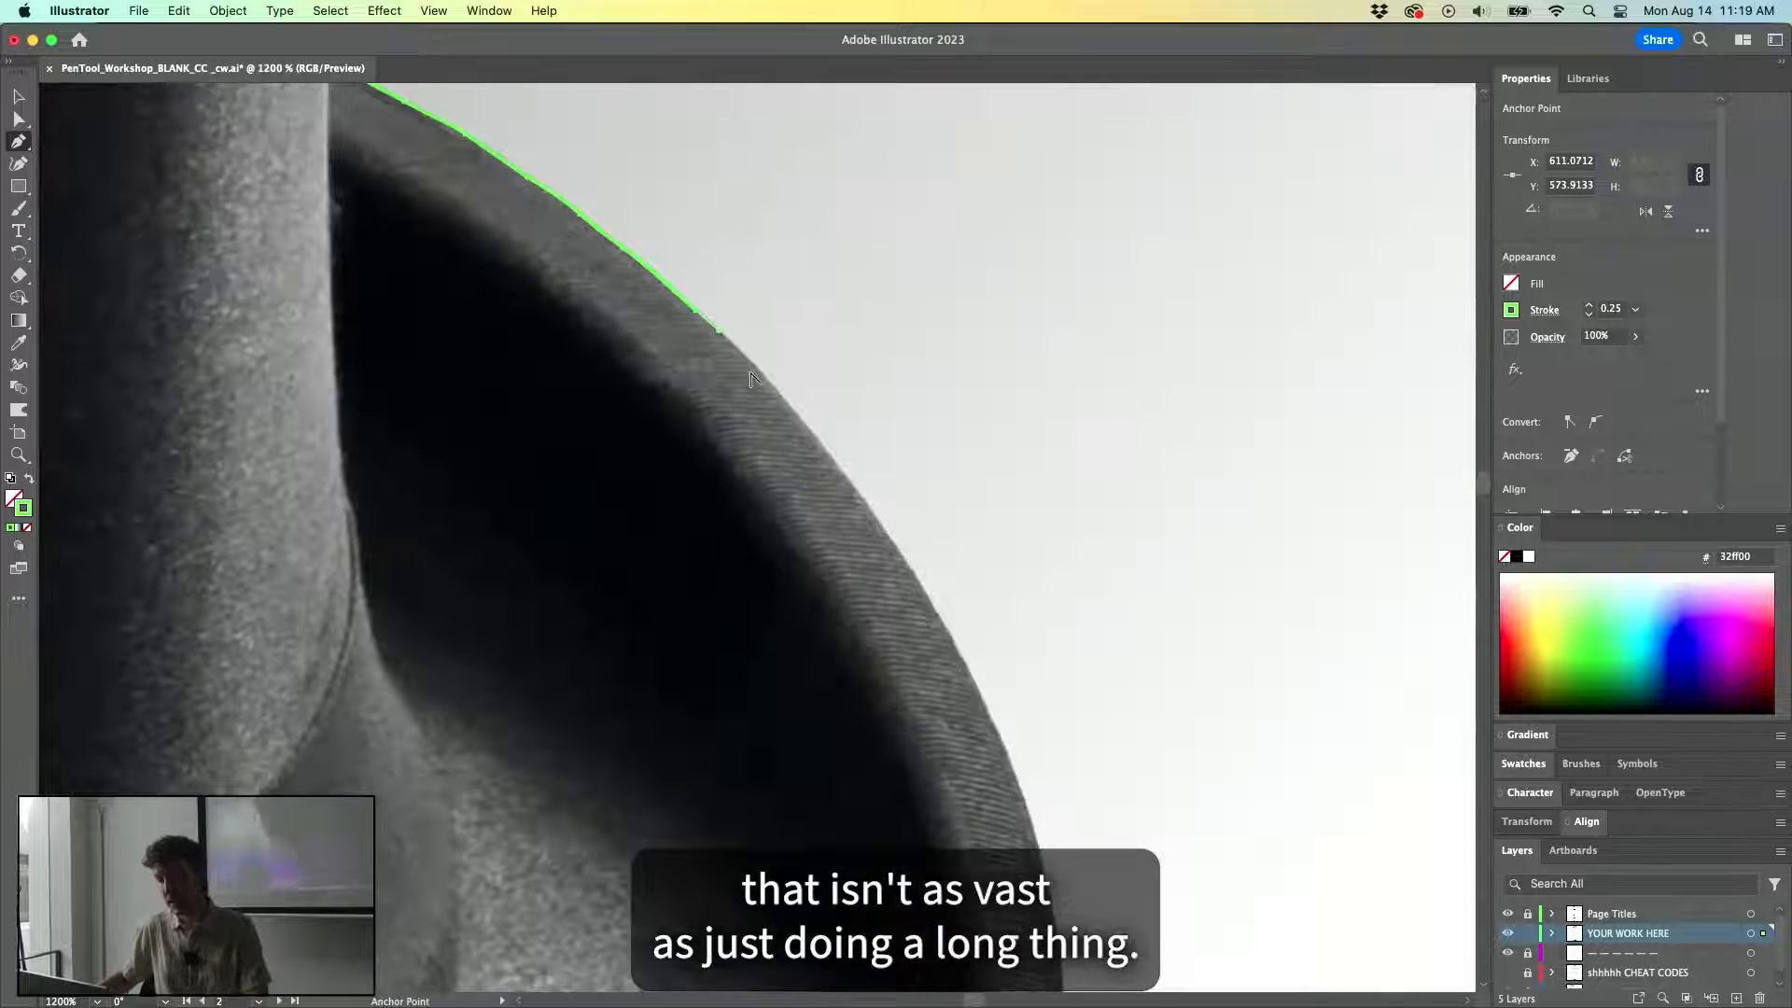
pyautogui.moveTo(933, 444); pyautogui.dragTo(864, 261)
pyautogui.press('super+minus')
pyautogui.press('super+minus')
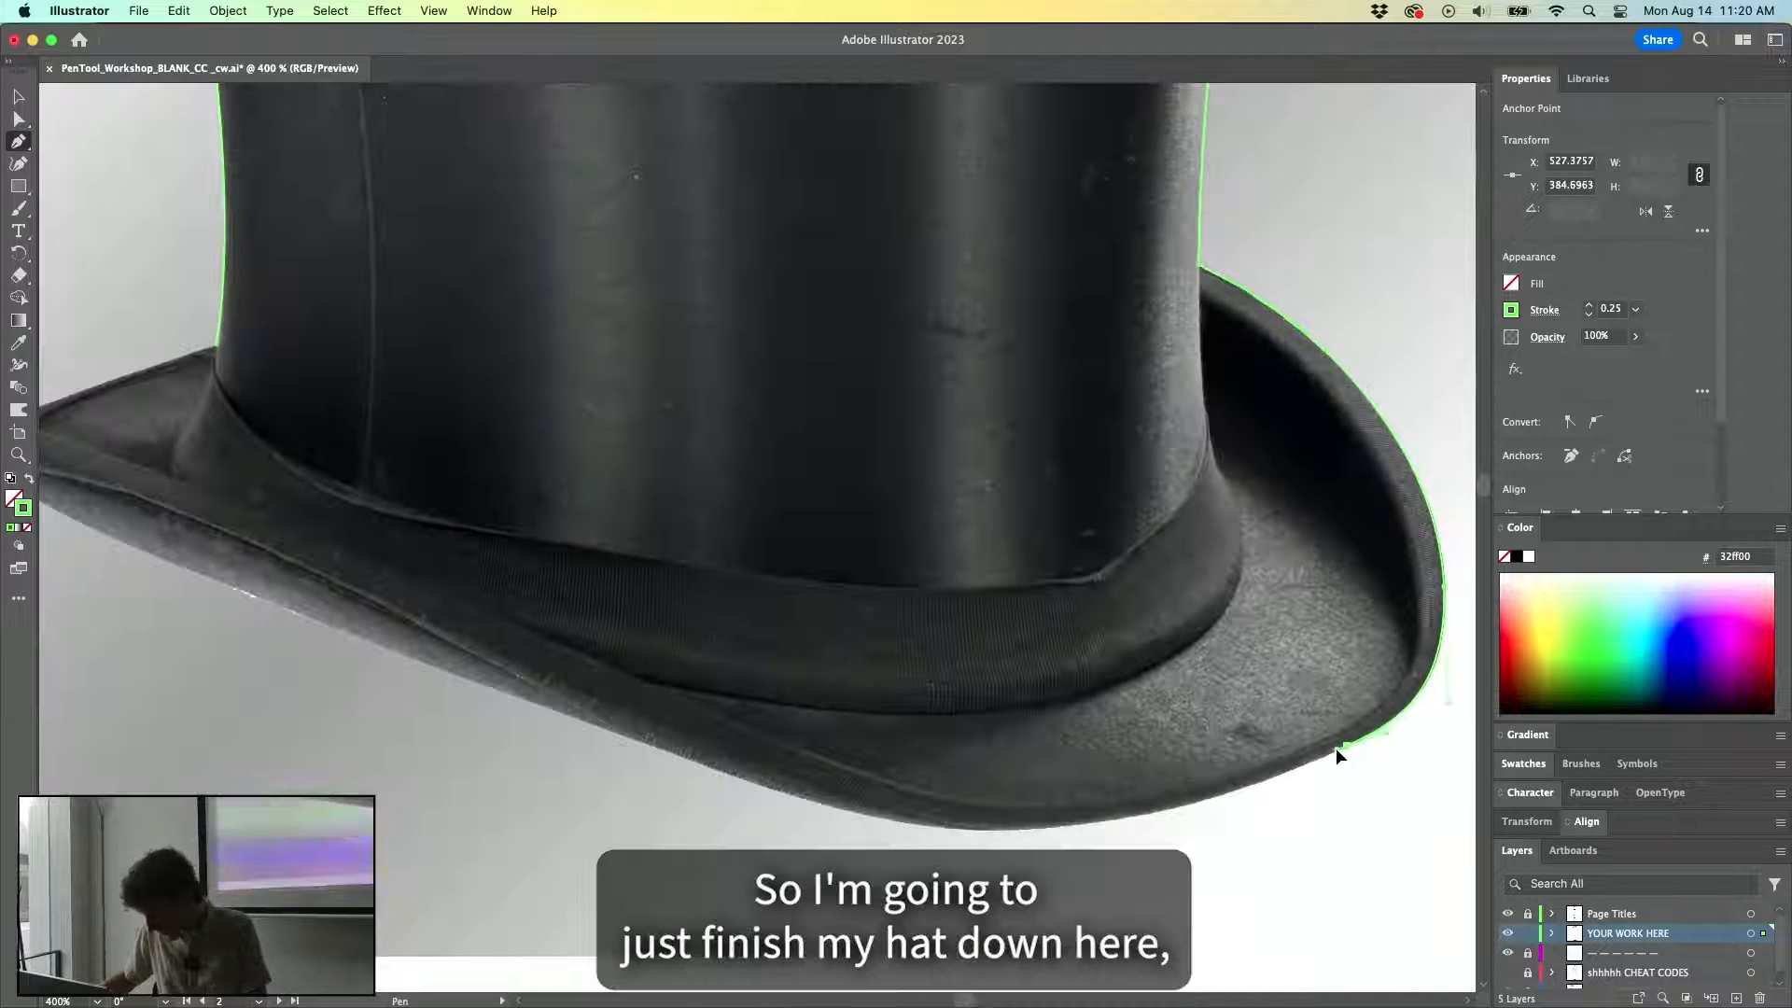
pyautogui.moveTo(1073, 823); pyautogui.dragTo(868, 826)
pyautogui.moveTo(727, 773); pyautogui.dragTo(607, 731)
# Extend the path along the brim's lower-left edge with three more curved anchors, ending just before the left tip.
pyautogui.hscroll(-10, 607, 731)
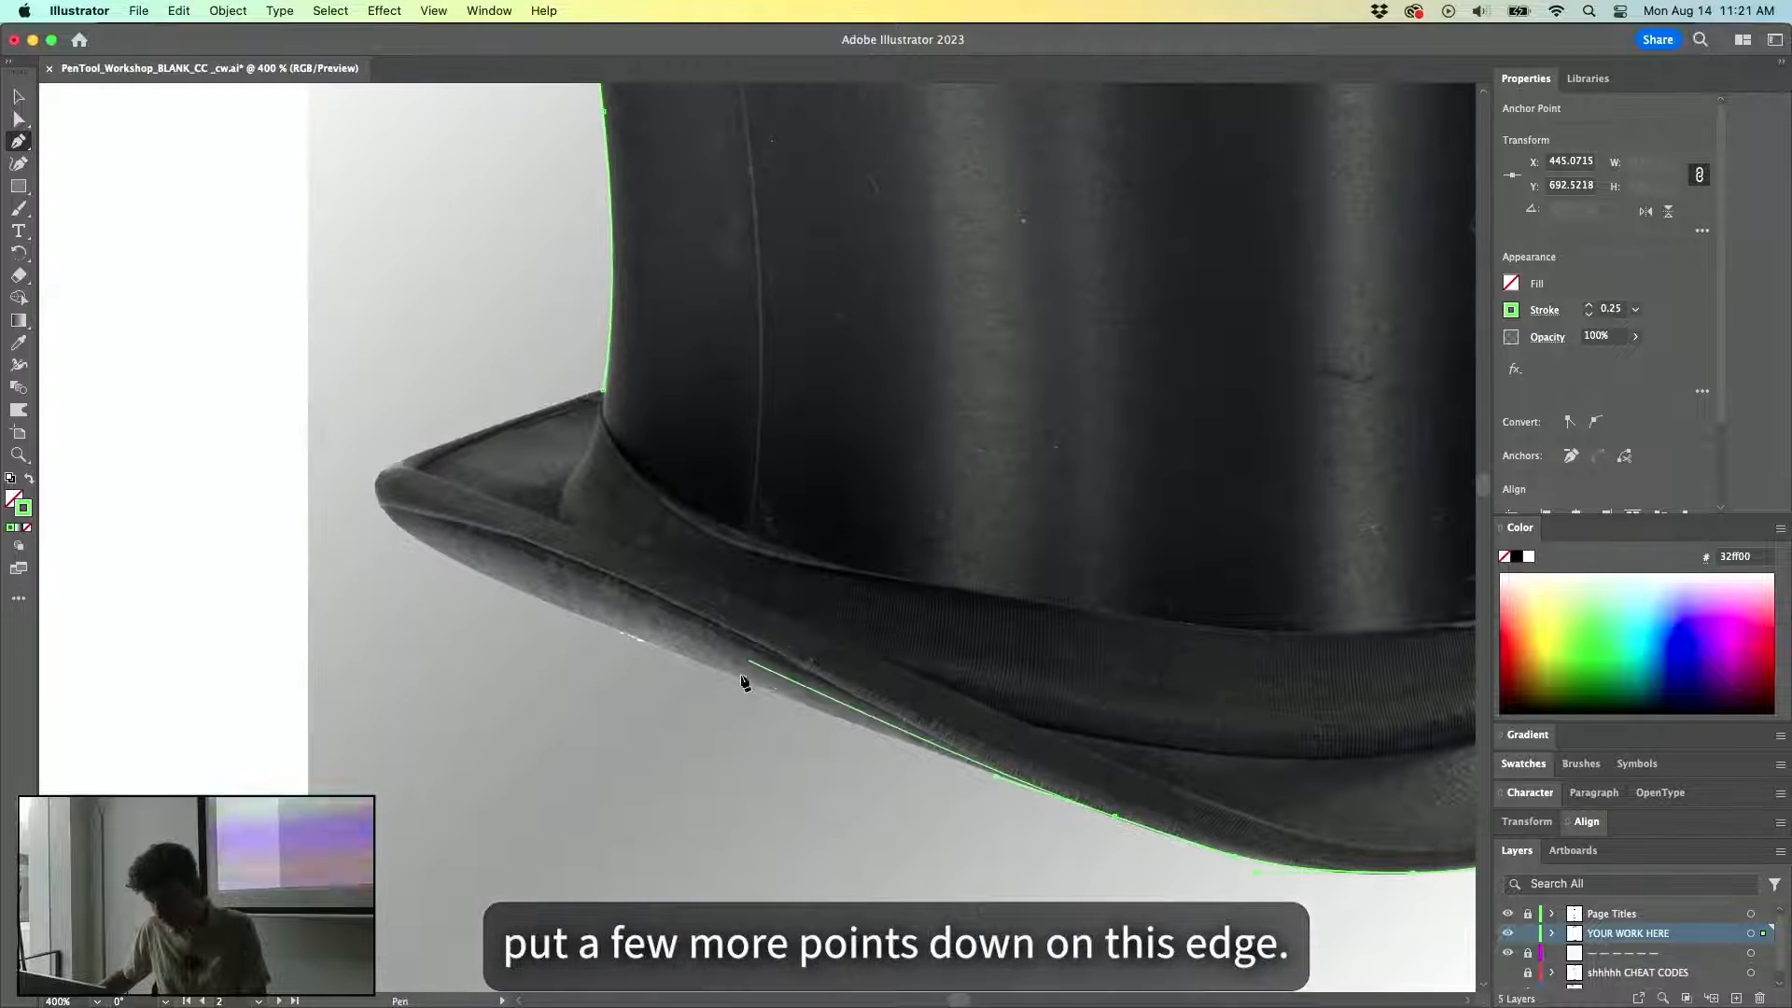
pyautogui.click(737, 678)
pyautogui.click(620, 627)
pyautogui.moveTo(419, 540); pyautogui.dragTo(357, 500)
pyautogui.scroll(1, 398, 501)
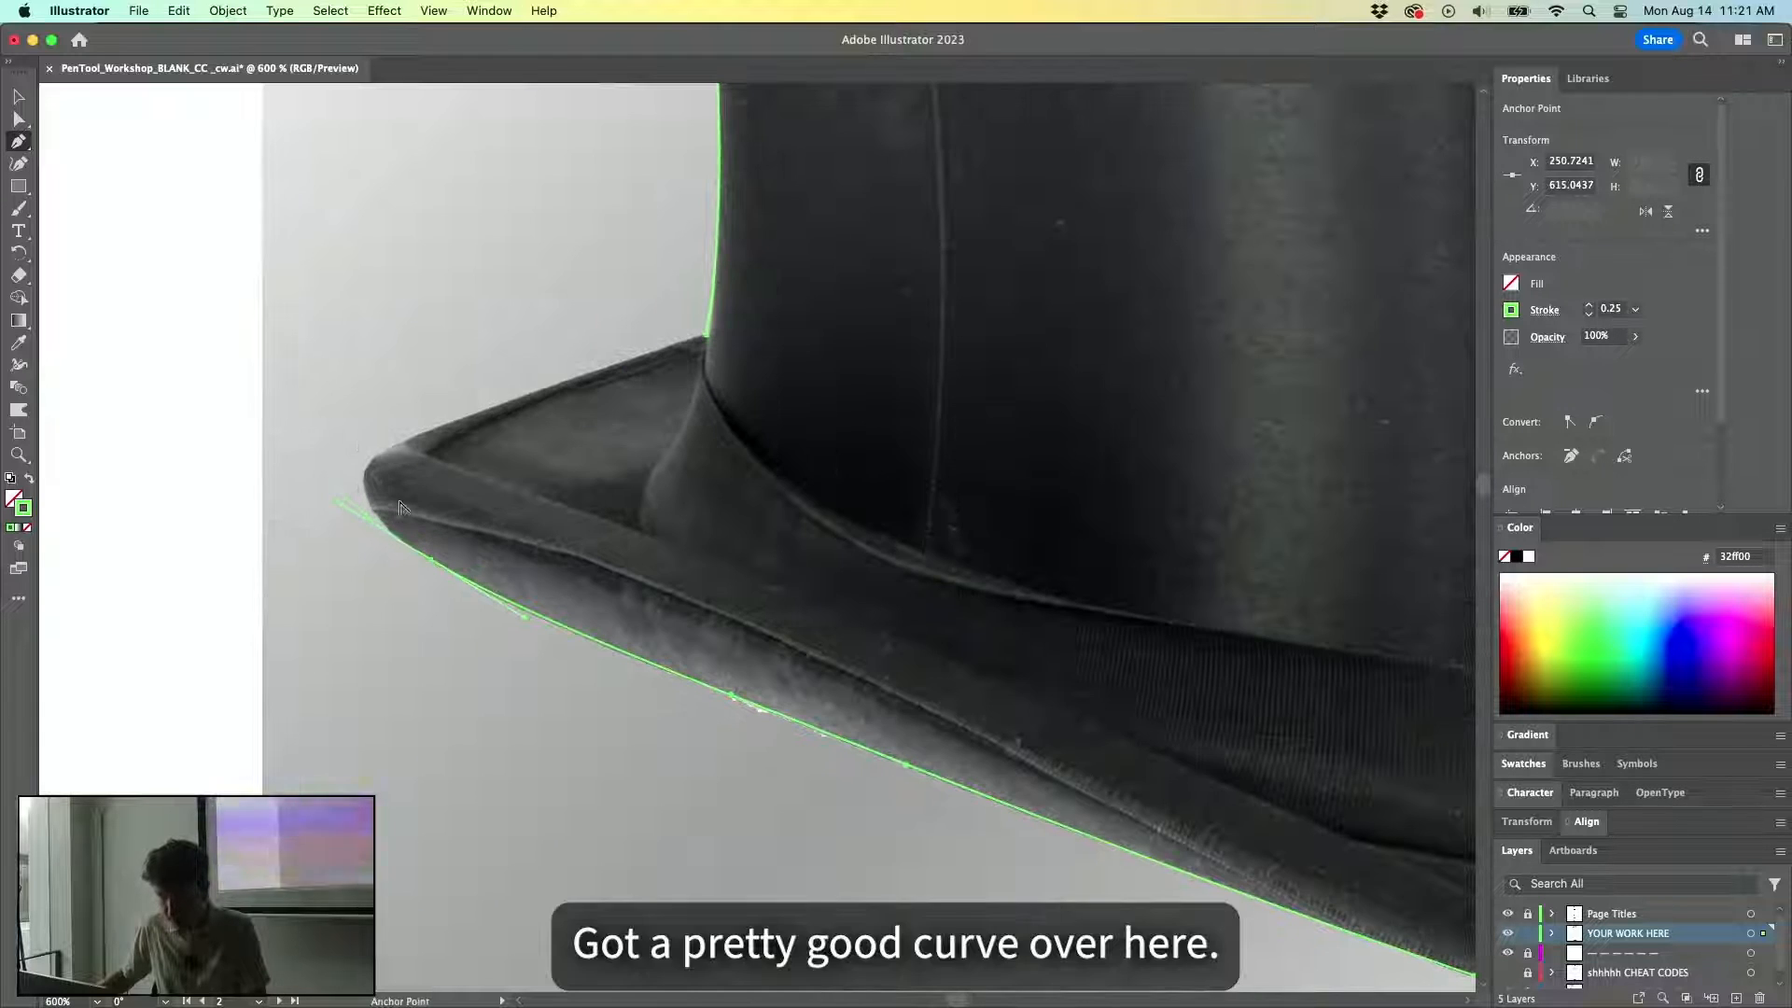
# Curve the path around the brim's left tip and along its upper edge, closing it at the crown's left base.
pyautogui.click(383, 453)
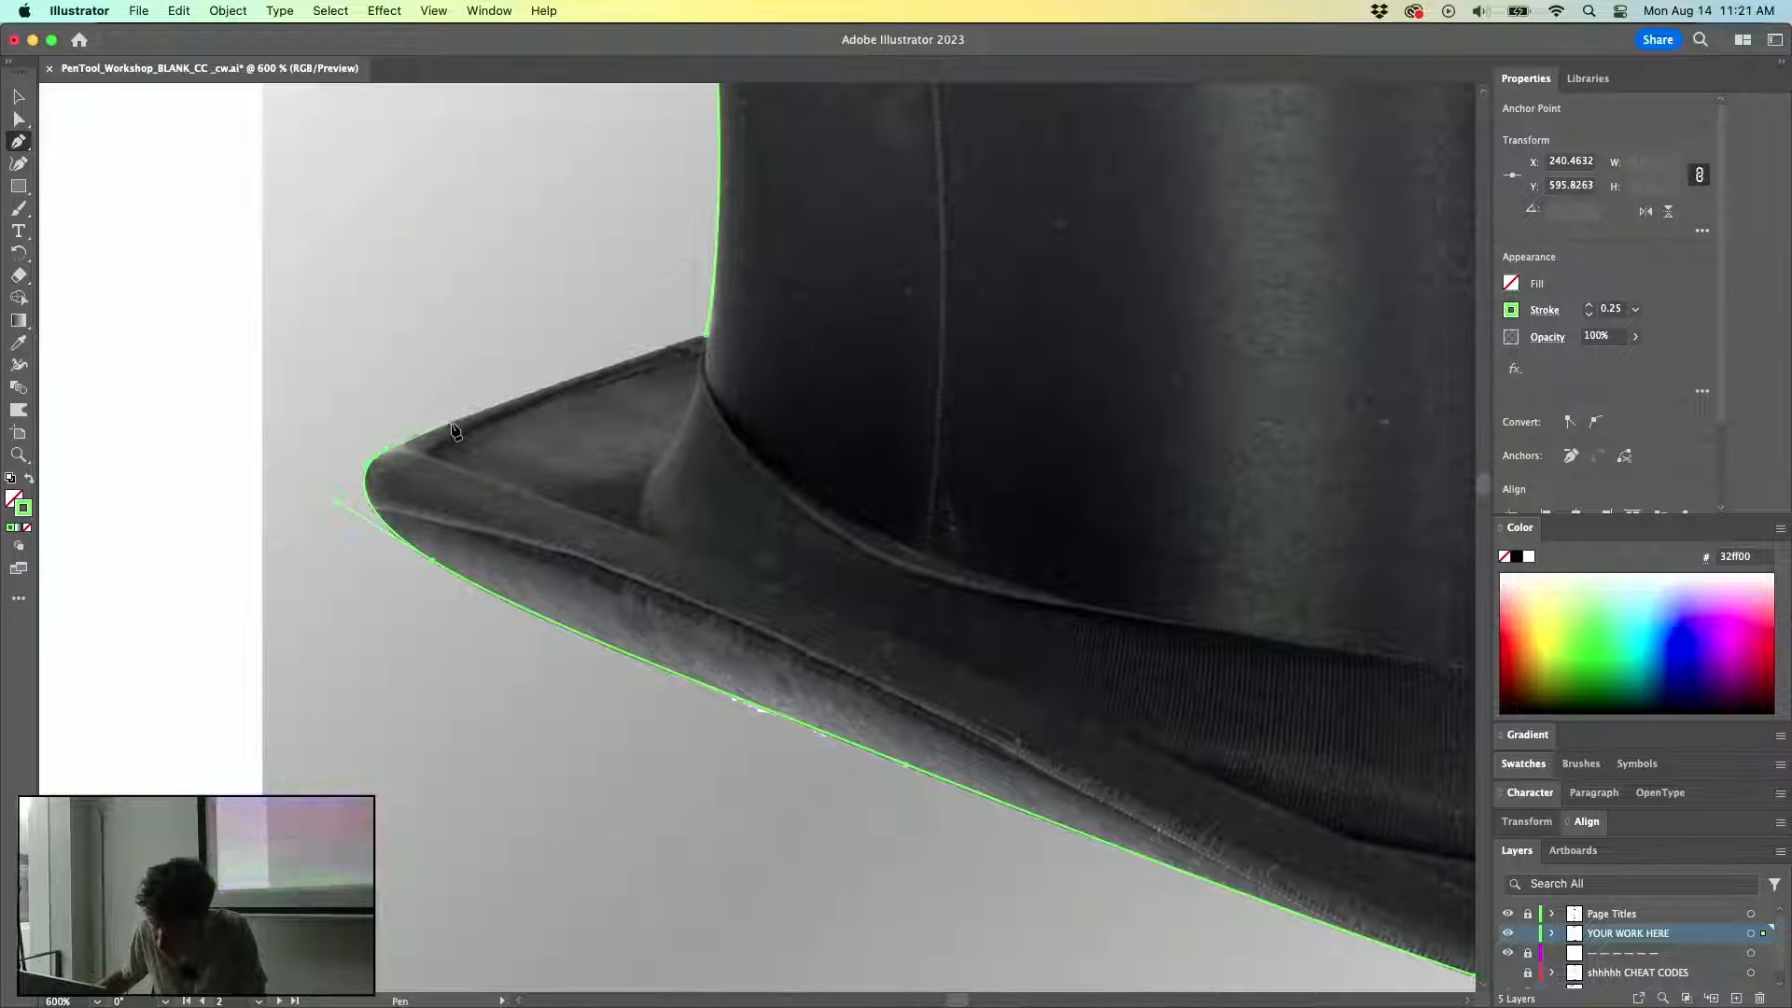
pyautogui.moveTo(475, 415); pyautogui.dragTo(476, 415)
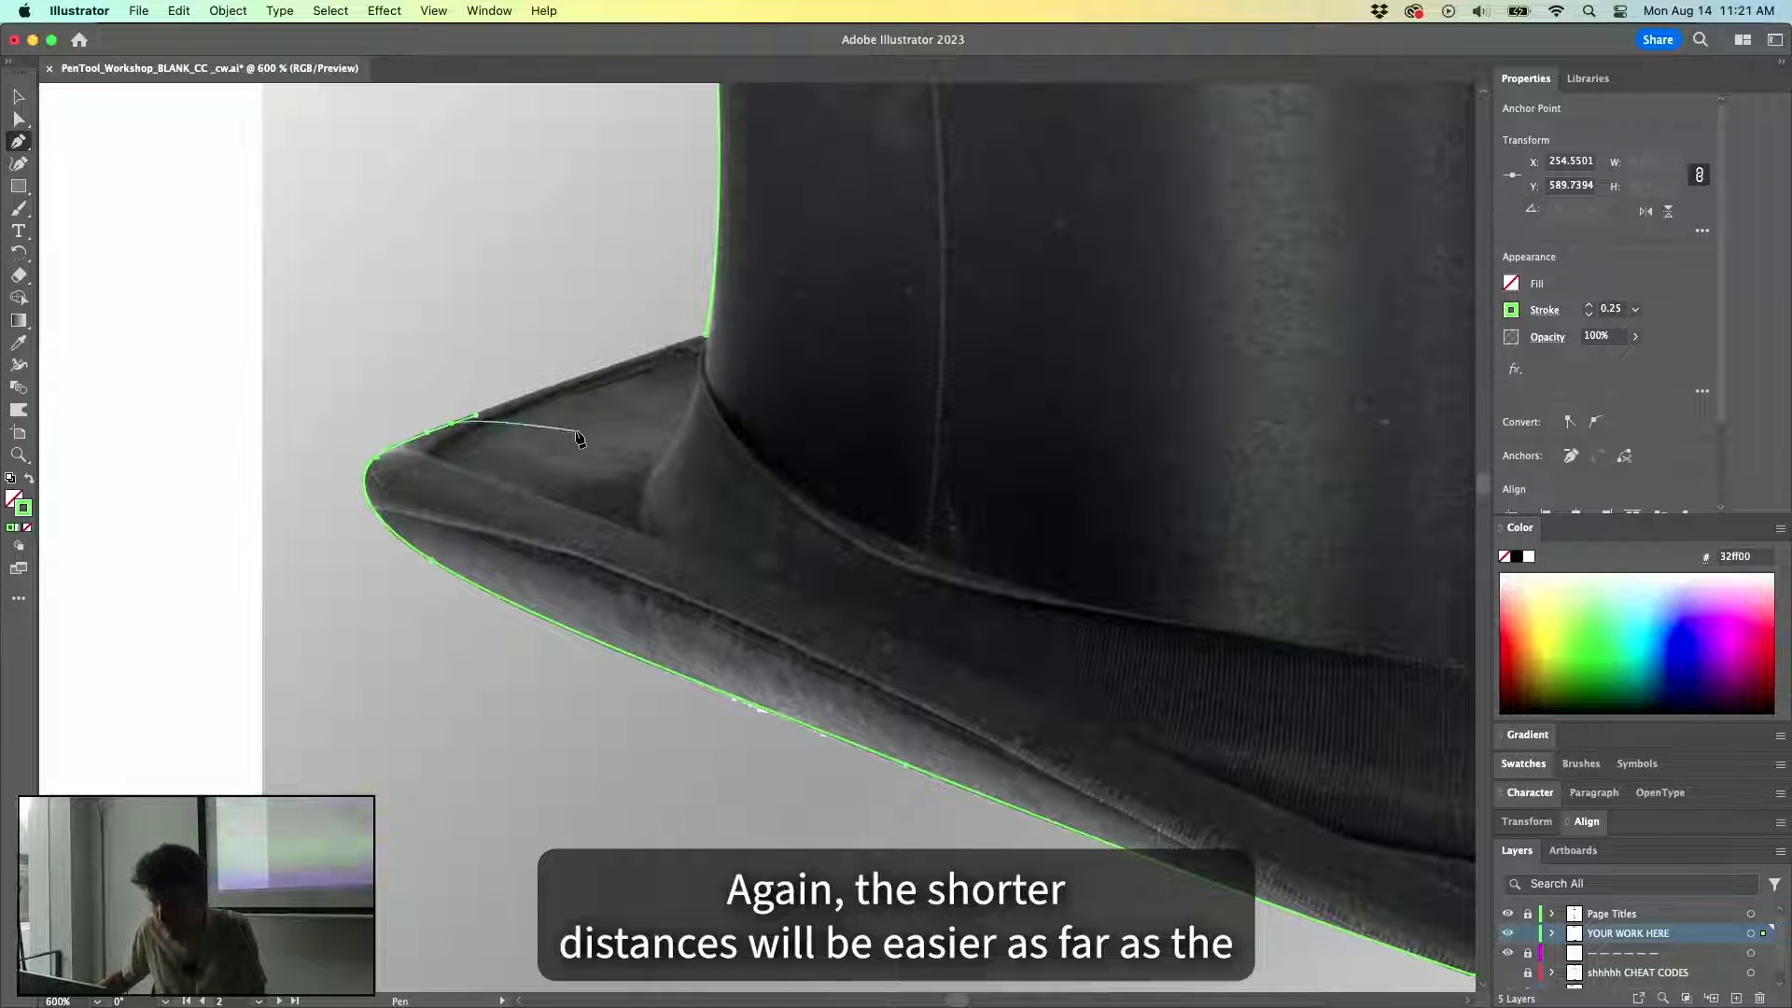
pyautogui.click(707, 338)
pyautogui.press('v')
# Deselect the path and compare the whole hat outline in Outline view with the photo in Preview.
pyautogui.scroll(-3, 818, 494)
pyautogui.moveTo(1022, 411); pyautogui.dragTo(726, 558)
pyautogui.press('super+y')
pyautogui.press('super+y')
pyautogui.press('super+y')
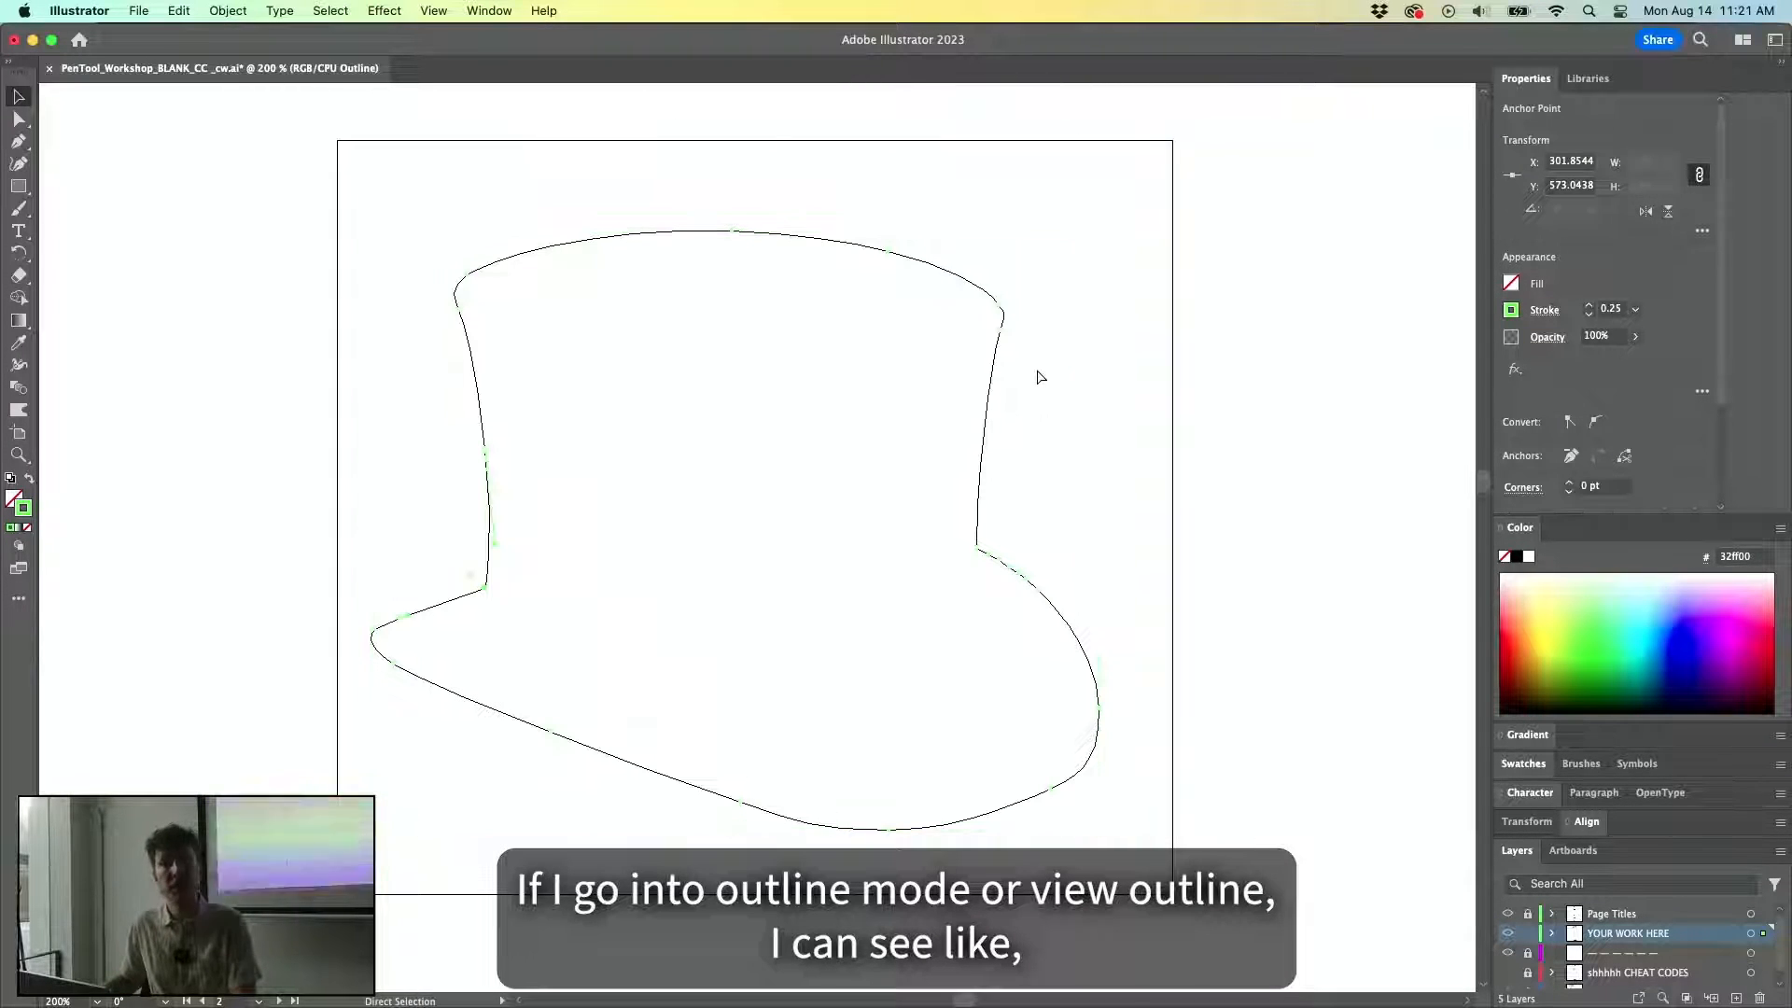
pyautogui.press('super+y')
pyautogui.press('super+y')
pyautogui.click(280, 252)
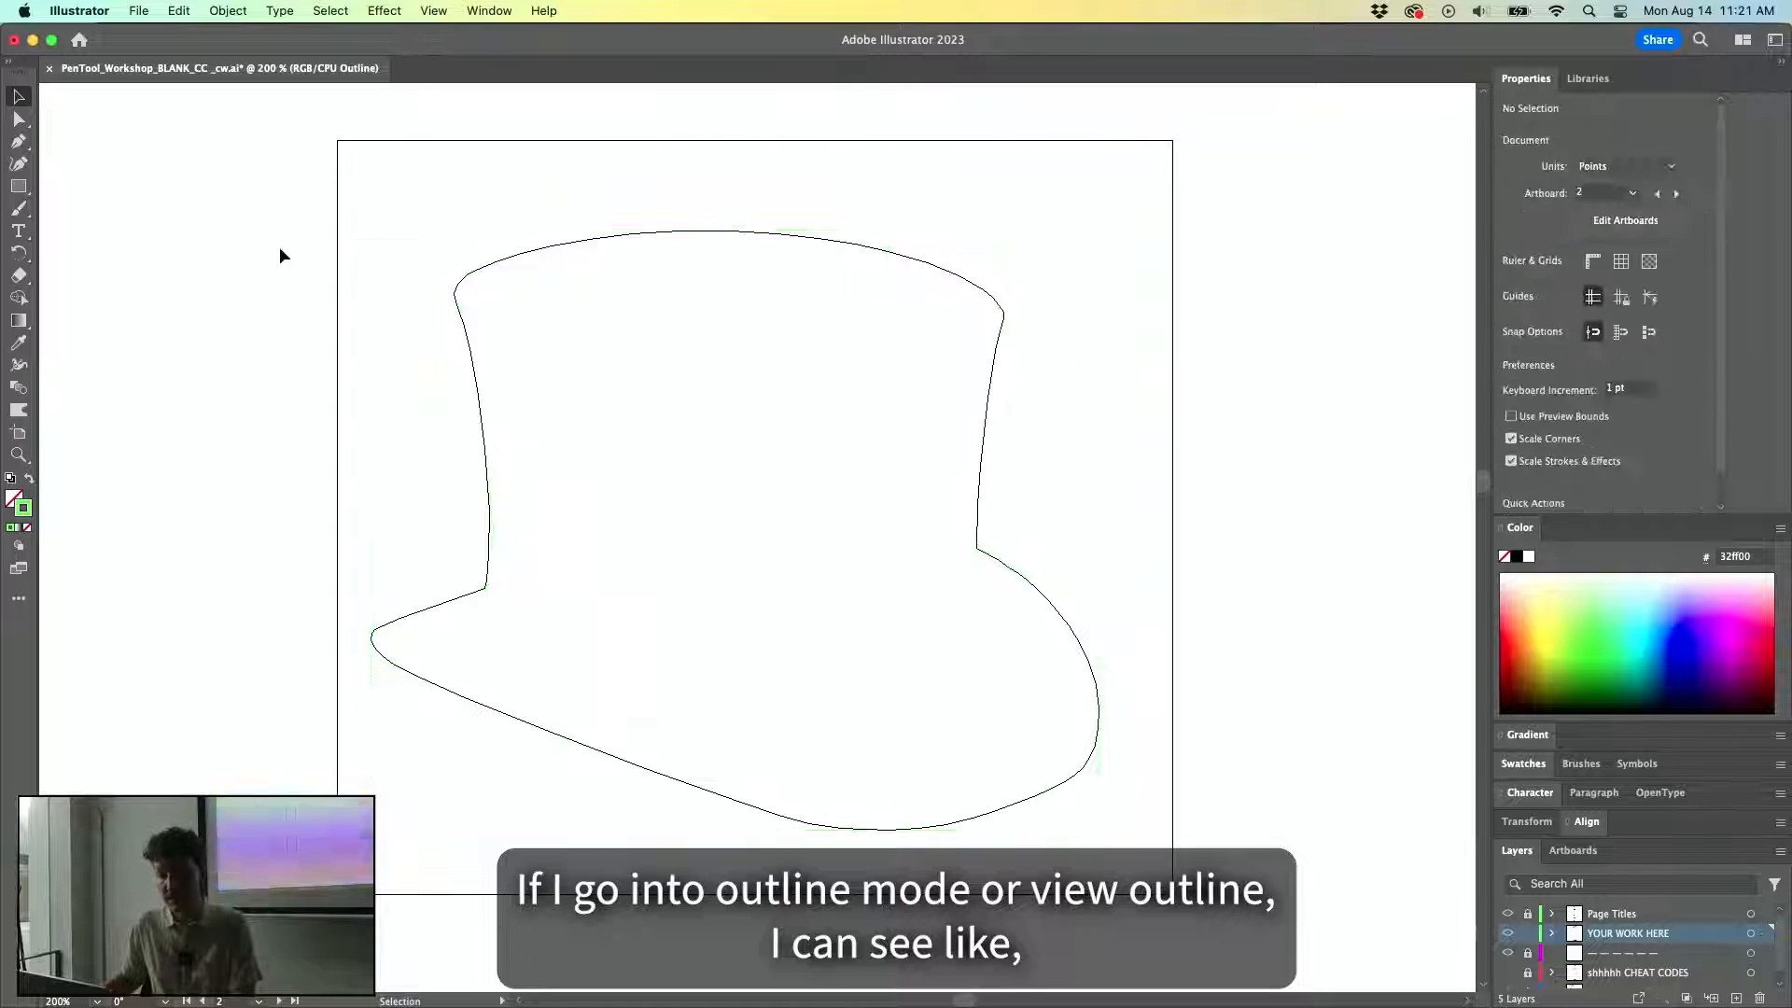
pyautogui.press('super+y')
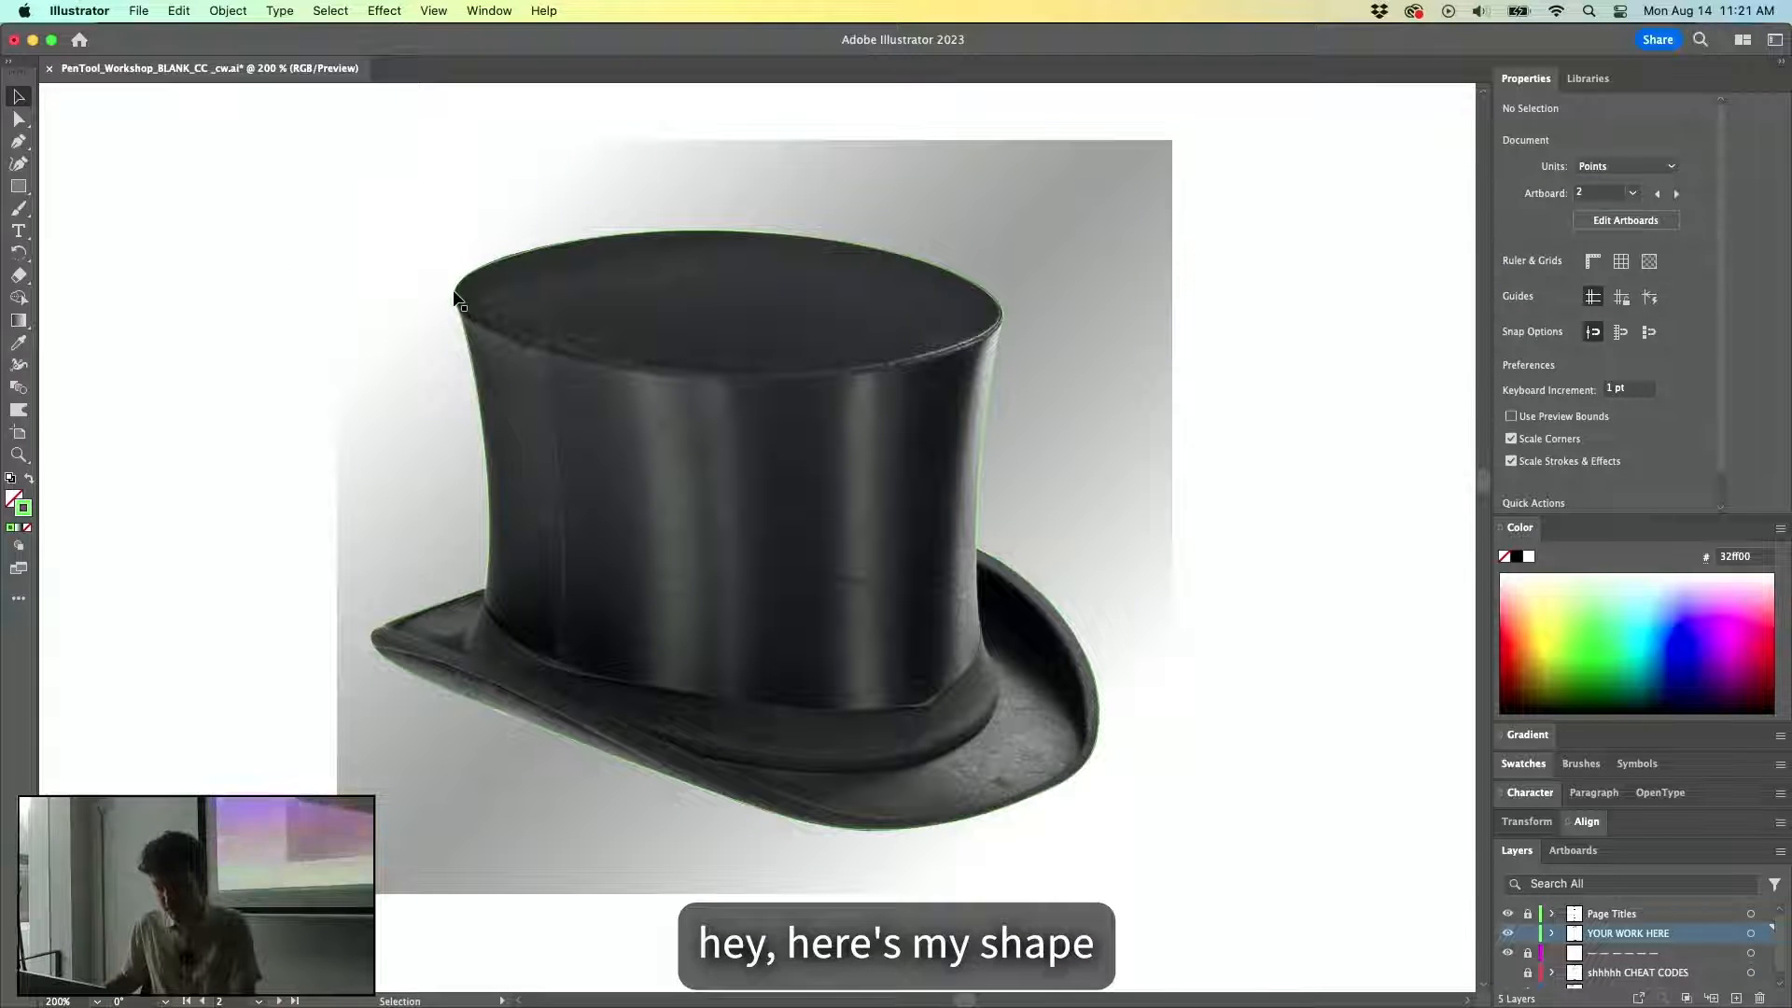
pyautogui.press('super+y')
pyautogui.press('super+y')
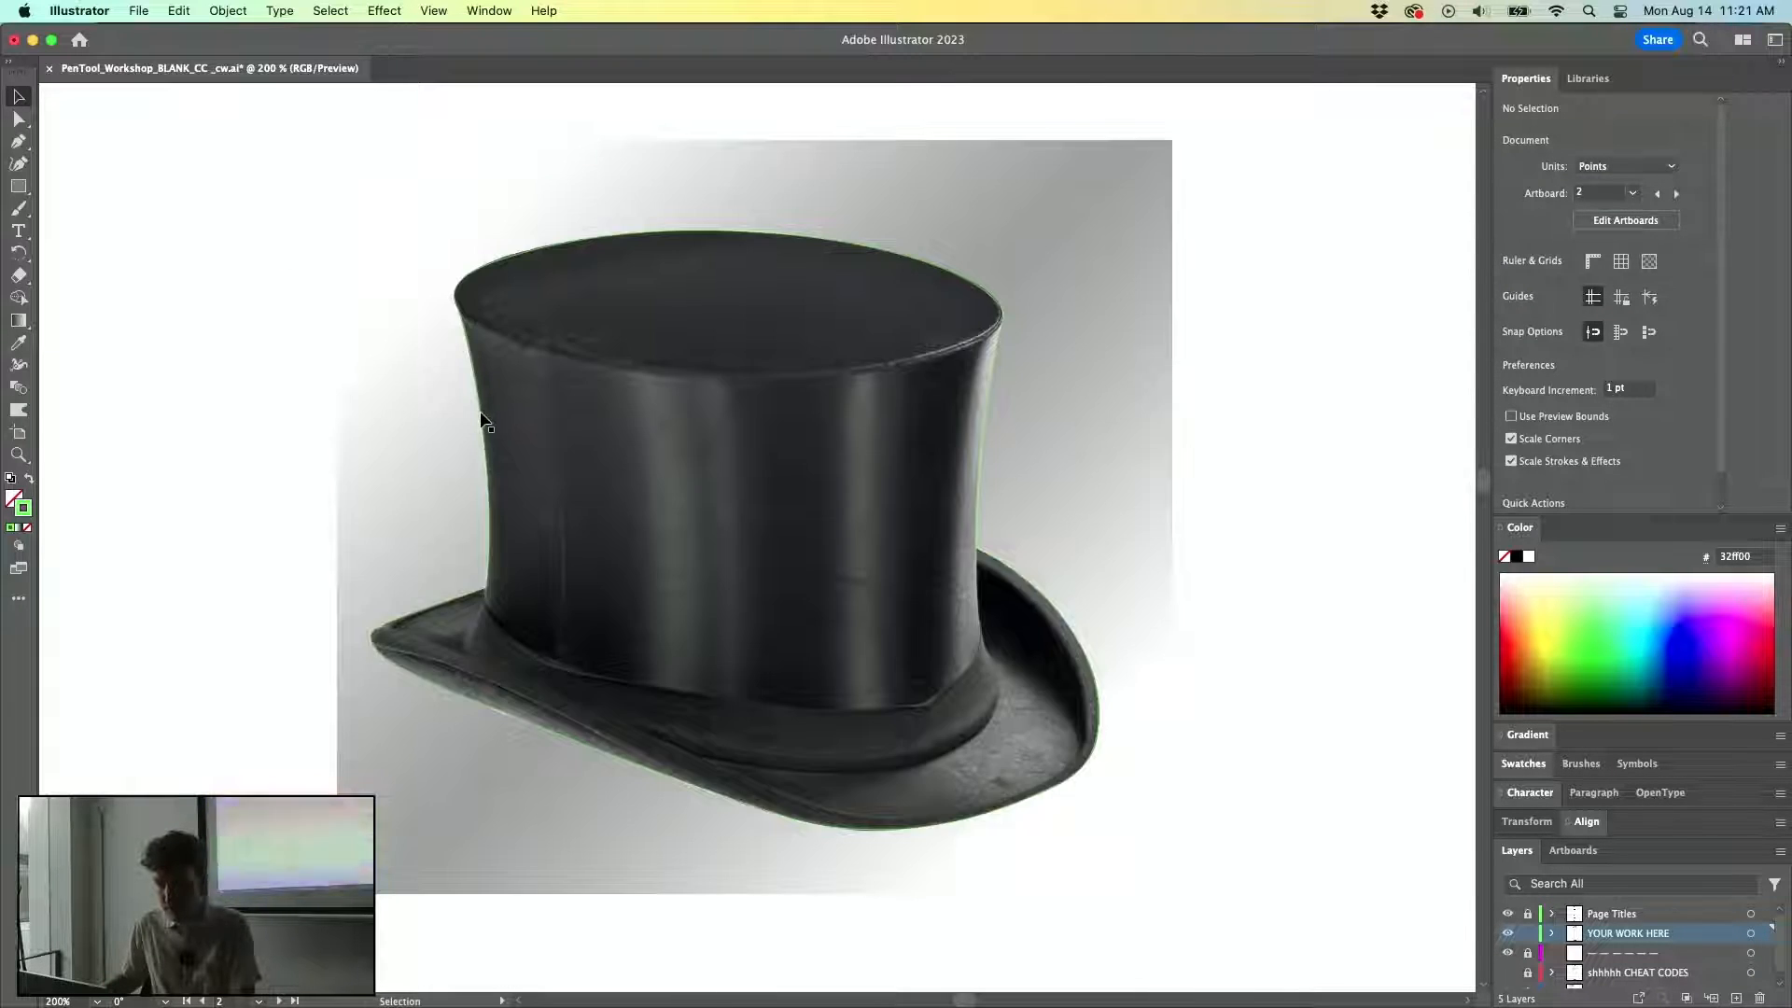
# Unlock the Pen Tool Workshop Images layer and select the hat outline together with the hat photo.
pyautogui.click(483, 408)
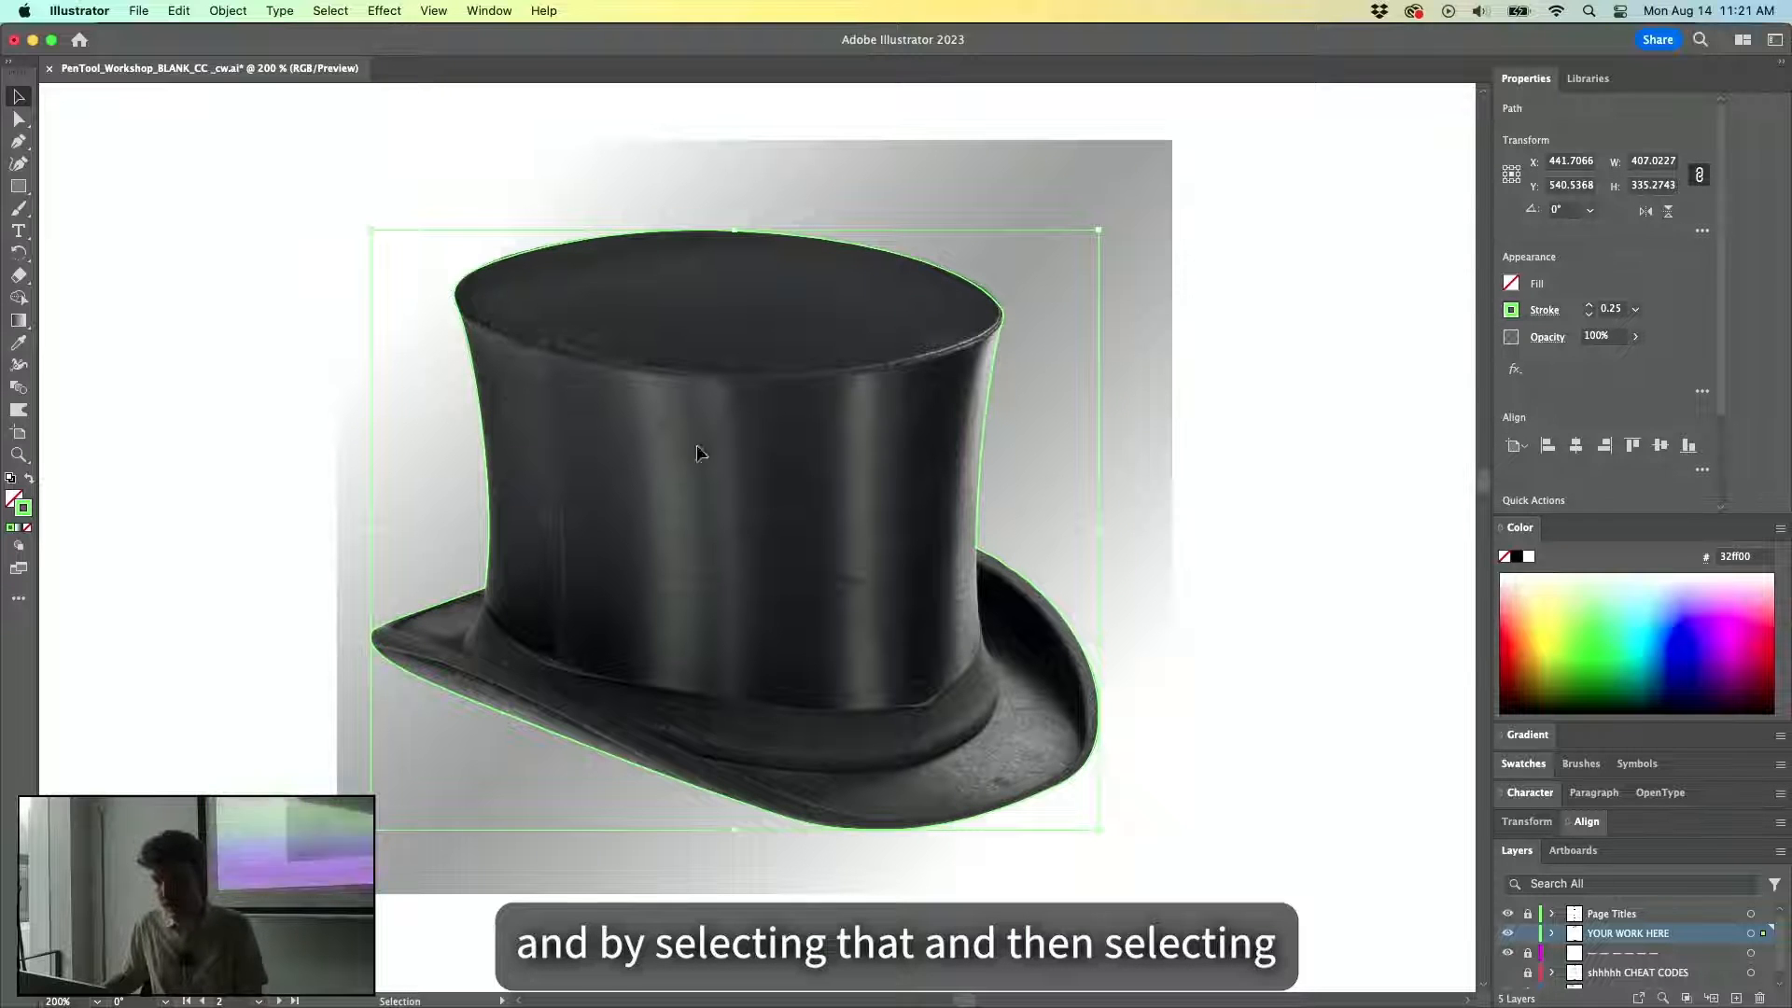
pyautogui.scroll(-1, 1656, 980)
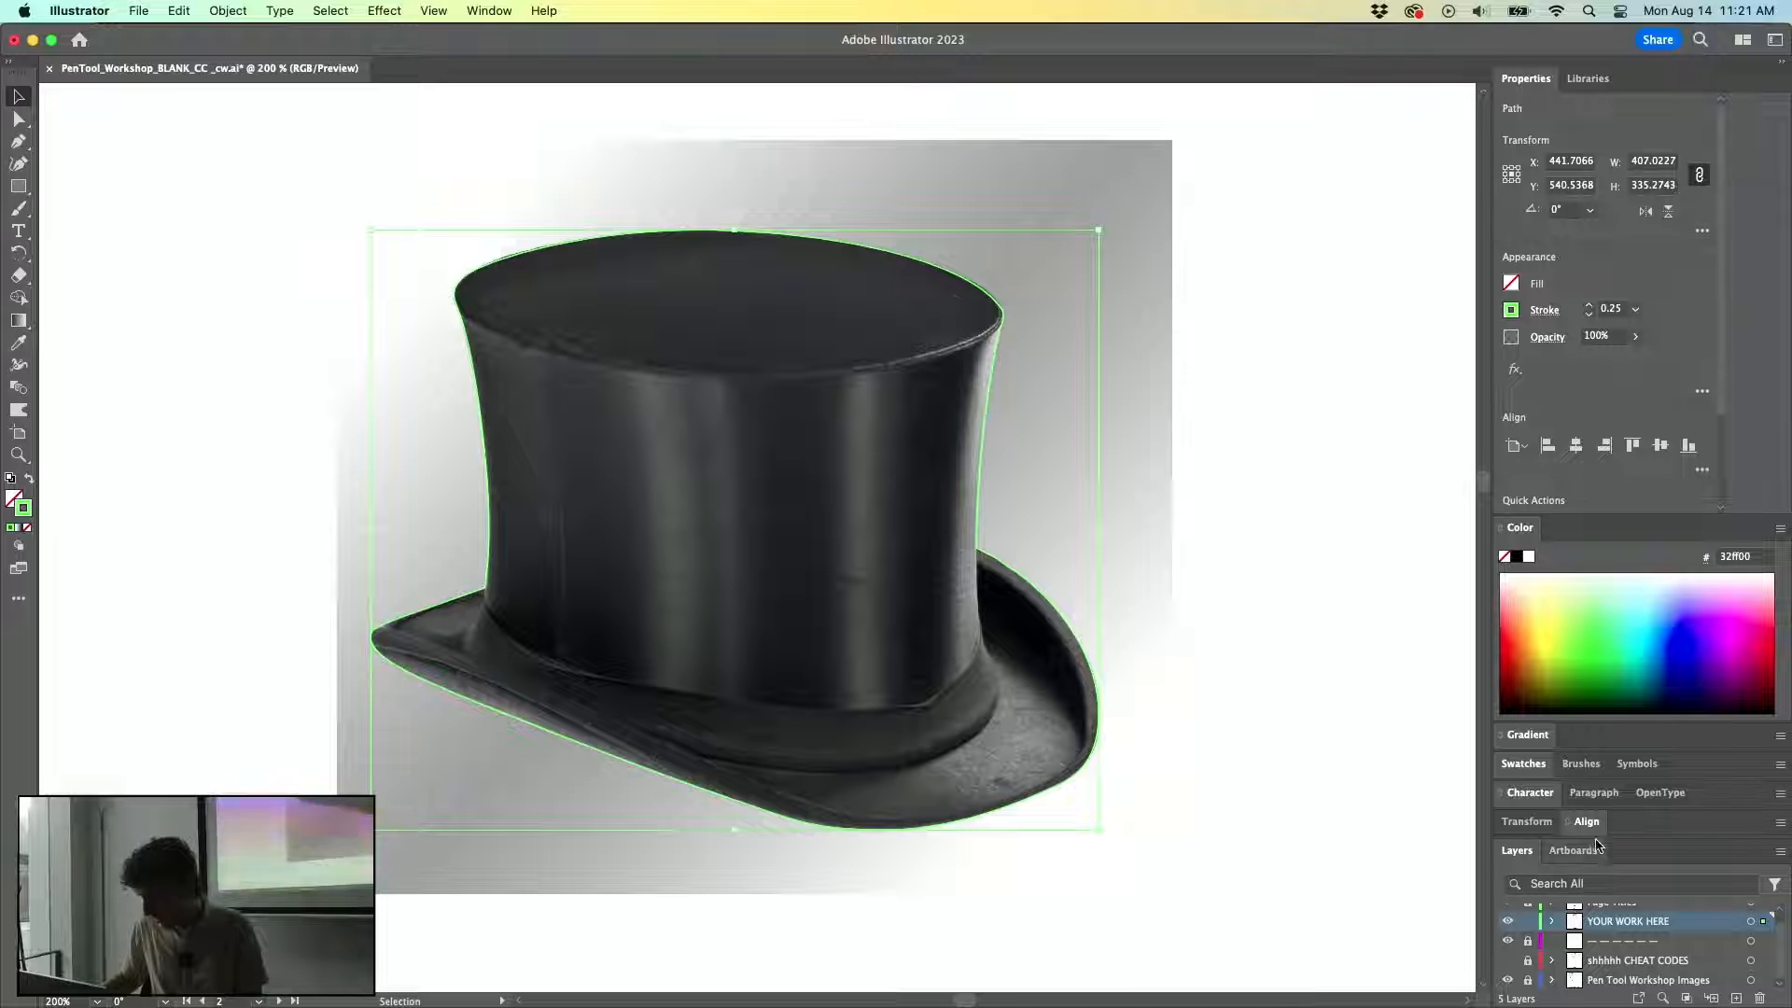
pyautogui.moveTo(1598, 836); pyautogui.dragTo(1601, 754)
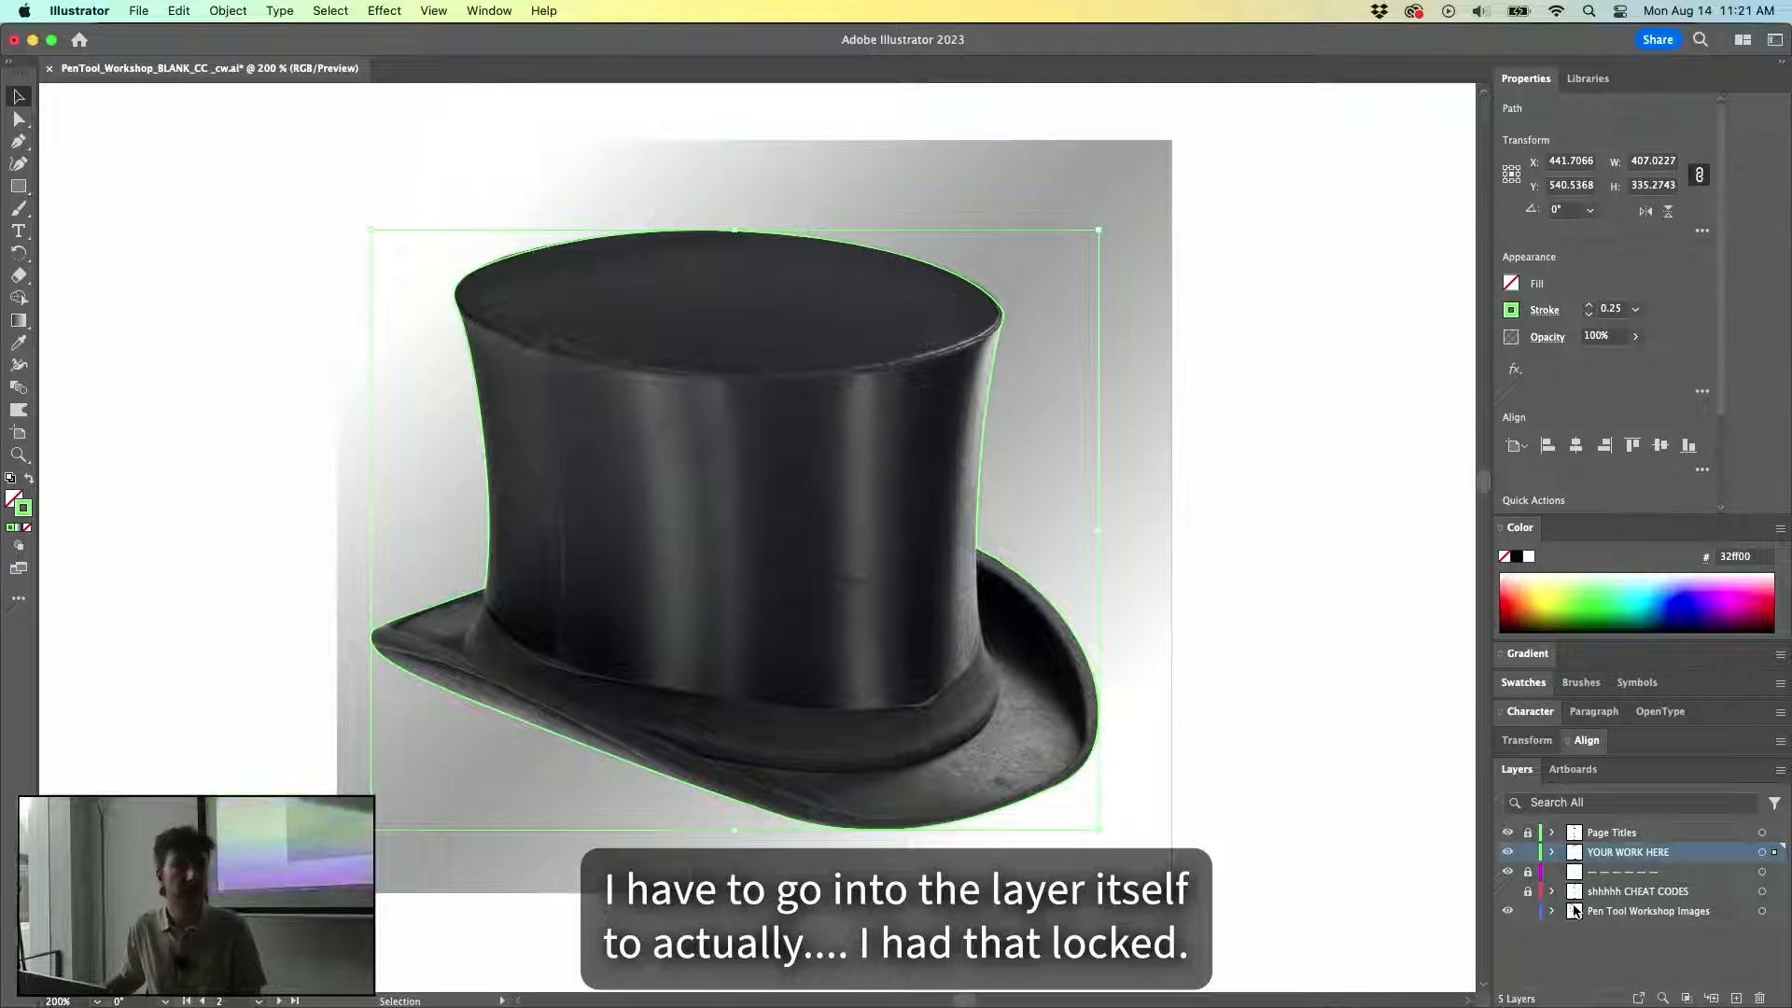
pyautogui.click(1528, 910)
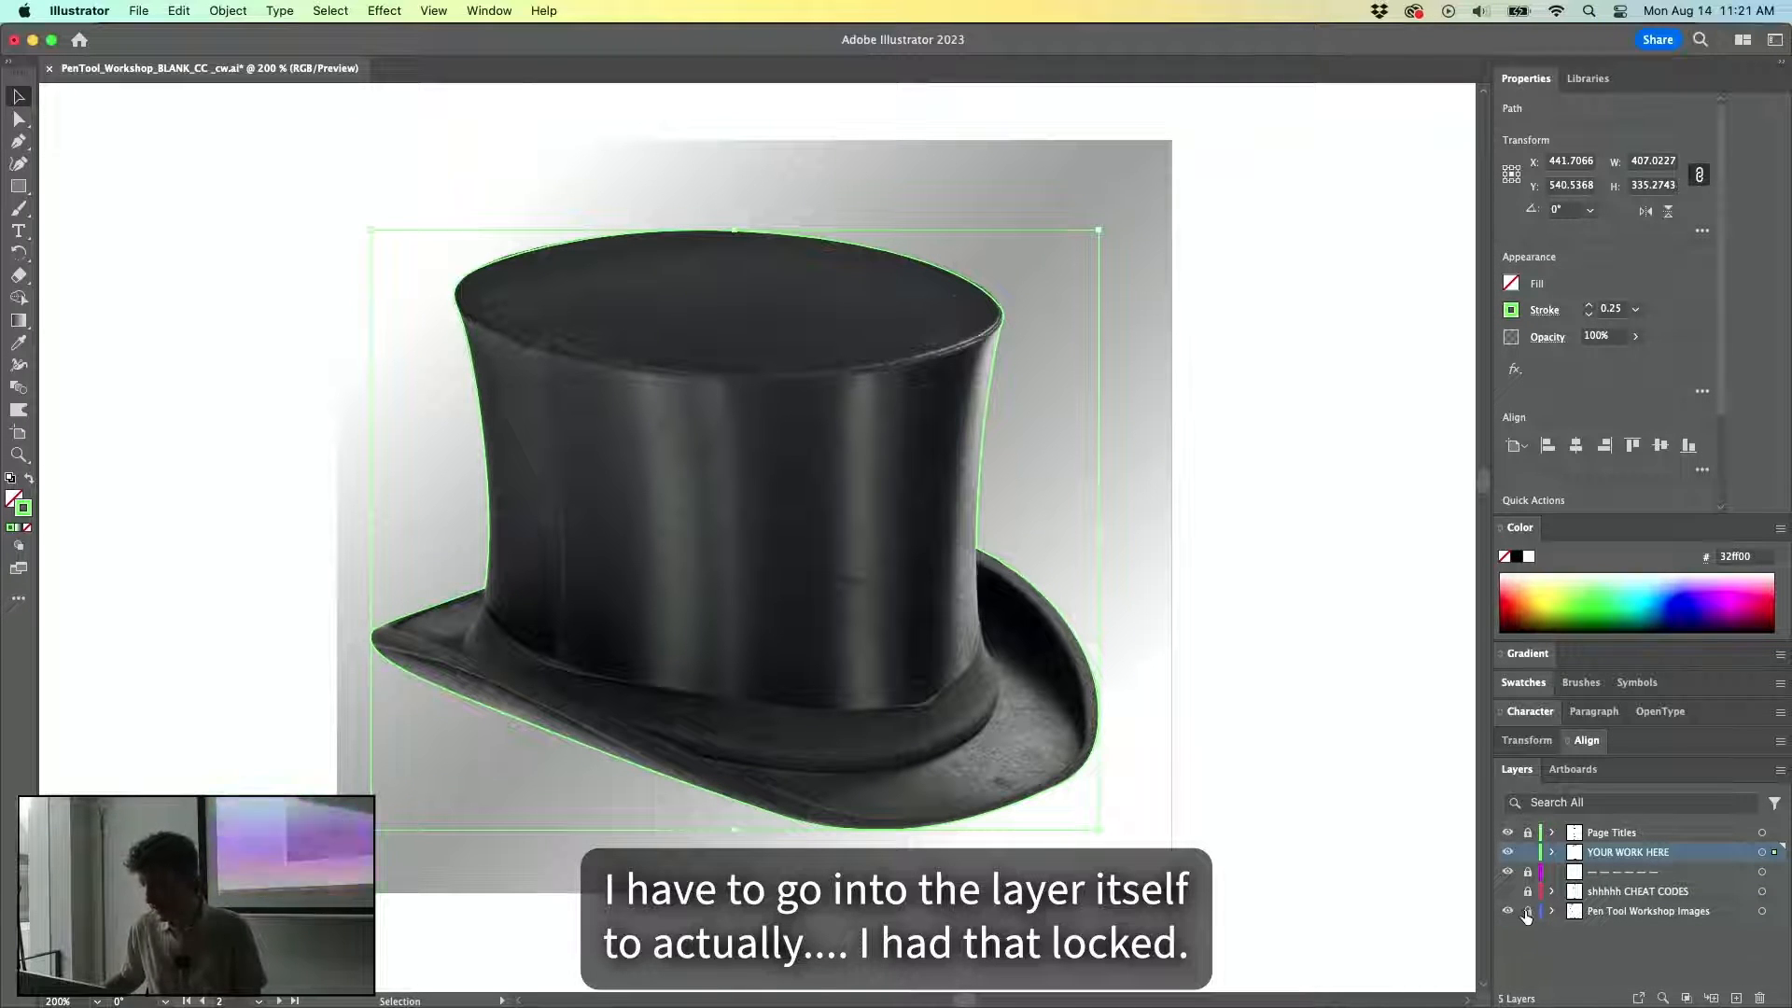
pyautogui.keyDown('shift'); pyautogui.click(1158, 689); pyautogui.keyUp('shift')
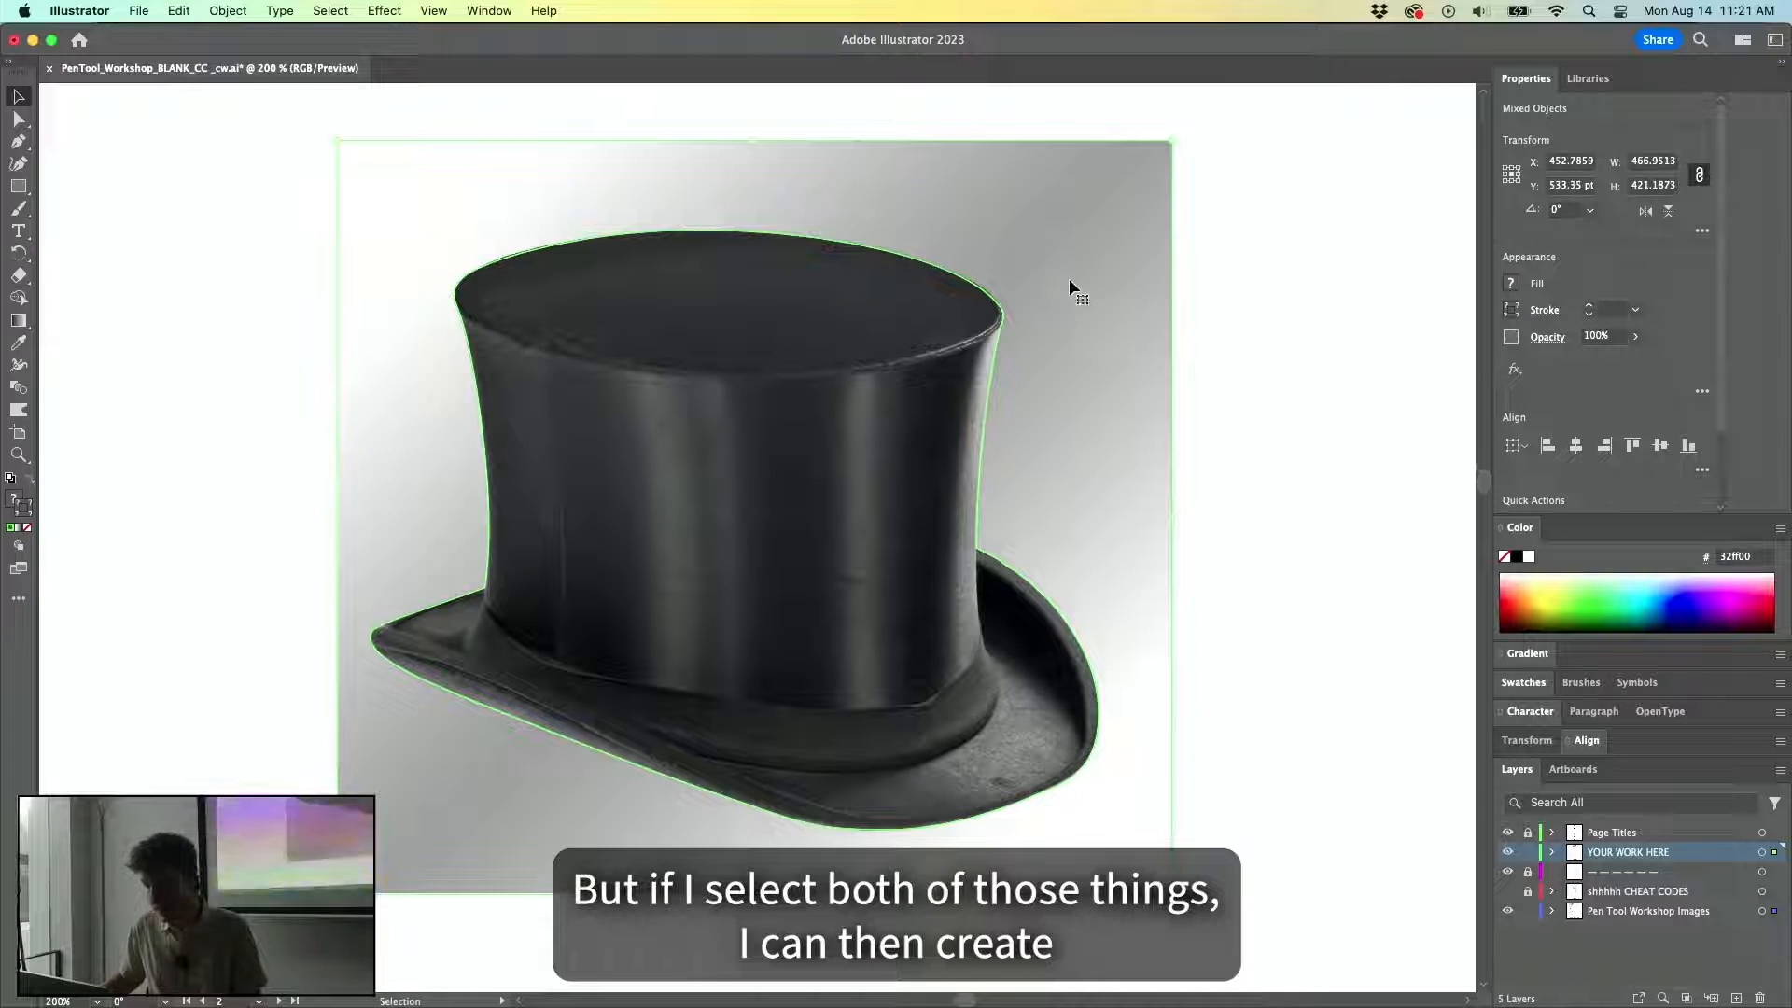
# Make a clipping mask from the hat outline and photo, and try shifting the masked hat slightly.
pyautogui.click(228, 11)
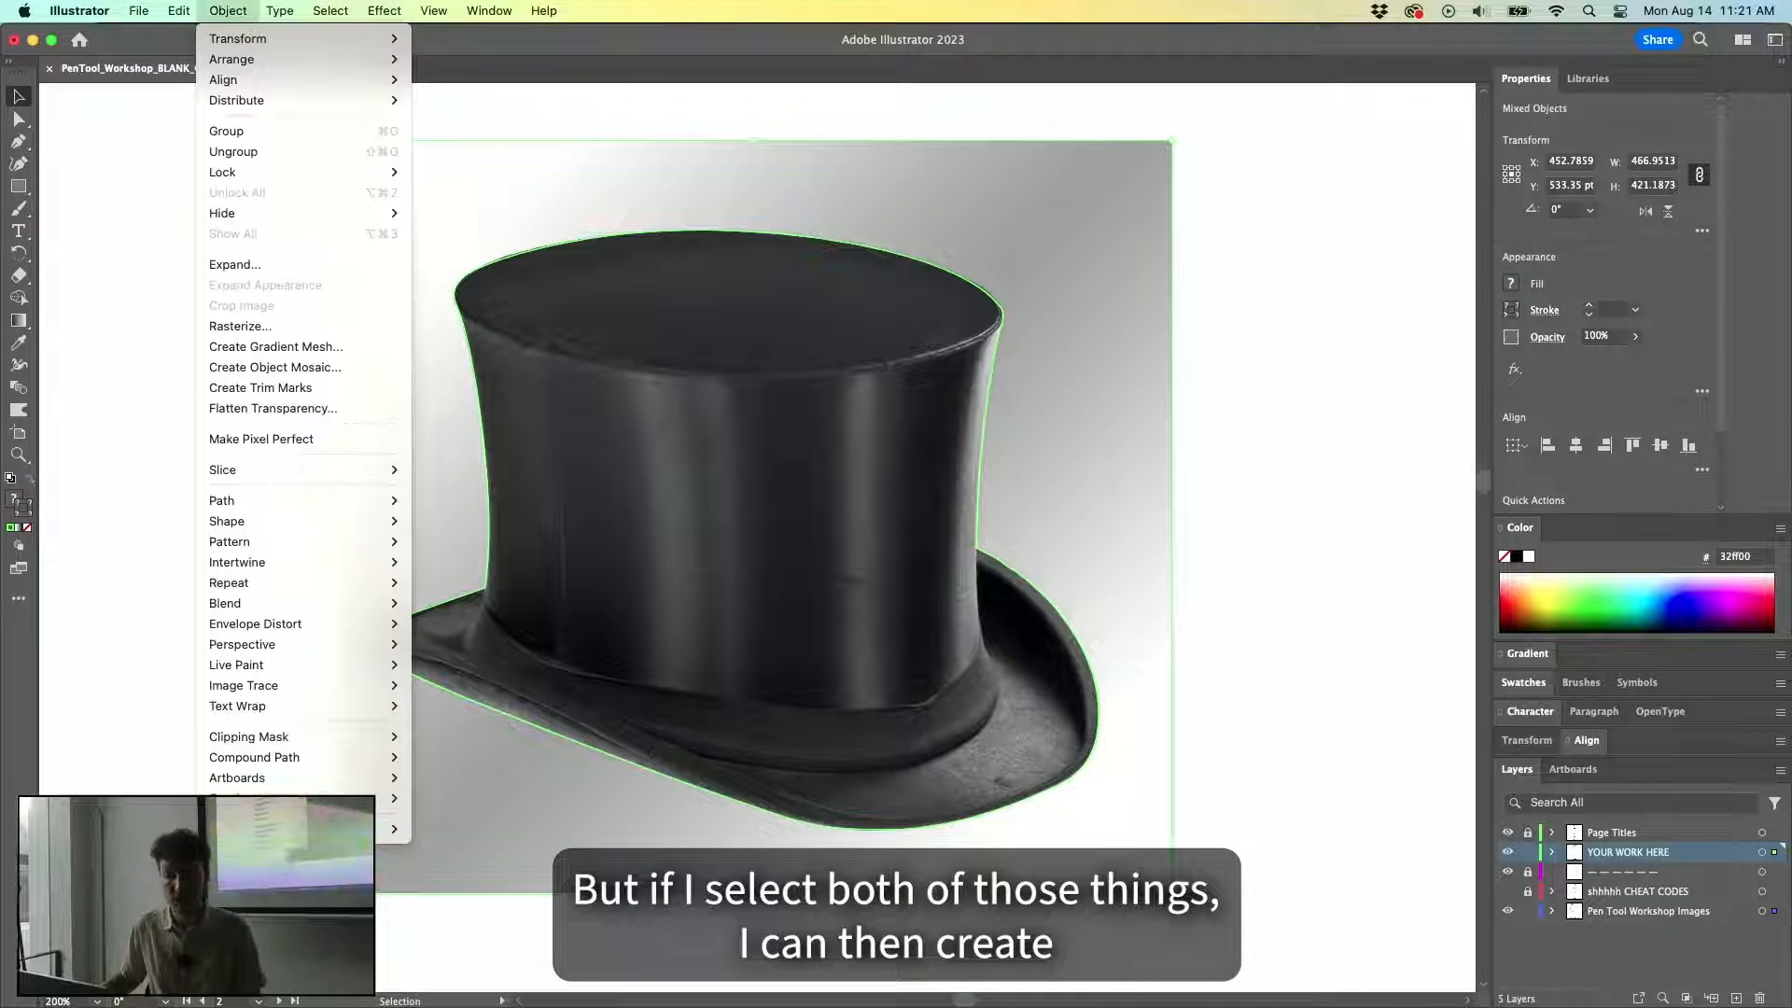
pyautogui.moveTo(405, 736)
pyautogui.click(466, 737)
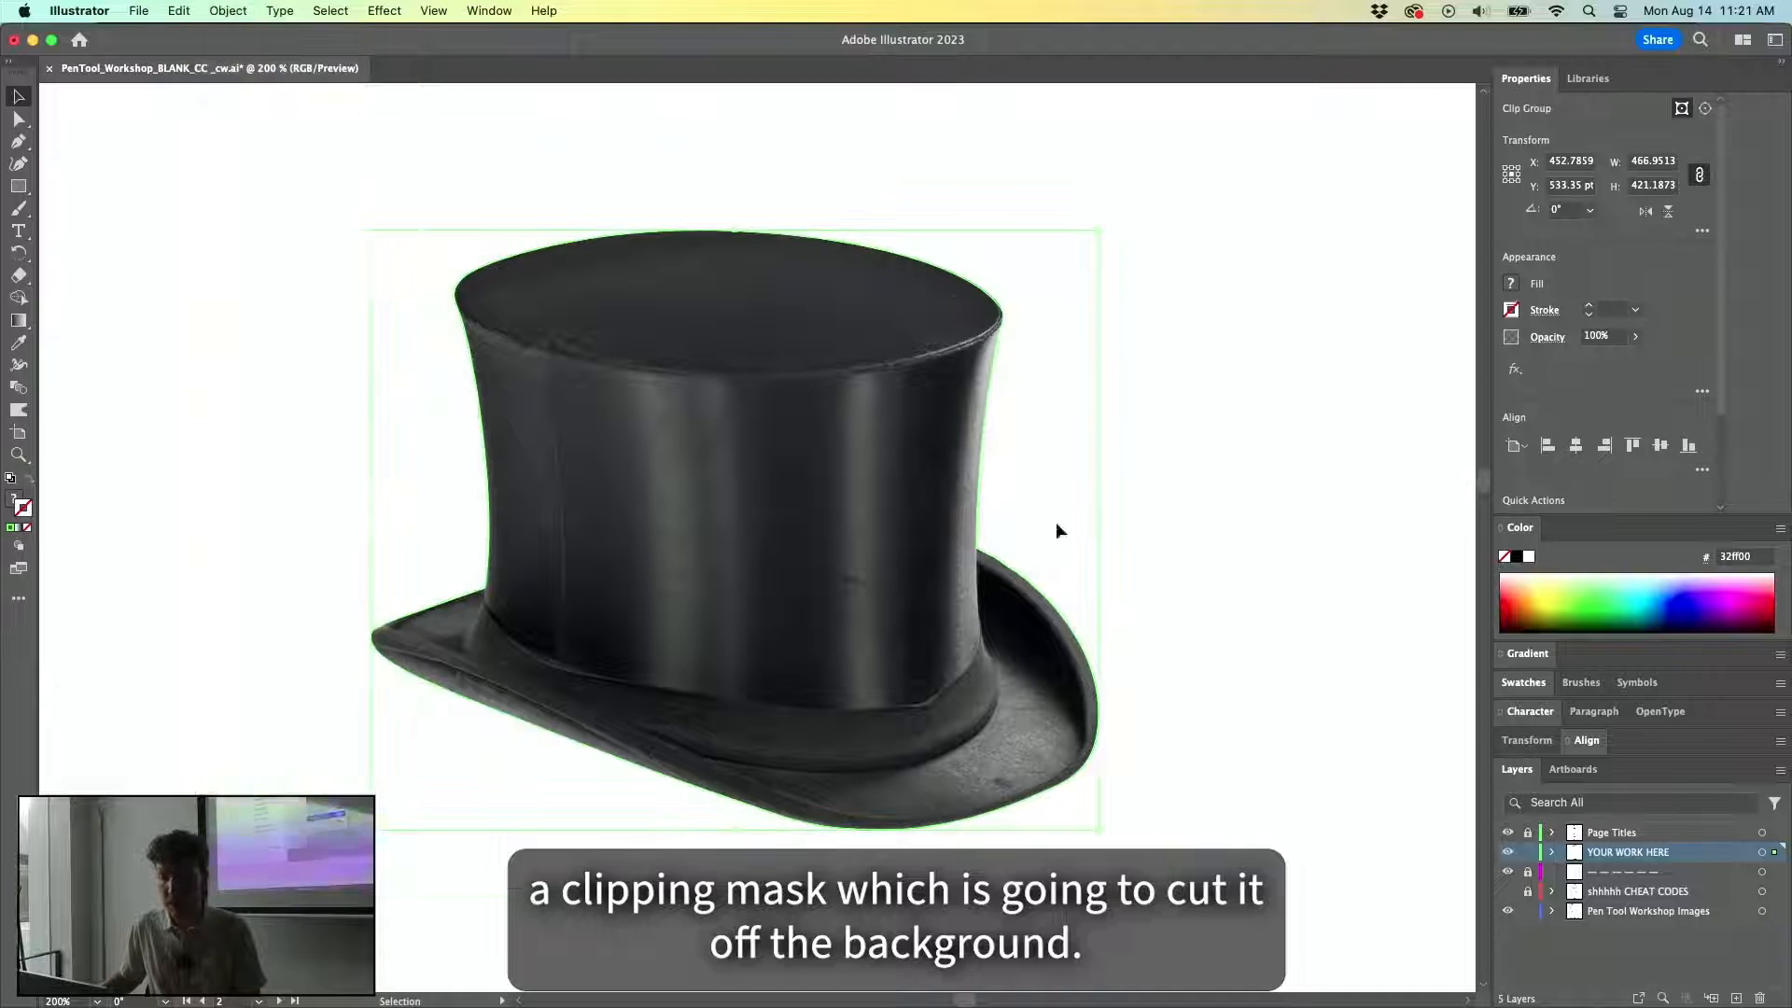
pyautogui.click(1279, 422)
pyautogui.moveTo(719, 597); pyautogui.dragTo(776, 623)
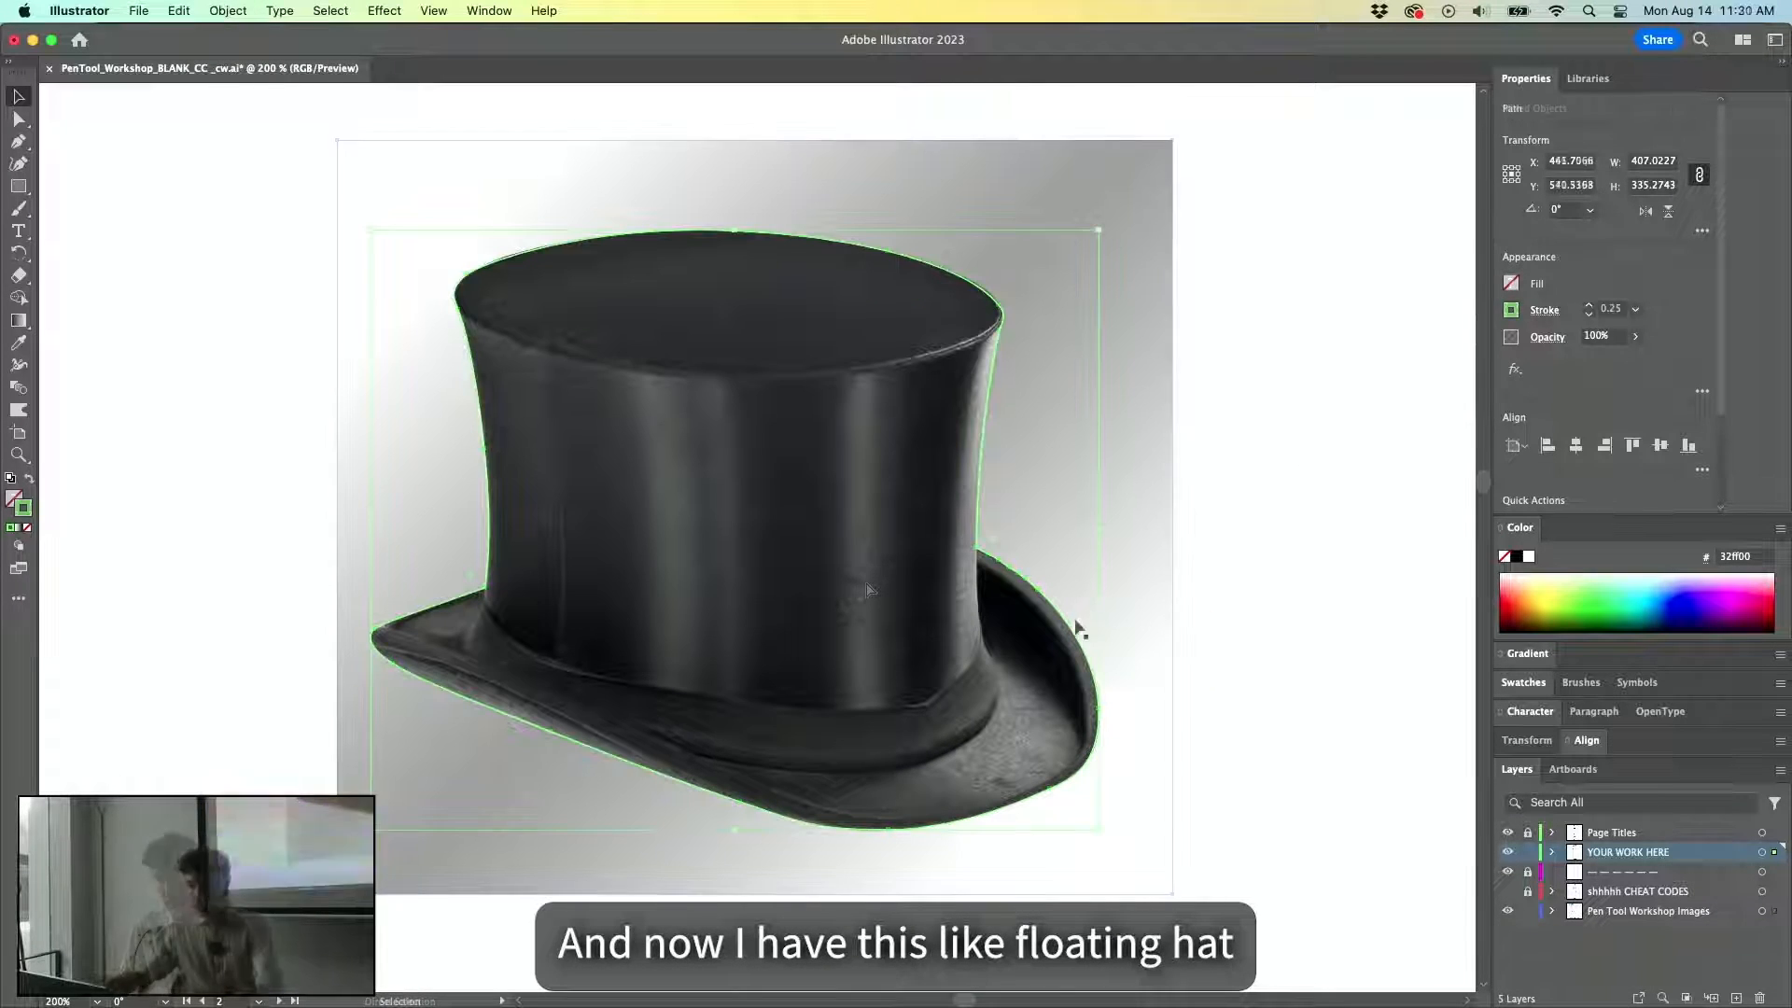
# Draw a square about 349 pt wide in the empty area beside the hat photo, with green fill and no stroke.
pyautogui.scroll(-2, 381, 388)
pyautogui.moveTo(1093, 416); pyautogui.dragTo(656, 524)
pyautogui.click(784, 453)
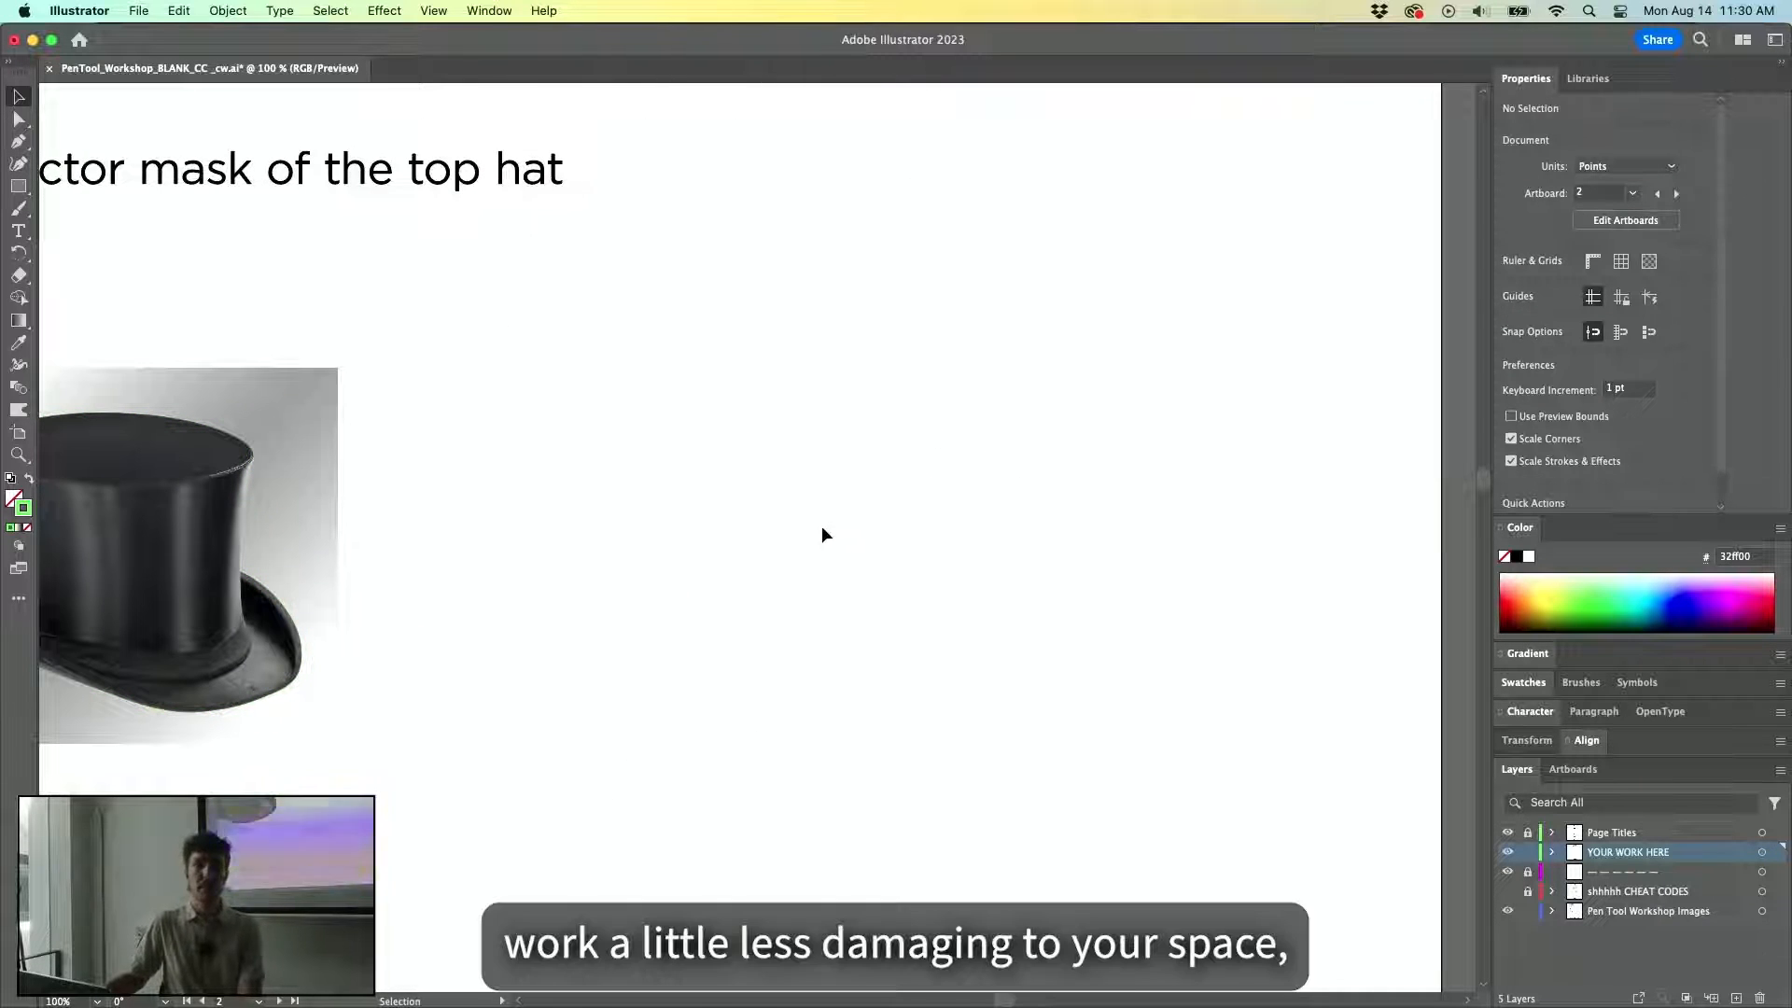
pyautogui.press('m')
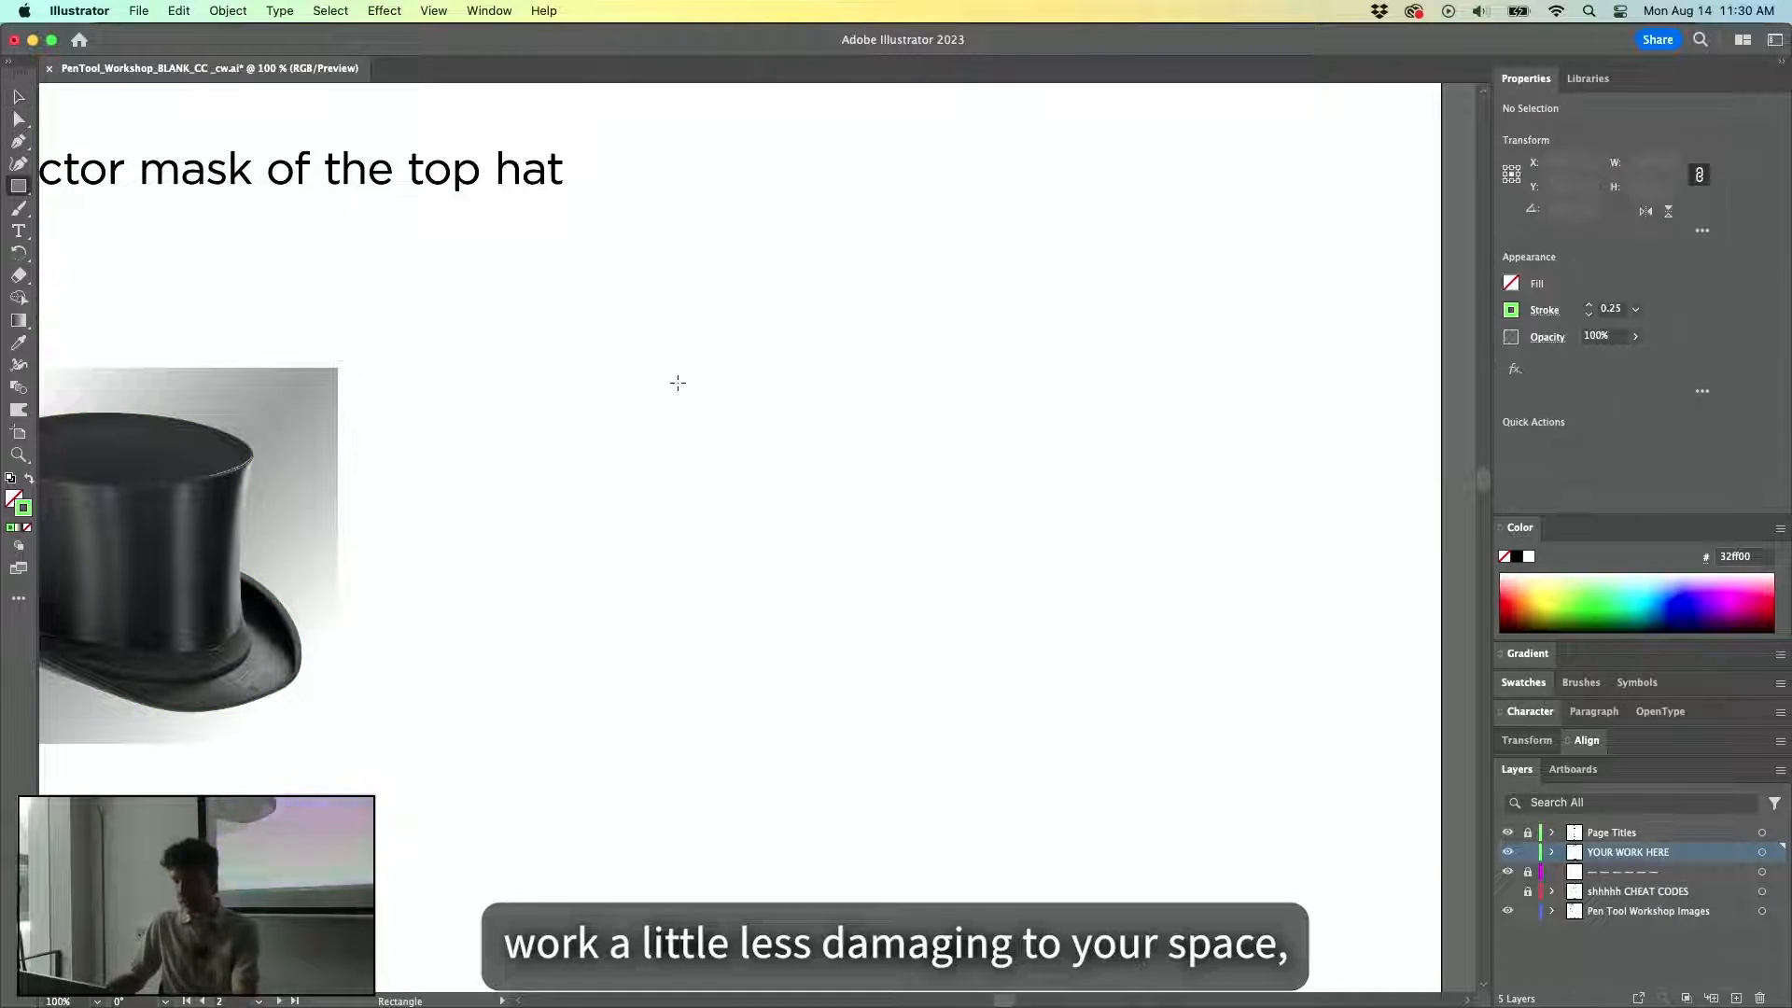
pyautogui.moveTo(893, 625); pyautogui.dragTo(1005, 724)
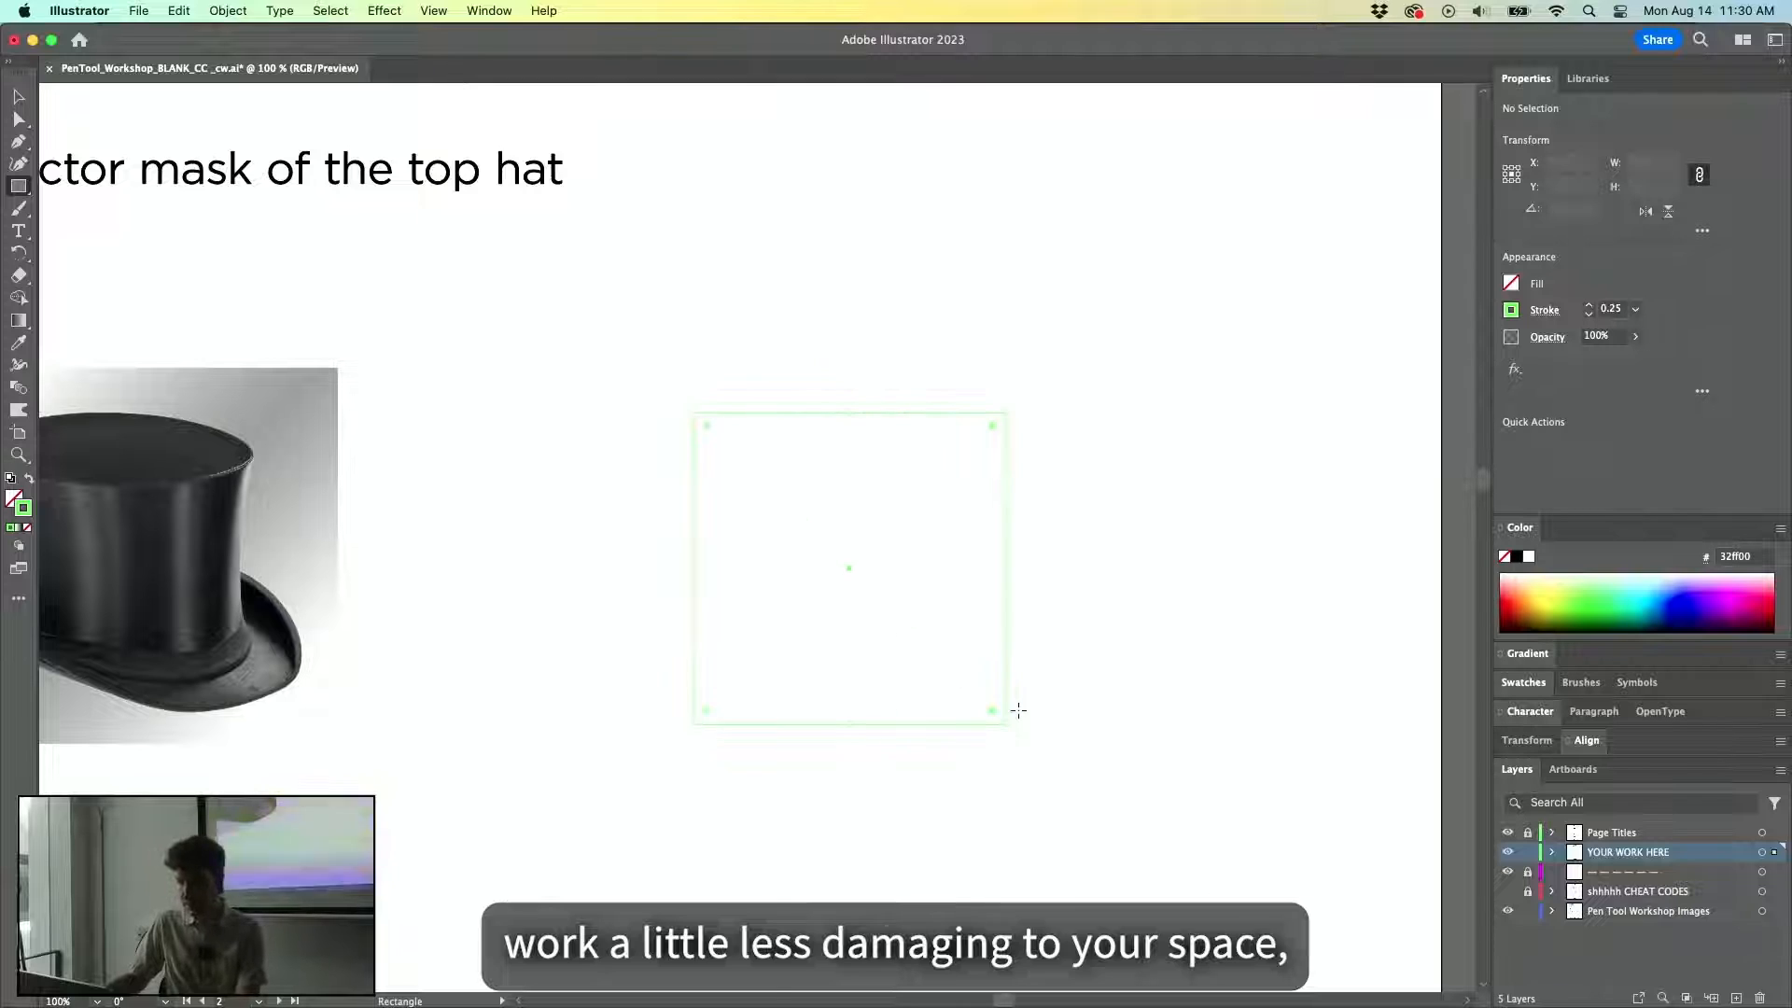
pyautogui.click(29, 479)
pyautogui.press('v')
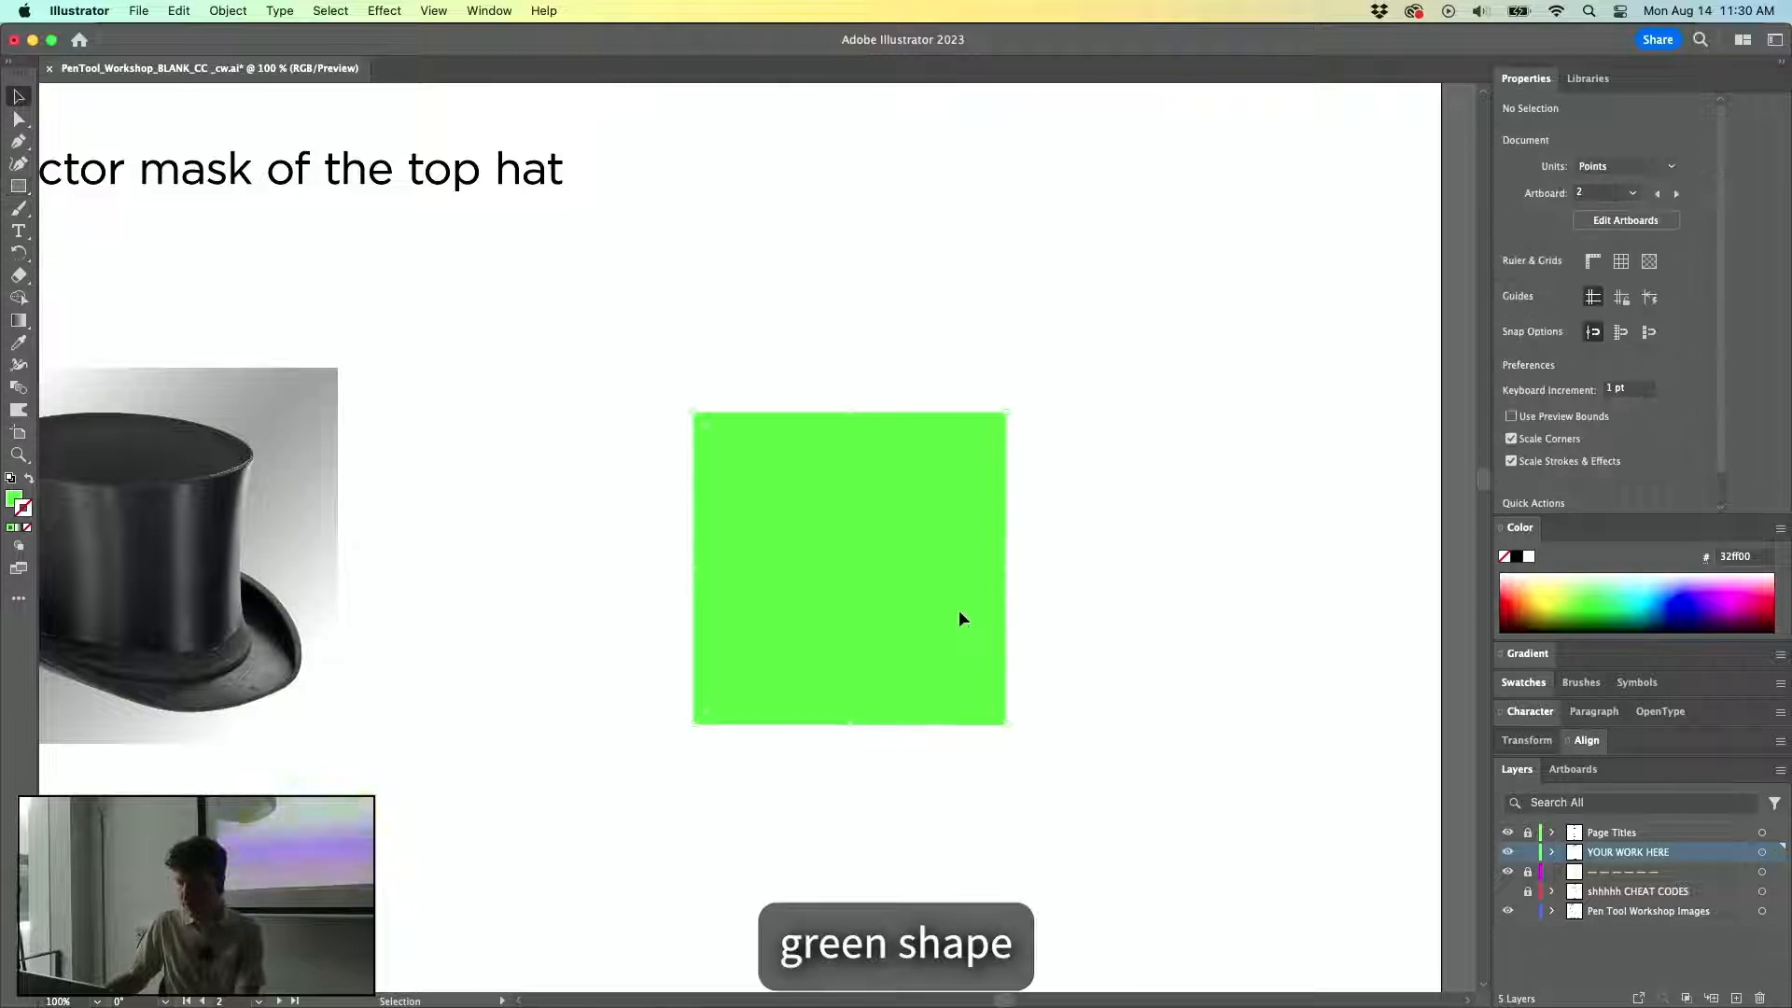
# Draw a green circle about 287 pt in diameter and place it over the square's upper-right corner.
pyautogui.press('l')
pyautogui.moveTo(960, 332); pyautogui.dragTo(1215, 586)
pyautogui.press('v')
pyautogui.click(1164, 248)
pyautogui.moveTo(1101, 401); pyautogui.dragTo(1056, 422)
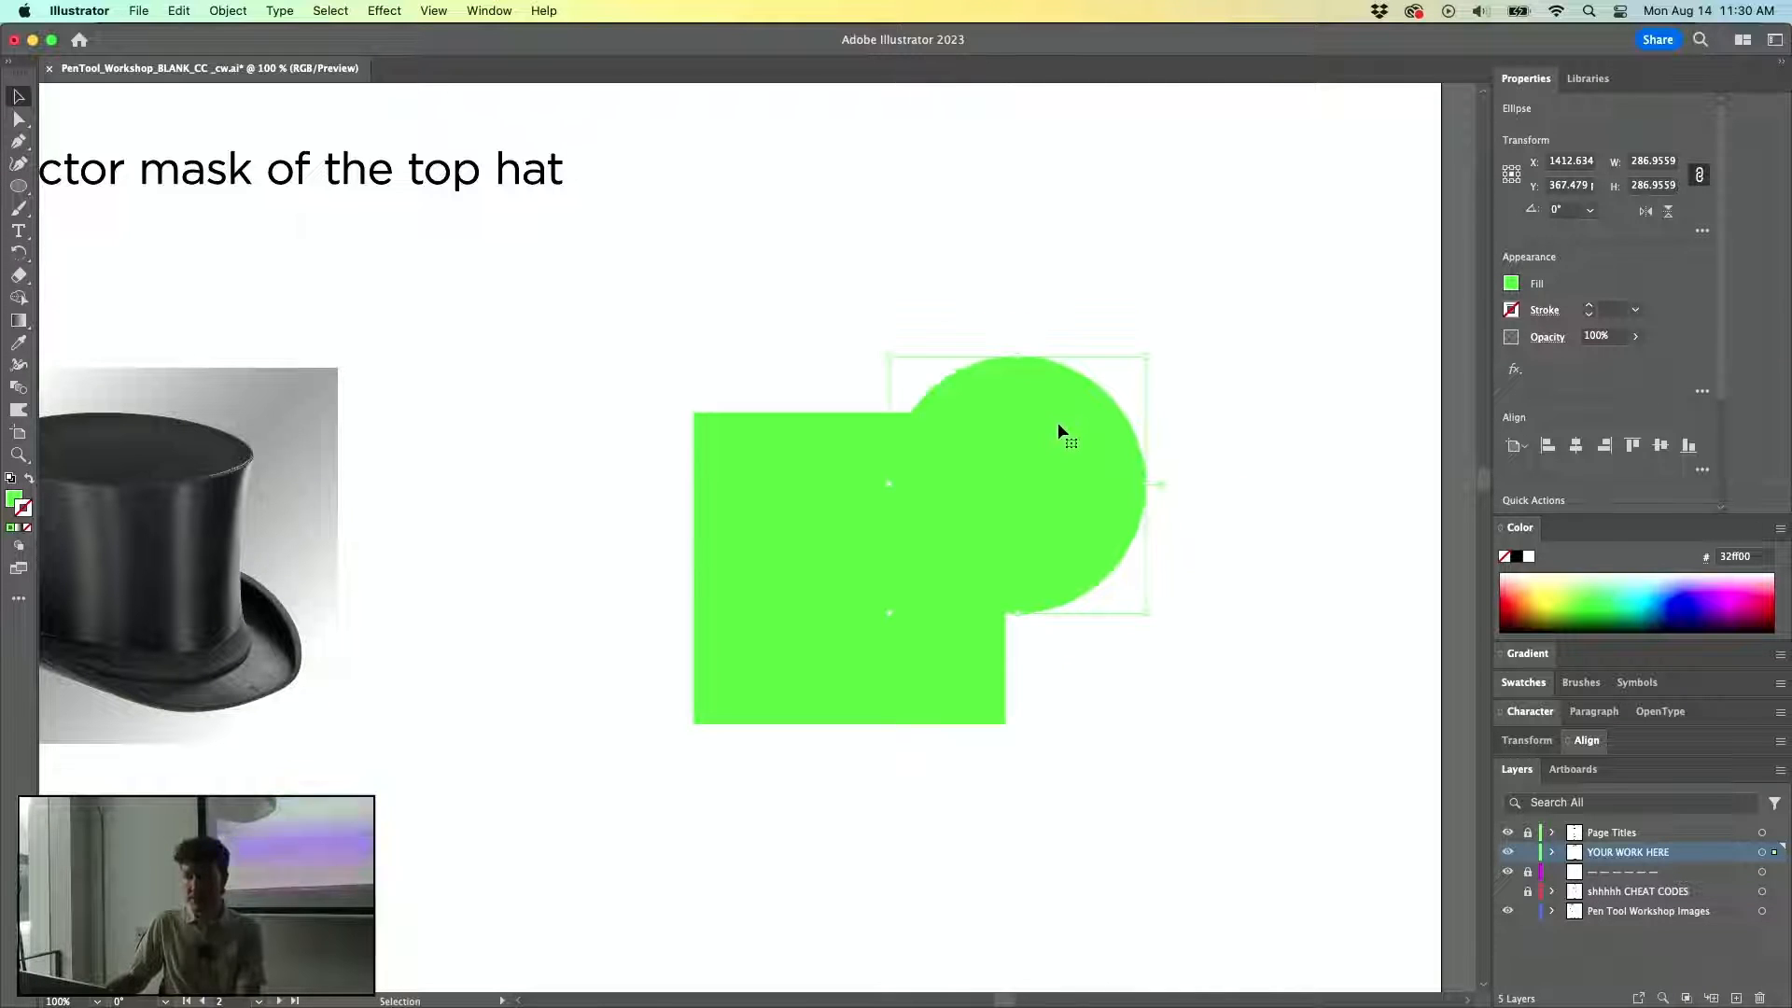
pyautogui.click(1002, 264)
pyautogui.click(1054, 500)
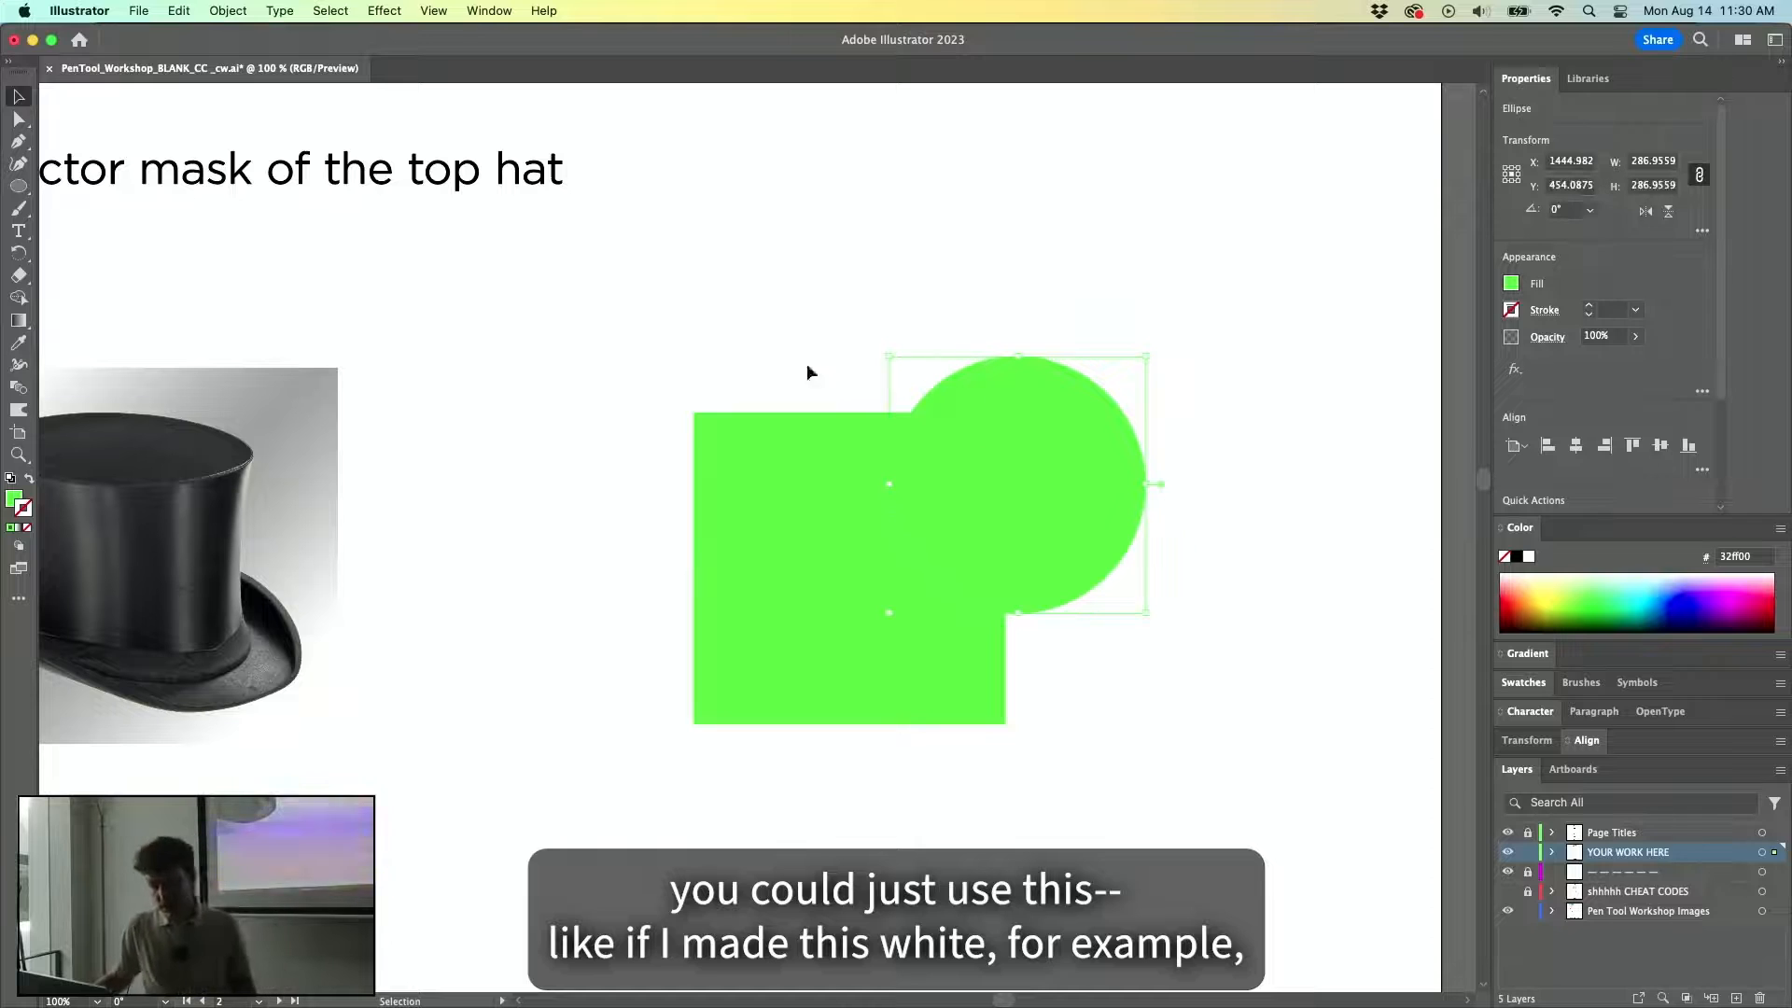
# Fill the circle with white and check the overlapping shapes in Outline view.
pyautogui.doubleClick(13, 500)
pyautogui.moveTo(692, 403); pyautogui.dragTo(628, 390)
pyautogui.click(1060, 421)
pyautogui.click(1089, 278)
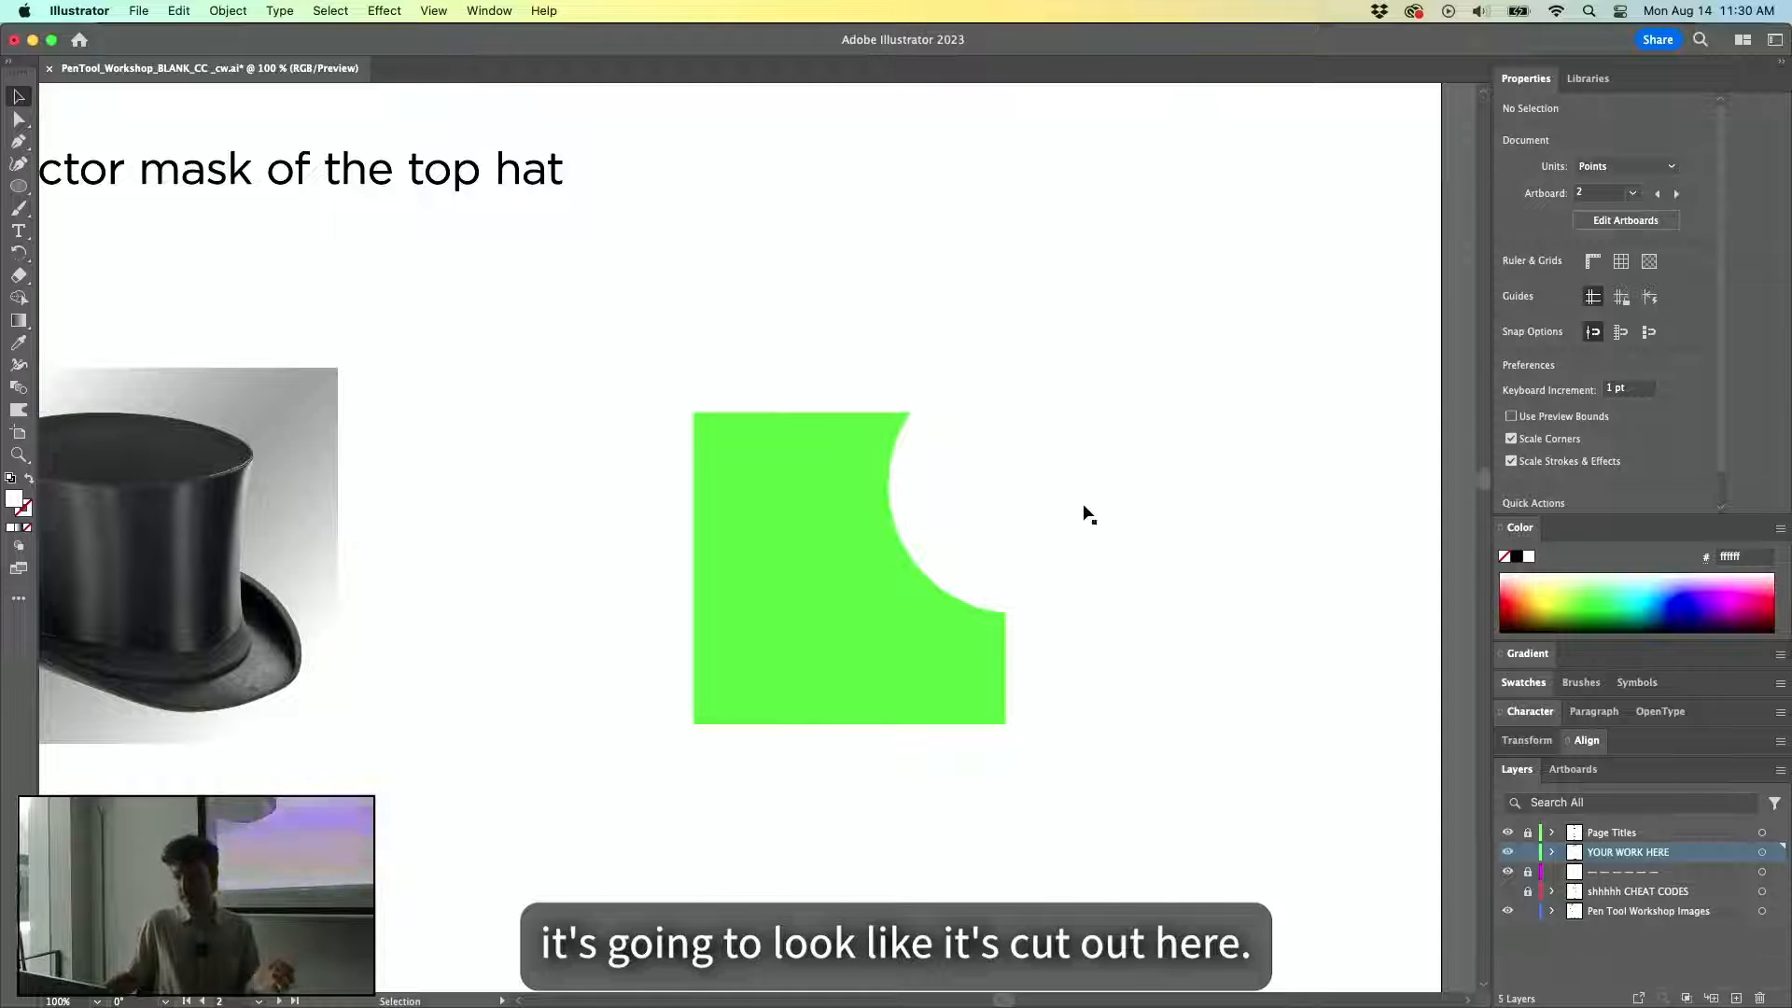
pyautogui.press('super+y')
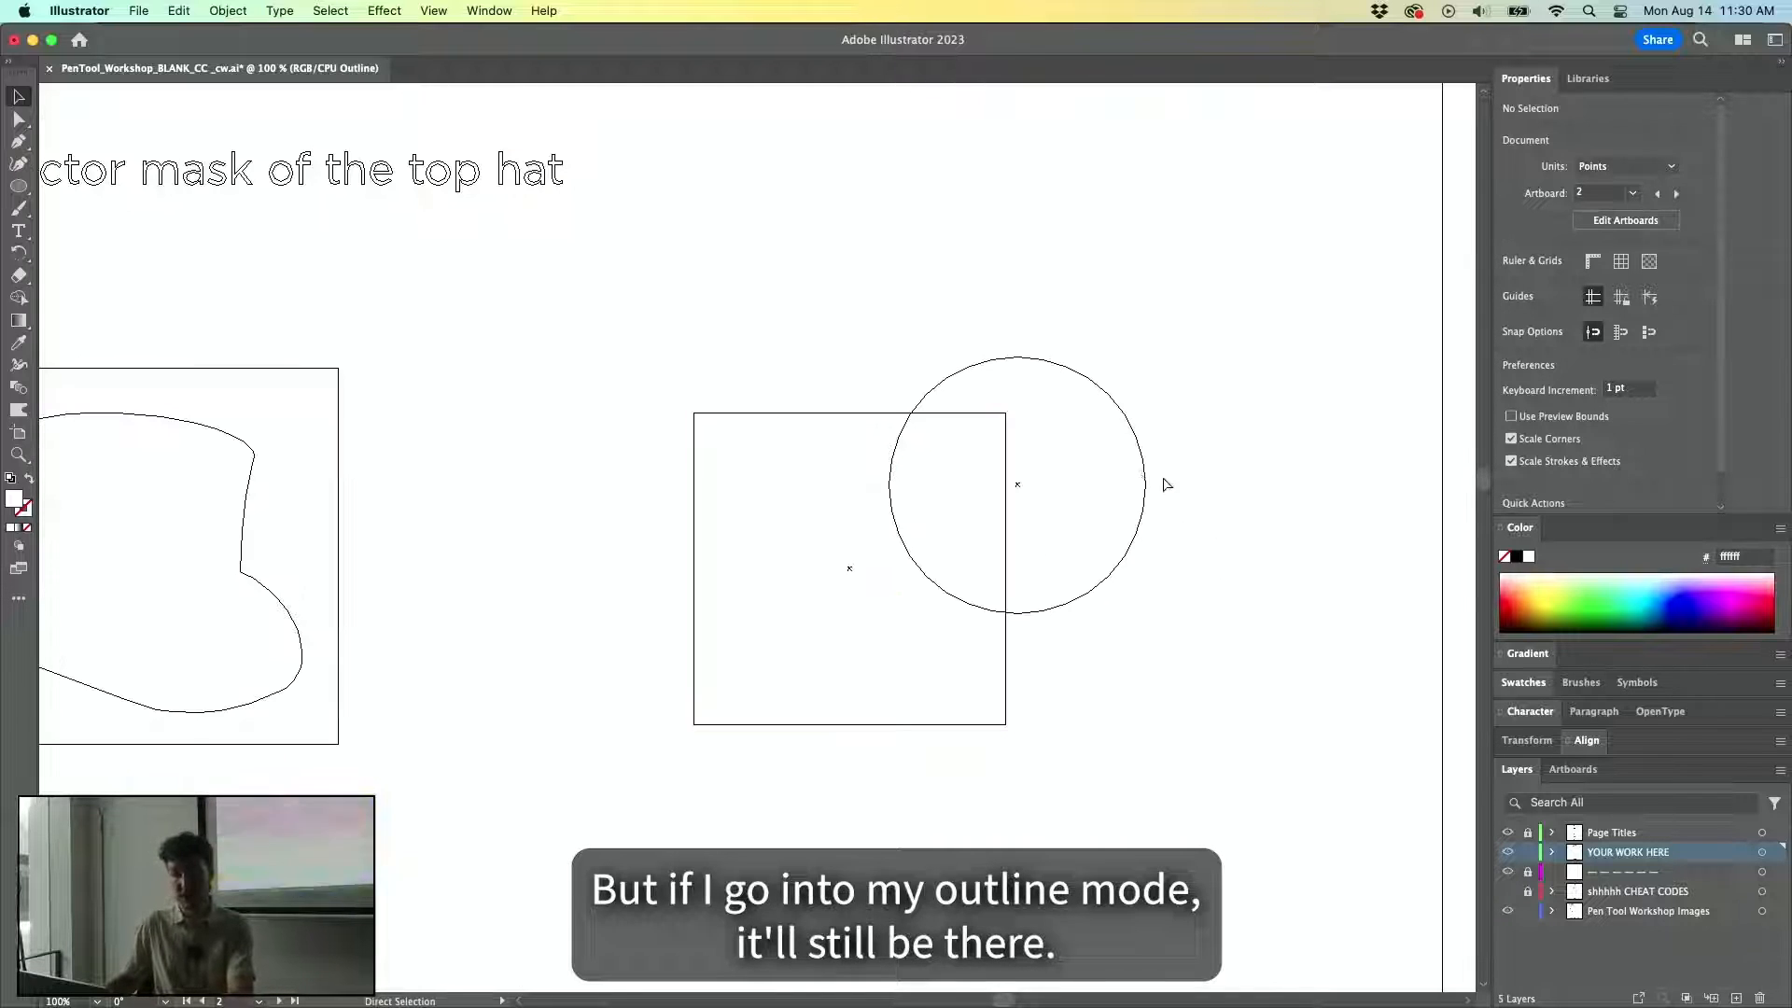
pyautogui.press('super+y')
# Duplicate the white circle over the square's lower-left corner and move the original down along the square's right edge.
pyautogui.moveTo(1036, 507); pyautogui.dragTo(707, 659)
pyautogui.click(1190, 623)
pyautogui.click(978, 653)
pyautogui.click(1173, 350)
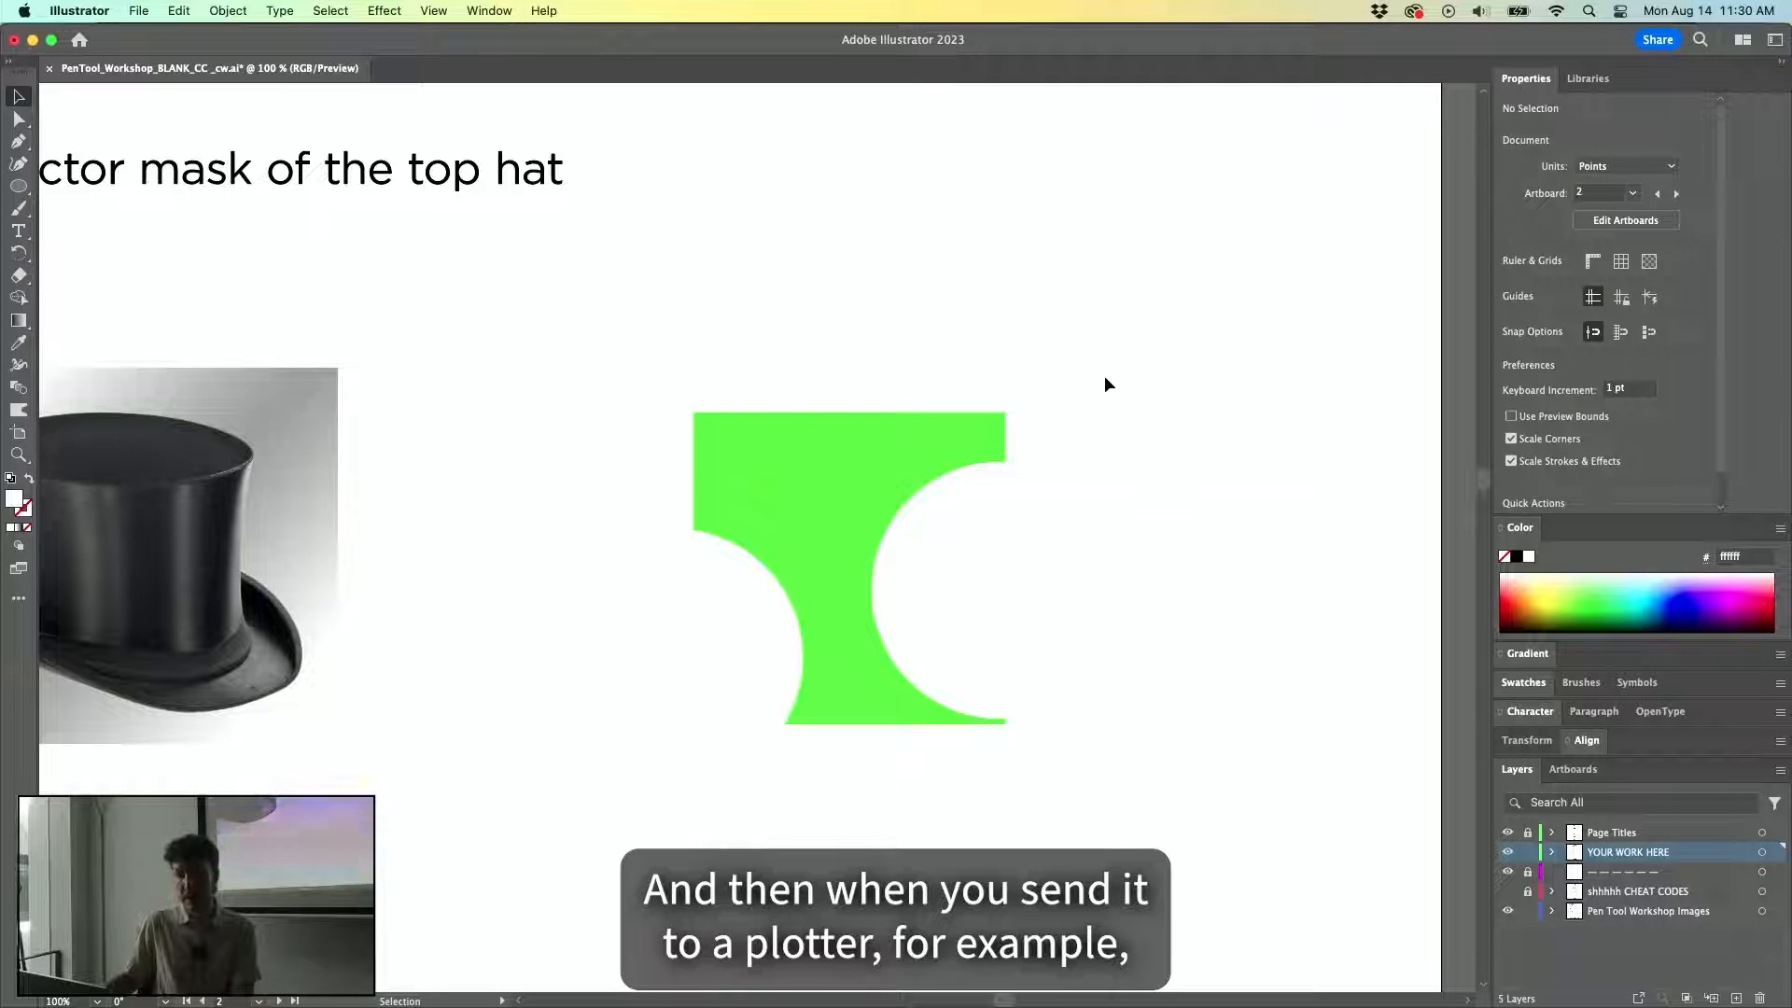
pyautogui.moveTo(1003, 607)
pyautogui.mouseDown()
pyautogui.moveTo(1024, 532)
pyautogui.moveTo(1004, 592)
pyautogui.mouseUp()
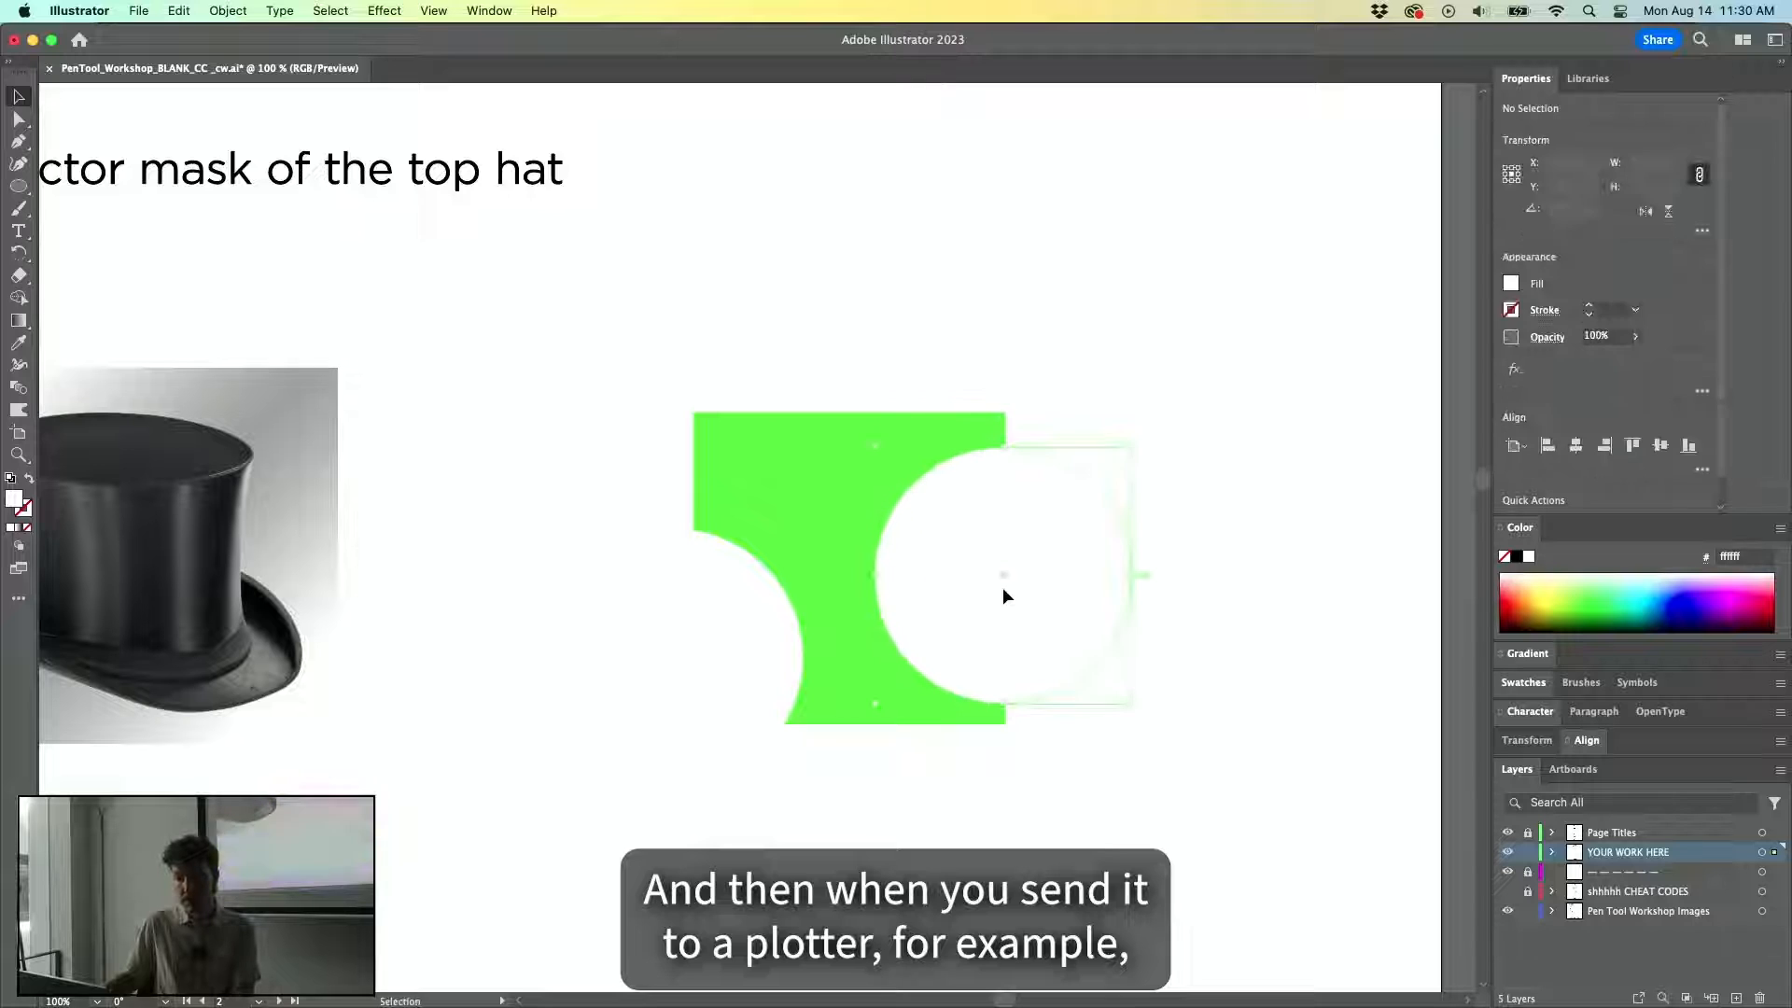
# Shrink the lower-left white circle to fit inside the square and add a smaller copy above it.
pyautogui.click(703, 640)
pyautogui.moveTo(541, 775); pyautogui.dragTo(704, 666)
pyautogui.moveTo(774, 569); pyautogui.dragTo(789, 490)
pyautogui.click(872, 519)
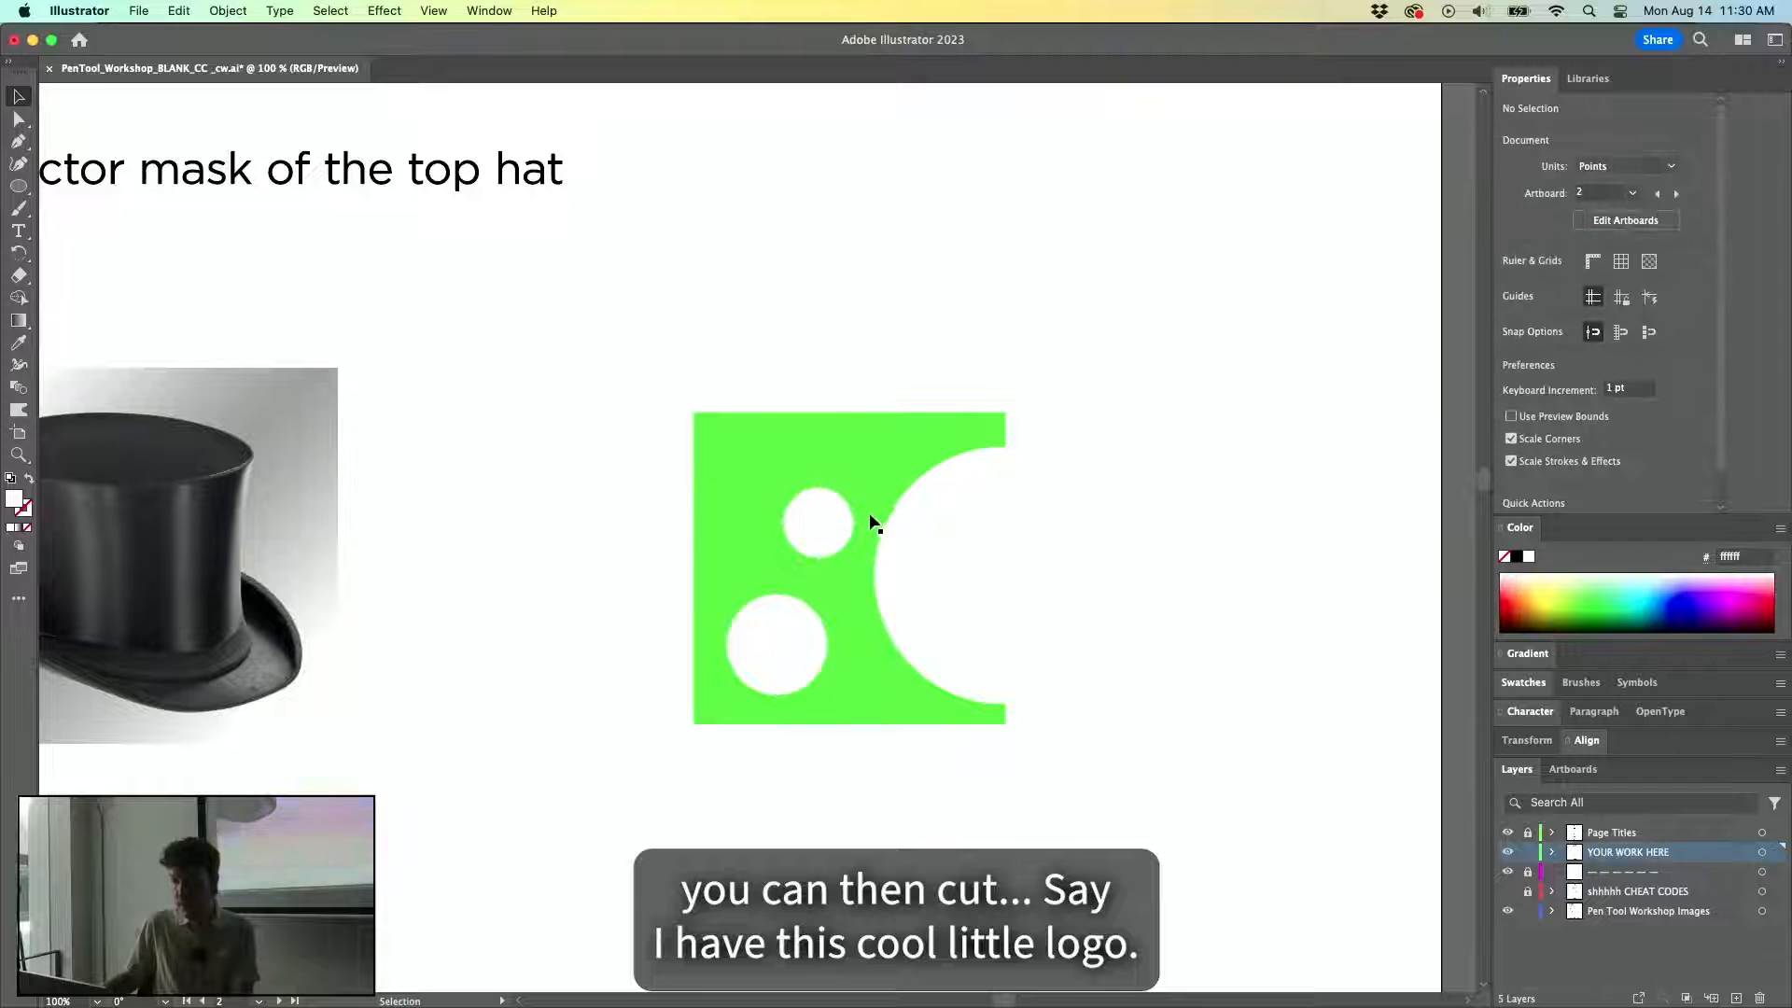
# Try subtracting the three circles from the square with Pathfinder's Minus Front and inspect the result in Outline view.
pyautogui.press('super+y')
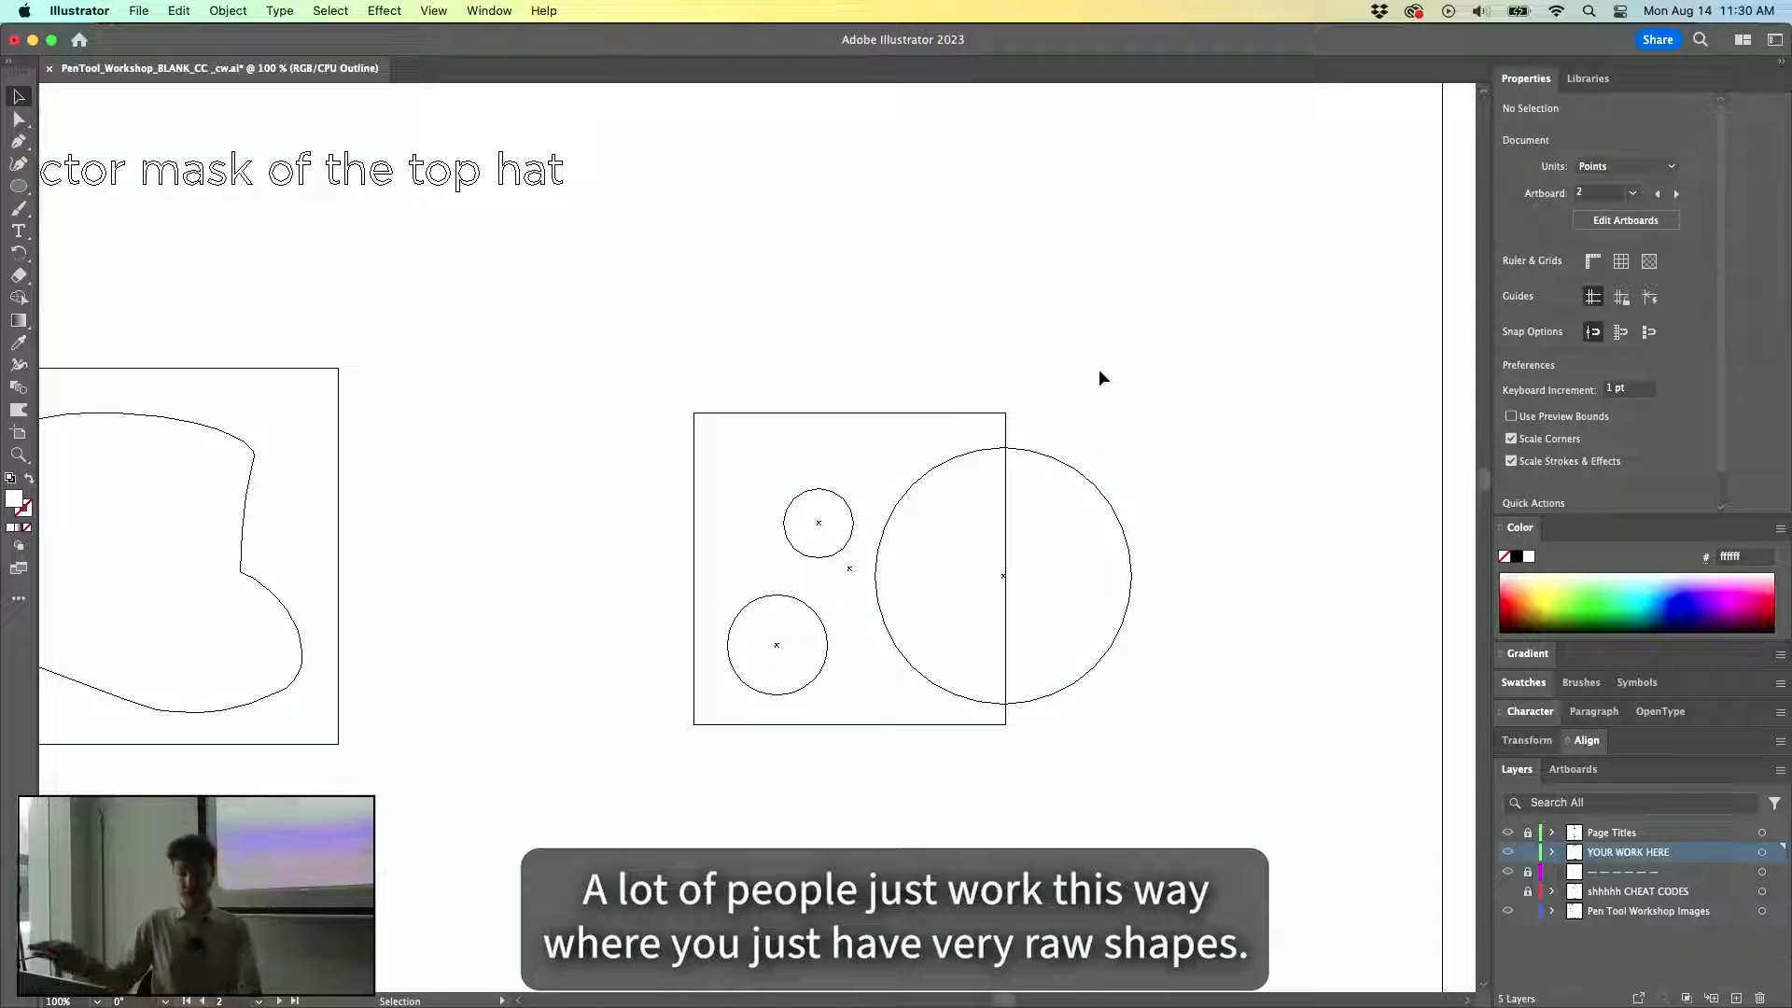
pyautogui.press('super+y')
pyautogui.moveTo(1101, 368); pyautogui.dragTo(656, 760)
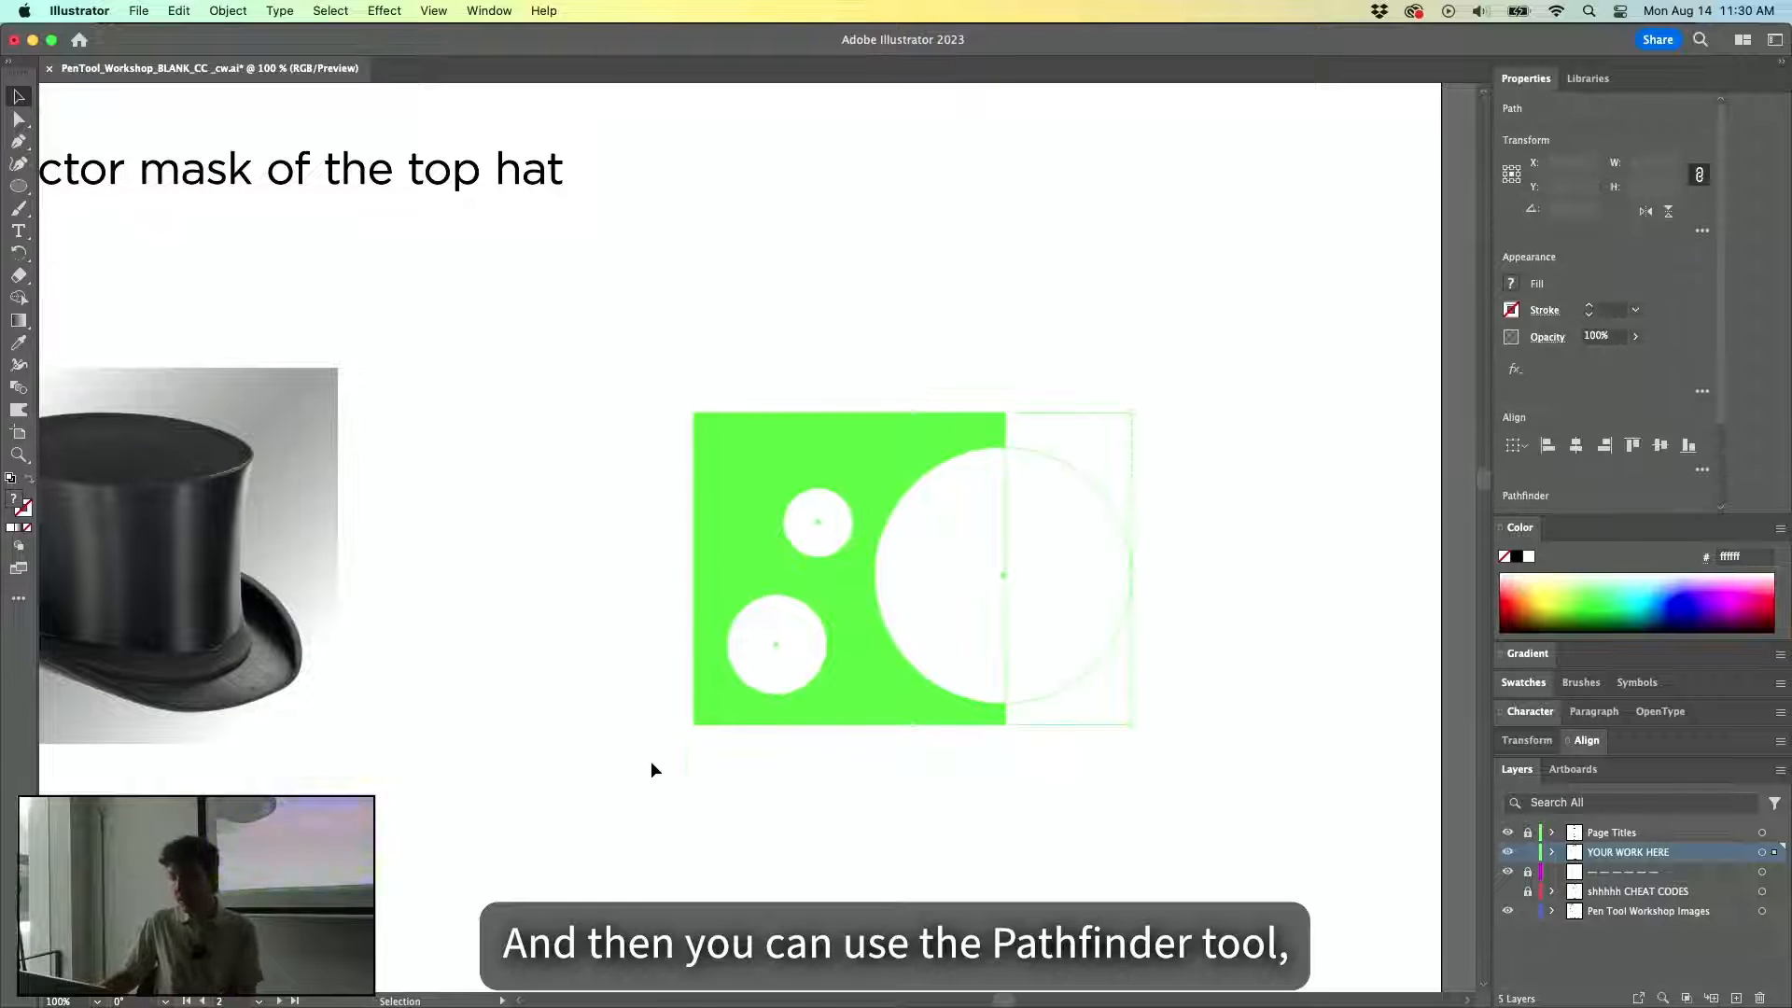
pyautogui.click(510, 9)
pyautogui.click(567, 744)
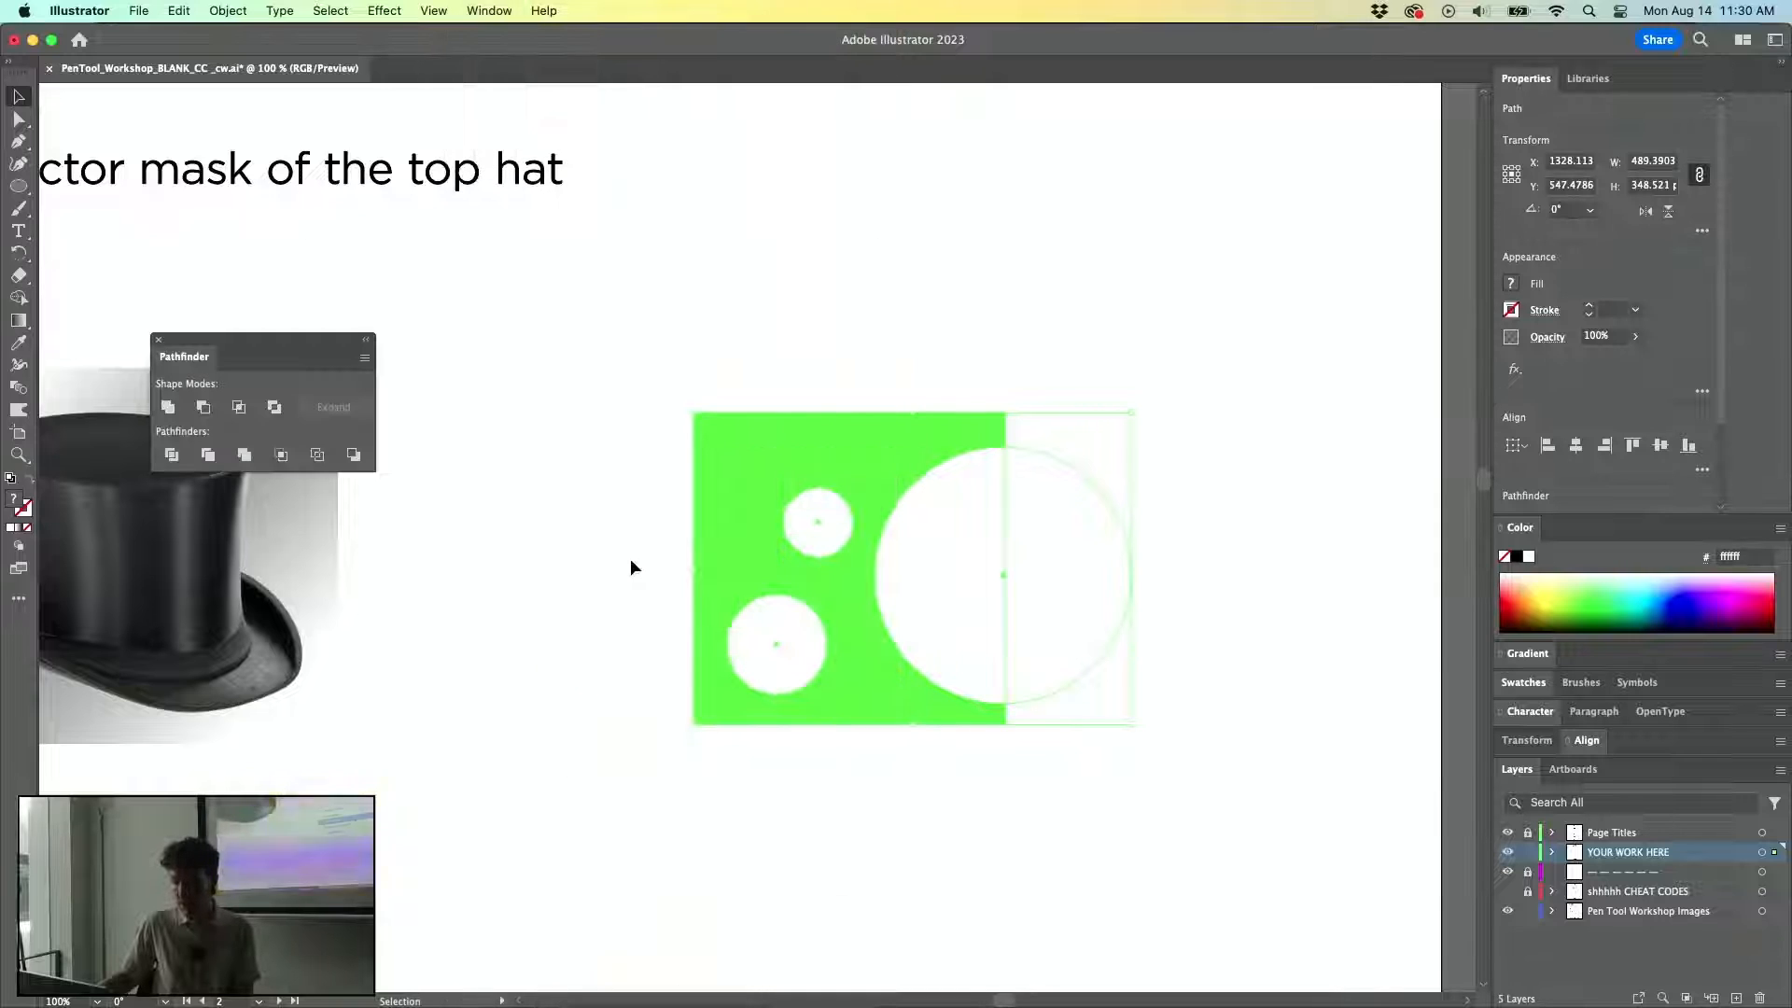
pyautogui.click(202, 407)
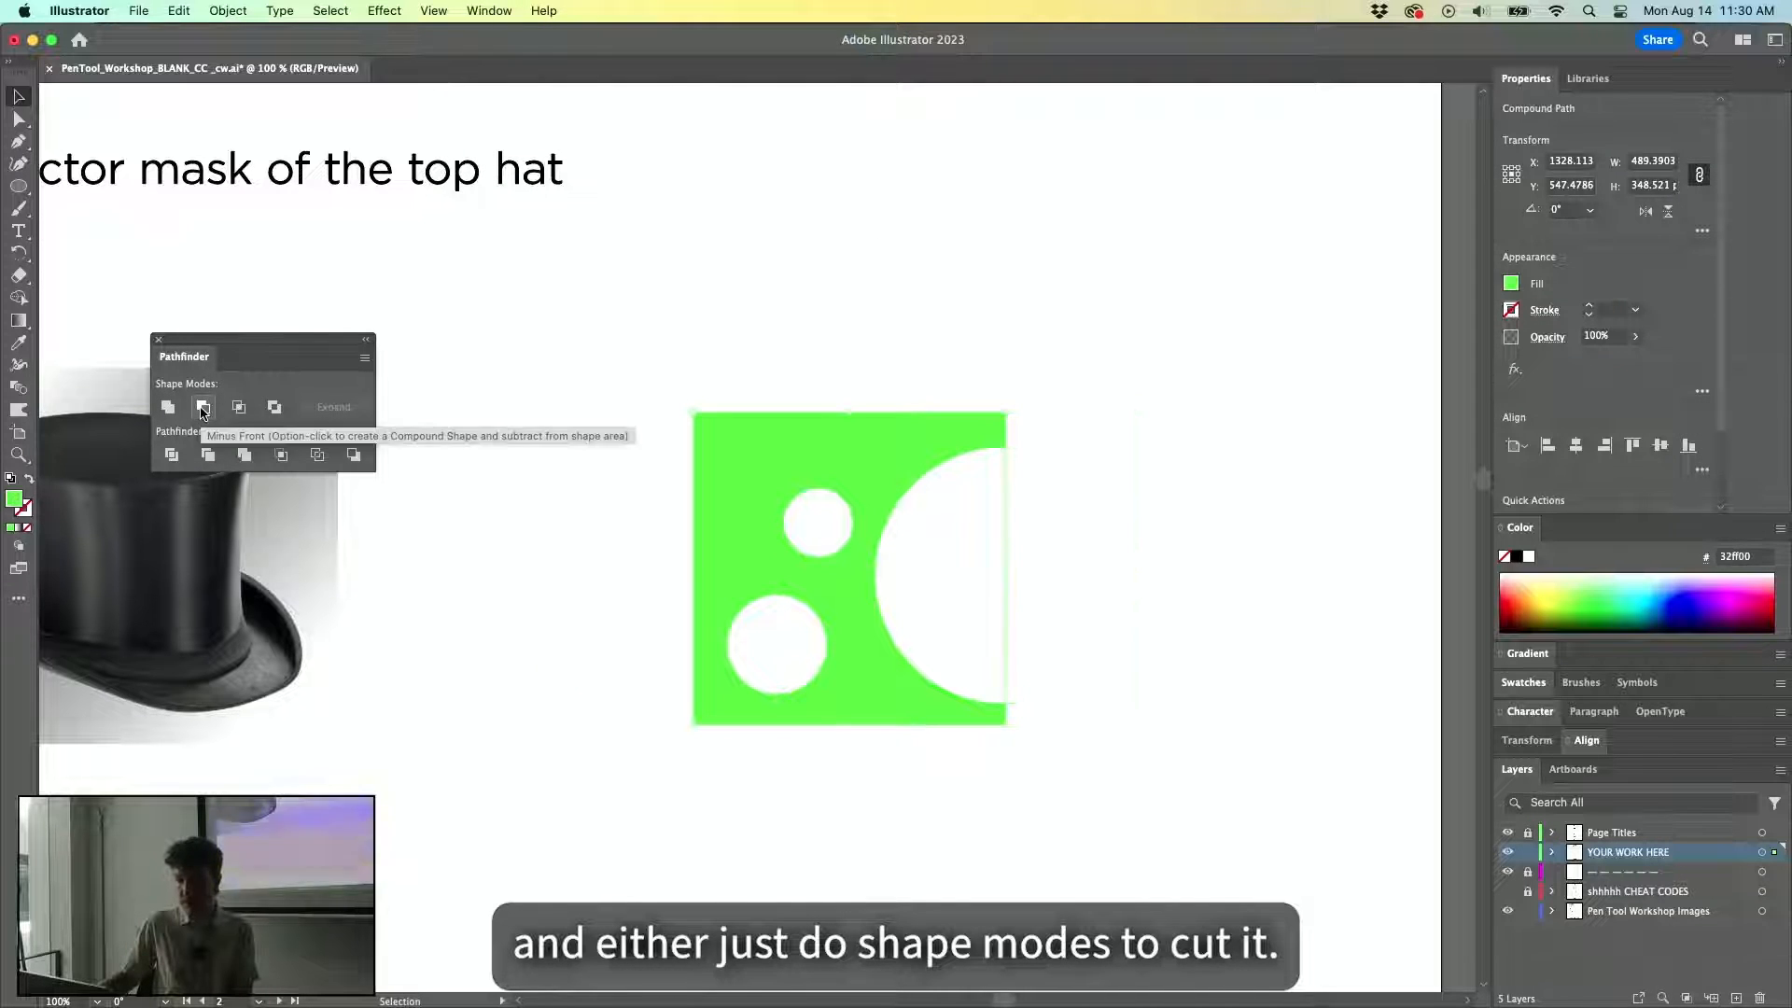
pyautogui.click(1026, 529)
pyautogui.press('super+y')
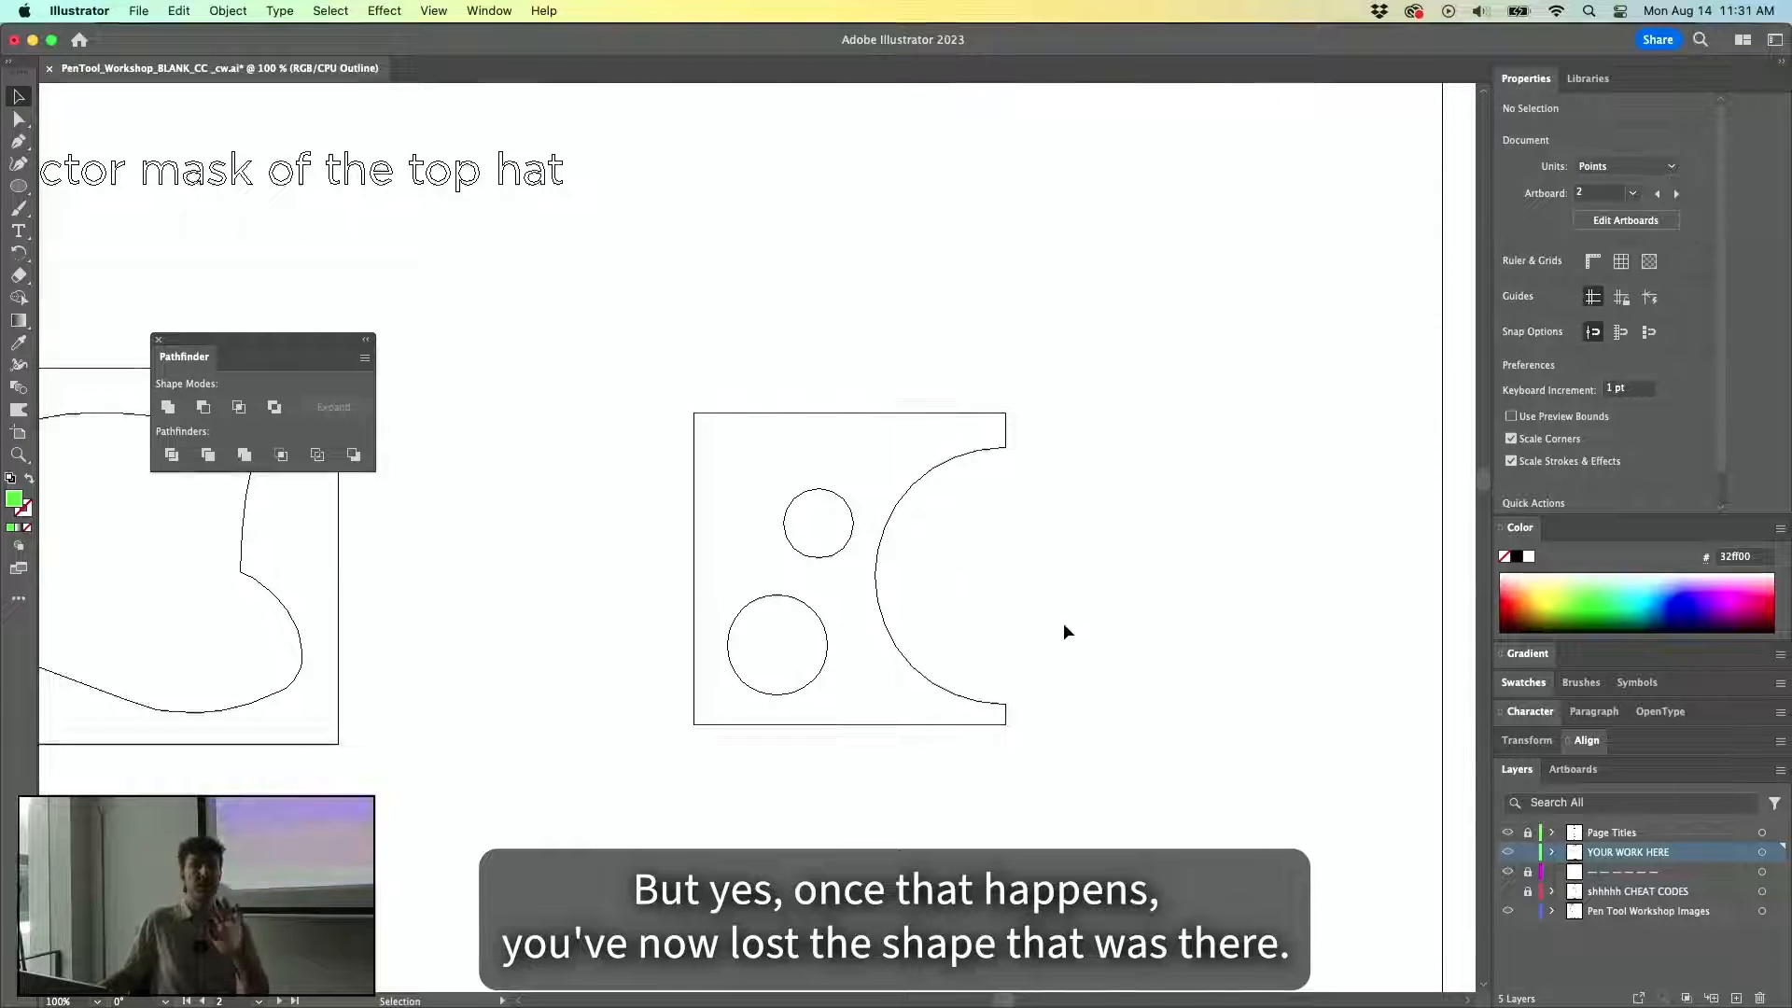
pyautogui.press('super+z')
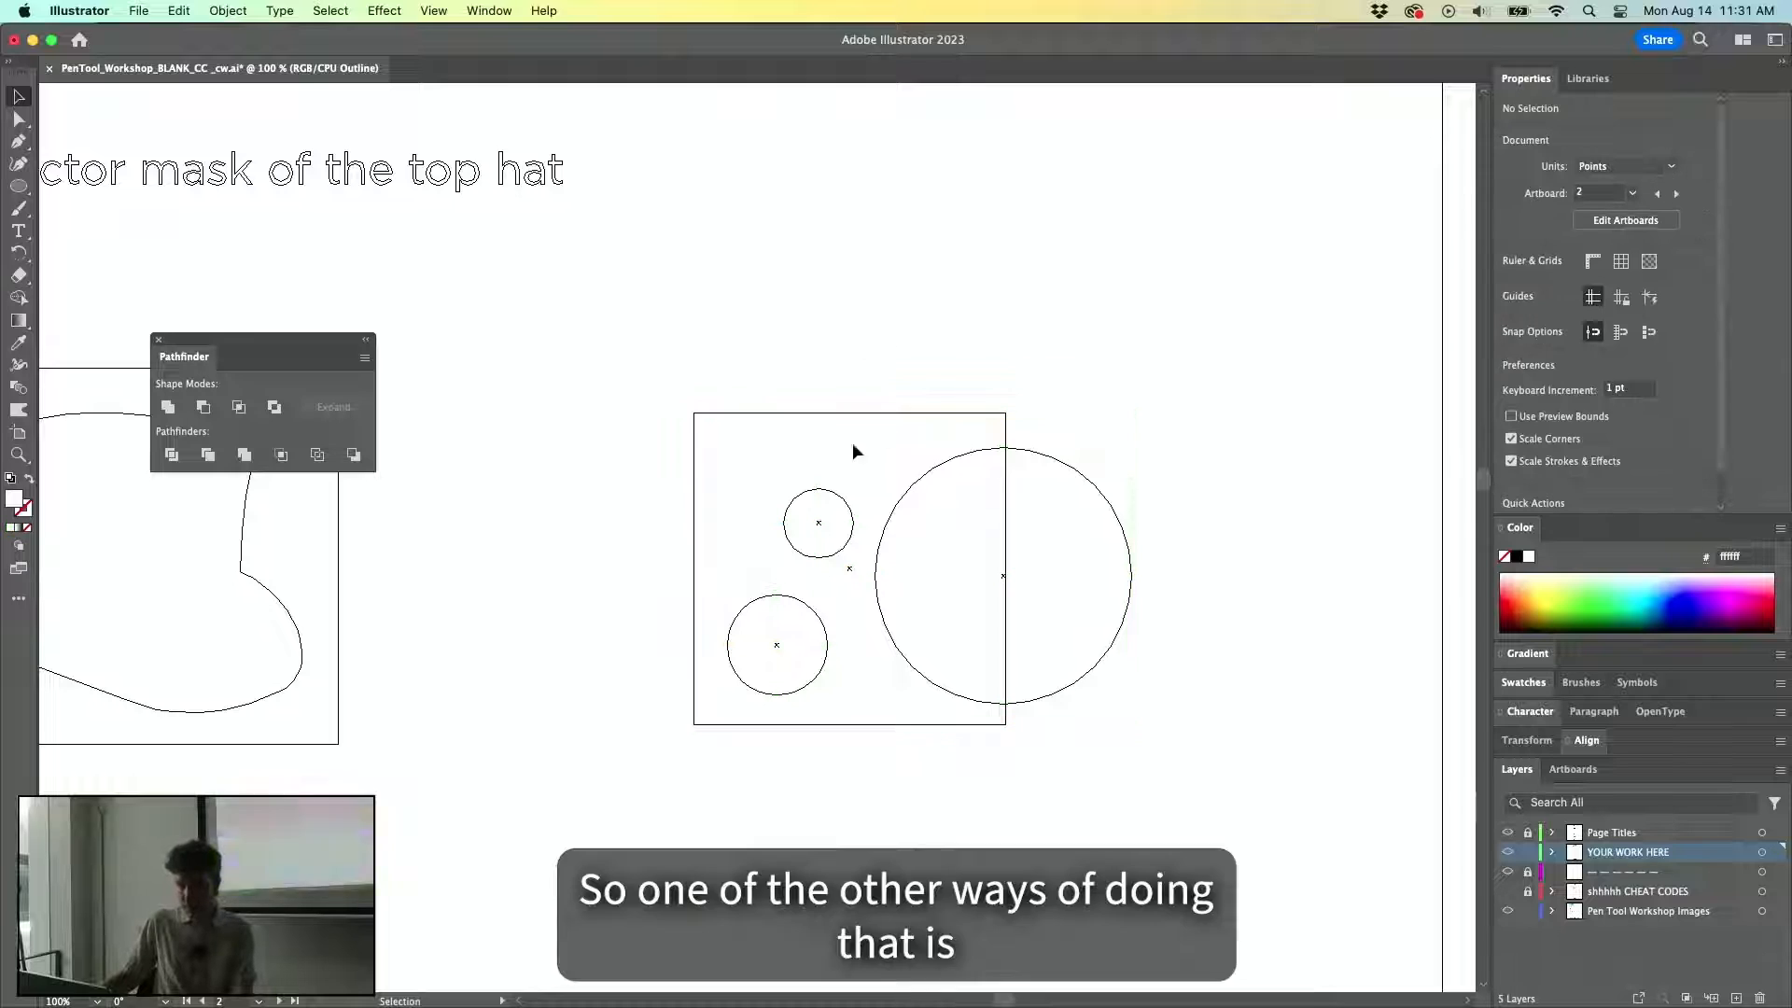
# Select the three circles and combine them with Pathfinder's Unite.
pyautogui.click(833, 501)
pyautogui.keyDown('shift'); pyautogui.click(809, 610); pyautogui.keyUp('shift')
pyautogui.keyDown('shift'); pyautogui.click(884, 529); pyautogui.keyUp('shift')
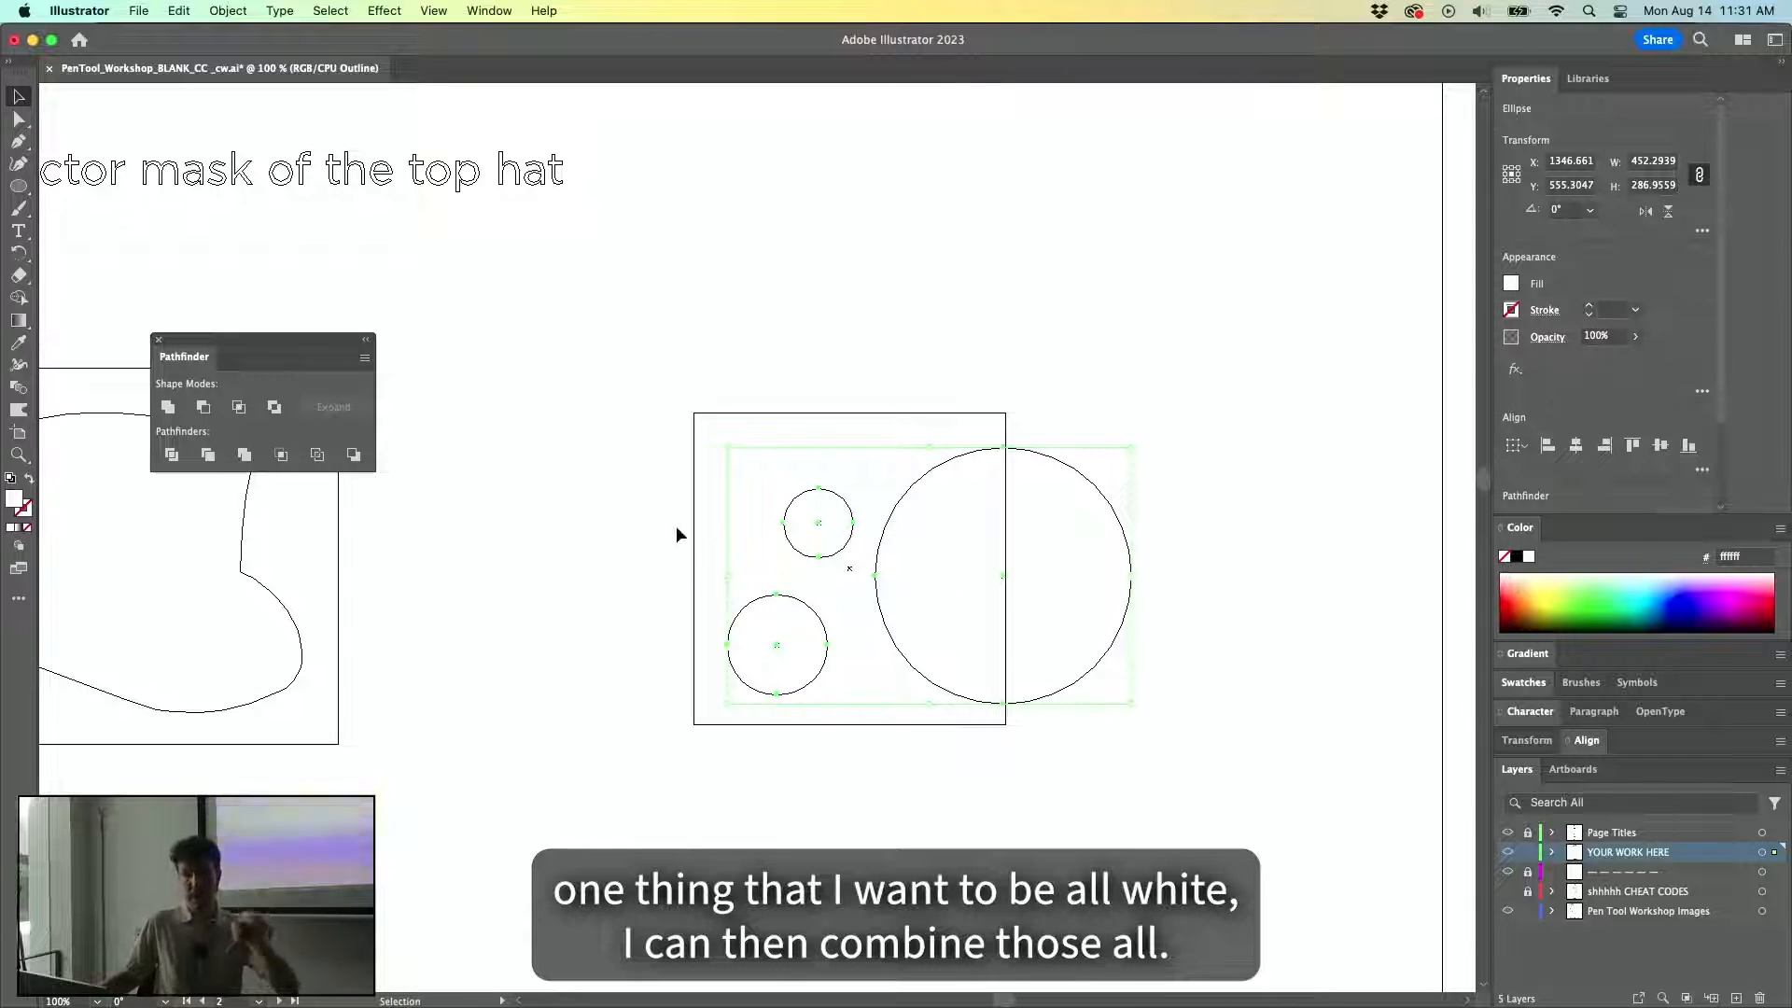
pyautogui.click(167, 408)
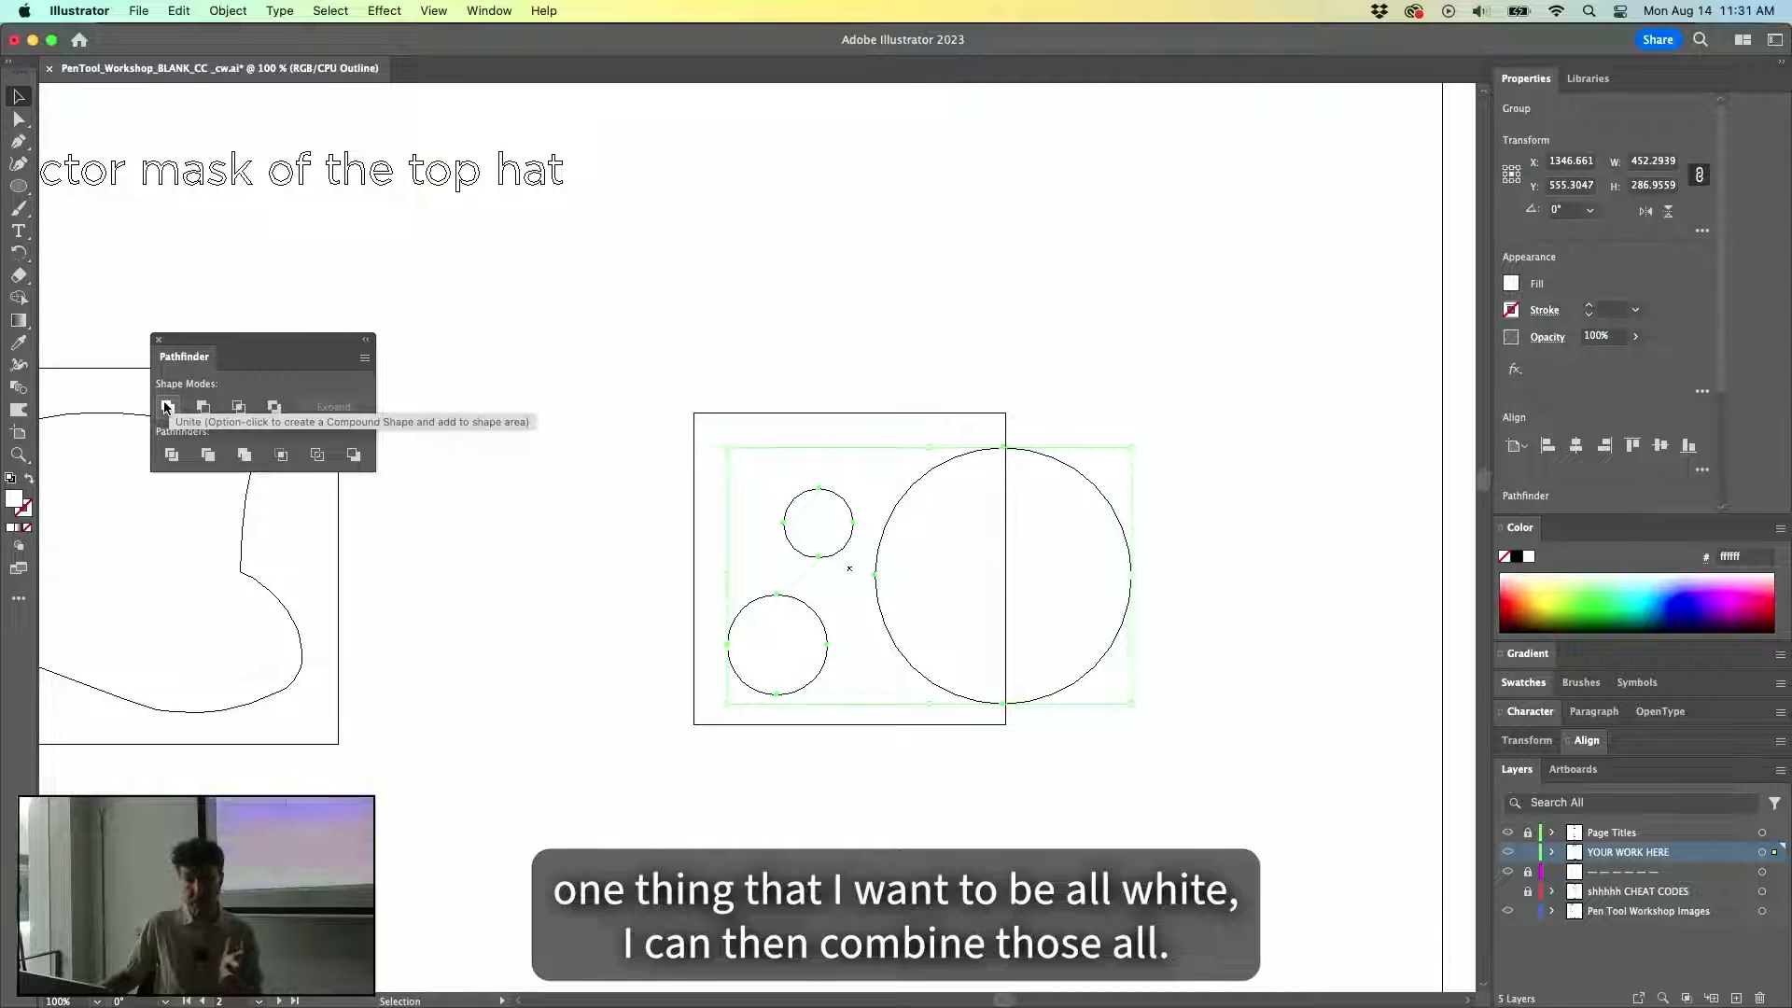
pyautogui.click(646, 283)
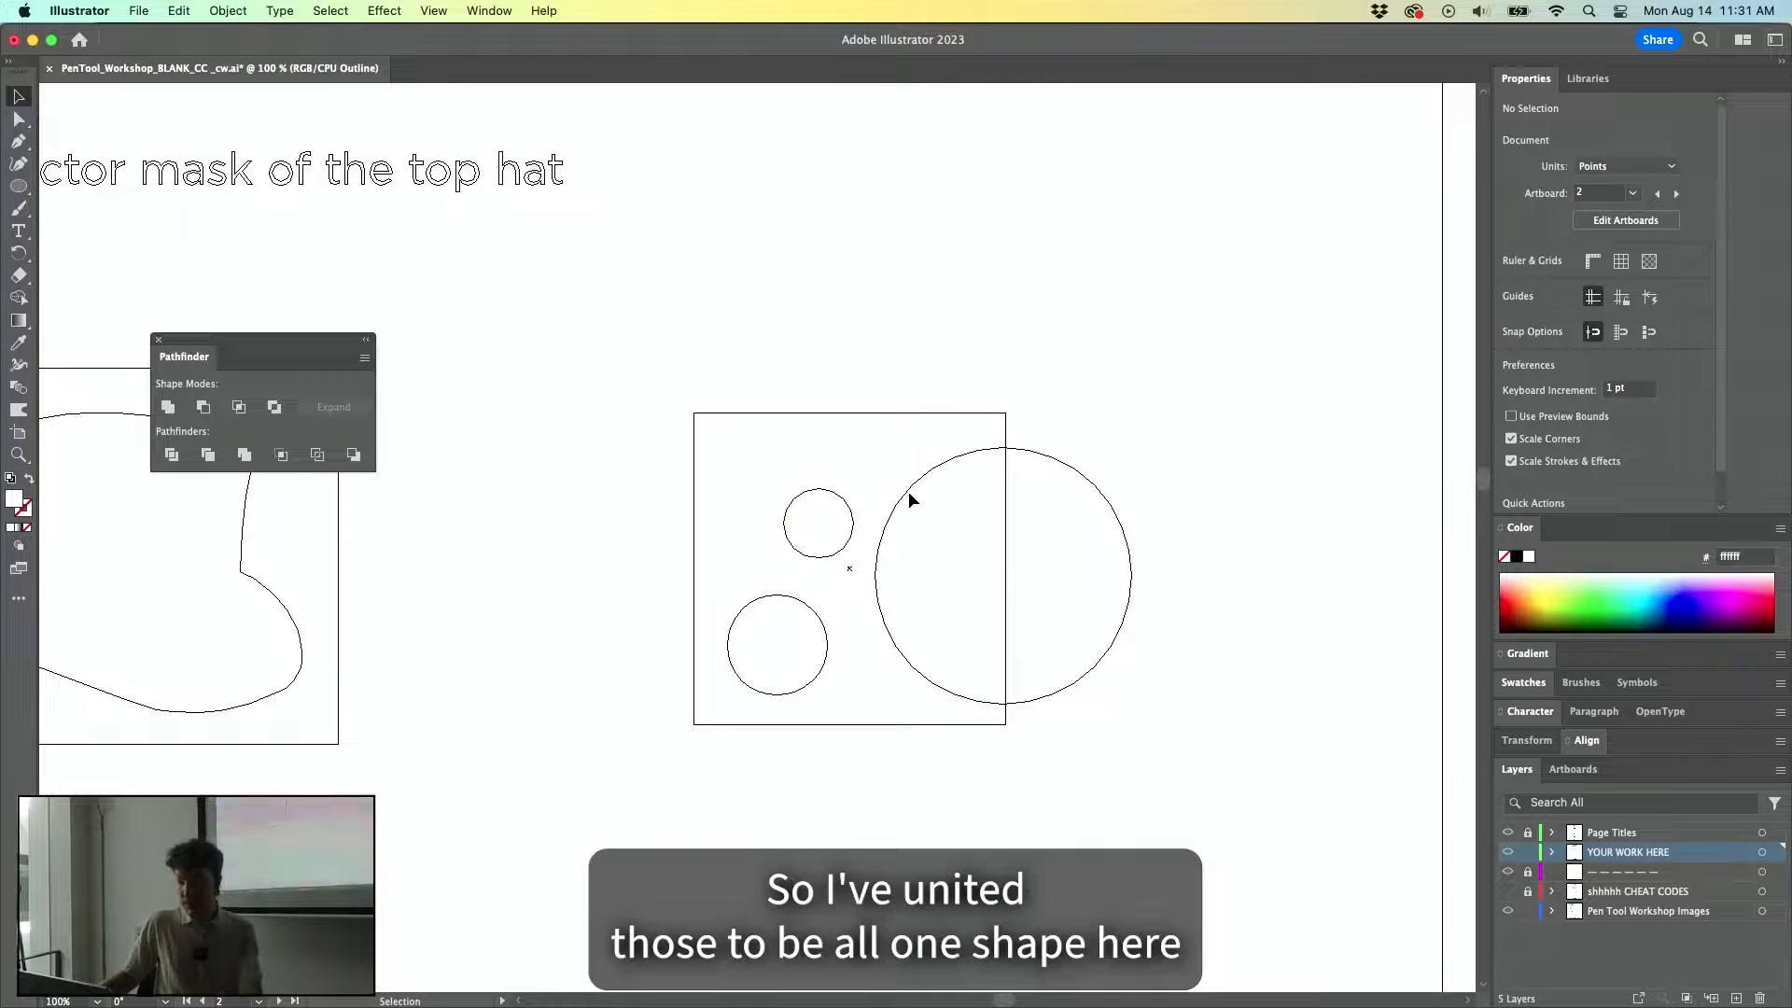
# Return to Preview and make a compound path from the united circles and the green square.
pyautogui.press('super+y')
pyautogui.moveTo(956, 563)
pyautogui.mouseDown()
pyautogui.moveTo(960, 545)
pyautogui.moveTo(971, 557)
pyautogui.mouseUp()
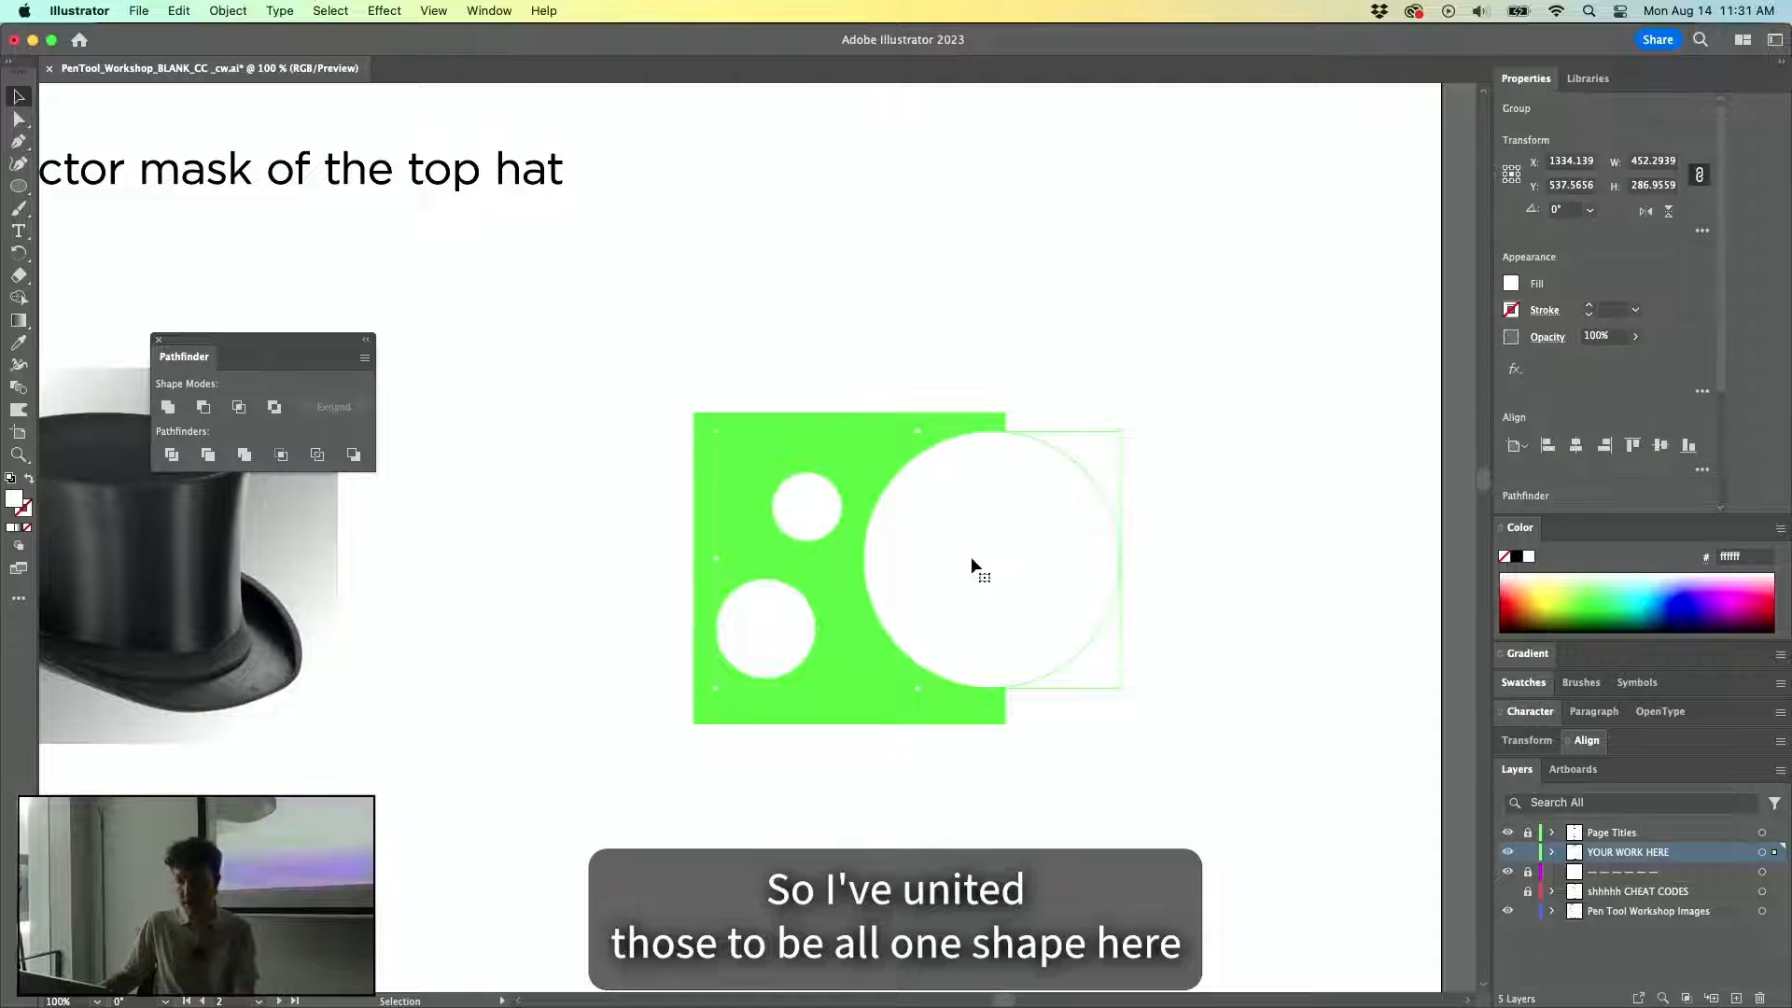
pyautogui.keyDown('shift'); pyautogui.click(819, 434); pyautogui.keyUp('shift')
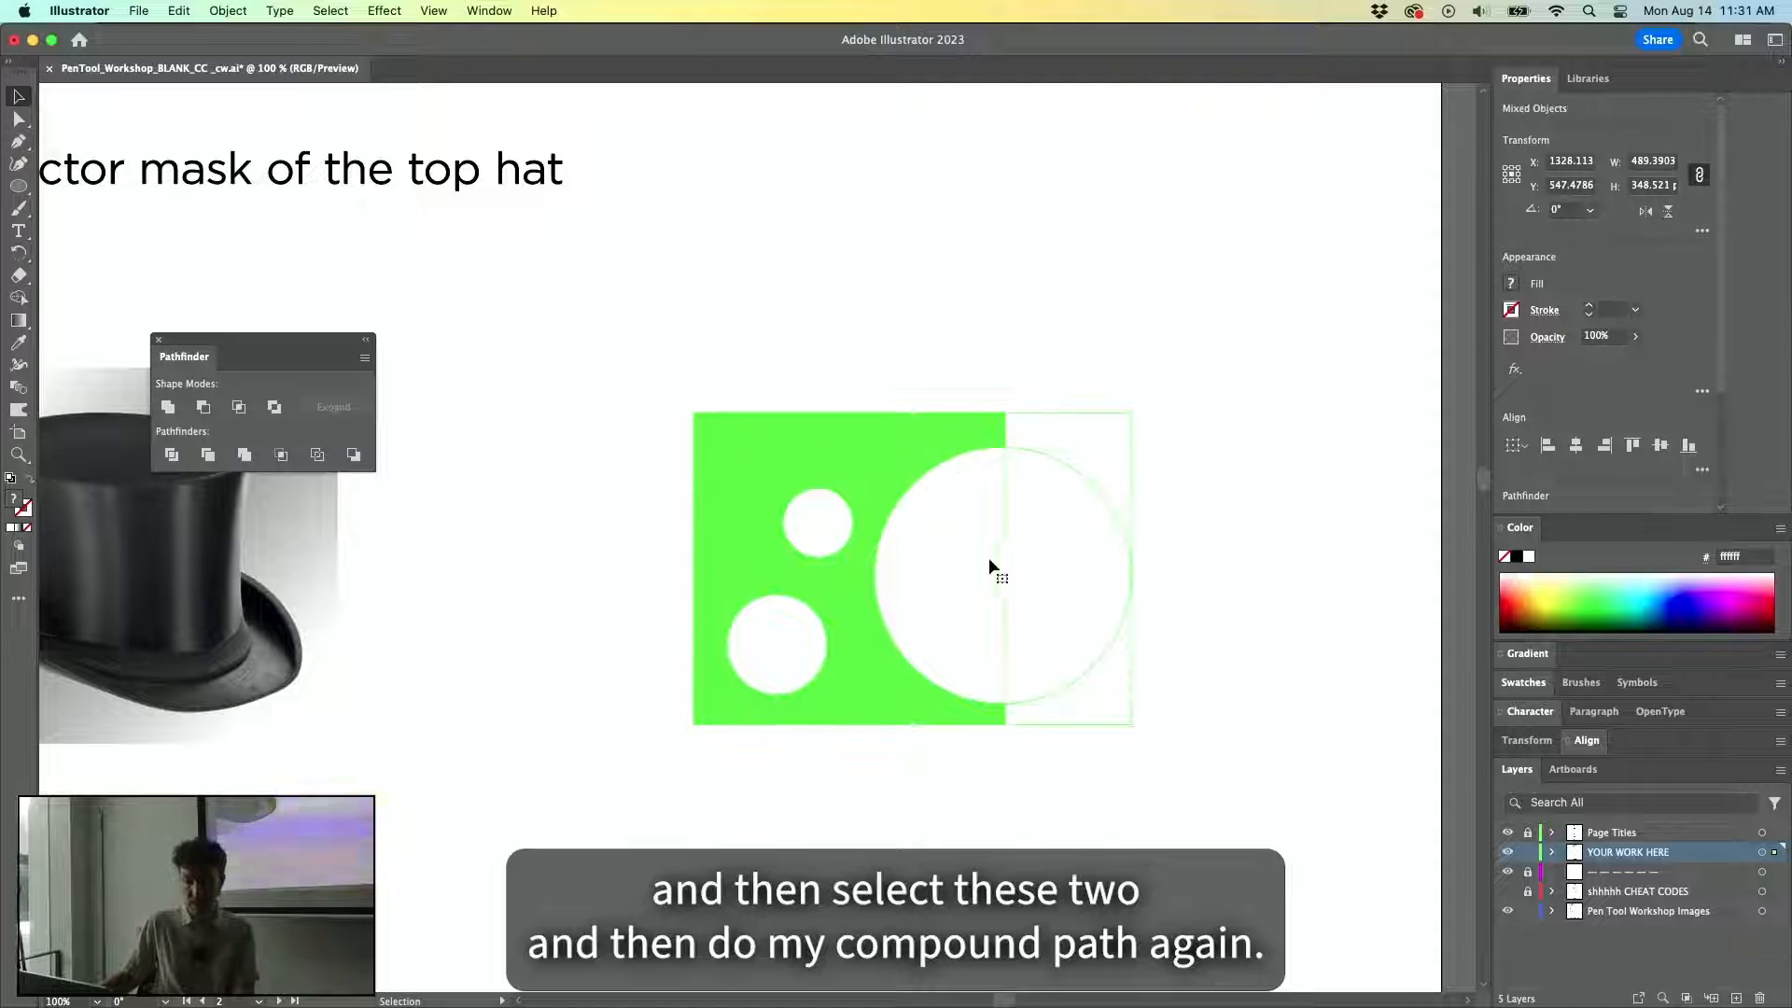
pyautogui.click(227, 10)
pyautogui.moveTo(280, 757)
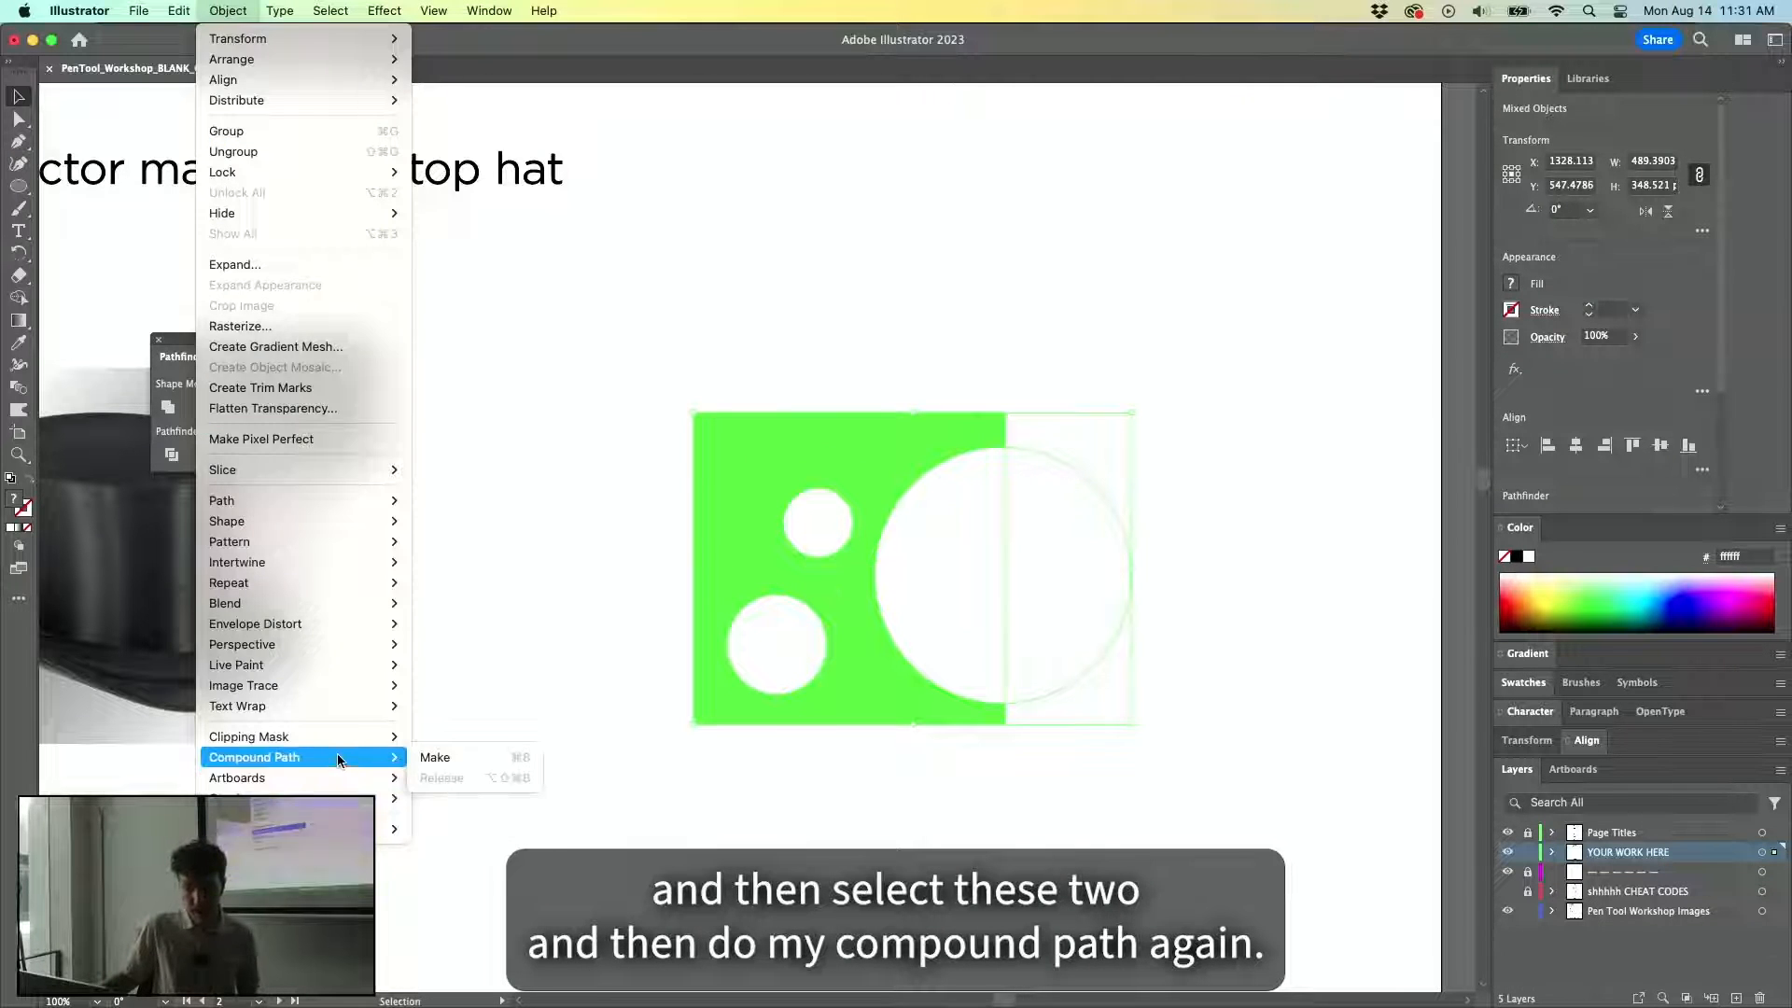
pyautogui.click(429, 757)
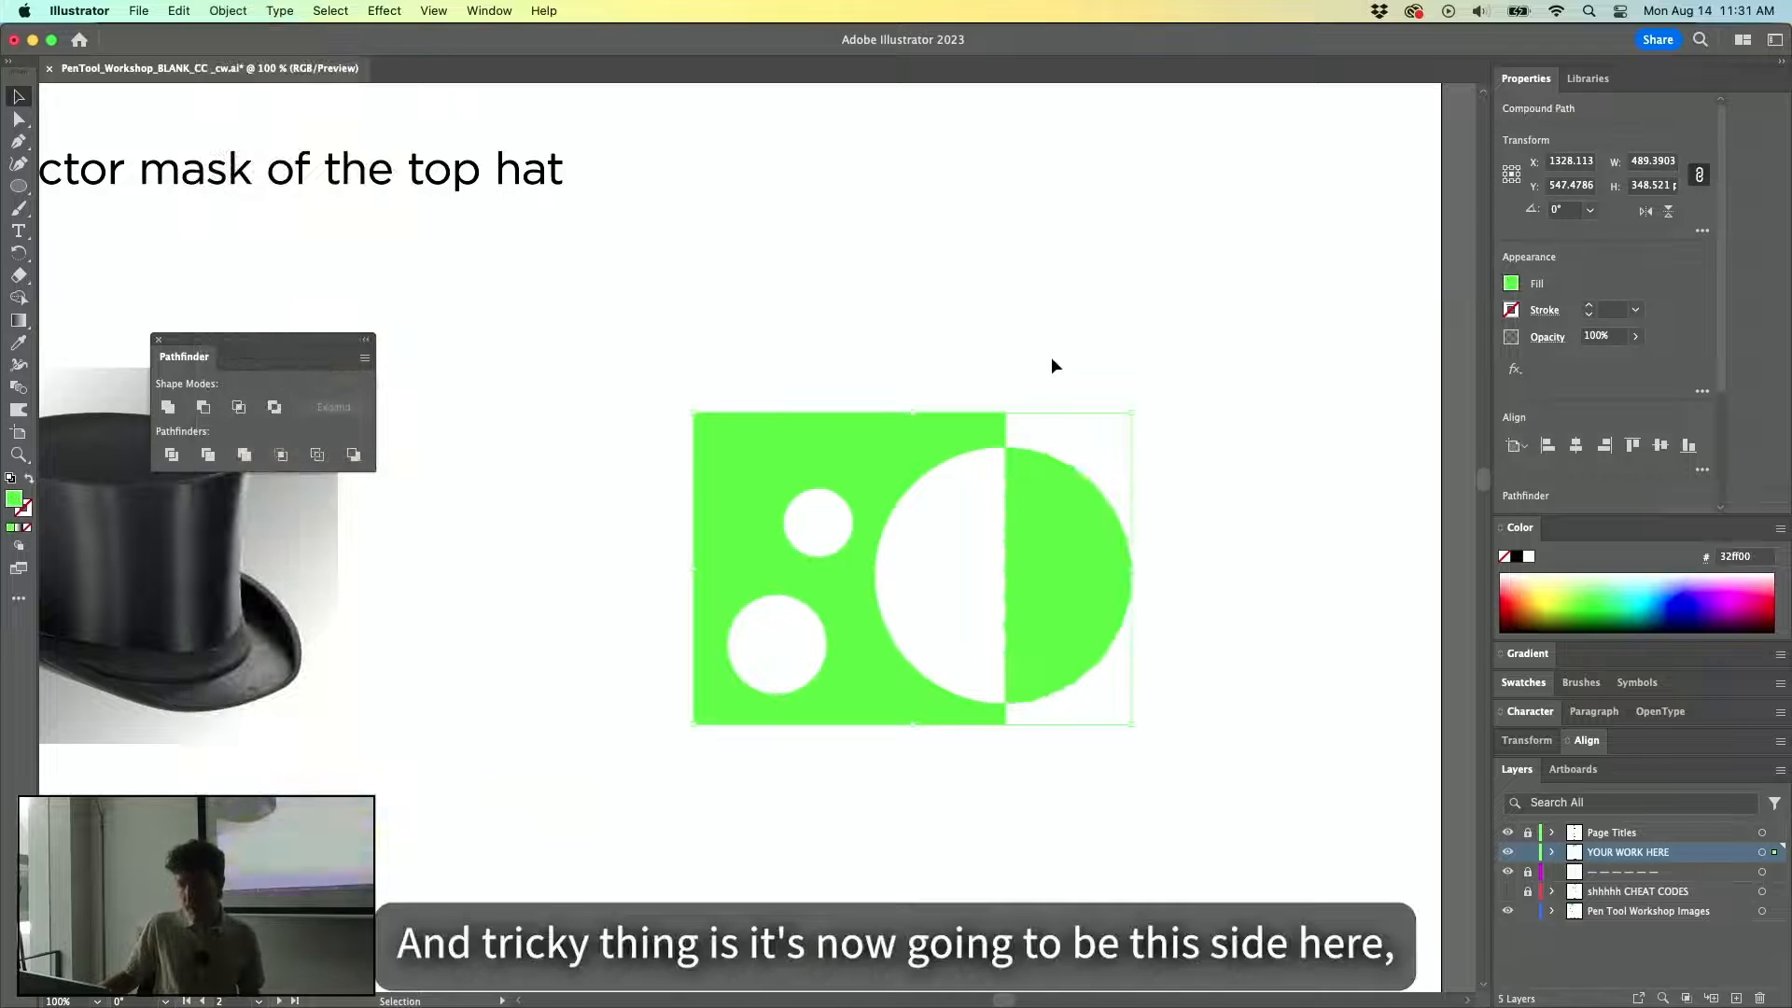
pyautogui.click(993, 540)
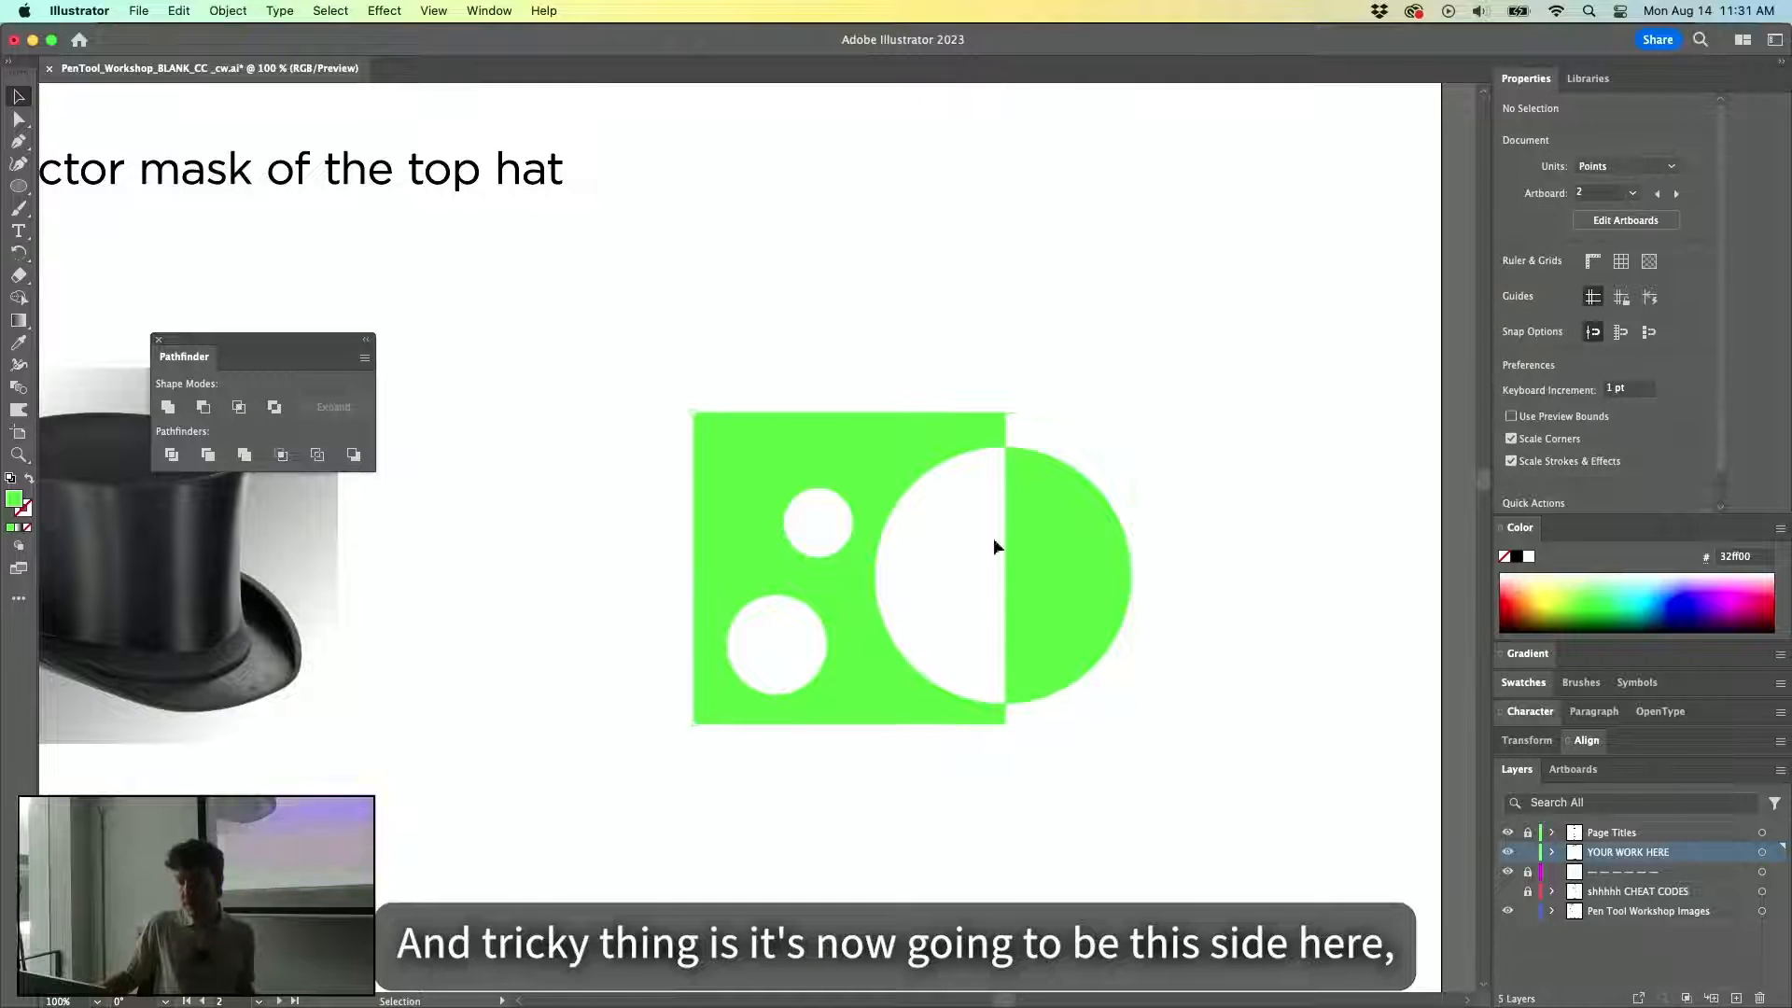
pyautogui.click(1059, 541)
pyautogui.press('a')
pyautogui.moveTo(920, 489)
pyautogui.mouseDown()
pyautogui.moveTo(938, 450)
pyautogui.moveTo(922, 508)
pyautogui.moveTo(908, 467)
pyautogui.mouseUp()
pyautogui.click(867, 368)
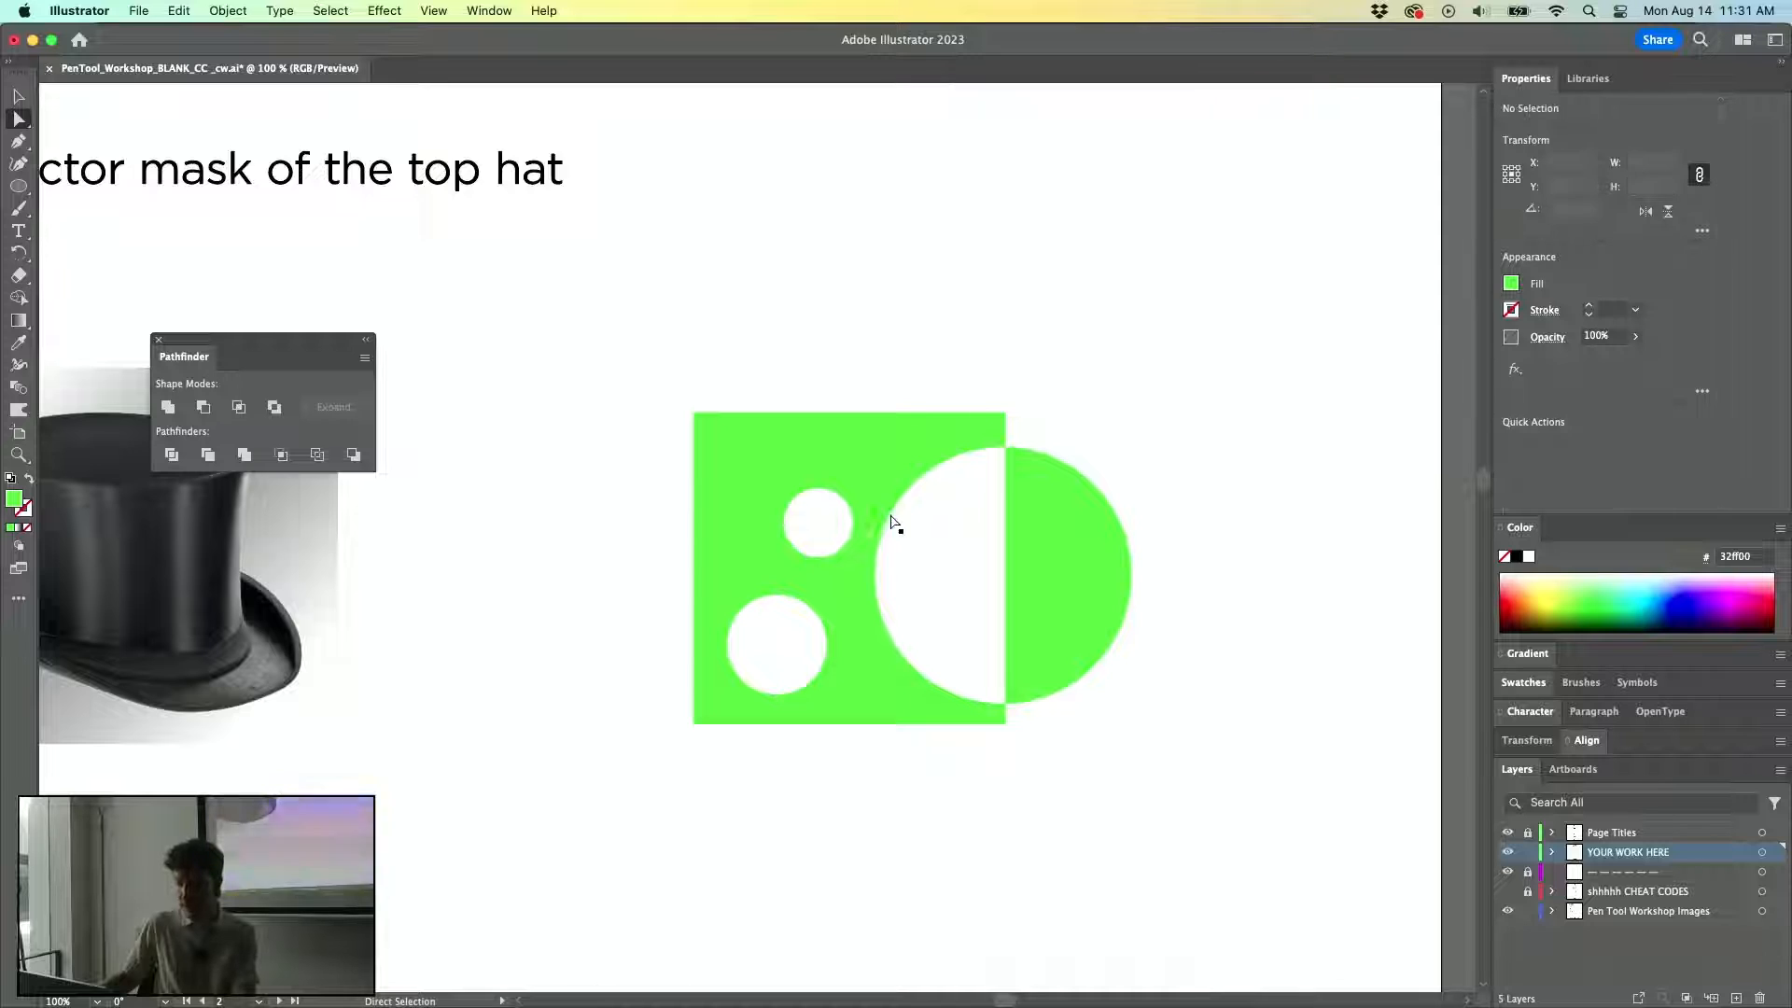
pyautogui.press('v')
# Try deleting the rightmost anchor point of the large circle with the Direct Selection tool.
pyautogui.press('a')
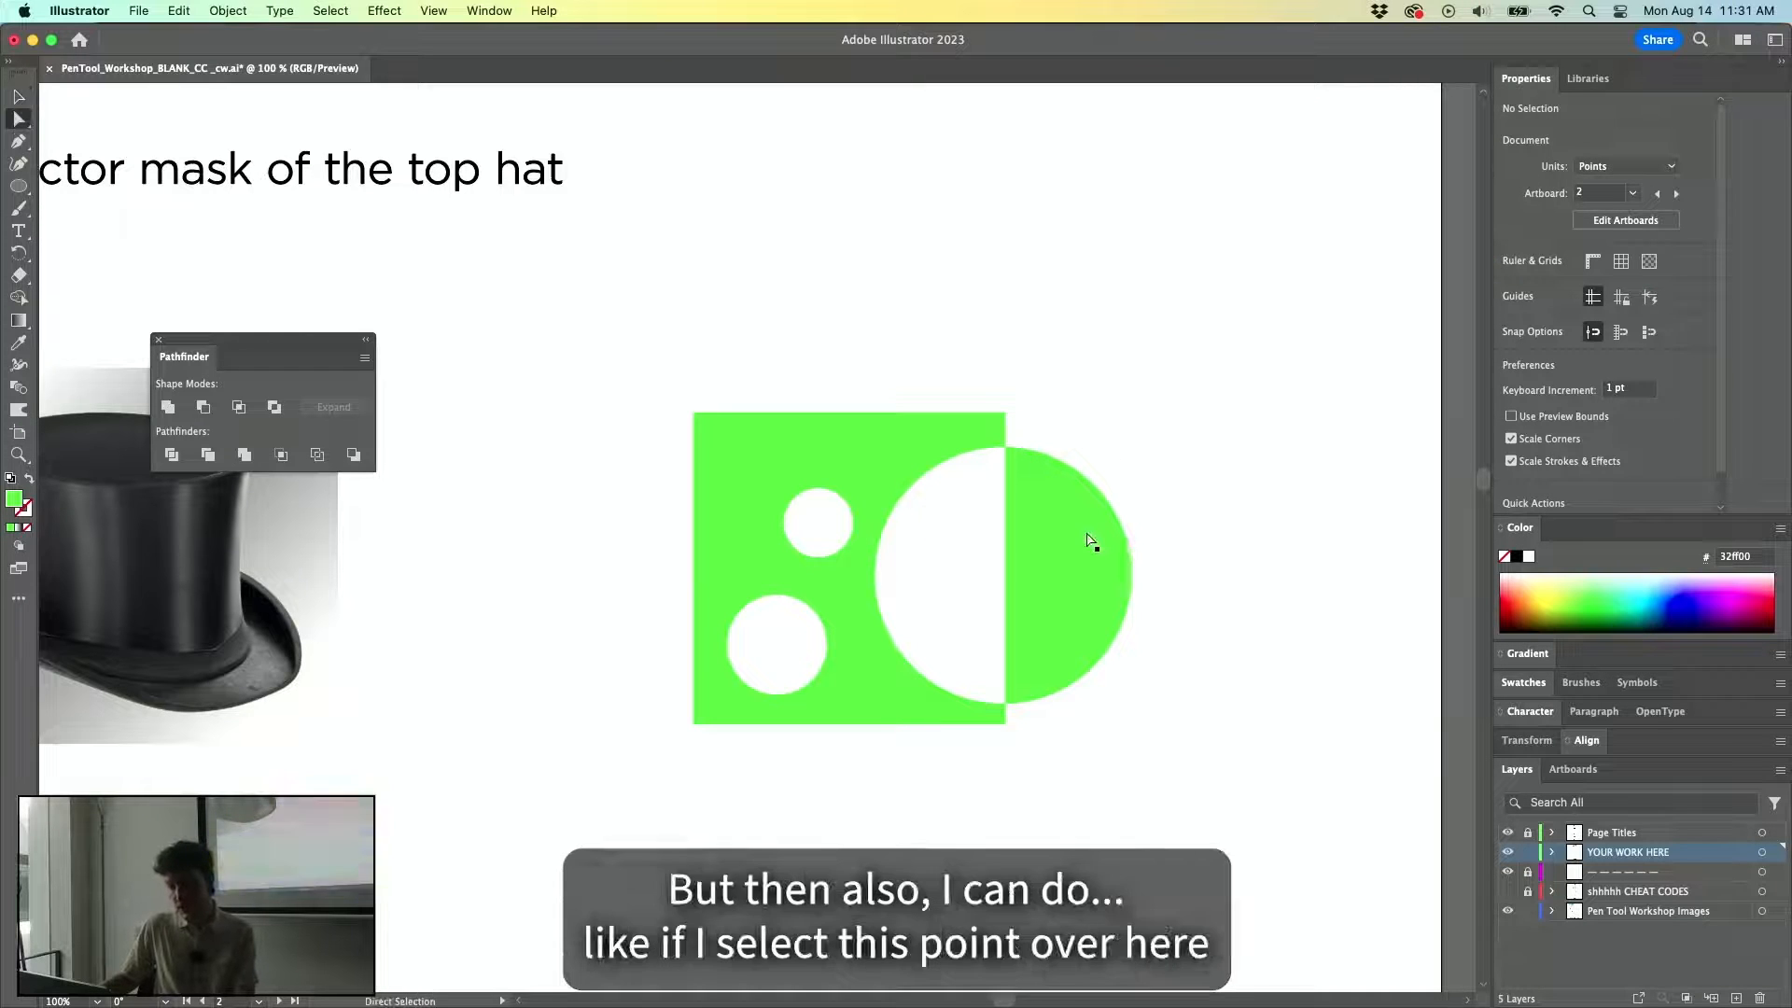
pyautogui.click(1130, 575)
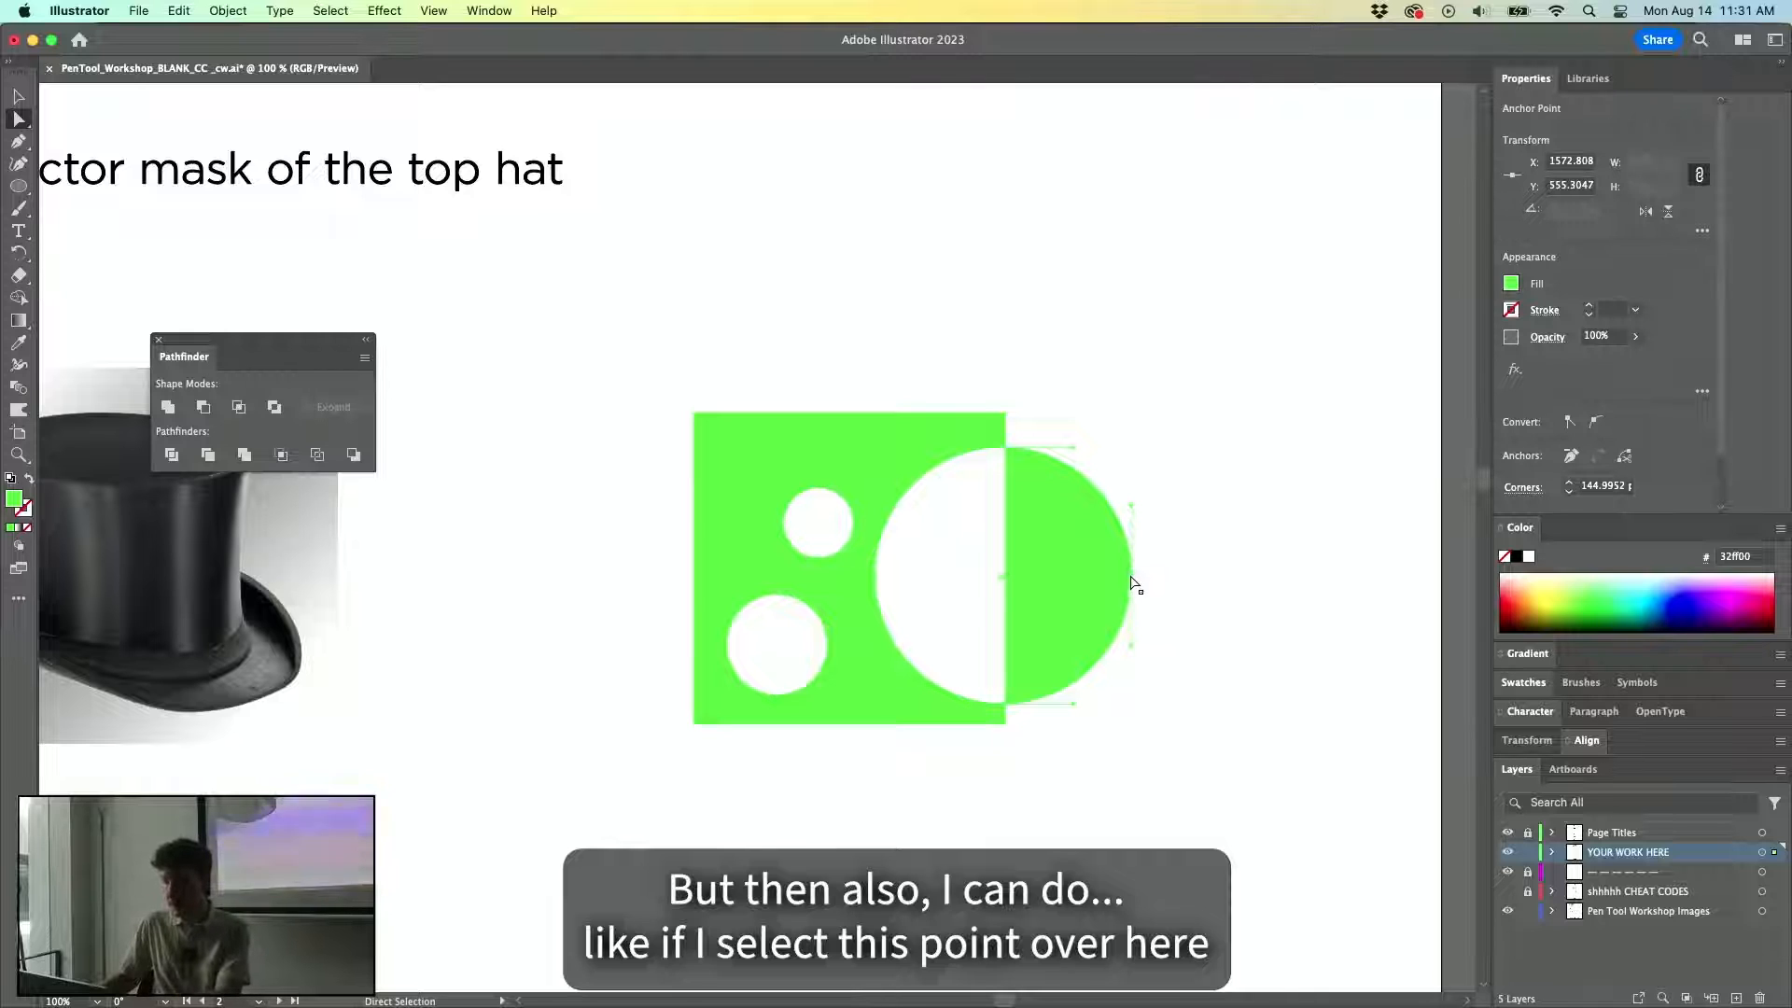
pyautogui.press('Delete')
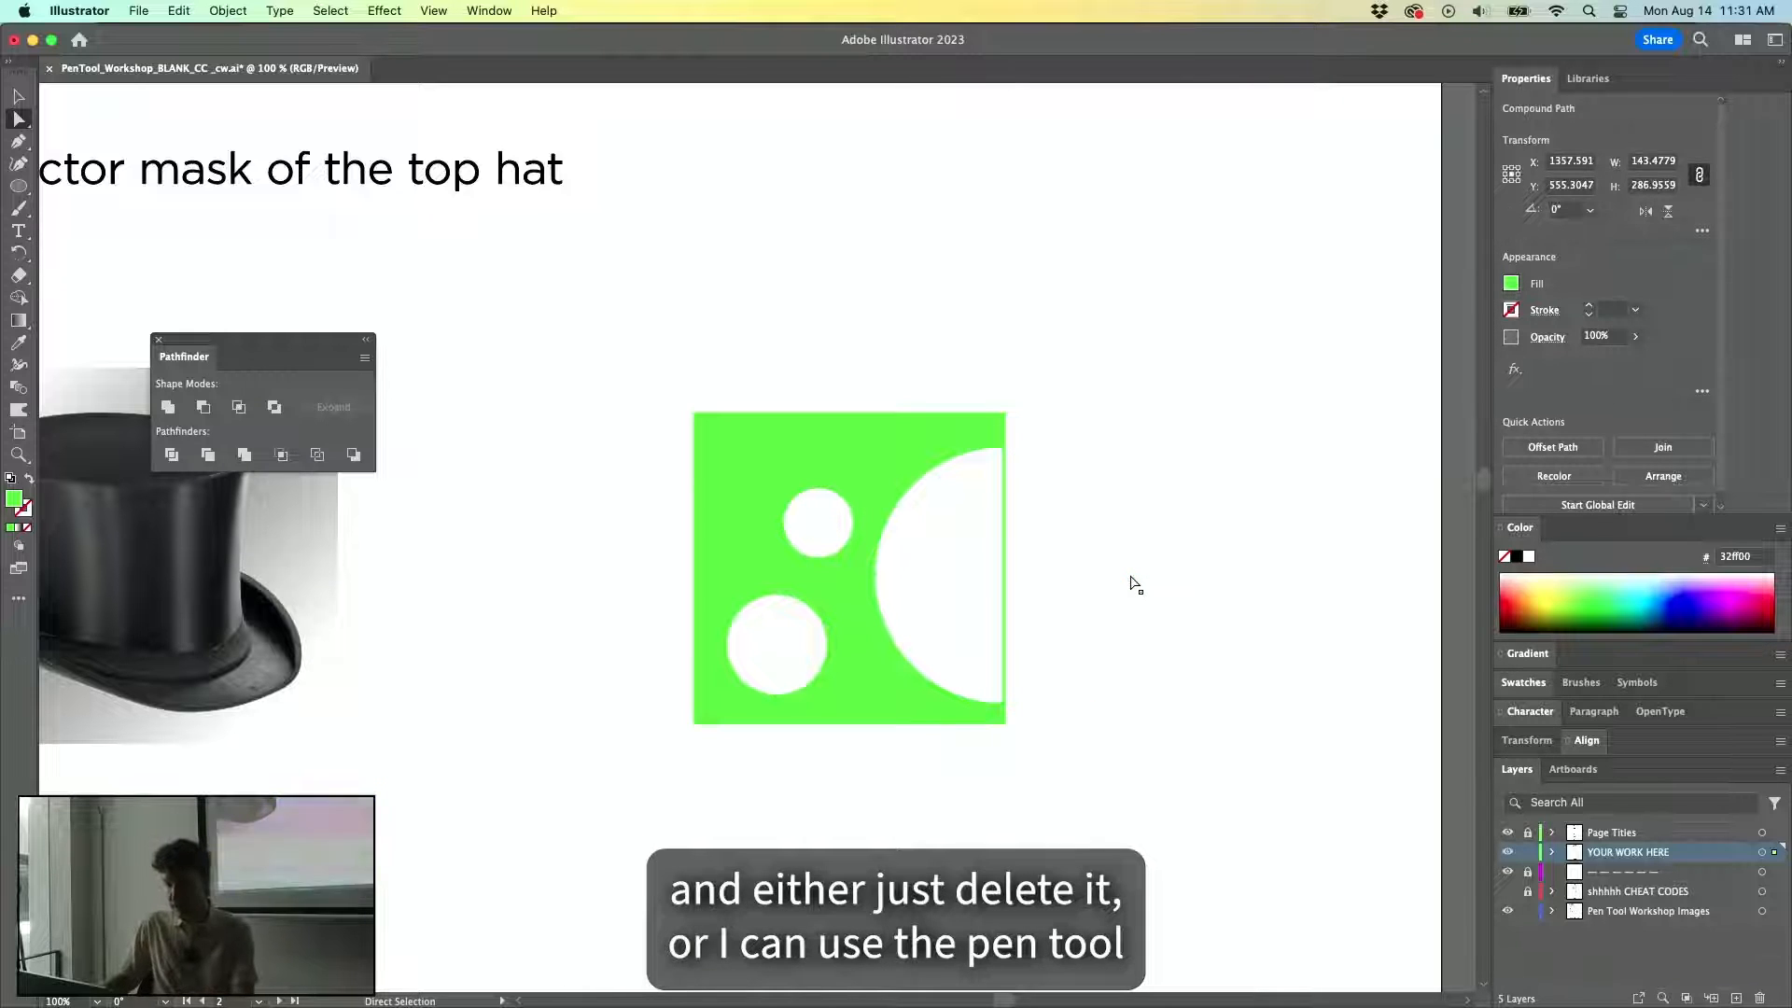
pyautogui.press('super+z')
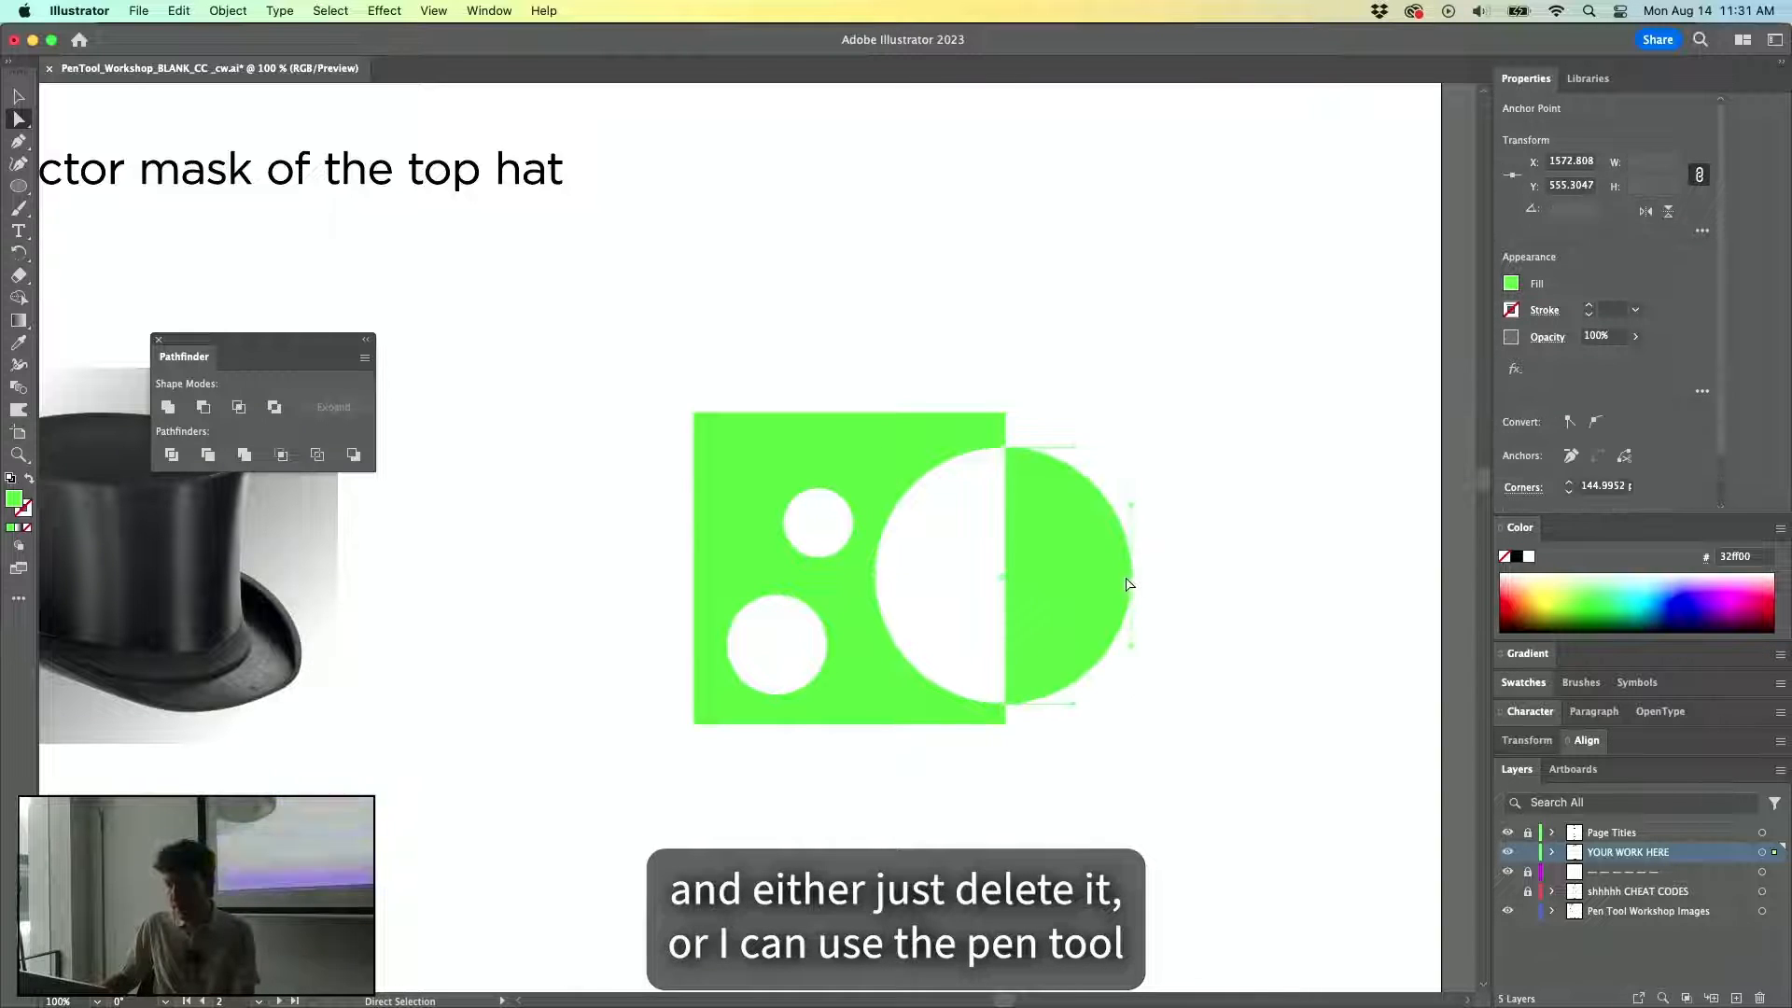
# Try removing the large circle's rightmost anchor point with the Pen tool and reshaping the remaining curve.
pyautogui.press('p')
pyautogui.click(1132, 578)
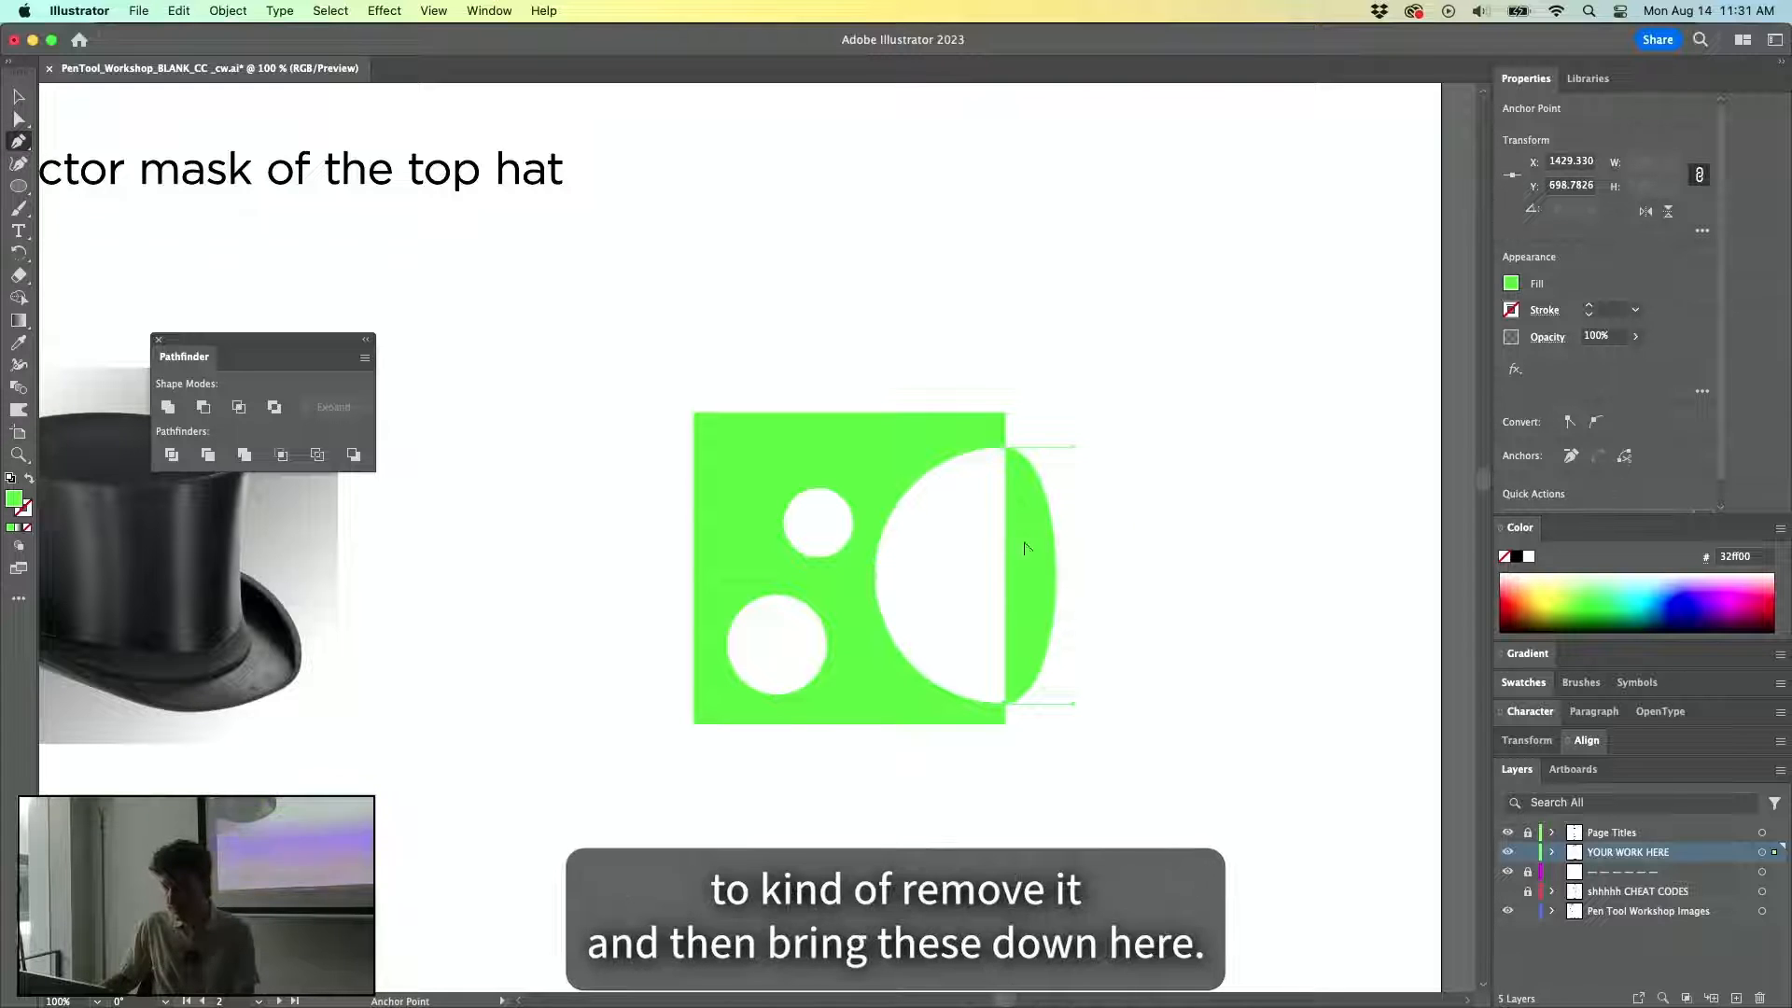
pyautogui.scroll(1, 1004, 555)
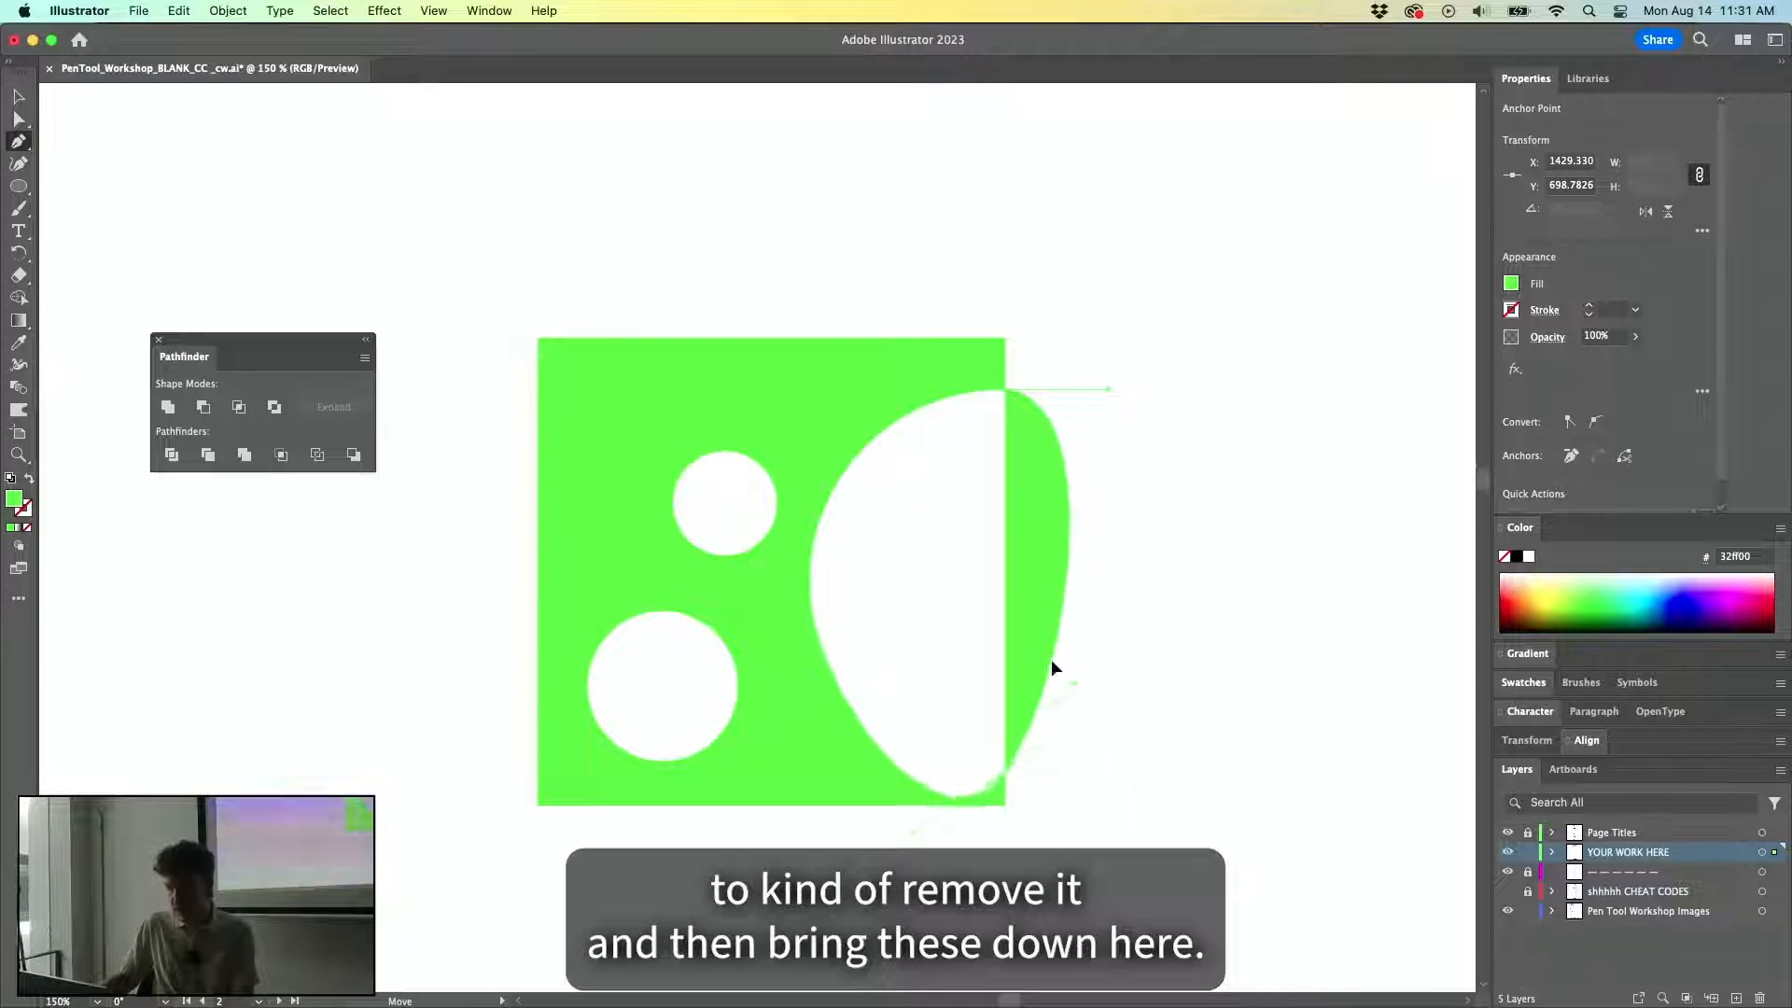
pyautogui.press('super+z')
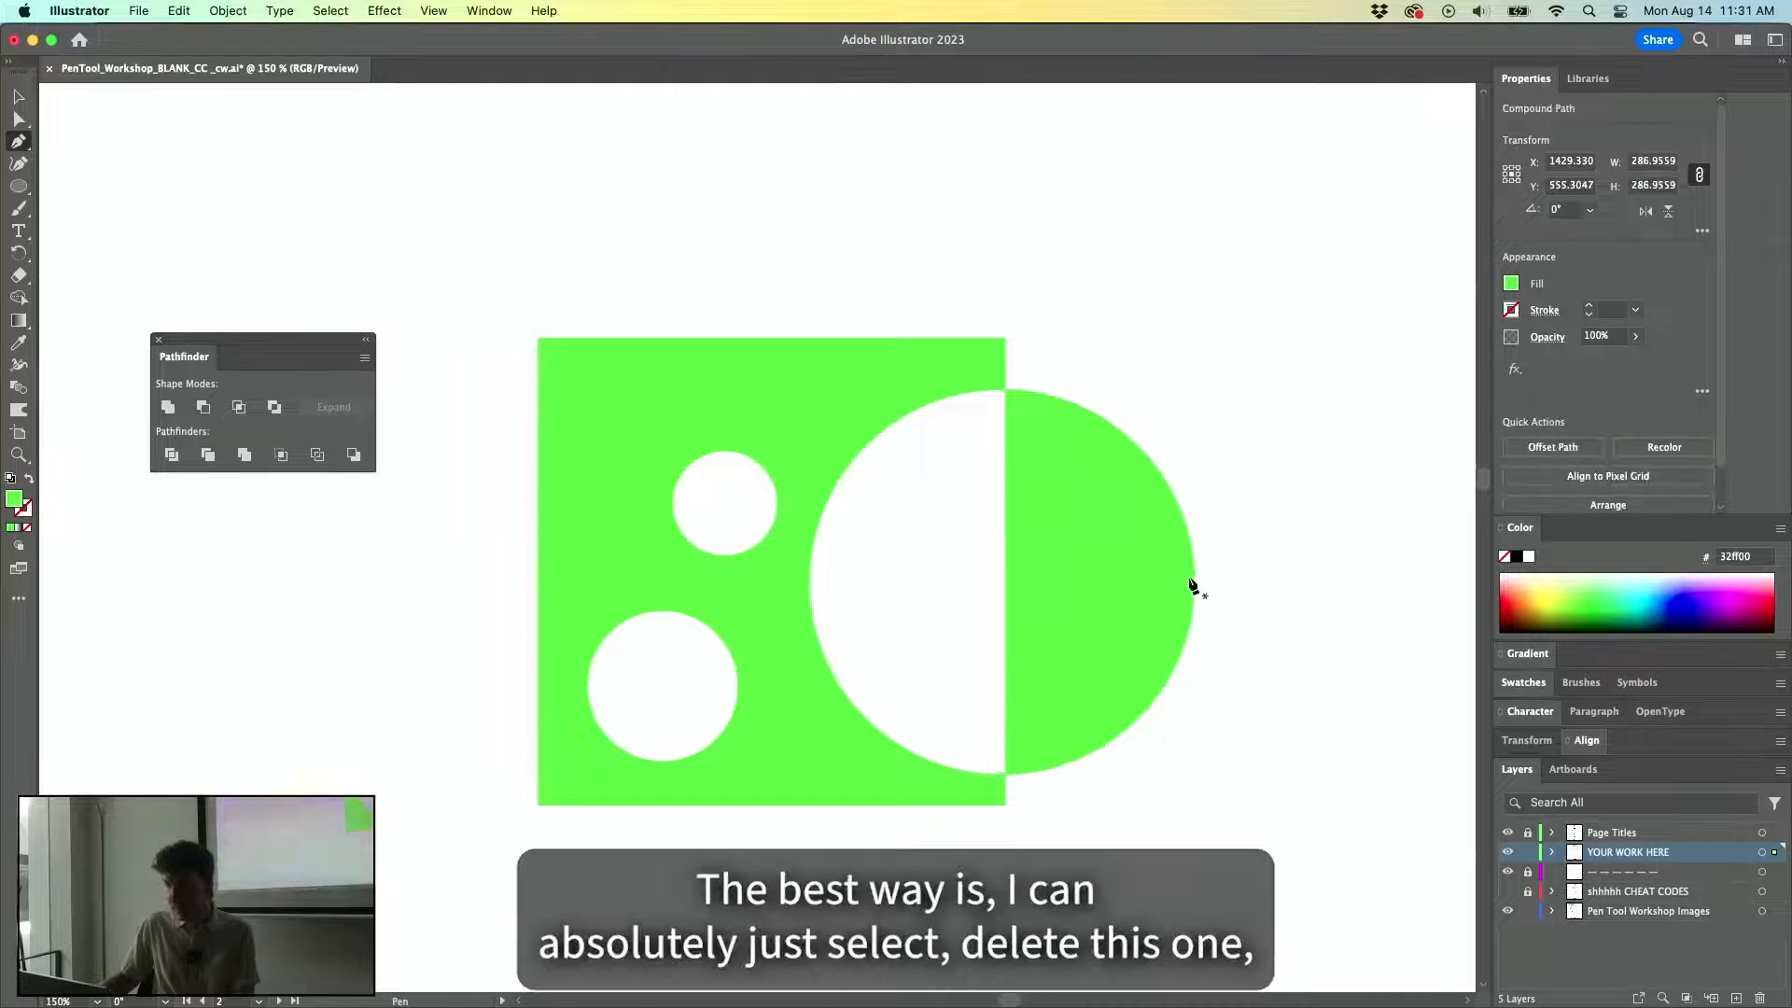
# Convert the large circle's rightmost anchor to a corner, delete it, and shift the remaining half-circle to the square's right edge.
pyautogui.keyDown('alt'); pyautogui.click(1195, 590); pyautogui.keyUp('alt')
pyautogui.press('a')
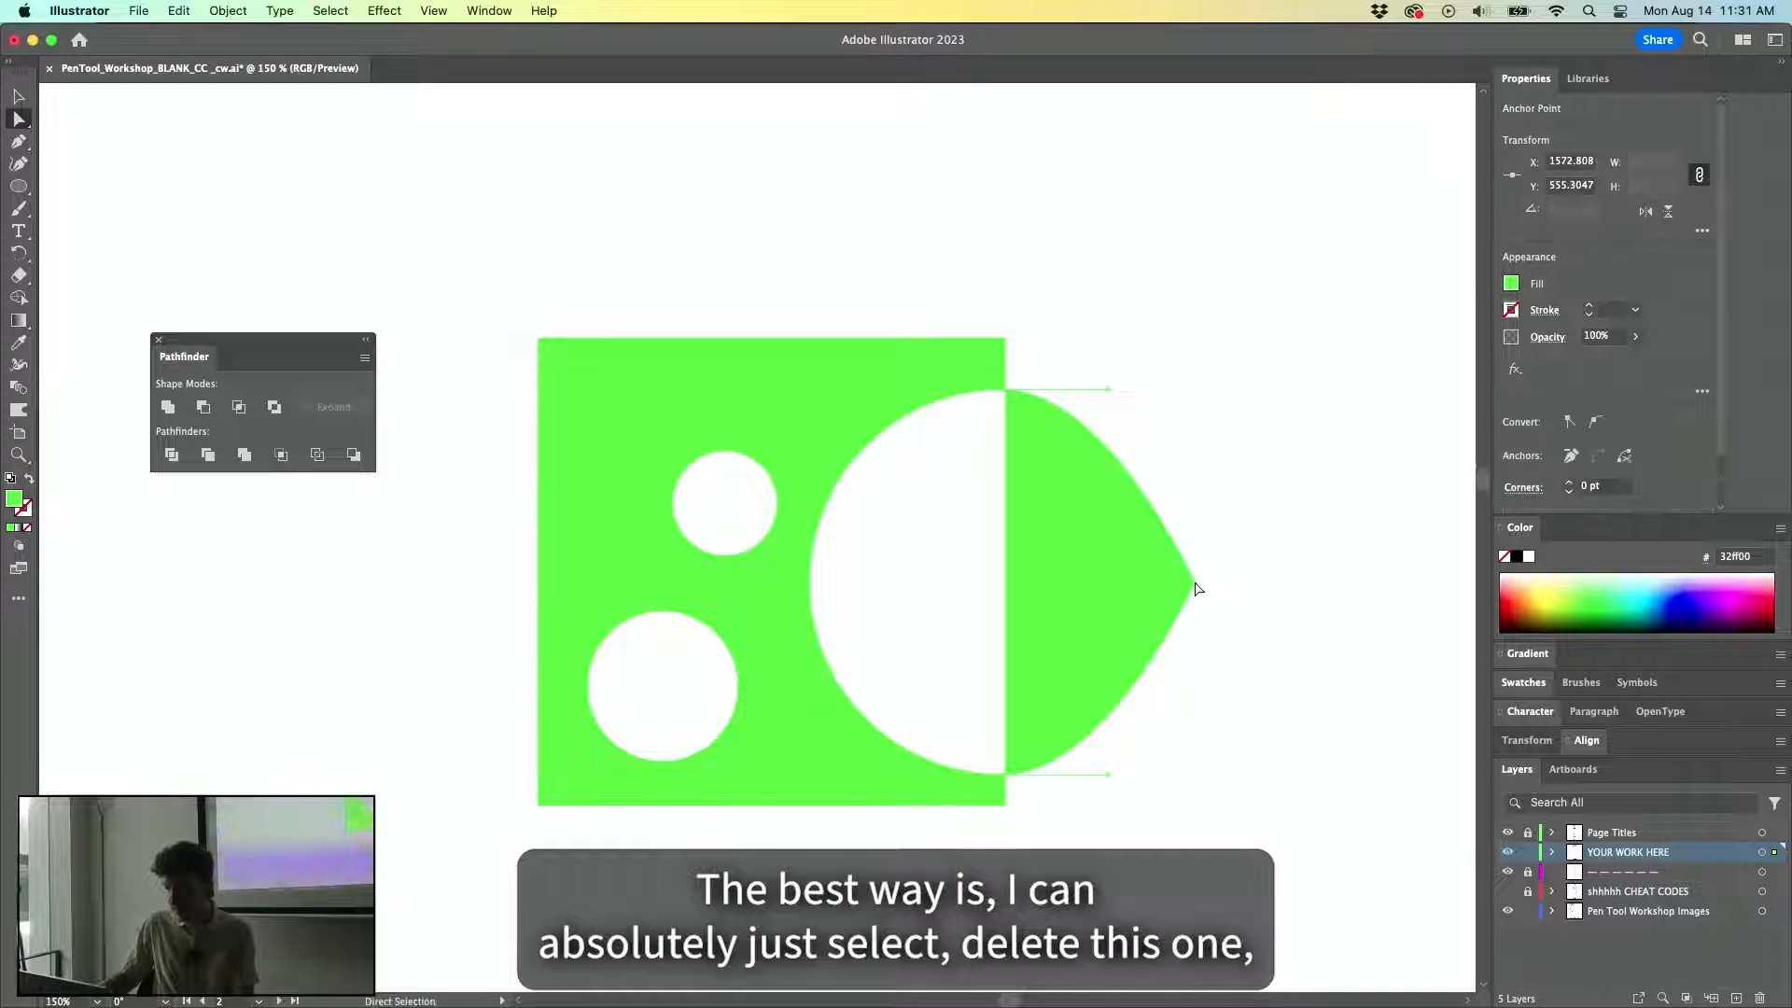
pyautogui.press('Delete')
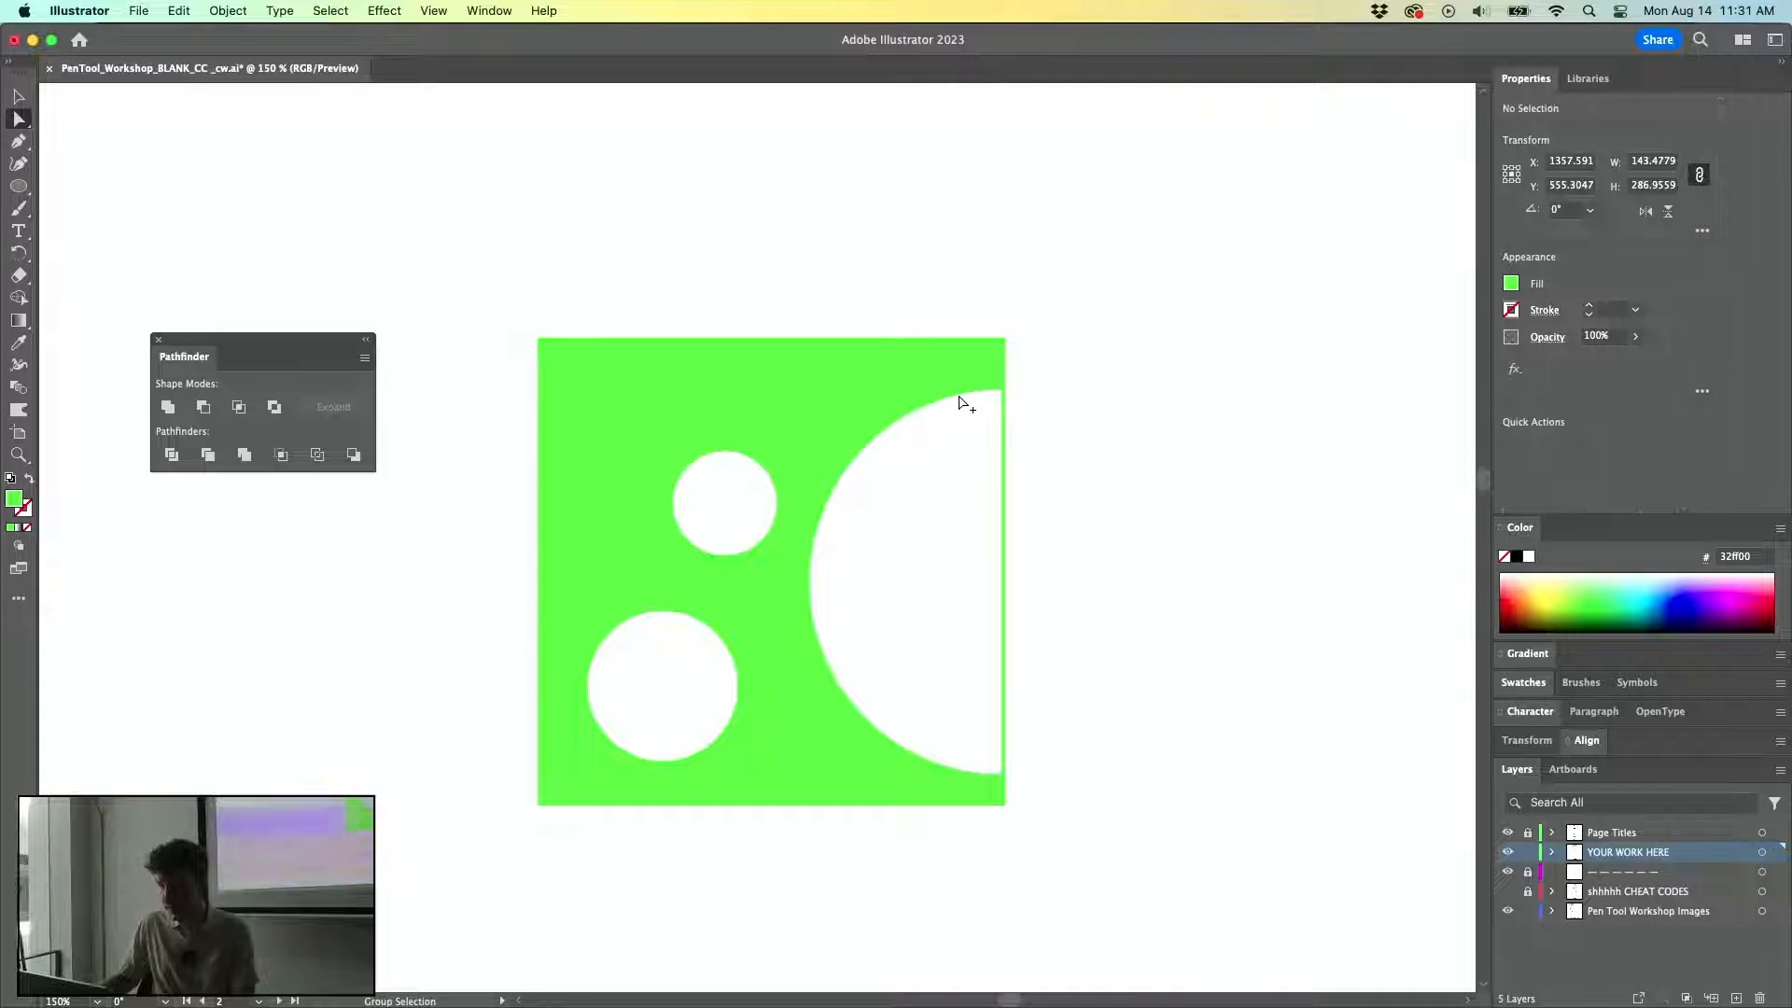
pyautogui.scroll(5, 972, 388)
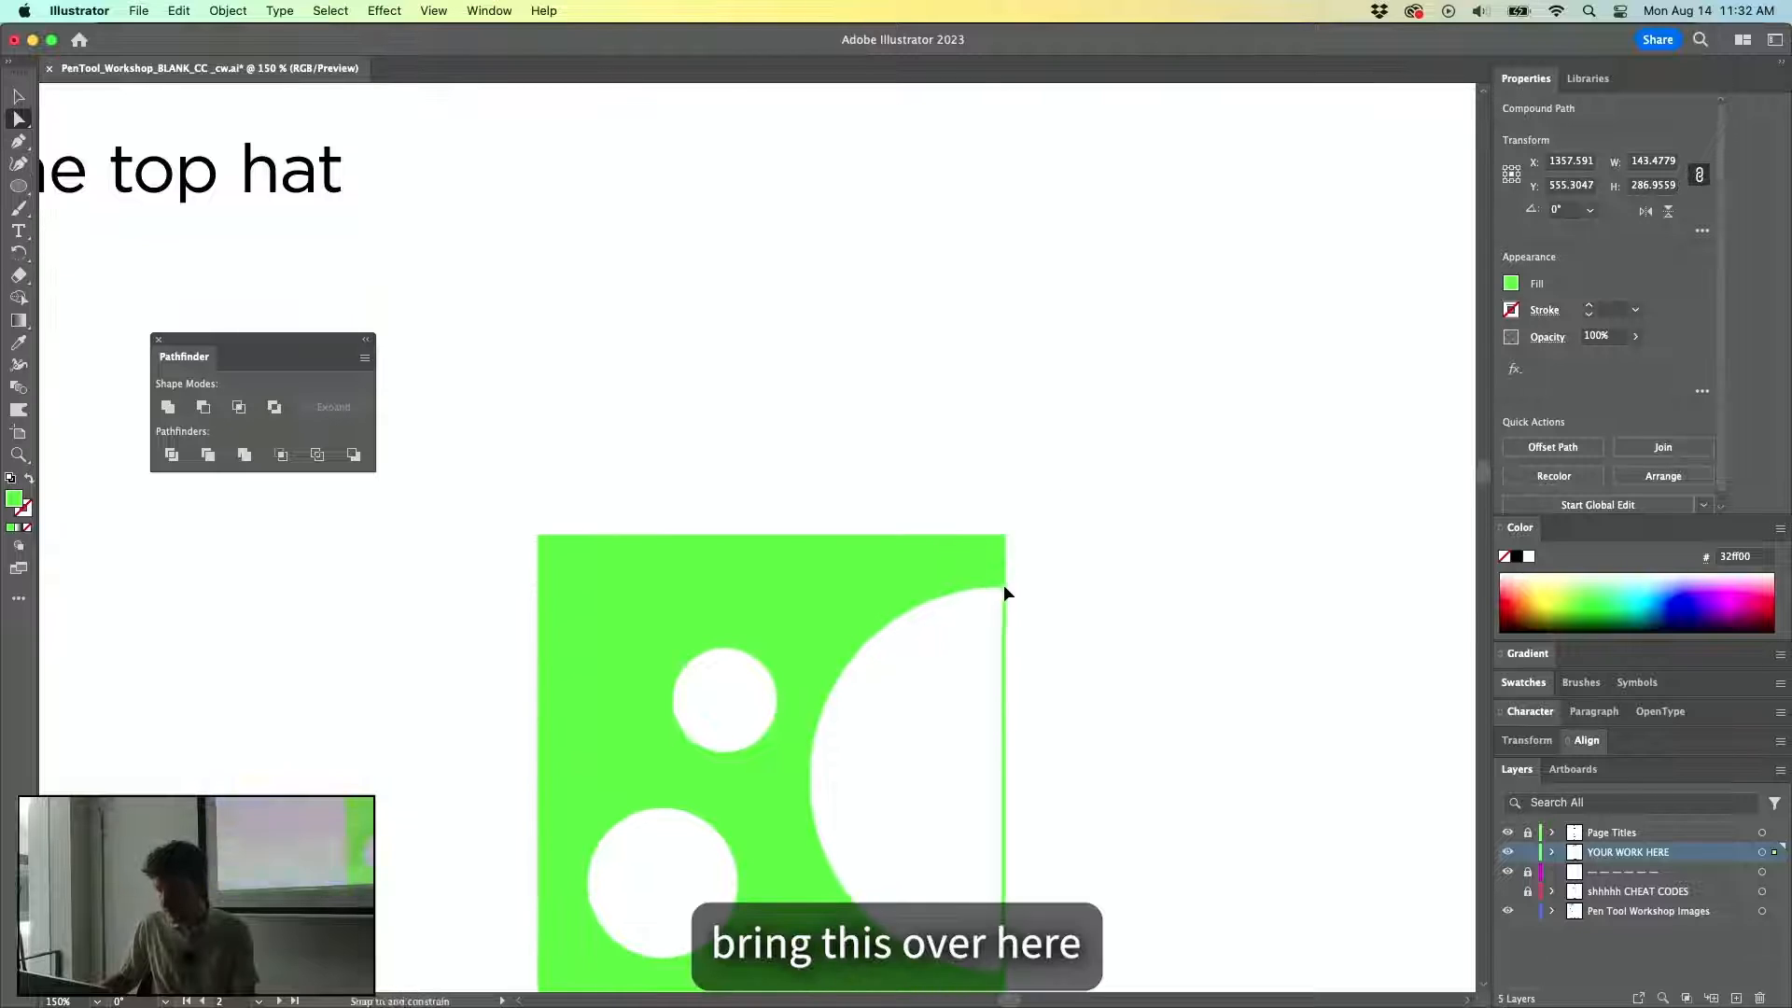
pyautogui.moveTo(1005, 584); pyautogui.dragTo(1008, 585)
pyautogui.scroll(-8, 866, 682)
pyautogui.hscroll(2, 866, 681)
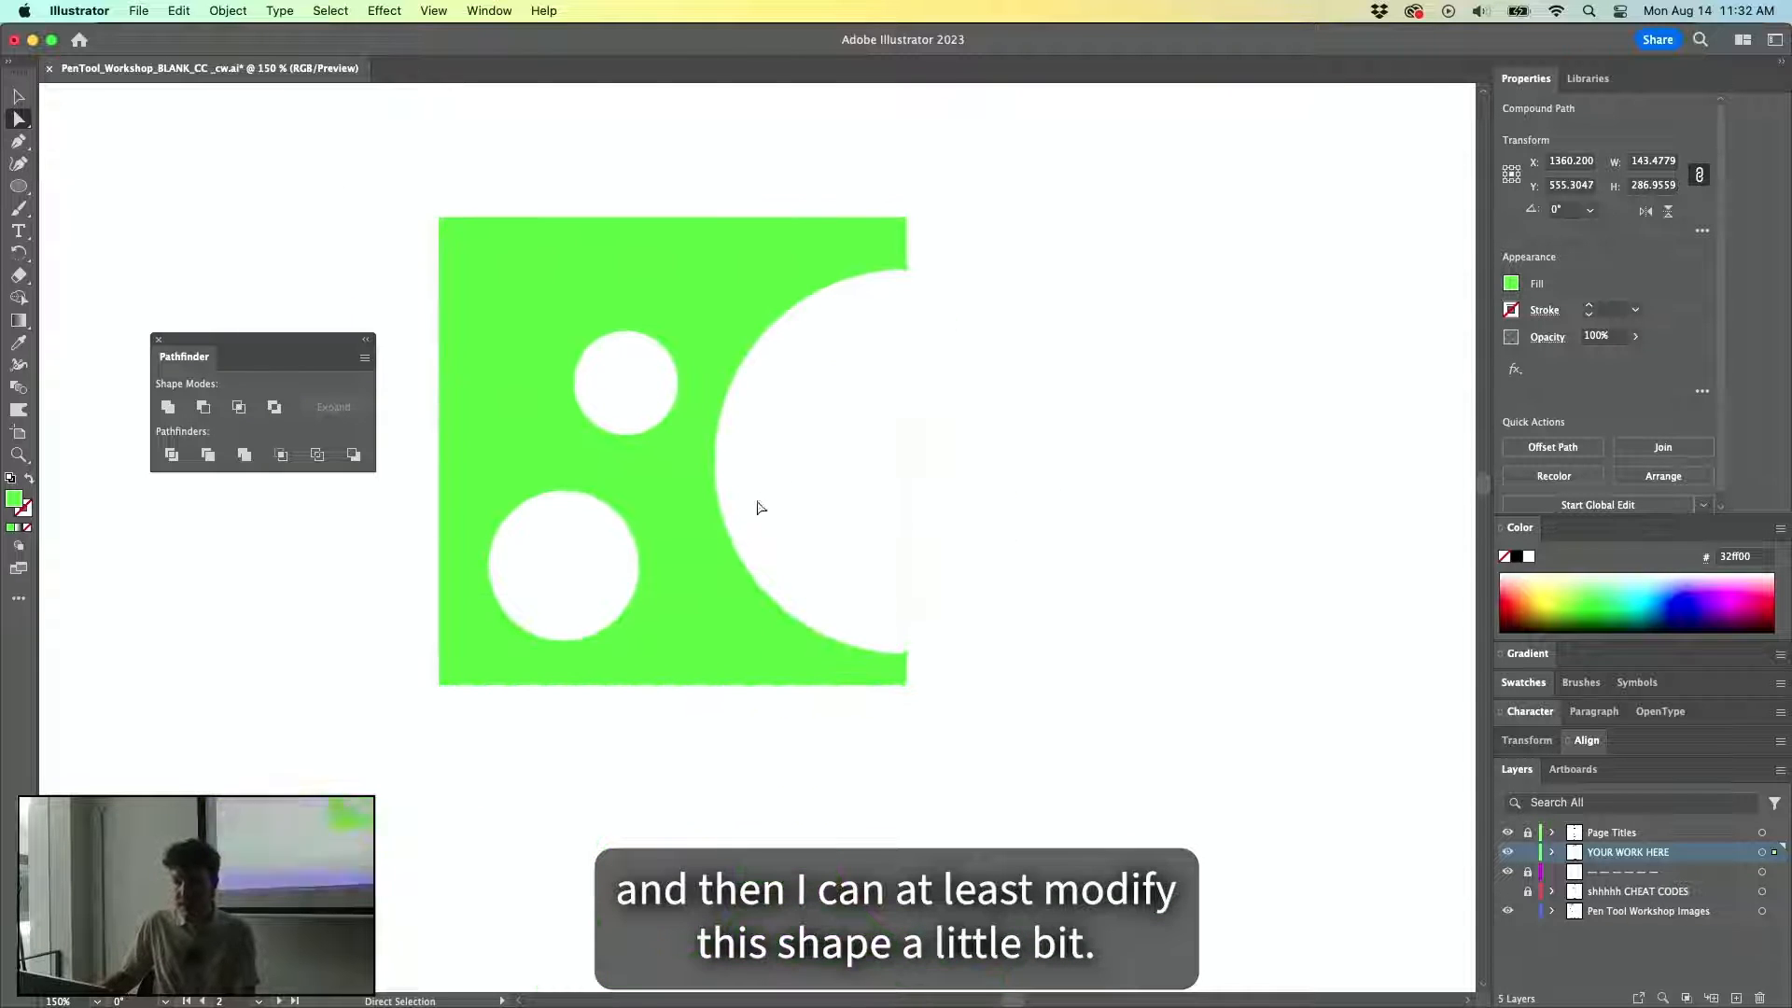
# Try pulling the half-circle cutout's leftmost anchor point inward, undo the change and deselect.
pyautogui.click(735, 473)
pyautogui.keyDown('alt'); pyautogui.click(713, 466); pyautogui.keyUp('alt')
pyautogui.moveTo(716, 468); pyautogui.dragTo(774, 469)
pyautogui.press('super+z')
pyautogui.press('v')
pyautogui.click(975, 405)
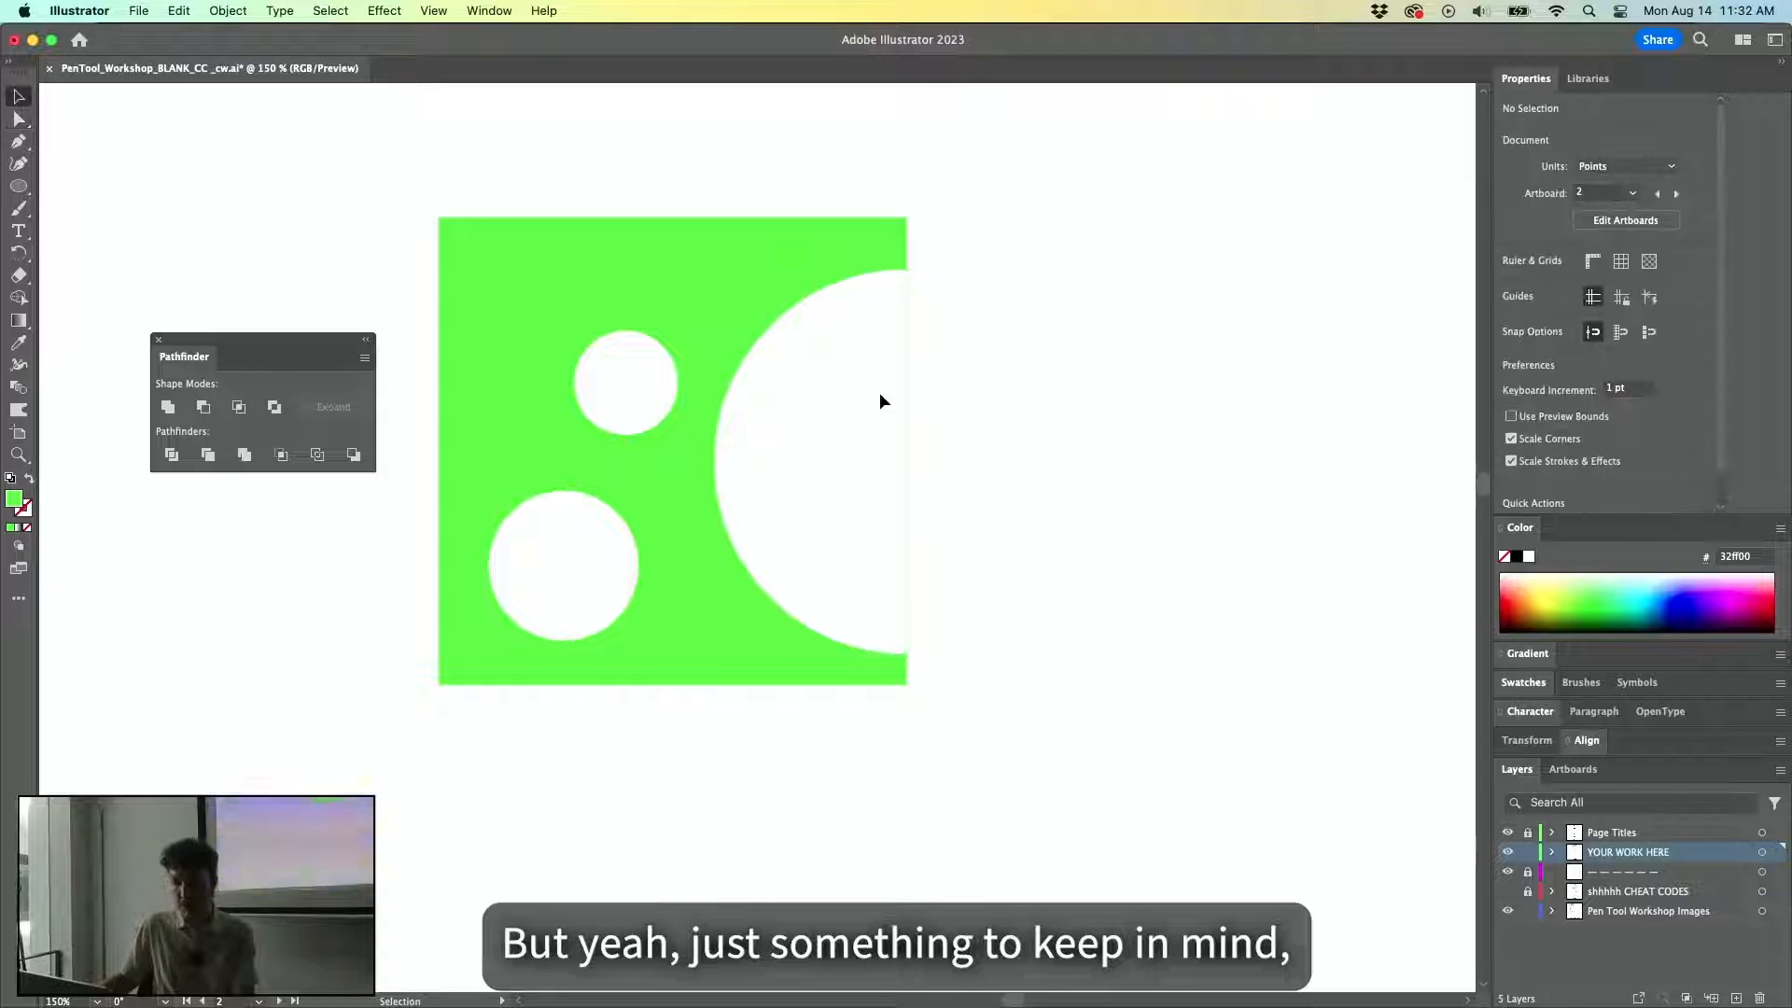
# Undo the compound path edits back to separate white circles lying over the green square.
pyautogui.press('super+z')
pyautogui.press('super+z')
pyautogui.press('super+z')
pyautogui.press('super+z')
pyautogui.press('super+z')
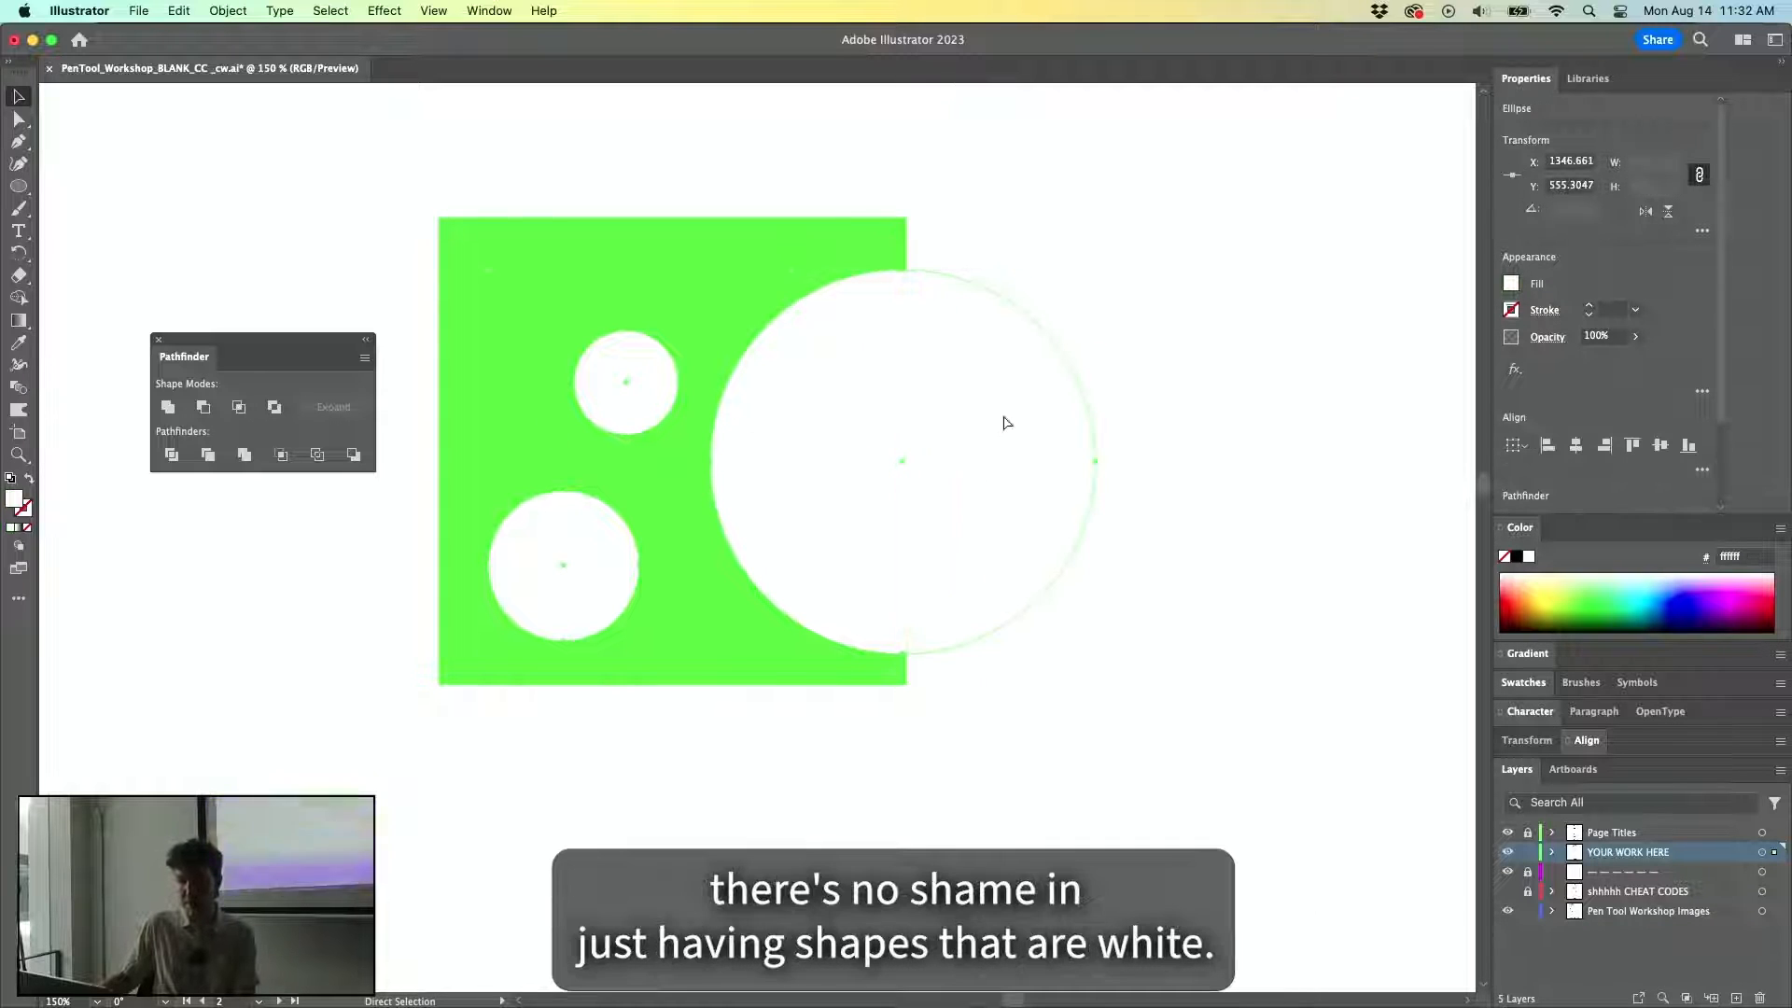
# Move the large white circle over the square's lower-right corner and check the overlap in Outline view.
pyautogui.click(1055, 246)
pyautogui.moveTo(958, 446); pyautogui.dragTo(994, 455)
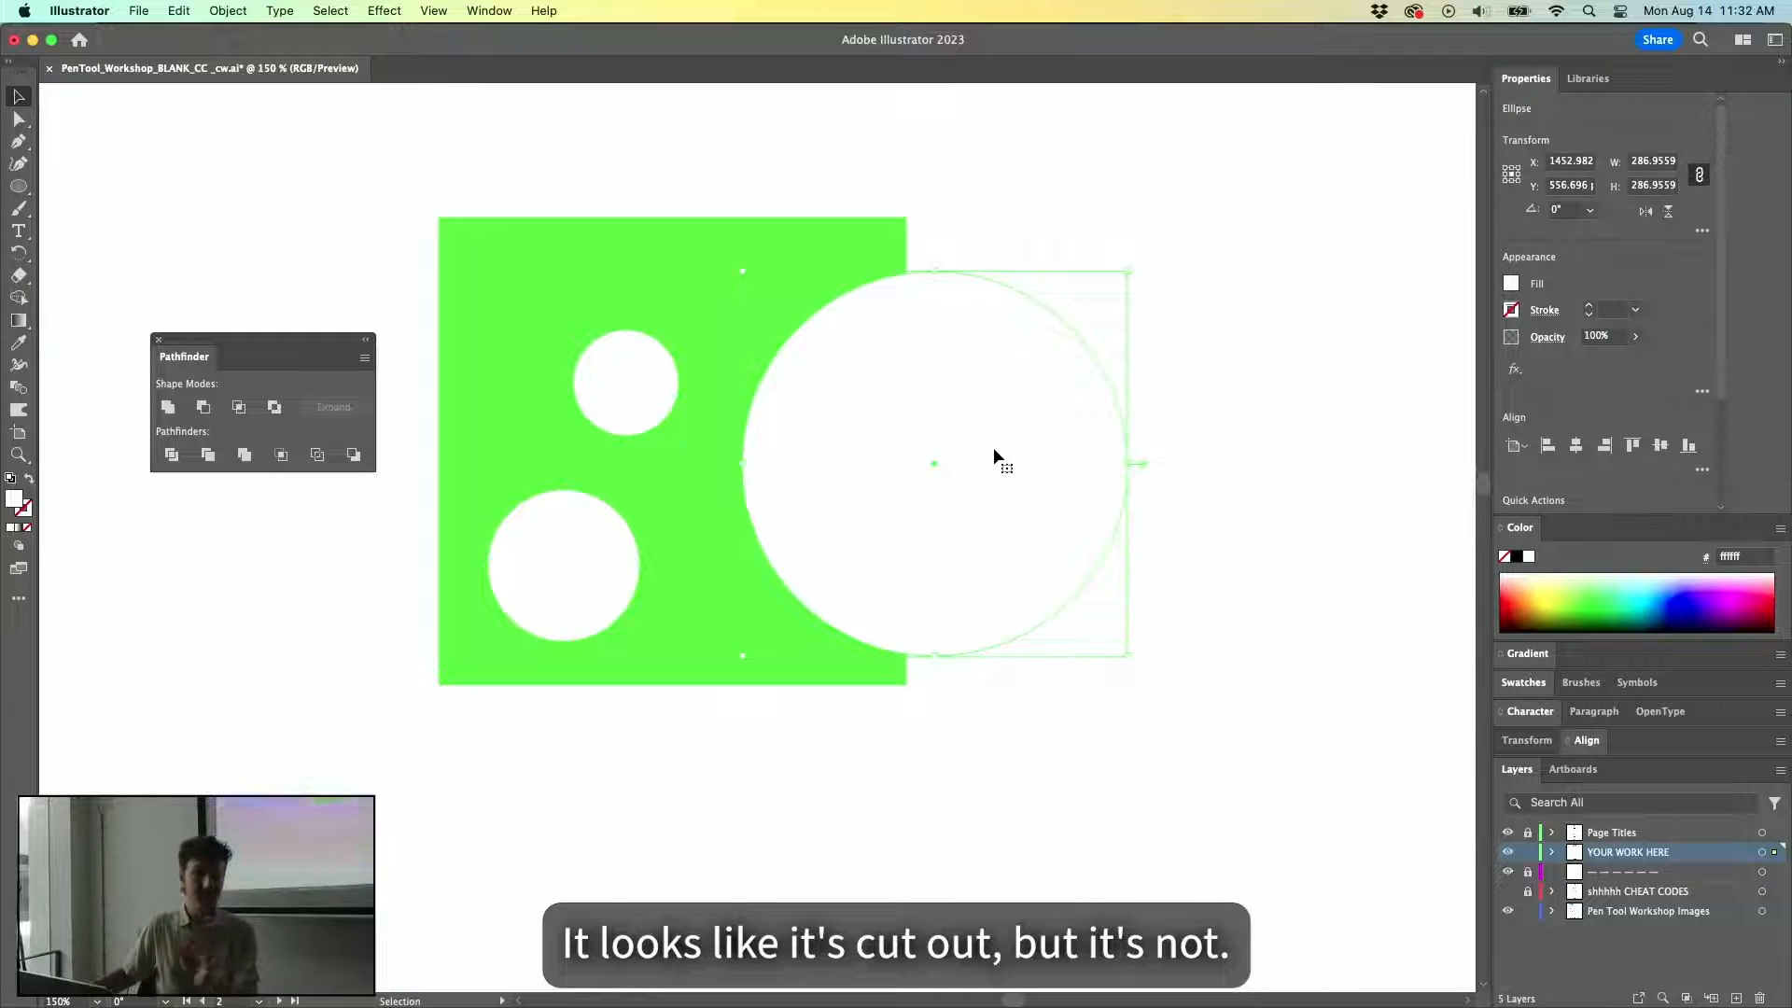
pyautogui.moveTo(1040, 411); pyautogui.dragTo(1154, 462)
pyautogui.click(1111, 280)
pyautogui.moveTo(1038, 512); pyautogui.dragTo(781, 607)
pyautogui.click(1176, 255)
pyautogui.press('super+y')
pyautogui.click(955, 554)
pyautogui.press('super+y')
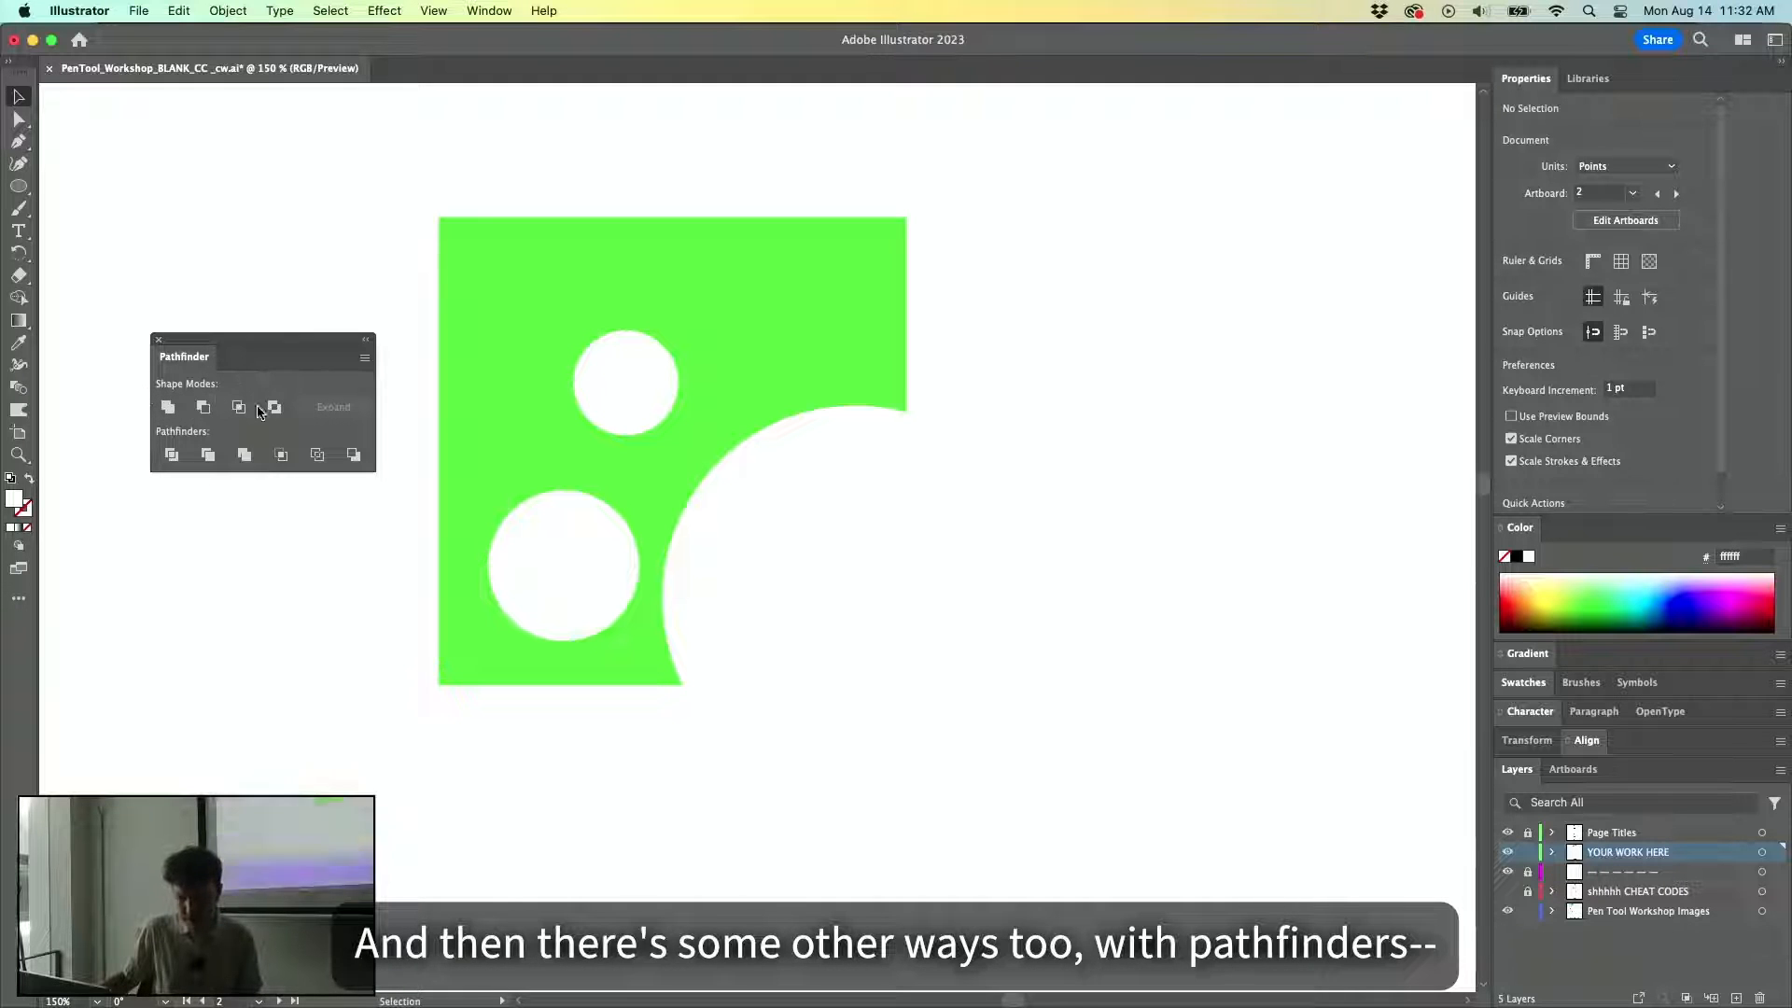
pyautogui.click(763, 450)
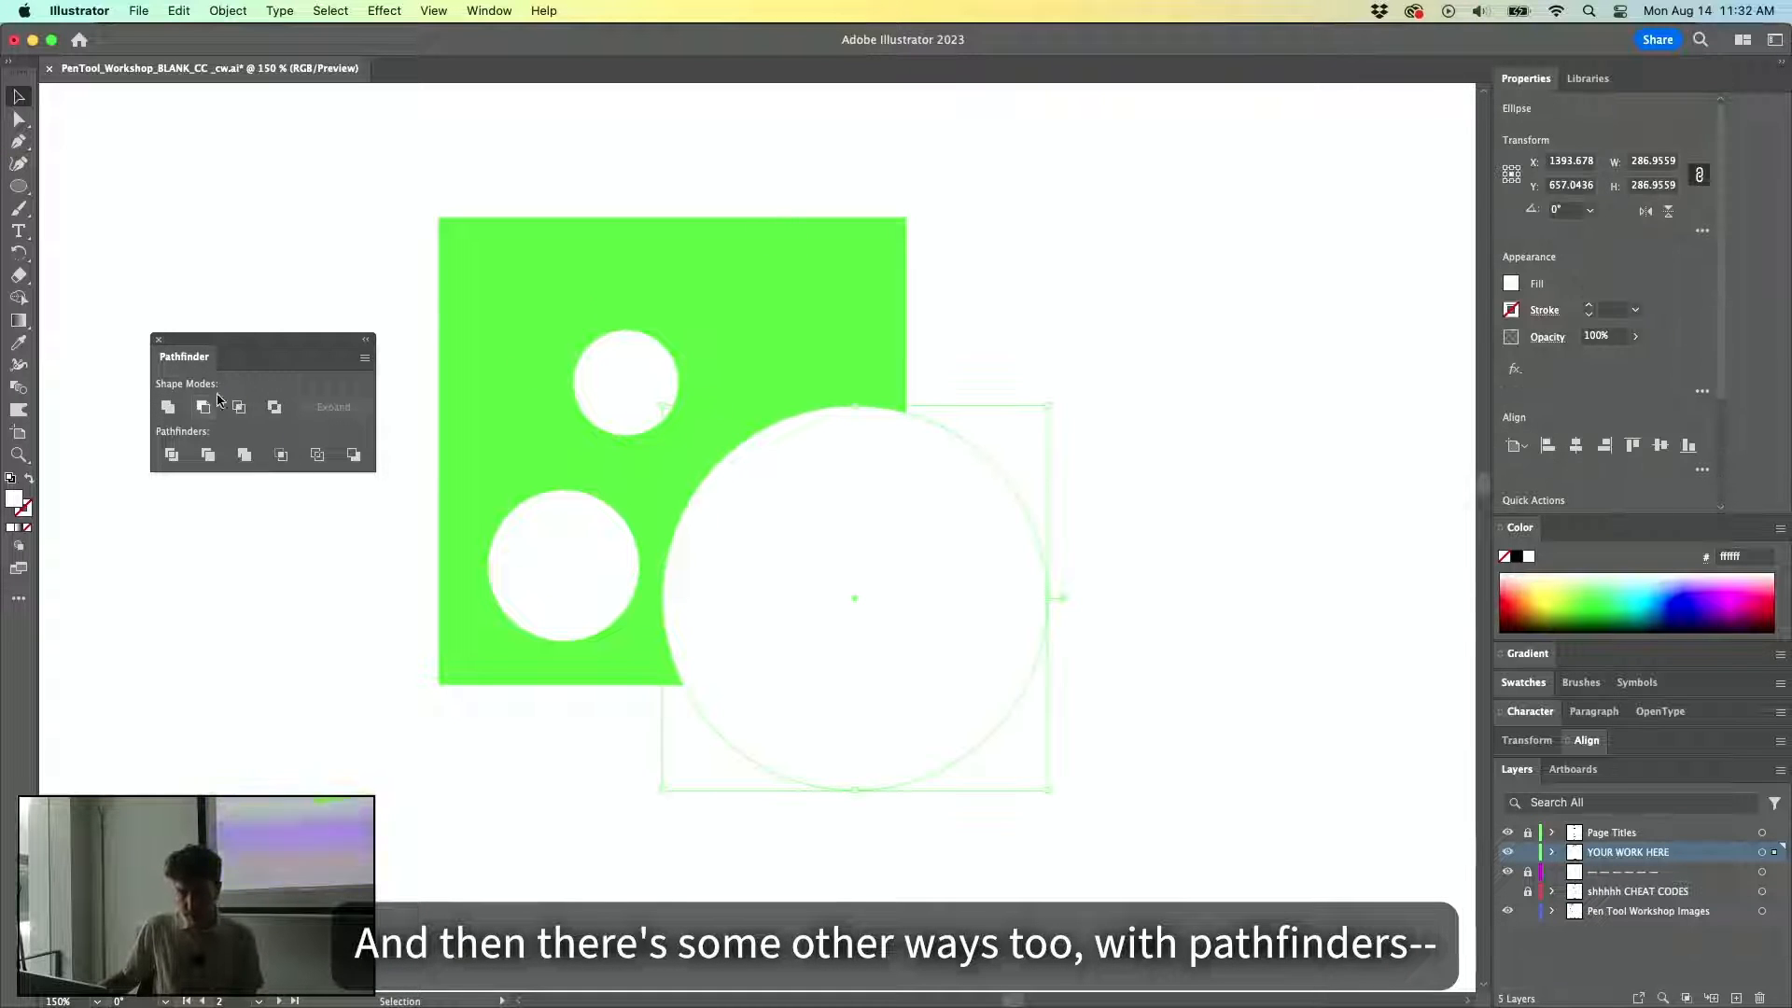
pyautogui.moveTo(232, 366); pyautogui.dragTo(231, 368)
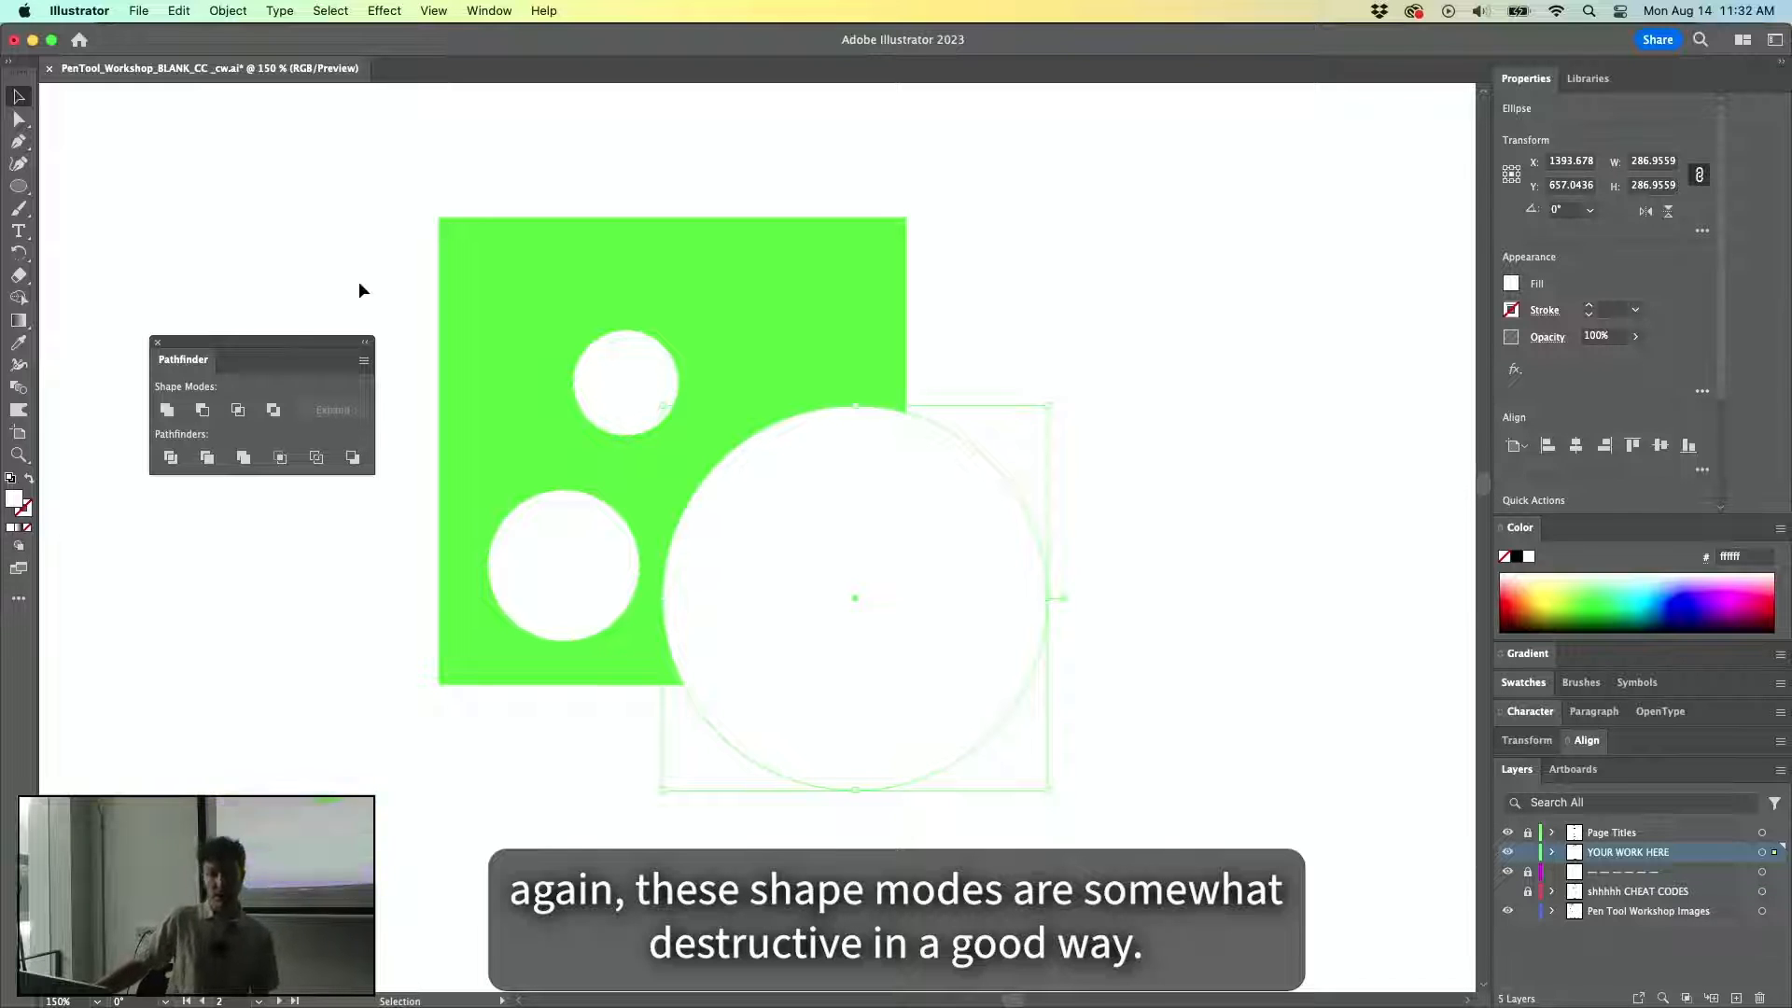
pyautogui.click(543, 172)
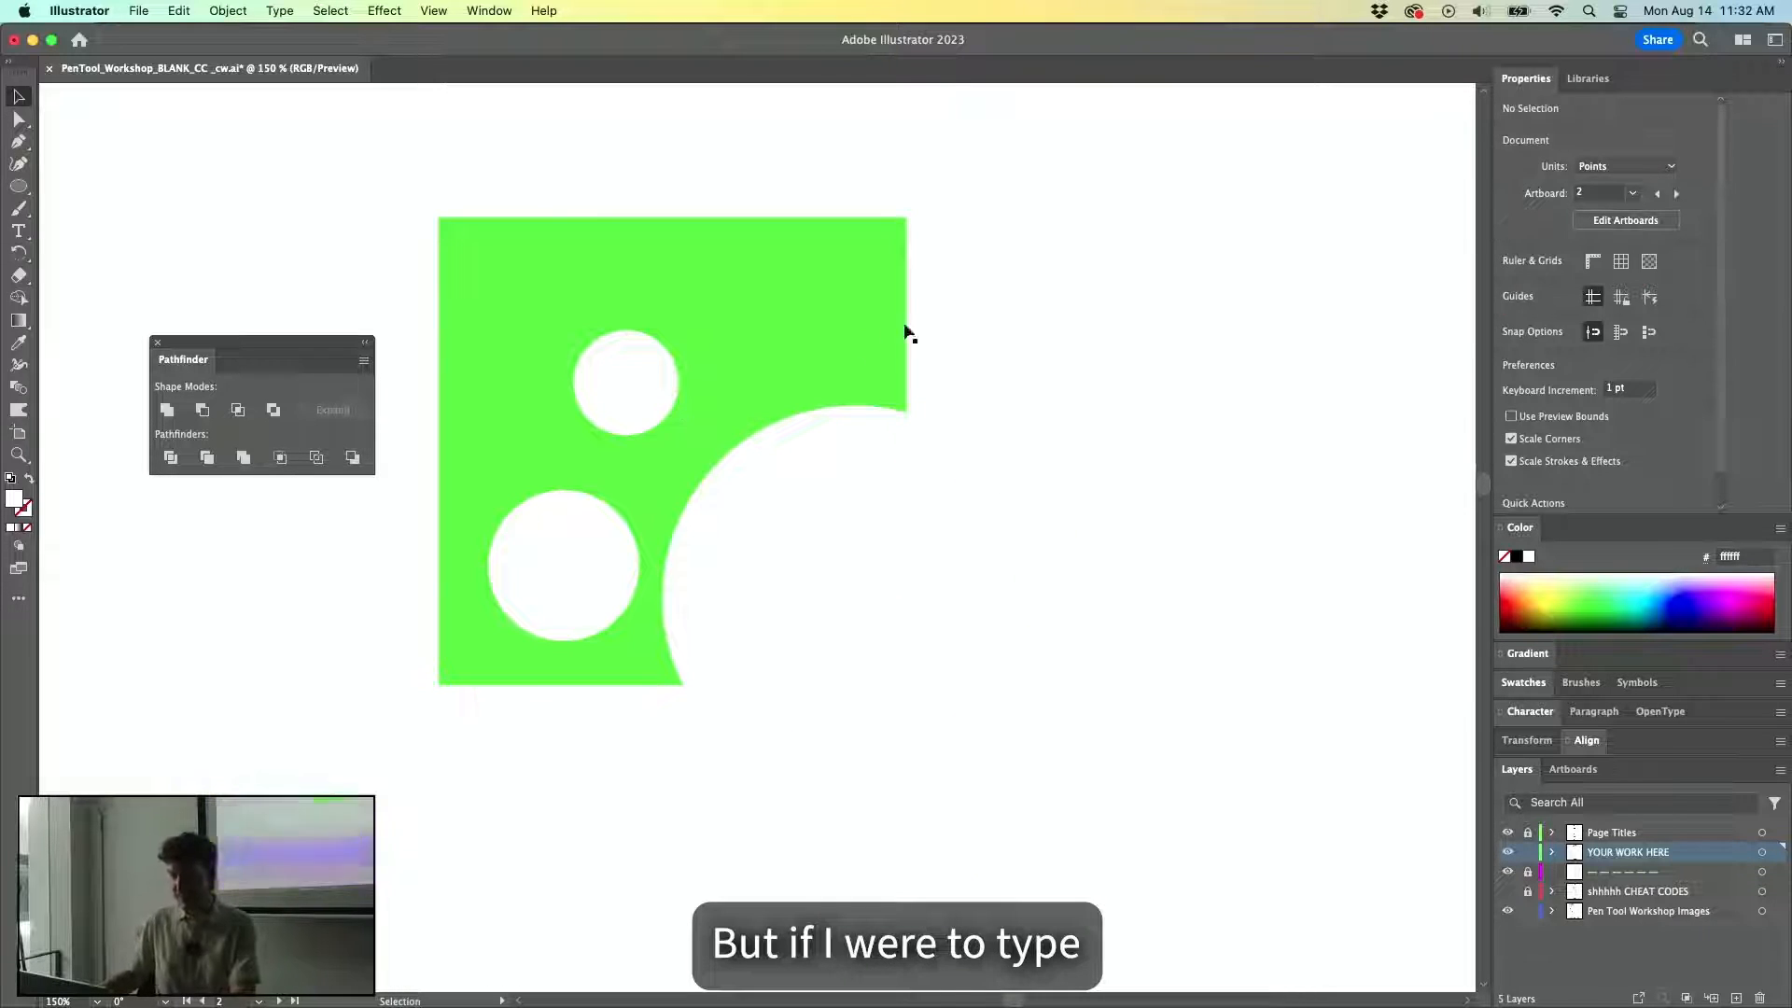
# Draw a text box about 230 by 72 pt to the right of the square and enter "Words!".
pyautogui.press('t')
pyautogui.hscroll(5, 793, 332)
pyautogui.moveTo(732, 282); pyautogui.dragTo(1051, 382)
pyautogui.write('Words!')
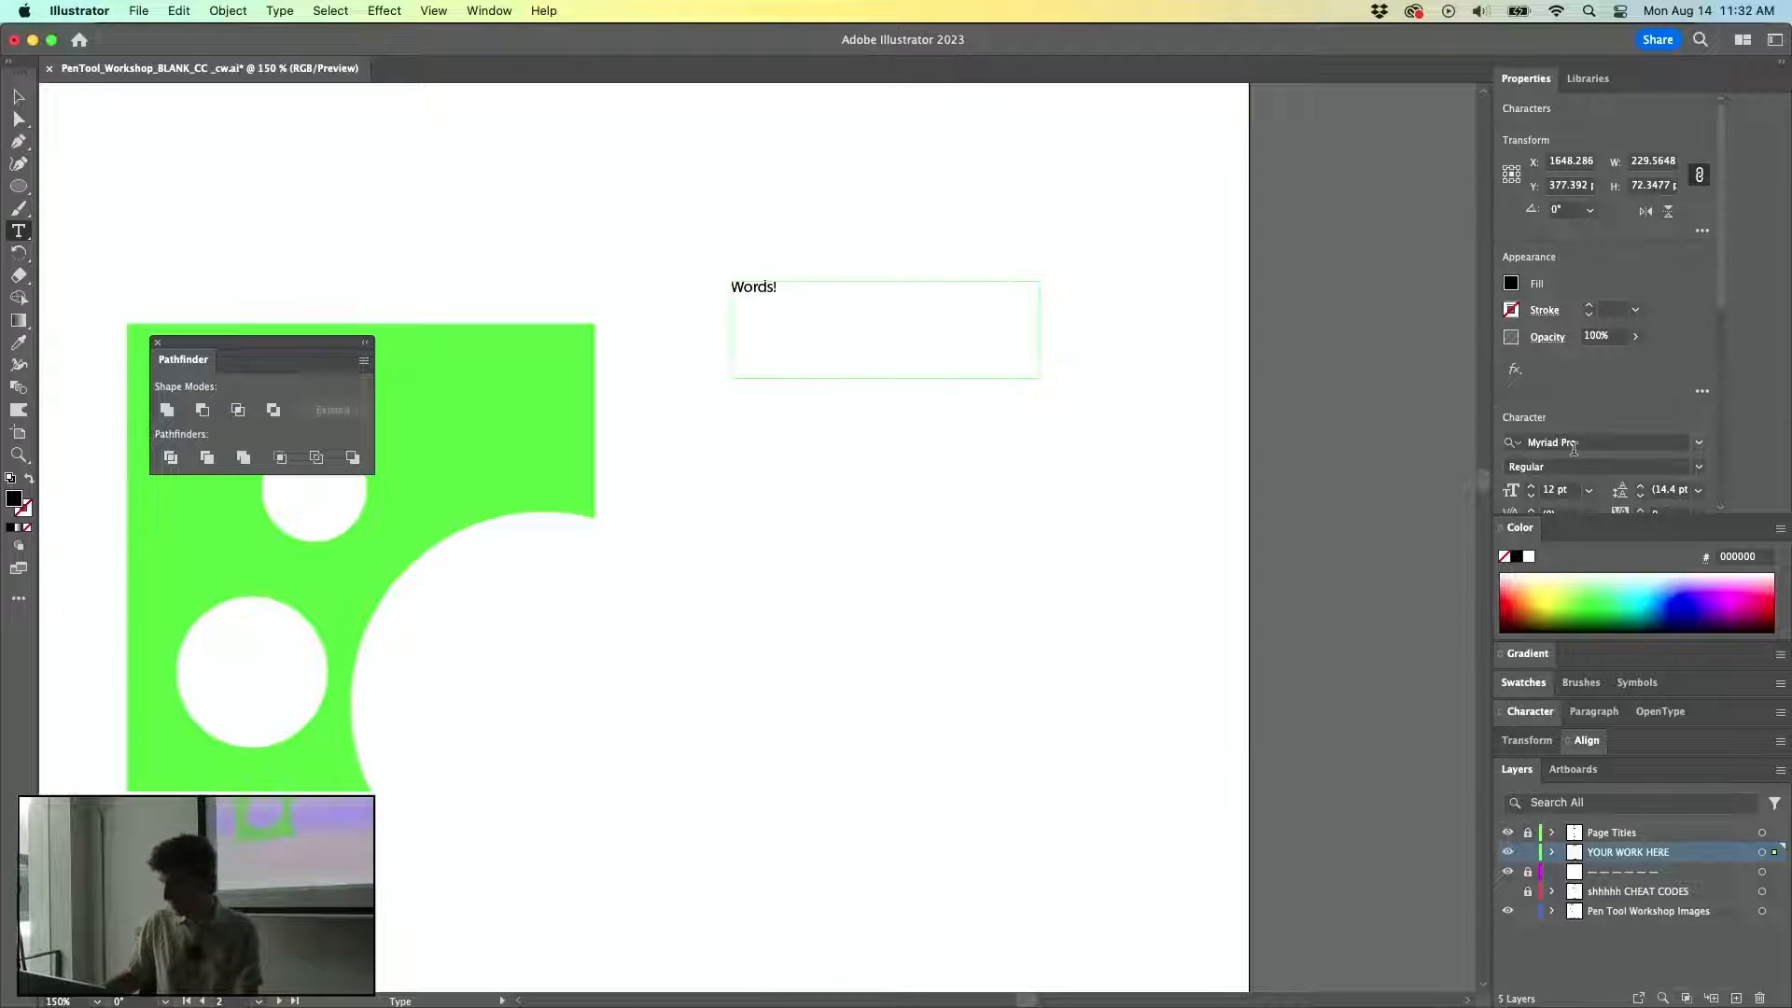
# Set the "Words!" text to Helvetica Light at 30 pt.
pyautogui.press('super+a')
pyautogui.click(1574, 442)
pyautogui.write('Helvetica')
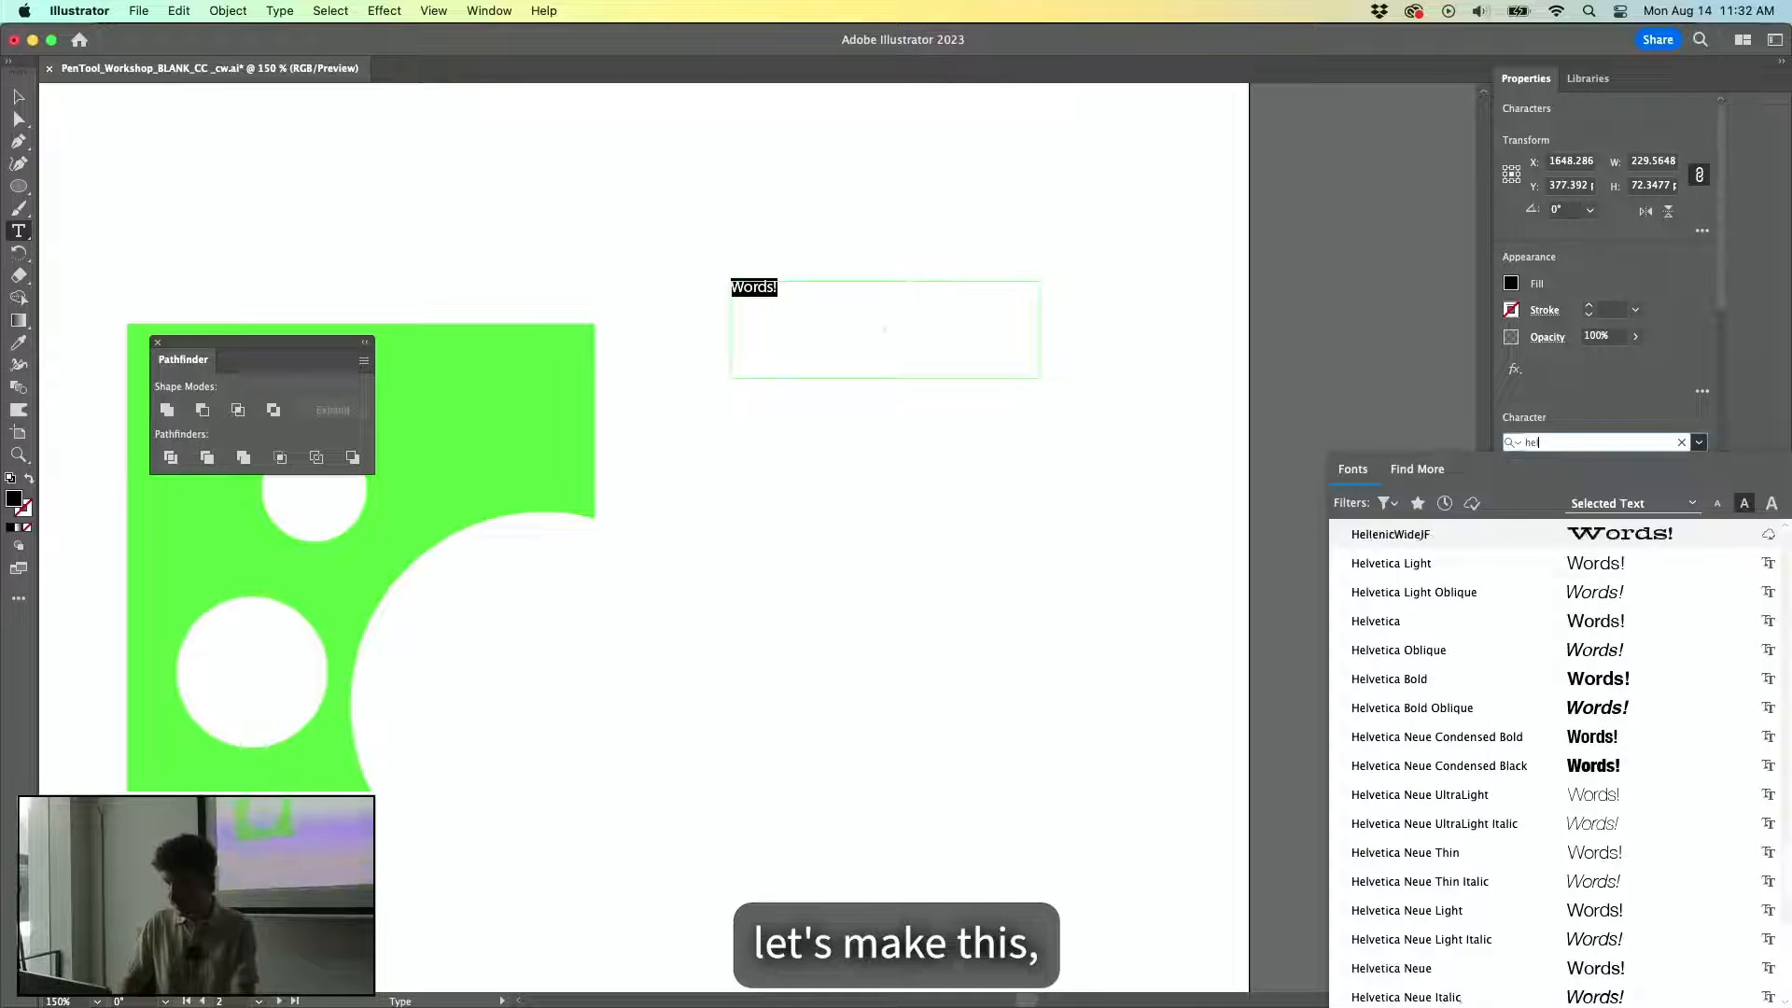
pyautogui.press('Return')
pyautogui.click(1555, 489)
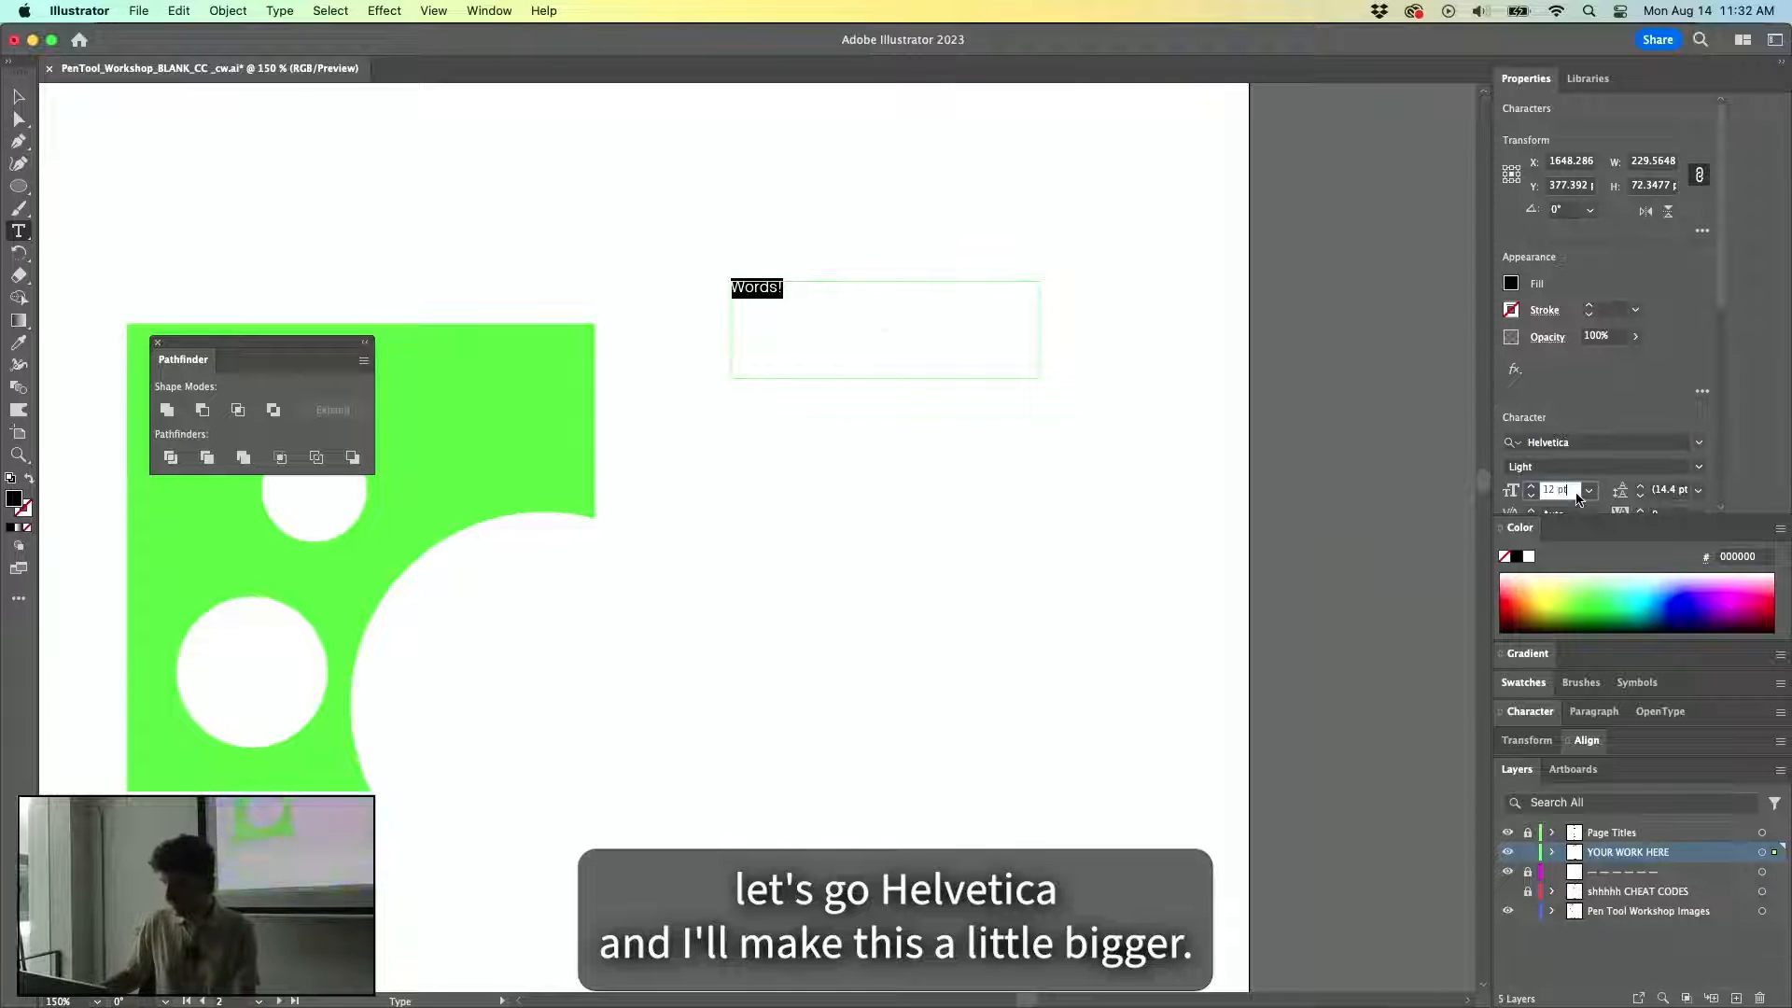
pyautogui.write('30')
pyautogui.press('Return')
pyautogui.write('V')
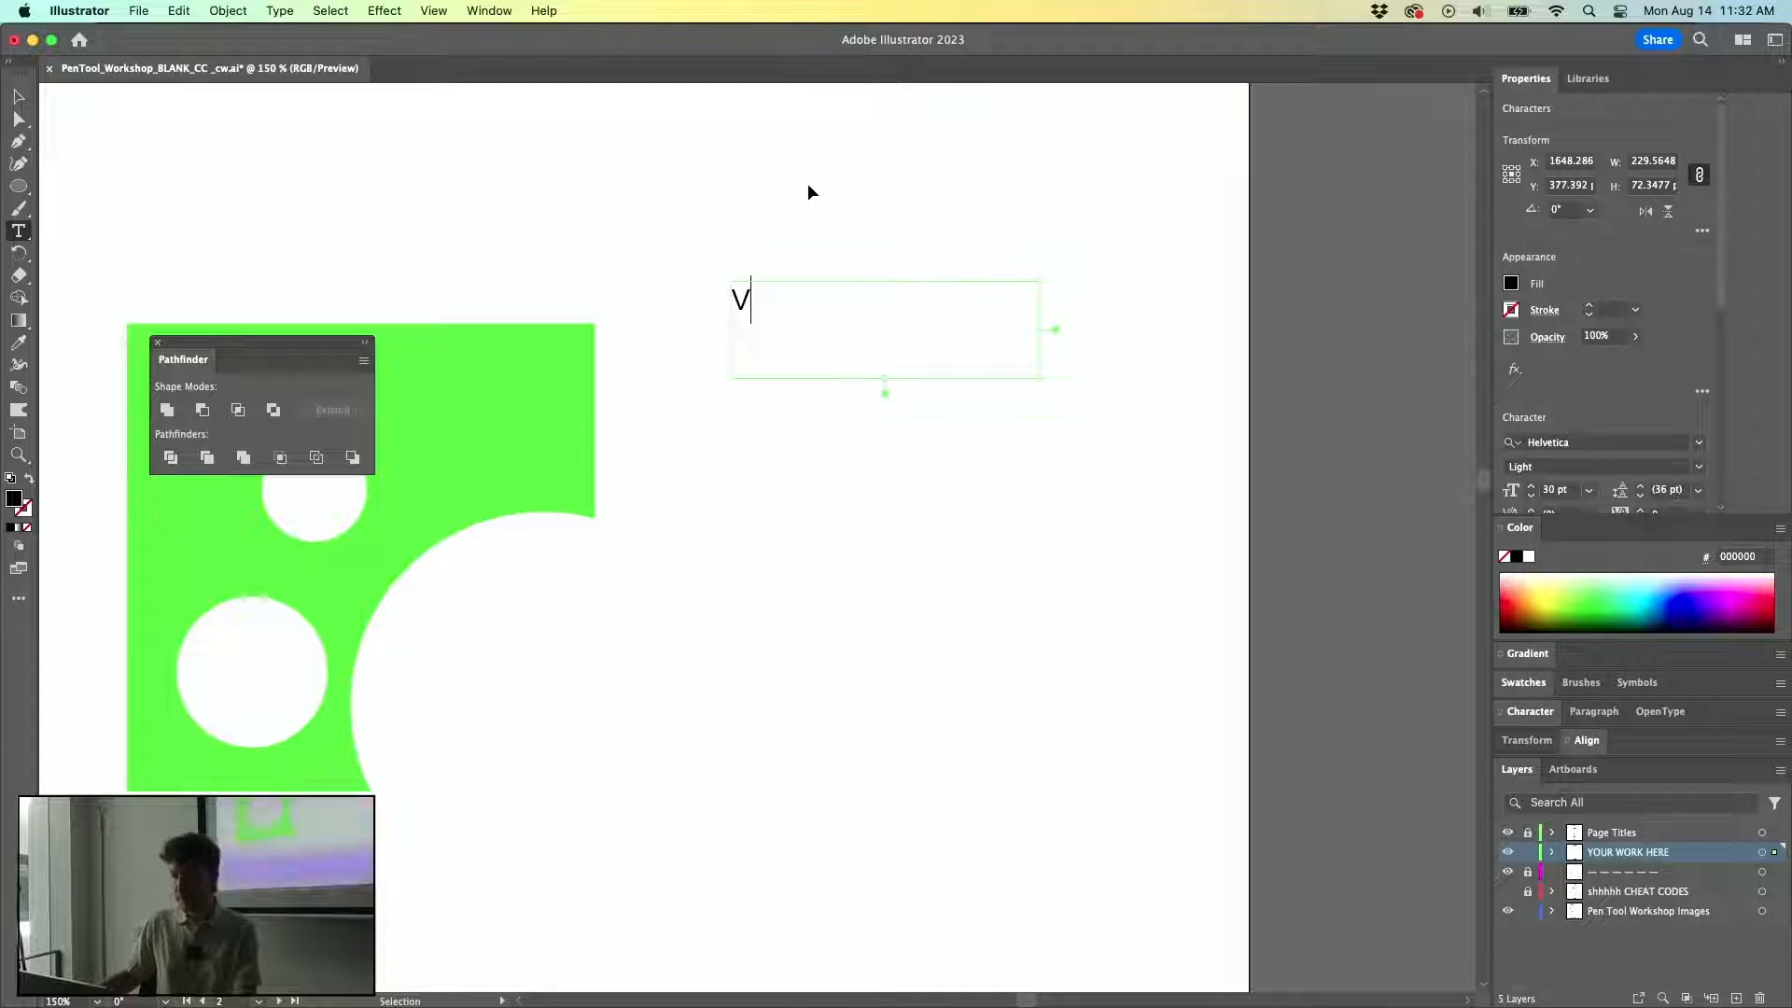
pyautogui.press('super+z')
pyautogui.press('Escape')
# Change the "Words!" text style to Bold and move the text box above and to the right of the square.
pyautogui.moveTo(812, 299); pyautogui.dragTo(782, 362)
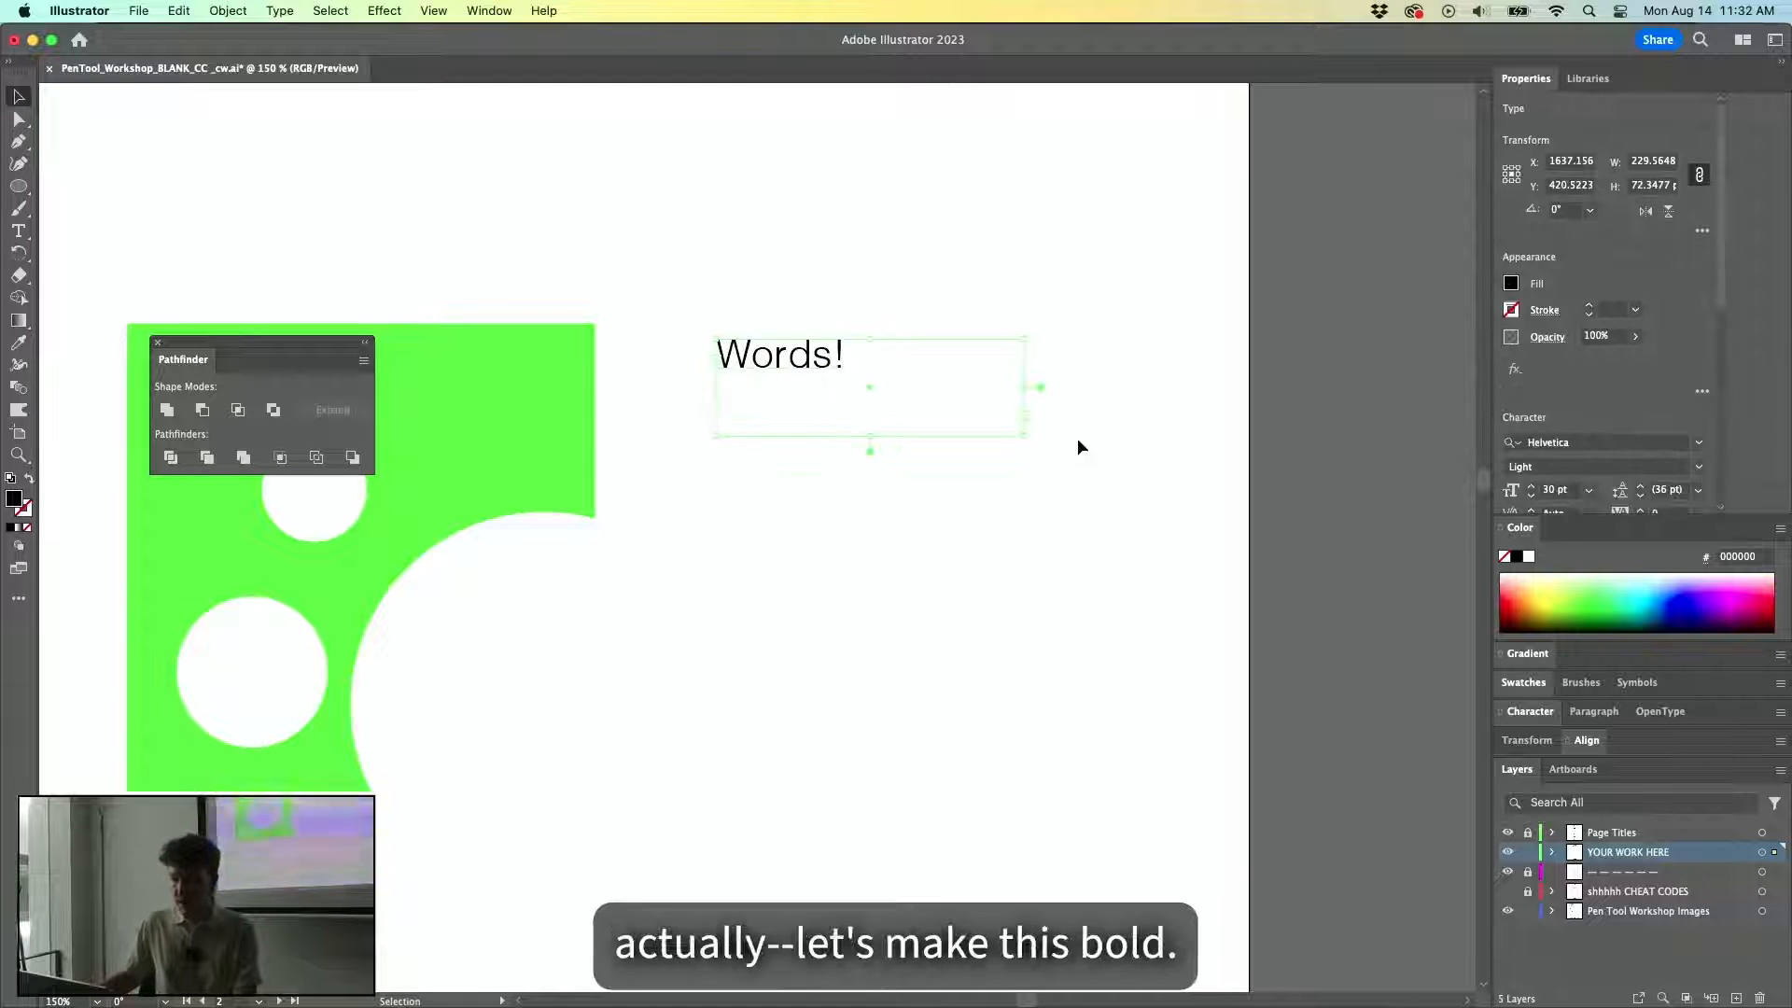
pyautogui.click(1696, 467)
pyautogui.click(1540, 565)
pyautogui.click(921, 310)
pyautogui.moveTo(782, 382); pyautogui.dragTo(710, 265)
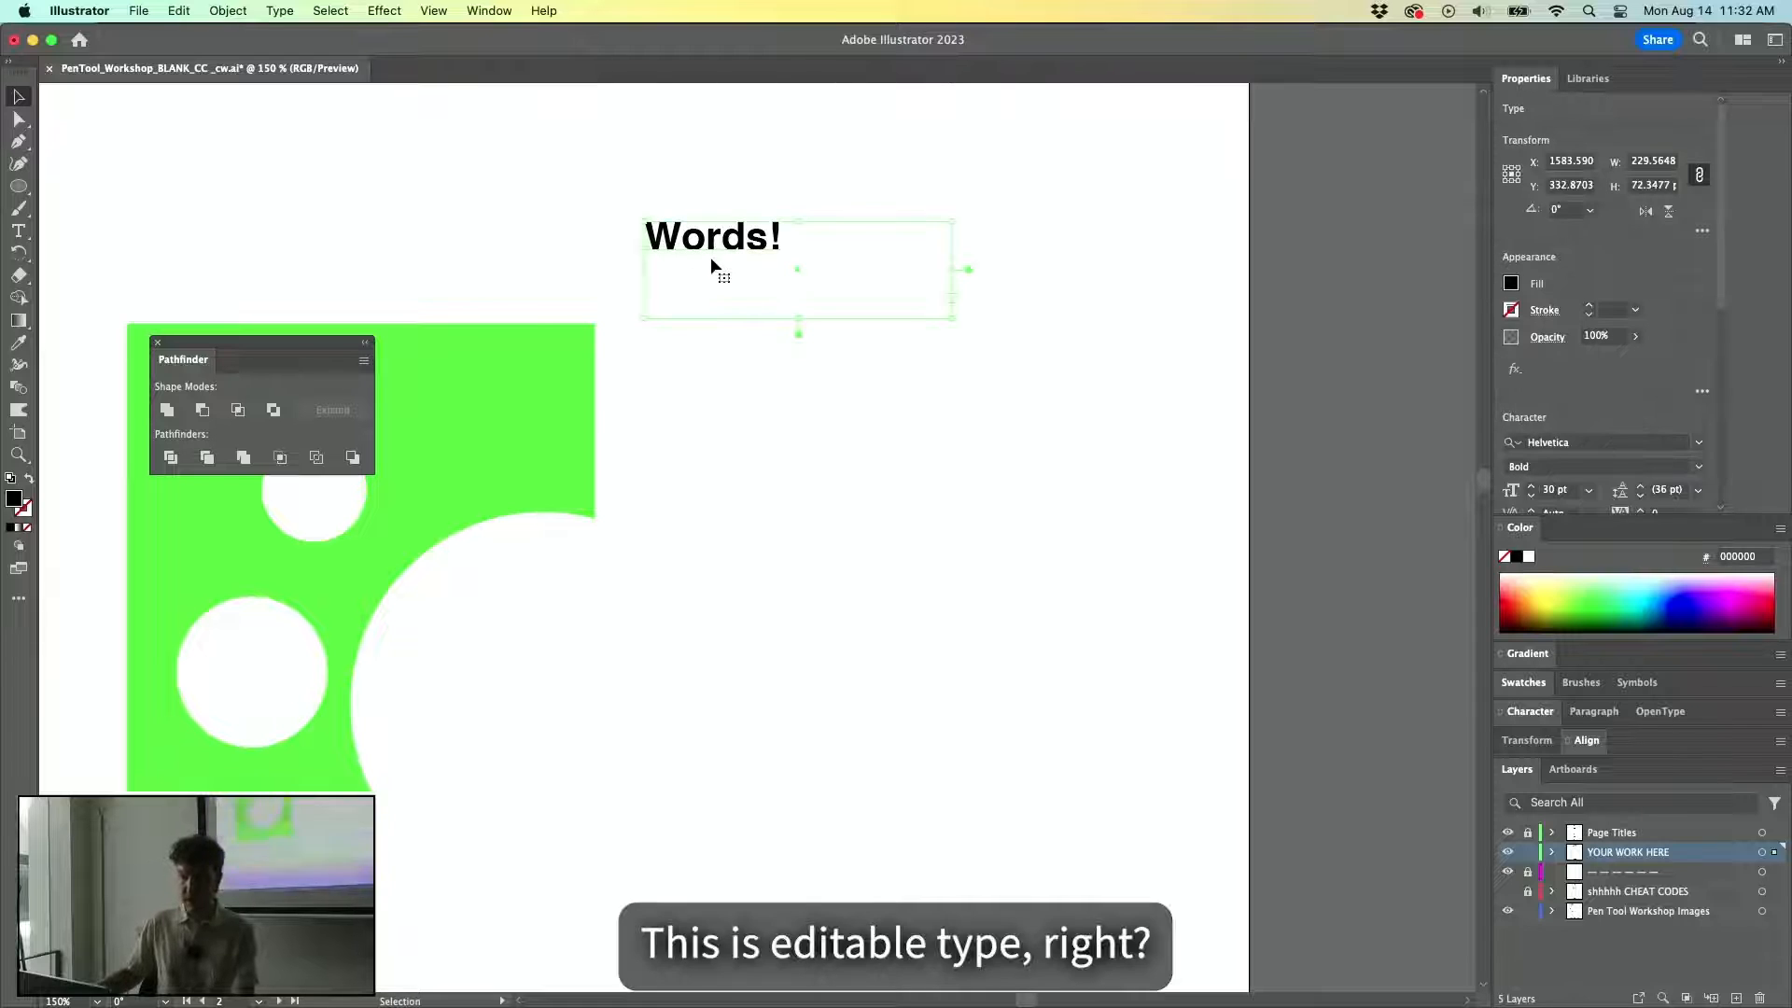
# Compare the editable "Words!" text with the outlined page title in Outline view, and return to Preview.
pyautogui.press('super+y')
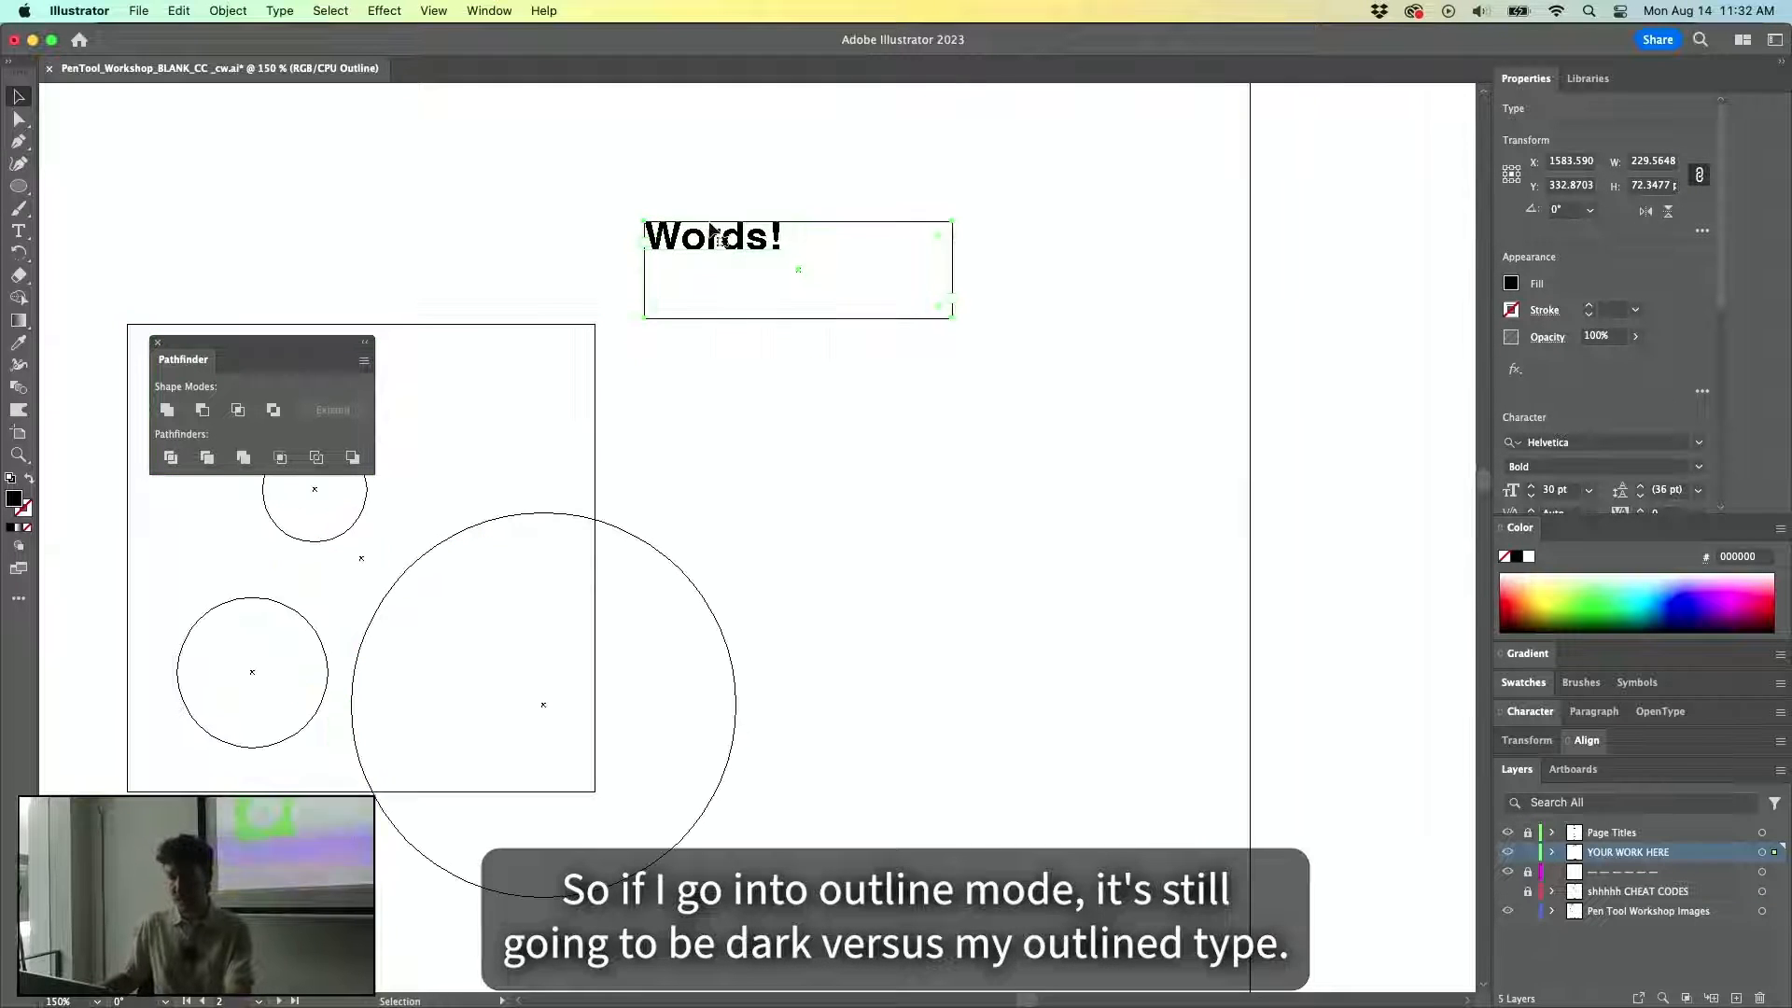
pyautogui.scroll(5, 688, 250)
pyautogui.hscroll(-10, 688, 250)
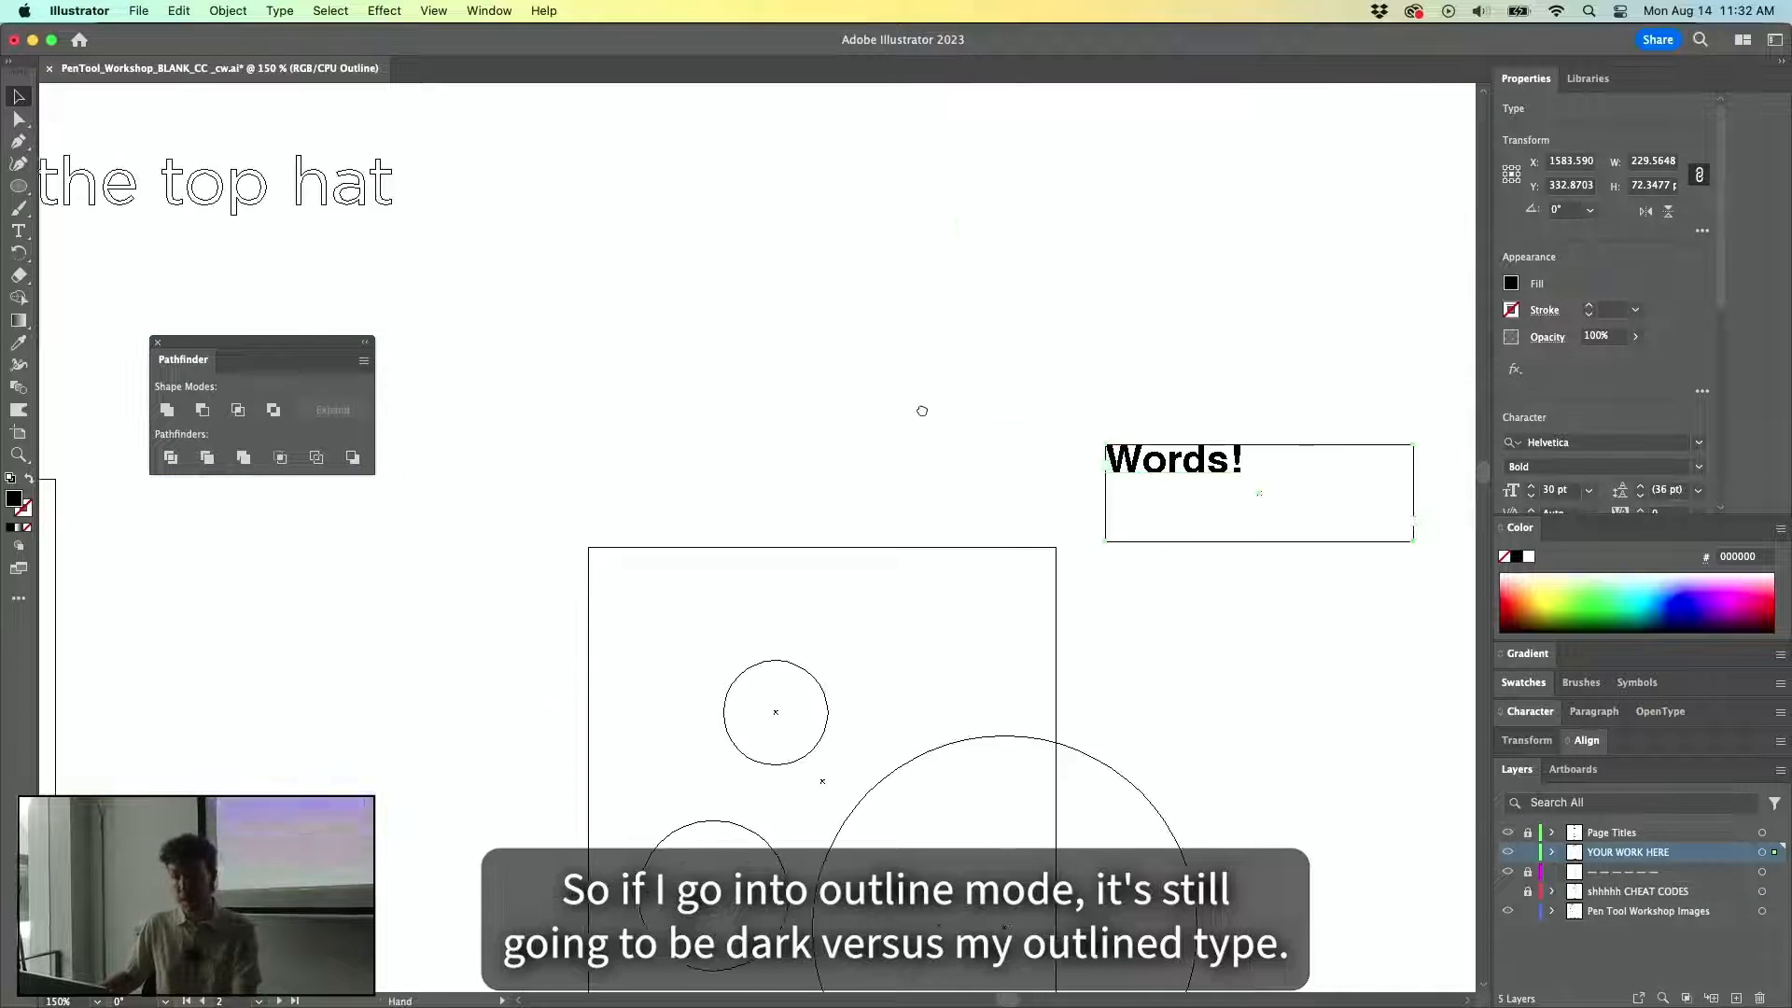
pyautogui.click(259, 191)
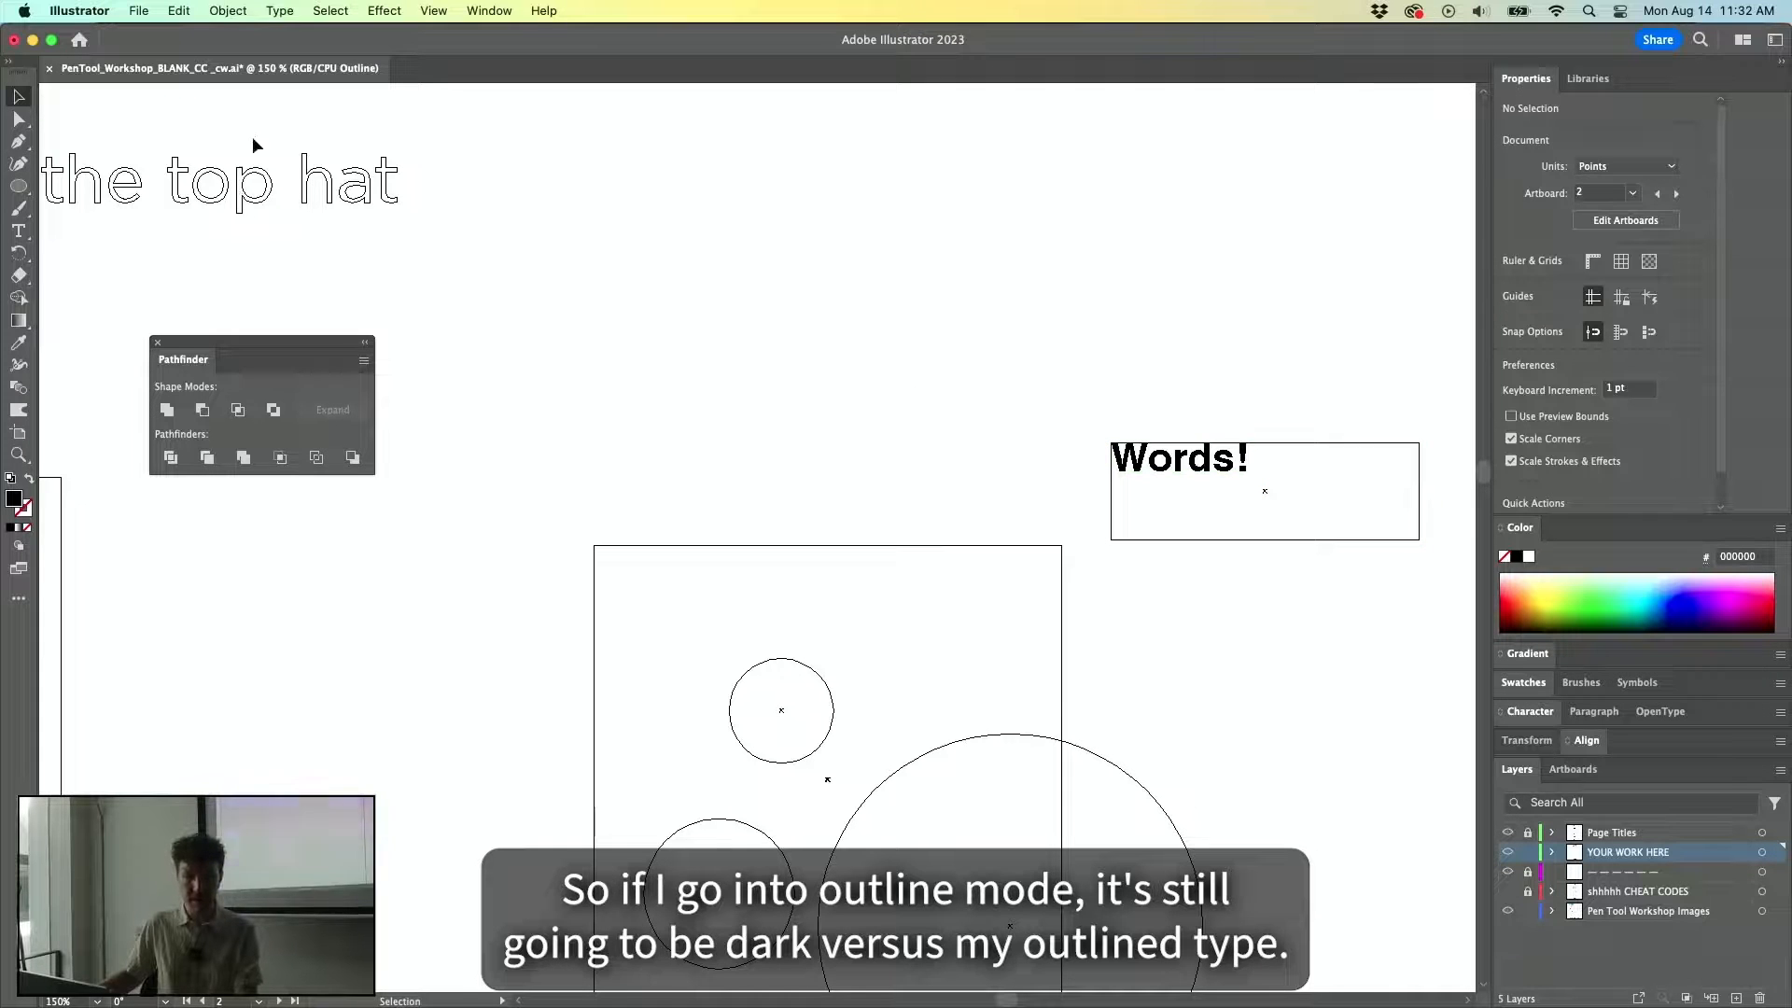
pyautogui.scroll(-2, 295, 177)
pyautogui.moveTo(209, 158); pyautogui.dragTo(462, 253)
pyautogui.scroll(2, 965, 355)
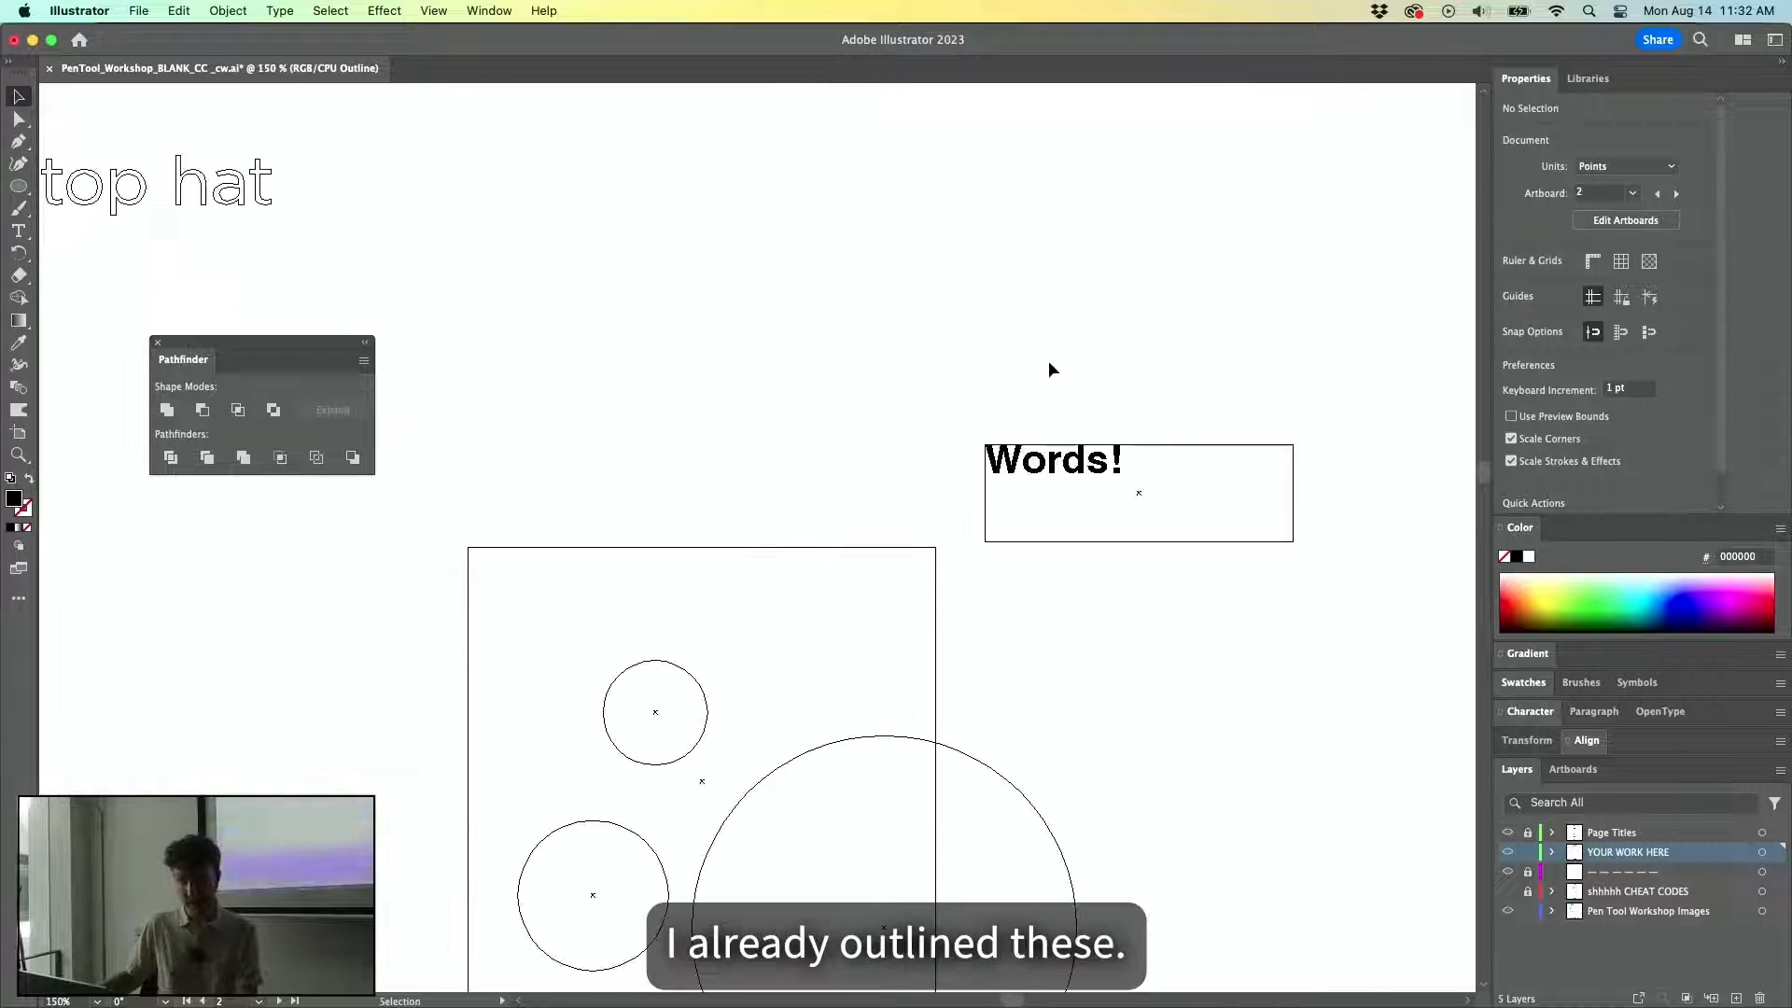
pyautogui.click(1004, 306)
pyautogui.press('super+y')
# Move the "Words!" text down beside the square's upper edge and expand it with Object and Fill enabled.
pyautogui.moveTo(1004, 306); pyautogui.dragTo(1055, 392)
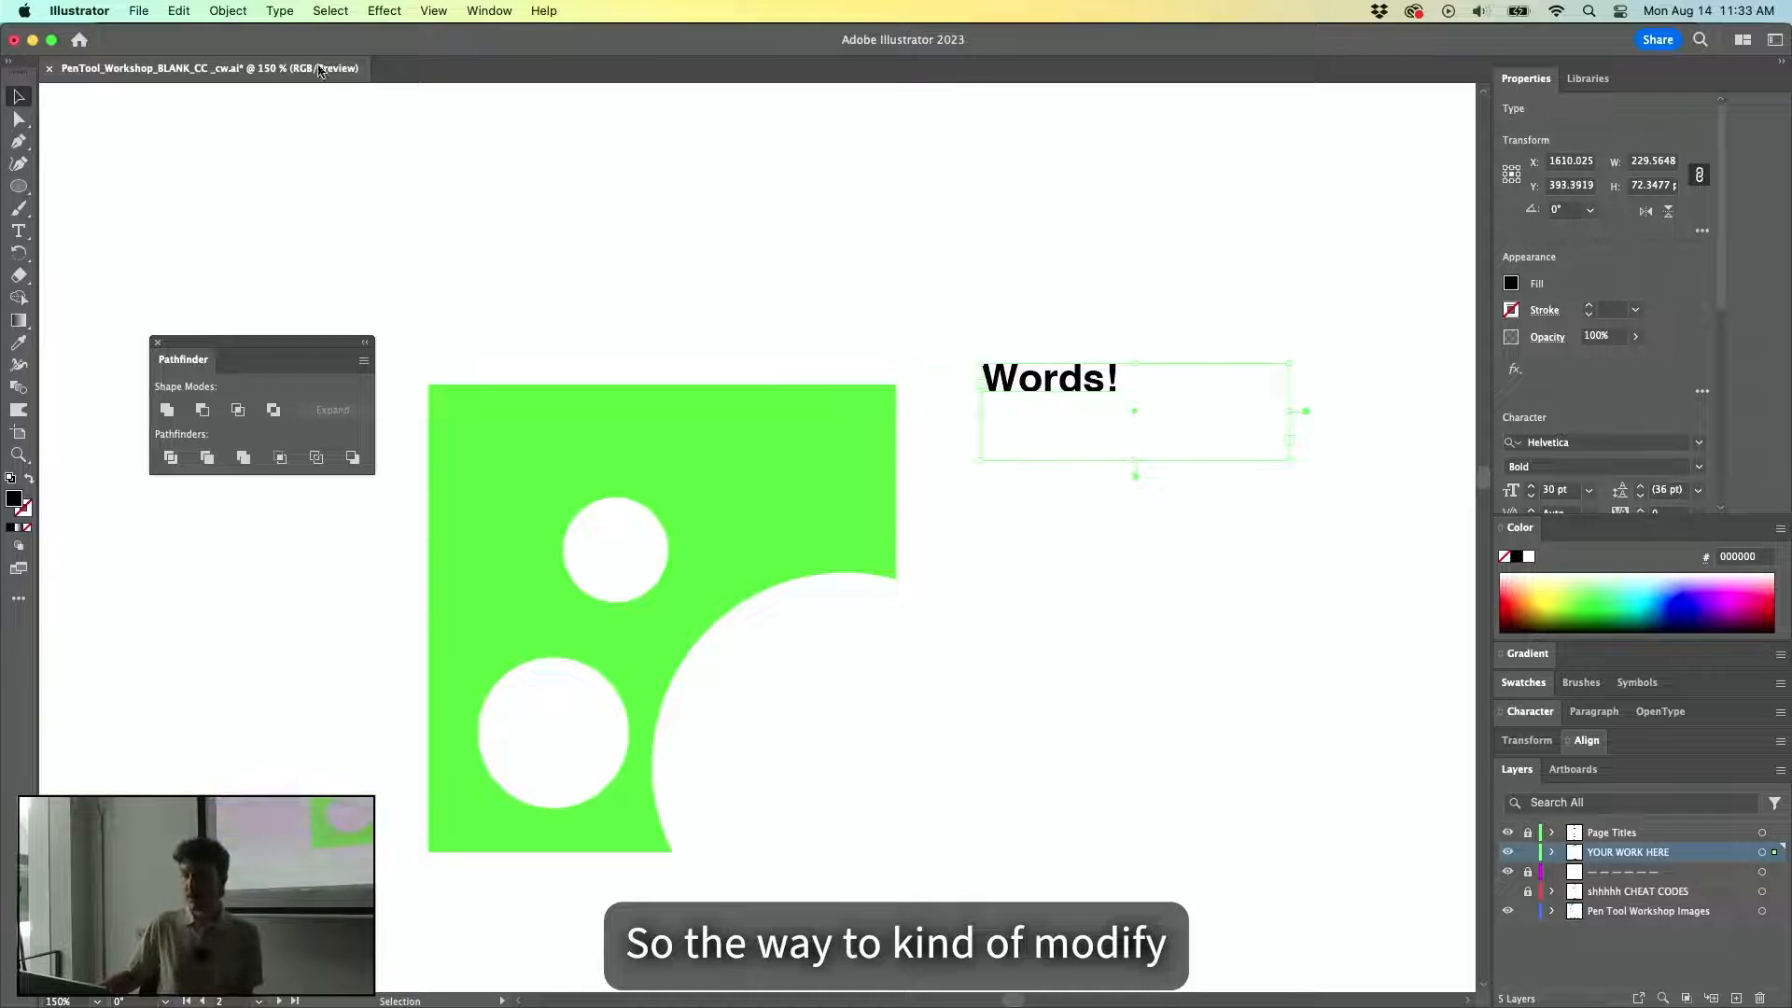
pyautogui.click(229, 12)
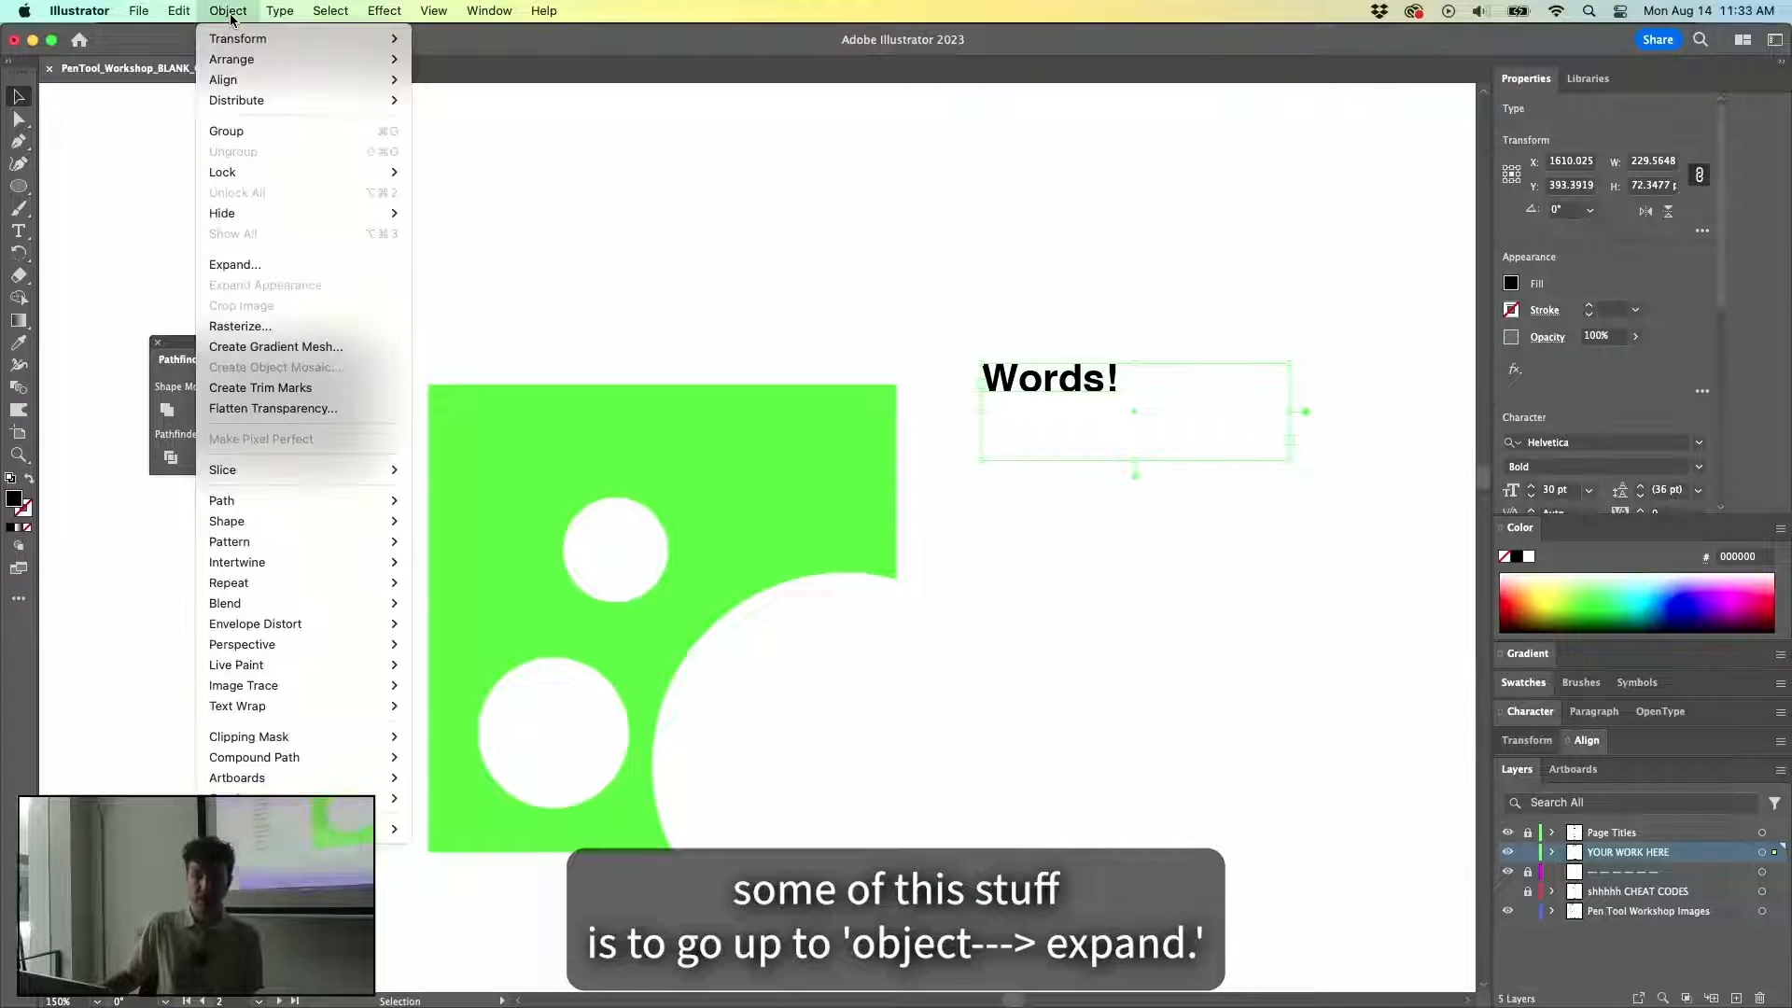
pyautogui.click(258, 266)
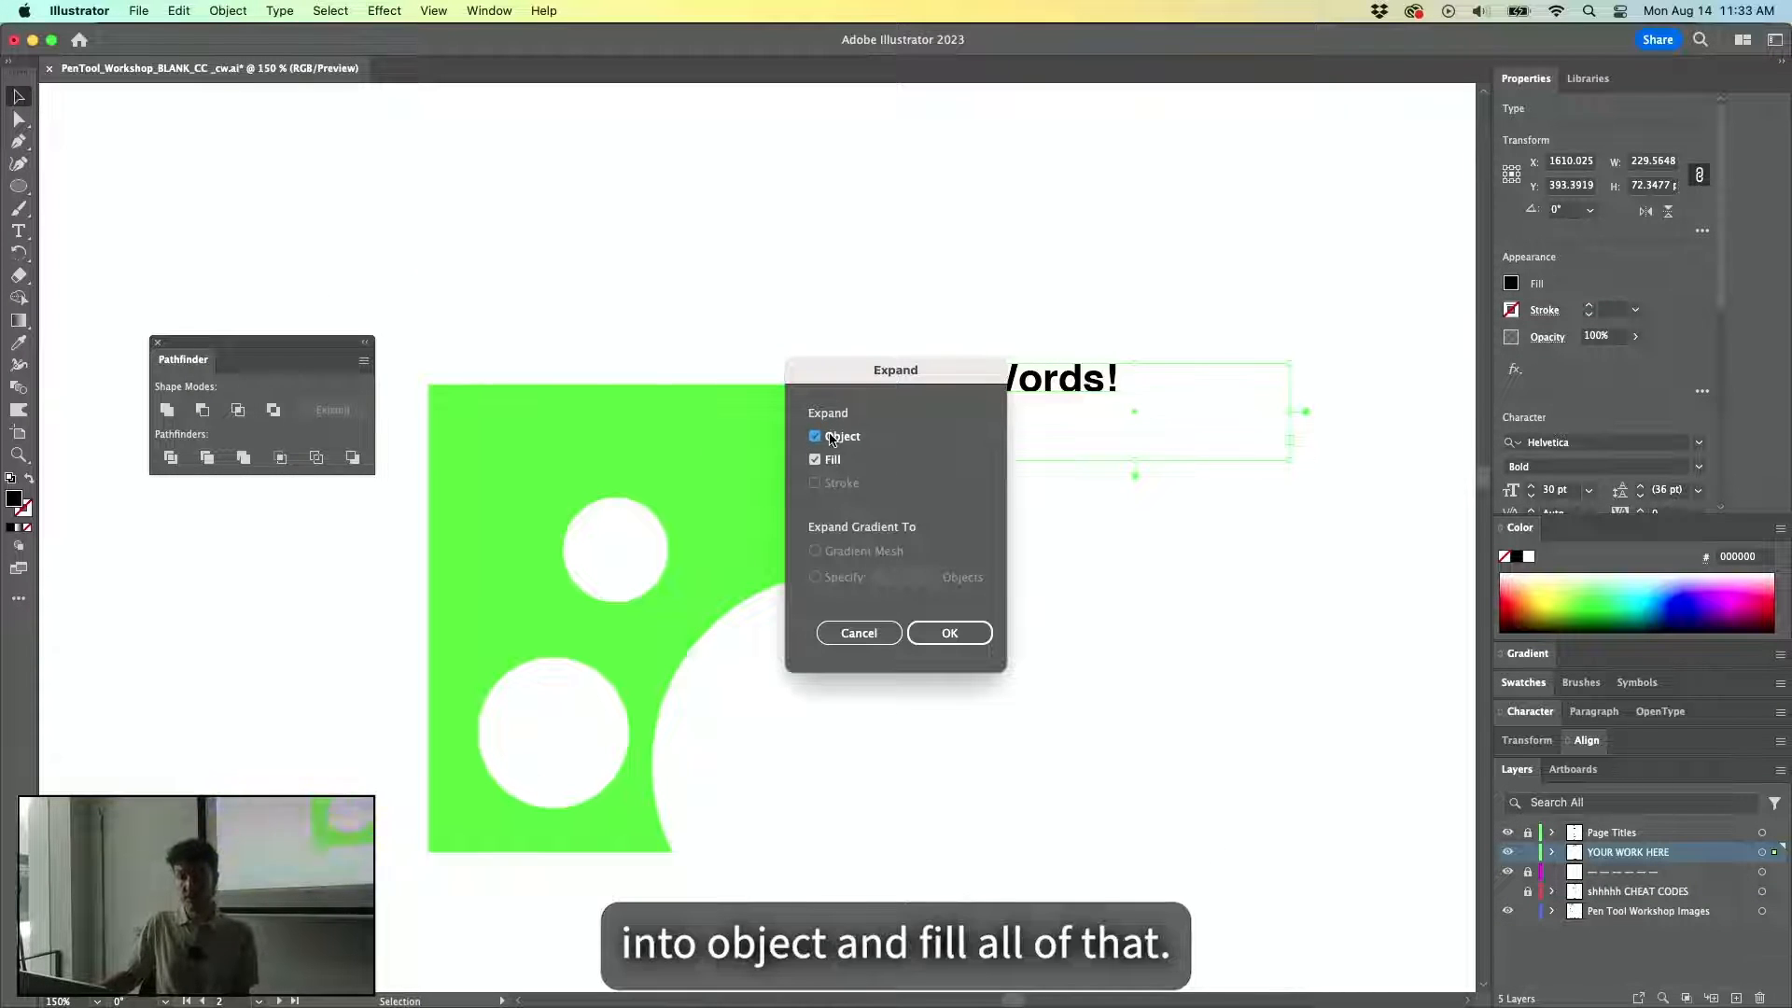
pyautogui.click(947, 633)
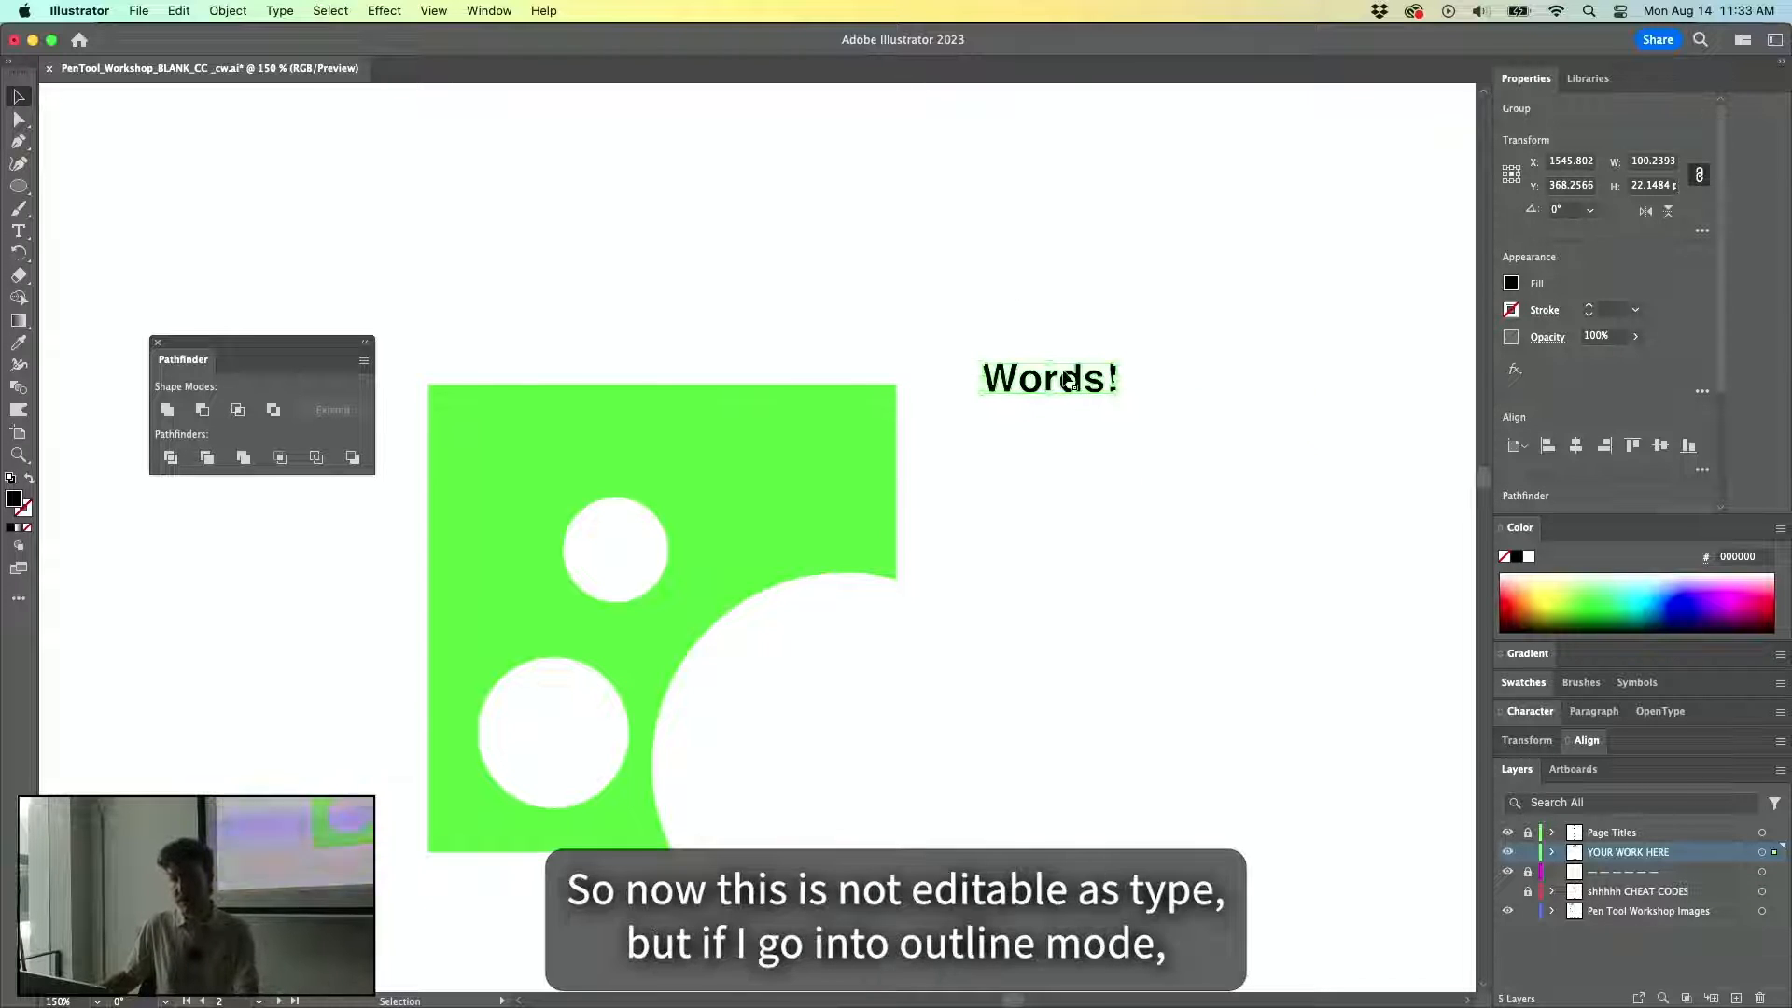
# Inspect the expanded letterforms in Outline view, move the word down and closer to the square, and return to Preview.
pyautogui.scroll(4, 1069, 378)
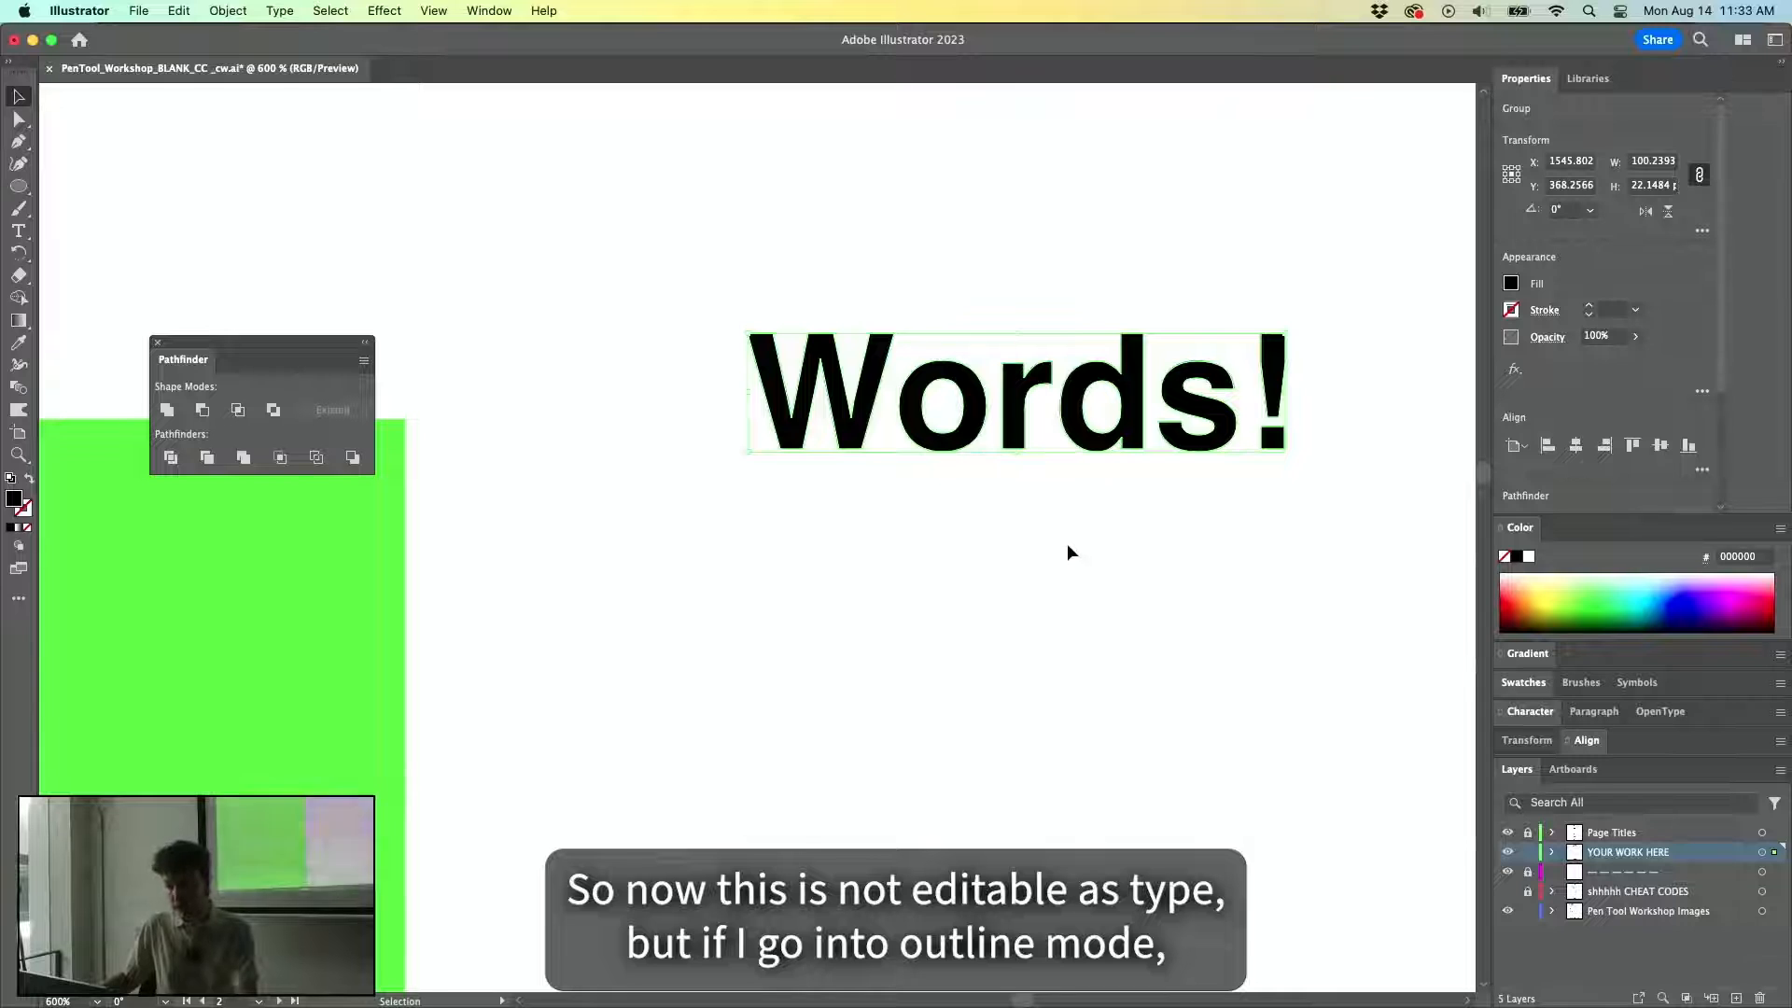
pyautogui.press('super+y')
pyautogui.moveTo(942, 361); pyautogui.dragTo(747, 559)
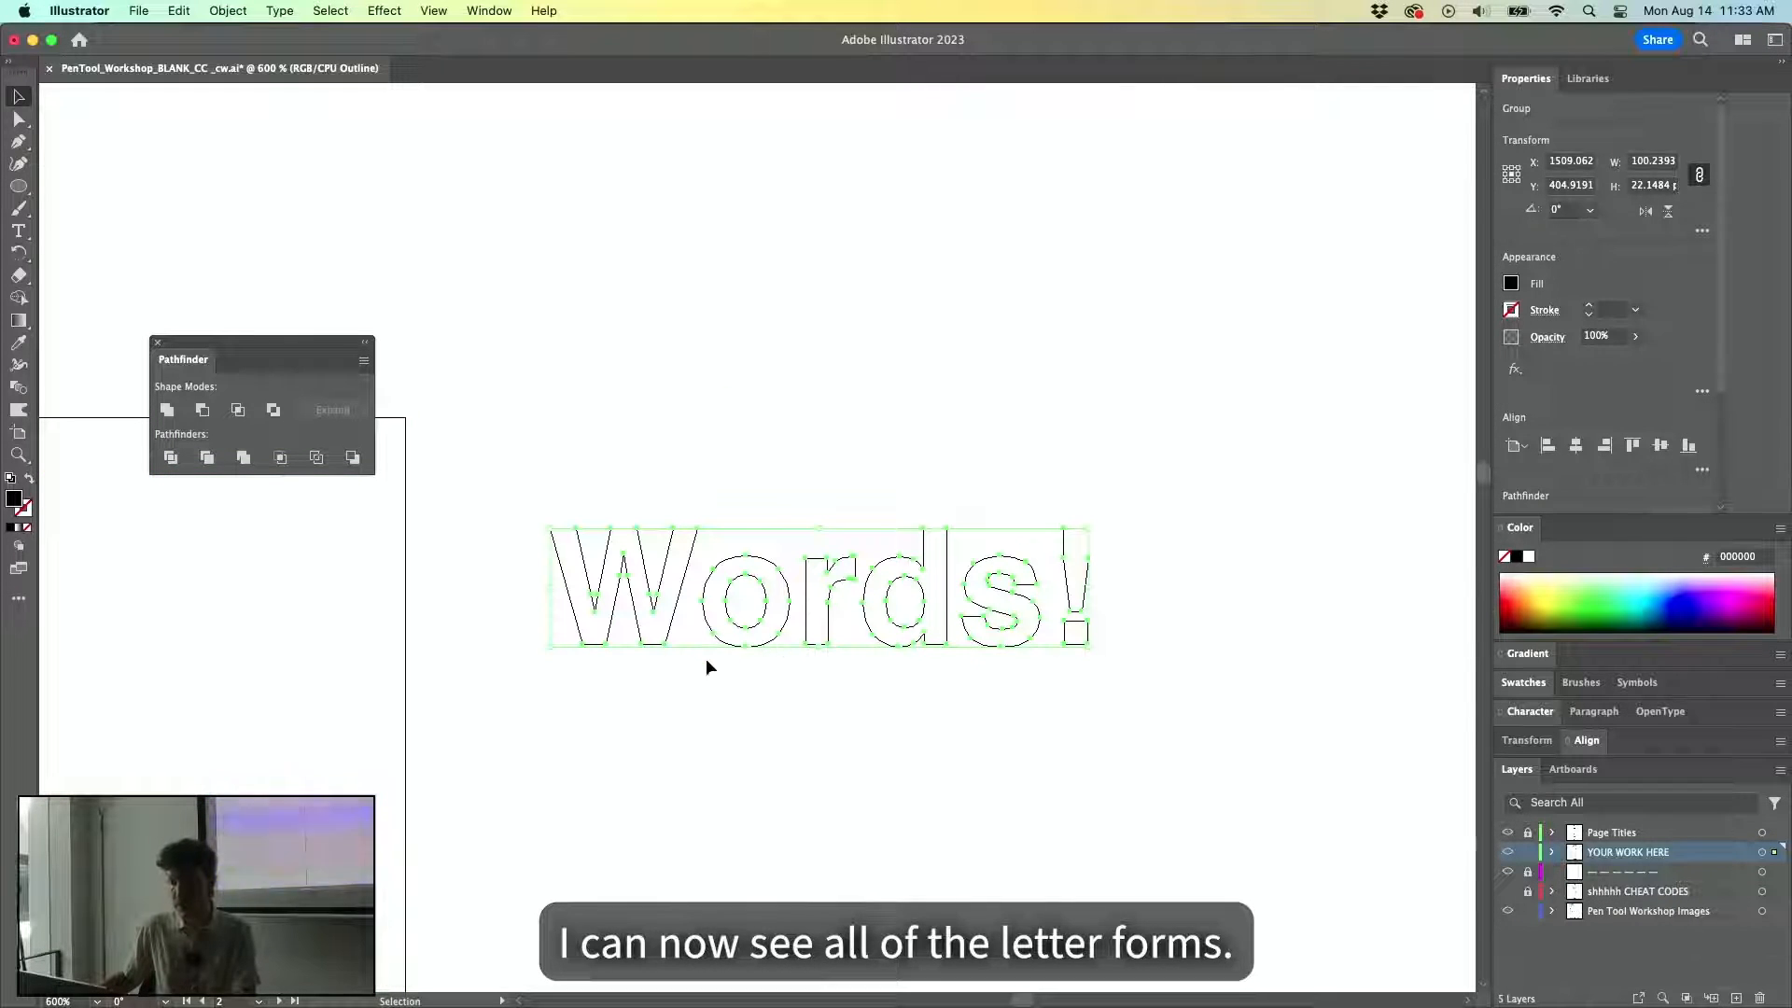
pyautogui.scroll(1, 712, 647)
pyautogui.press('super+y')
# Try deleting the lower inner anchor points of the W with the Direct Selection tool, then undo the deletion.
pyautogui.press('a')
pyautogui.moveTo(241, 356); pyautogui.dragTo(179, 141)
pyautogui.click(640, 388)
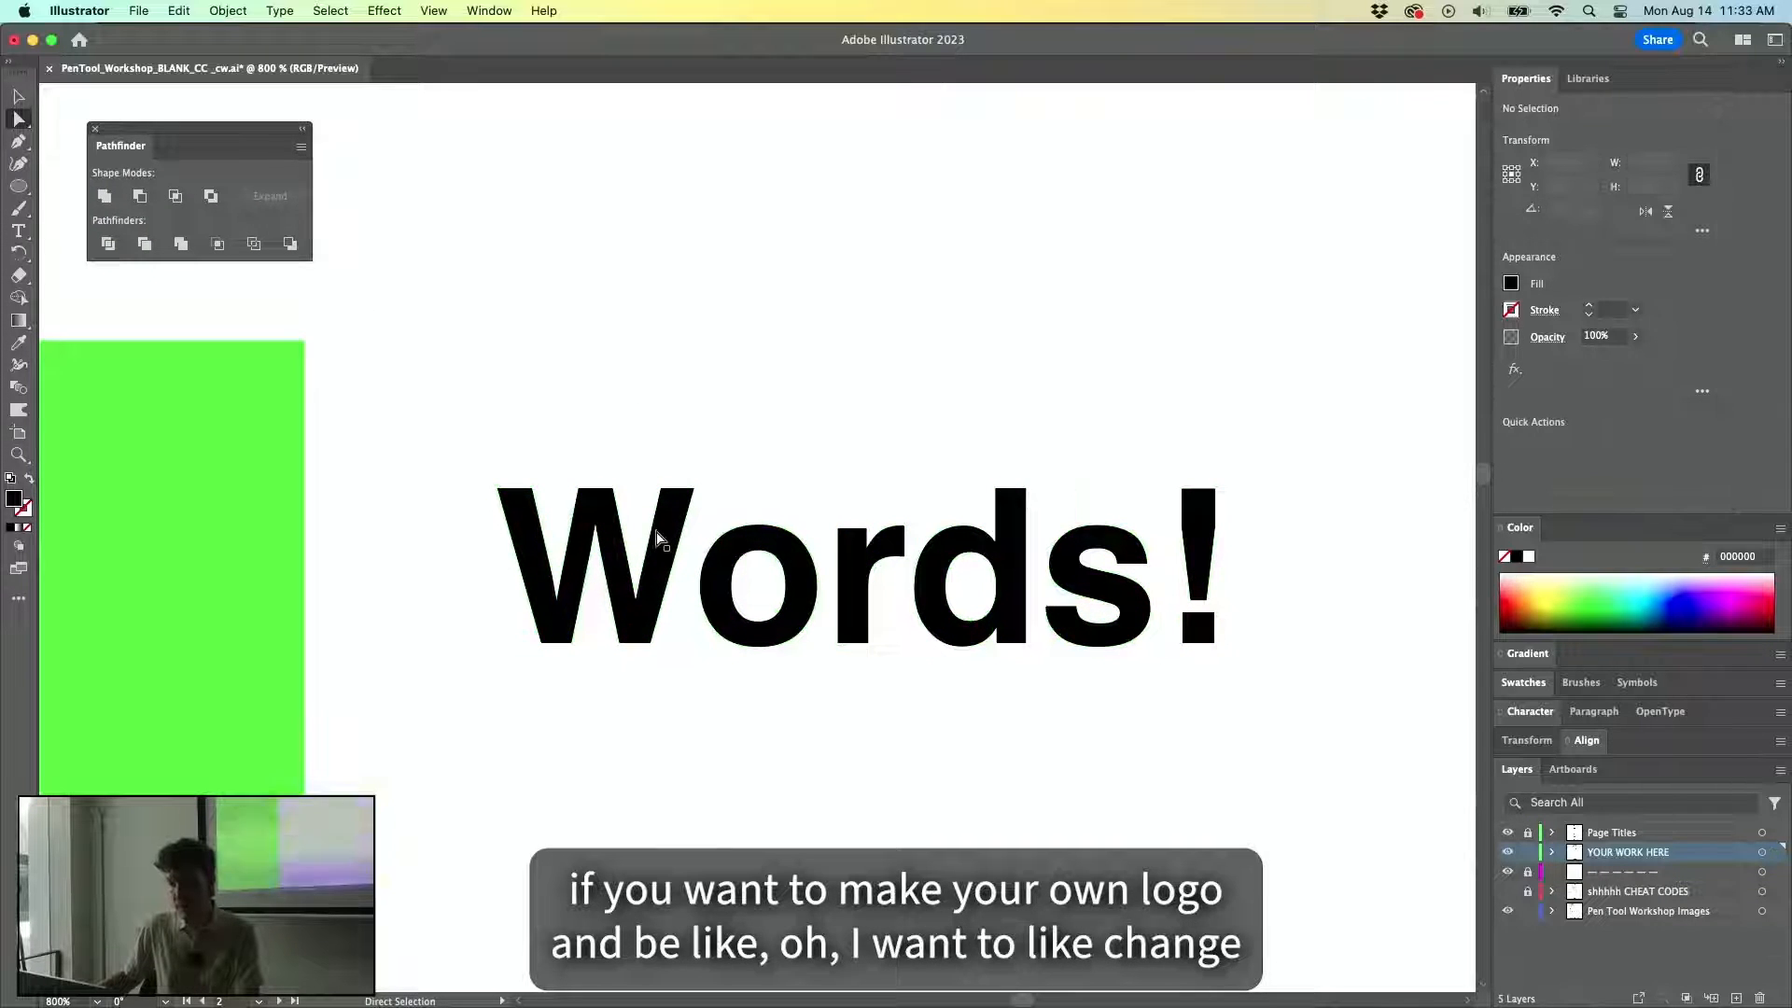
pyautogui.scroll(1, 642, 602)
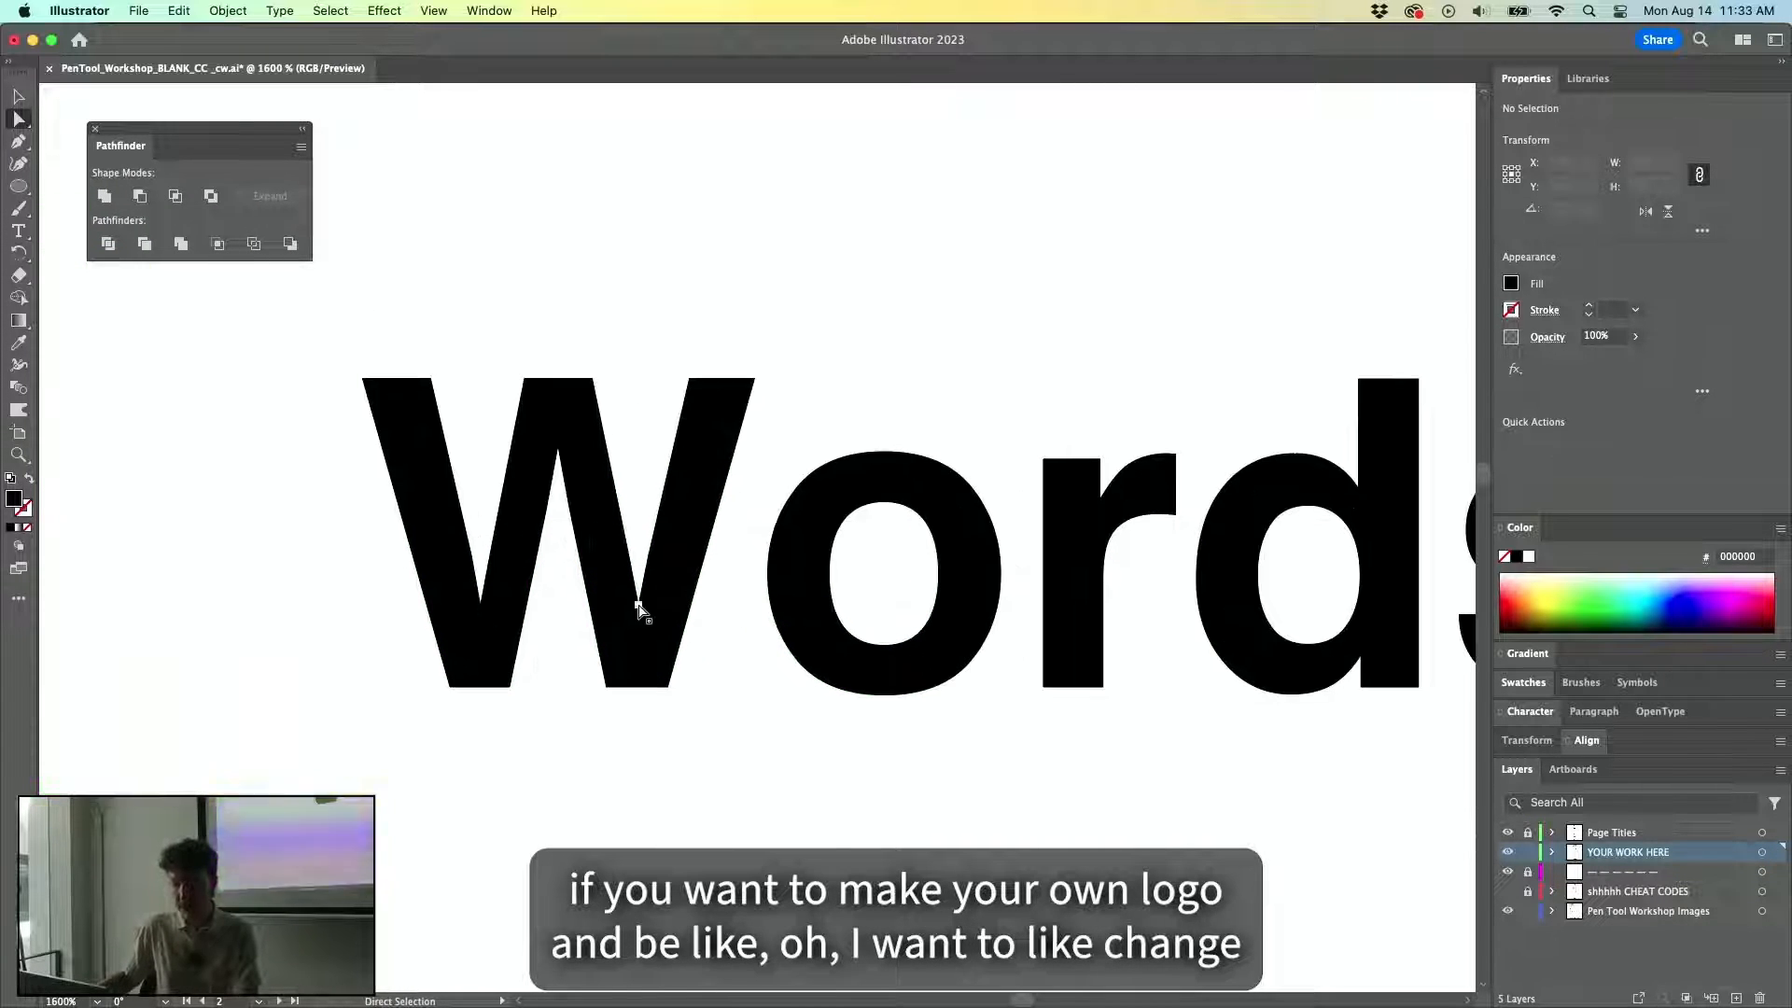
pyautogui.click(638, 606)
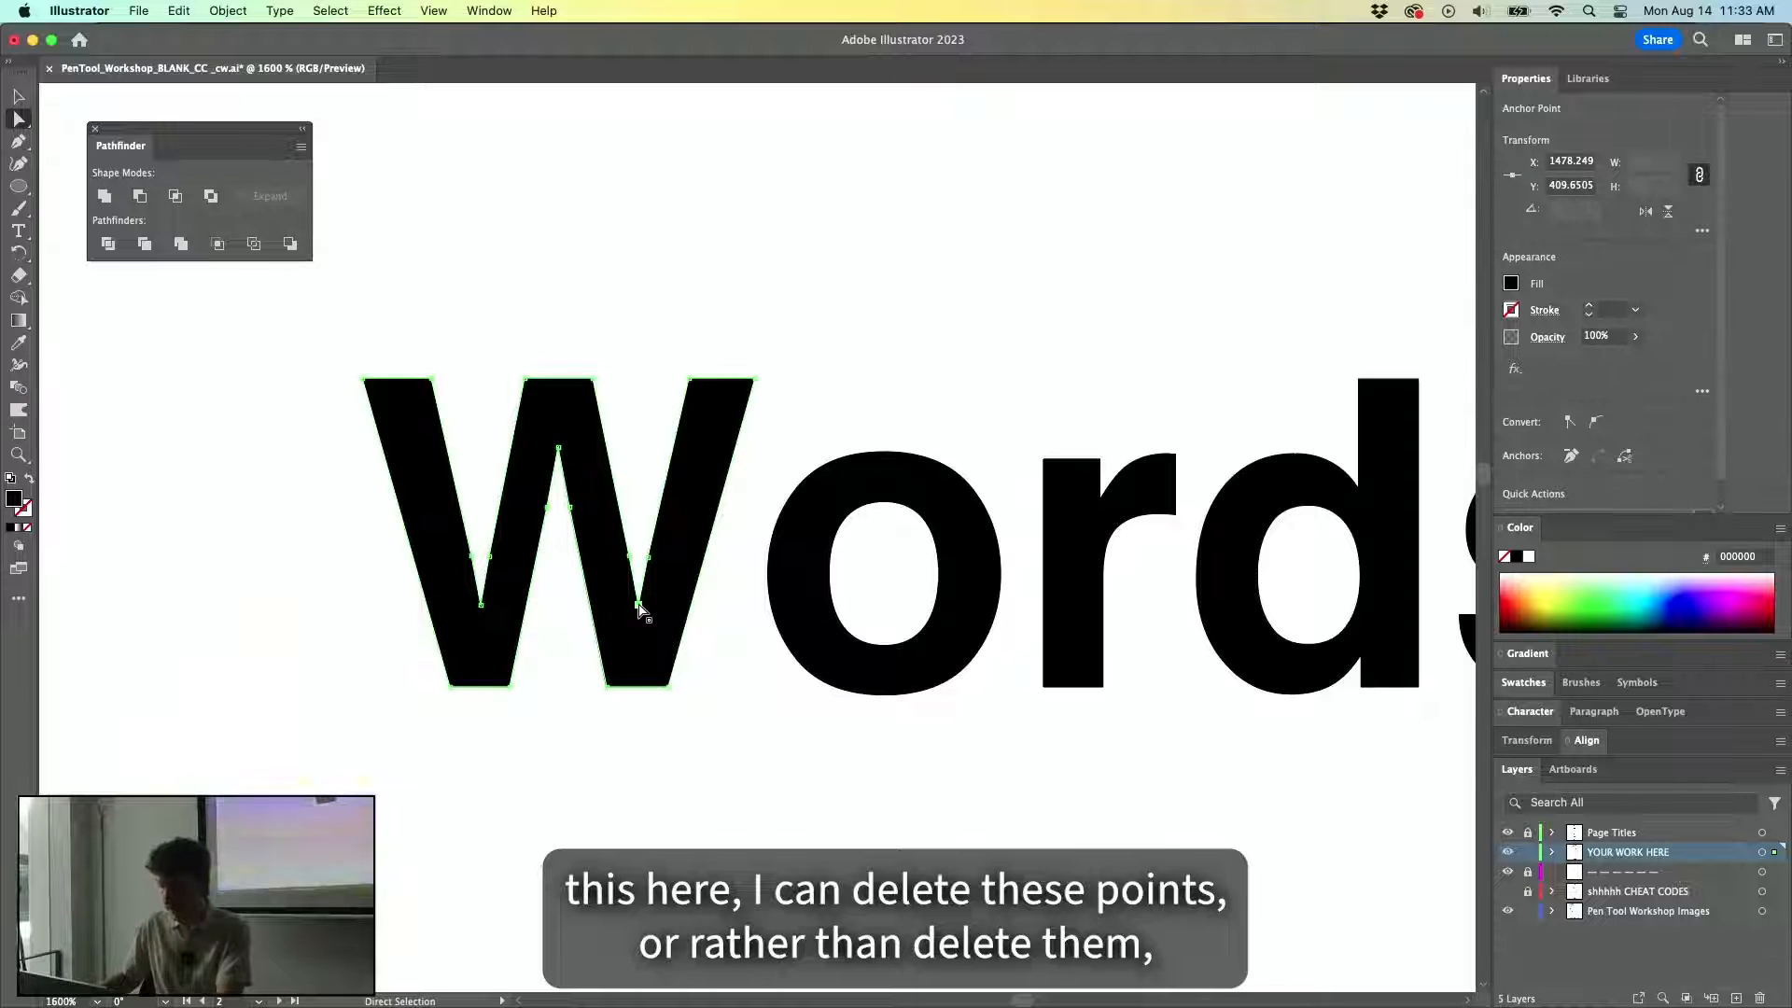
pyautogui.press('Delete')
pyautogui.click(480, 604)
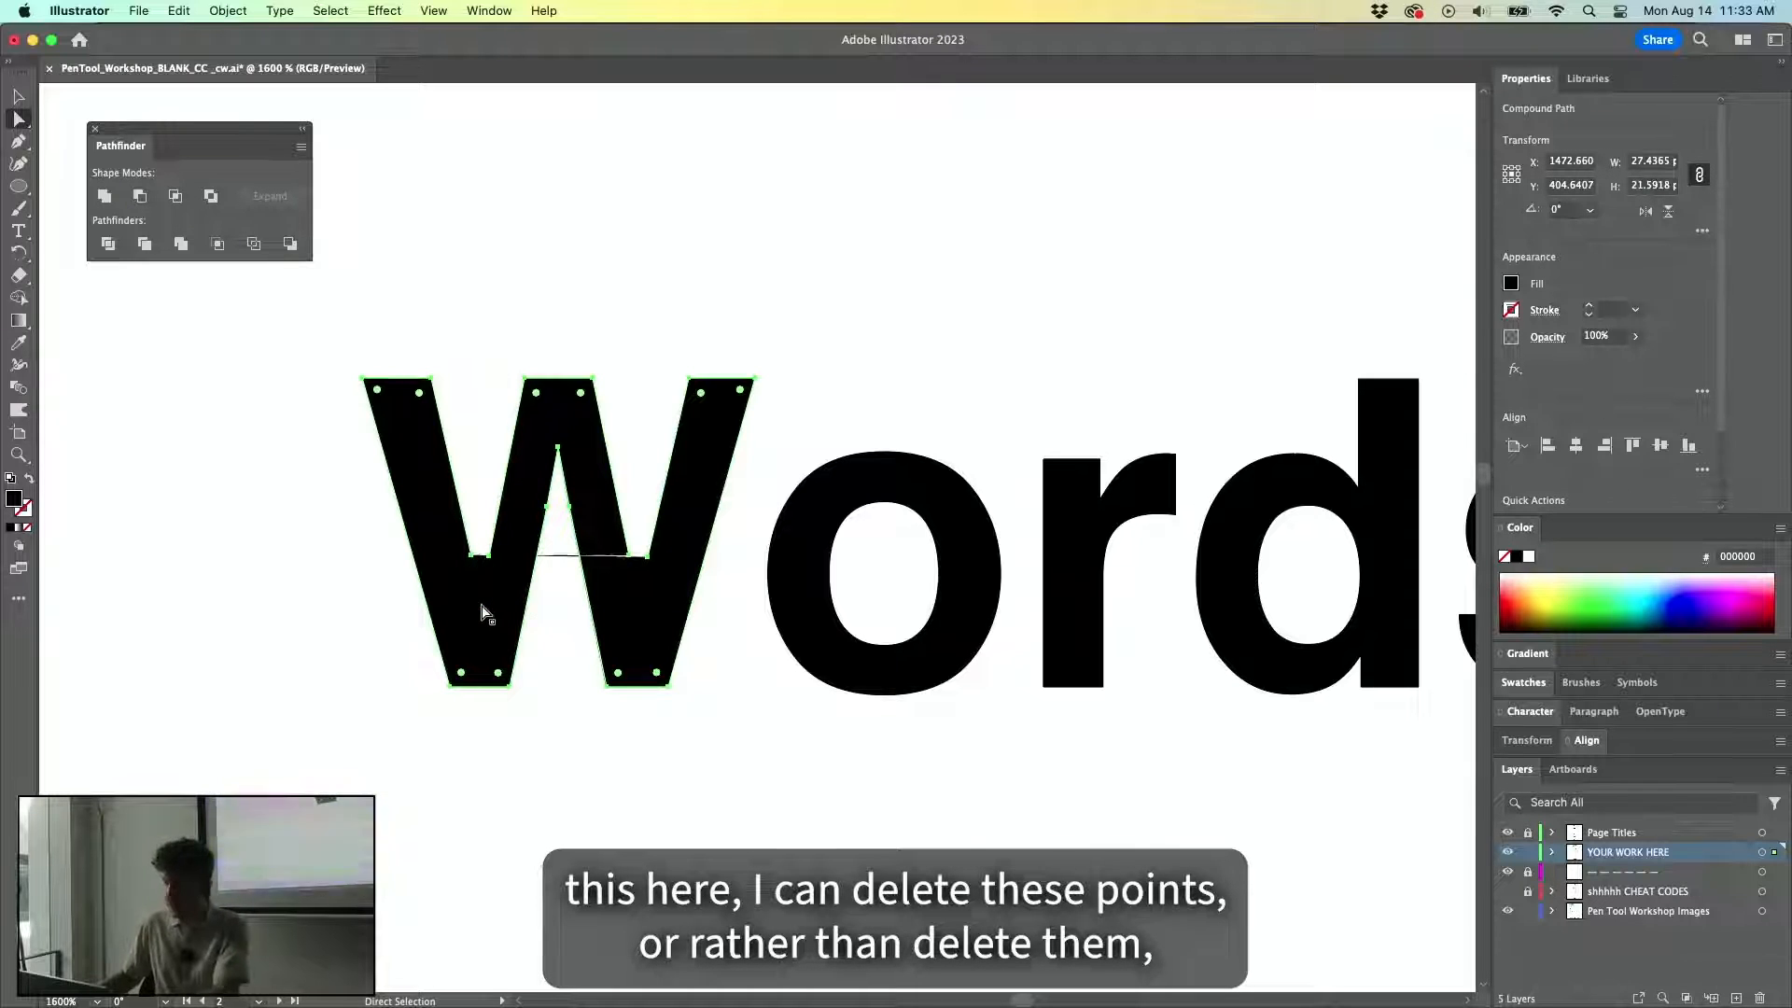
pyautogui.hotkey('ctrl', 'z')
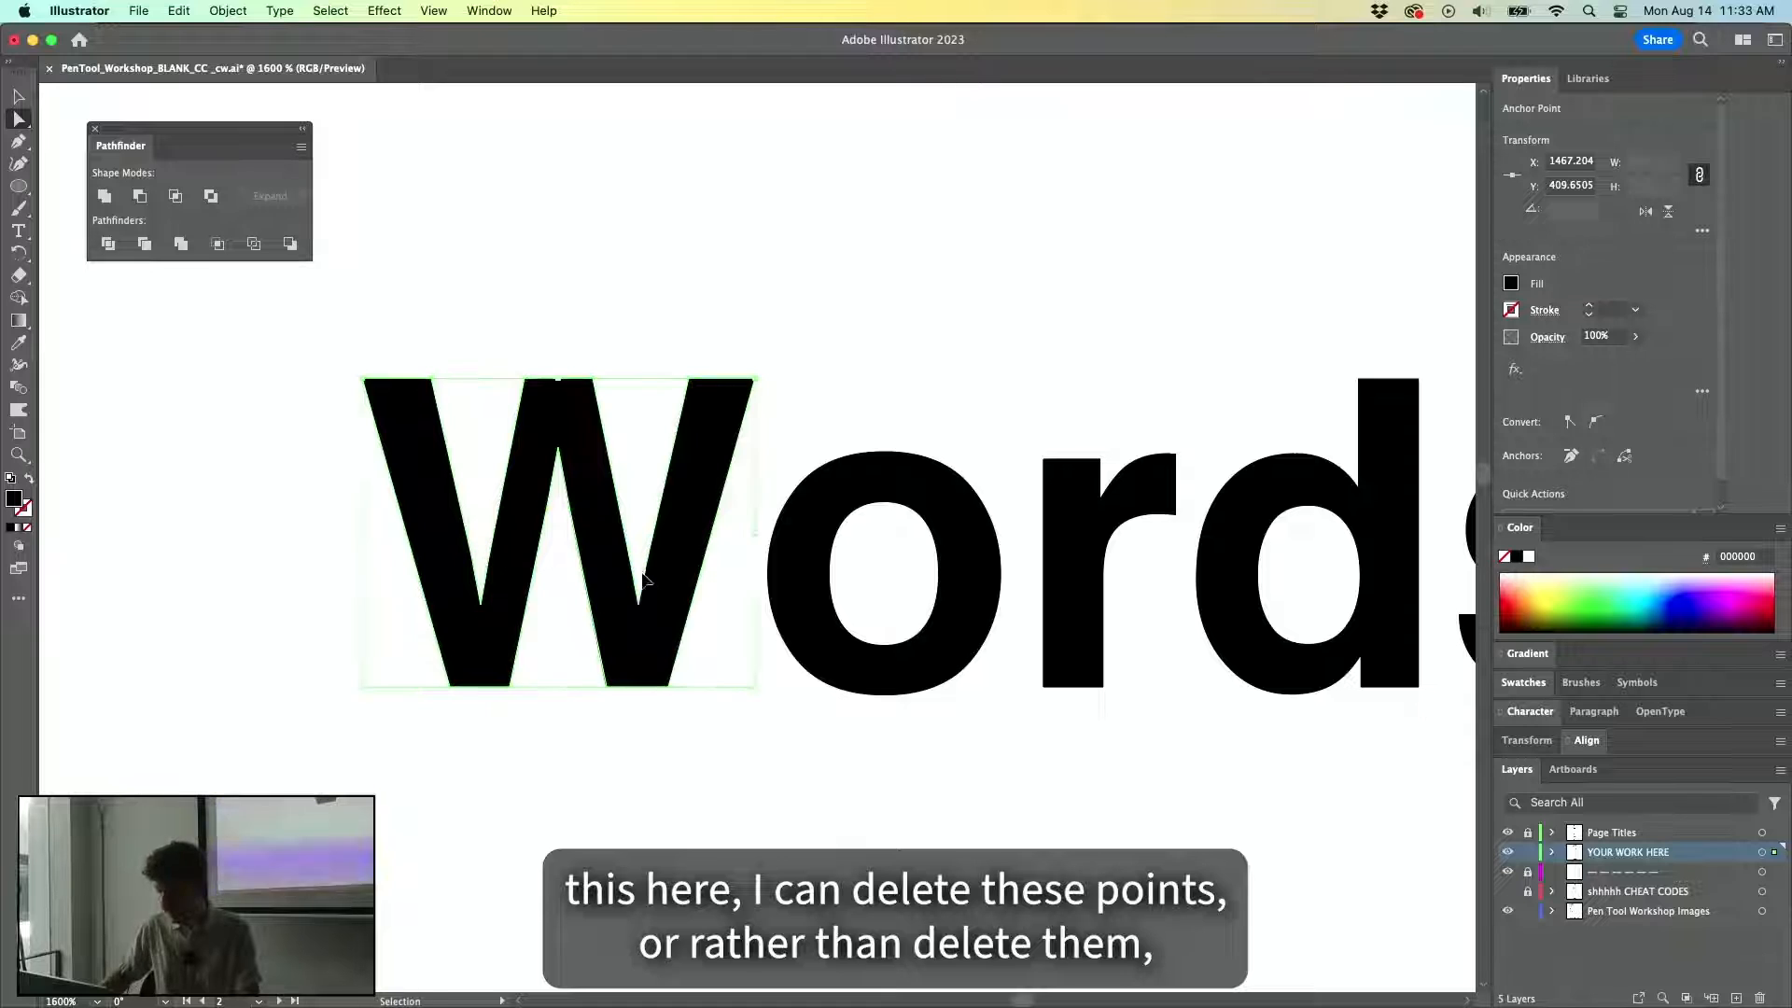
# Try dragging the W's right inner anchor point below the baseline, undo the change, and deselect the letter.
pyautogui.press('p')
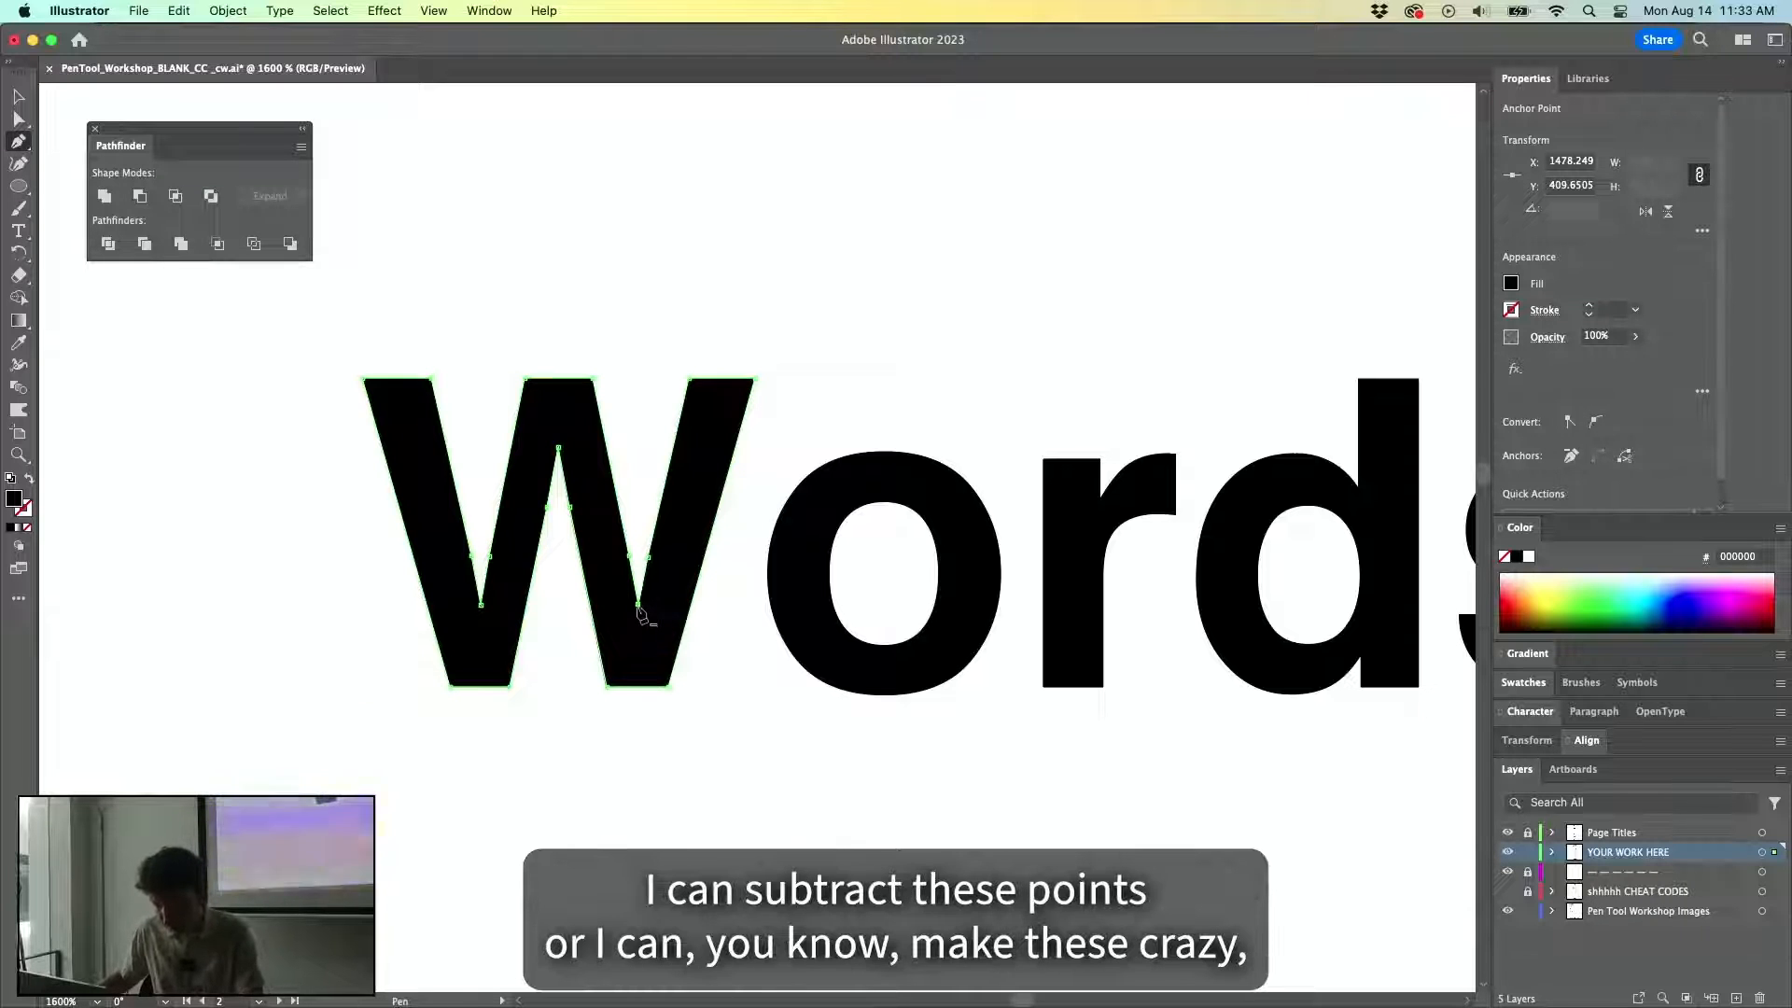
pyautogui.keyDown('super'); pyautogui.click(657, 578); pyautogui.keyUp('super')
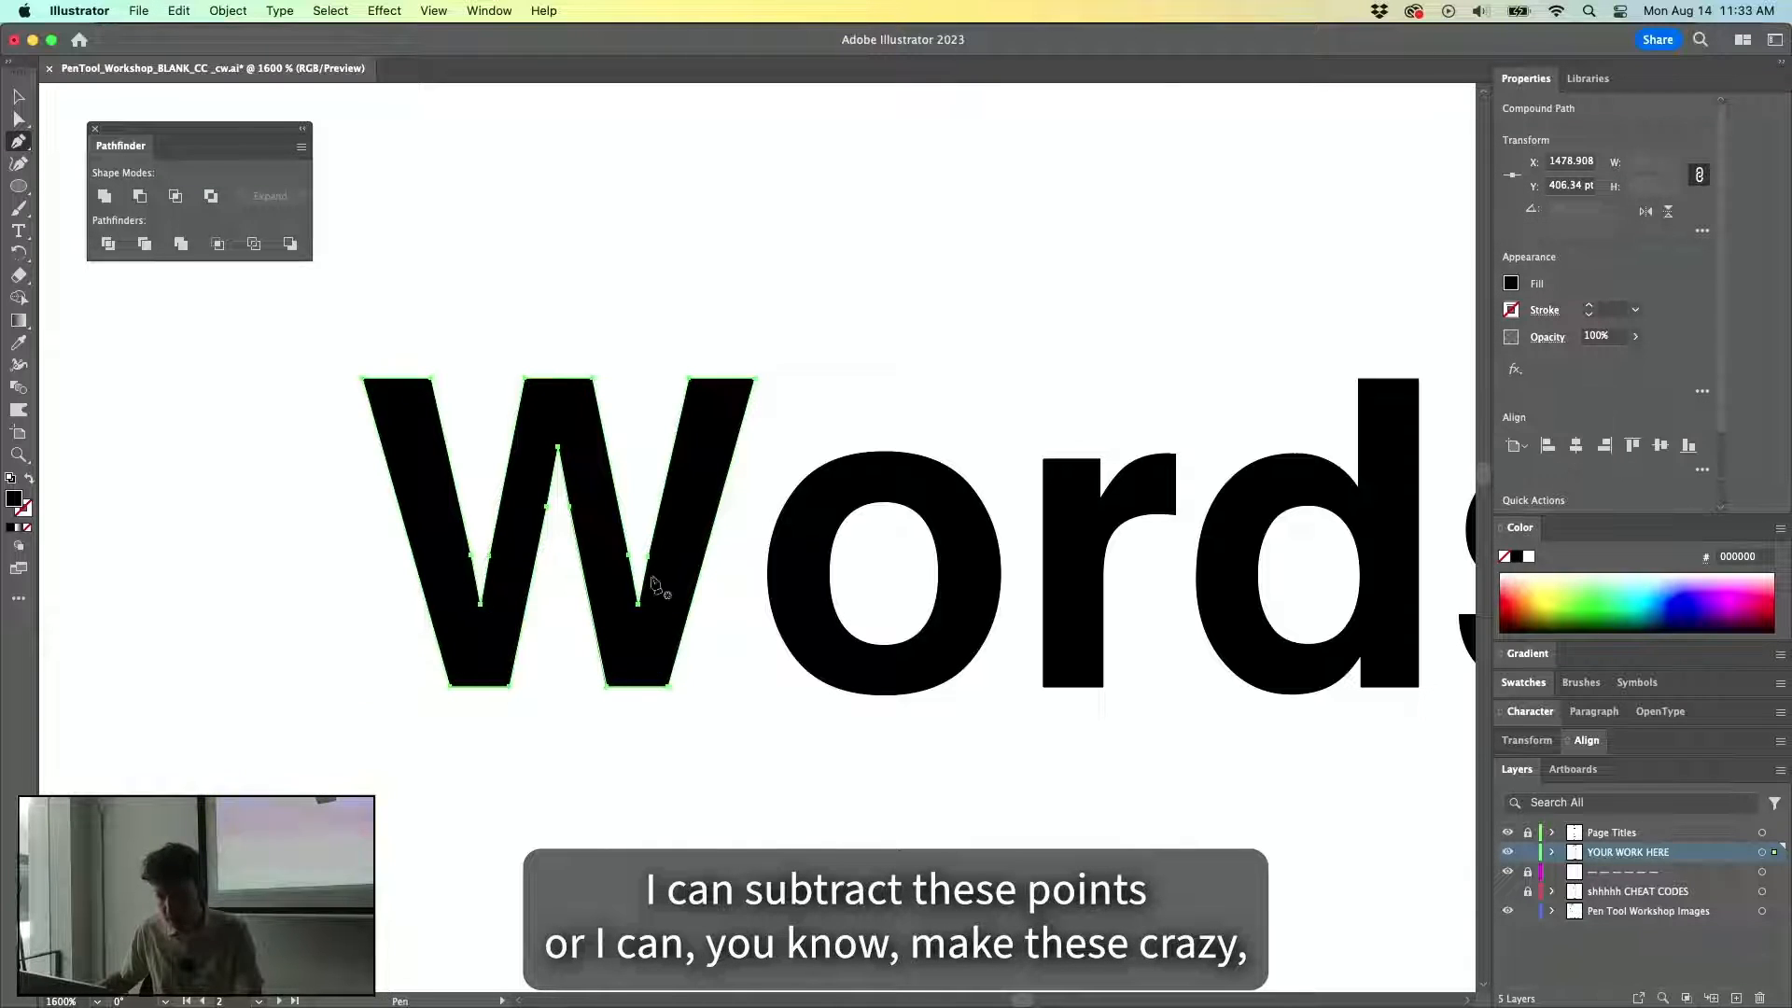
pyautogui.moveTo(638, 606); pyautogui.dragTo(641, 791)
pyautogui.press('super+z')
pyautogui.press('super+z')
pyautogui.press('a')
pyautogui.click(706, 758)
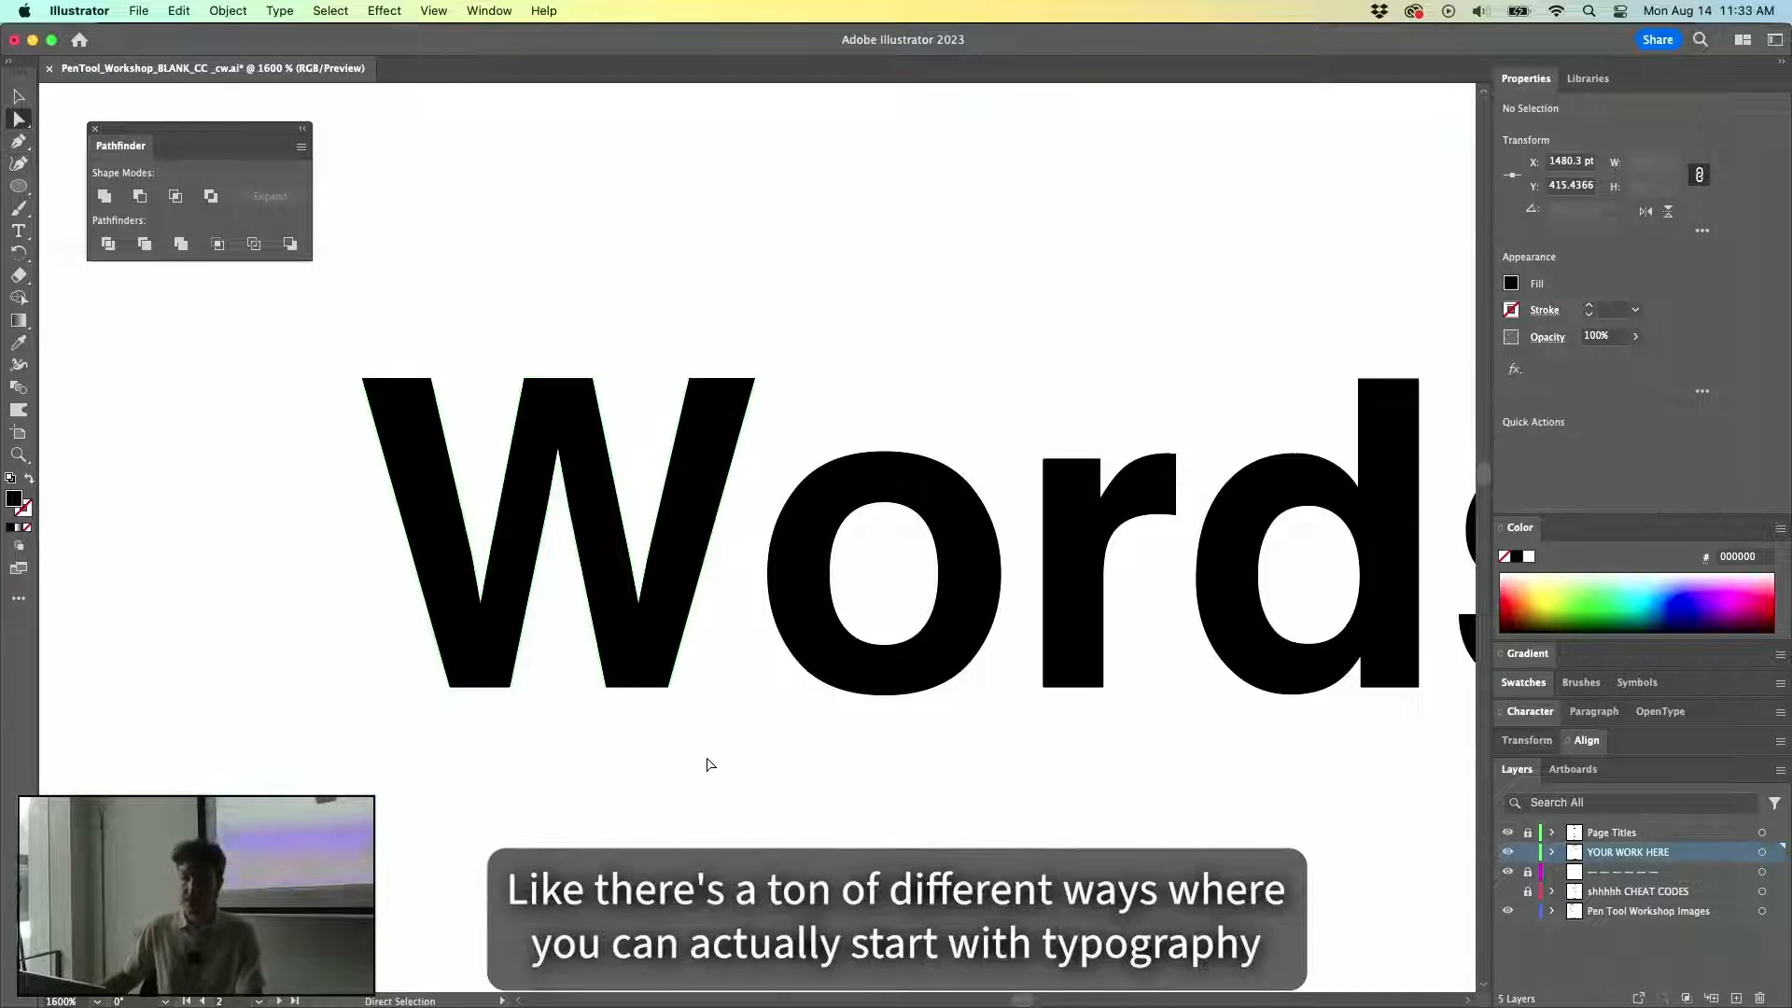
# Move the Pathfinder panel clear of the word and select the W with the Direct Selection tool to show its live corners.
pyautogui.scroll(-1, 738, 682)
pyautogui.press('v')
pyautogui.hscroll(3, 887, 392)
pyautogui.scroll(-1, 887, 392)
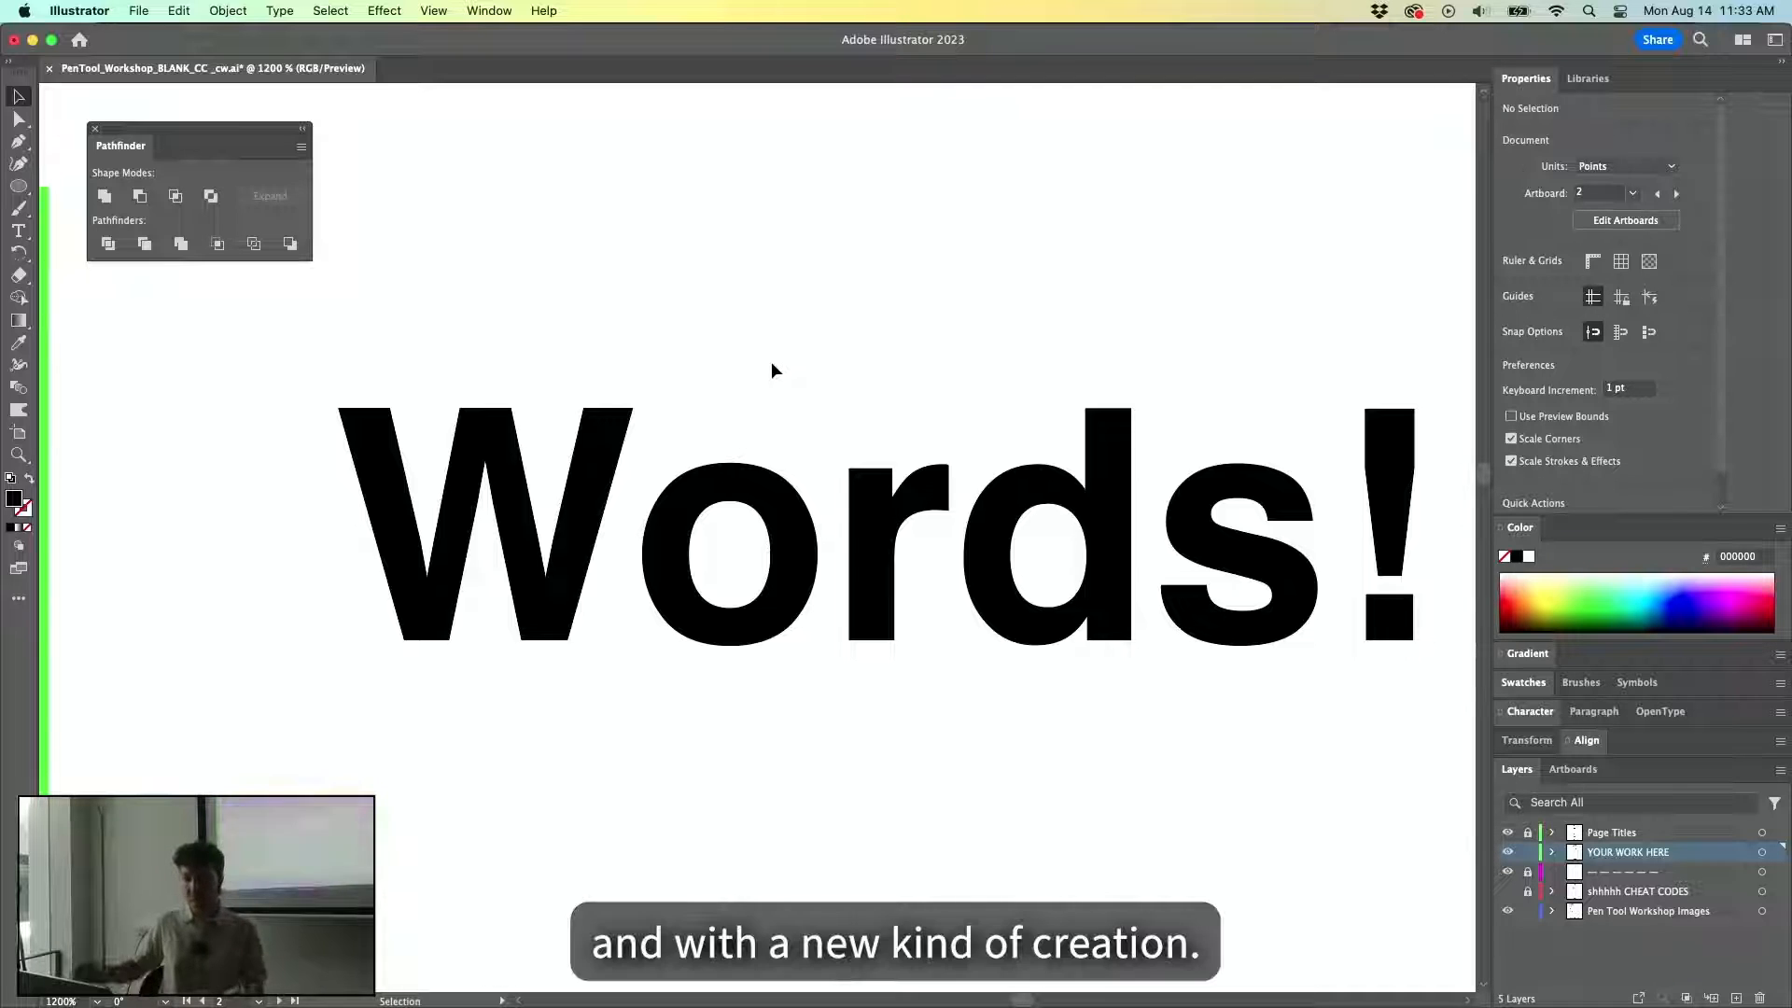
pyautogui.scroll(-1, 779, 368)
pyautogui.moveTo(216, 151); pyautogui.dragTo(199, 125)
pyautogui.press('a')
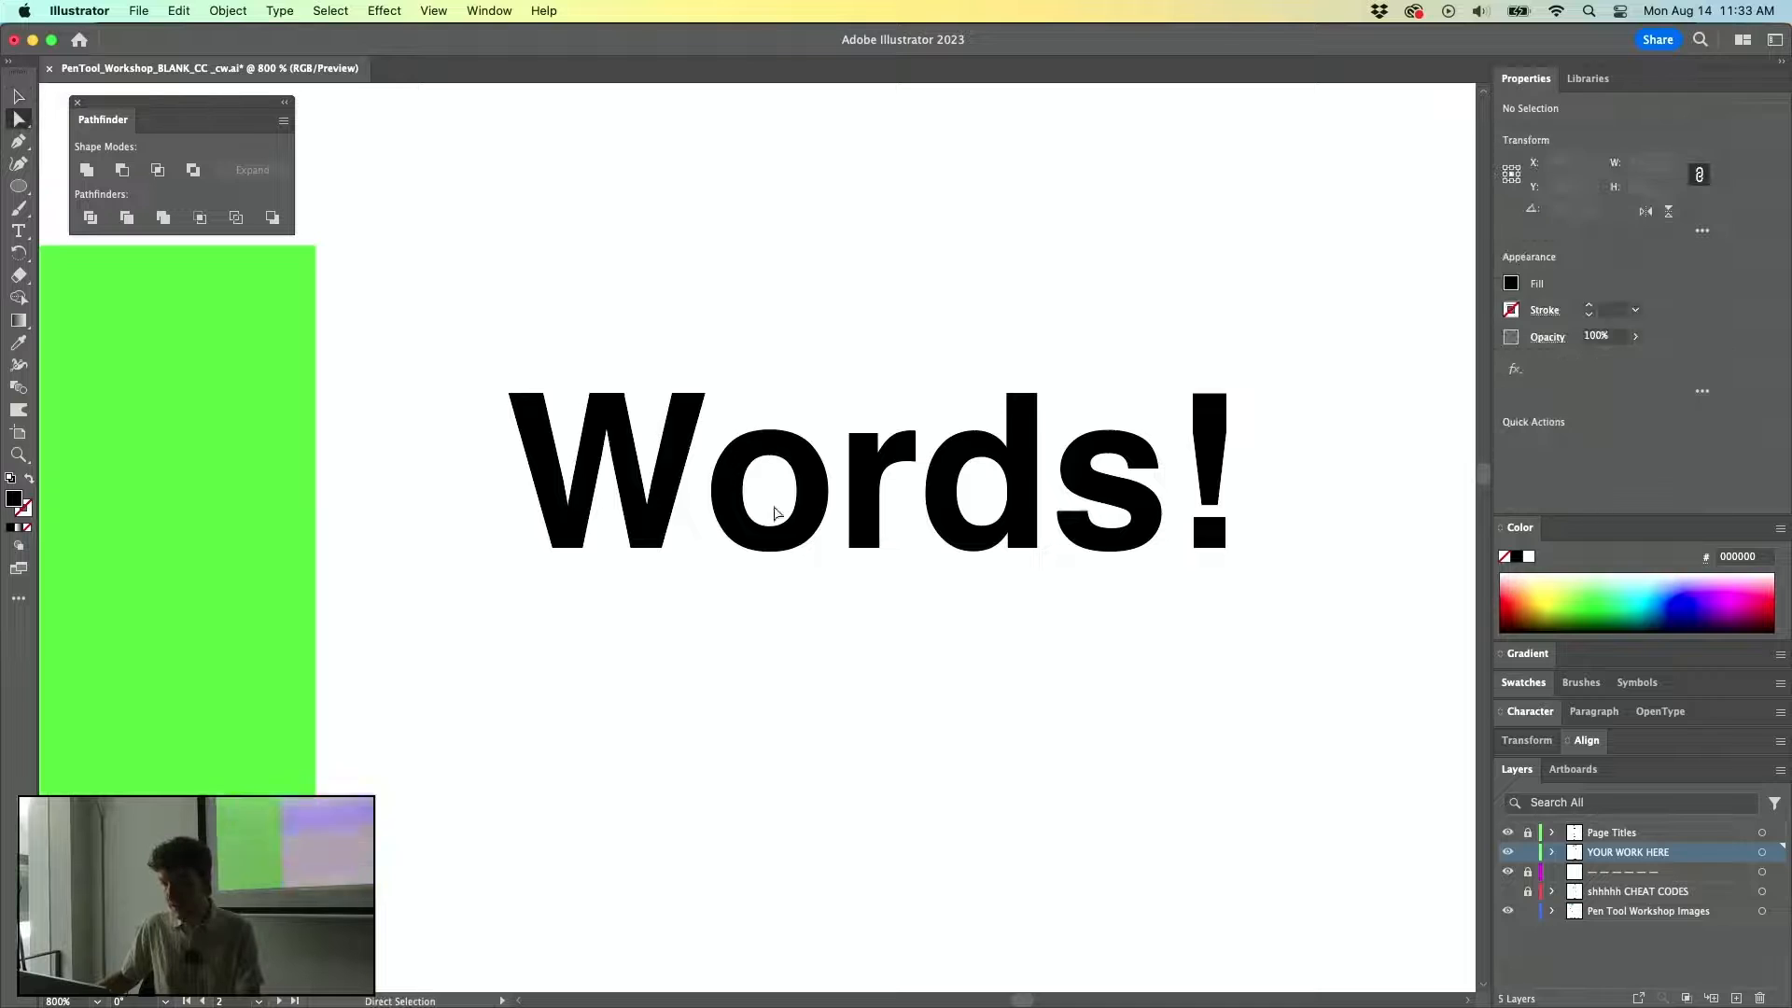
pyautogui.click(537, 413)
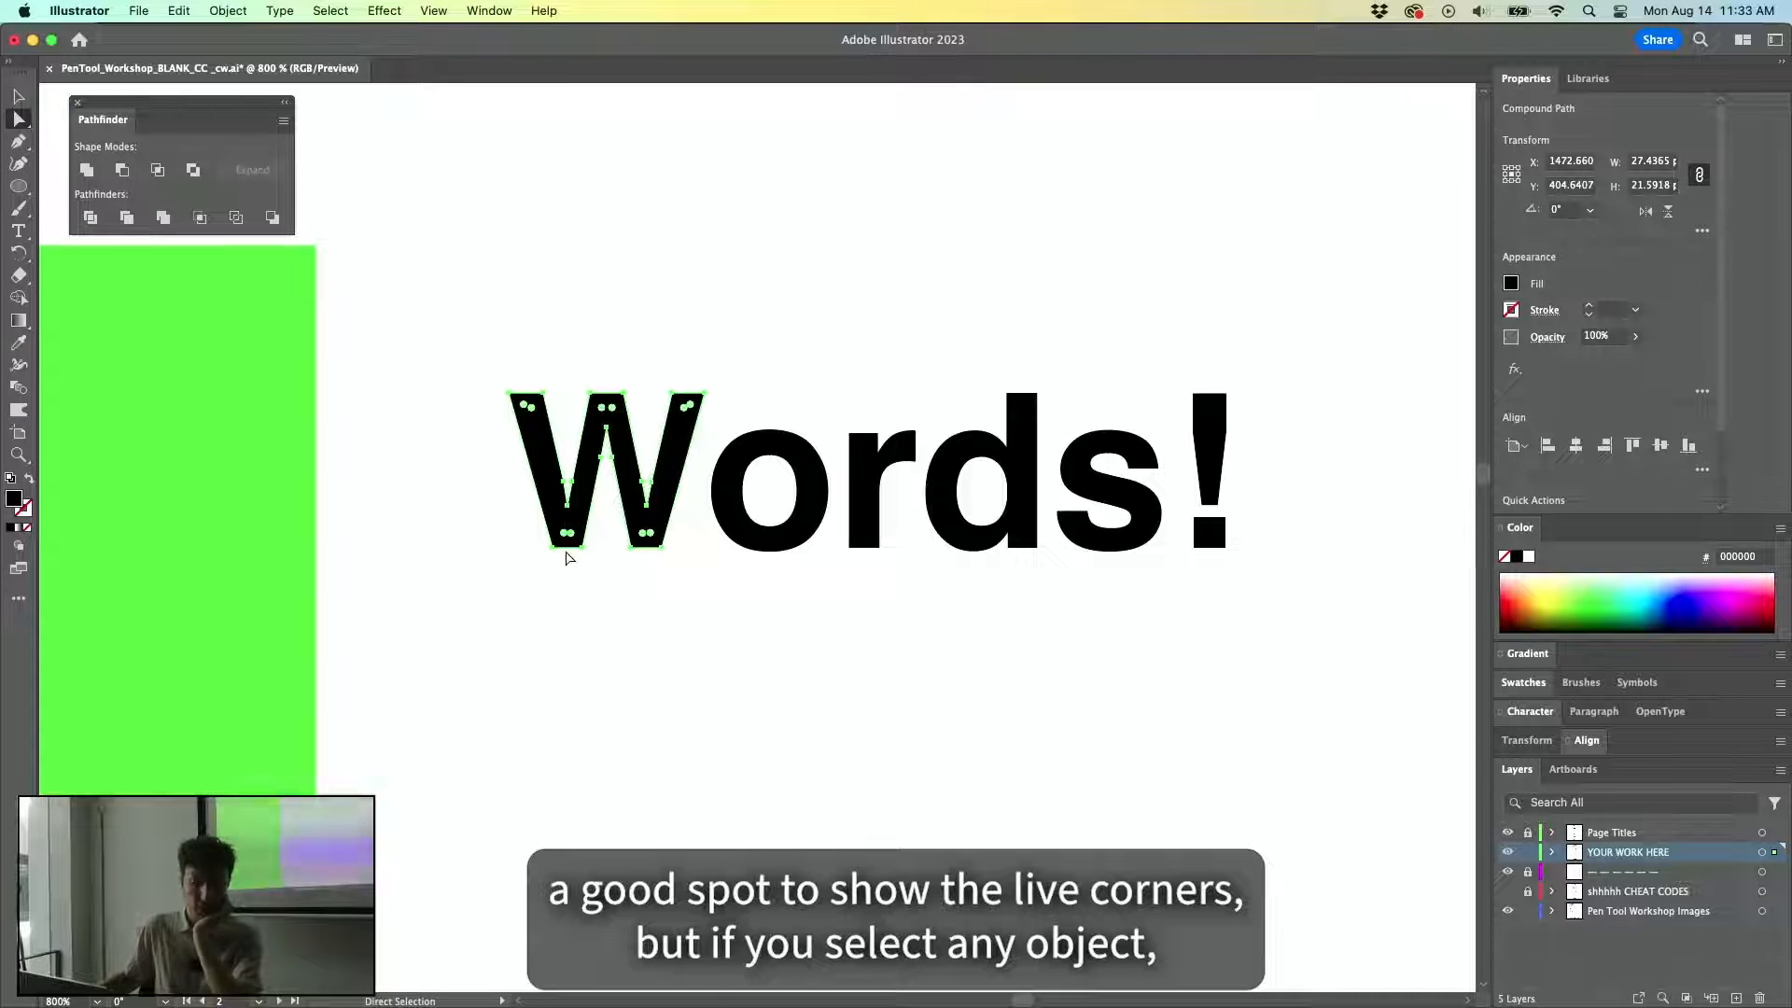
pyautogui.scroll(5, 573, 483)
pyautogui.click(487, 381)
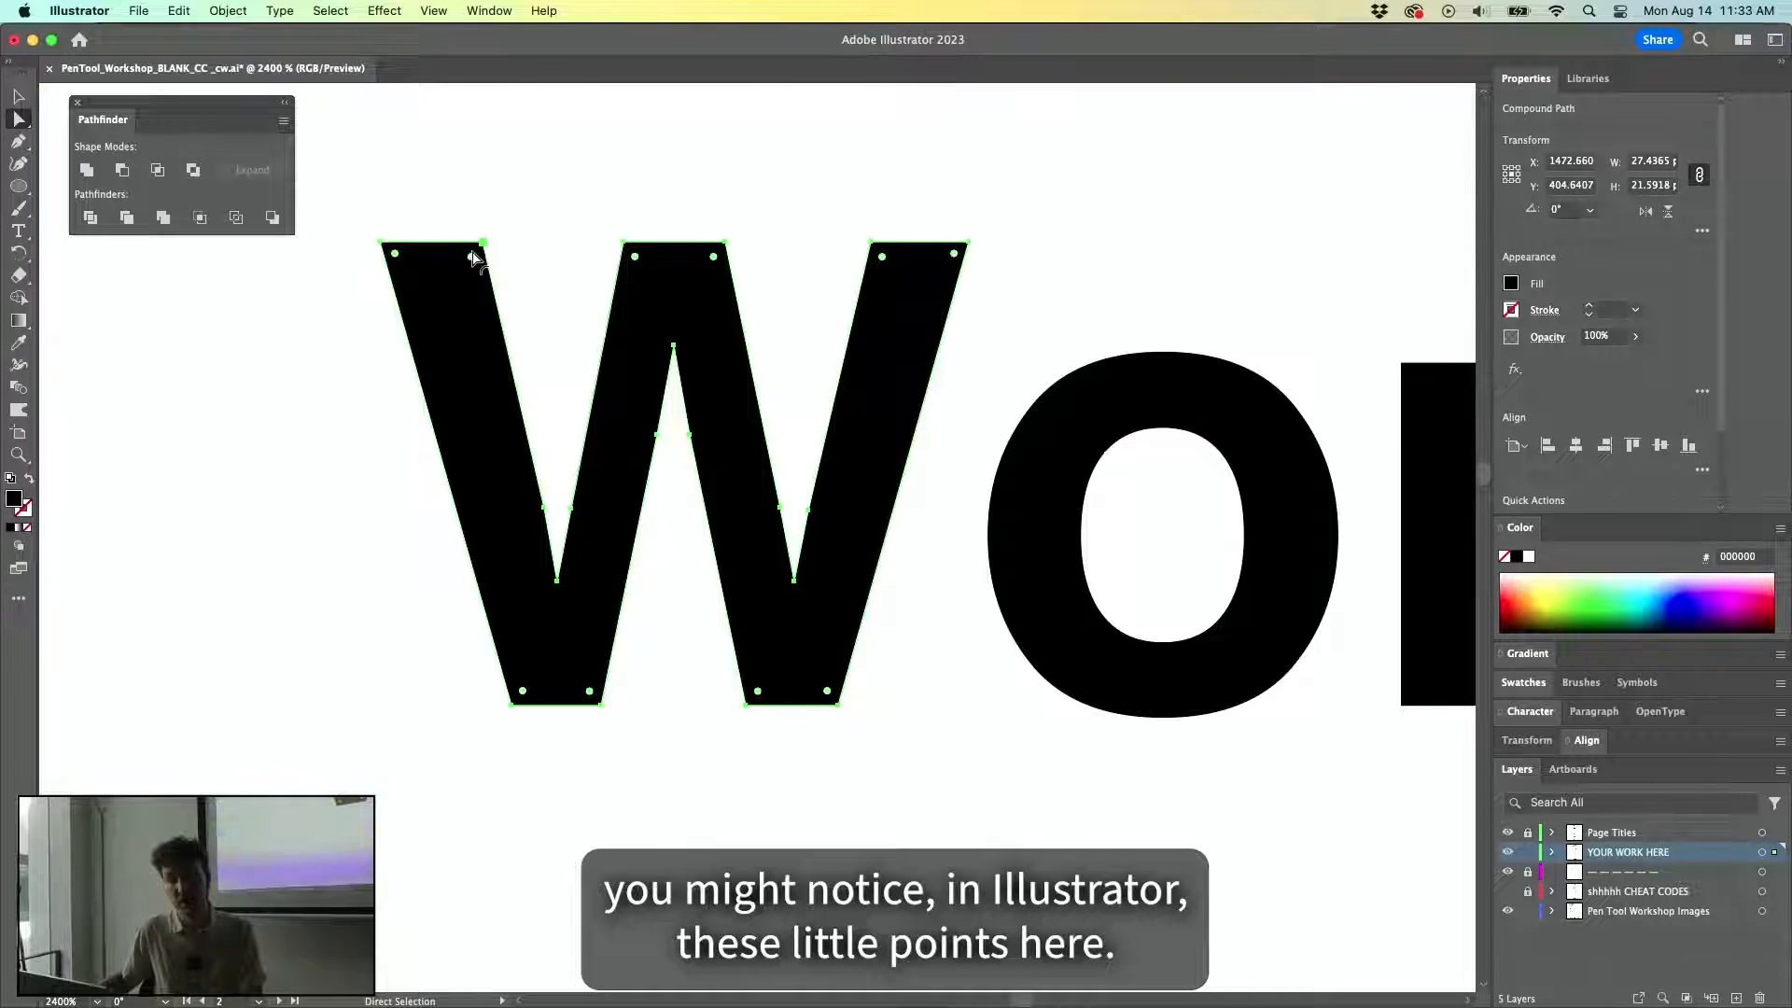
# Draw a black square about 10.5 pt wide beside the W and round all four of its live corners slightly.
pyautogui.press('m')
pyautogui.moveTo(125, 377); pyautogui.dragTo(361, 580)
pyautogui.press('a')
pyautogui.click(126, 377)
pyautogui.click(196, 401)
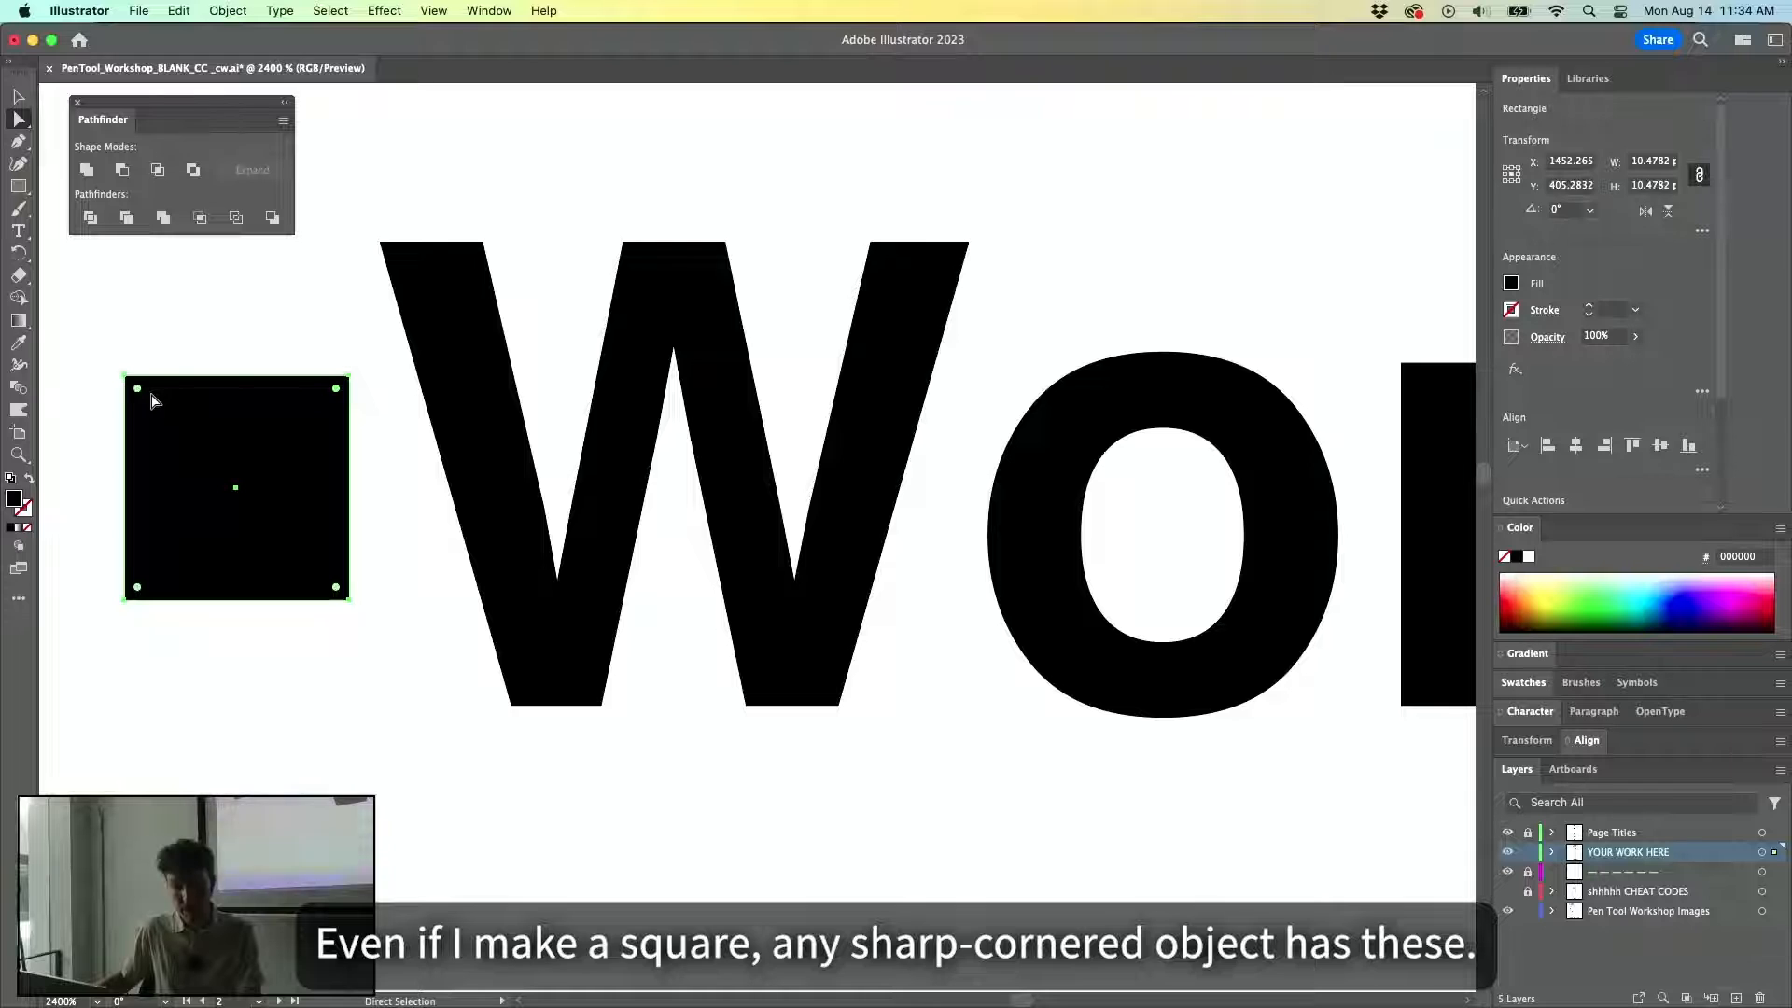
pyautogui.moveTo(138, 396); pyautogui.dragTo(170, 412)
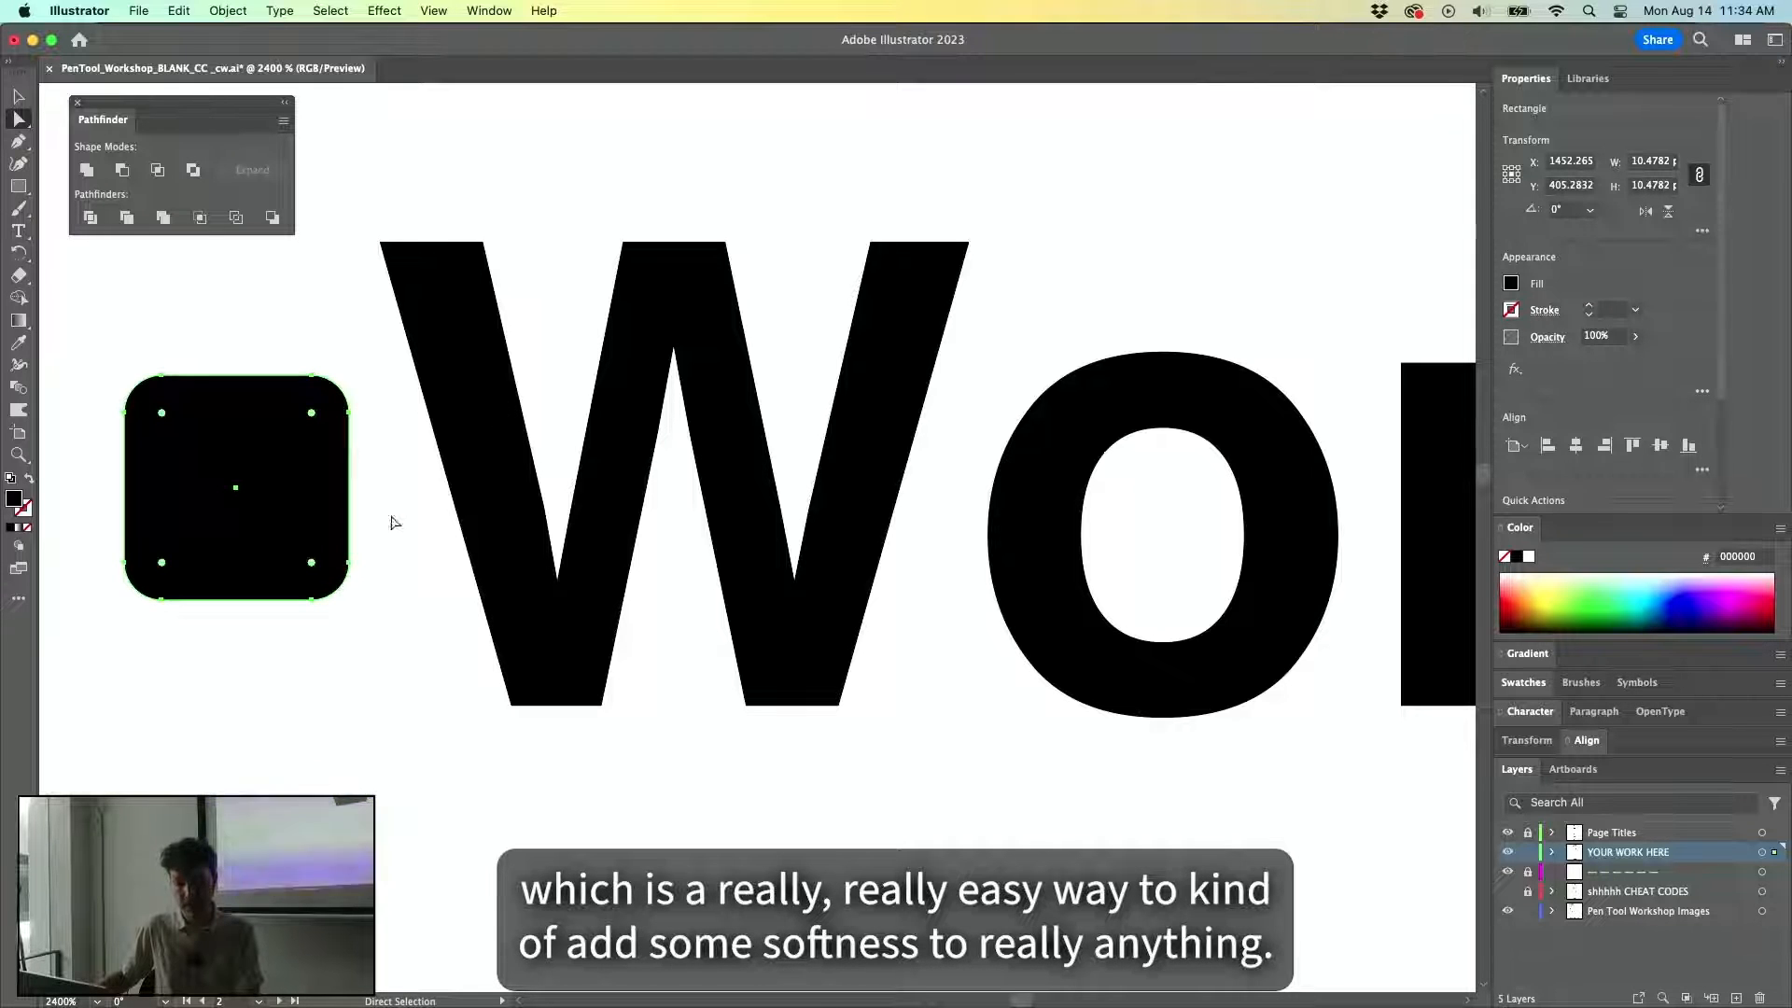
# Round all the outer corners of the W with live corners until the stroke ends are fully round, and deselect it.
pyautogui.click(849, 516)
pyautogui.moveTo(397, 260); pyautogui.dragTo(470, 322)
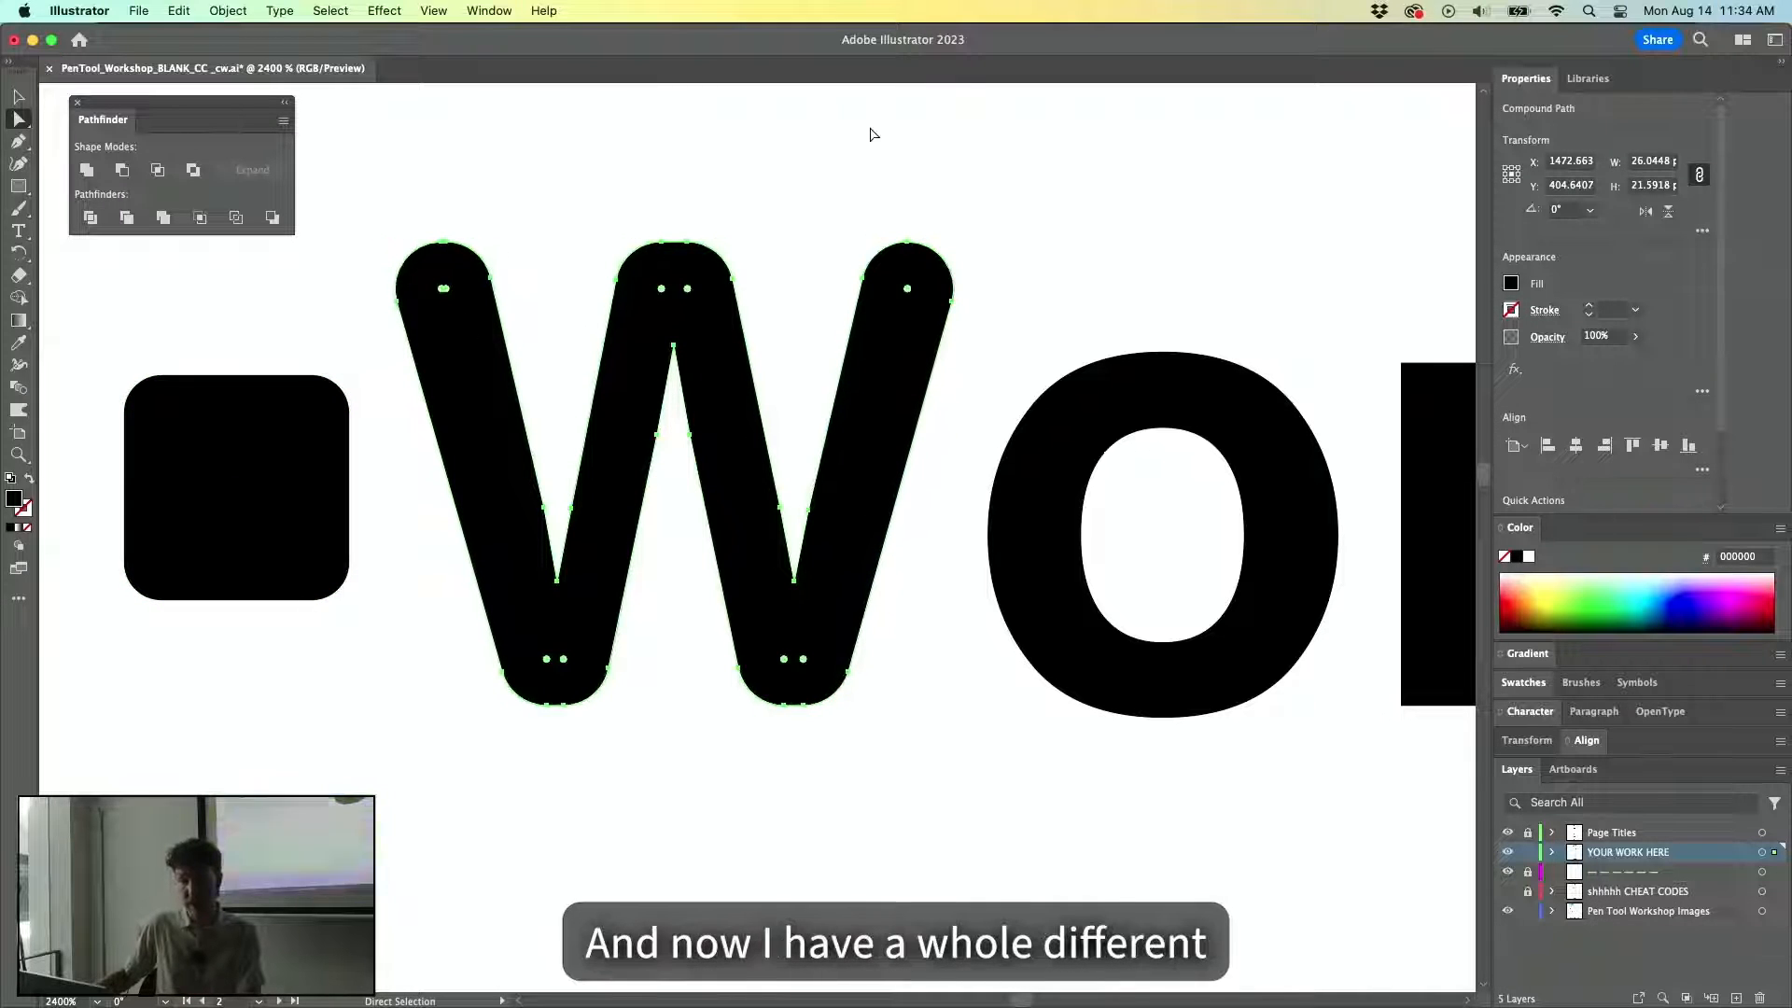
pyautogui.click(821, 178)
pyautogui.scroll(-1, 953, 370)
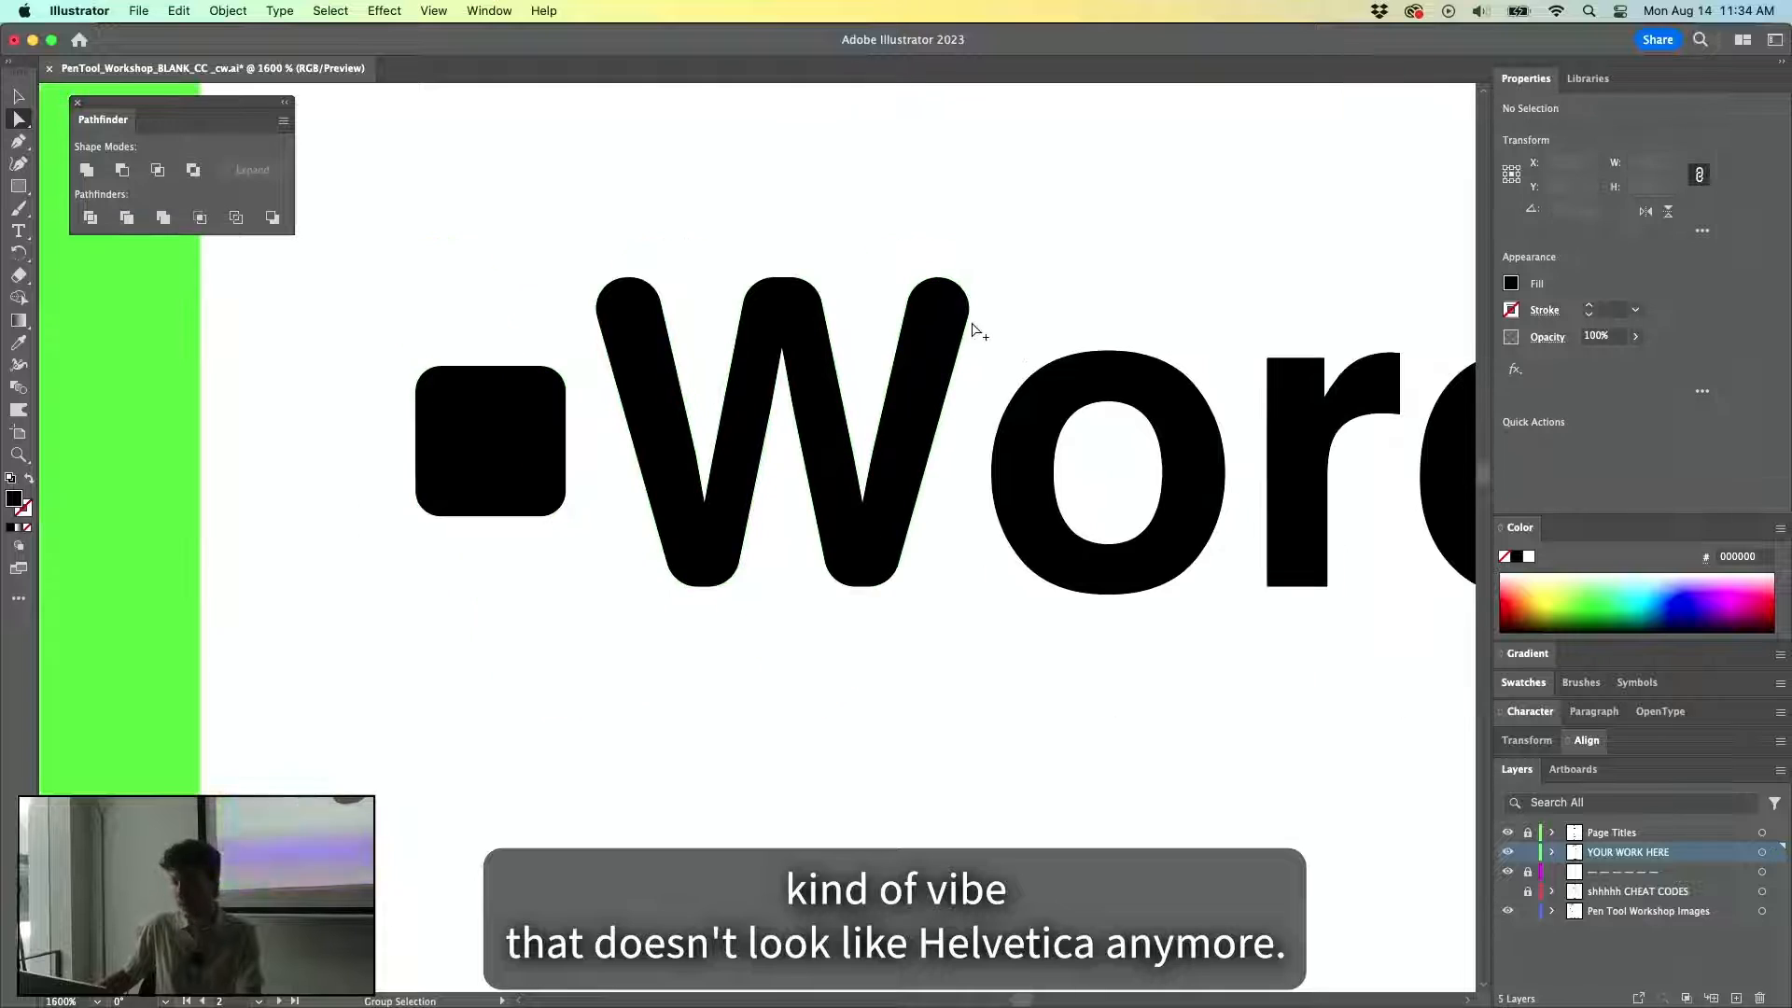
pyautogui.scroll(1, 788, 378)
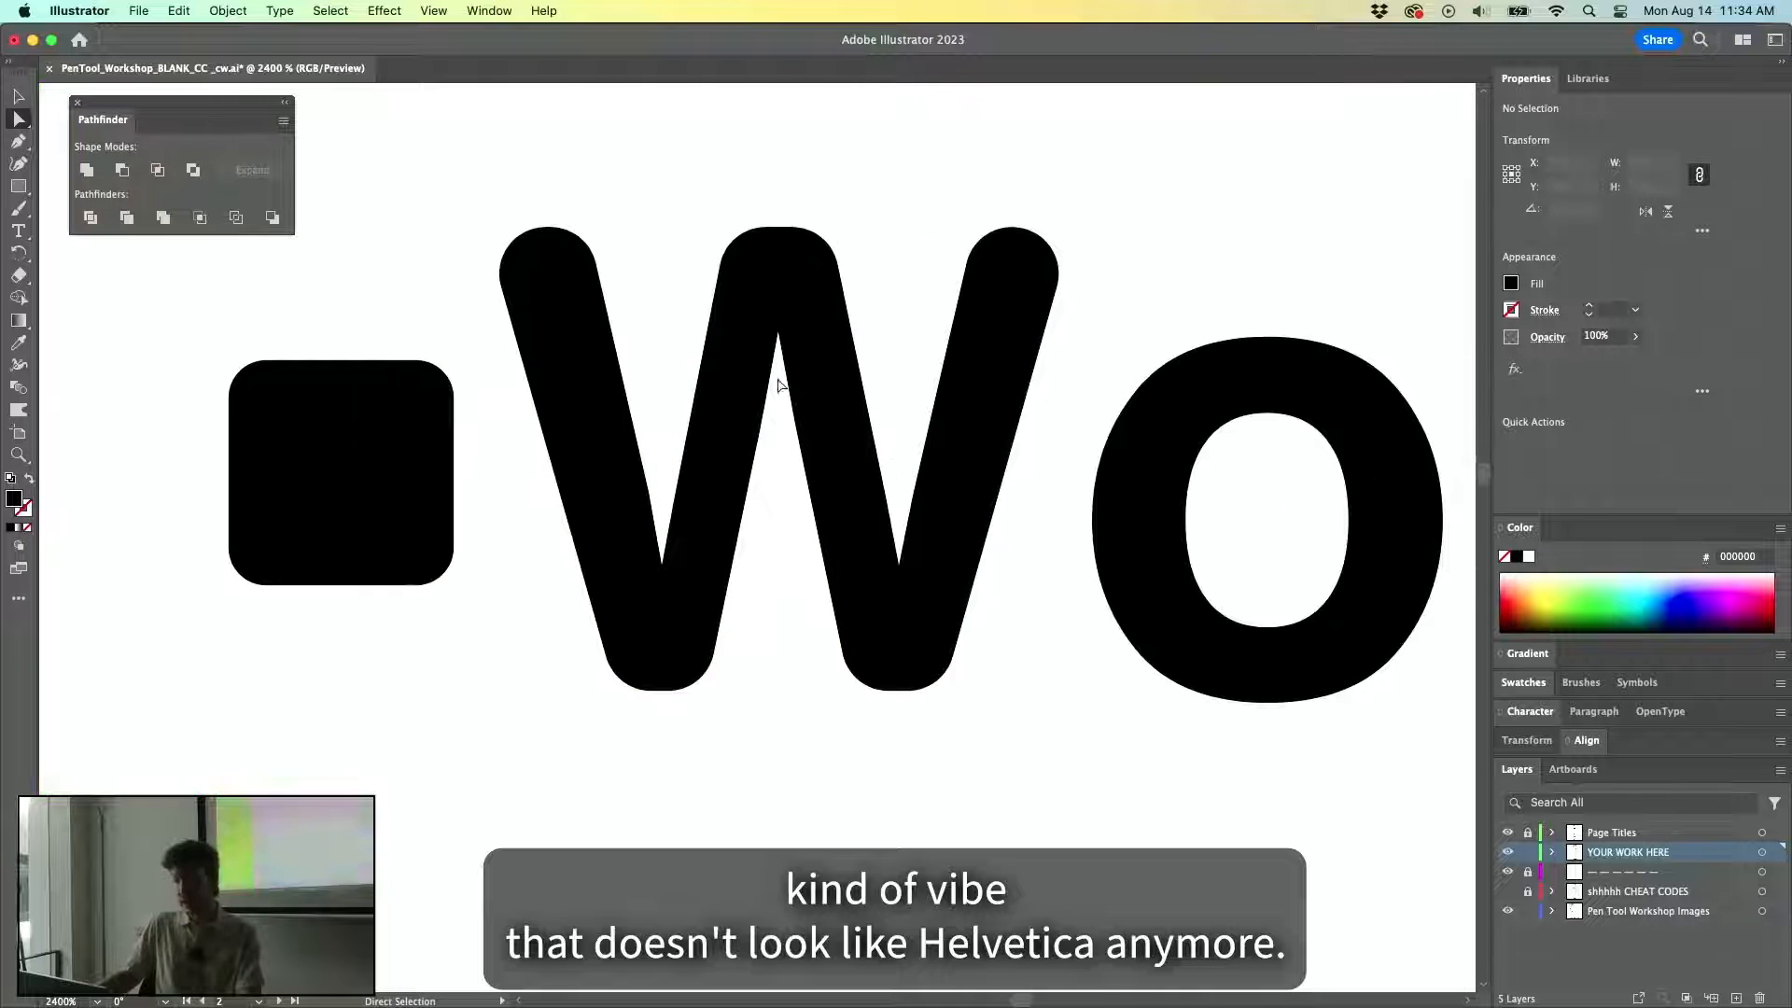
# Round the W's middle inner corner into a wide arch that reaches down near the baseline.
pyautogui.click(779, 332)
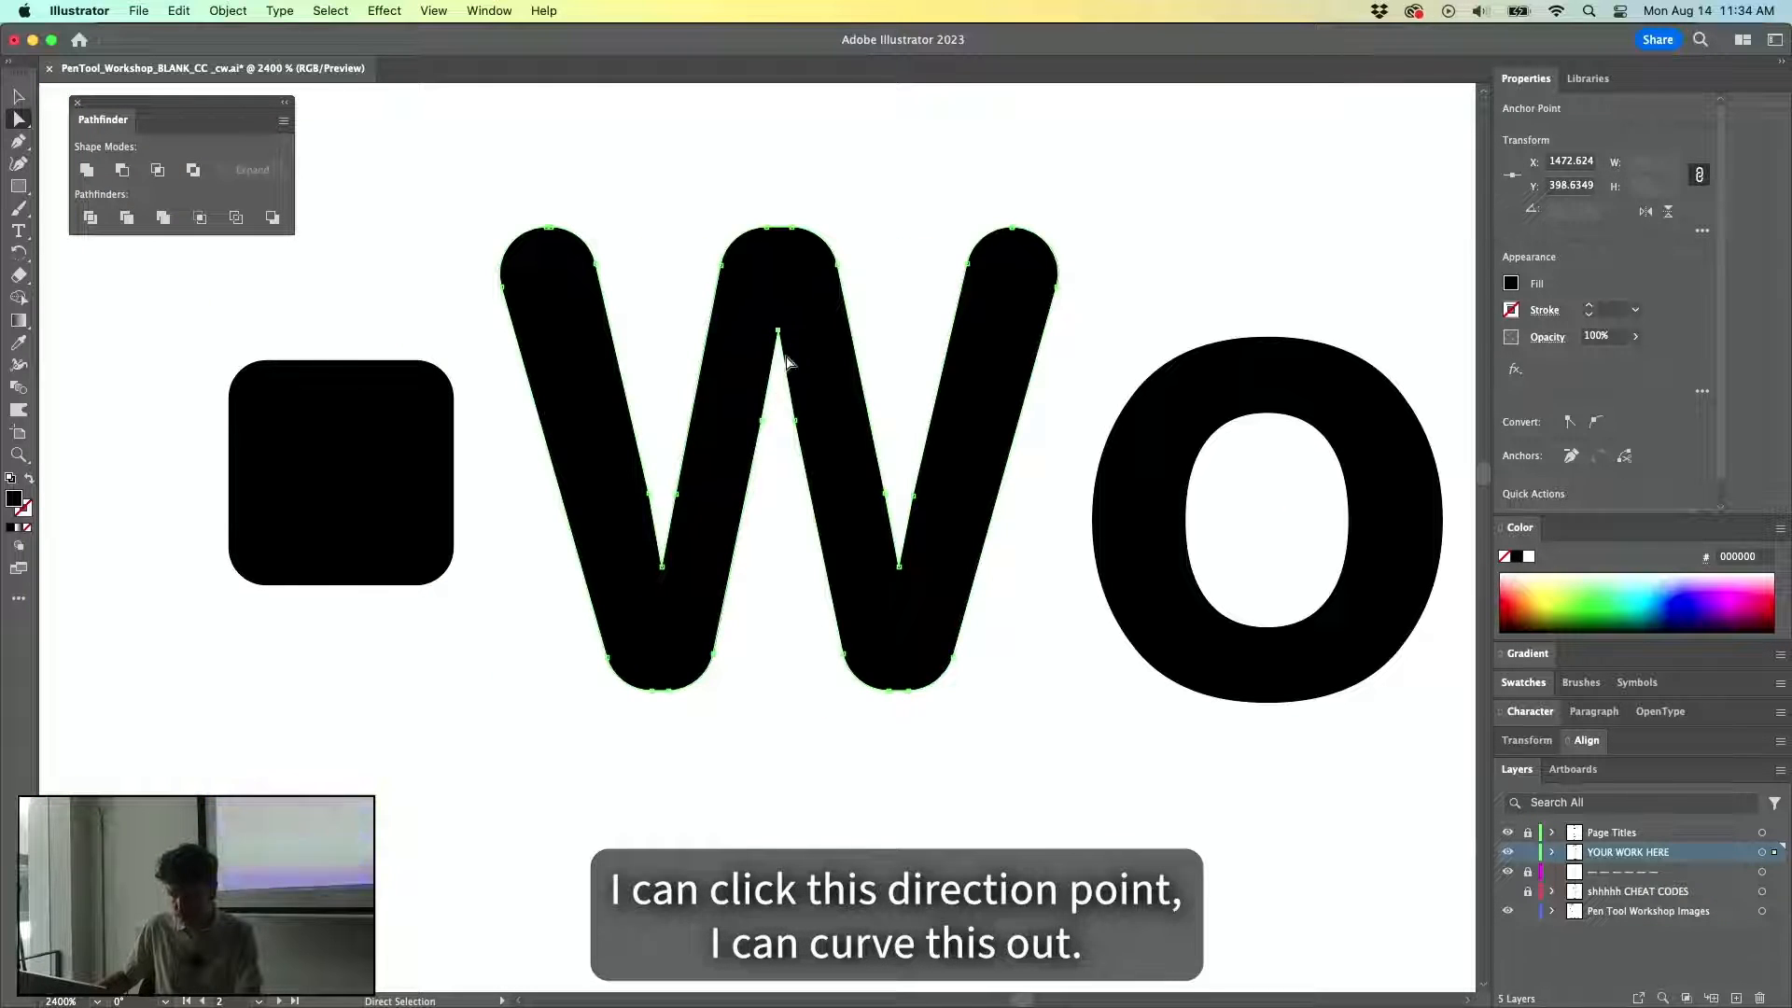
pyautogui.moveTo(773, 416); pyautogui.dragTo(791, 478)
pyautogui.click(899, 565)
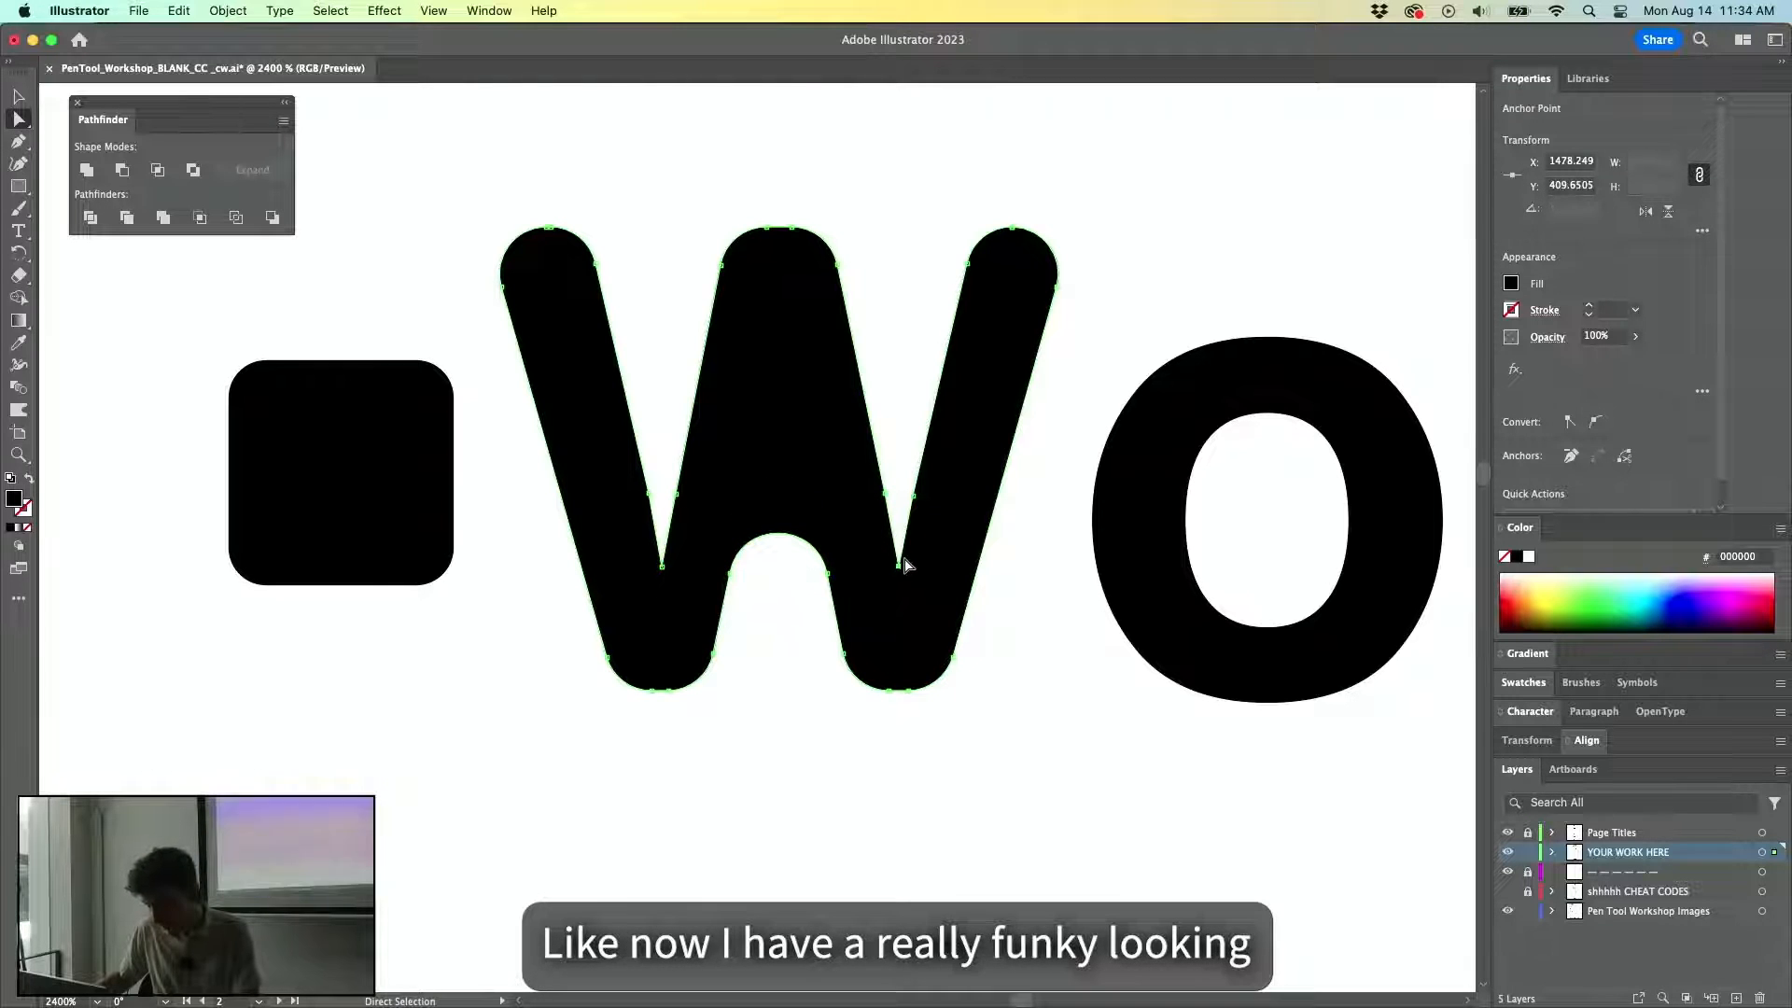
# Remove the four extra anchor points beside the W's two upper notches and round both notch corners to about 2.3 pt.
pyautogui.press('p')
pyautogui.click(882, 495)
pyautogui.click(913, 497)
pyautogui.click(678, 493)
pyautogui.click(649, 493)
pyautogui.press('a')
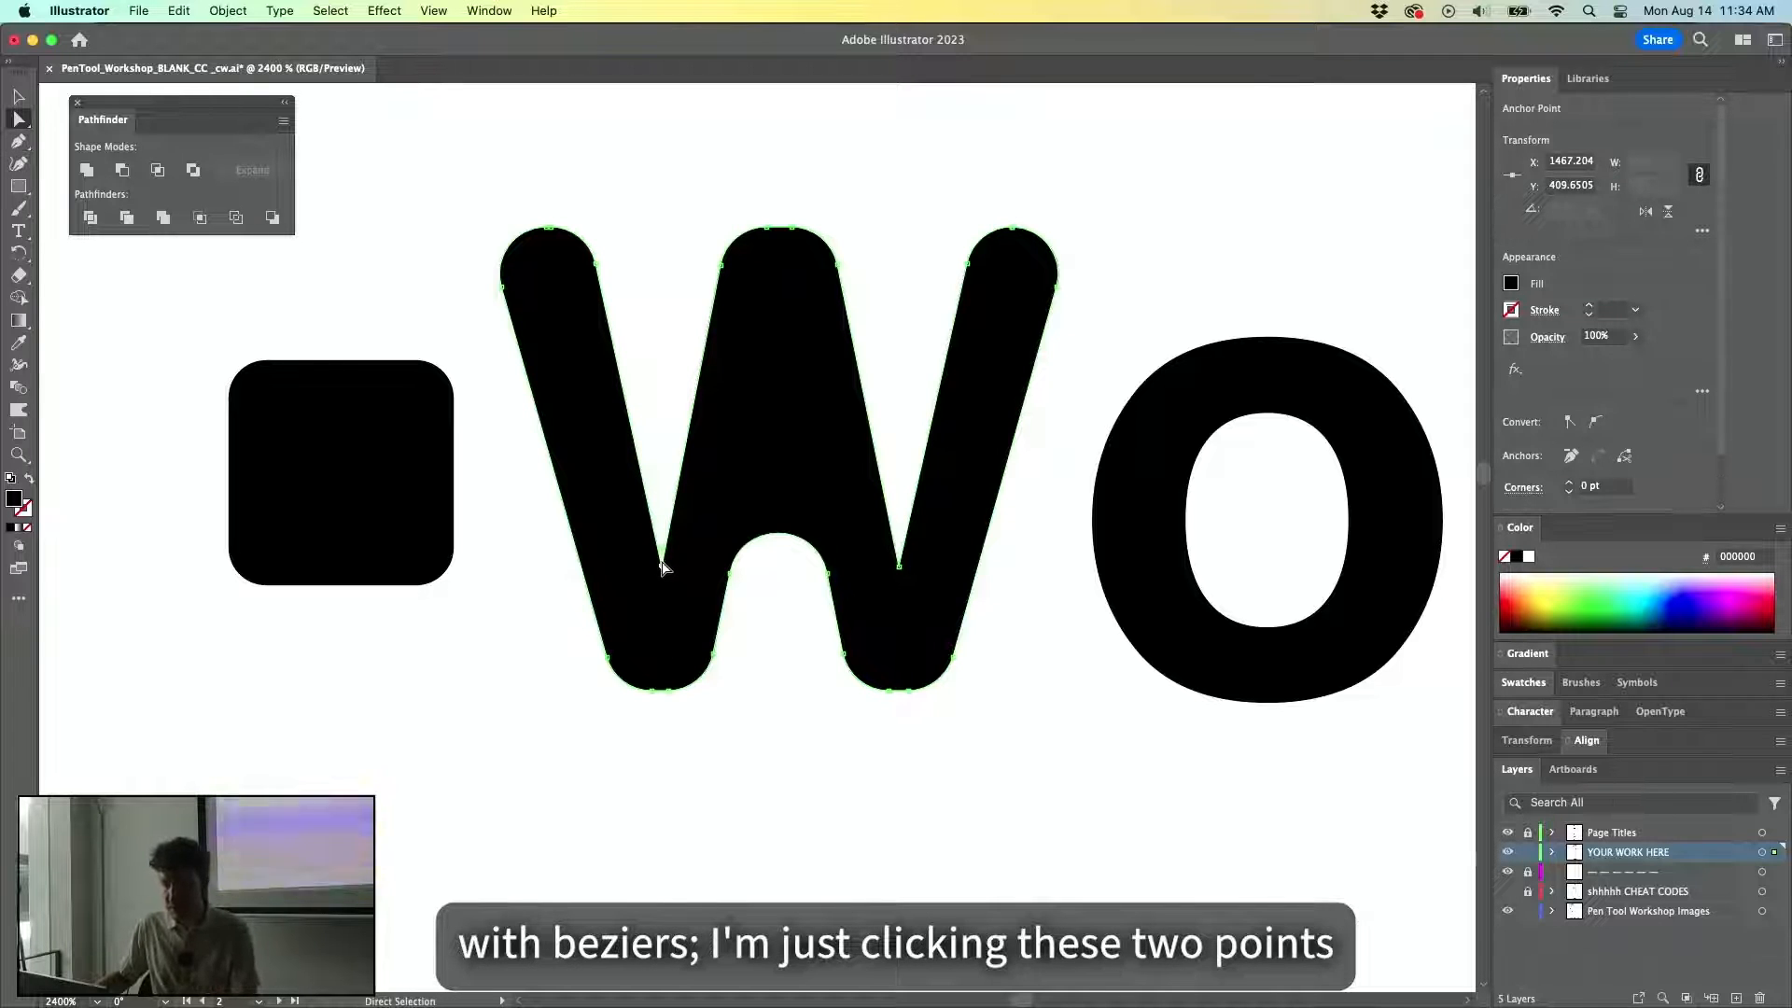
pyautogui.click(899, 564)
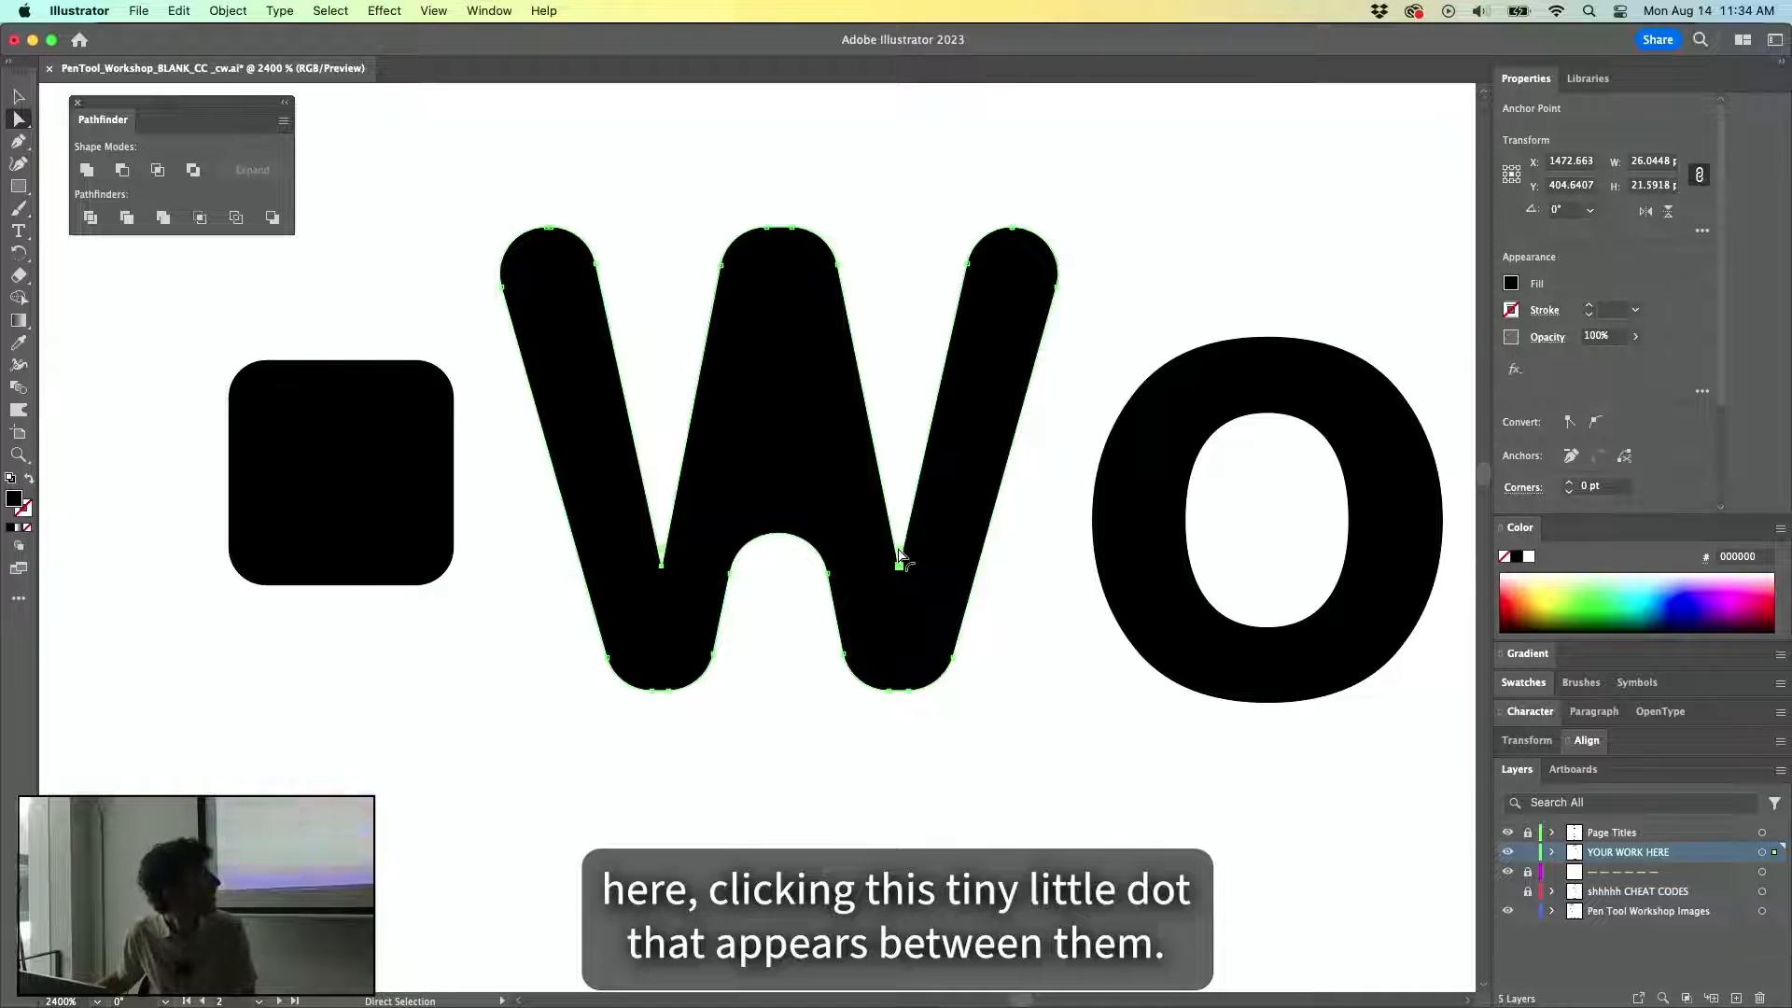
pyautogui.moveTo(899, 557); pyautogui.dragTo(921, 333)
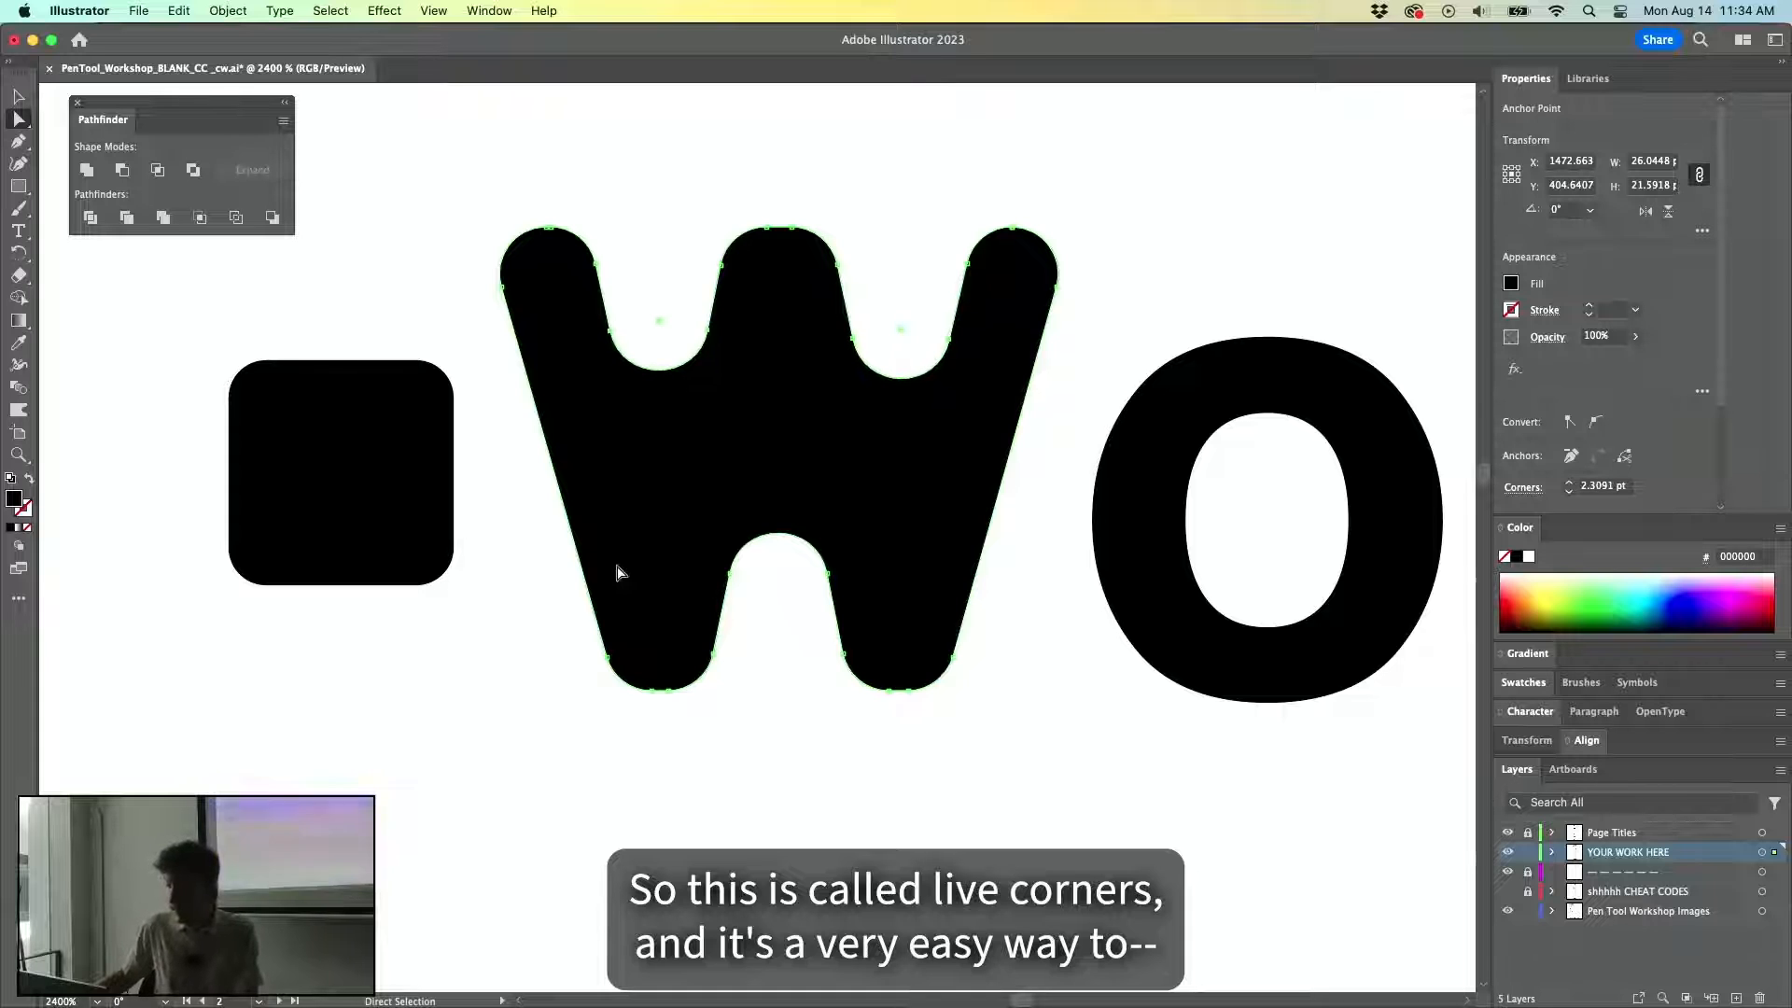
pyautogui.click(760, 599)
pyautogui.click(772, 537)
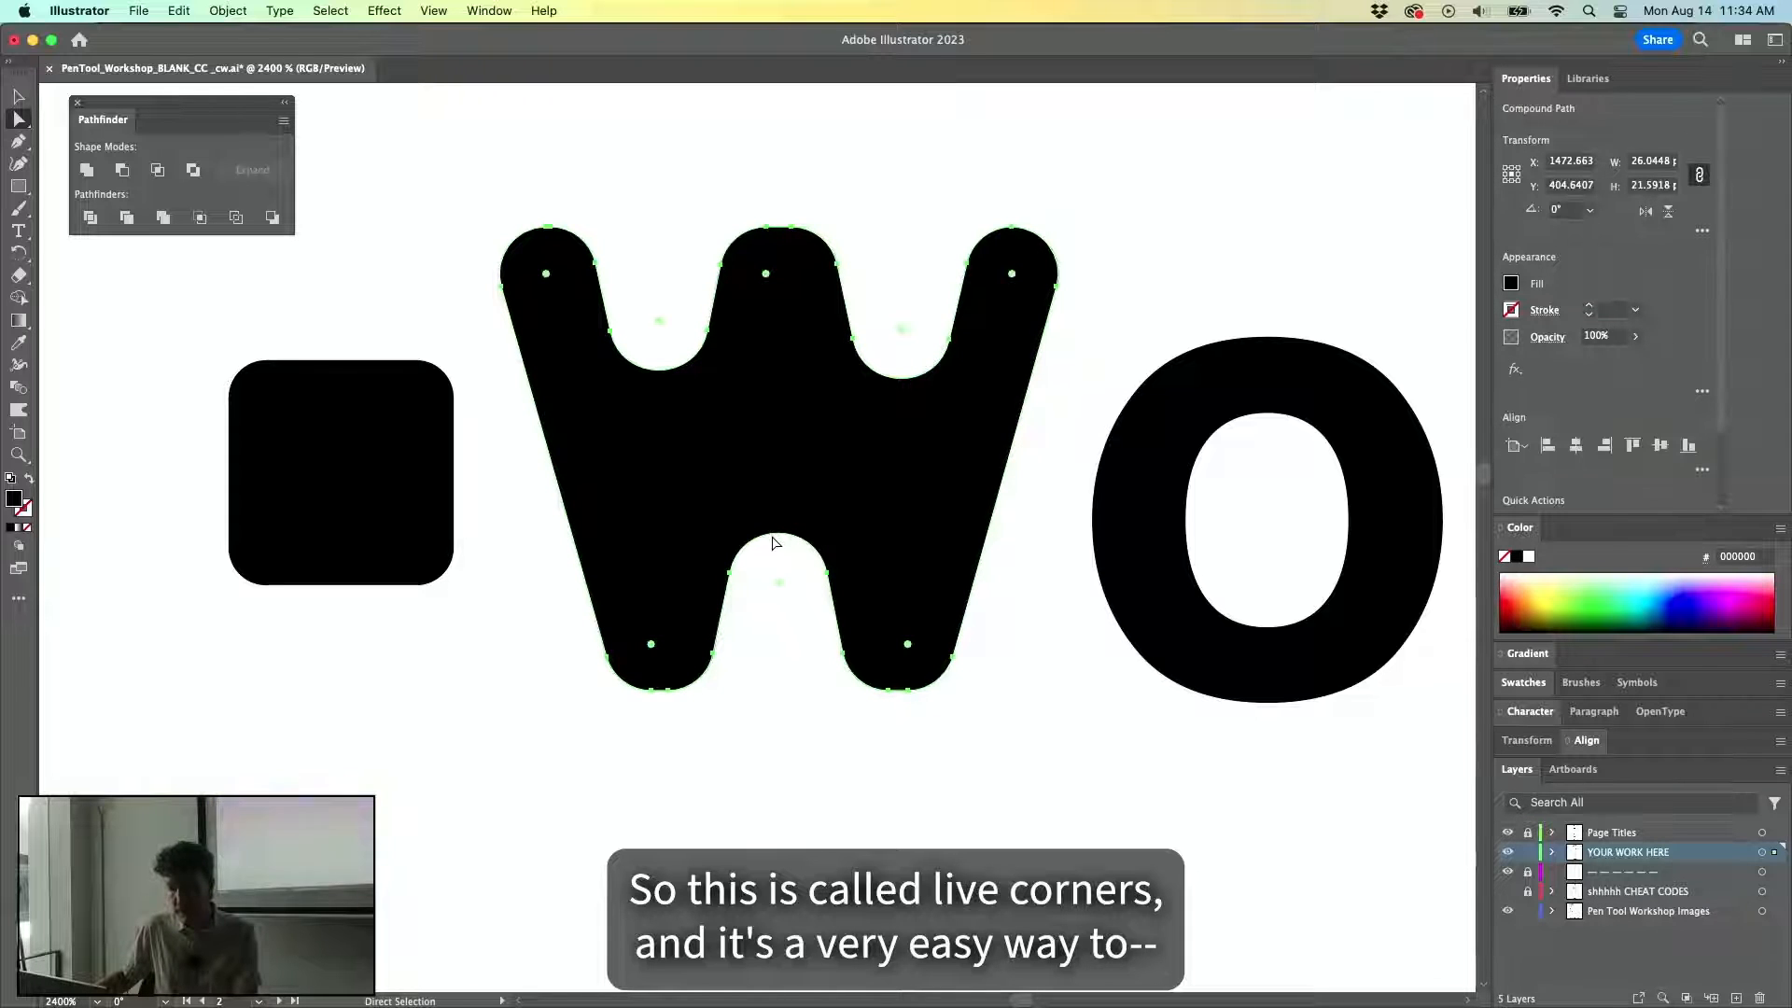
pyautogui.moveTo(782, 594); pyautogui.dragTo(758, 665)
pyautogui.click(780, 592)
# Sharpen only the rounded square's upper-right corner, and increase the rounding of all its corners together.
pyautogui.click(419, 393)
pyautogui.moveTo(418, 402); pyautogui.dragTo(479, 342)
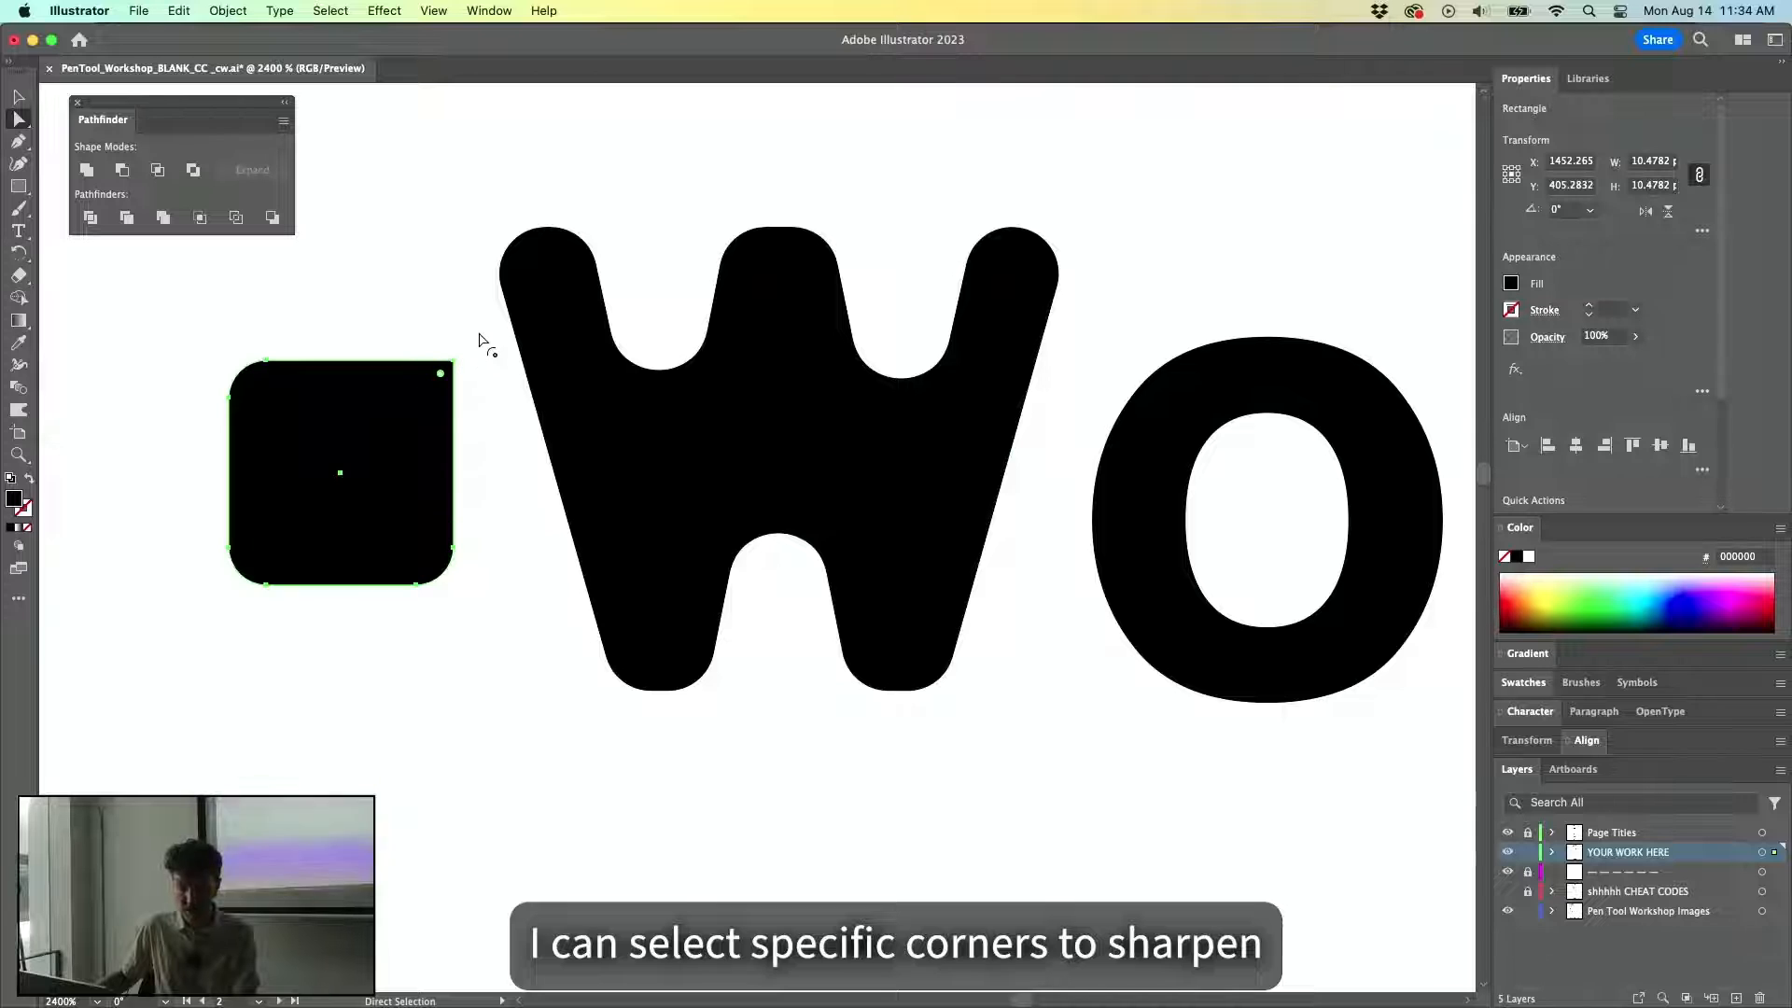
pyautogui.click(486, 396)
pyautogui.click(294, 536)
pyautogui.moveTo(267, 547); pyautogui.dragTo(296, 520)
pyautogui.click(389, 339)
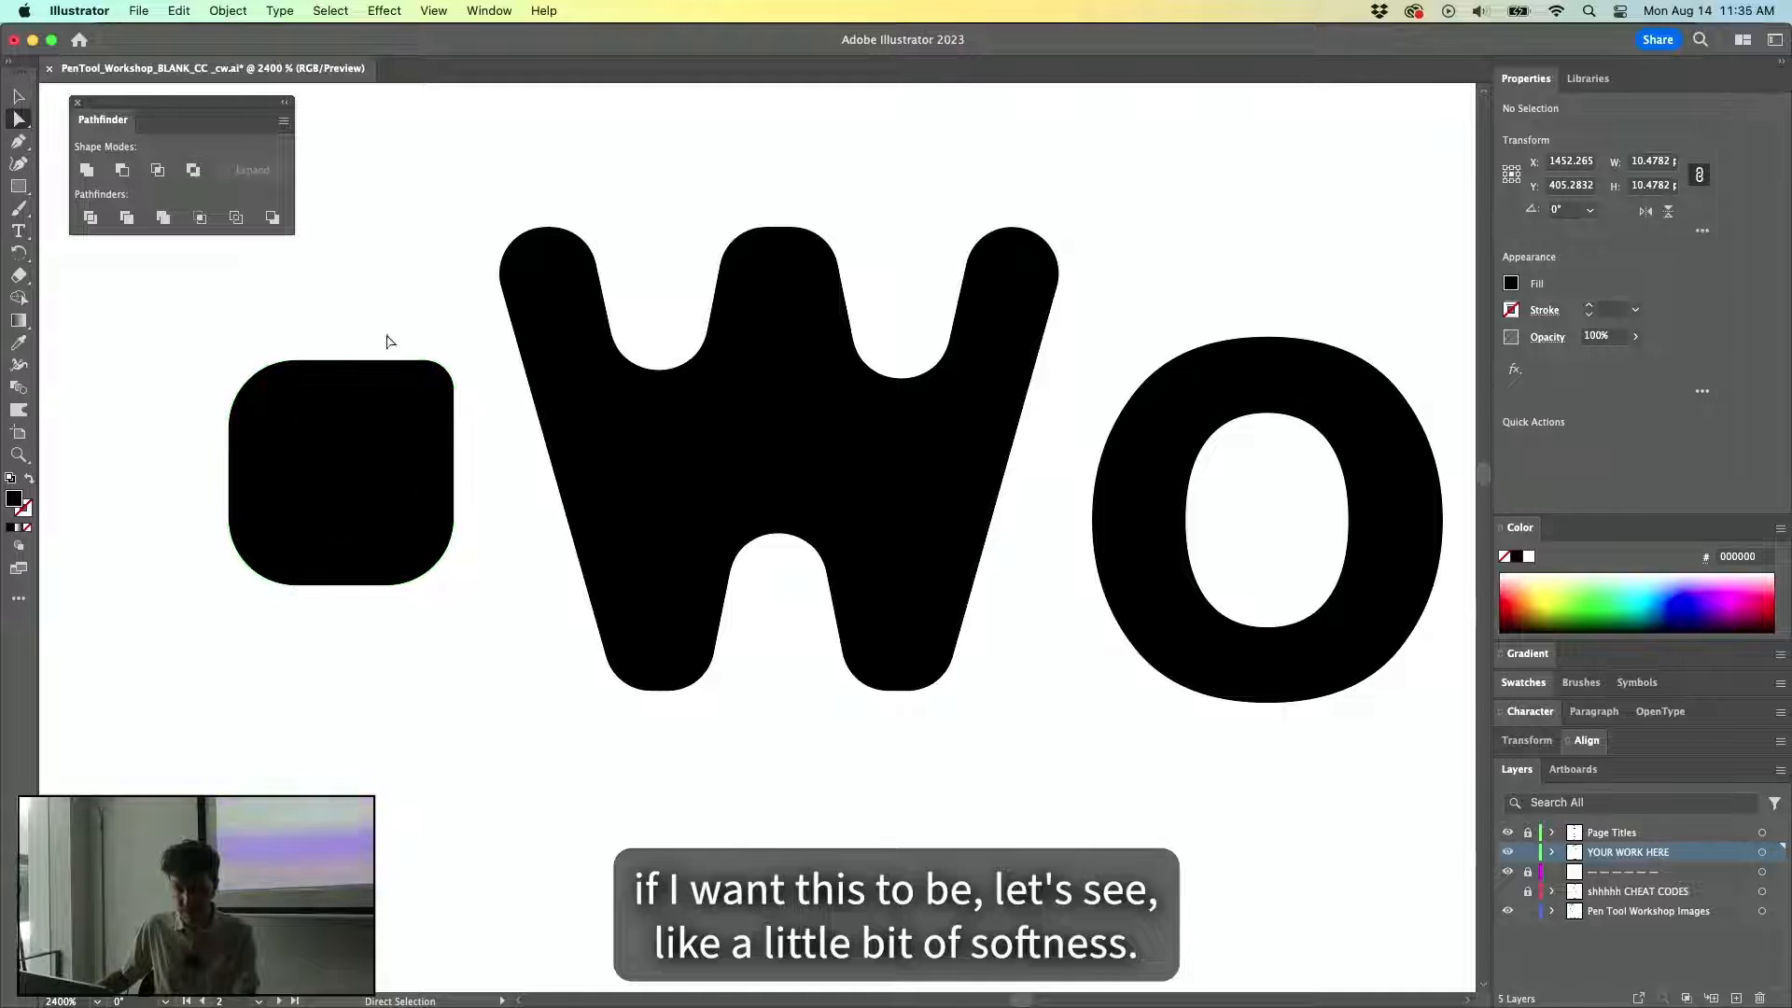
# Enlarge only the lower-left corner radius of the rounded square into a broad curve, and deselect the shape.
pyautogui.click(254, 571)
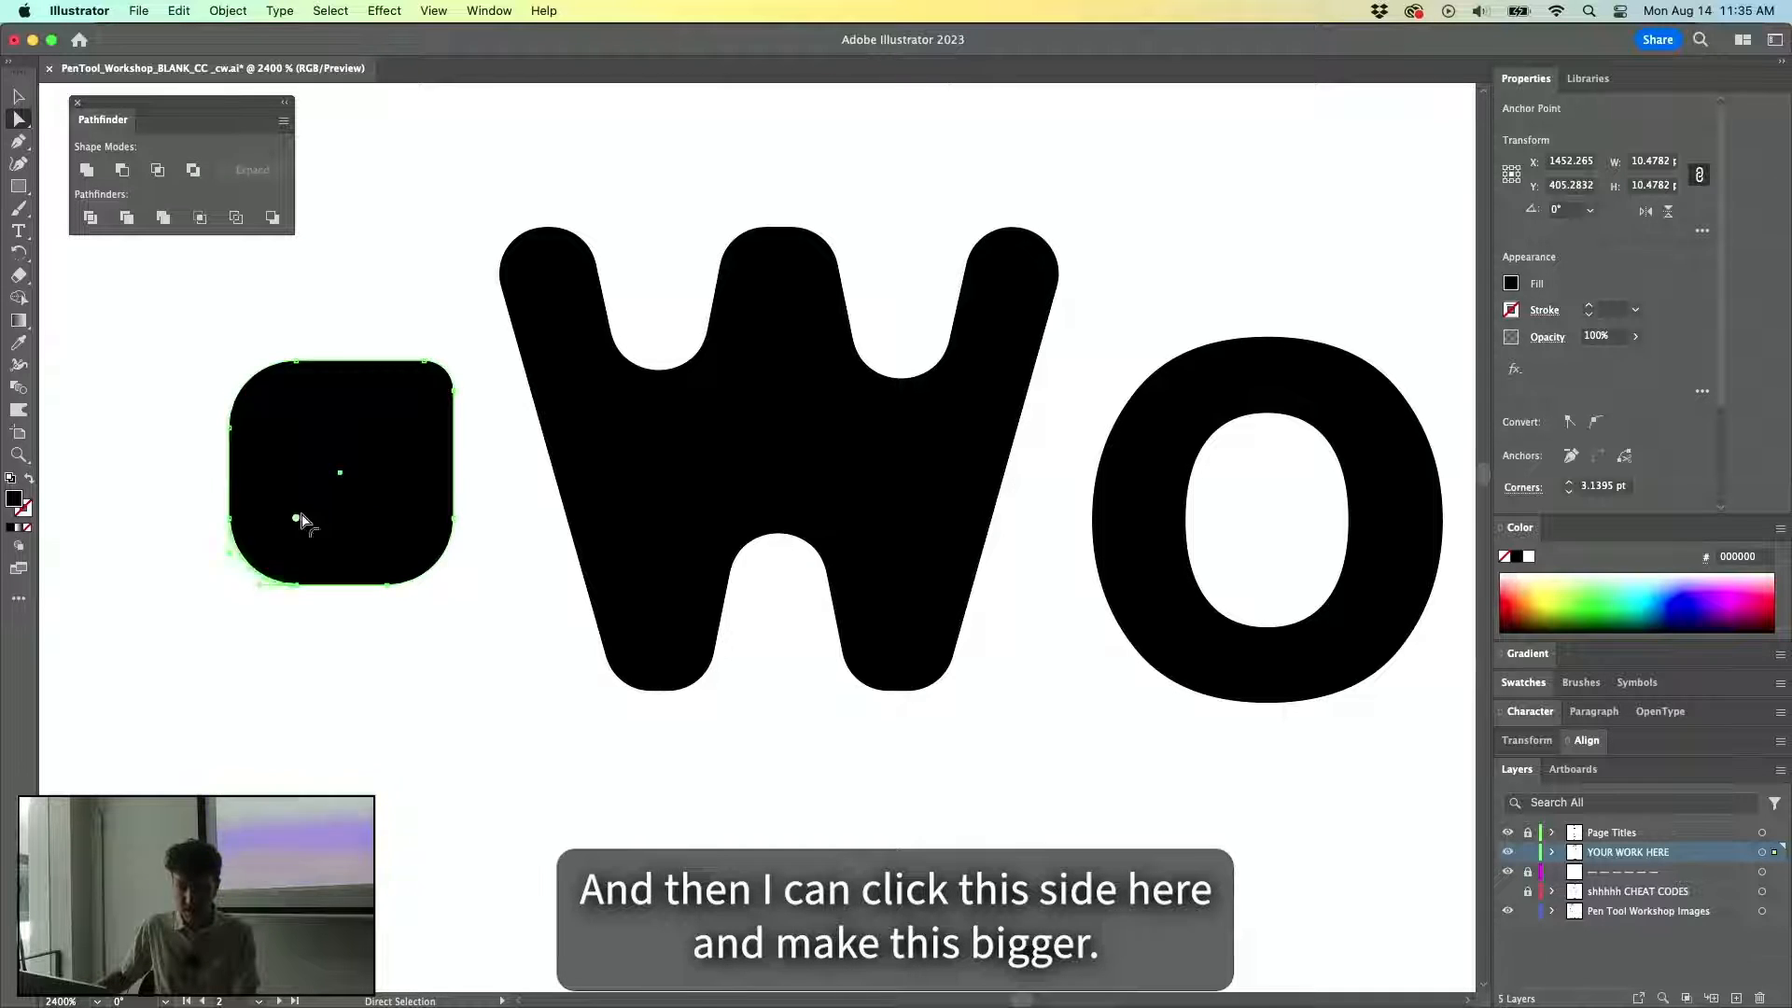
pyautogui.moveTo(294, 524); pyautogui.dragTo(360, 448)
pyautogui.press('super+shift+a')
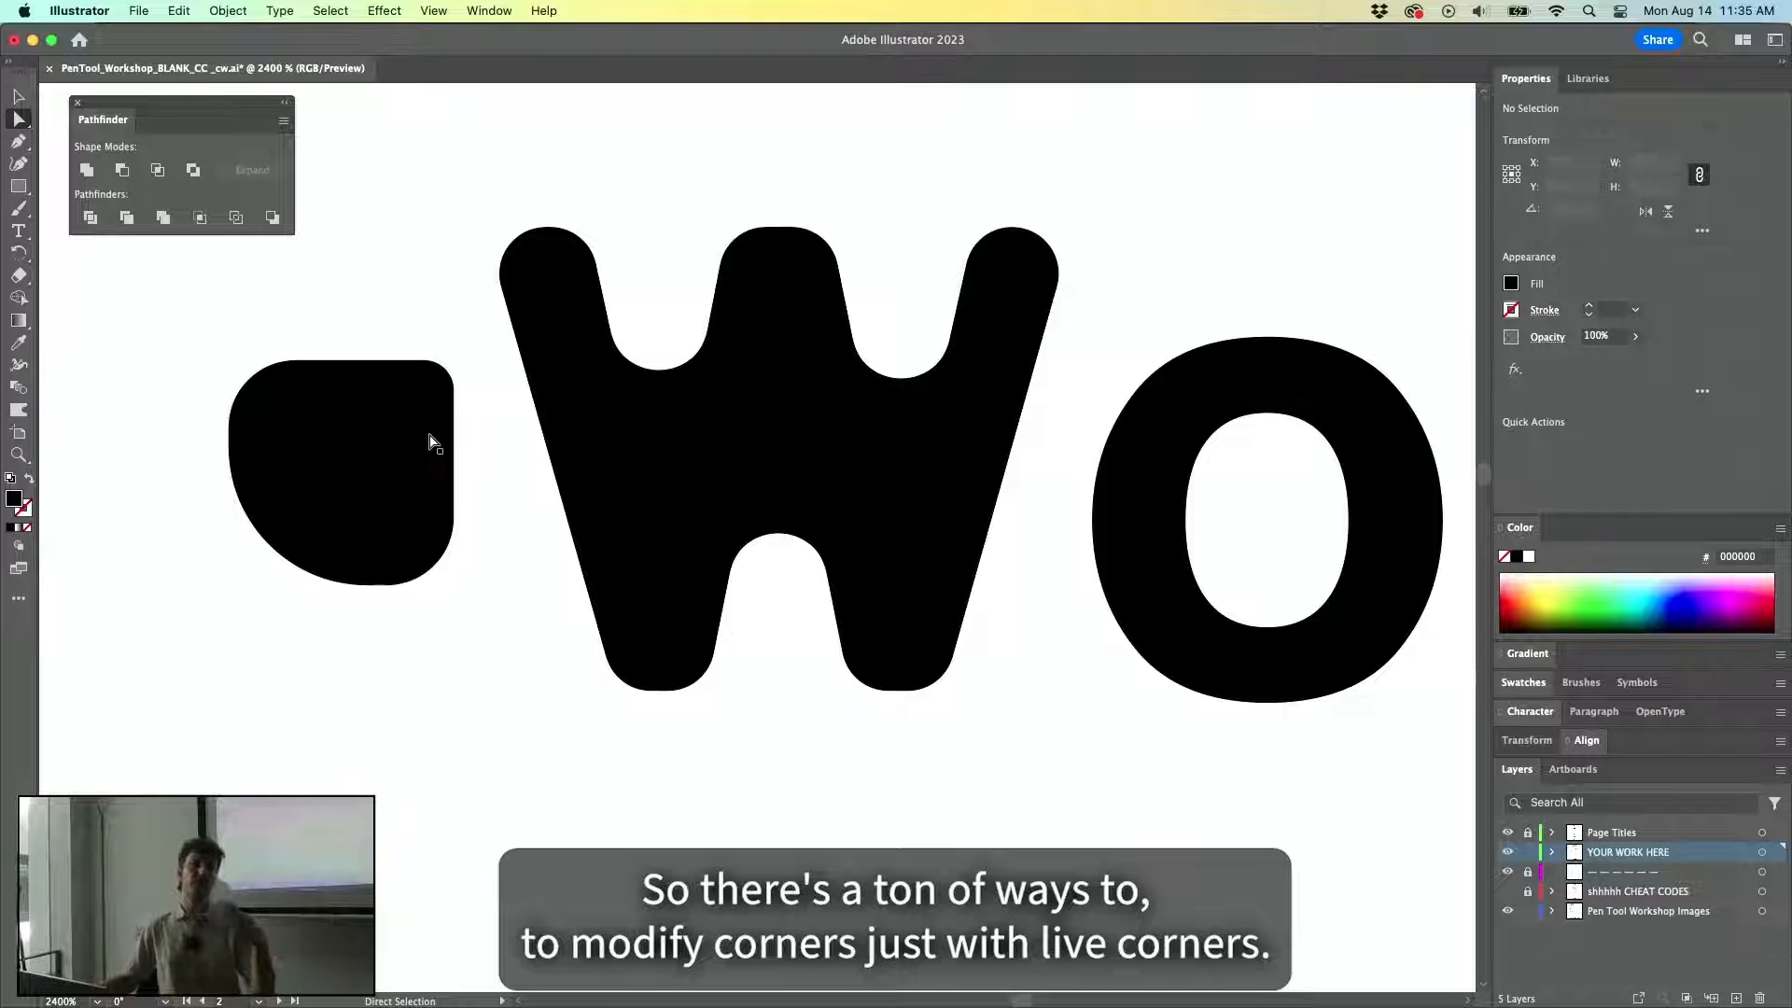
# Reselect the rounded square, slightly reduce the rounding of all its live corners together, and deselect it.
pyautogui.press('v')
pyautogui.click(431, 445)
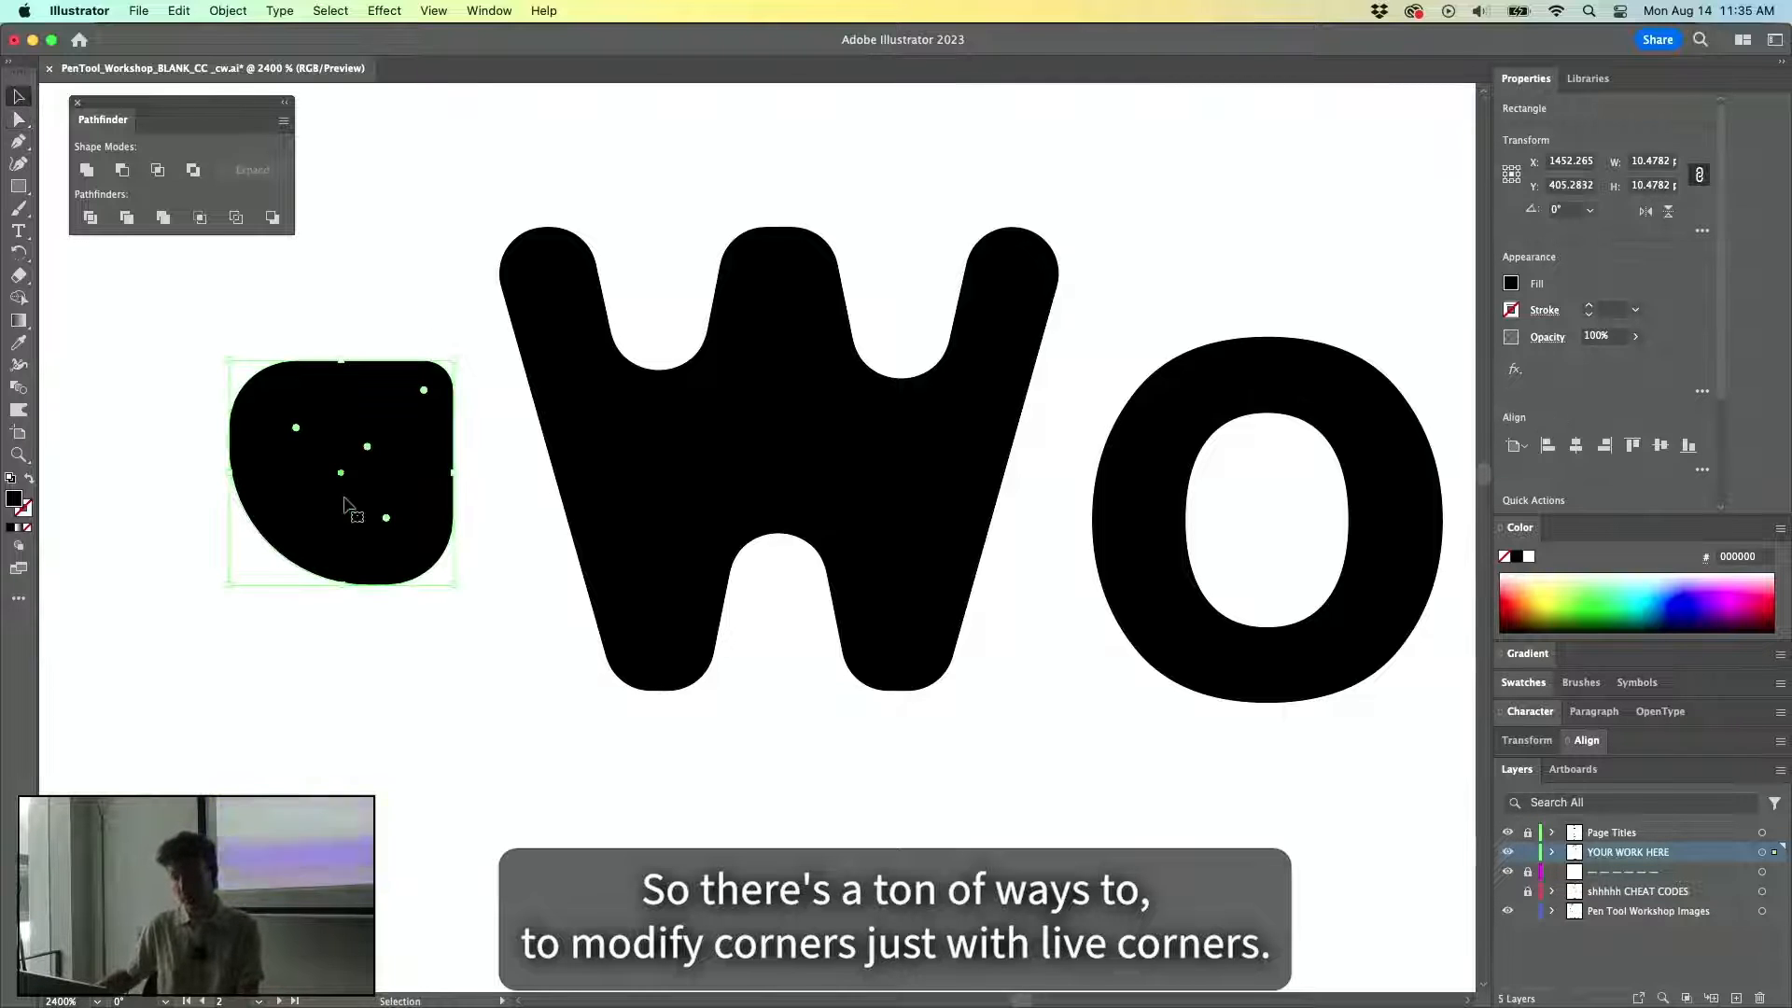
pyautogui.press('a')
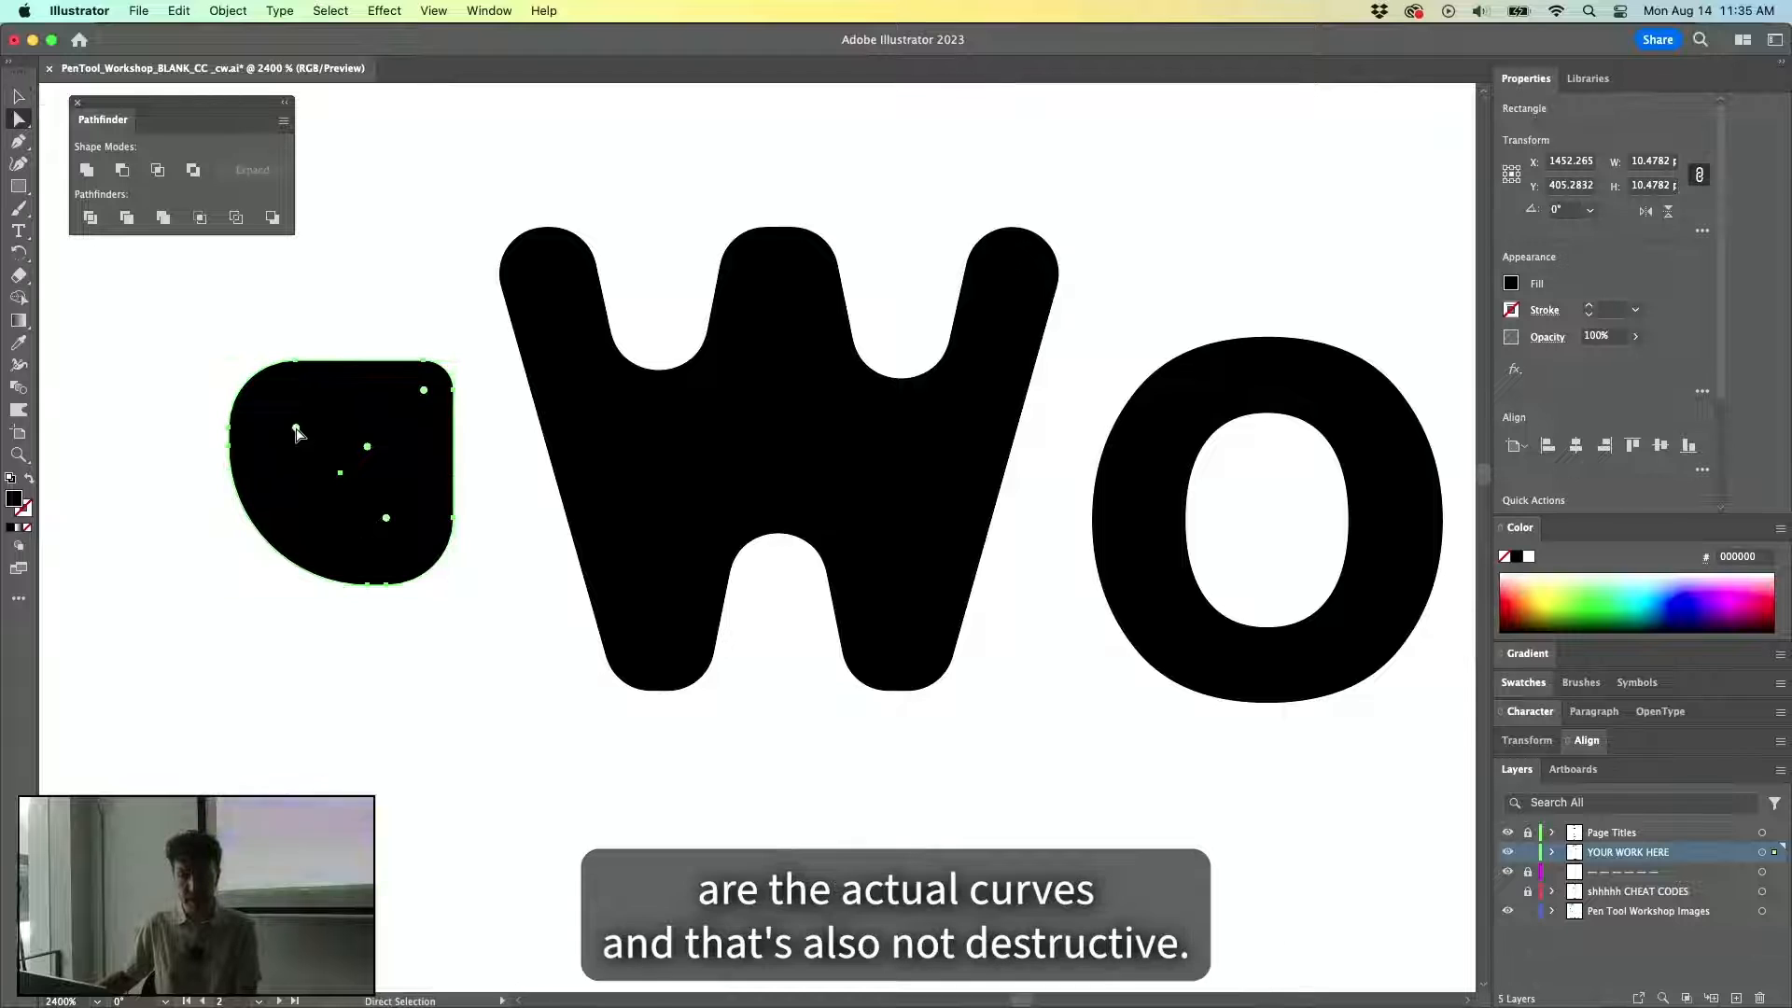
pyautogui.click(352, 327)
pyautogui.press('v')
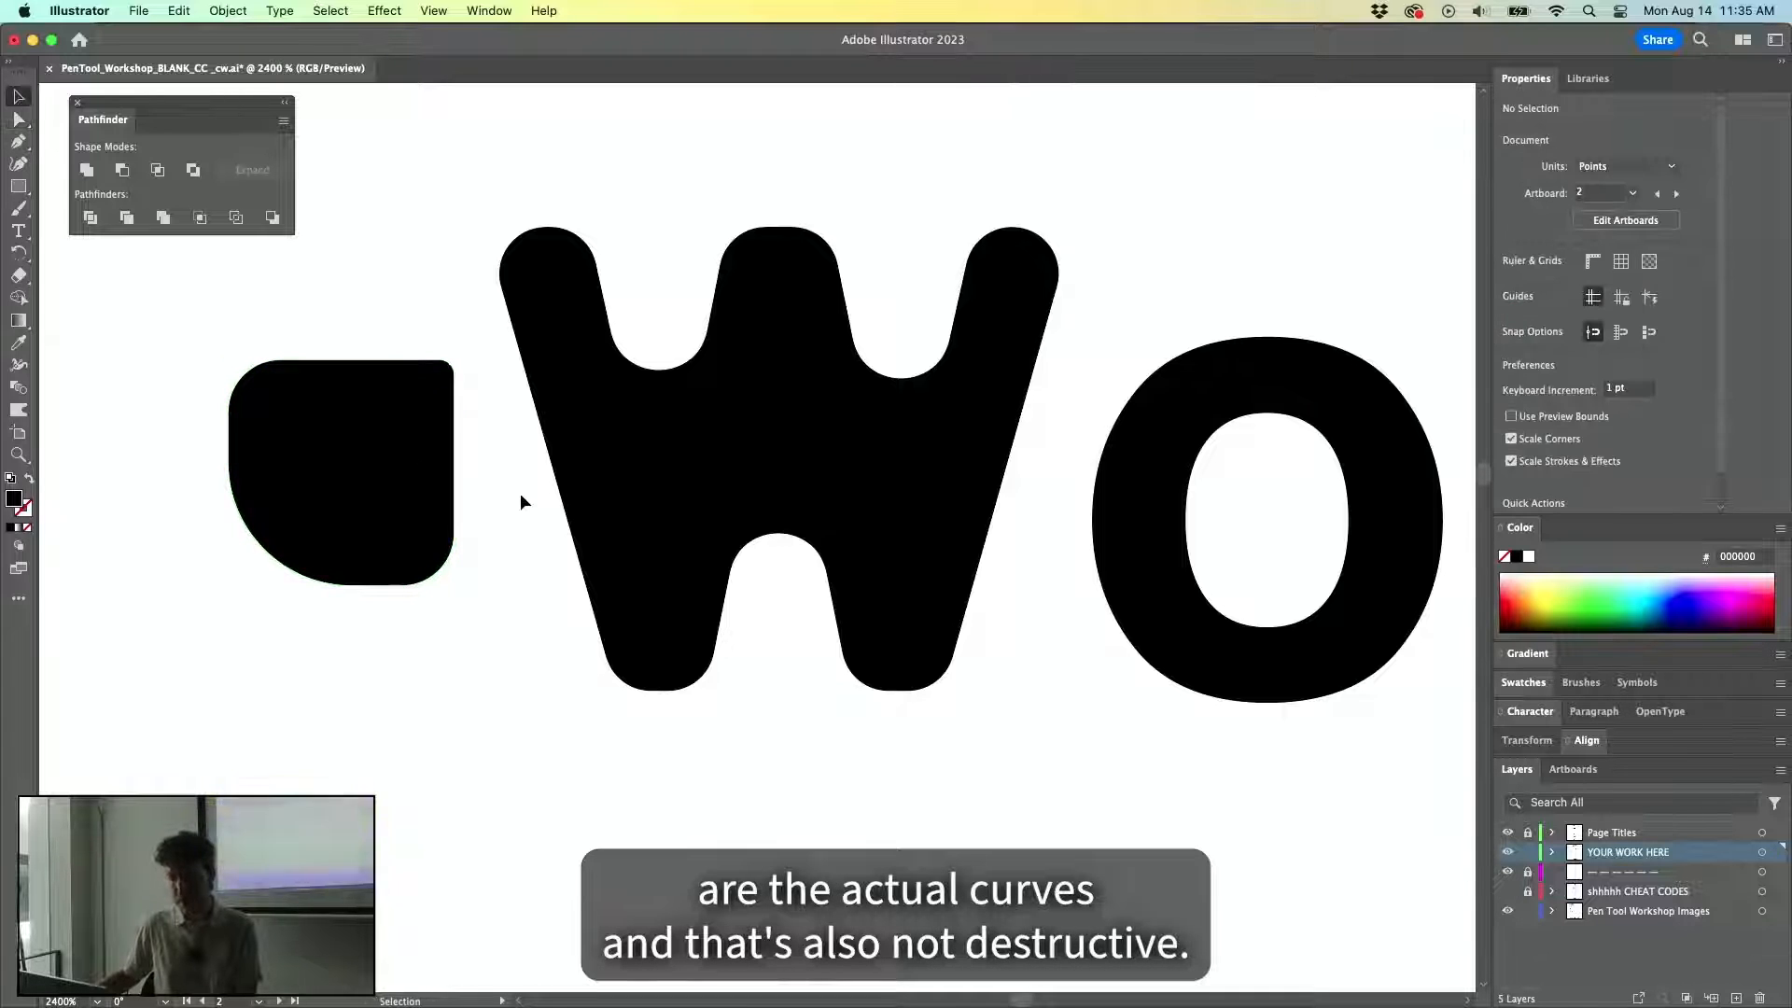
# Draw a curved path above the rounded square with the Pen tool, imitating its rounded left side with smooth anchor points.
pyautogui.scroll(-2, 519, 503)
pyautogui.moveTo(878, 460); pyautogui.dragTo(700, 451)
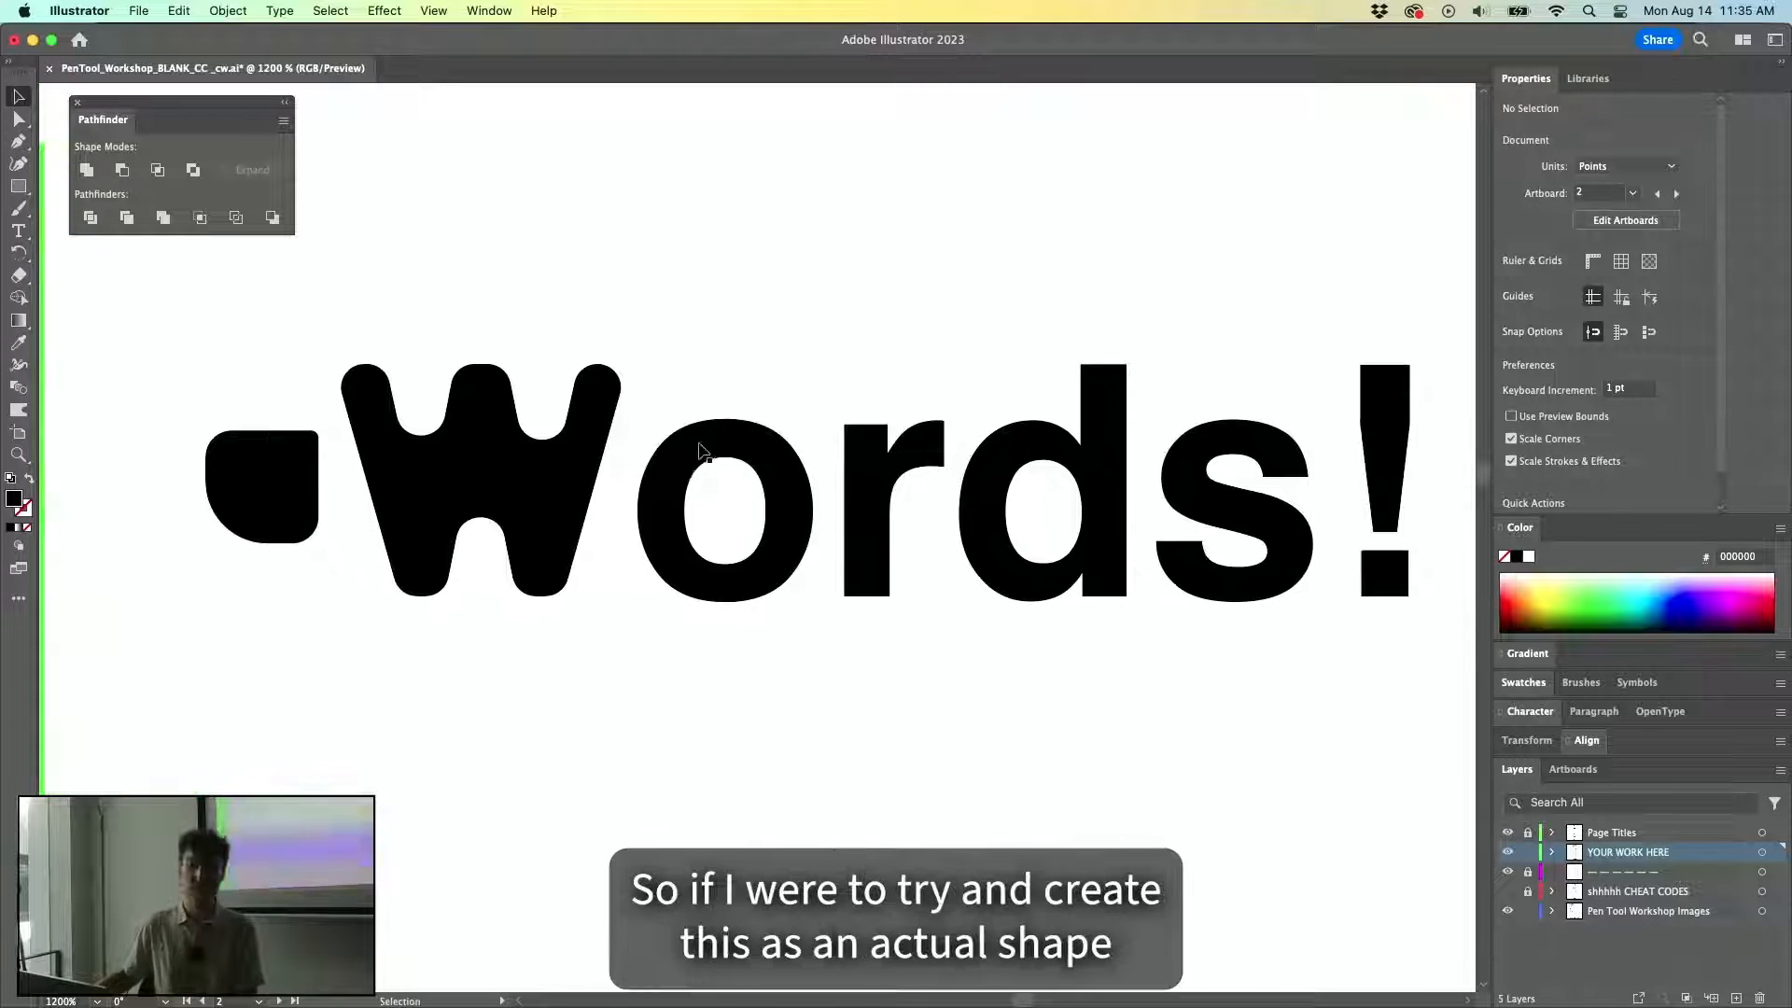
pyautogui.scroll(-2, 733, 443)
pyautogui.scroll(2, 523, 463)
pyautogui.click(451, 474)
pyautogui.scroll(2, 445, 388)
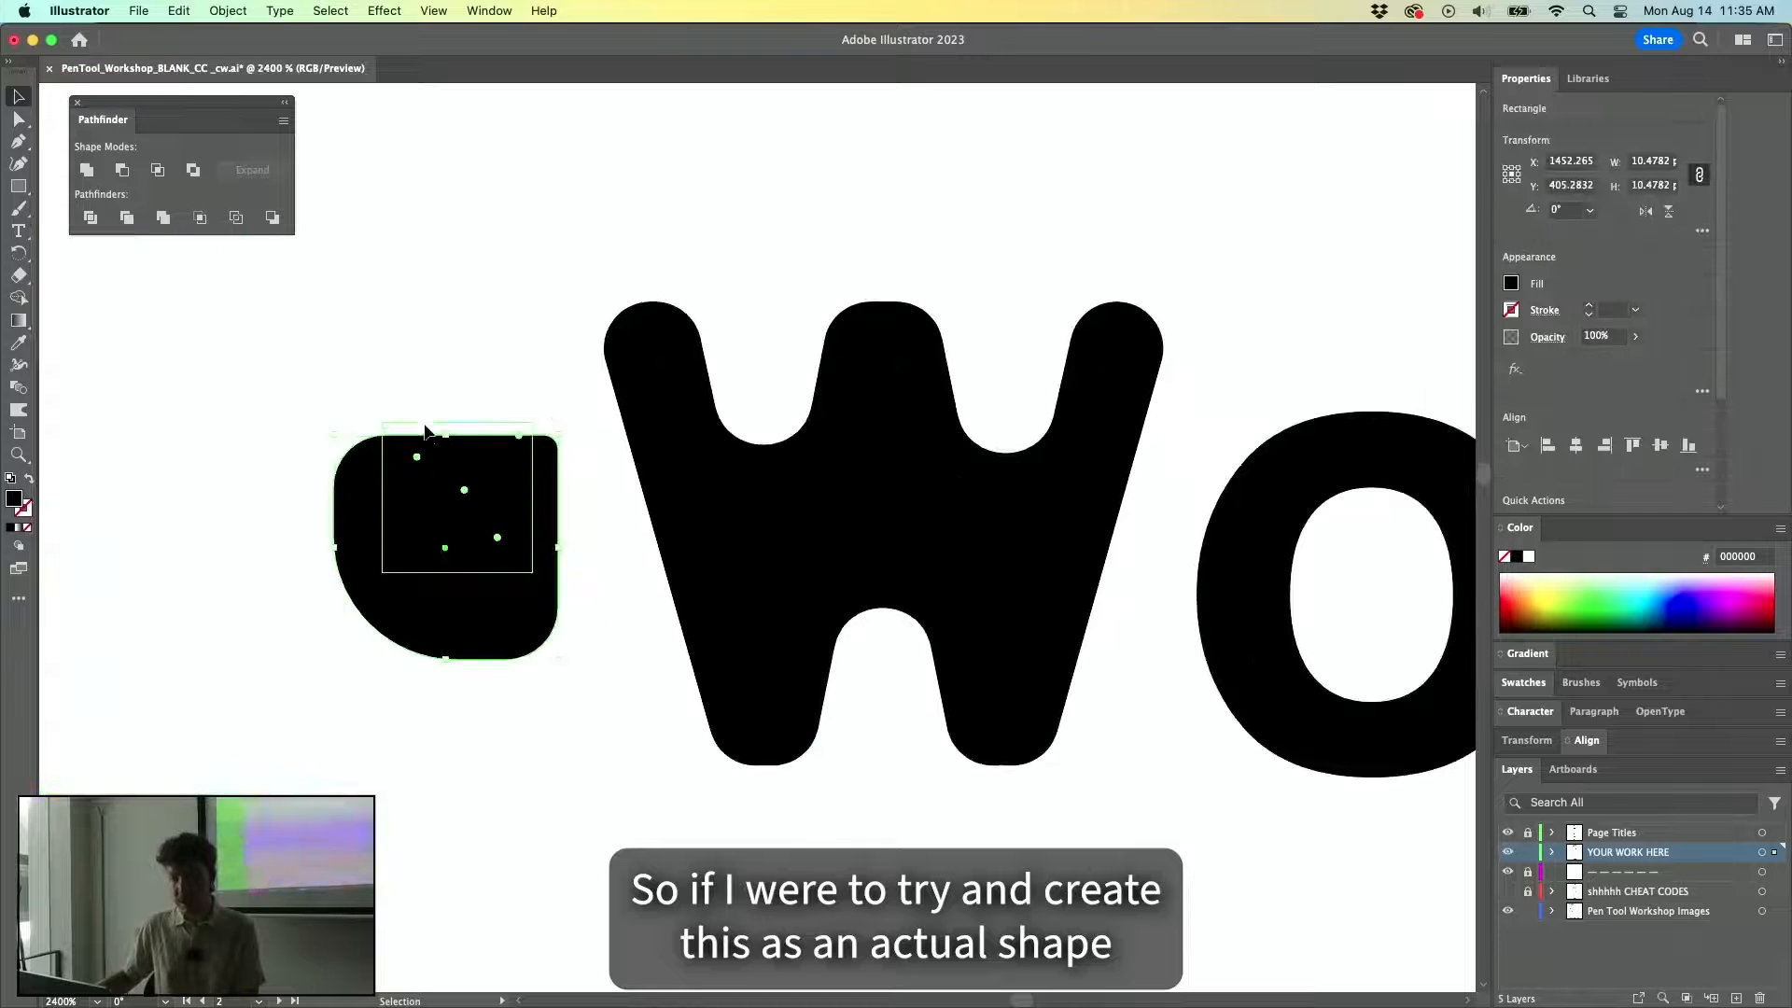
pyautogui.press('p')
pyautogui.hscroll(-5, 786, 381)
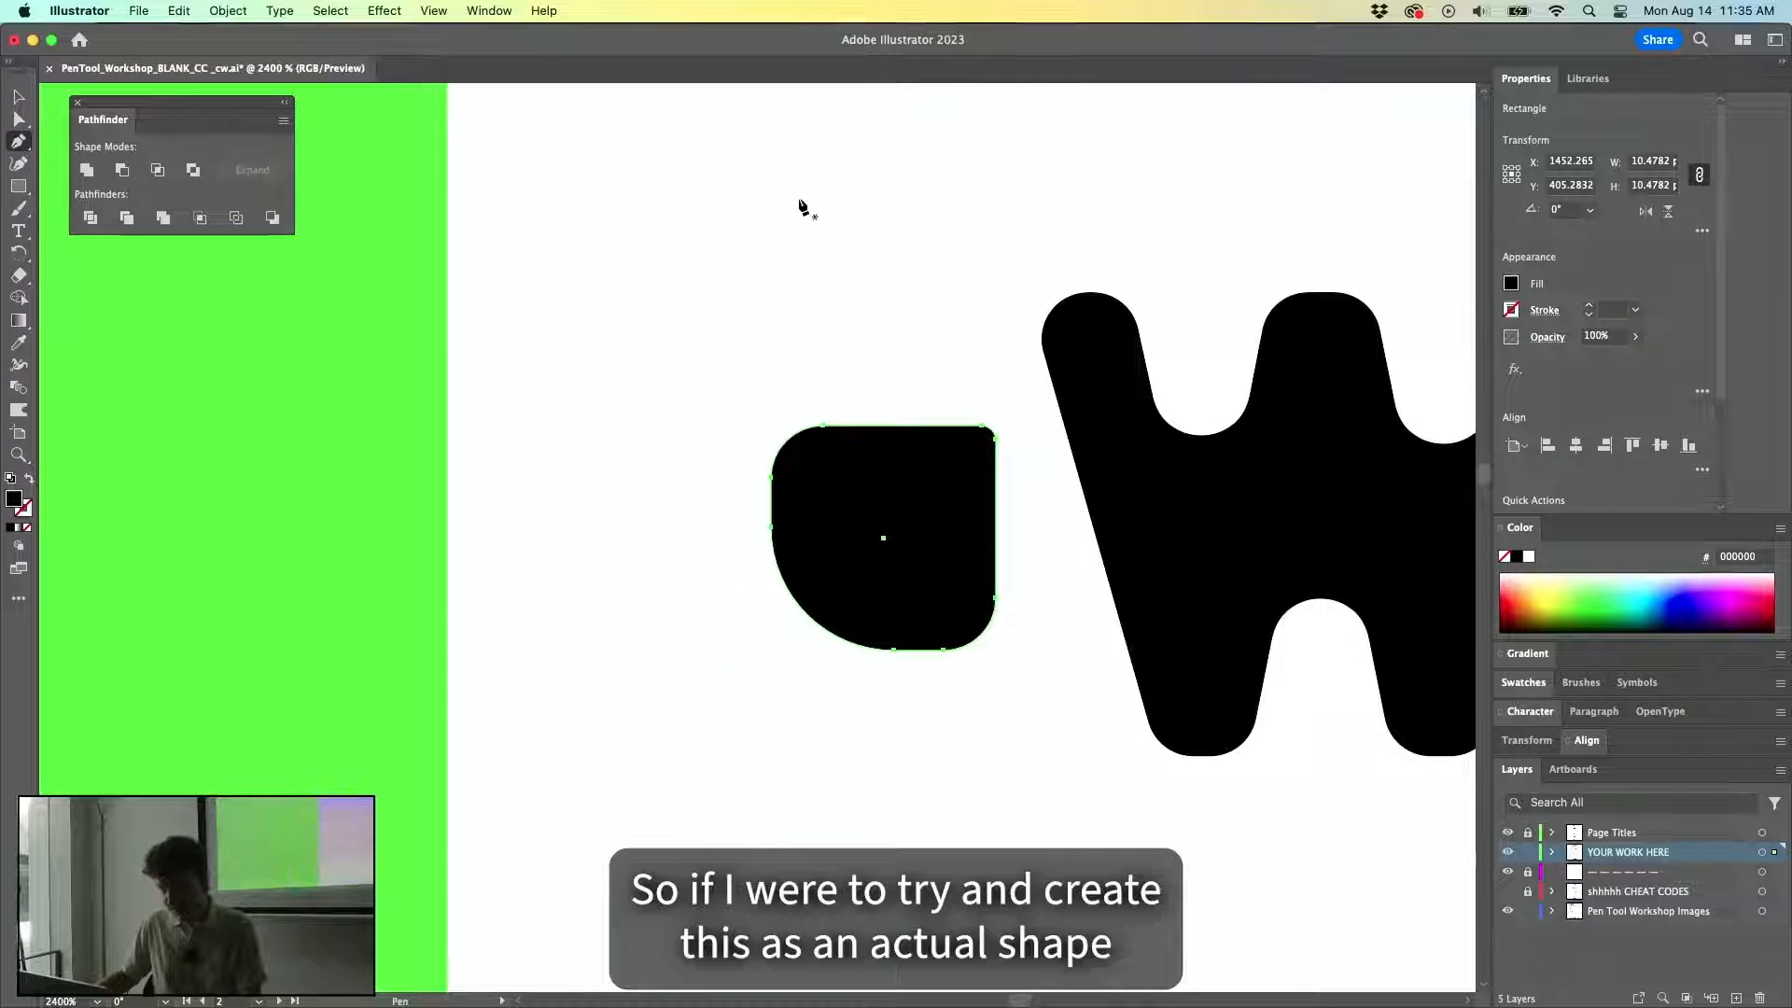
pyautogui.scroll(3, 800, 205)
pyautogui.hscroll(2, 800, 206)
pyautogui.moveTo(751, 241); pyautogui.dragTo(726, 241)
pyautogui.moveTo(699, 306); pyautogui.dragTo(707, 372)
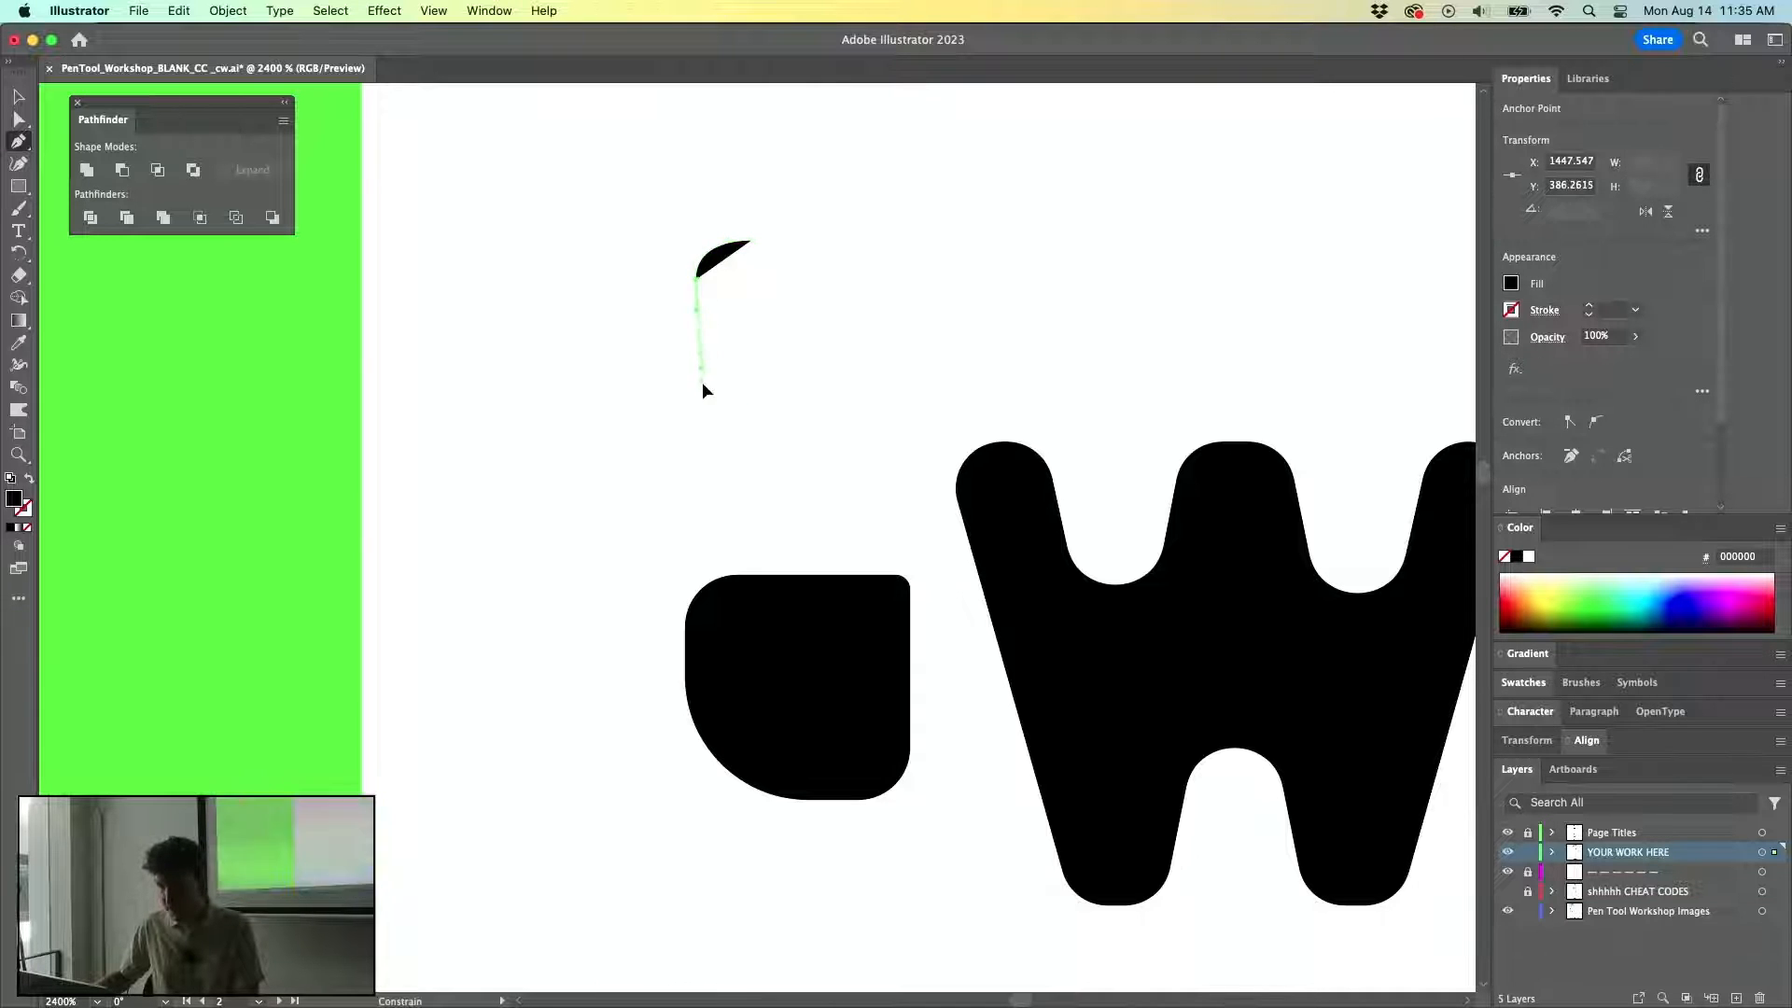
pyautogui.moveTo(798, 461); pyautogui.dragTo(875, 462)
# Move the pen-drawn shape's lower-left anchor point slightly outward so its left side runs vertical.
pyautogui.press('v')
pyautogui.click(891, 271)
pyautogui.click(702, 361)
pyautogui.press('a')
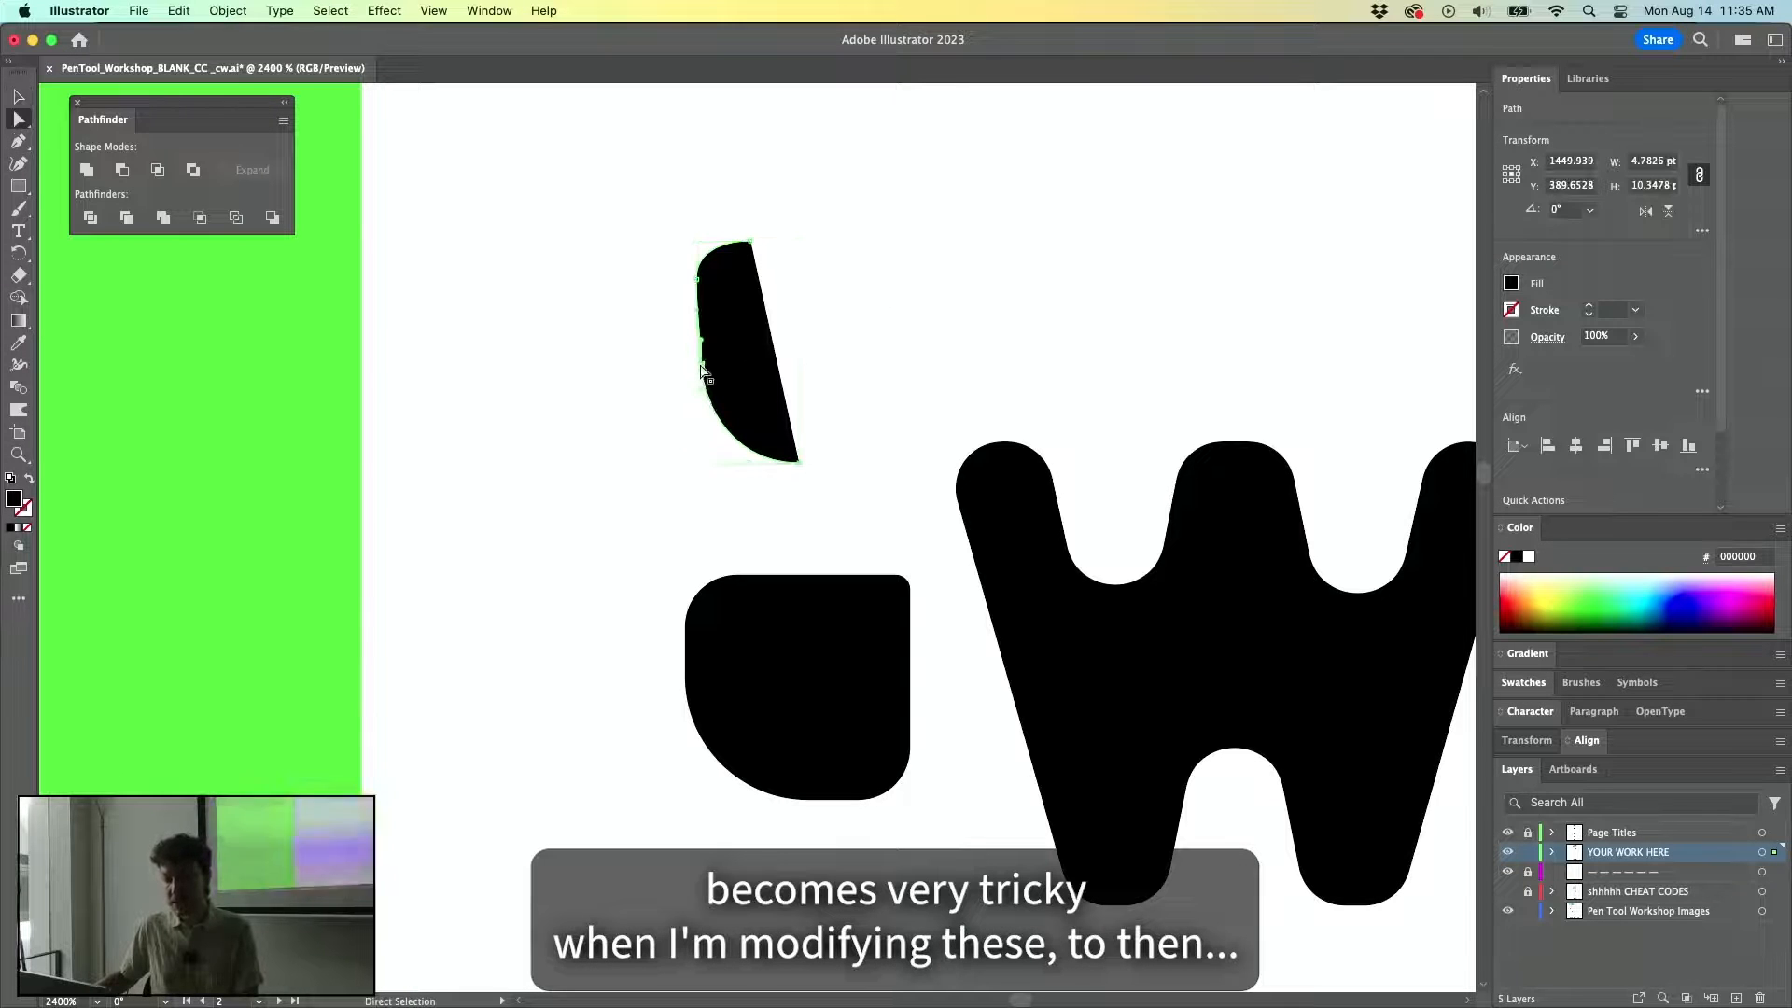
pyautogui.click(702, 369)
pyautogui.moveTo(696, 362); pyautogui.dragTo(695, 361)
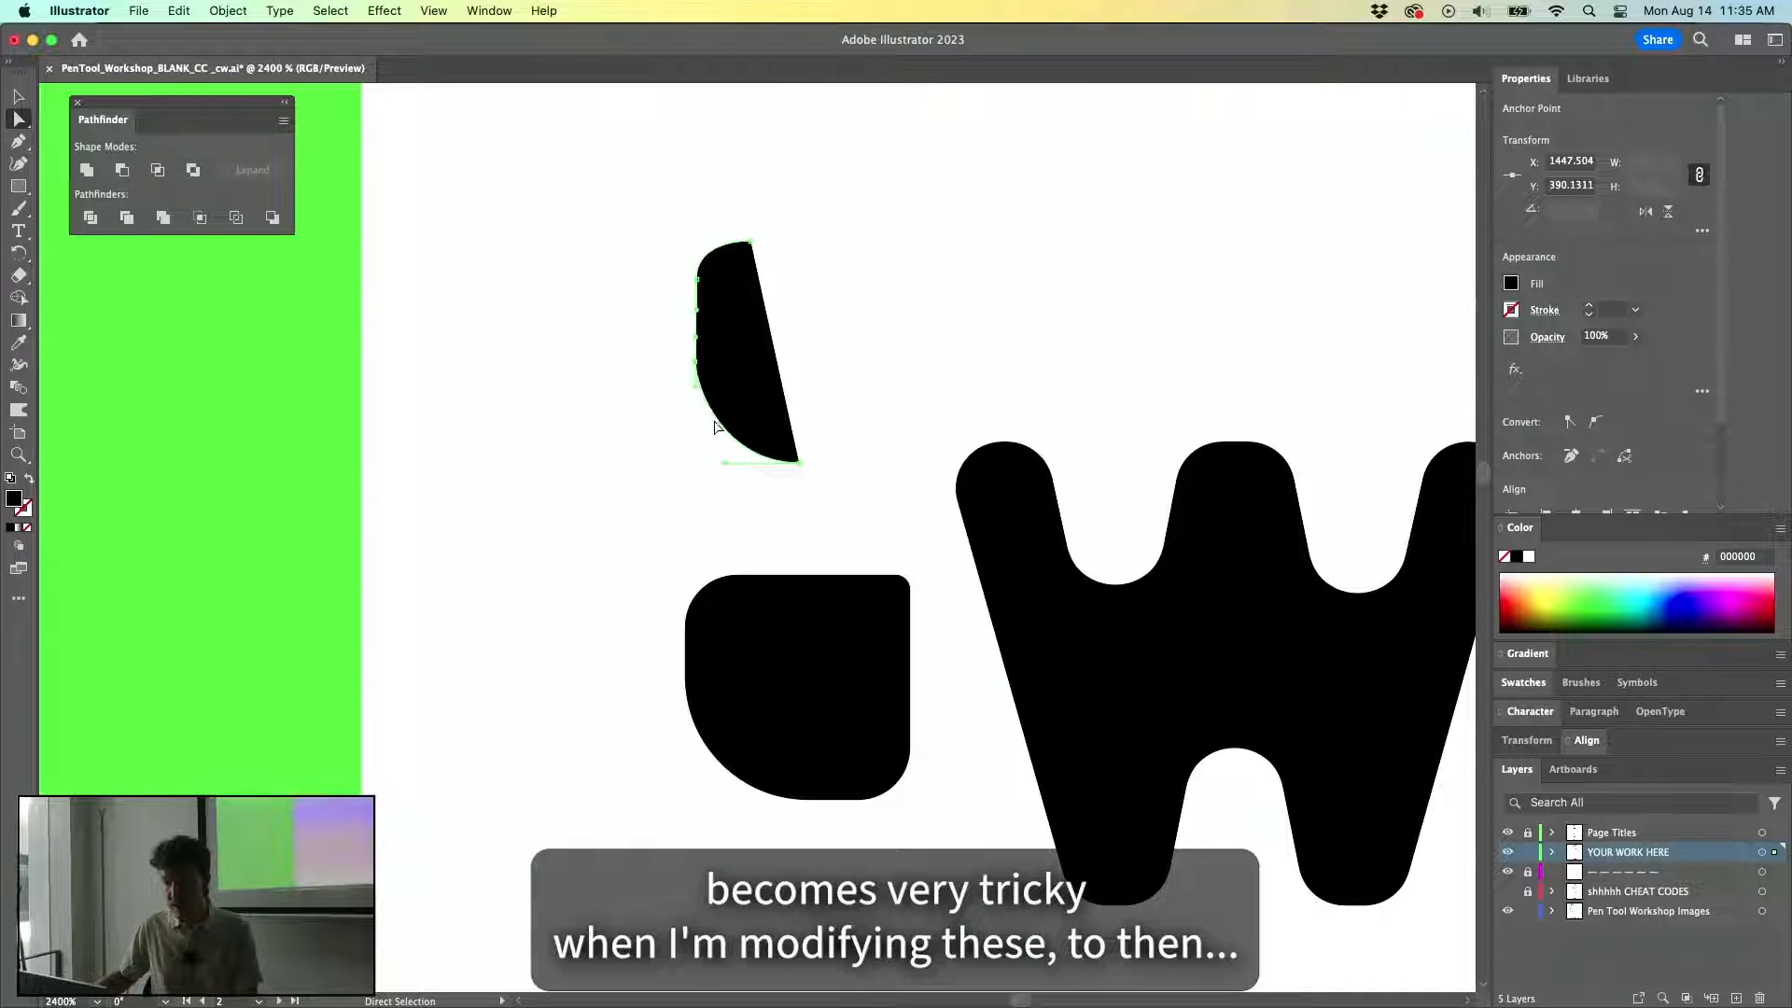
# Enlarge the pen-drawn shape's lower-left curve by moving its left anchor point up and its bottom anchor point outward.
pyautogui.click(698, 393)
pyautogui.moveTo(697, 424); pyautogui.dragTo(747, 418)
pyautogui.press('super+z')
pyautogui.click(700, 367)
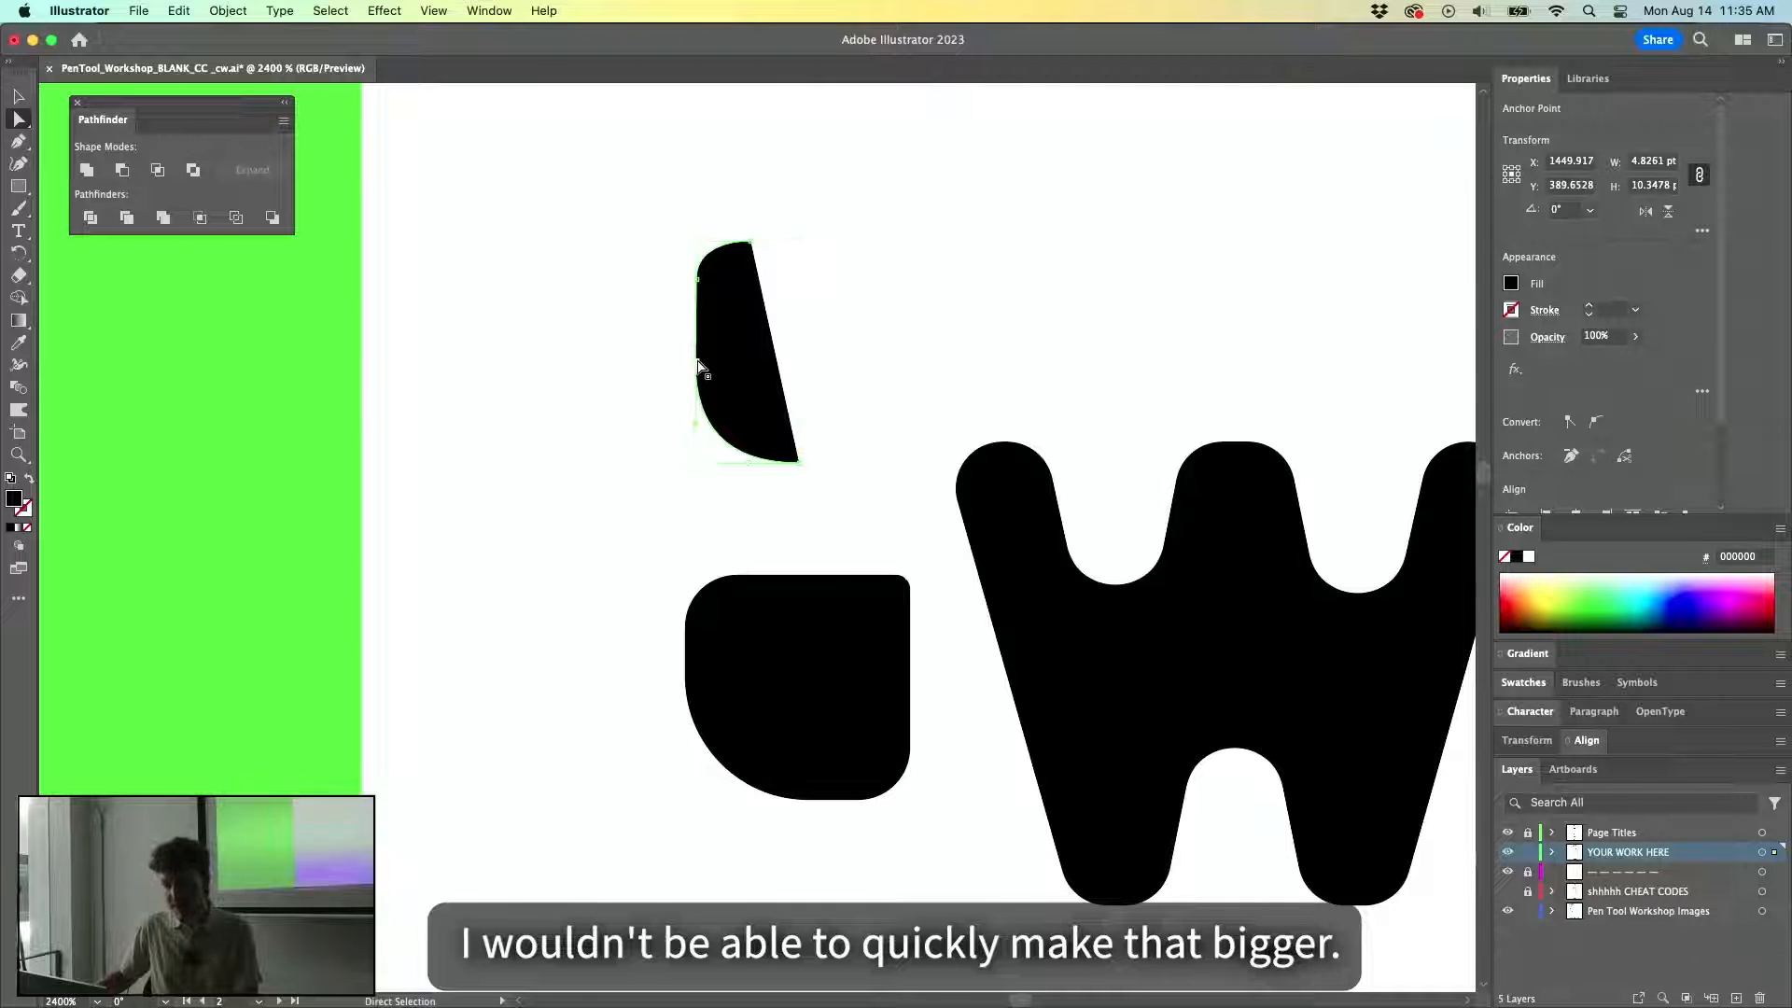
pyautogui.moveTo(696, 361); pyautogui.dragTo(696, 323)
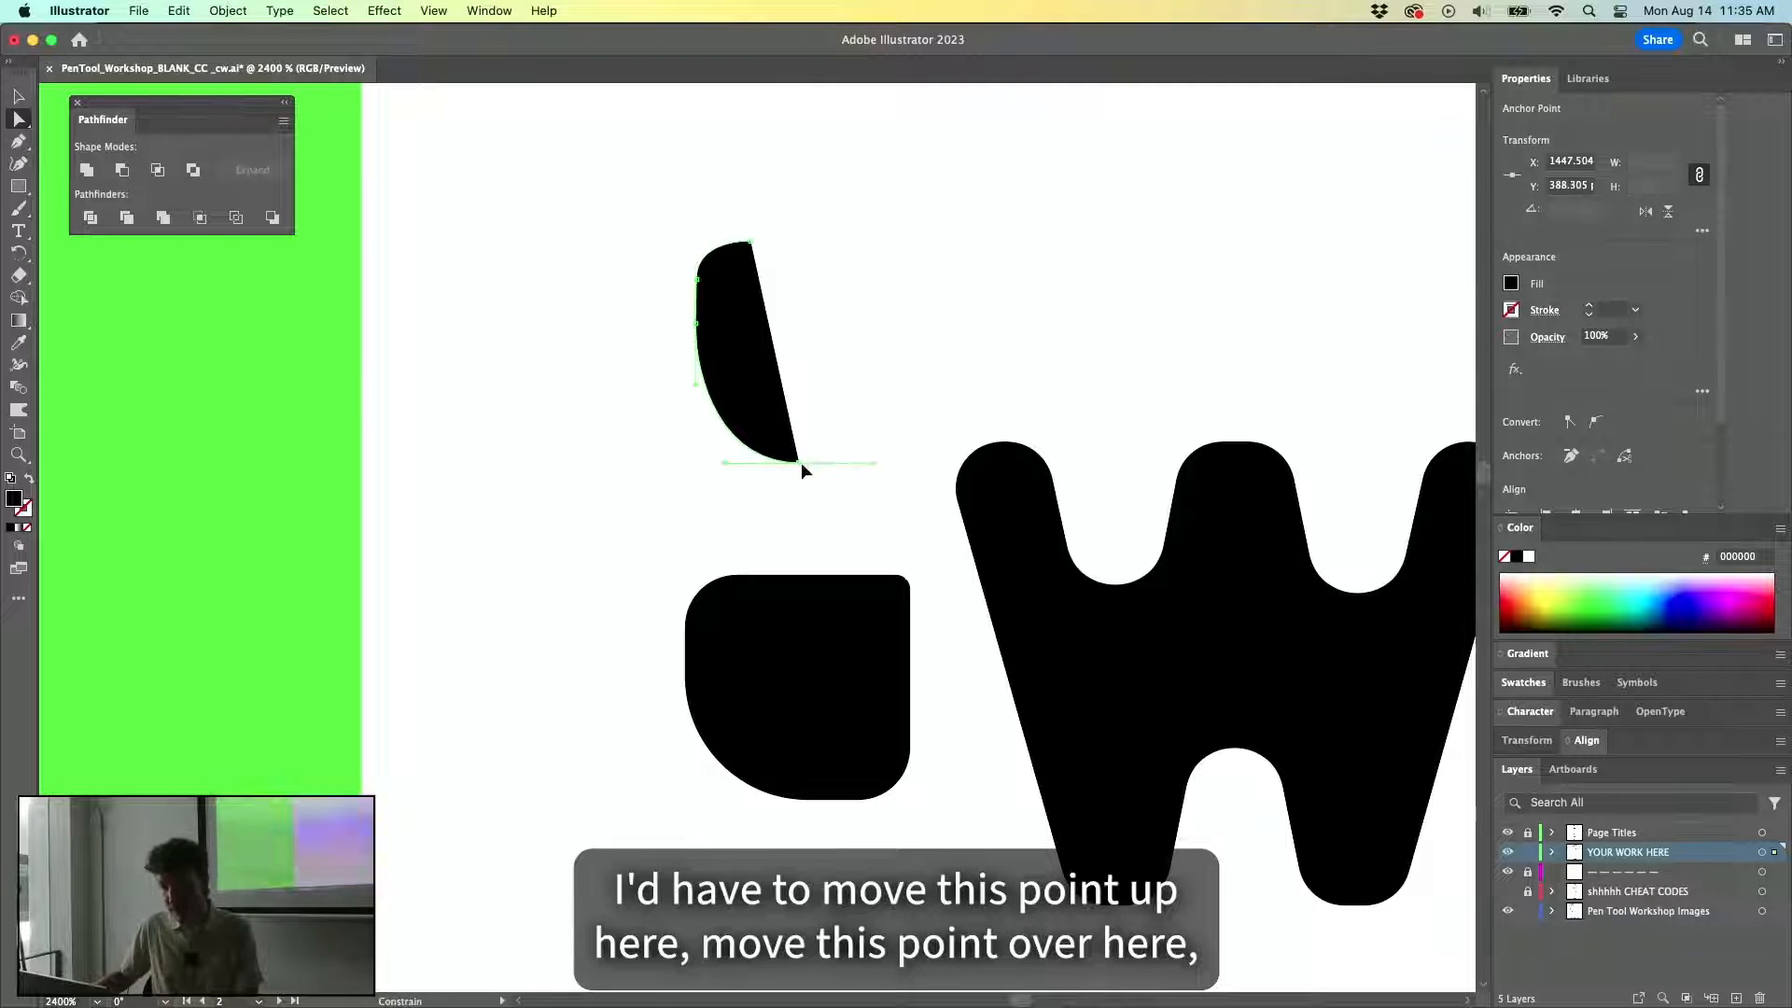
pyautogui.moveTo(800, 466); pyautogui.dragTo(832, 465)
# Delete the pen-drawn curved shape above the rounded square.
pyautogui.press('p')
pyautogui.press('super+shift+a')
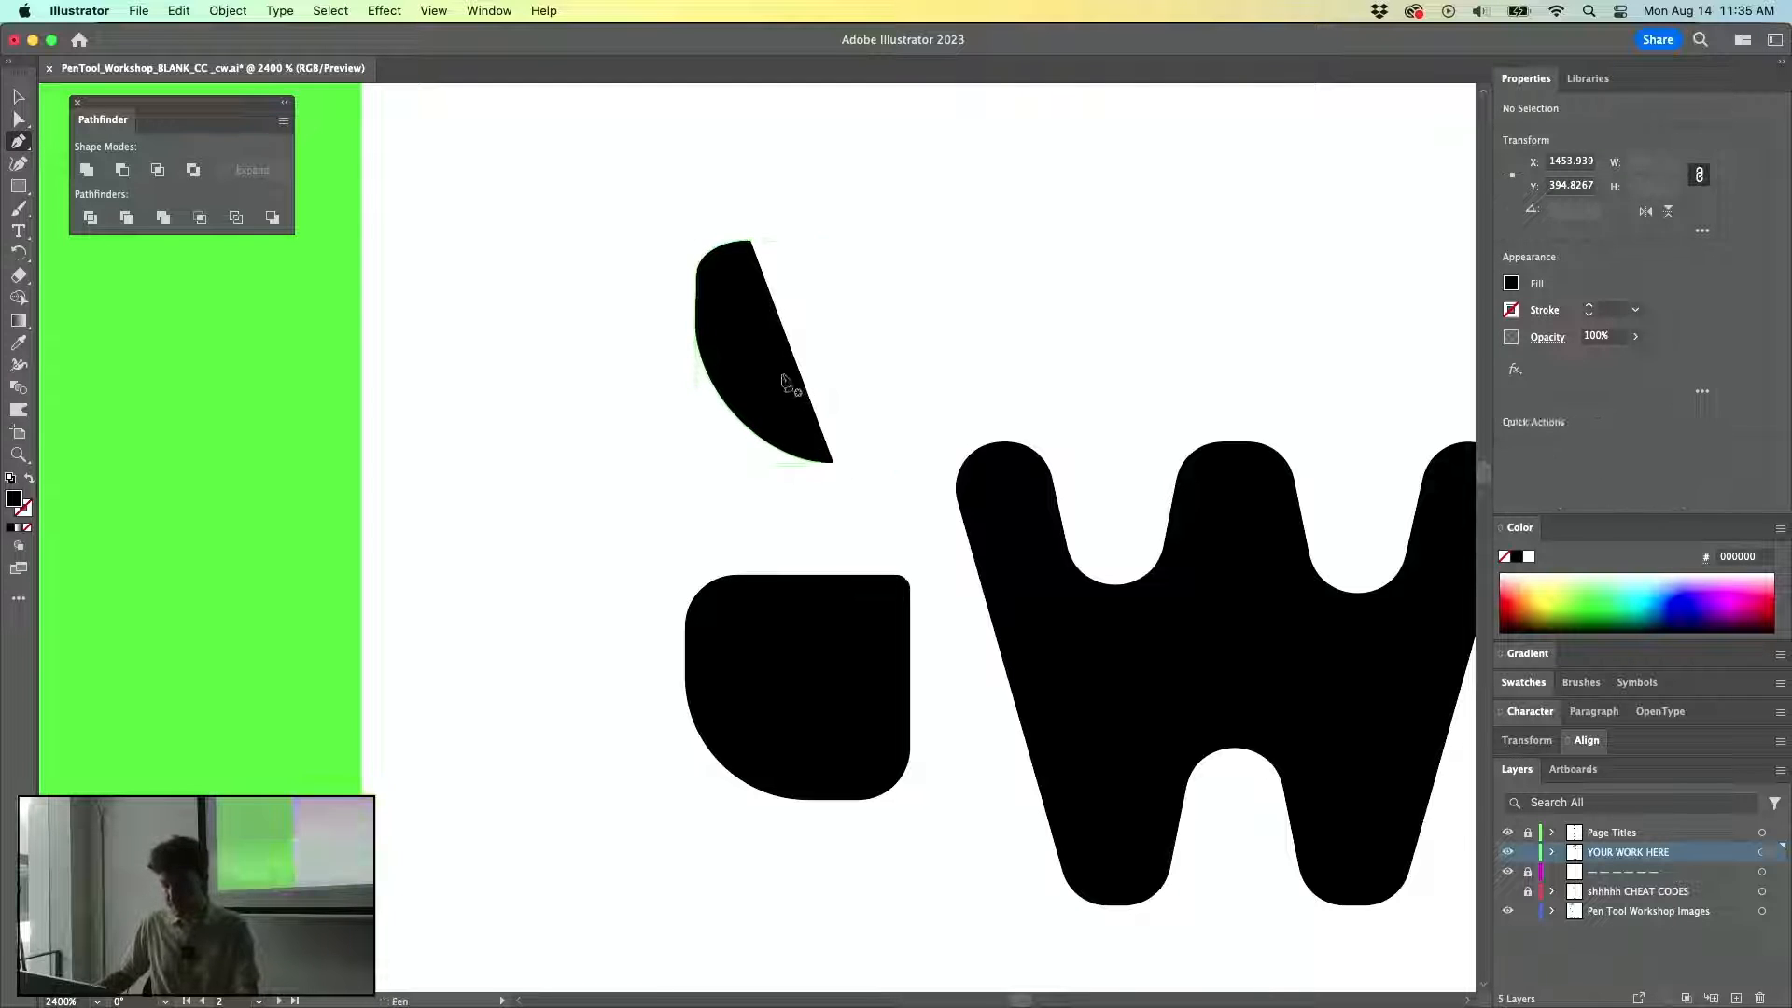
pyautogui.press('v')
pyautogui.click(783, 377)
pyautogui.press('BackSpace')
# Delete the black rounded square beside the W of "Words!".
pyautogui.scroll(-2, 780, 366)
pyautogui.press('a')
pyautogui.click(752, 632)
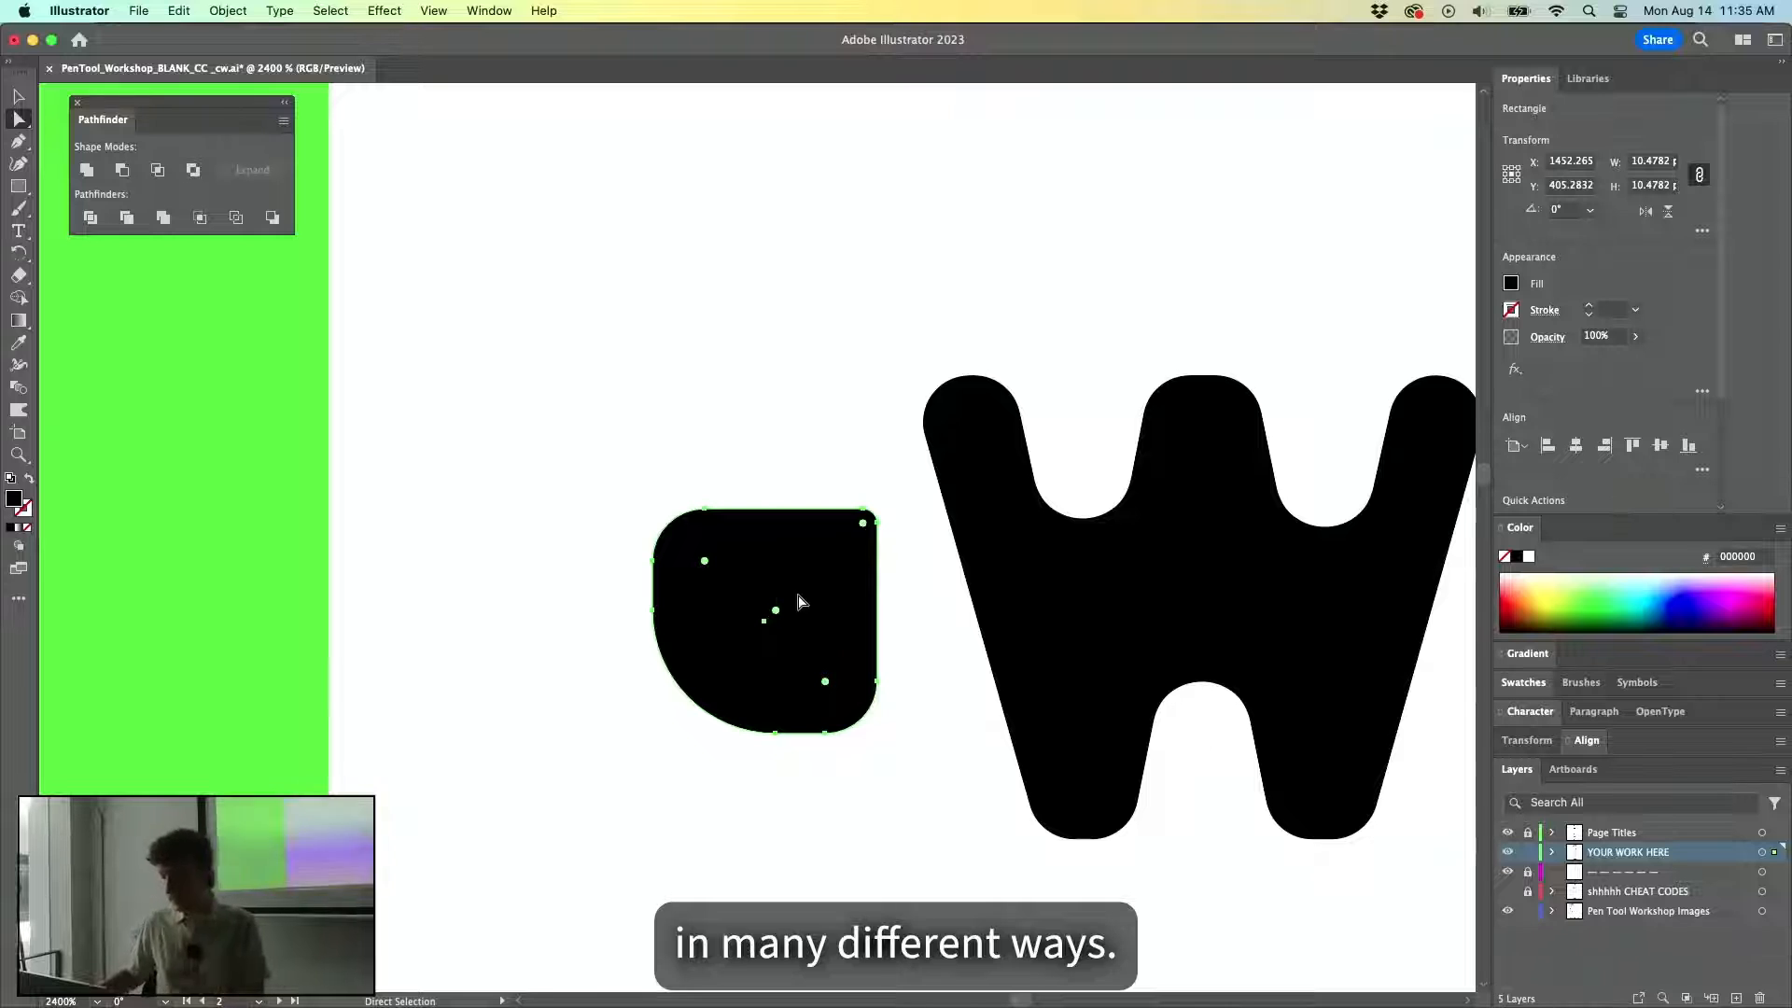
pyautogui.press('BackSpace')
pyautogui.press('super+minus')
pyautogui.press('super+minus')
pyautogui.press('super+minus')
pyautogui.press('v')
pyautogui.press('super+minus')
pyautogui.press('super+minus')
pyautogui.press('super+minus')
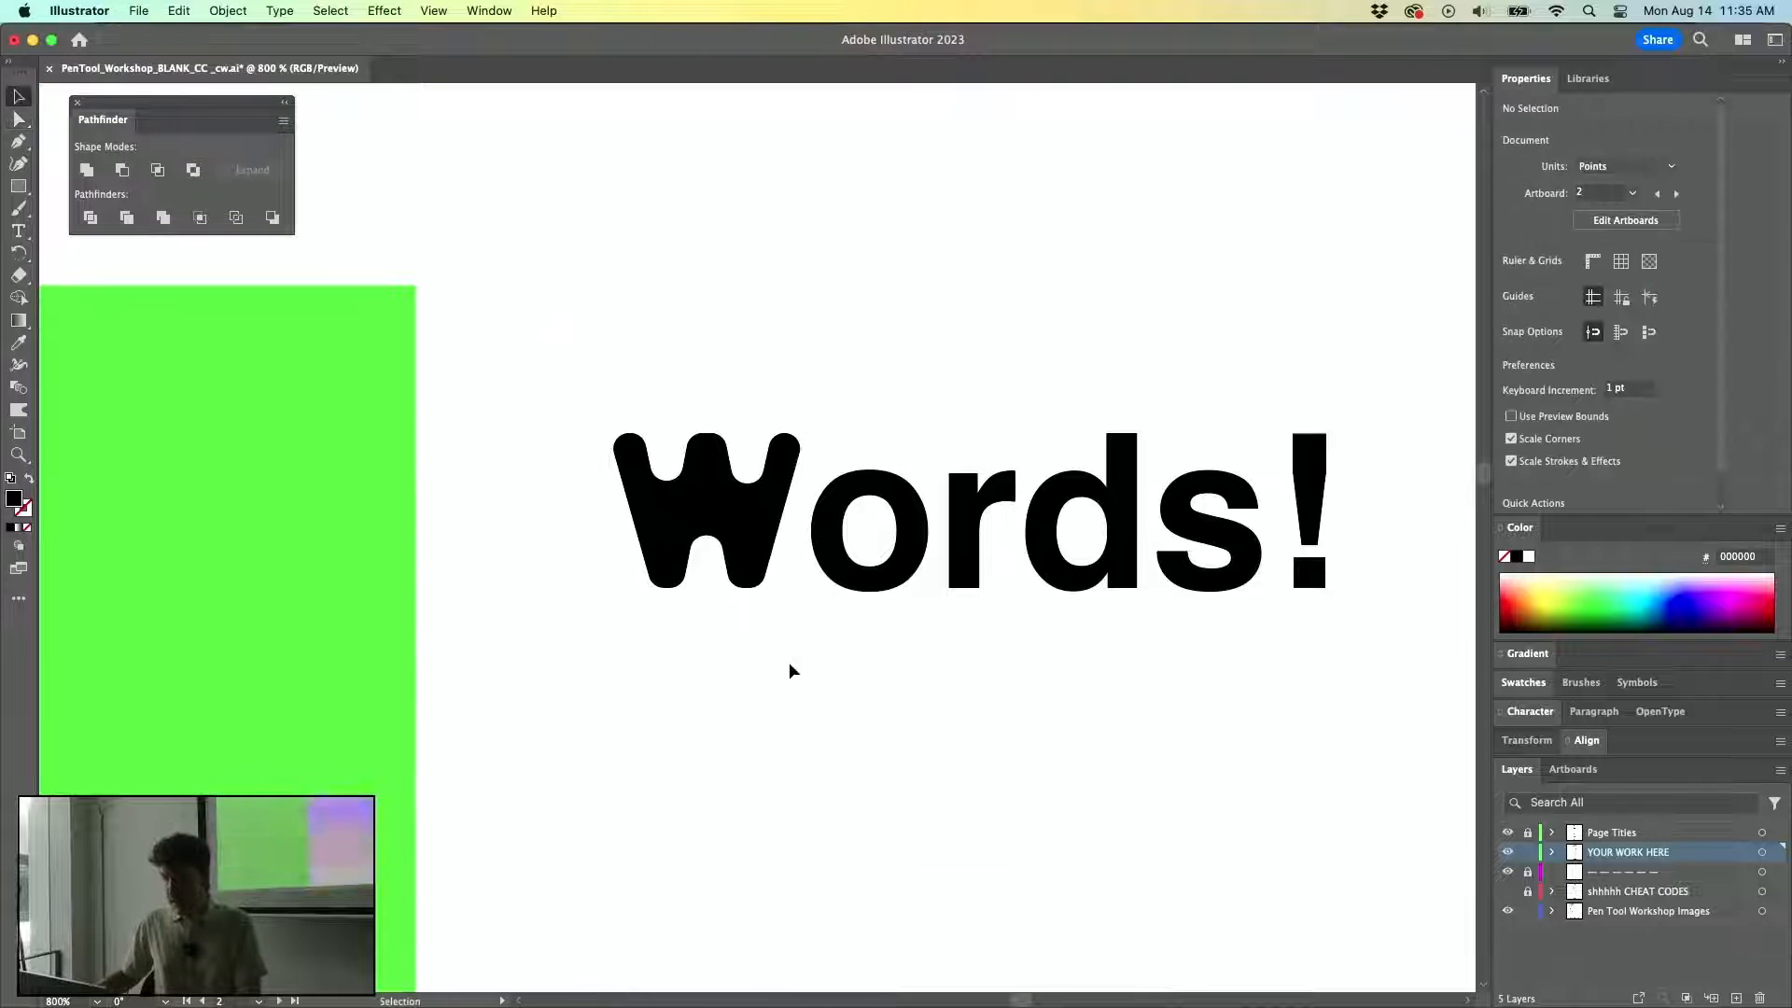
# Check the white circles over the green square in outline view, return to preview and shift the large circle slightly.
pyautogui.moveTo(705, 713); pyautogui.dragTo(983, 444)
pyautogui.press('super+minus')
pyautogui.press('super+minus')
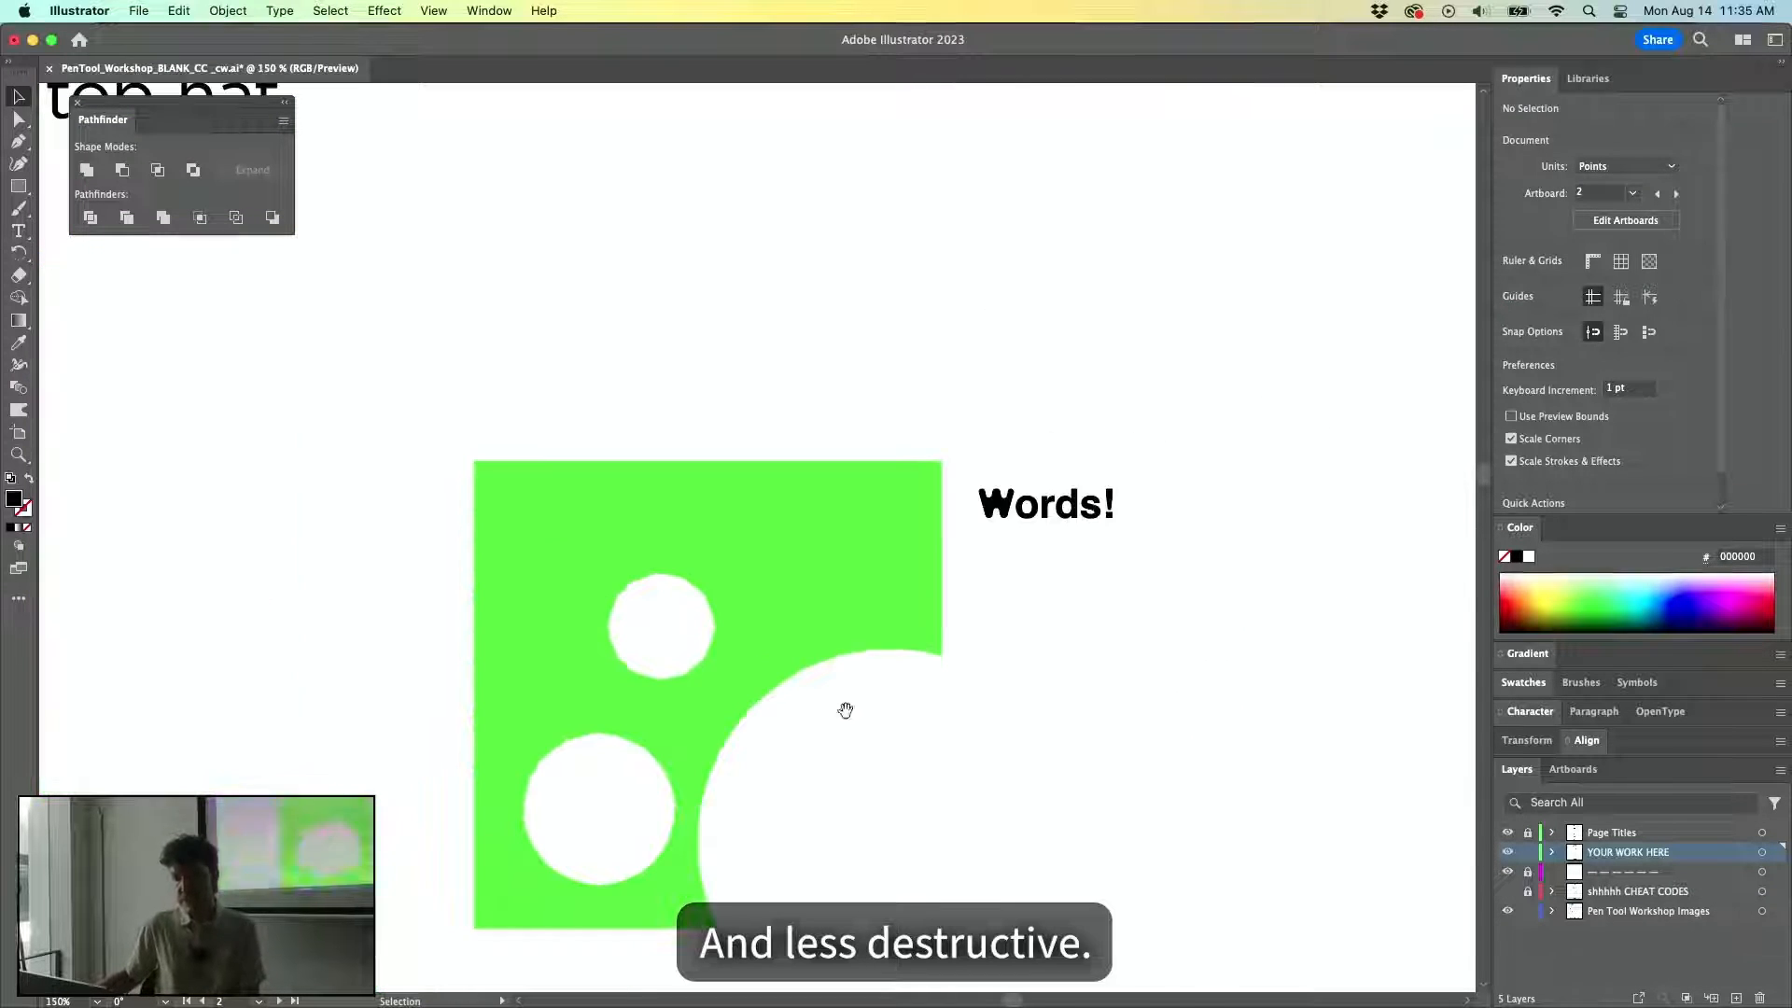
pyautogui.moveTo(846, 723); pyautogui.dragTo(876, 504)
pyautogui.click(843, 590)
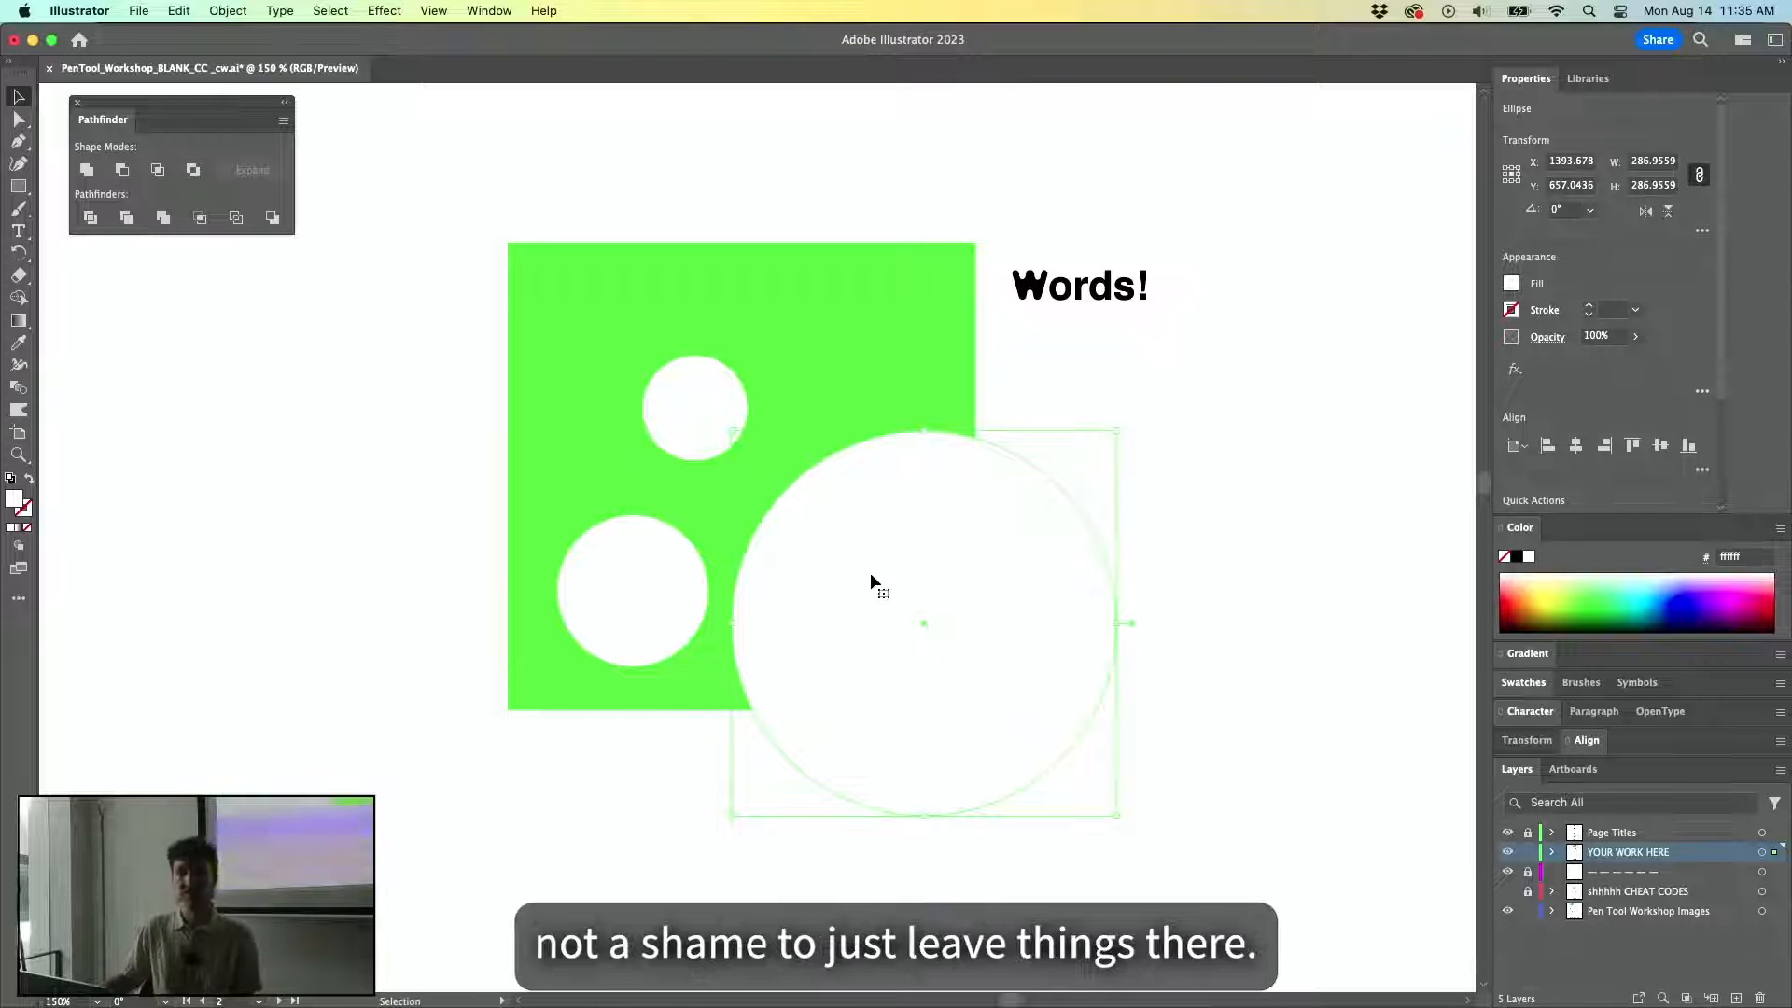
pyautogui.click(1150, 428)
pyautogui.press('super+y')
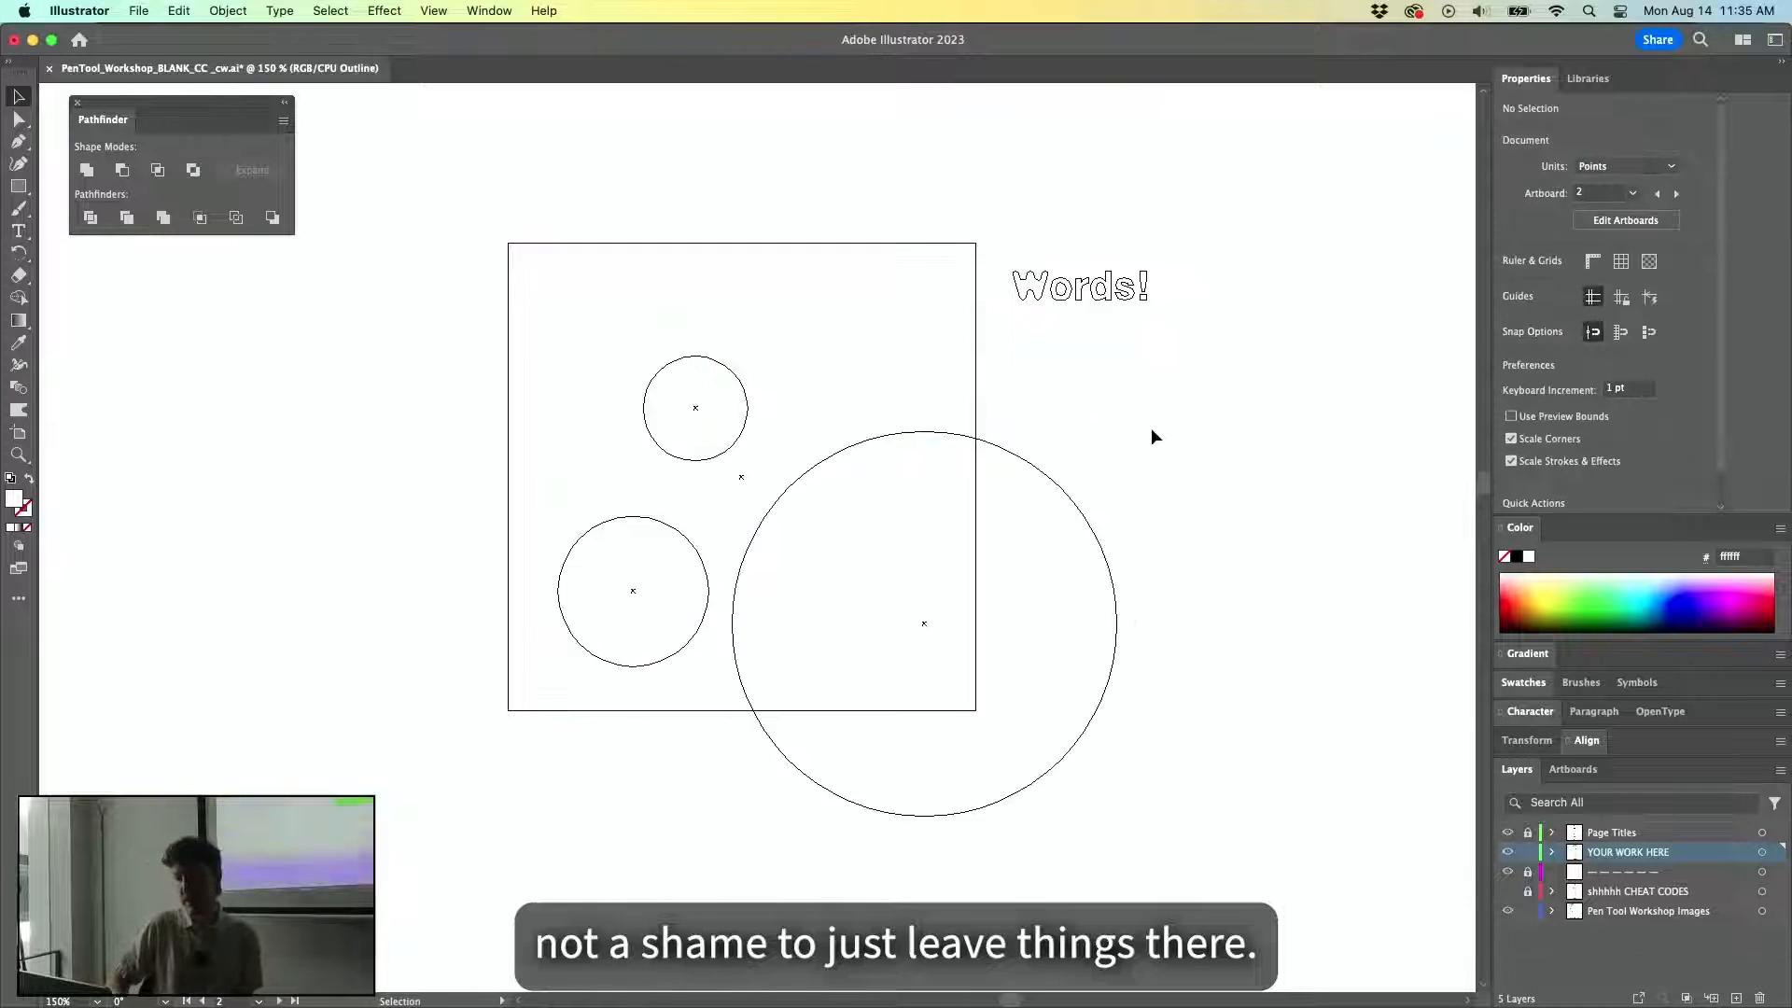
pyautogui.press('super+y')
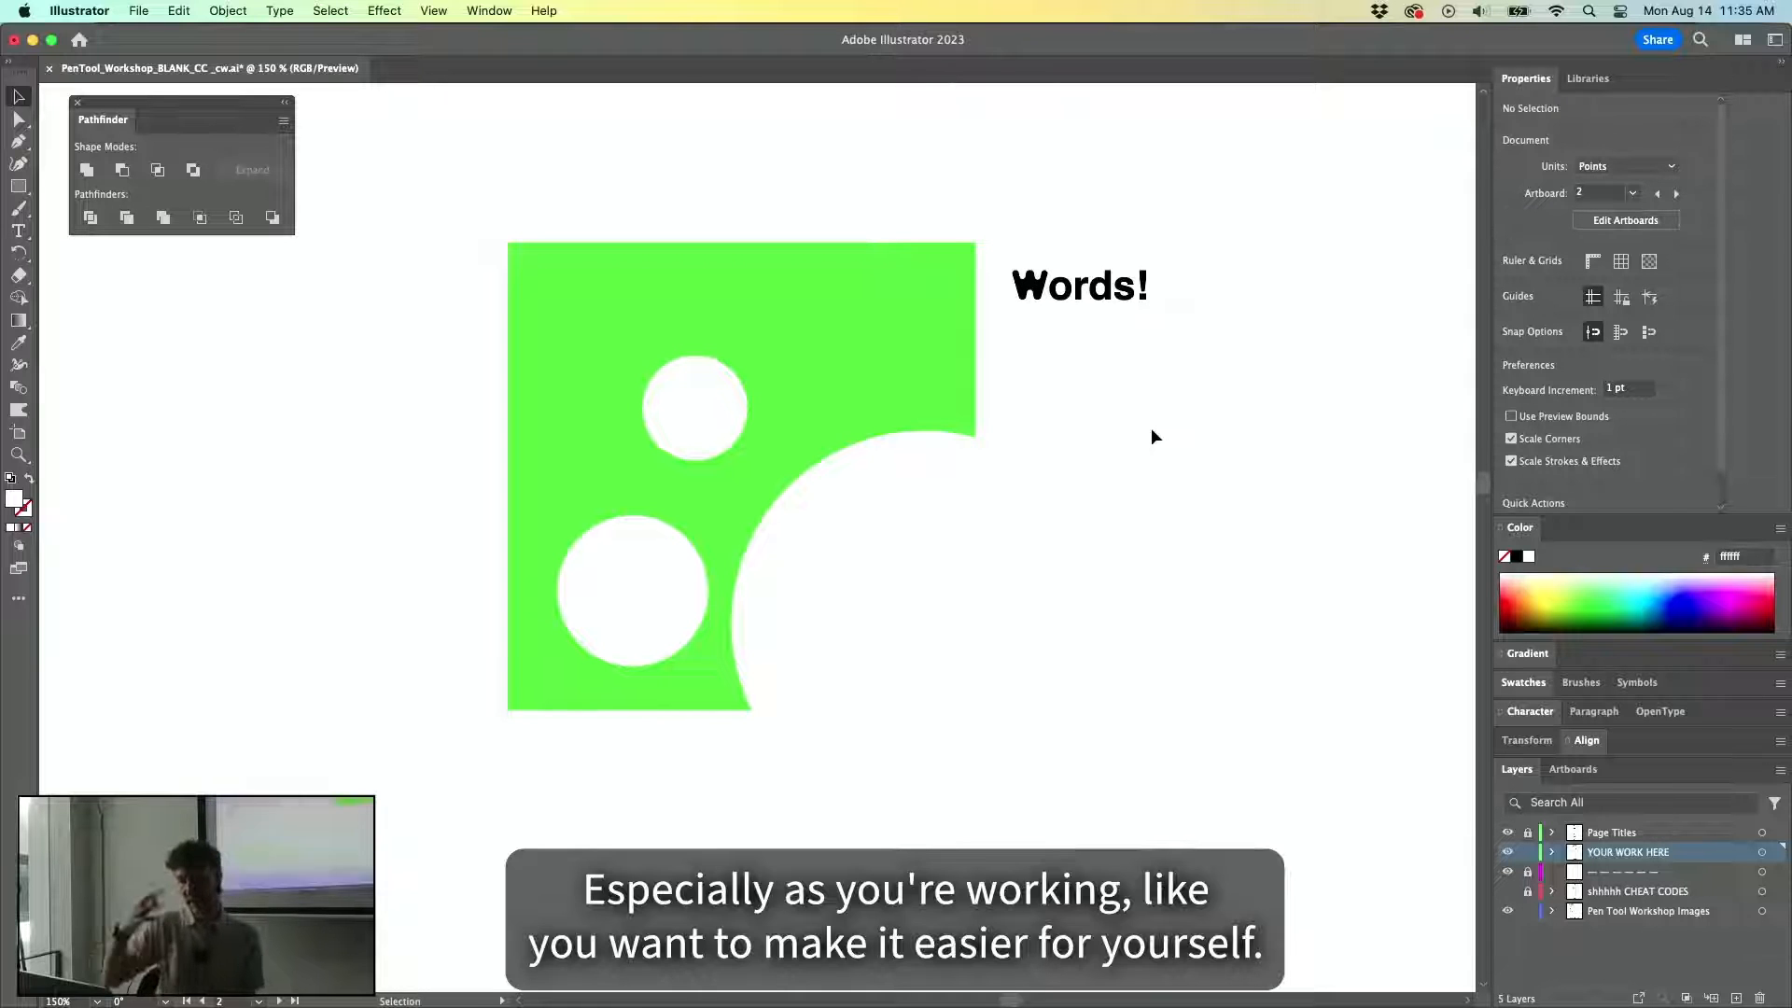
pyautogui.click(967, 482)
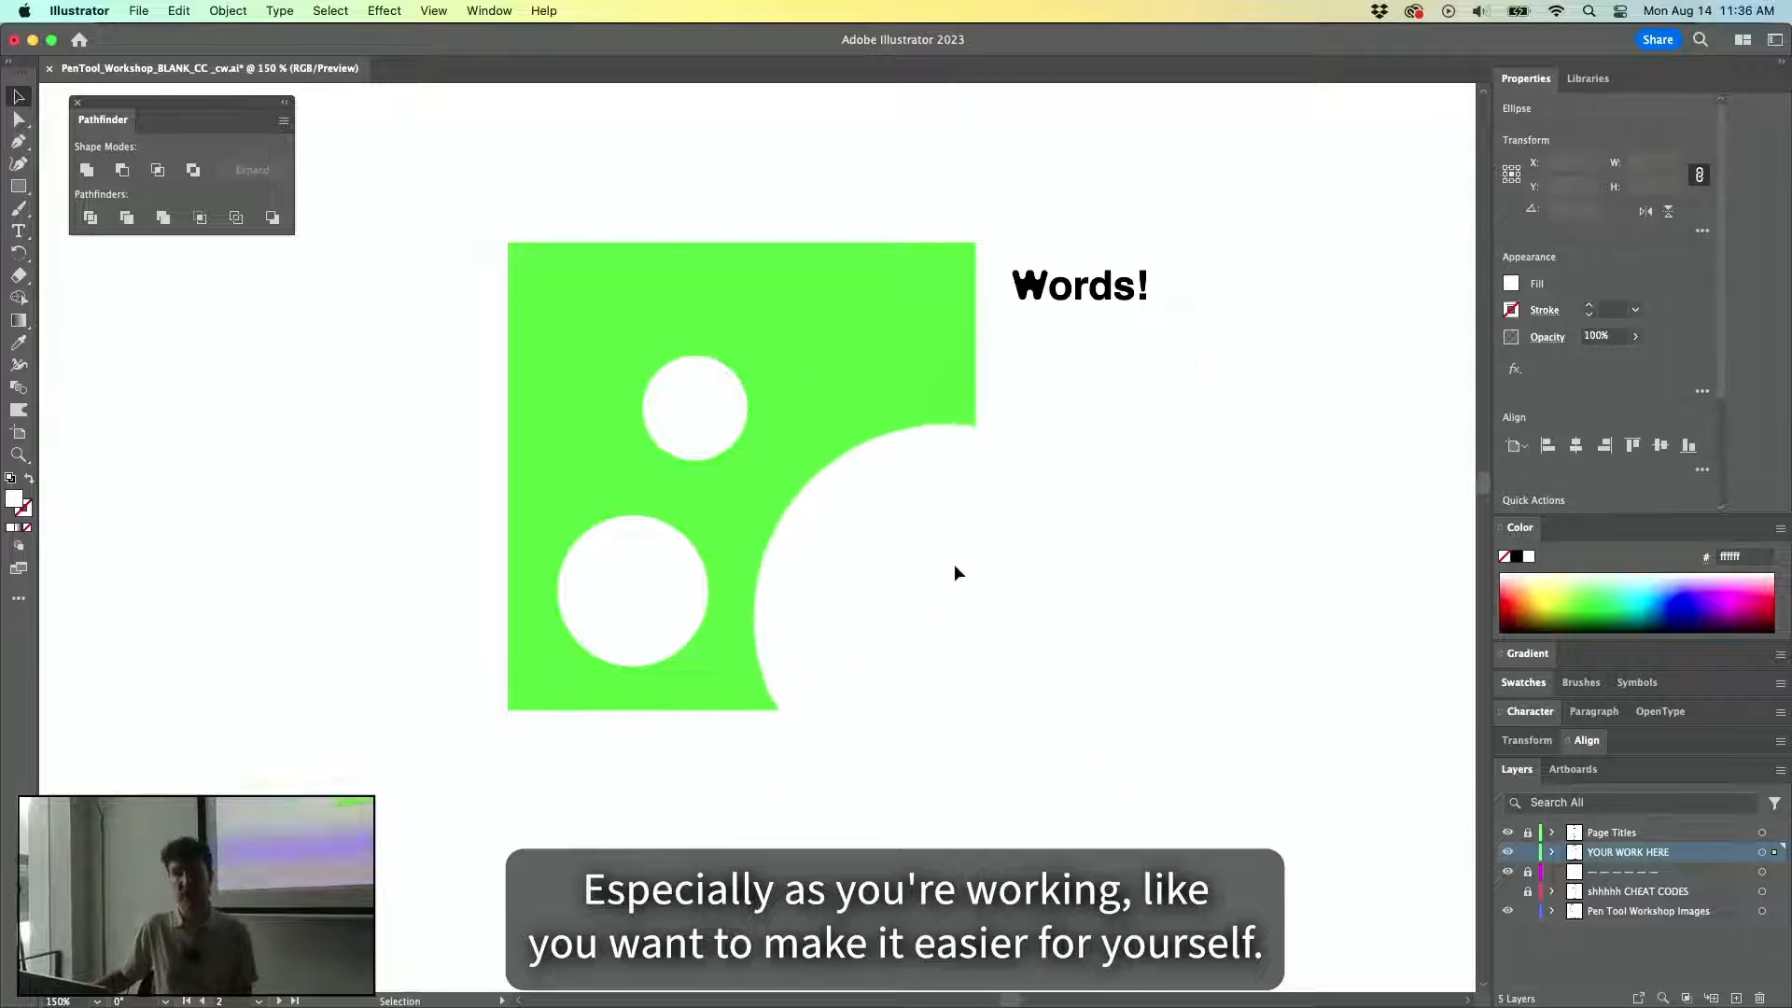
# Examine the yellow-and-brown moth's traced outline, switching the shhhhh CHEAT CODES layer off and on again for comparison.
pyautogui.moveTo(1039, 768); pyautogui.dragTo(908, 285)
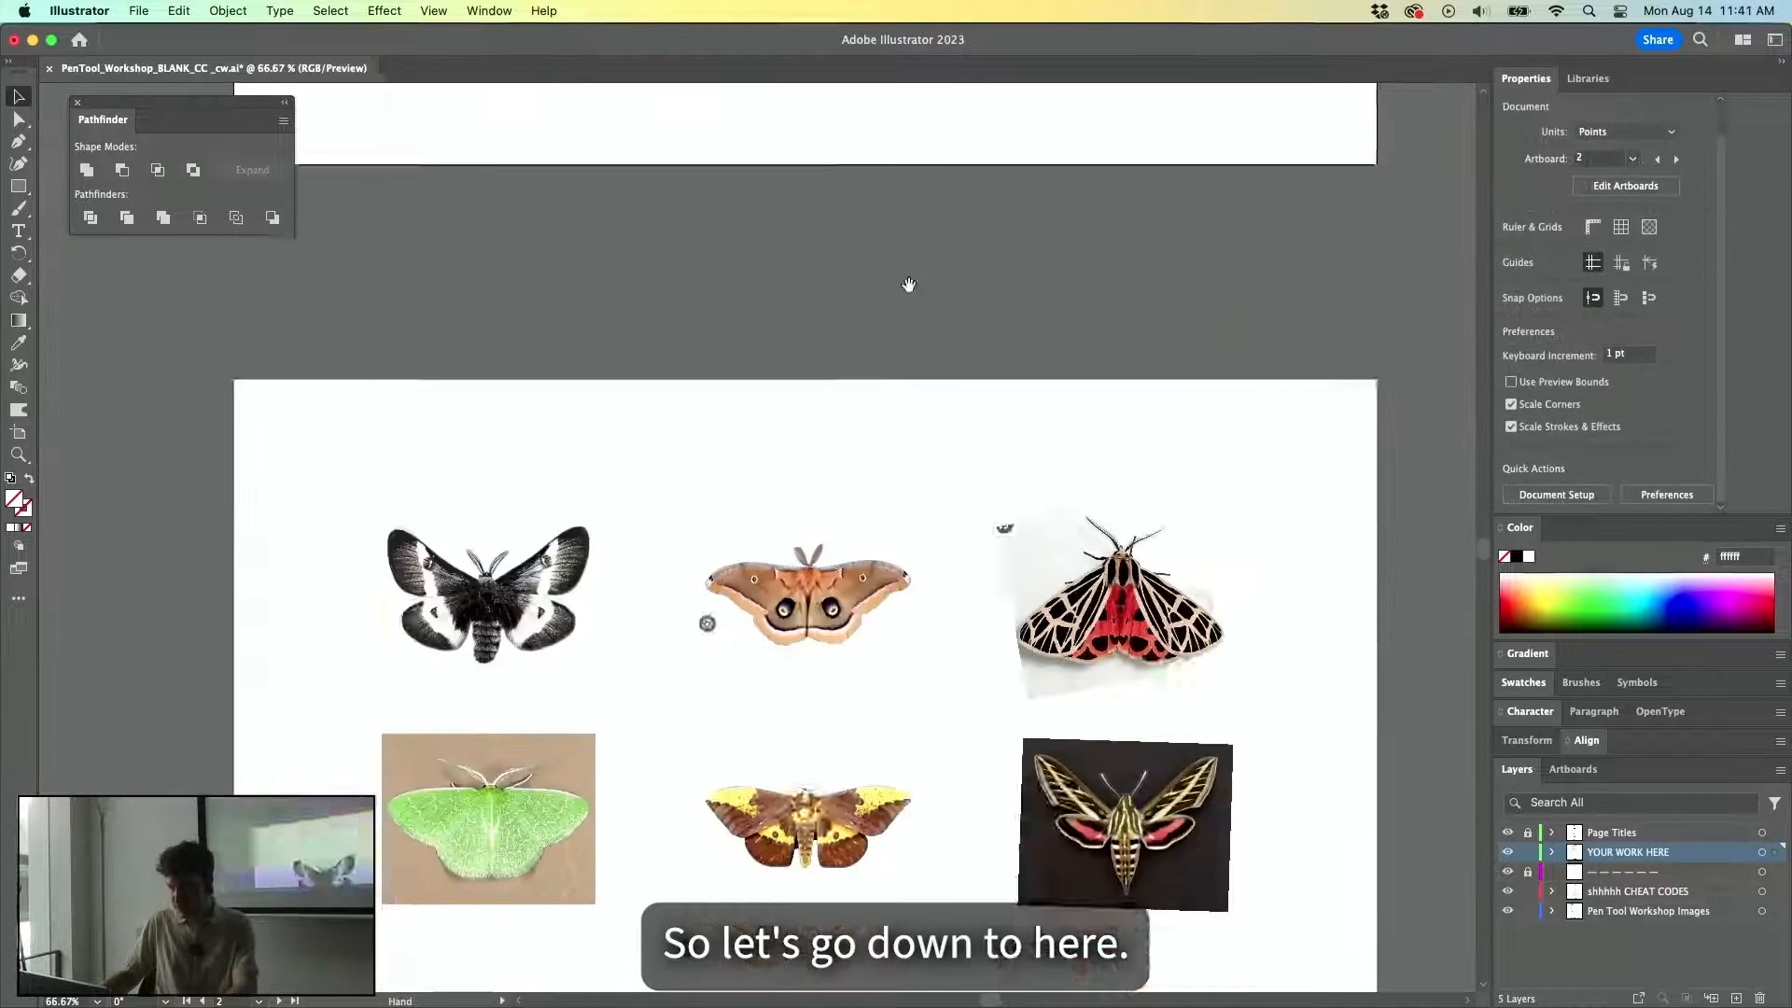
pyautogui.moveTo(841, 894); pyautogui.dragTo(859, 451)
pyautogui.moveTo(832, 261); pyautogui.dragTo(832, 539)
pyautogui.scroll(2, 833, 539)
pyautogui.moveTo(915, 635); pyautogui.dragTo(936, 349)
pyautogui.scroll(3, 907, 579)
pyautogui.moveTo(890, 556); pyautogui.dragTo(1036, 555)
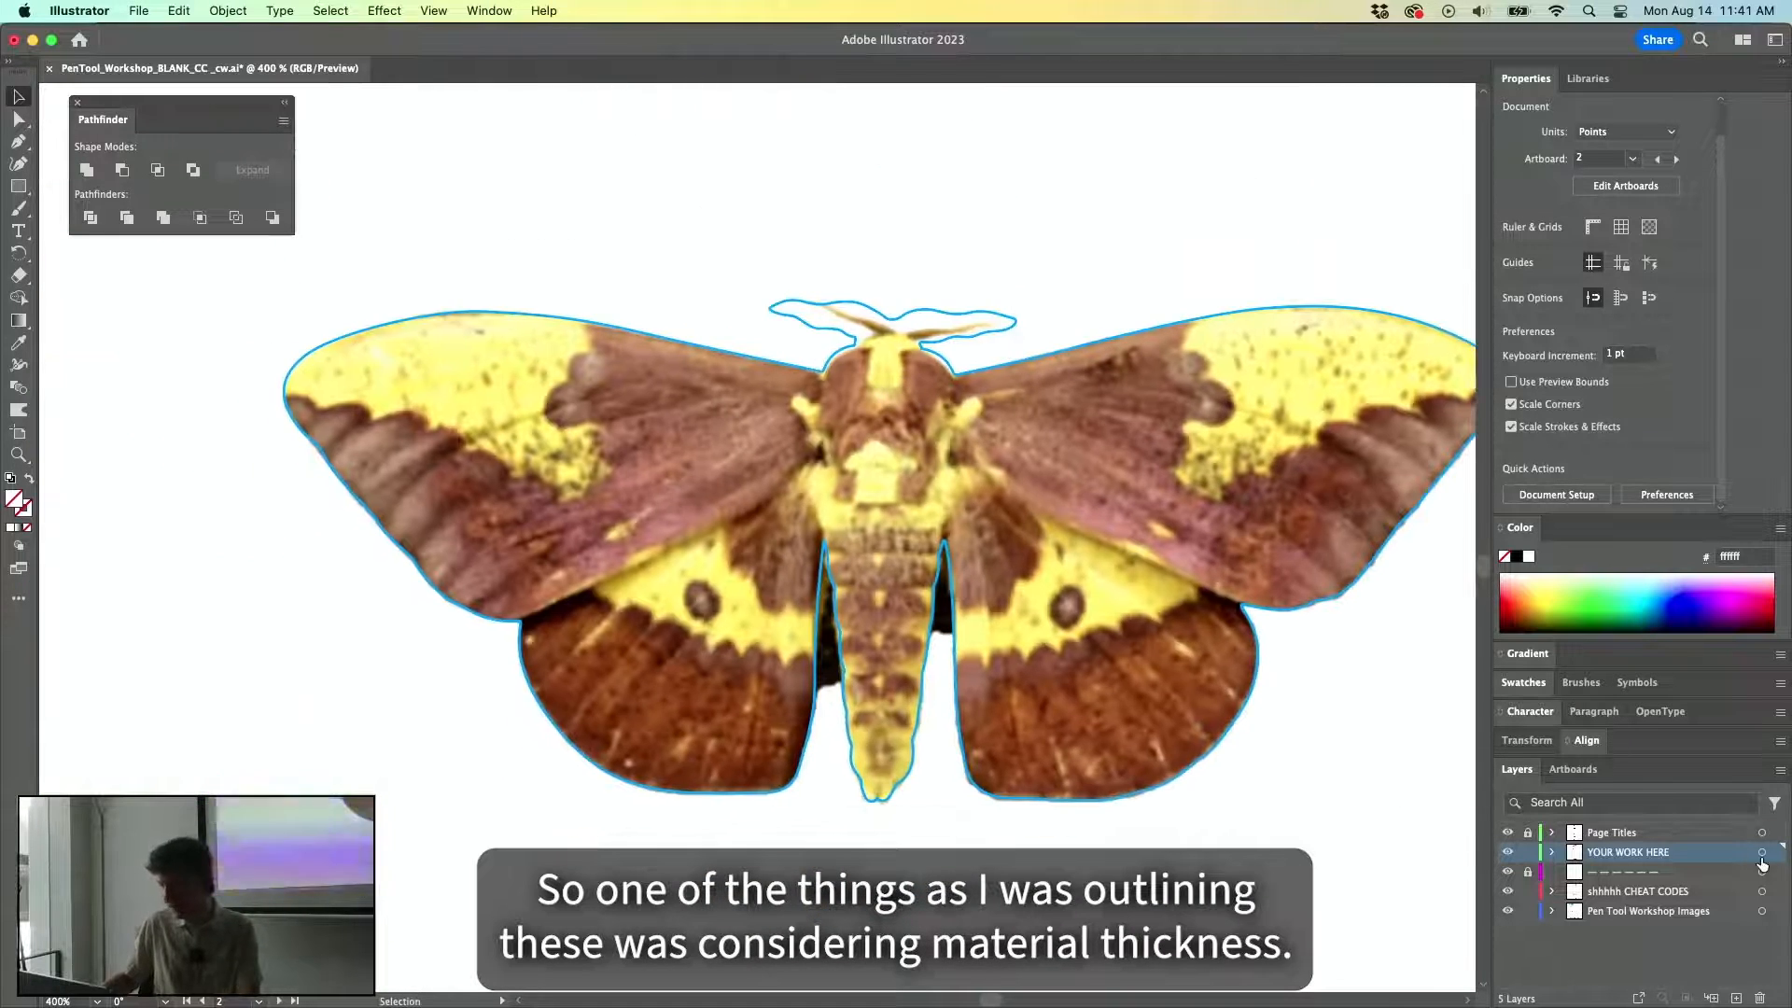
pyautogui.click(1508, 891)
pyautogui.click(1508, 891)
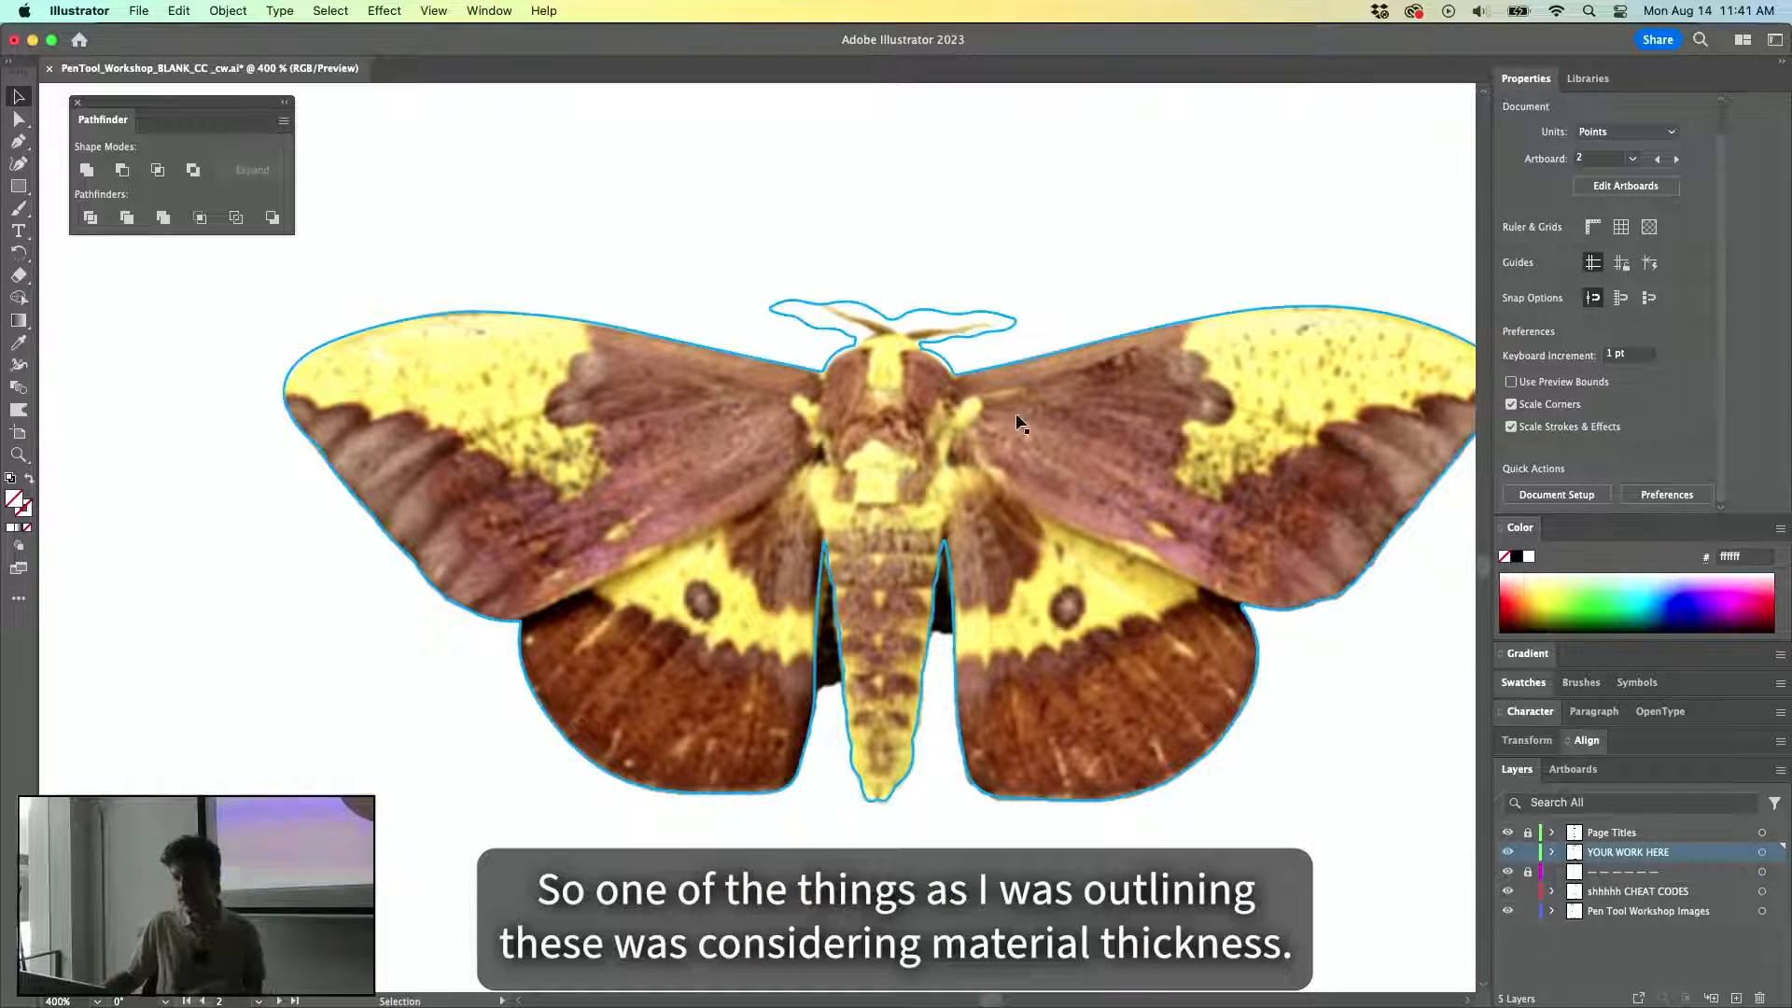
# Adjust the outline's anchor point at the base of the brown eye-spotted moth's left antenna.
pyautogui.scroll(-2, 835, 367)
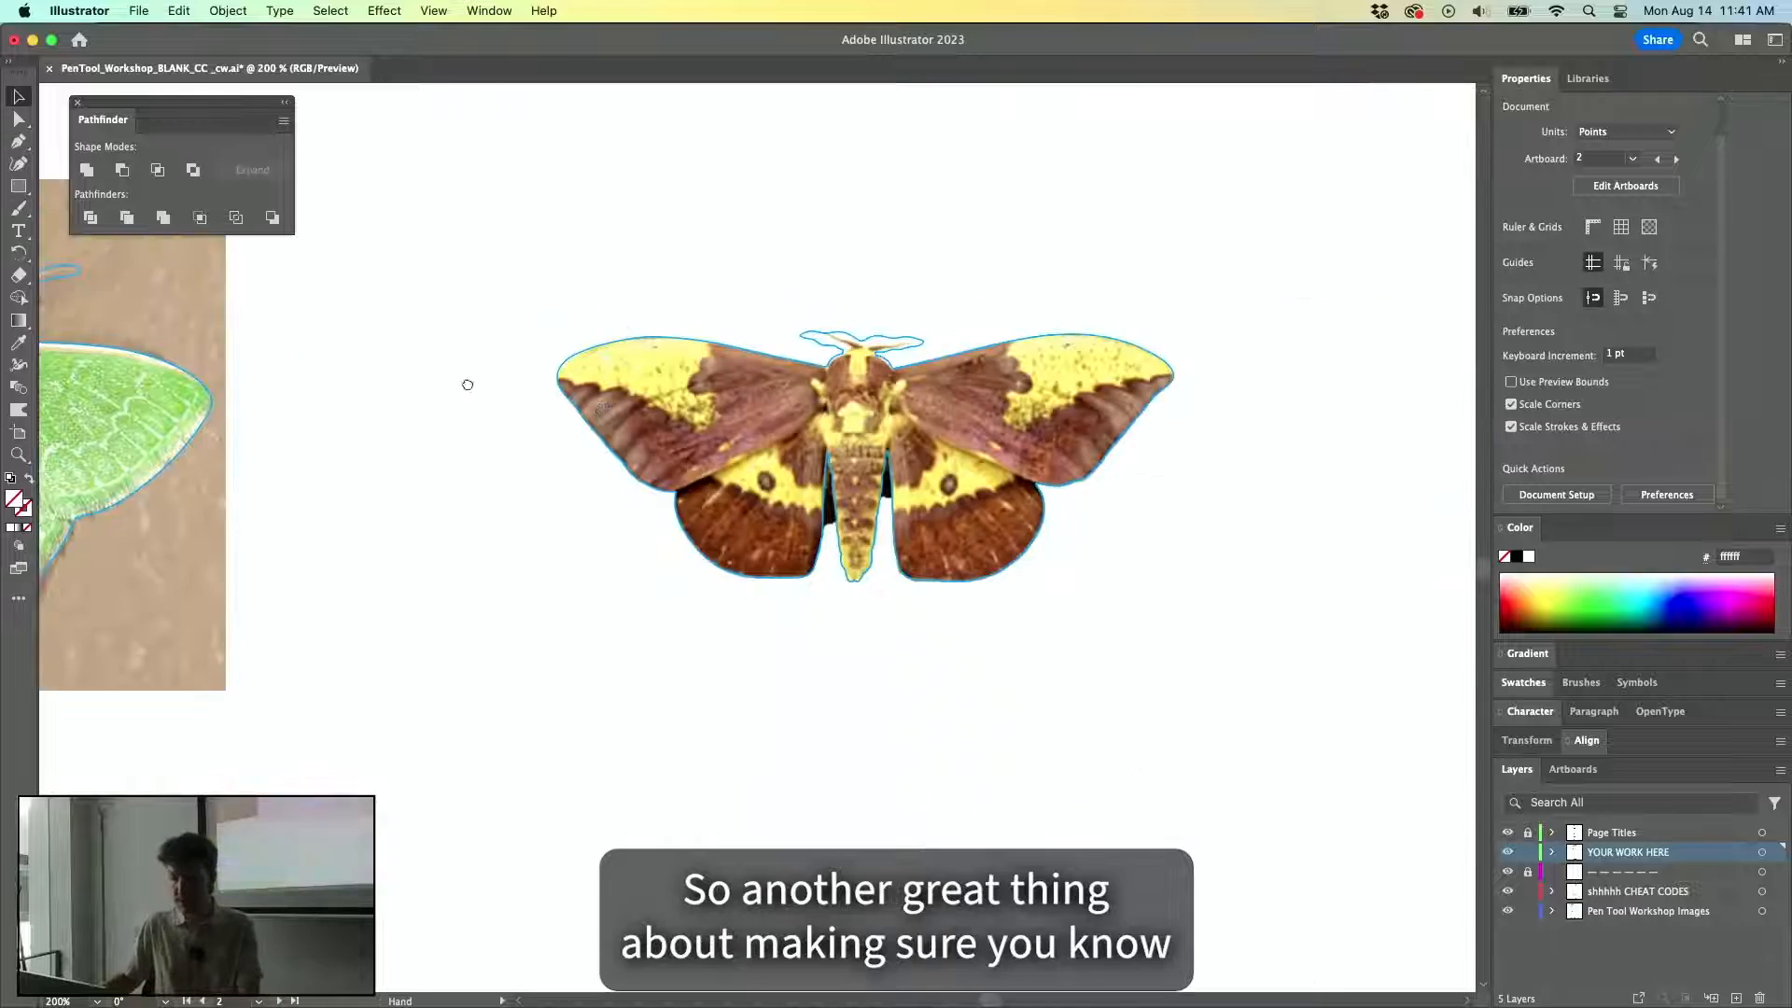
pyautogui.moveTo(472, 384); pyautogui.dragTo(1268, 577)
pyautogui.moveTo(962, 466); pyautogui.dragTo(534, 951)
pyautogui.moveTo(1093, 493); pyautogui.dragTo(1301, 562)
pyautogui.moveTo(679, 494); pyautogui.dragTo(112, 487)
pyautogui.scroll(2, 839, 400)
pyautogui.moveTo(984, 387); pyautogui.dragTo(872, 357)
pyautogui.scroll(2, 787, 393)
pyautogui.scroll(-1, 786, 401)
pyautogui.moveTo(787, 401); pyautogui.dragTo(845, 437)
pyautogui.press('a')
pyautogui.click(819, 476)
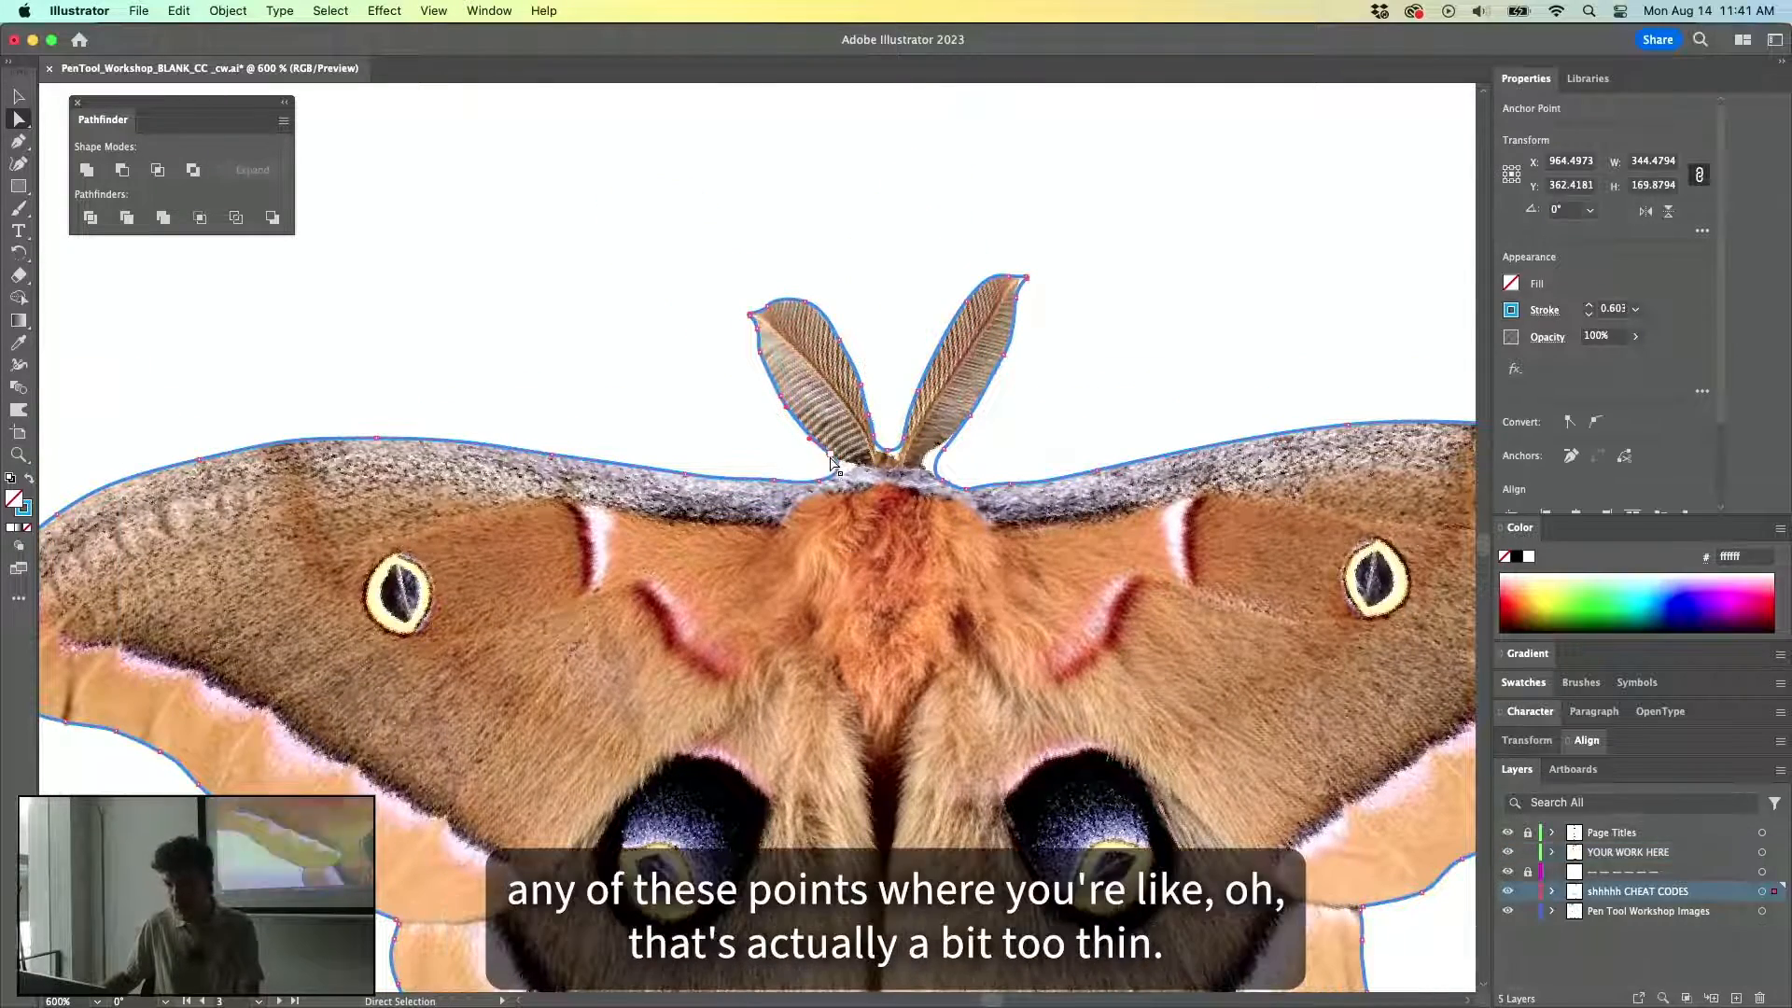
pyautogui.moveTo(831, 457); pyautogui.dragTo(679, 211)
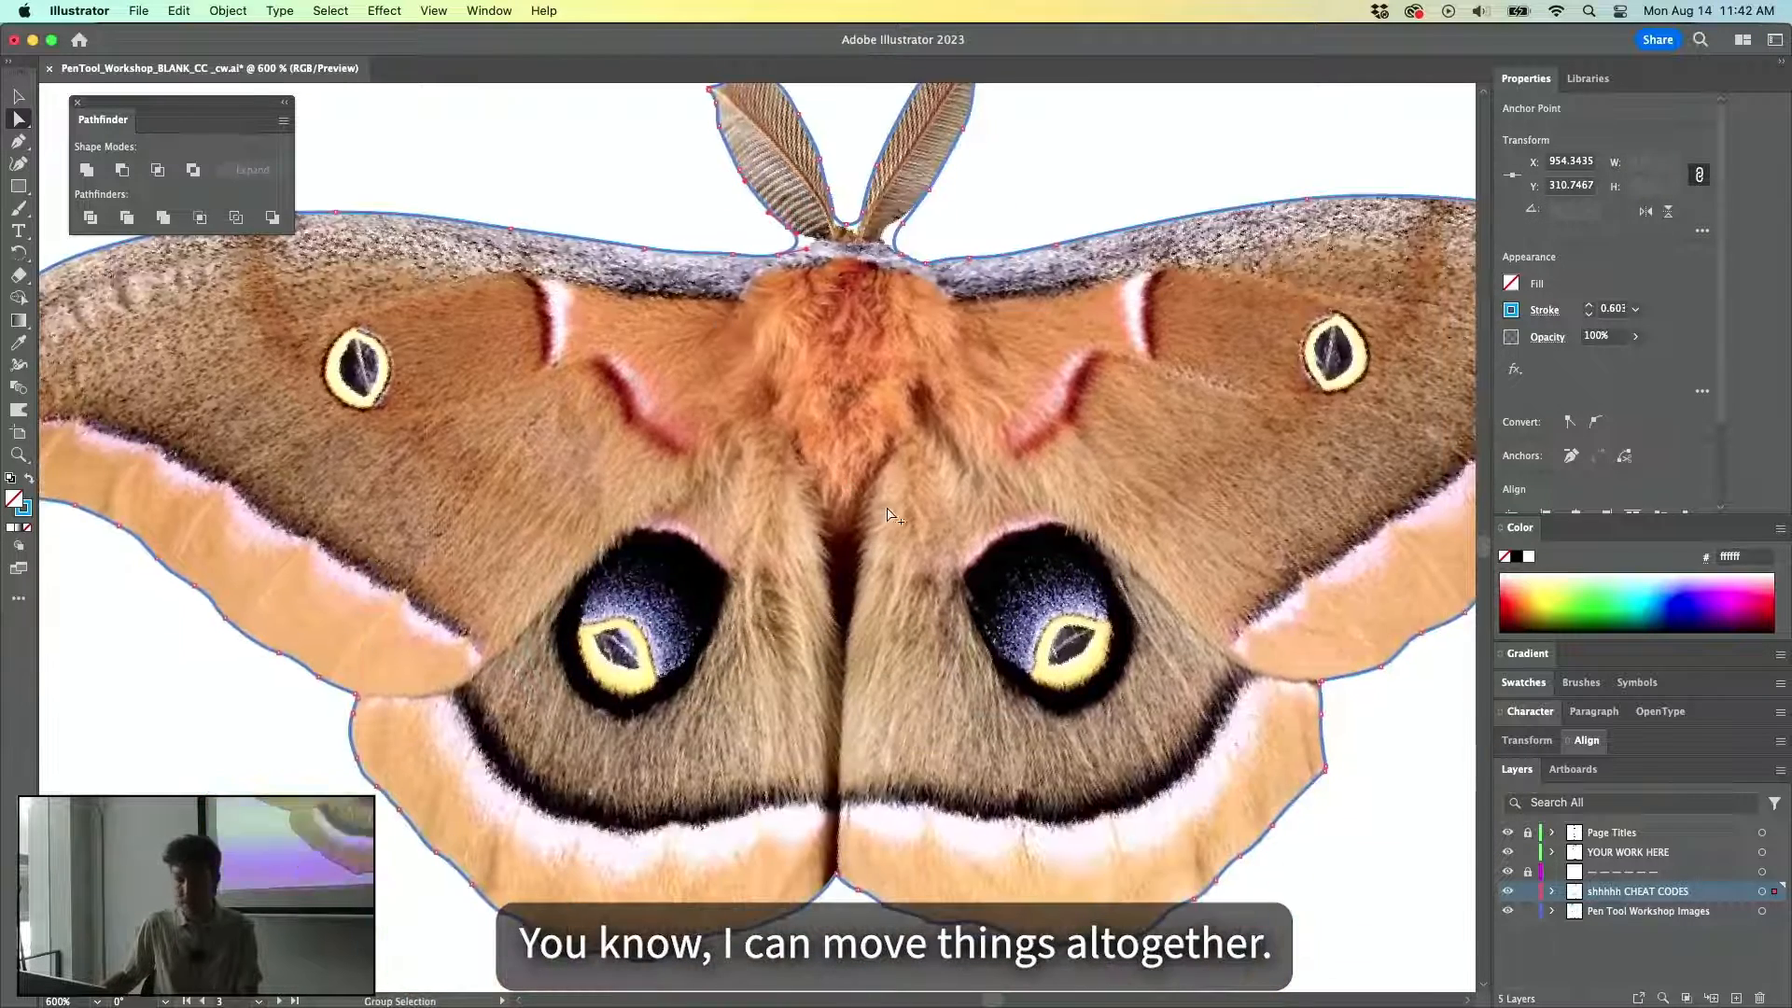
# Inspect the brown moth outline's anchor points along the lower wing edges in outline view and return to preview.
pyautogui.scroll(-2, 884, 504)
pyautogui.scroll(-10, 896, 485)
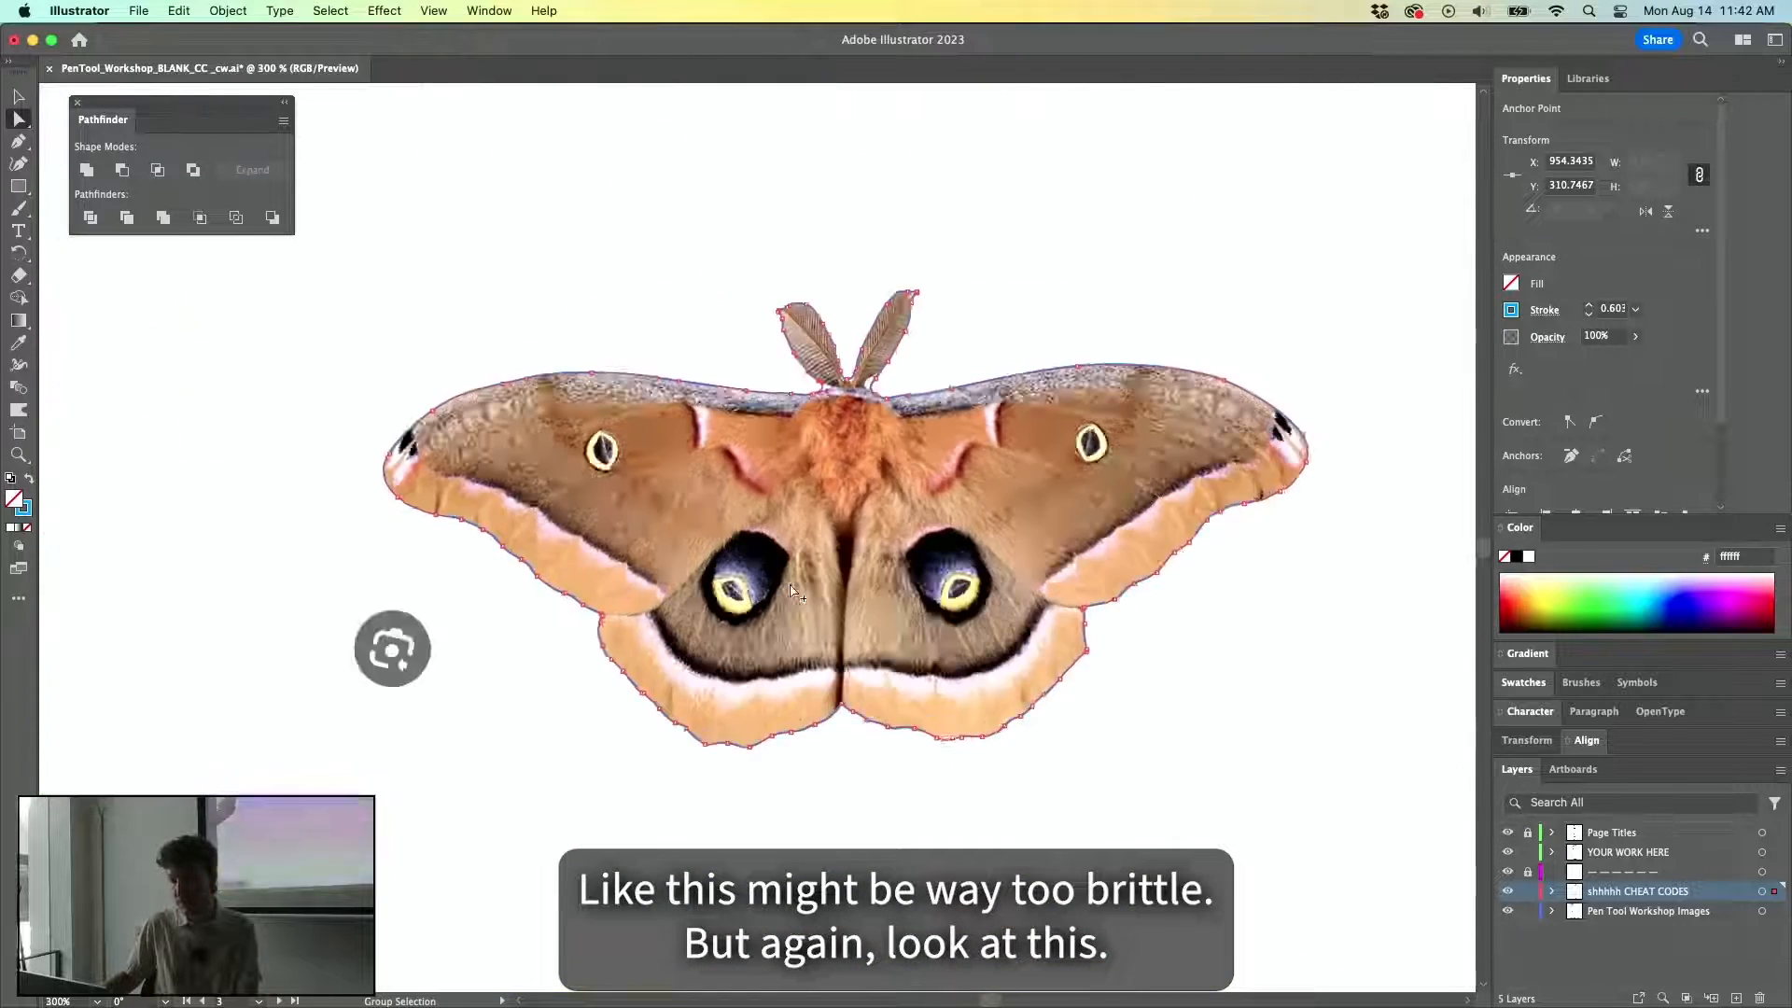
pyautogui.scroll(1, 791, 591)
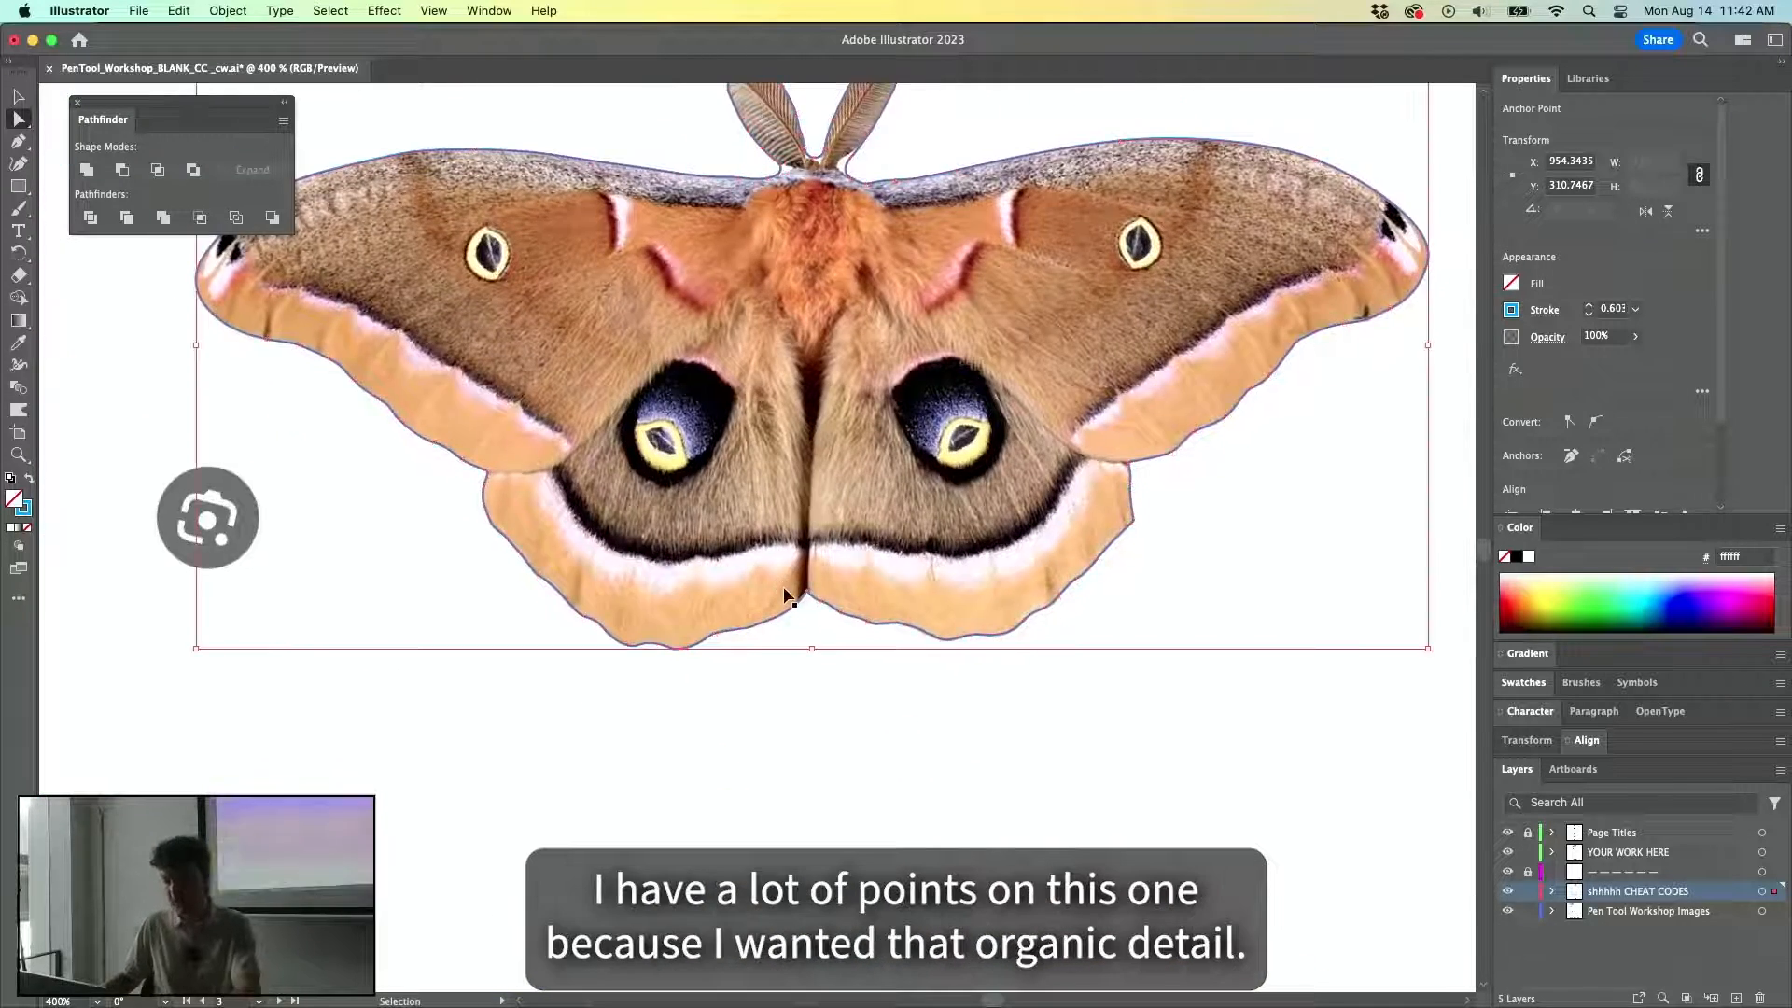
pyautogui.hotkey('ctrl', 'y')
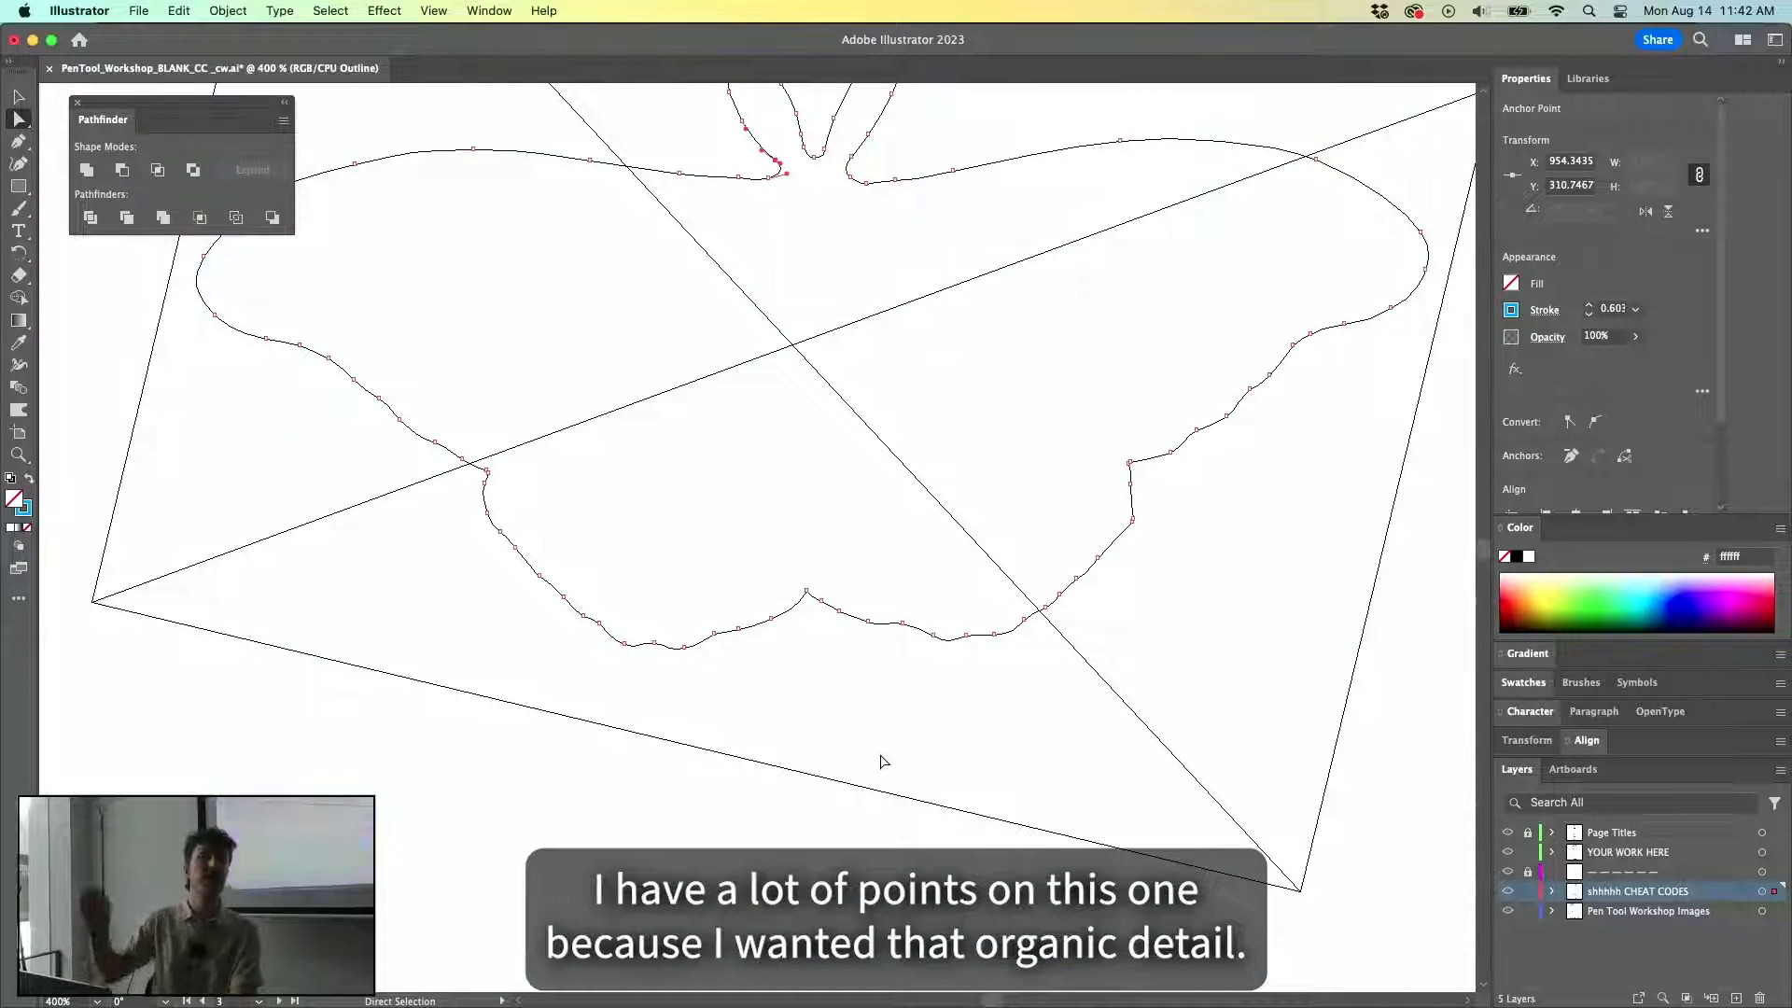
pyautogui.hotkey('ctrl', 'y')
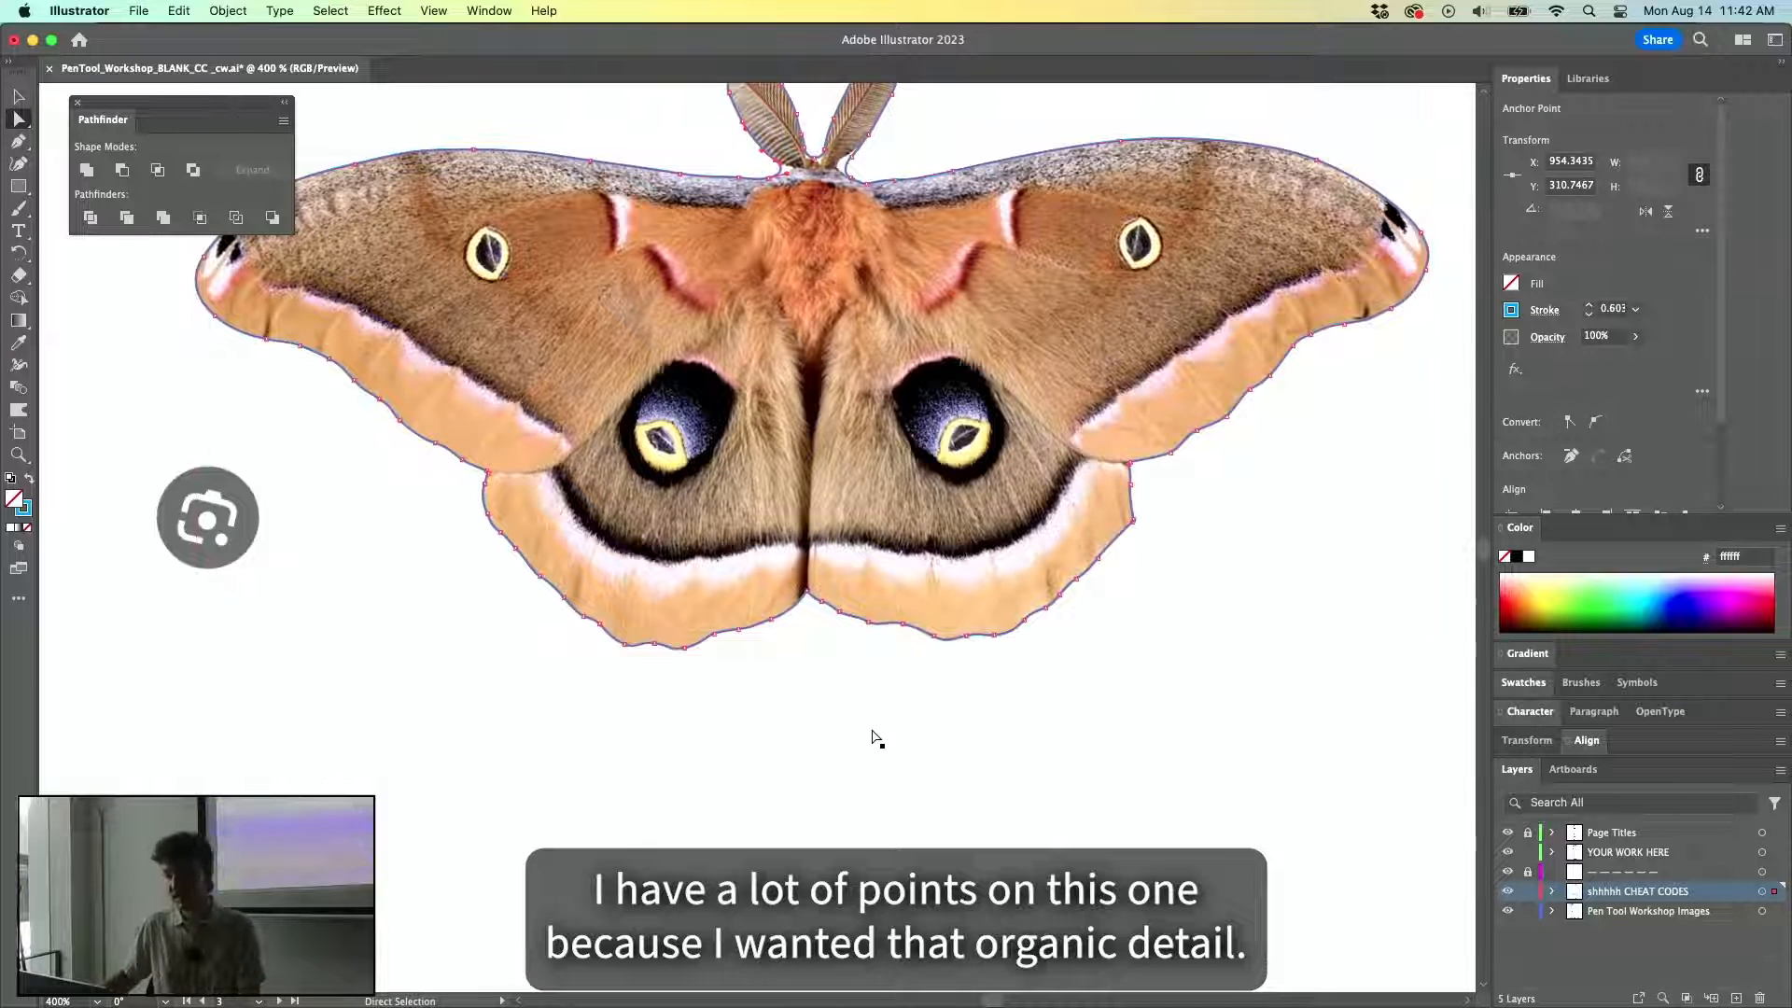
# Deselect the outline and look over the six moths, examining the red-and-black moth's traced antennae closely.
pyautogui.scroll(-4, 795, 830)
pyautogui.moveTo(795, 831); pyautogui.dragTo(864, 584)
pyautogui.moveTo(608, 610); pyautogui.dragTo(775, 435)
pyautogui.moveTo(1017, 633); pyautogui.dragTo(718, 466)
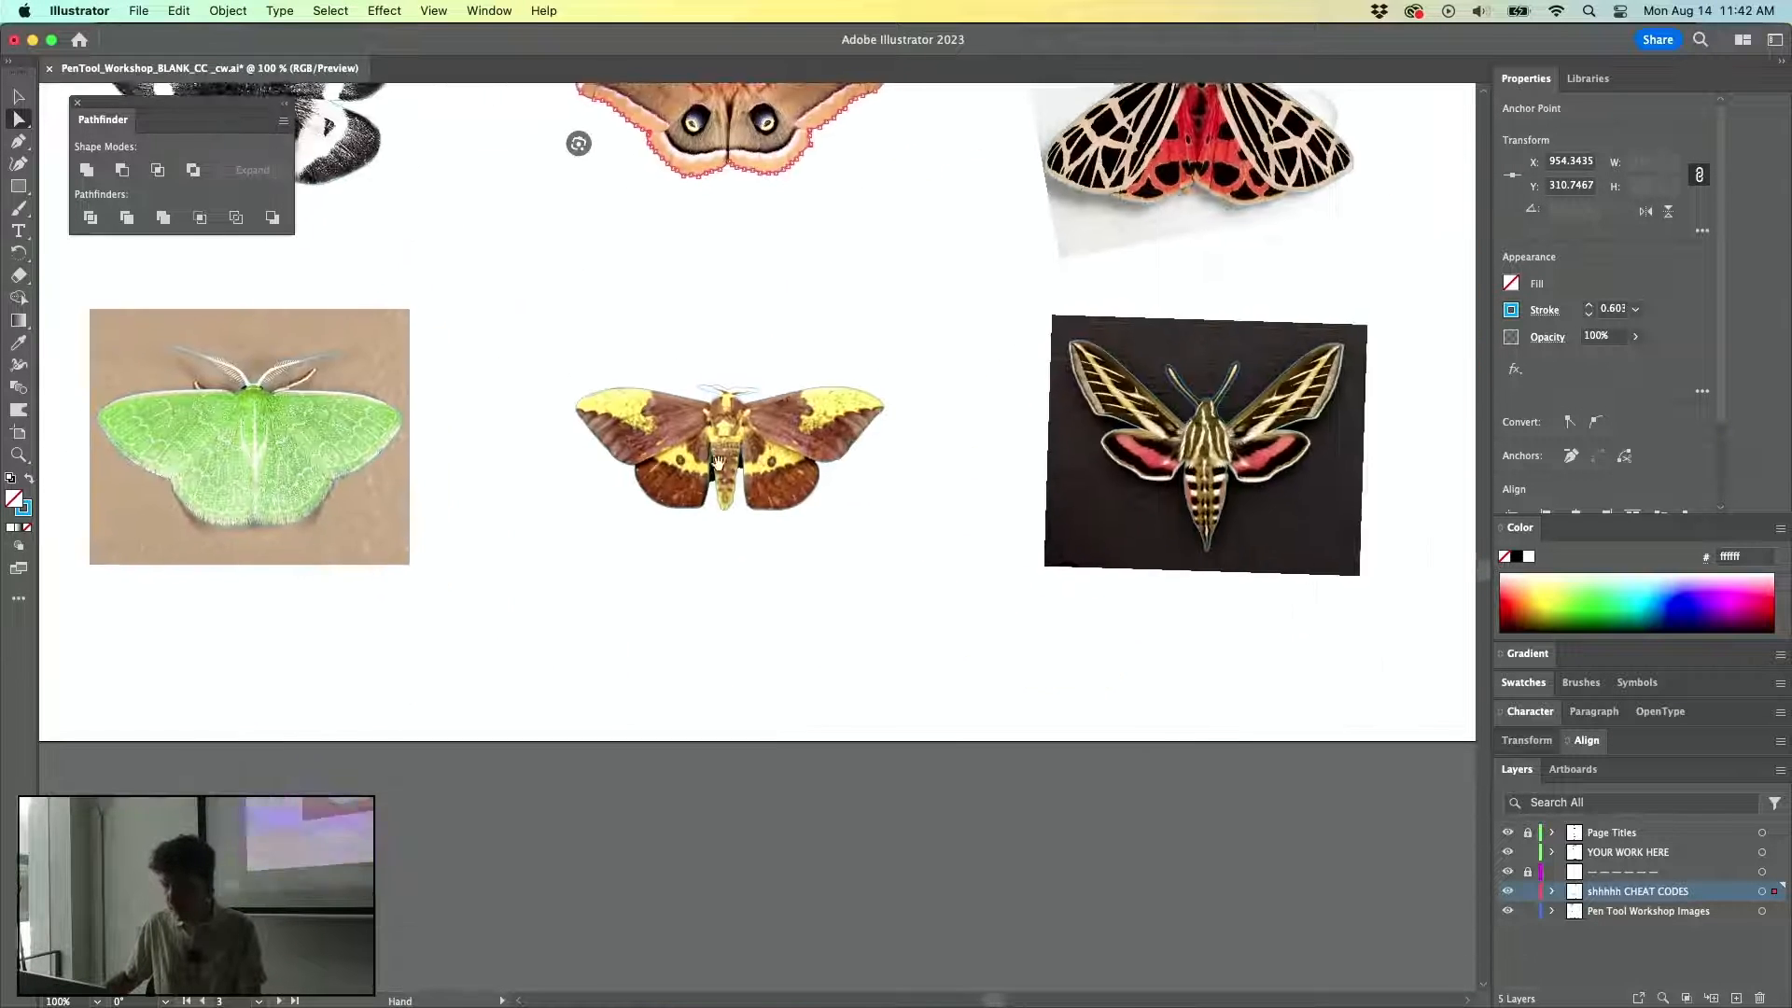
pyautogui.press('v')
pyautogui.click(778, 681)
pyautogui.moveTo(1077, 672); pyautogui.dragTo(1080, 317)
pyautogui.moveTo(1035, 411); pyautogui.dragTo(1025, 976)
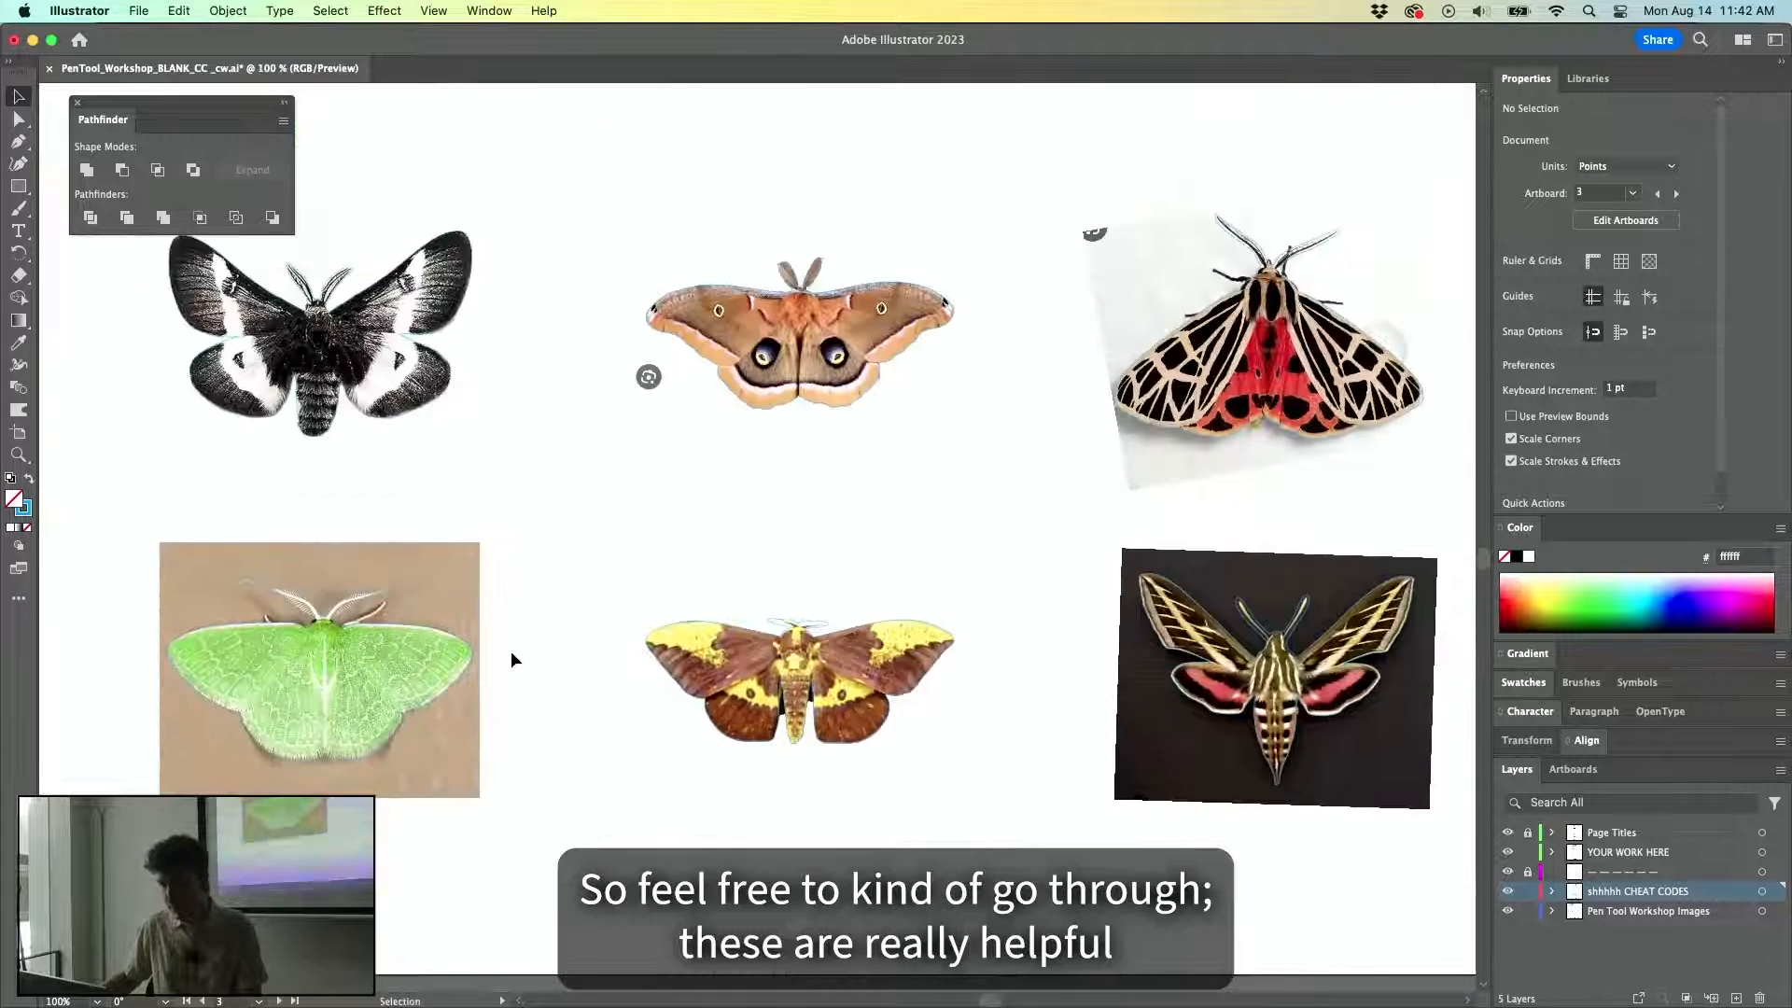
pyautogui.scroll(-3, 512, 660)
pyautogui.moveTo(767, 670)
pyautogui.mouseDown()
pyautogui.moveTo(780, 204)
pyautogui.moveTo(795, 861)
pyautogui.moveTo(782, 665)
pyautogui.mouseUp()
pyautogui.scroll(3, 545, 489)
pyautogui.scroll(3, 448, 653)
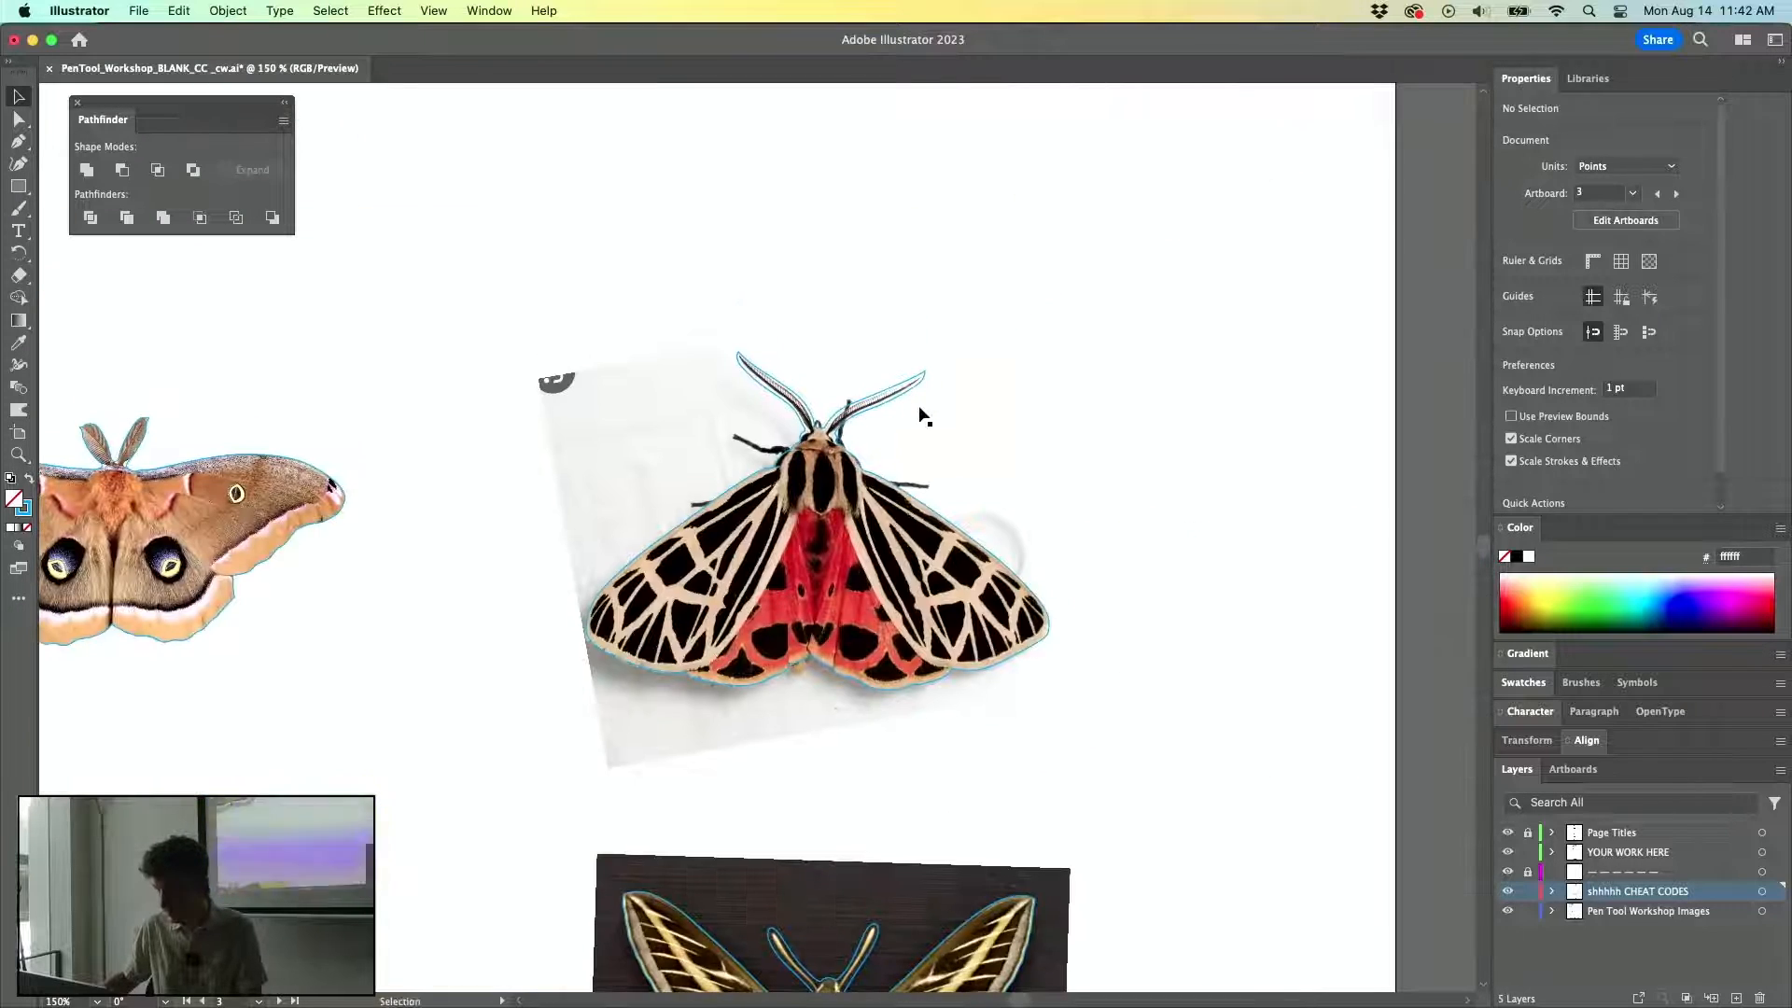
pyautogui.scroll(5, 919, 416)
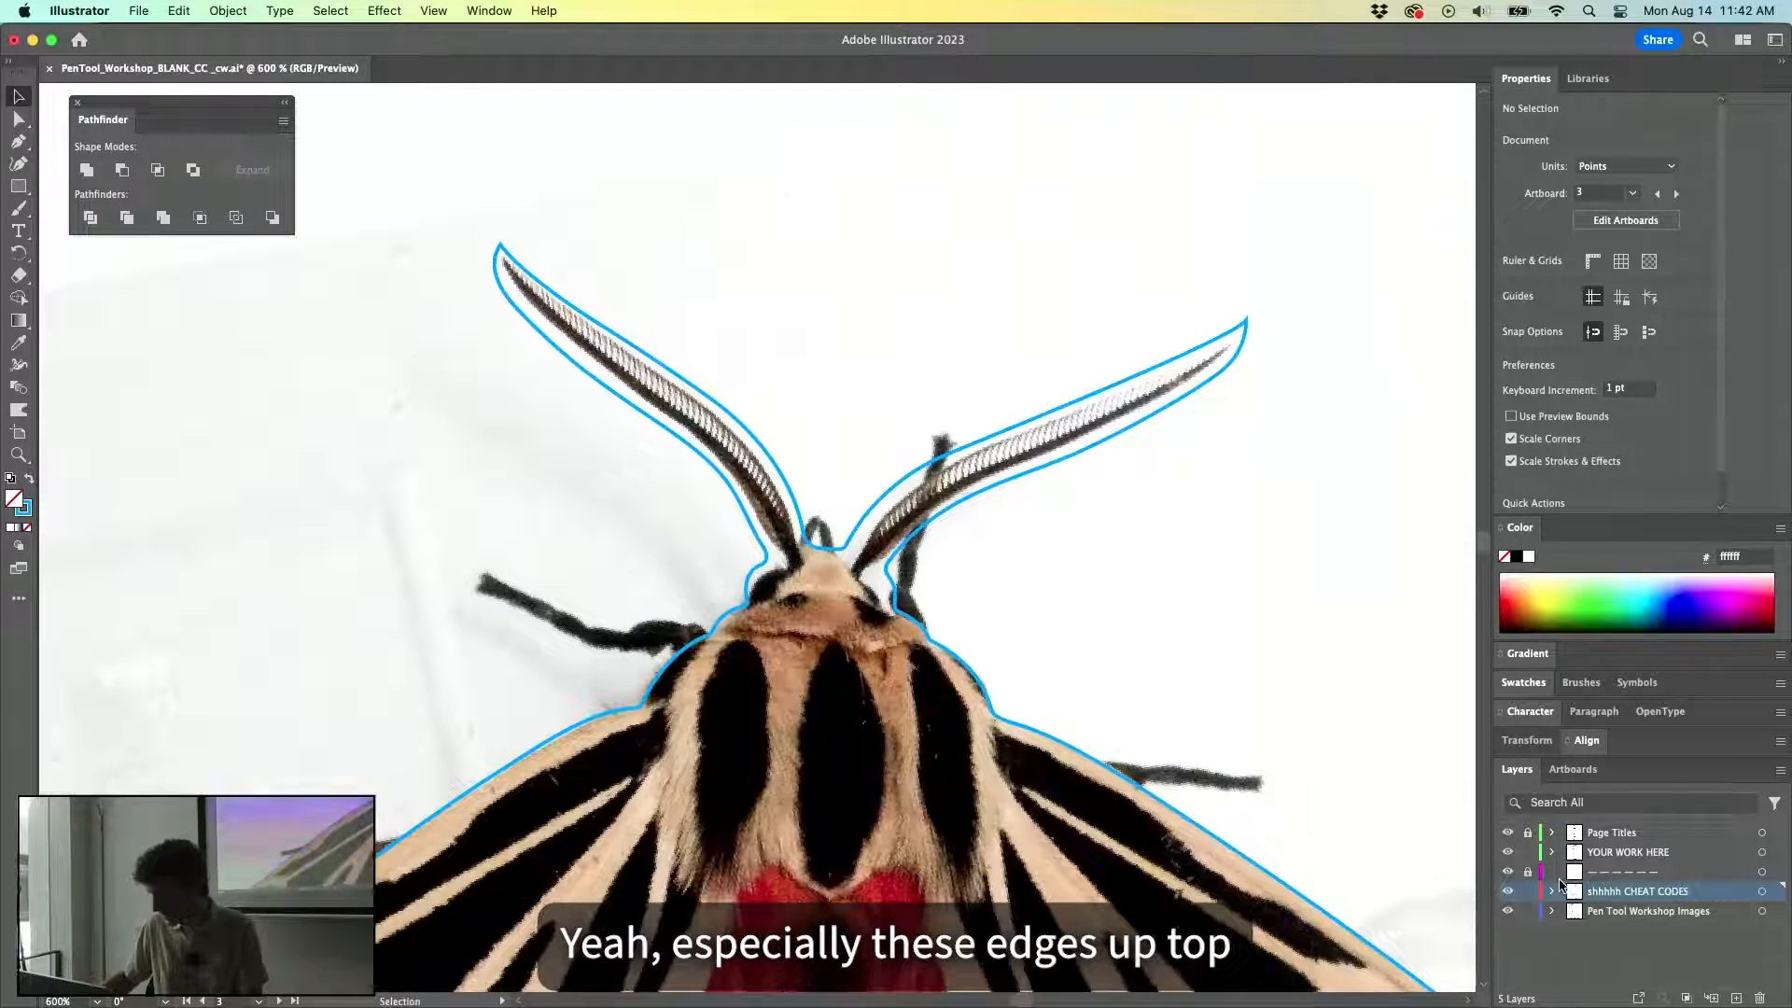
# Make YOUR WORK HERE the active layer and hide the shhhhh CHEAT CODES layer.
pyautogui.click(1675, 856)
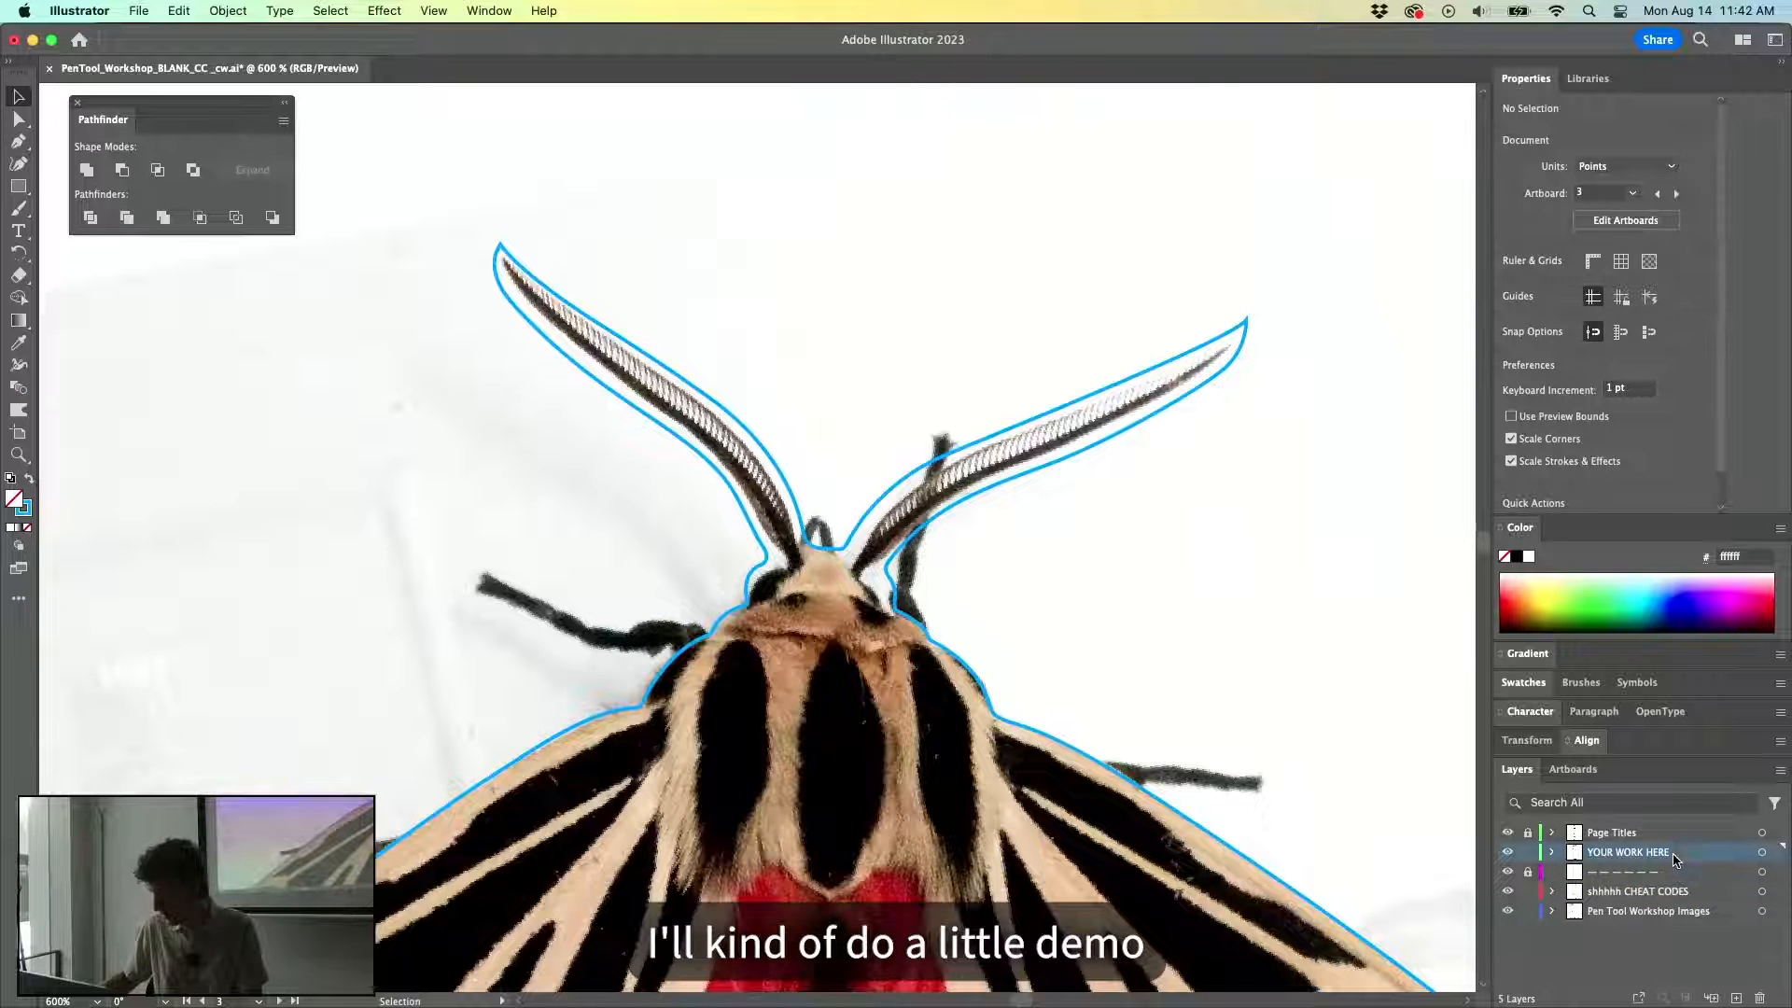
pyautogui.click(1506, 892)
pyautogui.hscroll(5, 1223, 348)
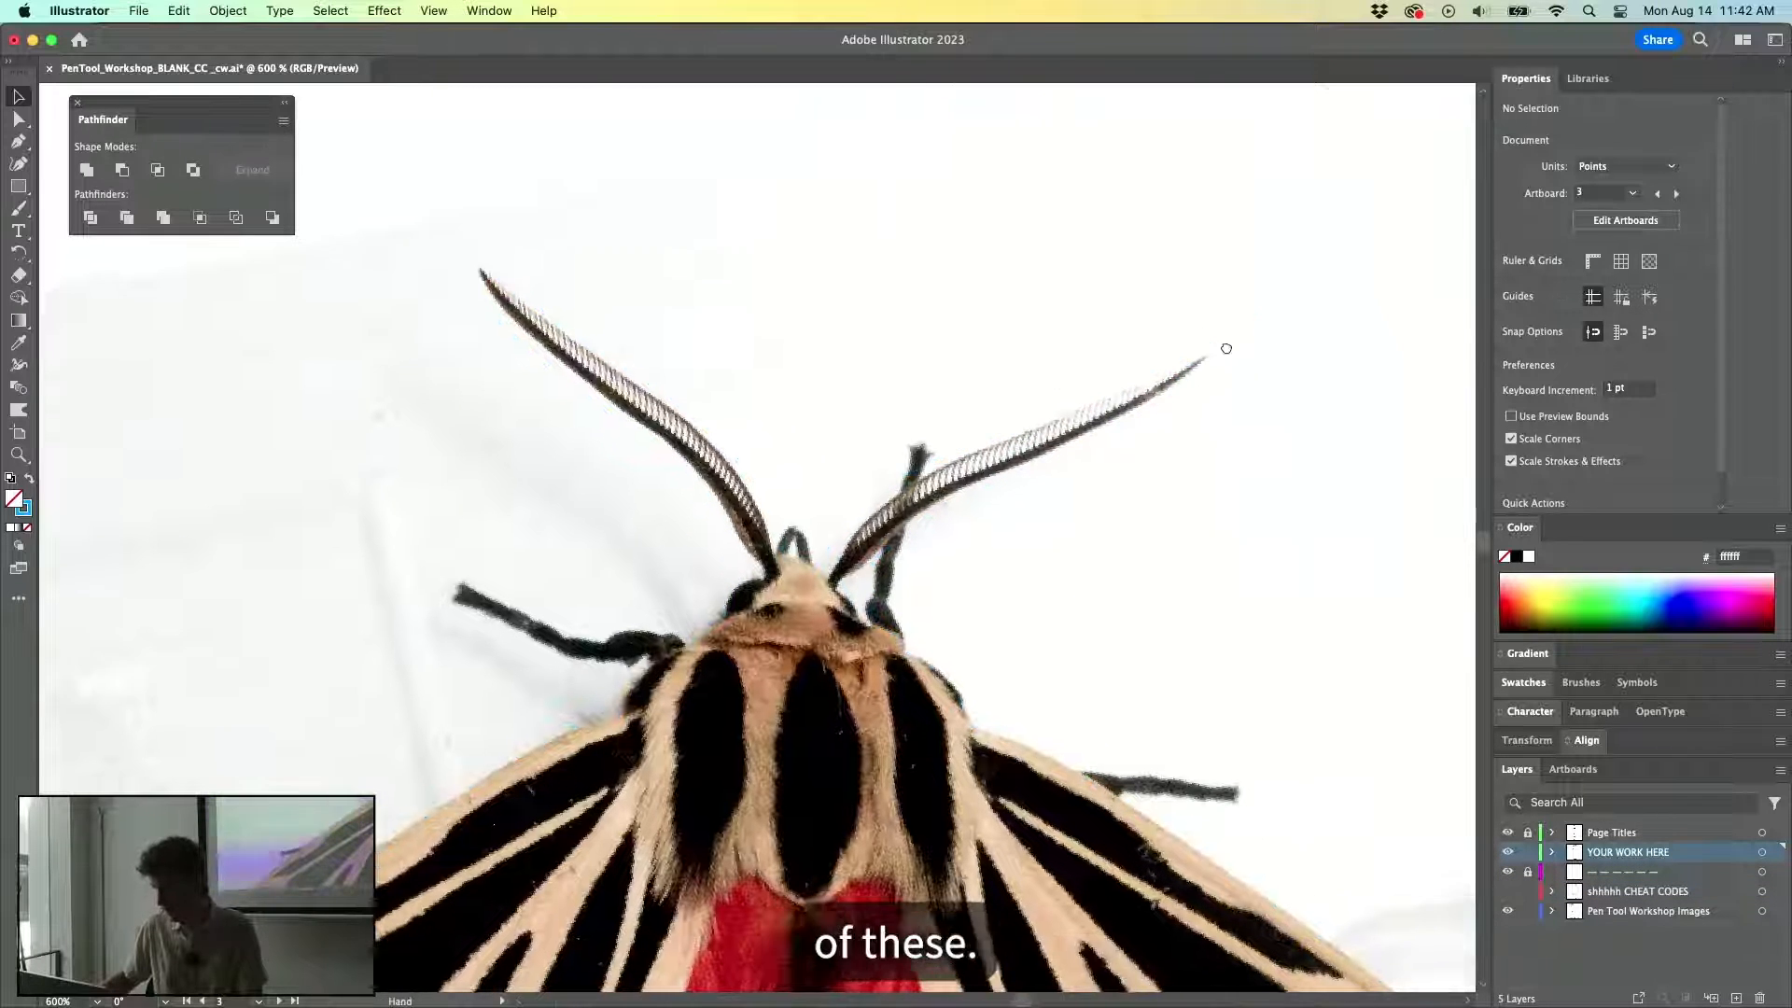
# Trace around the red-and-black moth's left eye and antenna with the Pen tool, making sharp corners at the antenna's base and tip.
pyautogui.press('p')
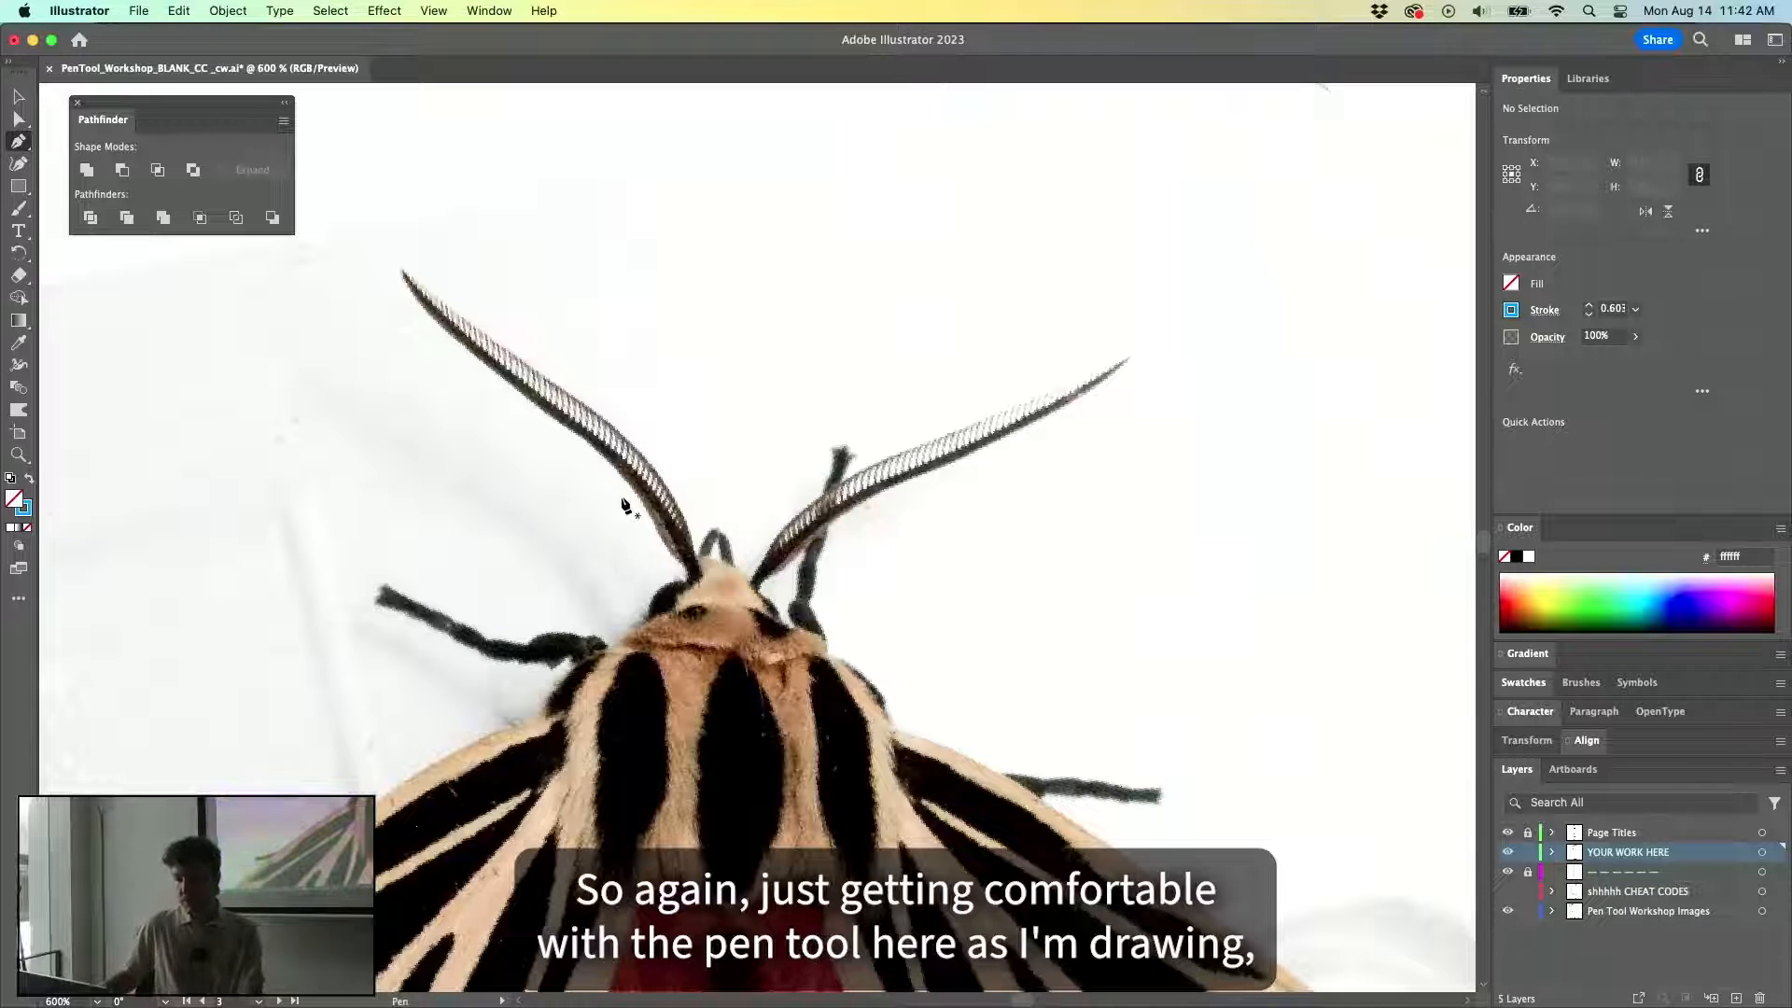
pyautogui.moveTo(642, 614); pyautogui.dragTo(654, 583)
pyautogui.click(687, 588)
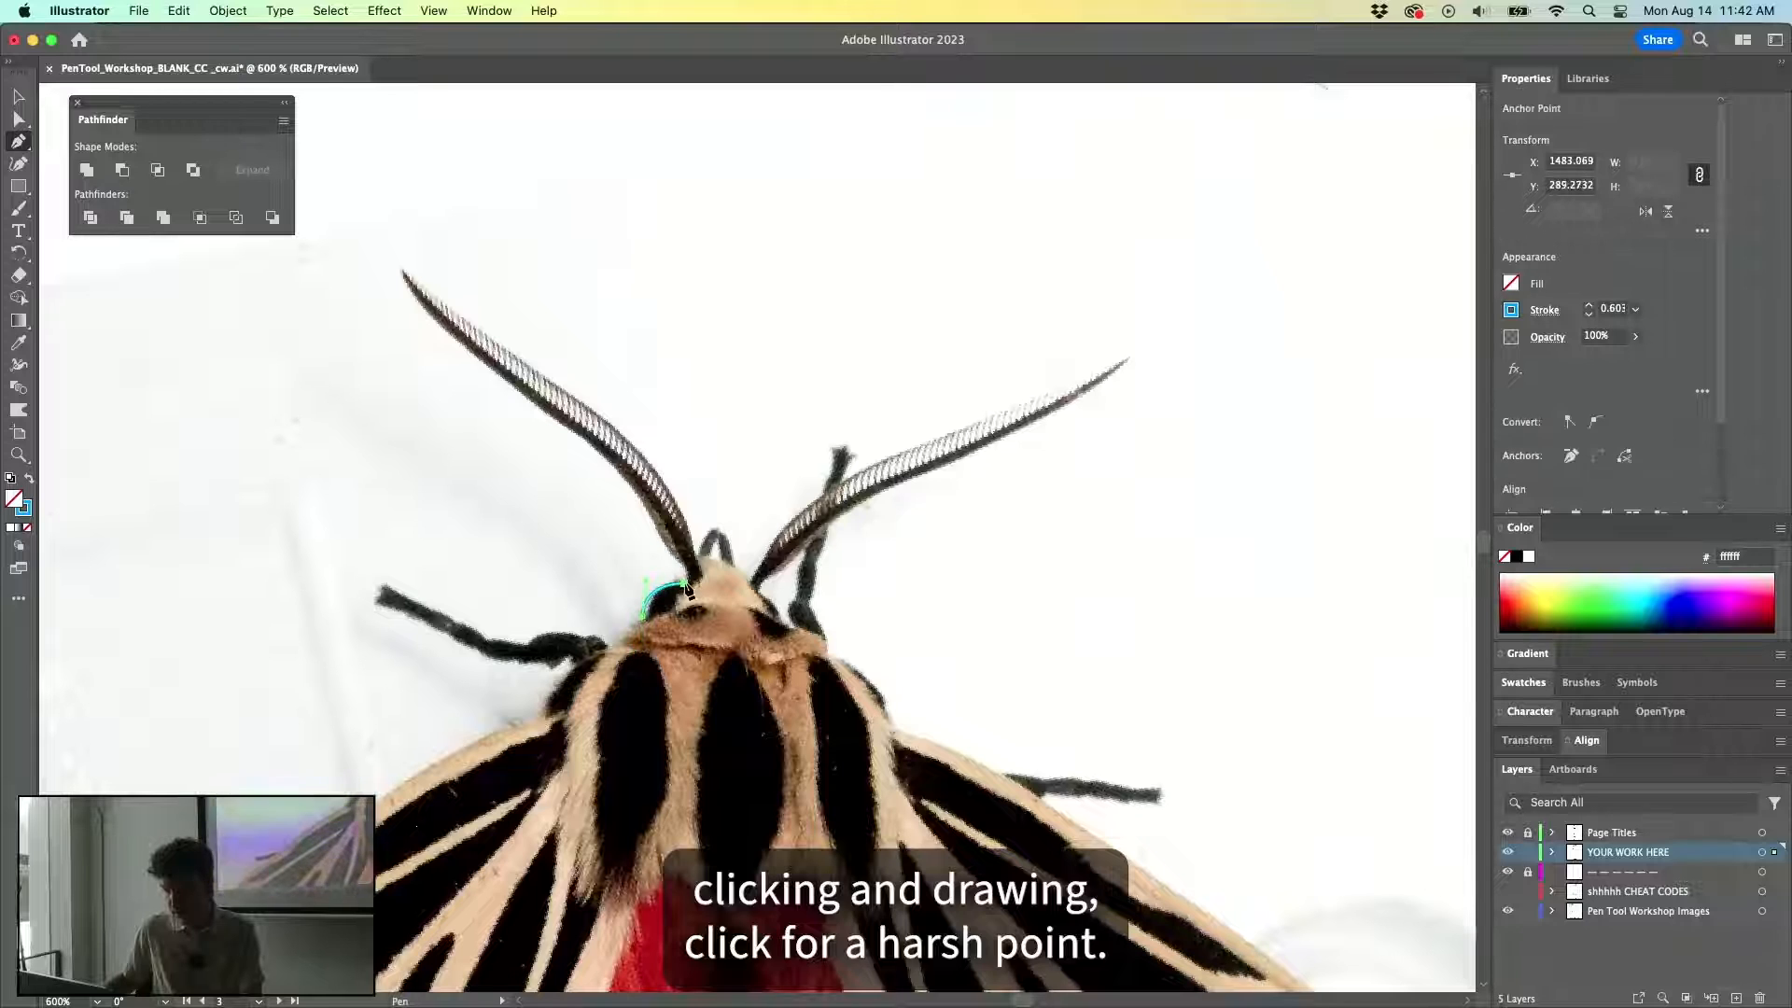
pyautogui.moveTo(668, 565); pyautogui.dragTo(644, 545)
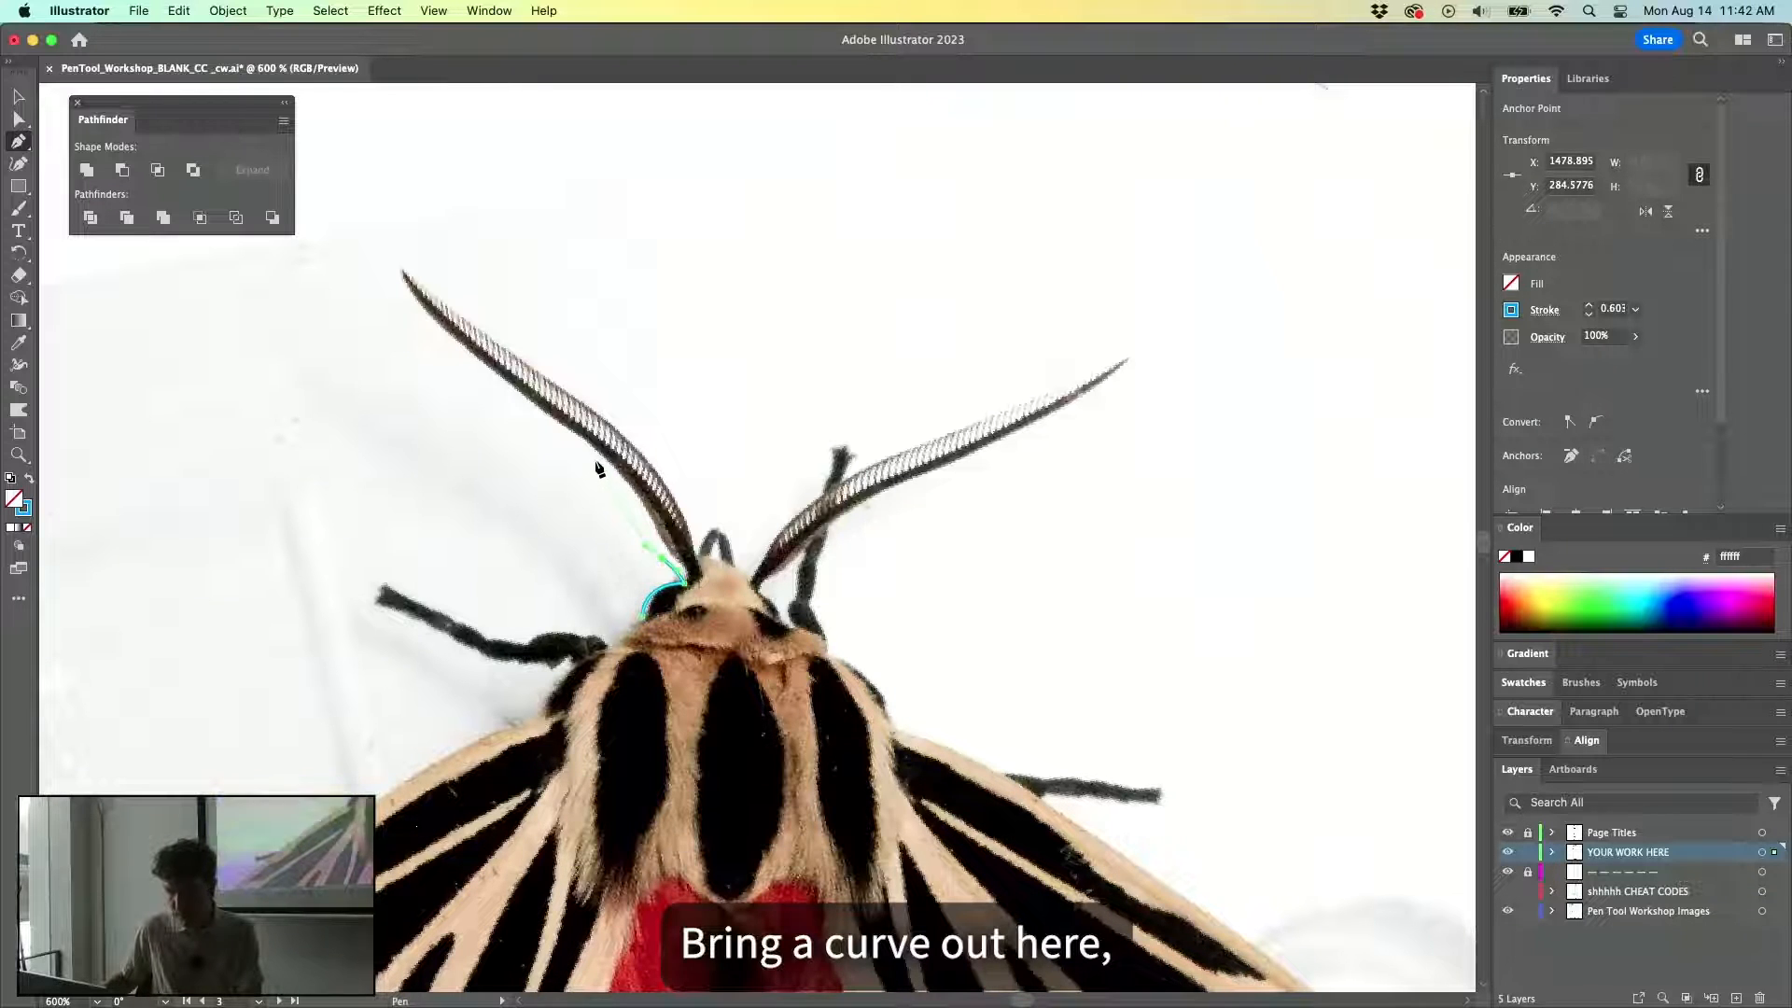
pyautogui.moveTo(598, 466); pyautogui.dragTo(392, 150)
pyautogui.click(392, 250)
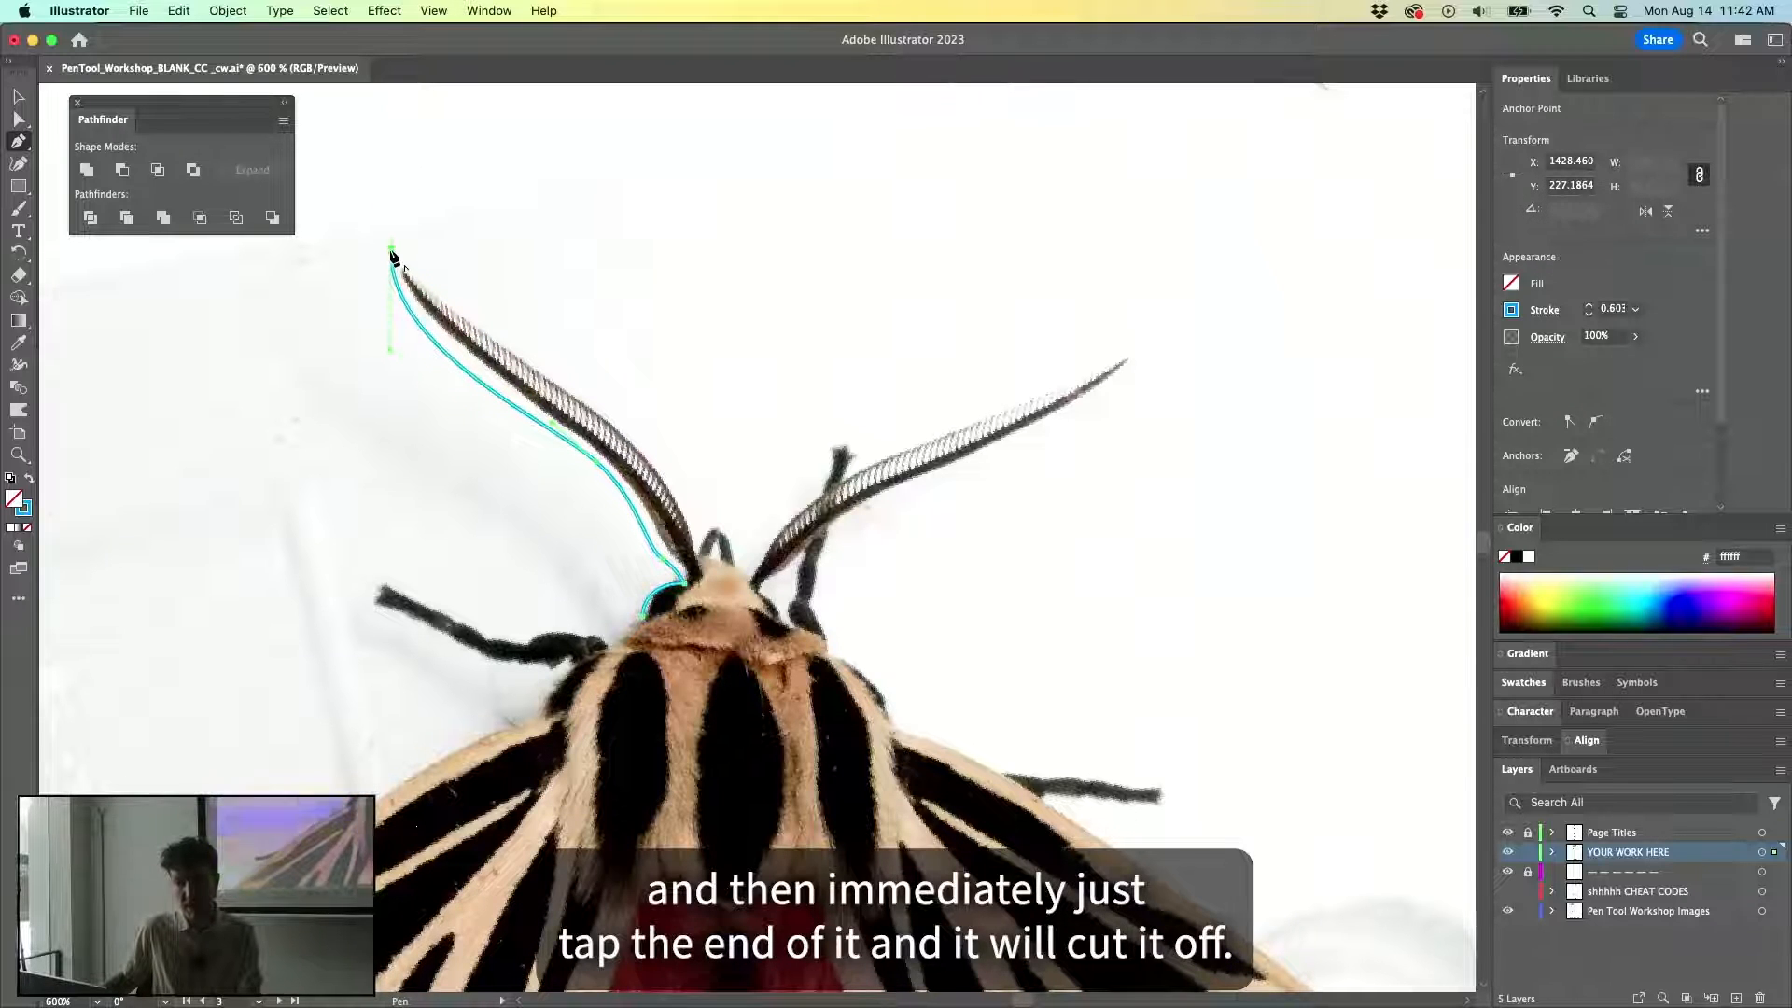
pyautogui.moveTo(555, 364); pyautogui.dragTo(658, 426)
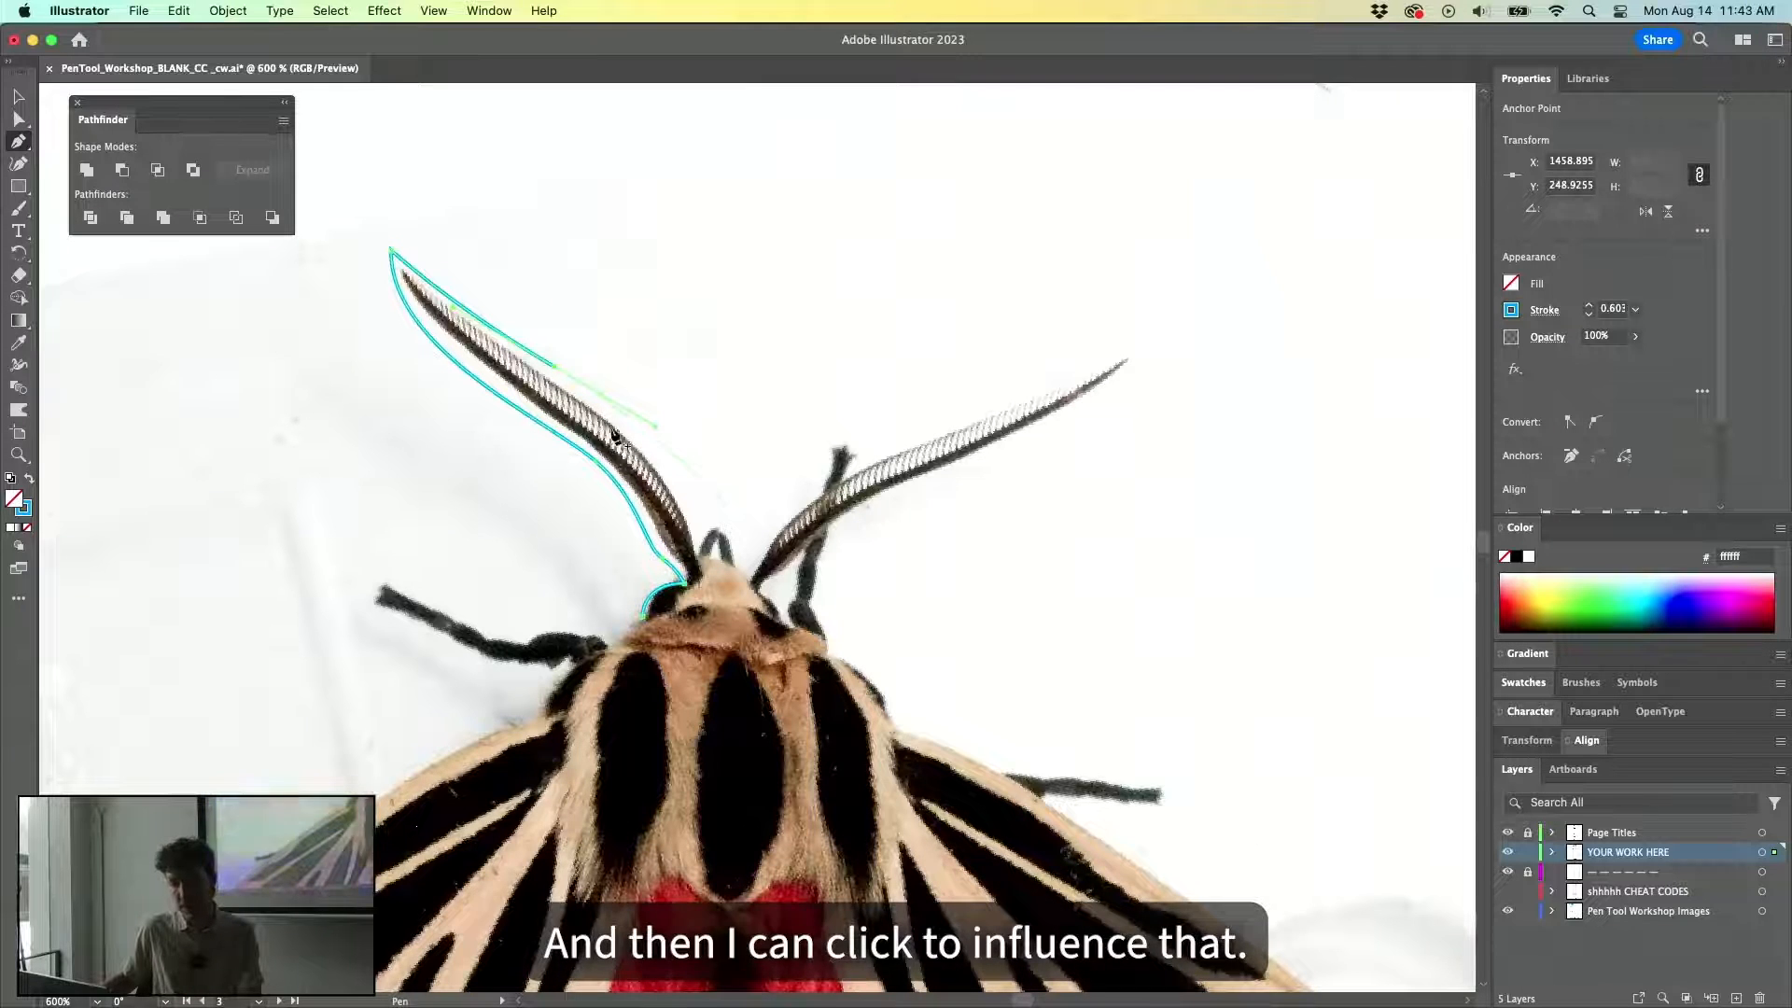
pyautogui.click(699, 537)
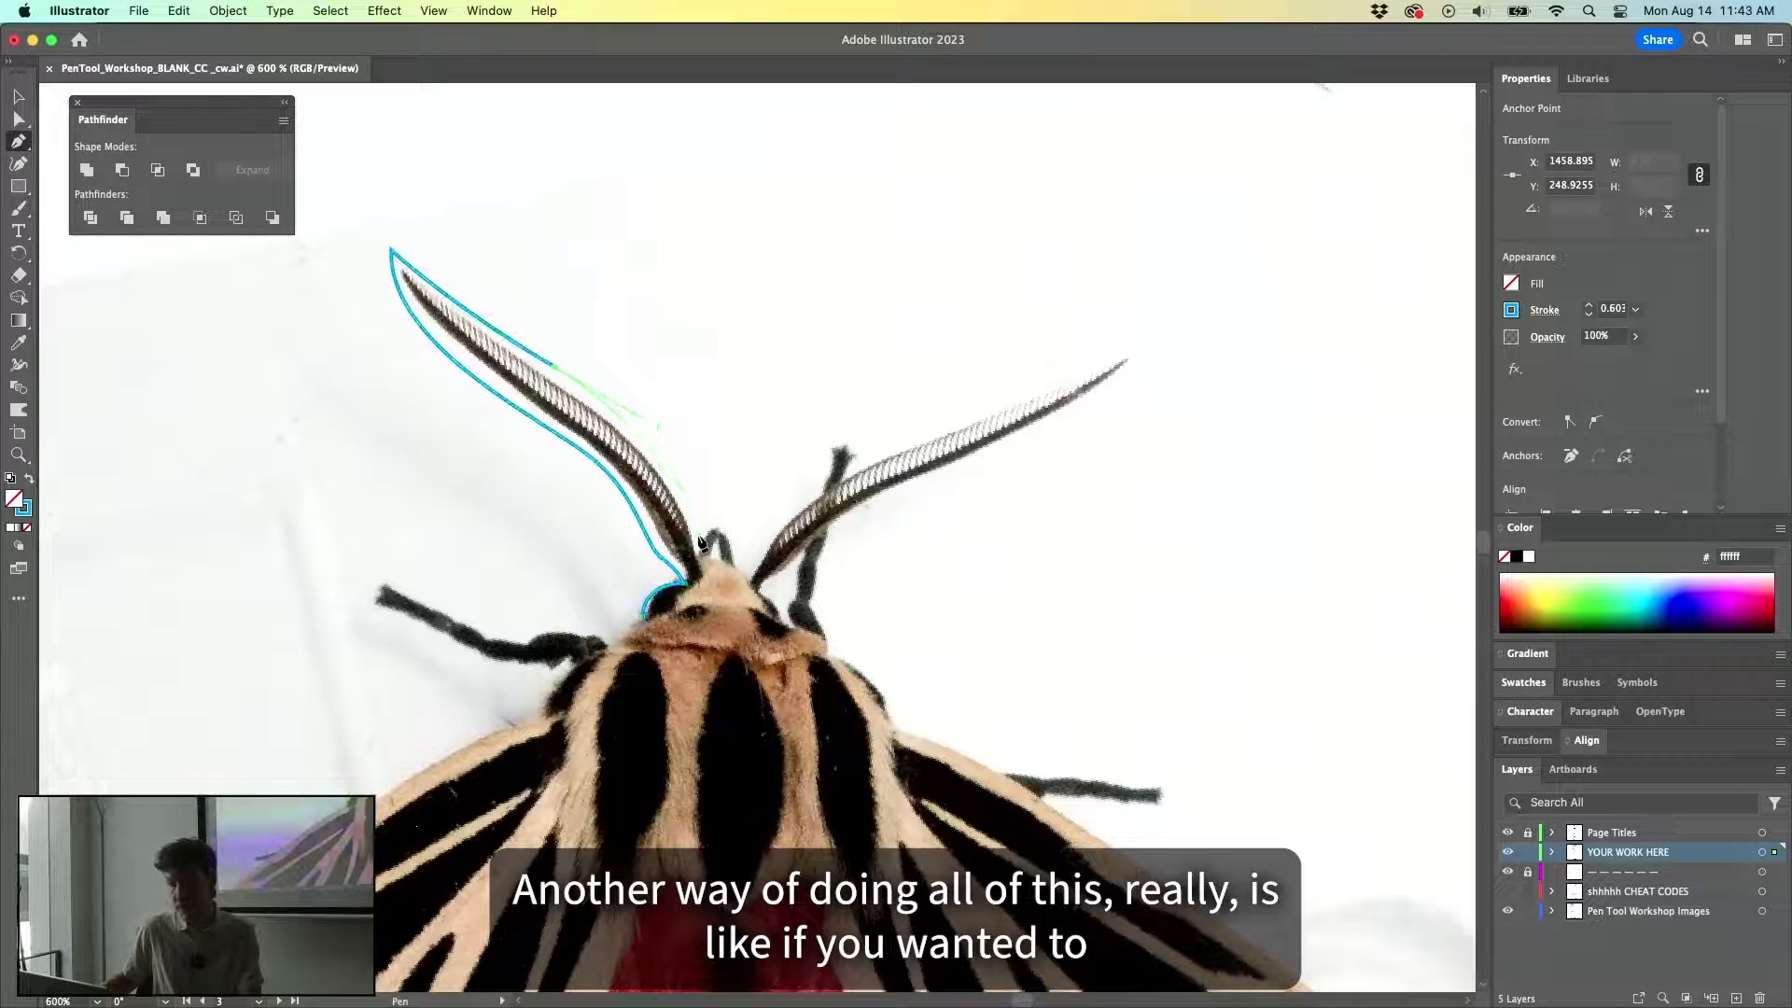
# Lock the Pen Tool Workshop Images layer and reselect the traced left antenna path.
pyautogui.keyDown('super'); pyautogui.click(774, 386); pyautogui.keyUp('super')
pyautogui.moveTo(1041, 451); pyautogui.dragTo(1057, 513)
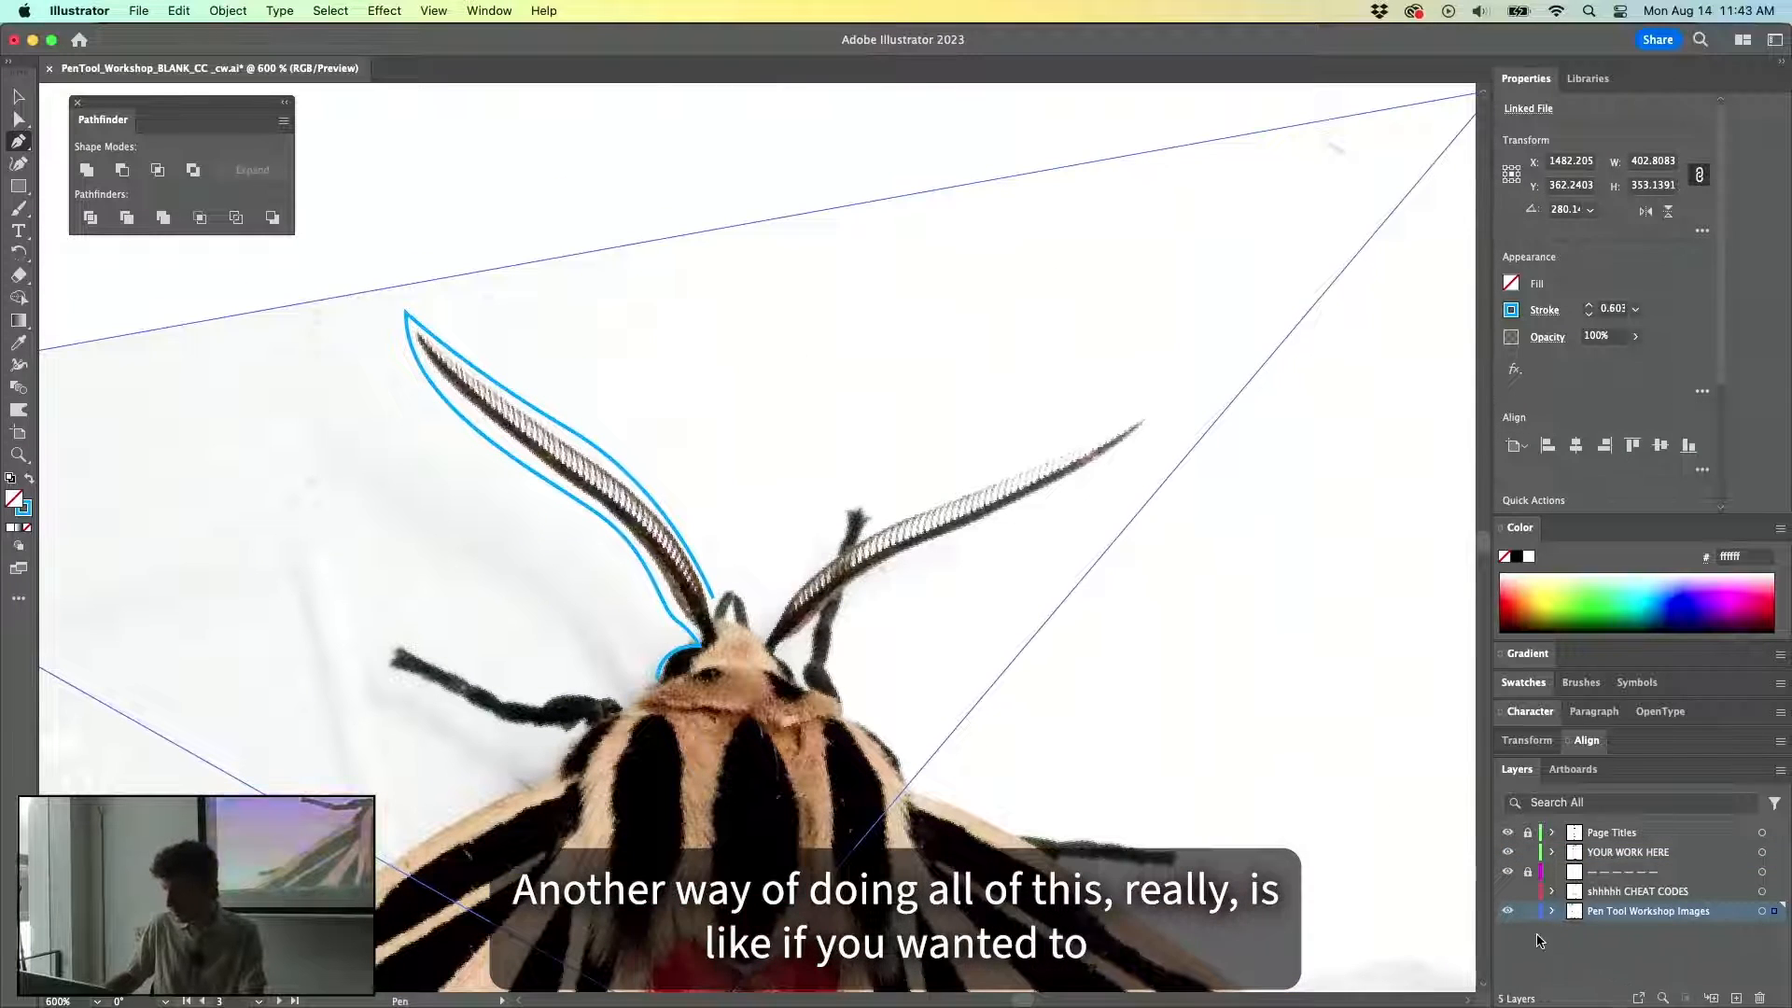
pyautogui.click(1527, 911)
pyautogui.press('a')
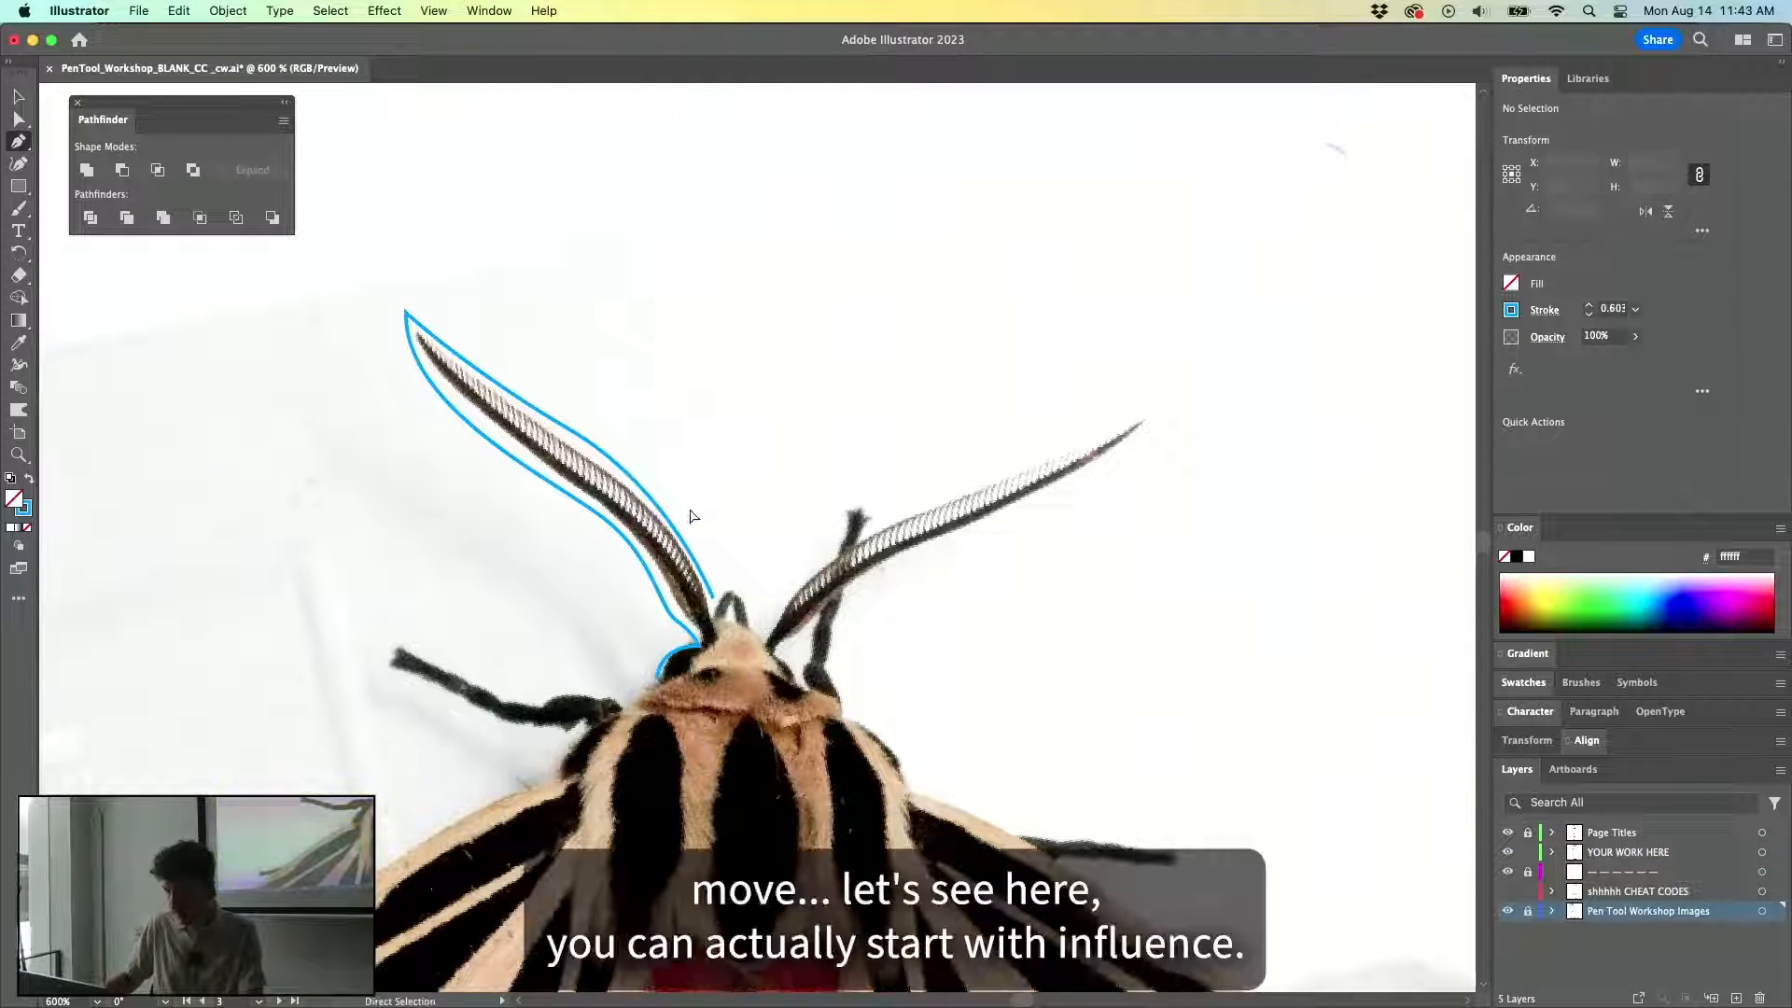
pyautogui.keyDown('super'); pyautogui.click(679, 539); pyautogui.keyUp('super')
pyautogui.press('v')
pyautogui.moveTo(856, 525); pyautogui.dragTo(592, 364)
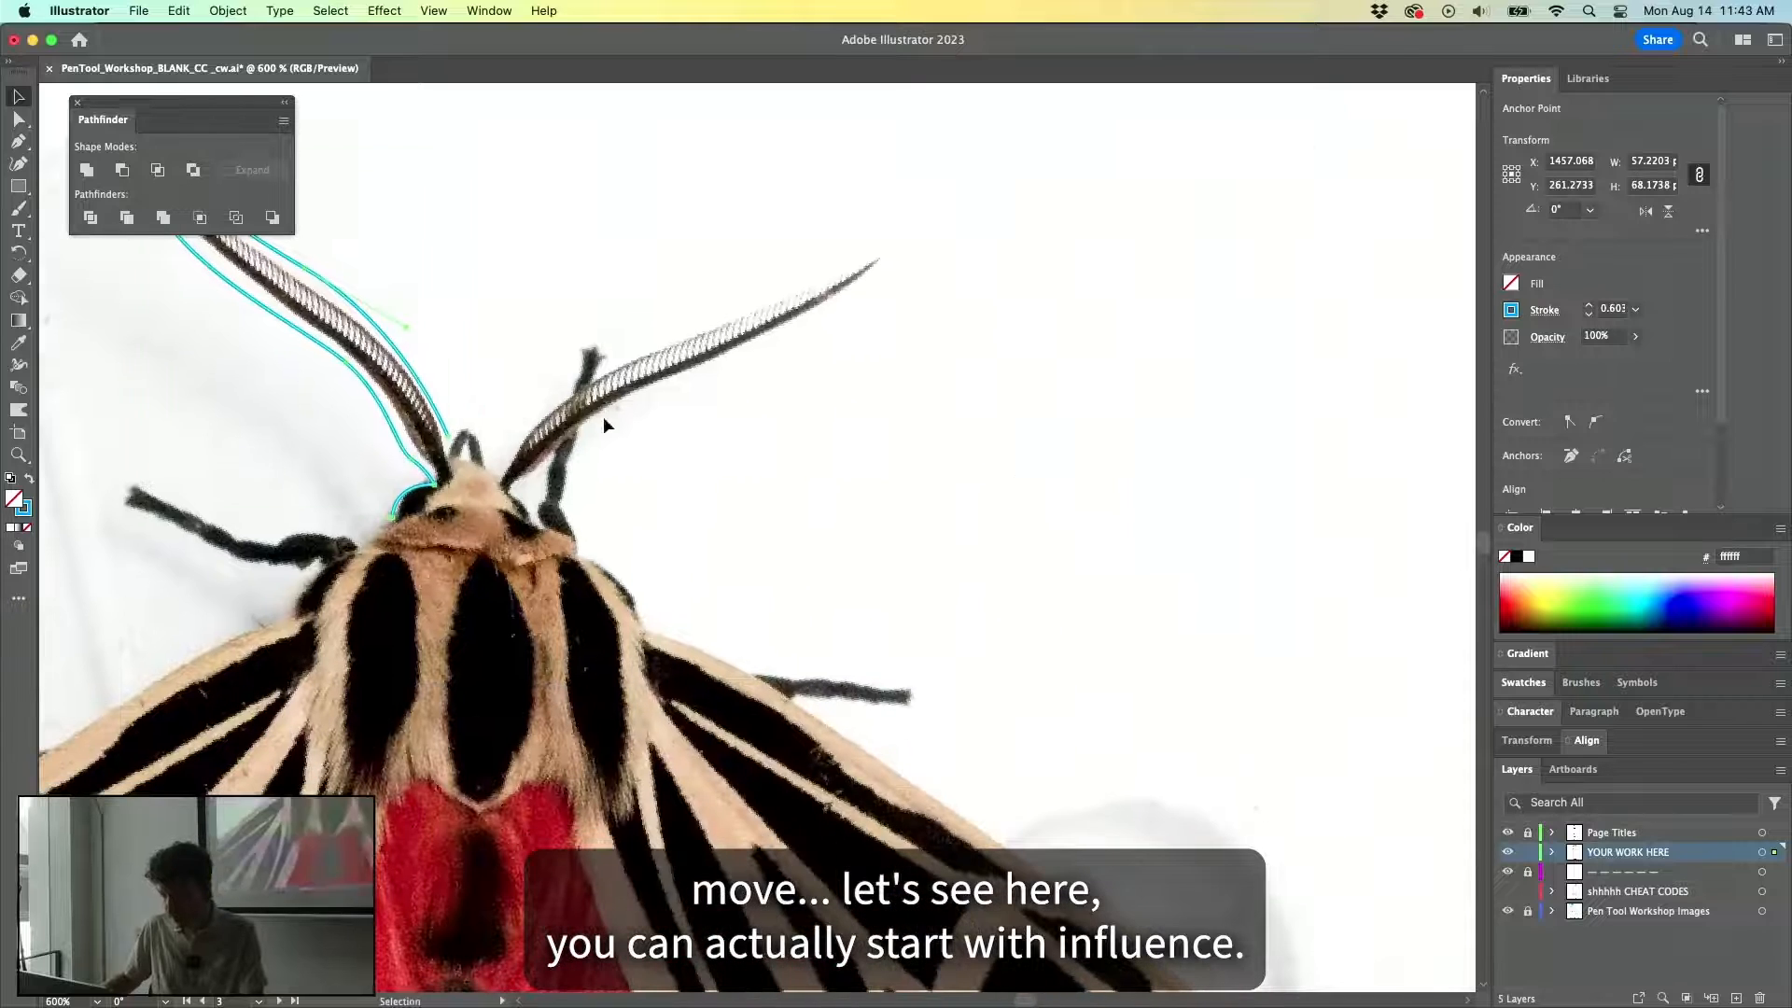
pyautogui.press('p')
pyautogui.moveTo(910, 275); pyautogui.dragTo(1042, 256)
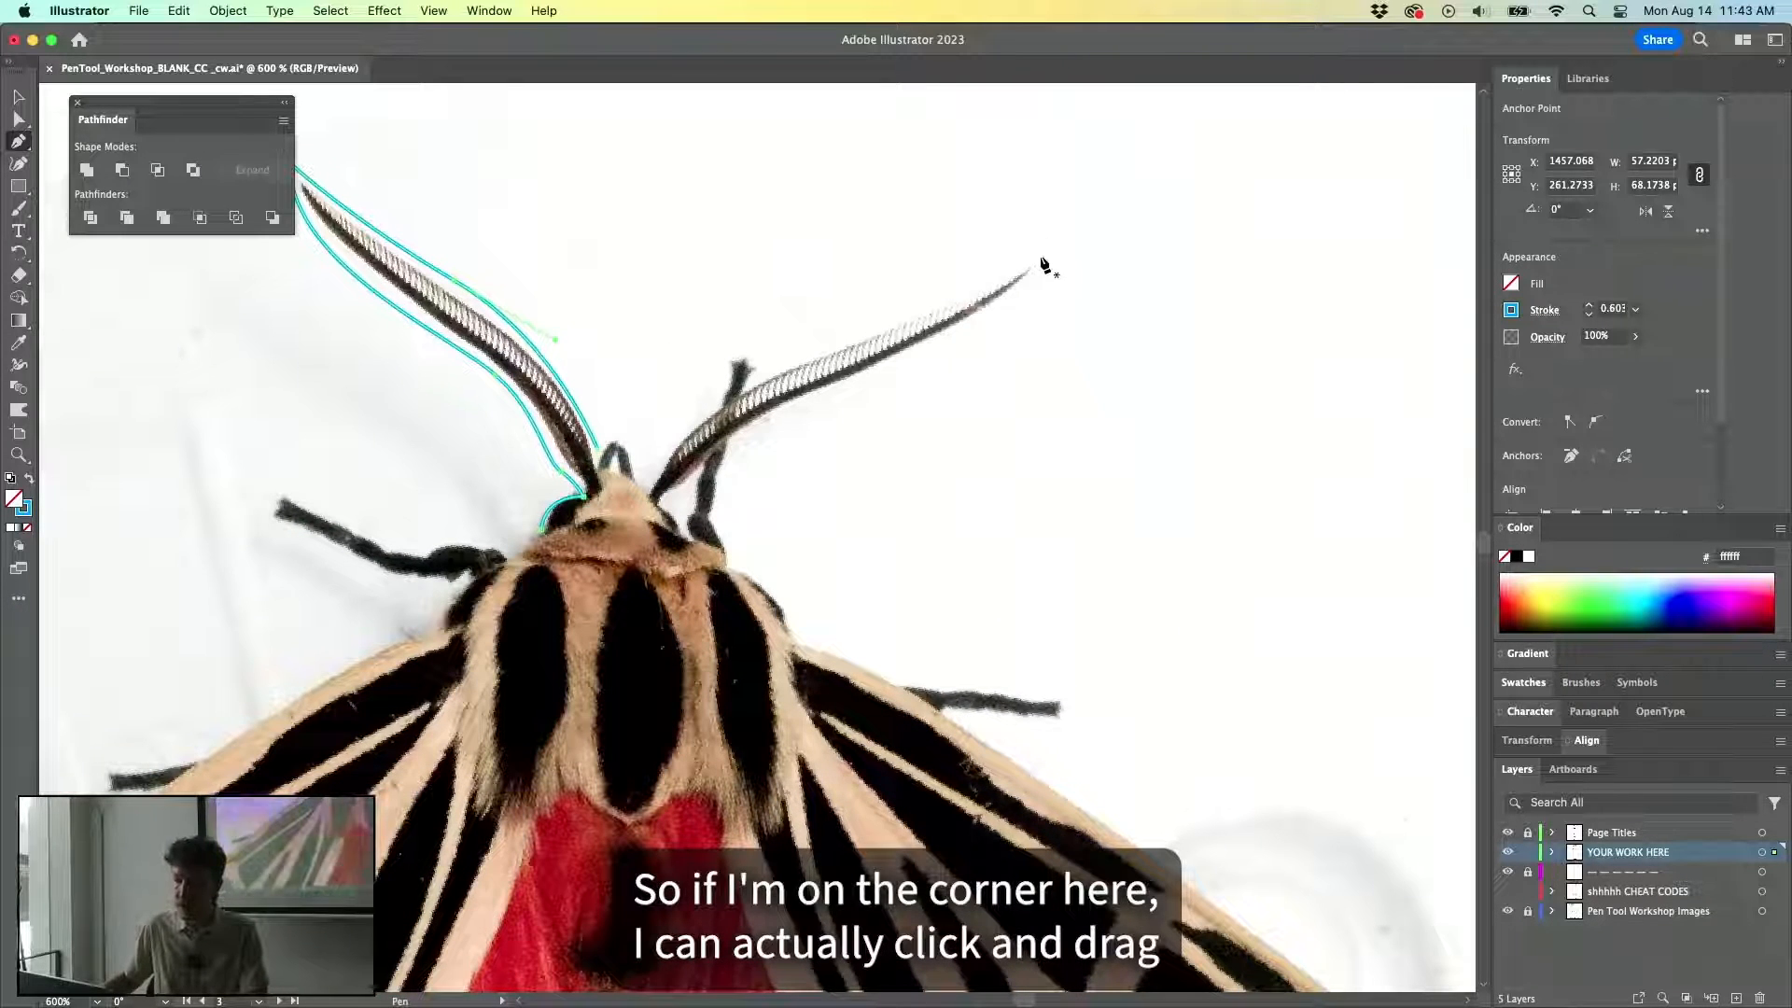
pyautogui.moveTo(1041, 258); pyautogui.dragTo(1018, 378)
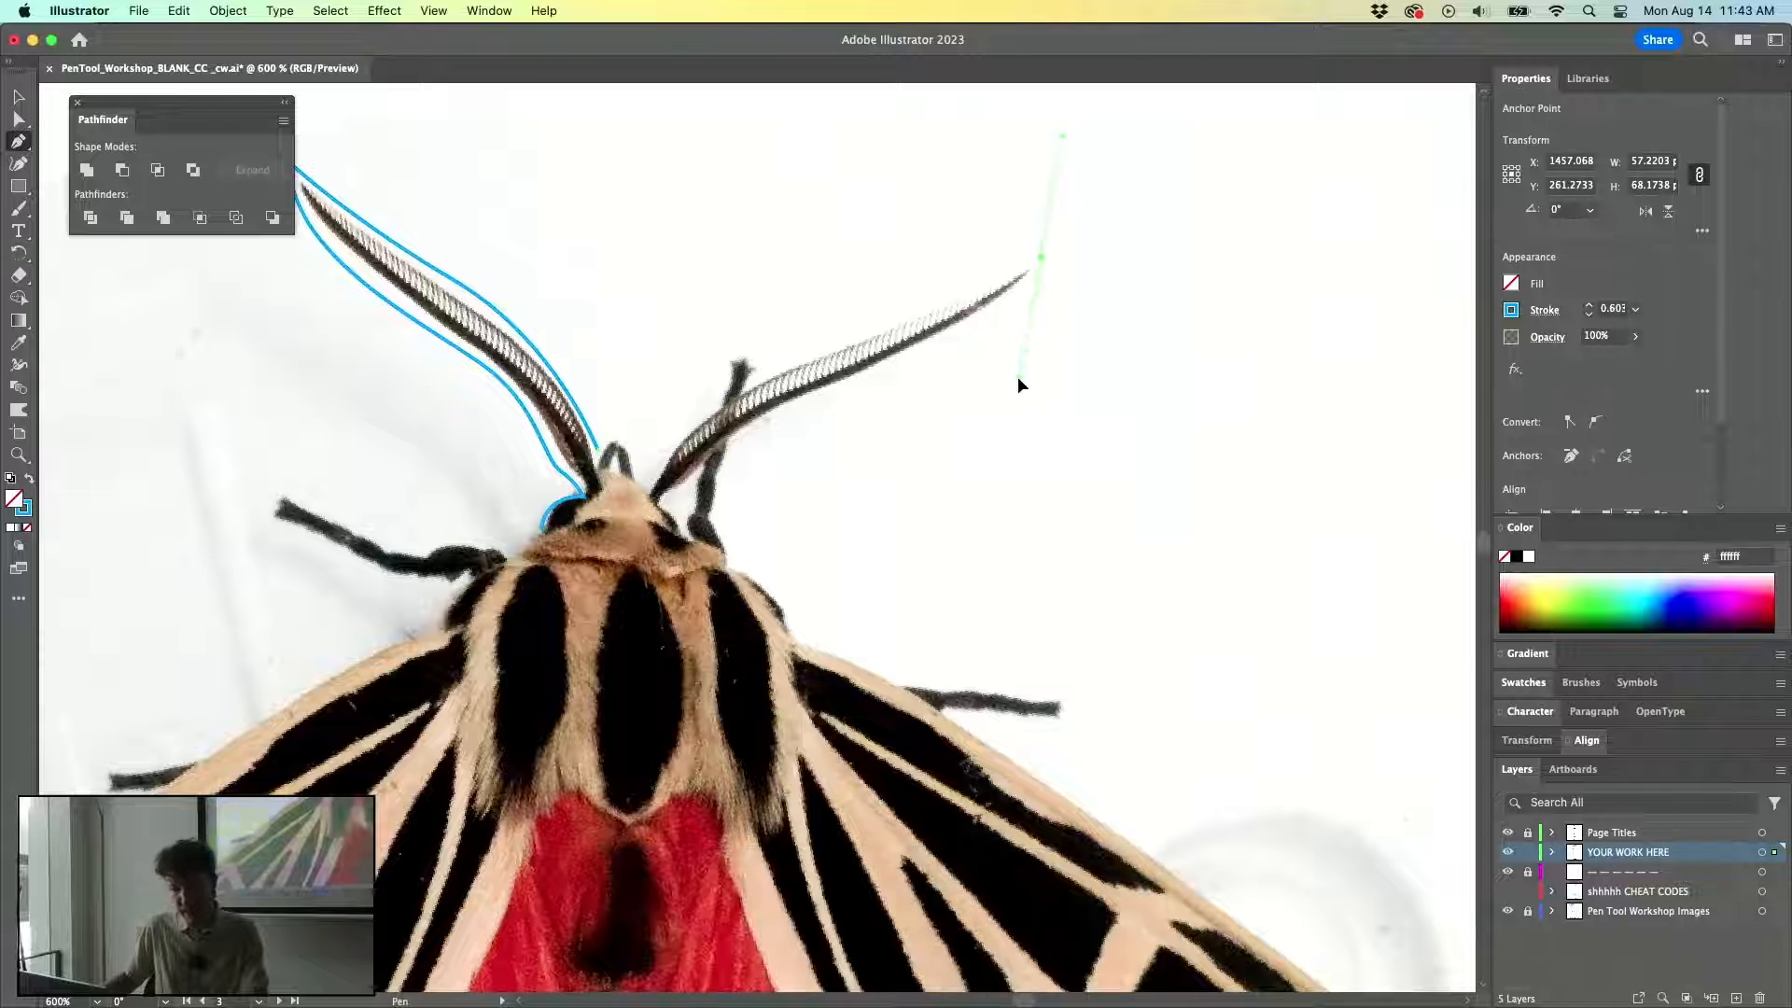
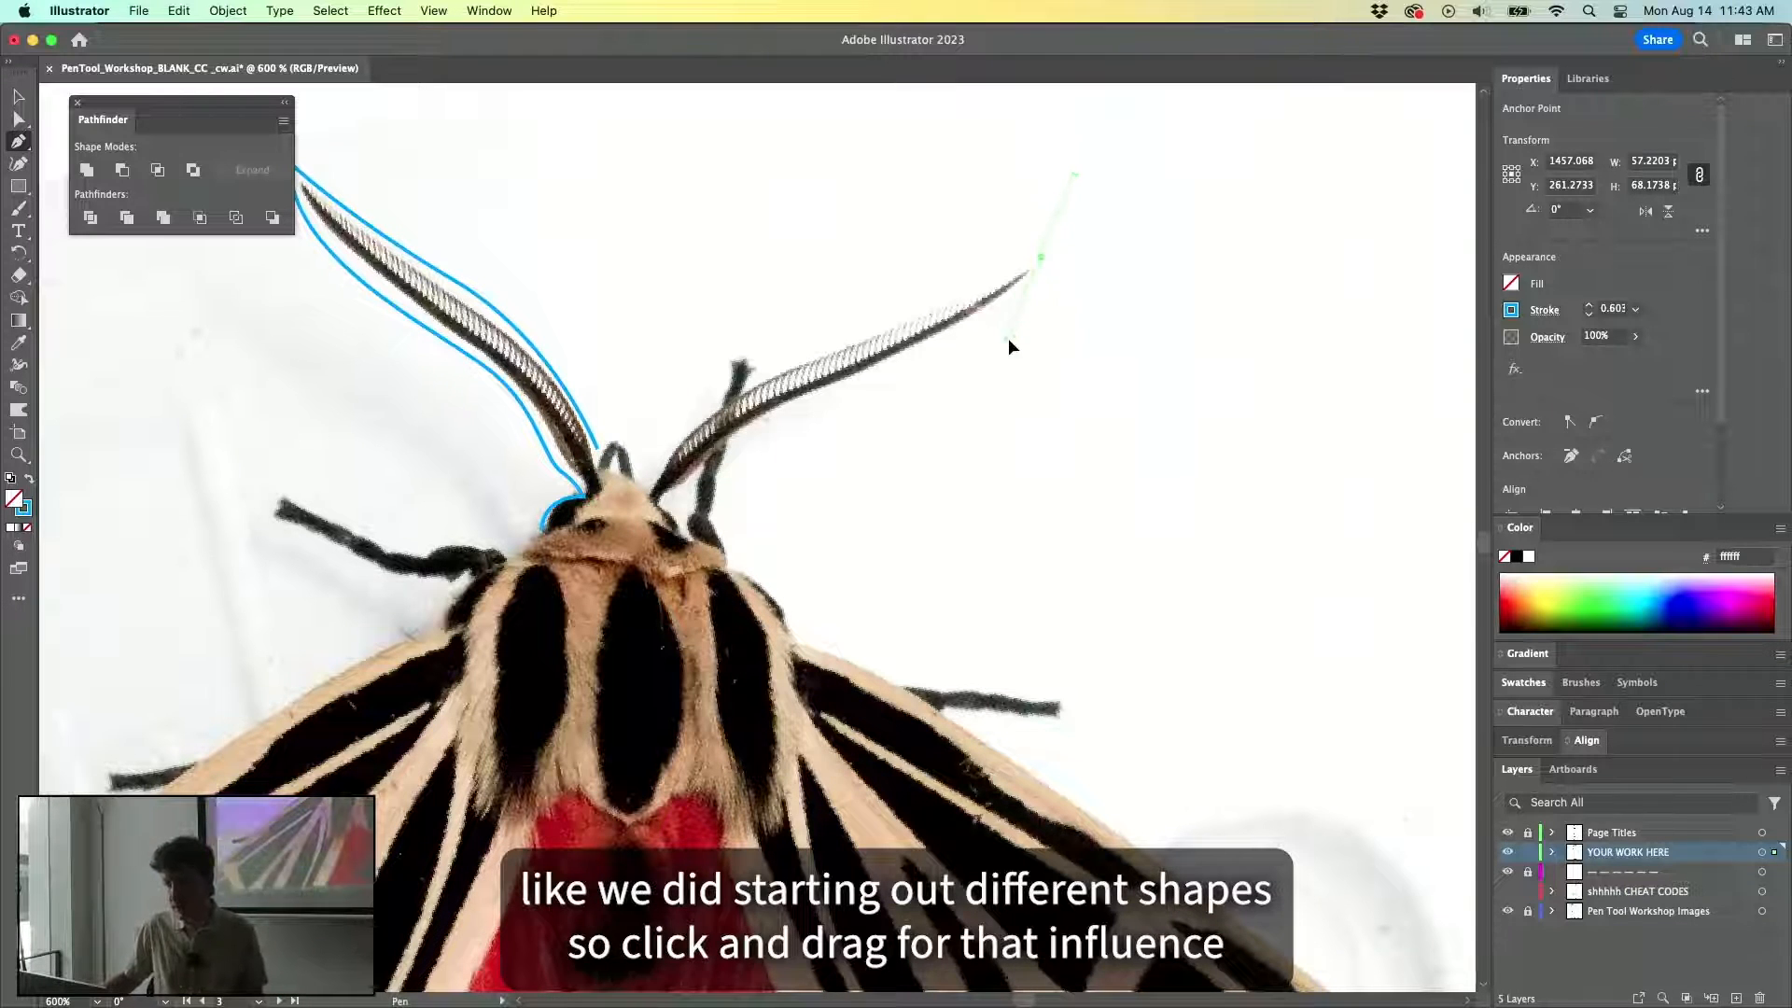
pyautogui.moveTo(1008, 340); pyautogui.dragTo(1011, 345)
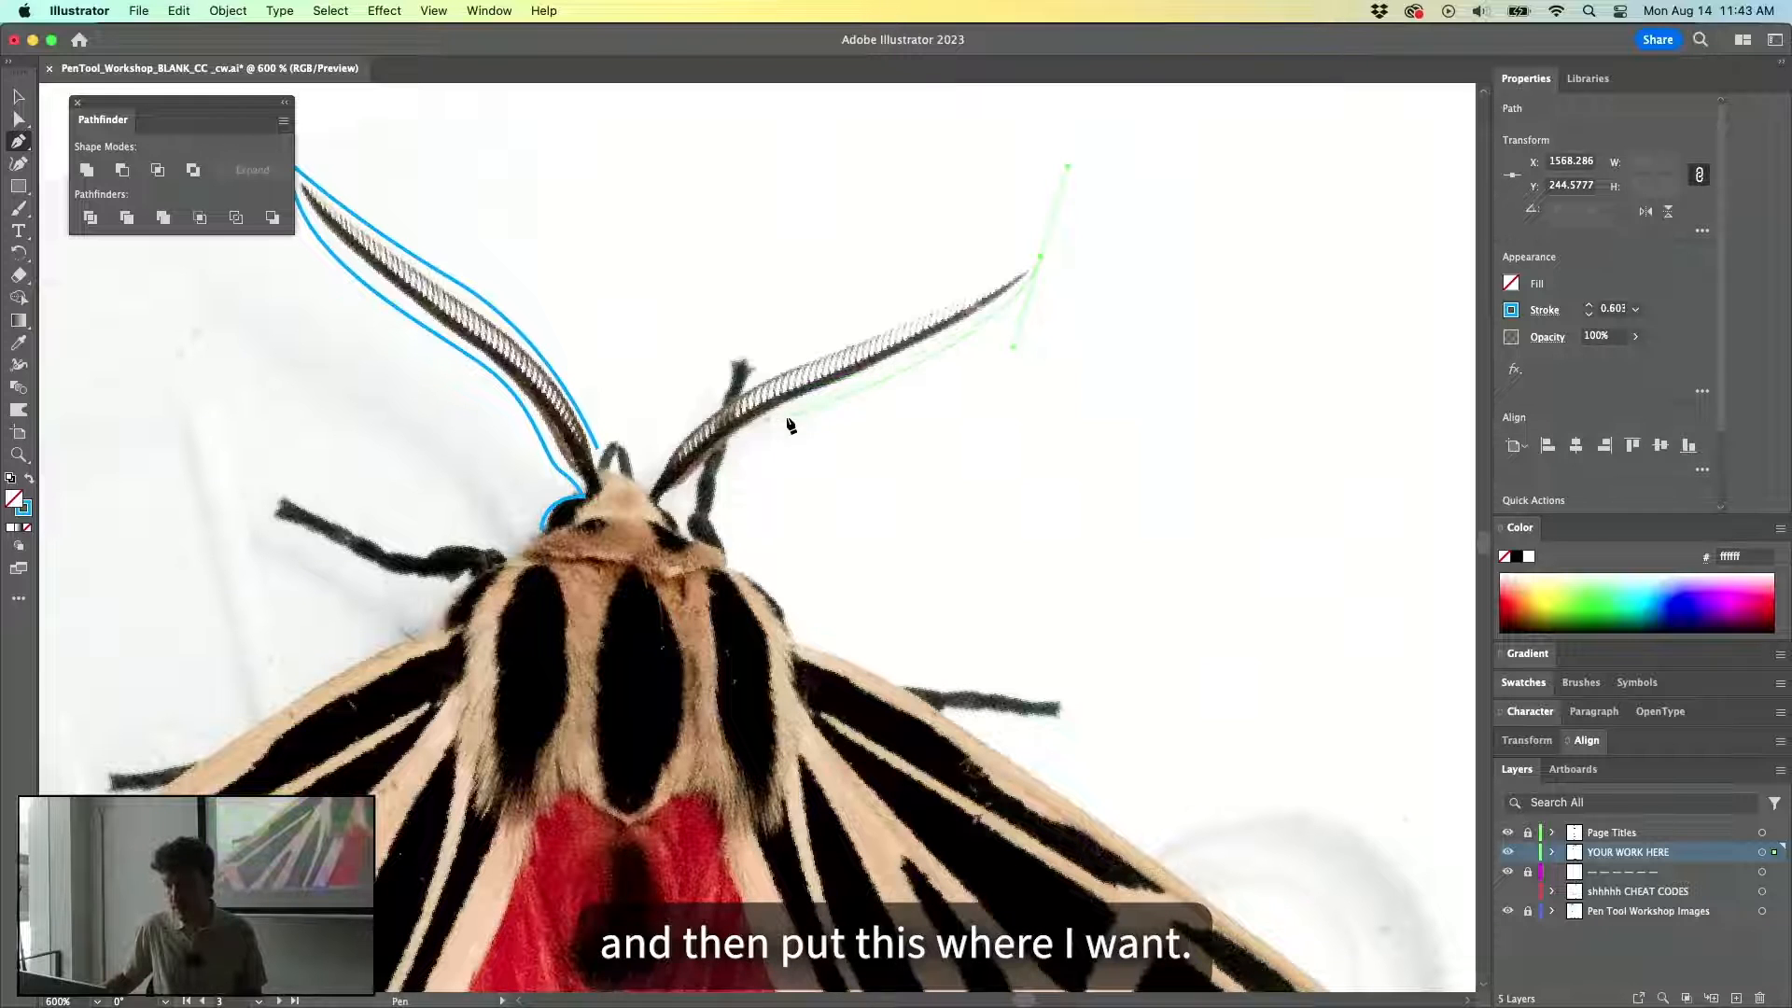
pyautogui.click(724, 450)
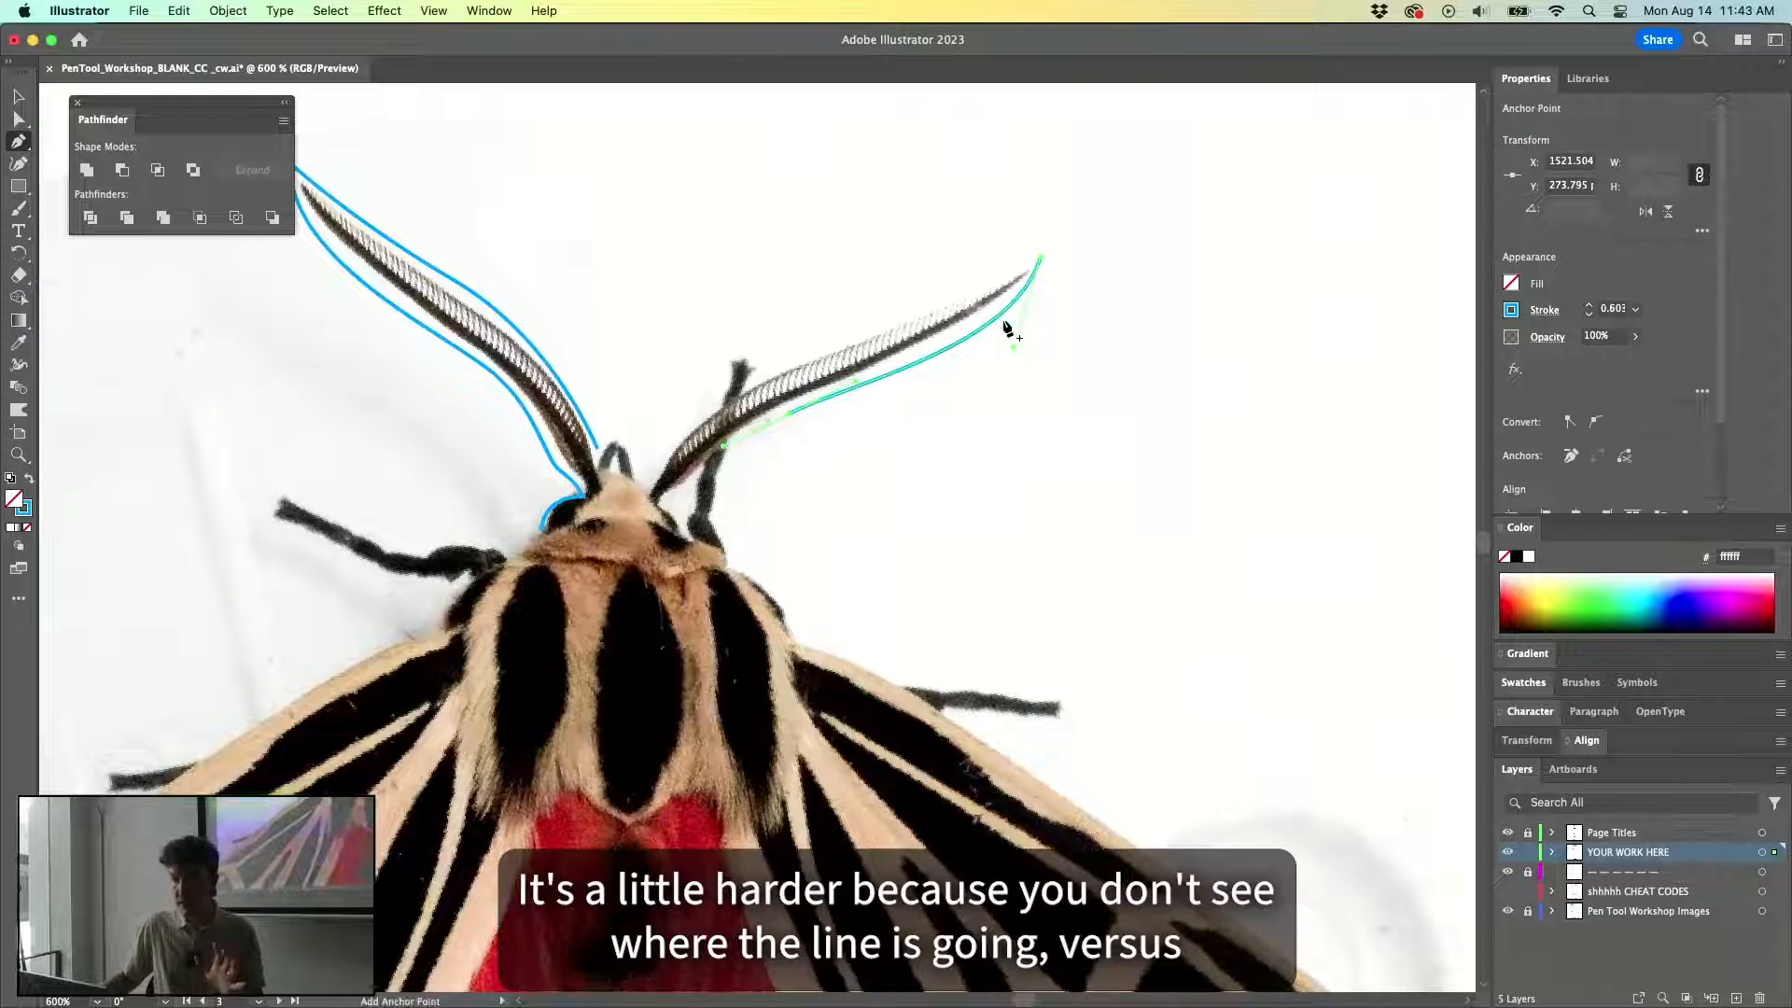
pyautogui.press('super+z')
pyautogui.press('super+z')
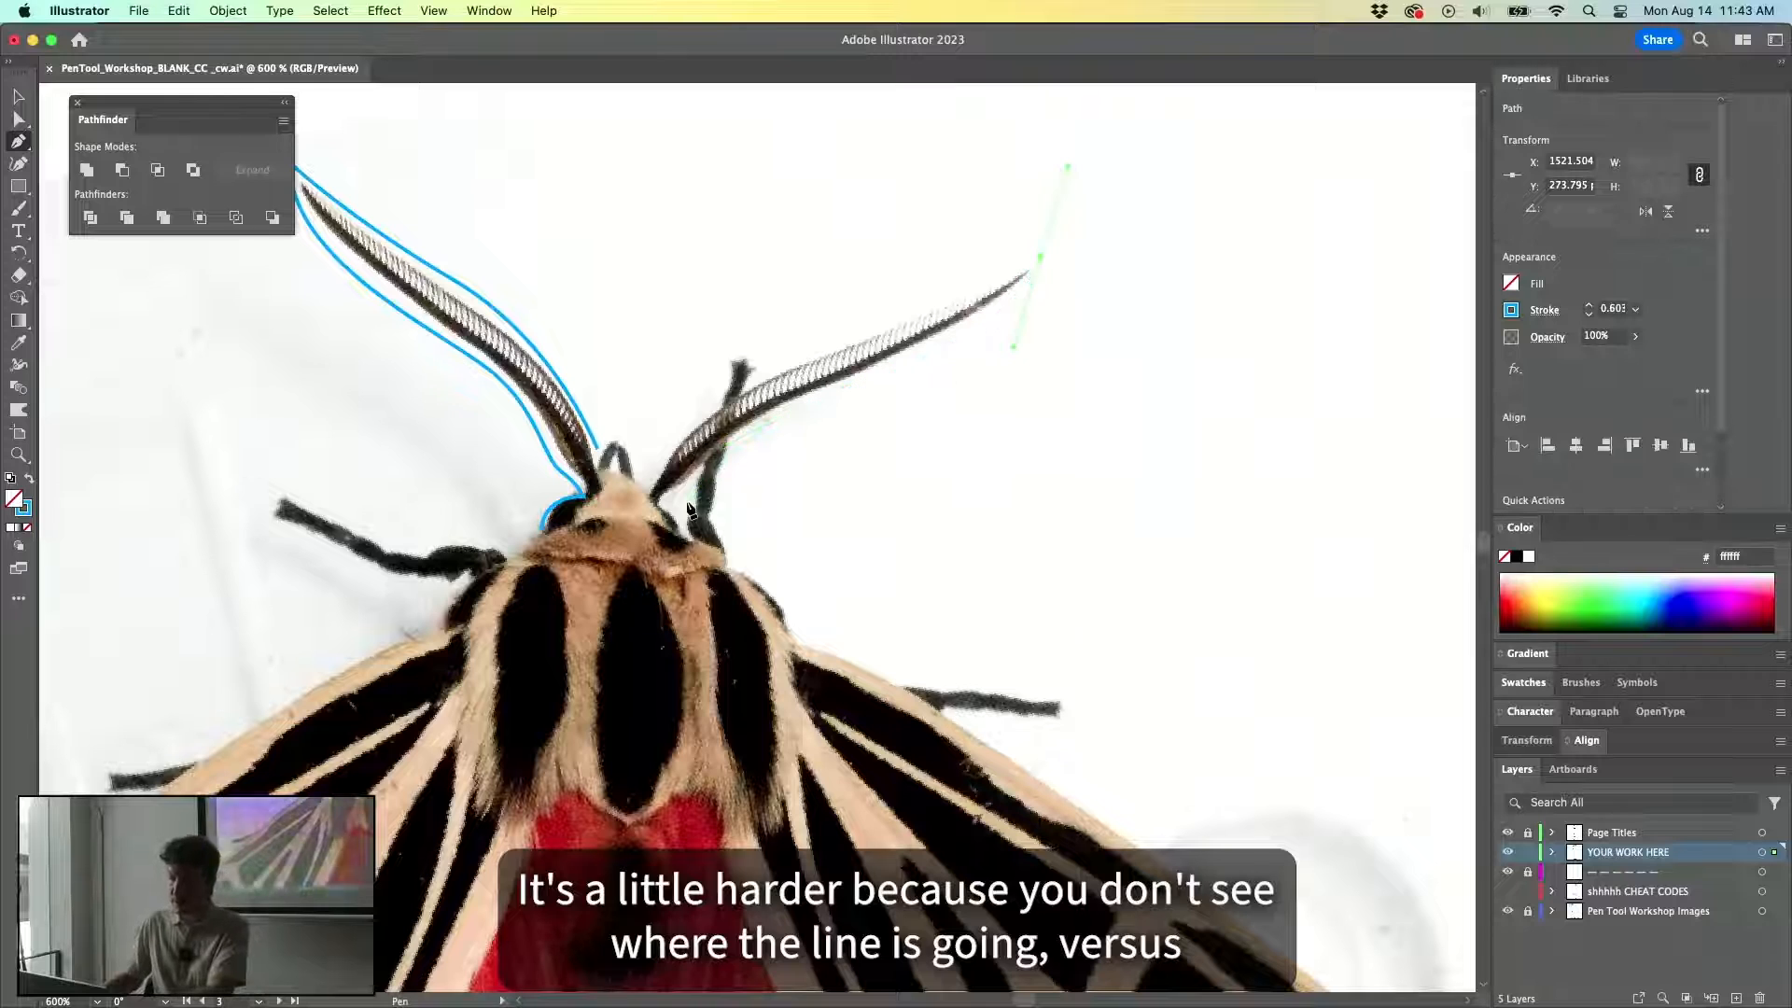
pyautogui.click(1044, 255)
pyautogui.moveTo(860, 388); pyautogui.dragTo(859, 392)
pyautogui.moveTo(699, 452); pyautogui.dragTo(699, 451)
pyautogui.press('super+z')
pyautogui.press('super+z')
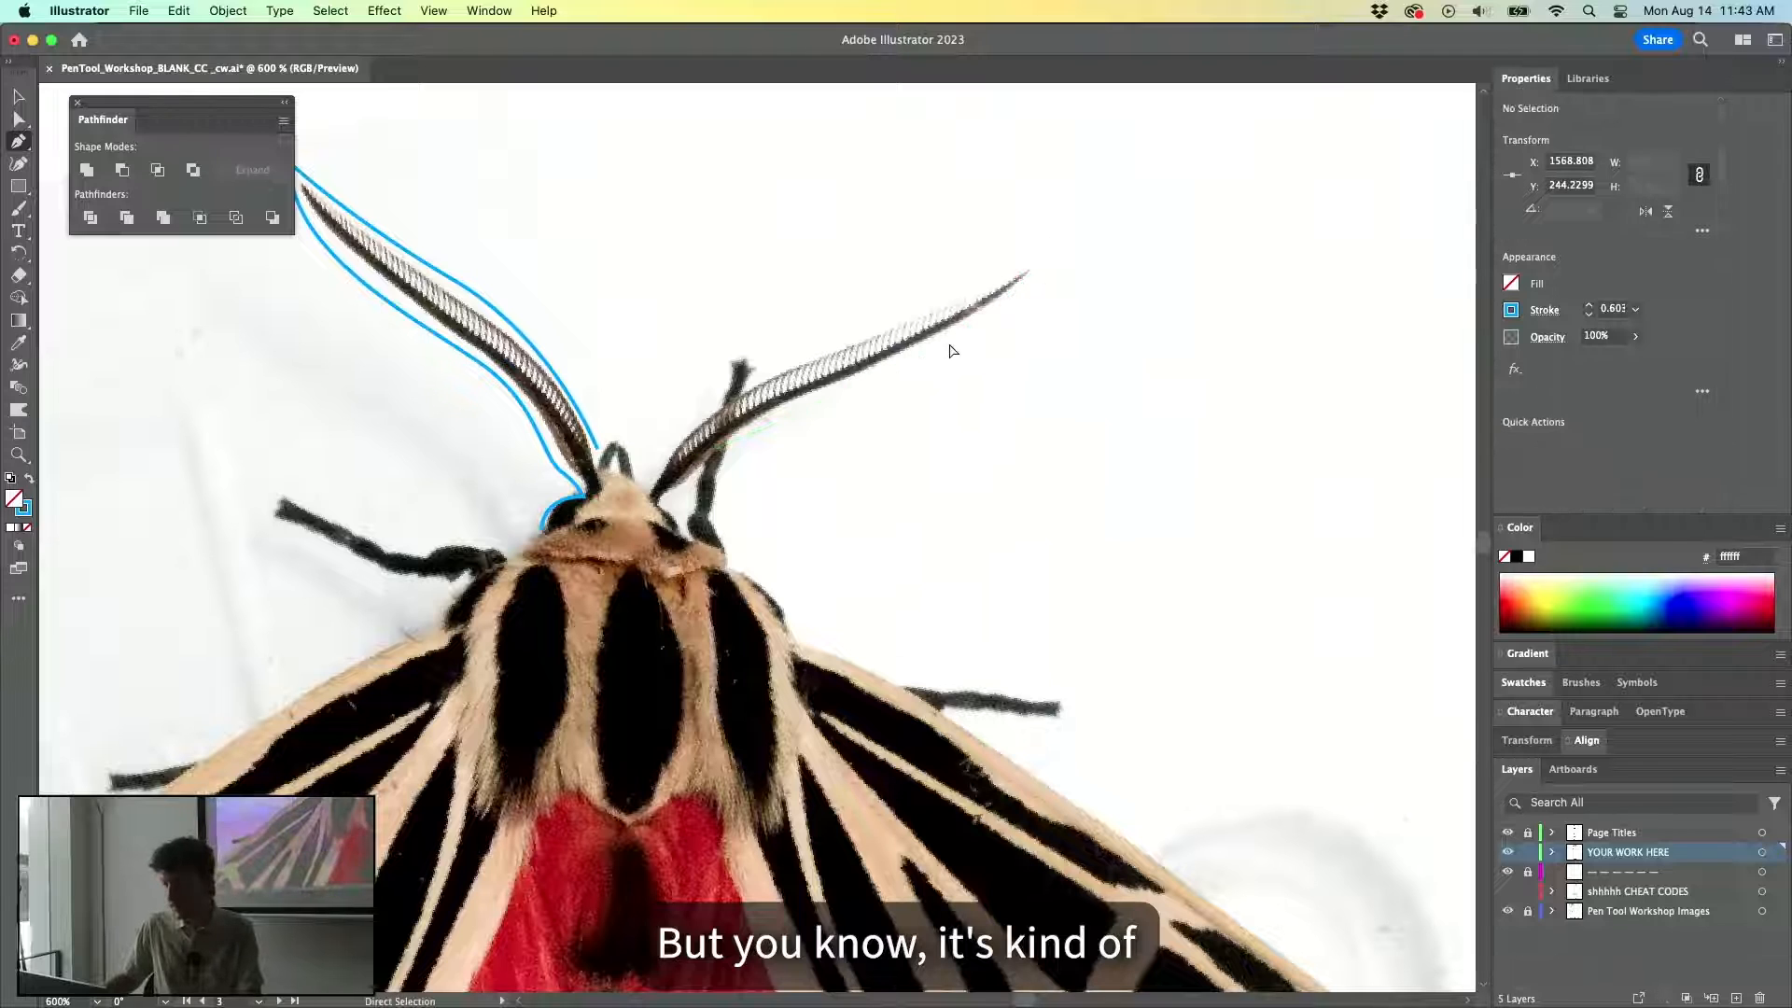
# Trace the right antenna with the Pen tool from its tip along the lower edge, around the base and onto the upper edge.
pyautogui.click(1023, 337)
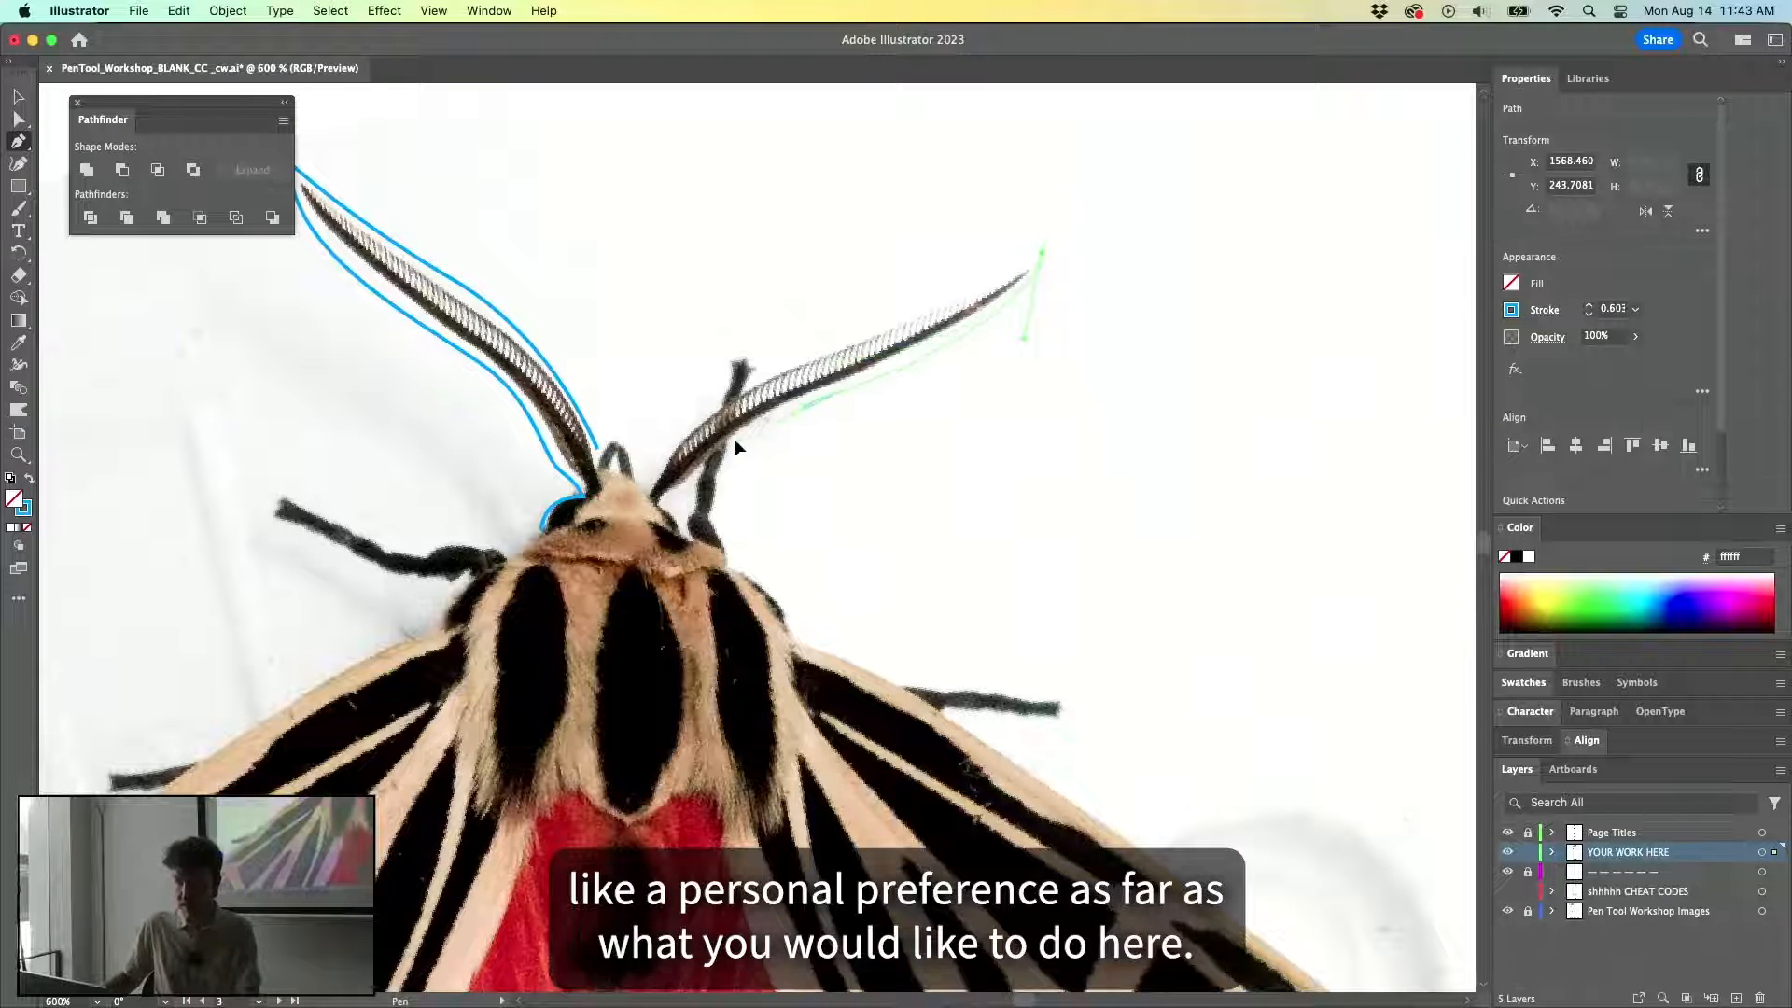
pyautogui.moveTo(735, 446); pyautogui.dragTo(1064, 321)
pyautogui.press('super')
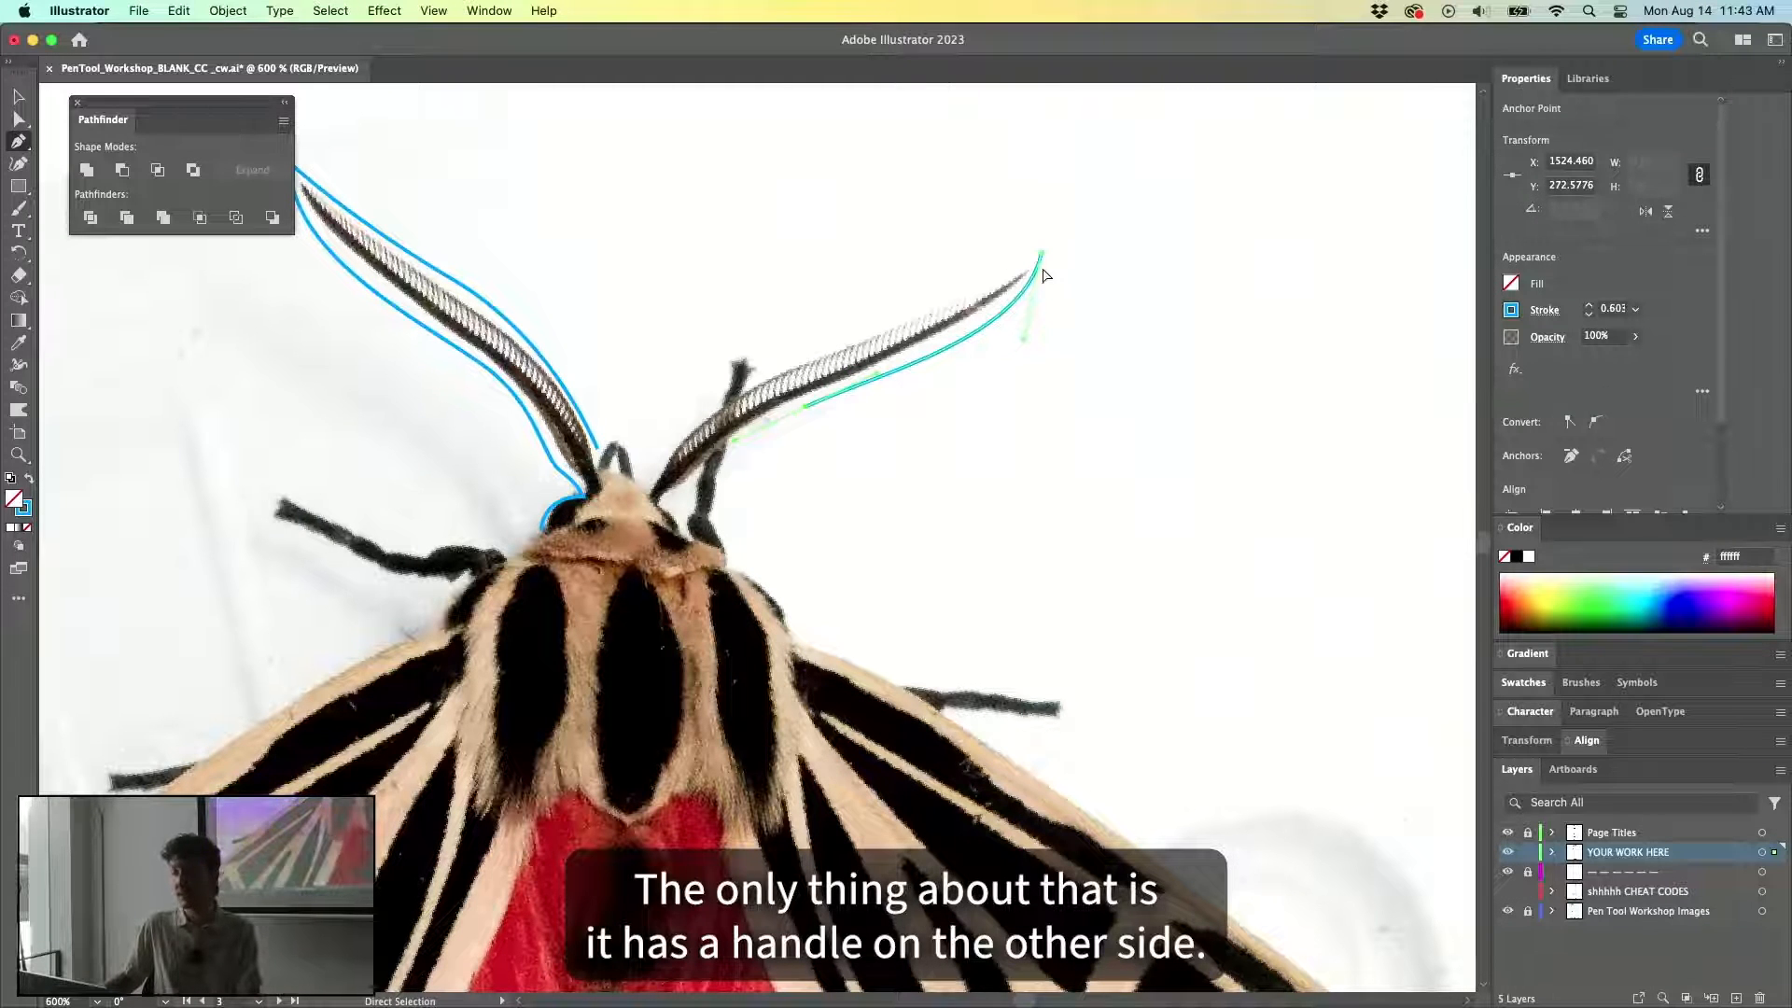
pyautogui.click(661, 502)
pyautogui.click(646, 488)
pyautogui.moveTo(775, 361); pyautogui.dragTo(907, 306)
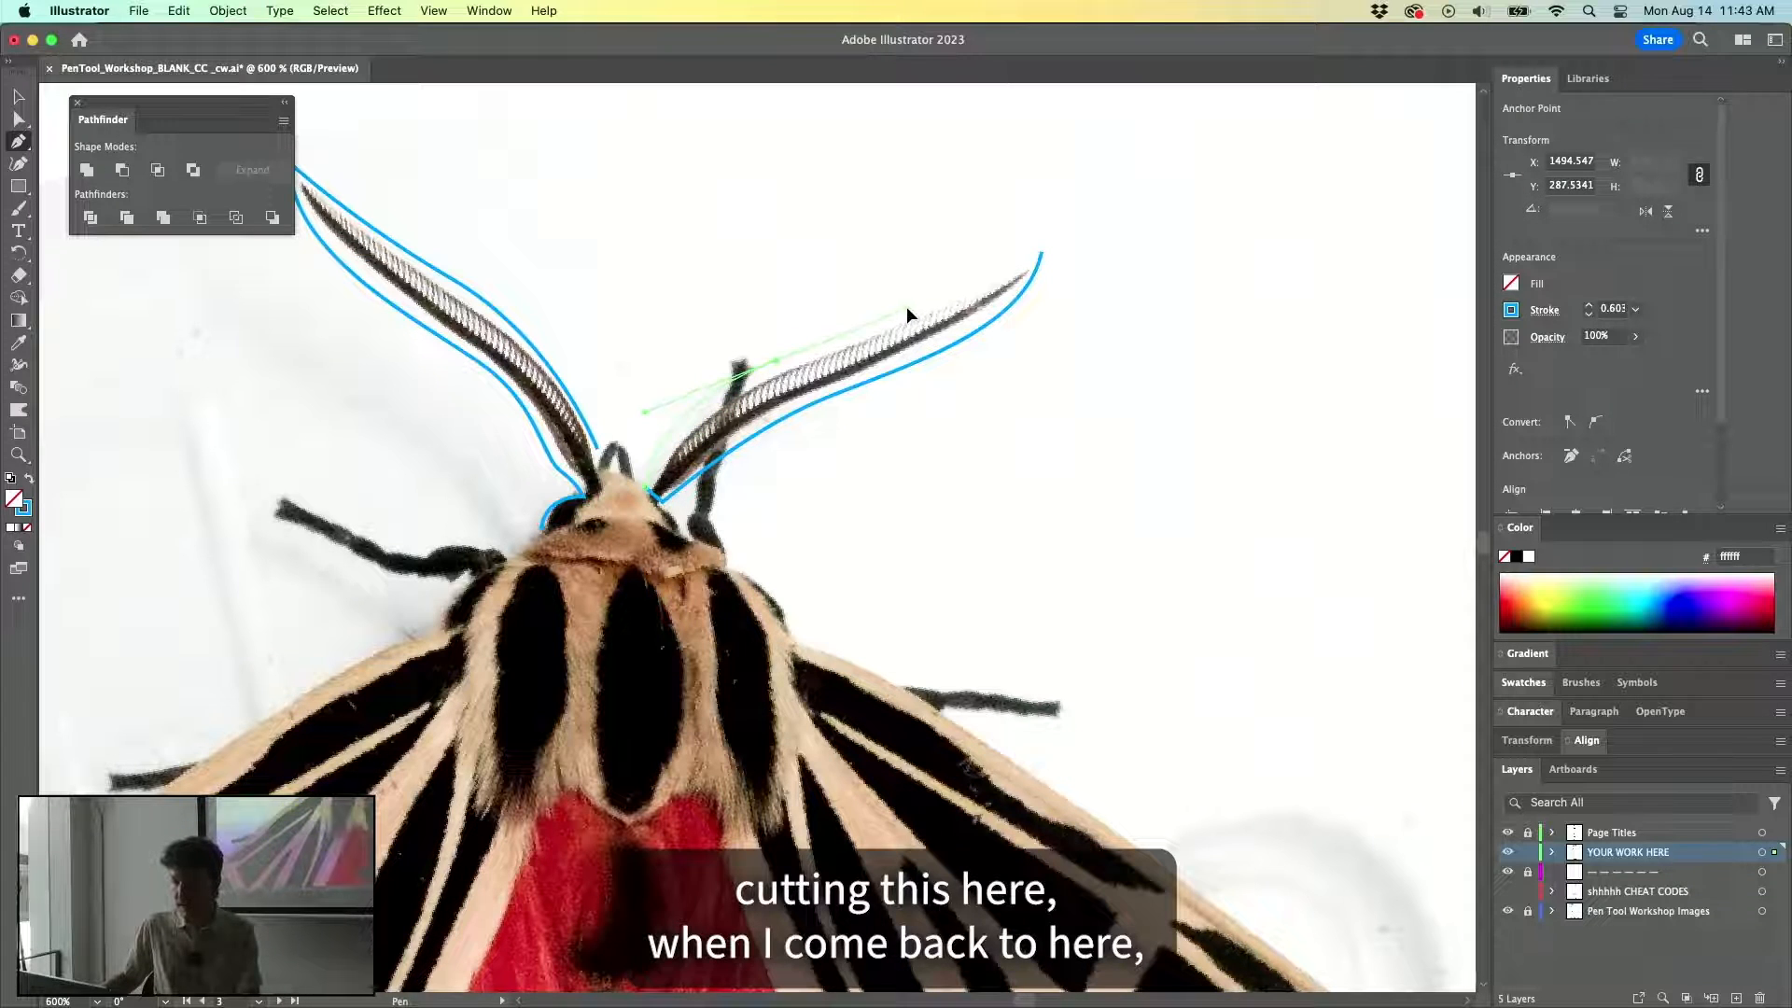
# Close the right antenna path at its tip, adjust the tip's handle separately to keep a sharp corner, and deselect the outline.
pyautogui.click(1041, 254)
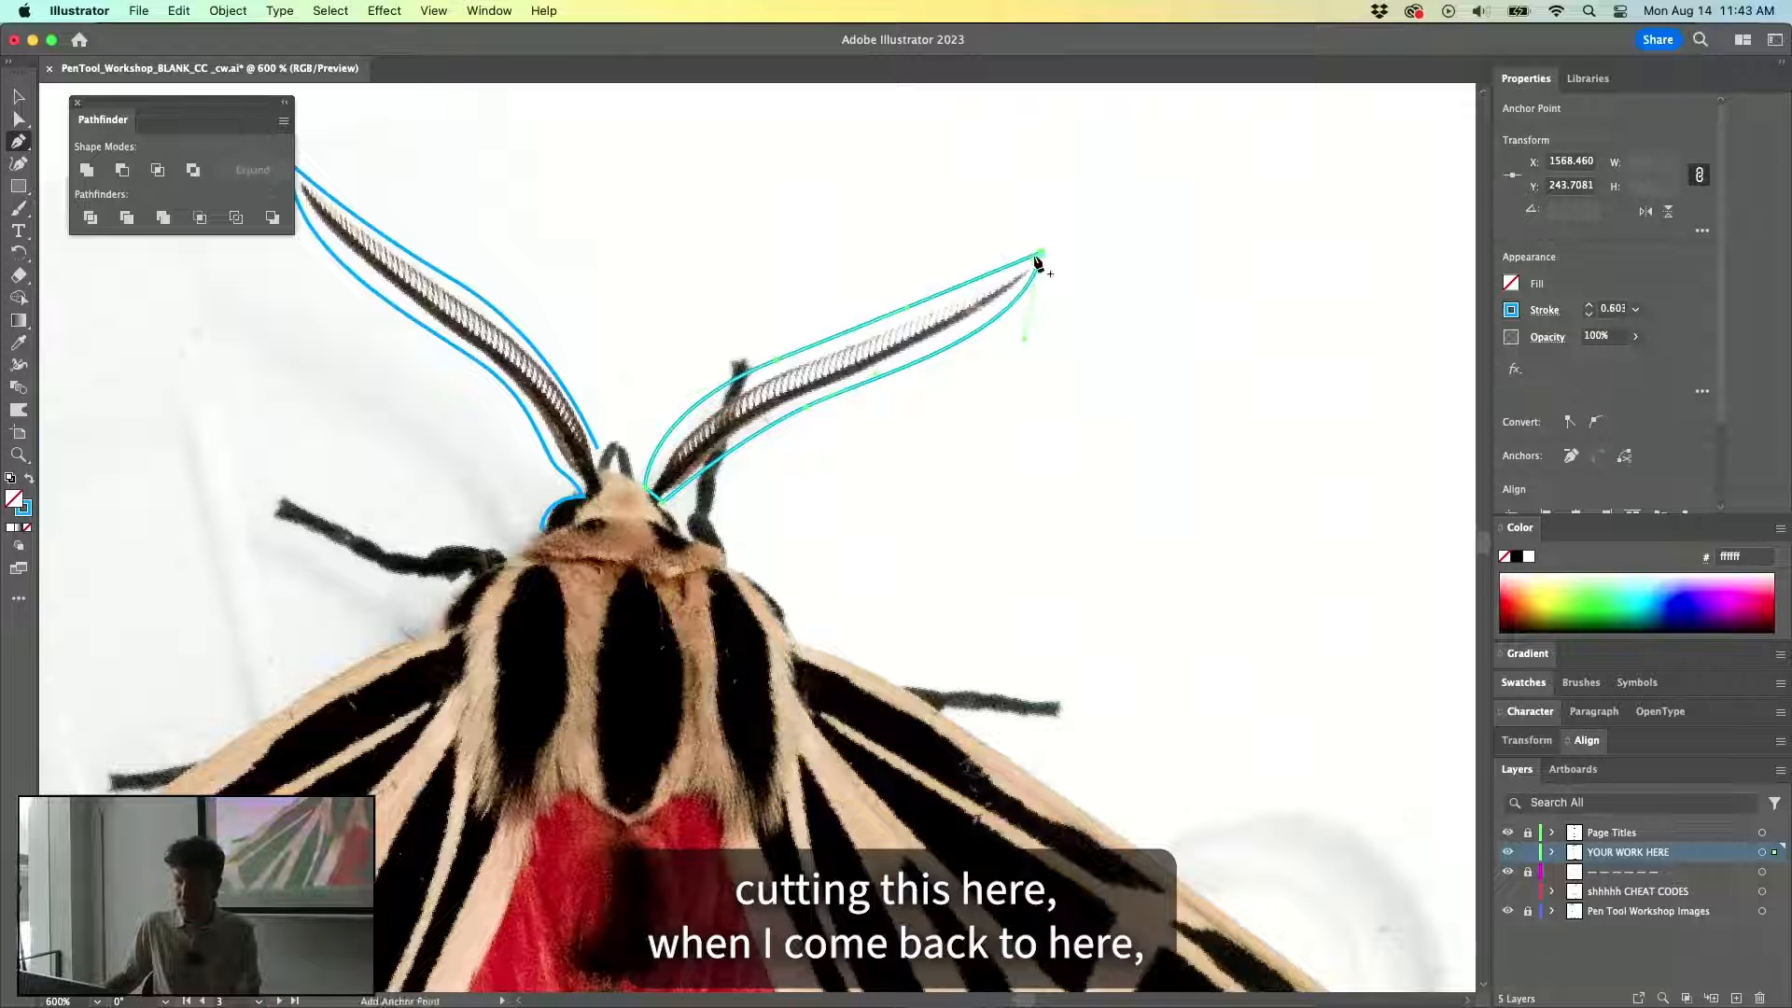
pyautogui.press('super+z')
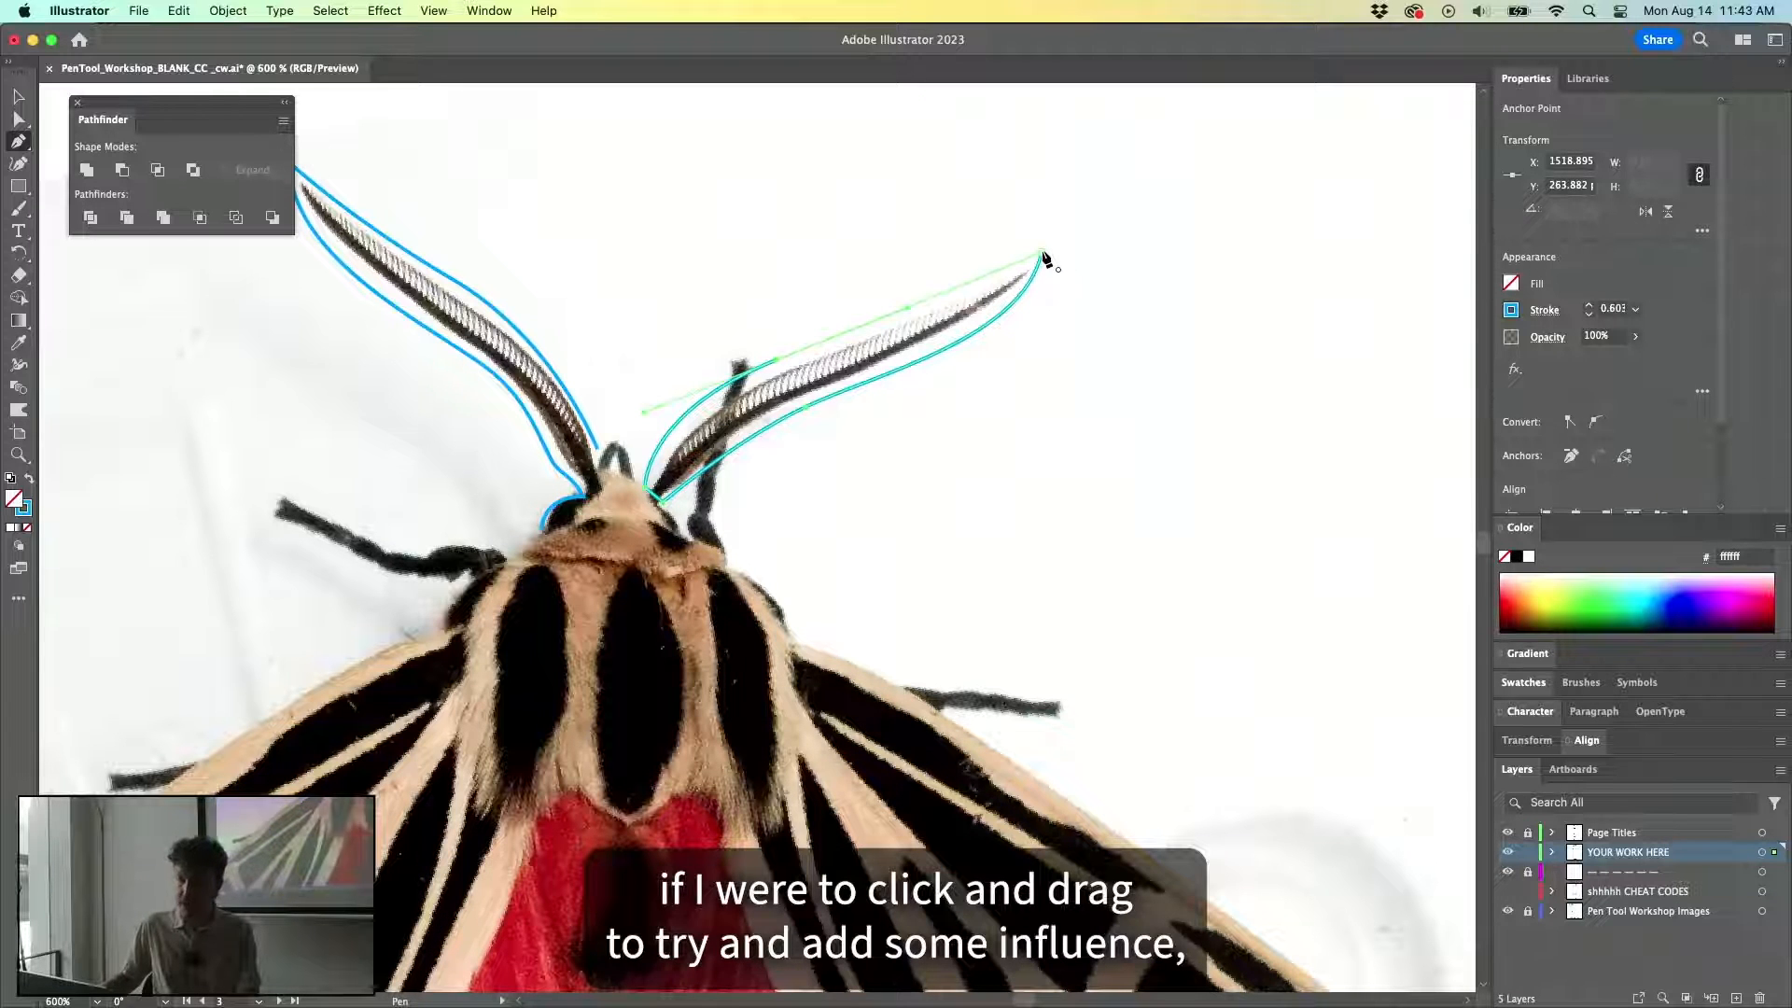
pyautogui.moveTo(1042, 252); pyautogui.dragTo(1150, 187)
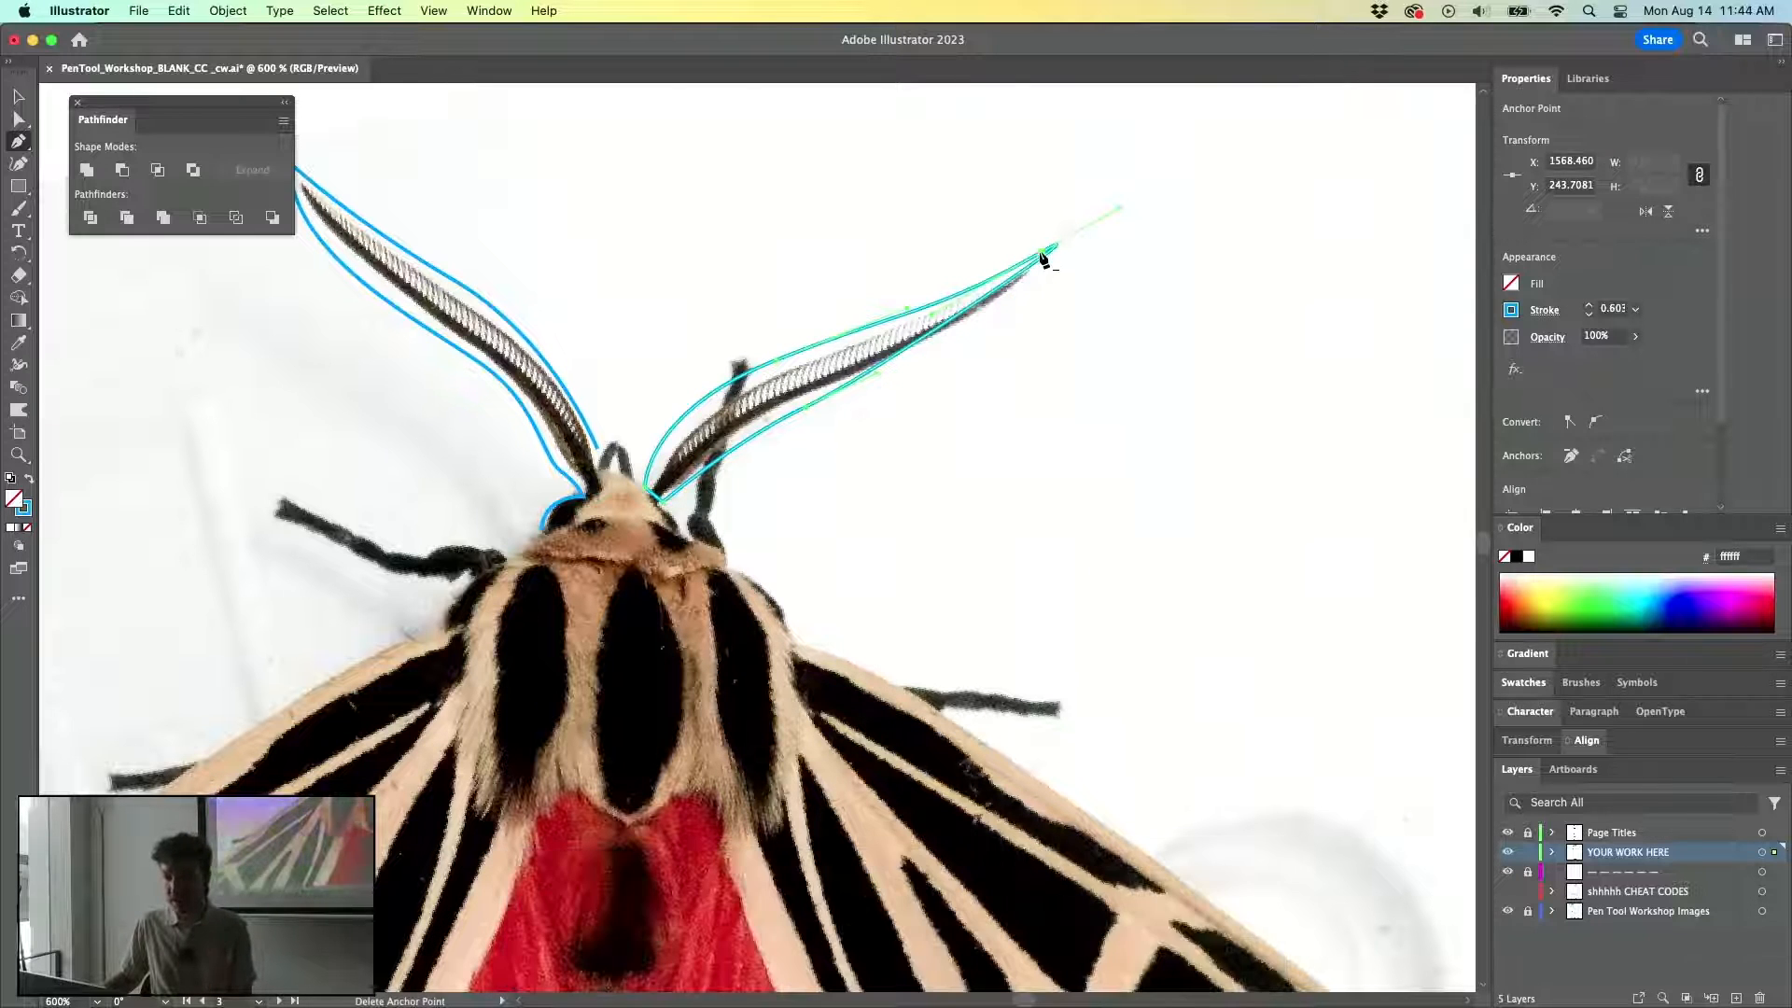
pyautogui.moveTo(1120, 214); pyautogui.dragTo(1037, 316)
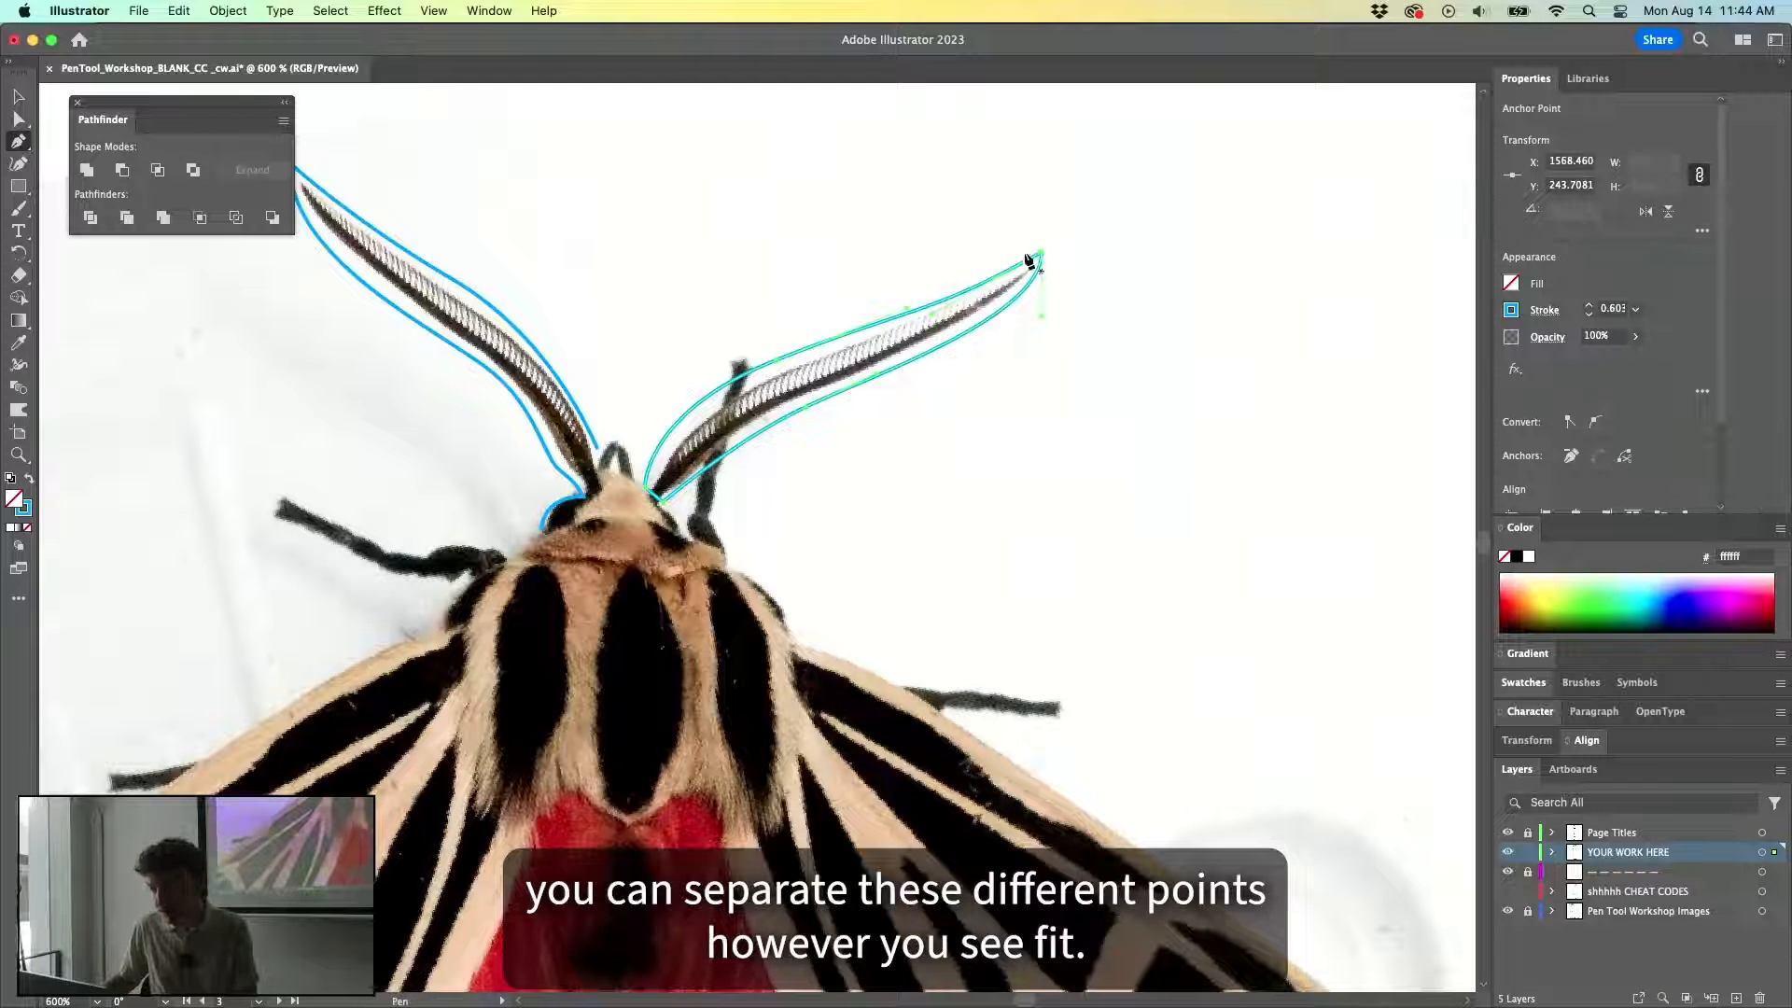
pyautogui.press('super')
pyautogui.moveTo(960, 219); pyautogui.dragTo(1059, 360)
pyautogui.press('a')
pyautogui.click(1127, 248)
pyautogui.moveTo(932, 436); pyautogui.dragTo(974, 418)
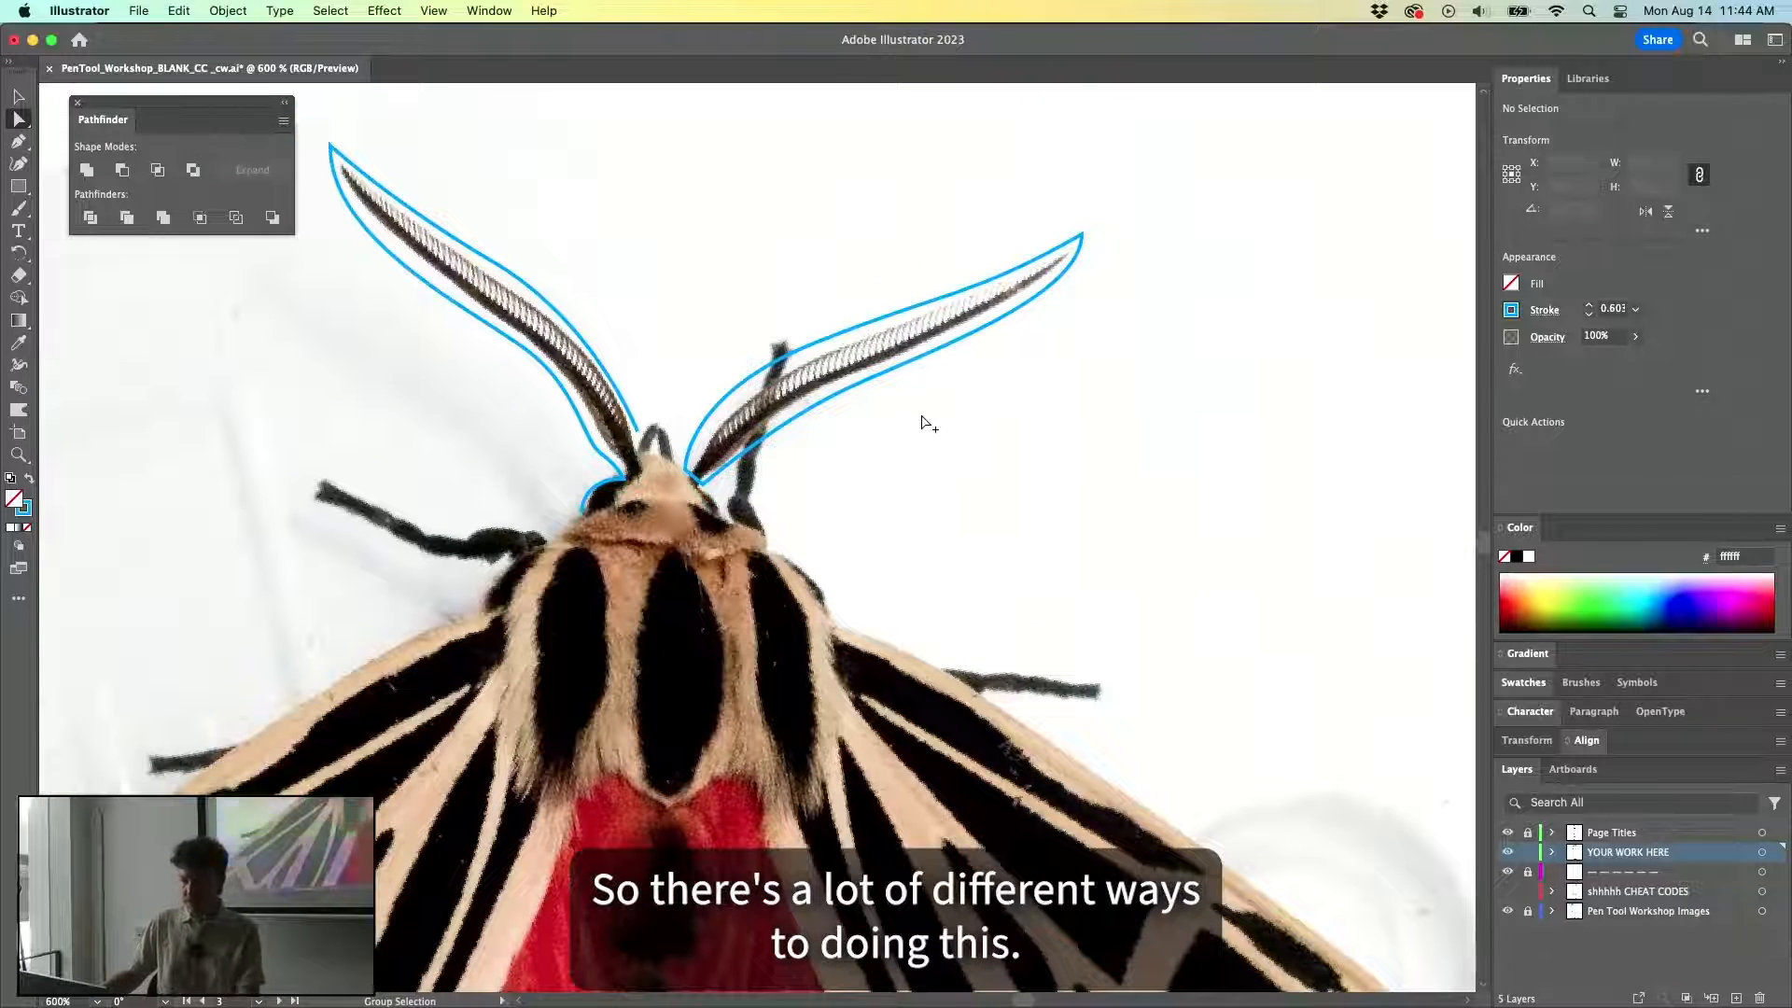
# Reshape the right antenna's lower and upper curves by pulling directly on the path segments with the Pen tool's Anchor Point mode.
pyautogui.press('p')
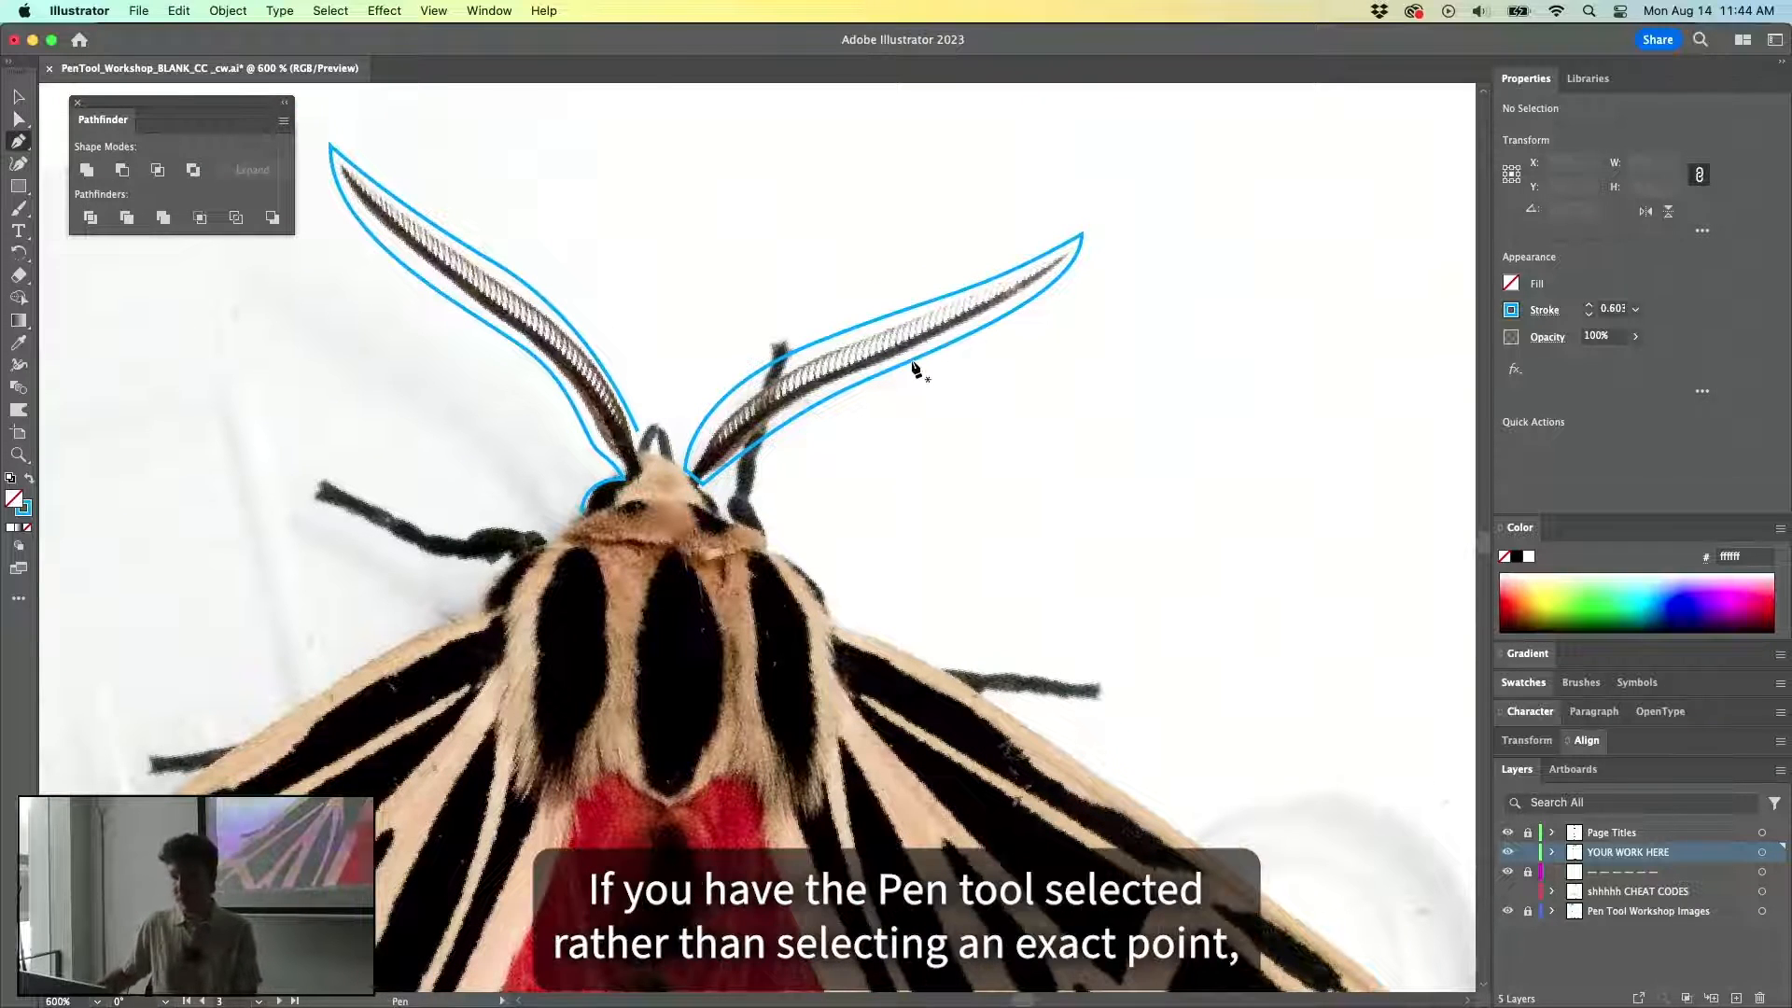
pyautogui.keyDown('super'); pyautogui.click(1080, 239); pyautogui.keyUp('super')
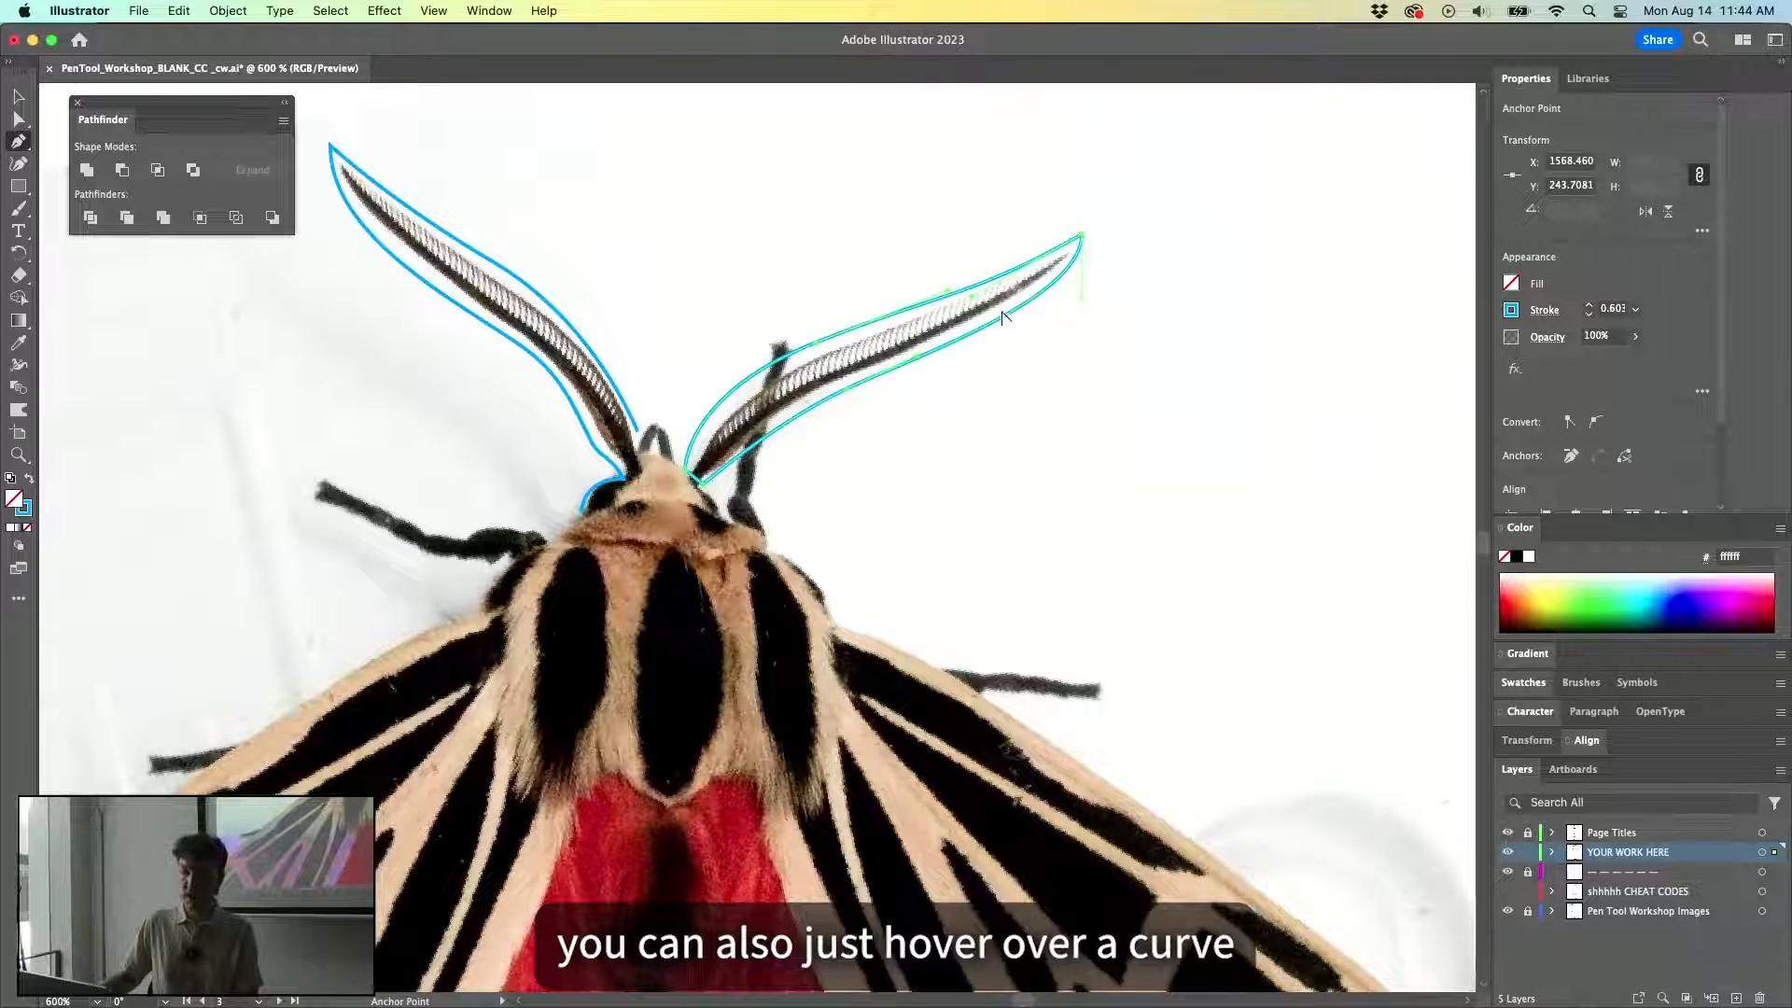
pyautogui.moveTo(1001, 321)
pyautogui.mouseDown()
pyautogui.moveTo(1032, 356)
pyautogui.moveTo(989, 308)
pyautogui.moveTo(1017, 338)
pyautogui.moveTo(1036, 304)
pyautogui.moveTo(1004, 334)
pyautogui.moveTo(1164, 280)
pyautogui.moveTo(1012, 300)
pyautogui.moveTo(1036, 313)
pyautogui.mouseUp()
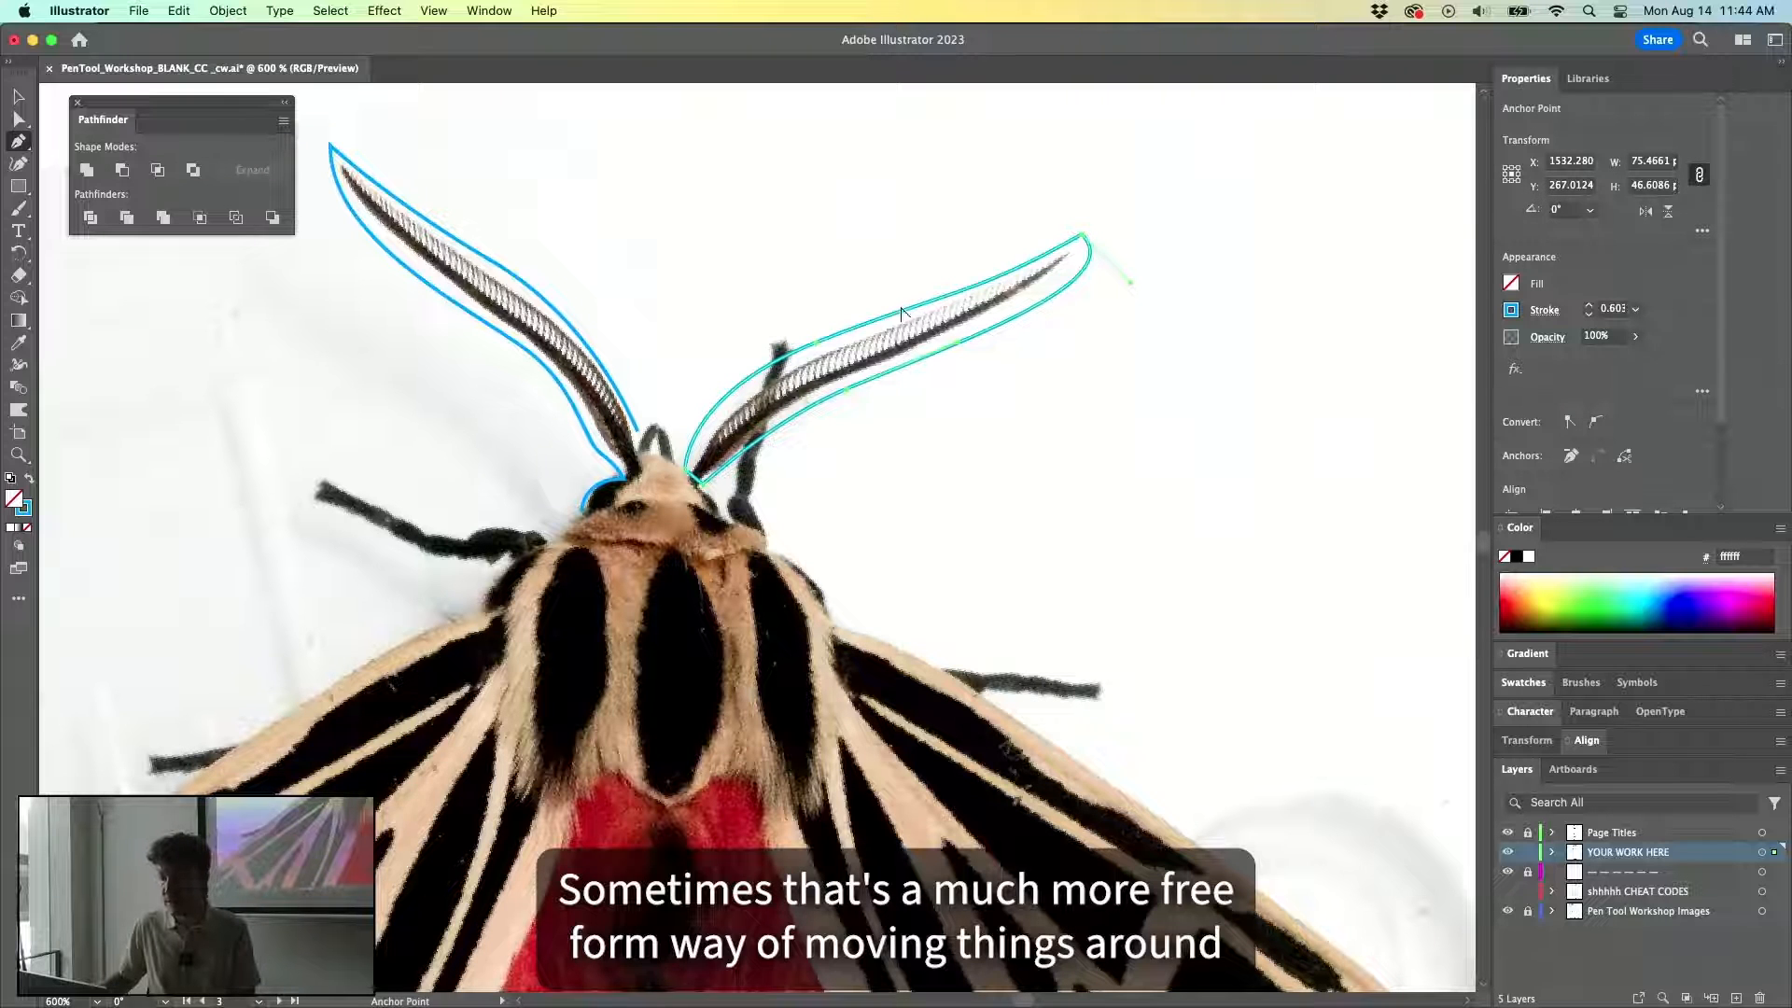
pyautogui.moveTo(902, 311); pyautogui.dragTo(912, 307)
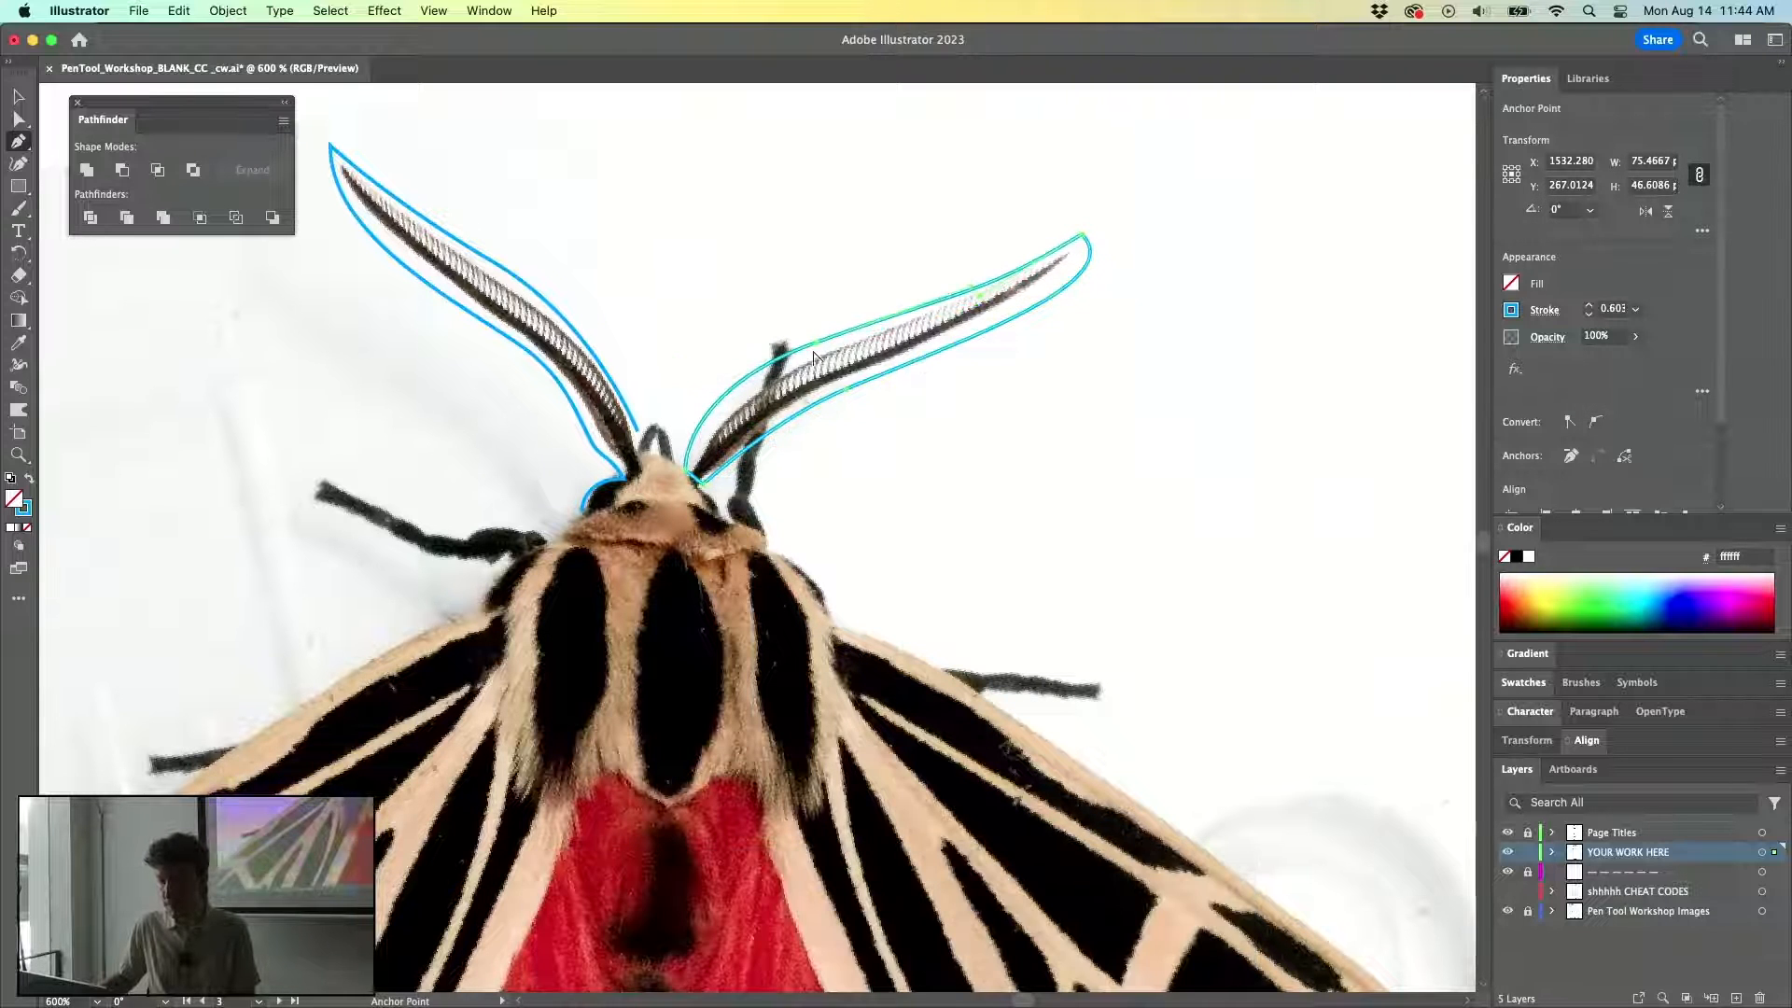
pyautogui.moveTo(820, 351); pyautogui.dragTo(954, 290)
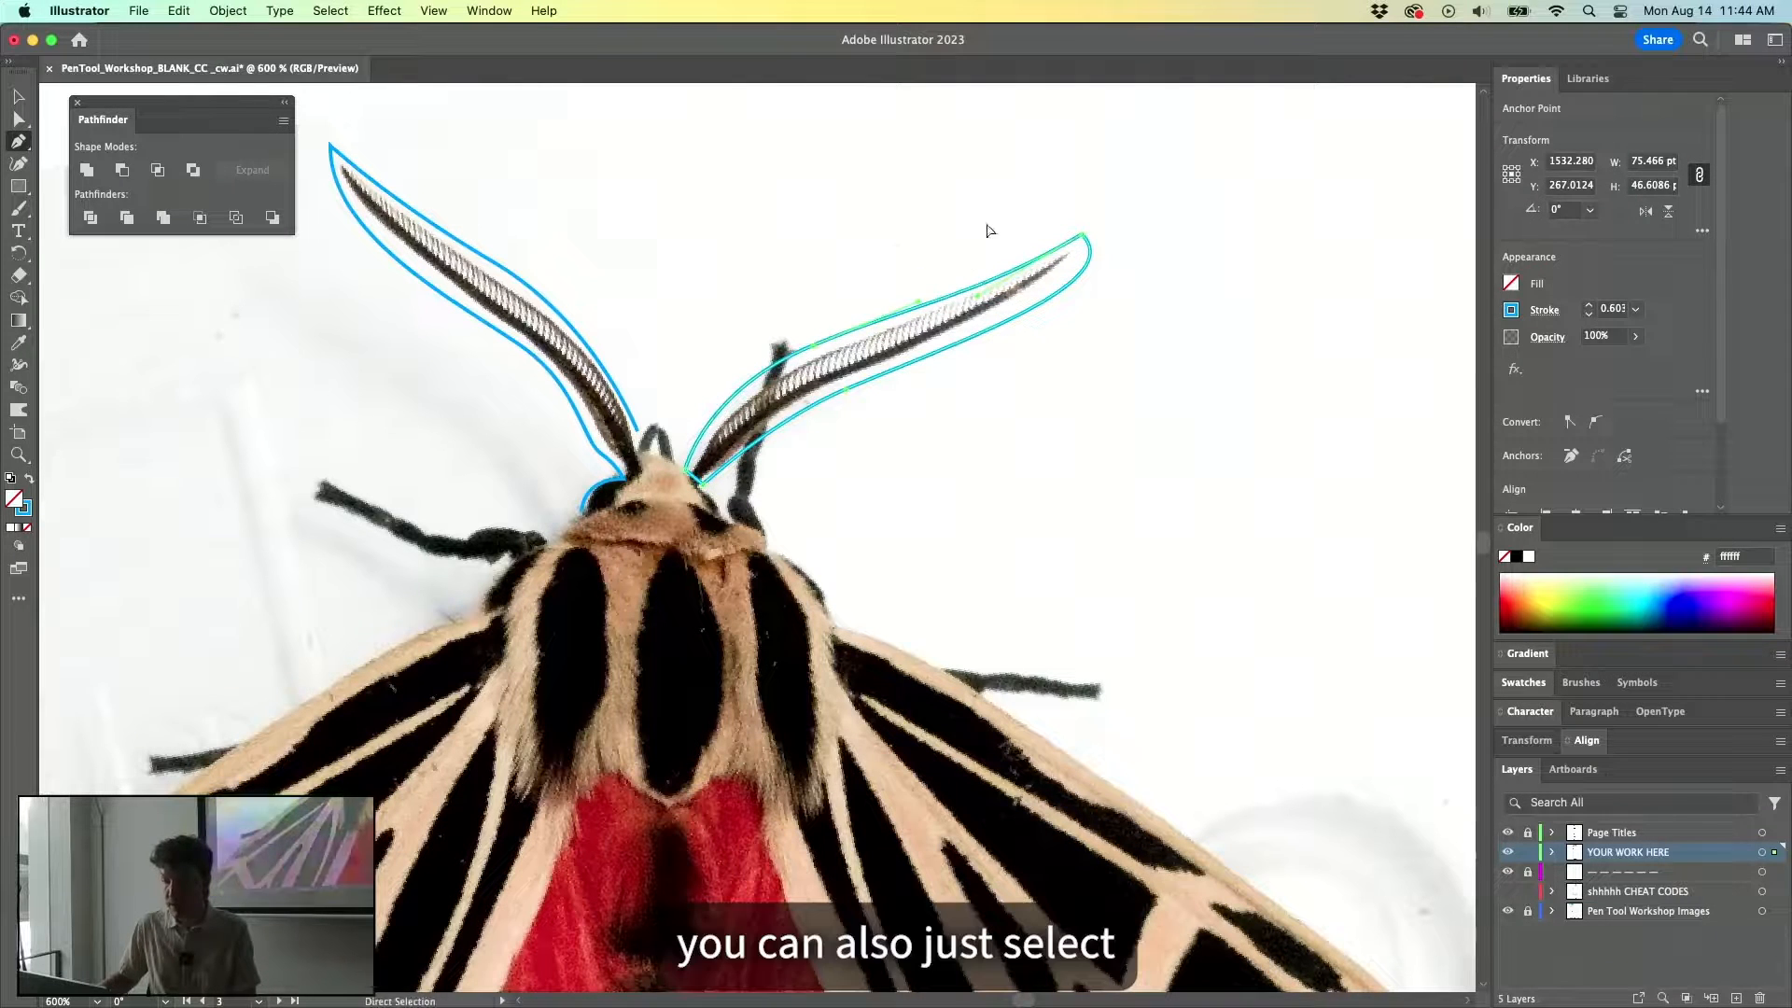
# Directly select the lower segment near the right antenna's tip and nudge it horizontally in small and large increments to reshape the curve.
pyautogui.keyDown('super'); pyautogui.click(990, 231); pyautogui.keyUp('super')
pyautogui.press('a')
pyautogui.click(954, 300)
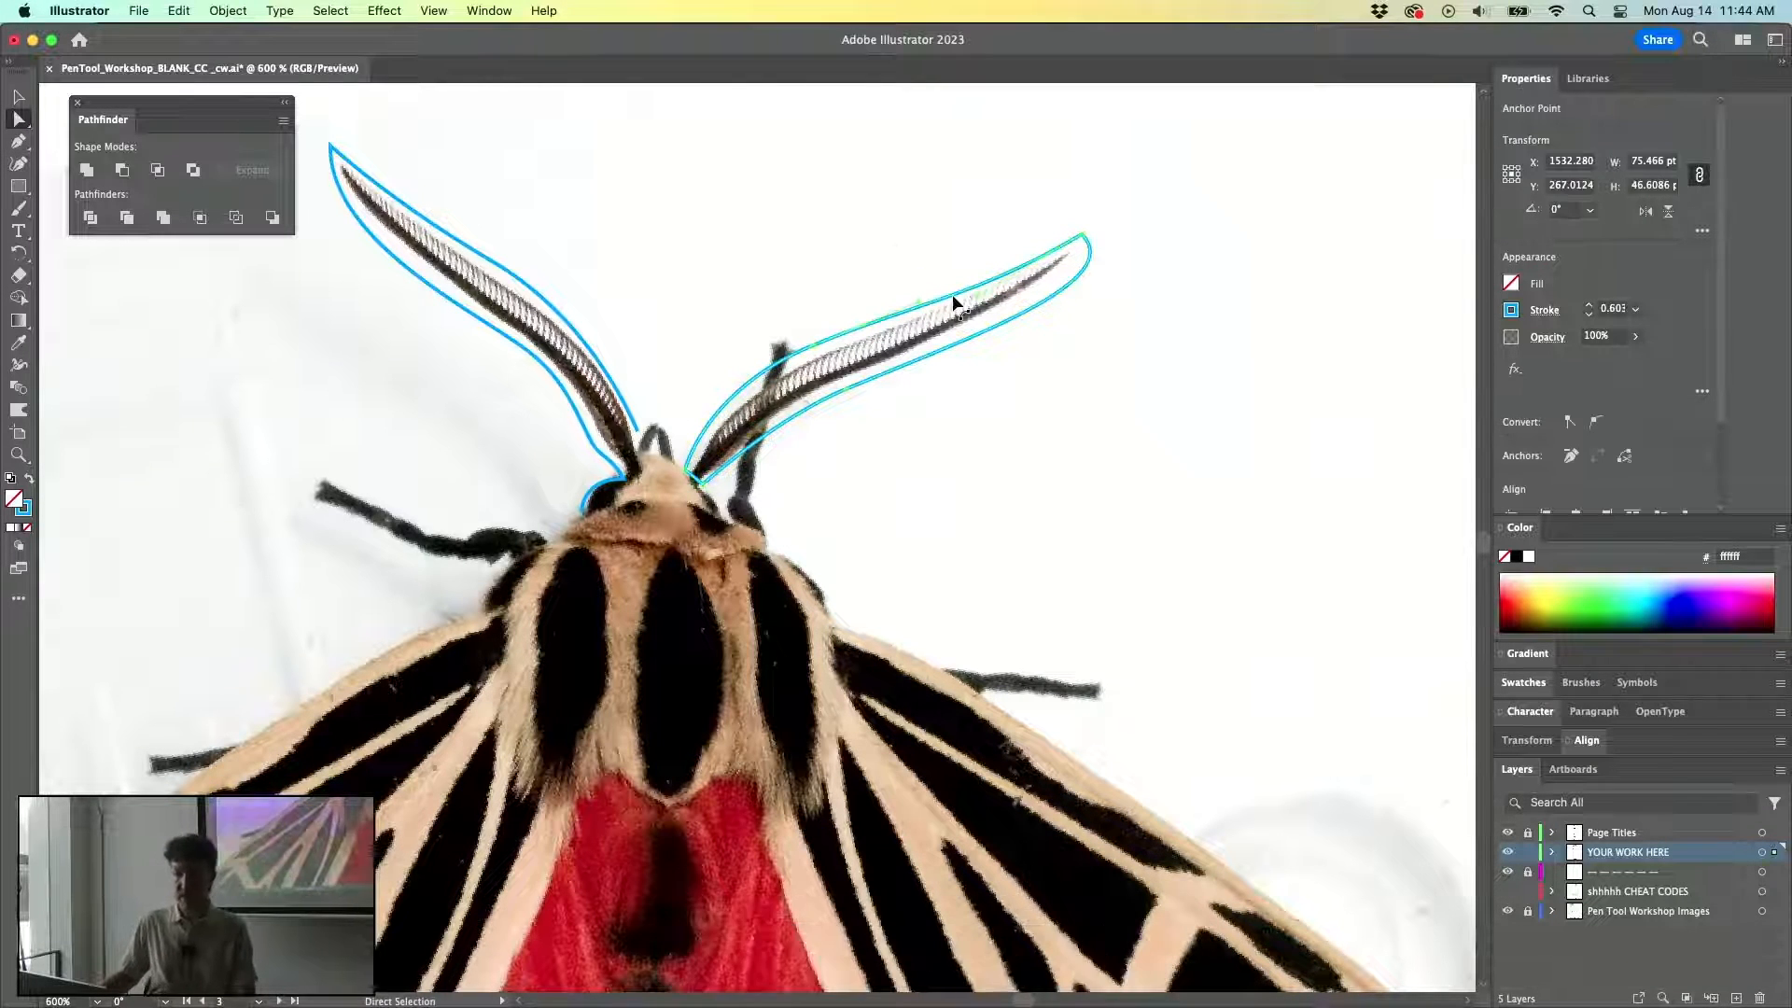
pyautogui.click(995, 338)
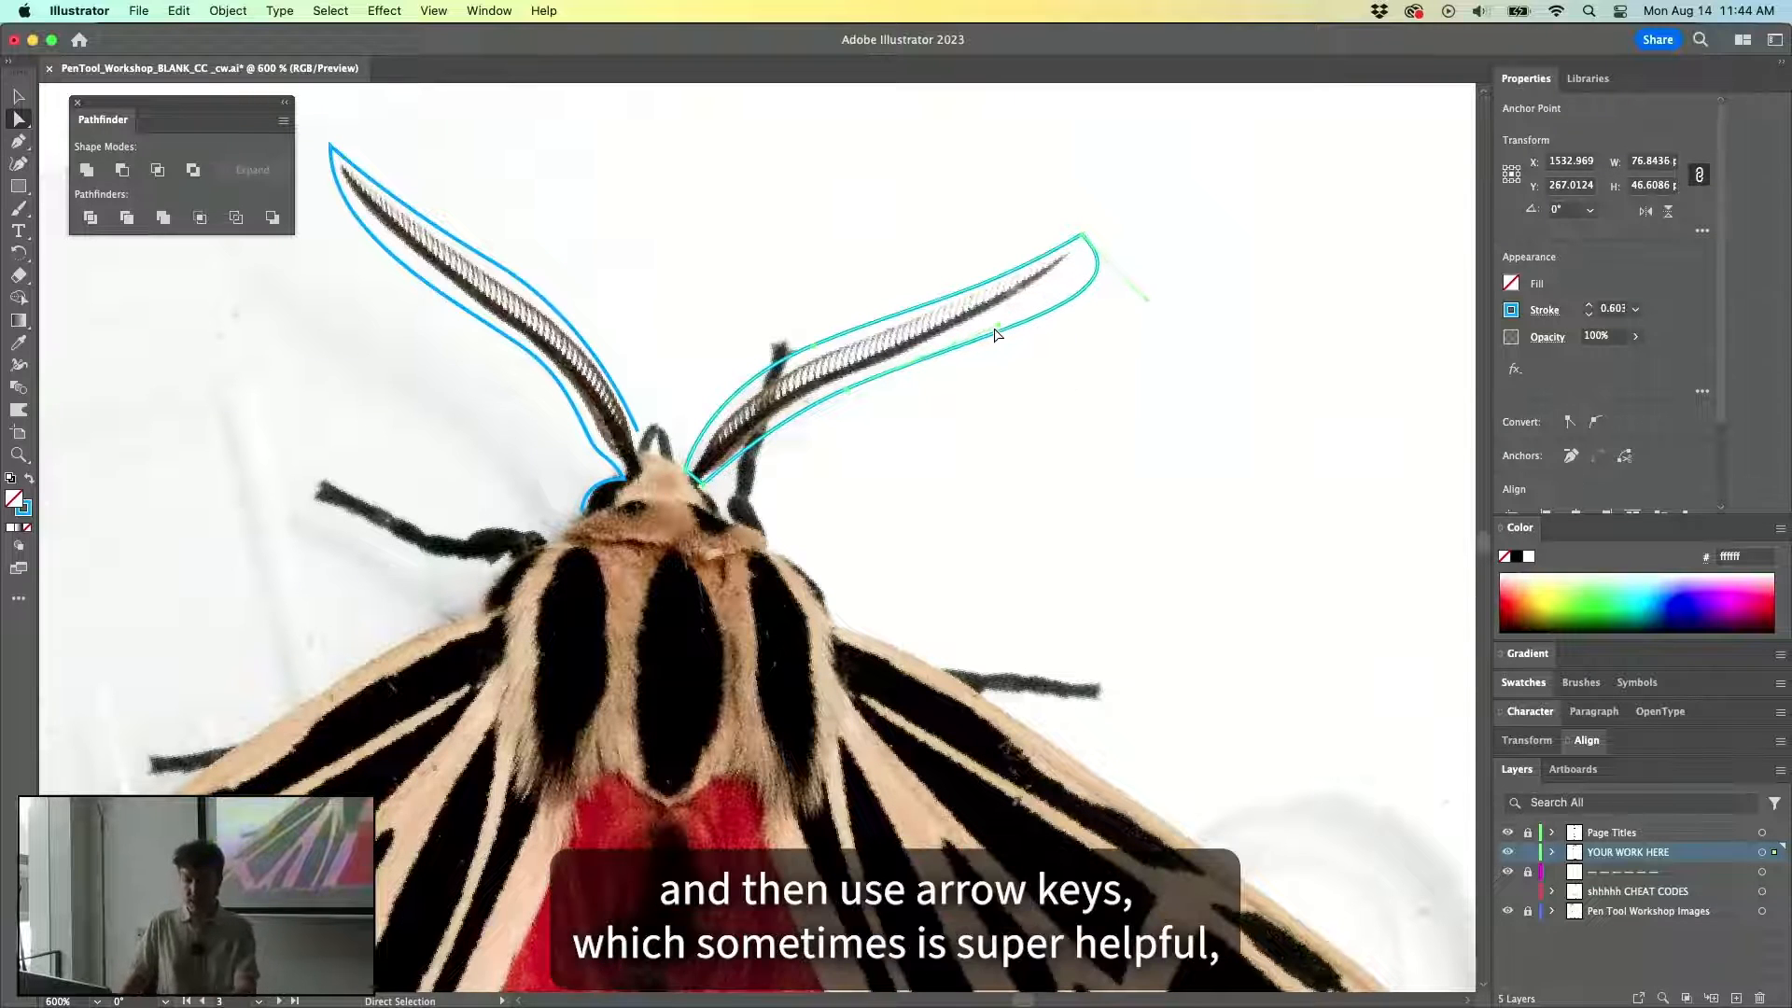
pyautogui.press('Right')
pyautogui.press('Left')
pyautogui.press('Left')
pyautogui.press('Right')
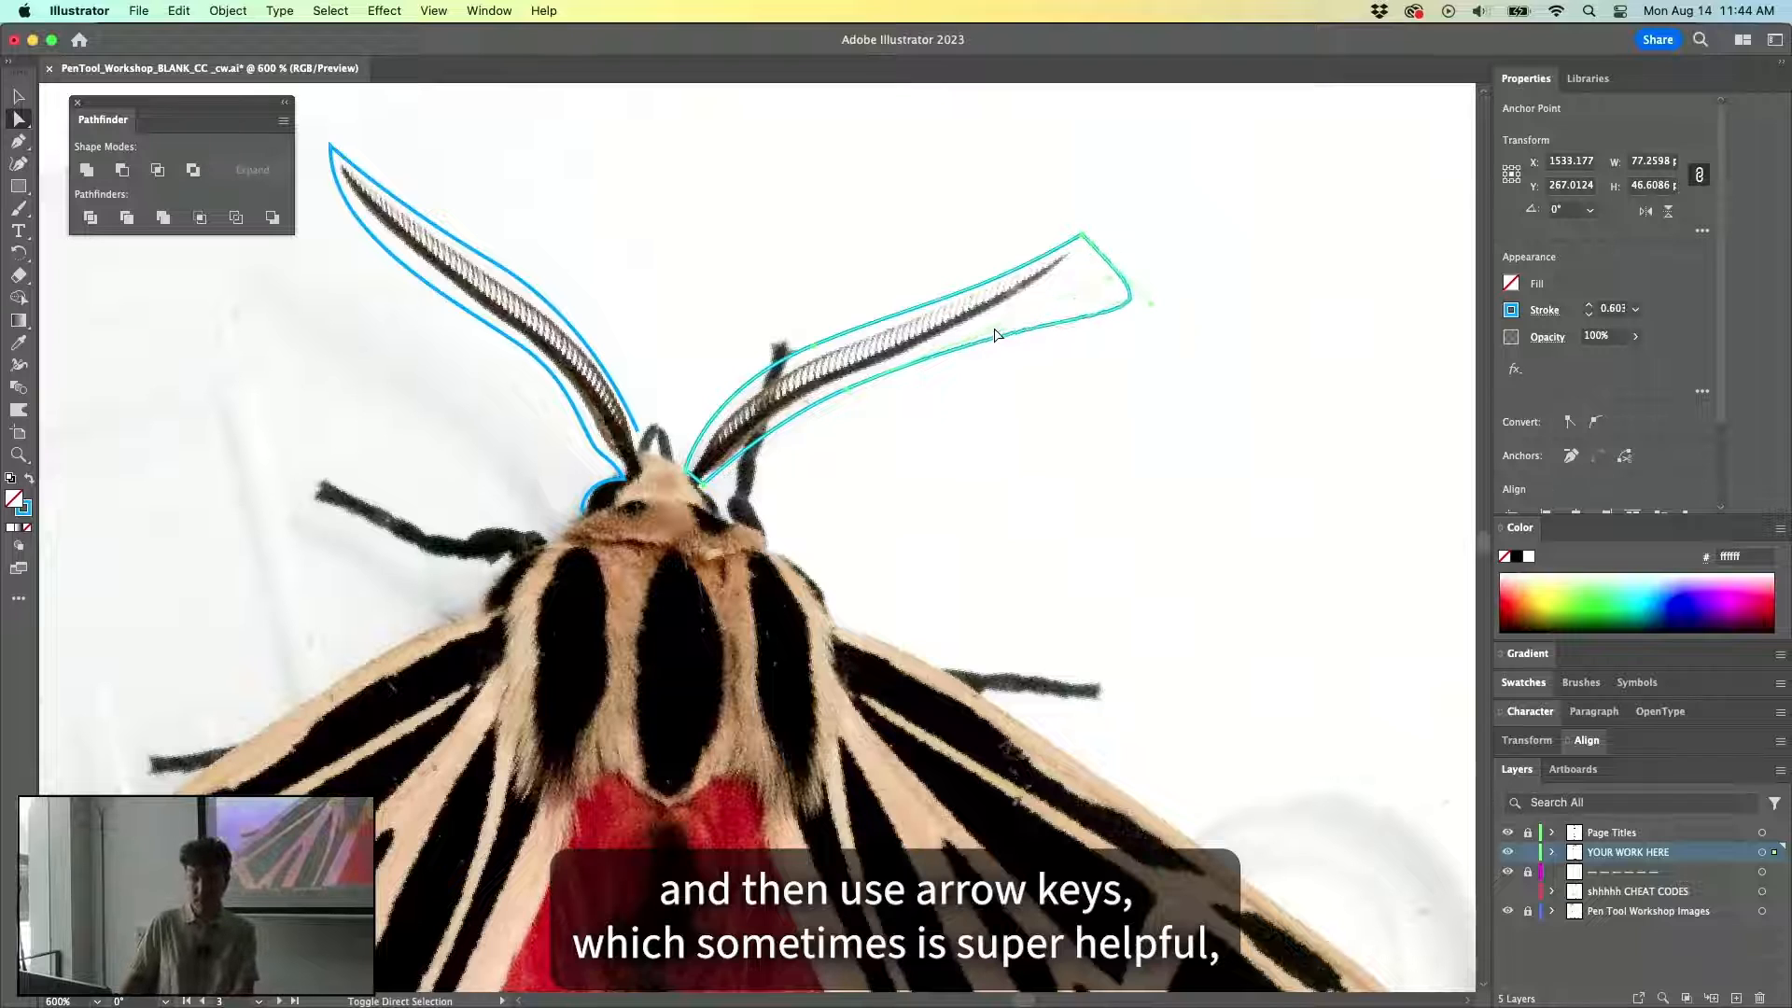
pyautogui.press('Left')
pyautogui.press('Left')
pyautogui.hotkey('shift', 'Right')
pyautogui.hotkey('shift', 'Left')
pyautogui.hotkey('shift', 'Right')
pyautogui.press('Left')
pyautogui.press('Left')
pyautogui.press('Left')
pyautogui.press('Left')
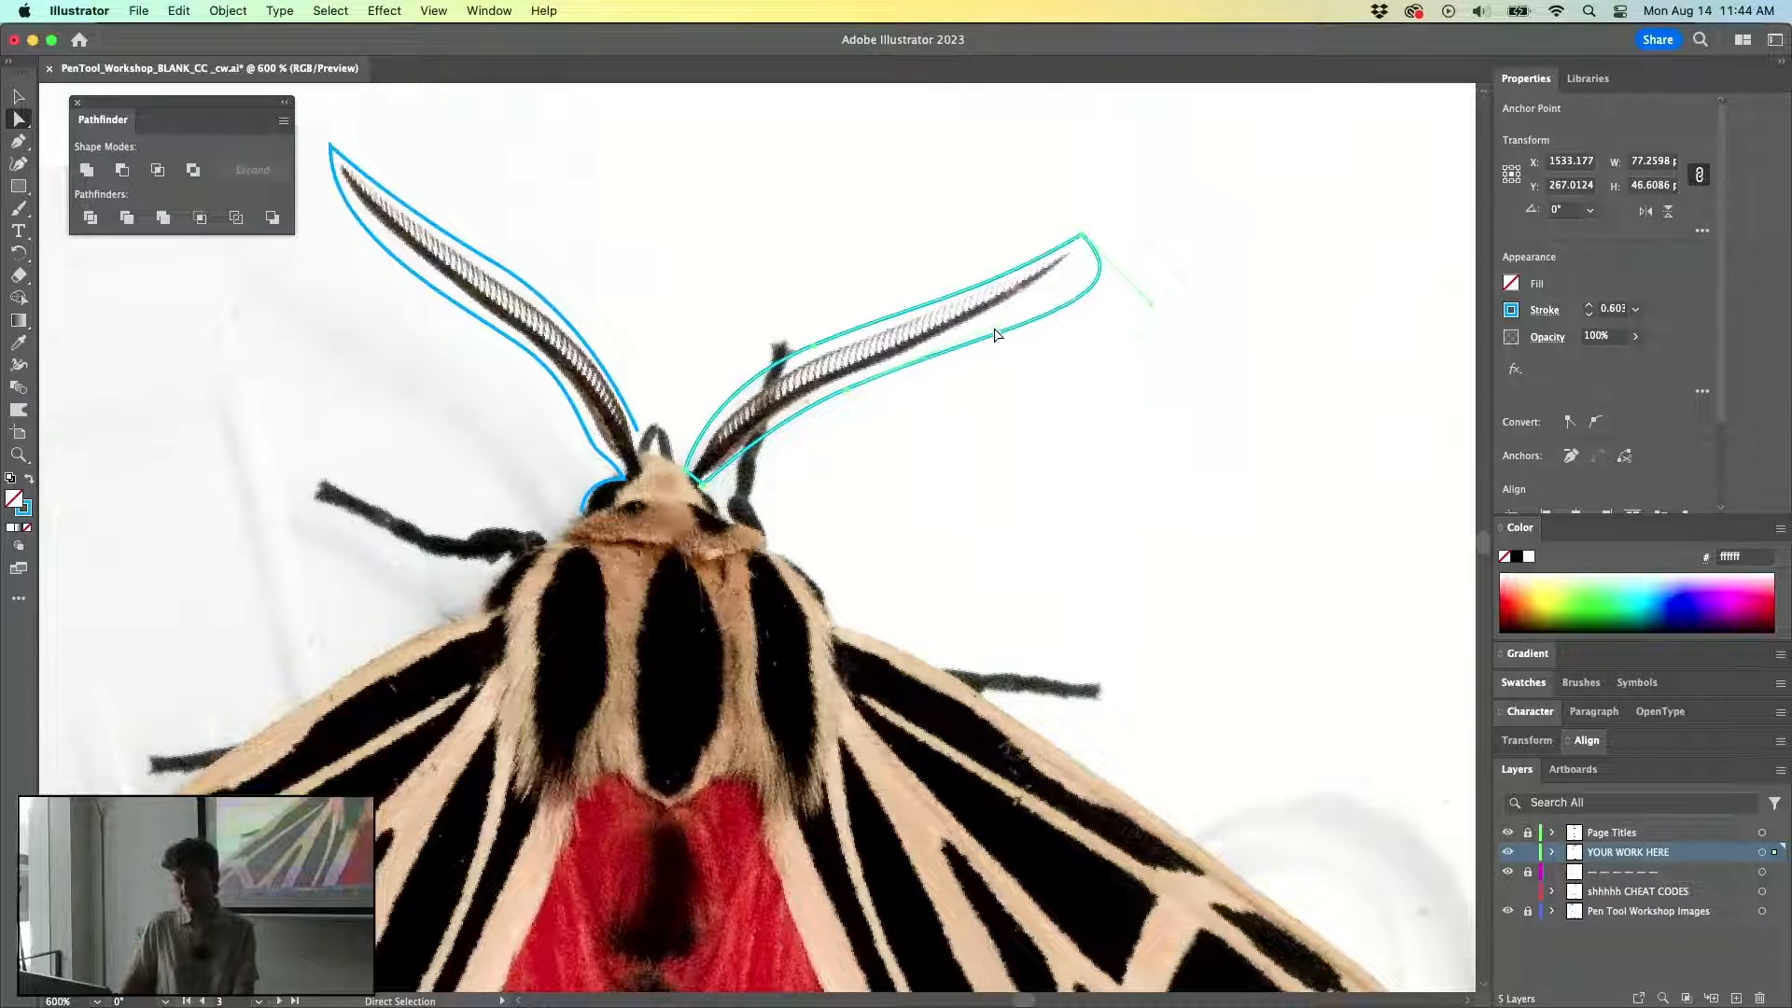
pyautogui.press('Left')
pyautogui.press('Left')
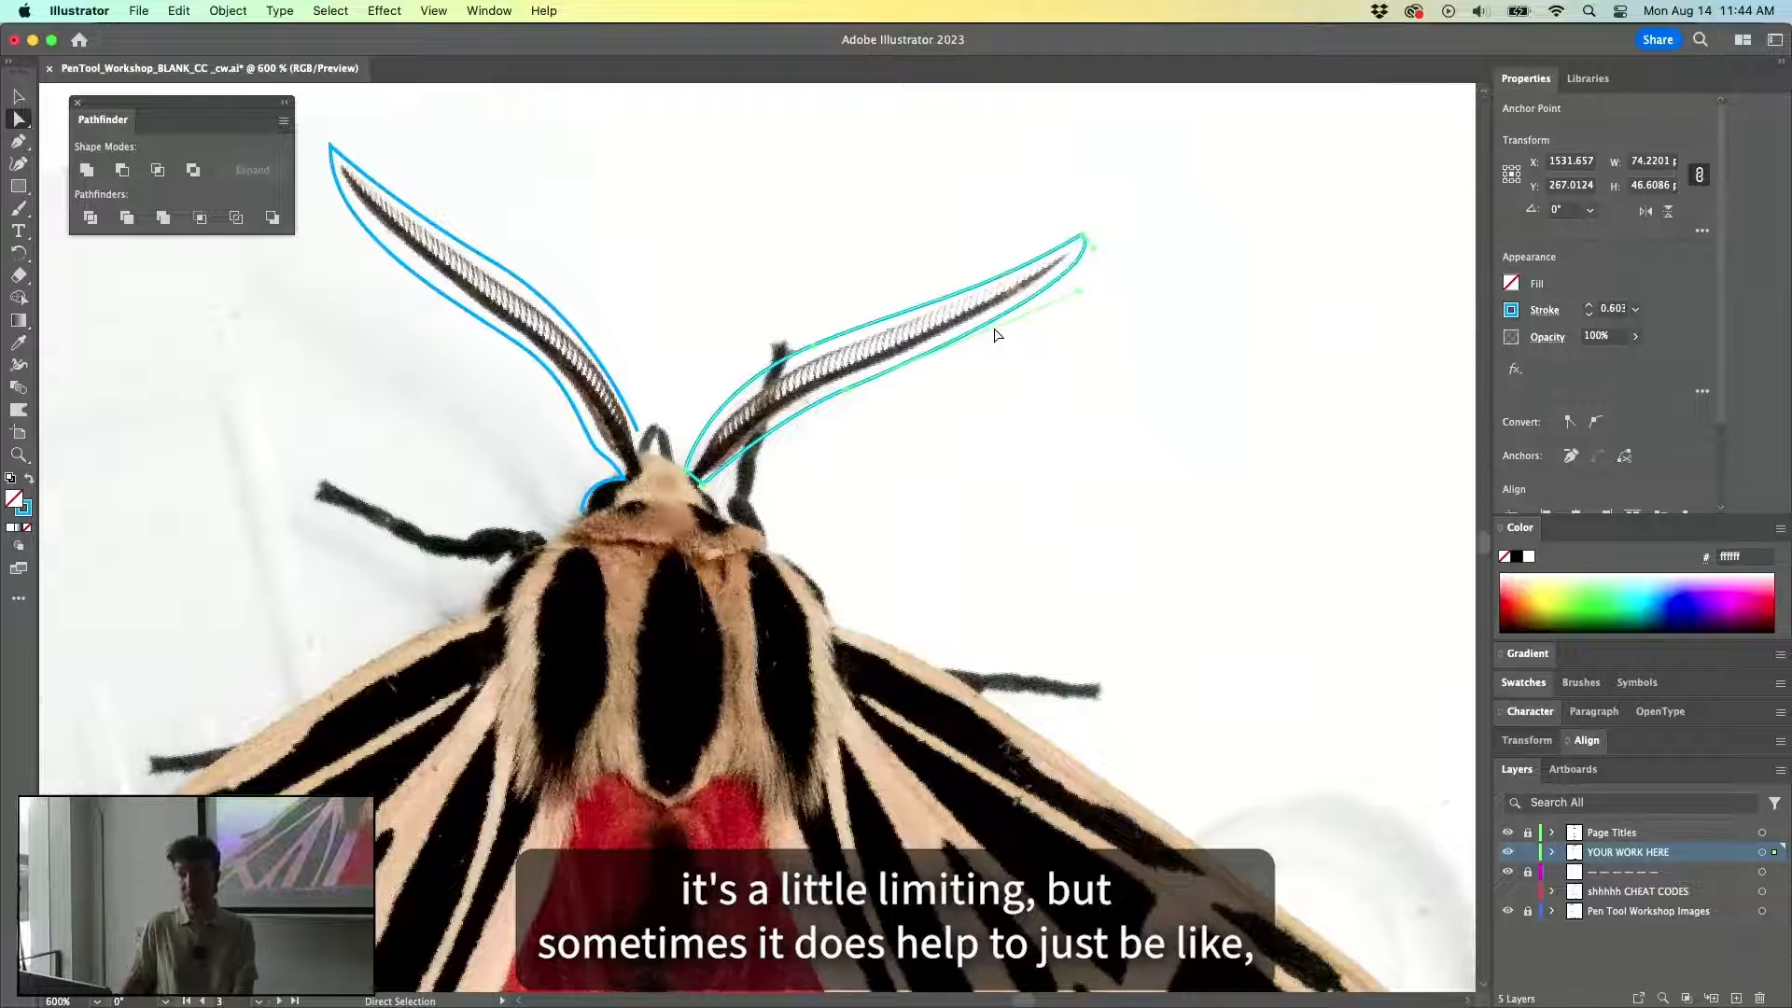
# Nudge the right antenna's lower segment vertically and slightly outward to fine-tune the curve near the tip.
pyautogui.press('Down')
pyautogui.press('Up')
pyautogui.press('Up')
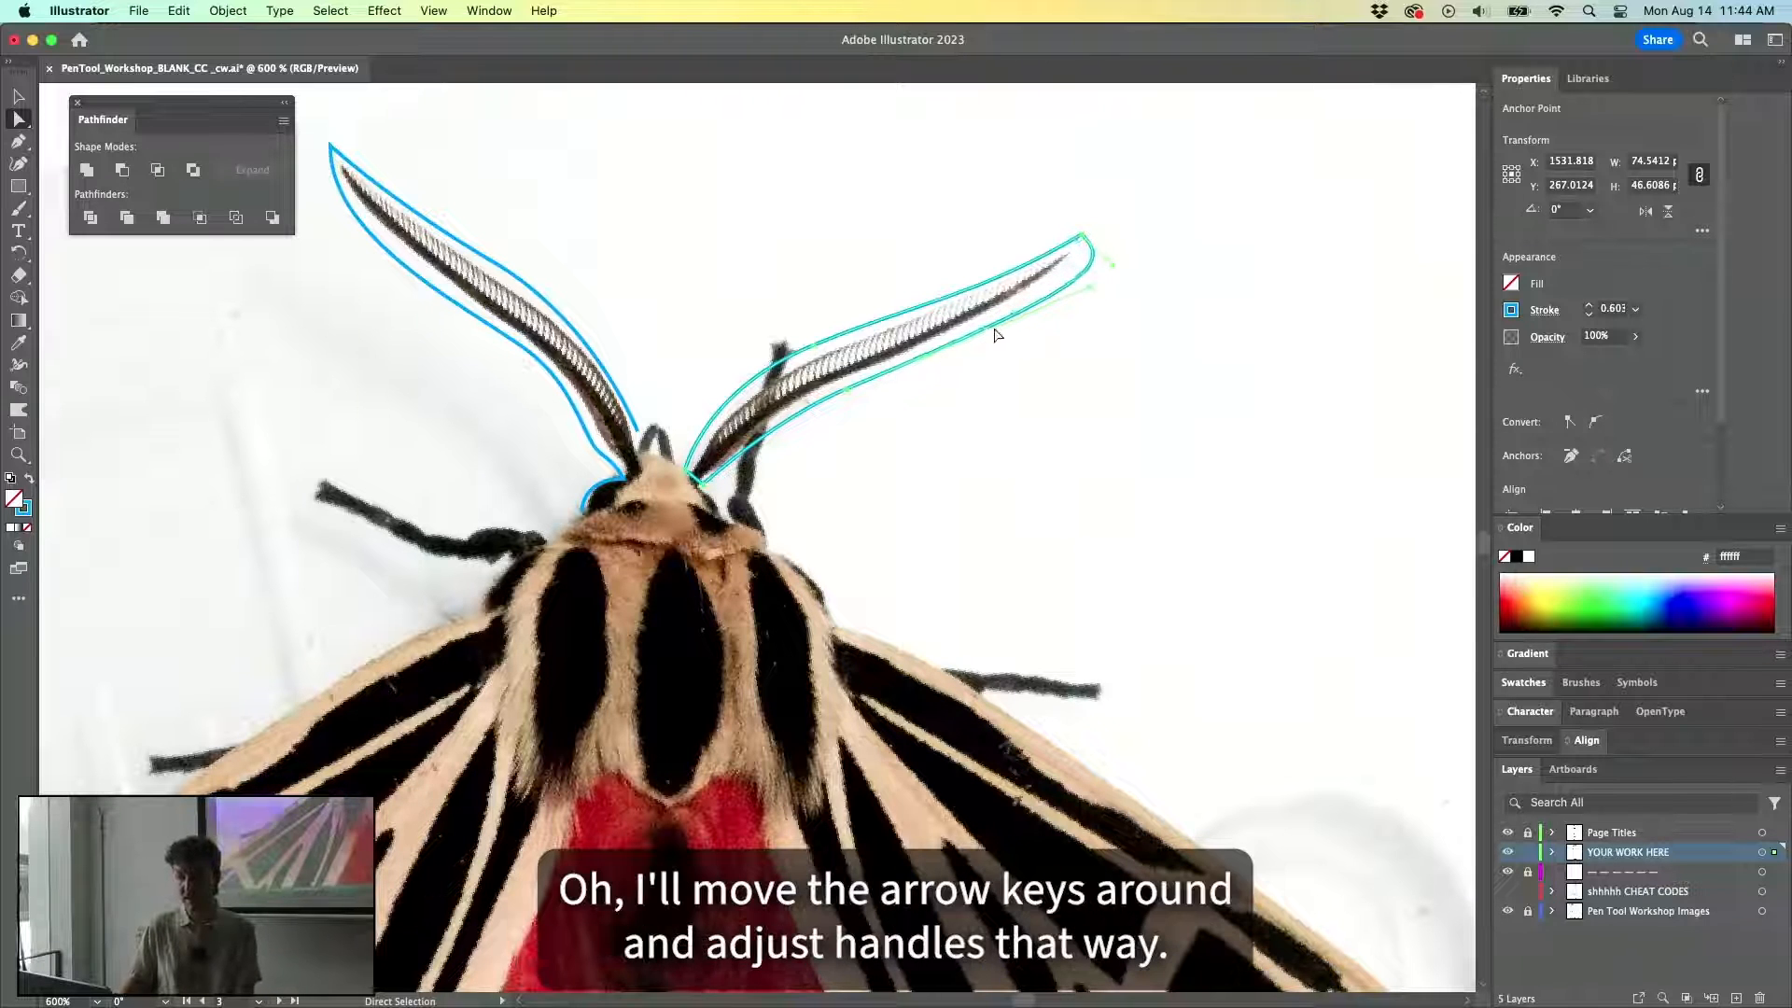
pyautogui.press('Right')
pyautogui.click(984, 345)
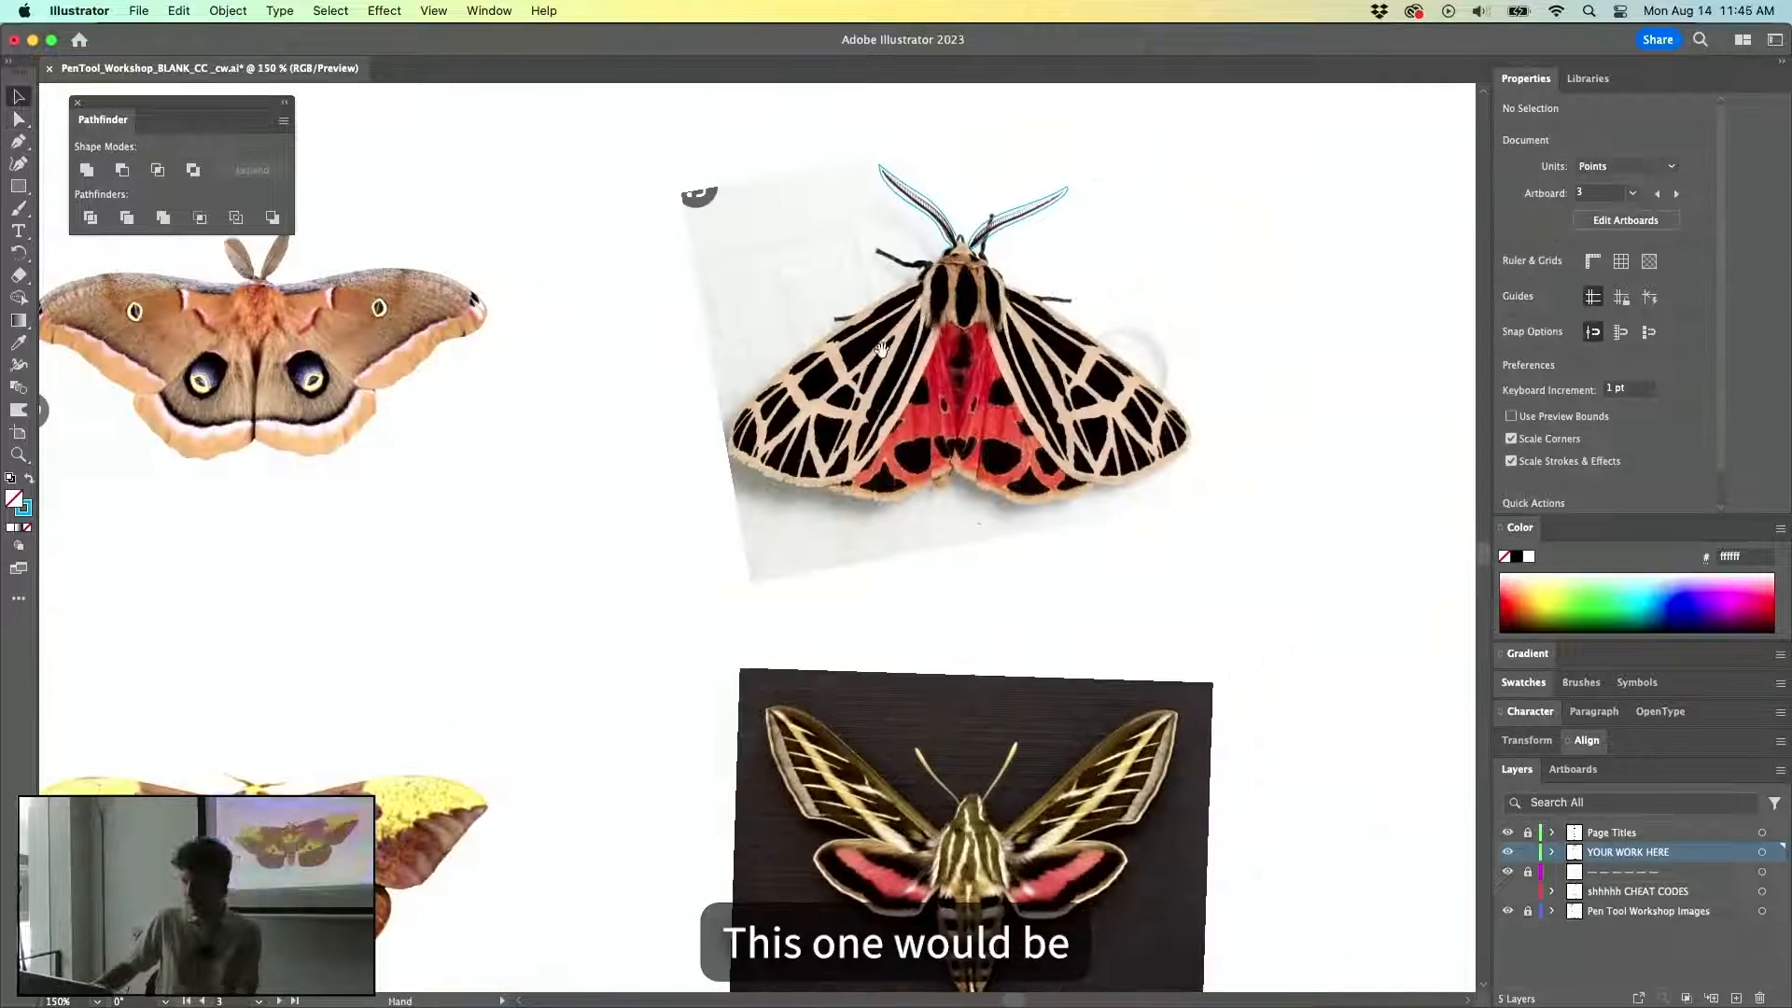
# Look over the six moths and the traced antennae, and go to the logo vectorizing artboard with the Apple logo.
pyautogui.scroll(-2, 919, 628)
pyautogui.moveTo(793, 686); pyautogui.dragTo(718, 667)
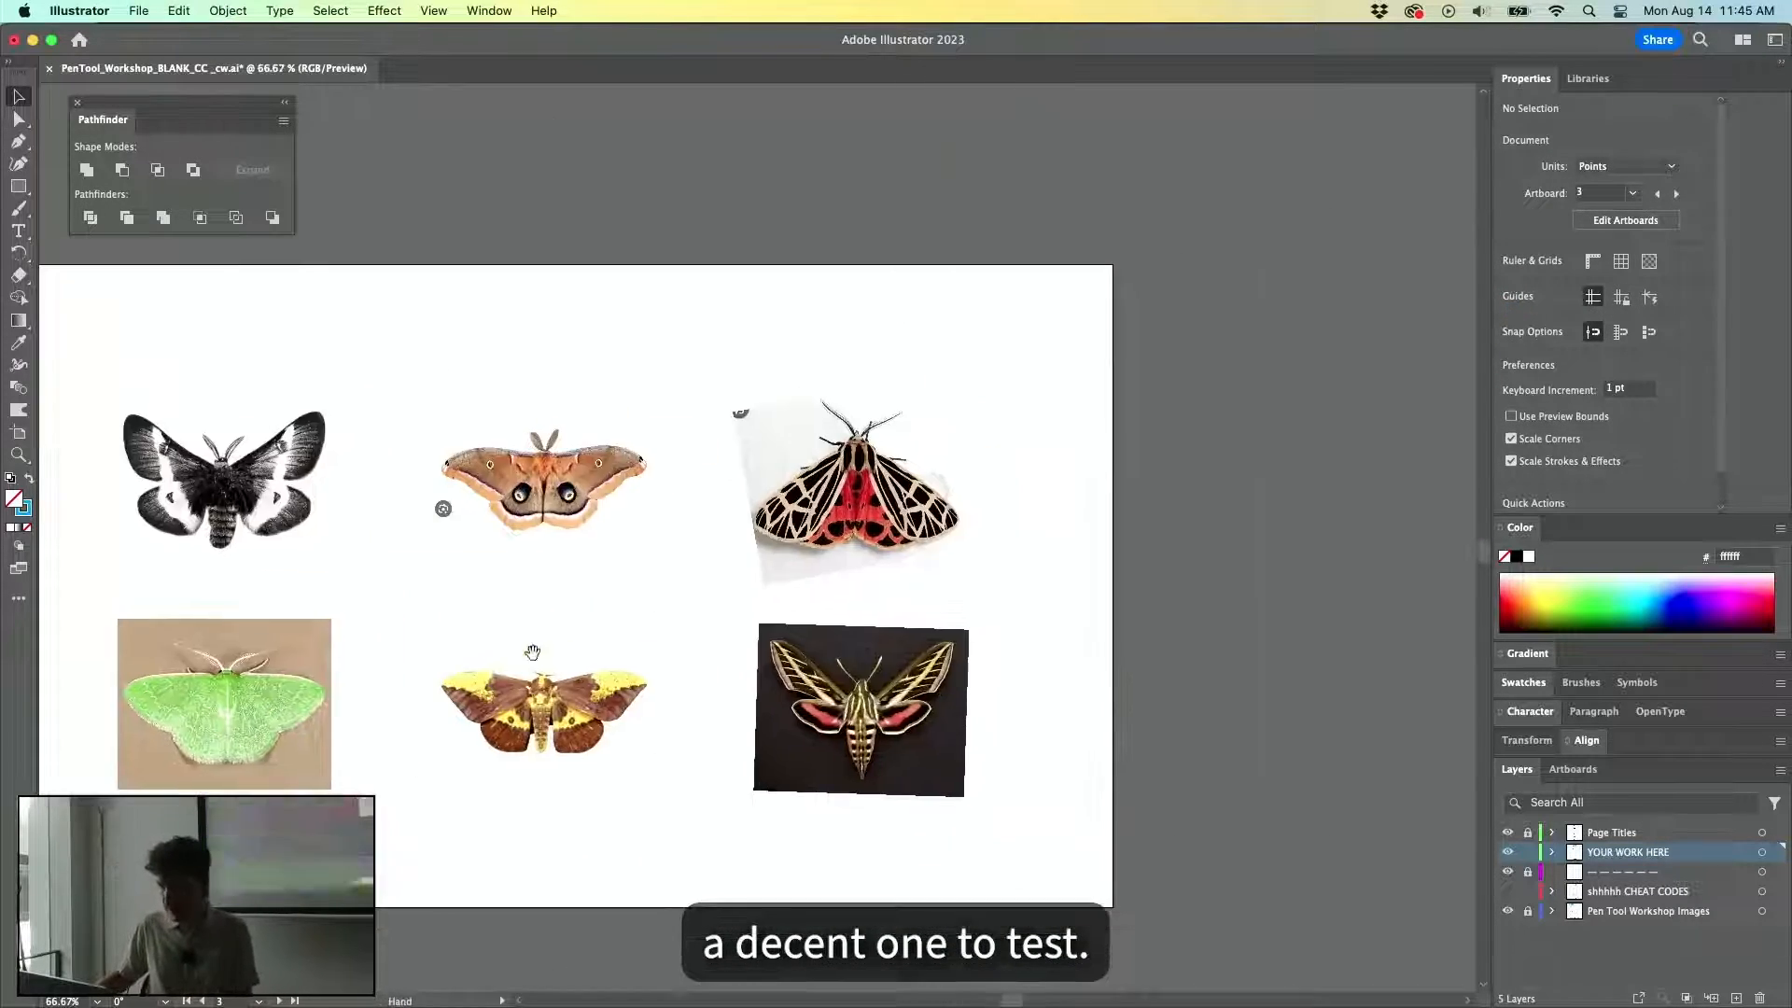
pyautogui.scroll(2, 860, 485)
pyautogui.scroll(1, 860, 485)
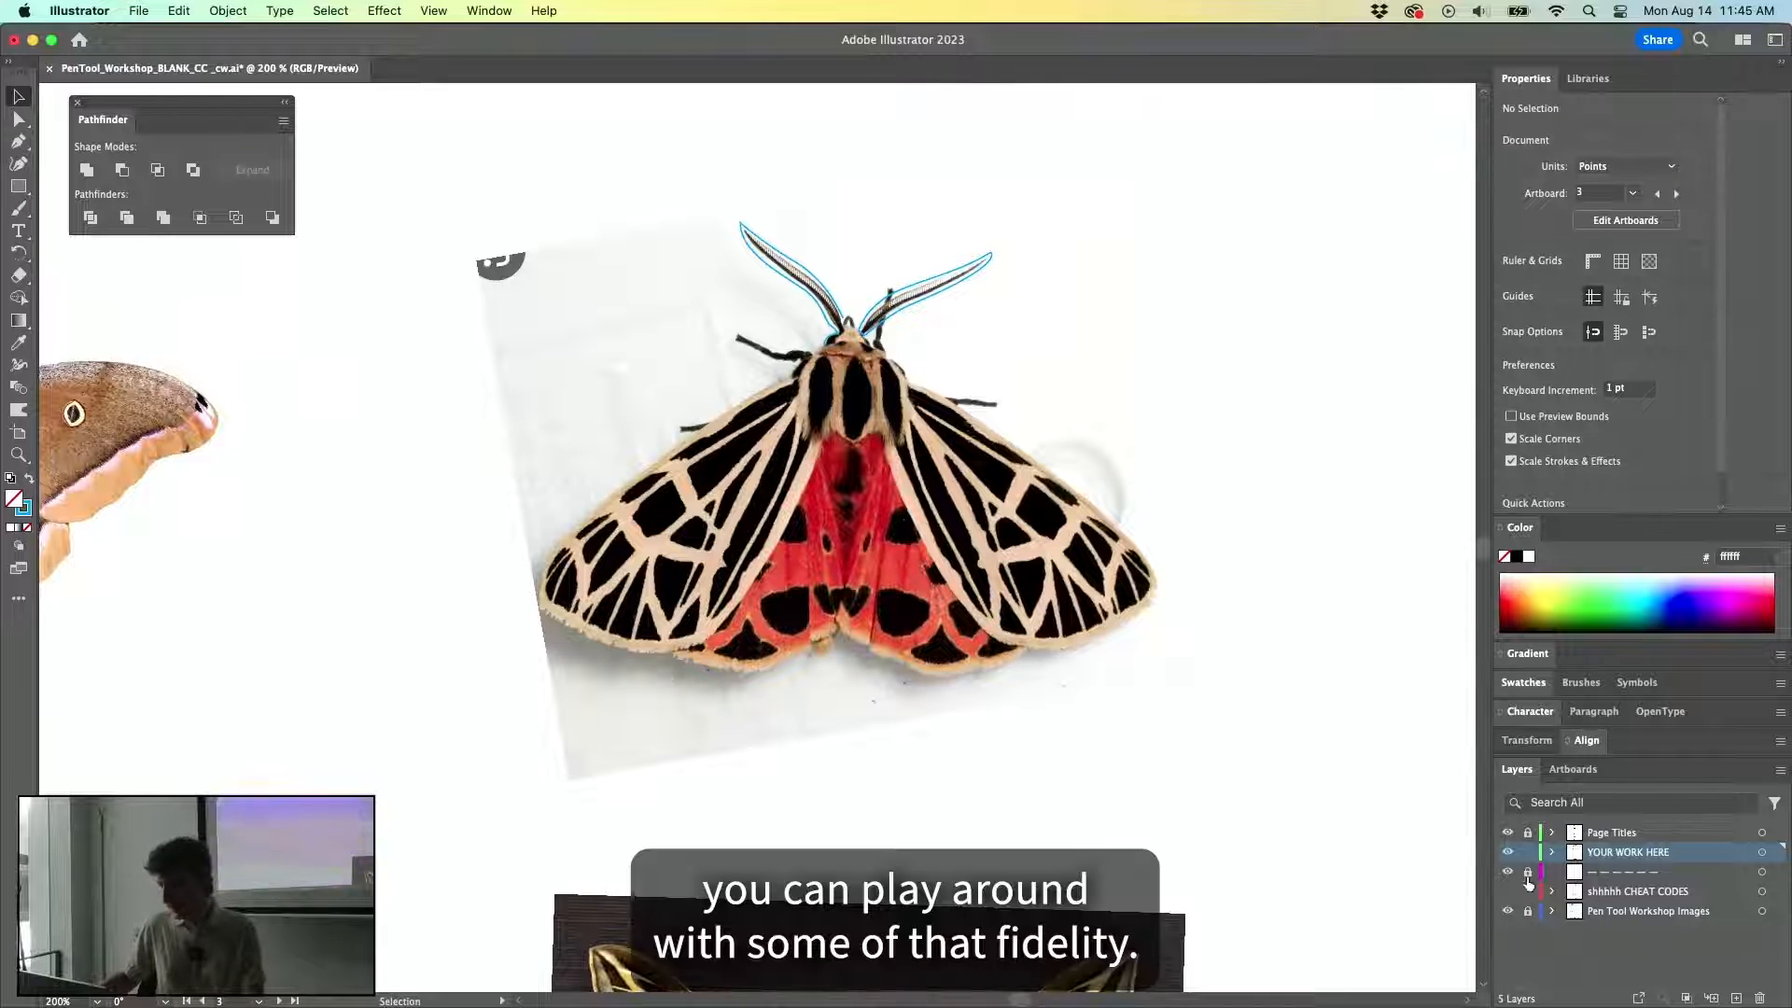
pyautogui.scroll(-4, 1060, 608)
pyautogui.scroll(3, 1067, 784)
pyautogui.scroll(-2, 1004, 803)
pyautogui.moveTo(304, 635); pyautogui.dragTo(980, 236)
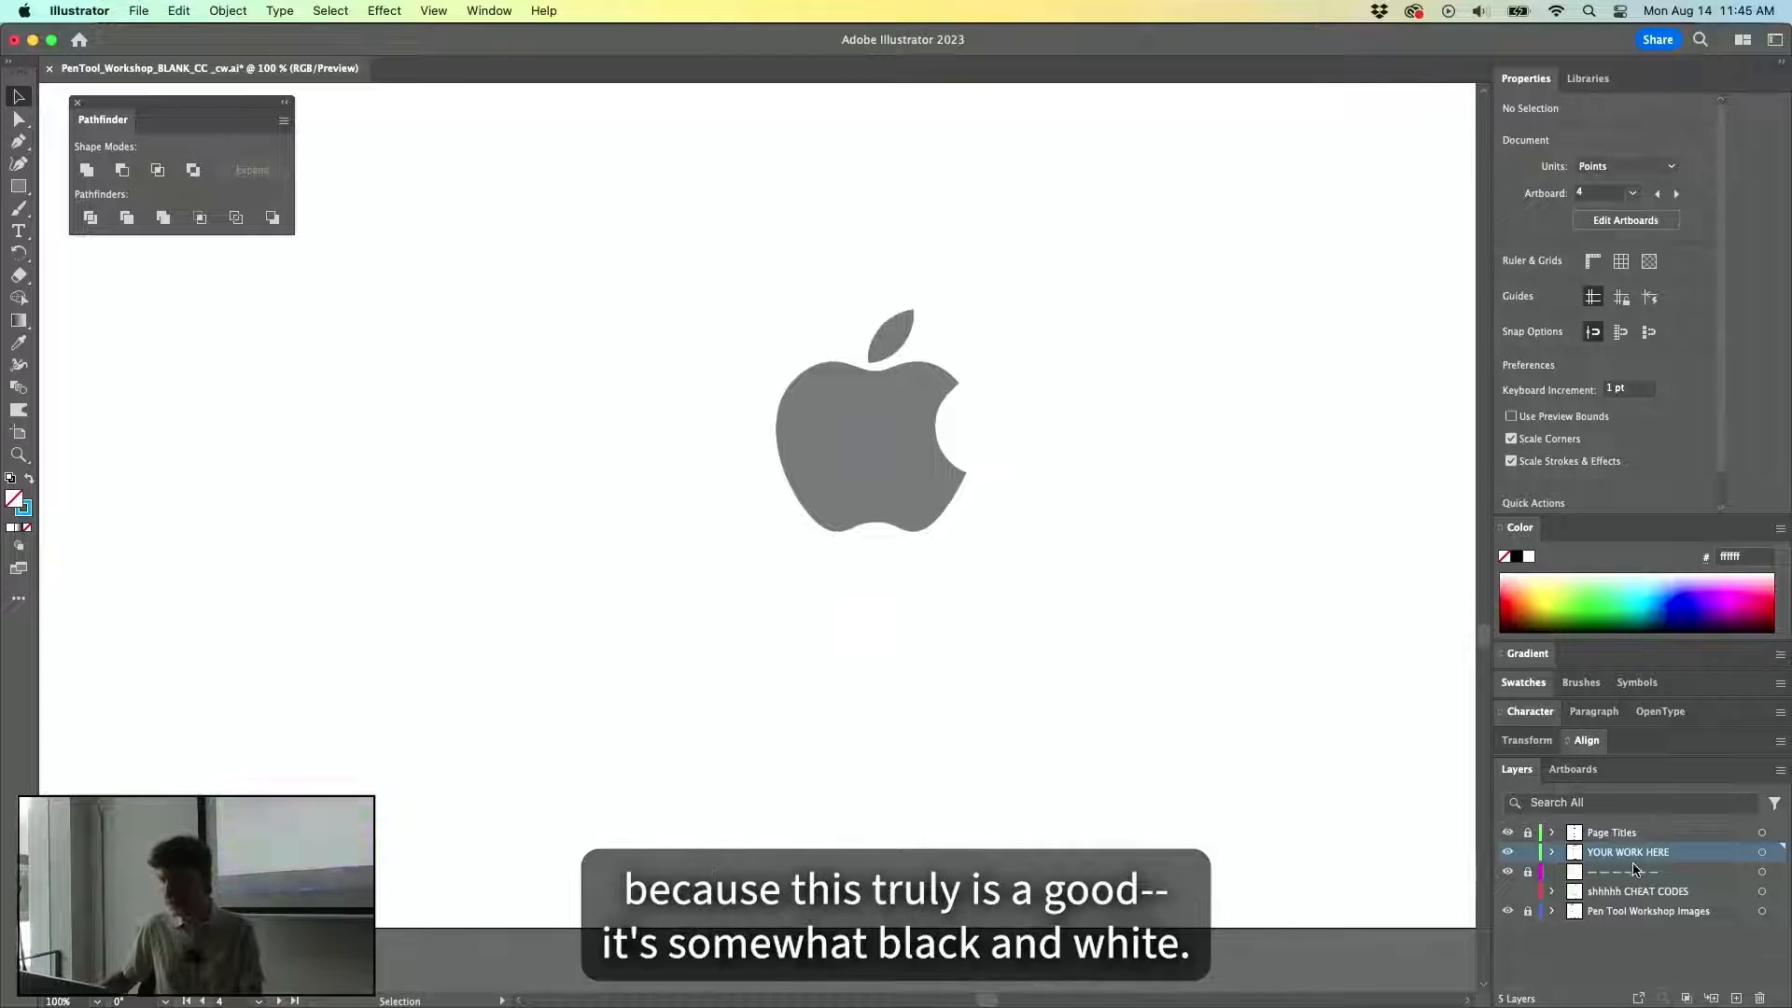
# Select the grey Apple logo and inspect it in Outline mode to check whether it is vector, returning to Preview mode.
pyautogui.click(935, 383)
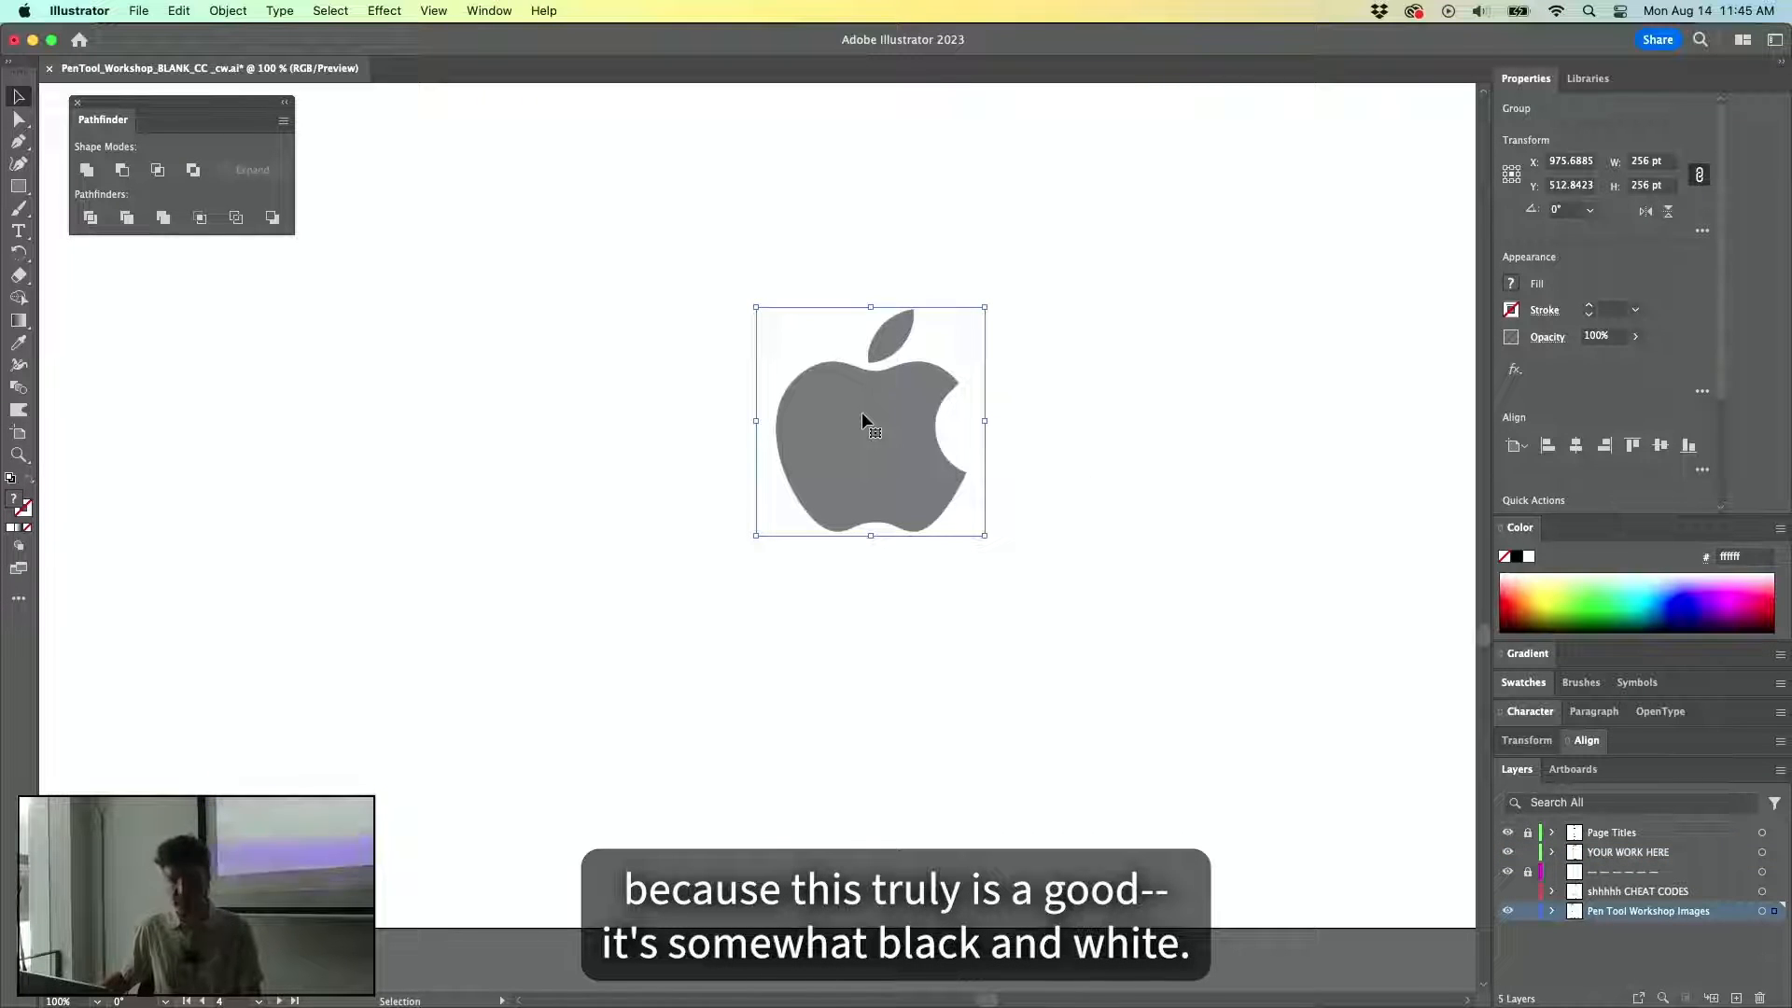
pyautogui.press('super+y')
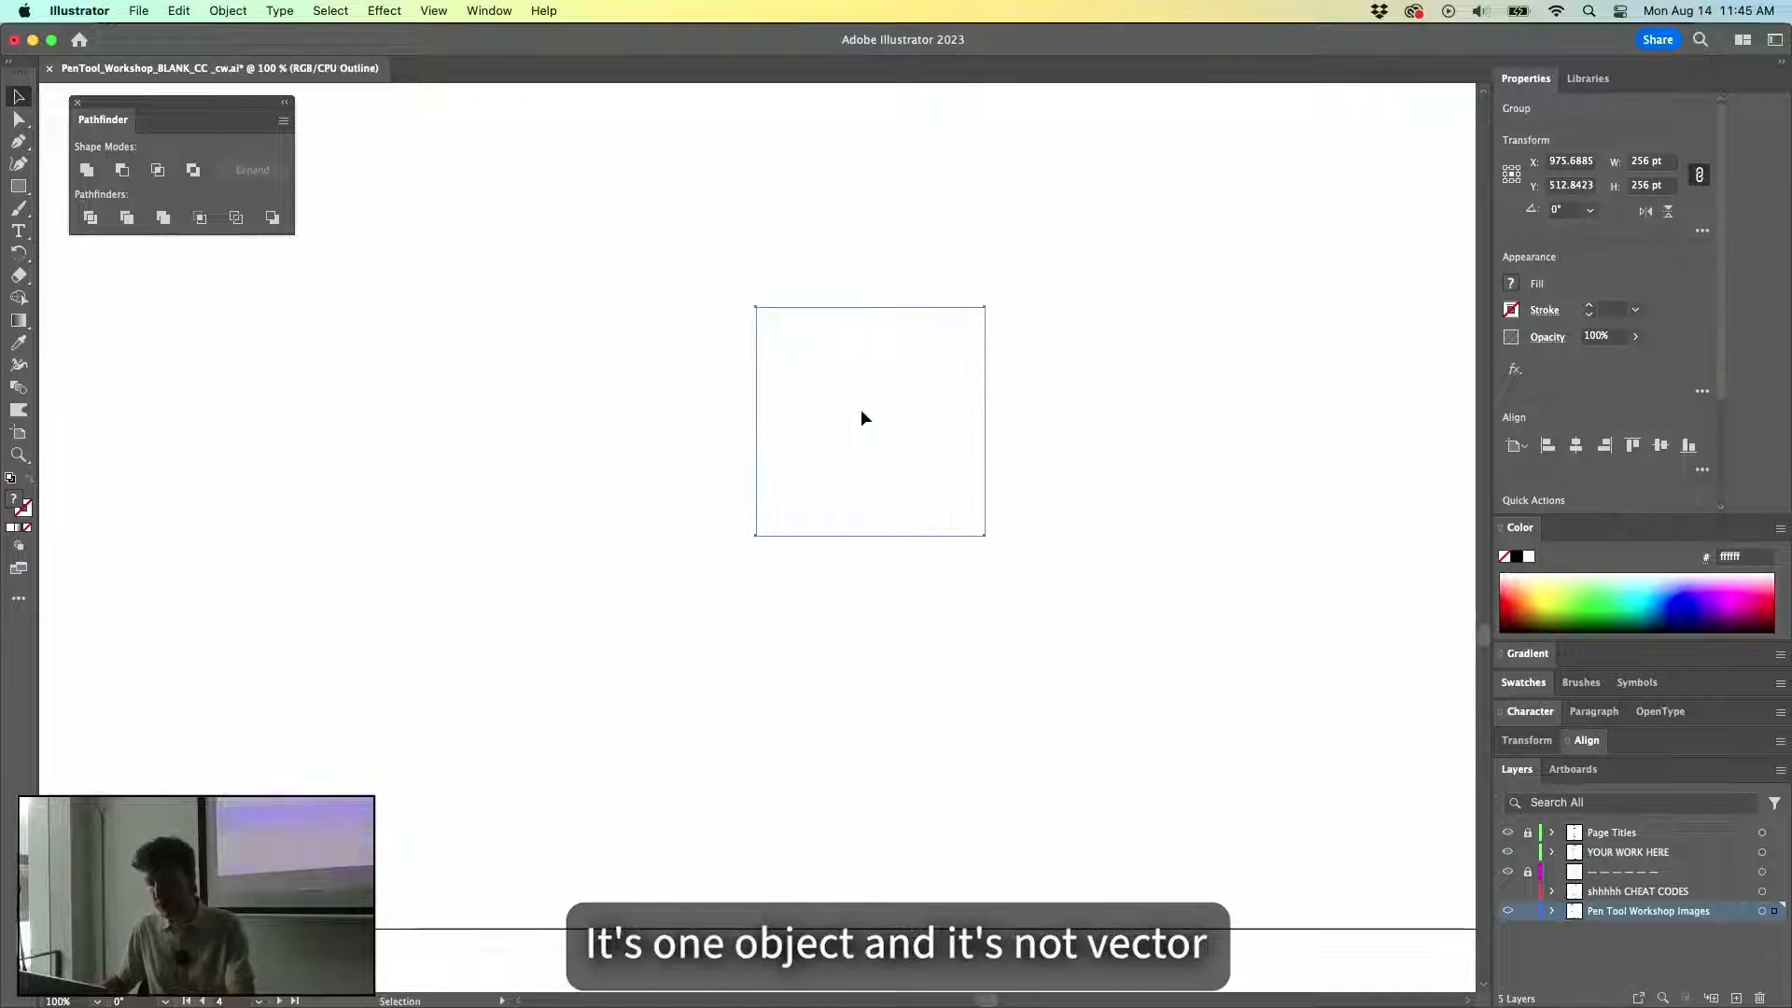
pyautogui.press('super+y')
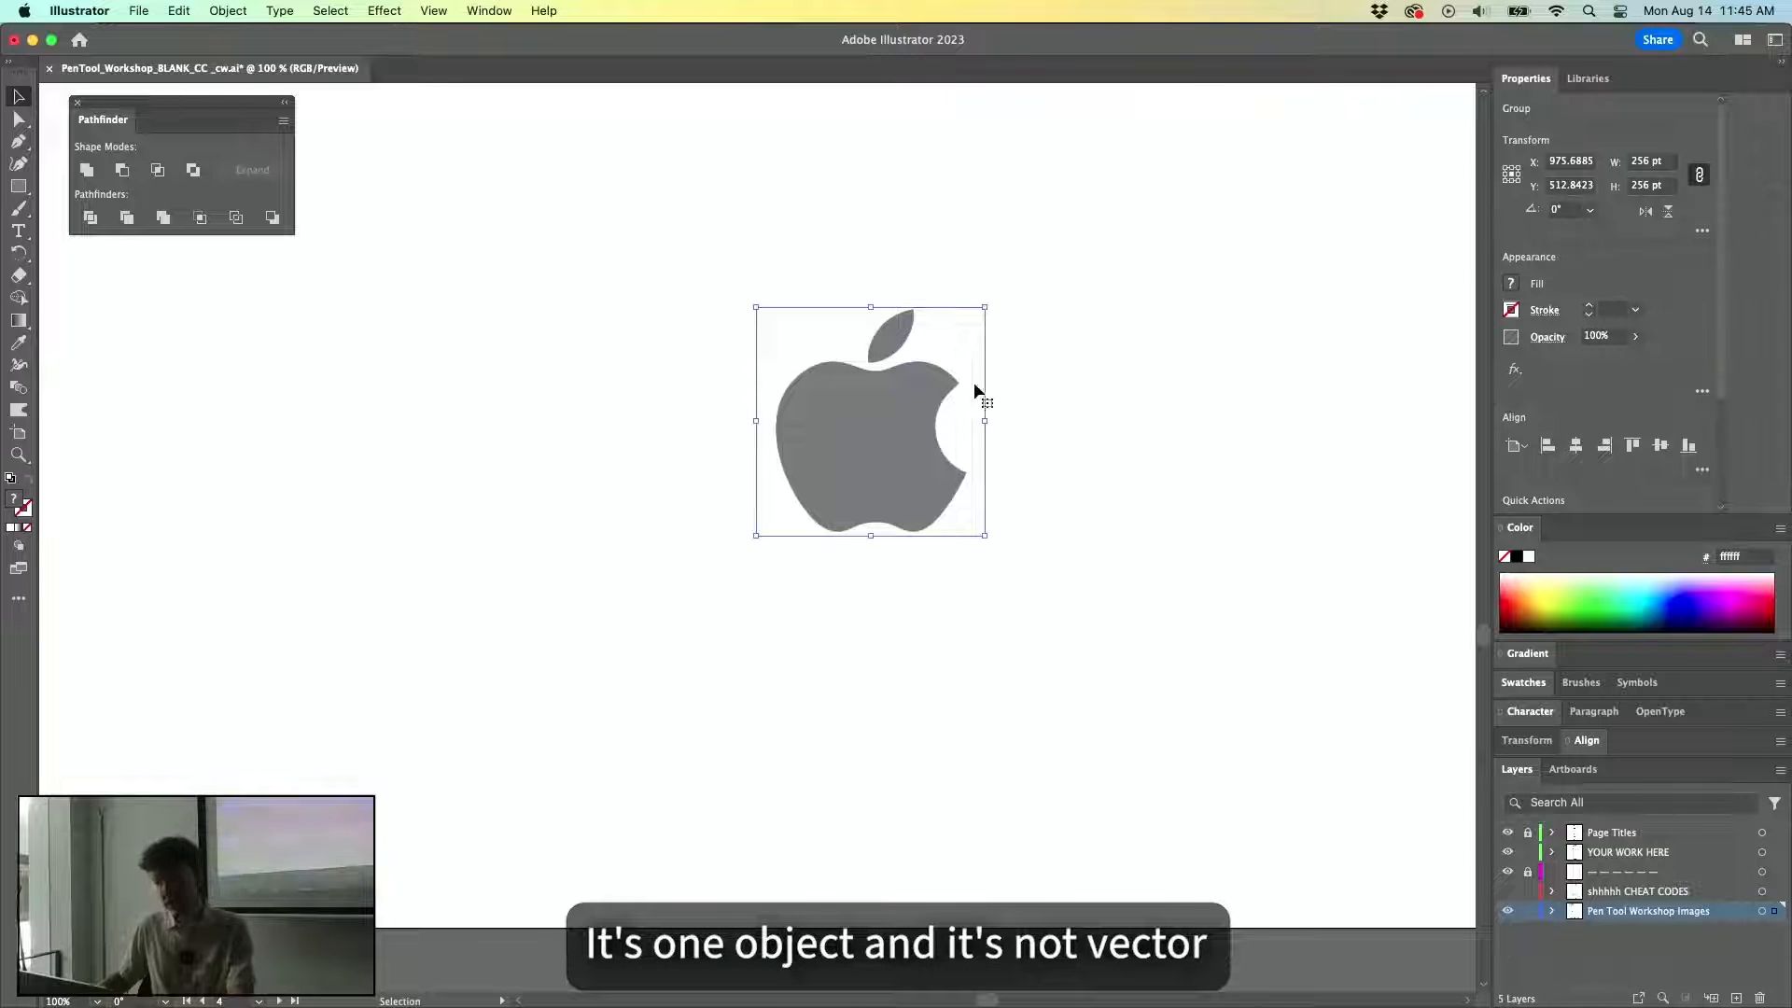
# Create an Image Trace of the selected grey Apple logo.
pyautogui.hscroll(2, 1052, 444)
pyautogui.scroll(1, 1052, 444)
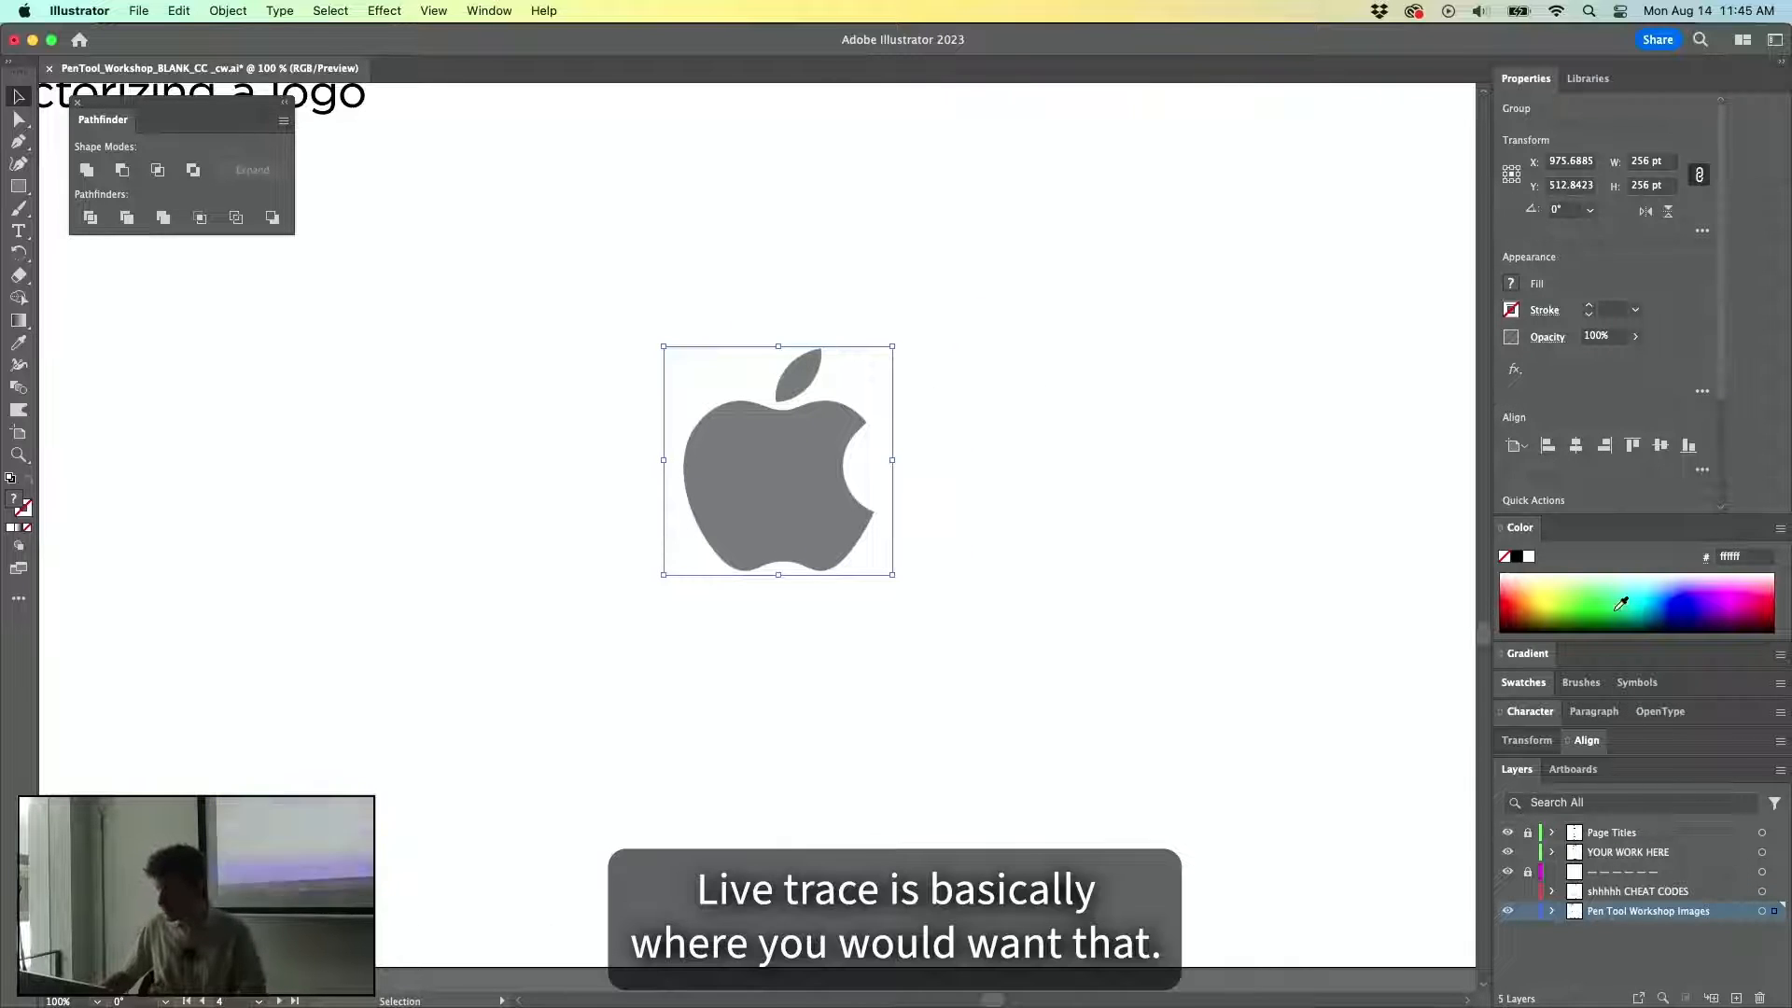
pyautogui.scroll(-3, 1647, 378)
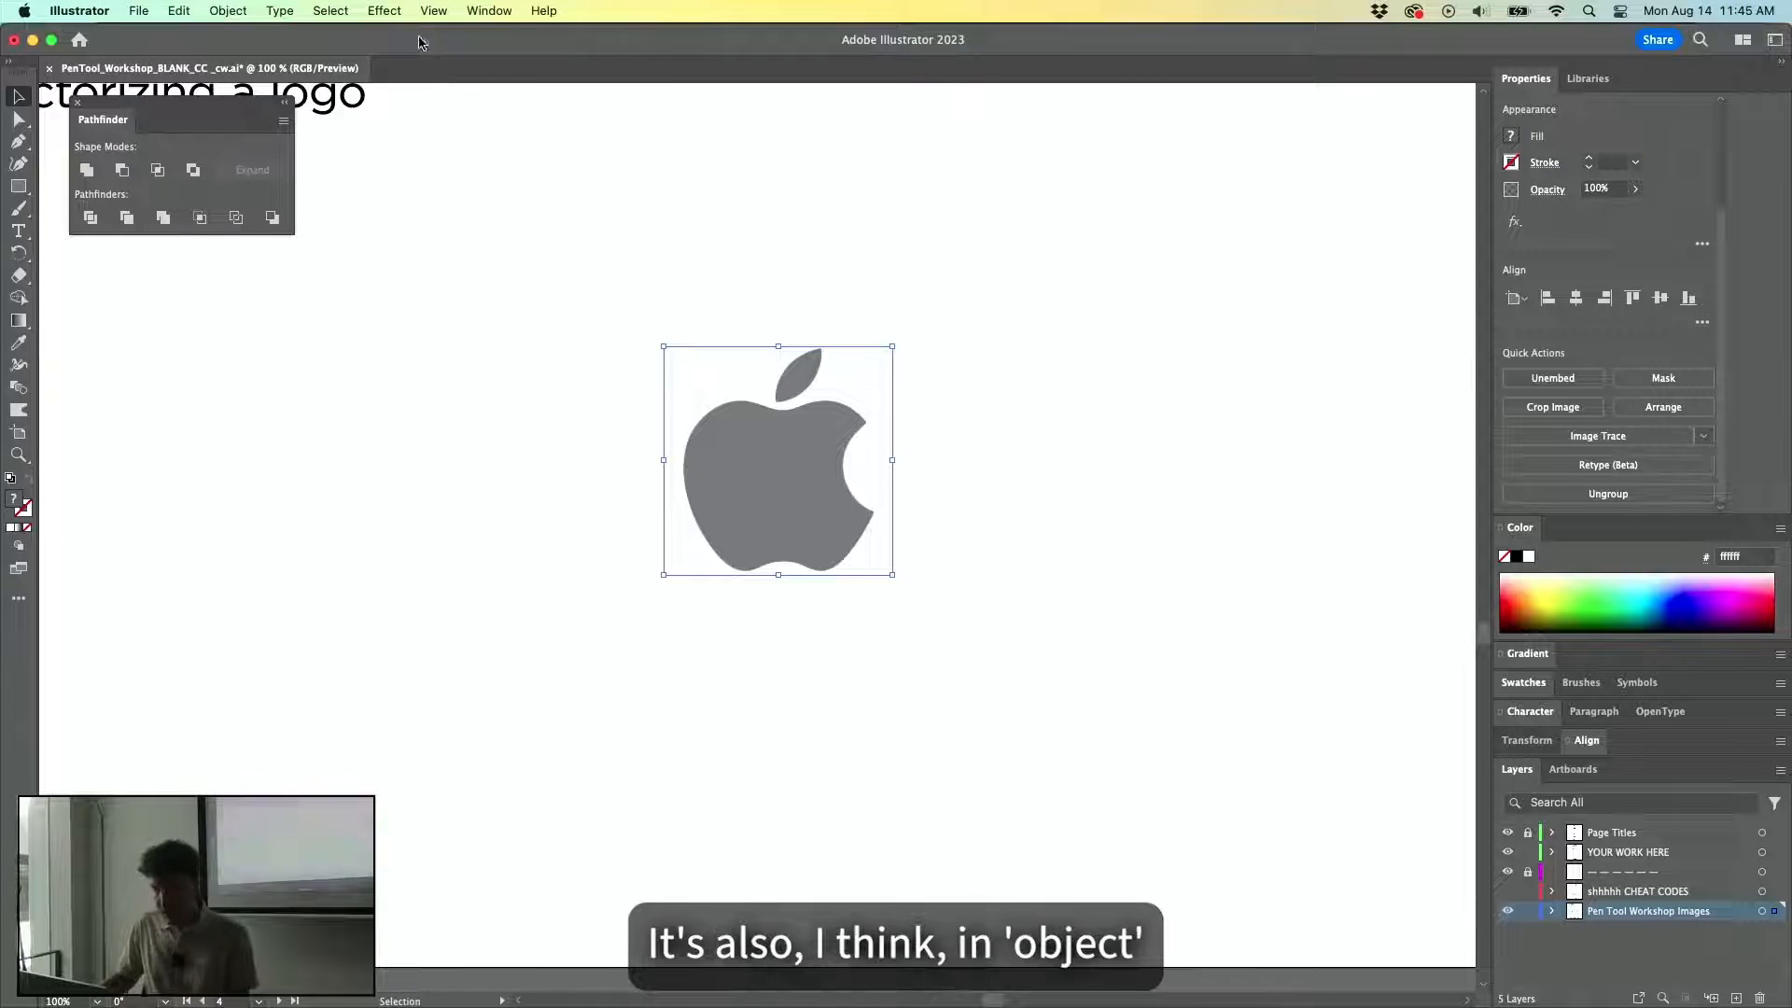
pyautogui.click(279, 10)
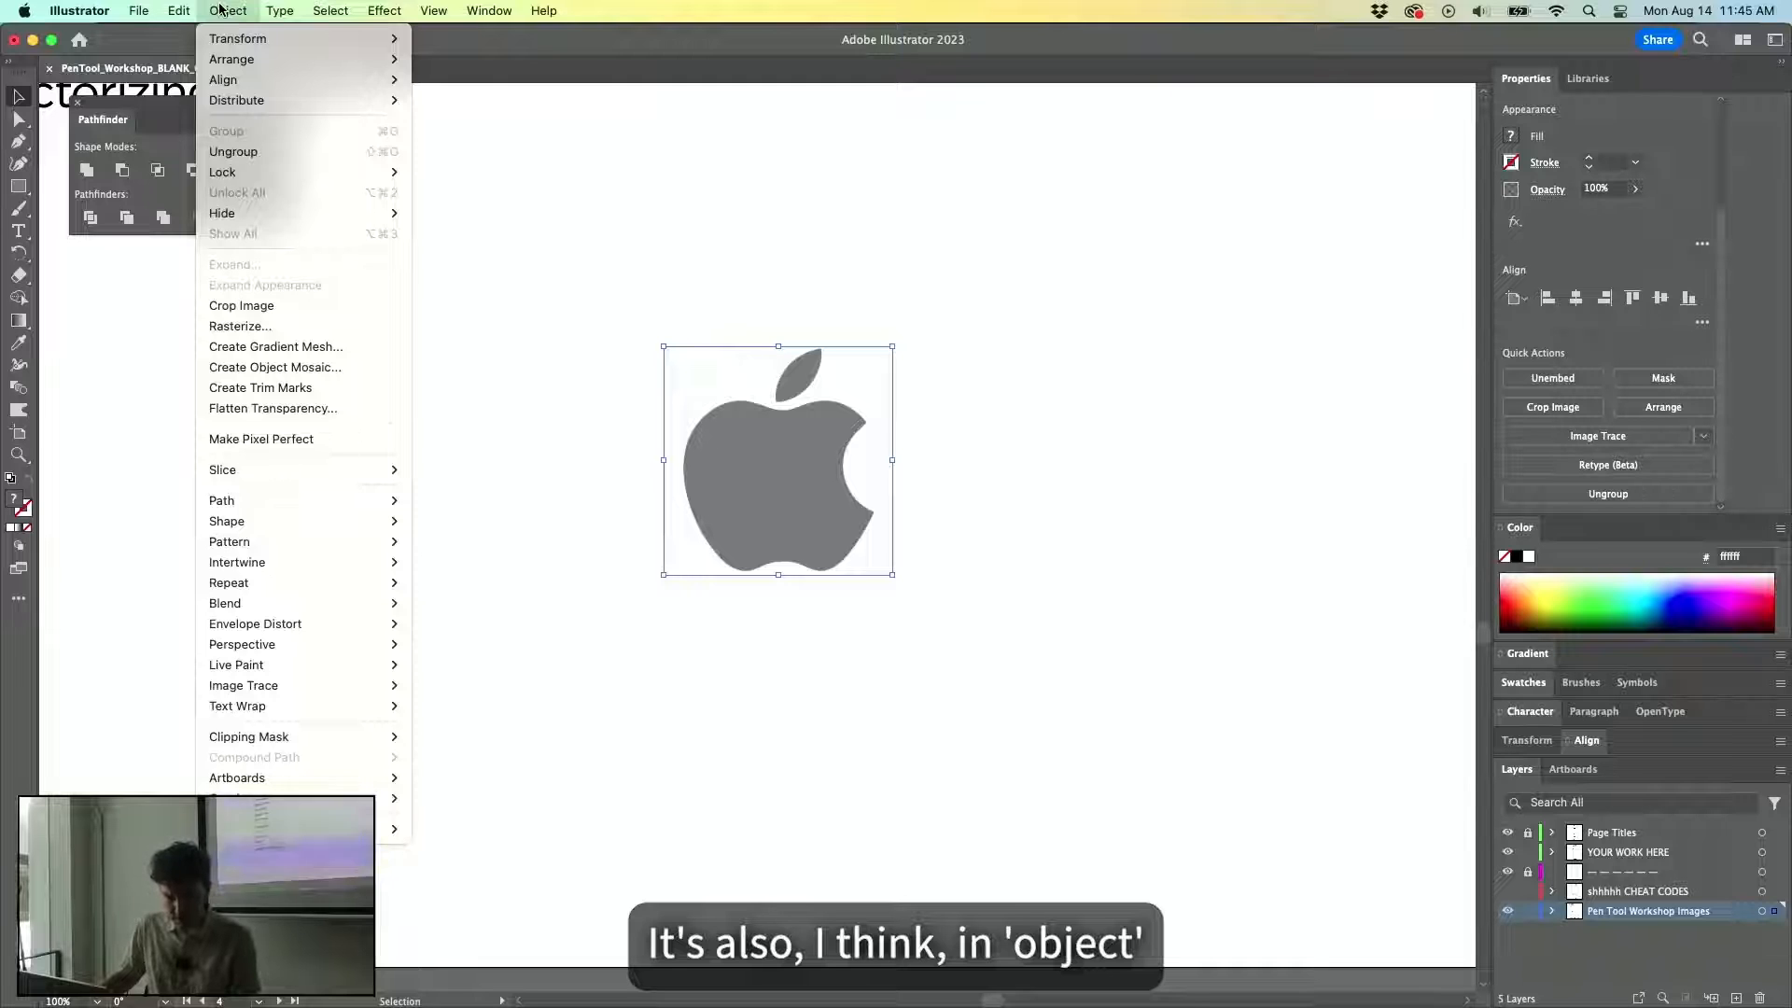
pyautogui.moveTo(266, 687)
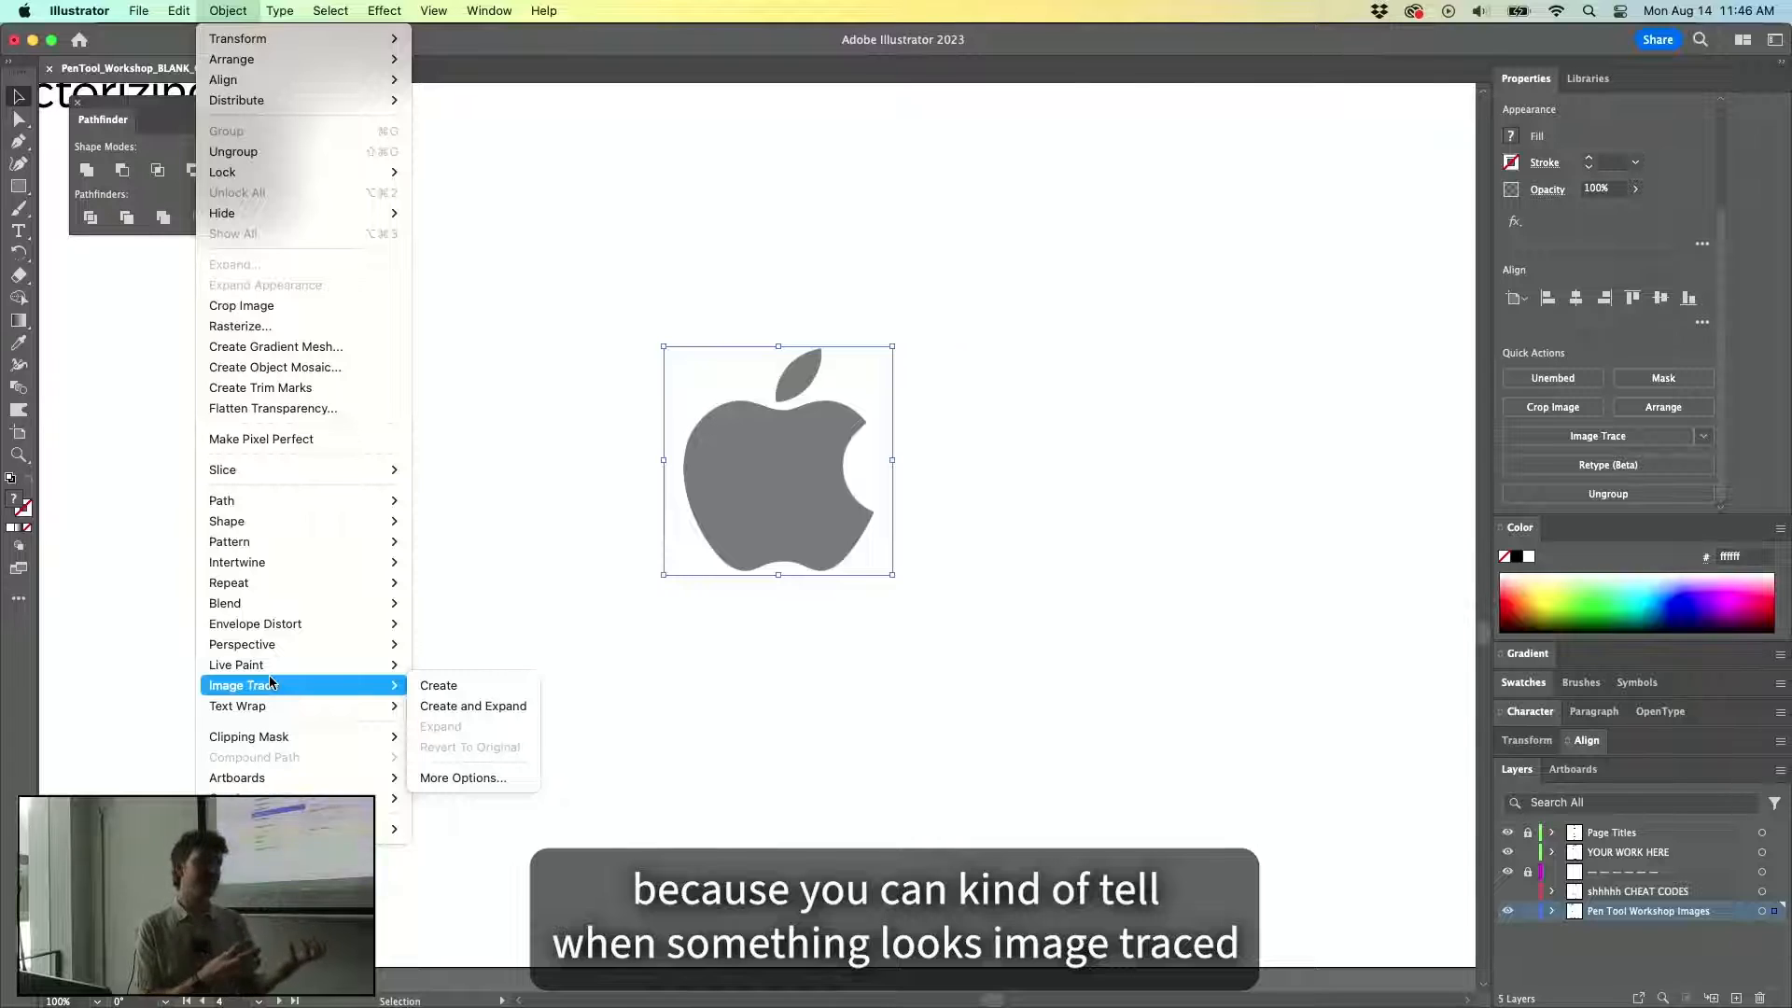
pyautogui.click(654, 499)
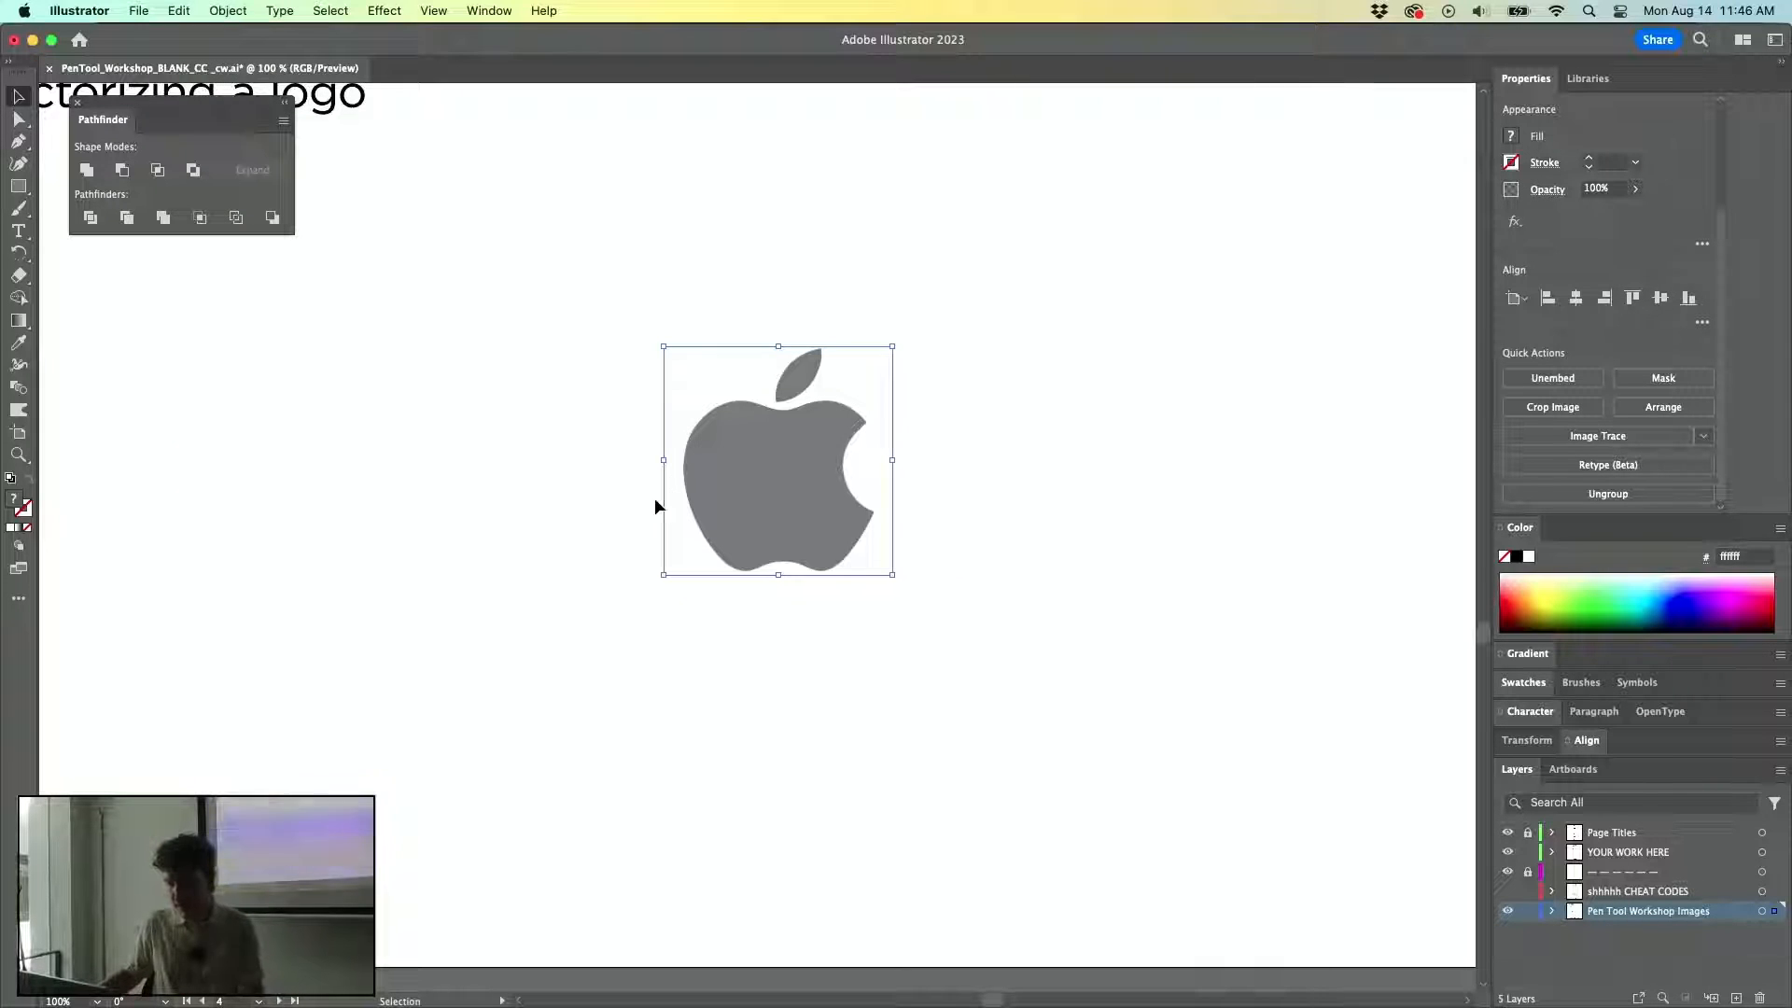
pyautogui.click(235, 10)
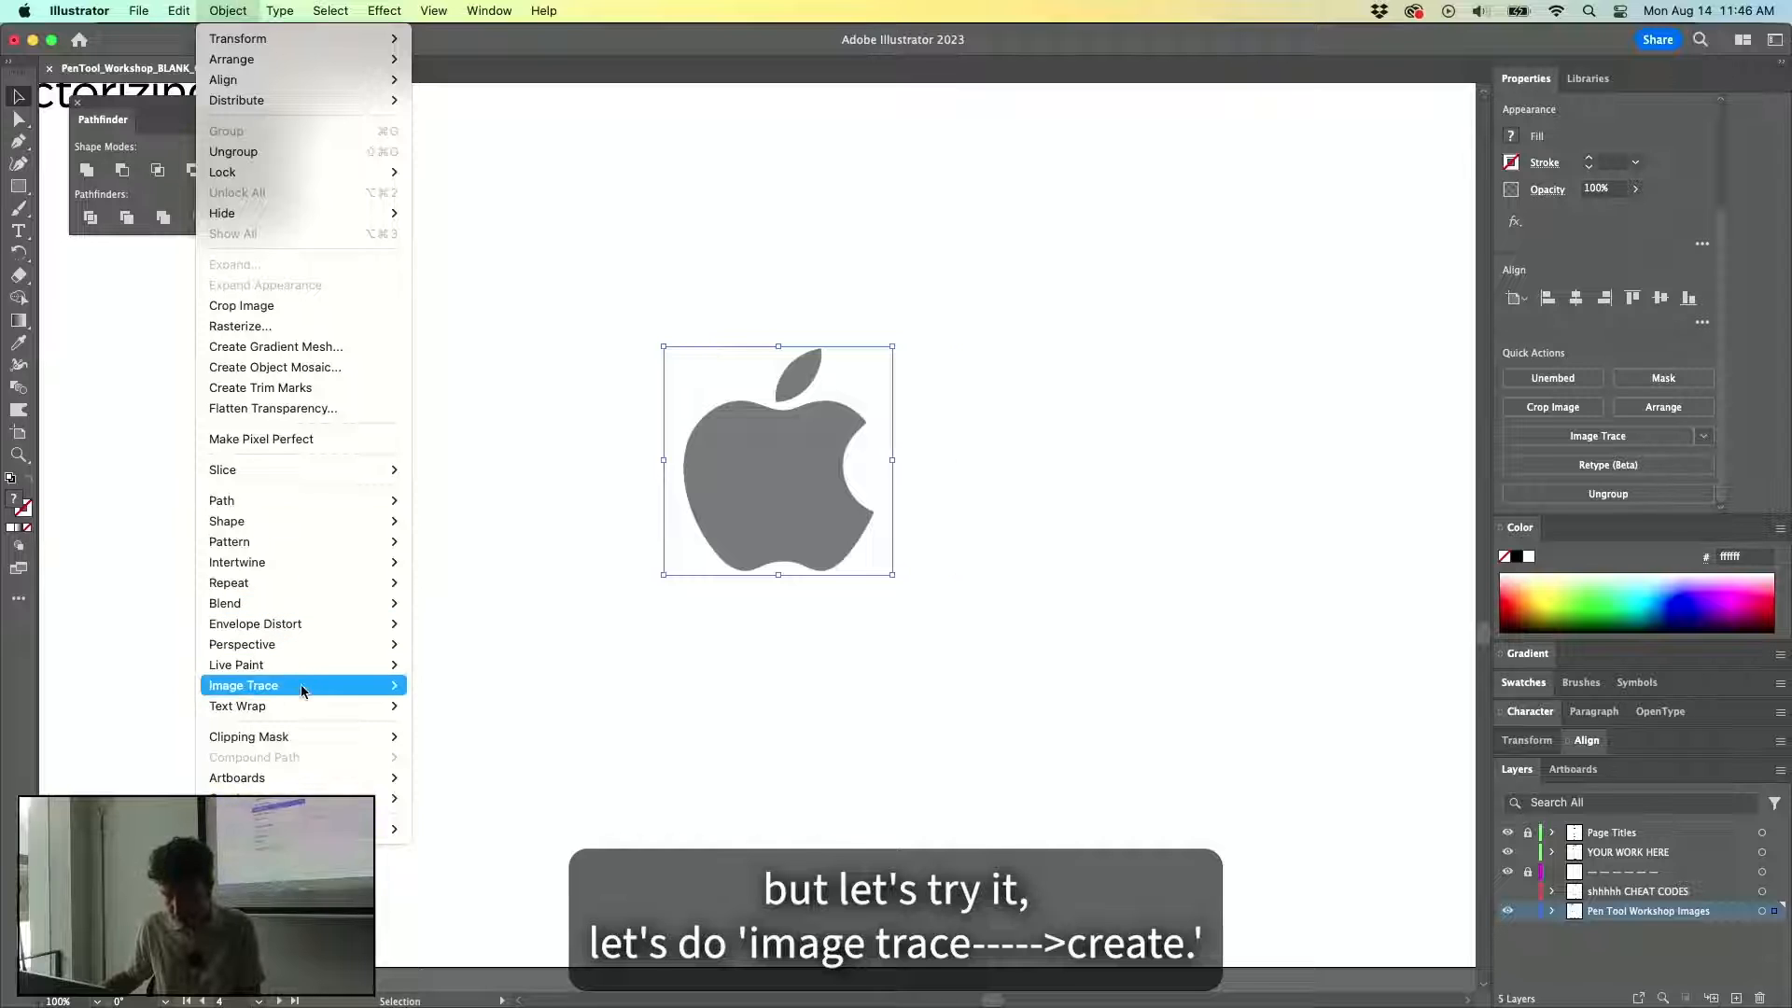
pyautogui.click(477, 684)
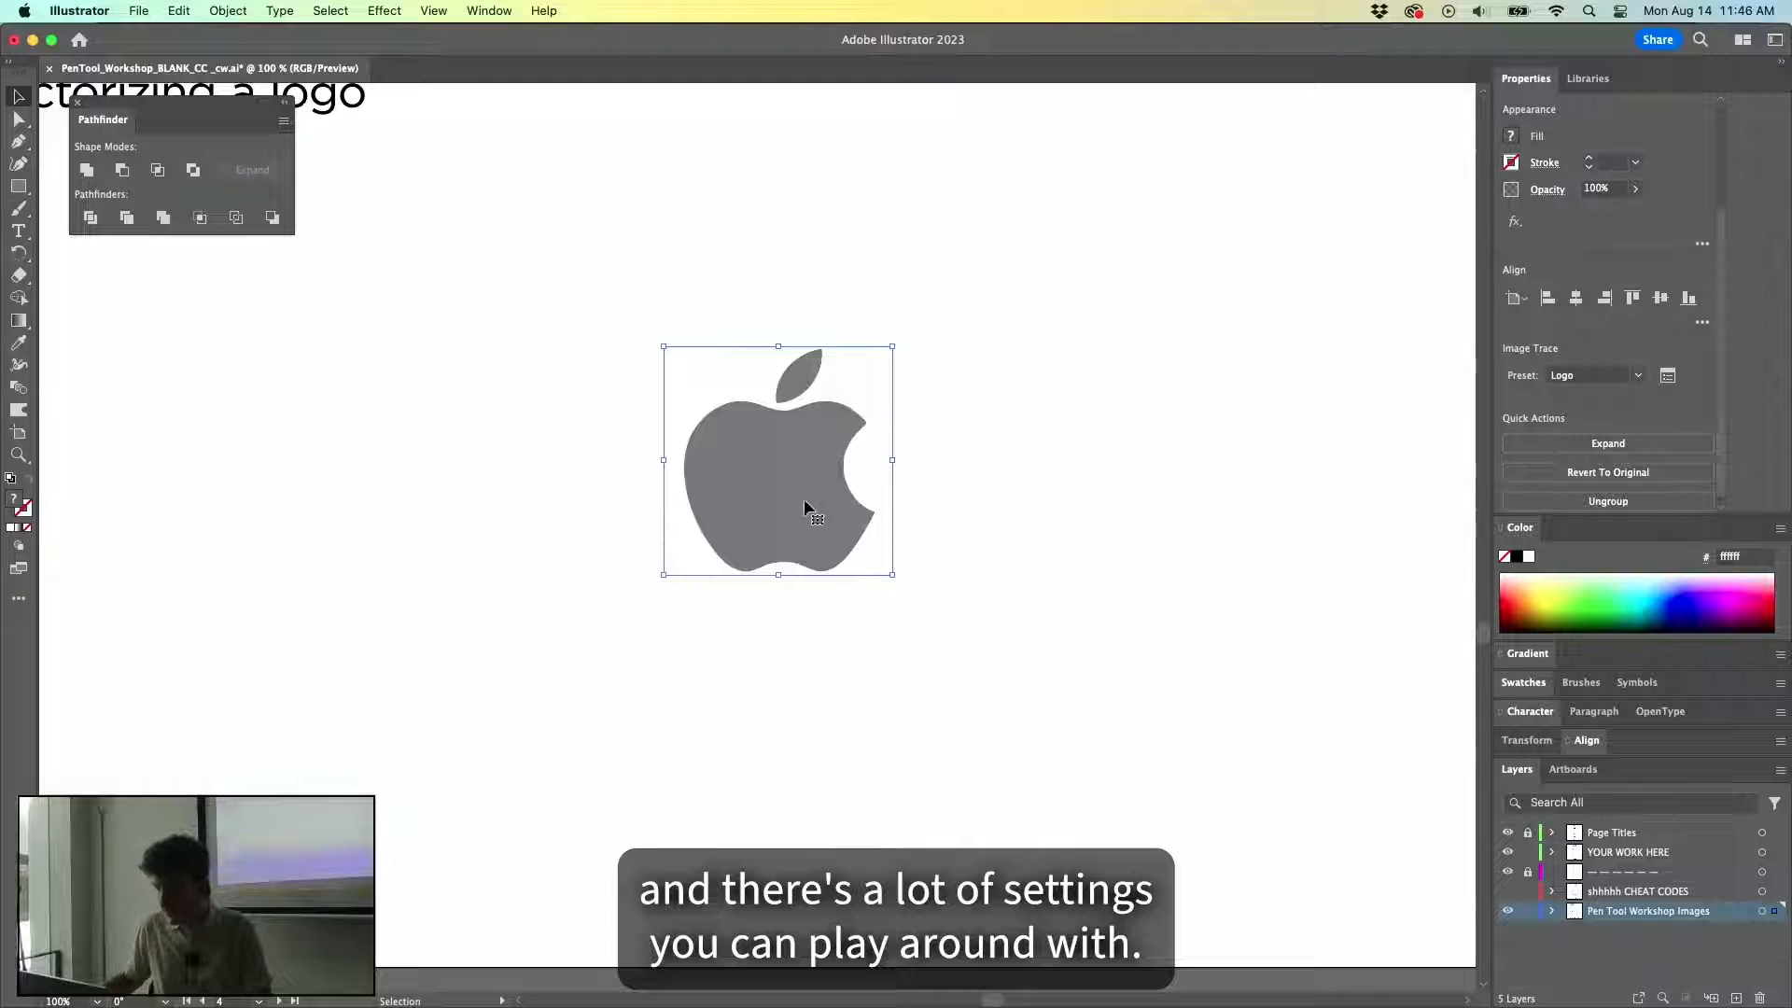
# Enlarge the view of the traced Apple logo and show its detailed Image Trace settings.
pyautogui.scroll(3, 823, 455)
pyautogui.moveTo(1088, 358); pyautogui.dragTo(1040, 385)
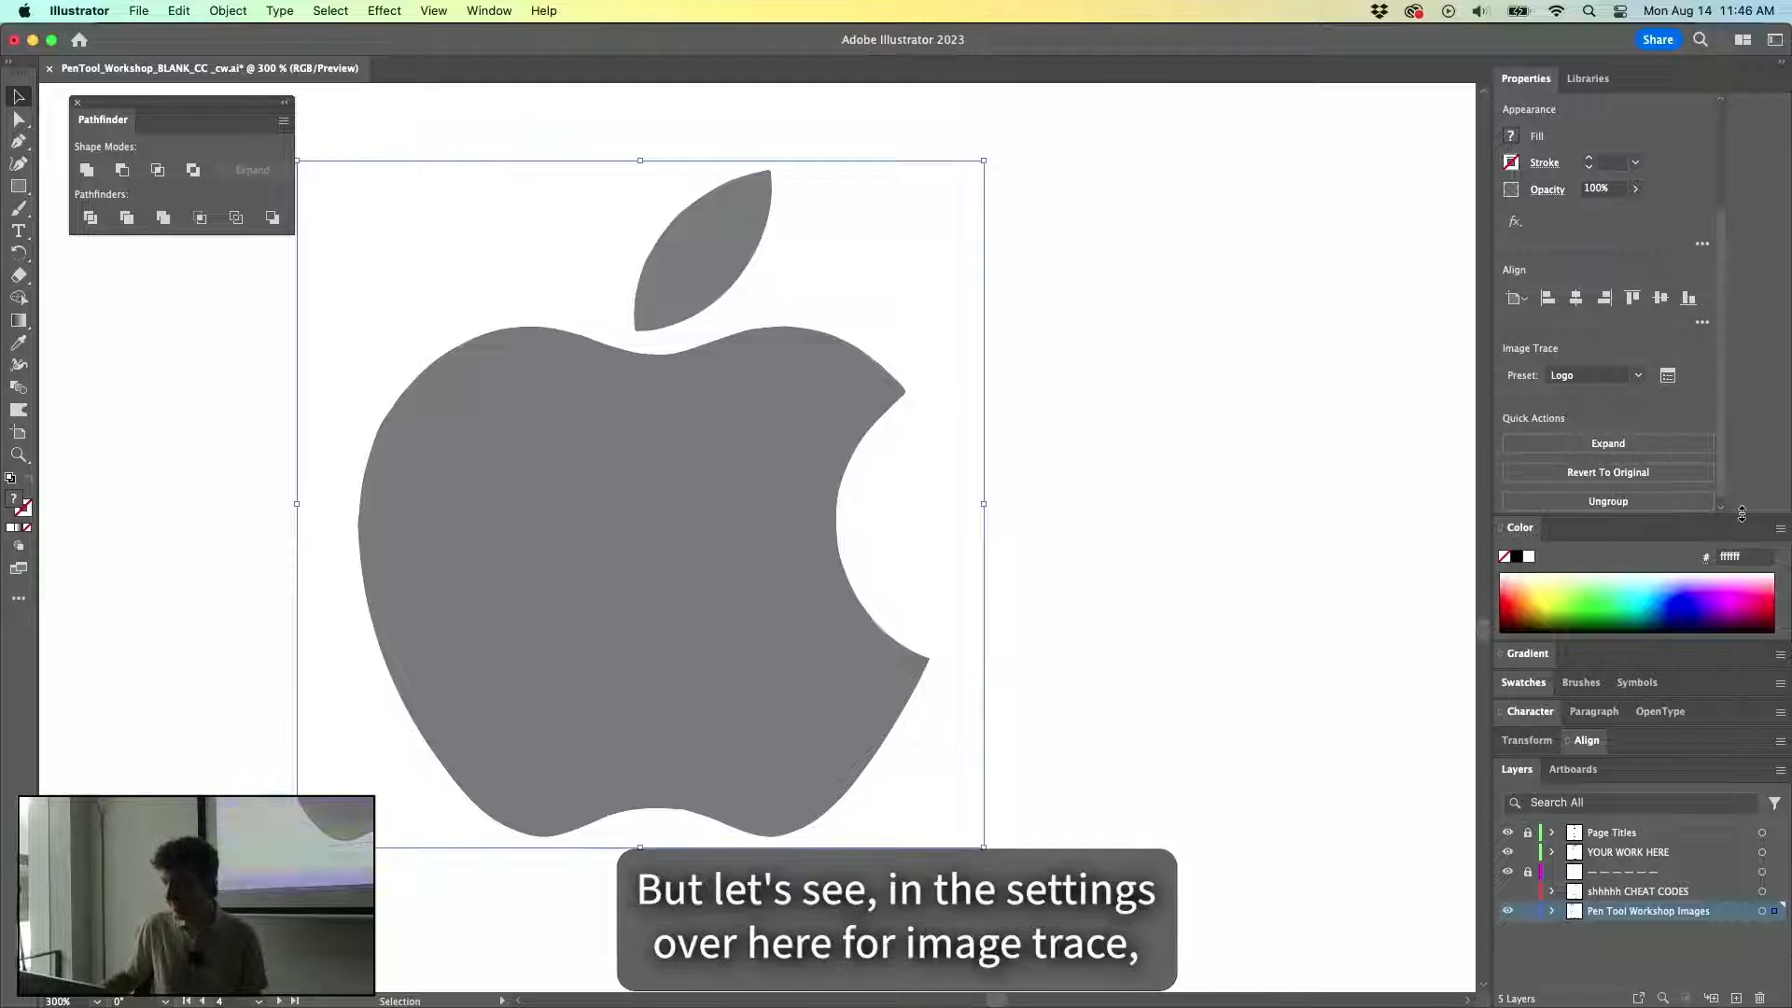
pyautogui.moveTo(1741, 513); pyautogui.dragTo(1743, 656)
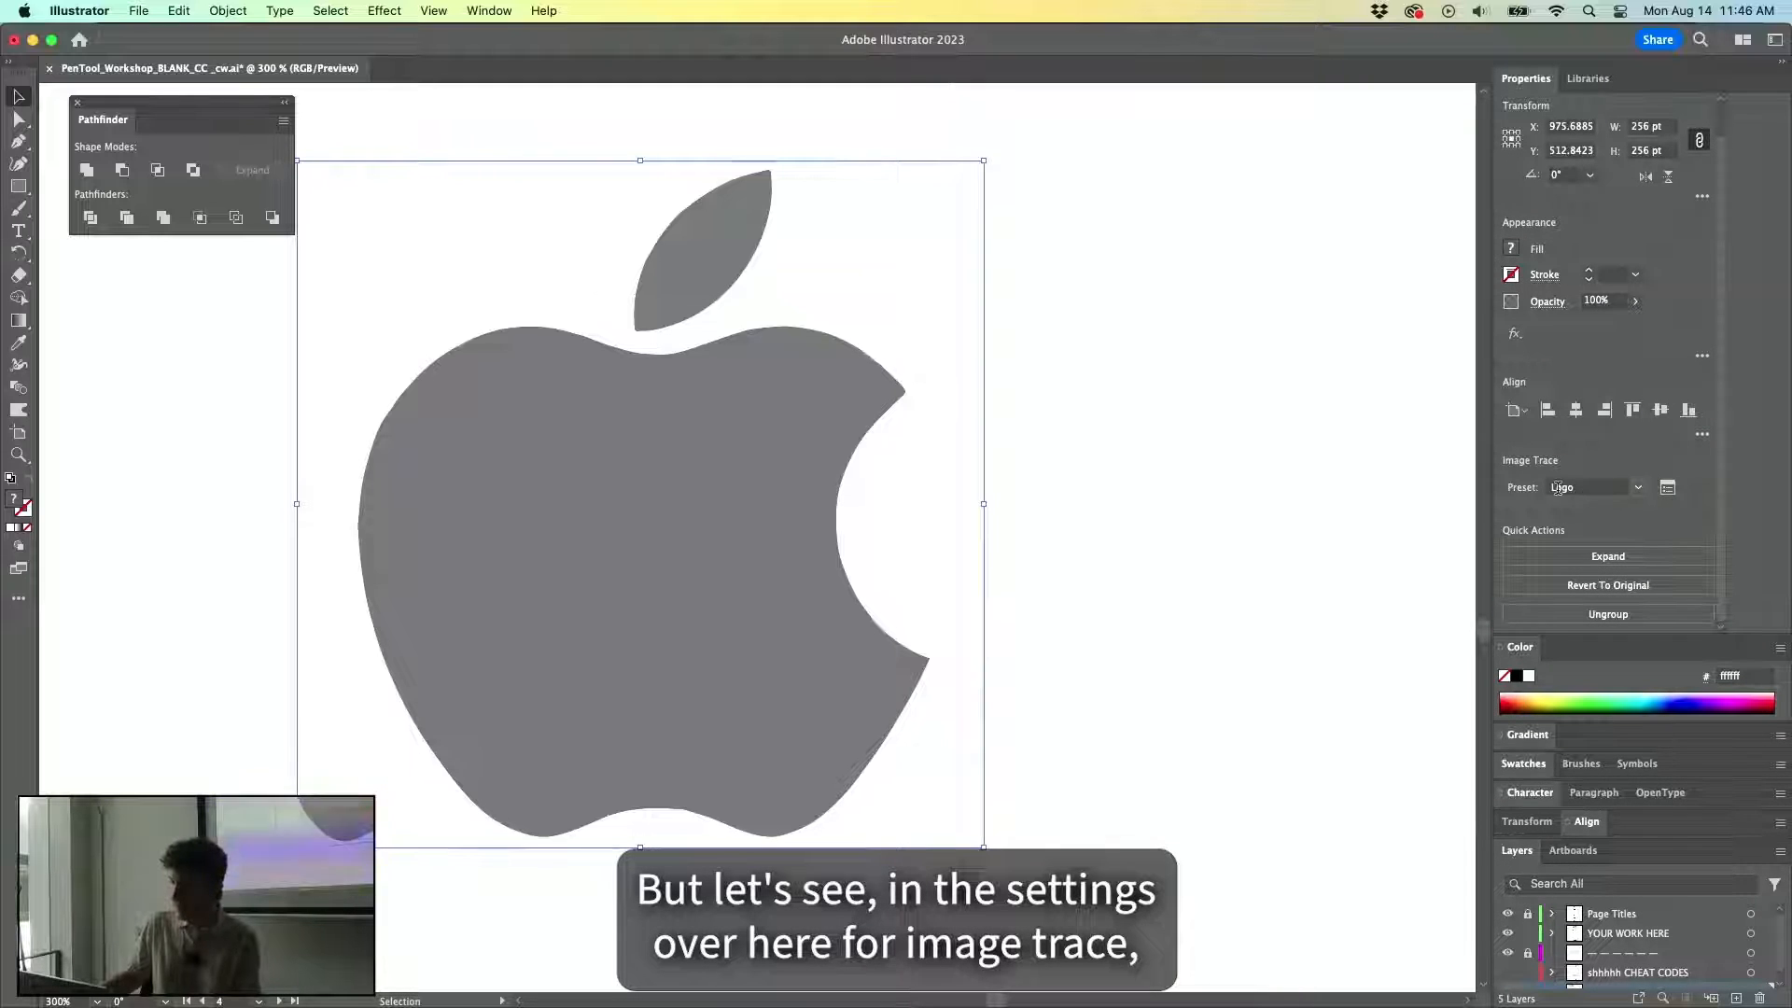
pyautogui.click(1667, 489)
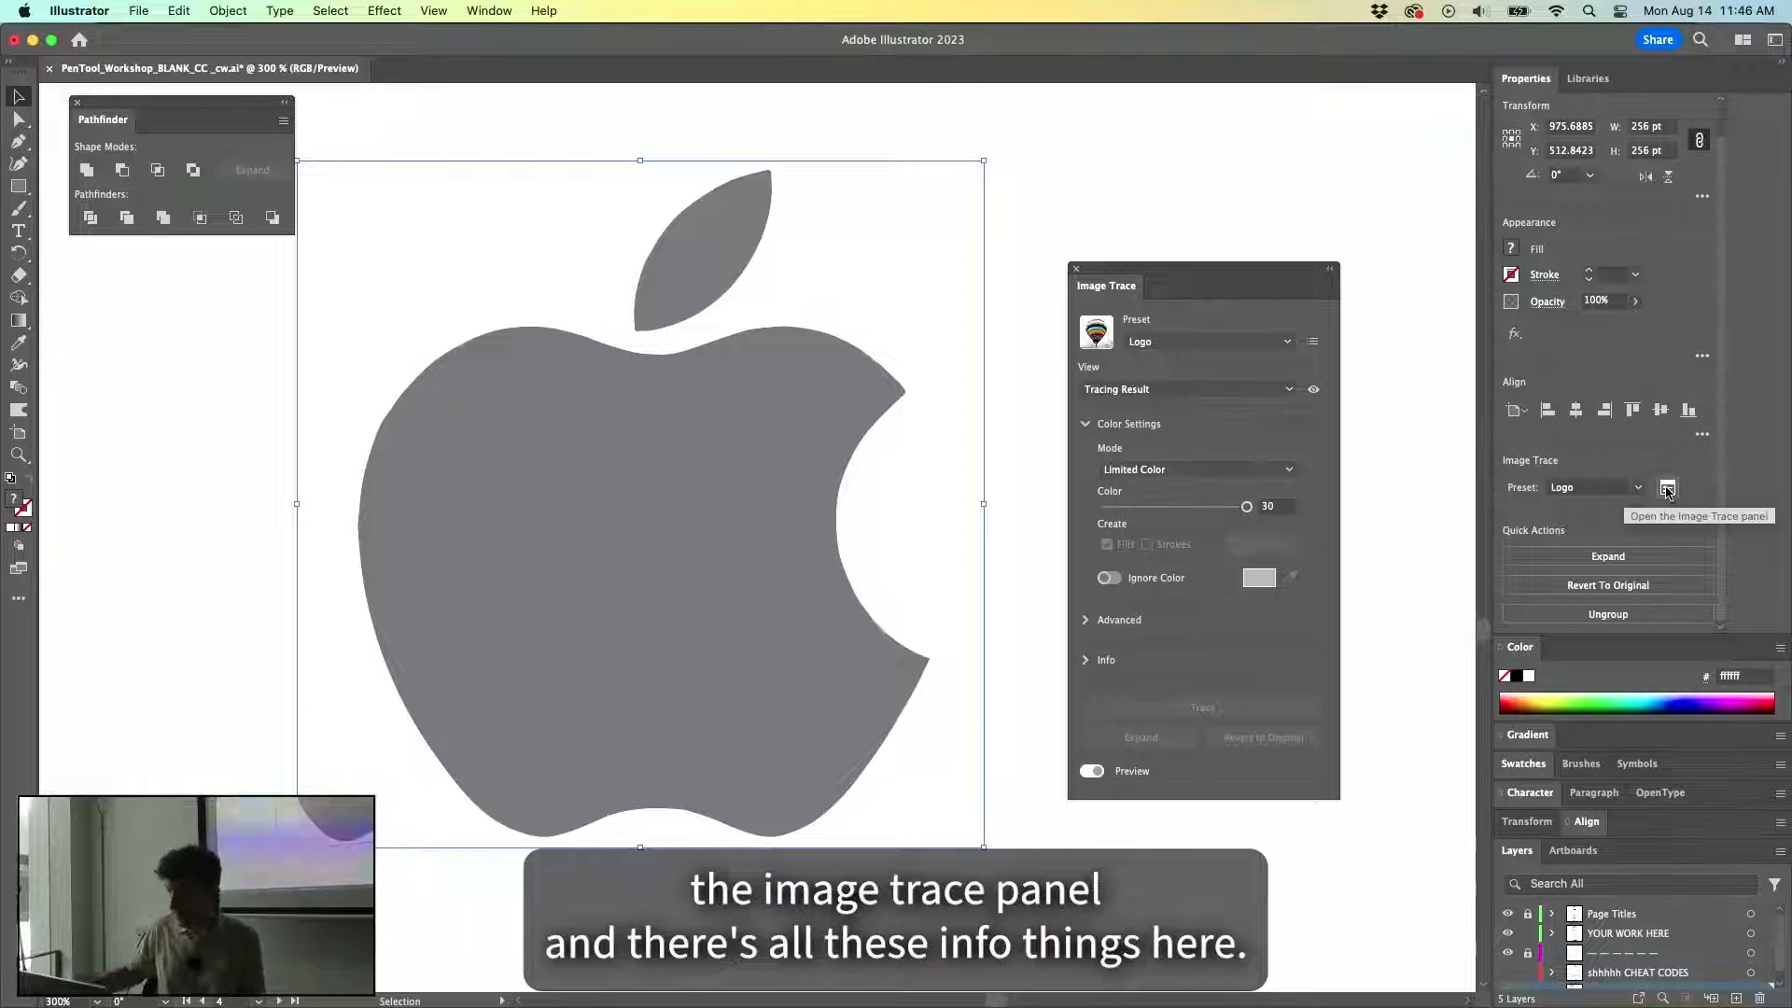
# Browse the tracing presets and try the Line Art preset on the Apple logo.
pyautogui.click(1182, 341)
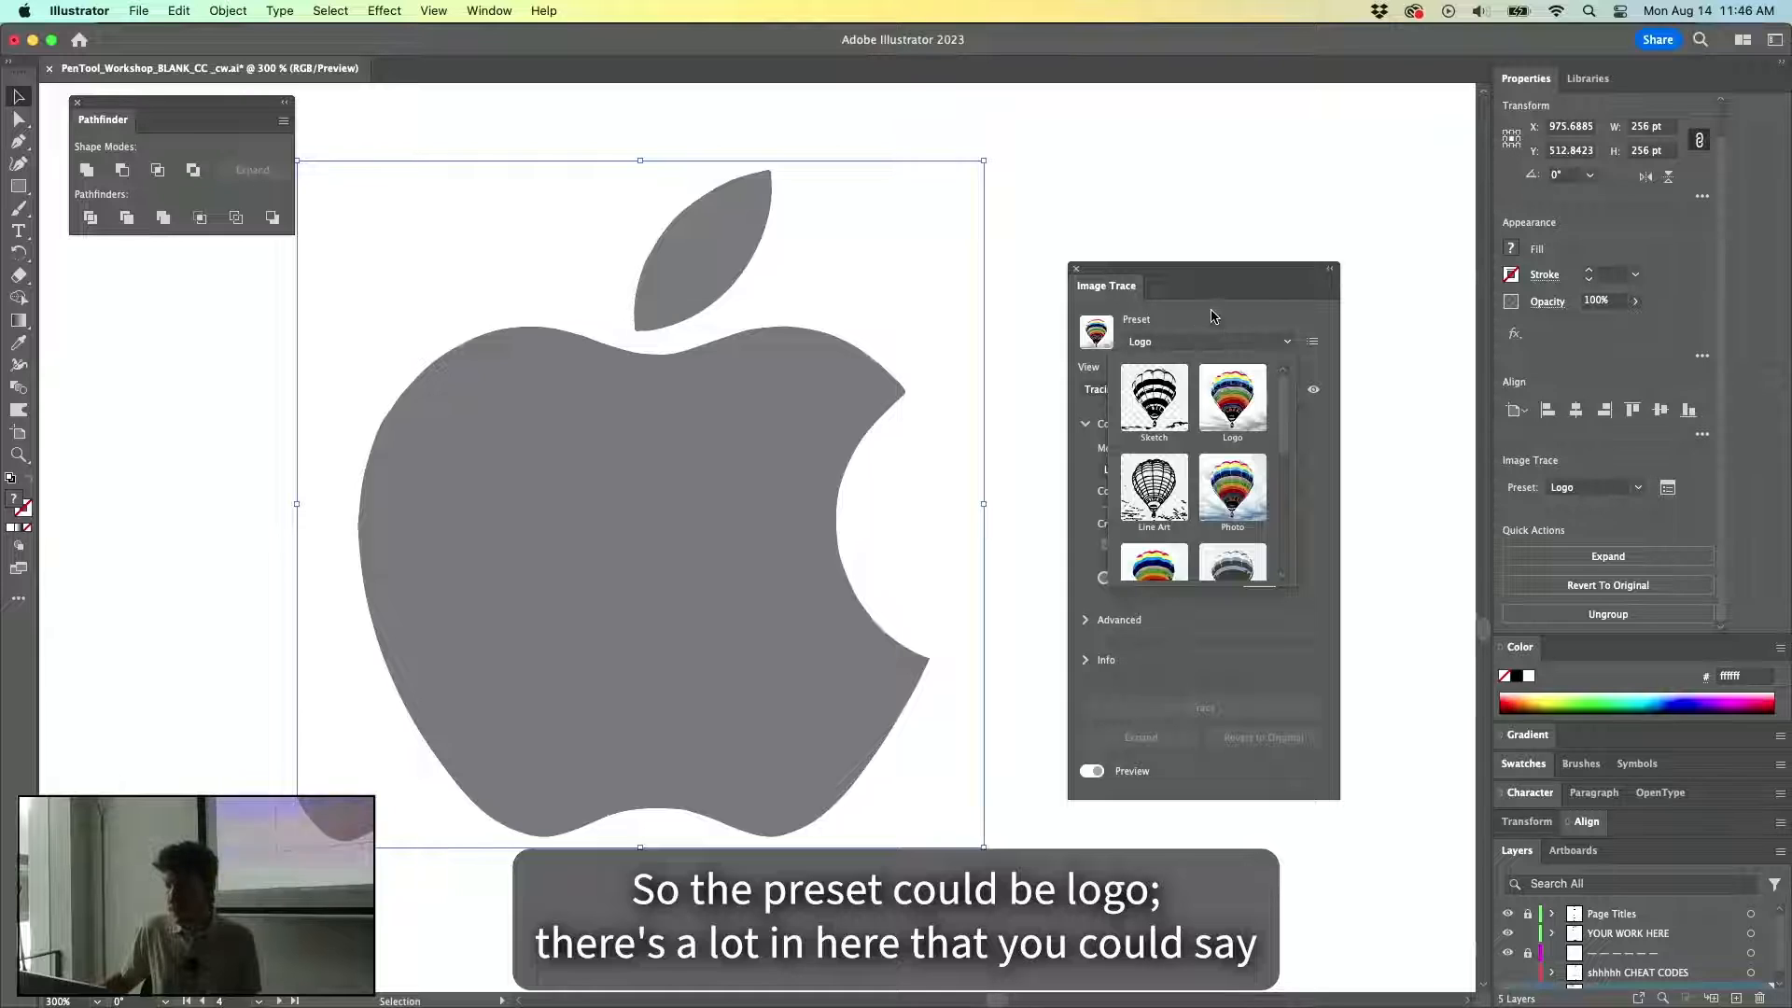
pyautogui.click(1200, 332)
pyautogui.click(1286, 341)
pyautogui.scroll(-5, 1222, 475)
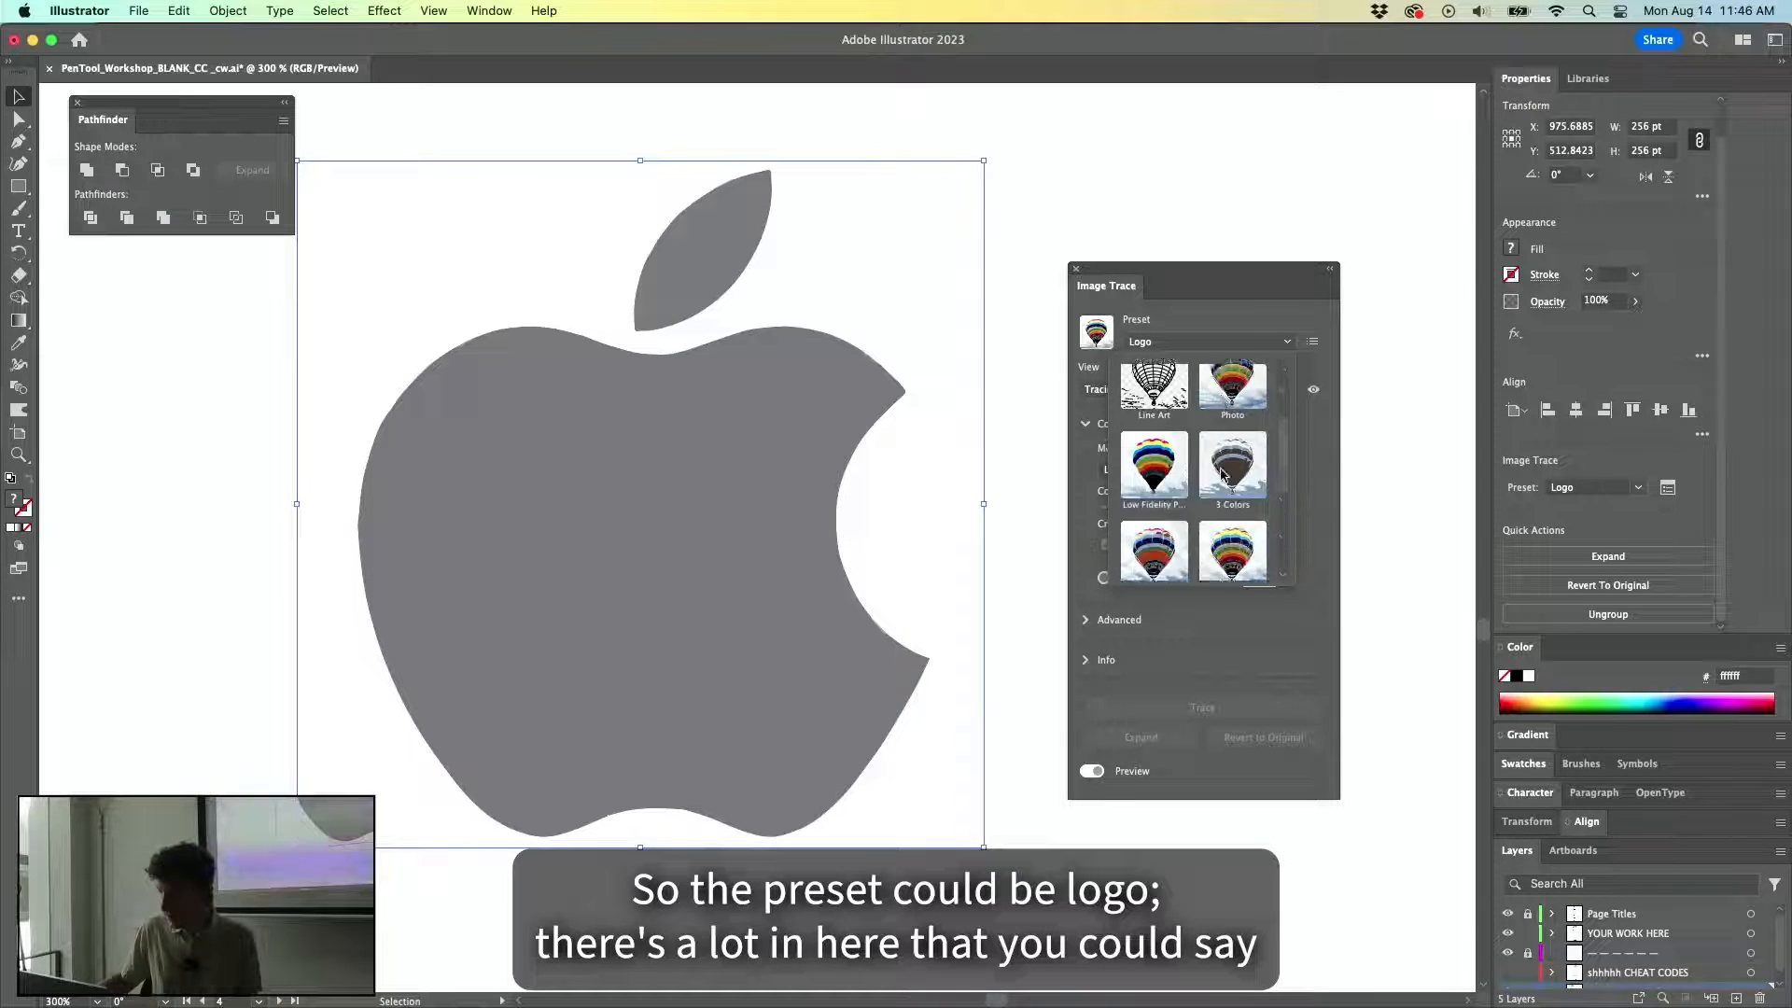
pyautogui.click(1311, 340)
pyautogui.click(1311, 341)
pyautogui.click(1281, 343)
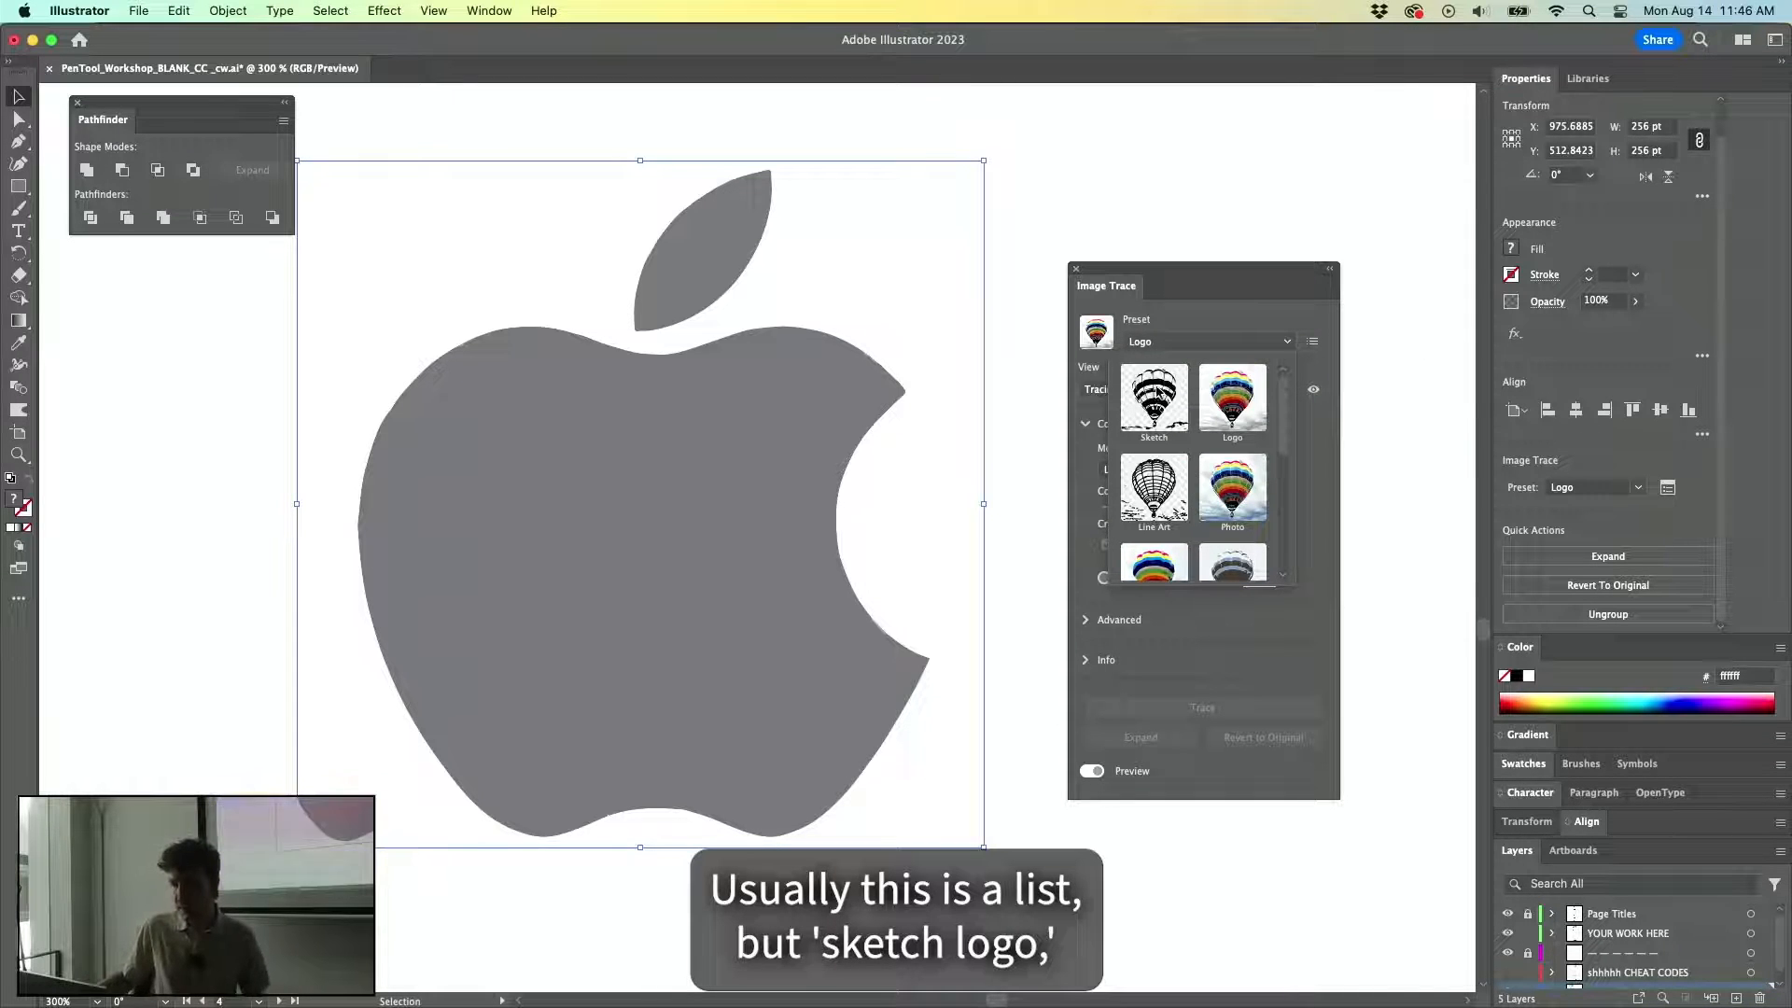
pyautogui.scroll(-2, 1210, 439)
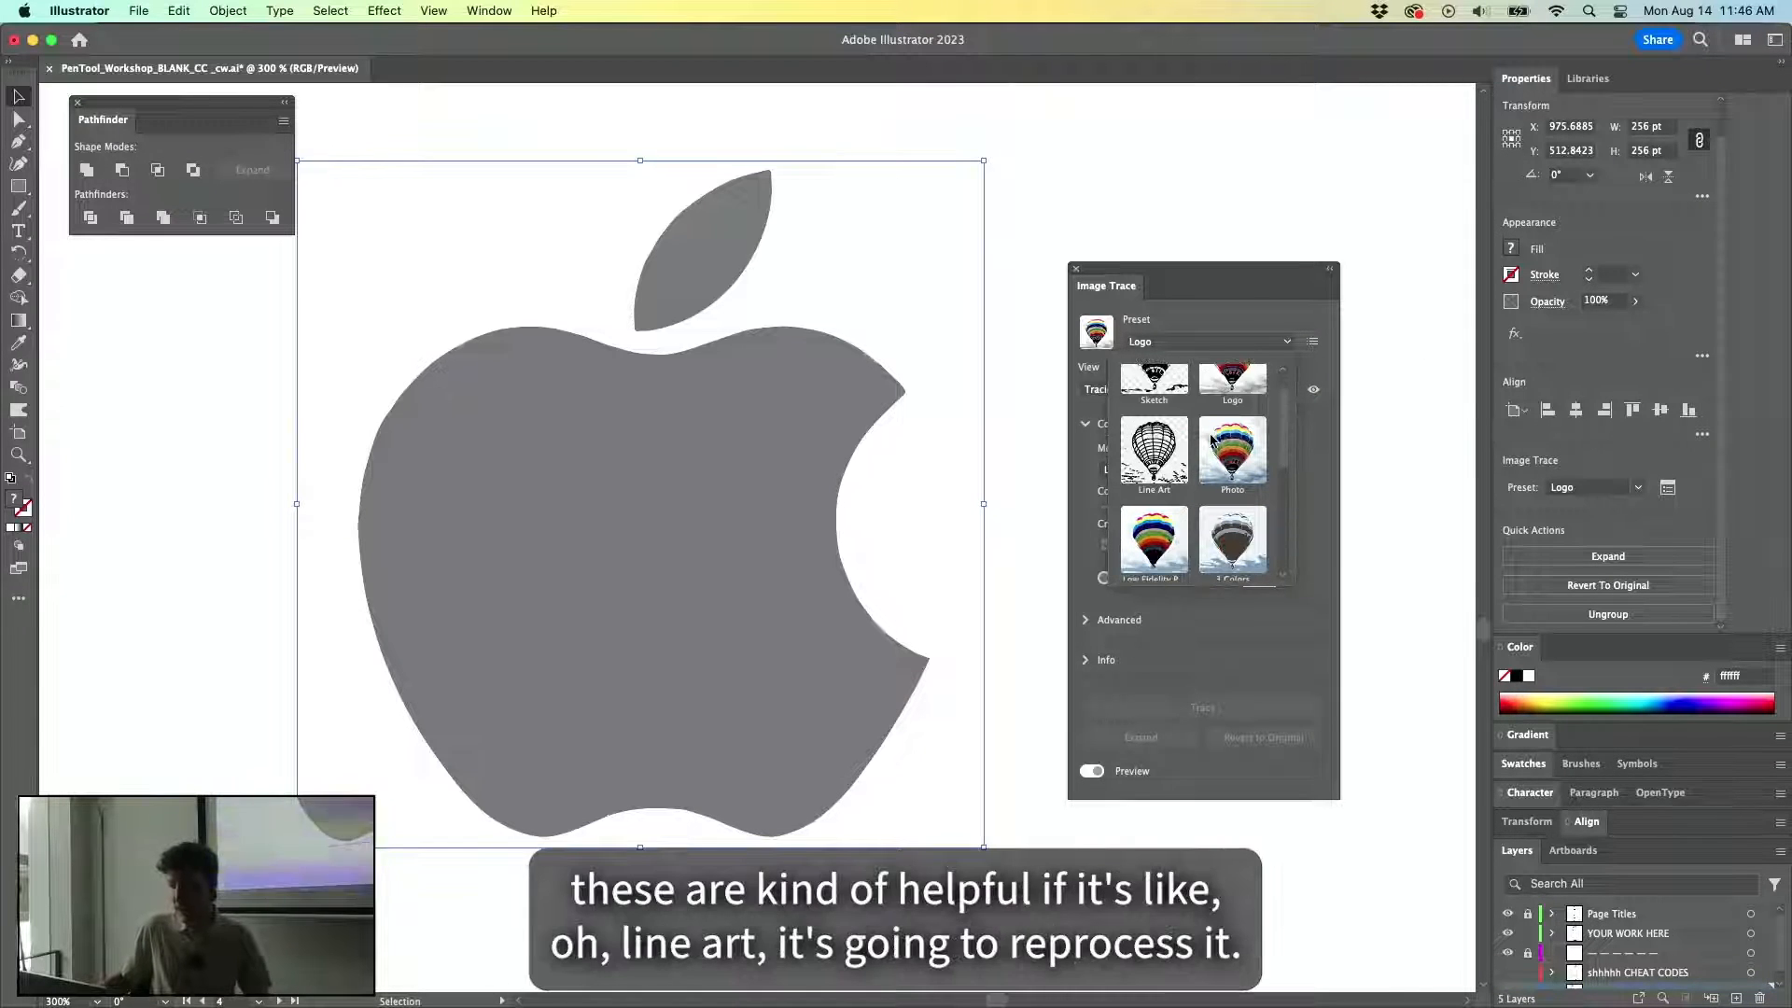
pyautogui.click(1161, 464)
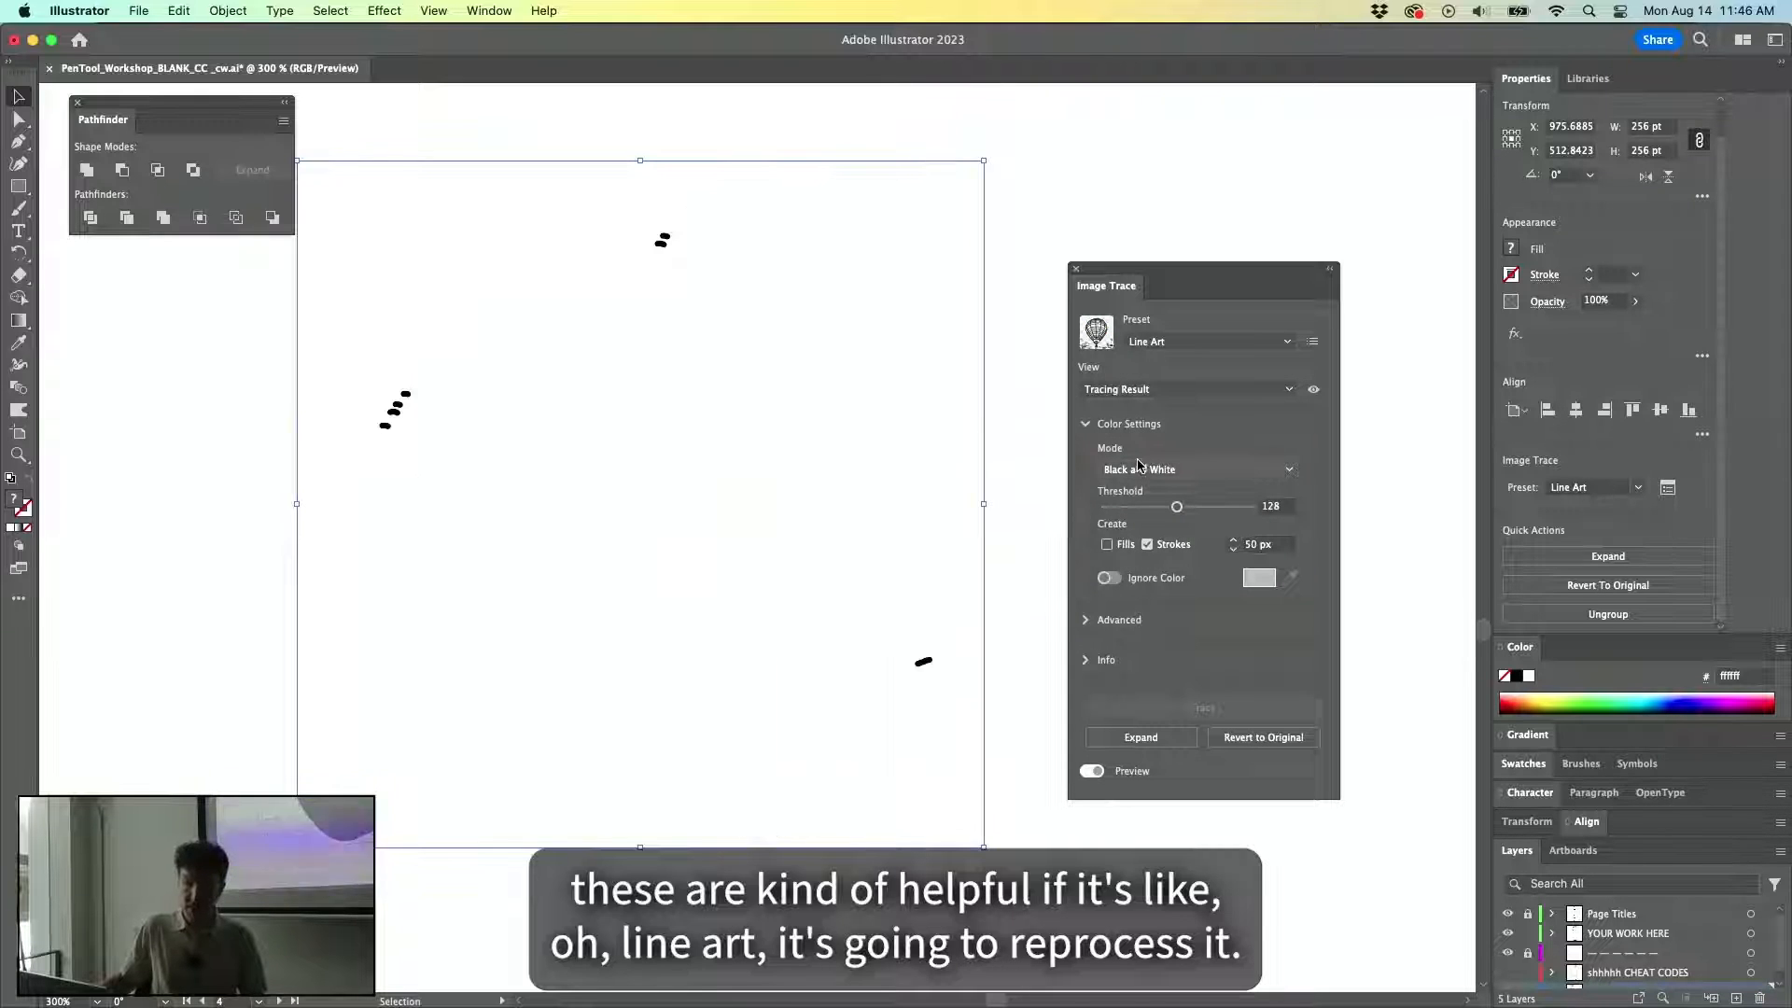
# Try the 3 Colors tracing preset on the Apple logo.
pyautogui.click(1241, 347)
pyautogui.scroll(3, 1226, 401)
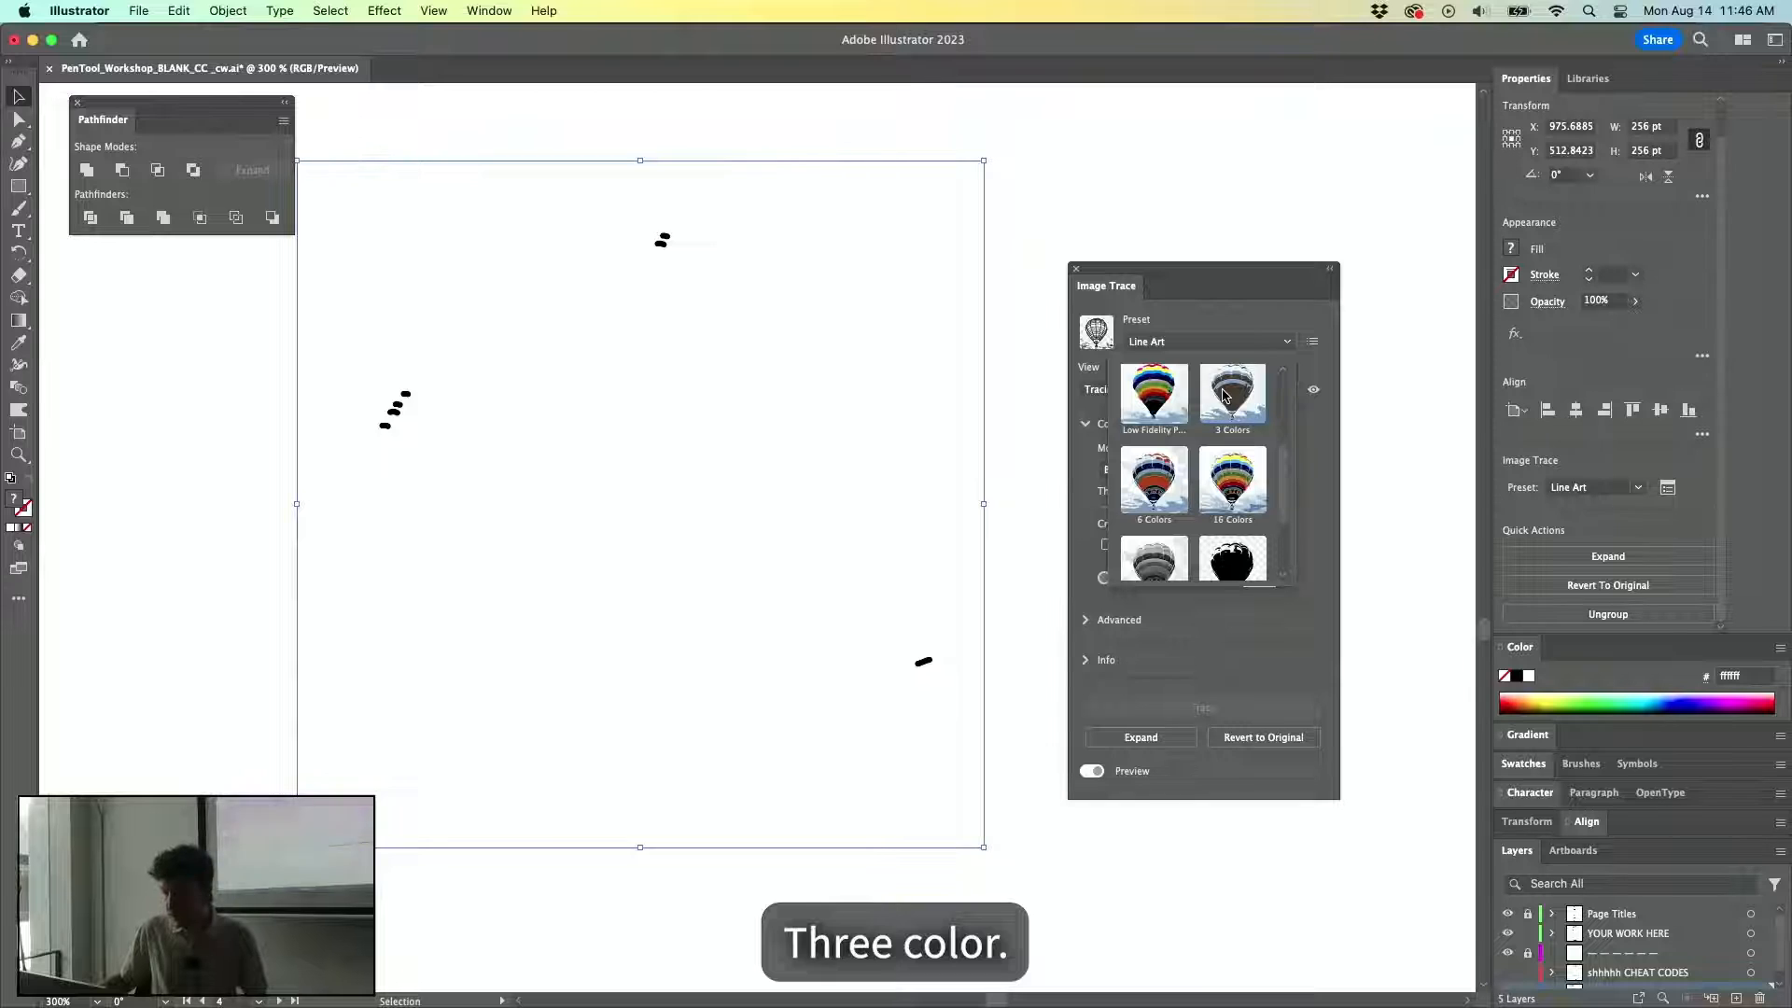
pyautogui.click(1225, 401)
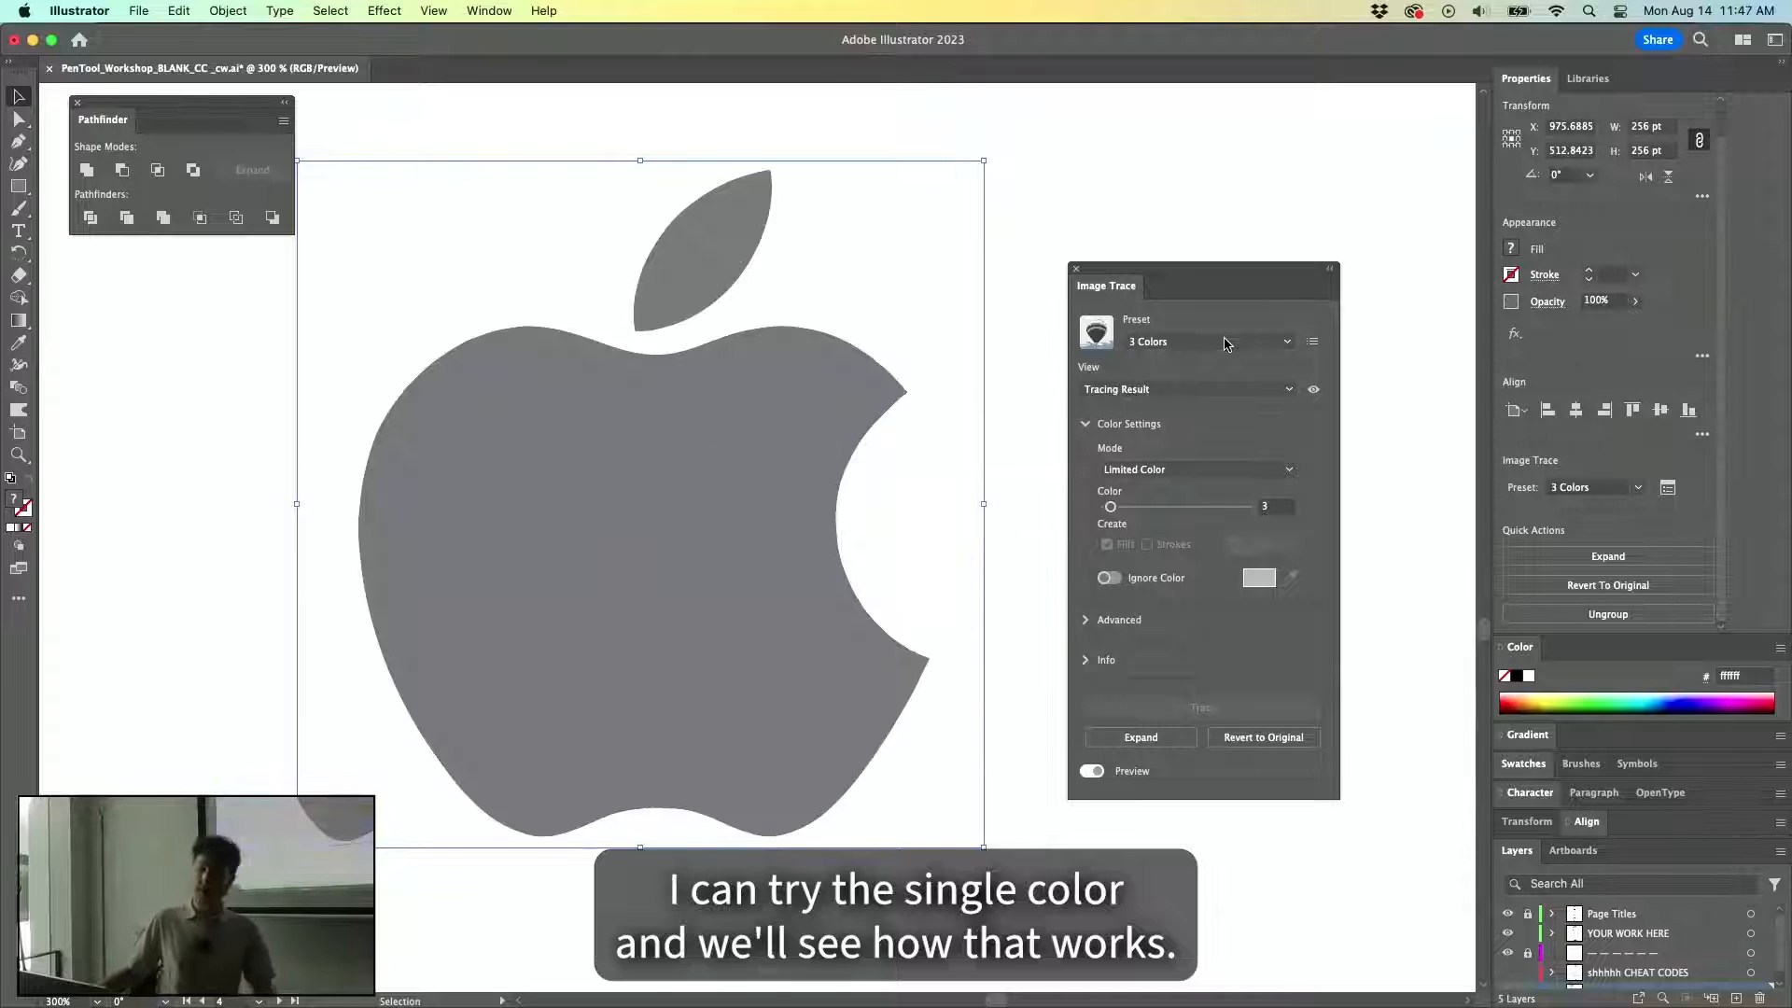
# Look through the remaining tracing presets and switch the Apple logo's trace back to the Logo preset.
pyautogui.click(1226, 341)
pyautogui.scroll(-5, 1255, 455)
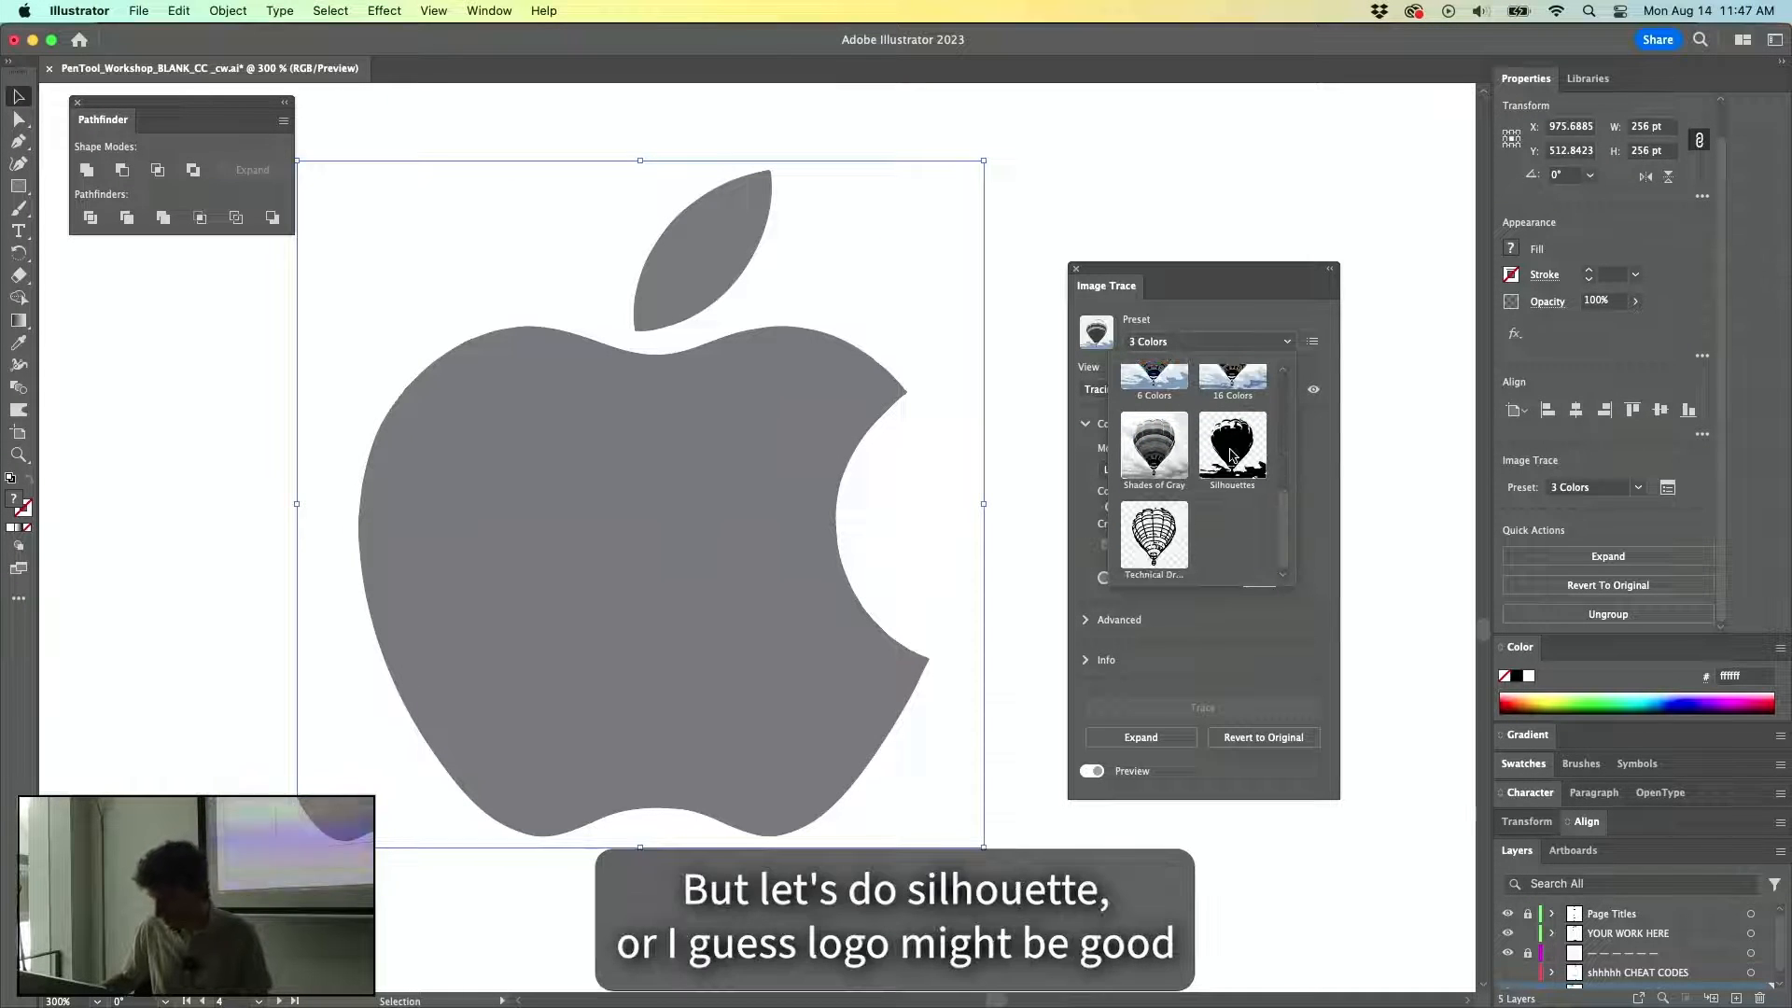
pyautogui.scroll(4, 1232, 456)
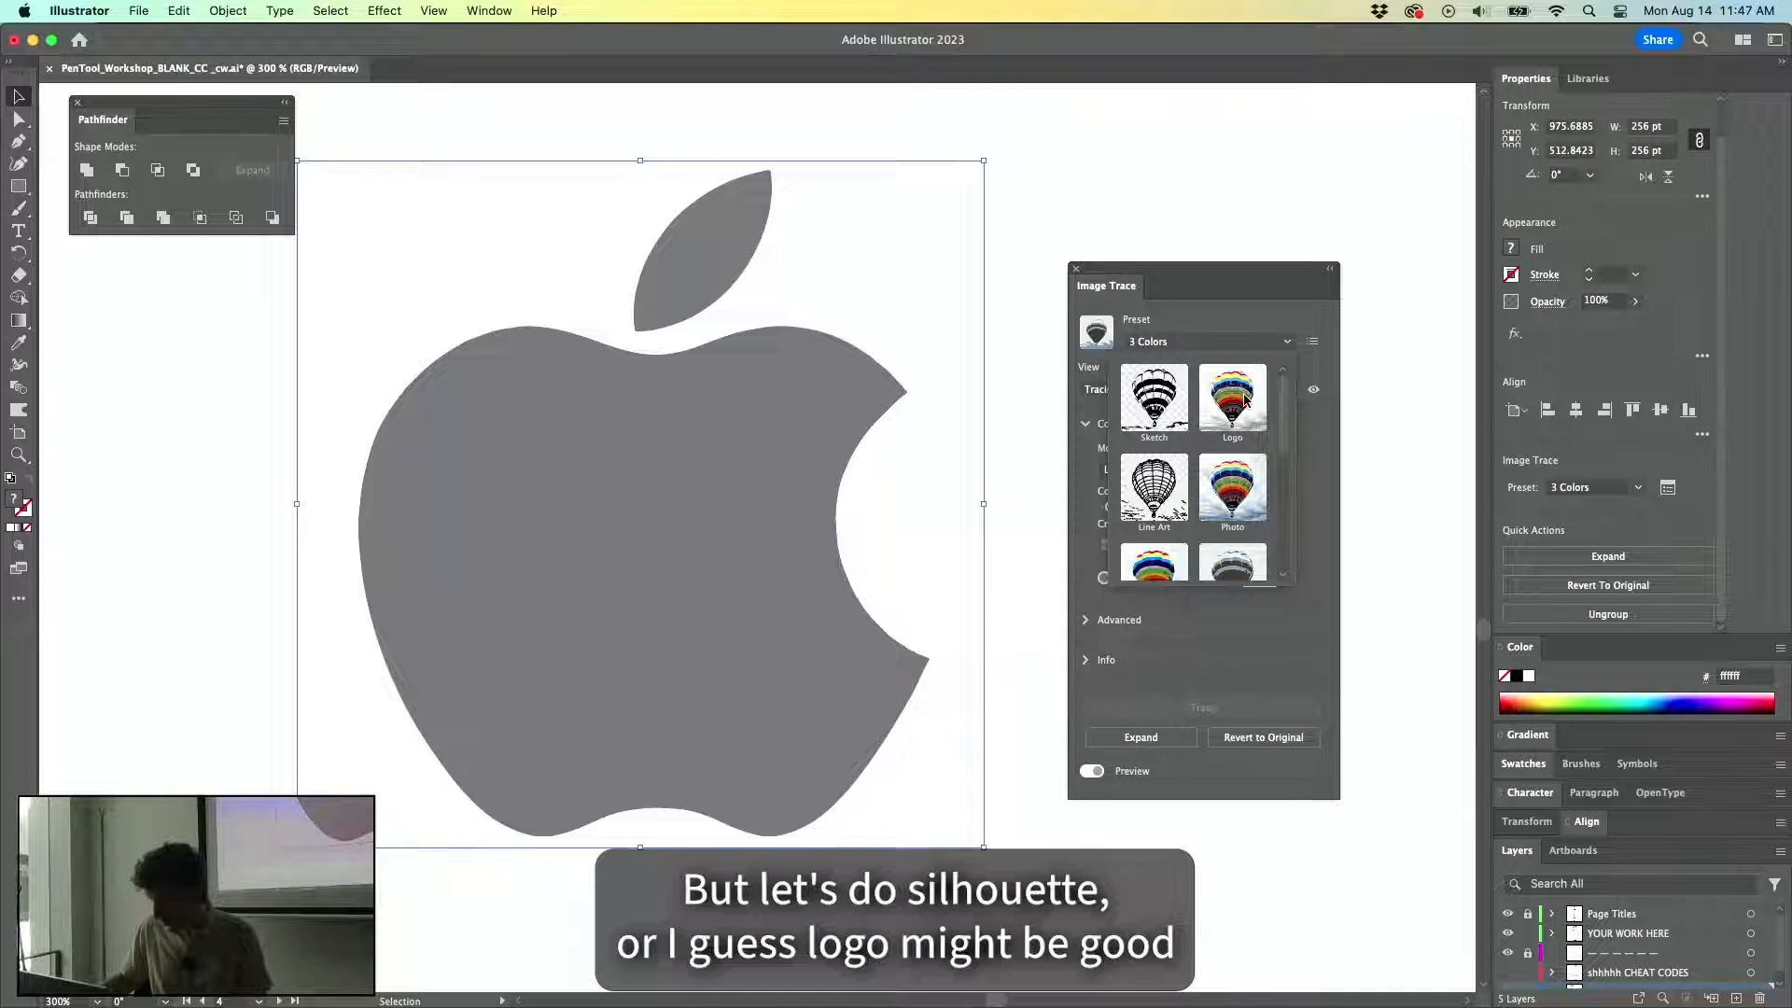
pyautogui.click(1230, 401)
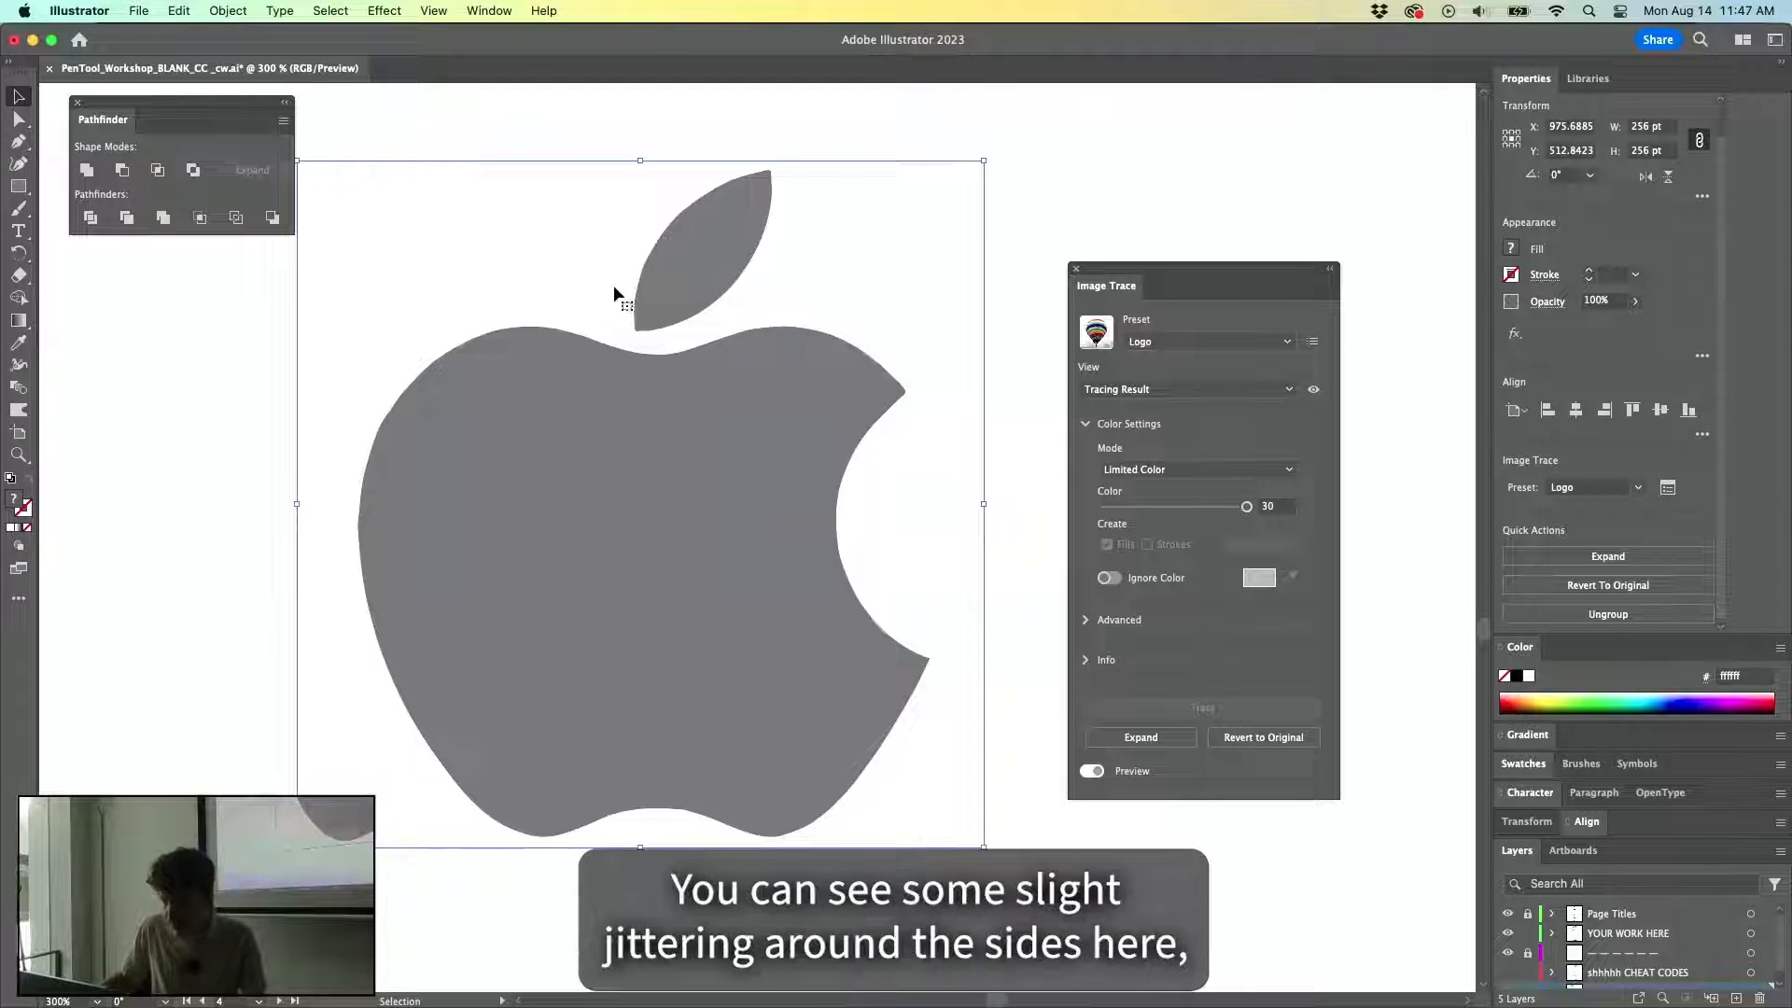
# Limit the logo's trace to 2 colors and reveal the advanced trace settings clear of the artwork.
pyautogui.press('super+equal')
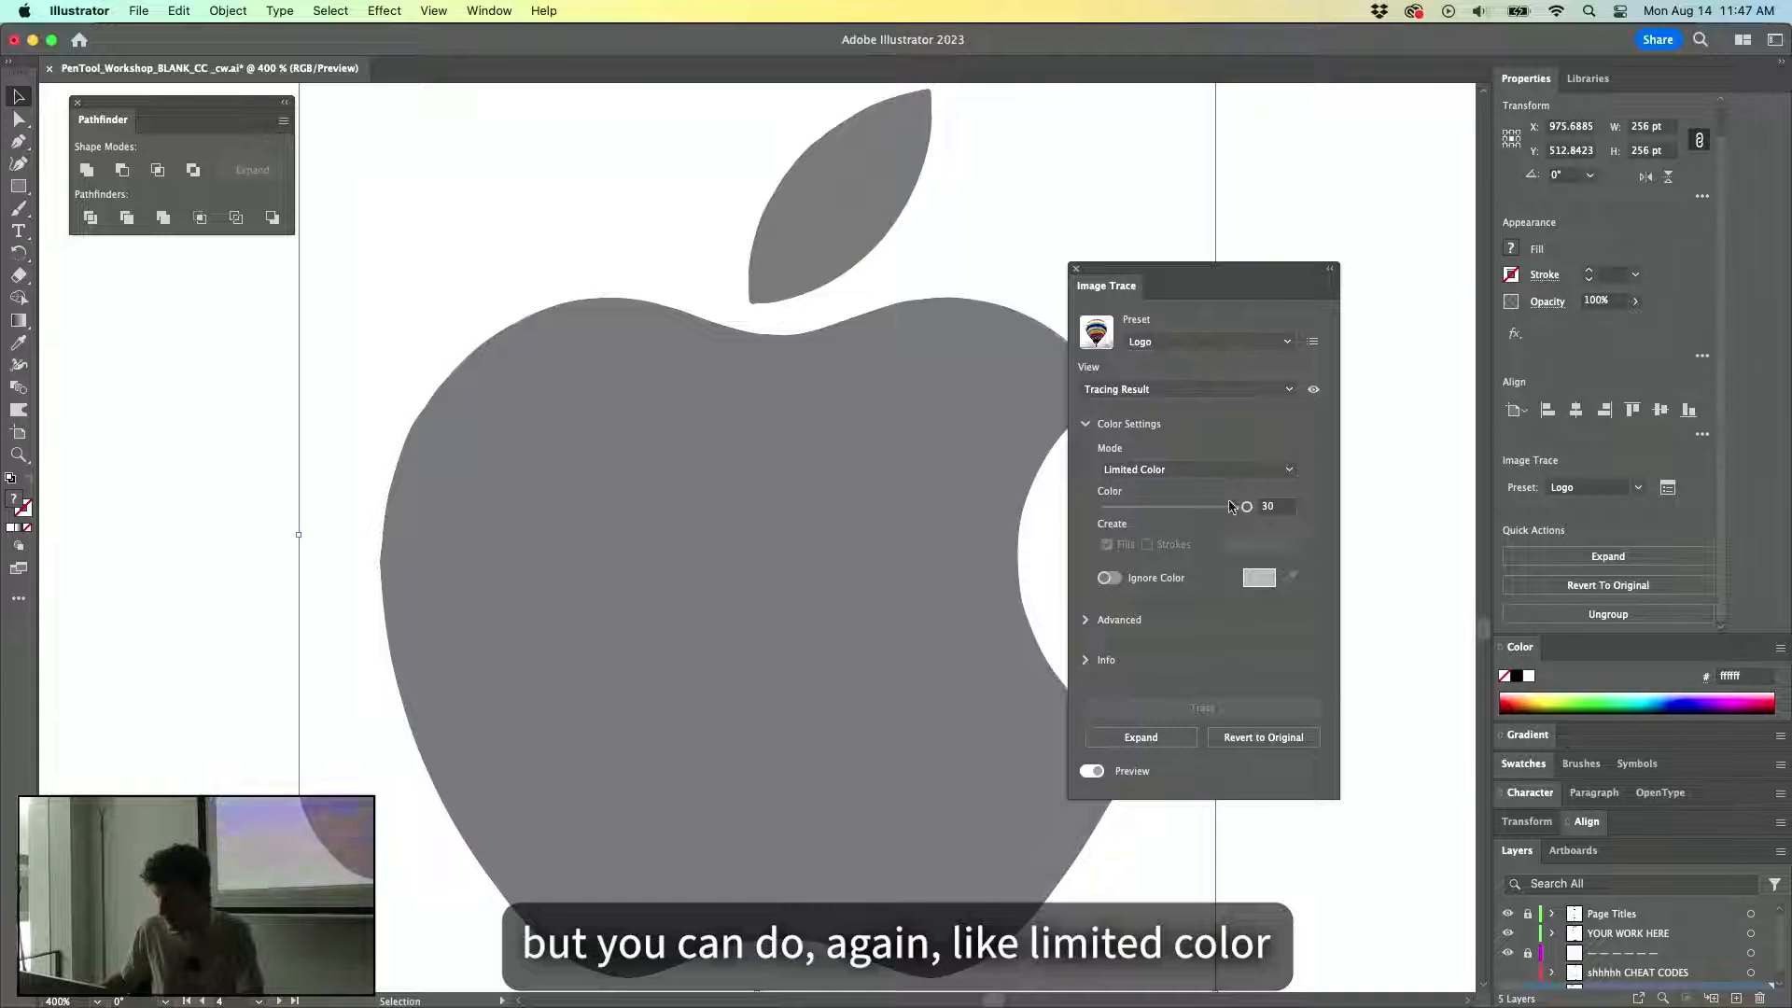
pyautogui.moveTo(1247, 511); pyautogui.dragTo(1107, 516)
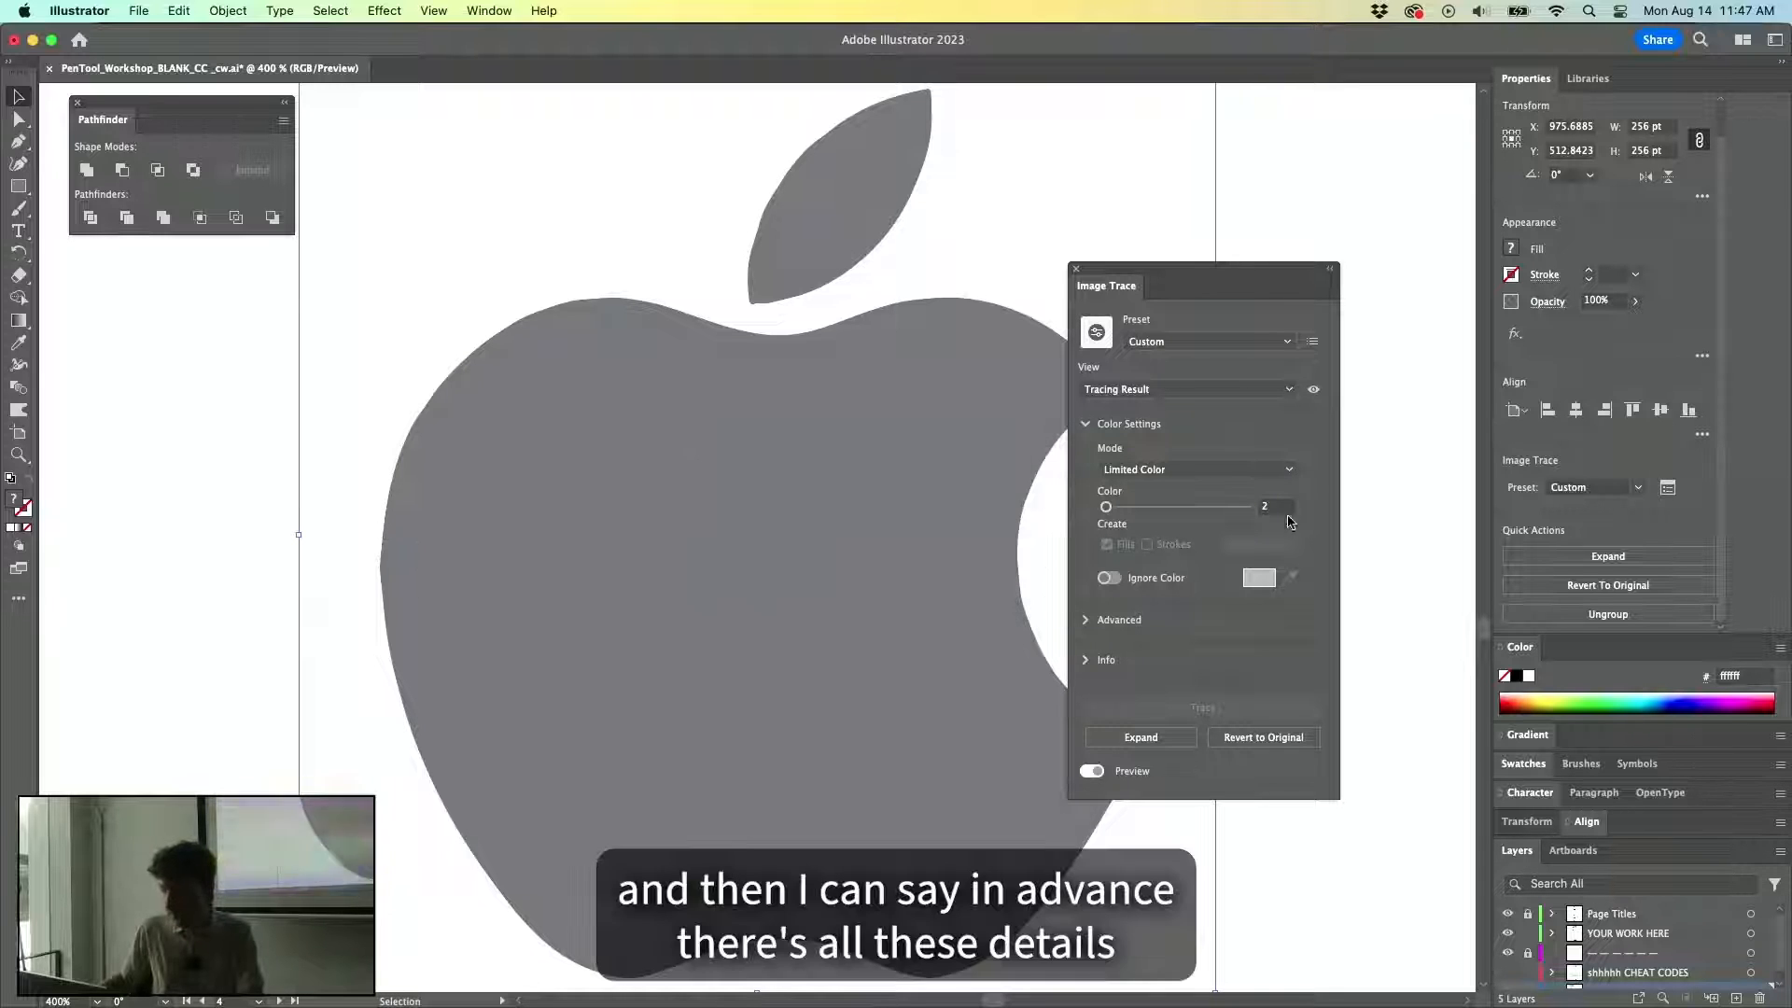
pyautogui.click(1088, 621)
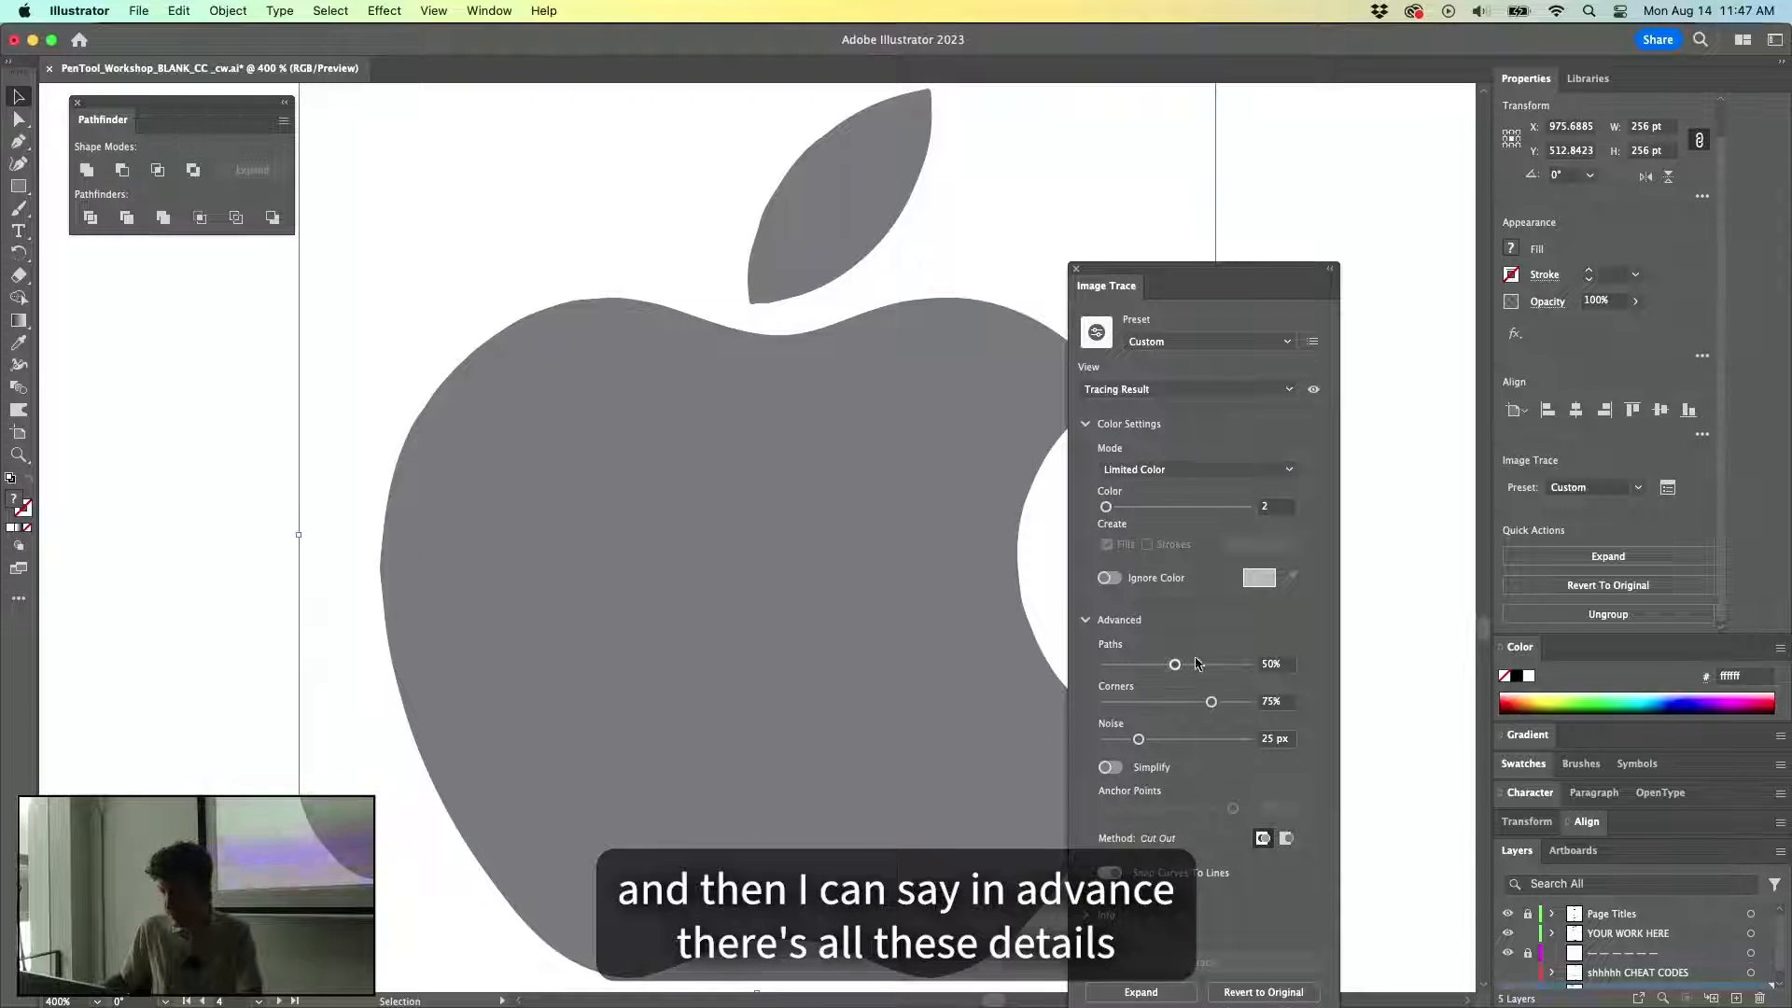
pyautogui.moveTo(1204, 271)
pyautogui.mouseDown()
pyautogui.moveTo(1268, 168)
pyautogui.moveTo(1353, 145)
pyautogui.mouseUp()
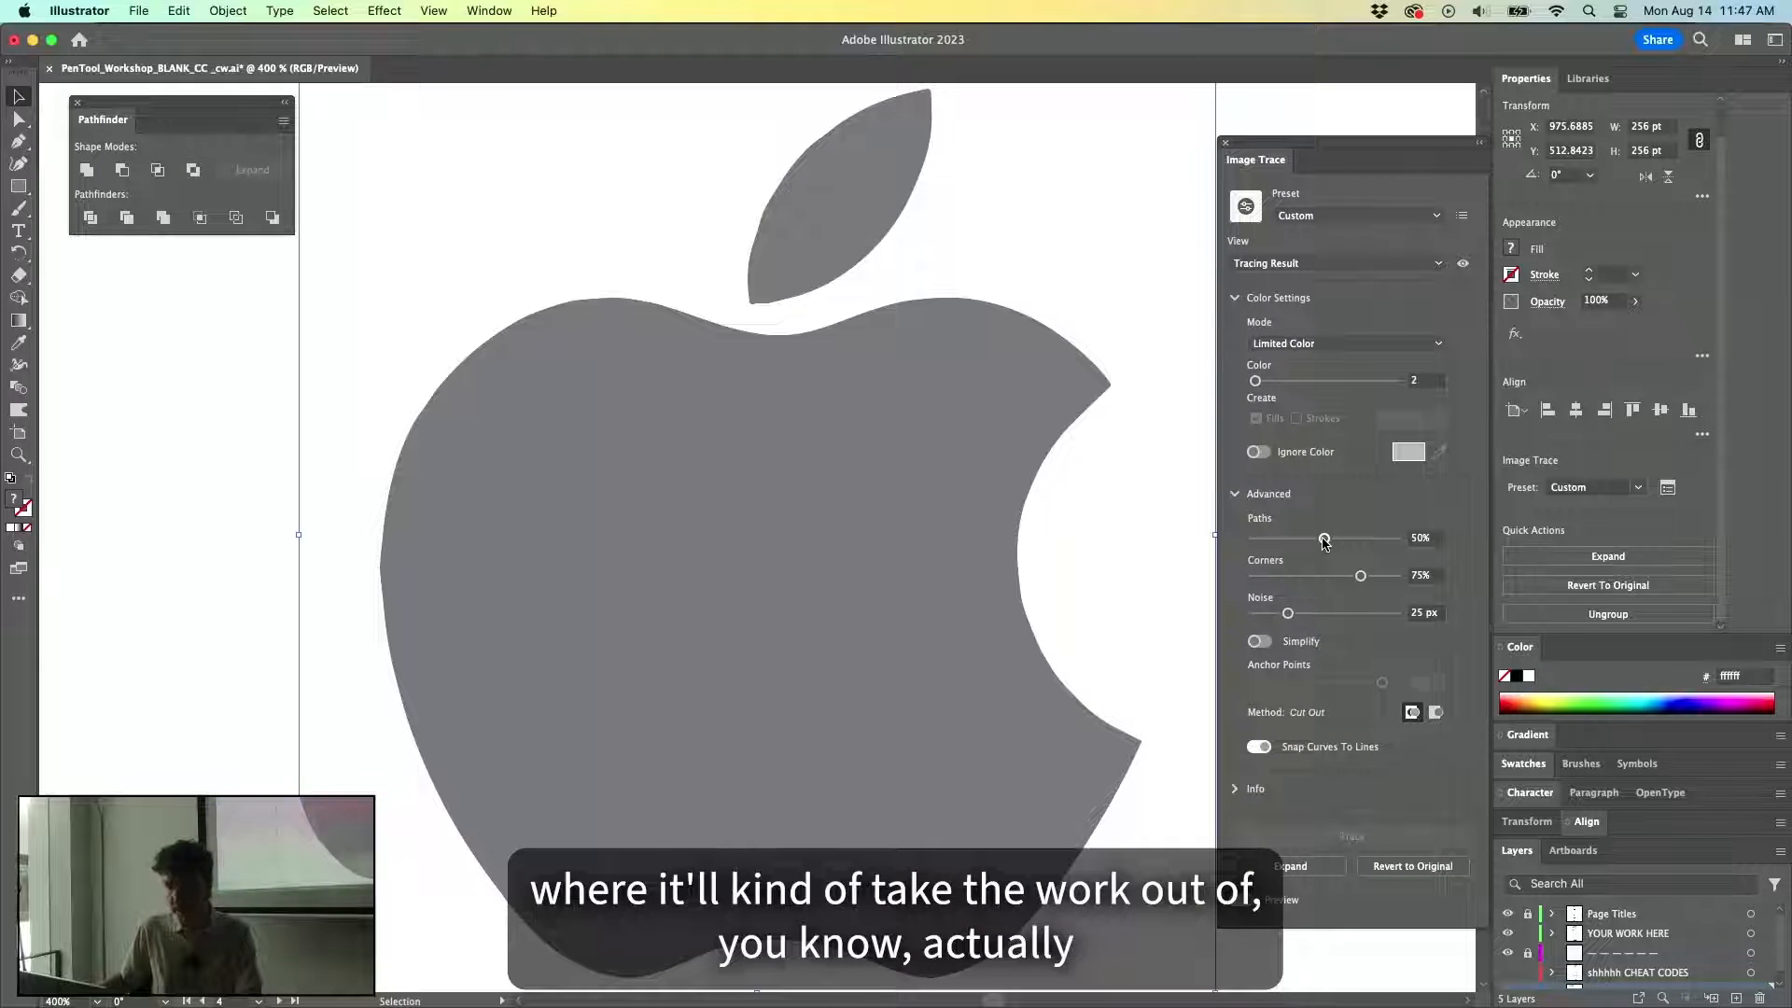
# Set the trace's Corners to 14% and turn on Simplify to smooth the Apple logo's outline.
pyautogui.moveTo(1360, 578); pyautogui.dragTo(1273, 580)
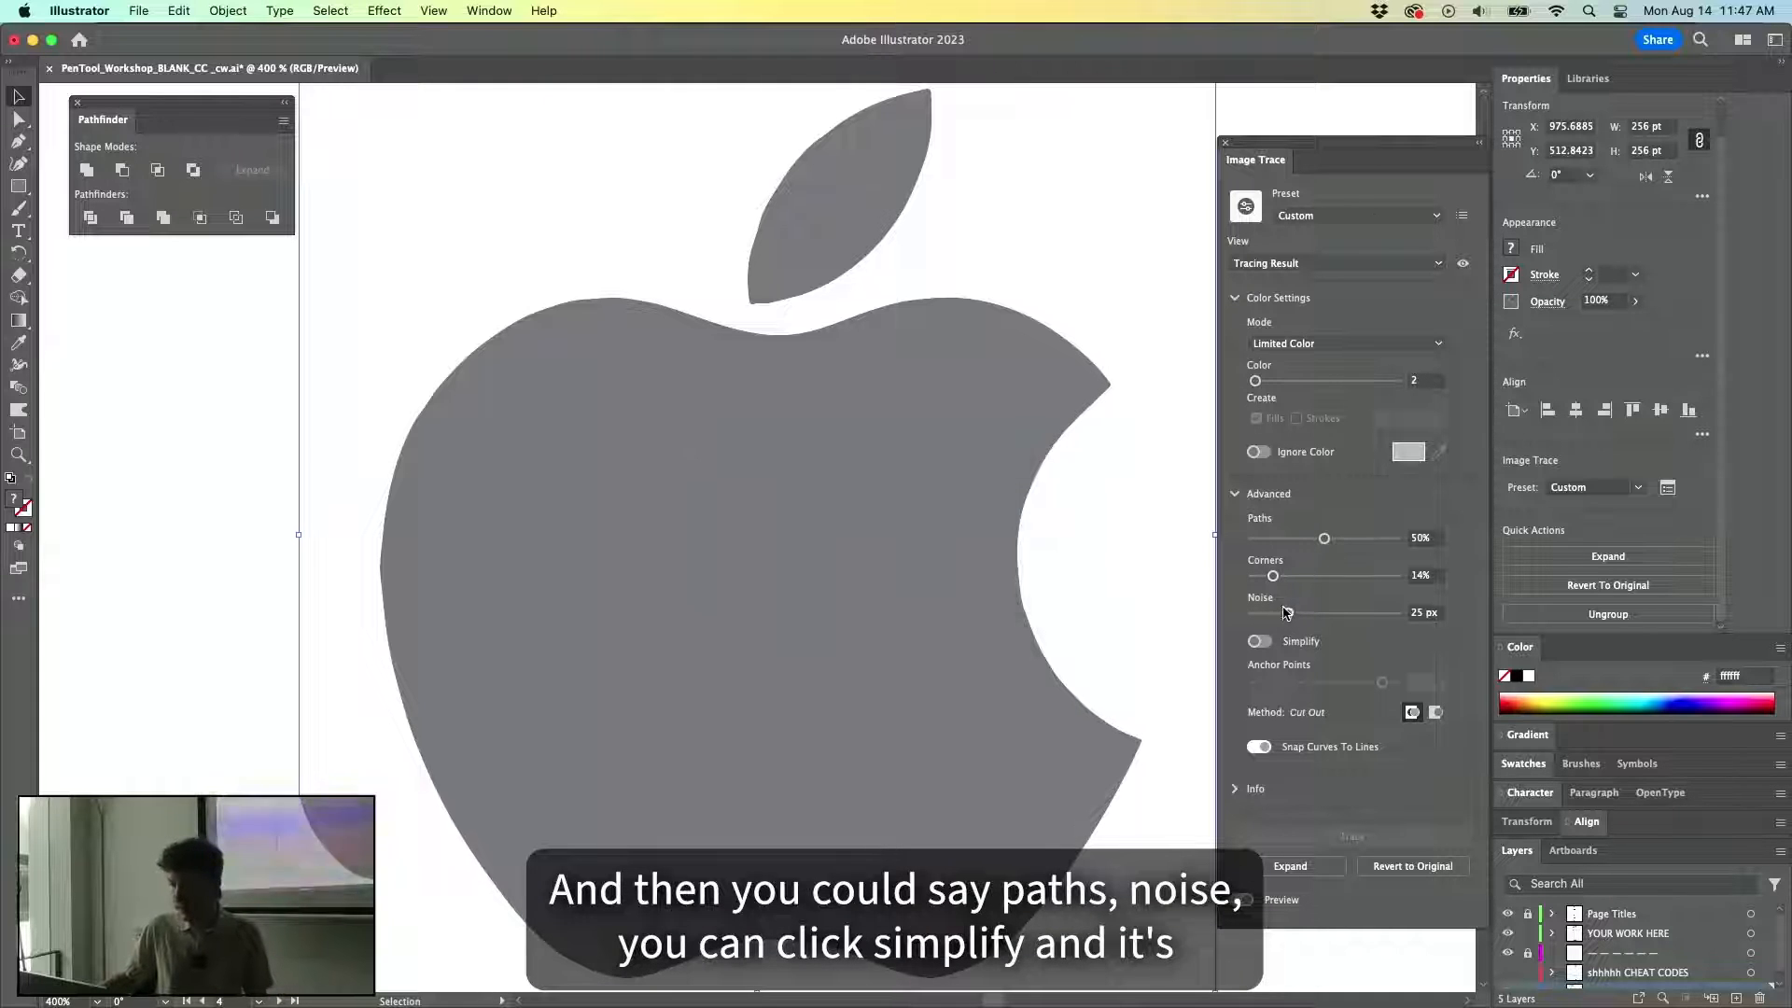
pyautogui.click(1259, 642)
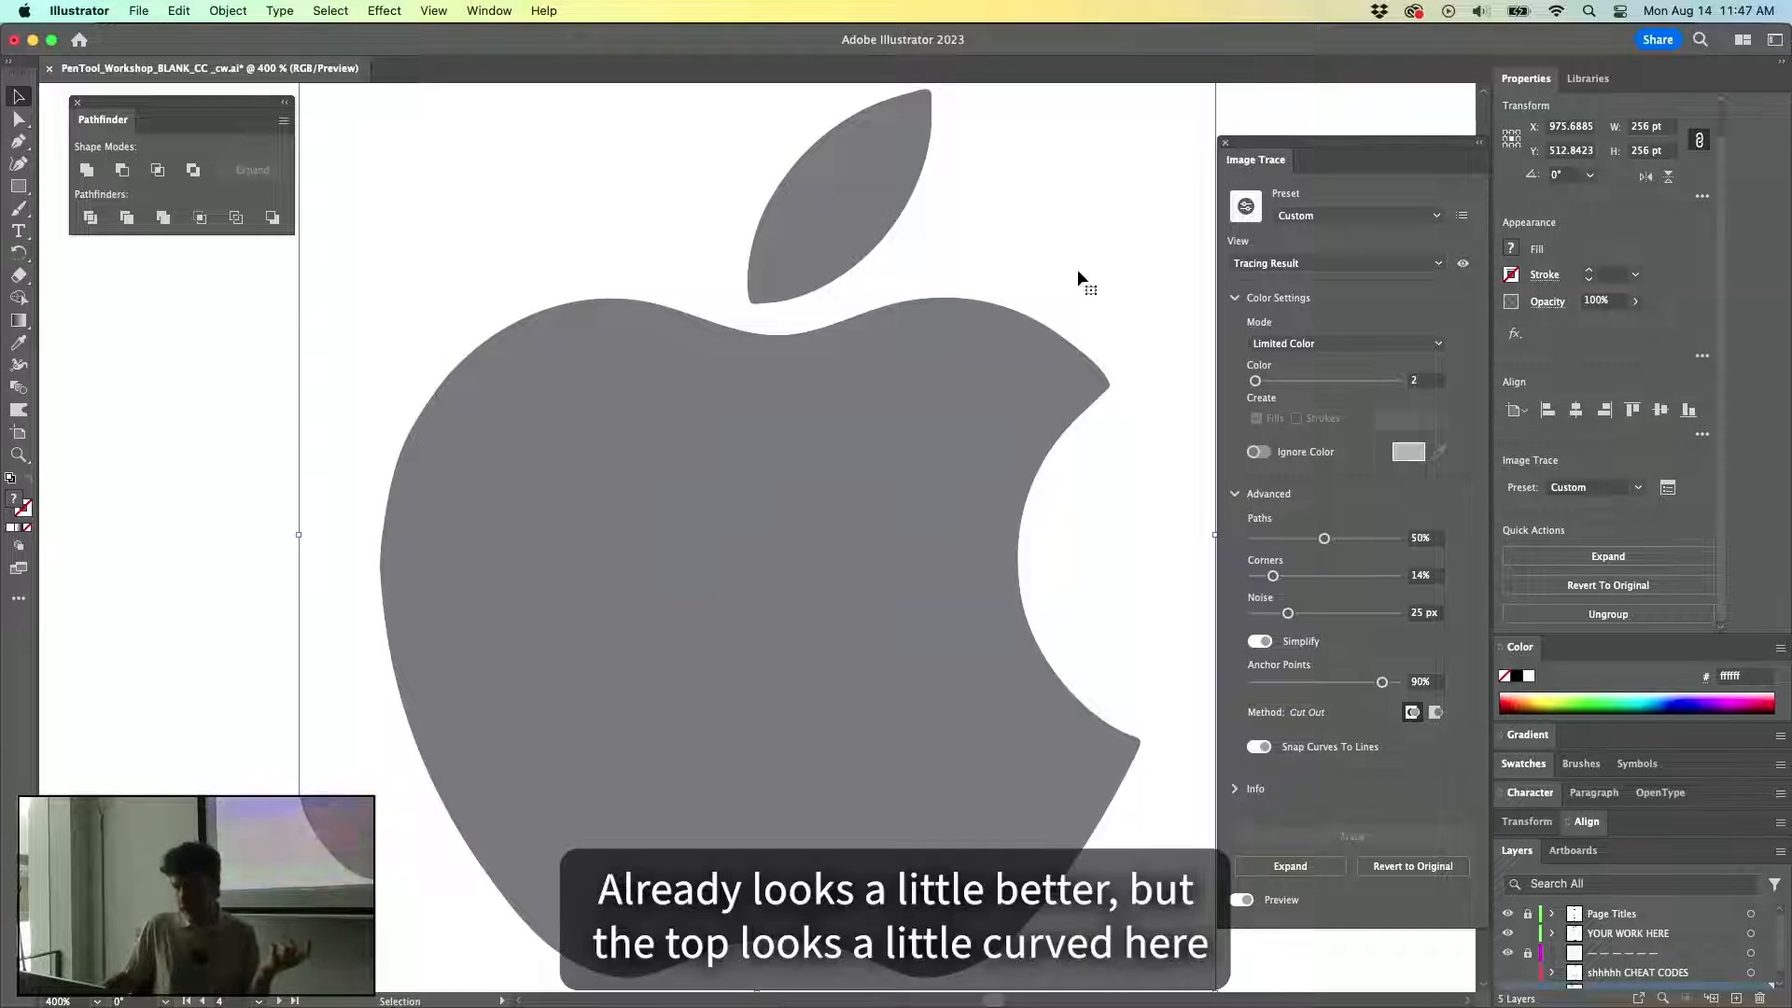
pyautogui.scroll(2, 977, 222)
pyautogui.hscroll(1, 978, 222)
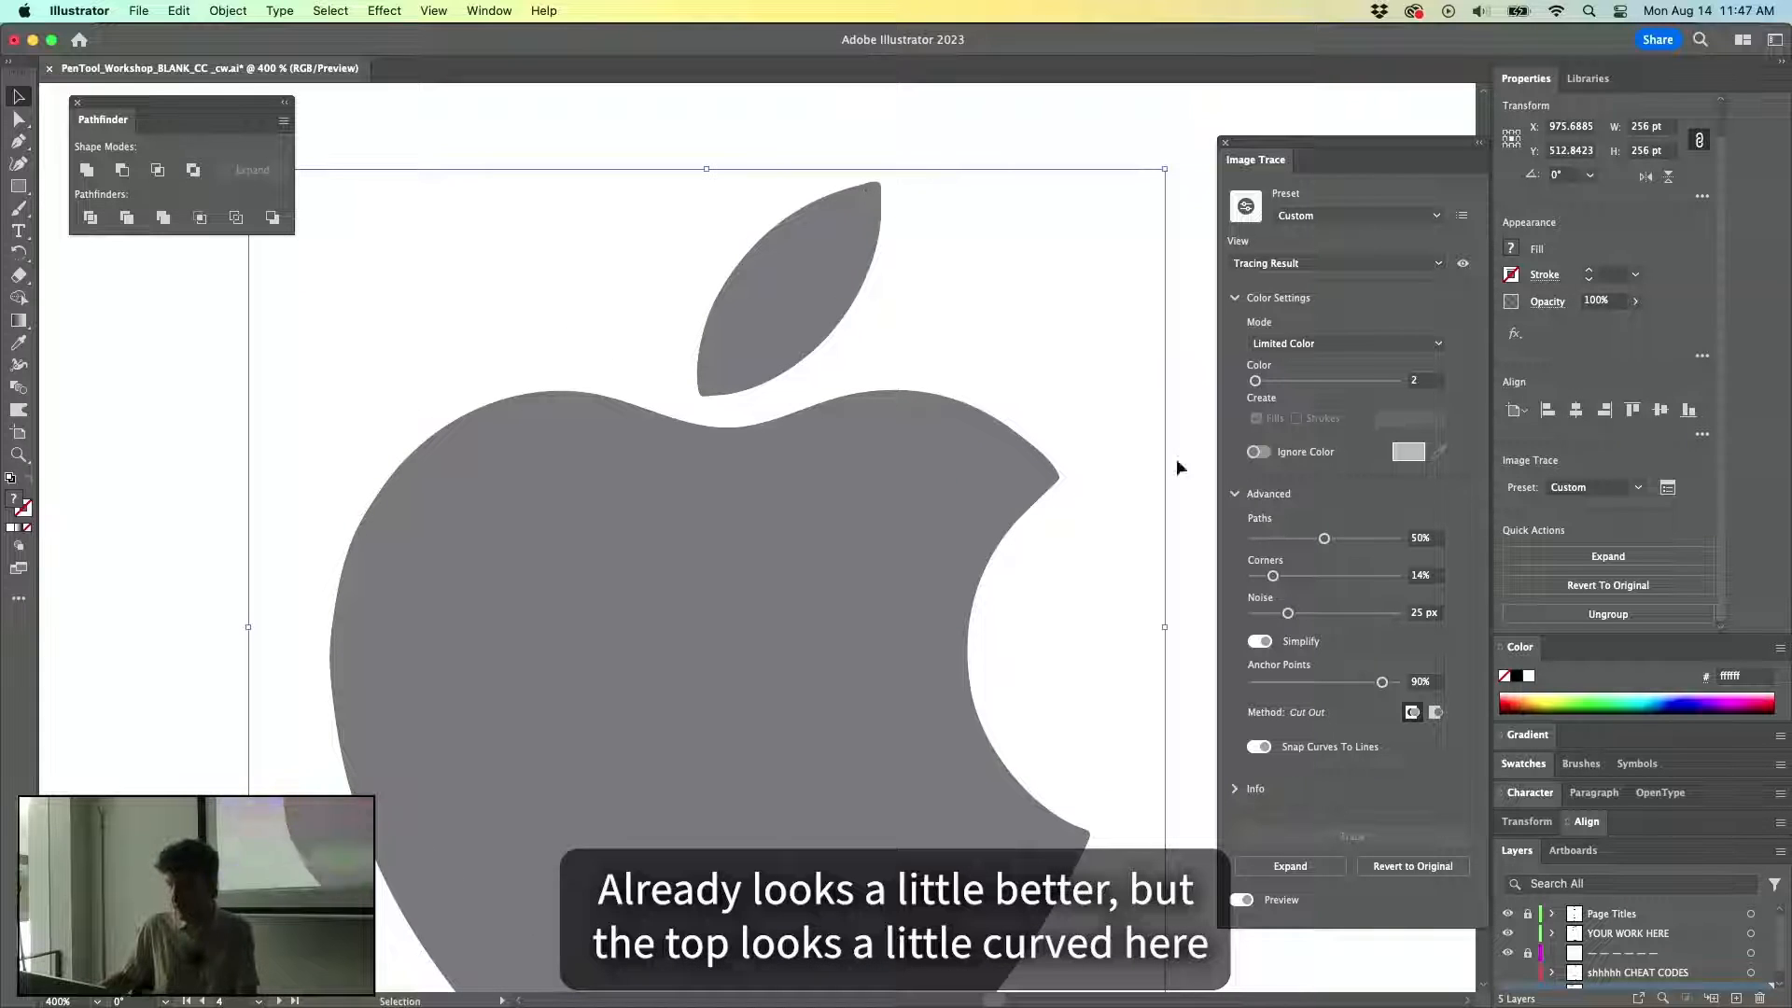
# Set the trace's Paths to 22%, Corners to 35% and Anchor Points to 75%, and ignore white.
pyautogui.moveTo(1325, 541); pyautogui.dragTo(1289, 543)
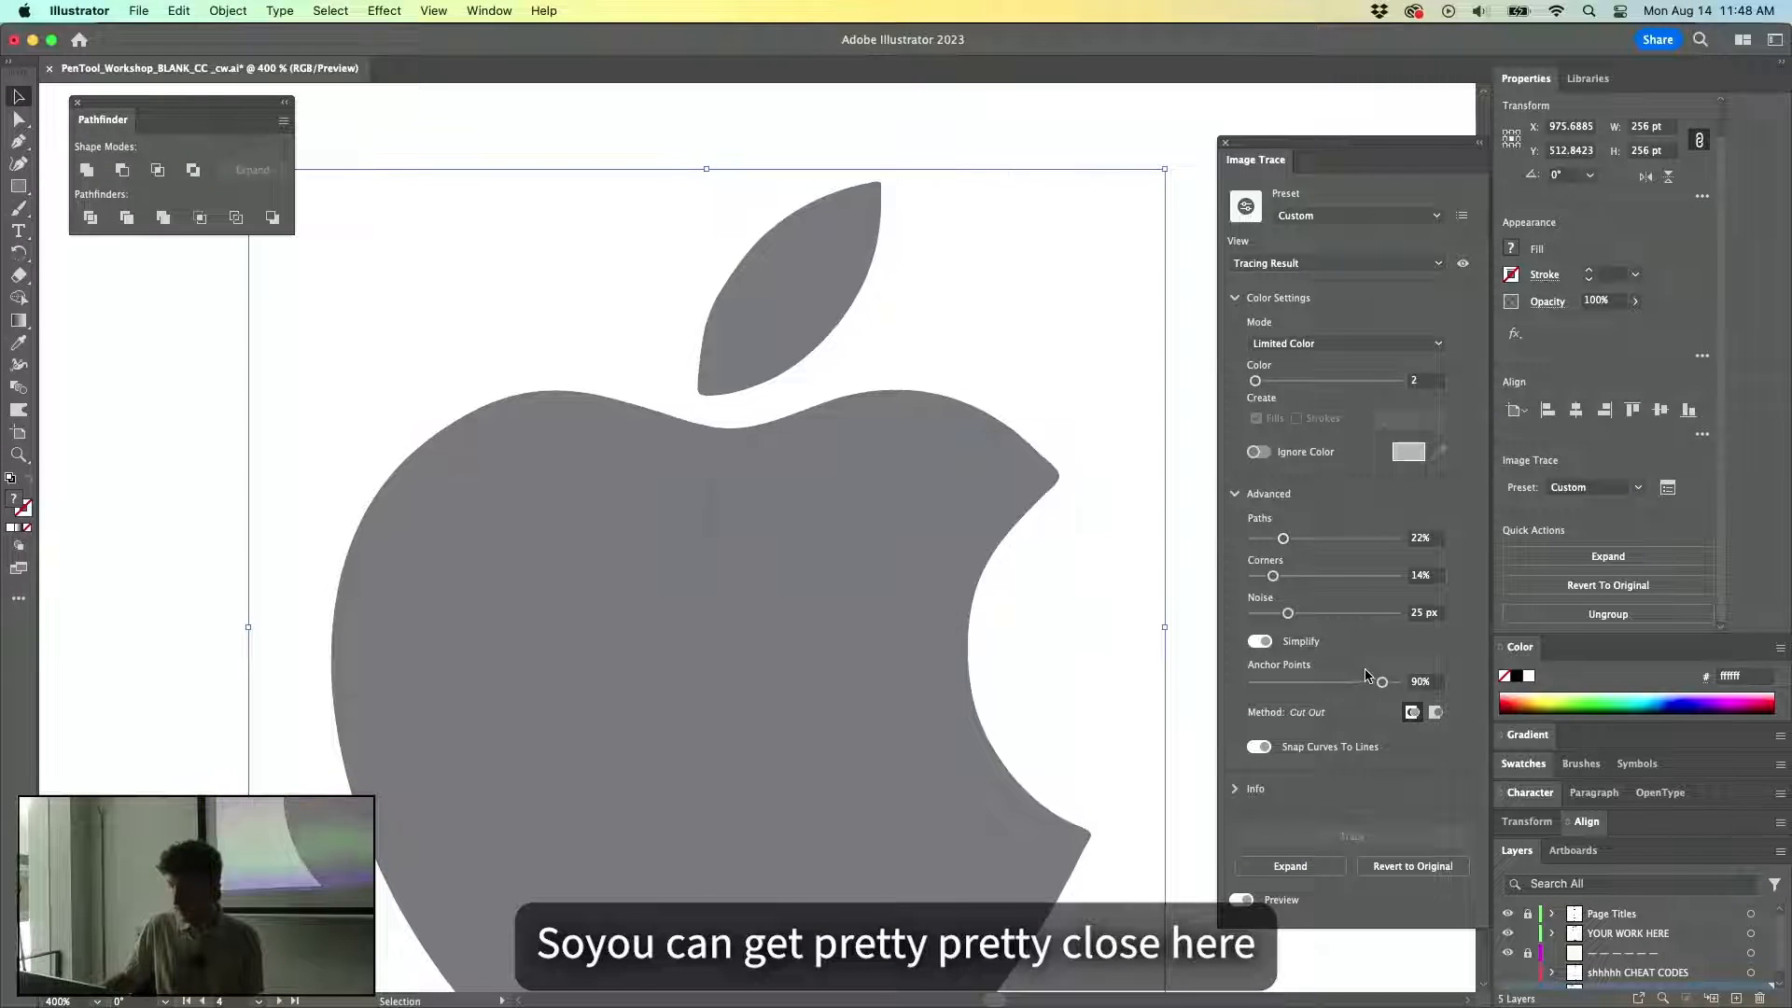
pyautogui.moveTo(1382, 686); pyautogui.dragTo(1305, 688)
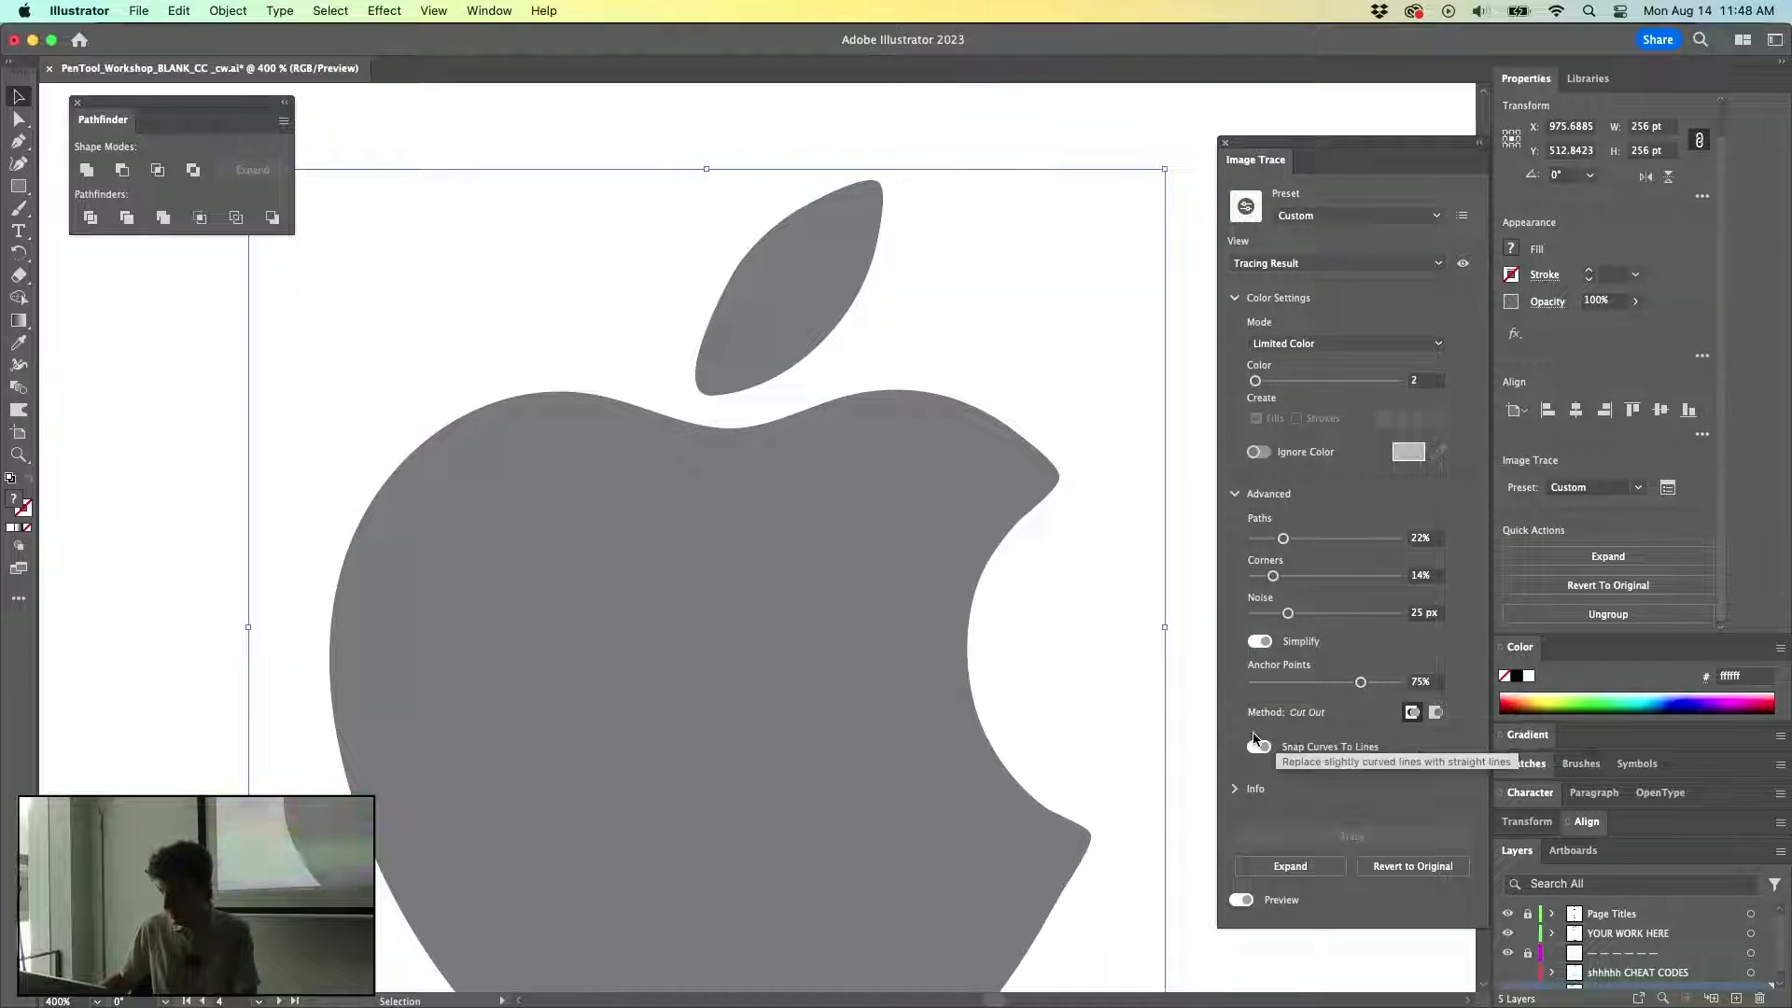
pyautogui.click(1304, 454)
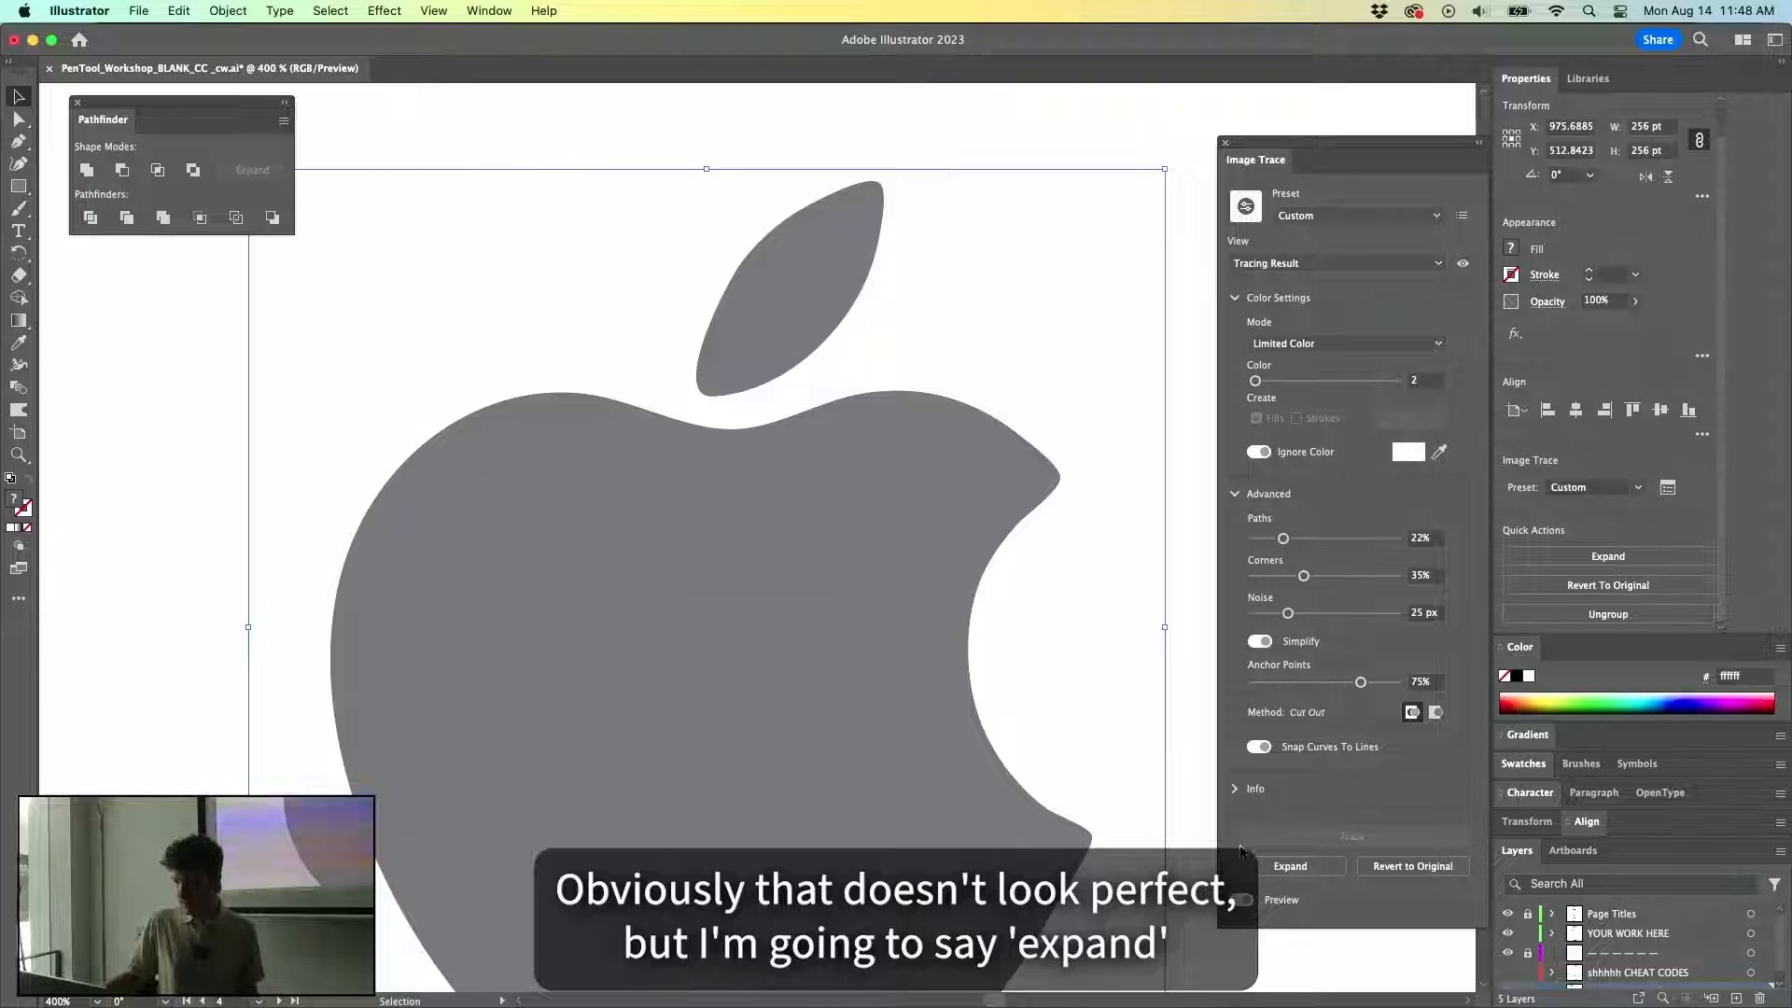
# Expand the Apple logo's trace into vector paths and inspect its anchor points in Outline mode, returning to Preview mode.
pyautogui.click(1291, 866)
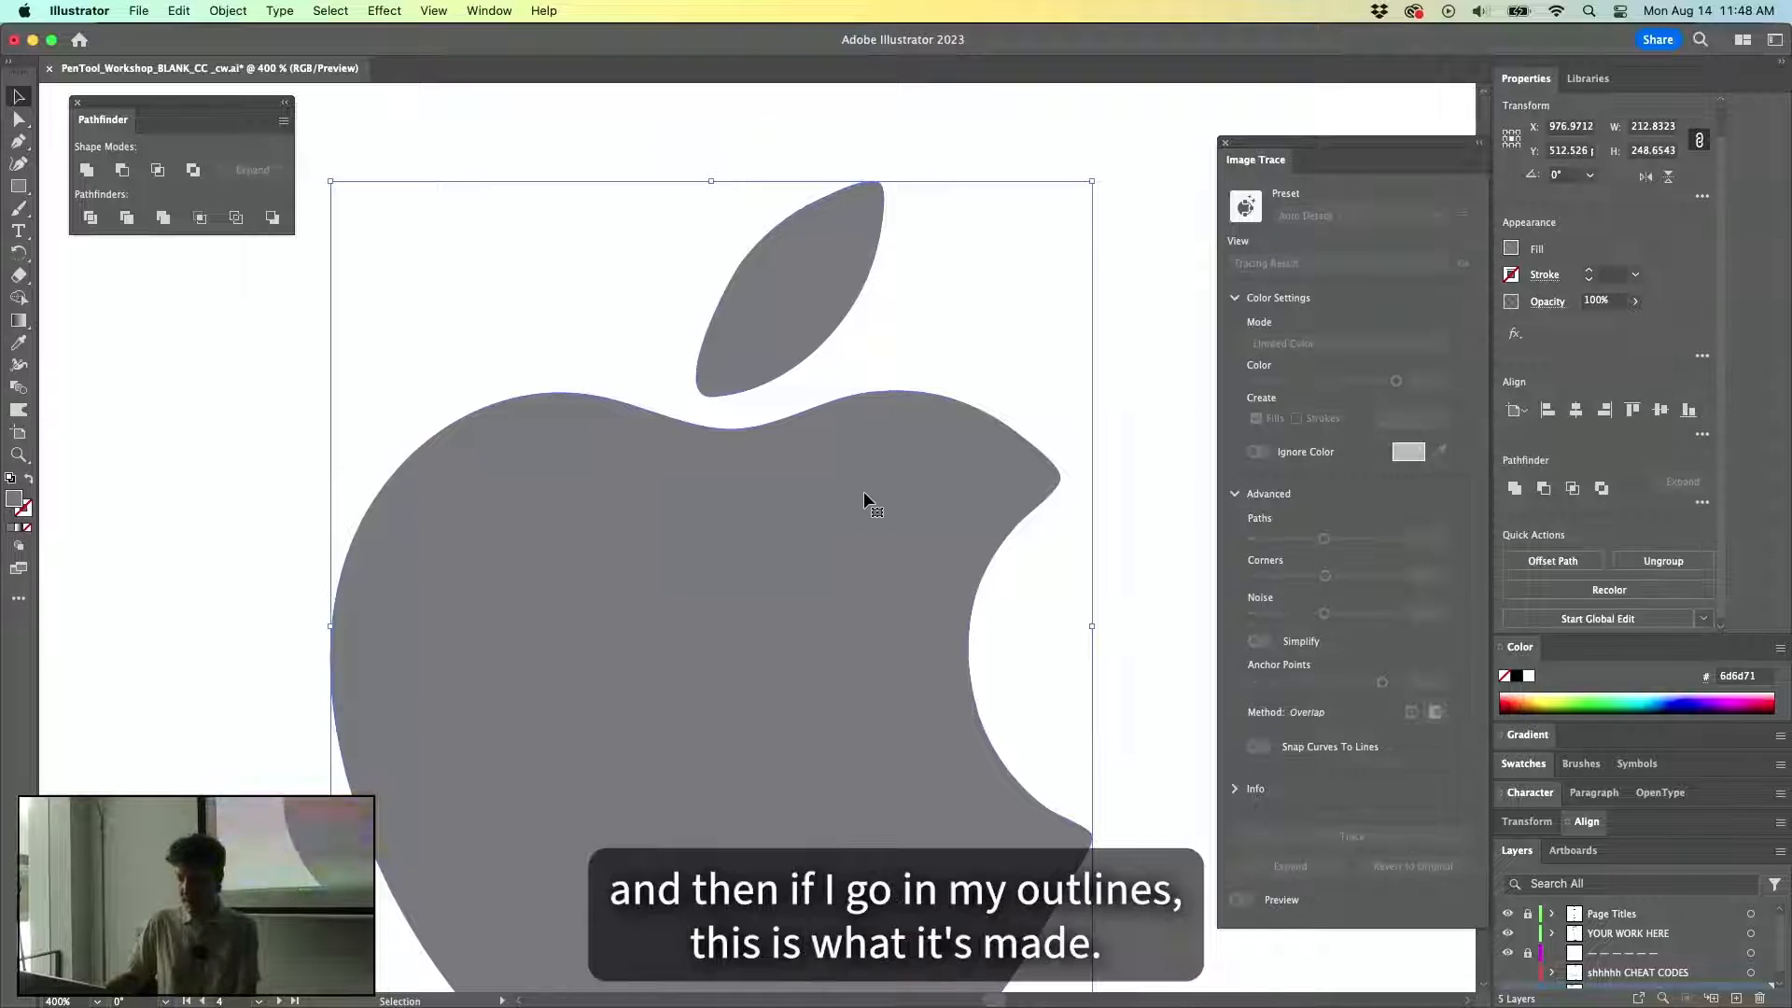
pyautogui.press('super+y')
pyautogui.scroll(-4, 962, 437)
pyautogui.scroll(-2, 962, 437)
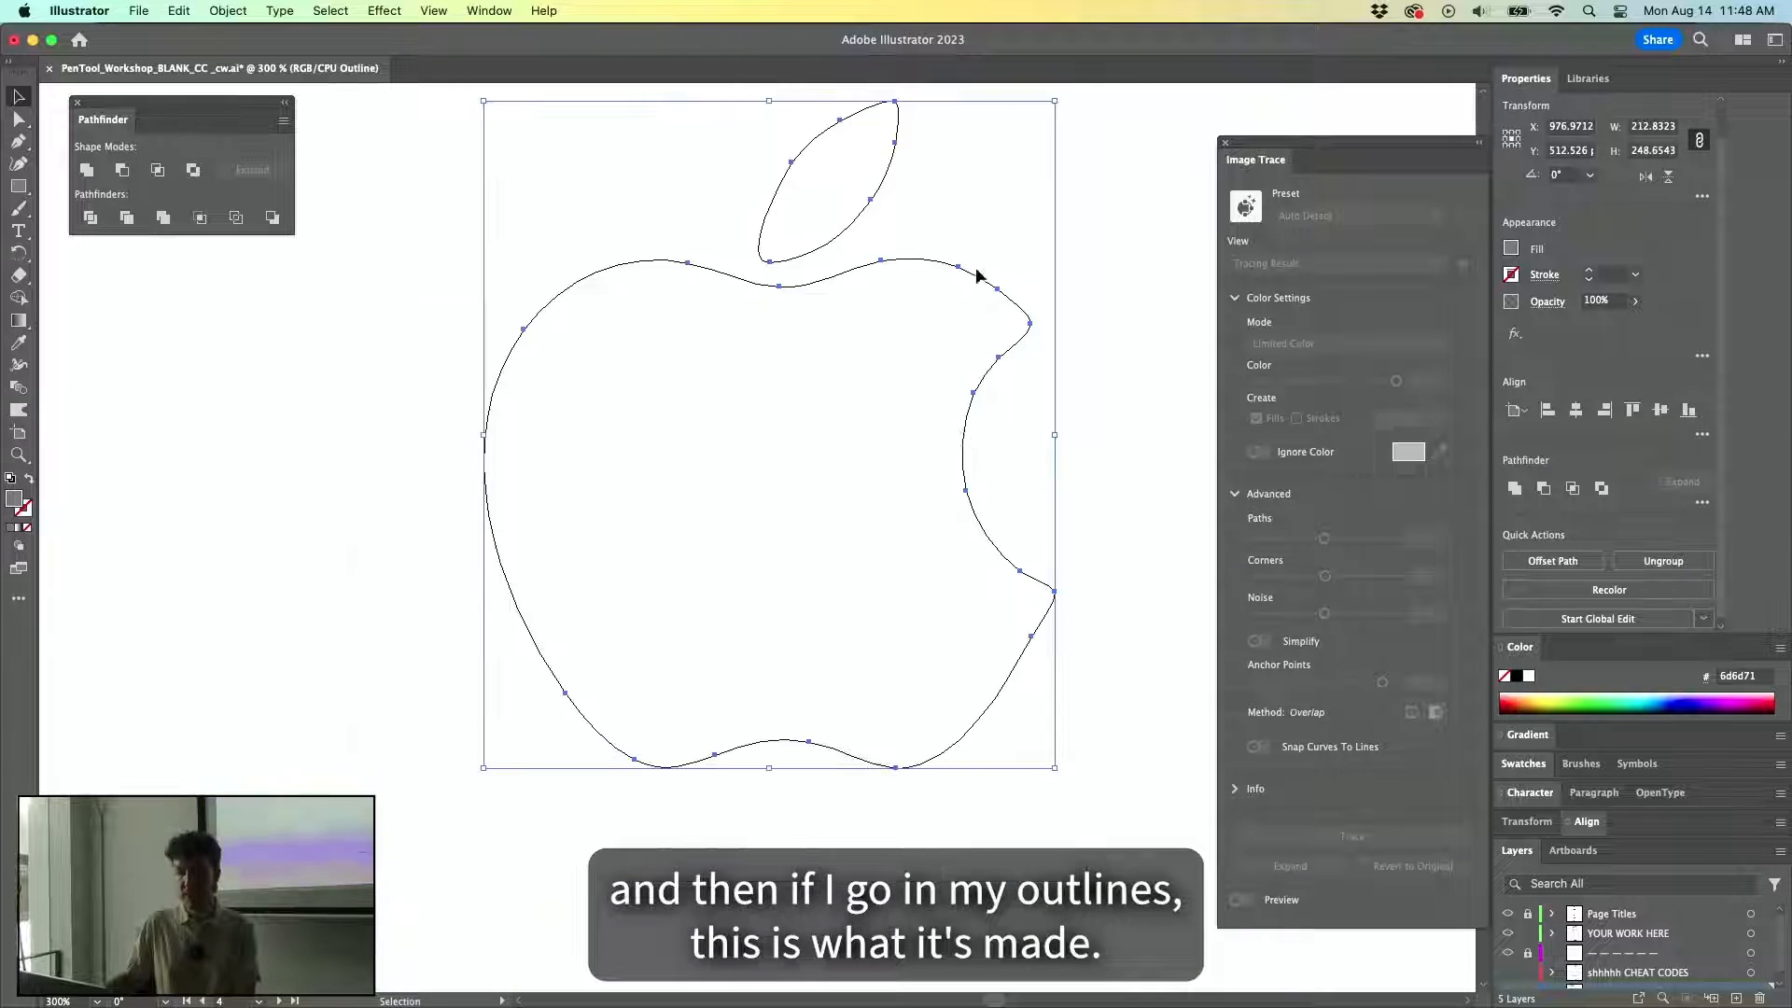
pyautogui.scroll(2, 987, 288)
pyautogui.press('super+y')
pyautogui.scroll(-2, 994, 316)
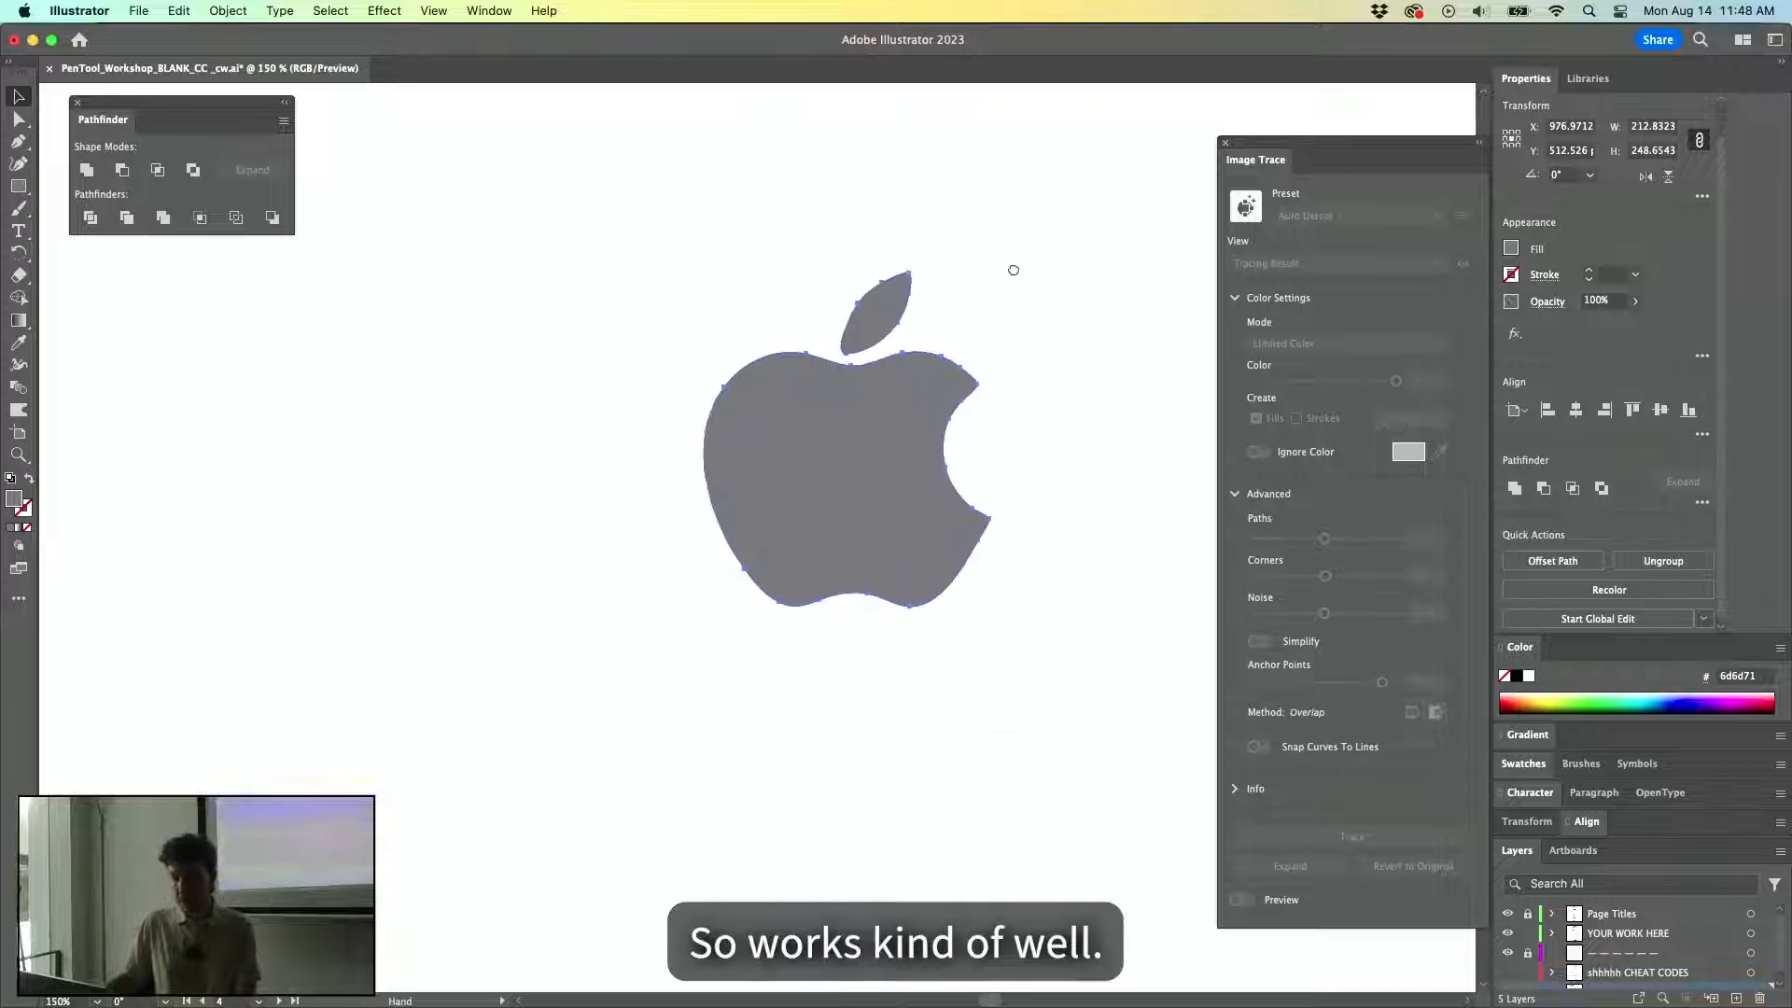
# Go to the moth artboard and select the linked photo of the red-and-black moth, framing it closely.
pyautogui.moveTo(1027, 220); pyautogui.dragTo(781, 776)
pyautogui.scroll(-1, 896, 432)
pyautogui.scroll(-1, 896, 432)
pyautogui.moveTo(931, 351); pyautogui.dragTo(650, 863)
pyautogui.scroll(2, 758, 311)
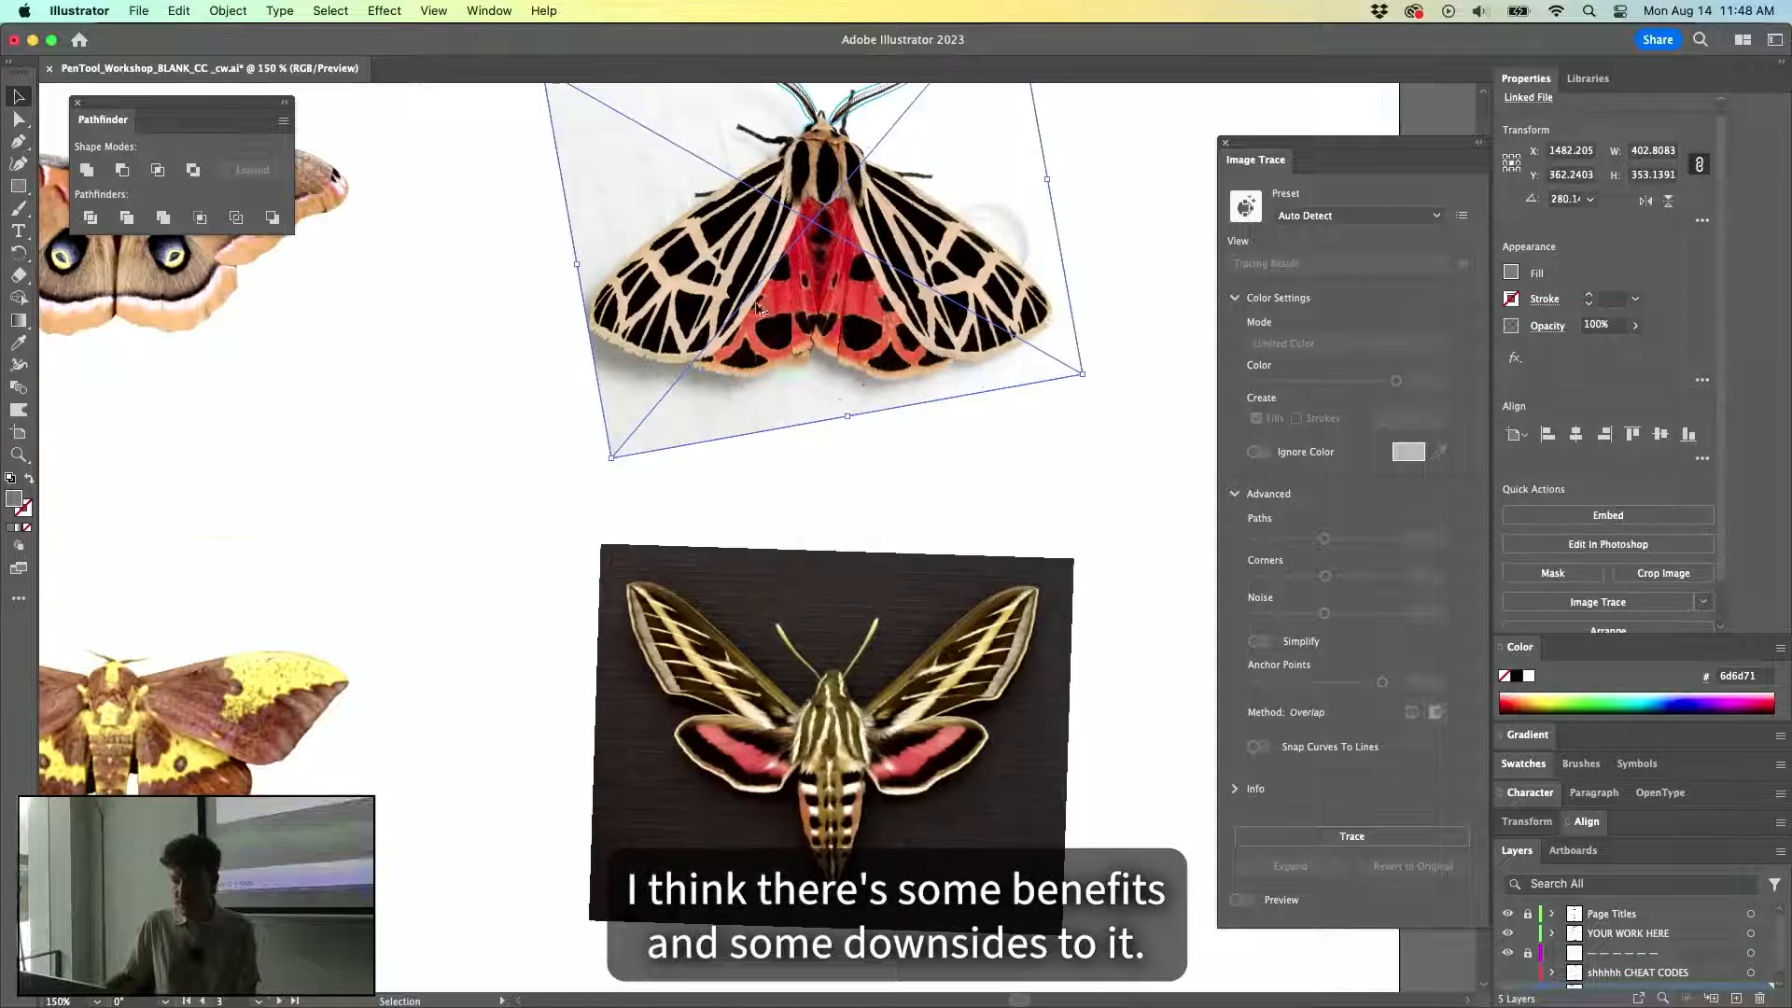
pyautogui.moveTo(784, 362); pyautogui.dragTo(676, 588)
pyautogui.scroll(2, 723, 467)
pyautogui.moveTo(736, 407); pyautogui.dragTo(761, 463)
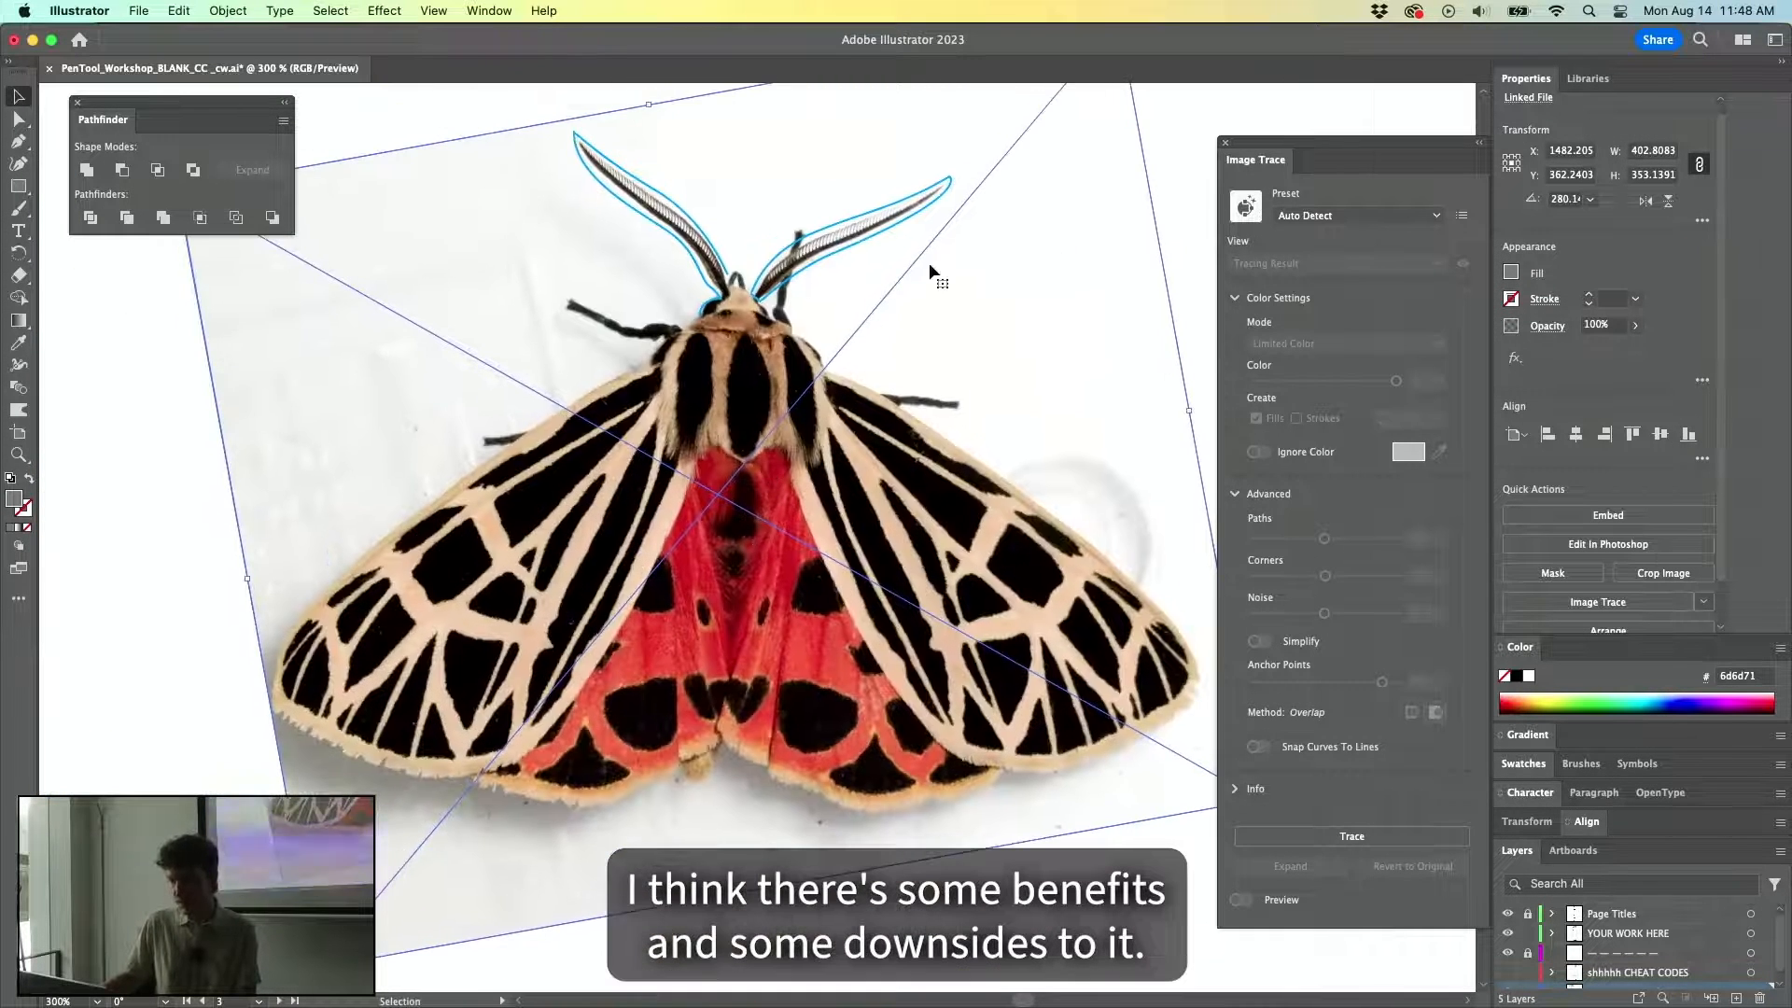
# Create an image trace of the selected red-and-black moth photo with the Photo preset.
pyautogui.click(1391, 216)
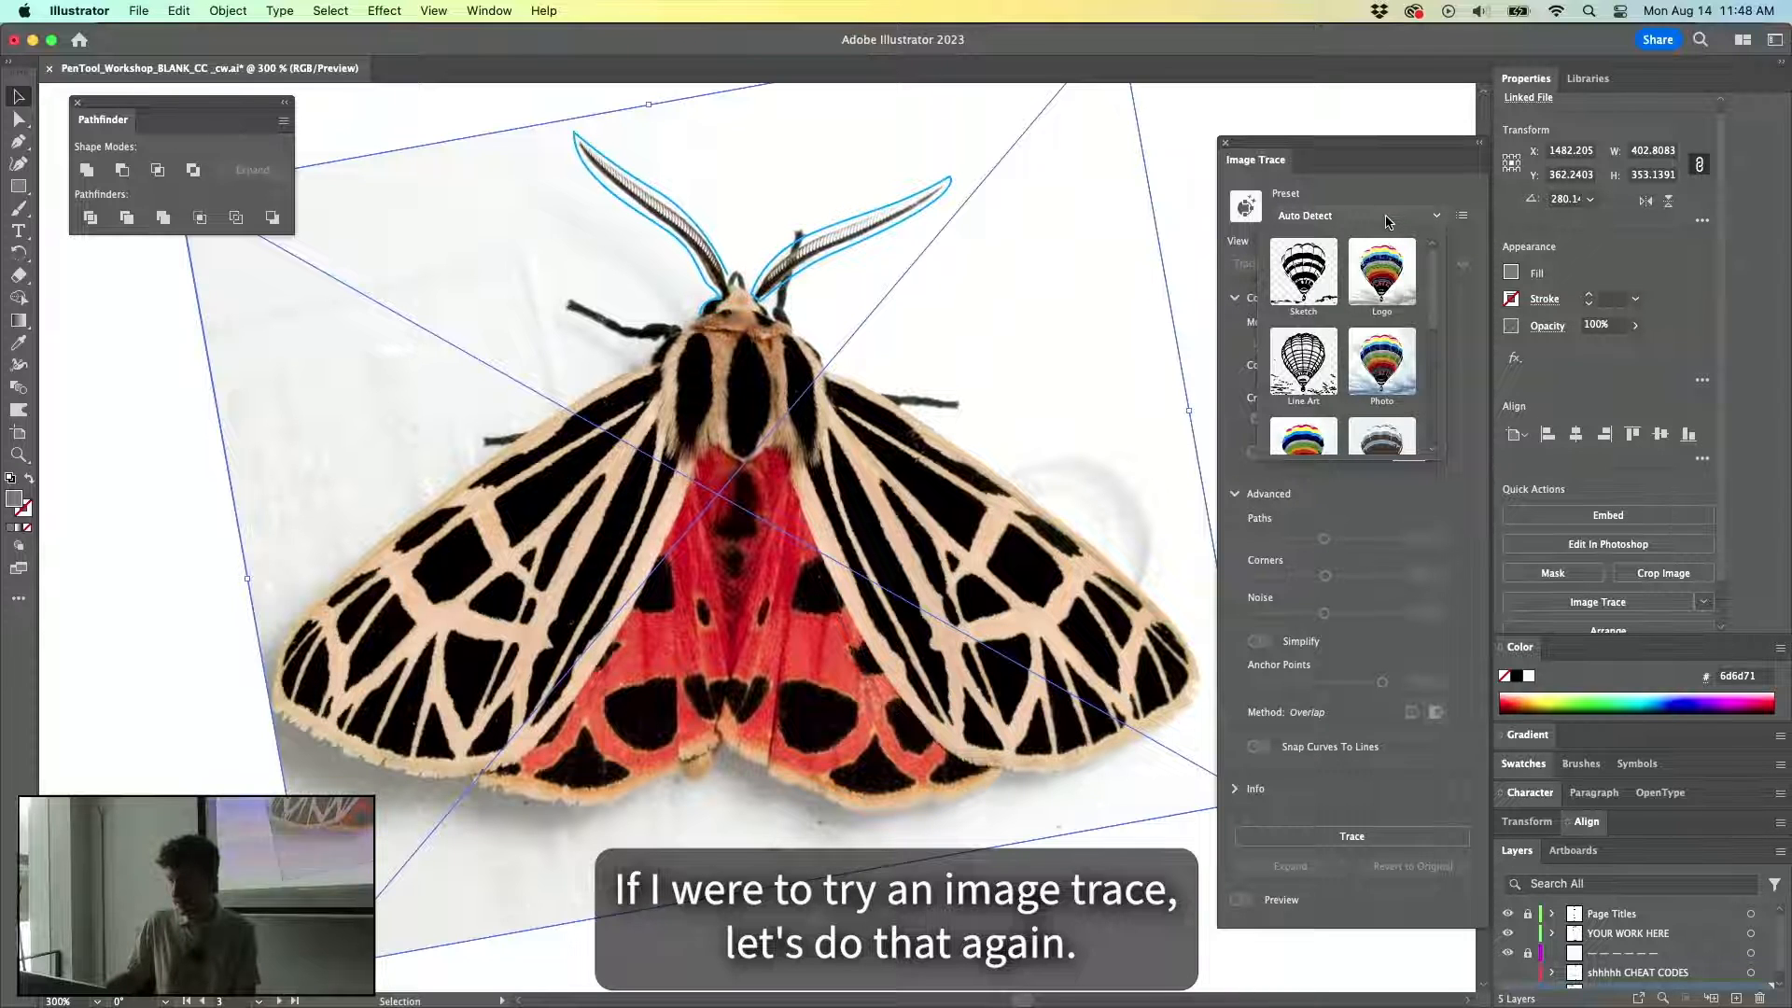
pyautogui.click(1255, 217)
pyautogui.click(138, 10)
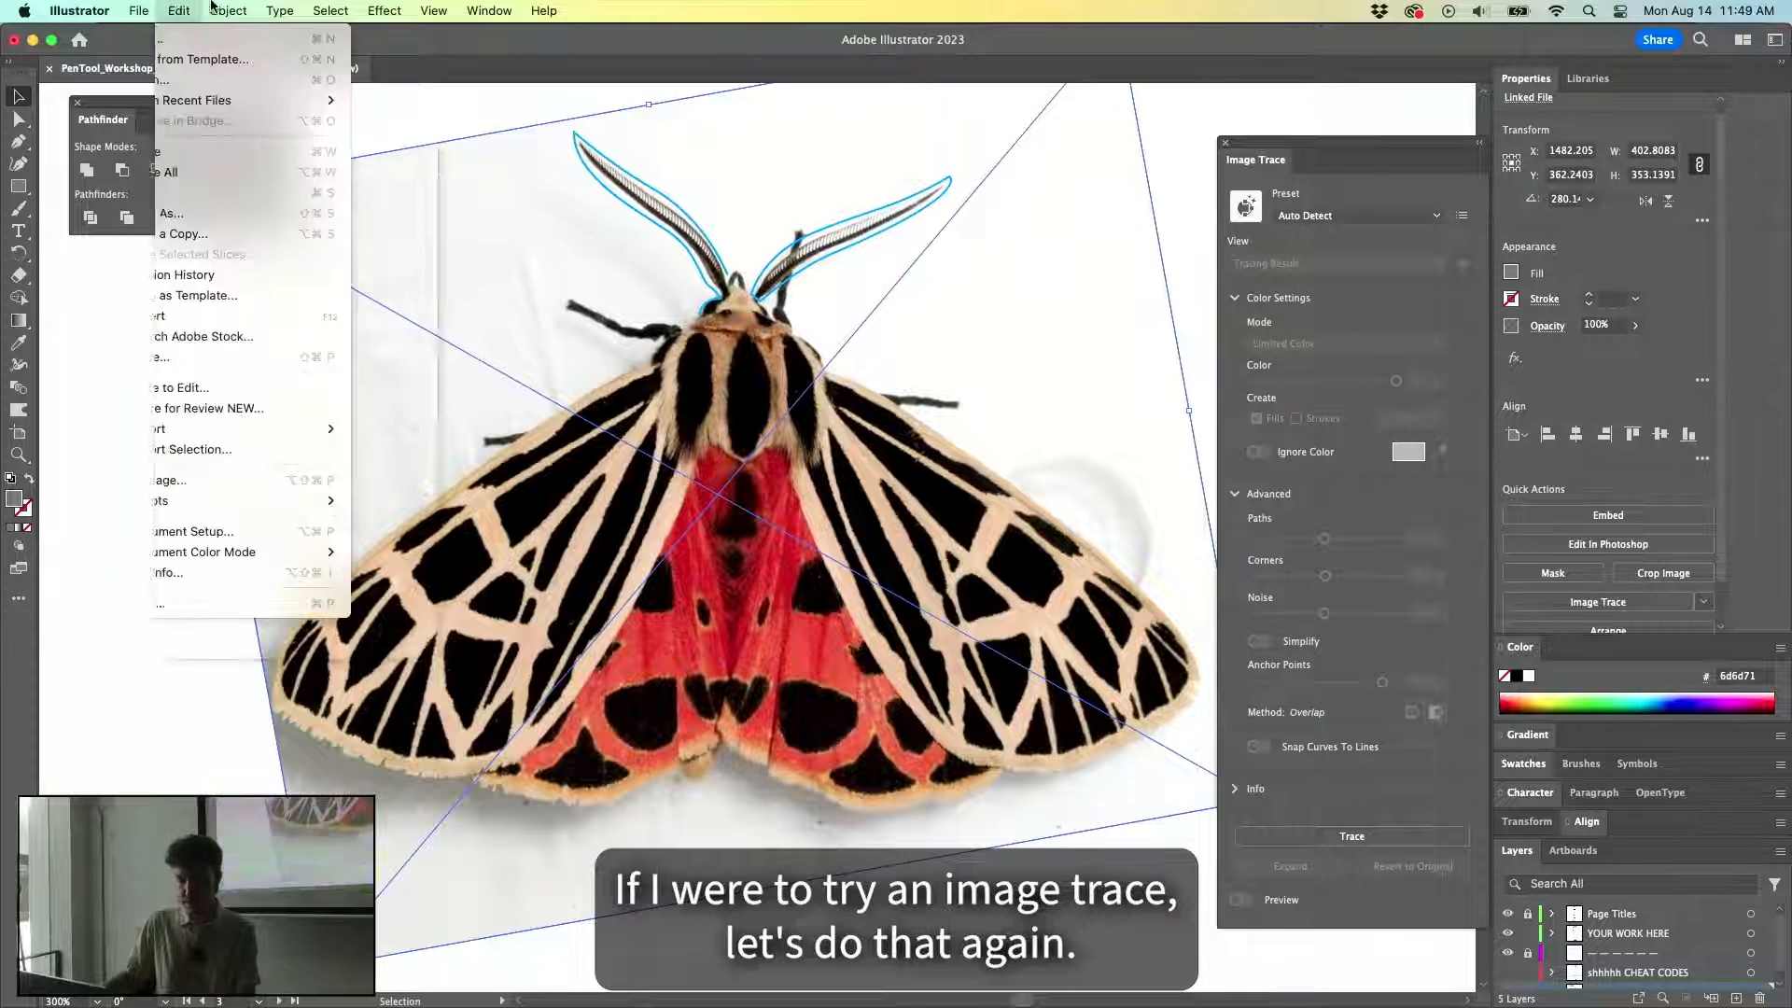
pyautogui.moveTo(367, 688)
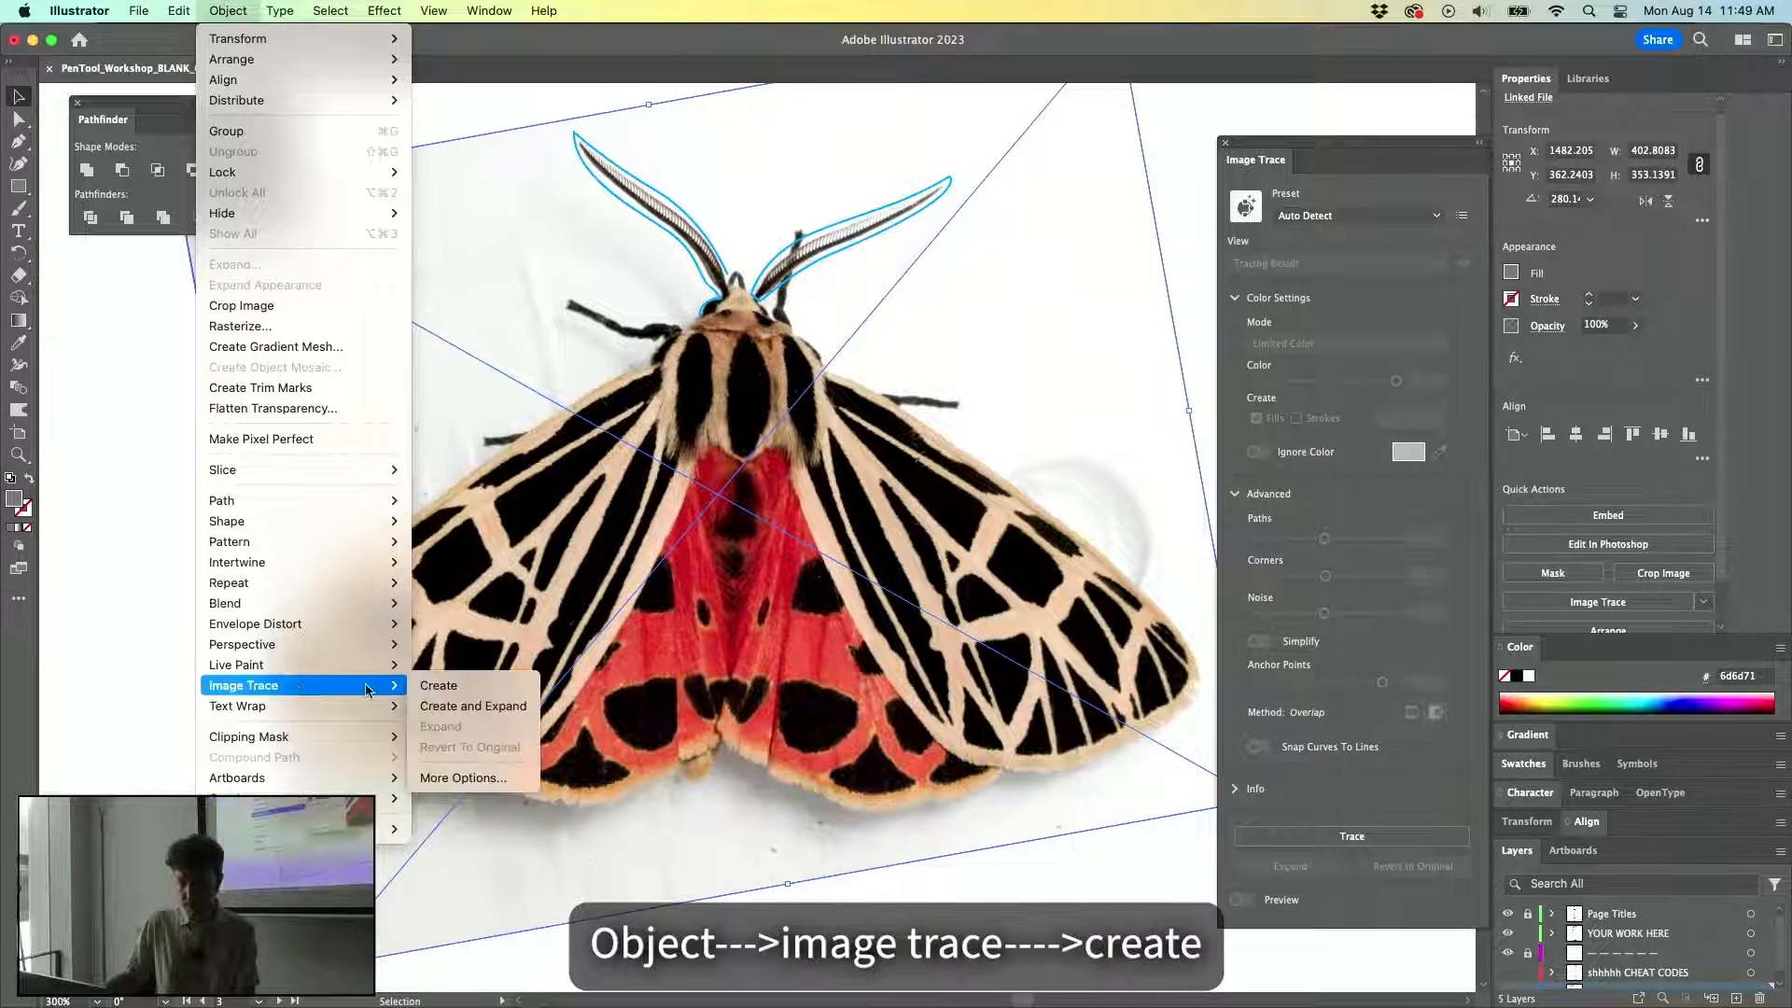
pyautogui.click(426, 695)
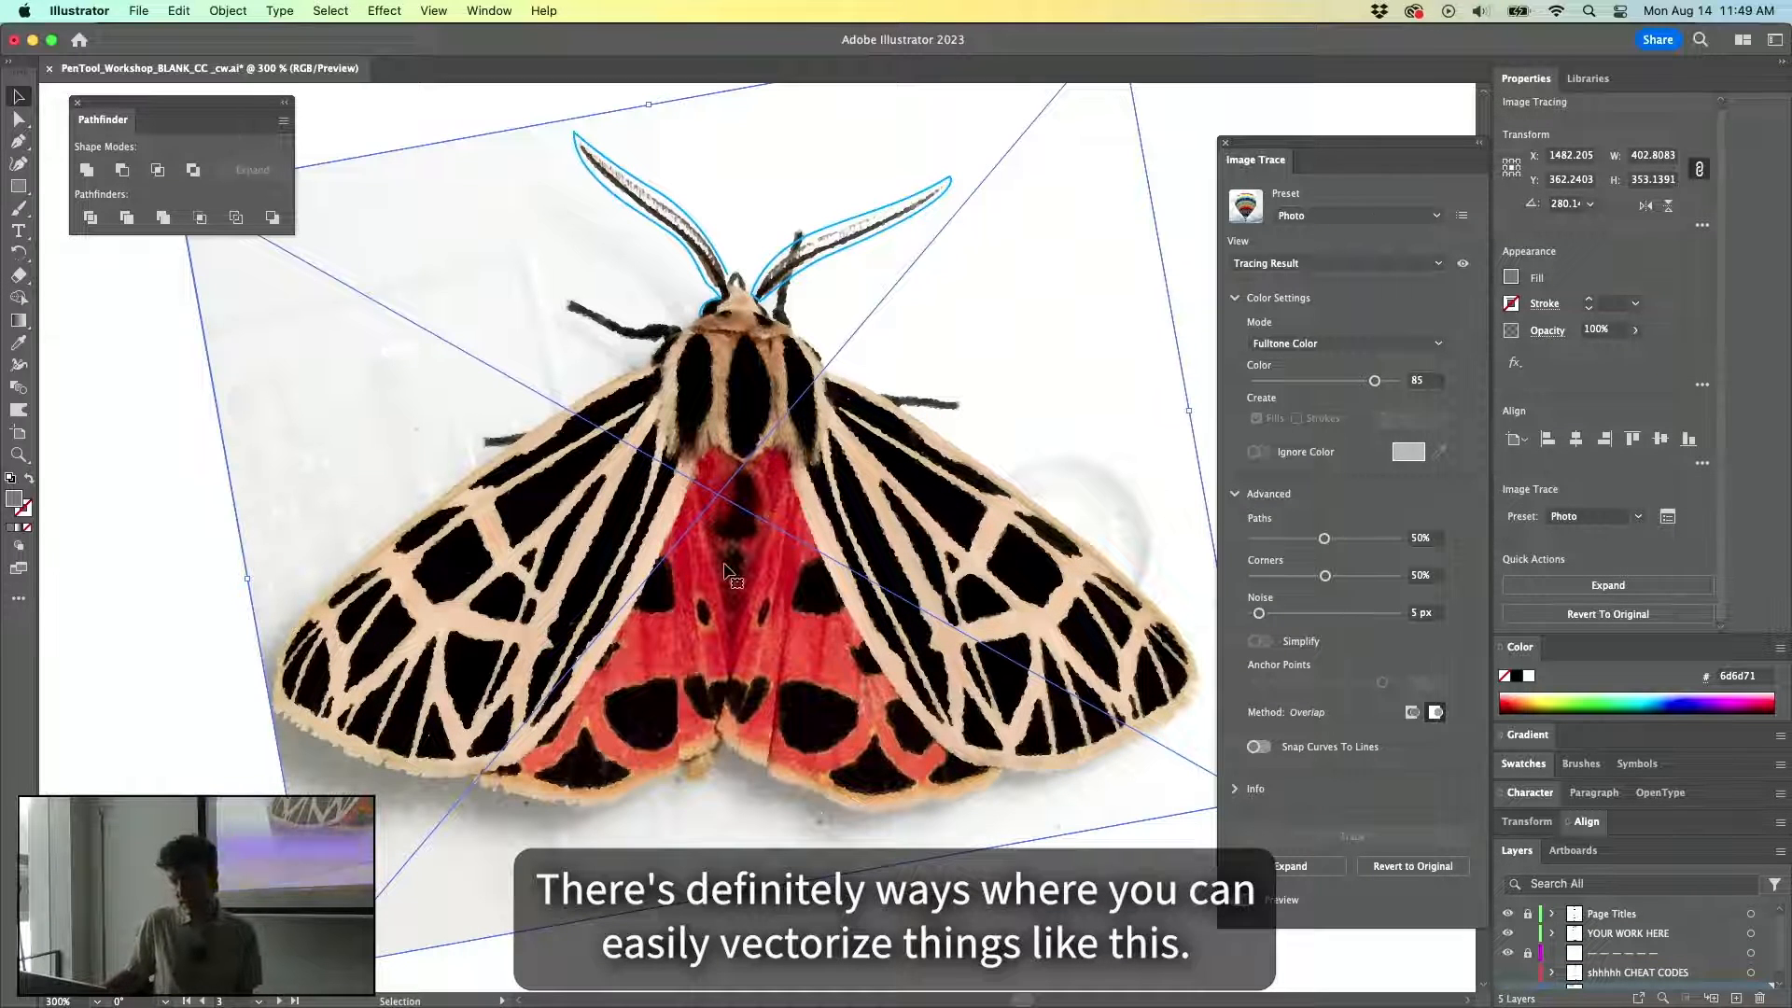
# Expand the moth's trace into vector paths and inspect its anchor points in Outline mode, returning to Preview mode.
pyautogui.click(1321, 871)
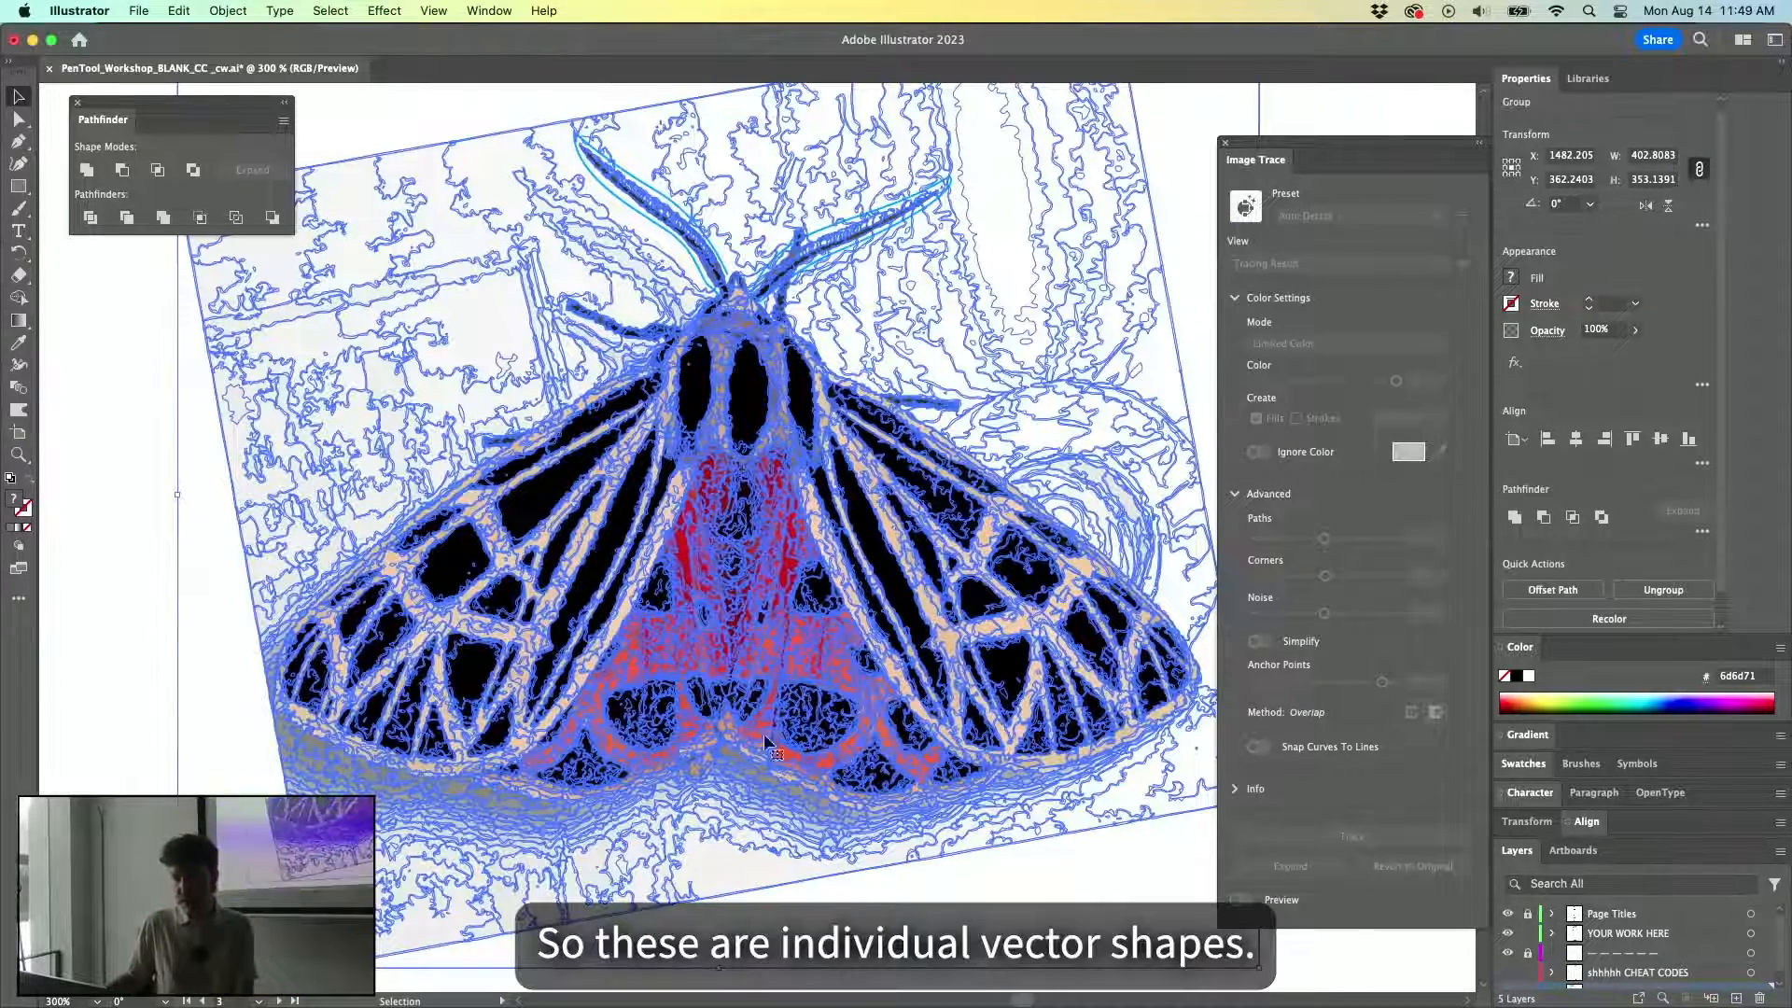
pyautogui.press('super+y')
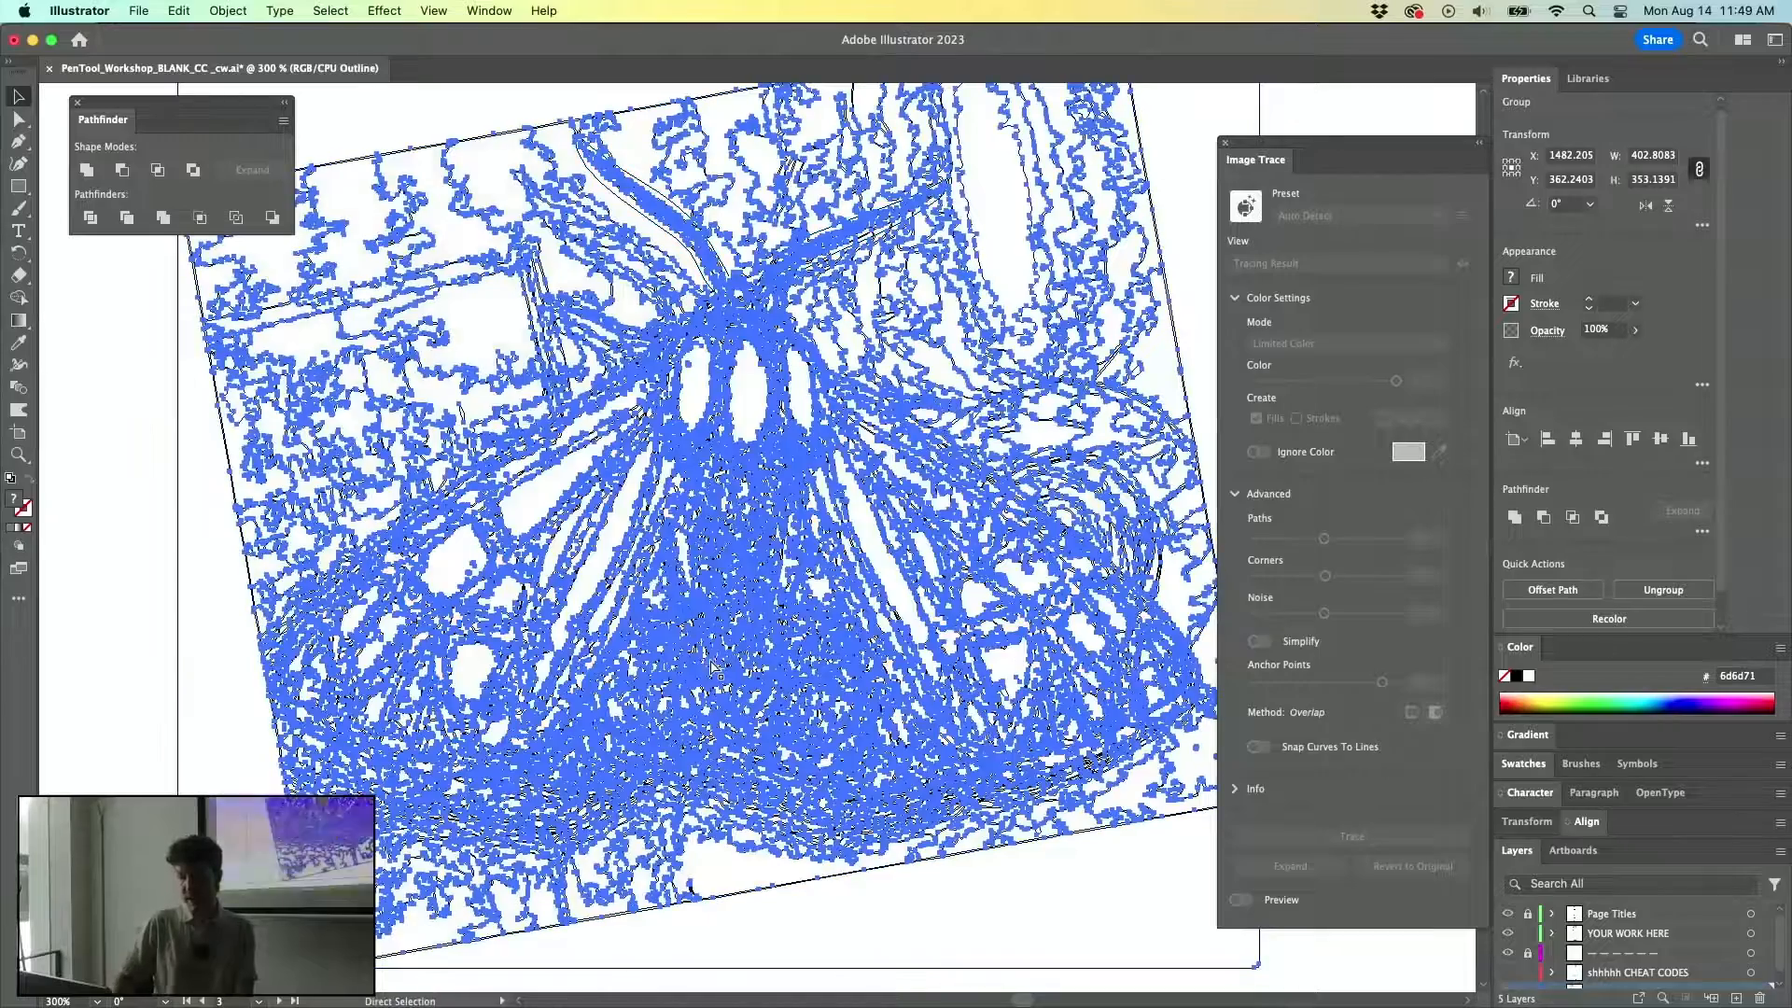
pyautogui.scroll(5, 709, 664)
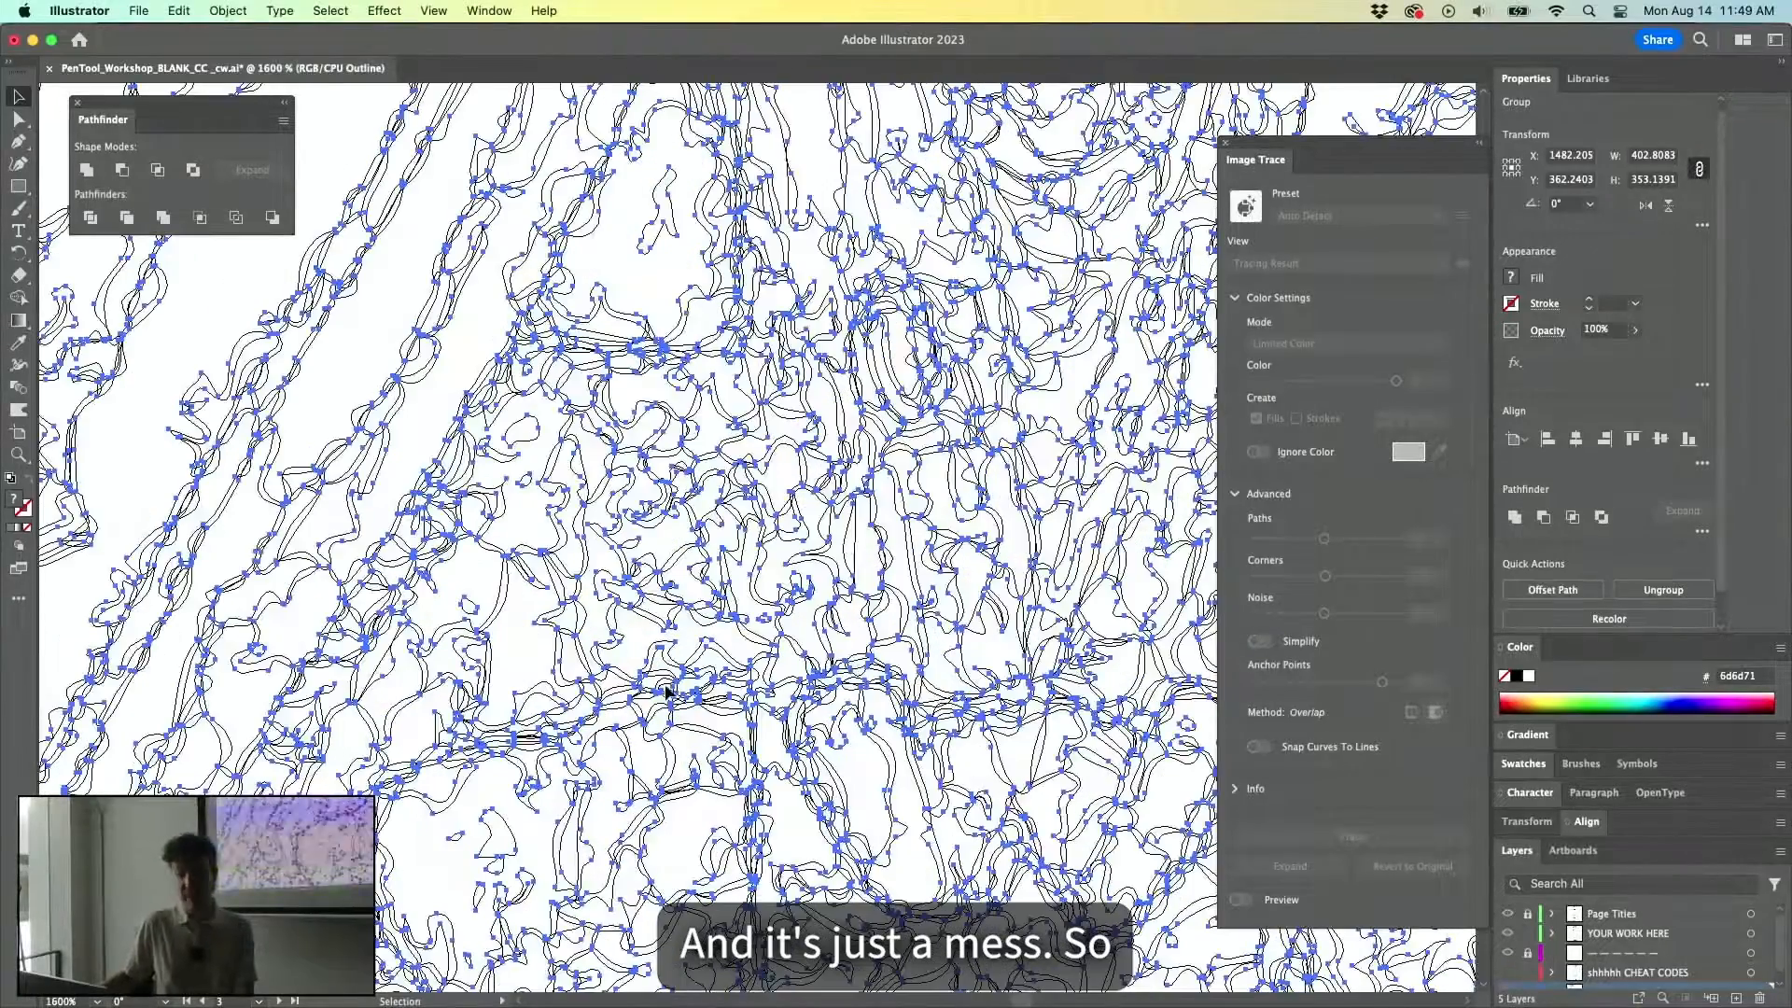
pyautogui.press('super+y')
# Examine the expanded wing shapes up close, both selected and deselected, and undo the expansion of the trace.
pyautogui.scroll(-5, 690, 676)
pyautogui.scroll(2, 627, 534)
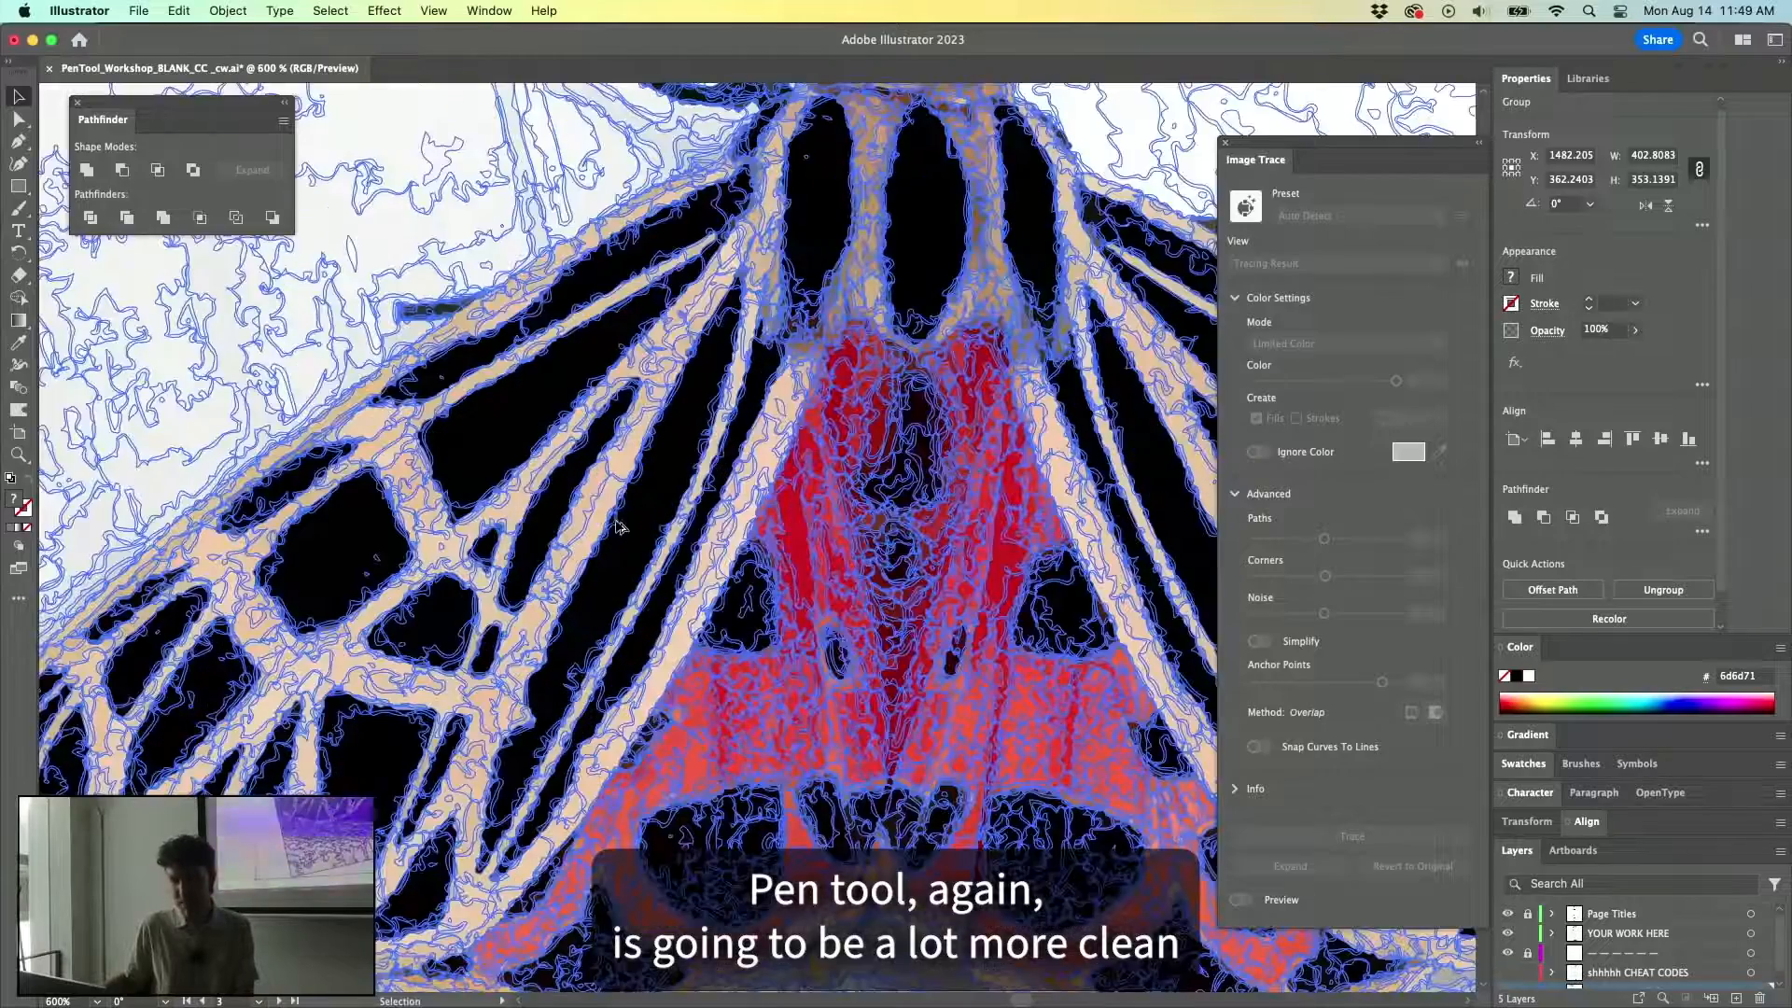
pyautogui.scroll(2, 413, 479)
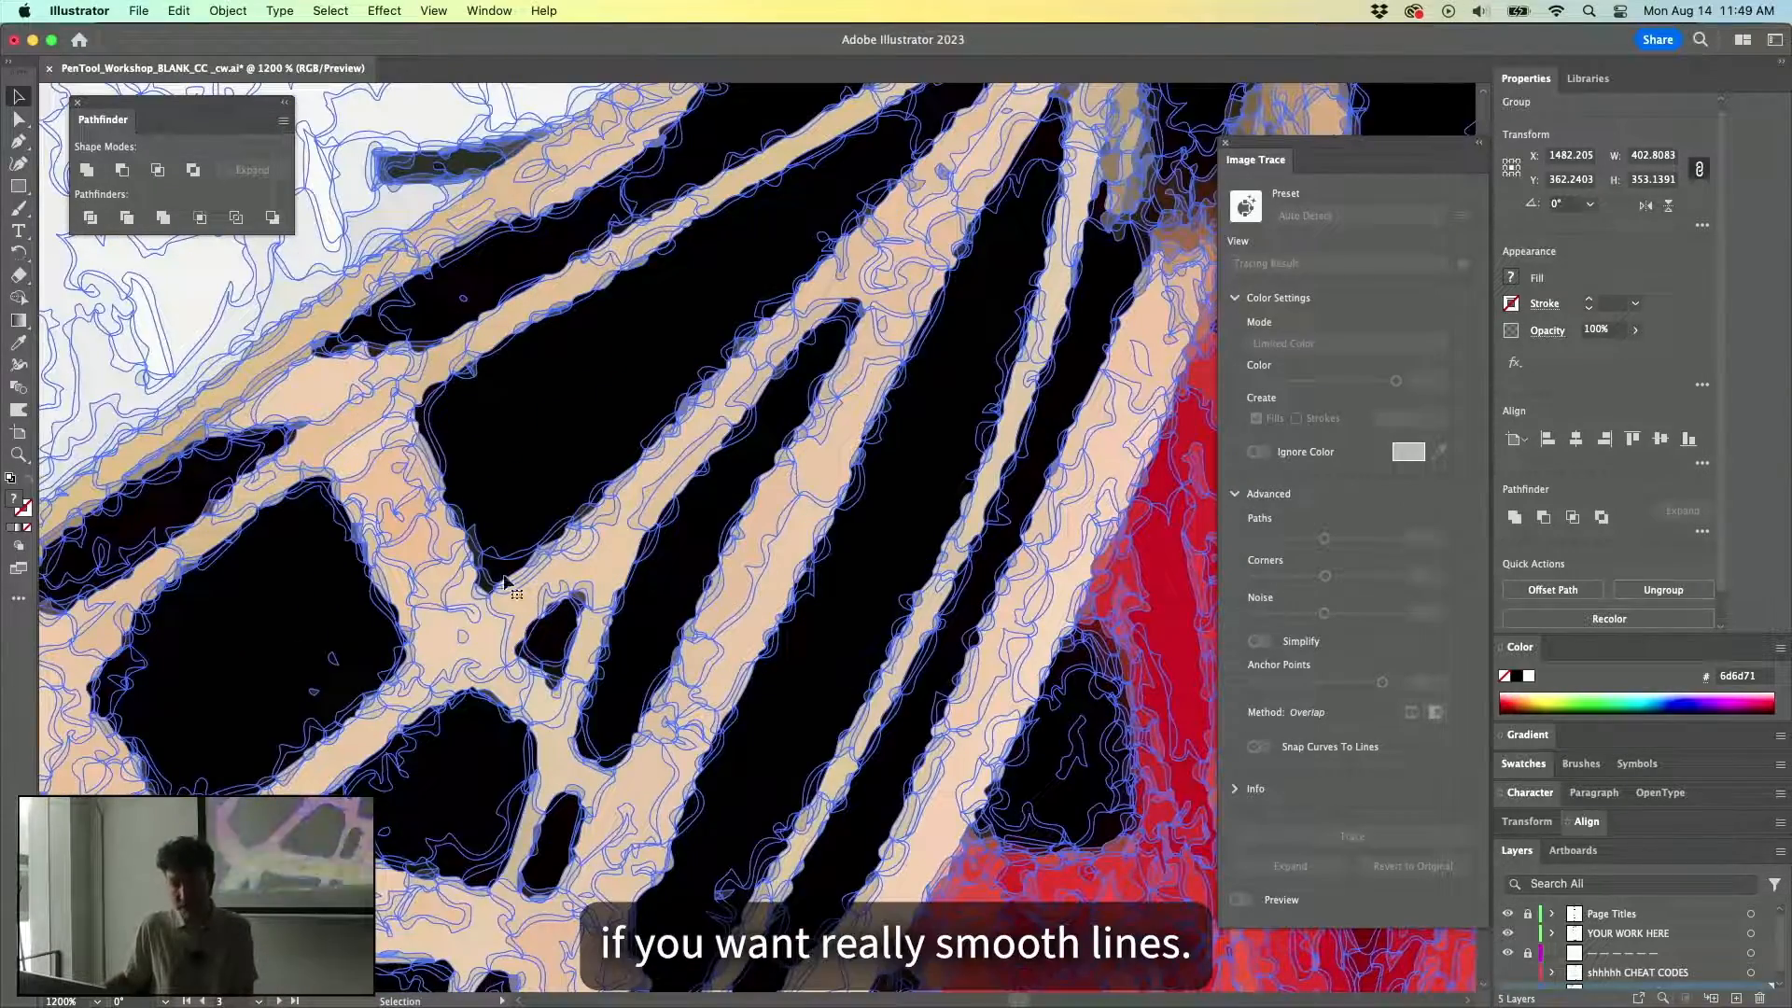
pyautogui.scroll(-6, 482, 488)
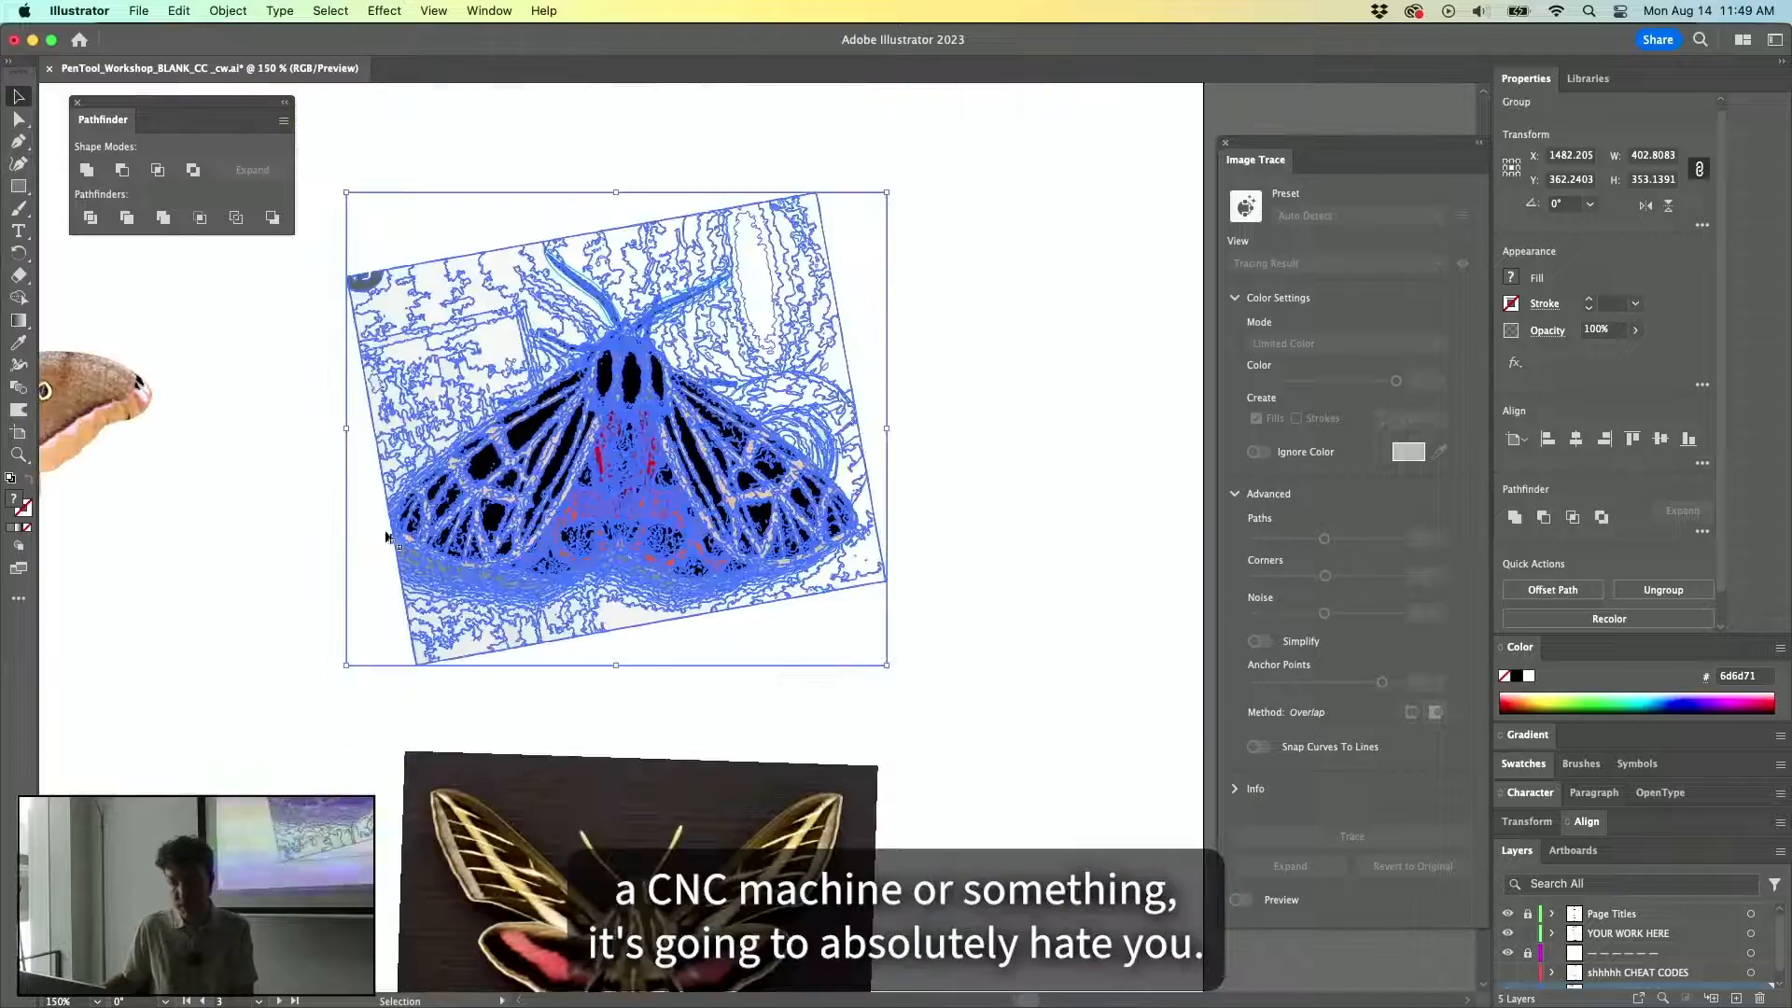
pyautogui.click(364, 518)
pyautogui.scroll(5, 532, 439)
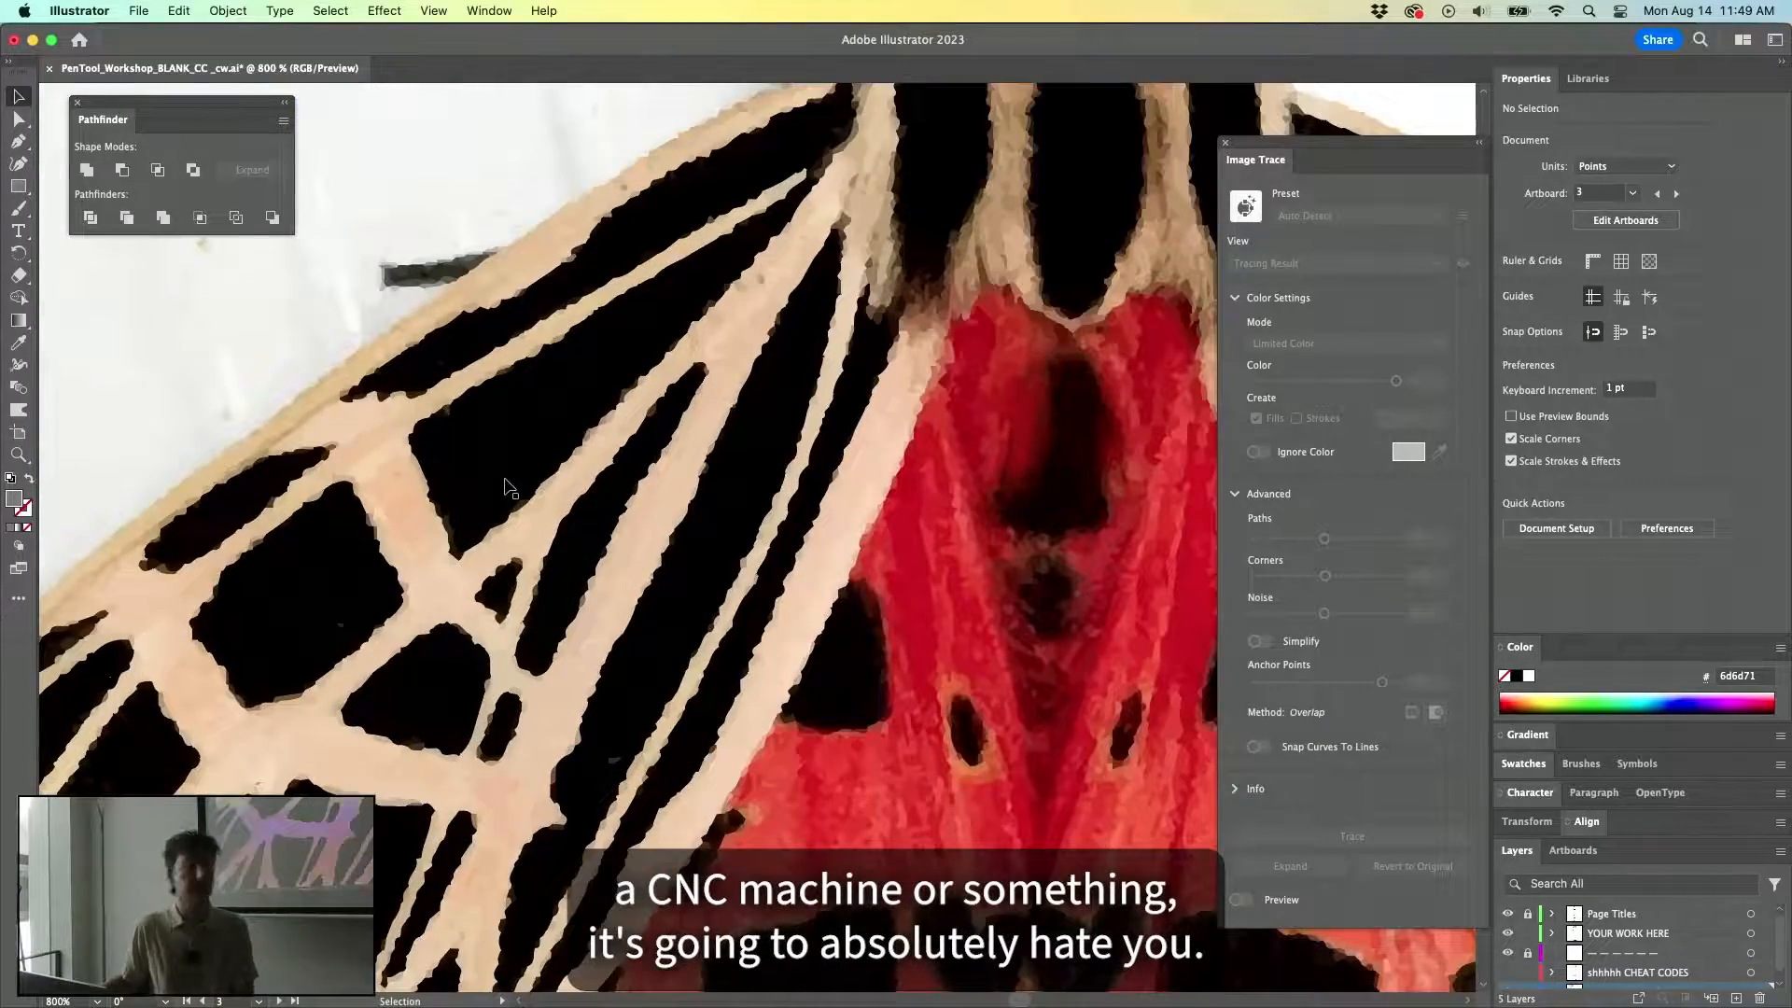
pyautogui.scroll(-1, 511, 472)
pyautogui.click(511, 472)
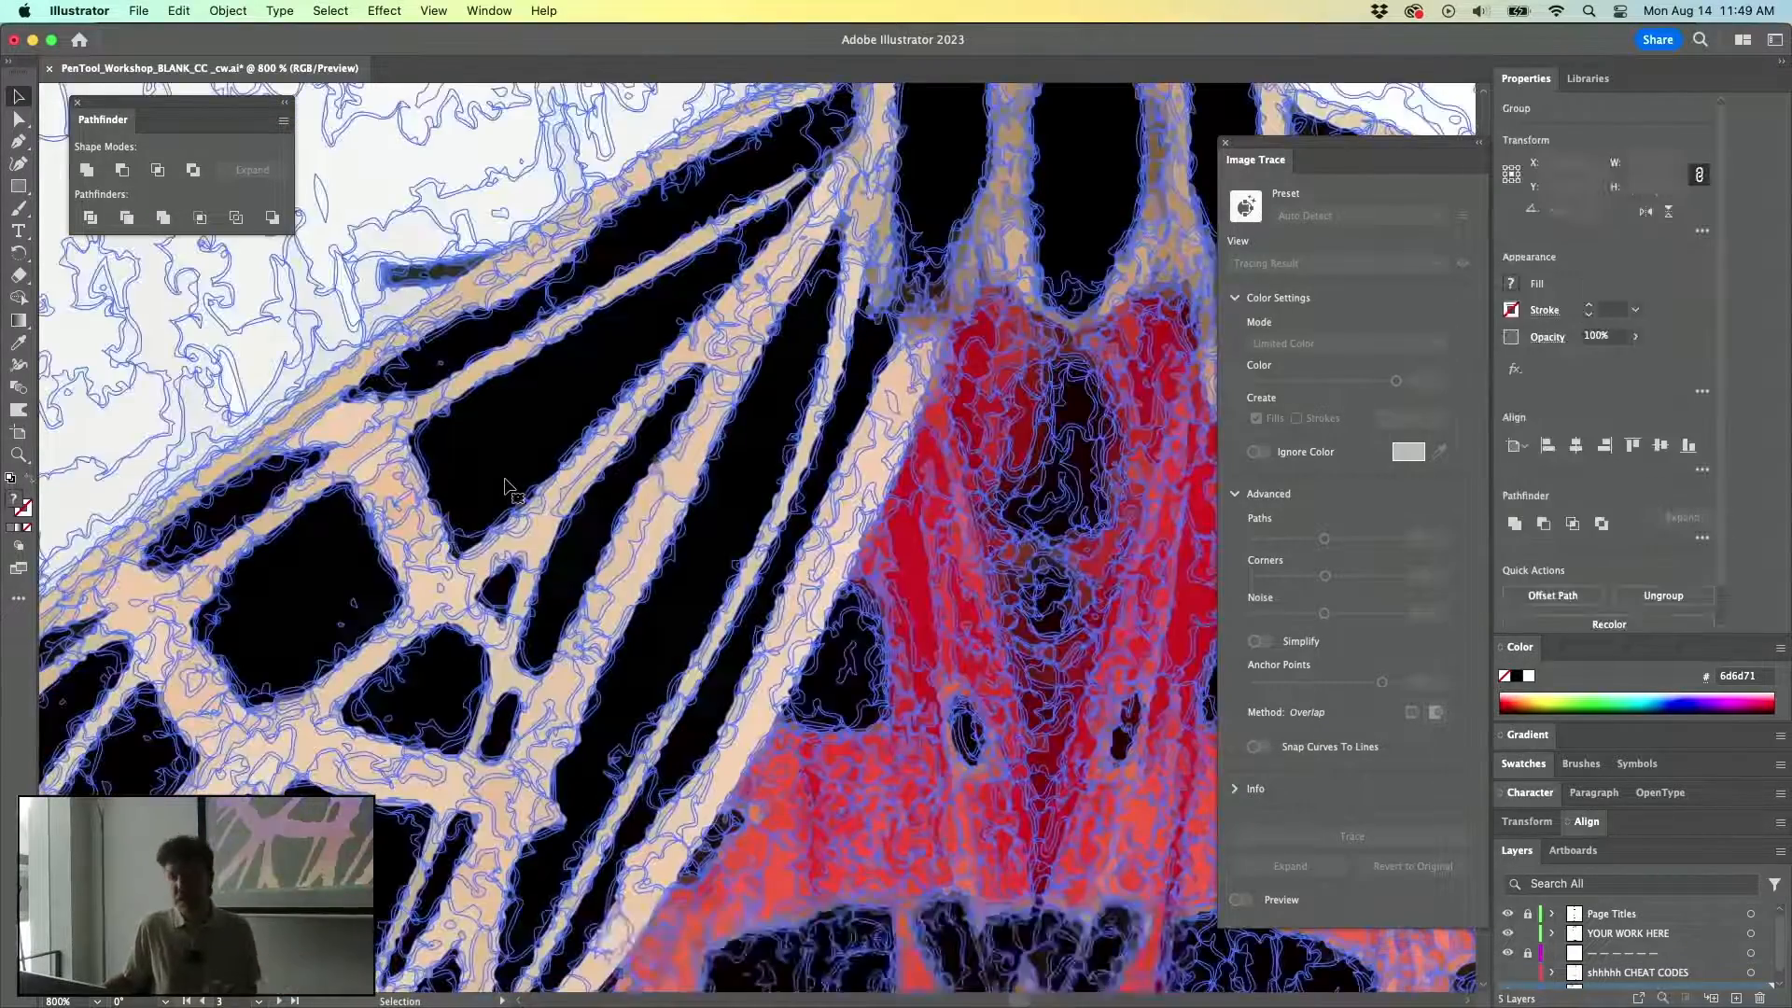
pyautogui.scroll(-1, 644, 445)
pyautogui.scroll(-3, 643, 445)
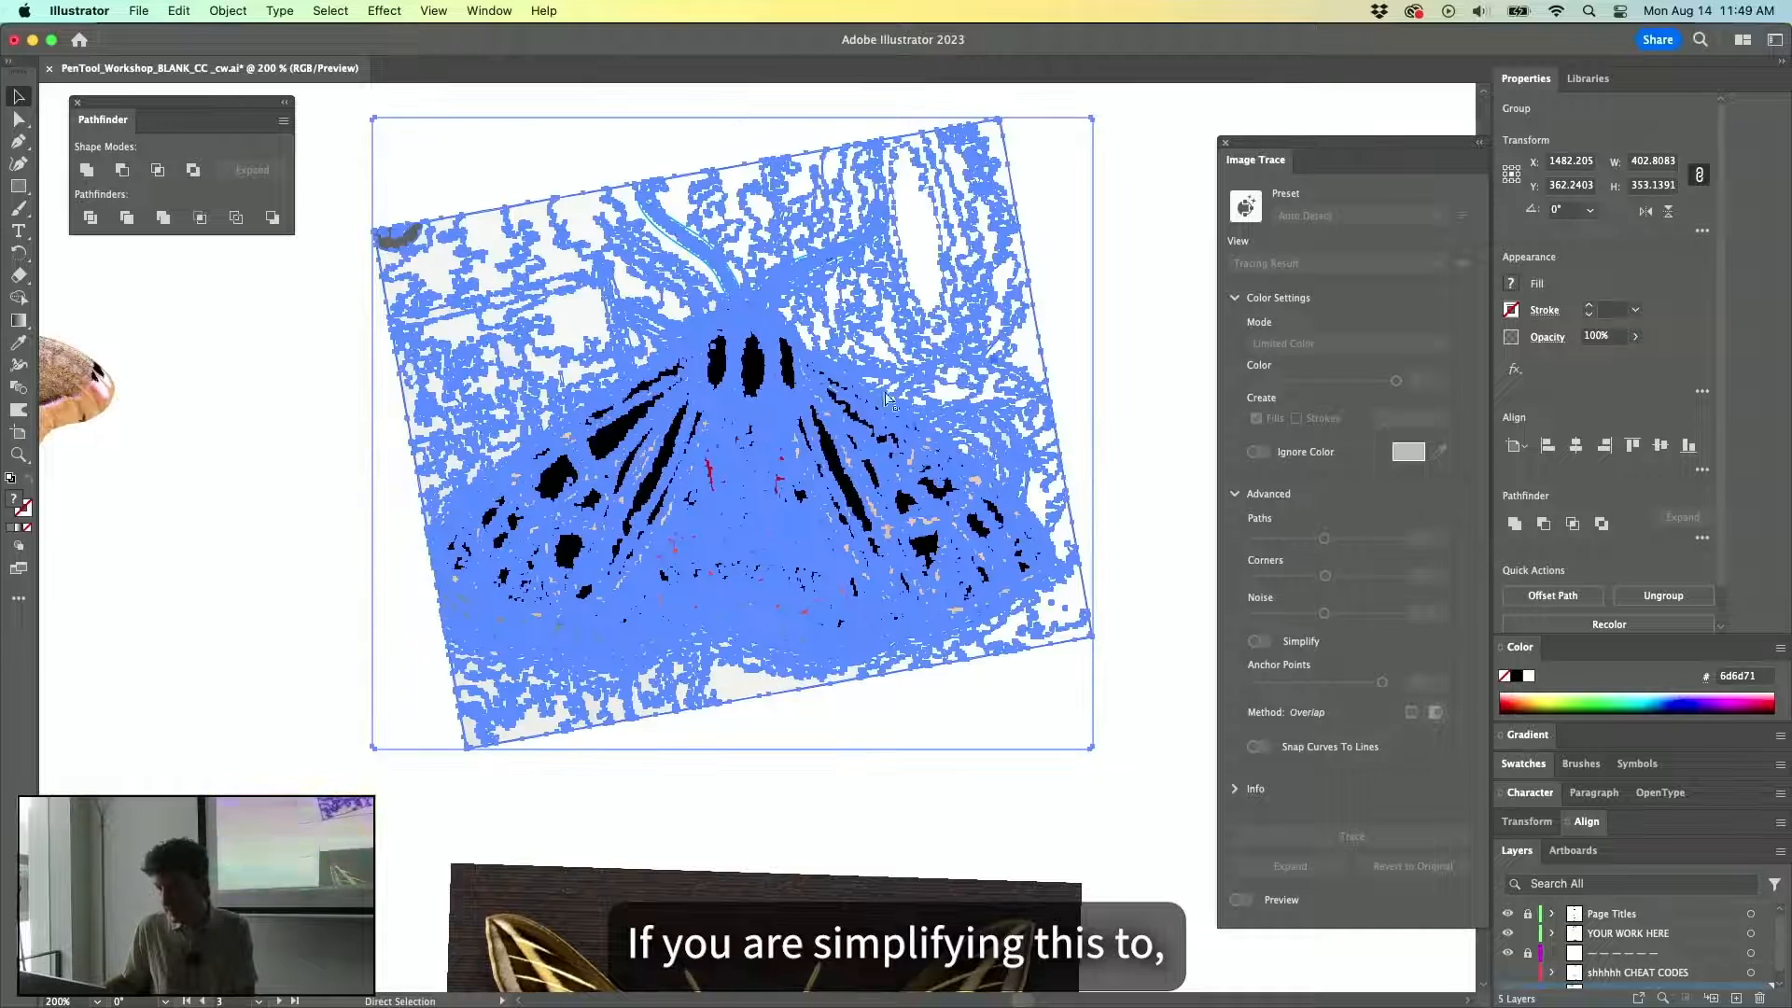
pyautogui.press('super+z')
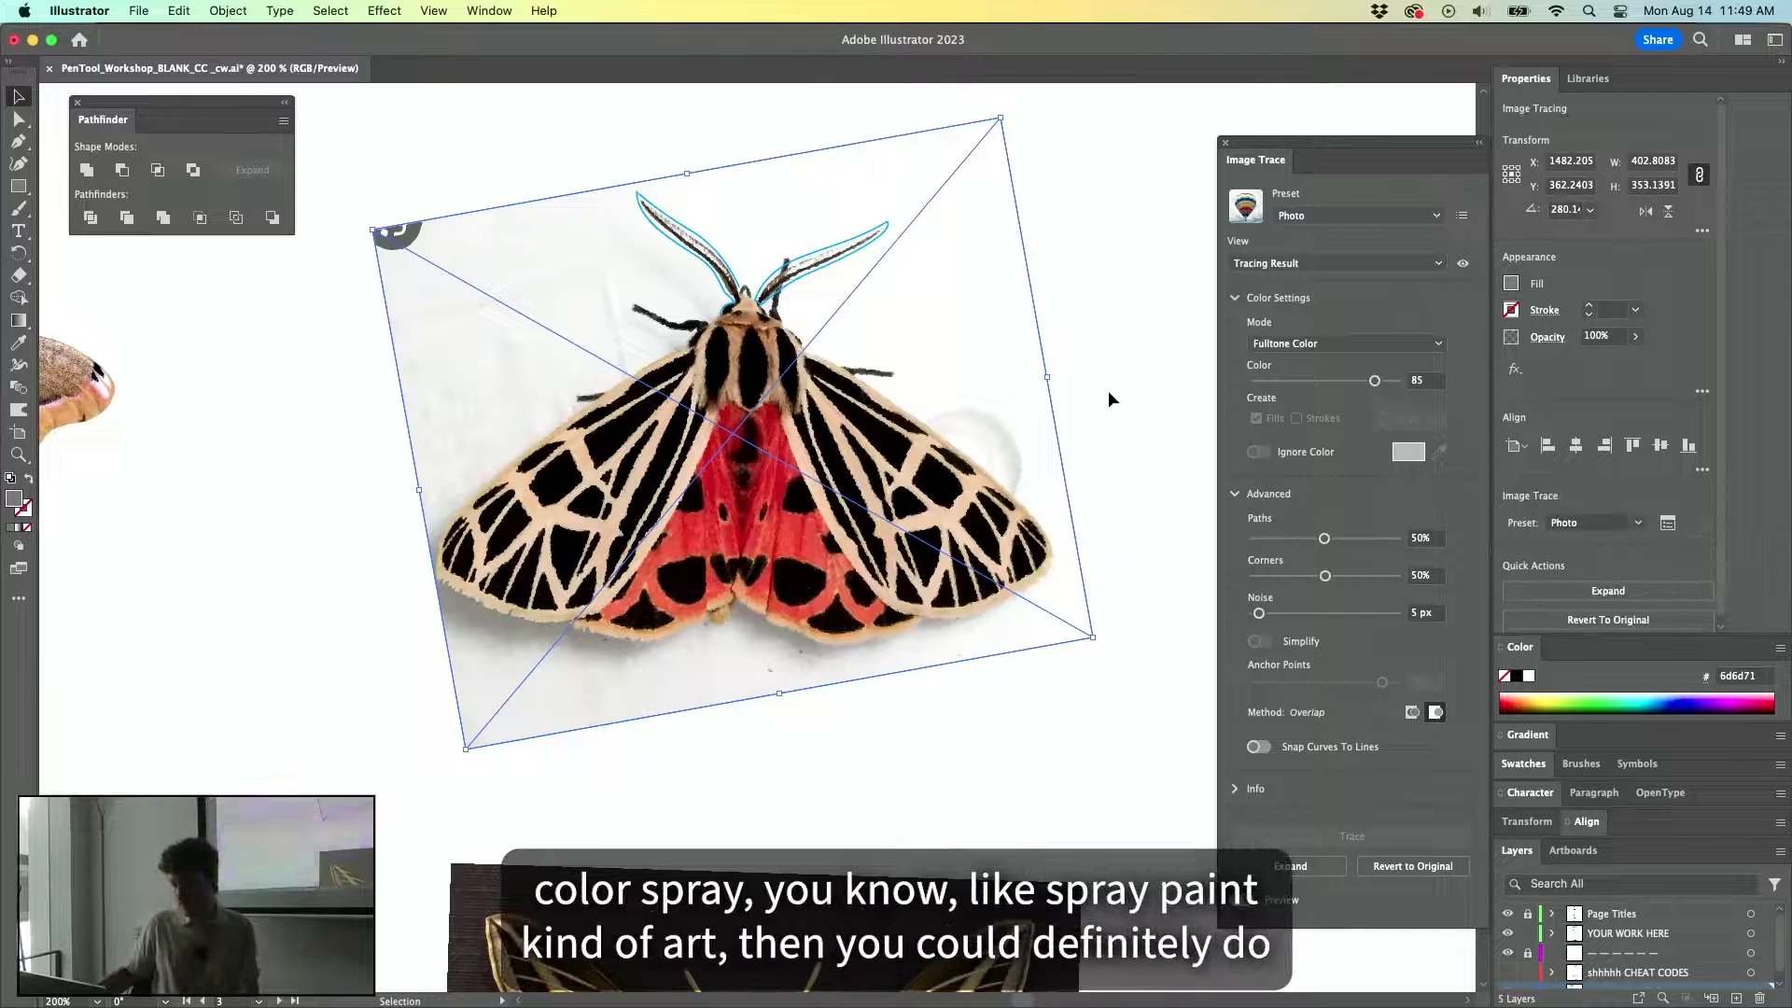
# Frame the traced moth closely and start adjusting the trace's Color amount.
pyautogui.scroll(1, 1126, 444)
pyautogui.moveTo(504, 468); pyautogui.dragTo(752, 456)
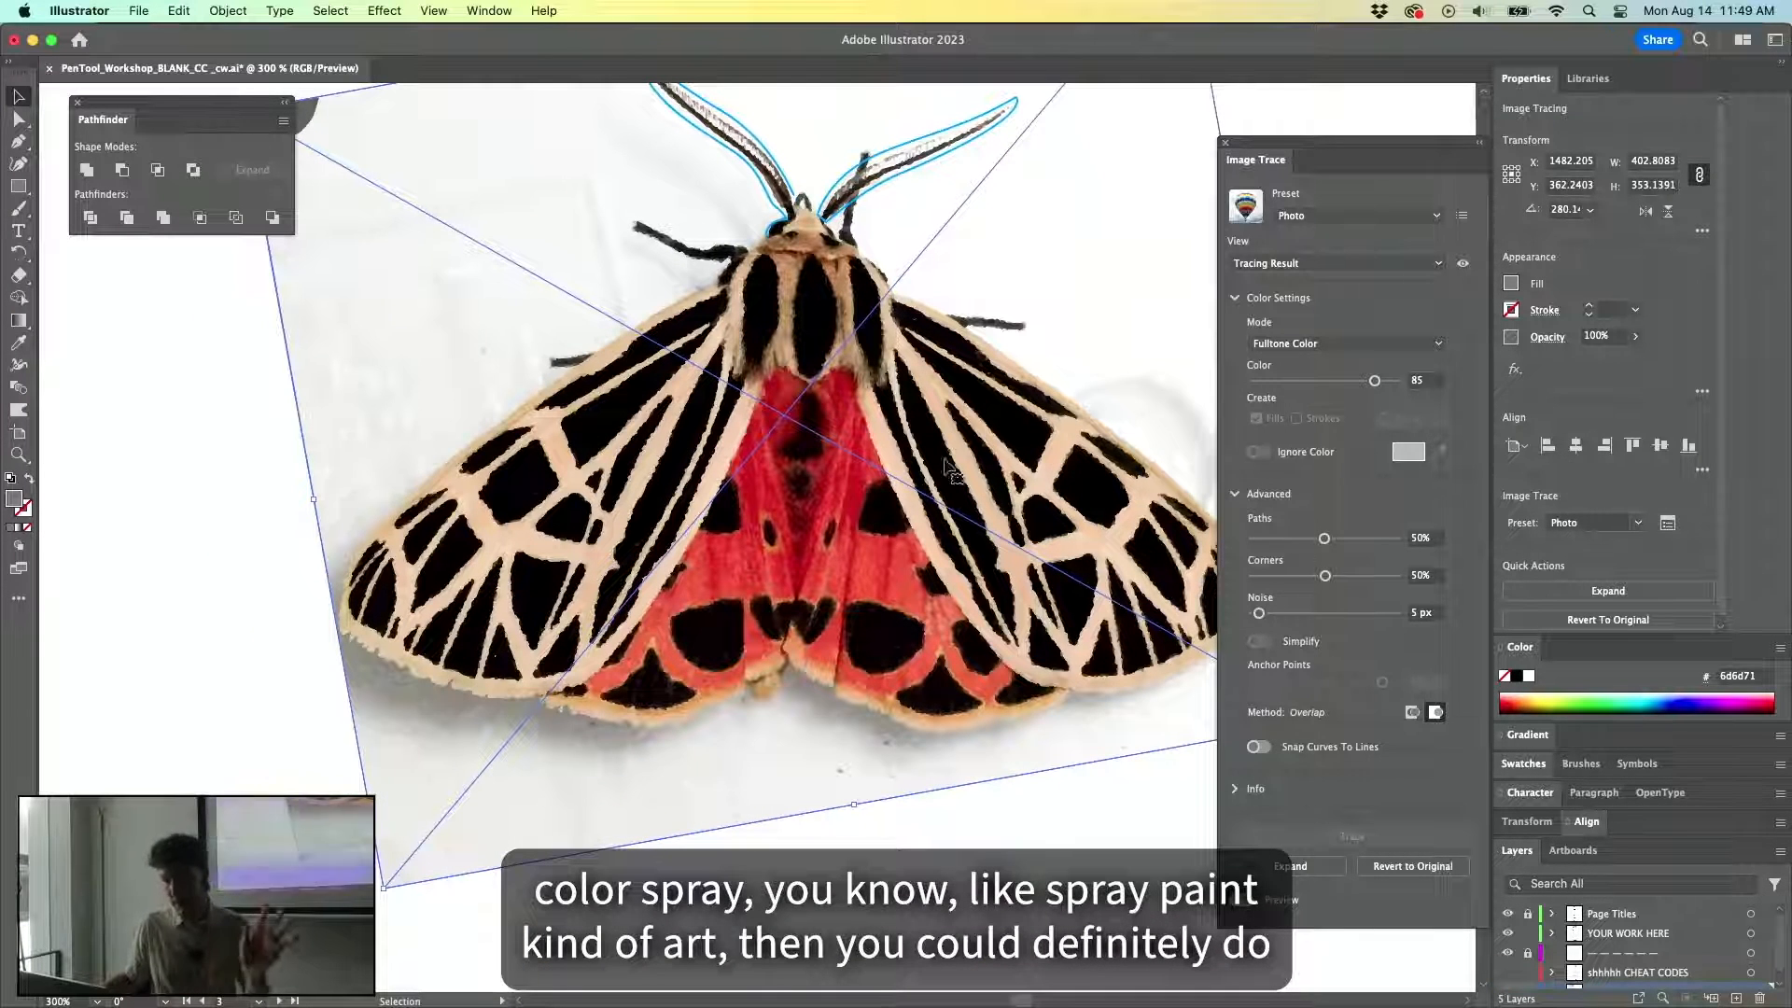
pyautogui.click(1375, 382)
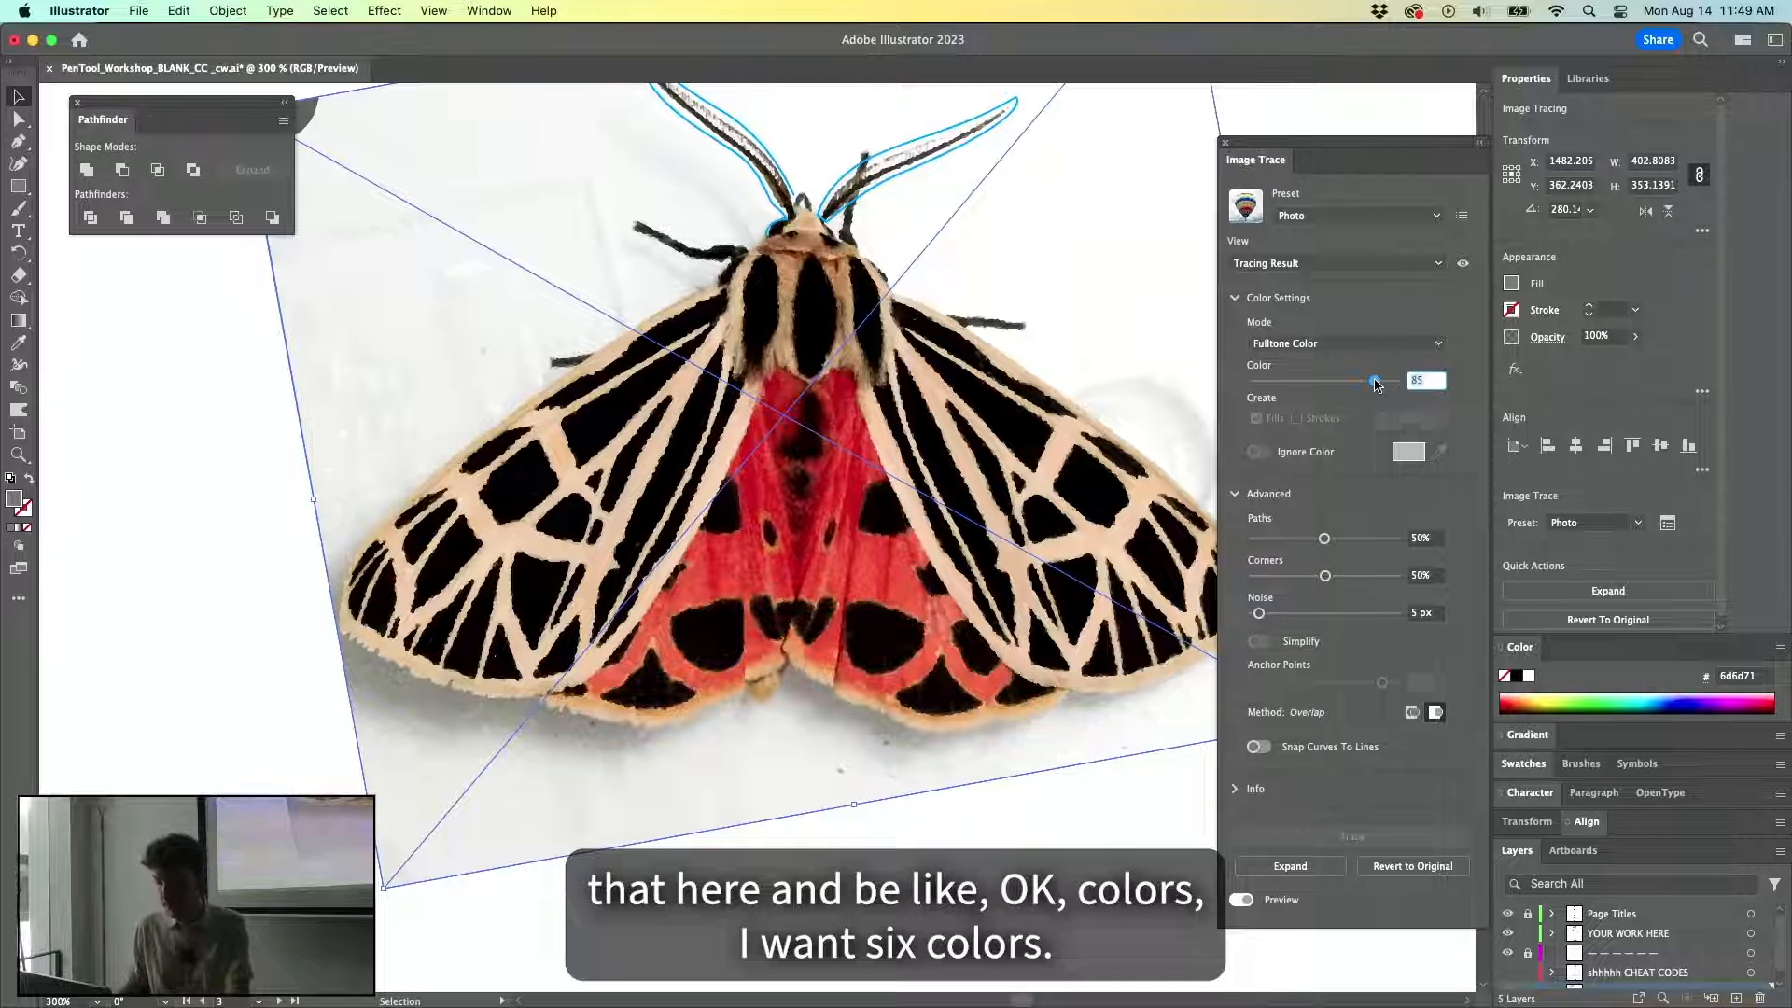
# Set the moth image trace's color value to 6.
pyautogui.write('6')
pyautogui.press('Return')
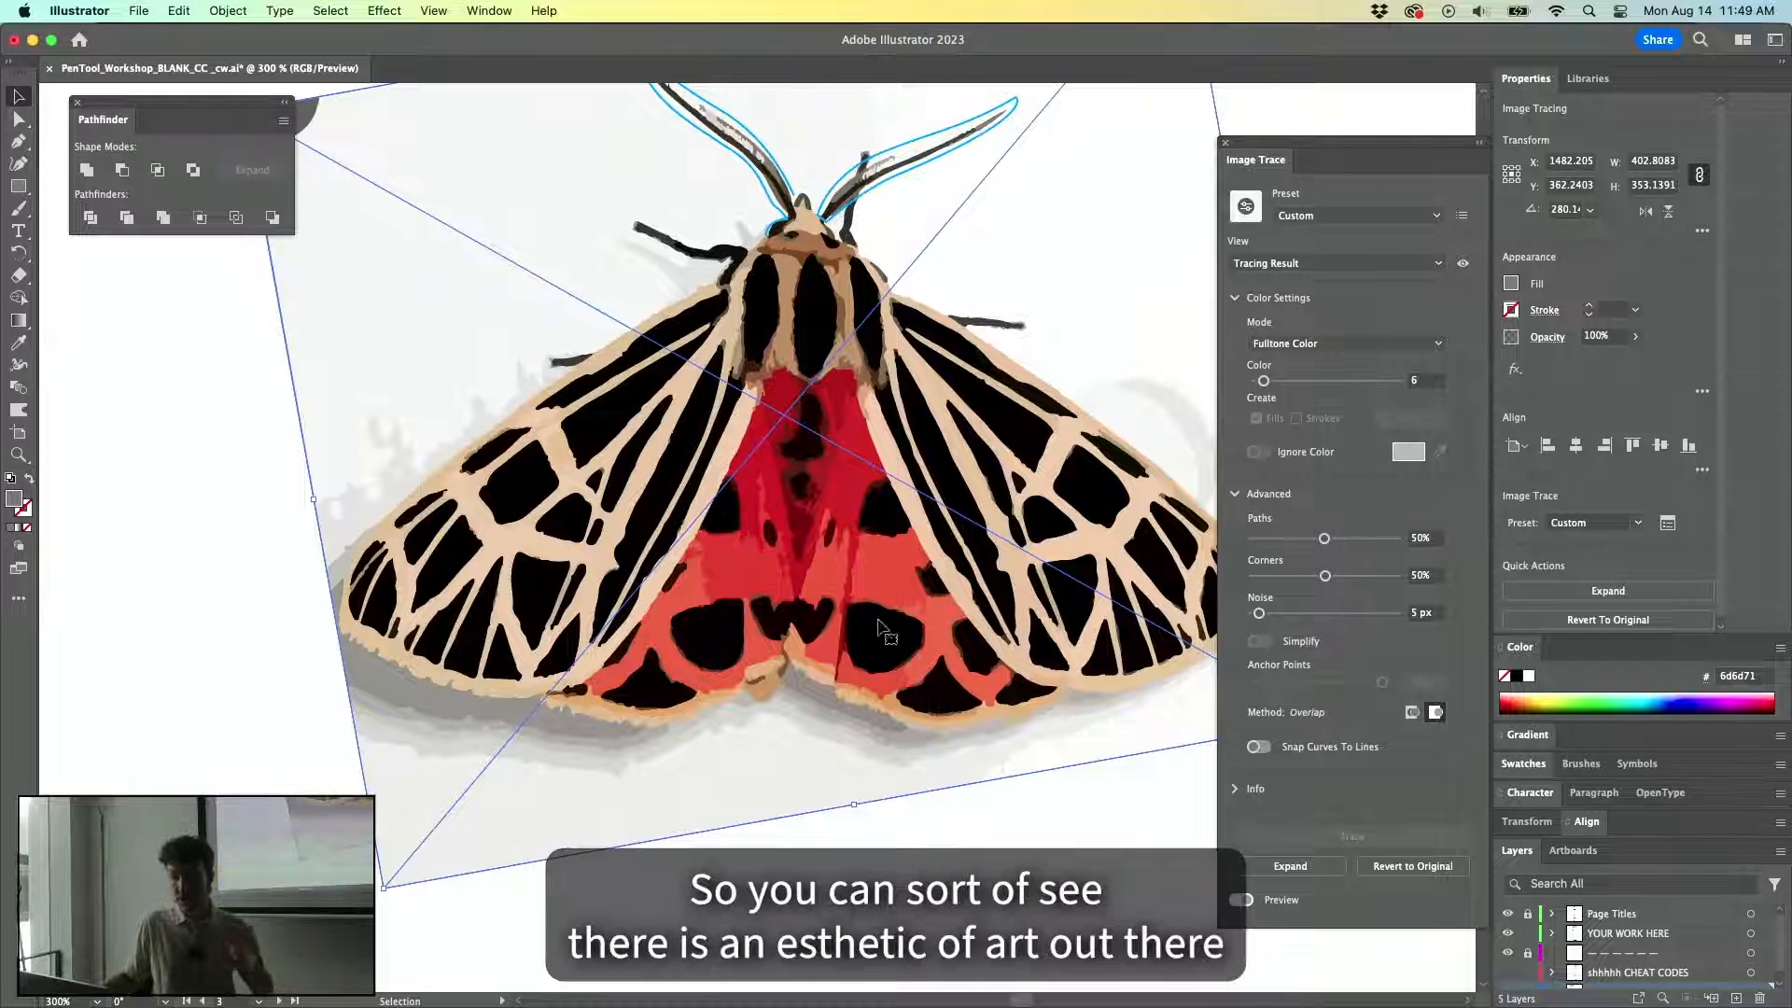
pyautogui.hscroll(3, 1015, 481)
pyautogui.scroll(2, 1015, 481)
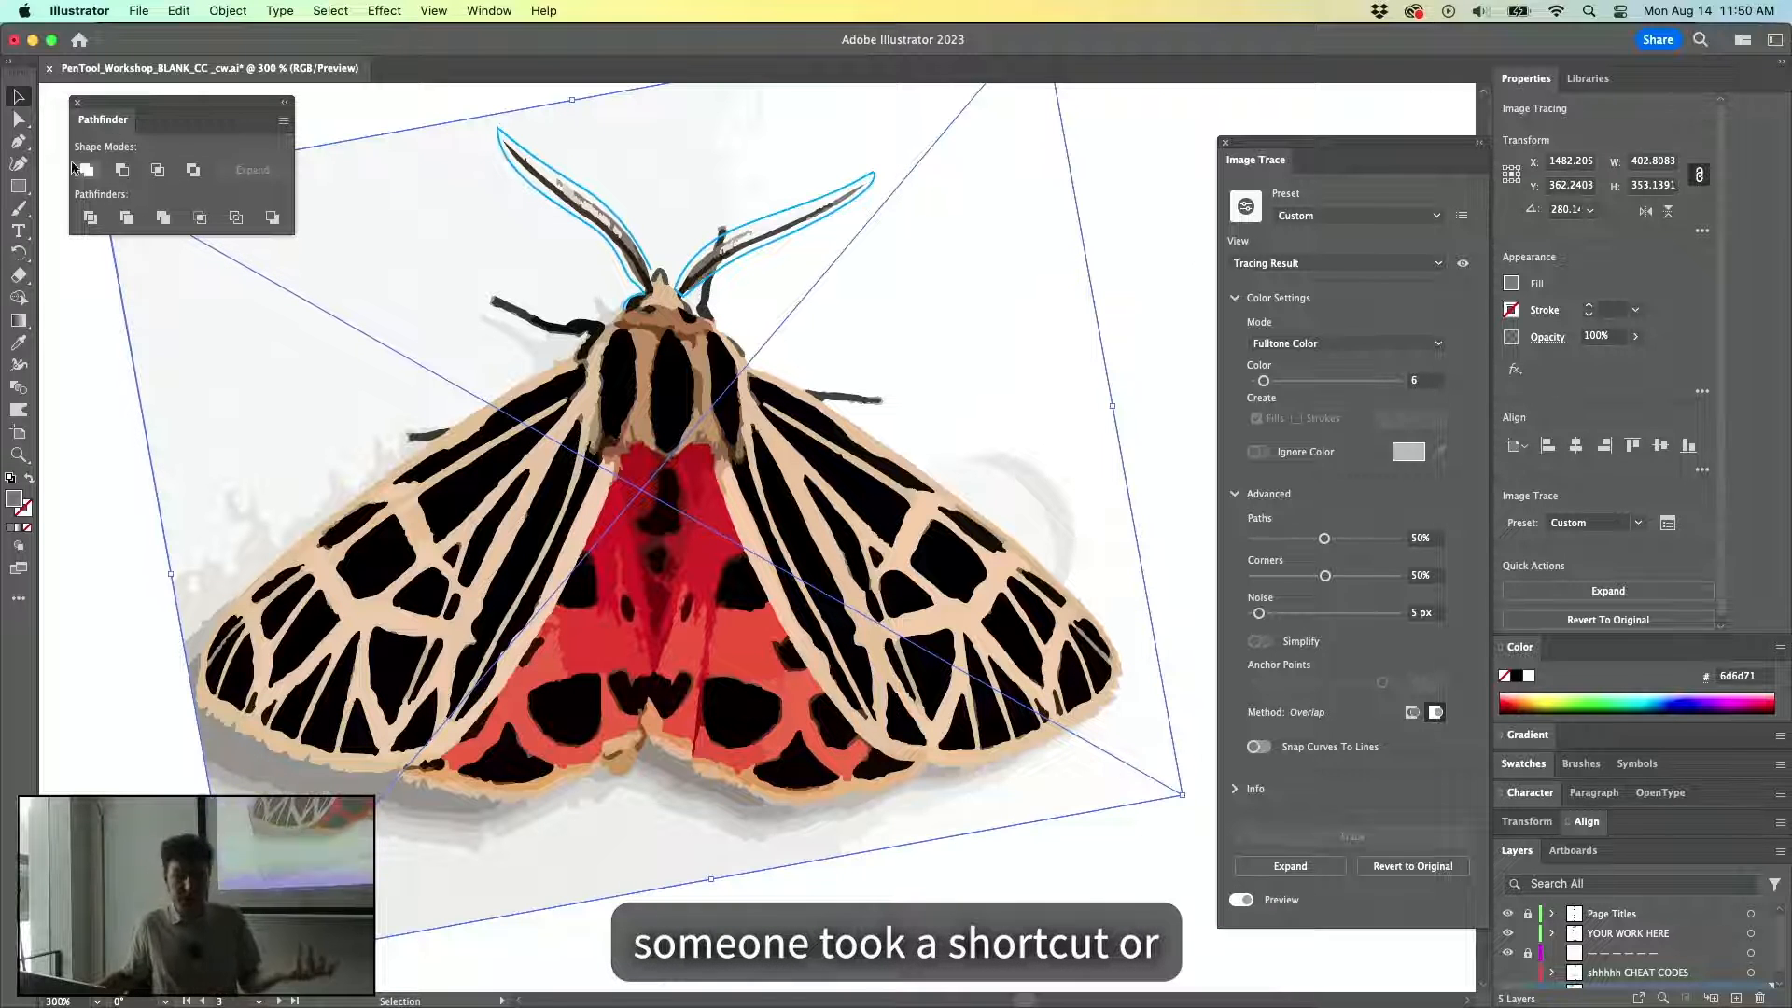
# Inspect the traced wing shapes up close and expand the moth's image trace into editable vector paths.
pyautogui.press('a')
pyautogui.click(1157, 341)
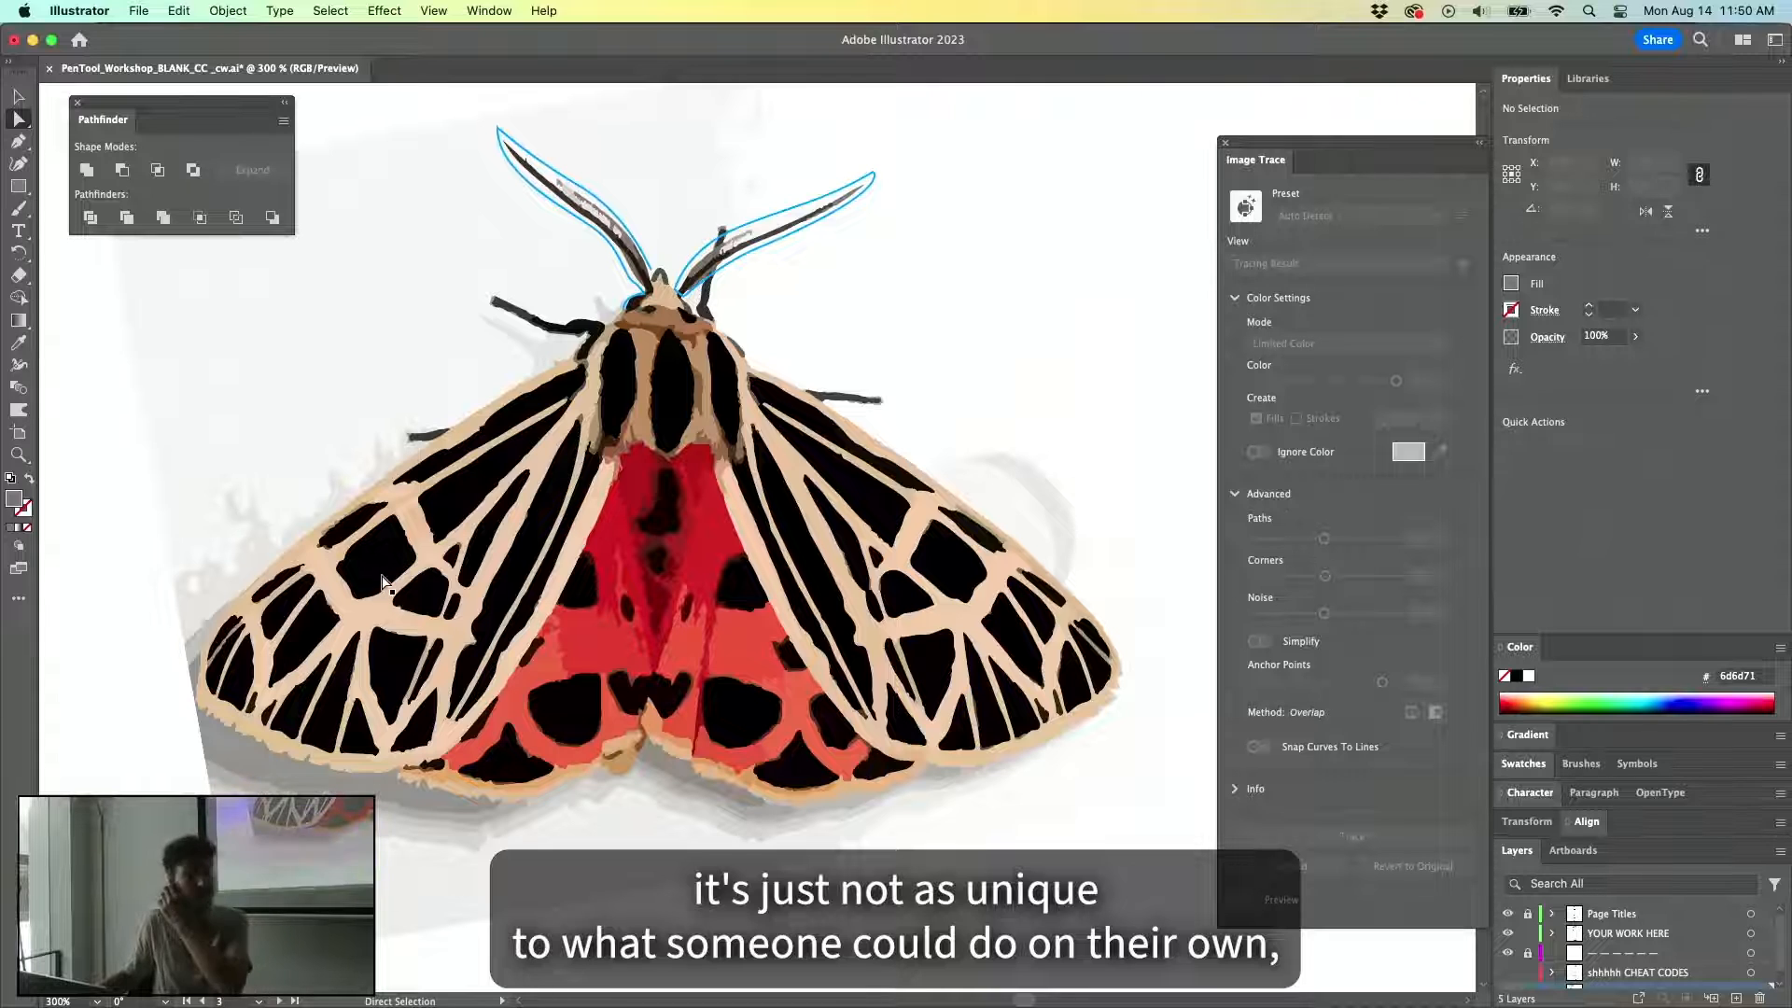
pyautogui.scroll(5, 383, 583)
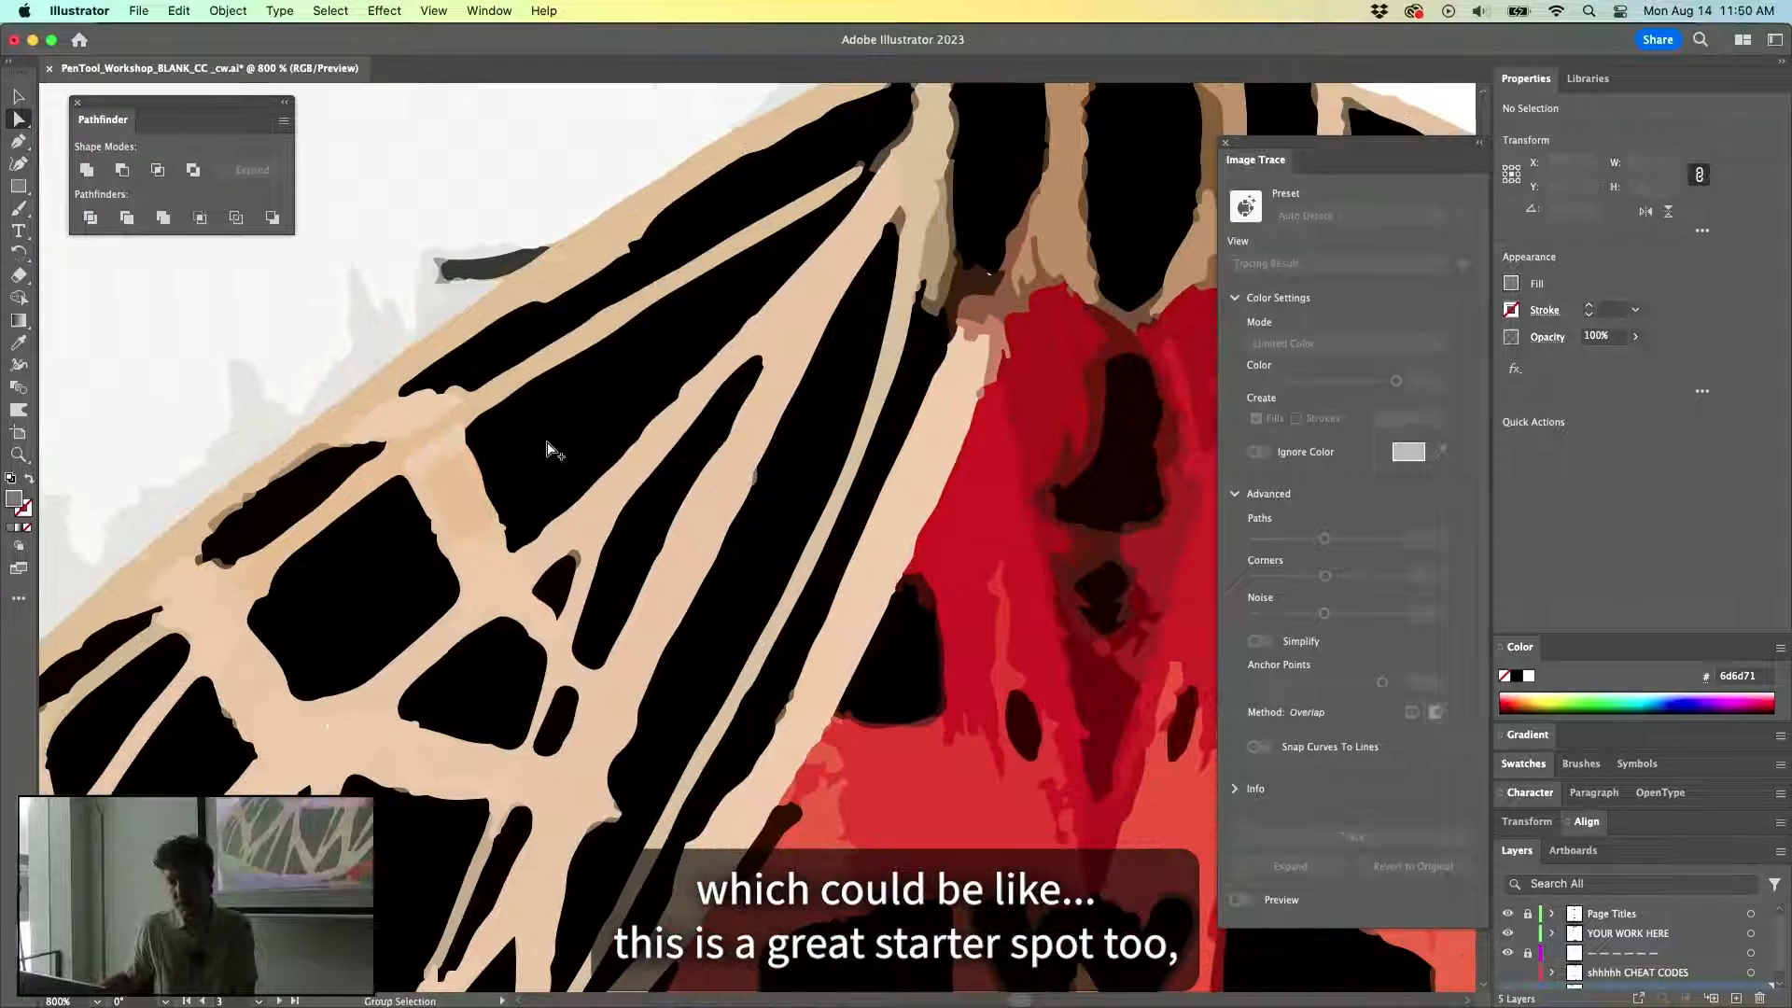
pyautogui.click(527, 434)
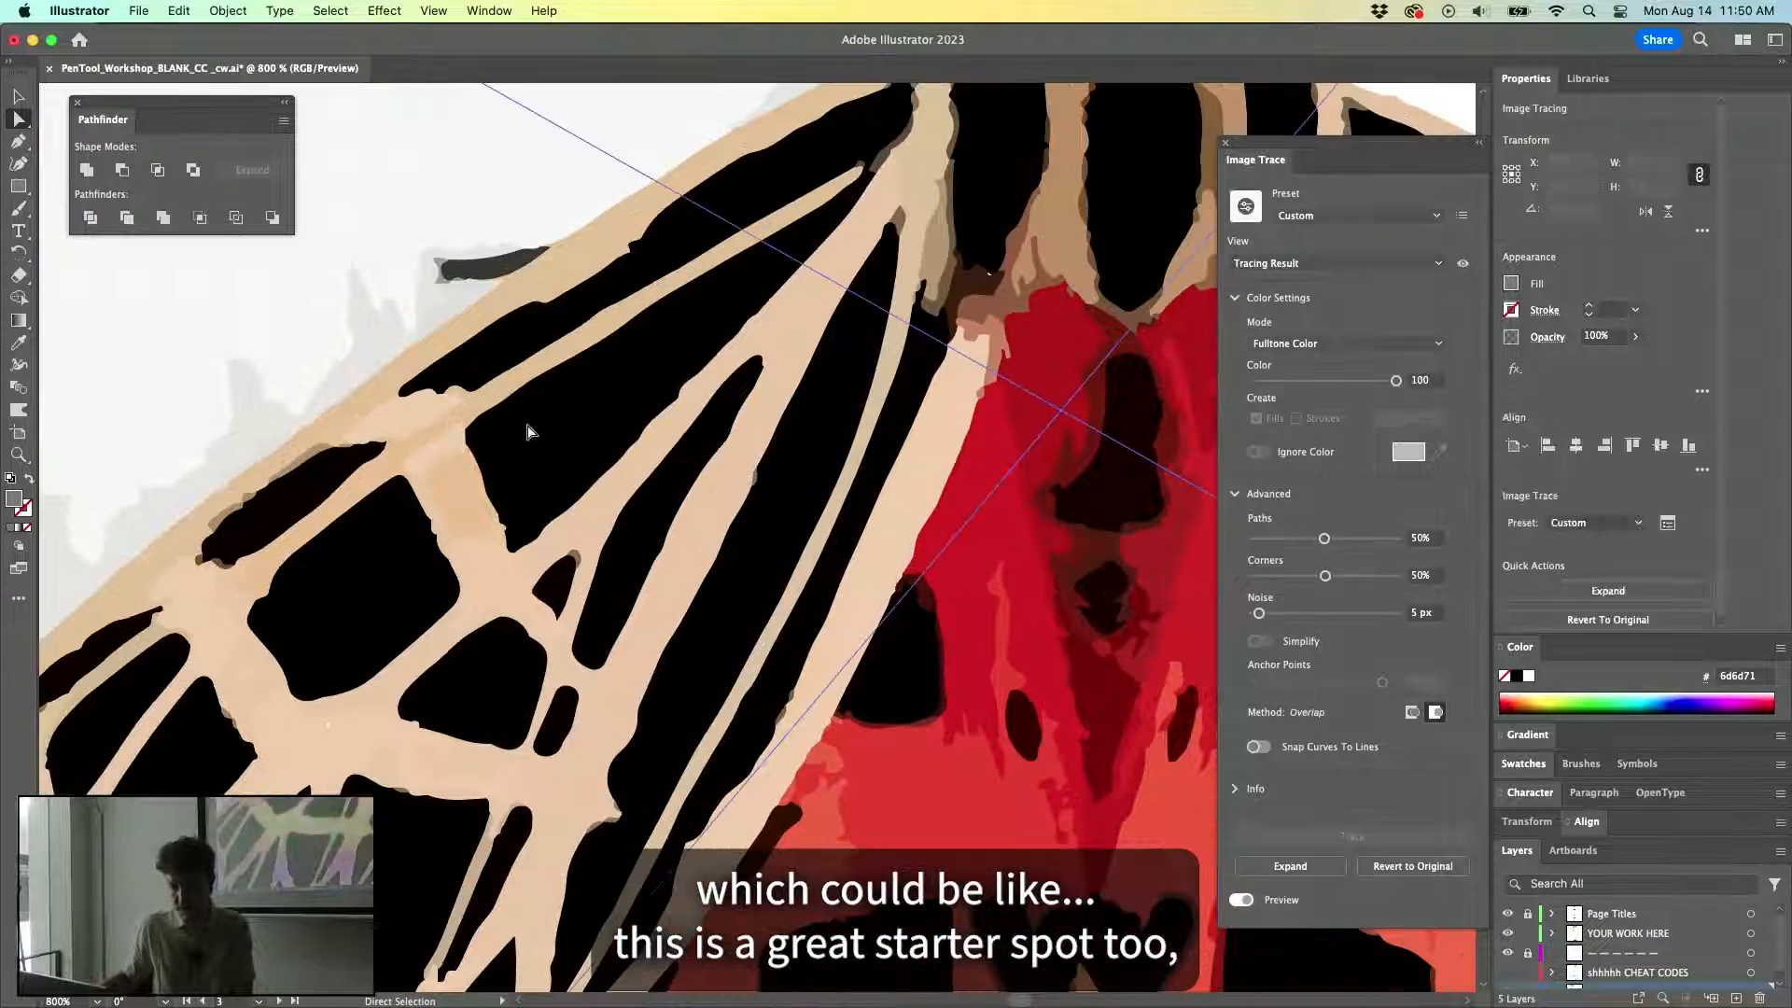
pyautogui.scroll(-5, 528, 434)
pyautogui.hscroll(3, 640, 481)
pyautogui.scroll(-1, 640, 480)
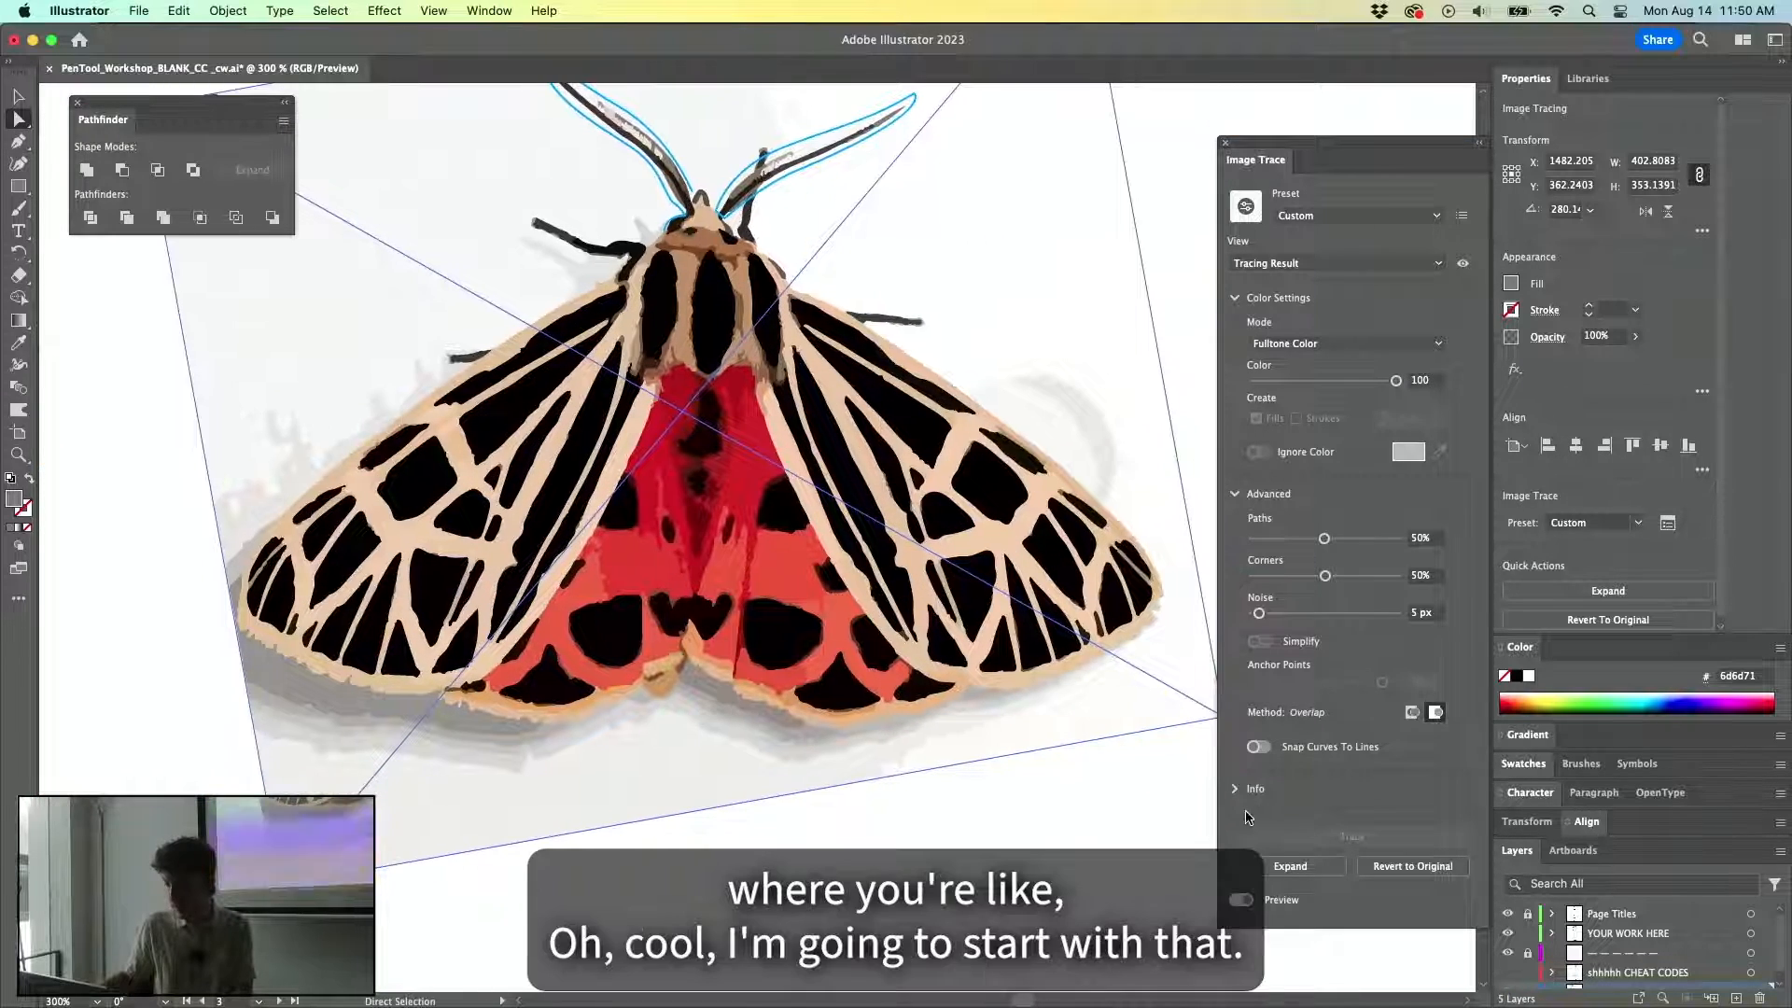
pyautogui.click(1291, 865)
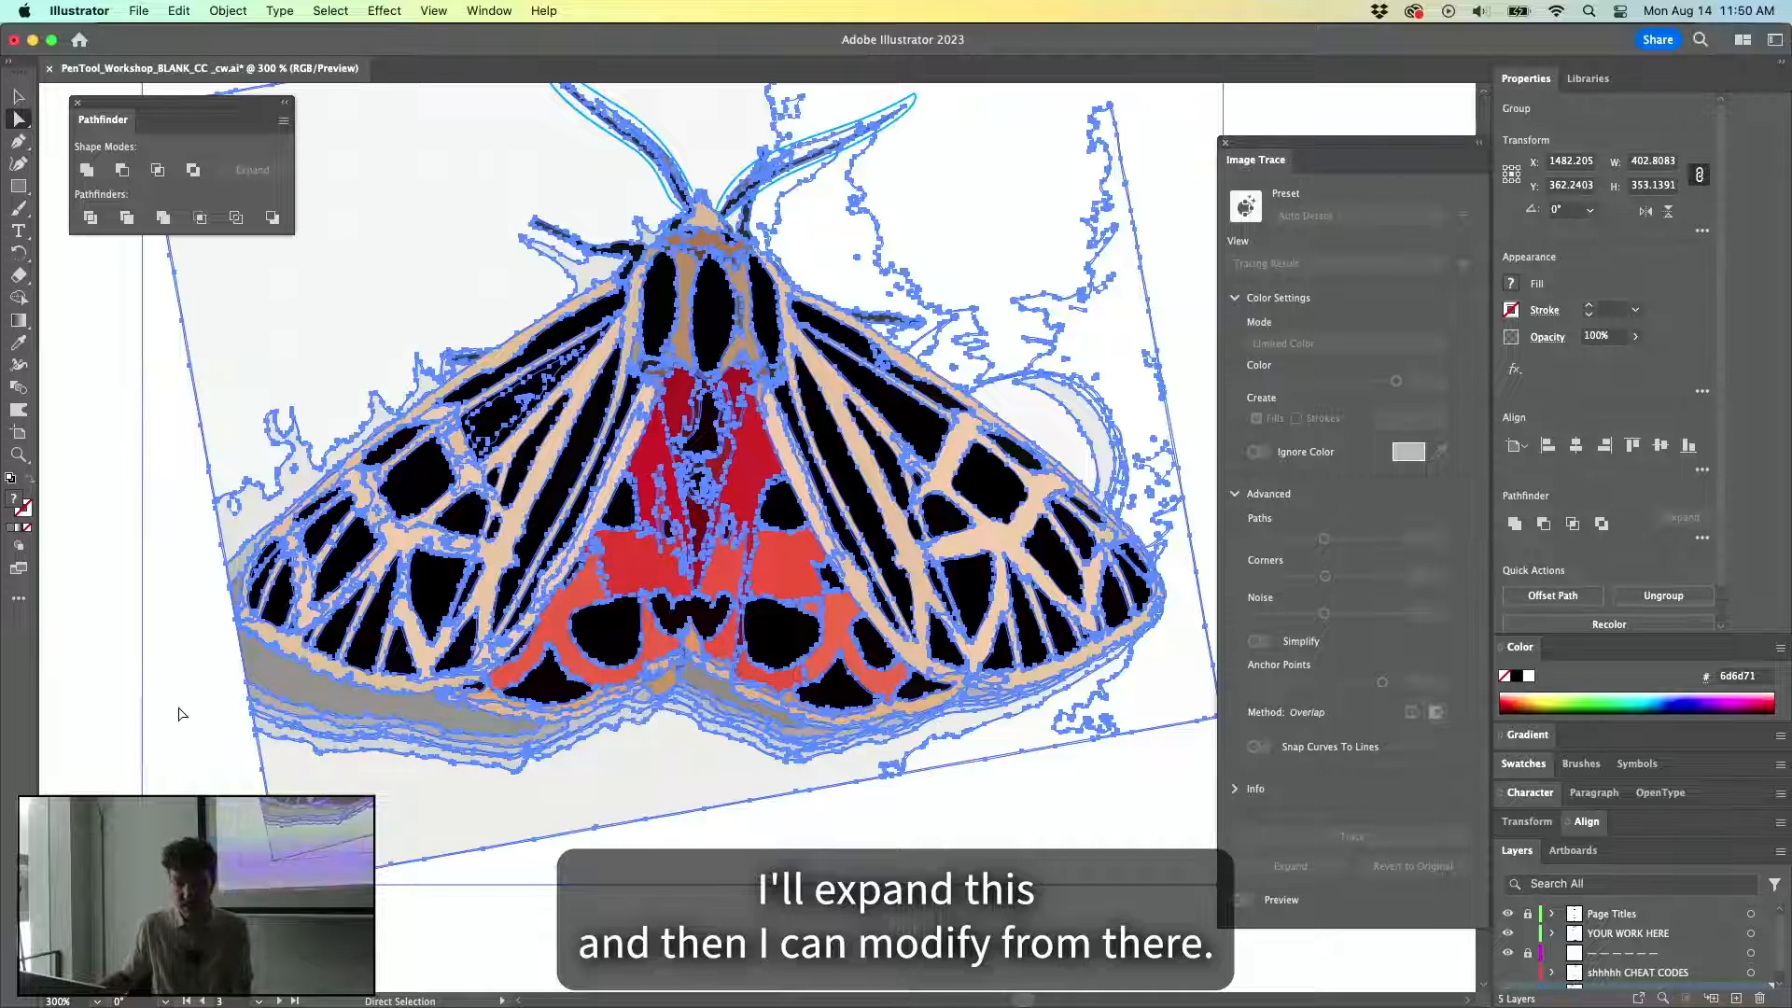
# Delete the traced white background and grey shadow pieces around the lower edge of the moth's left wing.
pyautogui.click(128, 547)
pyautogui.click(371, 594)
pyautogui.click(291, 747)
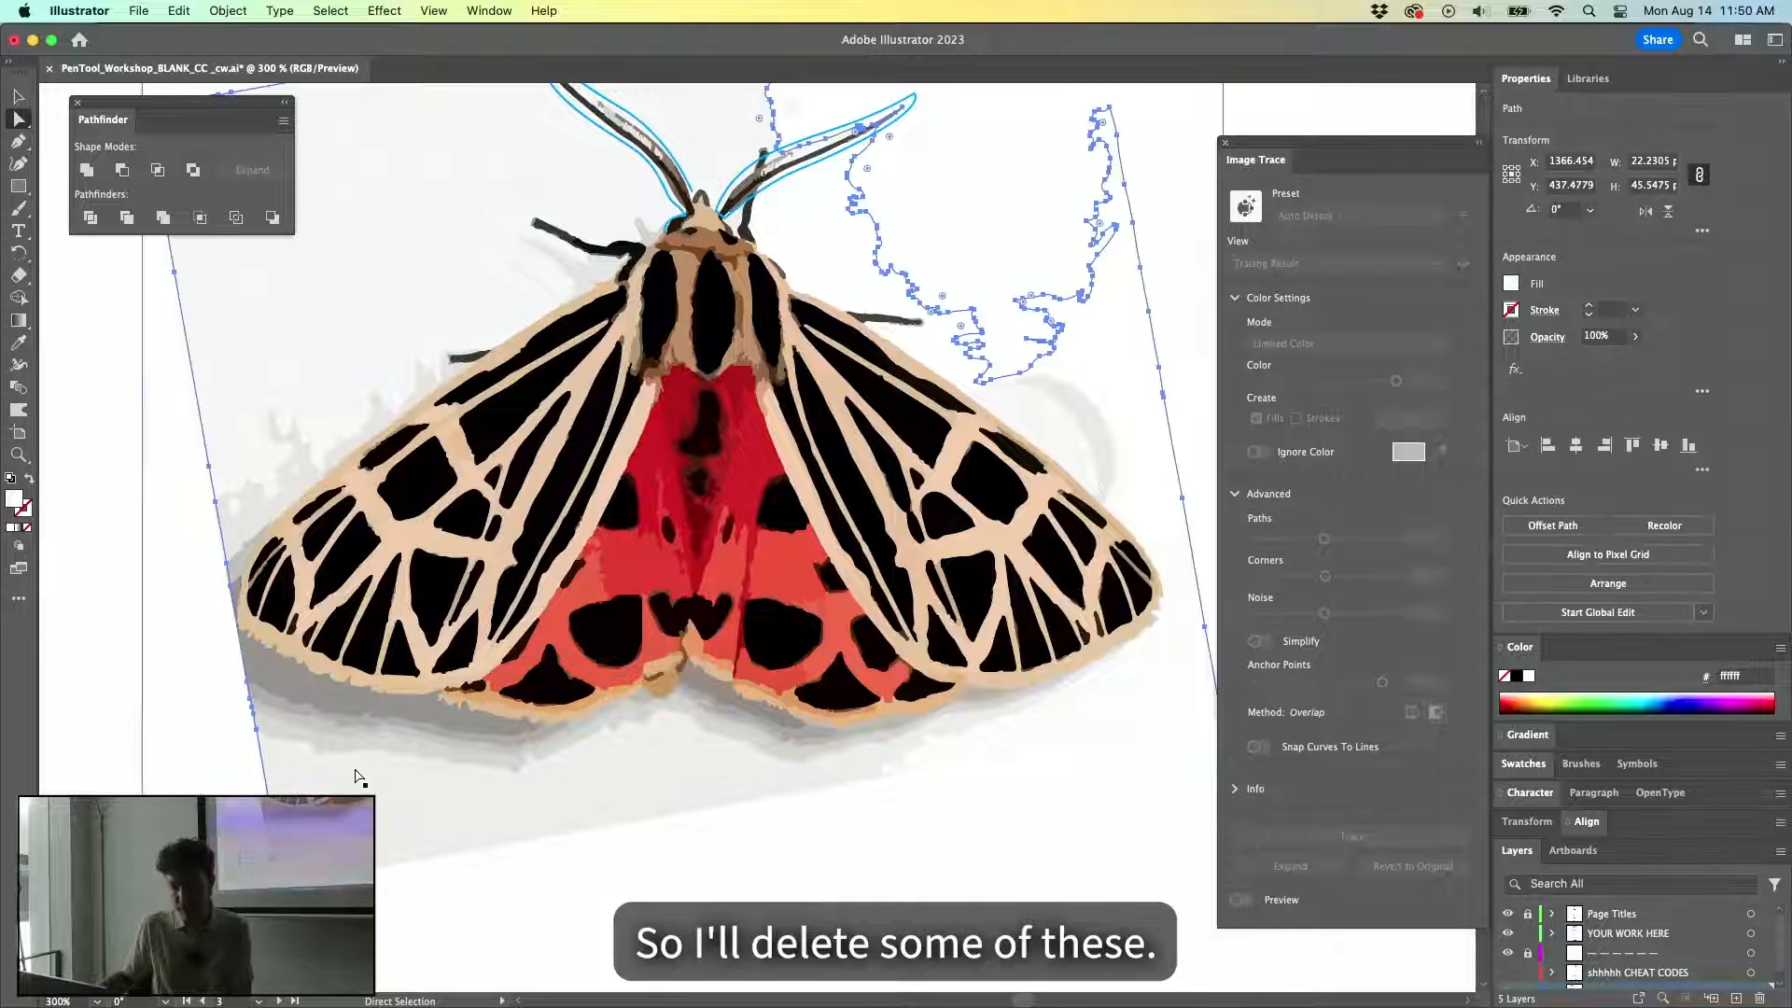
pyautogui.click(270, 775)
pyautogui.press('Delete')
pyautogui.click(304, 696)
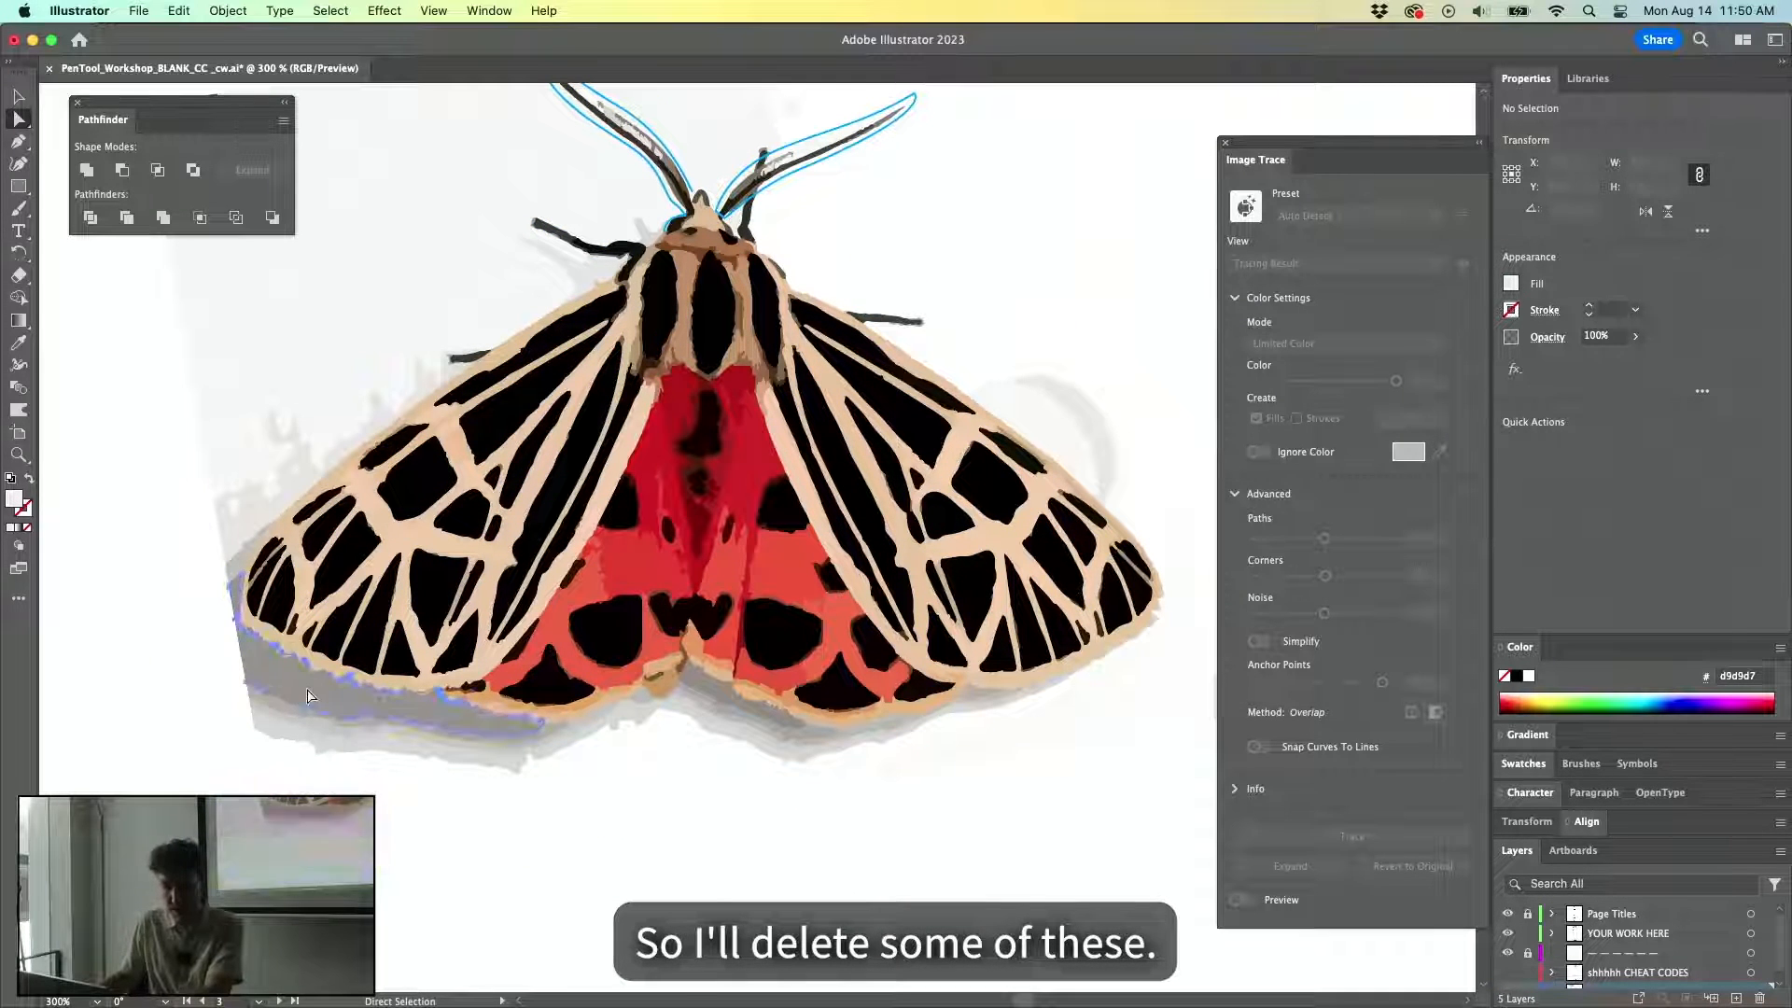
pyautogui.press('Delete')
pyautogui.scroll(2, 316, 666)
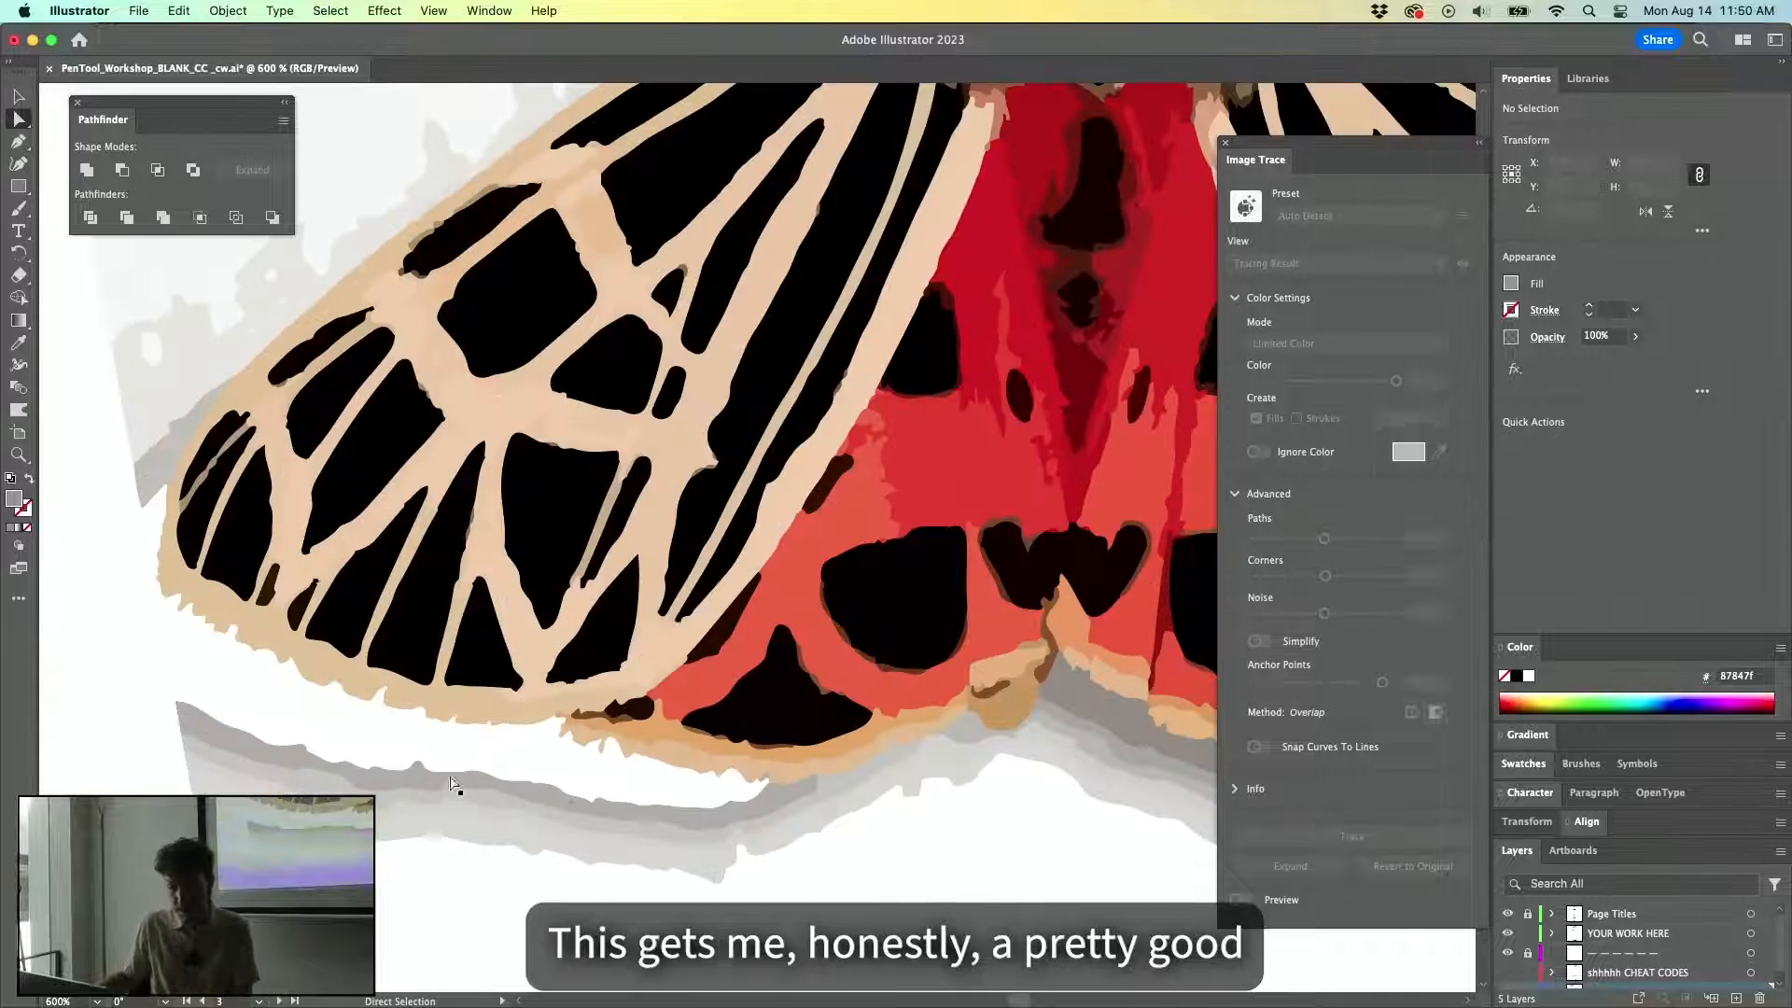
pyautogui.click(417, 786)
pyautogui.press('Delete')
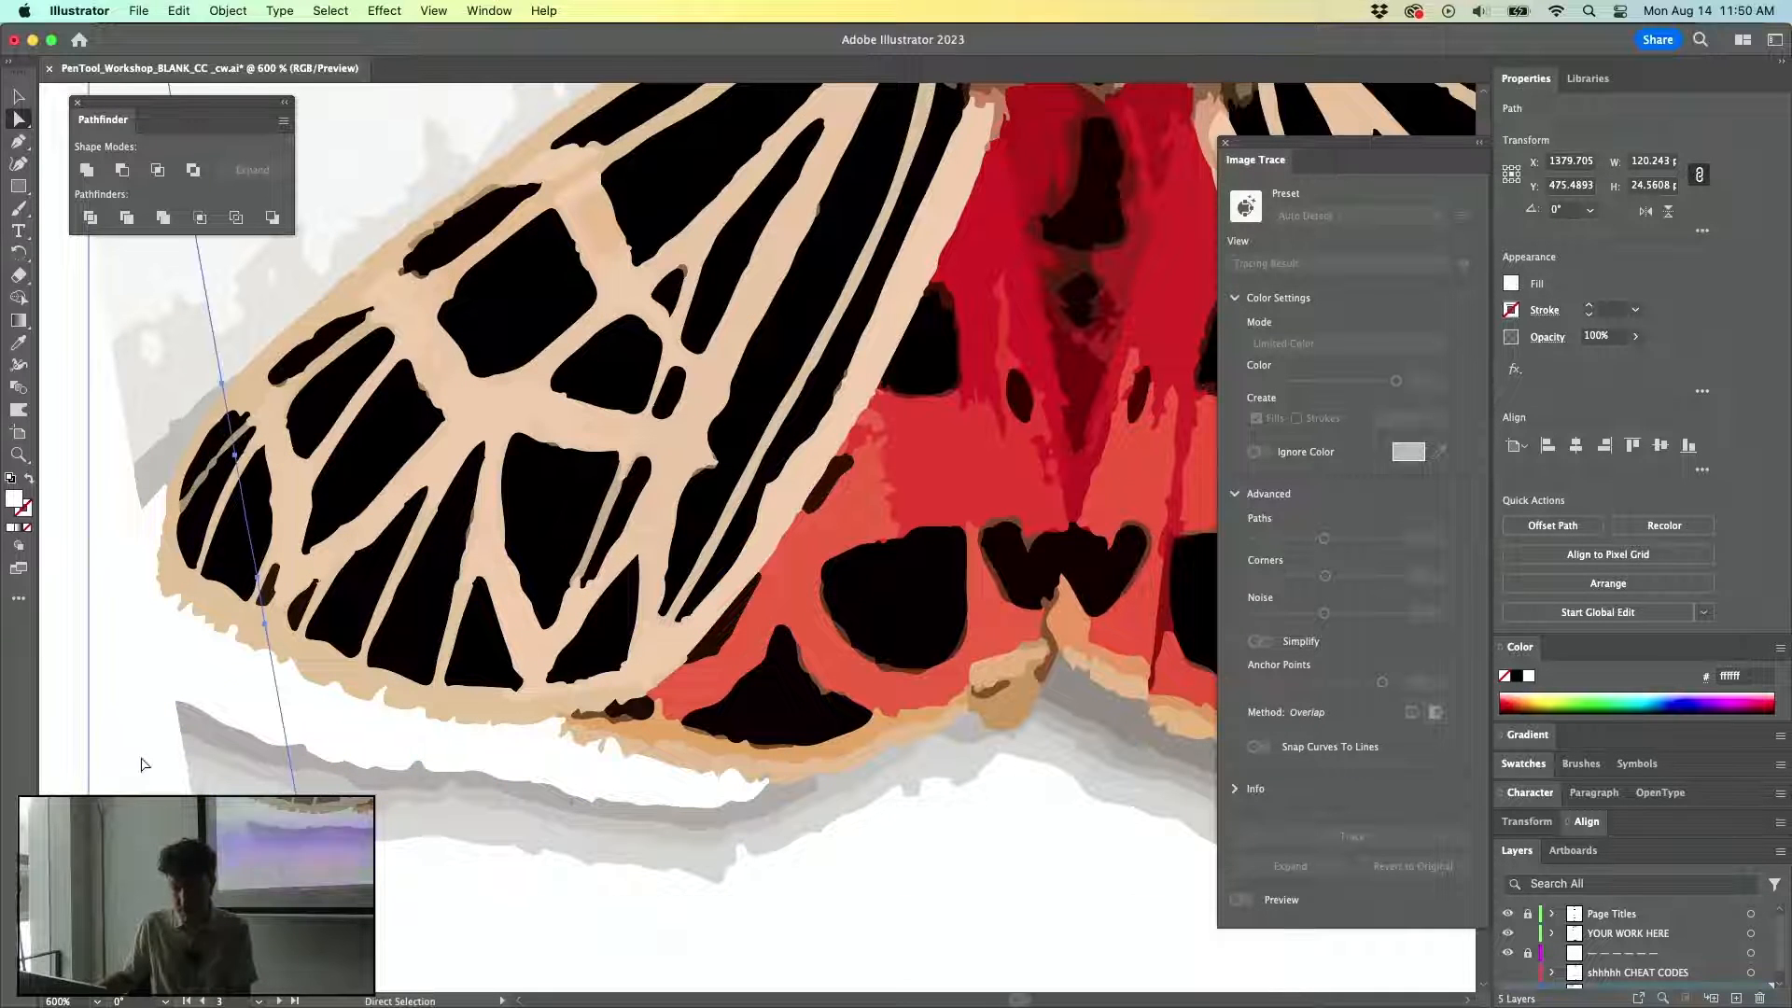
# Examine the anchor points along the jagged tan lower edge of the moth's left wing.
pyautogui.click(292, 602)
pyautogui.scroll(-1, 298, 579)
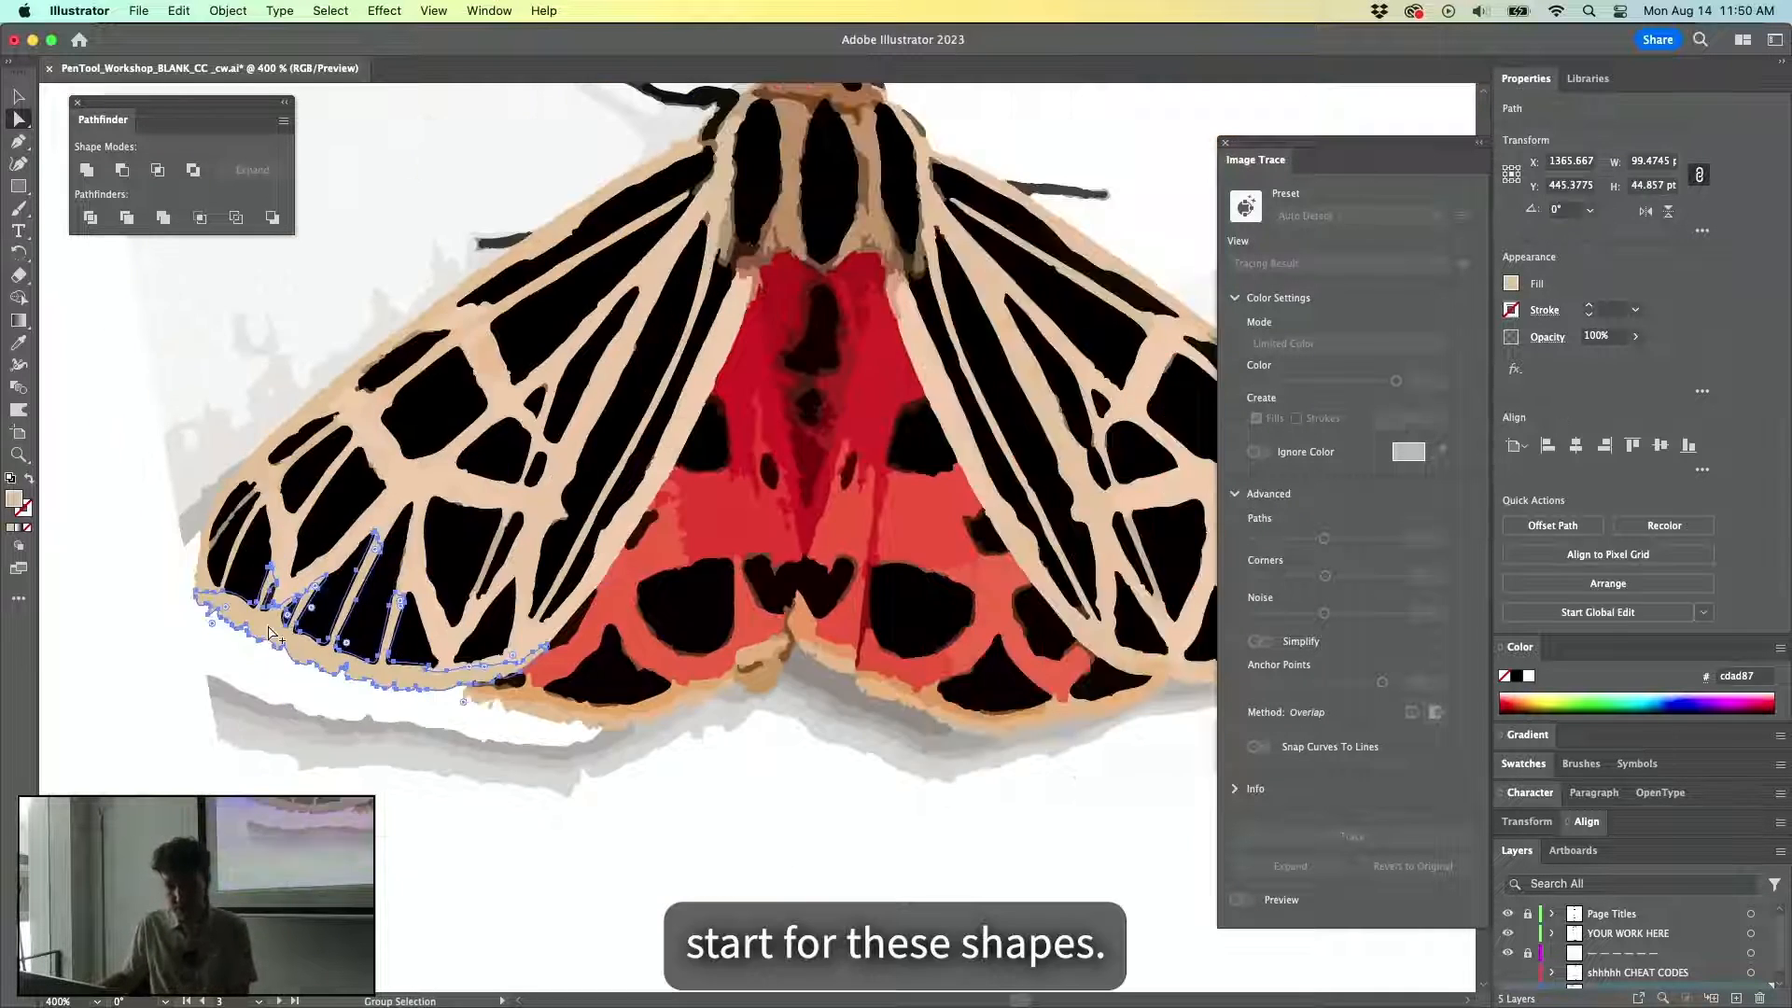
pyautogui.click(160, 736)
pyautogui.moveTo(619, 510); pyautogui.dragTo(469, 667)
pyautogui.scroll(-1, 469, 666)
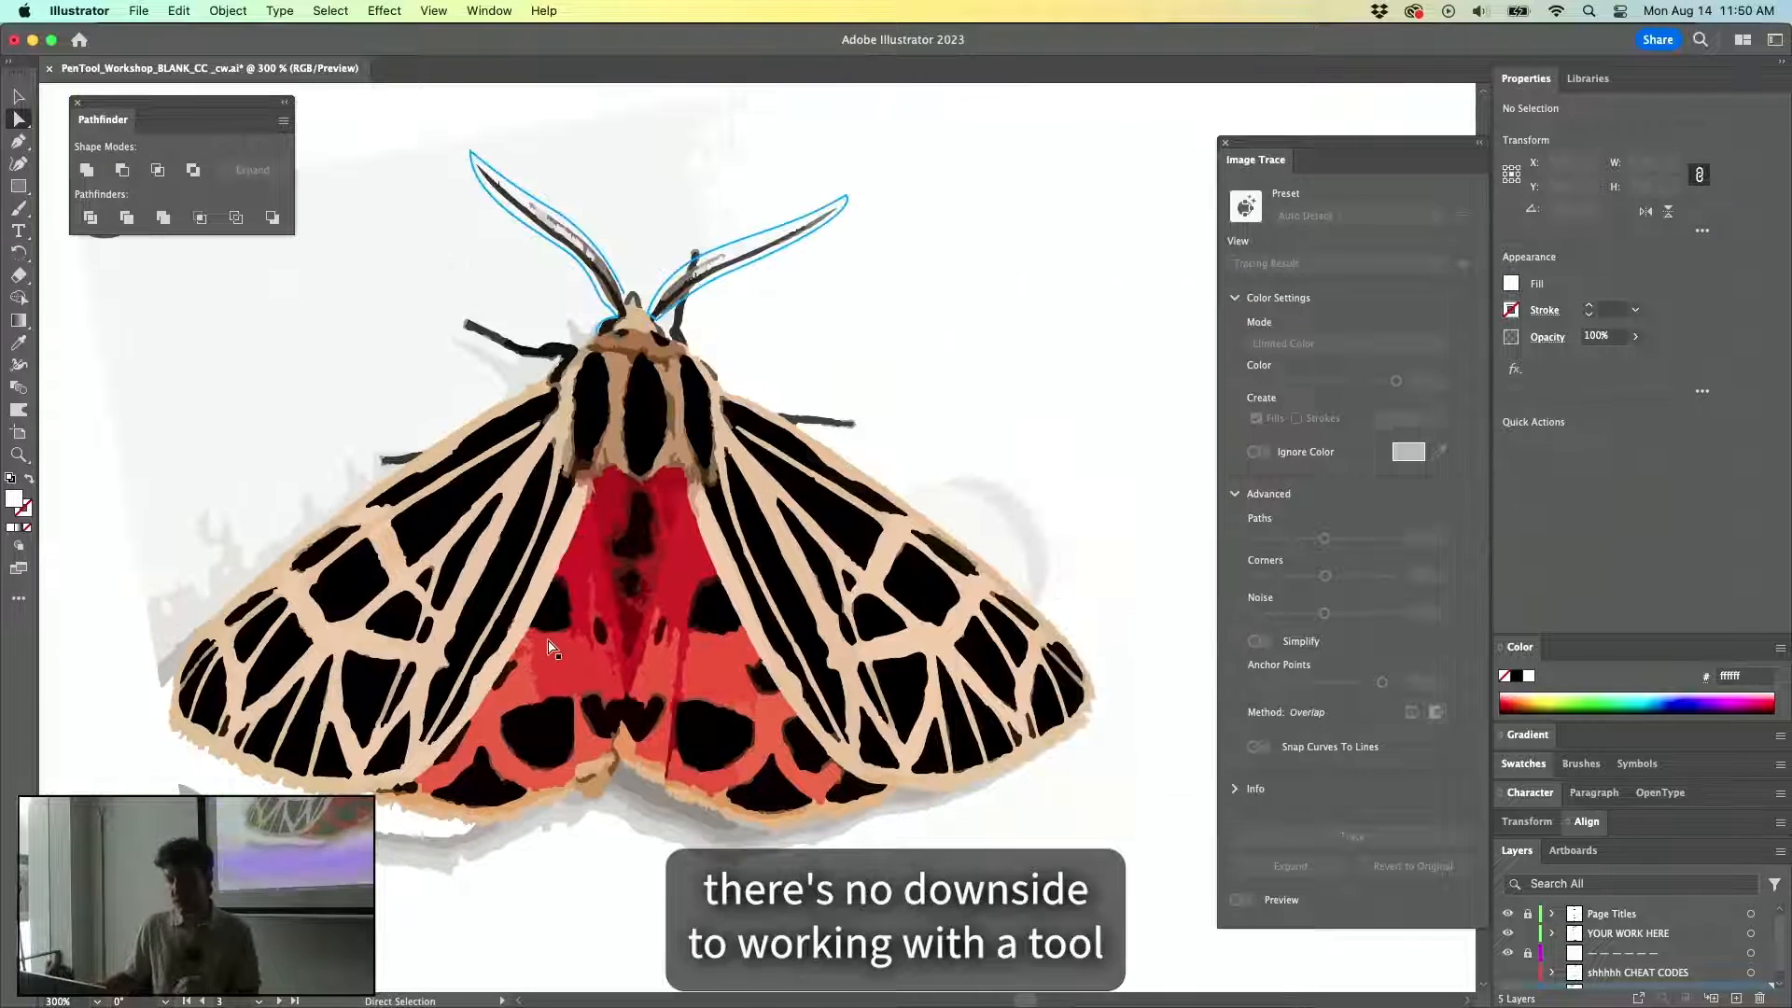
pyautogui.press('v')
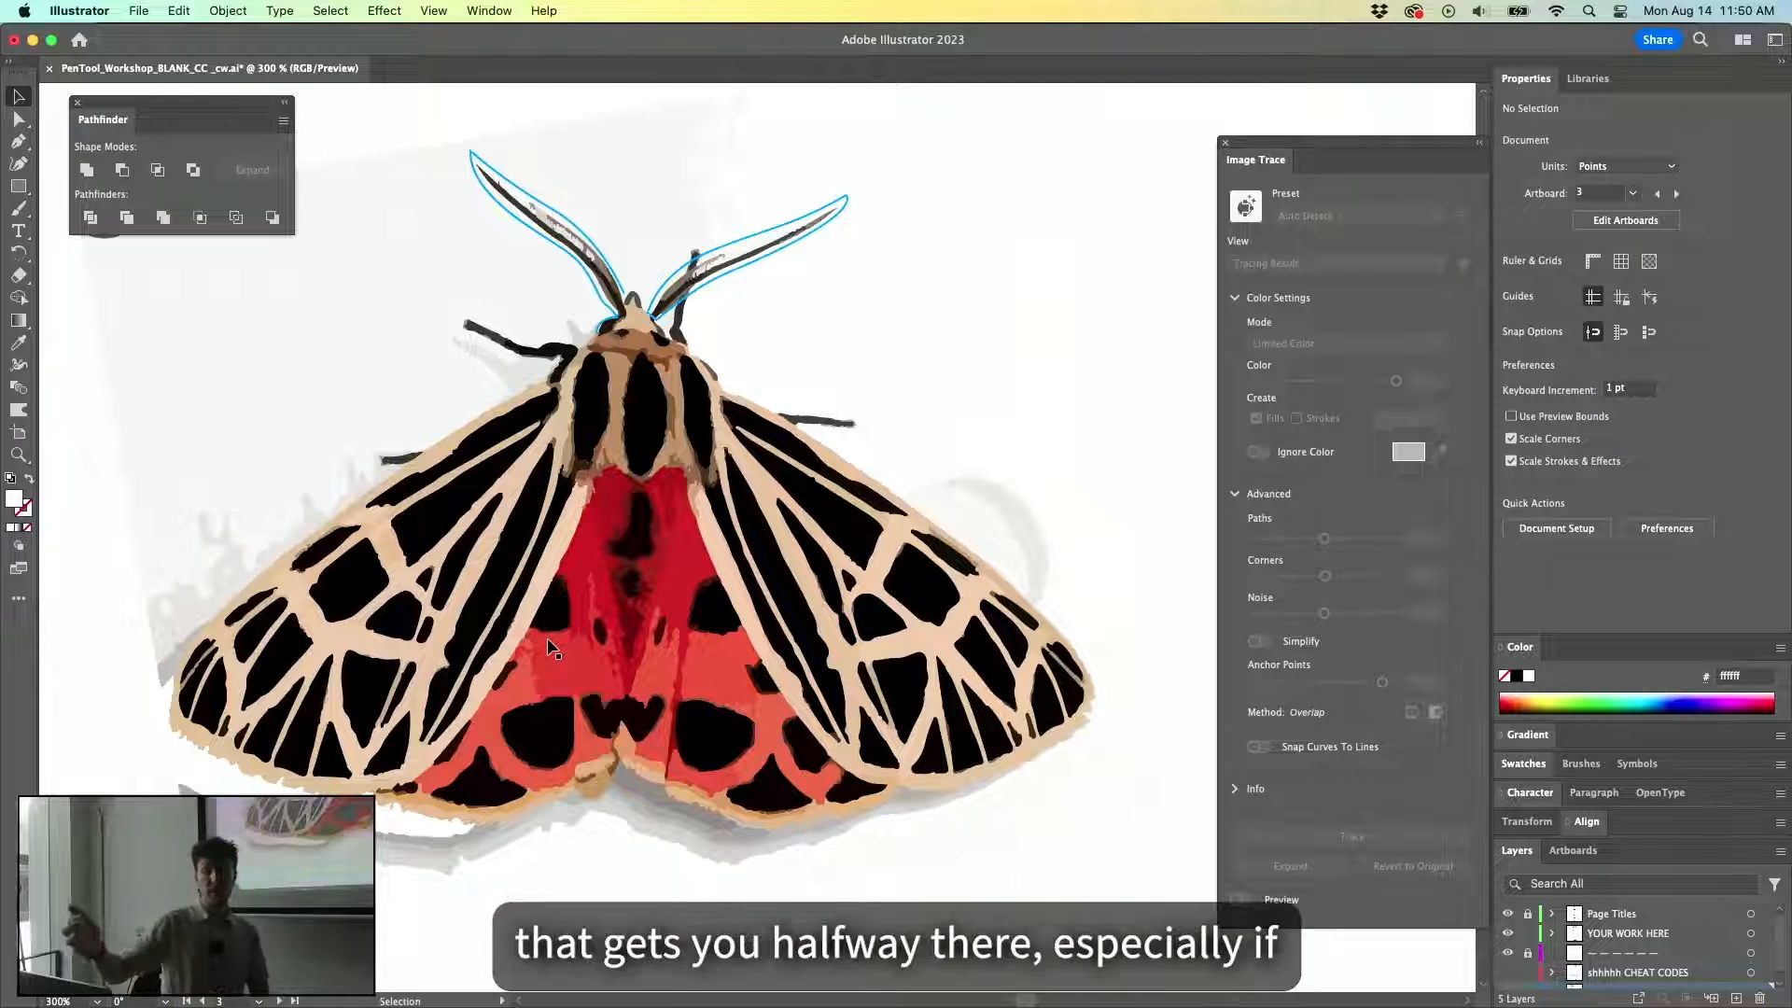
pyautogui.scroll(3, 460, 674)
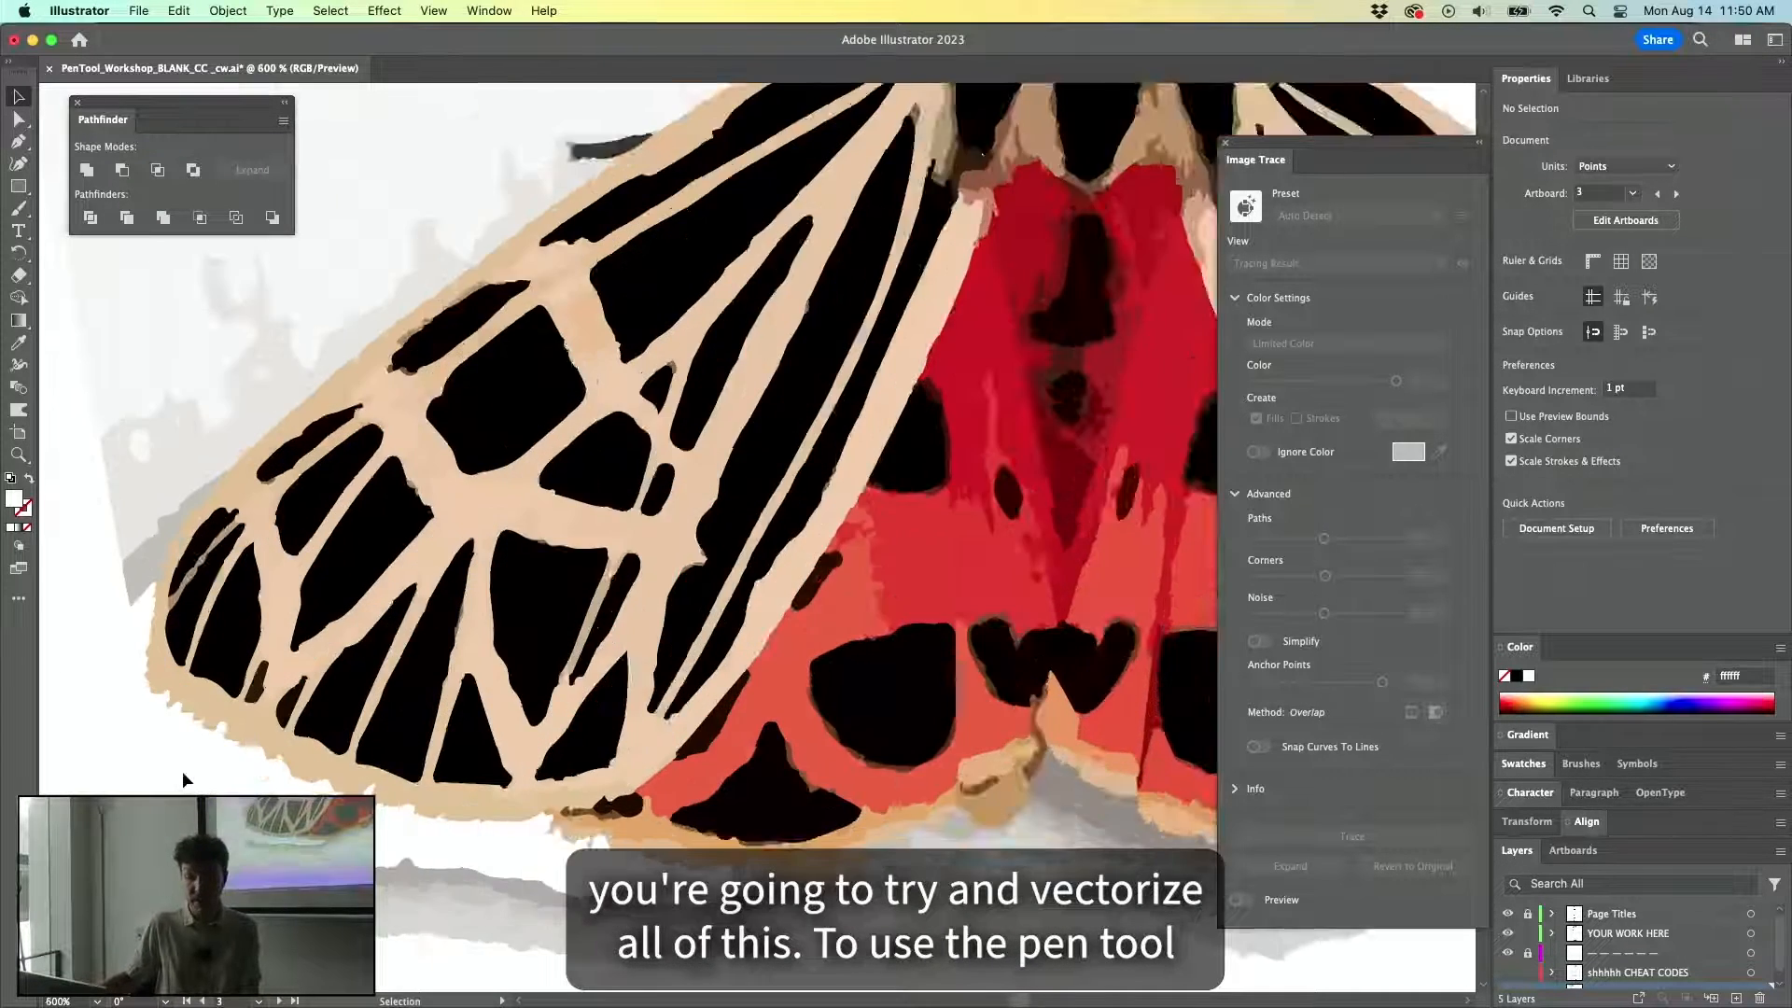
pyautogui.press('a')
pyautogui.click(368, 686)
pyautogui.scroll(2, 369, 686)
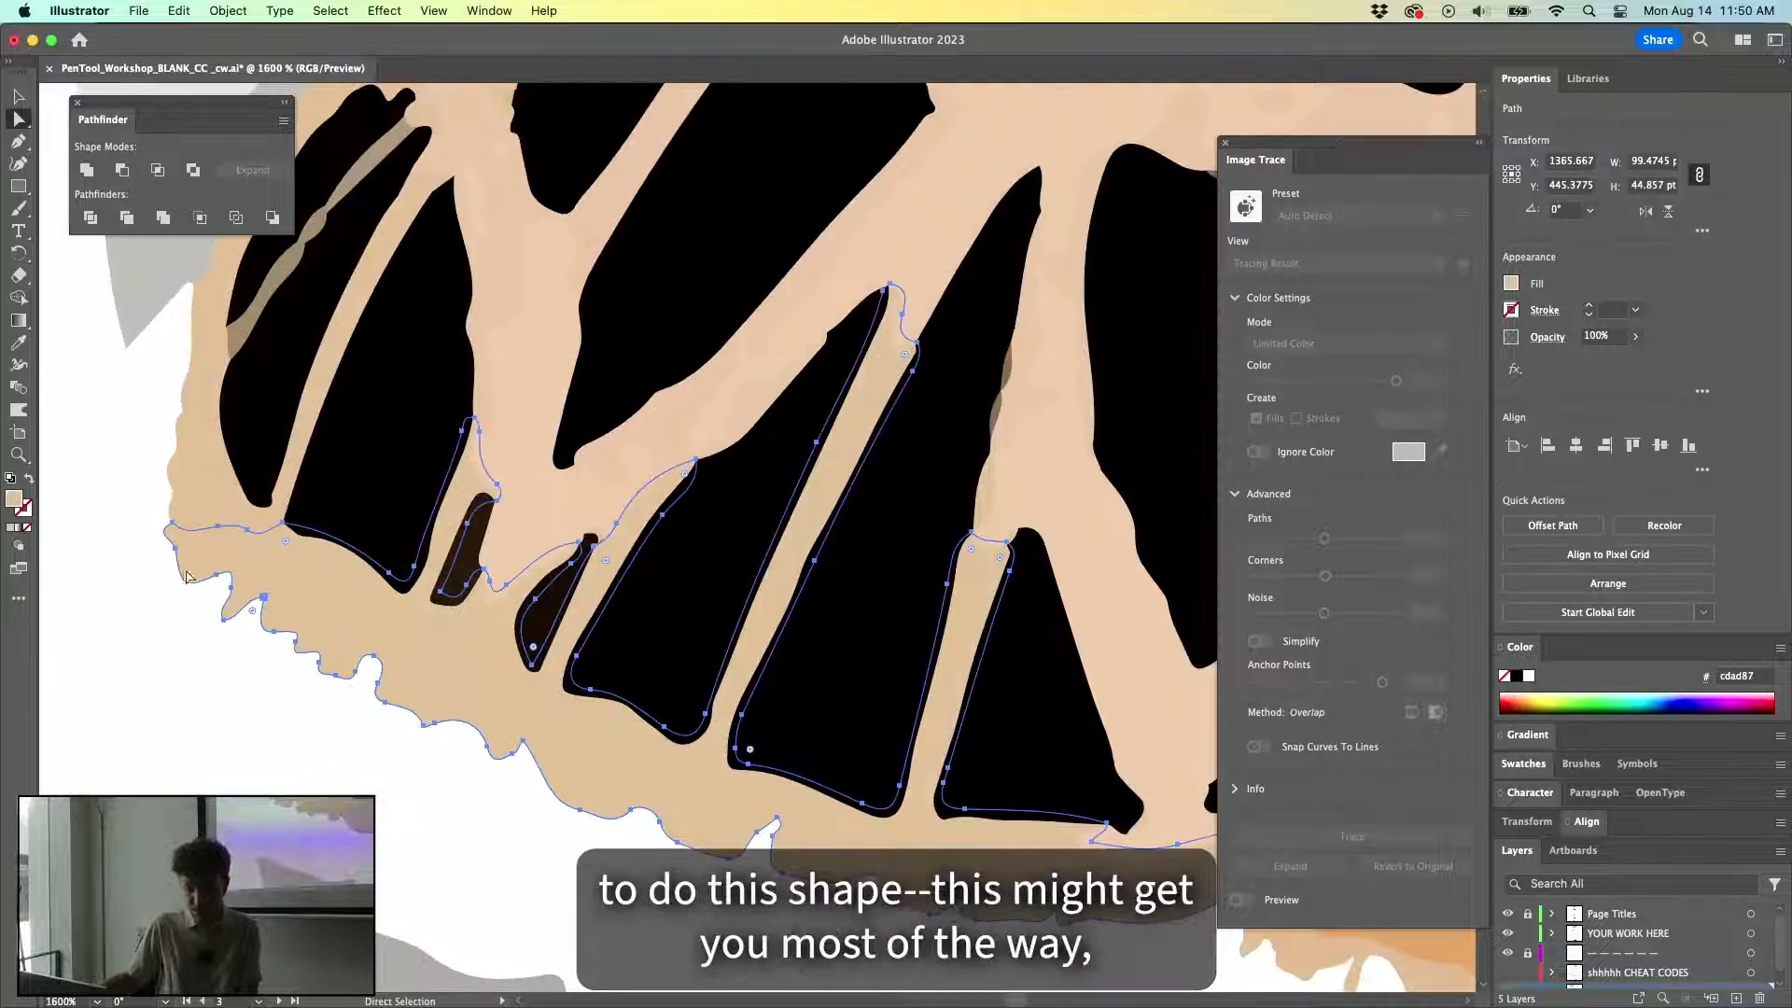
pyautogui.click(432, 736)
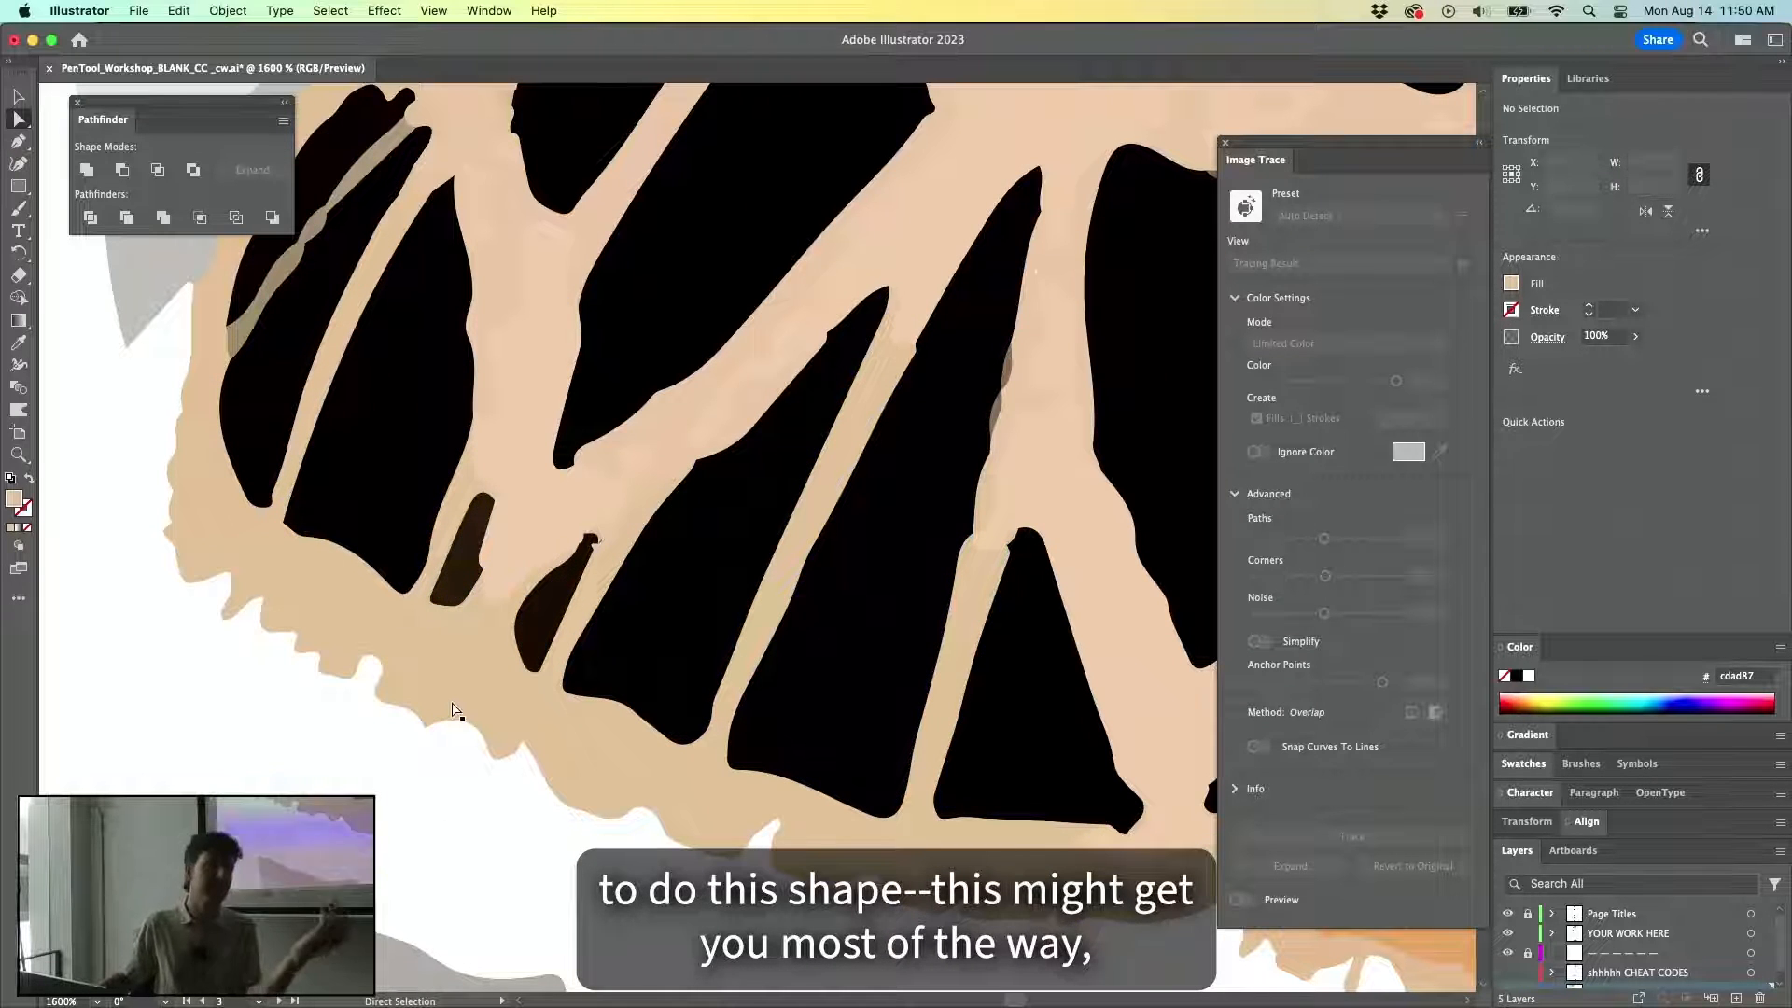
# Start a smoother outline over the jagged lower edge of the left wing with the Pen tool.
pyautogui.press('p')
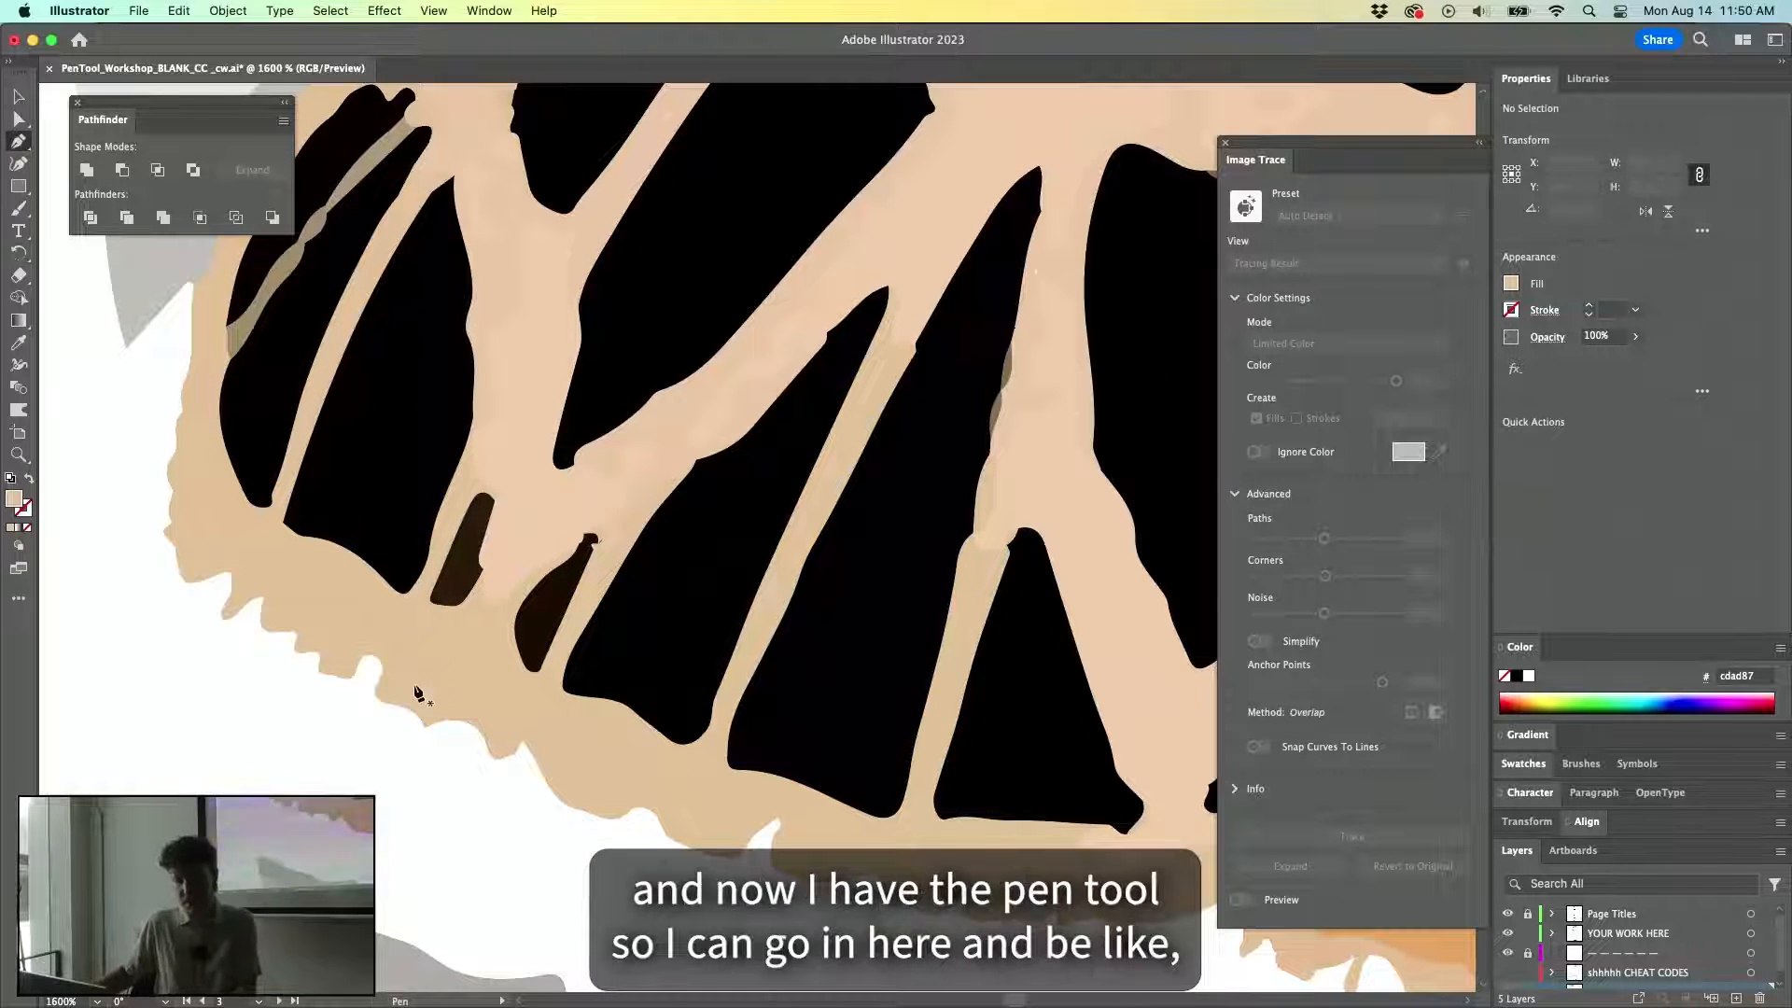
pyautogui.scroll(2, 220, 585)
pyautogui.moveTo(329, 666); pyautogui.dragTo(317, 644)
pyautogui.keyDown('alt'); pyautogui.click(252, 710); pyautogui.keyUp('alt')
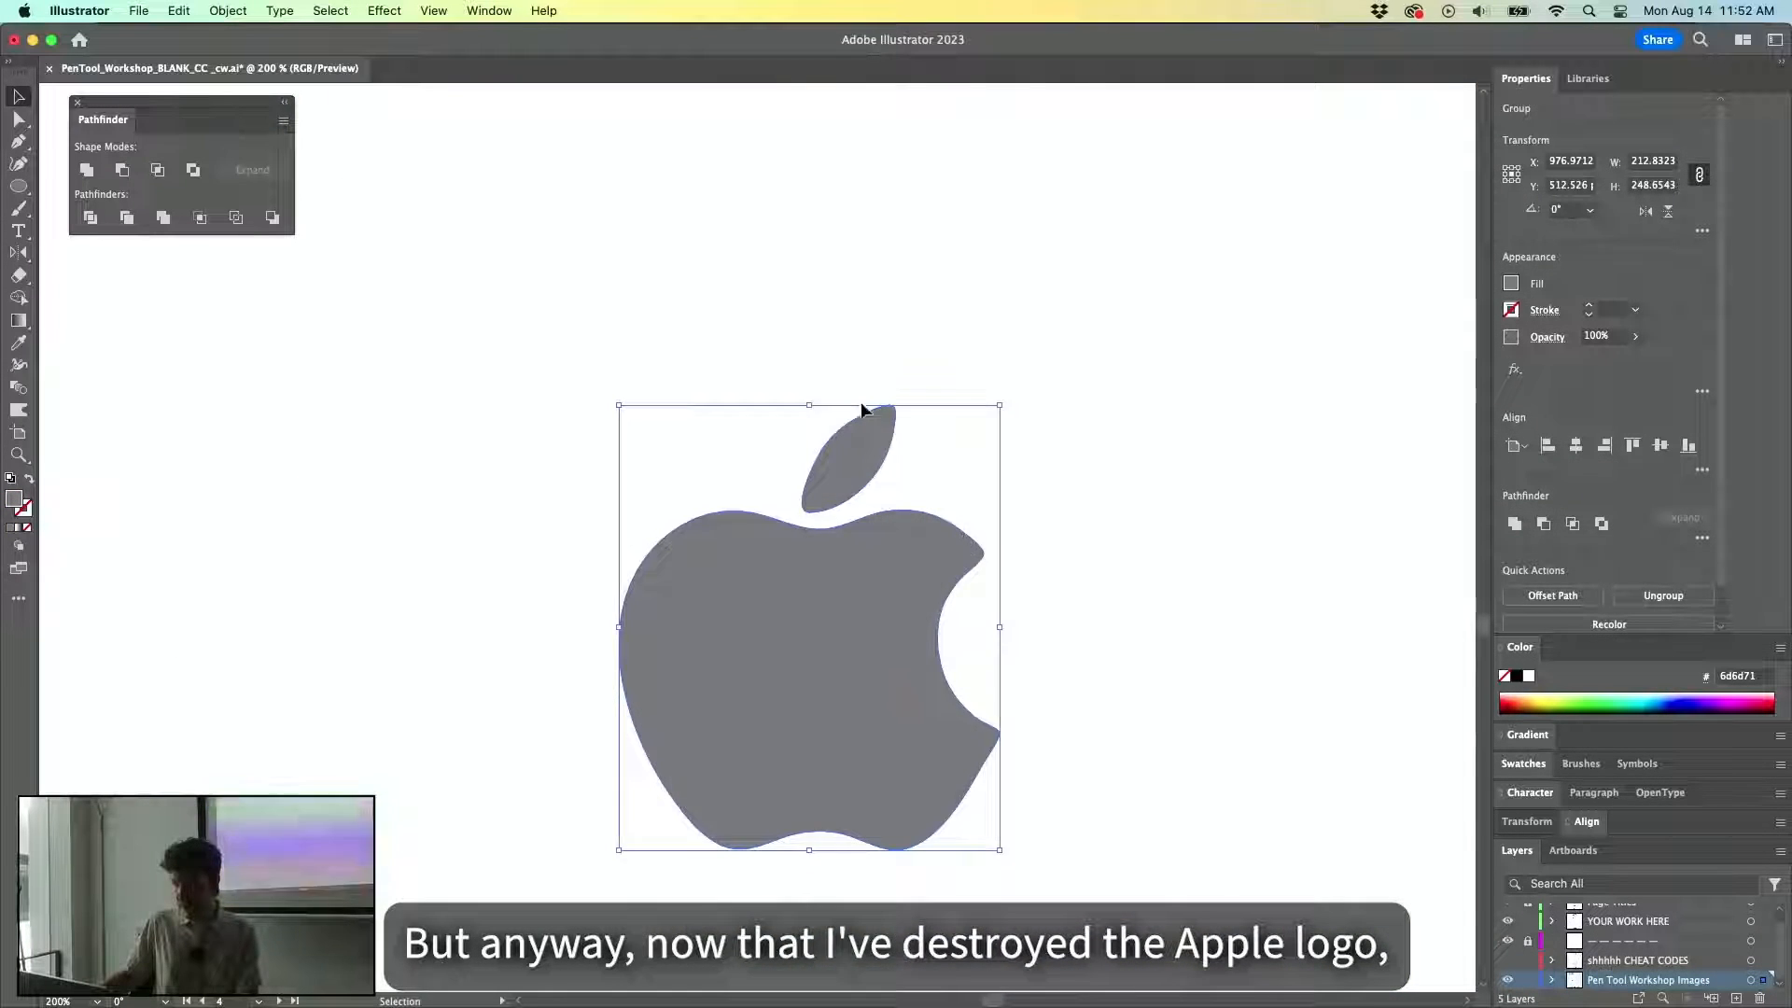
# Deselect the Apple logo and go to the "Masking shapes & using Pathfinder" artboard.
pyautogui.scroll(3, 1001, 610)
pyautogui.scroll(-6, 1026, 653)
pyautogui.hscroll(3, 1120, 747)
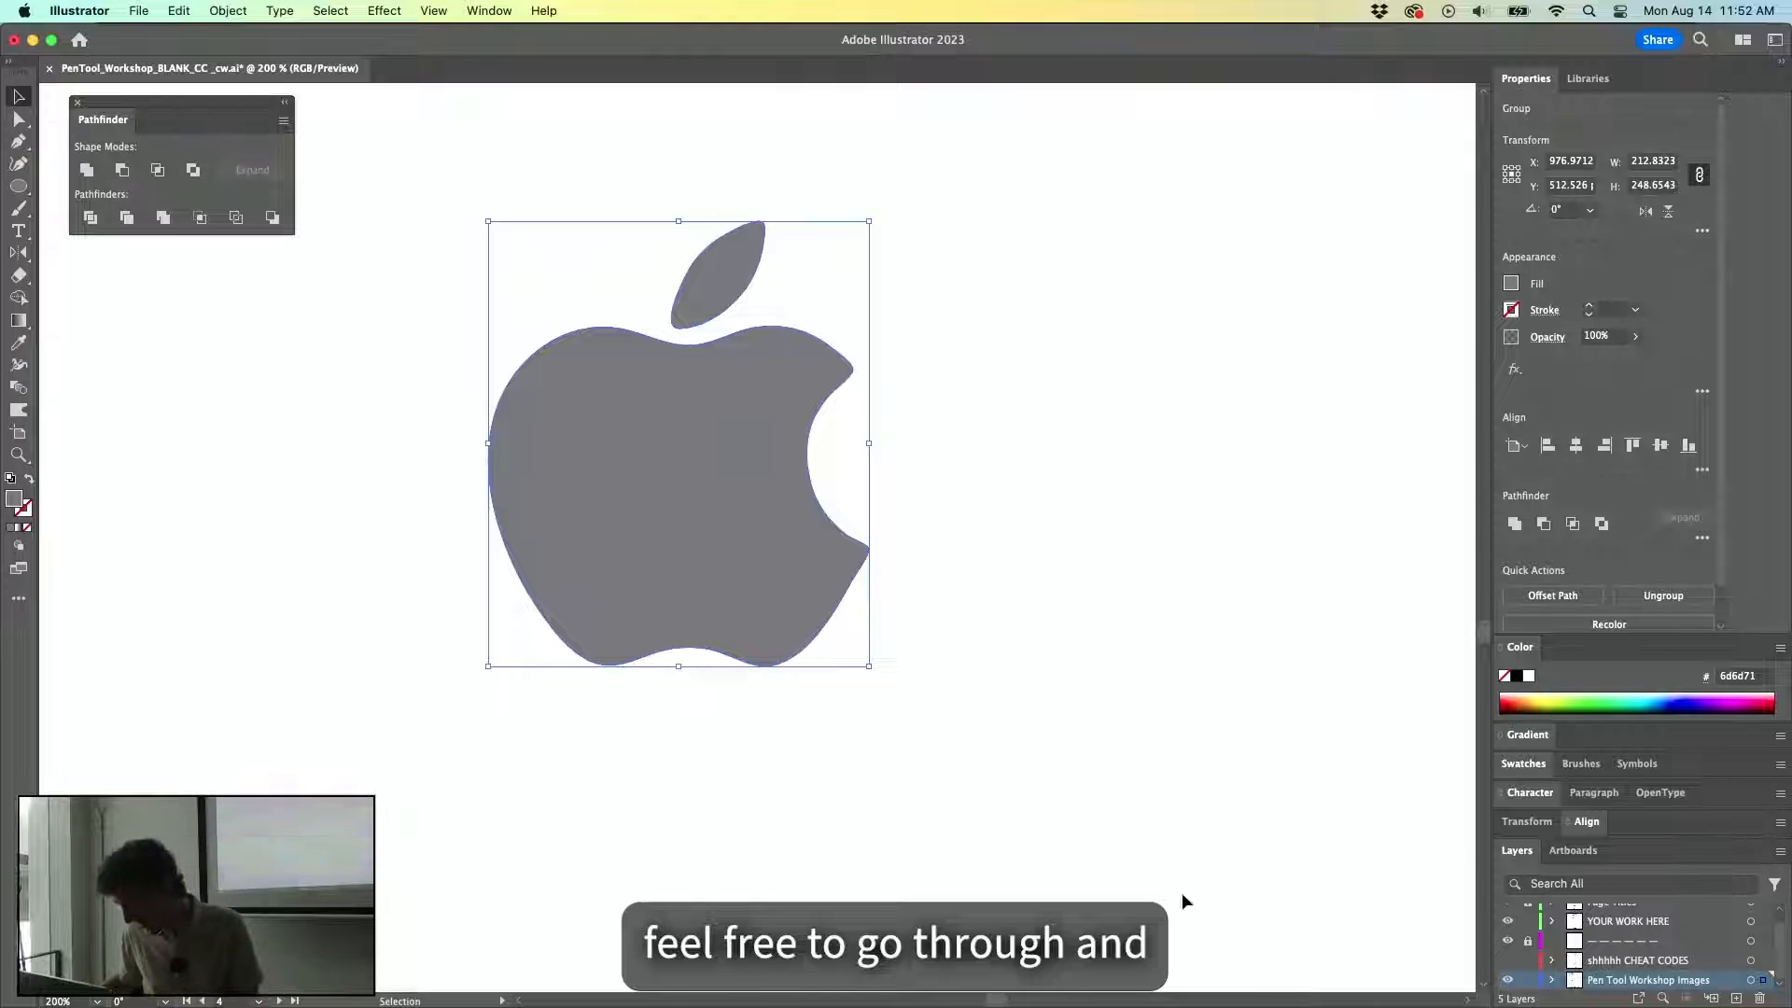
pyautogui.click(664, 265)
pyautogui.scroll(2, 672, 262)
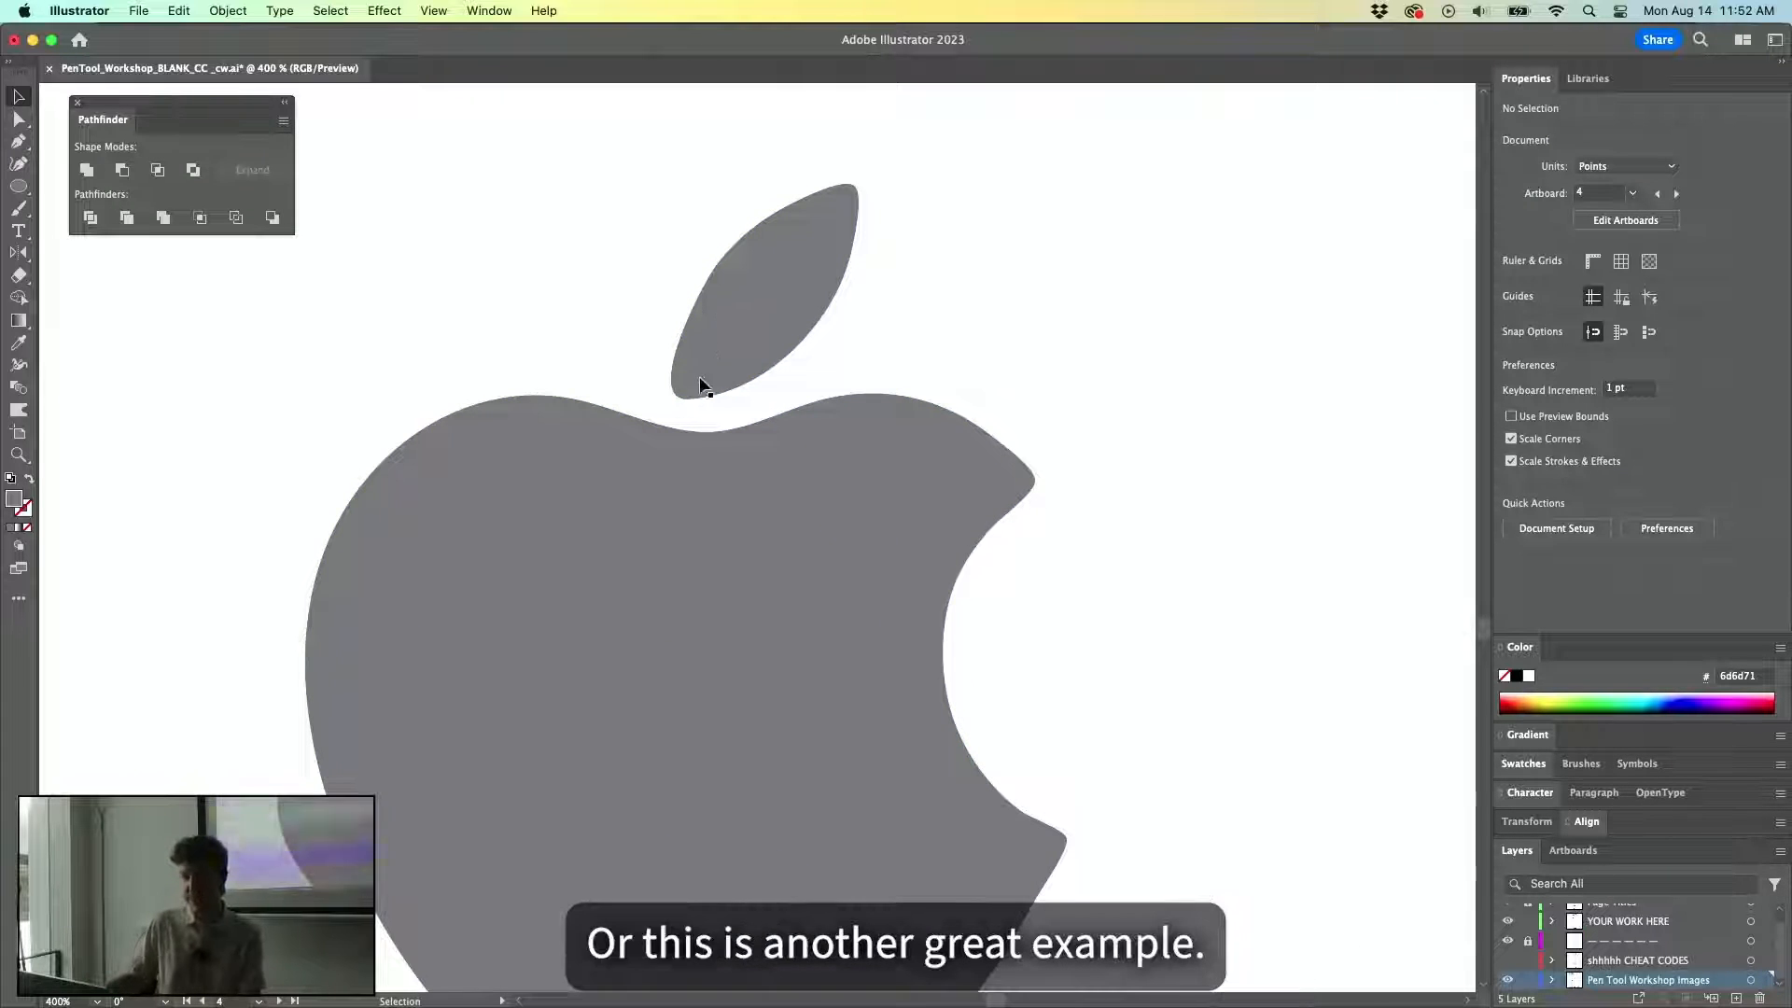
pyautogui.scroll(-6, 692, 409)
pyautogui.moveTo(664, 397); pyautogui.dragTo(772, 149)
pyautogui.moveTo(871, 623); pyautogui.dragTo(824, 360)
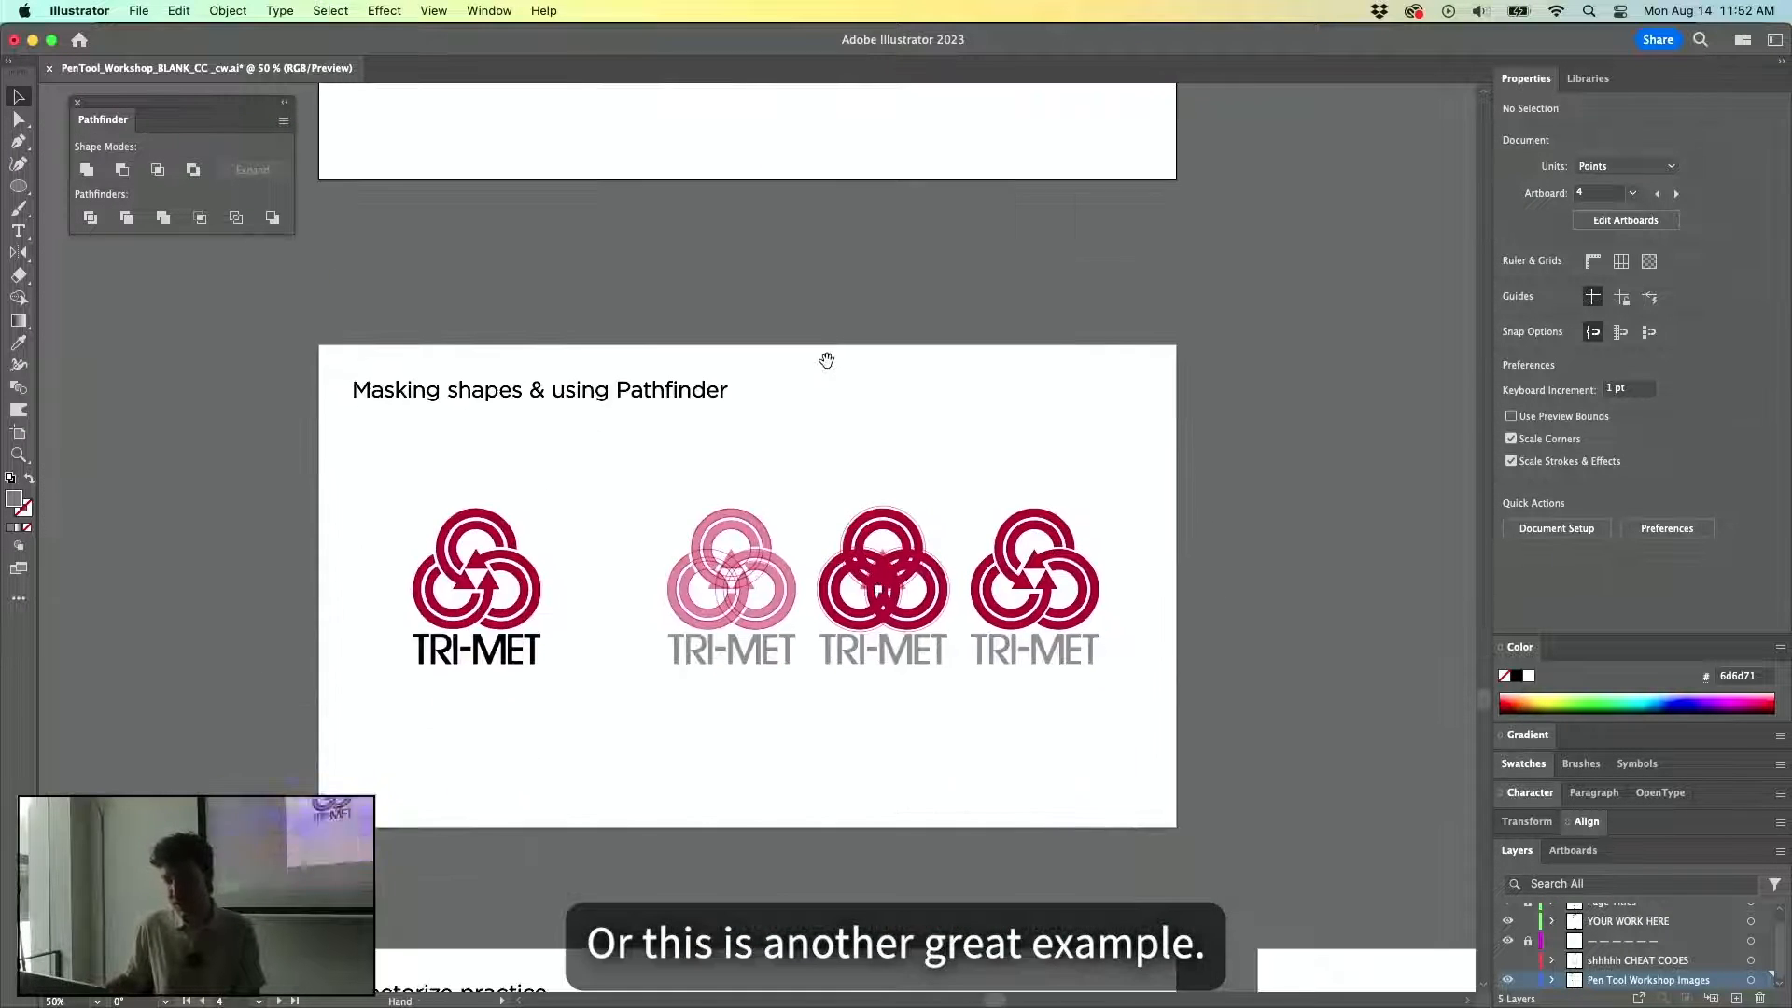
pyautogui.moveTo(681, 451); pyautogui.dragTo(665, 246)
pyautogui.scroll(1, 596, 368)
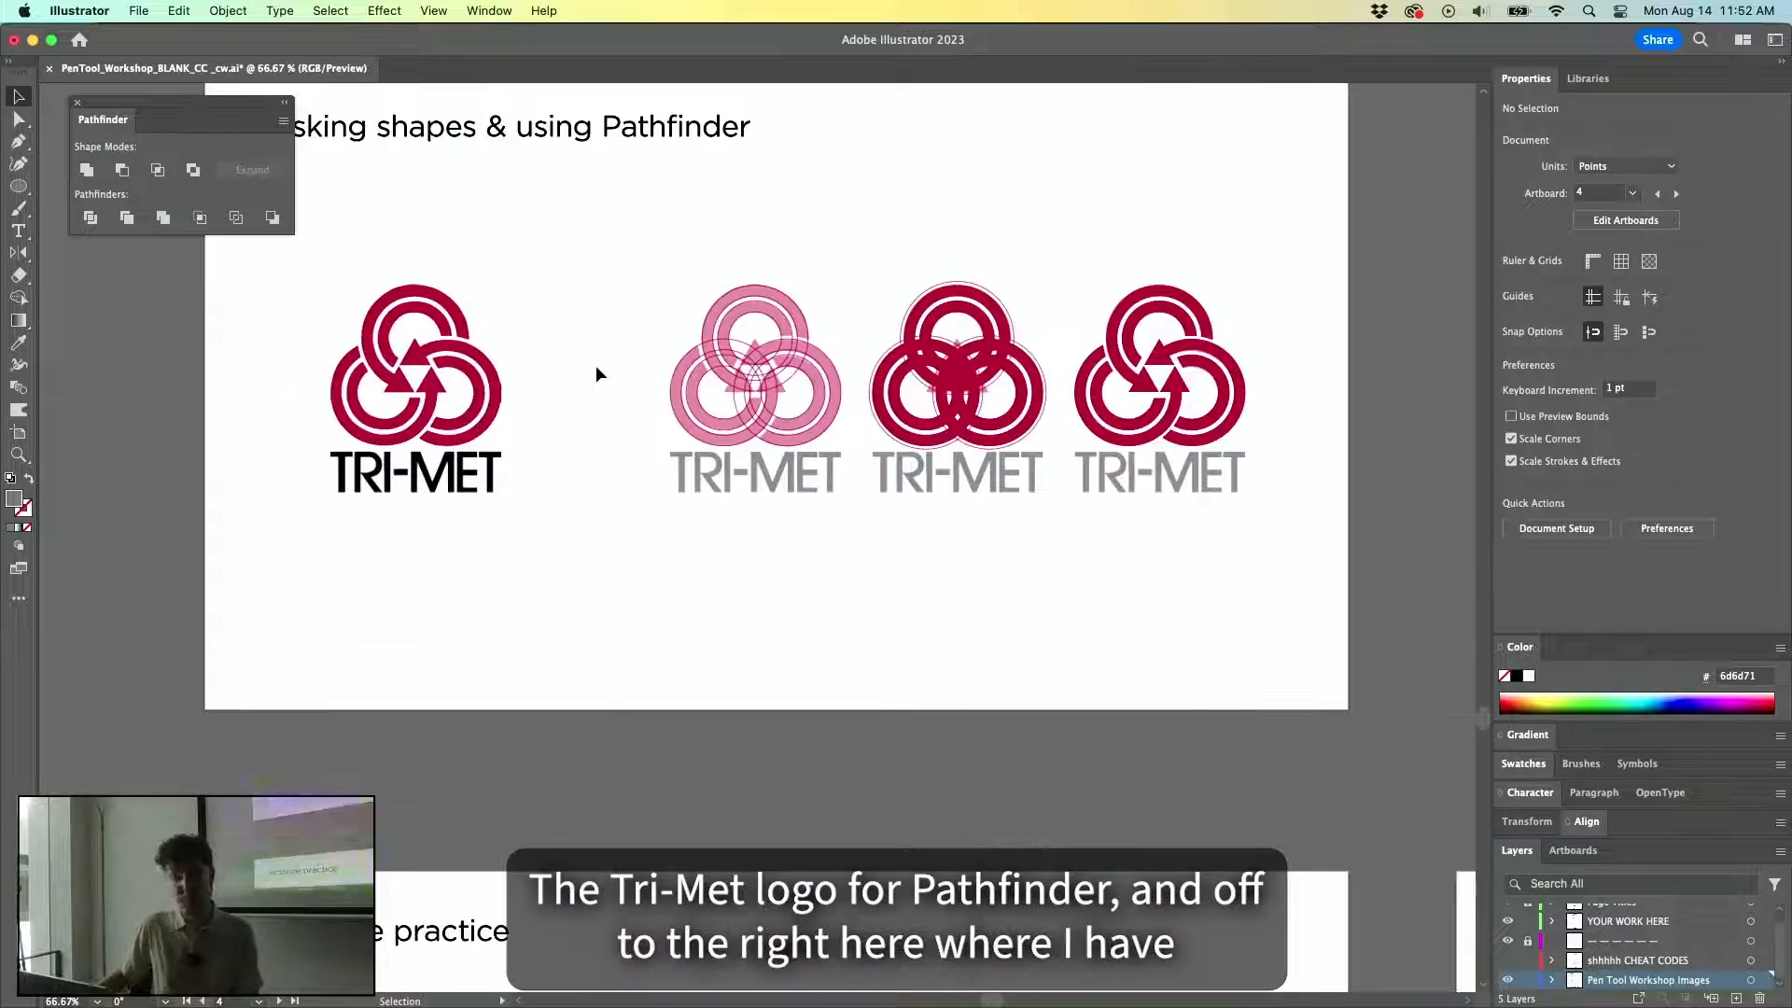
pyautogui.moveTo(597, 372); pyautogui.dragTo(644, 539)
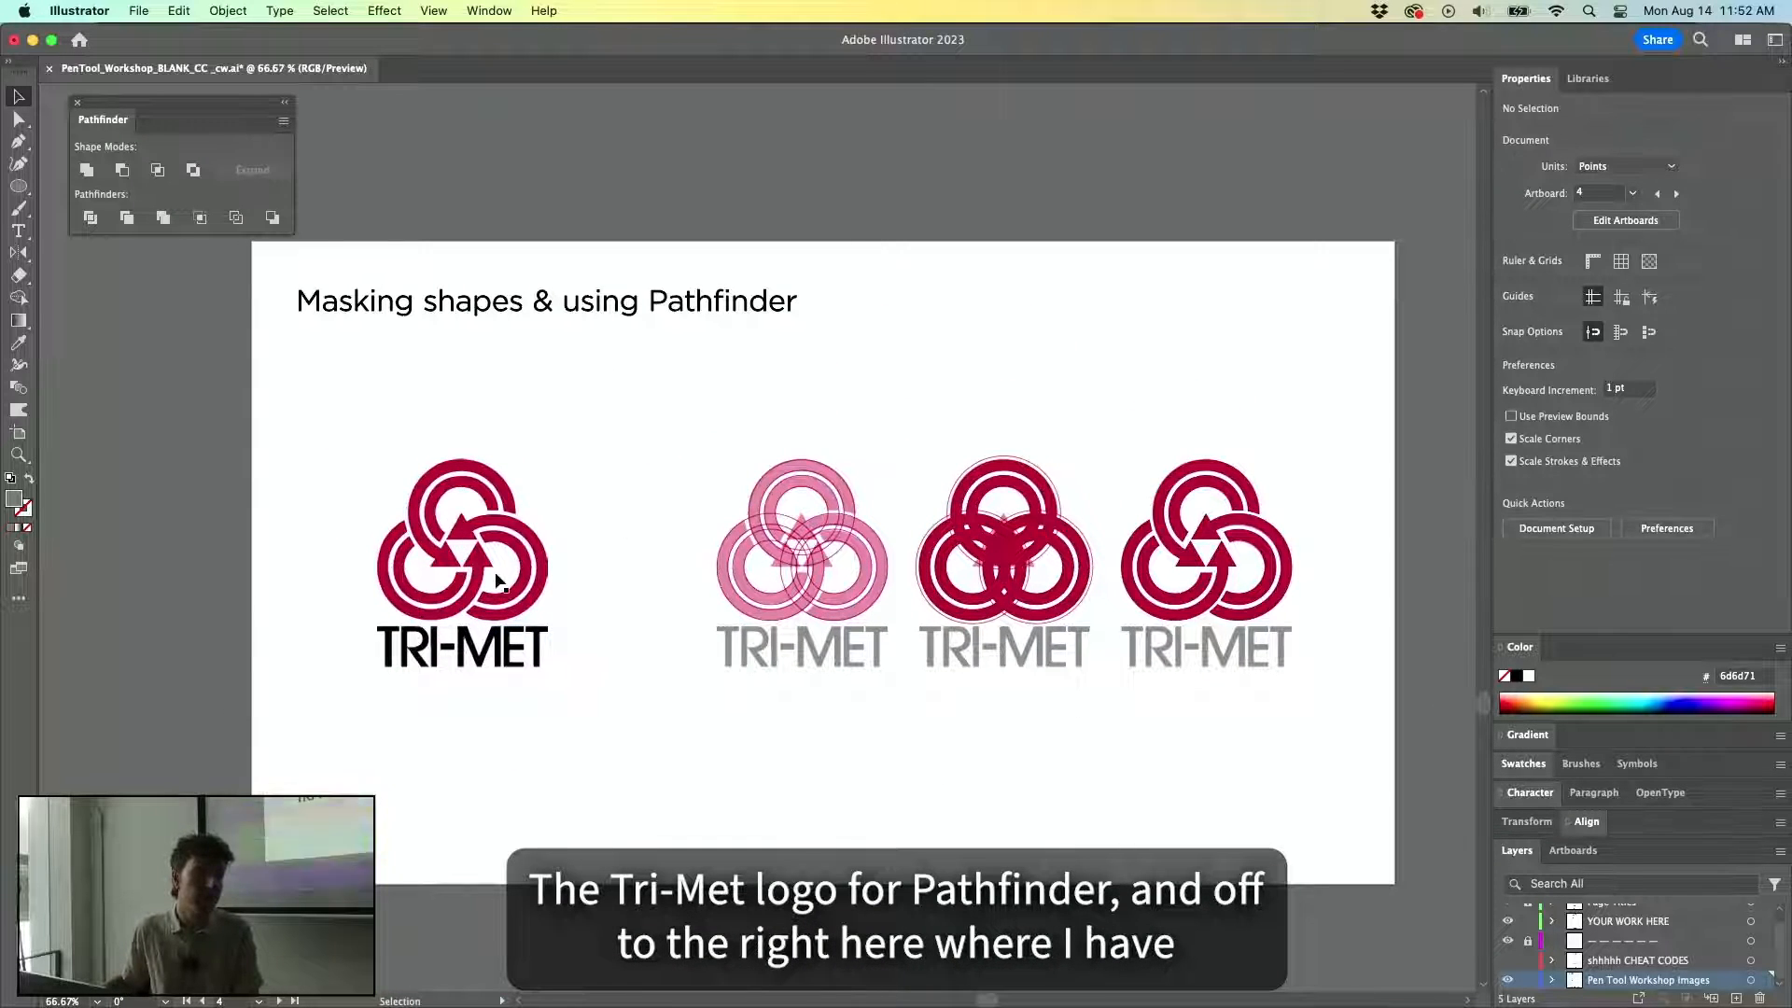
# Examine the pixelated TRI-MET source logo beside its vector construction examples.
pyautogui.scroll(1, 516, 586)
pyautogui.hscroll(5, 1041, 590)
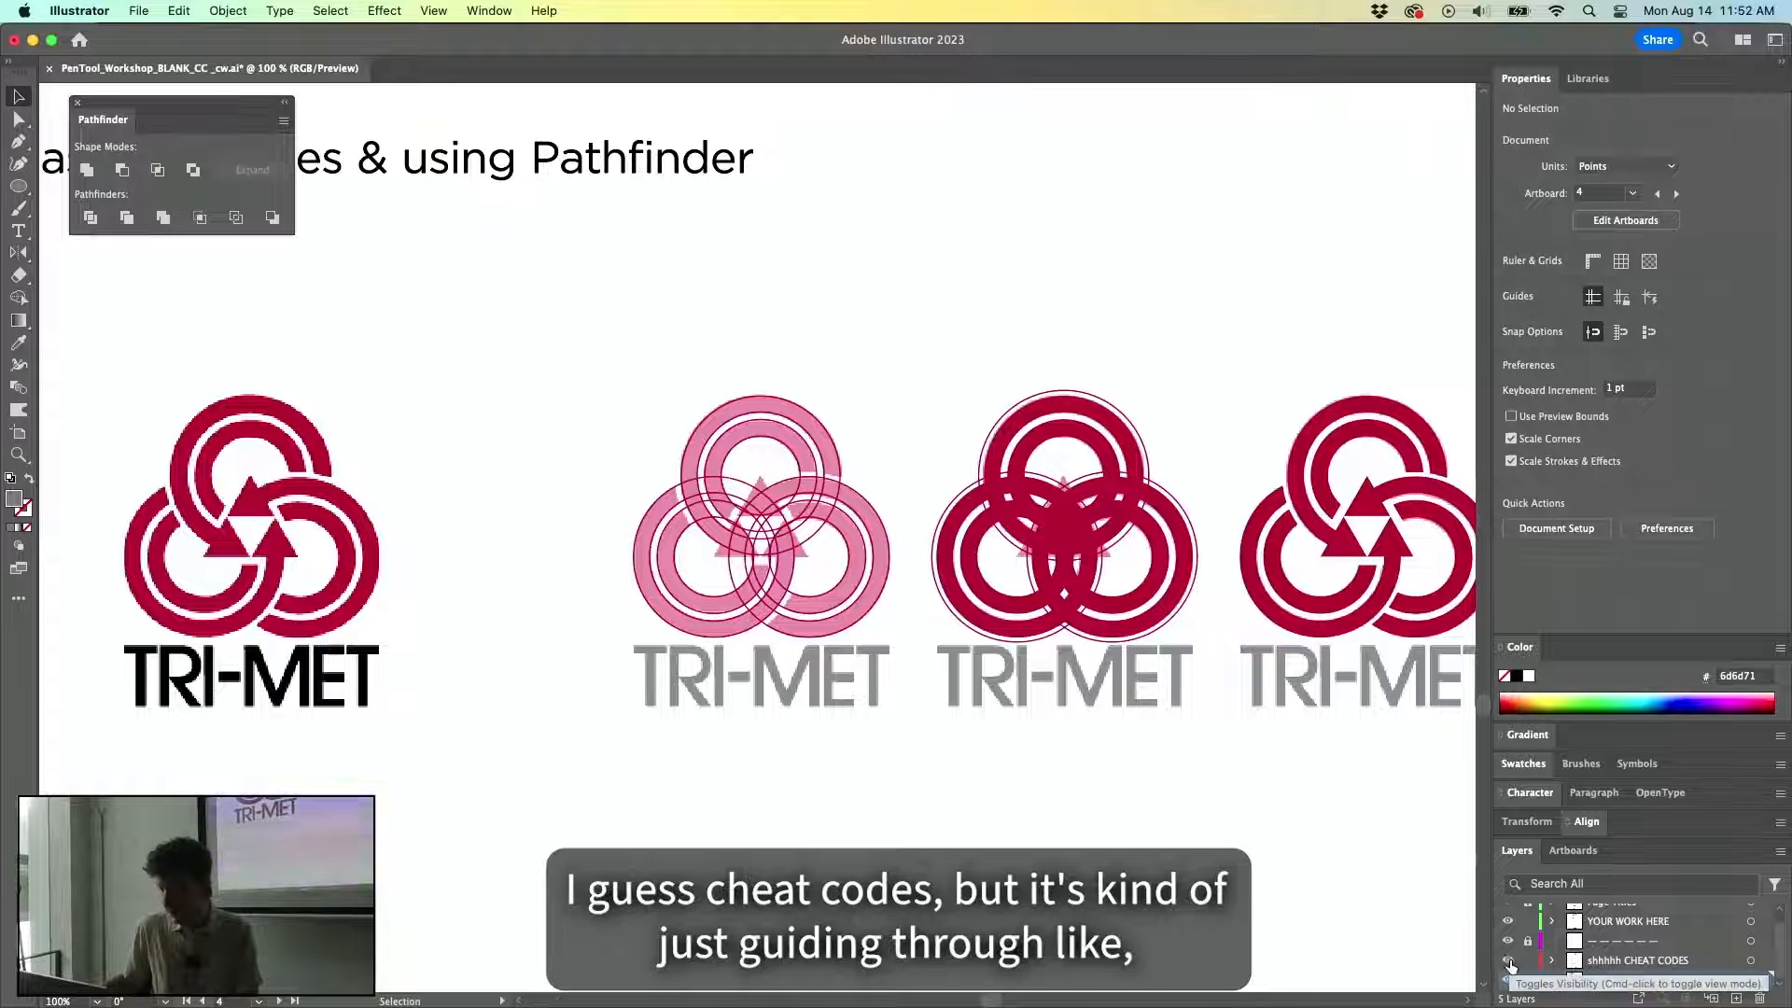
pyautogui.moveTo(319, 574); pyautogui.dragTo(516, 532)
pyautogui.scroll(1, 867, 477)
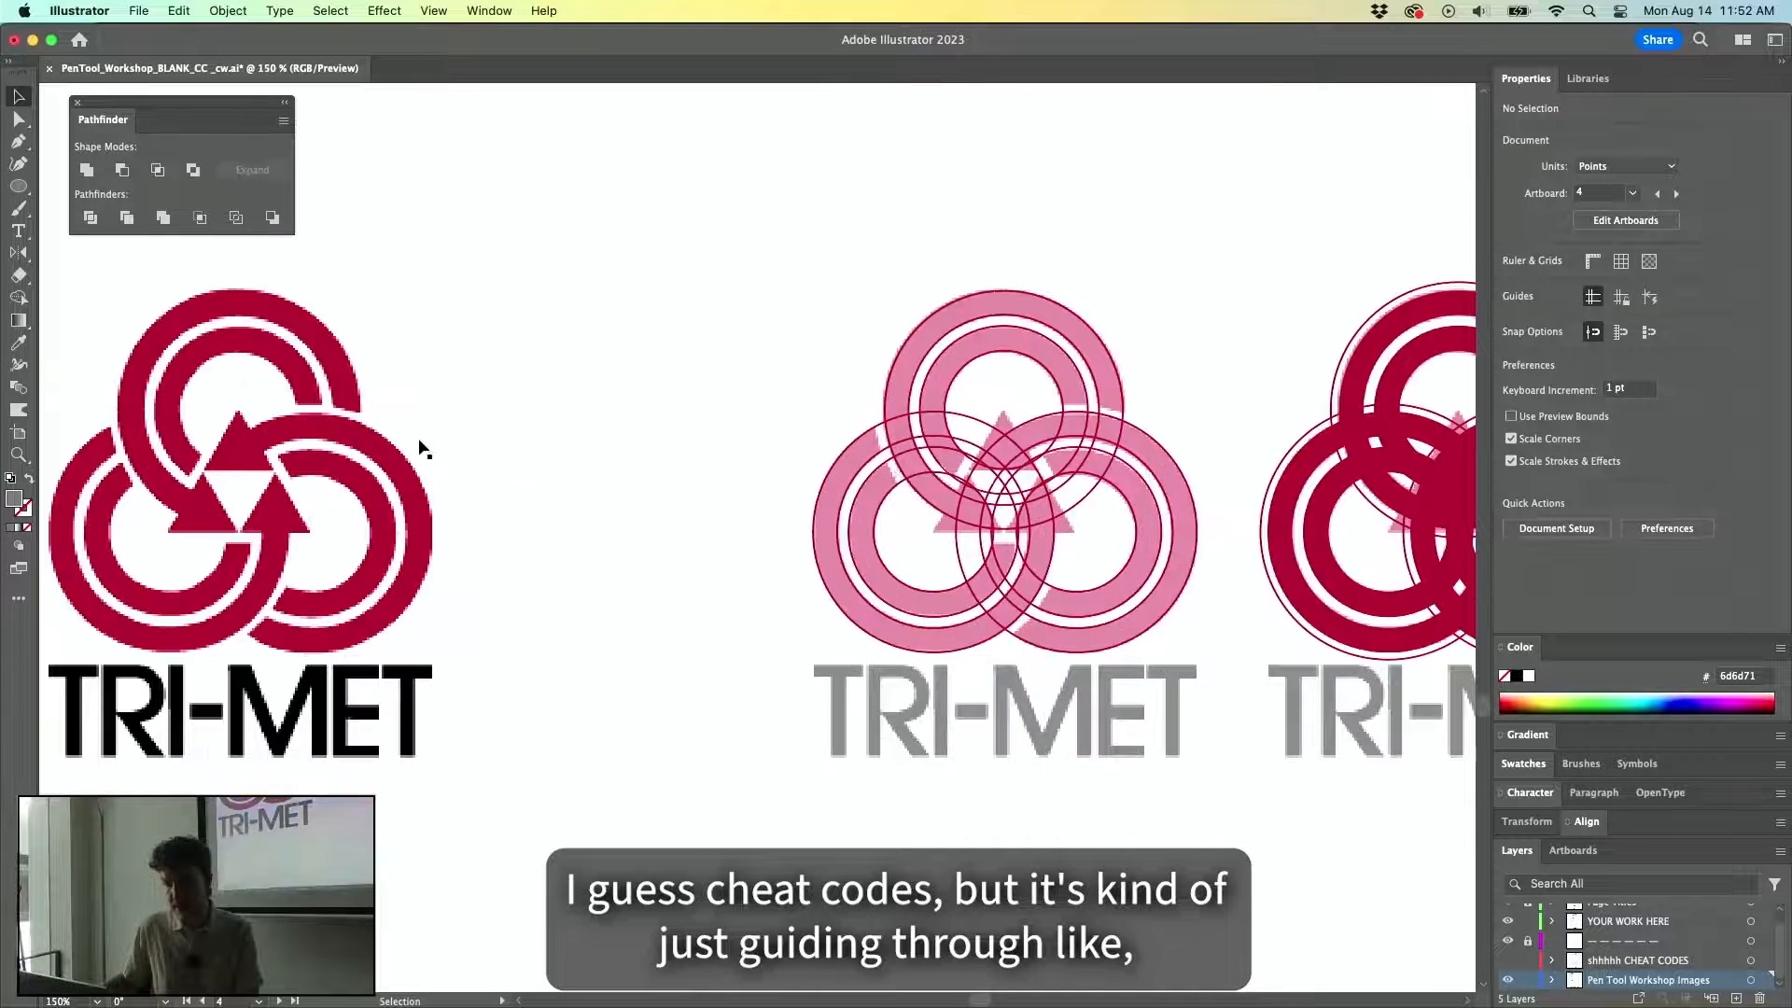
pyautogui.moveTo(283, 390); pyautogui.dragTo(751, 353)
pyautogui.click(671, 525)
pyautogui.scroll(1, 707, 451)
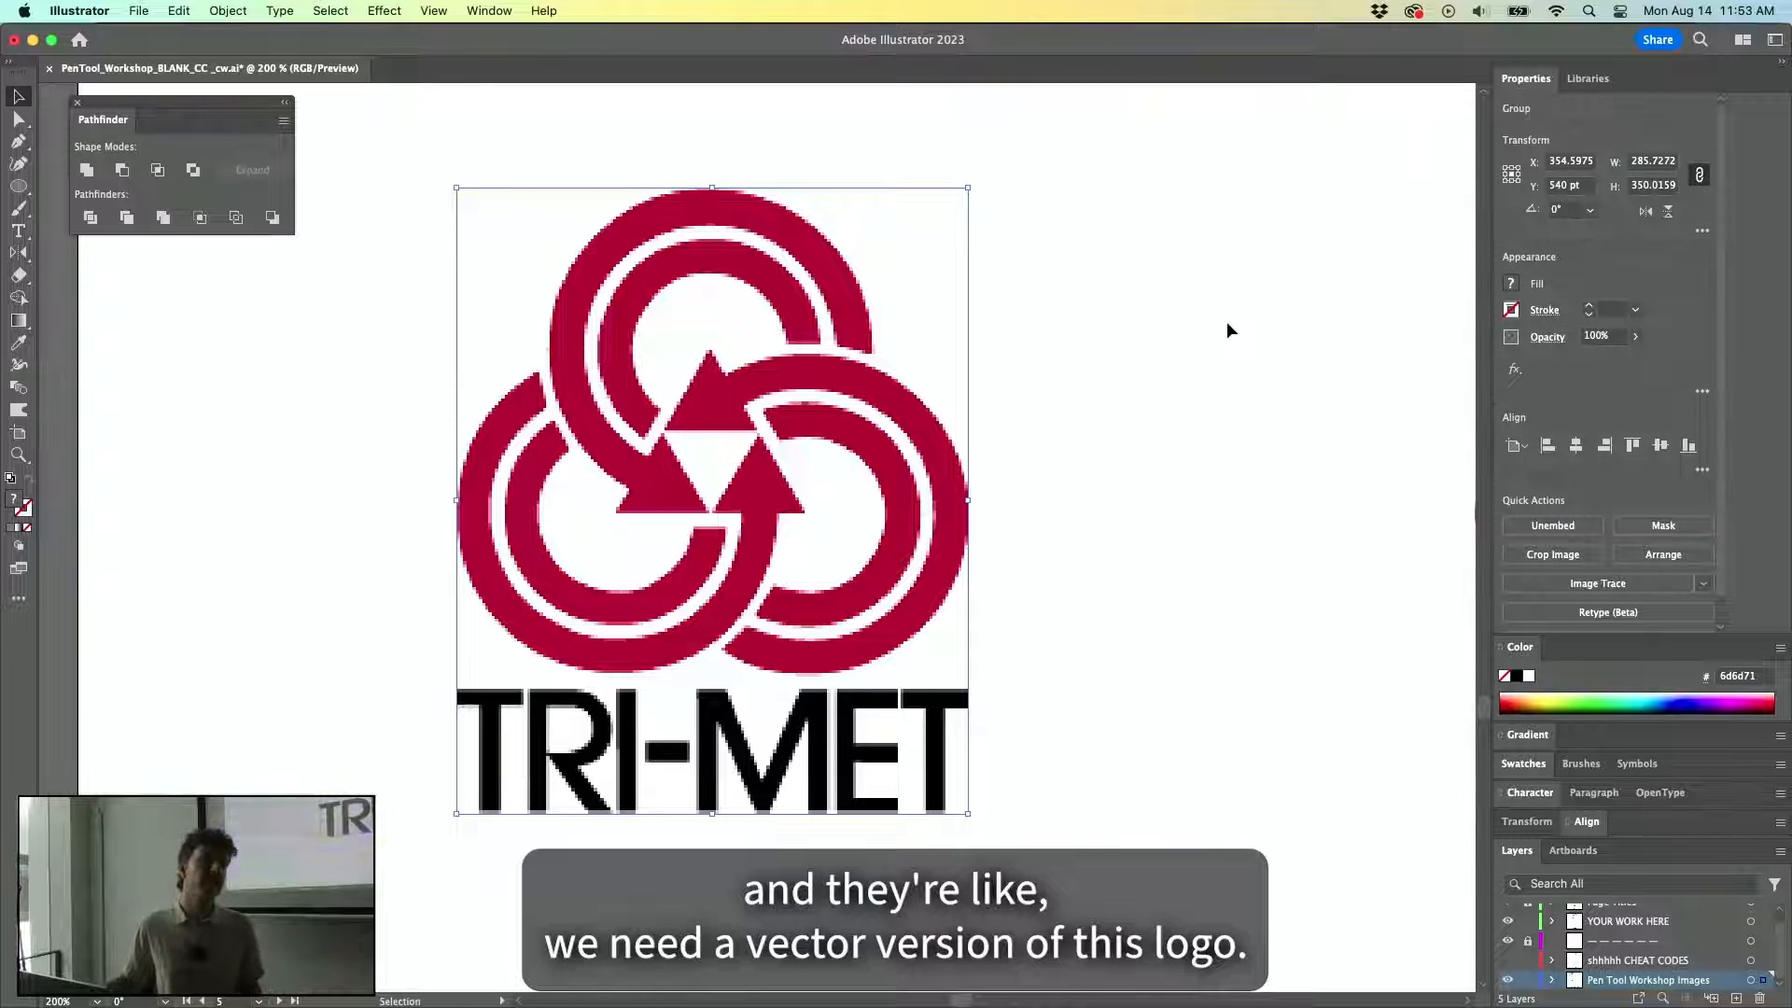
pyautogui.click(1190, 340)
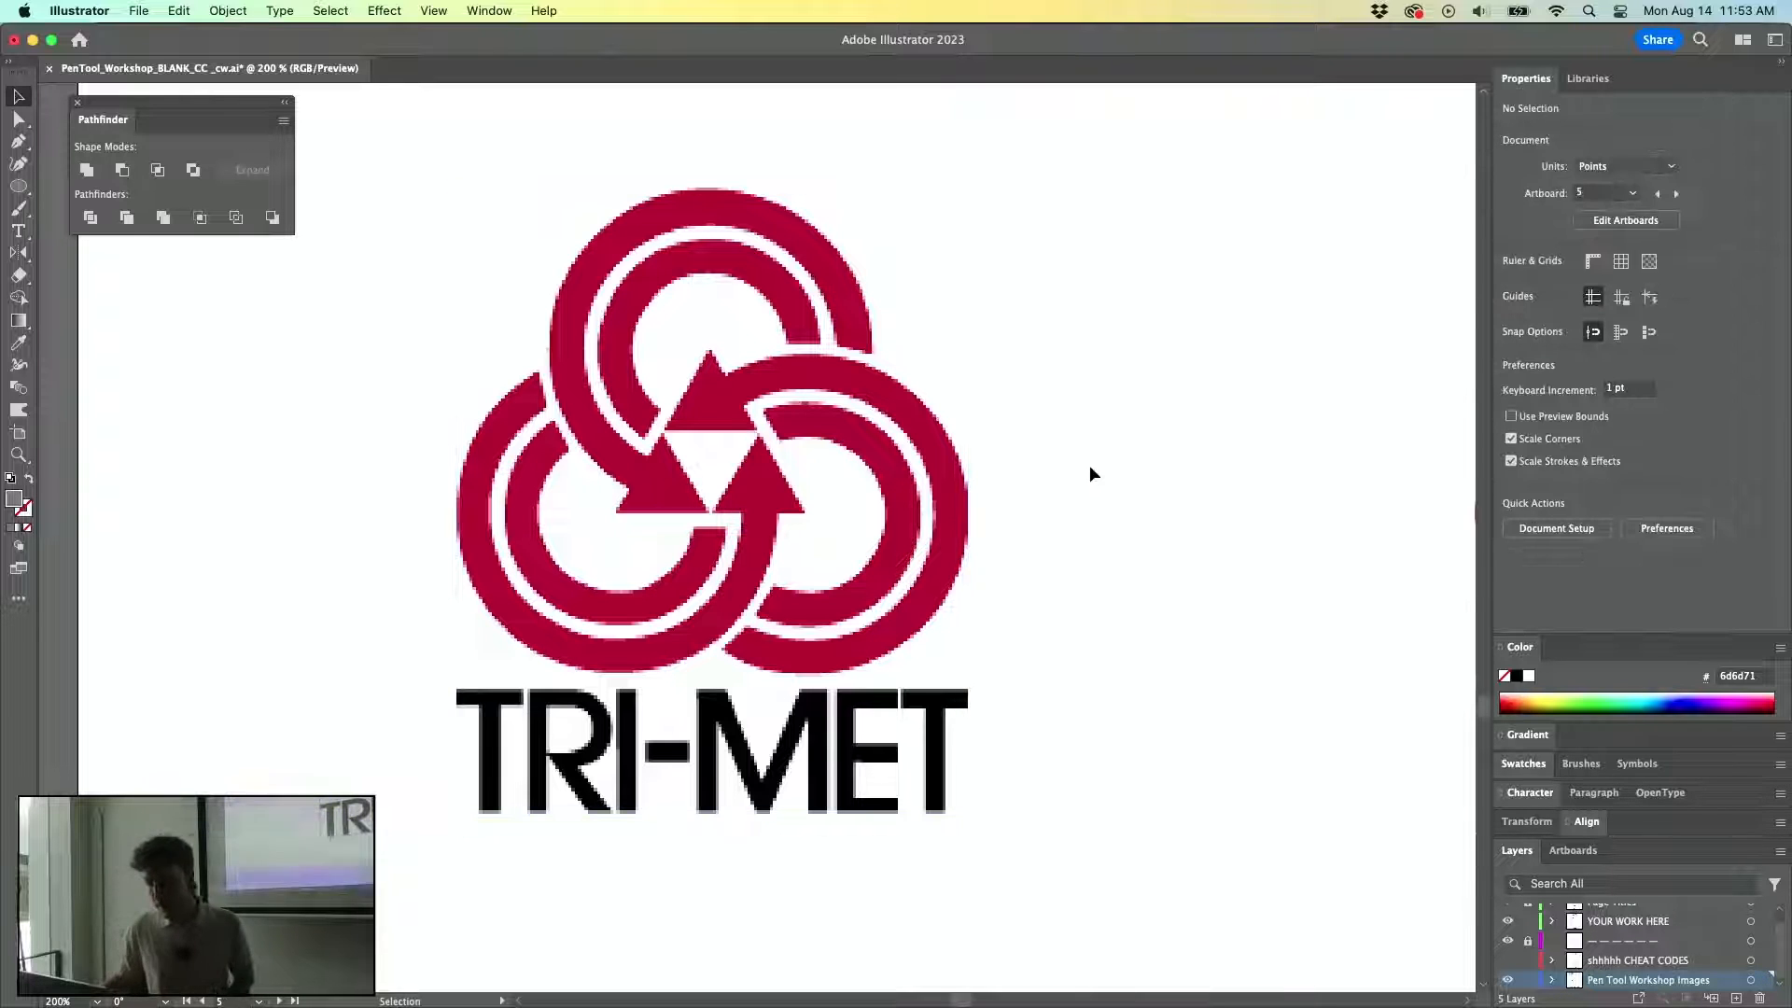
pyautogui.press('p')
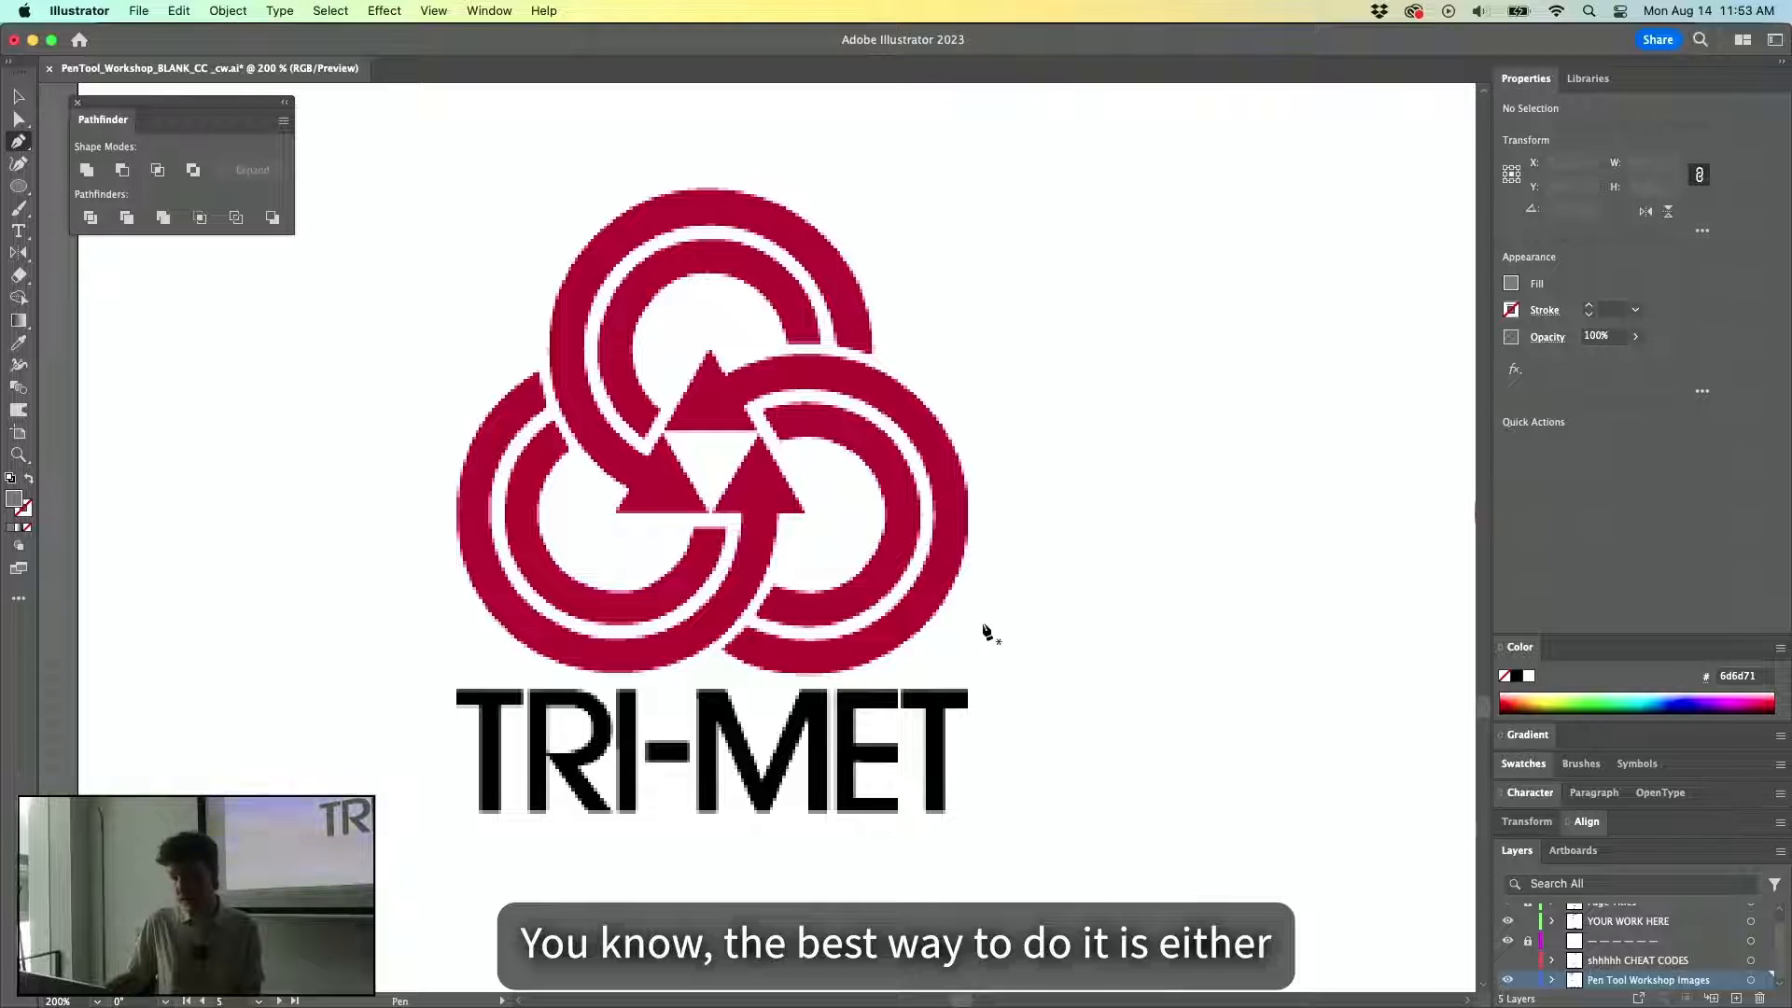
pyautogui.press('v')
pyautogui.click(635, 528)
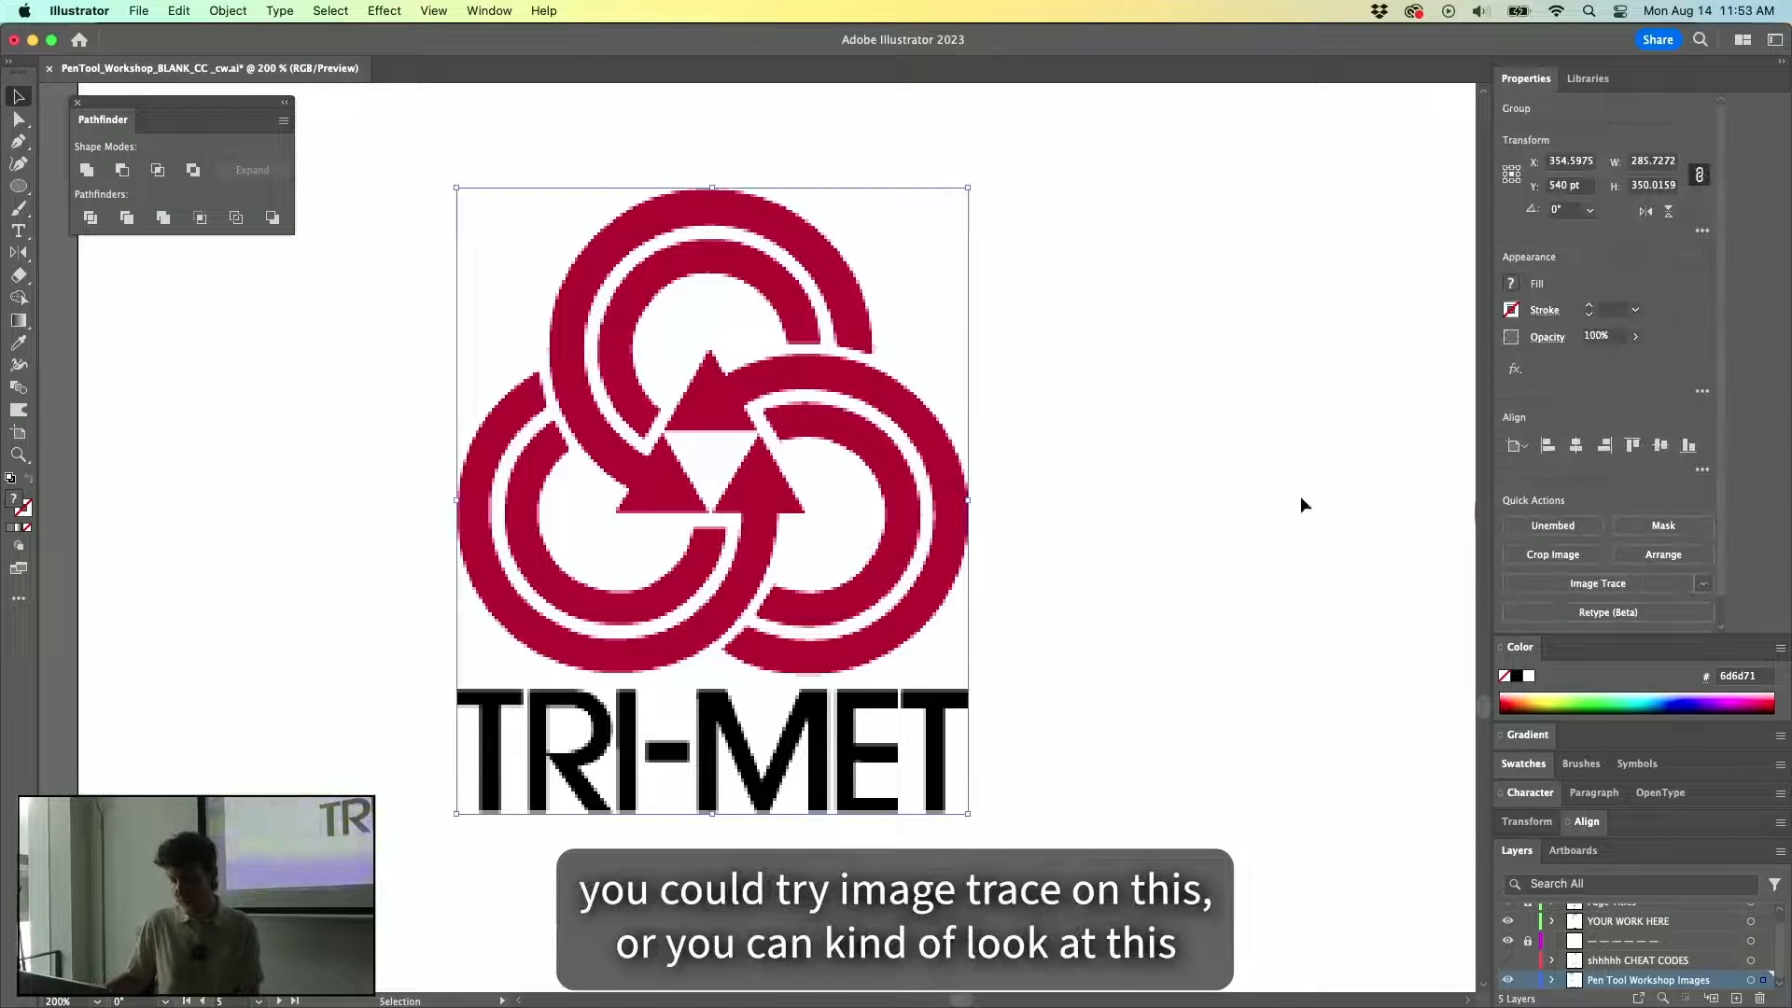
pyautogui.press('p')
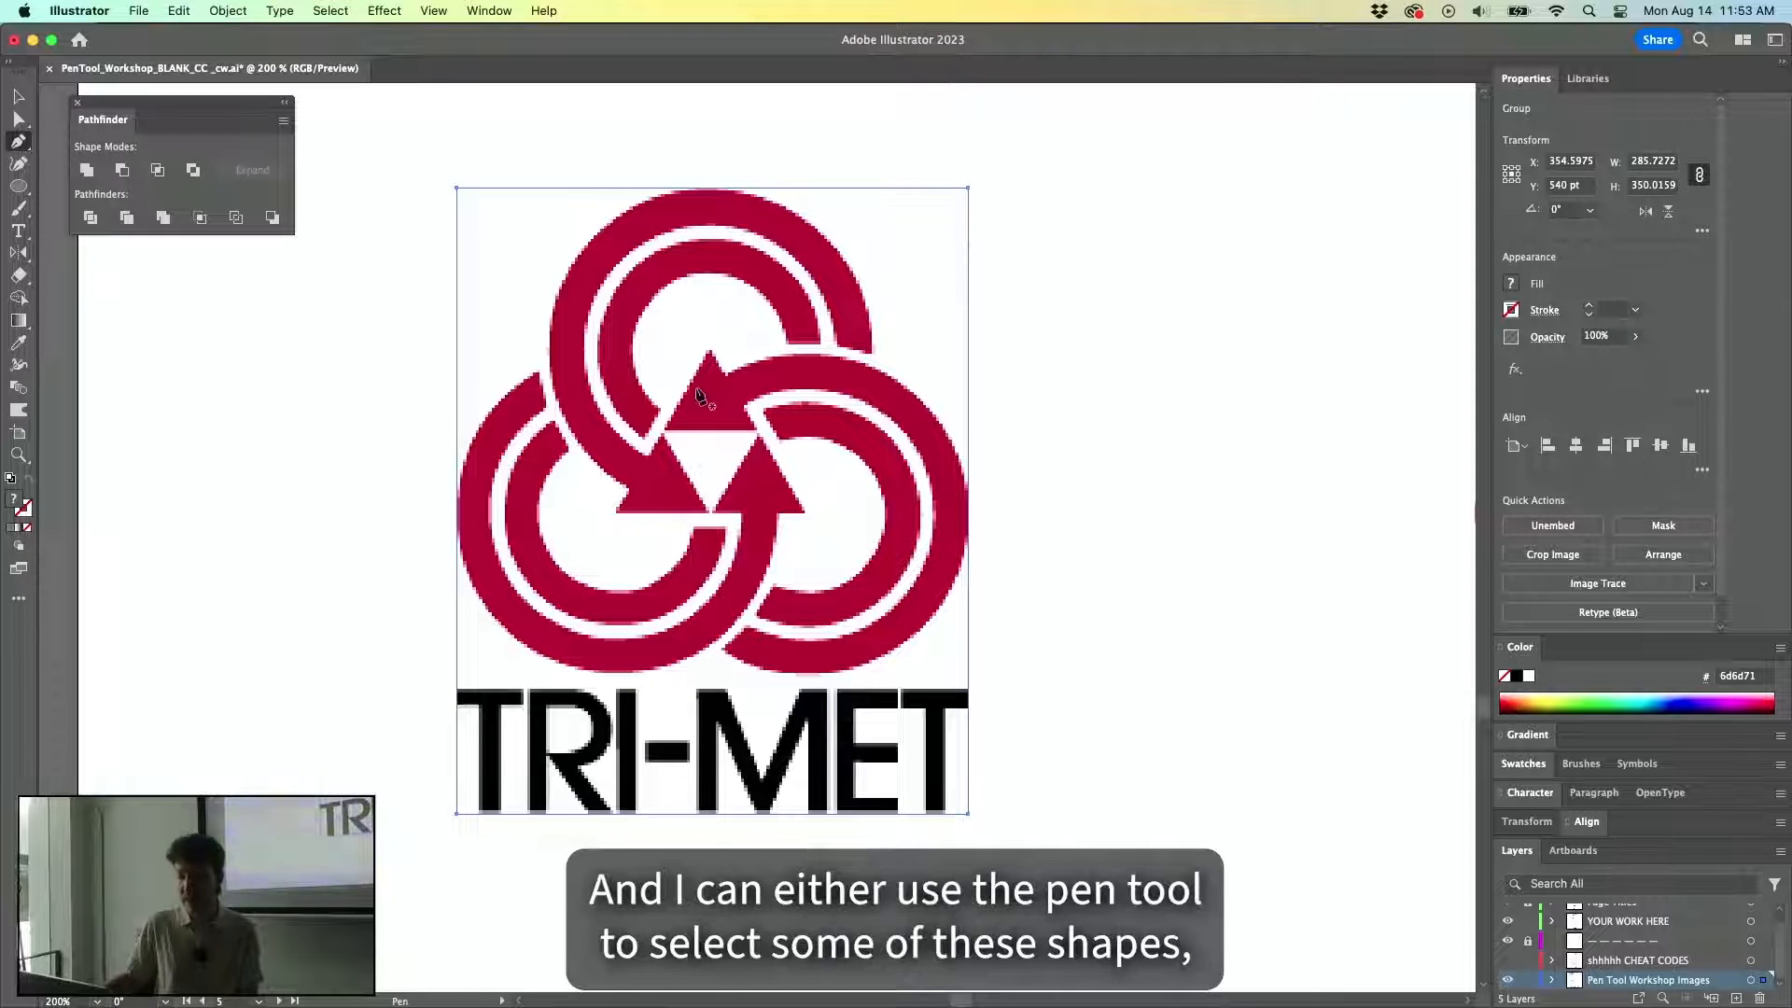
pyautogui.scroll(1, 711, 360)
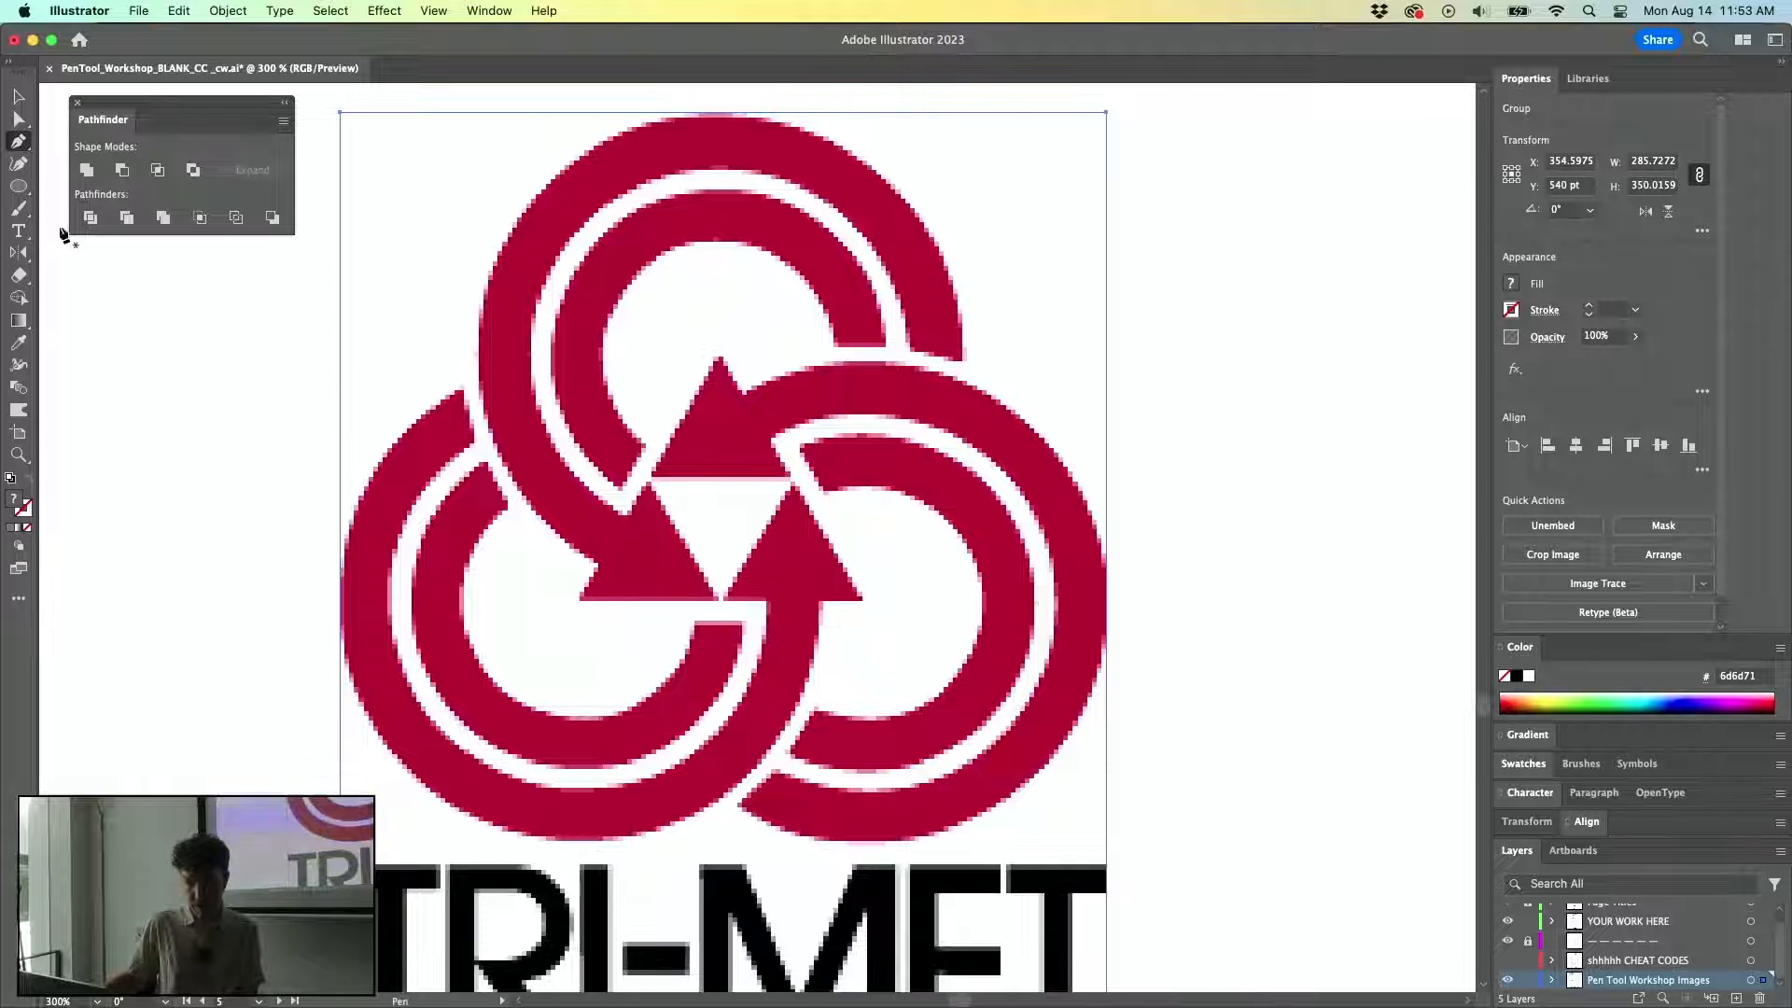
# Choose the Ellipse tool and deselect the TRI-MET source logo.
pyautogui.click(20, 190)
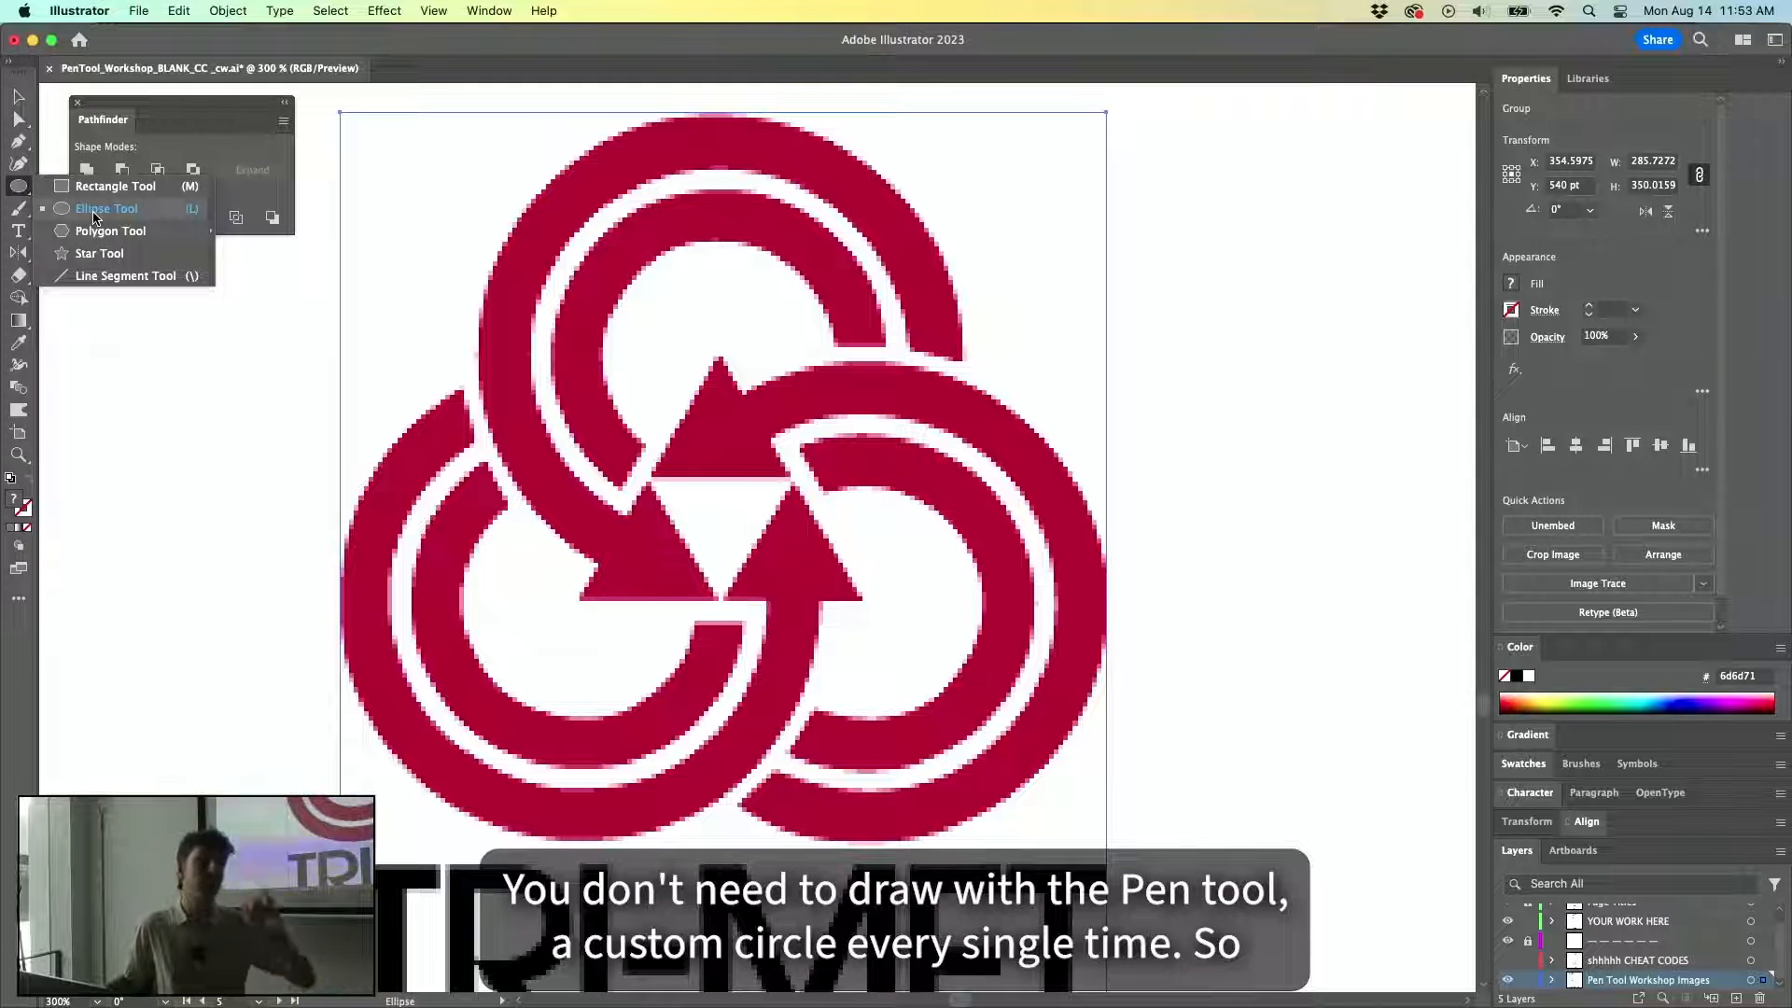
pyautogui.click(94, 213)
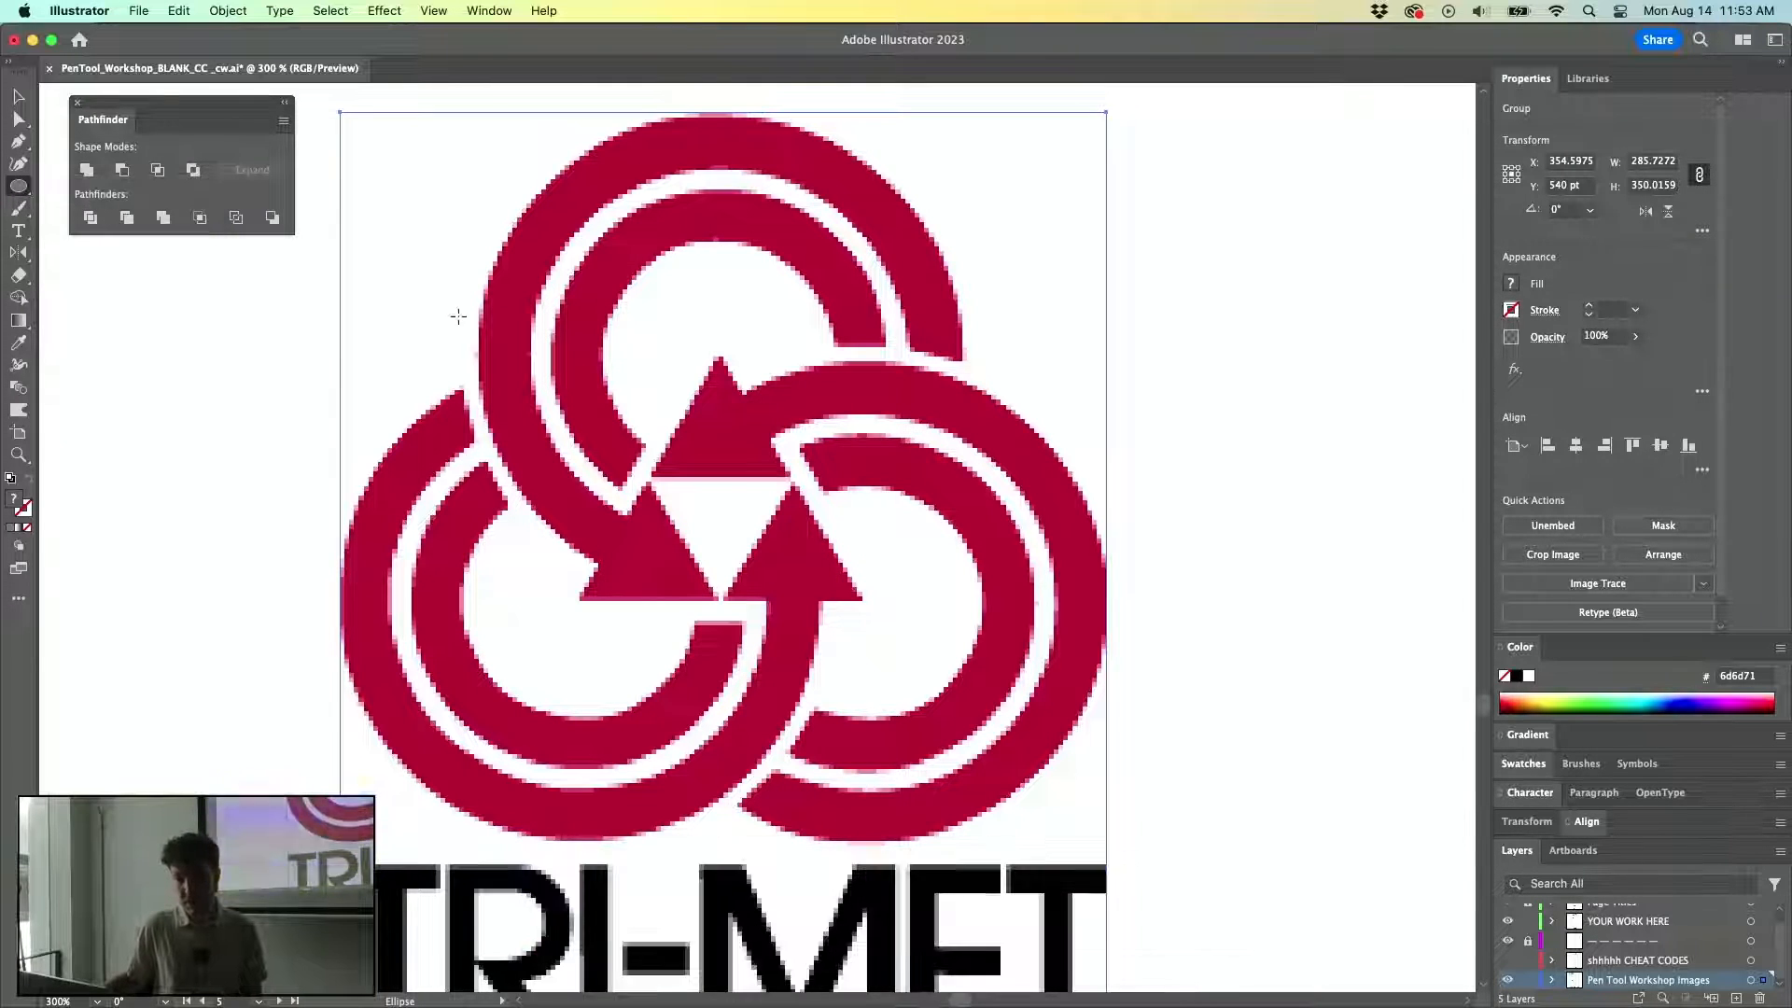
pyautogui.hscroll(5, 919, 339)
pyautogui.press('super+shift+a')
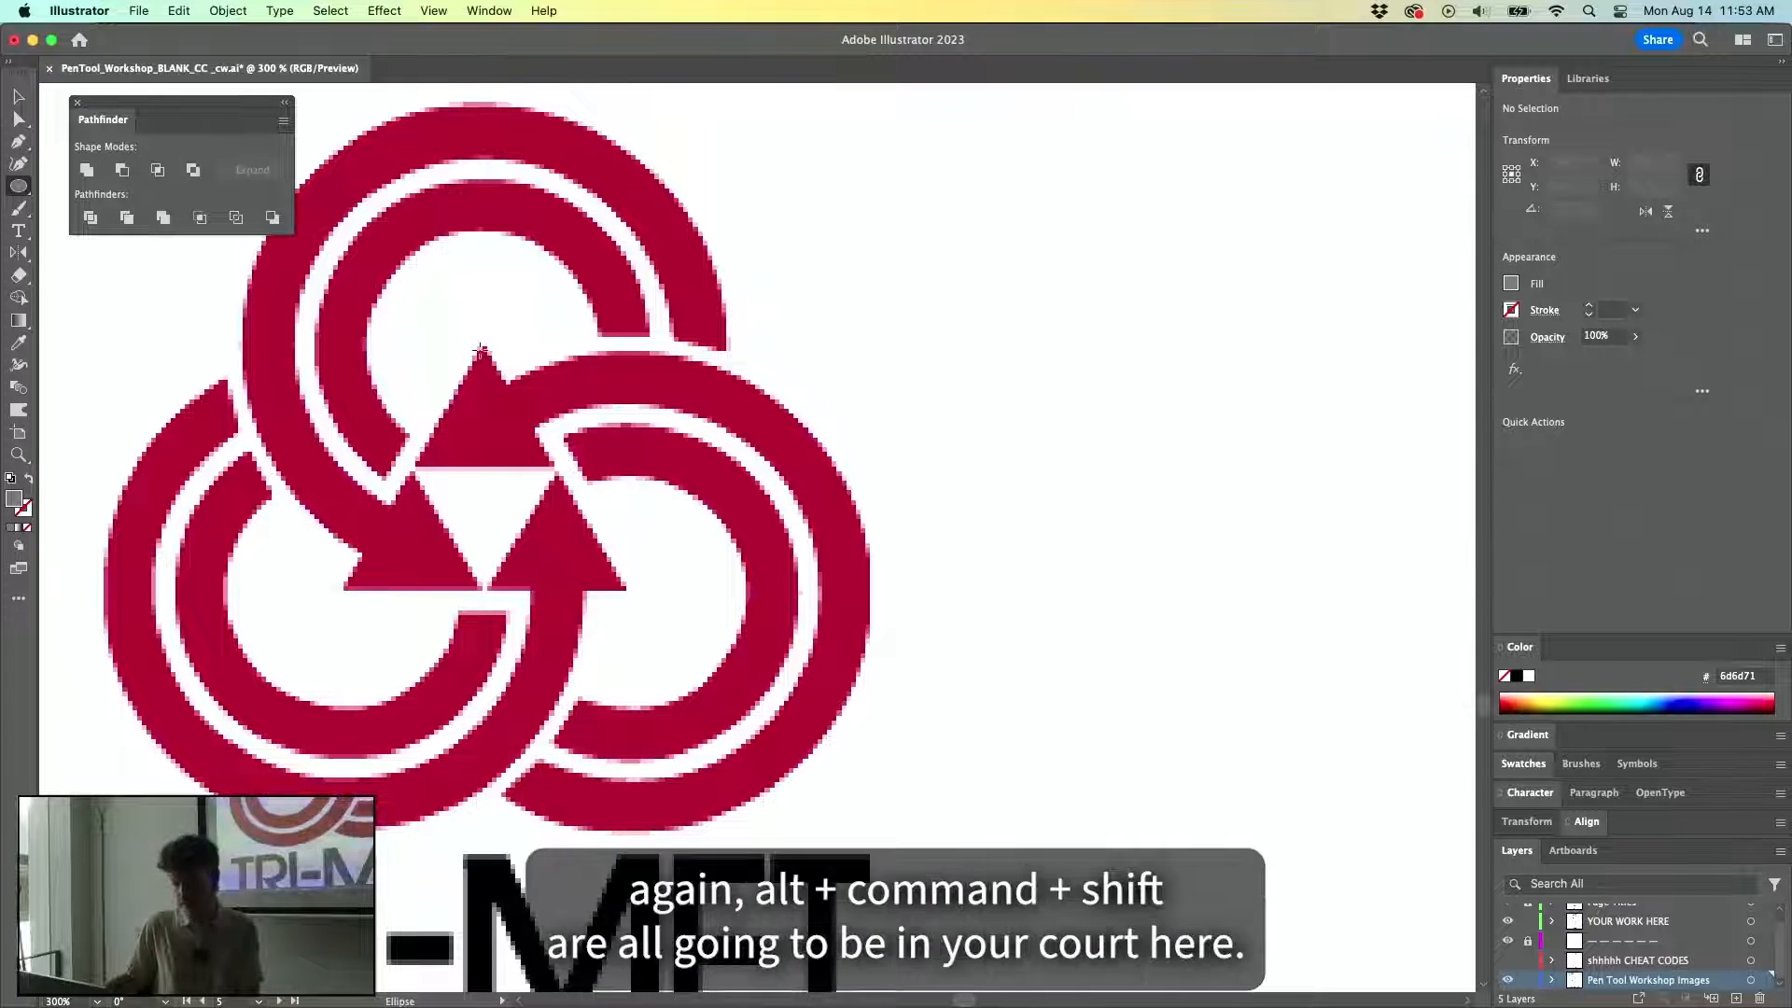
# Try drawing a gray-filled circle overlapping the outer side of the source logo's lower-left ring.
pyautogui.hscroll(-5, 635, 373)
pyautogui.scroll(-2, 634, 373)
pyautogui.moveTo(147, 287); pyautogui.dragTo(439, 569)
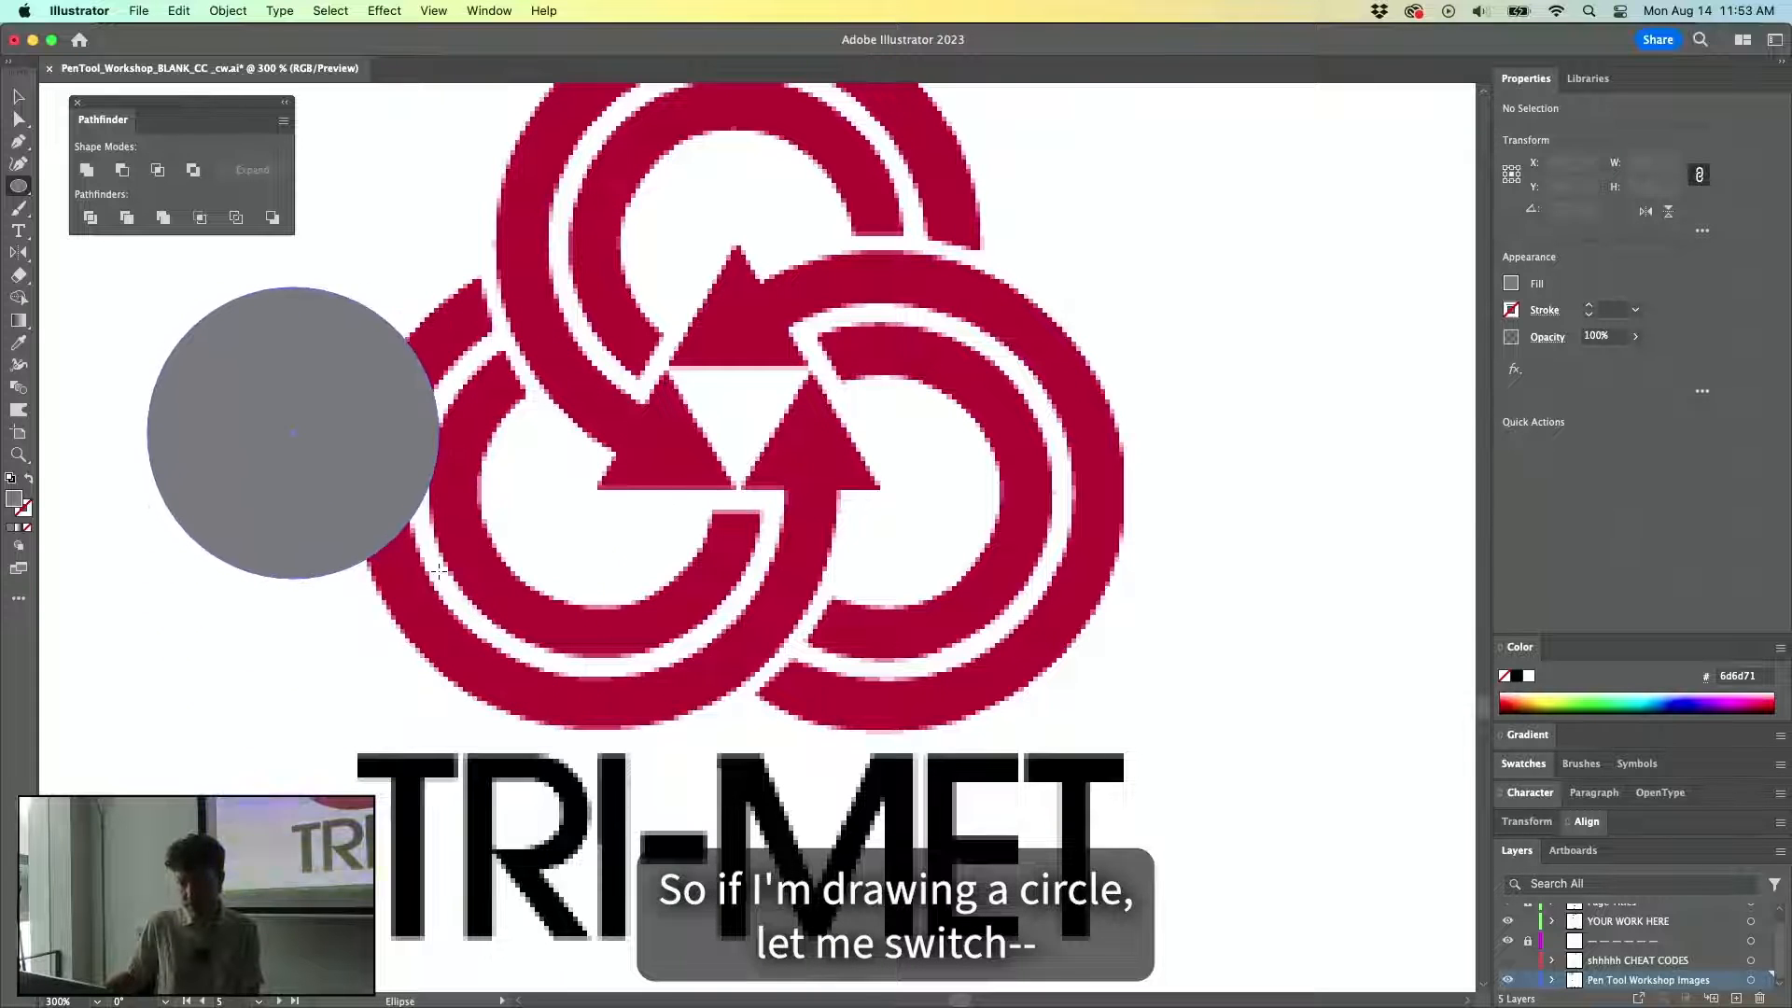
pyautogui.press('super+z')
# Swap the fill and stroke colors back and forth.
pyautogui.click(29, 482)
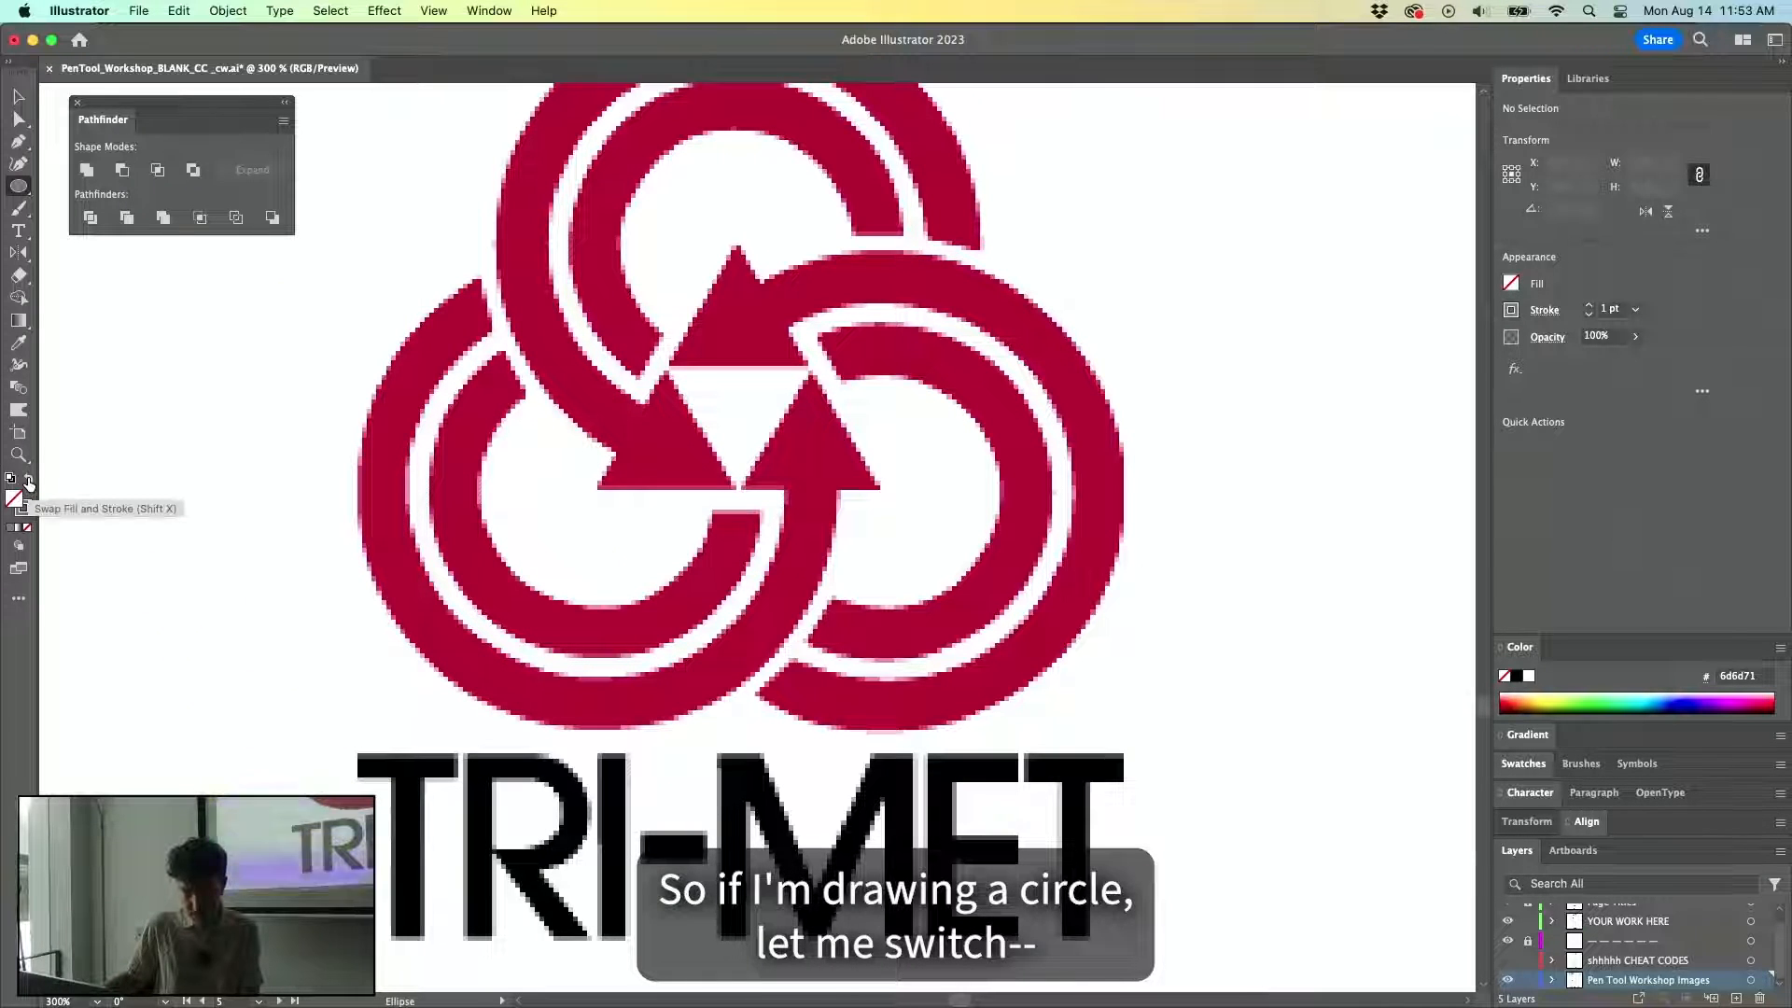
pyautogui.click(29, 482)
pyautogui.click(29, 482)
pyautogui.click(29, 481)
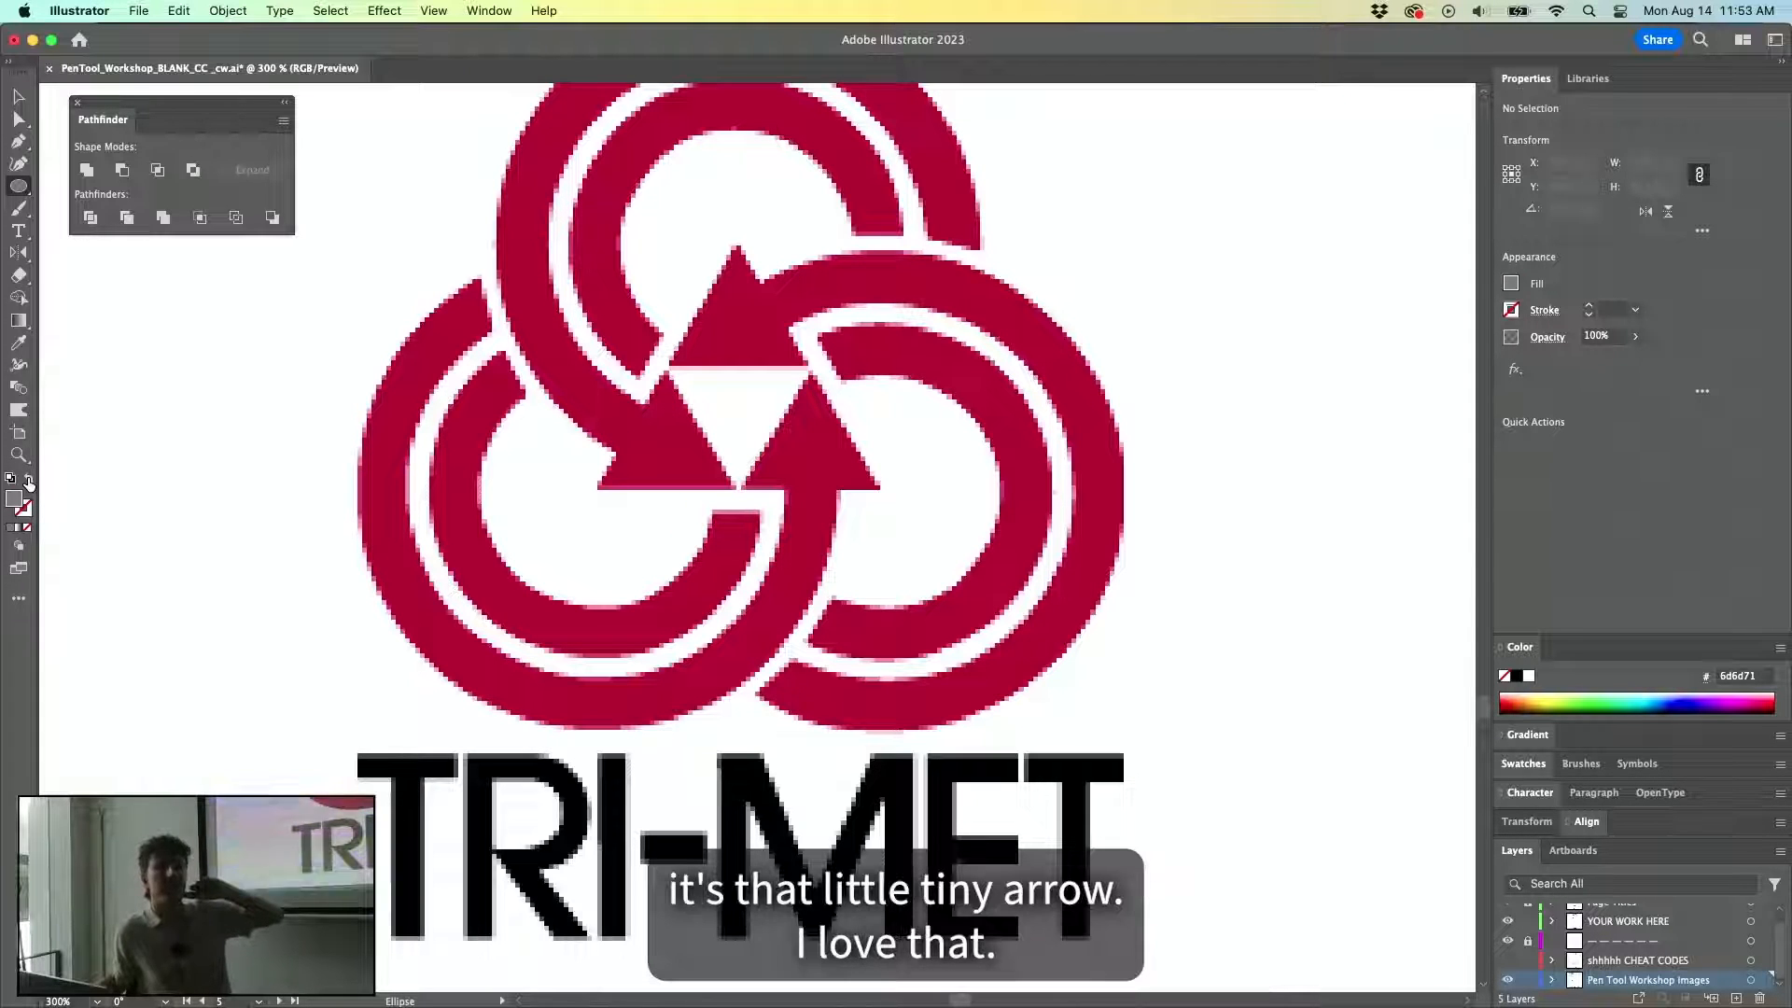
pyautogui.click(29, 481)
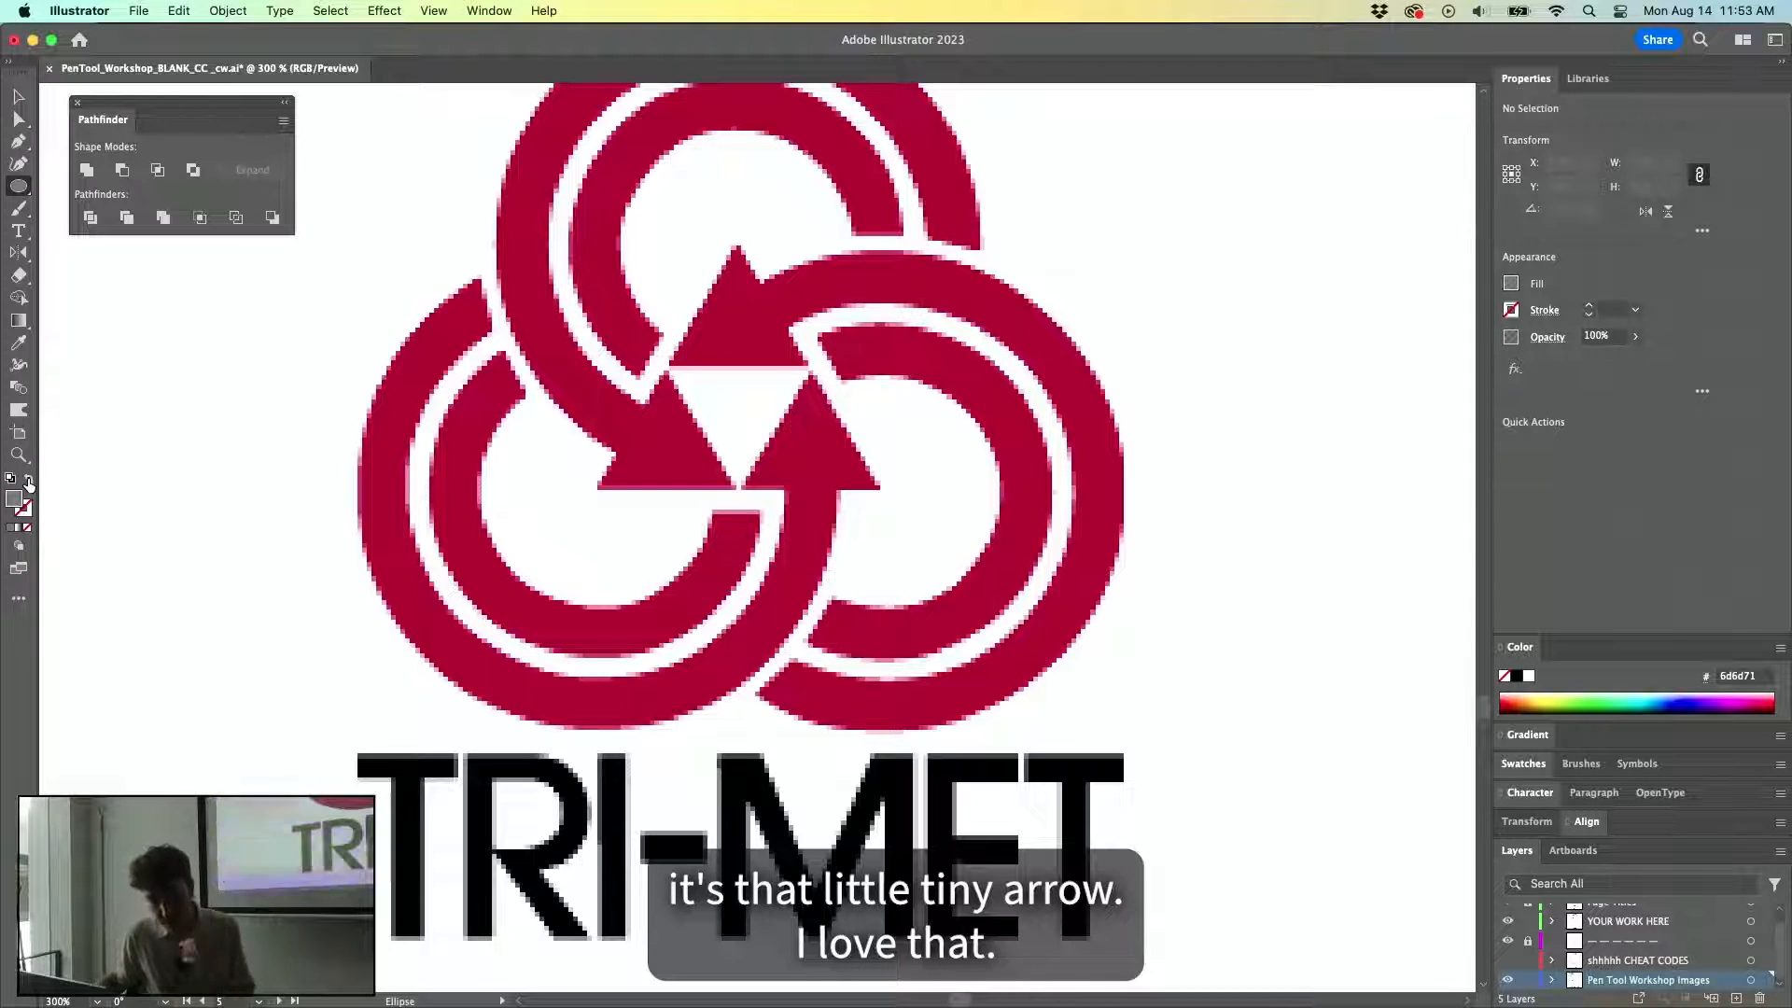
# Reset the drawing colors to no fill with a 1 pt stroke, and set the stroke color to 00edff.
pyautogui.click(9, 480)
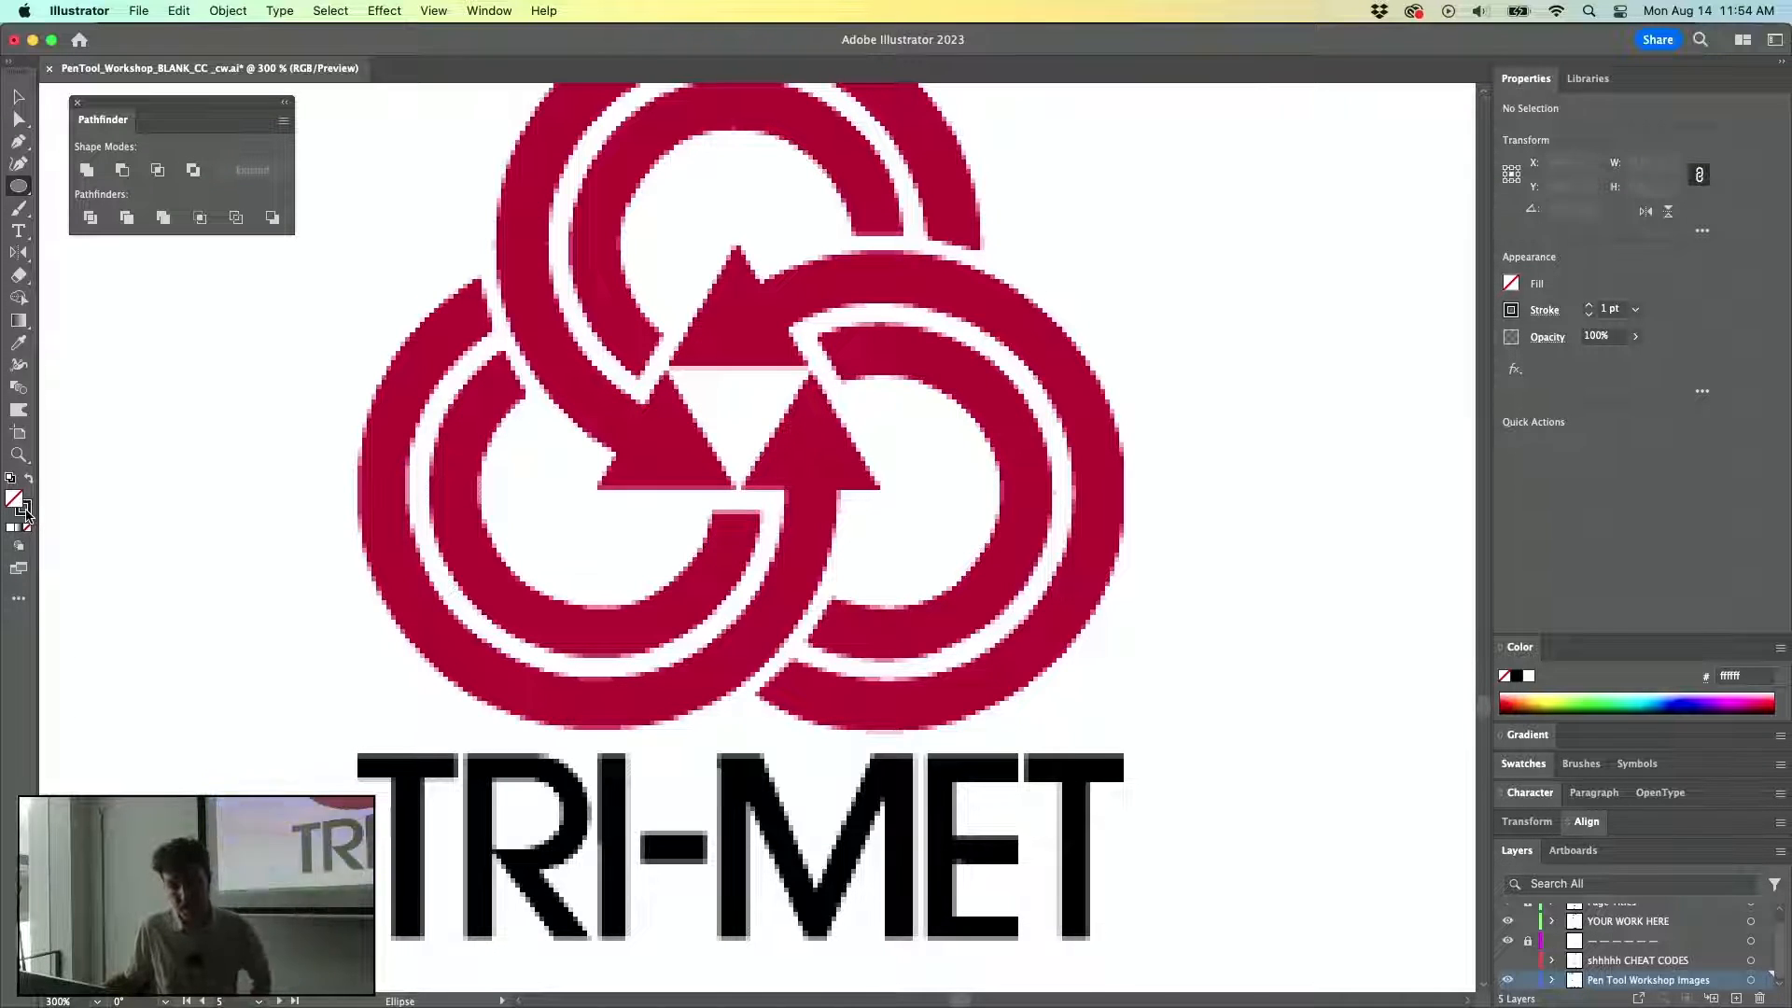
pyautogui.doubleClick(24, 509)
pyautogui.click(917, 486)
pyautogui.moveTo(837, 405)
pyautogui.mouseDown()
pyautogui.moveTo(811, 399)
pyautogui.moveTo(894, 334)
pyautogui.mouseUp()
pyautogui.moveTo(929, 511); pyautogui.dragTo(919, 519)
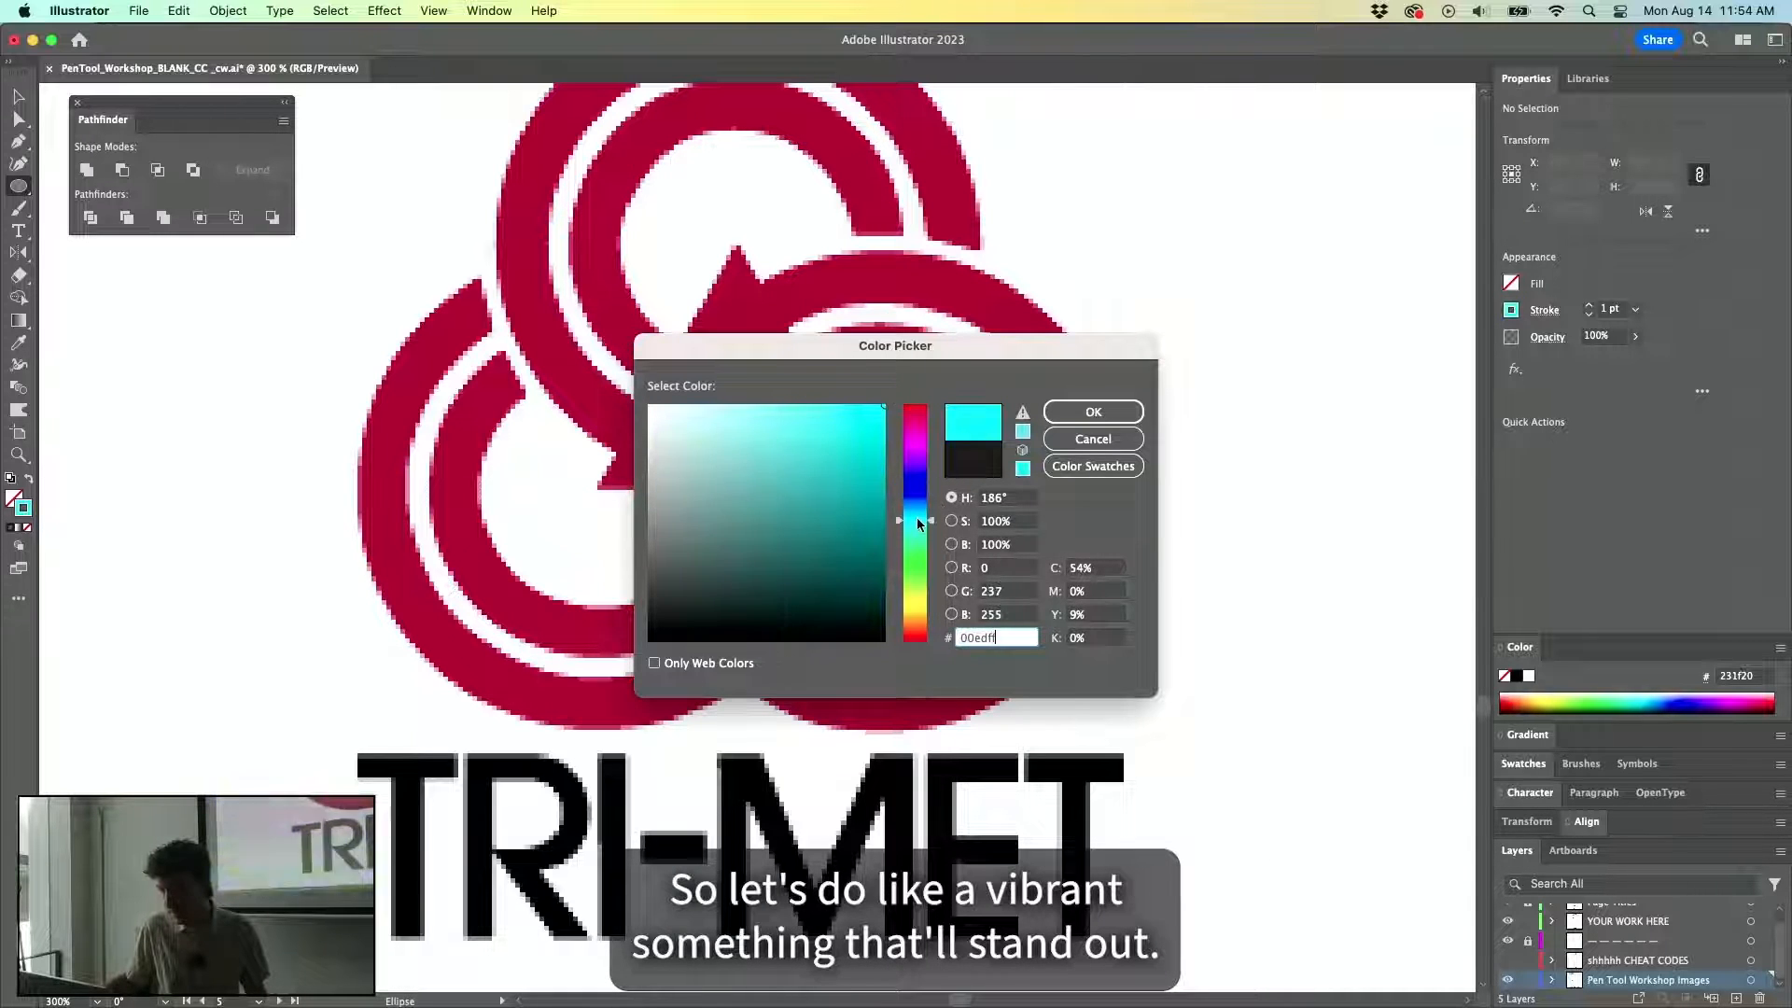
pyautogui.click(1087, 413)
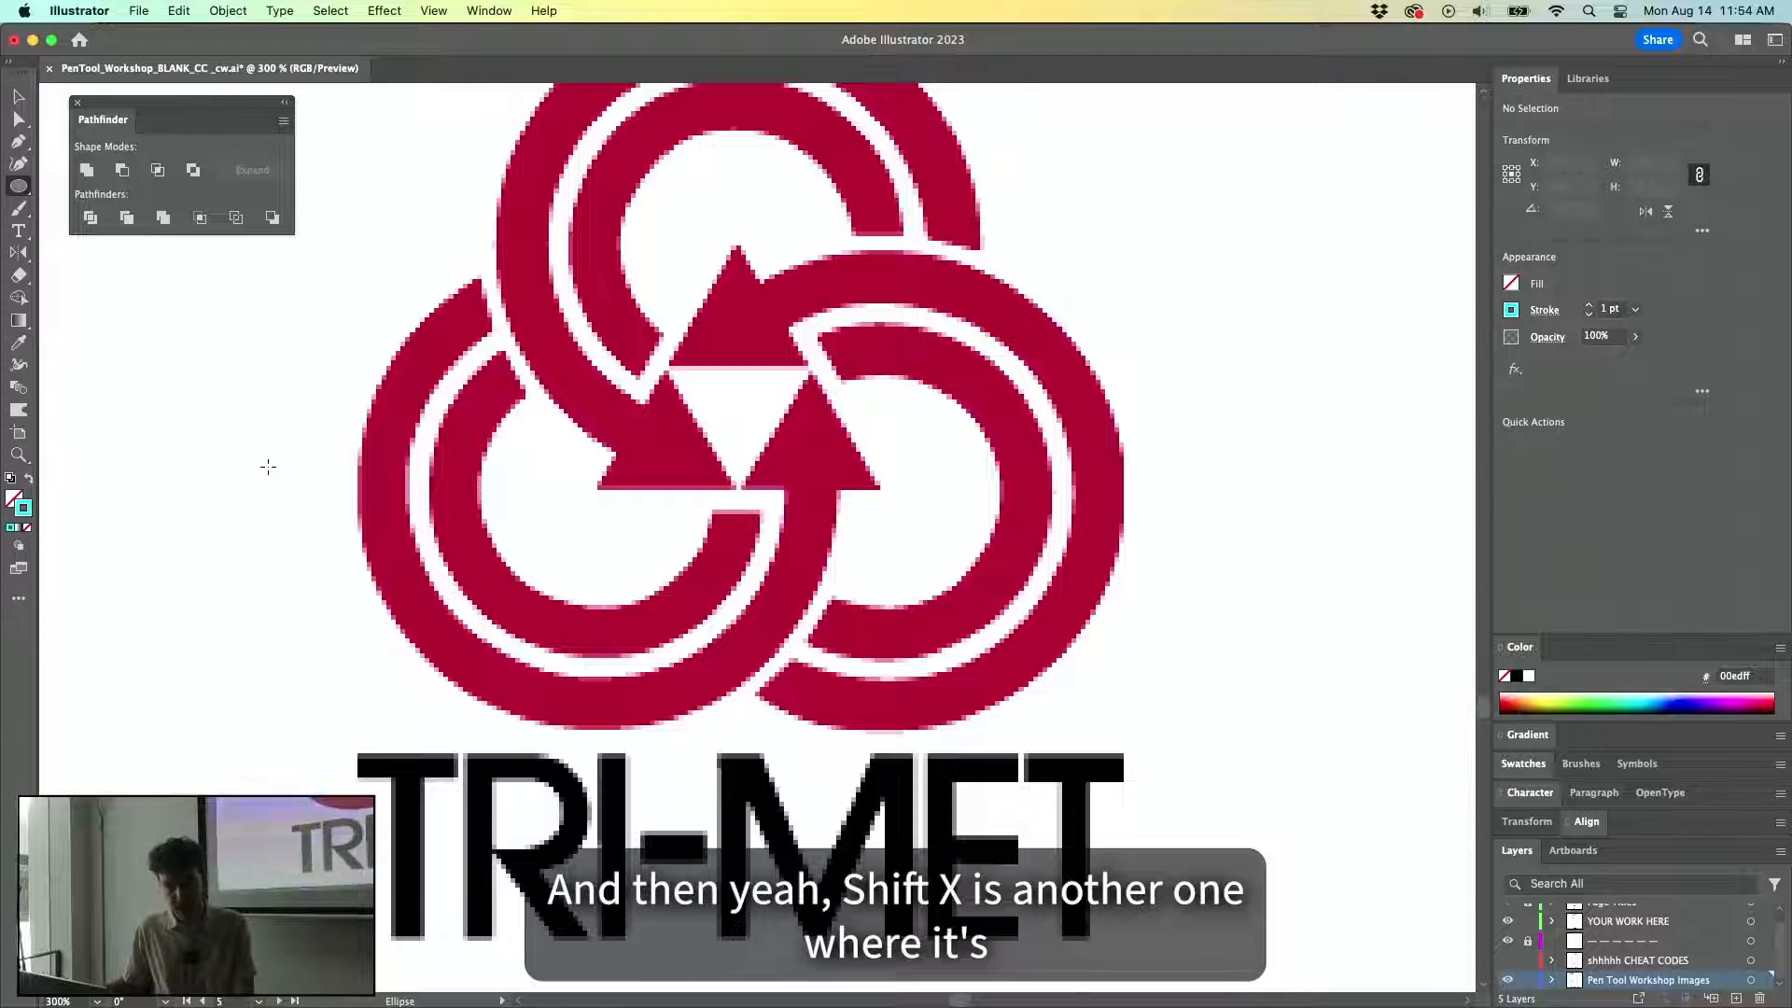
pyautogui.hotkey('shift', 'x')
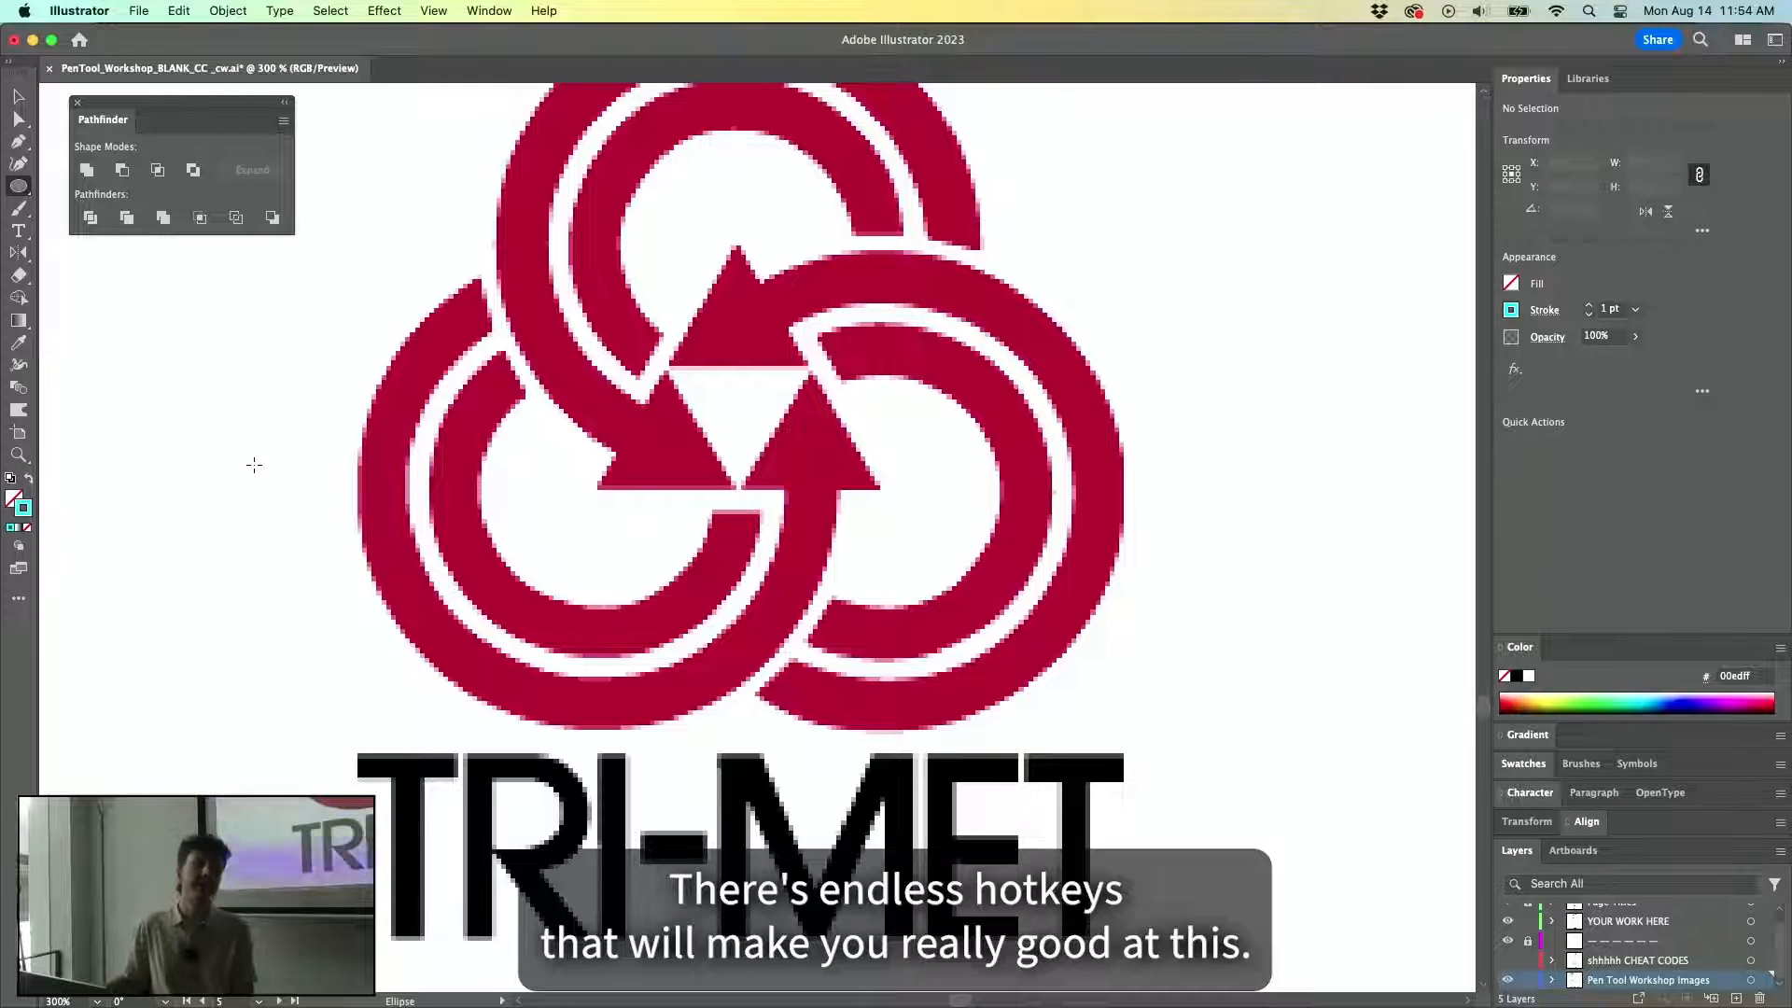
# Draw a practice circle about 193 pt in diameter between the source logo and its outlined example.
pyautogui.moveTo(564, 421); pyautogui.dragTo(329, 462)
pyautogui.hscroll(-5, 743, 328)
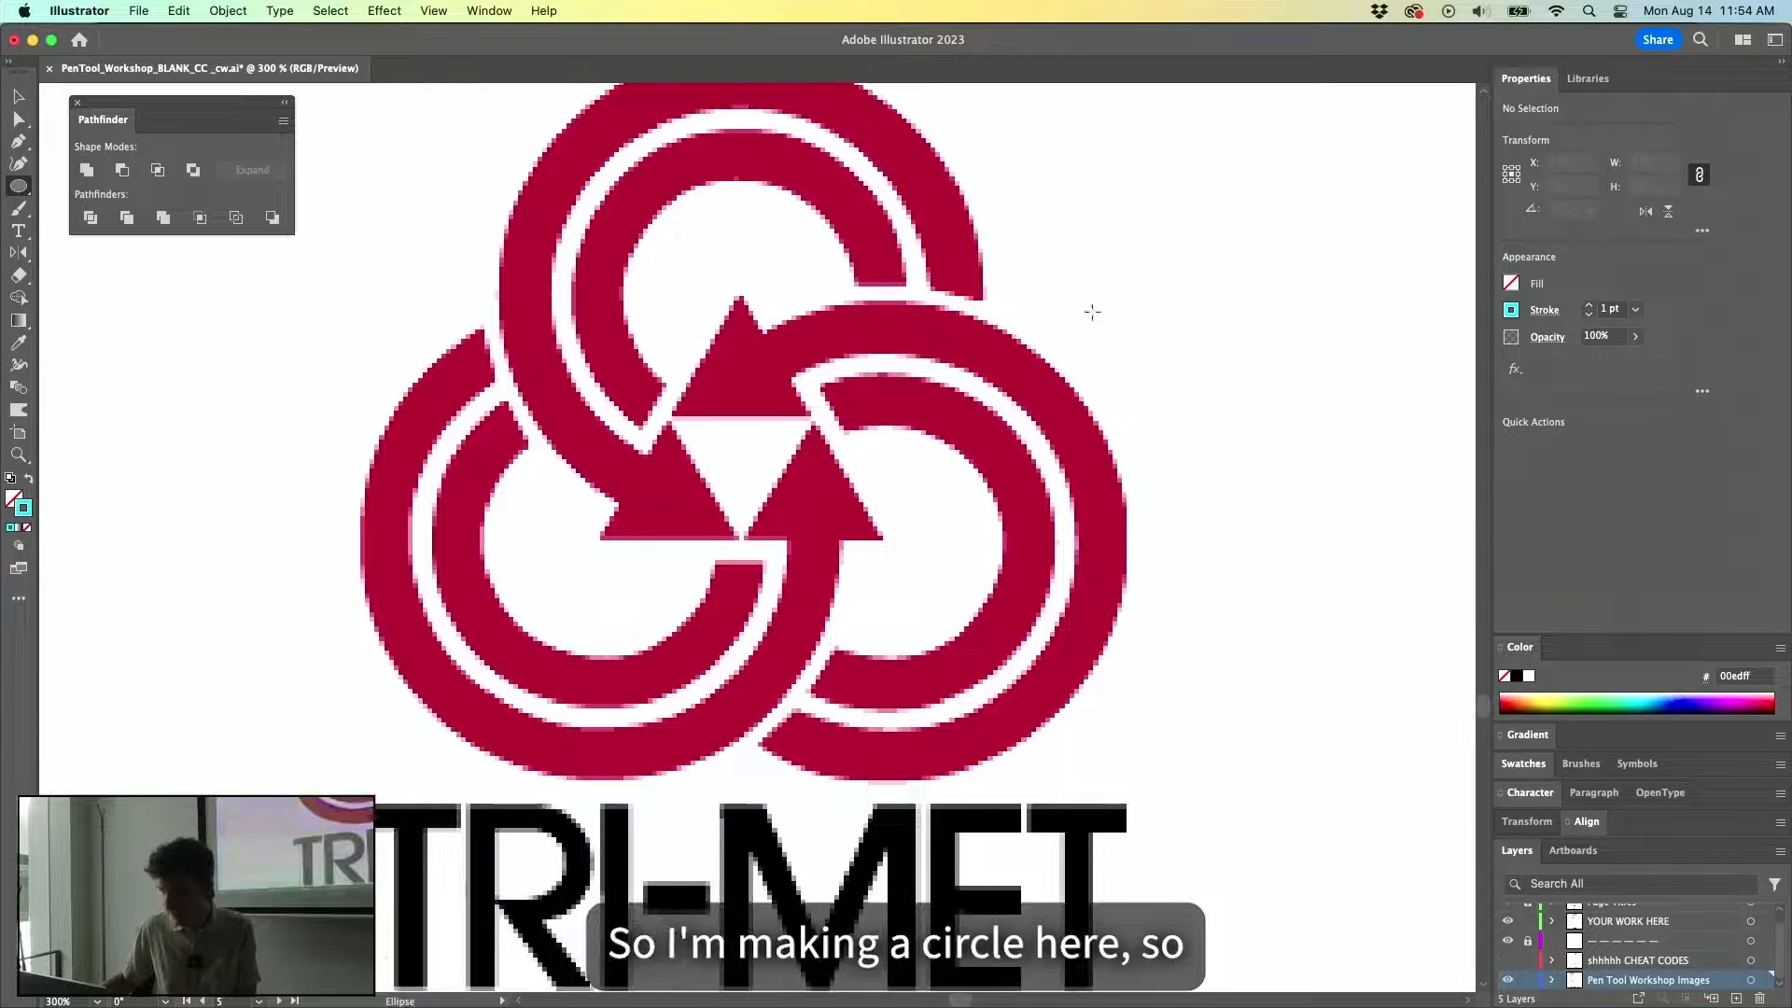
pyautogui.press('super+minus')
pyautogui.moveTo(1175, 384); pyautogui.dragTo(964, 304)
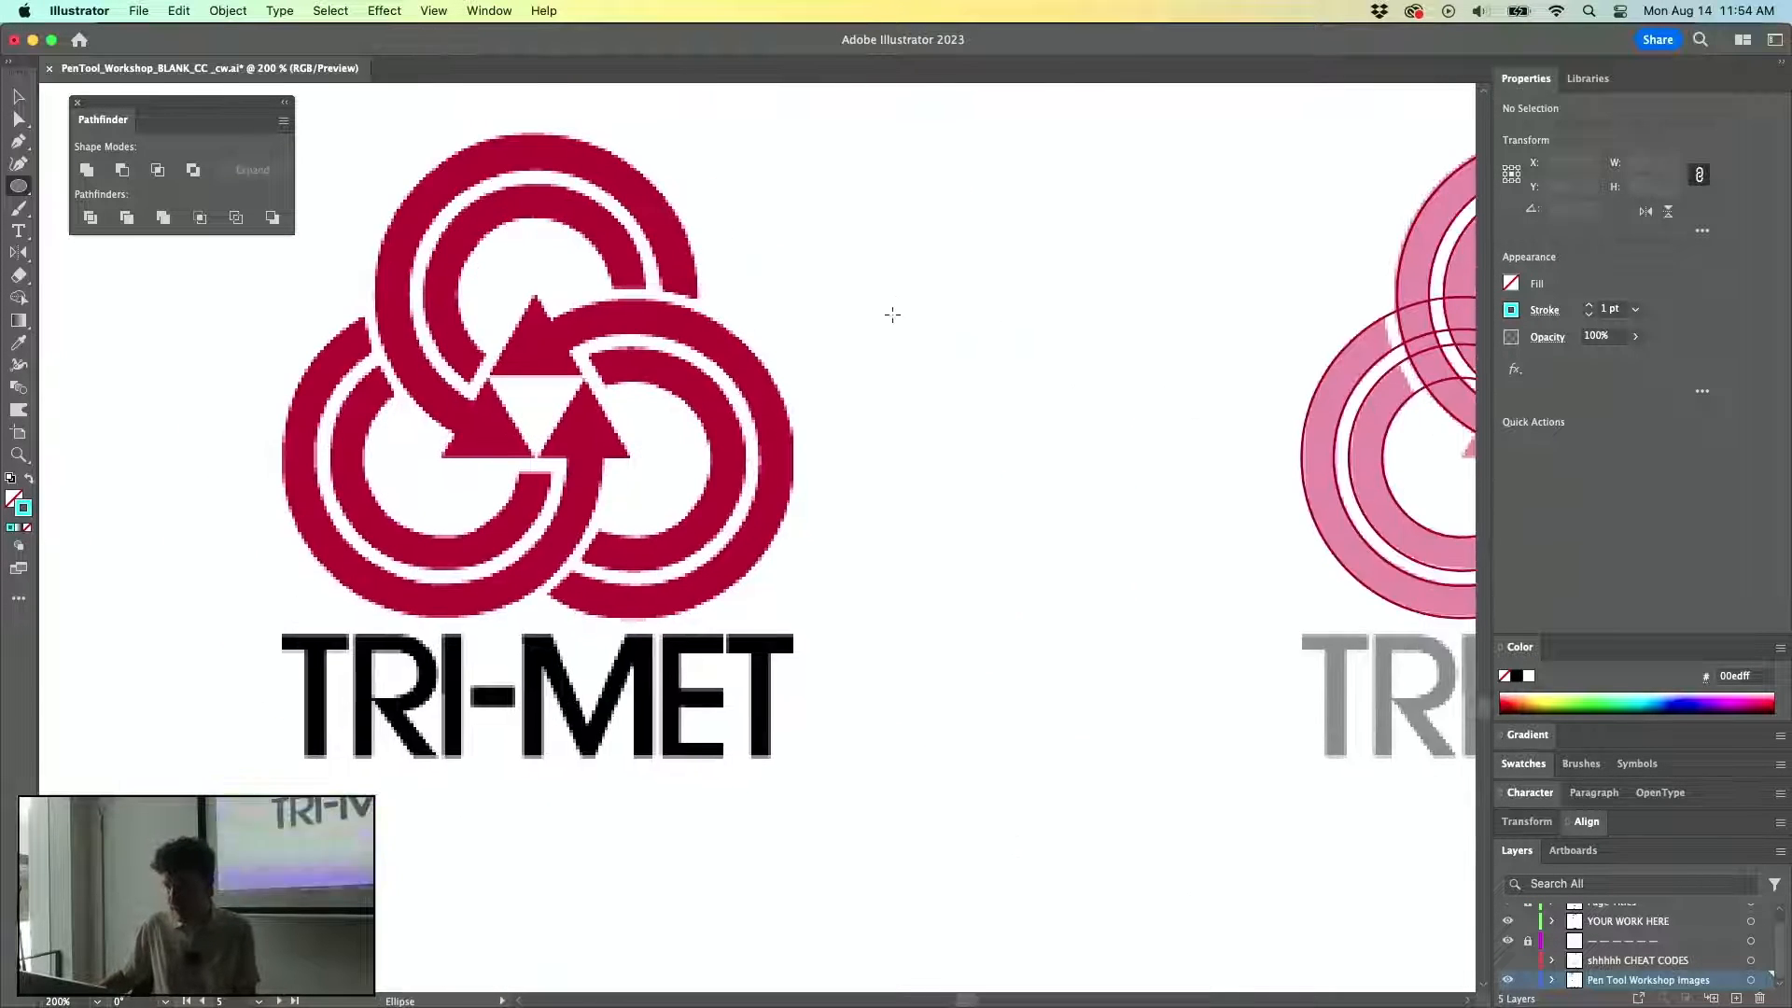
pyautogui.click(17, 186)
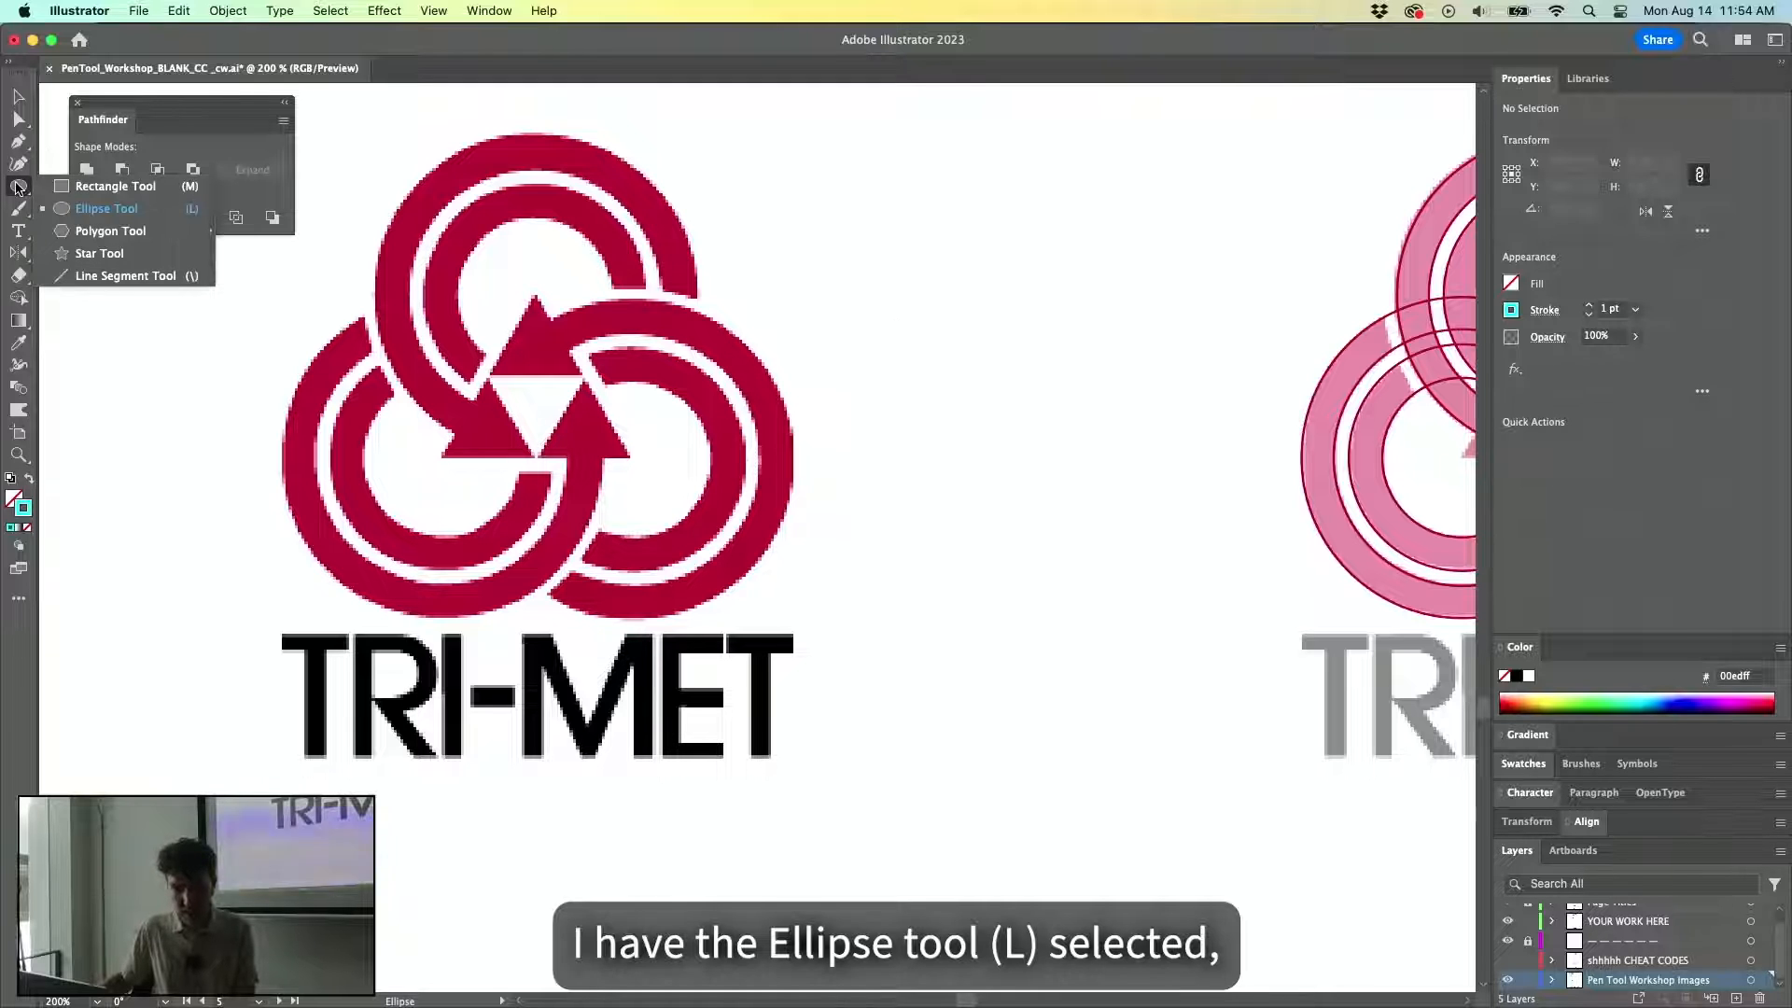
pyautogui.click(106, 209)
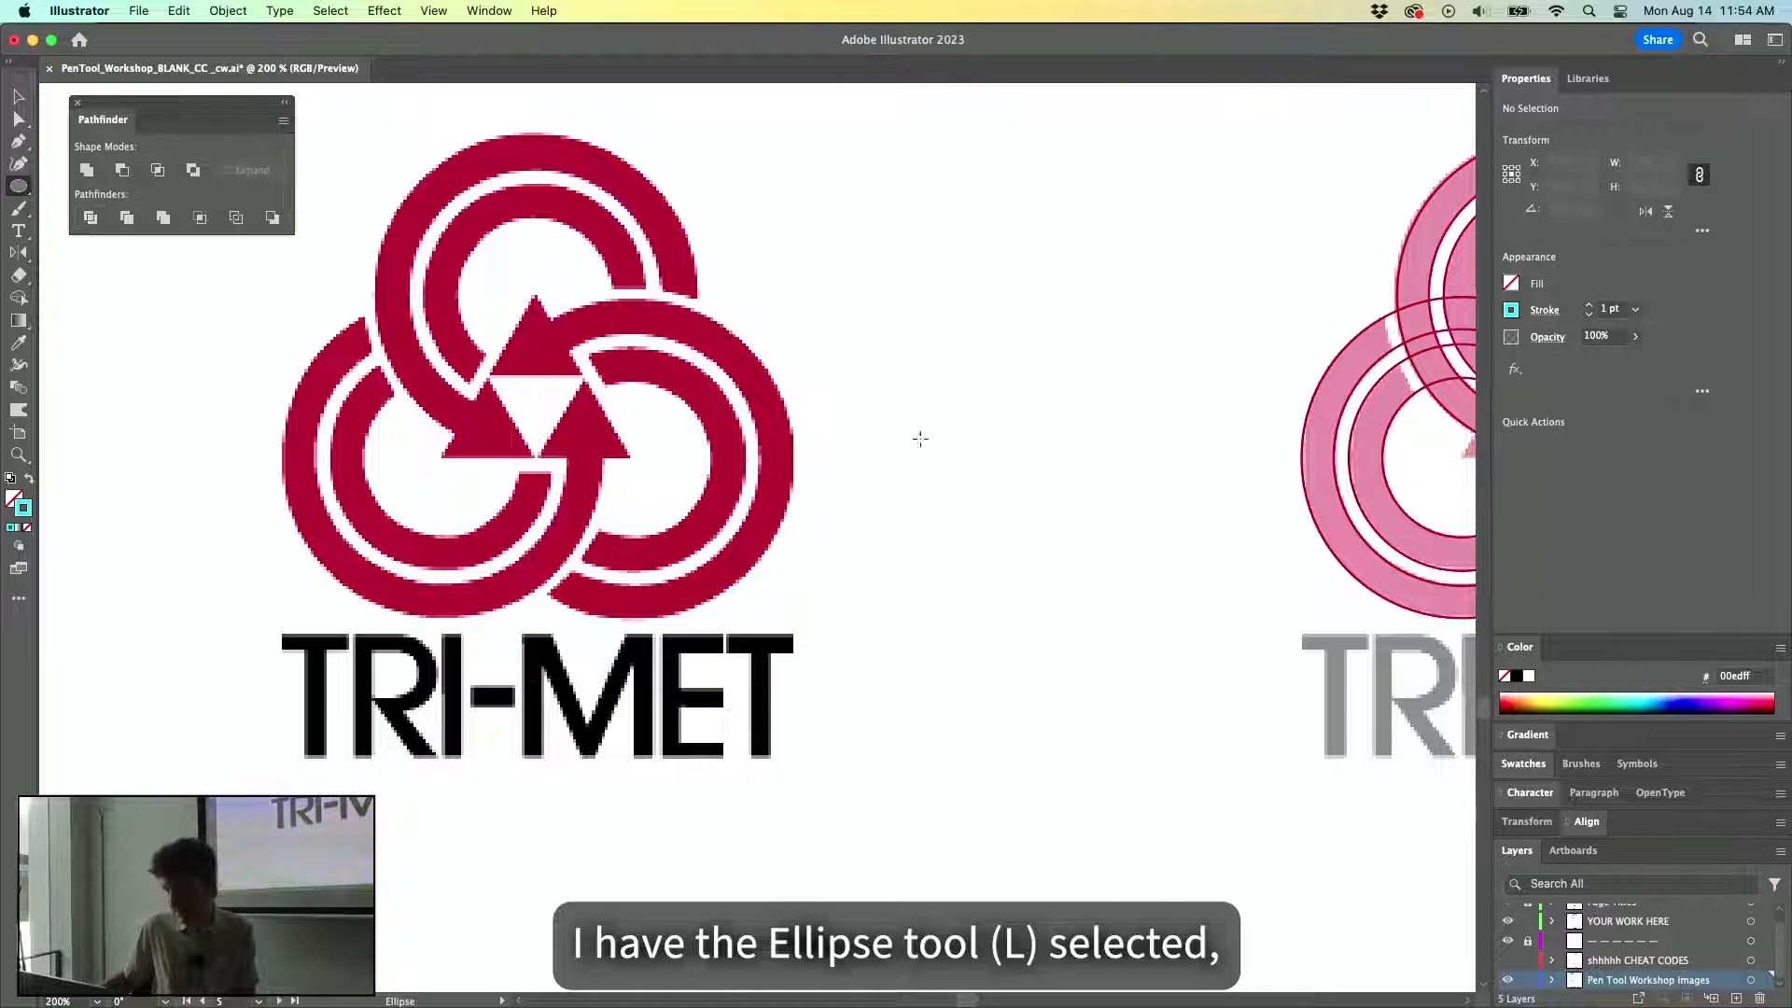
pyautogui.moveTo(739, 210); pyautogui.dragTo(784, 560)
pyautogui.scroll(2, 1042, 403)
pyautogui.press('super+z')
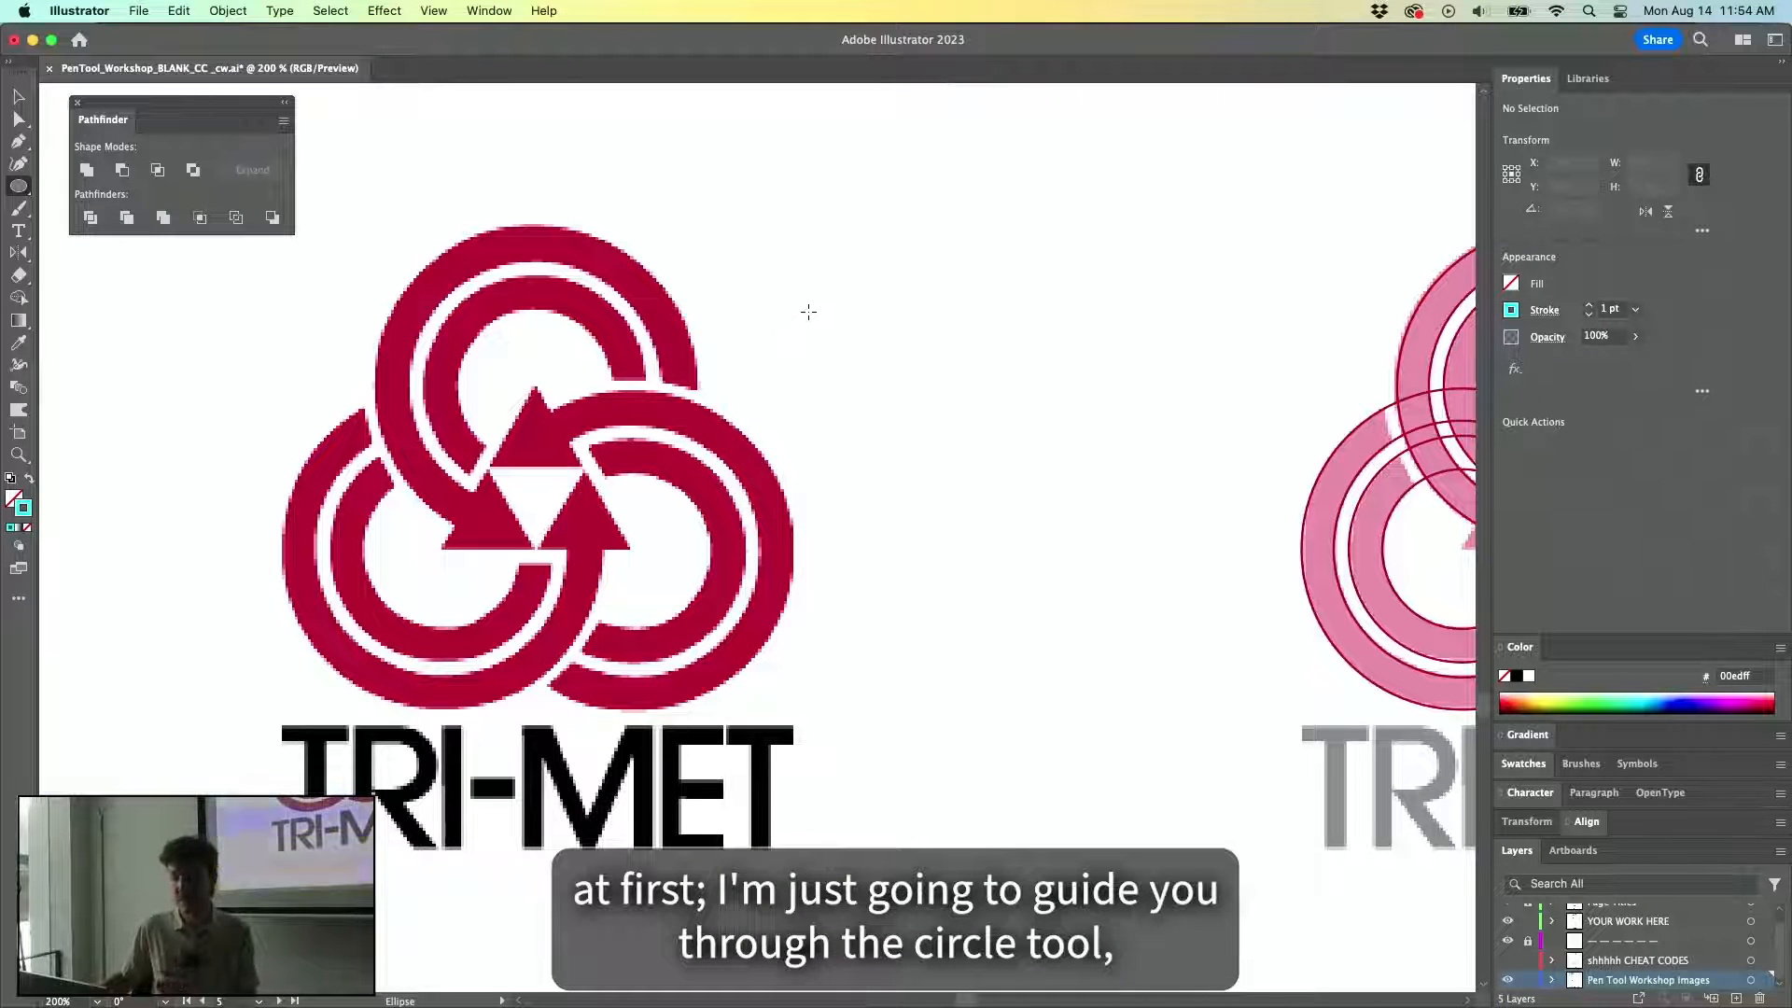
pyautogui.moveTo(913, 473); pyautogui.dragTo(871, 306)
pyautogui.moveTo(915, 386); pyautogui.dragTo(1078, 651)
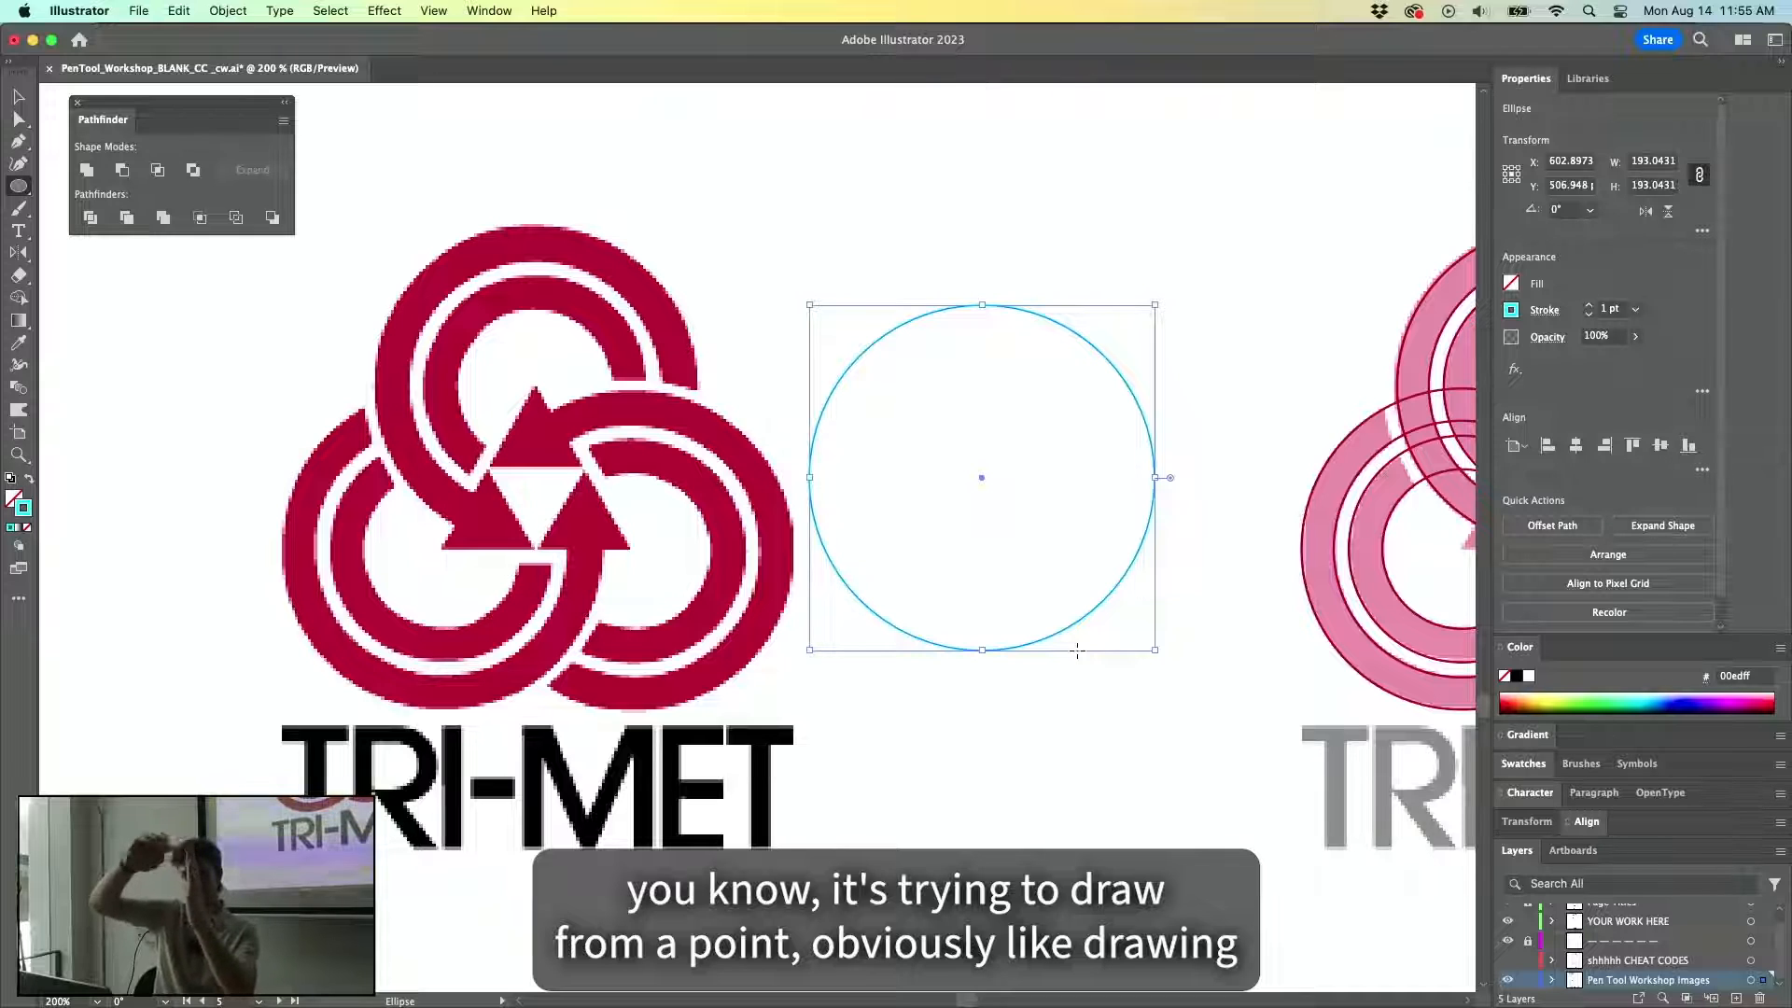
# Try drawing rectangles and a square from the center outward above the practice circle.
pyautogui.moveTo(878, 152)
pyautogui.mouseDown()
pyautogui.moveTo(928, 221)
pyautogui.moveTo(934, 160)
pyautogui.mouseUp()
pyautogui.moveTo(857, 98); pyautogui.dragTo(990, 318)
pyautogui.moveTo(1021, 409)
pyautogui.mouseDown()
pyautogui.moveTo(962, 292)
pyautogui.moveTo(927, 289)
pyautogui.moveTo(976, 308)
pyautogui.moveTo(936, 317)
pyautogui.moveTo(1024, 412)
pyautogui.moveTo(951, 356)
pyautogui.moveTo(1002, 372)
pyautogui.moveTo(996, 411)
pyautogui.moveTo(983, 290)
pyautogui.moveTo(1031, 356)
pyautogui.moveTo(964, 317)
pyautogui.moveTo(1019, 372)
pyautogui.moveTo(946, 319)
pyautogui.moveTo(836, 392)
pyautogui.moveTo(980, 308)
pyautogui.moveTo(992, 368)
pyautogui.moveTo(953, 302)
pyautogui.moveTo(1164, 341)
pyautogui.mouseUp()
pyautogui.moveTo(858, 203); pyautogui.dragTo(980, 367)
pyautogui.moveTo(1047, 181)
pyautogui.mouseDown()
pyautogui.moveTo(1067, 220)
pyautogui.moveTo(1199, 231)
pyautogui.mouseUp()
pyautogui.press('super+z')
pyautogui.press('super+z')
pyautogui.press('super+z')
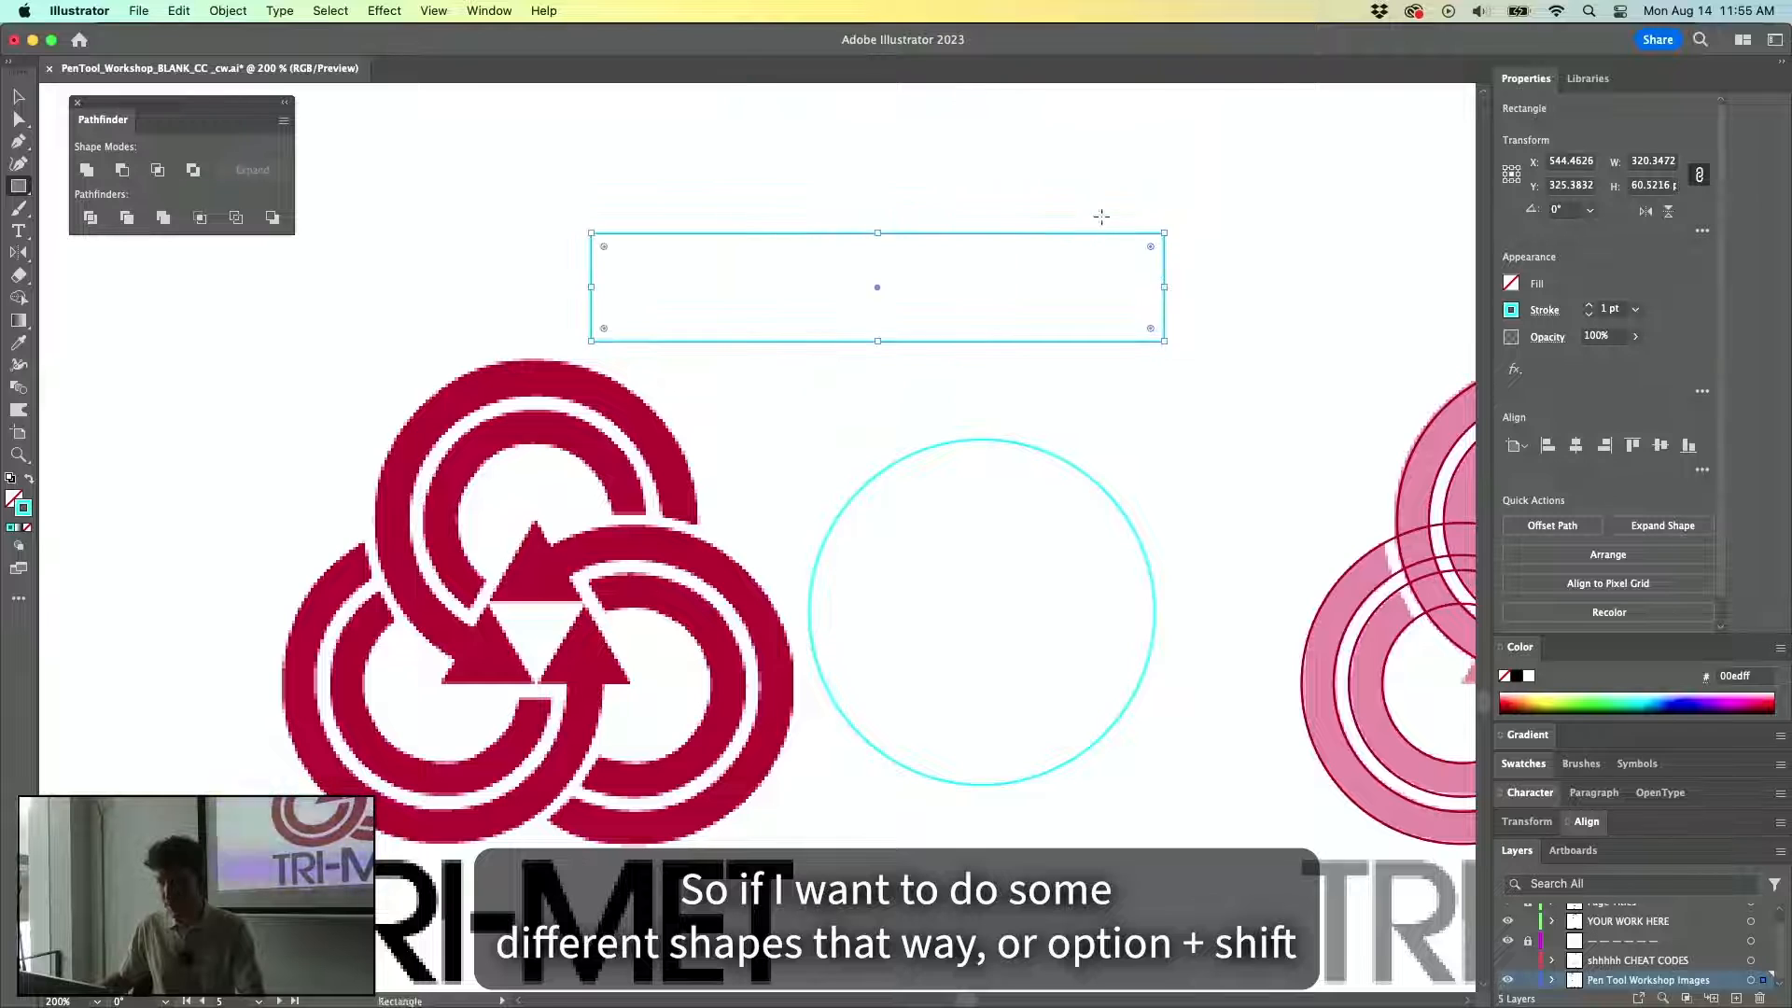
pyautogui.moveTo(887, 302); pyautogui.dragTo(964, 308)
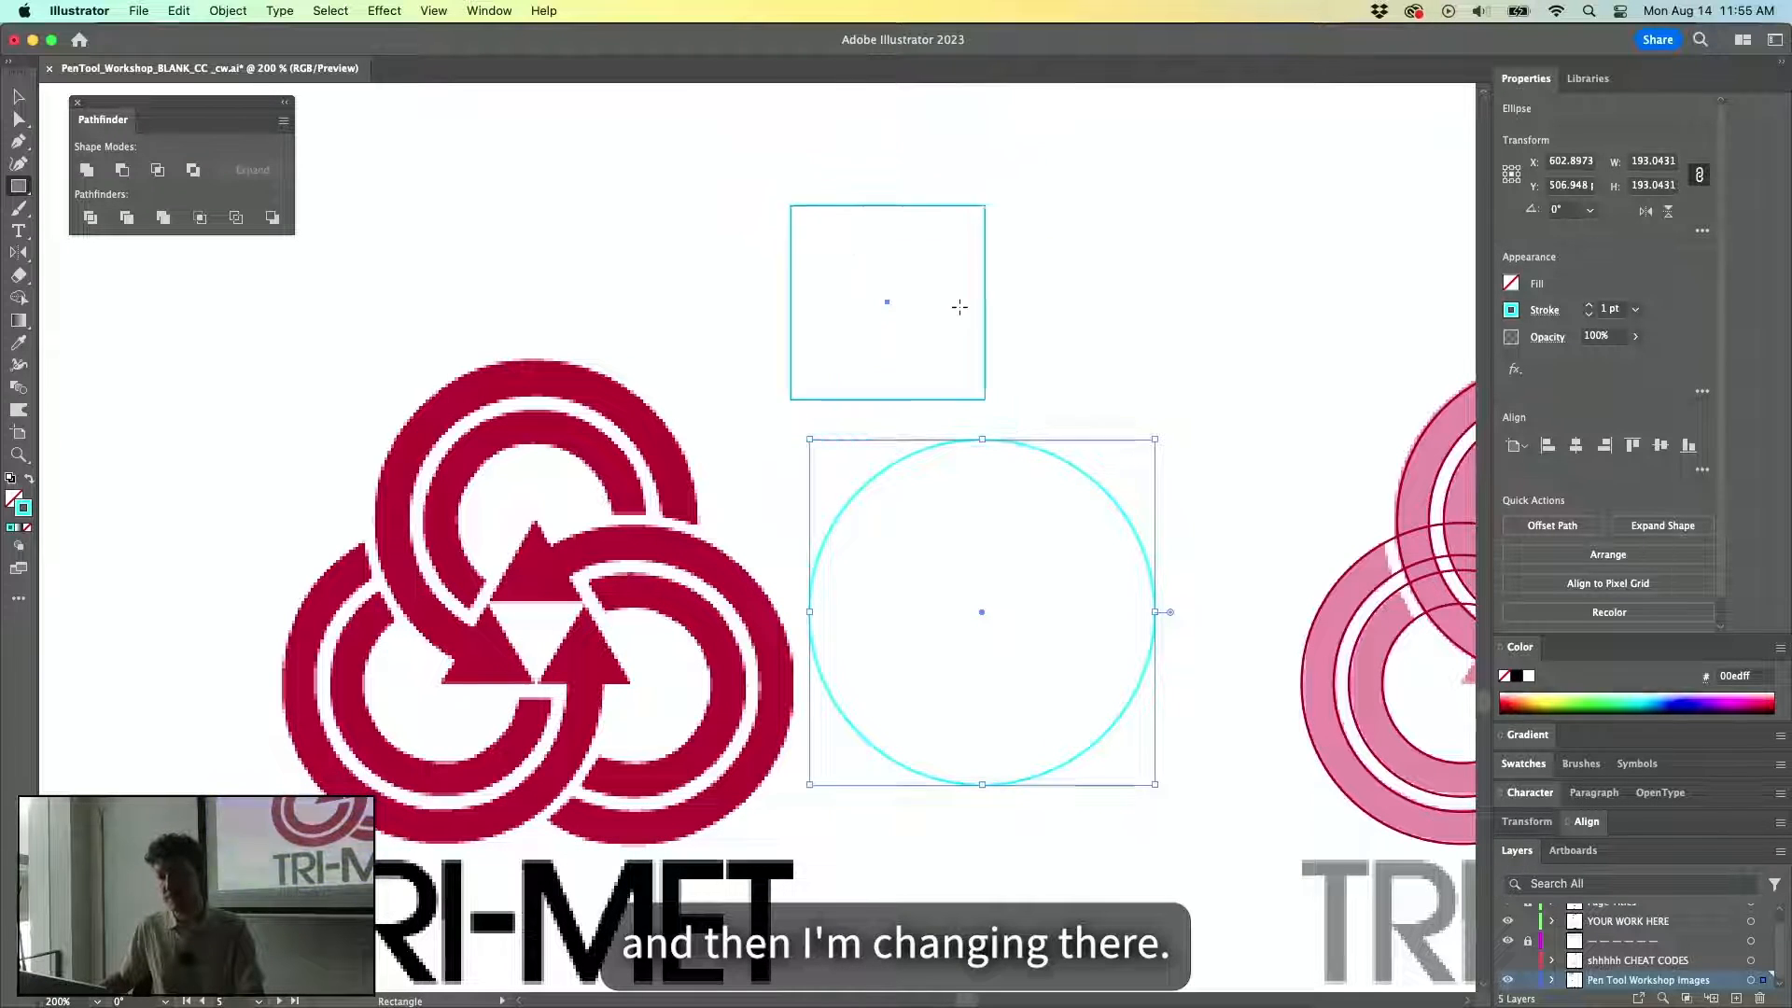
# Delete the practice circle beside the source logo.
pyautogui.press('v')
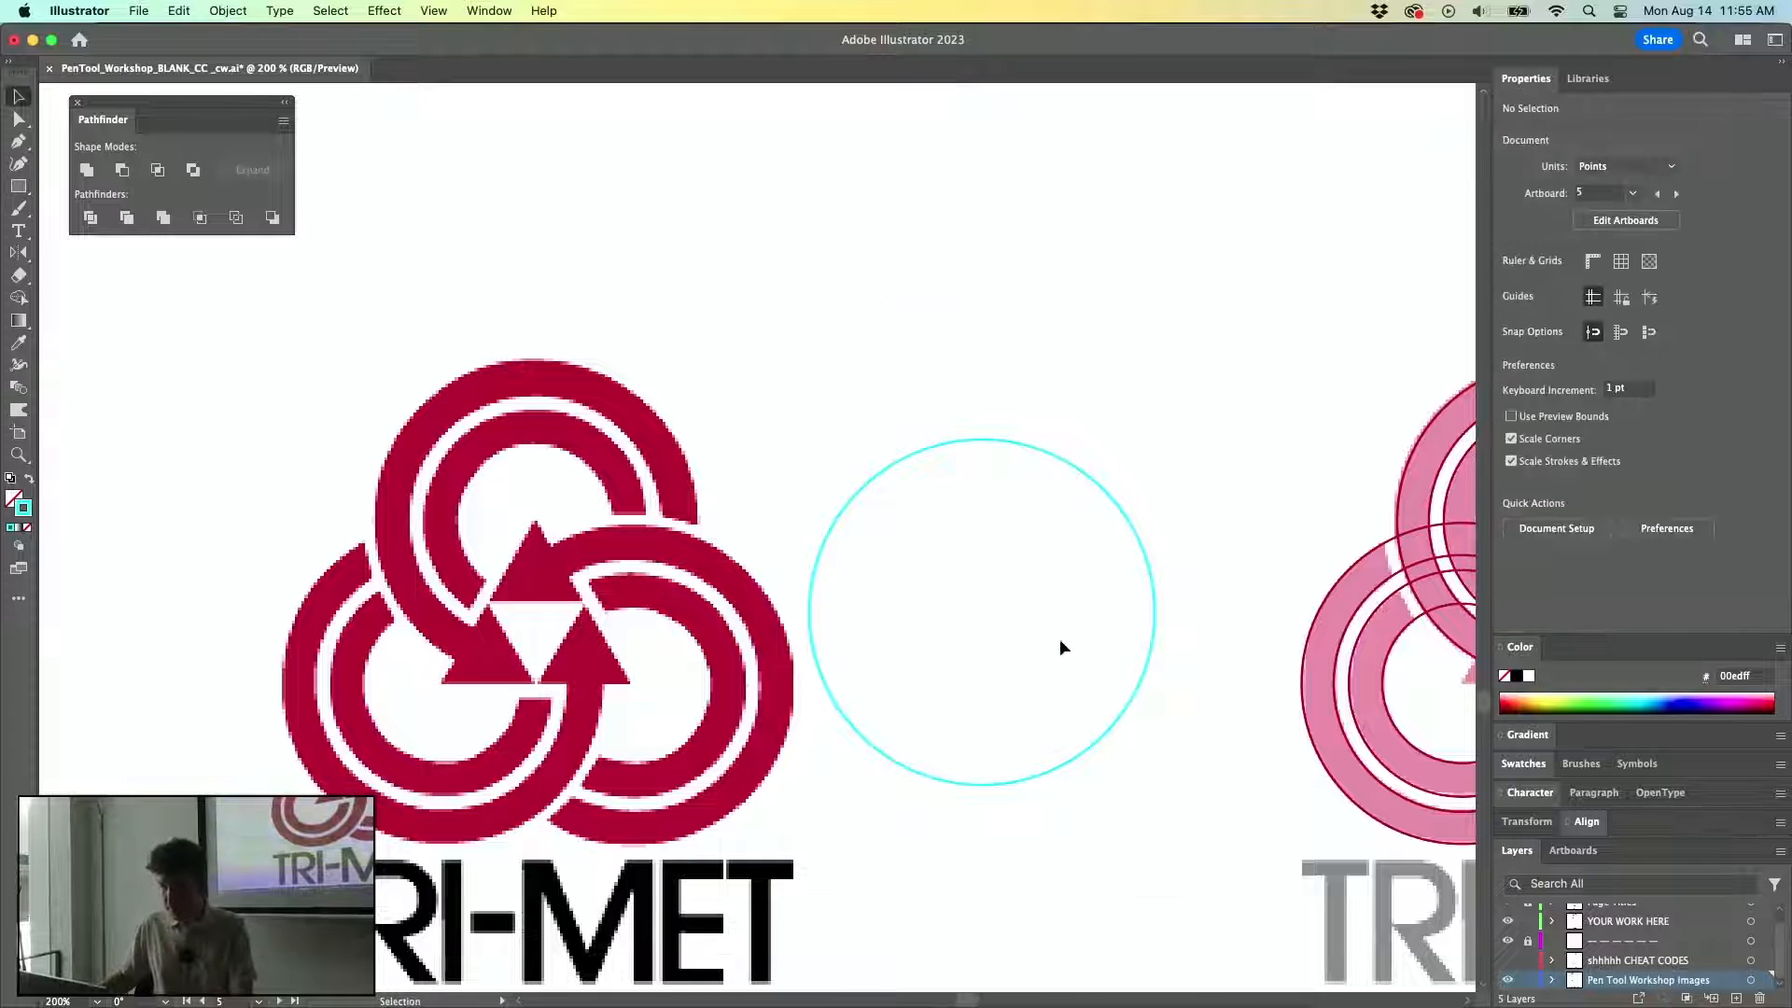
pyautogui.click(1120, 708)
pyautogui.press('Delete')
# Draw a circle about 135 pt in diameter beside the logo, try moving it over the rings, and delete it.
pyautogui.press('l')
pyautogui.moveTo(569, 613); pyautogui.dragTo(1159, 706)
pyautogui.press('space')
pyautogui.press('v')
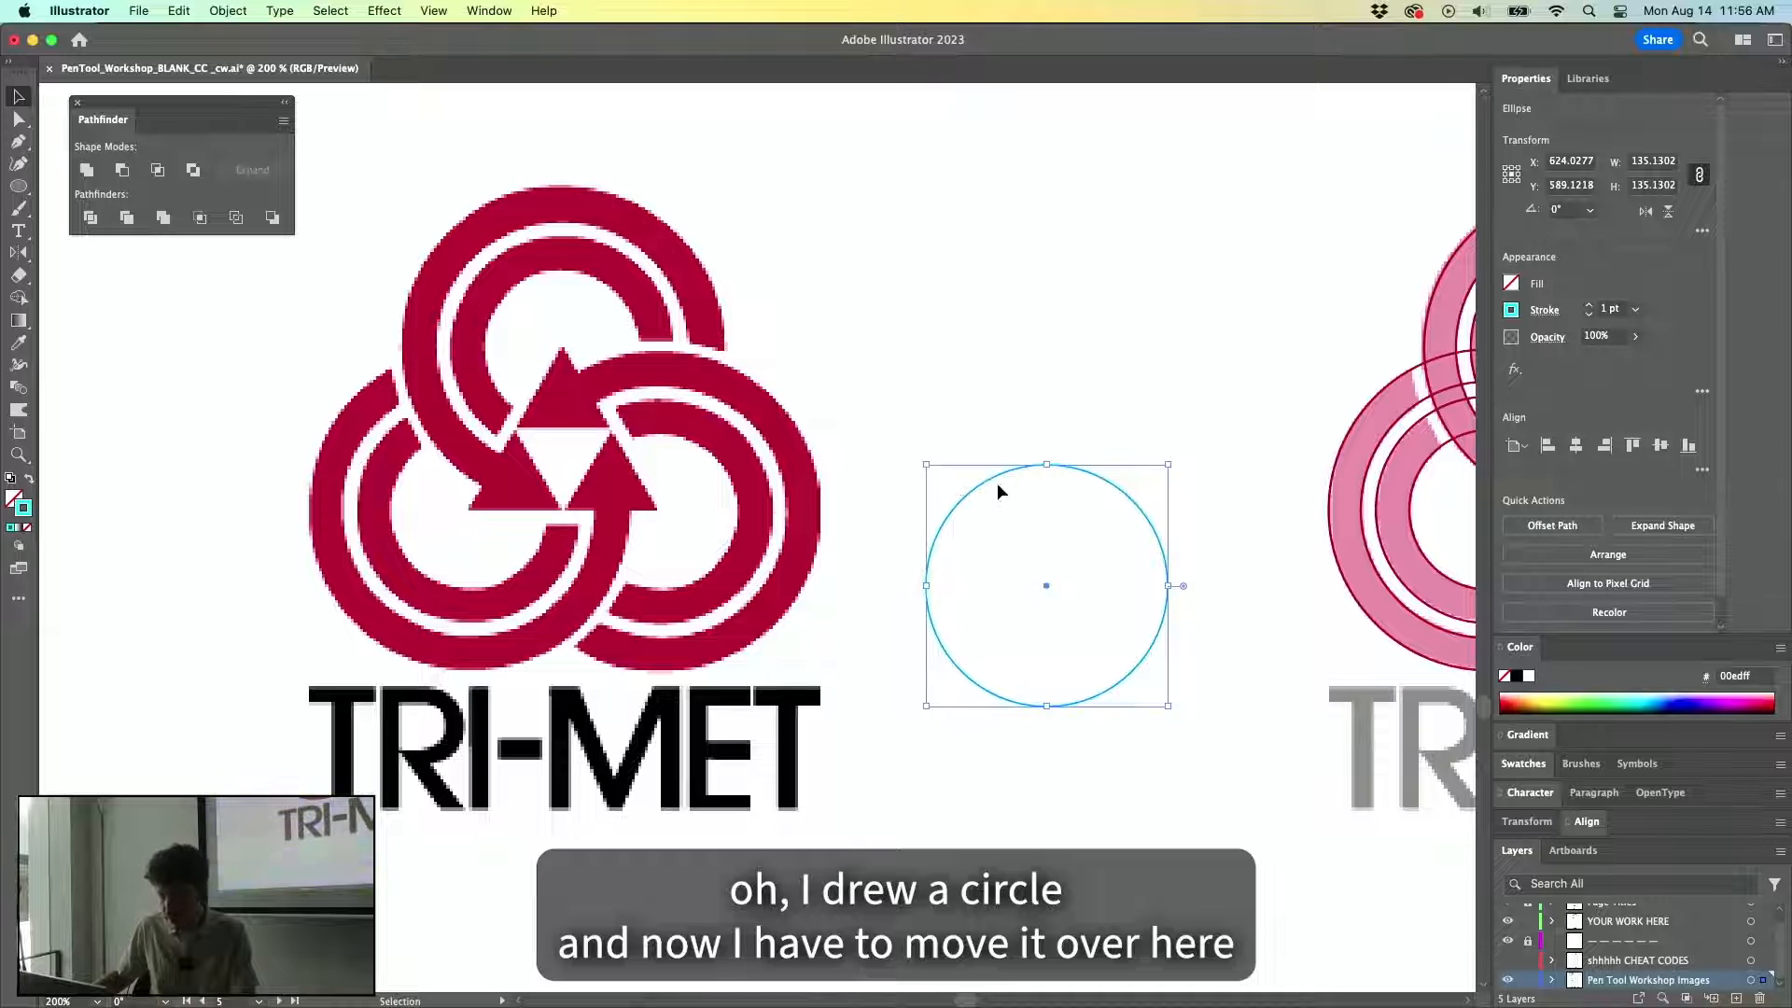
pyautogui.moveTo(984, 488); pyautogui.dragTo(582, 396)
pyautogui.moveTo(765, 370); pyautogui.dragTo(860, 312)
pyautogui.press('Delete')
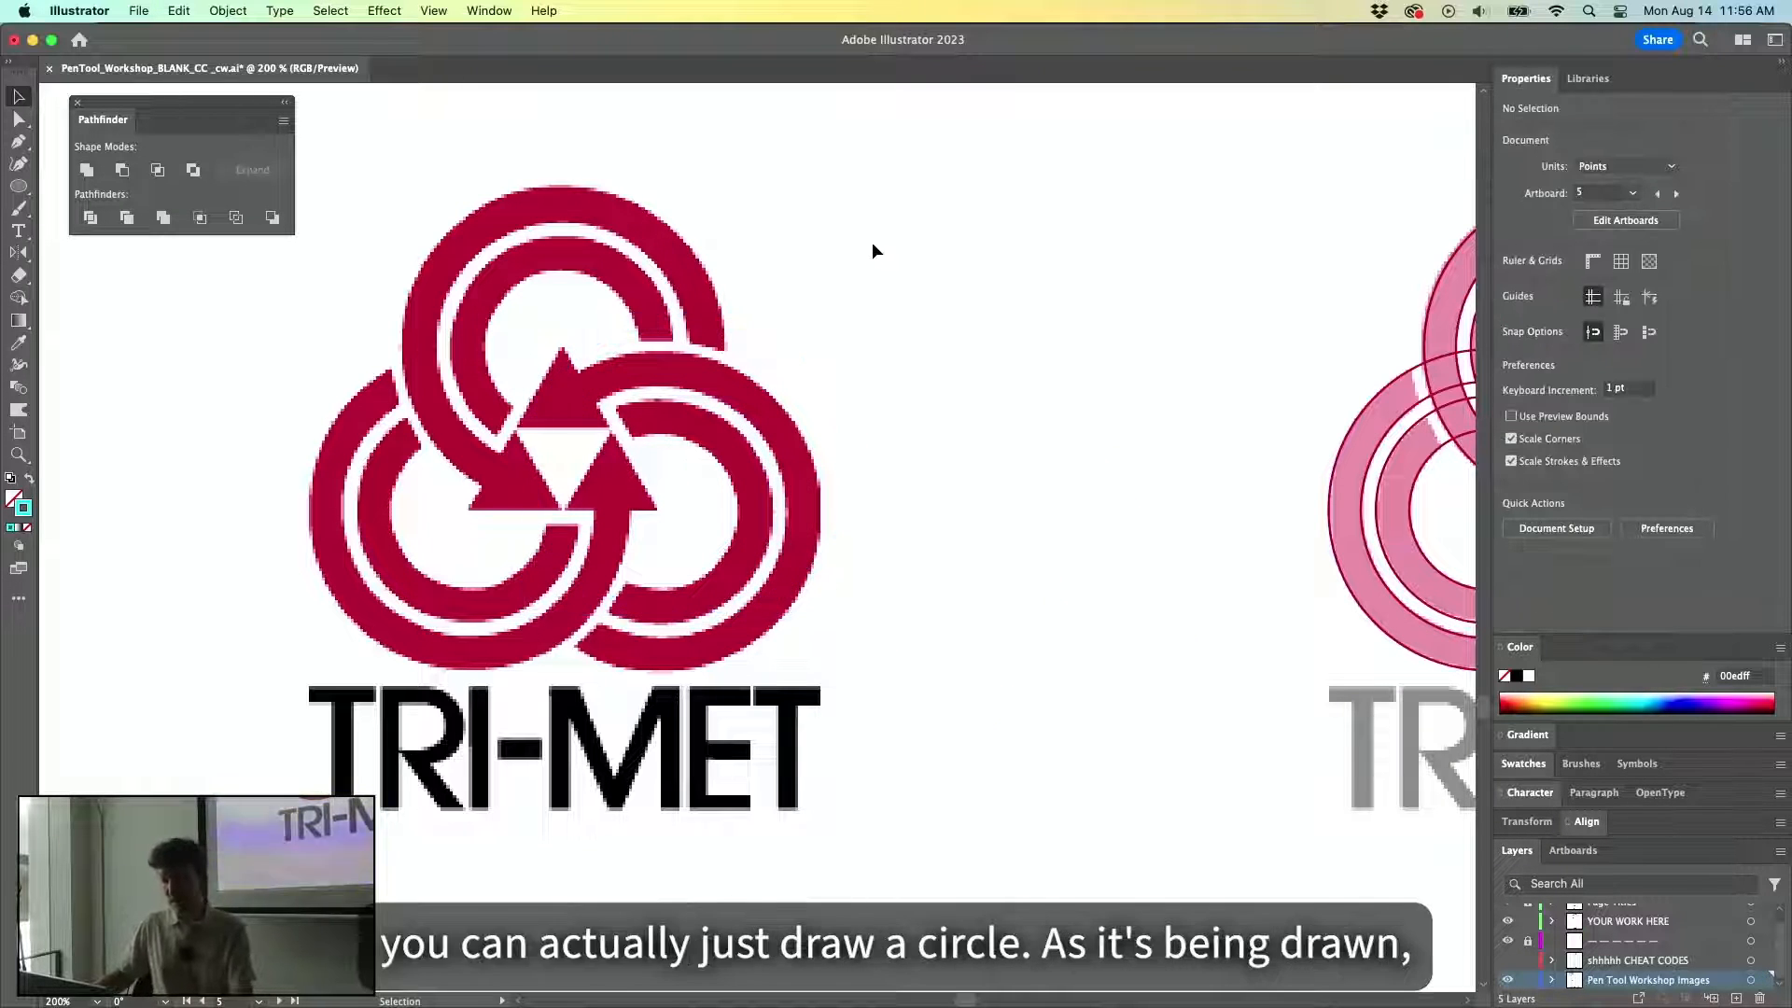
# Draw a circle about 179 pt in diameter that matches the outer edge of the logo's lower-right ring.
pyautogui.press('l')
pyautogui.moveTo(780, 149)
pyautogui.mouseDown()
pyautogui.moveTo(1017, 488)
pyautogui.moveTo(1083, 408)
pyautogui.moveTo(902, 270)
pyautogui.moveTo(980, 334)
pyautogui.moveTo(940, 298)
pyautogui.moveTo(997, 394)
pyautogui.moveTo(1022, 383)
pyautogui.moveTo(933, 523)
pyautogui.moveTo(723, 588)
pyautogui.moveTo(803, 670)
pyautogui.mouseUp()
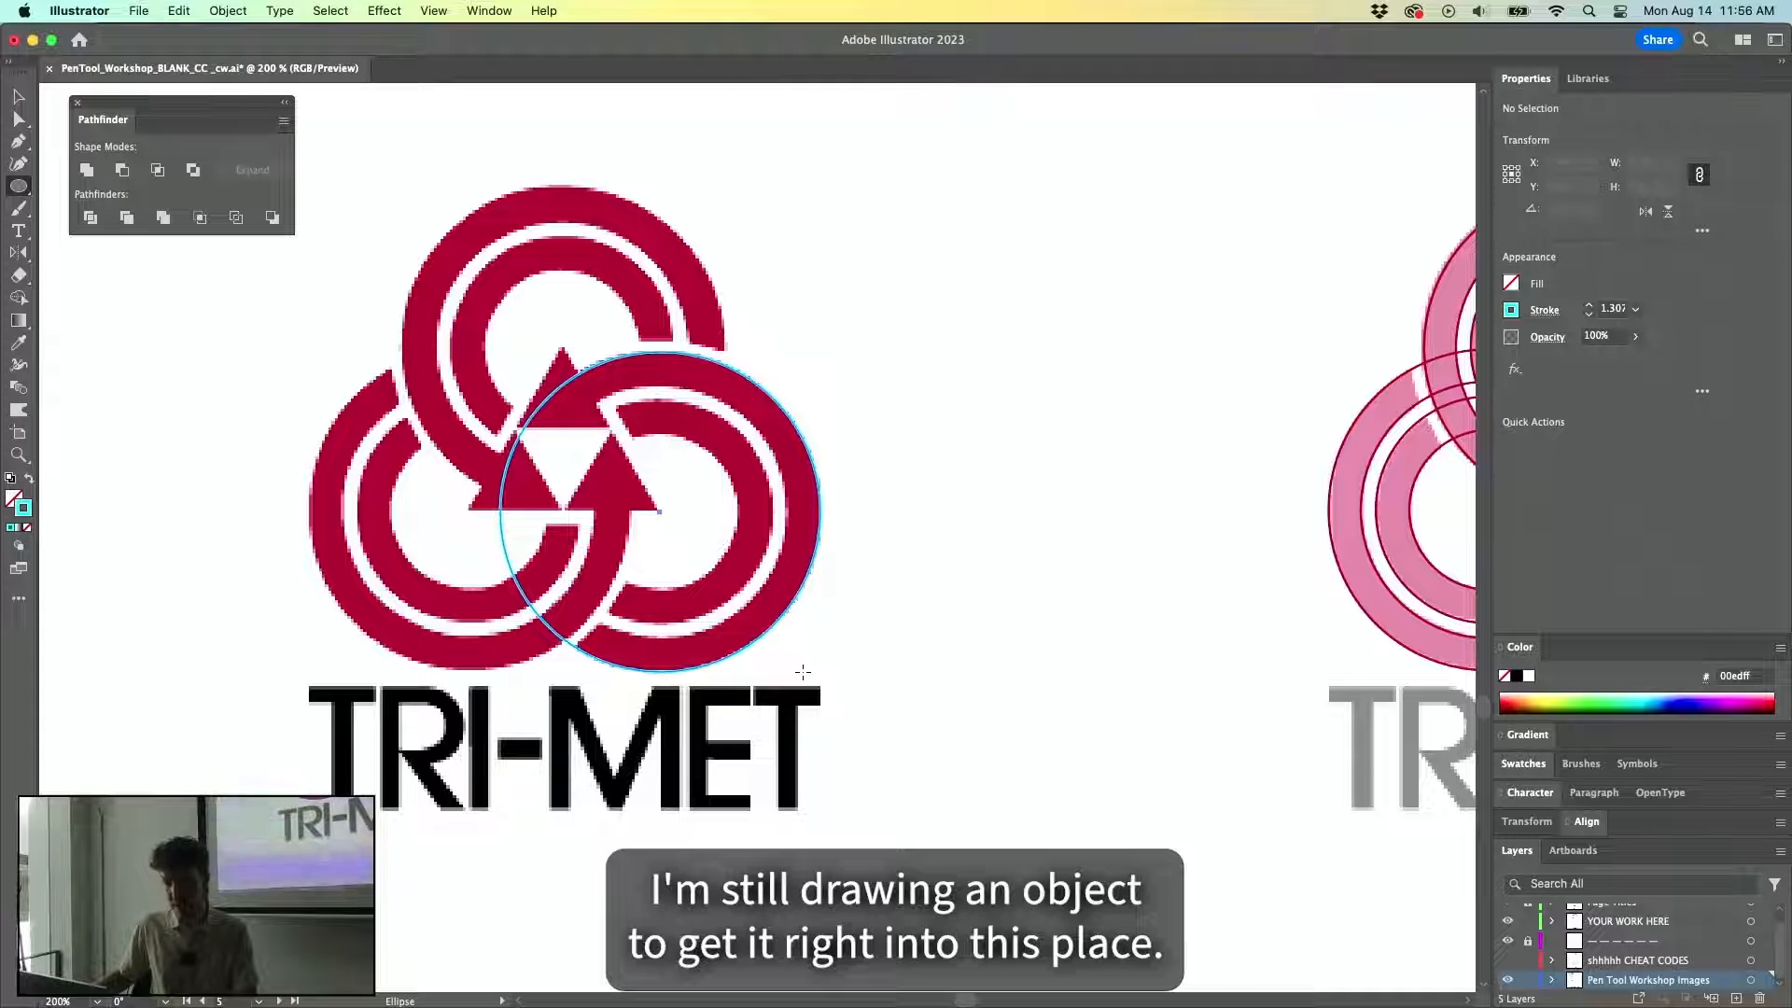
pyautogui.moveTo(803, 670); pyautogui.dragTo(805, 669)
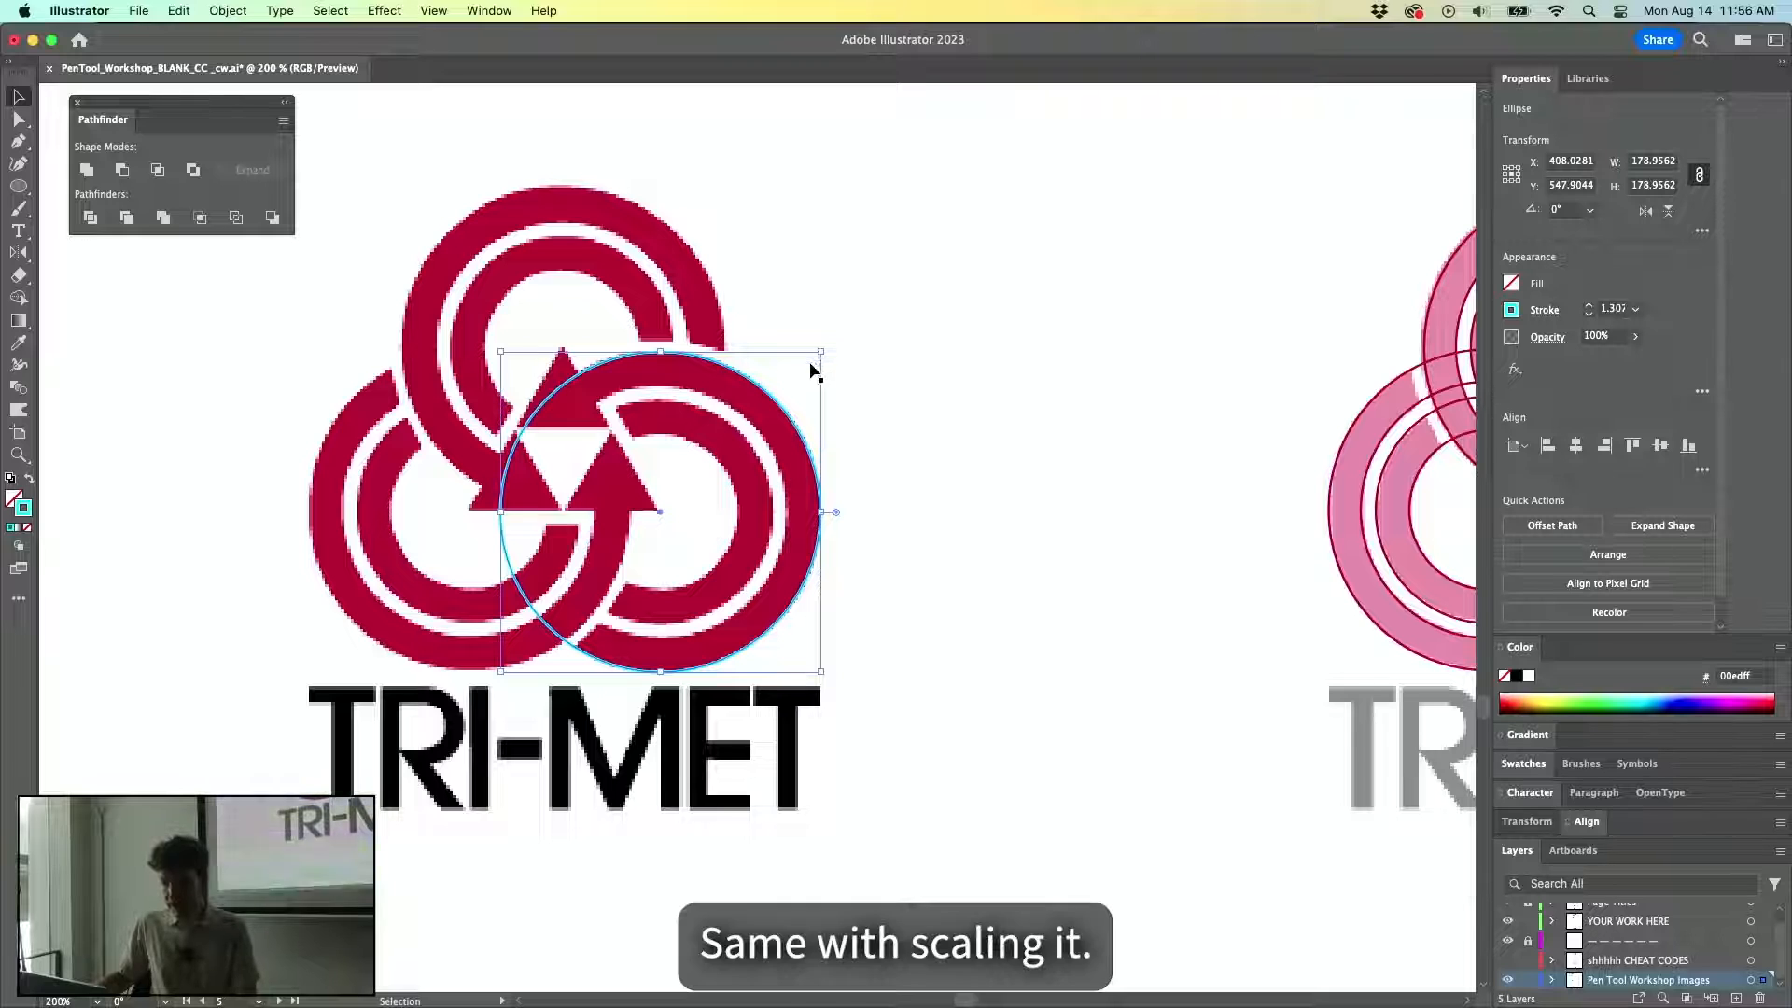
pyautogui.moveTo(820, 352); pyautogui.dragTo(832, 392)
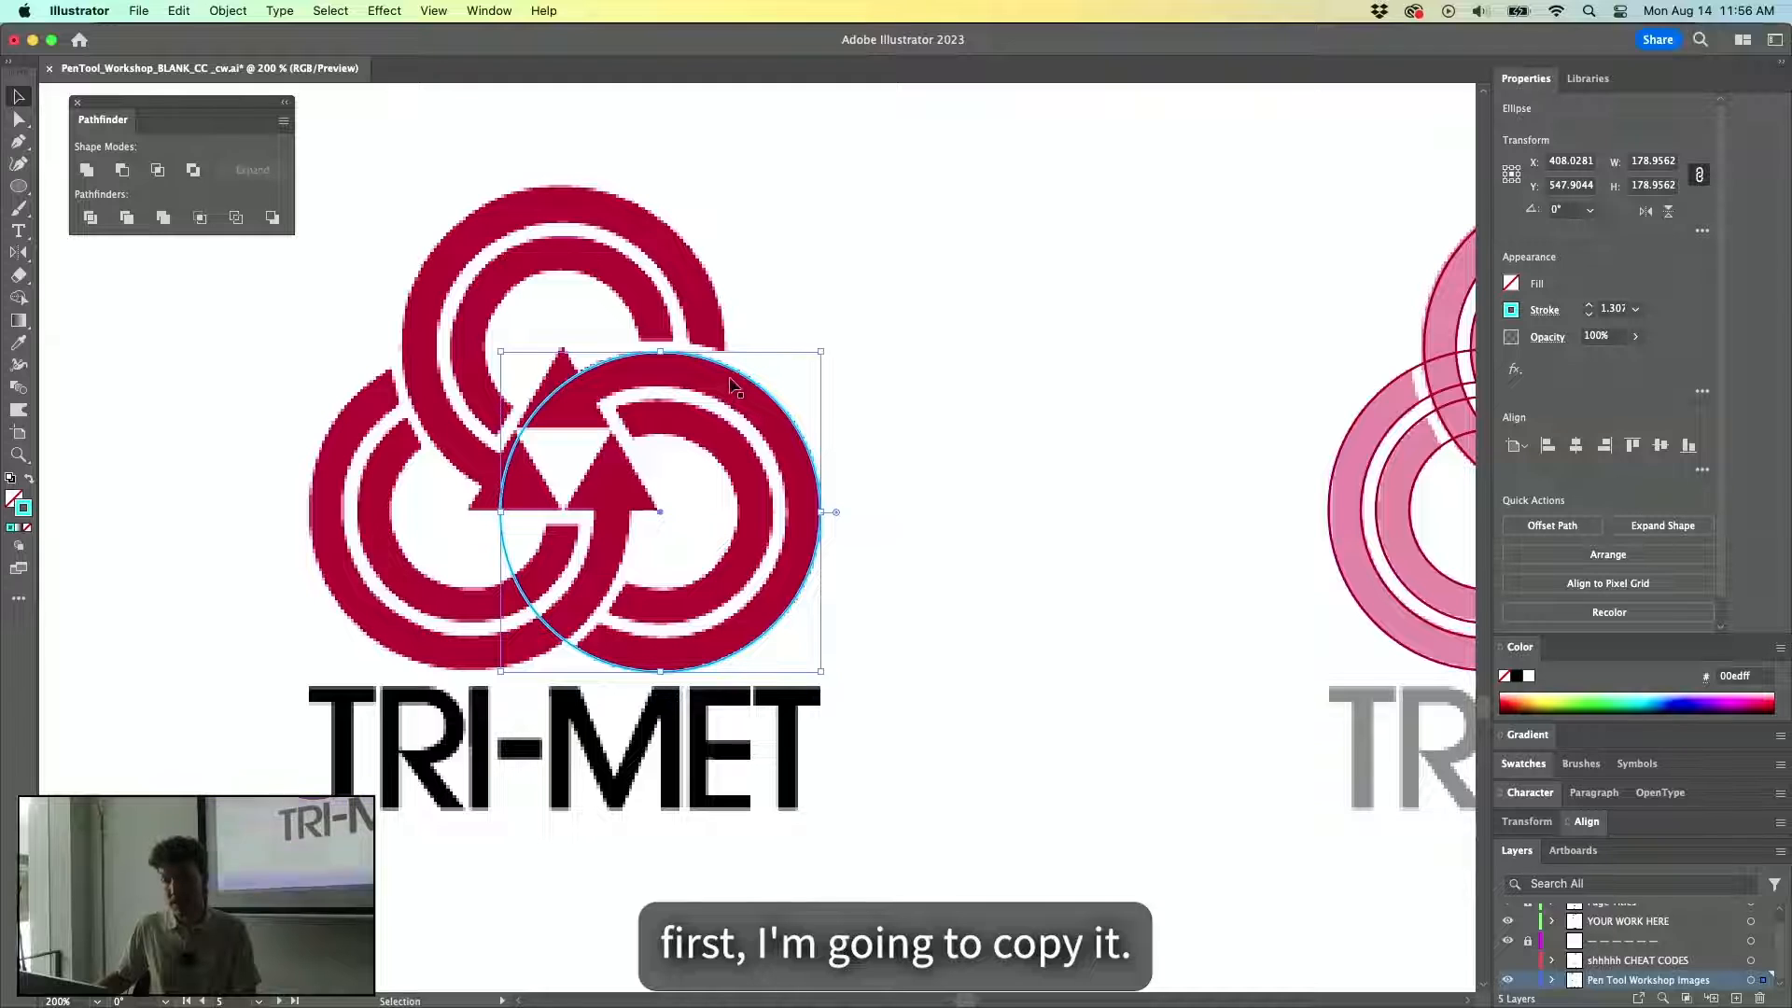
# Try placing several duplicates of the circle in the empty space beside the logo.
pyautogui.moveTo(735, 375); pyautogui.dragTo(1034, 212)
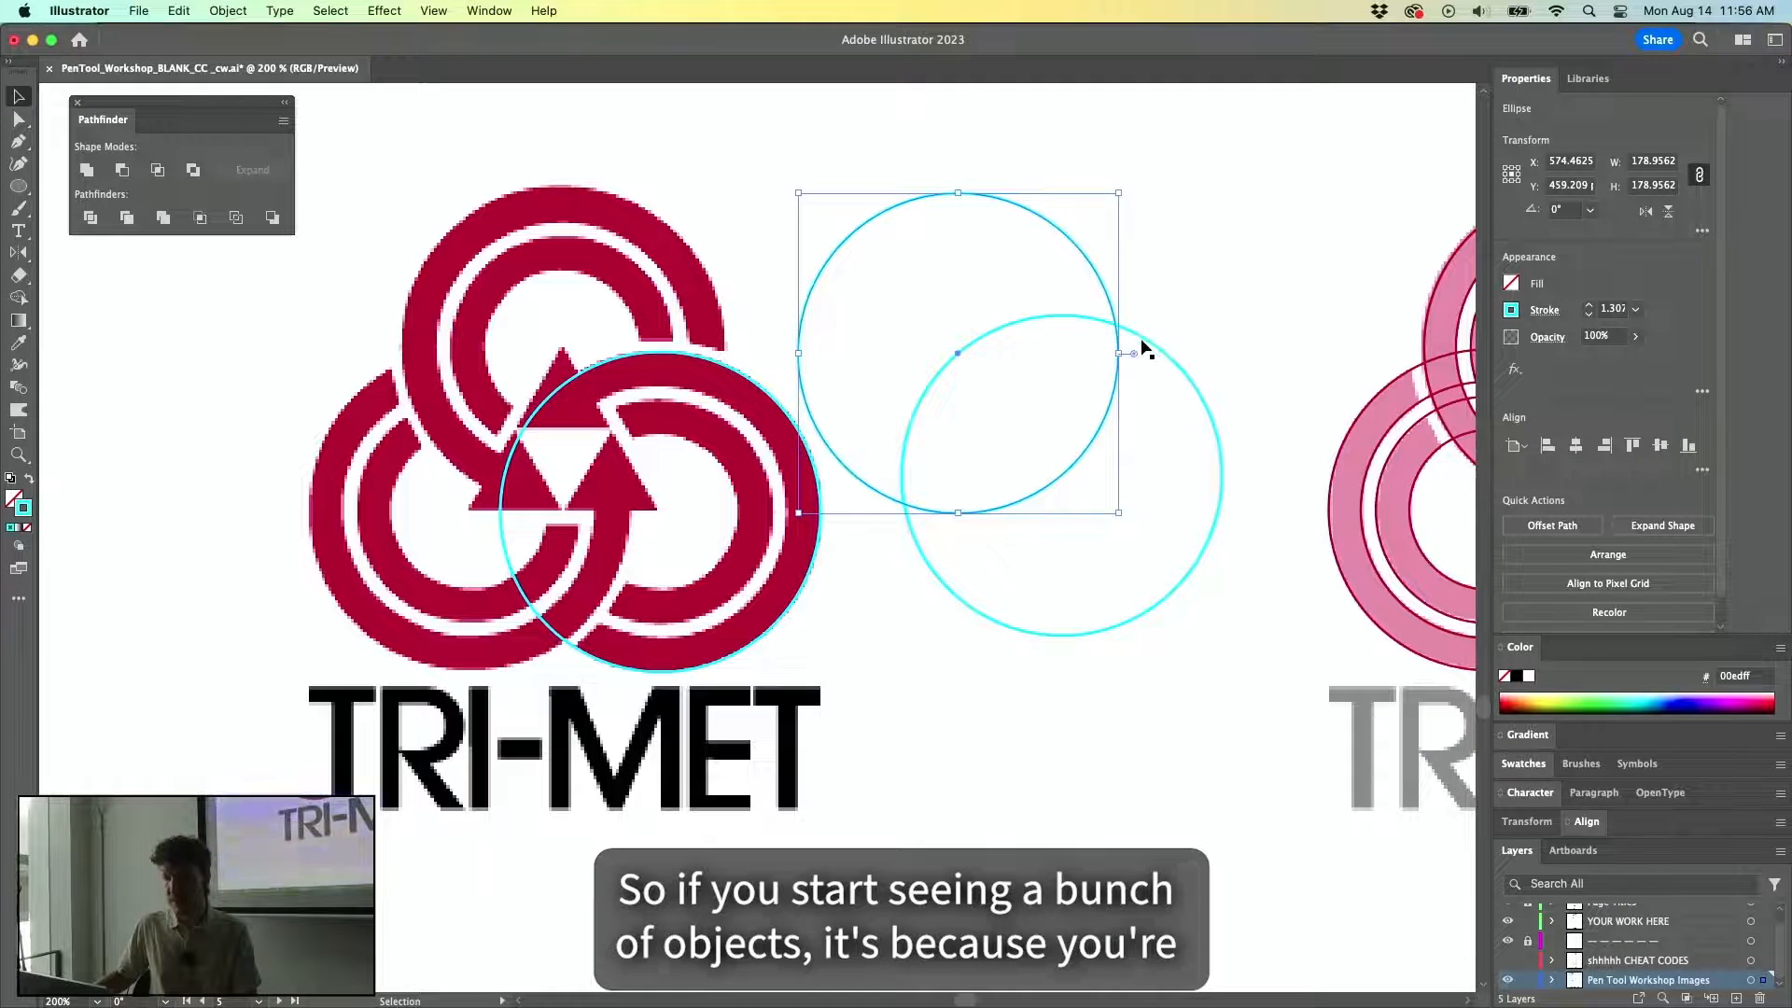
pyautogui.moveTo(1142, 336); pyautogui.dragTo(1297, 320)
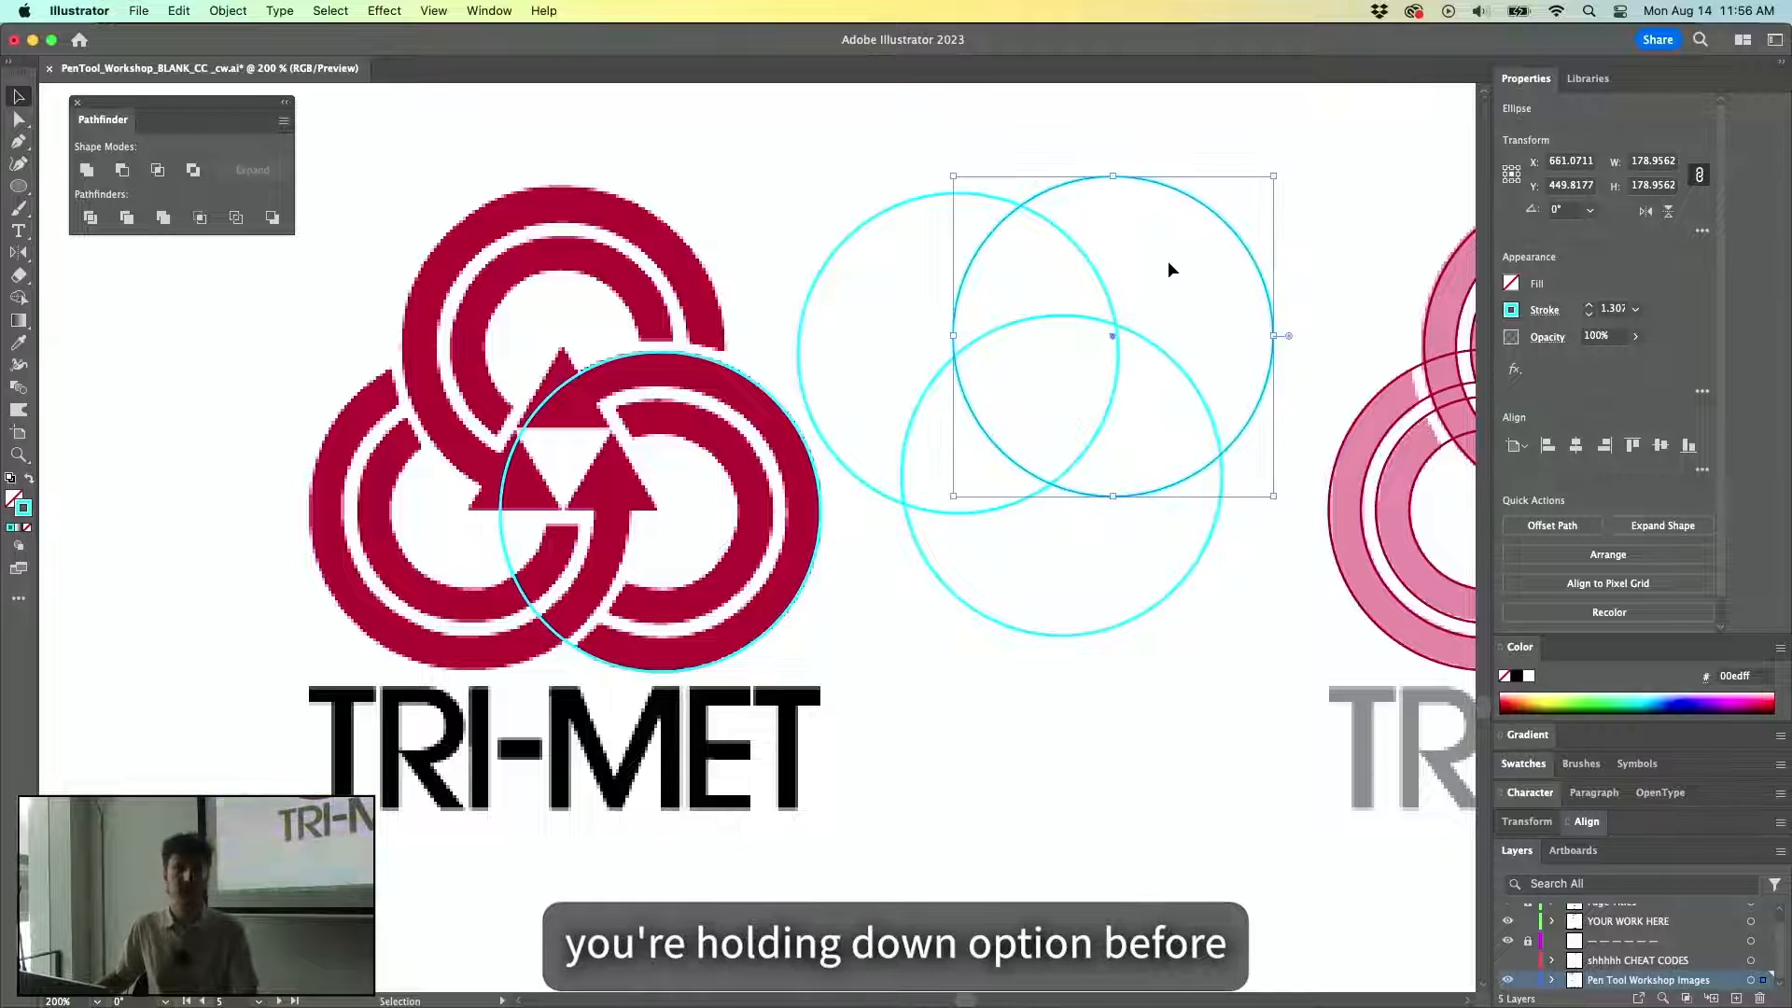
pyautogui.moveTo(1042, 195); pyautogui.dragTo(1070, 333)
pyautogui.press('super+z')
pyautogui.press('super+z')
pyautogui.press('super+z')
pyautogui.press('v')
pyautogui.press('Delete')
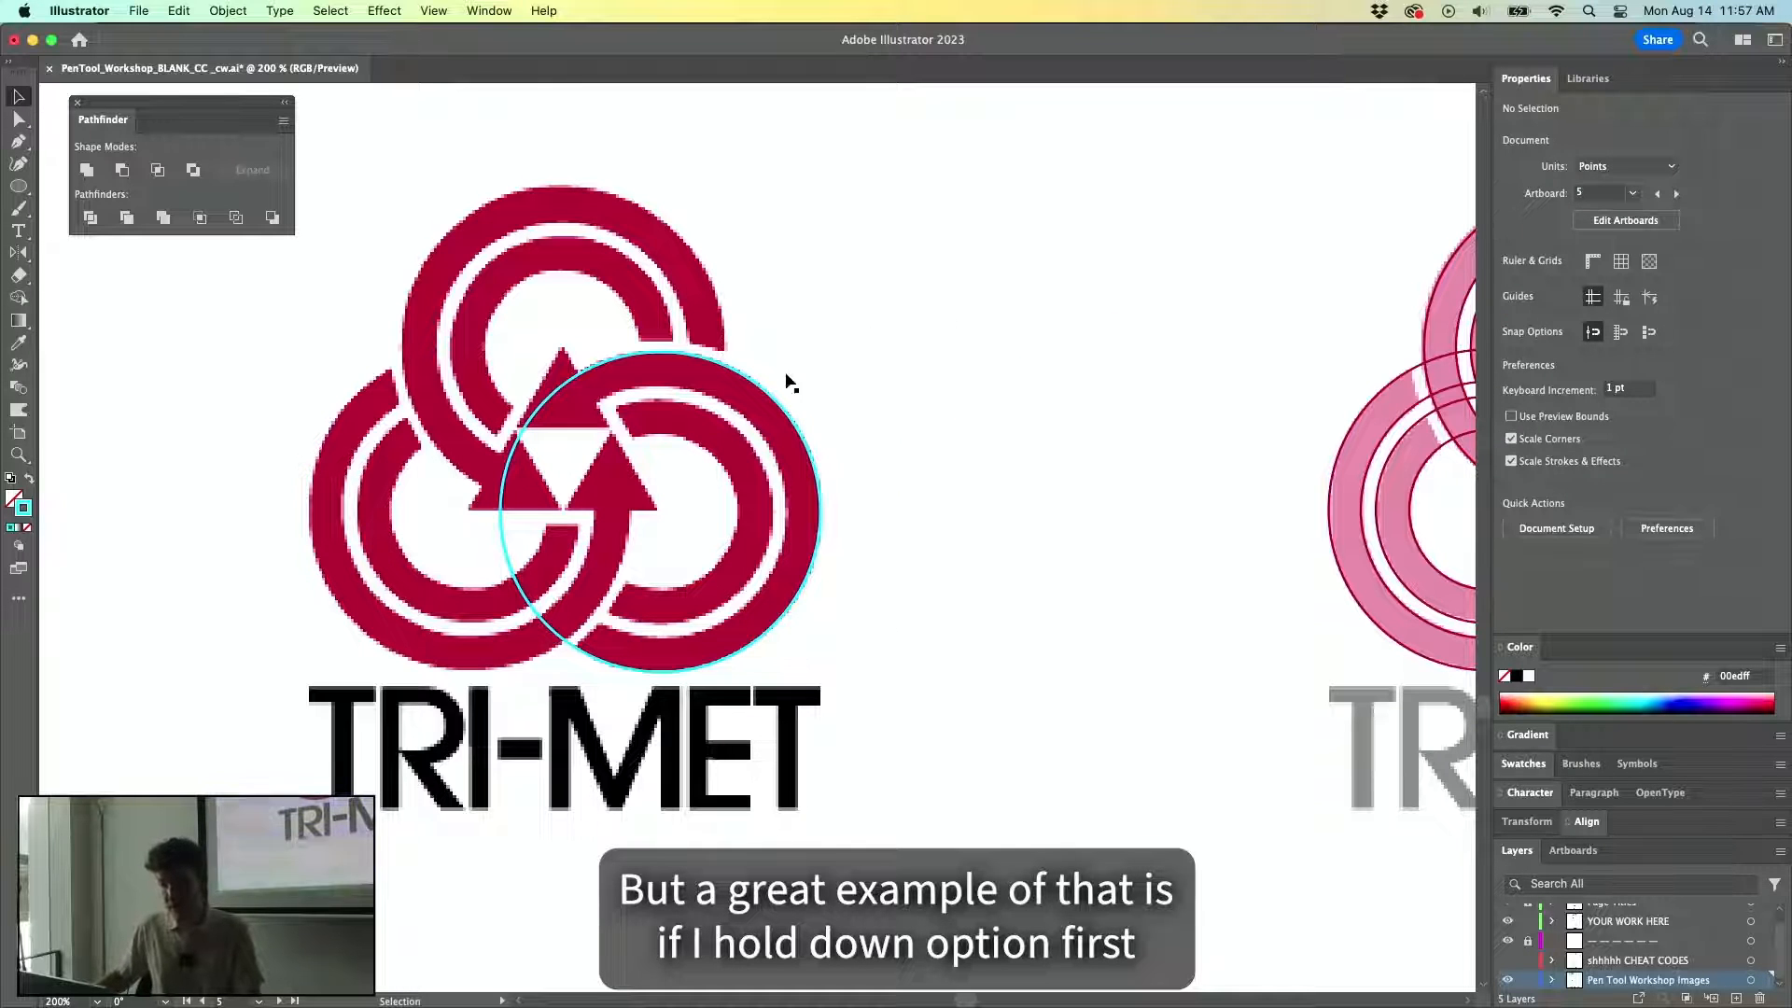
# Try scaling the lower-right circle about its center down to about 133 pt in diameter.
pyautogui.click(765, 397)
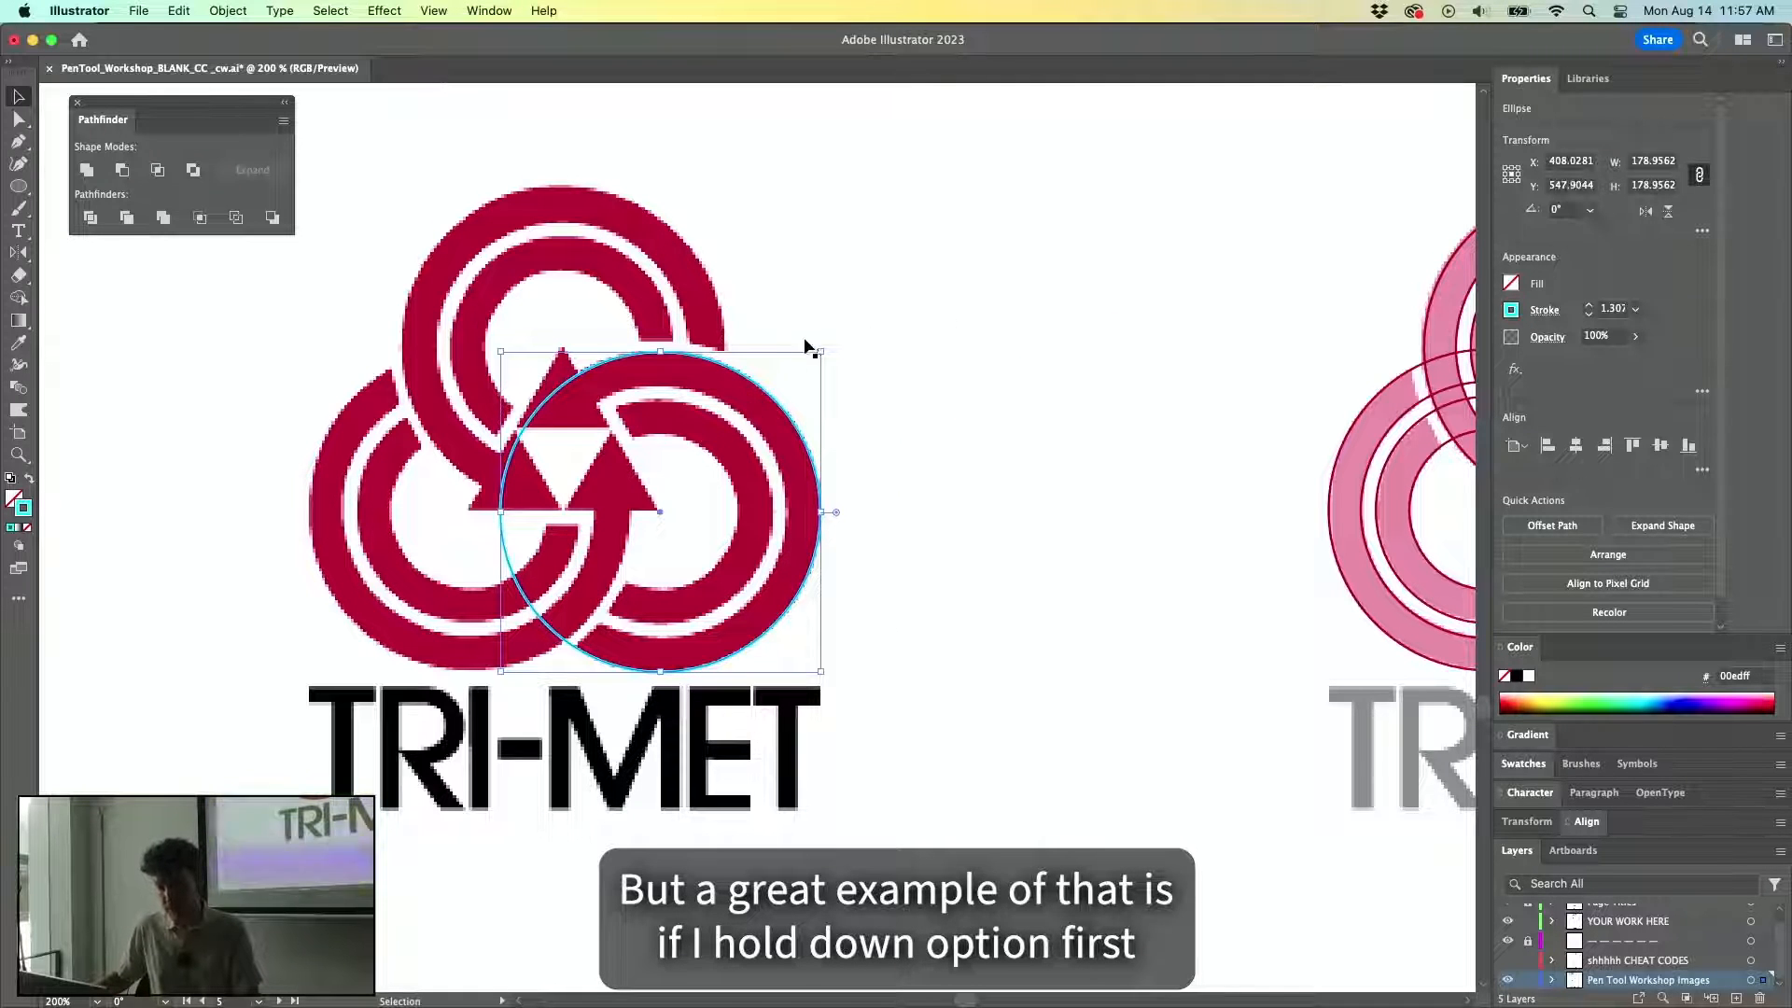
pyautogui.moveTo(821, 351); pyautogui.dragTo(1016, 392)
pyautogui.press('super+z')
pyautogui.press('super+z')
pyautogui.moveTo(811, 347); pyautogui.dragTo(771, 389)
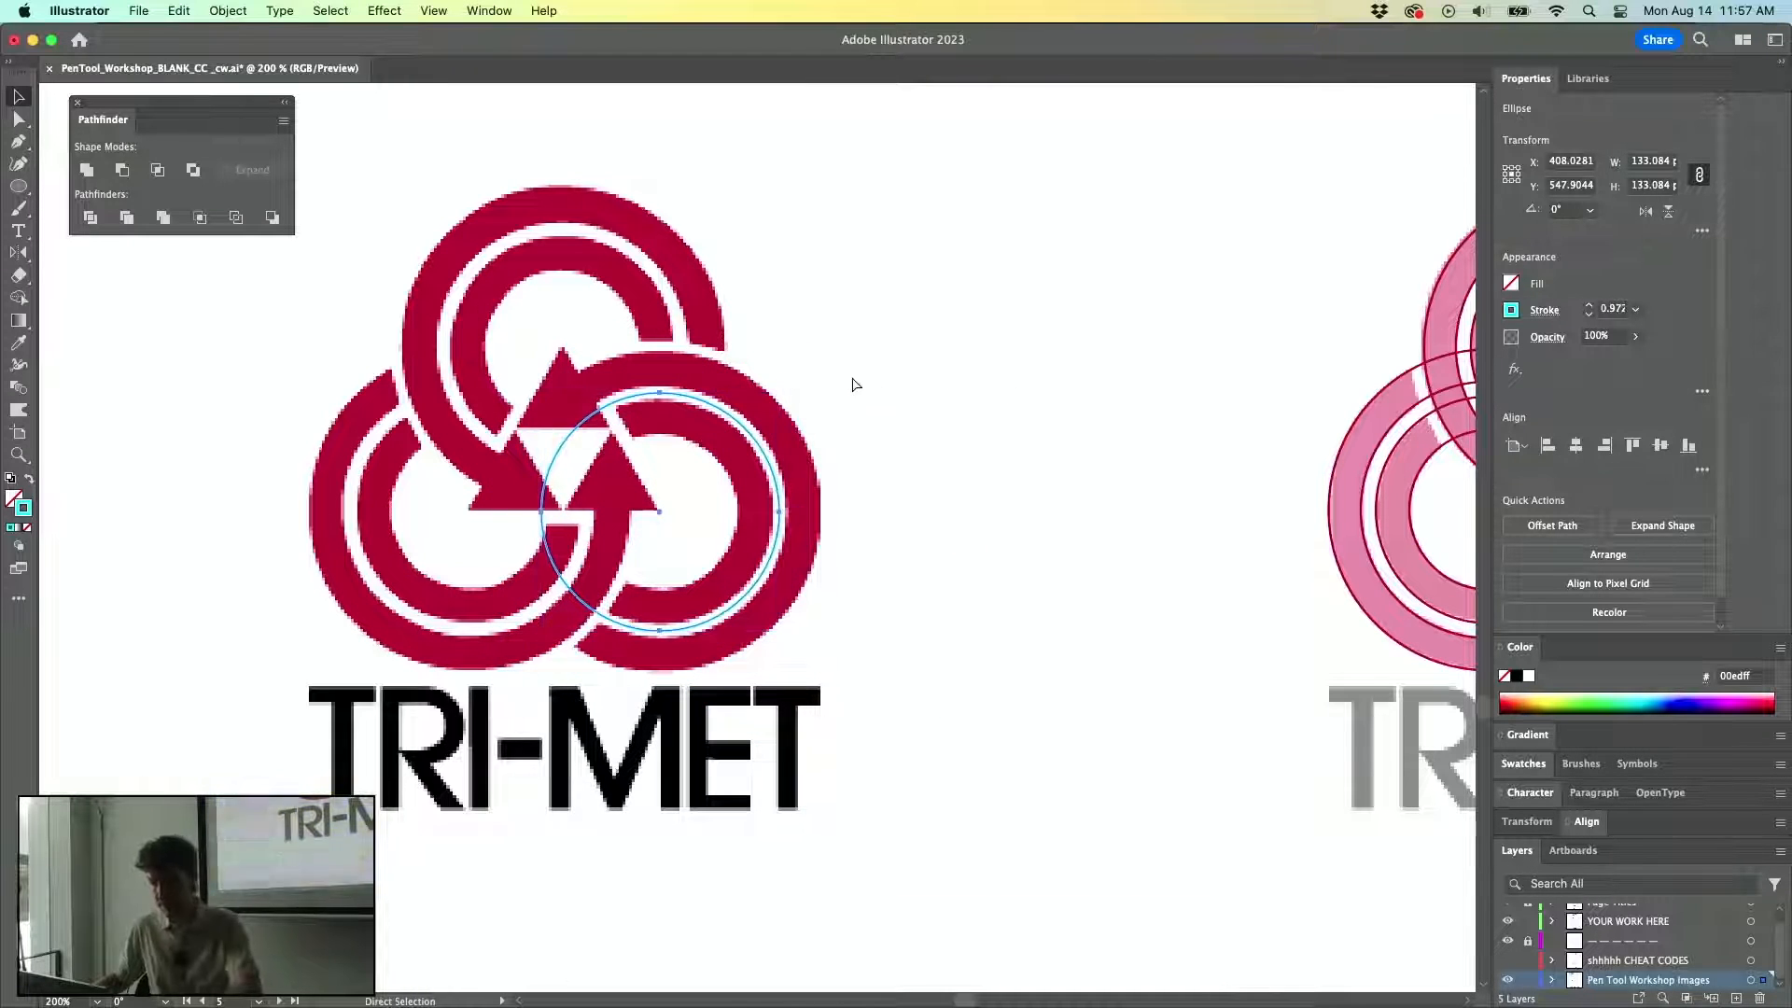
pyautogui.press('super+z')
pyautogui.press('a')
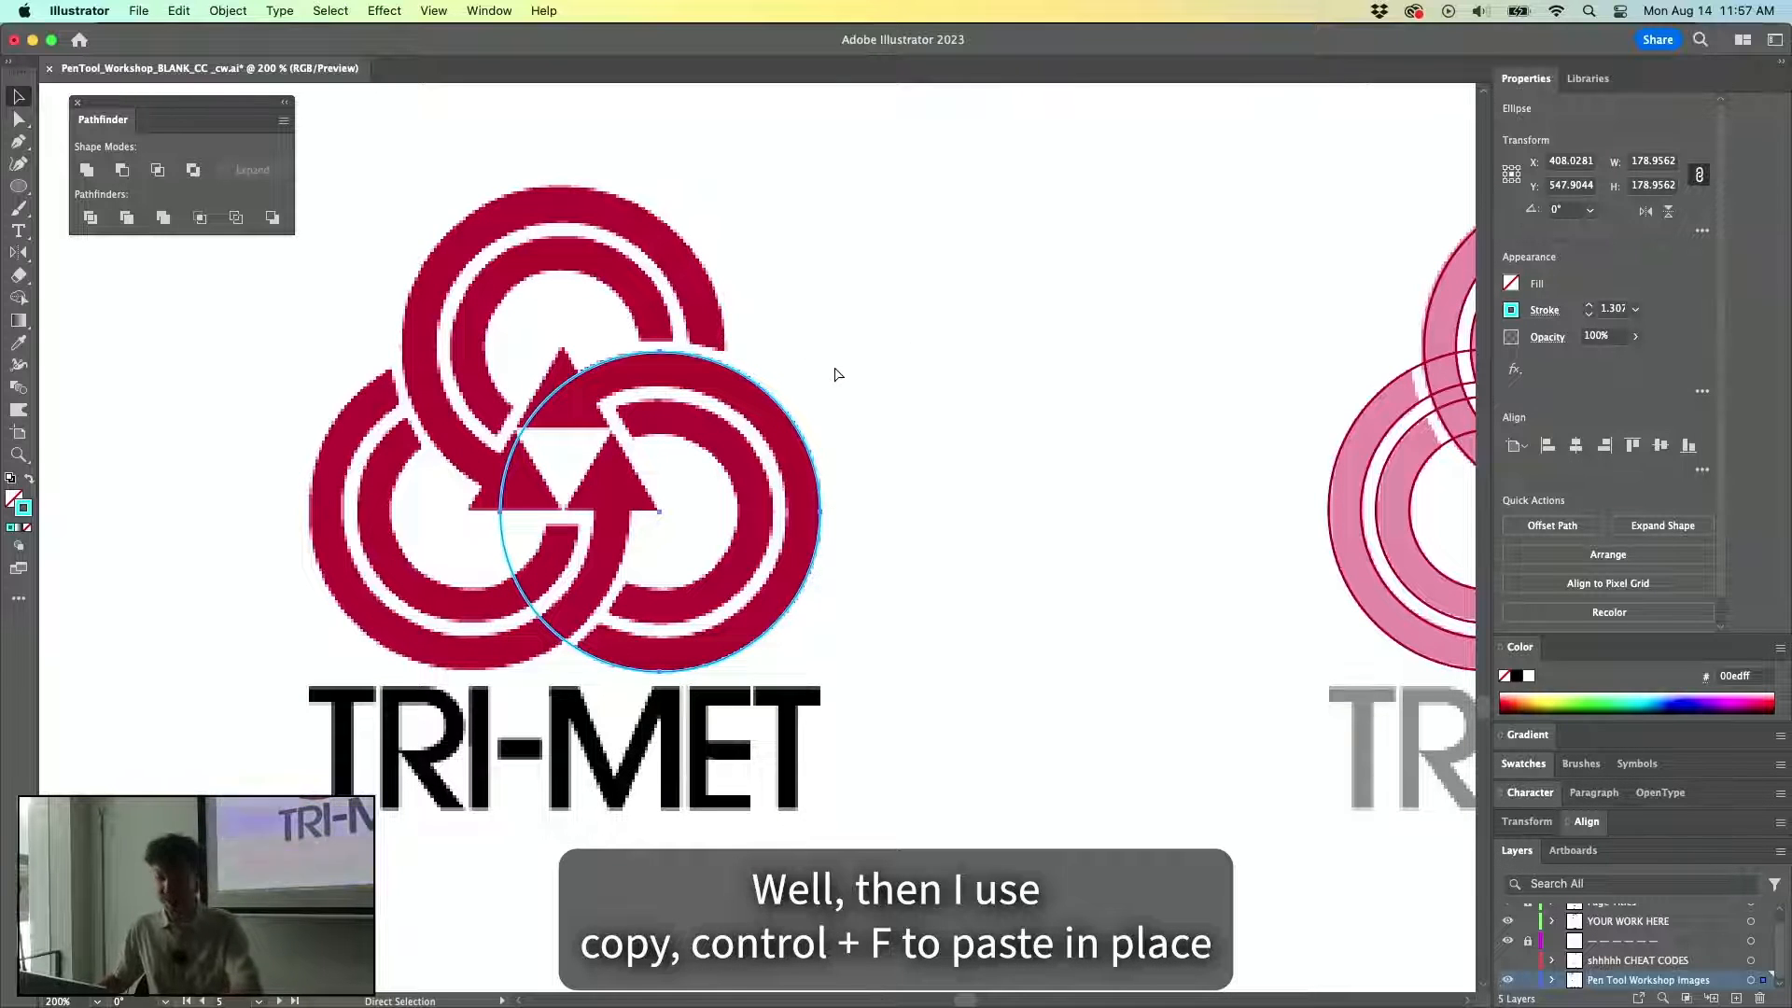
# Add three concentric copies of the circle, scaled to the ring's inner edges, with the two smallest about 125 pt and 86 pt across.
pyautogui.press('v')
pyautogui.moveTo(821, 355); pyautogui.dragTo(740, 431)
pyautogui.press('super+c')
pyautogui.press('super+shift+v')
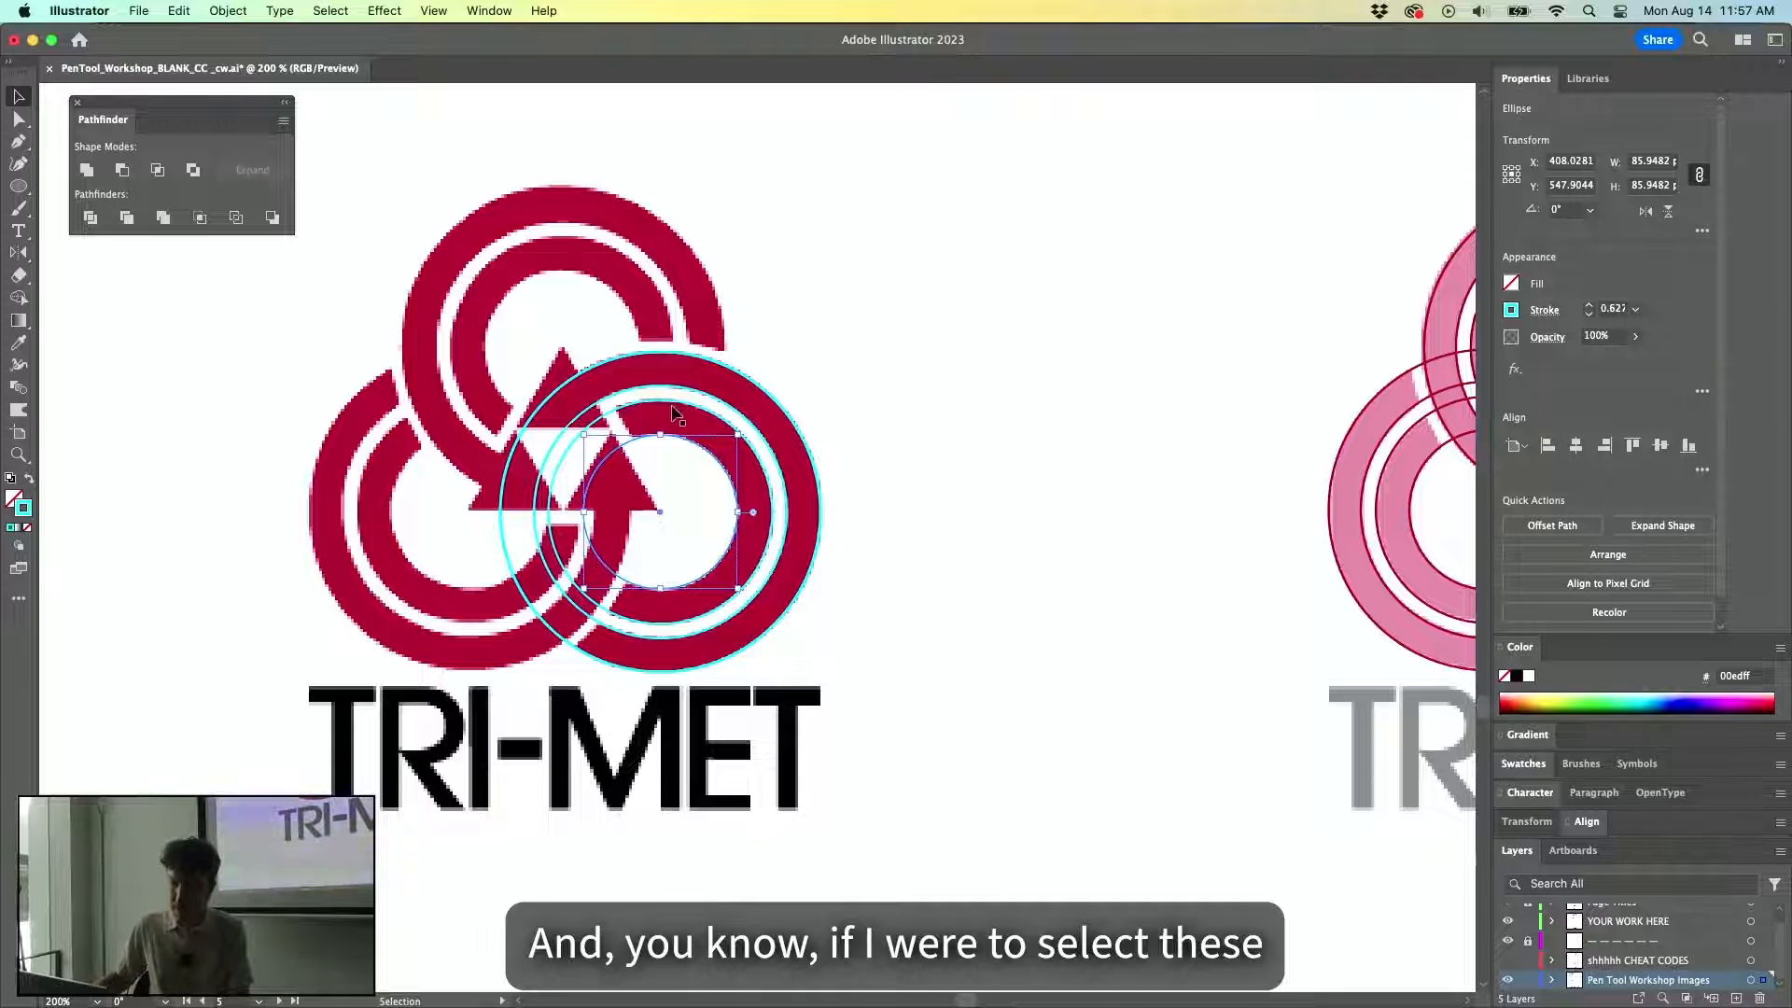
# Lock the TRI-MET source logo image so that only the circles over it can be selected.
pyautogui.moveTo(825, 367); pyautogui.dragTo(577, 633)
pyautogui.click(827, 308)
pyautogui.keyDown('super'); pyautogui.click(668, 268); pyautogui.keyUp('super')
pyautogui.press('super+2')
# Swap fill and stroke on the four concentric circles to give them a solid cyan fill without a stroke.
pyautogui.moveTo(908, 248); pyautogui.dragTo(555, 518)
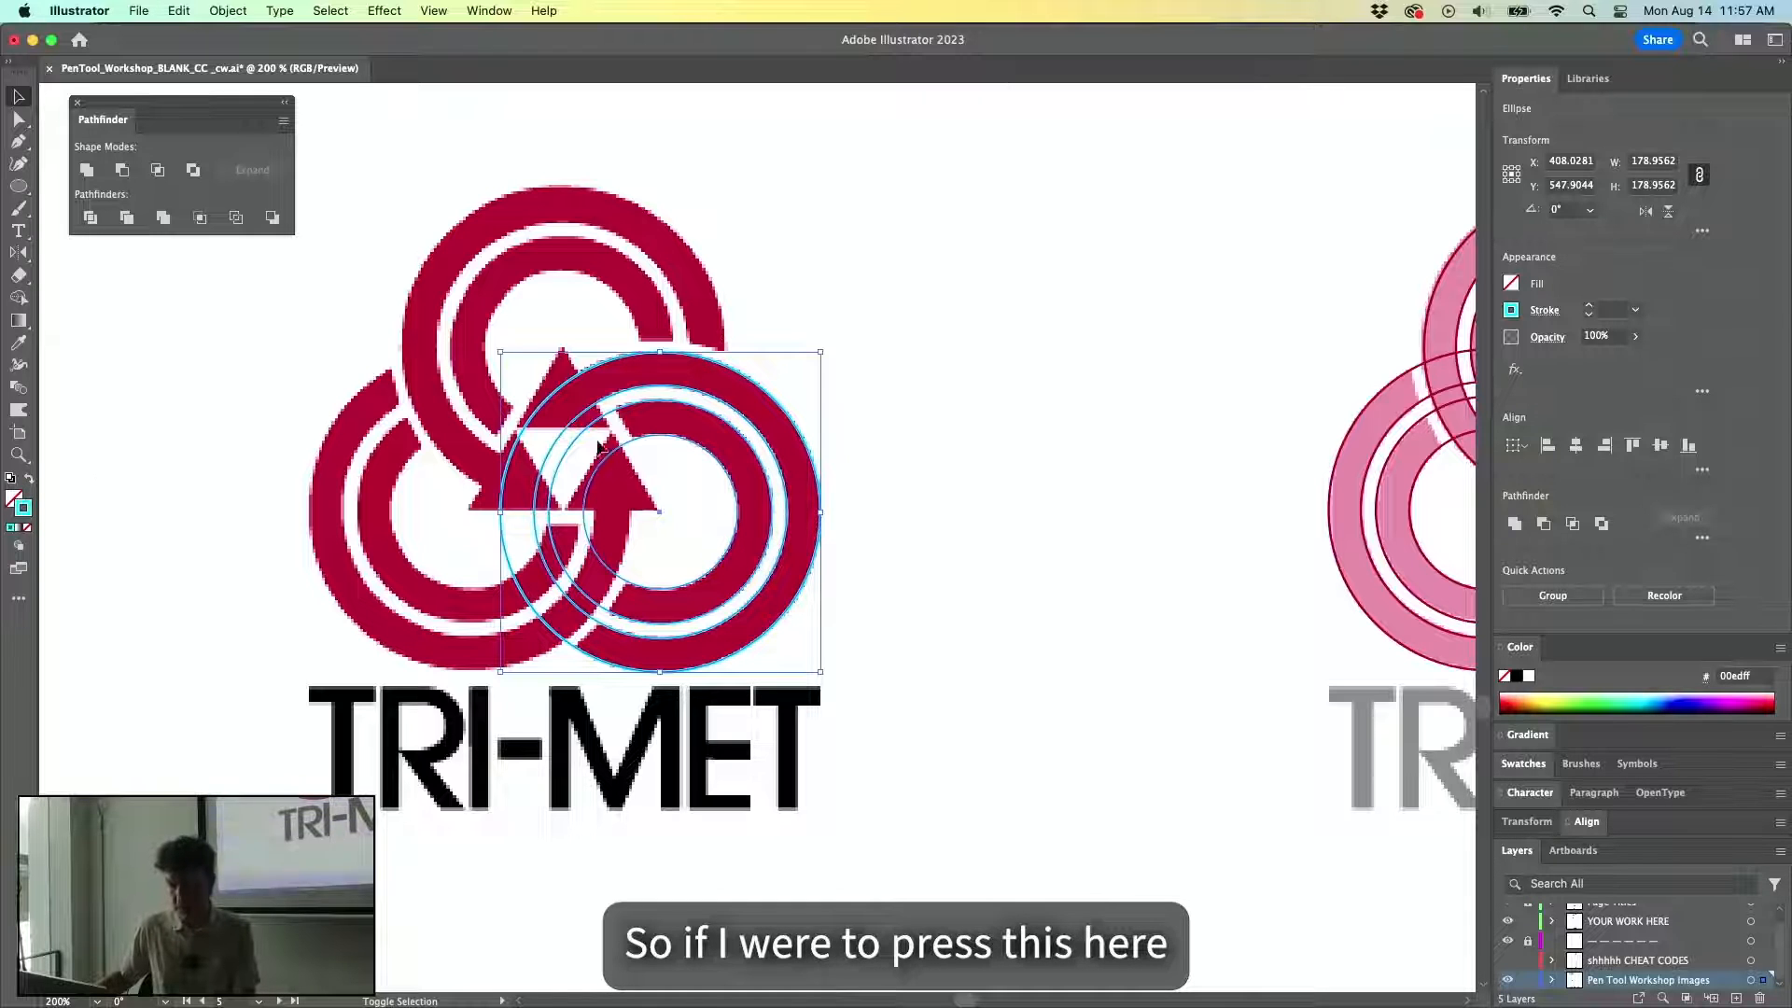
pyautogui.click(29, 479)
pyautogui.click(798, 392)
# Subtract the innermost circle from the 125 pt circle with Minus Front to form the inner ring.
pyautogui.click(677, 475)
pyautogui.keyDown('shift'); pyautogui.click(709, 437); pyautogui.keyUp('shift')
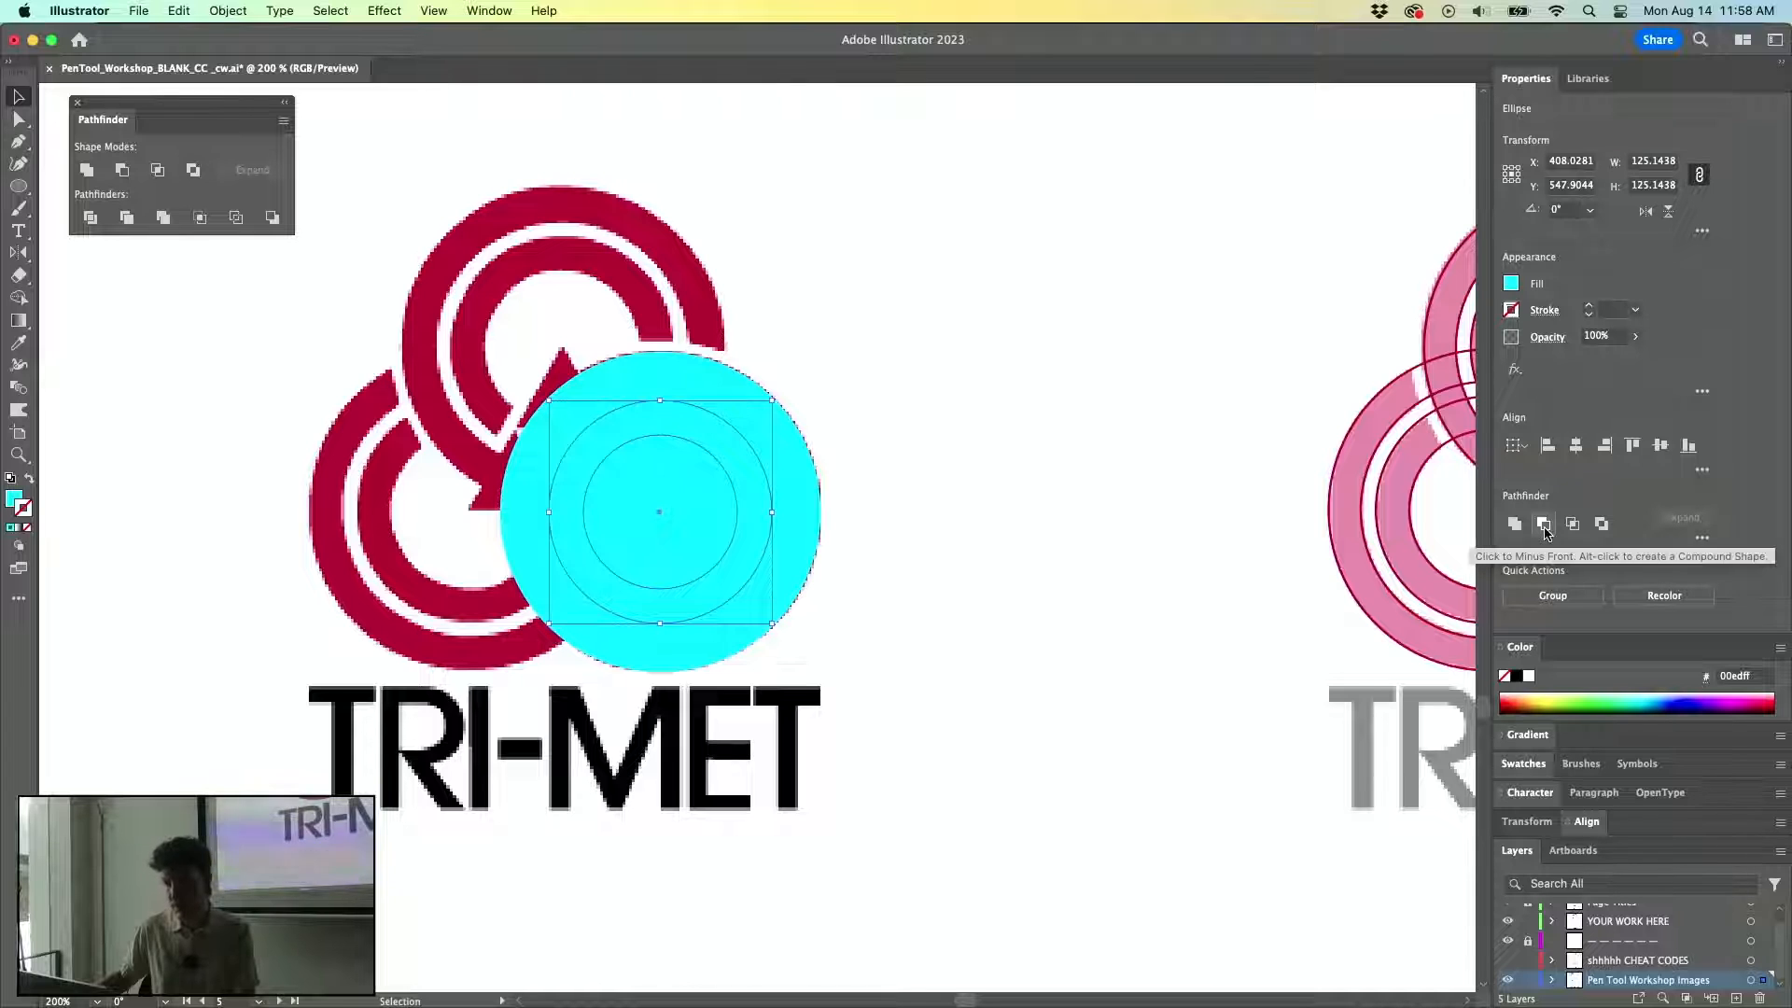
pyautogui.click(122, 171)
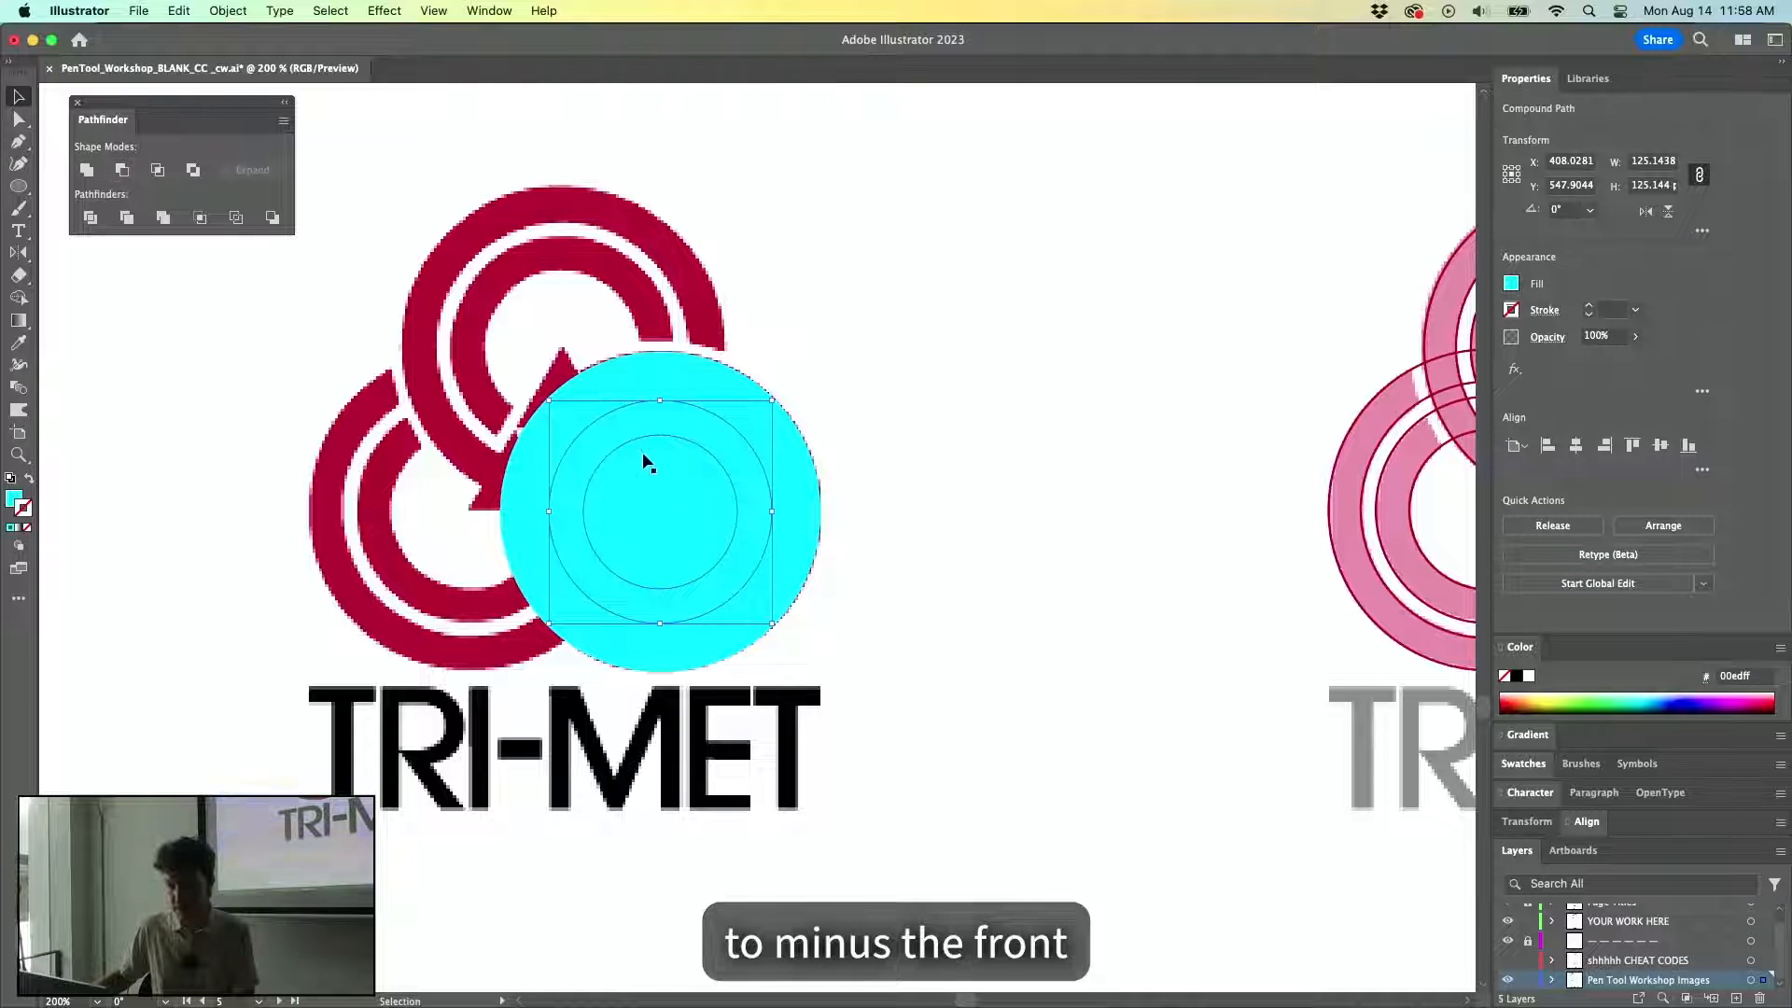
# Subtract the second-largest circle from the outermost circle with Minus Front to form the outer ring.
pyautogui.moveTo(734, 422); pyautogui.dragTo(1092, 304)
pyautogui.press('super+z')
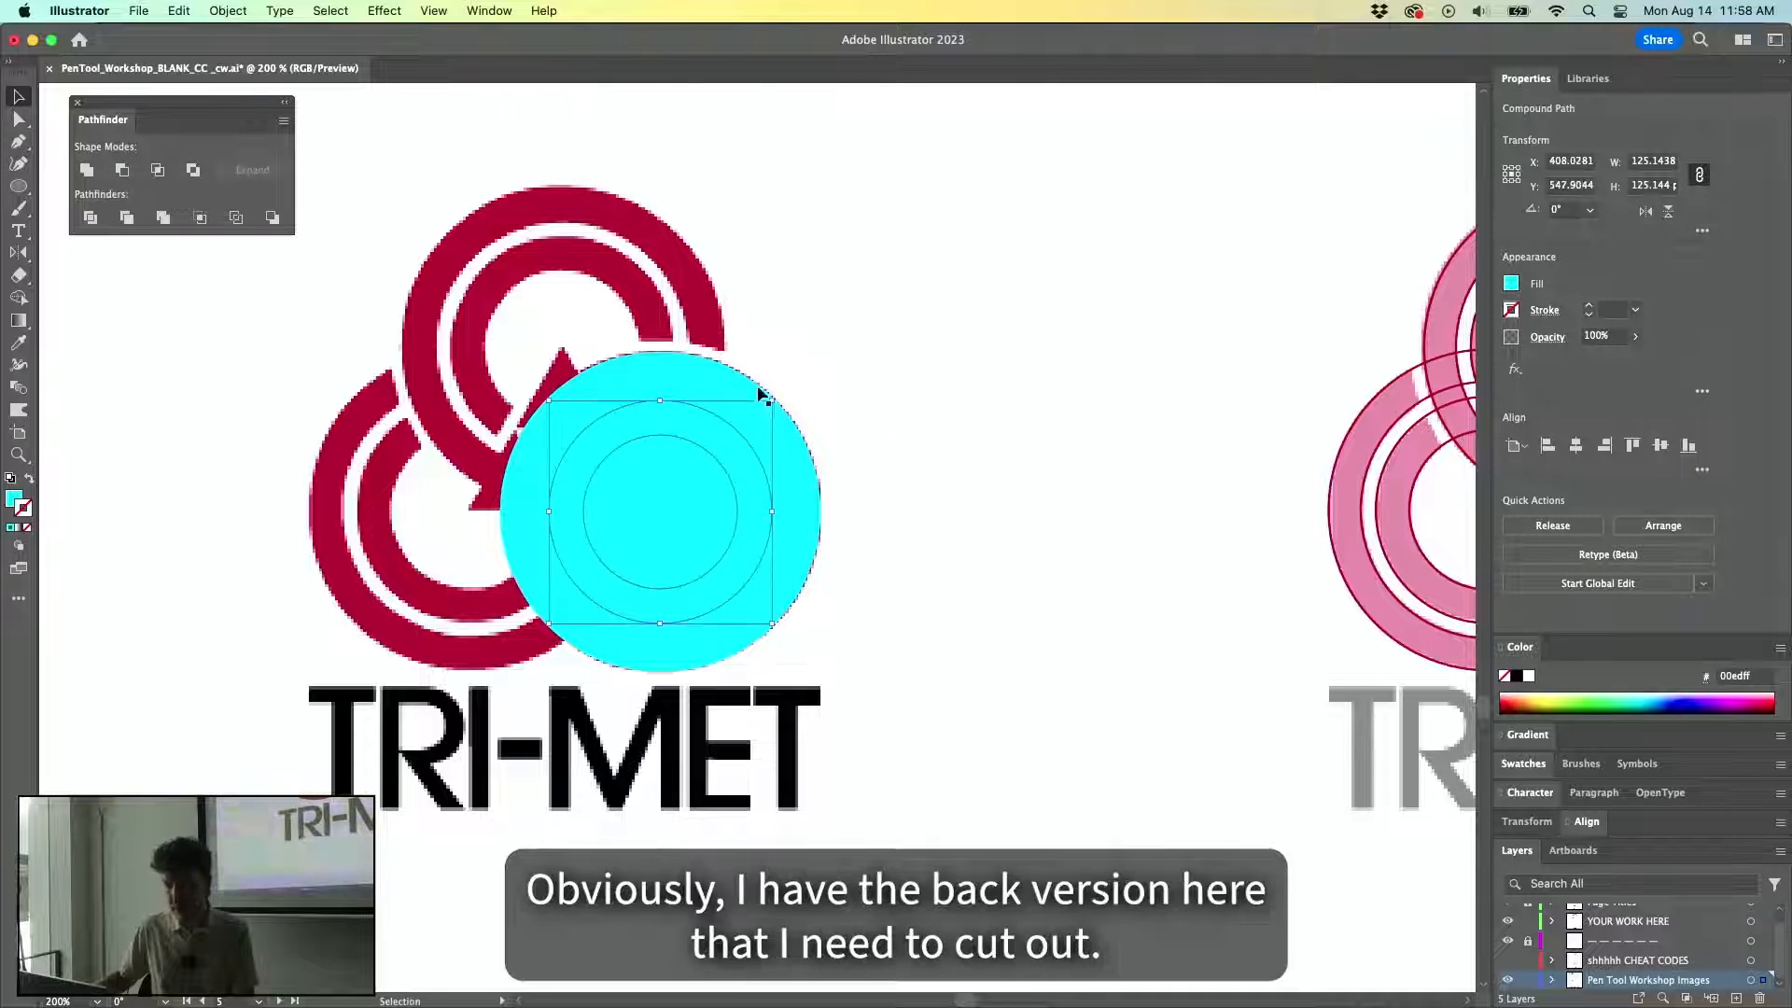
pyautogui.press('super+z')
pyautogui.press('super+y')
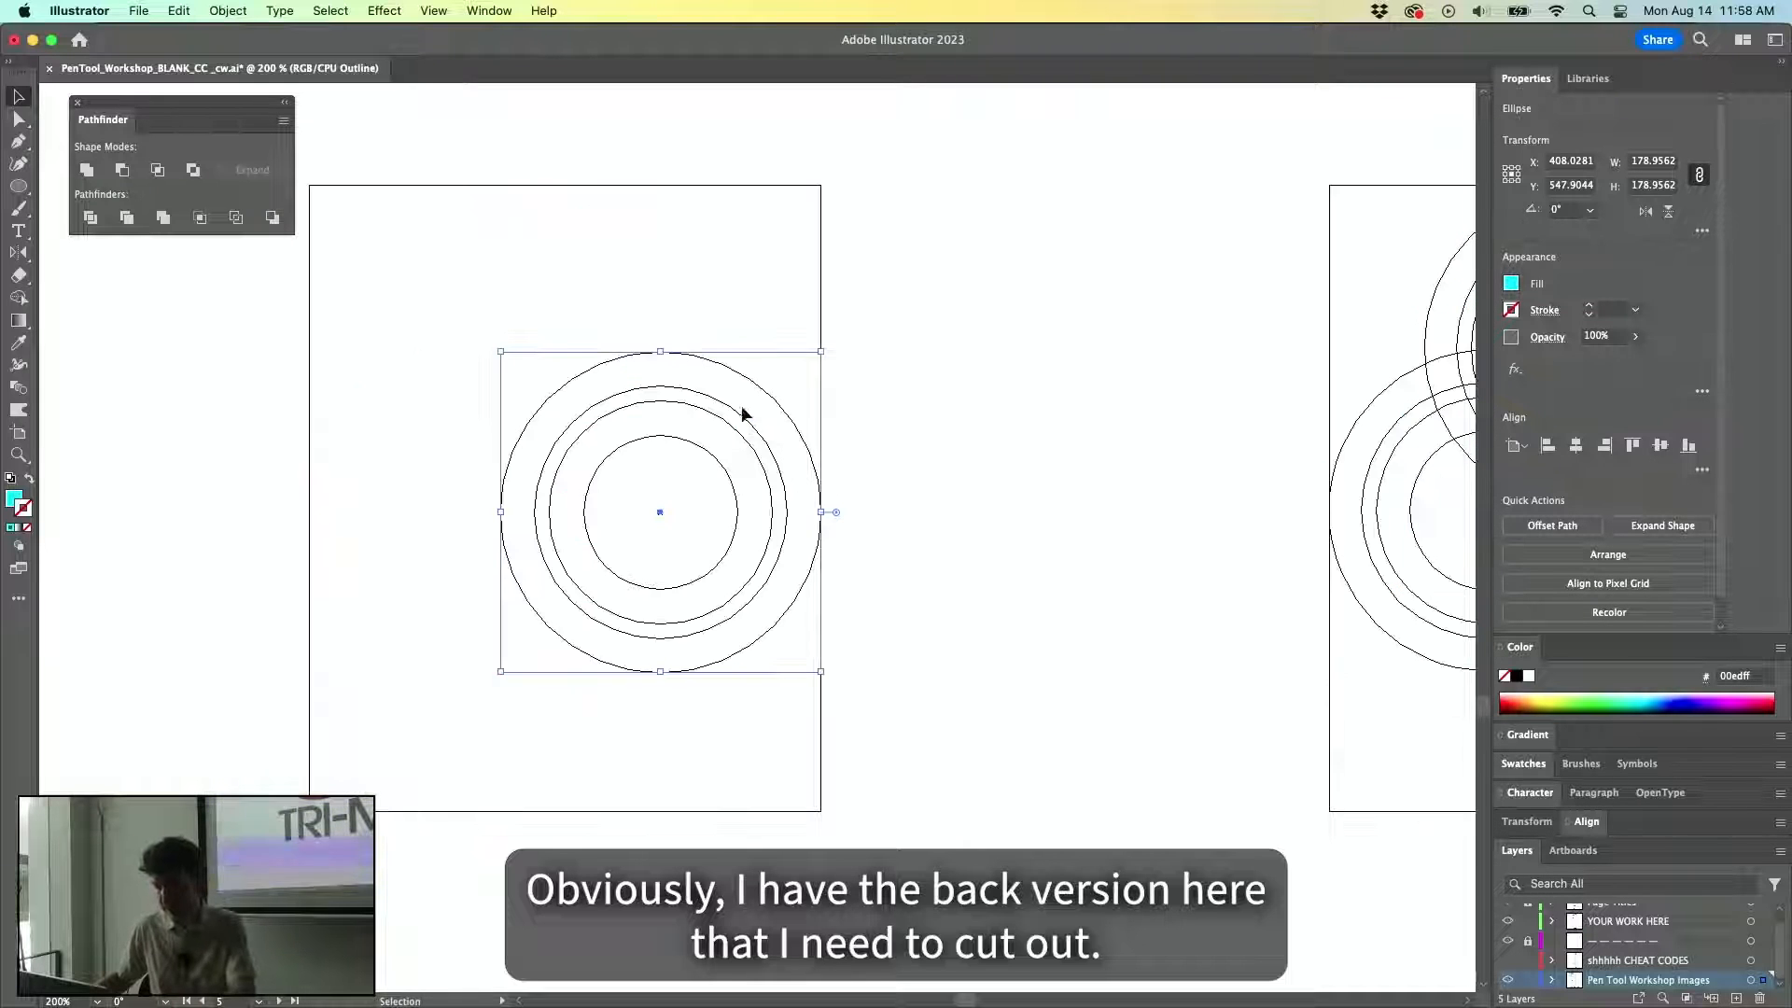
pyautogui.keyDown('shift'); pyautogui.click(742, 422); pyautogui.keyUp('shift')
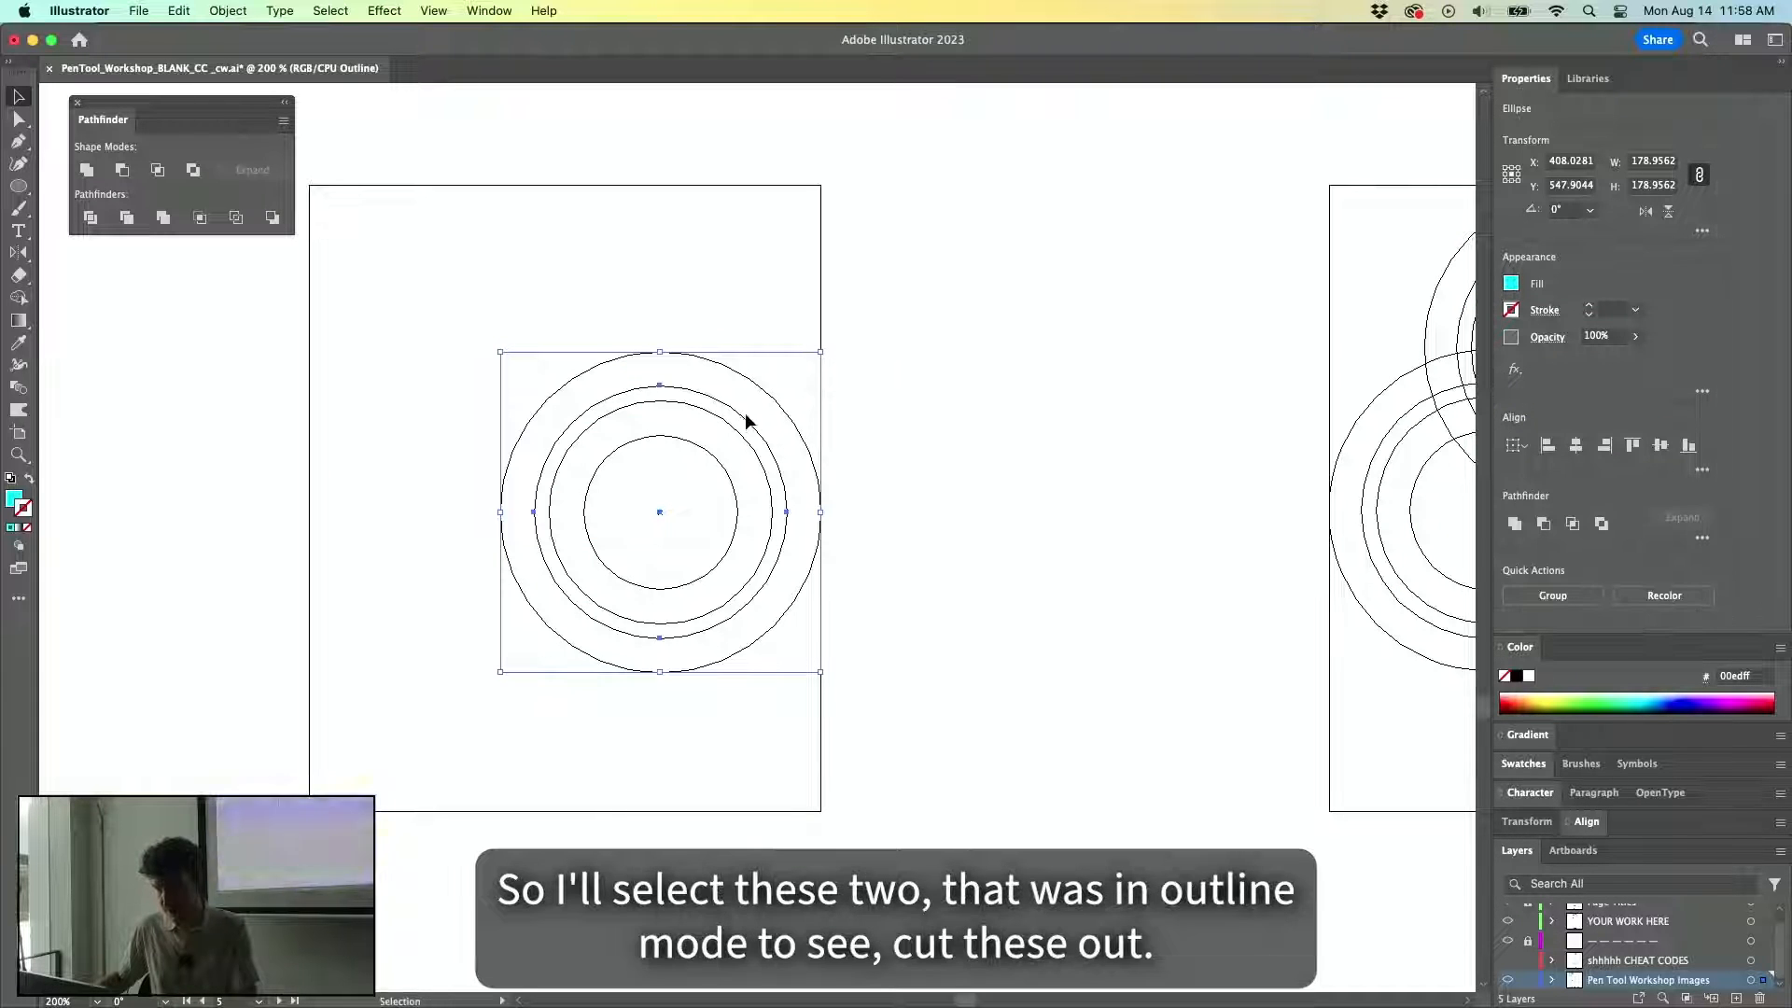
pyautogui.press('super+y')
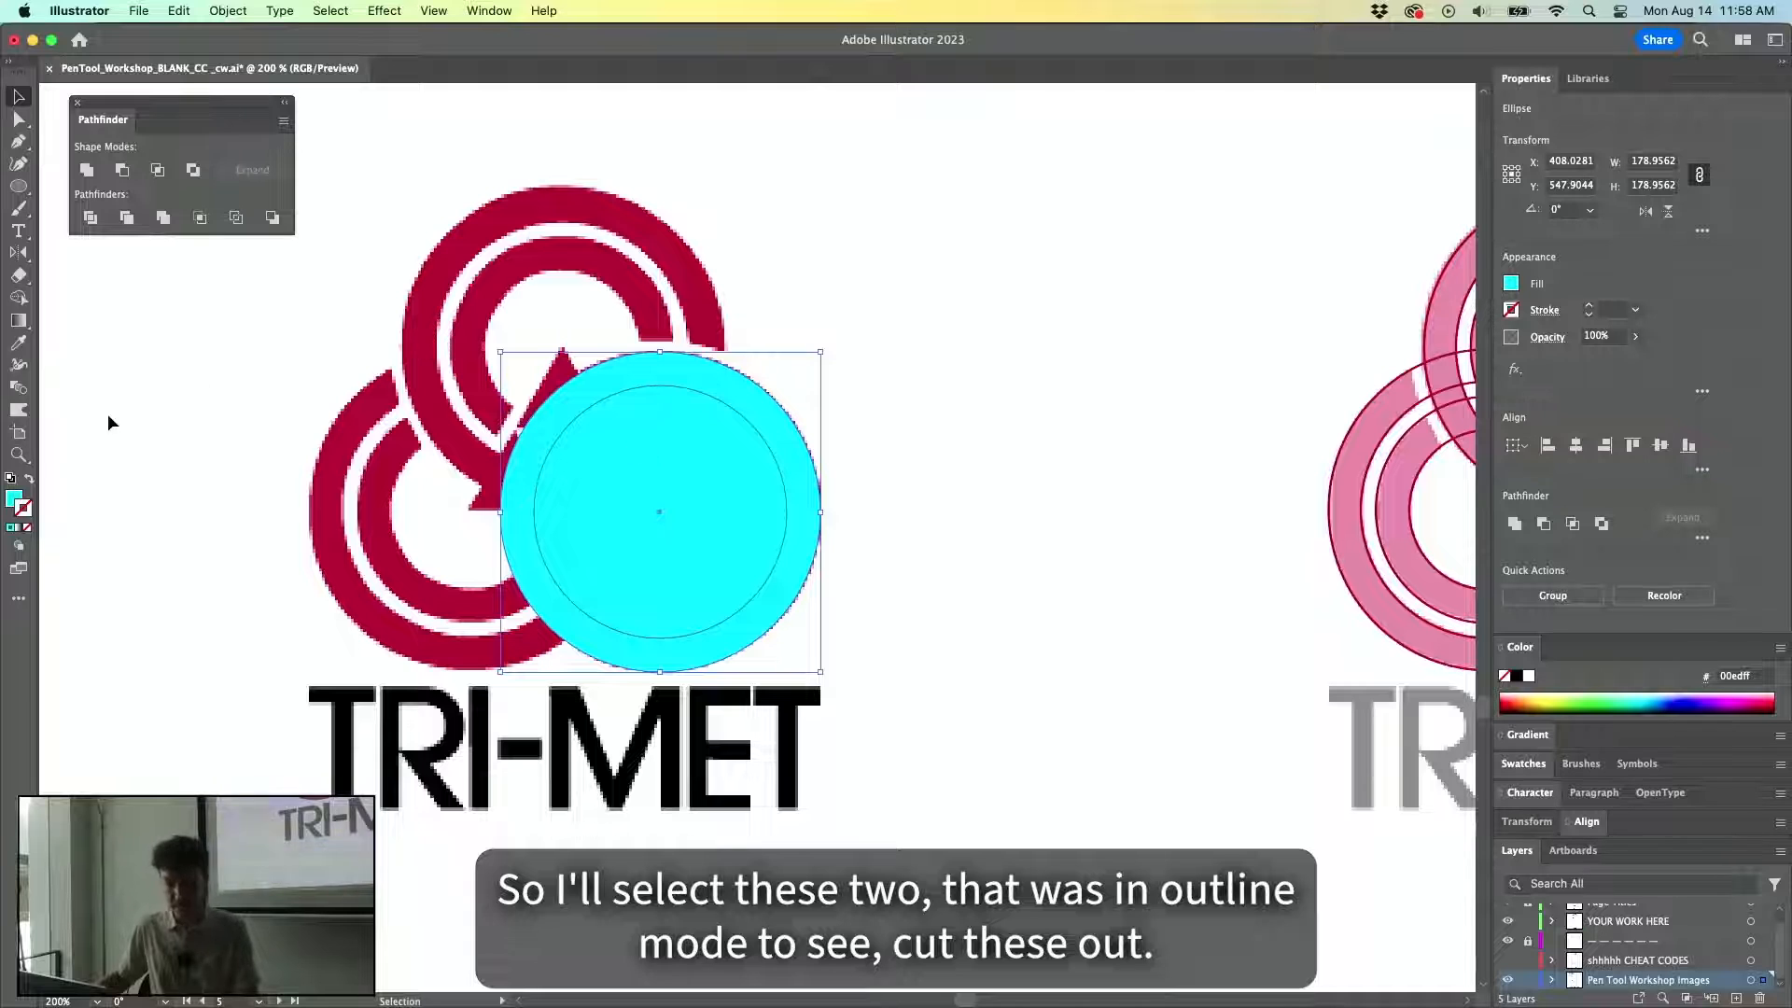
pyautogui.click(121, 170)
pyautogui.click(921, 428)
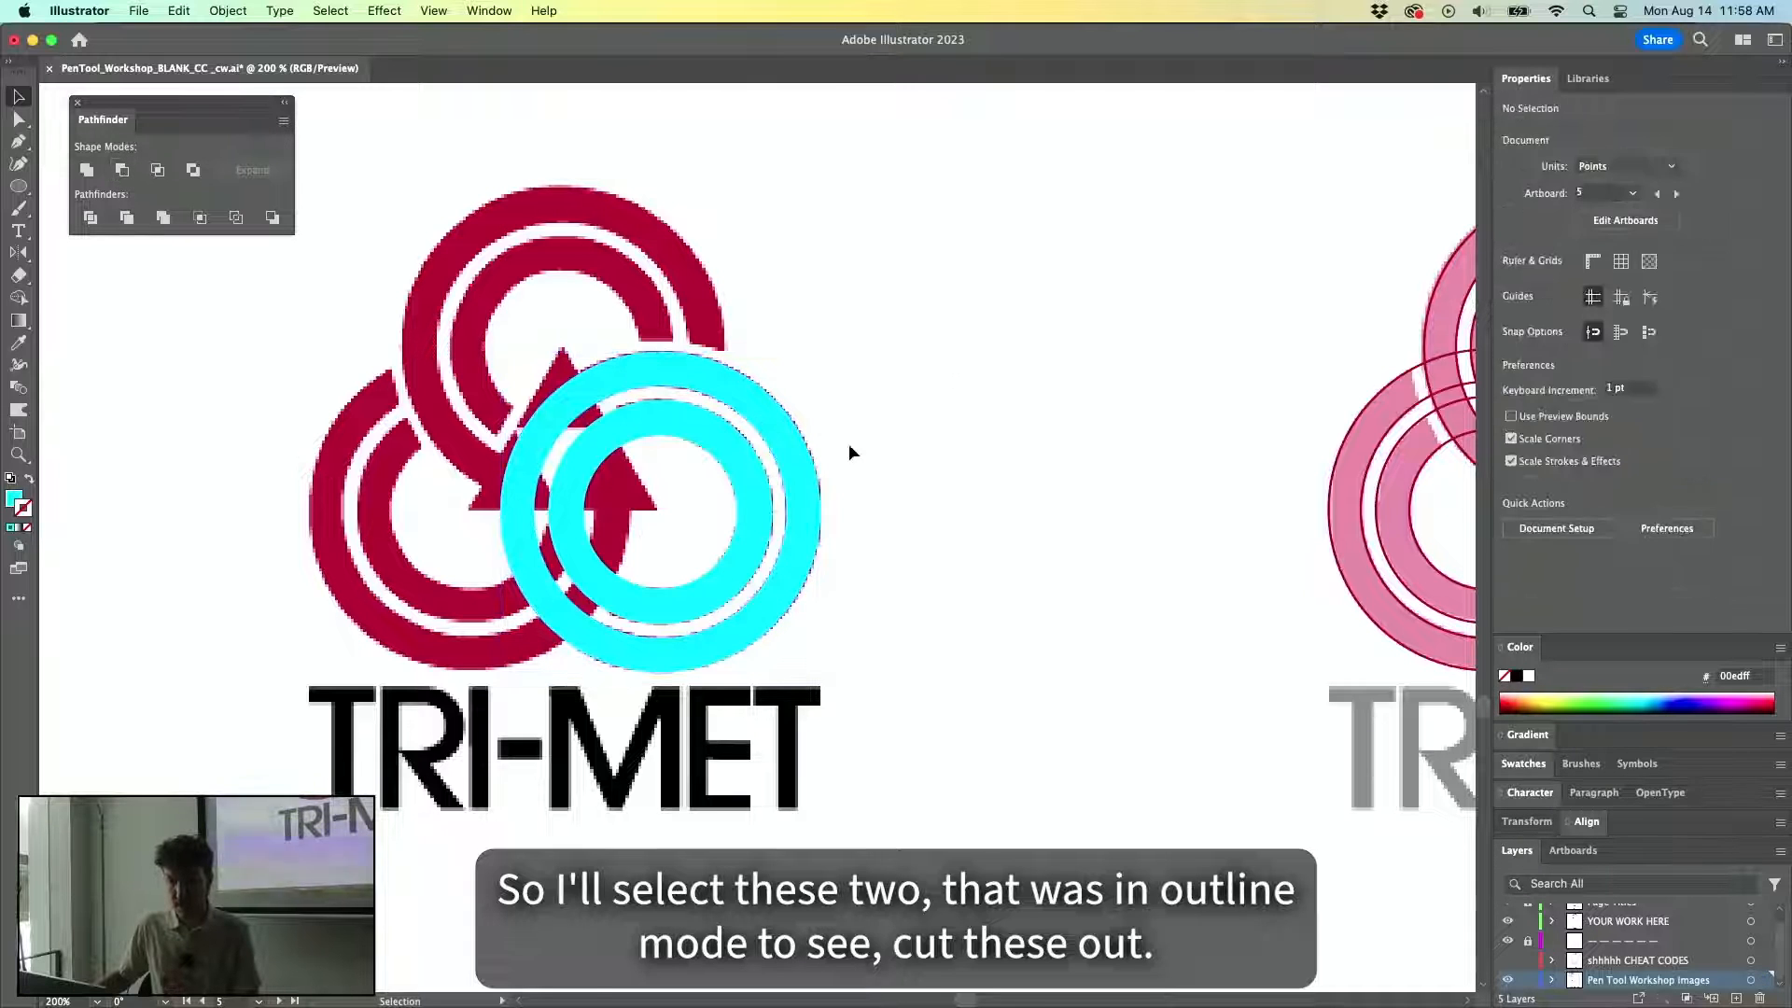
# Move the inner and outer cyan rings away from the logo to check that they are separate, undoing each move.
pyautogui.moveTo(741, 459); pyautogui.dragTo(1038, 424)
pyautogui.press('super+z')
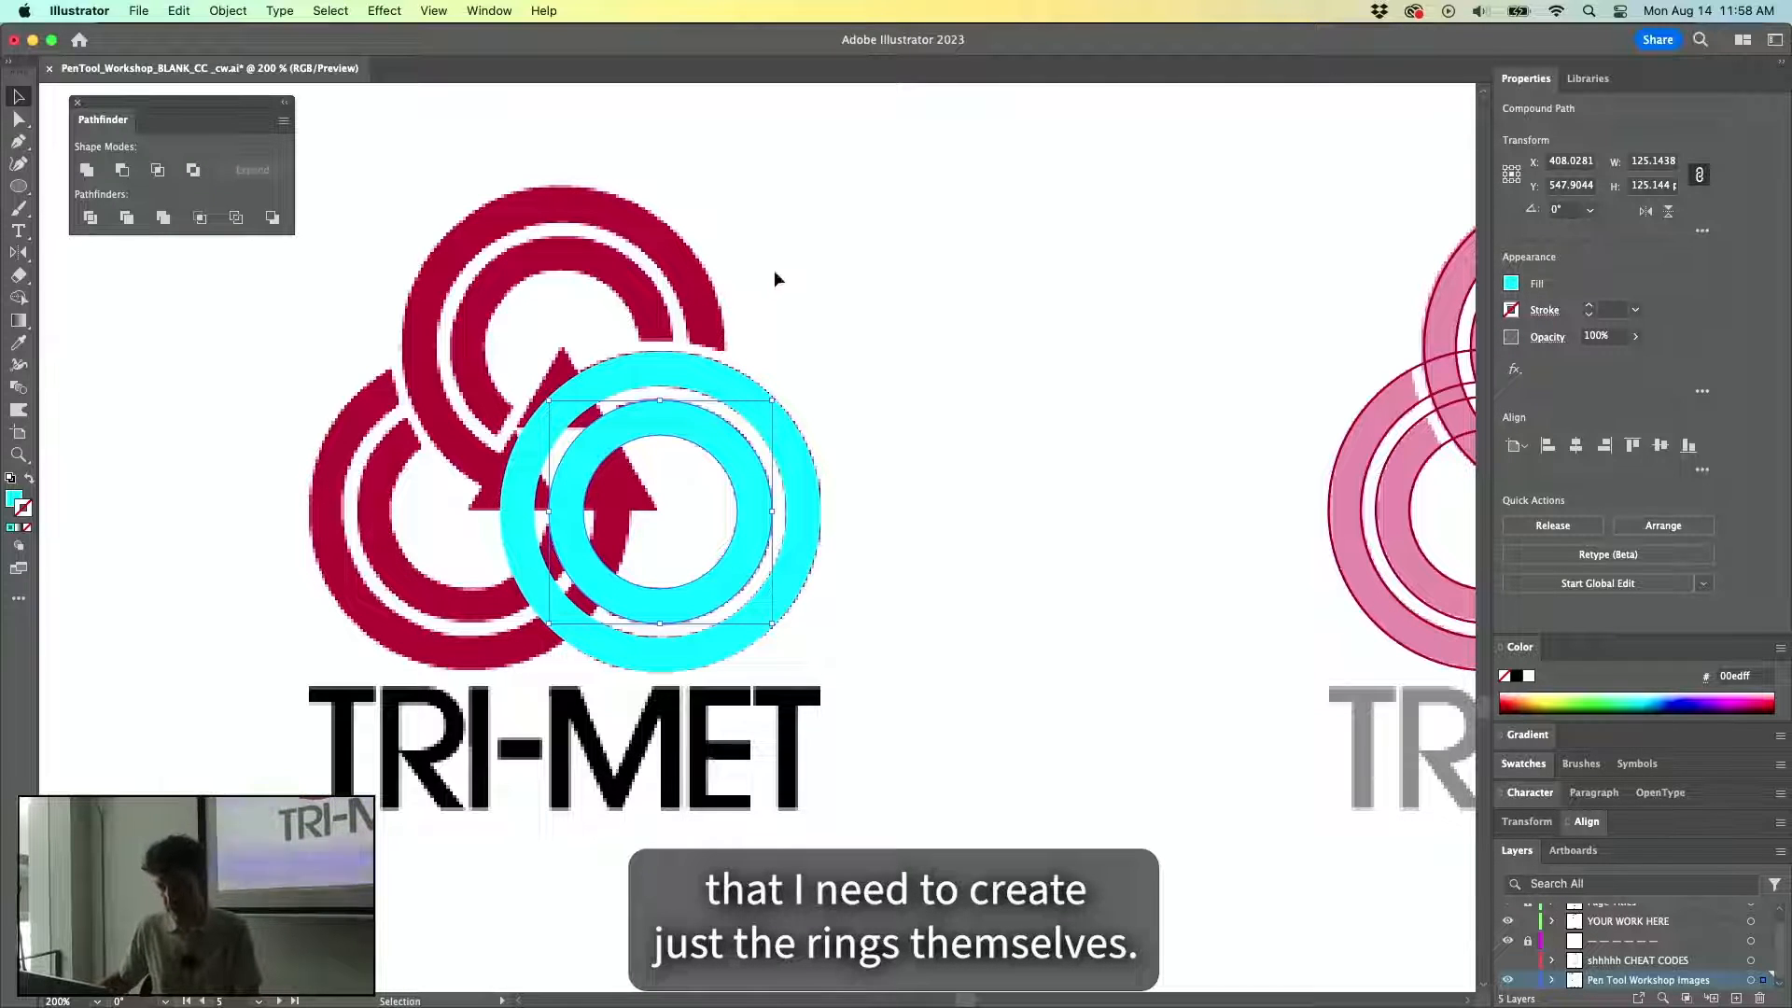
pyautogui.click(691, 378)
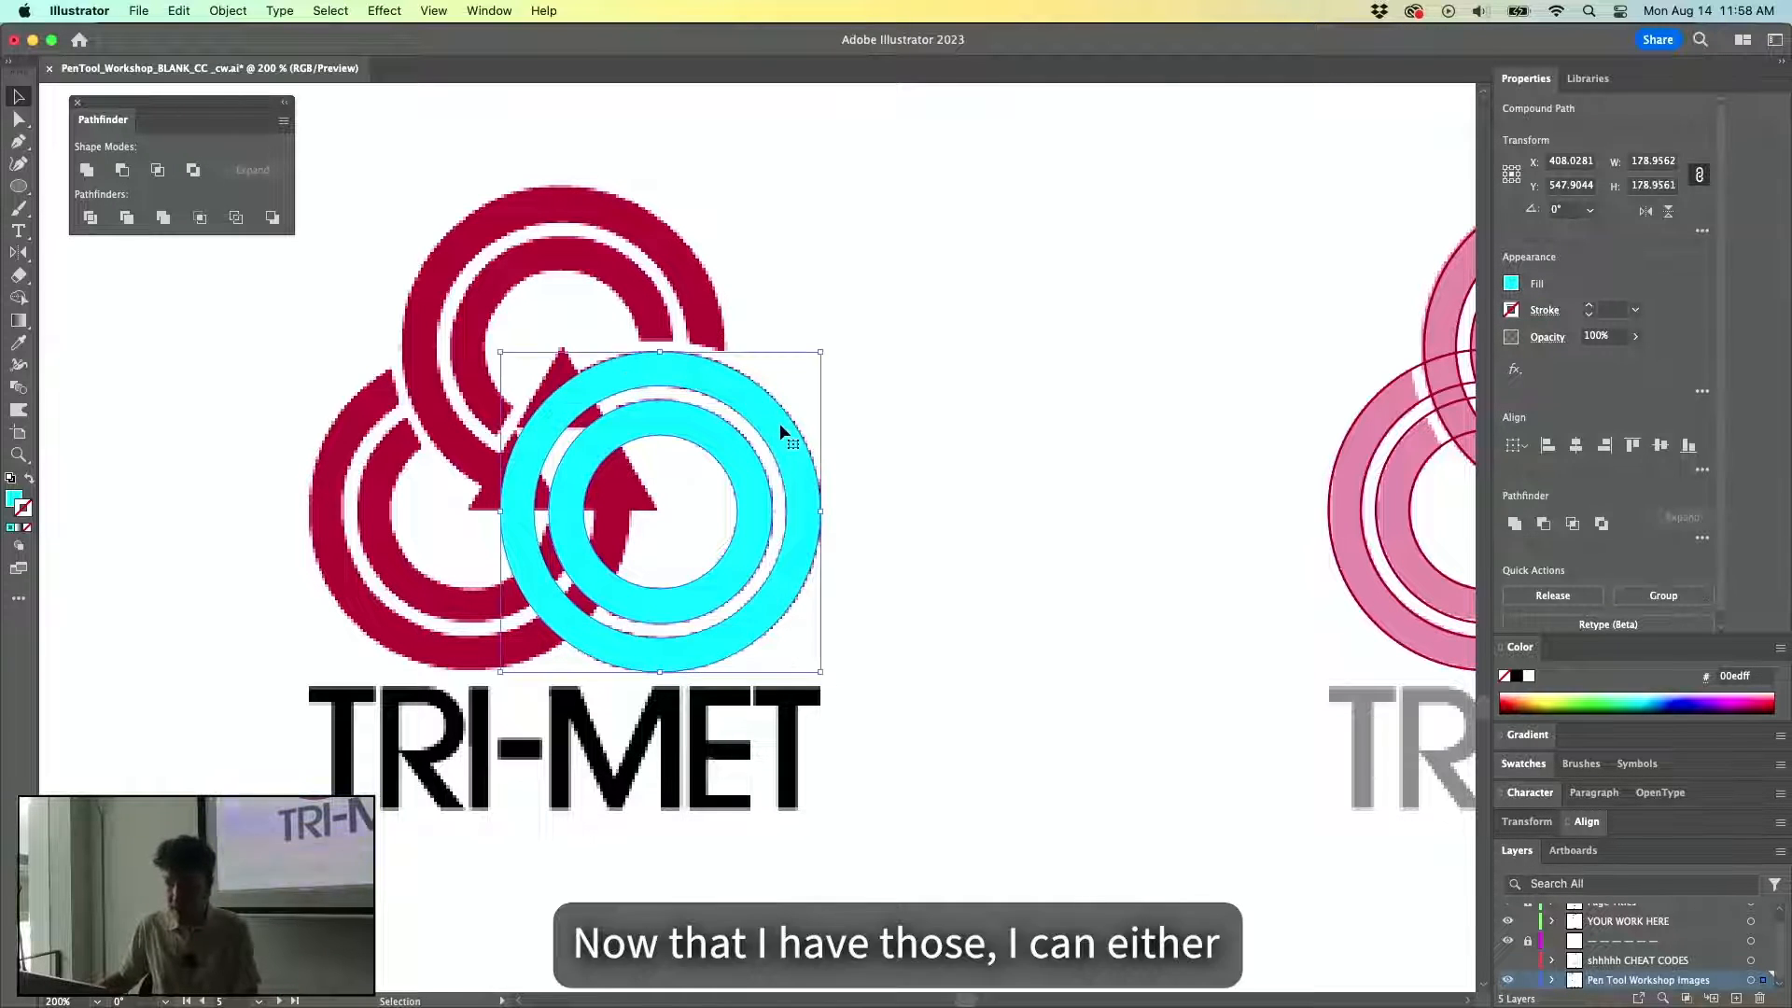
pyautogui.moveTo(732, 402); pyautogui.dragTo(629, 232)
pyautogui.press('super+z')
pyautogui.click(902, 401)
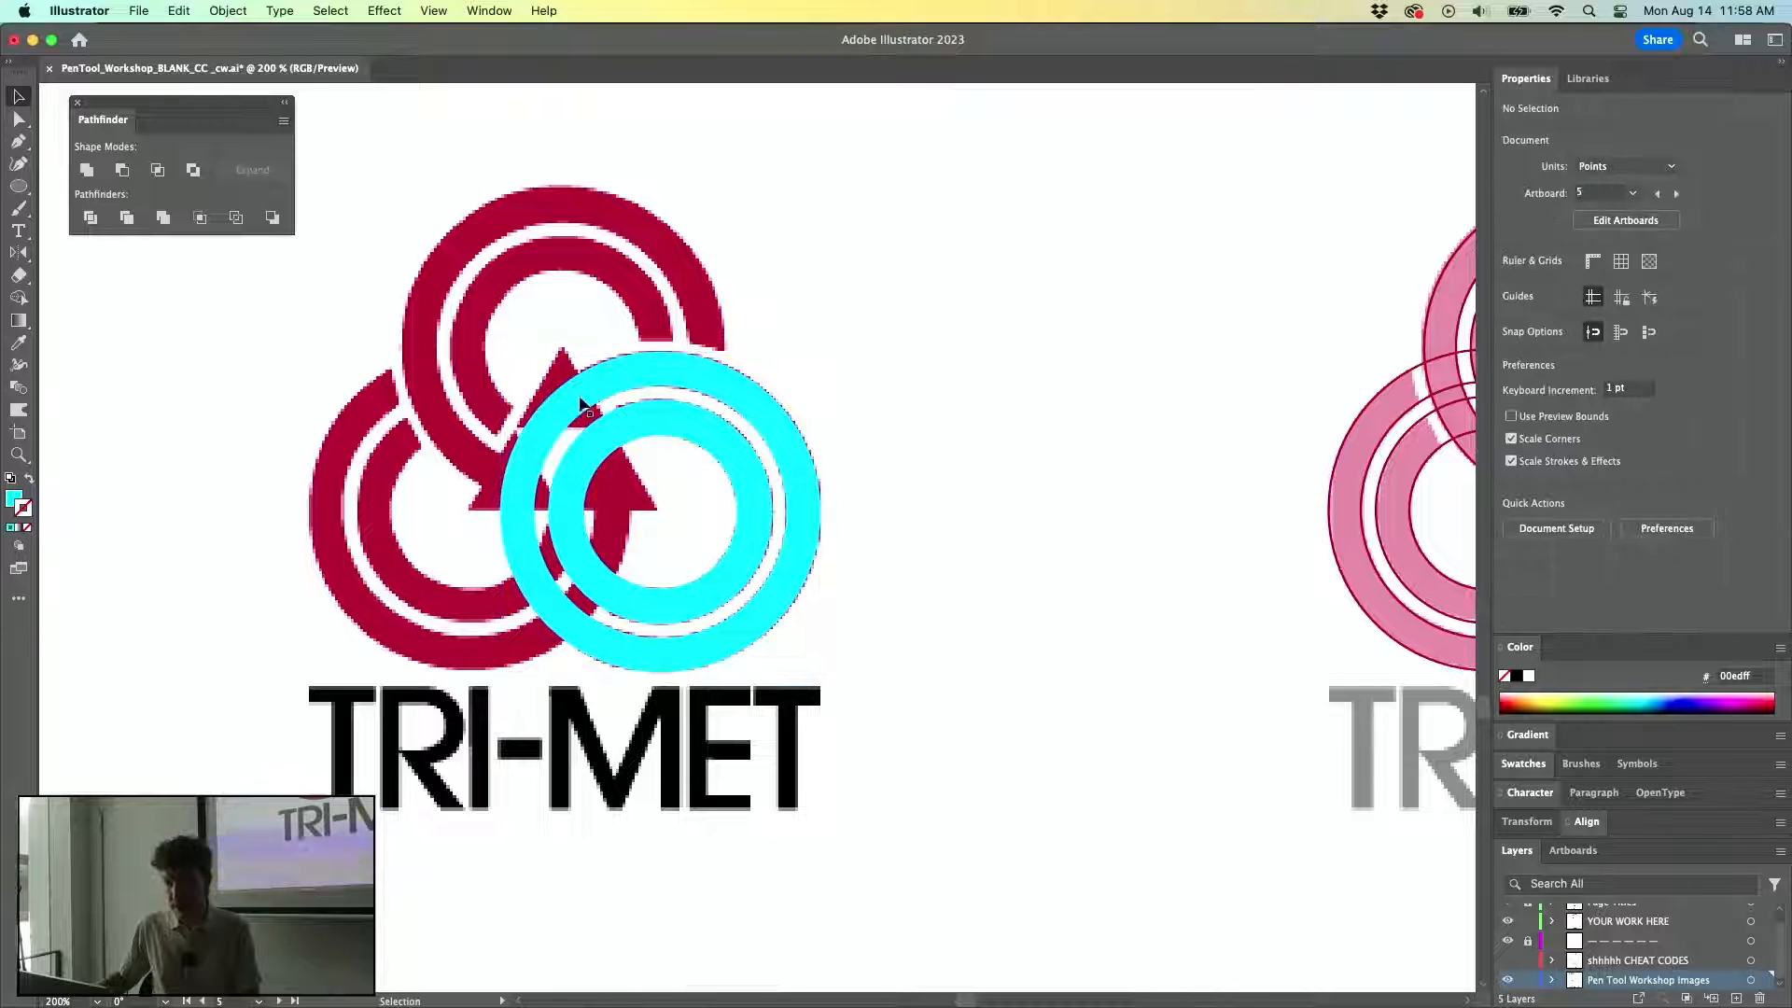
# Add anchor points with the Pen tool on both edges of the inner ring, at the upper-left gap beside the arrow tip.
pyautogui.scroll(-2, 627, 344)
pyautogui.hscroll(-2, 627, 343)
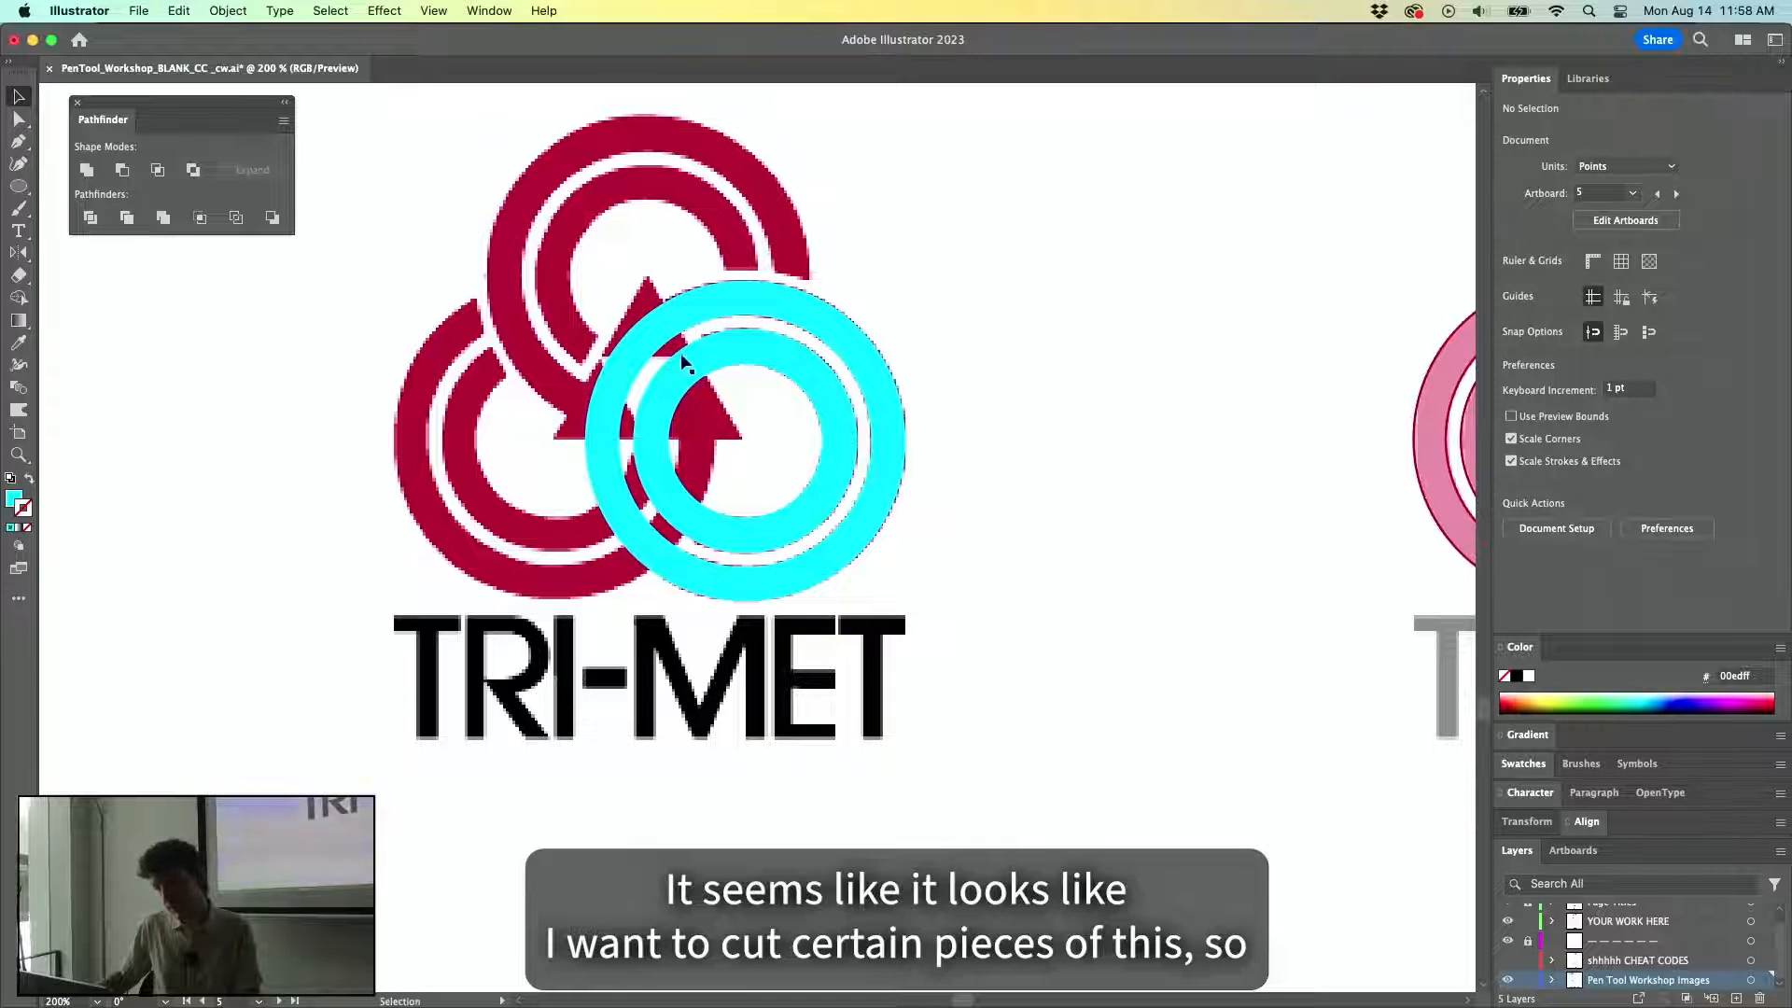
pyautogui.click(715, 369)
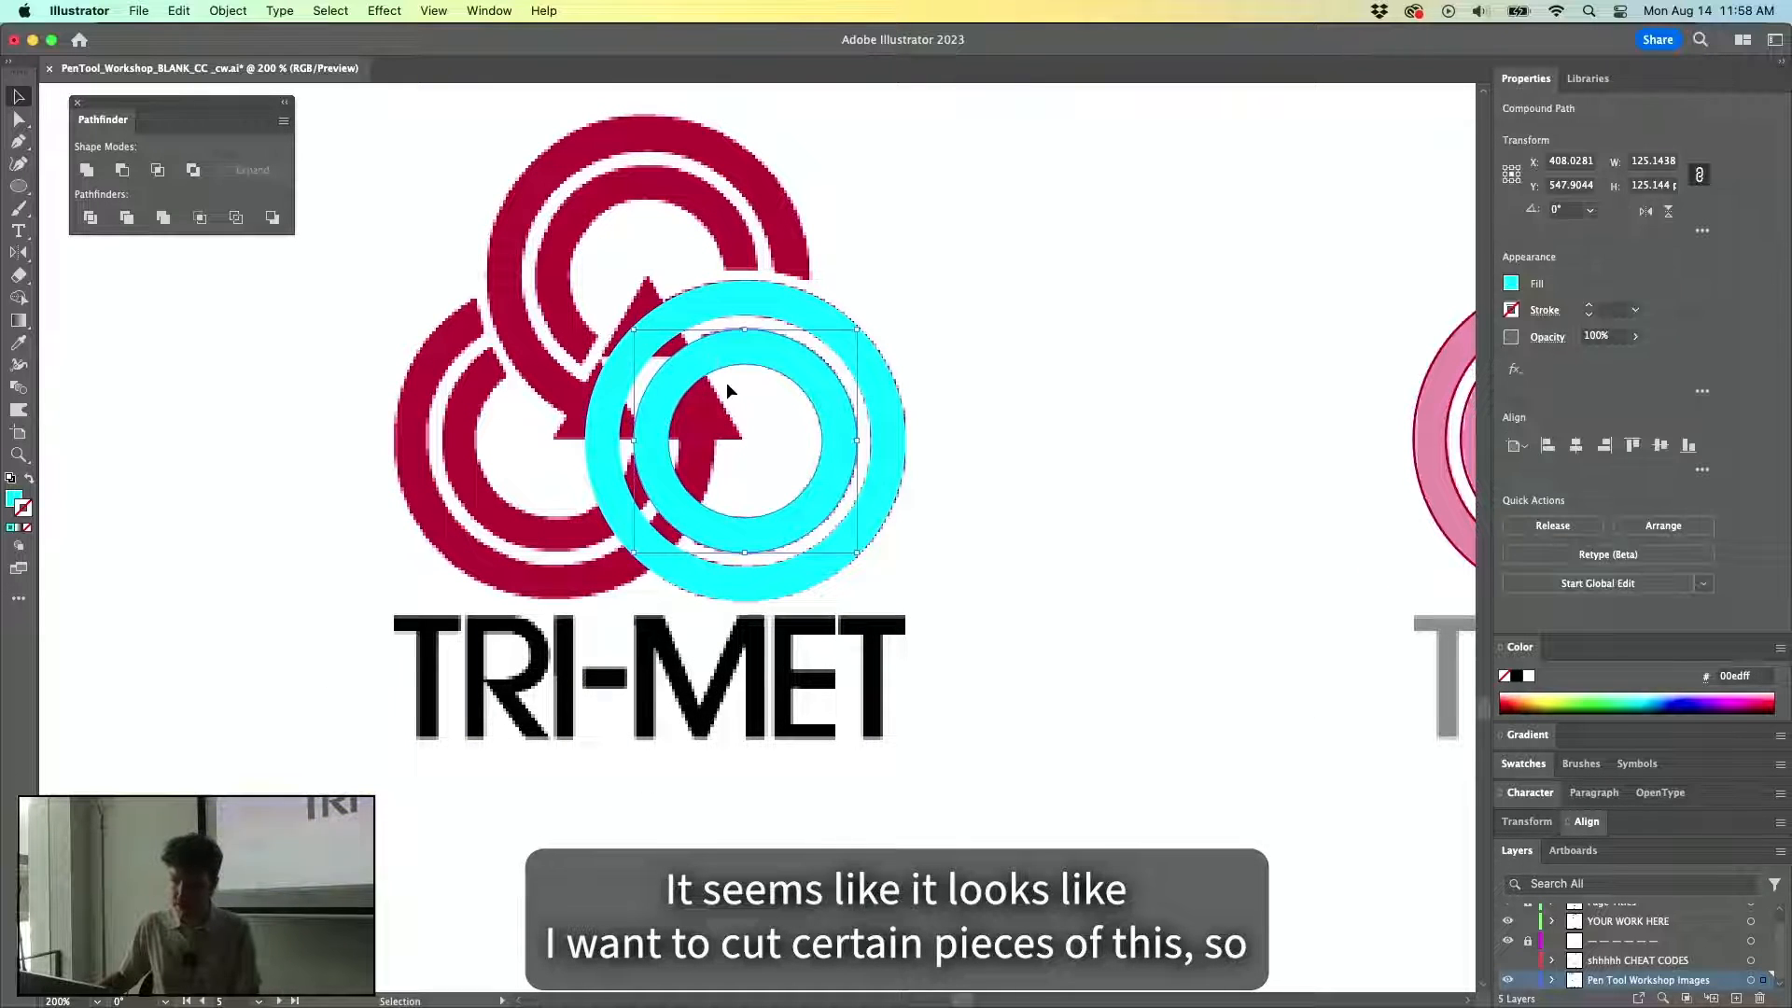
pyautogui.press('p')
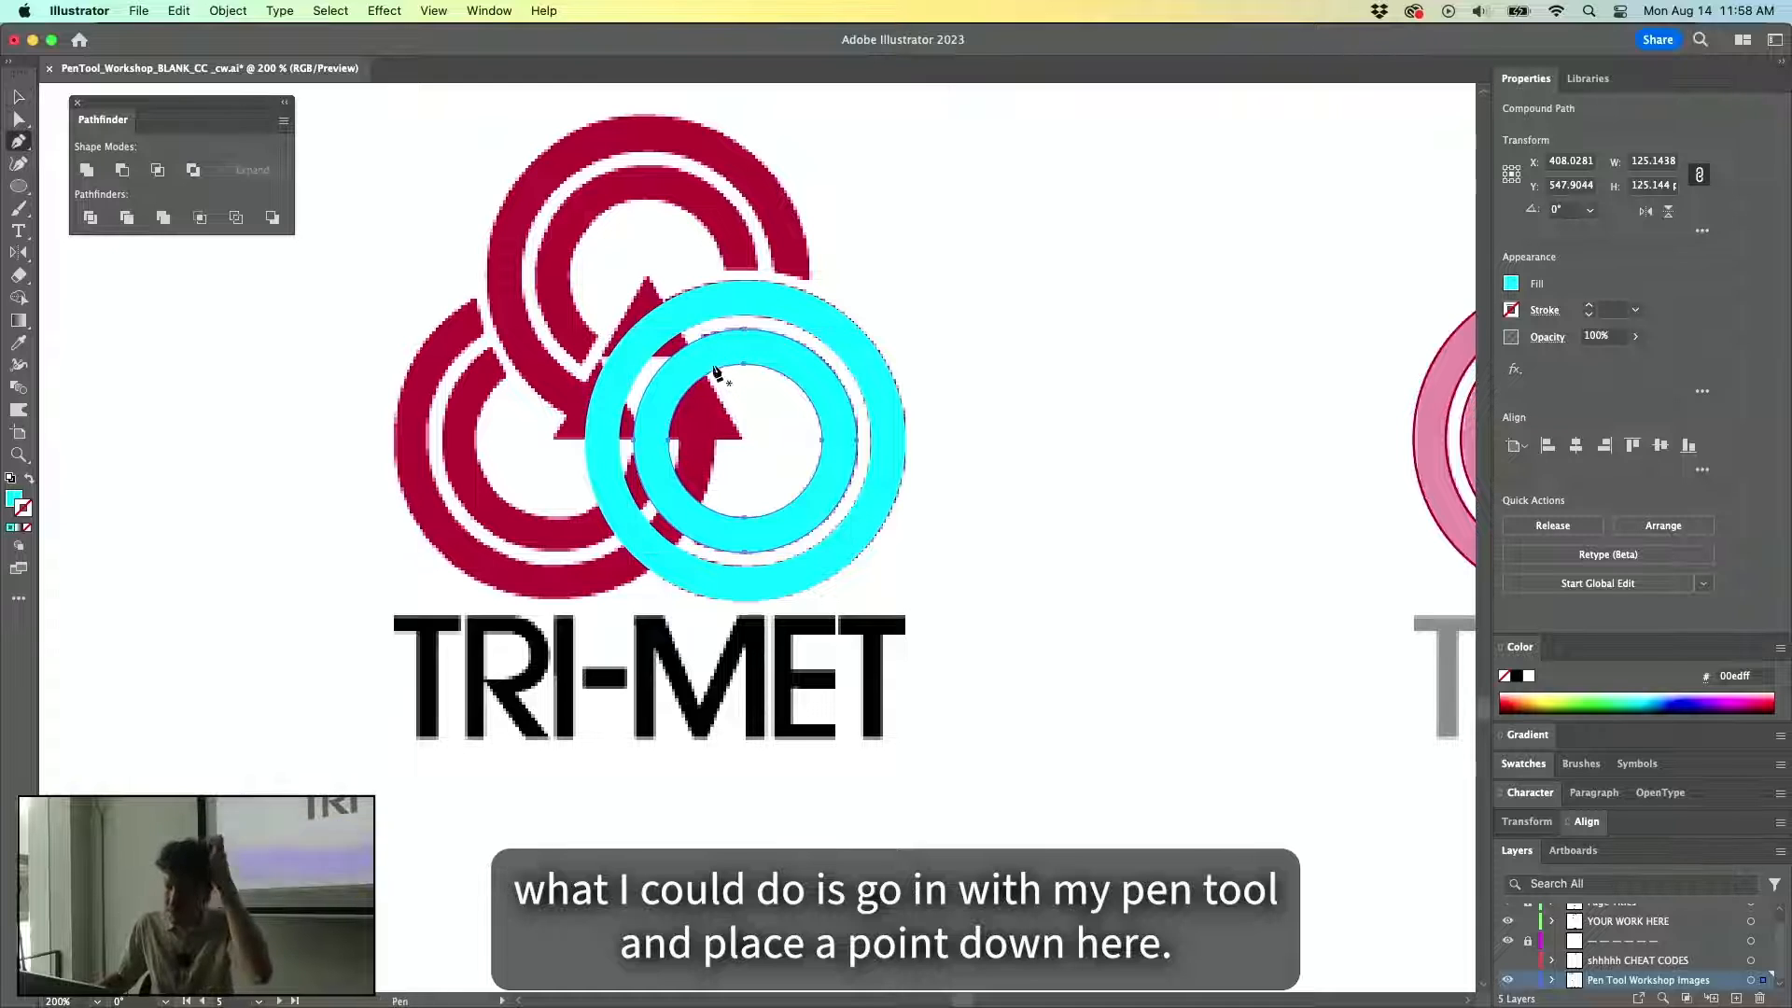
pyautogui.click(716, 373)
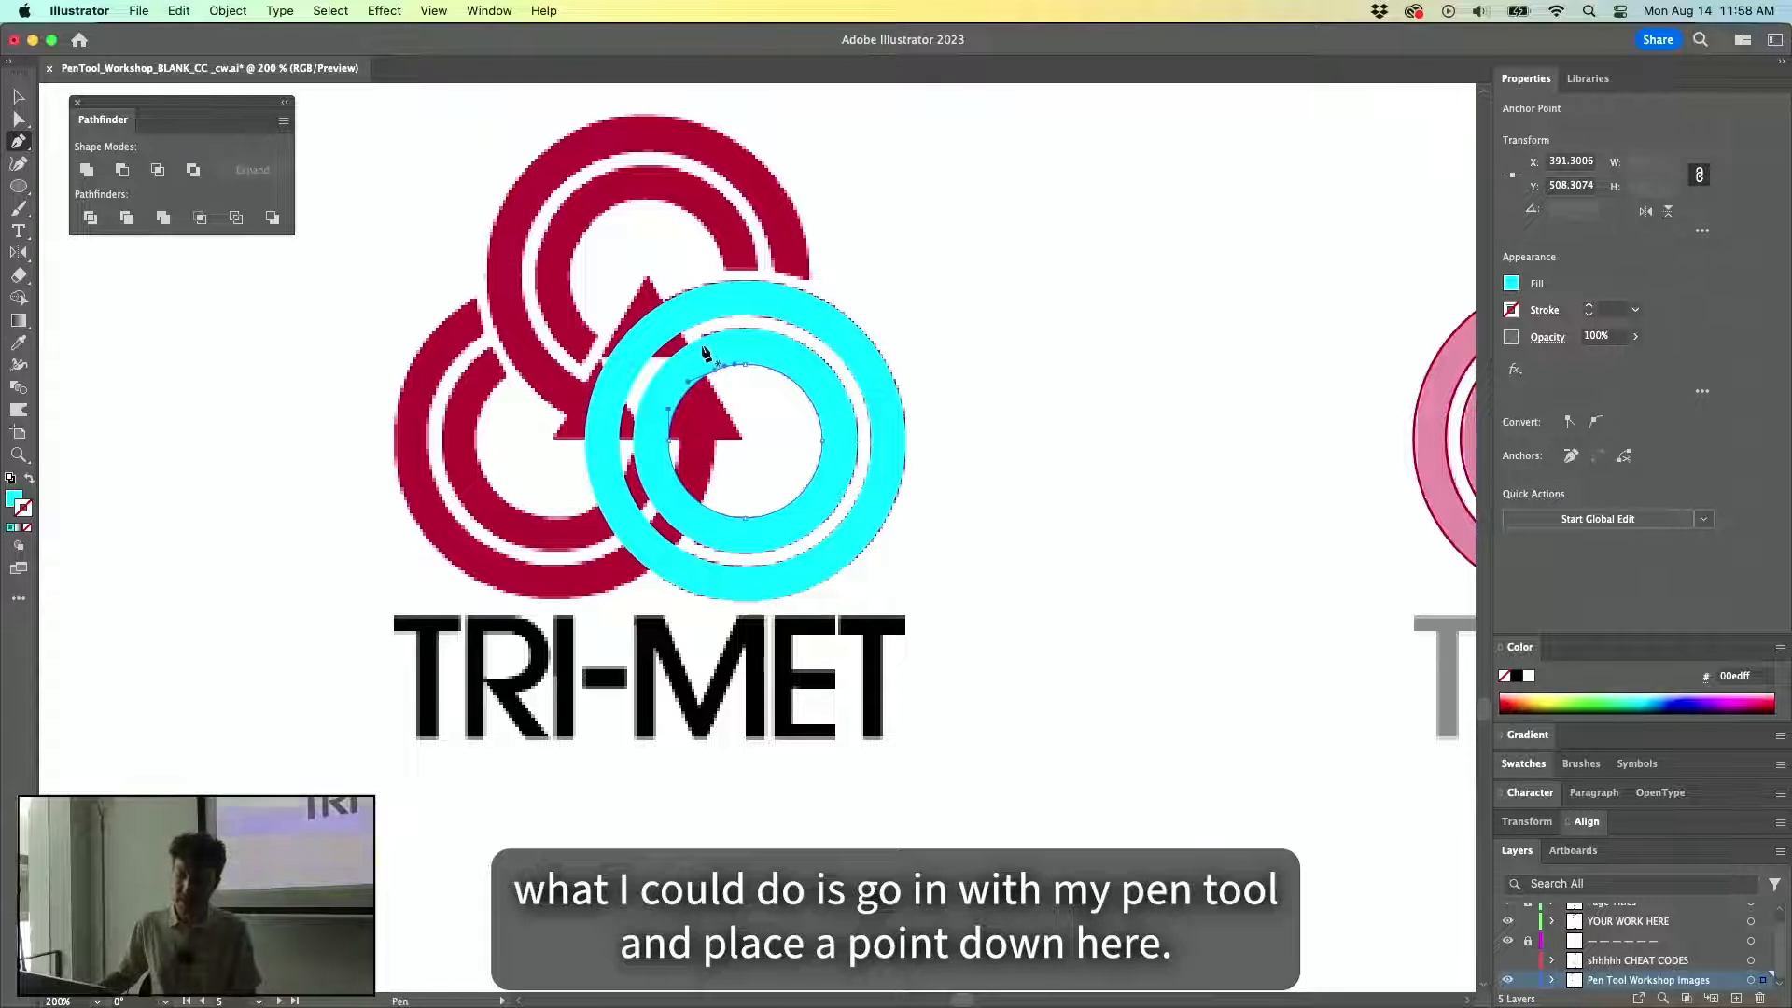
pyautogui.click(700, 338)
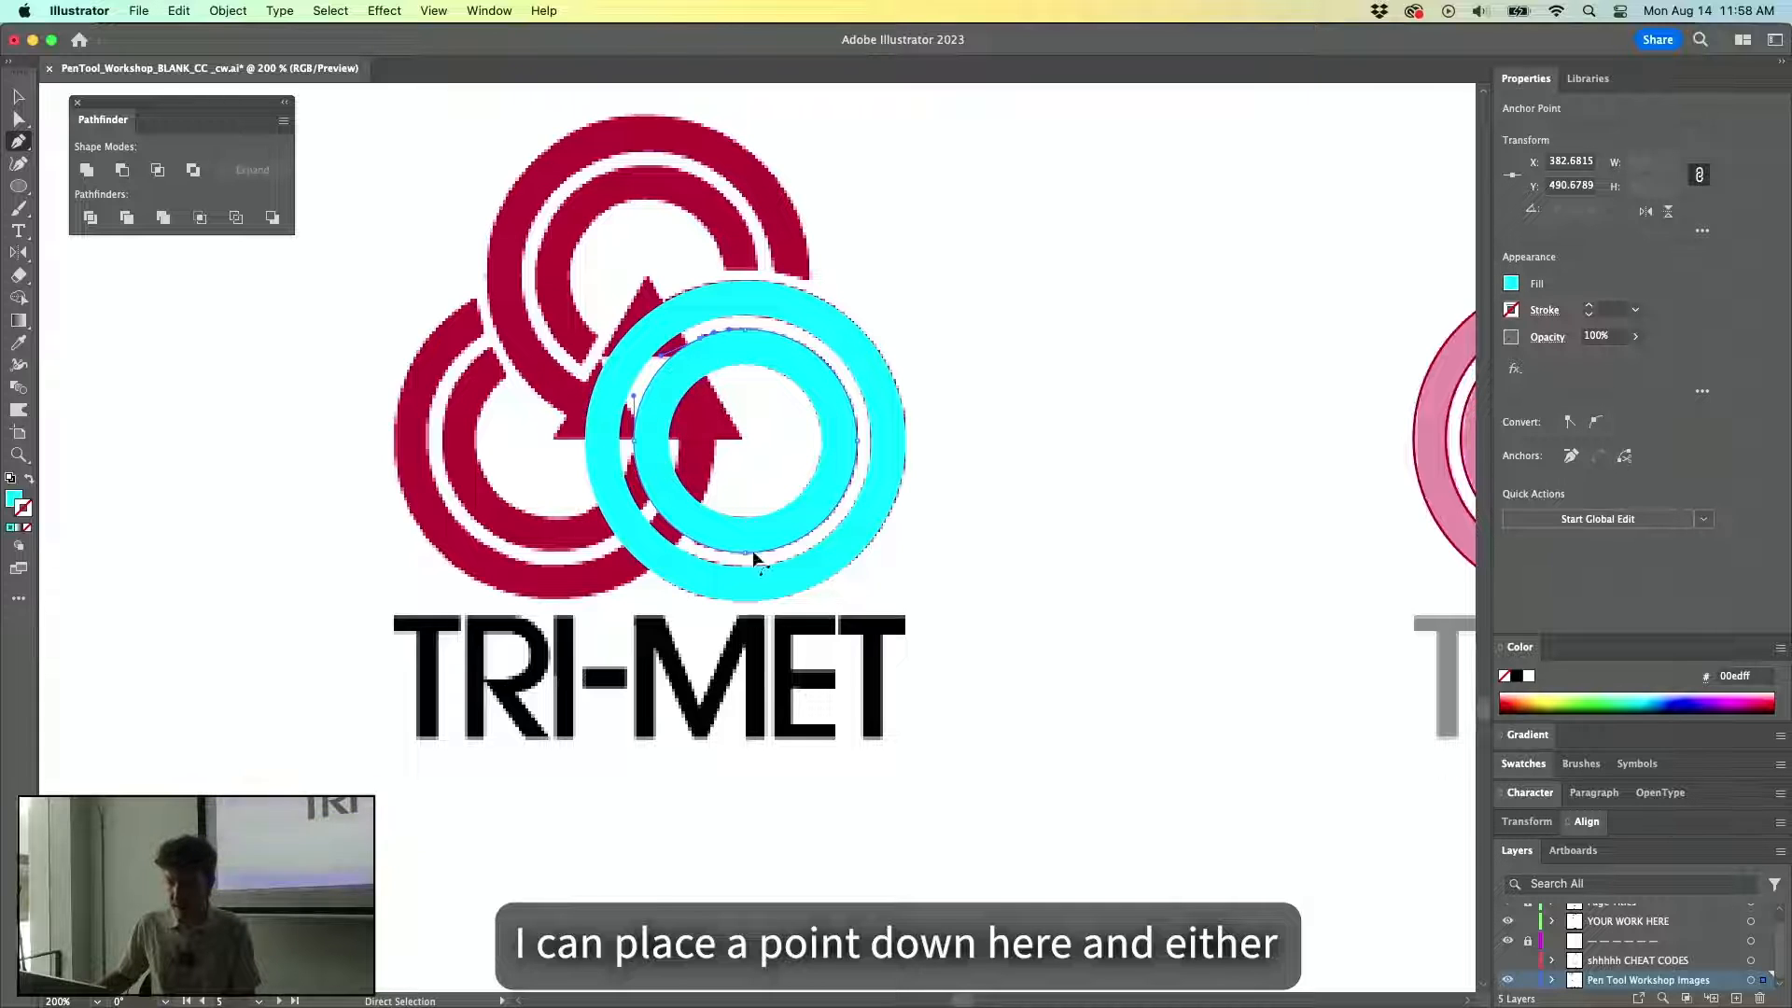
# Swap fill and stroke on both rings to show them as unfilled cyan outlines.
pyautogui.keyDown('super'); pyautogui.click(711, 513); pyautogui.keyUp('super')
pyautogui.press('v')
pyautogui.click(909, 587)
pyautogui.click(791, 534)
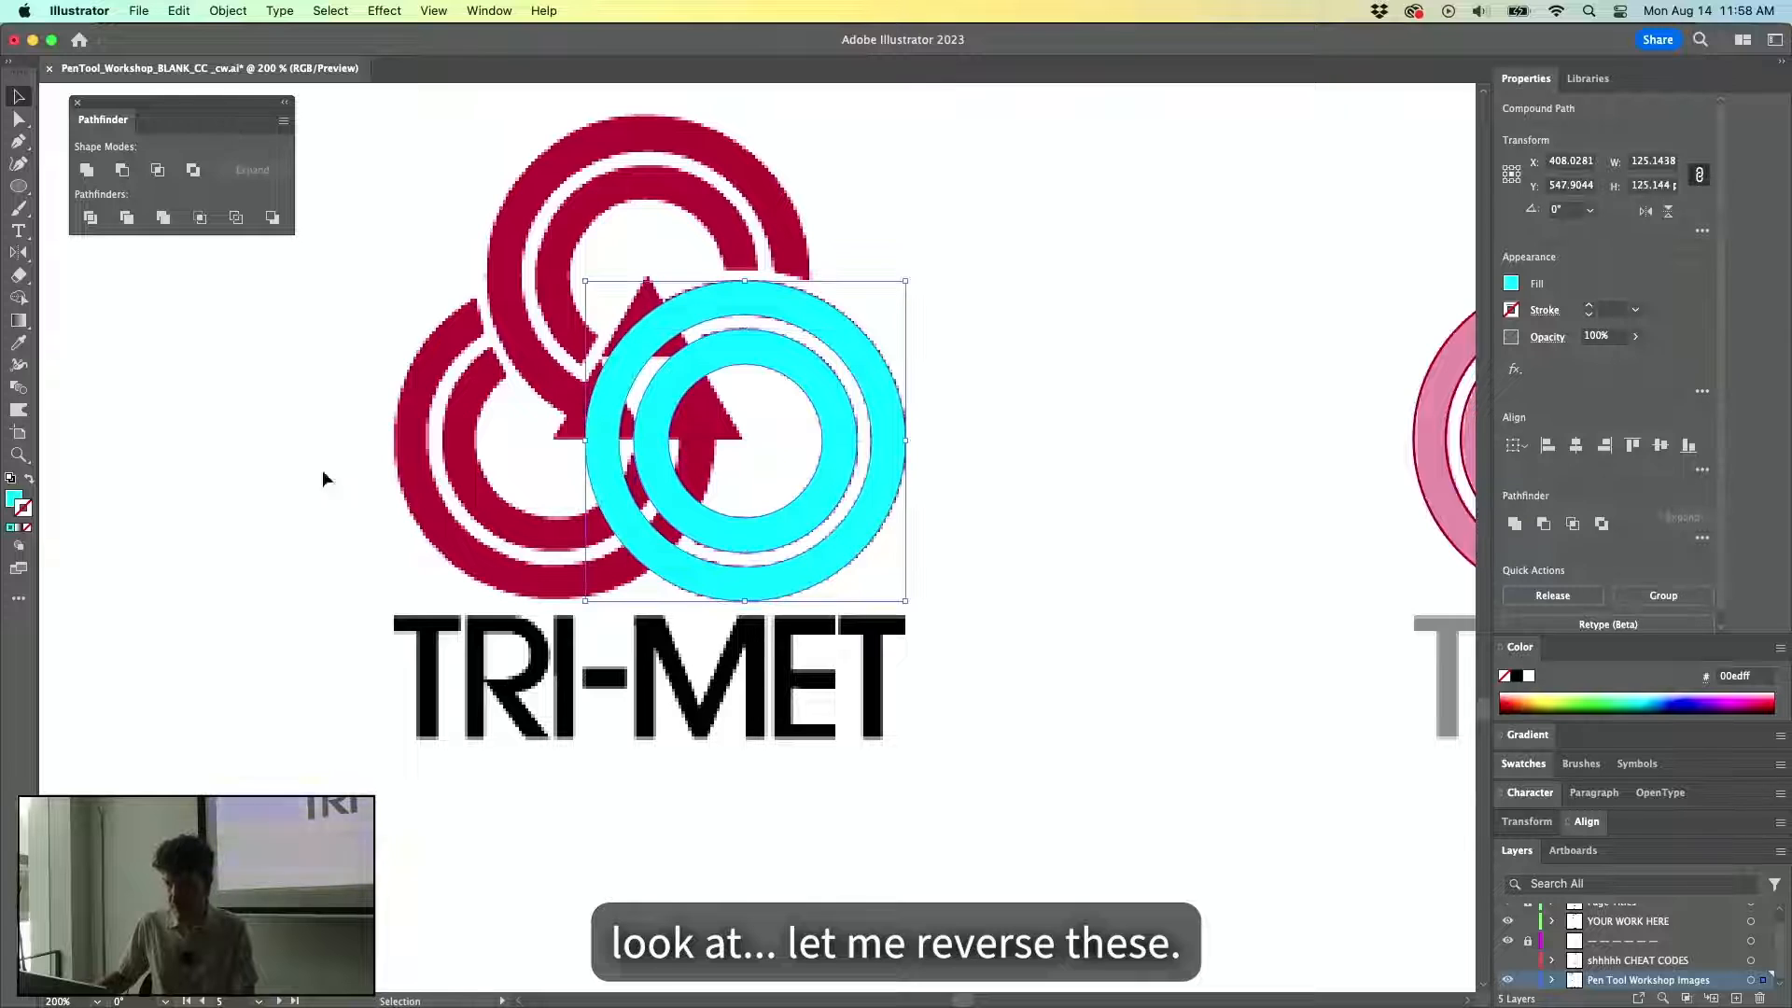
pyautogui.click(32, 477)
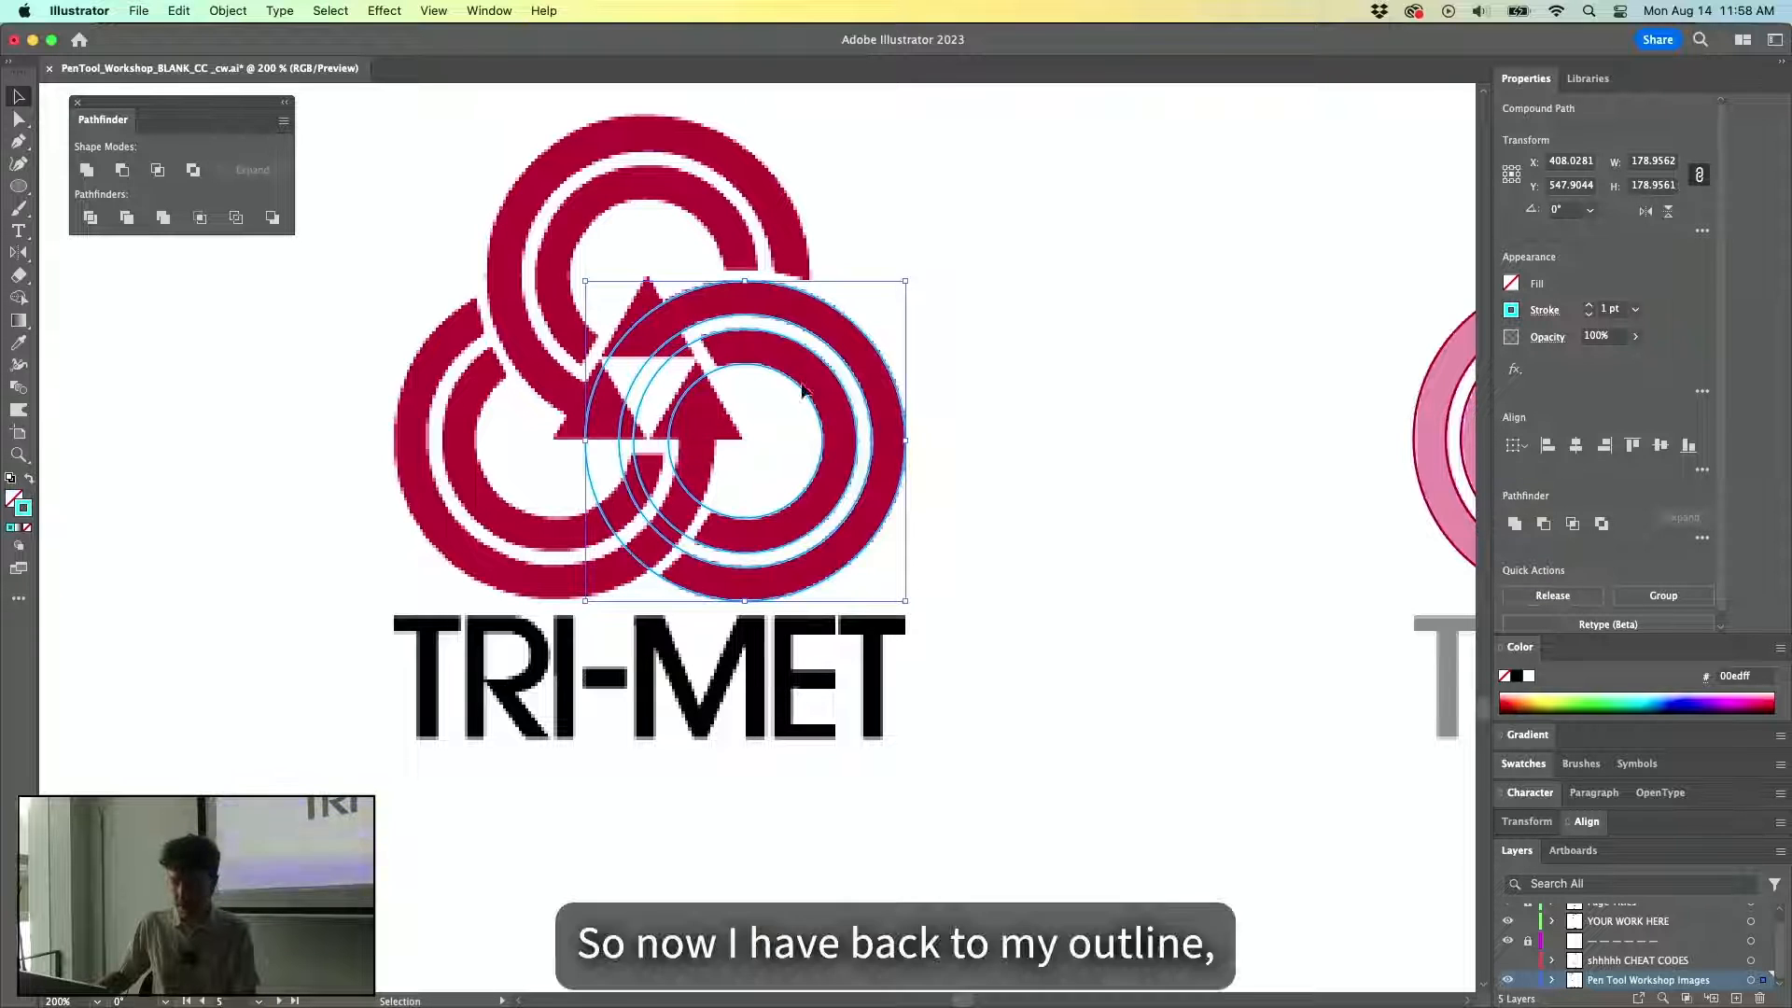
pyautogui.click(964, 417)
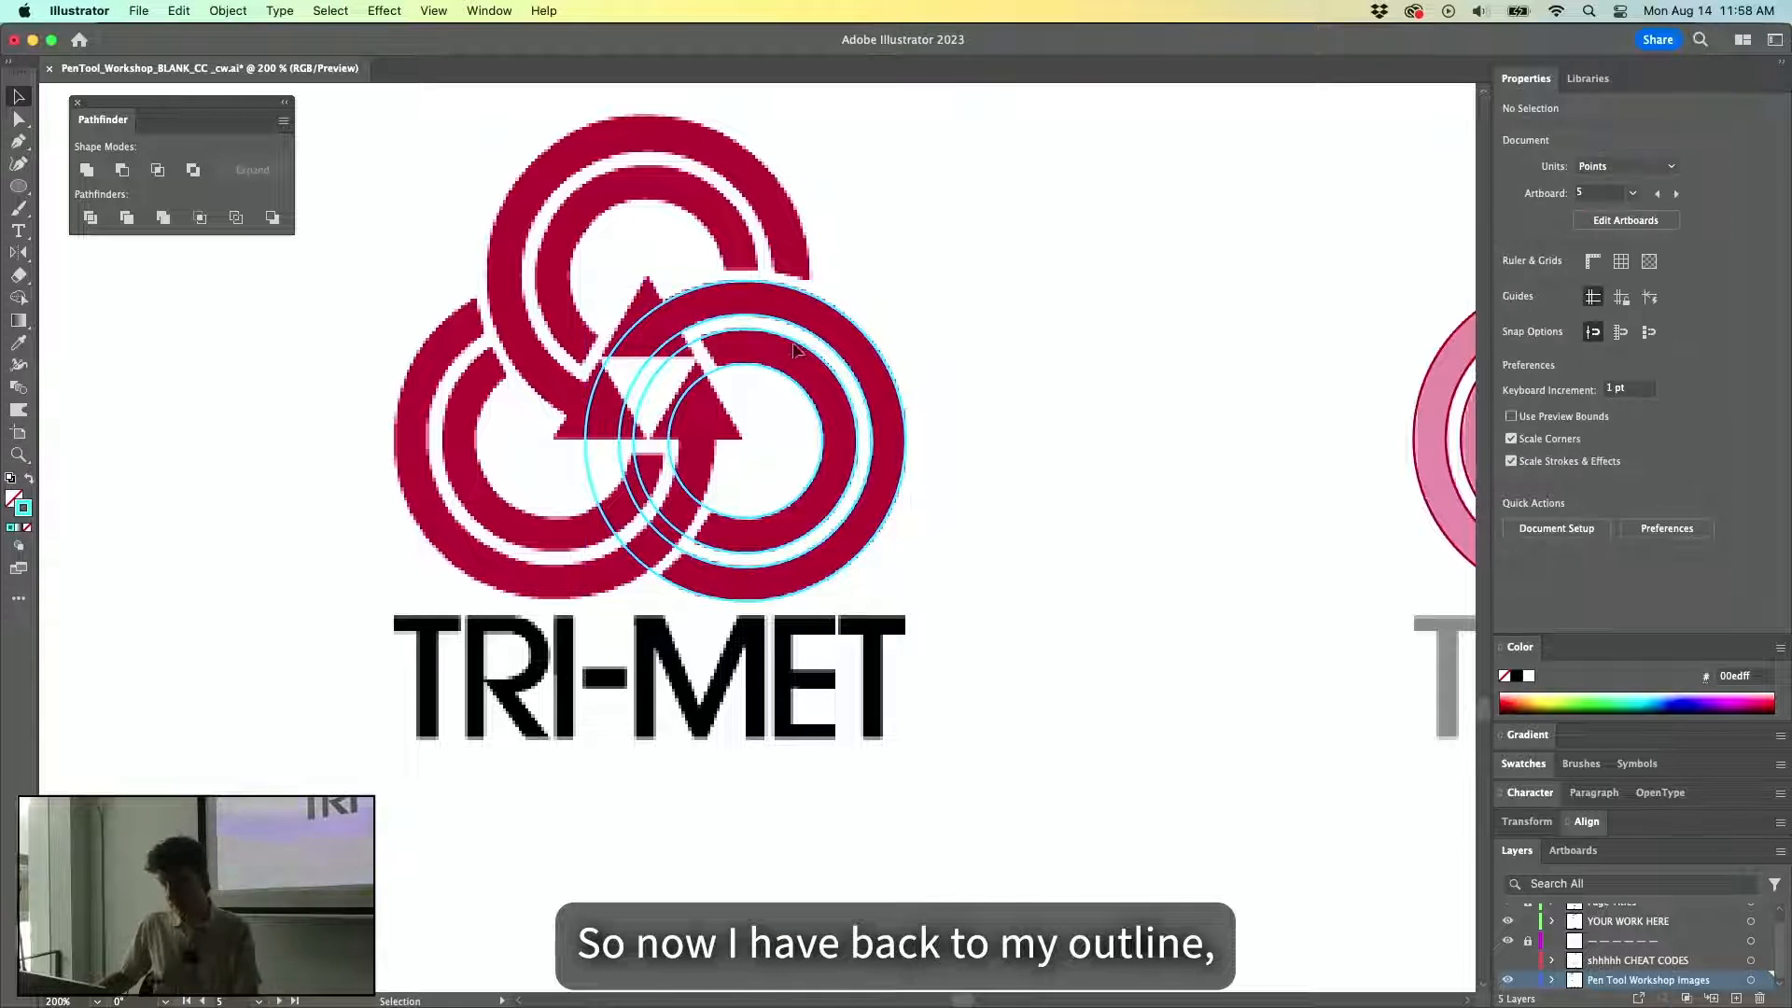
# Add anchor points at the inner ring's lower-left gap and delete the left arc of its outer edge between the gaps.
pyautogui.click(819, 416)
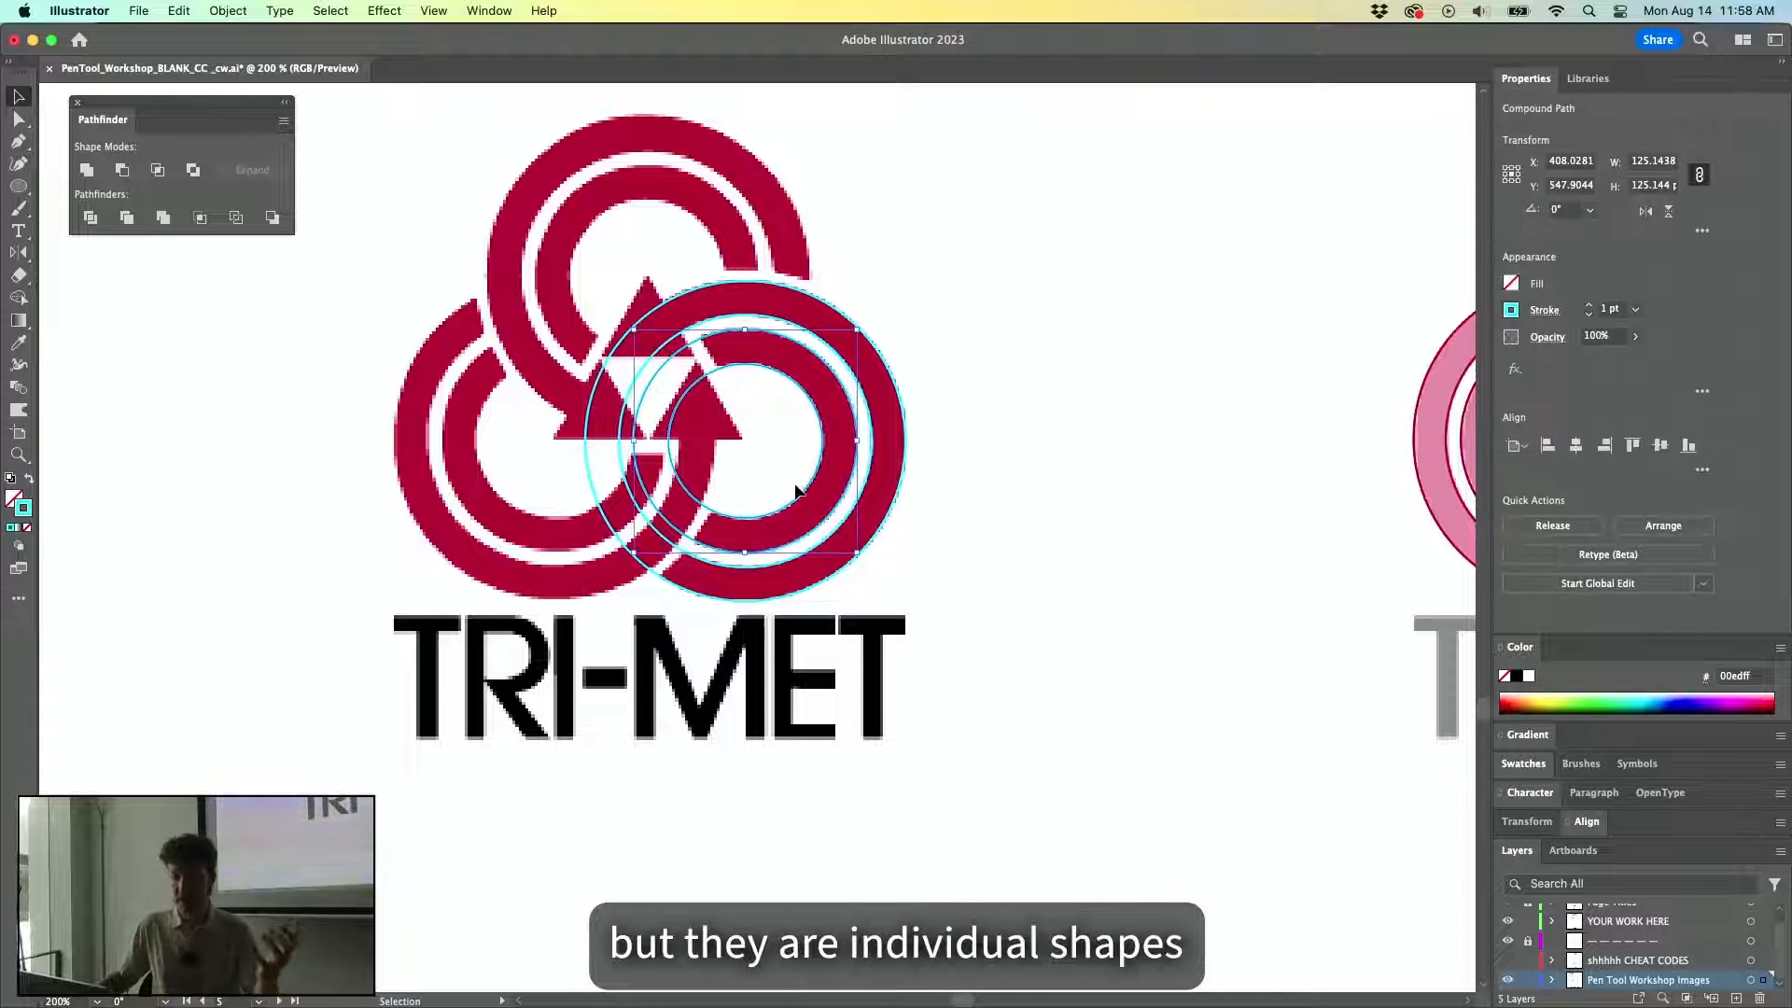
pyautogui.press('p')
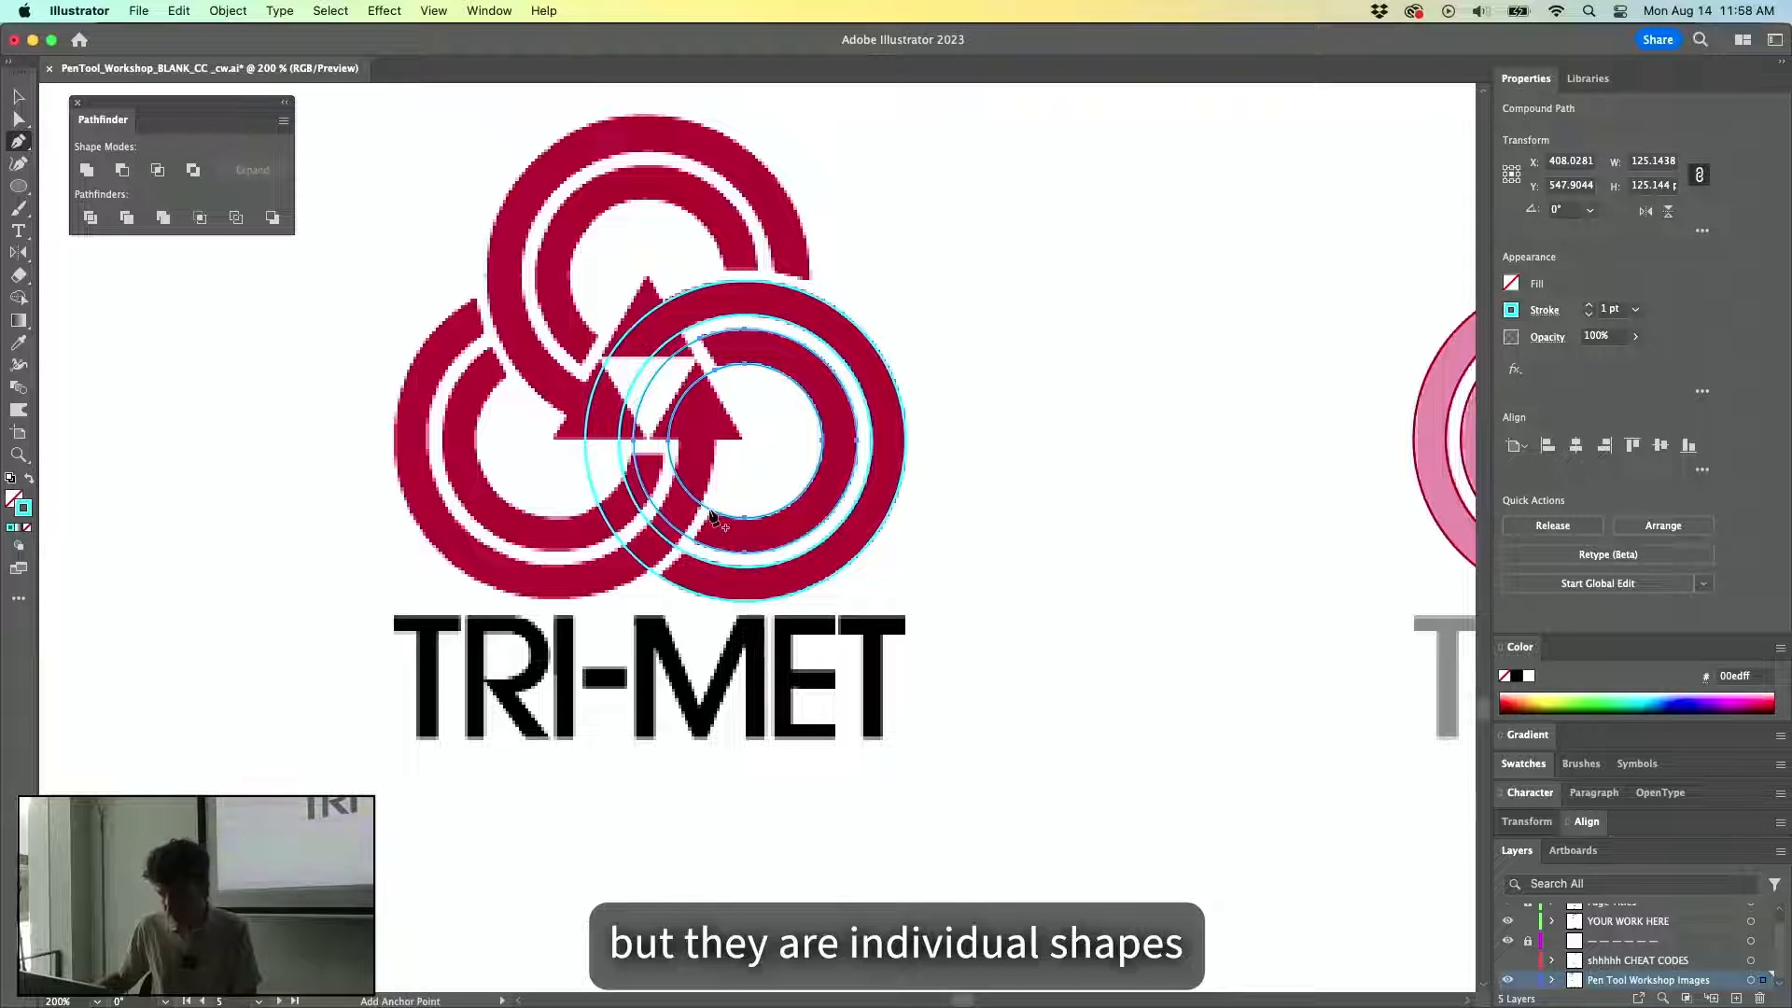
pyautogui.click(694, 544)
pyautogui.click(692, 540)
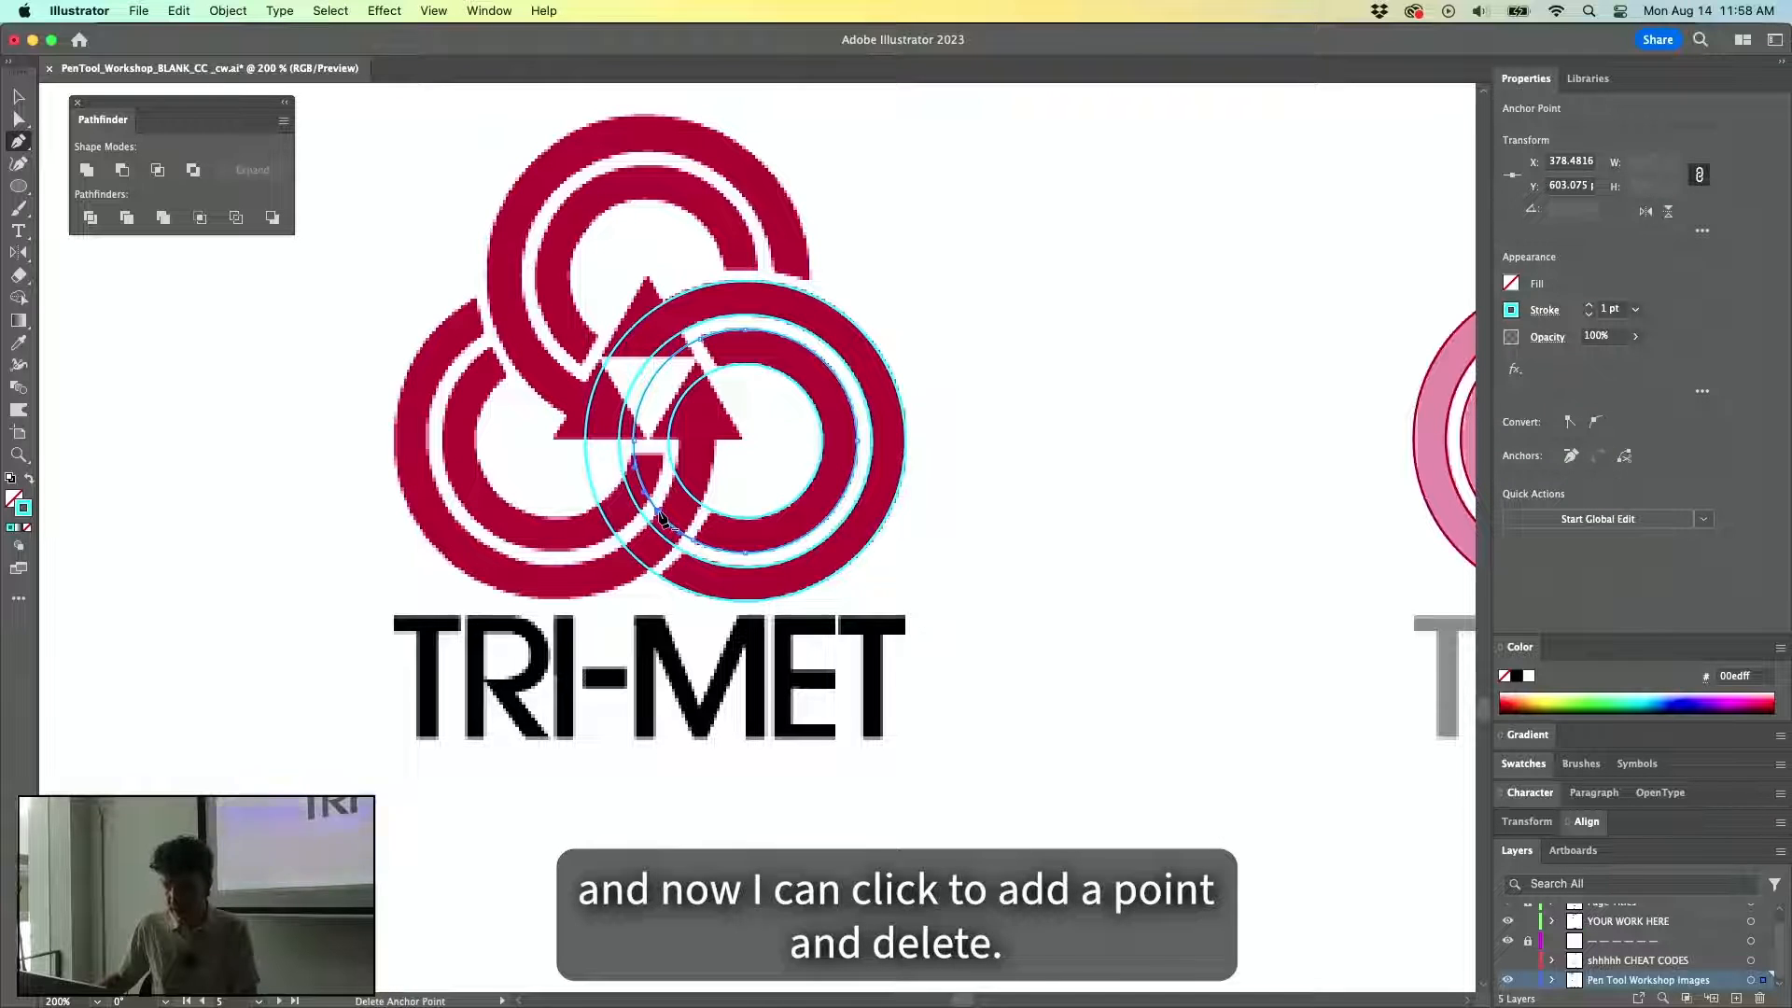
pyautogui.click(662, 520)
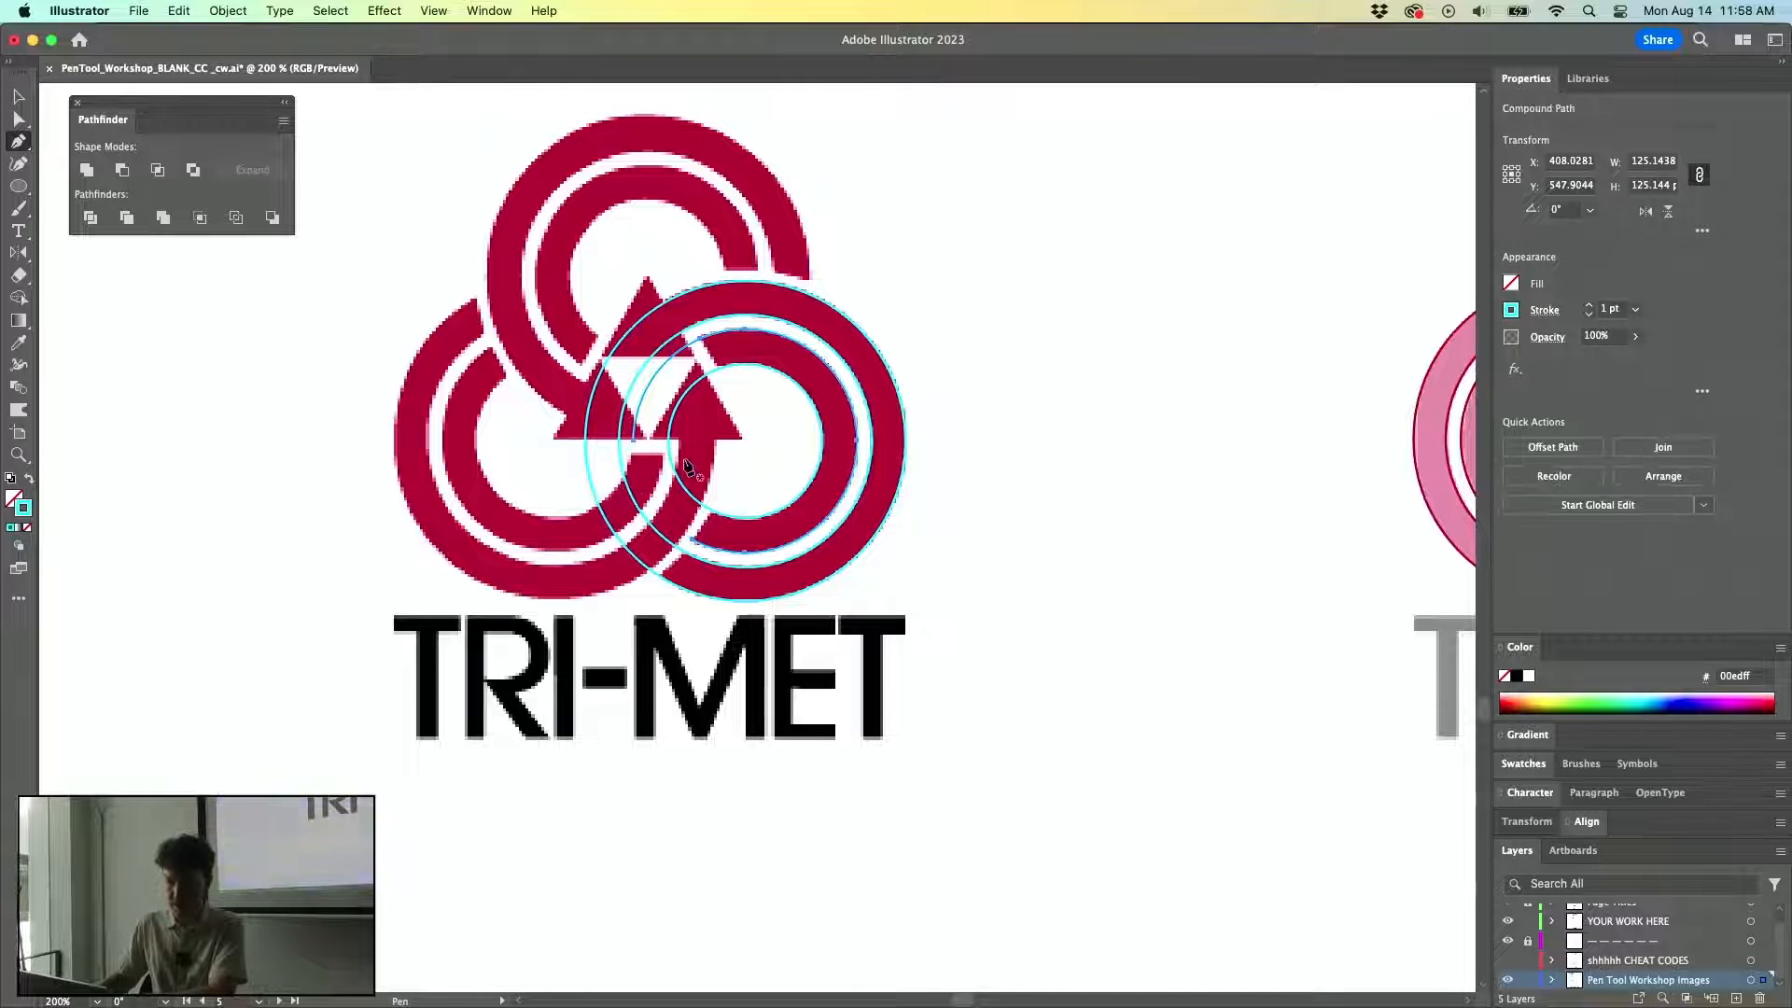
pyautogui.click(633, 440)
pyautogui.press('BackSpace')
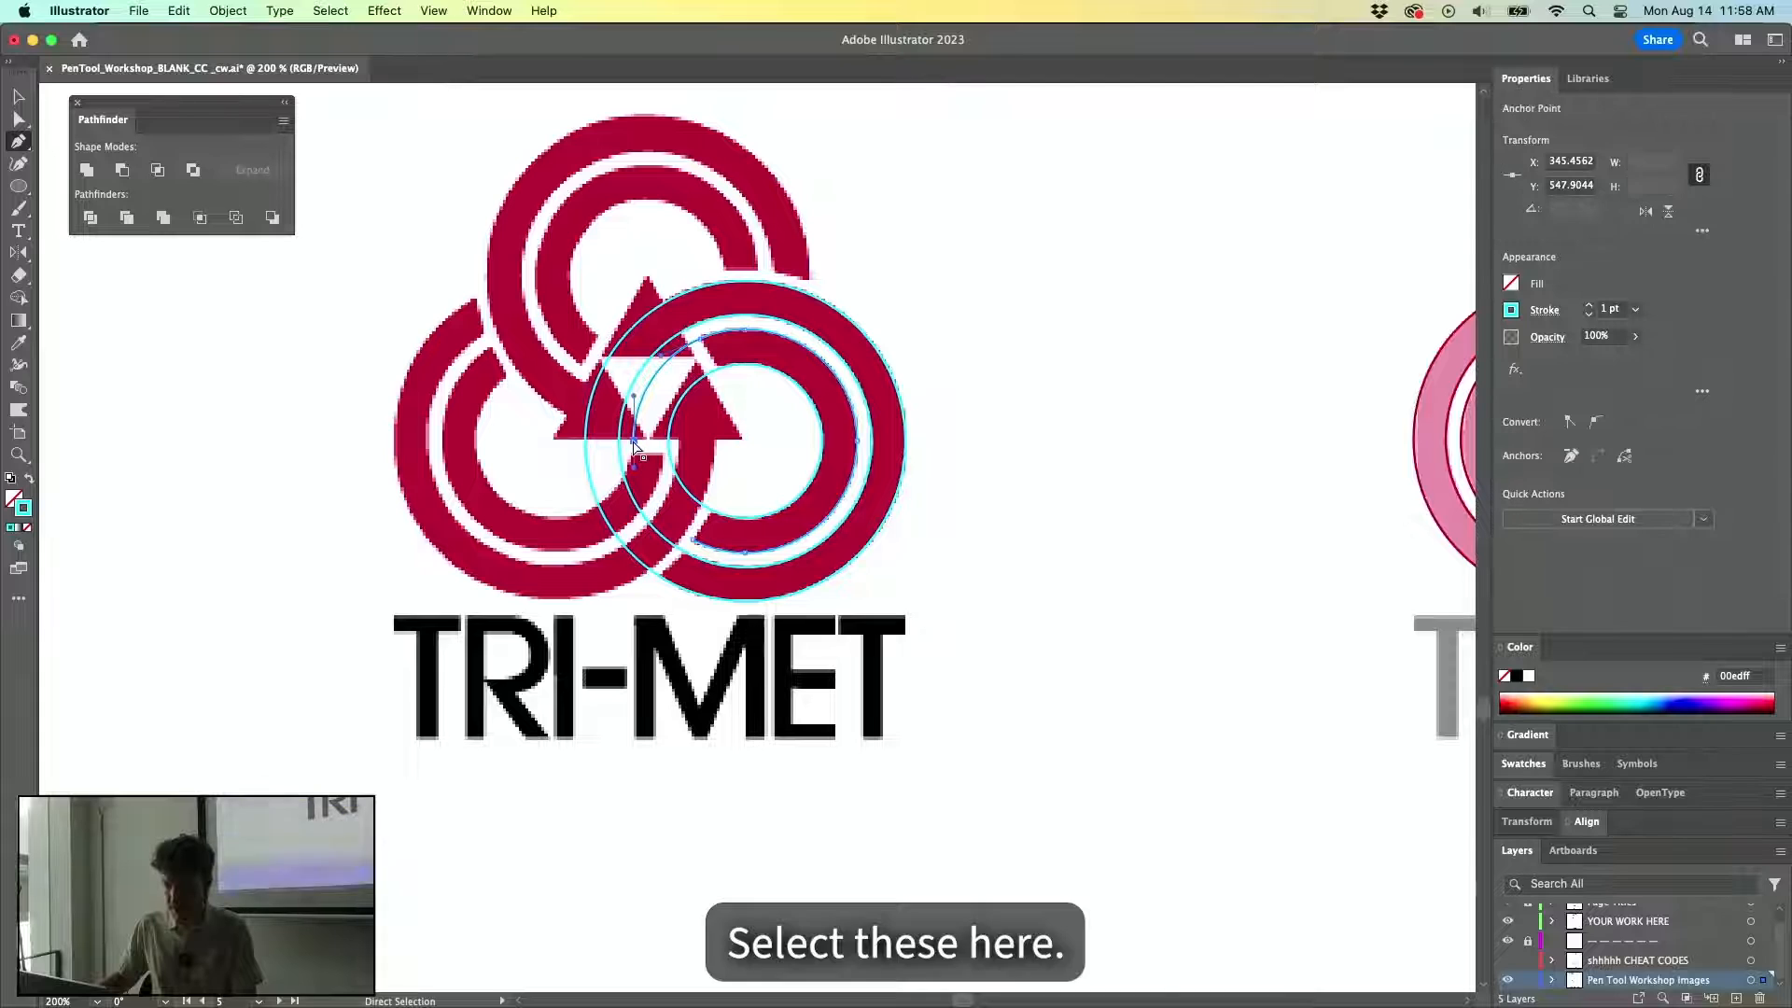
# Delete the left arc of the inner ring's inner edge between the two gaps.
pyautogui.click(701, 378)
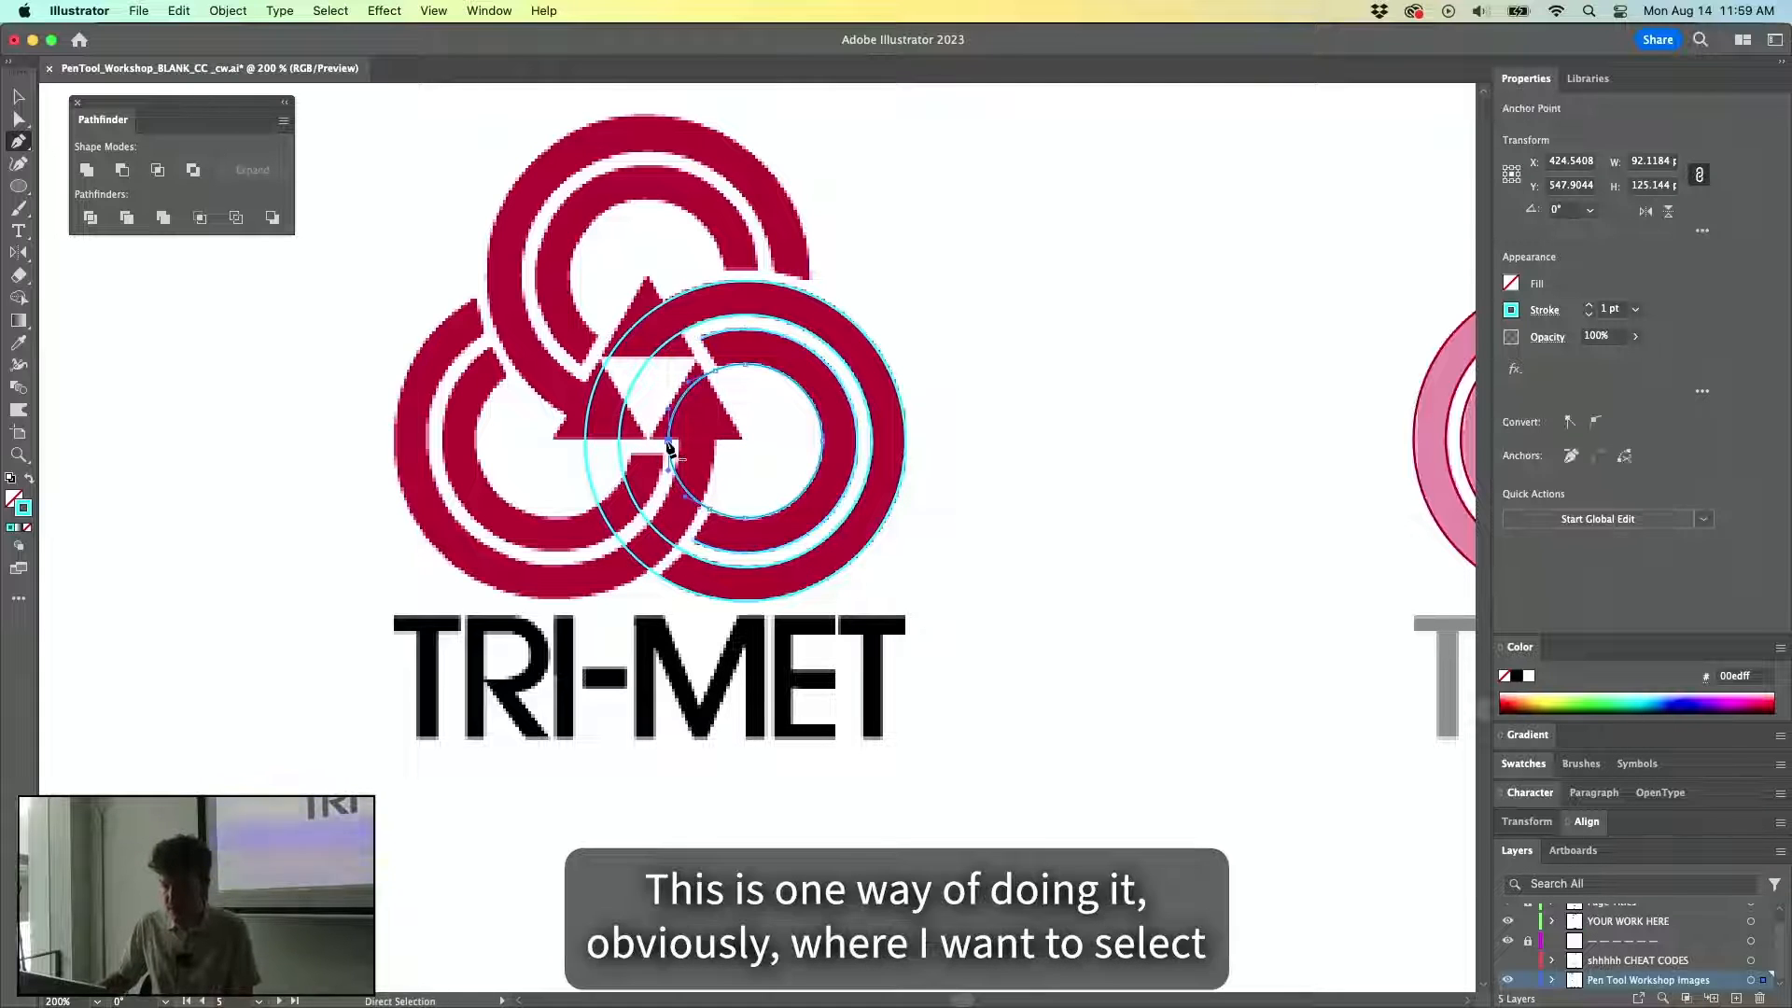
pyautogui.press('super+z')
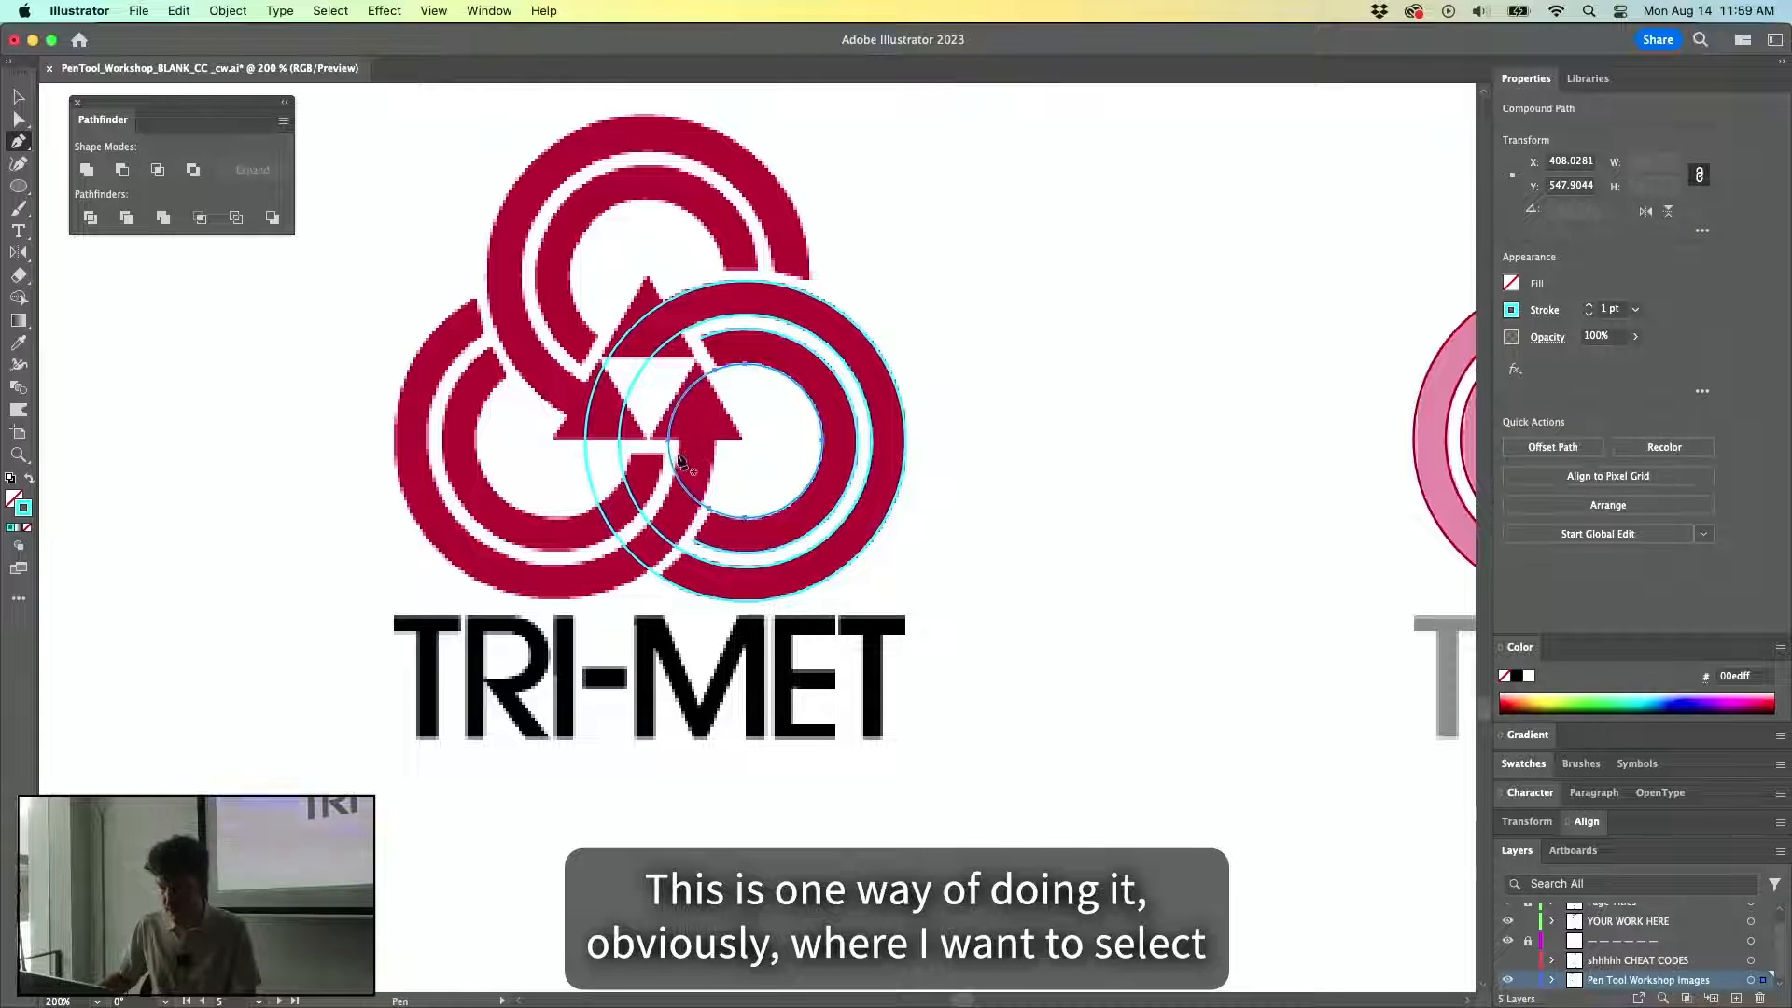
pyautogui.press('BackSpace')
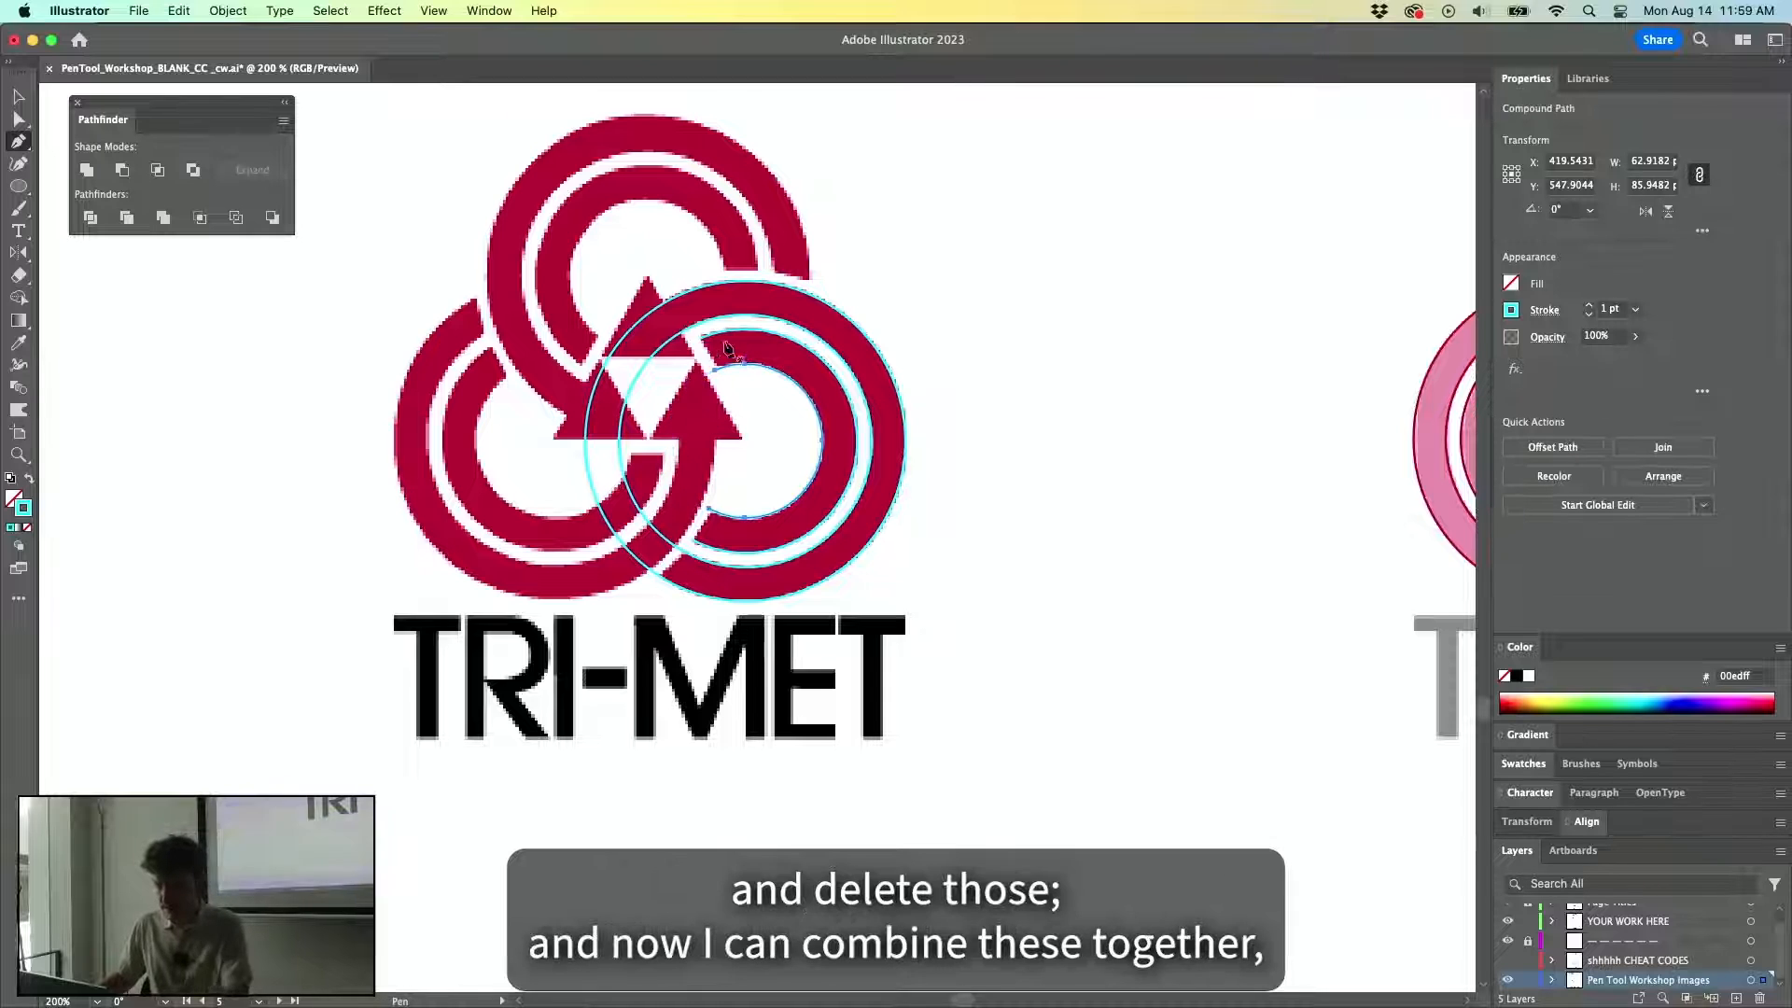
# Connect the open ends of the inner ring's two edges at both gaps with the Pen tool to close the shape.
pyautogui.click(713, 371)
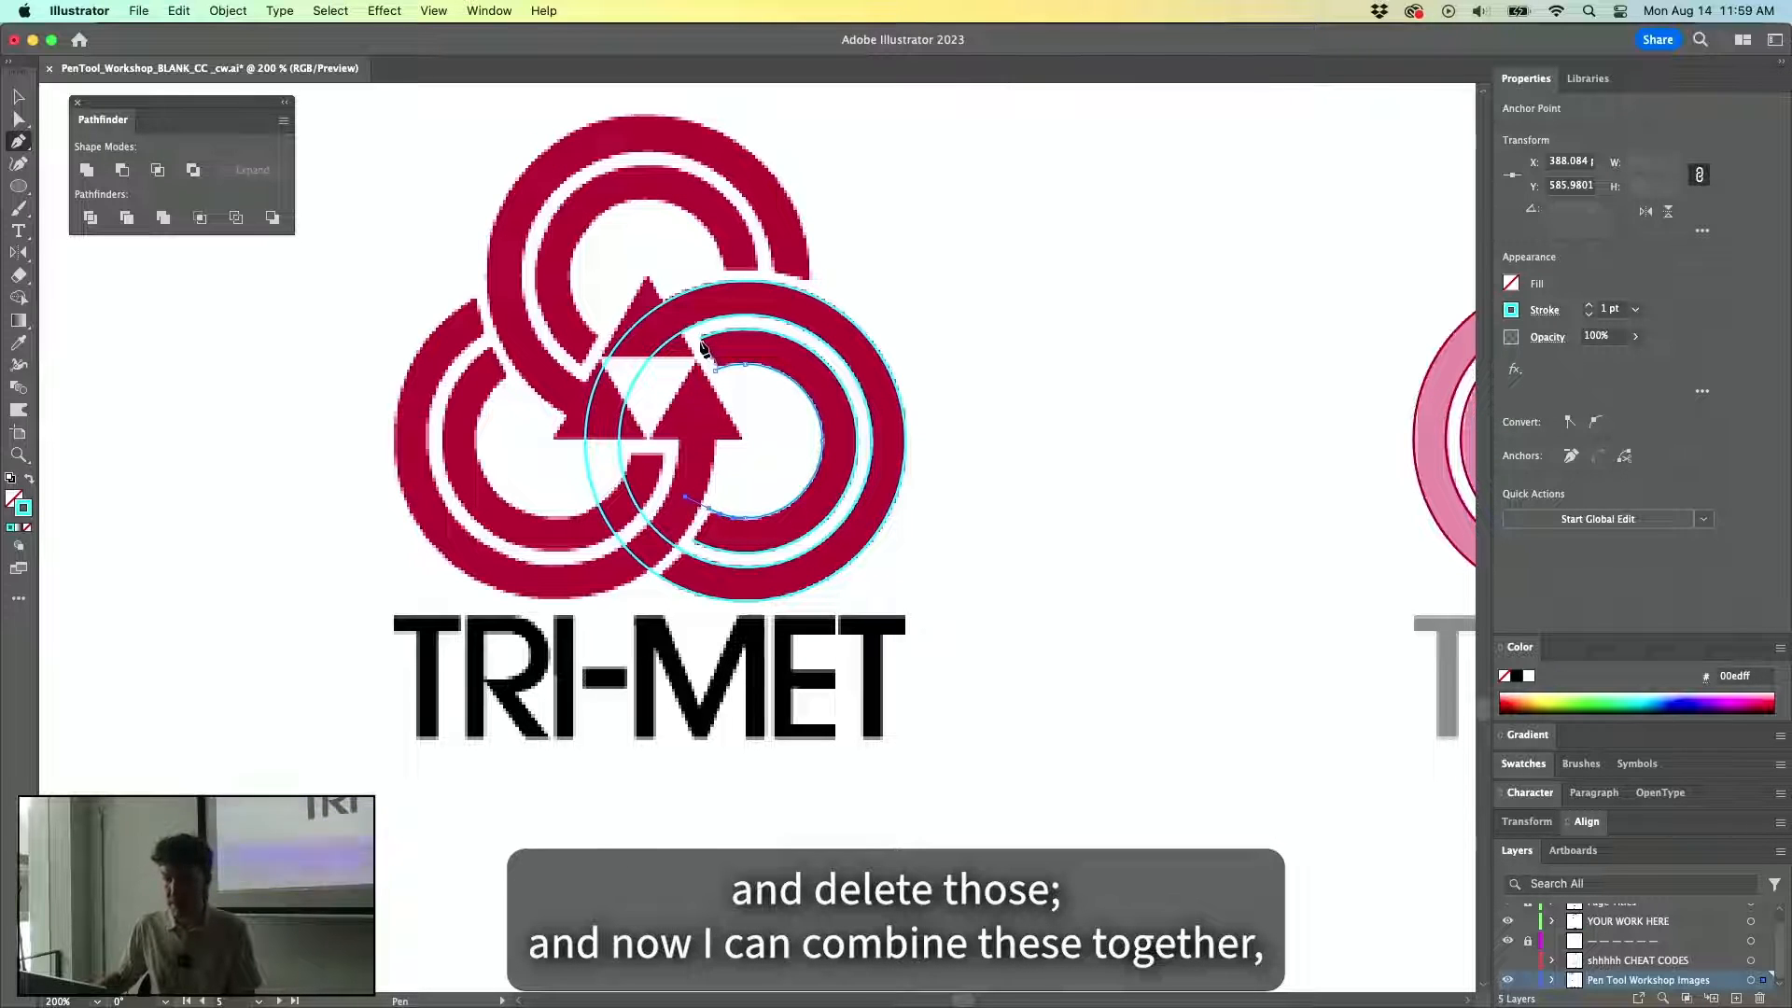
pyautogui.click(701, 340)
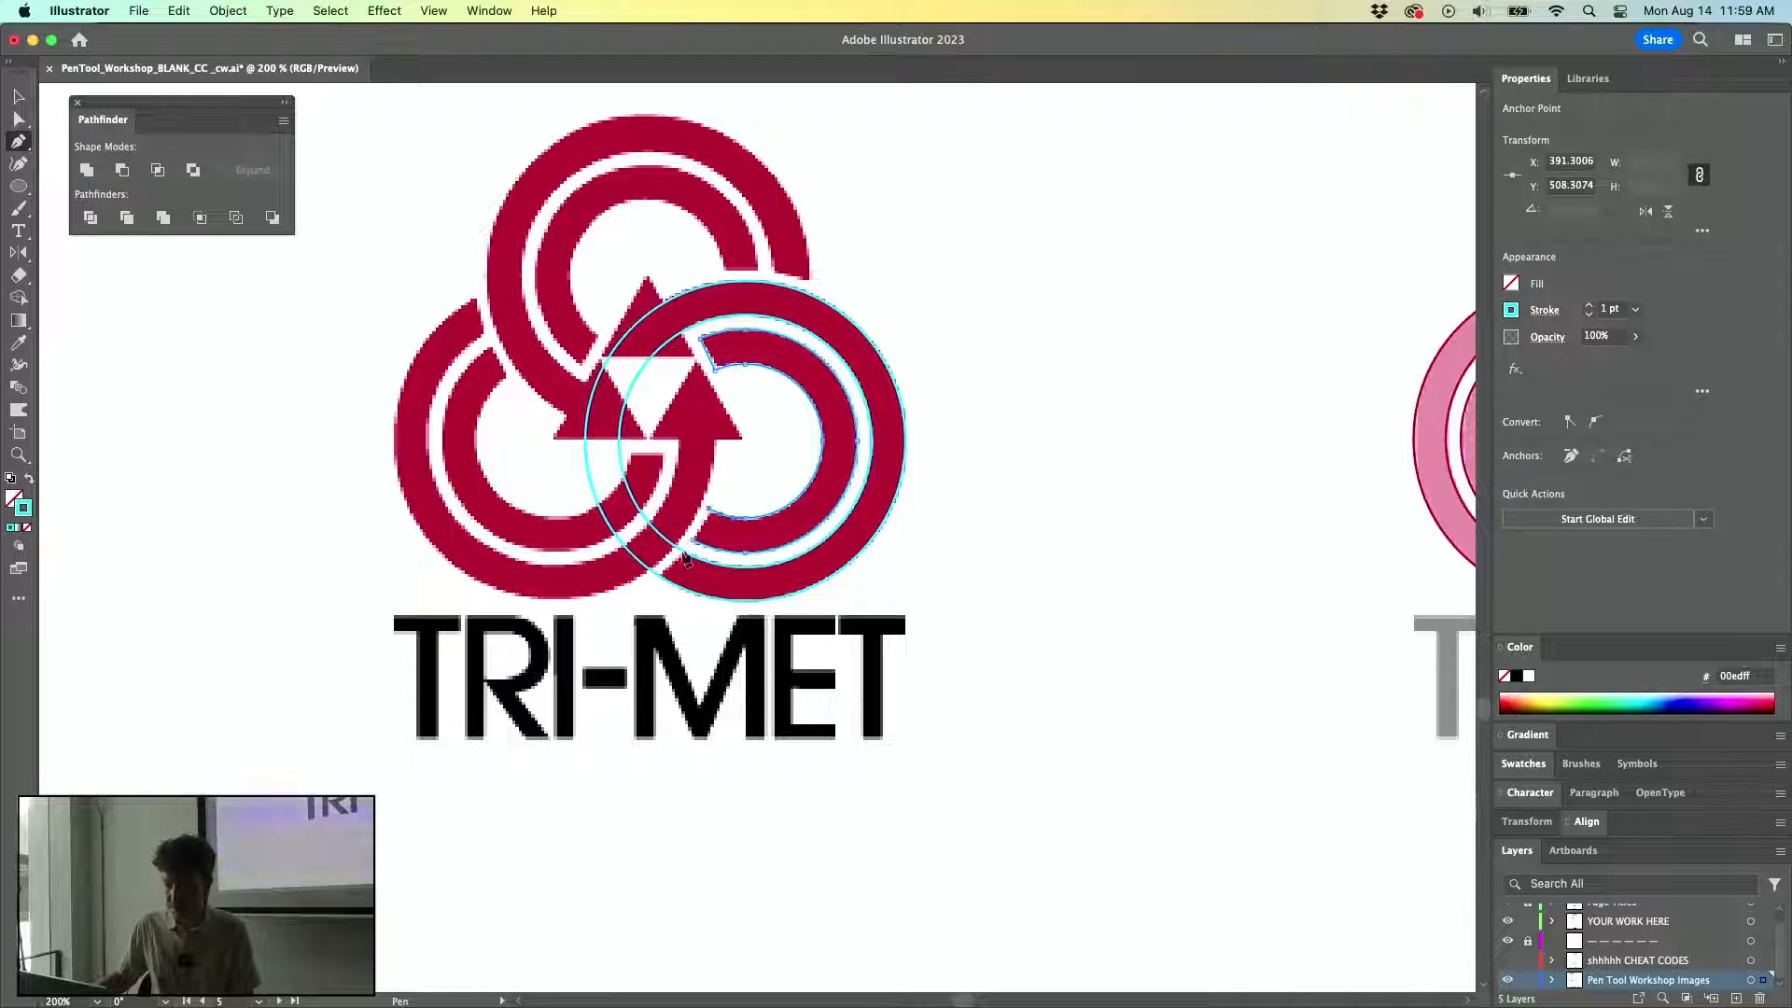
pyautogui.click(692, 539)
# Swap fill and stroke on the outer ring and the cut inner ring to give them a solid cyan fill.
pyautogui.press('v')
pyautogui.click(1049, 492)
pyautogui.click(866, 467)
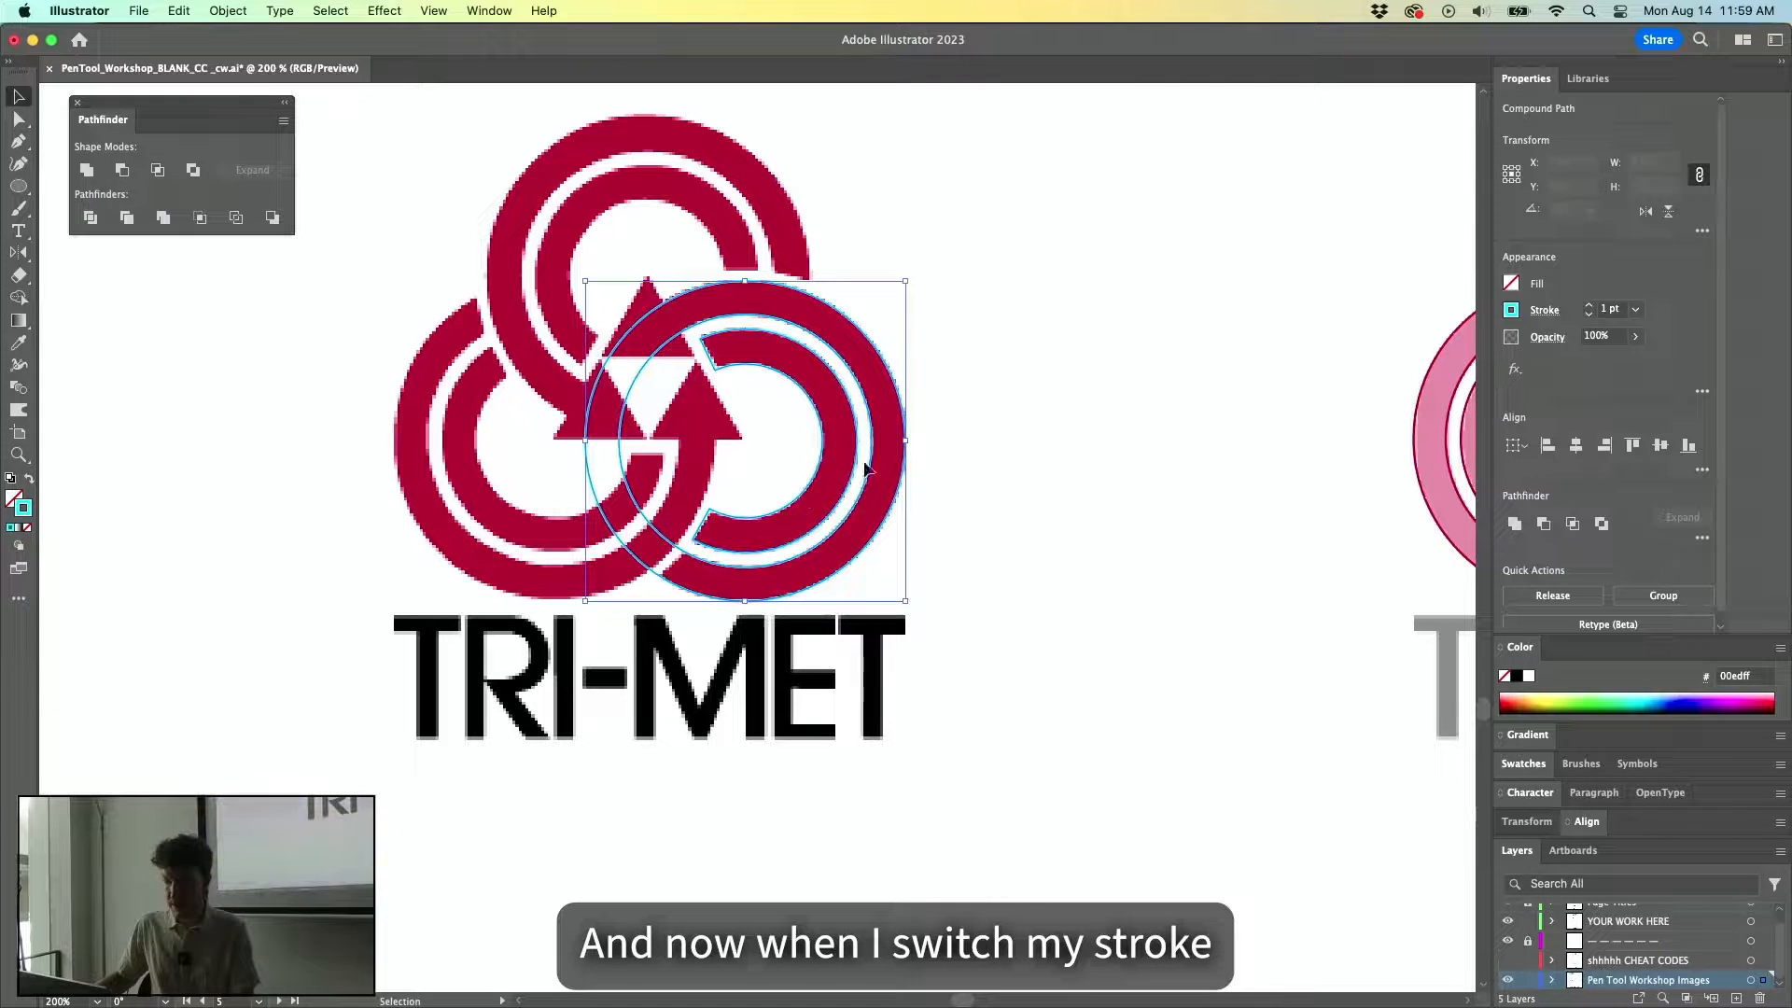
pyautogui.click(29, 480)
pyautogui.click(967, 327)
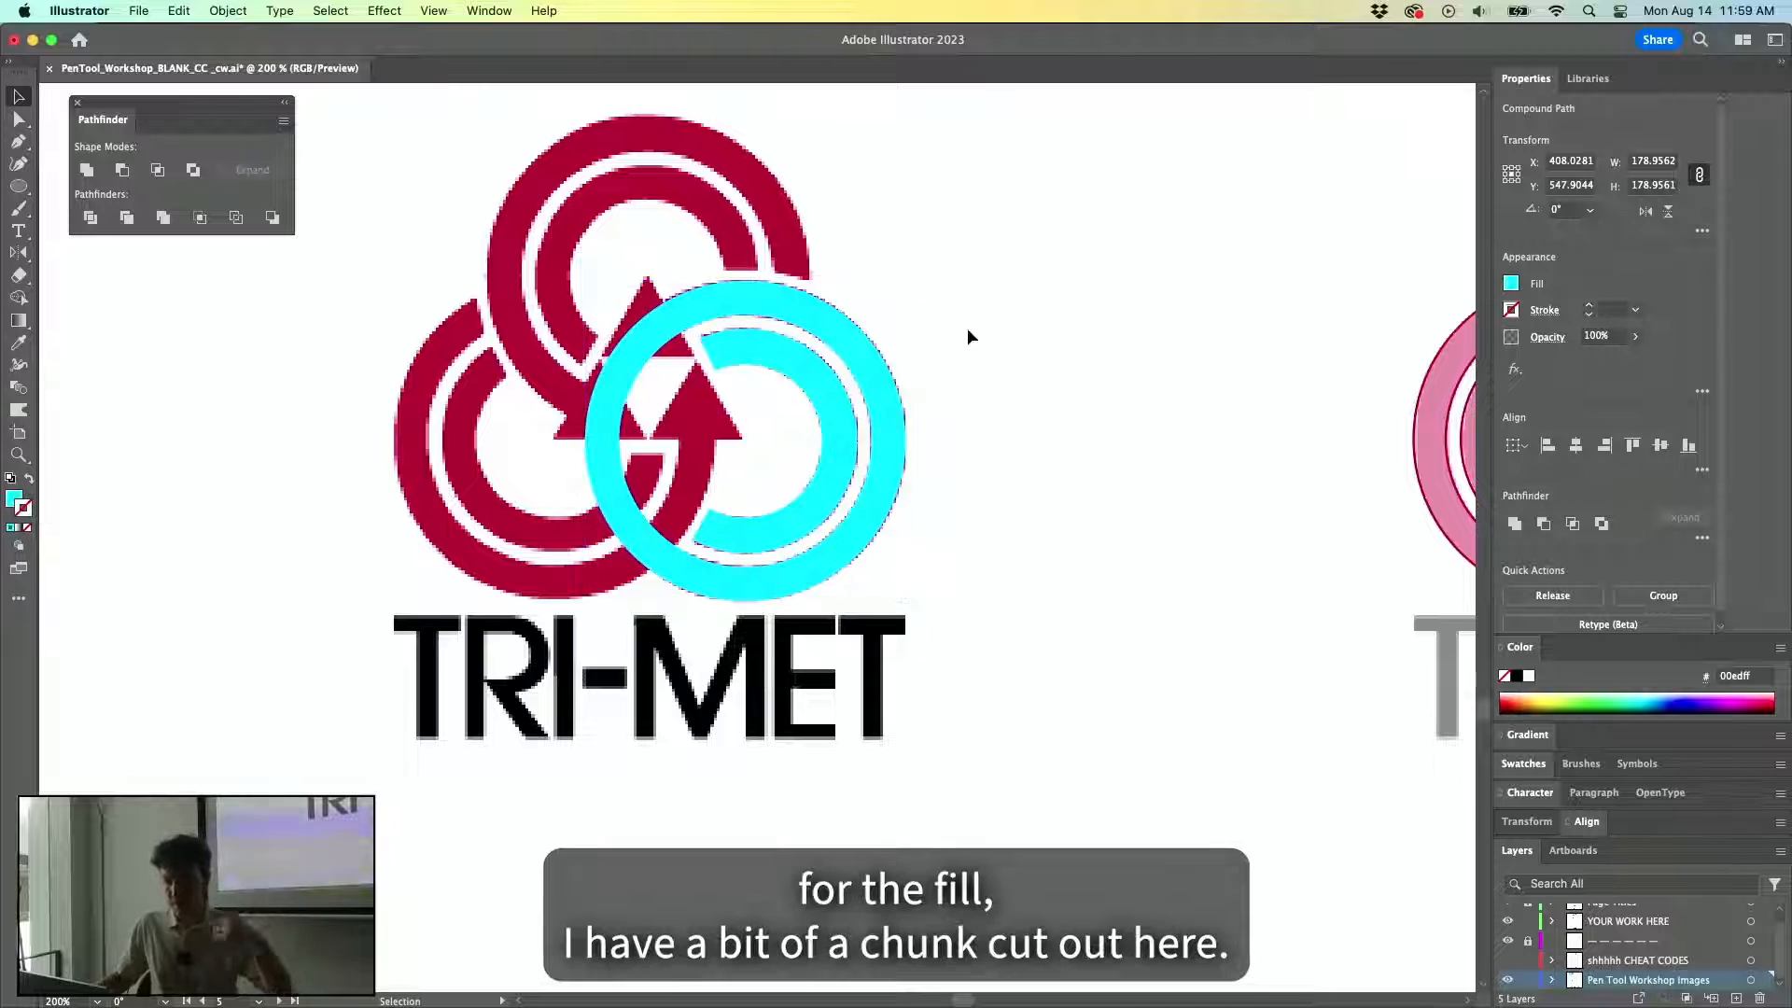
# Undo the cuts and joins on the inner ring to restore both complete rings as unfilled cyan outlines.
pyautogui.click(709, 345)
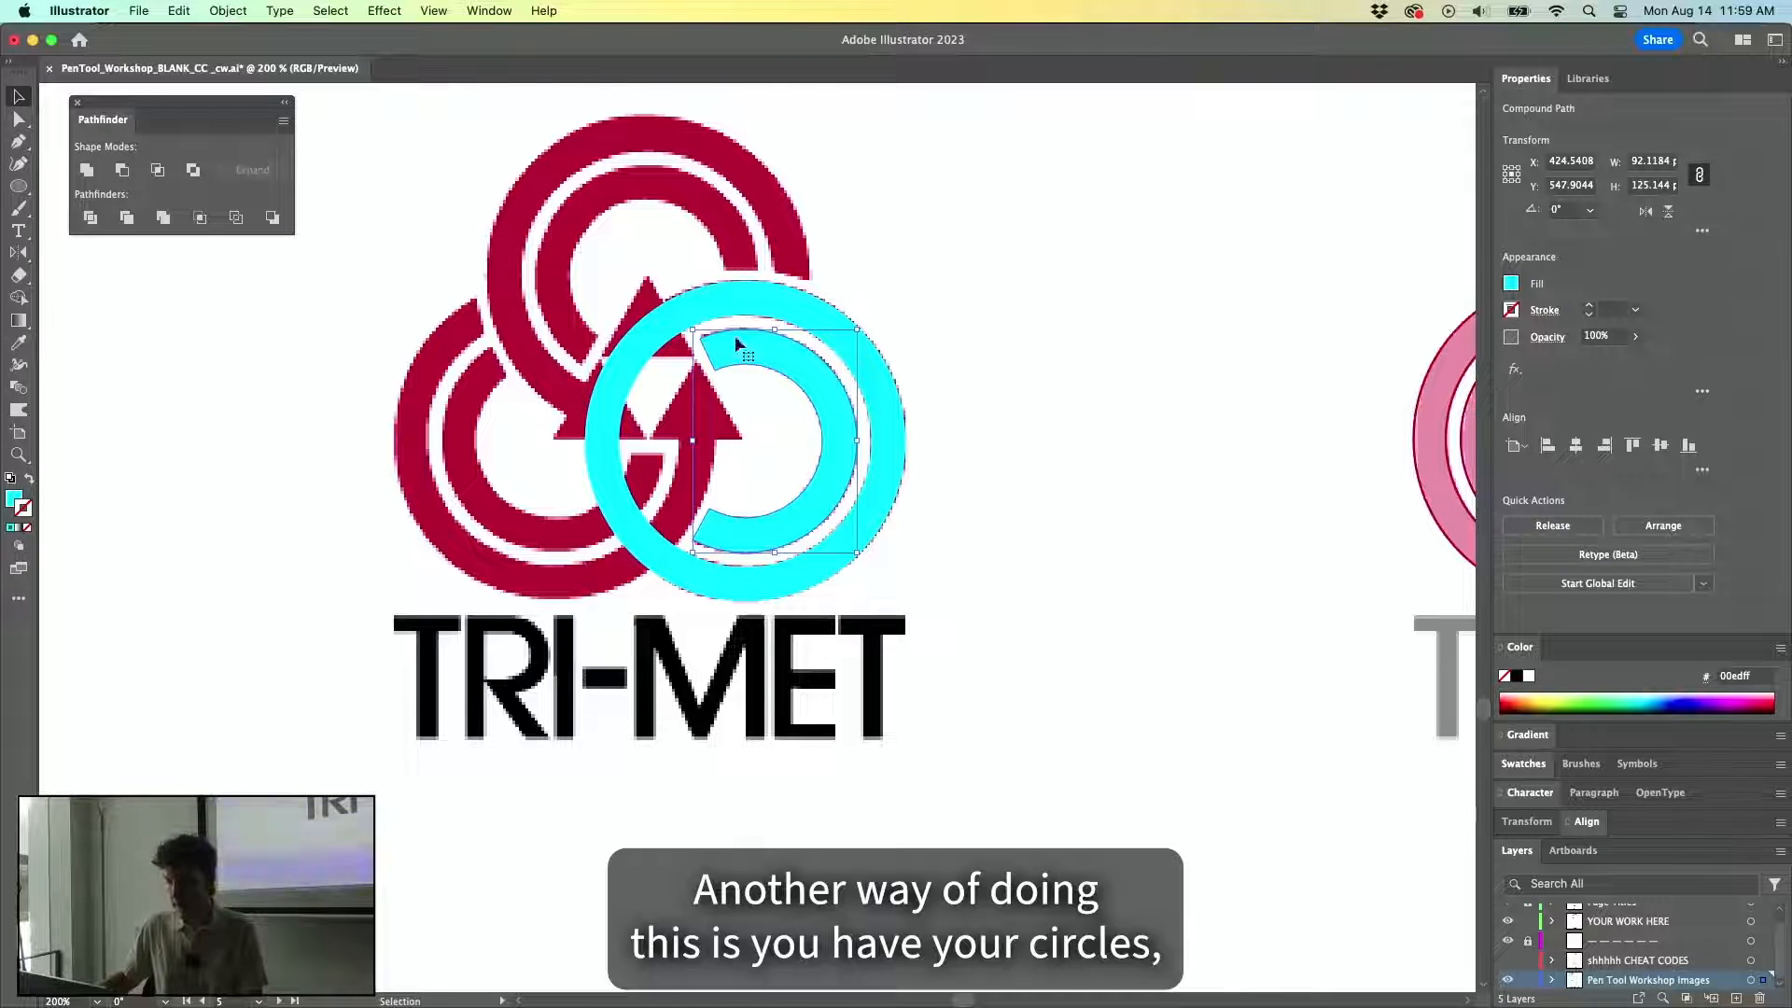
pyautogui.press('super+z')
pyautogui.press('super+z')
pyautogui.press('super+z')
pyautogui.press('super+z')
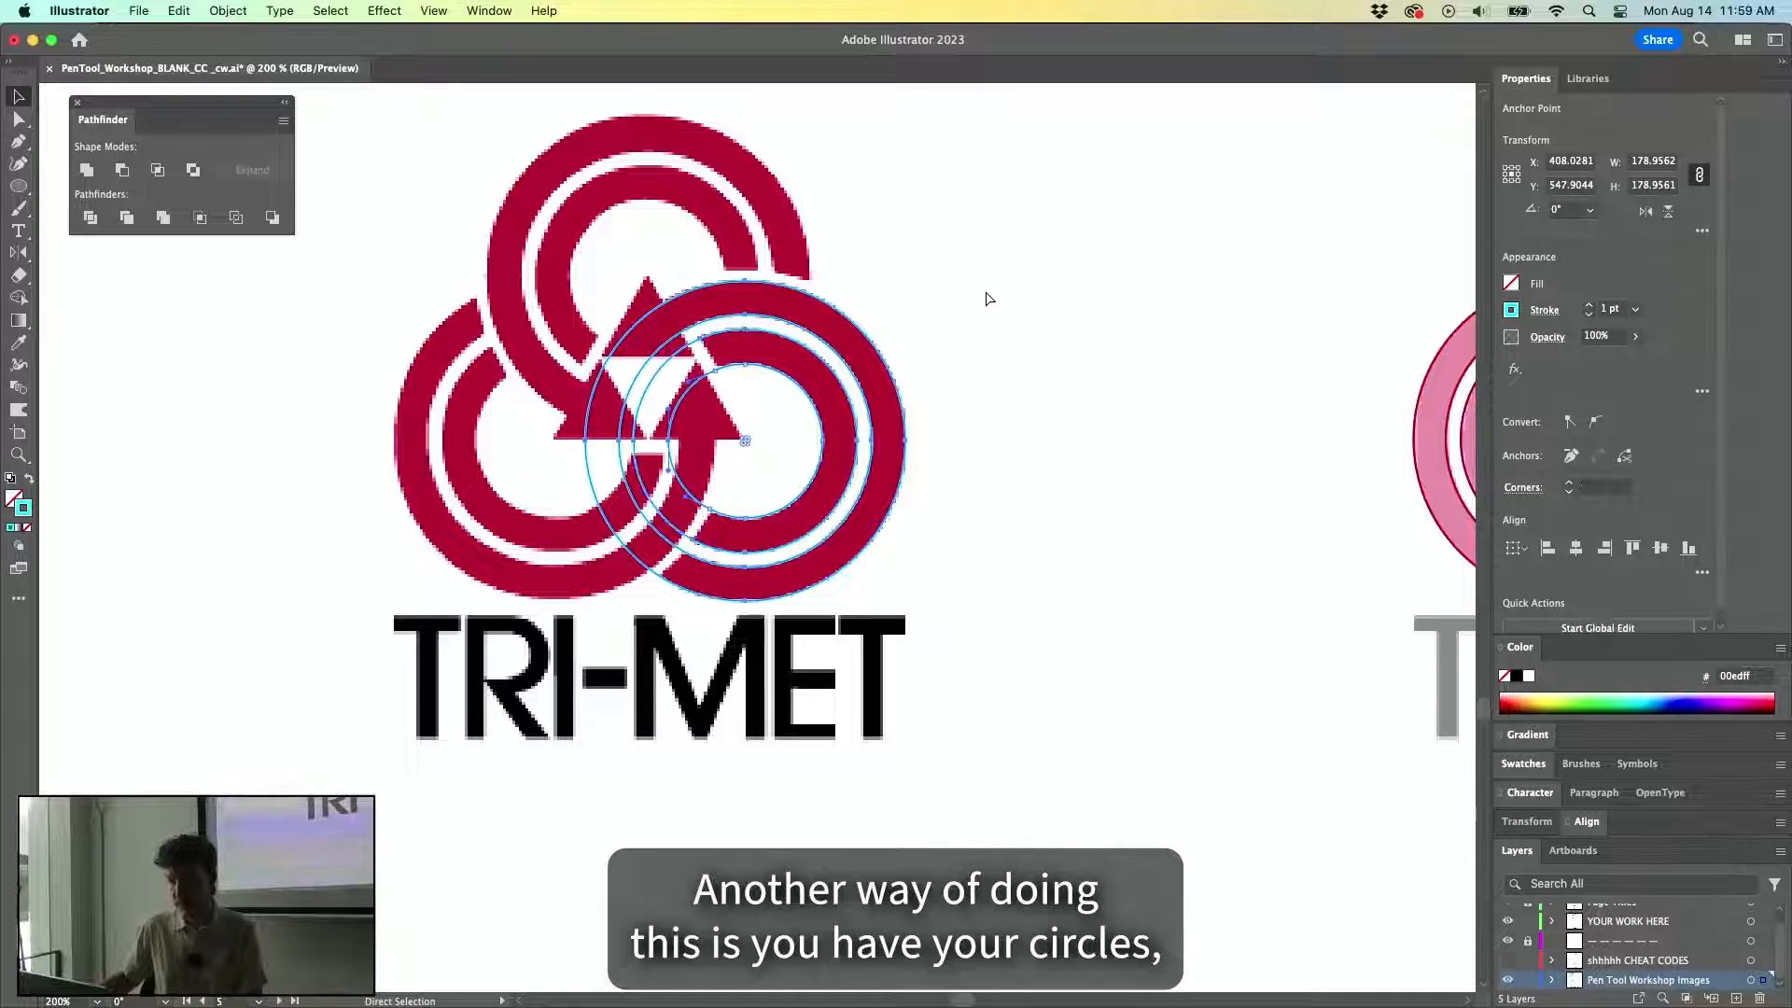
pyautogui.press('super+z')
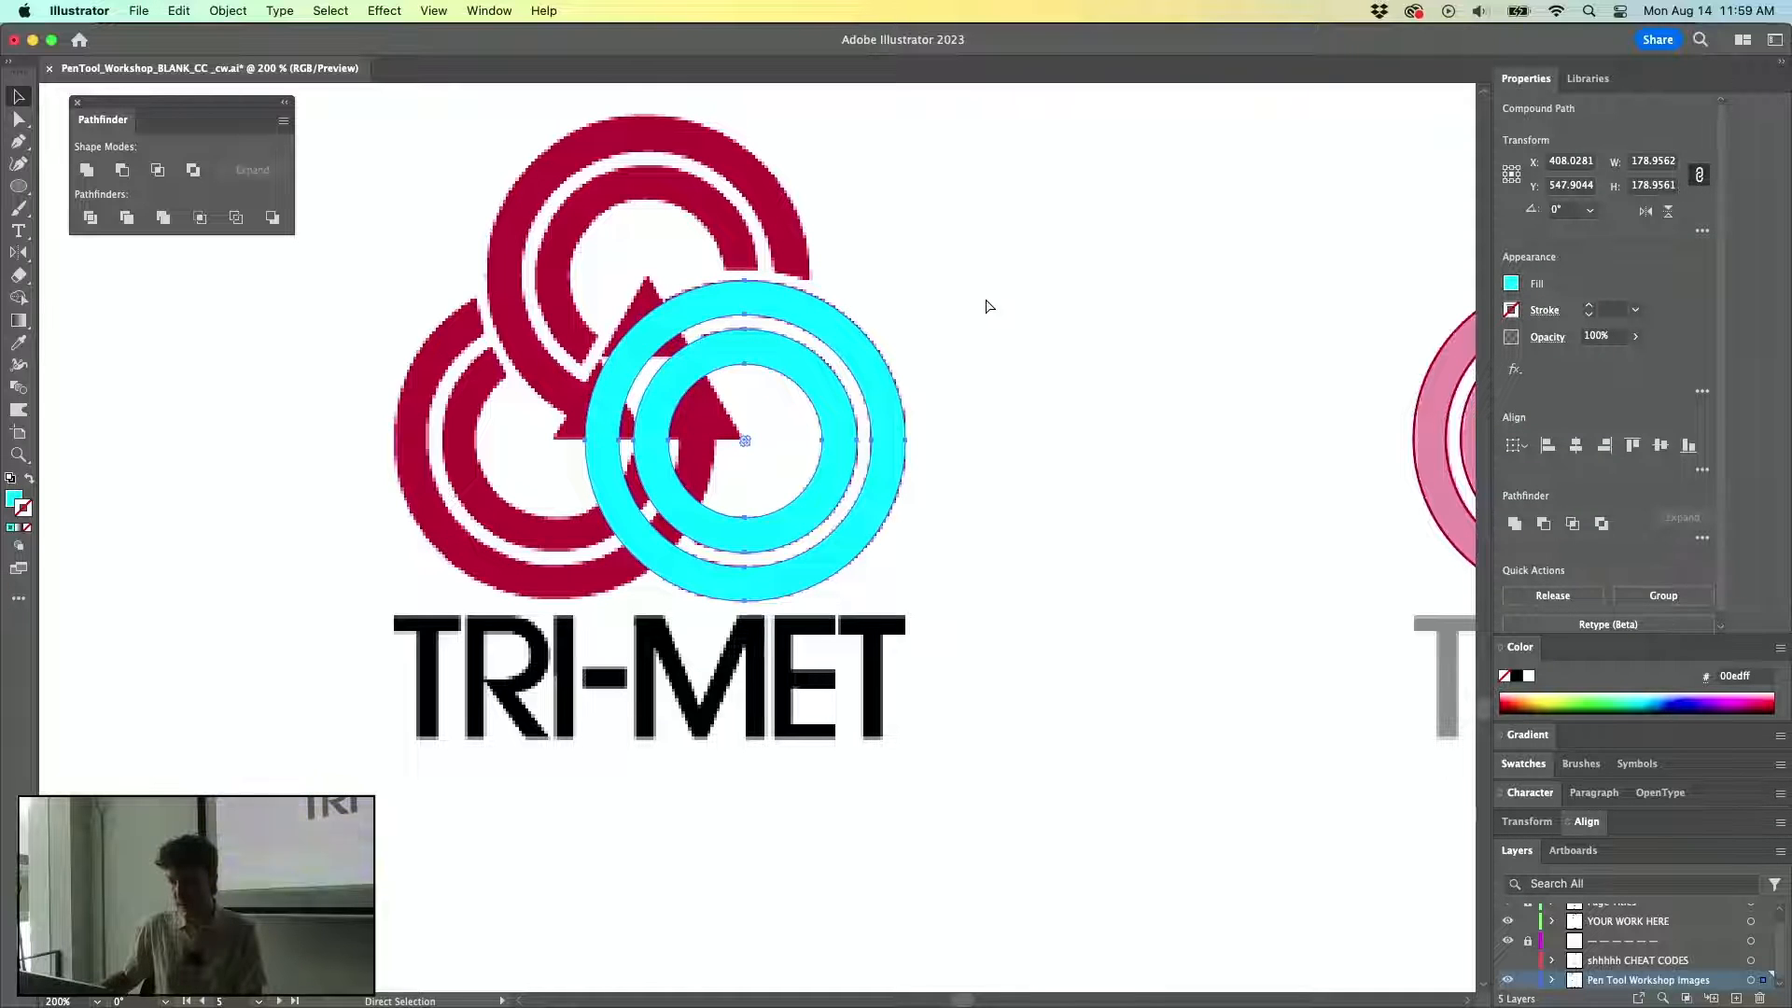
pyautogui.click(984, 296)
pyautogui.click(711, 349)
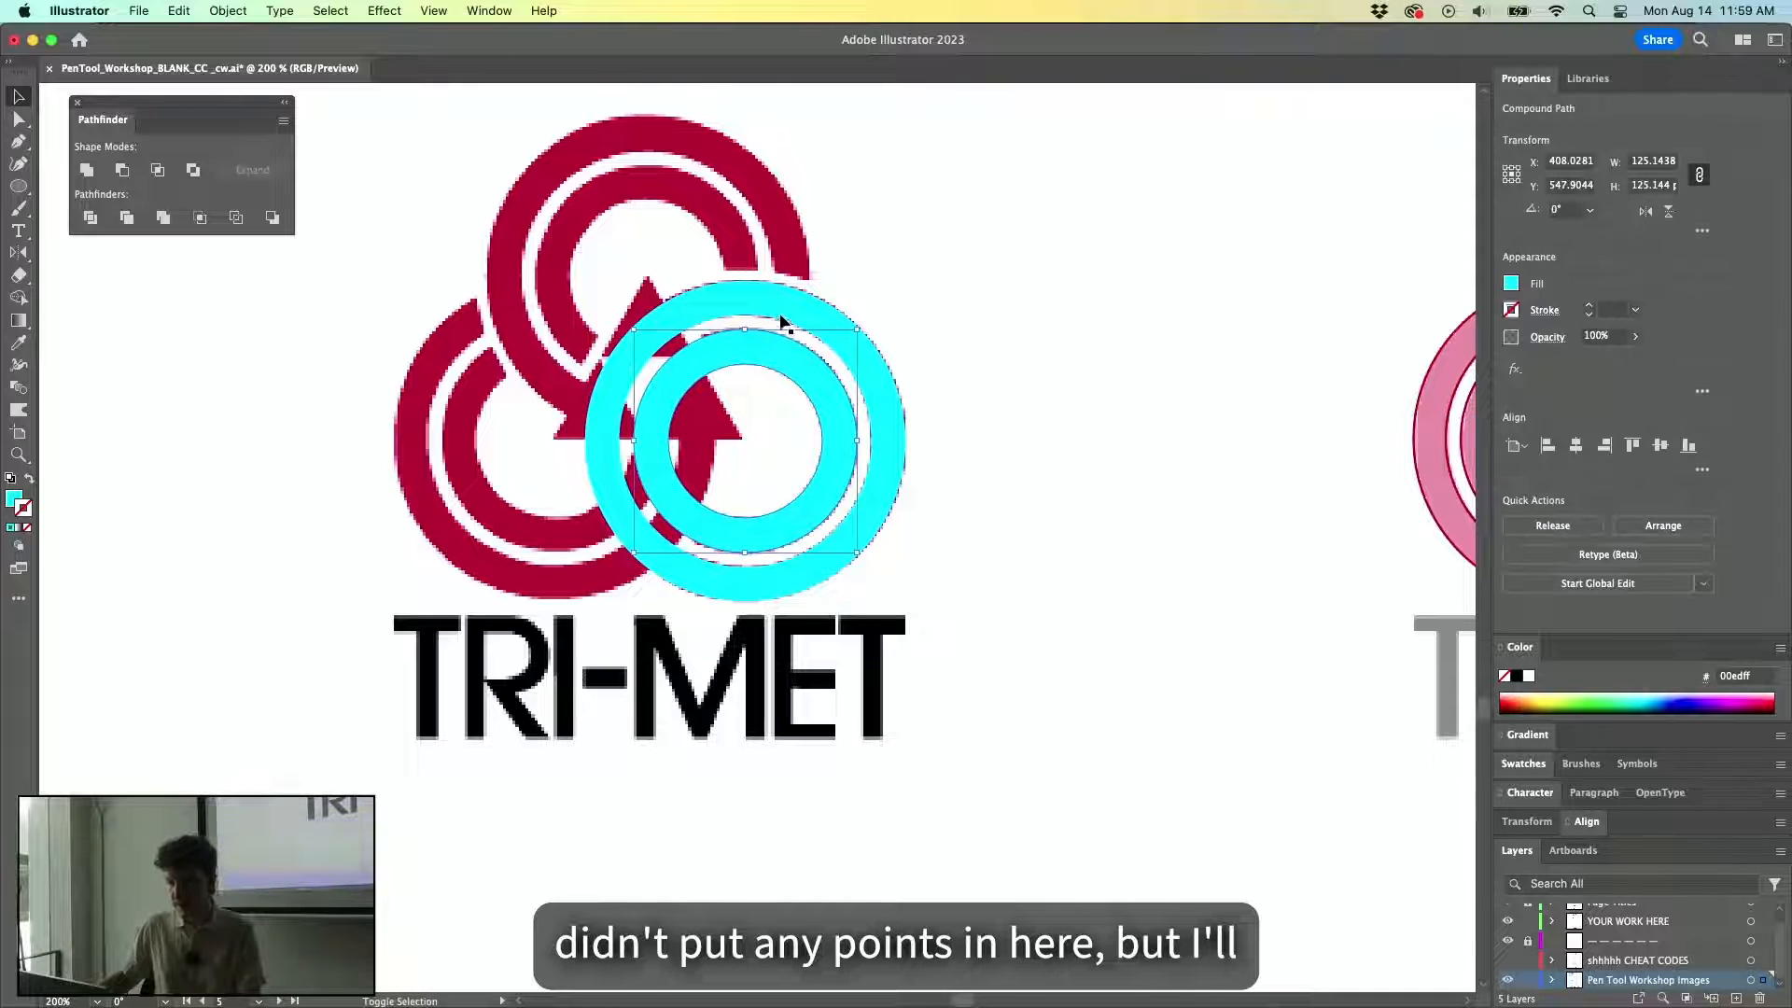
pyautogui.press('super+z')
pyautogui.click(979, 261)
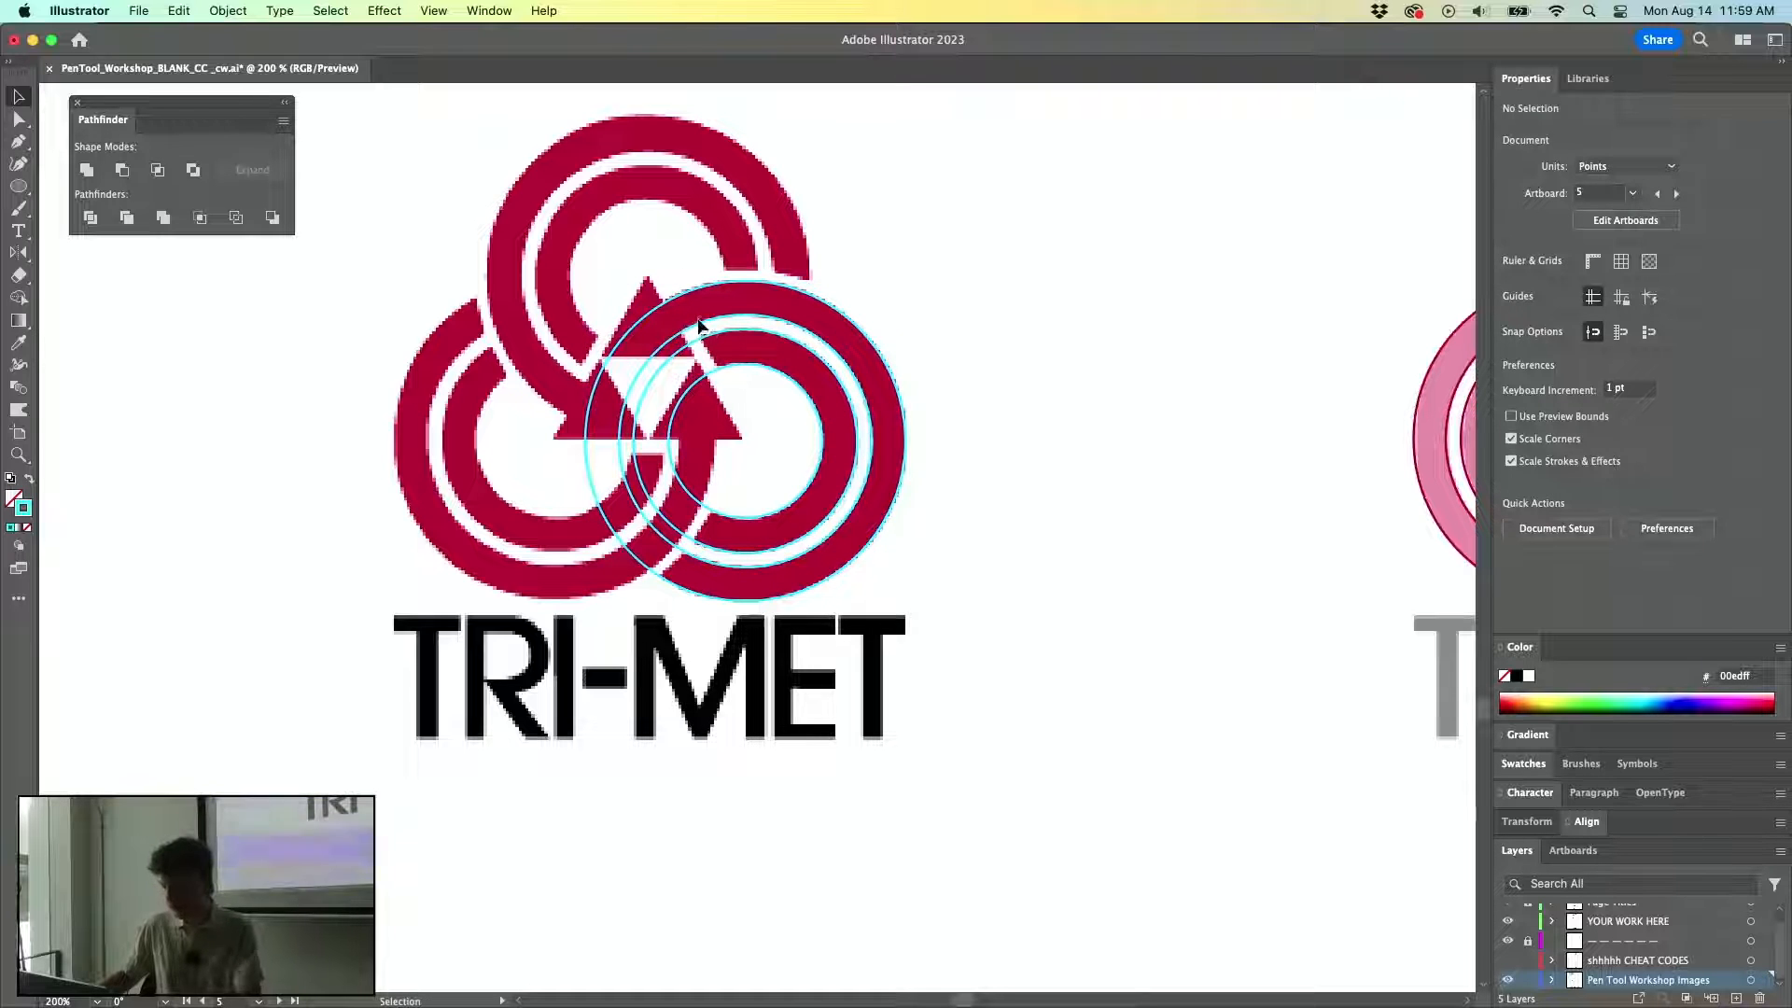
# Draw a closed cut shape with the Pen tool around the inner ring's left section, following both gap edges.
pyautogui.press('p')
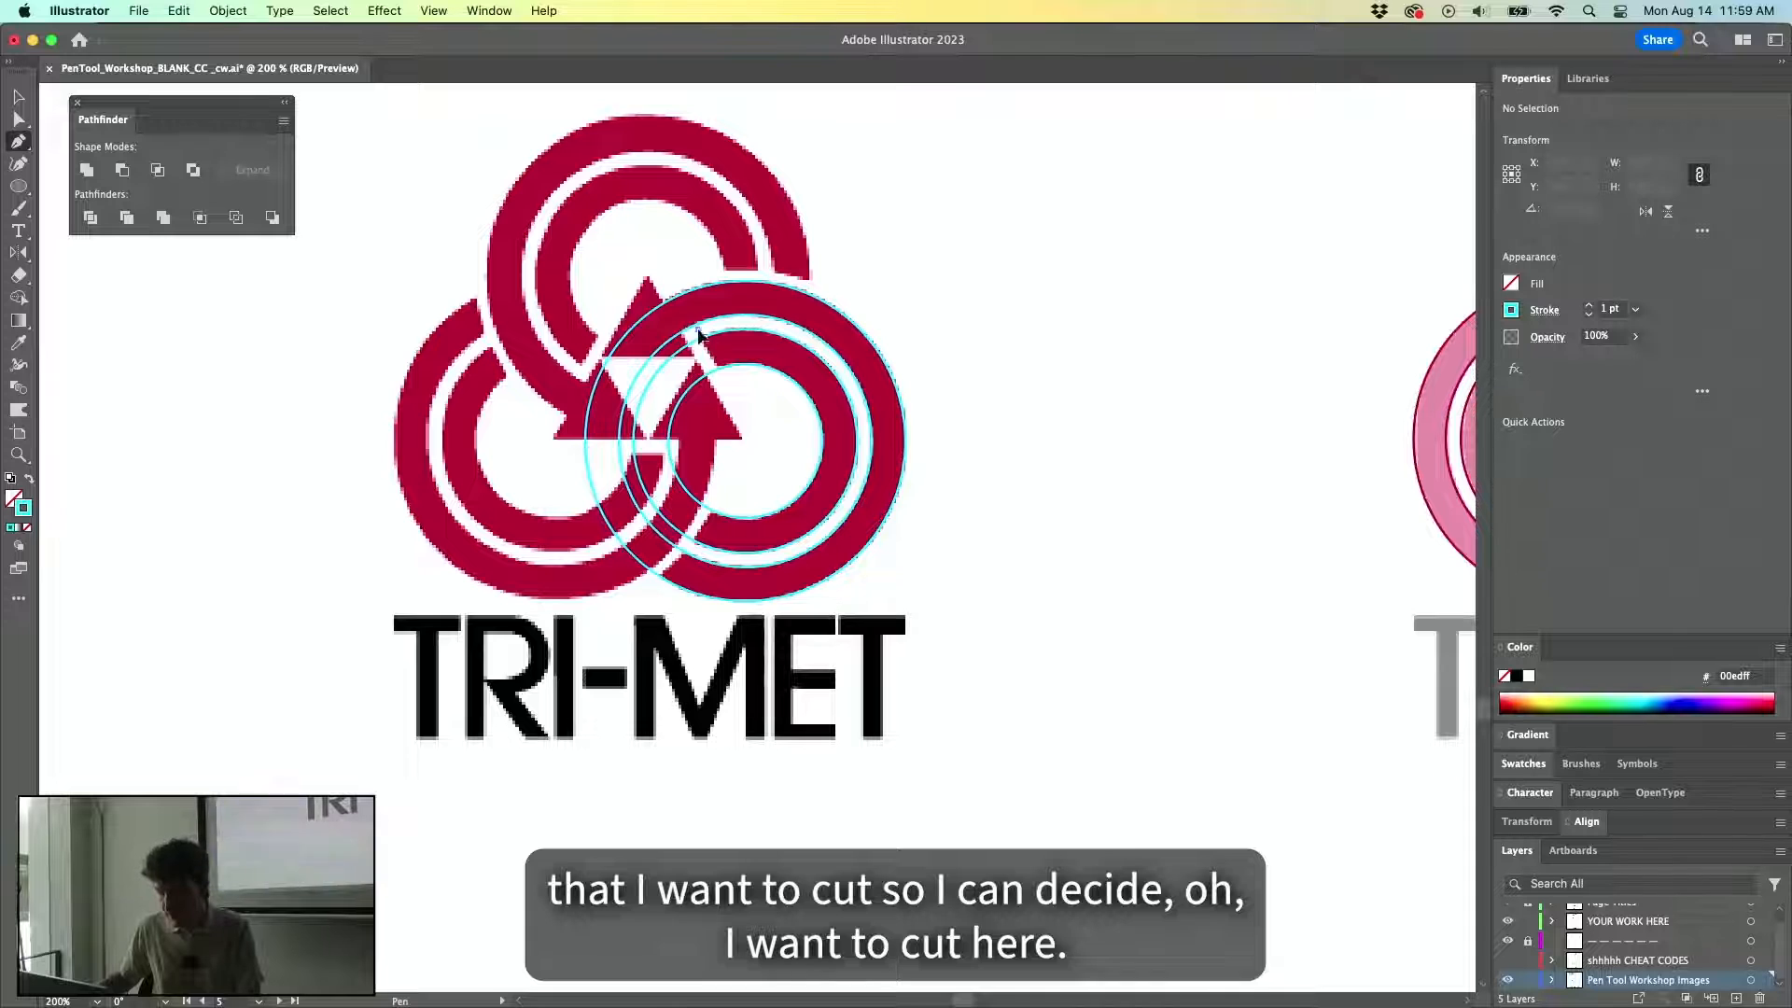
pyautogui.click(700, 336)
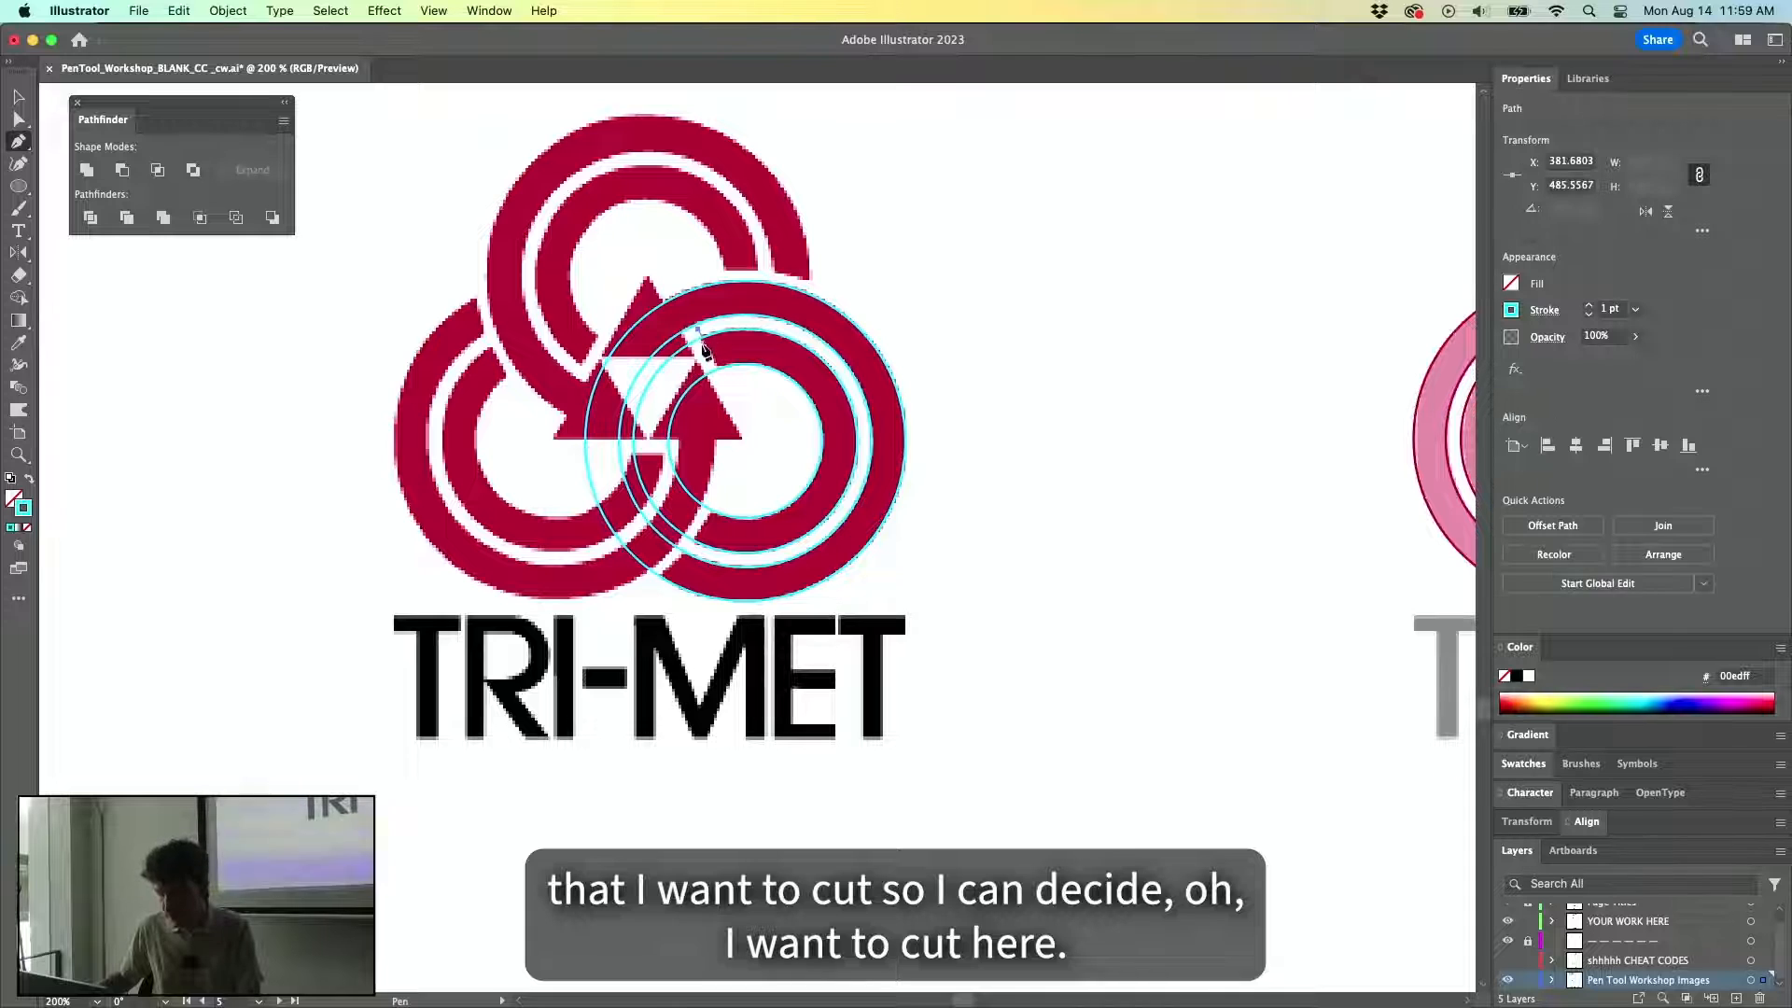
pyautogui.click(727, 385)
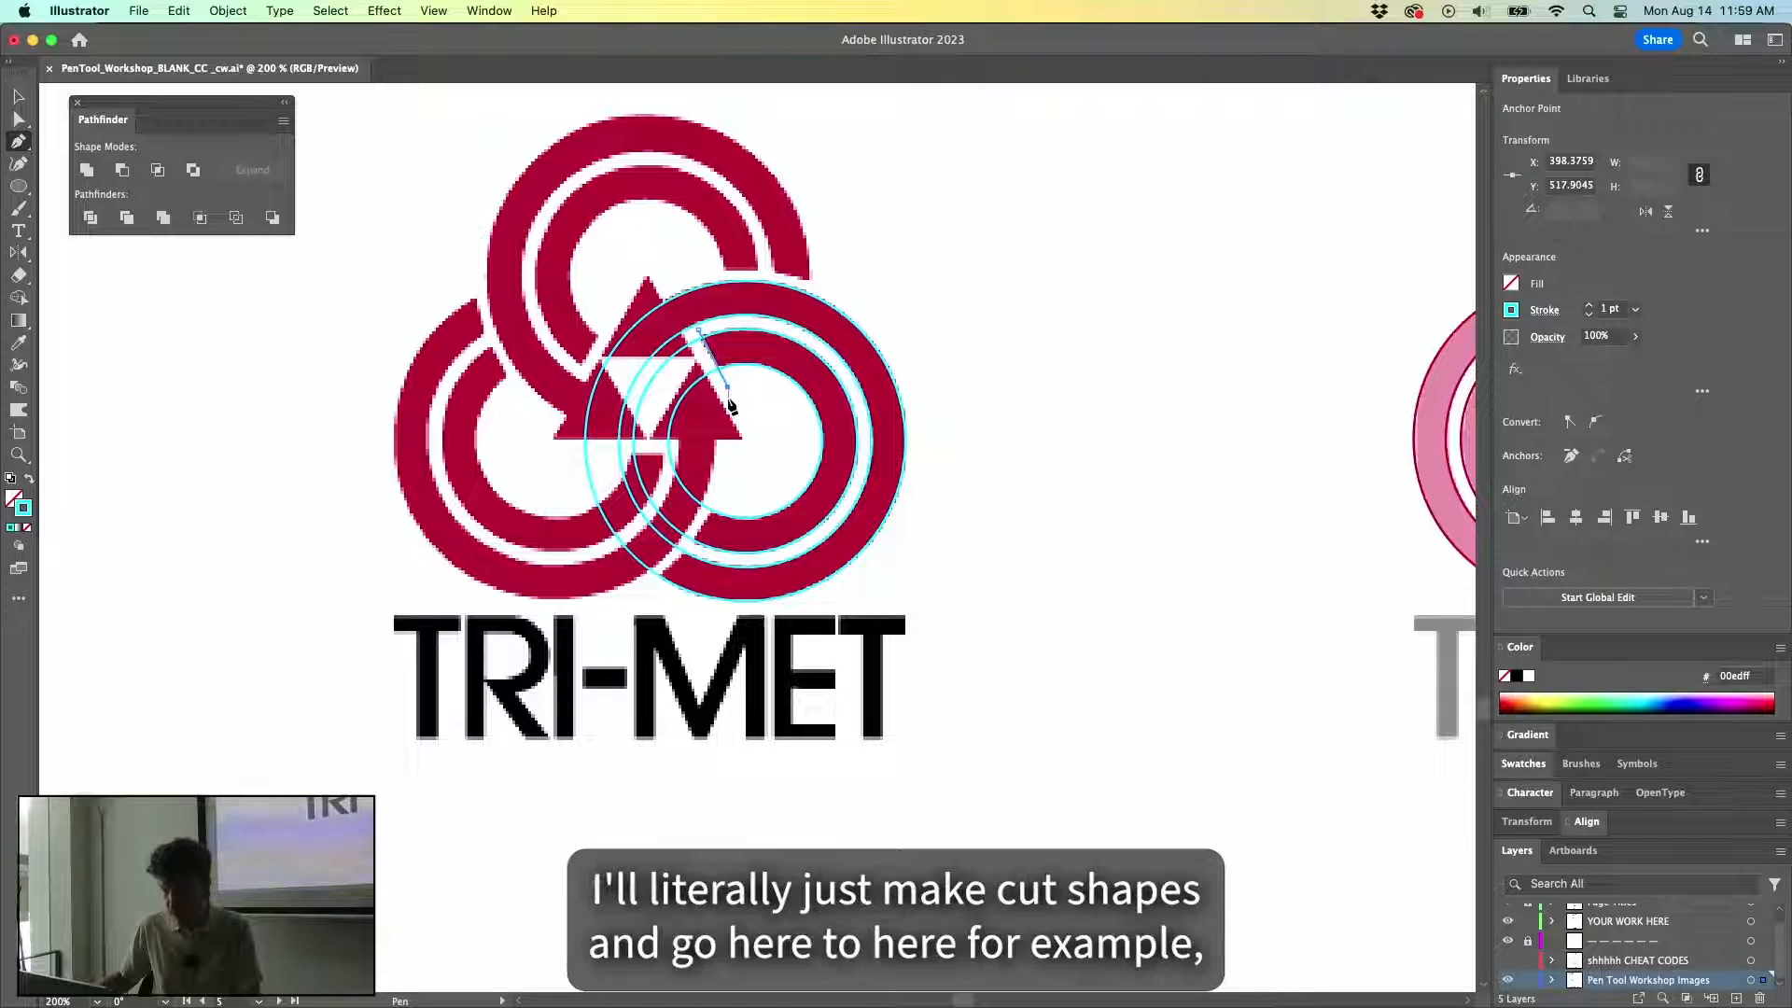
pyautogui.scroll(2, 715, 501)
pyautogui.click(712, 520)
pyautogui.click(662, 597)
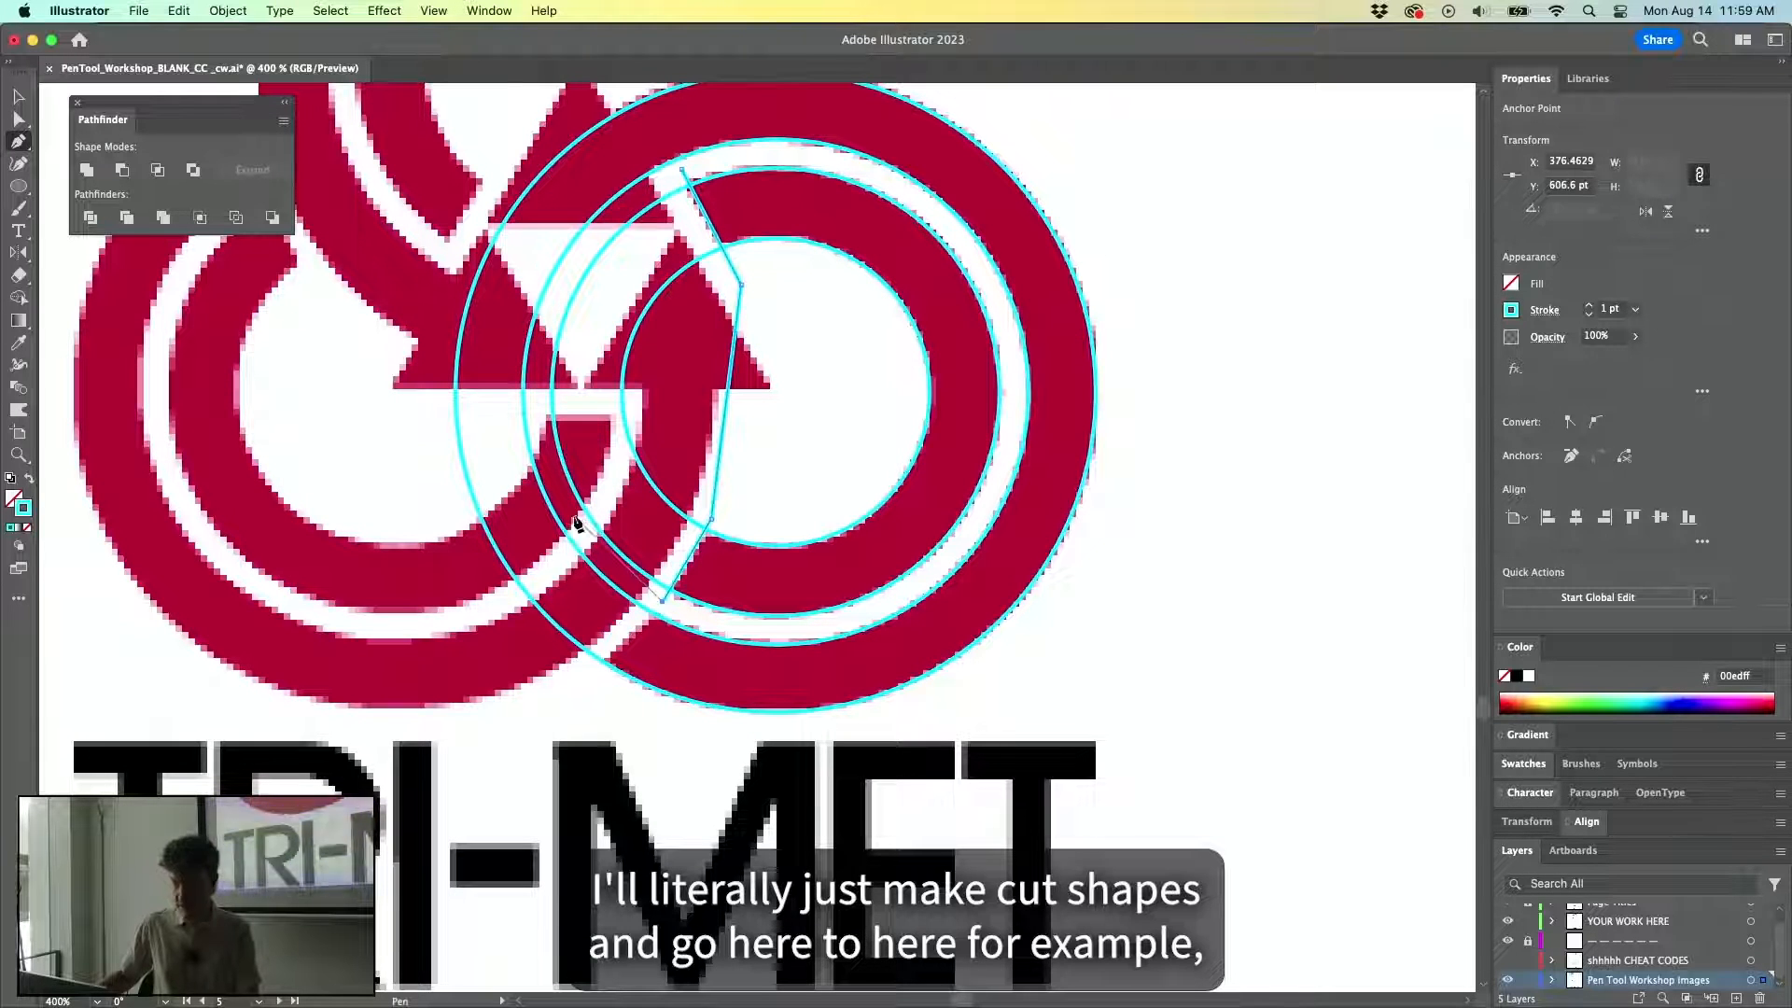
pyautogui.click(536, 384)
pyautogui.moveTo(531, 345); pyautogui.dragTo(537, 213)
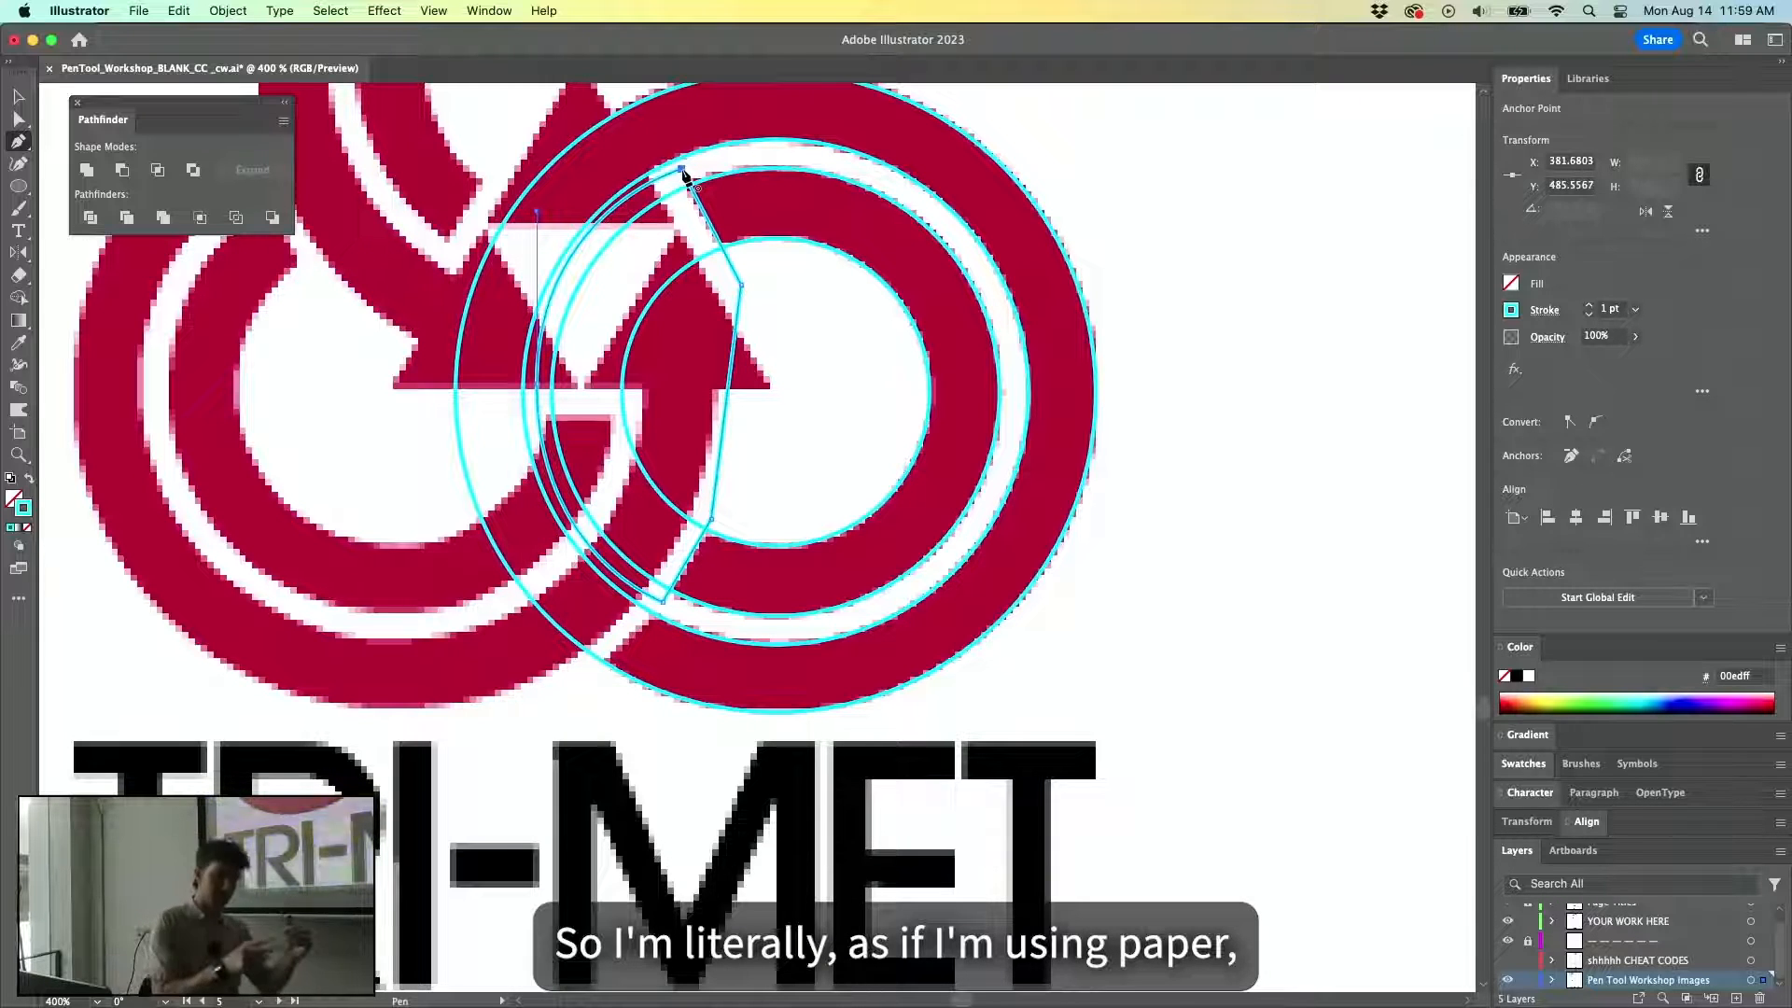
# Subtract the cut shape from the inner ring with Pathfinder Minus Front.
pyautogui.press('v')
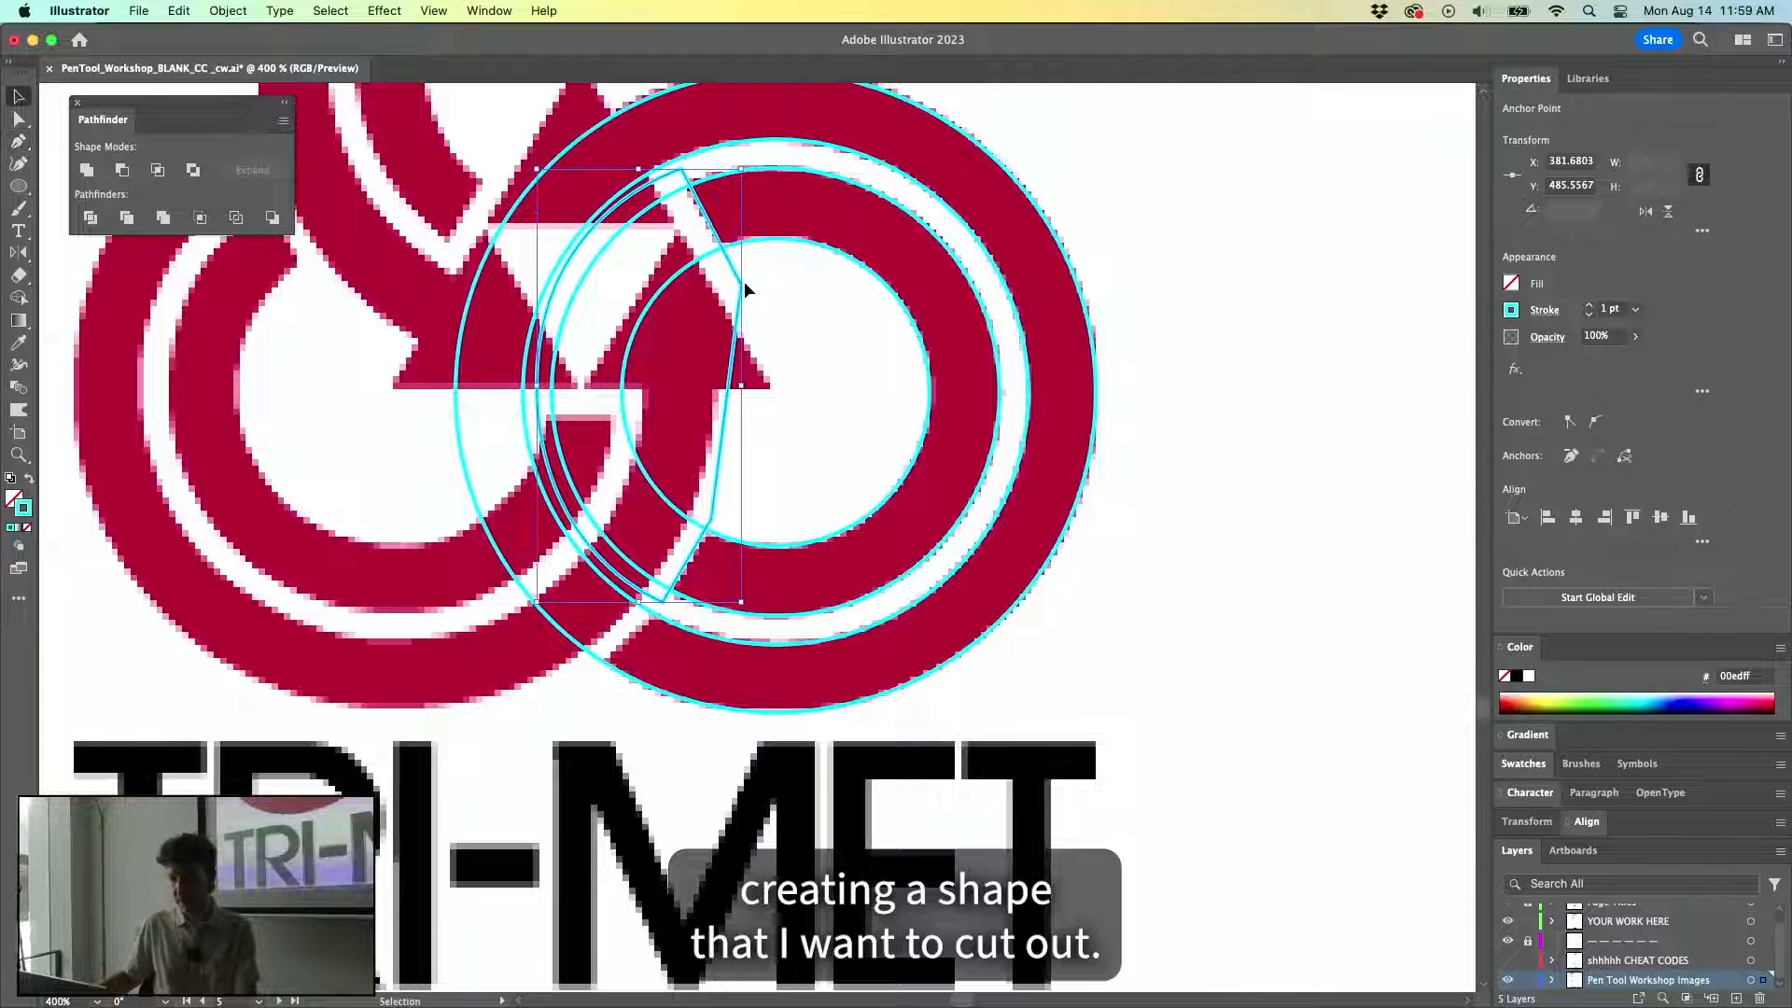
pyautogui.click(735, 242)
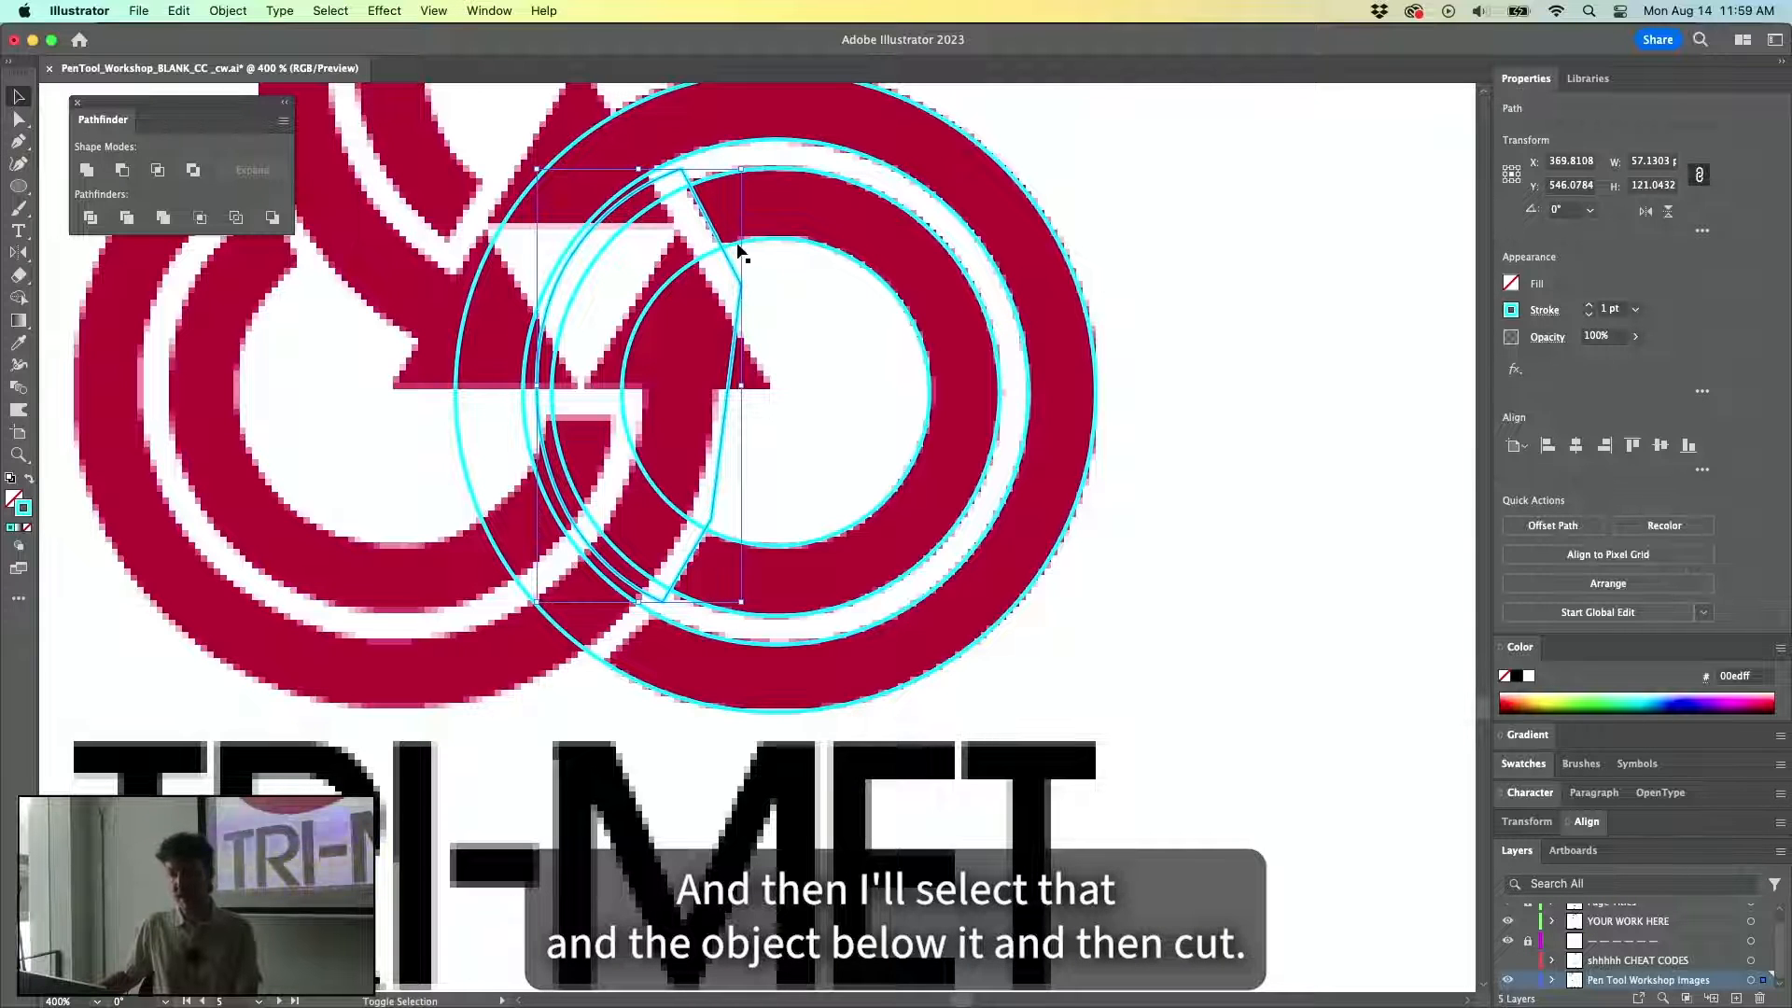
pyautogui.keyDown('shift'); pyautogui.click(738, 246); pyautogui.keyUp('shift')
pyautogui.click(120, 171)
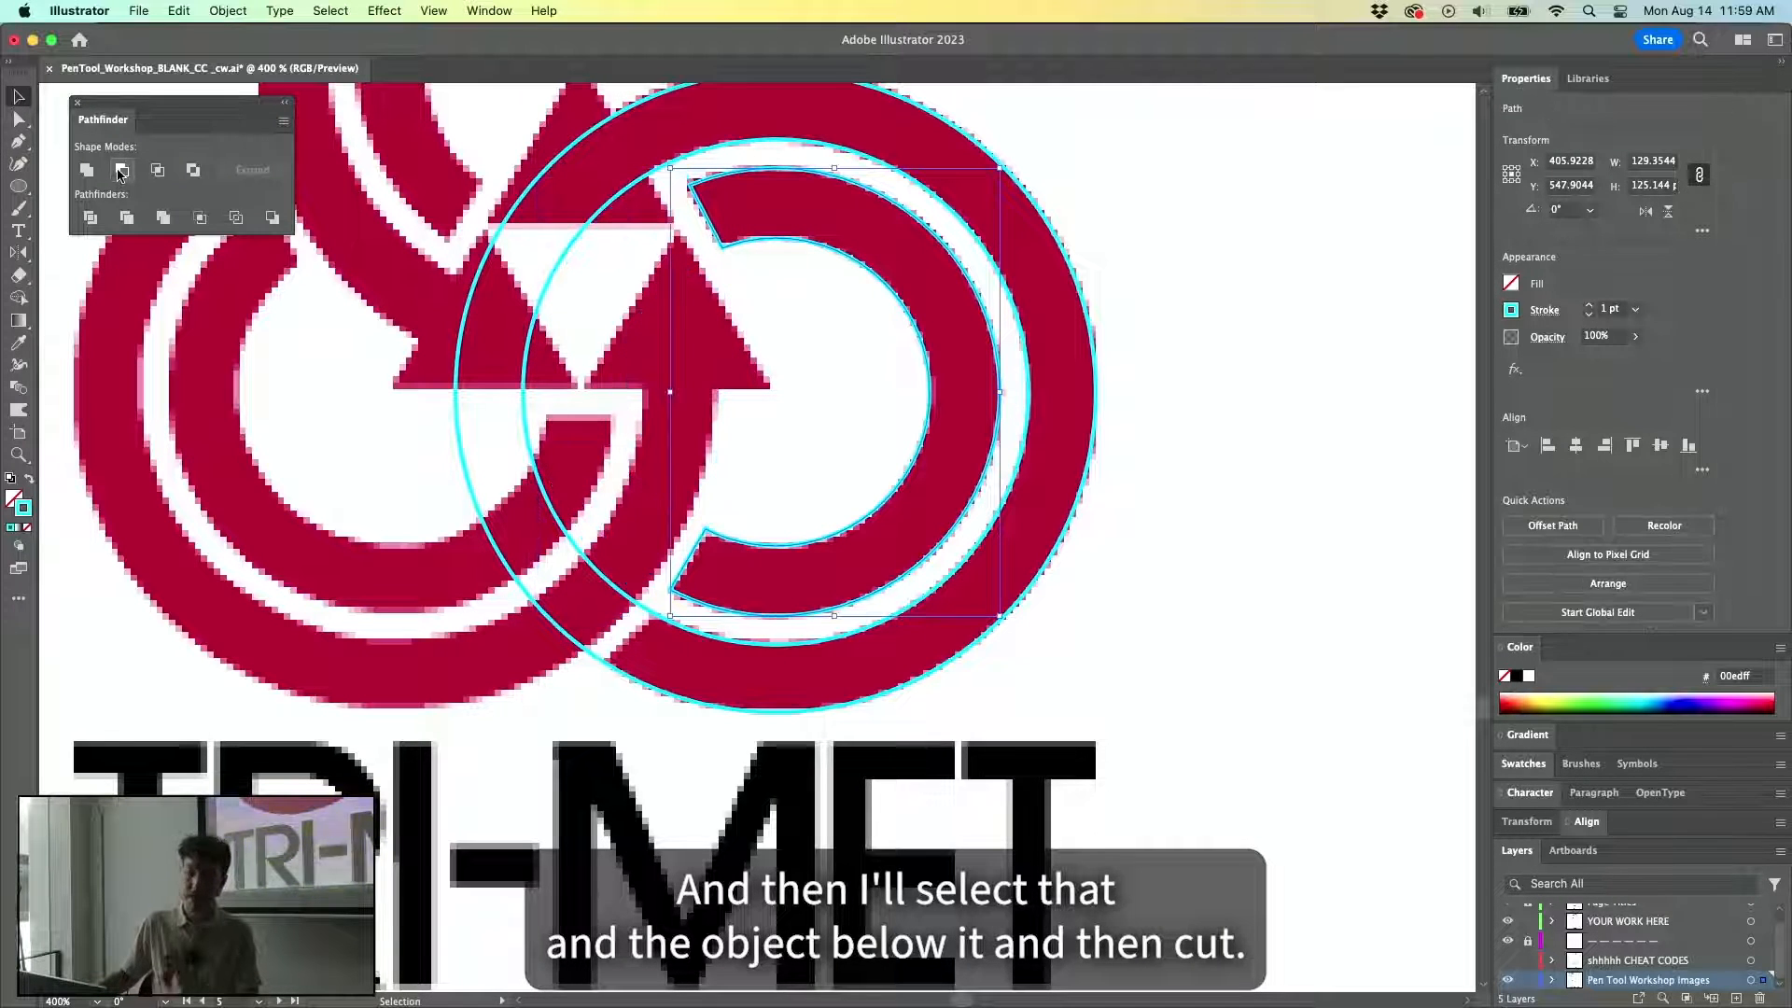
pyautogui.click(1191, 372)
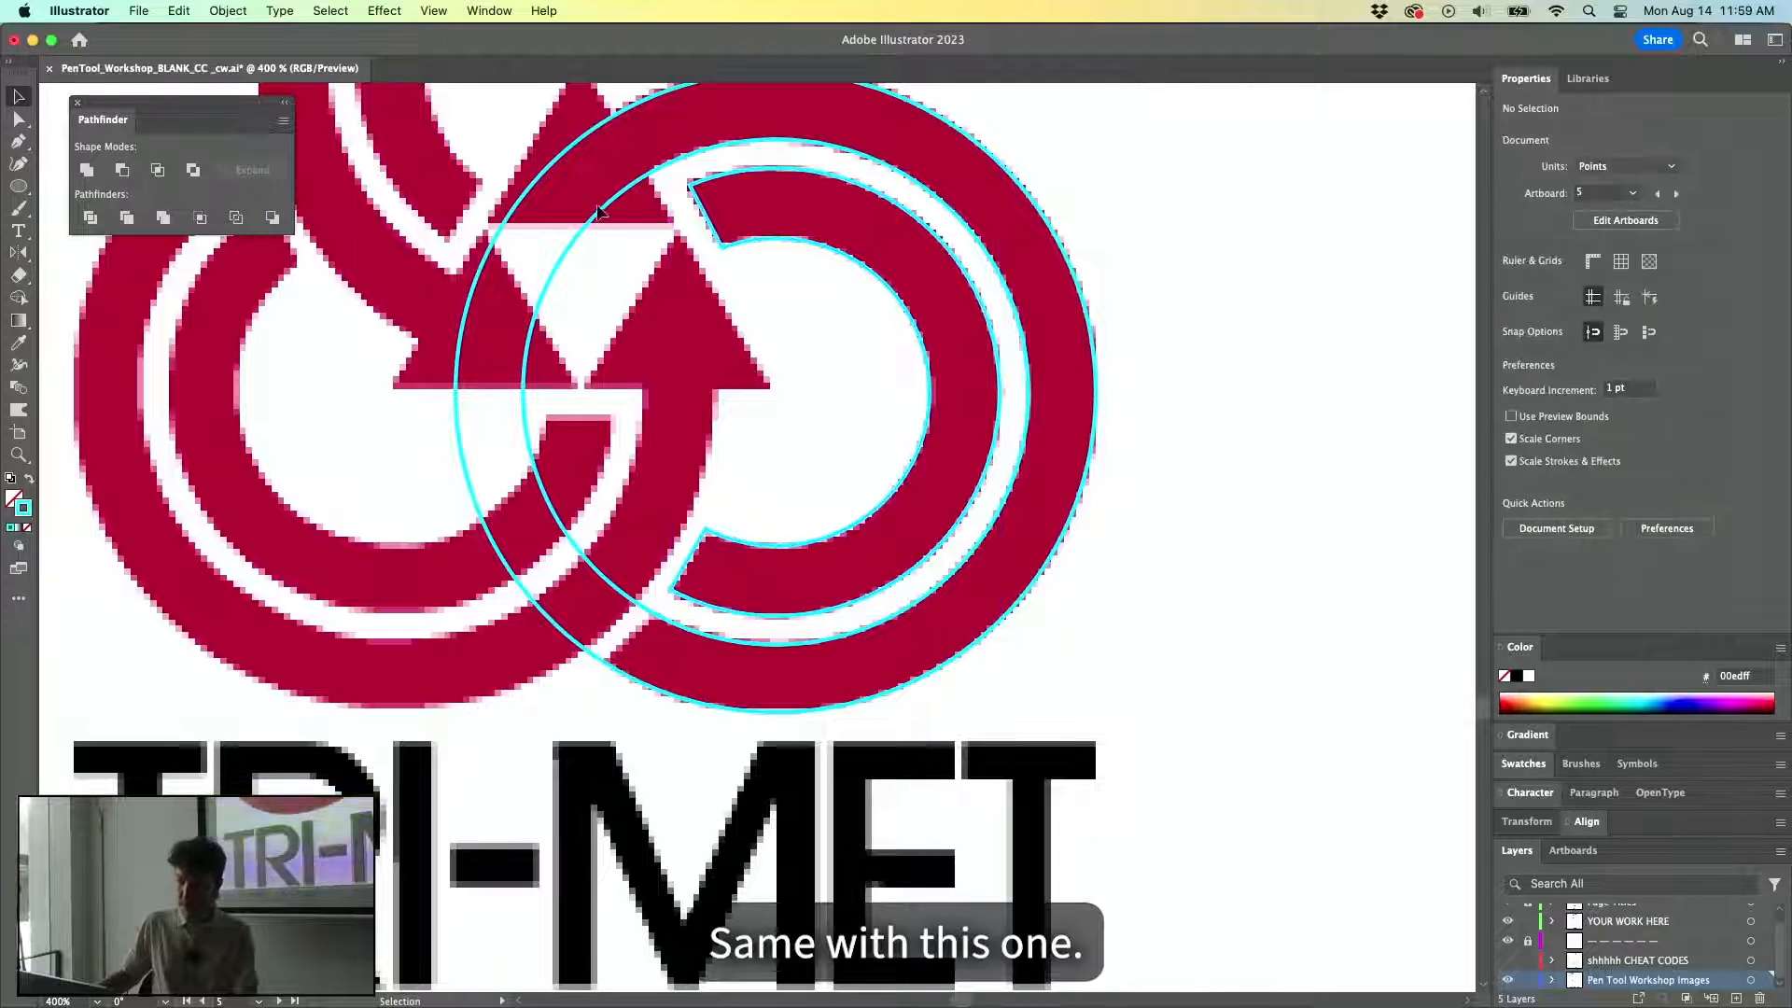
# Draw a closed Pen tool cut shape around the outer ring's left section, from the upper arrowhead to the lower gap.
pyautogui.click(585, 136)
pyautogui.moveTo(583, 131); pyautogui.dragTo(651, 264)
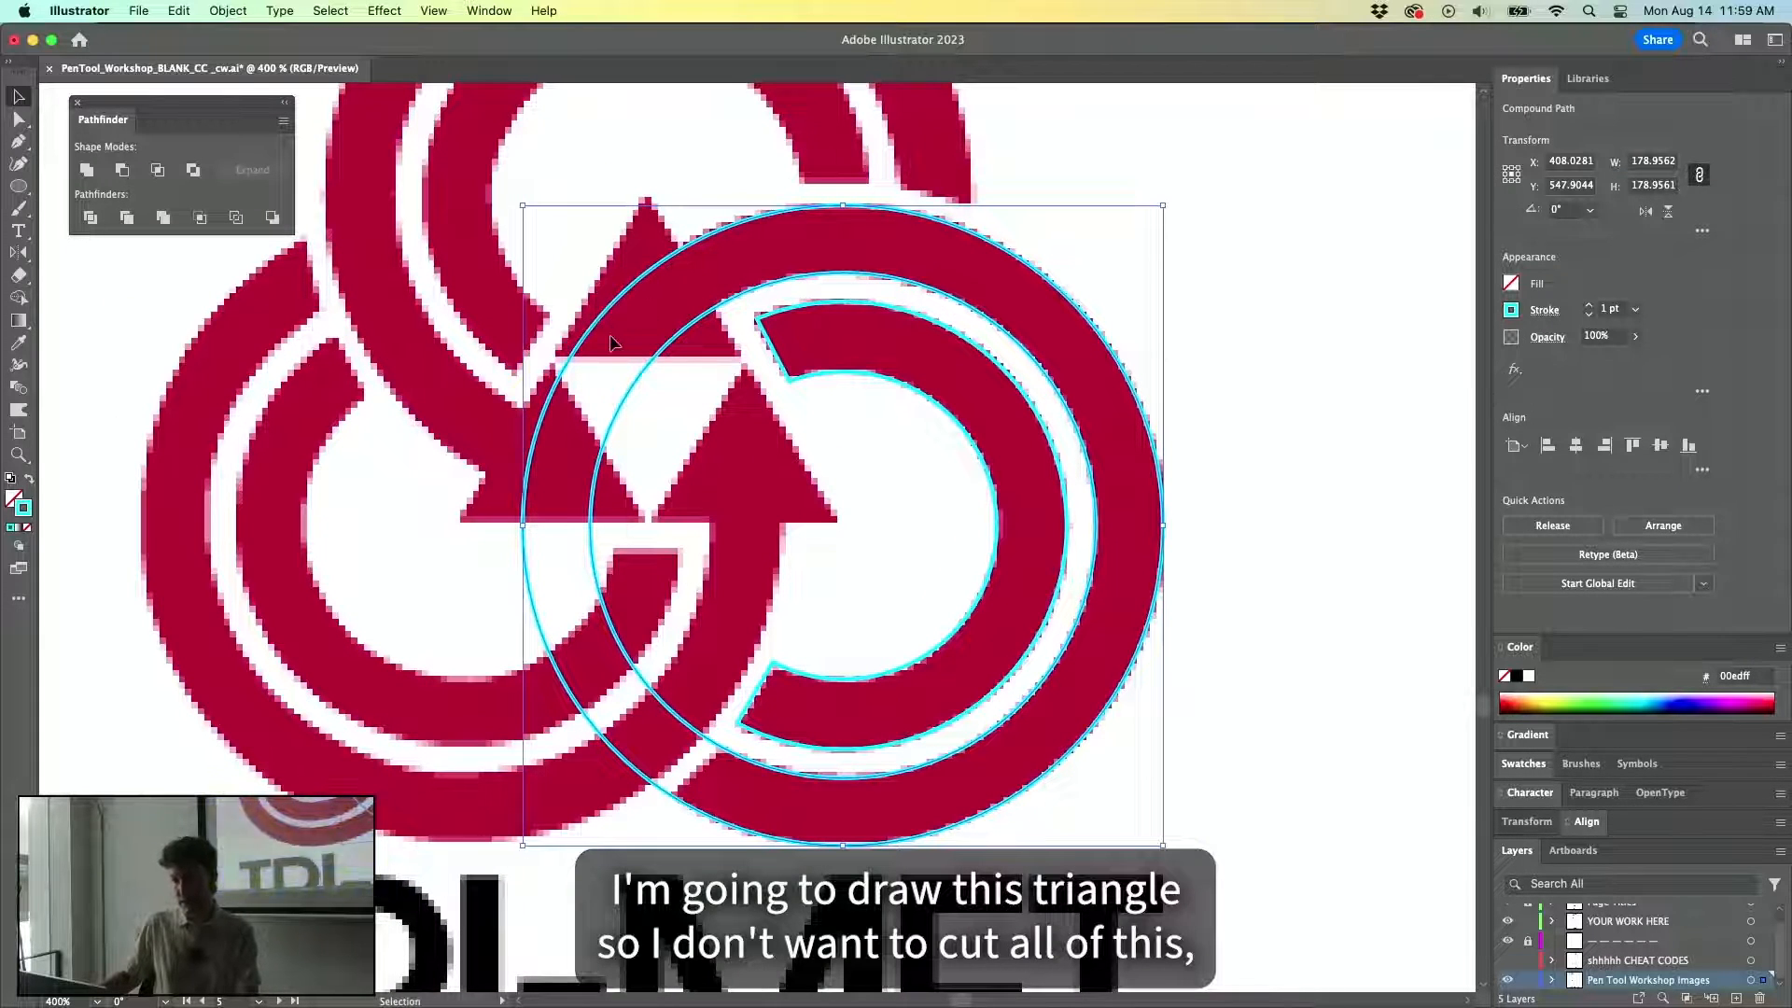
pyautogui.press('p')
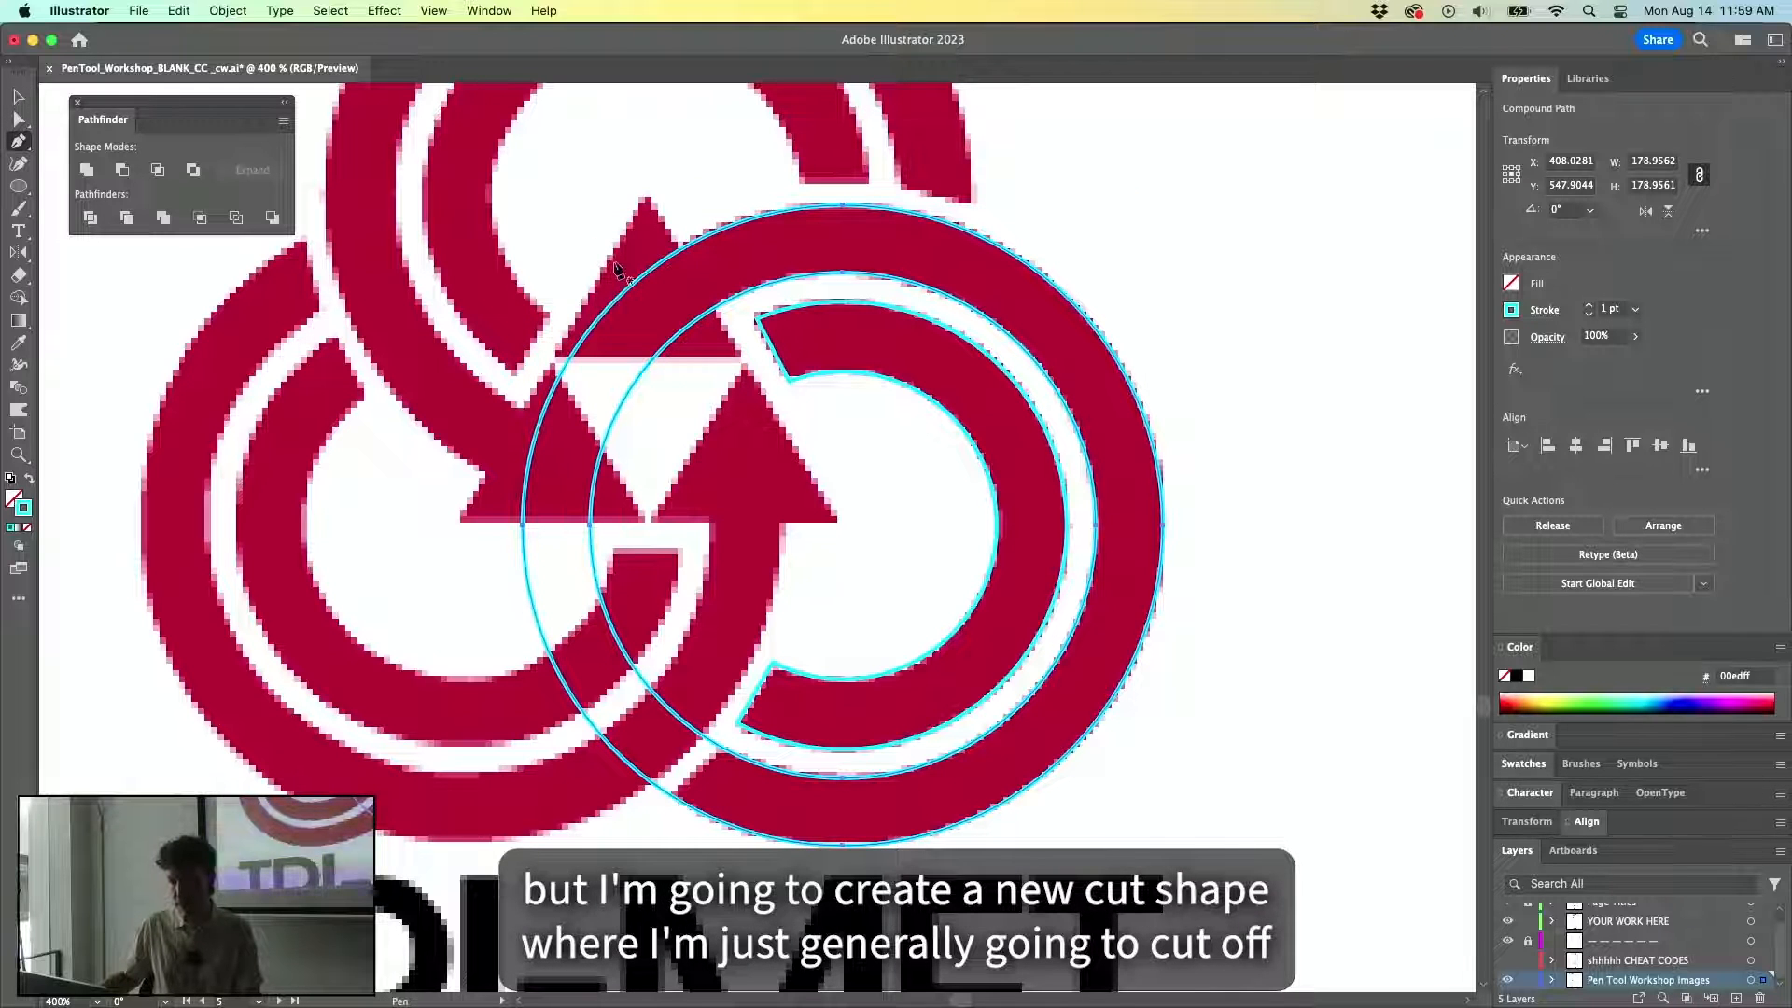
pyautogui.click(626, 265)
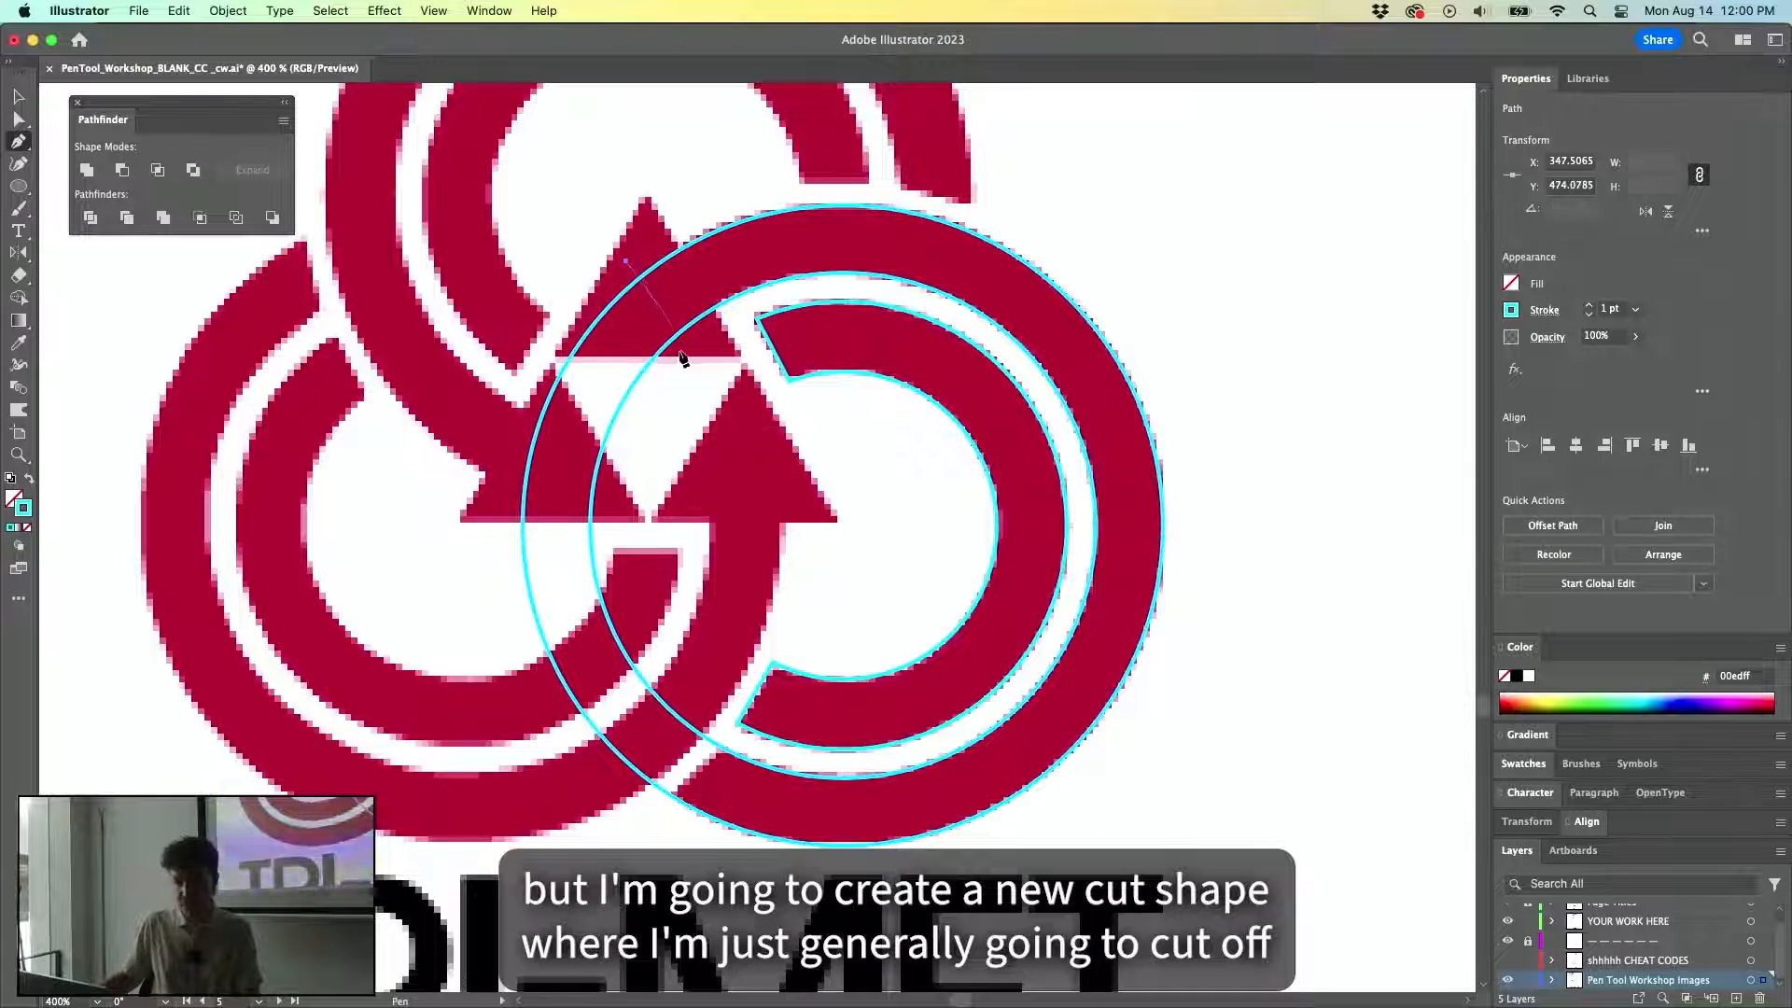
pyautogui.click(695, 338)
pyautogui.click(645, 541)
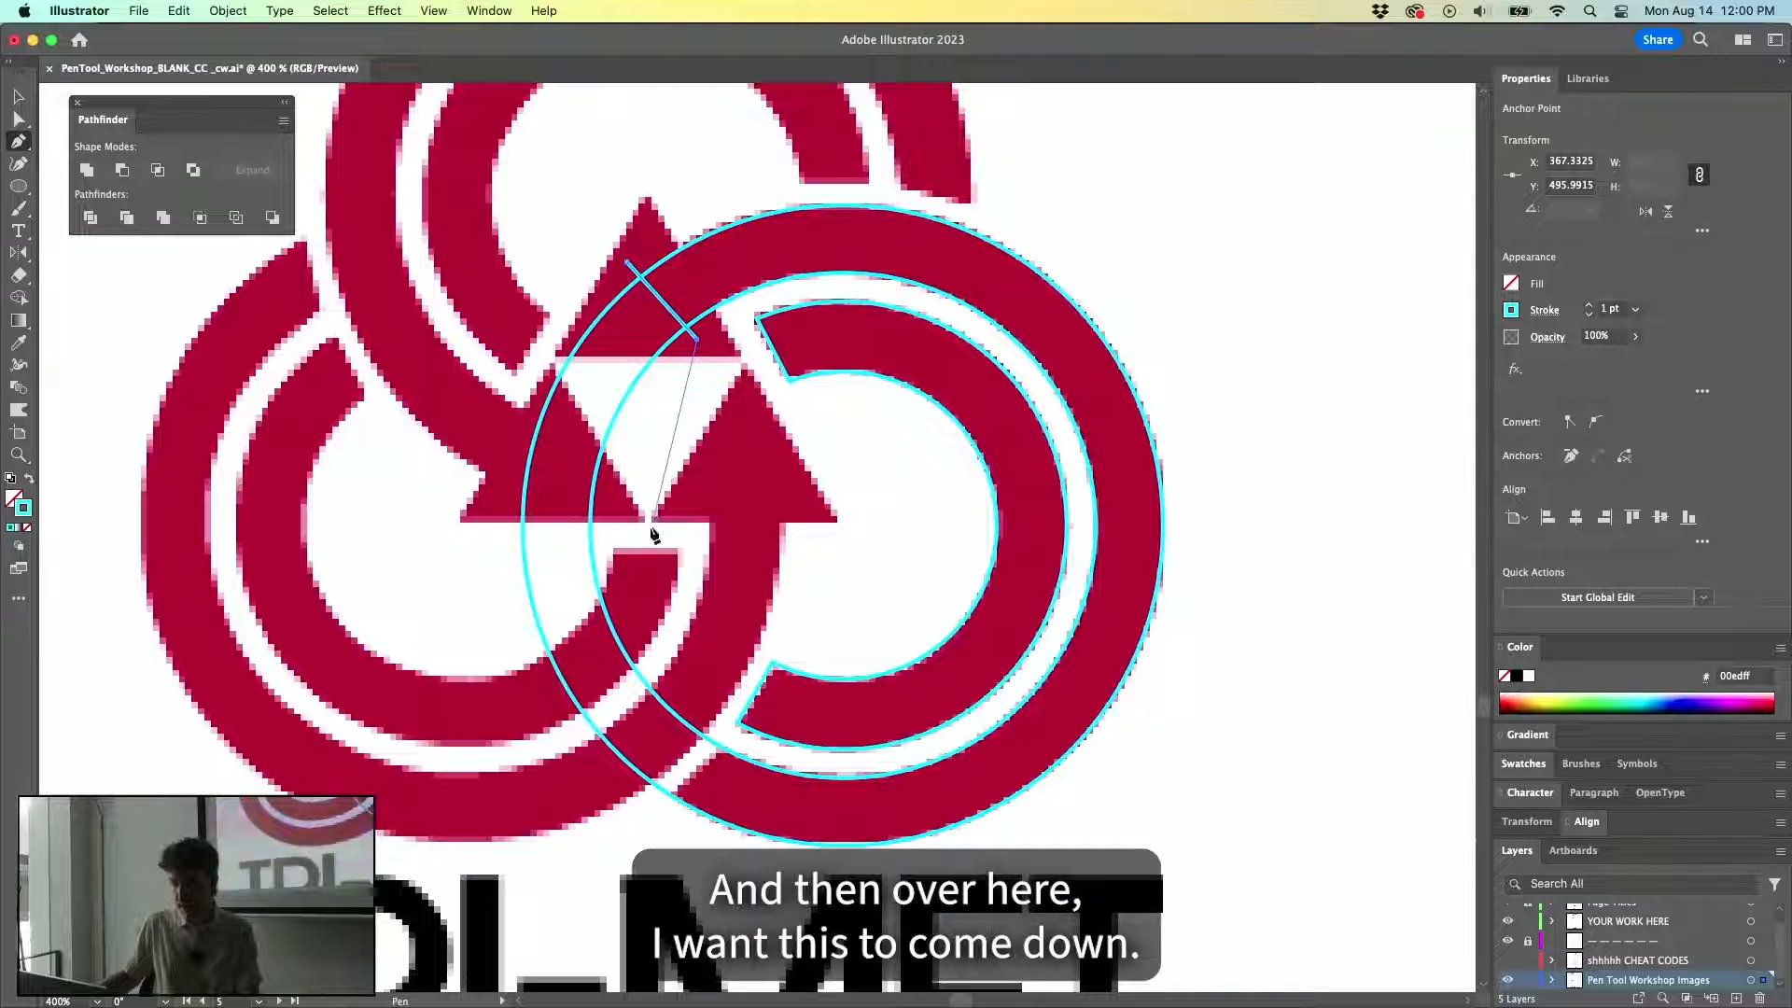
pyautogui.click(725, 747)
pyautogui.click(658, 807)
pyautogui.click(499, 690)
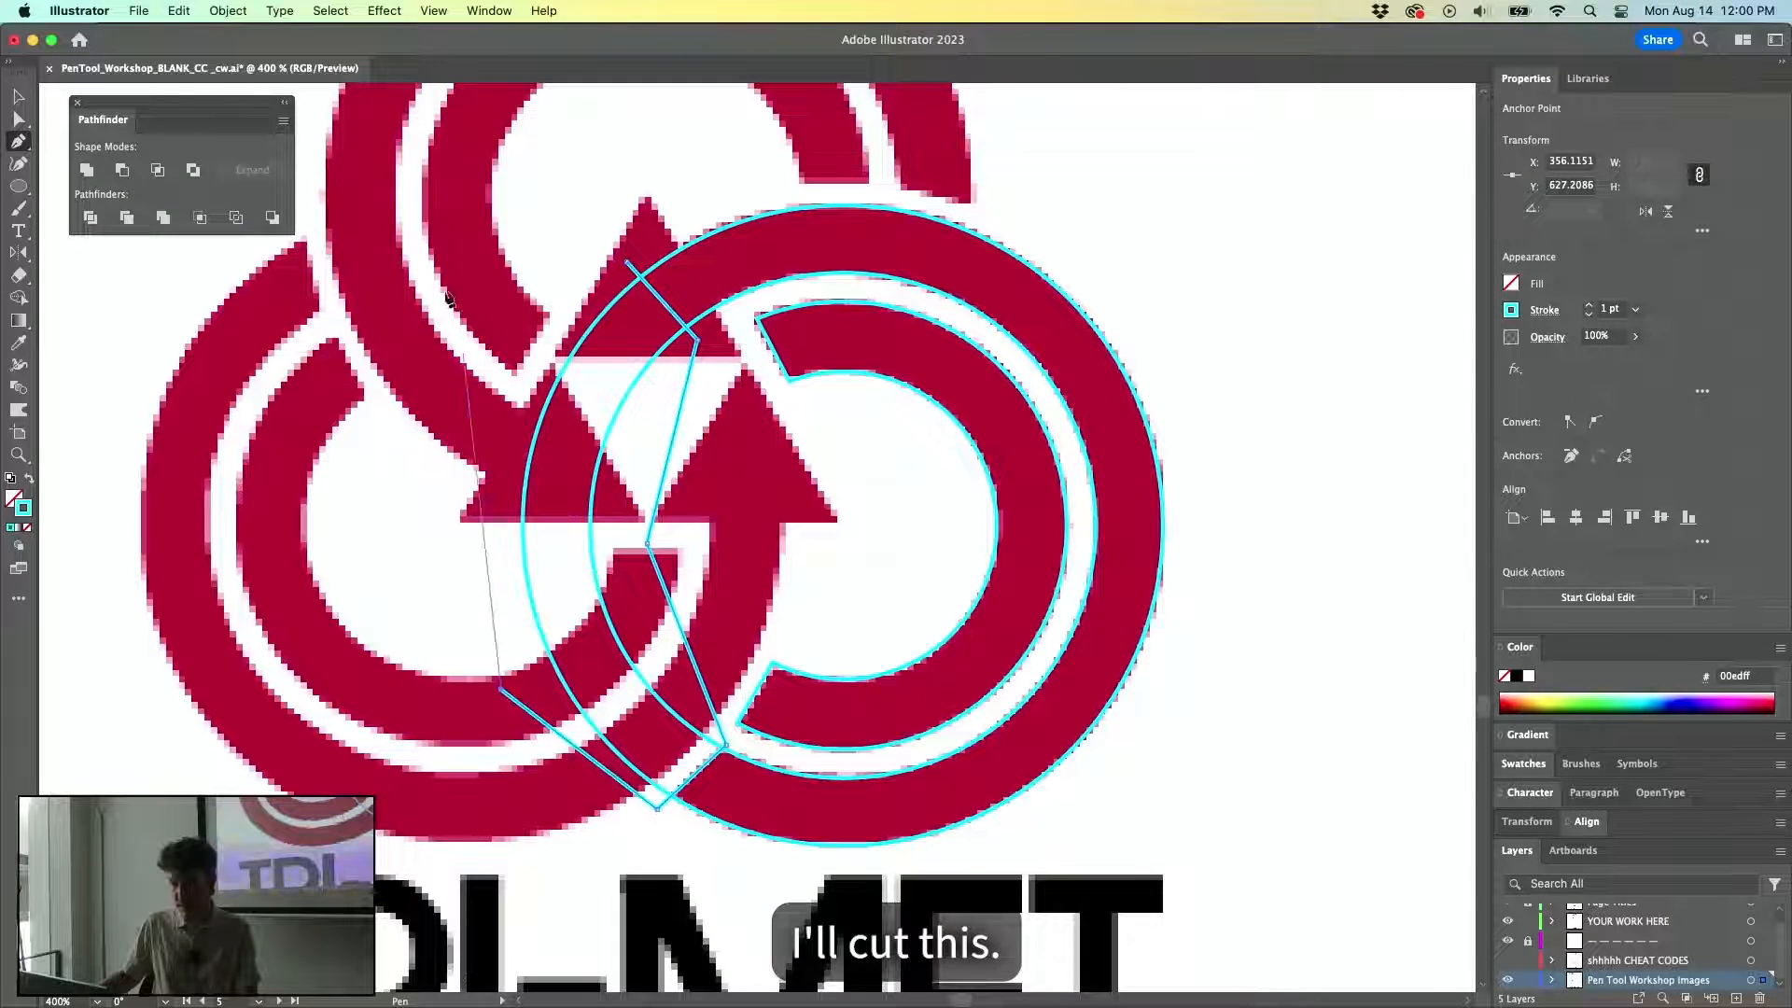
pyautogui.moveTo(507, 363); pyautogui.dragTo(602, 222)
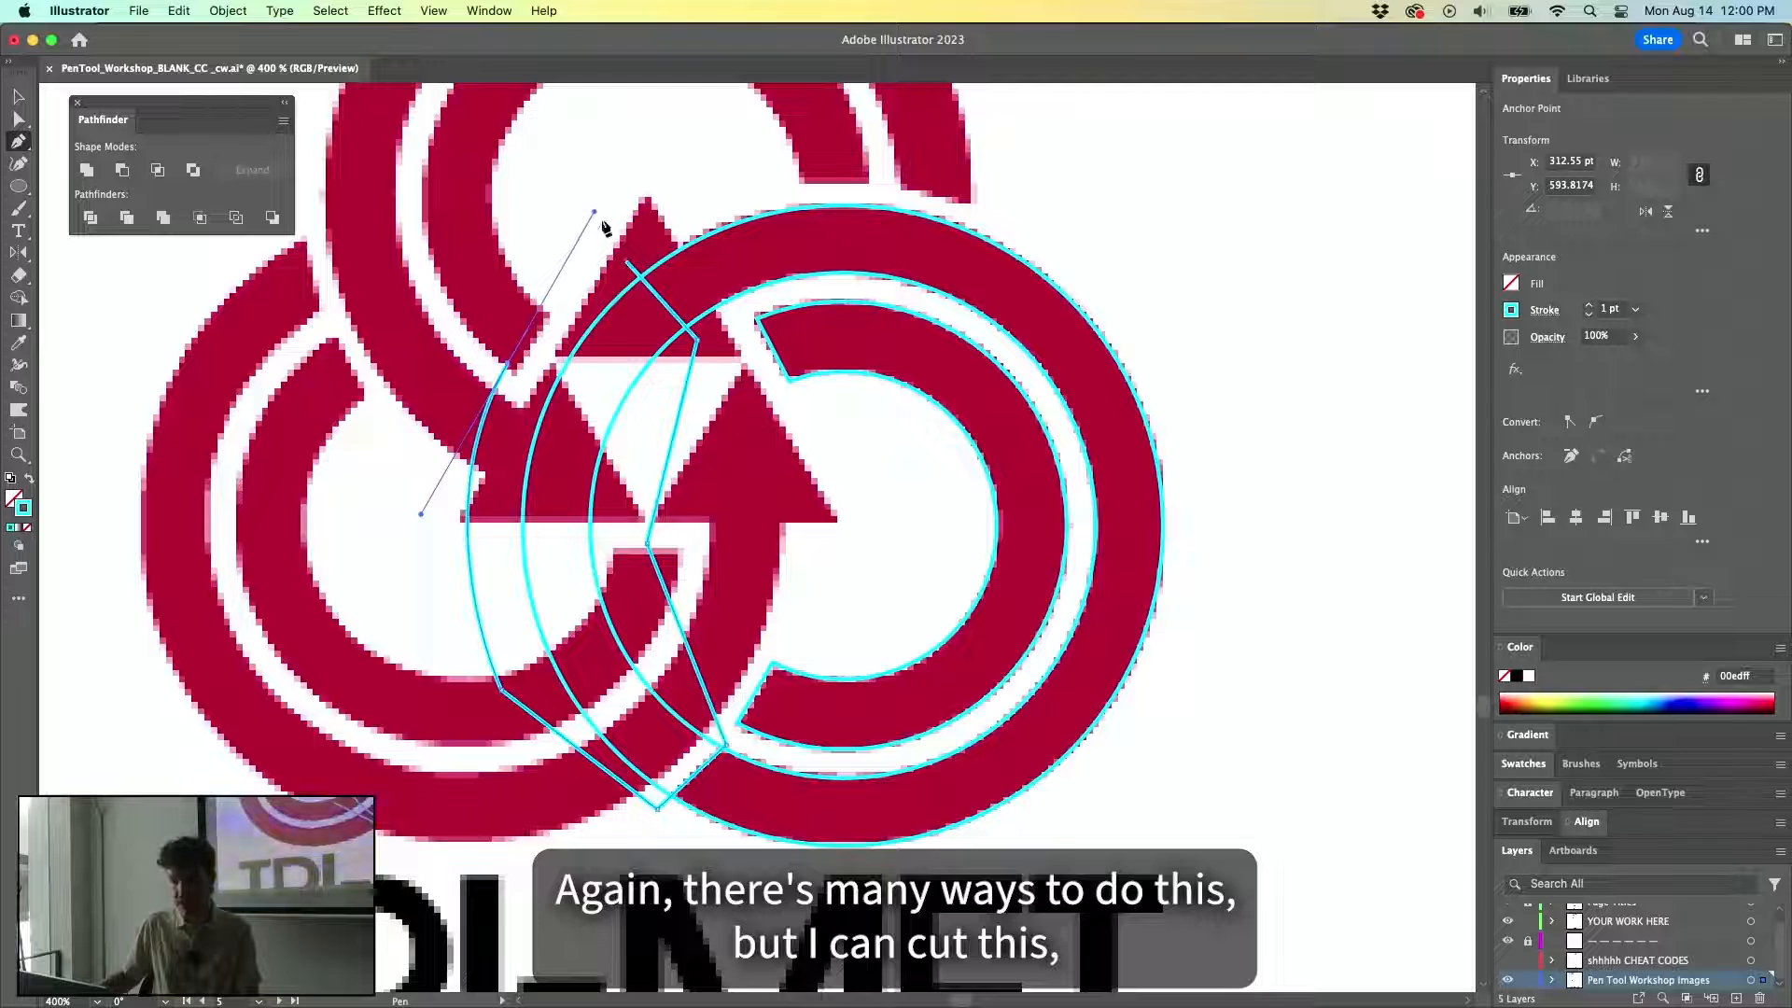
pyautogui.click(627, 266)
pyautogui.keyDown('alt'); pyautogui.click(624, 259); pyautogui.keyUp('alt')
# Subtract the new cut shape from the outer ring with Pathfinder Minus Front.
pyautogui.press('v')
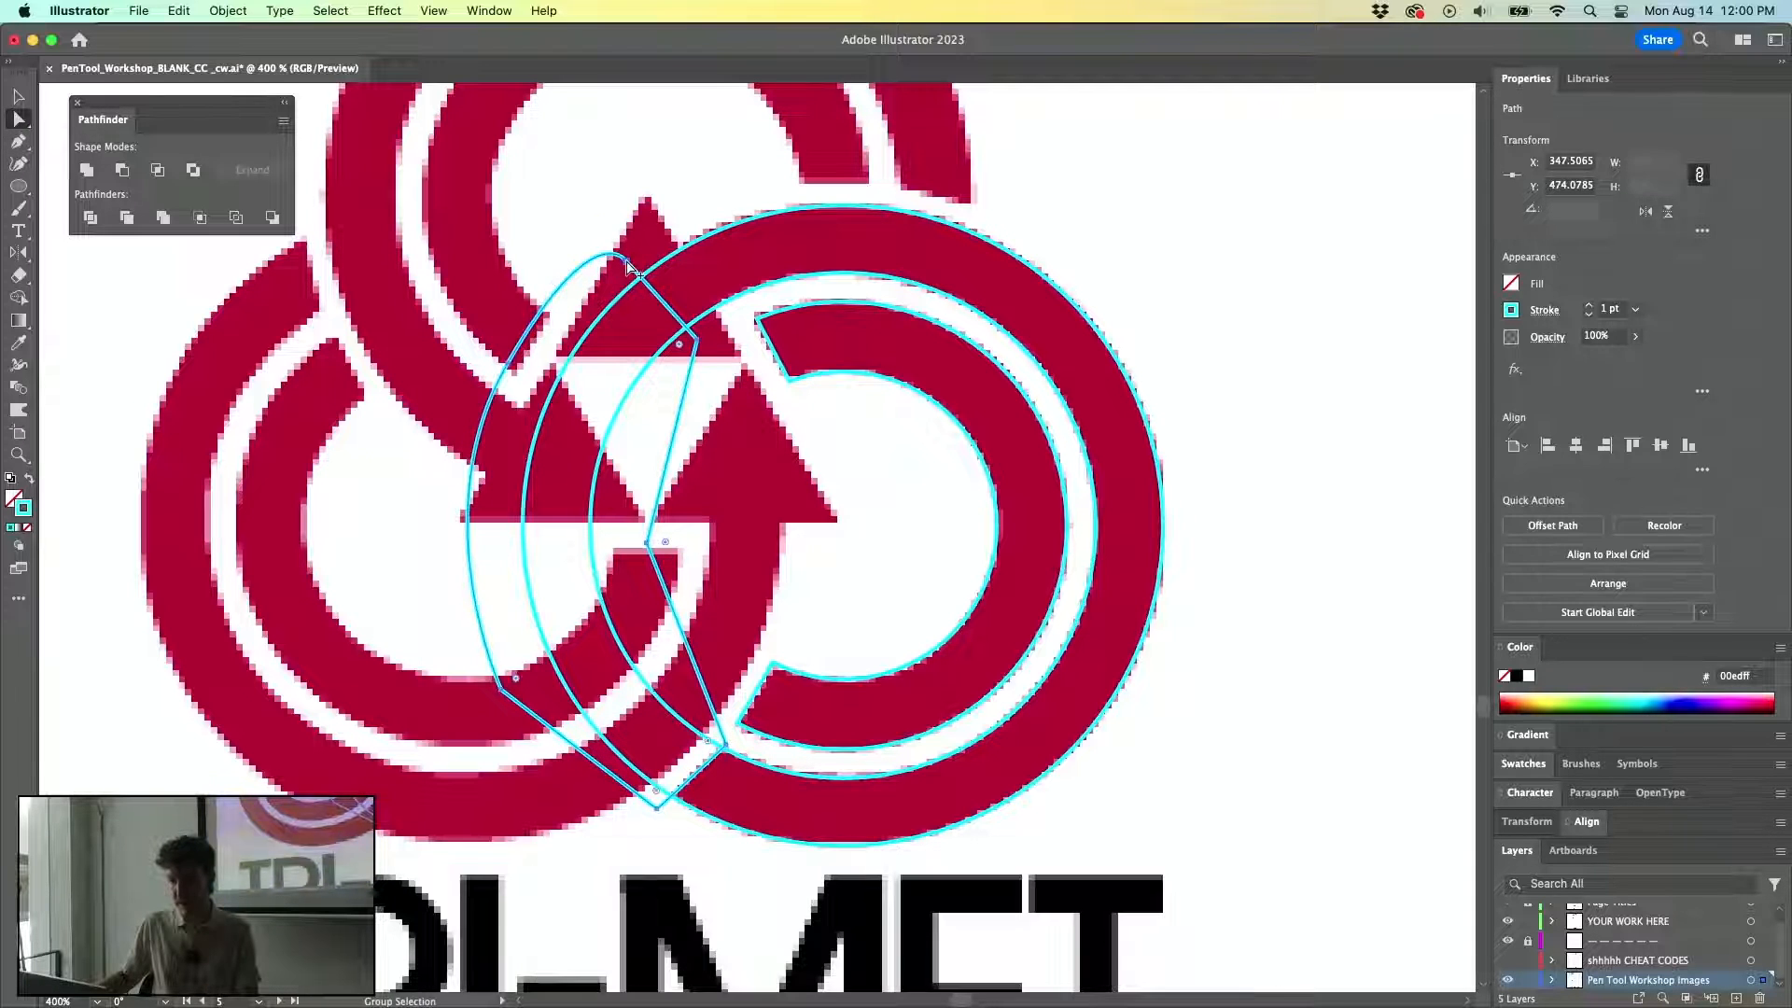
pyautogui.keyDown('shift'); pyautogui.click(670, 256); pyautogui.keyUp('shift')
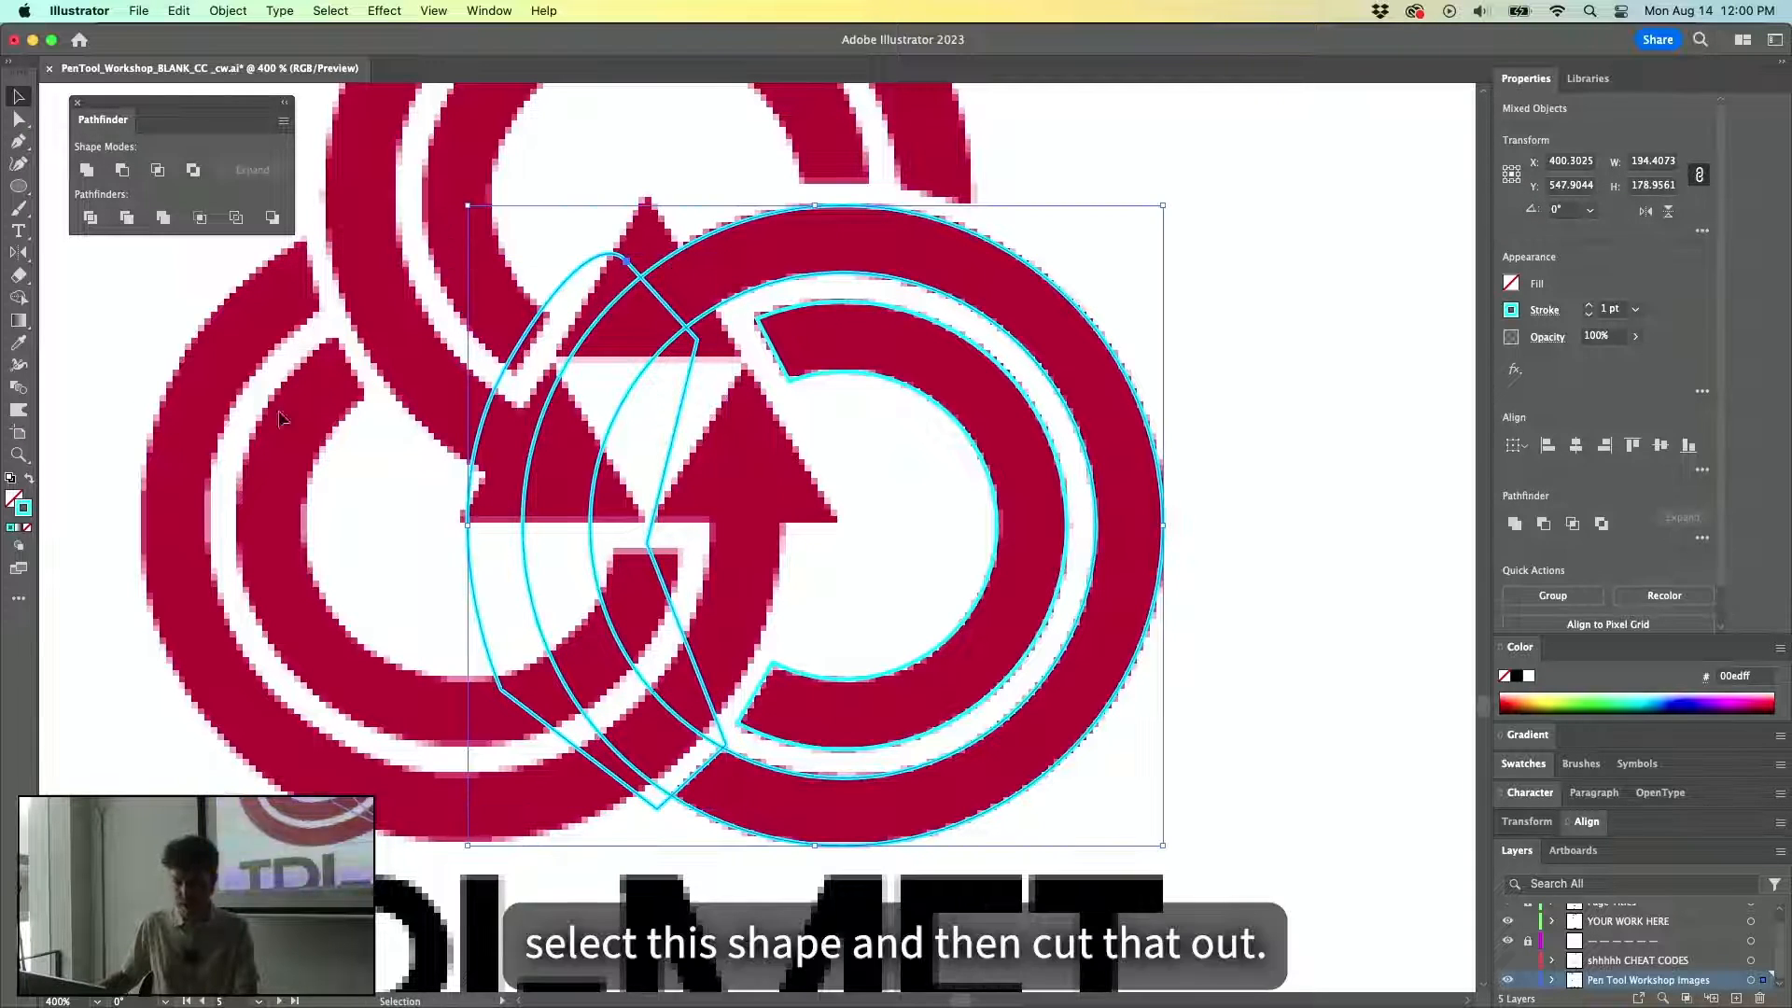
pyautogui.click(119, 173)
pyautogui.click(1195, 439)
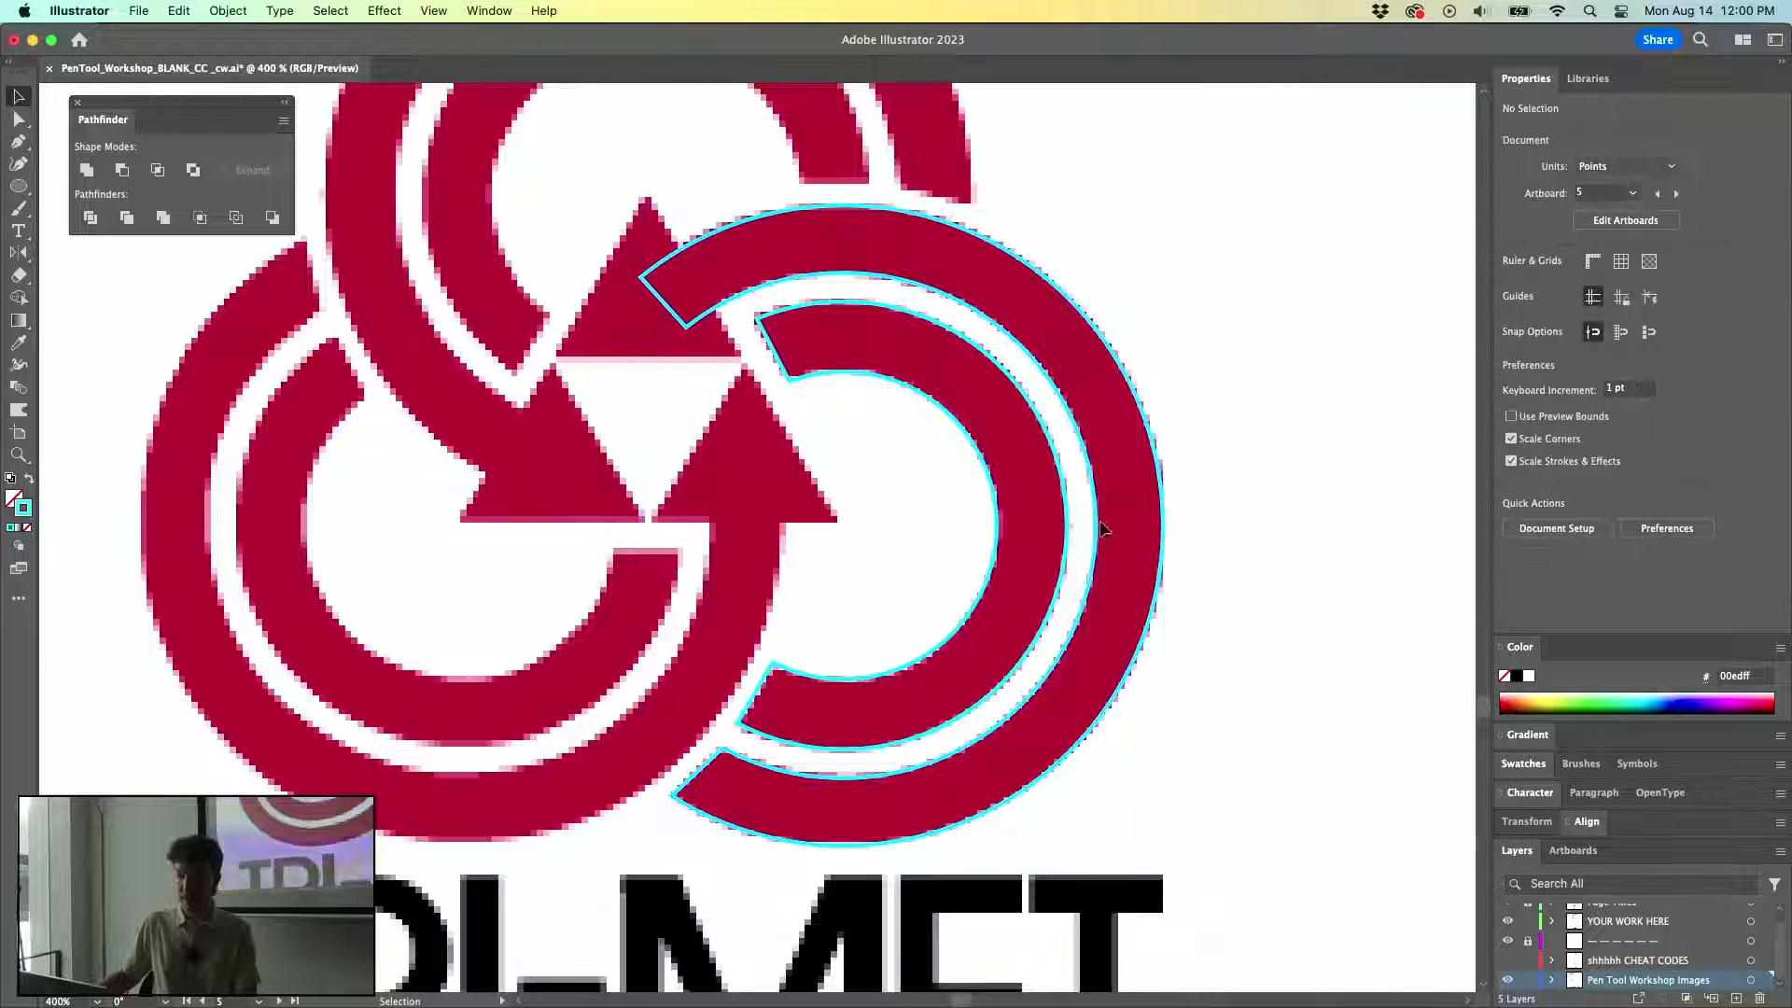
pyautogui.scroll(-3, 815, 519)
pyautogui.click(822, 390)
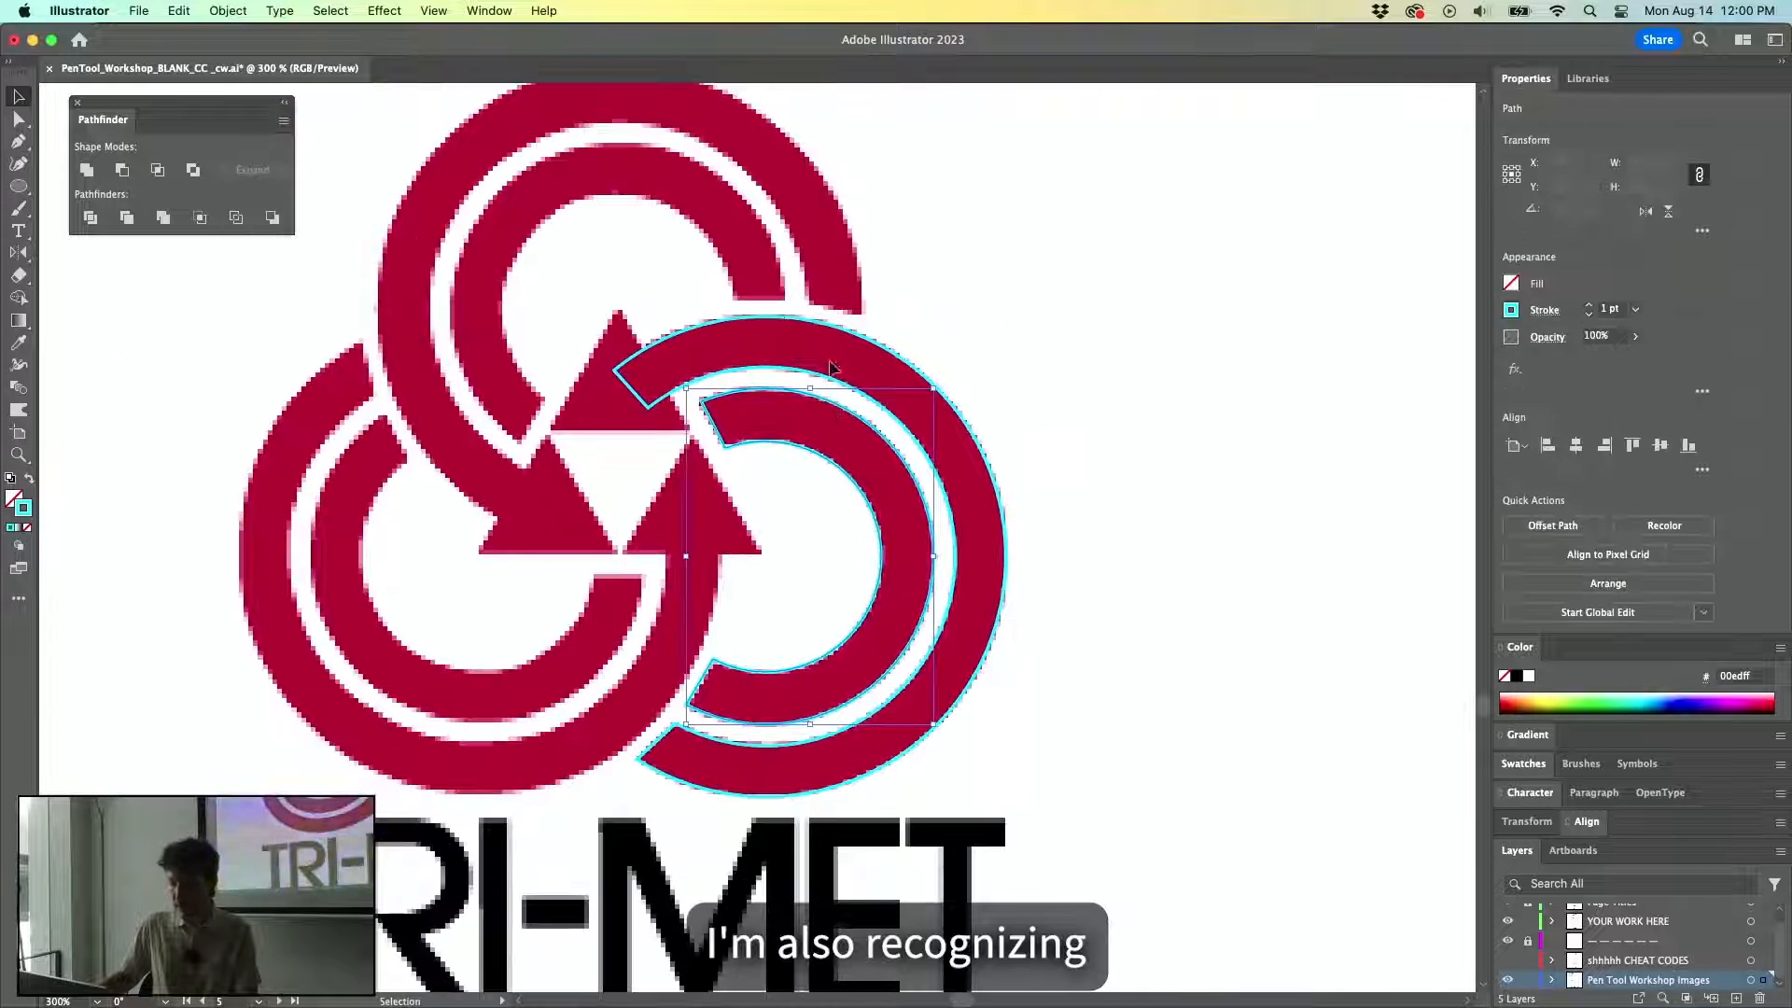
pyautogui.keyDown('shift'); pyautogui.click(840, 336); pyautogui.keyUp('shift')
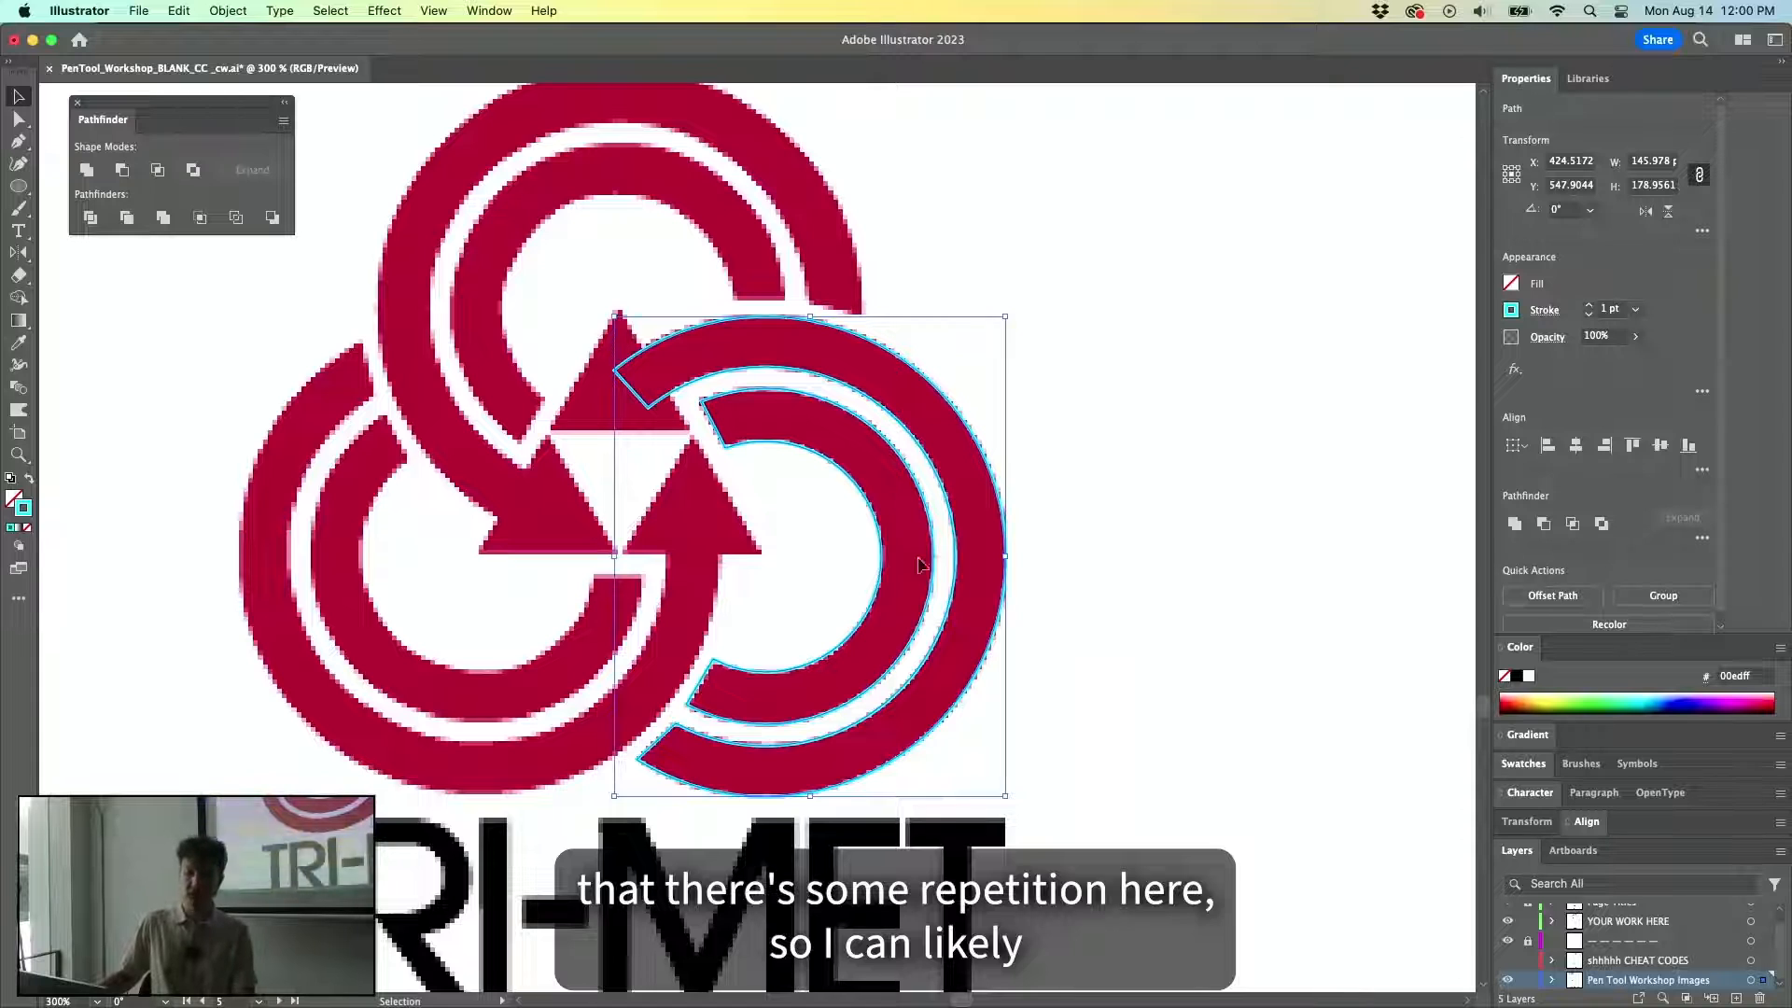
pyautogui.hscroll(-4, 726, 518)
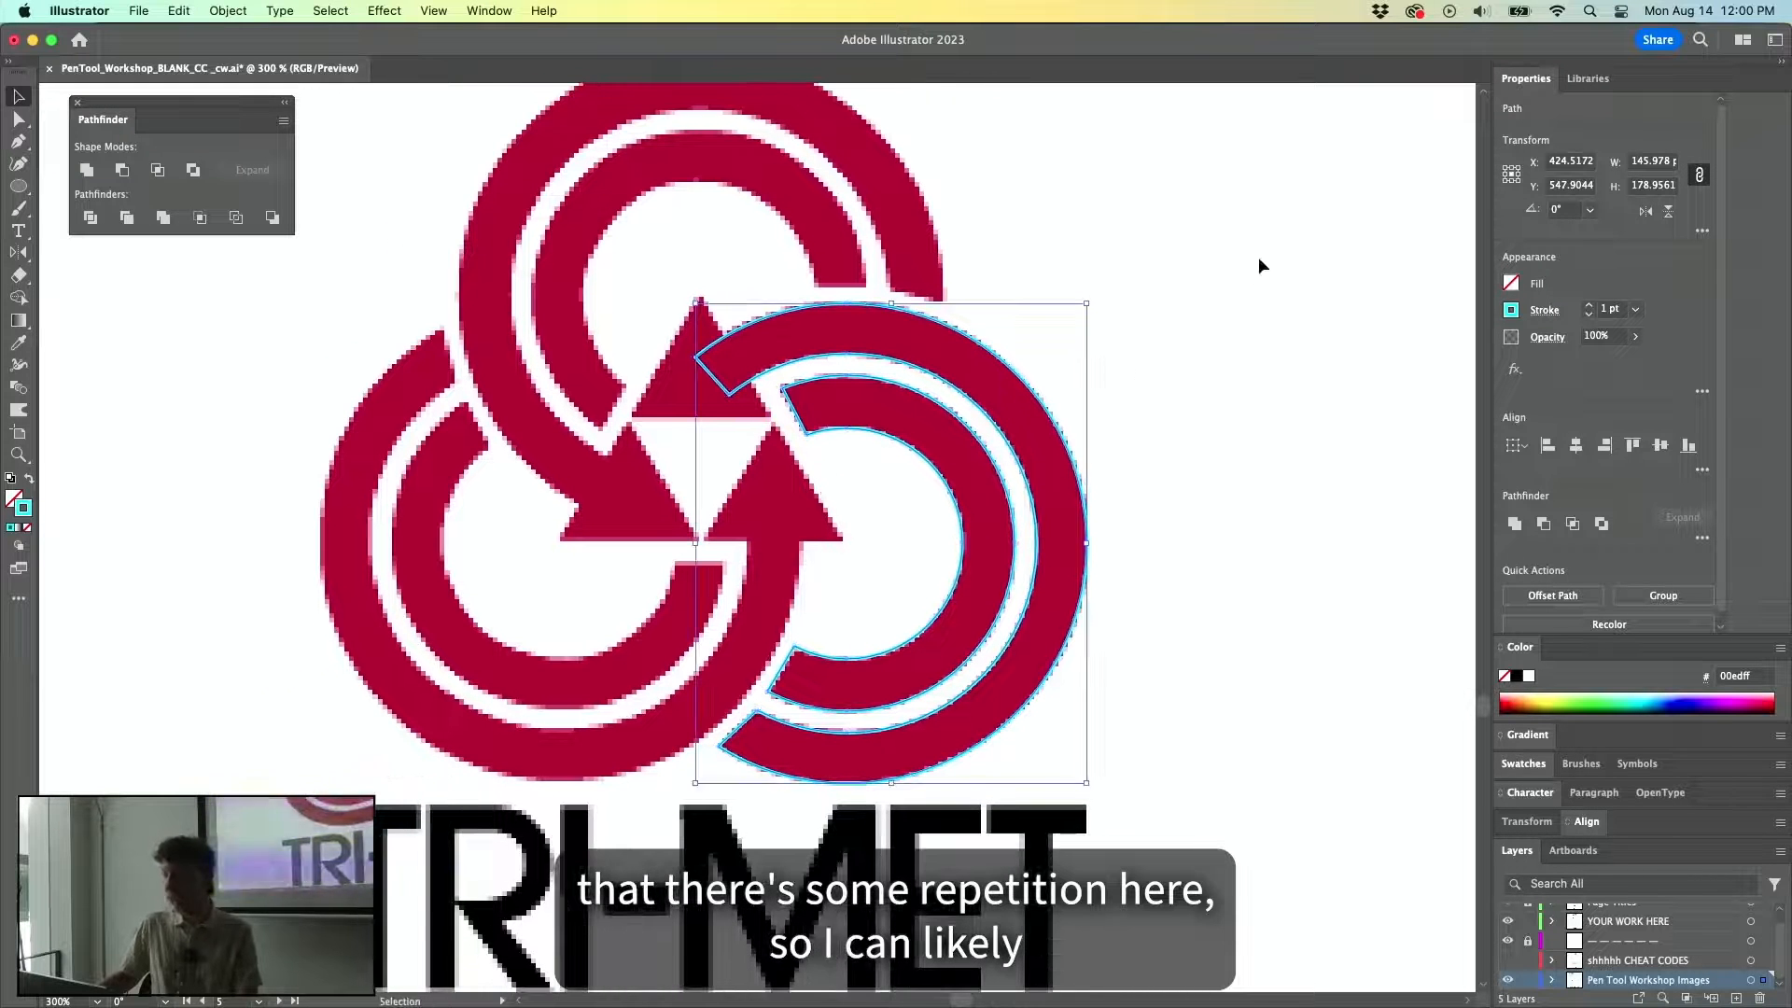
pyautogui.click(1259, 262)
# Trace the upper arrowhead as a closed triangle with the Pen tool, overlapping the outer arc's cut end.
pyautogui.press('p')
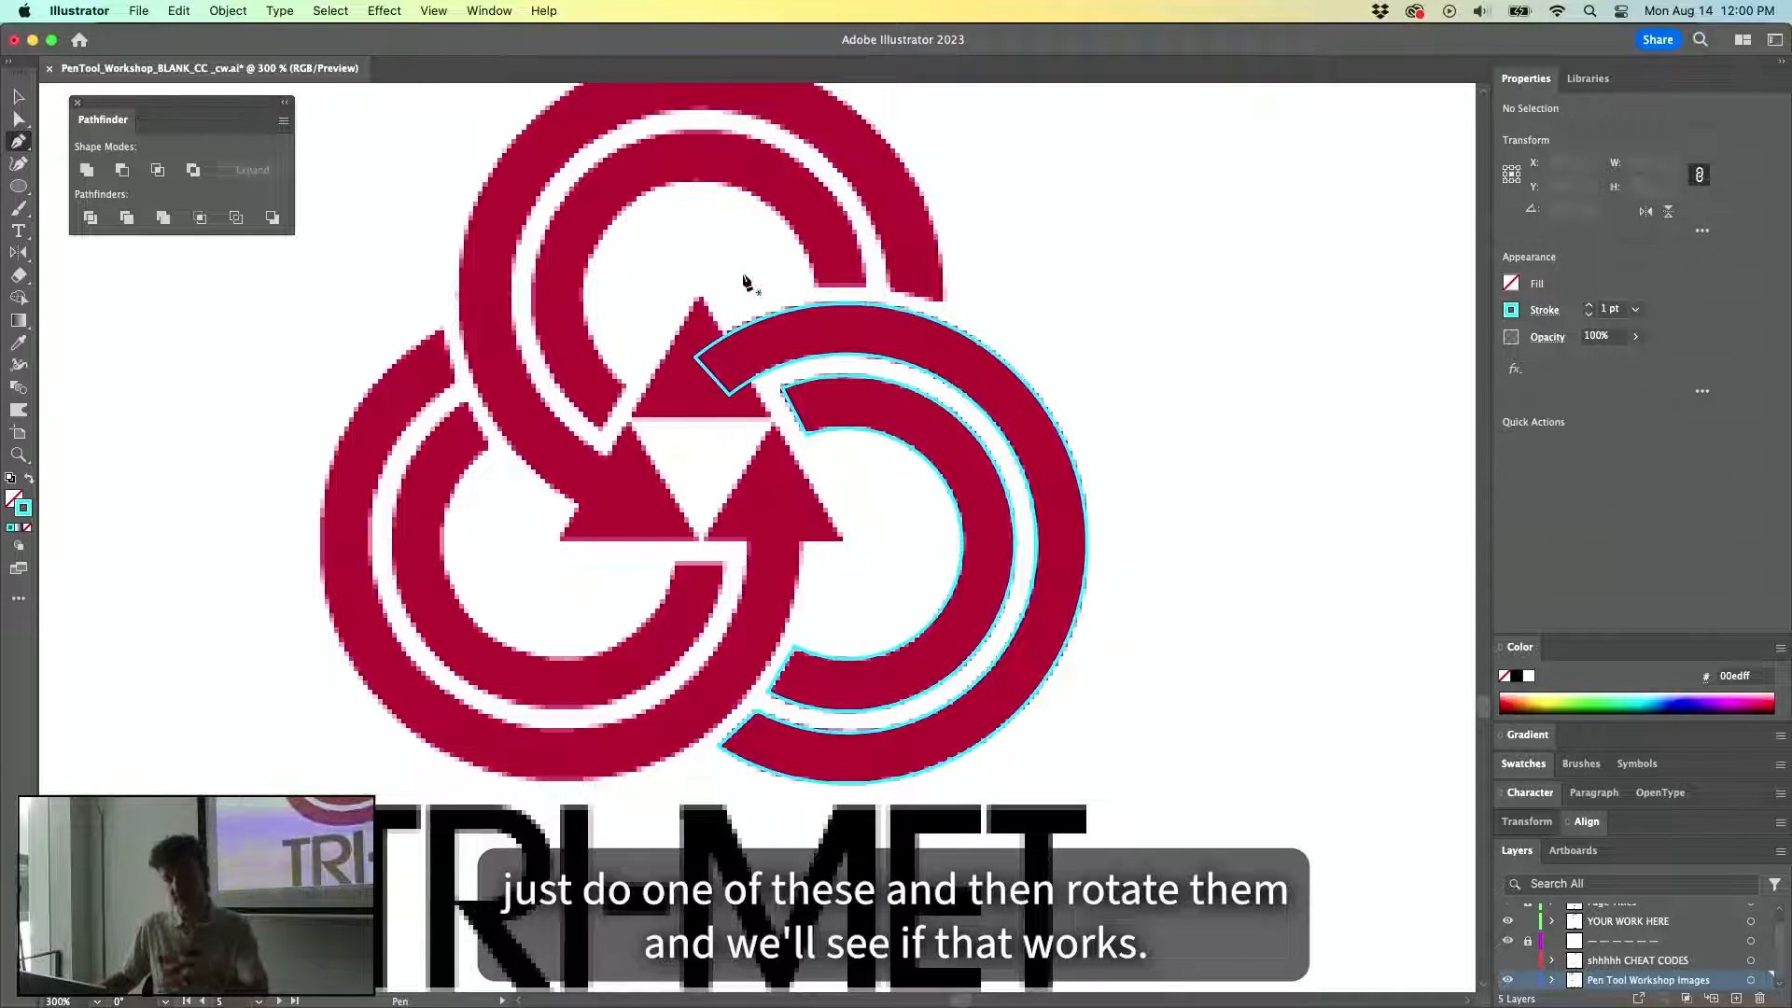
pyautogui.click(698, 297)
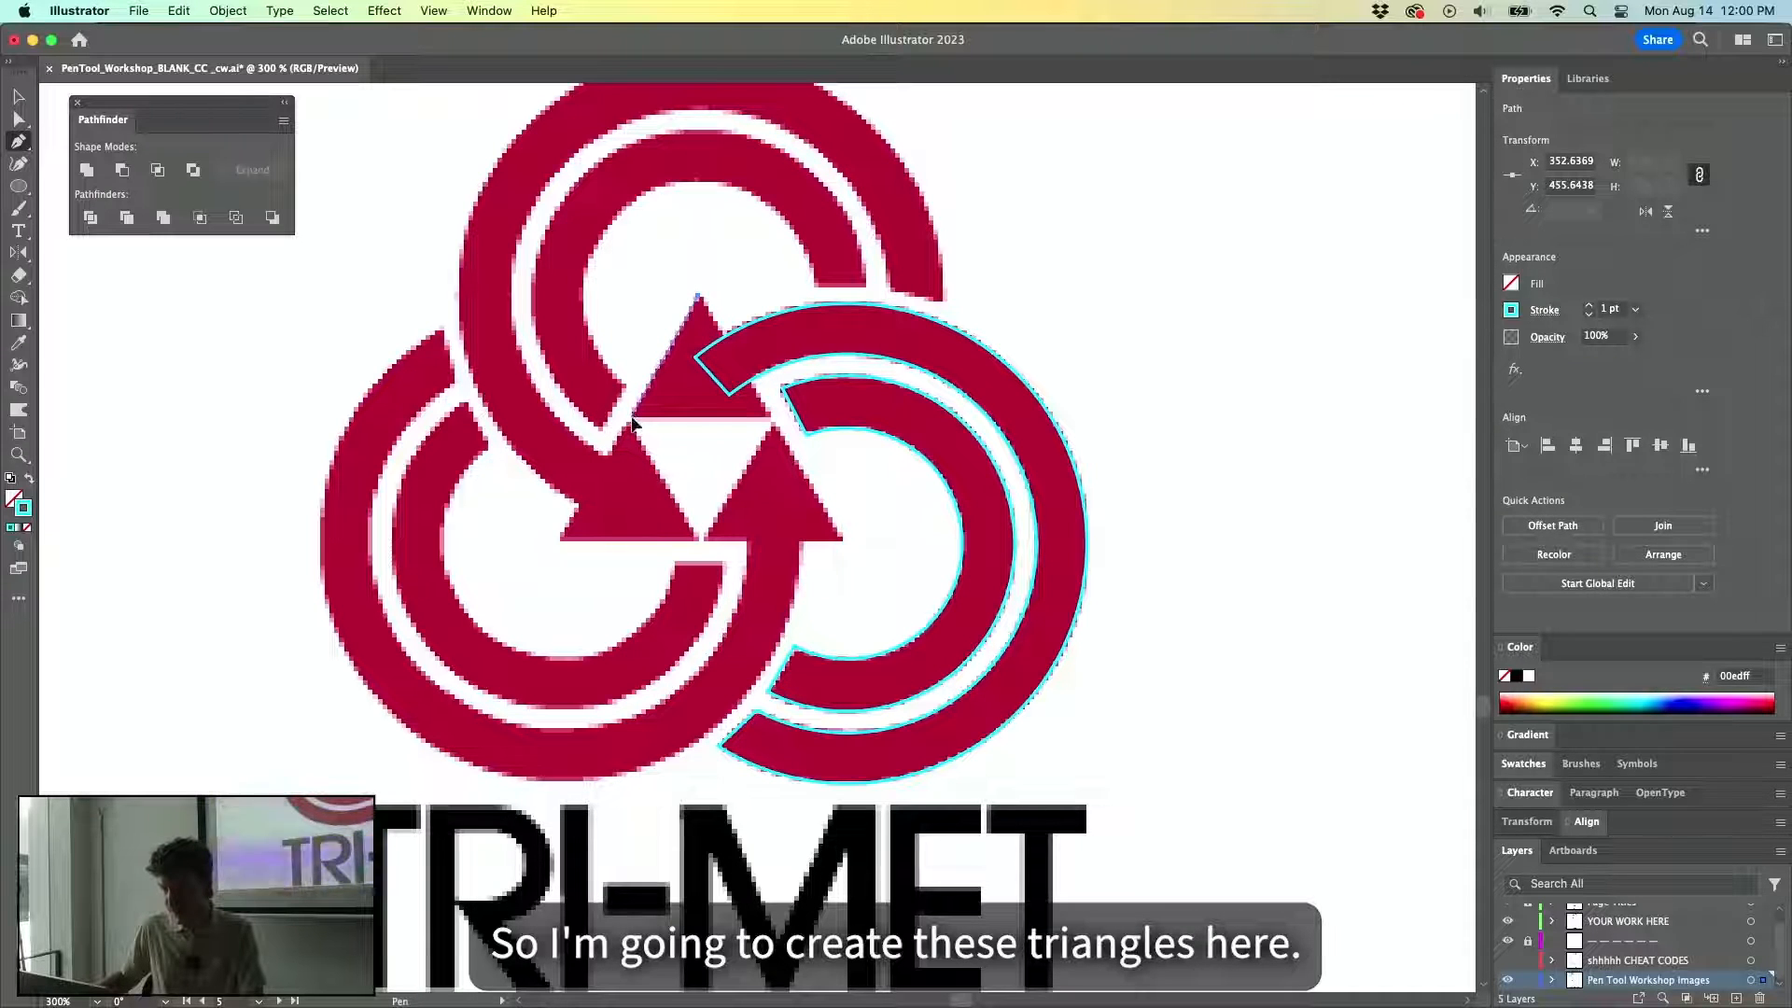
pyautogui.click(633, 420)
pyautogui.click(772, 420)
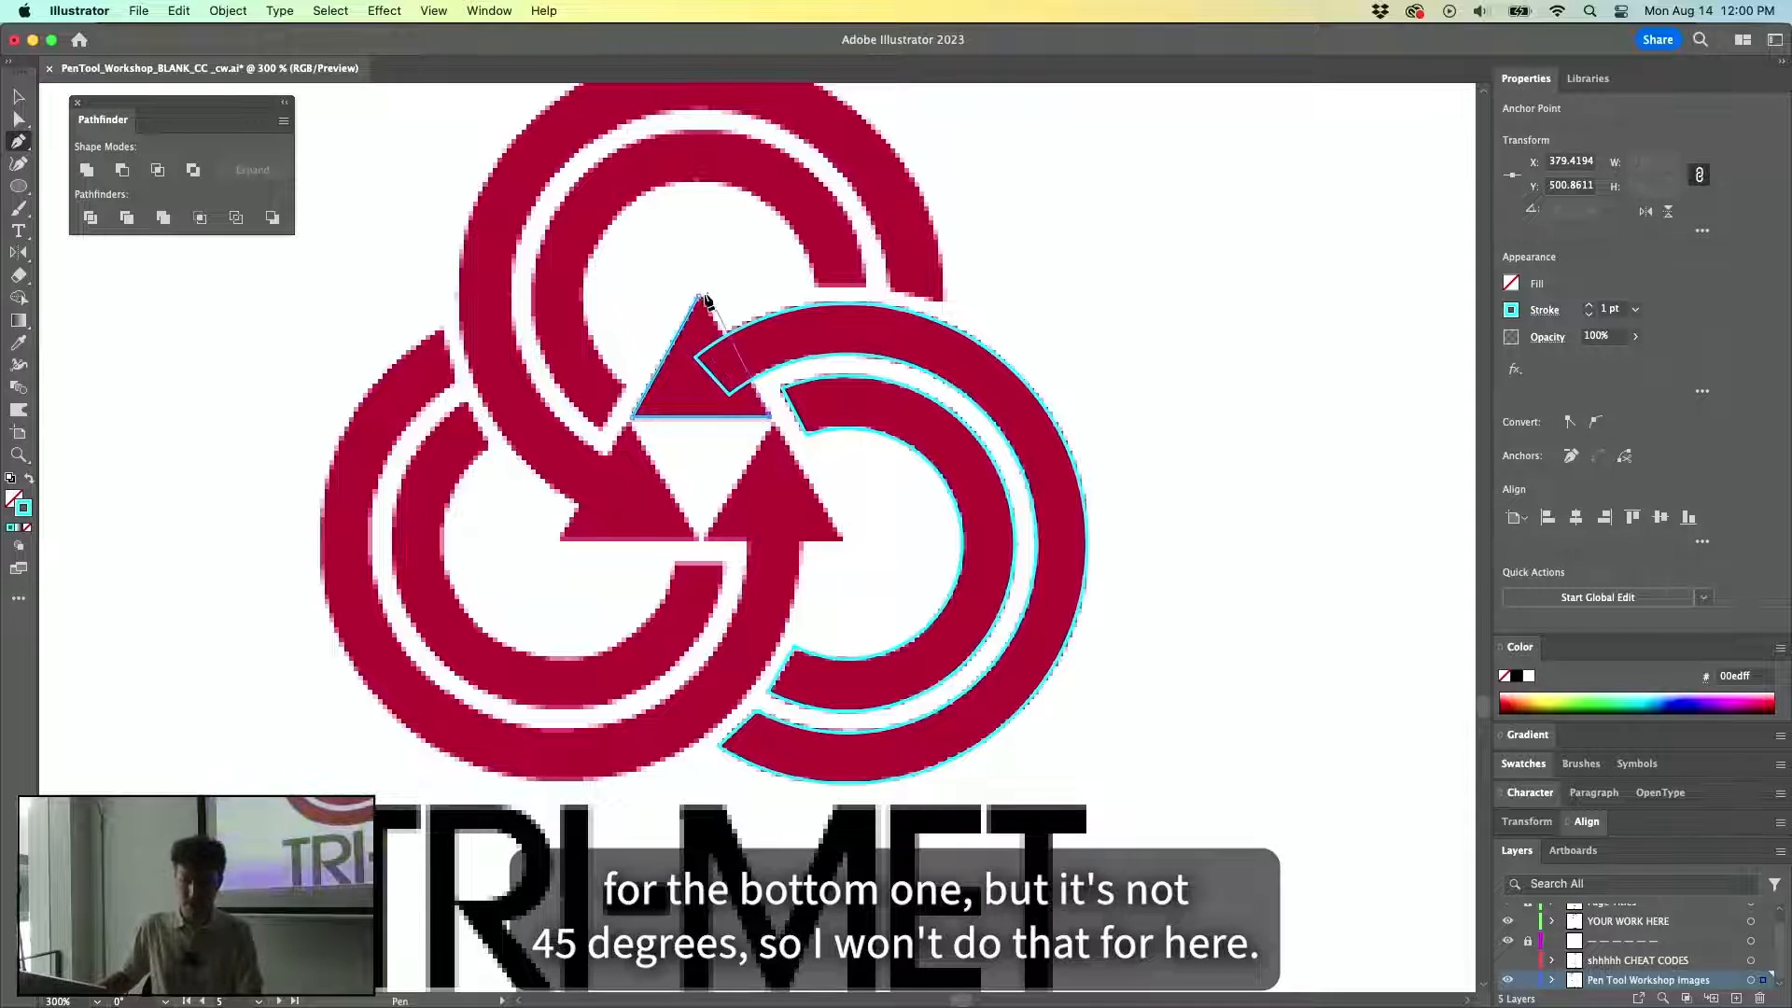
pyautogui.click(699, 298)
# Unite the triangle and the outer arc into one arrow shape with Pathfinder.
pyautogui.press('v')
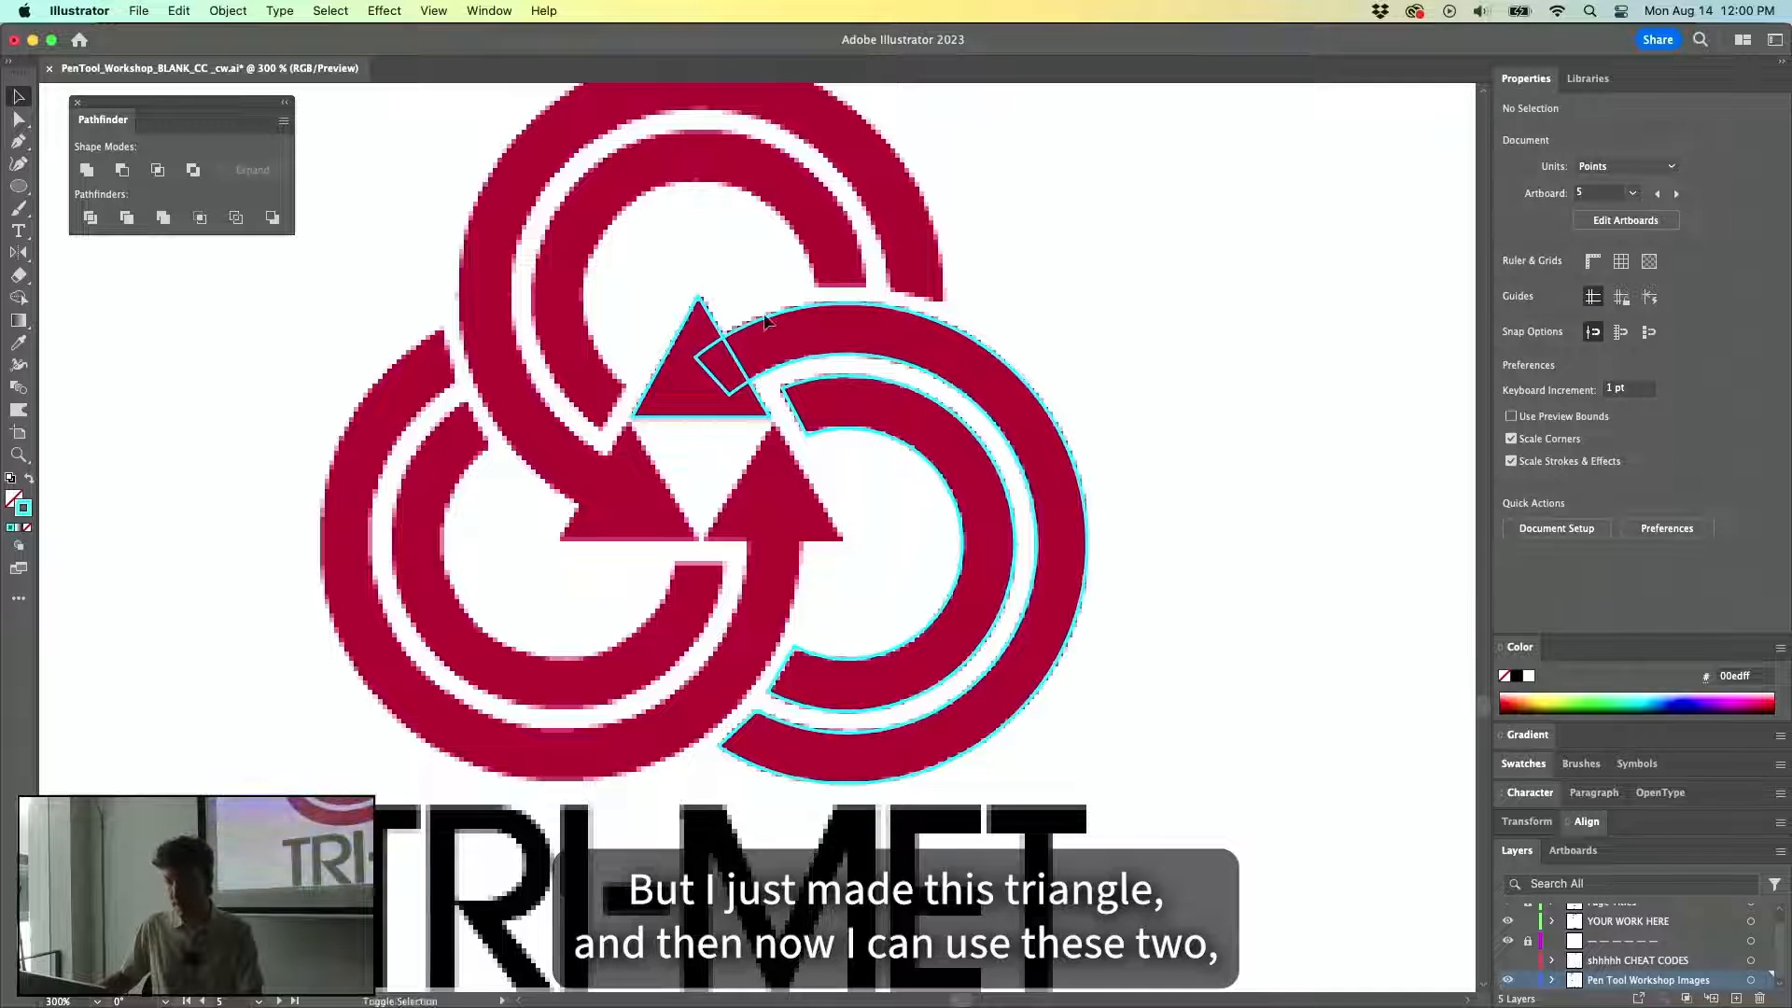
pyautogui.click(747, 341)
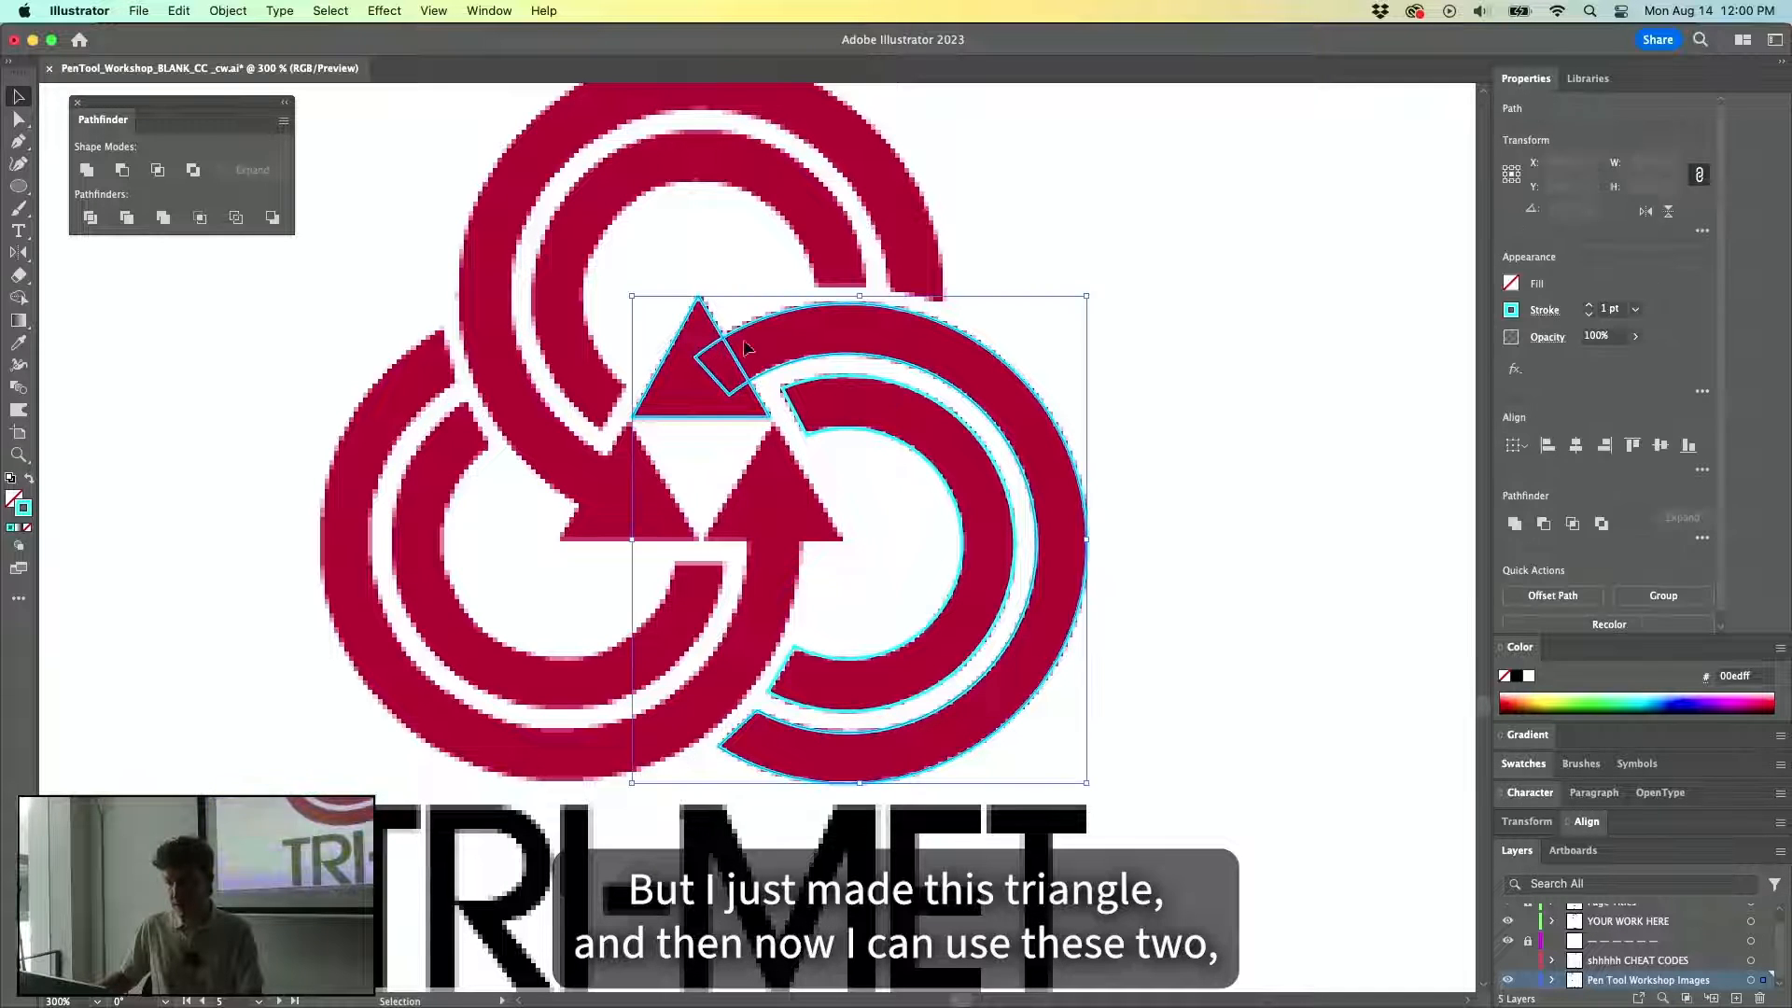
pyautogui.click(86, 169)
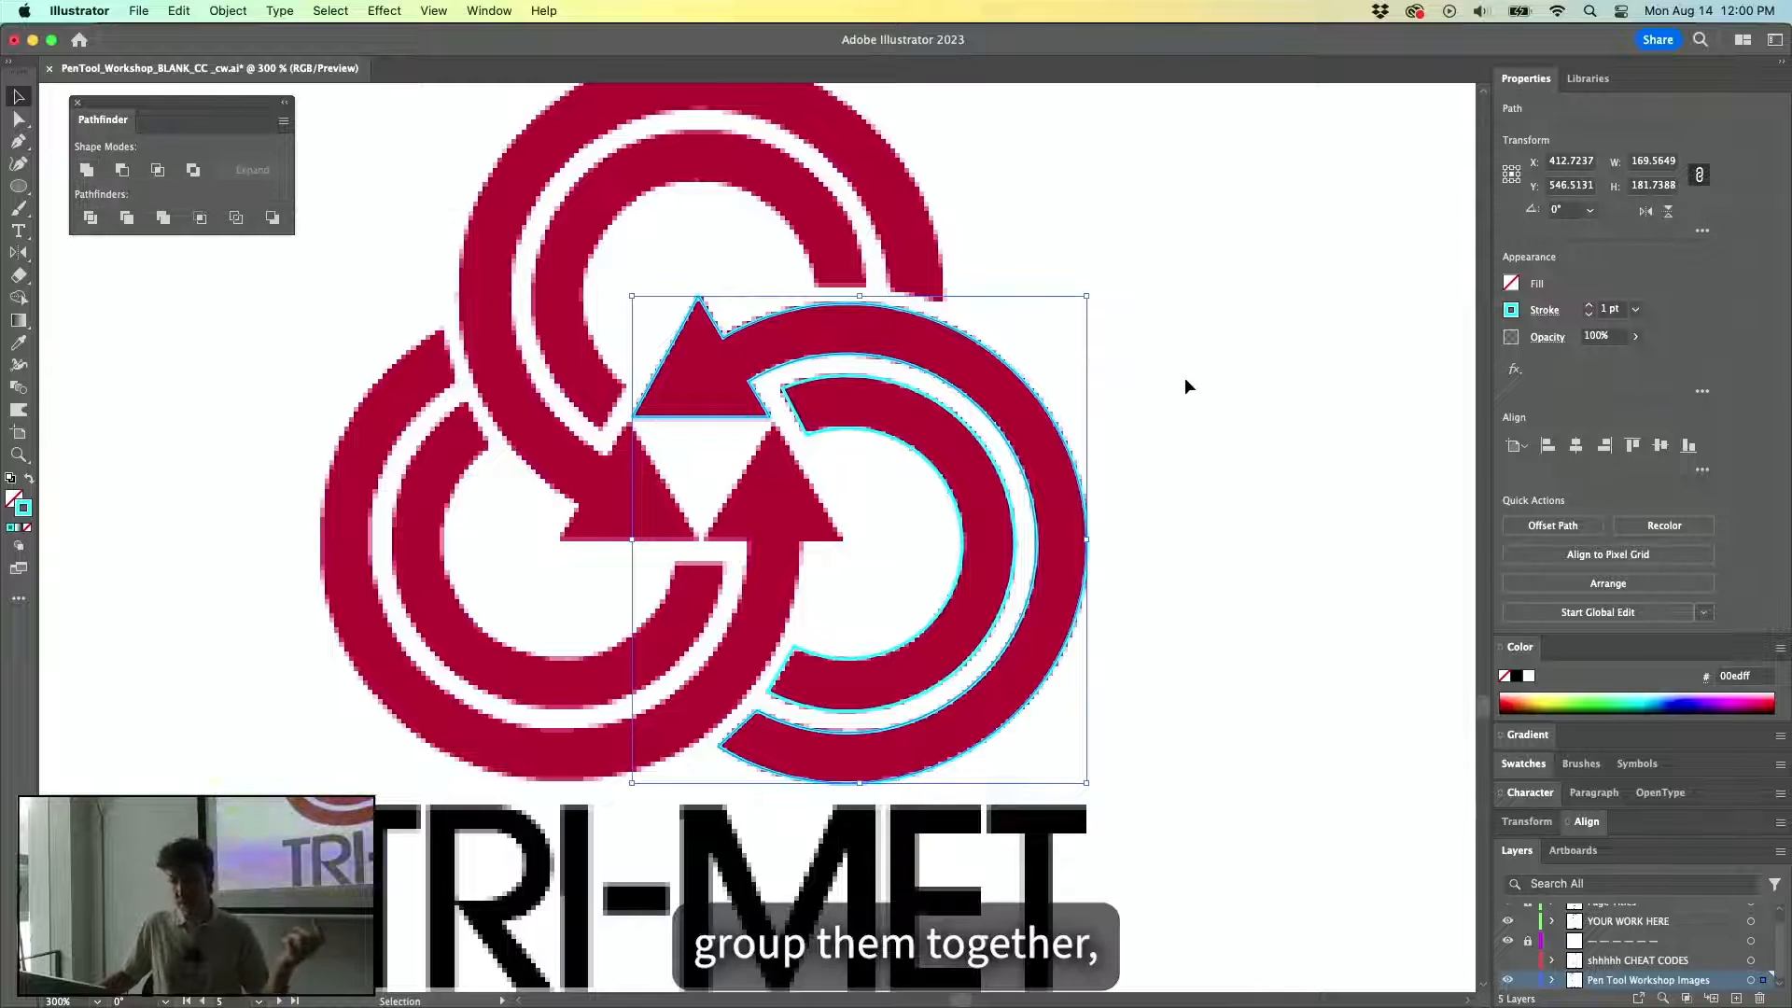
# Check the arrow shape and inner arc in outline view, then return to the color preview.
pyautogui.press('super+y')
pyautogui.click(1243, 550)
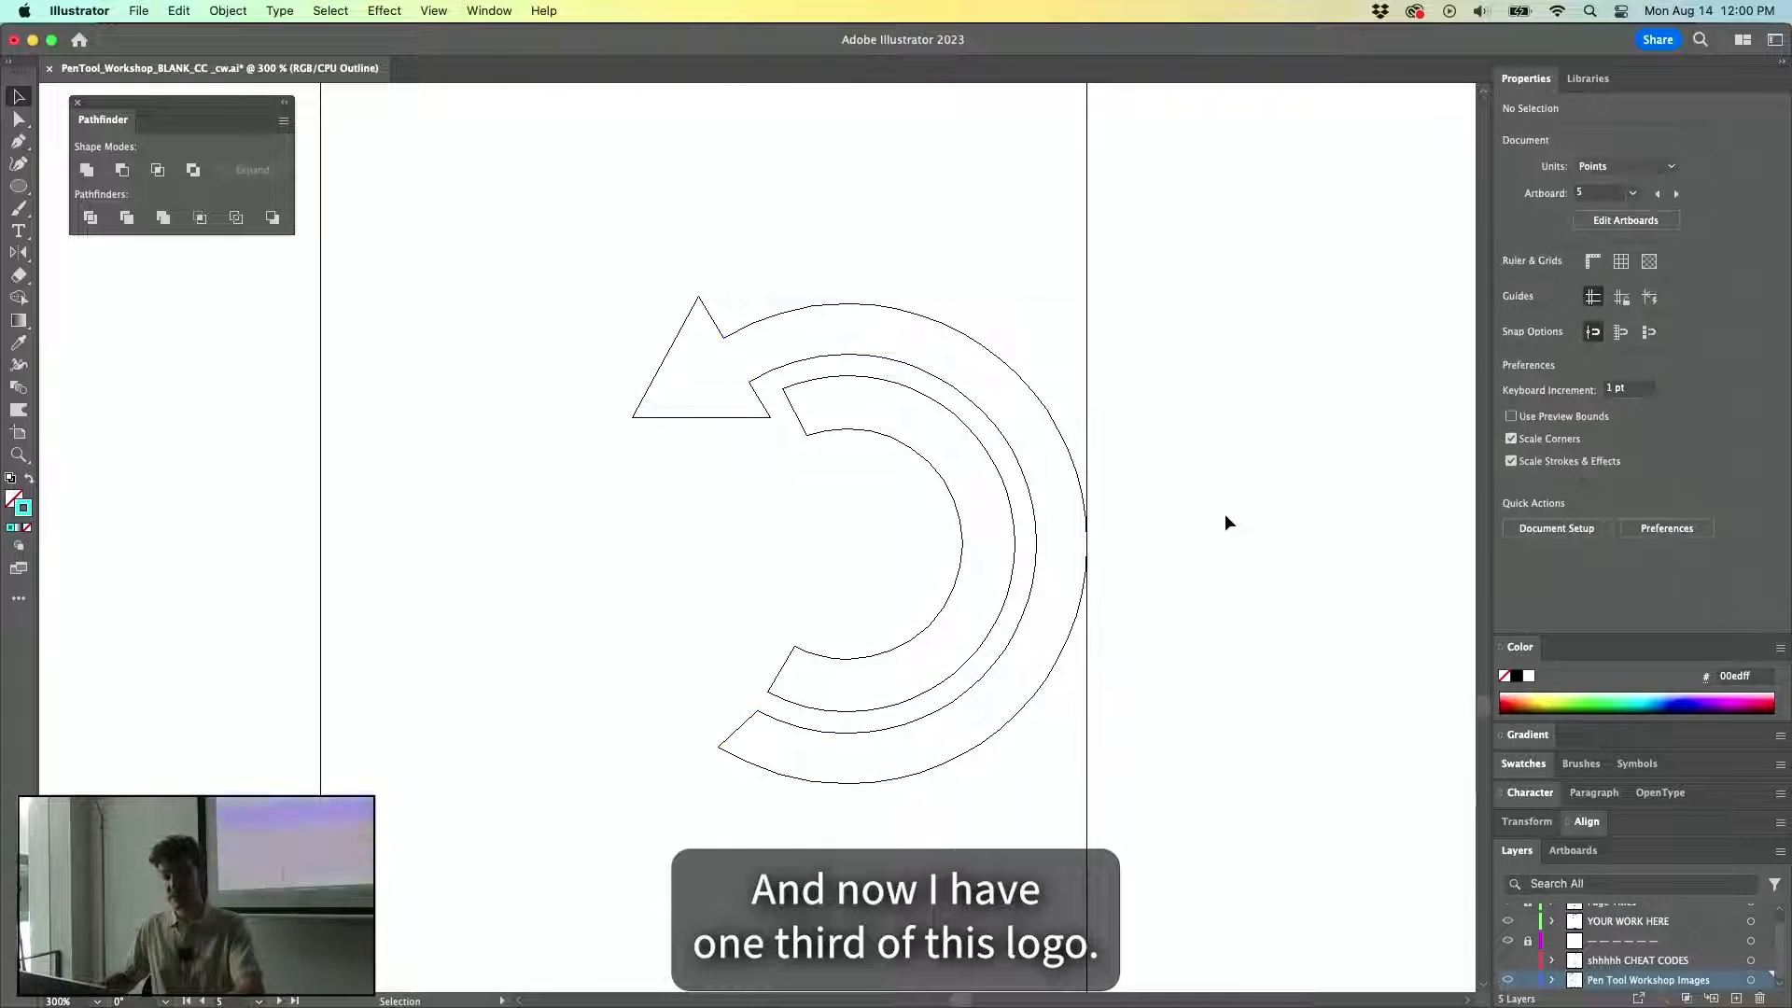
pyautogui.press('super+y')
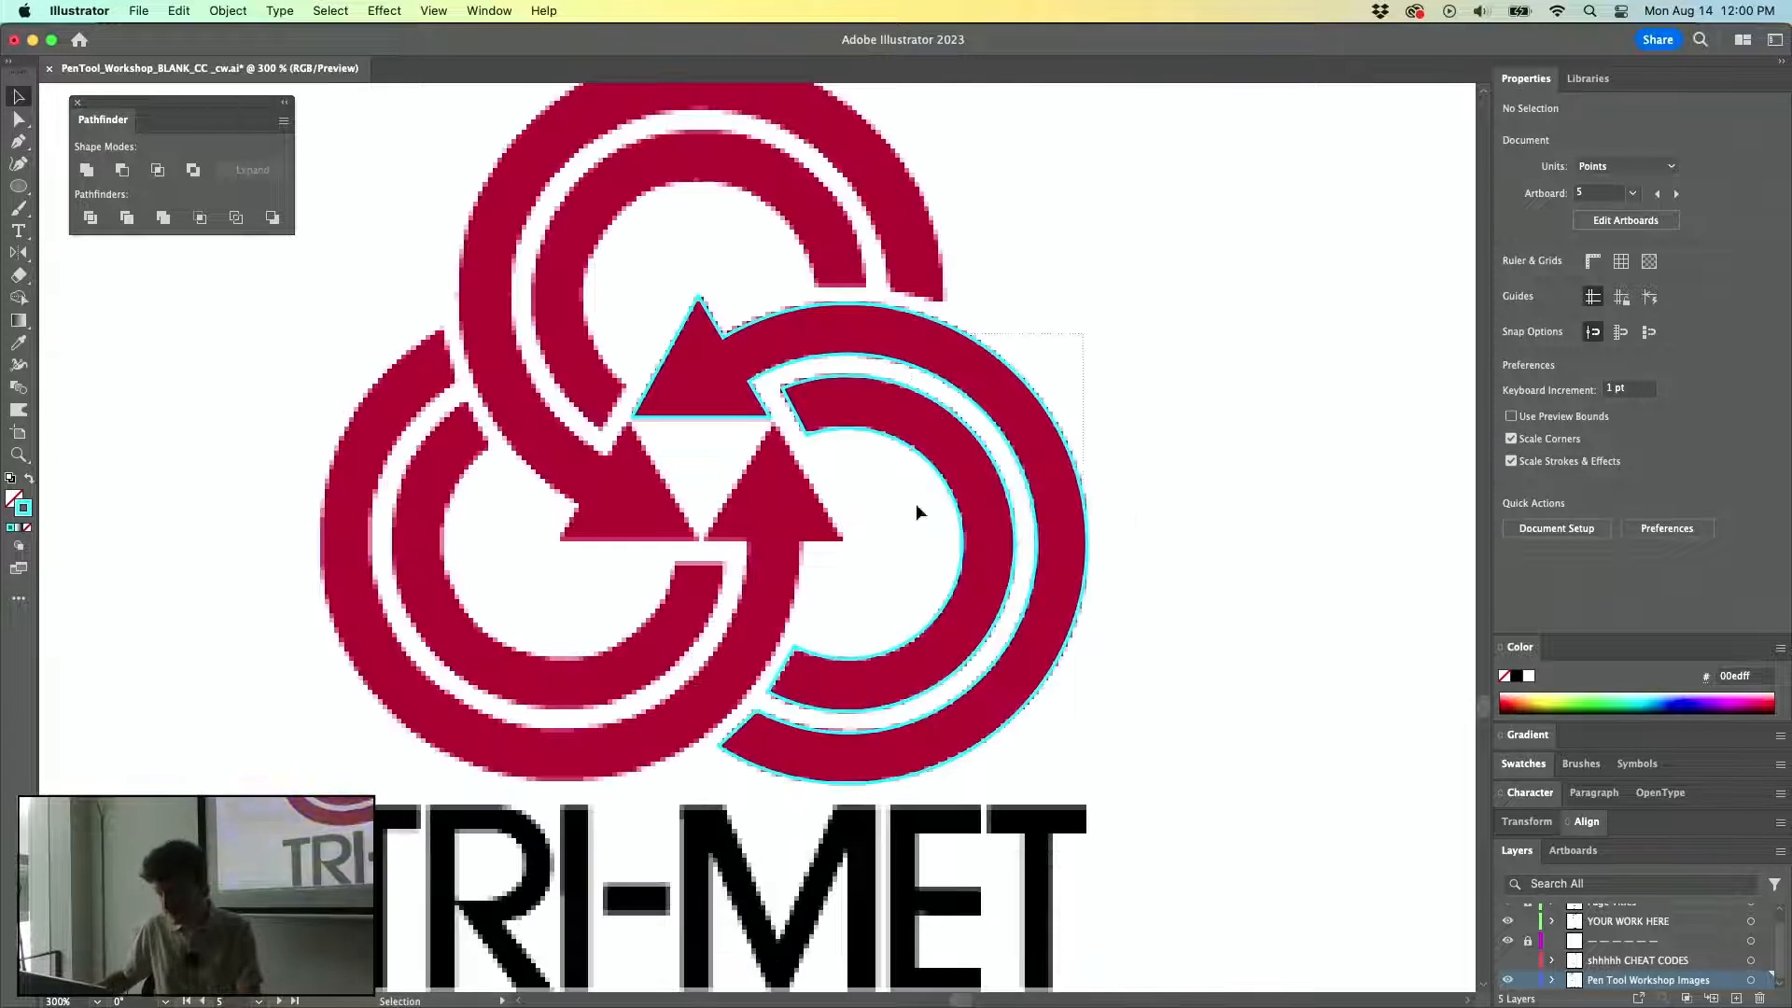
# Swap fill and stroke back and forth on the arrow shape and inner arc to compare solid cyan with outlines.
pyautogui.click(944, 515)
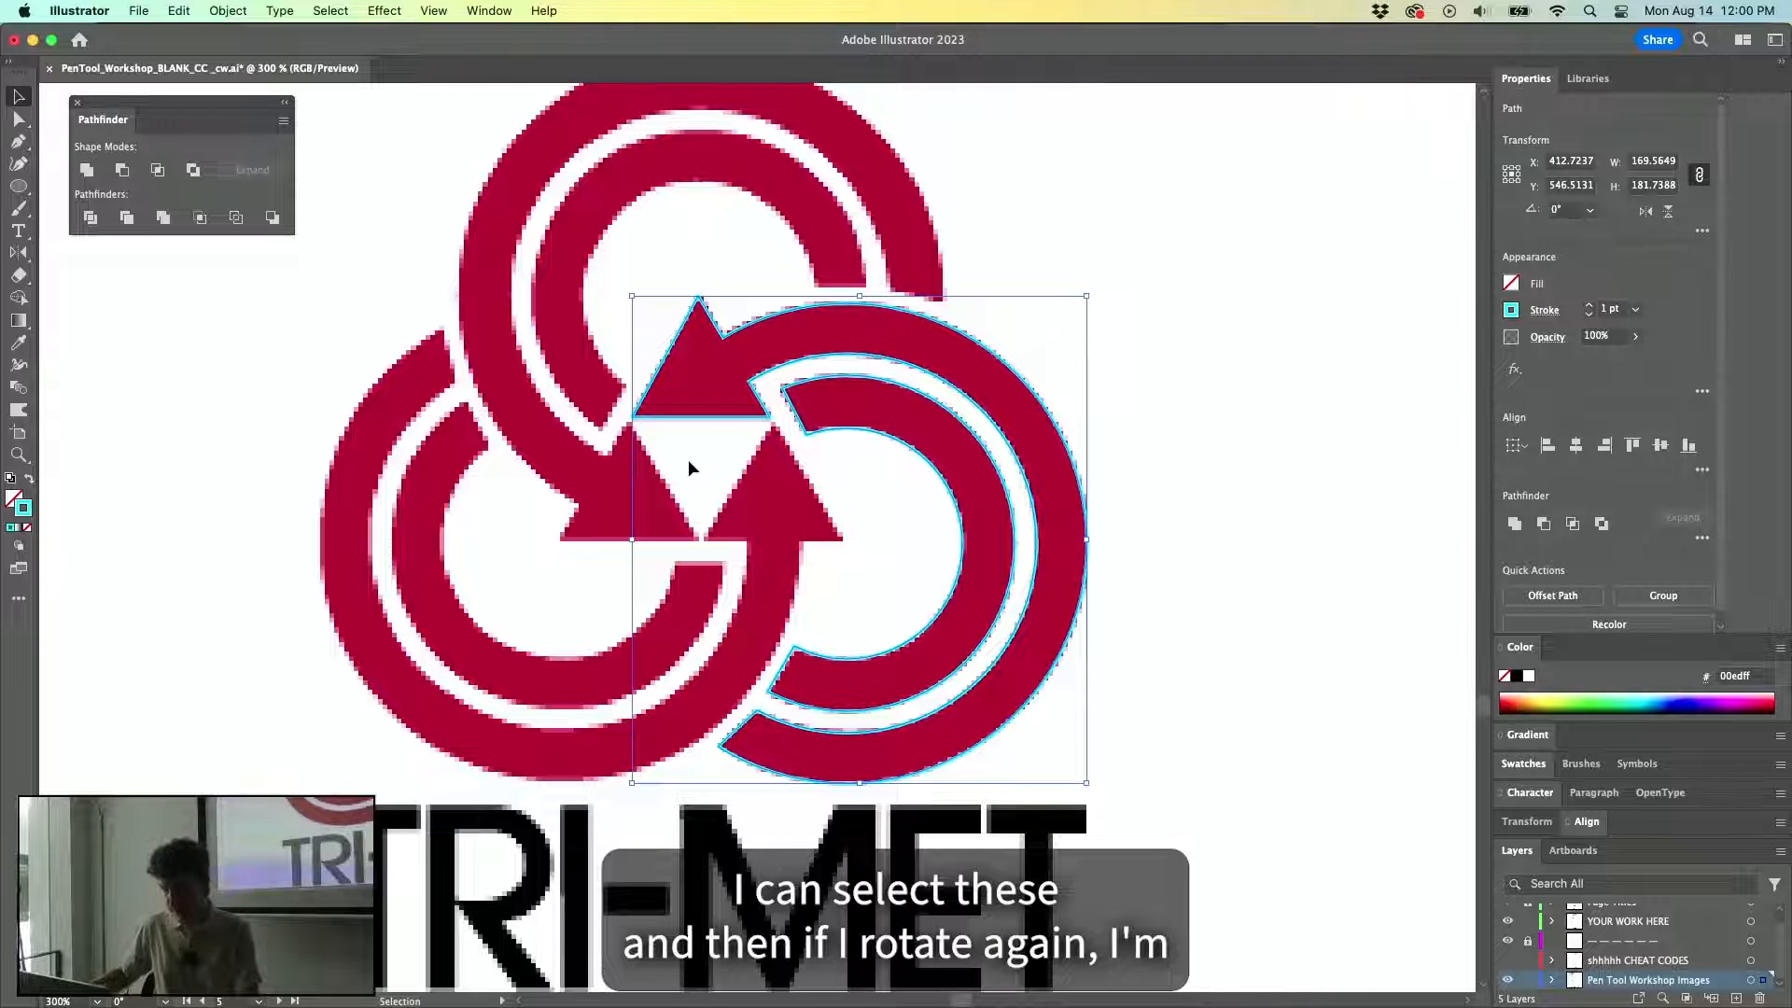
pyautogui.press('r')
pyautogui.press('v')
pyautogui.hotkey('shift', 'x')
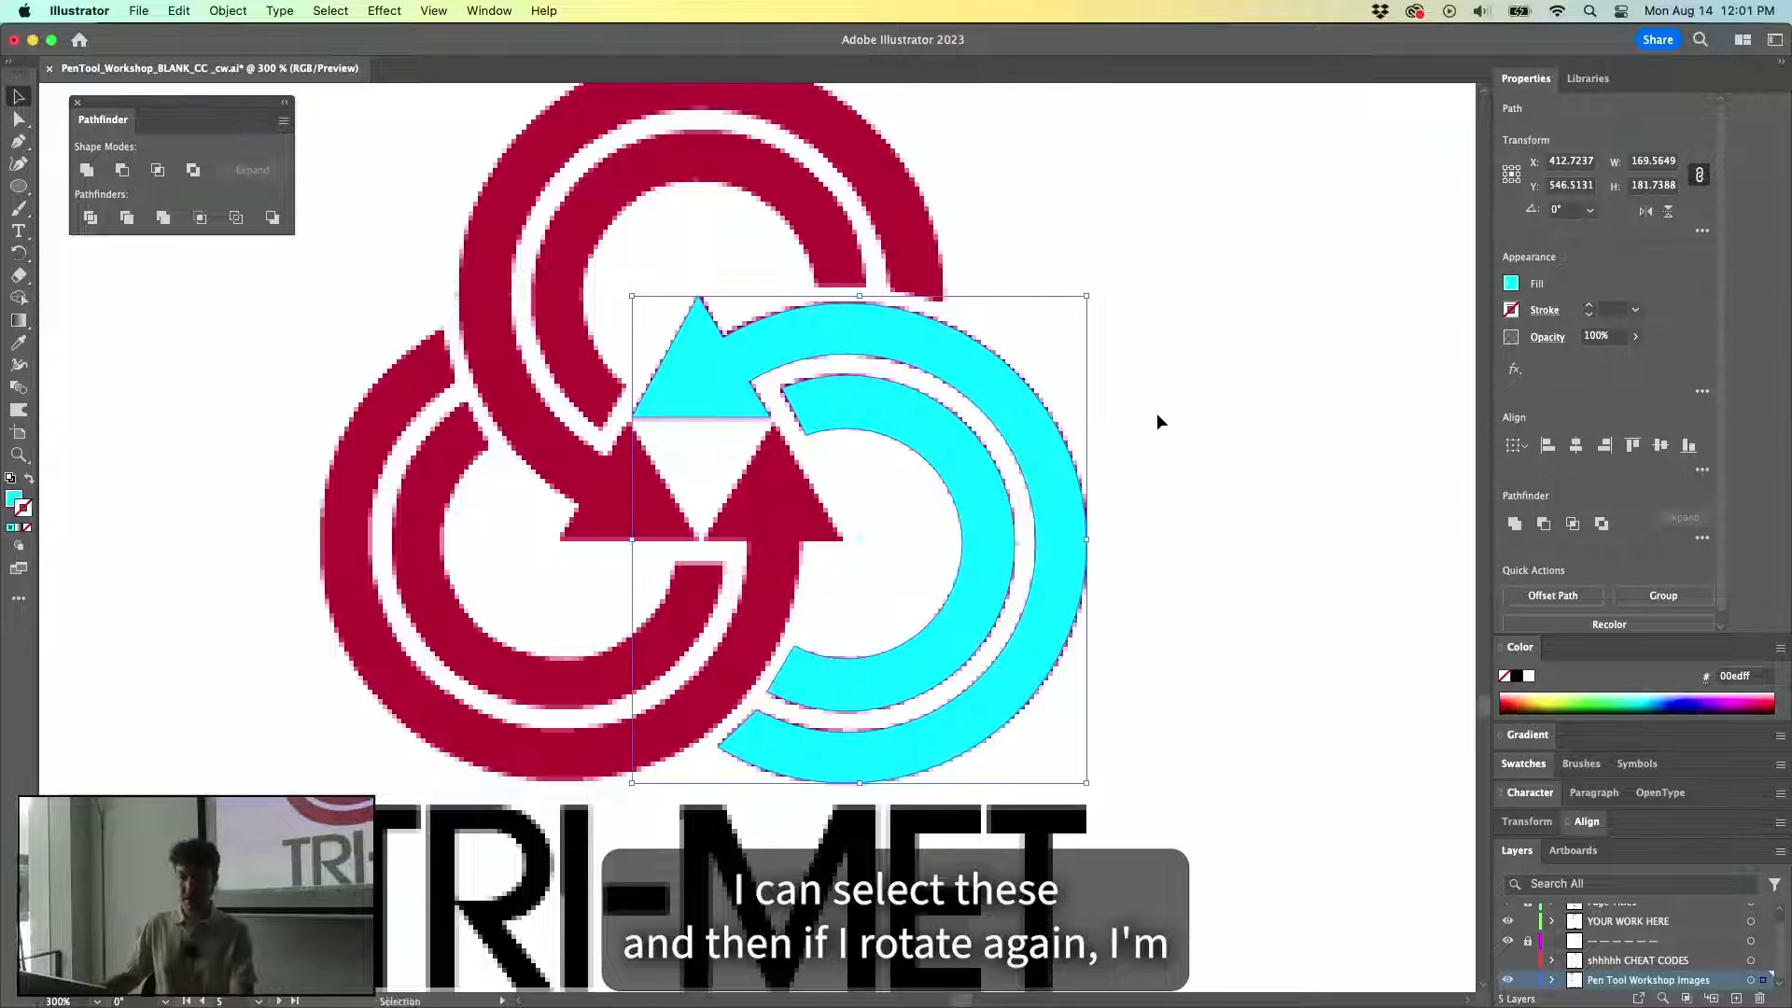
pyautogui.hotkey('shift', 'x')
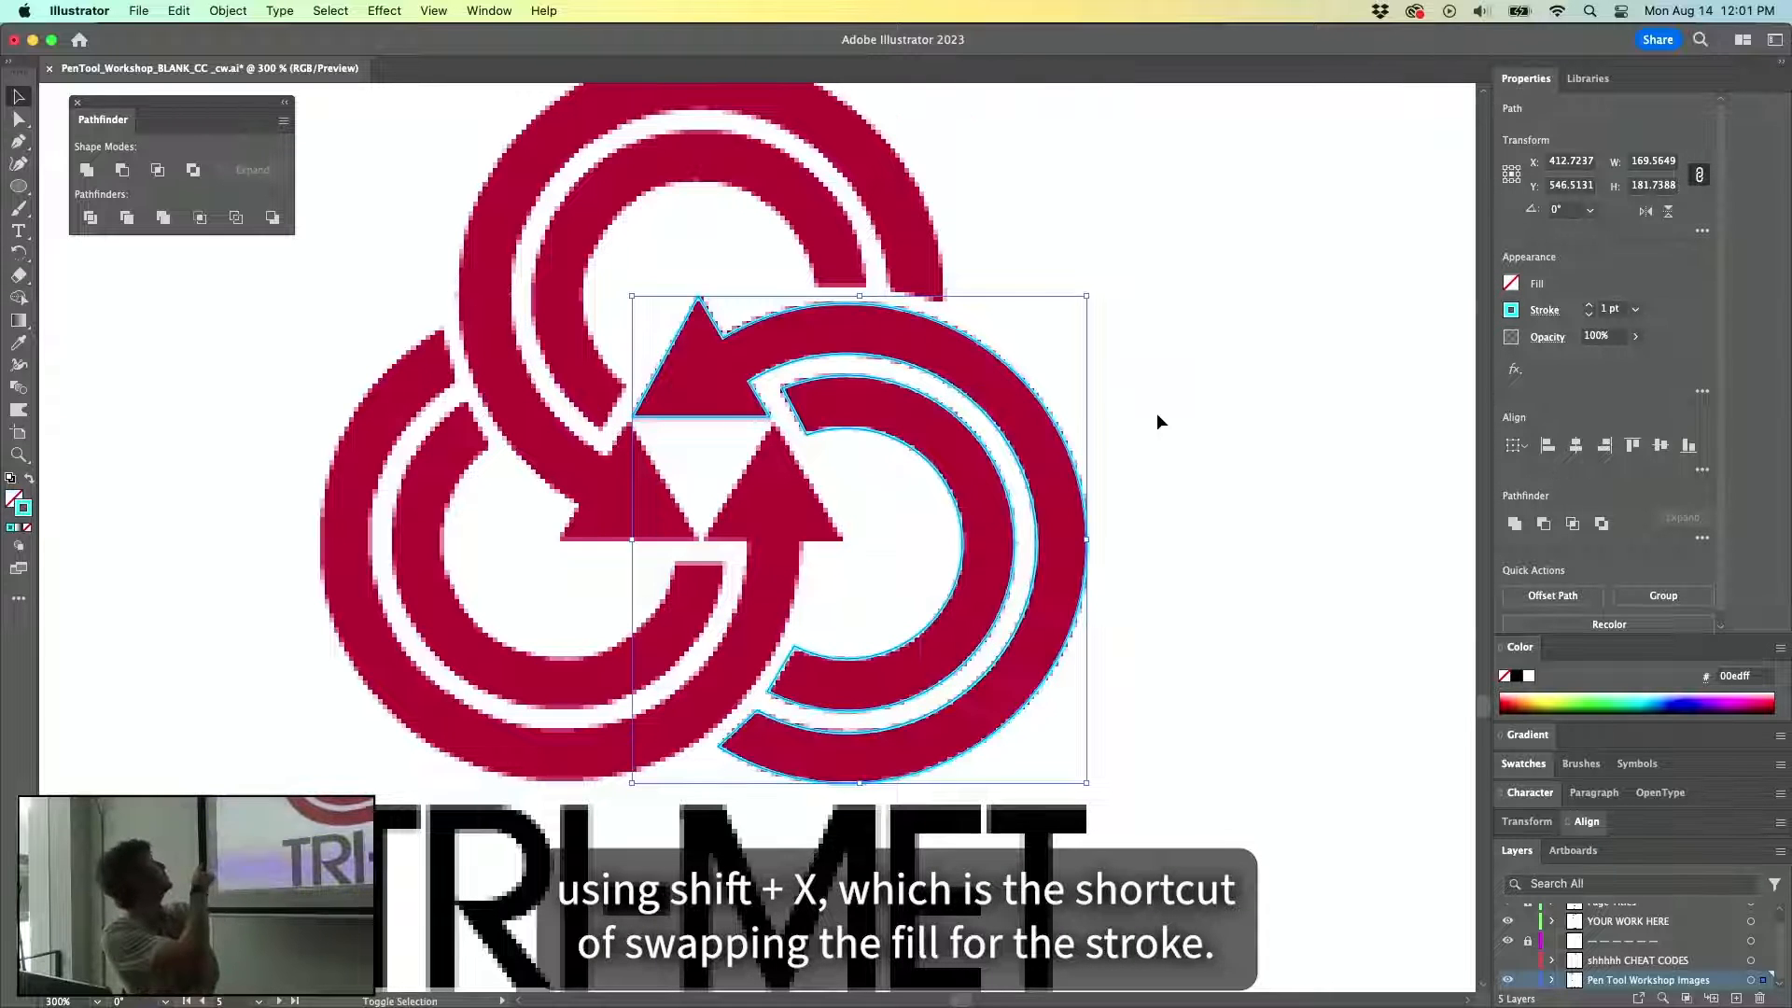
pyautogui.hotkey('shift', 'x')
pyautogui.hotkey('shift', 'x')
pyautogui.hotkey('shift', 'x')
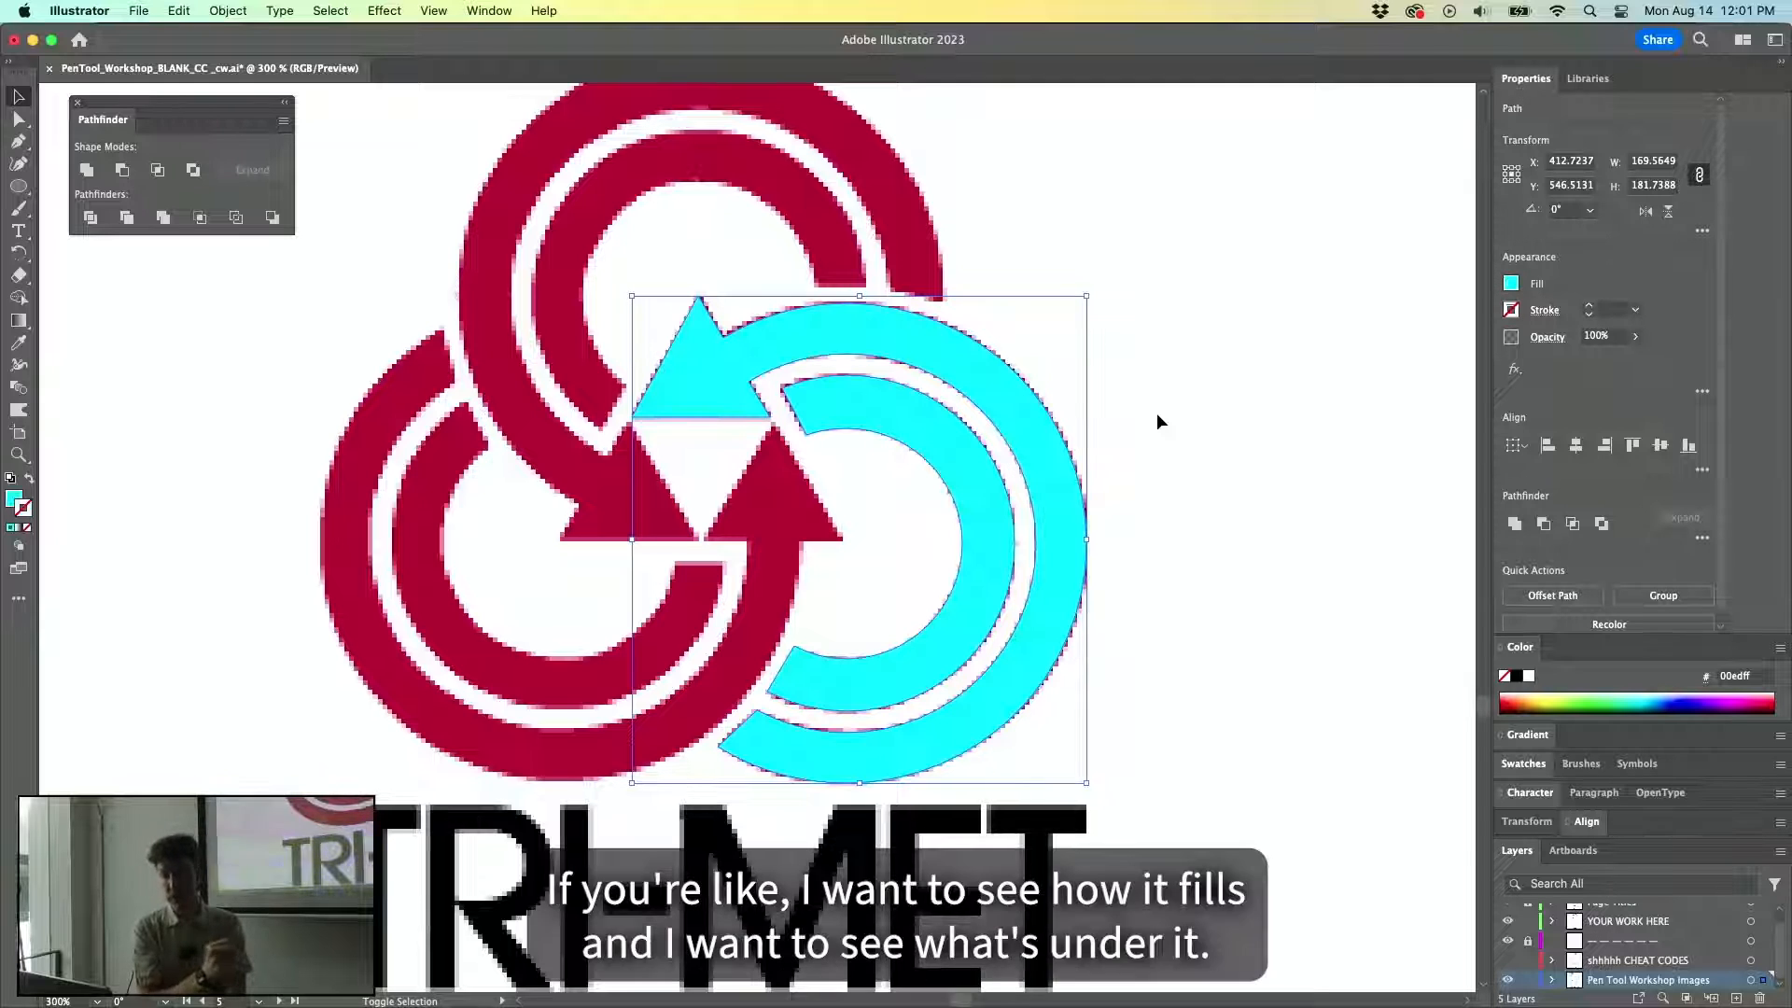
pyautogui.hotkey('shift', 'x')
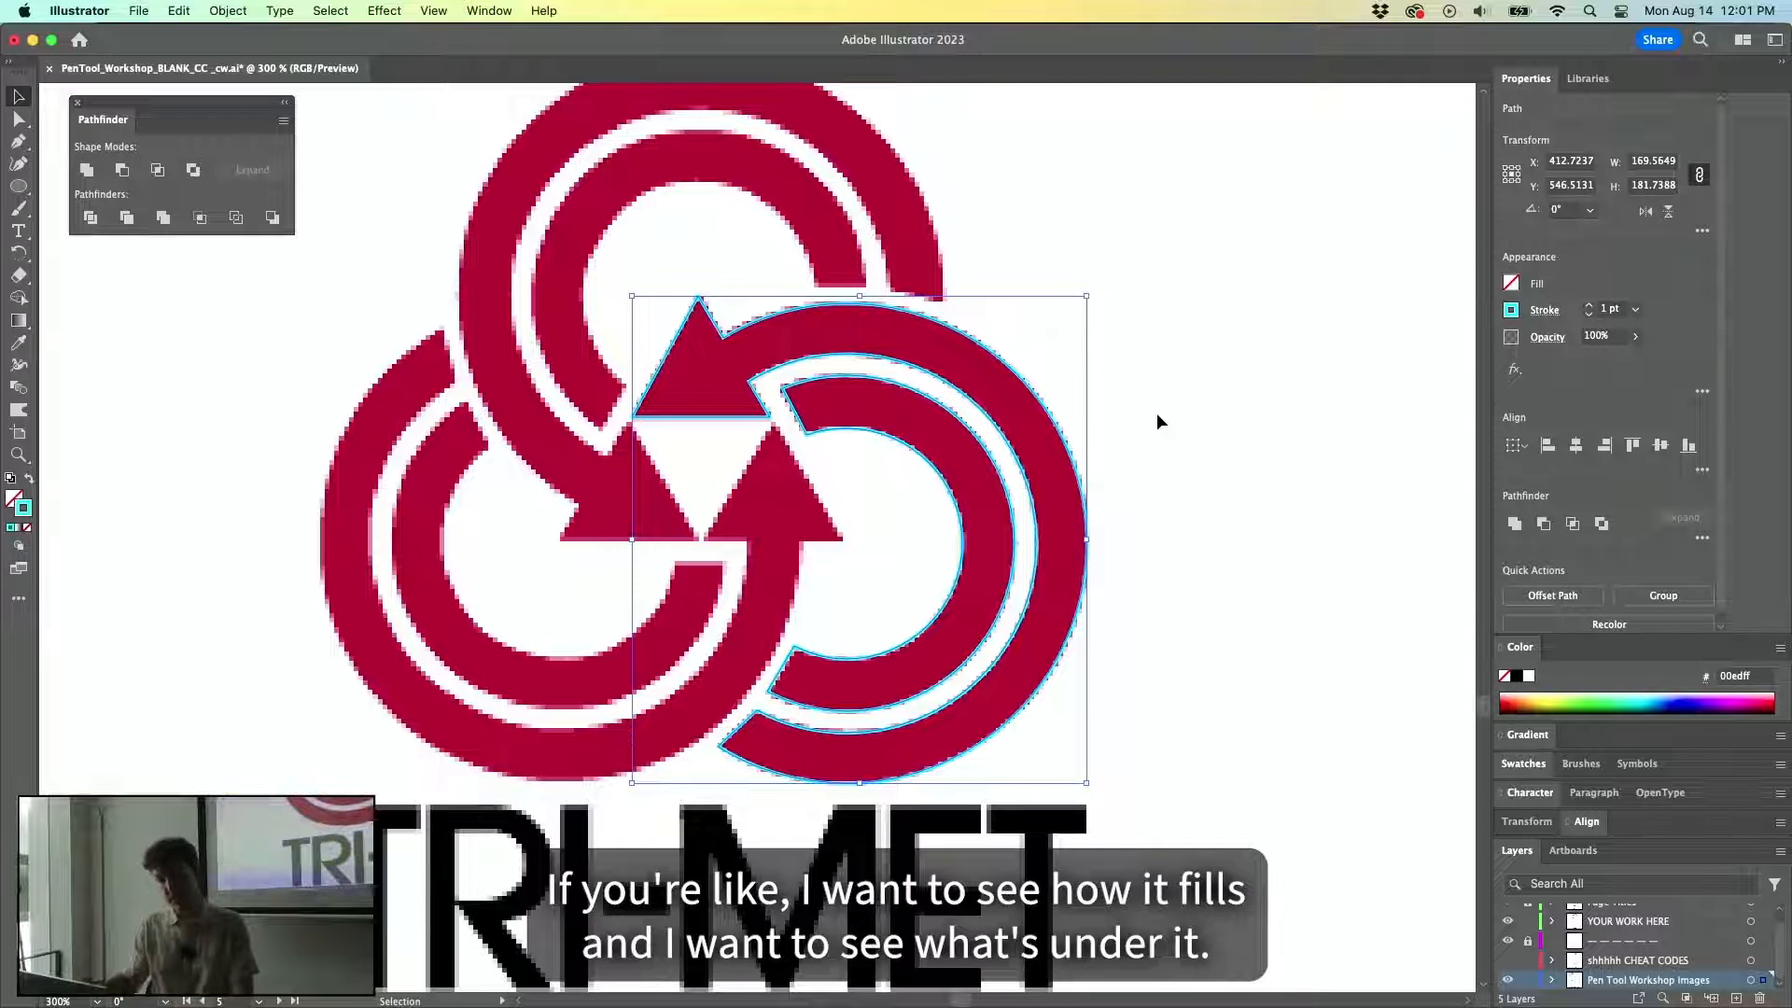
# Group the arrow shape and the inner arc into one object.
pyautogui.click(1156, 413)
pyautogui.click(892, 617)
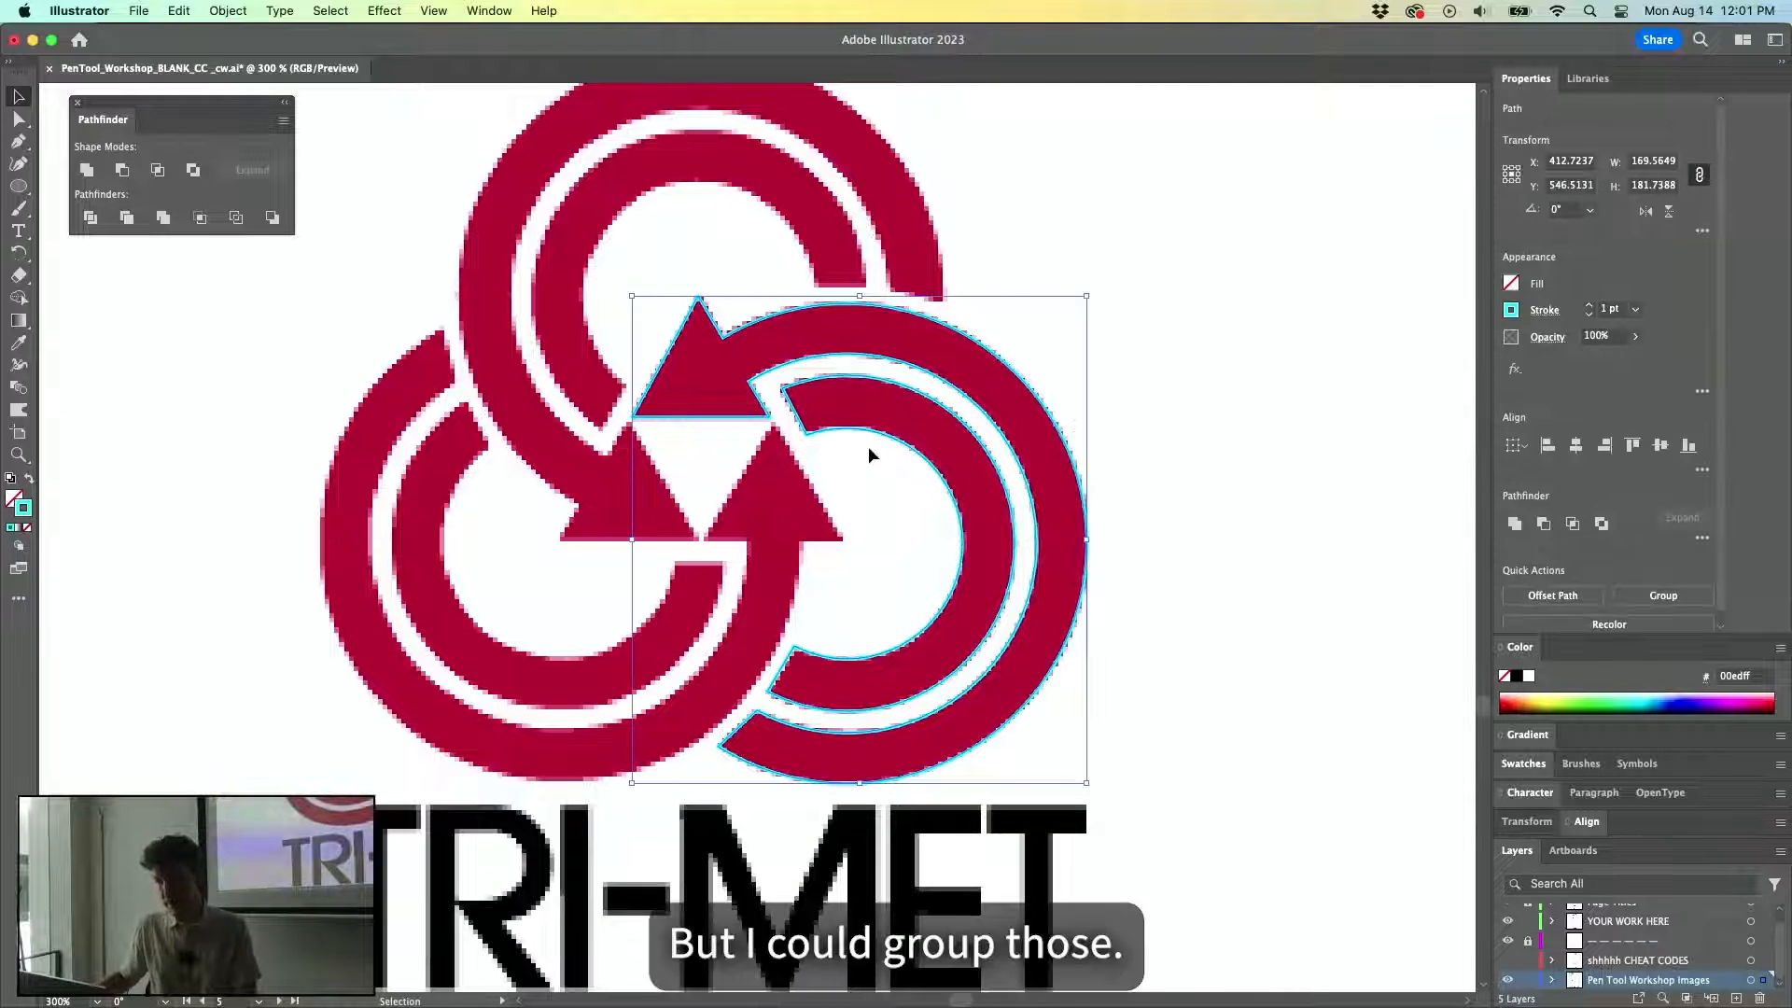
pyautogui.click(227, 11)
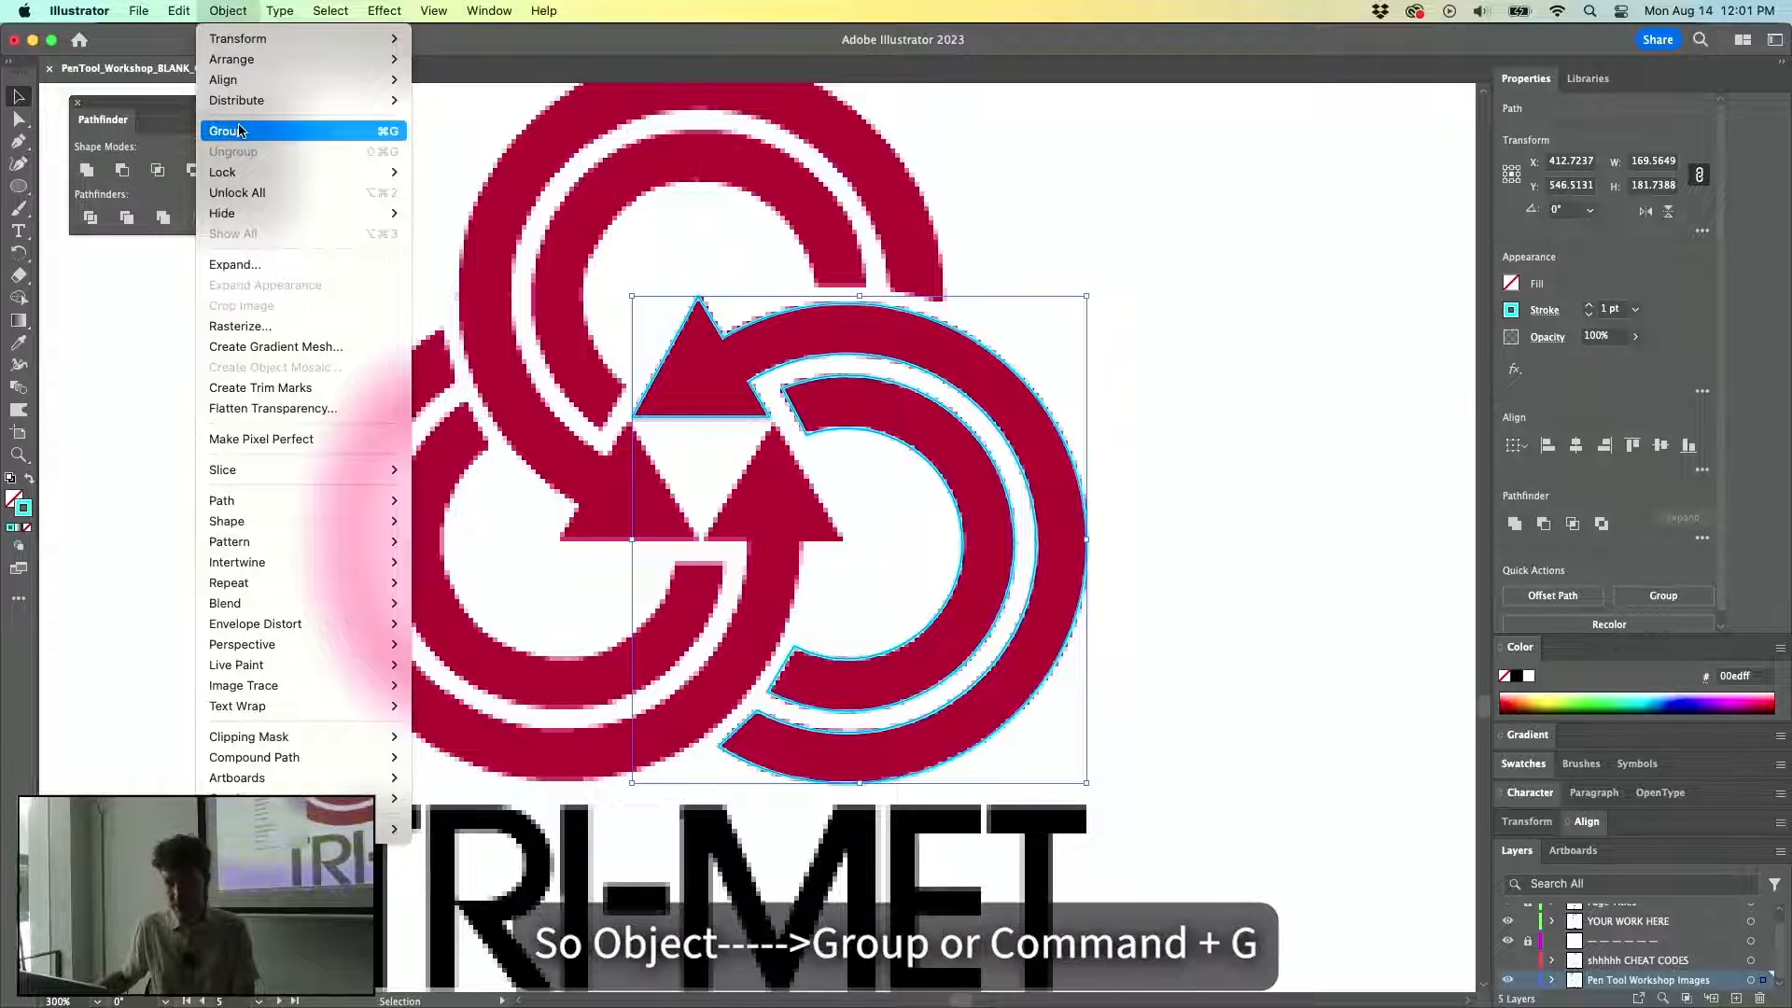
pyautogui.click(239, 131)
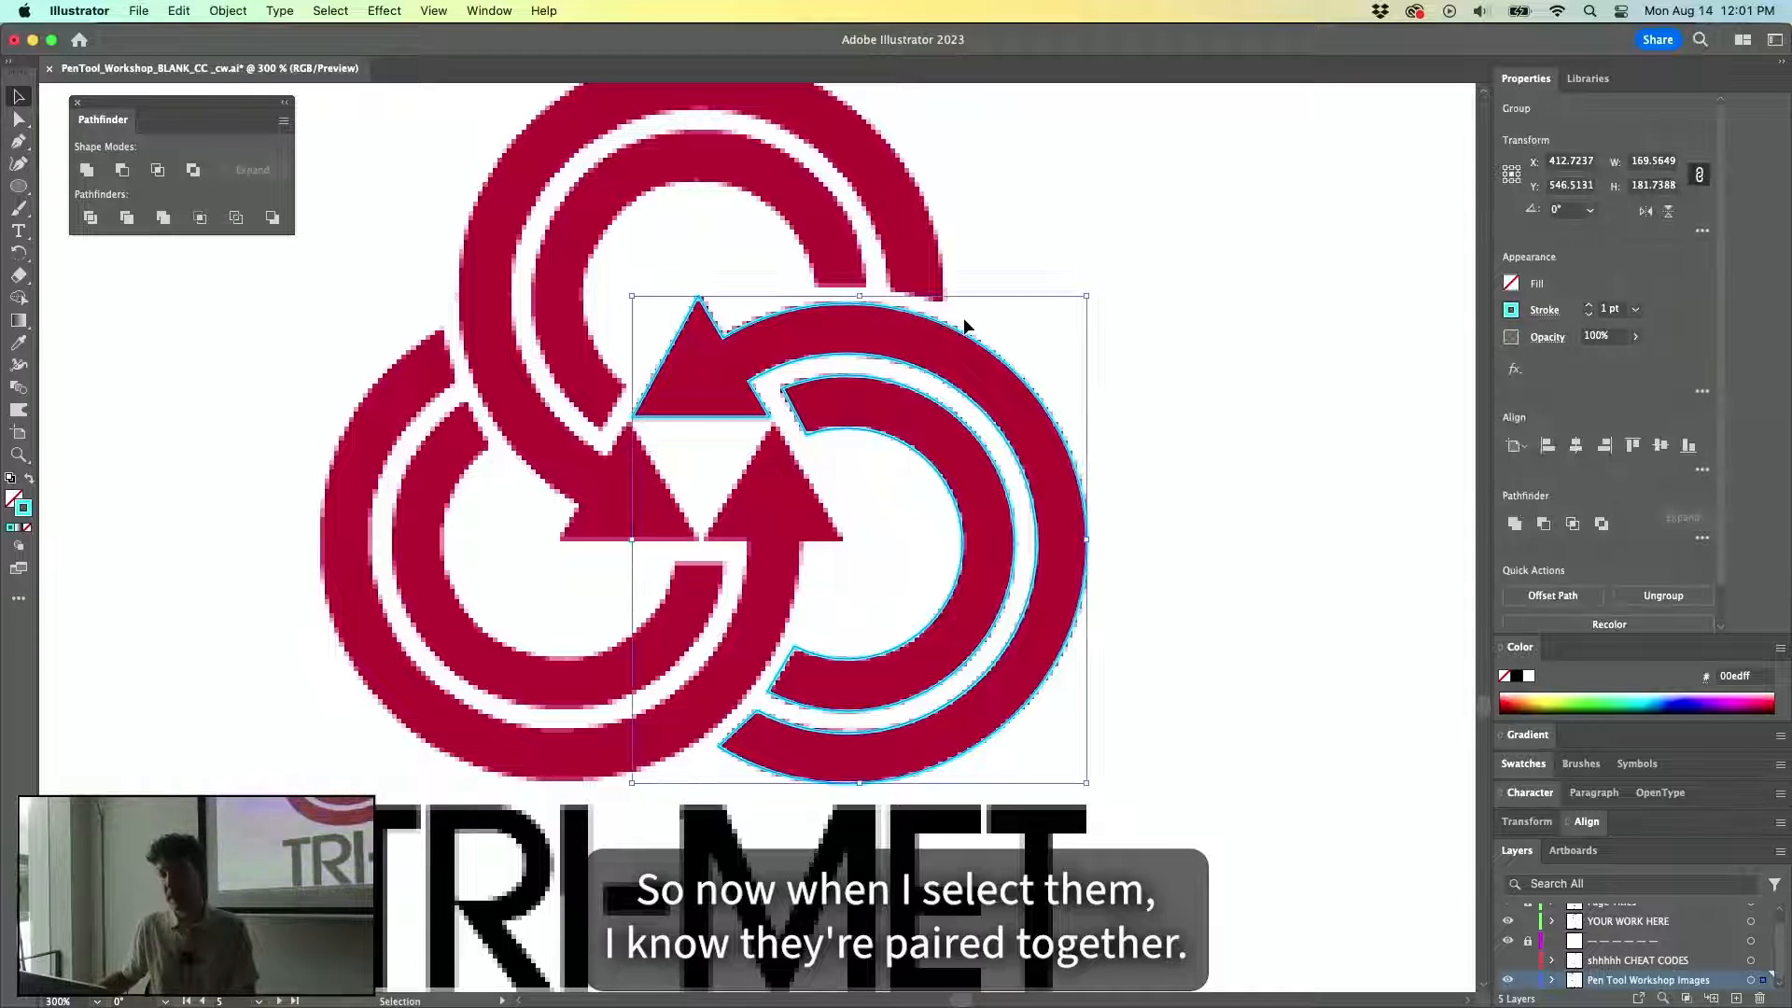
# Duplicate the arrow group into the empty space between the original logo and the faded reference logo.
pyautogui.scroll(-2, 905, 308)
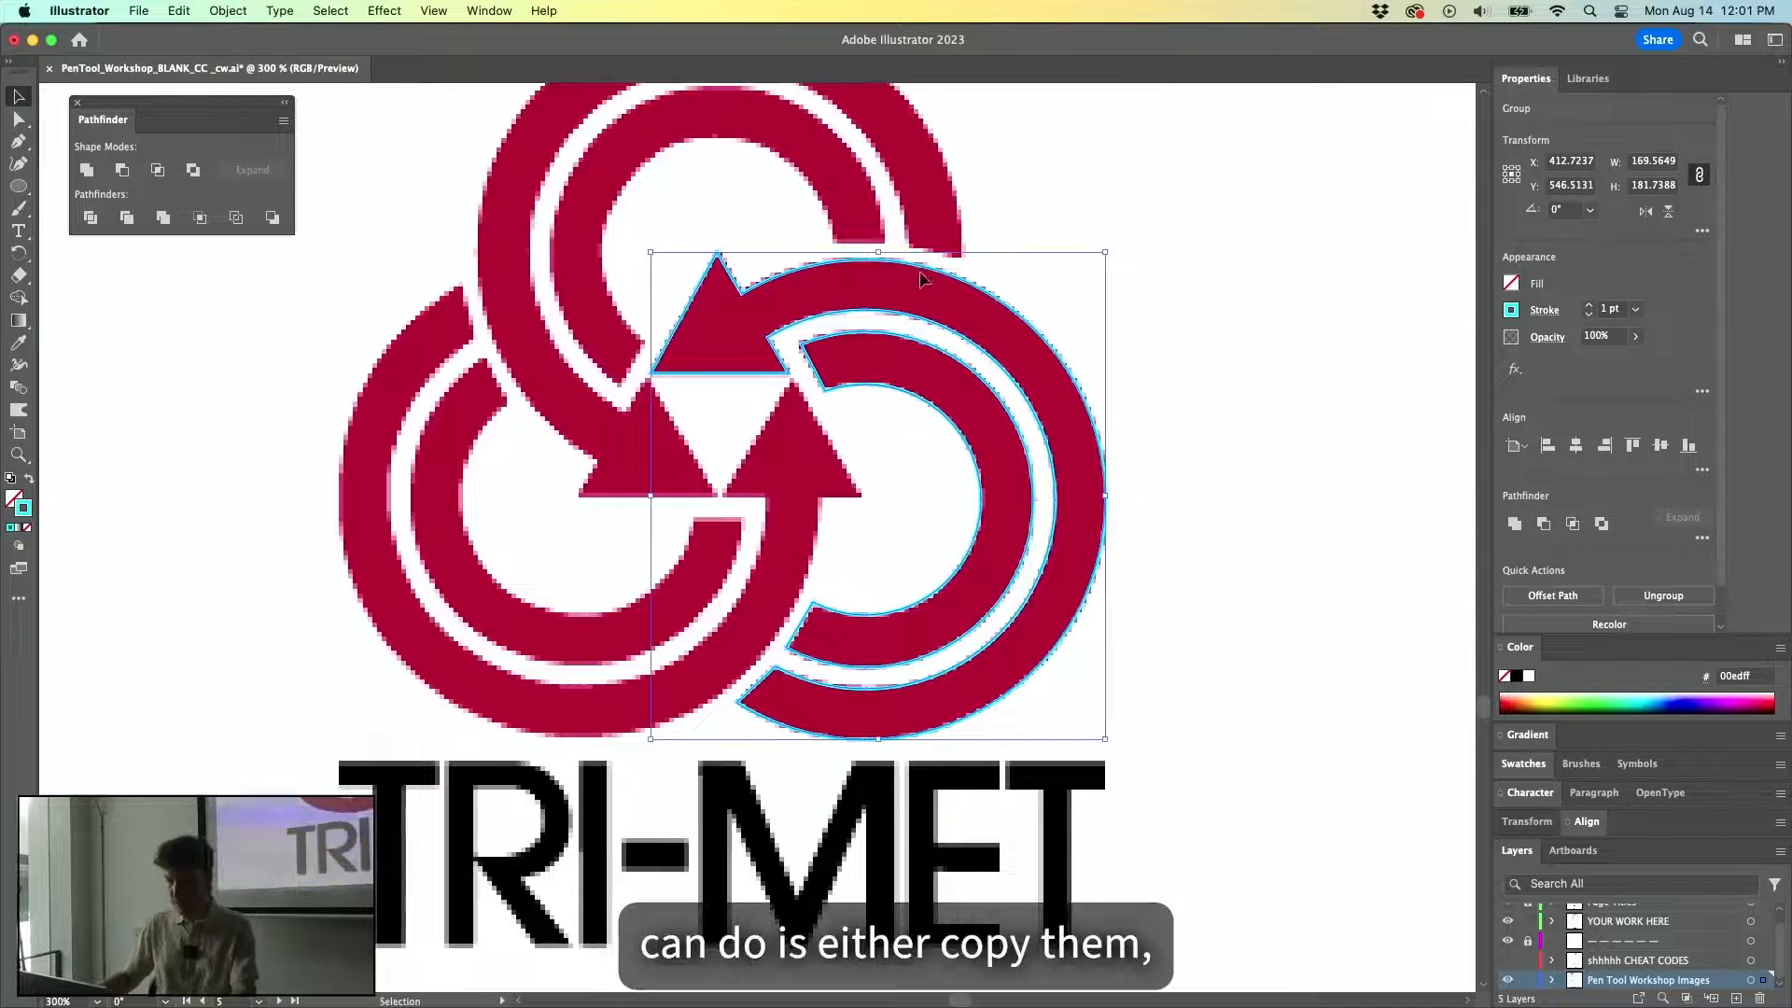
pyautogui.press('r')
pyautogui.moveTo(744, 297); pyautogui.dragTo(798, 645)
pyautogui.press('Delete')
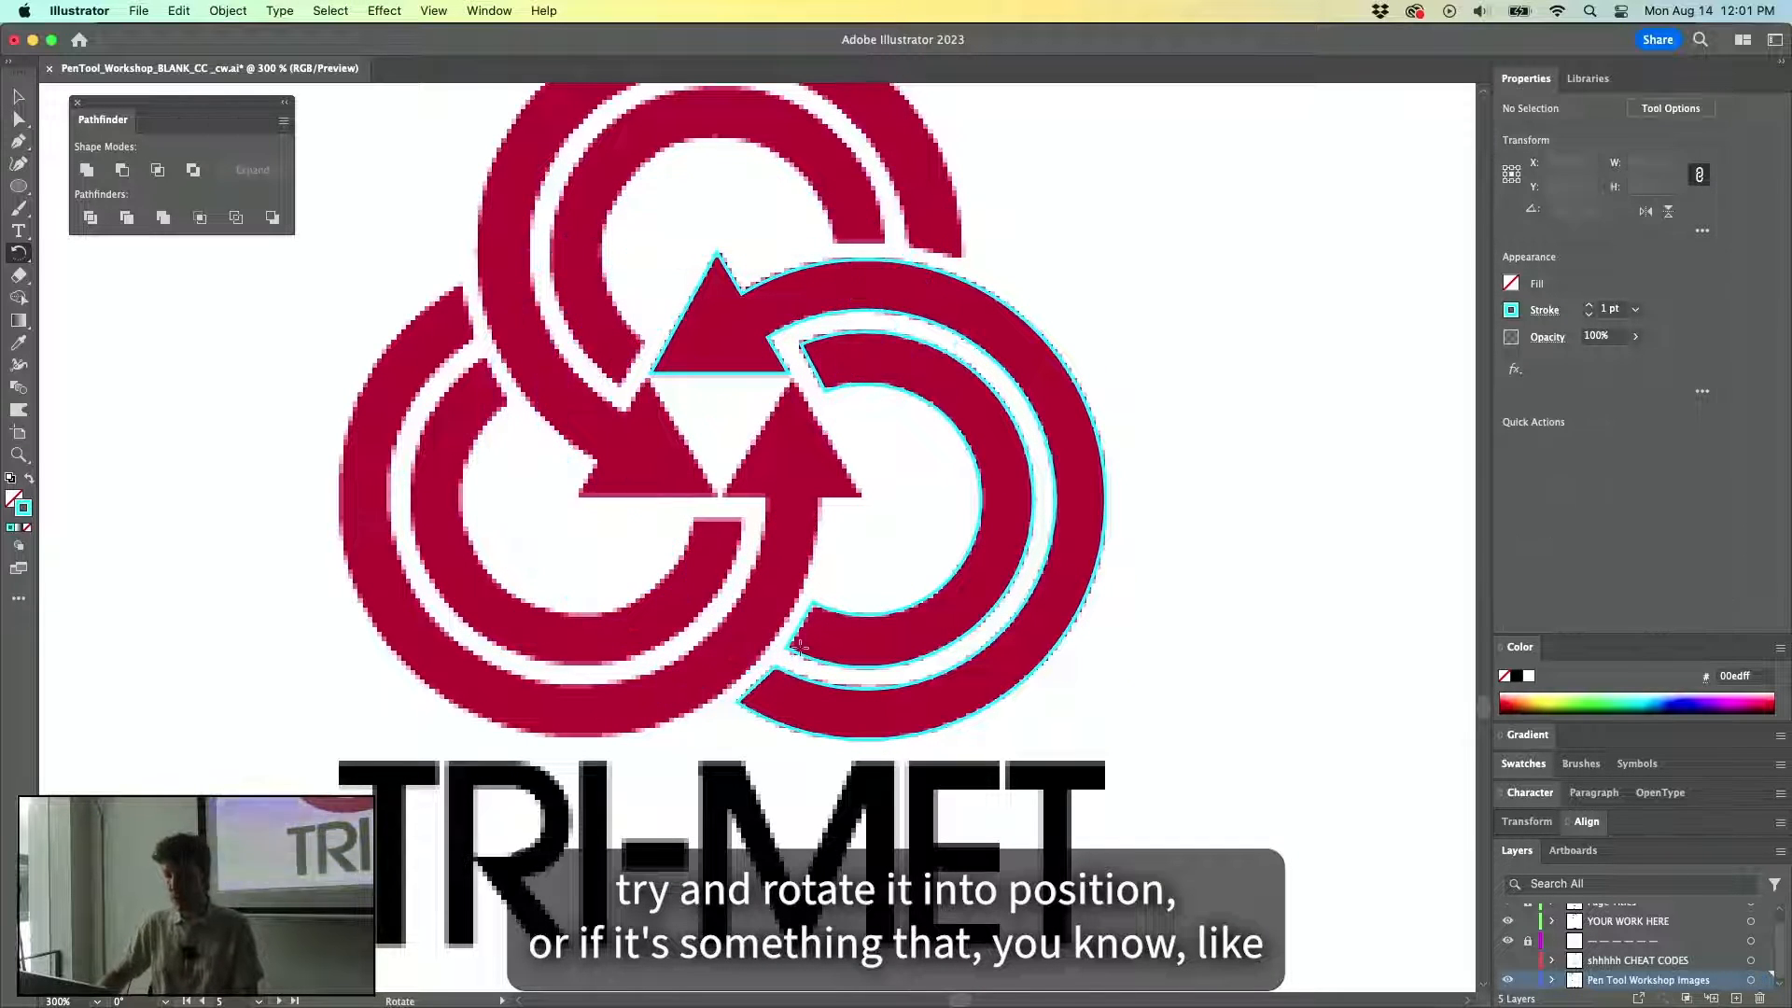
pyautogui.moveTo(748, 400); pyautogui.dragTo(814, 247)
pyautogui.press('v')
pyautogui.click(644, 421)
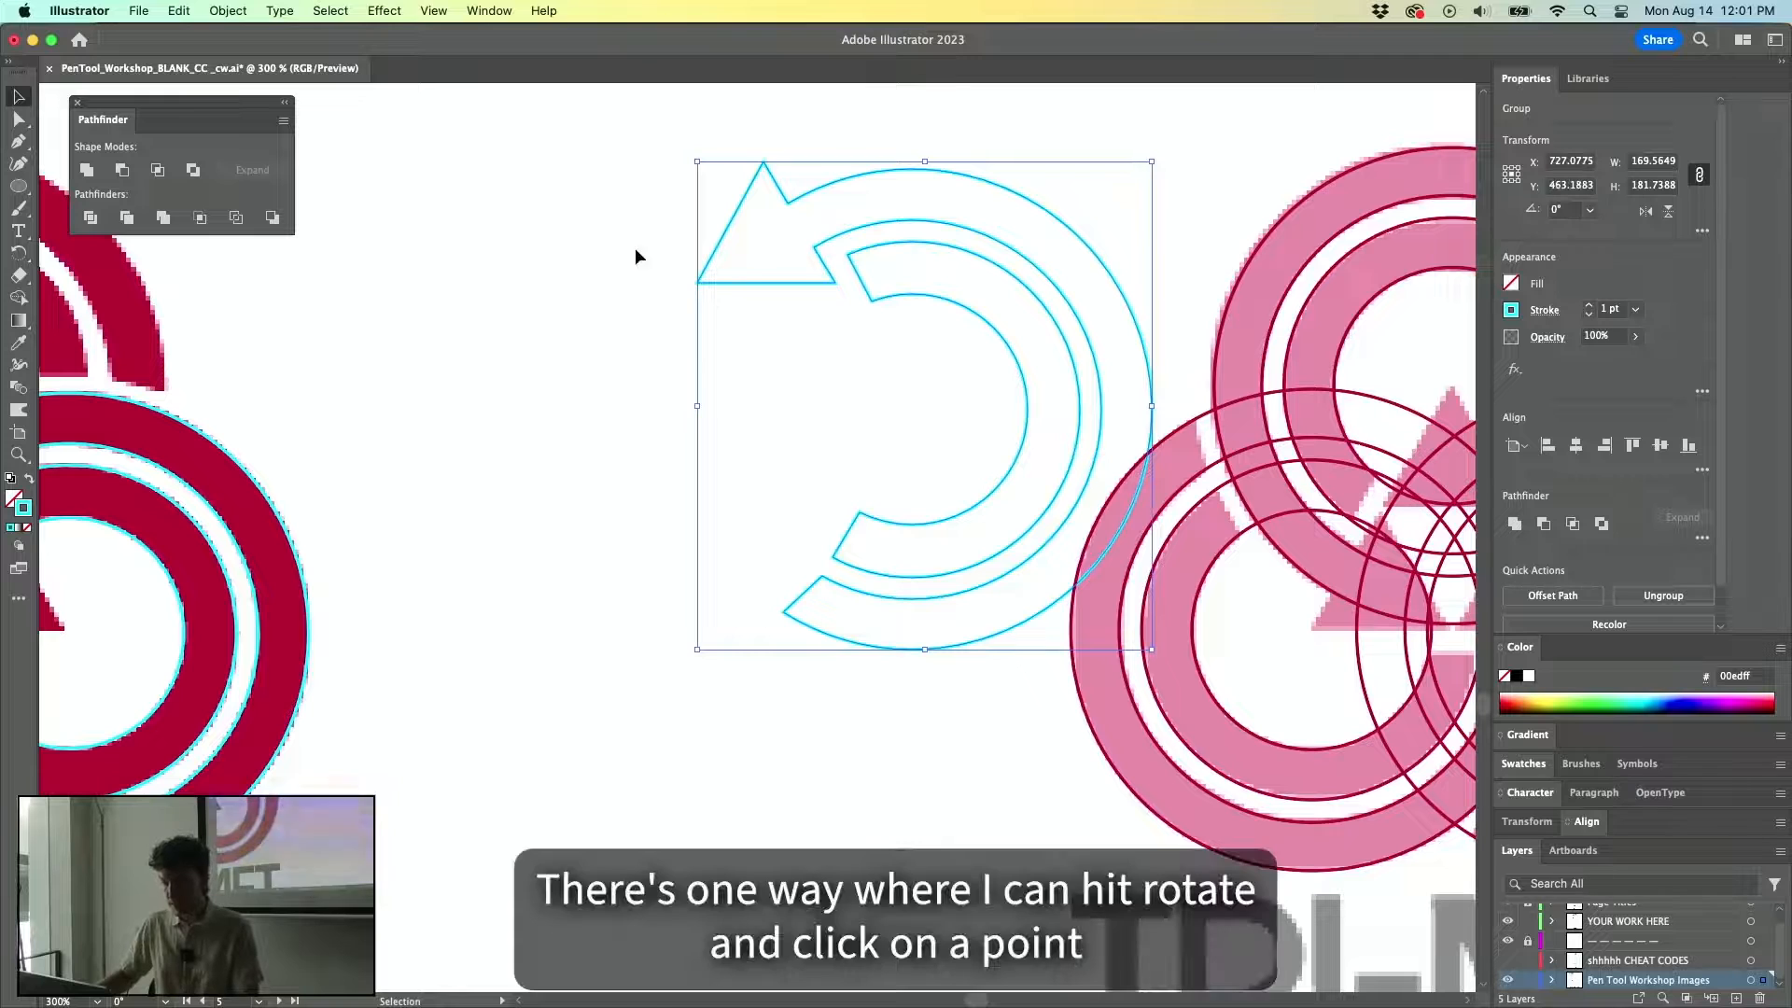
# Try rotating copies of the duplicated arrow group around a chosen point, undo the rotations, and delete the duplicate.
pyautogui.press('r')
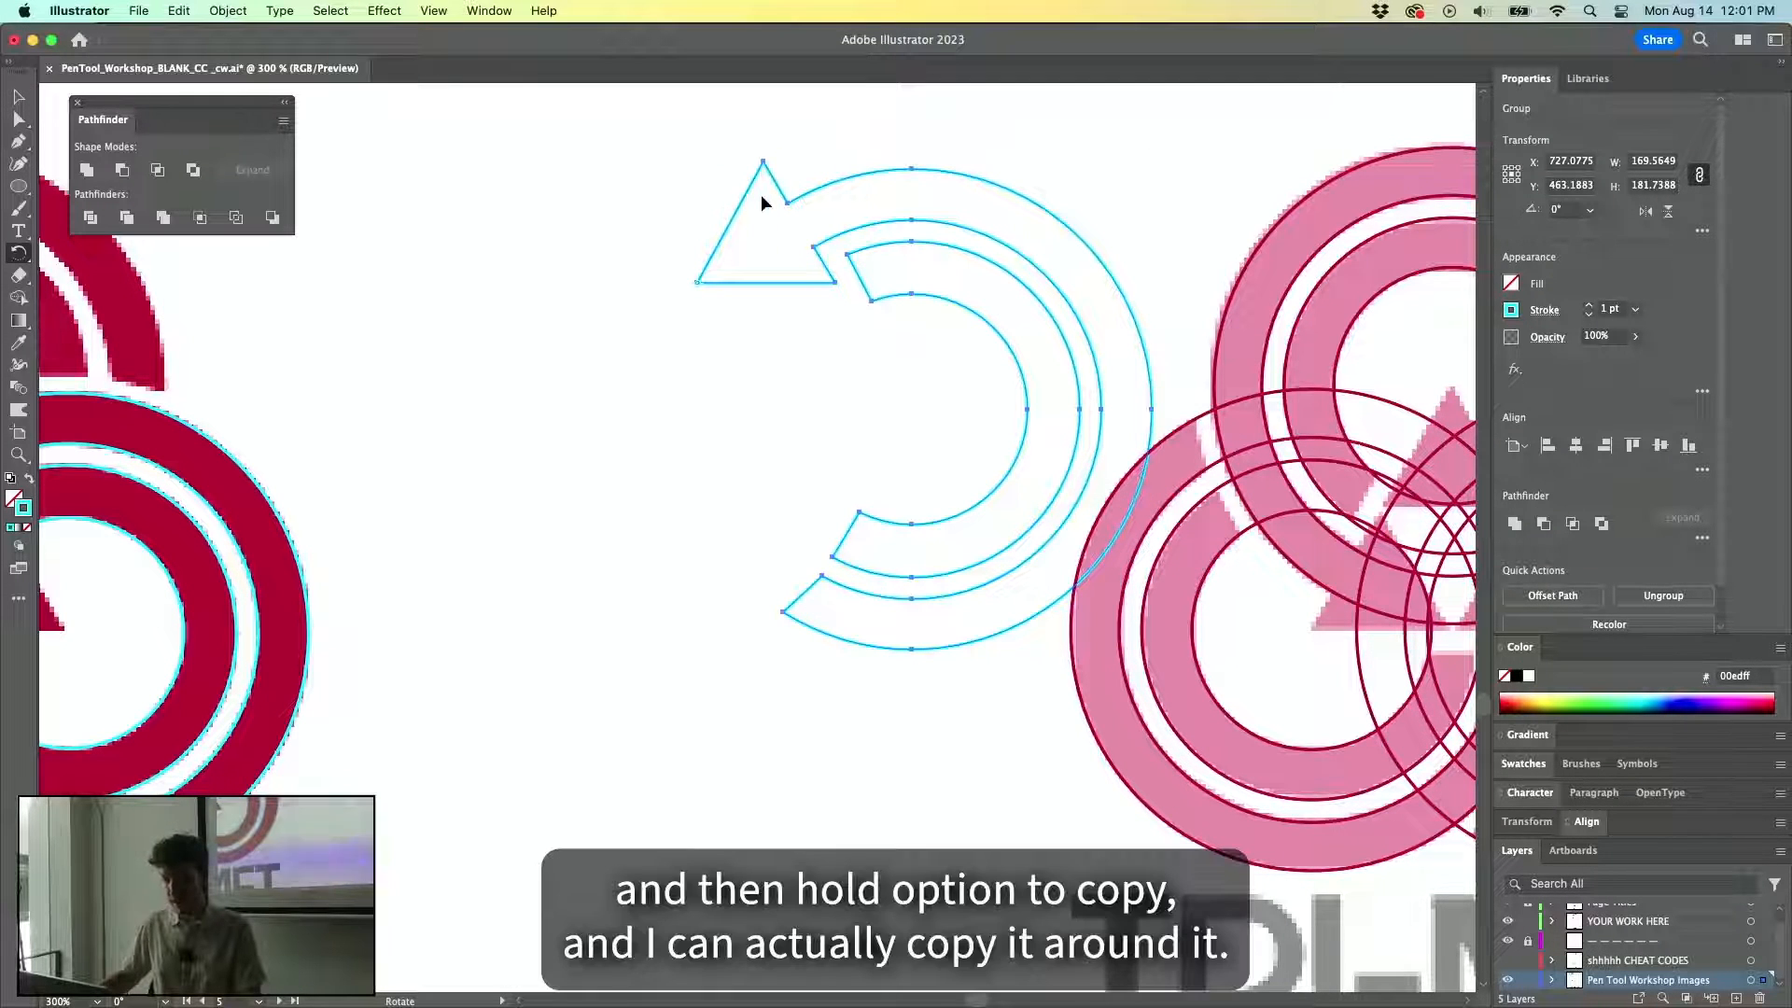
pyautogui.moveTo(761, 177); pyautogui.dragTo(564, 254)
pyautogui.press('super+minus')
pyautogui.press('super+minus')
pyautogui.moveTo(805, 252); pyautogui.dragTo(826, 374)
pyautogui.press('super+z')
pyautogui.press('super+z')
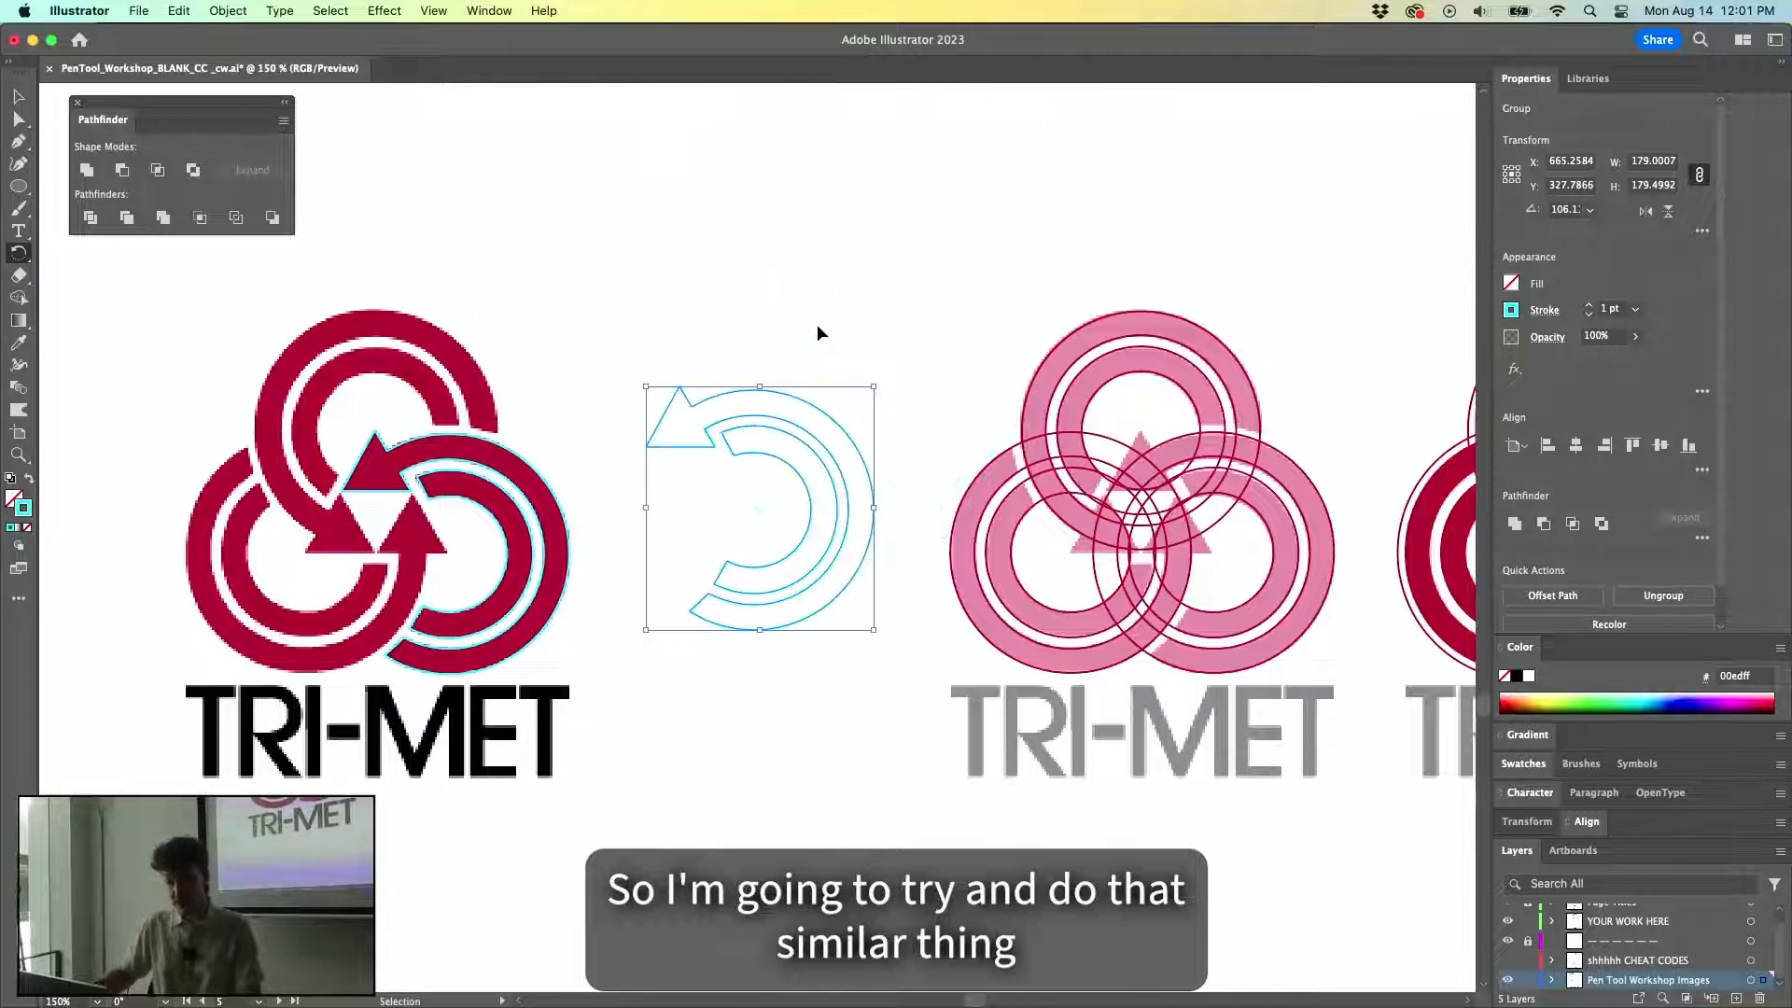
pyautogui.press('v')
pyautogui.press('BackSpace')
# Rotate a copy of the arrow group about 119° around the logo's center and nudge it onto the upper ring.
pyautogui.click(419, 446)
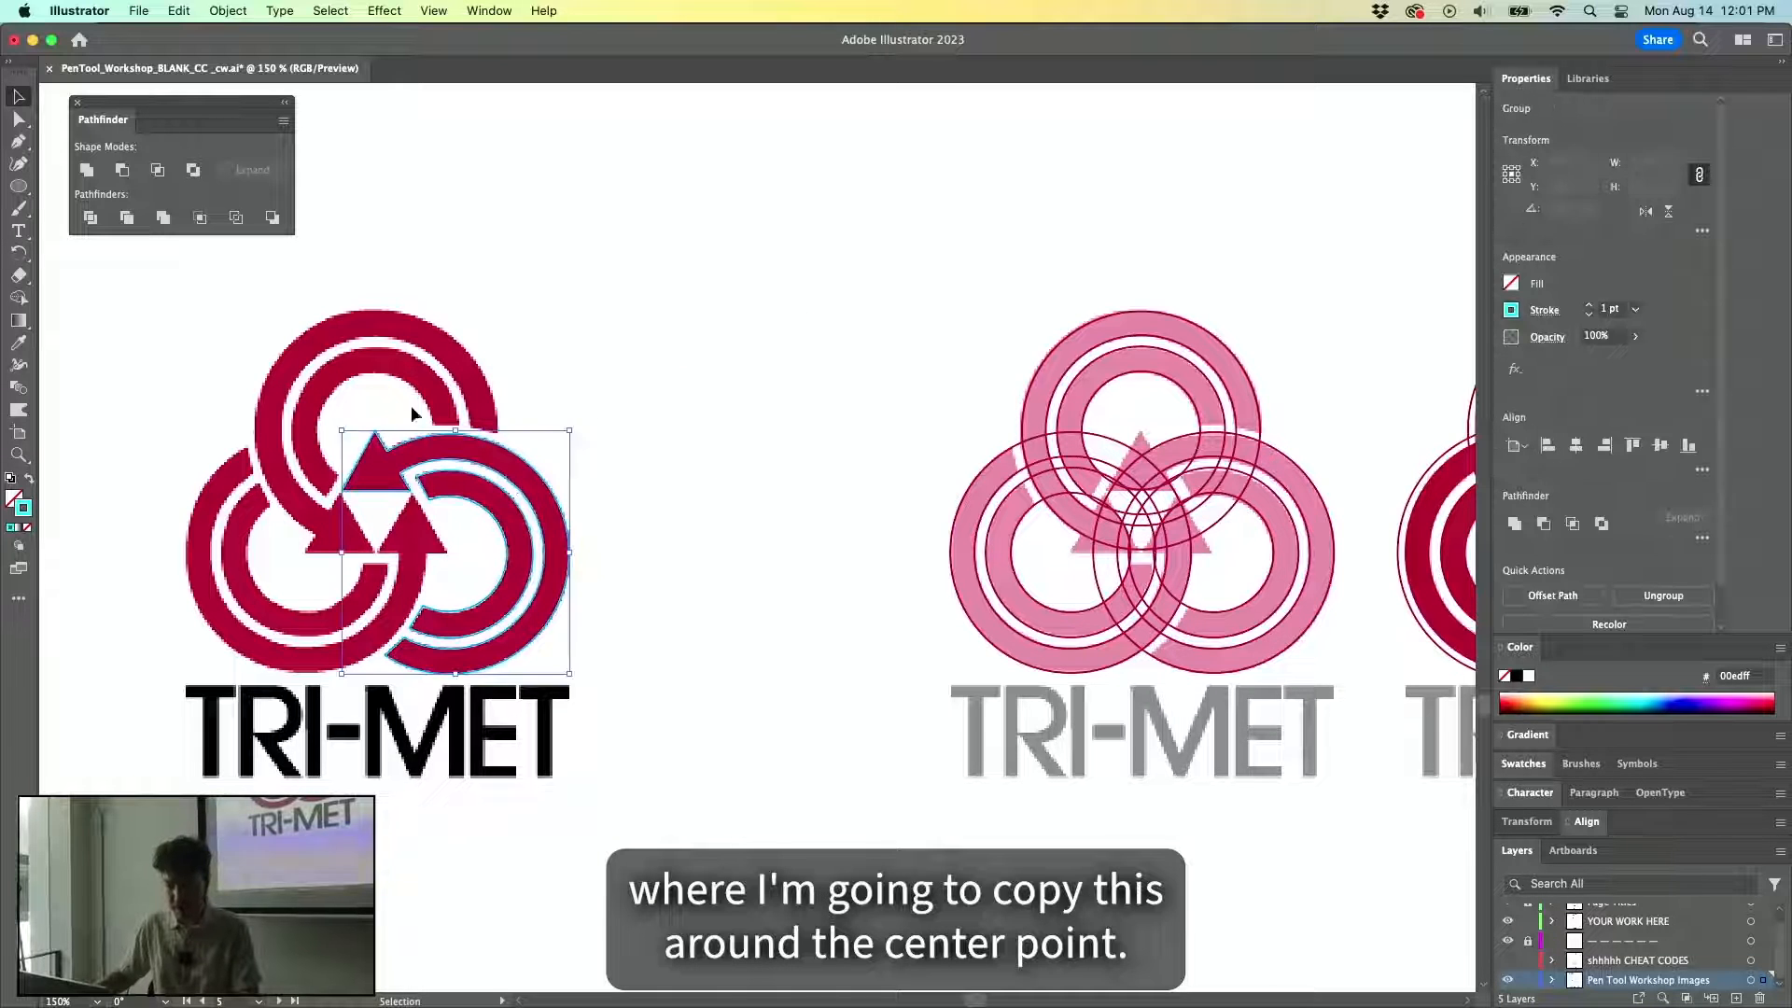
pyautogui.press('super+plus')
pyautogui.press('super+plus')
pyautogui.press('r')
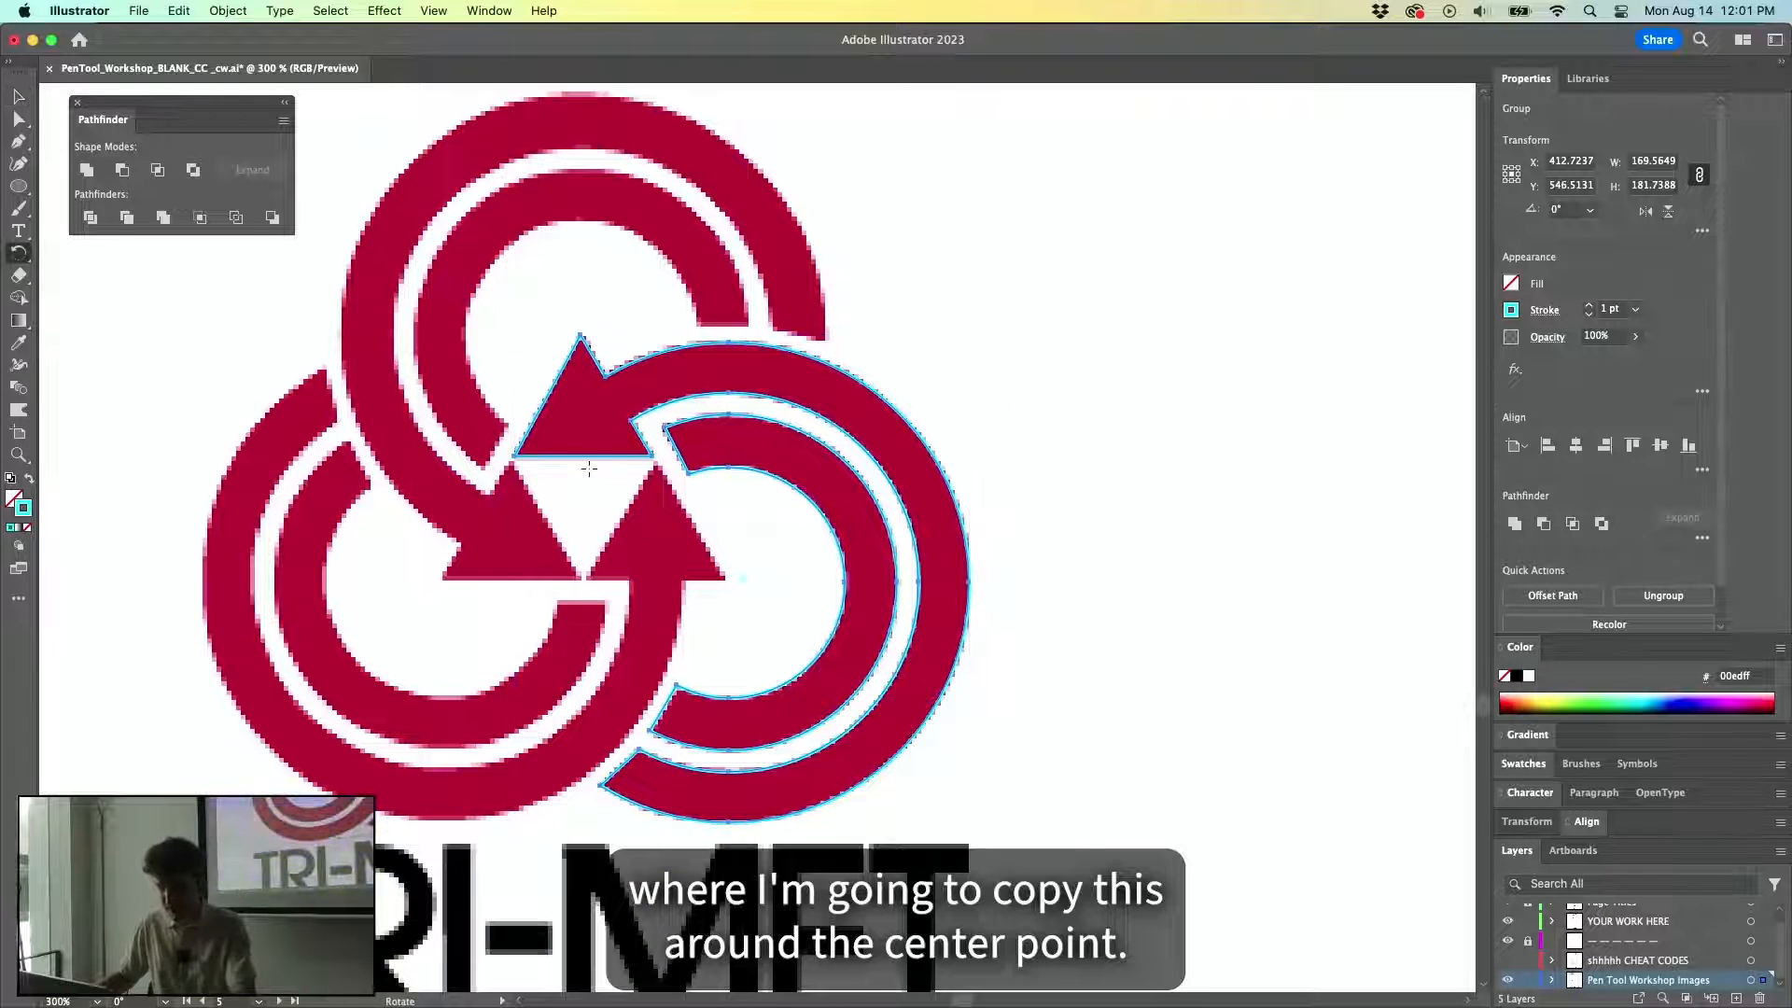
pyautogui.click(582, 503)
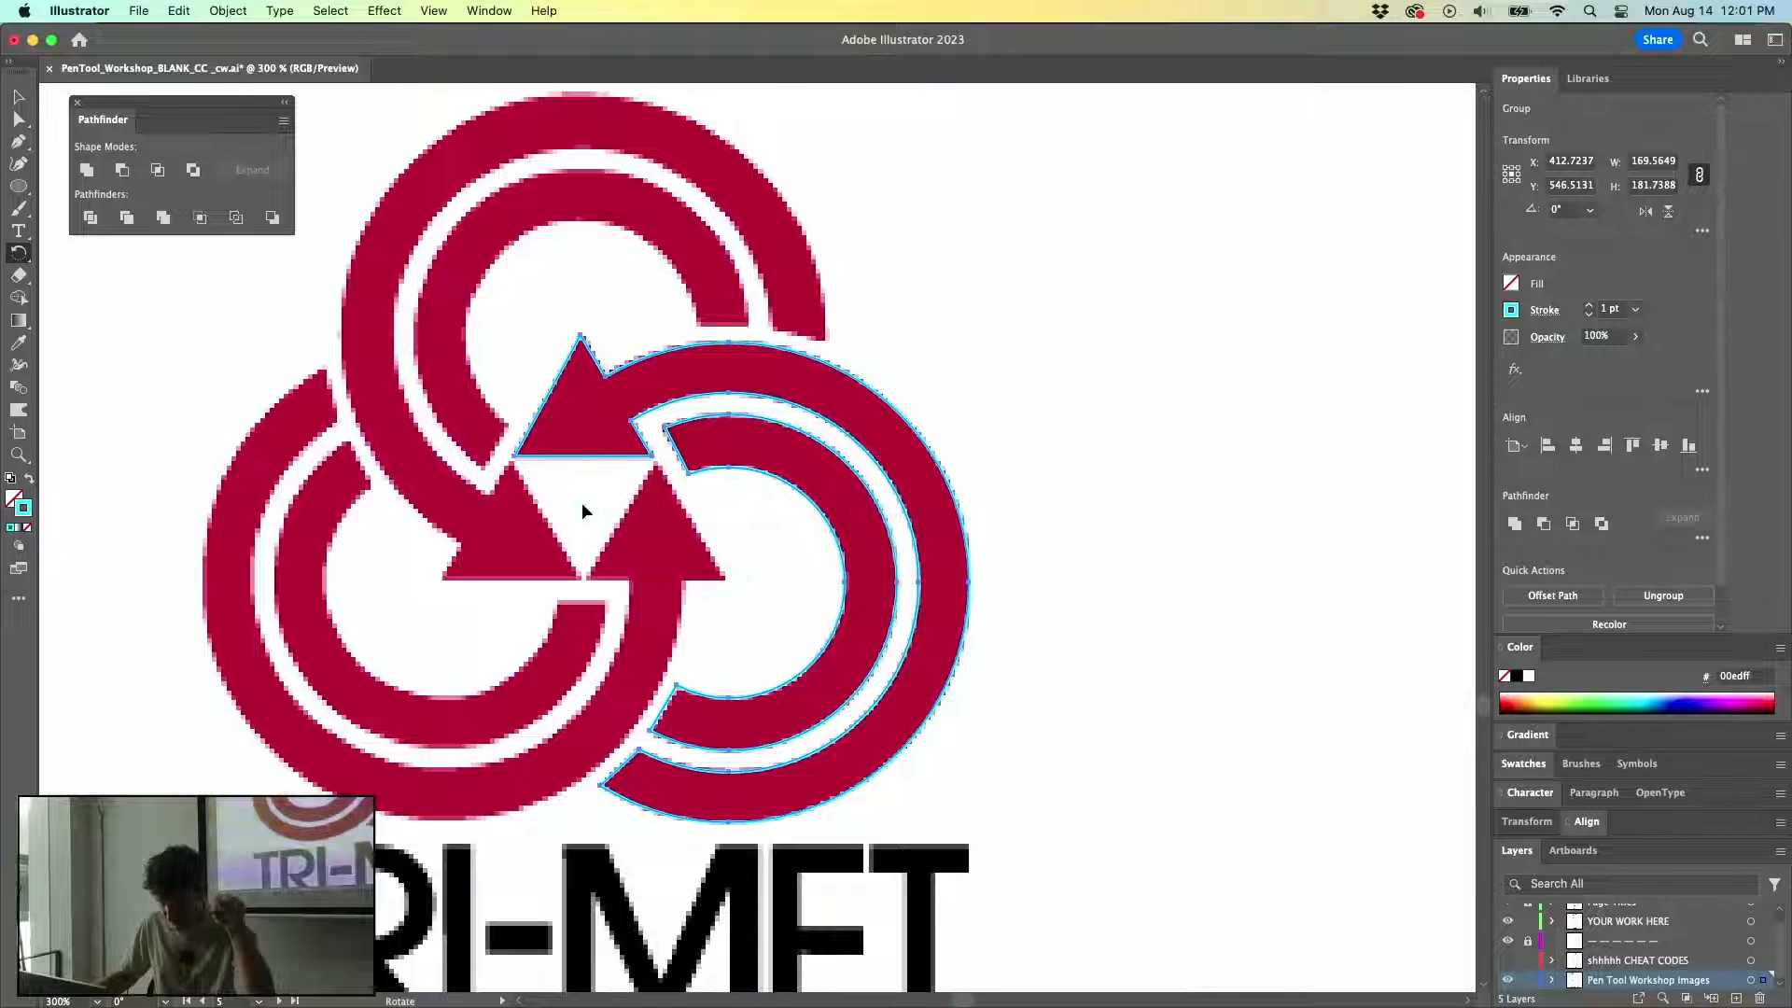
pyautogui.moveTo(580, 350); pyautogui.dragTo(414, 607)
pyautogui.press('v')
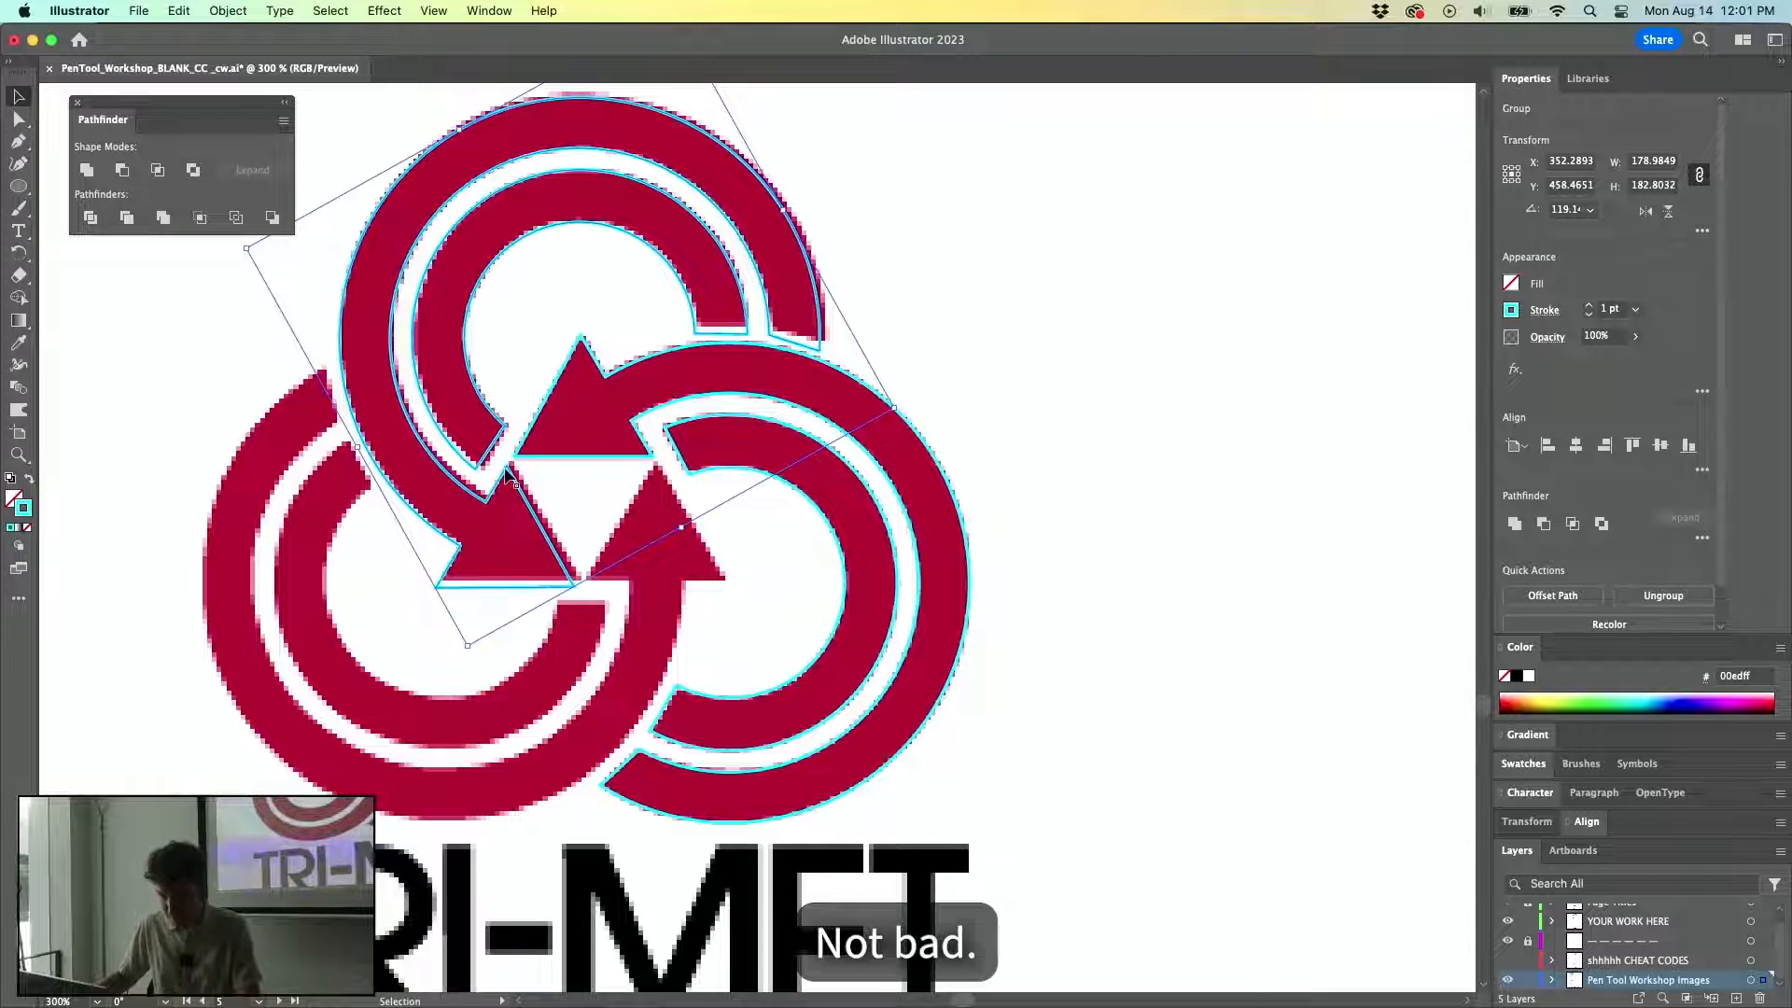
pyautogui.moveTo(509, 476); pyautogui.dragTo(511, 468)
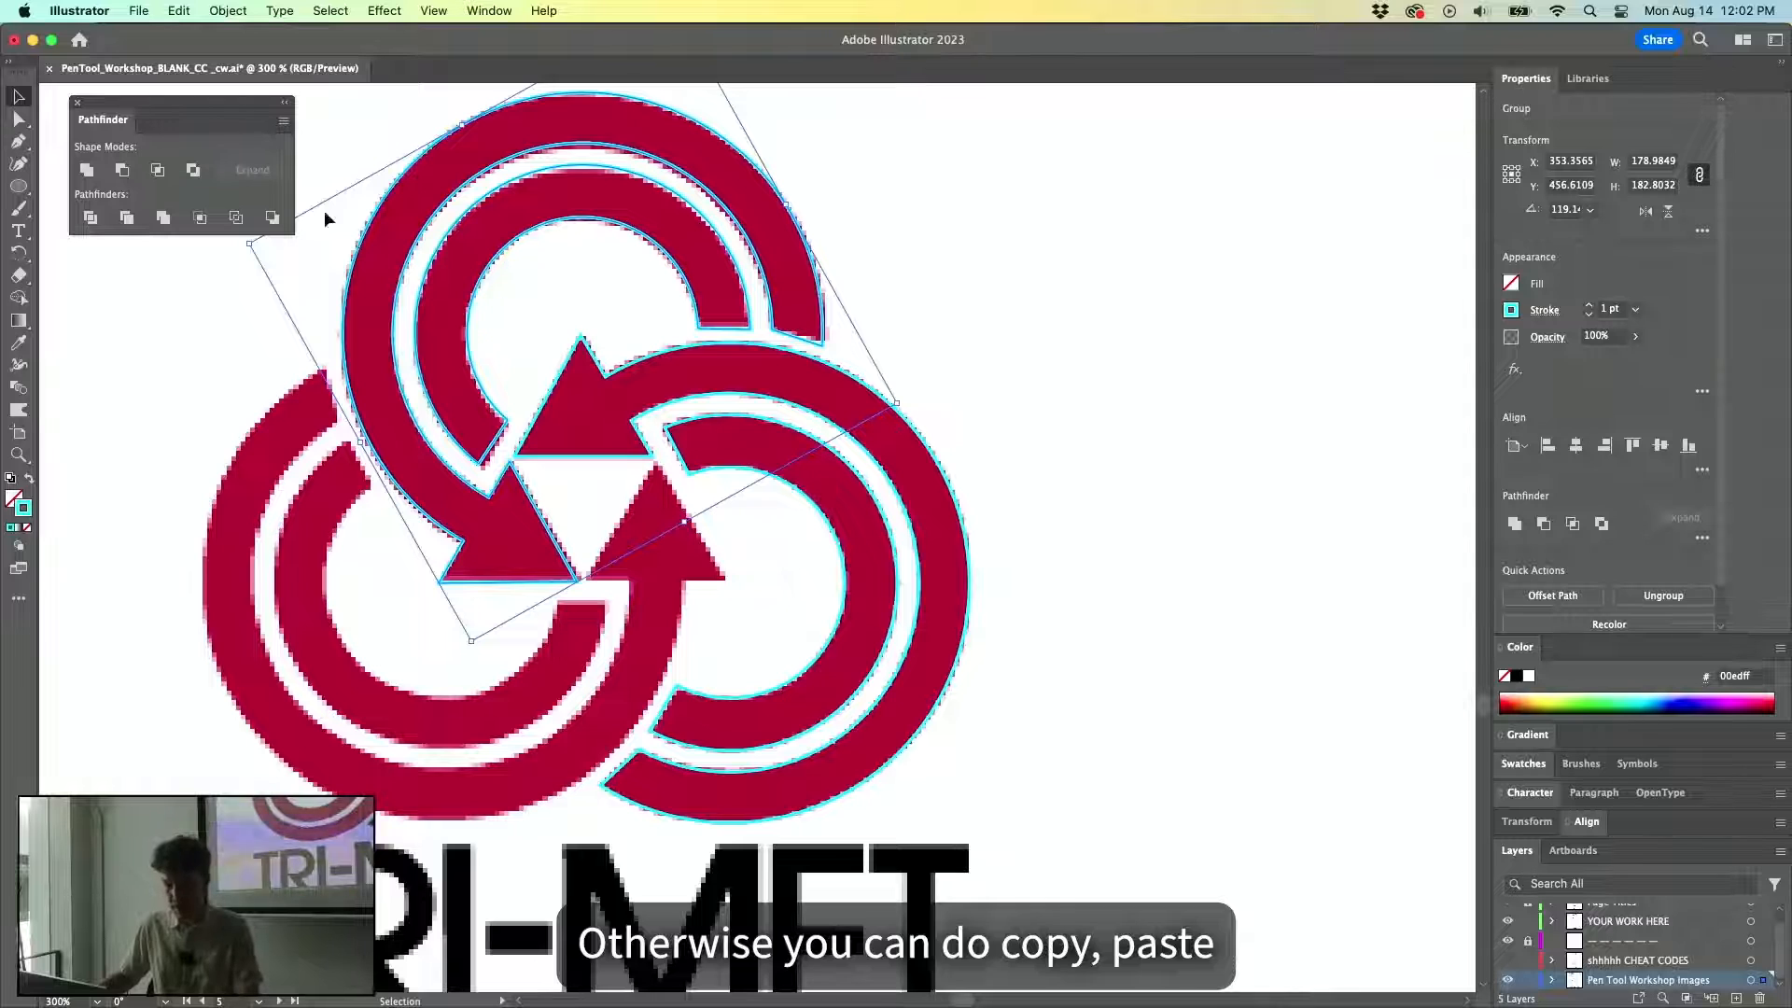
pyautogui.click(476, 631)
pyautogui.click(469, 574)
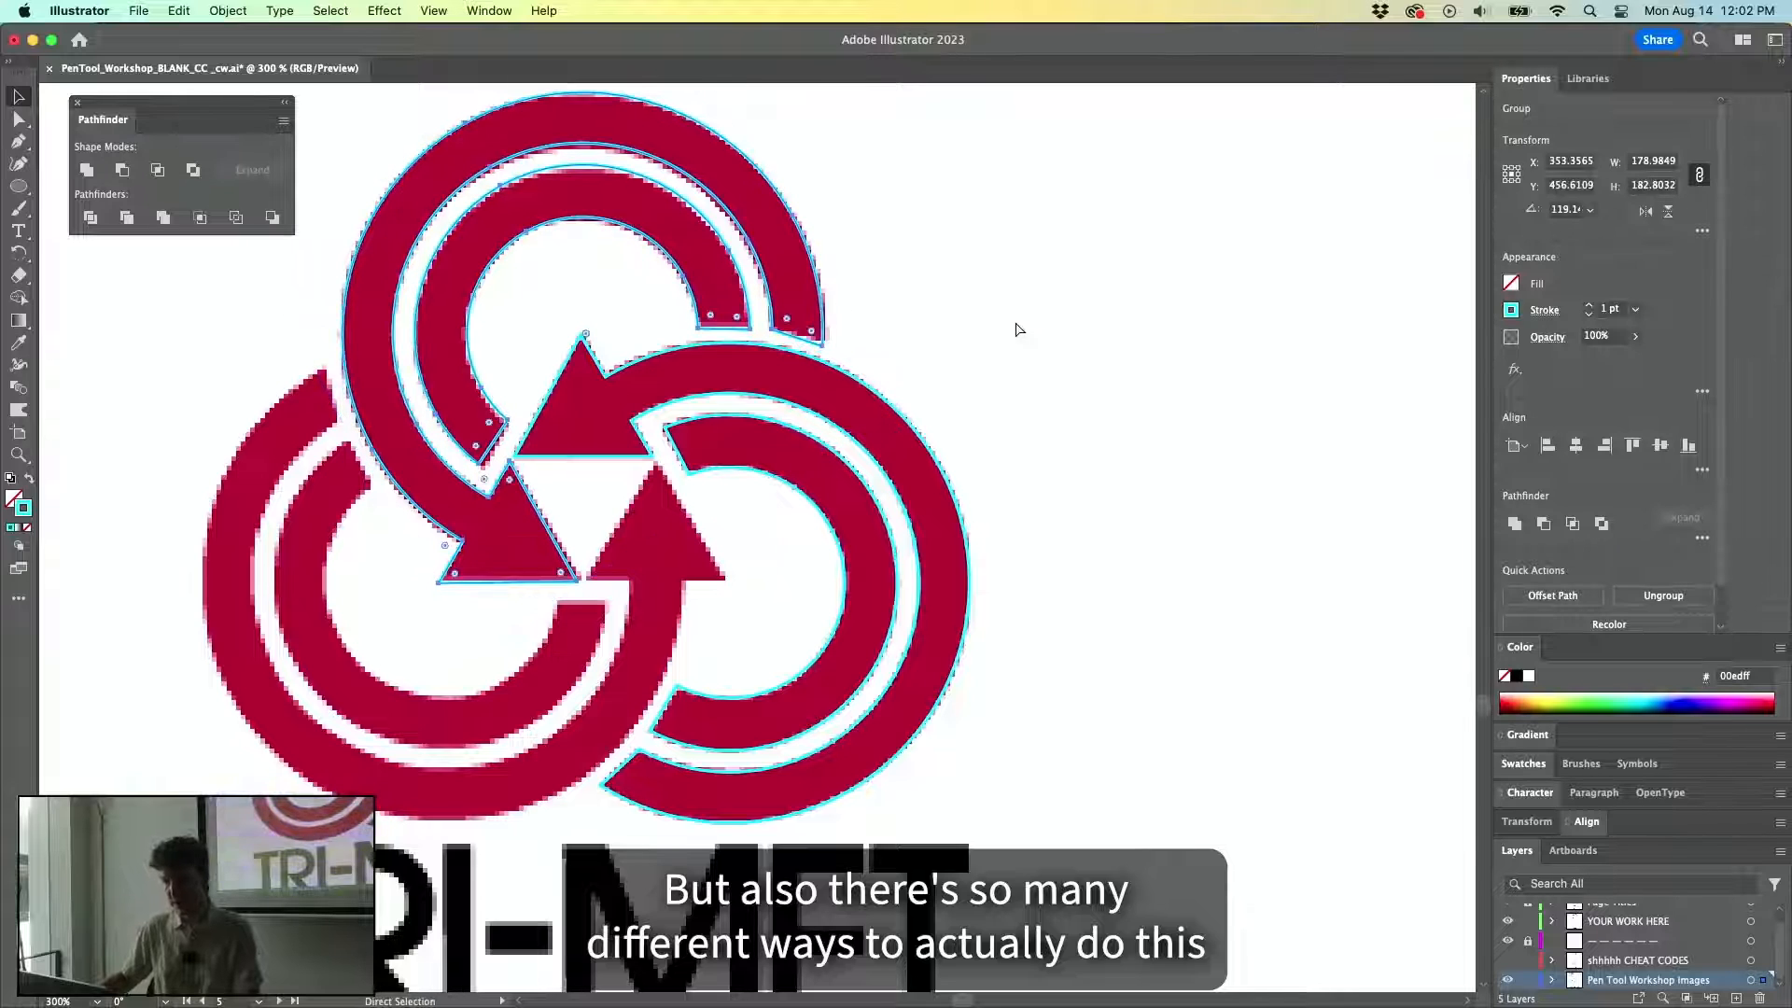
# Trace one large closed triangle around all three arrowheads with the Pen tool.
pyautogui.hscroll(4, 911, 333)
pyautogui.scroll(2, 911, 333)
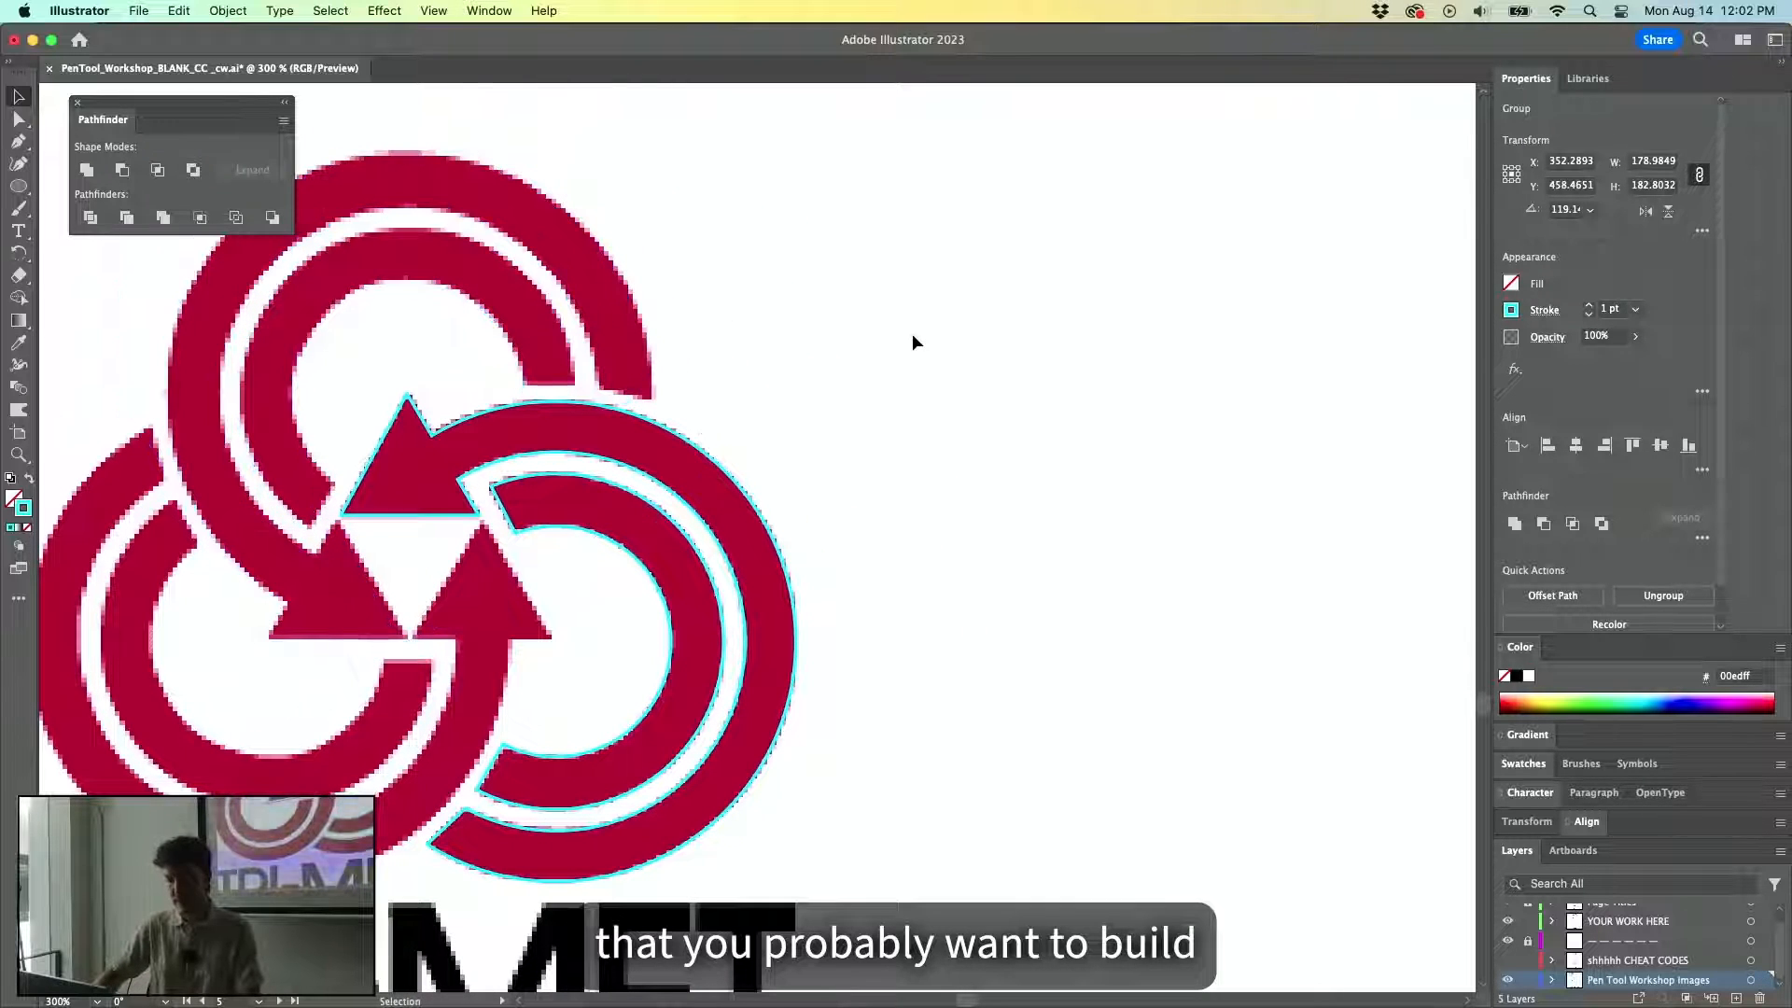
pyautogui.click(841, 330)
pyautogui.press('p')
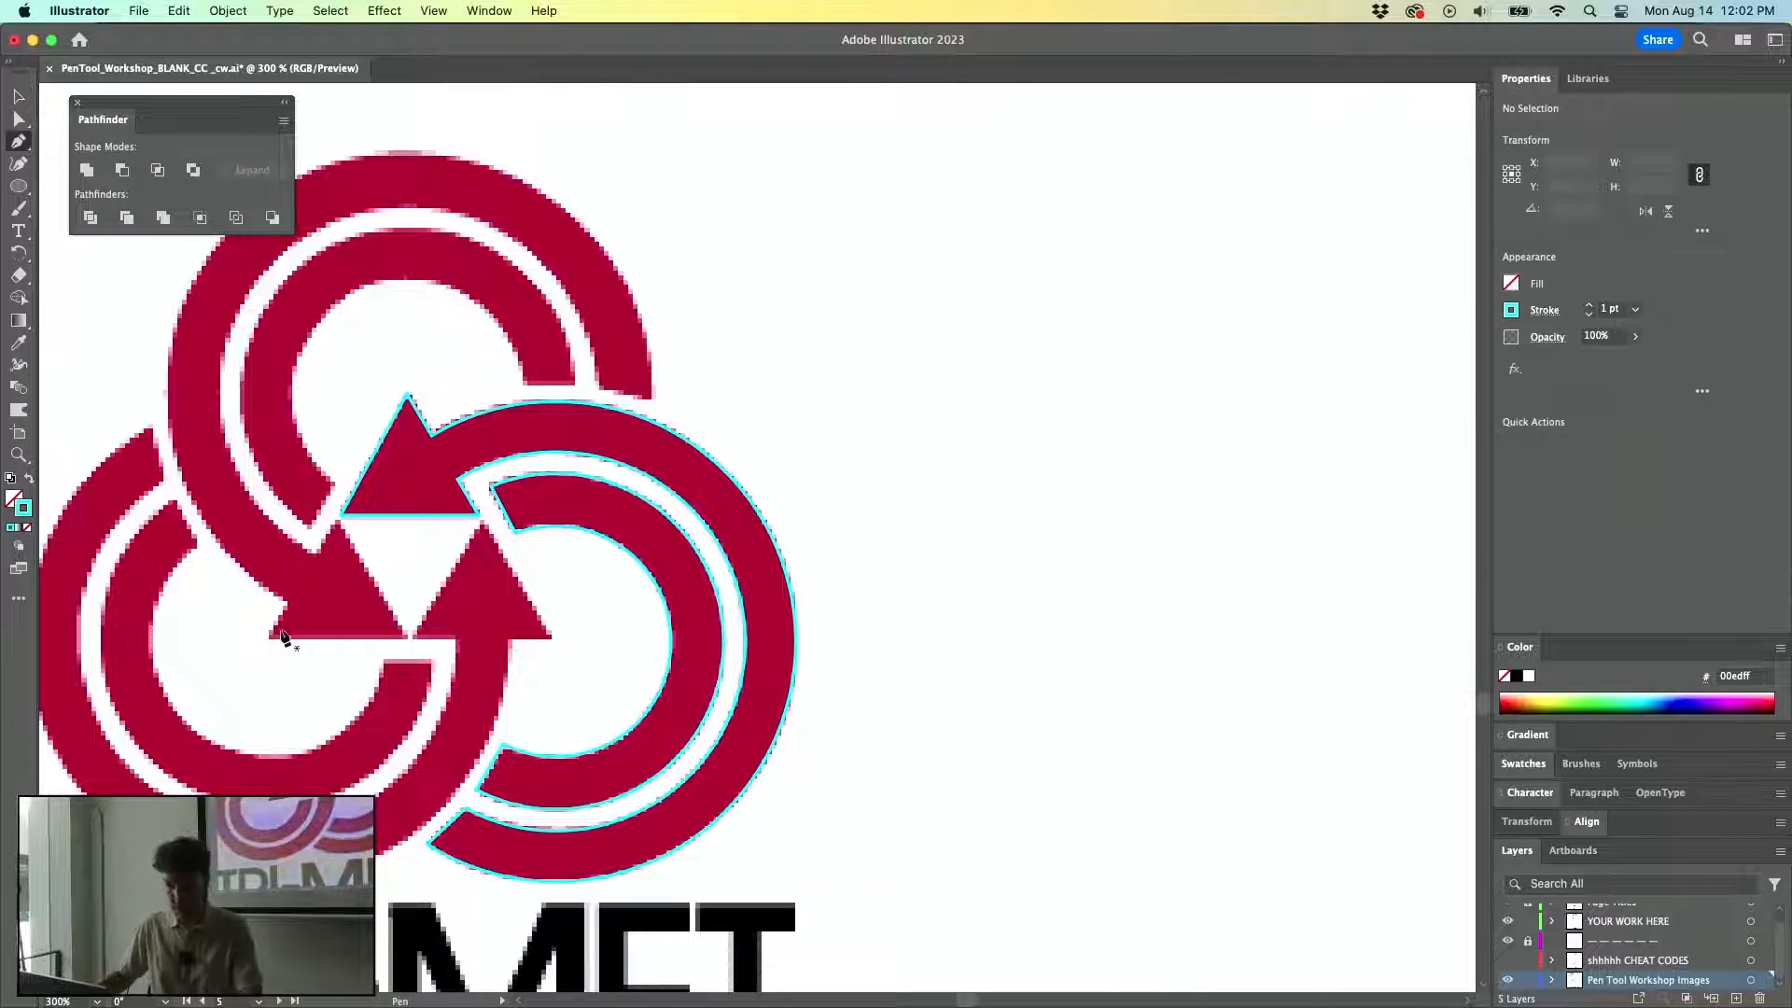
pyautogui.click(267, 637)
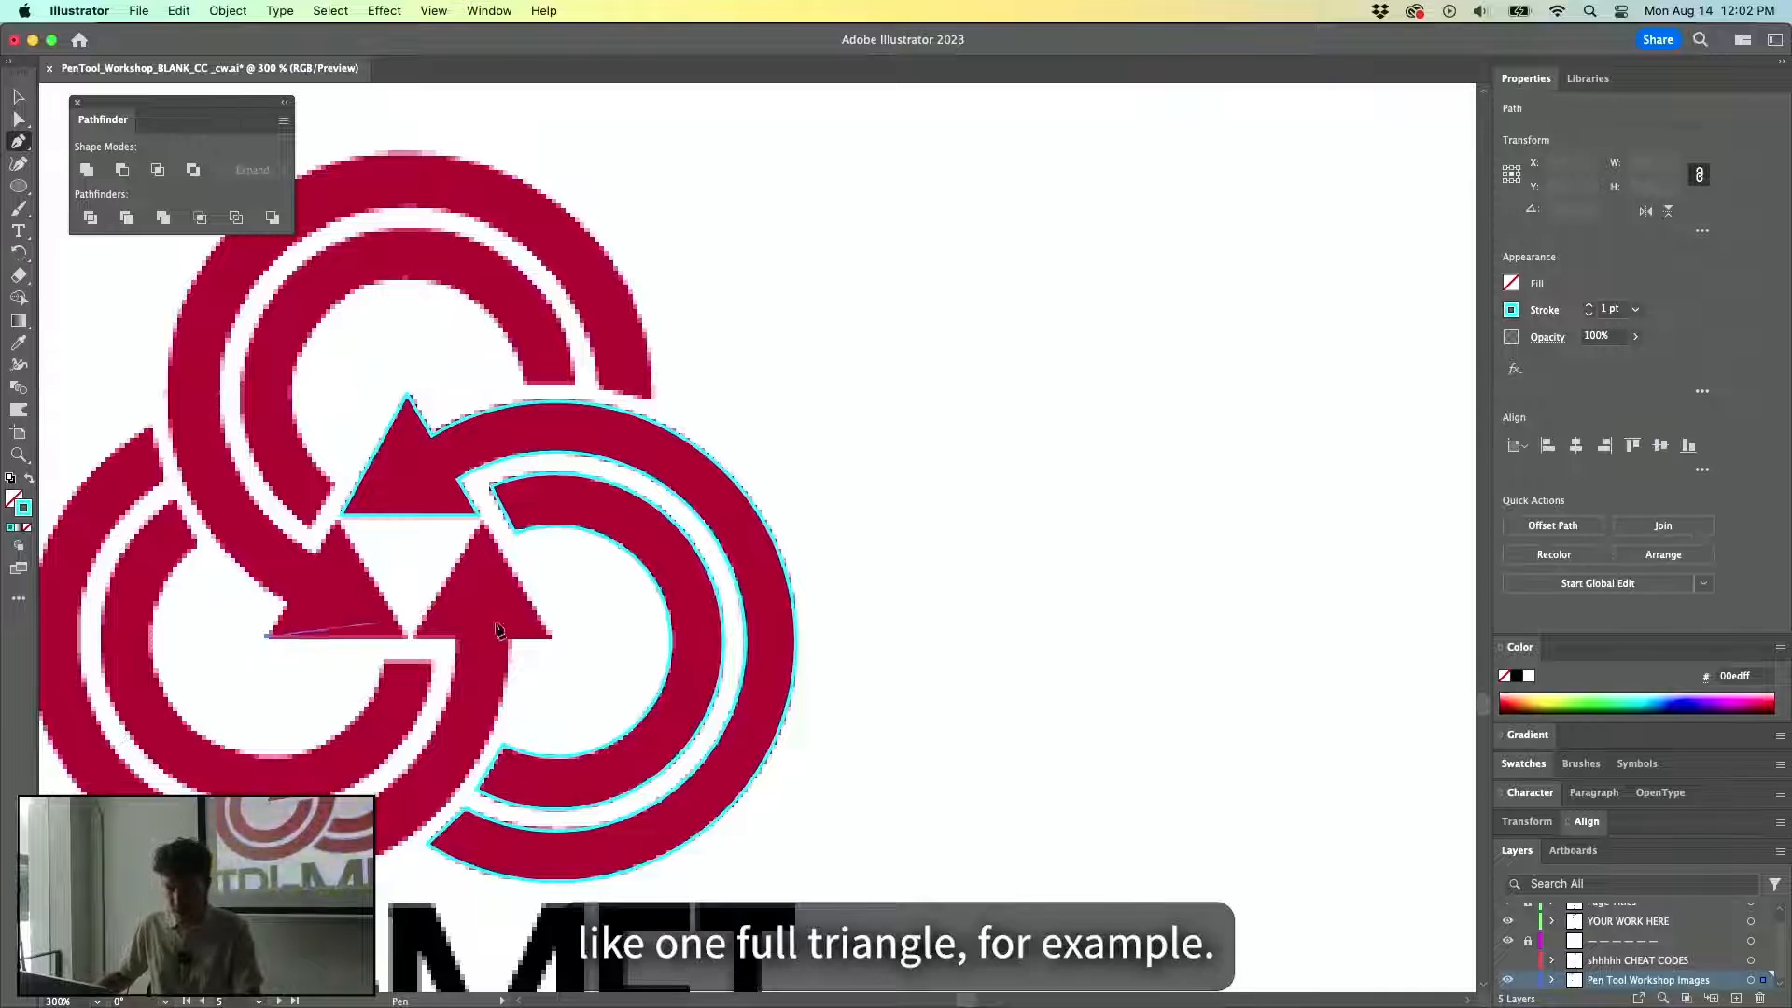
pyautogui.click(550, 636)
pyautogui.click(407, 394)
pyautogui.click(267, 637)
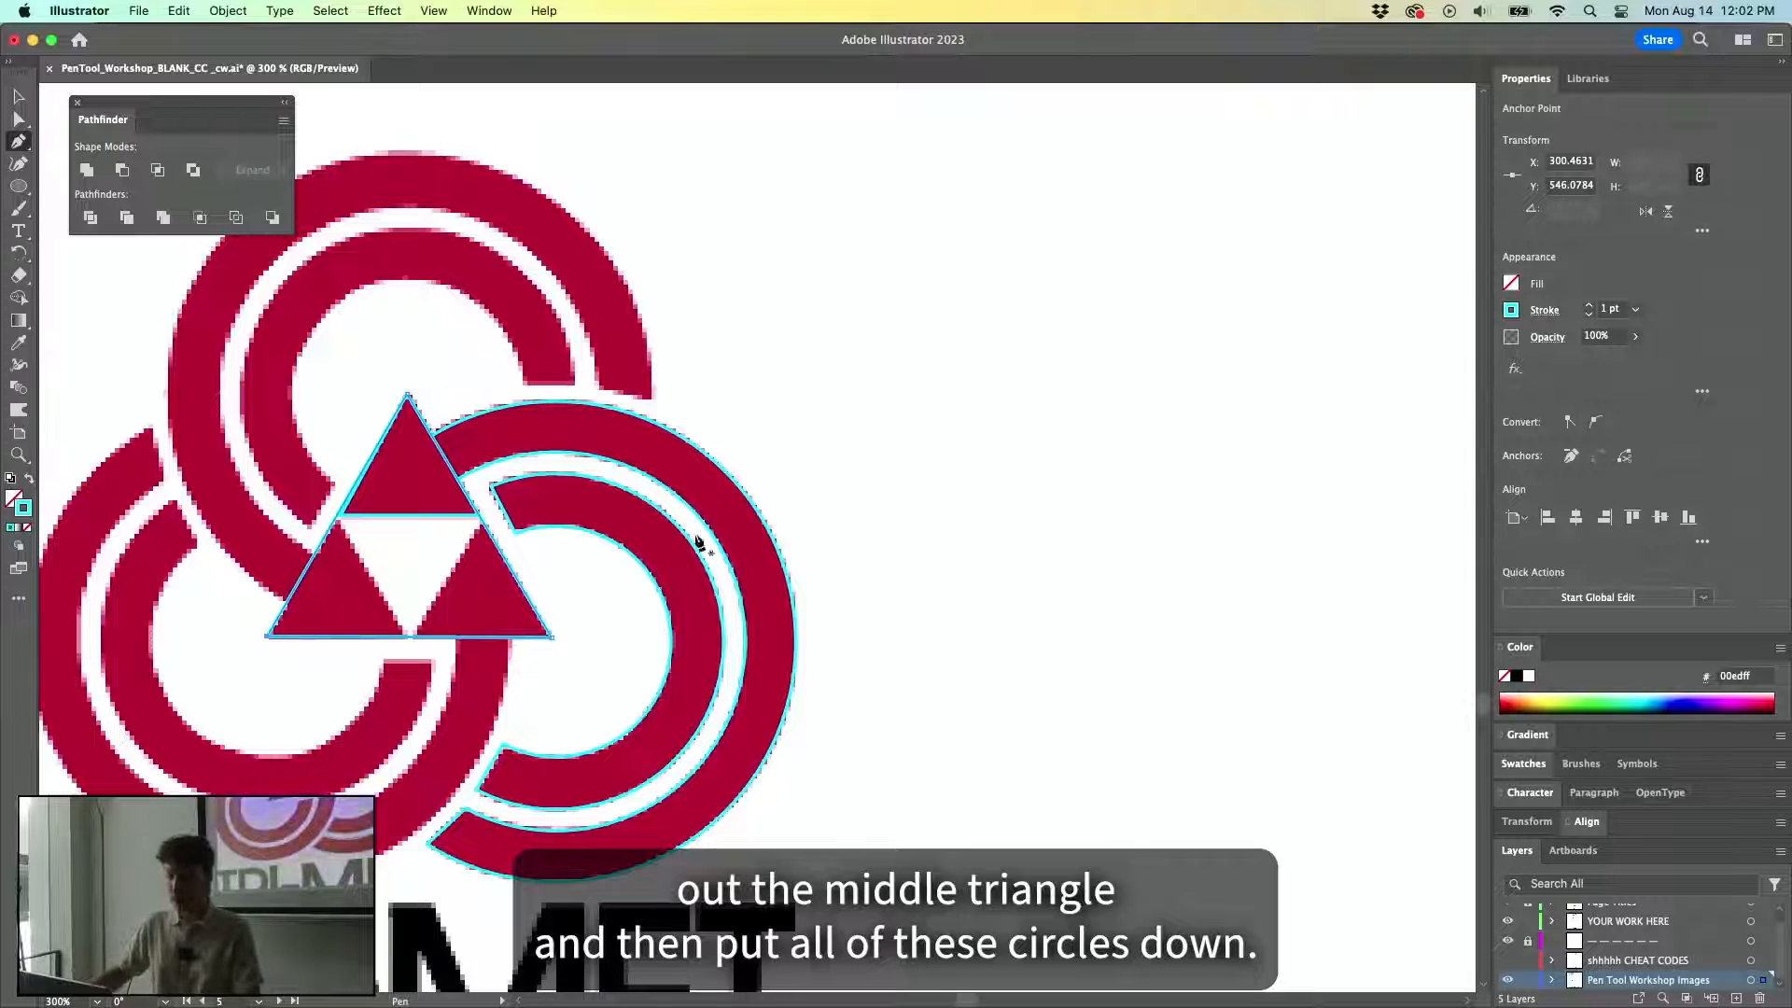
# Try moving the faded reference image among the circle constructions and undo the moves.
pyautogui.moveTo(996, 508); pyautogui.dragTo(578, 505)
pyautogui.press('super+minus')
pyautogui.moveTo(933, 483); pyautogui.dragTo(684, 476)
pyautogui.press('v')
pyautogui.moveTo(580, 593)
pyautogui.mouseDown()
pyautogui.moveTo(660, 653)
pyautogui.moveTo(758, 802)
pyautogui.mouseUp()
pyautogui.press('a')
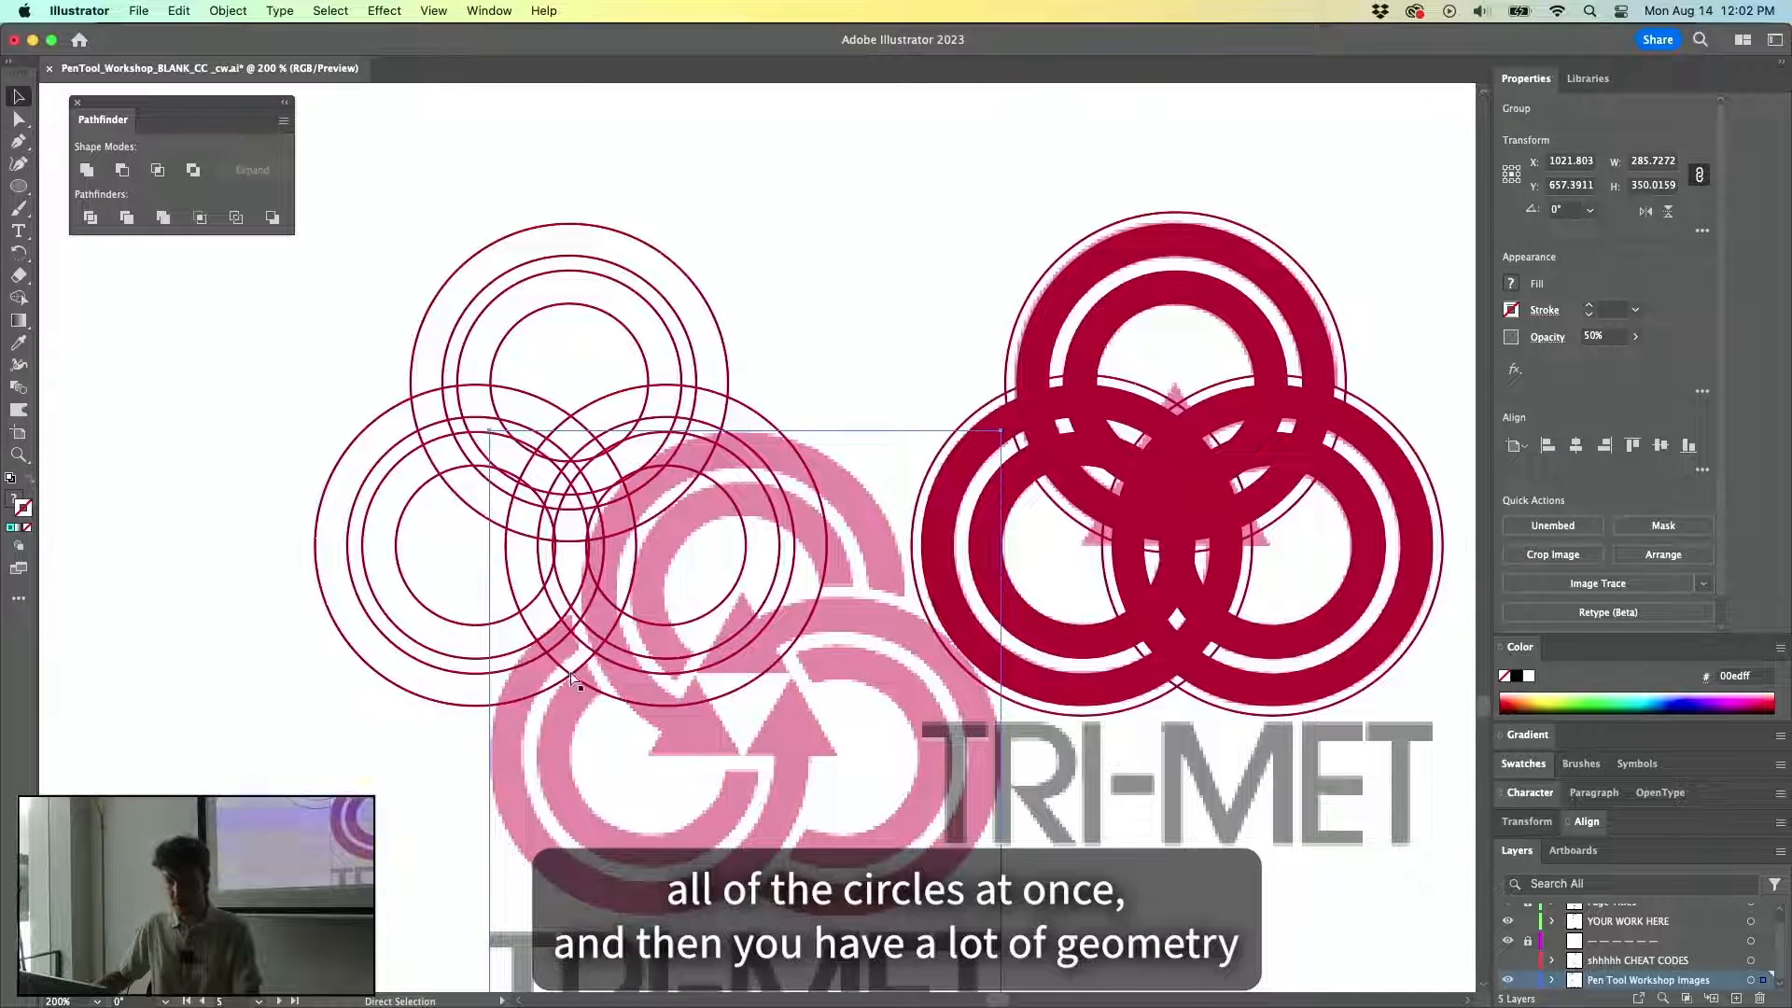
pyautogui.moveTo(606, 840); pyautogui.dragTo(903, 858)
pyautogui.press('super+z')
pyautogui.press('super+z')
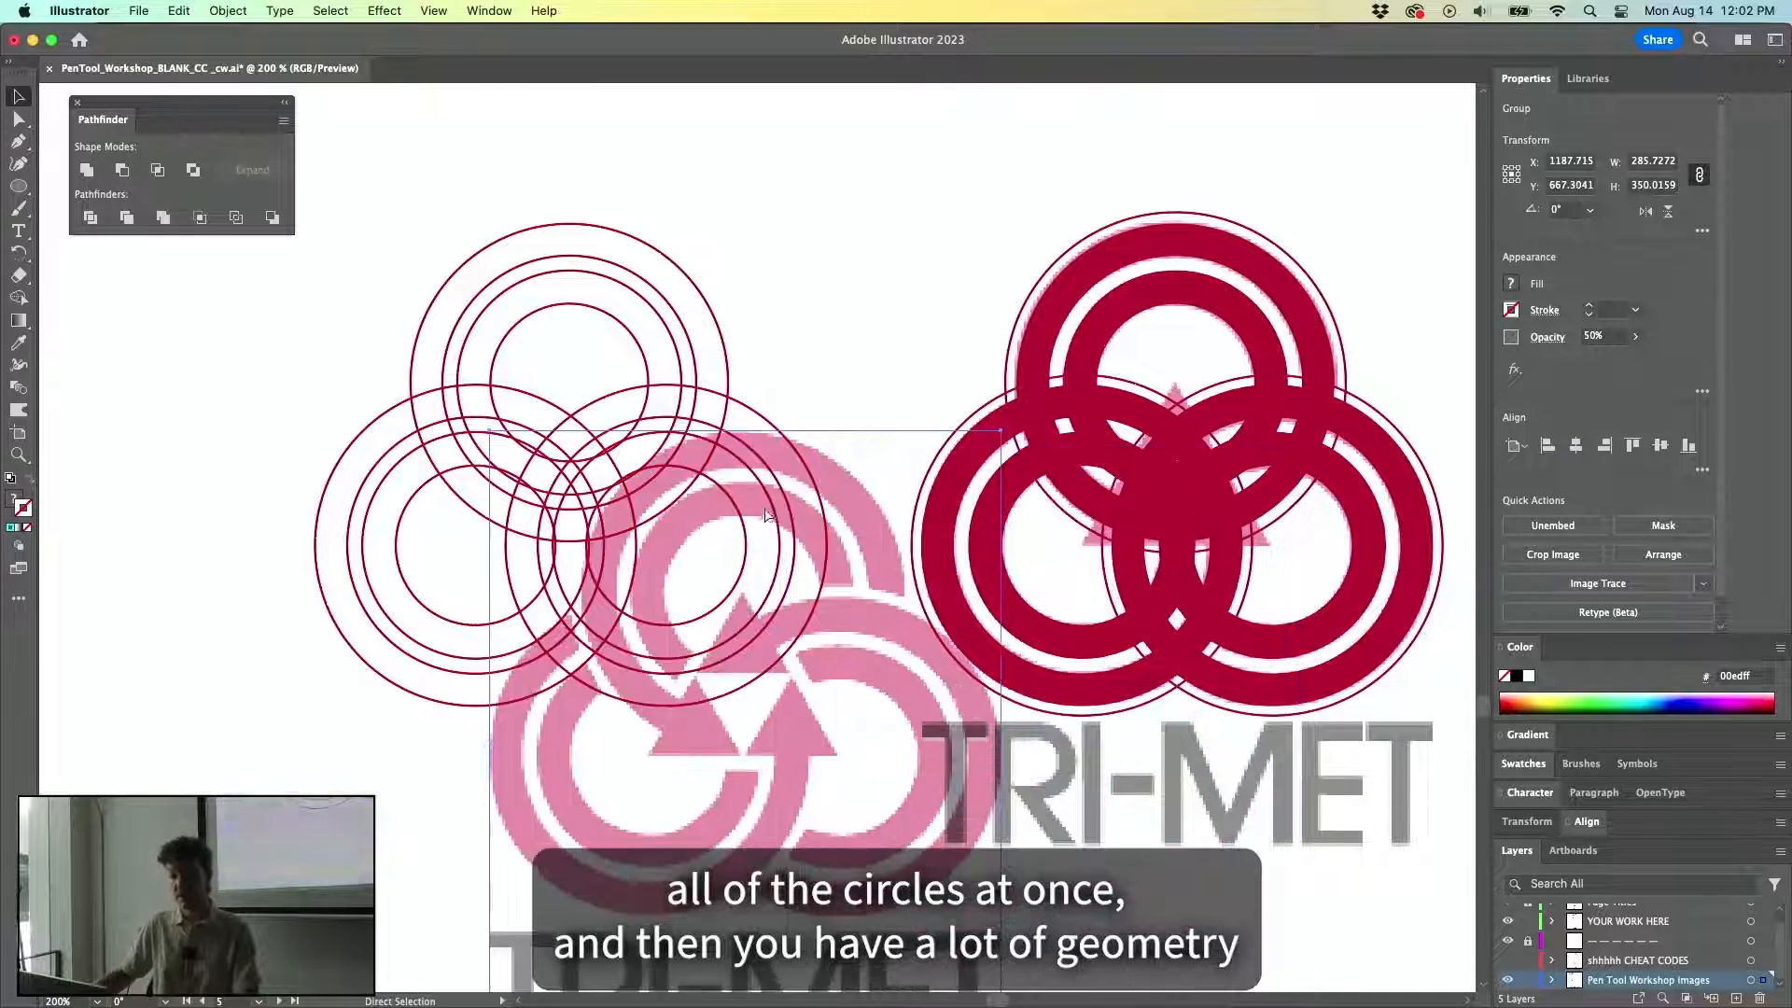
# Examine the lower cut ends of the inner and outer arcs in outline view, and return to the color preview.
pyautogui.moveTo(426, 551)
pyautogui.mouseDown()
pyautogui.moveTo(890, 494)
pyautogui.moveTo(1104, 436)
pyautogui.mouseUp()
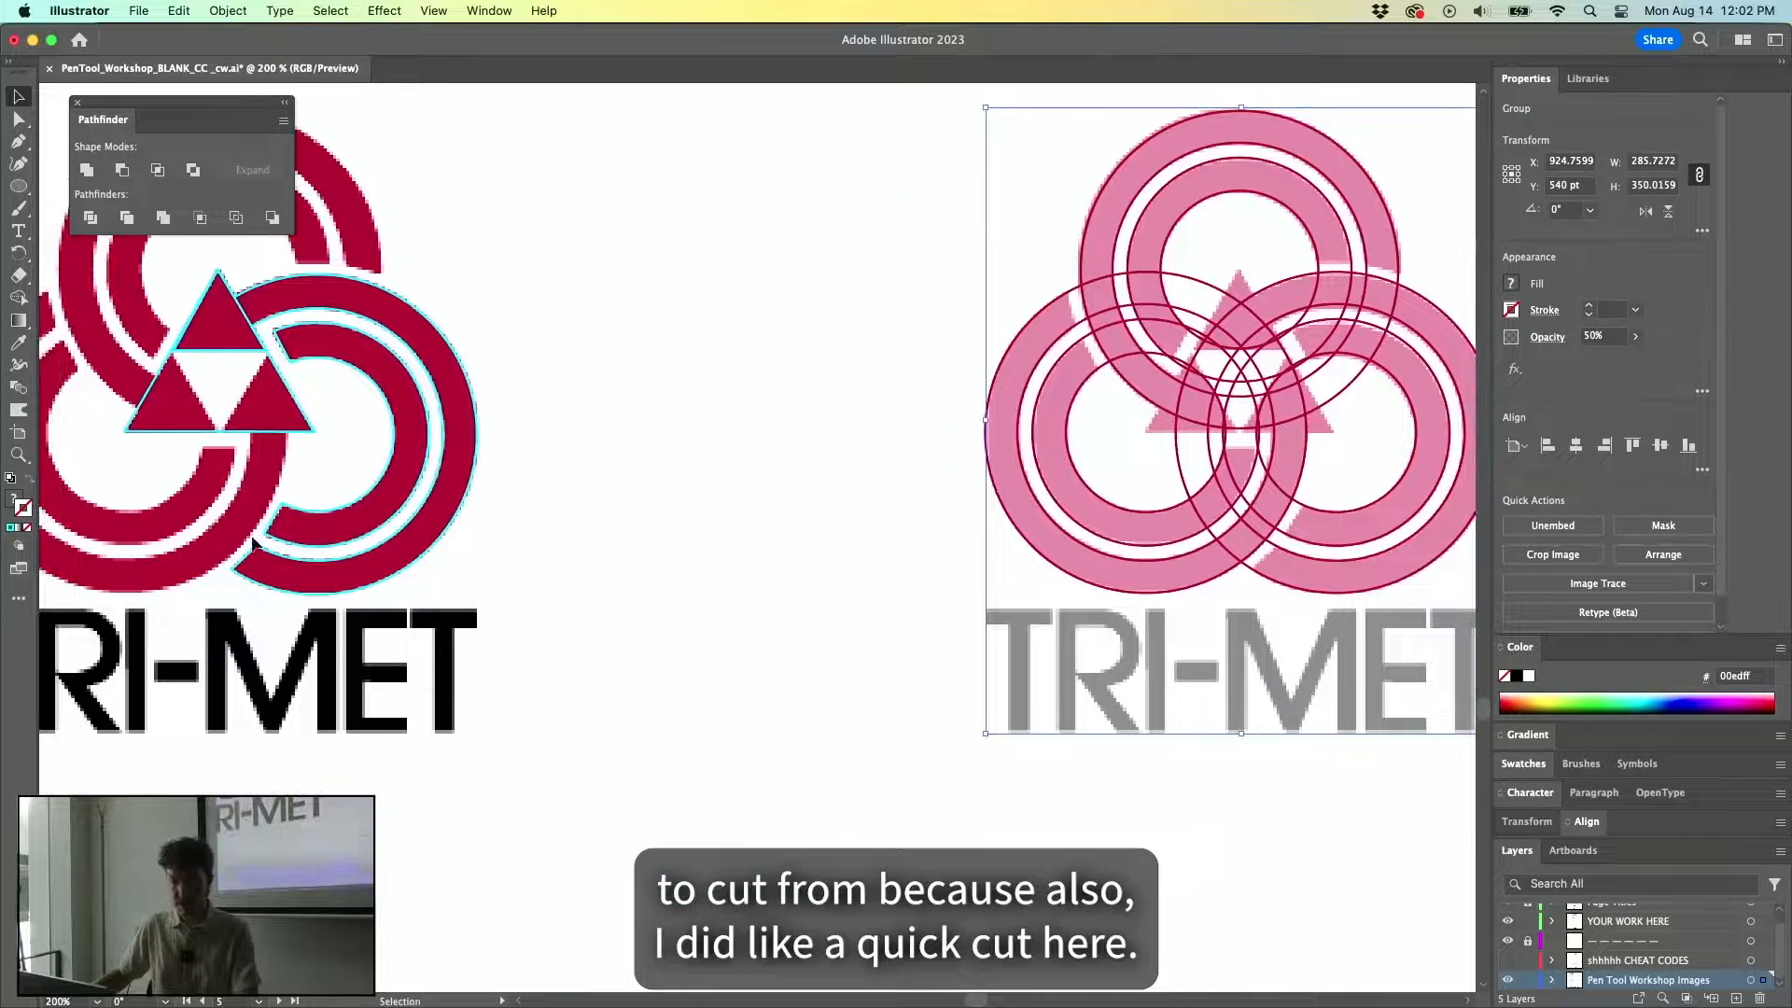
pyautogui.scroll(3, 256, 530)
pyautogui.press('super+y')
pyautogui.click(332, 461)
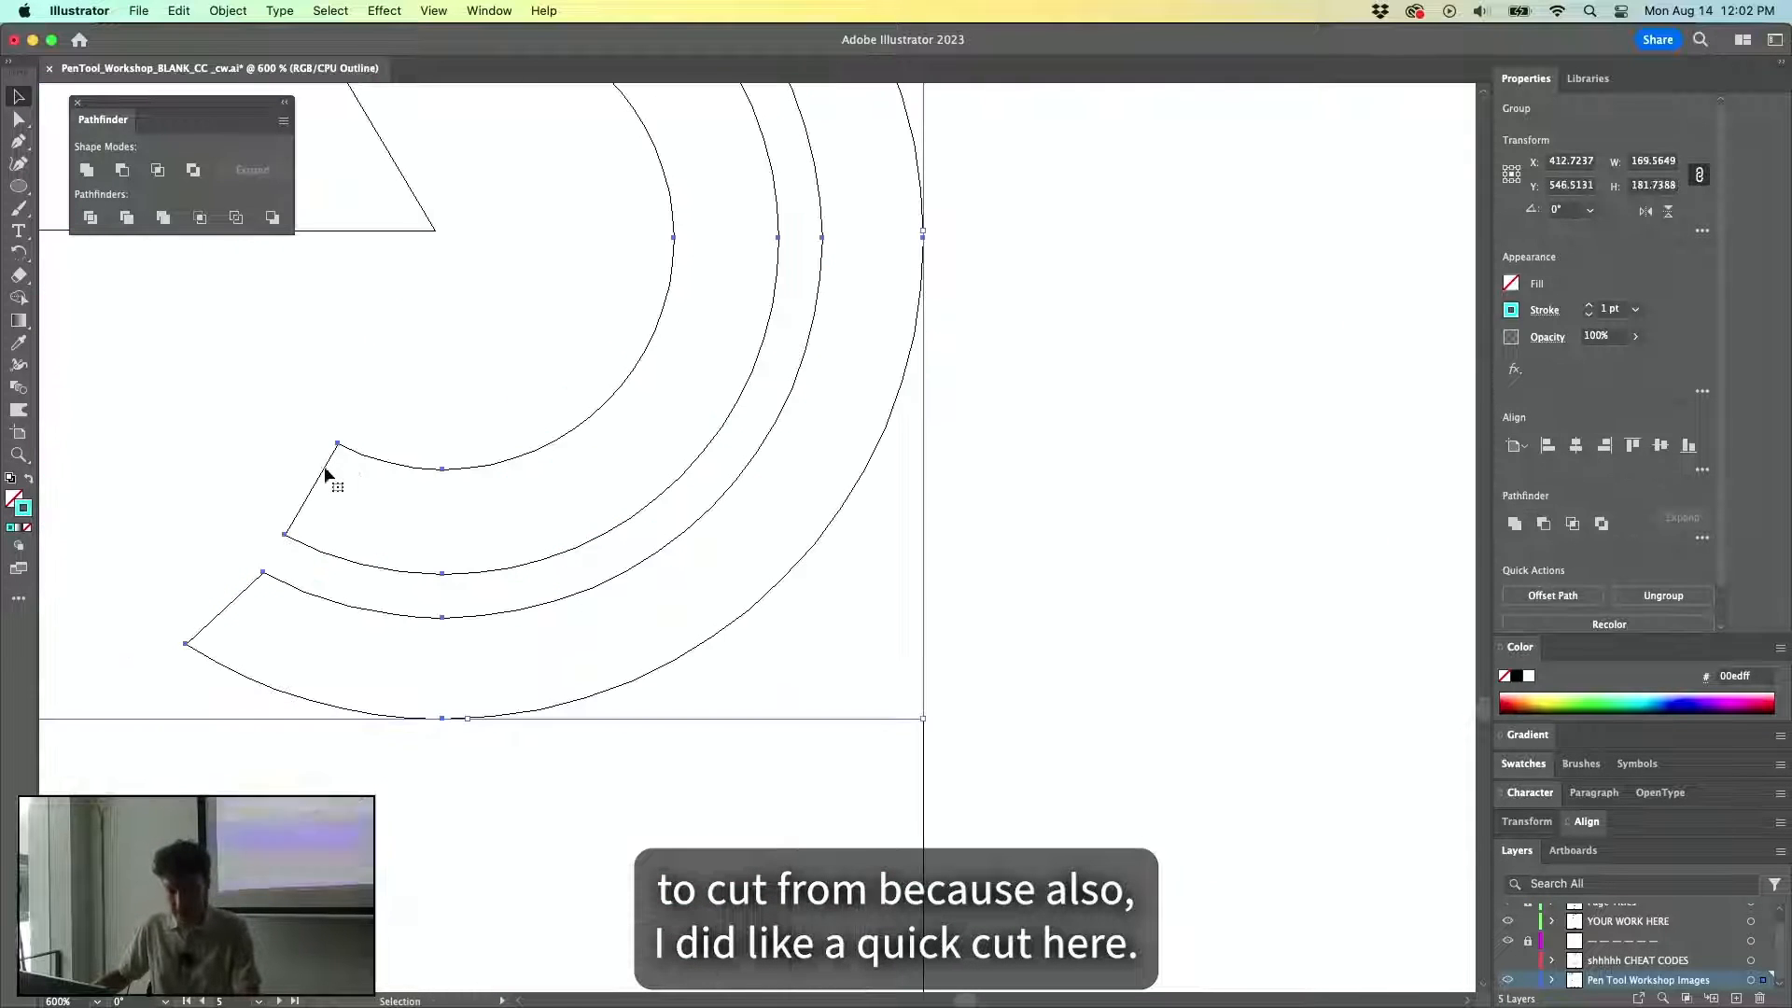
pyautogui.scroll(-3, 695, 529)
pyautogui.scroll(-1, 695, 529)
pyautogui.moveTo(1072, 474); pyautogui.dragTo(396, 440)
pyautogui.press('super+y')
# Examine the cut ends of the faded reference logo's arcs close up, and undo the accidental image move.
pyautogui.moveTo(266, 508); pyautogui.dragTo(779, 469)
pyautogui.moveTo(1414, 583); pyautogui.dragTo(840, 558)
pyautogui.moveTo(840, 558); pyautogui.dragTo(824, 674)
pyautogui.scroll(6, 853, 550)
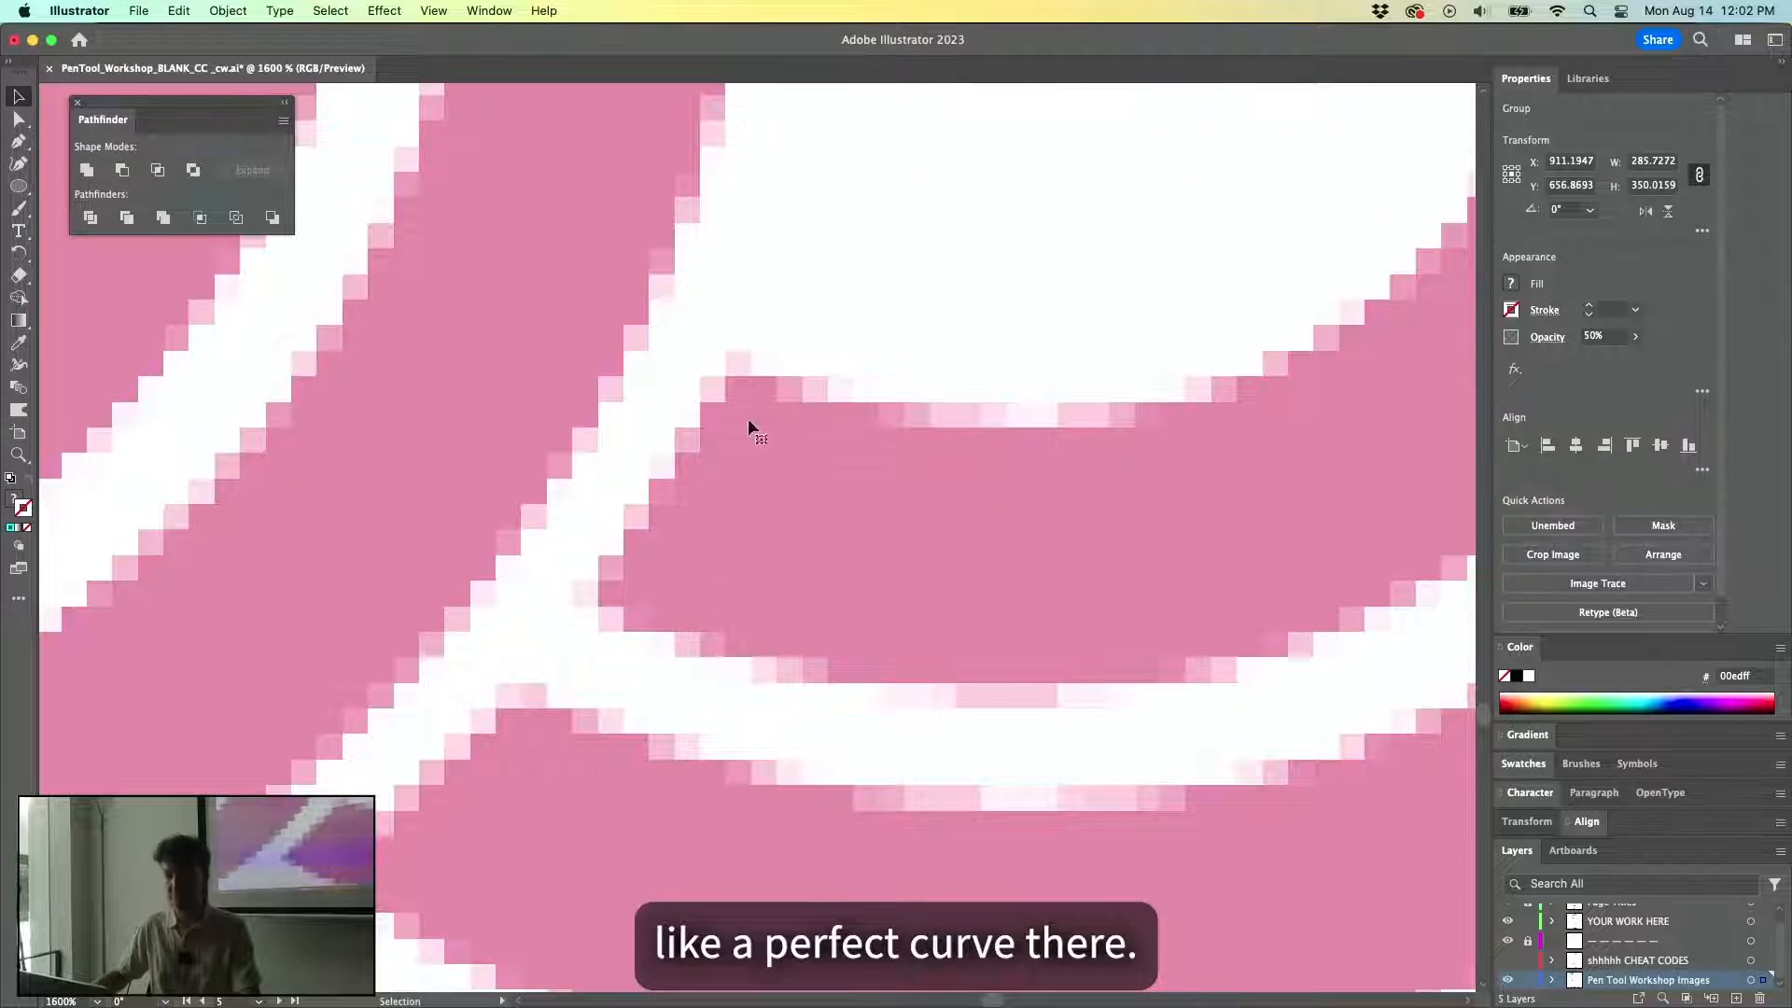
pyautogui.press('super+z')
pyautogui.scroll(-6, 691, 451)
pyautogui.scroll(4, 703, 451)
pyautogui.scroll(-2, 782, 314)
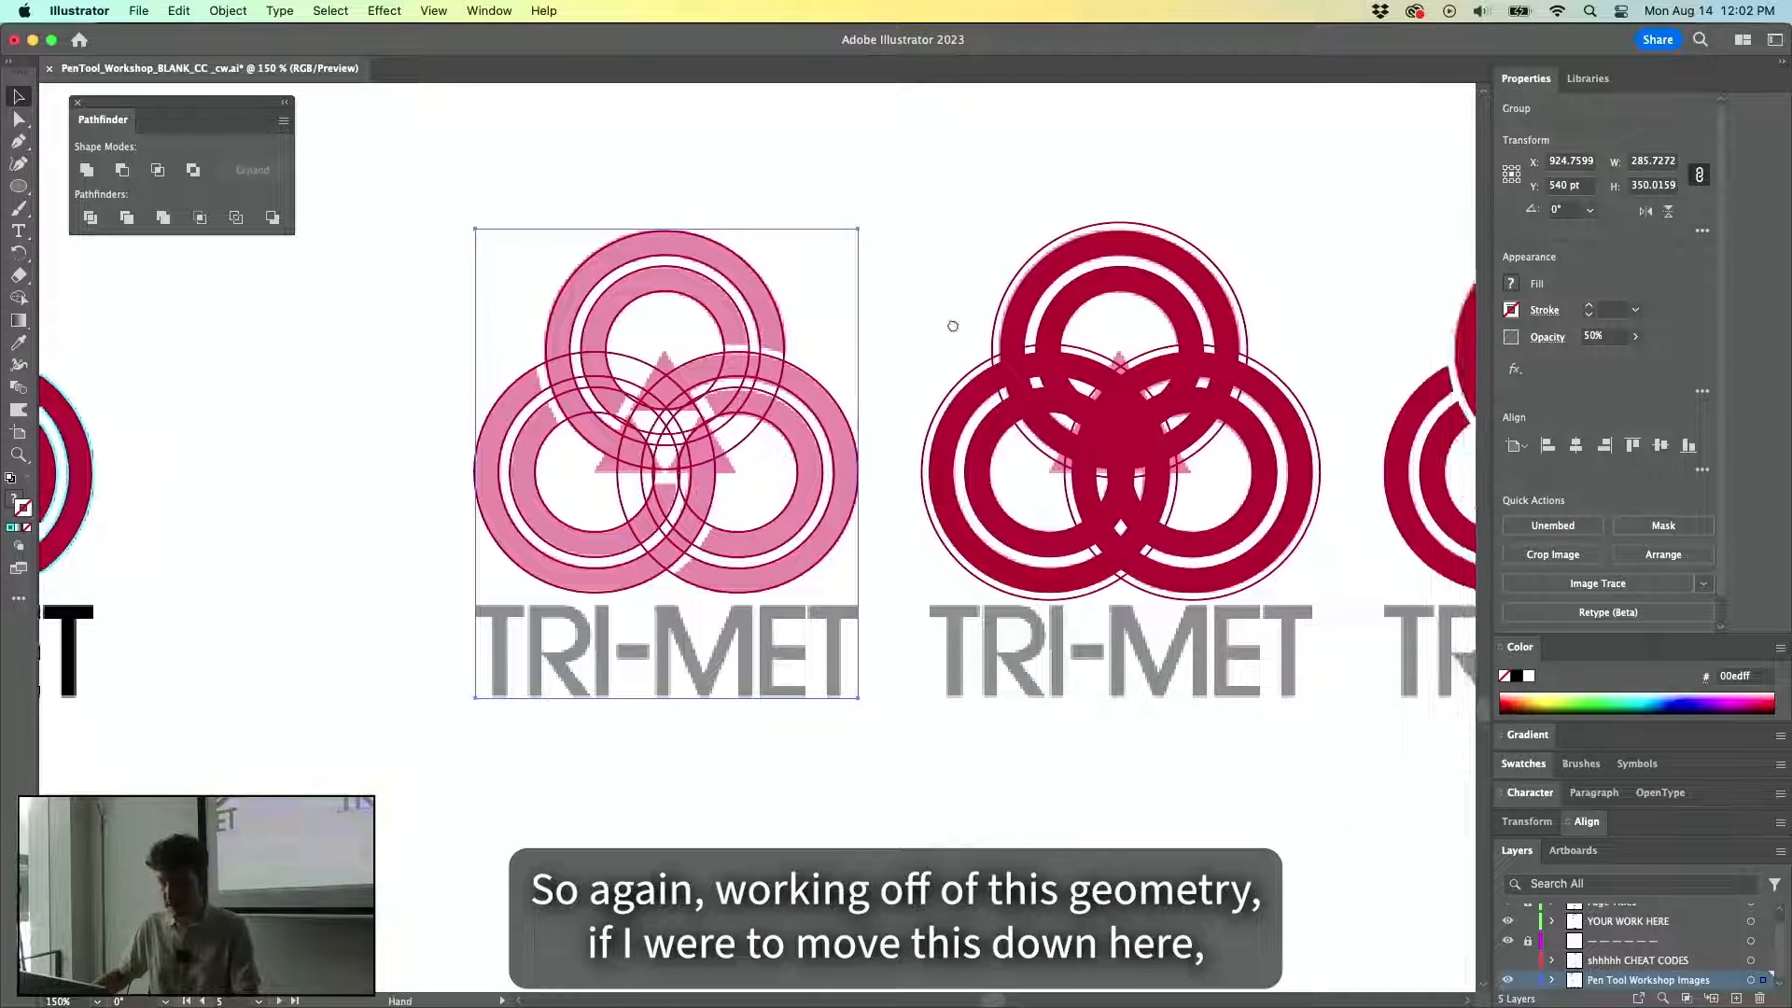
# Place the set of overlapping circle outlines in the empty area directly below the faded reference logo, and deselect it.
pyautogui.click(817, 423)
pyautogui.moveTo(803, 381); pyautogui.dragTo(800, 893)
pyautogui.moveTo(820, 700); pyautogui.dragTo(848, 269)
pyautogui.click(995, 424)
# Swap fill and stroke on the lower-right inner and outer rings to make them solid crimson.
pyautogui.scroll(1, 850, 456)
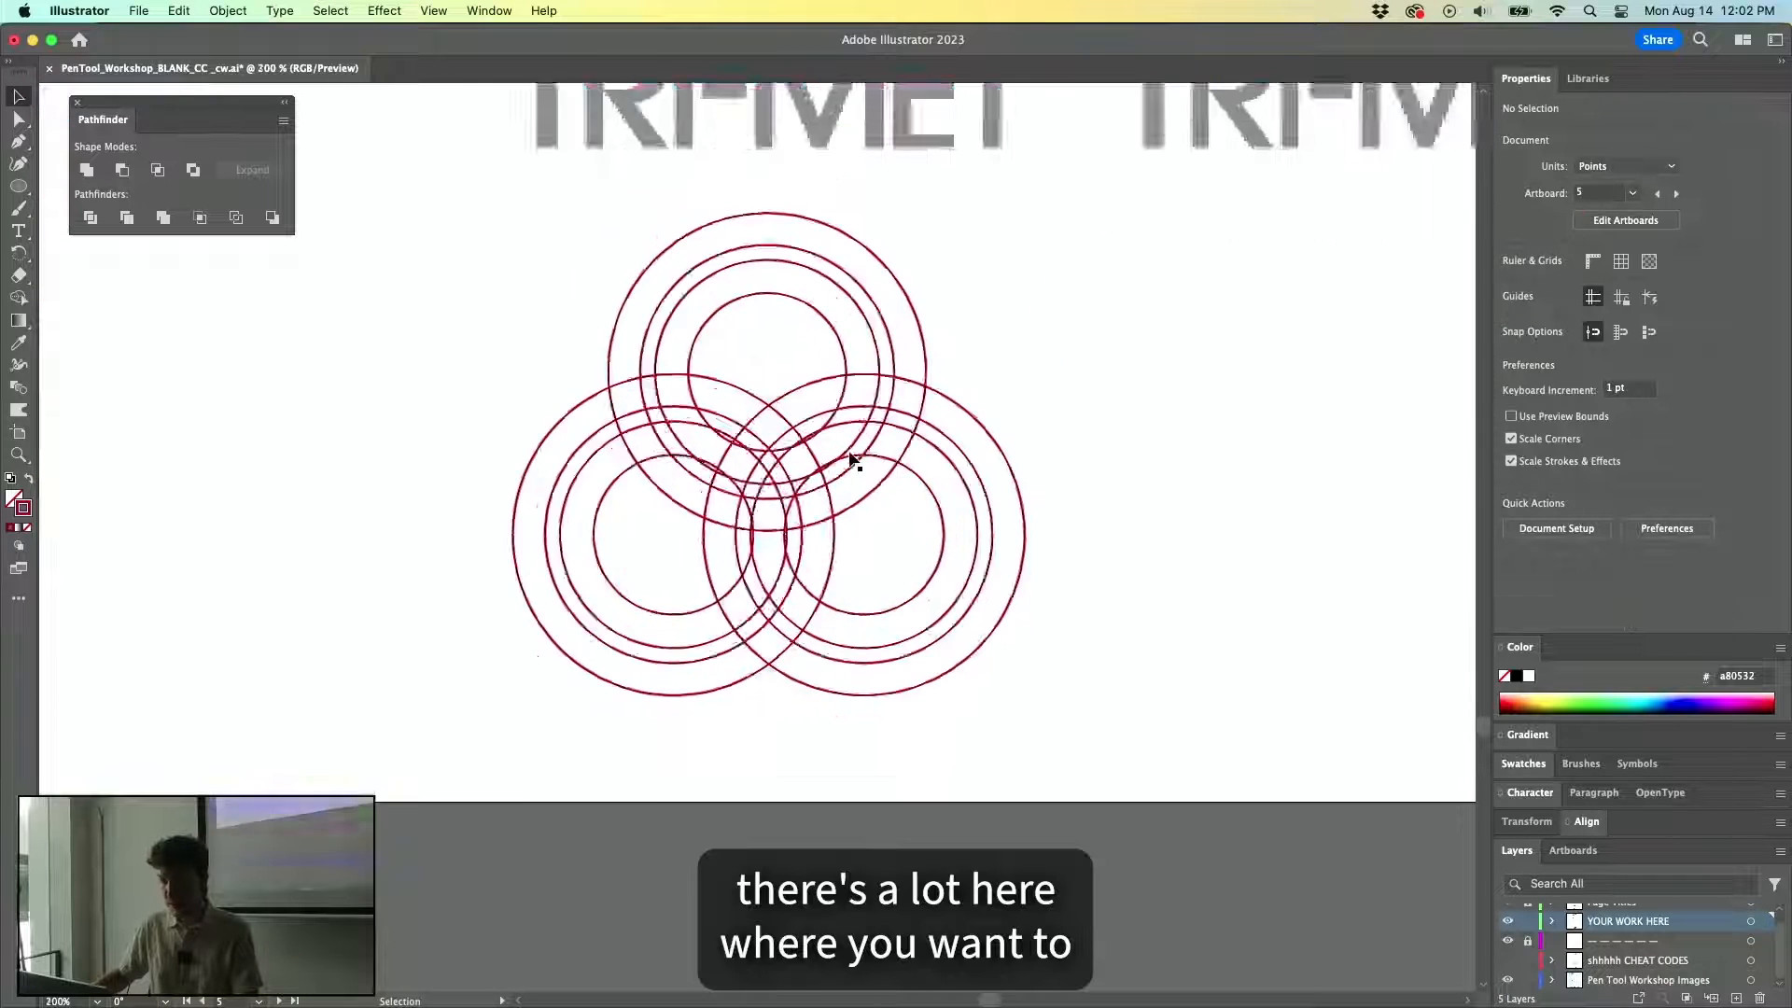
pyautogui.scroll(1, 852, 459)
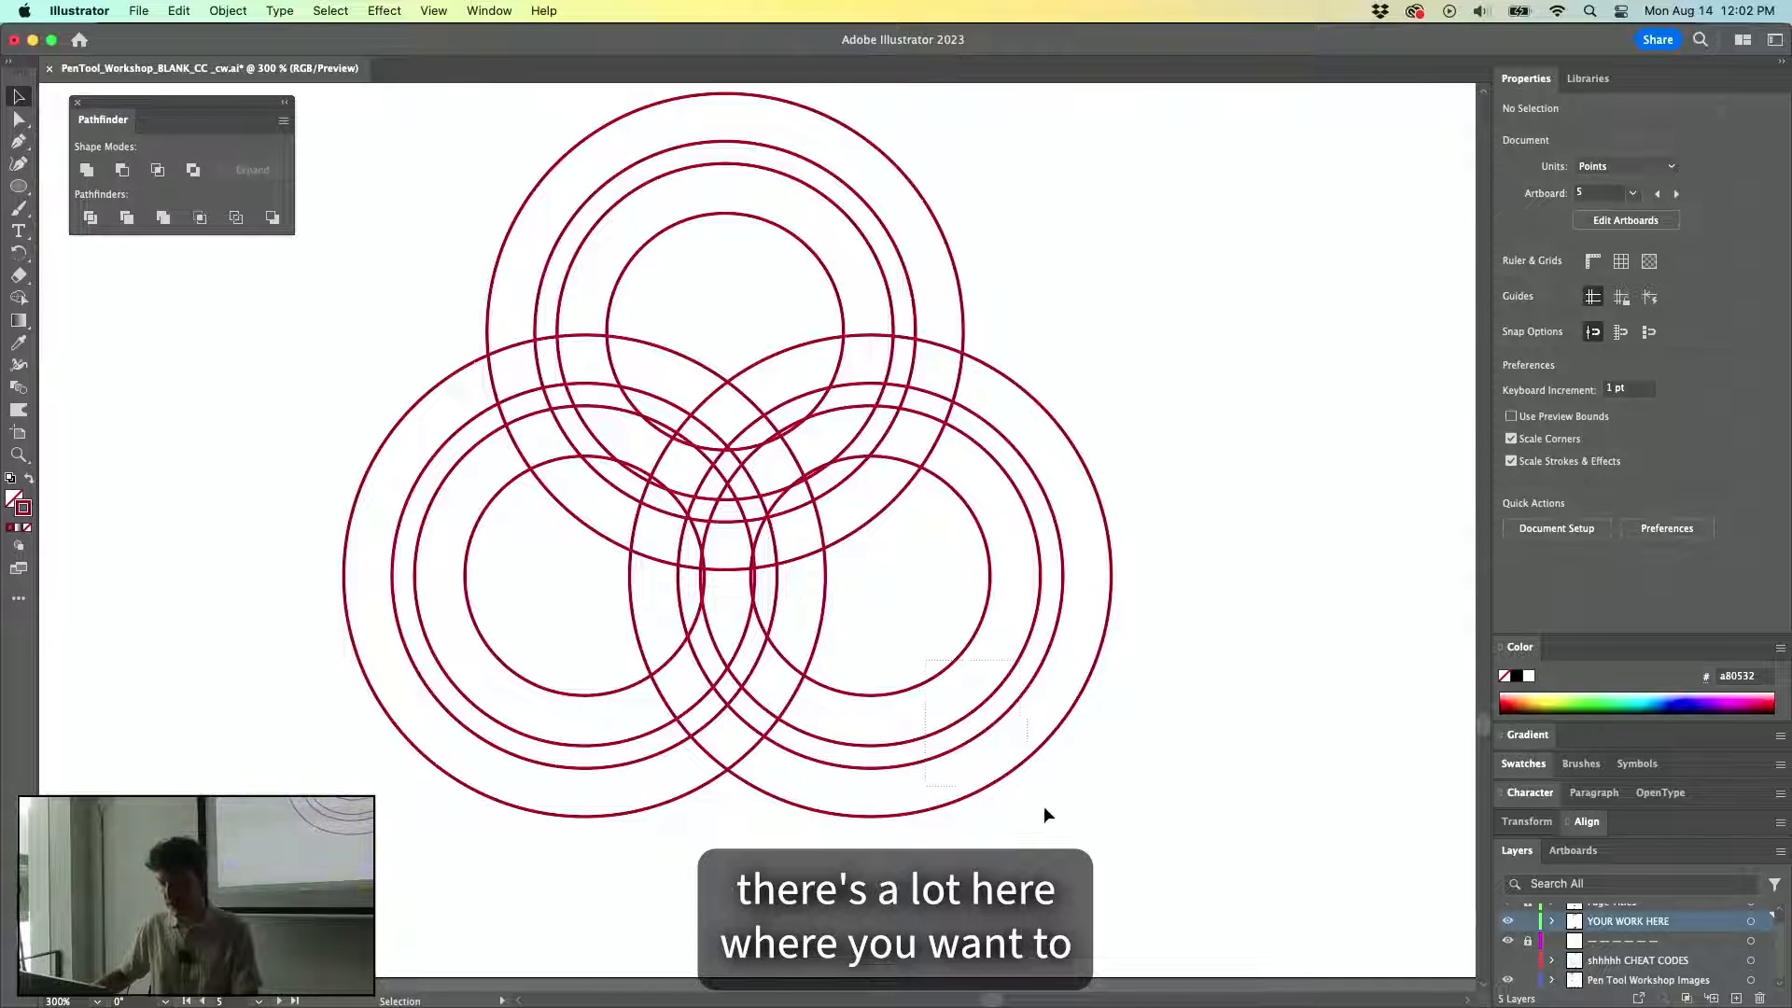
pyautogui.moveTo(1030, 792); pyautogui.dragTo(1036, 789)
pyautogui.hotkey('shift', 'x')
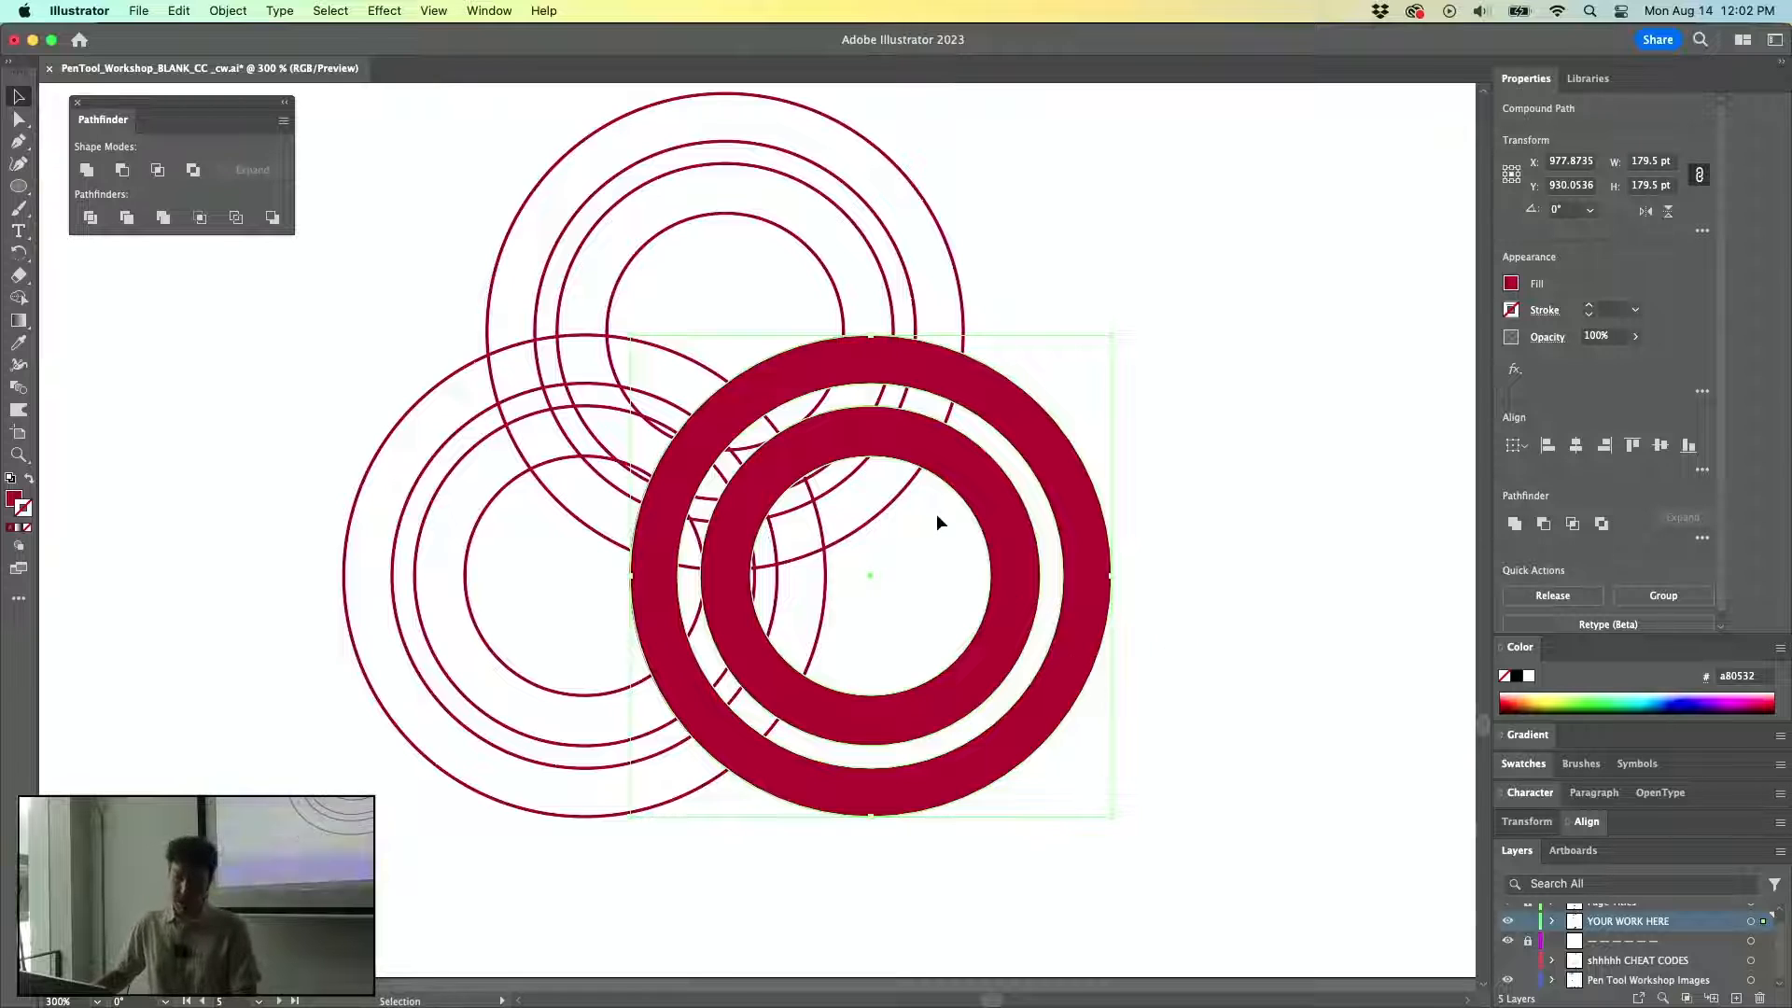
# Copy only the outermost circle of the lower-left rings using the Group Selection tool, and paste it in place.
pyautogui.click(814, 659)
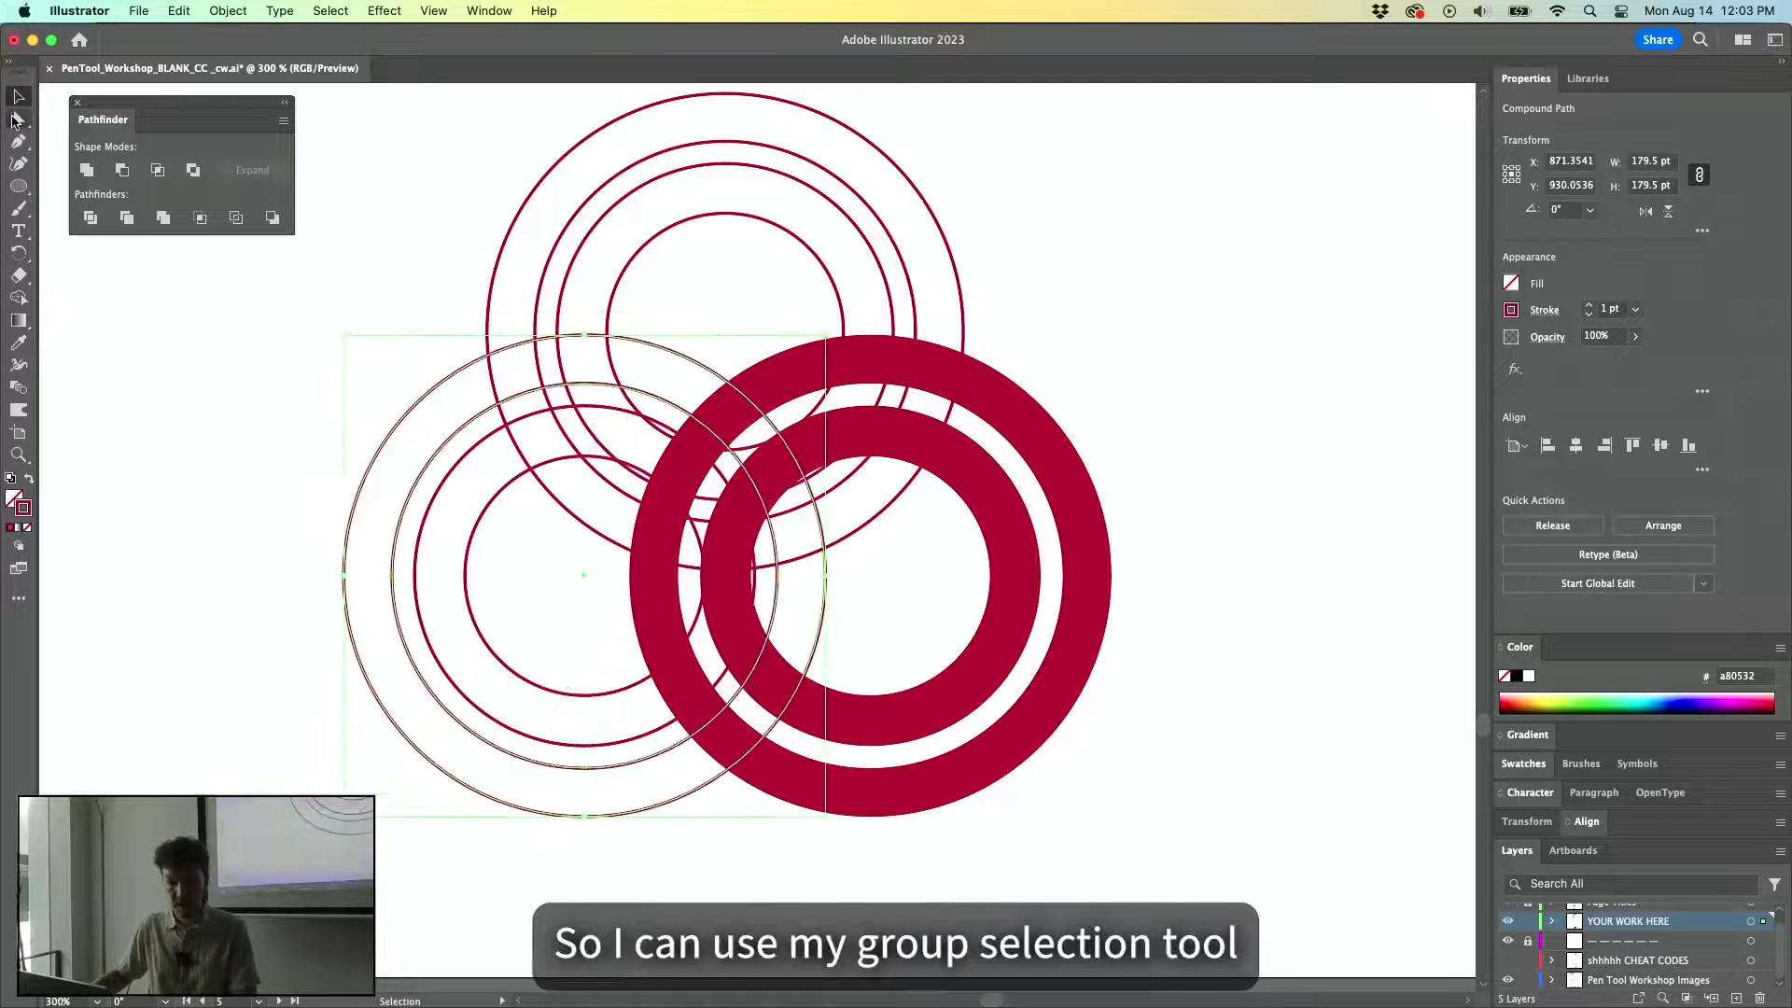
pyautogui.moveTo(16, 120); pyautogui.dragTo(93, 140)
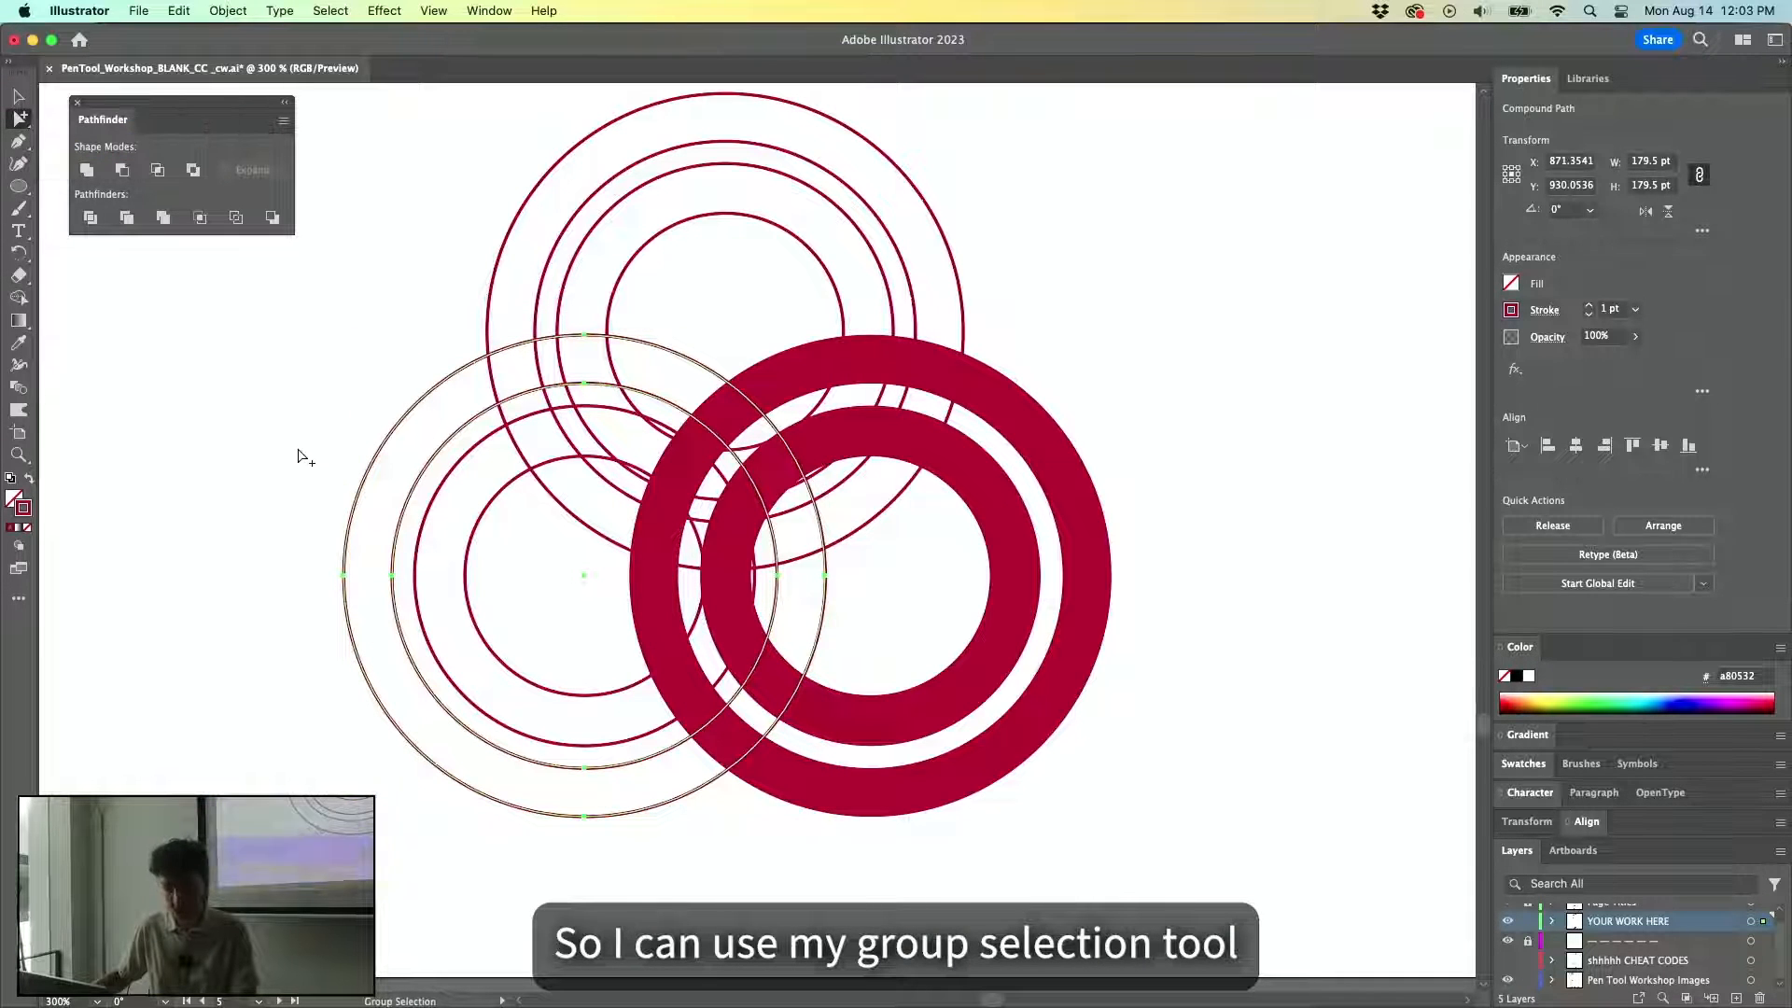
pyautogui.click(231, 432)
pyautogui.click(824, 623)
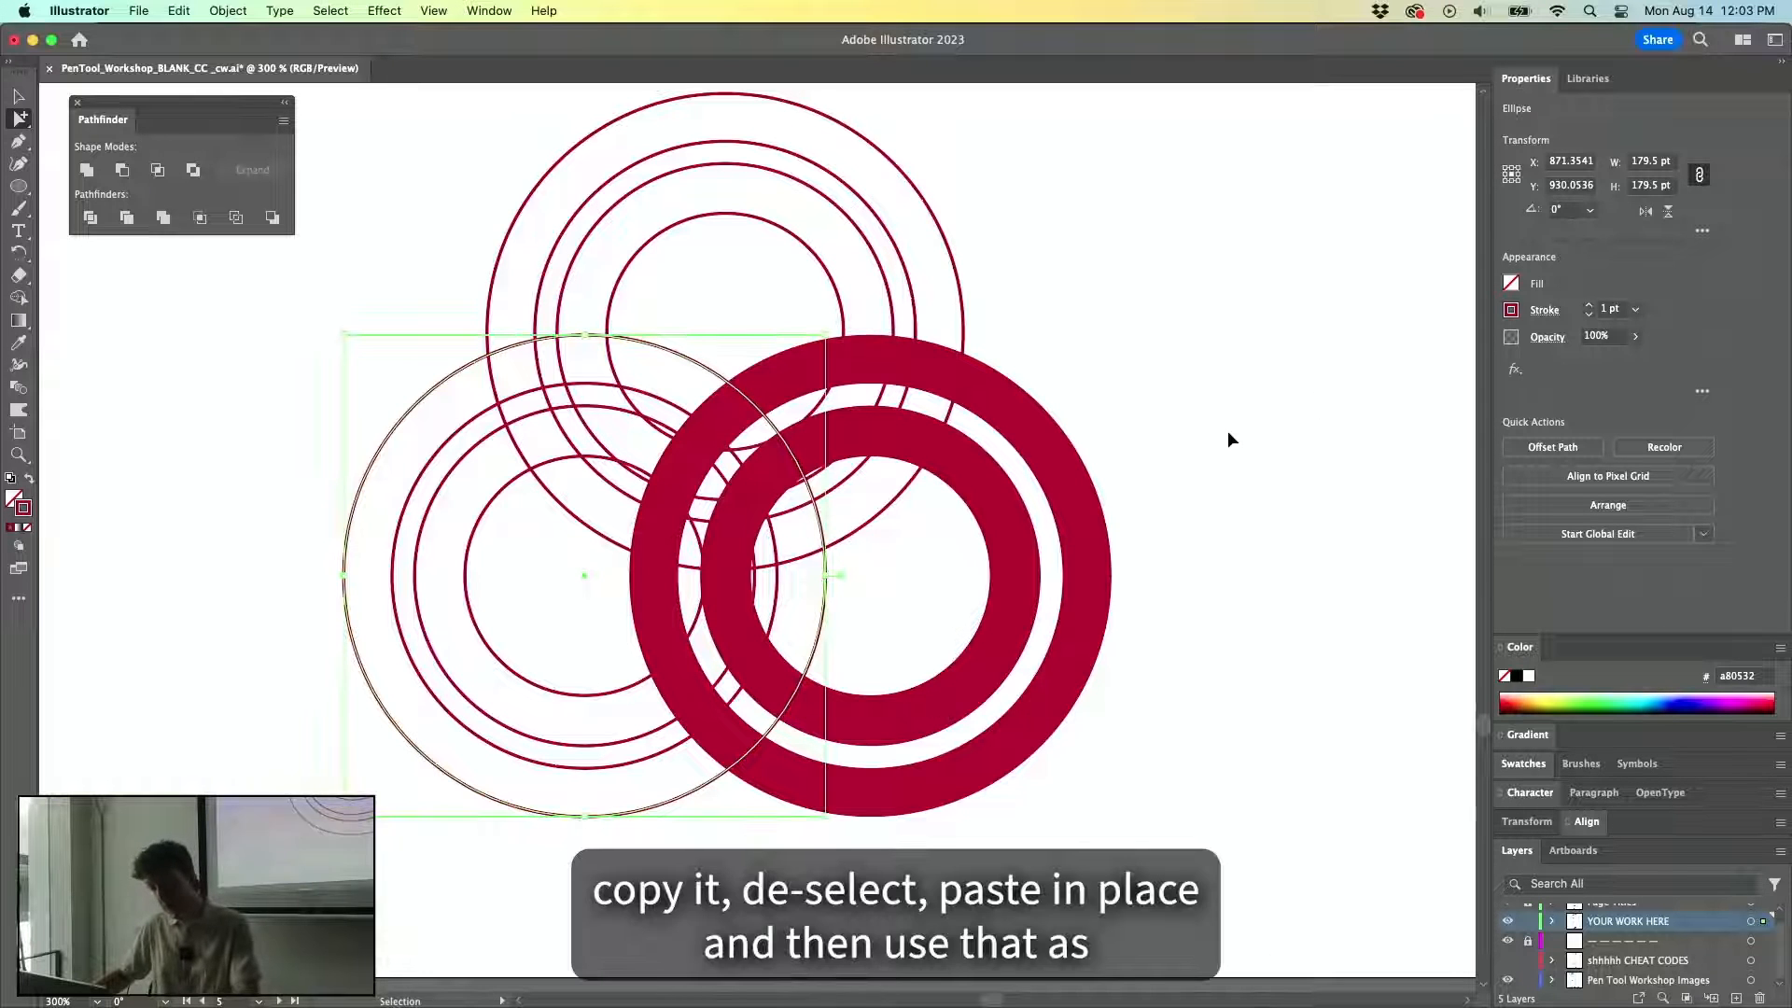
pyautogui.click(1292, 326)
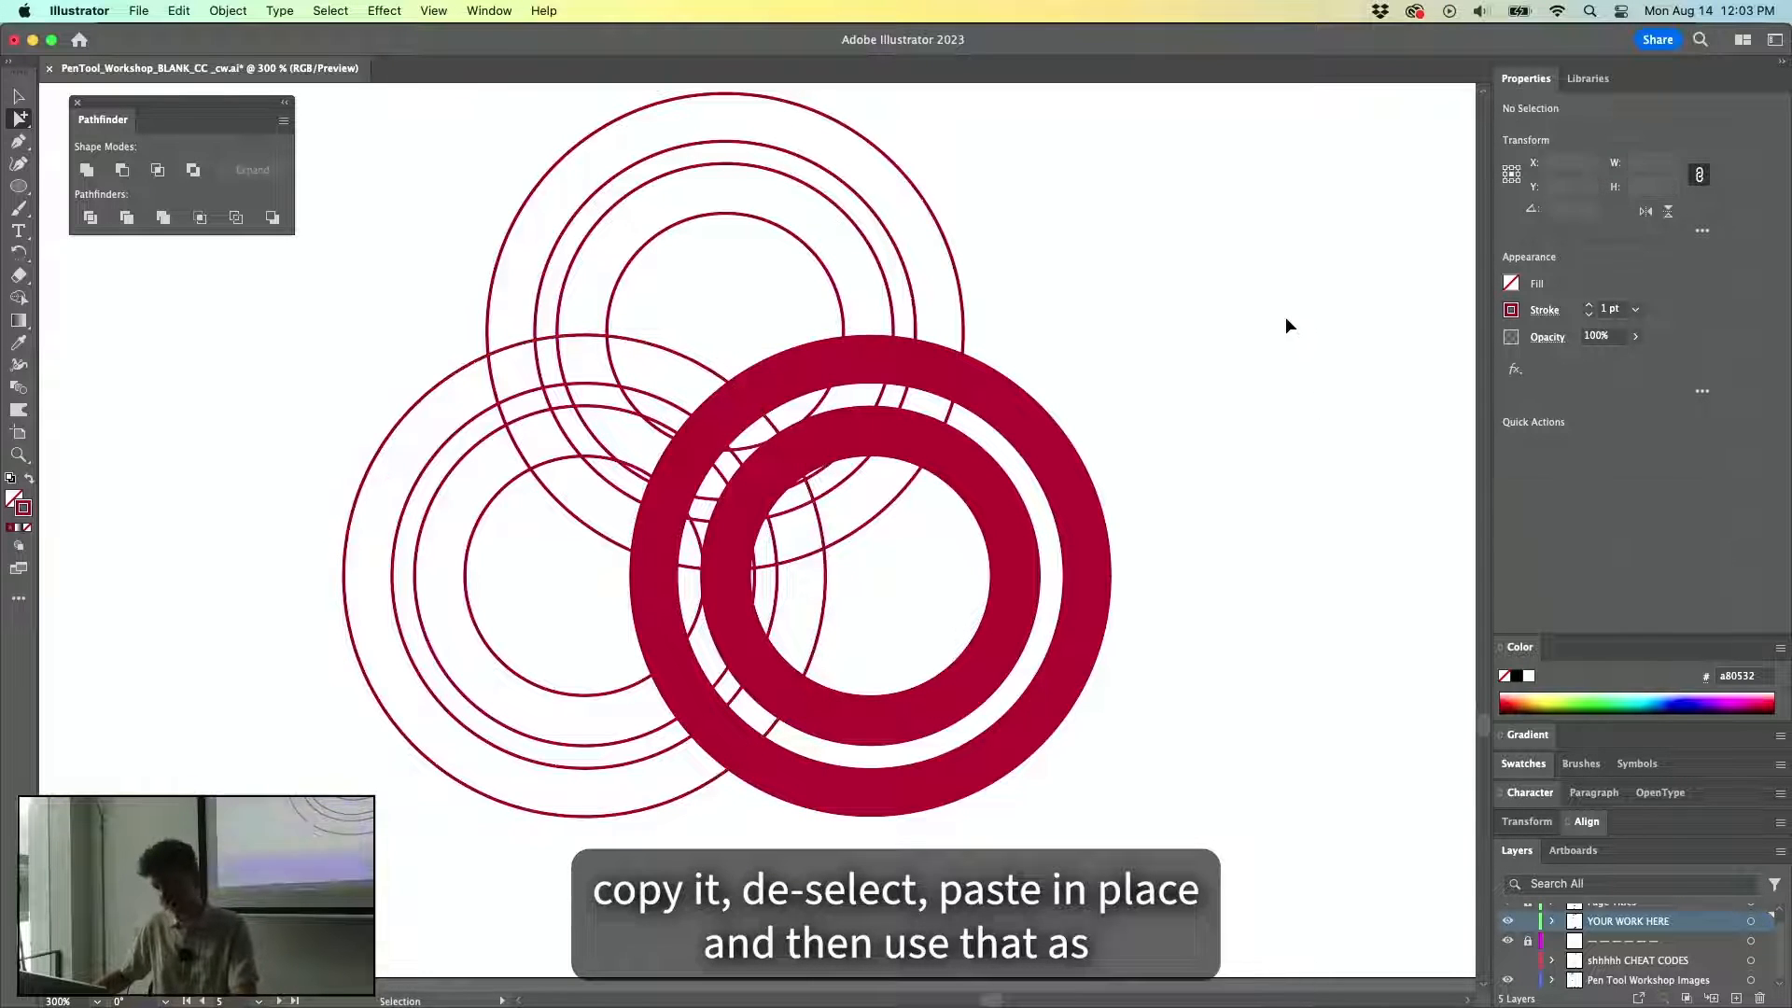
pyautogui.press('super+shift+v')
pyautogui.press('v')
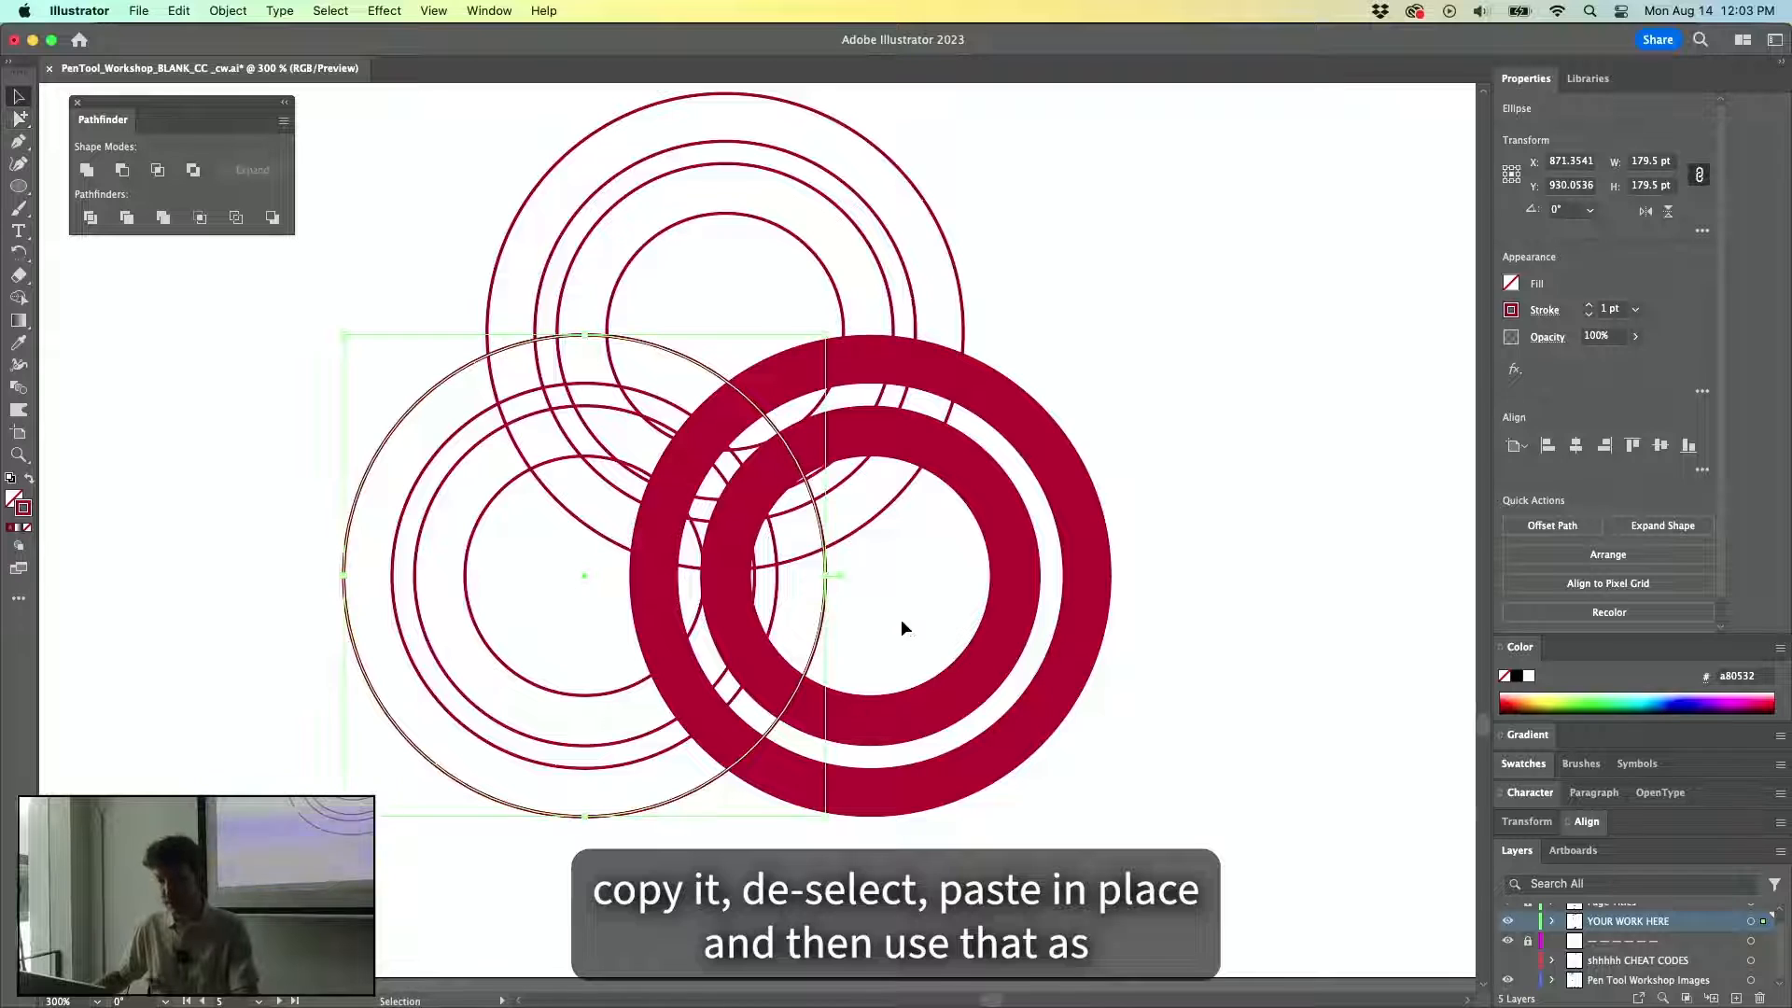
# Subtract the pasted circle from the solid lower-right inner ring with Pathfinder's Minus Front.
pyautogui.keyDown('shift'); pyautogui.click(875, 721); pyautogui.keyUp('shift')
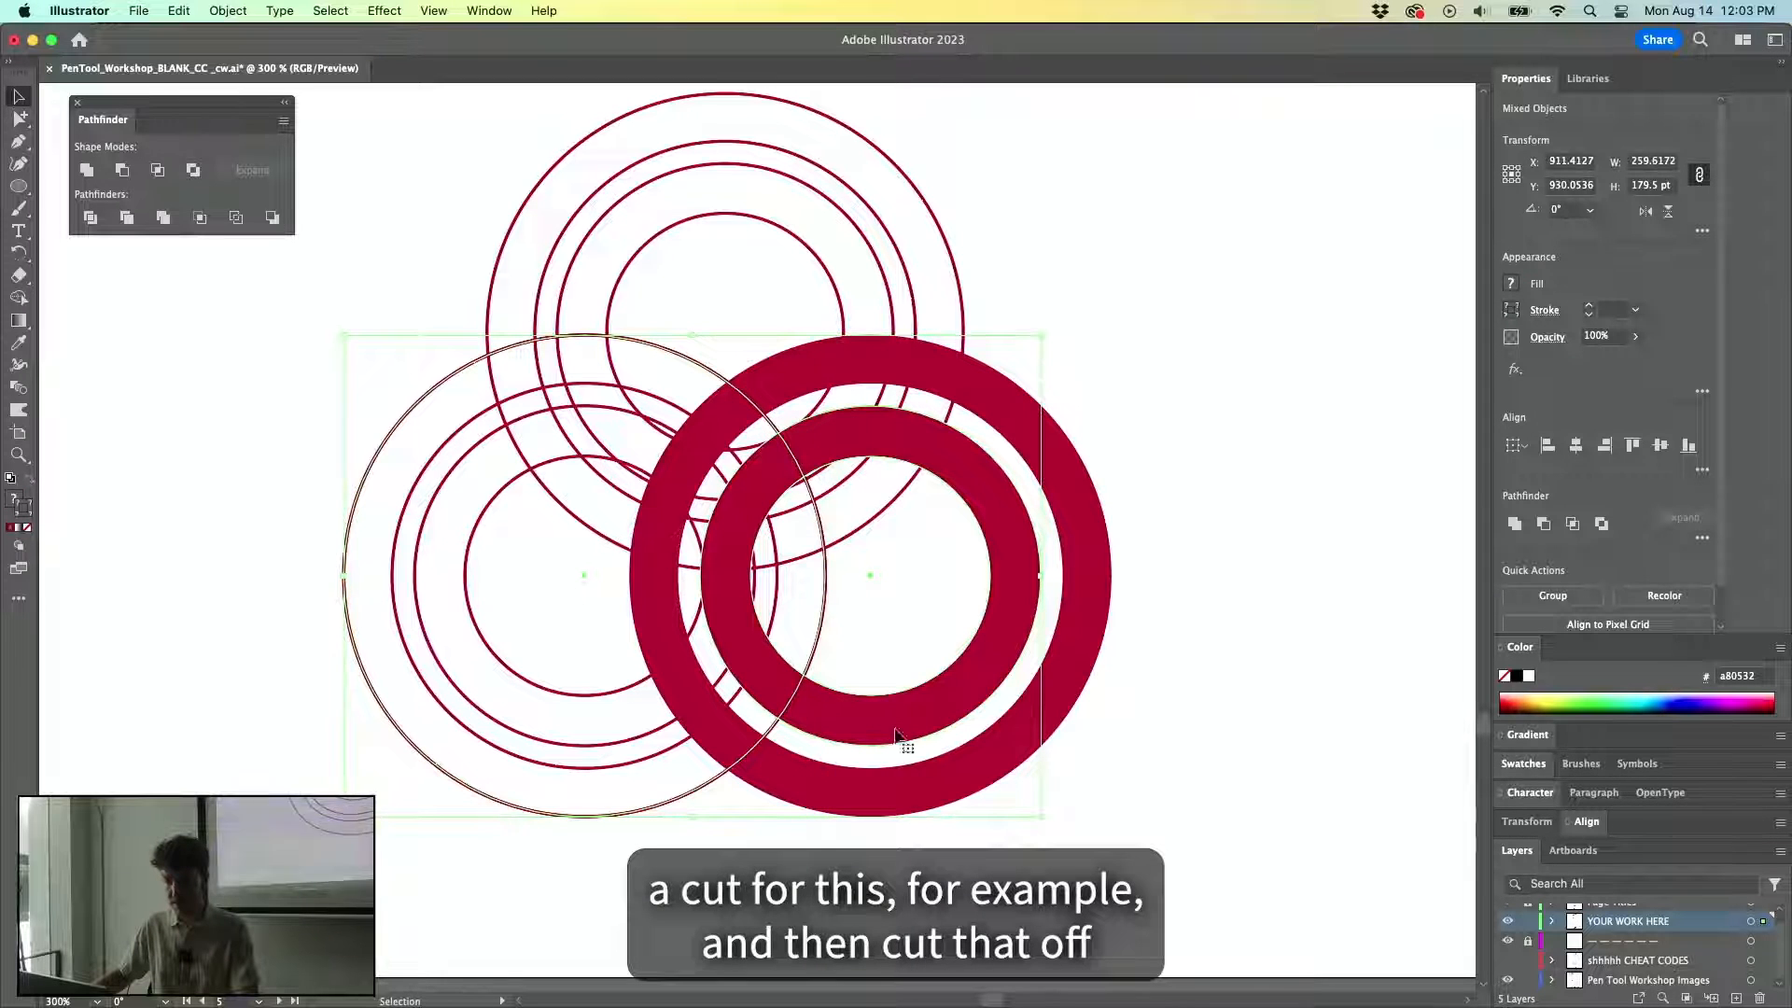
pyautogui.click(122, 170)
pyautogui.click(961, 651)
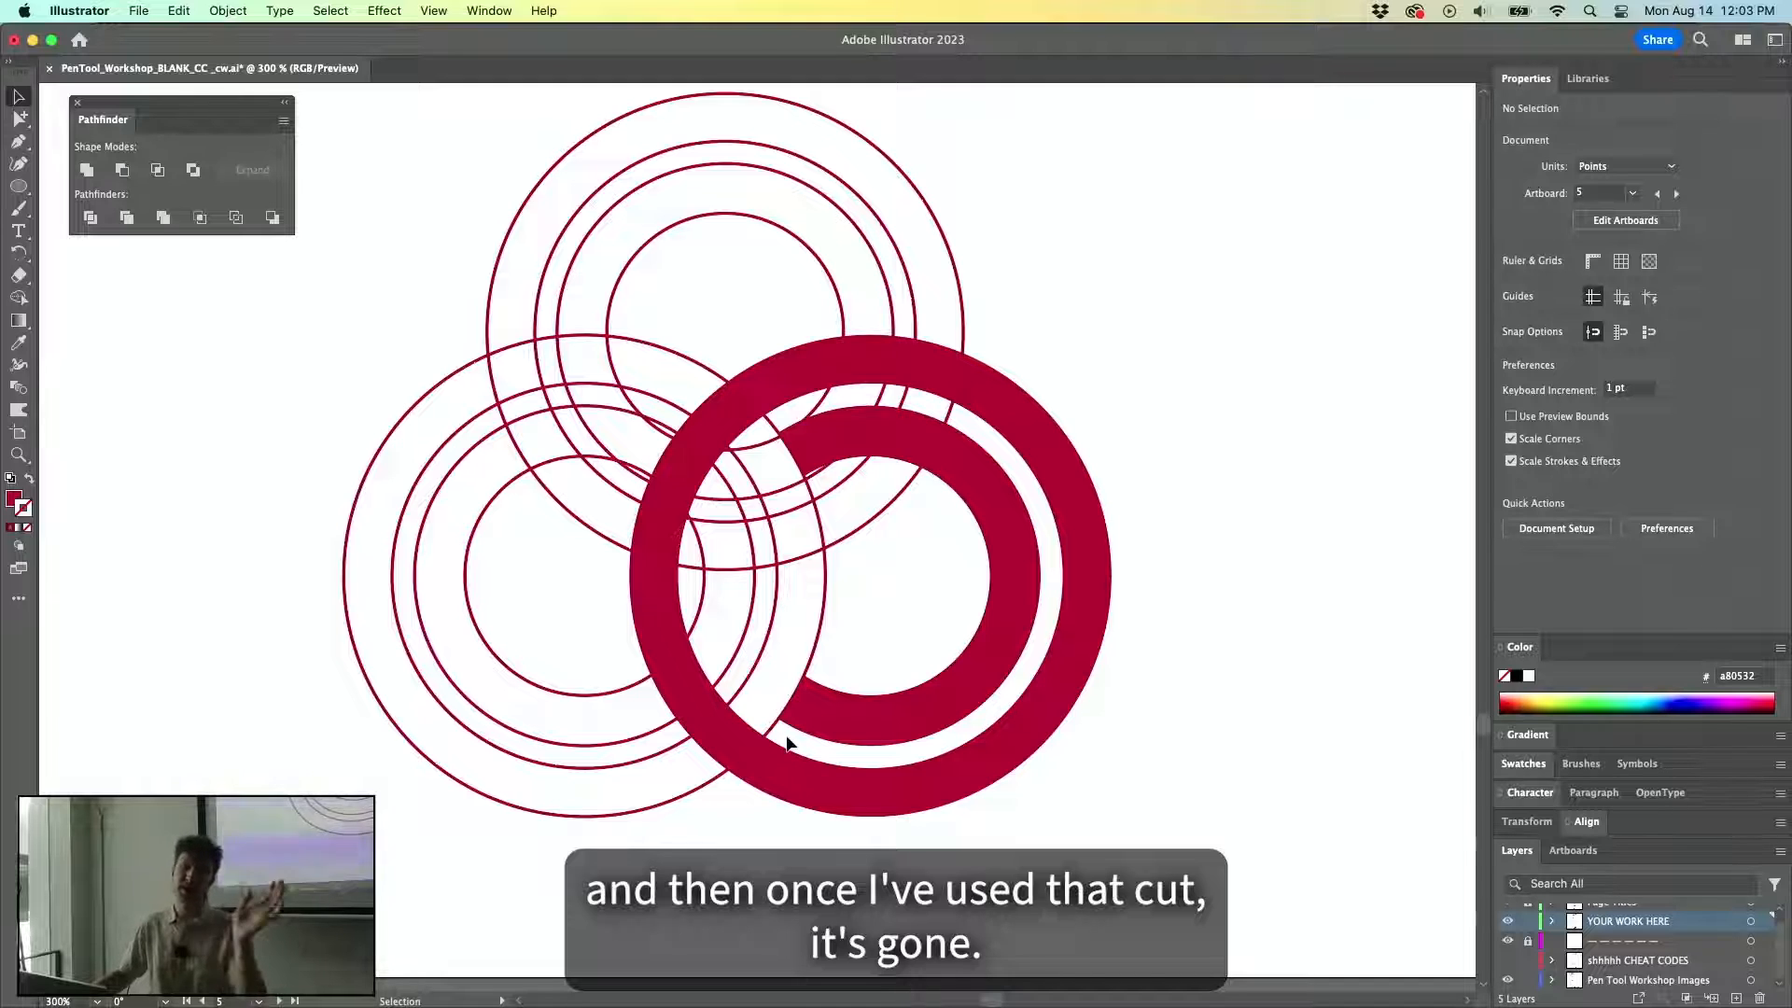
# Paste the copied lower-left circle in place and subtract it from the solid lower-right outer ring with Pathfinder's Minus Front.
pyautogui.click(868, 795)
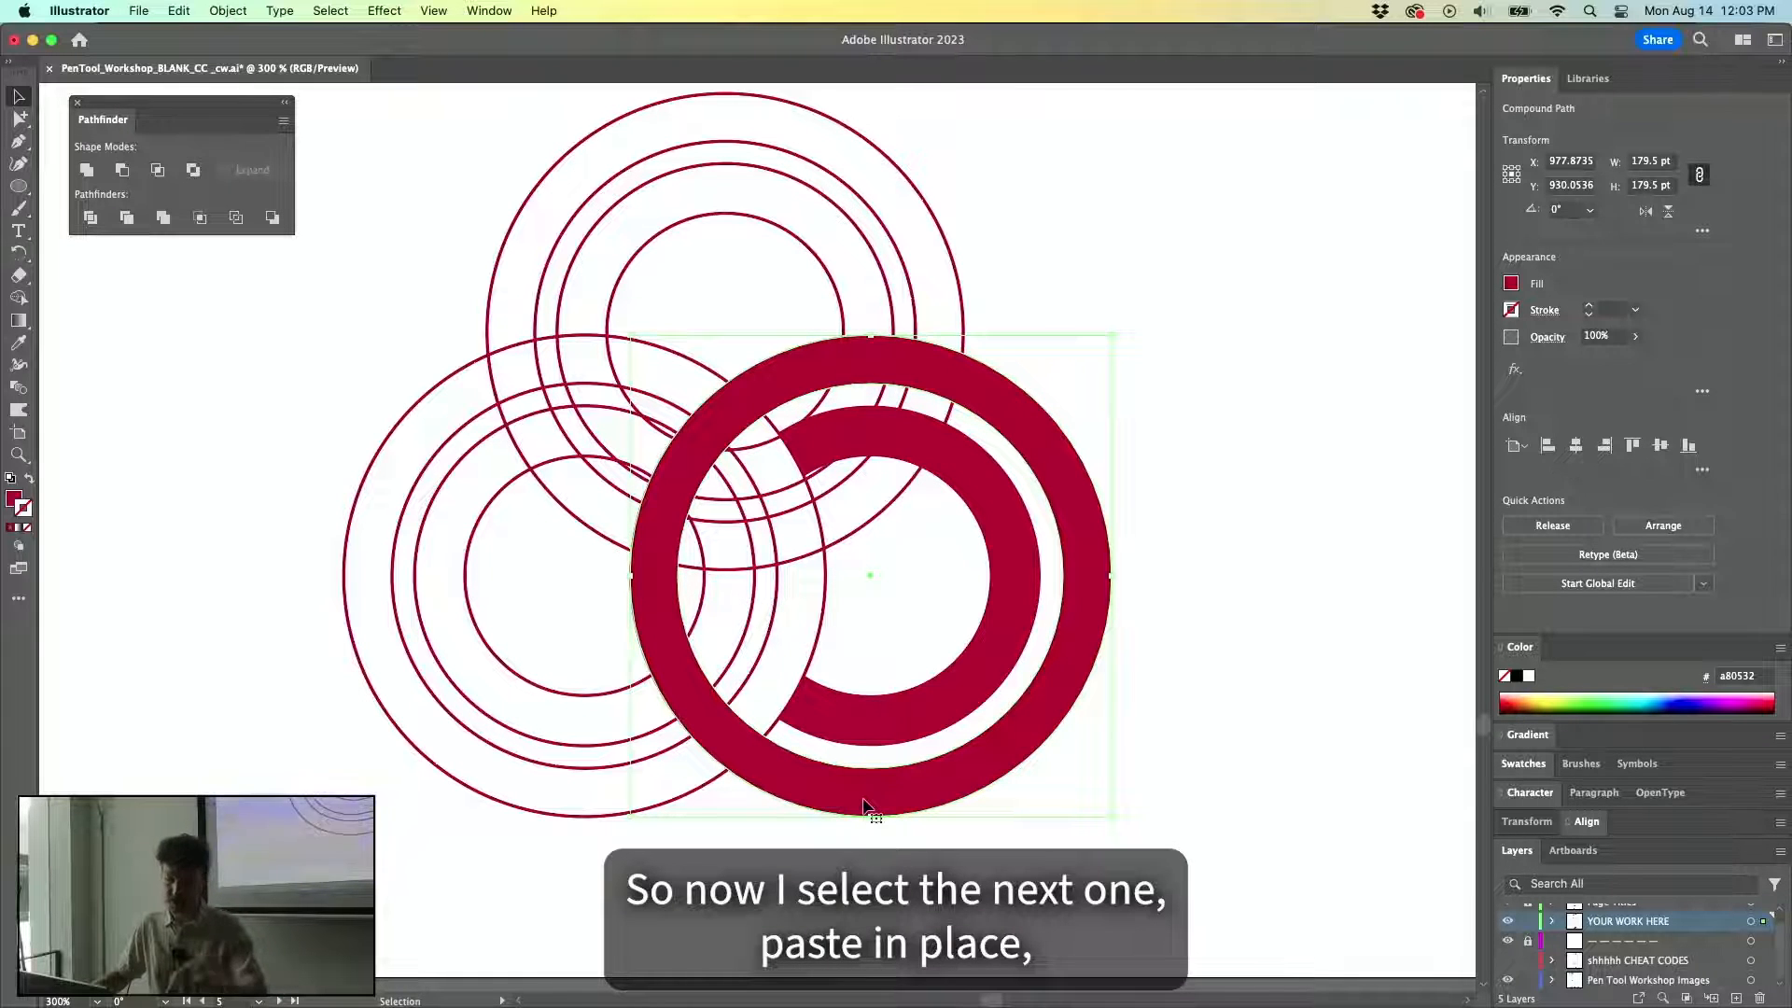
pyautogui.press('super+shift+v')
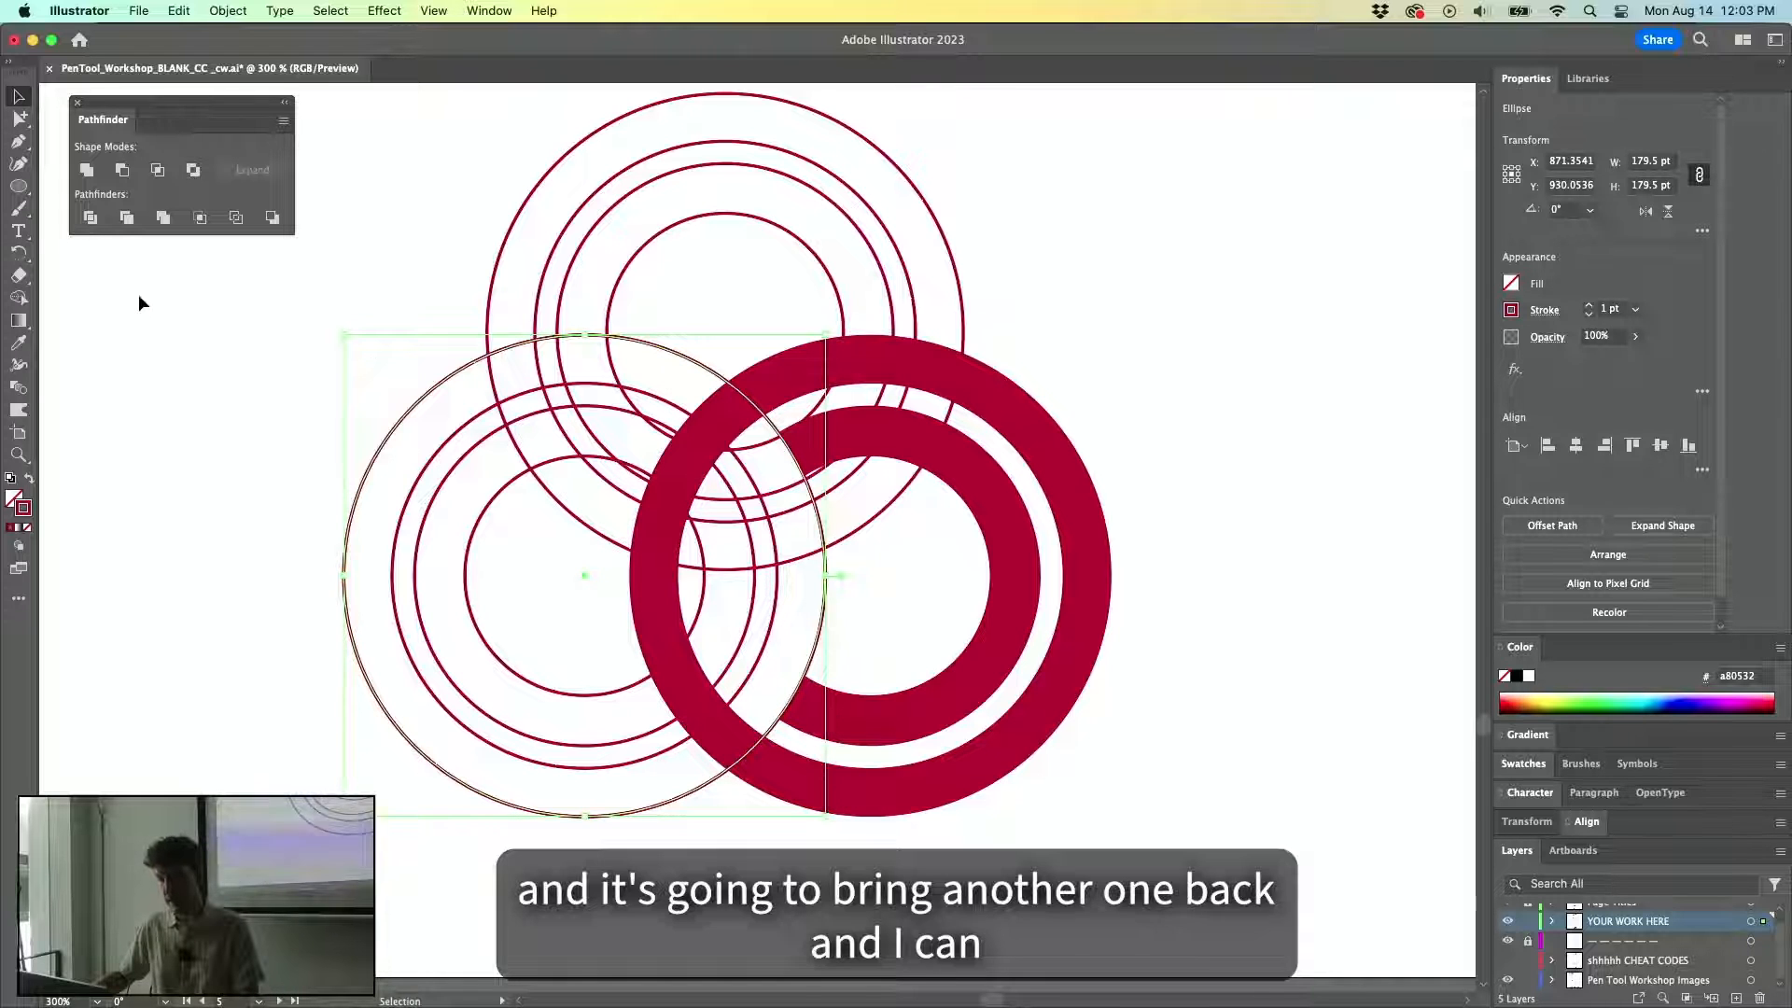
pyautogui.keyDown('shift'); pyautogui.click(1078, 453); pyautogui.keyUp('shift')
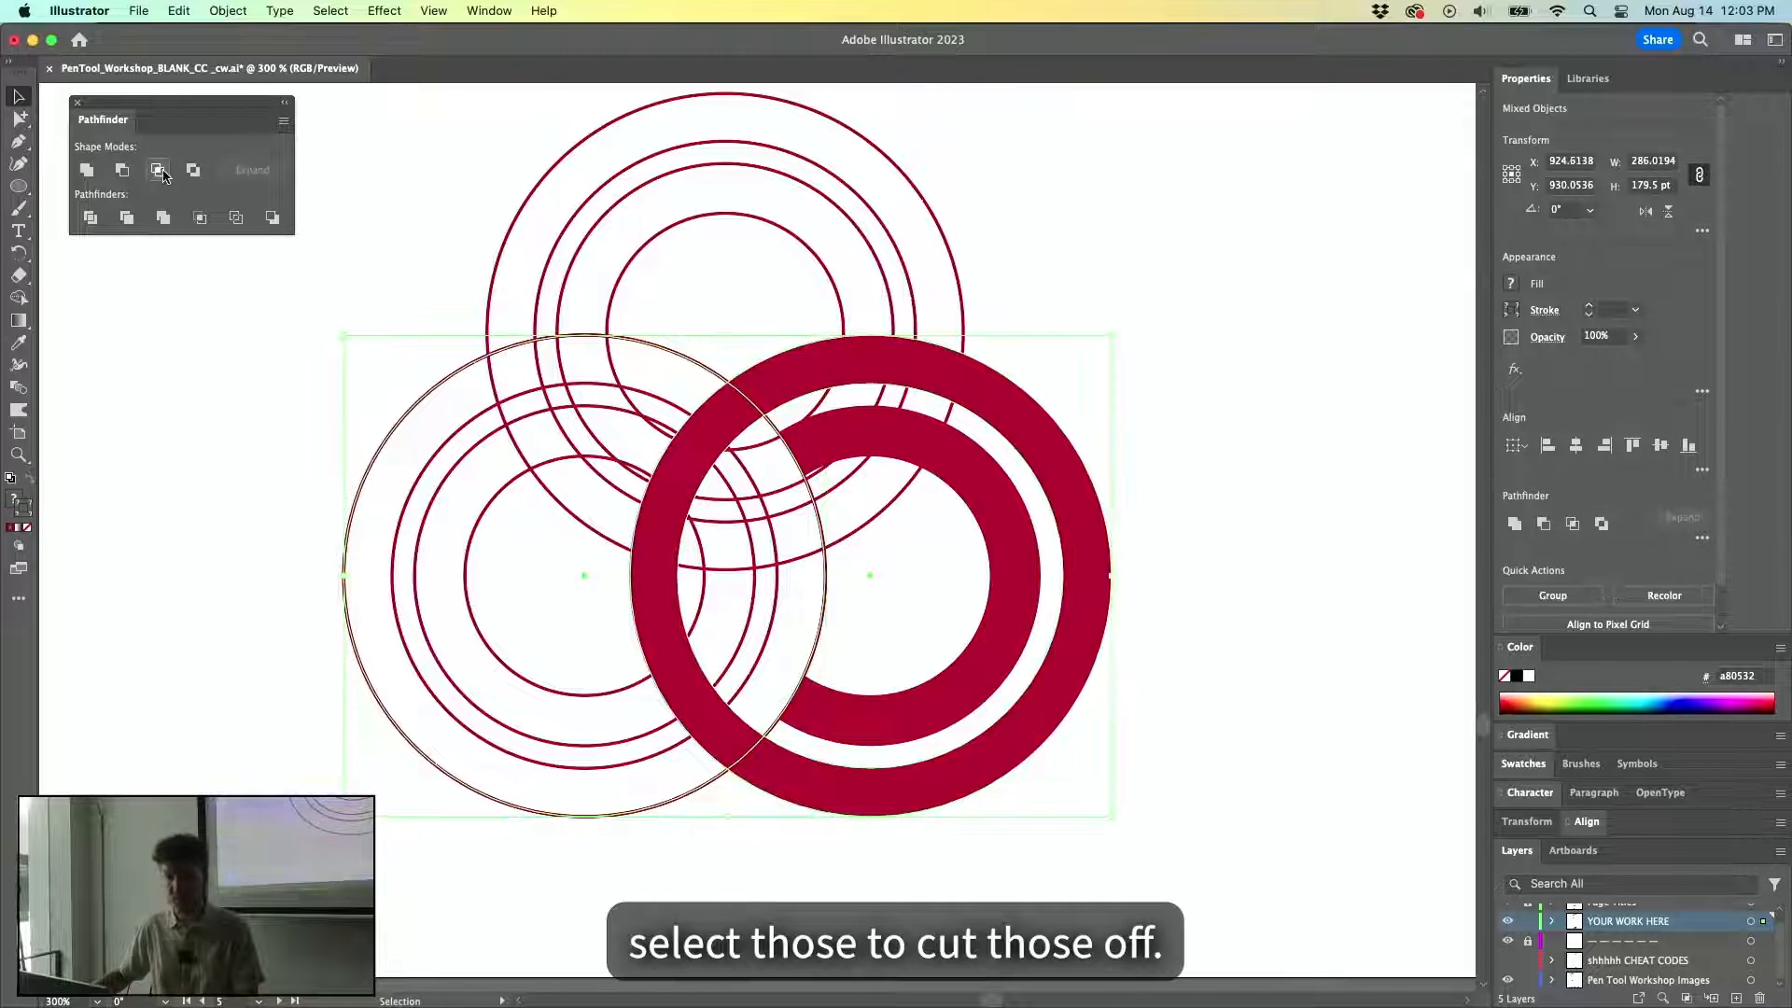
pyautogui.click(122, 170)
pyautogui.click(1218, 353)
pyautogui.scroll(-2, 916, 573)
pyautogui.scroll(-1, 917, 572)
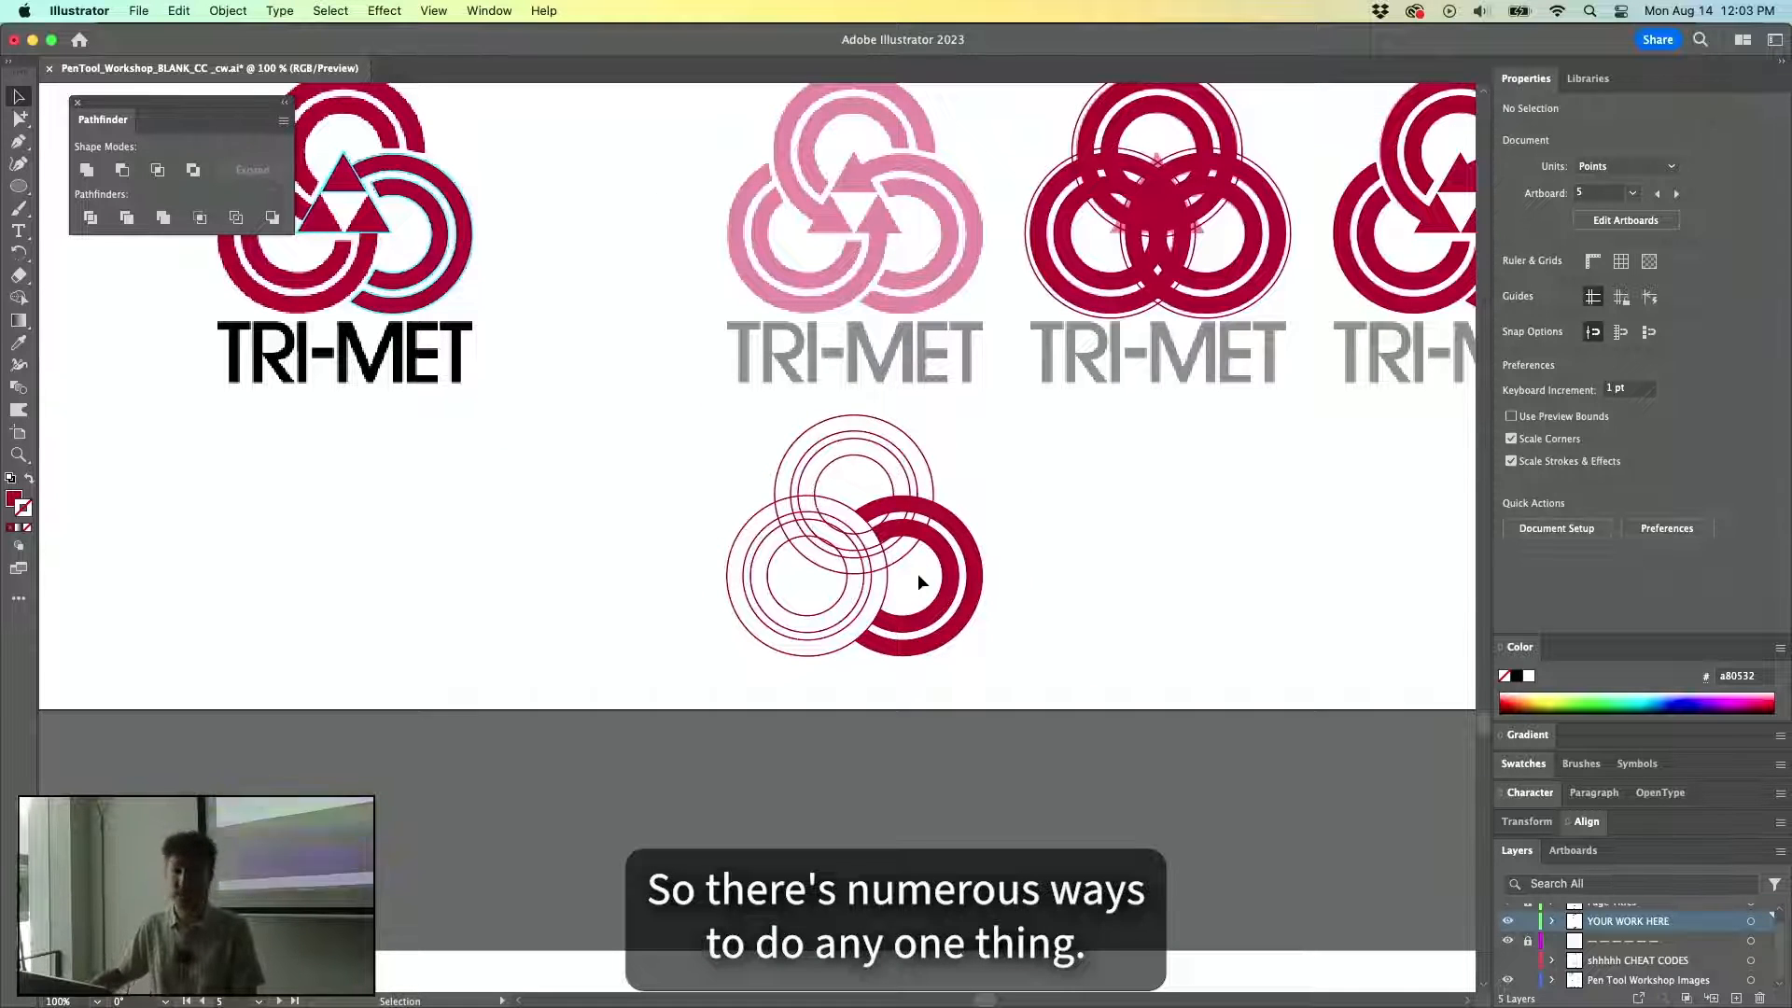
pyautogui.click(793, 653)
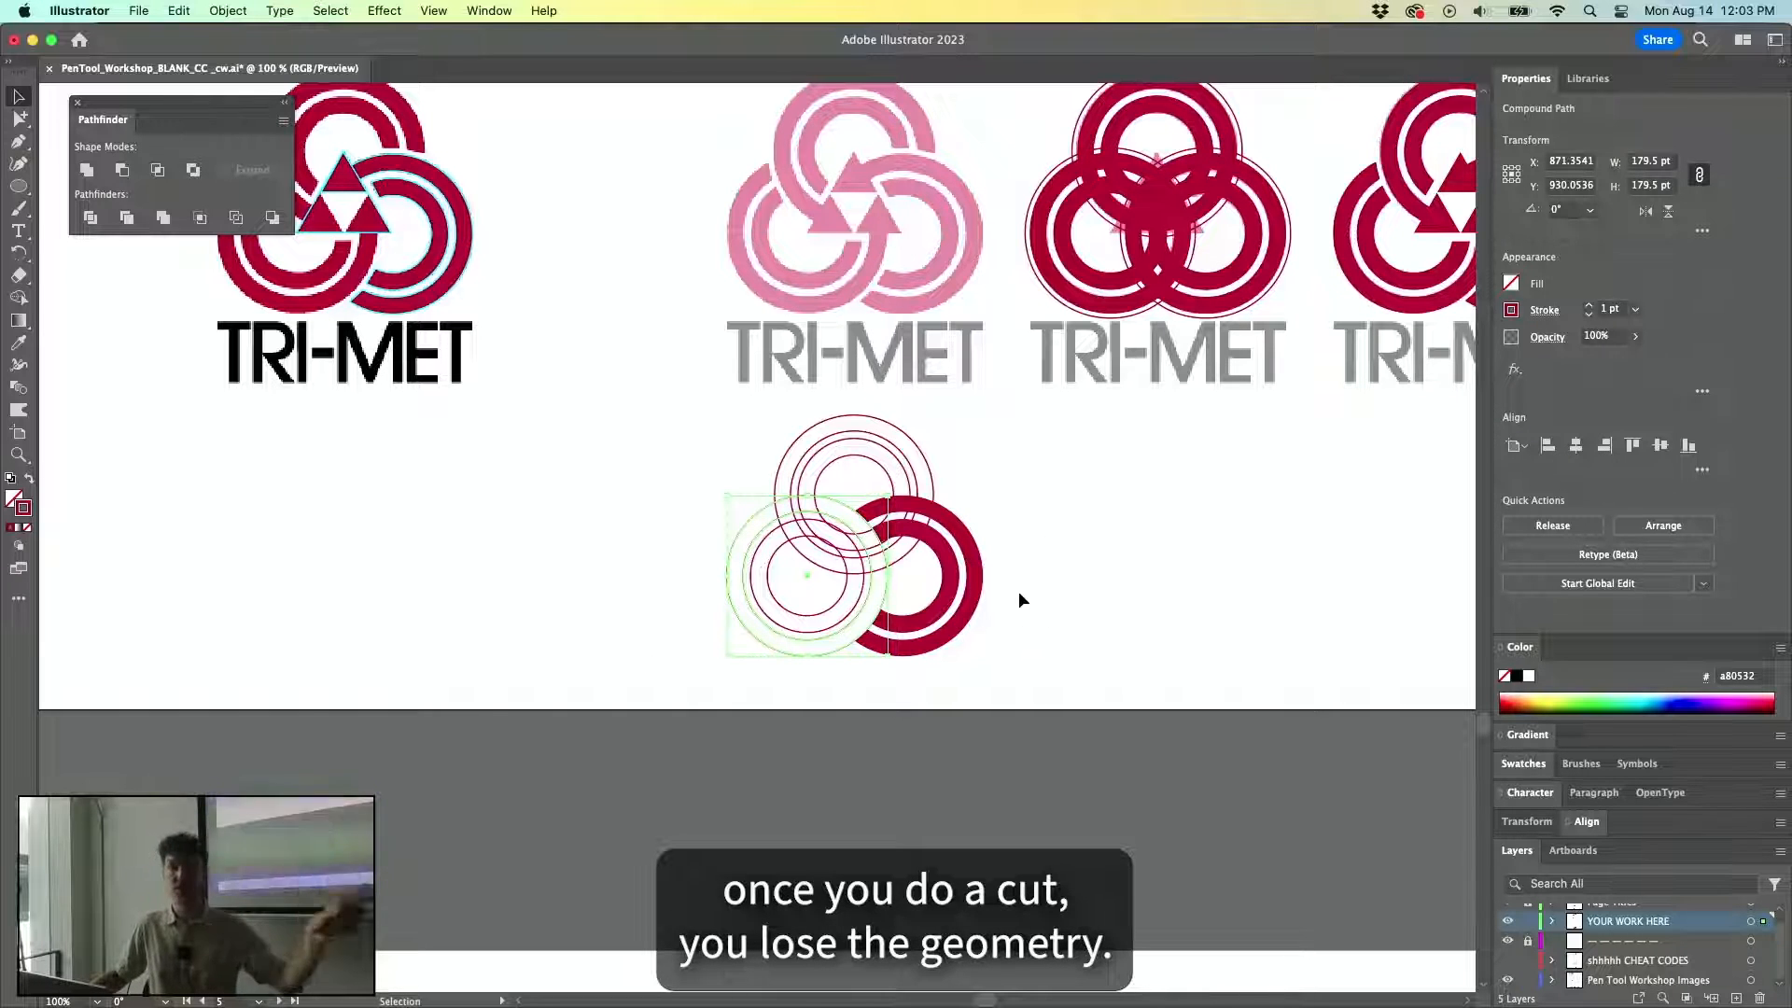
pyautogui.click(760, 628)
pyautogui.click(752, 631)
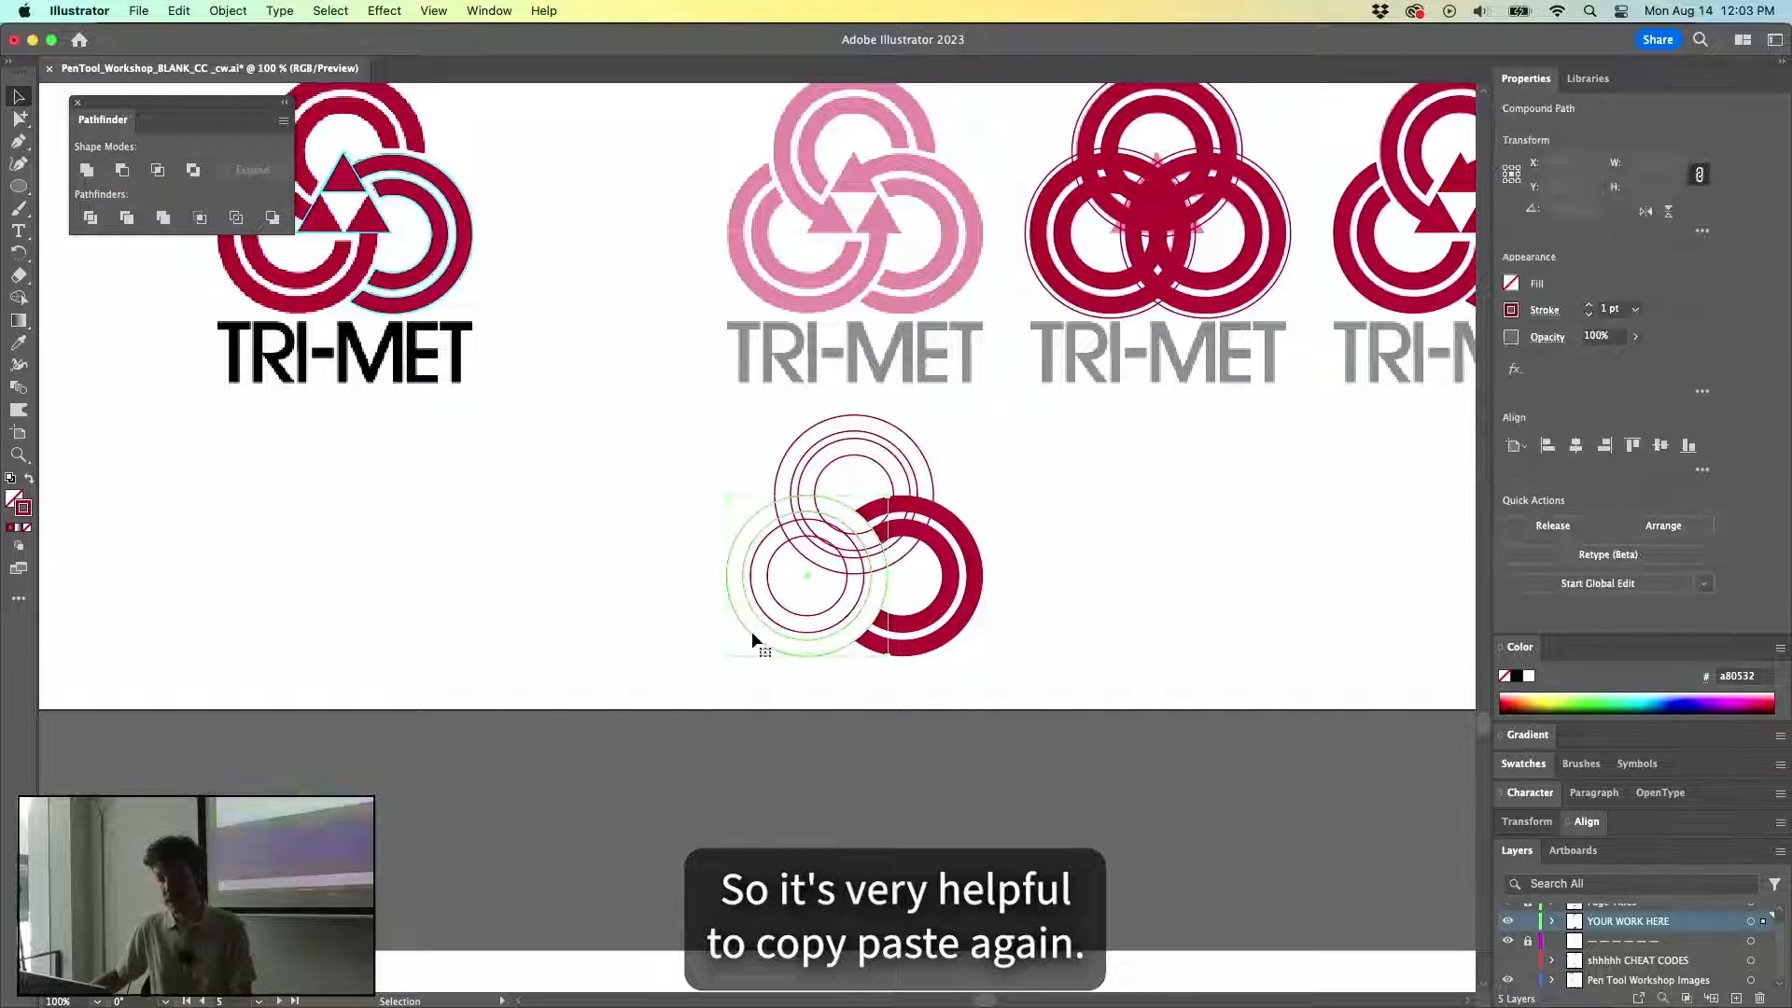
pyautogui.click(814, 532)
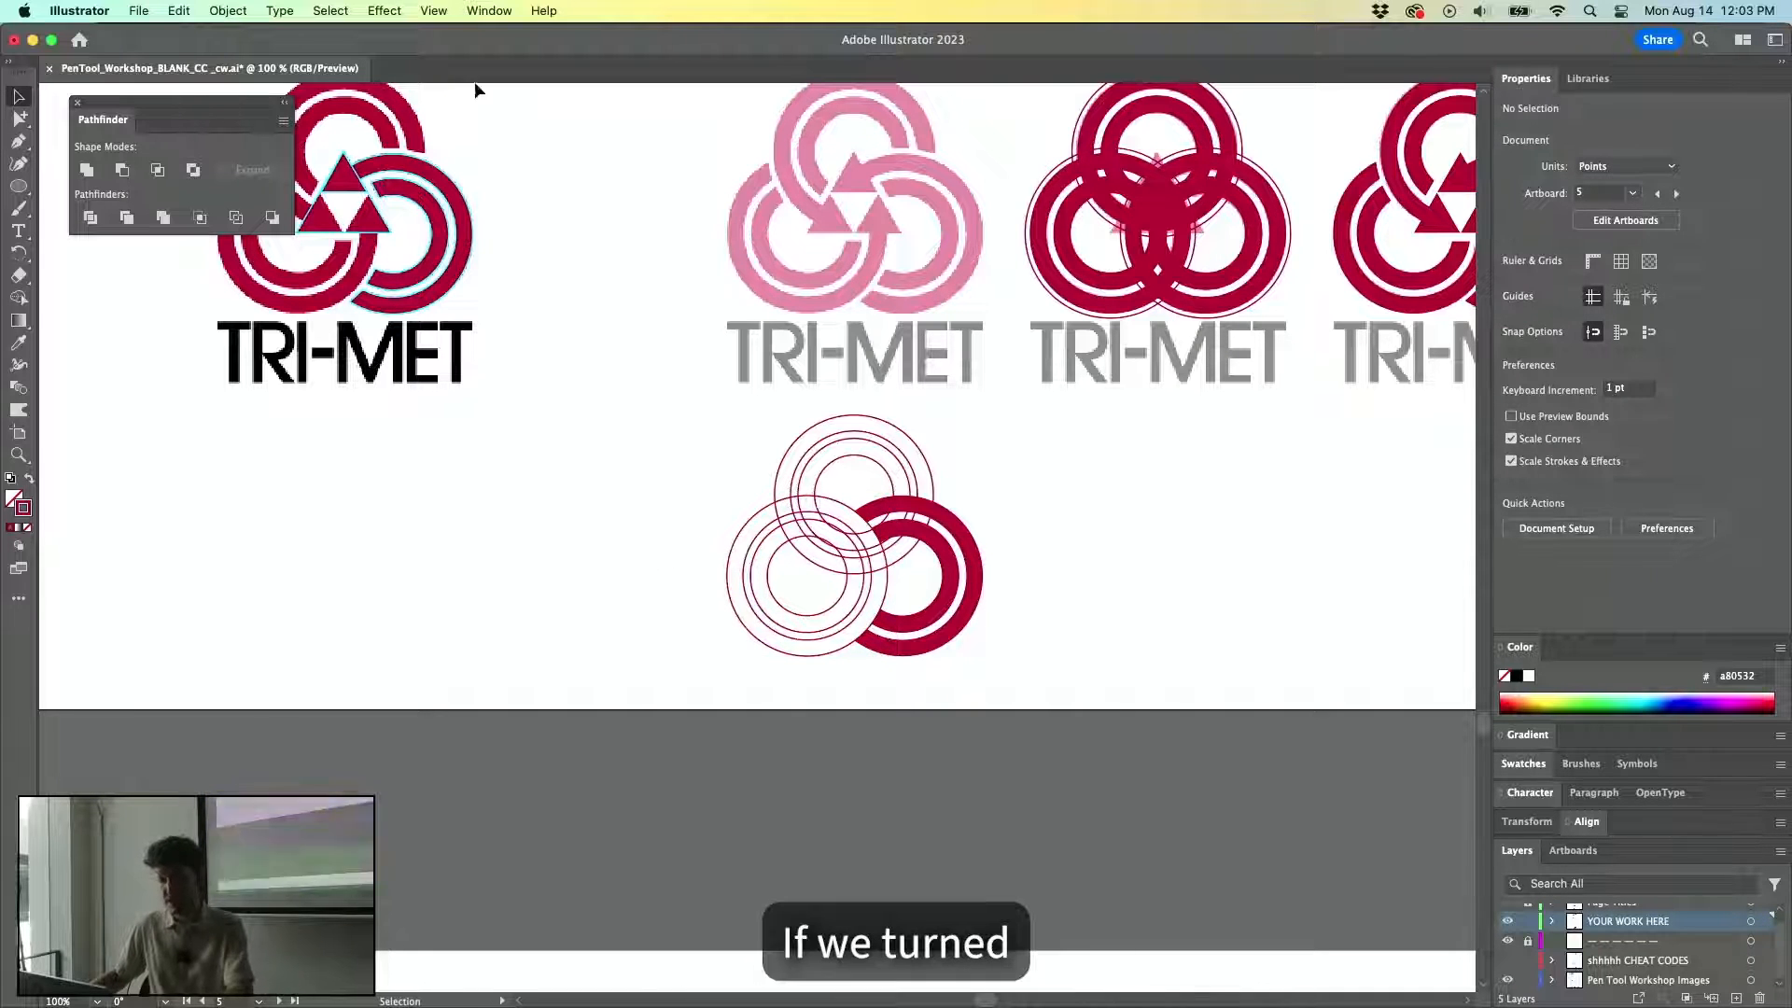
# Turn on Smart Guides and try them on the lower-left outer ring outline, leaving it deselected.
pyautogui.click(384, 11)
pyautogui.moveTo(433, 10)
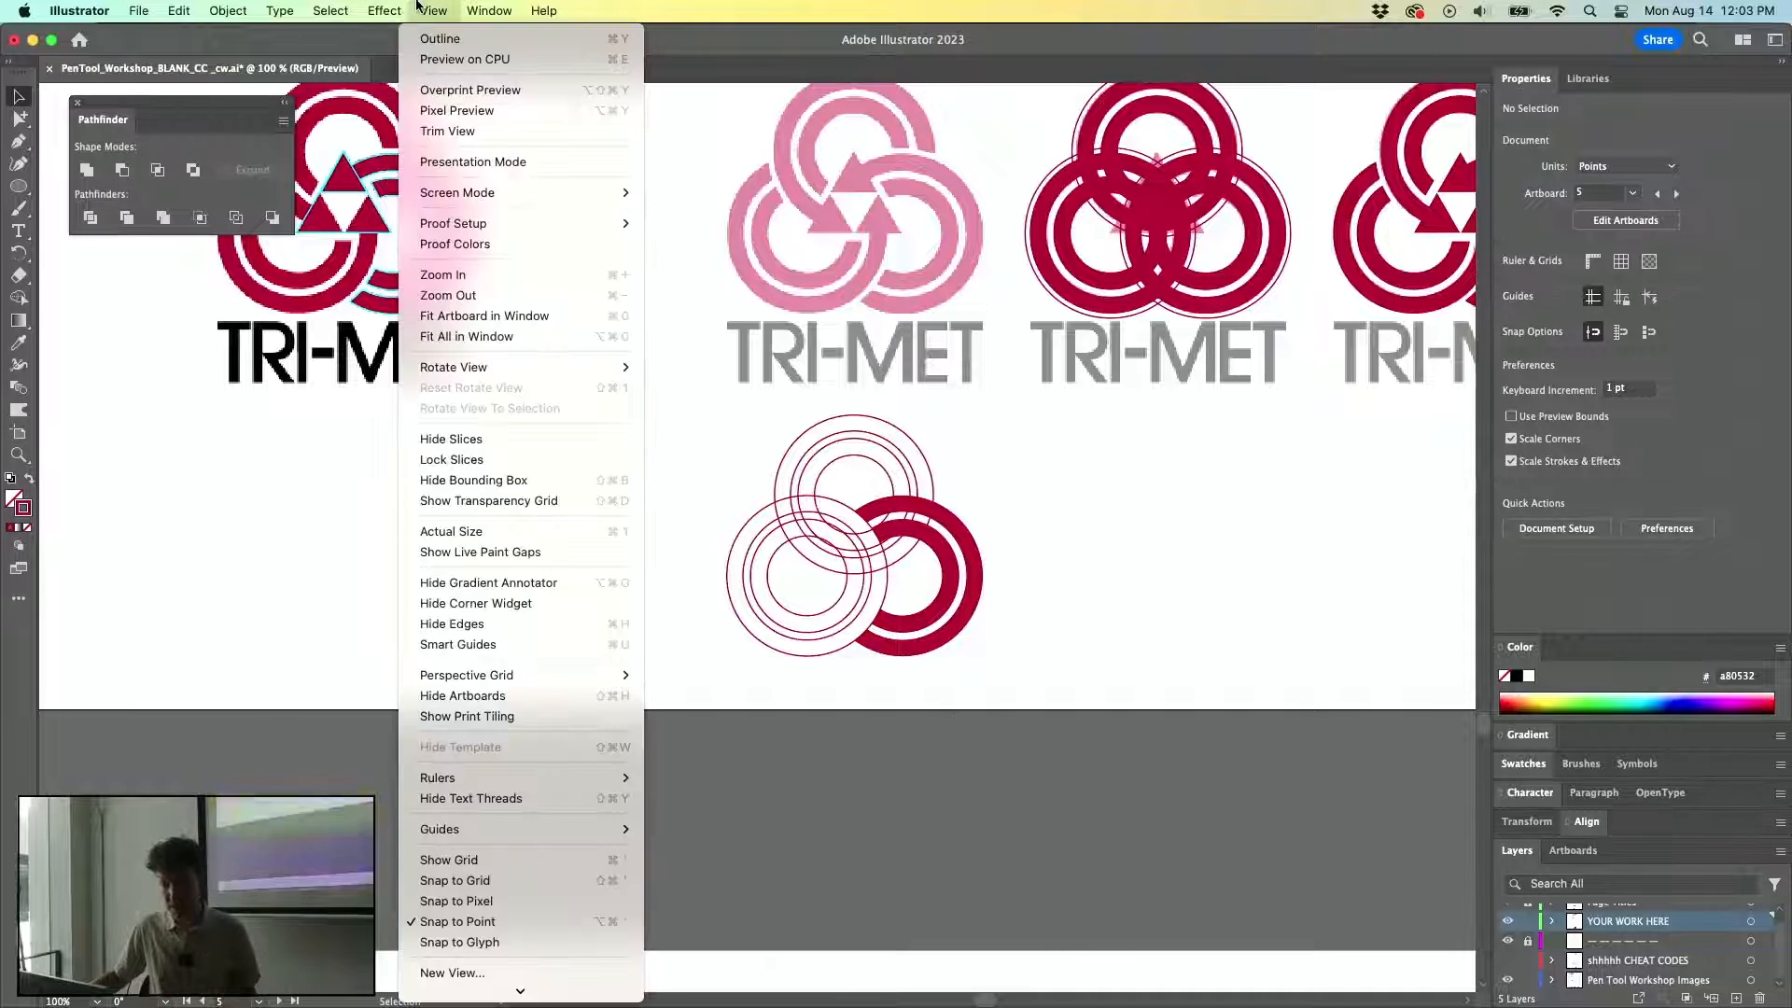
pyautogui.click(446, 646)
pyautogui.click(735, 608)
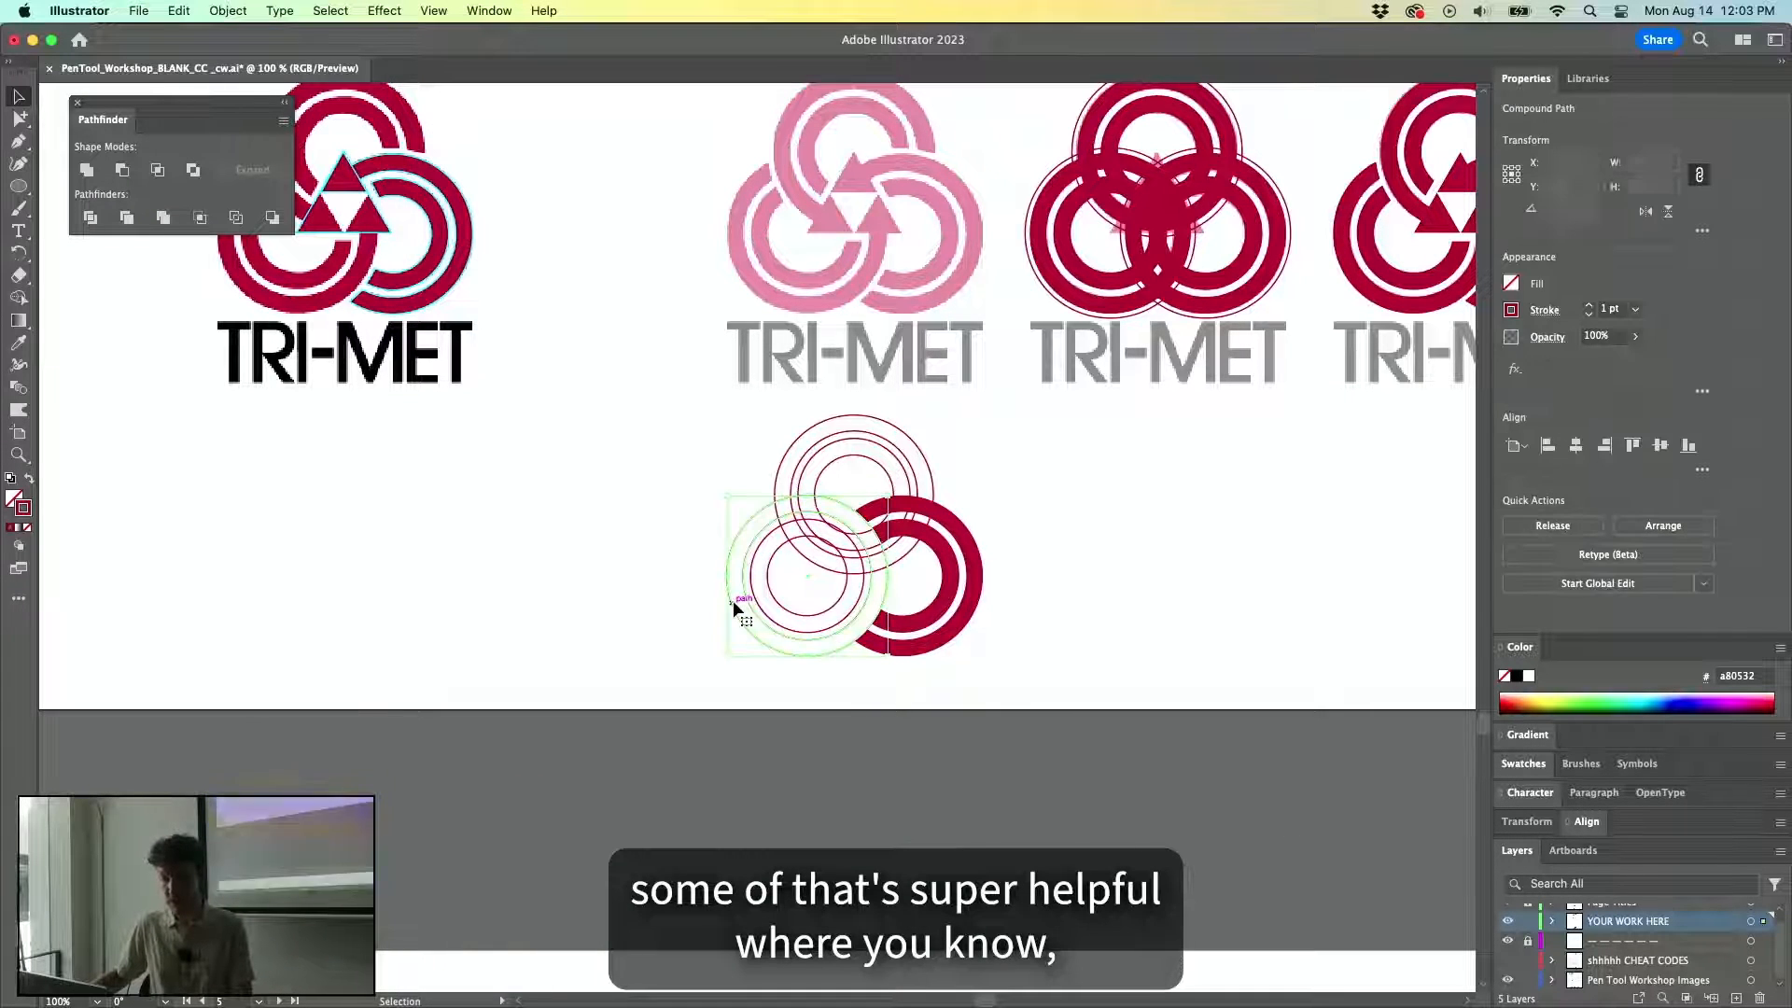
pyautogui.press('super+equal')
pyautogui.moveTo(731, 602)
pyautogui.mouseDown()
pyautogui.moveTo(621, 631)
pyautogui.moveTo(723, 628)
pyautogui.moveTo(726, 612)
pyautogui.mouseUp()
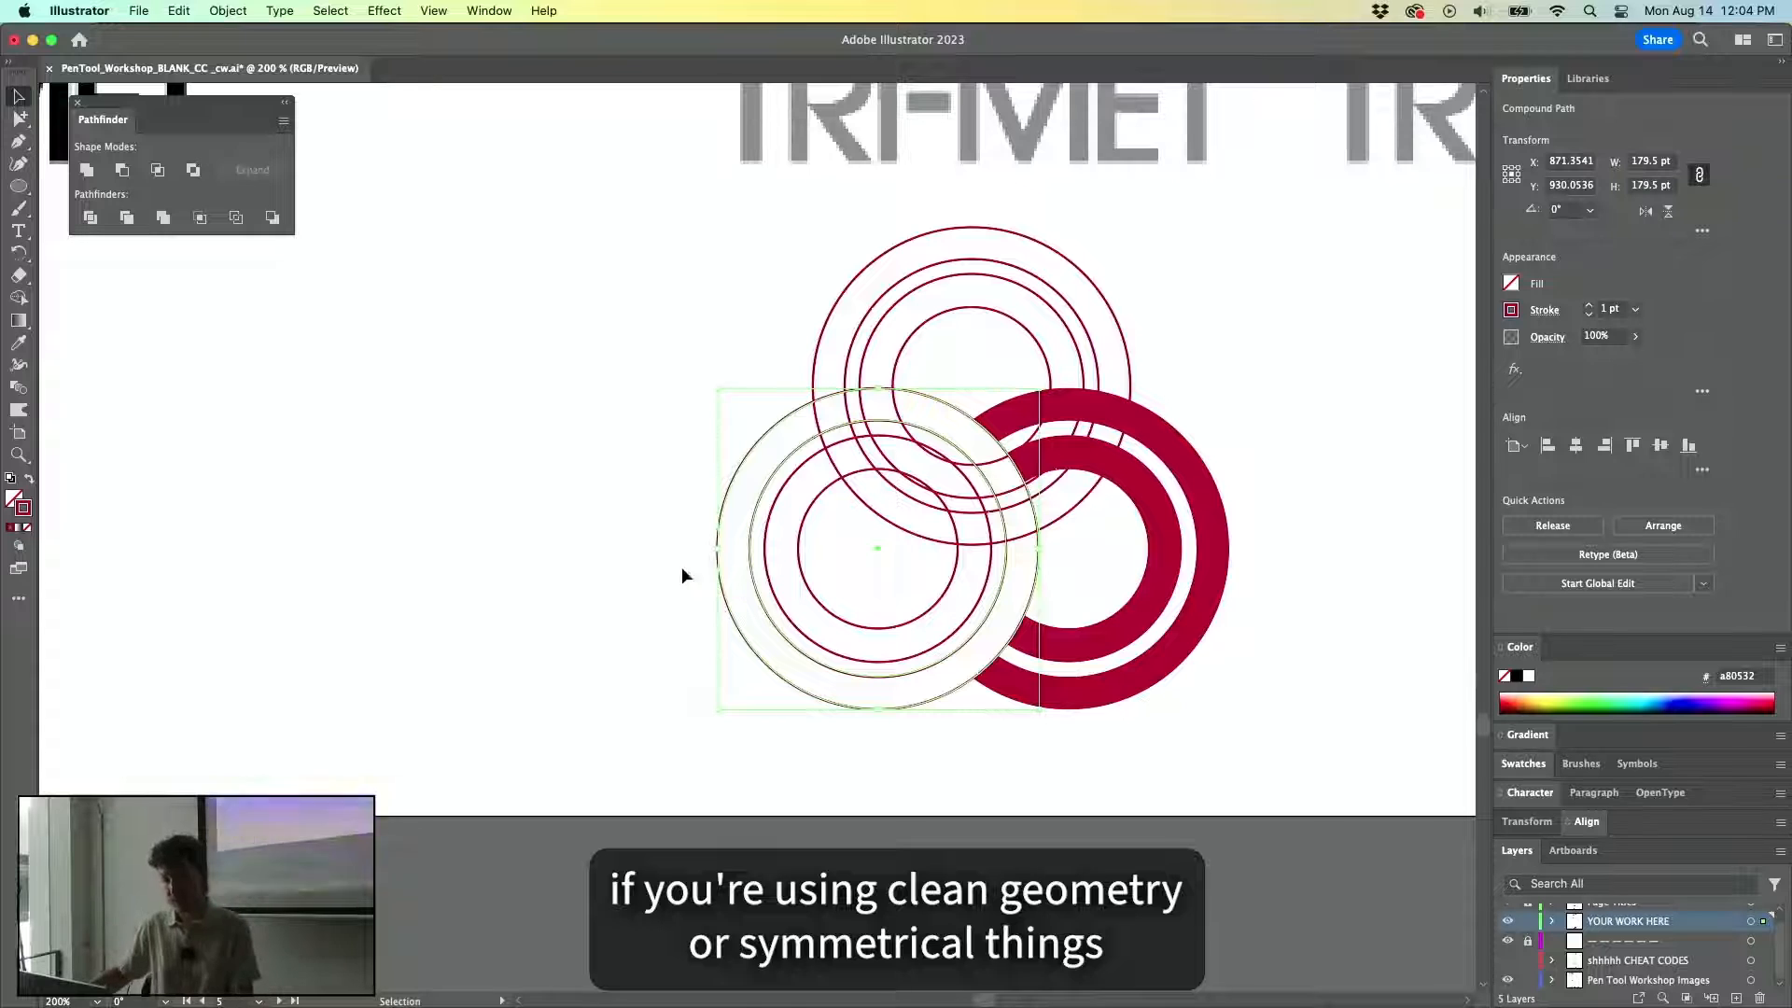
pyautogui.click(480, 451)
pyautogui.moveTo(570, 452); pyautogui.dragTo(613, 783)
pyautogui.press('super+minus')
pyautogui.press('super+minus')
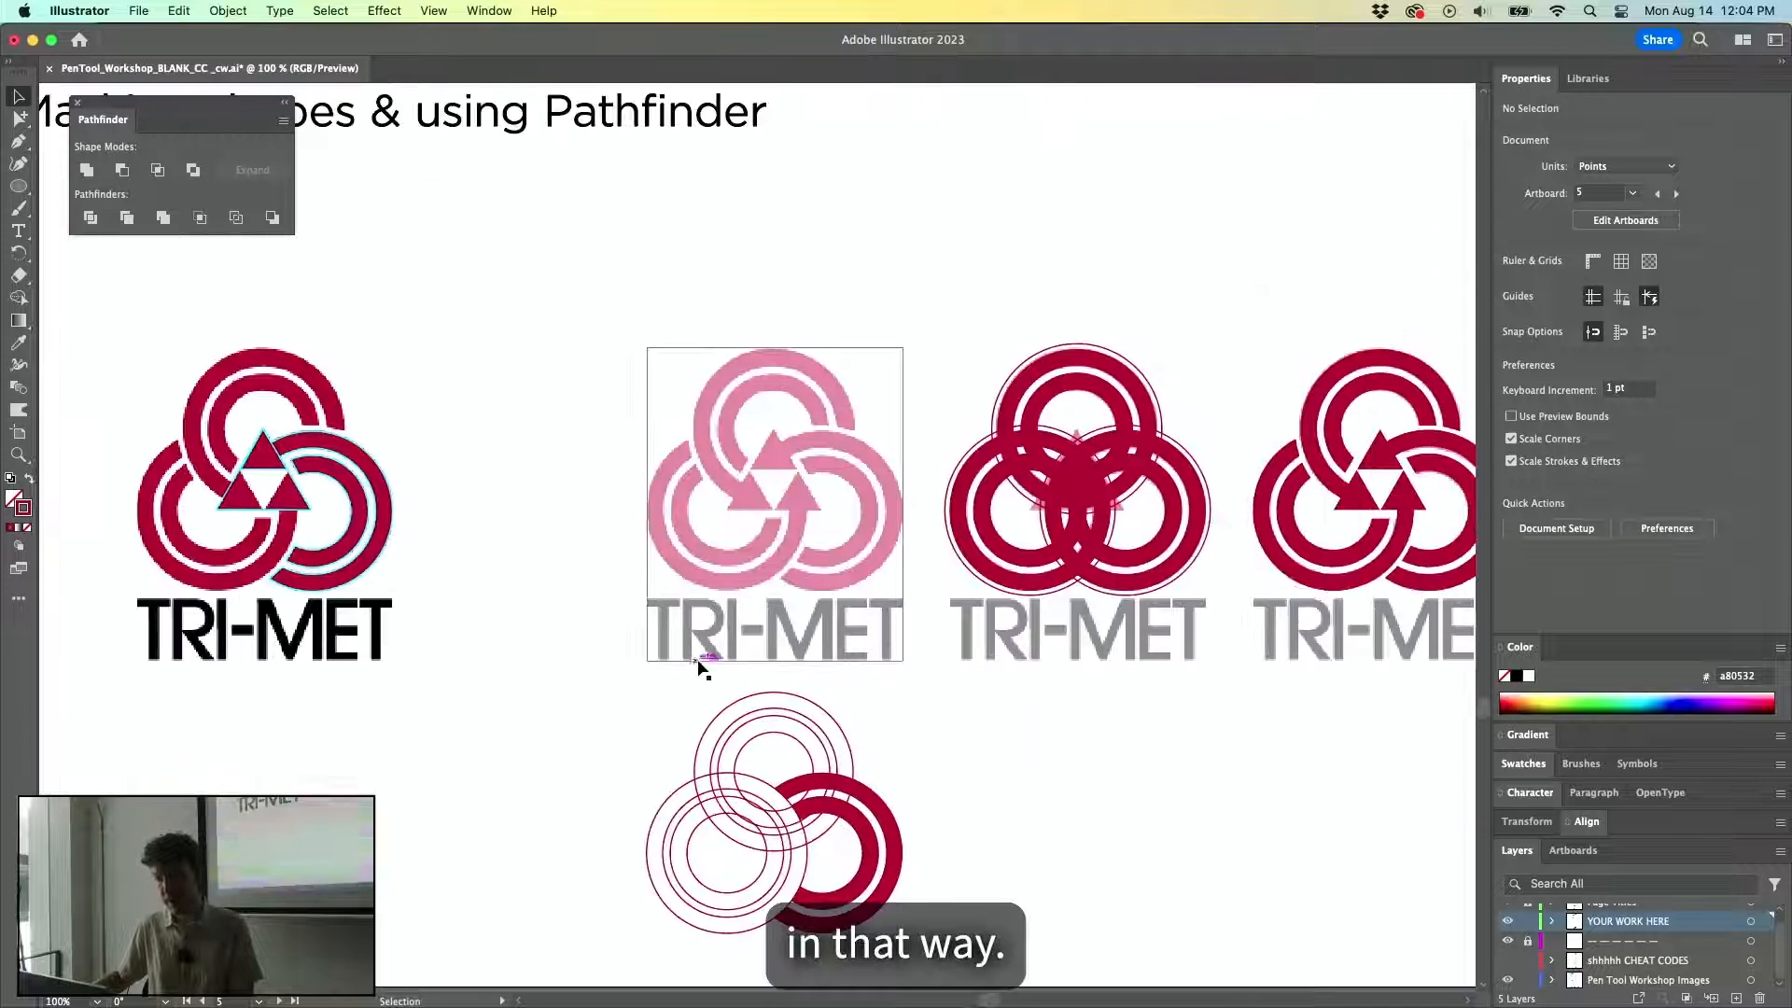
# Undo the ring cuts, the solid fills and the relocation of the circle outlines, back to their place over the faded reference logo.
pyautogui.press('super+z')
pyautogui.press('super+z')
pyautogui.press('super+z')
pyautogui.press('super+z')
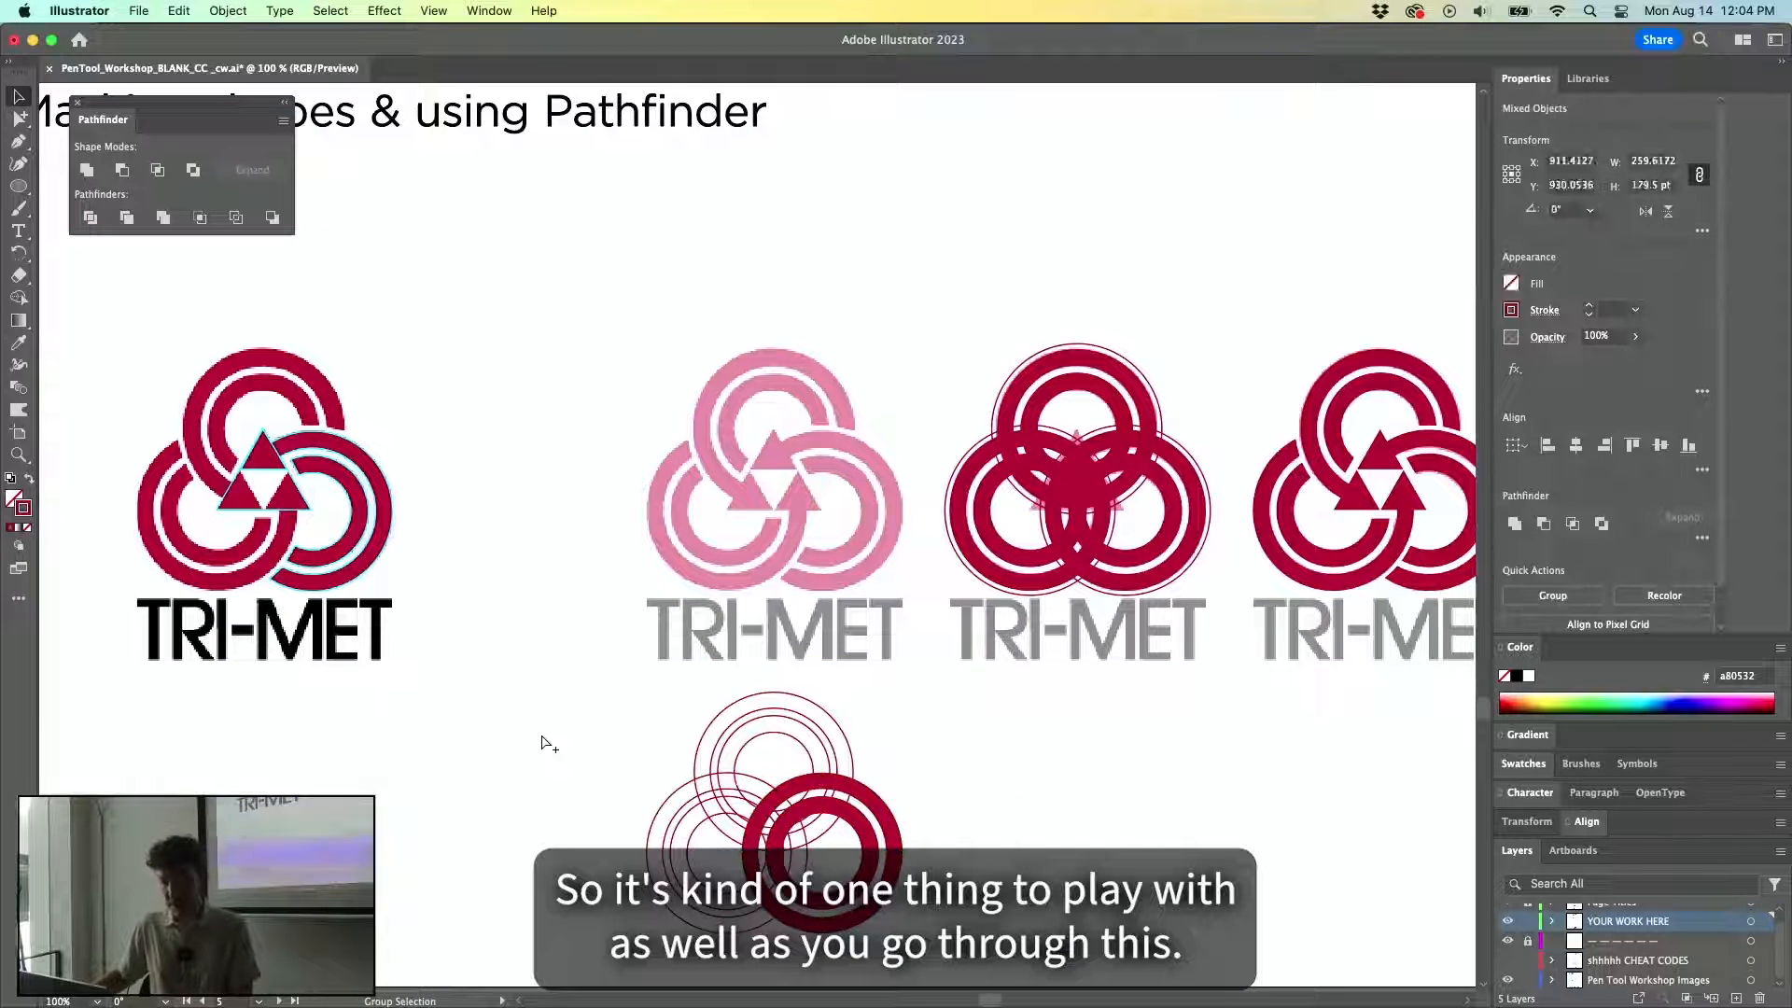
pyautogui.press('super+z')
pyautogui.press('super+z')
pyautogui.press('super+z')
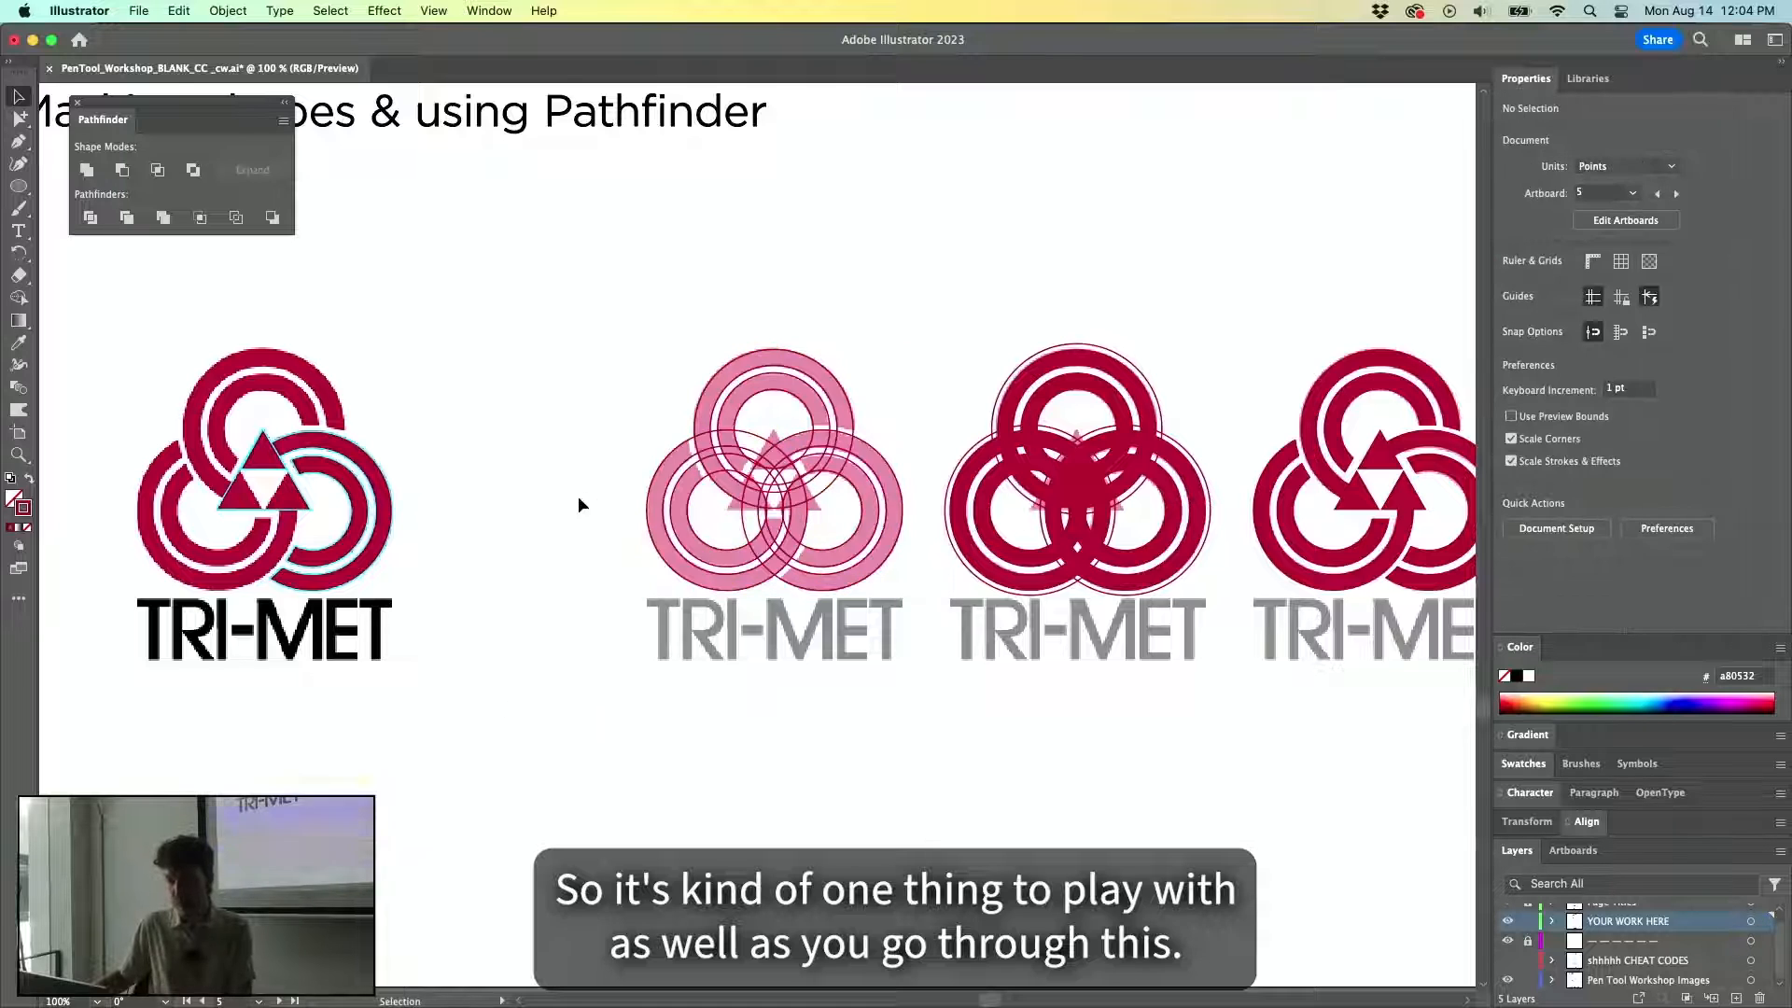
# Look over the TRI-MET lettering, and examine the worn GRAY & GRAY DRUGGISTS brick sign on the Vectorize practice artboard.
pyautogui.hscroll(-2, 578, 501)
pyautogui.moveTo(146, 657); pyautogui.dragTo(324, 528)
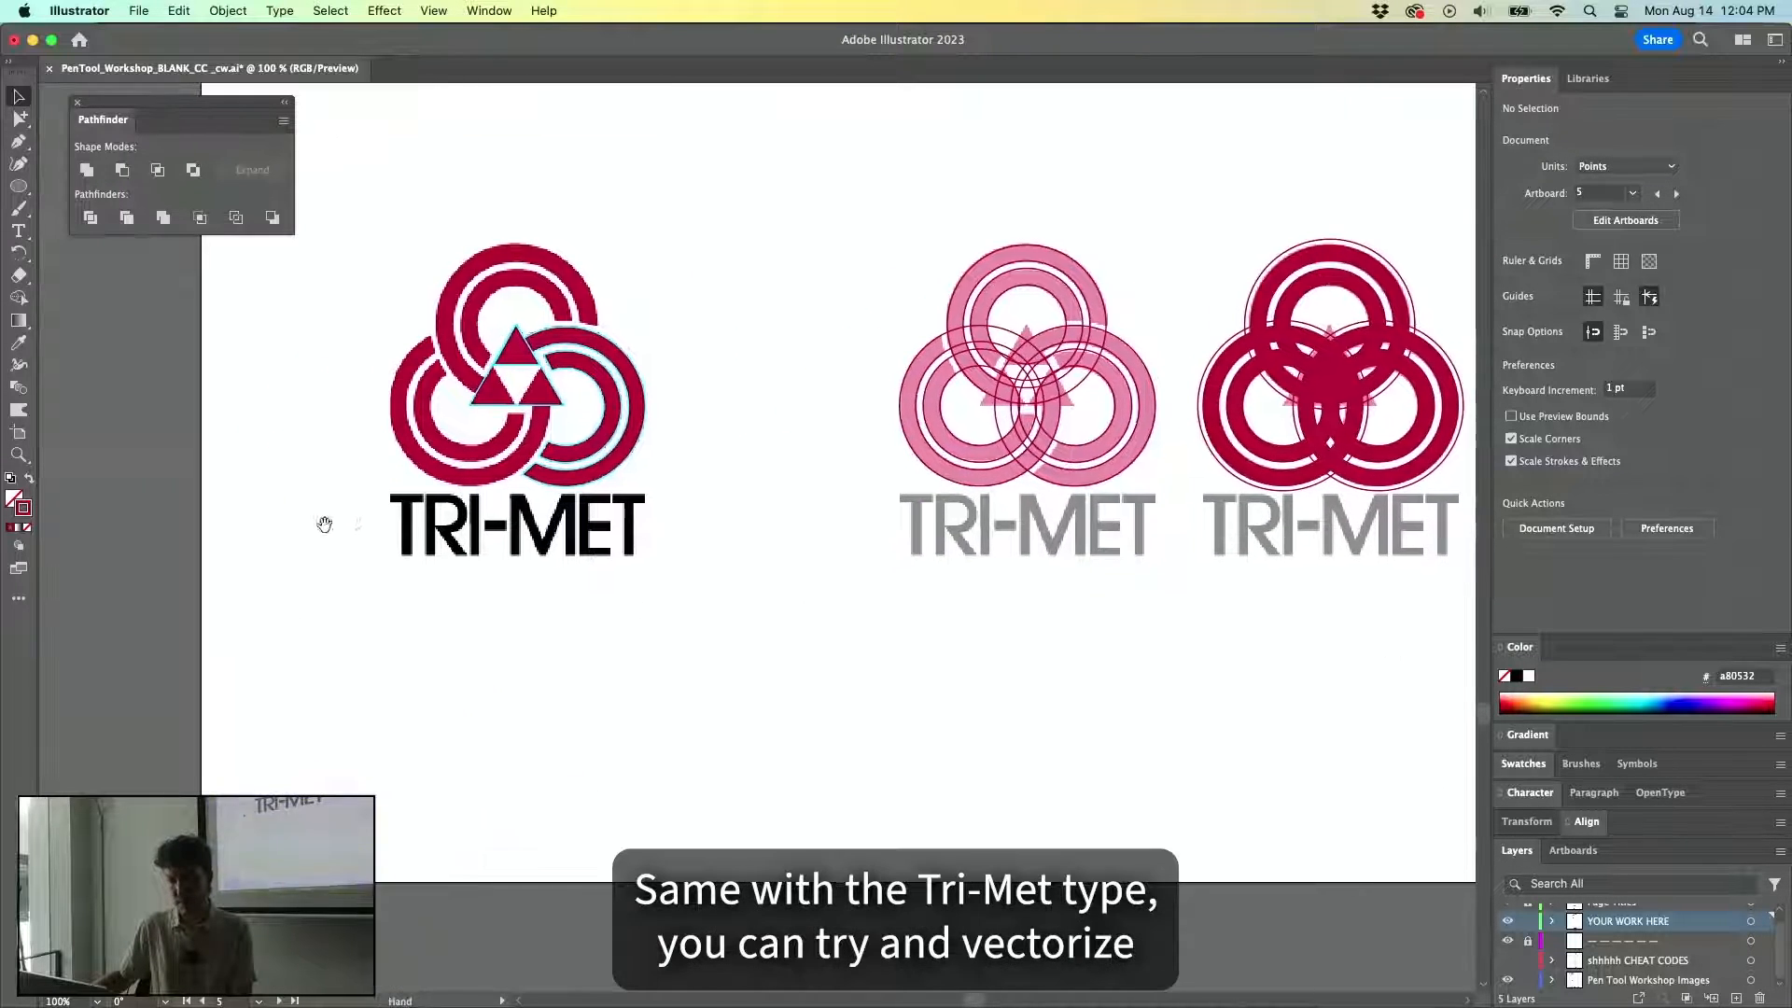
pyautogui.scroll(3, 435, 528)
pyautogui.scroll(-4, 653, 504)
pyautogui.moveTo(802, 444); pyautogui.dragTo(675, 52)
pyautogui.moveTo(718, 497); pyautogui.dragTo(566, 194)
pyautogui.moveTo(688, 352); pyautogui.dragTo(839, 407)
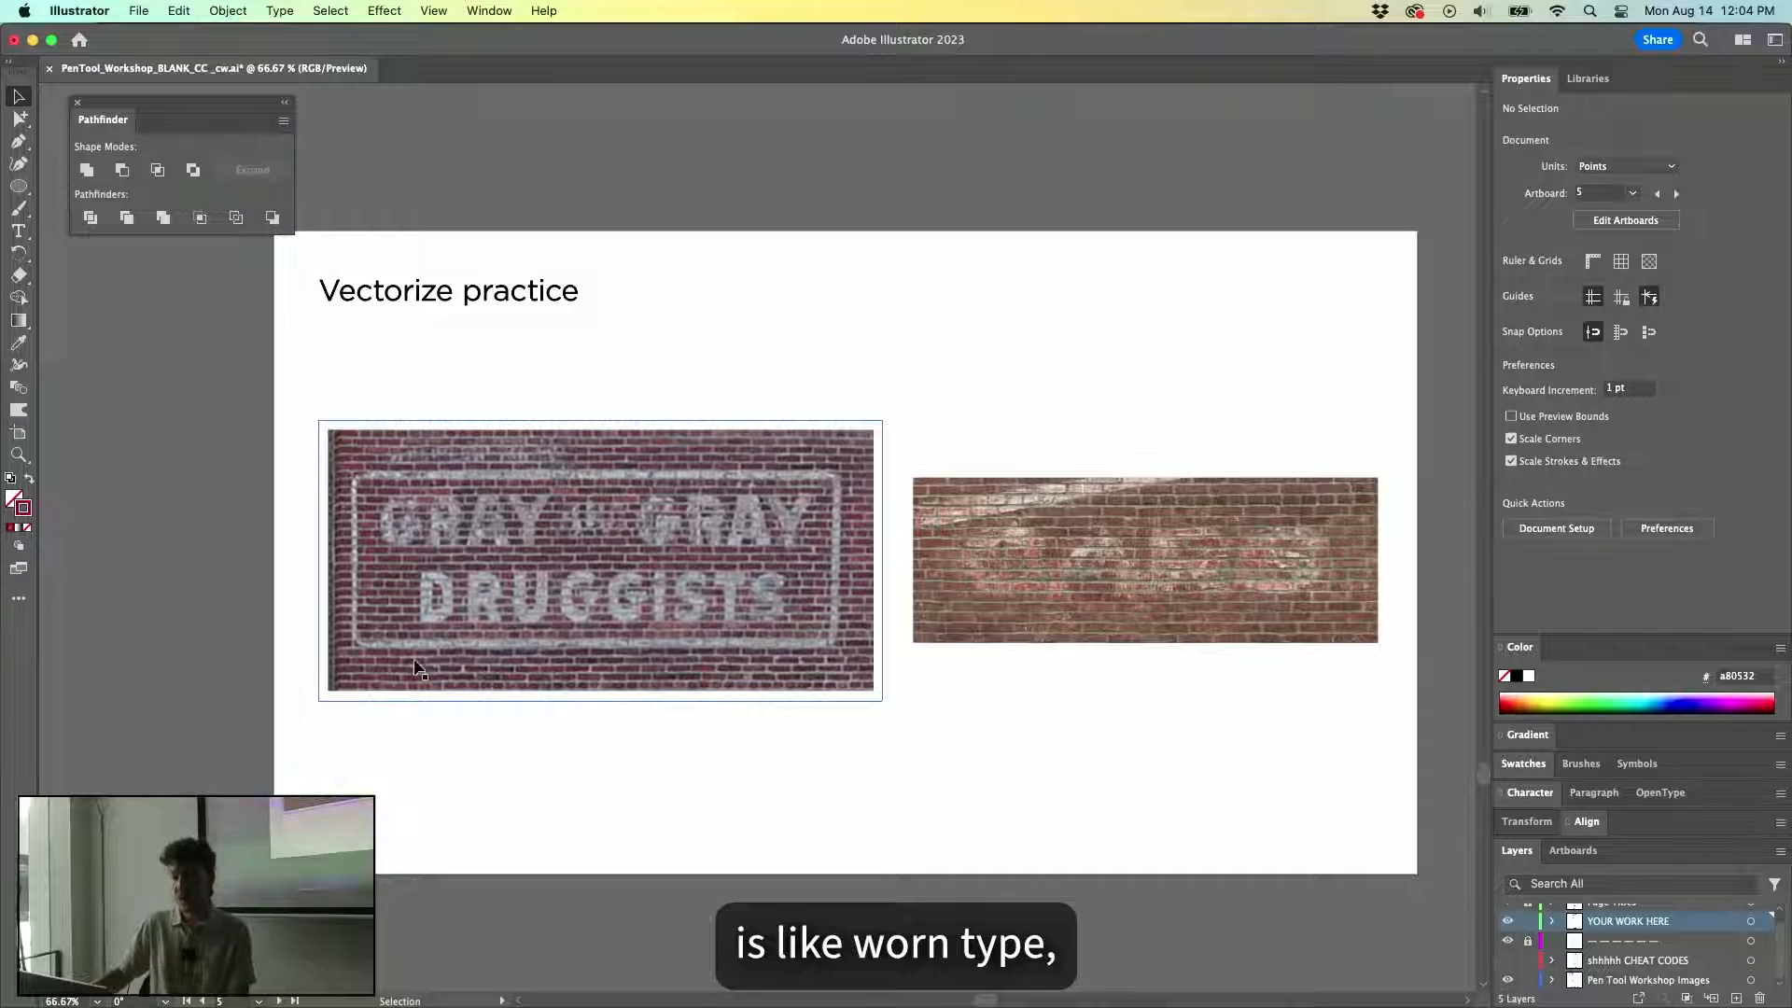
pyautogui.scroll(3, 419, 658)
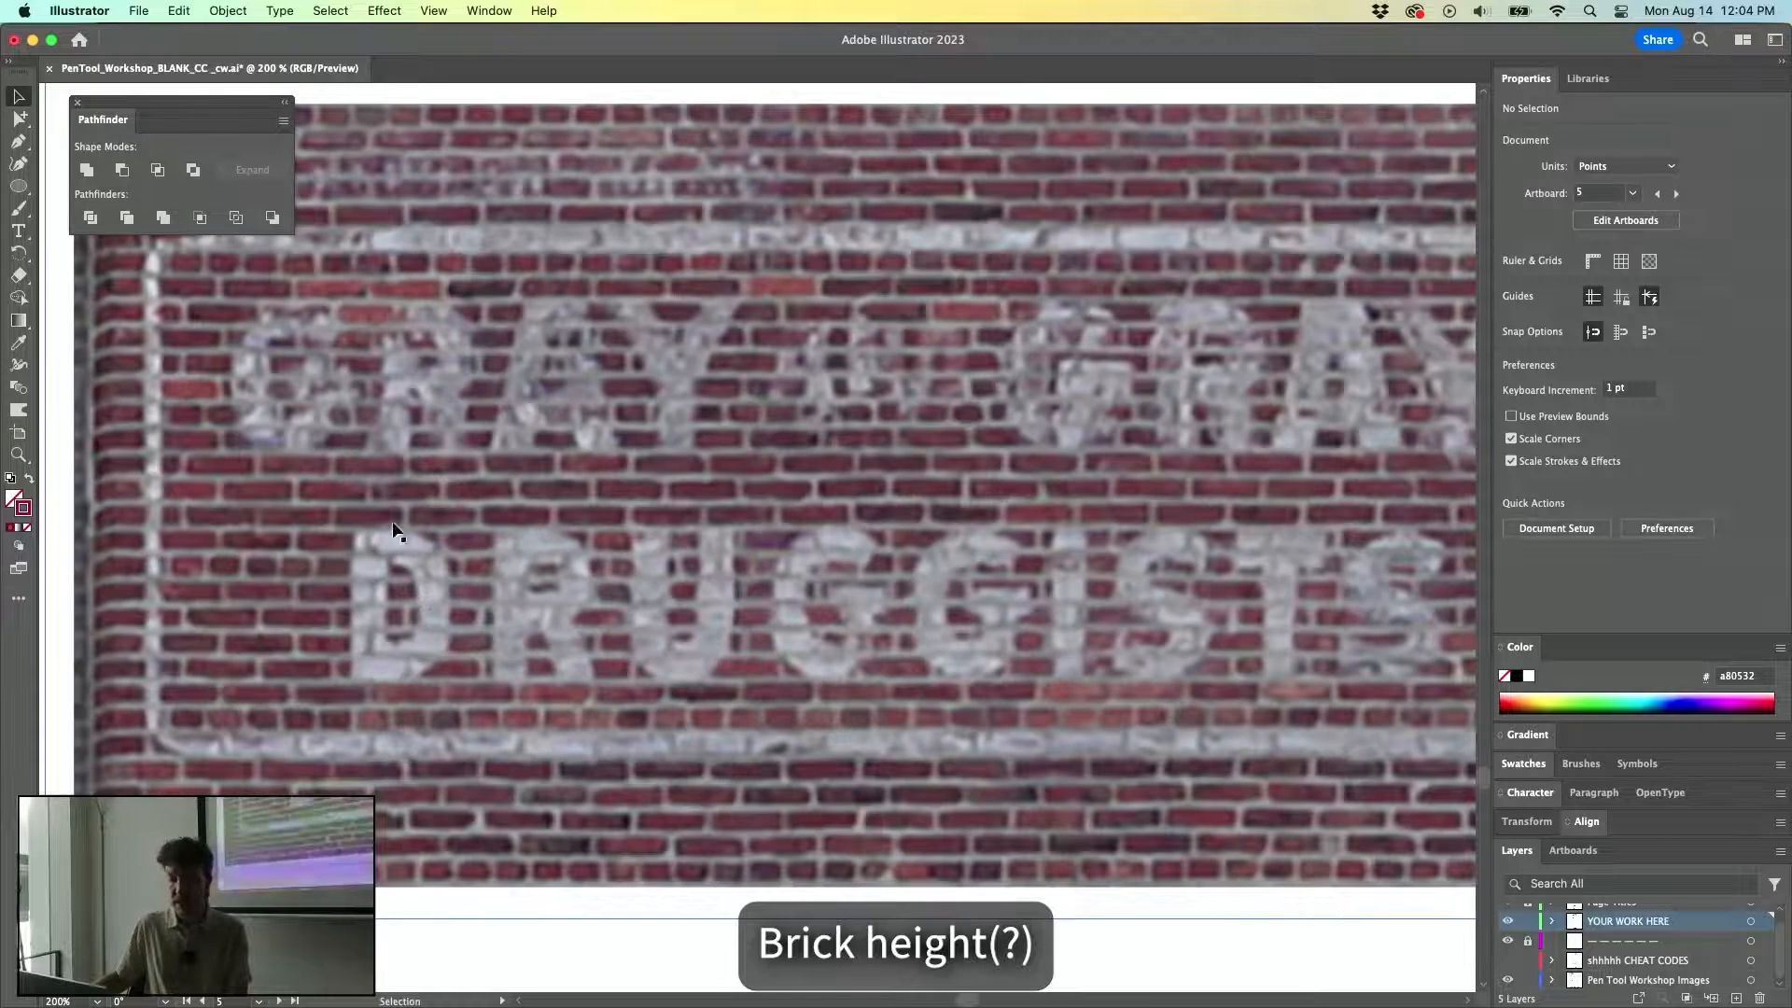
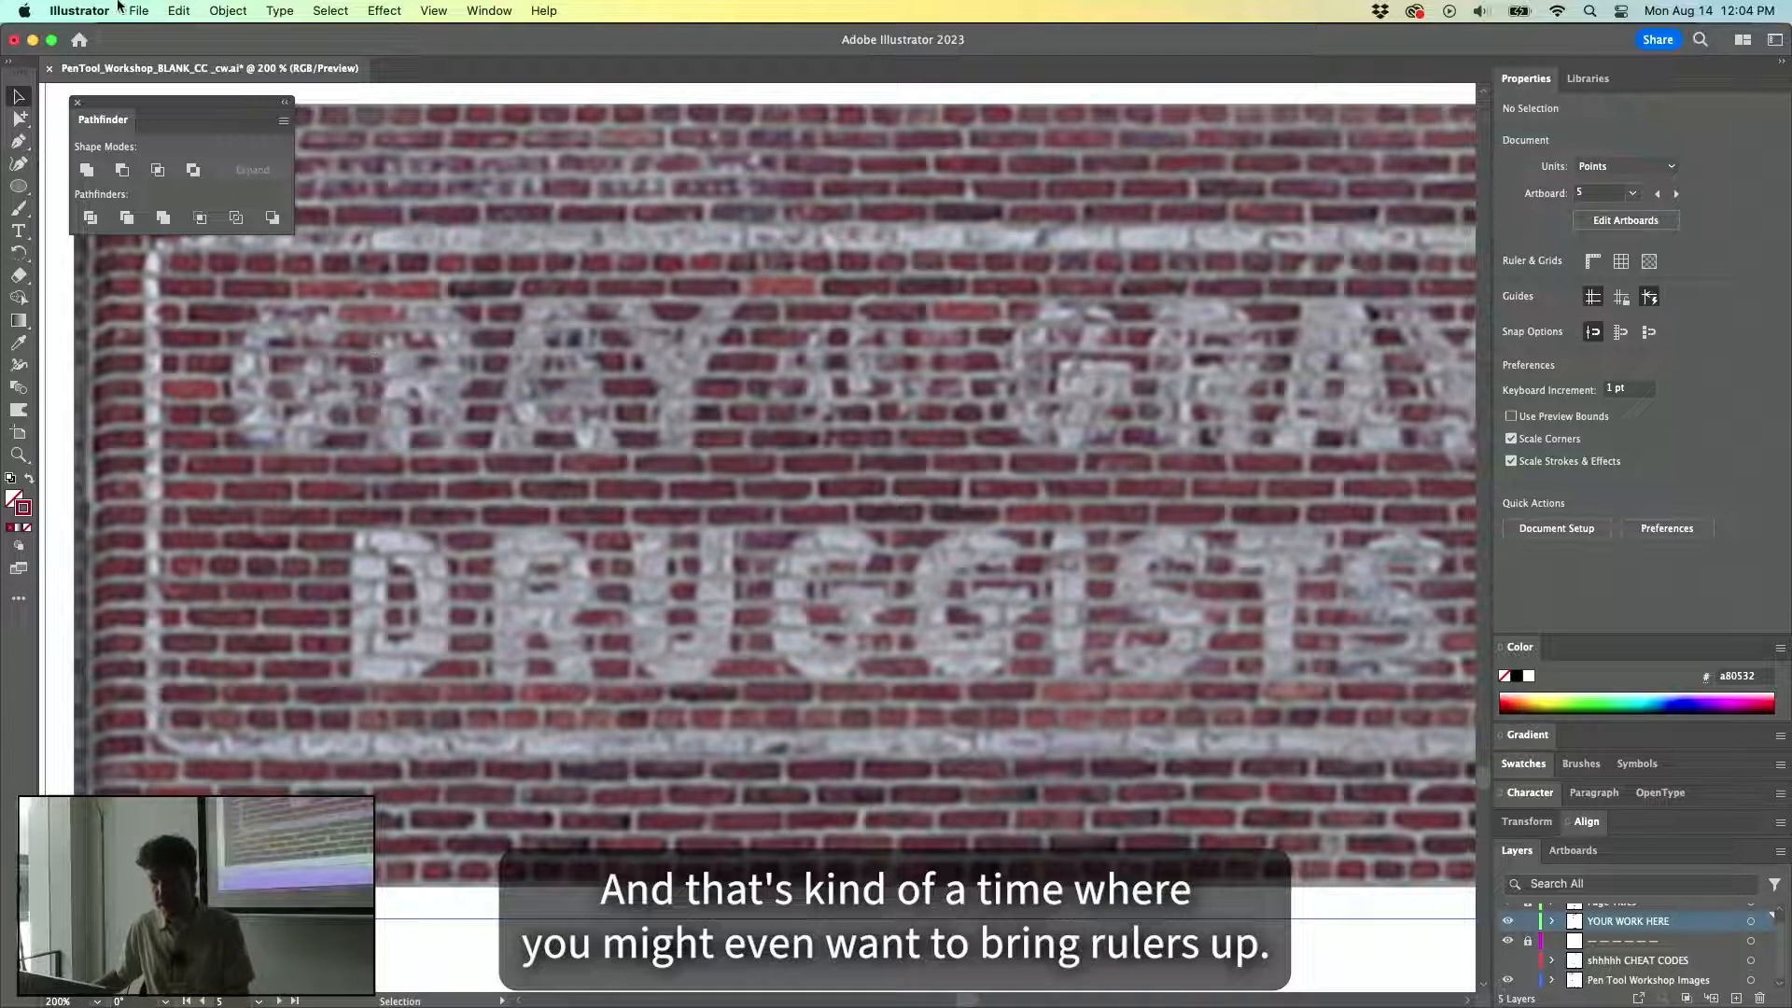
# Show the rulers and place four horizontal guides along the top and bottom edges of the GRAY and DRUGGISTS lettering lines.
pyautogui.click(433, 10)
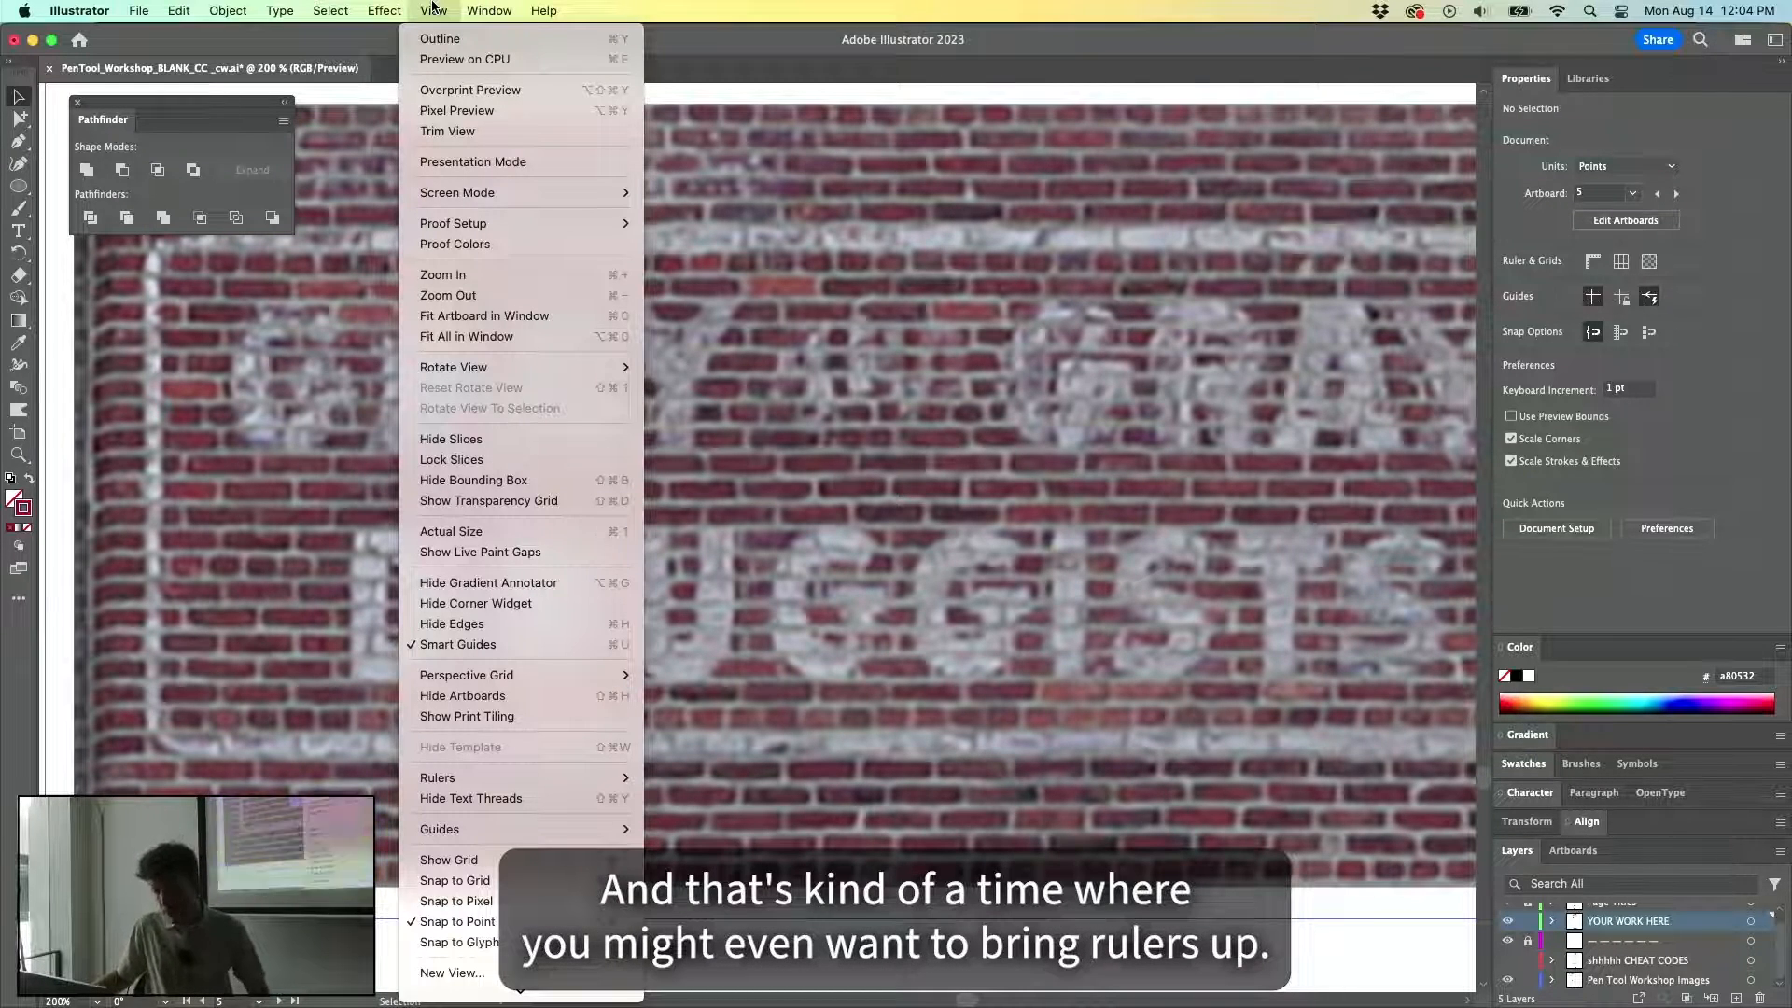
pyautogui.moveTo(512, 783)
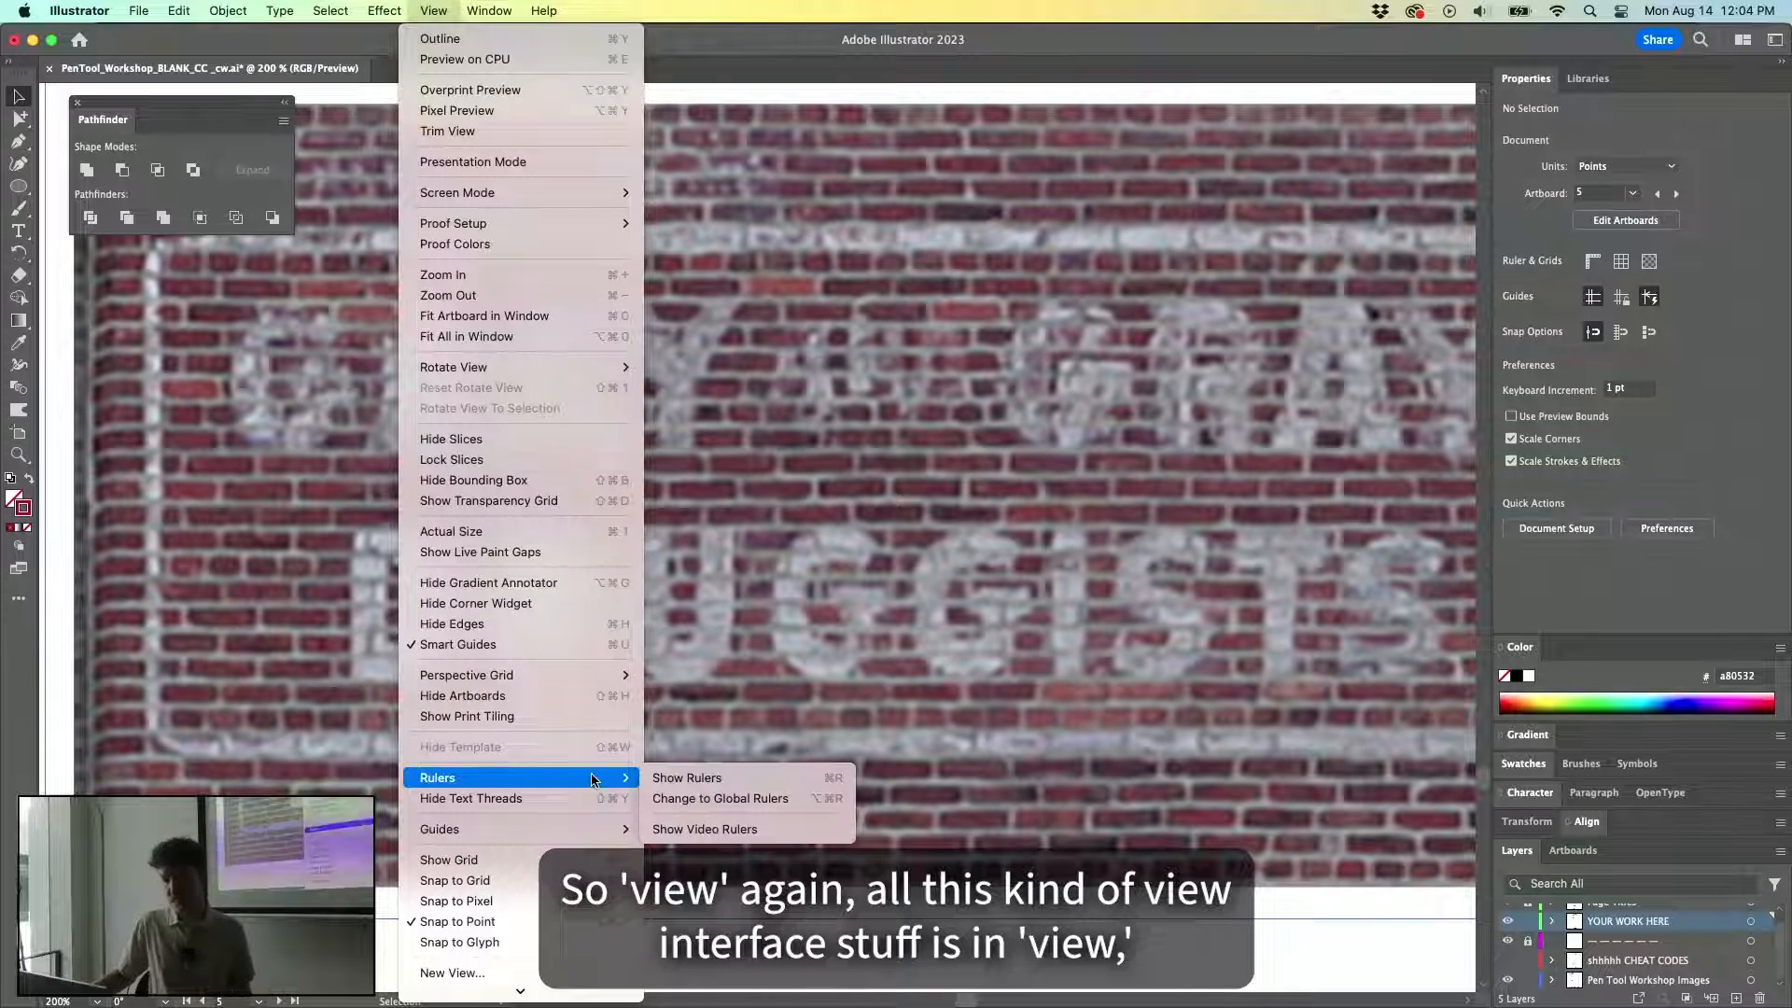
pyautogui.click(679, 782)
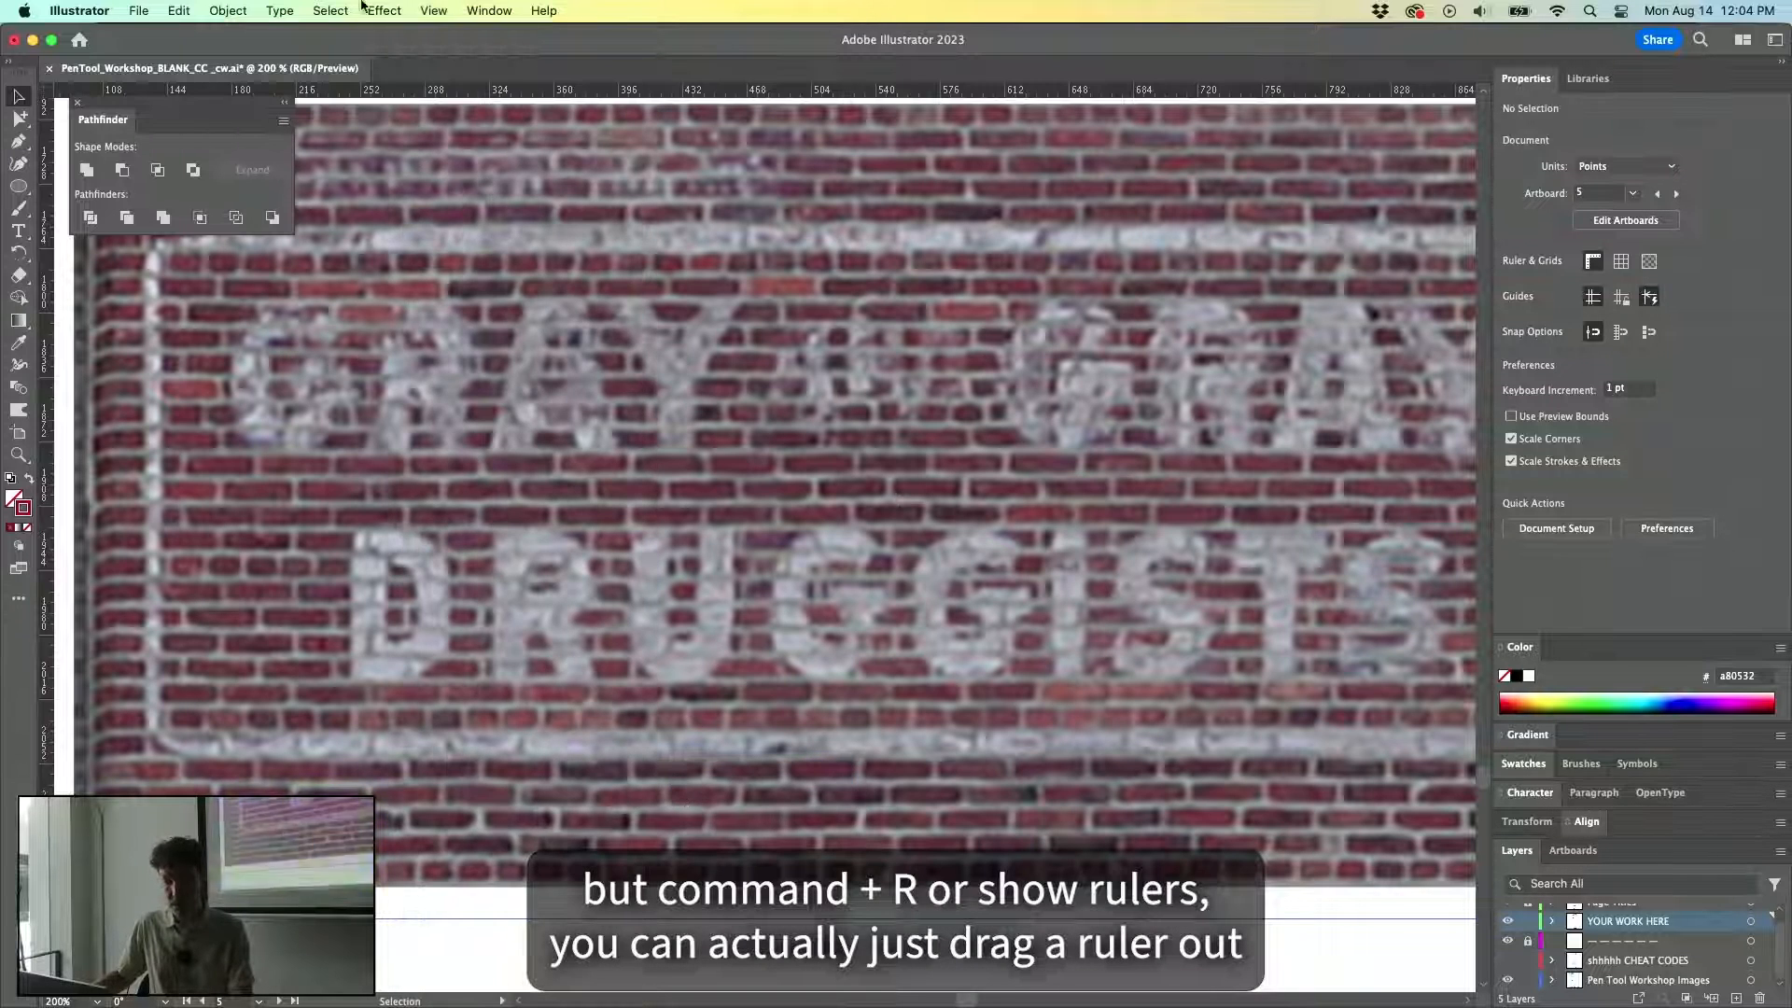
pyautogui.moveTo(376, 94); pyautogui.dragTo(323, 301)
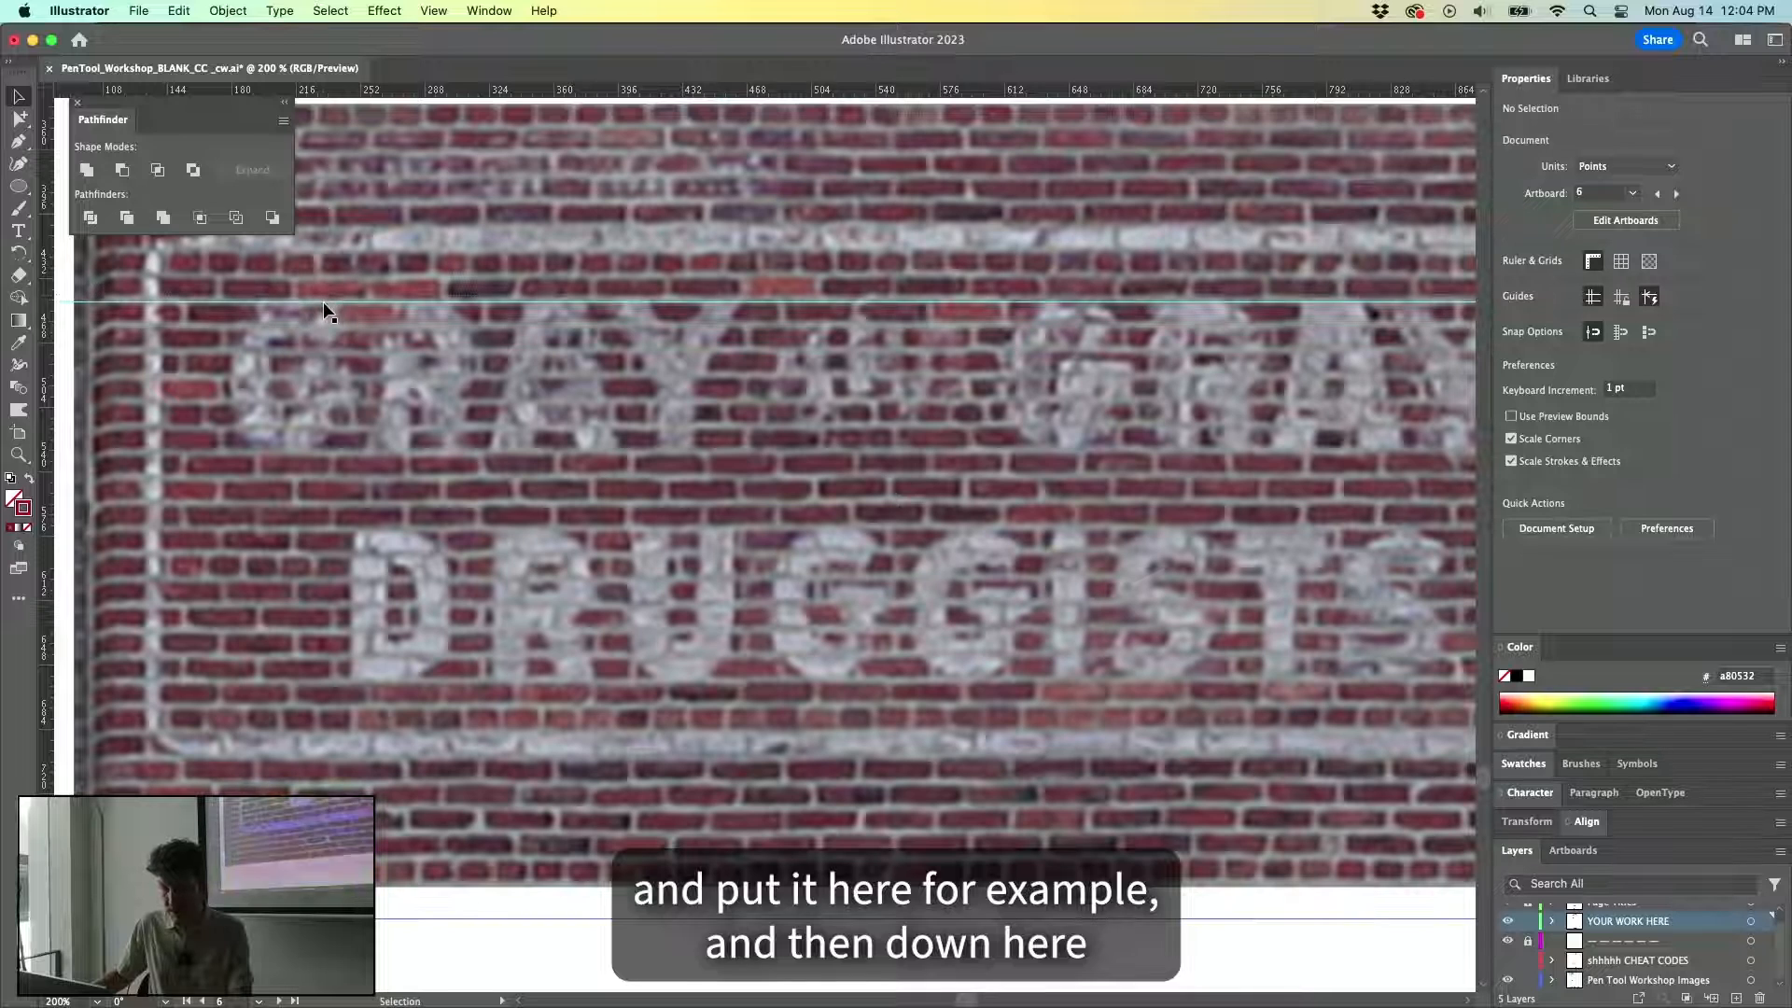
pyautogui.moveTo(394, 448); pyautogui.dragTo(394, 451)
pyautogui.moveTo(469, 93); pyautogui.dragTo(346, 529)
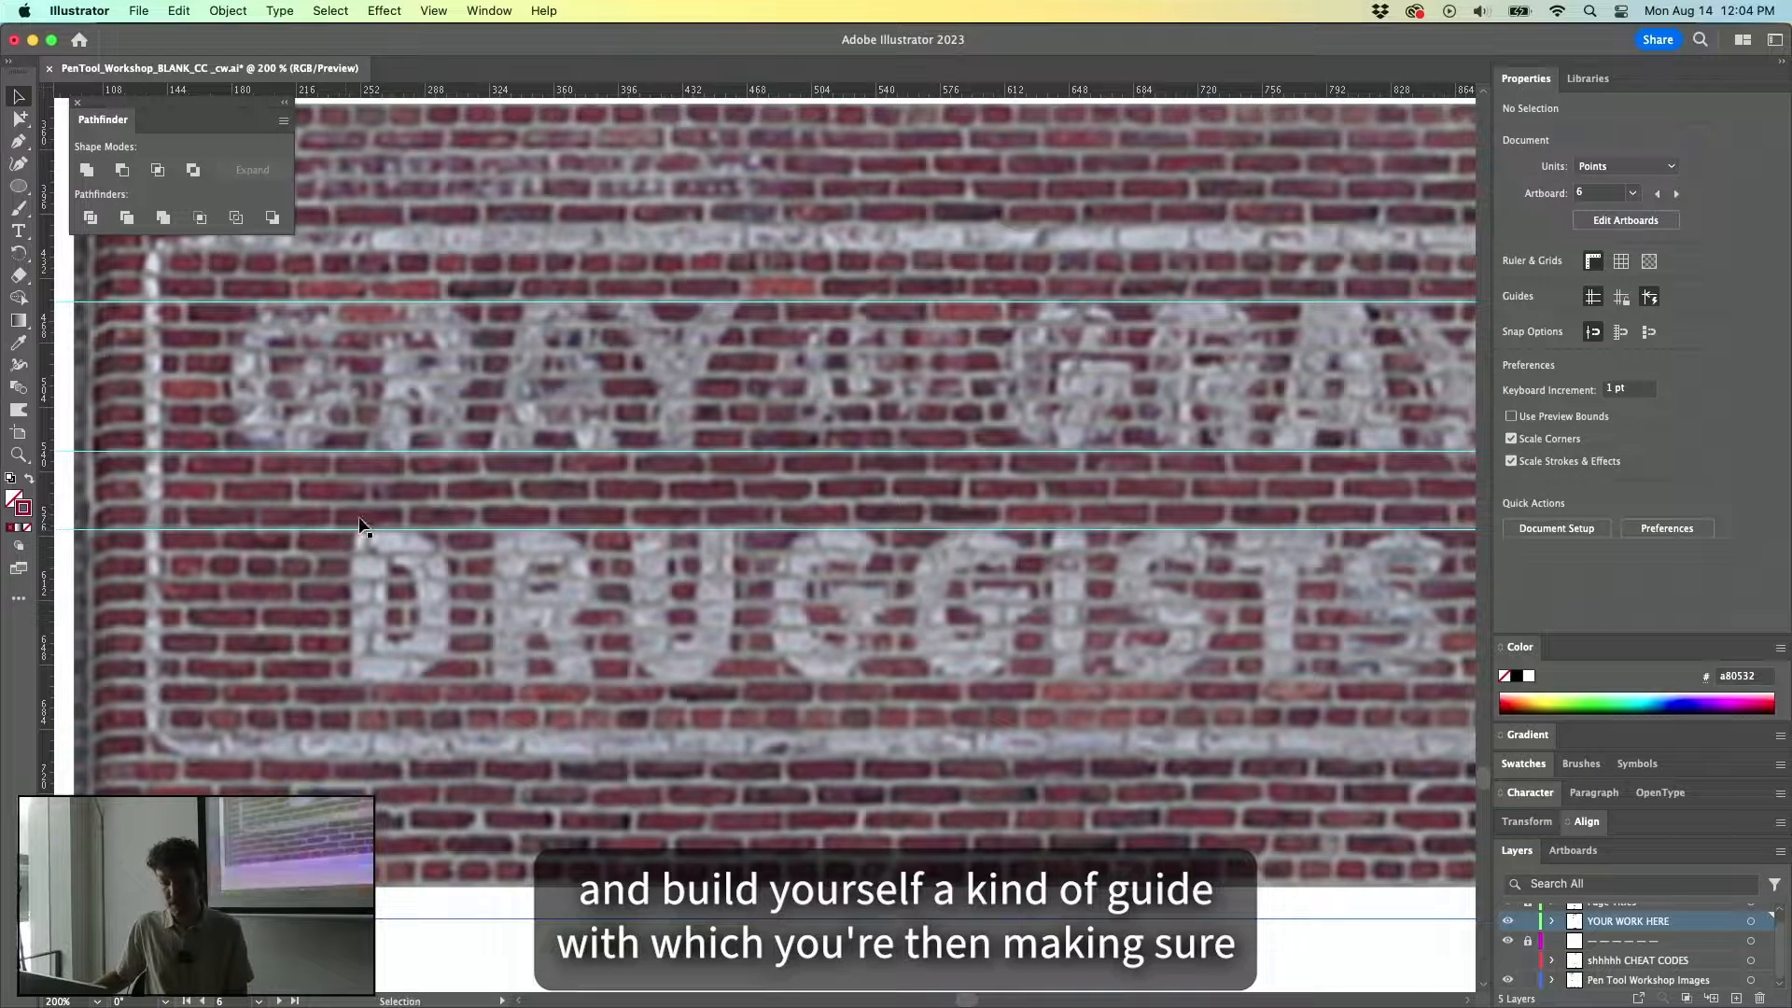
pyautogui.moveTo(351, 662); pyautogui.dragTo(350, 682)
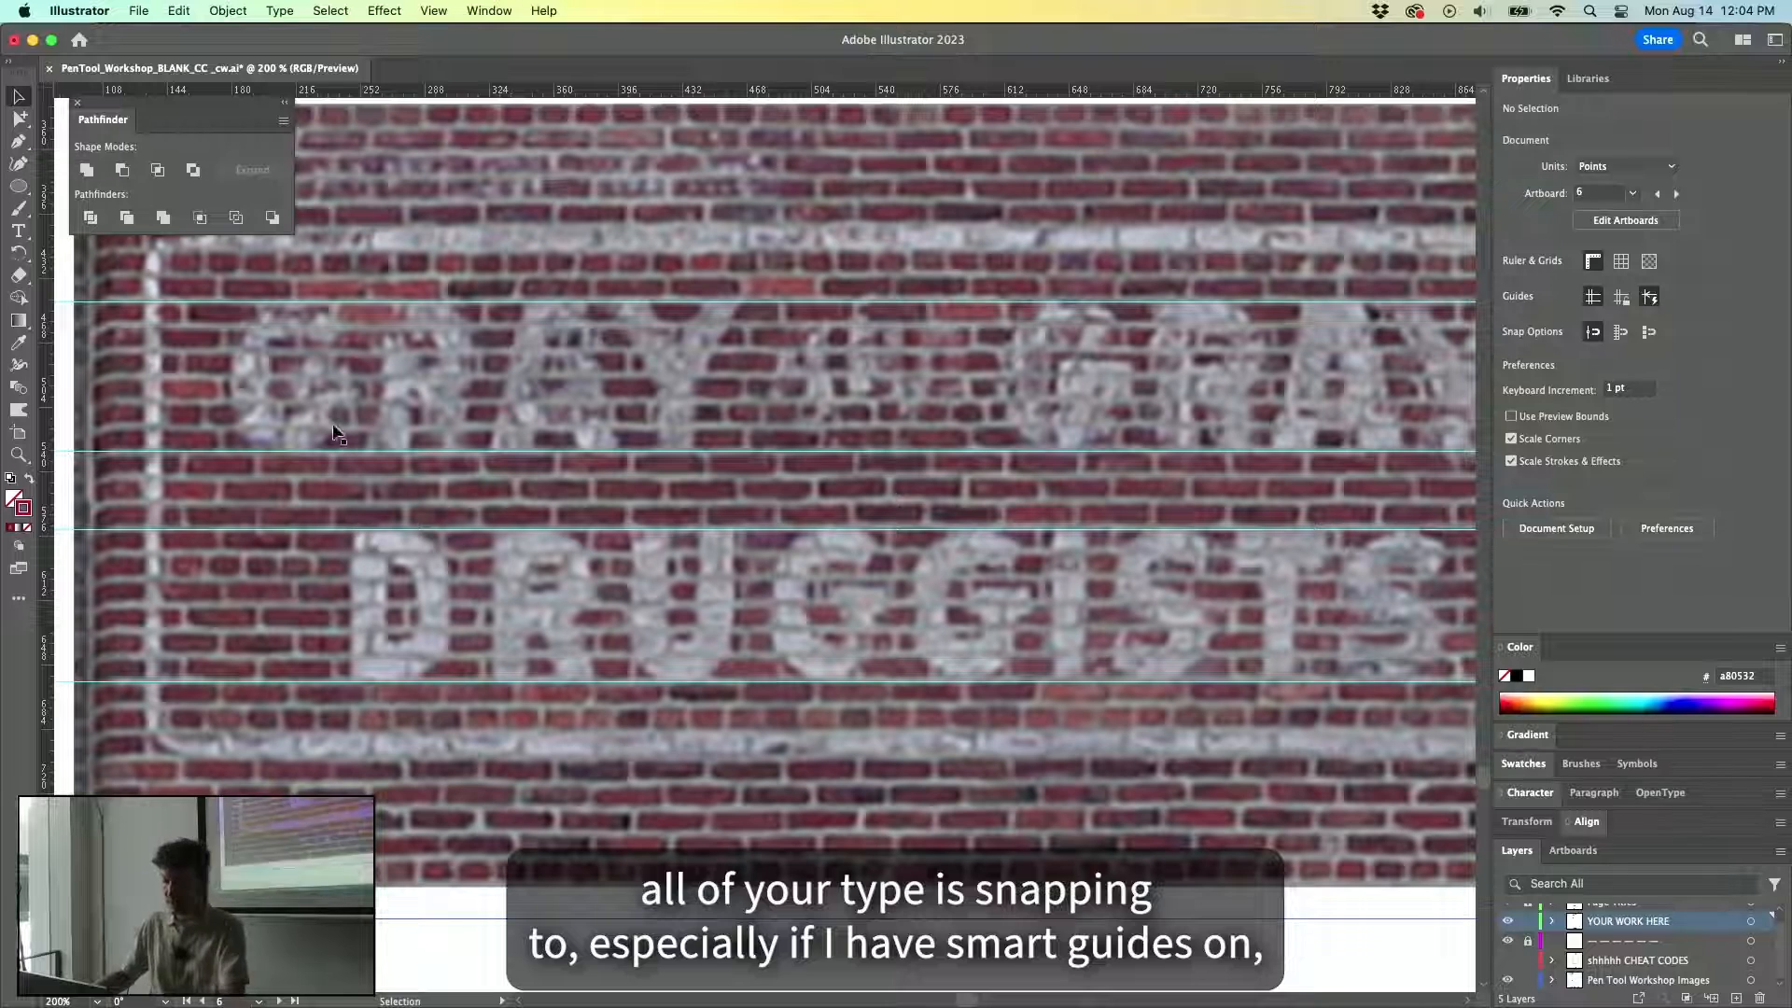
# Draw a straight vertical Pen tool line along the left edge of the D in DRUGGISTS, between its upper and lower guides.
pyautogui.press('p')
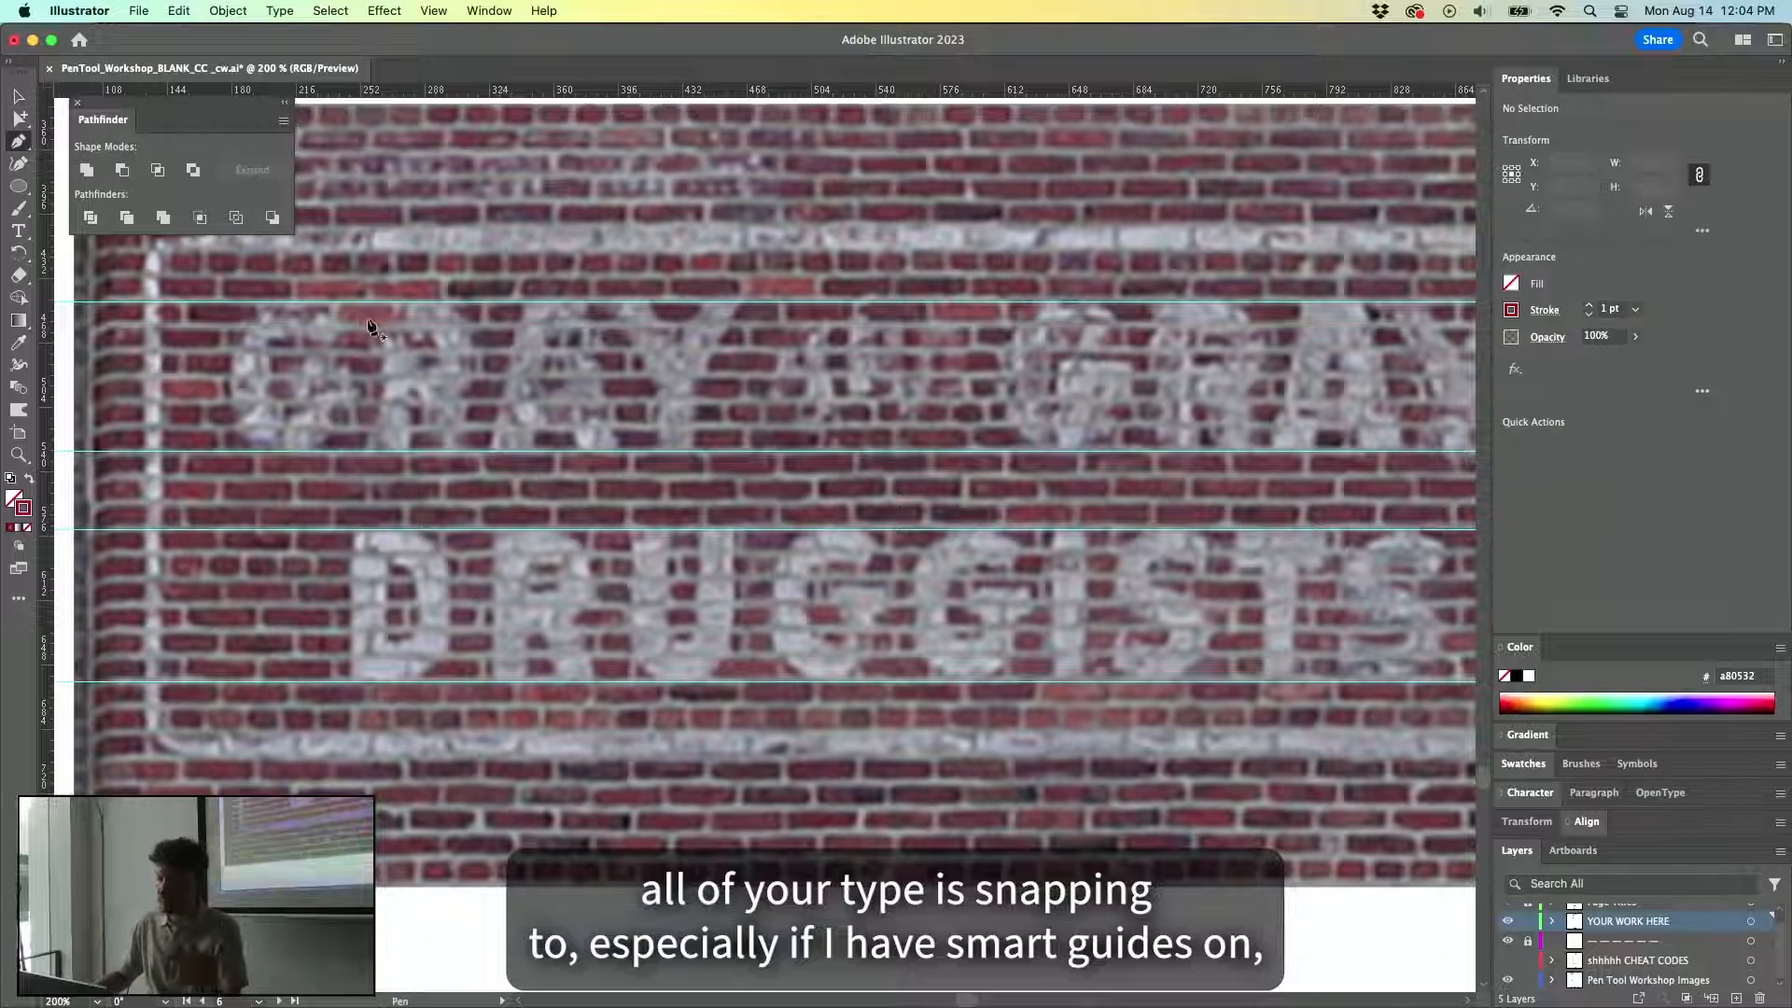
pyautogui.click(351, 530)
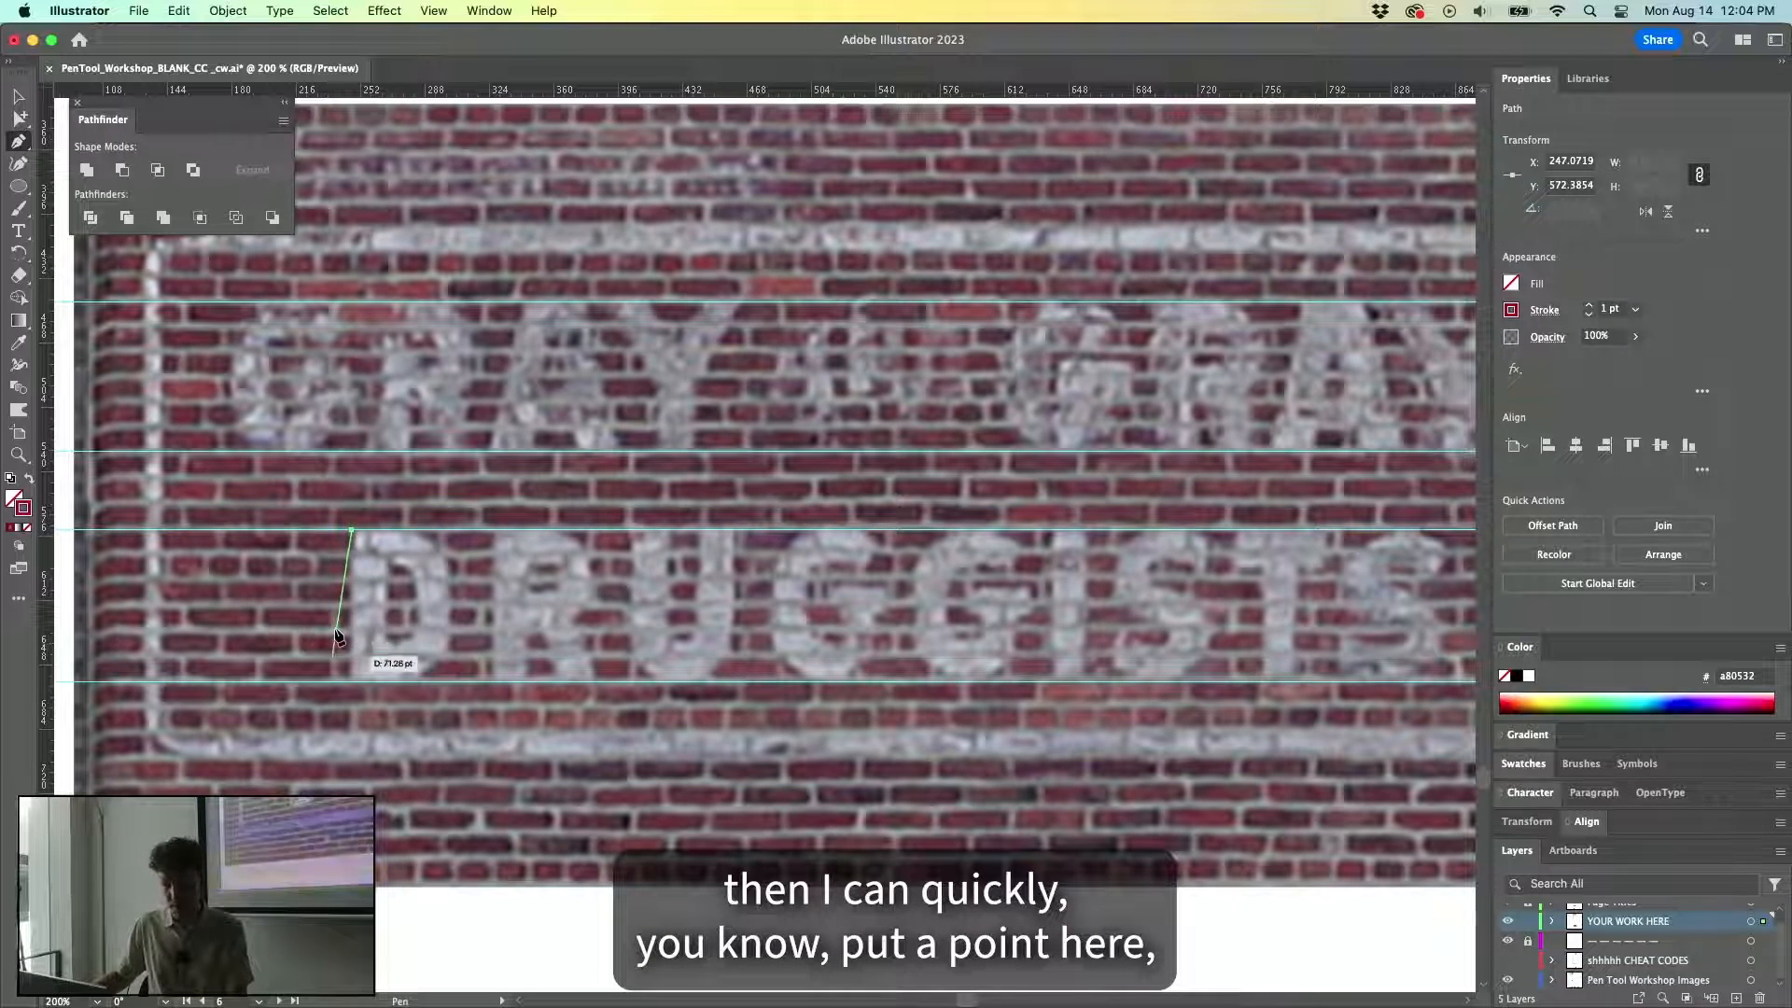
pyautogui.keyDown('shift'); pyautogui.click(352, 682); pyautogui.keyUp('shift')
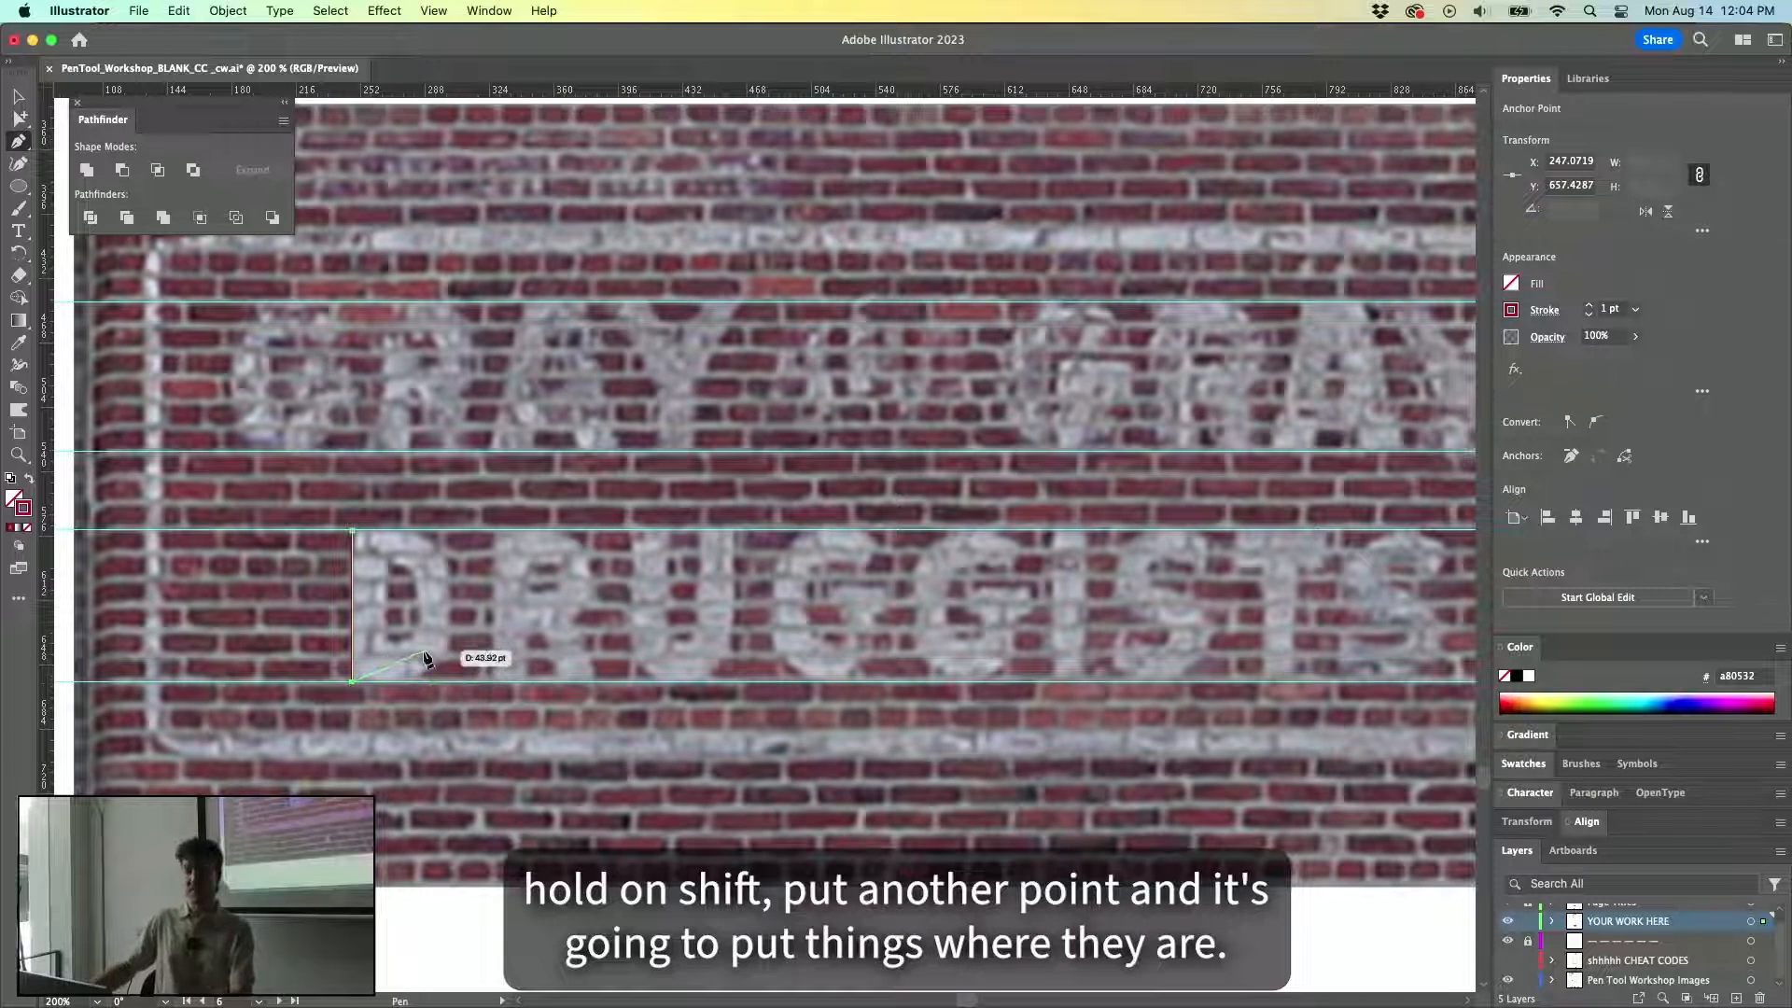
pyautogui.press('v')
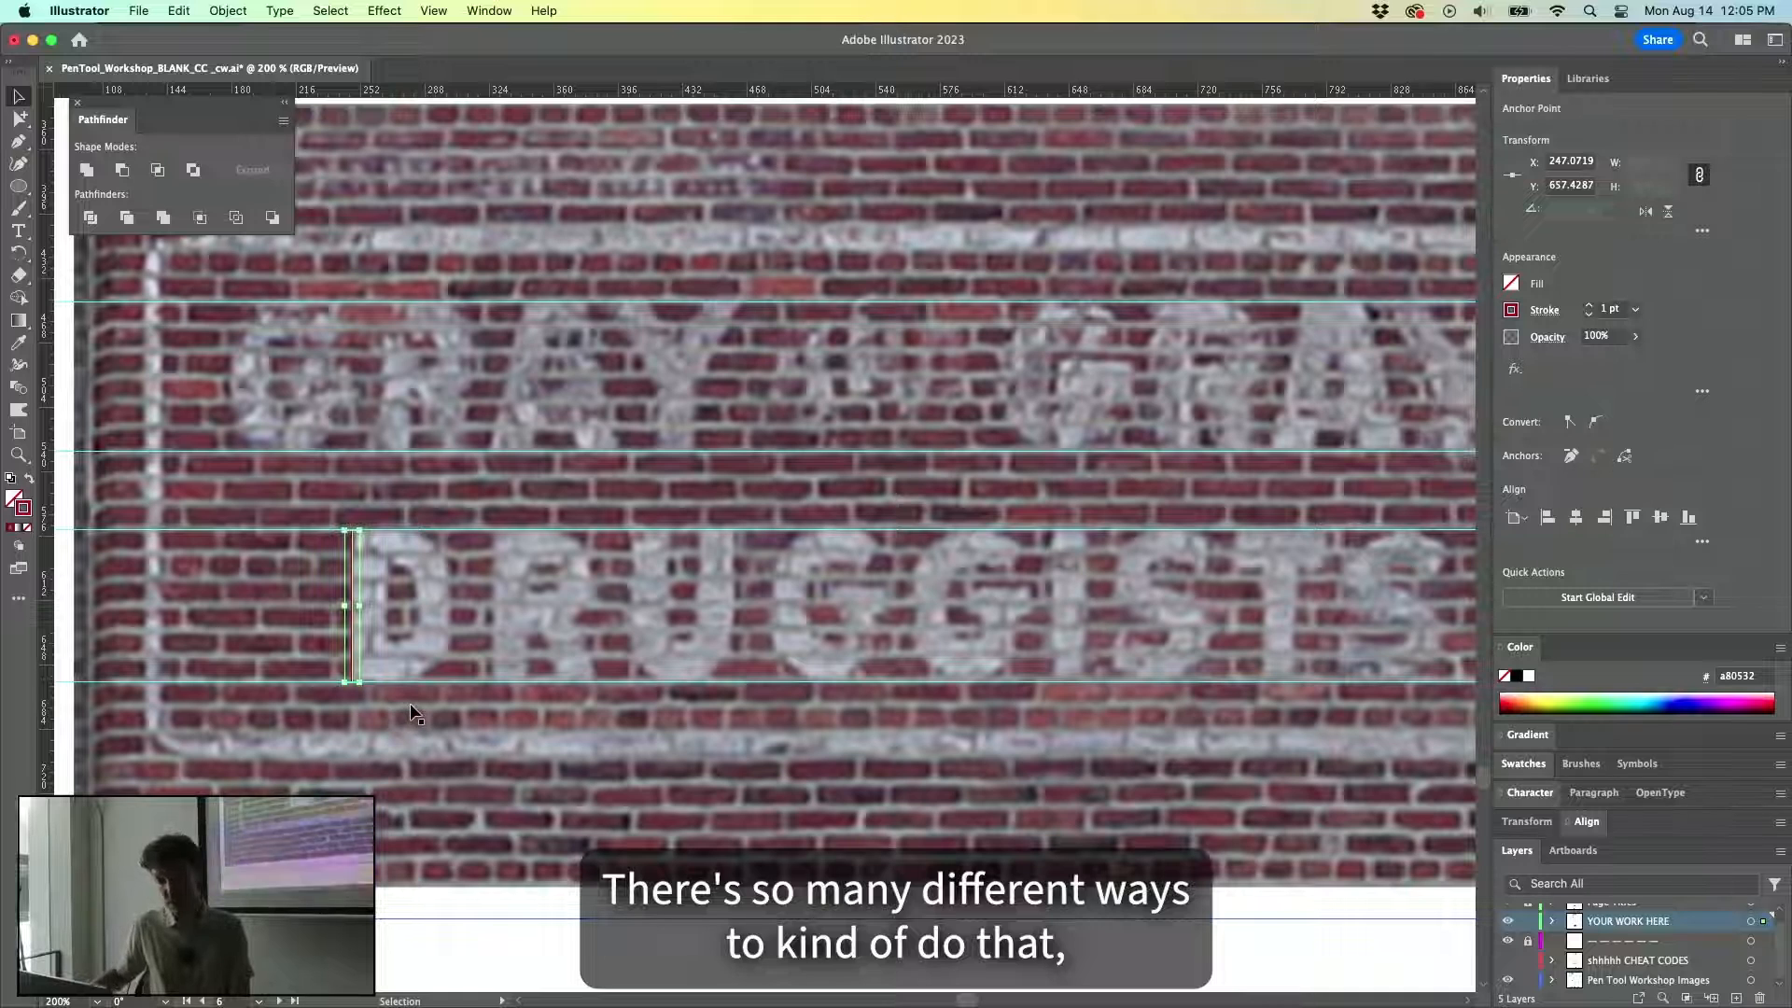
pyautogui.click(424, 700)
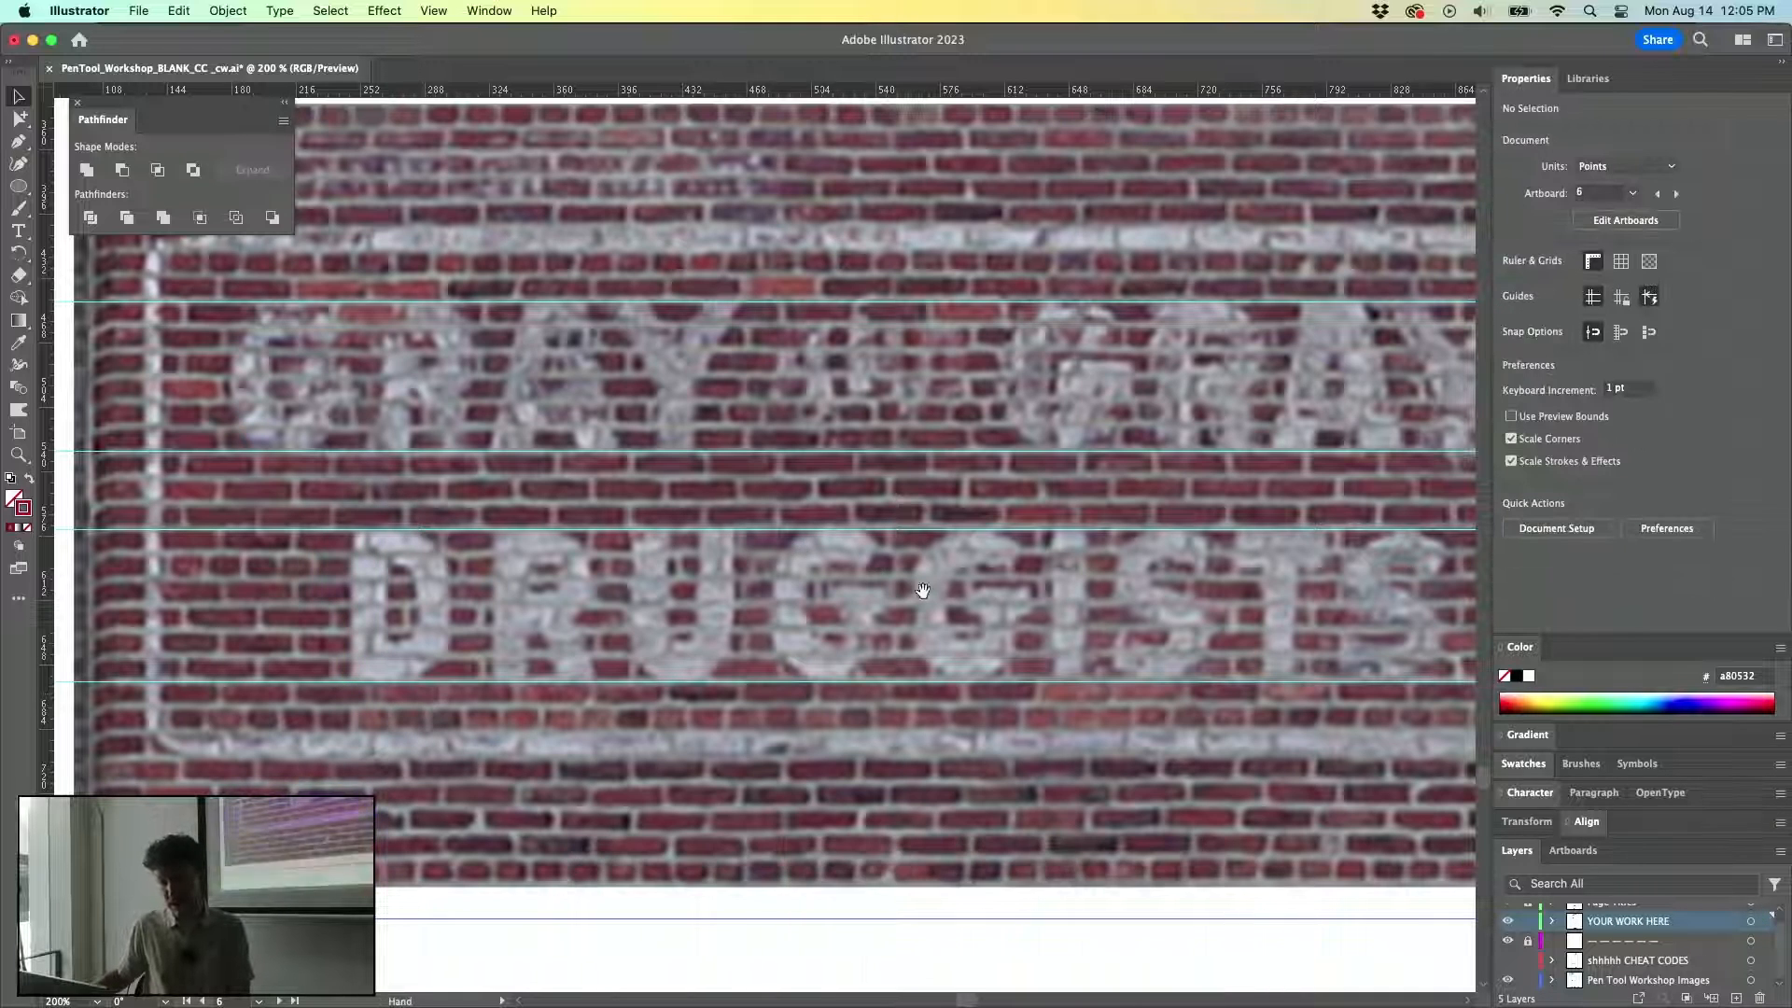
# Trace a rough closed outline of the first S in DRUGGISTS with the Pen tool, keeping its top and bottom on the guides.
pyautogui.moveTo(920, 589); pyautogui.dragTo(586, 529)
pyautogui.scroll(2, 898, 551)
pyautogui.scroll(-1, 898, 552)
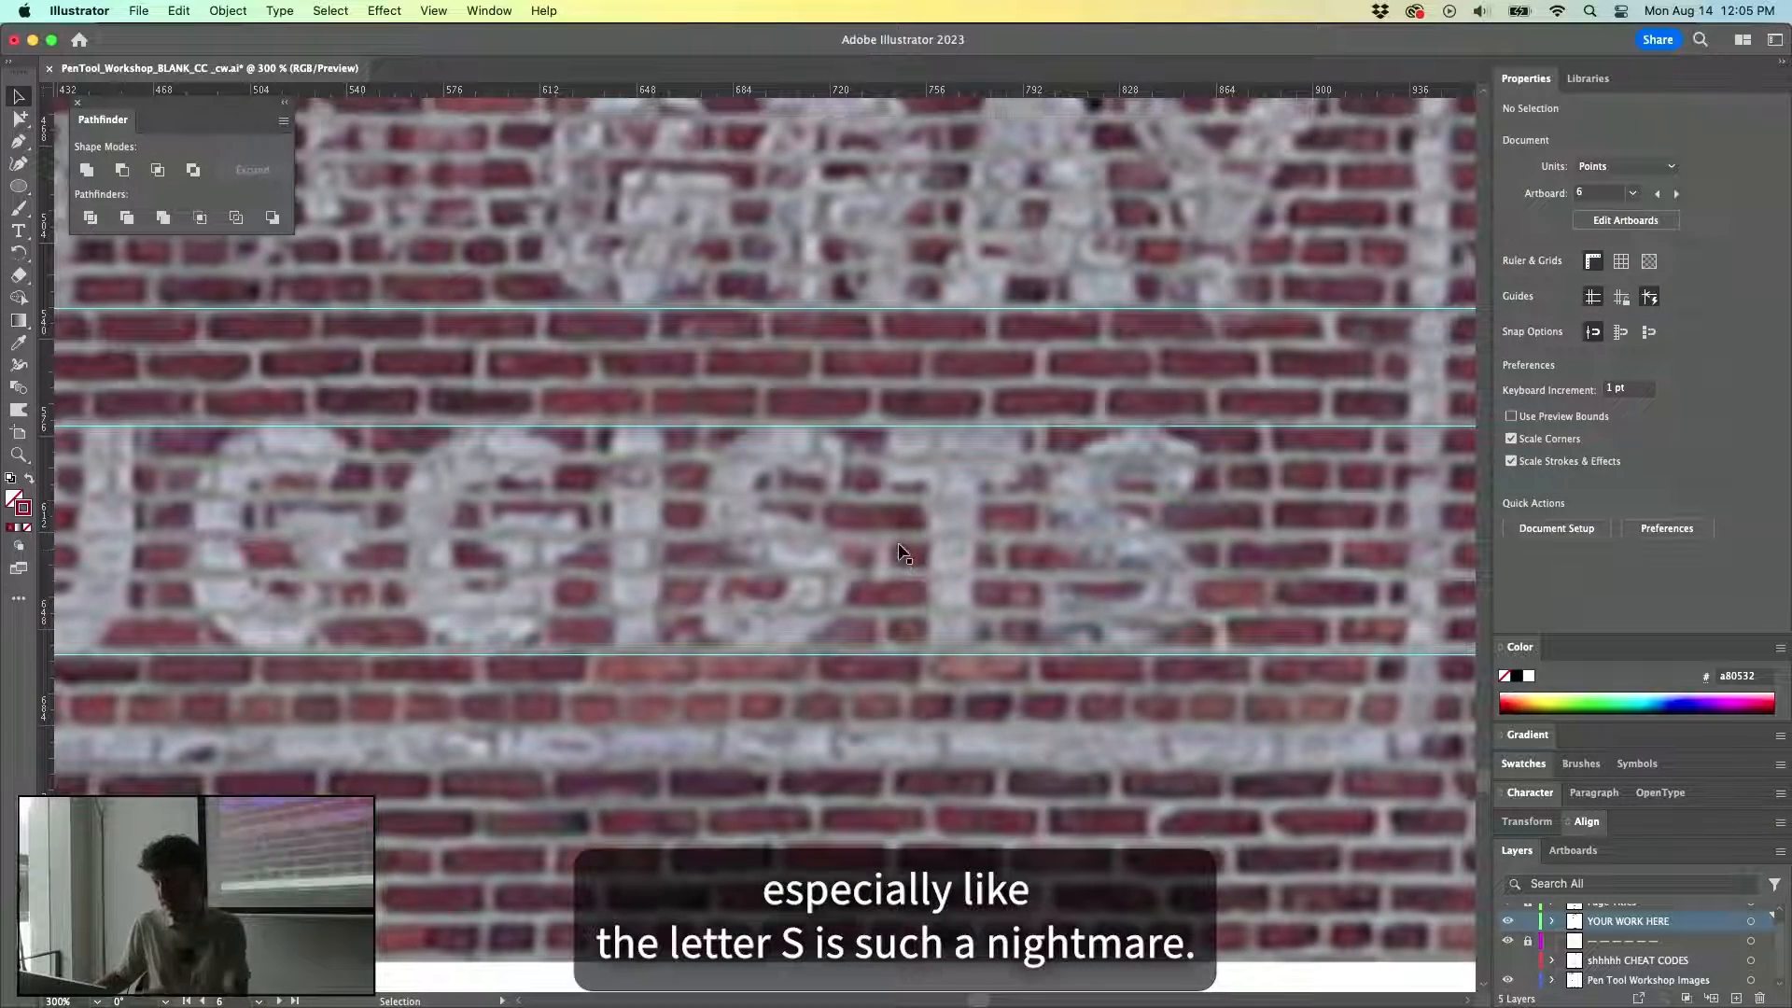
pyautogui.press('p')
pyautogui.moveTo(841, 442)
pyautogui.mouseDown()
pyautogui.moveTo(840, 493)
pyautogui.moveTo(754, 466)
pyautogui.mouseUp()
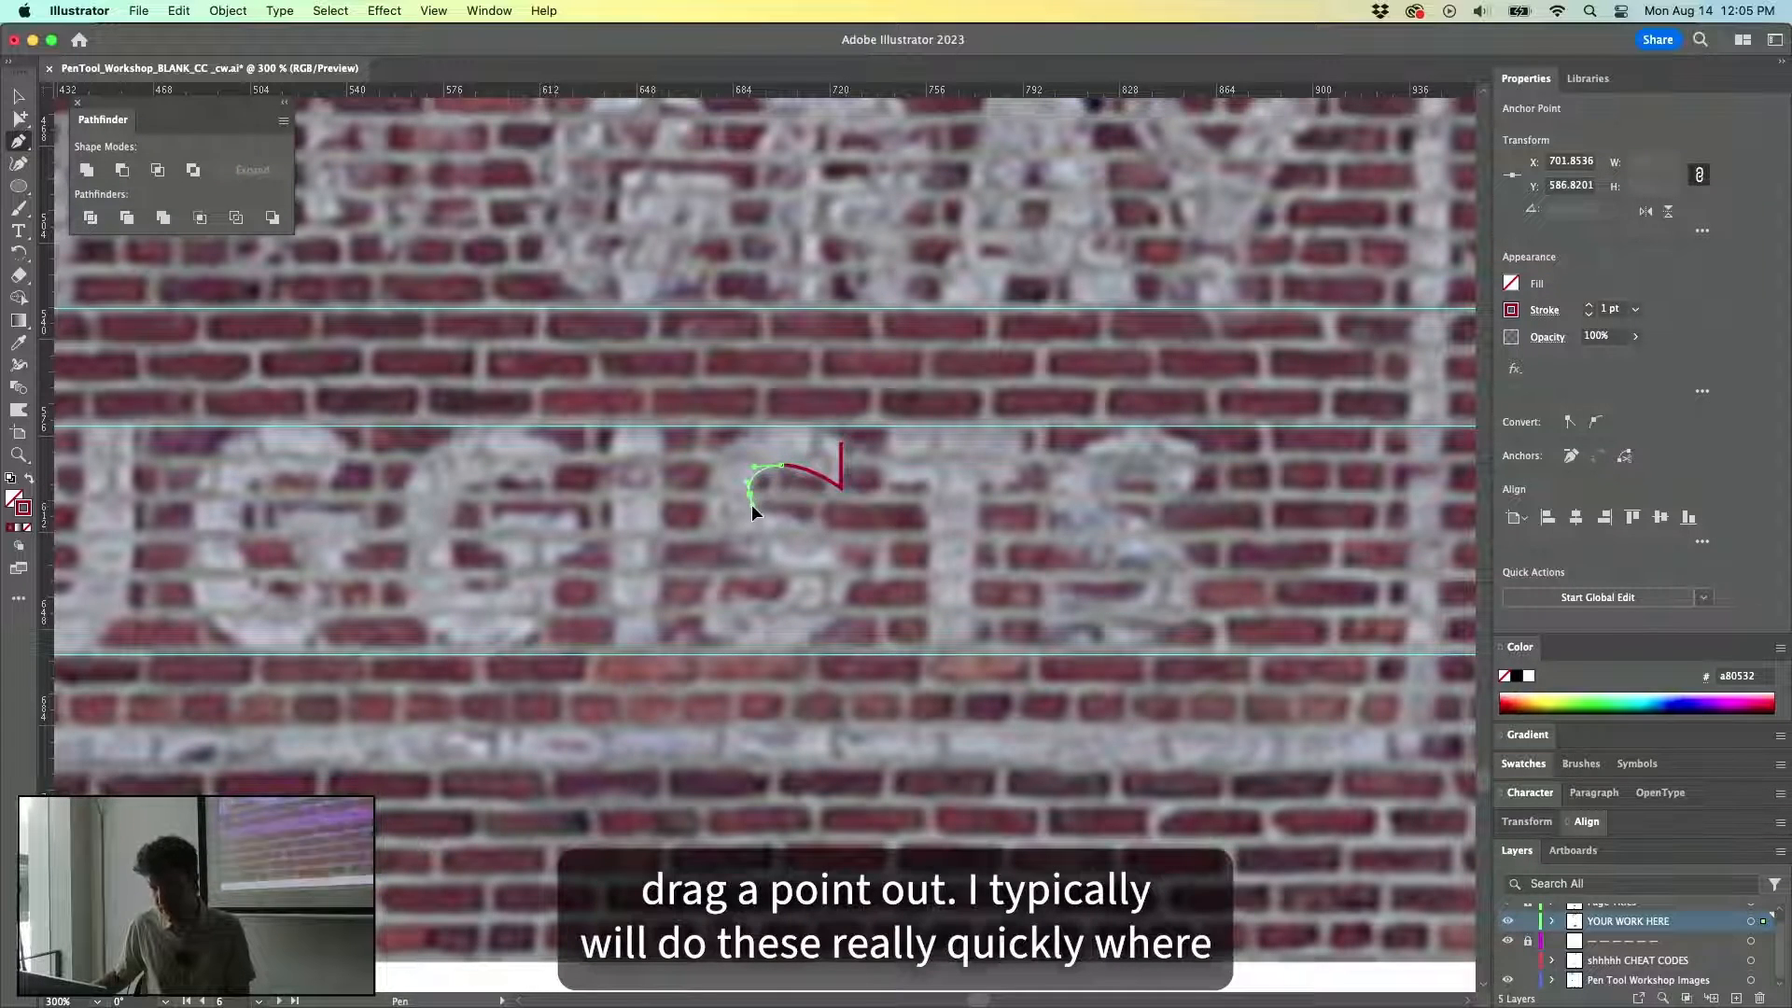
pyautogui.moveTo(799, 525); pyautogui.dragTo(849, 607)
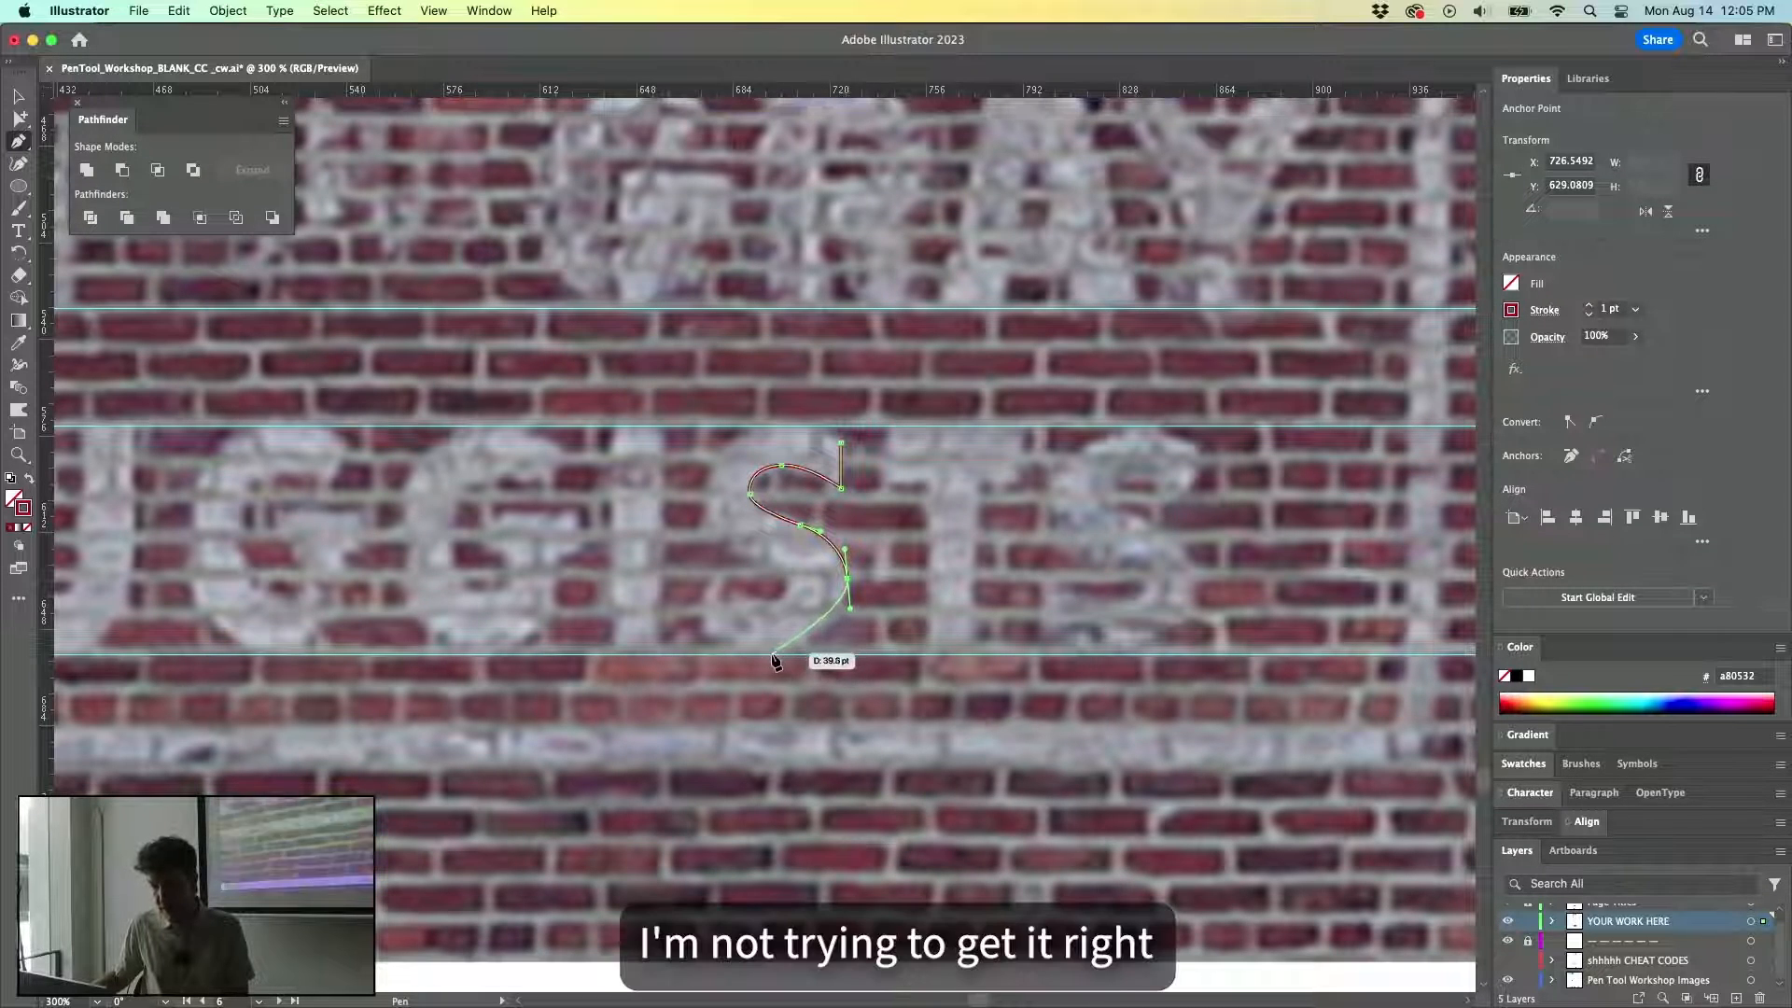
pyautogui.moveTo(721, 654); pyautogui.dragTo(721, 654)
pyautogui.click(706, 630)
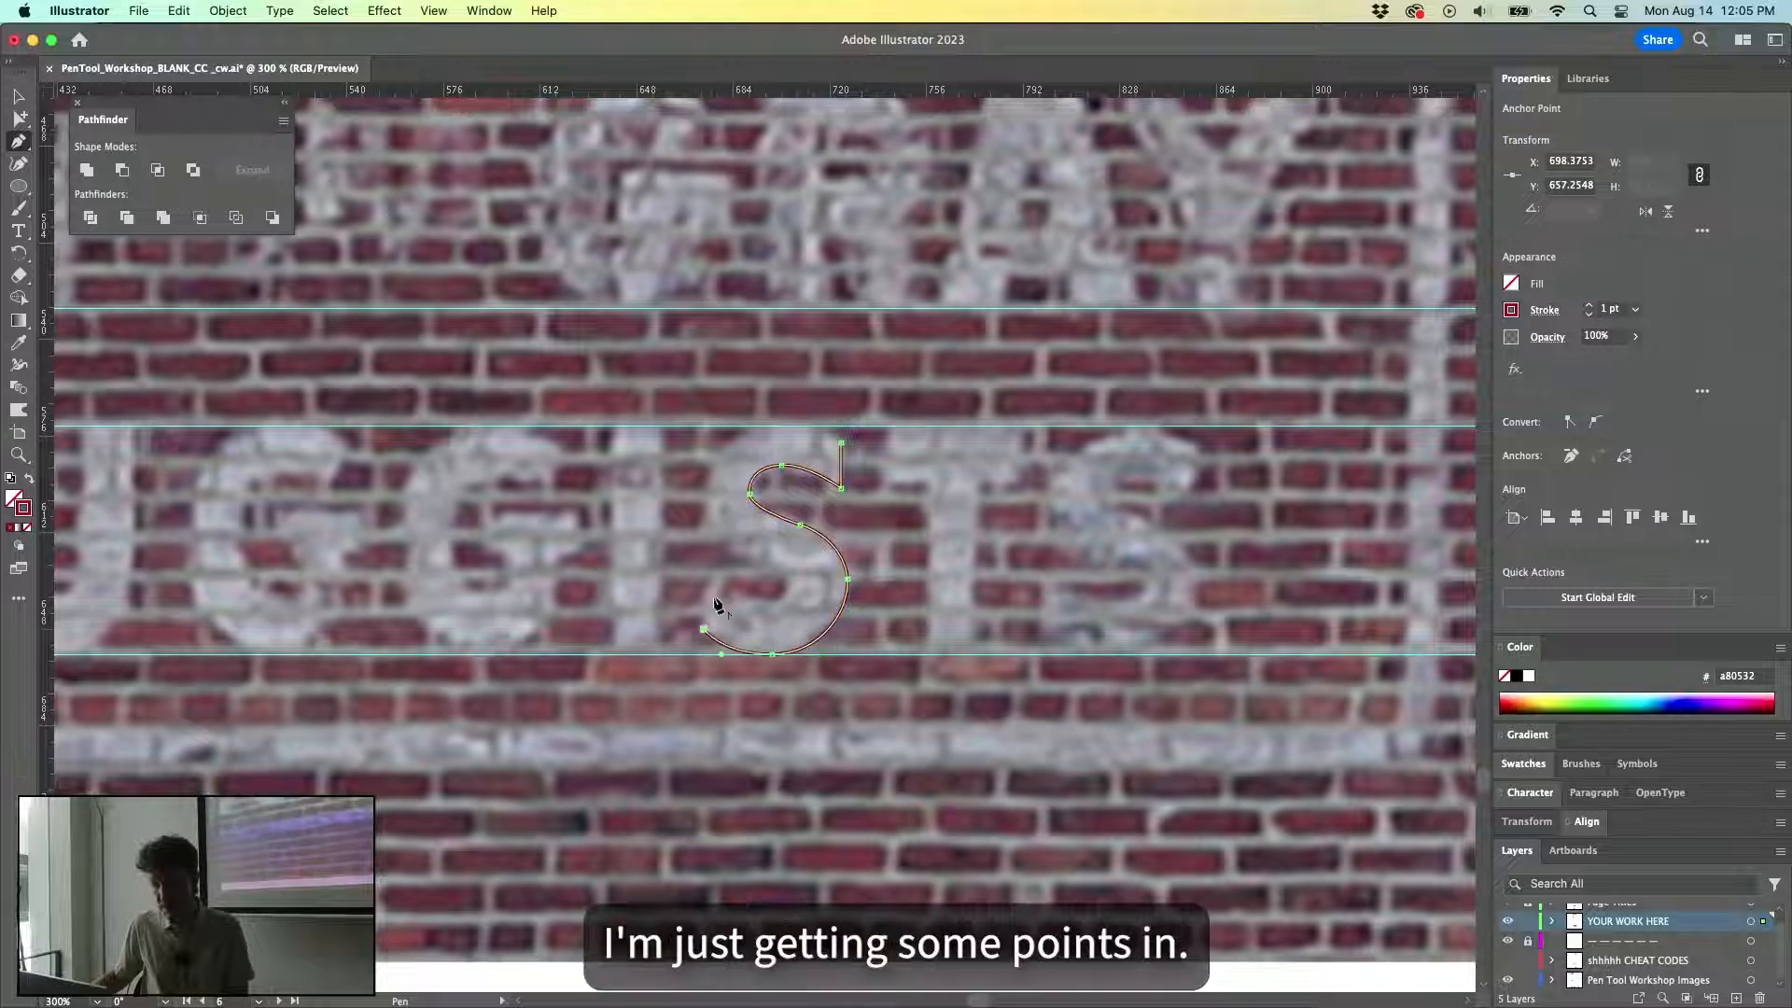
pyautogui.moveTo(753, 593); pyautogui.dragTo(828, 422)
# Adjust the inner lower curve and the left-side curve handles of the traced S so the outline follows the painted letter.
pyautogui.press('a')
pyautogui.press('alt')
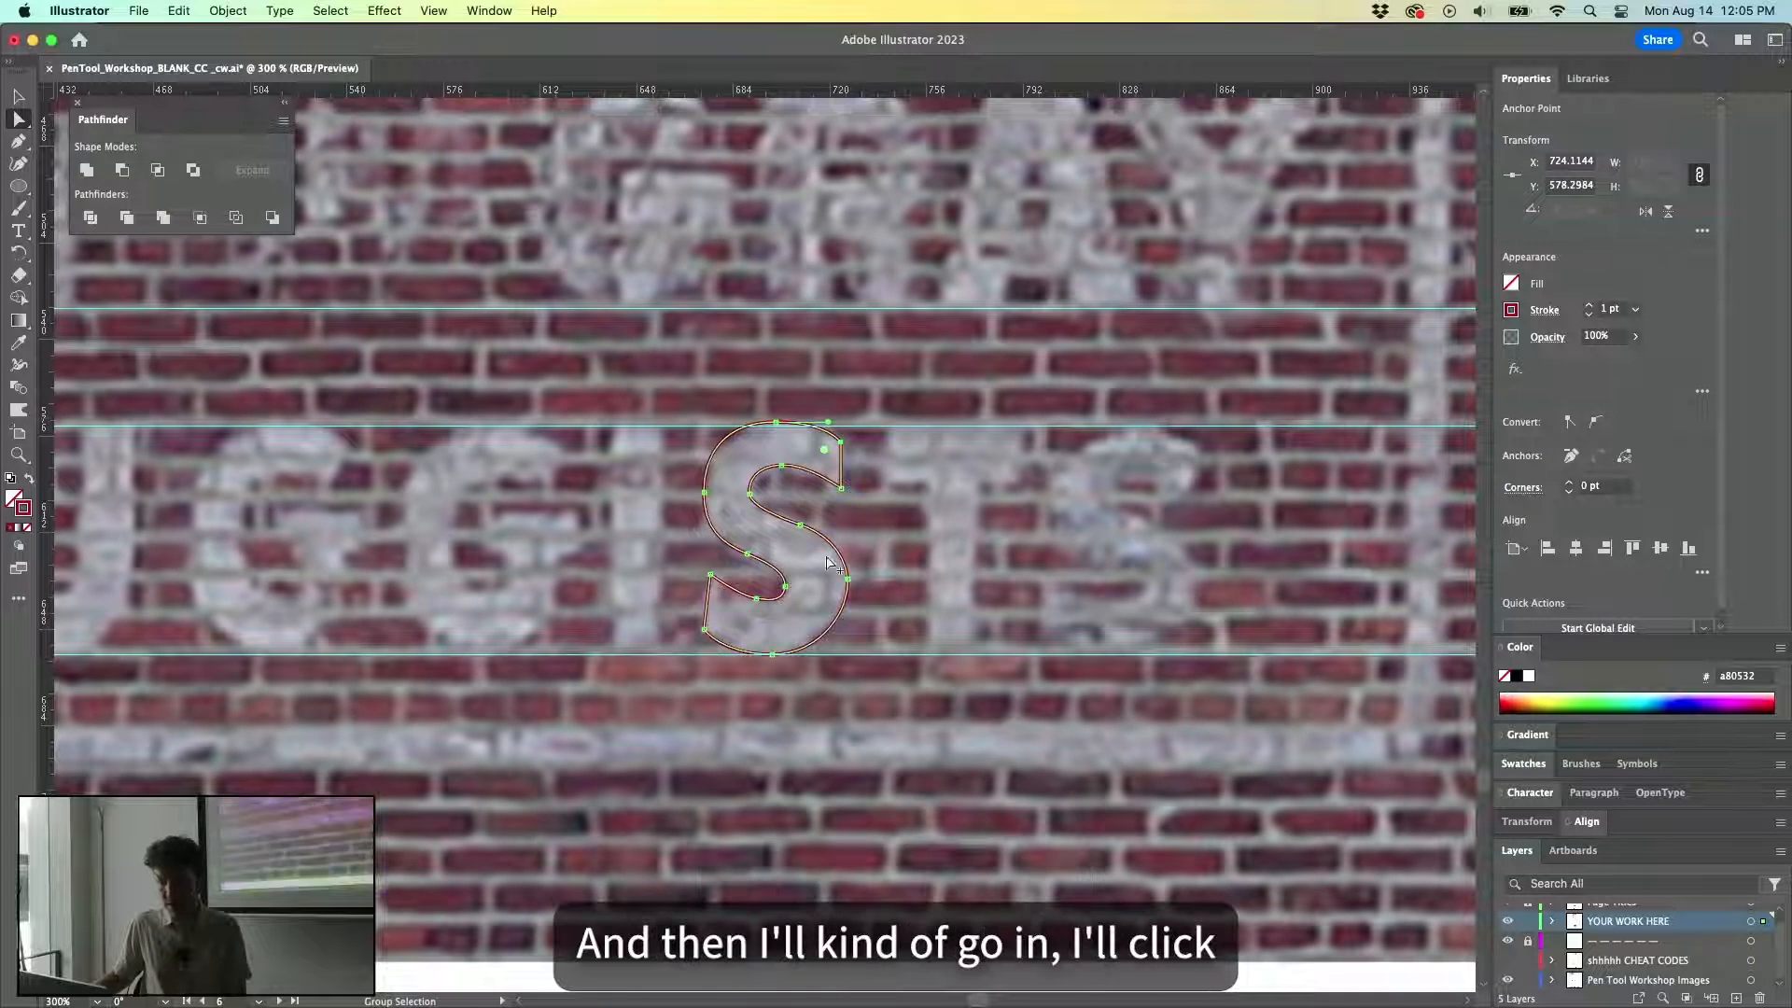
pyautogui.click(785, 586)
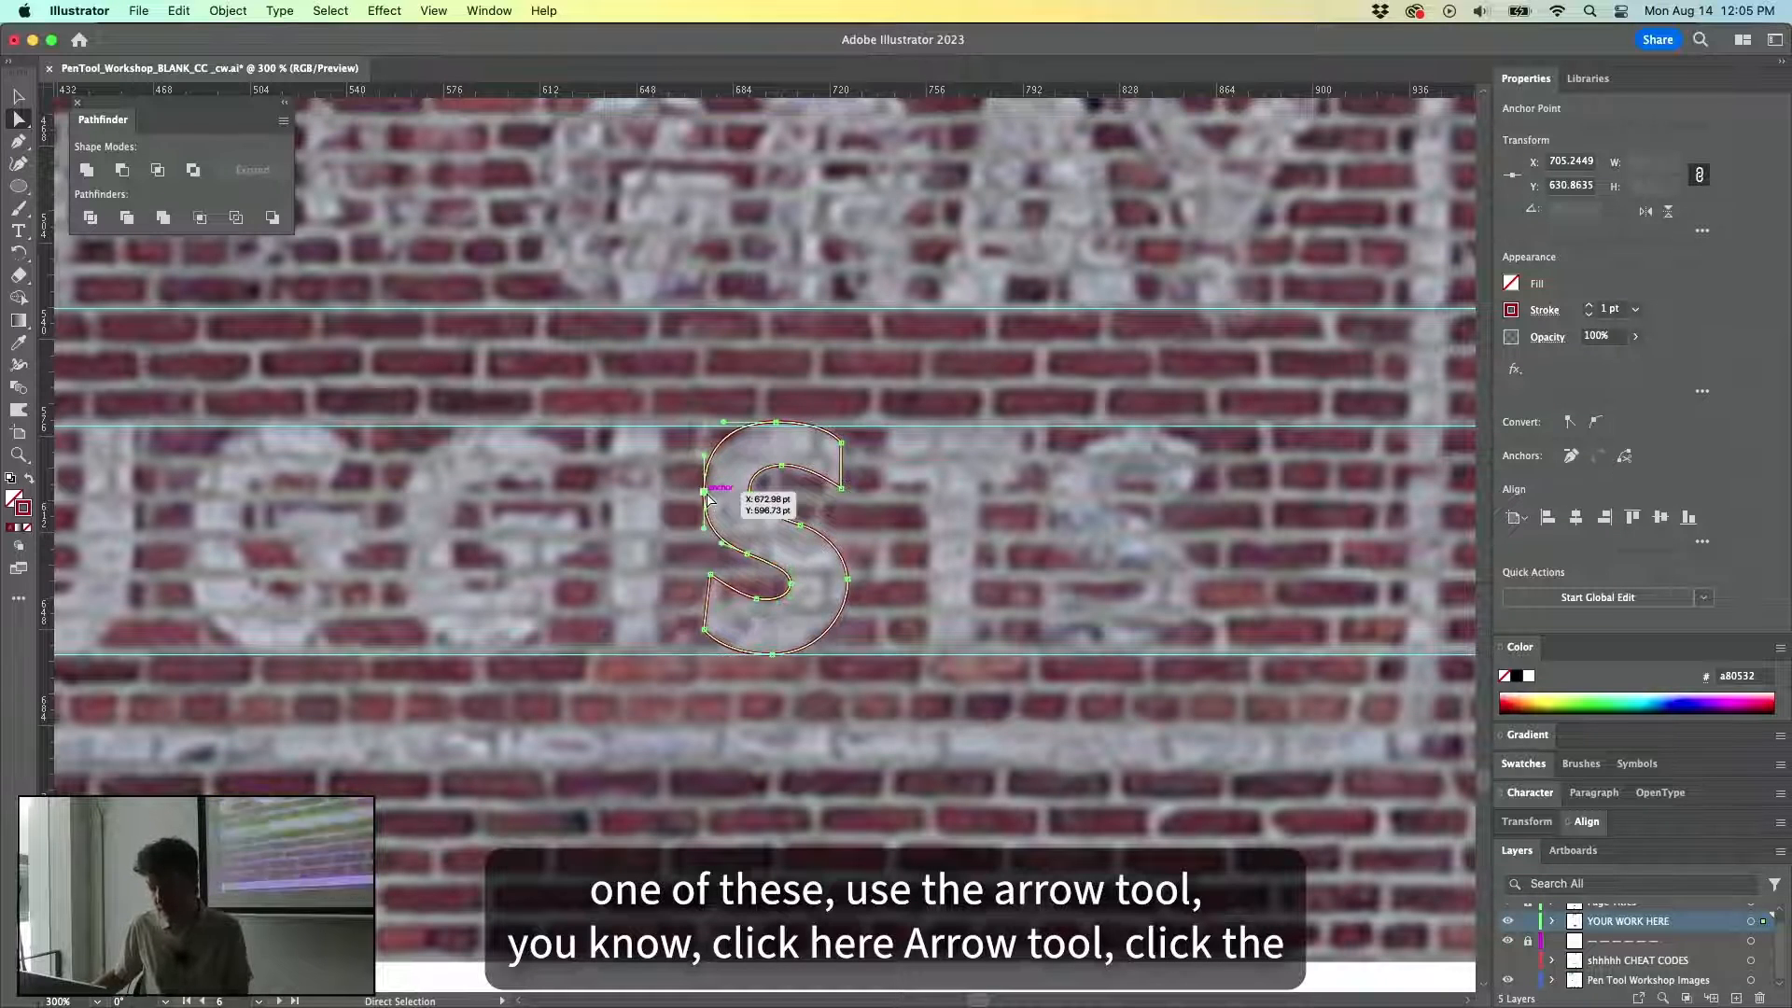
pyautogui.moveTo(707, 501); pyautogui.dragTo(713, 501)
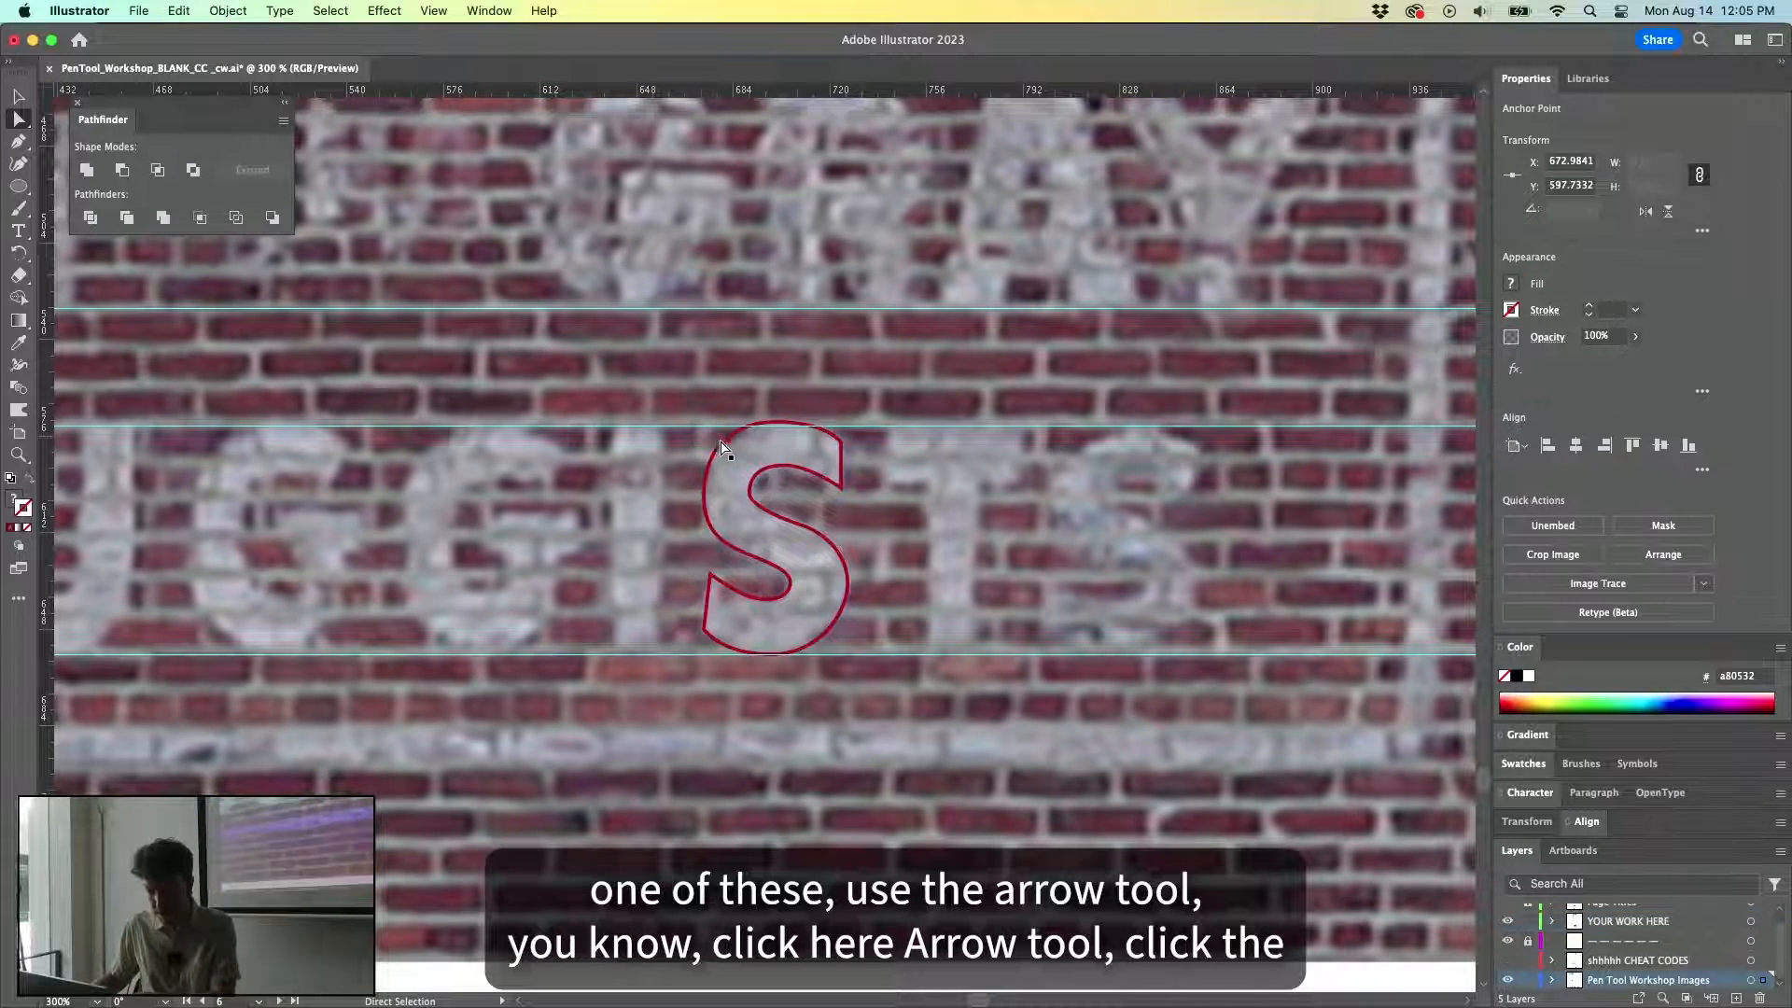
pyautogui.click(725, 444)
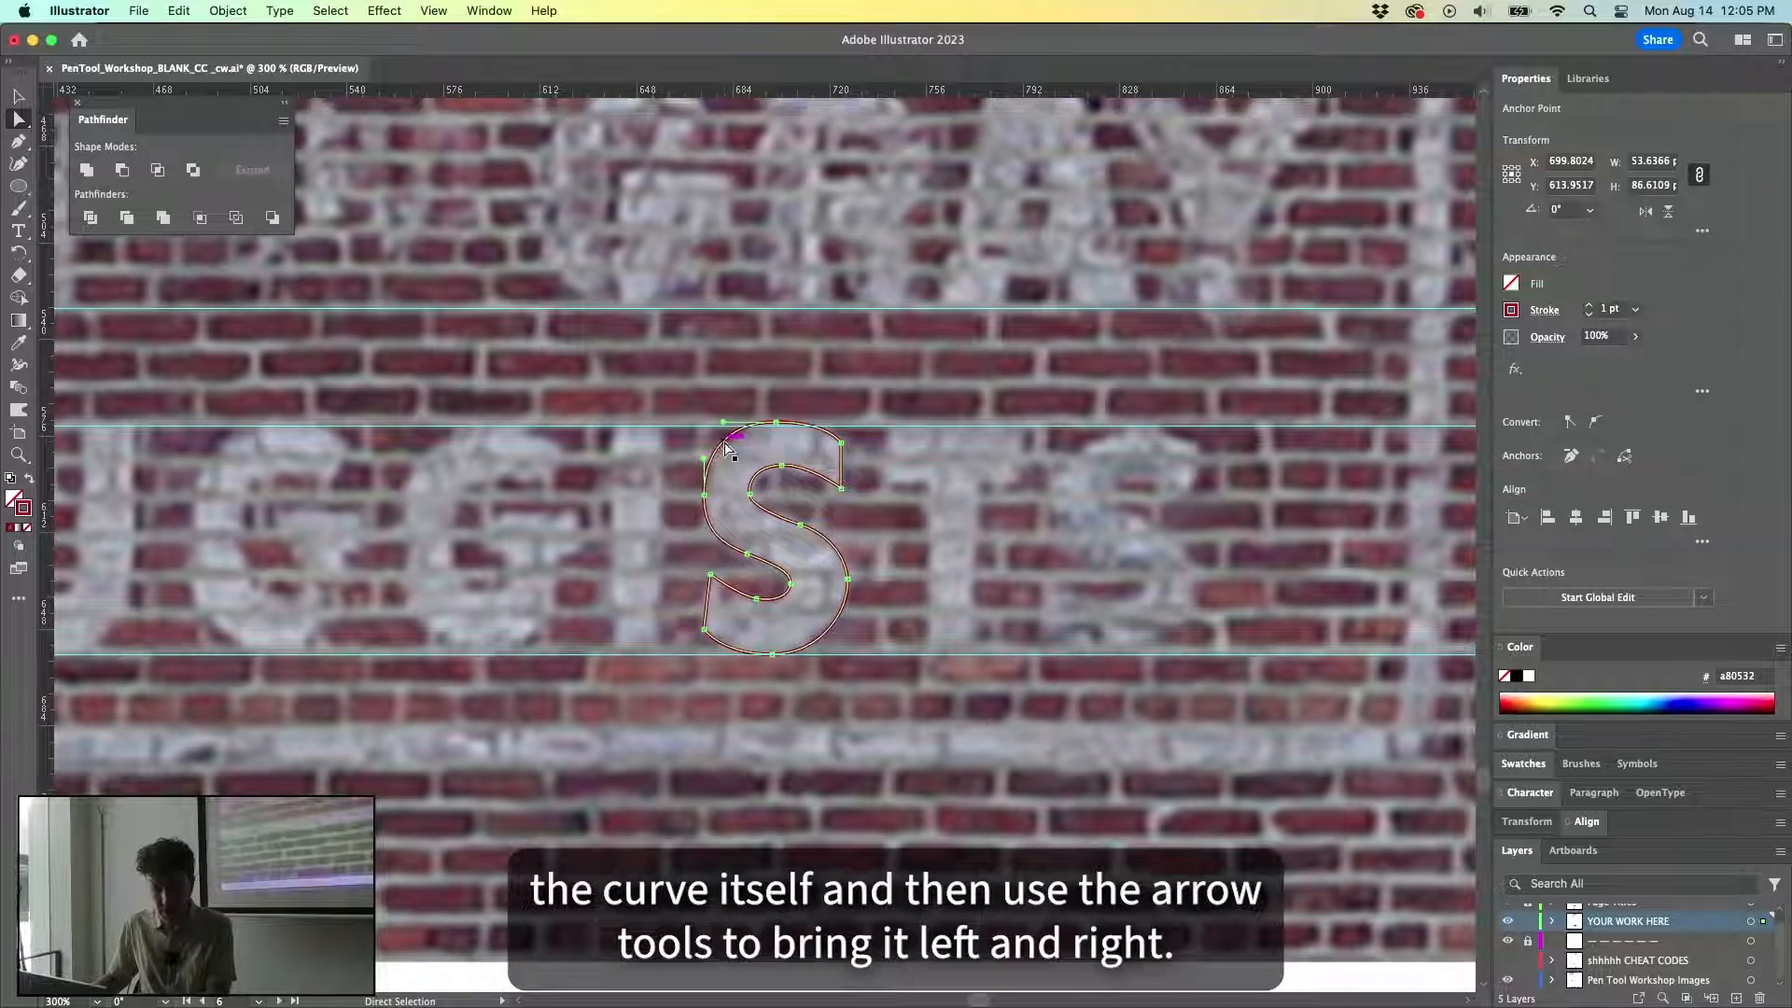
pyautogui.click(803, 530)
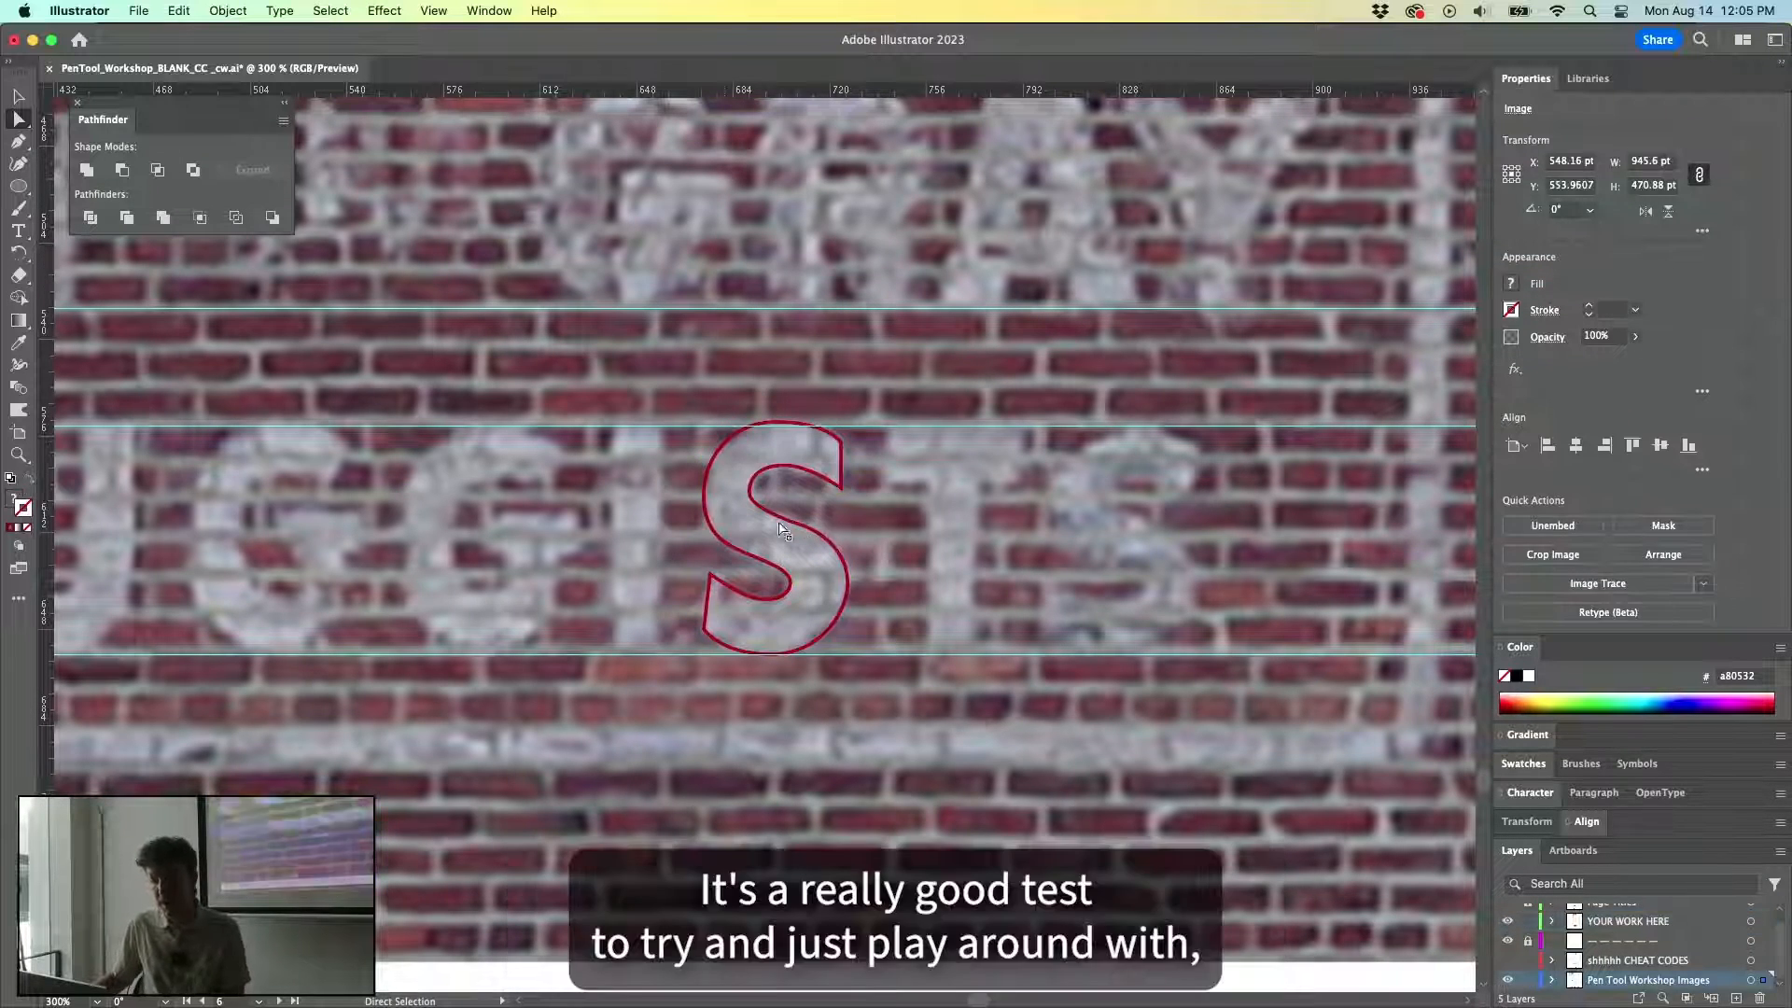
pyautogui.click(809, 524)
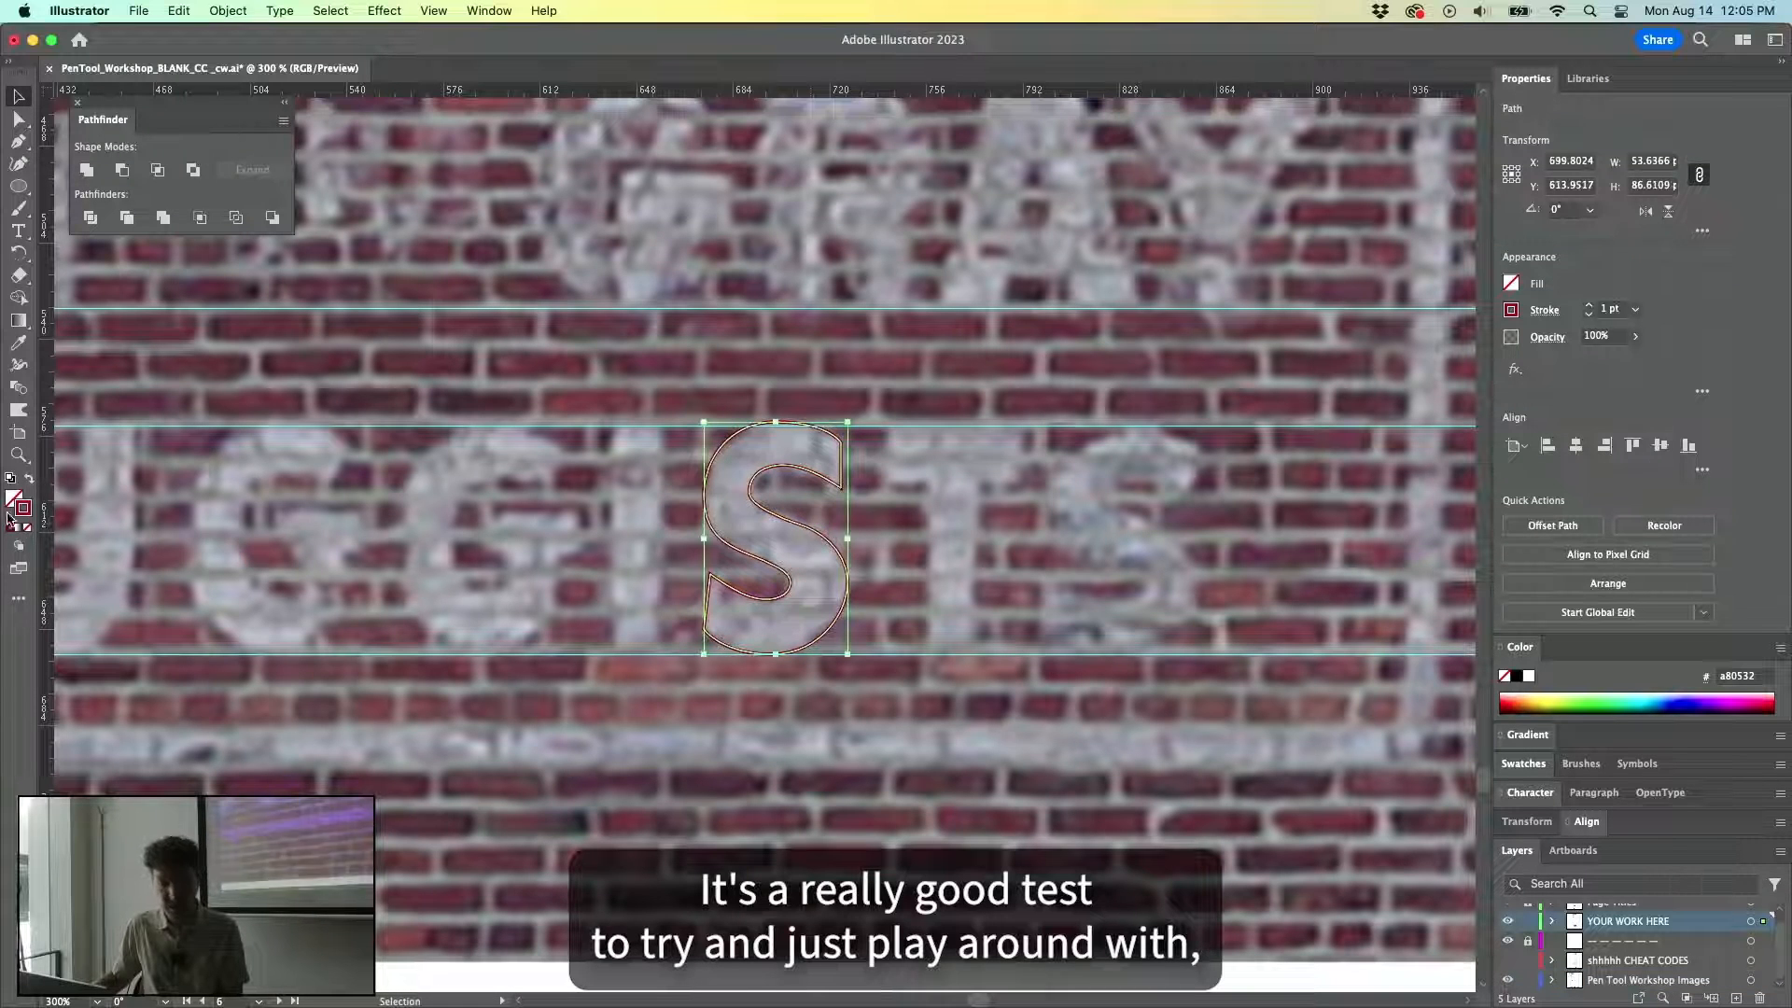
# Set the stroke colour of the S outline to bright turquoise #18eada.
pyautogui.doubleClick(17, 508)
pyautogui.click(911, 527)
pyautogui.click(860, 423)
pyautogui.click(1064, 415)
pyautogui.press('super+minus')
pyautogui.press('super+minus')
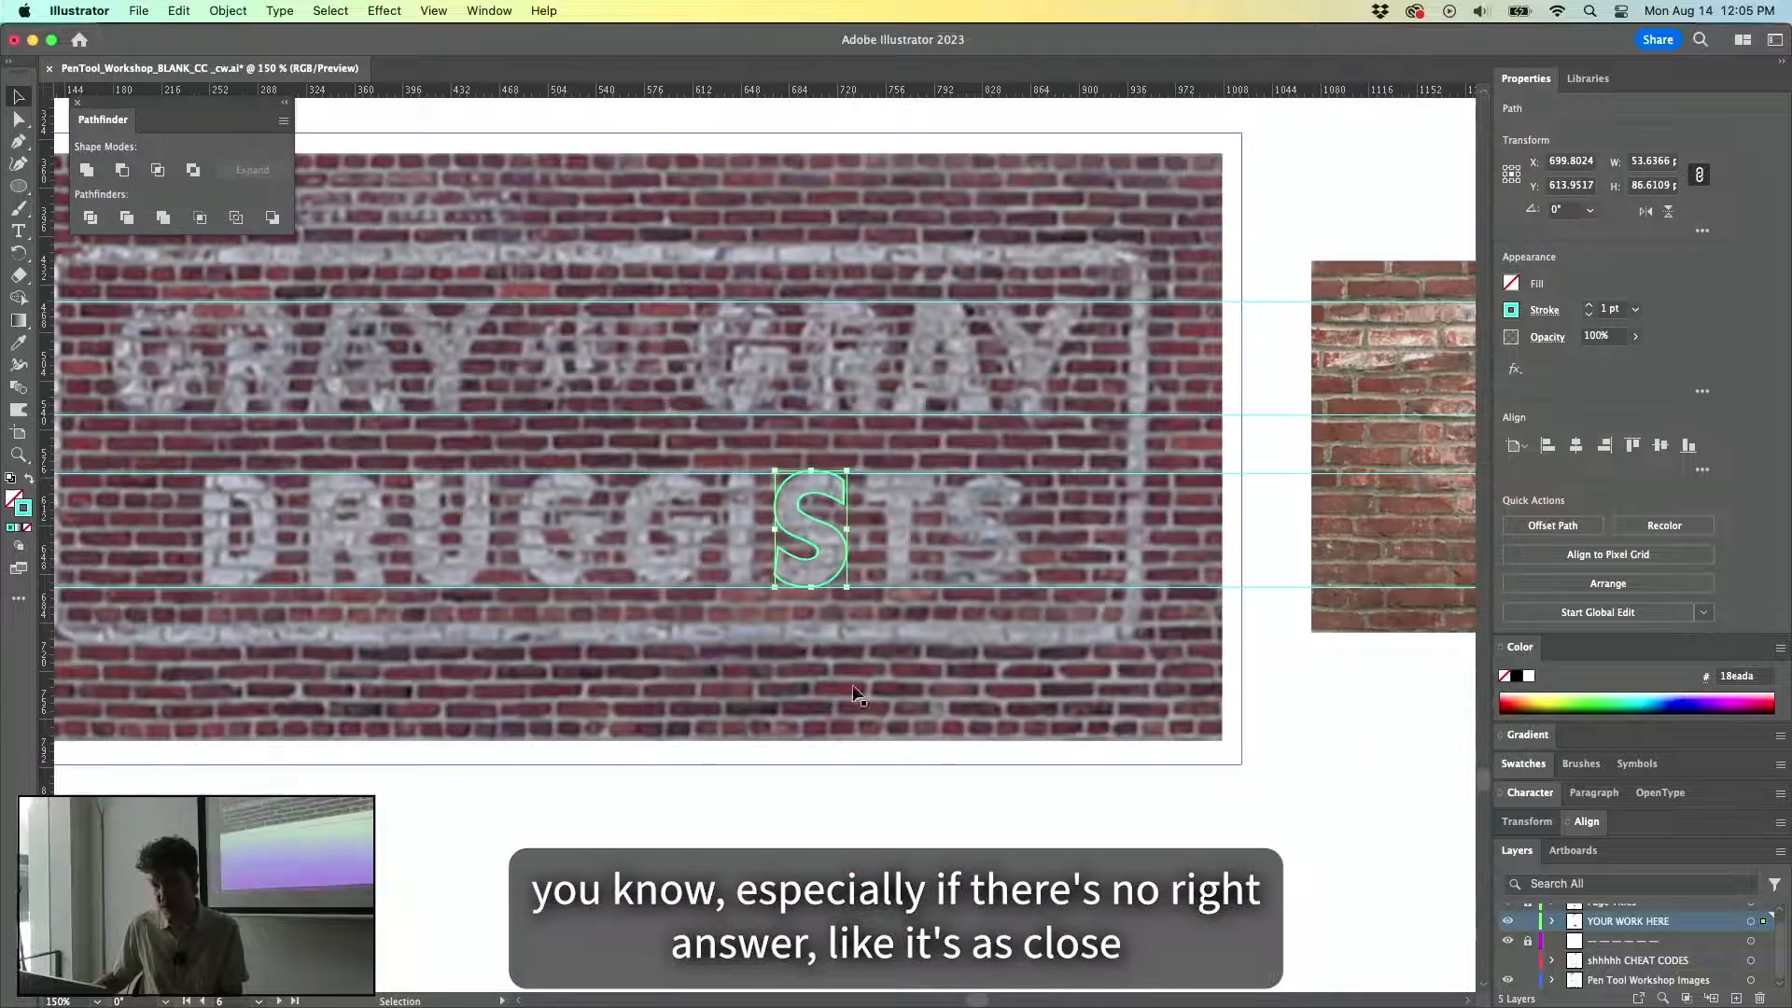
# Look over the brick sign with the traced S and the faded brick wall photo beside it, and return to the TRI-MET artboard.
pyautogui.click(809, 541)
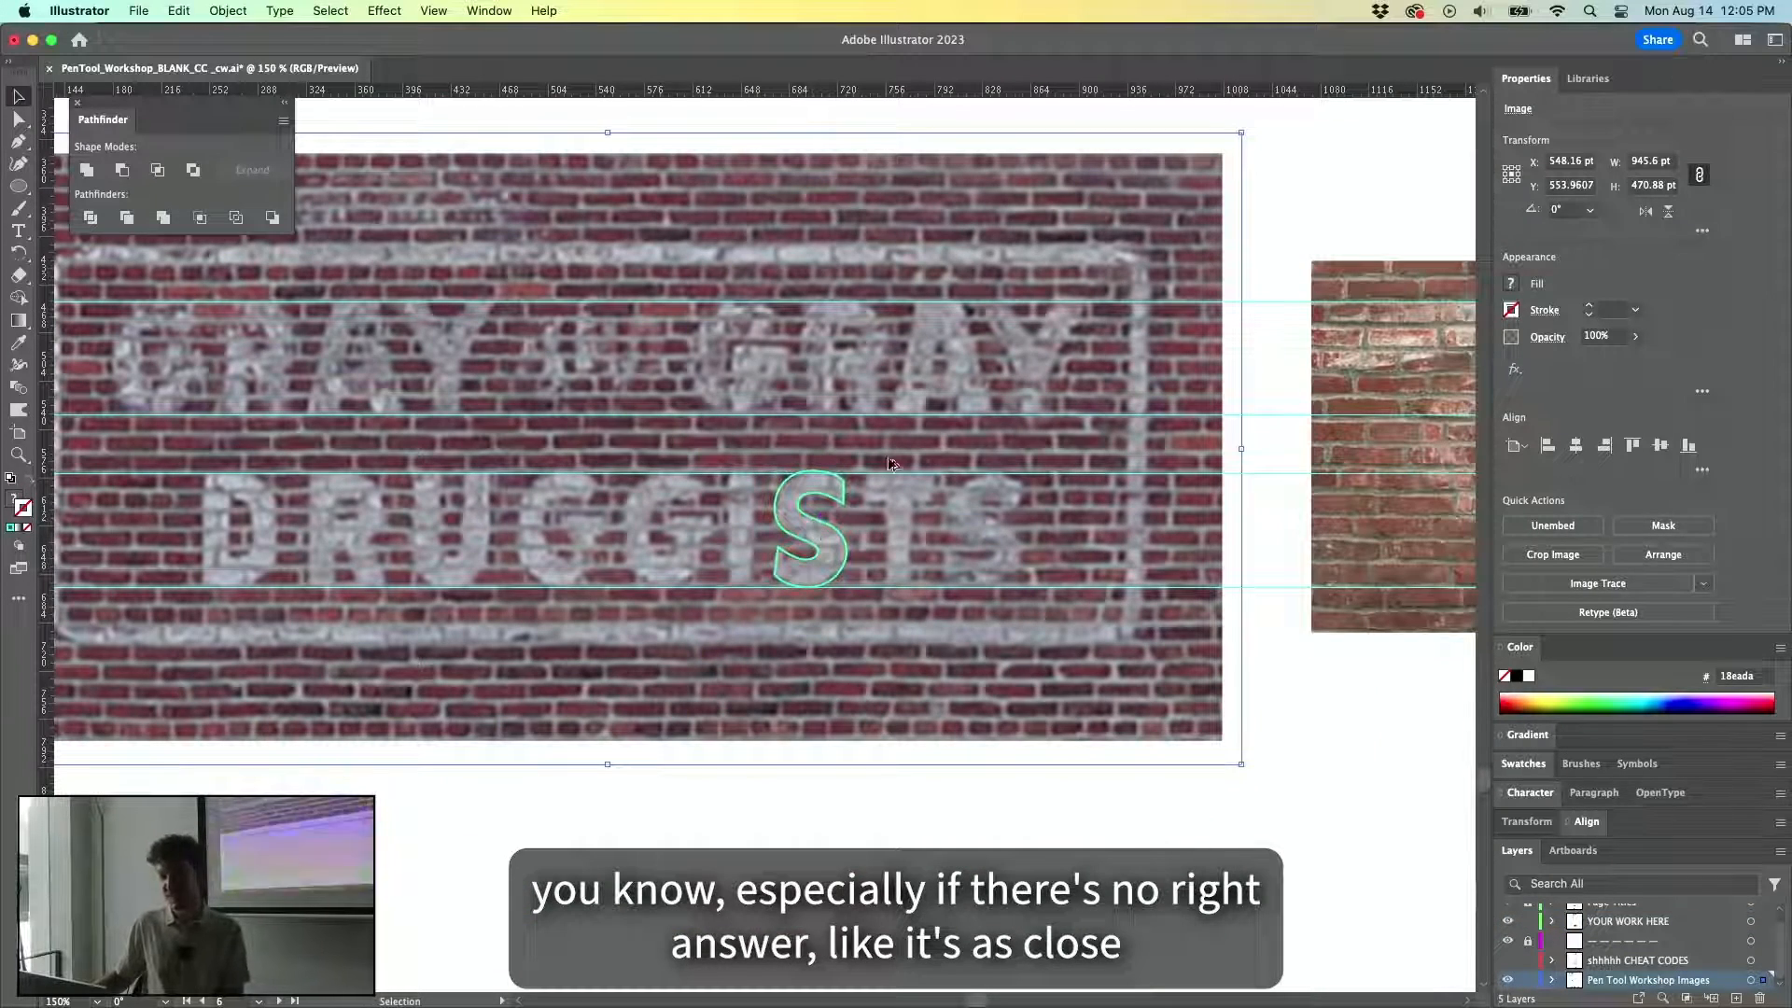
pyautogui.moveTo(852, 487); pyautogui.dragTo(364, 507)
pyautogui.moveTo(773, 522); pyautogui.dragTo(518, 437)
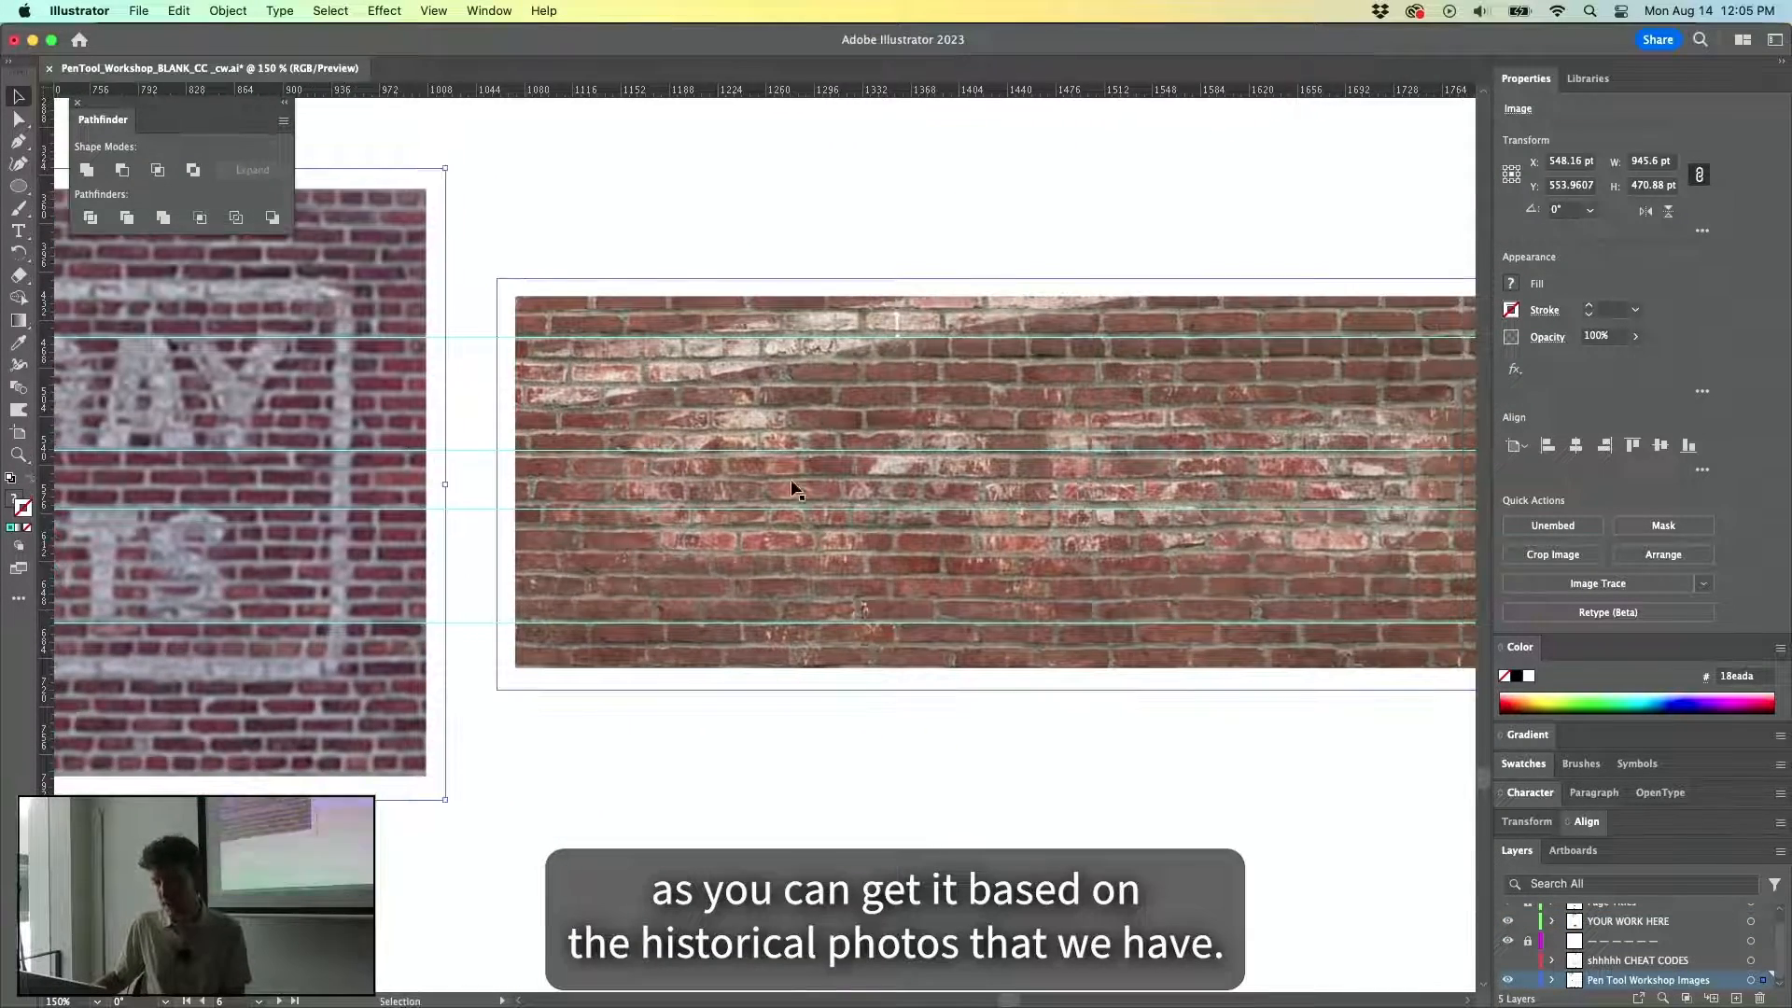
pyautogui.moveTo(1109, 460); pyautogui.dragTo(544, 400)
pyautogui.scroll(-2, 826, 462)
pyautogui.scroll(-2, 825, 466)
pyautogui.moveTo(726, 442); pyautogui.dragTo(476, 476)
pyautogui.moveTo(1048, 424); pyautogui.dragTo(348, 432)
pyautogui.moveTo(224, 417); pyautogui.dragTo(564, 791)
pyautogui.scroll(10, 753, 559)
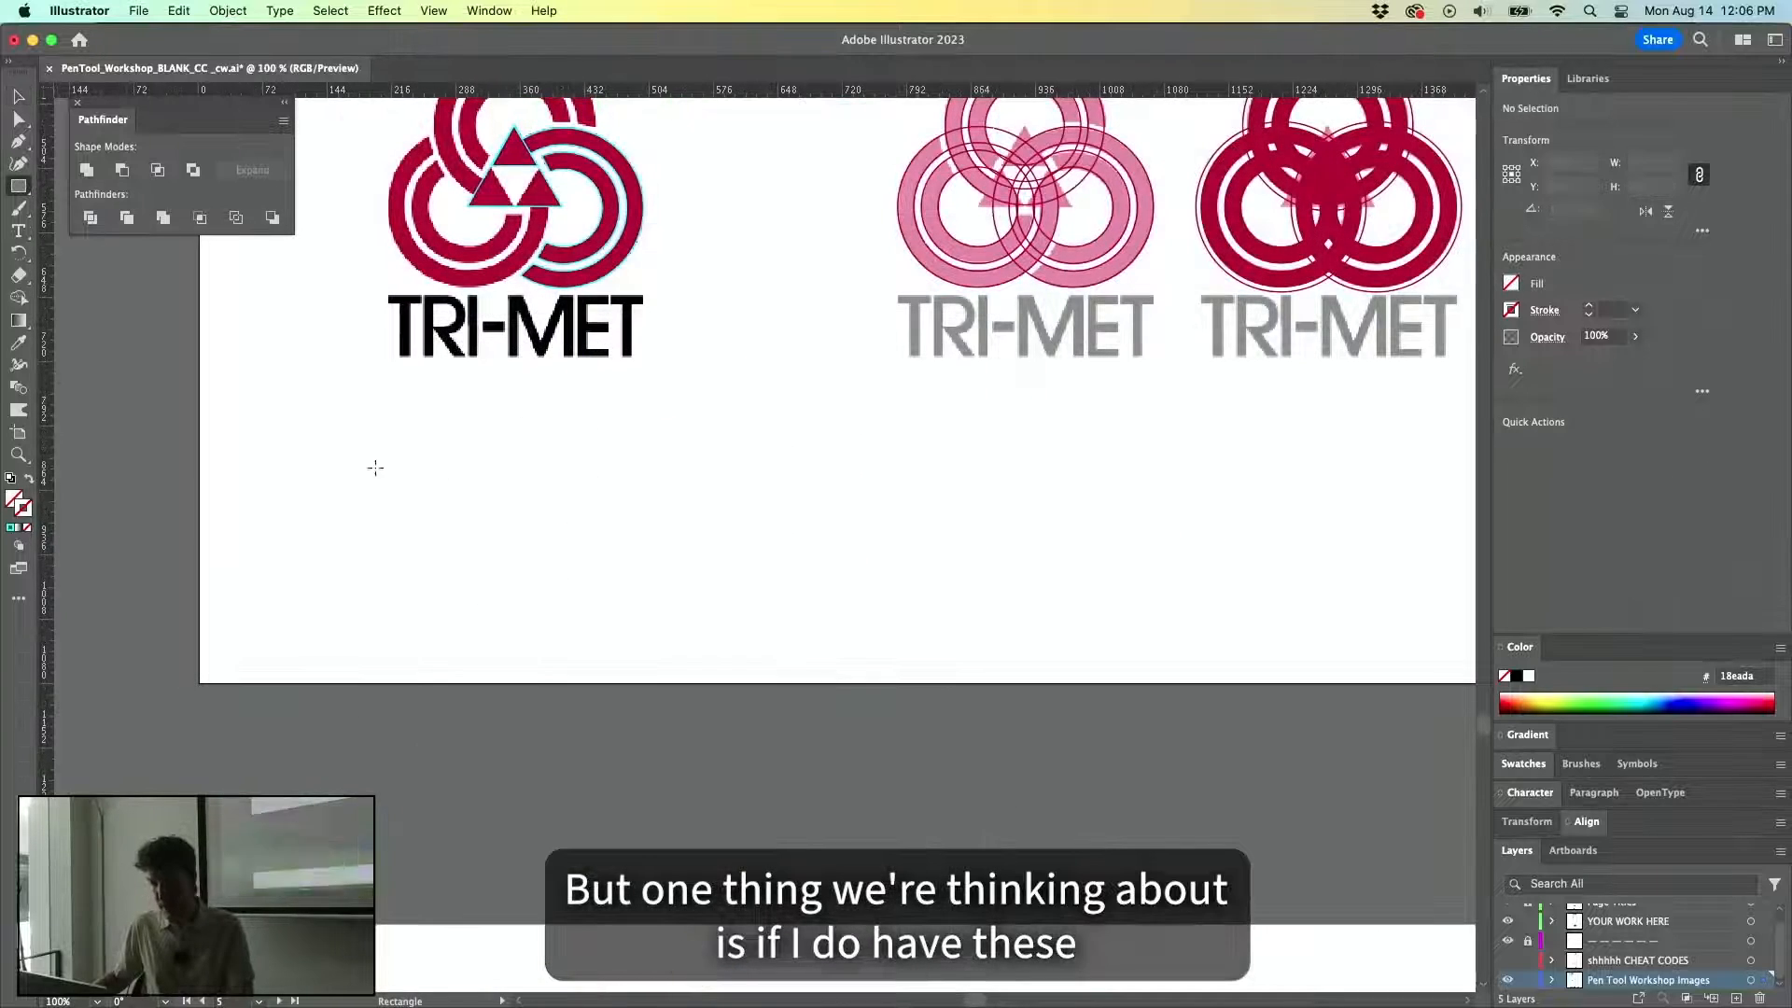
# Sample the logo's red and draw a tall filled rectangle about 56 pt wide and 233 pt high below the TRI-MET logo.
pyautogui.moveTo(344, 416); pyautogui.dragTo(546, 625)
pyautogui.press('Delete')
pyautogui.press('i')
pyautogui.click(537, 197)
pyautogui.press('m')
pyautogui.moveTo(250, 419)
pyautogui.mouseDown()
pyautogui.moveTo(256, 564)
pyautogui.moveTo(302, 627)
pyautogui.mouseUp()
pyautogui.press('v')
pyautogui.click(381, 552)
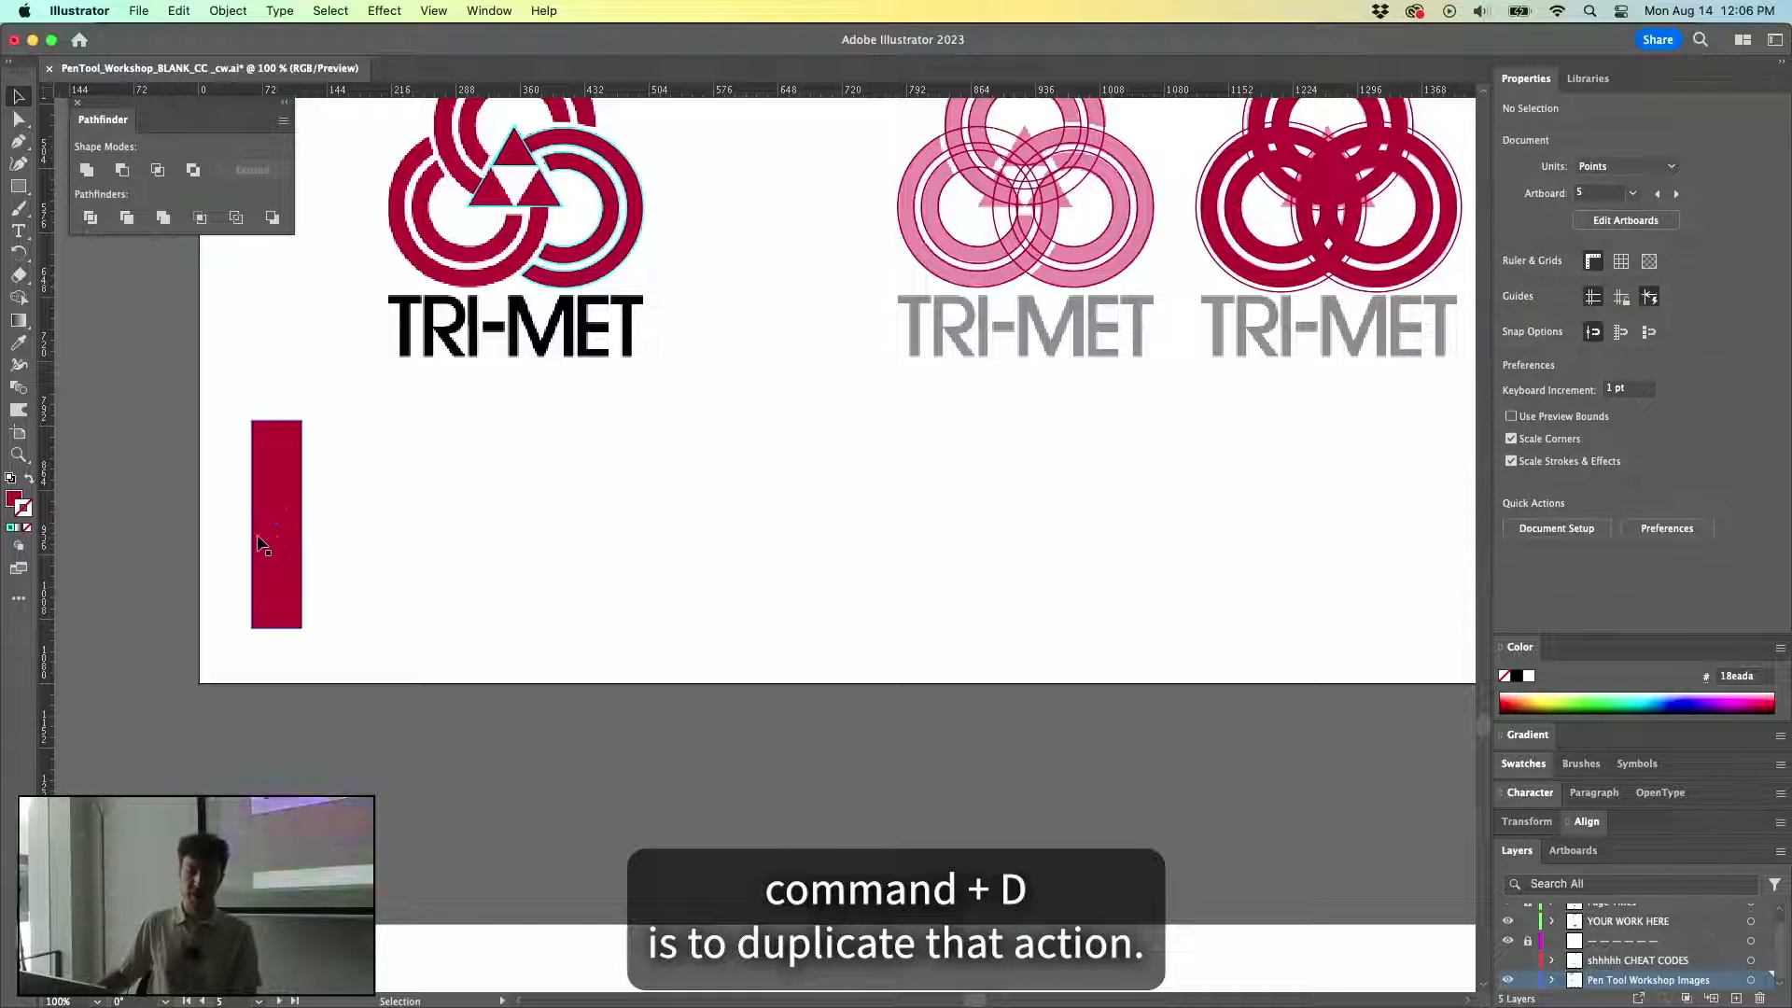
# Place a copy of the red rectangle beside it with a small gap, and repeat the duplication to make an evenly spaced row of ten.
pyautogui.scroll(2, 263, 547)
pyautogui.moveTo(279, 562); pyautogui.dragTo(403, 563)
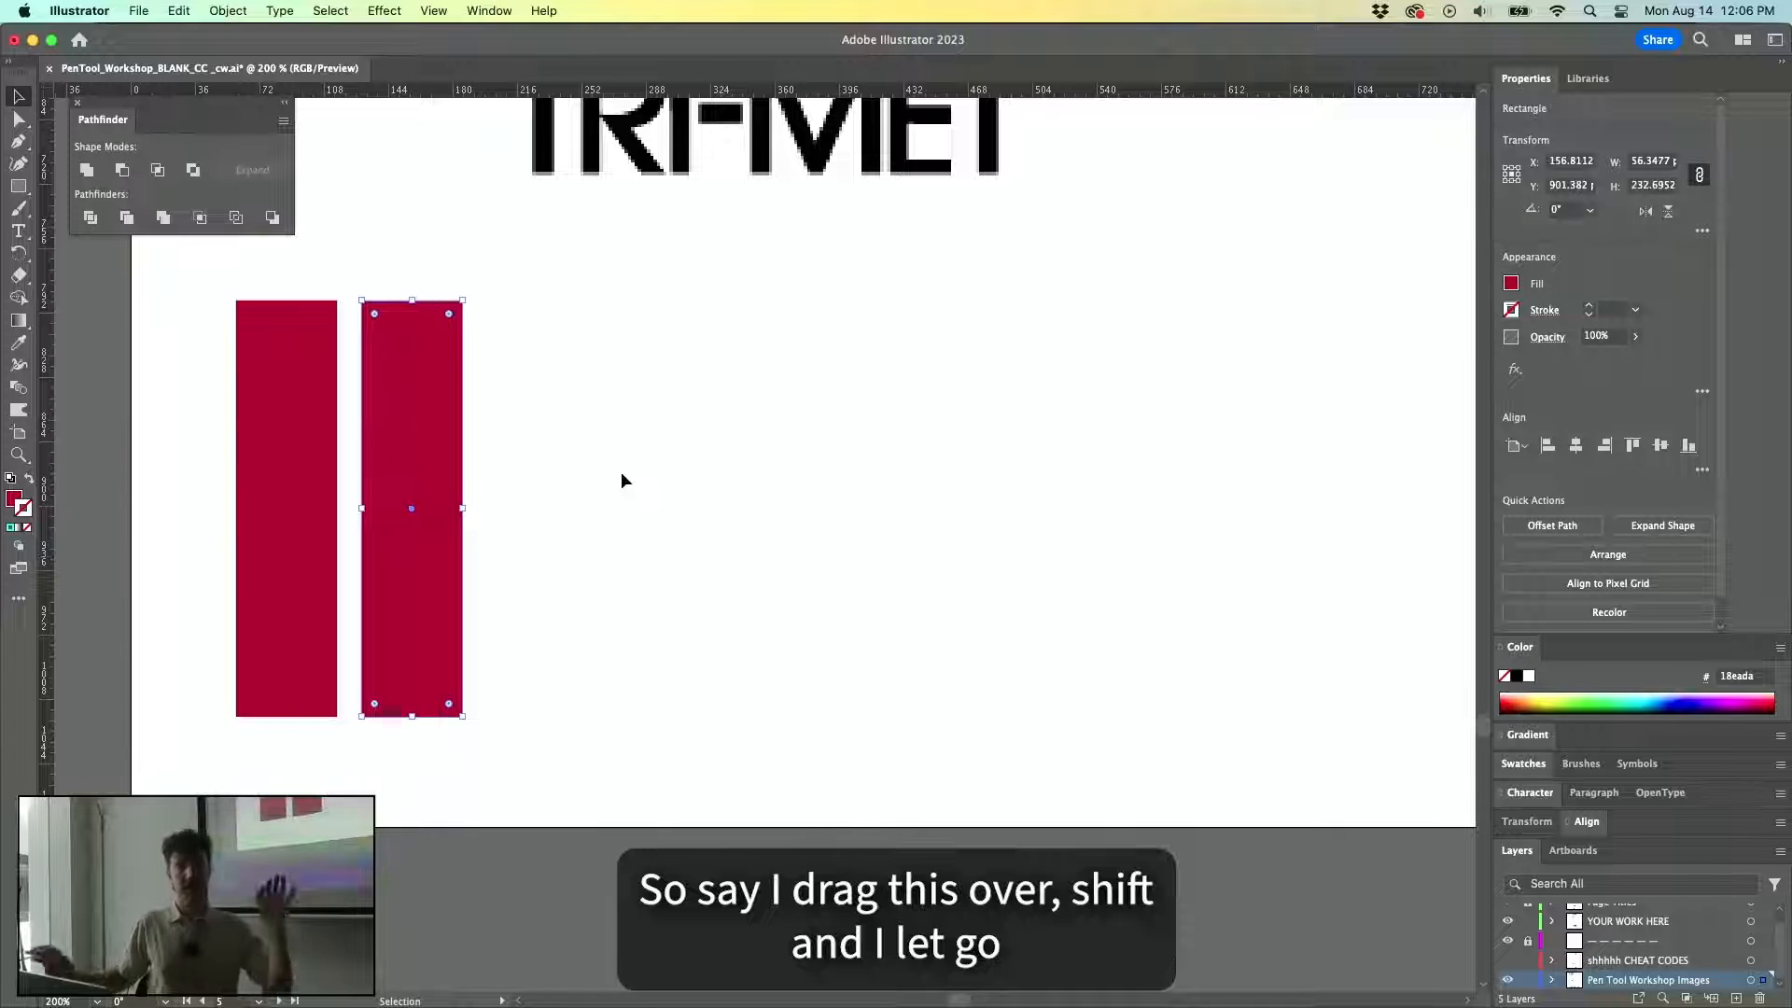
pyautogui.press('super+d')
pyautogui.press('super+d')
pyautogui.press('super+d')
pyautogui.press('super+d')
pyautogui.press('super+d')
pyautogui.press('super+d')
pyautogui.press('super+d')
pyautogui.press('super+d')
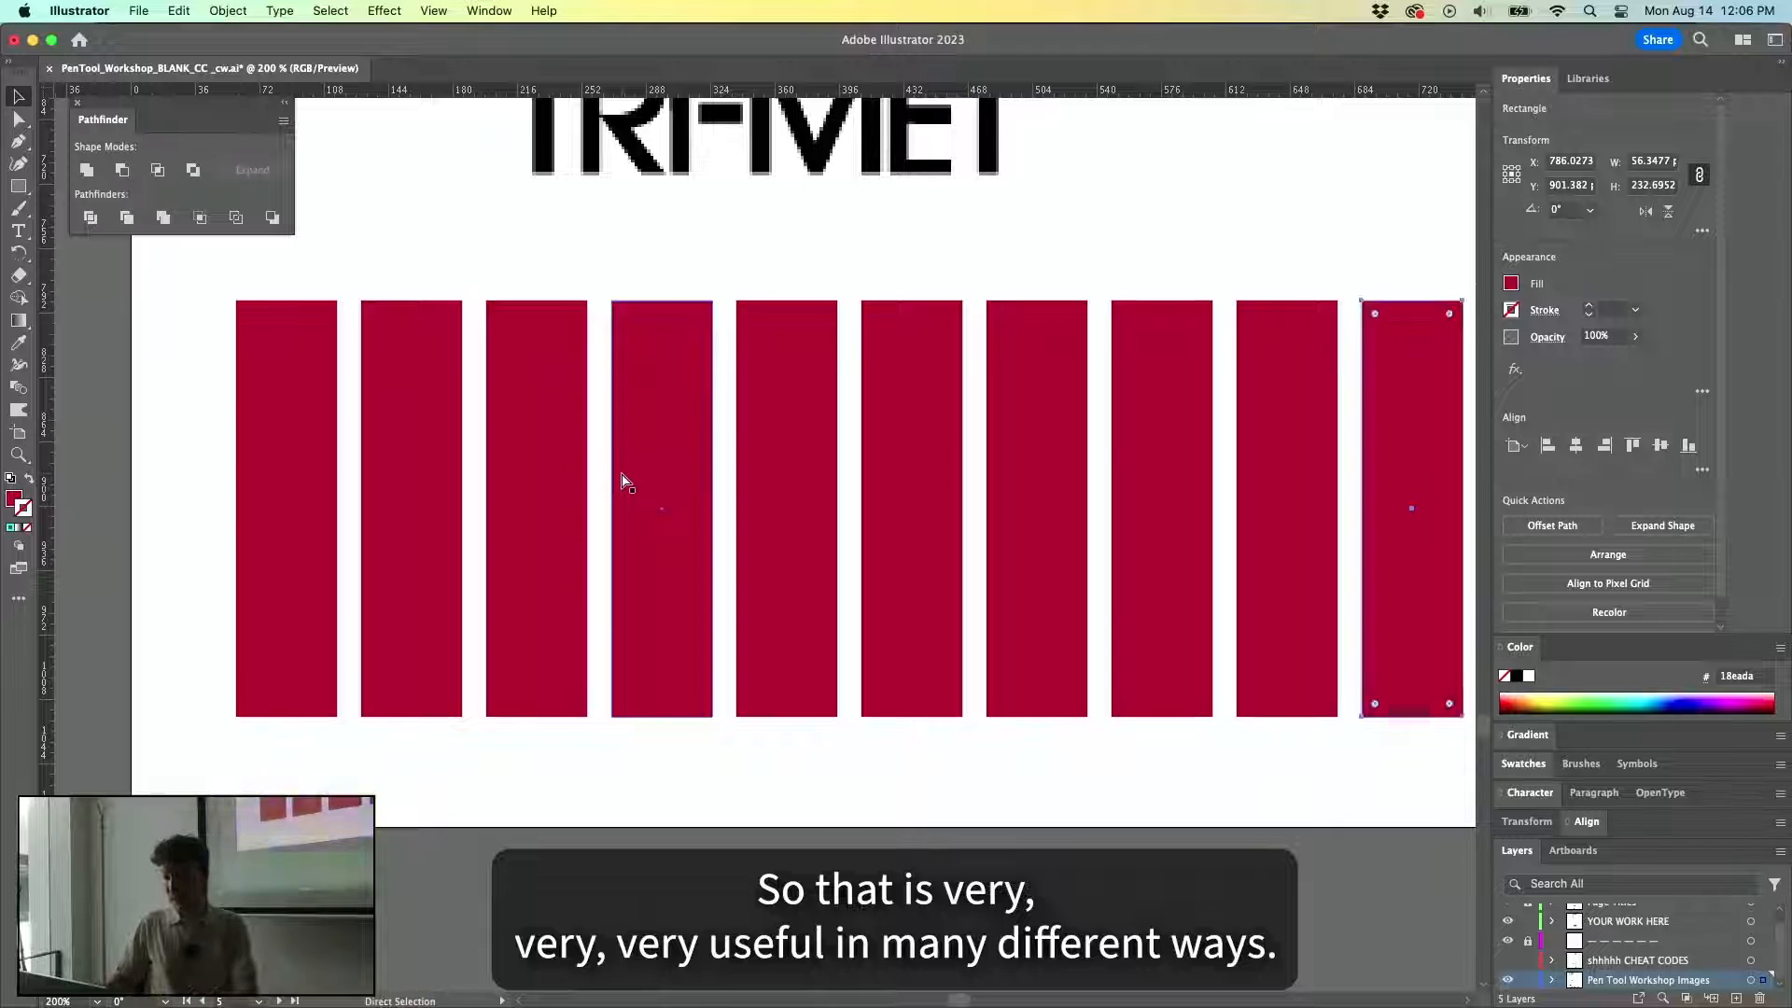
# Undo the last five rectangle copies and delete the remaining red rectangles.
pyautogui.press('super+z')
pyautogui.press('super+z')
pyautogui.press('super+z')
pyautogui.press('super+z')
pyautogui.press('super+z')
pyautogui.moveTo(228, 404); pyautogui.dragTo(784, 648)
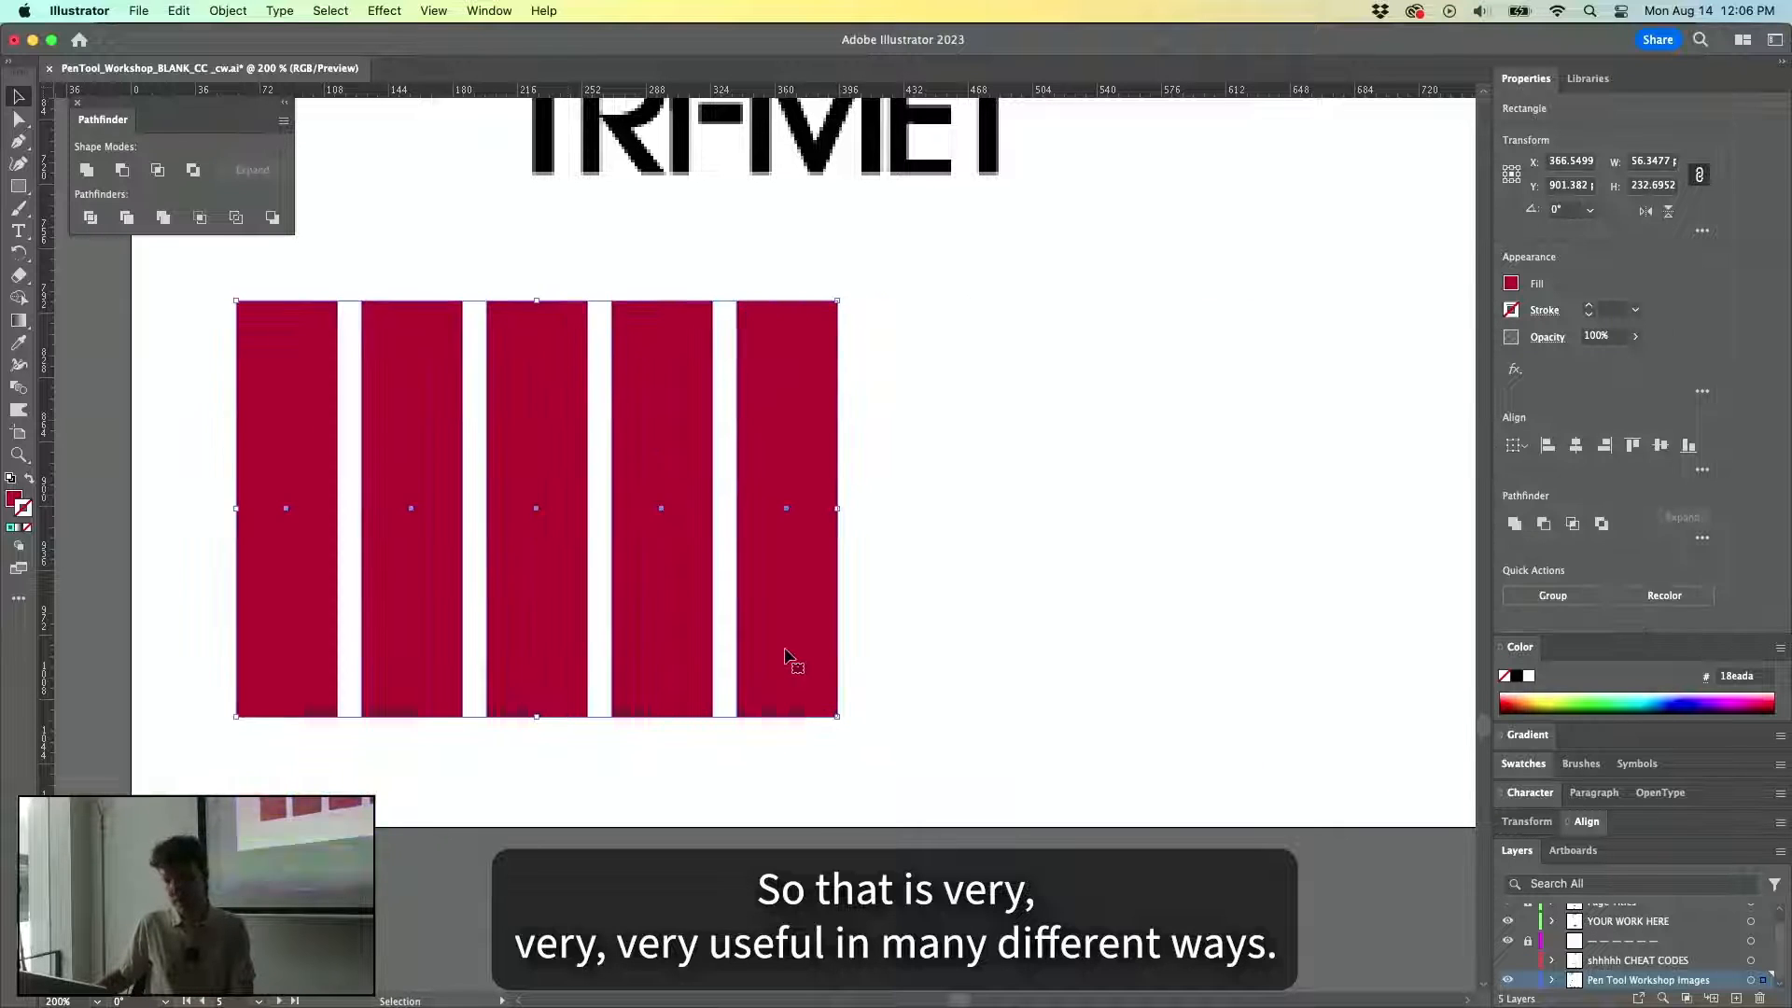
pyautogui.press('Delete')
# Draw a red circle about 105 pt in diameter in the empty area below the TRI-MET logo.
pyautogui.press('l')
pyautogui.moveTo(443, 397); pyautogui.dragTo(632, 585)
pyautogui.press('v')
pyautogui.click(697, 533)
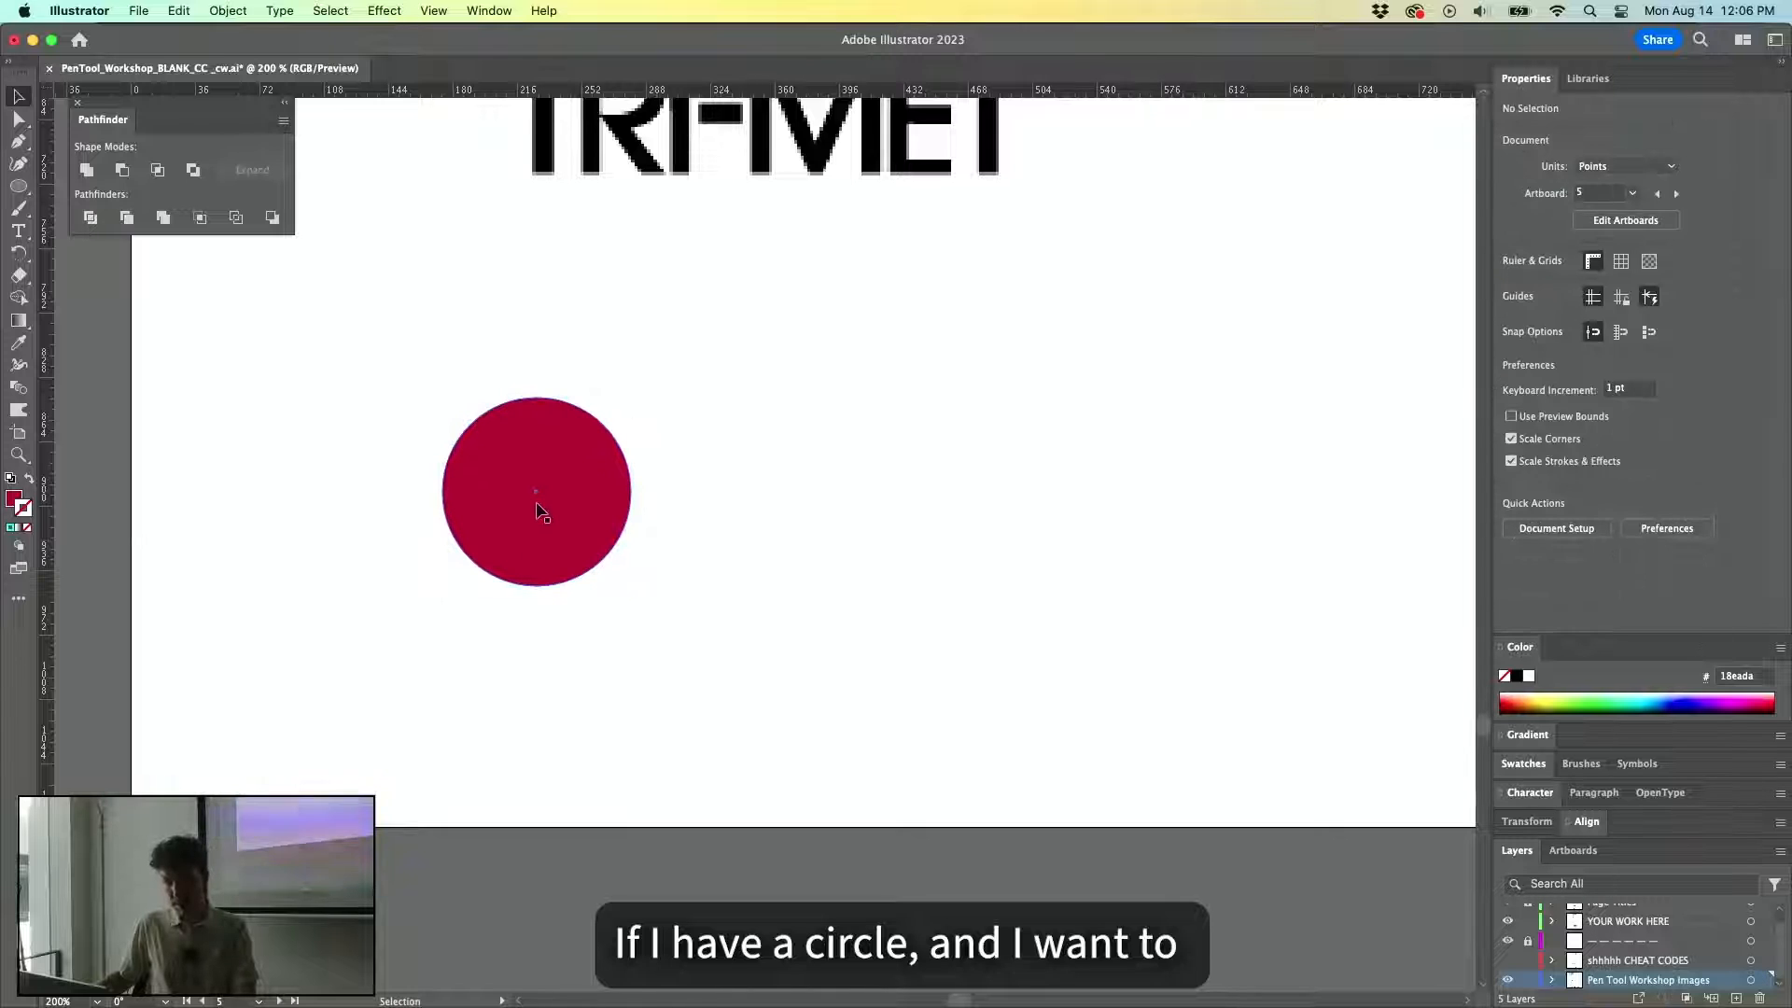
# Rotate a copy of the red circle around a pivot point set outside the circle, below and to its right.
pyautogui.click(538, 509)
pyautogui.press('r')
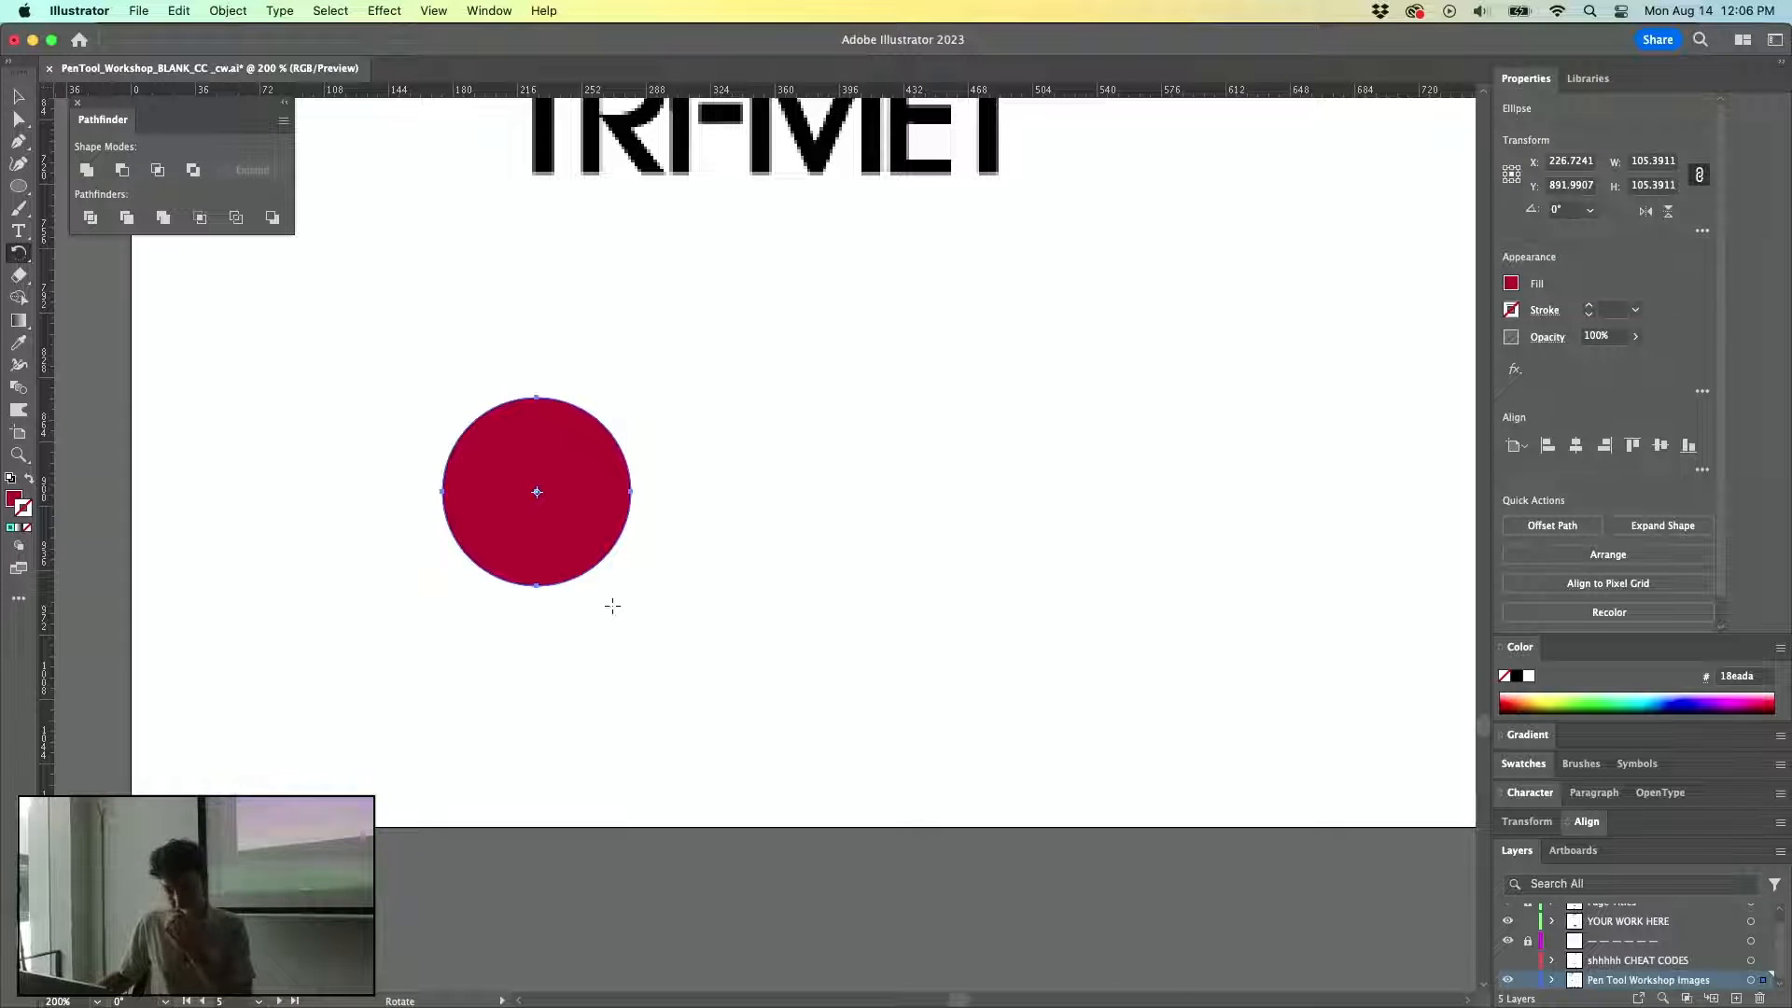
pyautogui.click(643, 644)
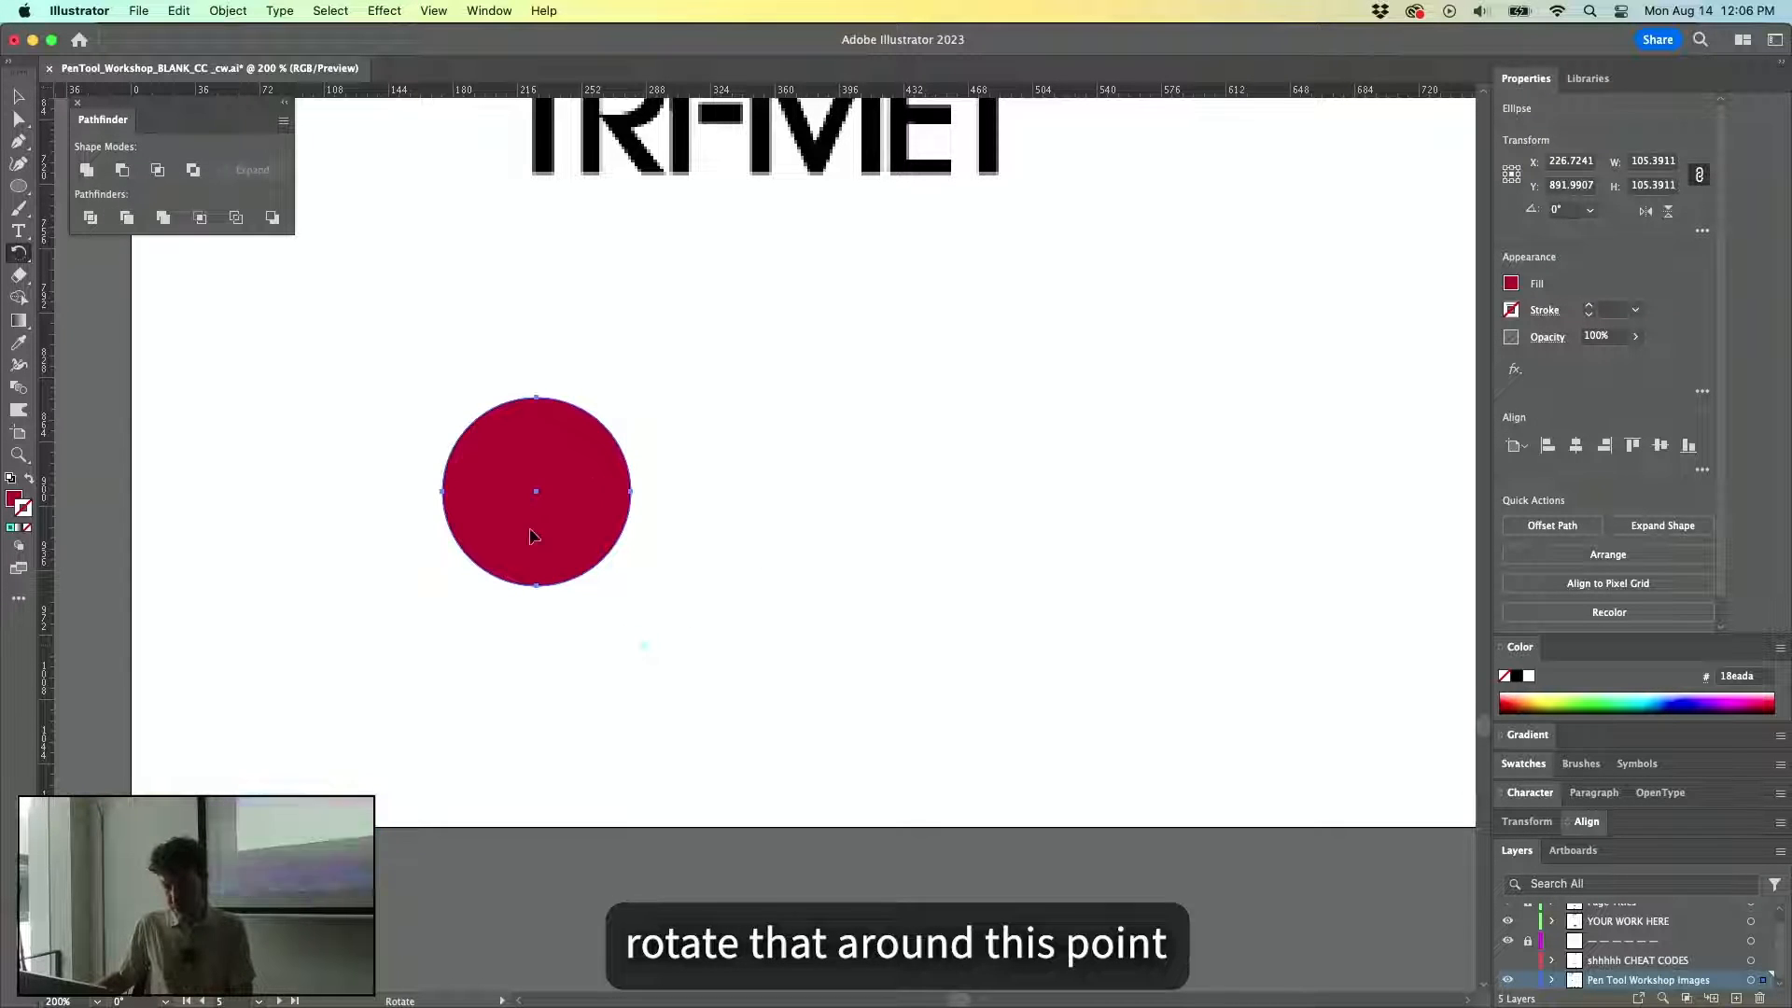
pyautogui.moveTo(504, 542); pyautogui.dragTo(675, 469)
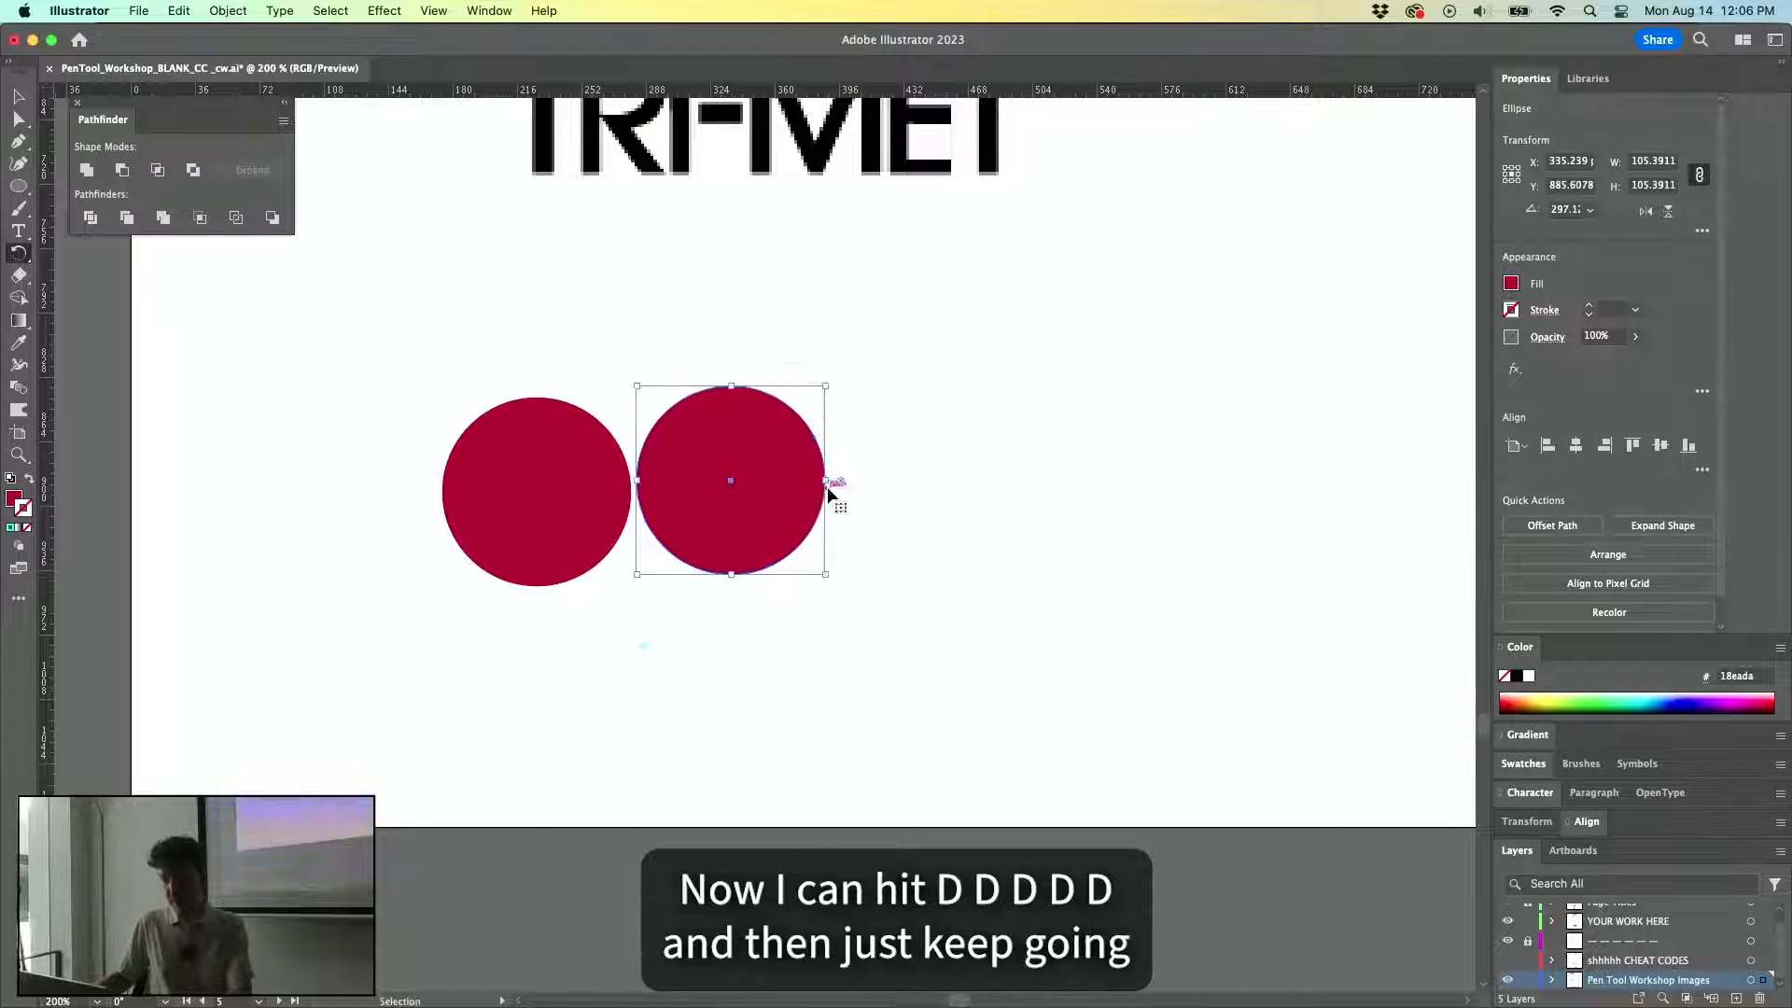
# Repeat the rotated copy until the overlapping circles form a complete ring around the pivot point.
pyautogui.press('super+d')
pyautogui.press('super+d')
pyautogui.press('super+d')
pyautogui.press('super+d')
pyautogui.press('super+d')
pyautogui.press('super+d')
pyautogui.press('super+d')
pyautogui.press('super+d')
pyautogui.press('super+d')
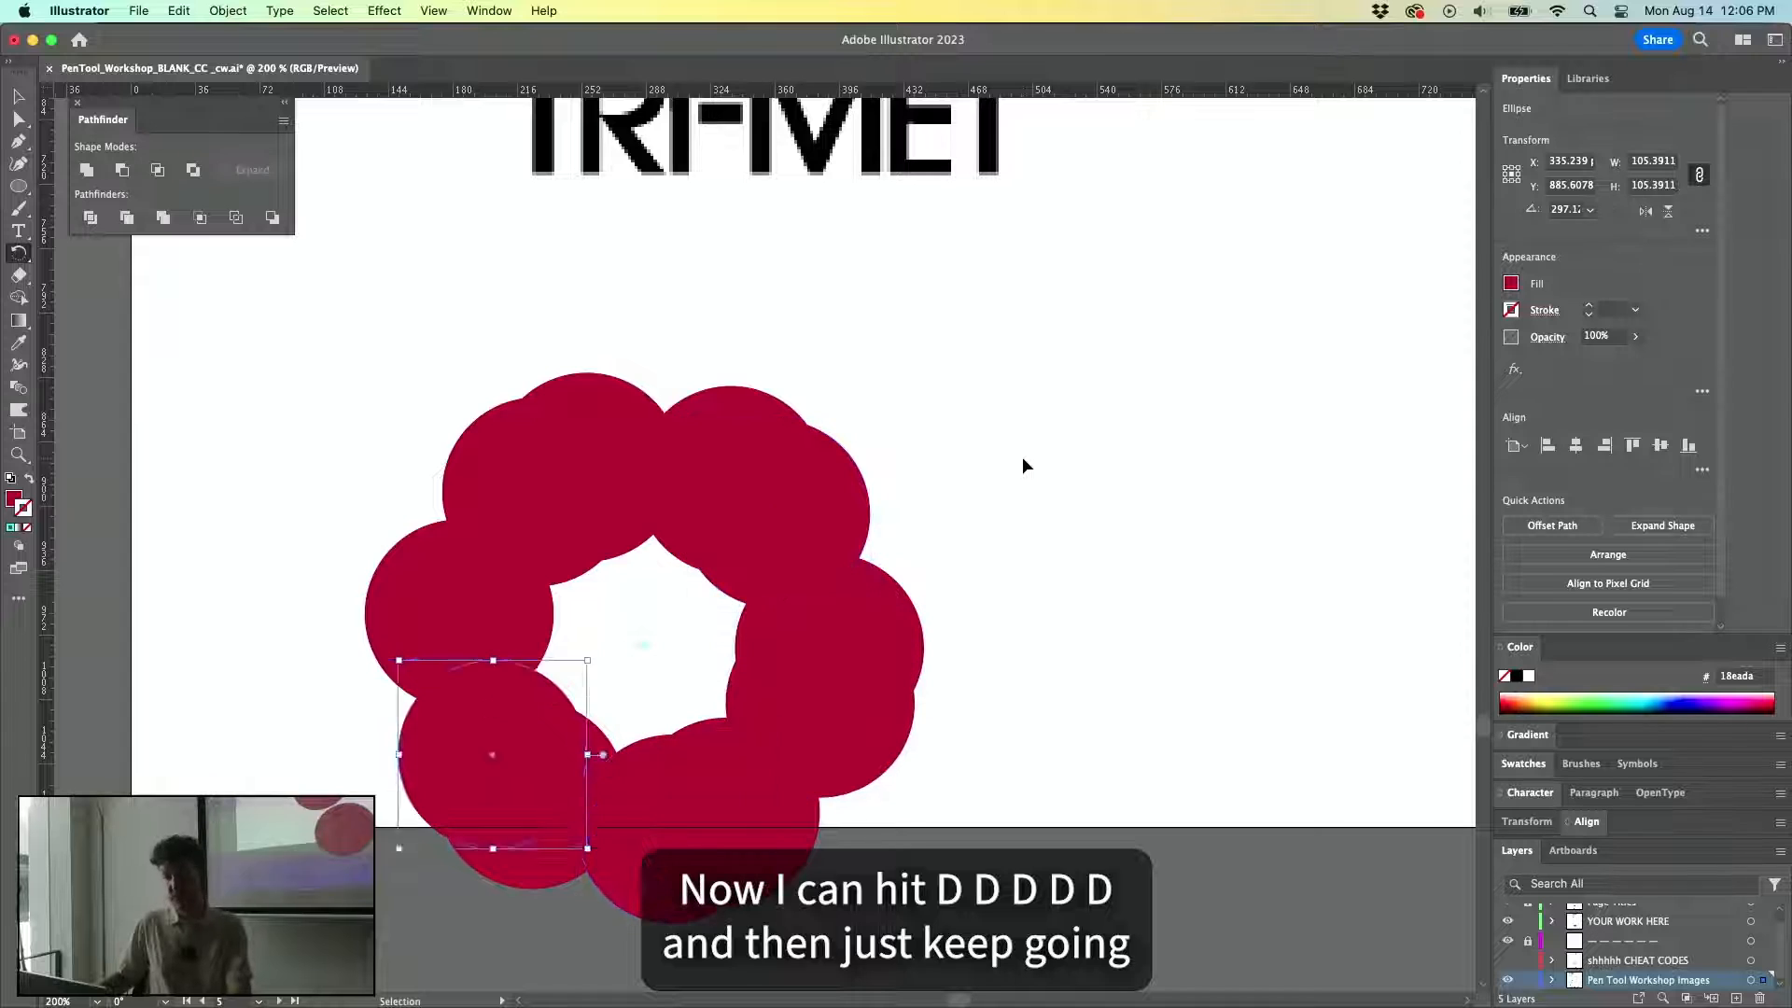
pyautogui.press('super+d')
pyautogui.press('super+d')
pyautogui.press('super+d')
pyautogui.press('super+d')
pyautogui.press('super+d')
pyautogui.press('super+d')
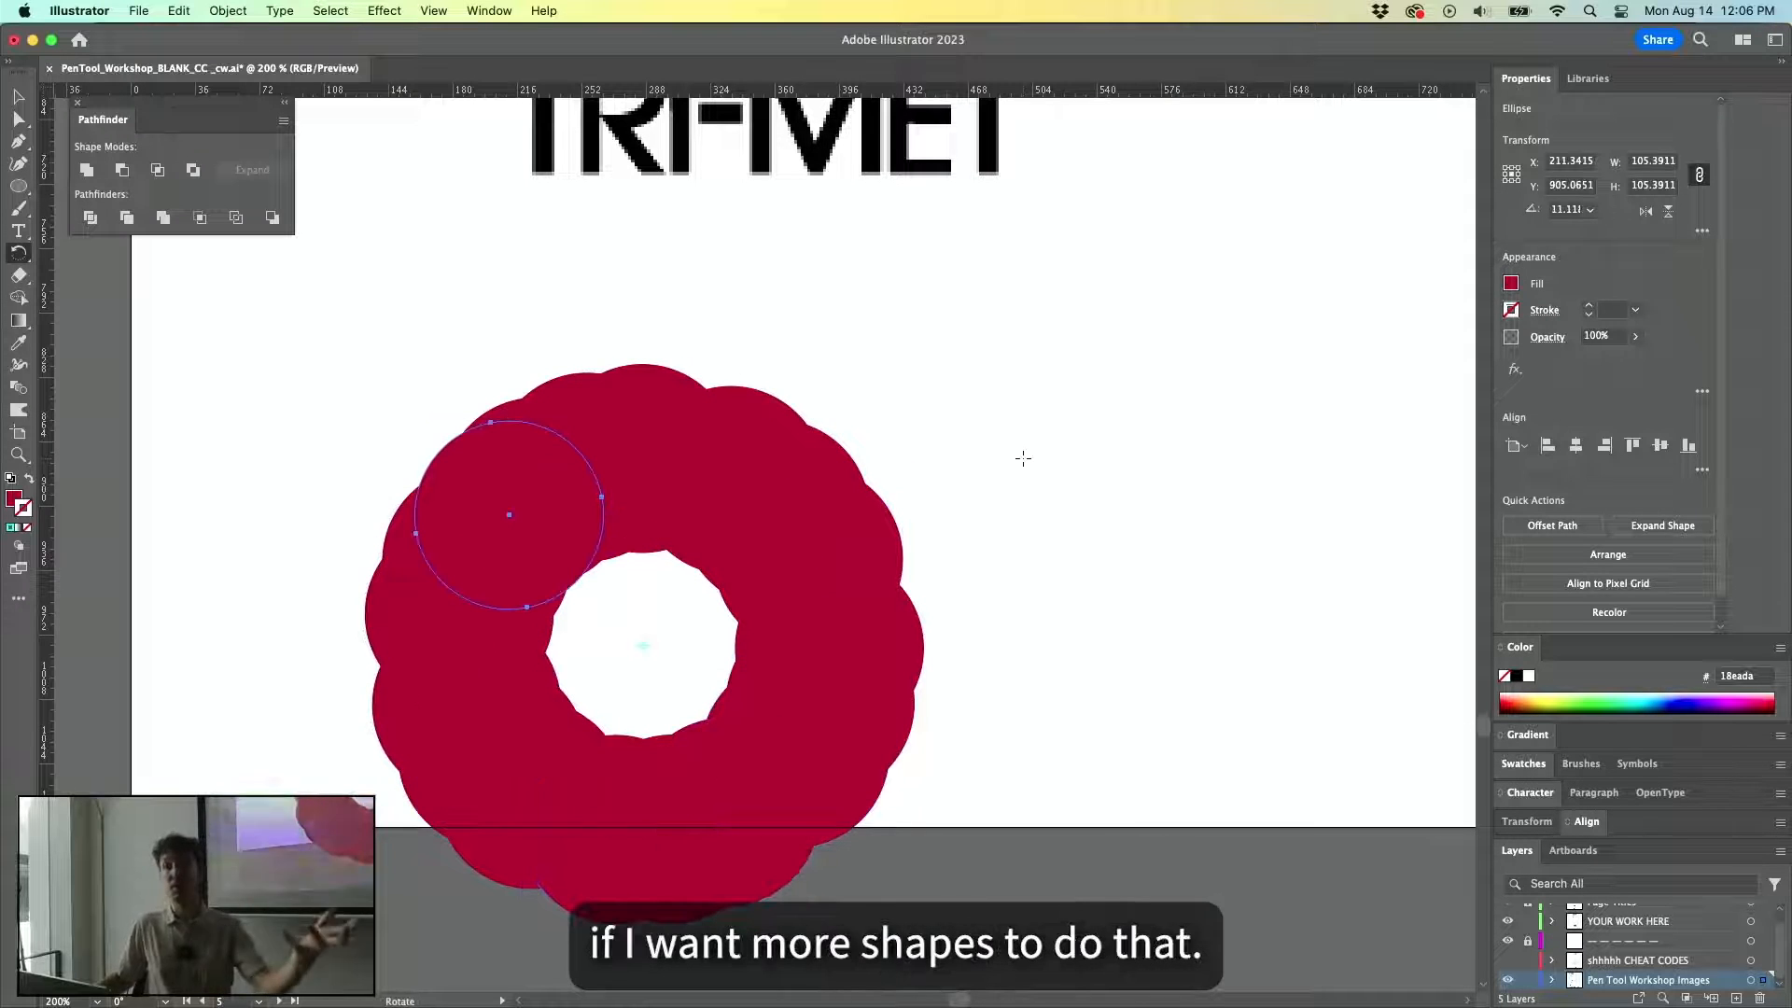
# Examine the overlapping circles of the ring in outline view, and return to the normal preview.
pyautogui.press('v')
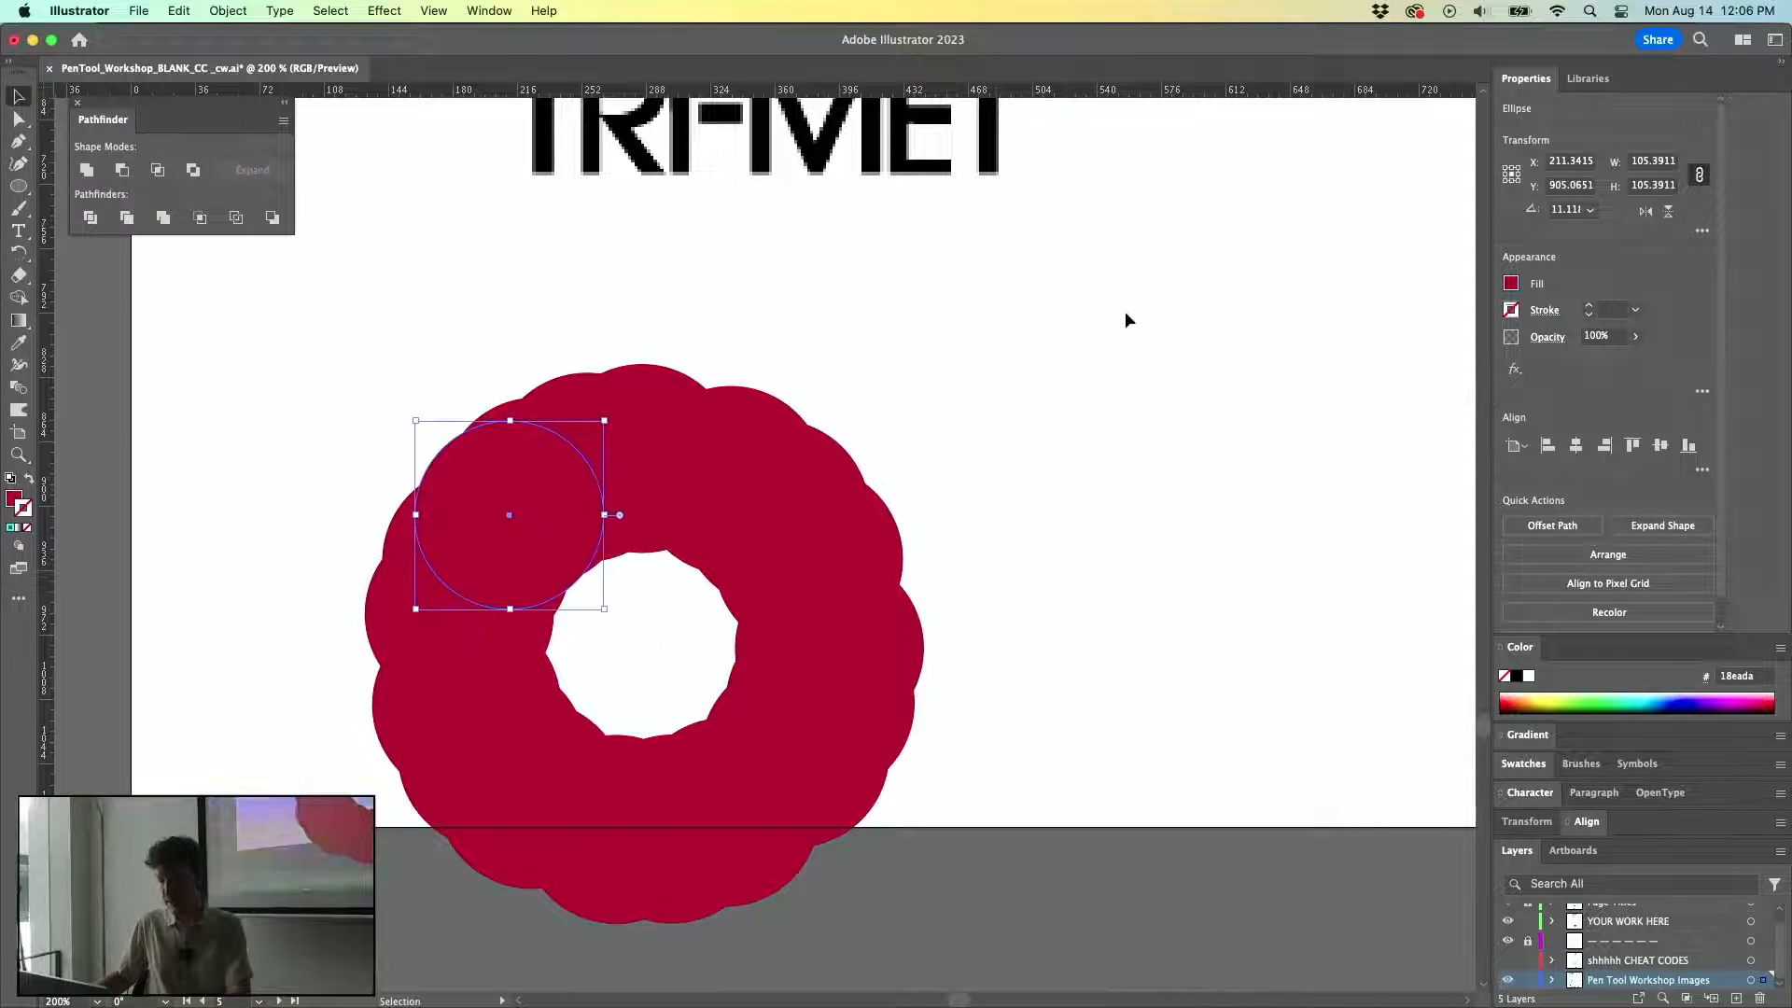
pyautogui.press('super+a')
pyautogui.press('super+y')
pyautogui.scroll(-5, 837, 484)
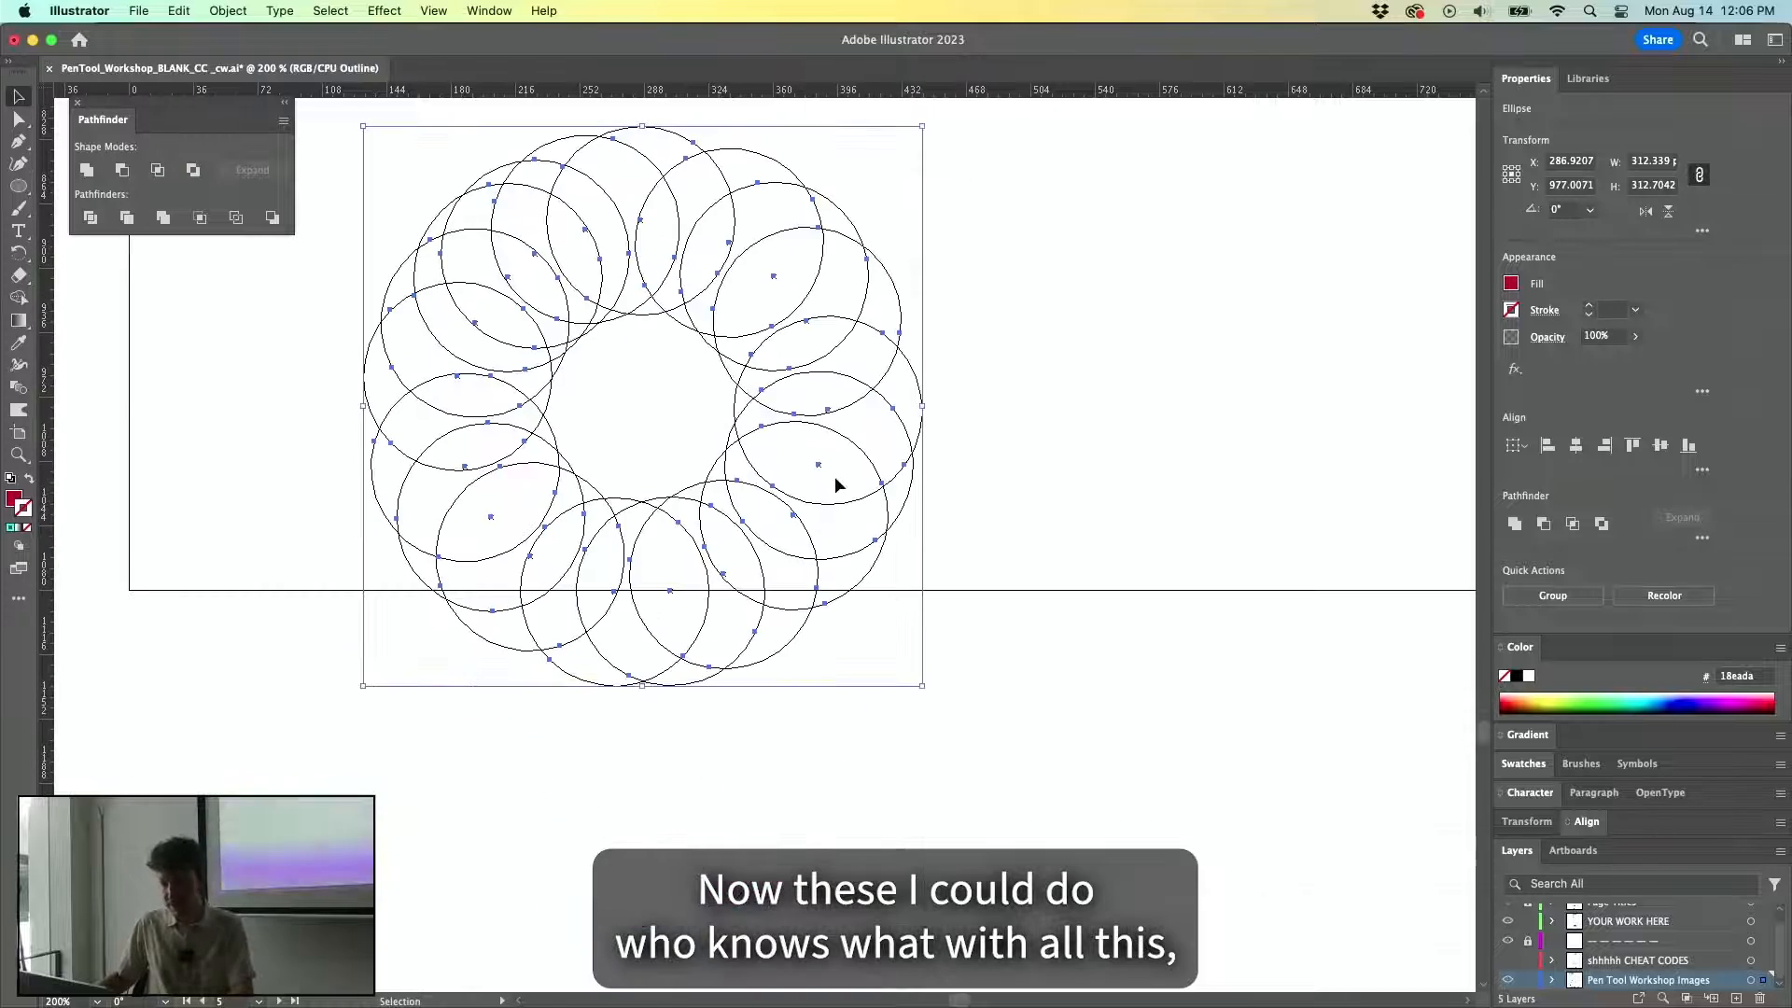
pyautogui.press('super+y')
# Select all the circles of the ring and delete them.
pyautogui.click(1067, 363)
pyautogui.click(827, 418)
pyautogui.keyDown('shift'); pyautogui.click(640, 572); pyautogui.keyUp('shift')
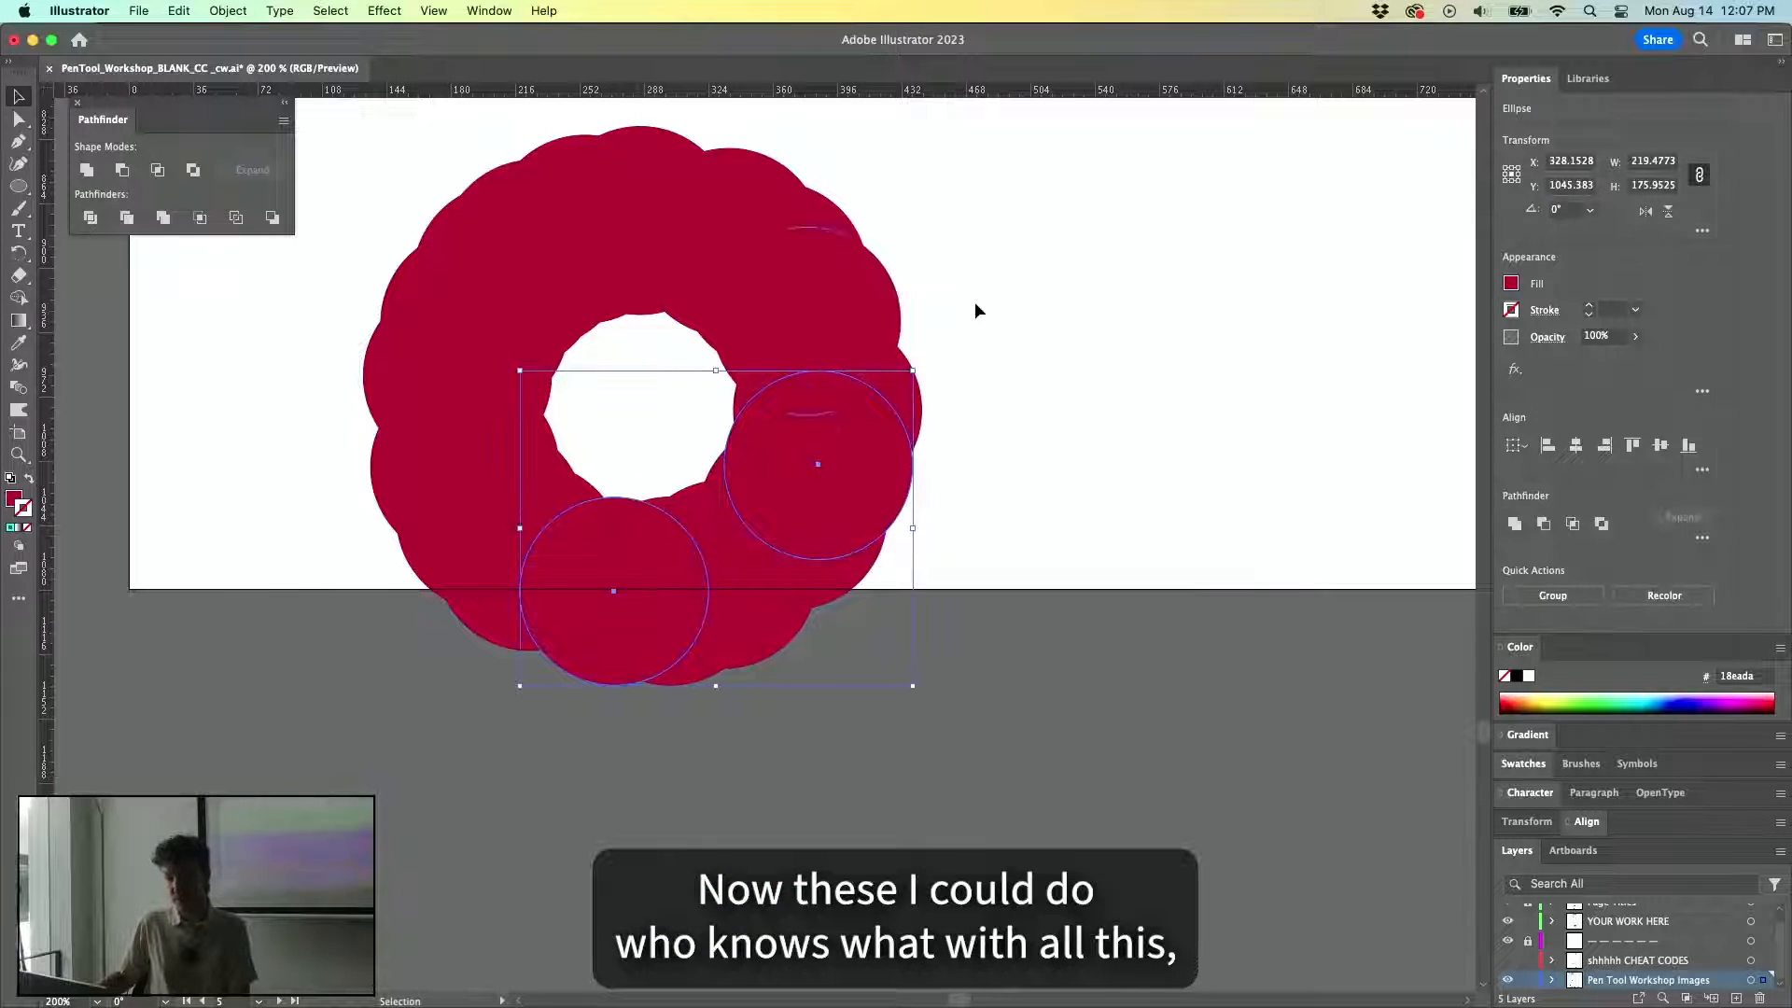
pyautogui.moveTo(943, 272); pyautogui.dragTo(439, 671)
pyautogui.press('Delete')
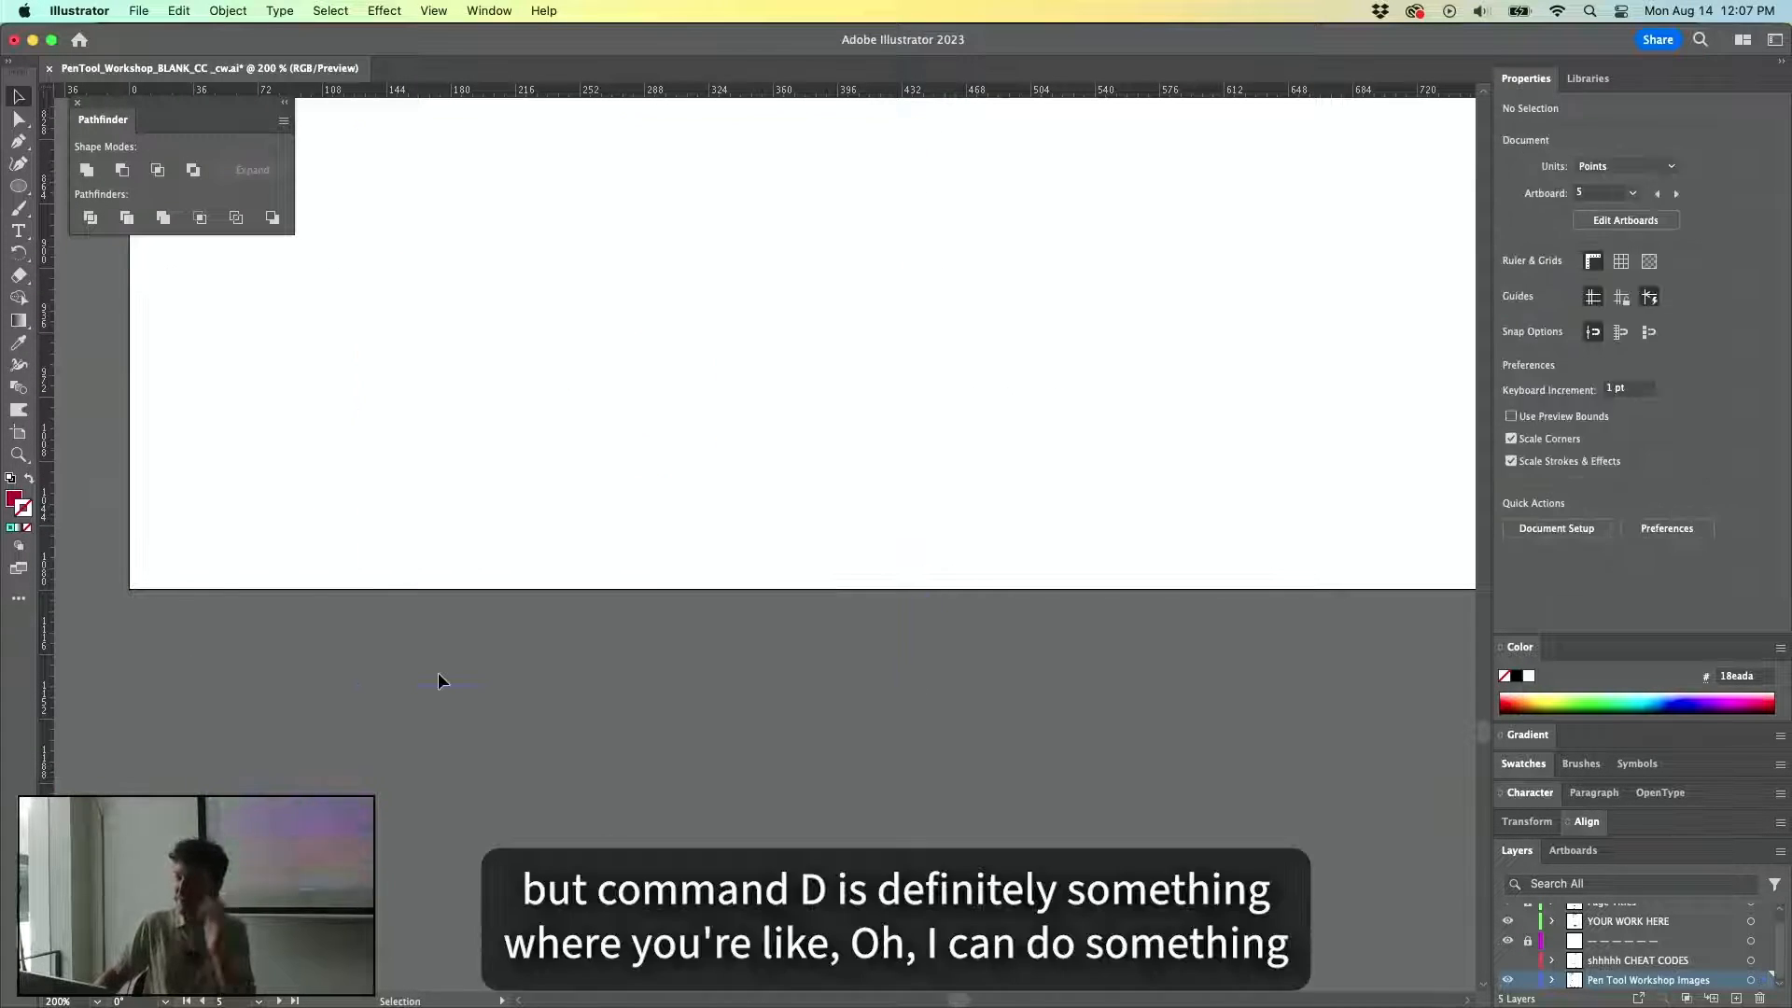
pyautogui.scroll(5, 560, 523)
pyautogui.scroll(-2, 612, 603)
pyautogui.moveTo(640, 504); pyautogui.dragTo(519, 613)
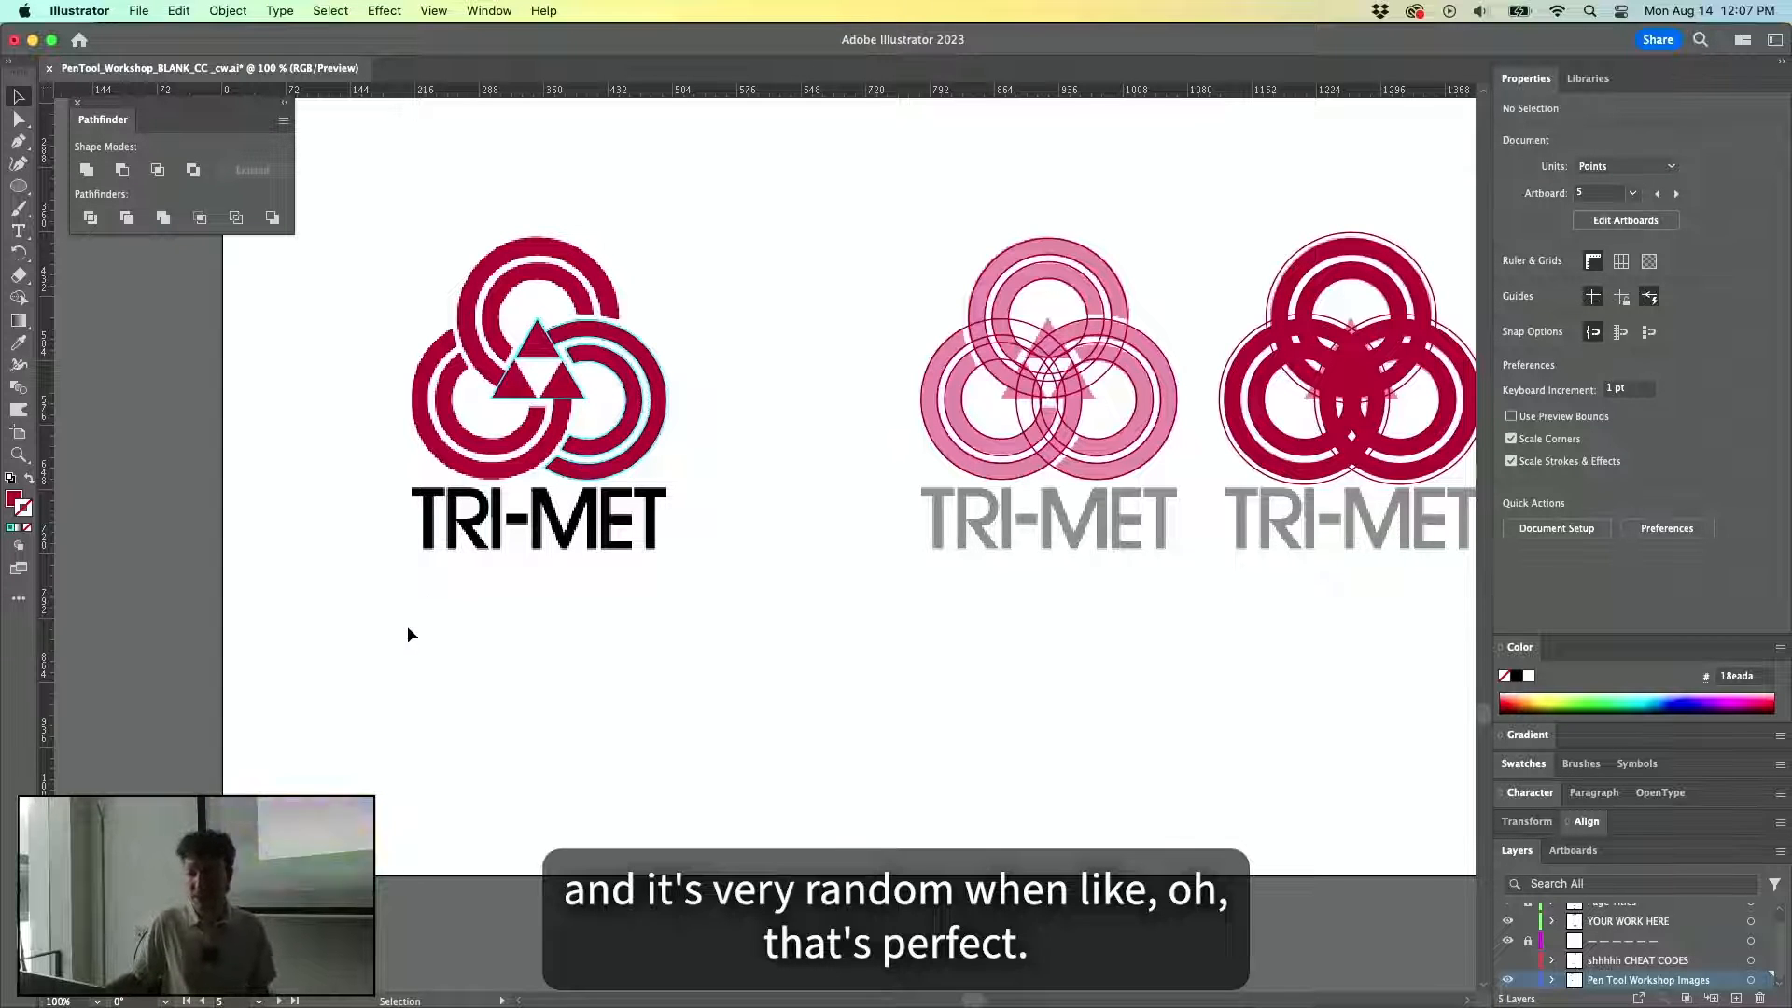
pyautogui.press('m')
pyautogui.click(744, 549)
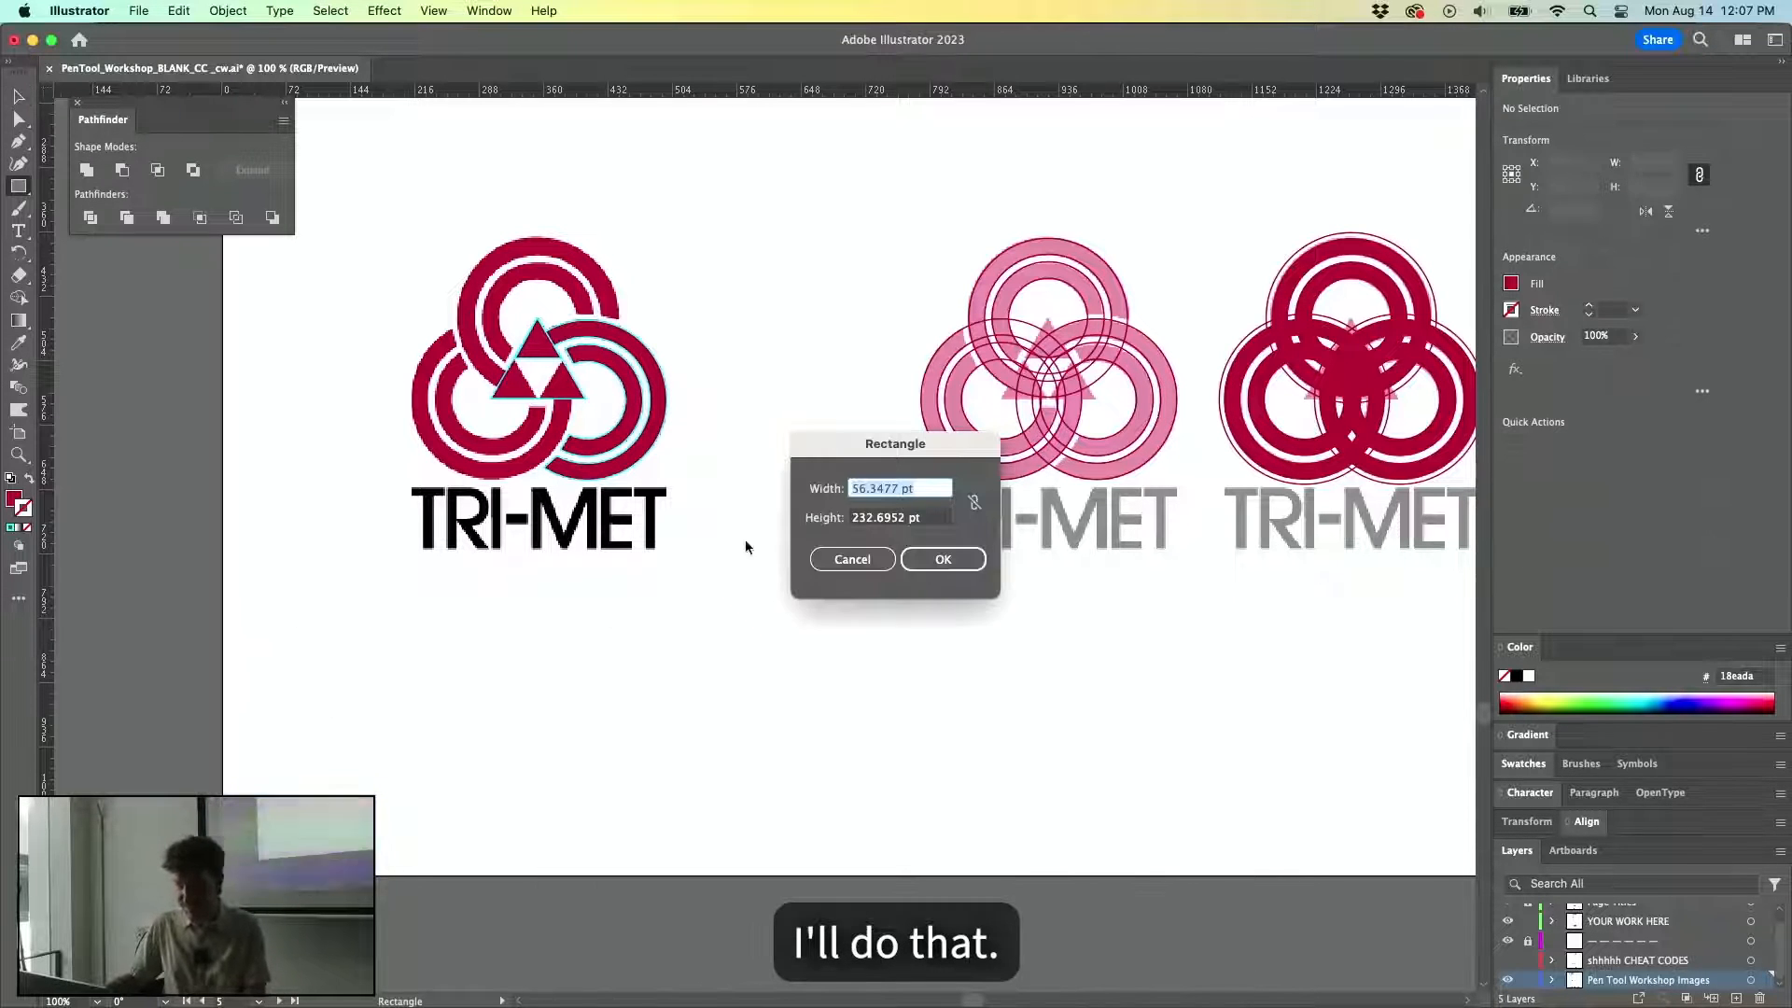
pyautogui.click(851, 560)
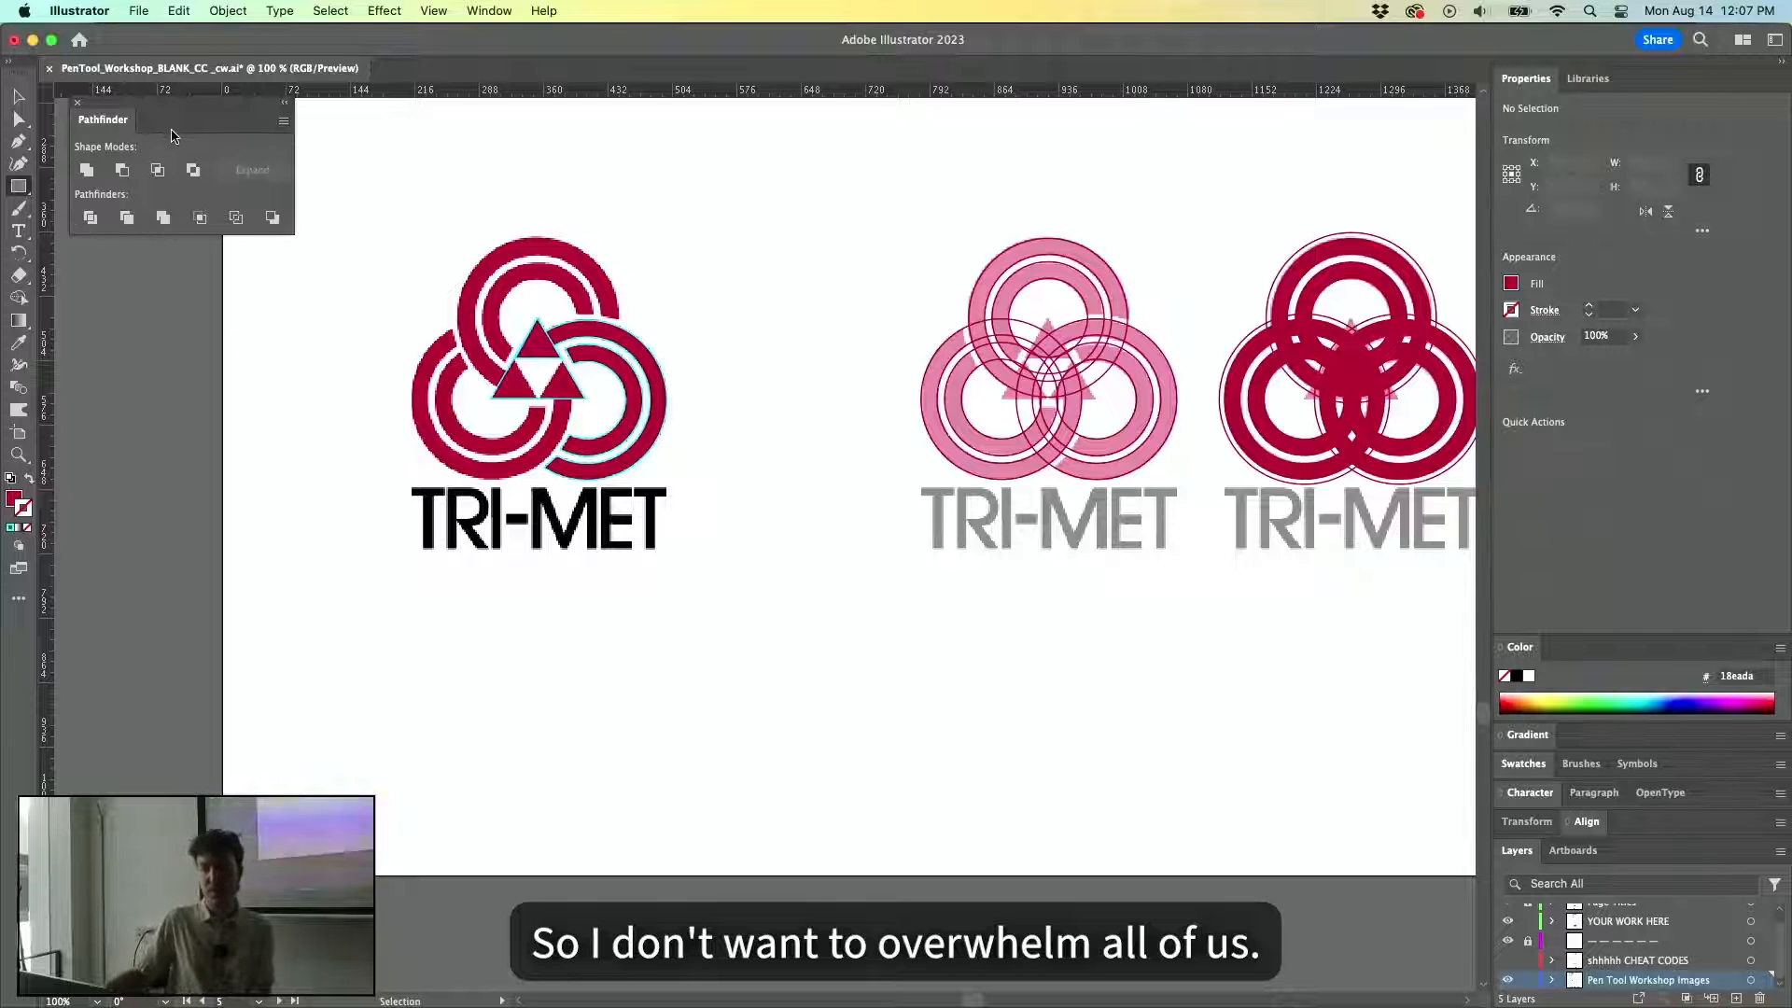
# Move the floating Pathfinder panel slightly down and right, and look up where the Blend commands are.
pyautogui.moveTo(171, 135); pyautogui.dragTo(186, 202)
pyautogui.click(248, 12)
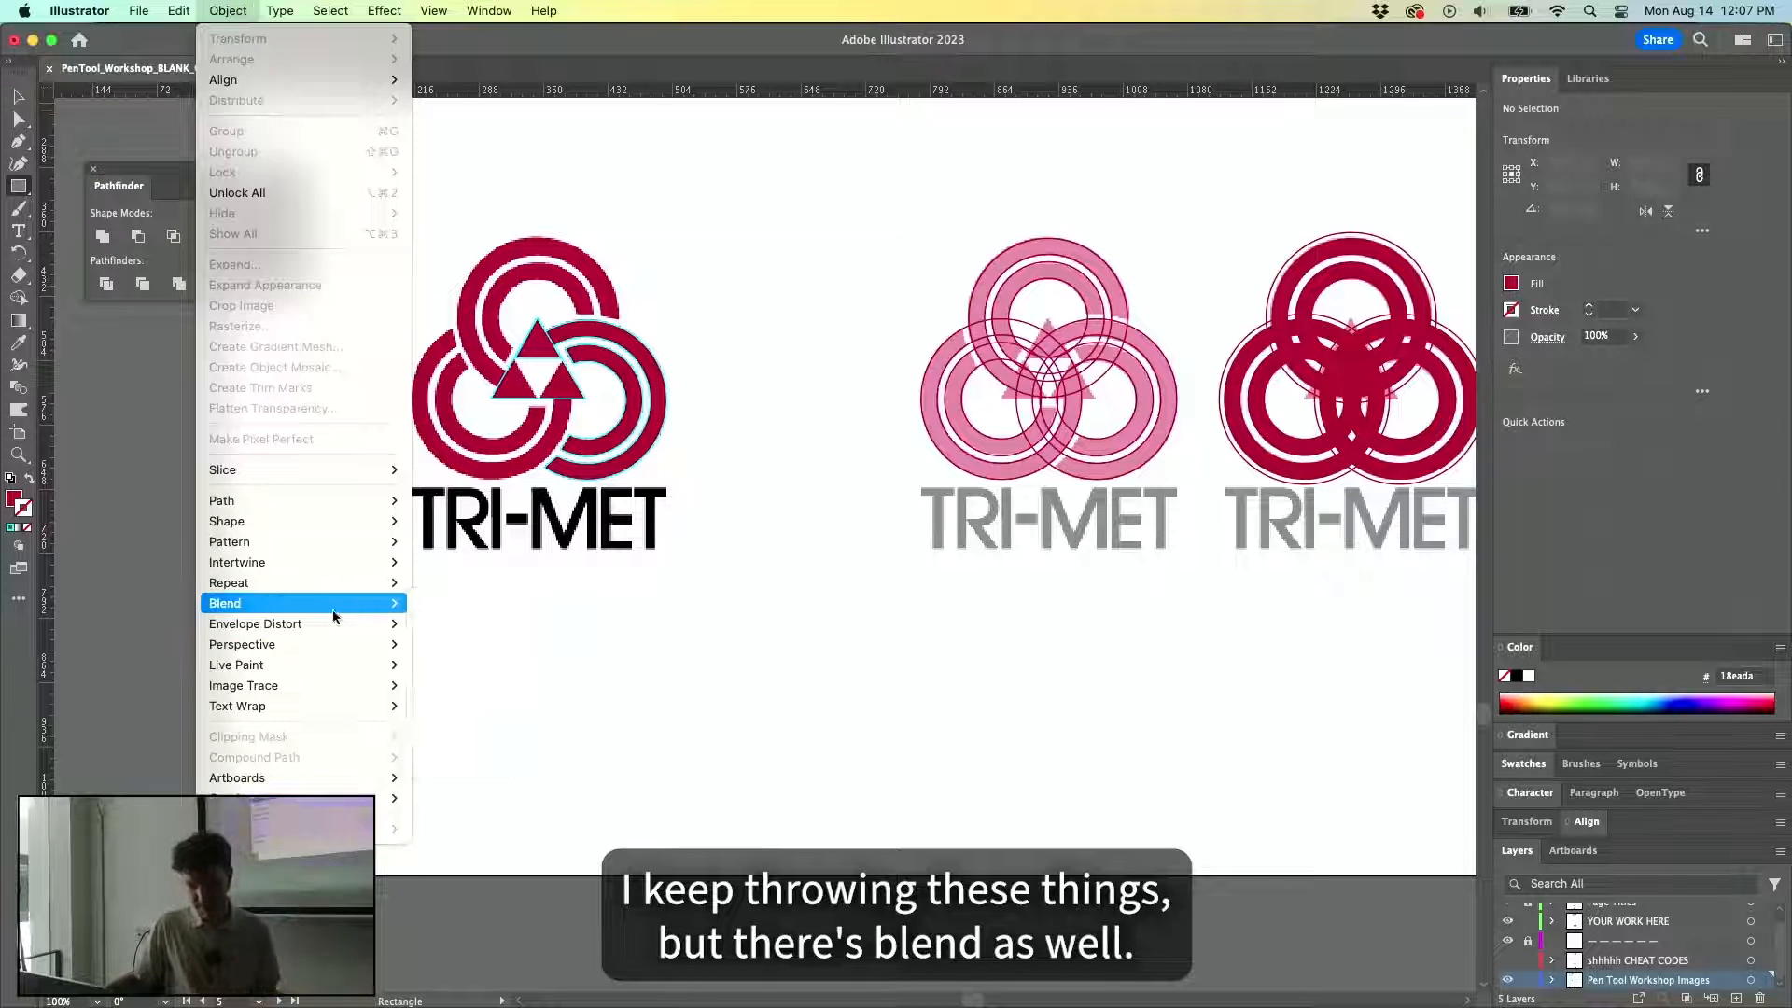
pyautogui.click(712, 676)
pyautogui.press('l')
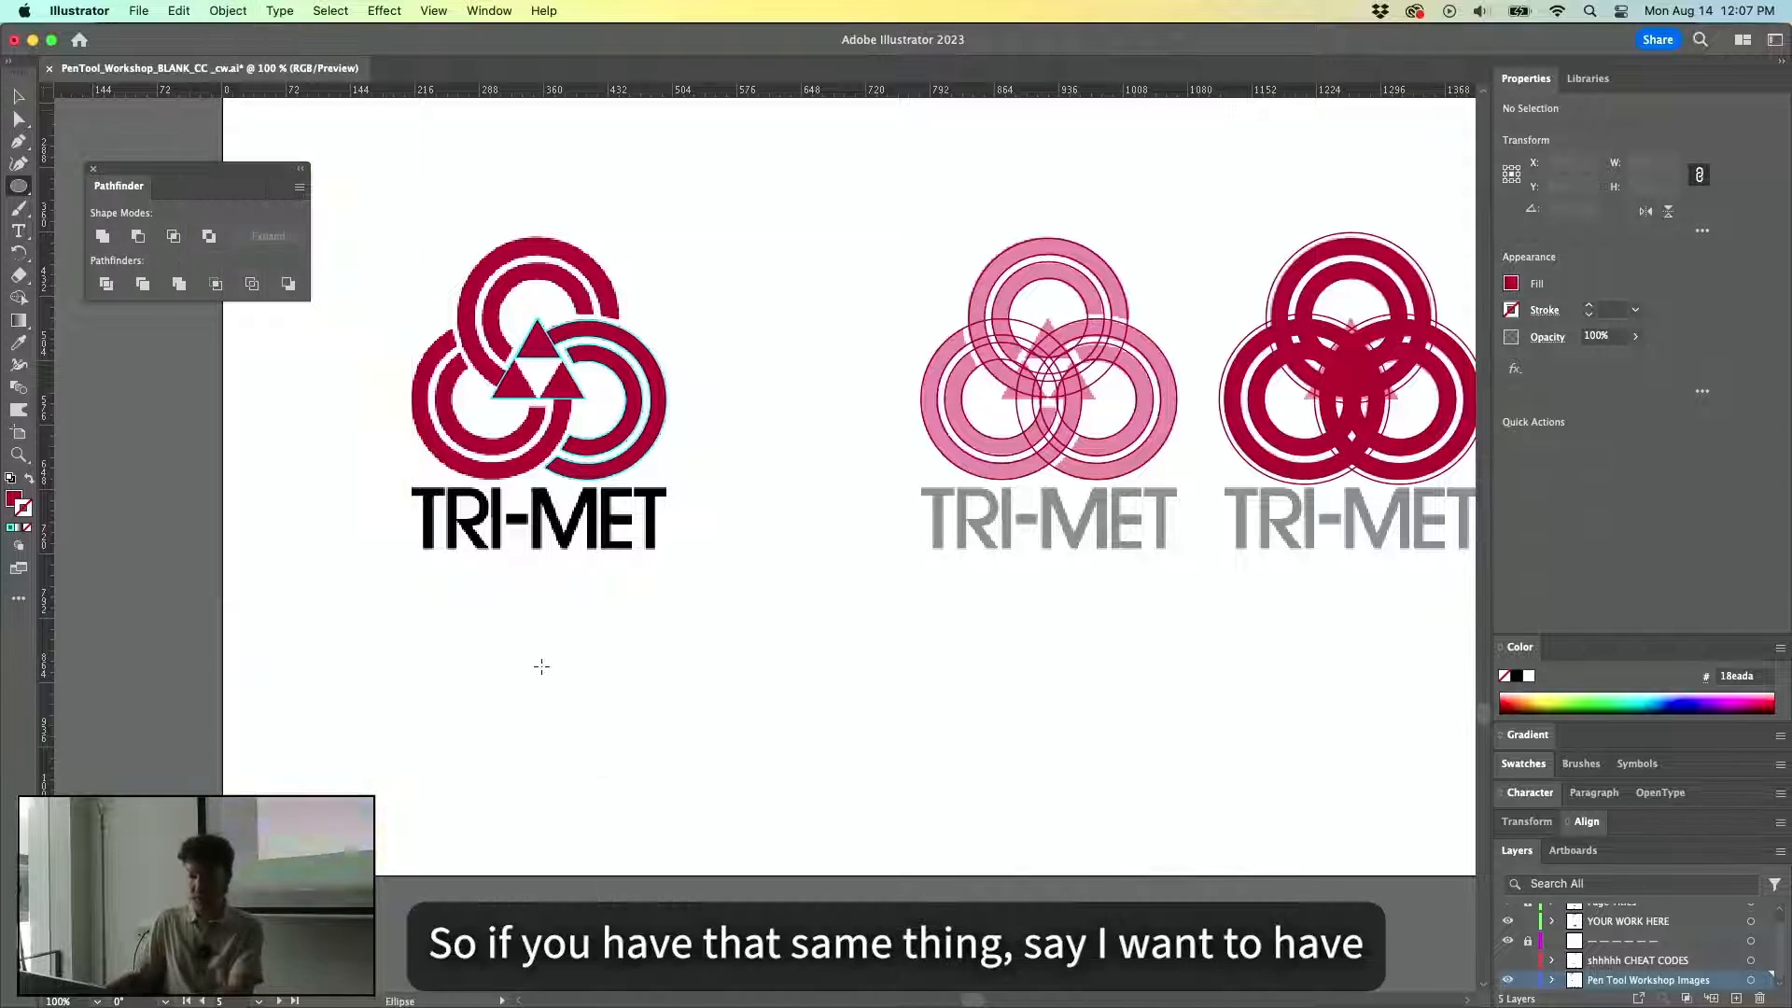
pyautogui.moveTo(272, 645)
pyautogui.mouseDown()
pyautogui.moveTo(429, 788)
pyautogui.moveTo(325, 832)
pyautogui.mouseUp()
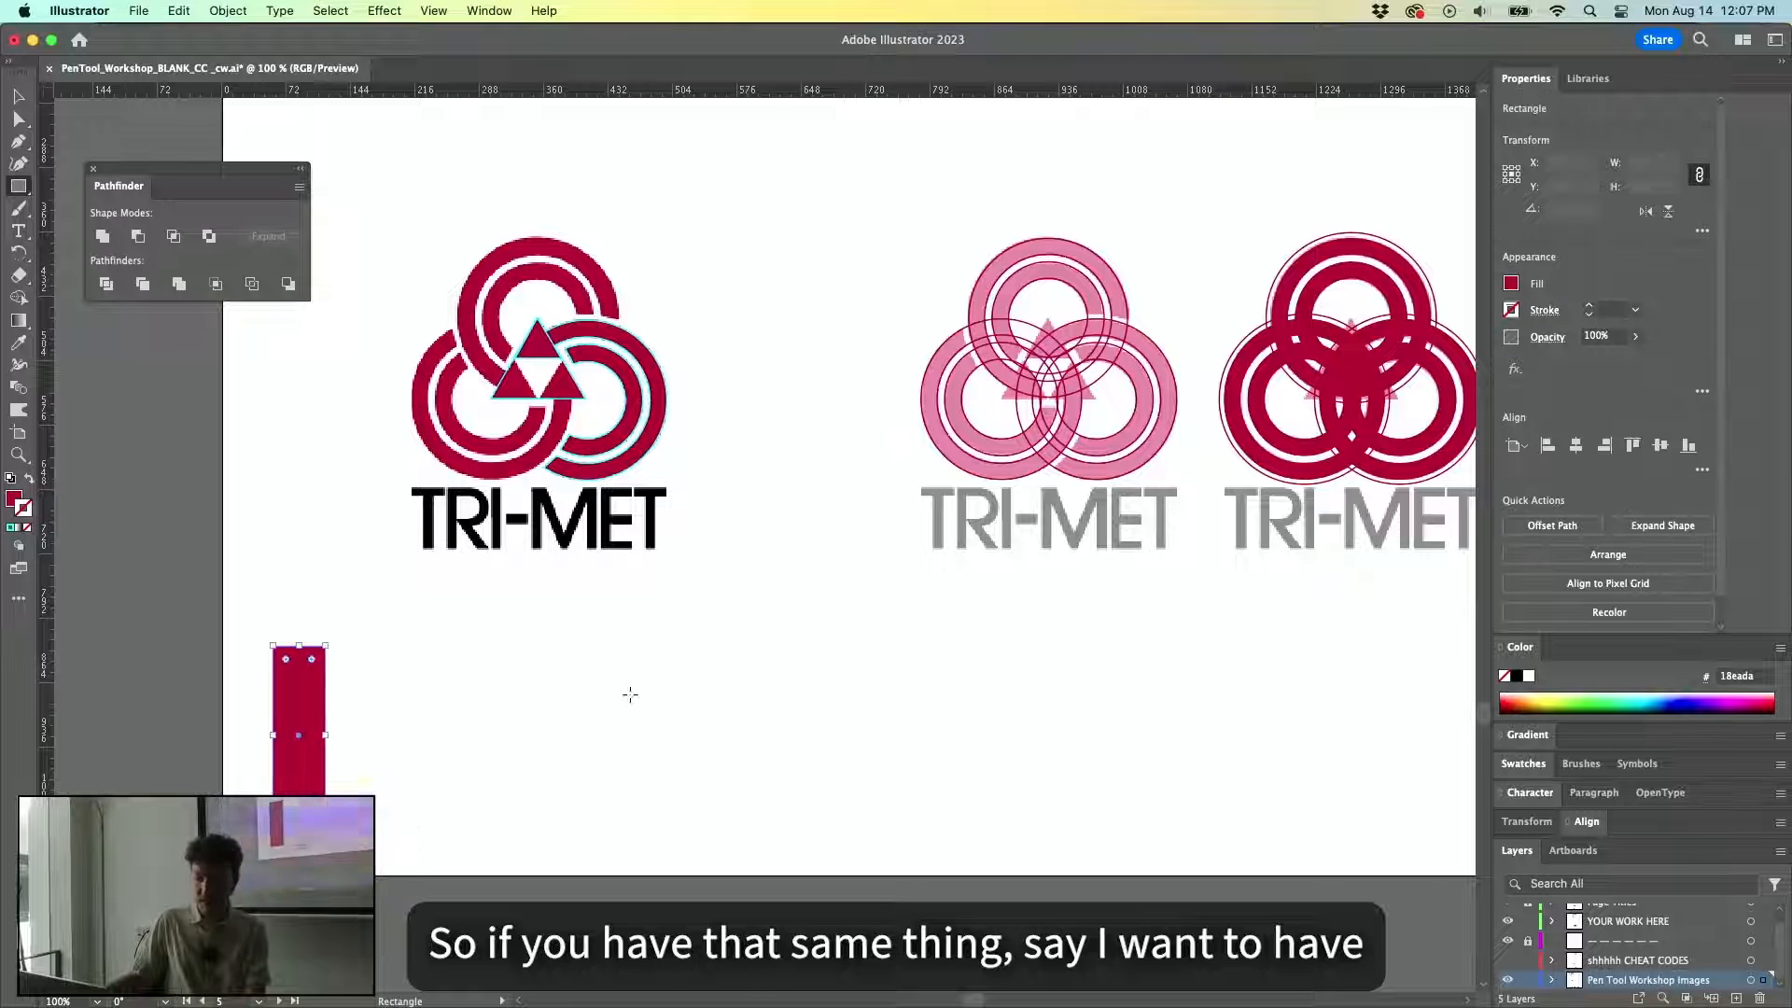
pyautogui.moveTo(720, 645); pyautogui.dragTo(815, 834)
pyautogui.press('super+z')
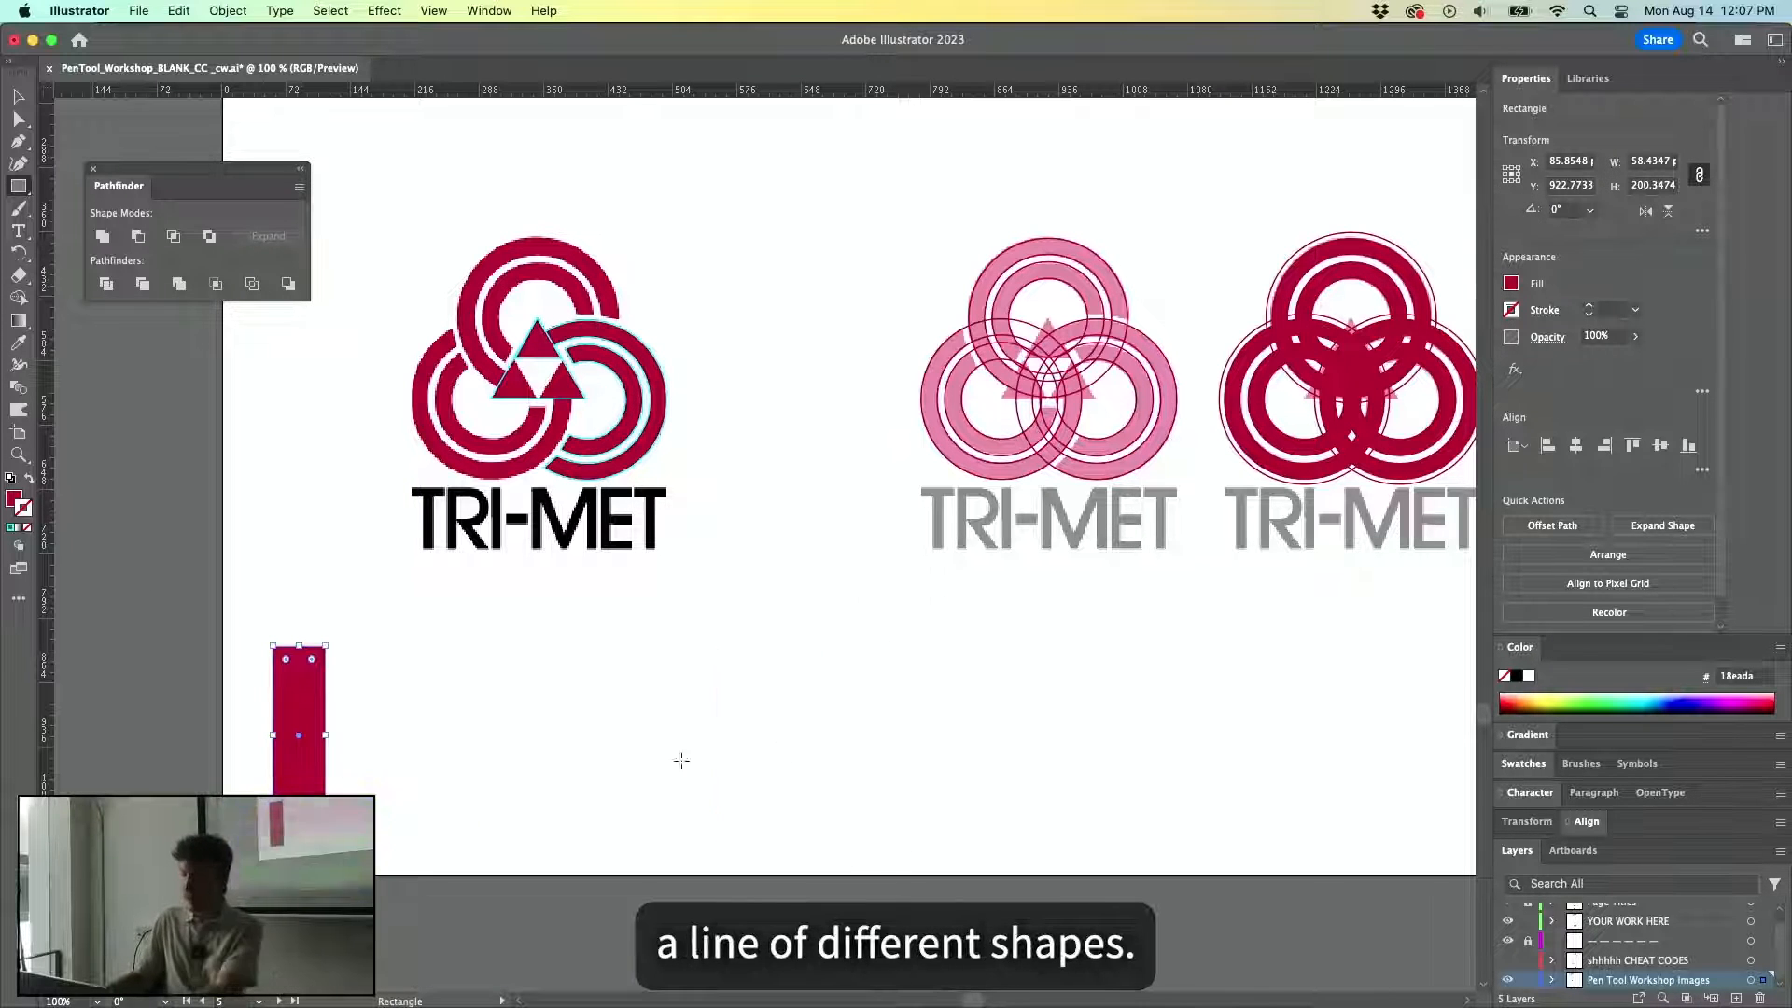
pyautogui.press('super+z')
# Draw a narrow red rectangle about 29 pt wide and 201 pt high below the logo, and place a copy about 484 pt to its right.
pyautogui.moveTo(284, 777); pyautogui.dragTo(300, 829)
pyautogui.moveTo(286, 721); pyautogui.dragTo(719, 740)
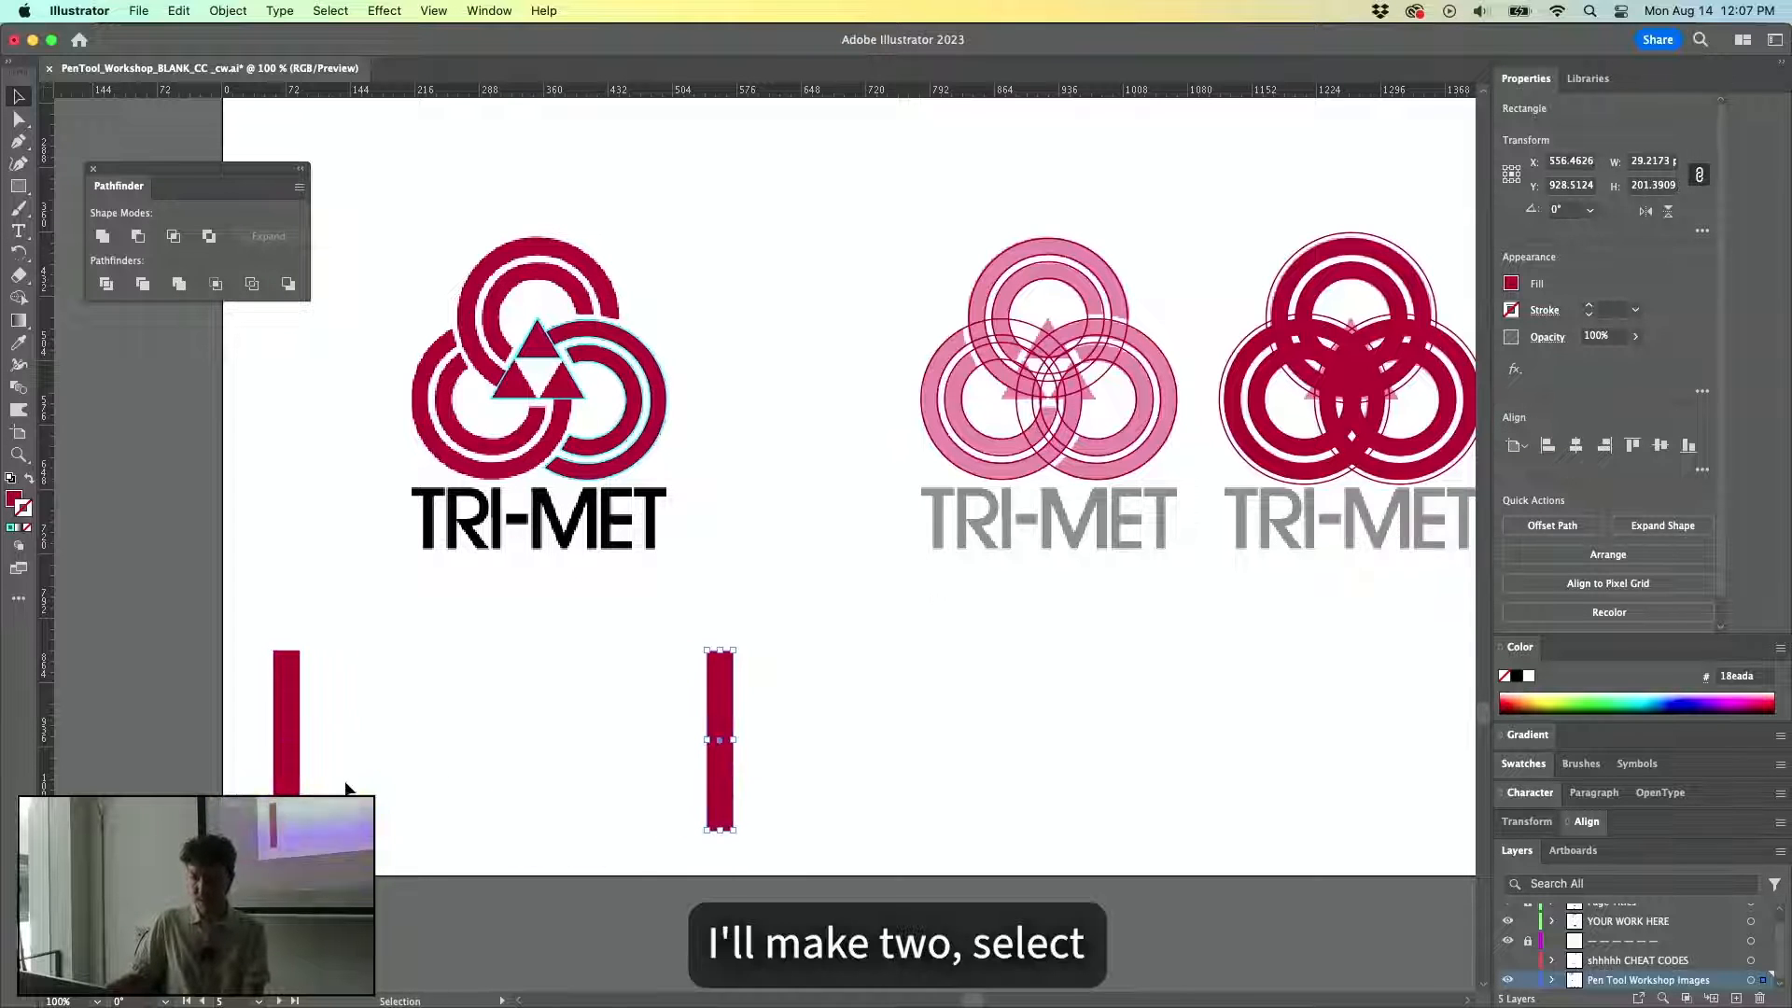
# Select both narrow red rectangles and make a blend between them.
pyautogui.moveTo(252, 787); pyautogui.dragTo(812, 713)
pyautogui.click(203, 9)
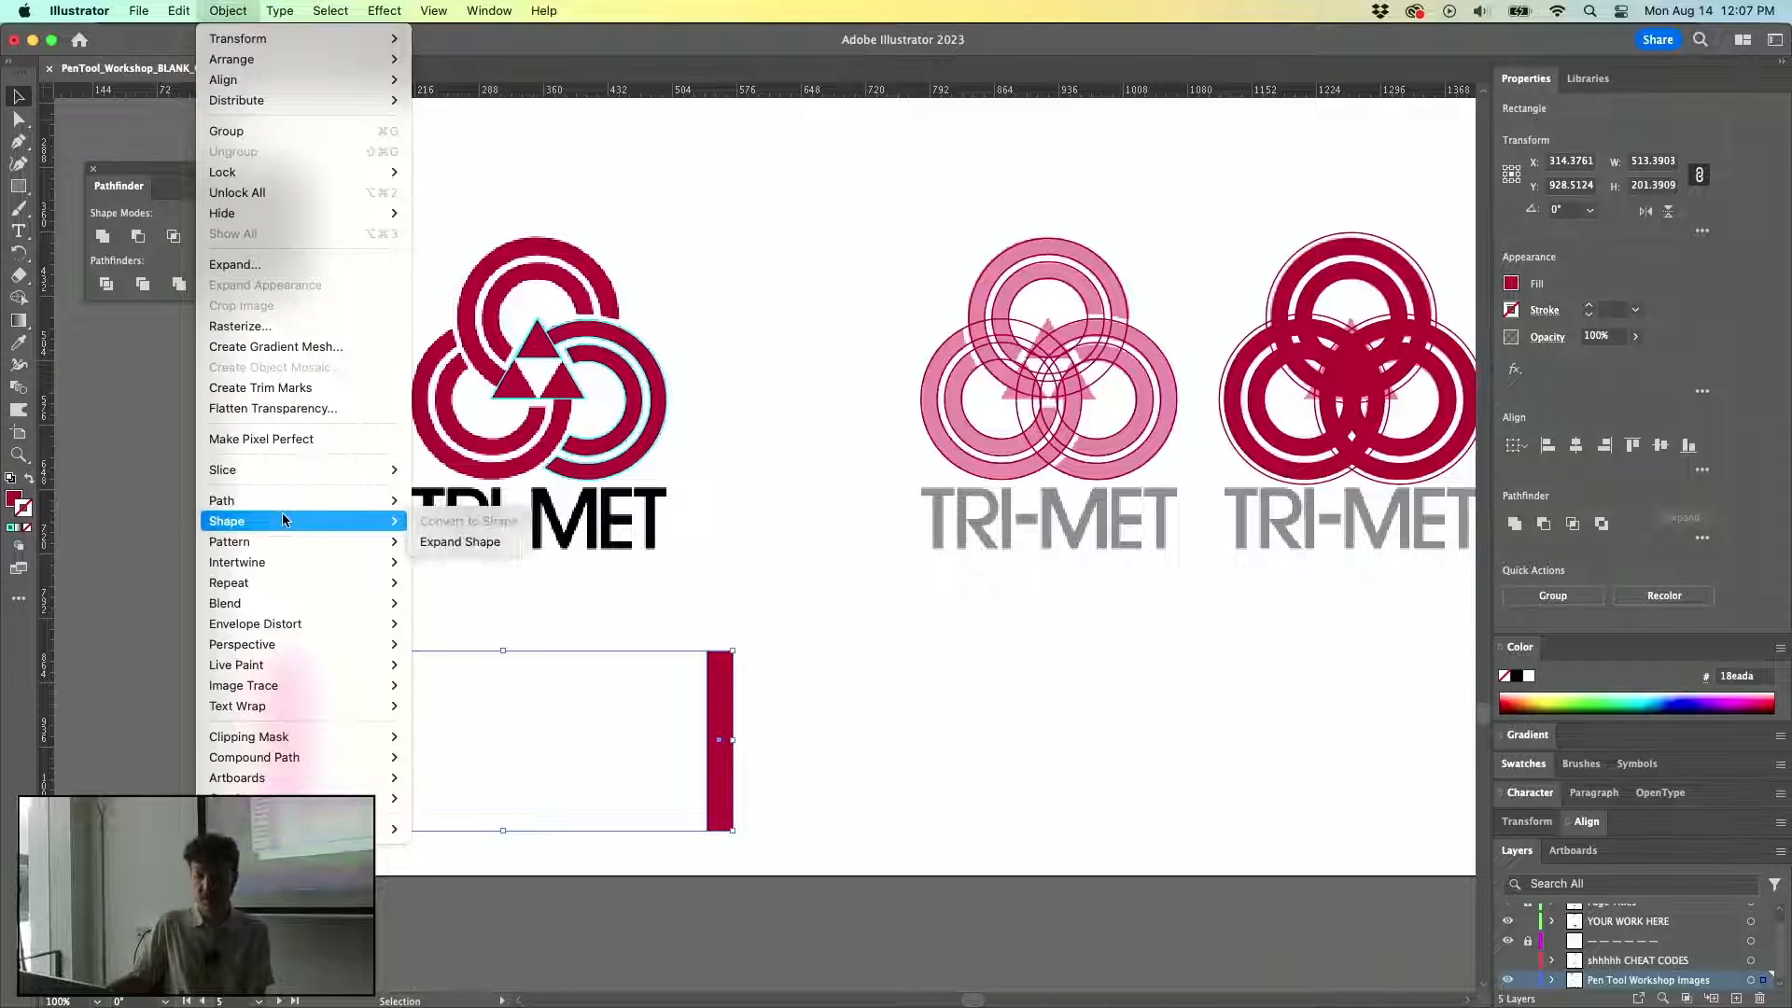
pyautogui.moveTo(277, 624)
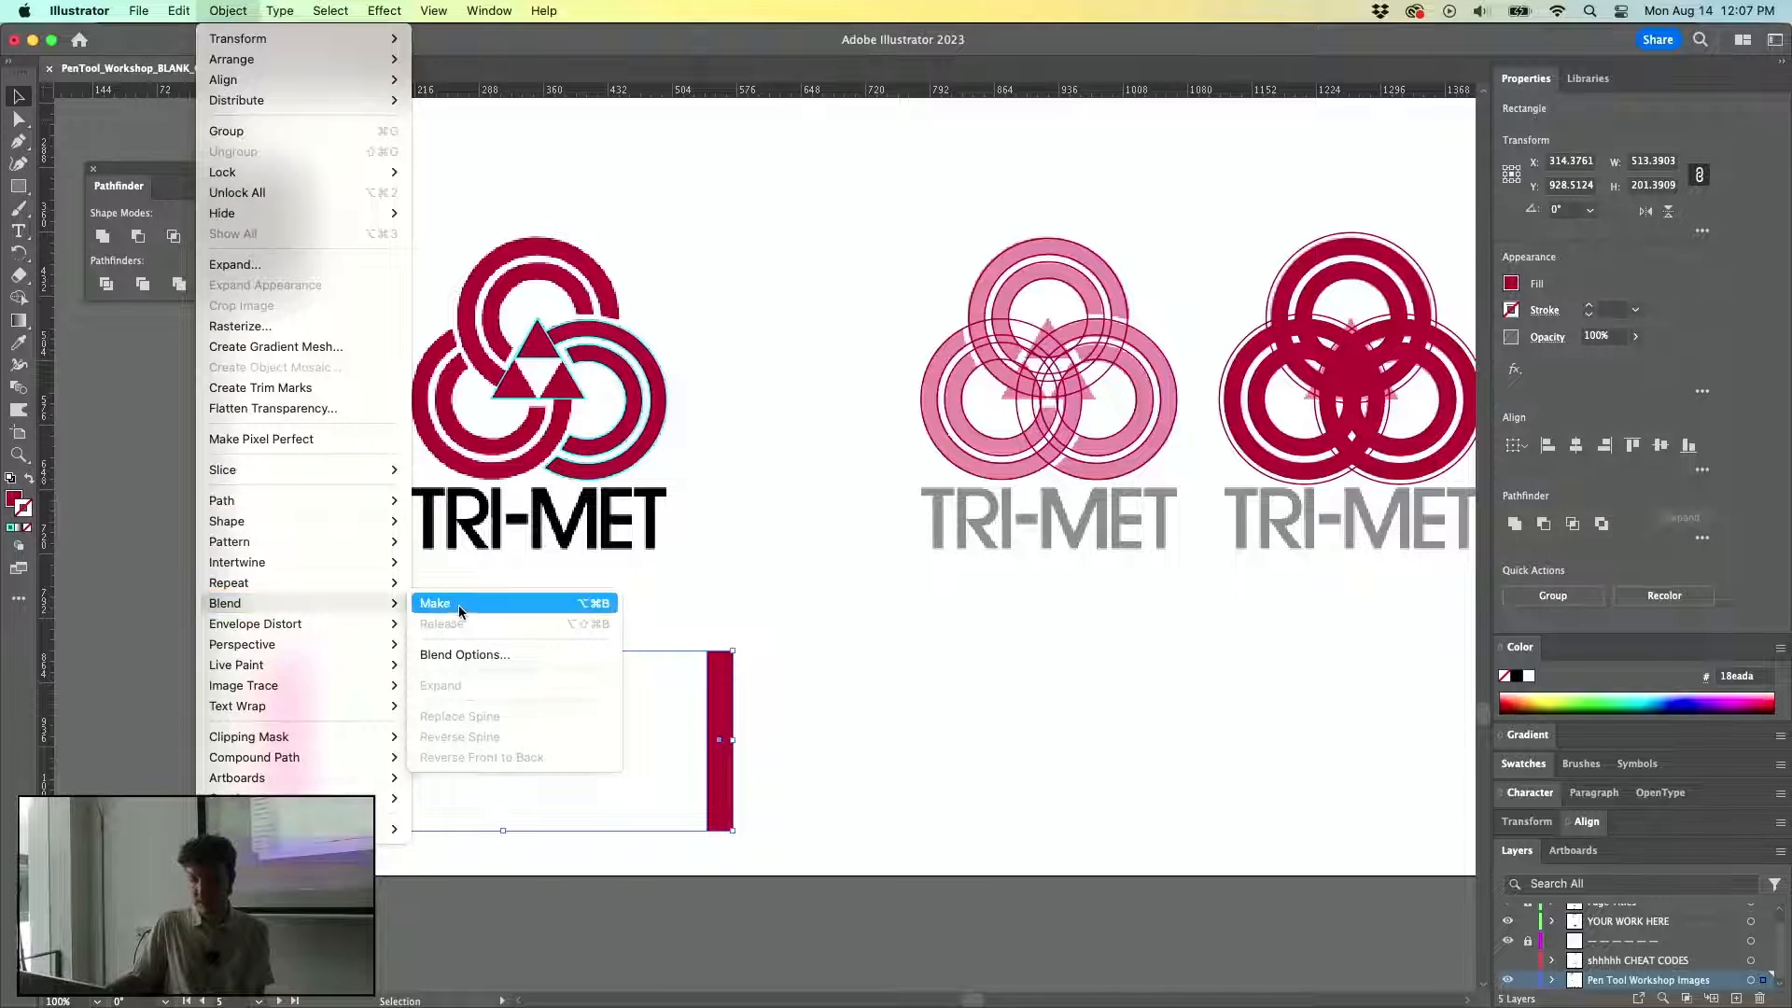
pyautogui.click(458, 605)
# Set the blend's spacing between the two red rectangles to Specified Steps with 5 steps, with the preview on.
pyautogui.click(207, 9)
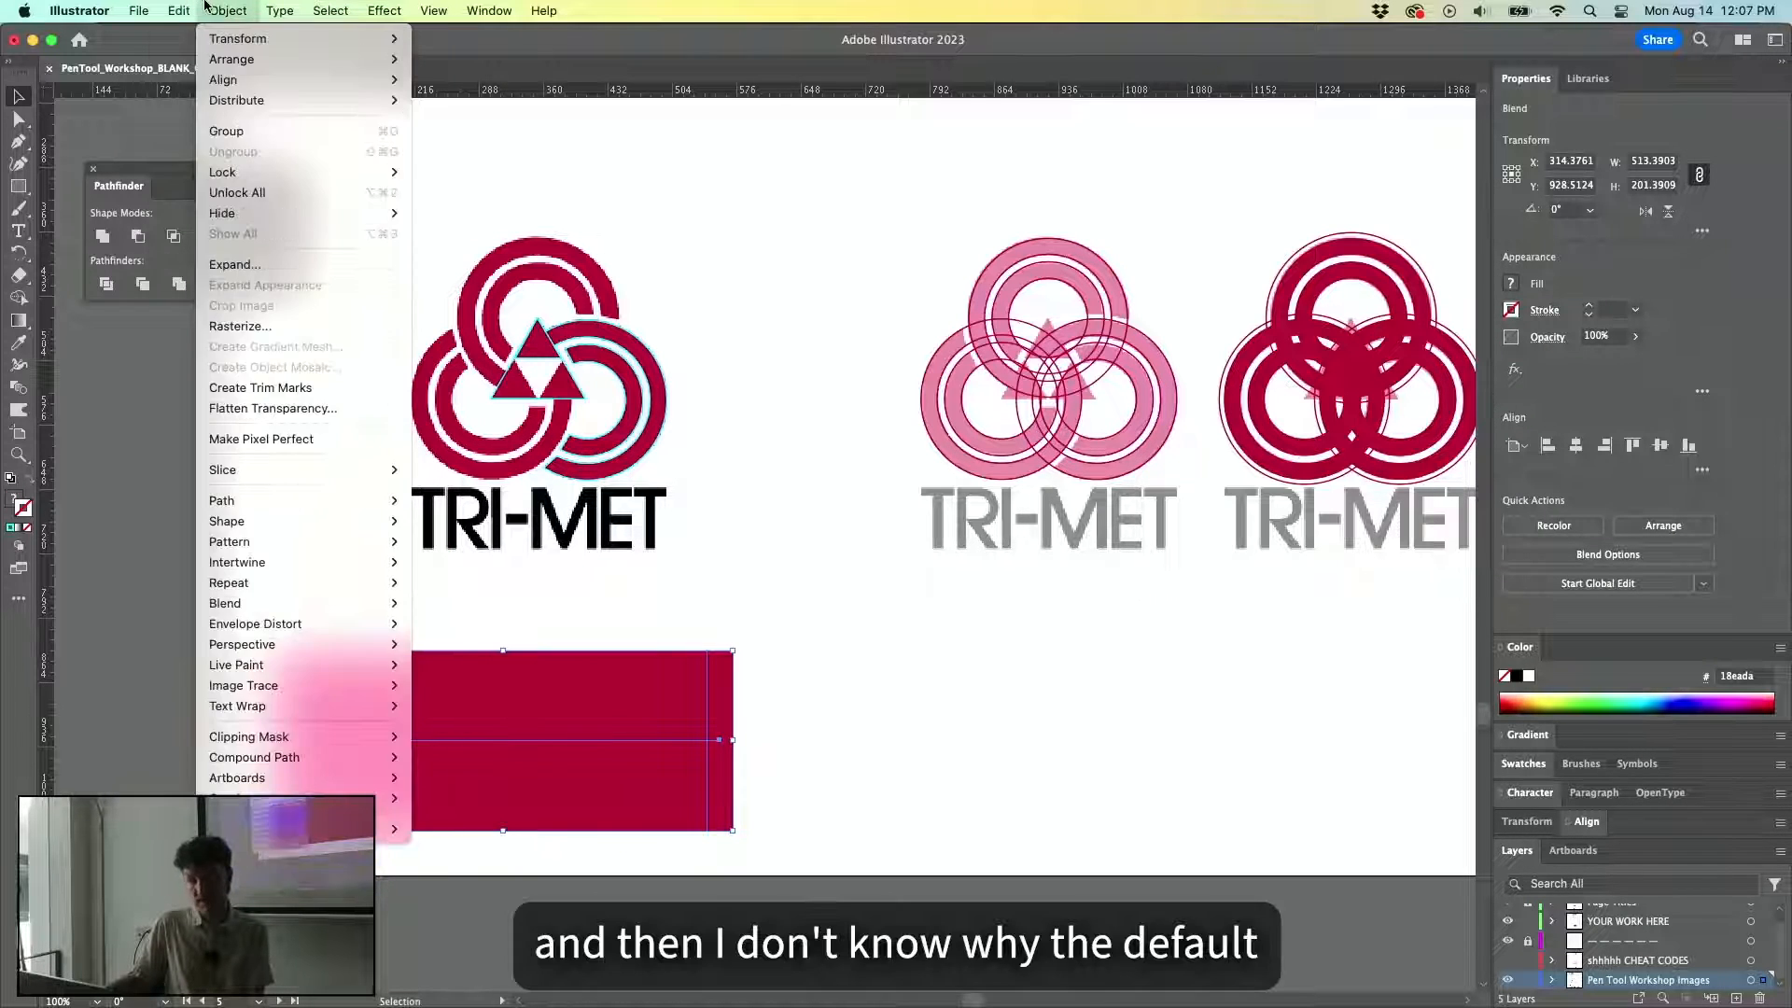
pyautogui.moveTo(278, 603)
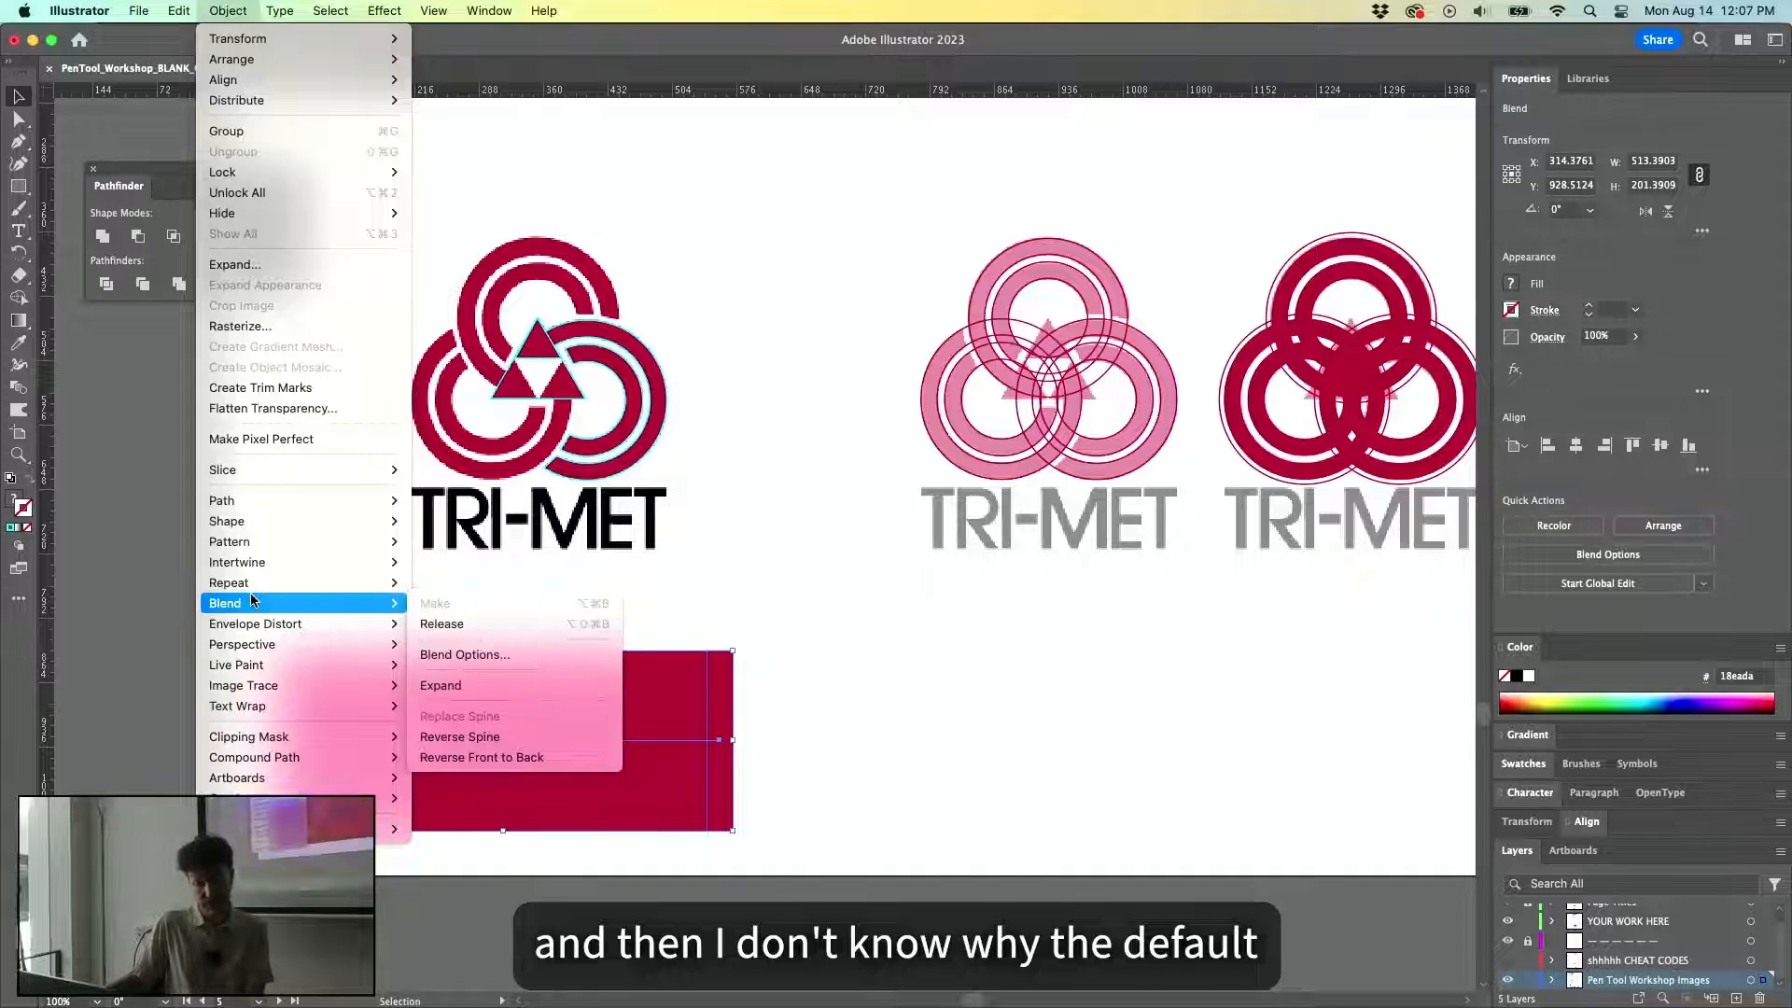
pyautogui.click(485, 653)
pyautogui.click(883, 454)
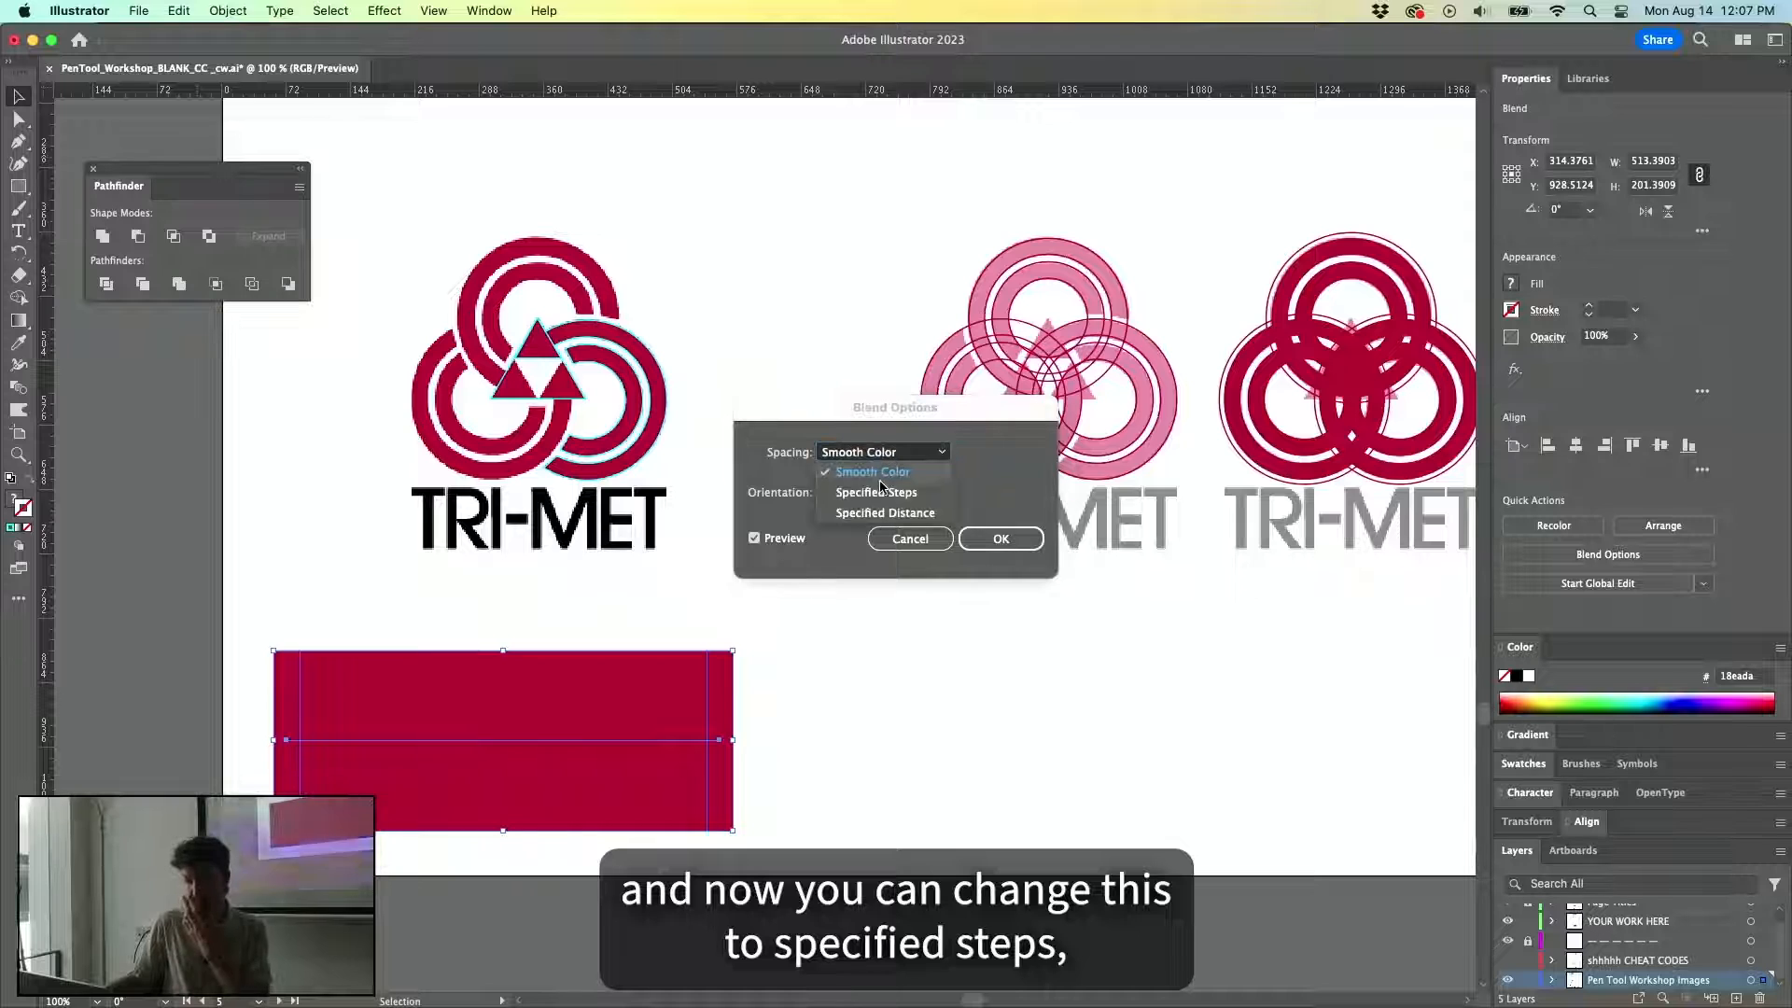
pyautogui.click(882, 473)
pyautogui.write('5')
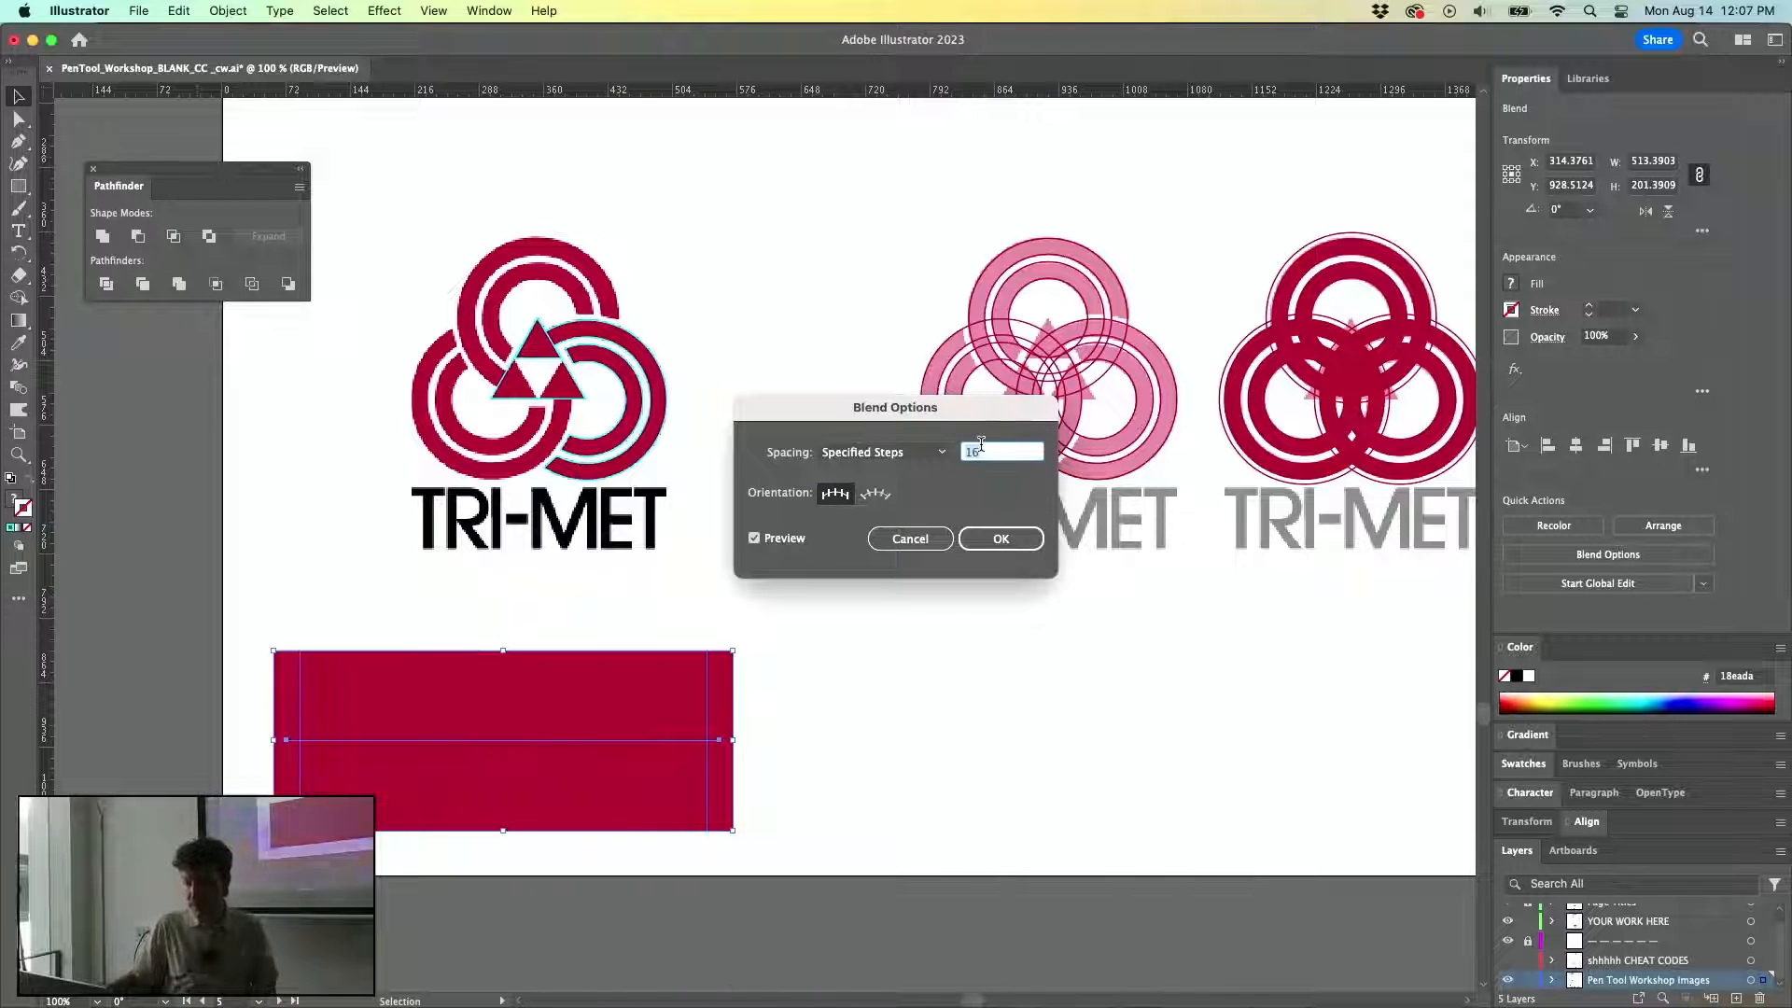
pyautogui.press('Tab')
pyautogui.click(983, 451)
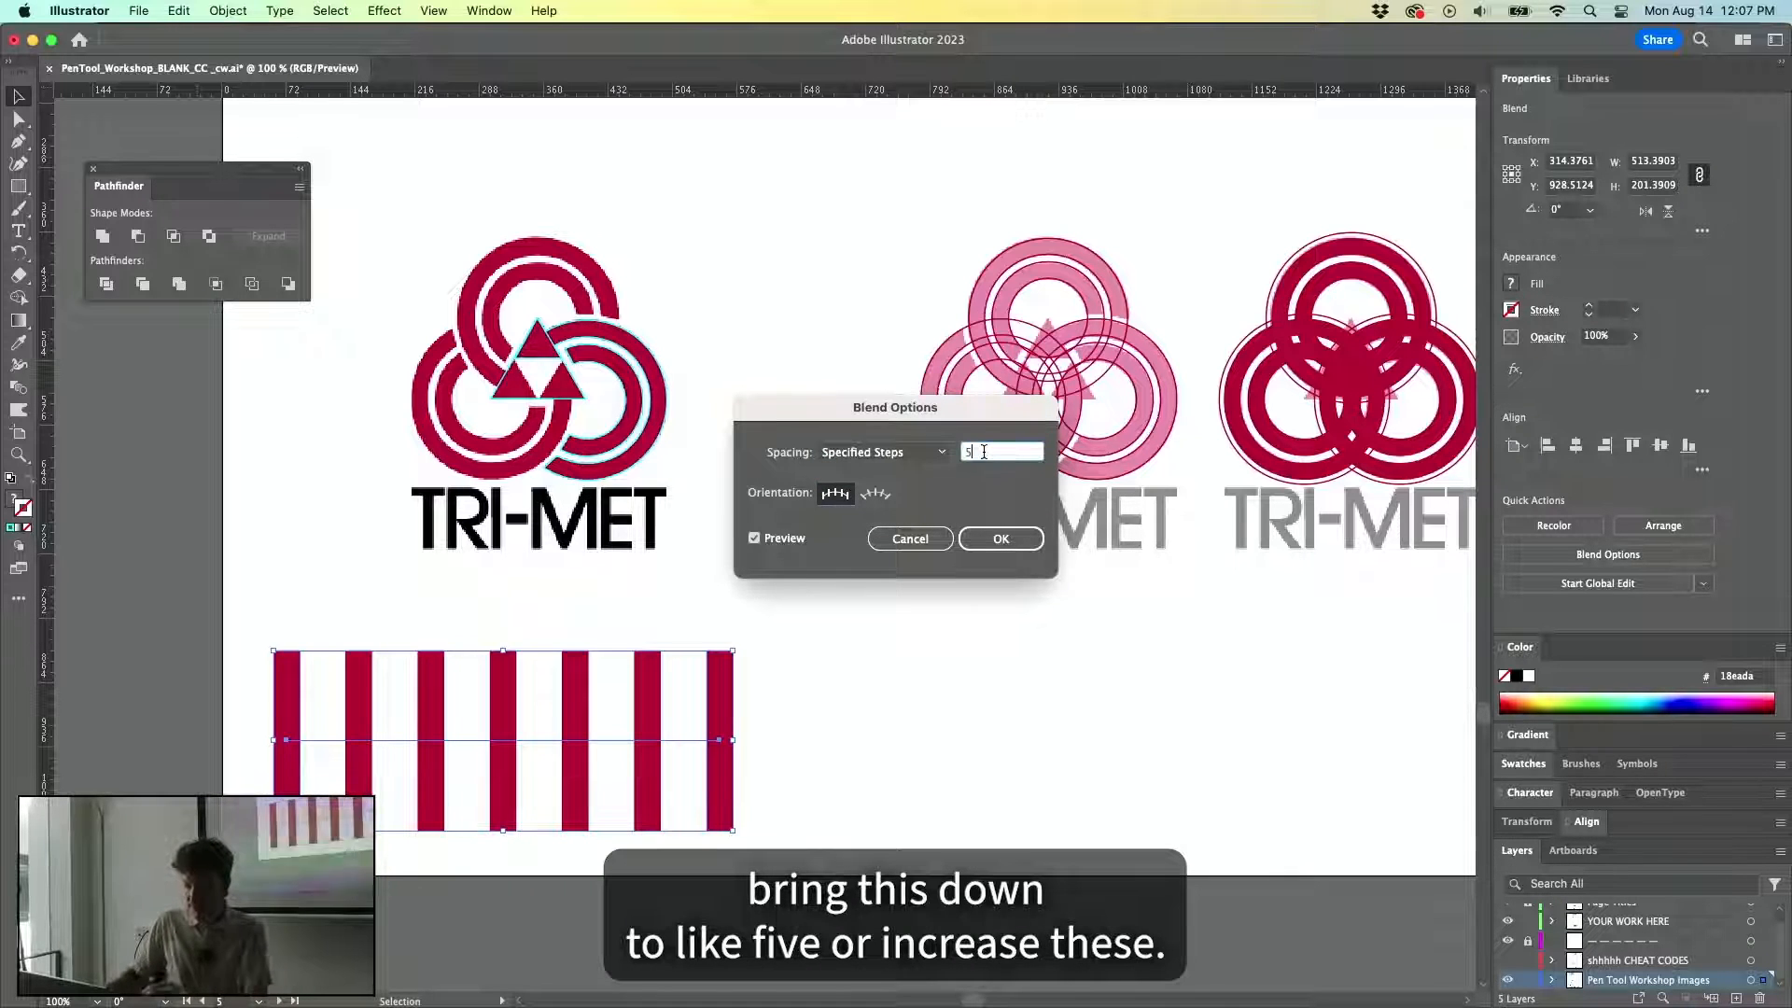
# Raise the blend's number of specified steps to 9 and apply the blend options.
pyautogui.press('Up')
pyautogui.press('Up')
pyautogui.press('Up')
pyautogui.press('Up')
pyautogui.press('Down')
pyautogui.press('Up')
pyautogui.press('Down')
pyautogui.press('Up')
pyautogui.press('Up')
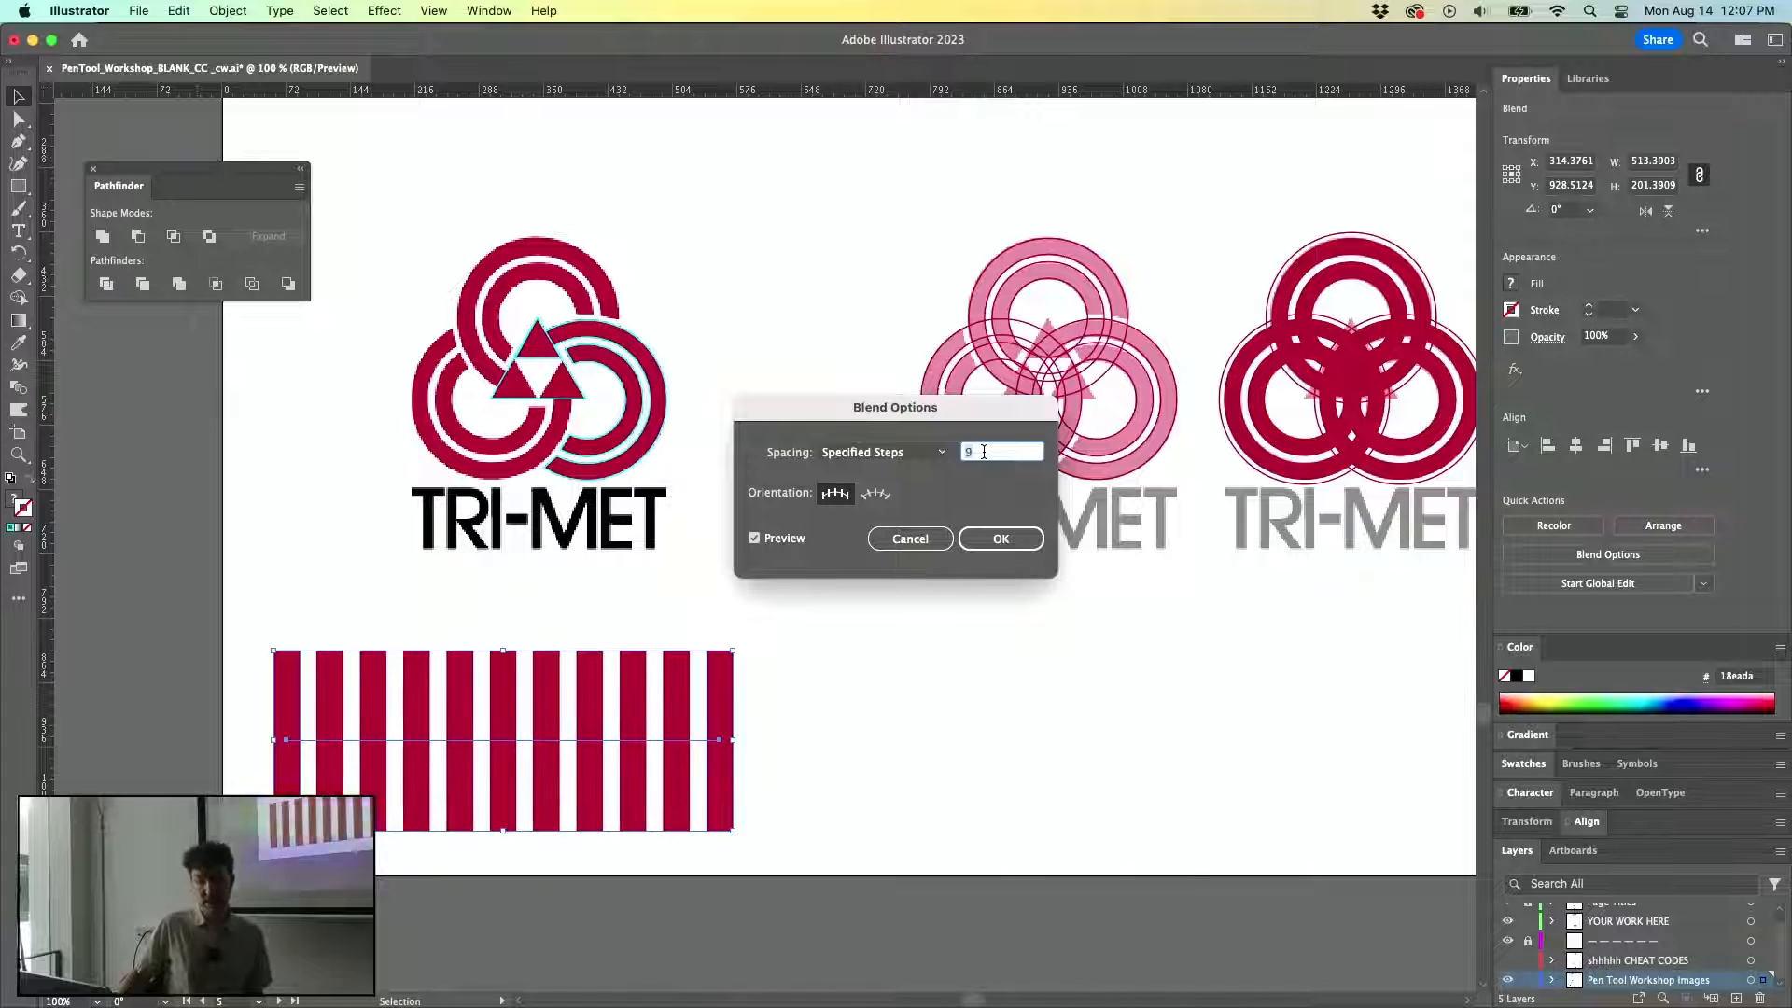
pyautogui.press('Down')
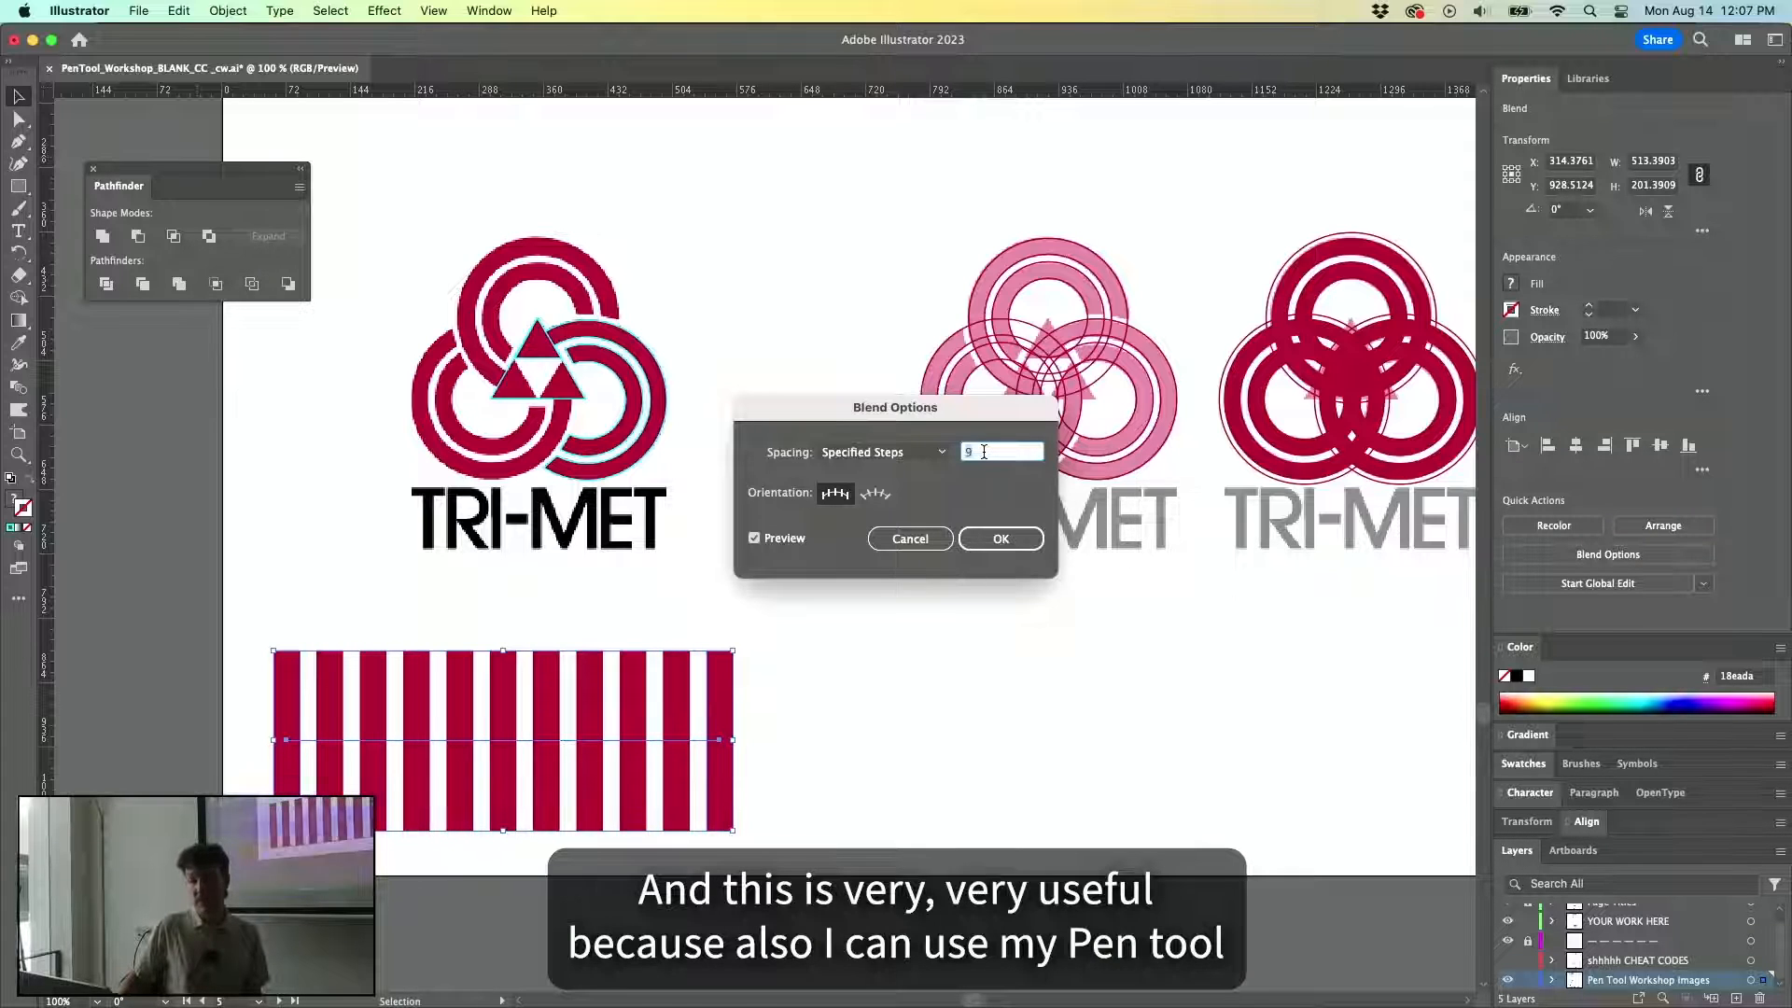
pyautogui.press('Return')
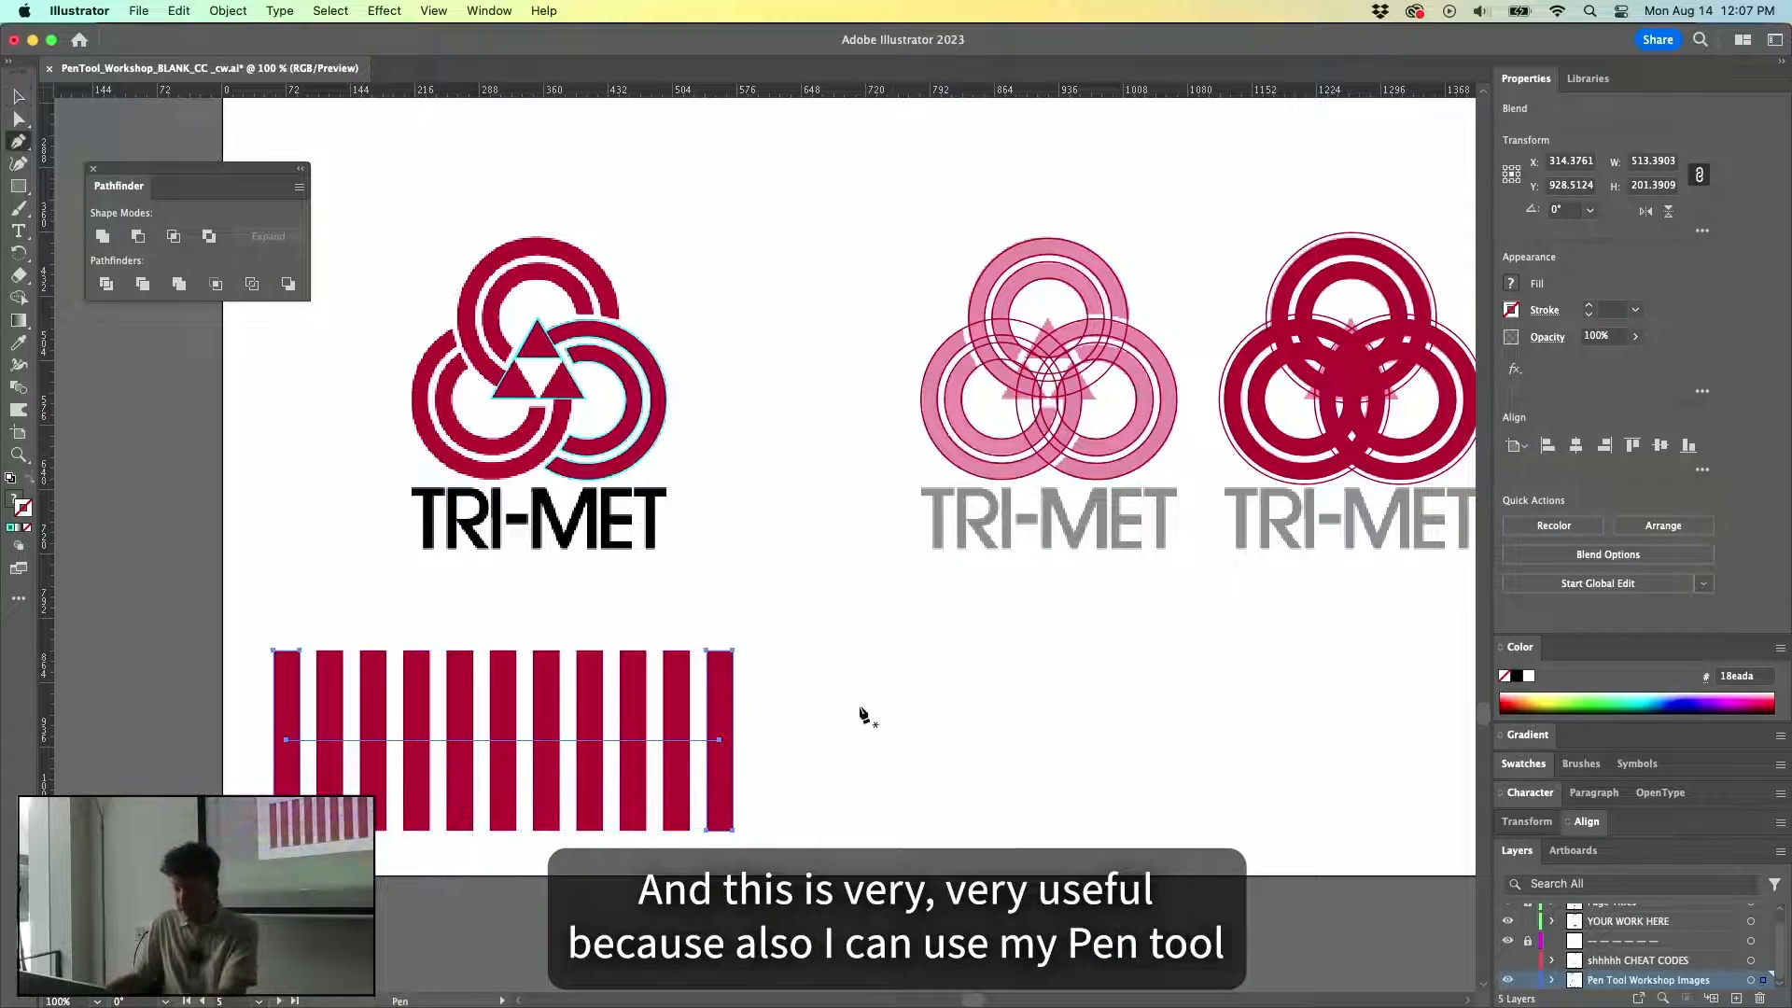
# Draw a curved path with the Pen tool to serve as a spine for the striped blend.
pyautogui.press('p')
pyautogui.click(477, 740)
pyautogui.moveTo(478, 740); pyautogui.dragTo(586, 655)
pyautogui.moveTo(396, 646); pyautogui.dragTo(472, 520)
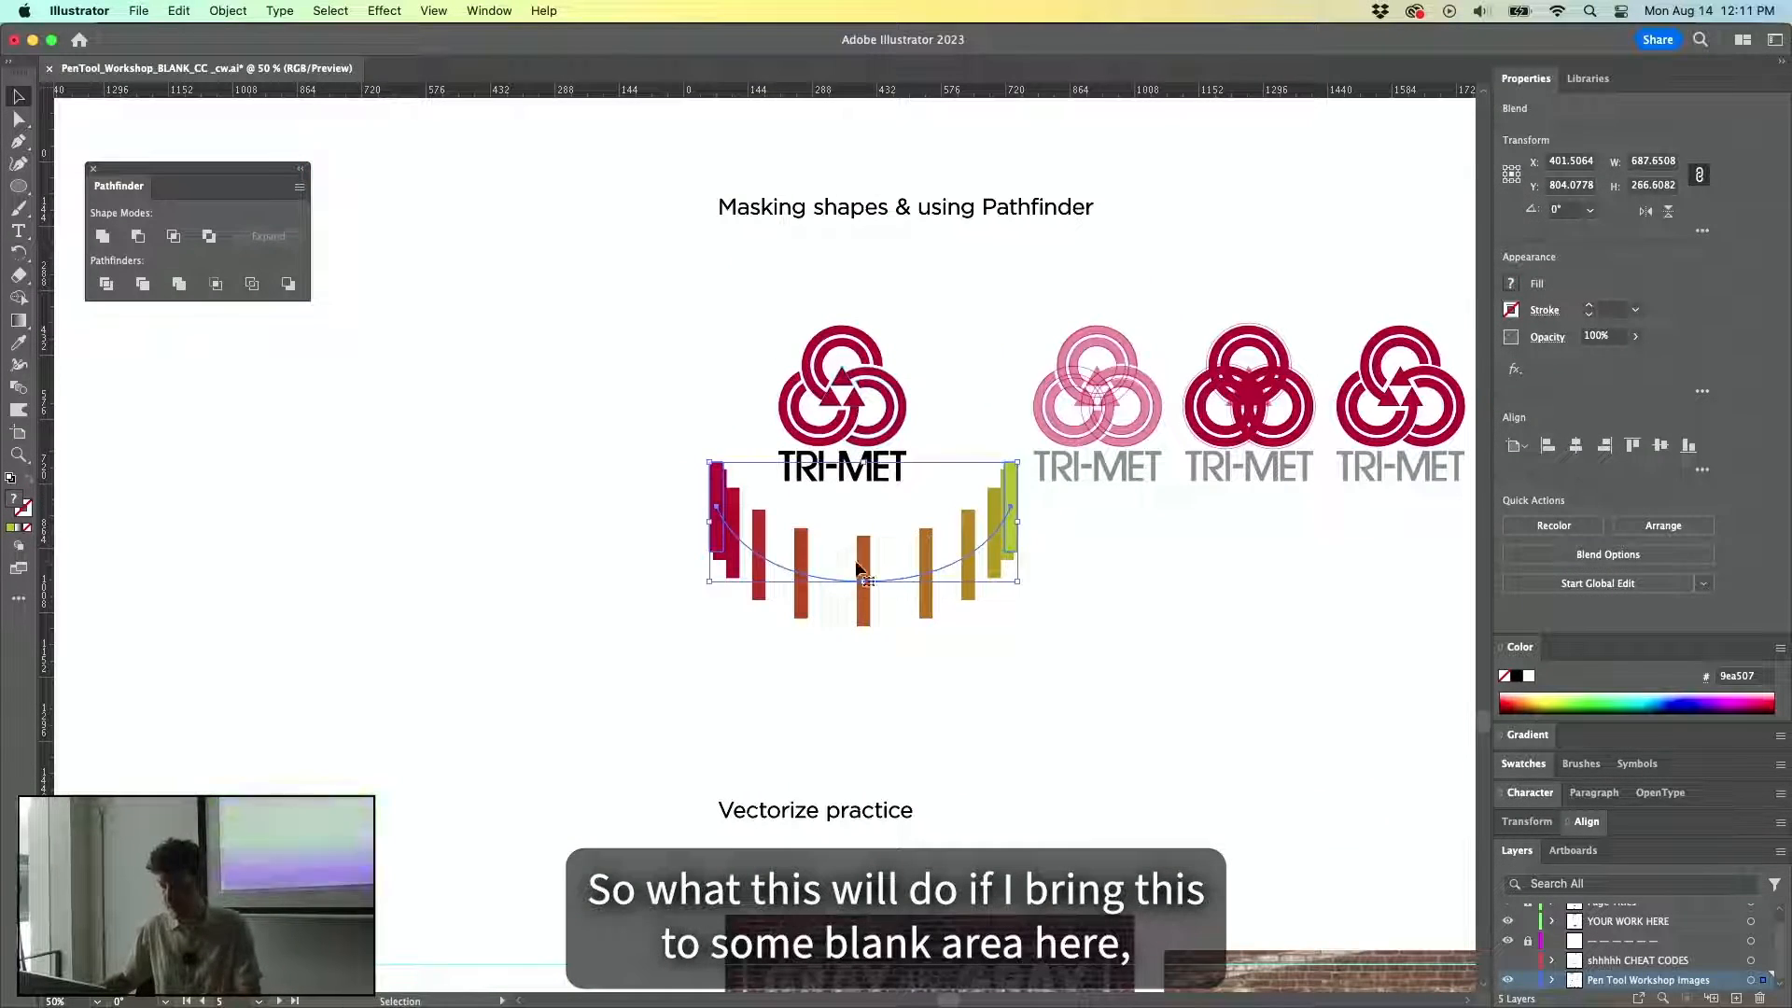
# Place the curved red-to-green blend in the empty area away from the logos, with a duplicate about 975 pt beside it.
pyautogui.moveTo(860, 559); pyautogui.dragTo(919, 524)
pyautogui.click(483, 518)
pyautogui.press('super+equal')
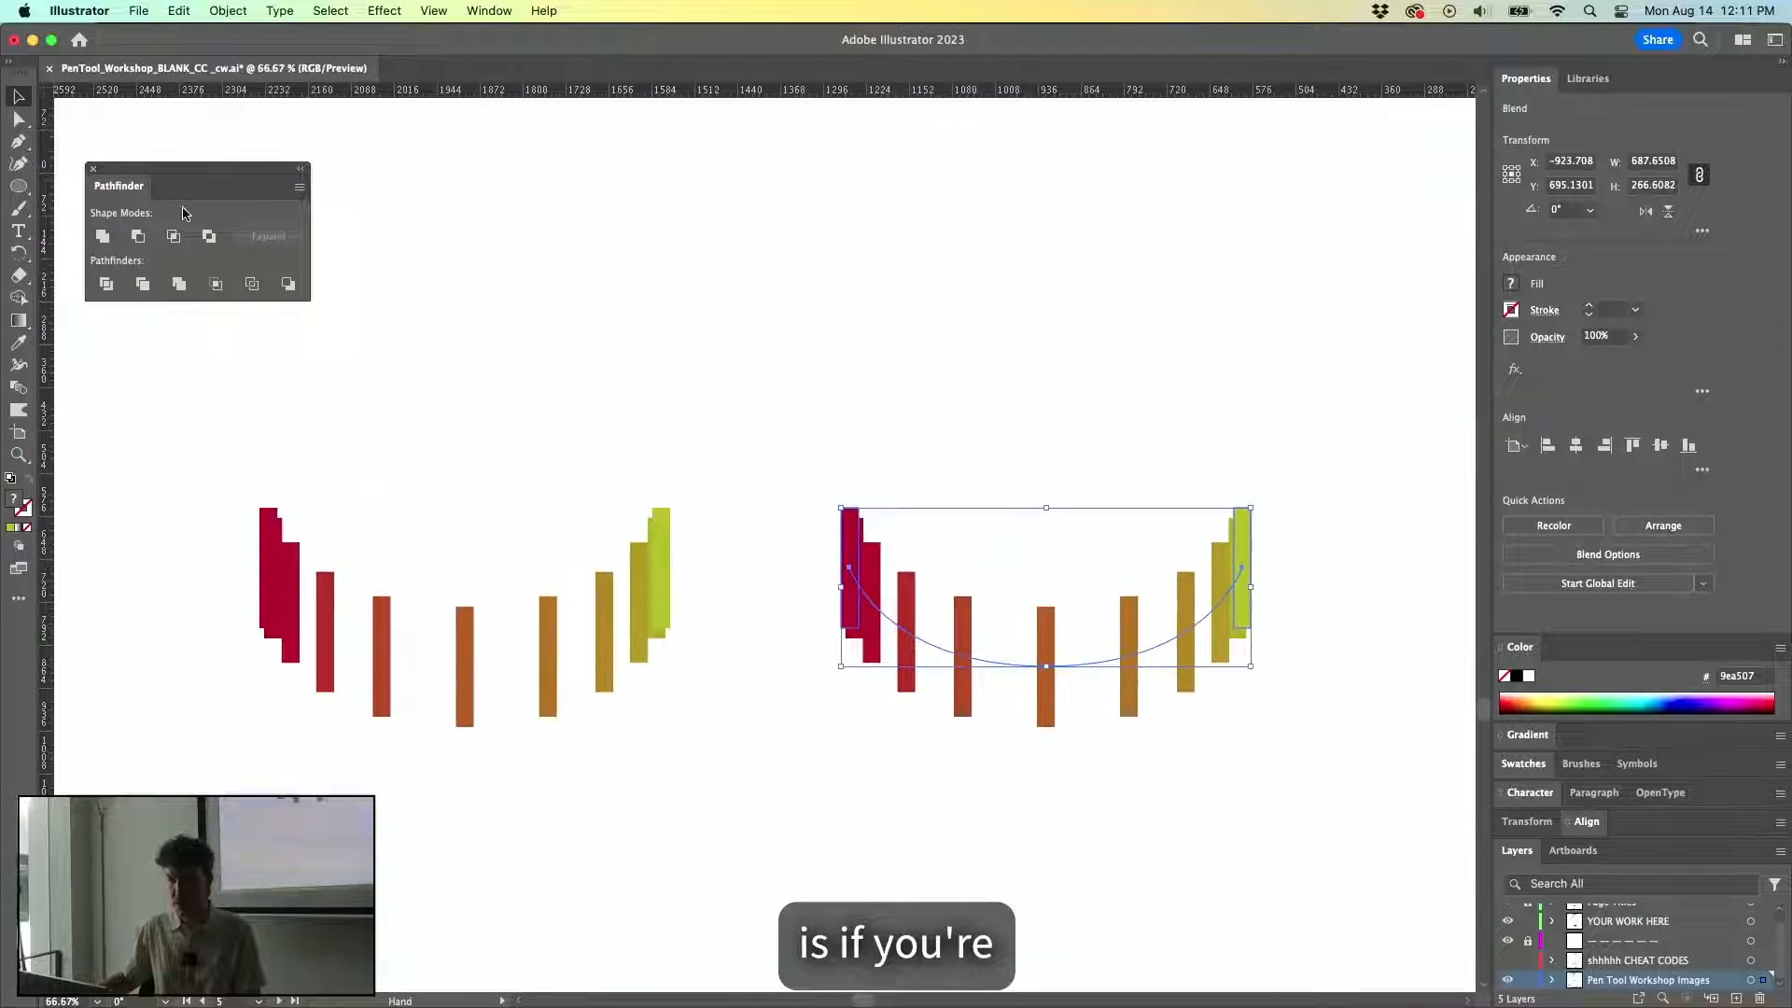
pyautogui.moveTo(189, 193); pyautogui.dragTo(199, 173)
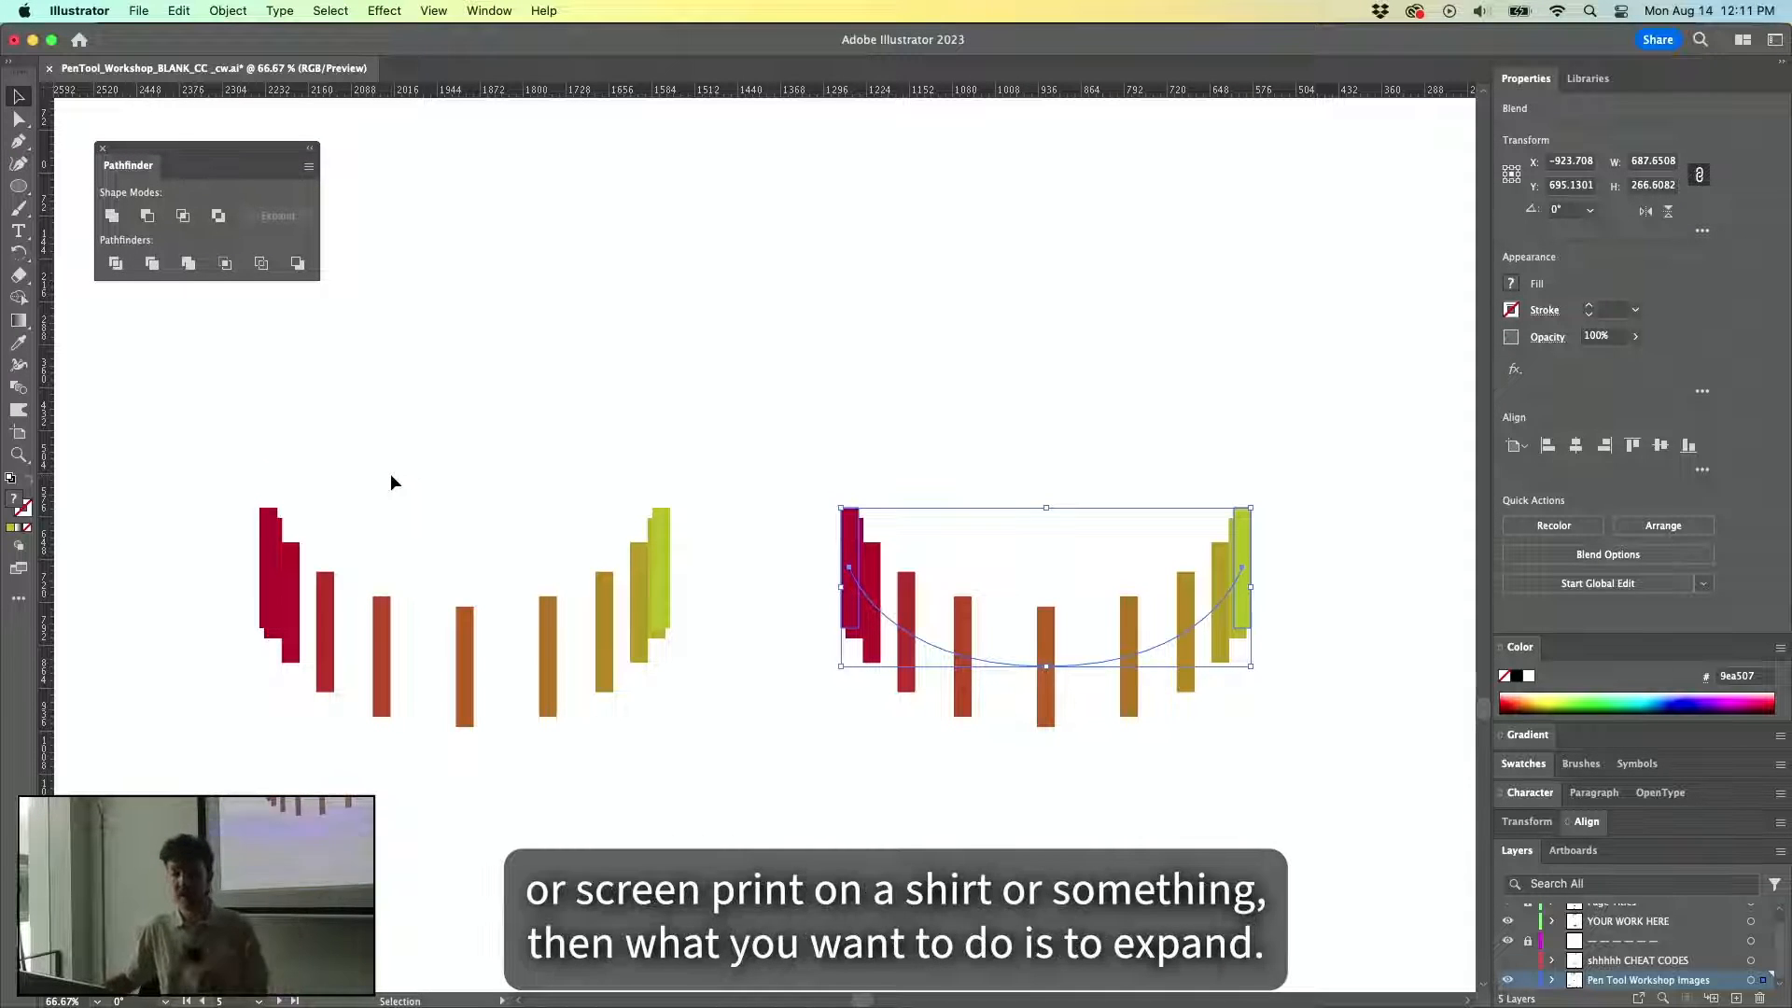
# Expand the selected right-hand blend with Object and Fill enabled while in outline view, and return to preview.
pyautogui.press('super+y')
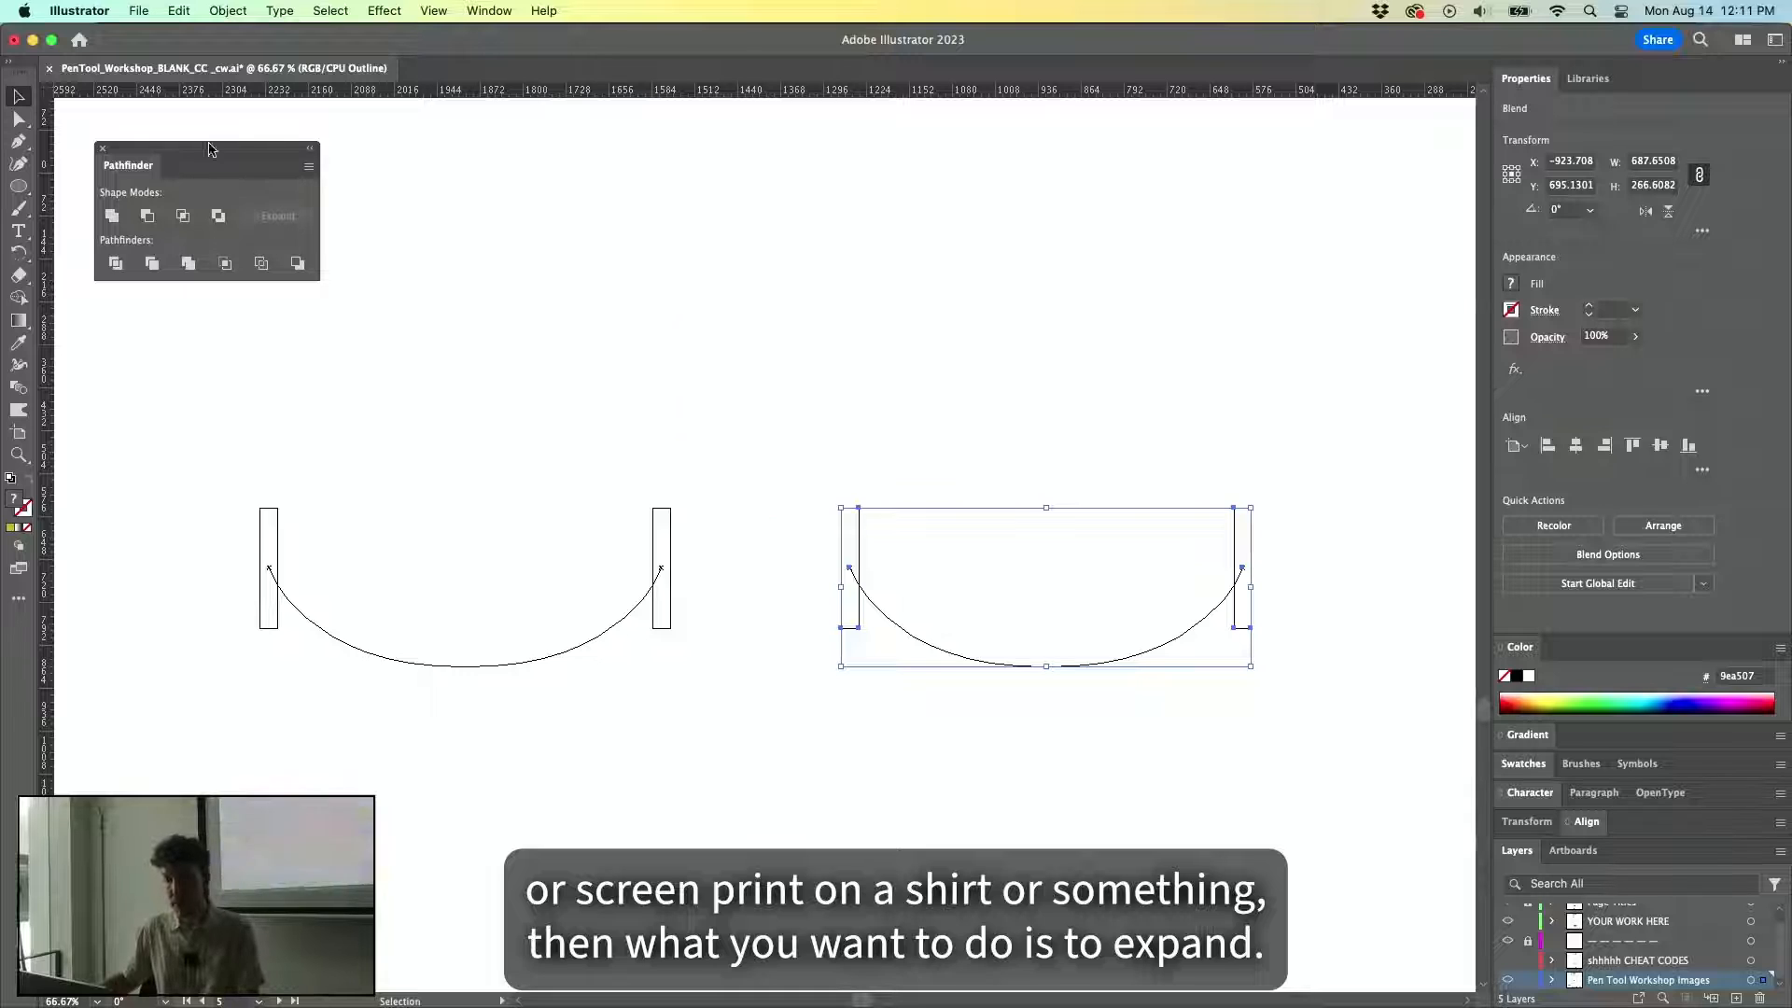
pyautogui.click(224, 11)
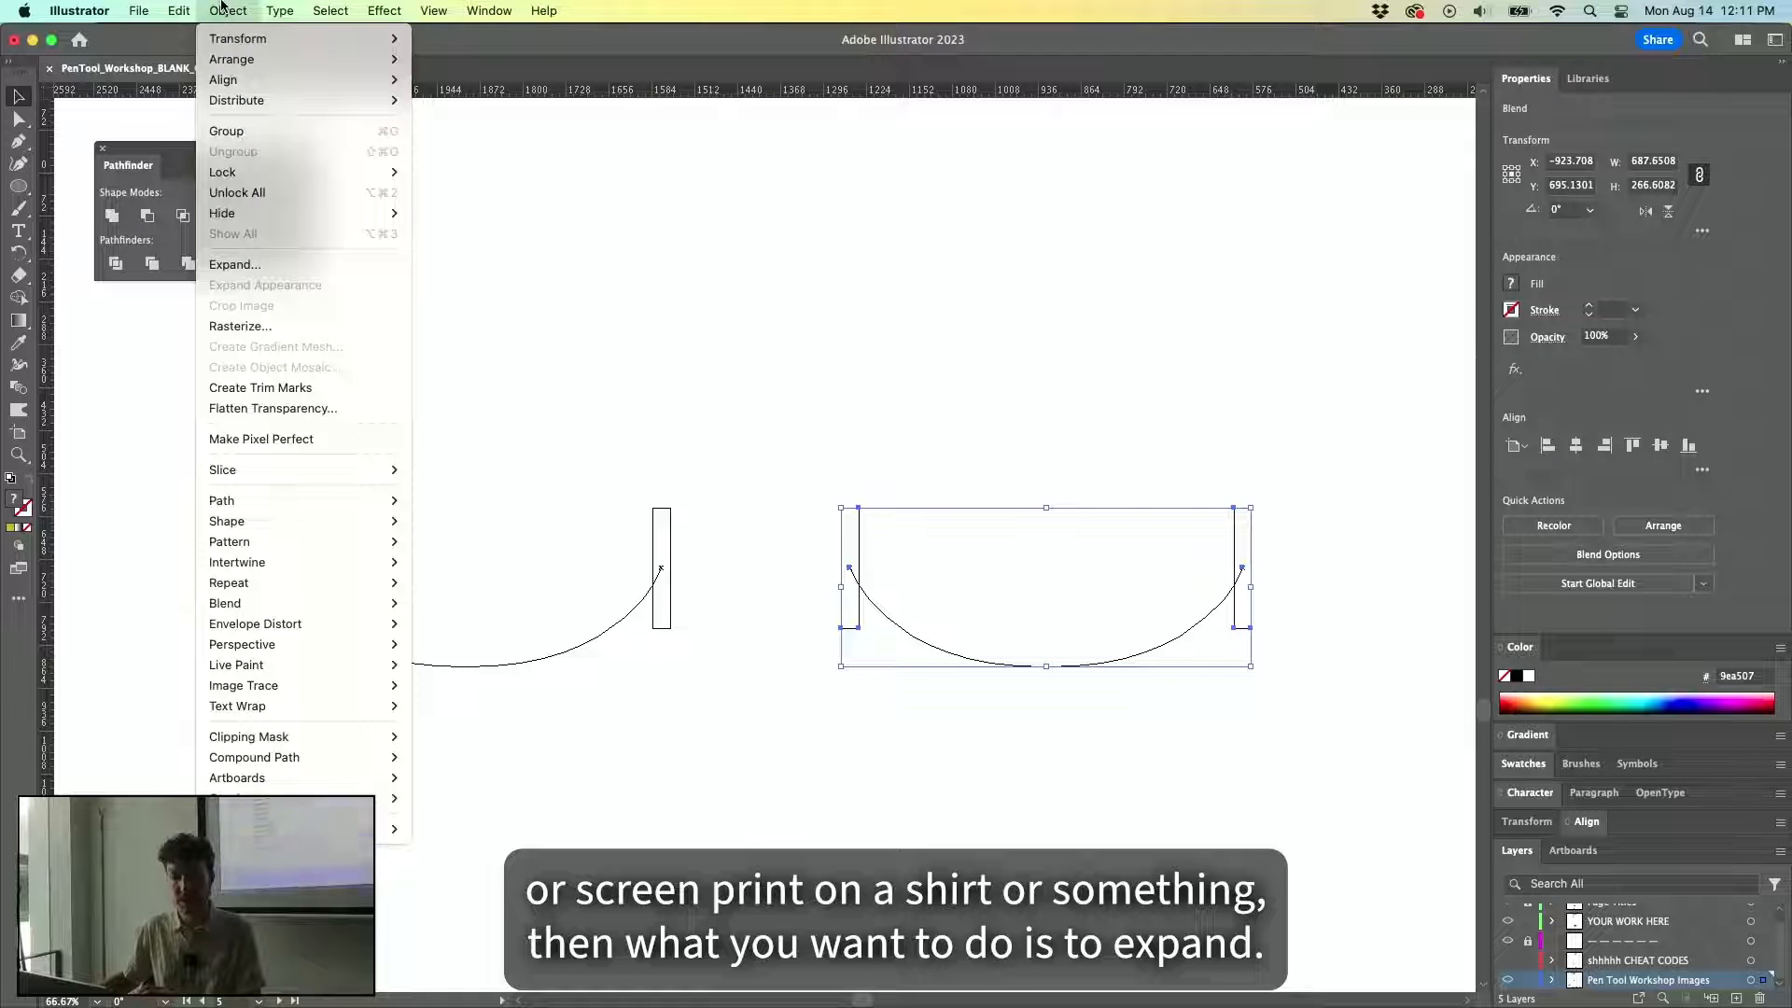
pyautogui.click(283, 263)
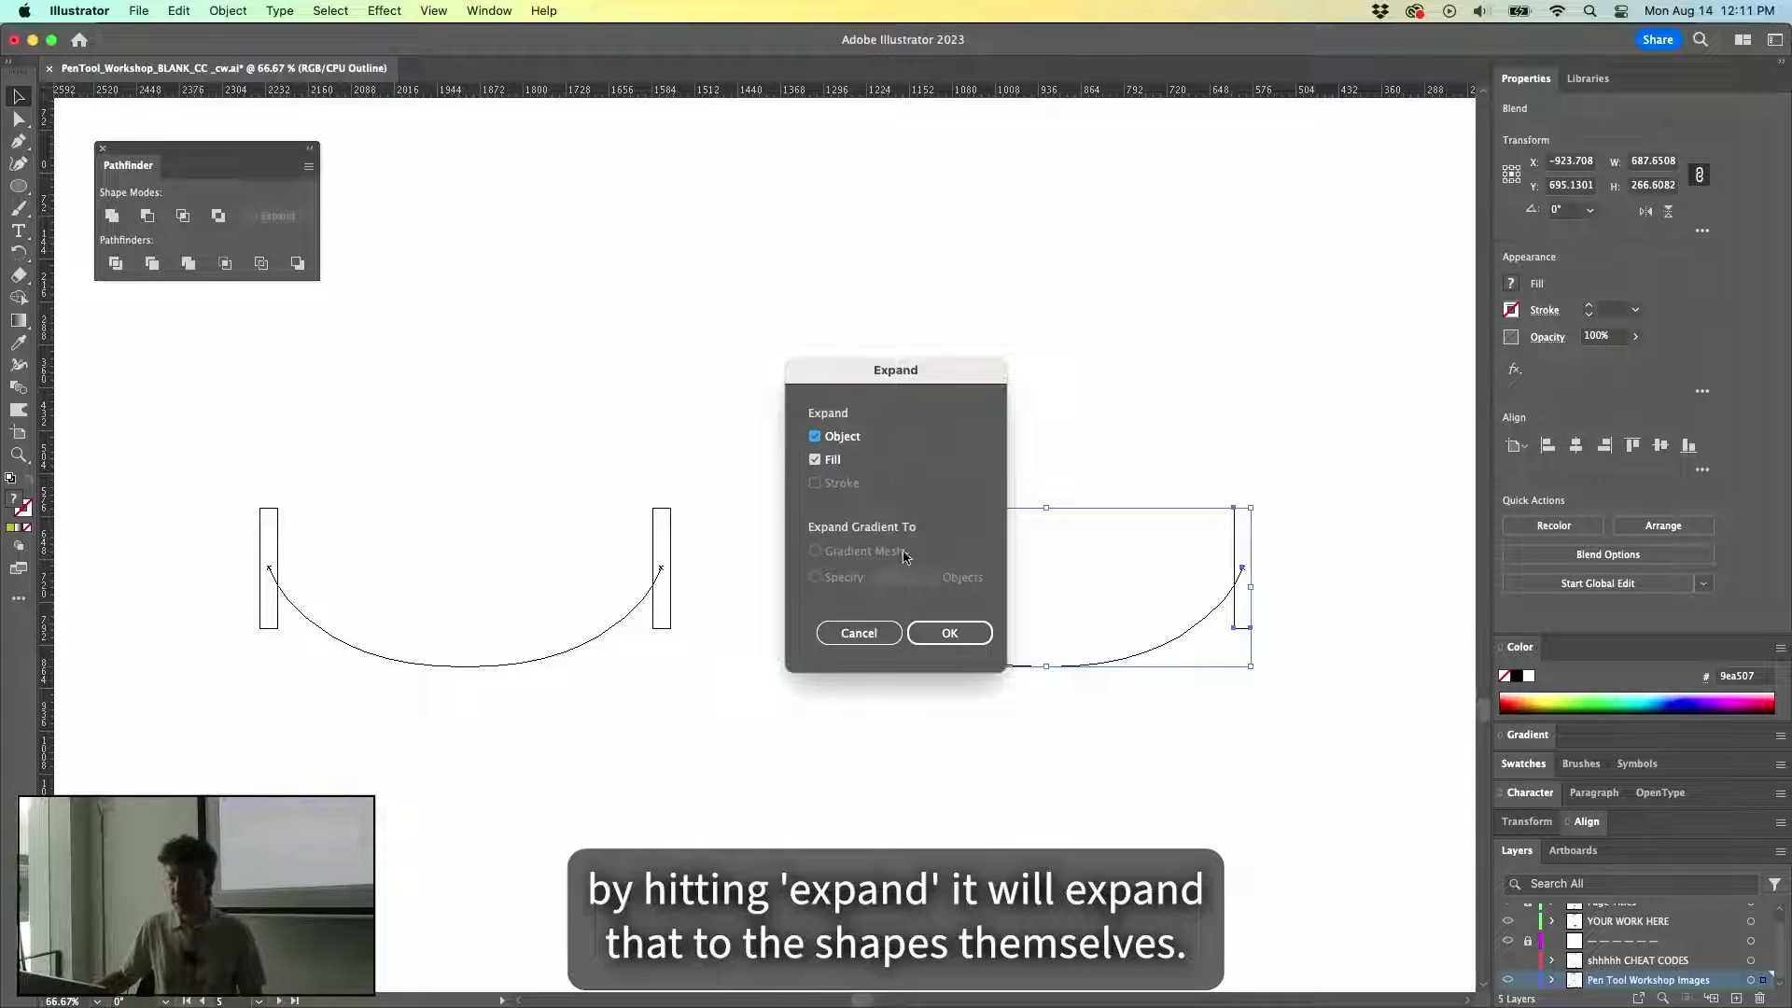
pyautogui.click(957, 633)
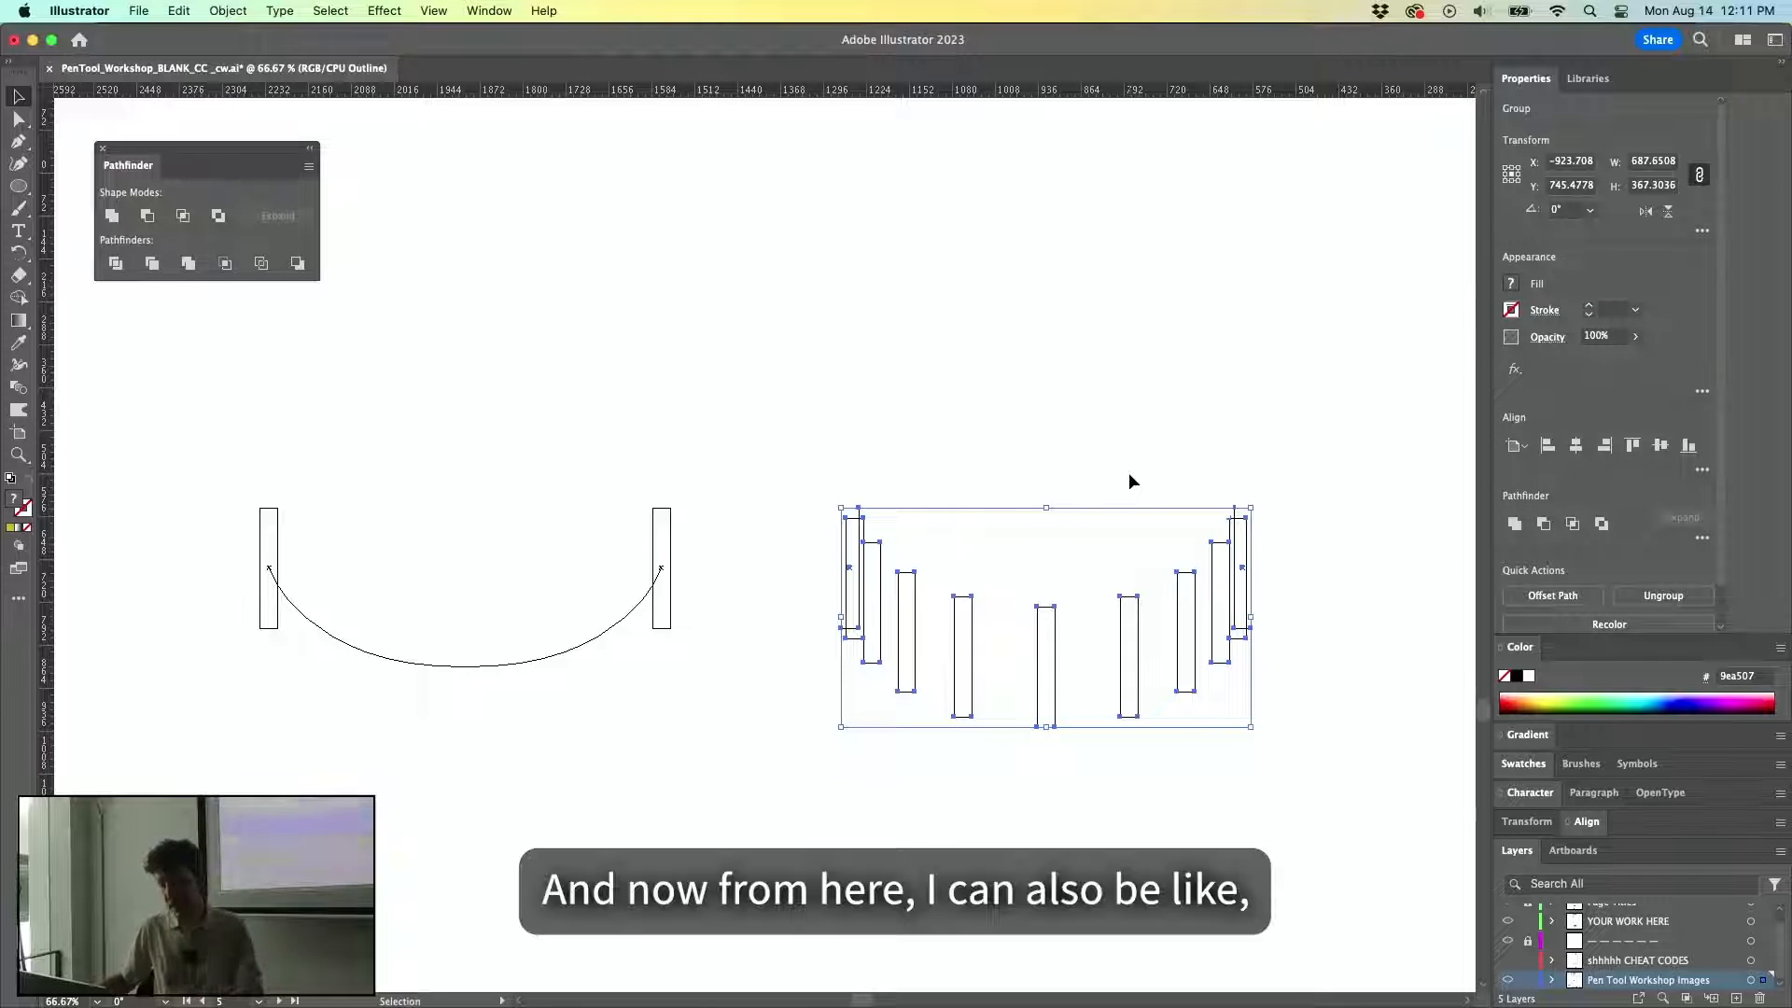
pyautogui.press('super+y')
# Try shifting the light green end bar of the expanded blend sideways, and undo the move.
pyautogui.press('super+plus')
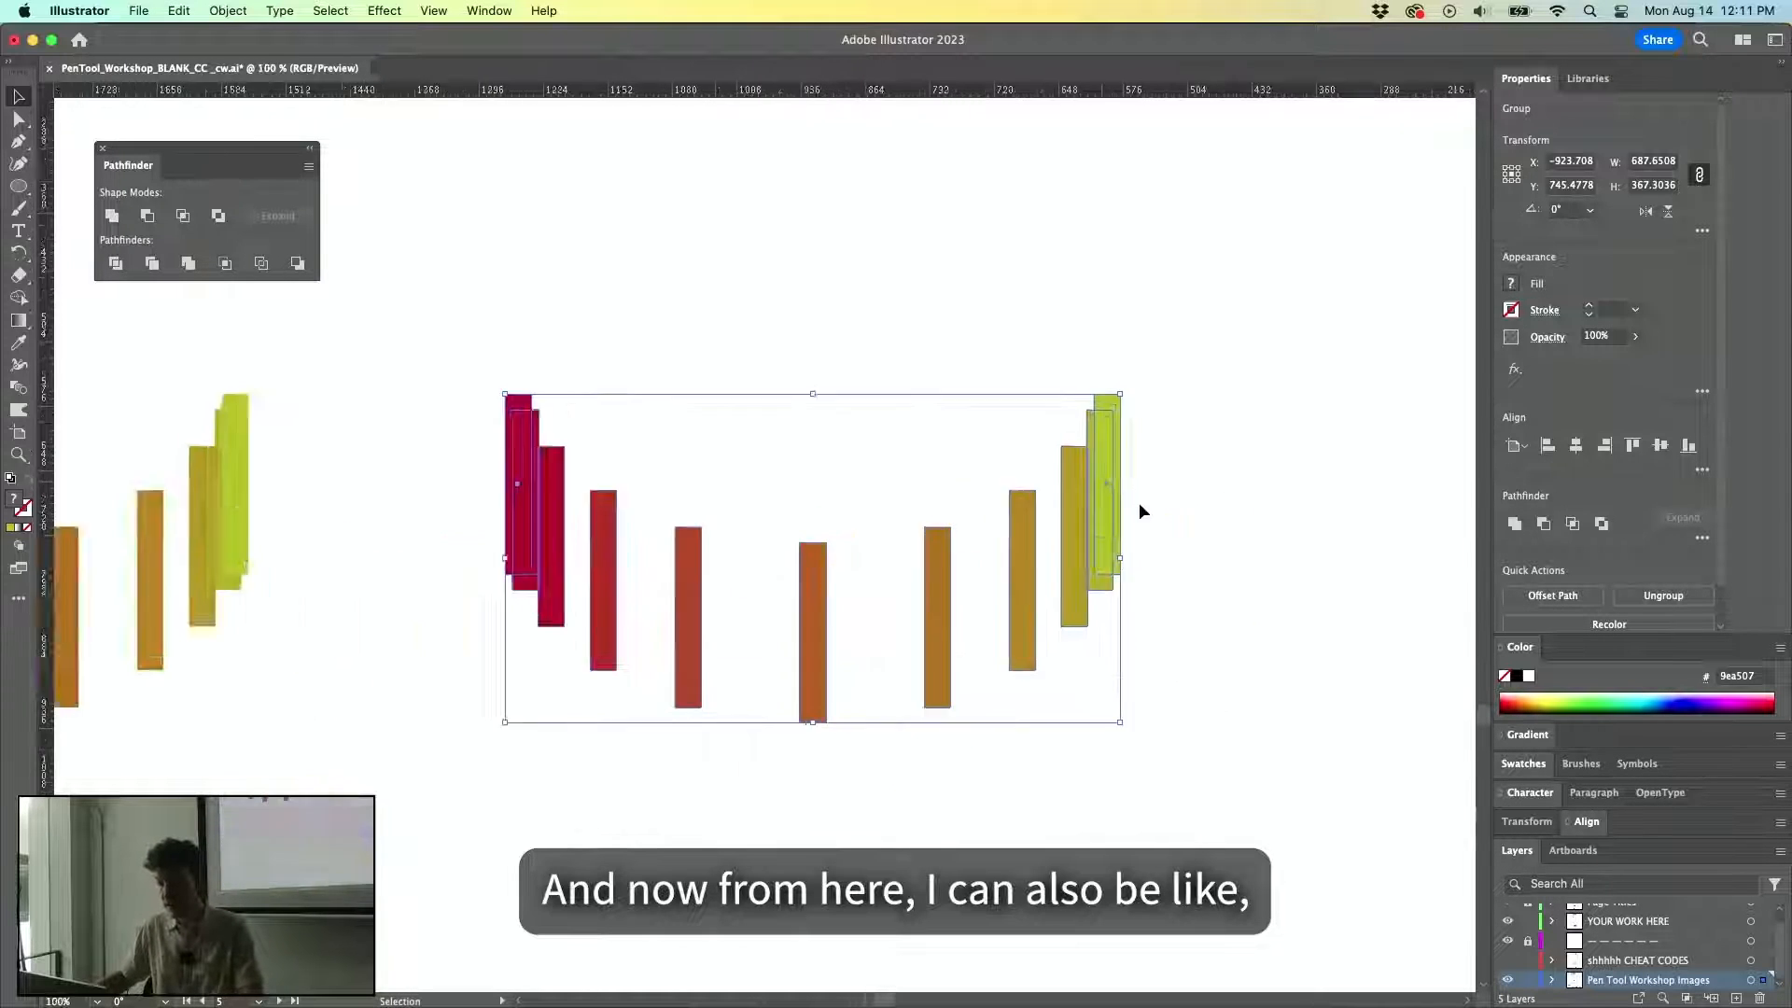
pyautogui.press('super+plus')
pyautogui.click(1117, 429)
pyautogui.press('super+plus')
pyautogui.moveTo(1085, 418); pyautogui.dragTo(1123, 418)
pyautogui.press('super+z')
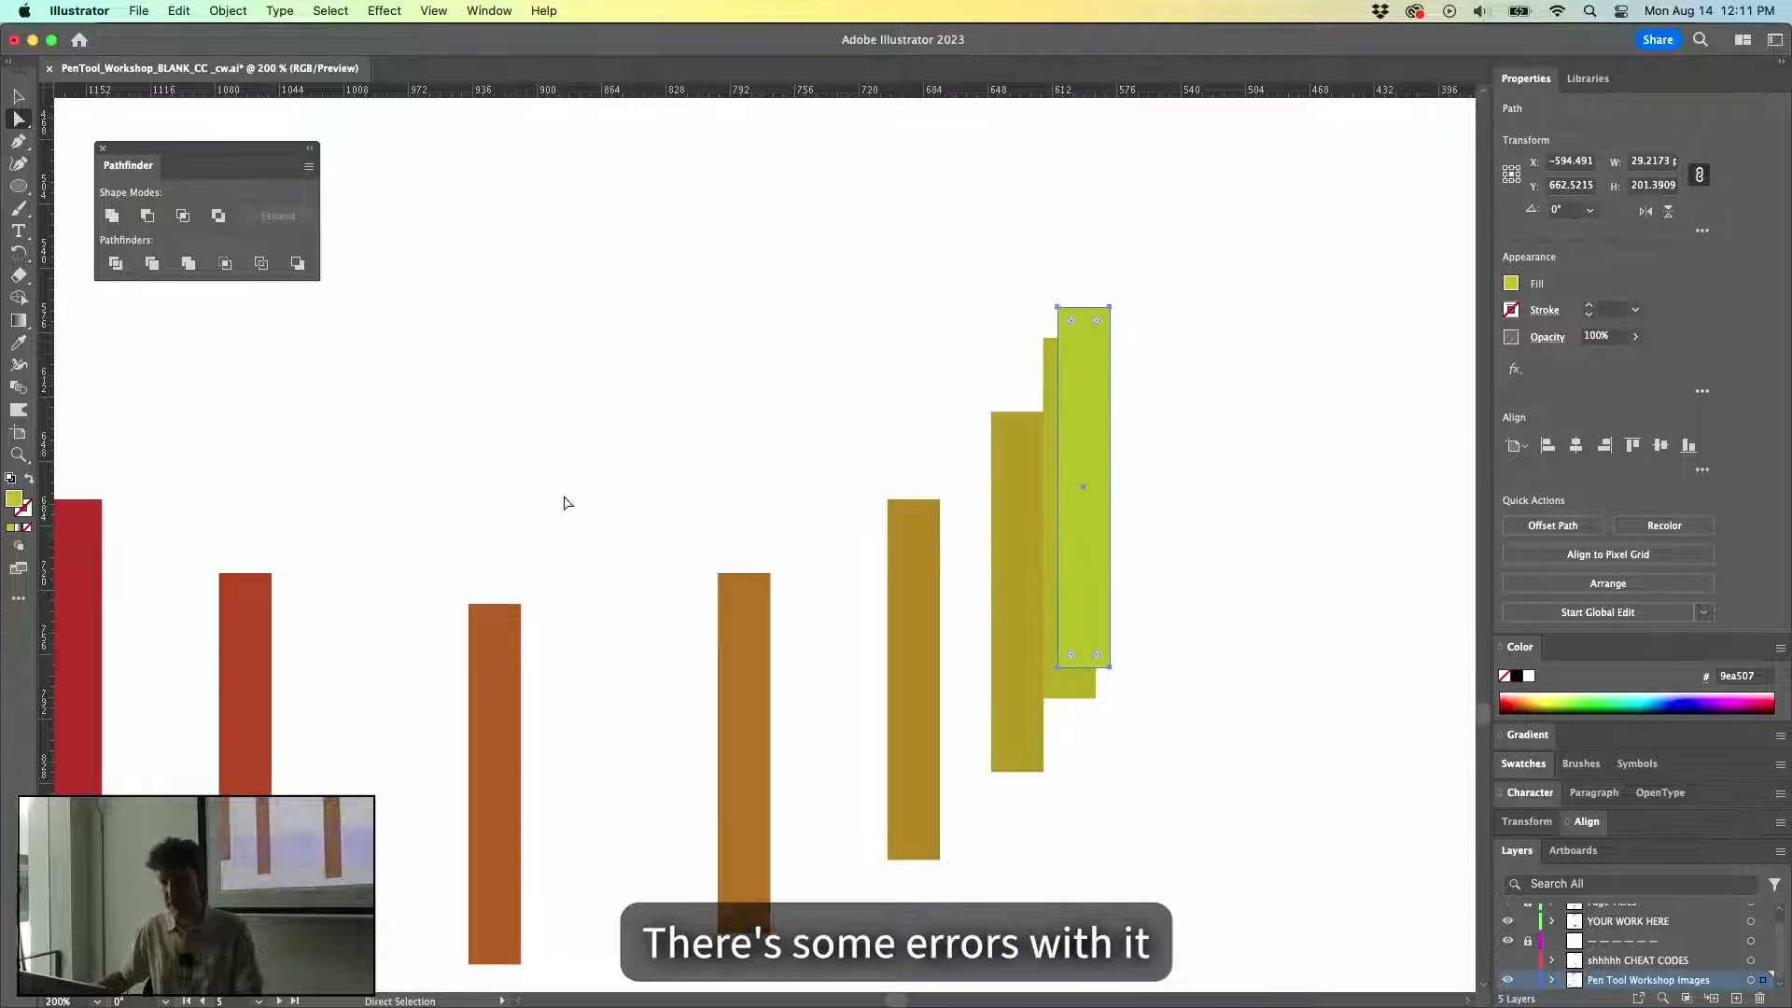
# Try uniting all bars of the expanded blend with Pathfinder, inspect the result in outline view, and undo the union.
pyautogui.press('super+minus')
pyautogui.press('super+minus')
pyautogui.moveTo(936, 404); pyautogui.dragTo(830, 619)
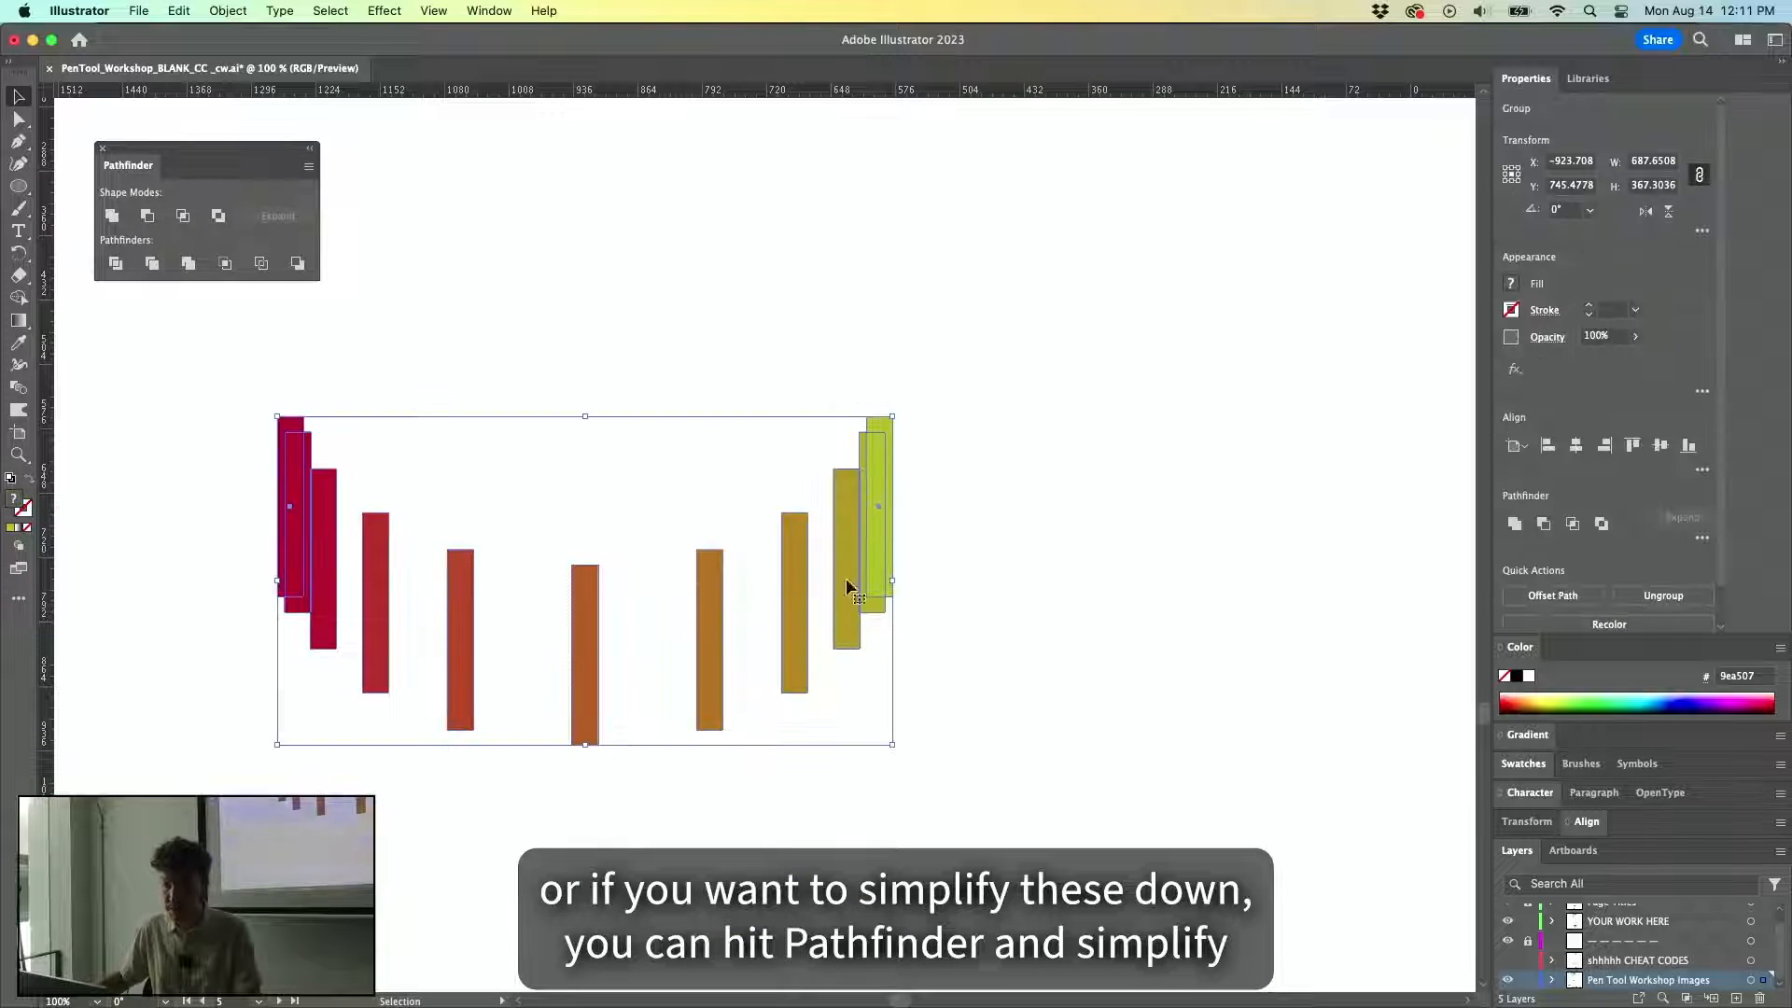
pyautogui.click(112, 215)
pyautogui.press('super+y')
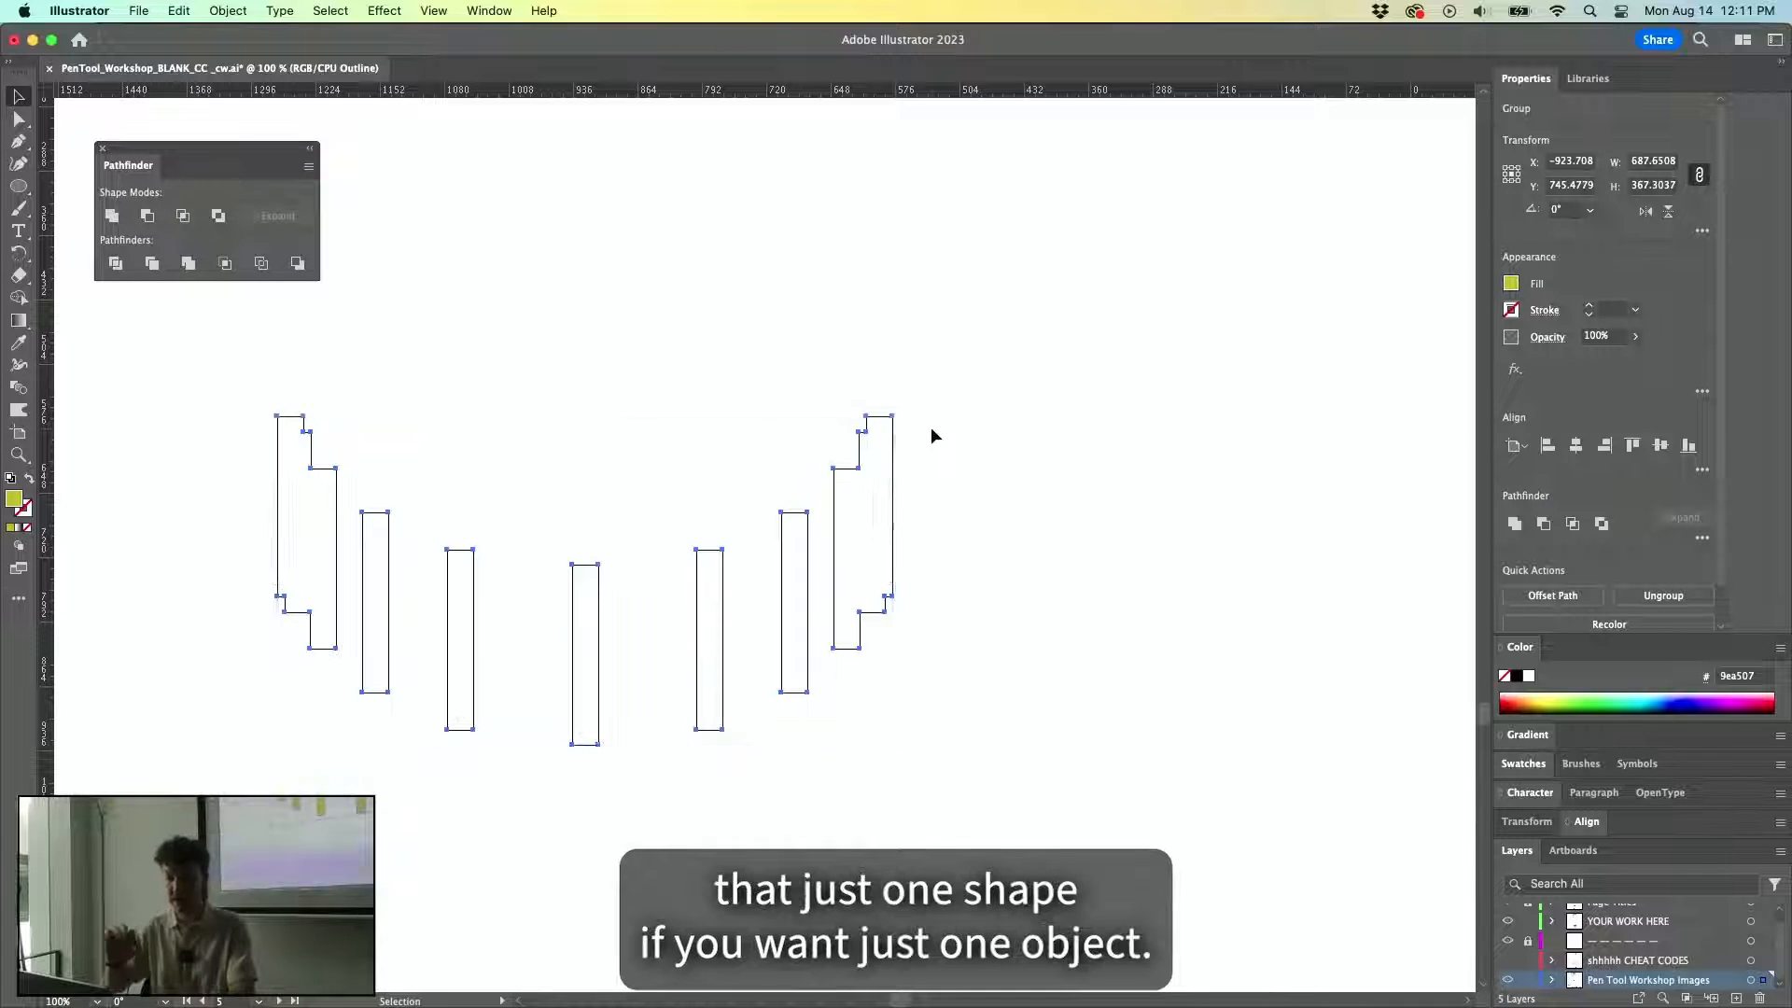
pyautogui.press('v')
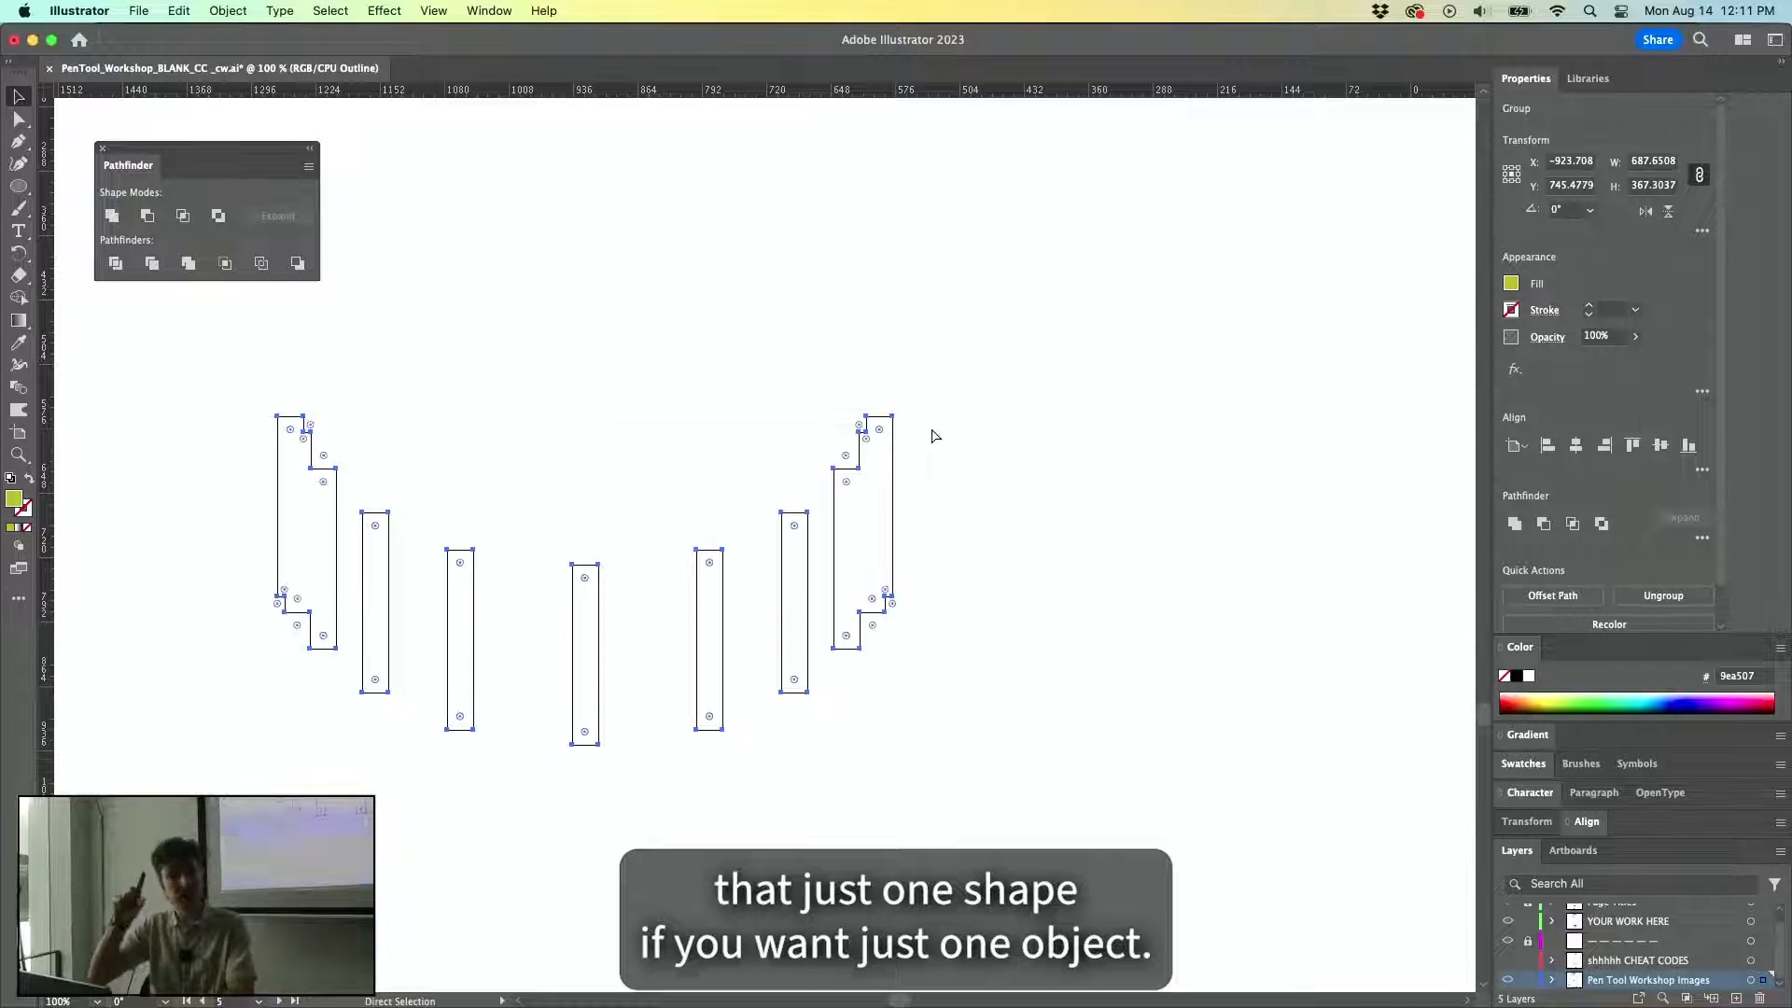
pyautogui.press('super+y')
pyautogui.press('super+z')
# Compare the live blend with its expanded copy in outline and preview views.
pyautogui.click(620, 456)
pyautogui.moveTo(620, 456); pyautogui.dragTo(887, 425)
pyautogui.press('super+y')
pyautogui.moveTo(548, 470); pyautogui.dragTo(752, 457)
pyautogui.press('super+minus')
pyautogui.press('super+y')
pyautogui.press('super+y')
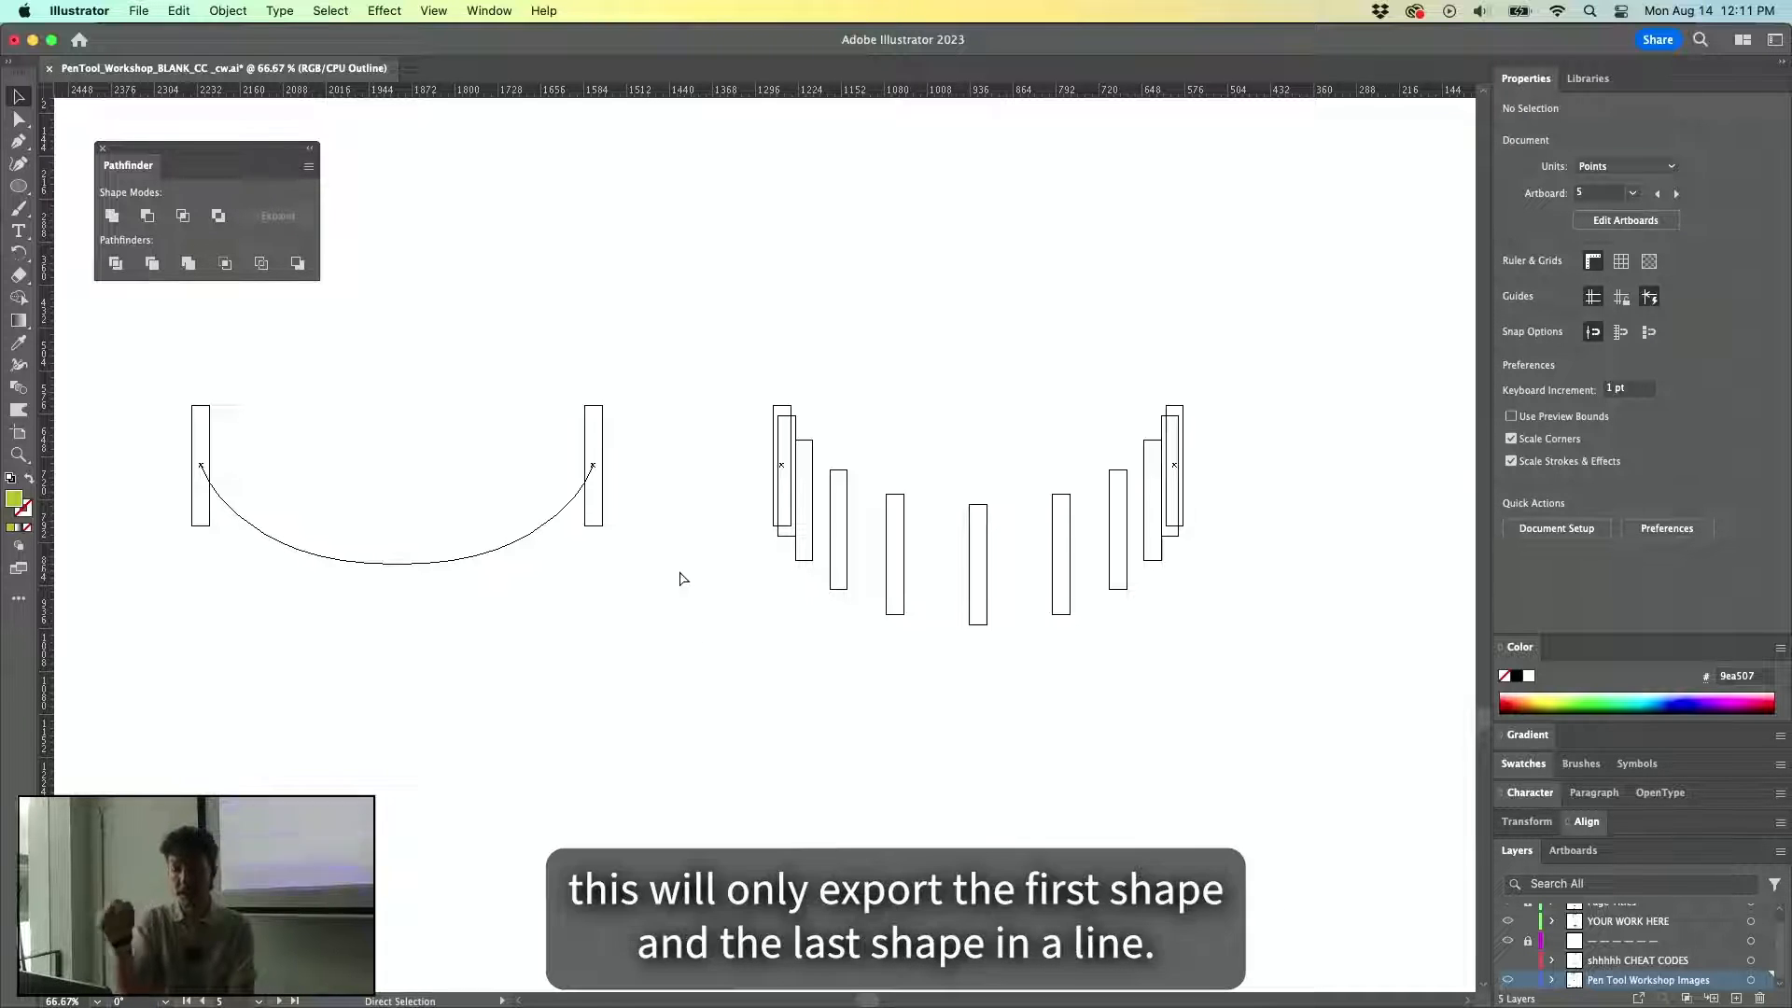
pyautogui.press('super+y')
pyautogui.press('super+y')
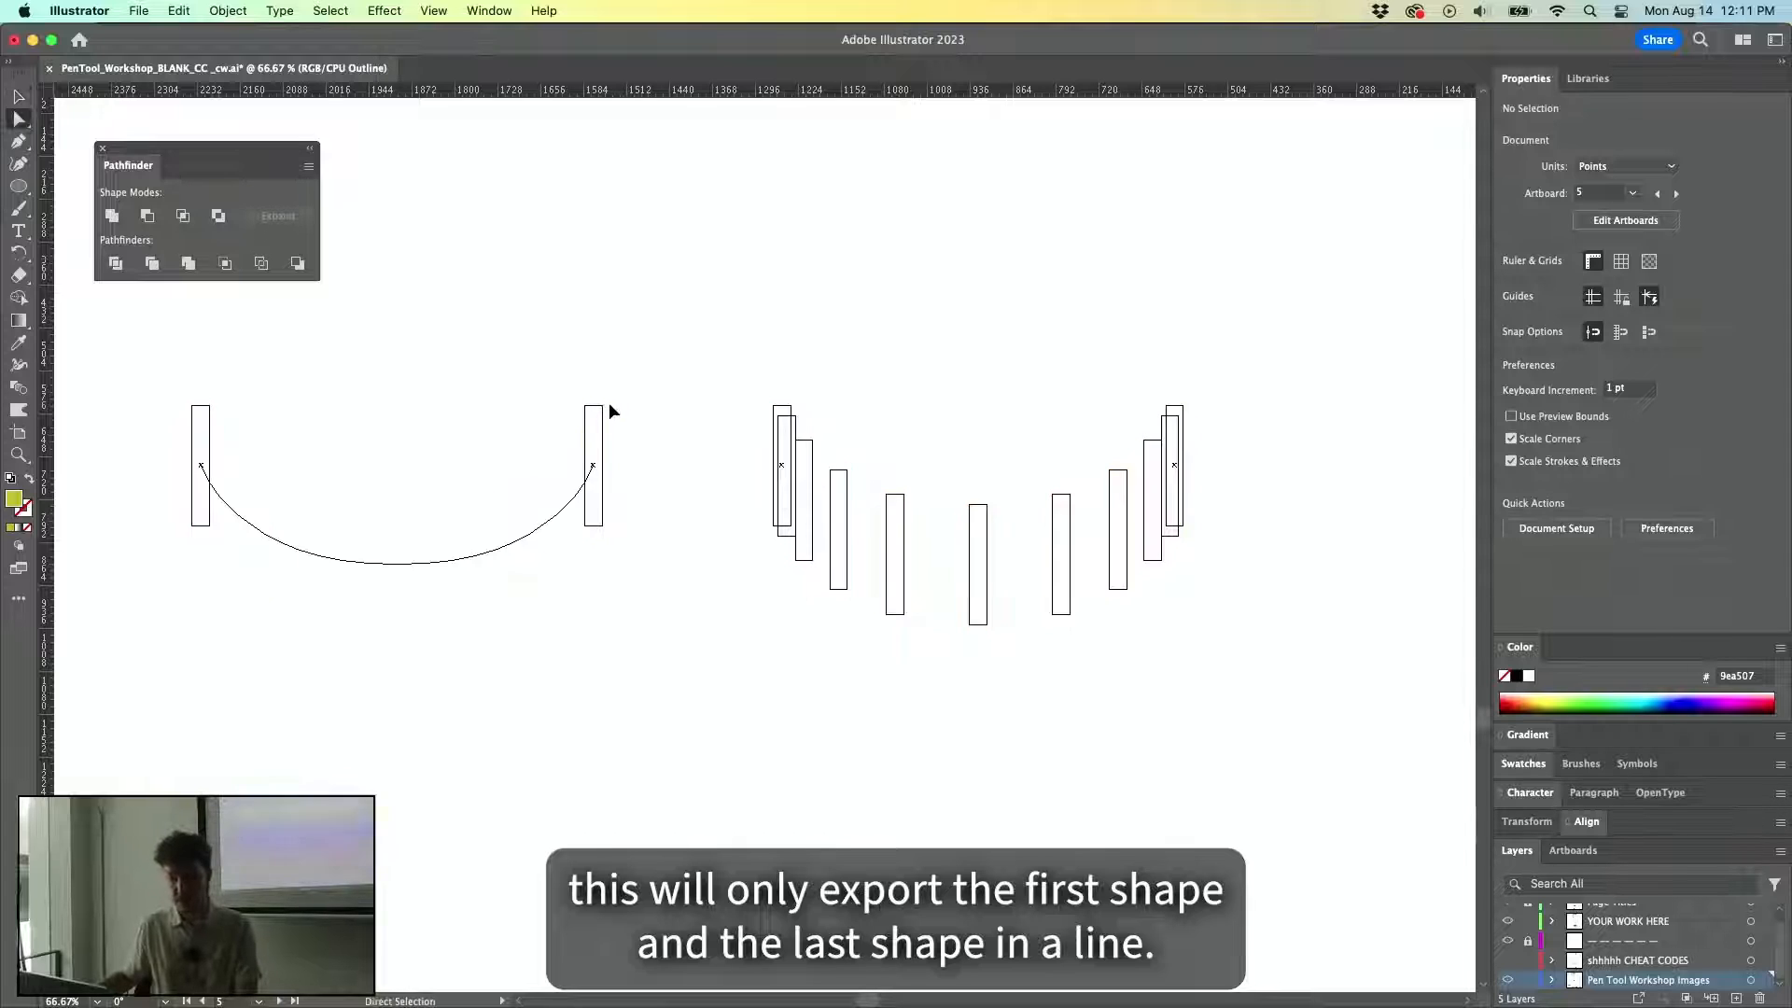
pyautogui.press('a')
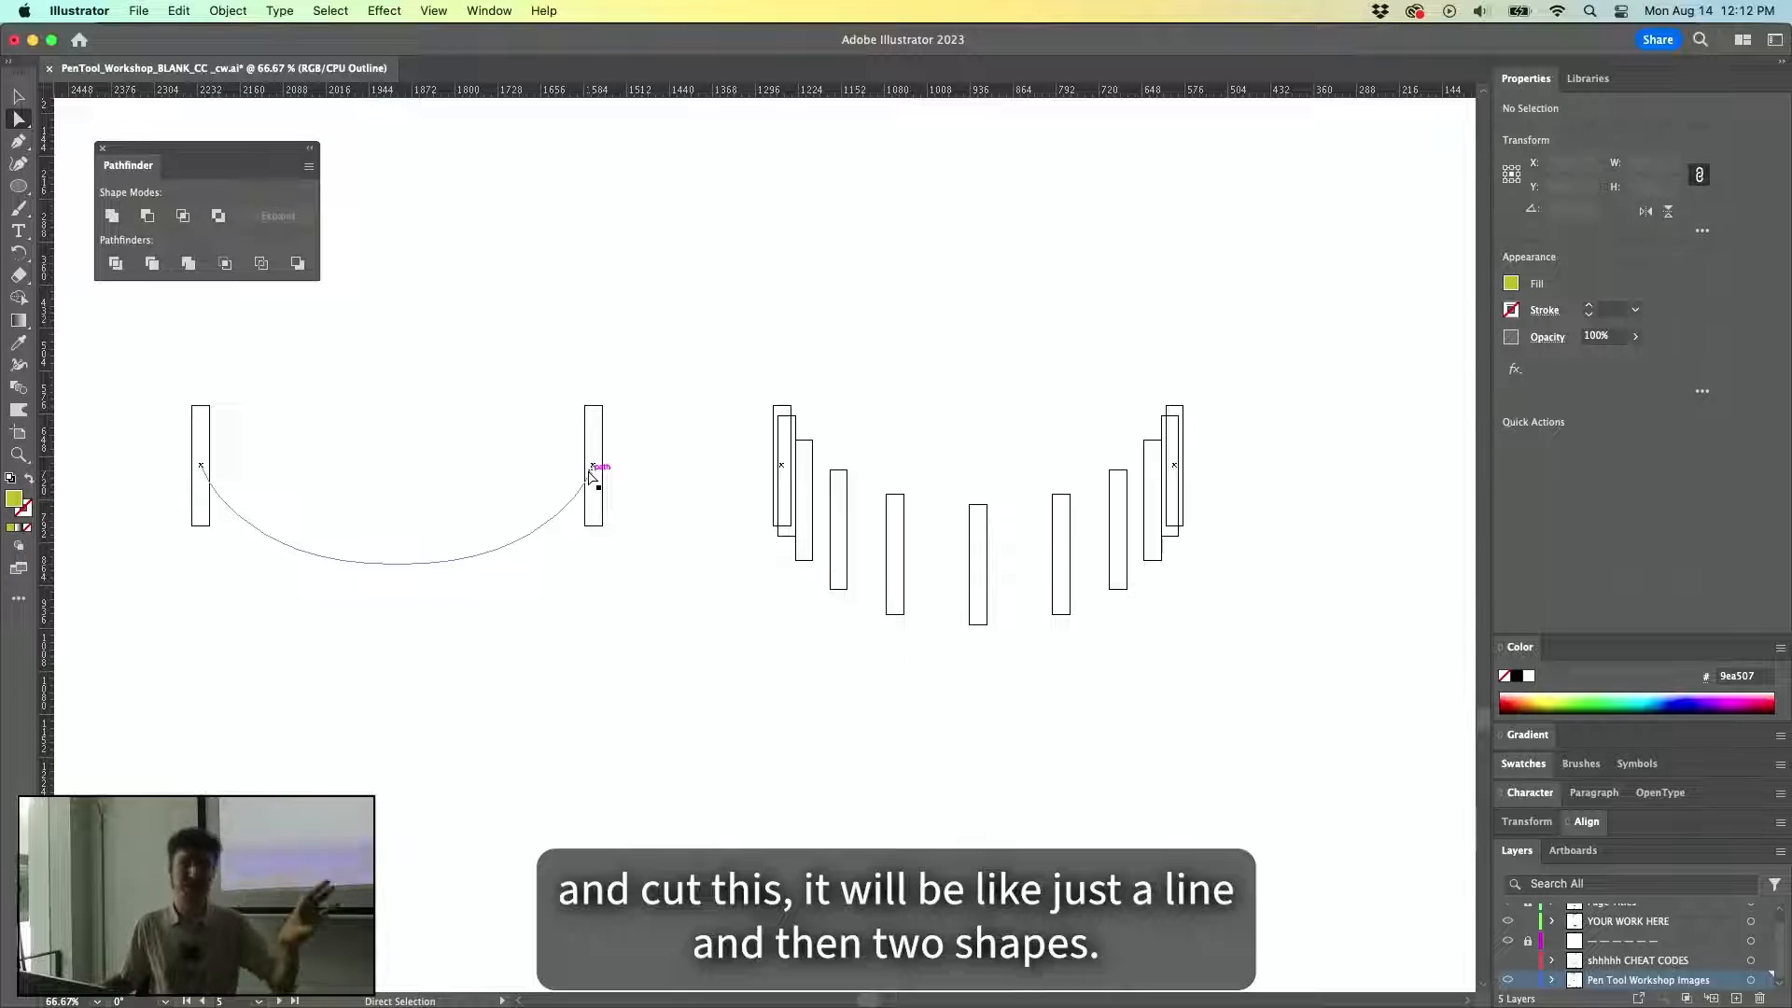
pyautogui.press('super+y')
pyautogui.hscroll(-3, 821, 391)
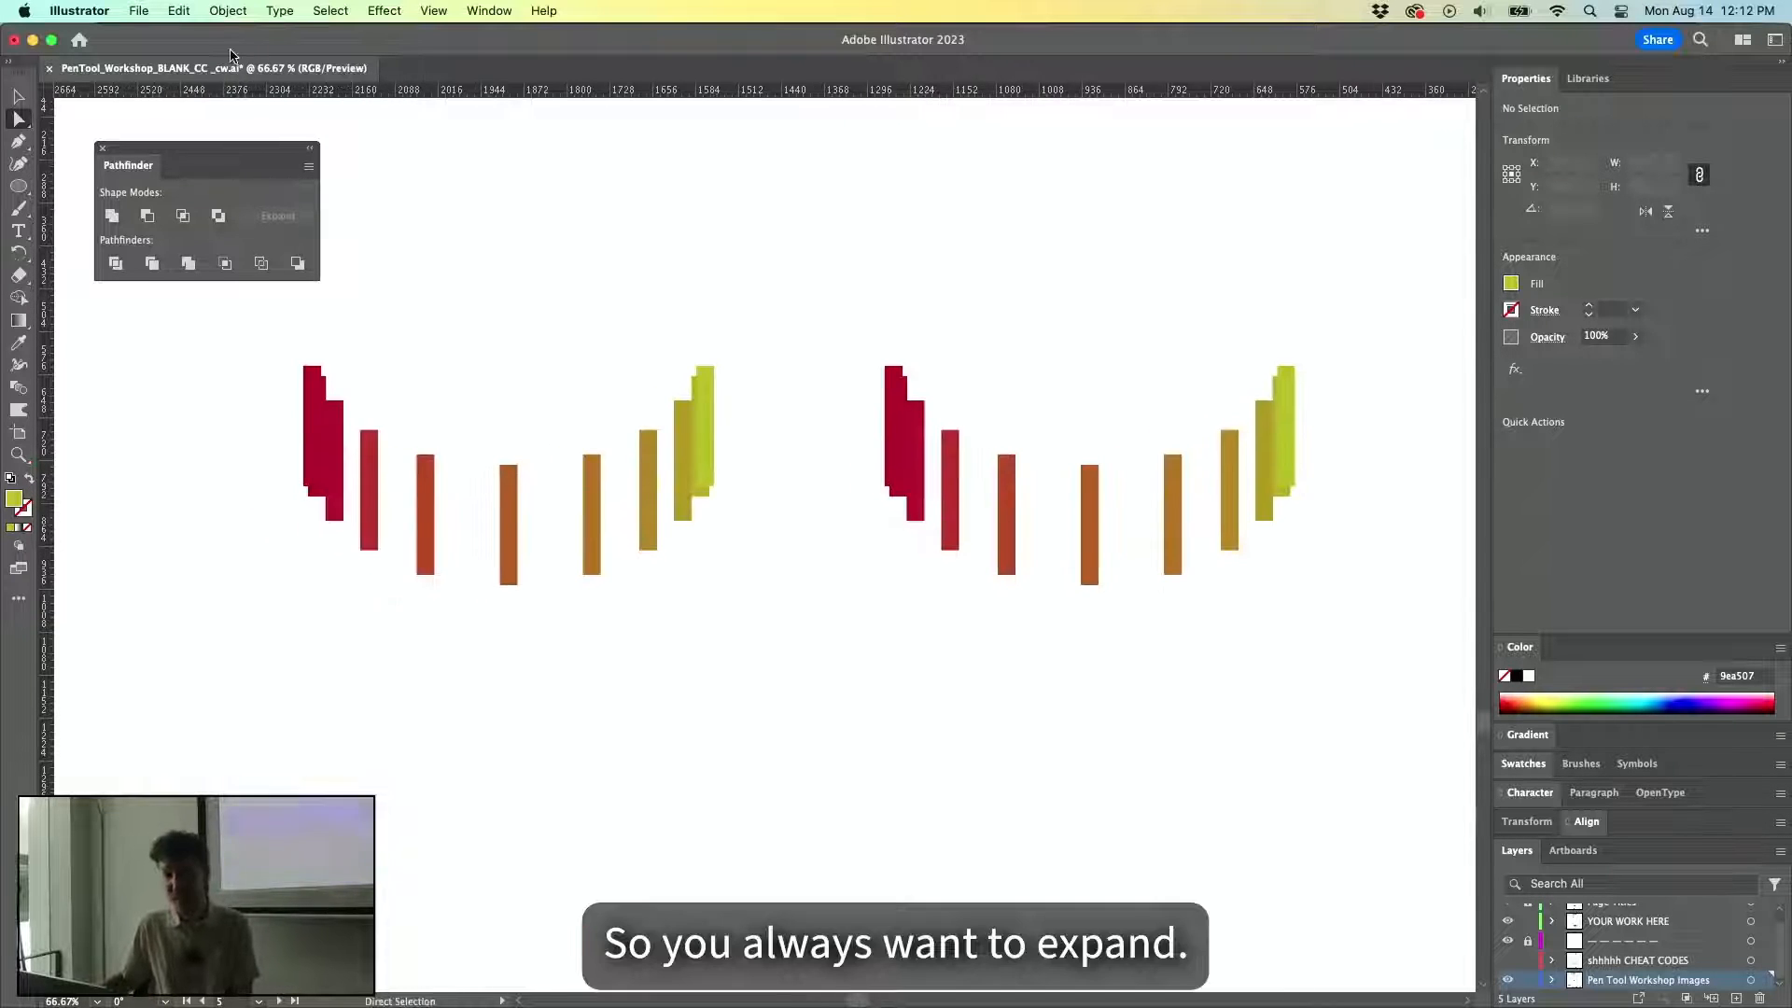
pyautogui.click(228, 10)
pyautogui.click(232, 7)
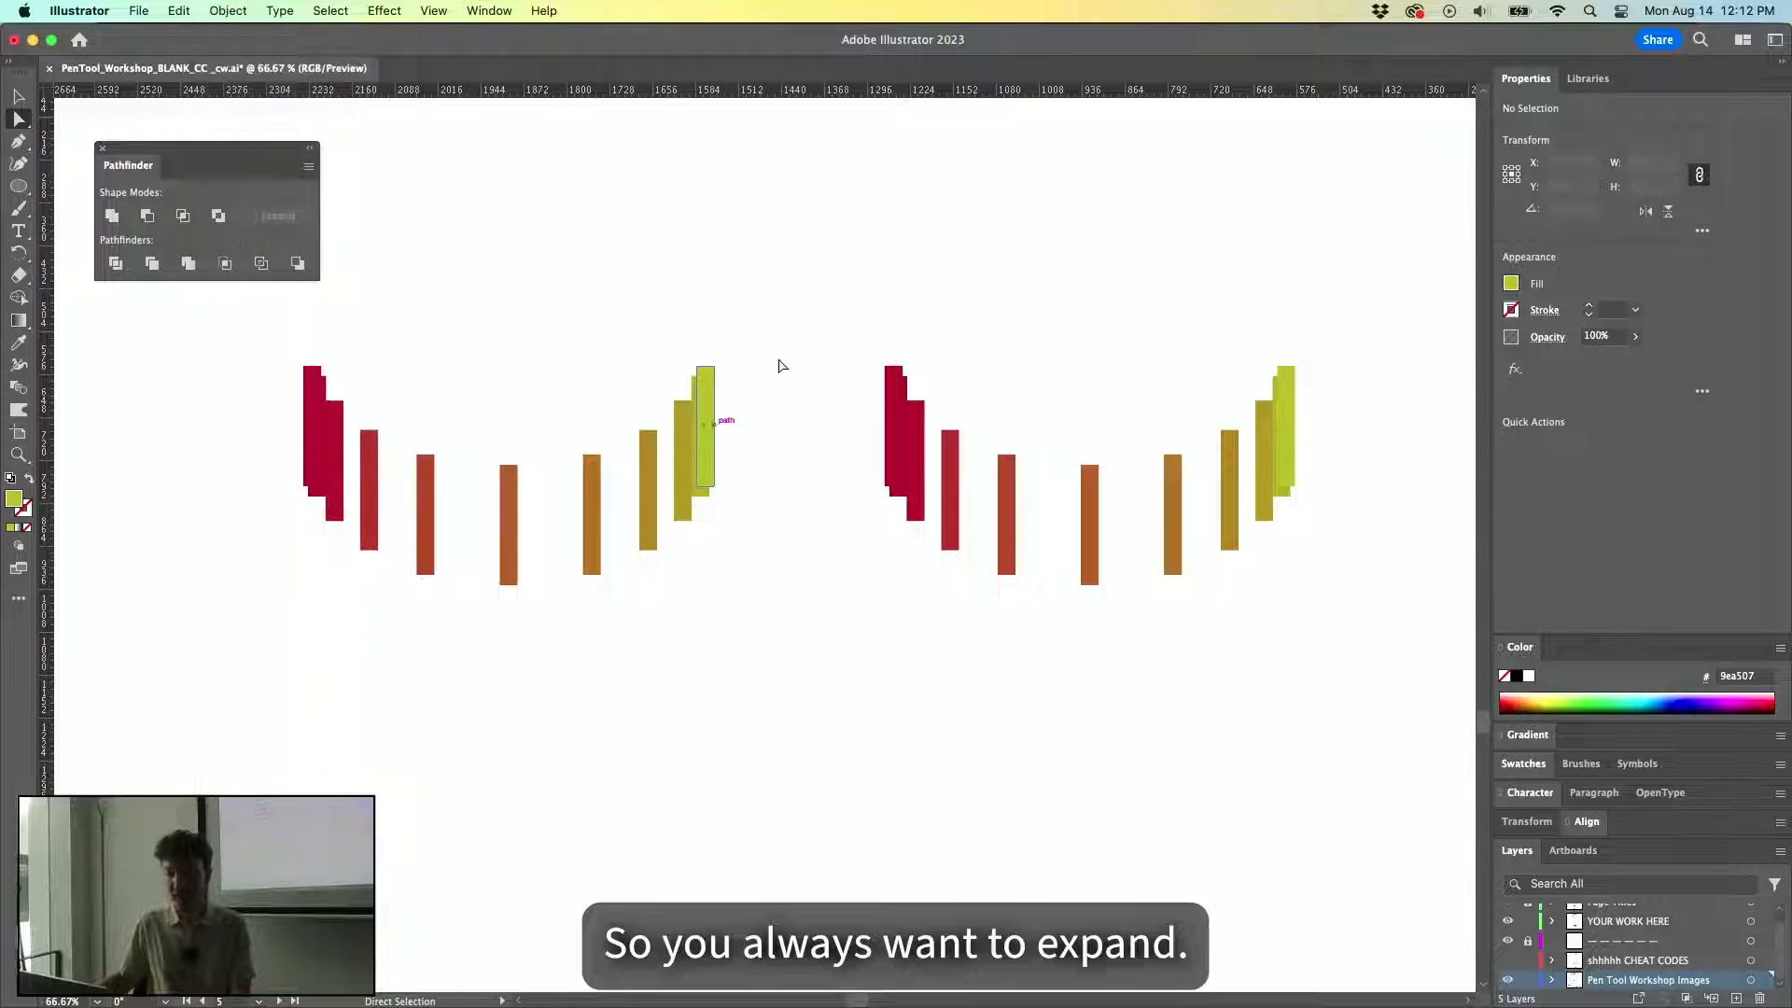
pyautogui.press('v')
pyautogui.moveTo(704, 401); pyautogui.dragTo(636, 490)
pyautogui.moveTo(1152, 381); pyautogui.dragTo(948, 494)
pyautogui.scroll(-1, 998, 453)
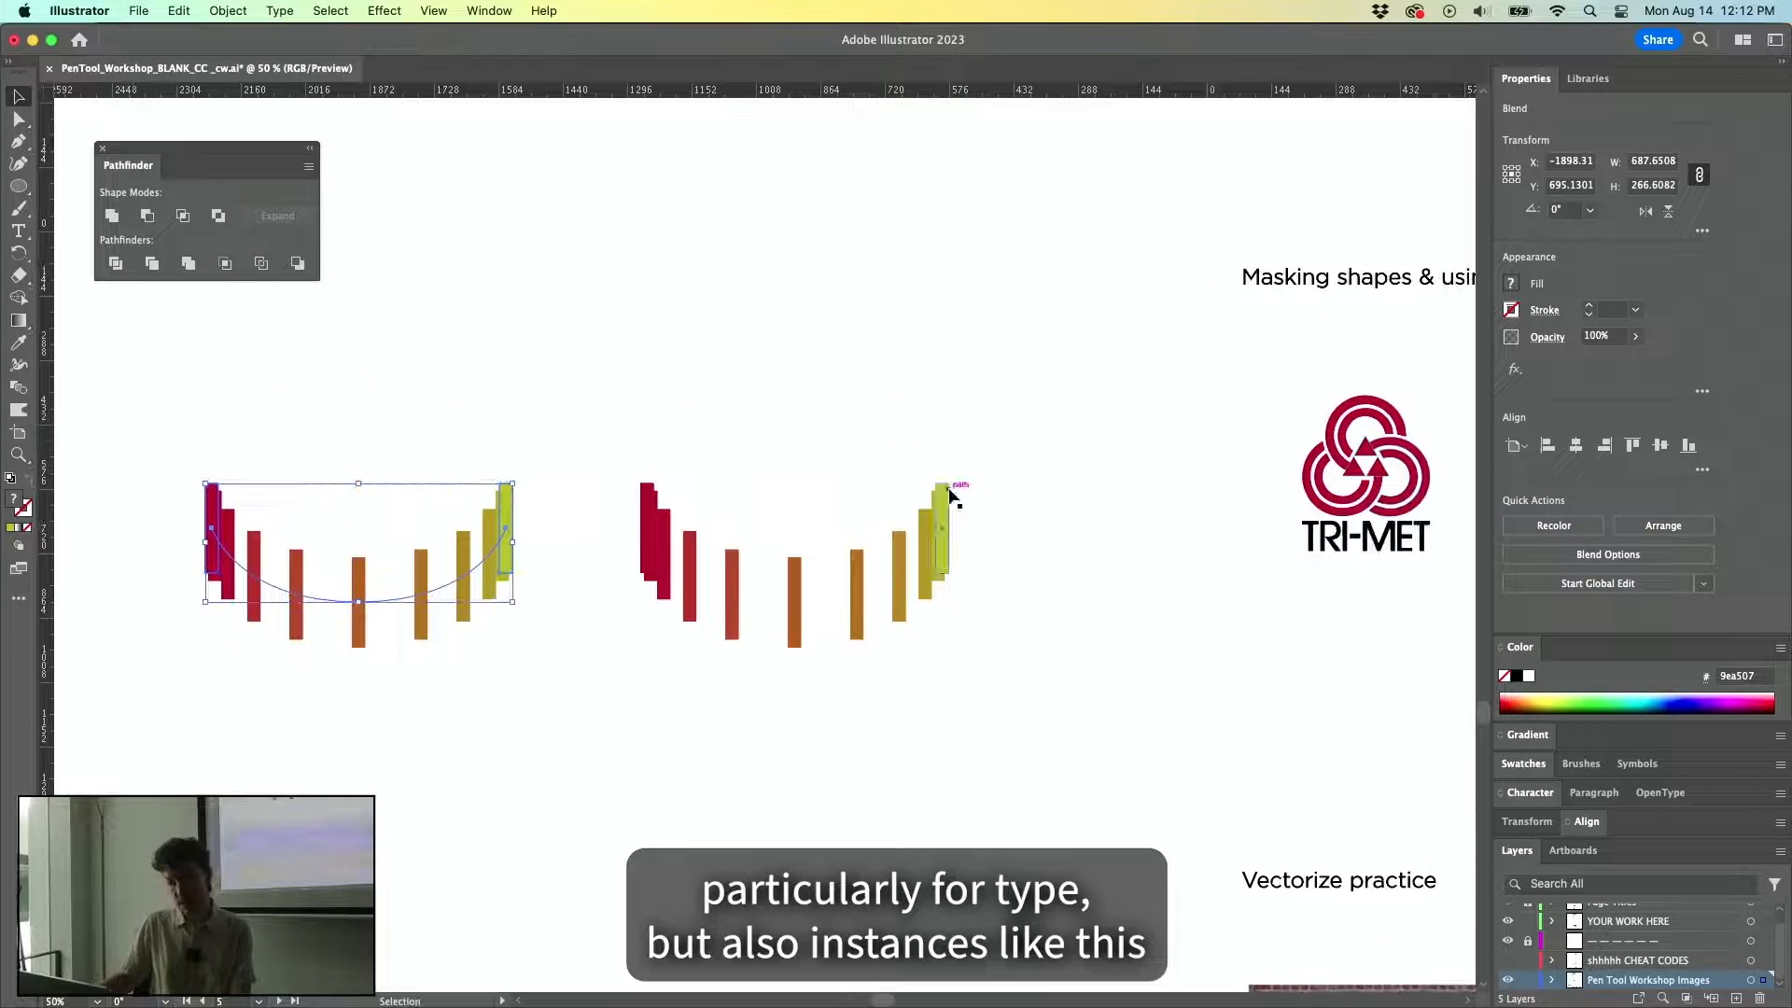
pyautogui.click(535, 456)
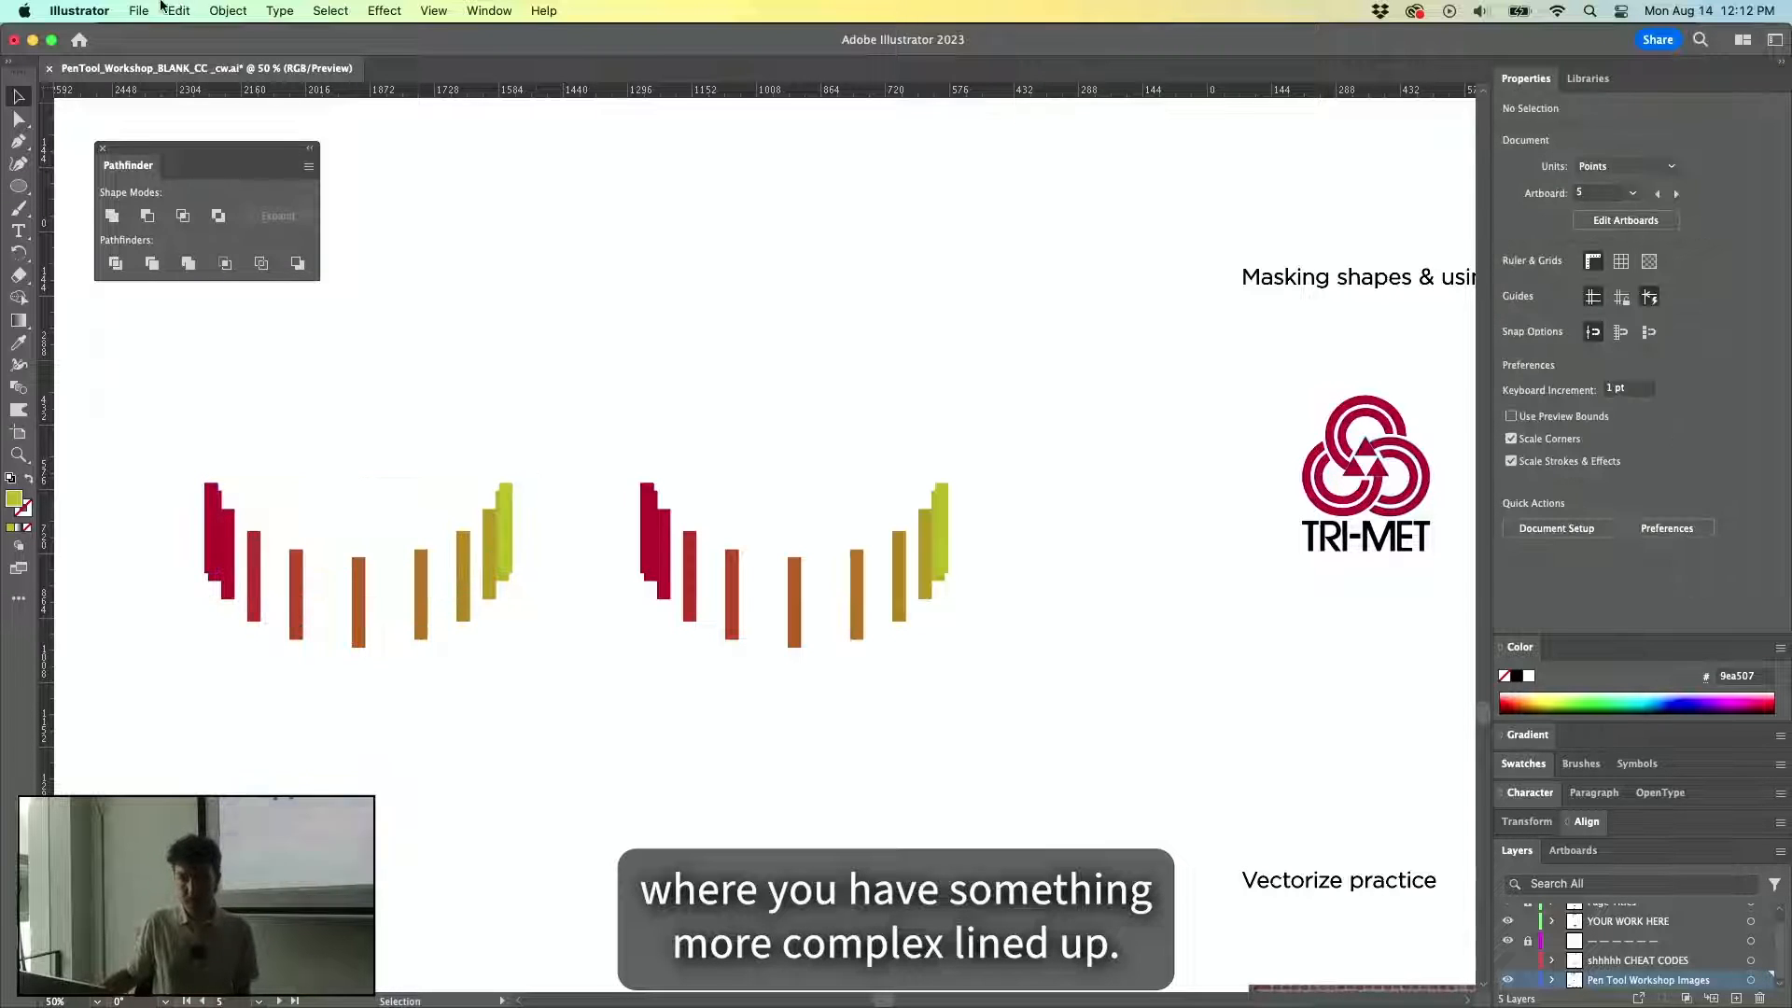
pyautogui.click(205, 9)
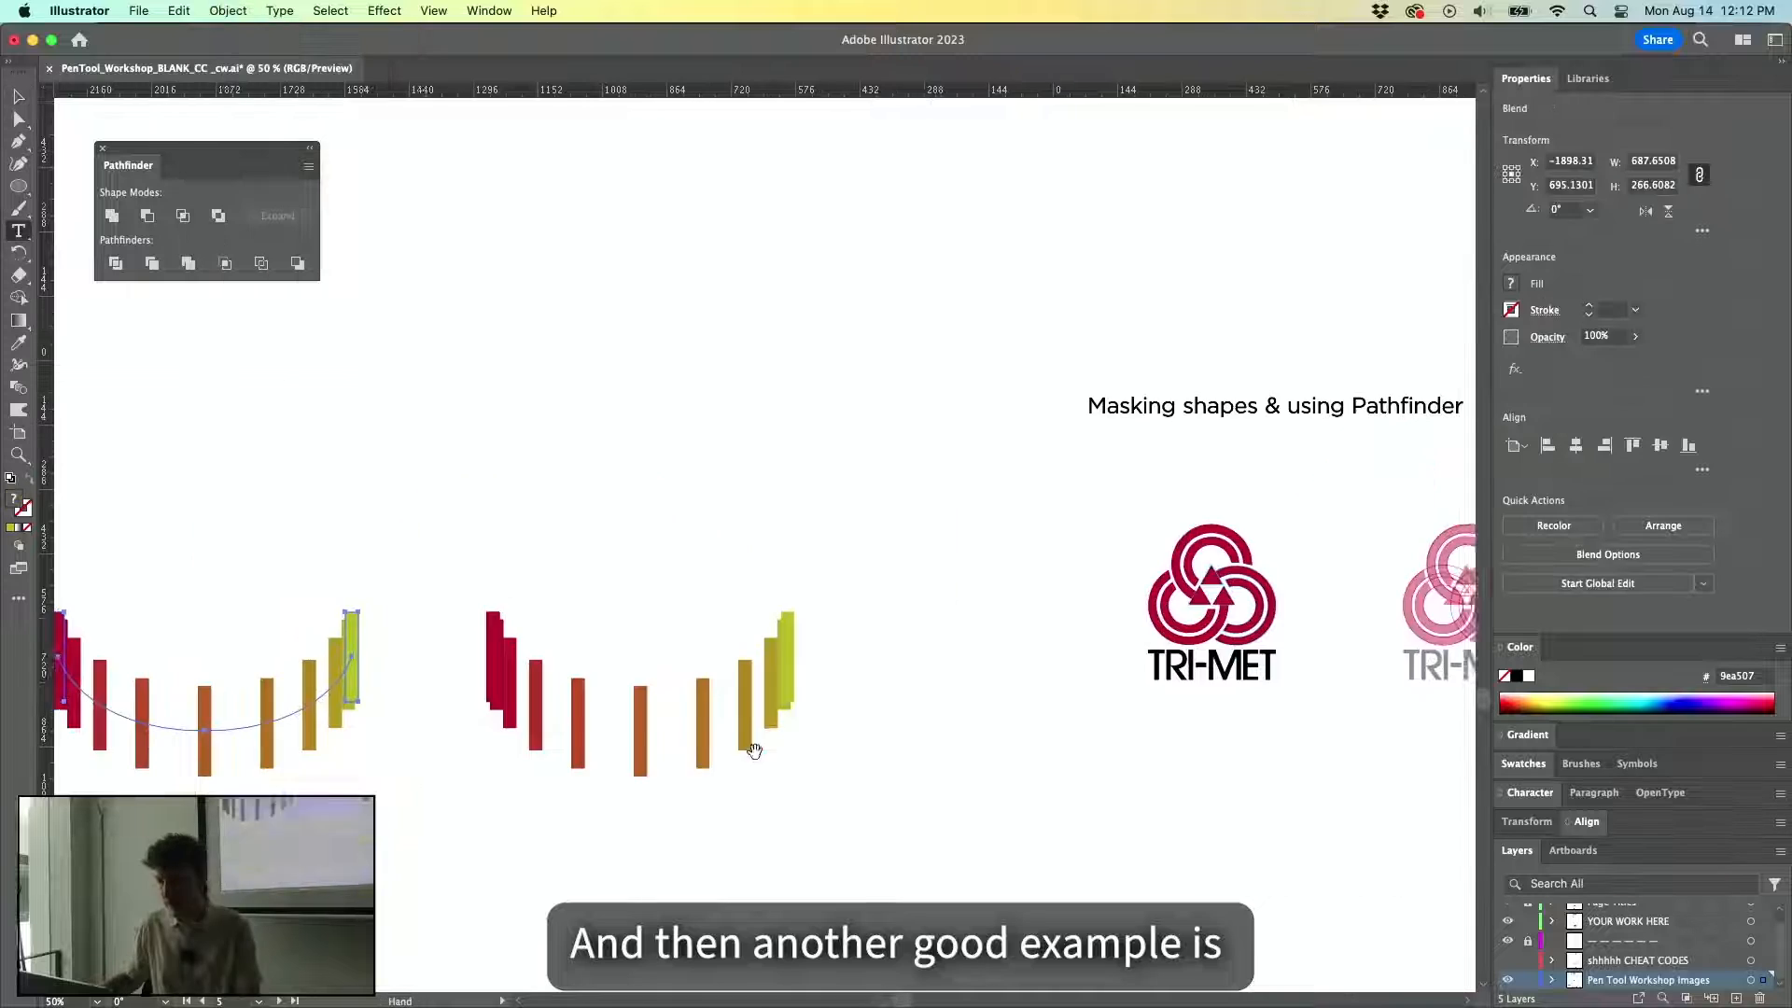
pyautogui.moveTo(486, 414); pyautogui.dragTo(789, 405)
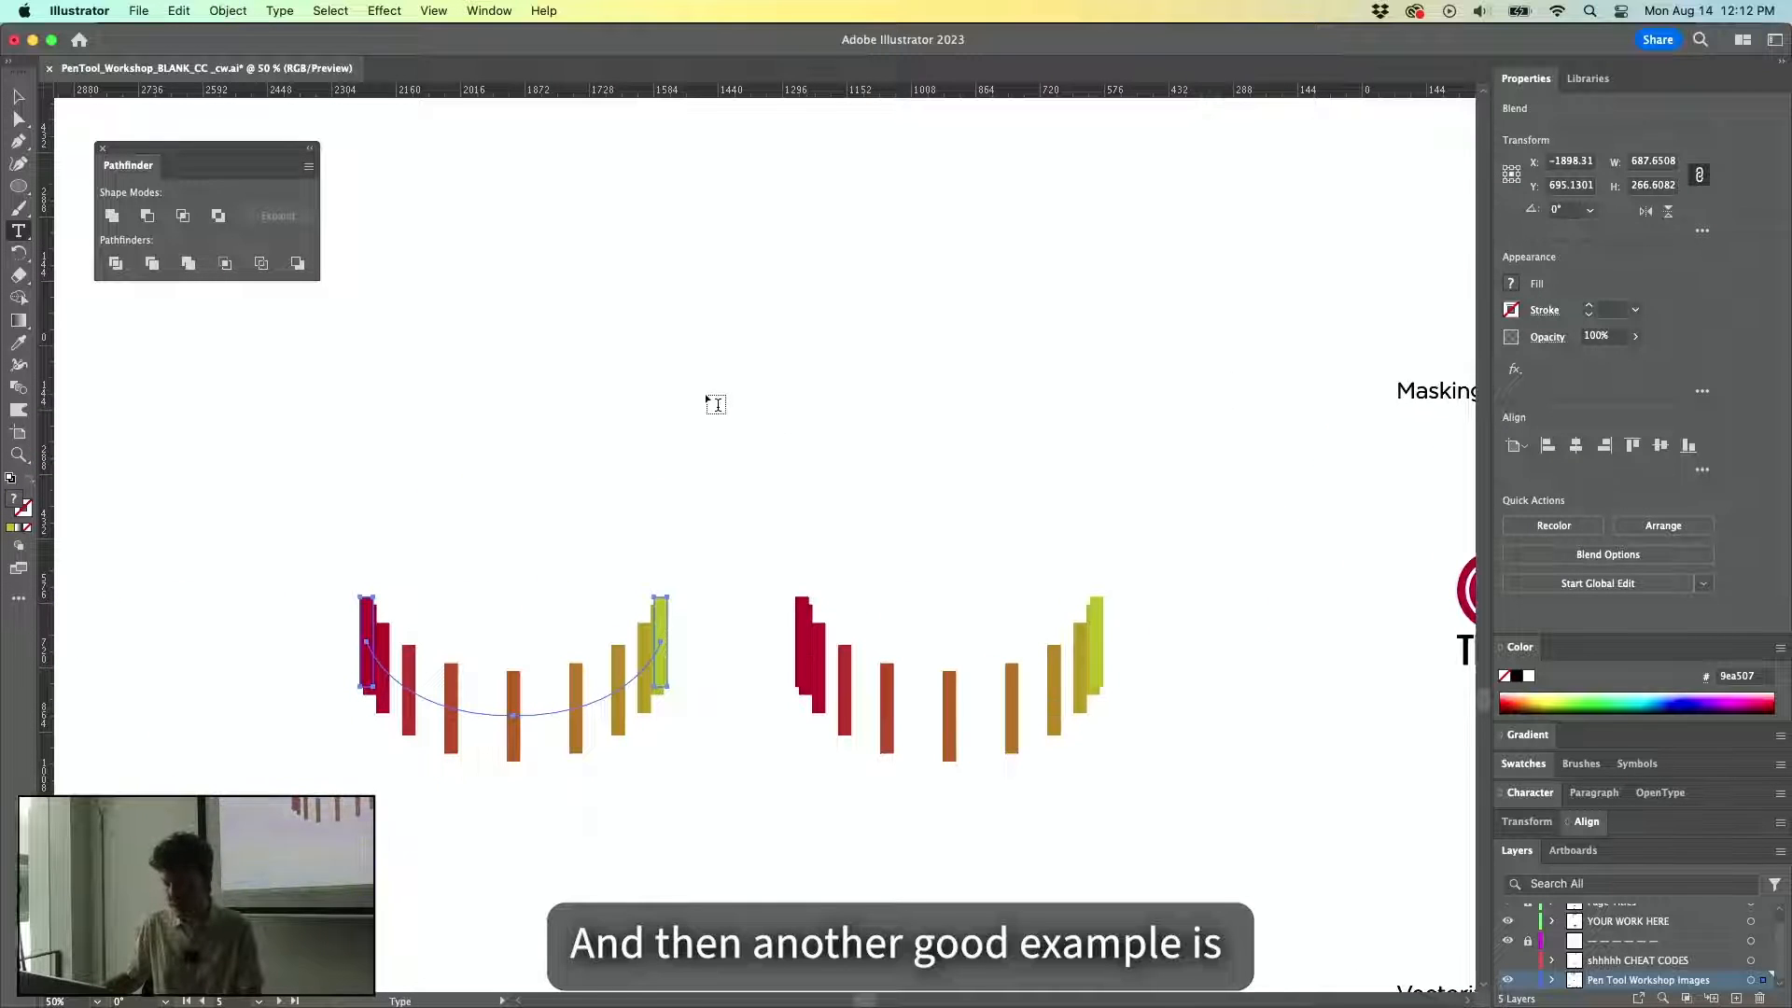
pyautogui.press('p')
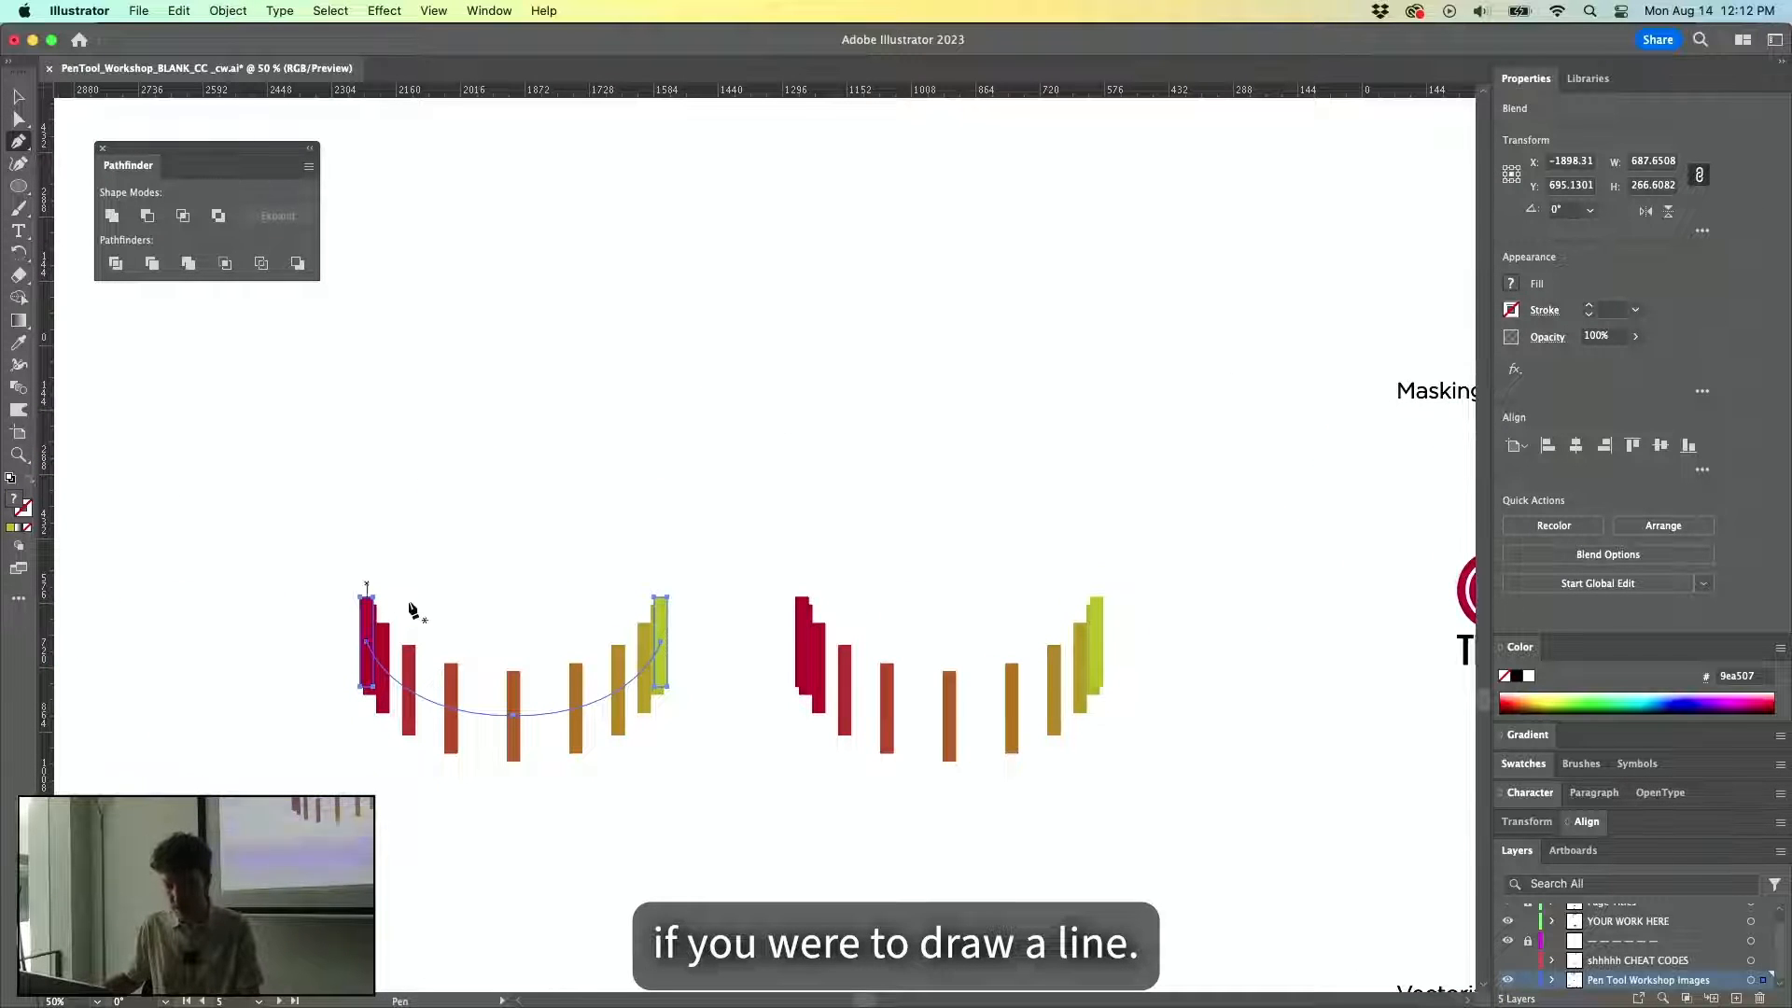
pyautogui.press('super+shift+a')
pyautogui.press('v')
pyautogui.click(664, 602)
pyautogui.press('a')
pyautogui.click(664, 618)
pyautogui.press('space')
pyautogui.press('super+shift+a')
pyautogui.moveTo(854, 459); pyautogui.dragTo(733, 469)
pyautogui.press('t')
# Draw an open wavy path with the Pen tool above the two blends, about 1432 pt wide and 346 pt high.
pyautogui.press('p')
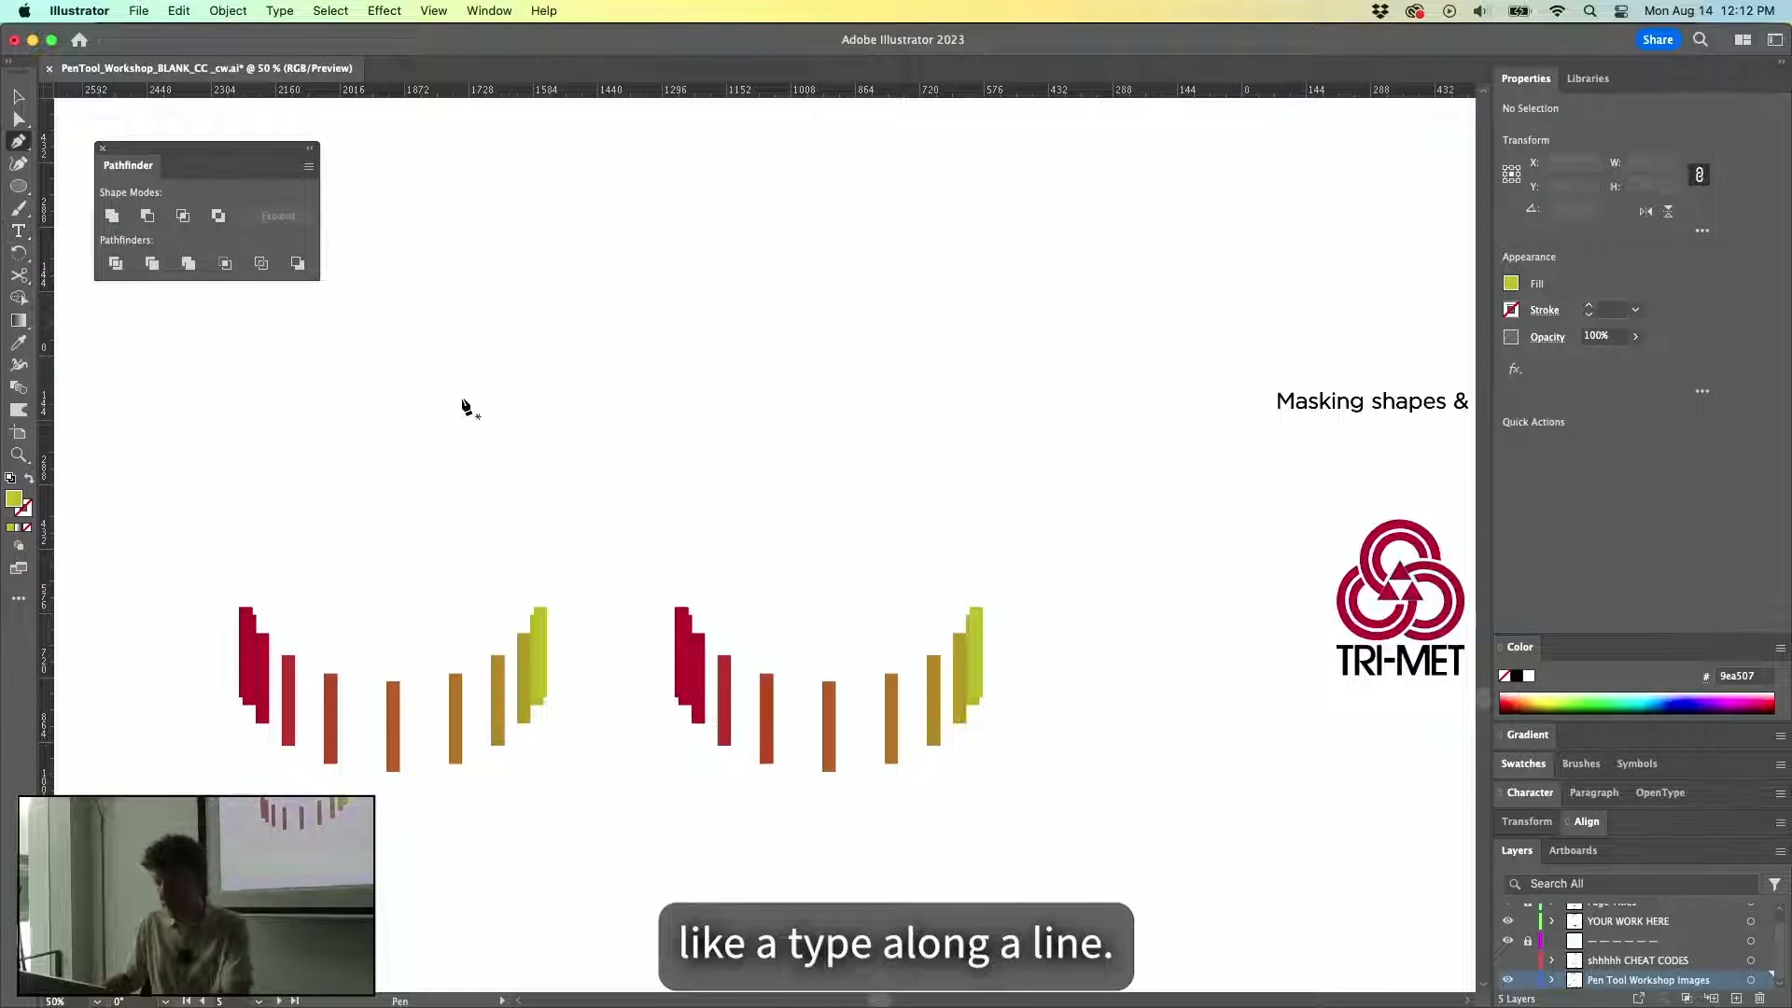
pyautogui.moveTo(489, 452); pyautogui.dragTo(590, 390)
pyautogui.moveTo(767, 292)
pyautogui.mouseDown()
pyautogui.moveTo(926, 280)
pyautogui.moveTo(954, 304)
pyautogui.mouseUp()
pyautogui.moveTo(1085, 422); pyautogui.dragTo(1240, 435)
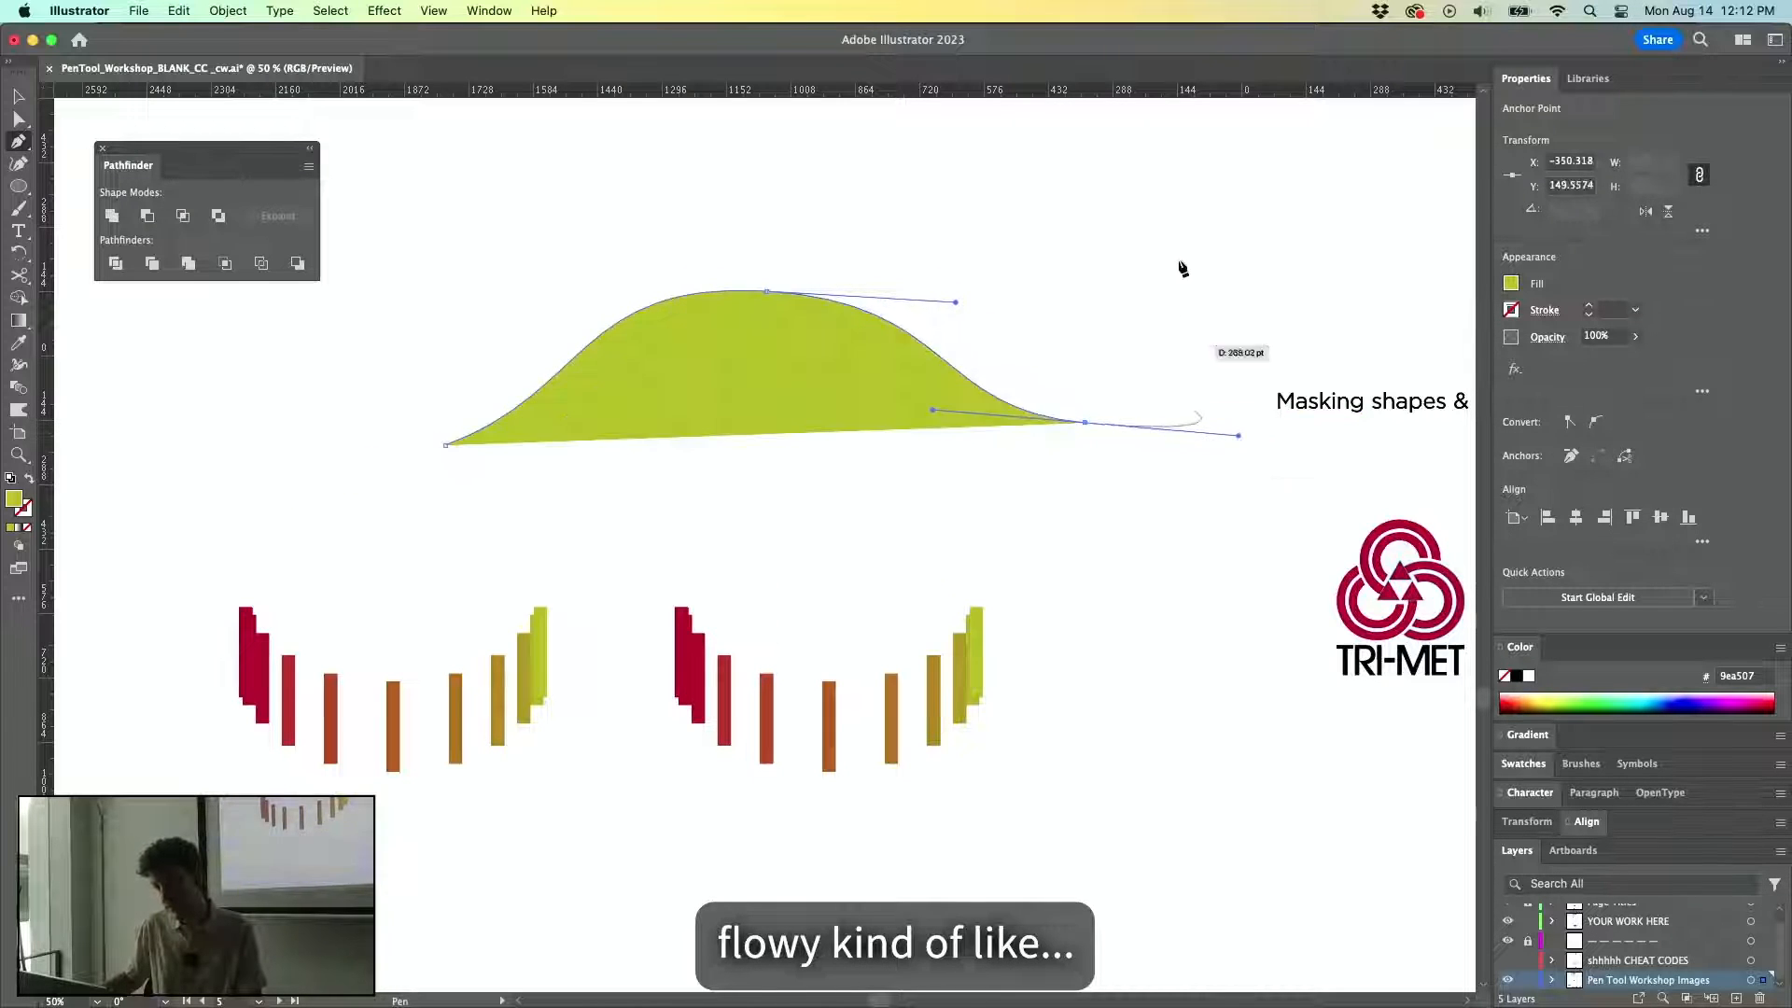
pyautogui.press('v')
pyautogui.click(1179, 268)
# Swap the wavy path's fill and stroke, deselect it, and activate the Type tool.
pyautogui.click(596, 401)
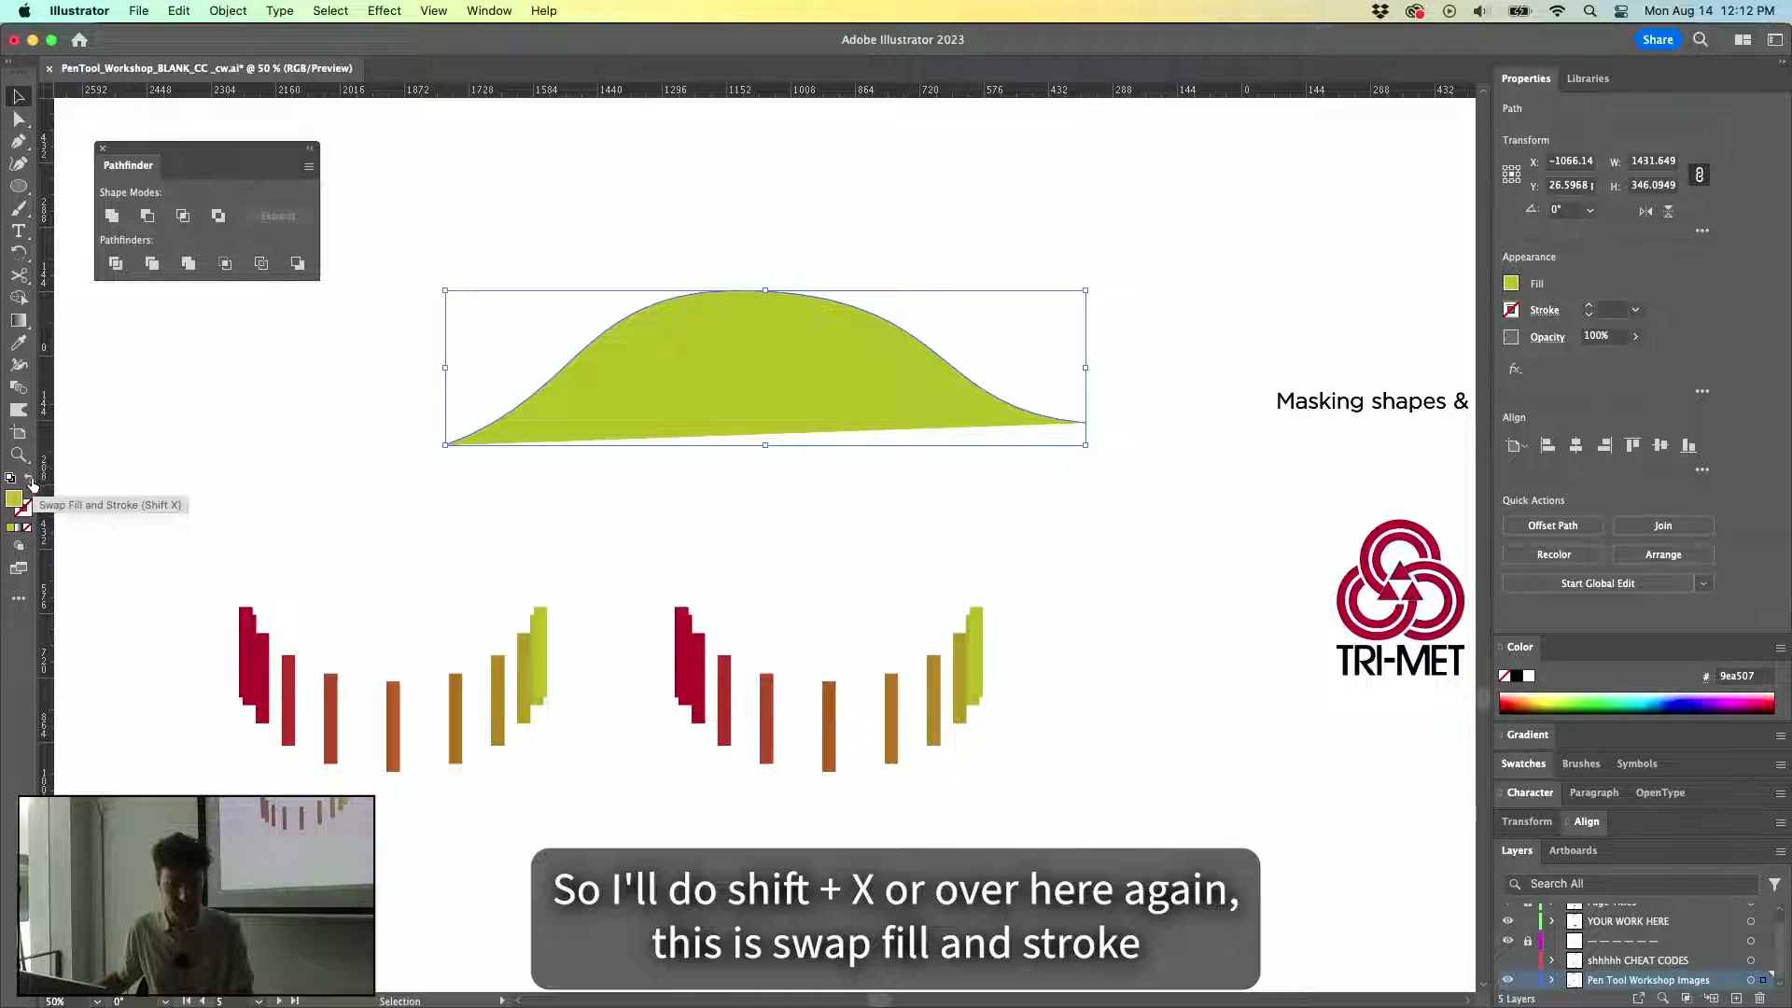
pyautogui.hotkey('shift', 'x')
pyautogui.click(680, 223)
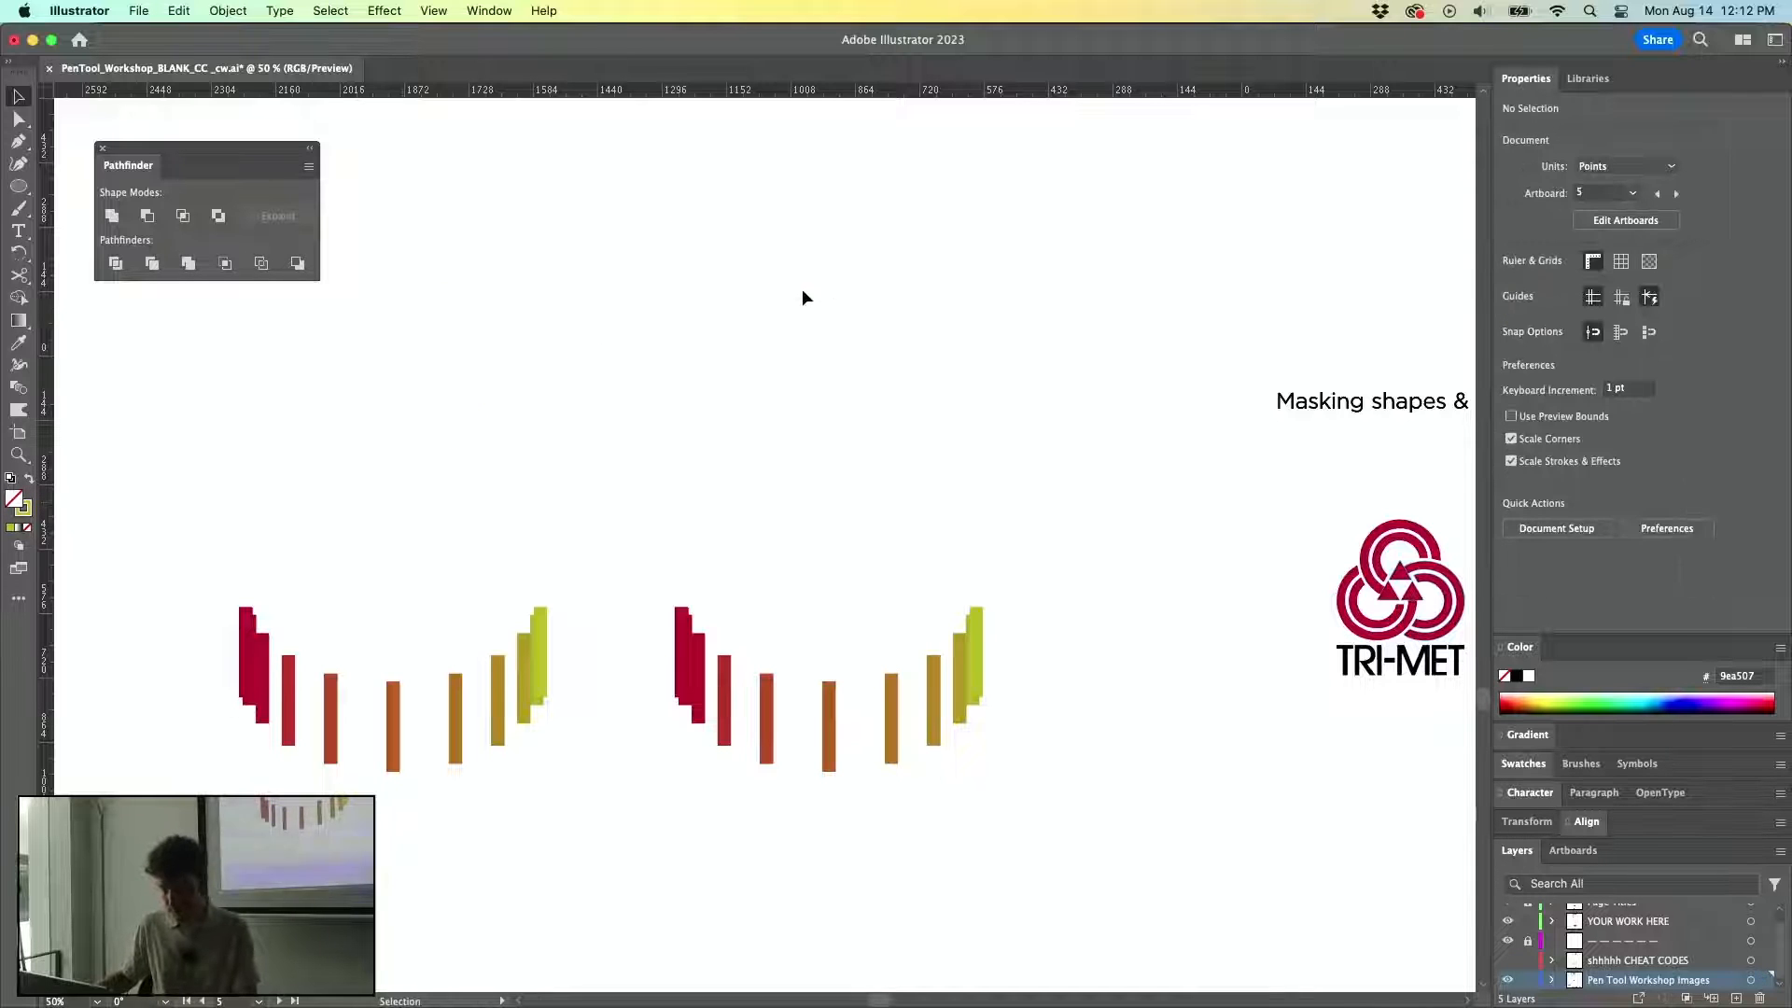
pyautogui.press('t')
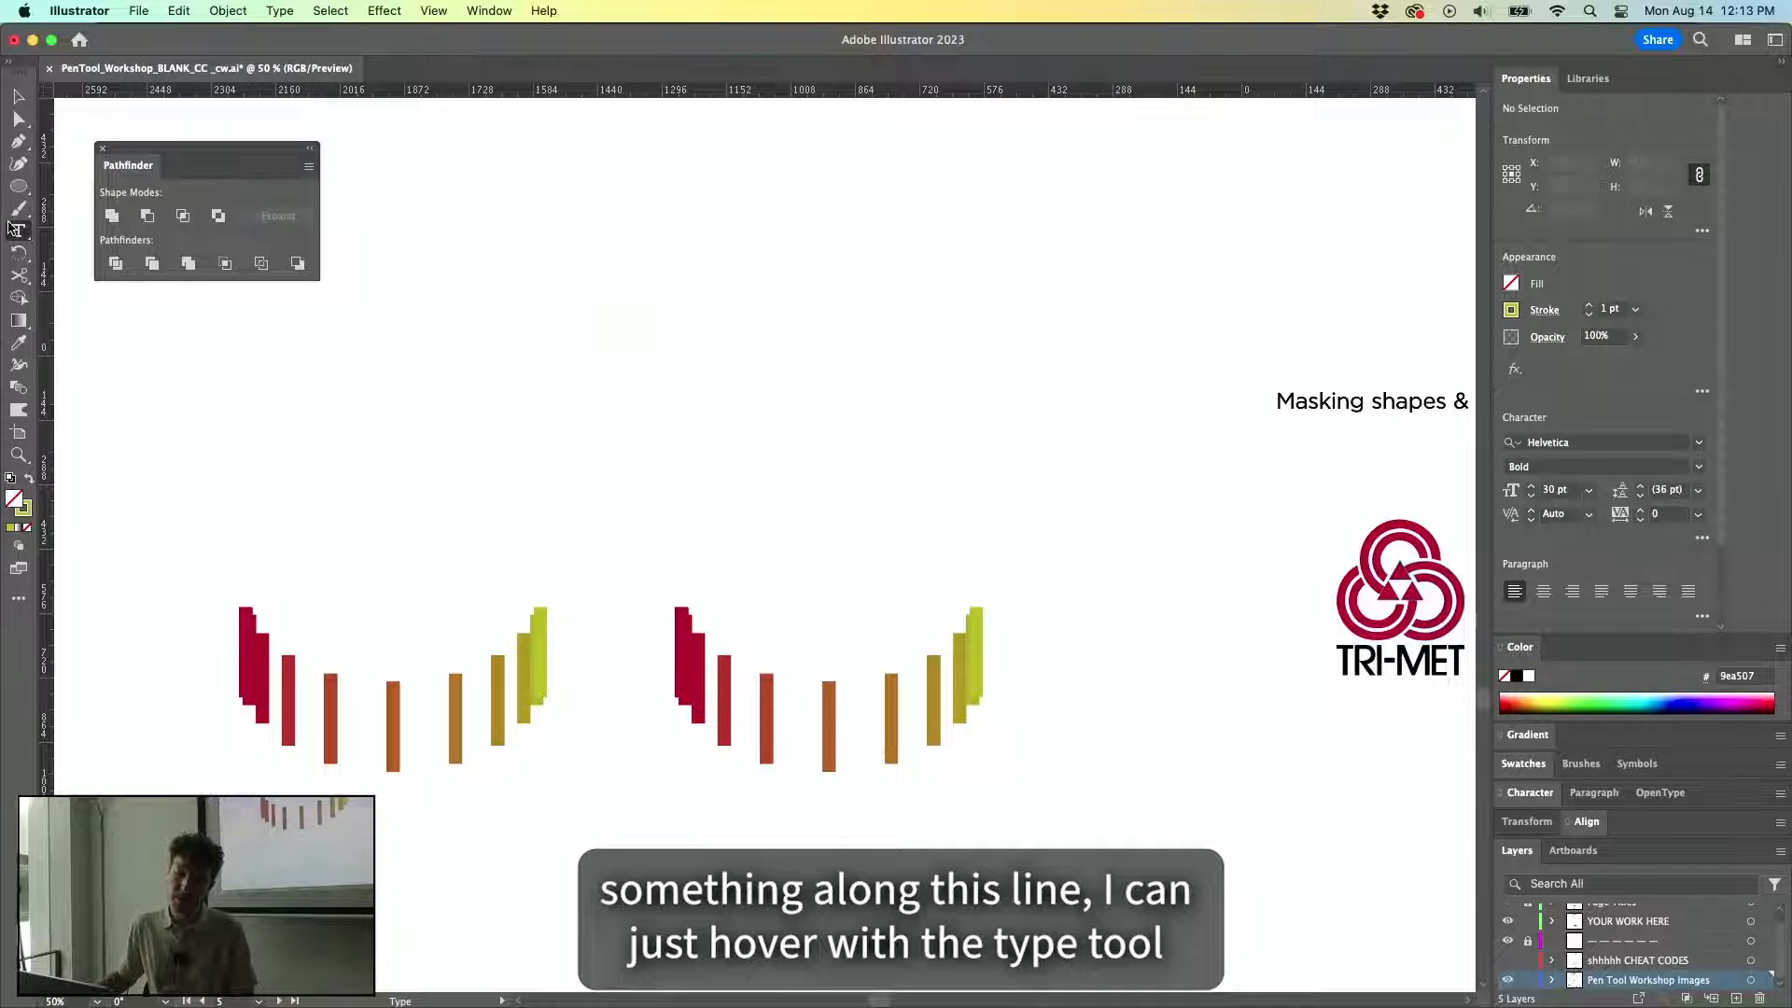
# Place type along the wavy path reading "Pen Tool Workshop!" and finish text editing.
pyautogui.click(446, 440)
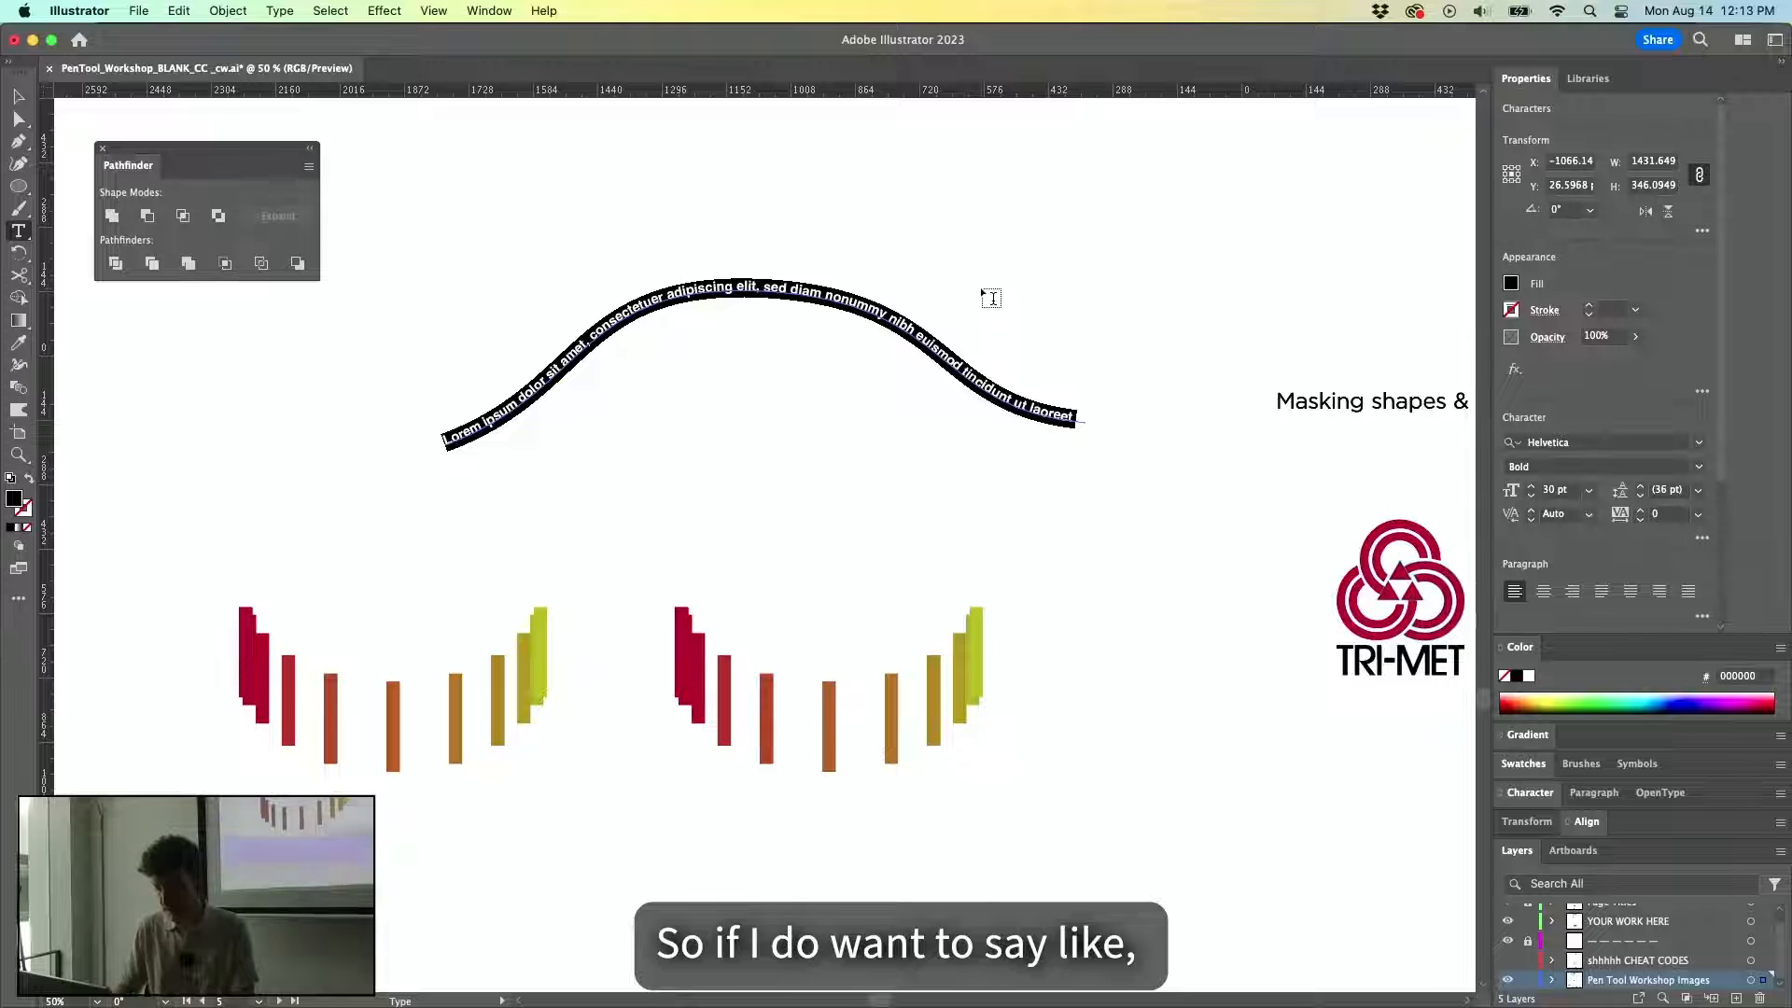
pyautogui.write('Pen Tool Workshop')
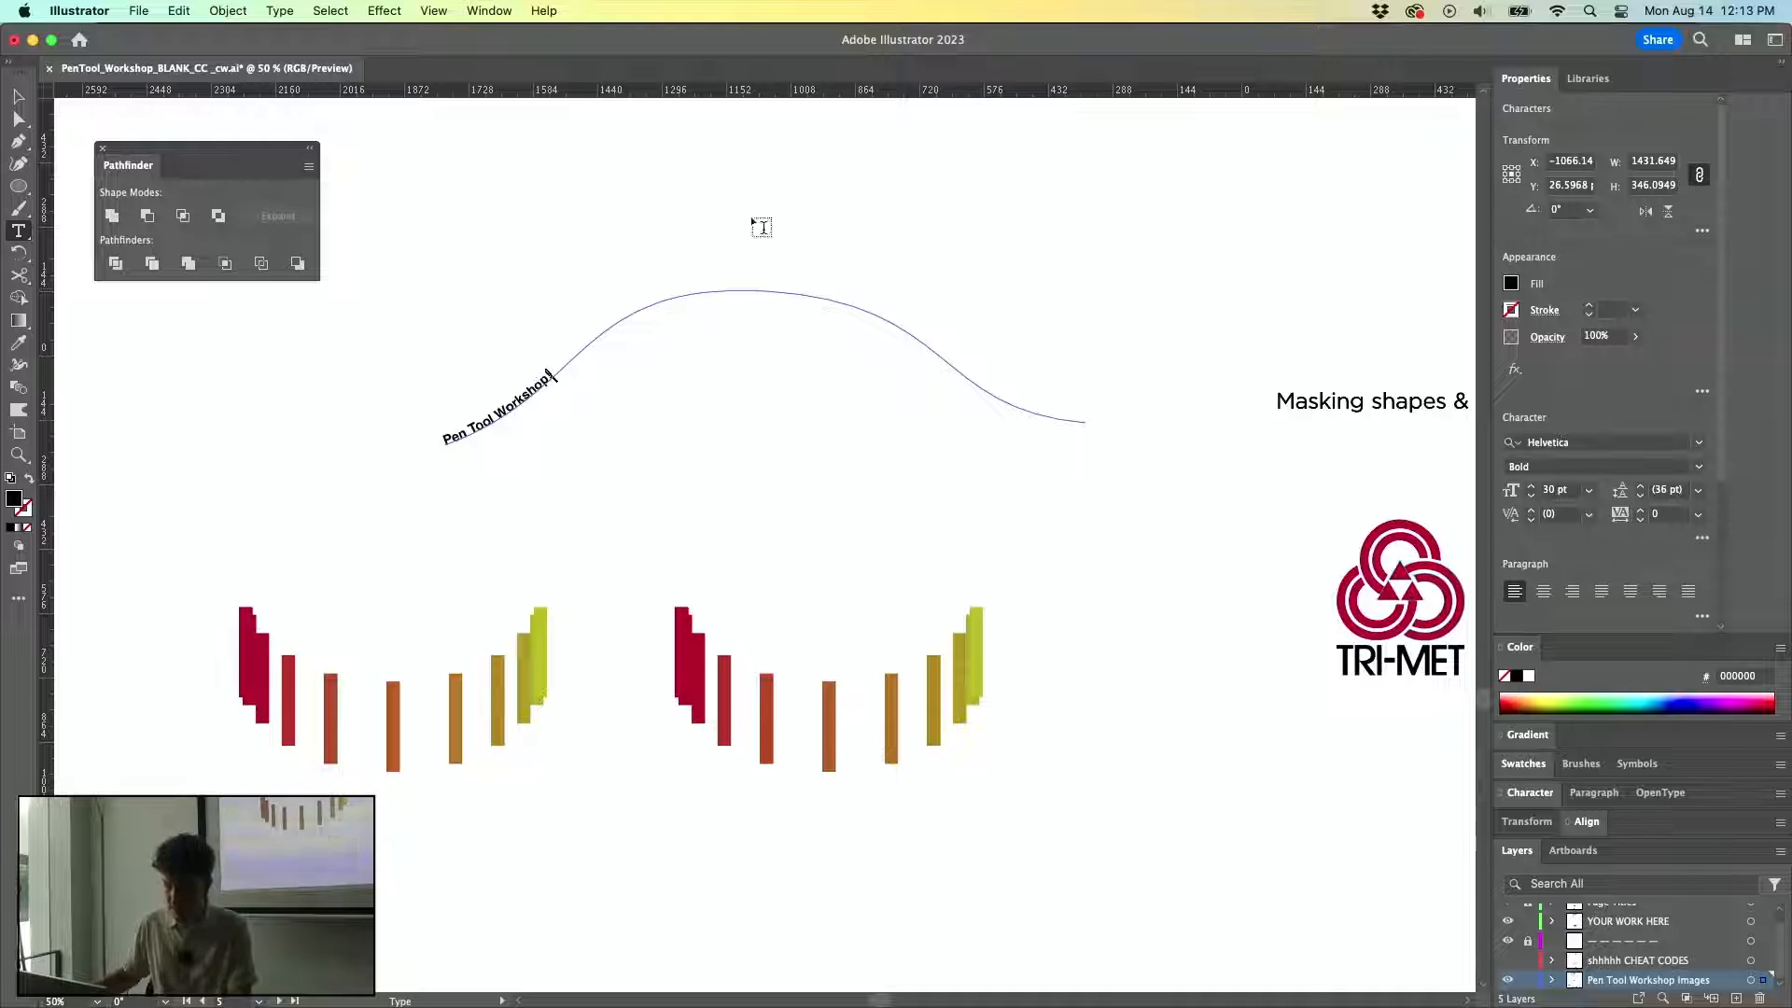
pyautogui.press('Escape')
pyautogui.click(18, 91)
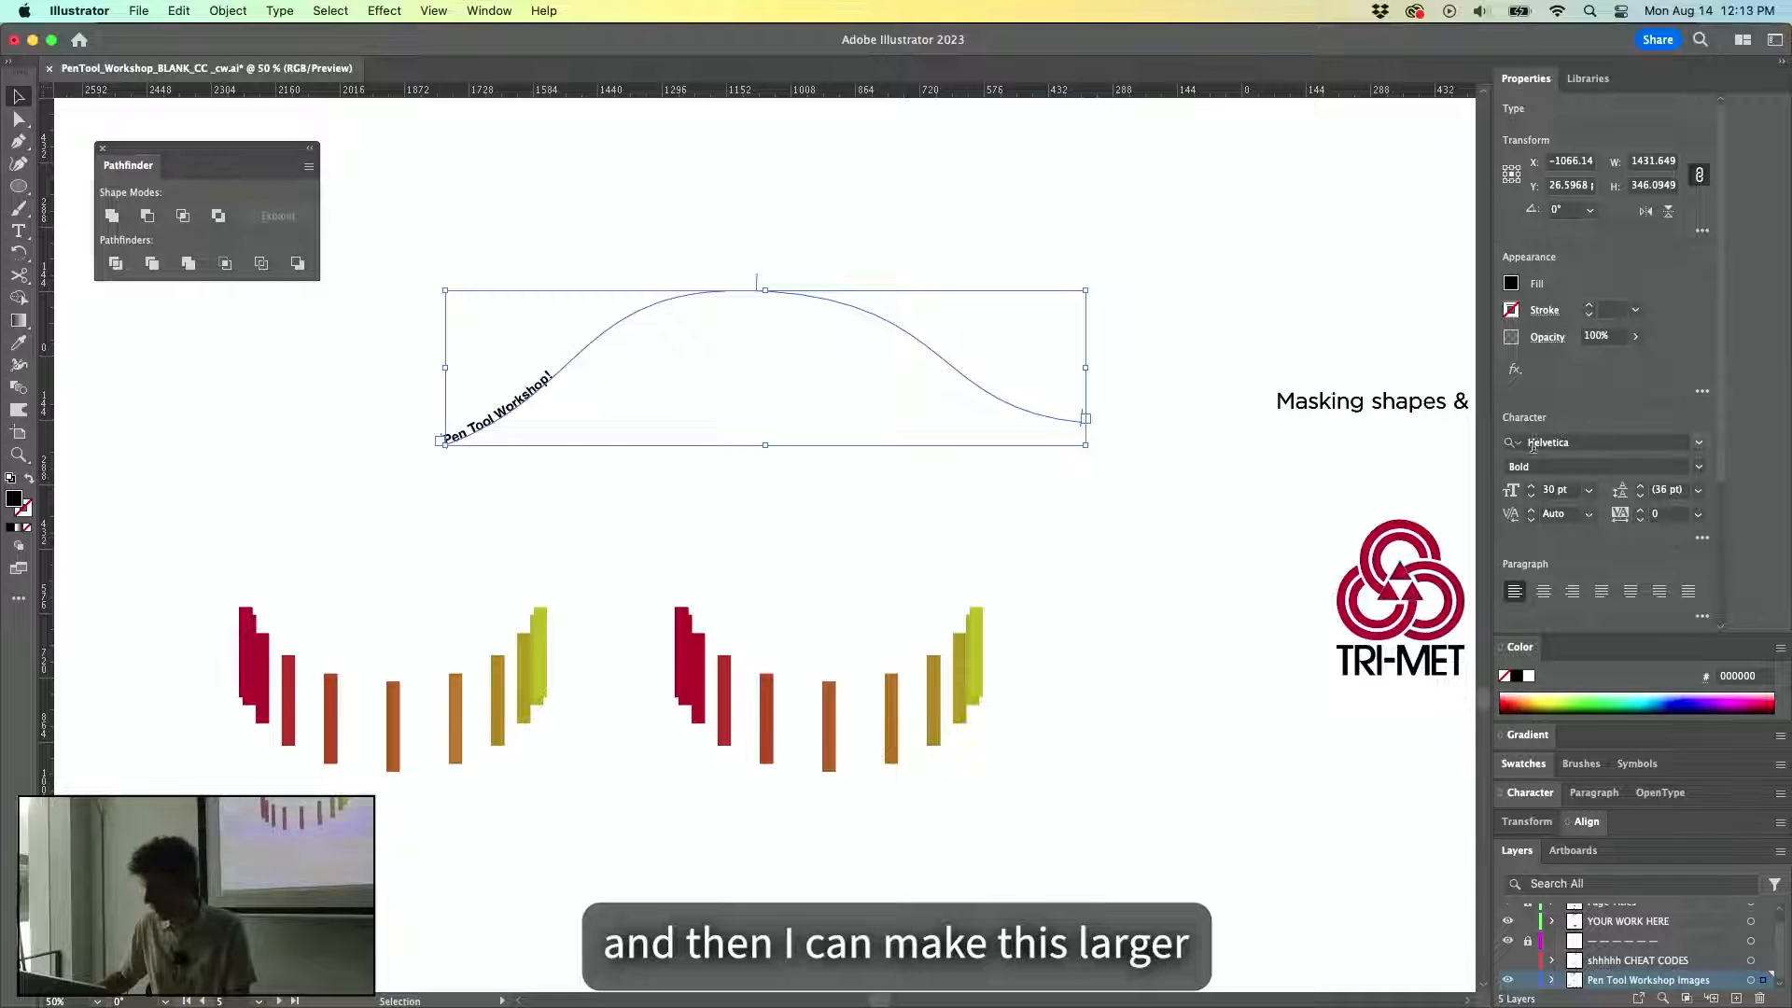
# Set the font size of the type on the wavy path to 160 pt.
pyautogui.hotkey('shift', 'Up')
pyautogui.hotkey('shift', 'Up')
pyautogui.hotkey('shift', 'Up')
pyautogui.hotkey('shift', 'Up')
pyautogui.hotkey('shift', 'Up')
pyautogui.hotkey('shift', 'Up')
pyautogui.hotkey('shift', 'Up')
pyautogui.hotkey('shift', 'Up')
pyautogui.hotkey('shift', 'Up')
pyautogui.hotkey('shift', 'Up')
pyautogui.hotkey('shift', 'Up')
pyautogui.hotkey('shift', 'Up')
pyautogui.hotkey('shift', 'Up')
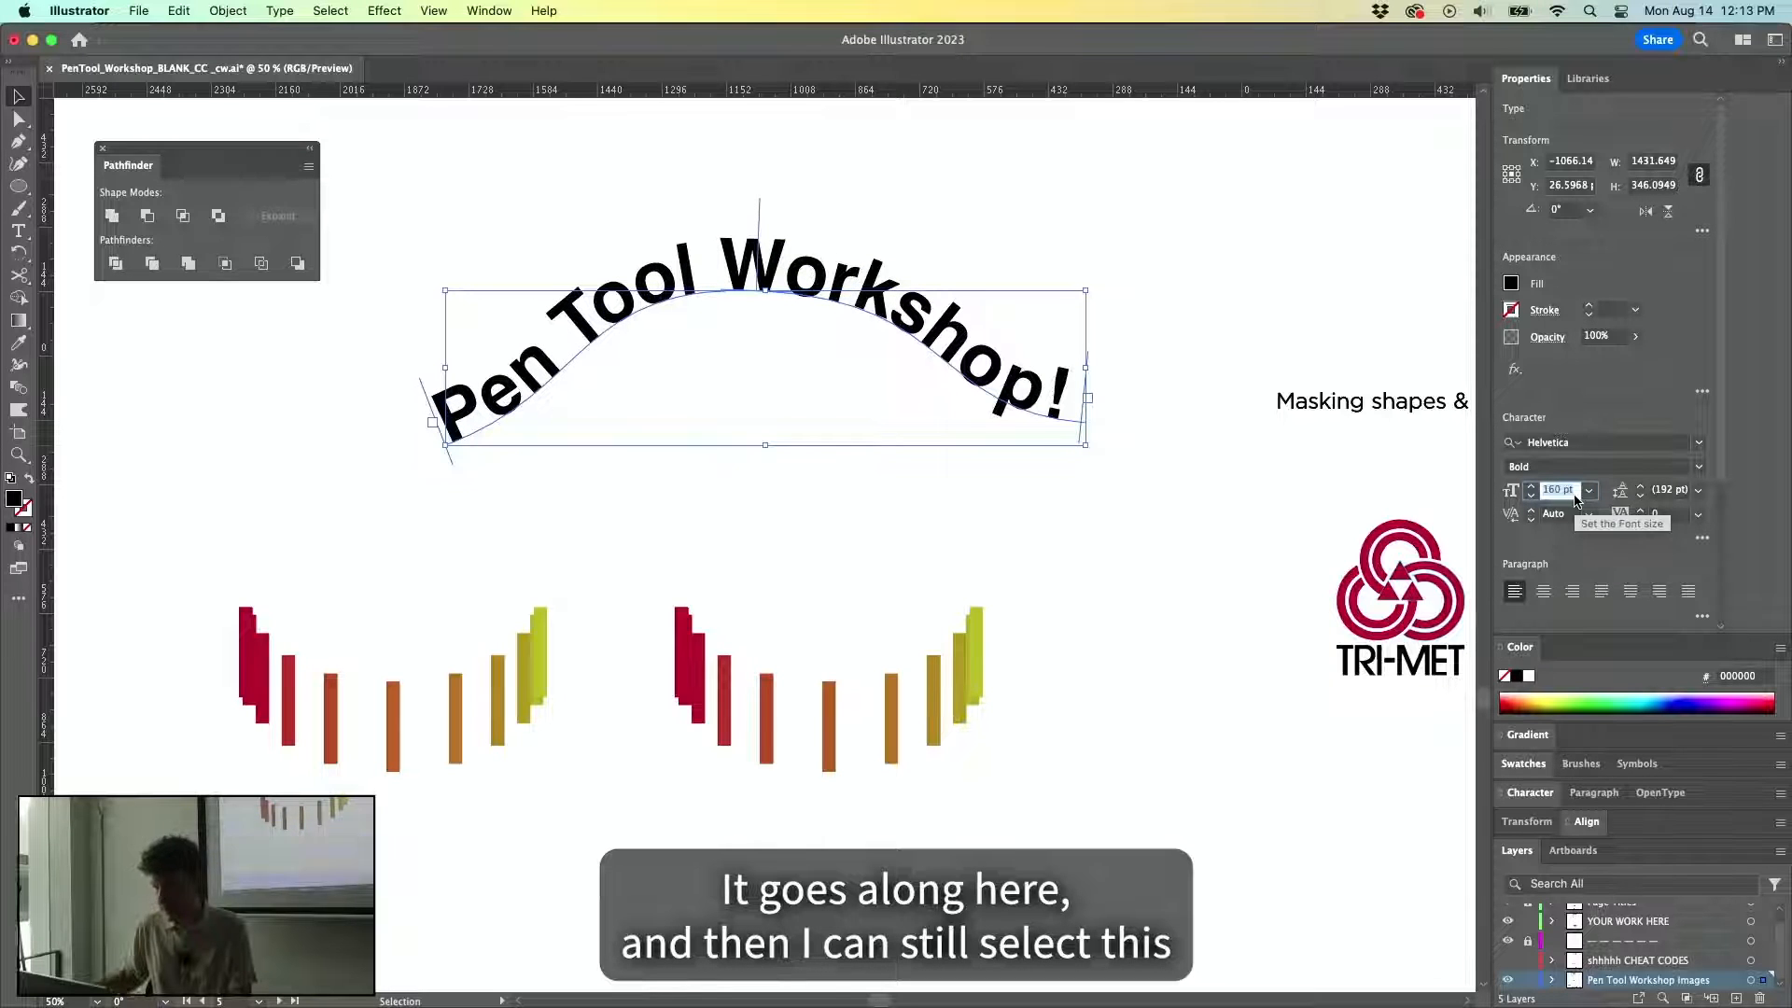
# Adjust the anchor at the crest of the wavy type path to reshape the curve slightly, and deselect it.
pyautogui.click(1201, 252)
pyautogui.press('a')
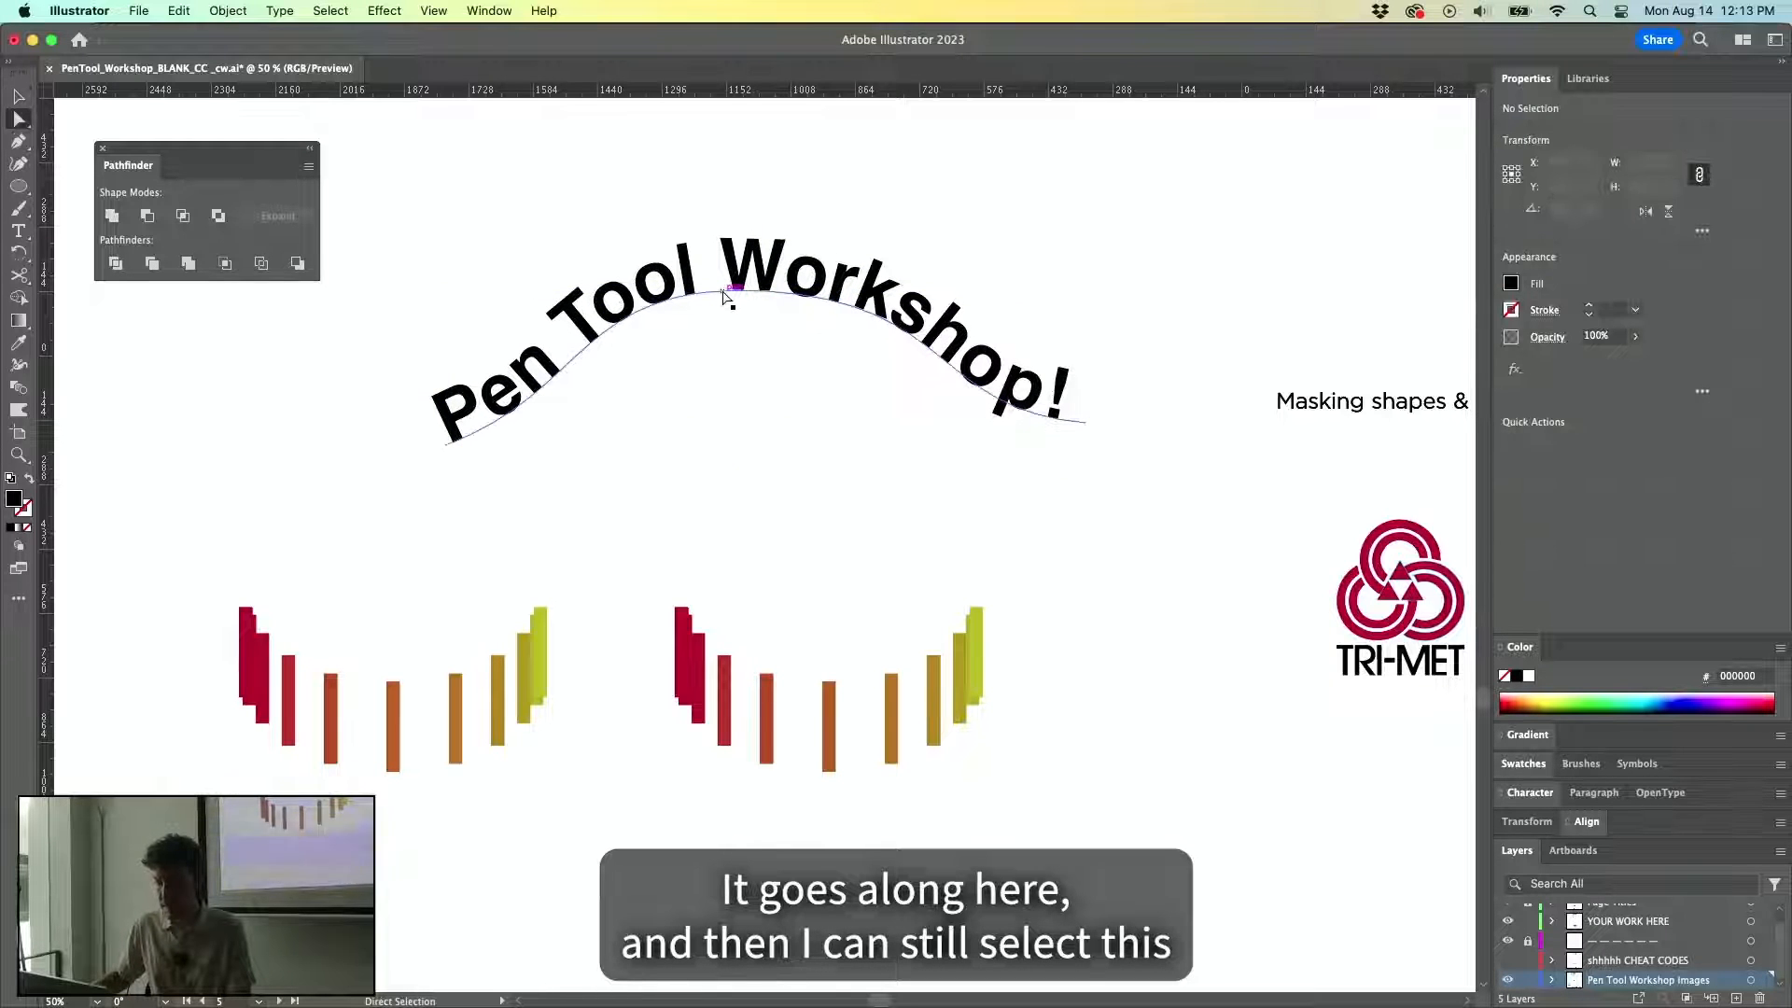
pyautogui.click(723, 291)
pyautogui.moveTo(594, 290); pyautogui.dragTo(775, 289)
pyautogui.press('v')
pyautogui.click(767, 363)
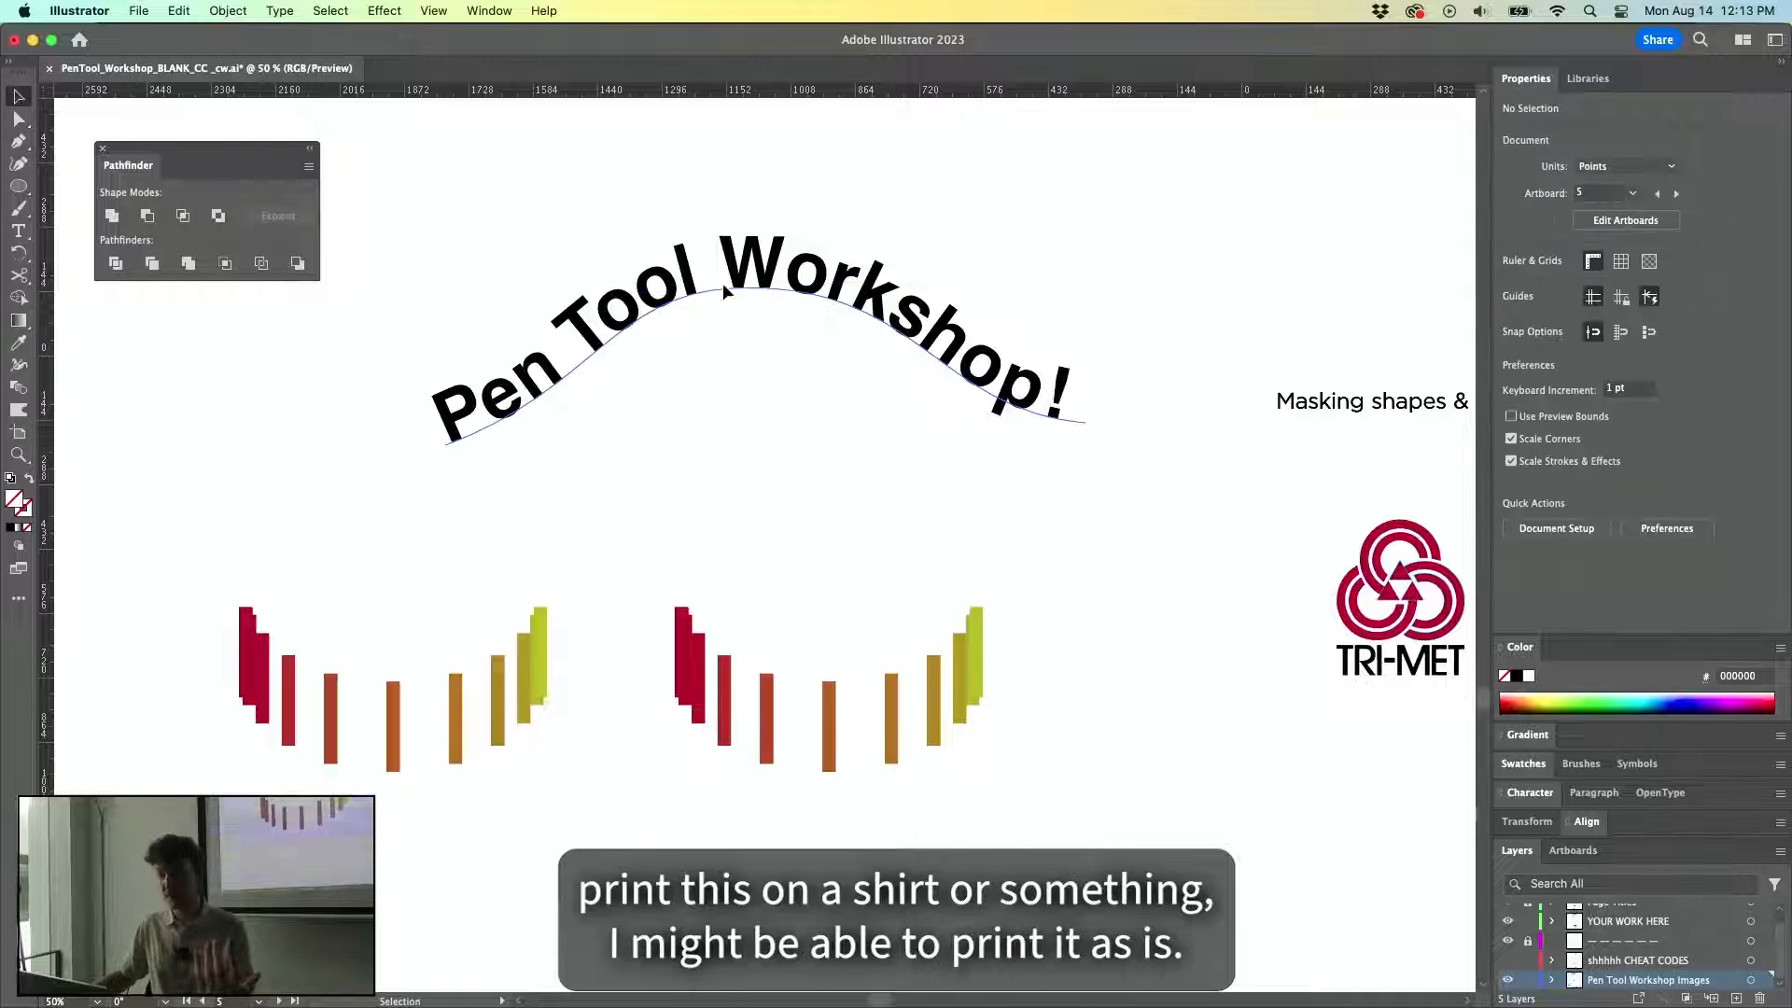
# Select the curved type and check it in outline view.
pyautogui.click(730, 271)
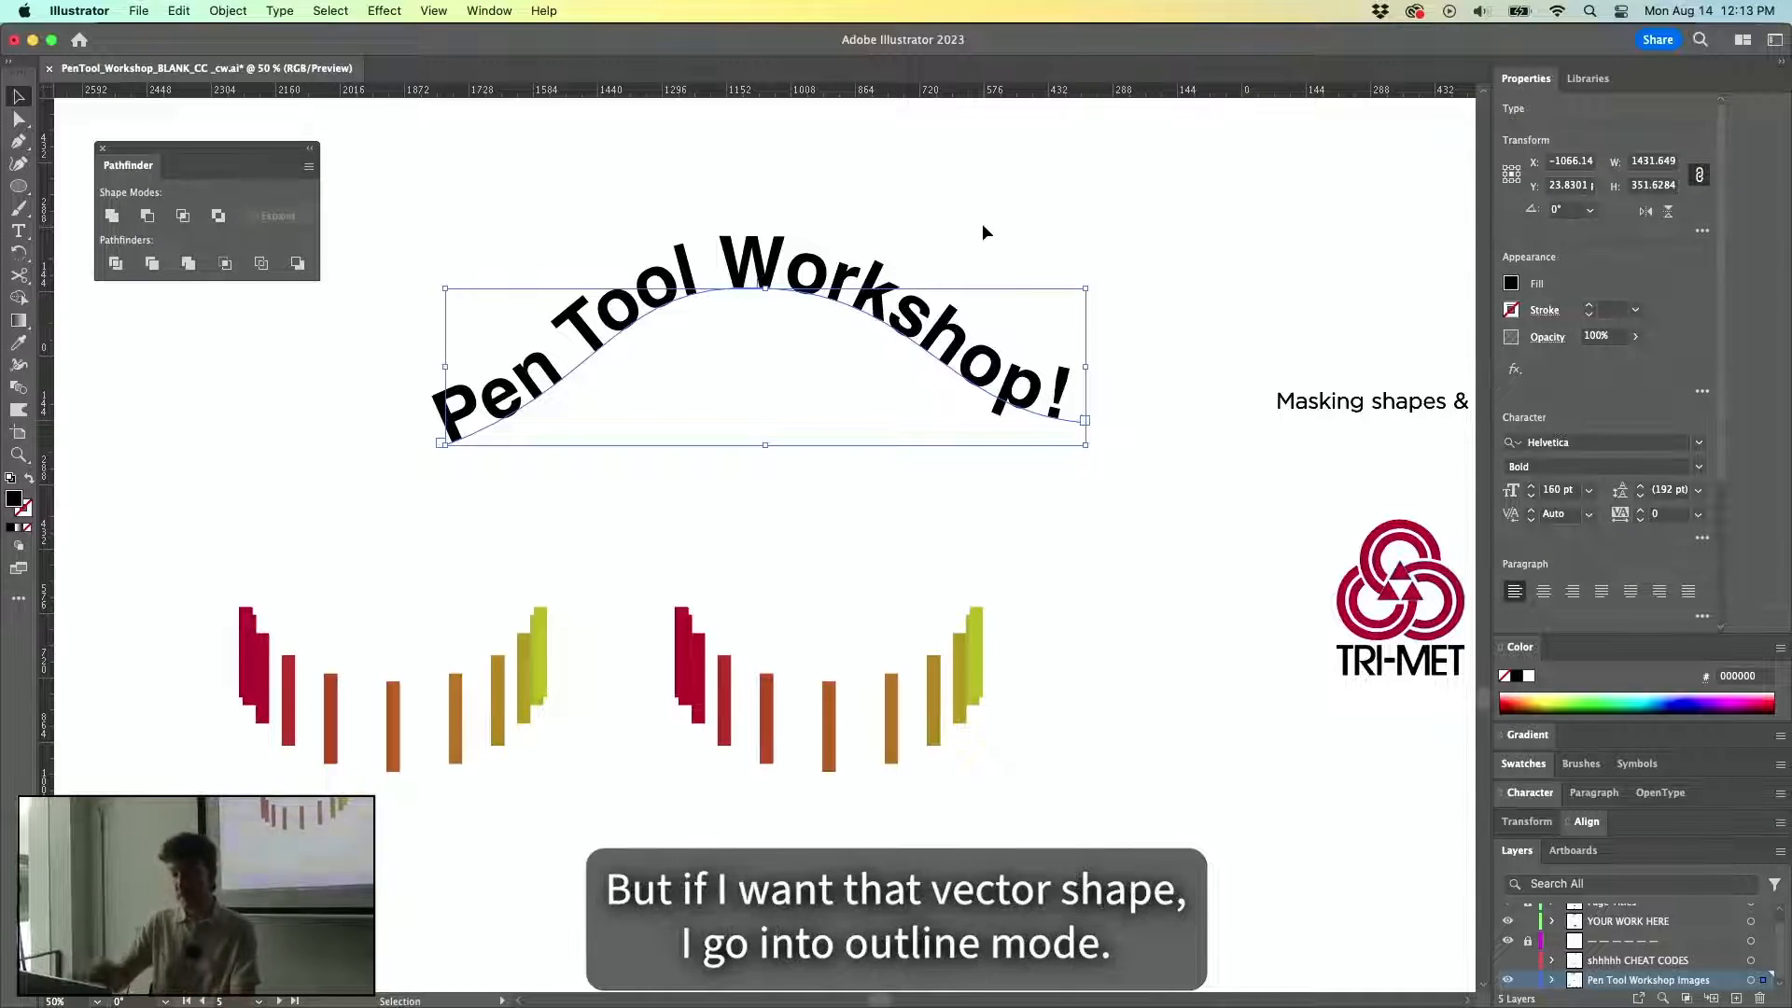
pyautogui.press('super+y')
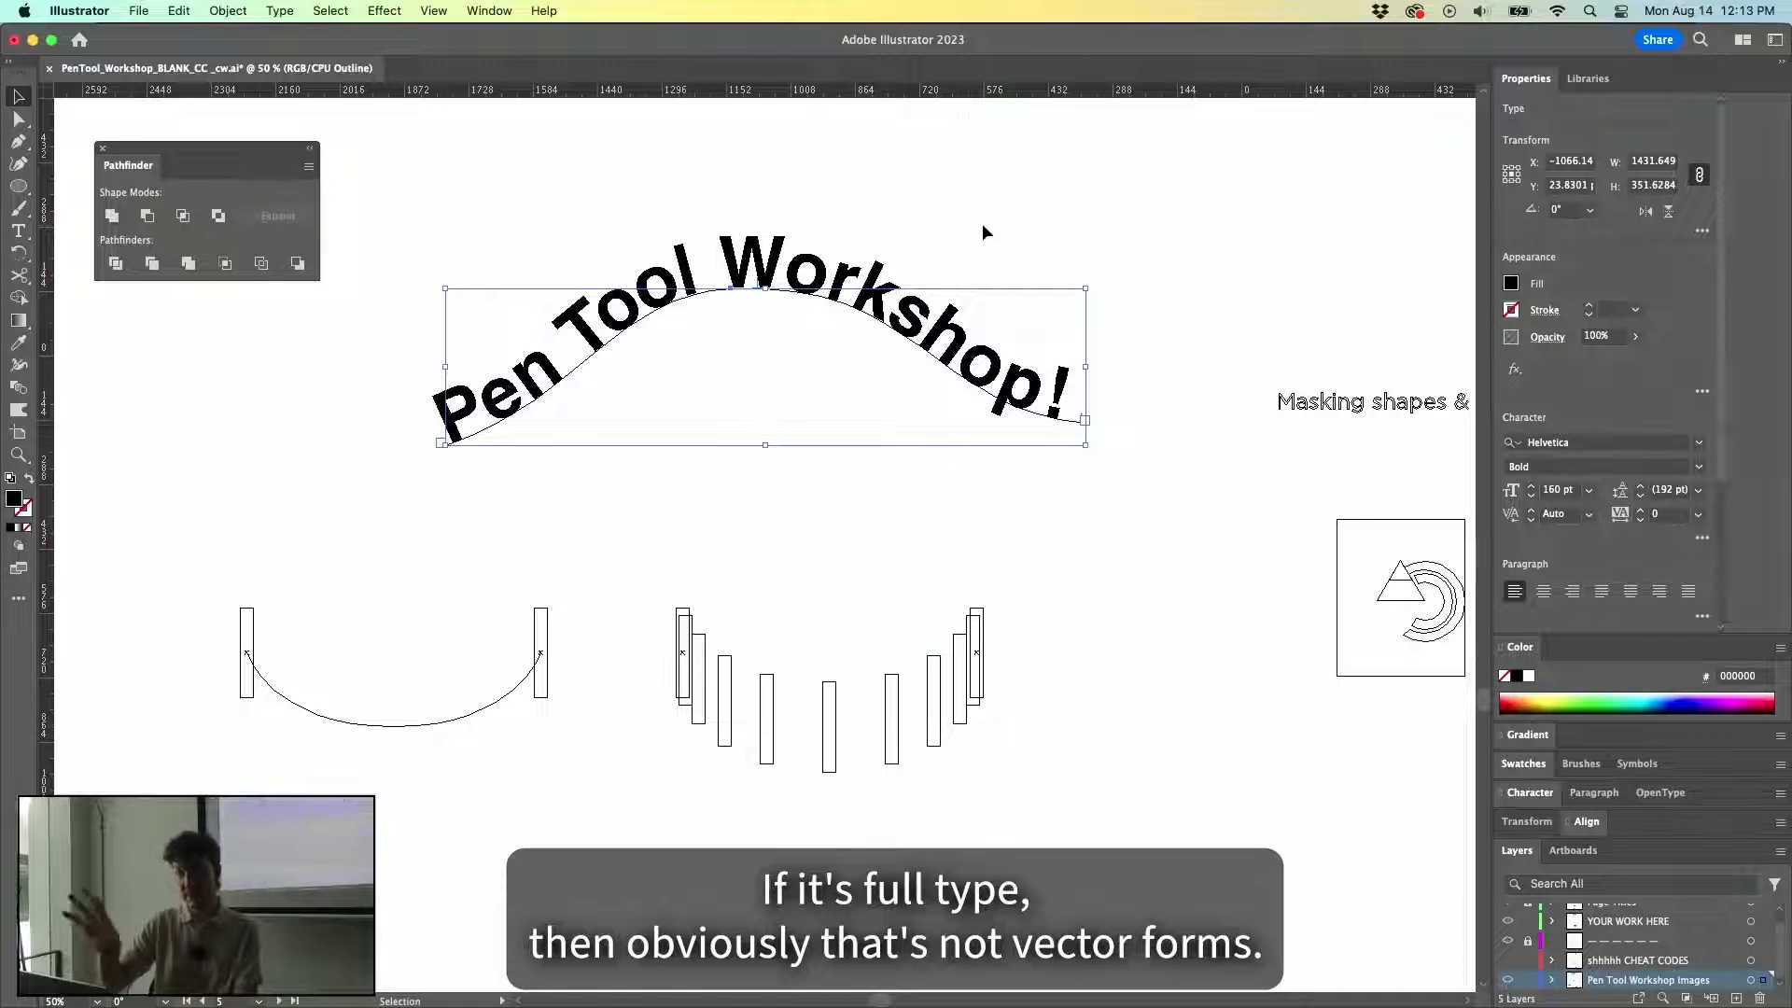
pyautogui.press('super+y')
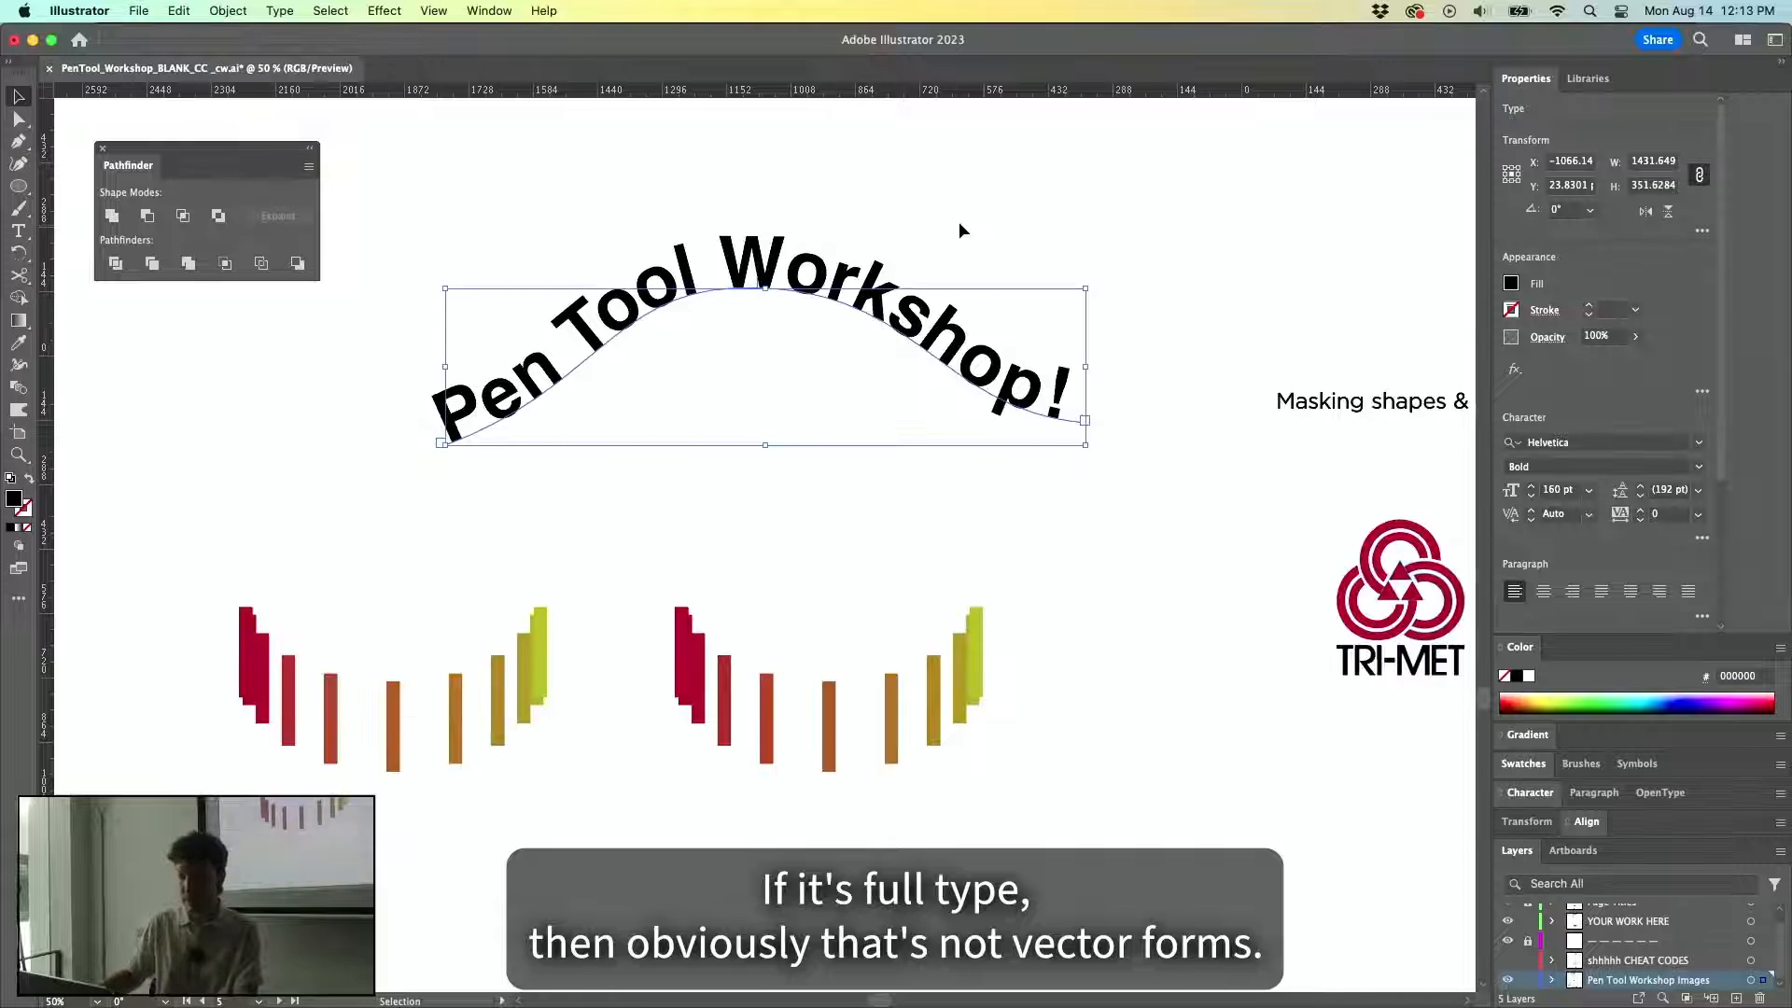
# Duplicate the curved type about 555 pt straight above the original.
pyautogui.click(244, 7)
pyautogui.click(244, 7)
pyautogui.moveTo(790, 270); pyautogui.dragTo(819, 191)
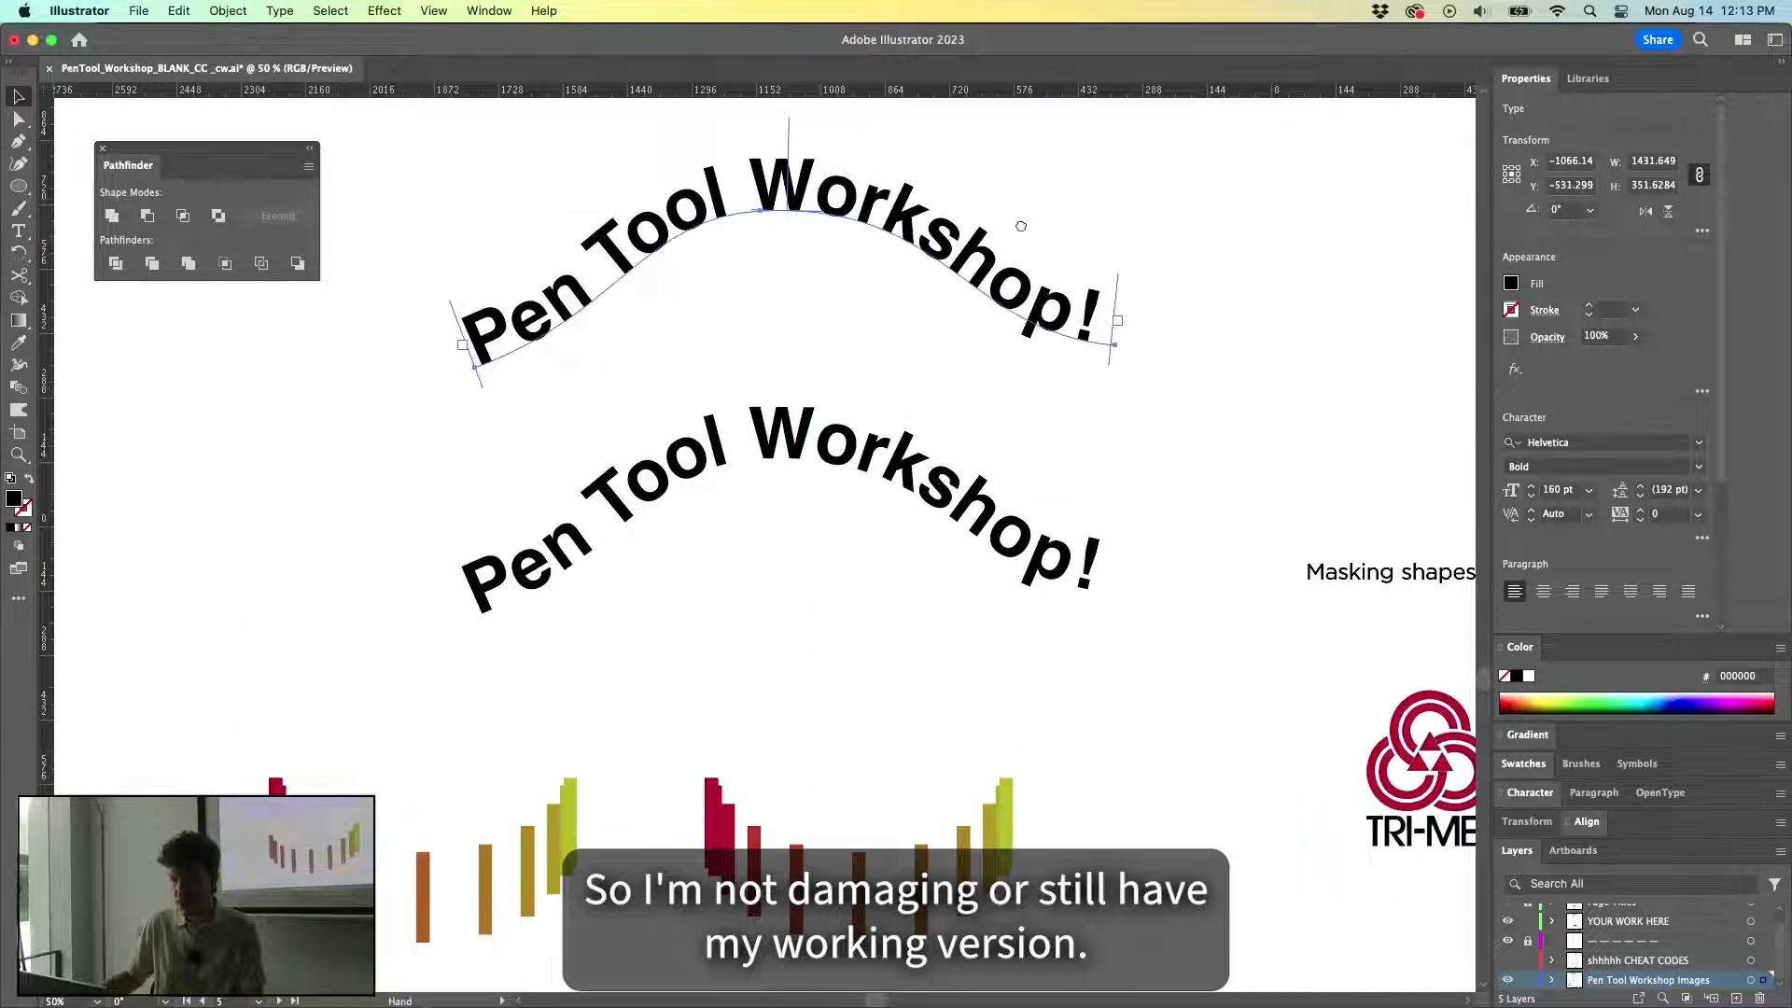
pyautogui.moveTo(1033, 214); pyautogui.dragTo(955, 284)
# Compare the duplicated type with the original in outline and preview views.
pyautogui.click(301, 7)
pyautogui.press('super+y')
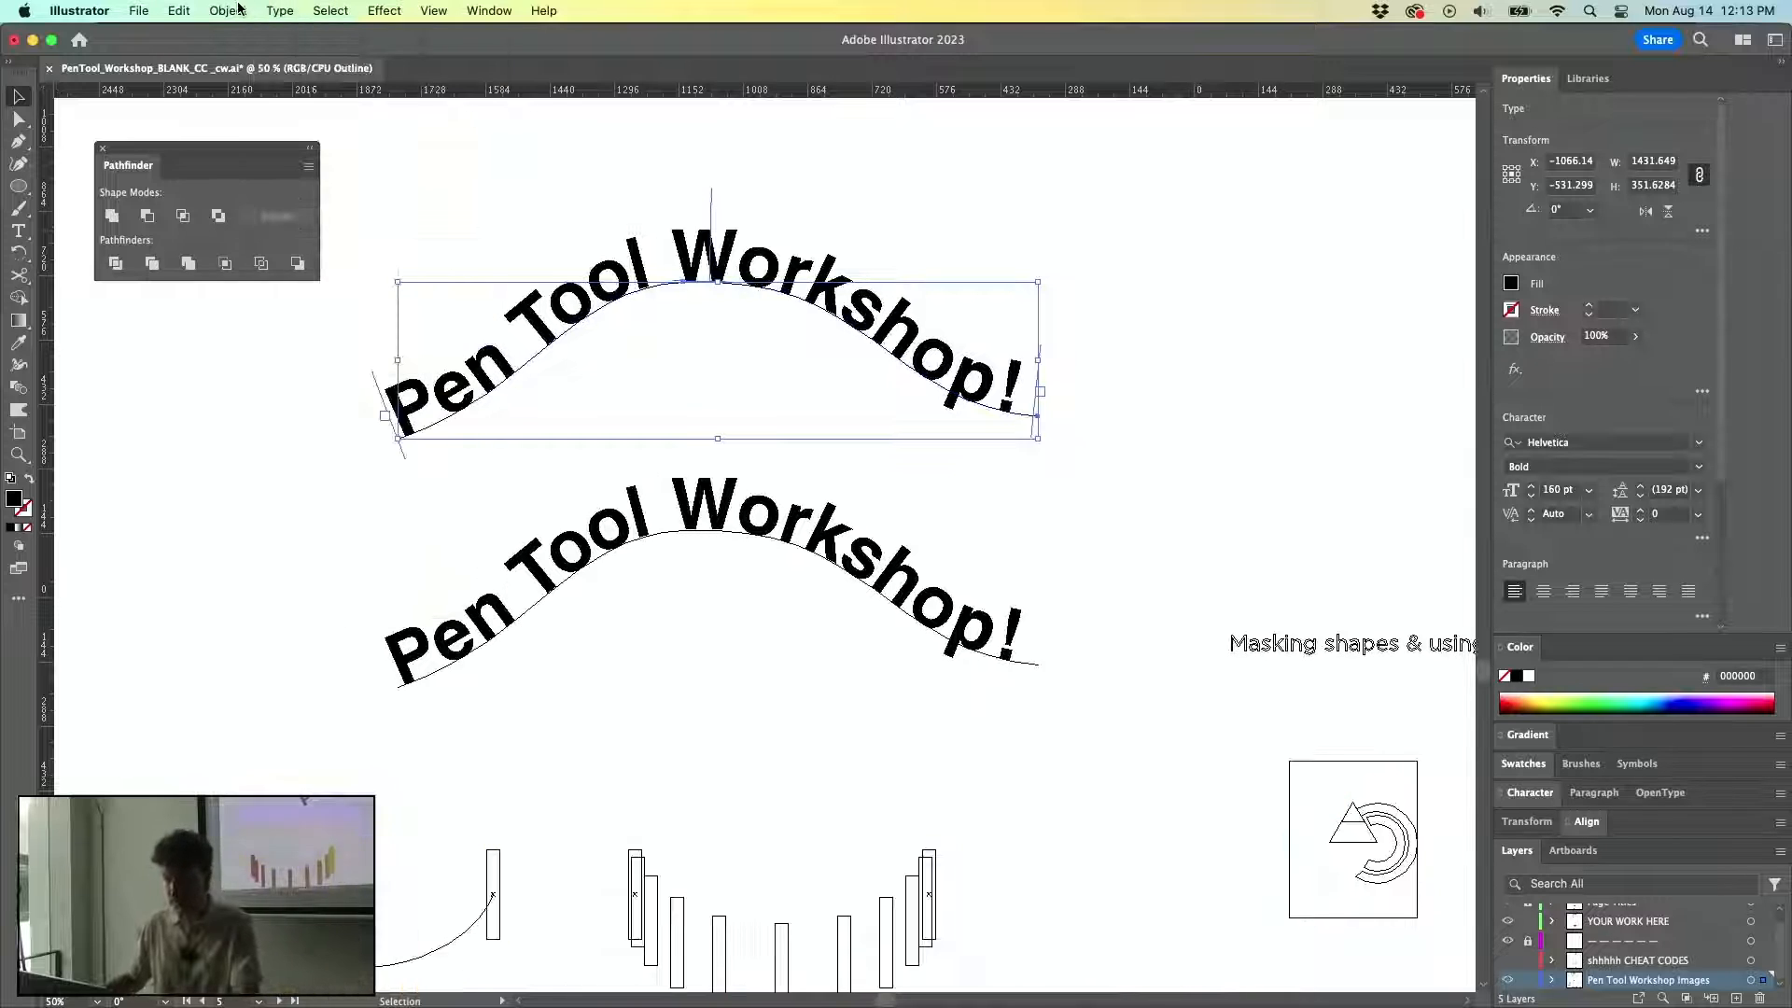
pyautogui.press('a')
pyautogui.press('super+y')
pyautogui.press('v')
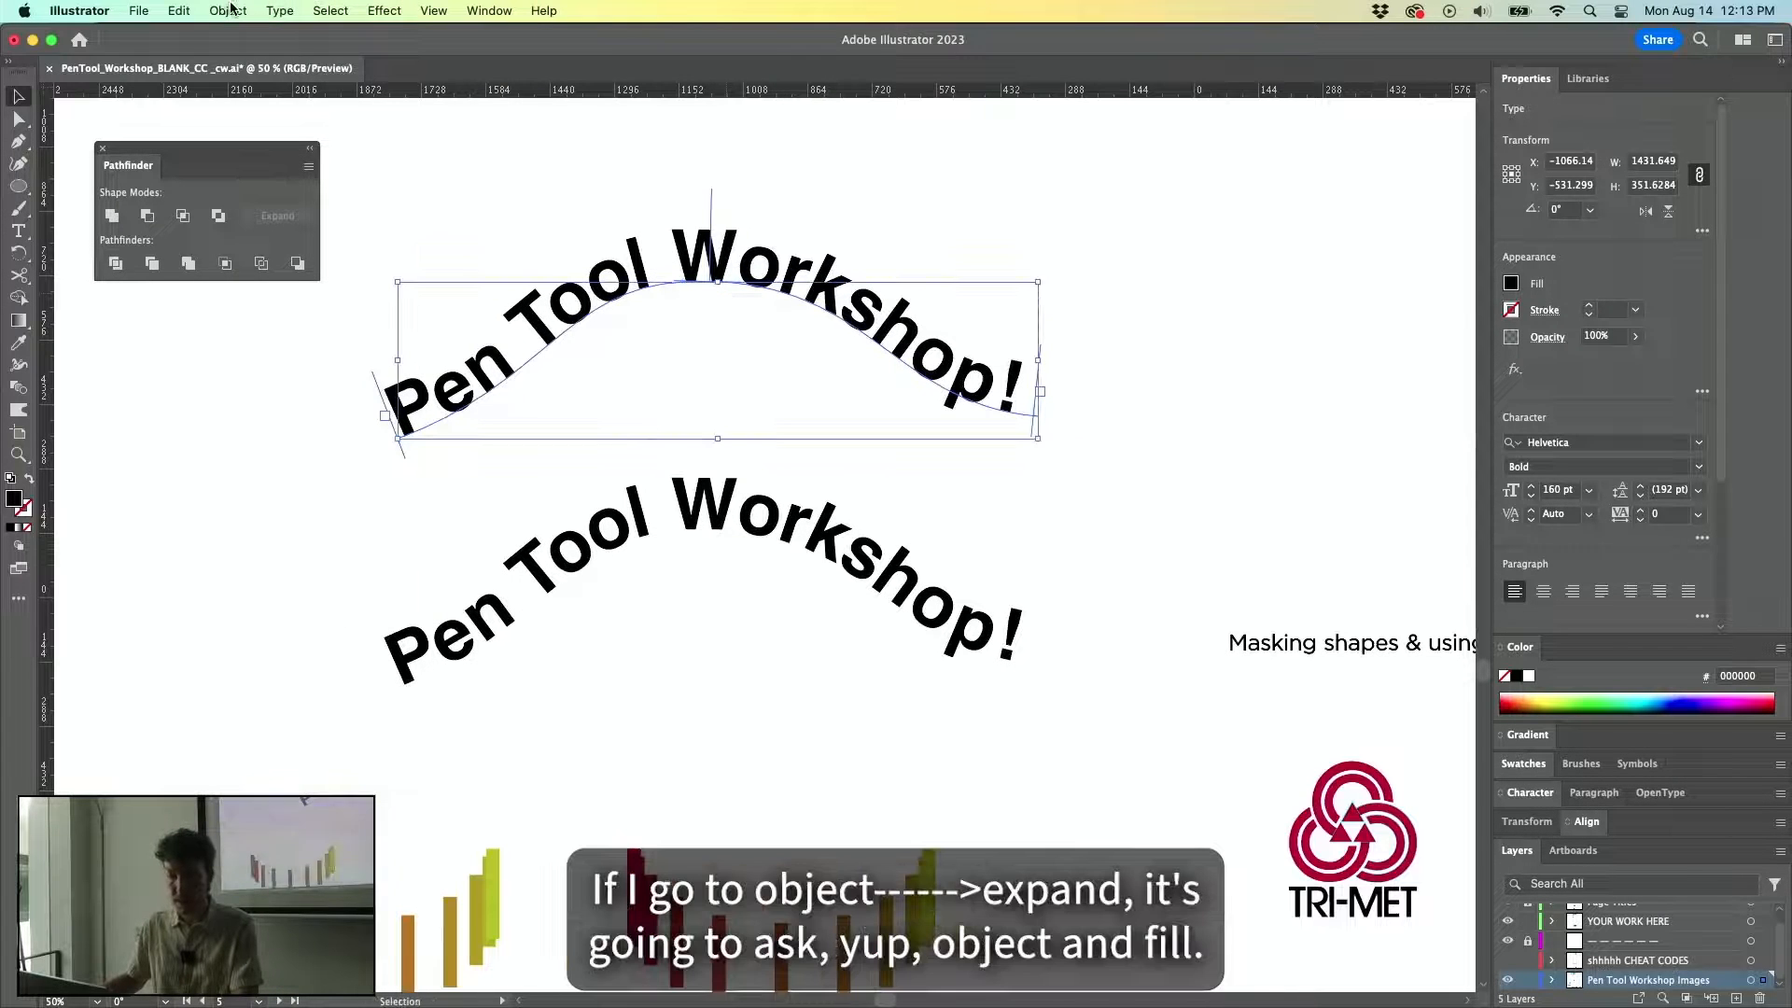
# Expand the upper copy of the curved type with Object and Fill enabled.
pyautogui.click(227, 10)
pyautogui.click(285, 265)
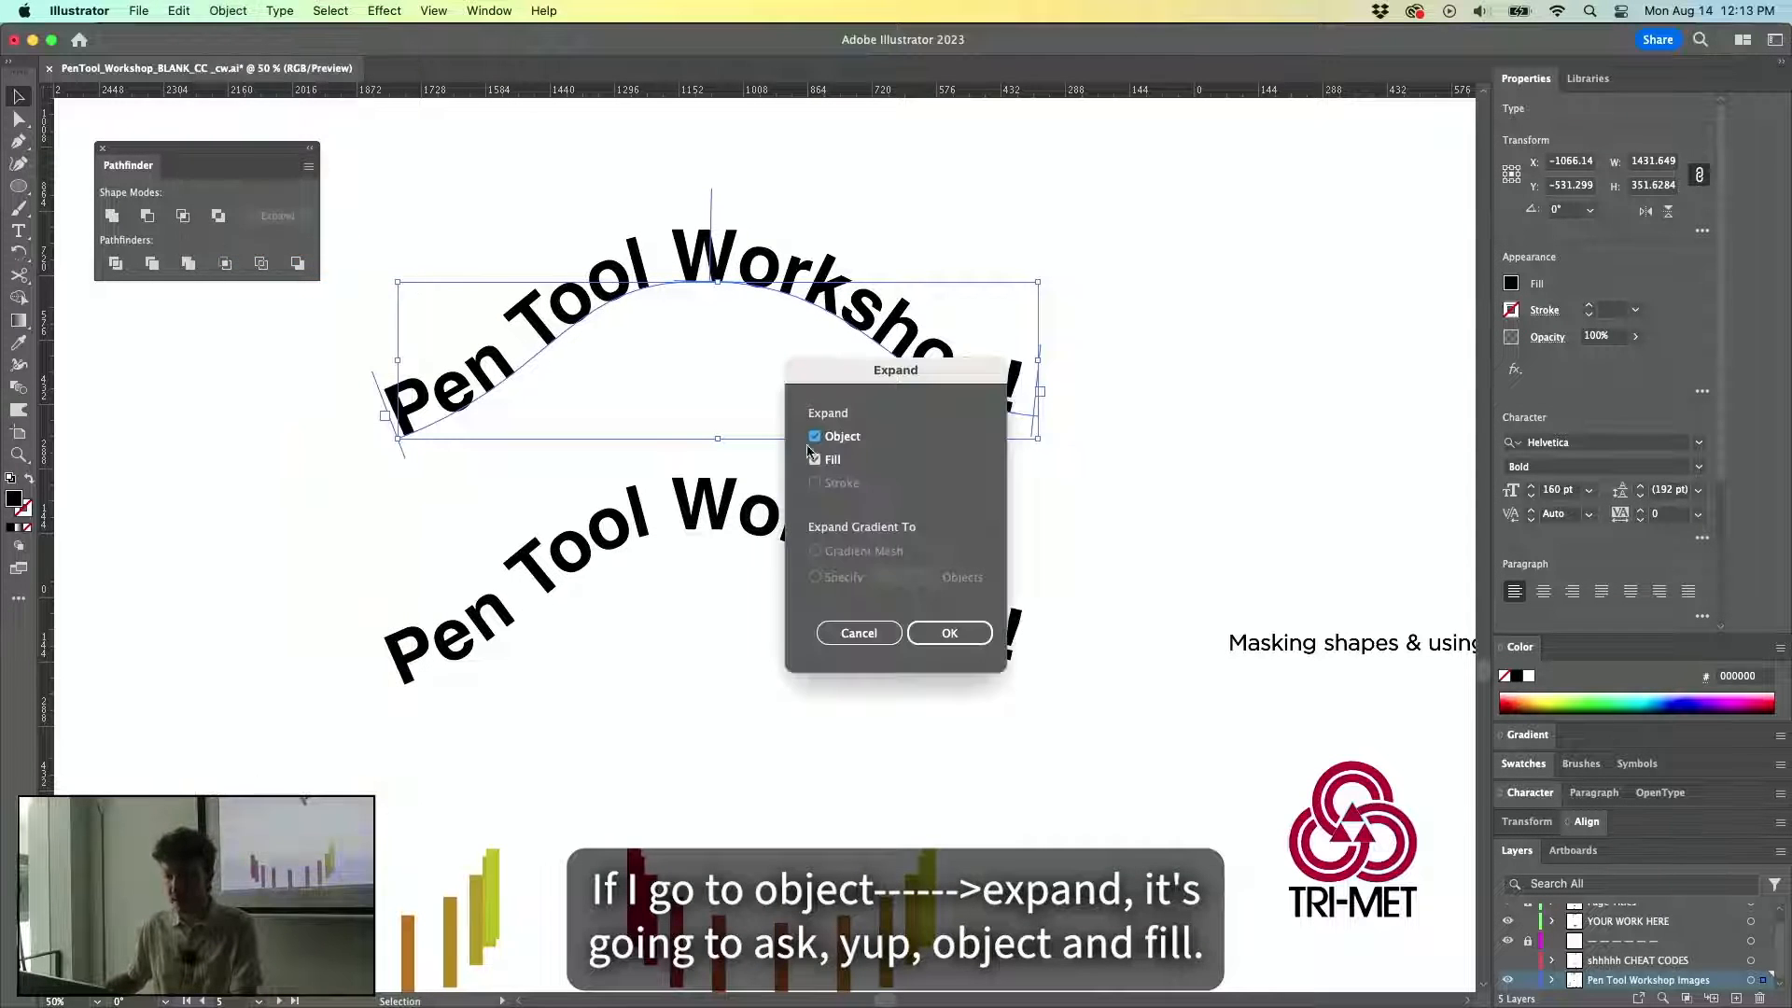
pyautogui.click(950, 632)
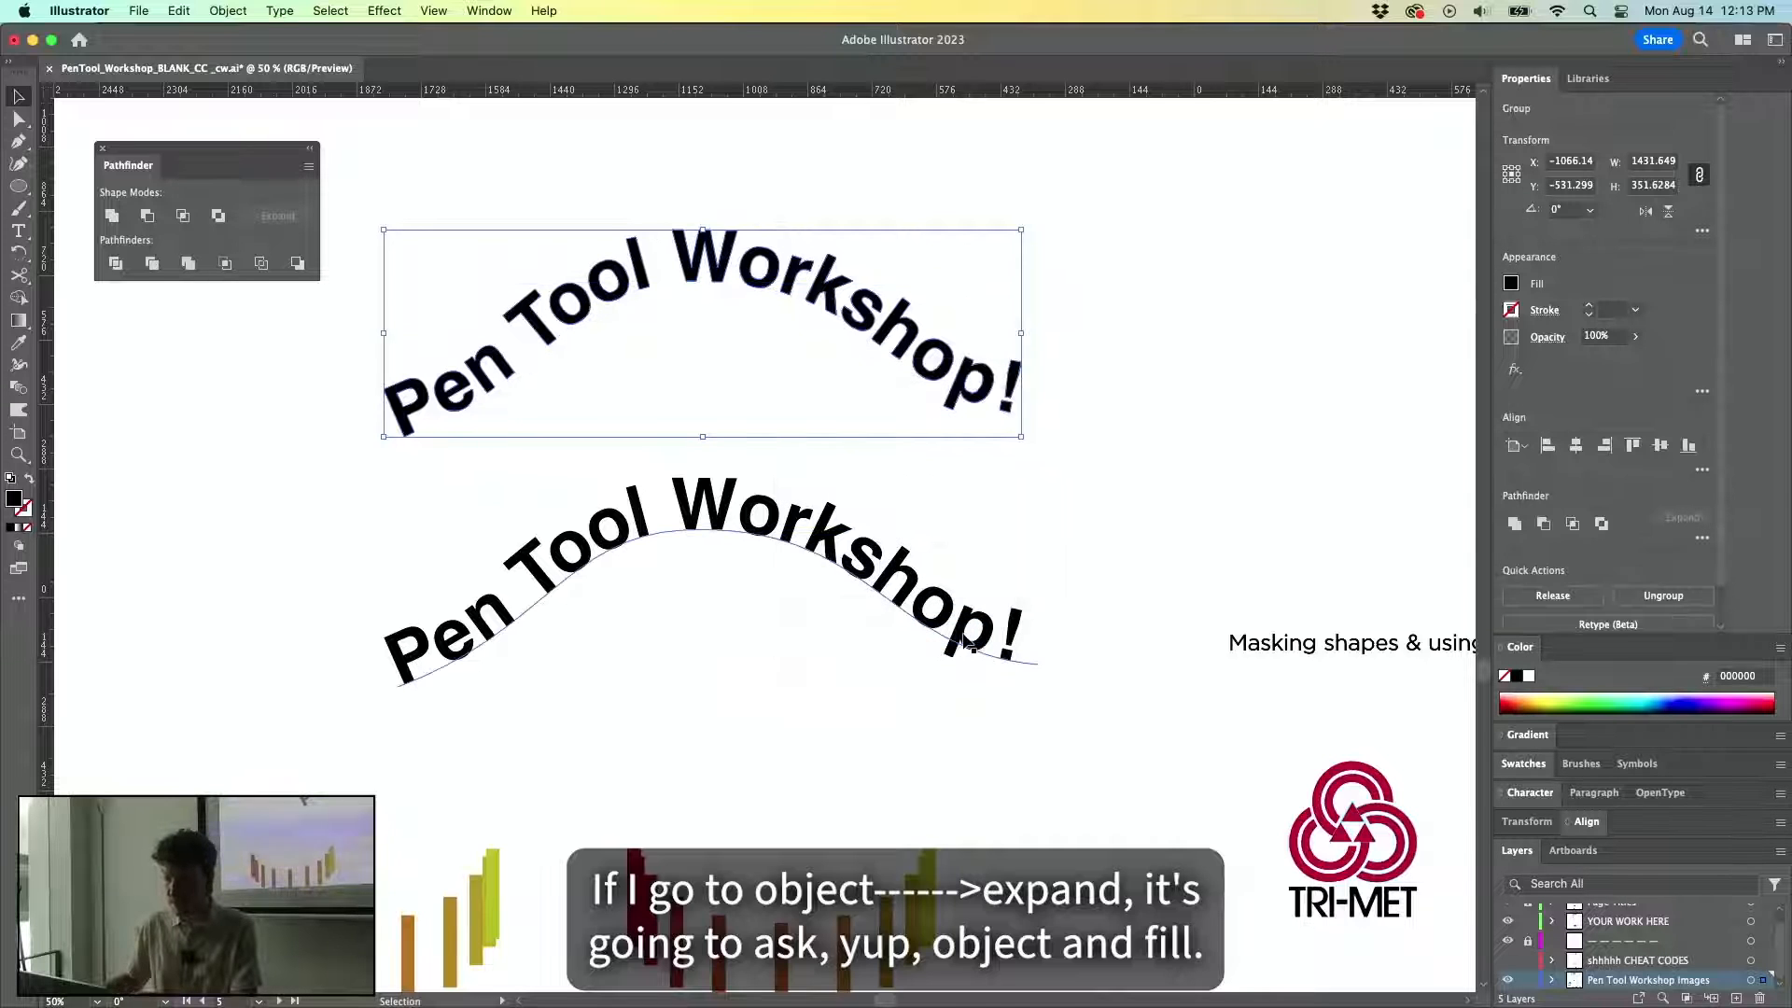
# Inspect the expanded letters' vector paths in outline view against the live type below.
pyautogui.press('super+y')
pyautogui.click(1061, 224)
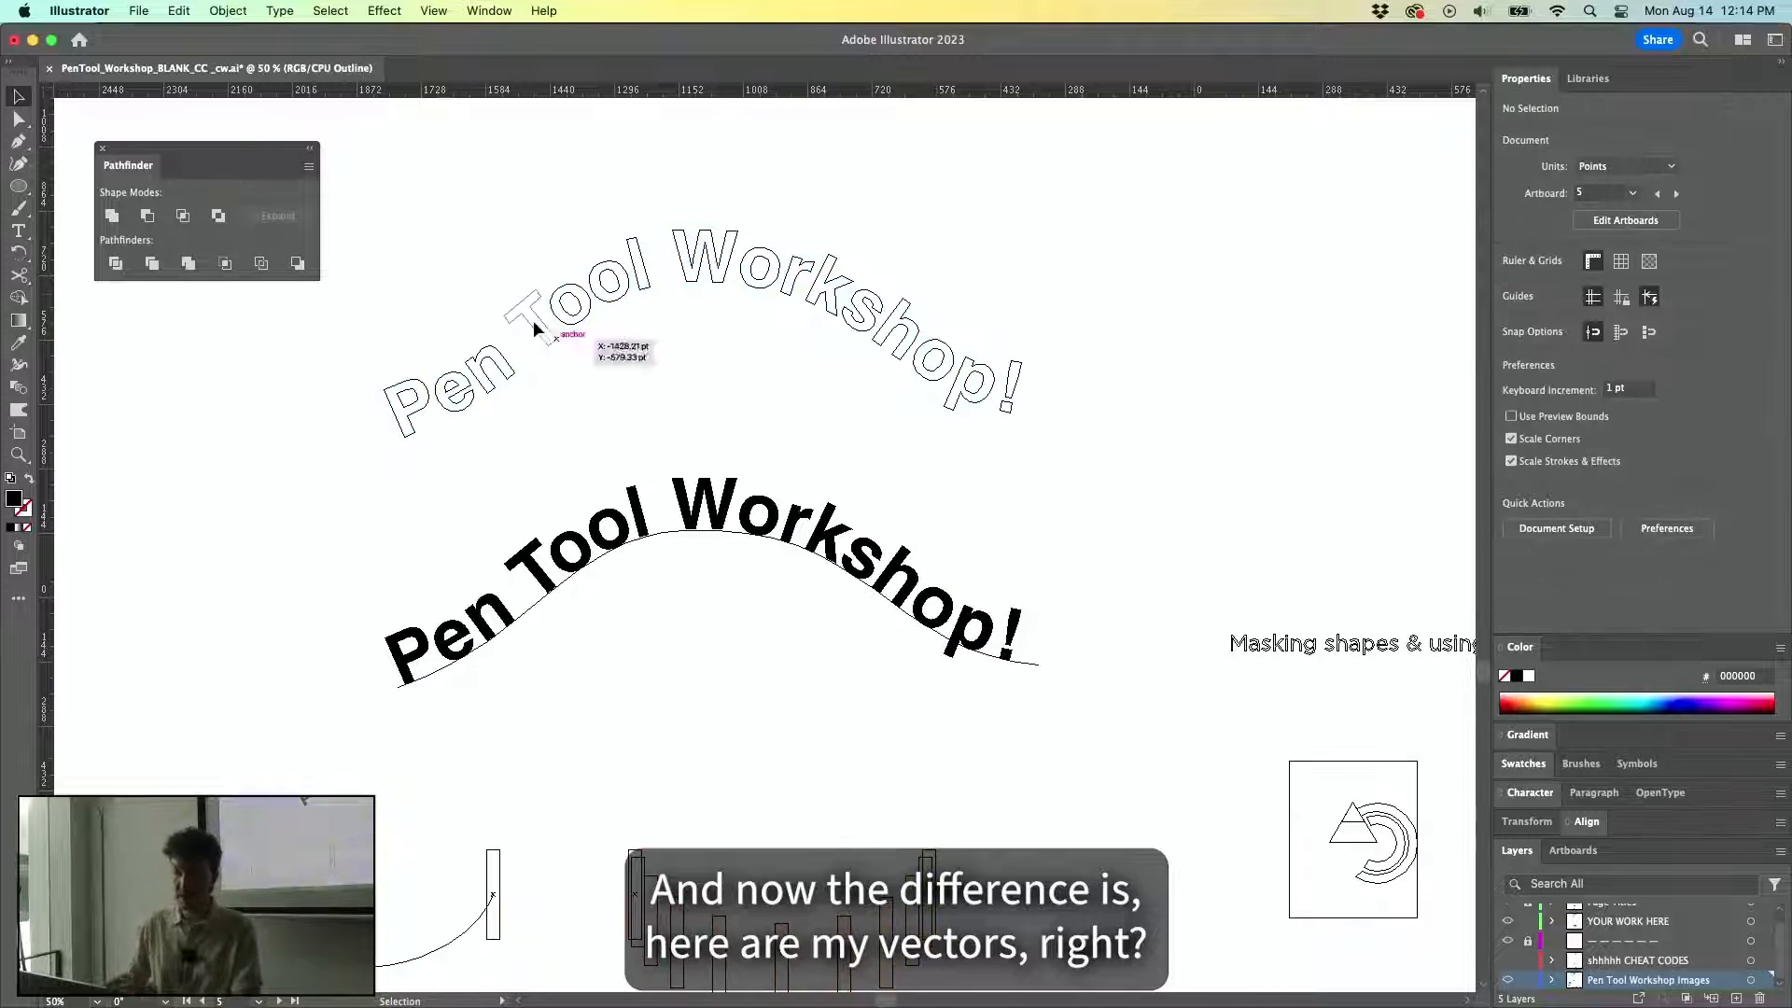
pyautogui.click(629, 295)
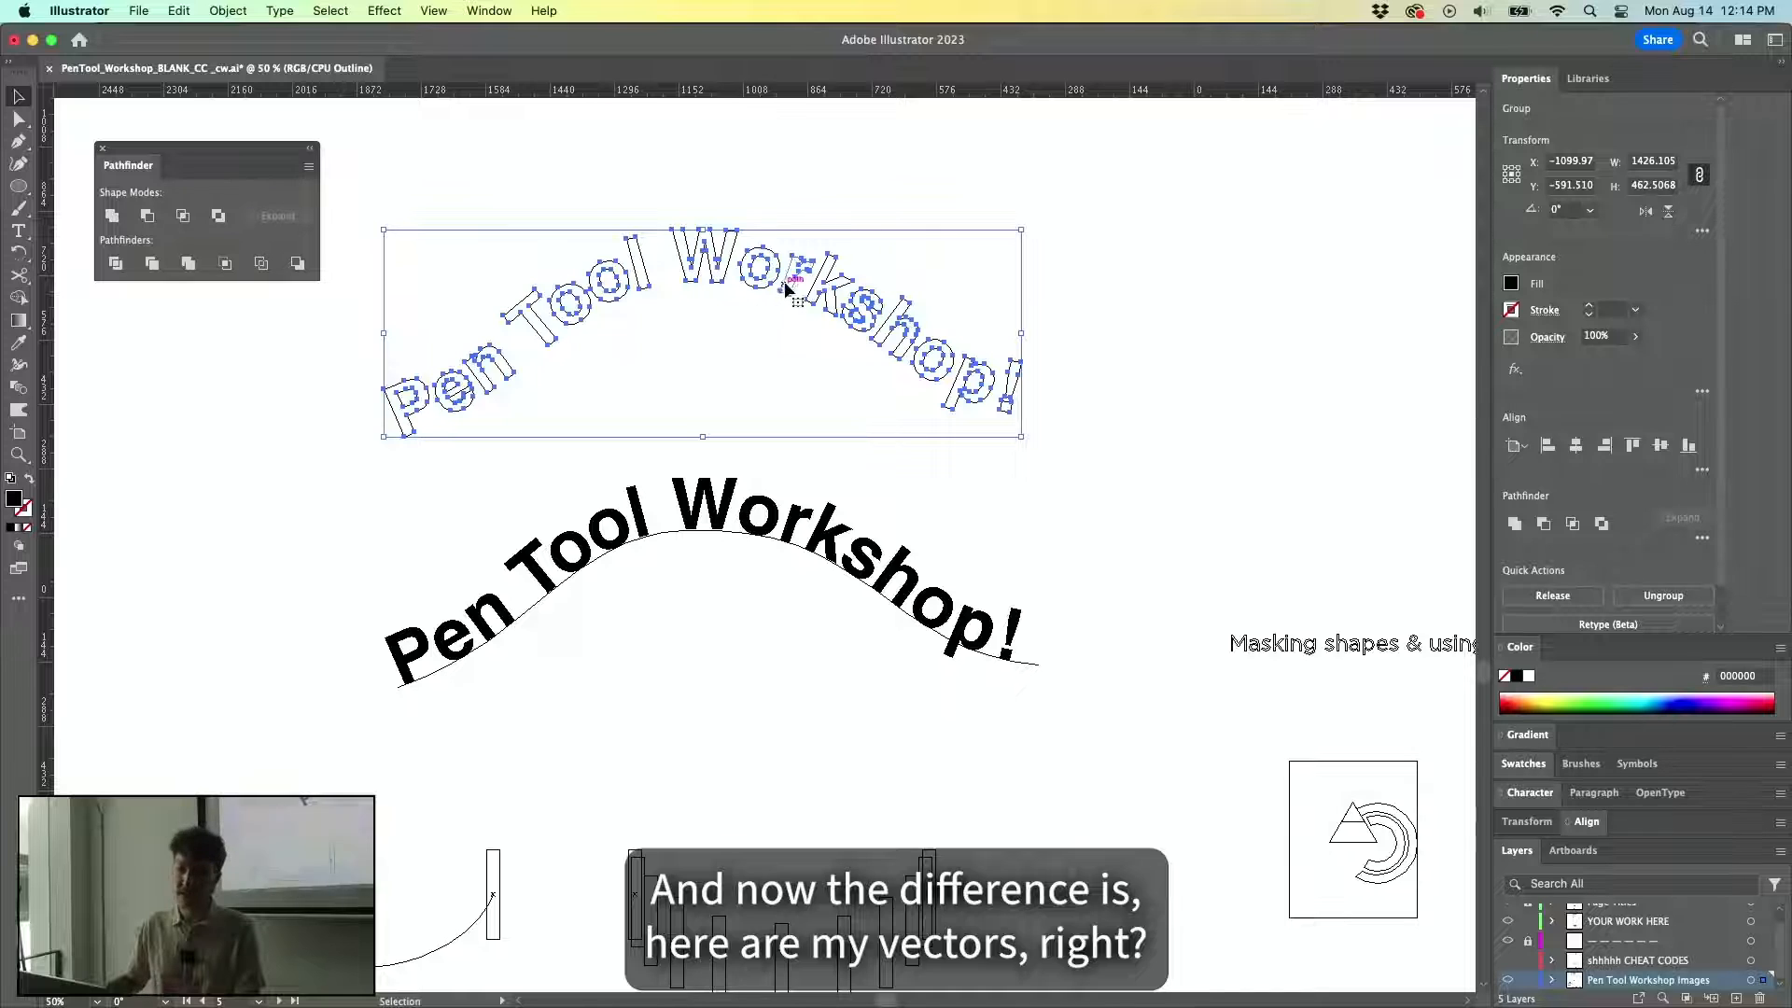
pyautogui.click(815, 200)
# Raise the expanded letter W slightly, then try editing the neighbouring letter r directly and undo that edit.
pyautogui.press('a')
pyautogui.scroll(1, 717, 285)
pyautogui.moveTo(702, 295); pyautogui.dragTo(719, 246)
pyautogui.moveTo(823, 271); pyautogui.dragTo(819, 304)
pyautogui.click(820, 276)
pyautogui.press('super+z')
pyautogui.click(1004, 302)
pyautogui.press('super+1')
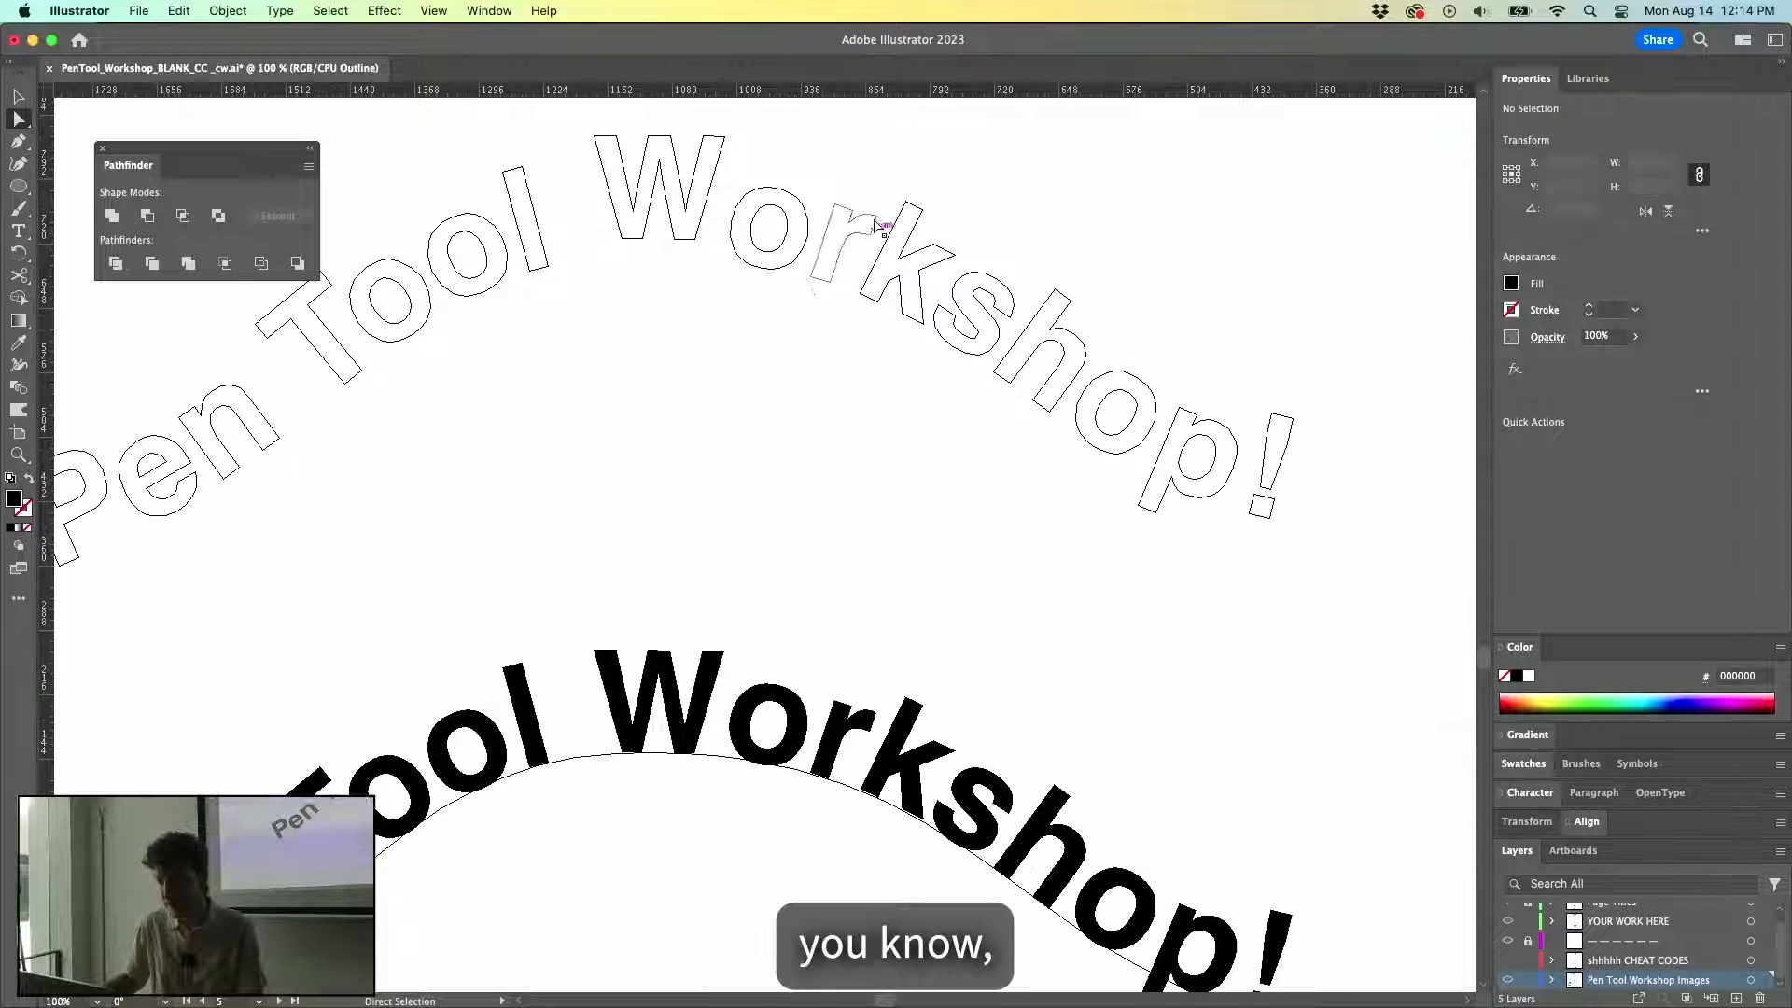
# Move only the letter n of the grouped outlines about 6 pt left and 21 pt up with the Group Selection tool.
pyautogui.click(782, 210)
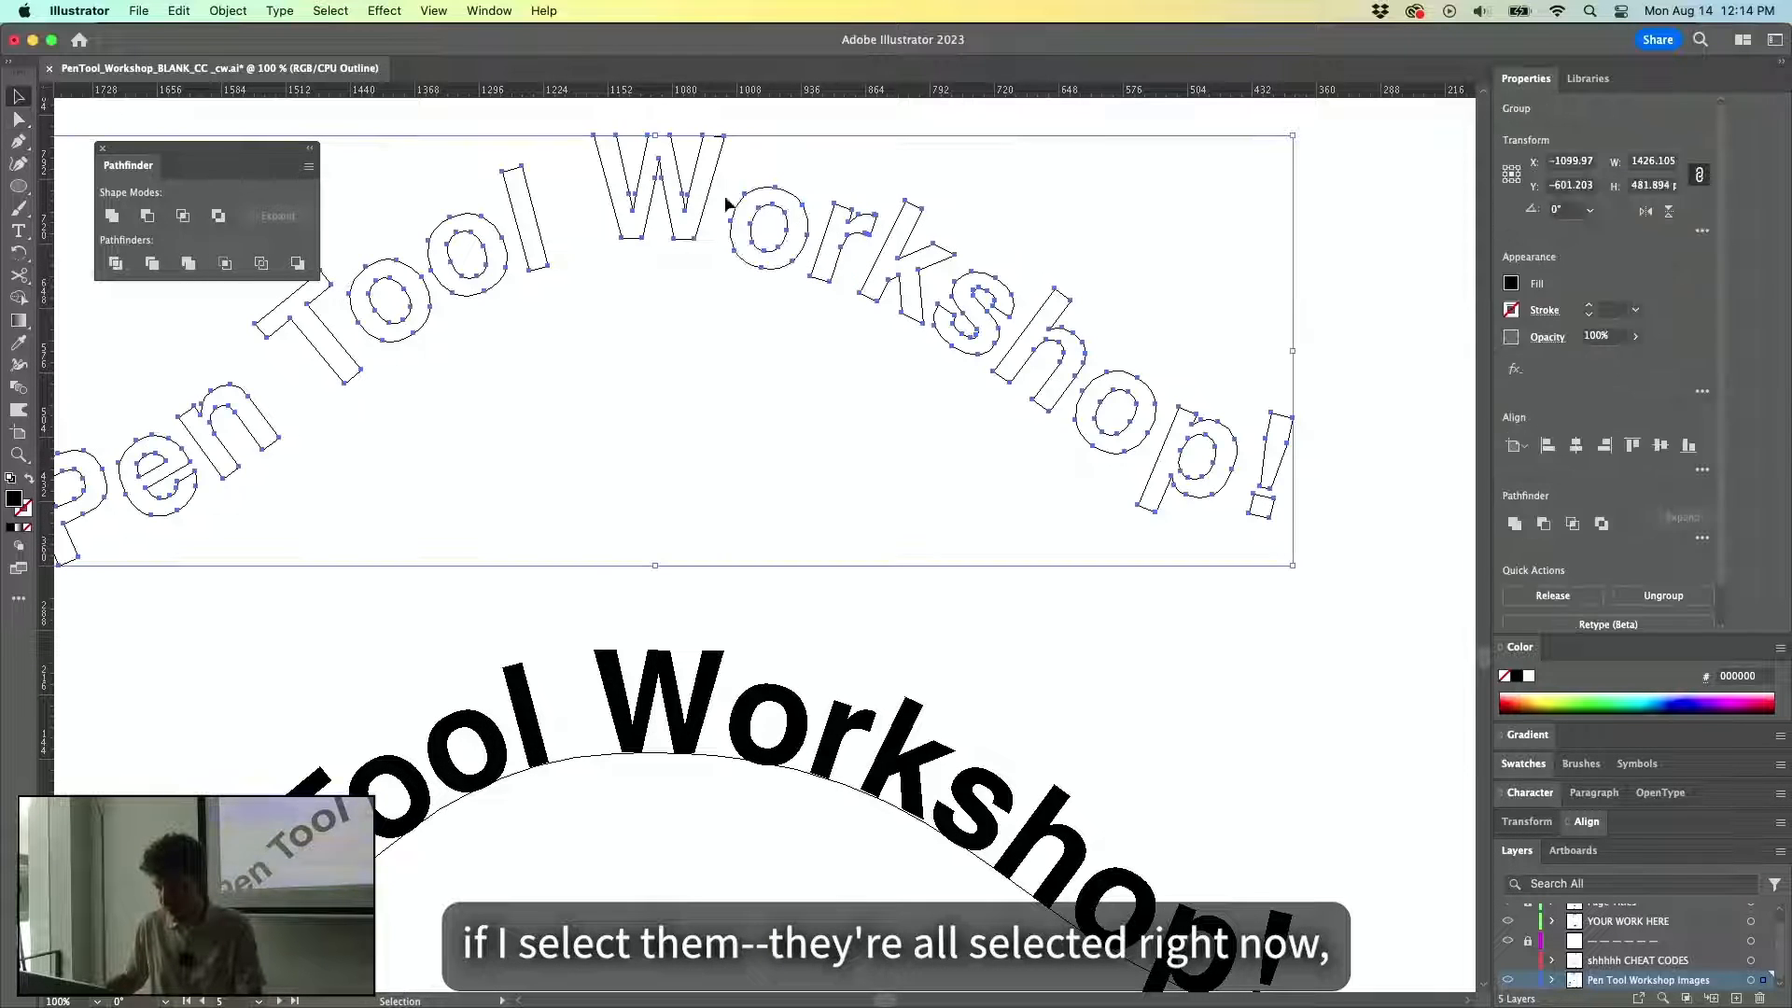
pyautogui.scroll(3, 653, 224)
pyautogui.hscroll(-3, 653, 224)
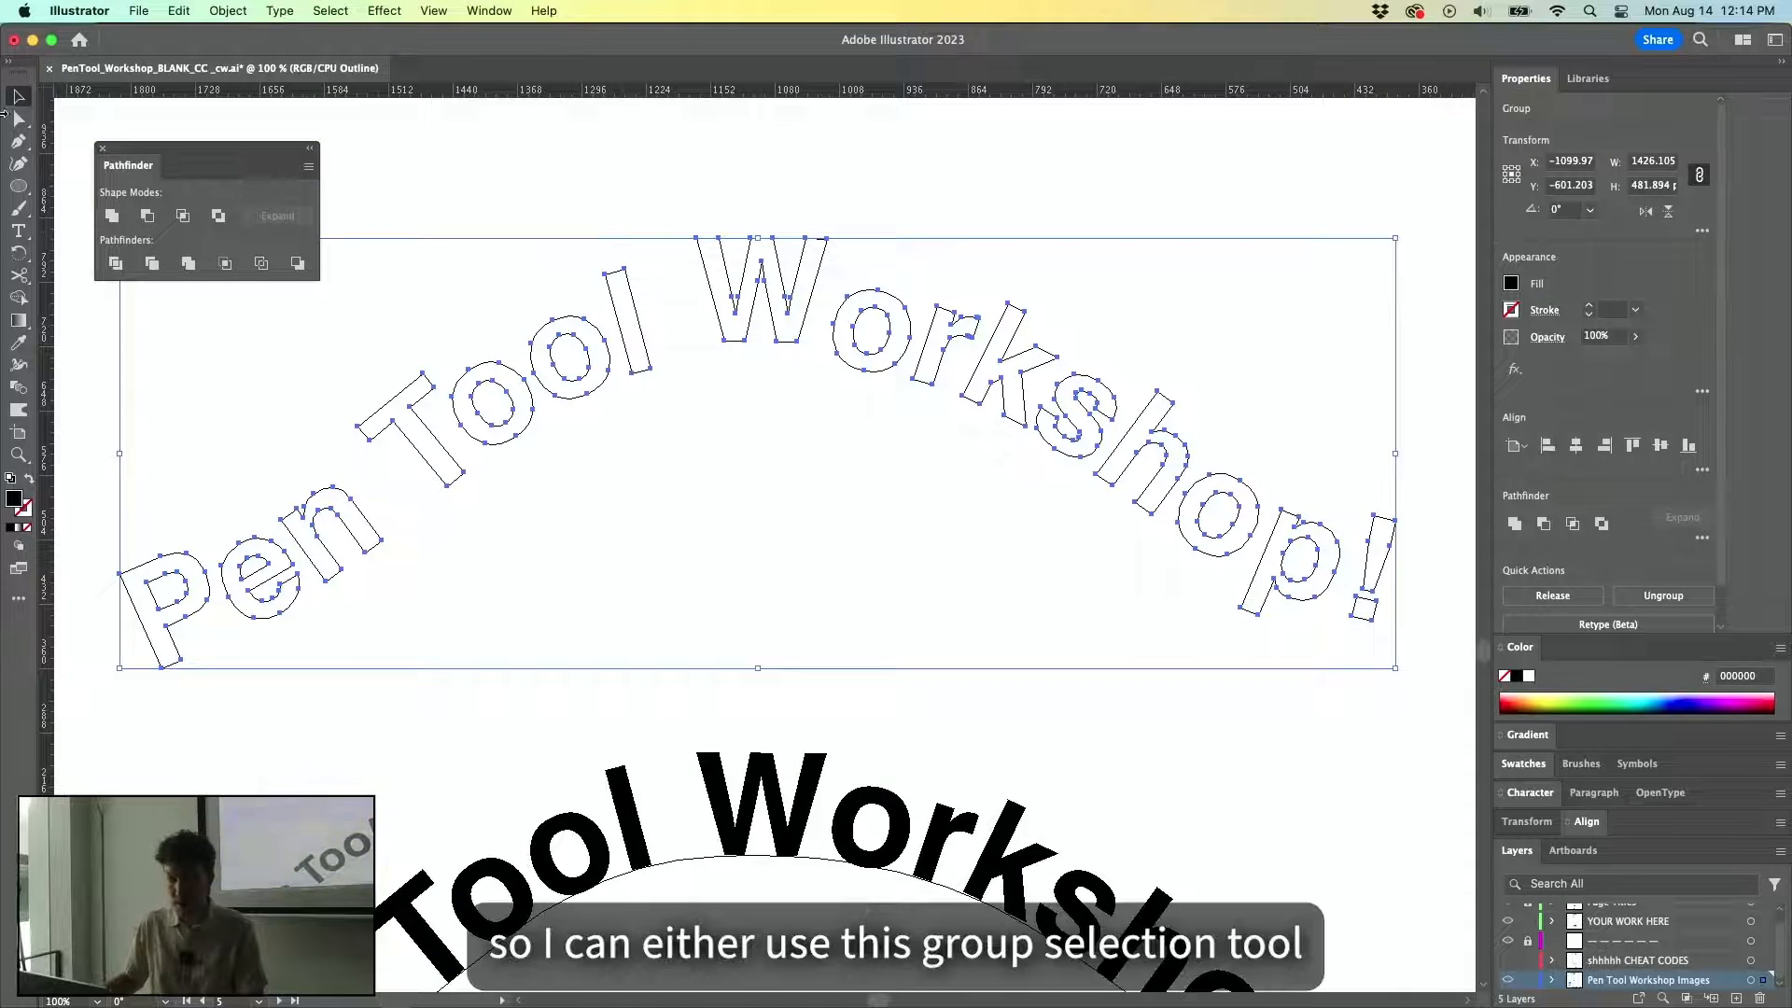
pyautogui.click(14, 118)
pyautogui.click(131, 141)
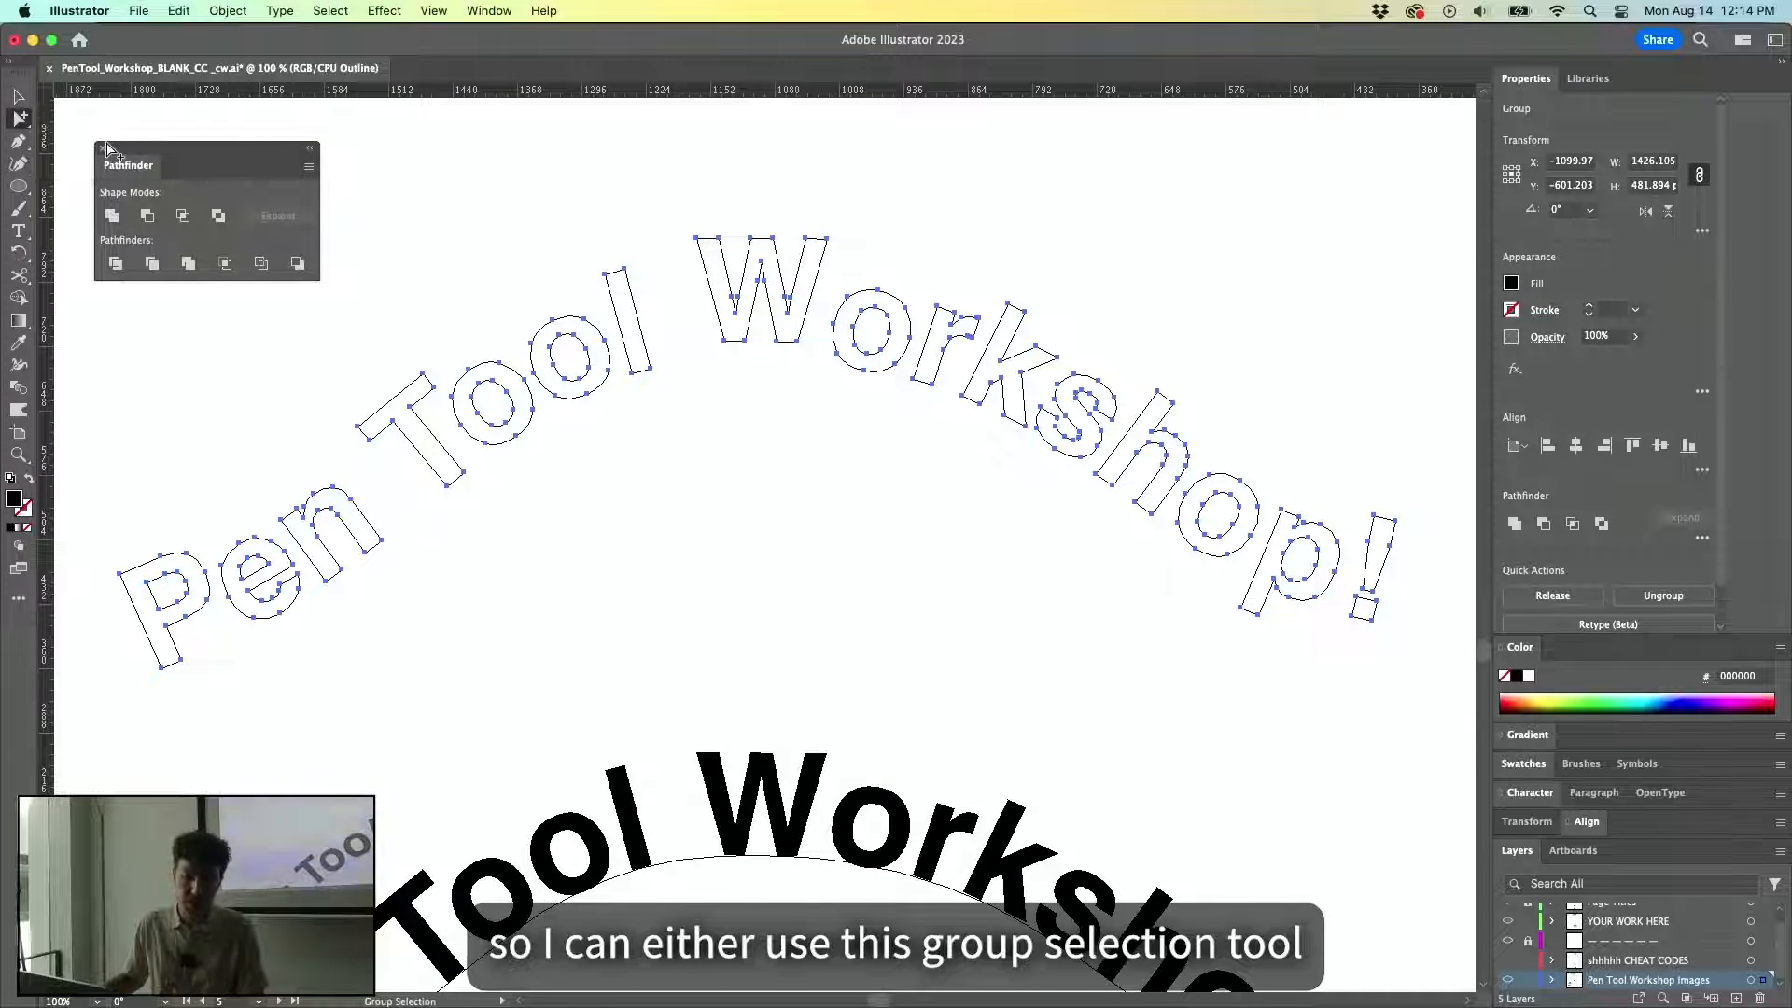
pyautogui.click(343, 476)
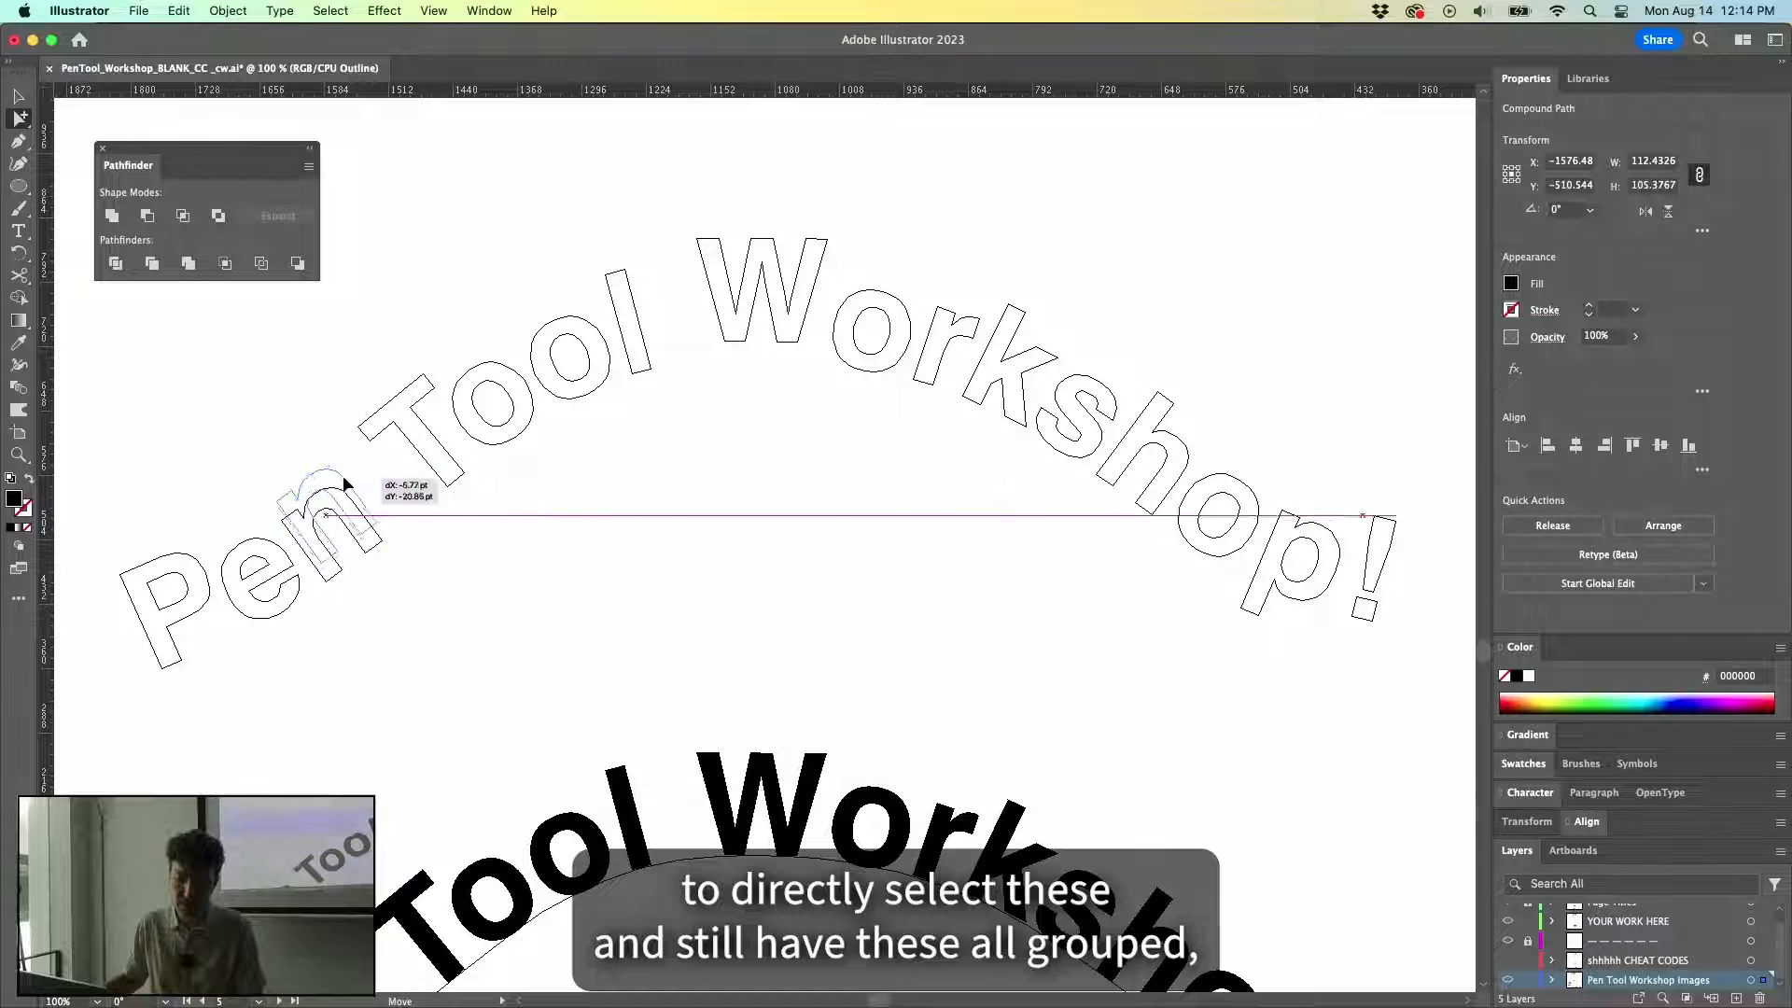
# Ungroup the expanded "Pen Tool Workshop!" letters and deselect them.
pyautogui.press('v')
pyautogui.click(394, 423)
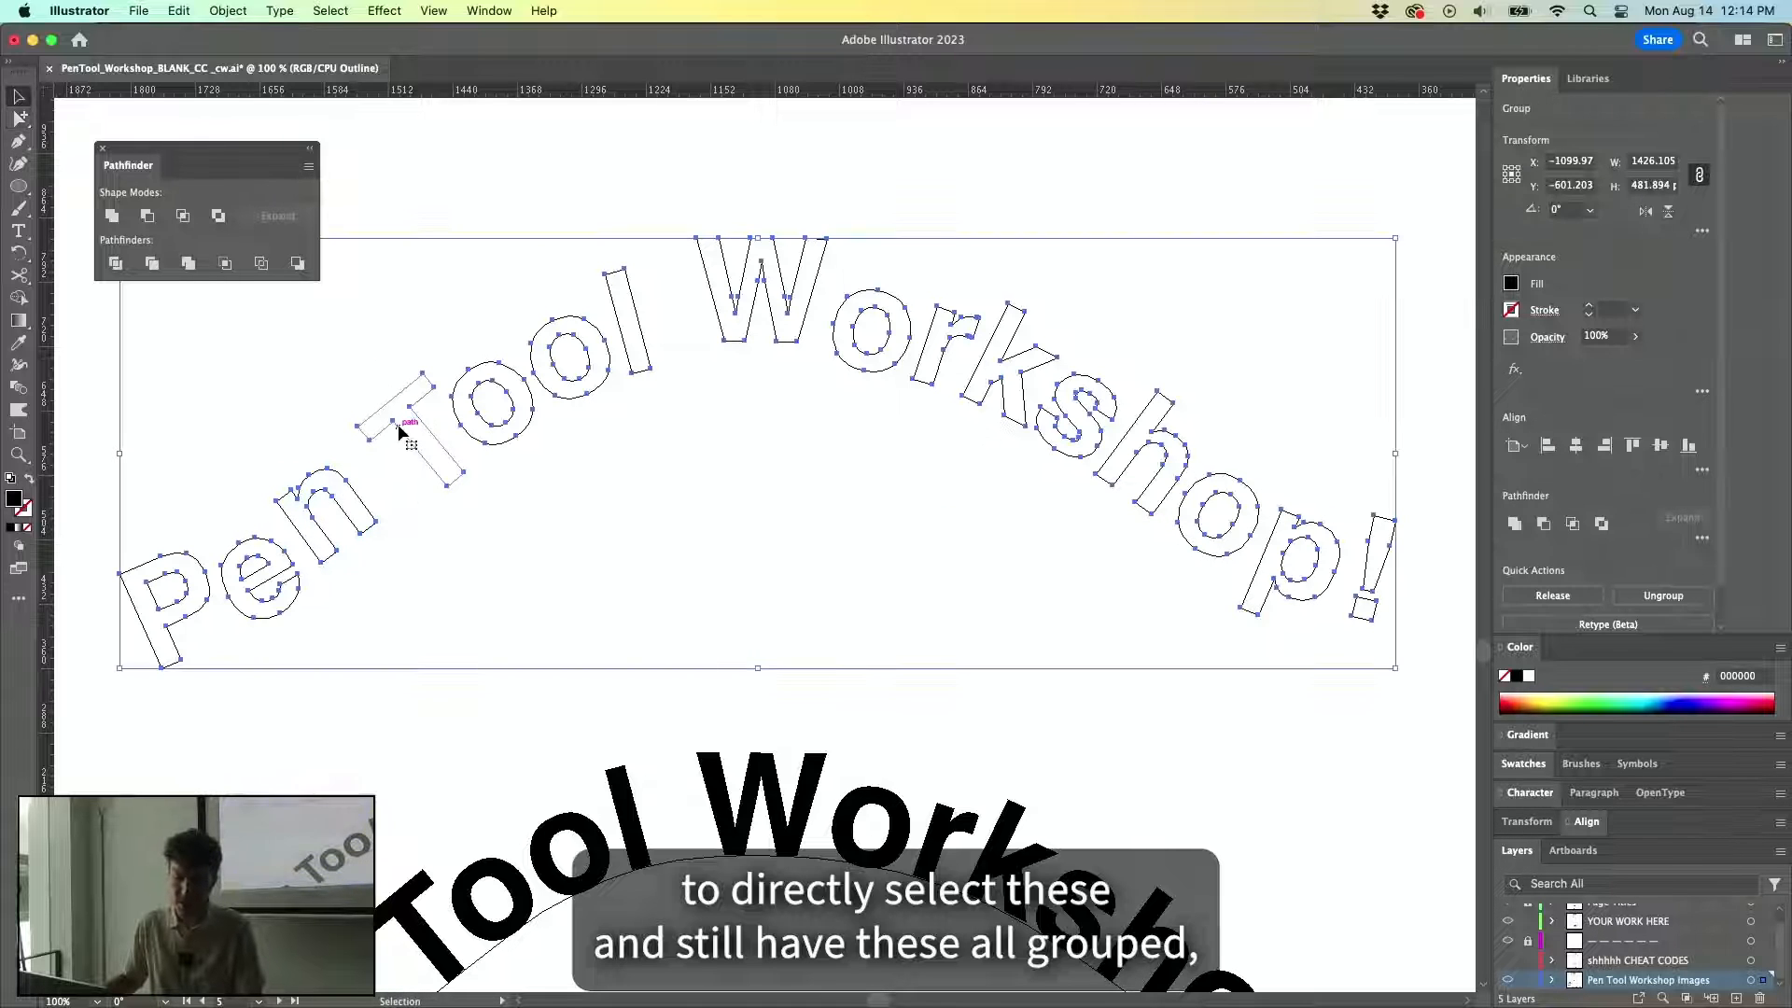
pyautogui.click(227, 10)
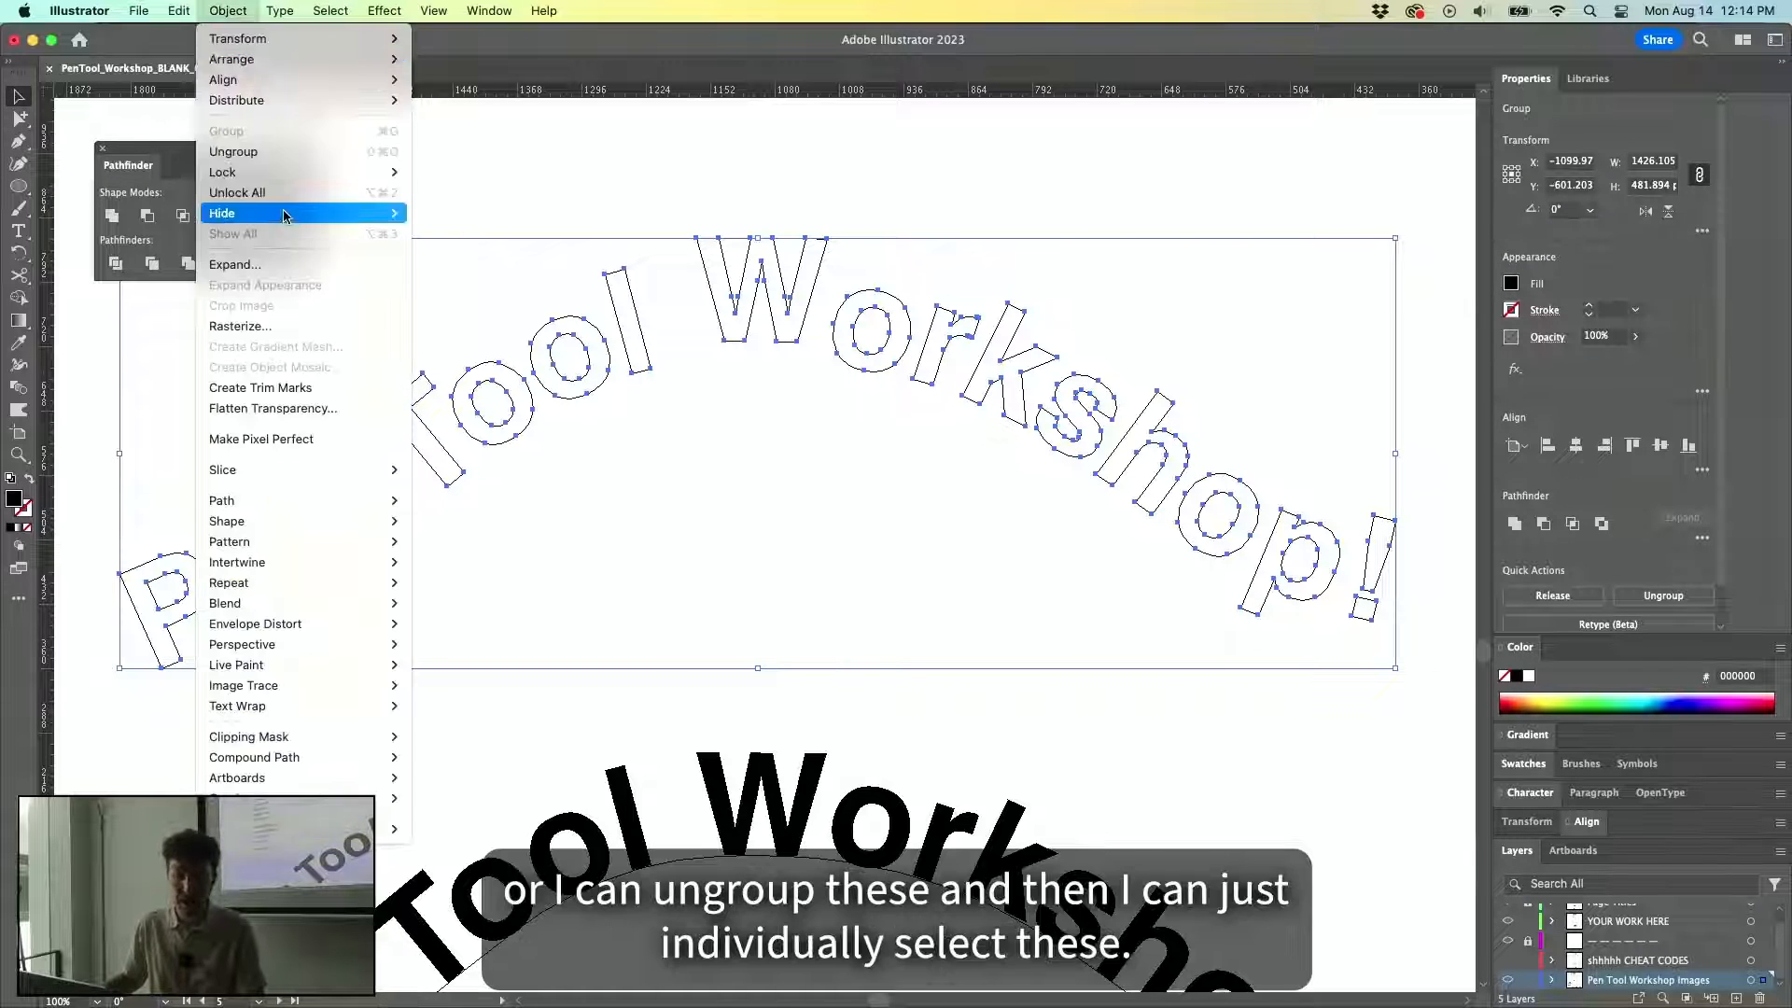
pyautogui.click(286, 158)
pyautogui.click(496, 230)
# Raise the second o and the l of "Tool", rotate the W slightly, and nudge the following o closer to it.
pyautogui.moveTo(566, 344); pyautogui.dragTo(562, 325)
pyautogui.click(640, 326)
pyautogui.click(800, 338)
pyautogui.press('r')
pyautogui.moveTo(876, 281); pyautogui.dragTo(888, 252)
pyautogui.press('v')
pyautogui.click(869, 359)
pyautogui.moveTo(869, 360); pyautogui.dragTo(862, 353)
pyautogui.click(937, 461)
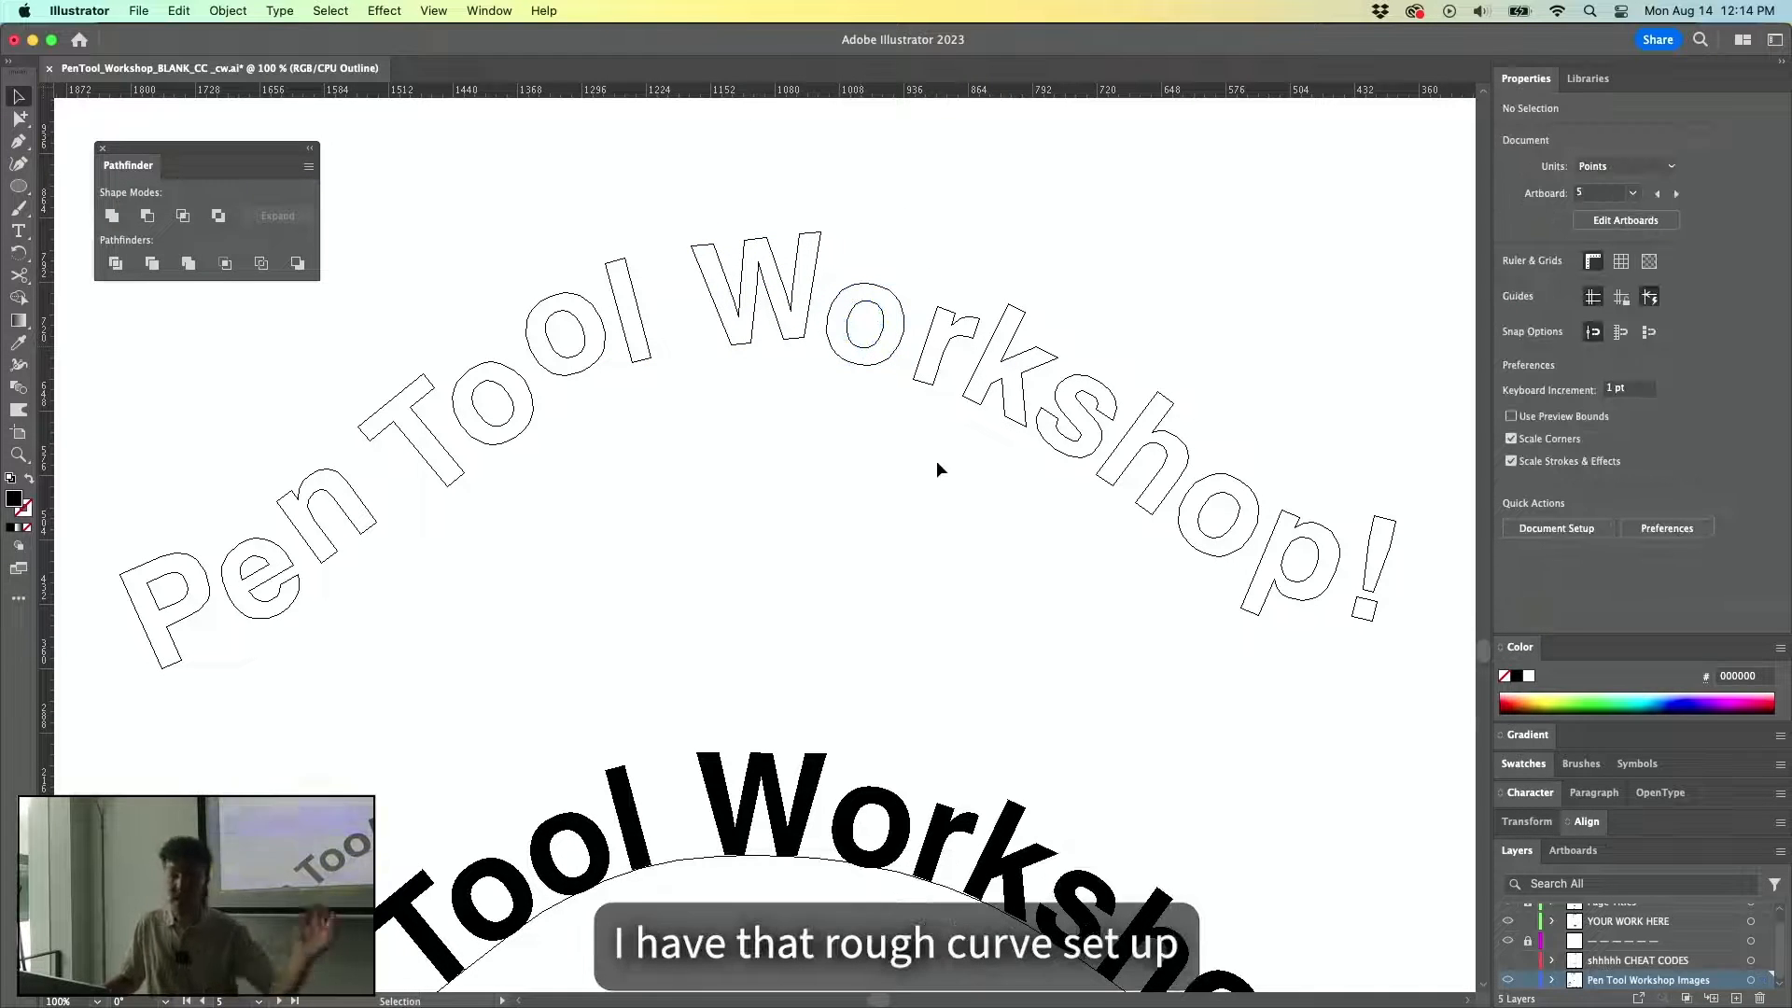
# Compare the individually adjusted letter outlines with the live path type below them.
pyautogui.scroll(-2, 928, 492)
pyautogui.moveTo(993, 553); pyautogui.dragTo(940, 389)
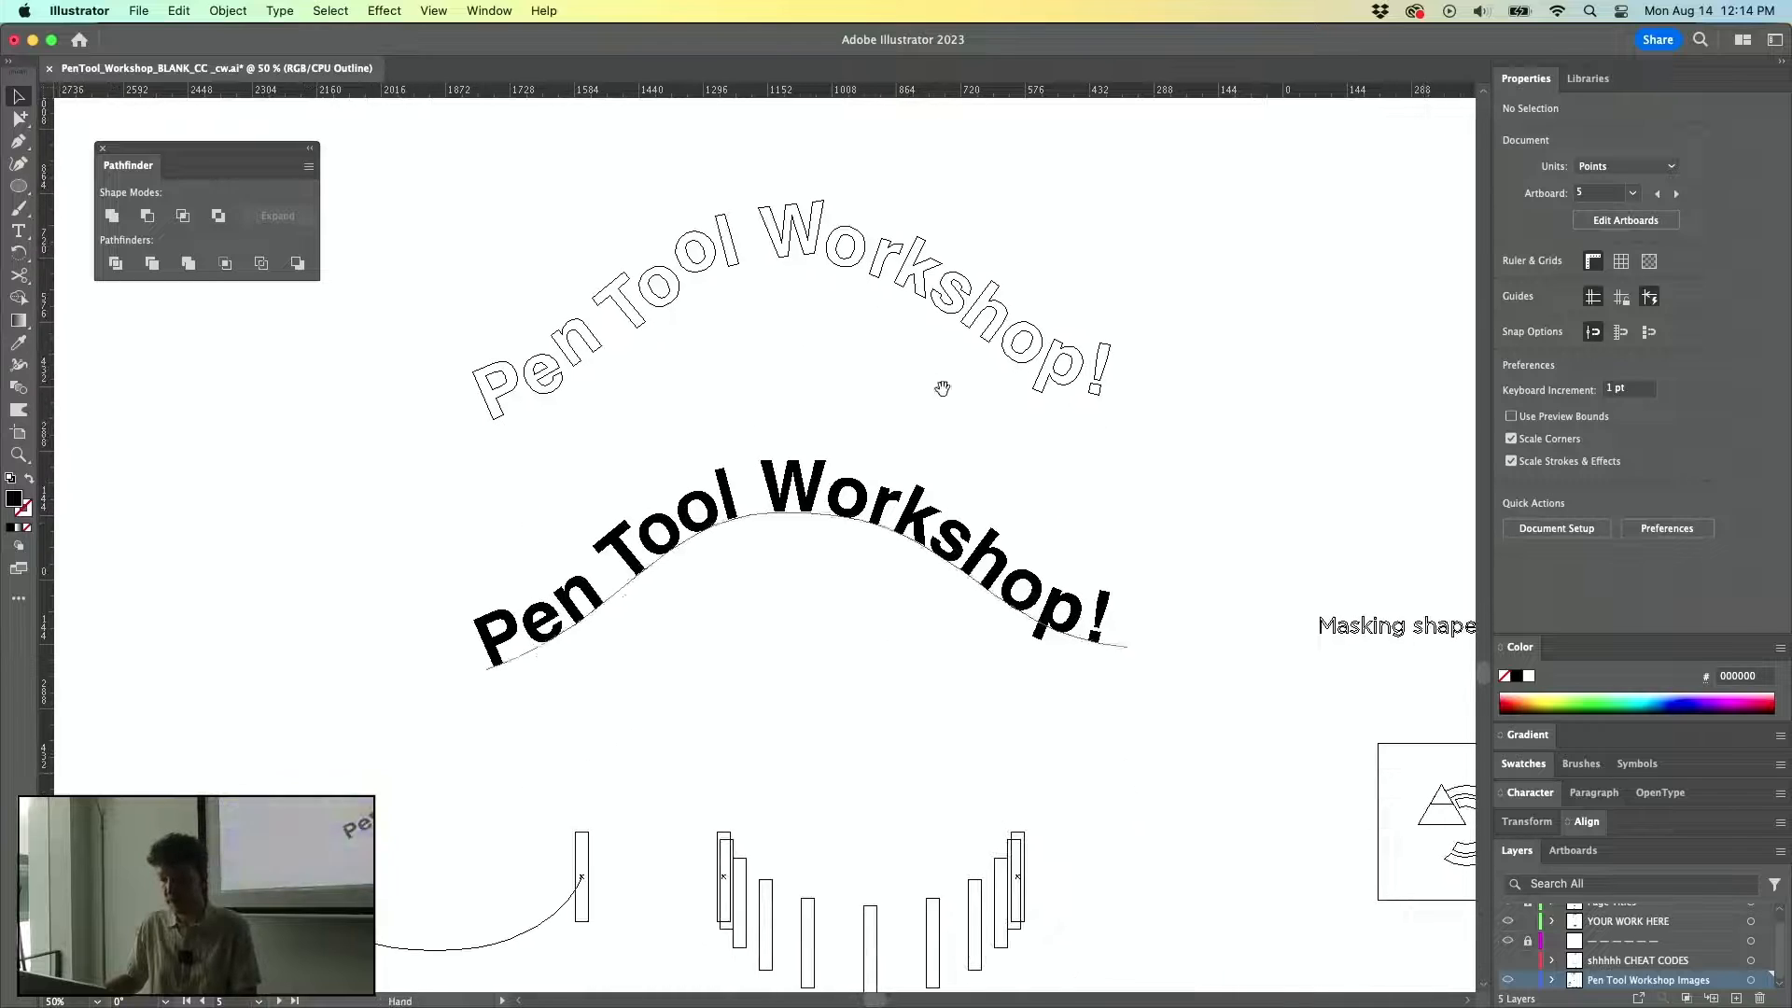
pyautogui.moveTo(1136, 297); pyautogui.dragTo(1072, 358)
pyautogui.click(1160, 399)
pyautogui.scroll(-2, 1116, 407)
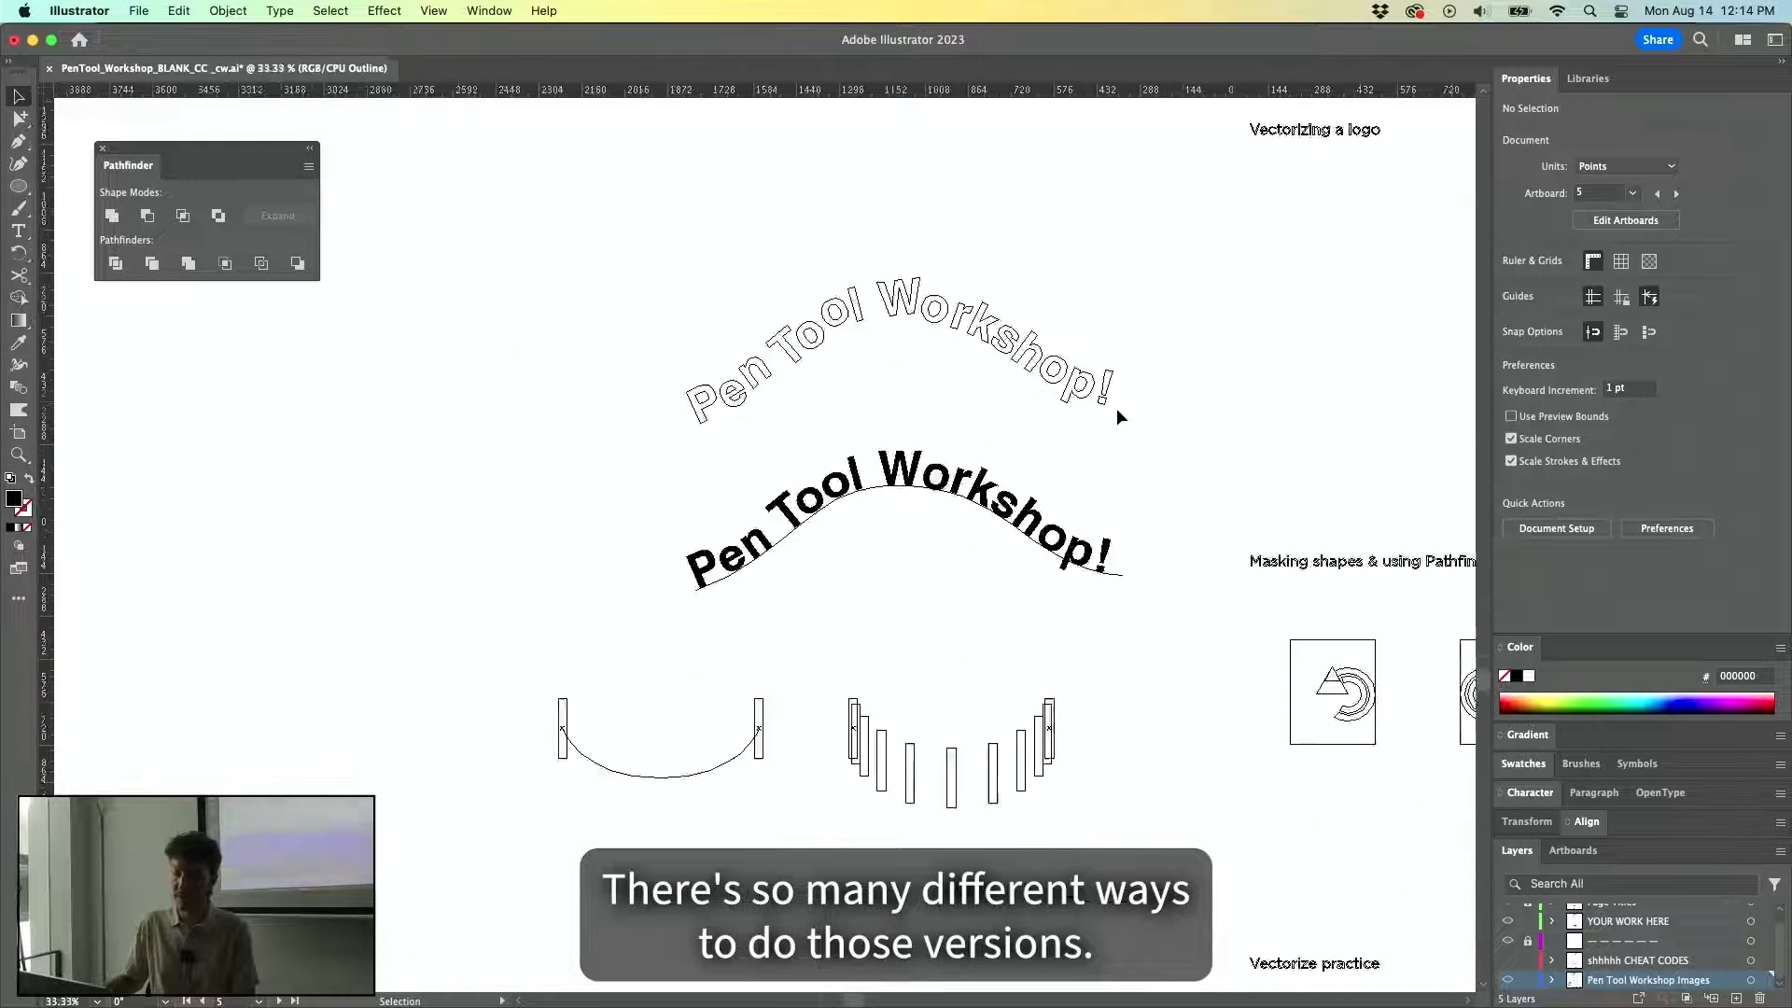
pyautogui.scroll(4, 1116, 407)
pyautogui.click(1041, 337)
pyautogui.moveTo(1021, 327); pyautogui.dragTo(1021, 326)
pyautogui.click(994, 427)
pyautogui.scroll(-2, 994, 427)
pyautogui.moveTo(961, 377); pyautogui.dragTo(791, 504)
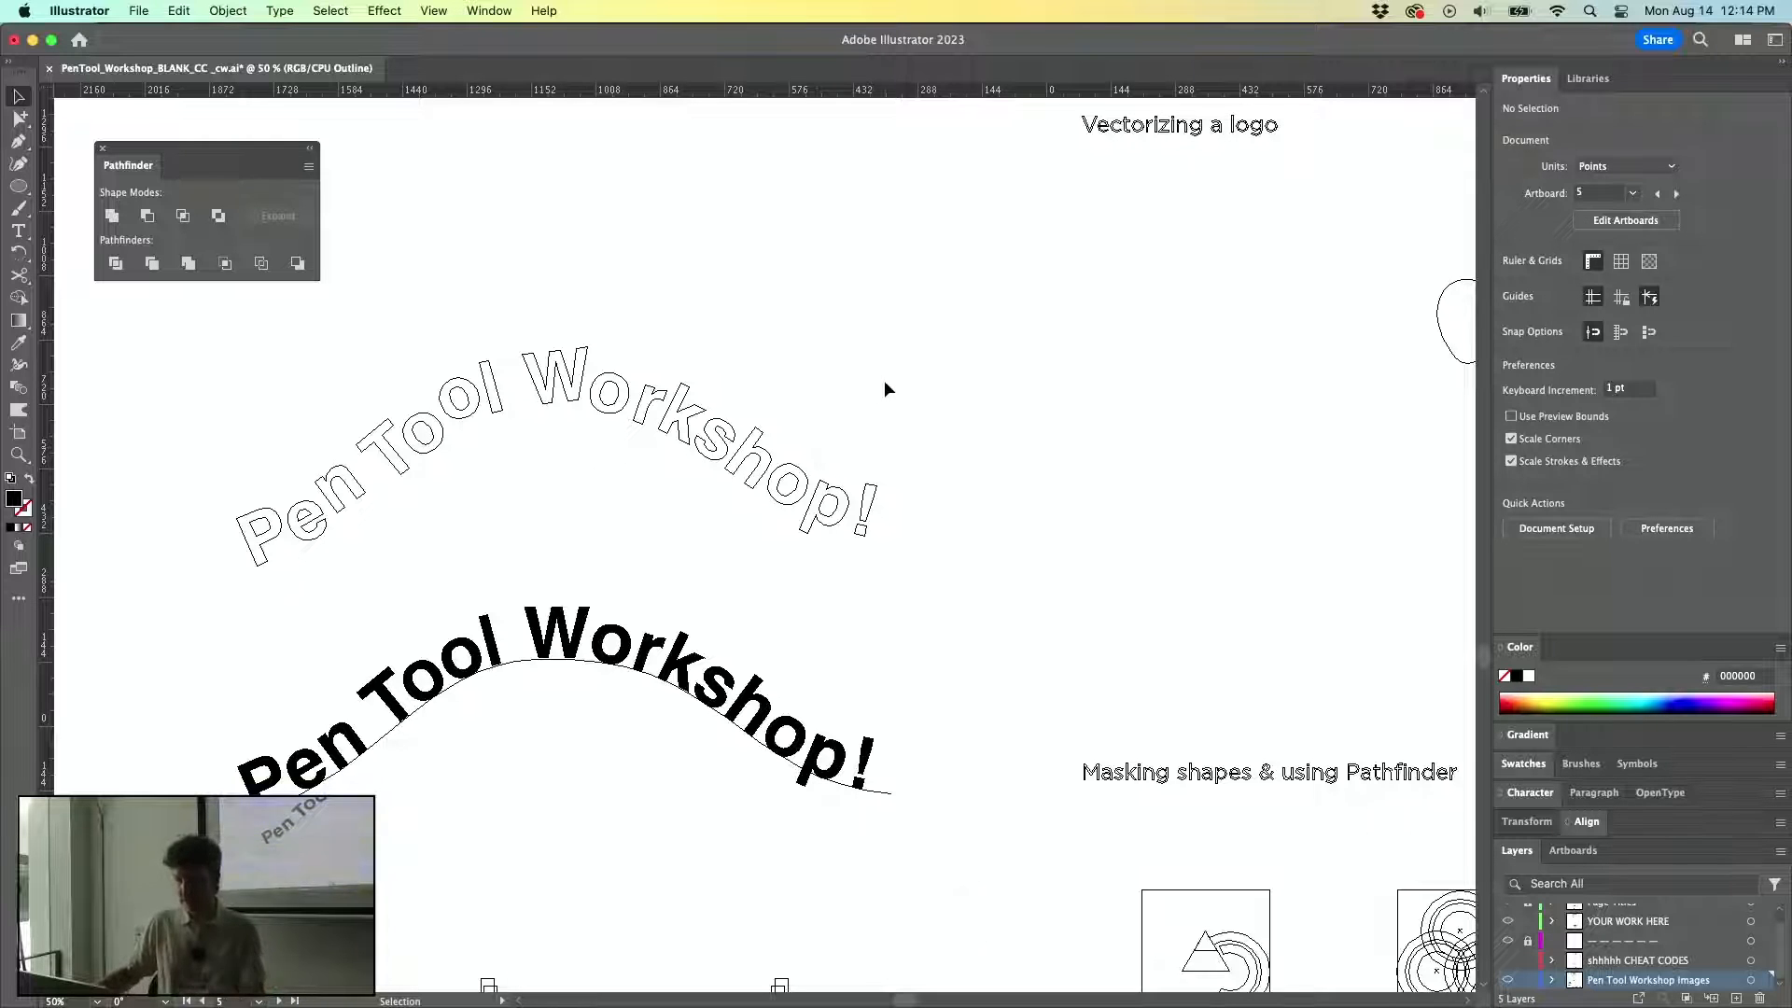
# Draw a circle about 611 pt in diameter below the "Vectorizing a logo" heading and delete its upper half.
pyautogui.press('p')
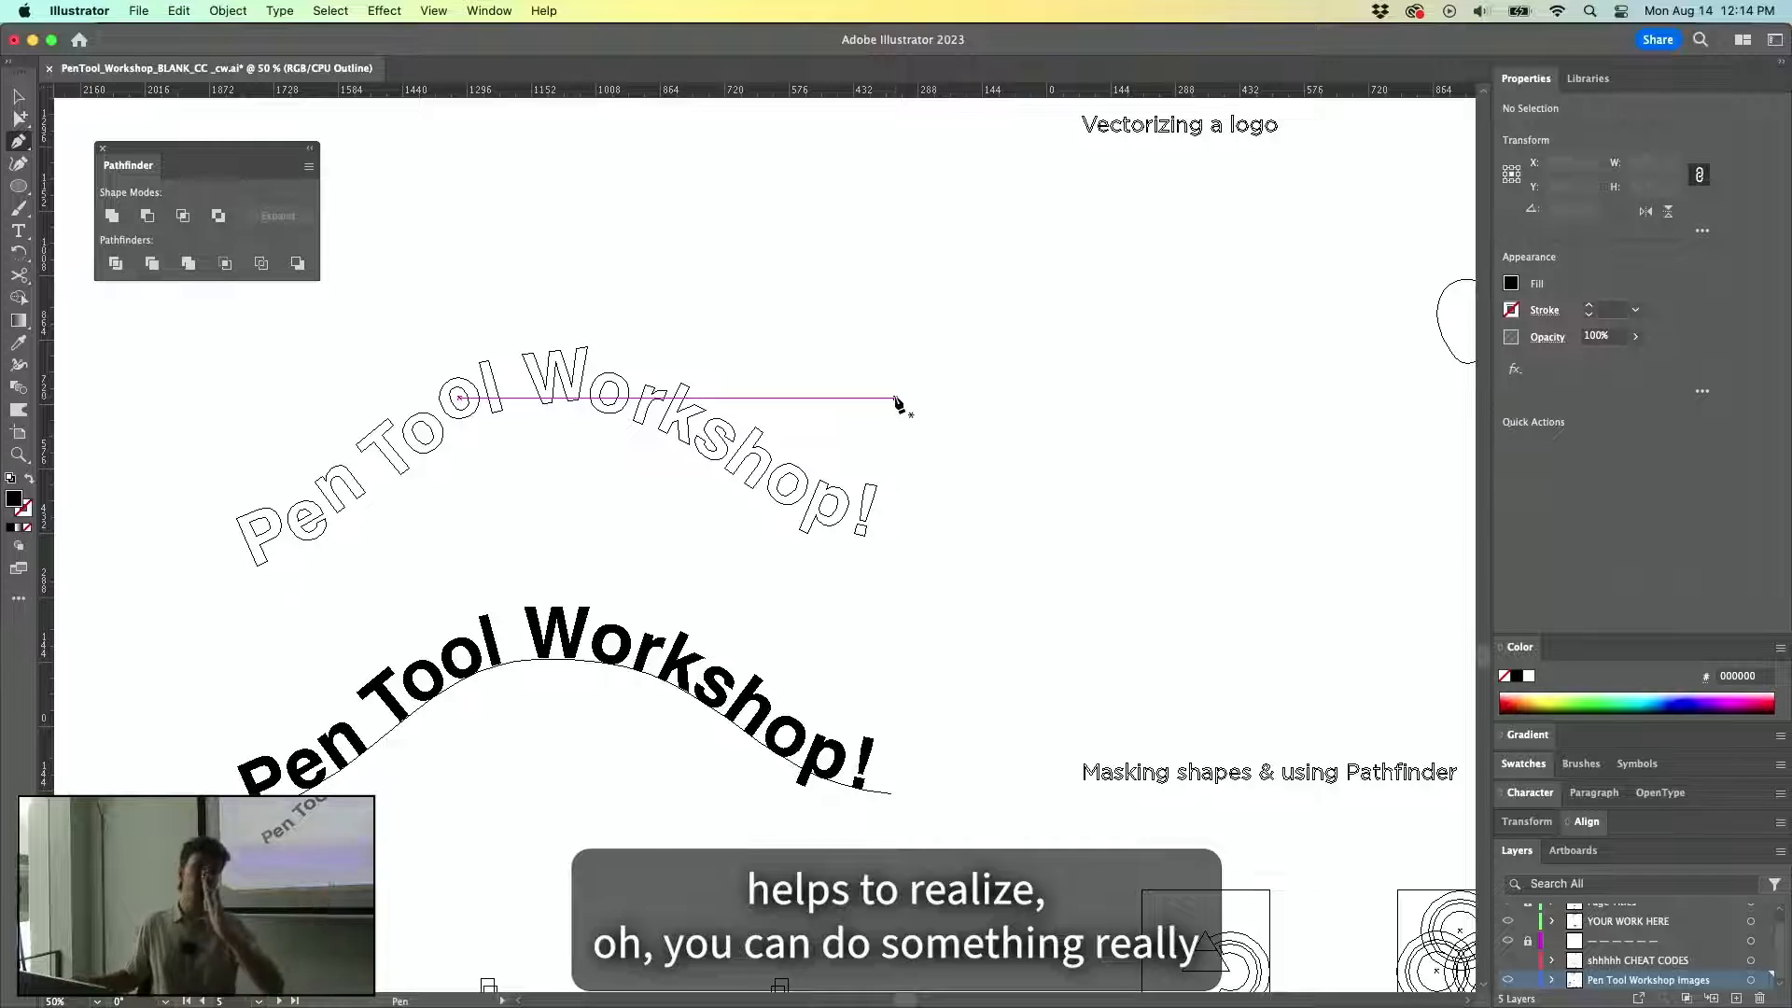
pyautogui.hscroll(5, 970, 387)
pyautogui.press('l')
pyautogui.moveTo(732, 306); pyautogui.dragTo(1026, 582)
pyautogui.press('a')
pyautogui.click(869, 307)
pyautogui.press('Delete')
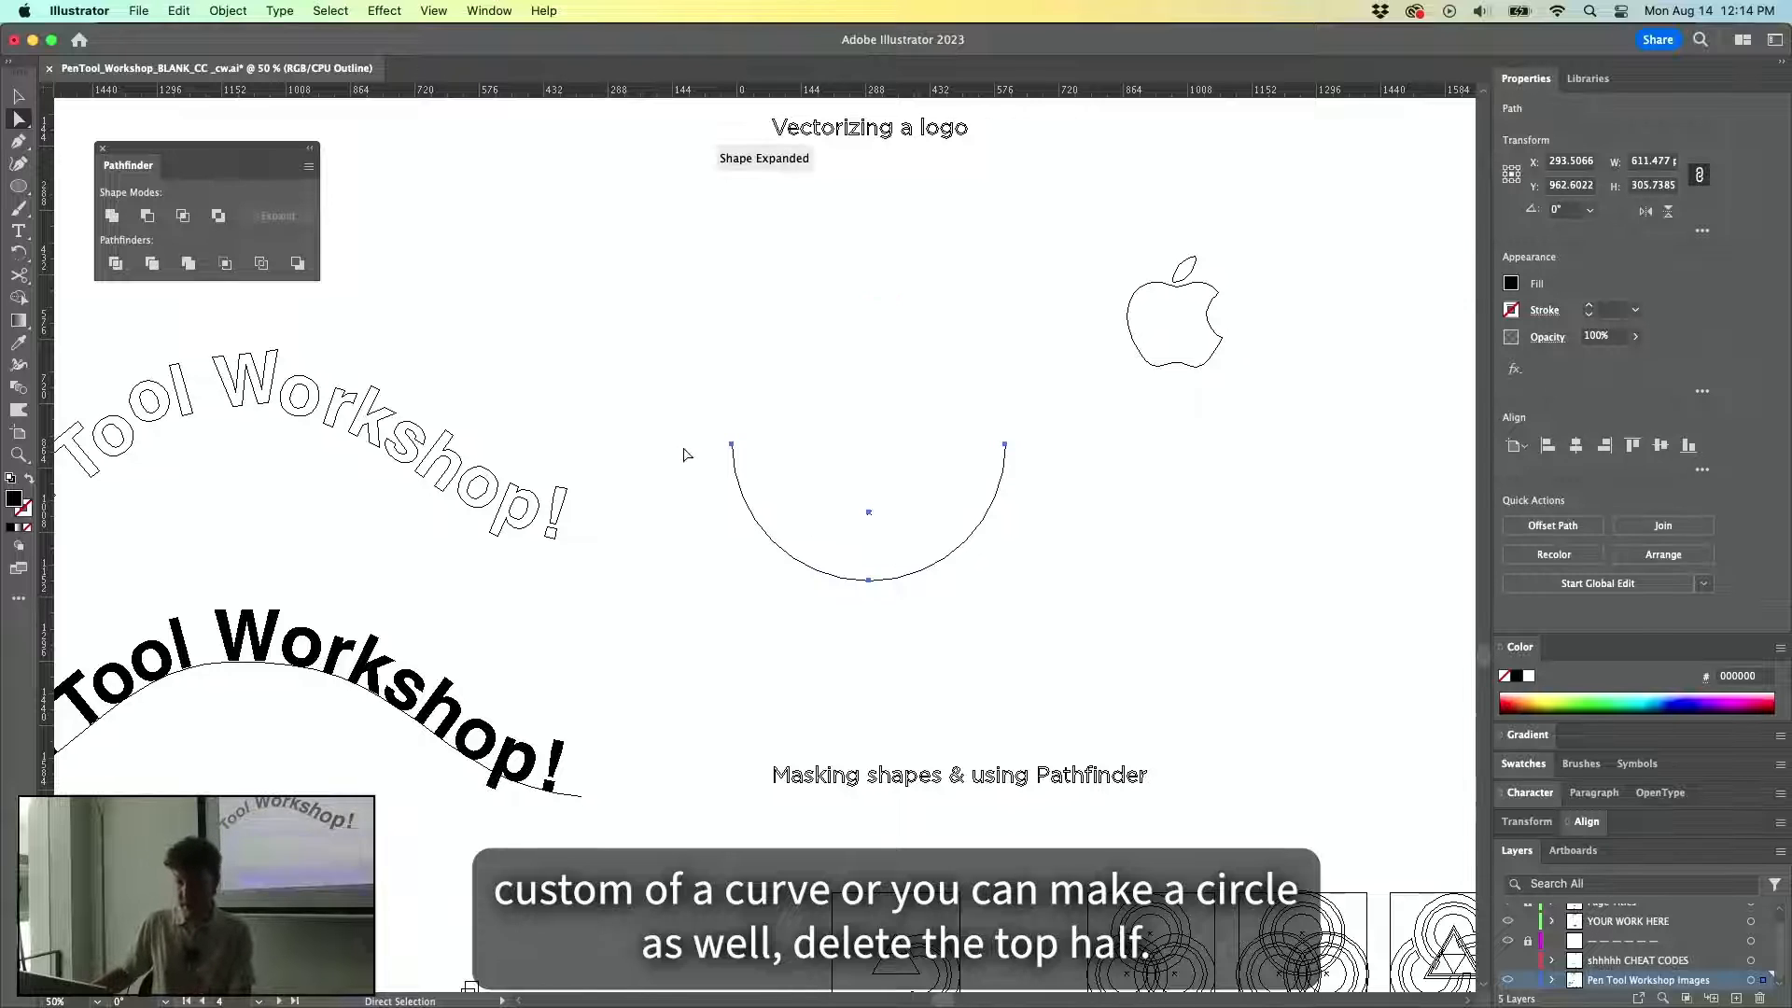
pyautogui.click(731, 445)
pyautogui.click(725, 495)
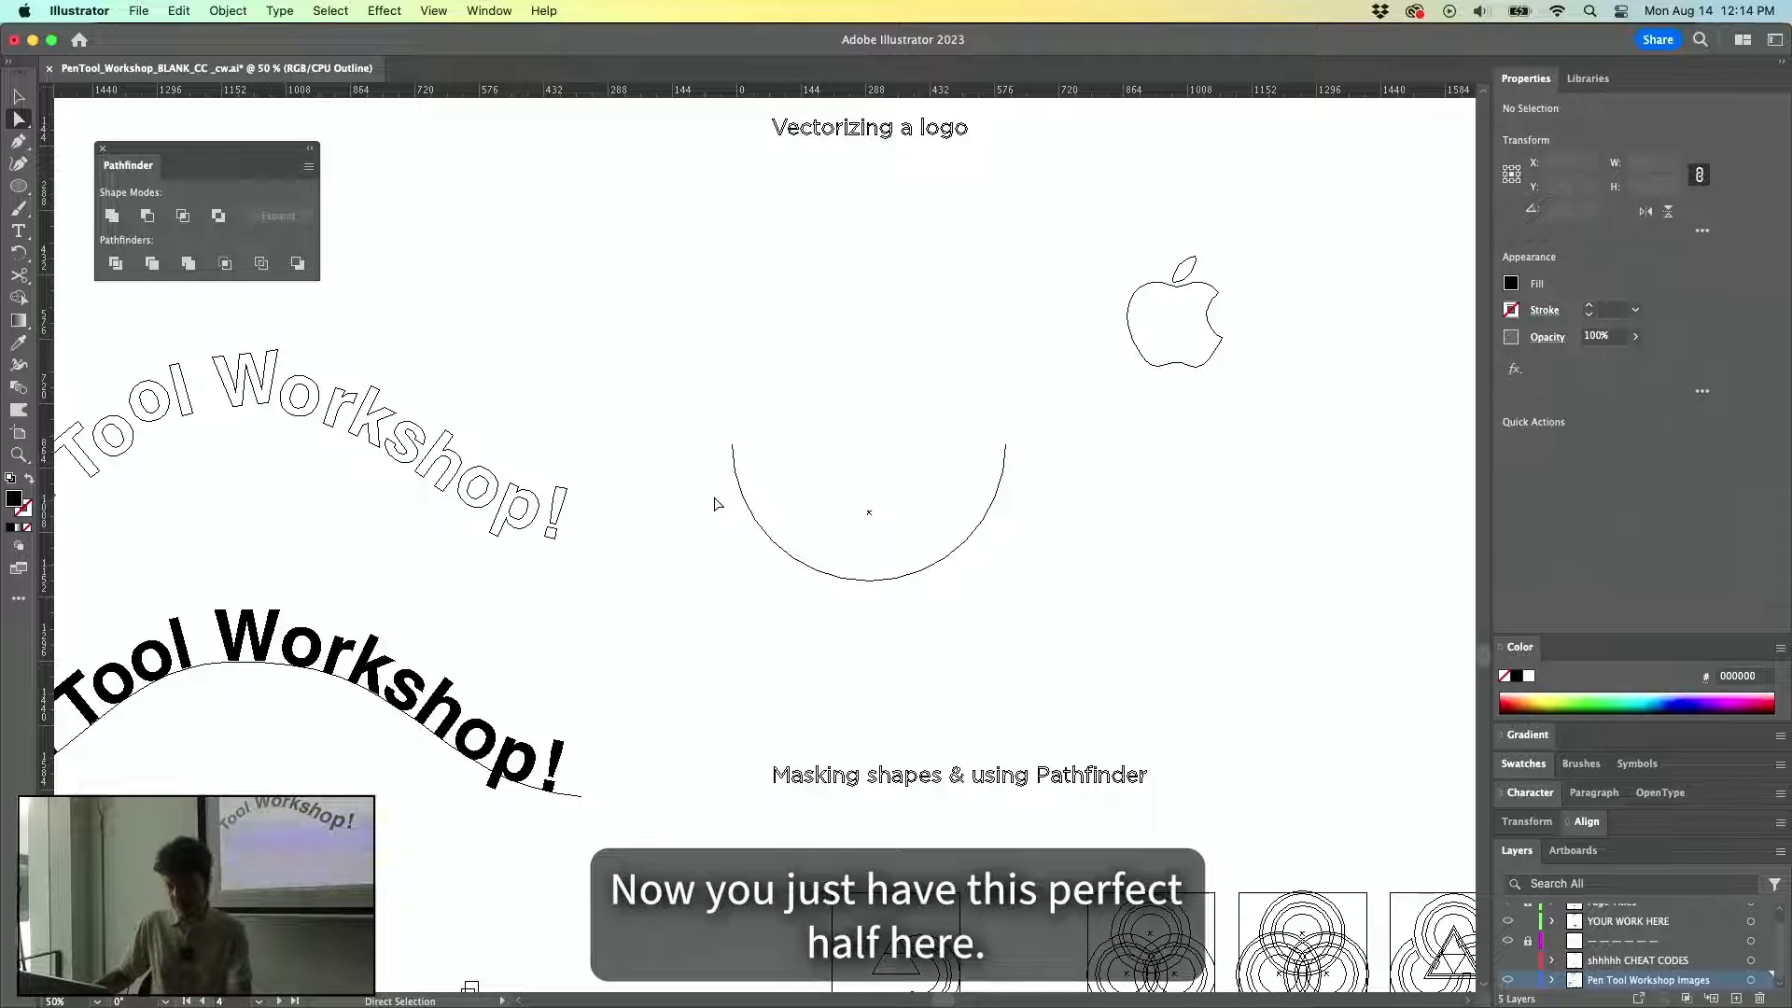
# Place placeholder type on the half circle from its lowest point and center its paragraph alignment.
pyautogui.press('t')
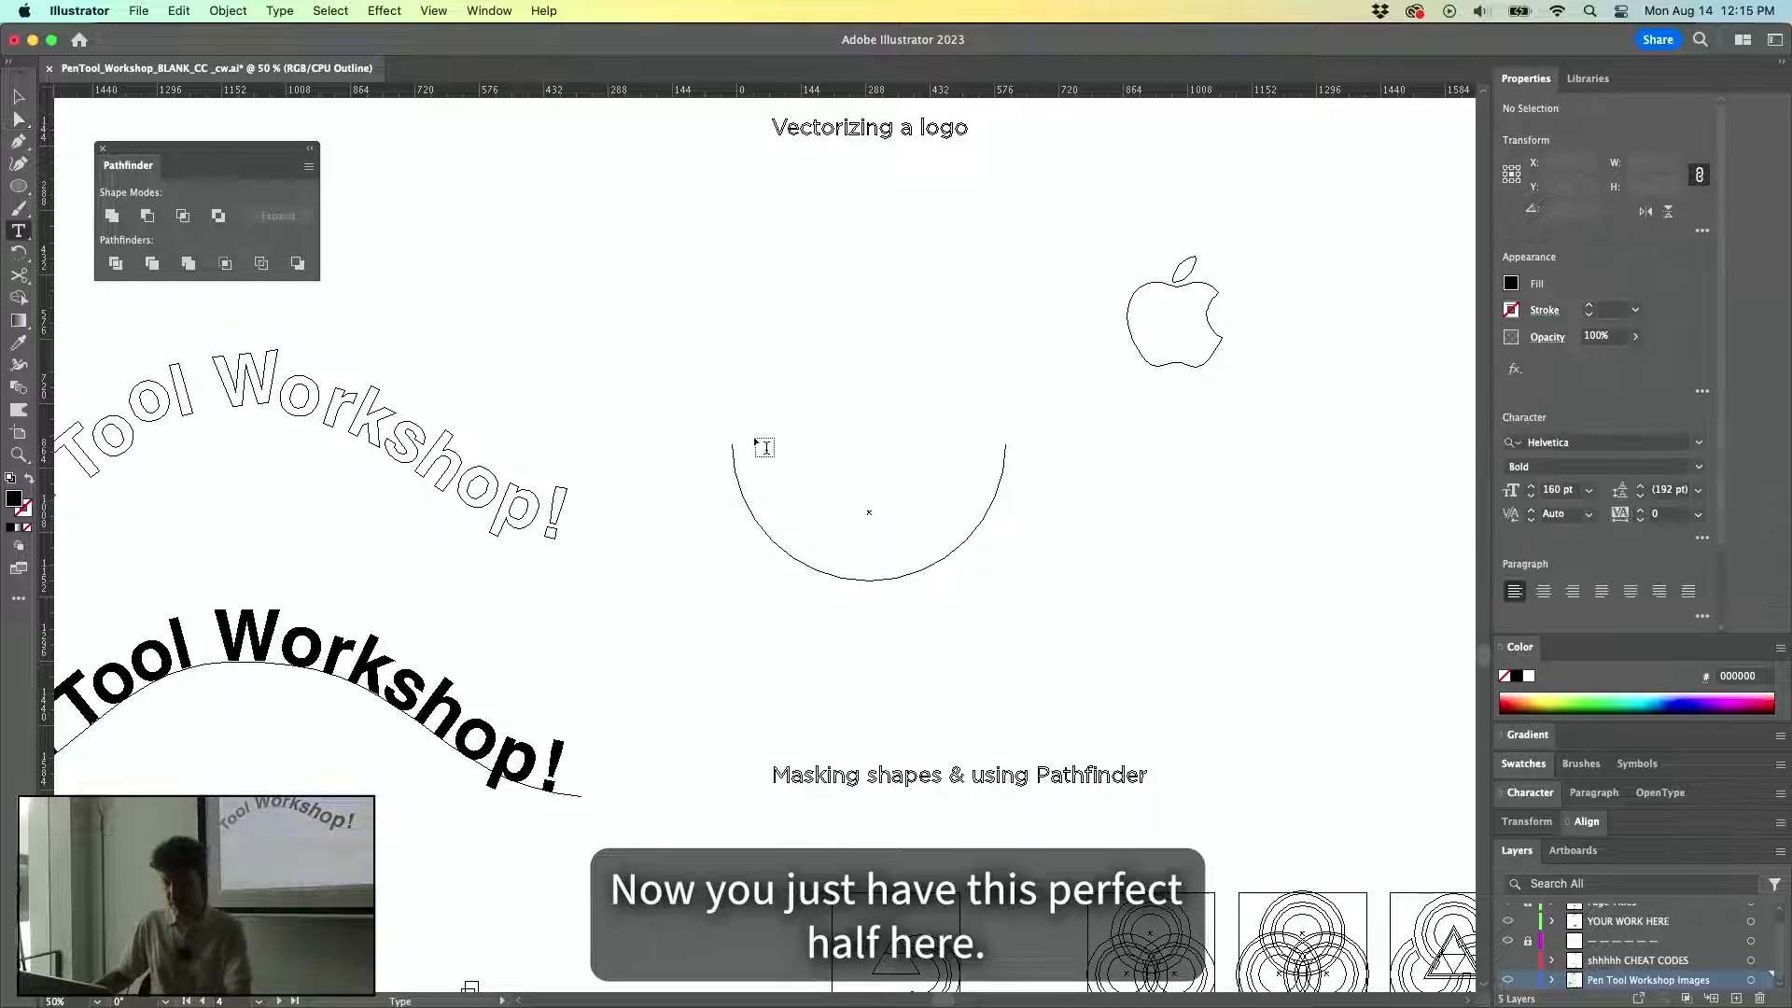
pyautogui.click(869, 580)
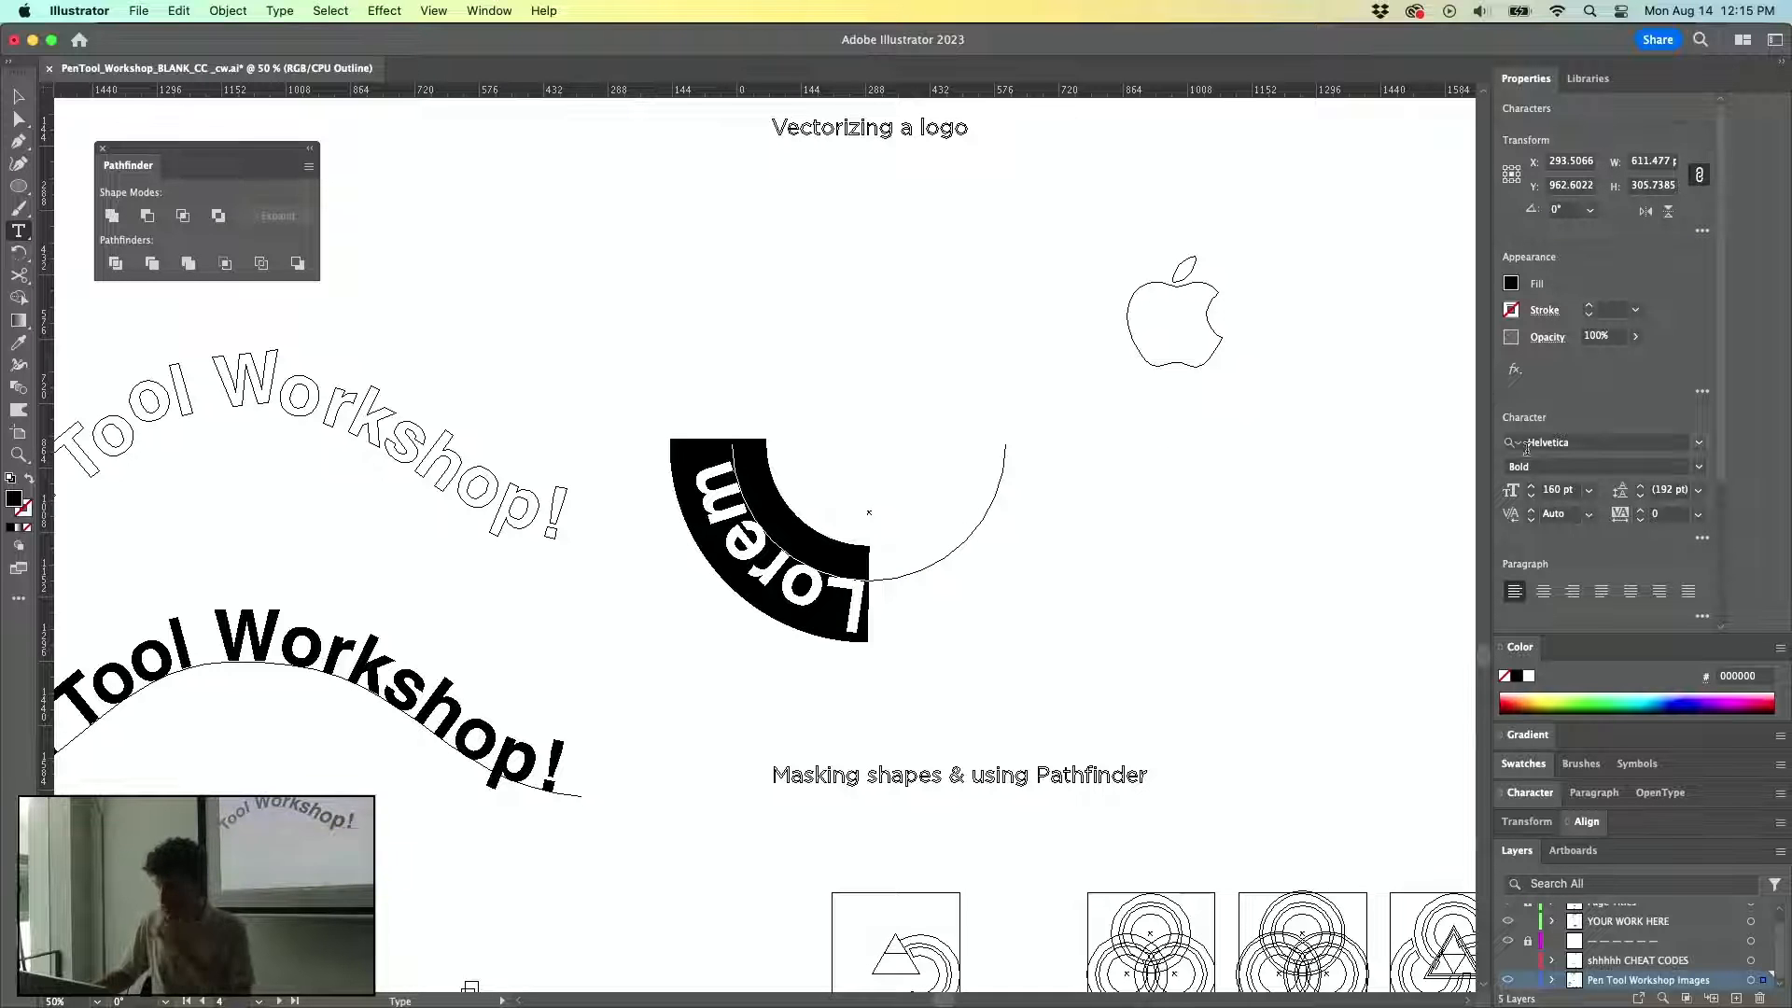
pyautogui.click(1543, 592)
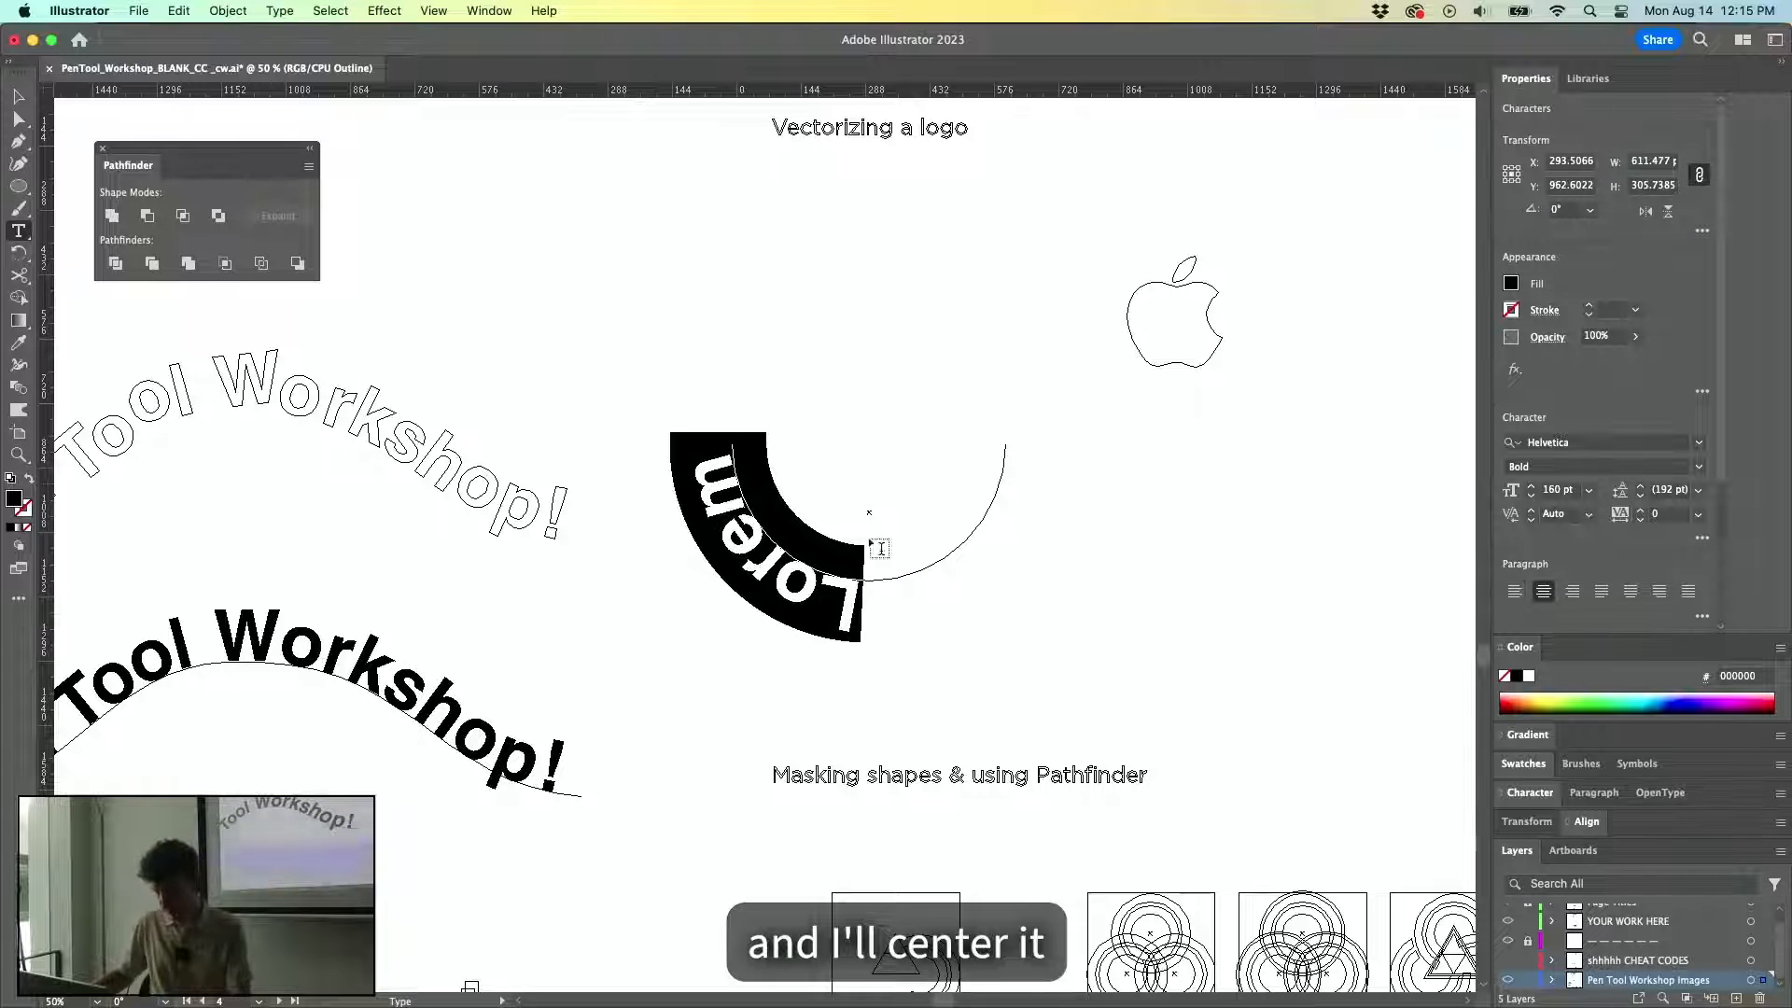
pyautogui.keyDown('super'); pyautogui.click(865, 500); pyautogui.keyUp('super')
# Flip the "Lorem" path type to the inside of the half circle and extend its brackets to both path ends so it centers.
pyautogui.press('v')
pyautogui.click(855, 602)
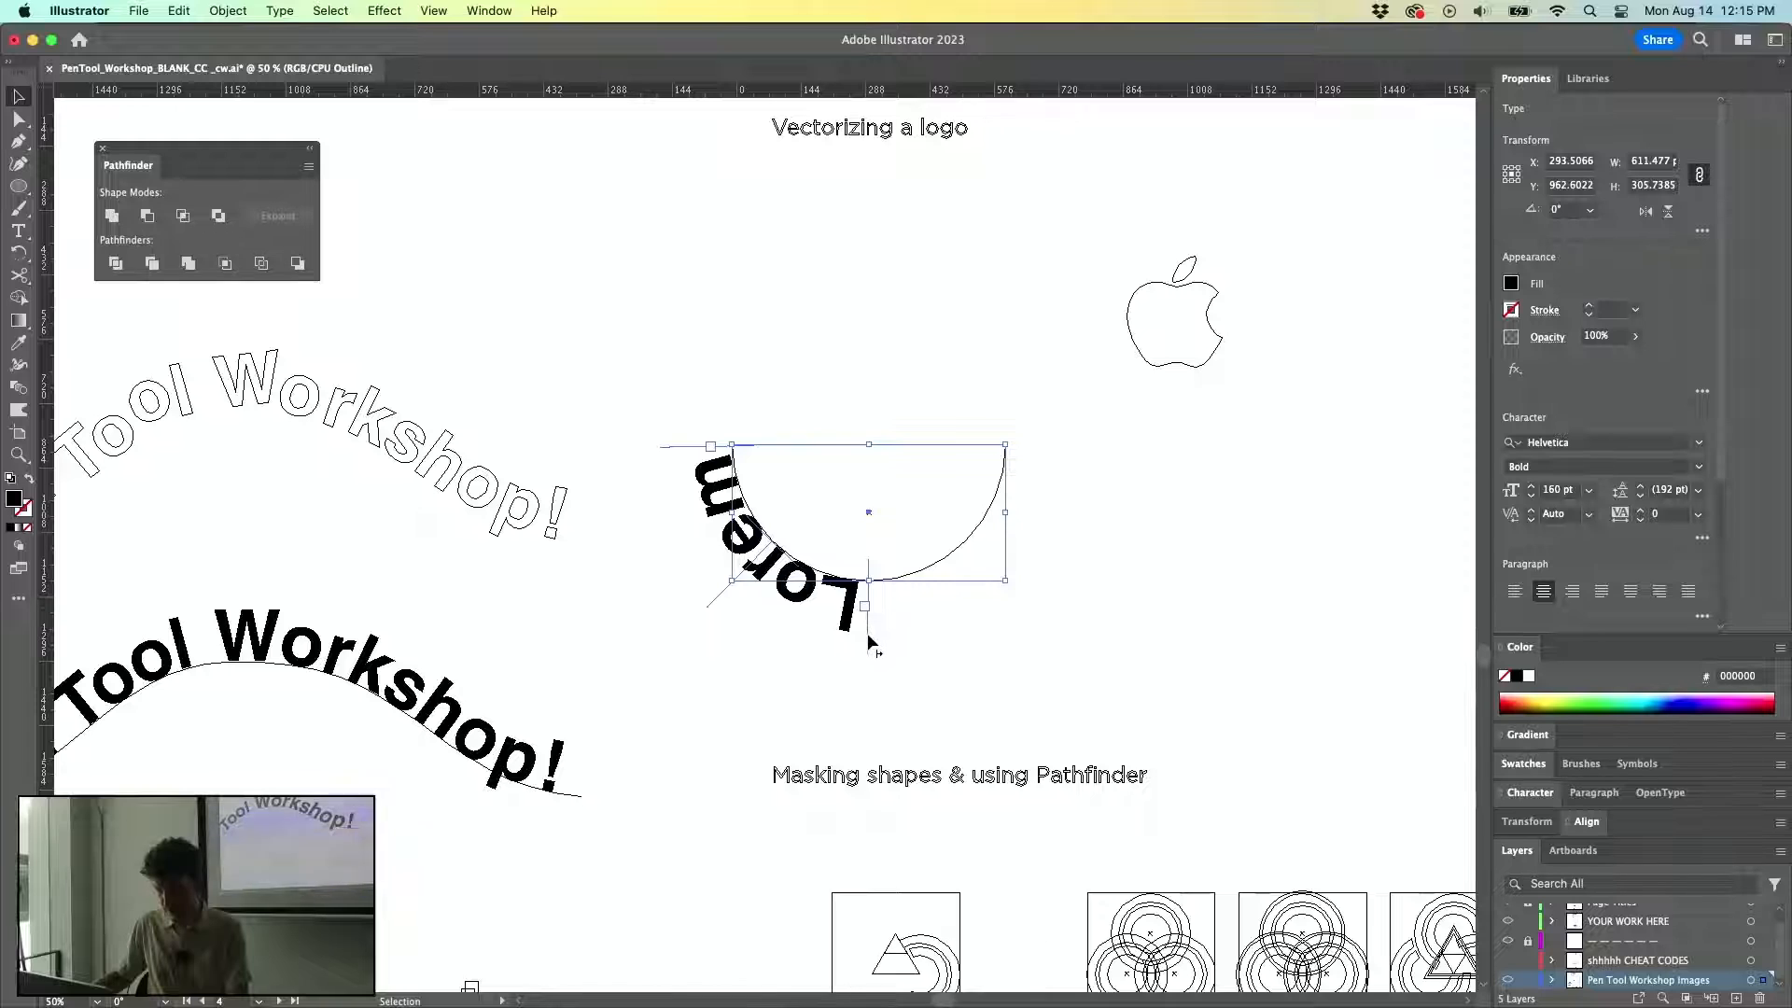
pyautogui.moveTo(865, 607); pyautogui.dragTo(960, 583)
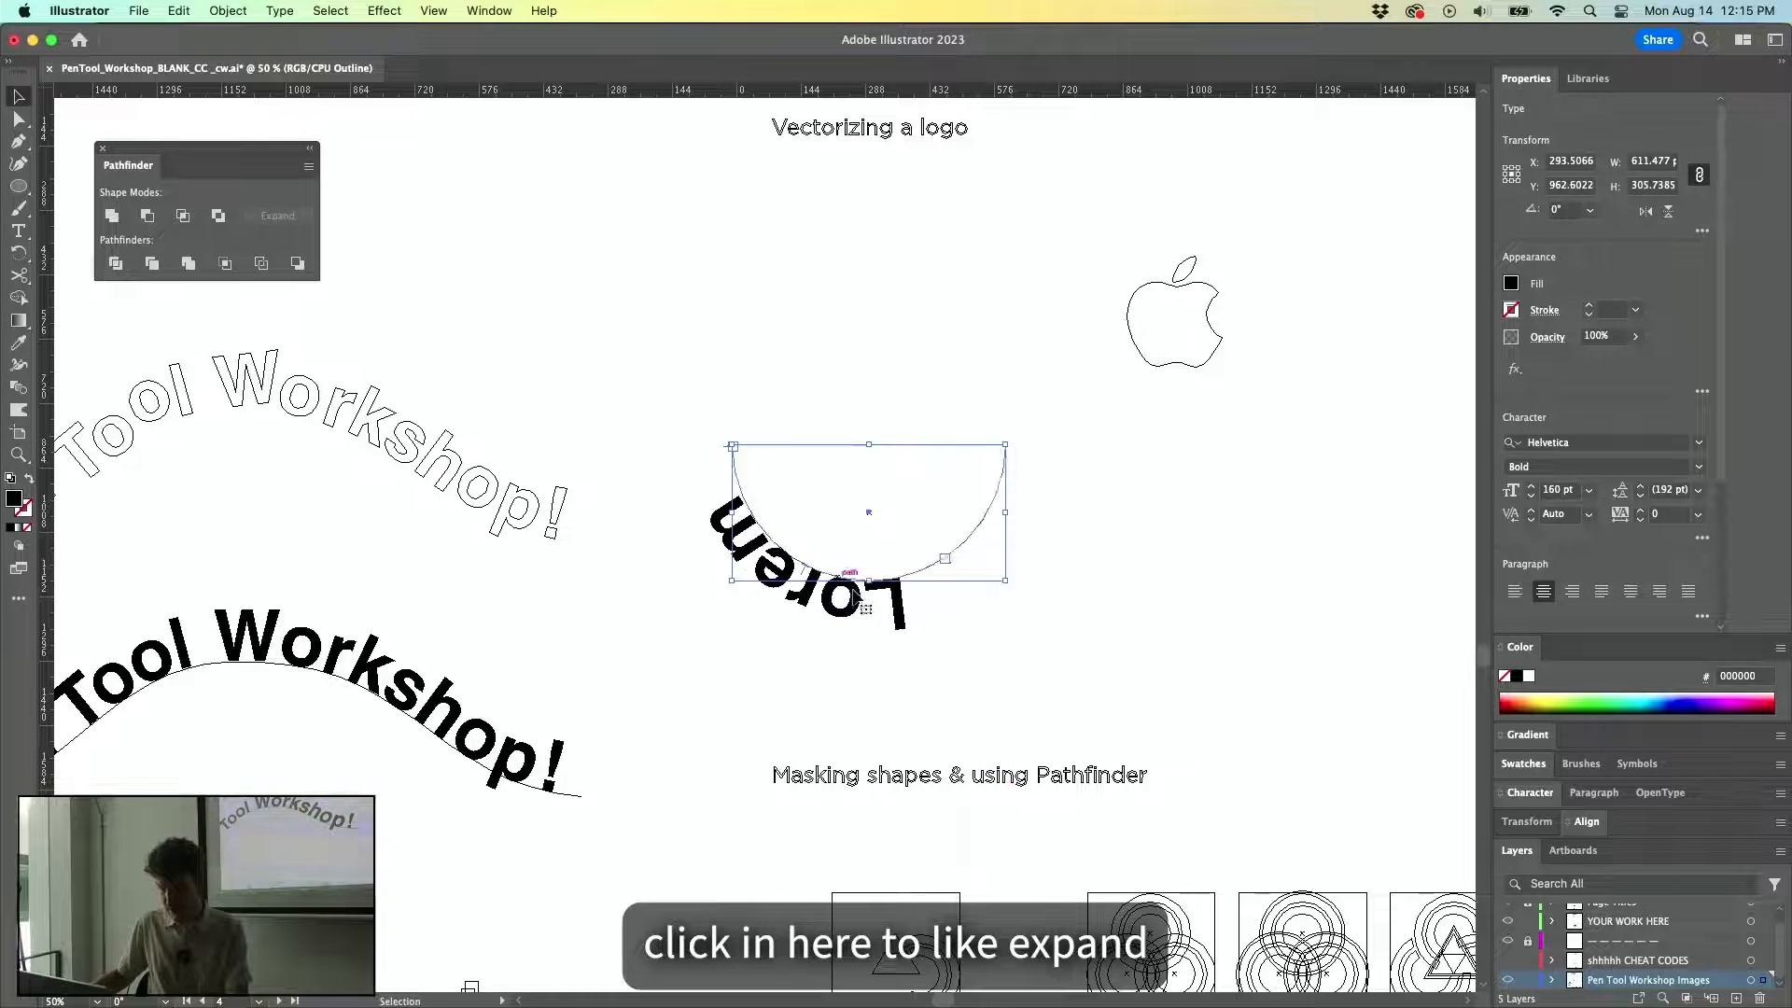
pyautogui.click(920, 602)
pyautogui.click(904, 612)
pyautogui.press('a')
pyautogui.click(947, 563)
pyautogui.press('b')
pyautogui.press('v')
pyautogui.click(887, 618)
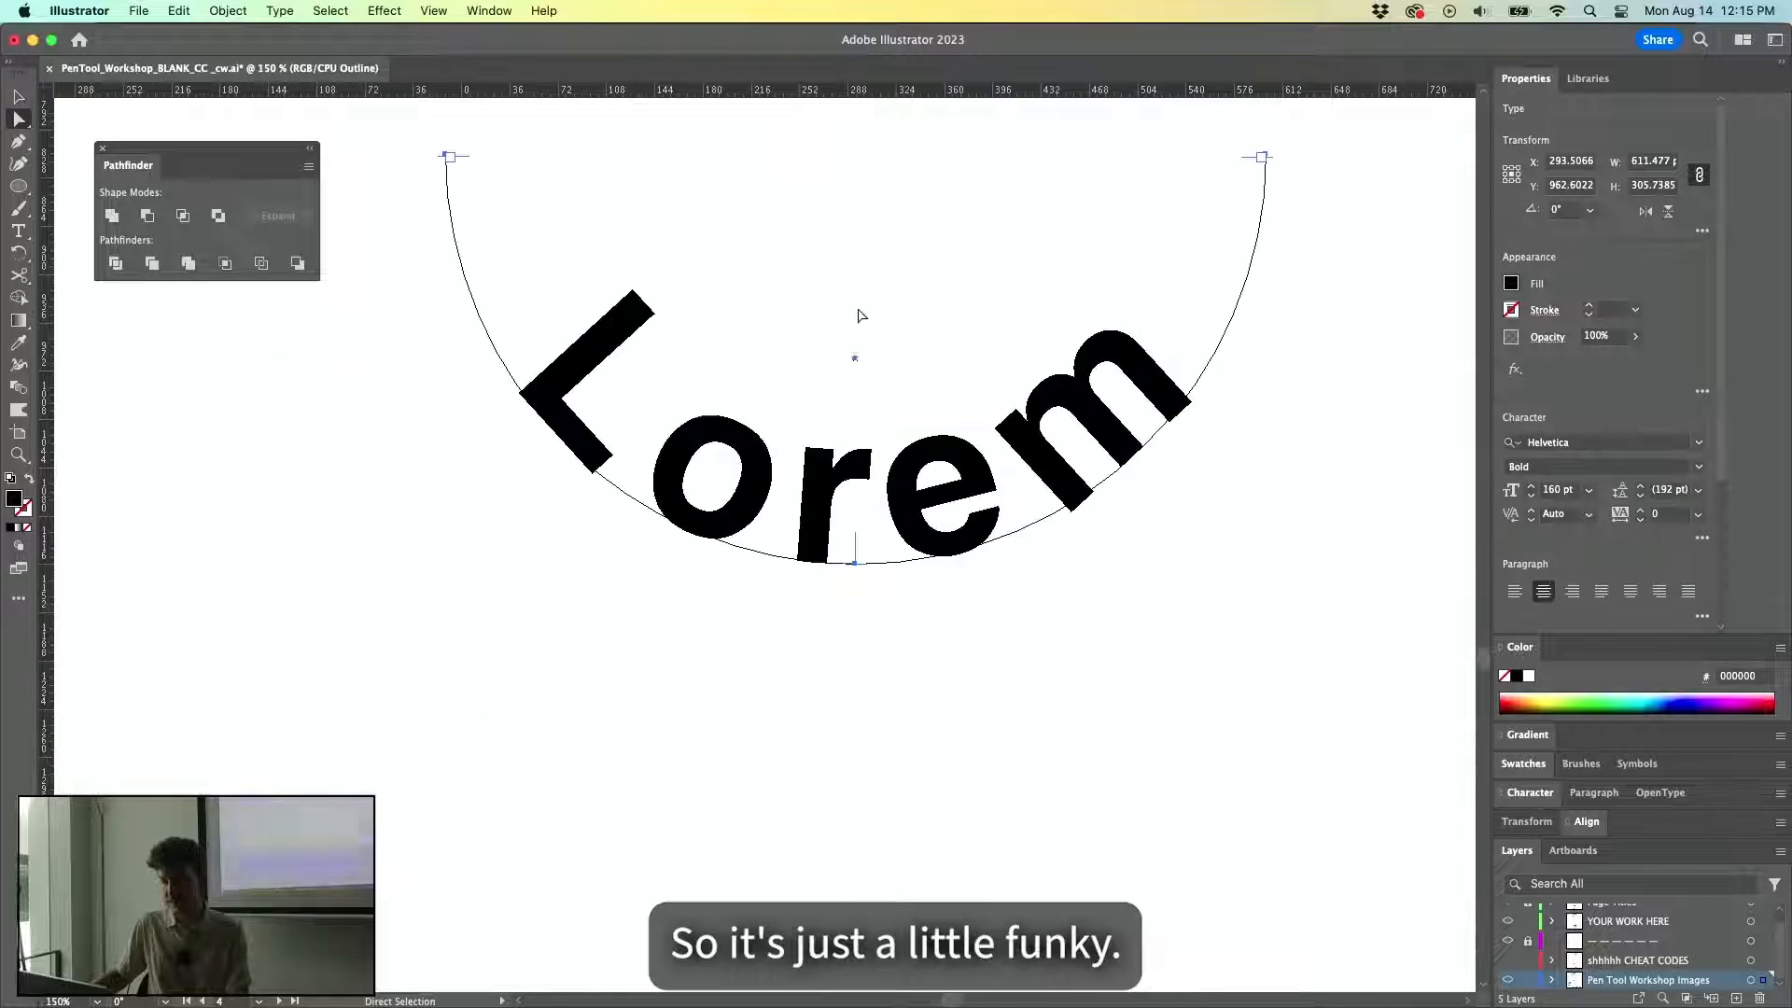
# Set the baseline shift of the "Lorem" path type to -120 pt to move it outside the curve.
pyautogui.press('super+minus')
pyautogui.press('super+minus')
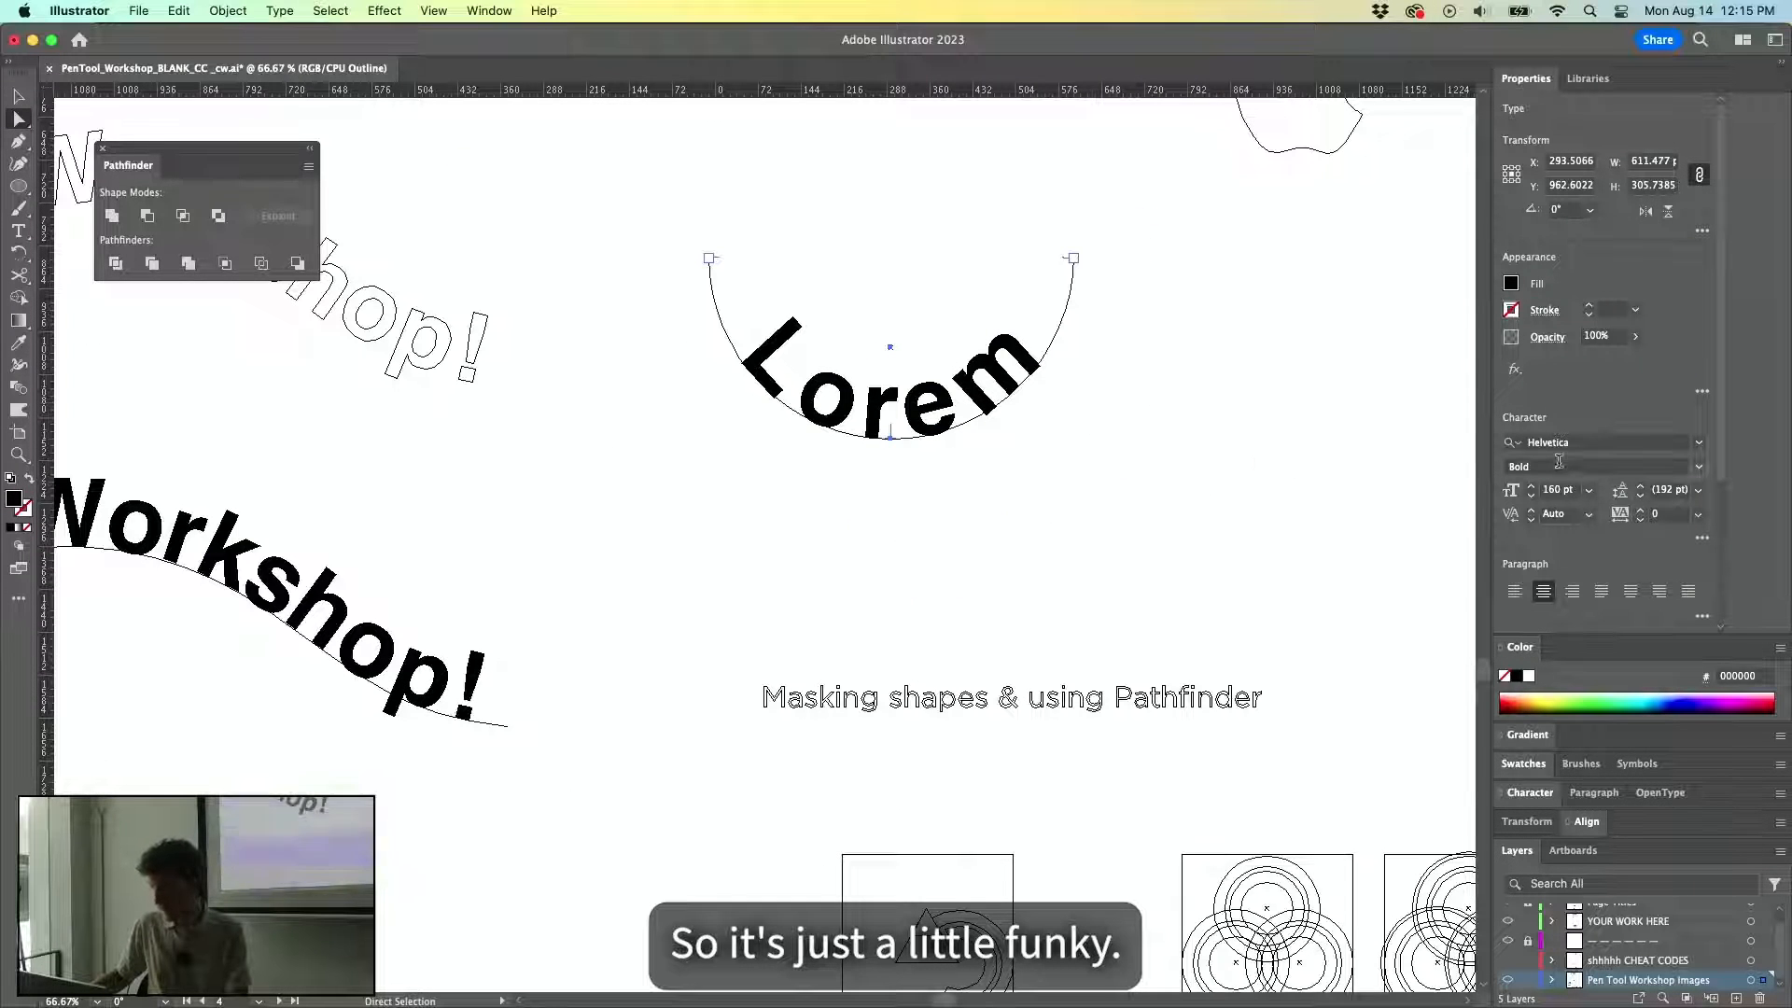
pyautogui.moveTo(982, 276); pyautogui.dragTo(751, 489)
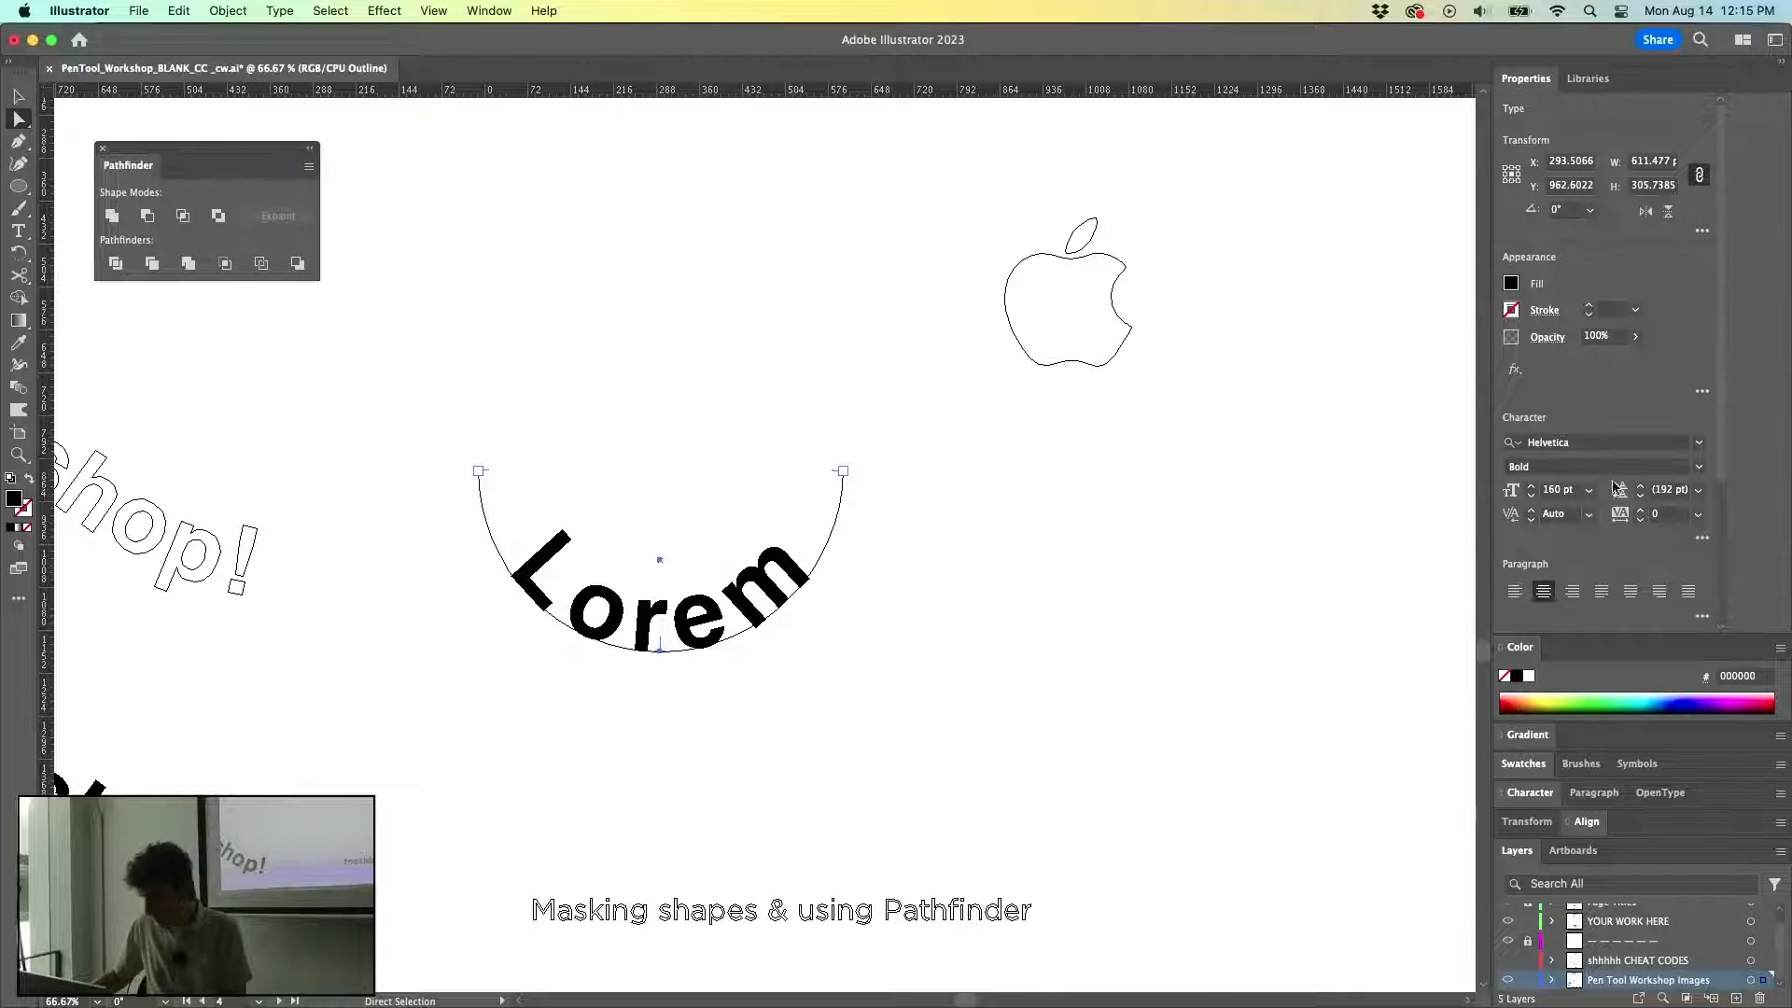
pyautogui.click(1701, 537)
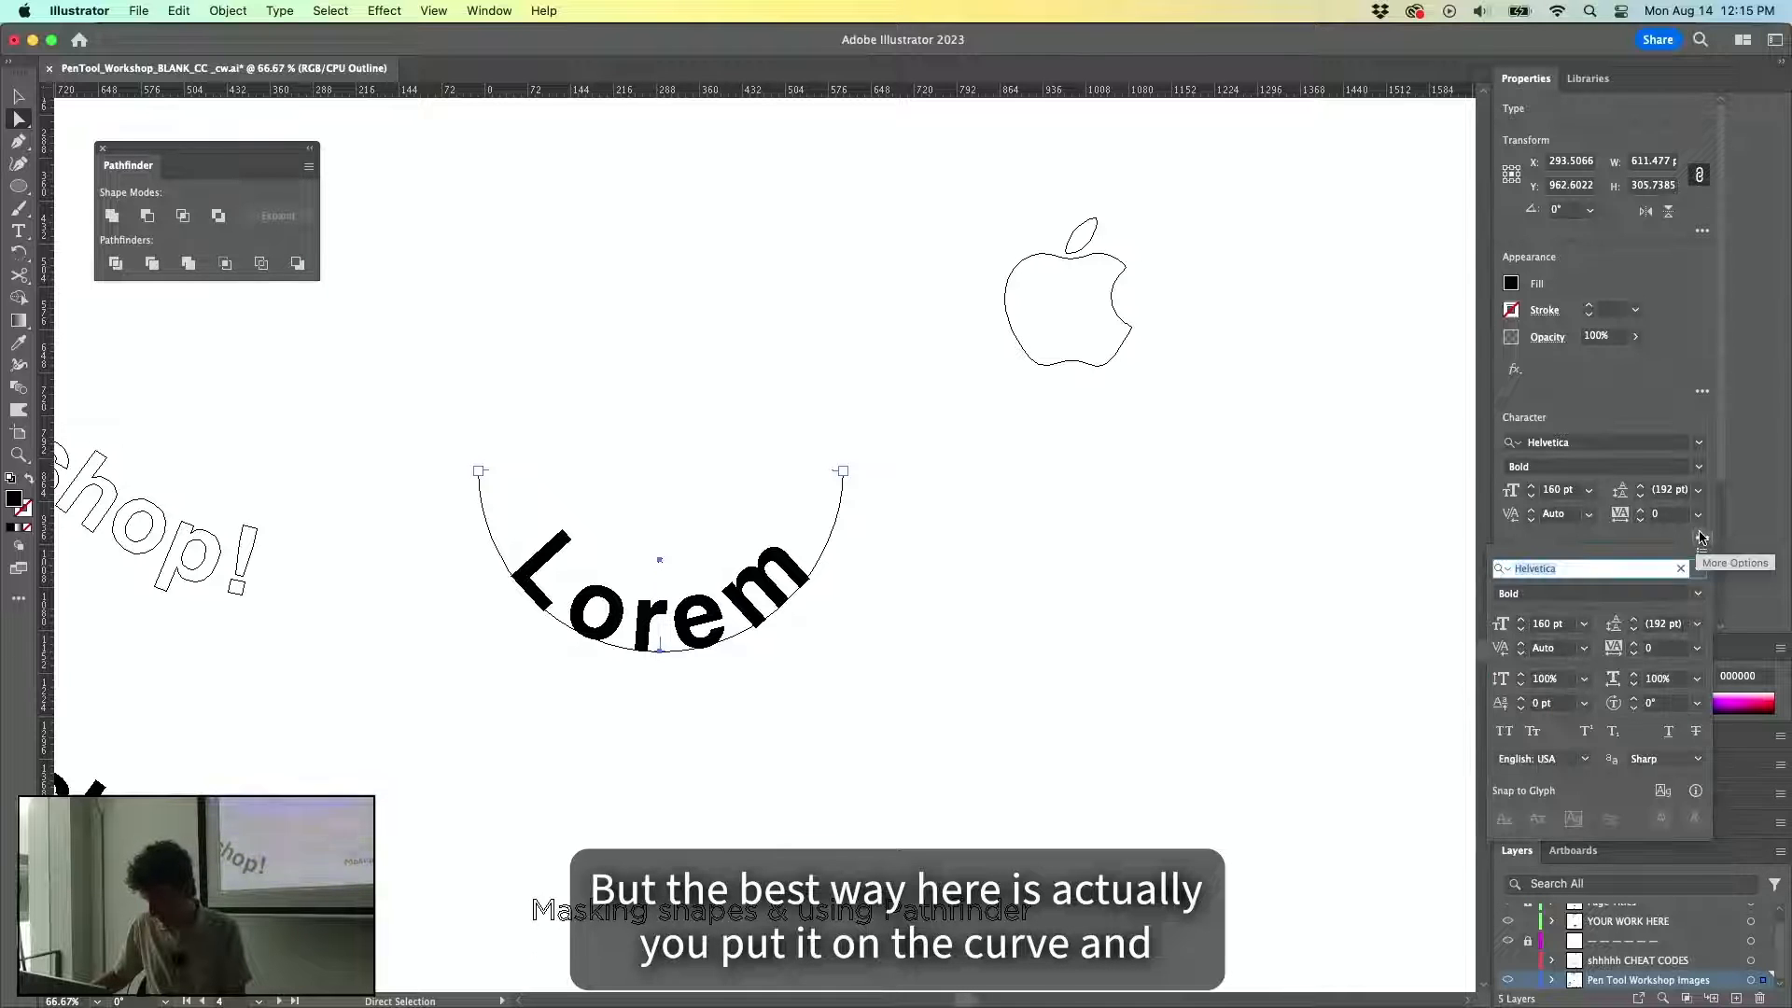
pyautogui.click(1552, 705)
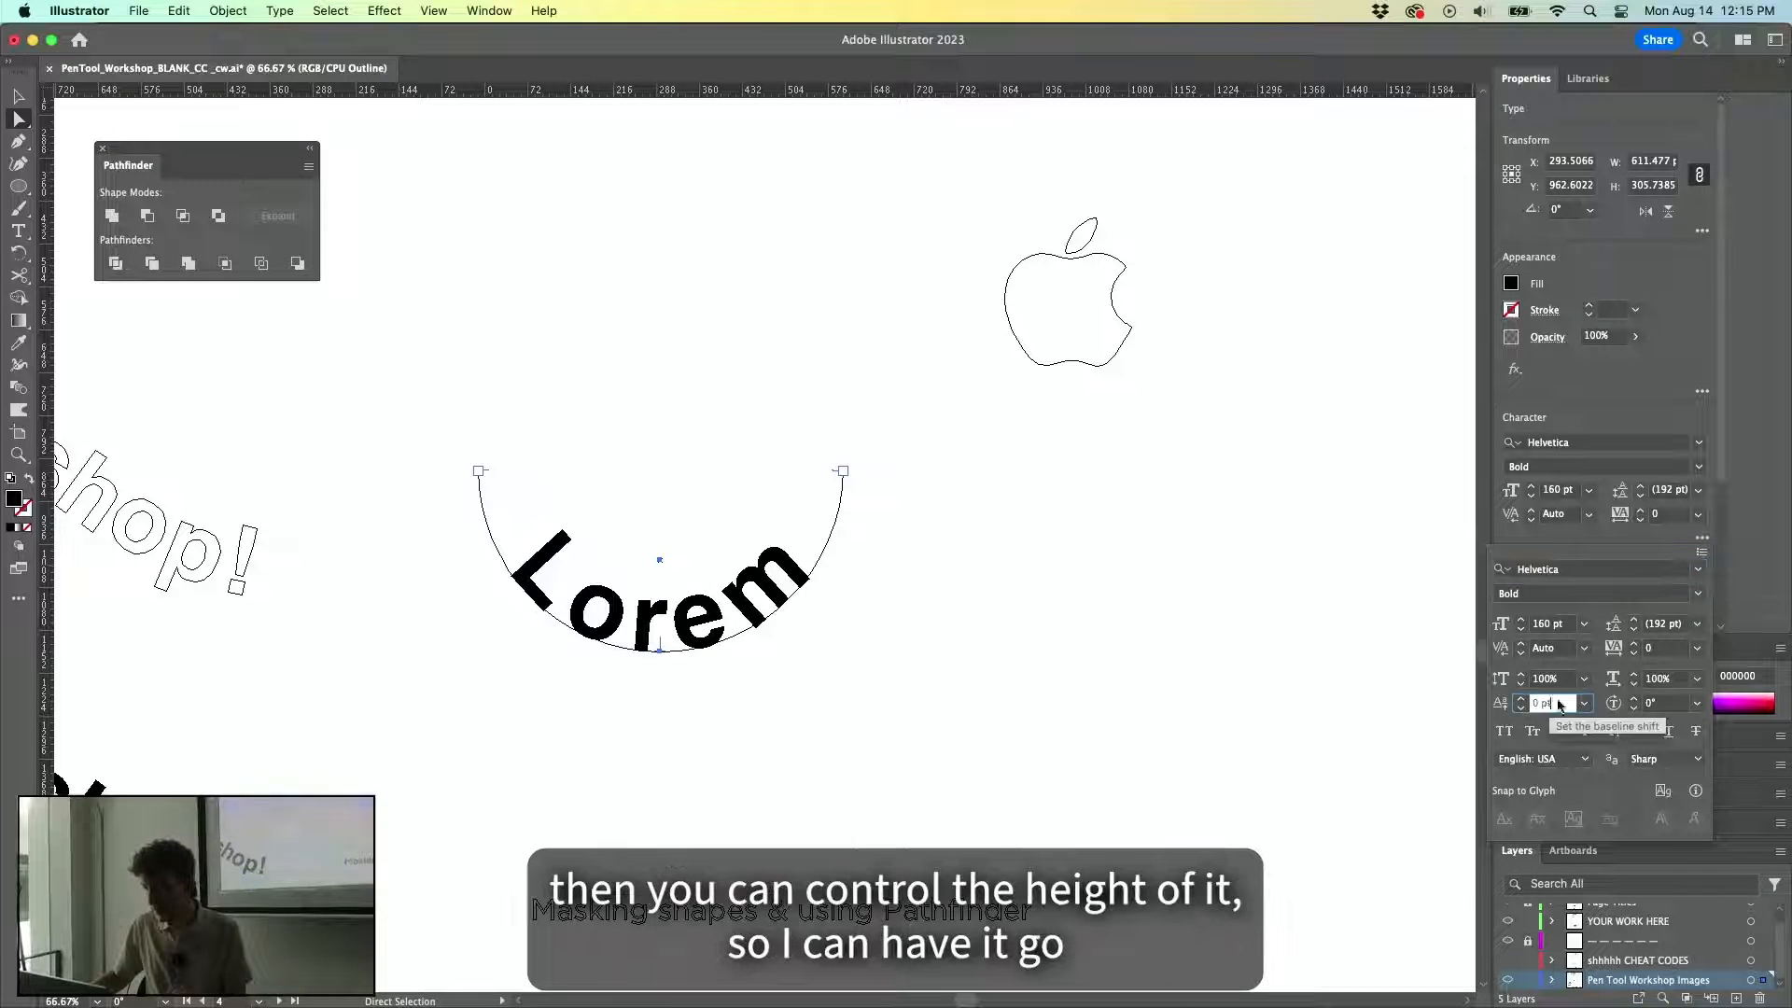
pyautogui.press('Down')
pyautogui.press('Down')
pyautogui.hotkey('shift', 'Down')
pyautogui.hotkey('shift', 'Down')
pyautogui.hotkey('shift', 'Down')
pyautogui.hotkey('shift', 'Down')
pyautogui.hotkey('shift', 'Down')
pyautogui.hotkey('shift', 'Down')
pyautogui.hotkey('shift', 'Down')
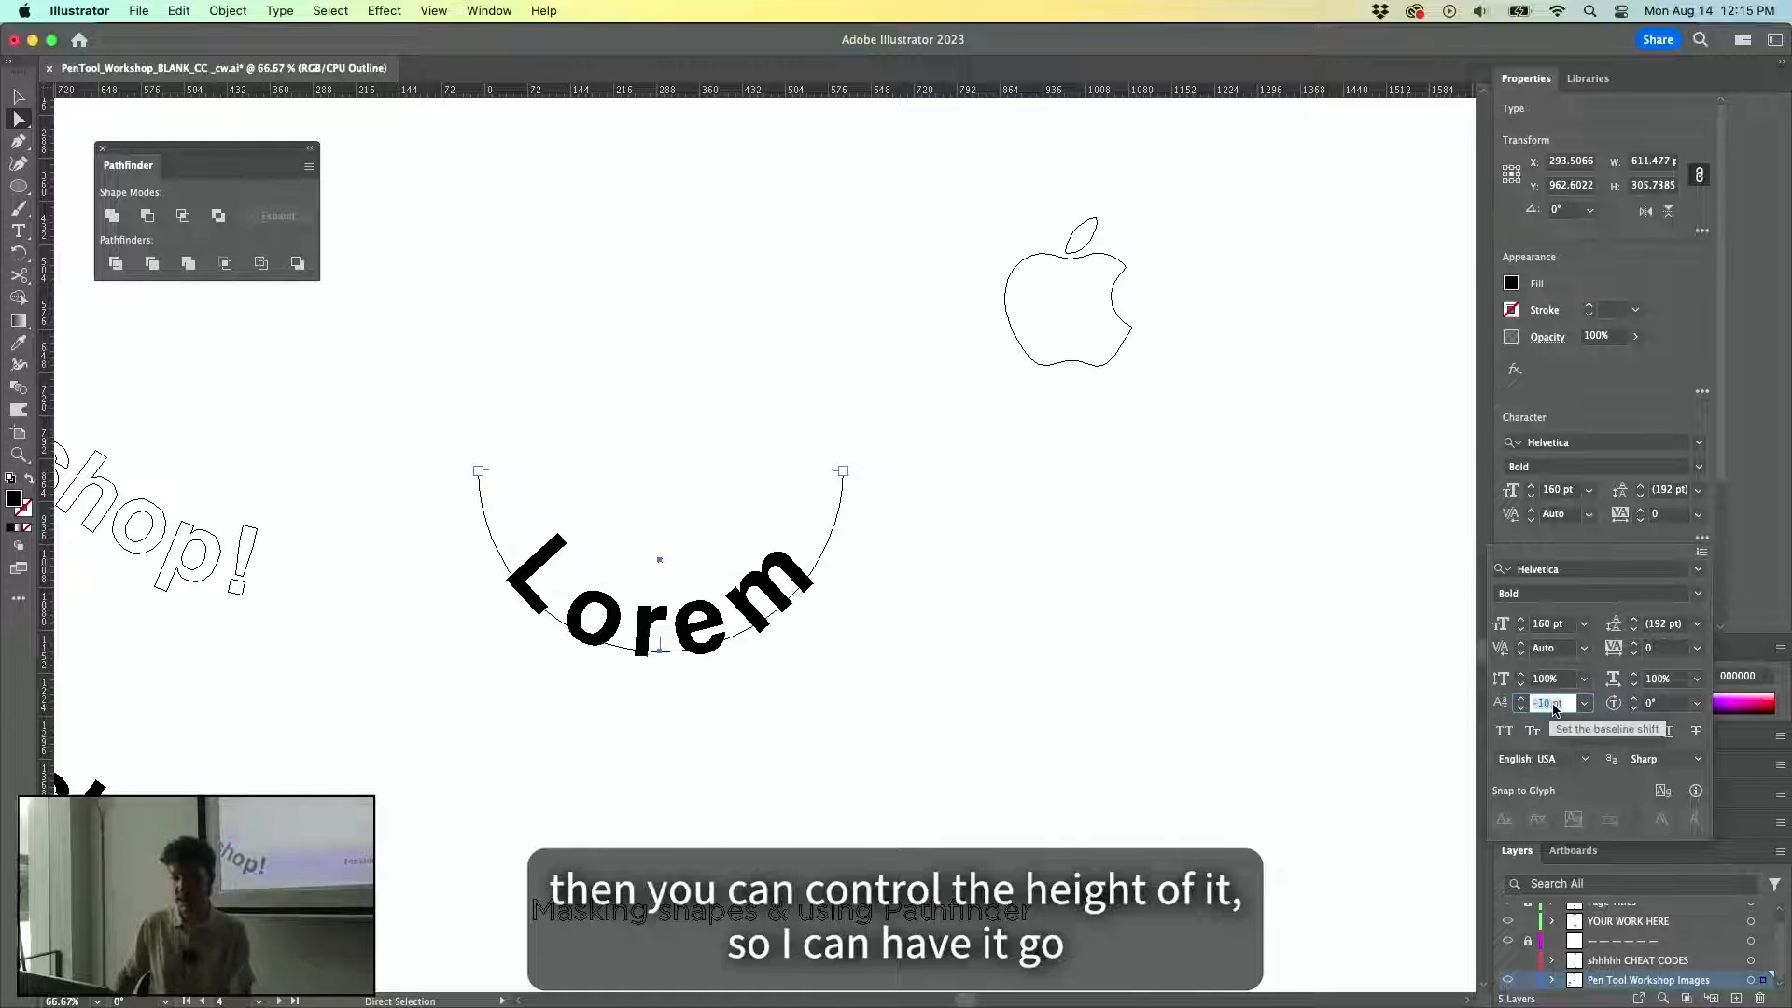
pyautogui.hotkey('shift', 'Down')
pyautogui.hotkey('shift', 'Down')
pyautogui.hotkey('shift', 'Down')
pyautogui.hotkey('shift', 'Down')
pyautogui.hotkey('shift', 'Down')
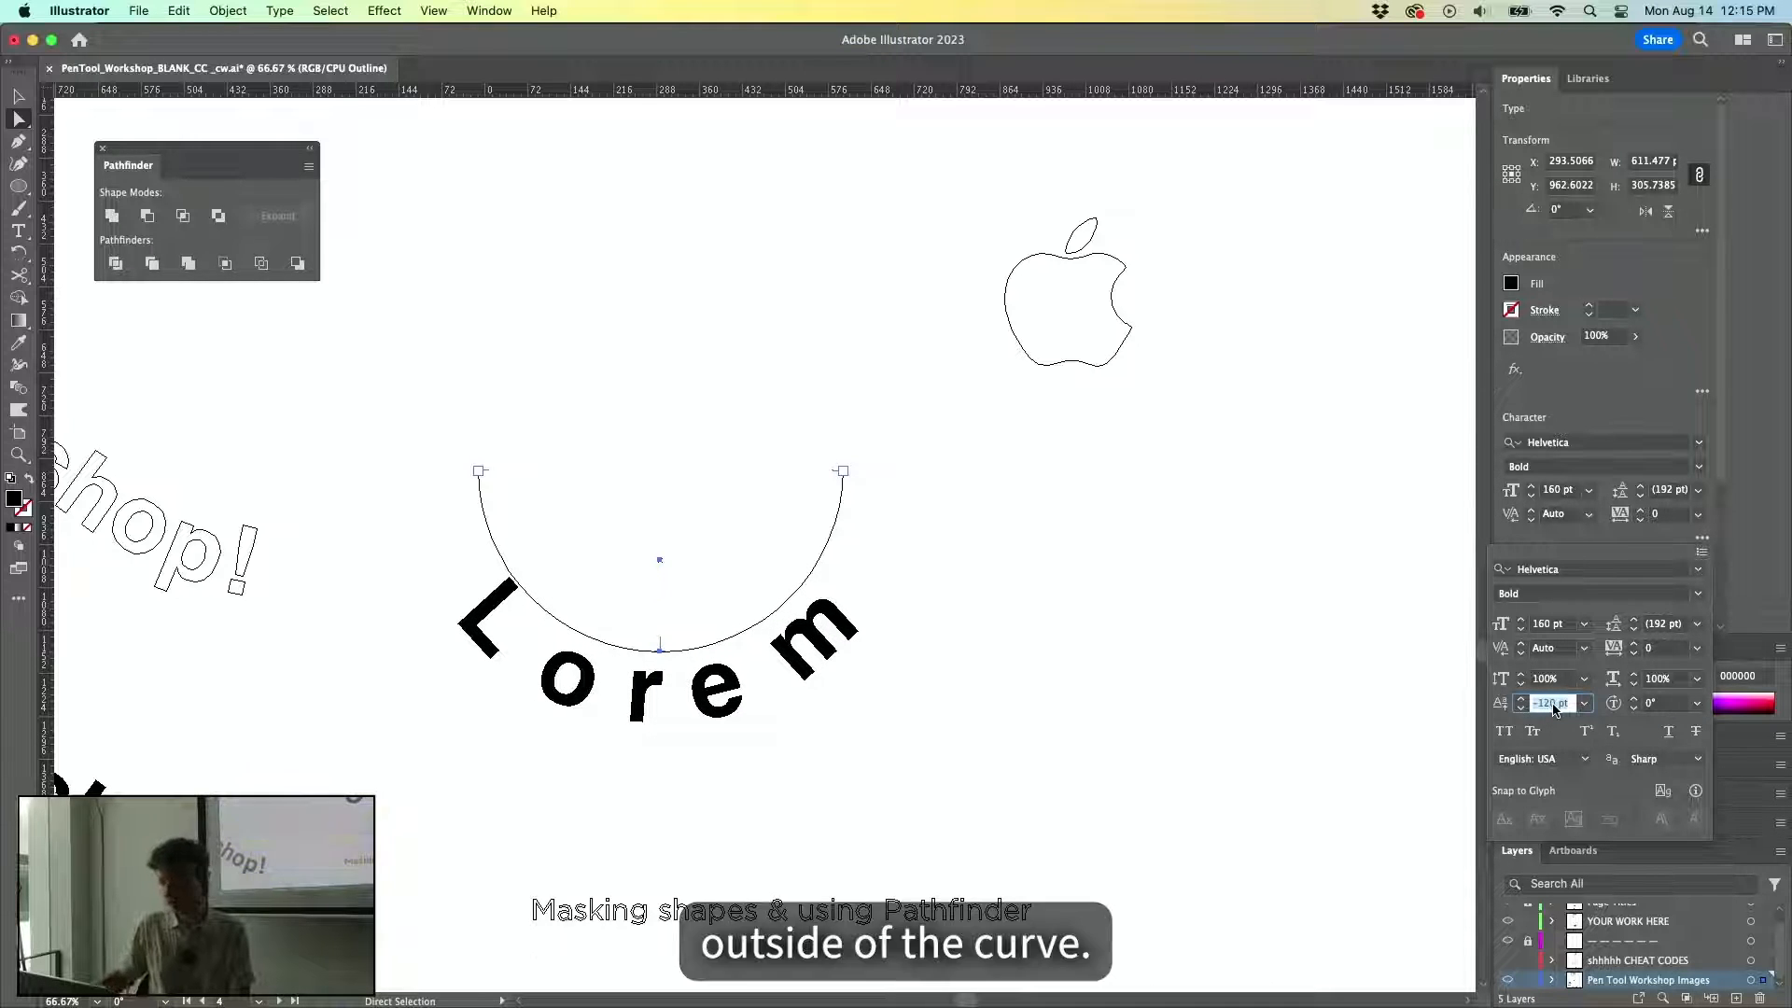
# Set the tracking of the "Lorem" path type to -200.
pyautogui.click(1661, 648)
pyautogui.press('Down')
pyautogui.press('Down')
pyautogui.press('Down')
pyautogui.press('Down')
pyautogui.press('Down')
pyautogui.press('Down')
pyautogui.press('Down')
pyautogui.press('Down')
pyautogui.press('Down')
pyautogui.press('Down')
pyautogui.press('Down')
pyautogui.press('Down')
pyautogui.press('Down')
pyautogui.press('Down')
pyautogui.press('Down')
pyautogui.press('Down')
pyautogui.press('Down')
pyautogui.press('Down')
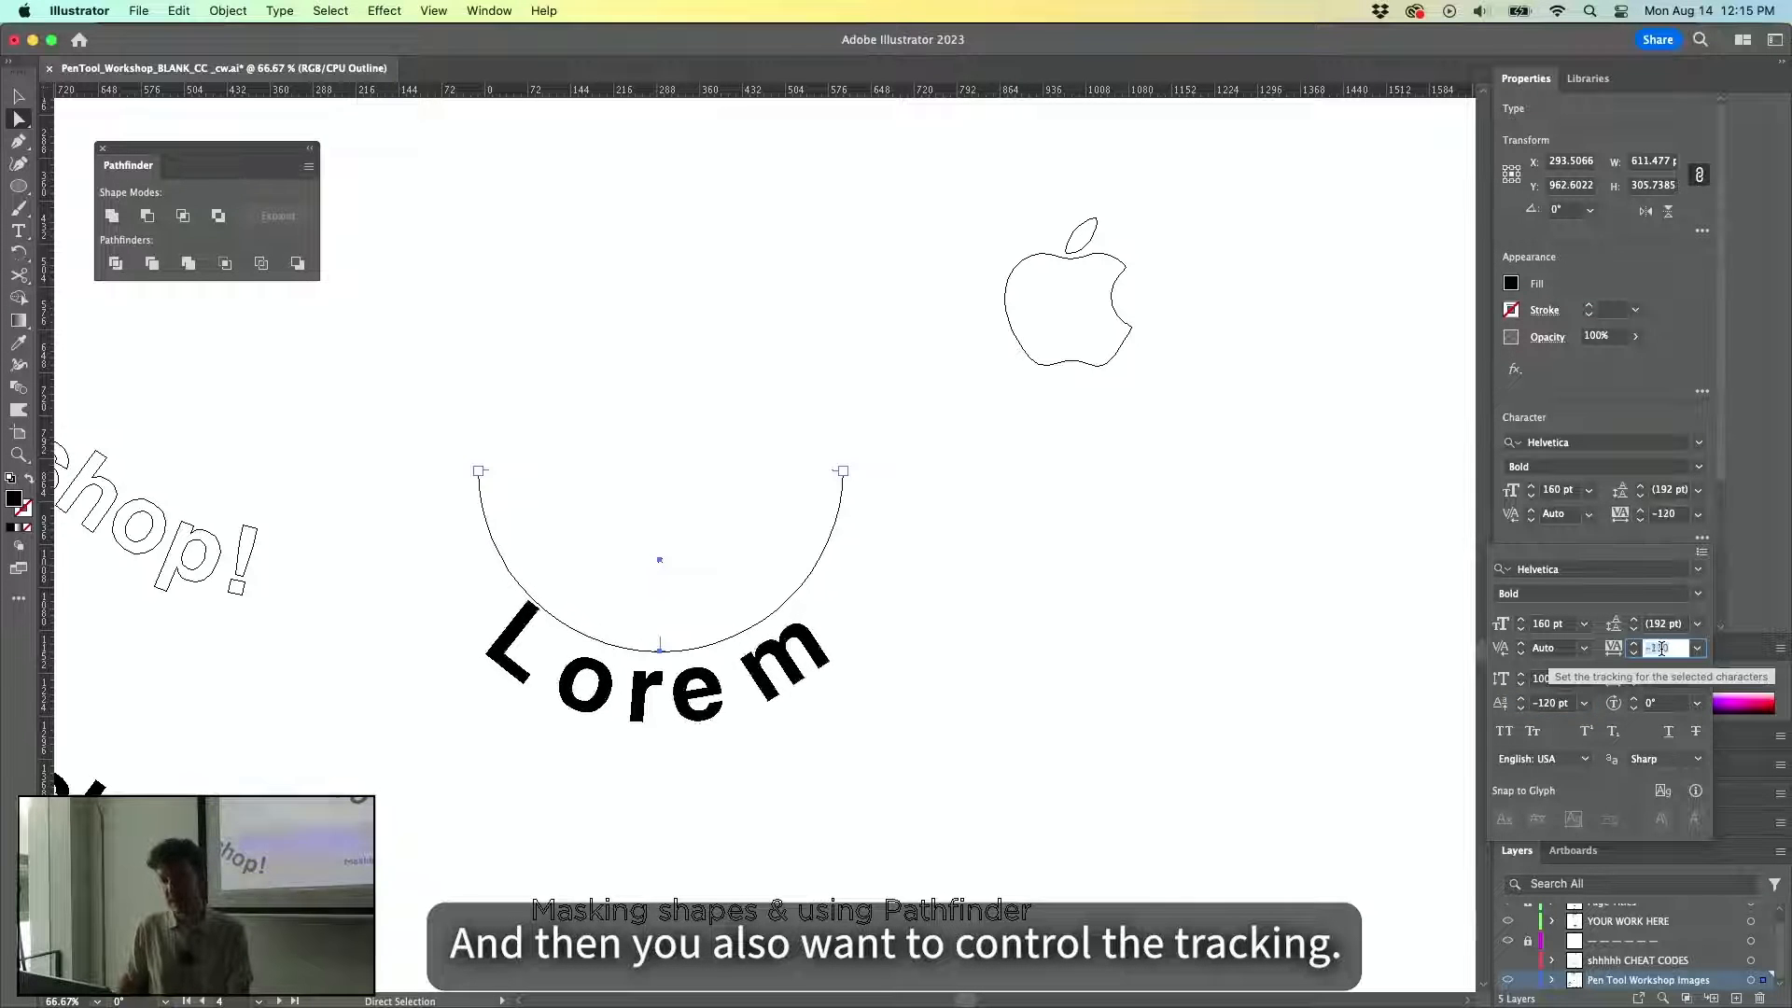
pyautogui.press('Down')
pyautogui.press('Down')
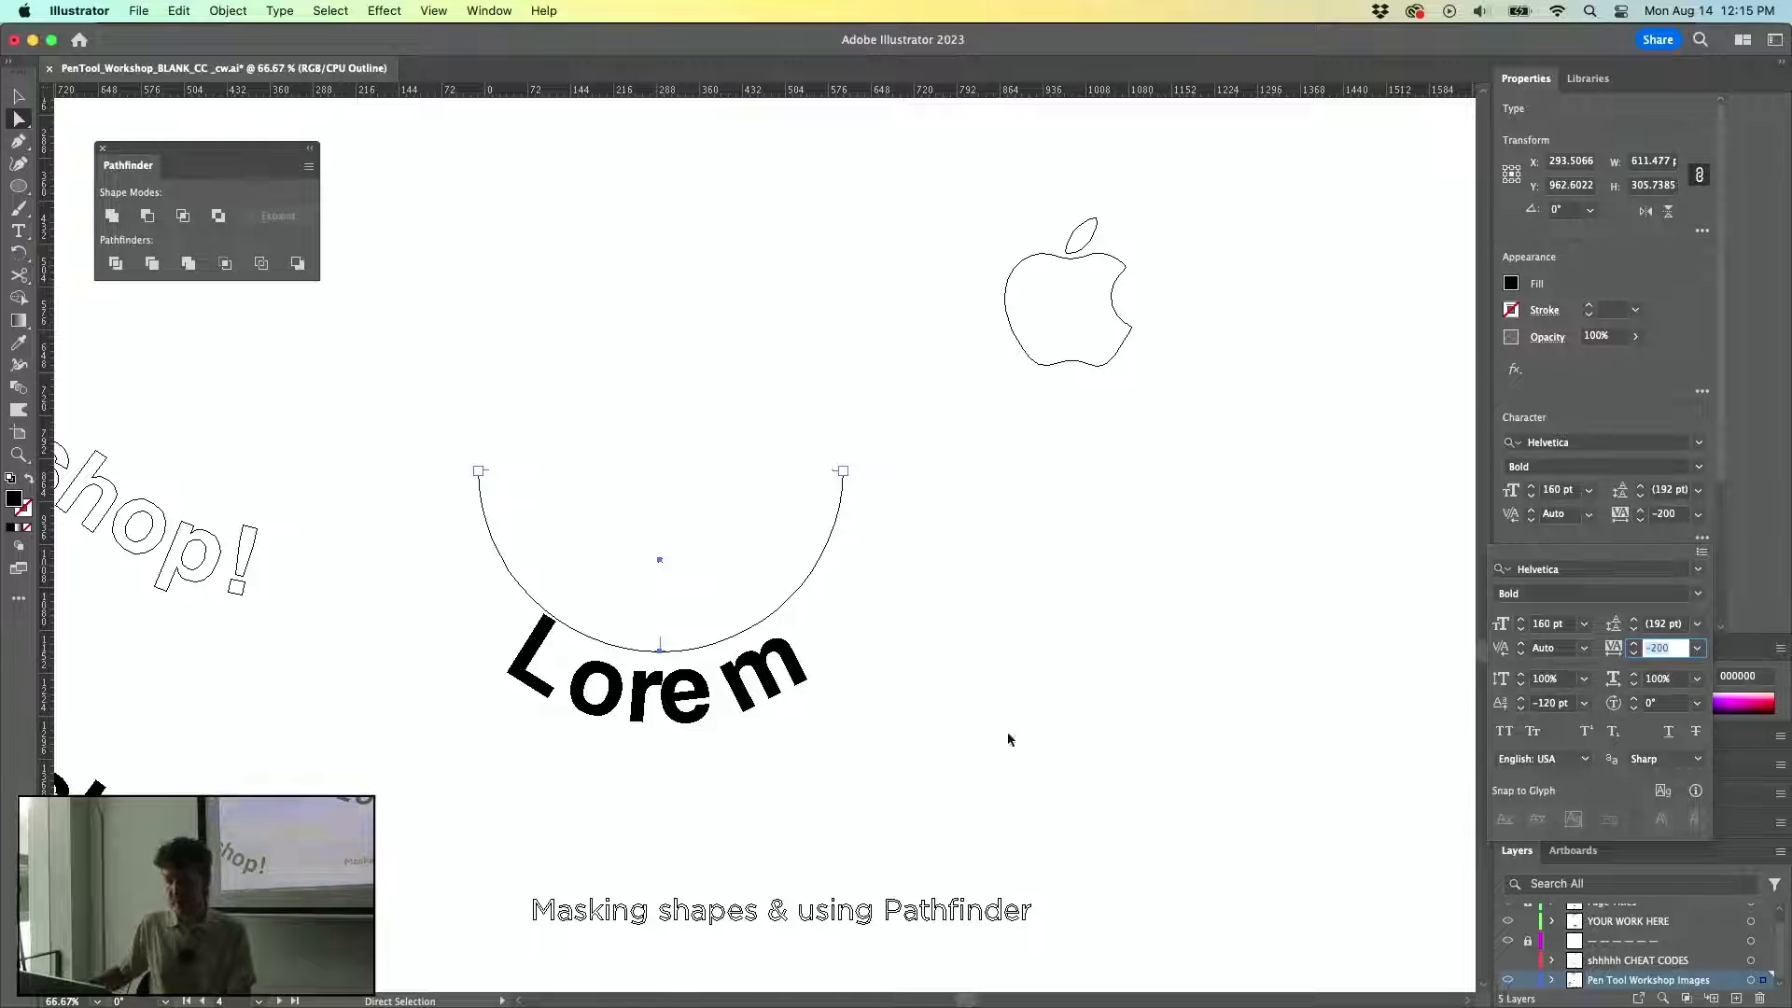
# Manually kern the letters of "Lorem" on the curve, tightening the gap between the e and the m.
pyautogui.doubleClick(735, 686)
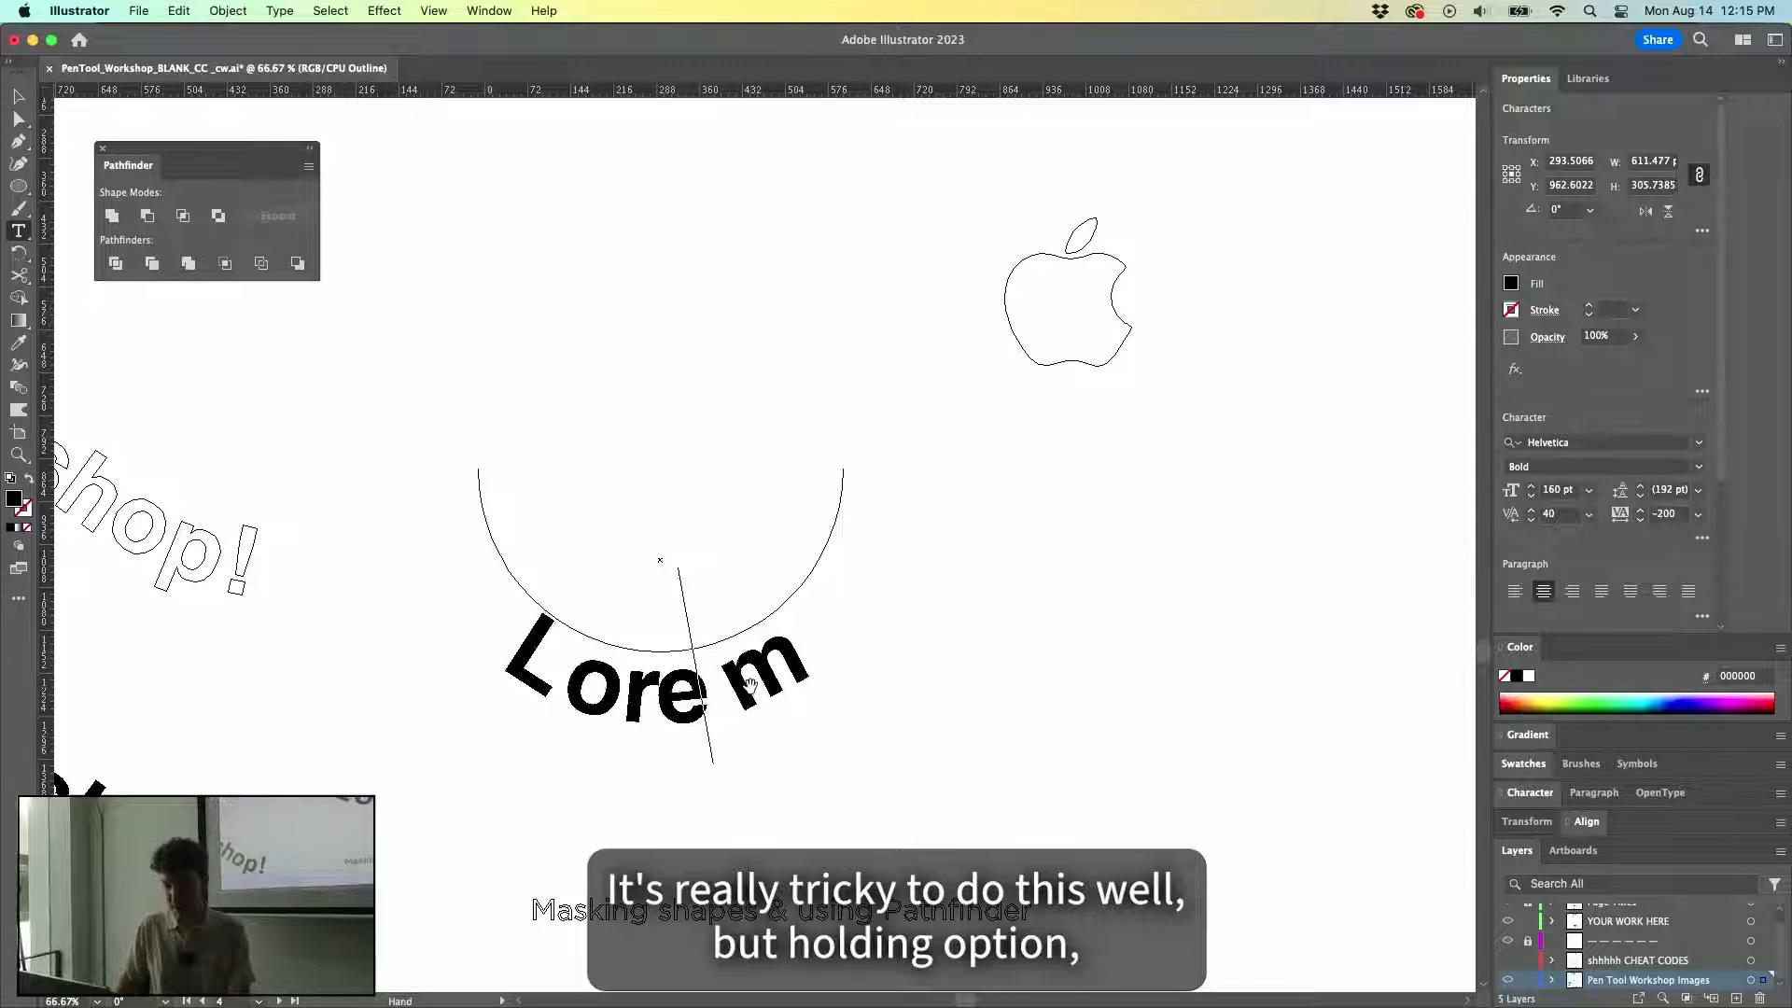
pyautogui.hotkey('alt', 'Left')
pyautogui.hotkey('alt', 'Left')
pyautogui.hotkey('alt', 'Left')
pyautogui.hotkey('alt', 'Left')
pyautogui.hotkey('alt', 'Left')
pyautogui.hotkey('alt', 'Left')
pyautogui.press('Right')
pyautogui.press('Right')
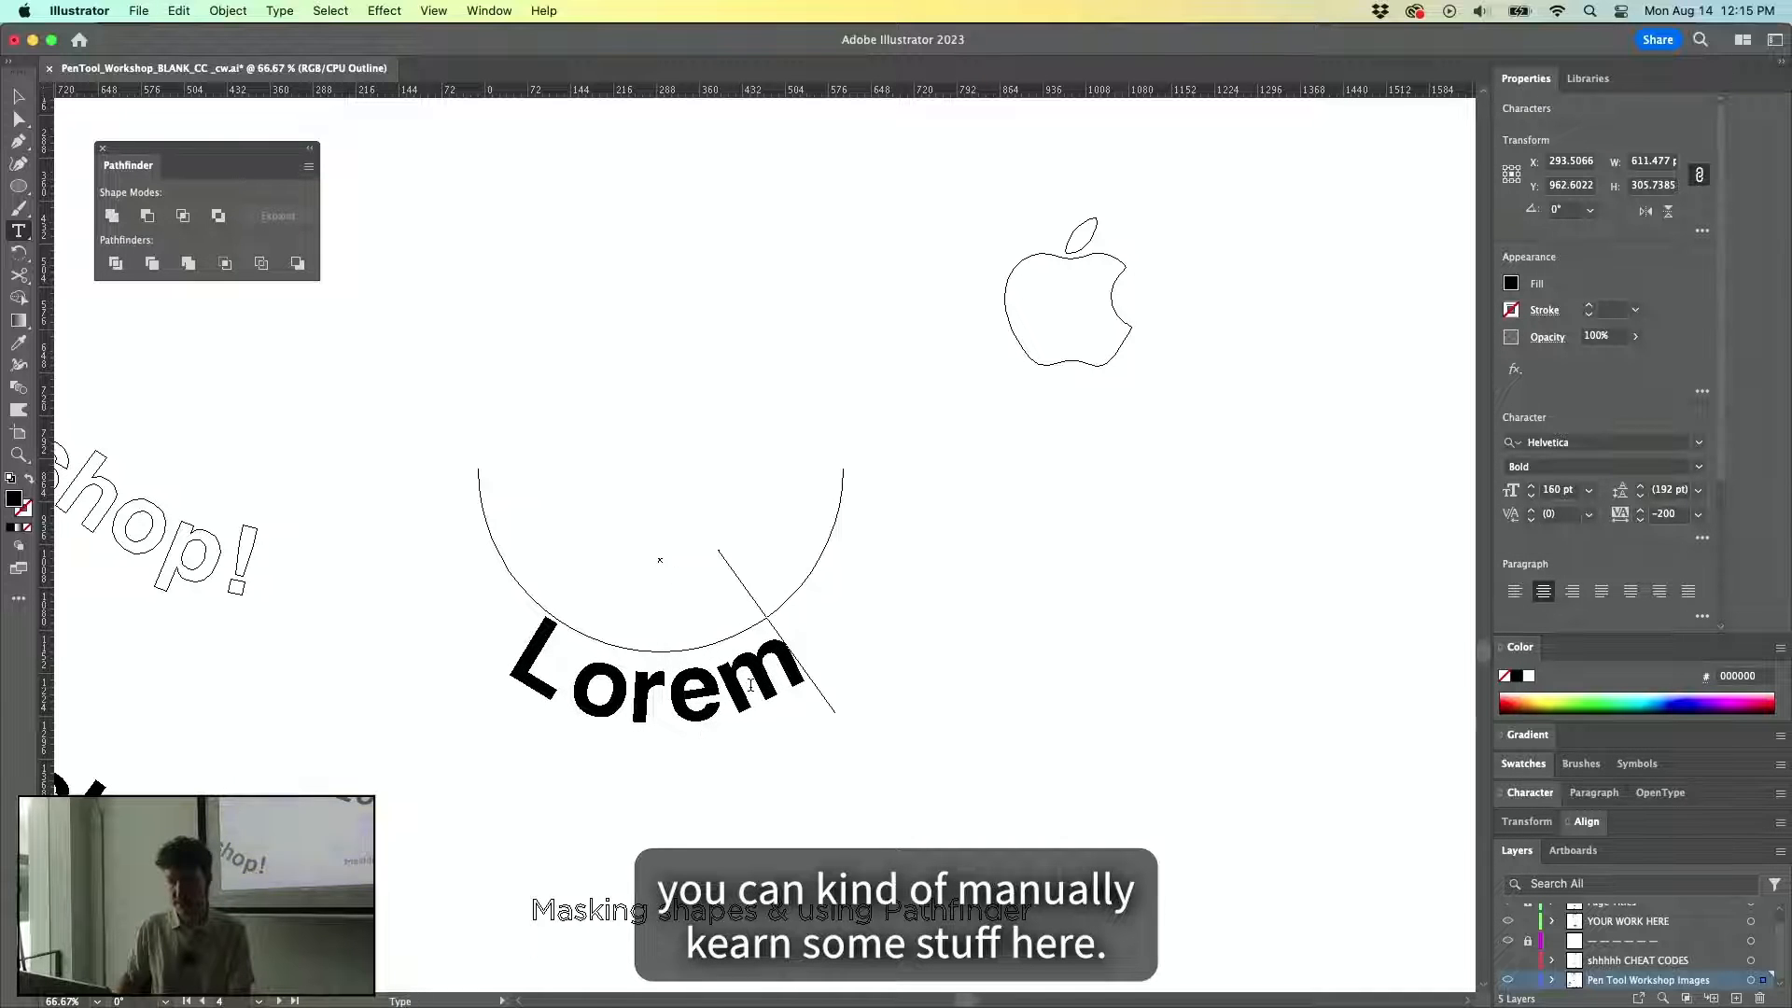
pyautogui.press('Left')
pyautogui.press('Left')
pyautogui.press('Left')
pyautogui.press('Left')
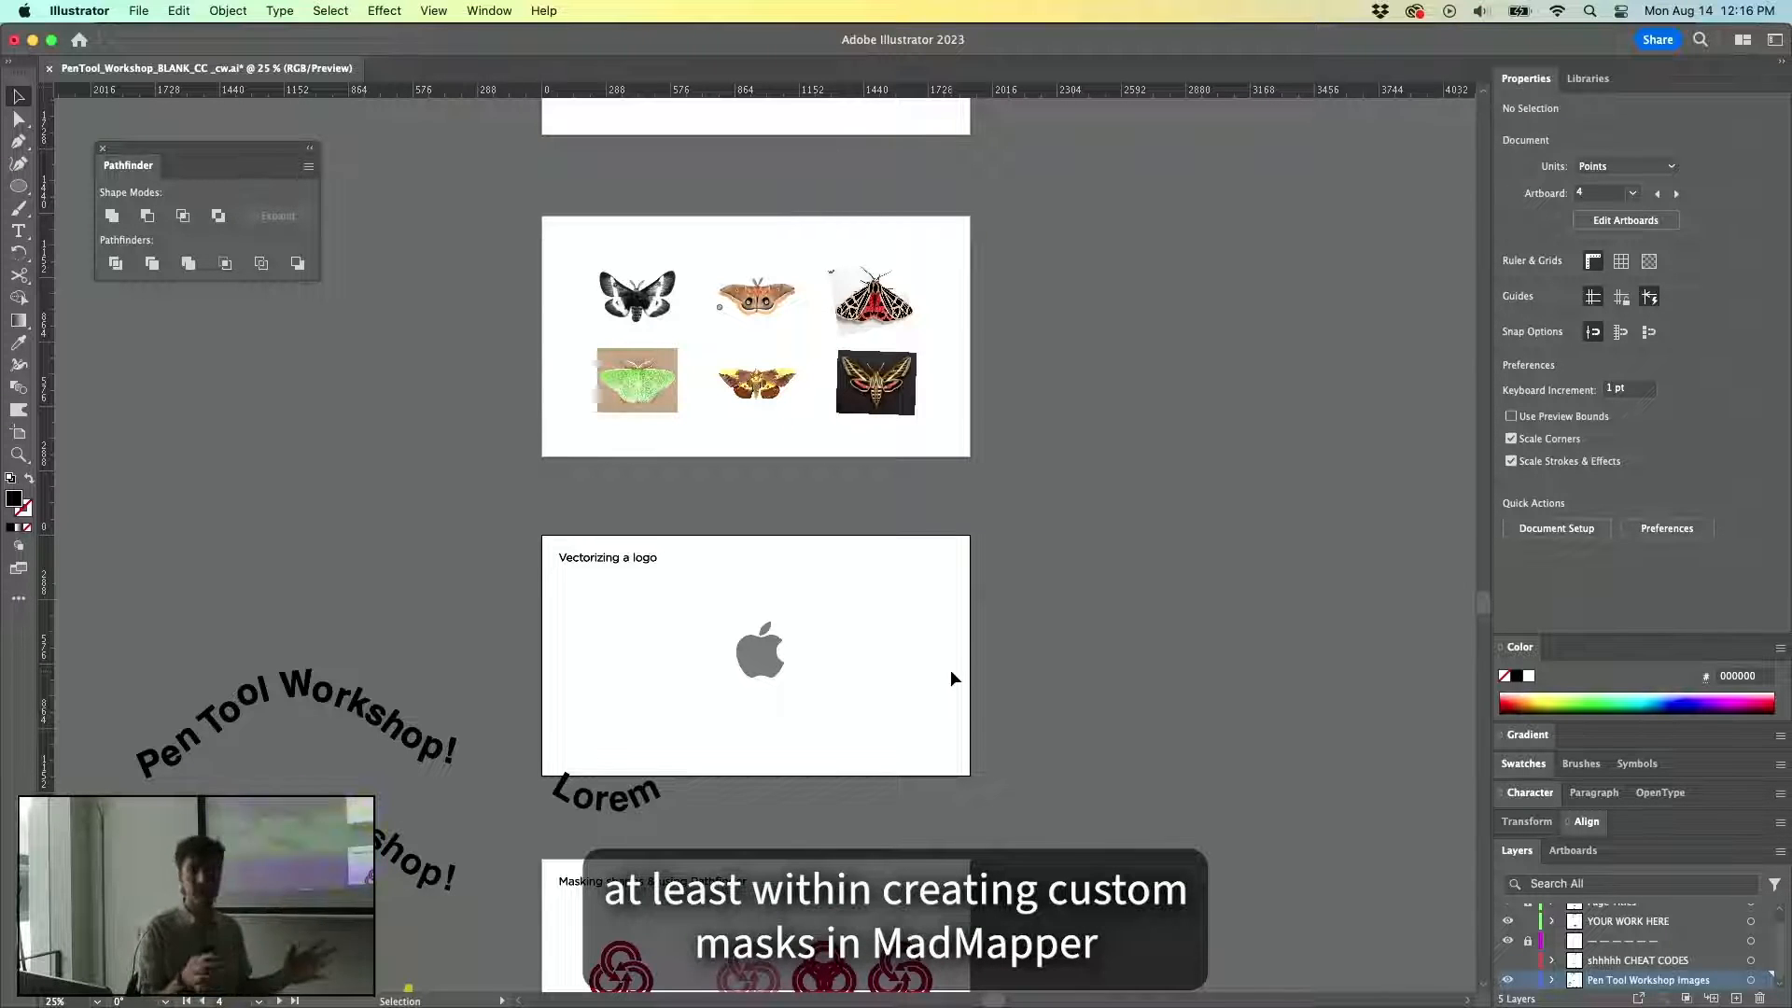
# Switch to Keynote and go to the slide on the pen tool being tricky, after the workshop link slide.
pyautogui.scroll(-2, 1070, 572)
pyautogui.hscroll(-3, 1069, 572)
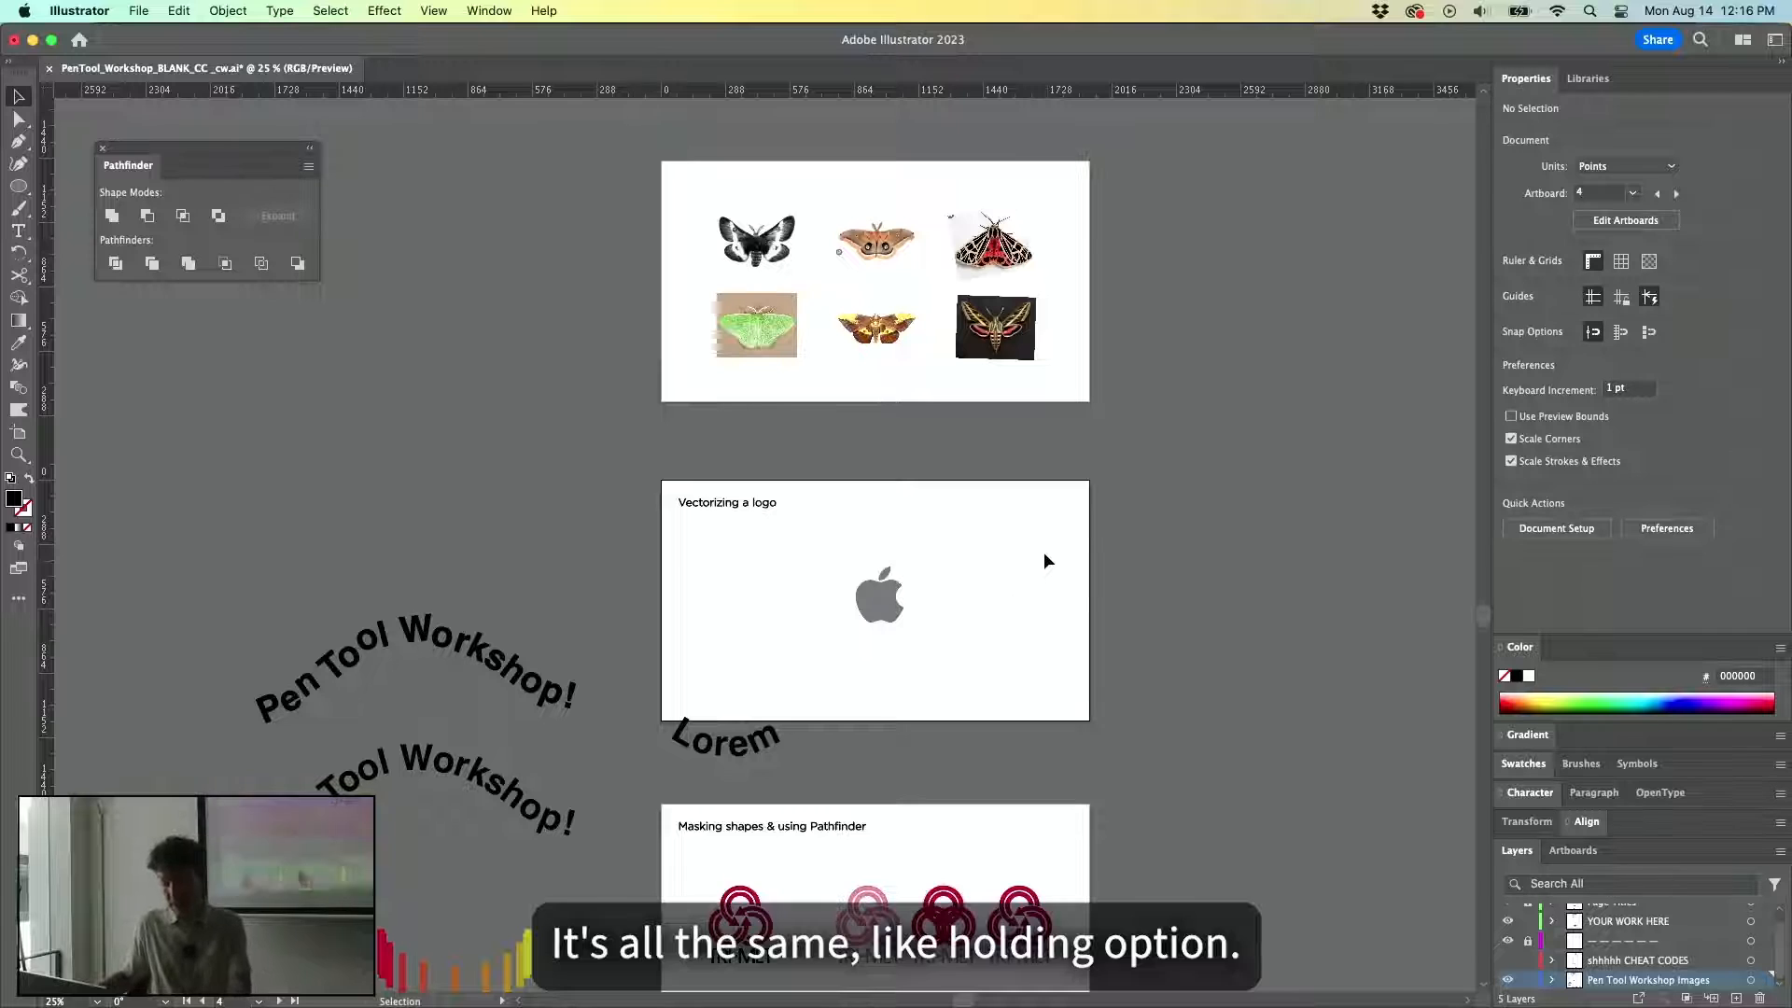
pyautogui.press('super+Tab')
pyautogui.click(804, 521)
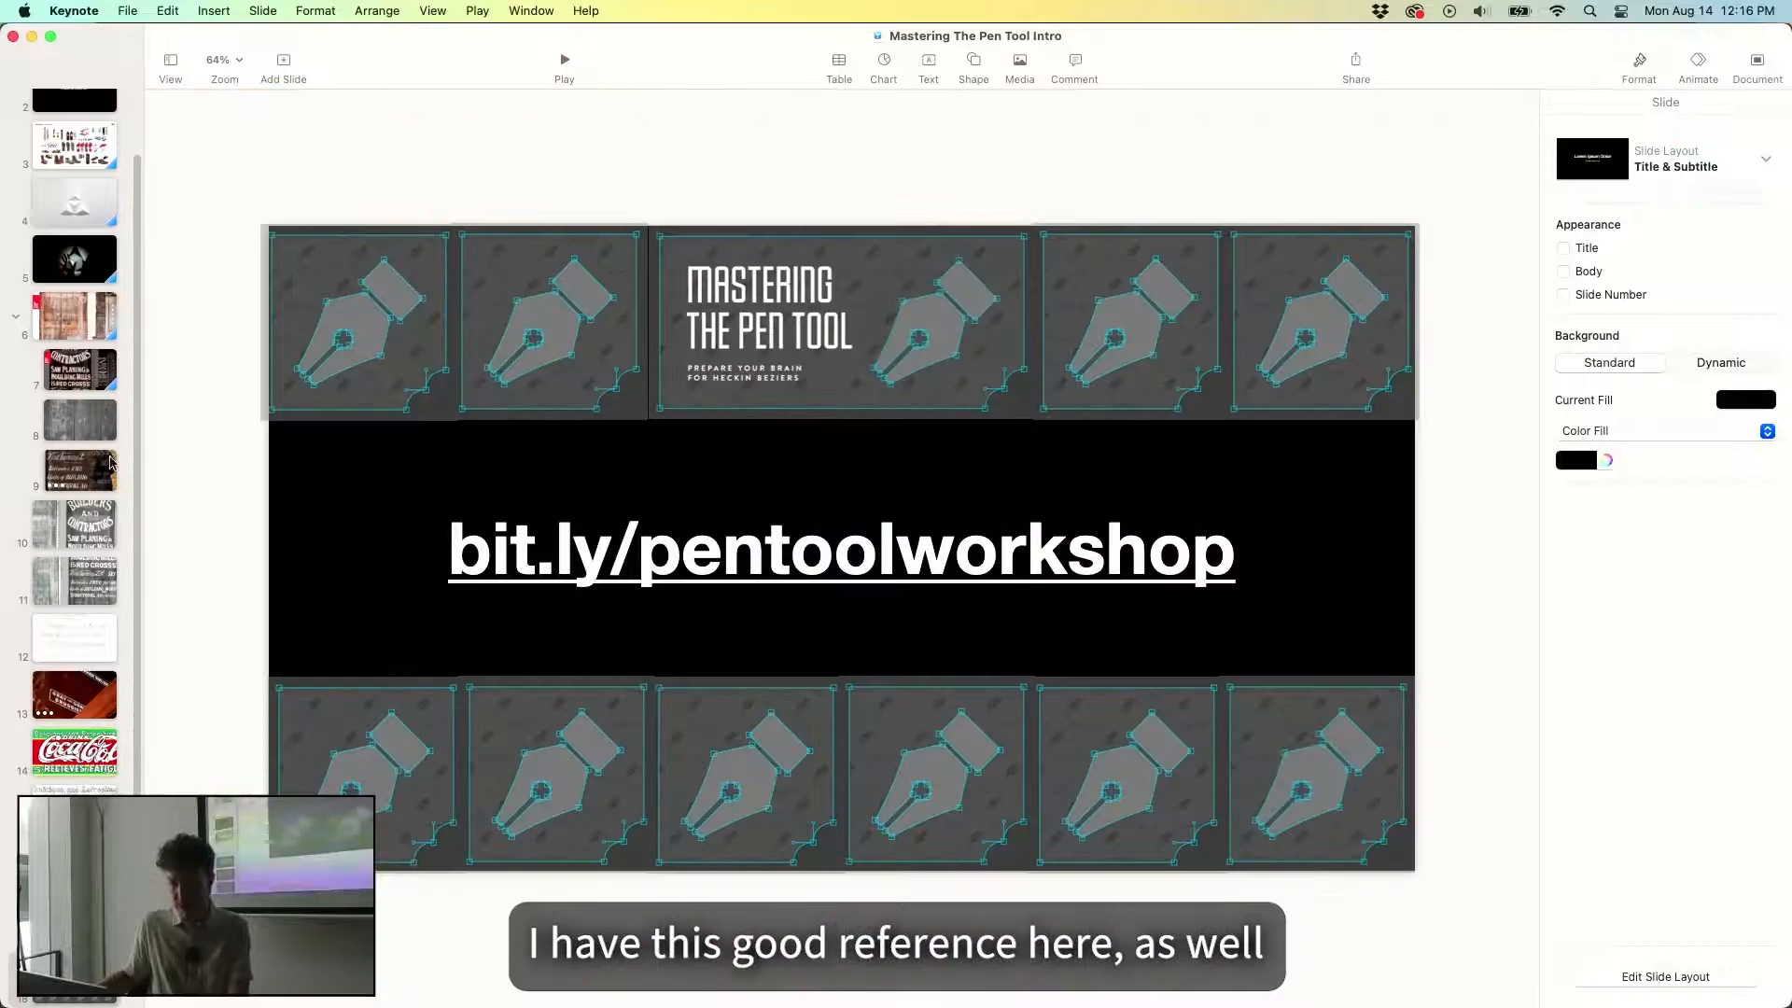
pyautogui.scroll(-5, 84, 765)
pyautogui.press('Down')
pyautogui.press('Down')
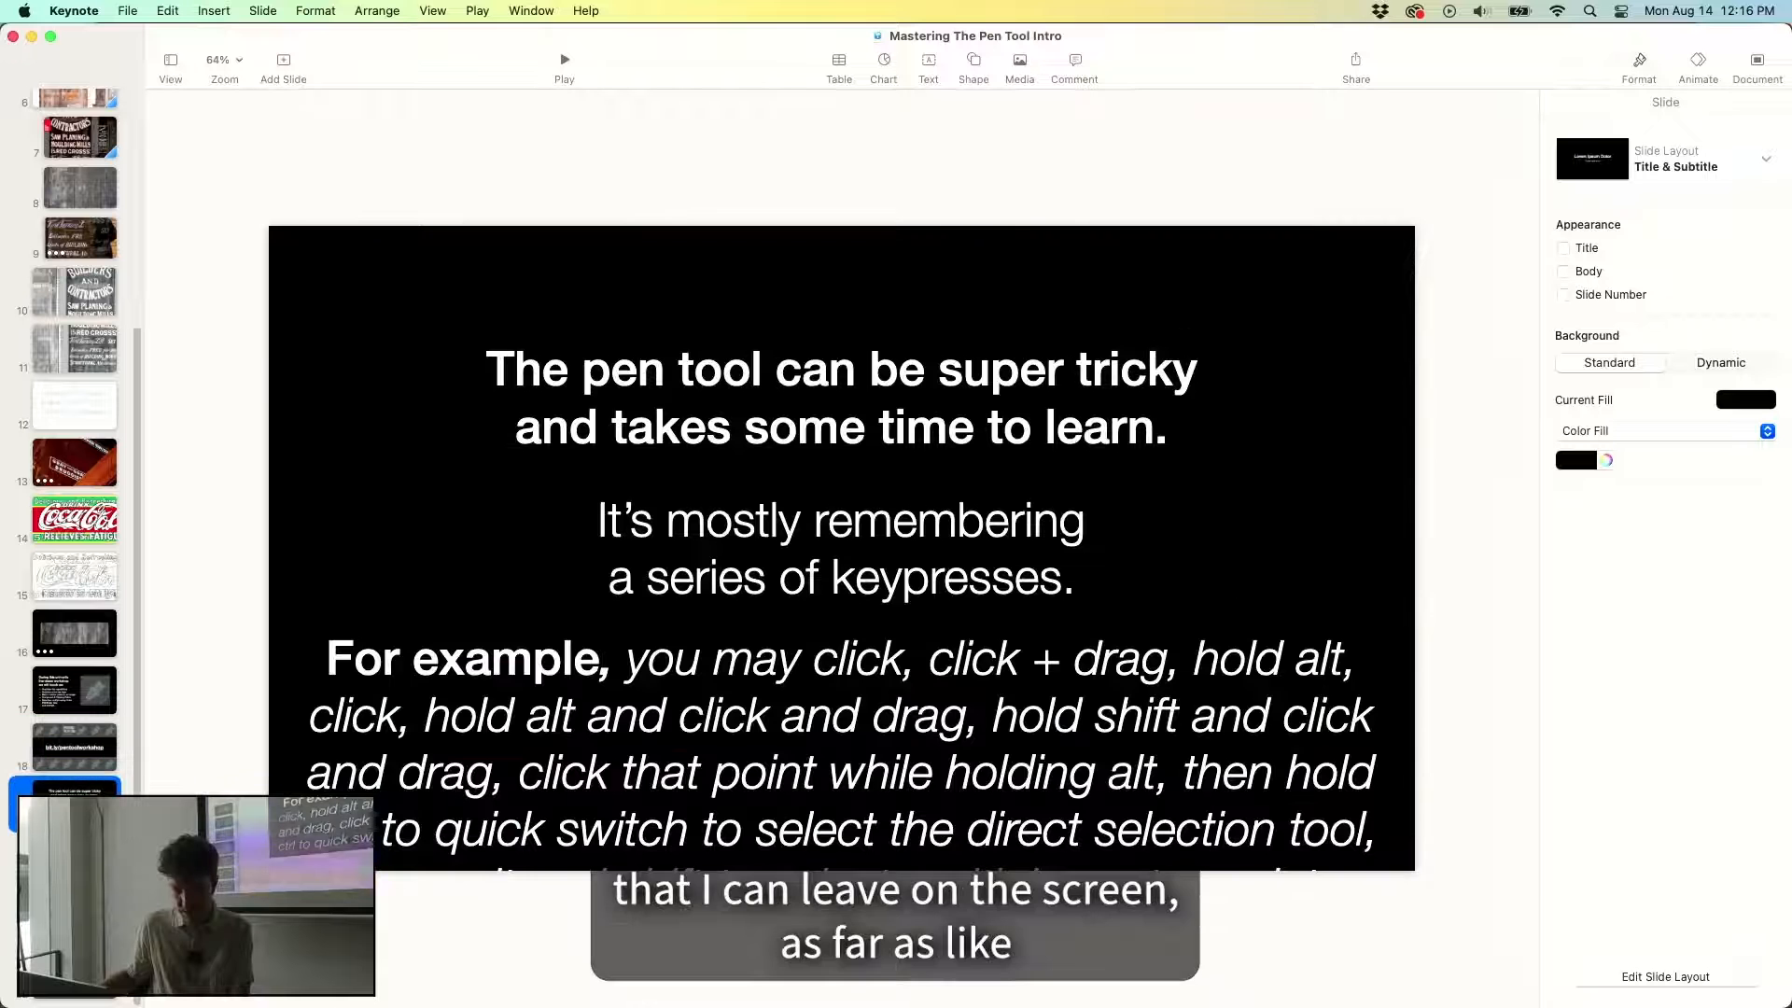
# Play the slideshow and advance through the basics overview to the definitions of click and click + drag.
pyautogui.click(562, 62)
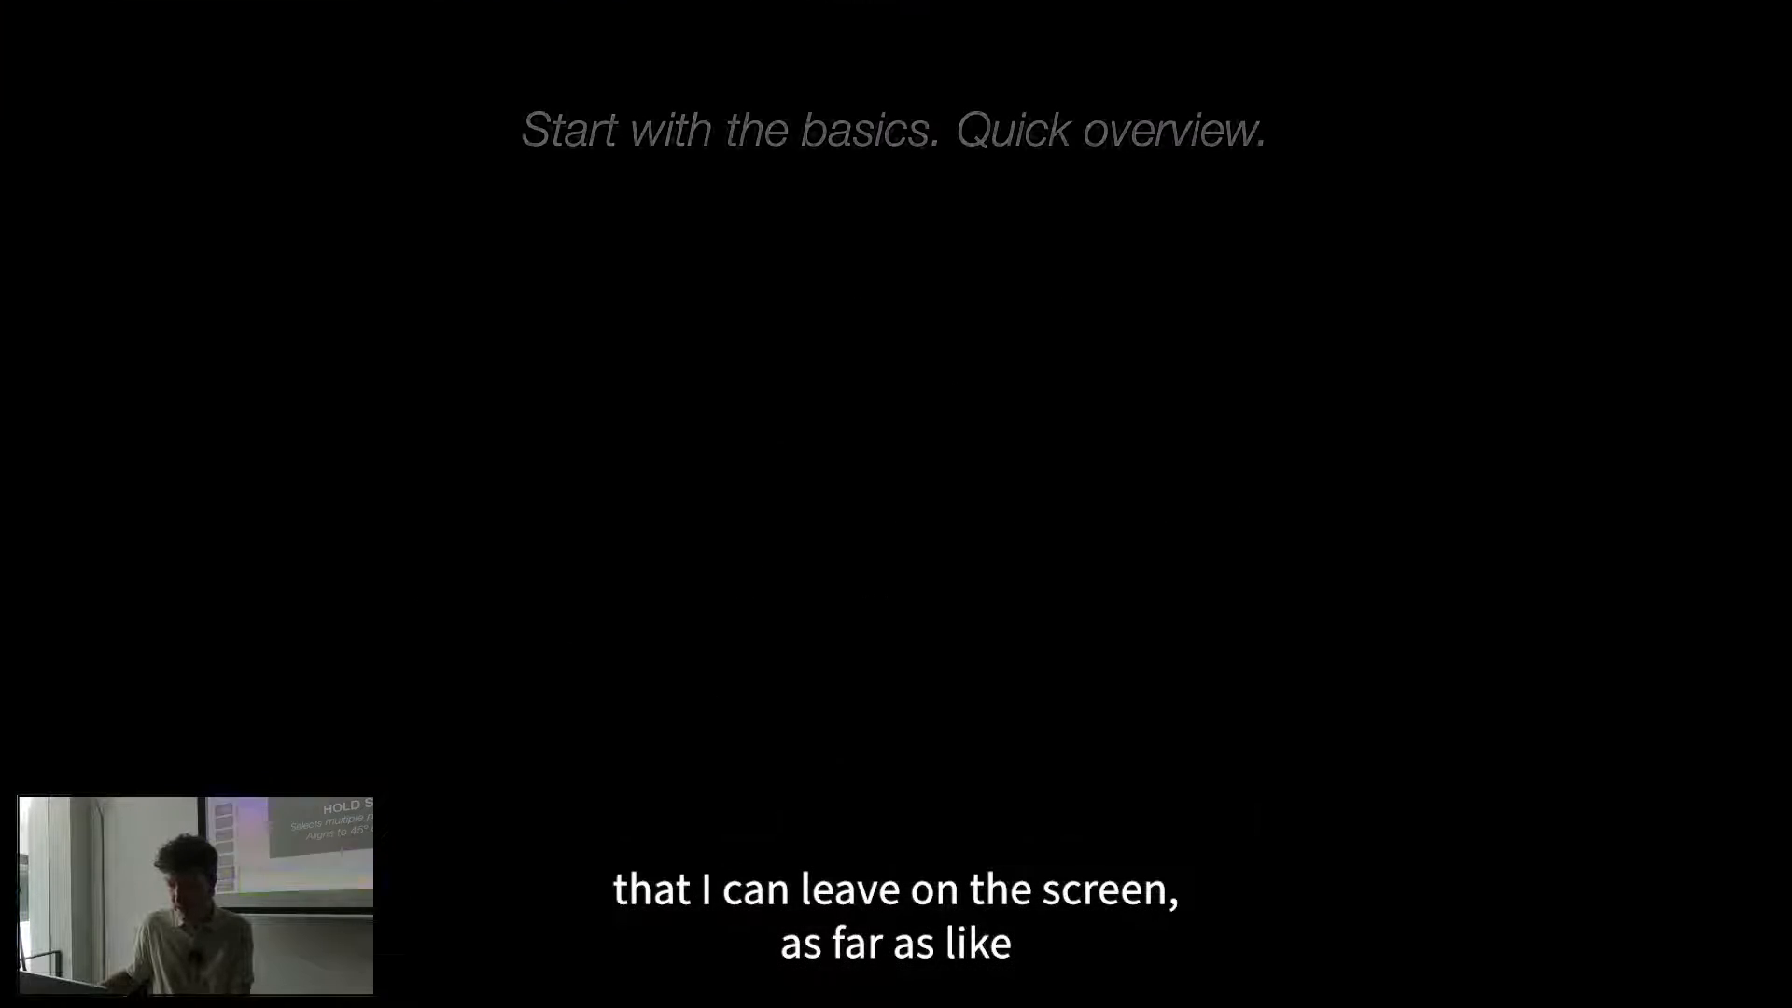
pyautogui.press('Right')
pyautogui.press('Right')
pyautogui.press('Right')
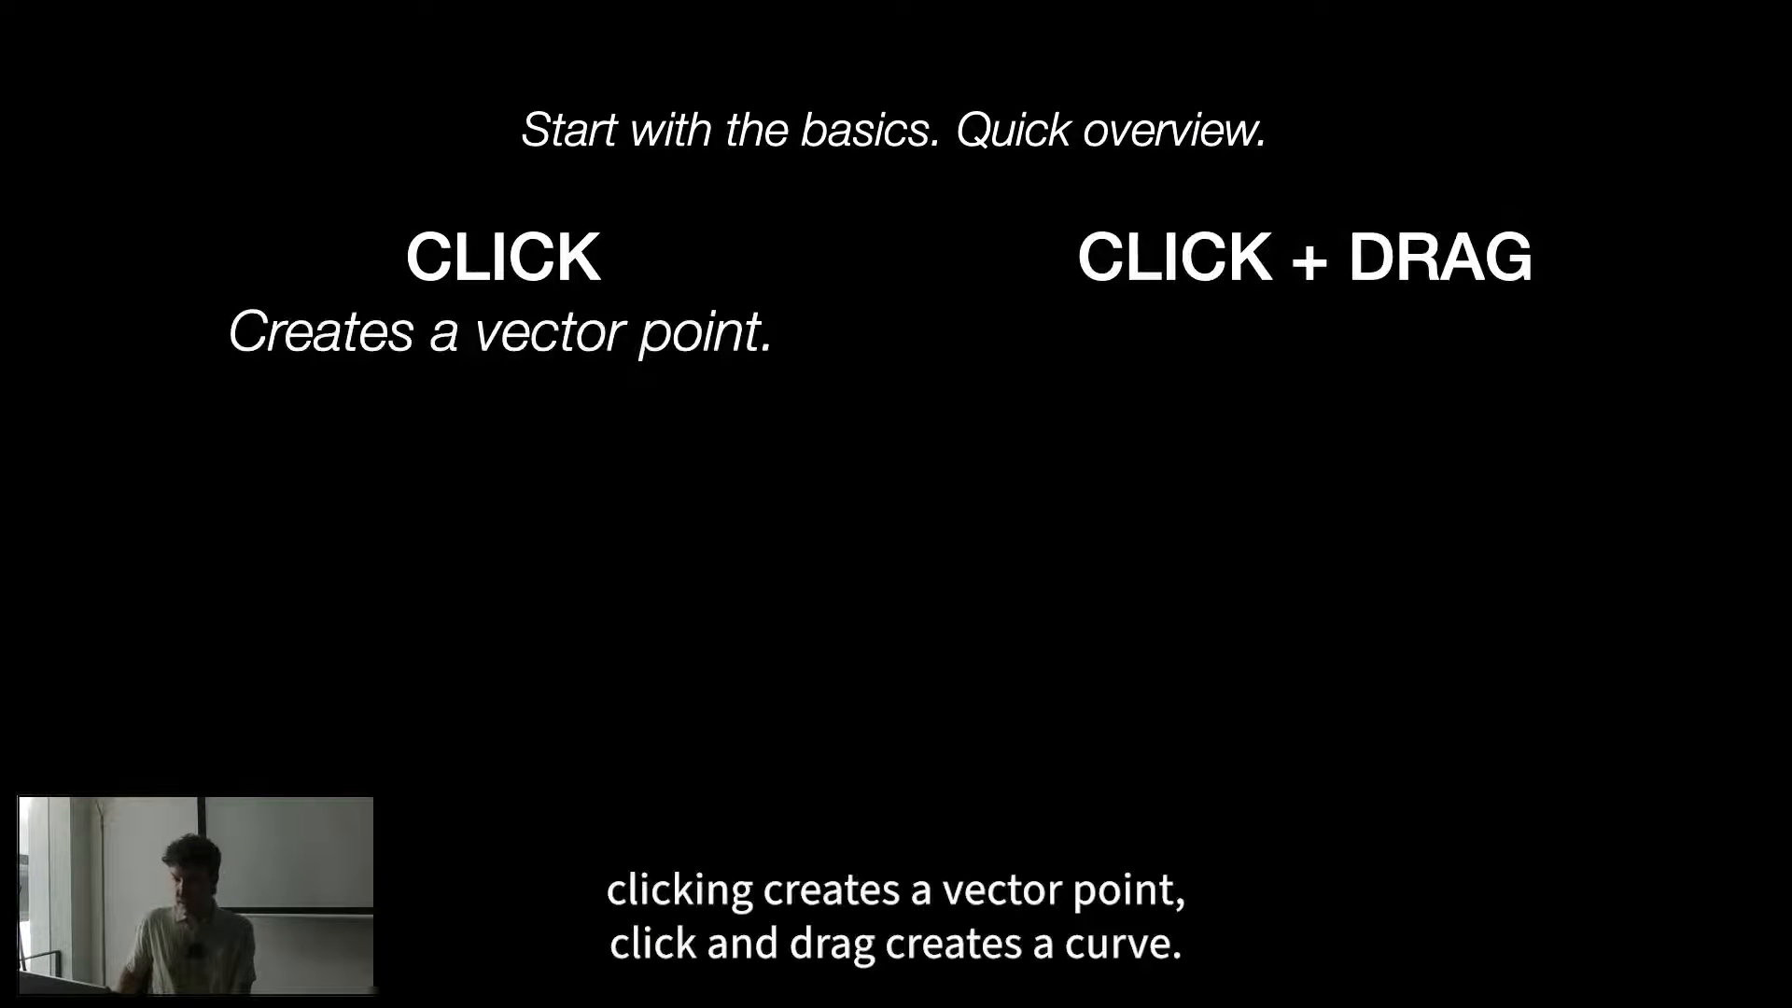
pyautogui.press('Right')
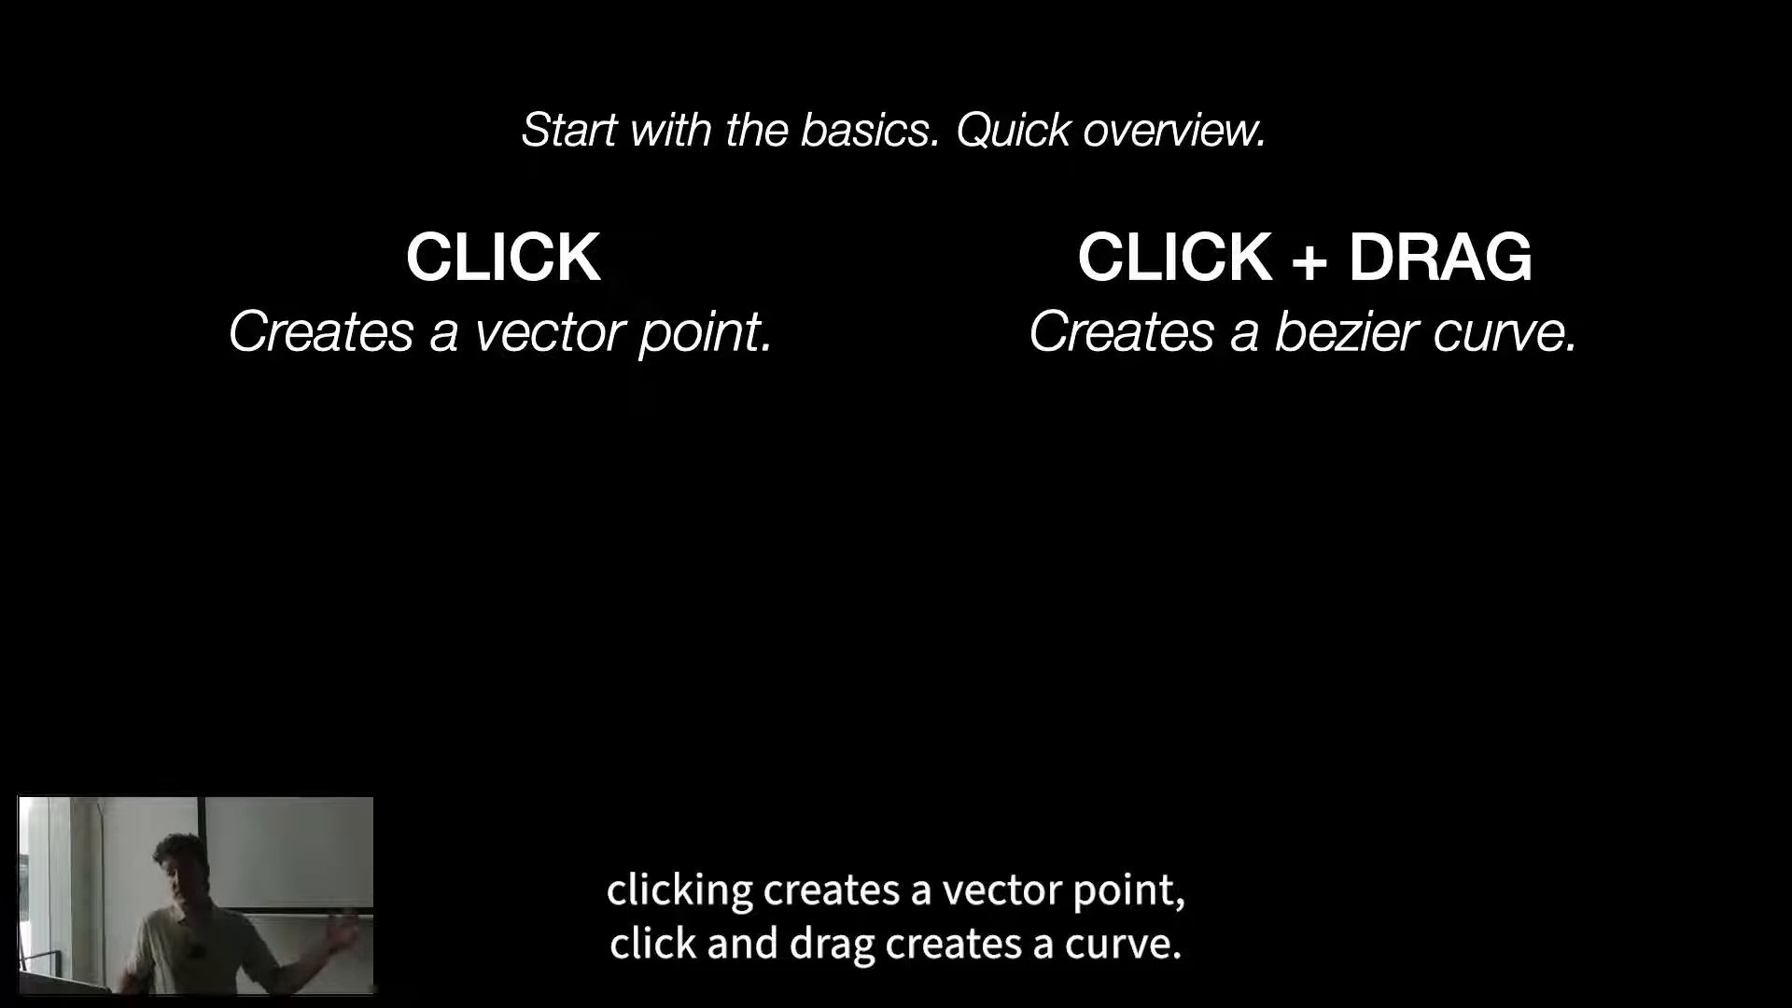